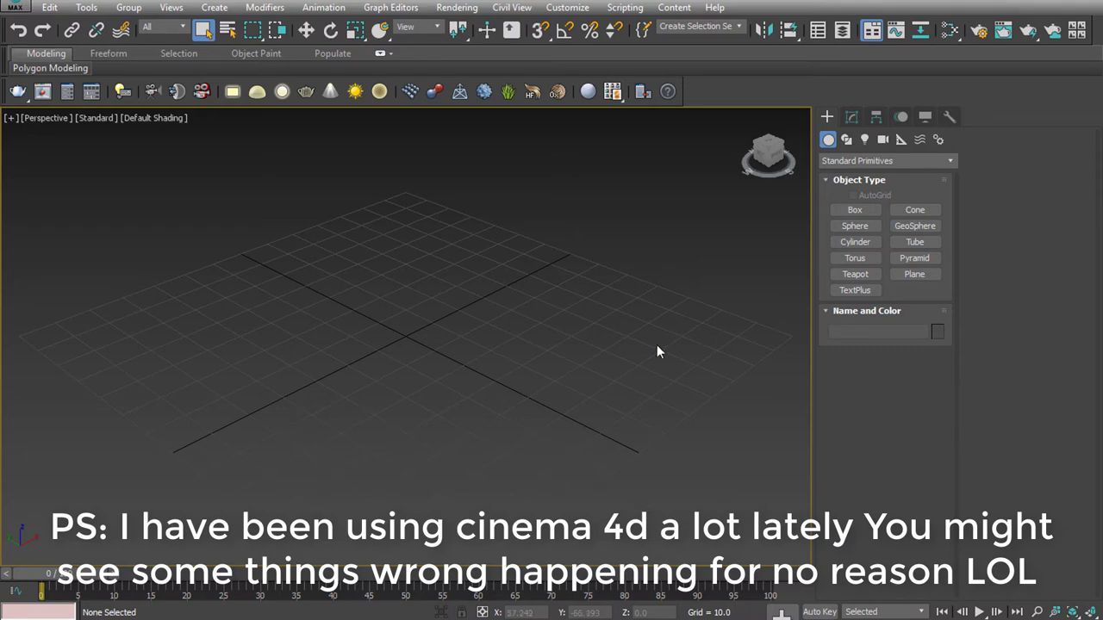
Draw a plane on the grid and rotate it 90° about X with angle snap so it stands upright
{"action": "left_click", "coordinate": [913, 275]}
{"action": "mouse_move", "coordinate": [459, 256]}
{"action": "left_mouse_down"}
{"action": "mouse_move", "coordinate": [374, 494]}
{"action": "mouse_move", "coordinate": [385, 513]}
{"action": "left_mouse_up"}
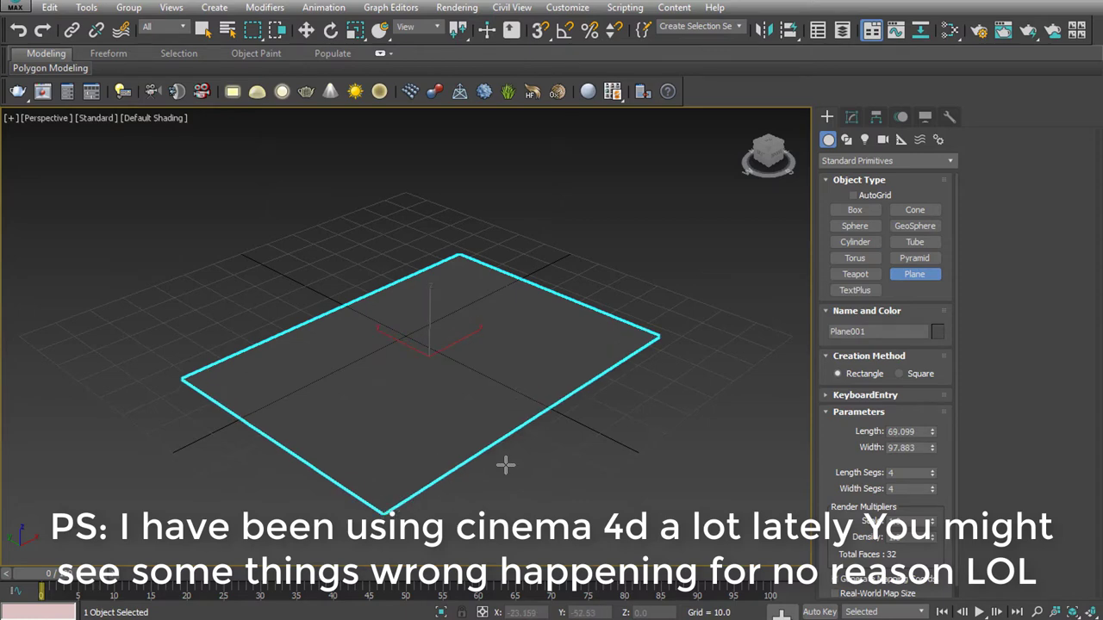
{"action": "key", "text": "e"}
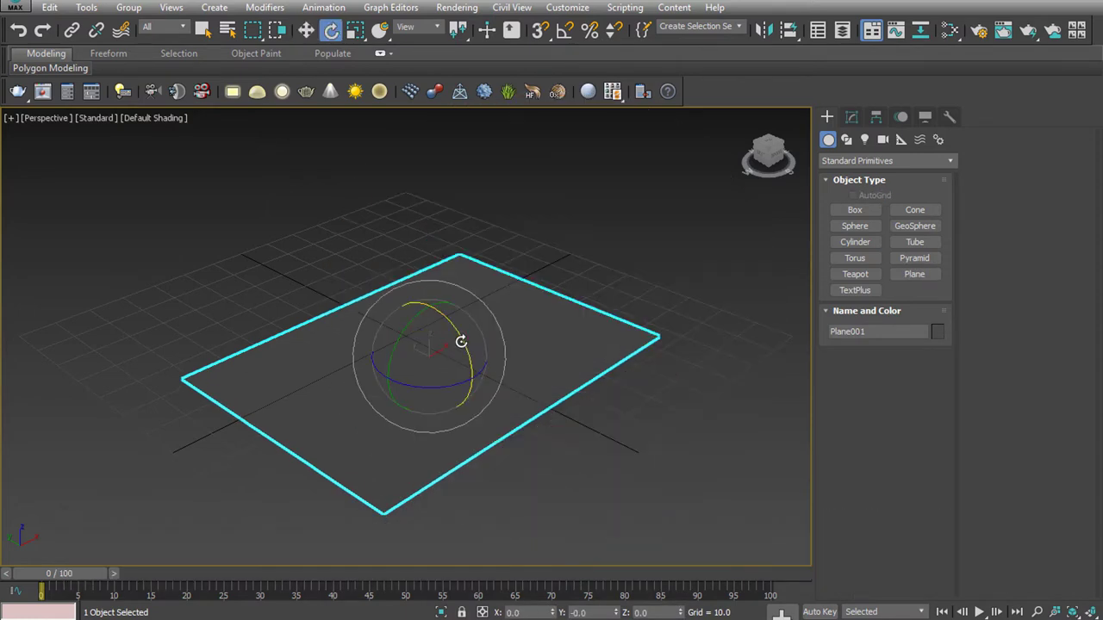
{"action": "key", "text": "a"}
{"action": "left_click_drag", "start_coordinate": [461, 342], "coordinate": [495, 400]}
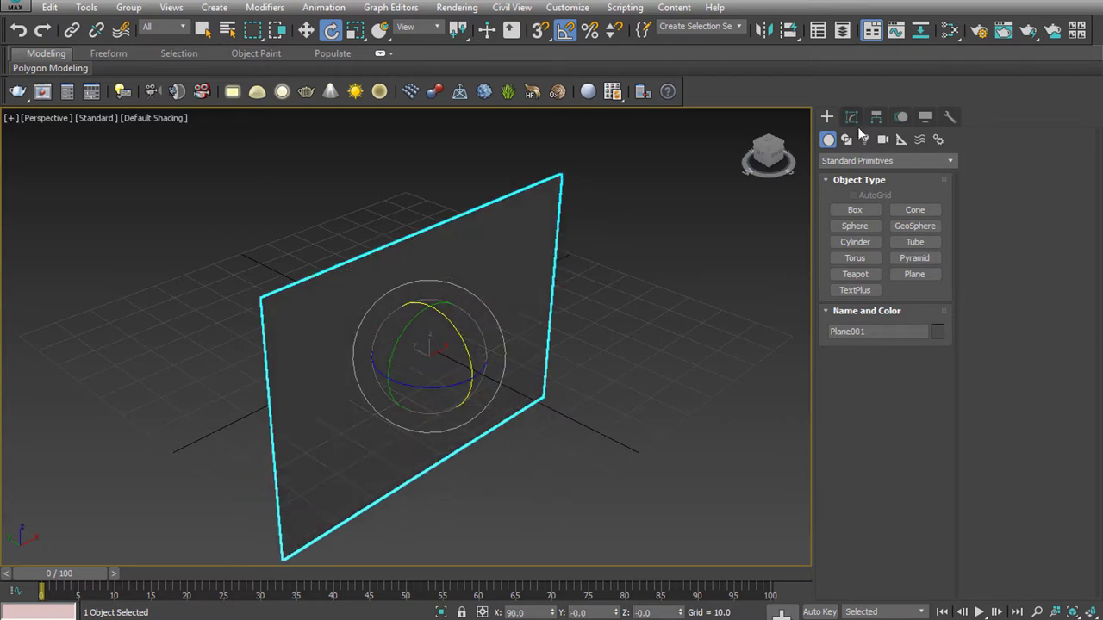
Set the plane to 1 length and width segment and 50 by 50 in size
{"action": "left_click", "coordinate": [855, 119]}
{"action": "left_click", "coordinate": [904, 460]}
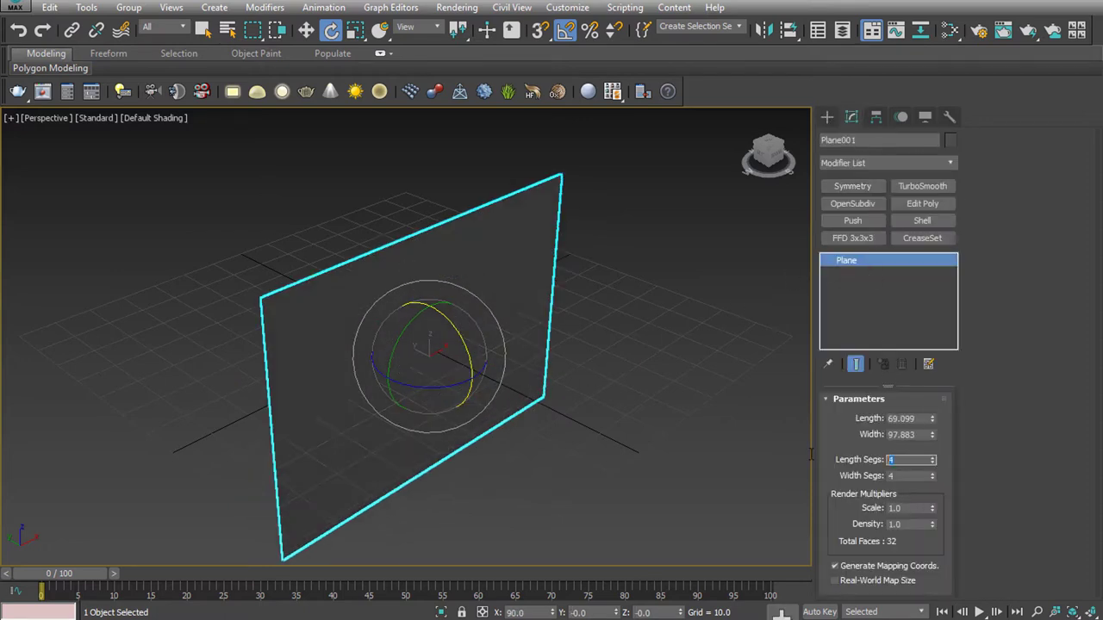
{"action": "key", "text": "Tab"}
{"action": "type", "text": "1"}
{"action": "key", "text": "Return"}
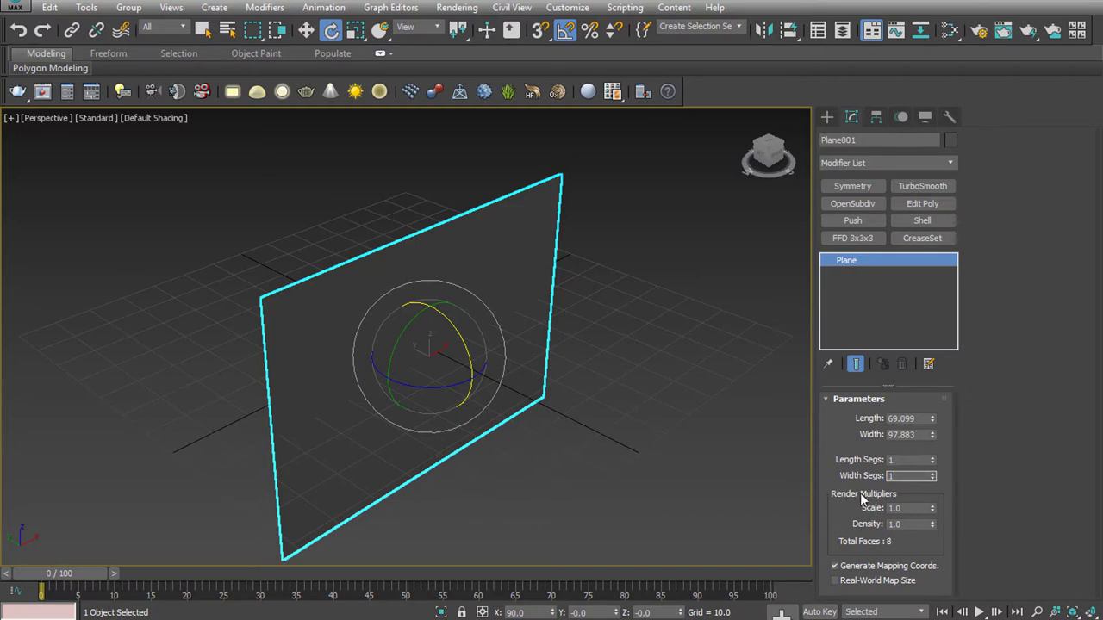
{"action": "left_click", "coordinate": [925, 417]}
{"action": "type", "text": "50"}
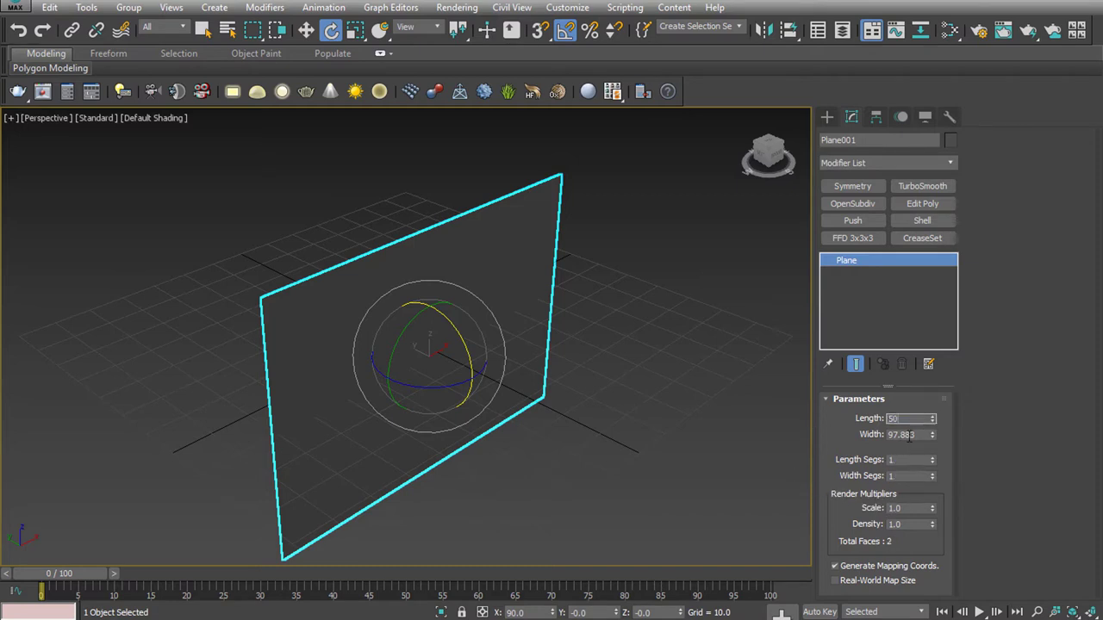
{"action": "key", "text": "Tab"}
{"action": "type", "text": "50"}
{"action": "key", "text": "Return"}
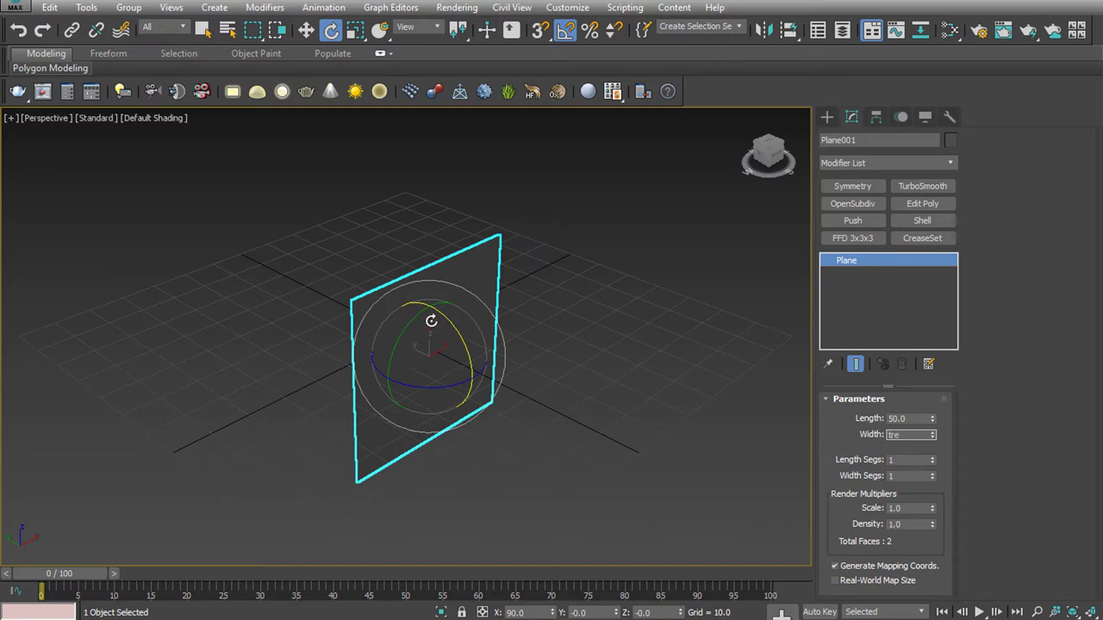
Scale the plane up uniformly and shift it along its Y axis
{"action": "left_click", "coordinate": [355, 31]}
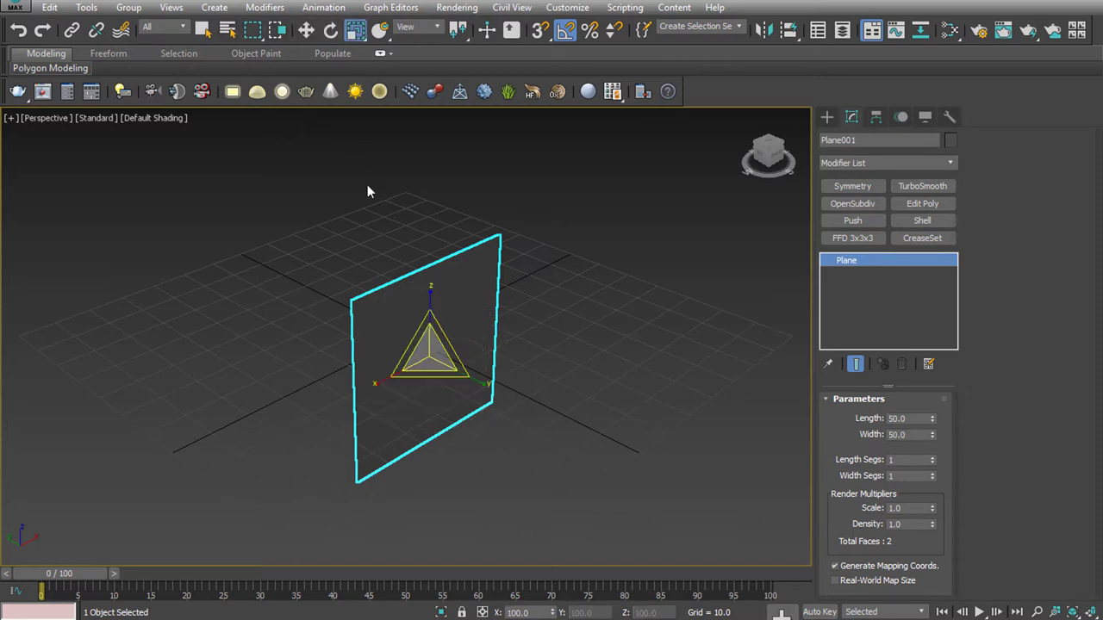
{"action": "mouse_move", "coordinate": [430, 358]}
{"action": "left_mouse_down"}
{"action": "mouse_move", "coordinate": [423, 282]}
{"action": "mouse_move", "coordinate": [451, 219]}
{"action": "left_mouse_up"}
{"action": "key", "text": "w"}
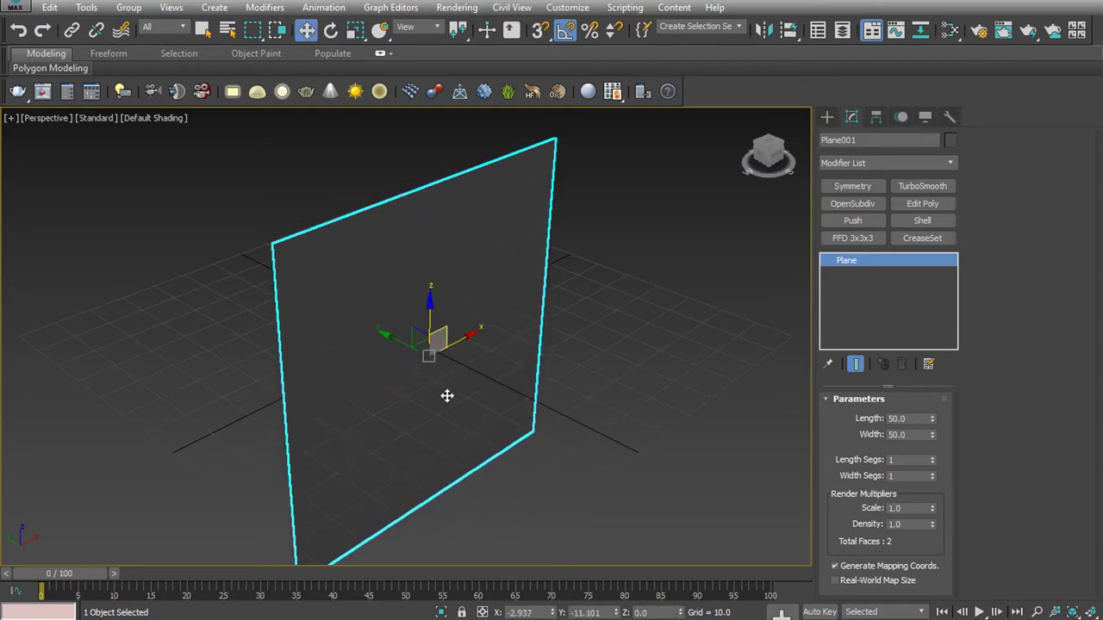
{"action": "key", "text": "e"}
{"action": "key", "text": "w"}
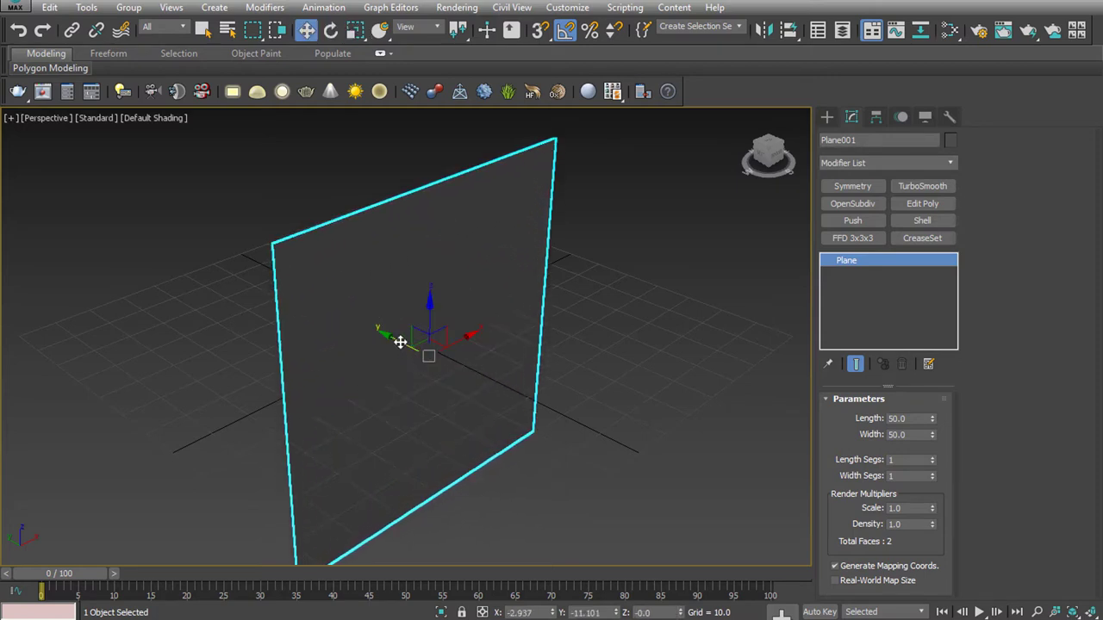
{"action": "left_click_drag", "start_coordinate": [400, 342], "coordinate": [367, 324]}
Zero the plane's X and Y position and check its placement from the top view
{"action": "right_click", "coordinate": [552, 613]}
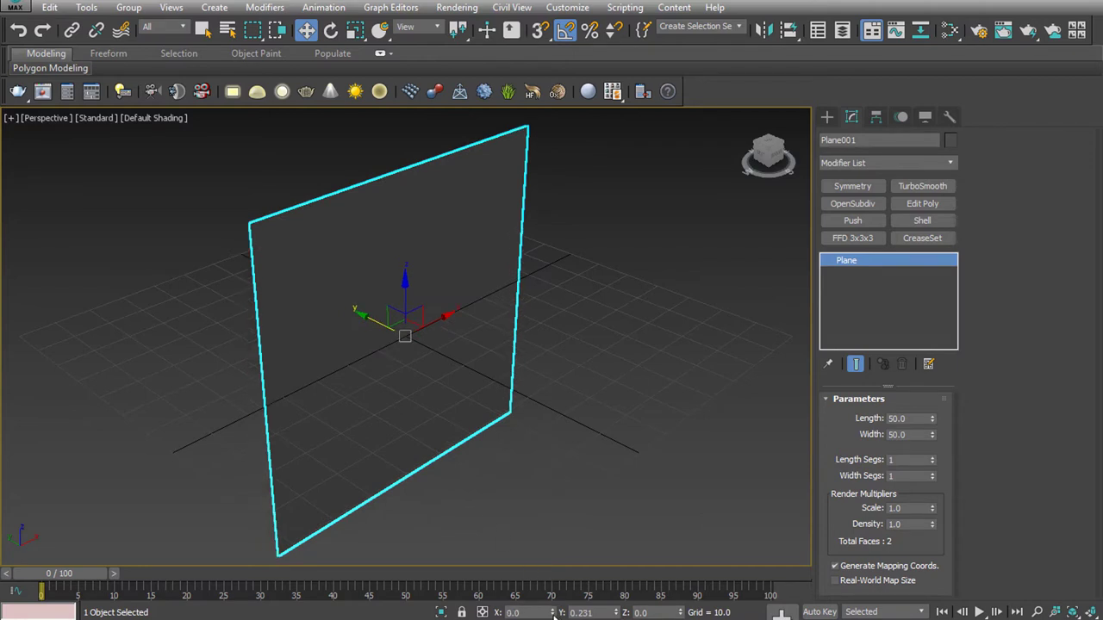
{"action": "right_click", "coordinate": [615, 612]}
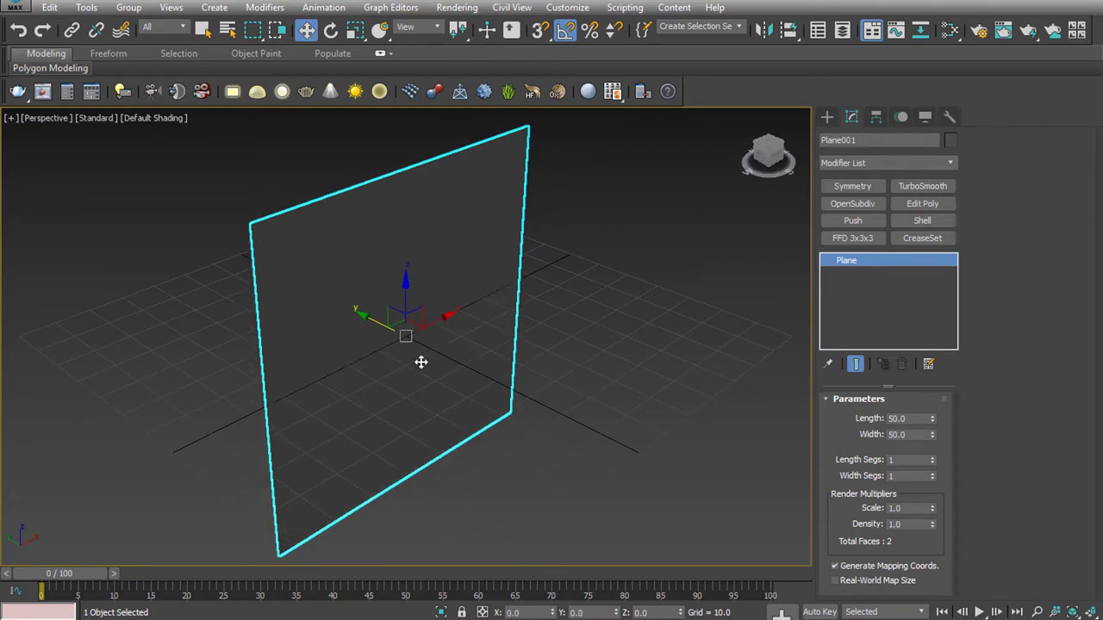
{"action": "key", "text": "r"}
{"action": "key", "text": "t"}
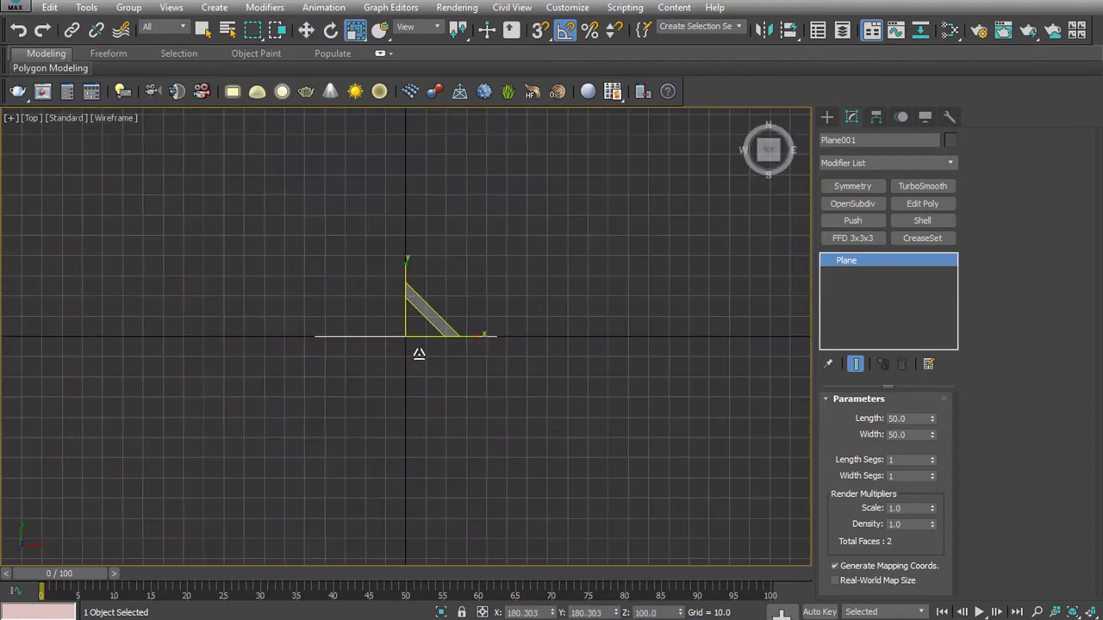
{"action": "key", "text": "shift+z"}
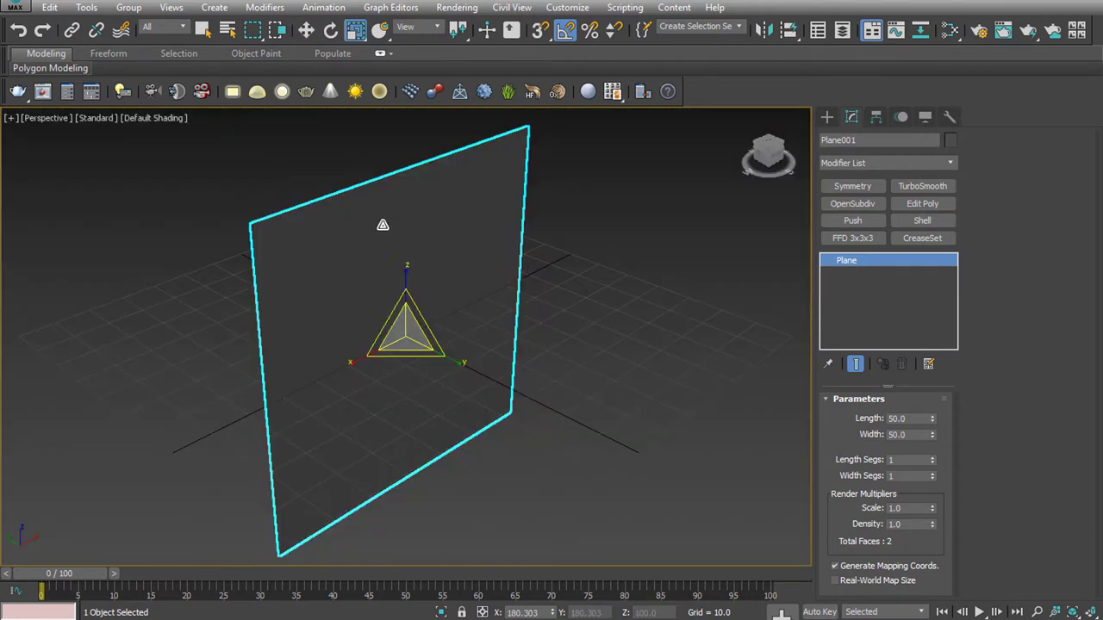
{"action": "key", "text": "w"}
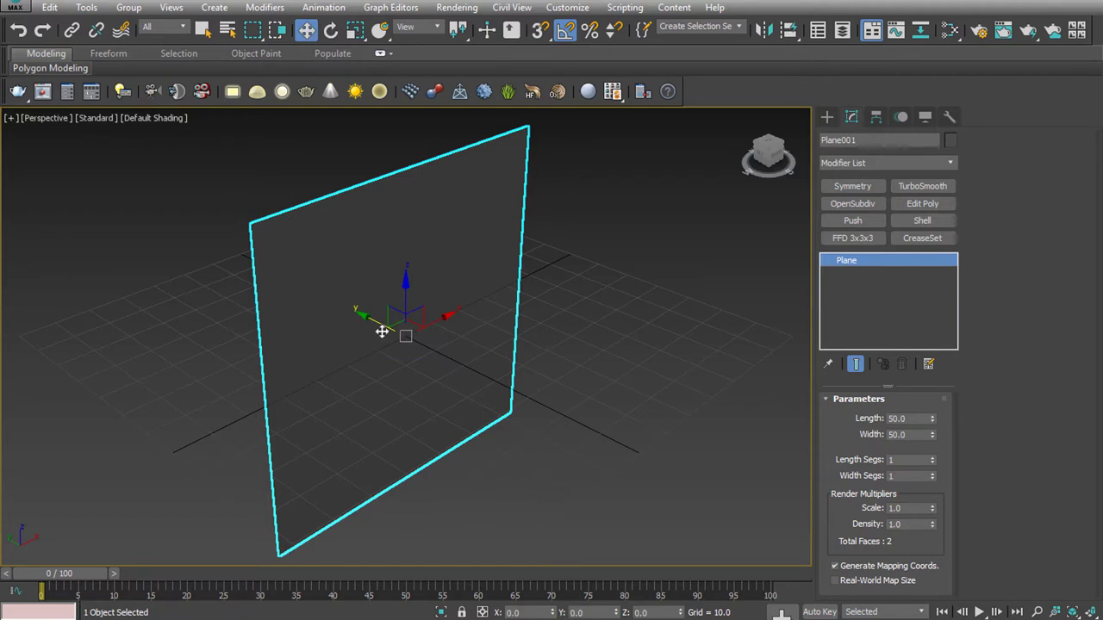
{"action": "key", "text": "e"}
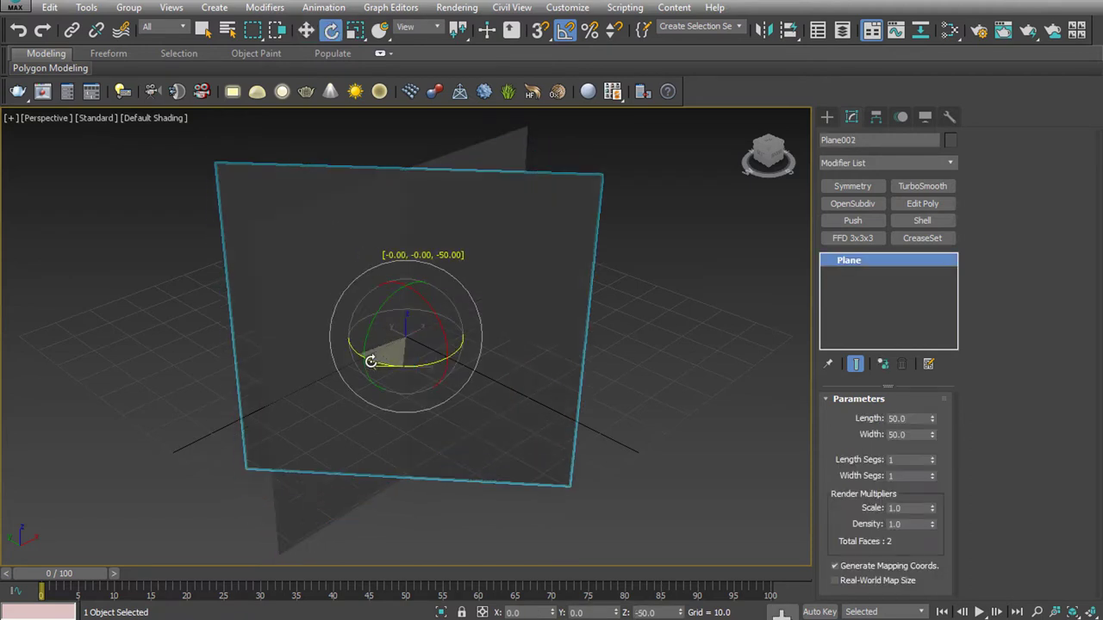
Clone the plane as a Copy rotated 90° about Z, crossing the original at right angles
{"action": "left_click_drag", "start_coordinate": [406, 366], "coordinate": [371, 361], "text": "shift"}
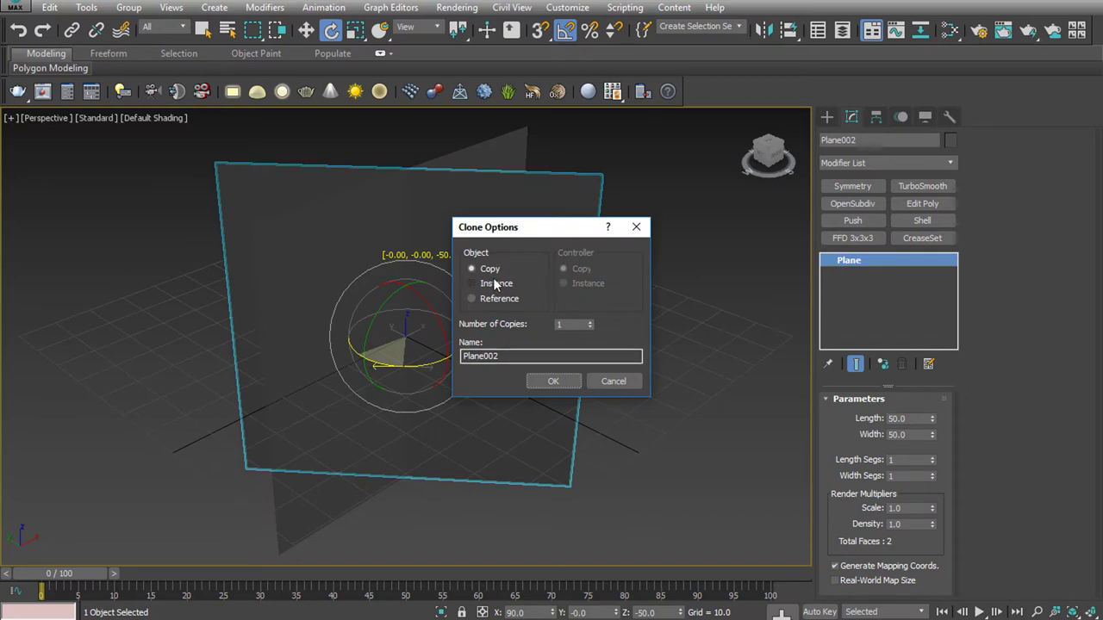
{"action": "left_click", "coordinate": [549, 382]}
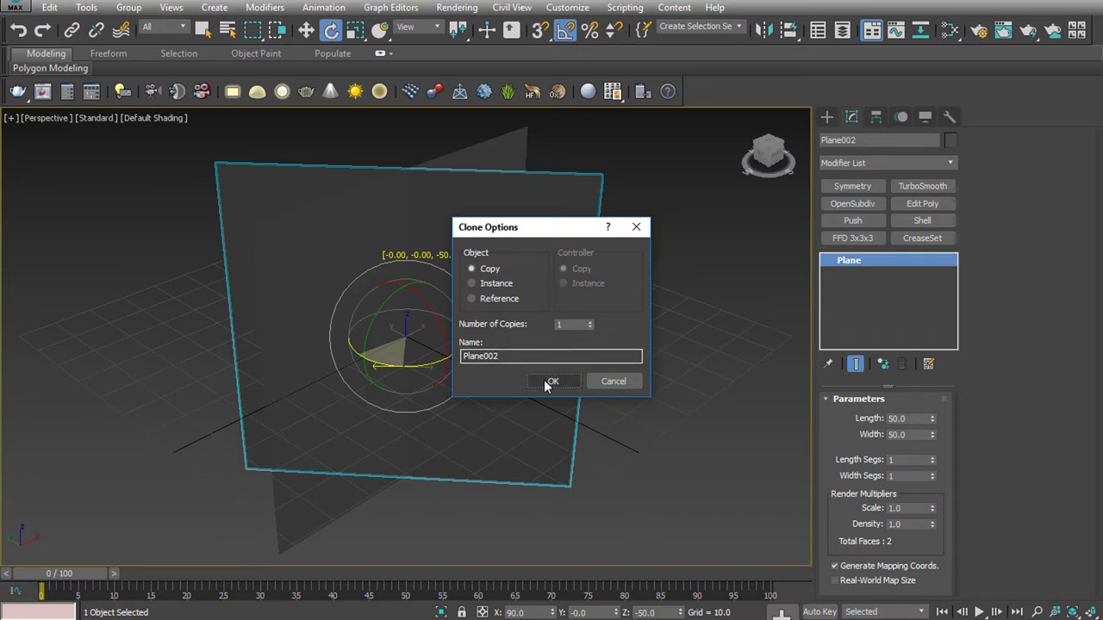
{"action": "left_click", "coordinate": [612, 382]}
{"action": "left_click_drag", "start_coordinate": [428, 365], "coordinate": [355, 353]}
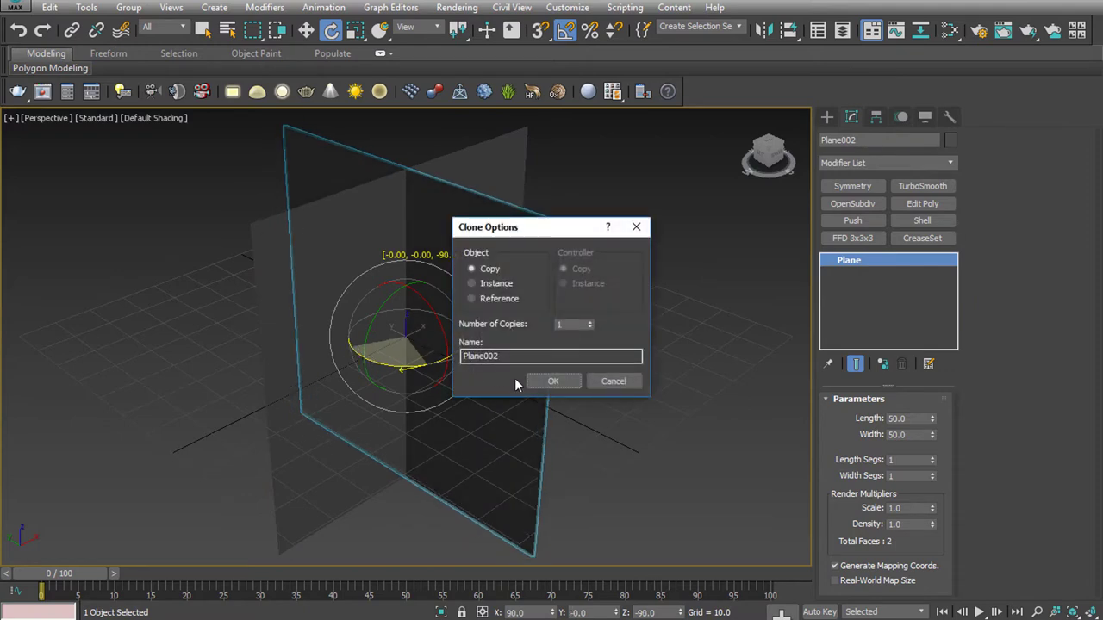
{"action": "left_click", "coordinate": [546, 381]}
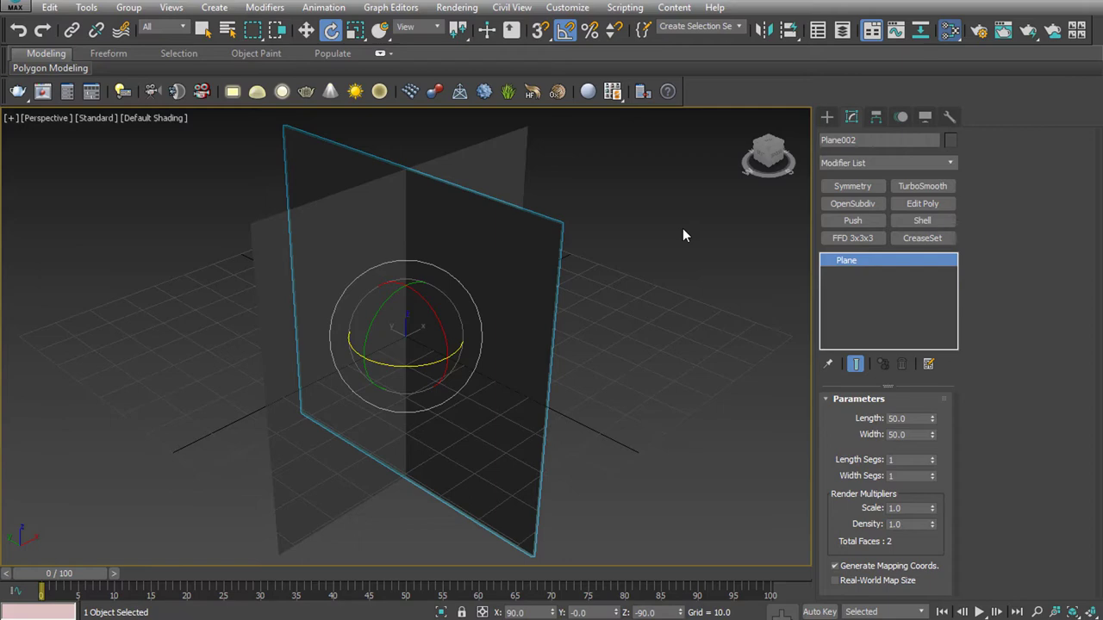
In the Slate Material Editor, add the front and side wolf photos as bitmaps Map #1 and Map #2 with previews
{"action": "key", "text": "m"}
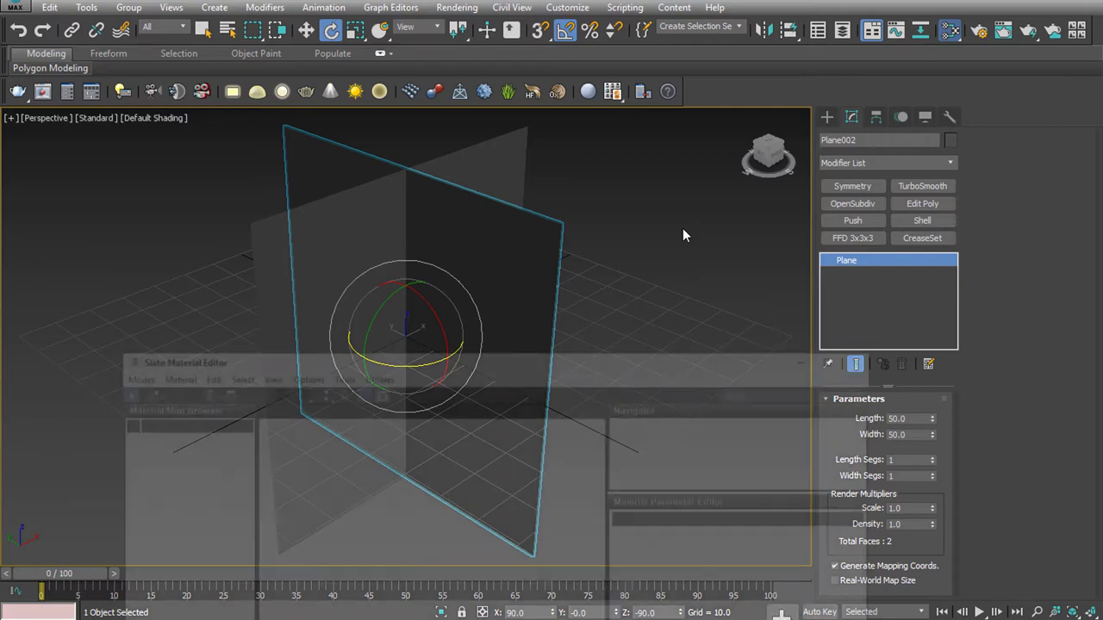
{"action": "left_click_drag", "start_coordinate": [652, 357], "coordinate": [645, 126]}
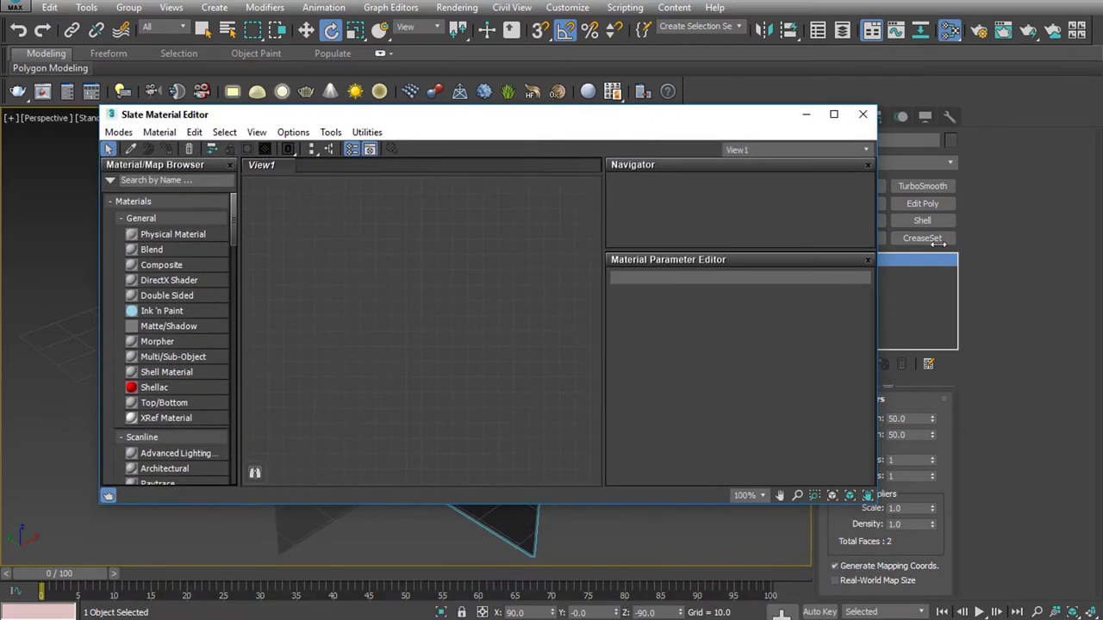
{"action": "mouse_move", "coordinate": [157, 387]}
{"action": "left_mouse_down"}
{"action": "mouse_move", "coordinate": [341, 321]}
{"action": "mouse_move", "coordinate": [311, 291]}
{"action": "left_mouse_up"}
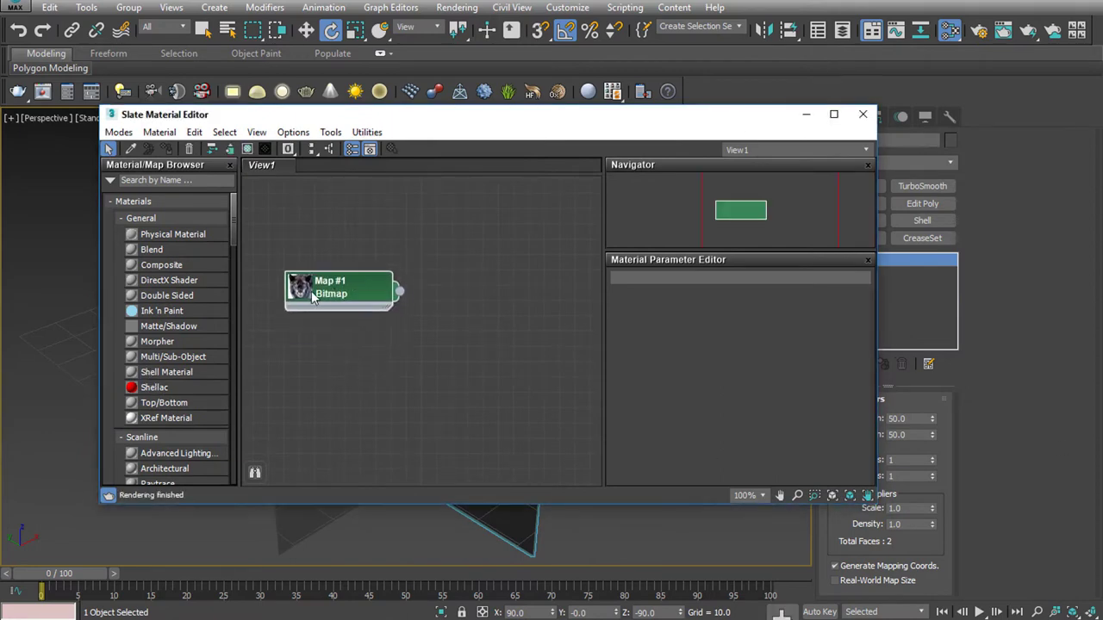
{"action": "double_click", "coordinate": [311, 290]}
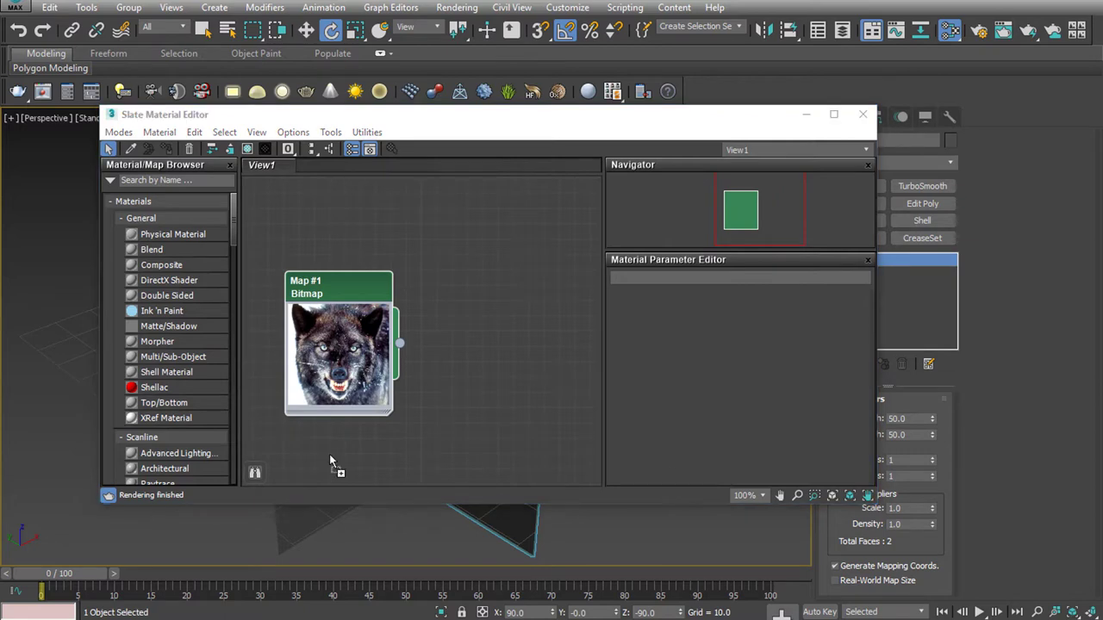
{"action": "left_click_drag", "start_coordinate": [530, 328], "coordinate": [536, 297]}
{"action": "double_click", "coordinate": [497, 320]}
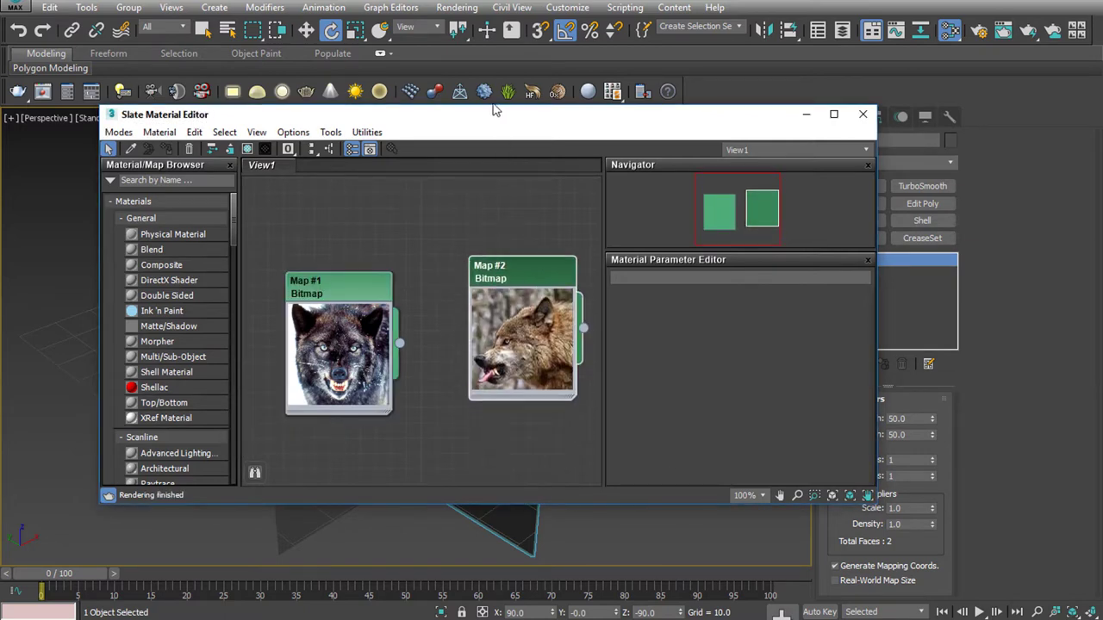
Reposition the editor, switch to the Left view, and begin linking Map #1 to a new material
{"action": "left_click_drag", "start_coordinate": [495, 112], "coordinate": [468, 39]}
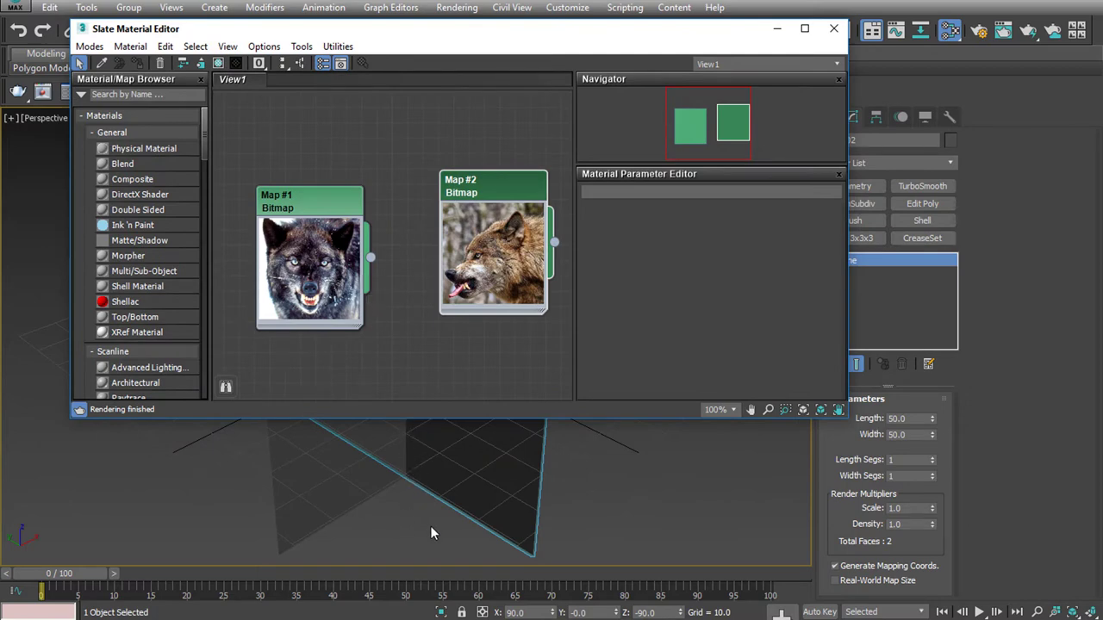
{"action": "left_click", "coordinate": [395, 543]}
{"action": "key", "text": "l"}
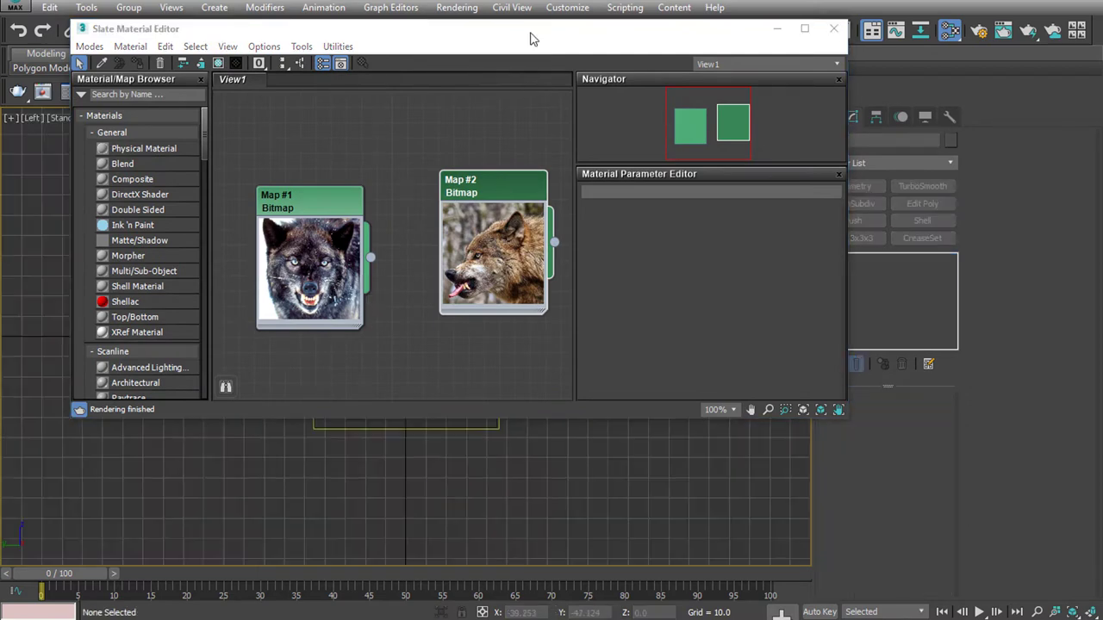
{"action": "mouse_move", "coordinate": [503, 40]}
{"action": "left_mouse_down"}
{"action": "mouse_move", "coordinate": [900, 150]}
{"action": "mouse_move", "coordinate": [917, 103]}
{"action": "left_mouse_up"}
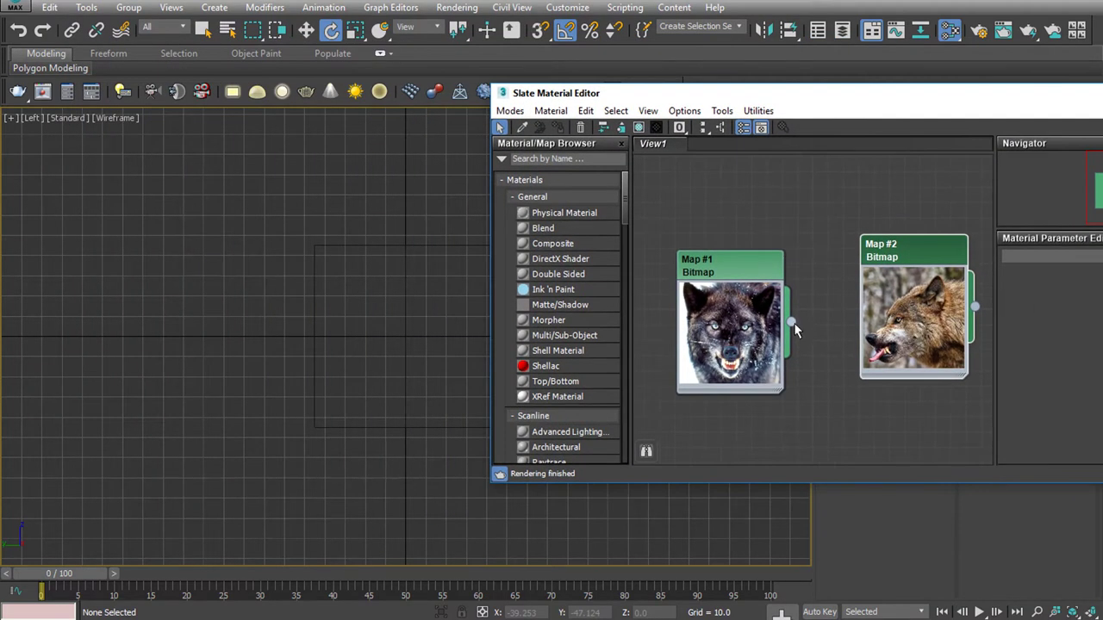
{"action": "left_click_drag", "start_coordinate": [791, 322], "coordinate": [561, 306]}
Create Standard material Material #25 and wire the front wolf photo into its Diffuse Color
{"action": "scroll", "coordinate": [551, 443], "scroll_direction": "down", "scroll_amount": 1}
{"action": "left_click", "coordinate": [557, 440]}
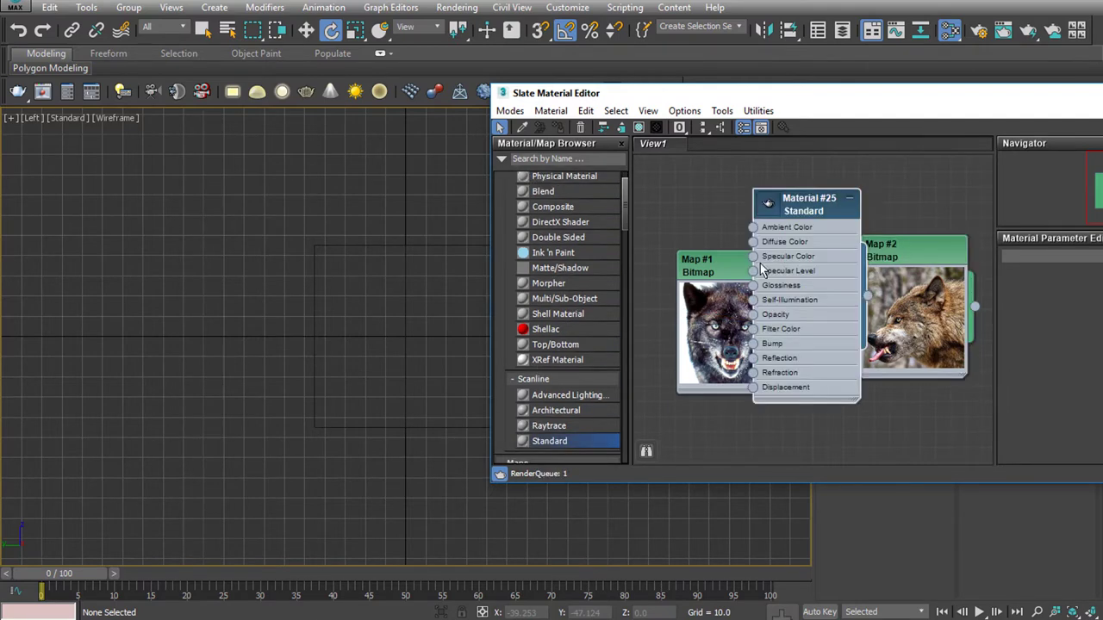
{"action": "left_click_drag", "start_coordinate": [784, 241], "coordinate": [786, 243]}
{"action": "left_click", "coordinate": [851, 195]}
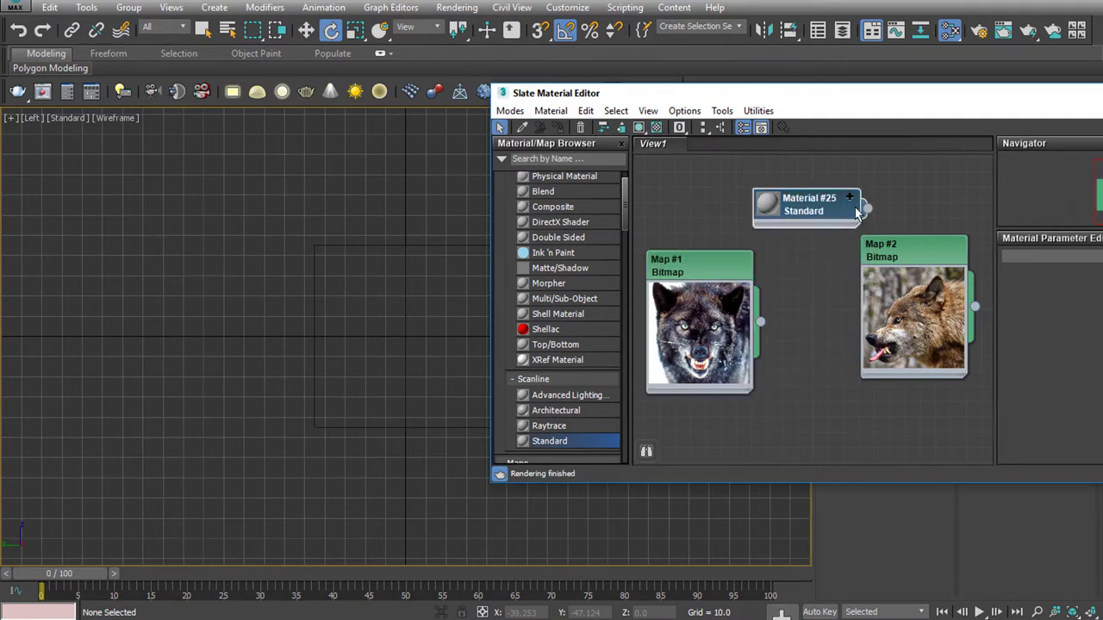
{"action": "left_click_drag", "start_coordinate": [907, 261], "coordinate": [921, 354]}
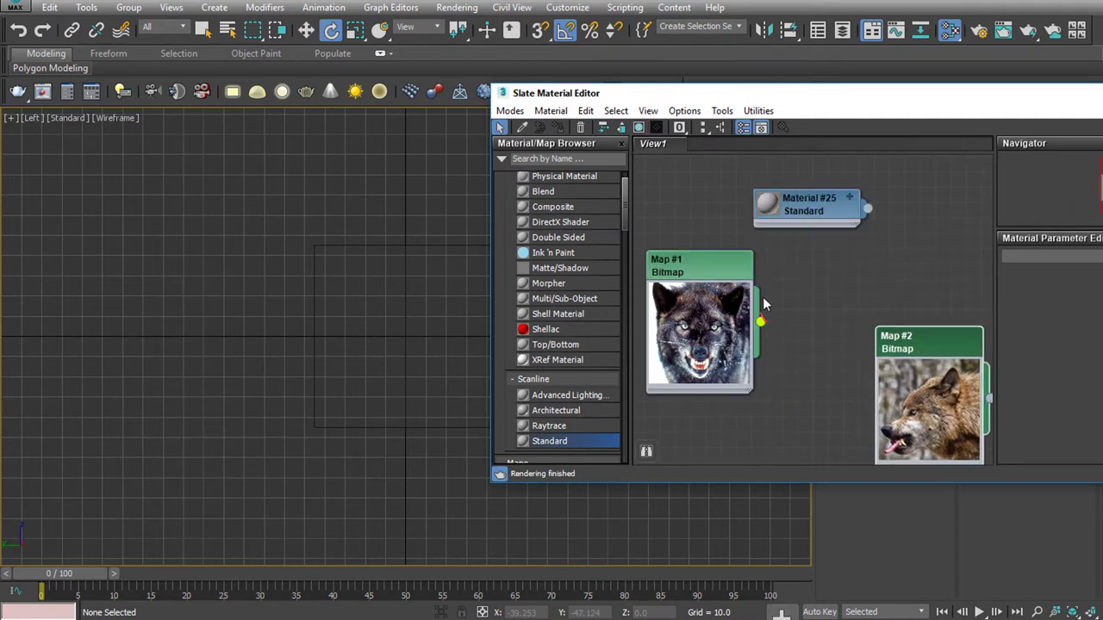
{"action": "left_click_drag", "start_coordinate": [760, 320], "coordinate": [752, 244]}
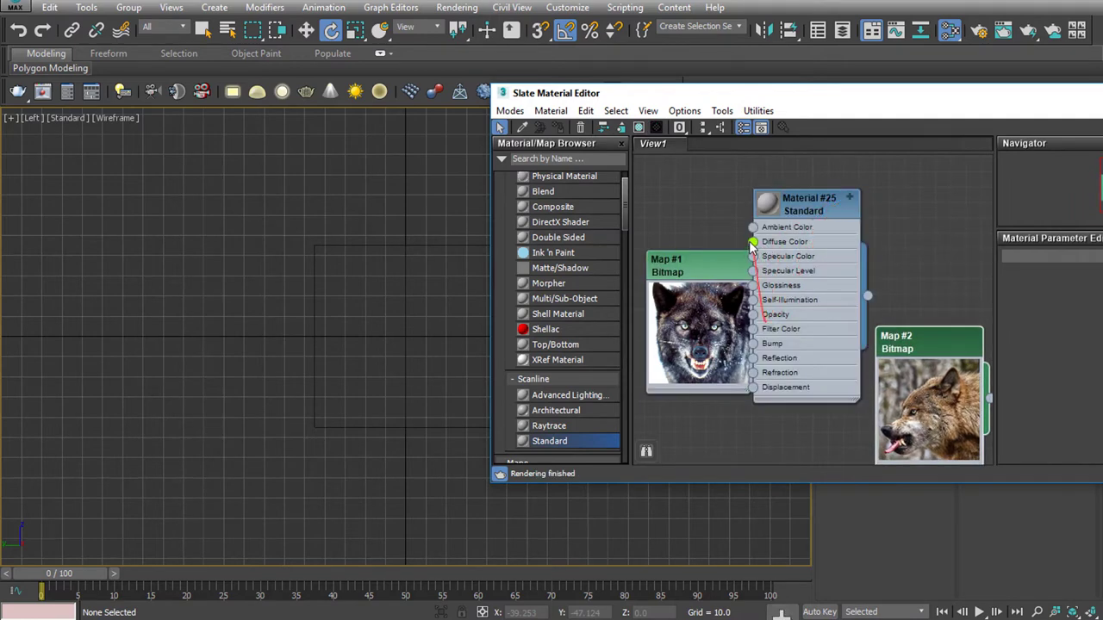
{"action": "left_click", "coordinate": [849, 198]}
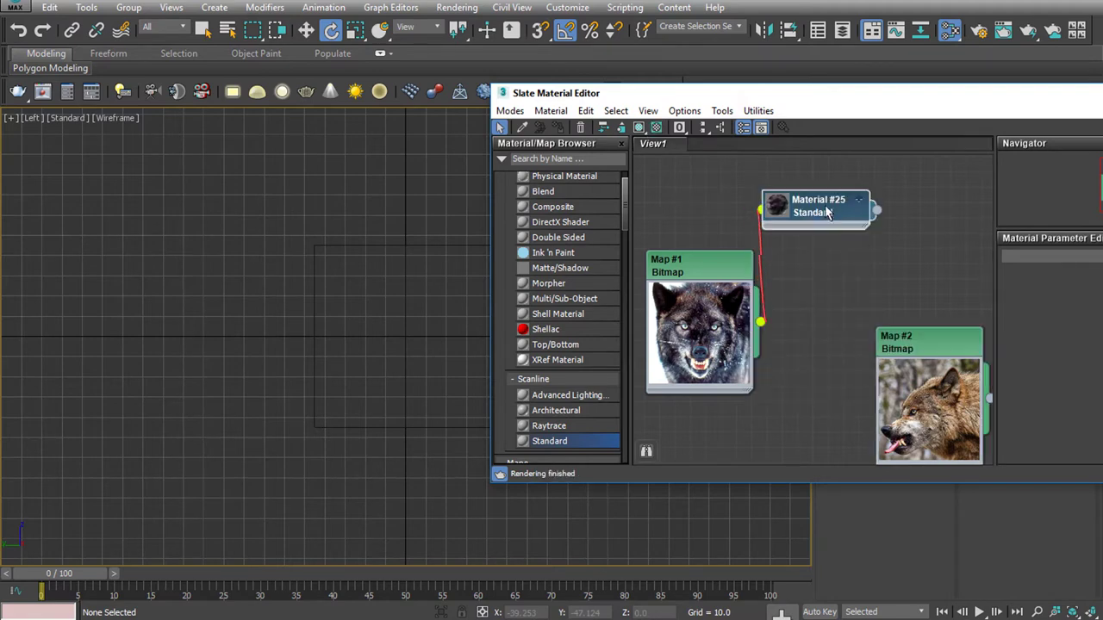
Assign Material #25 to the front plane and show its texture in the viewport
{"action": "mouse_move", "coordinate": [884, 208]}
{"action": "left_mouse_down"}
{"action": "mouse_move", "coordinate": [345, 243]}
{"action": "mouse_move", "coordinate": [315, 288]}
{"action": "left_mouse_up"}
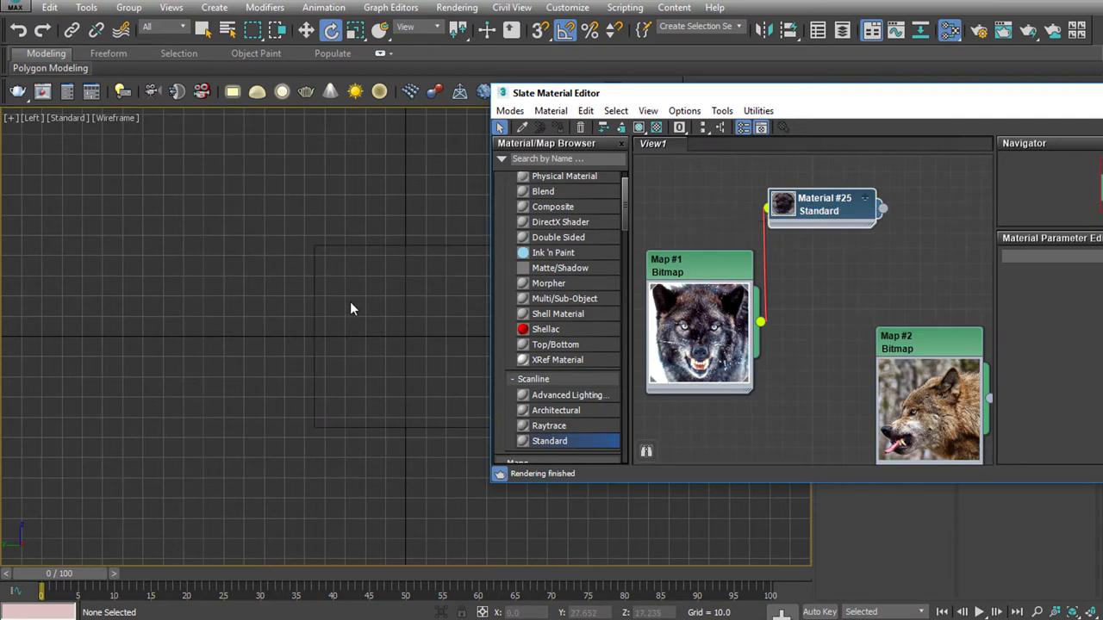
{"action": "key", "text": "p"}
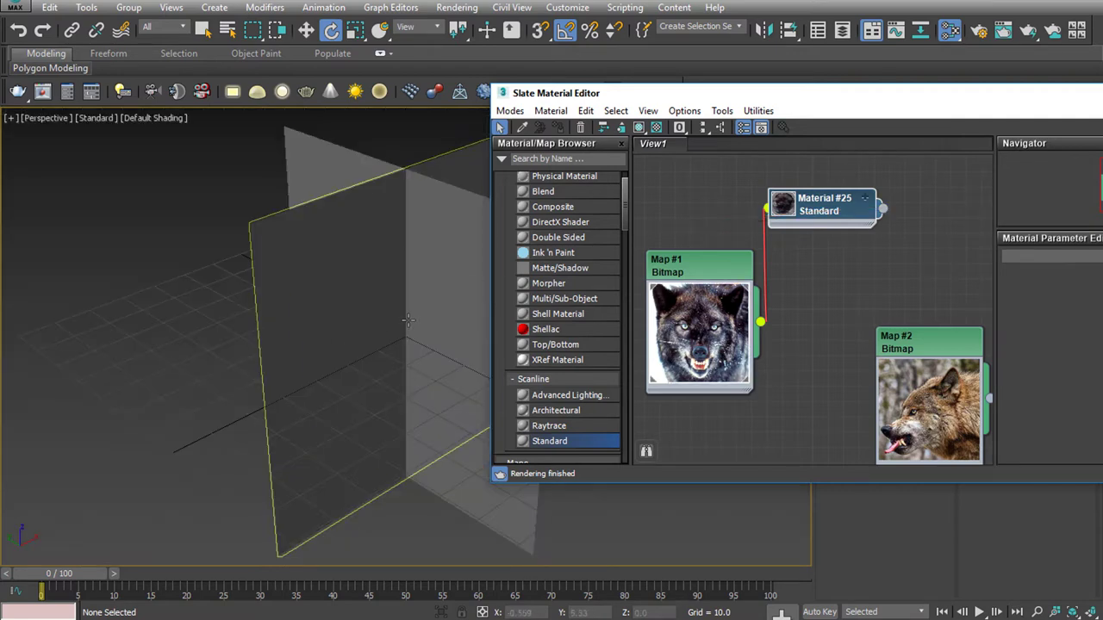
{"action": "left_click", "coordinate": [639, 127]}
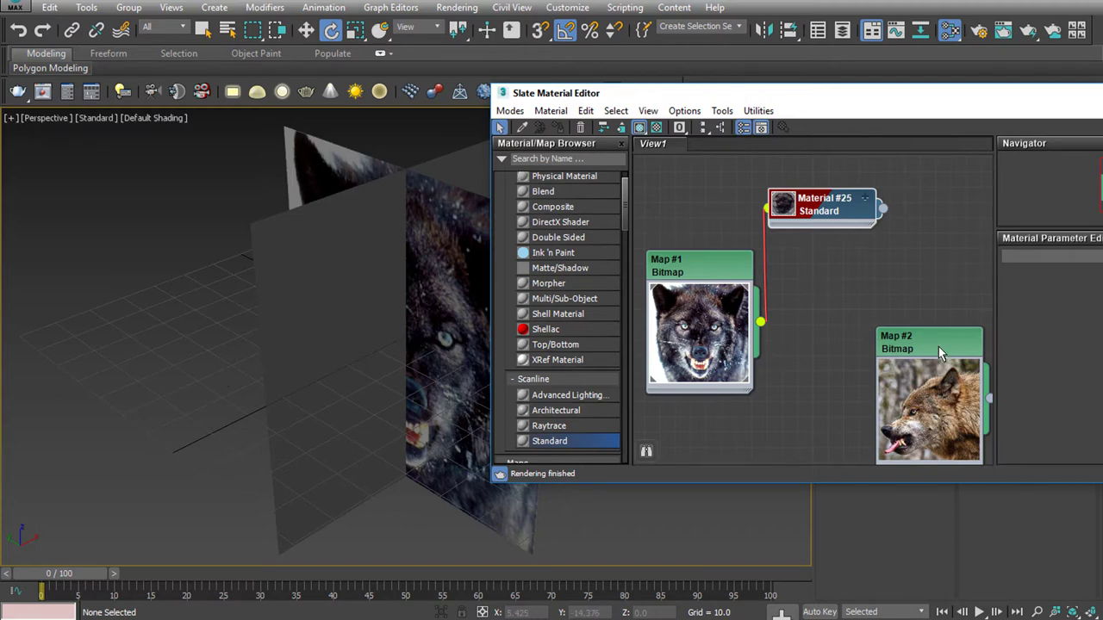
{"action": "left_click_drag", "start_coordinate": [938, 346], "coordinate": [892, 286]}
Copy Material #25 as Material #26 and expand its inputs
{"action": "mouse_move", "coordinate": [865, 204]}
{"action": "left_mouse_down", "text": "shift"}
{"action": "mouse_move", "coordinate": [915, 206]}
{"action": "mouse_move", "coordinate": [982, 243]}
{"action": "left_mouse_up", "text": "shift"}
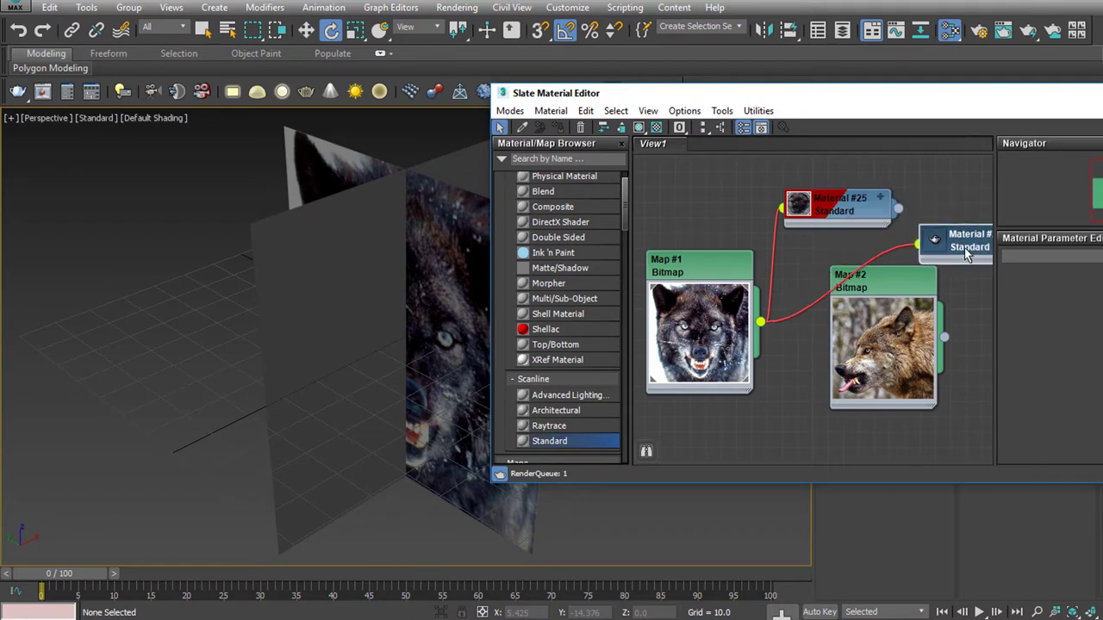
{"action": "left_click", "coordinate": [896, 249]}
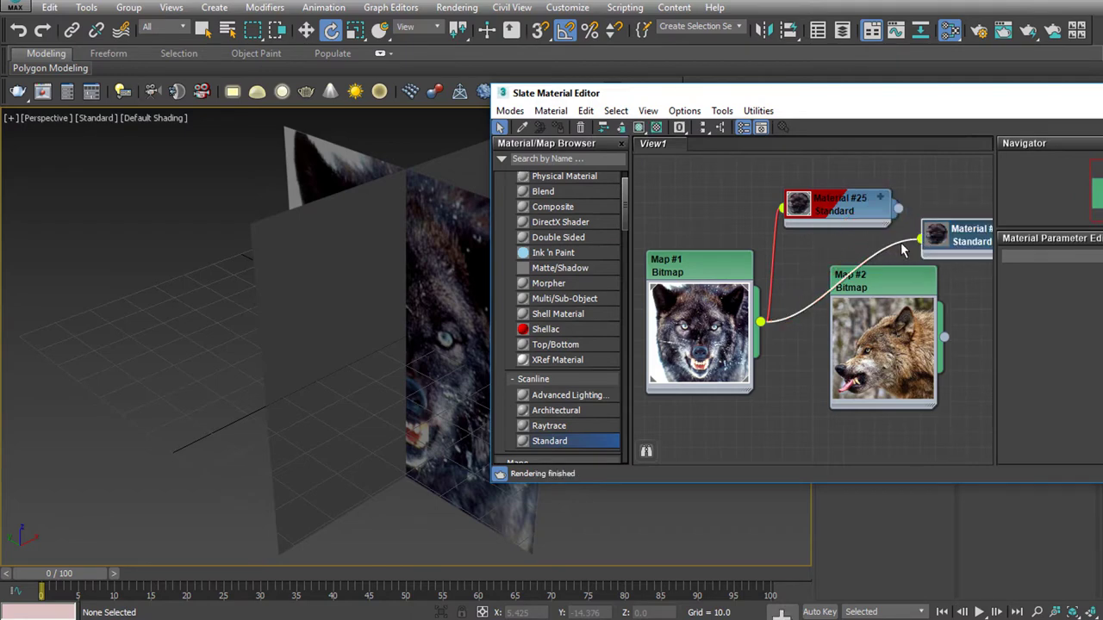
{"action": "left_click", "coordinate": [918, 244]}
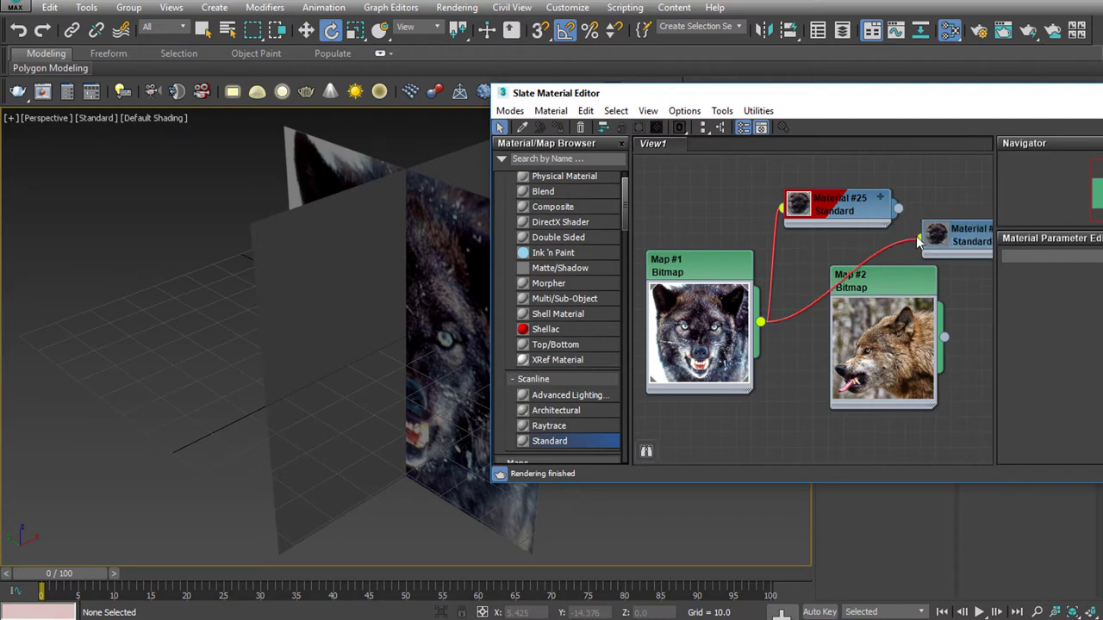
{"action": "left_click", "coordinate": [910, 247]}
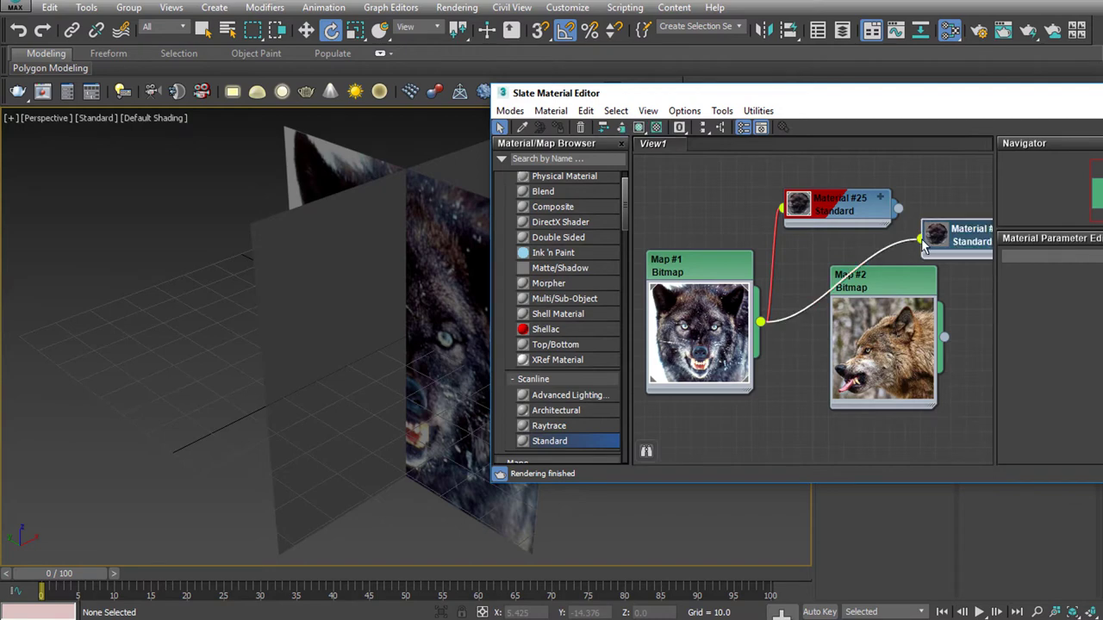
{"action": "left_click", "coordinate": [923, 246]}
{"action": "left_click_drag", "start_coordinate": [930, 100], "coordinate": [526, 128]}
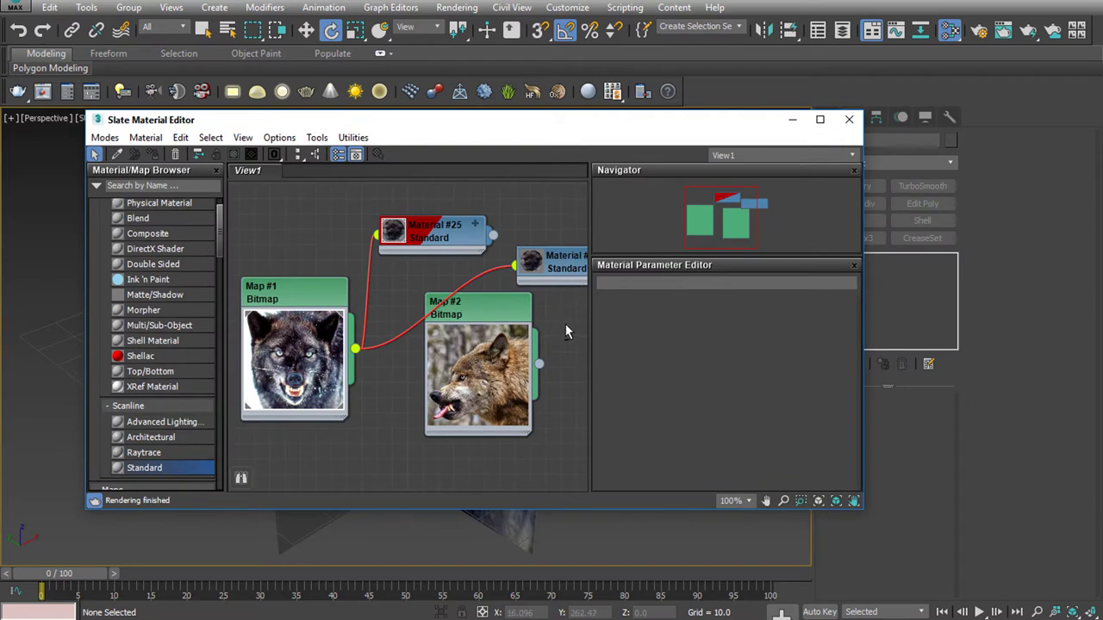
{"action": "middle_click_drag", "start_coordinate": [577, 331], "coordinate": [496, 328]}
{"action": "mouse_move", "coordinate": [485, 267]}
{"action": "left_mouse_down"}
{"action": "mouse_move", "coordinate": [549, 285]}
{"action": "mouse_move", "coordinate": [500, 284]}
{"action": "mouse_move", "coordinate": [519, 285]}
{"action": "left_mouse_up"}
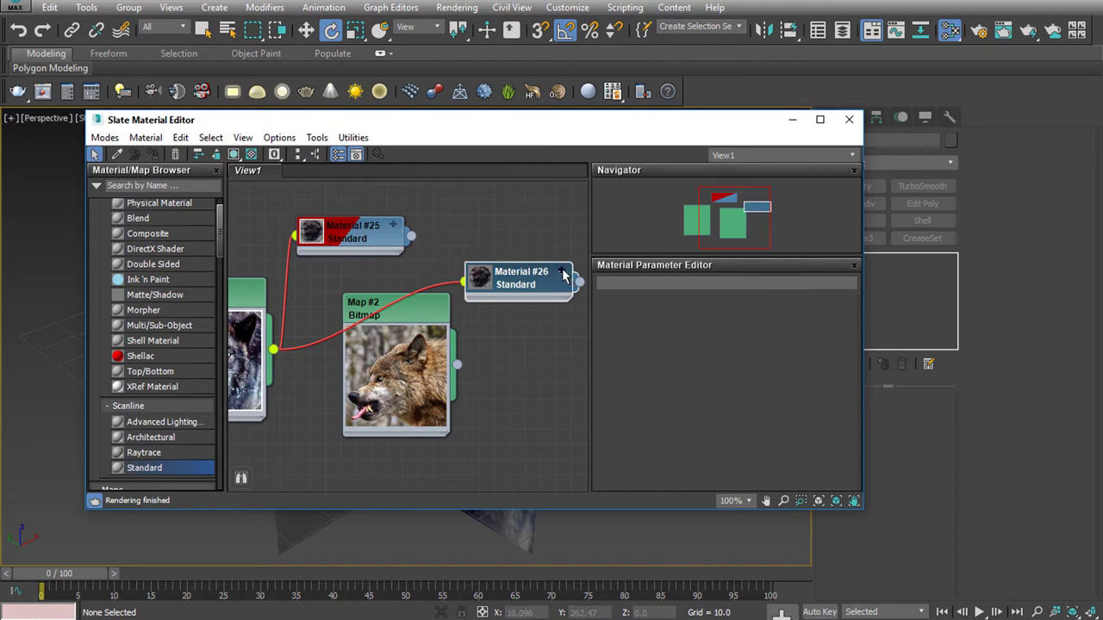
{"action": "left_click", "coordinate": [565, 272]}
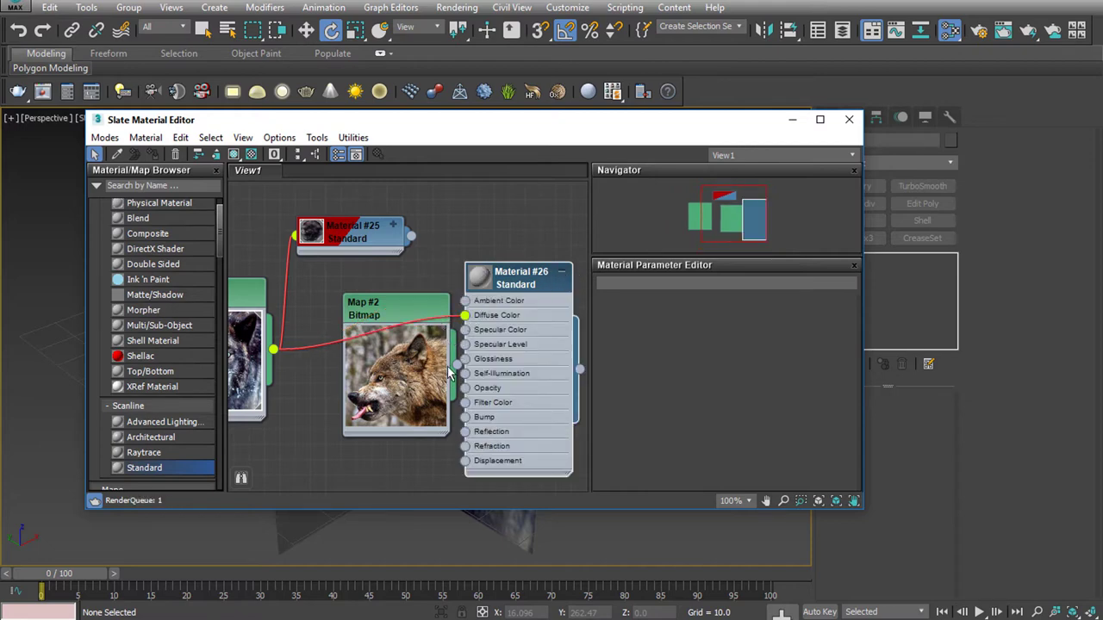
Wire the profile wolf photo into Material #26's Diffuse Color and show it in the viewport
{"action": "left_click_drag", "start_coordinate": [465, 315], "coordinate": [301, 379]}
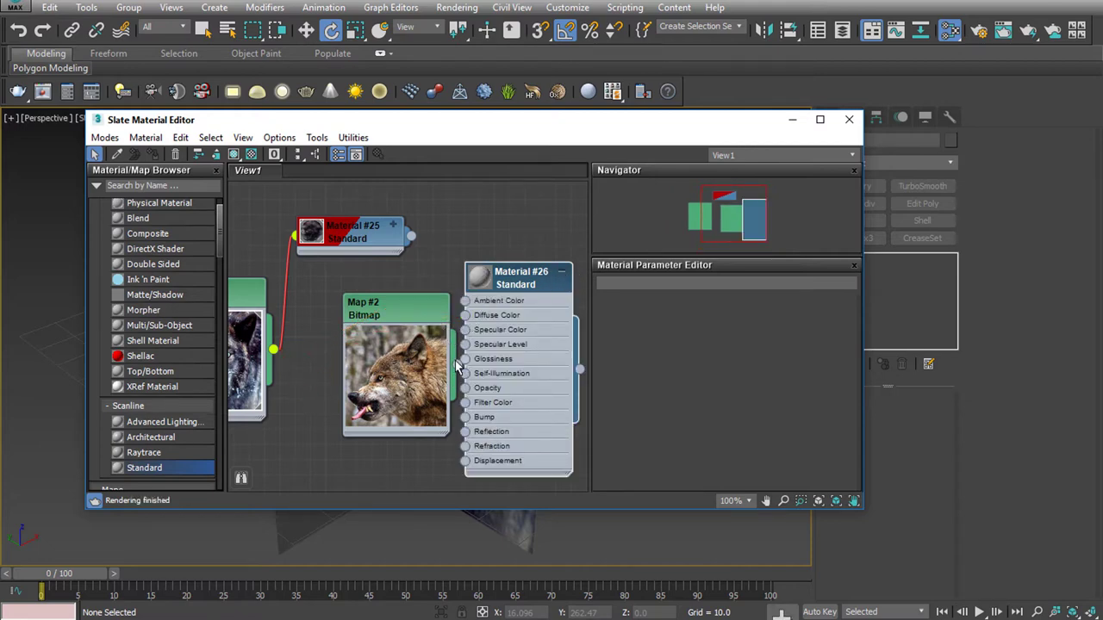
{"action": "left_click_drag", "start_coordinate": [458, 363], "coordinate": [466, 315]}
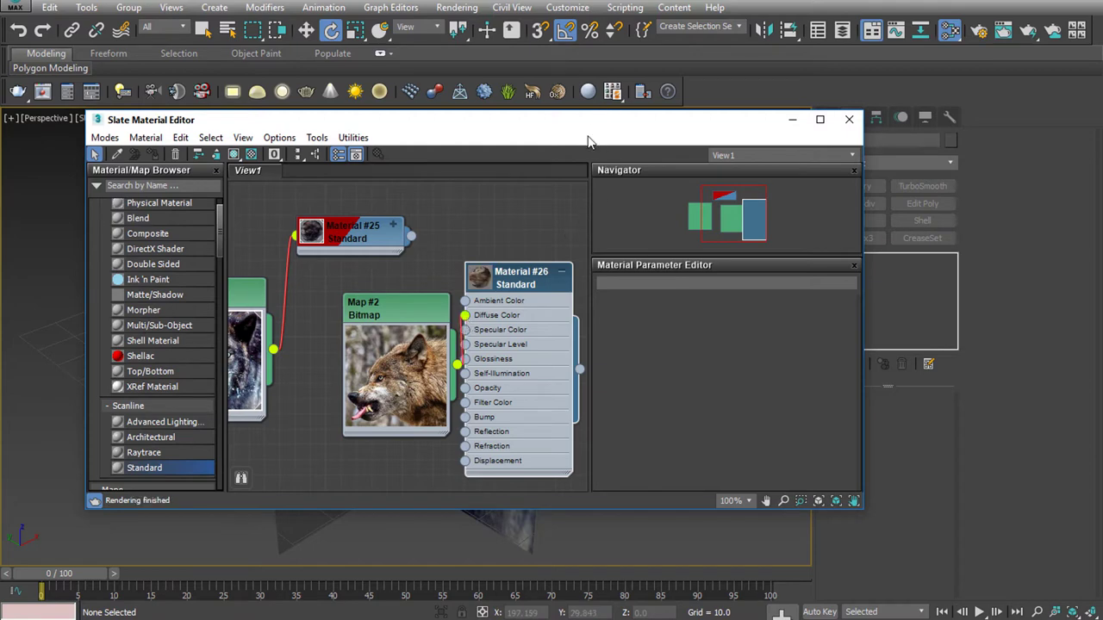
{"action": "mouse_move", "coordinate": [596, 129]}
{"action": "left_mouse_down"}
{"action": "mouse_move", "coordinate": [747, 181]}
{"action": "mouse_move", "coordinate": [991, 167]}
{"action": "left_mouse_up"}
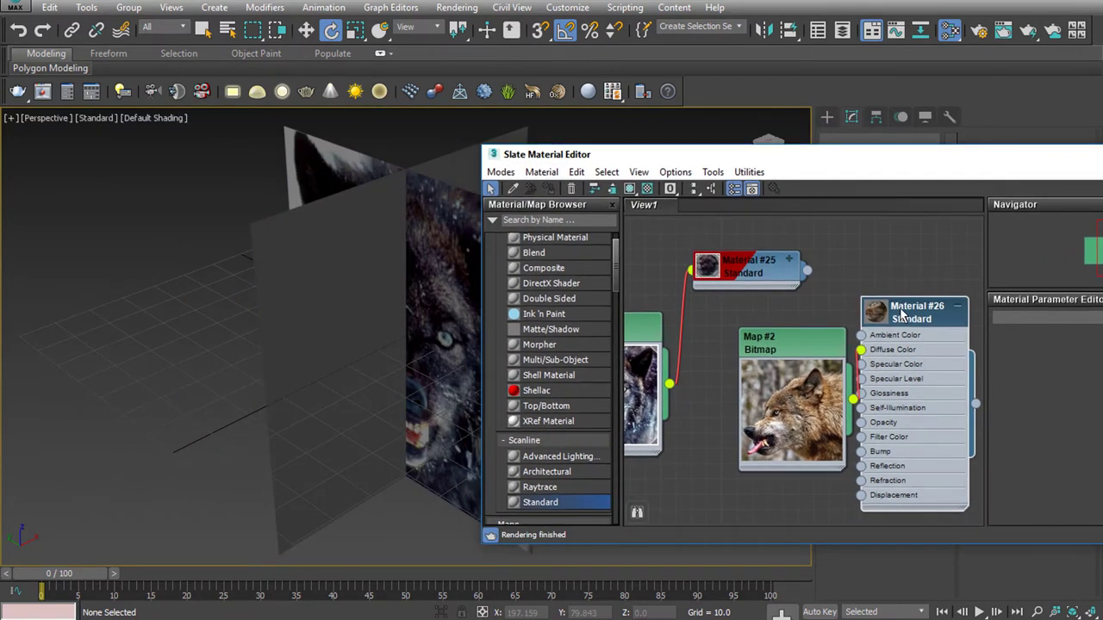
{"action": "left_click", "coordinate": [630, 188]}
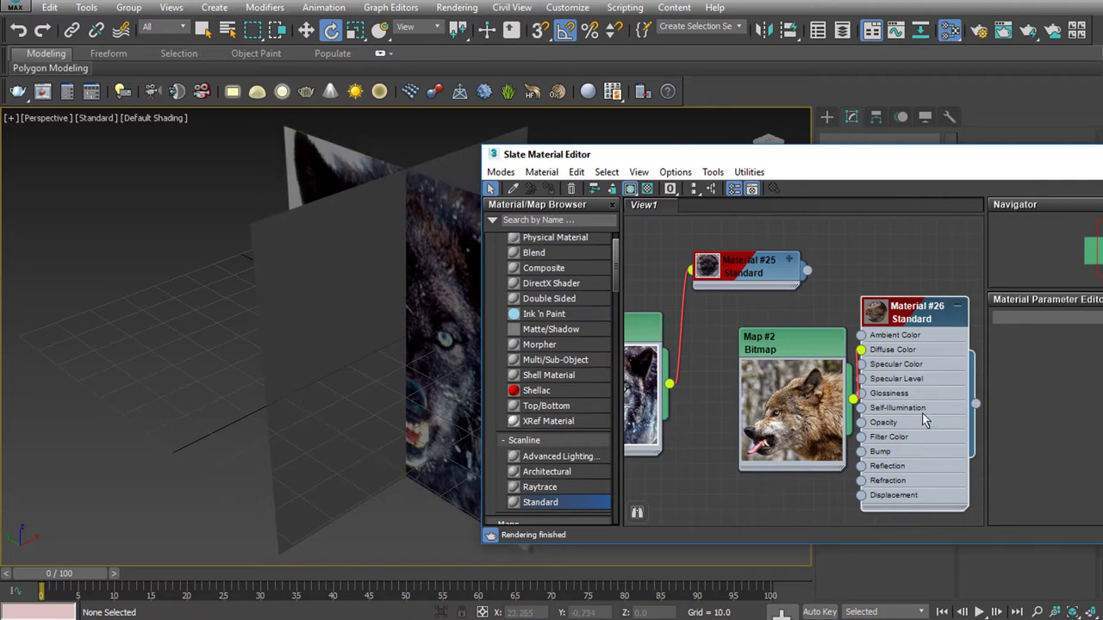
Assign Material #26 to the side plane and Material #25 to the front plane, then close the editor
{"action": "left_click_drag", "start_coordinate": [975, 403], "coordinate": [457, 345]}
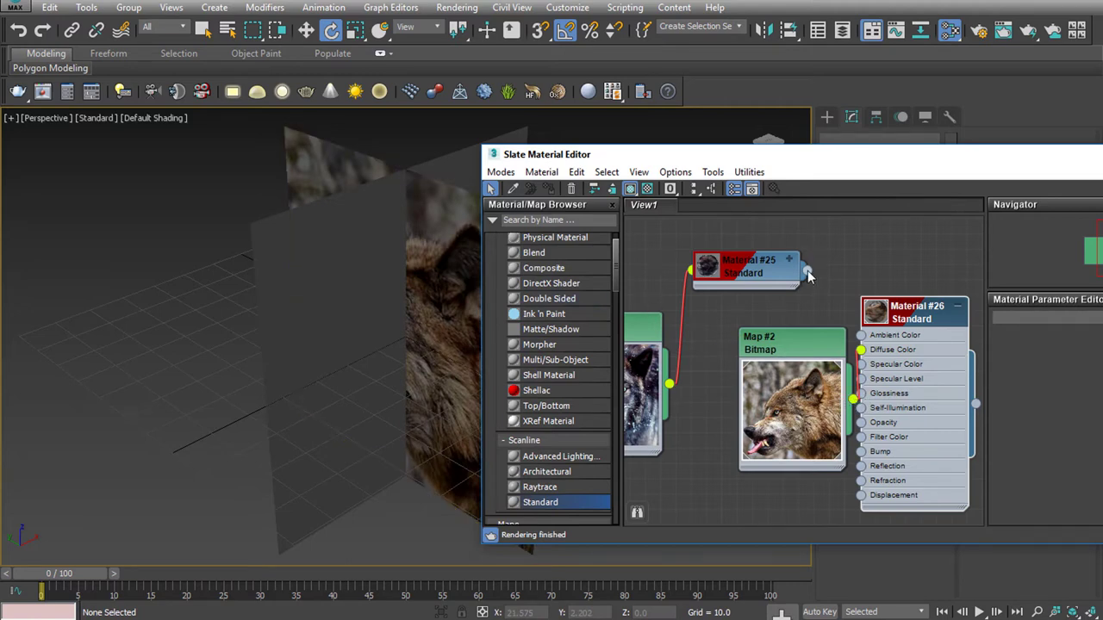
{"action": "mouse_move", "coordinate": [808, 270]}
{"action": "left_mouse_down"}
{"action": "mouse_move", "coordinate": [652, 299]}
{"action": "mouse_move", "coordinate": [331, 324]}
{"action": "left_mouse_up"}
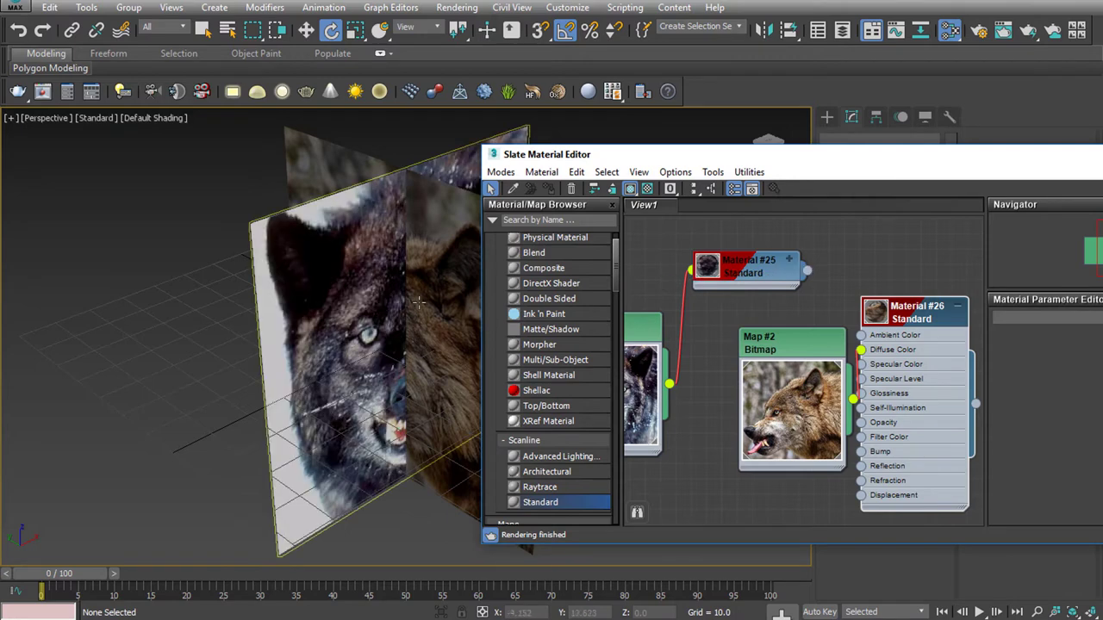
{"action": "left_click_drag", "start_coordinate": [913, 184], "coordinate": [728, 237]}
{"action": "left_click", "coordinate": [1051, 192]}
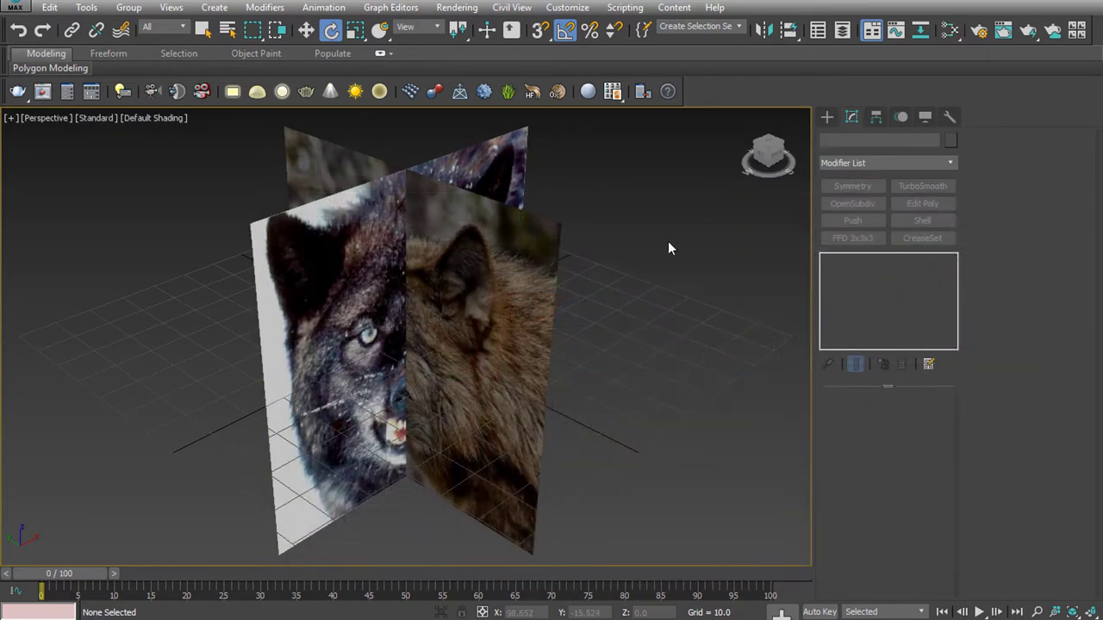
Set the Left view to Default Shading with the grid hidden
{"action": "key", "text": "l"}
{"action": "key", "text": "g"}
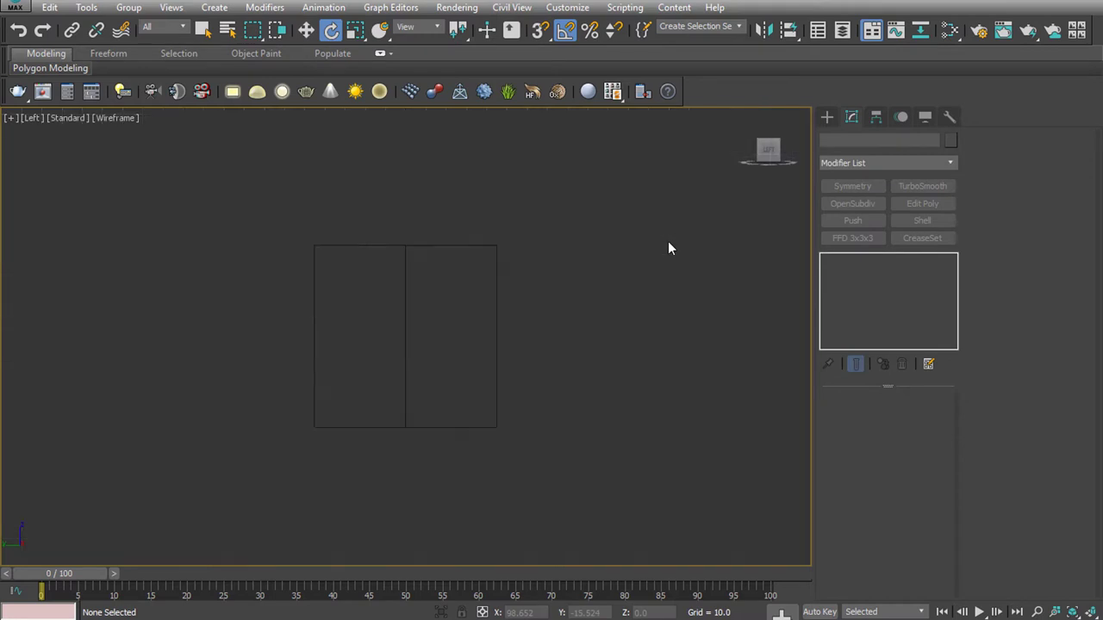
{"action": "left_click", "coordinate": [114, 119]}
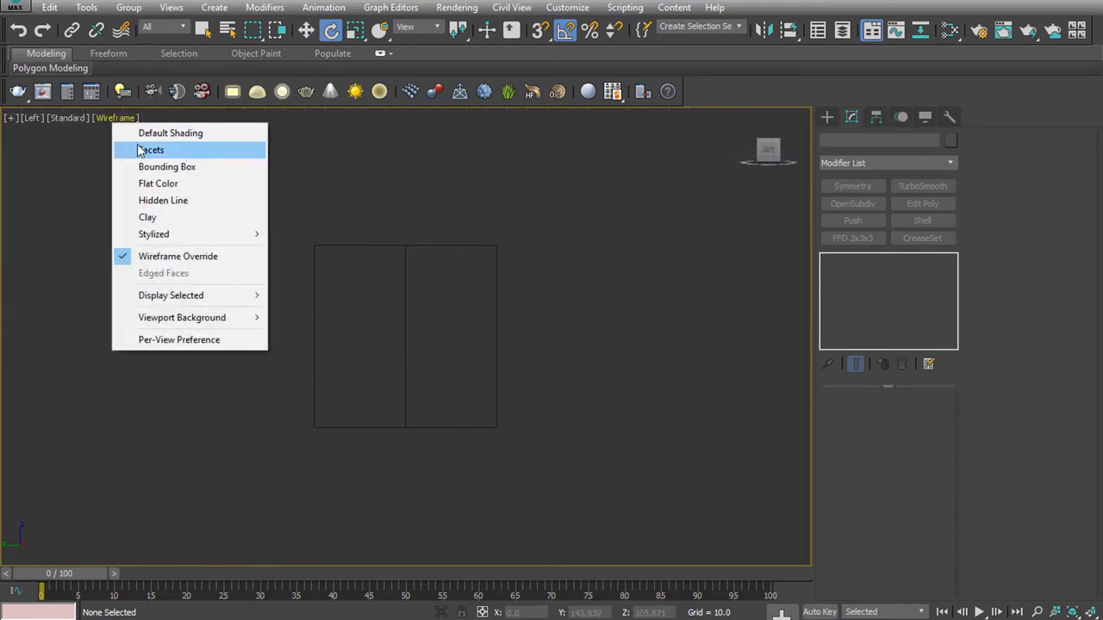
{"action": "left_click", "coordinate": [152, 133]}
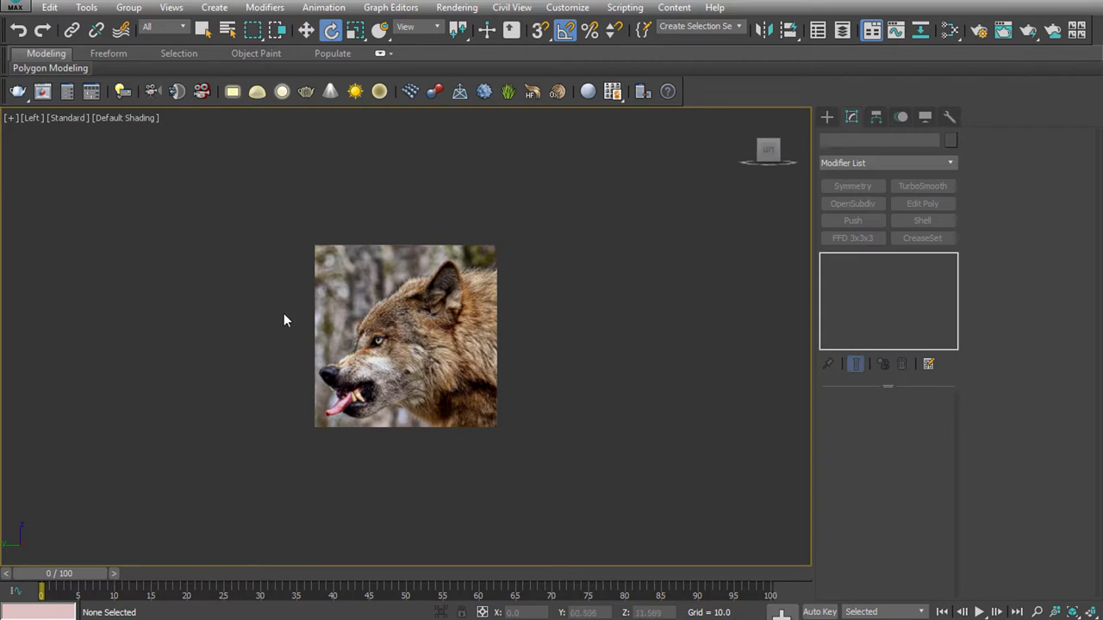
Set the Front view to Default Shading with the grid hidden and select the front wolf plane
{"action": "key", "text": "f"}
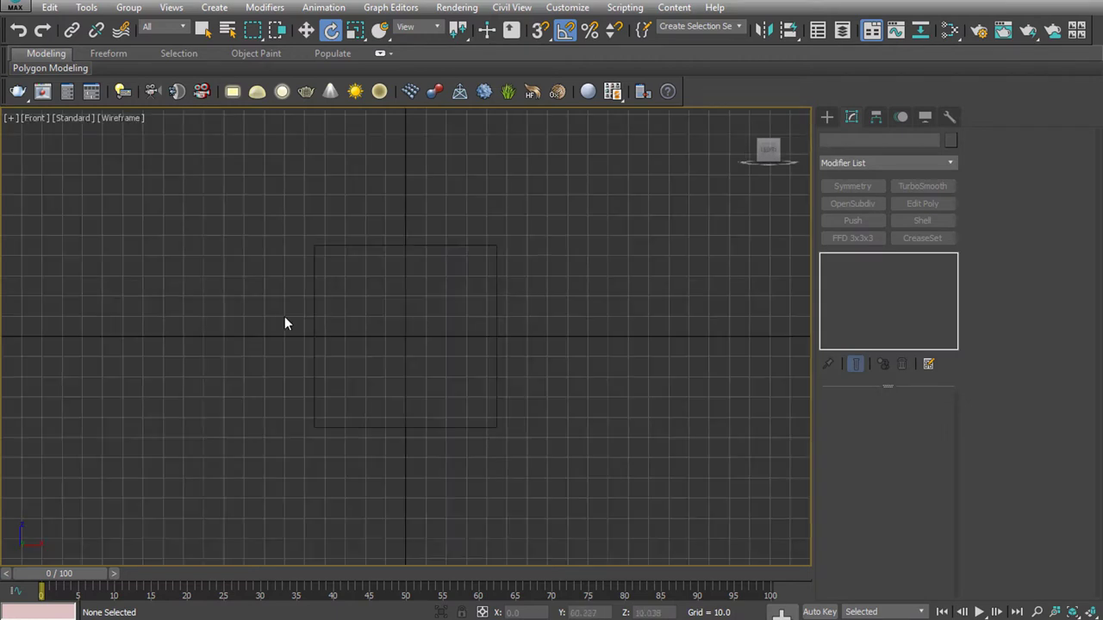
{"action": "key", "text": "g"}
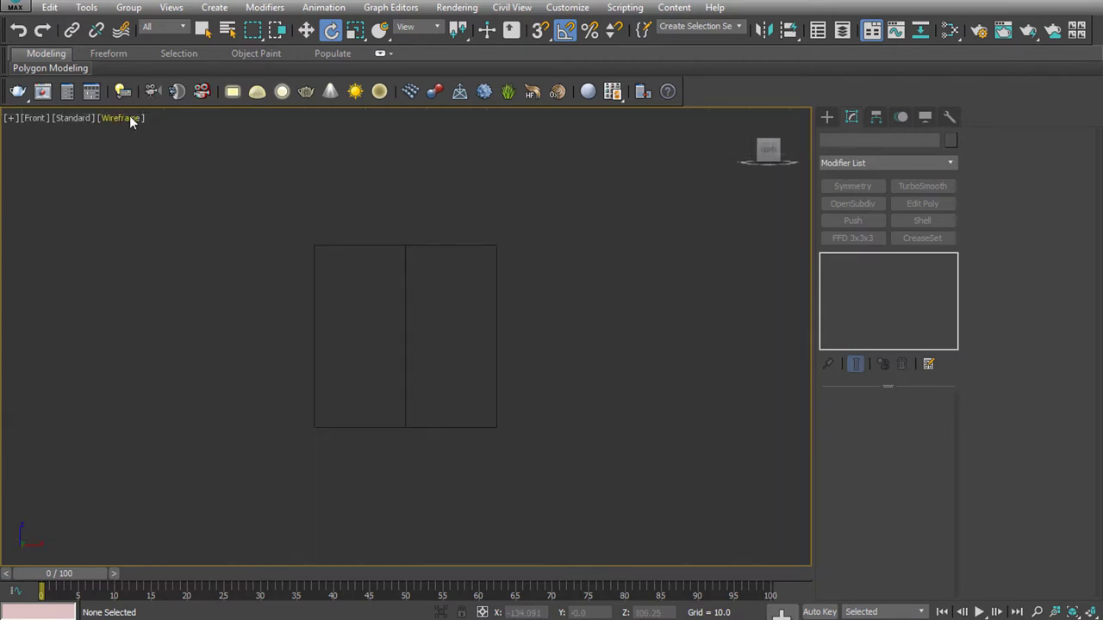
{"action": "left_click", "coordinate": [128, 117]}
{"action": "left_click", "coordinate": [168, 136]}
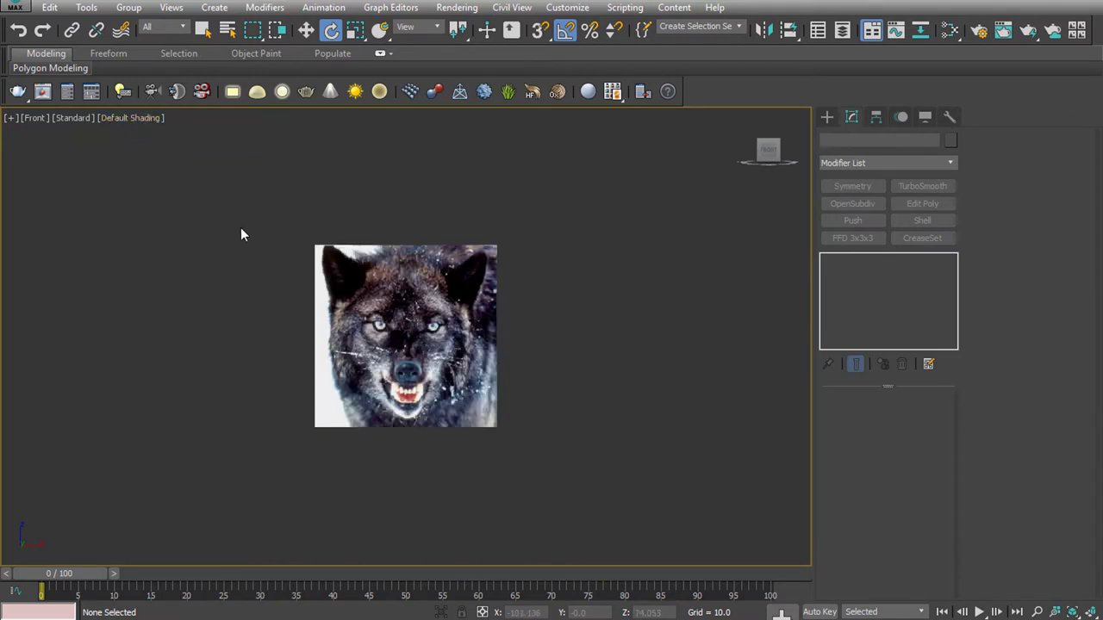
{"action": "left_click", "coordinate": [400, 339]}
Frame both crossed wolf planes in Perspective, then select only the brown wolf profile plane
{"action": "key", "text": "w"}
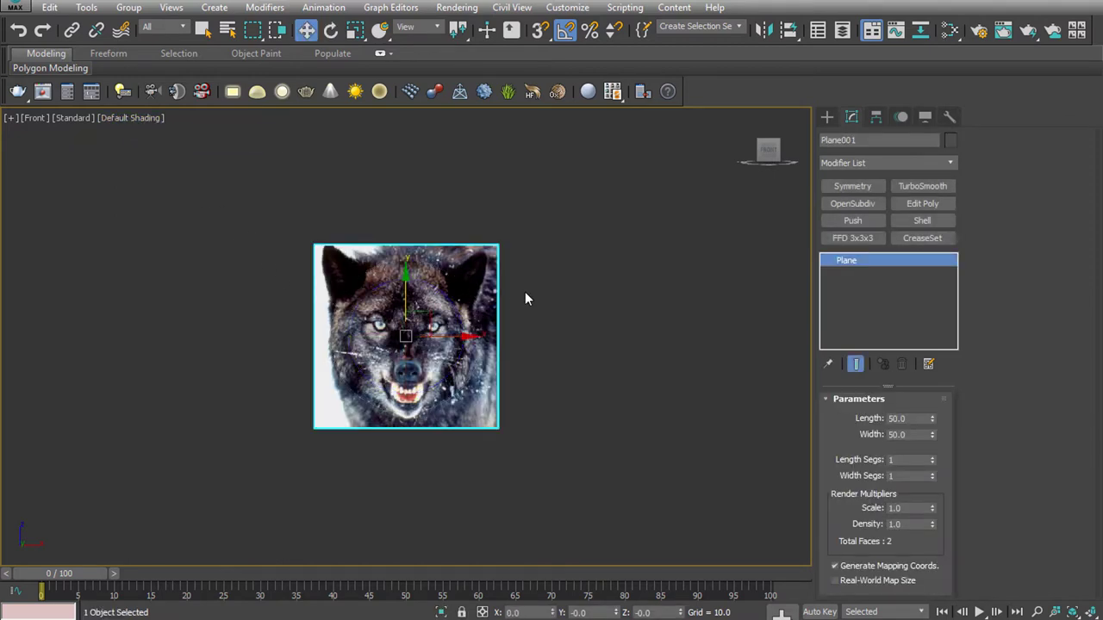
{"action": "mouse_move", "coordinate": [287, 421]}
{"action": "left_mouse_down"}
{"action": "mouse_move", "coordinate": [410, 284]}
{"action": "mouse_move", "coordinate": [406, 167]}
{"action": "left_mouse_up"}
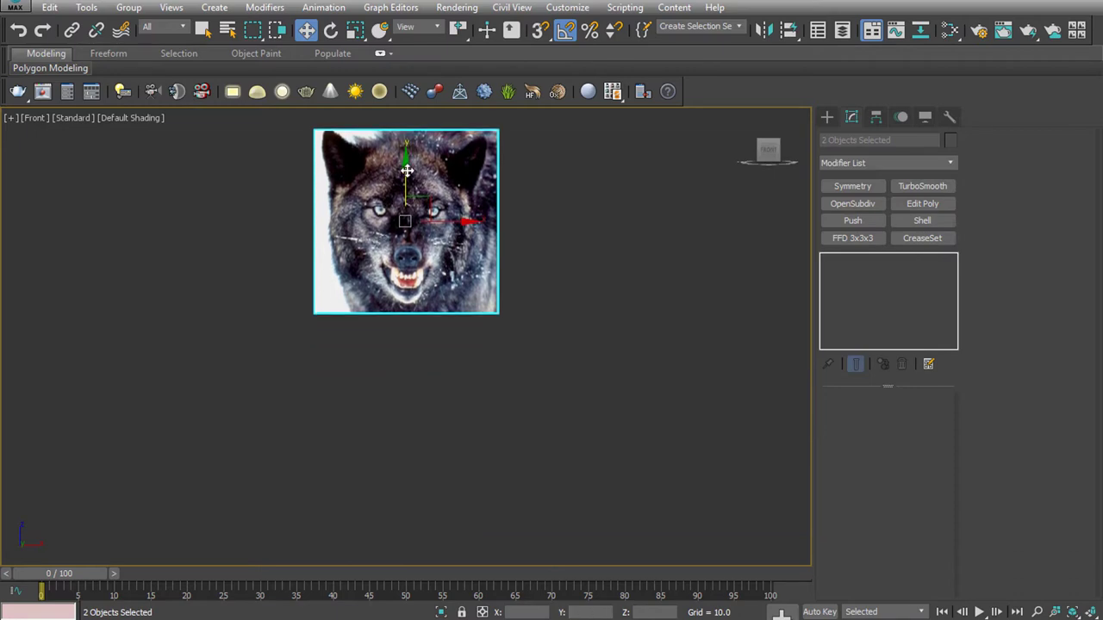
{"action": "key", "text": "p"}
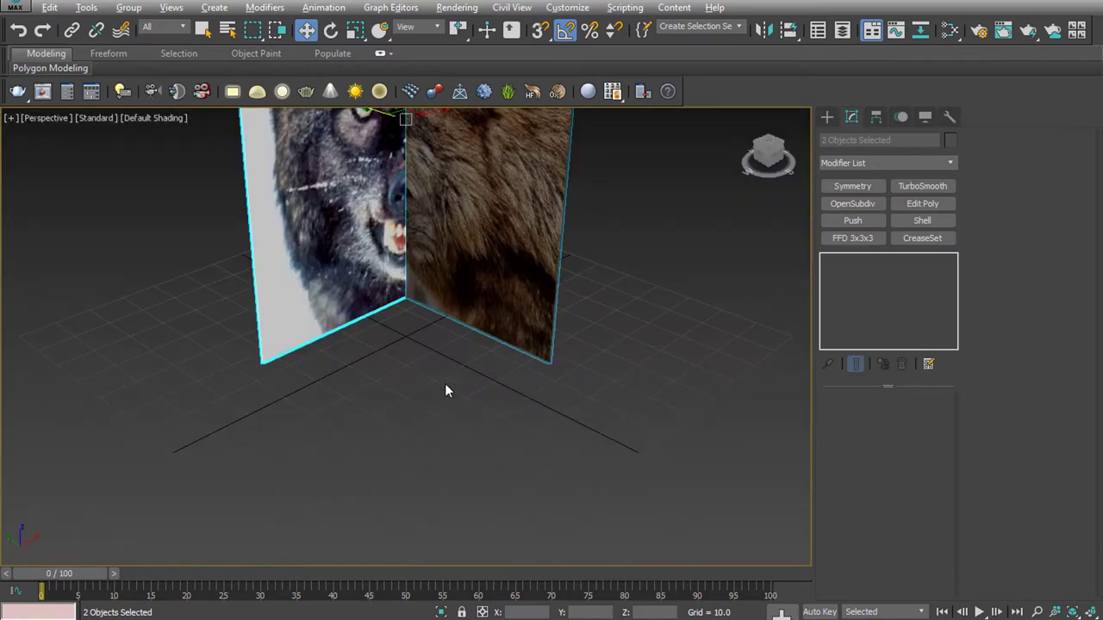
{"action": "middle_click_drag", "start_coordinate": [447, 373], "coordinate": [457, 524], "text": "alt"}
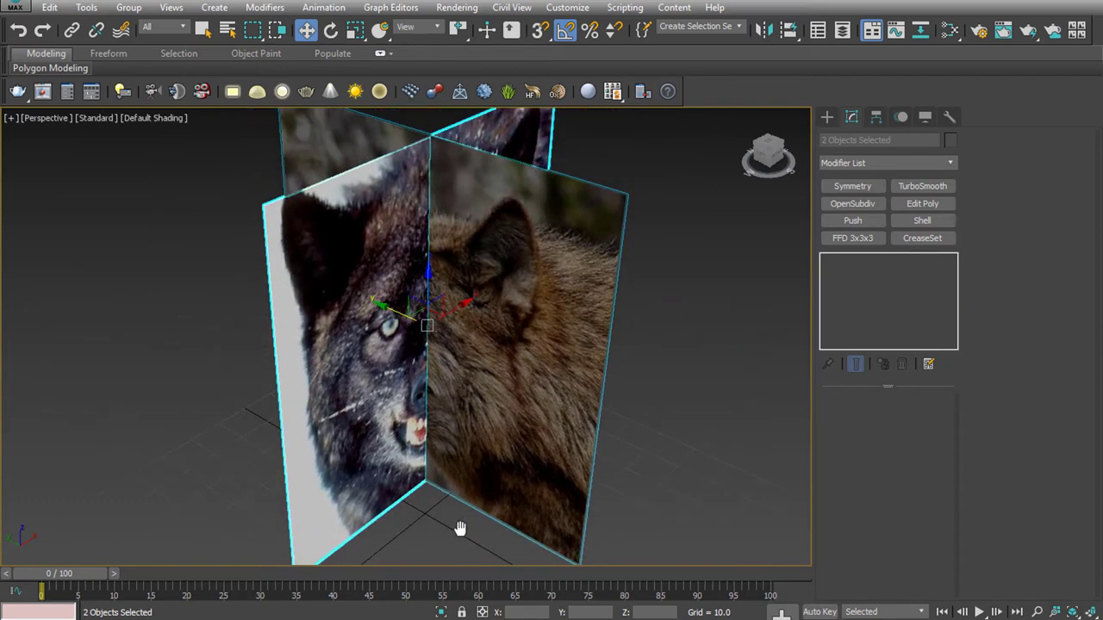
{"action": "scroll", "coordinate": [465, 423], "scroll_direction": "down", "scroll_amount": 3}
{"action": "mouse_move", "coordinate": [465, 423]}
{"action": "middle_mouse_down"}
{"action": "mouse_move", "coordinate": [513, 395]}
{"action": "mouse_move", "coordinate": [522, 463]}
{"action": "mouse_move", "coordinate": [514, 381]}
{"action": "mouse_move", "coordinate": [580, 379]}
{"action": "mouse_move", "coordinate": [514, 422]}
{"action": "mouse_move", "coordinate": [697, 391]}
{"action": "mouse_move", "coordinate": [342, 411]}
{"action": "mouse_move", "coordinate": [526, 411]}
{"action": "middle_mouse_up"}
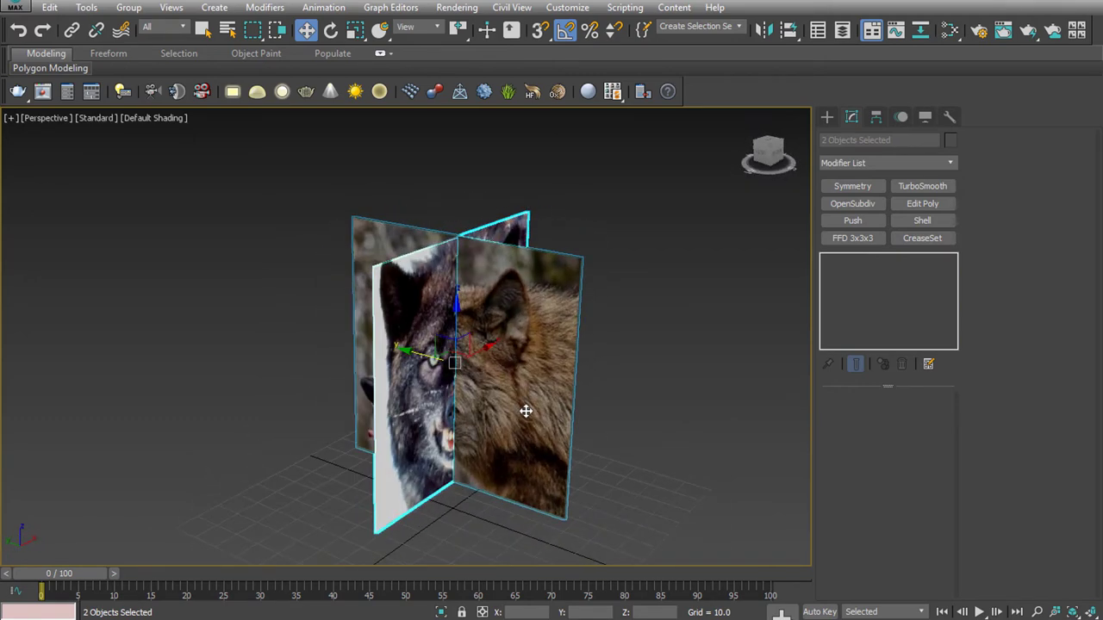
{"action": "left_click", "coordinate": [551, 372]}
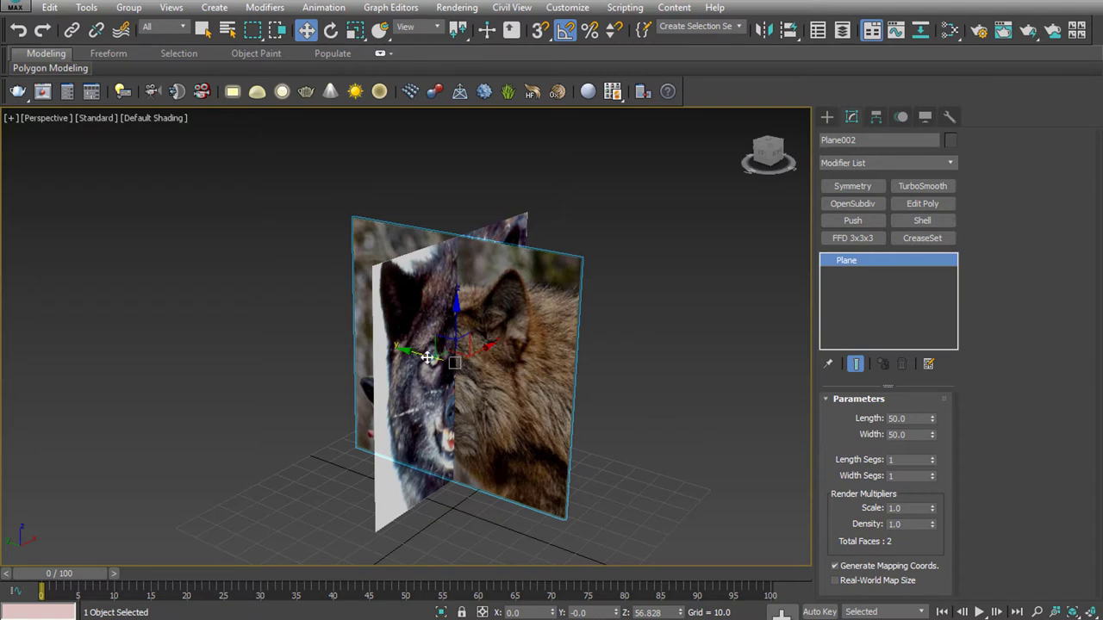
Try moving, stretching and lifting the brown wolf profile plane
{"action": "left_click_drag", "start_coordinate": [413, 351], "coordinate": [504, 382]}
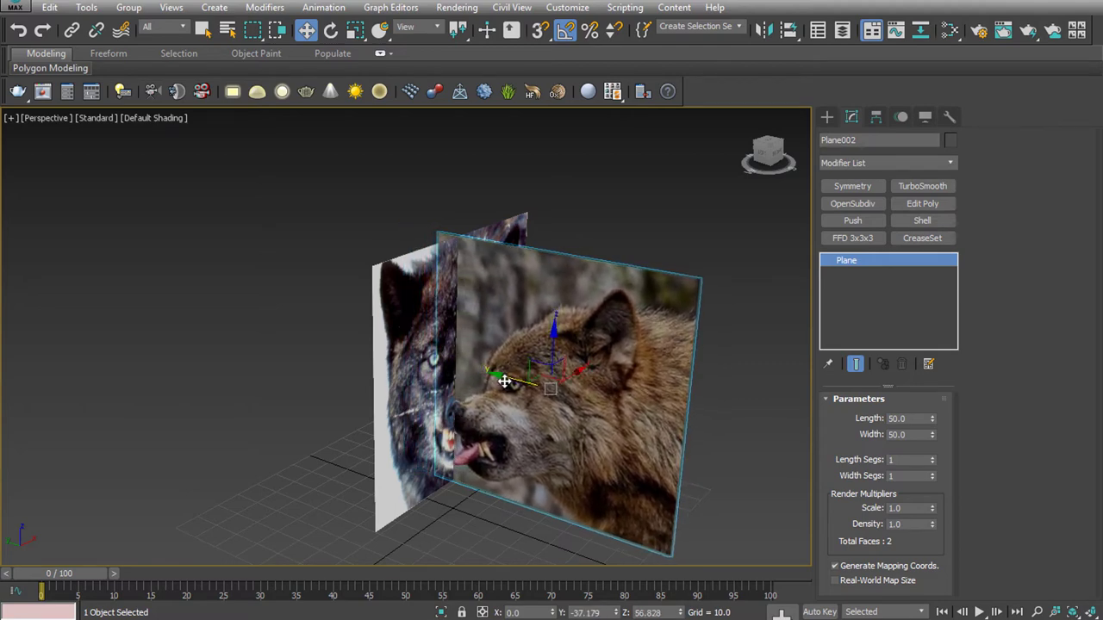
{"action": "key", "text": "t"}
{"action": "key", "text": "shift+z"}
{"action": "key", "text": "e"}
{"action": "key", "text": "w"}
{"action": "key", "text": "r"}
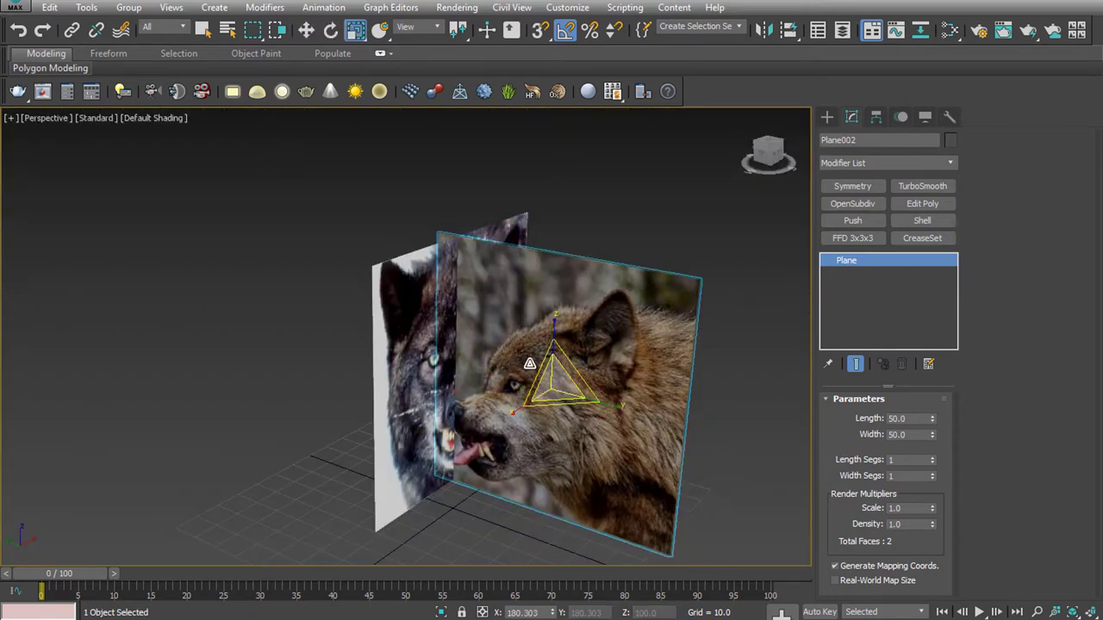
{"action": "left_click_drag", "start_coordinate": [556, 320], "coordinate": [554, 325]}
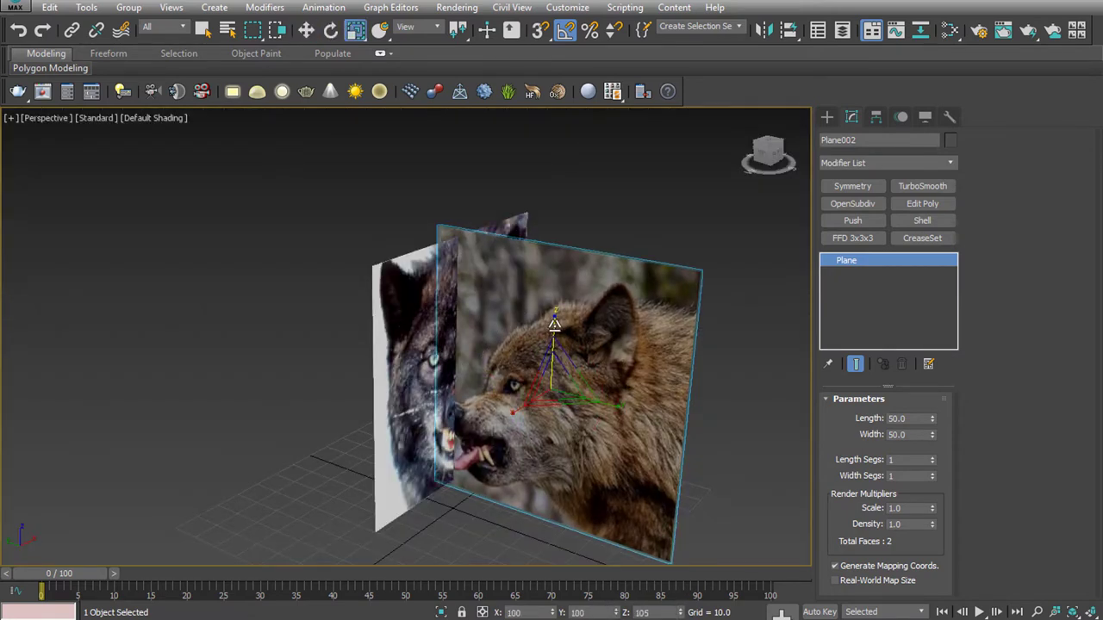
{"action": "key", "text": "e"}
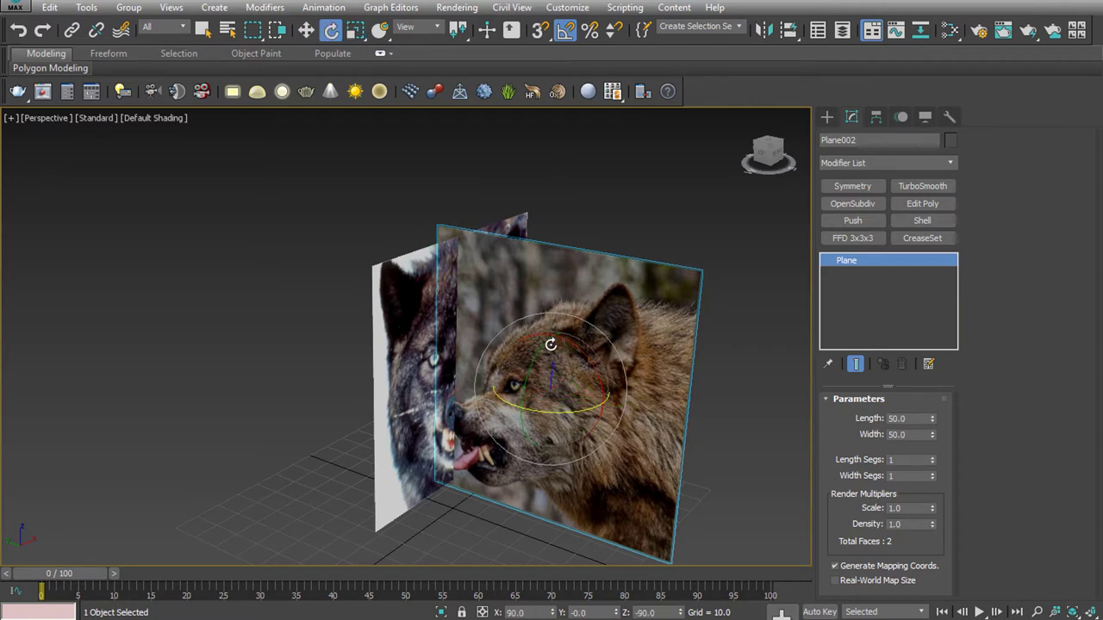
{"action": "key", "text": "w"}
{"action": "left_click_drag", "start_coordinate": [553, 346], "coordinate": [554, 340]}
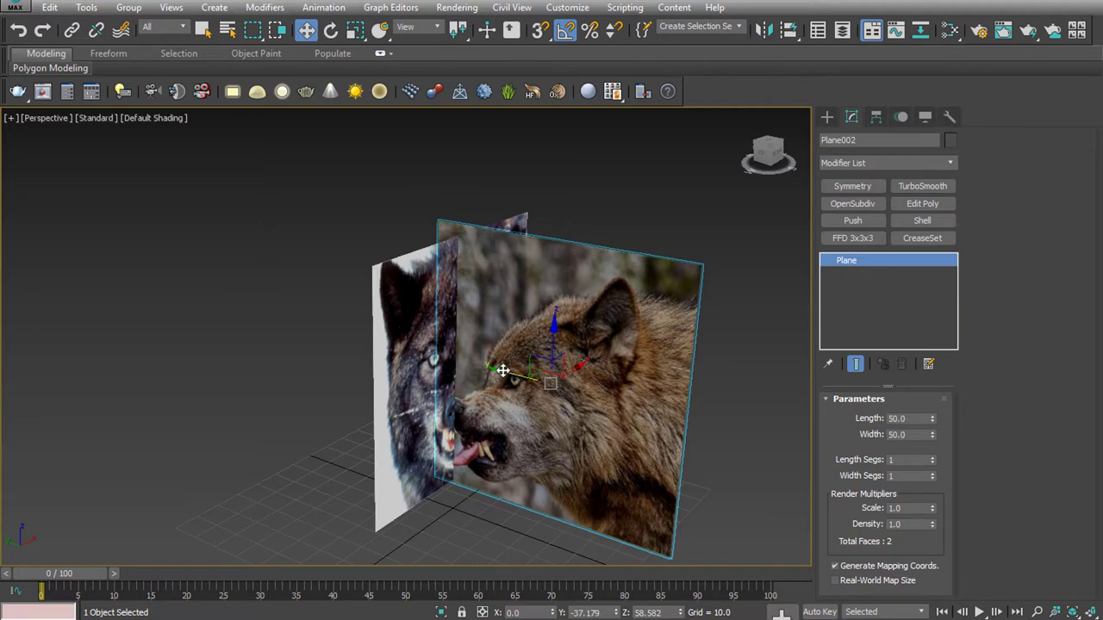
Undo the brown plane's last move and slide the black wolf front plane along Y
{"action": "left_click_drag", "start_coordinate": [502, 369], "coordinate": [432, 355]}
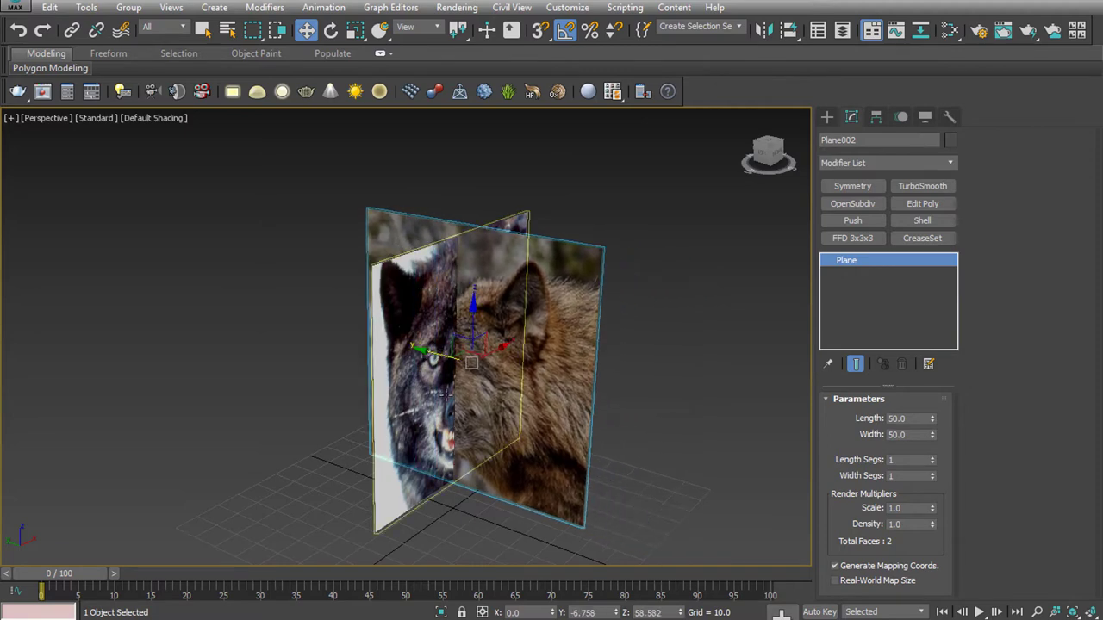
{"action": "key", "text": "ctrl+z"}
{"action": "left_click", "coordinate": [453, 365]}
{"action": "mouse_move", "coordinate": [482, 349]}
{"action": "left_mouse_down"}
{"action": "mouse_move", "coordinate": [502, 358]}
{"action": "mouse_move", "coordinate": [508, 349]}
{"action": "left_mouse_up"}
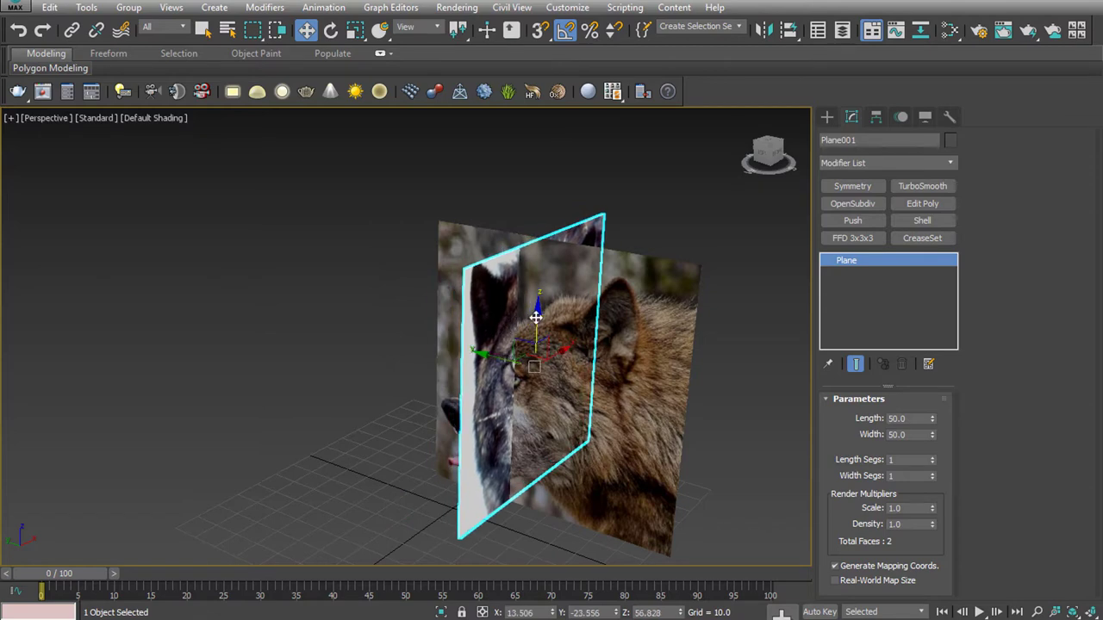
Undo the black wolf plane's stray moves and slide it back along Y, checking from the top
{"action": "left_click_drag", "start_coordinate": [534, 314], "coordinate": [536, 331]}
{"action": "key", "text": "ctrl+z"}
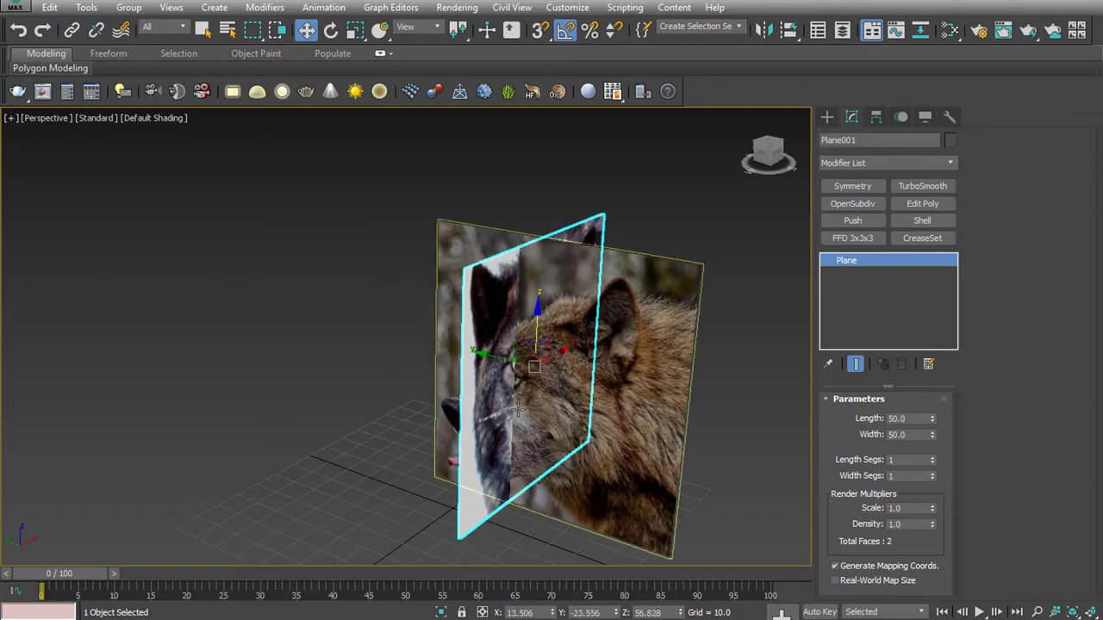
{"action": "key", "text": "ctrl+z"}
{"action": "key", "text": "ctrl+z"}
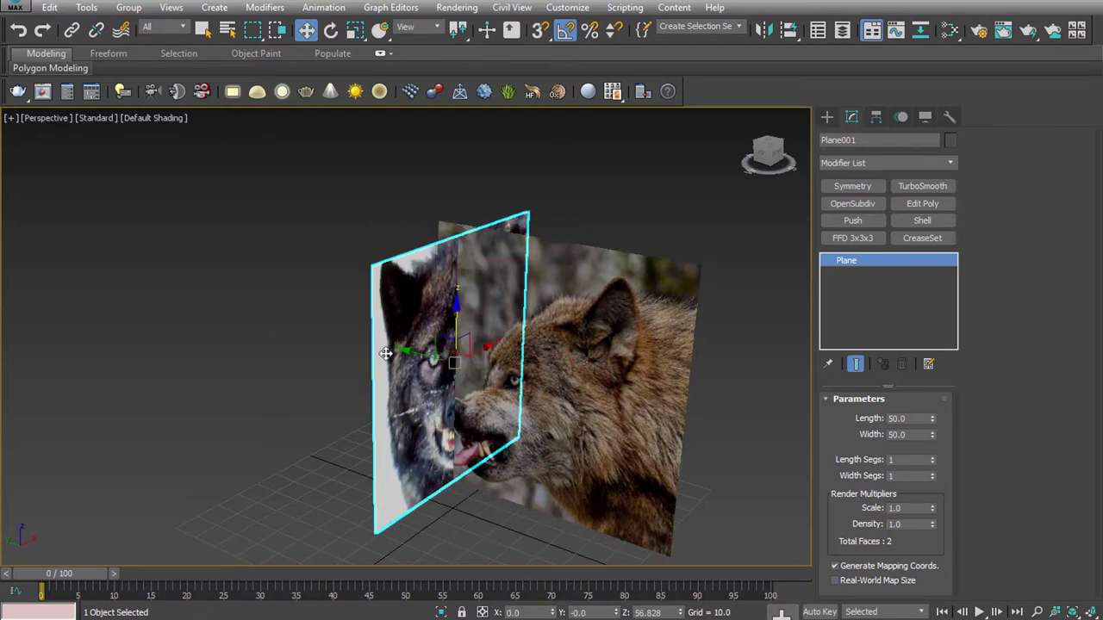
{"action": "mouse_move", "coordinate": [408, 351]}
{"action": "left_mouse_down"}
{"action": "mouse_move", "coordinate": [478, 368]}
{"action": "mouse_move", "coordinate": [444, 362]}
{"action": "mouse_move", "coordinate": [463, 365]}
{"action": "left_mouse_up"}
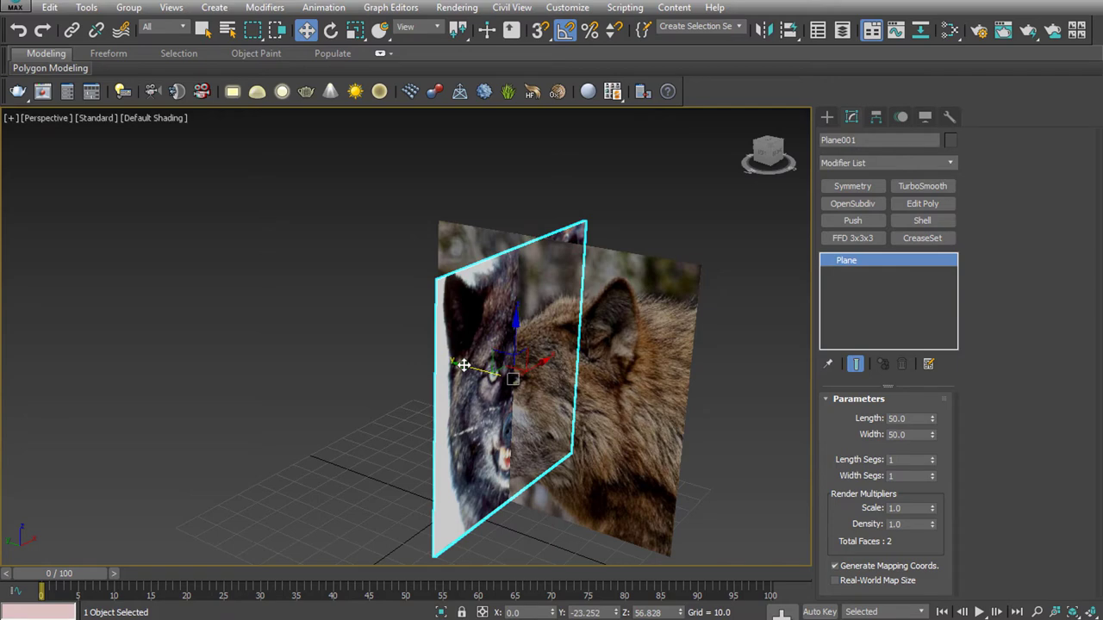
{"action": "key", "text": "t"}
{"action": "key", "text": "p"}
{"action": "key", "text": "e"}
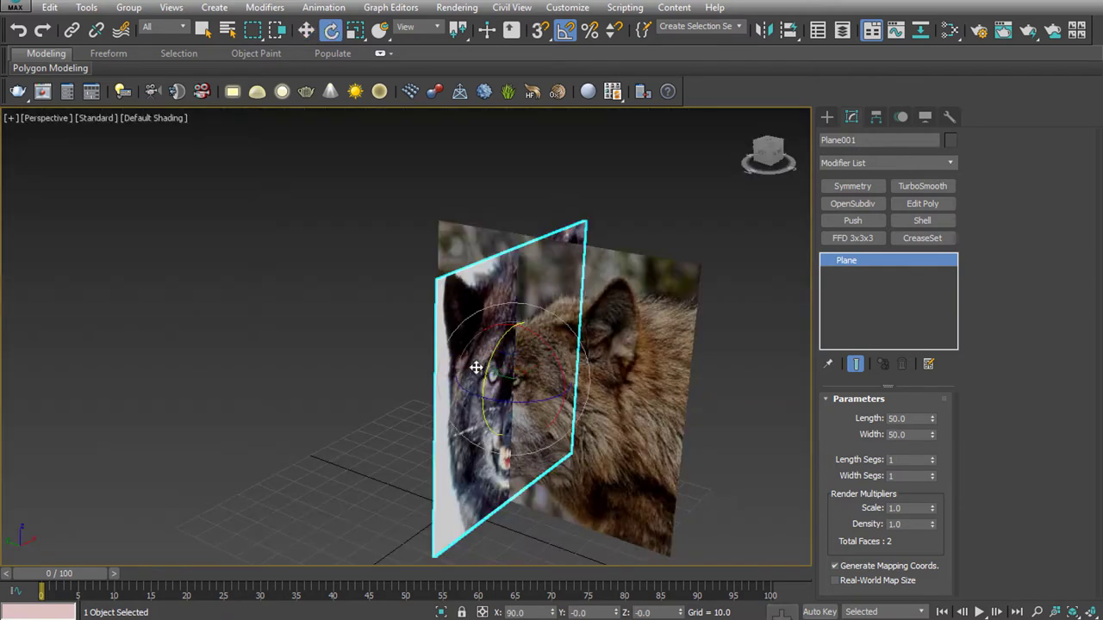
{"action": "key", "text": "r"}
{"action": "key", "text": "ctrl+z"}
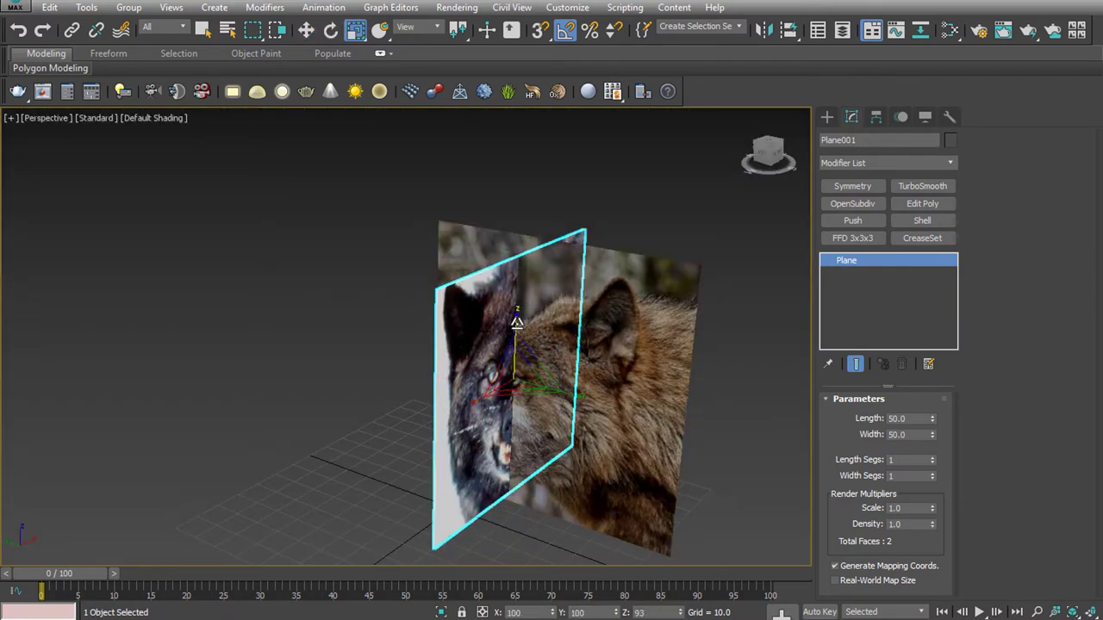
Move the black wolf plane left and the brown profile plane right to X 34.975, Y -37.179
{"action": "key", "text": "e"}
{"action": "key", "text": "w"}
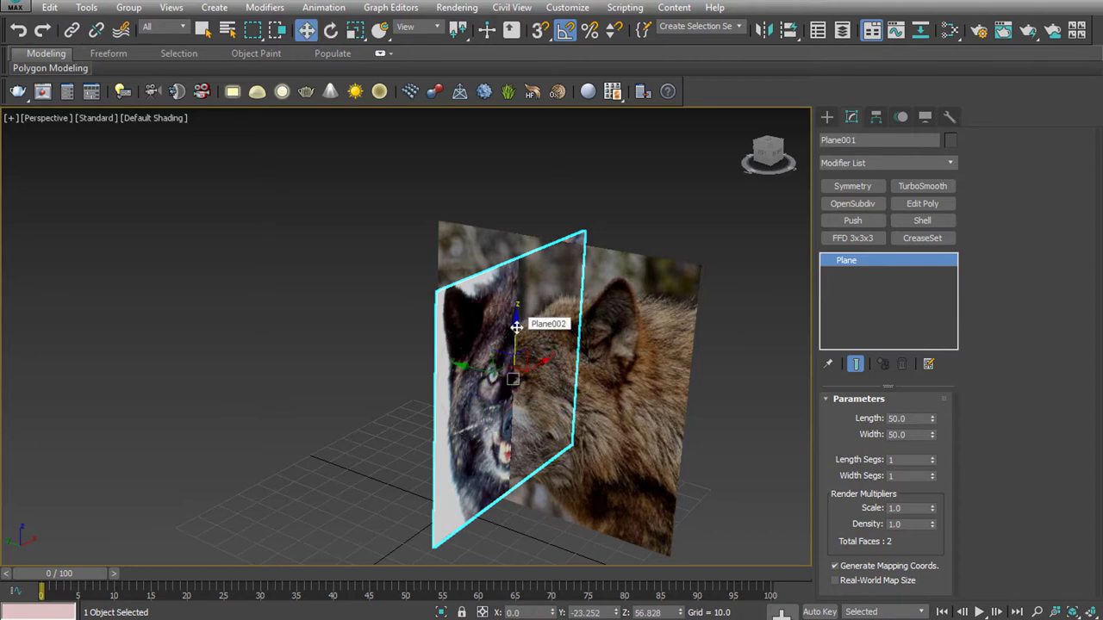
{"action": "left_click_drag", "start_coordinate": [515, 322], "coordinate": [516, 332]}
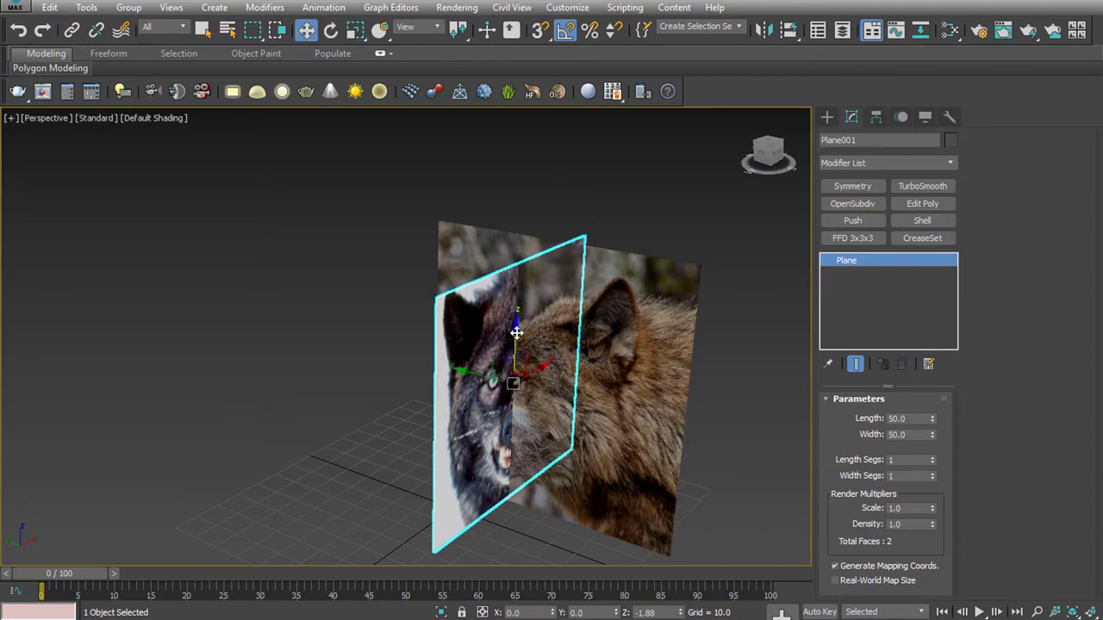
{"action": "mouse_move", "coordinate": [460, 371]}
{"action": "left_mouse_down"}
{"action": "mouse_move", "coordinate": [406, 355]}
{"action": "mouse_move", "coordinate": [464, 360]}
{"action": "left_mouse_up"}
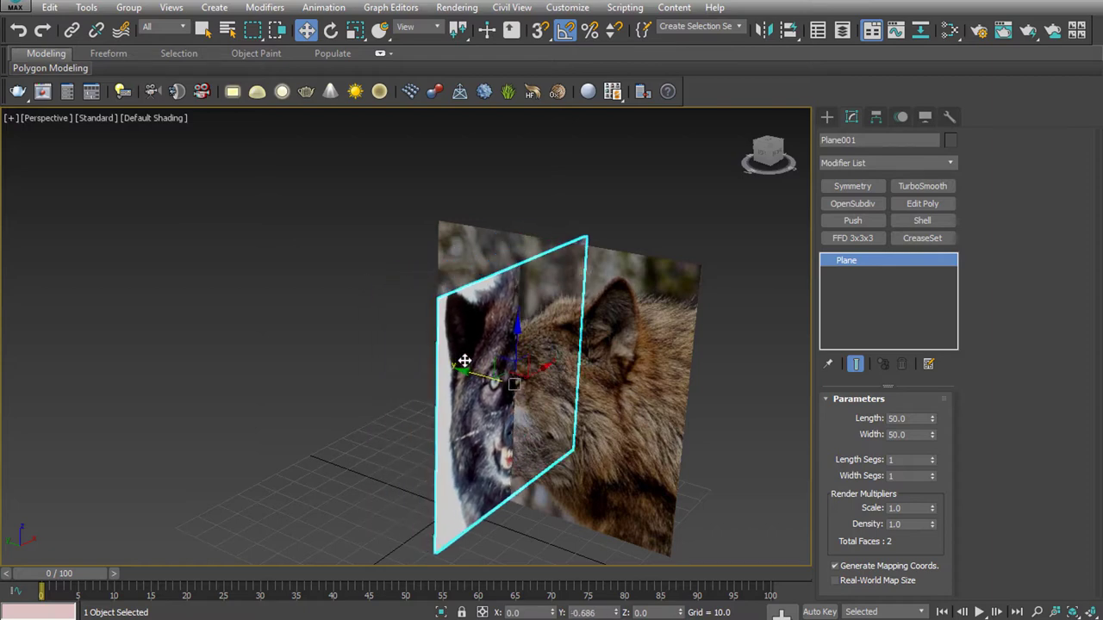
{"action": "mouse_move", "coordinate": [465, 360]}
{"action": "left_mouse_down"}
{"action": "mouse_move", "coordinate": [374, 349]}
{"action": "mouse_move", "coordinate": [388, 352]}
{"action": "left_mouse_up"}
{"action": "left_click", "coordinate": [567, 351]}
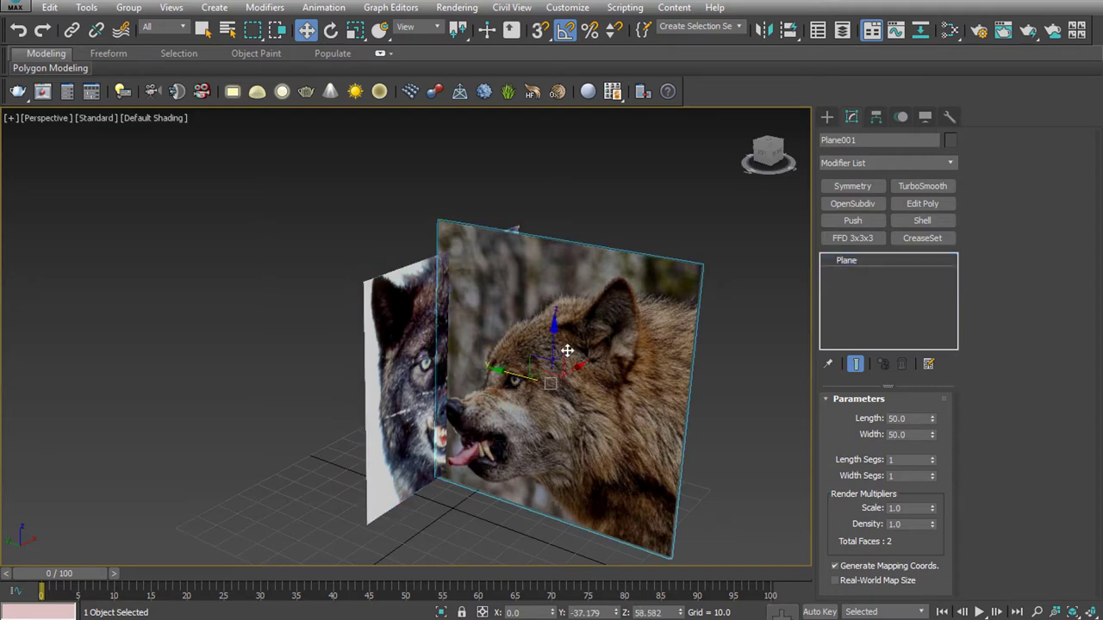
{"action": "left_click_drag", "start_coordinate": [576, 369], "coordinate": [623, 353]}
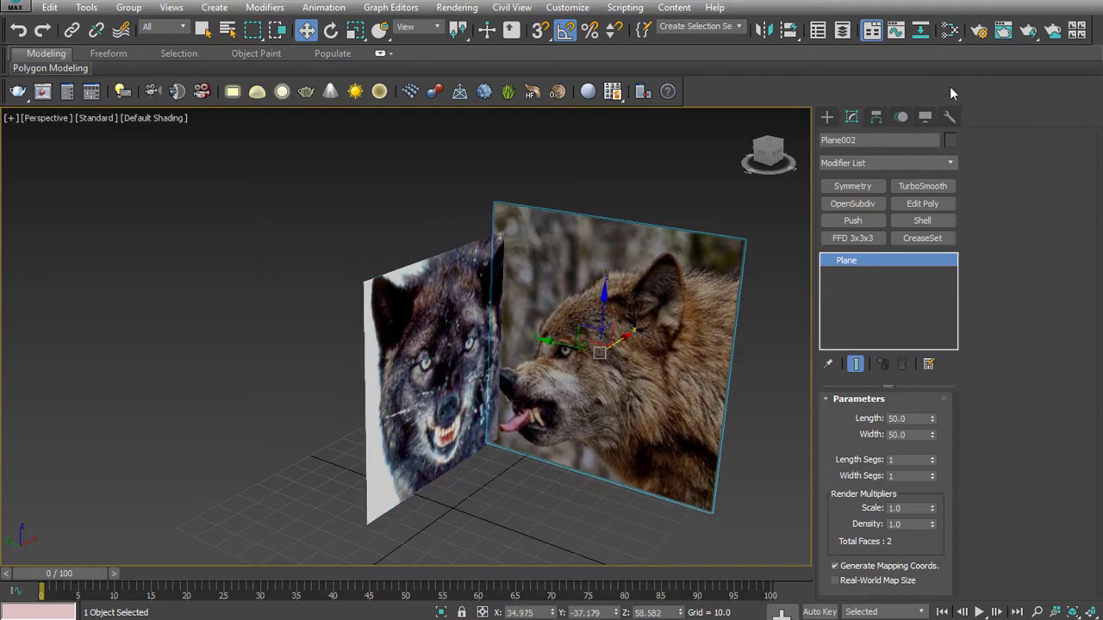
Give Material #25 and Material #26 Self-Illumination 100 and 2-Sided in the Slate Material Editor
{"action": "left_click", "coordinate": [949, 30]}
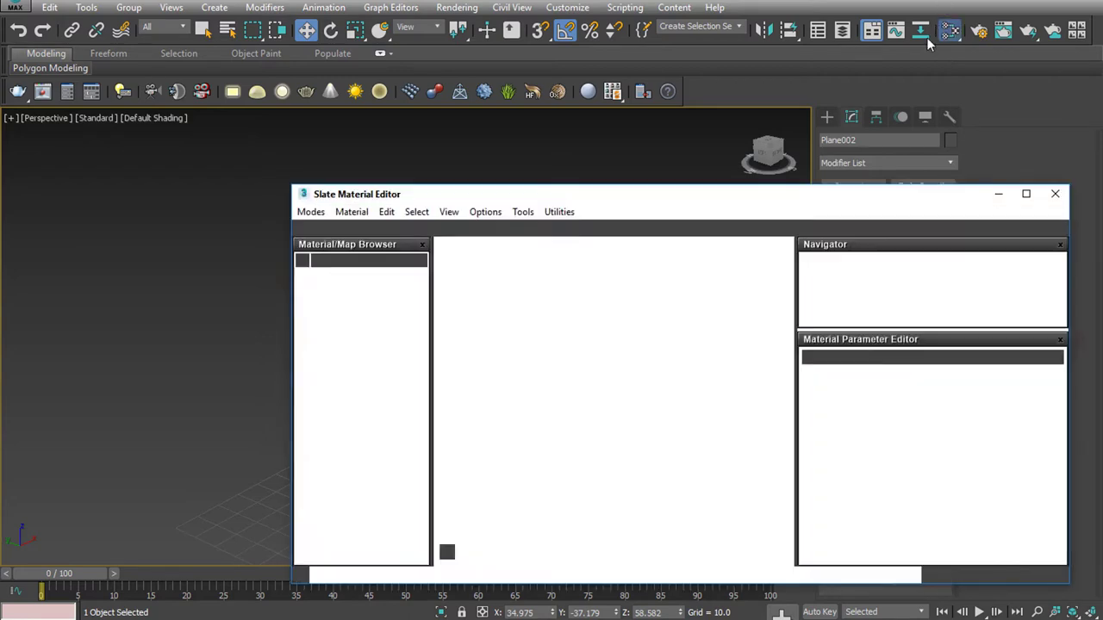
{"action": "double_click", "coordinate": [554, 323]}
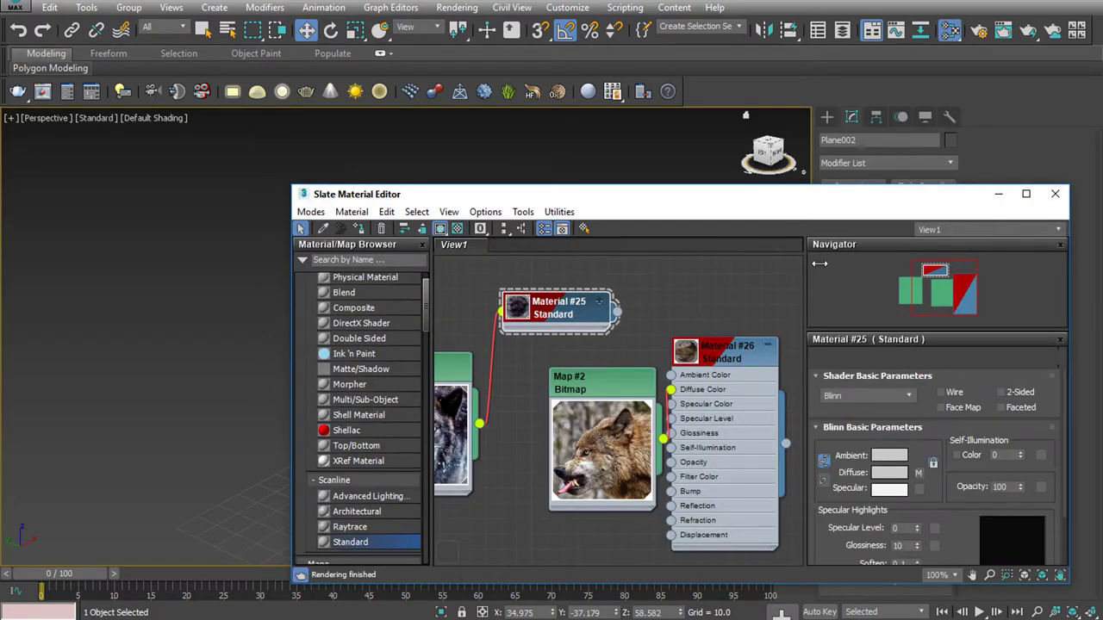
{"action": "left_click", "coordinate": [1005, 456]}
{"action": "type", "text": "100"}
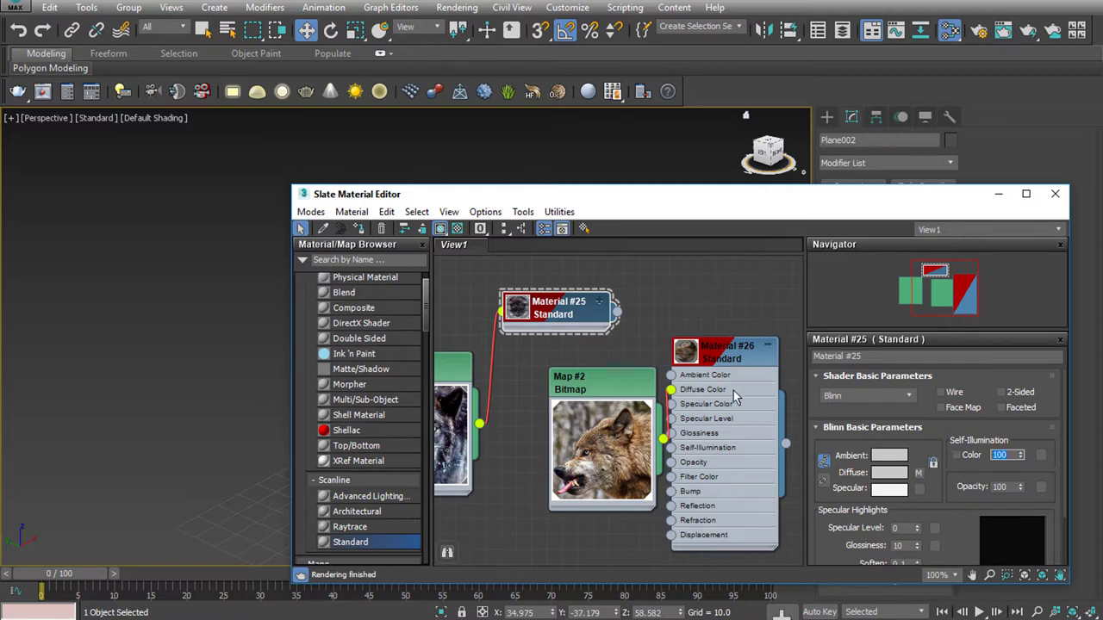
{"action": "double_click", "coordinate": [711, 355]}
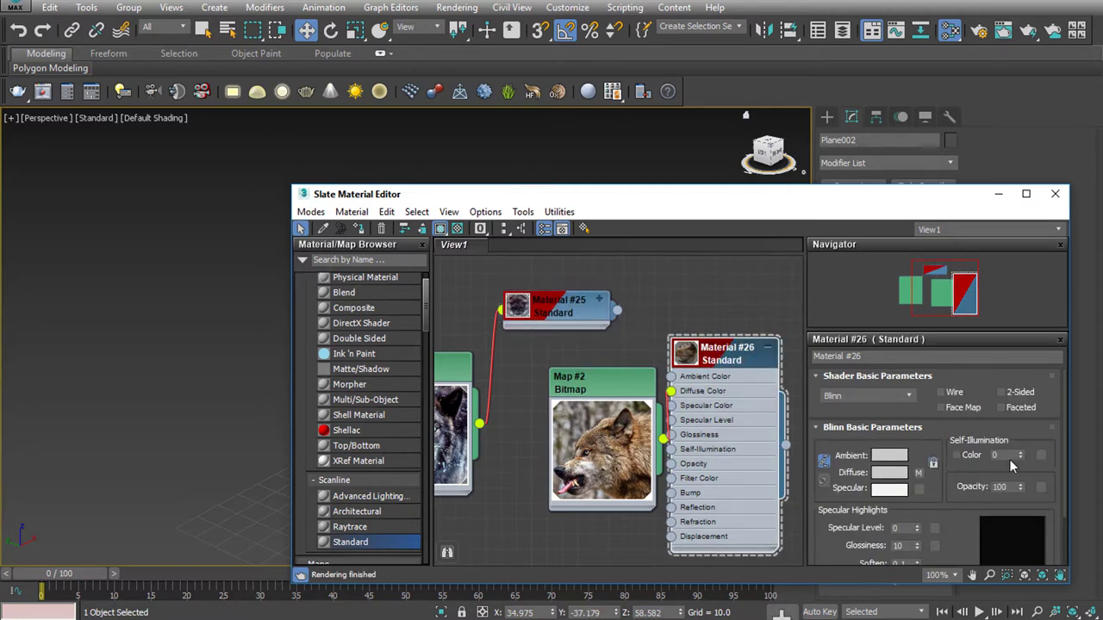
{"action": "left_click", "coordinate": [1008, 394]}
{"action": "double_click", "coordinate": [551, 326]}
{"action": "left_click", "coordinate": [1001, 391]}
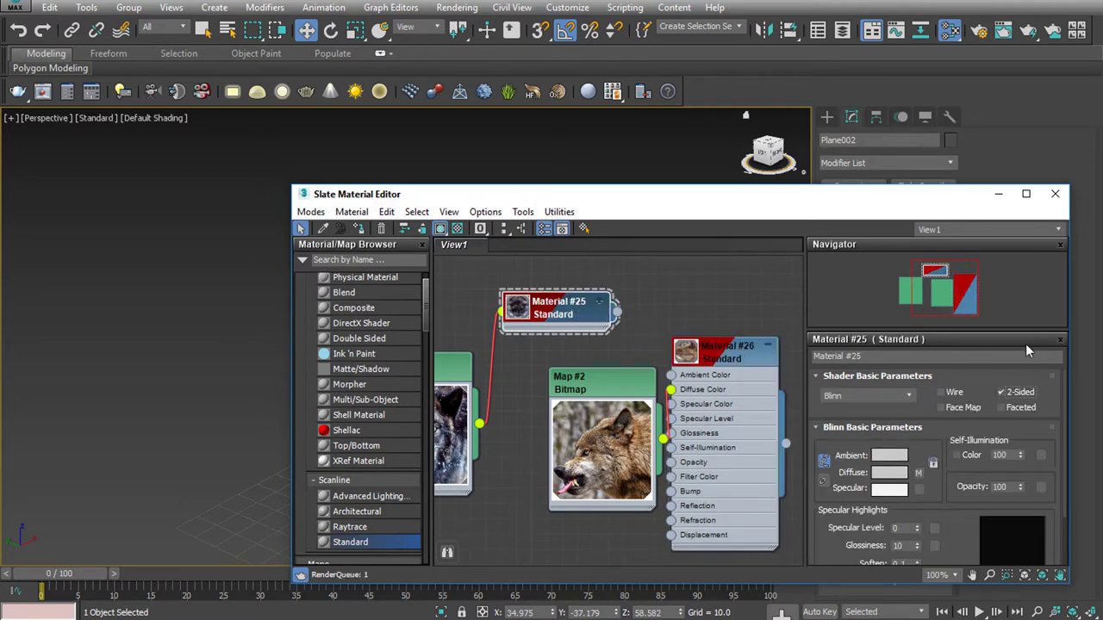
{"action": "left_click", "coordinate": [1054, 193]}
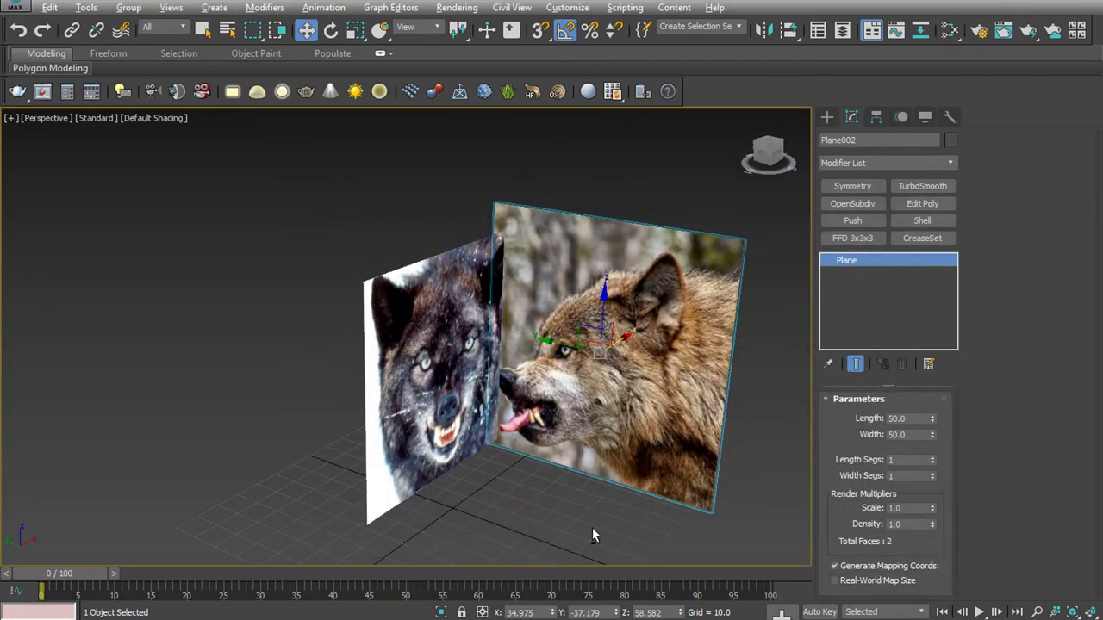
Move the black wolf plane left and back, and the brown wolf plane up and right
{"action": "mouse_move", "coordinate": [592, 527]}
{"action": "middle_mouse_down", "text": "alt"}
{"action": "mouse_move", "coordinate": [539, 482]}
{"action": "mouse_move", "coordinate": [557, 505]}
{"action": "mouse_move", "coordinate": [615, 505]}
{"action": "mouse_move", "coordinate": [623, 517]}
{"action": "mouse_move", "coordinate": [578, 528]}
{"action": "middle_mouse_up", "text": "alt"}
{"action": "left_click", "coordinate": [428, 410]}
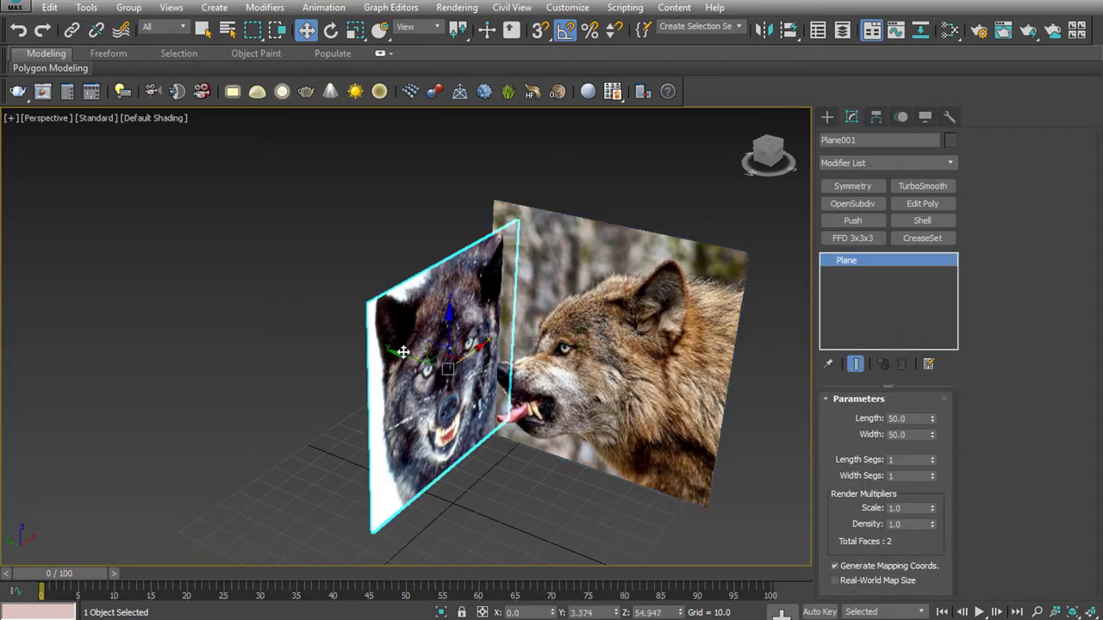
{"action": "left_click_drag", "start_coordinate": [403, 351], "coordinate": [271, 312]}
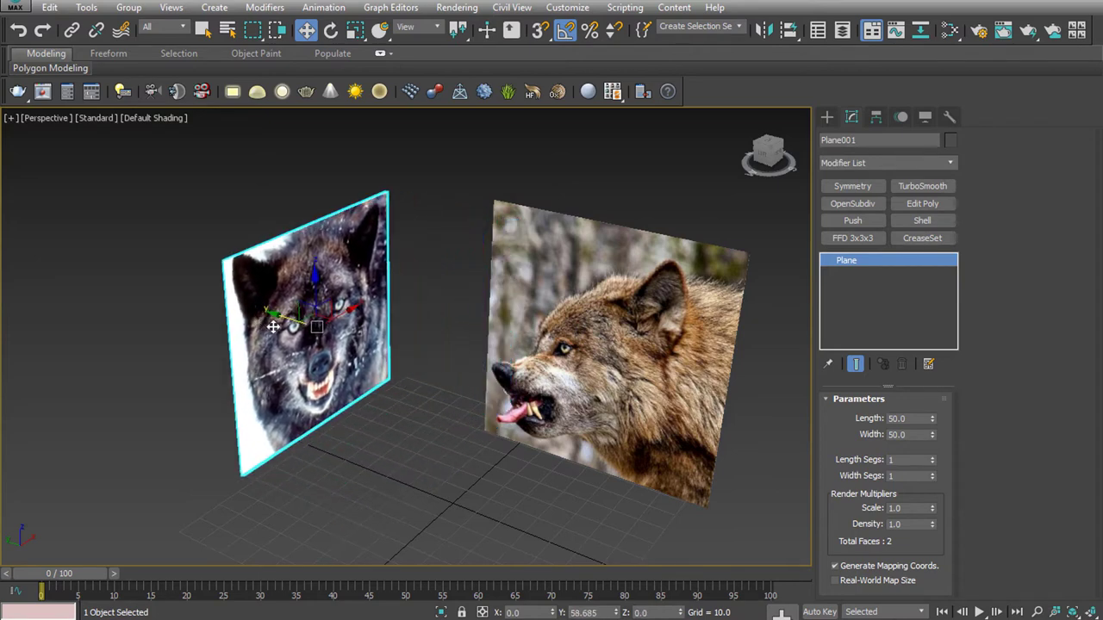
{"action": "left_click", "coordinate": [566, 323]}
{"action": "left_click_drag", "start_coordinate": [615, 344], "coordinate": [651, 317]}
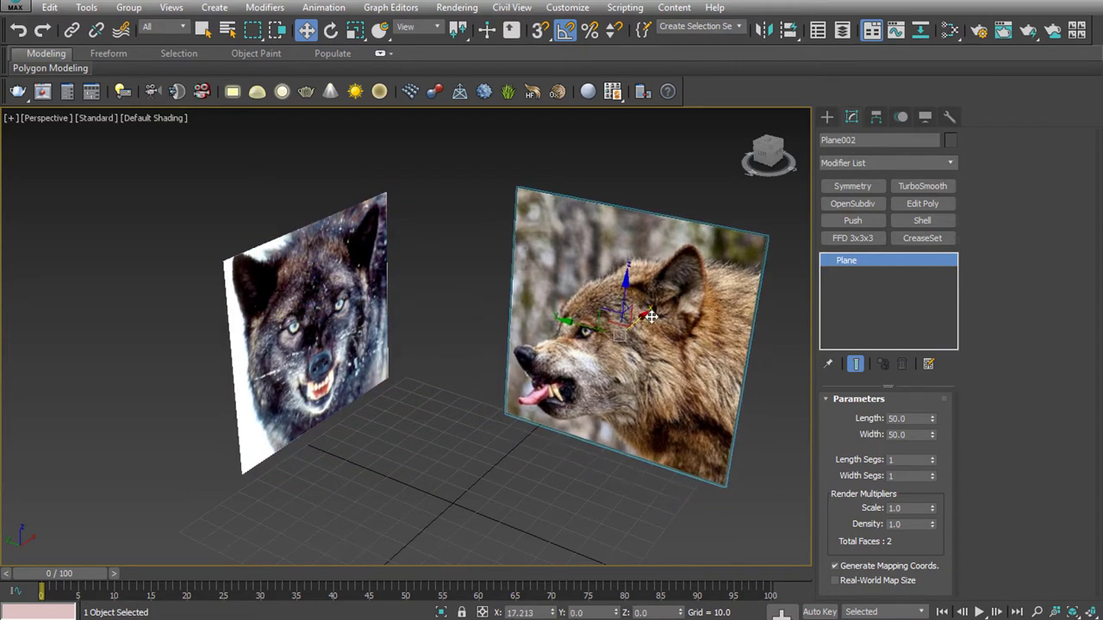
Check the planes in the Left view, then frame the black wolf photo in the Front view
{"action": "key", "text": "l"}
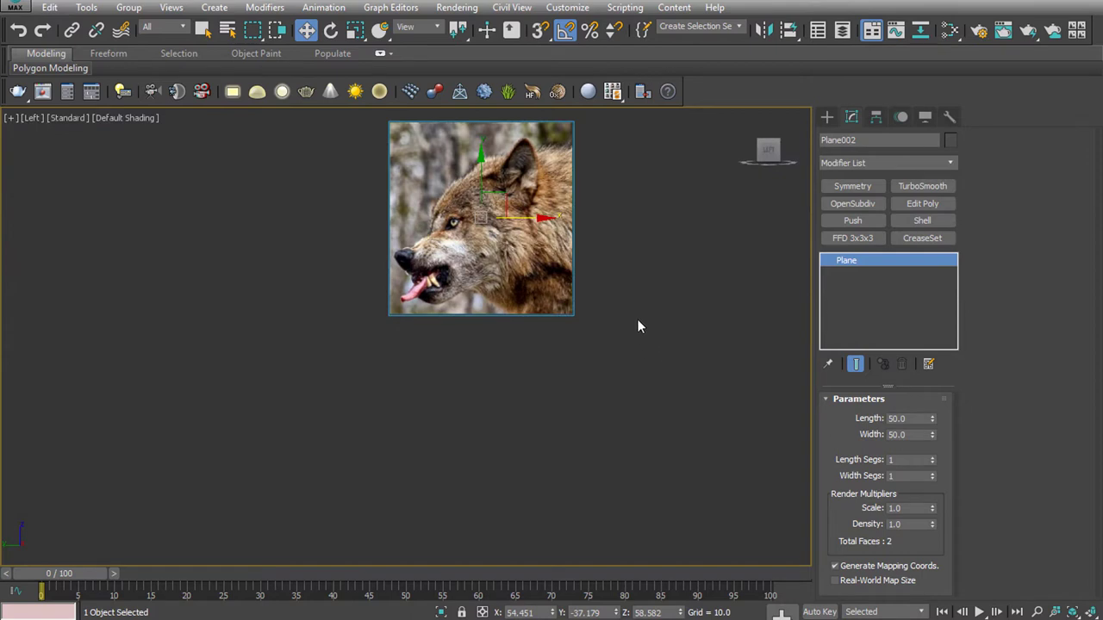
{"action": "mouse_move", "coordinate": [638, 325]}
{"action": "middle_mouse_down", "text": "alt"}
{"action": "mouse_move", "coordinate": [664, 359]}
{"action": "mouse_move", "coordinate": [618, 273]}
{"action": "mouse_move", "coordinate": [620, 330]}
{"action": "middle_mouse_up", "text": "alt"}
{"action": "key", "text": "l"}
{"action": "mouse_move", "coordinate": [637, 316]}
{"action": "middle_mouse_down"}
{"action": "mouse_move", "coordinate": [650, 402]}
{"action": "mouse_move", "coordinate": [682, 413]}
{"action": "middle_mouse_up"}
{"action": "key", "text": "f"}
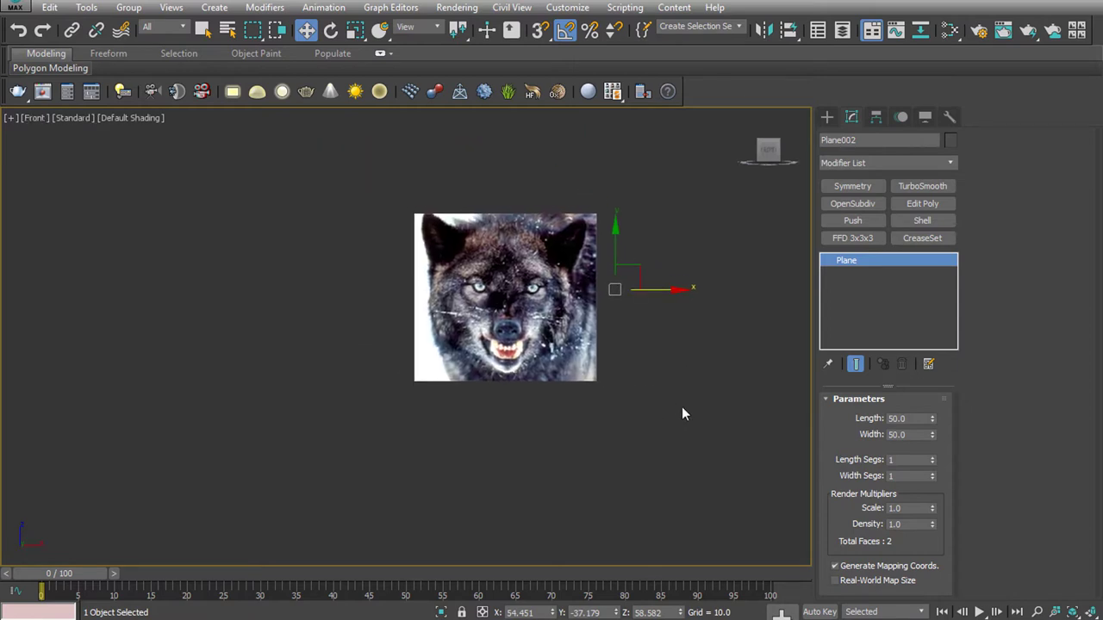
{"action": "scroll", "coordinate": [681, 414], "scroll_direction": "up", "scroll_amount": 4}
Draw a small flat Plane at the wolf's chin
{"action": "left_click", "coordinate": [752, 389]}
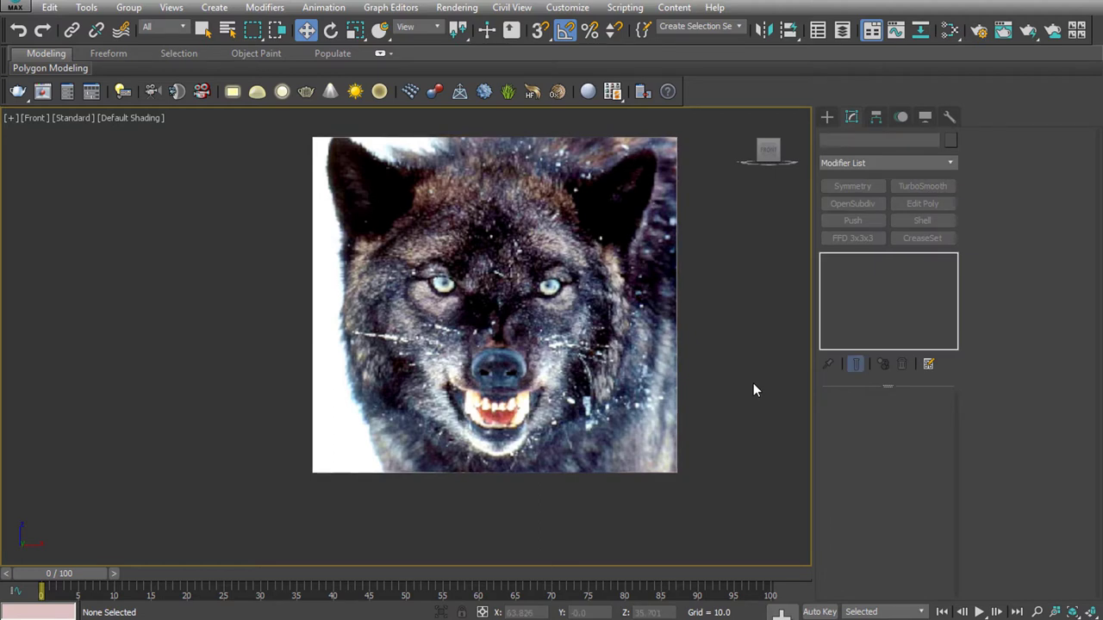
{"action": "left_click", "coordinate": [826, 117]}
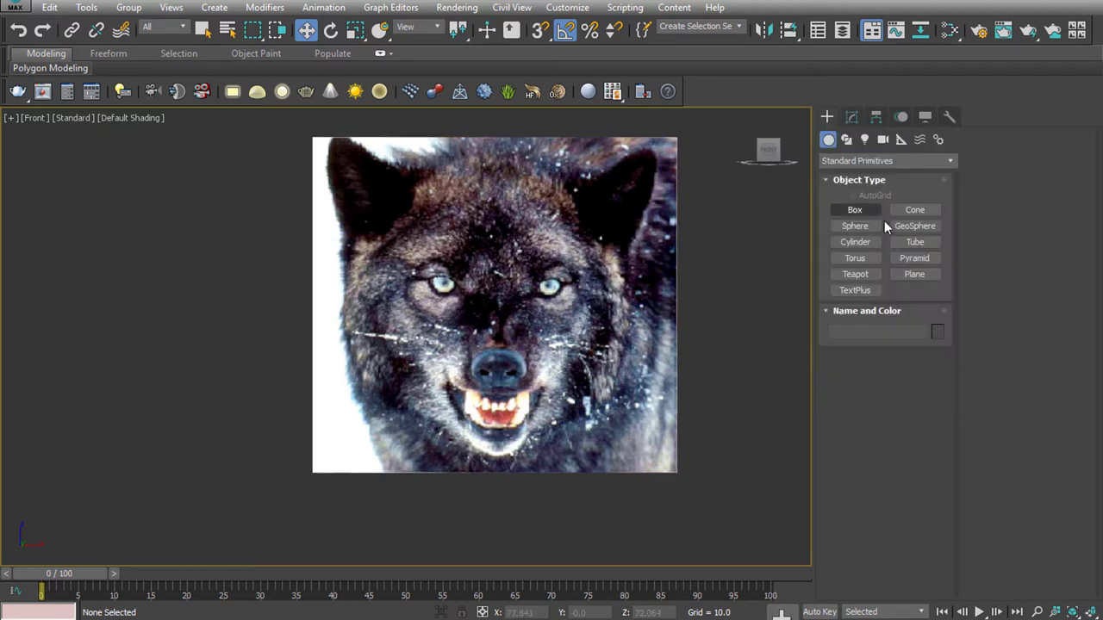
{"action": "left_click", "coordinate": [914, 274]}
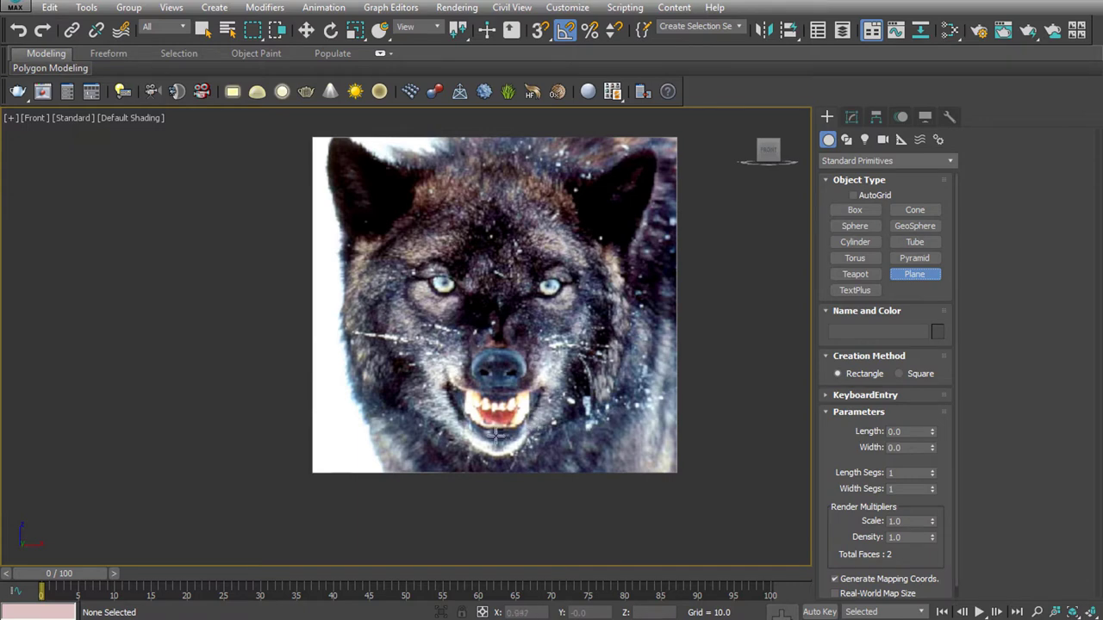
{"action": "left_click_drag", "start_coordinate": [495, 432], "coordinate": [527, 446]}
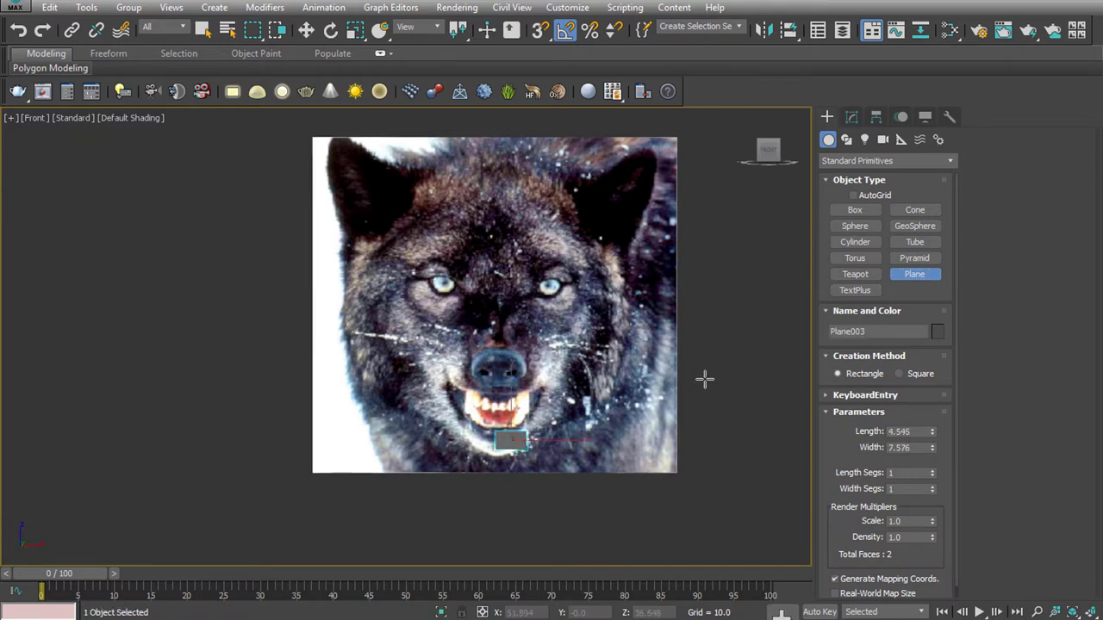
Nudge the wolf reference image slightly left to centre it on the grid
{"action": "key", "text": "e"}
{"action": "left_click", "coordinate": [642, 303]}
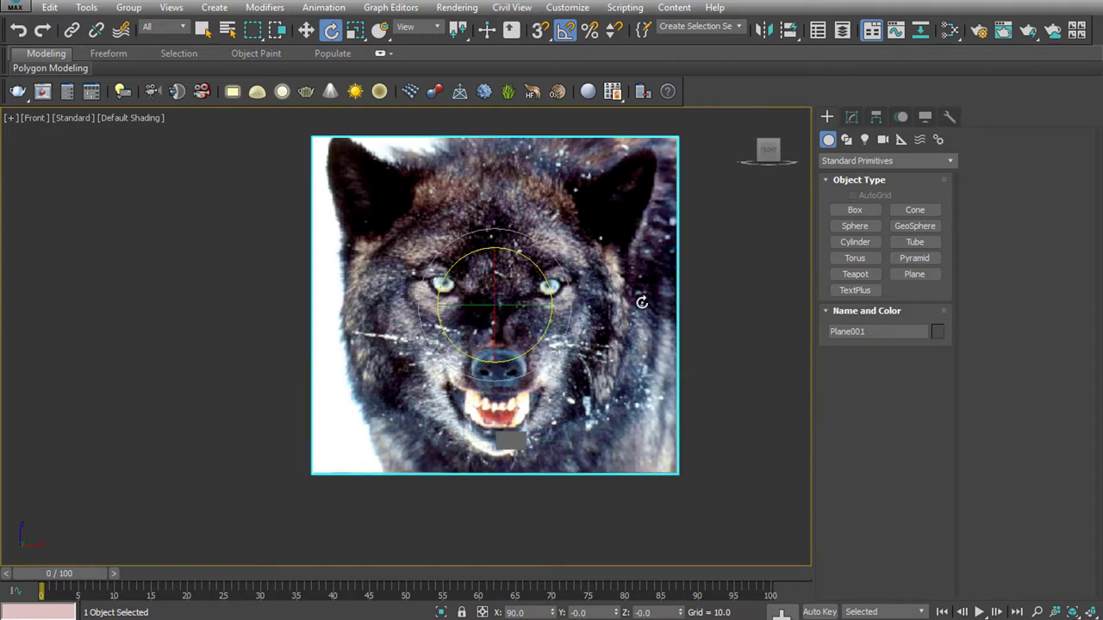
{"action": "key", "text": "w"}
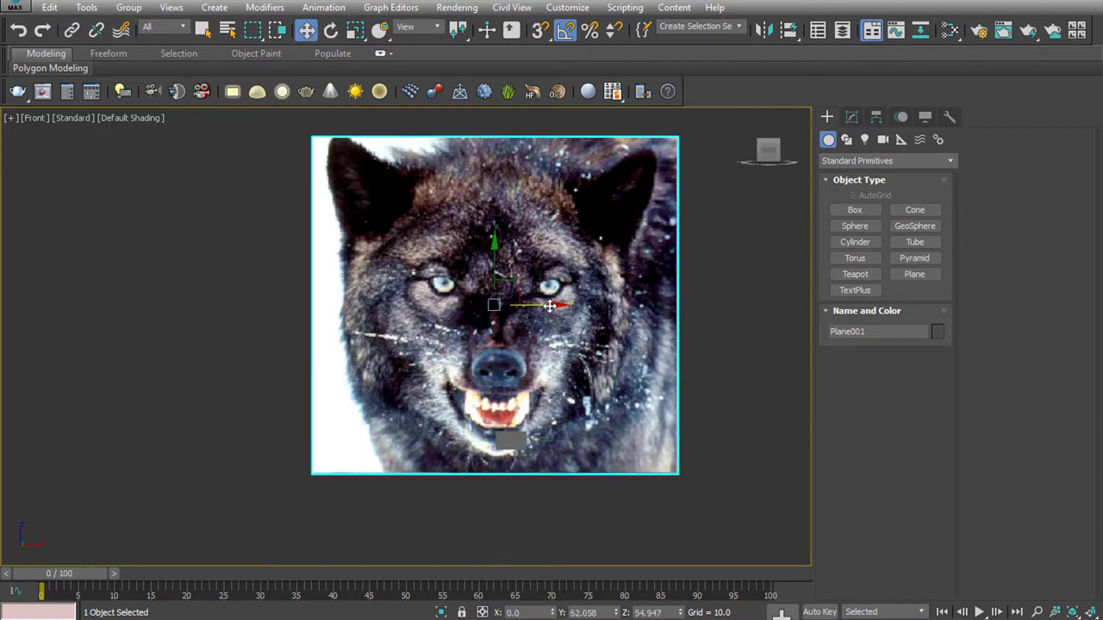
{"action": "left_click", "coordinate": [705, 346]}
{"action": "key", "text": "g"}
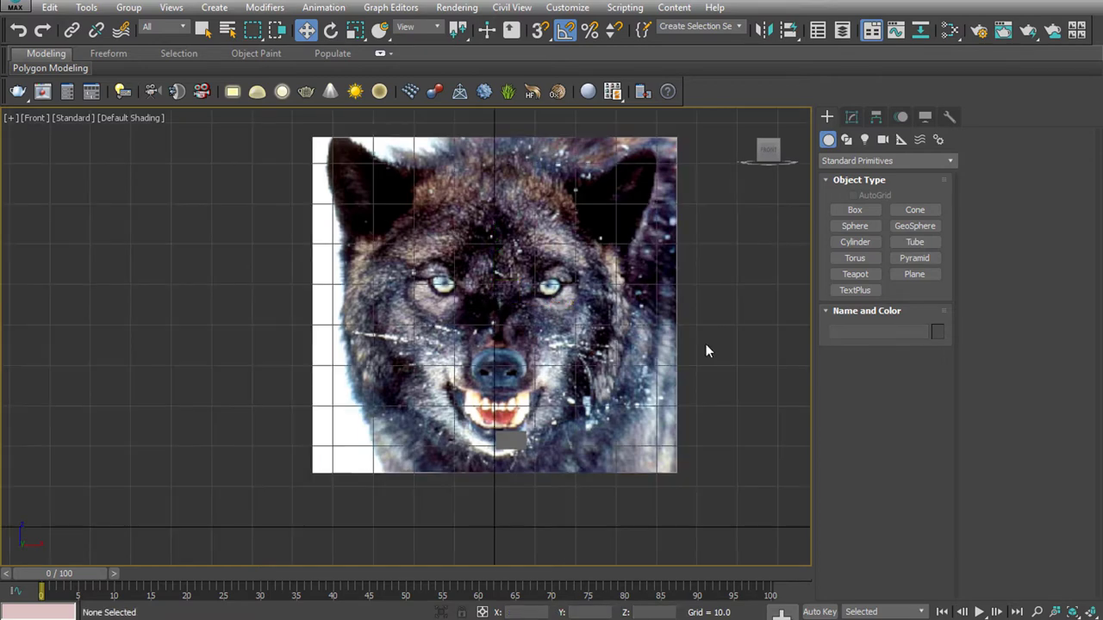
{"action": "left_click", "coordinate": [595, 351]}
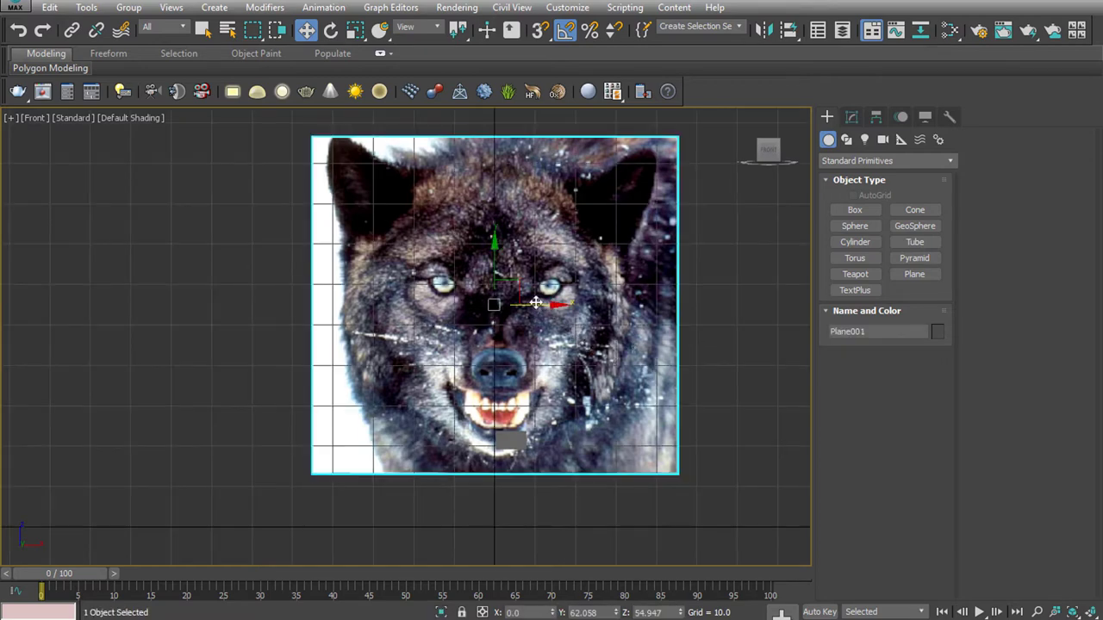
{"action": "left_click_drag", "start_coordinate": [534, 304], "coordinate": [530, 304]}
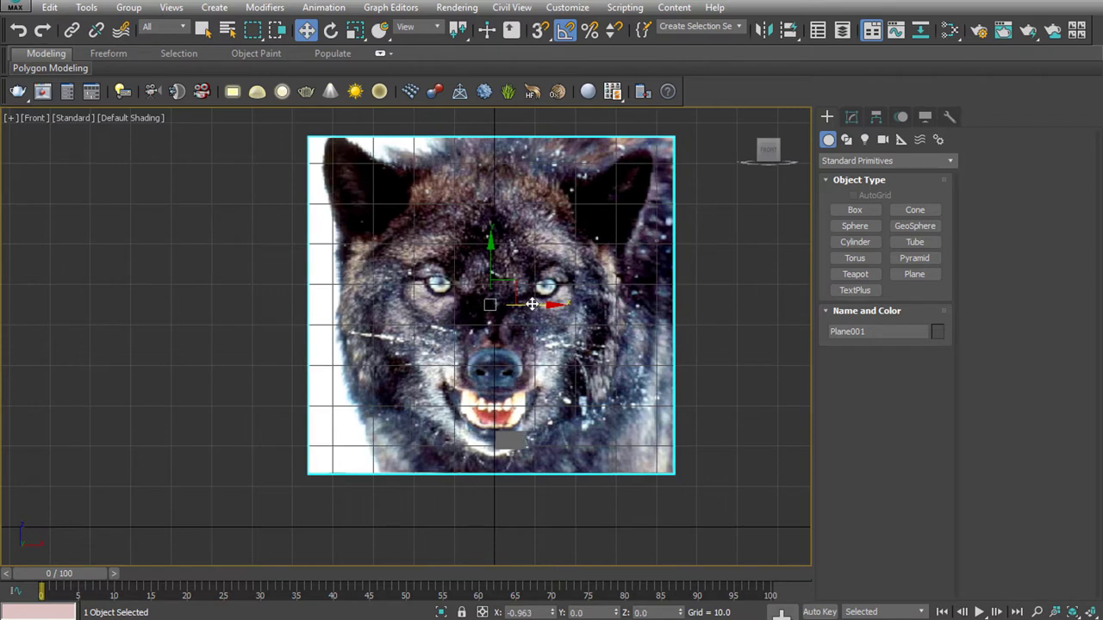
{"action": "key", "text": "g"}
Zero the chin plane's X and Z, move it onto the mouth, and show its settings
{"action": "left_click", "coordinate": [510, 439]}
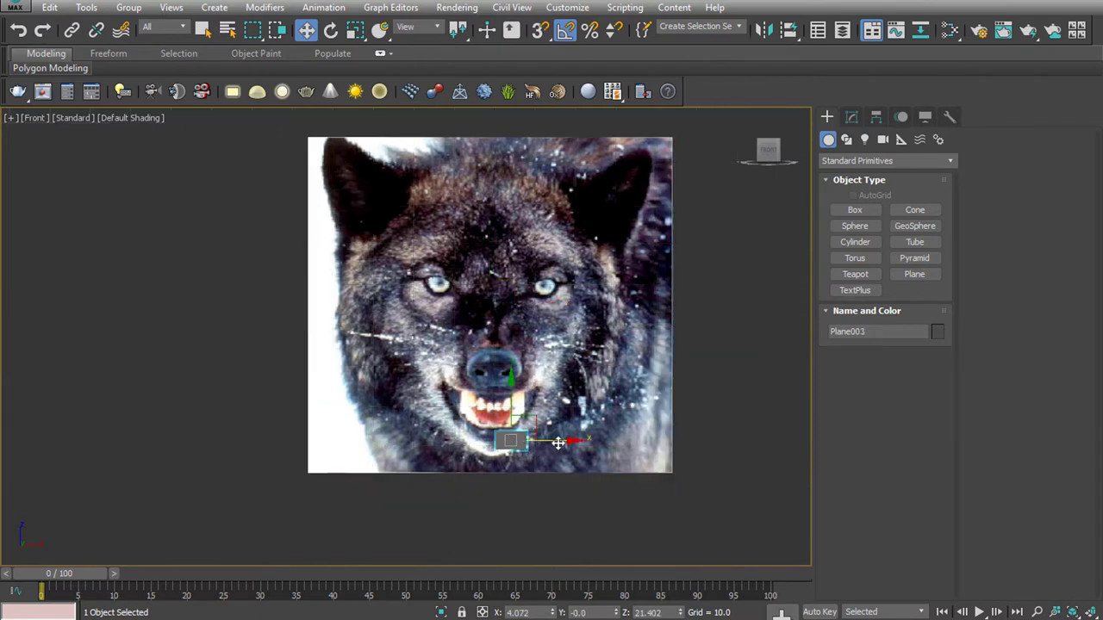
{"action": "right_click", "coordinate": [553, 614]}
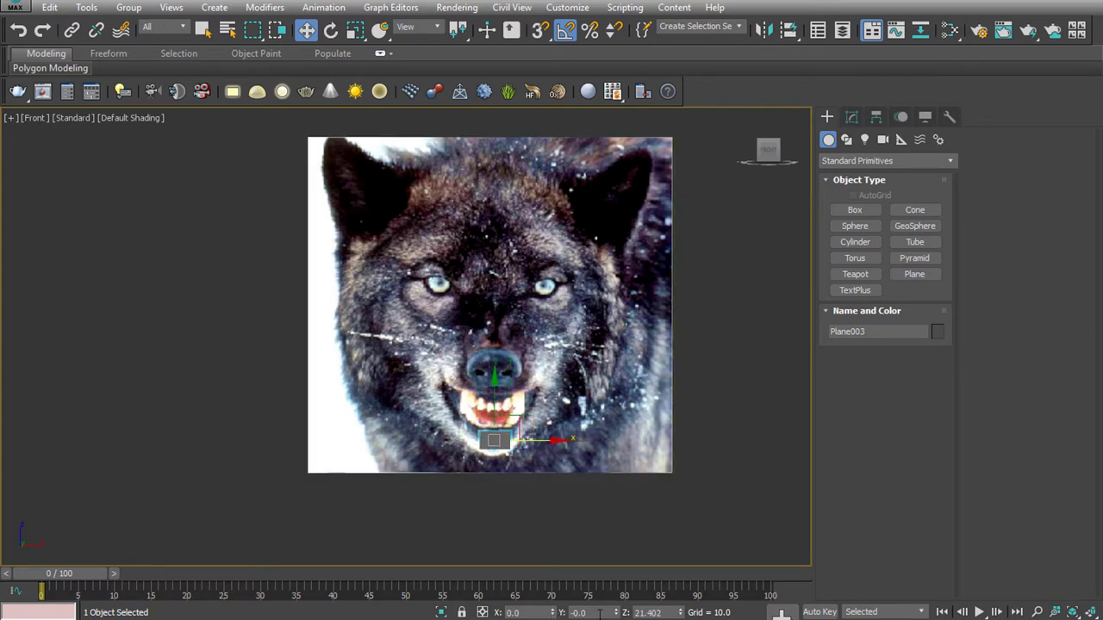
{"action": "right_click", "coordinate": [680, 614]}
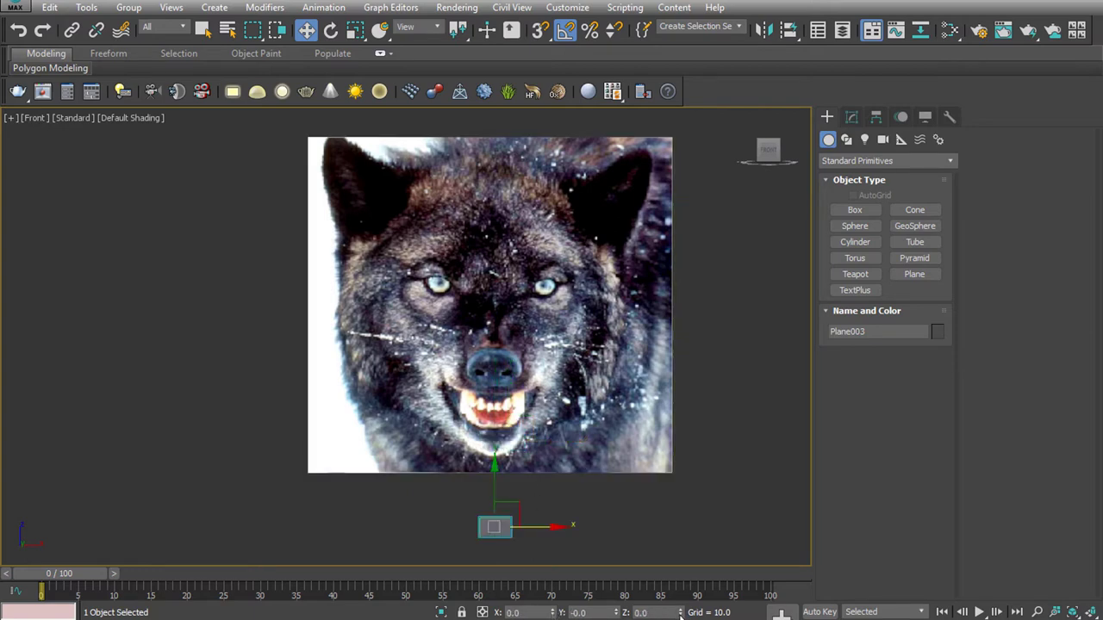
{"action": "left_click_drag", "start_coordinate": [494, 462], "coordinate": [508, 384]}
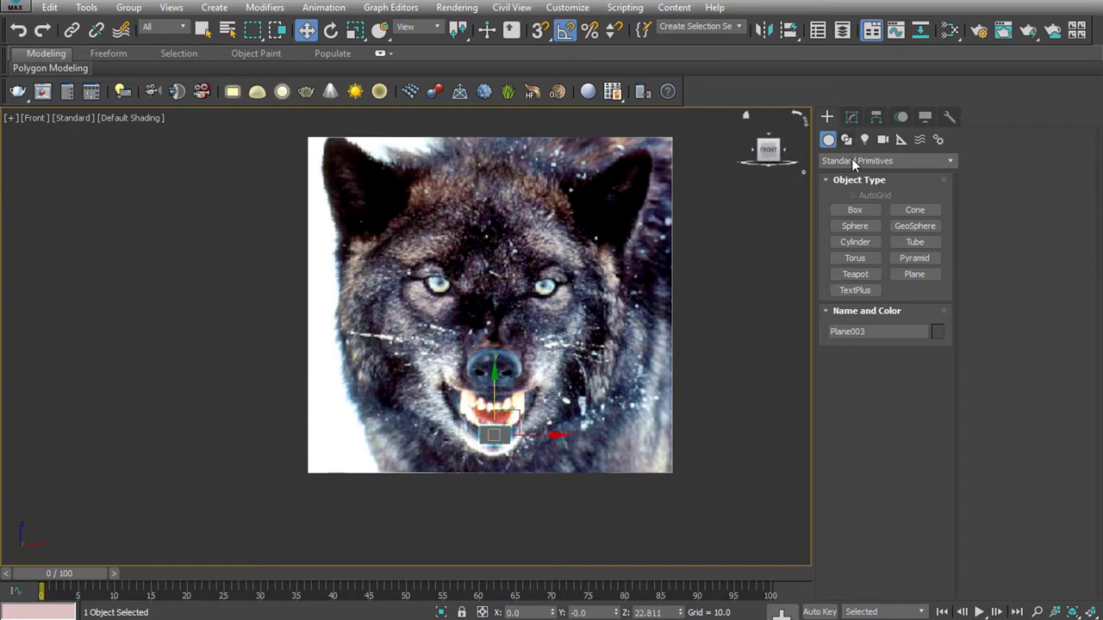
{"action": "left_click", "coordinate": [852, 116]}
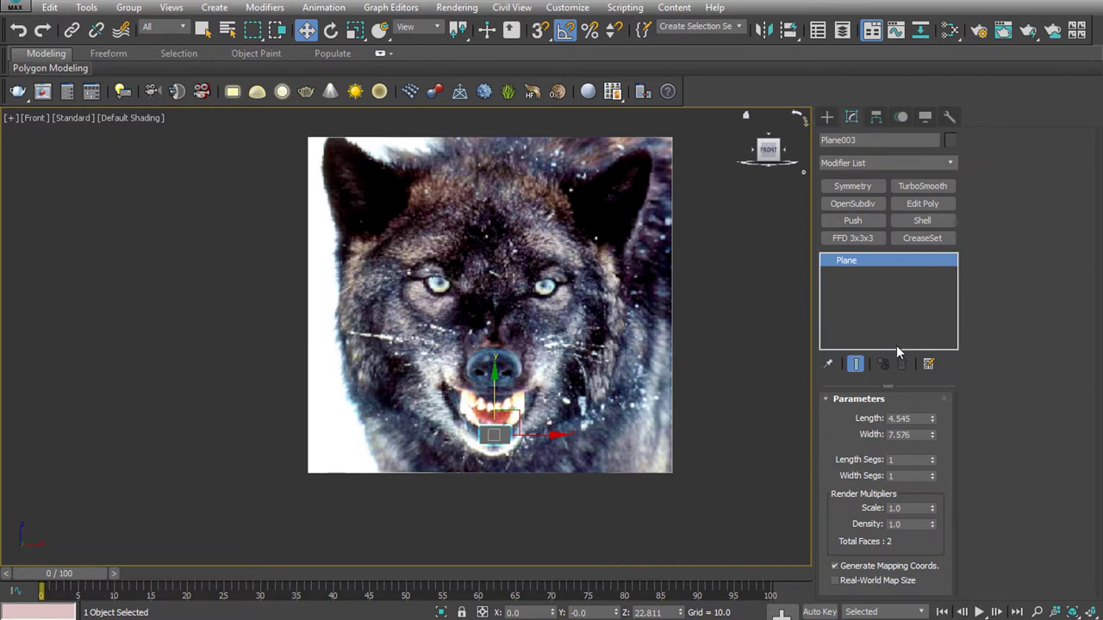
Convert the chin plane to an Editable Poly
{"action": "right_click", "coordinate": [488, 441]}
{"action": "mouse_move", "coordinate": [517, 566]}
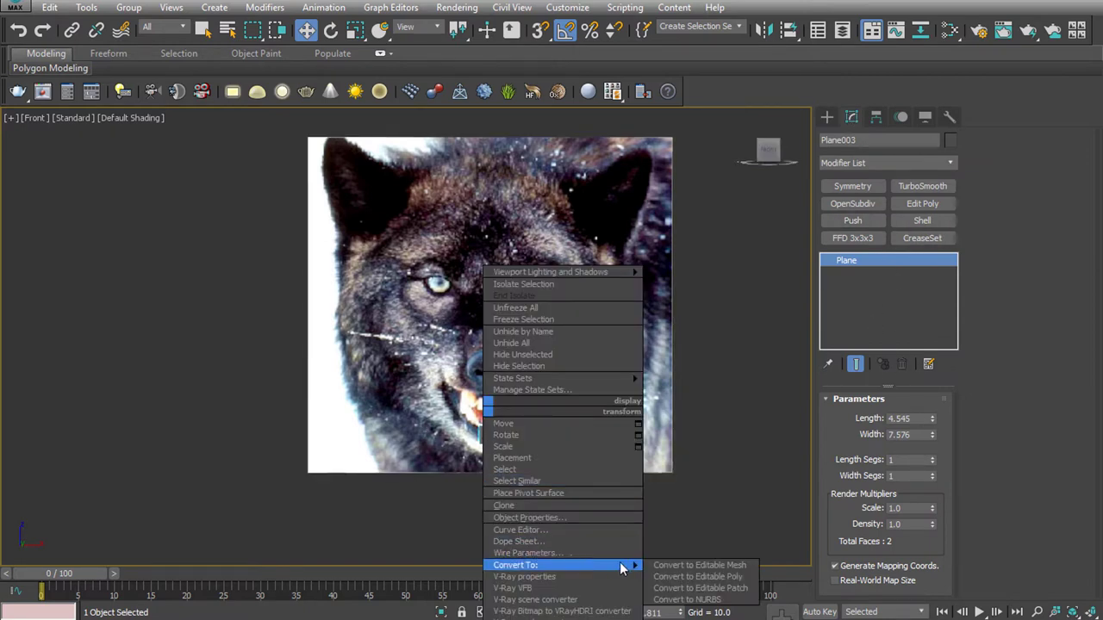
{"action": "left_click", "coordinate": [680, 578]}
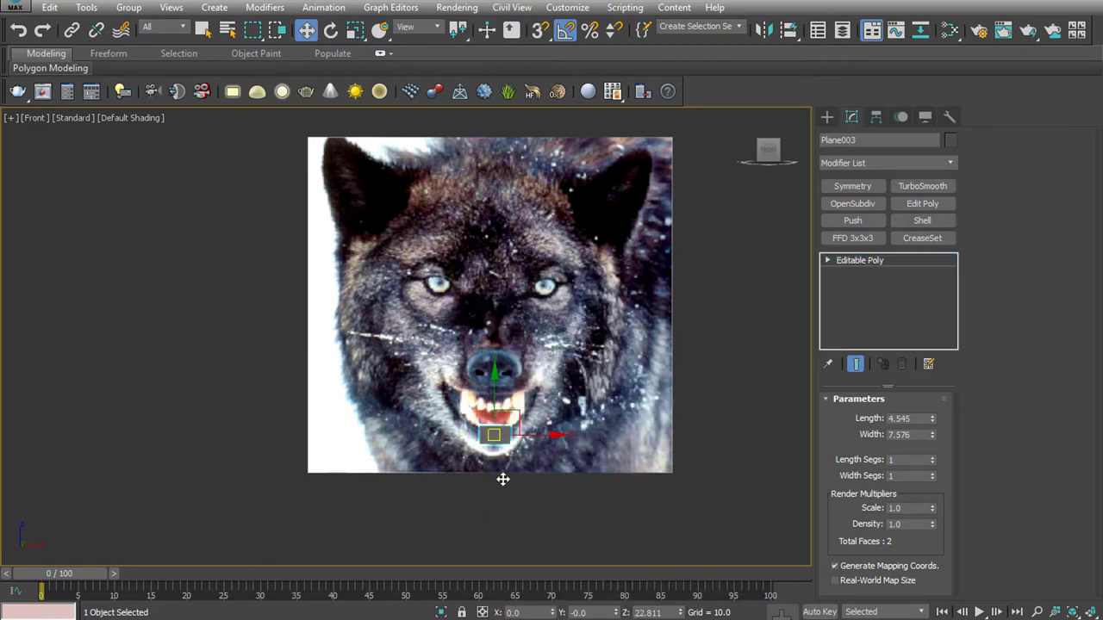
{"action": "scroll", "coordinate": [496, 441], "scroll_direction": "up", "scroll_amount": 5}
{"action": "scroll", "coordinate": [495, 441], "scroll_direction": "up", "scroll_amount": 4}
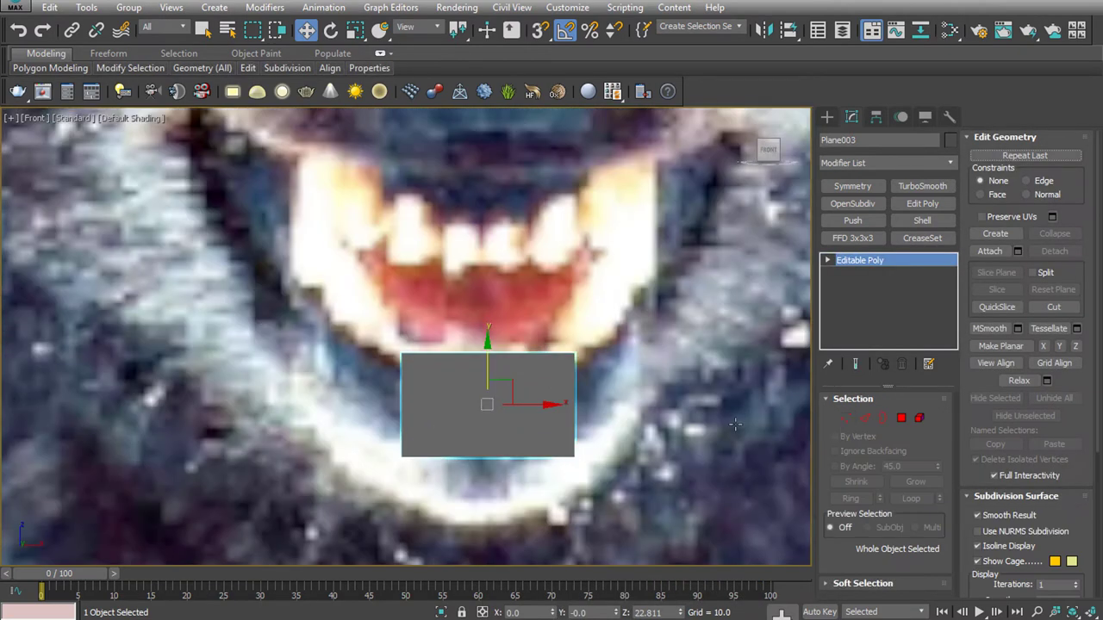
{"action": "scroll", "coordinate": [735, 424], "scroll_direction": "down", "scroll_amount": 4}
Snap the left vertices to X 0, move the plane under the chin, and raise its bottom vertices
{"action": "left_click", "coordinate": [846, 418]}
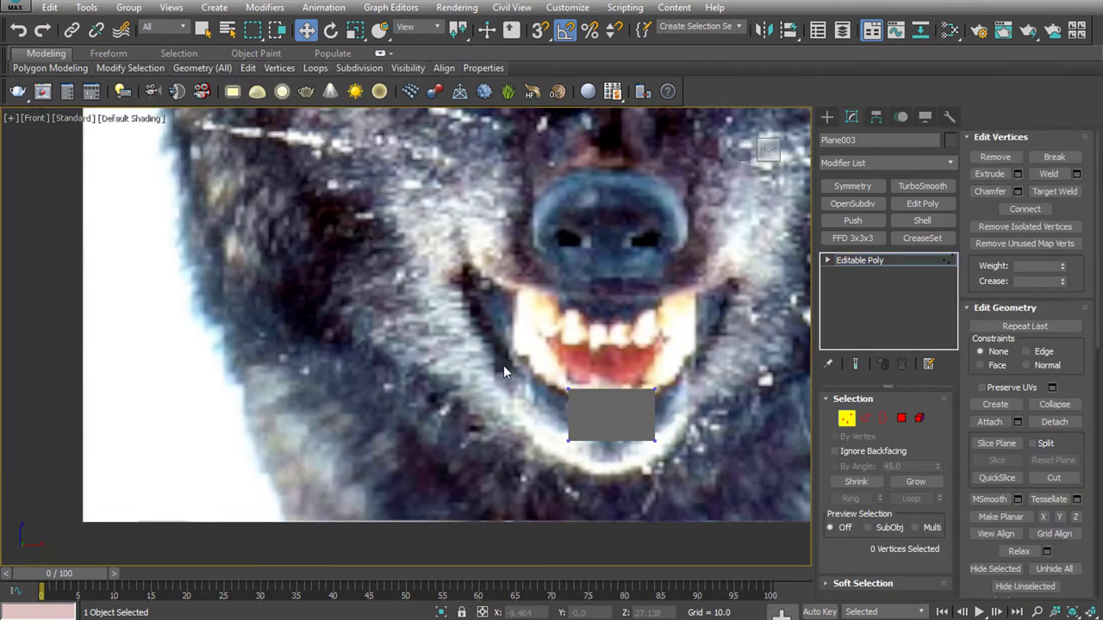
{"action": "left_click_drag", "start_coordinate": [611, 453], "coordinate": [613, 453]}
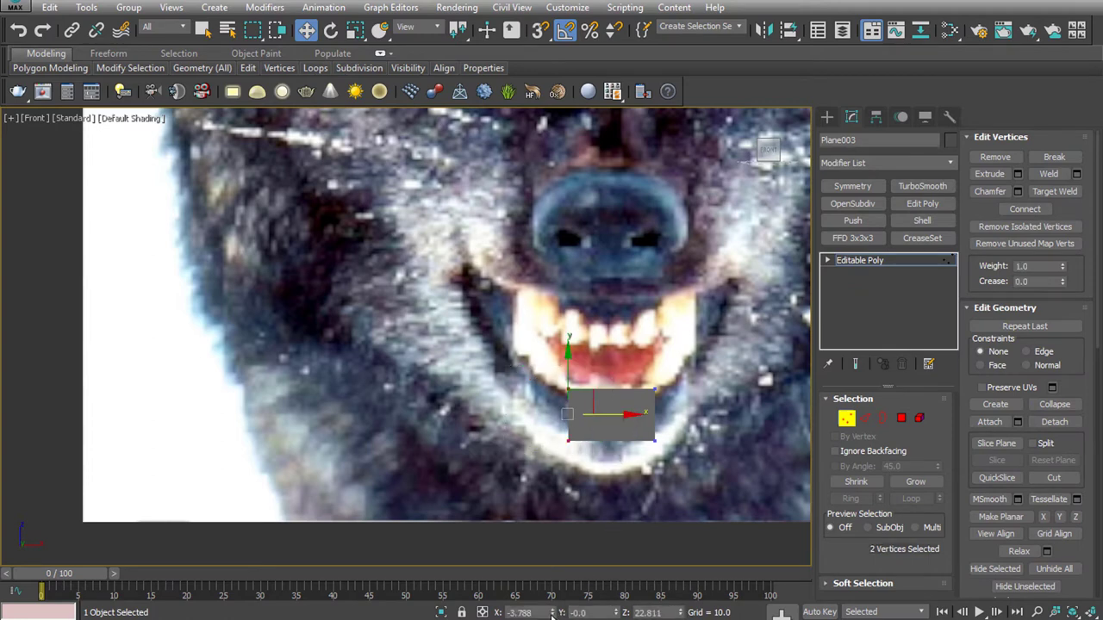
{"action": "right_click", "coordinate": [552, 614]}
{"action": "left_click_drag", "start_coordinate": [552, 498], "coordinate": [555, 495]}
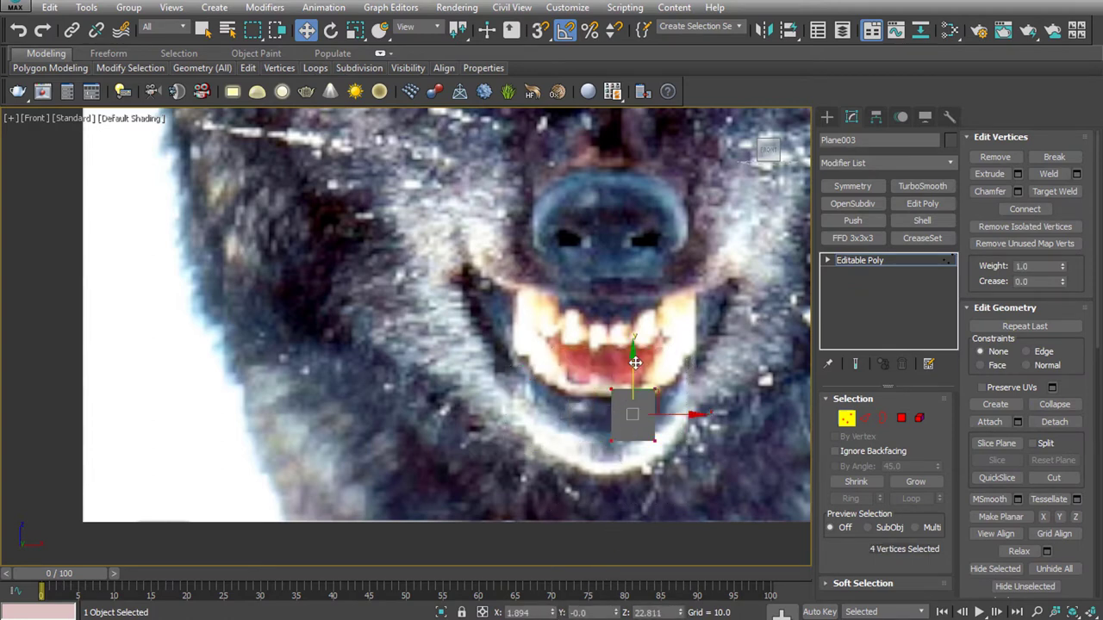
{"action": "left_click_drag", "start_coordinate": [637, 350], "coordinate": [629, 409]}
{"action": "left_click_drag", "start_coordinate": [584, 472], "coordinate": [664, 489]}
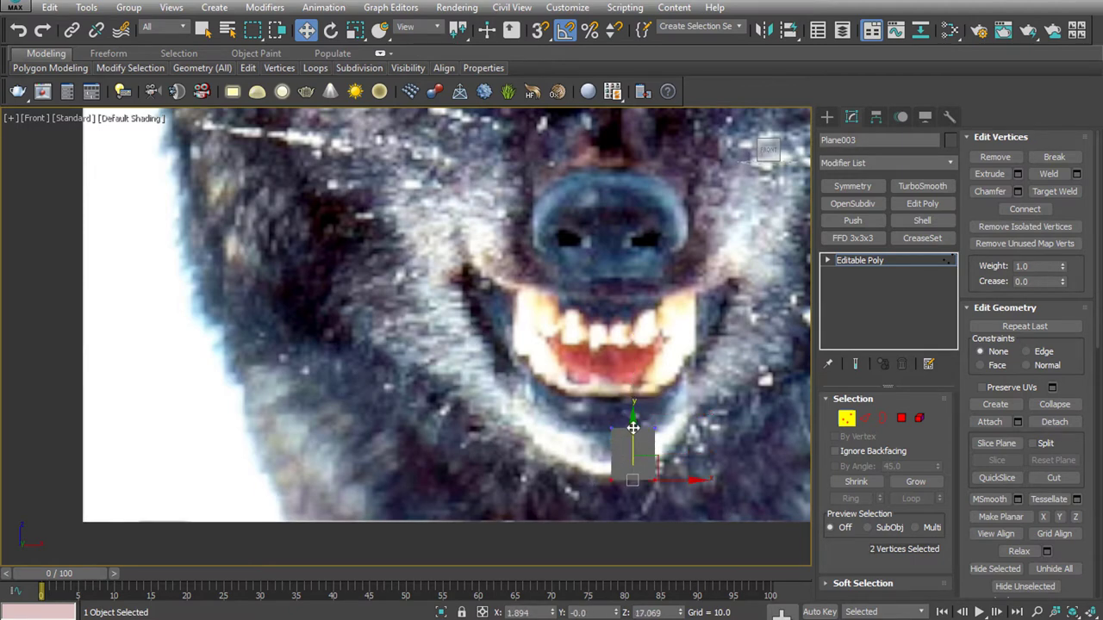
{"action": "left_click_drag", "start_coordinate": [634, 427], "coordinate": [671, 415]}
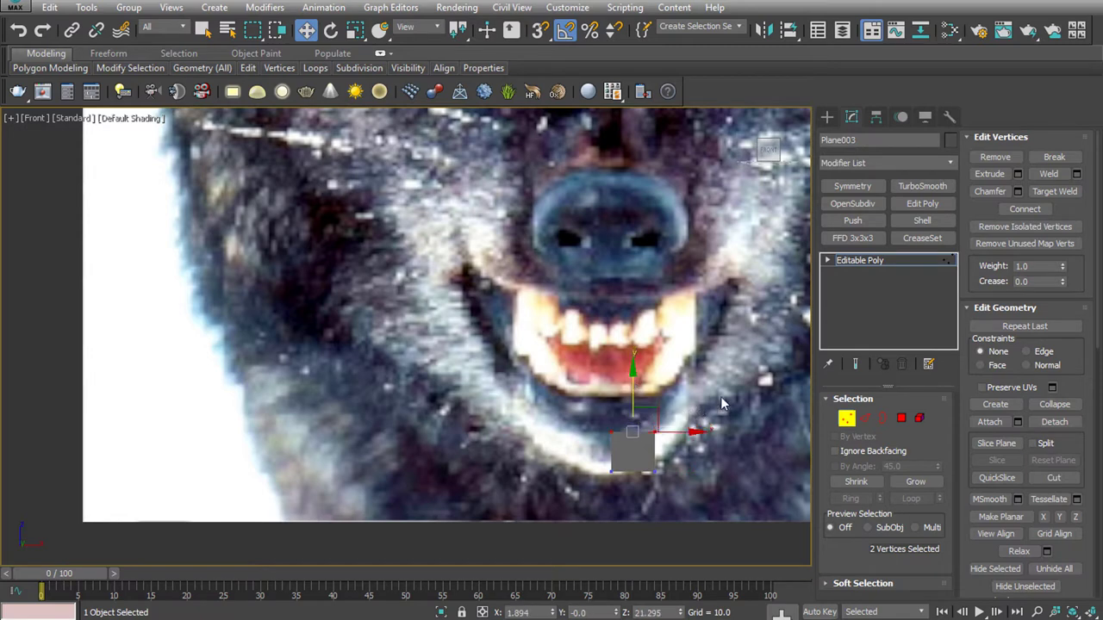
Extend a new polygon out from the plane's right edge and check it in the Left view
{"action": "left_click", "coordinate": [865, 419]}
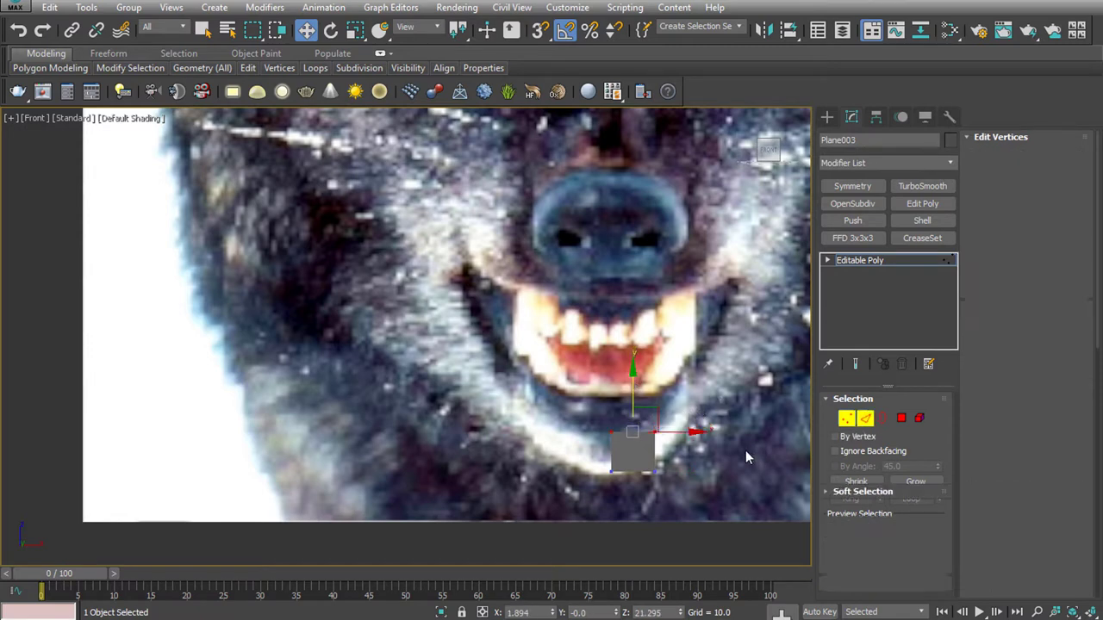
{"action": "left_click", "coordinate": [629, 459]}
{"action": "left_click_drag", "start_coordinate": [660, 454], "coordinate": [760, 453]}
{"action": "key", "text": "F4"}
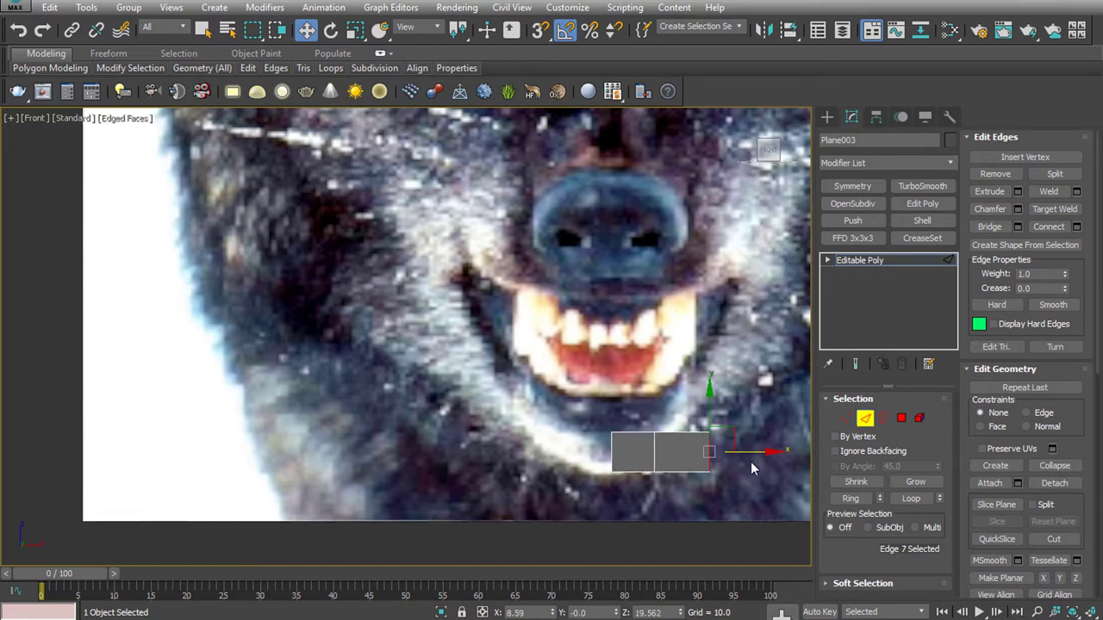
{"action": "key", "text": "l"}
{"action": "key", "text": "F4"}
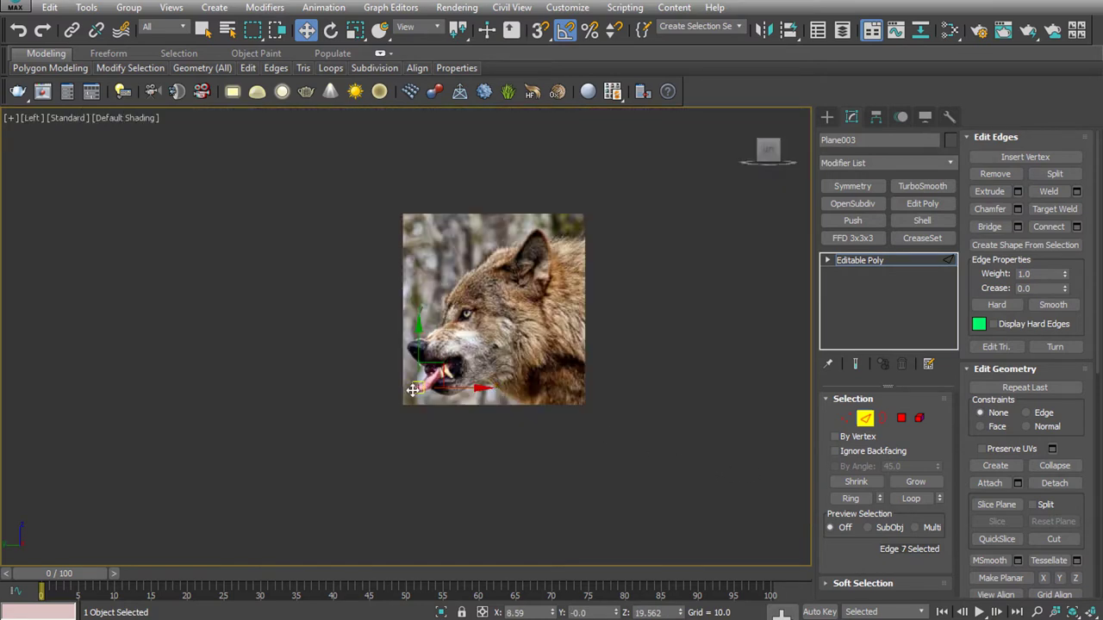
Move the strip's back edge along the jaw and raise it to follow the jawline
{"action": "scroll", "coordinate": [412, 389], "scroll_direction": "up", "scroll_amount": 5}
{"action": "left_click_drag", "start_coordinate": [495, 380], "coordinate": [574, 383]}
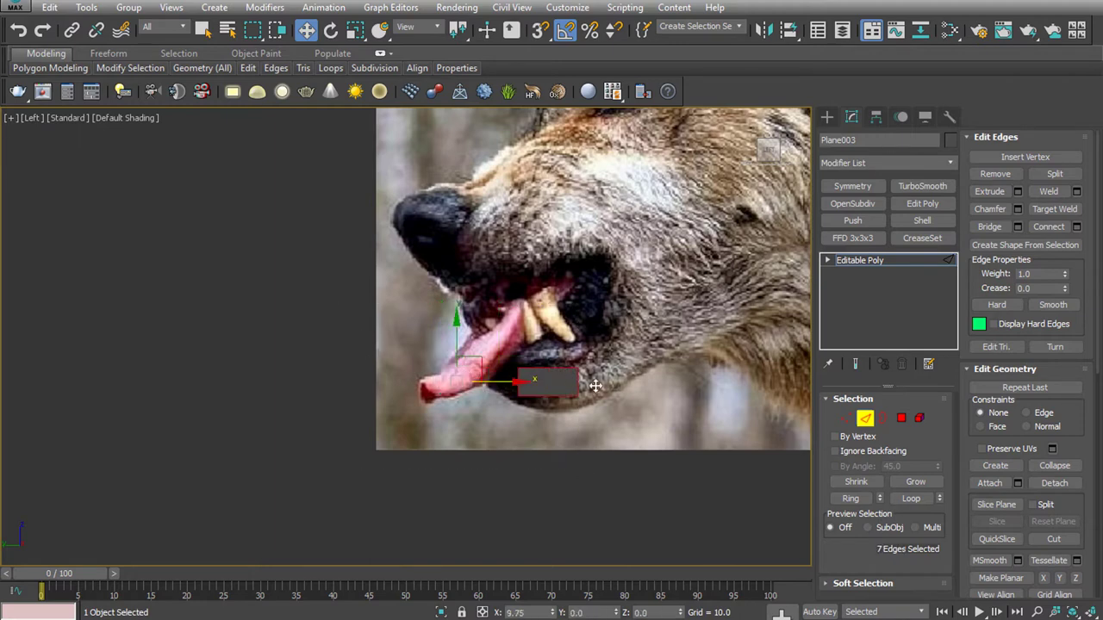
{"action": "left_click", "coordinate": [616, 360]}
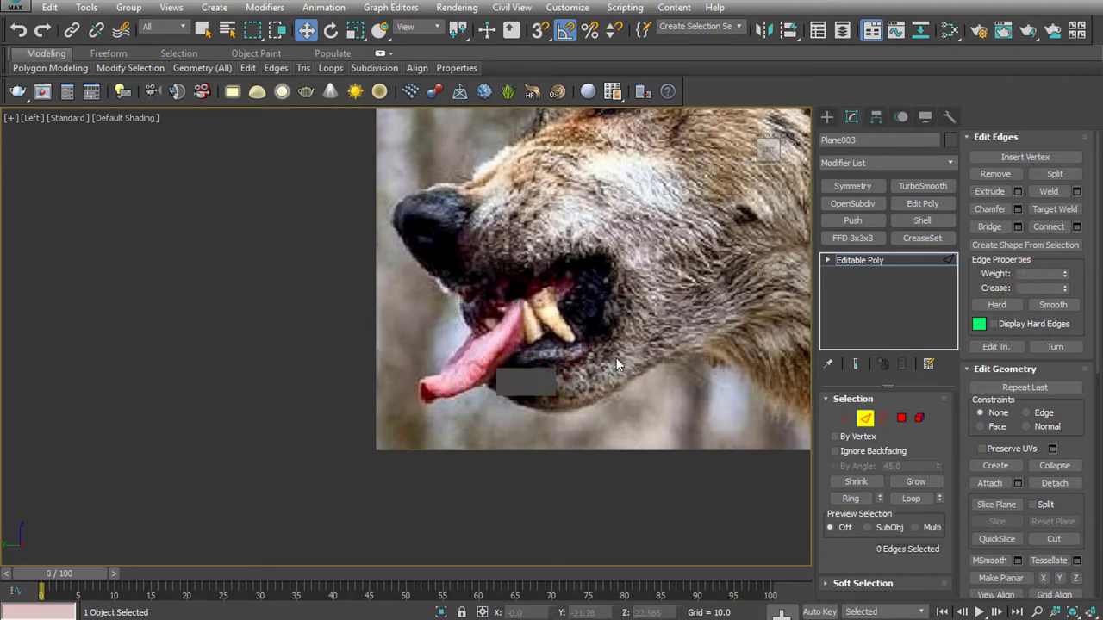
{"action": "left_click", "coordinate": [549, 381]}
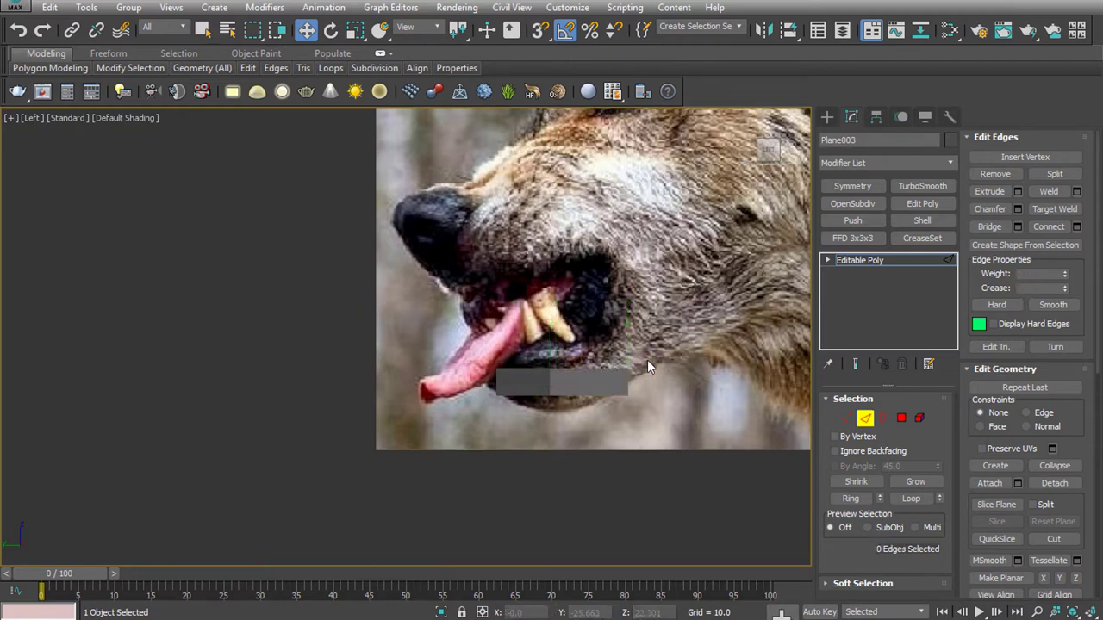
{"action": "left_click_drag", "start_coordinate": [647, 359], "coordinate": [667, 331]}
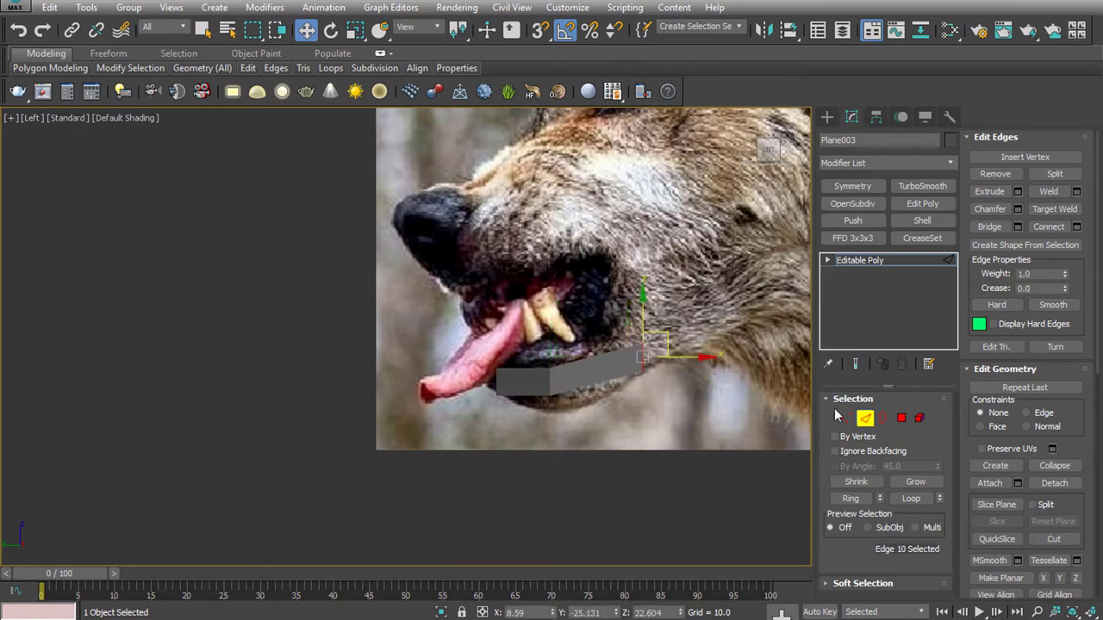
Pull the strip's end vertices 7, 5 and 6 up and down to trace the lower jaw
{"action": "left_click", "coordinate": [845, 418]}
{"action": "left_click", "coordinate": [642, 342]}
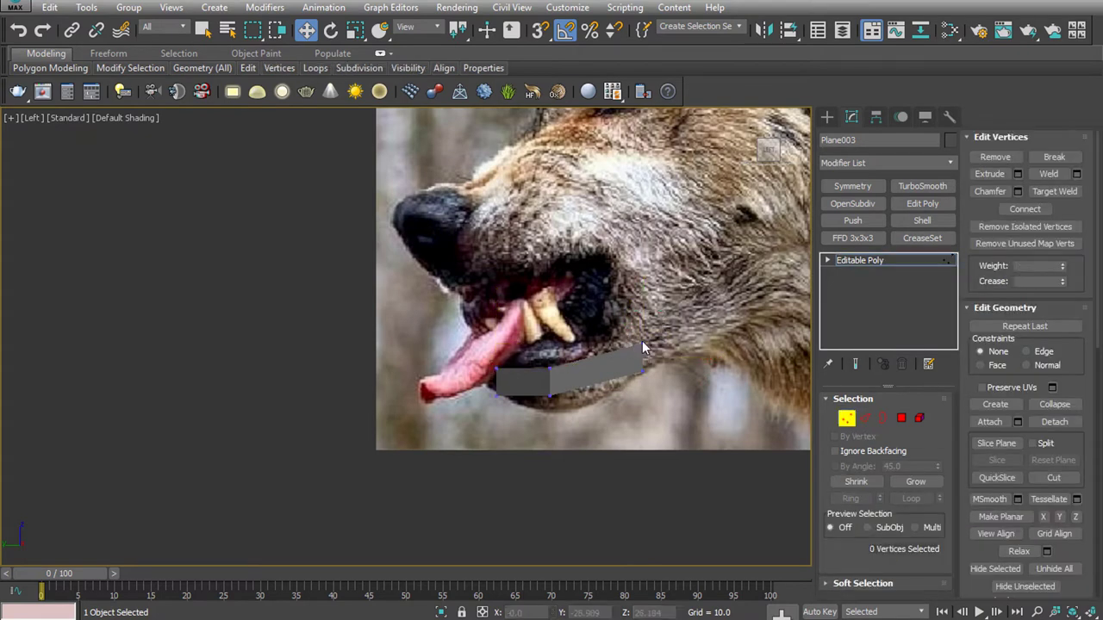
{"action": "left_click_drag", "start_coordinate": [667, 323], "coordinate": [691, 263]}
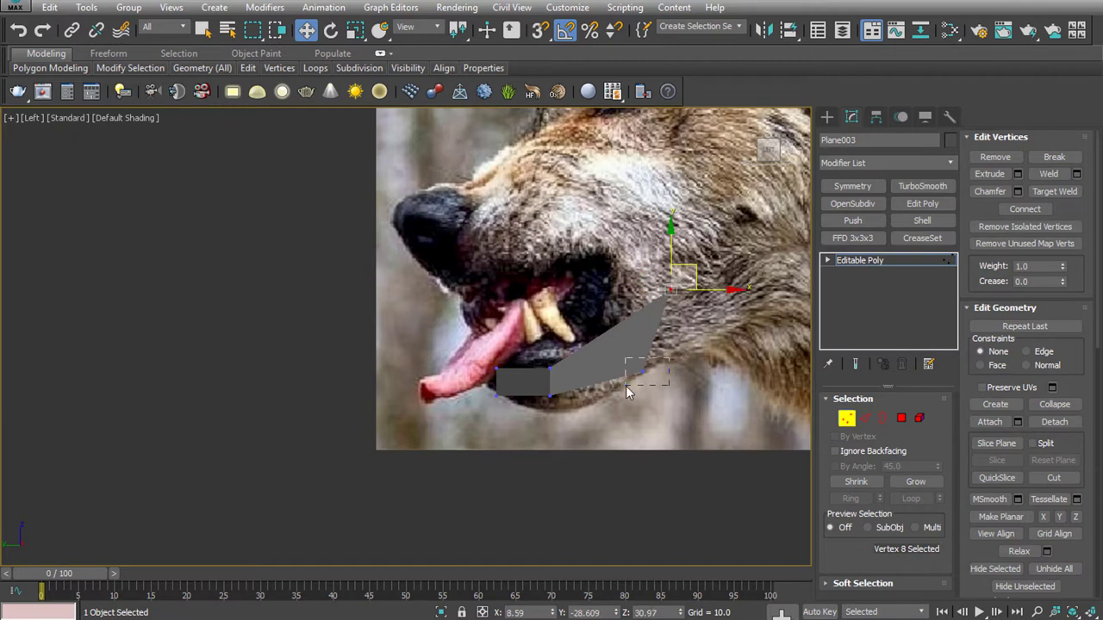
{"action": "left_click_drag", "start_coordinate": [625, 385], "coordinate": [694, 348]}
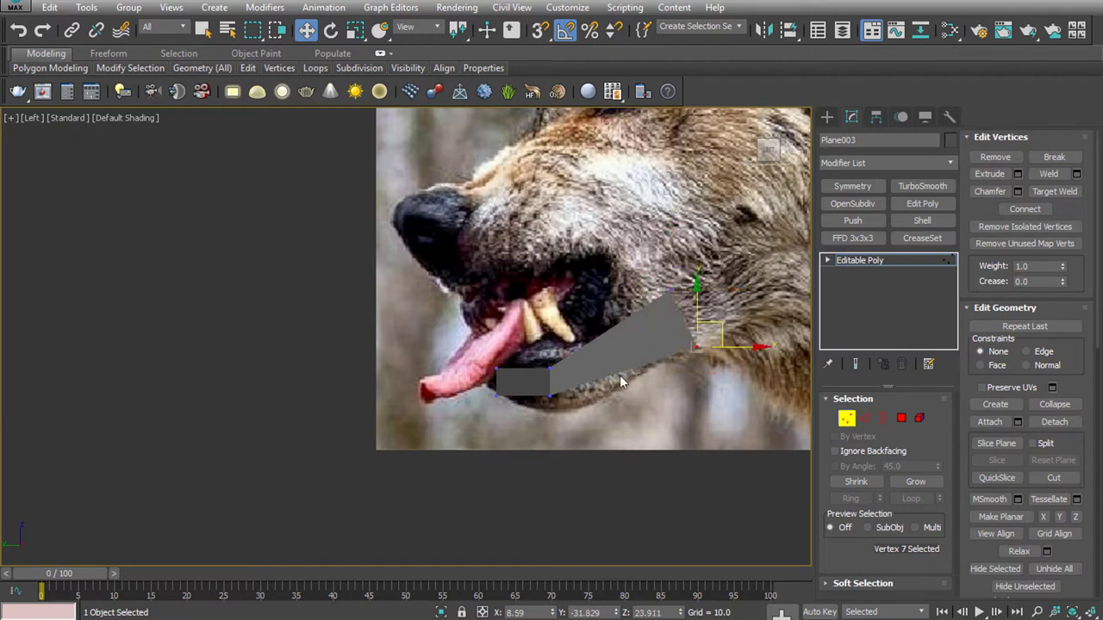
{"action": "left_click", "coordinate": [549, 395]}
{"action": "mouse_move", "coordinate": [573, 373]}
{"action": "left_mouse_down"}
{"action": "mouse_move", "coordinate": [597, 388]}
{"action": "mouse_move", "coordinate": [597, 362]}
{"action": "left_mouse_up"}
{"action": "left_click", "coordinate": [549, 367]}
{"action": "left_click", "coordinate": [865, 417]}
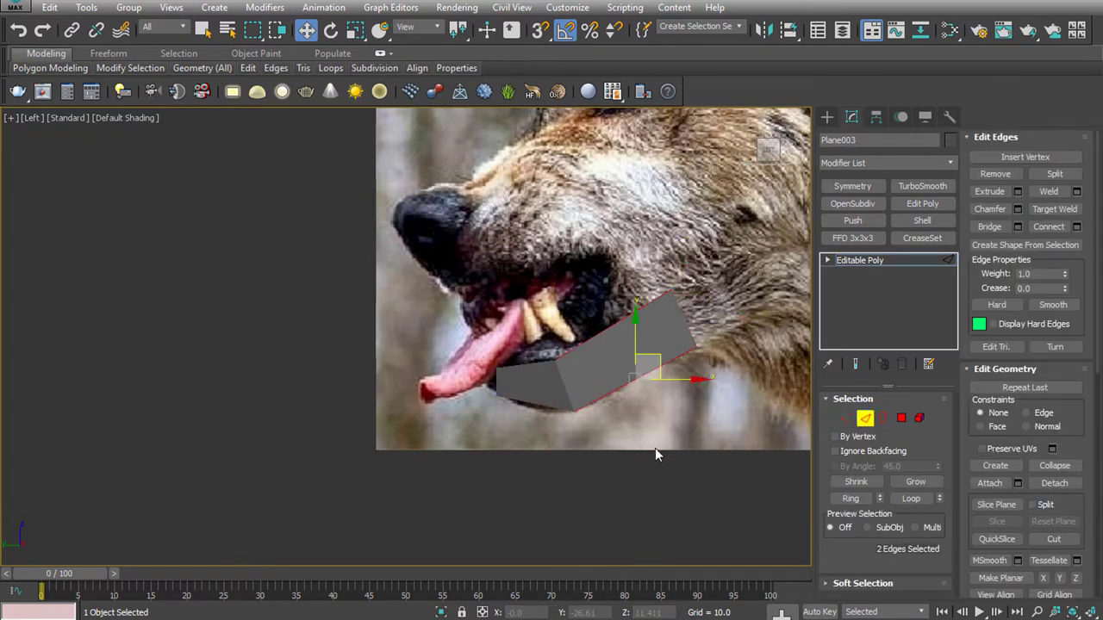
Connect a new edge across the strip's polygon, lower it, and adjust vertices to bend the strip
{"action": "key", "text": "F4"}
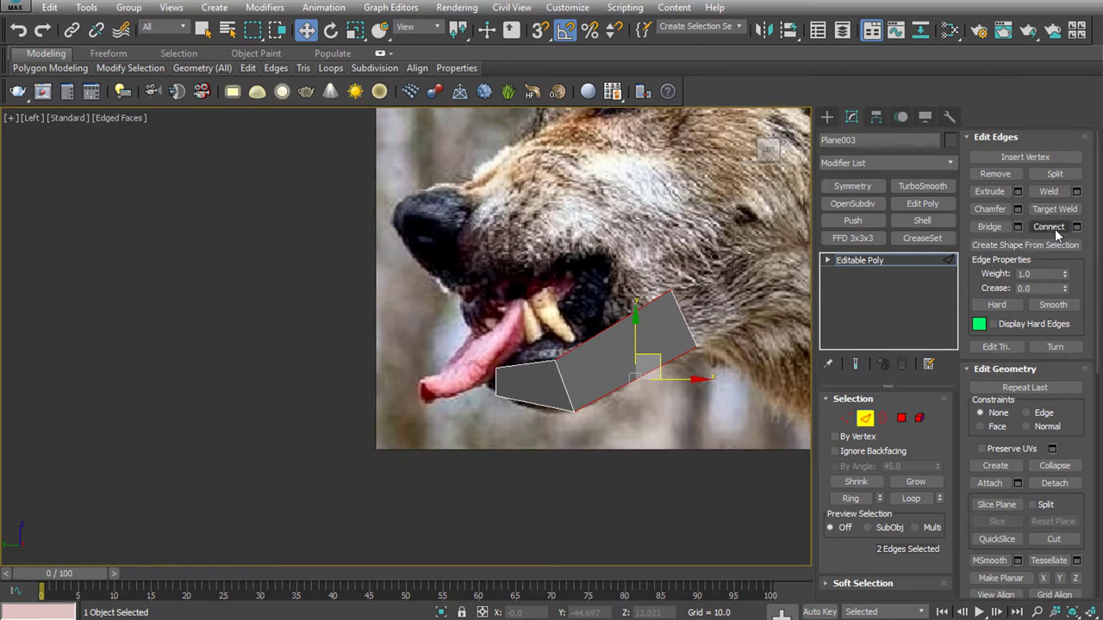
{"action": "left_click", "coordinate": [1055, 228]}
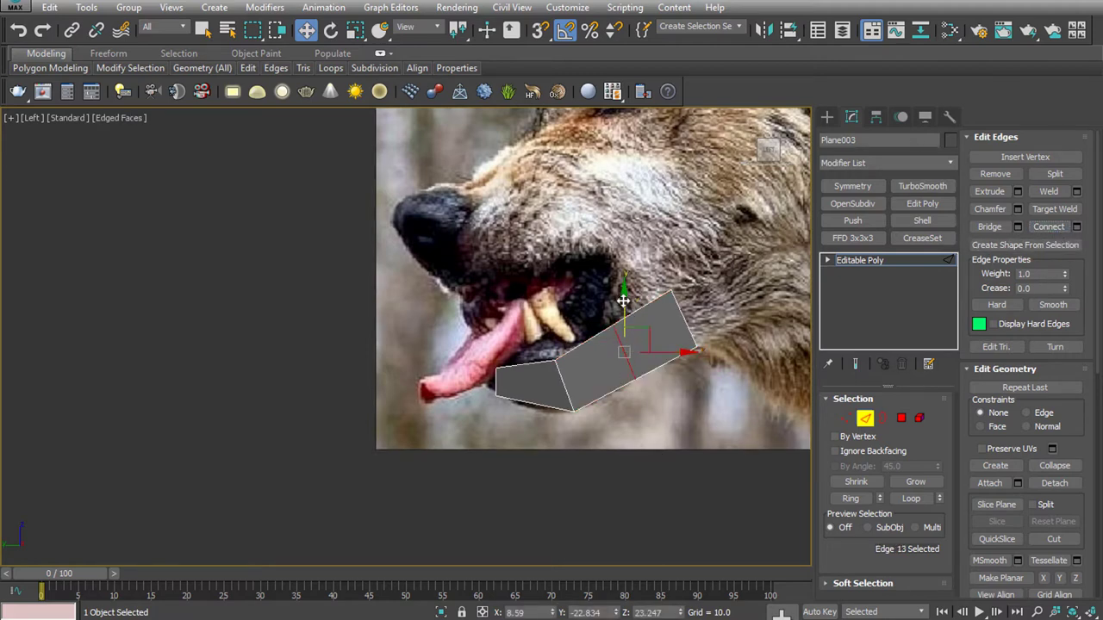
{"action": "left_click_drag", "start_coordinate": [623, 300], "coordinate": [623, 317]}
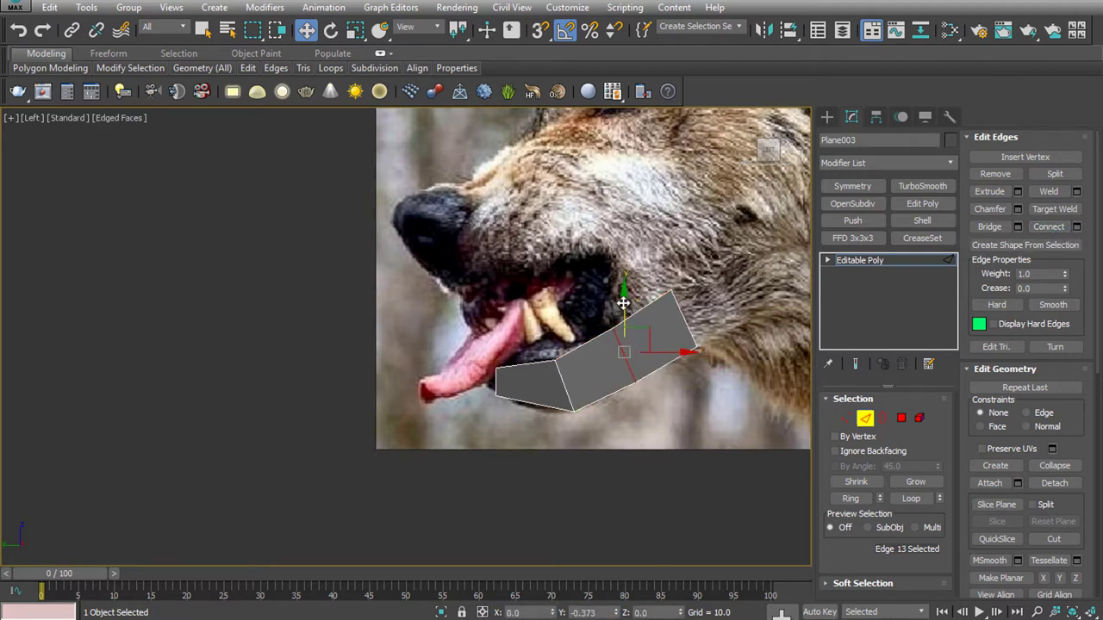
{"action": "left_click", "coordinate": [846, 418]}
{"action": "left_click", "coordinate": [634, 392]}
{"action": "left_click_drag", "start_coordinate": [634, 348], "coordinate": [634, 323]}
{"action": "left_click_drag", "start_coordinate": [506, 359], "coordinate": [482, 405]}
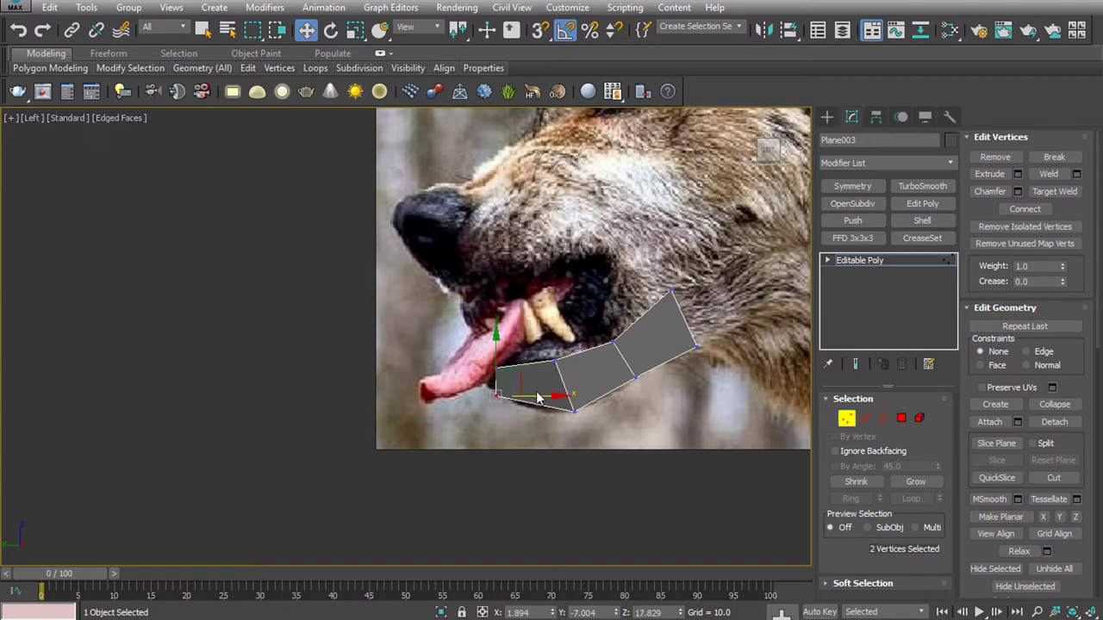
{"action": "left_click_drag", "start_coordinate": [537, 397], "coordinate": [542, 397]}
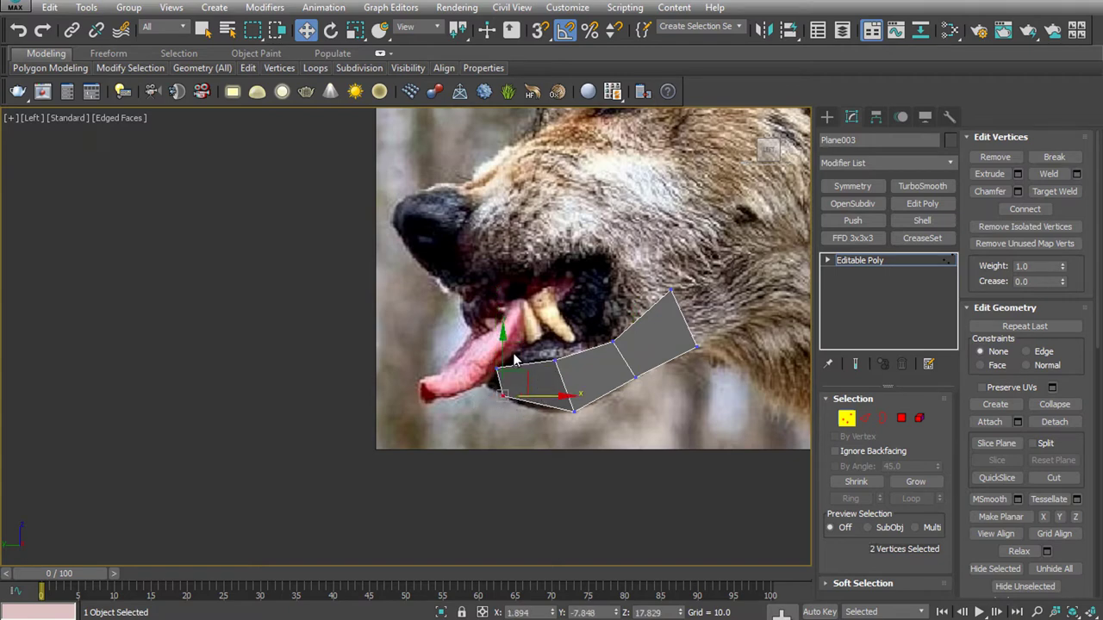
From the Front view, try moving the far-end vertices outward, undo it, and return to Perspective
{"action": "key", "text": "f"}
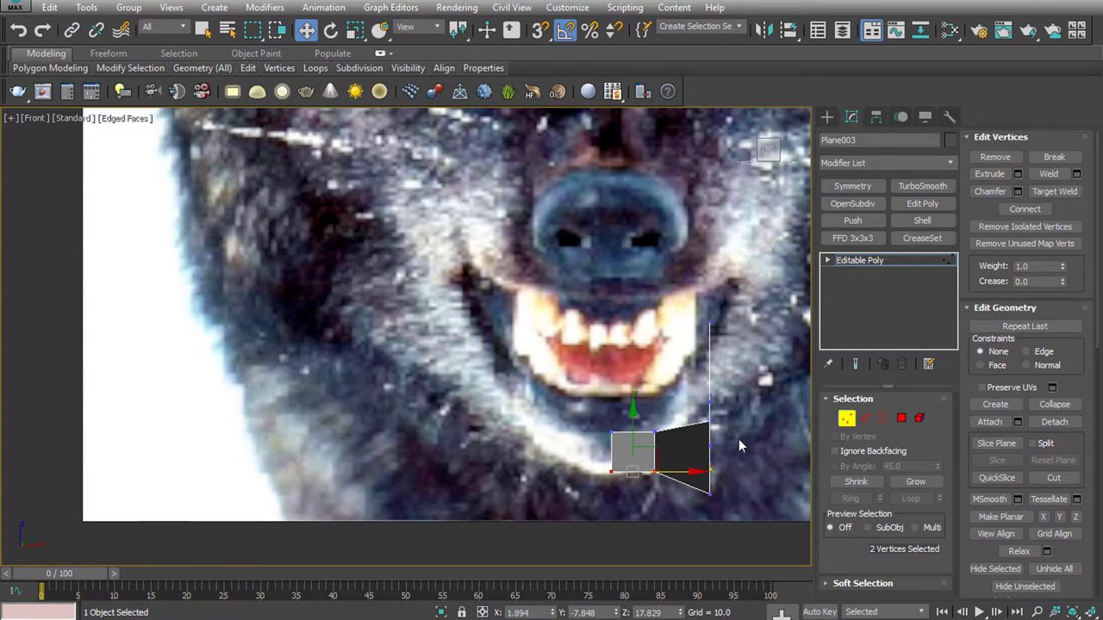
{"action": "left_click_drag", "start_coordinate": [696, 418], "coordinate": [699, 405]}
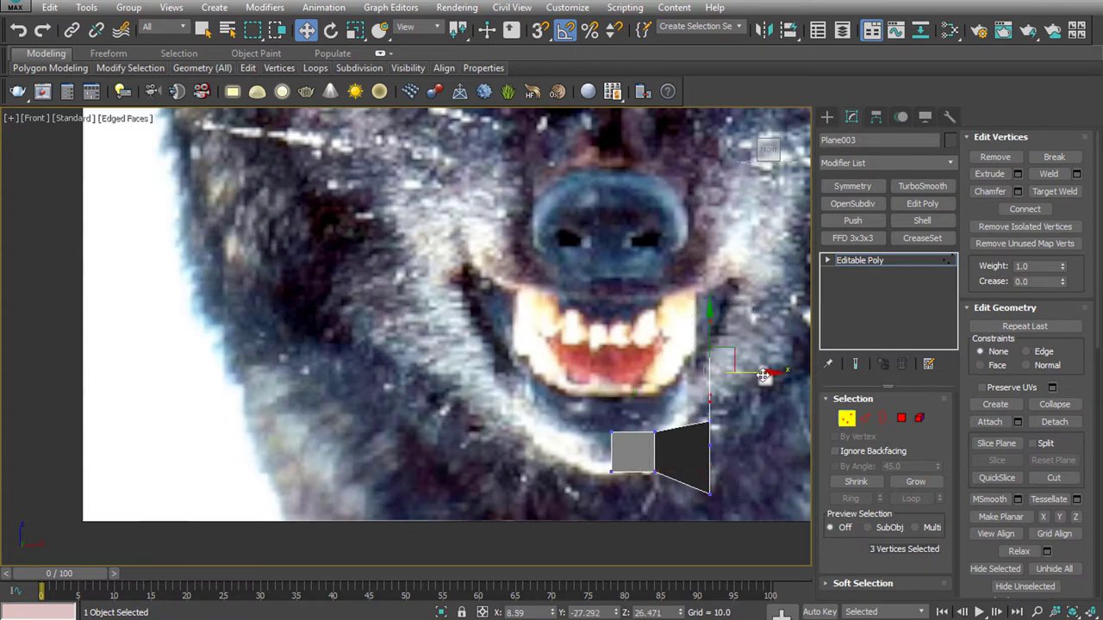
{"action": "left_click_drag", "start_coordinate": [762, 372], "coordinate": [790, 372]}
{"action": "key", "text": "ctrl+z"}
{"action": "left_click", "coordinate": [709, 321]}
{"action": "key", "text": "p"}
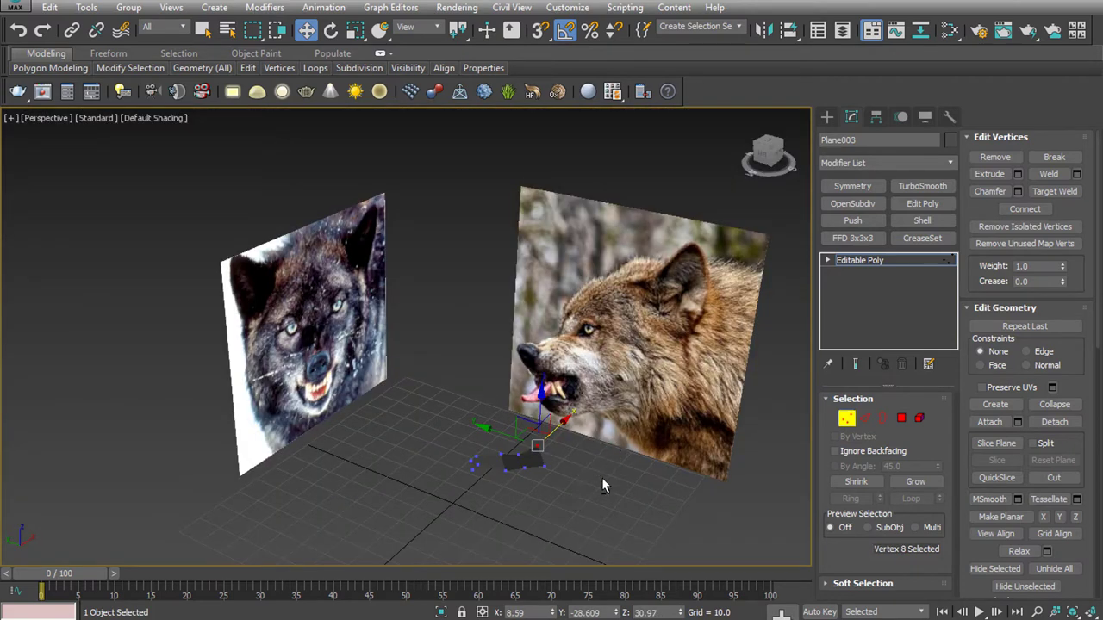
Move Plane001 along Y from 62.058 to -80.047, onto the brown wolf's other side
{"action": "mouse_move", "coordinate": [602, 478]}
{"action": "middle_mouse_down", "text": "alt"}
{"action": "mouse_move", "coordinate": [652, 409]}
{"action": "mouse_move", "coordinate": [689, 431]}
{"action": "mouse_move", "coordinate": [681, 469]}
{"action": "mouse_move", "coordinate": [553, 478]}
{"action": "mouse_move", "coordinate": [670, 442]}
{"action": "mouse_move", "coordinate": [702, 465]}
{"action": "mouse_move", "coordinate": [493, 494]}
{"action": "middle_mouse_up", "text": "alt"}
{"action": "left_click", "coordinate": [282, 468]}
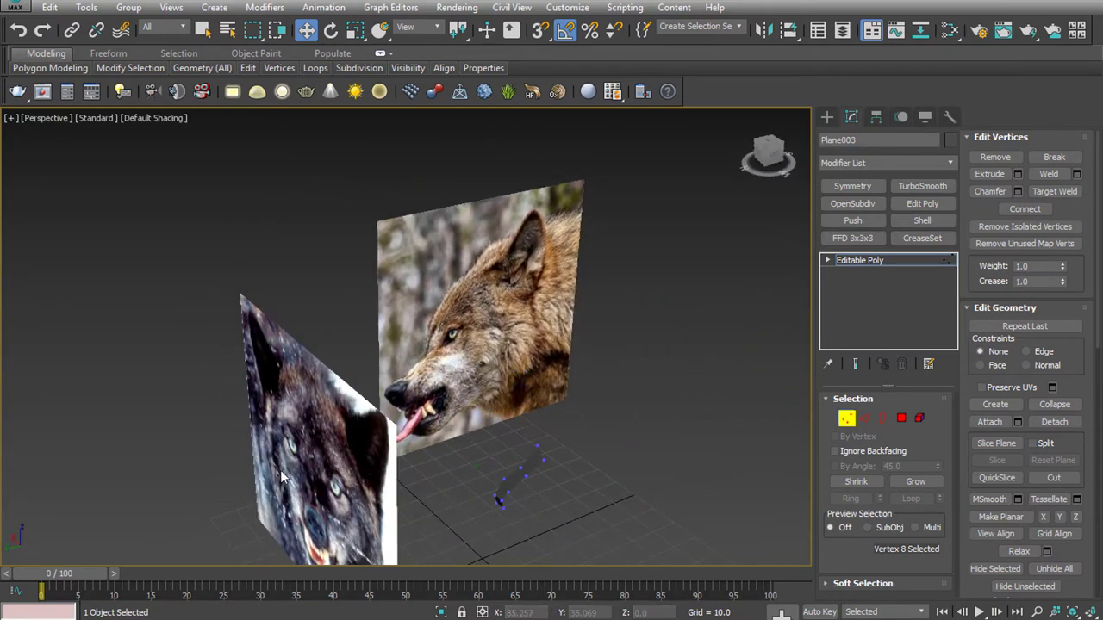
{"action": "left_click", "coordinate": [846, 418]}
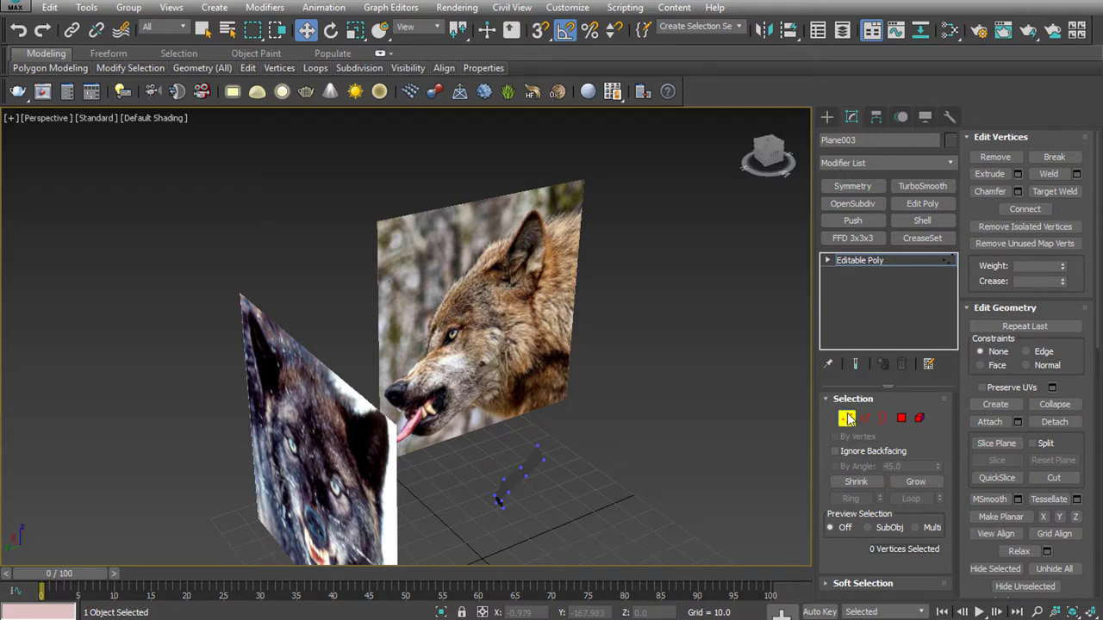
{"action": "left_click", "coordinate": [301, 448]}
{"action": "left_click_drag", "start_coordinate": [260, 497], "coordinate": [606, 484]}
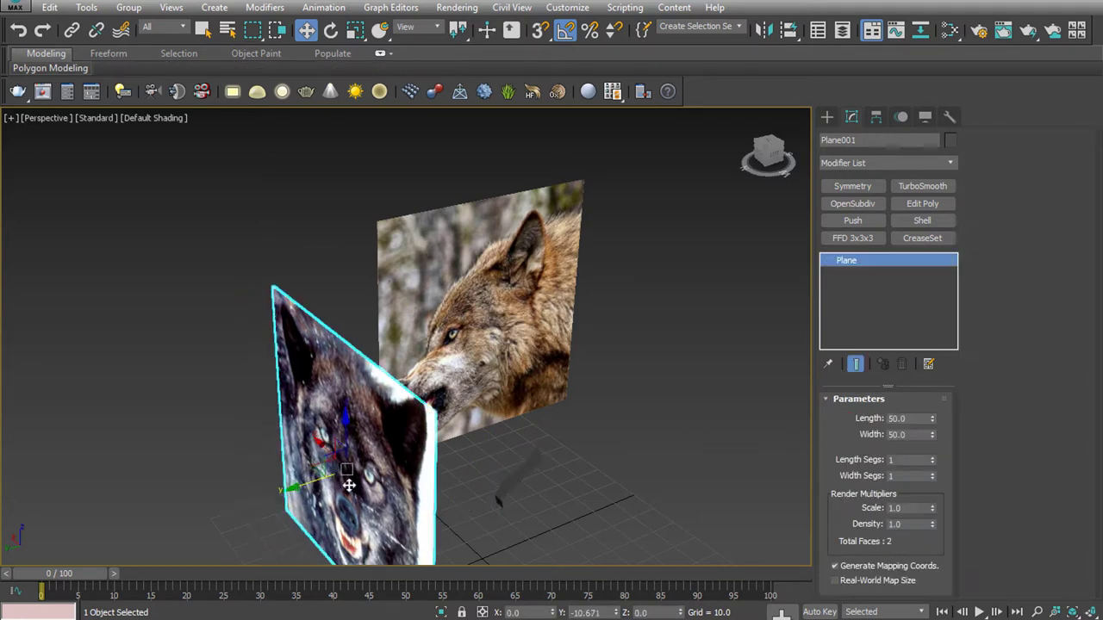
{"action": "middle_click_drag", "start_coordinate": [606, 484], "coordinate": [546, 466], "text": "alt"}
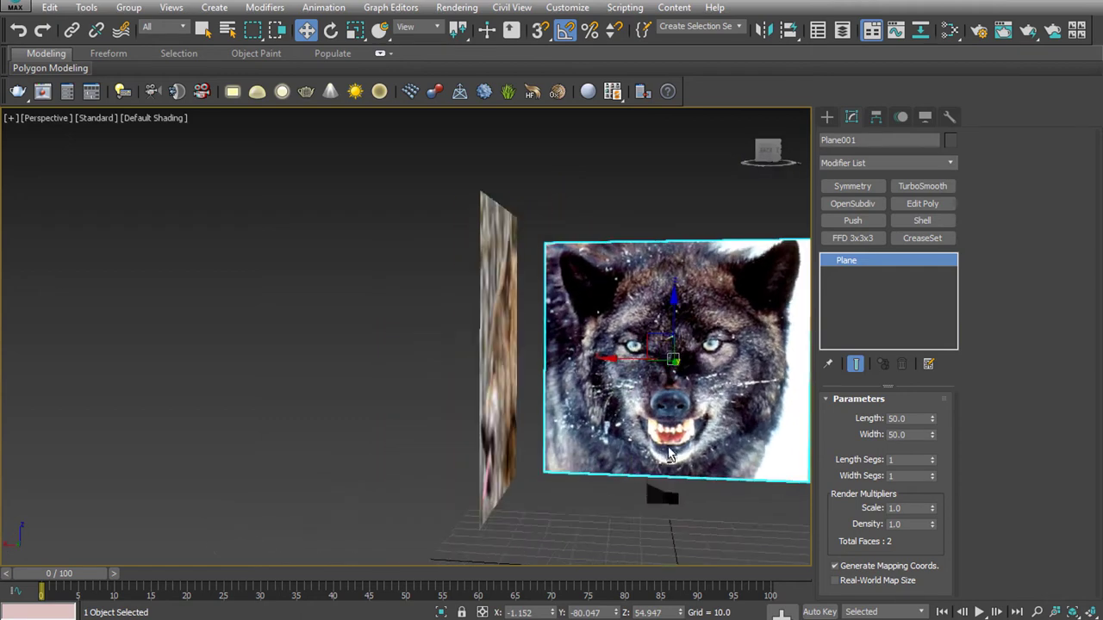
Select the top edge of the jaw strip Plane003 with edged faces showing
{"action": "left_click", "coordinate": [545, 466]}
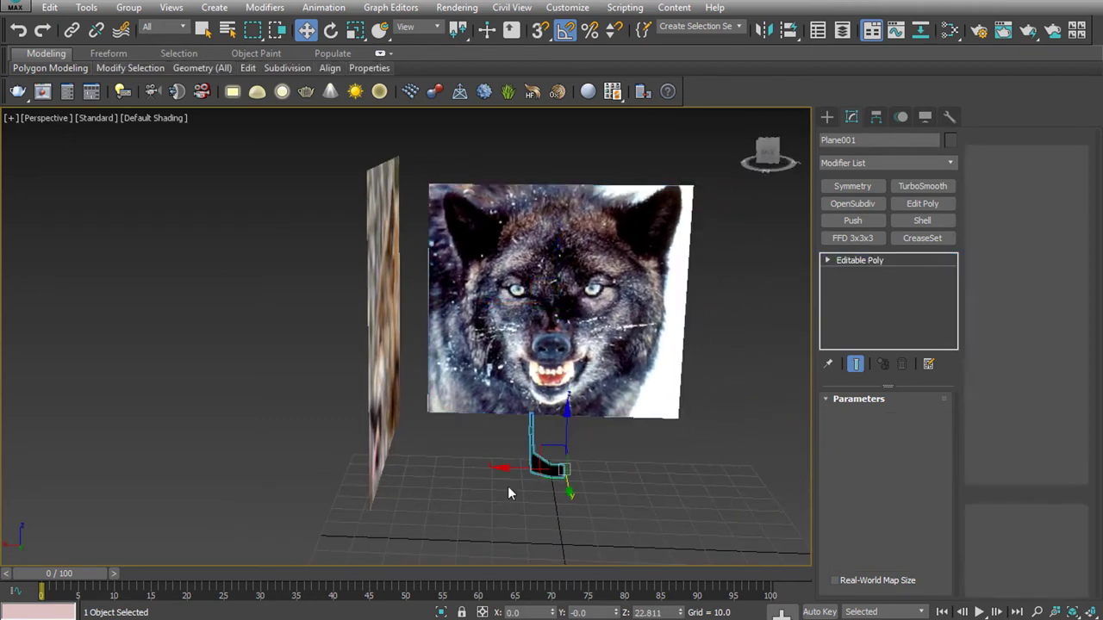
{"action": "middle_click_drag", "start_coordinate": [535, 498], "coordinate": [584, 505], "text": "alt"}
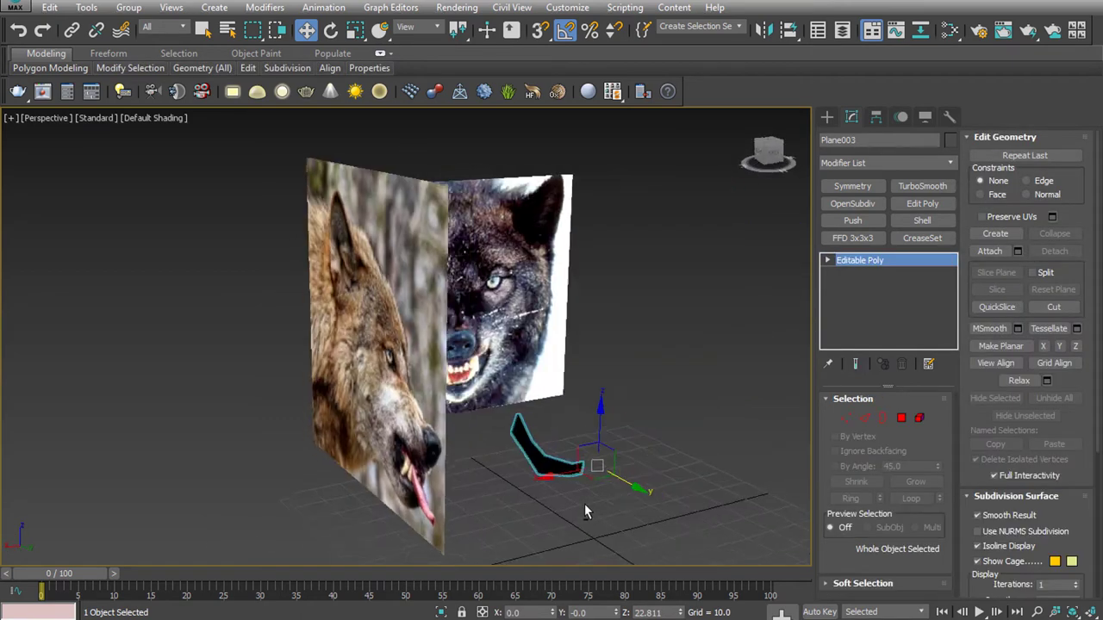
{"action": "left_click", "coordinate": [846, 418]}
{"action": "left_click", "coordinate": [864, 418]}
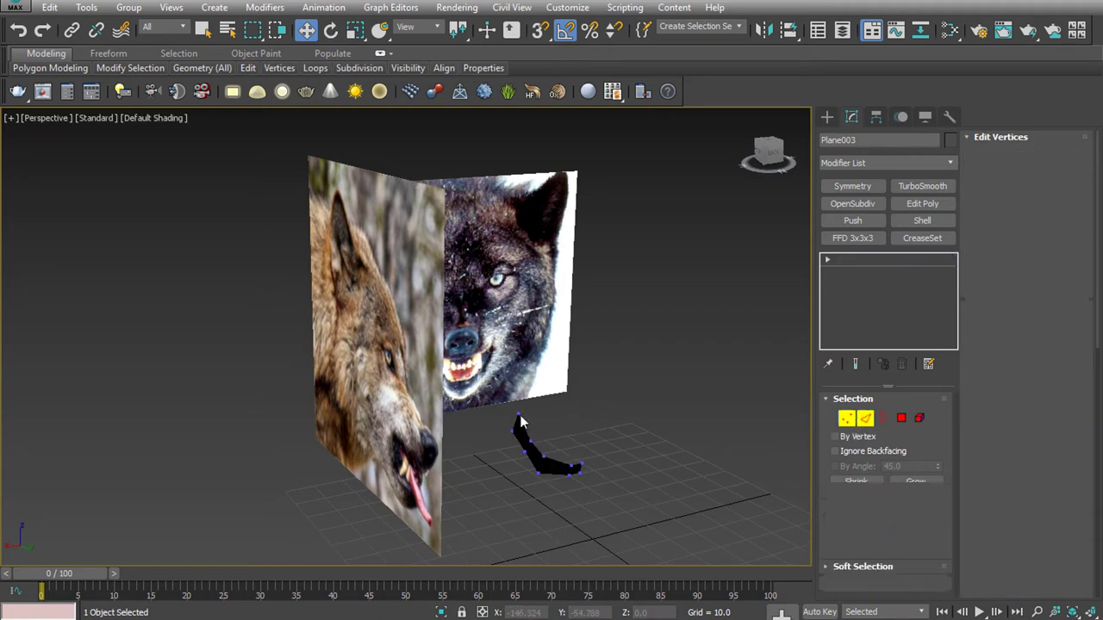
{"action": "left_click", "coordinate": [521, 422]}
{"action": "left_click", "coordinate": [513, 424]}
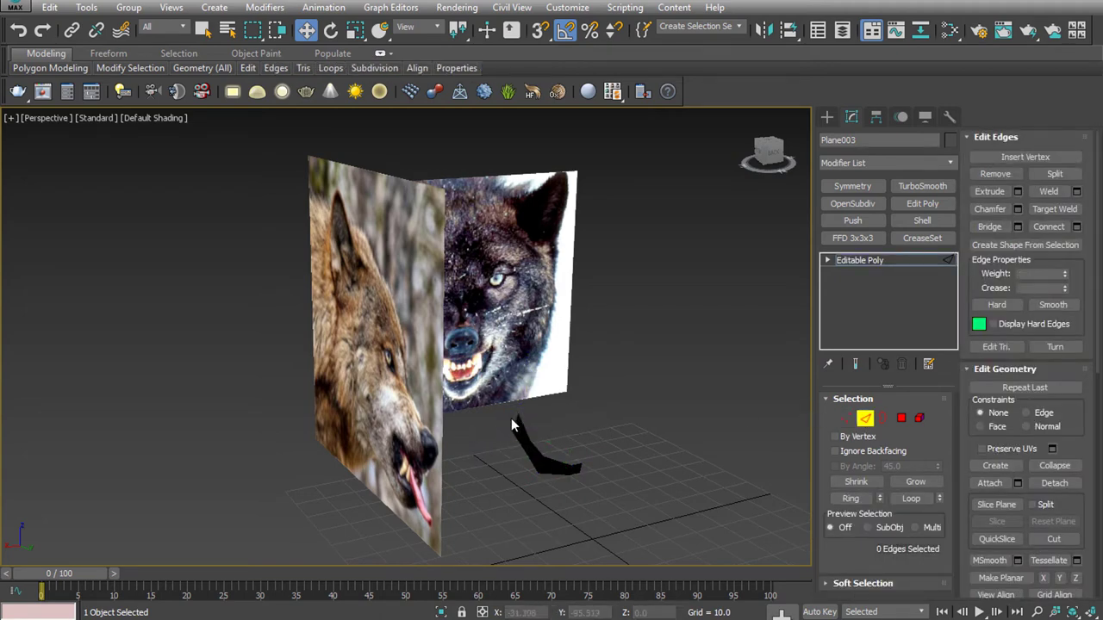
{"action": "key", "text": "F4"}
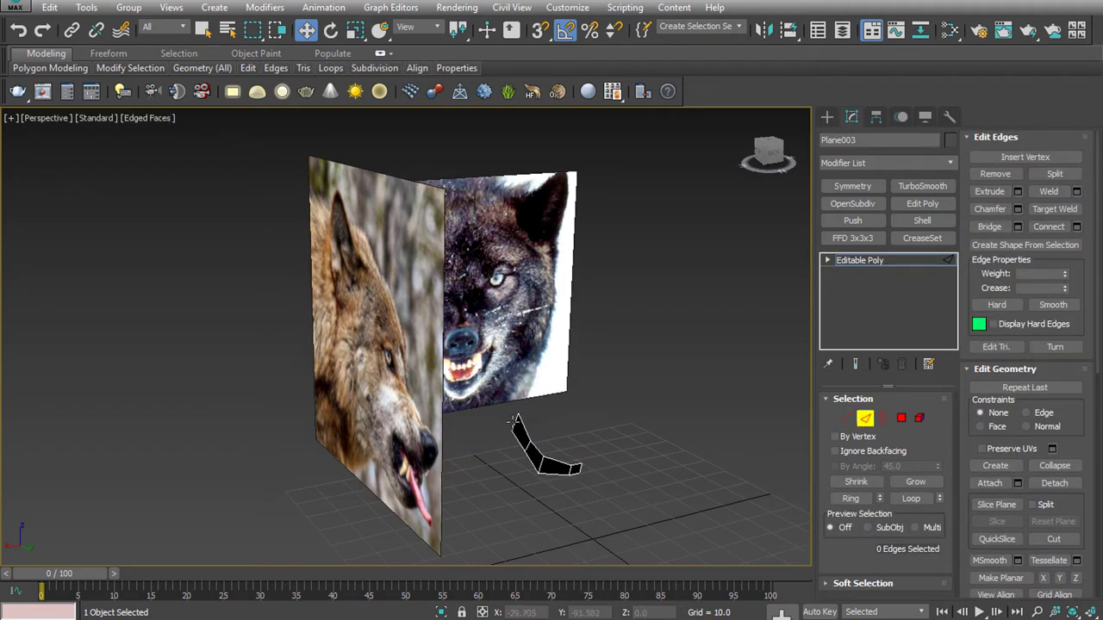
{"action": "left_click", "coordinate": [514, 420]}
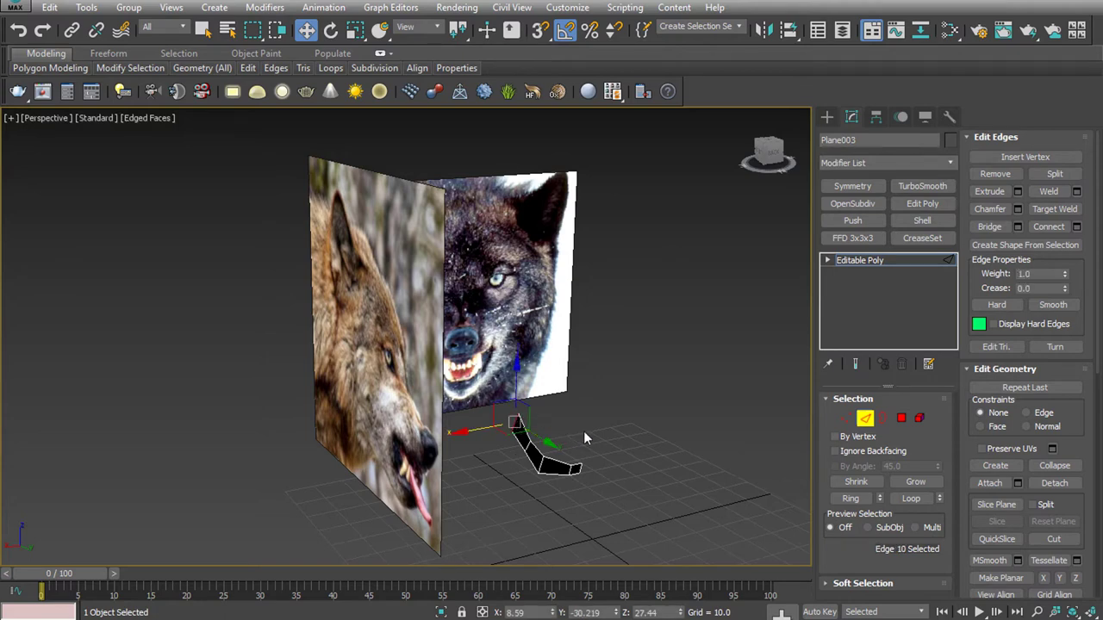
In the Front view, shift the strip's top edge outward along X by 1.246
{"action": "key", "text": "l"}
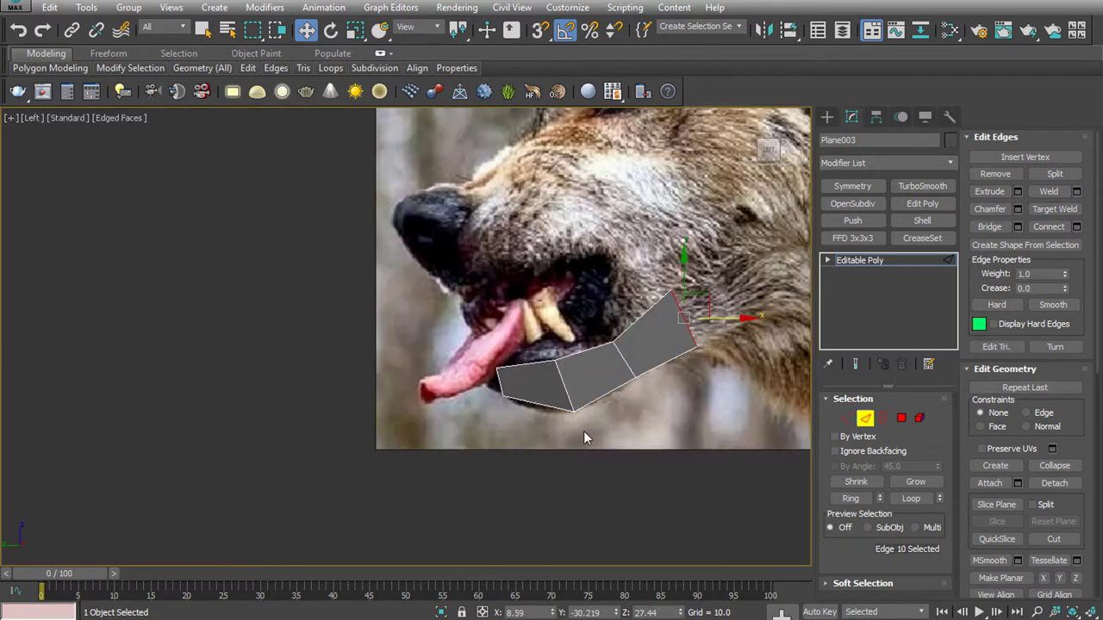
{"action": "key", "text": "f"}
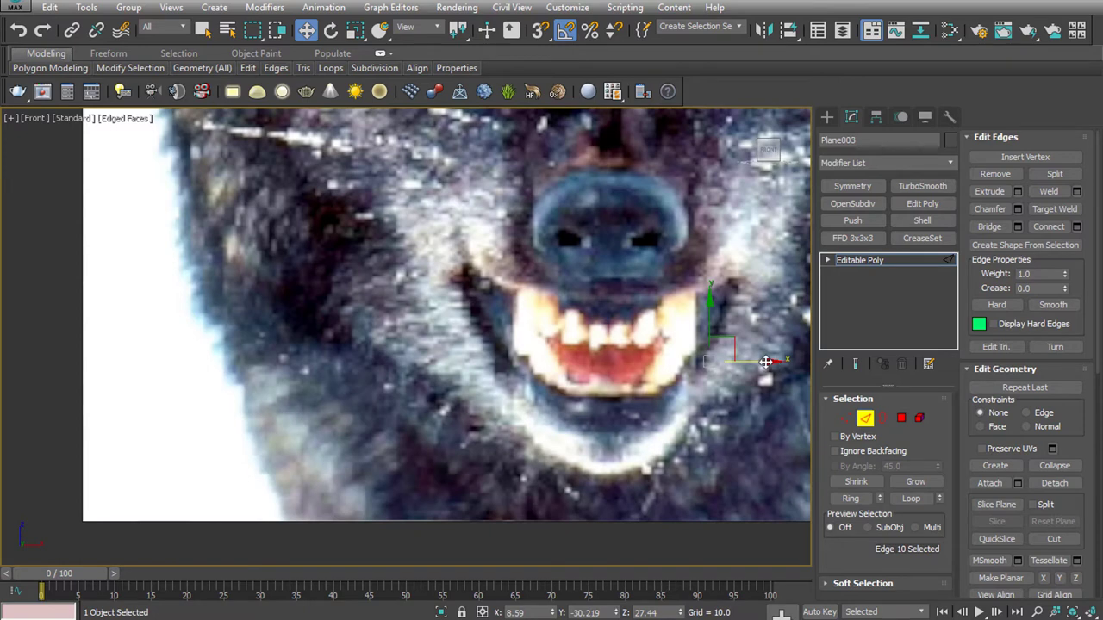
{"action": "mouse_move", "coordinate": [765, 362]}
{"action": "left_mouse_down"}
{"action": "mouse_move", "coordinate": [798, 364]}
{"action": "mouse_move", "coordinate": [774, 381]}
{"action": "left_mouse_up"}
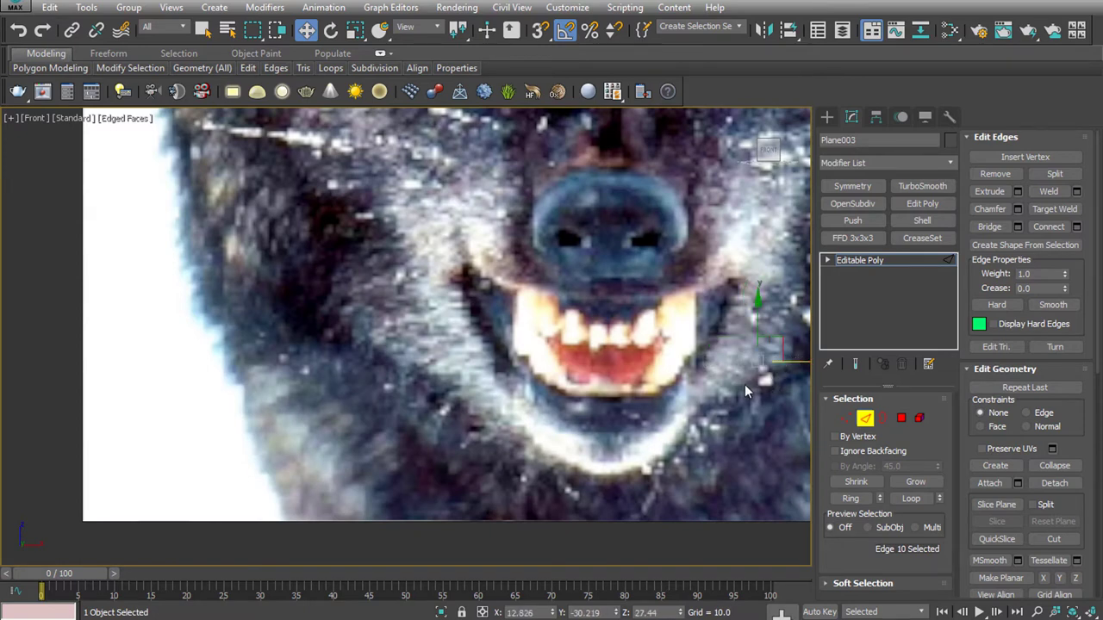
{"action": "left_click", "coordinate": [865, 418]}
{"action": "left_click", "coordinate": [459, 305]}
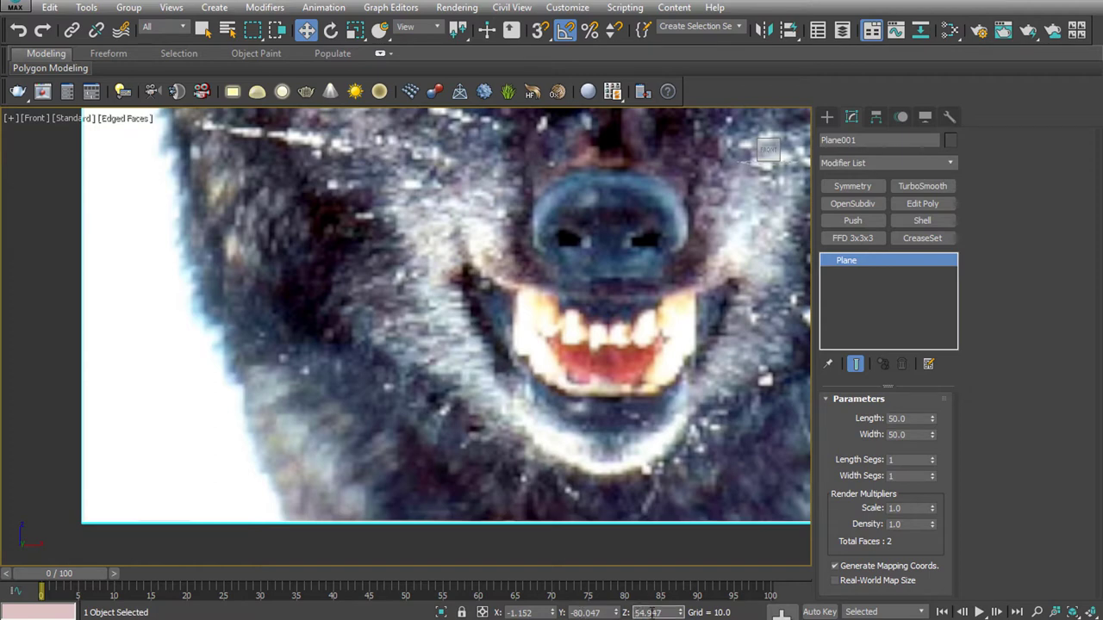
Negate a Plane001 coordinate with a minus sign, sending the image below the ground, and refocus the view
{"action": "type", "text": "-"}
{"action": "key", "text": "Return"}
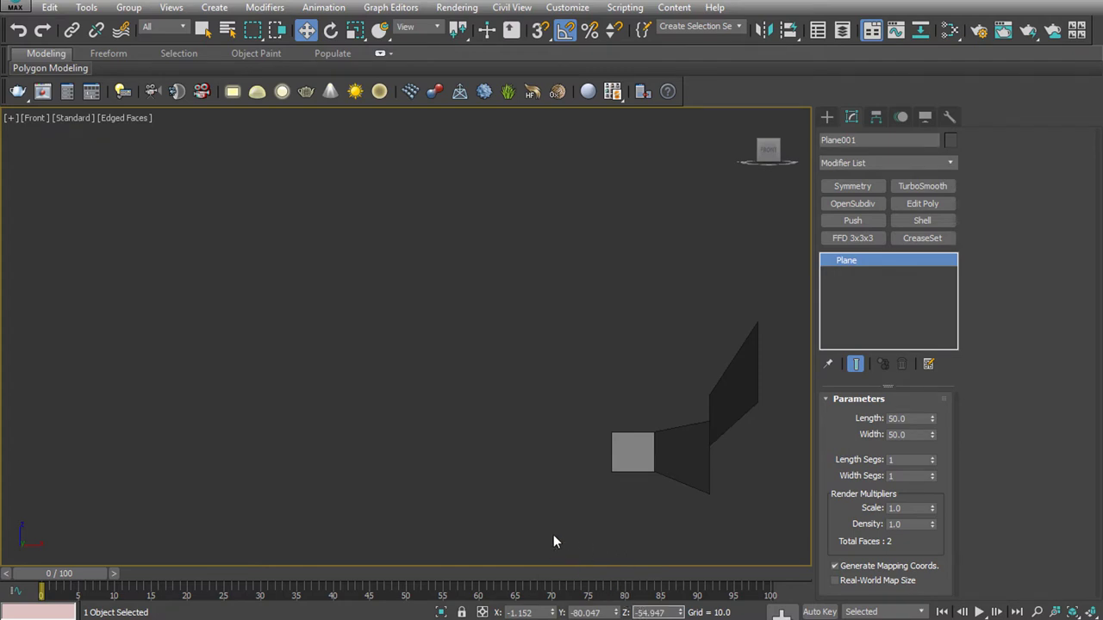
{"action": "scroll", "coordinate": [537, 515], "scroll_direction": "down", "scroll_amount": 8}
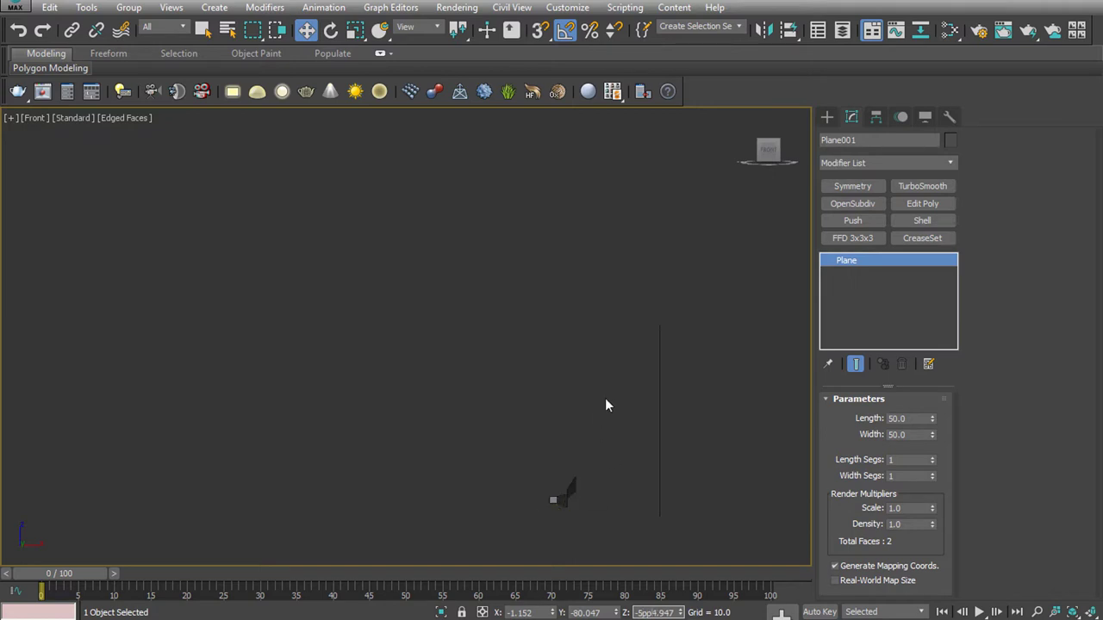
{"action": "middle_click_drag", "start_coordinate": [582, 402], "coordinate": [543, 387]}
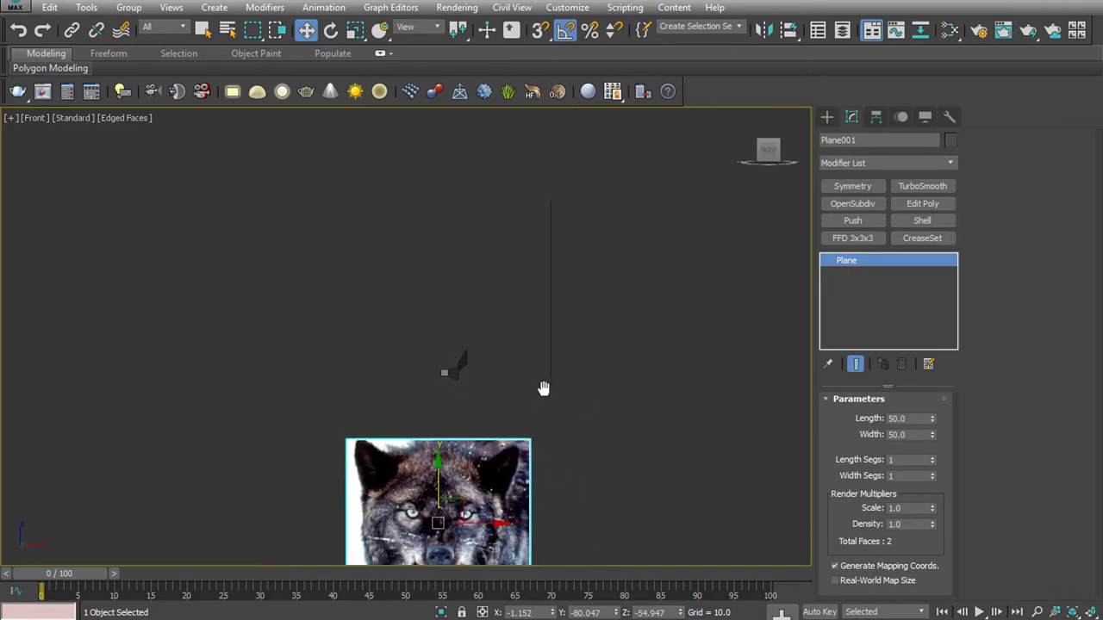
Restore Plane001's Z to 54.947 and set its Y to 80.047
{"action": "double_click", "coordinate": [639, 612]}
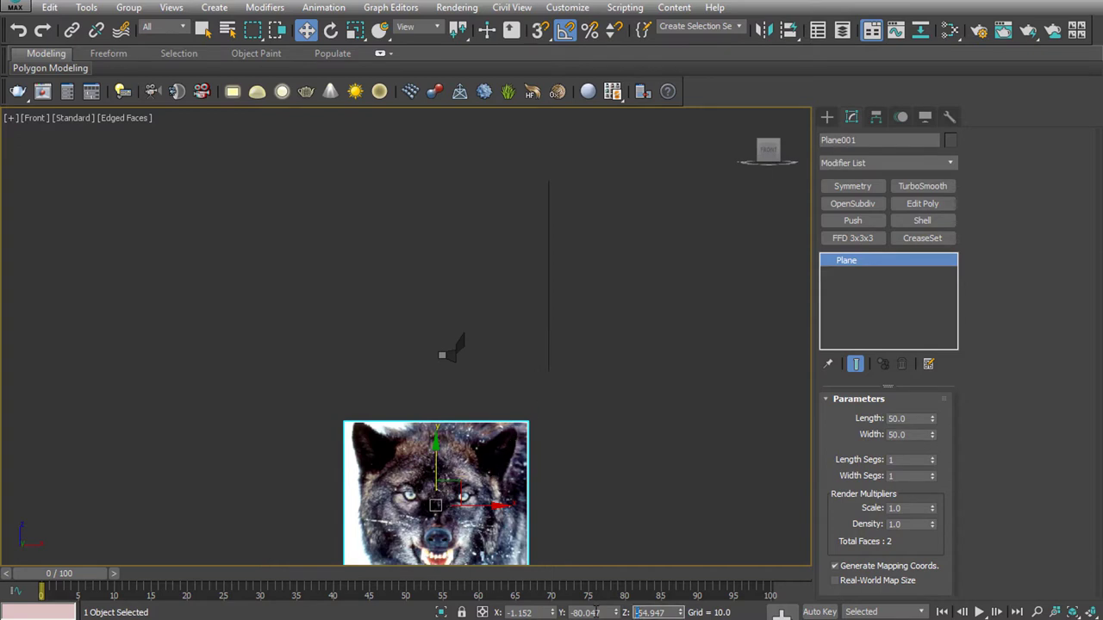
{"action": "type", "text": "54.947"}
{"action": "key", "text": "Return"}
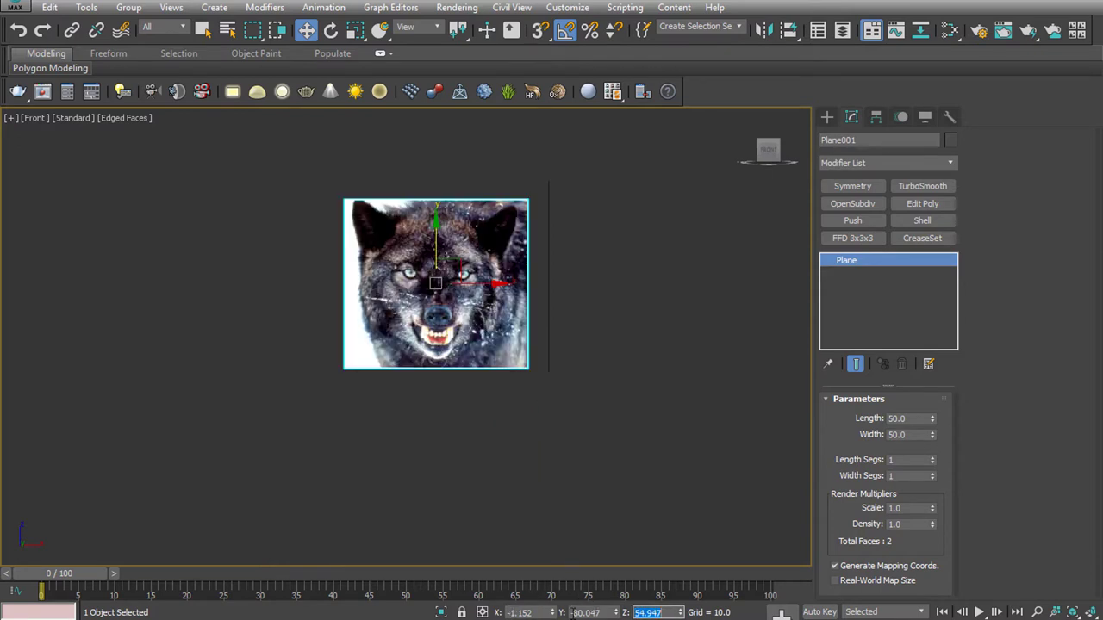
{"action": "double_click", "coordinate": [577, 613]}
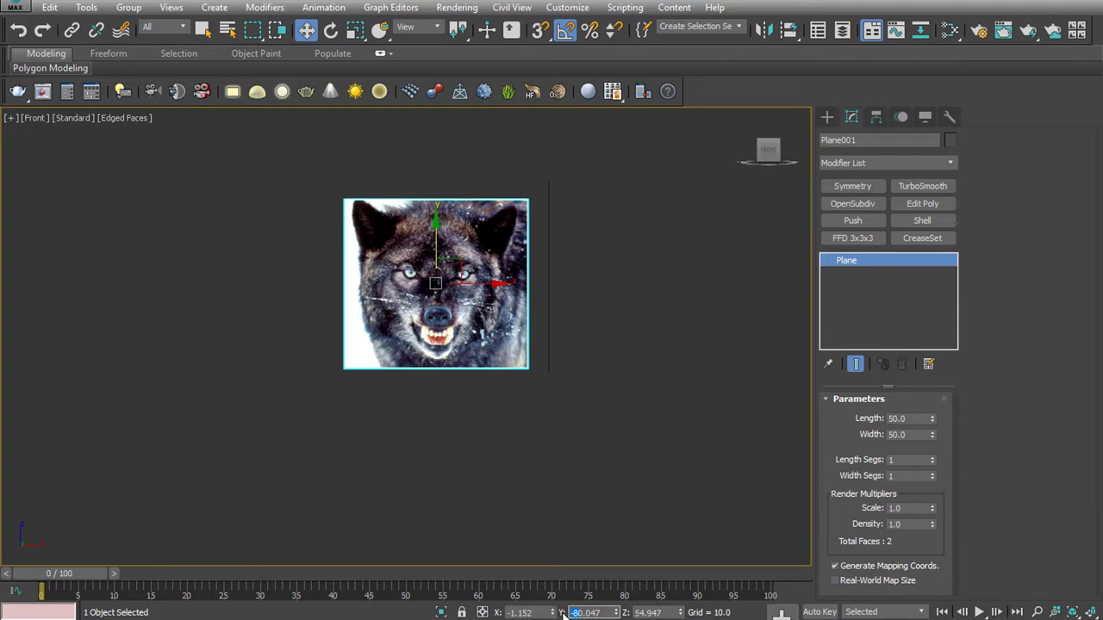
{"action": "type", "text": "80.047"}
{"action": "key", "text": "Return"}
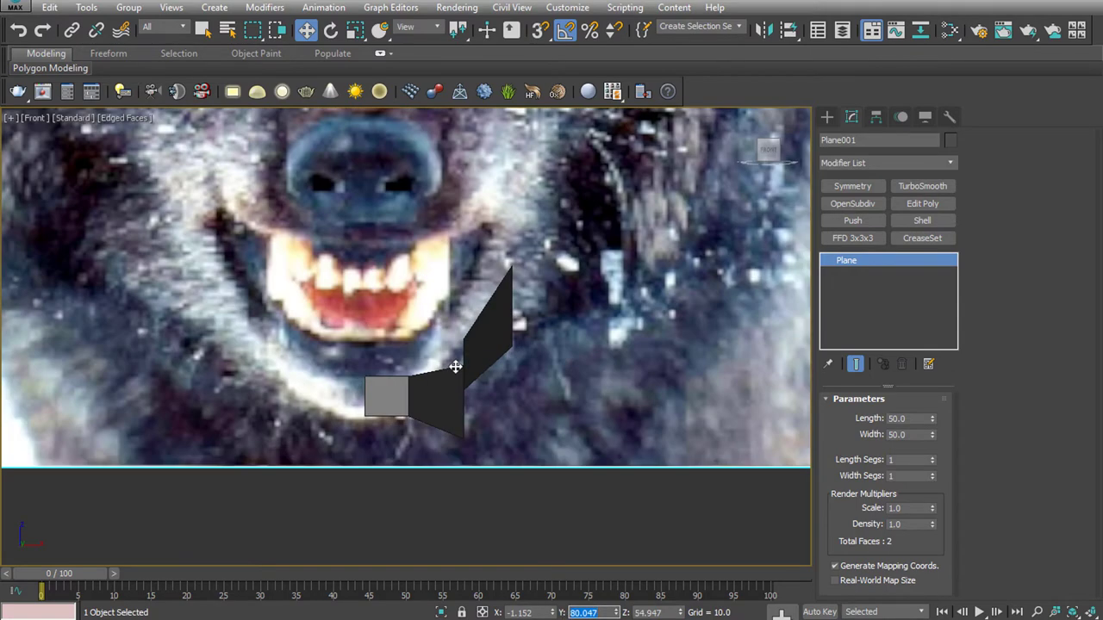
Select the strip's edges and frame the strip against the jaw in the Front view
{"action": "left_click", "coordinate": [865, 418]}
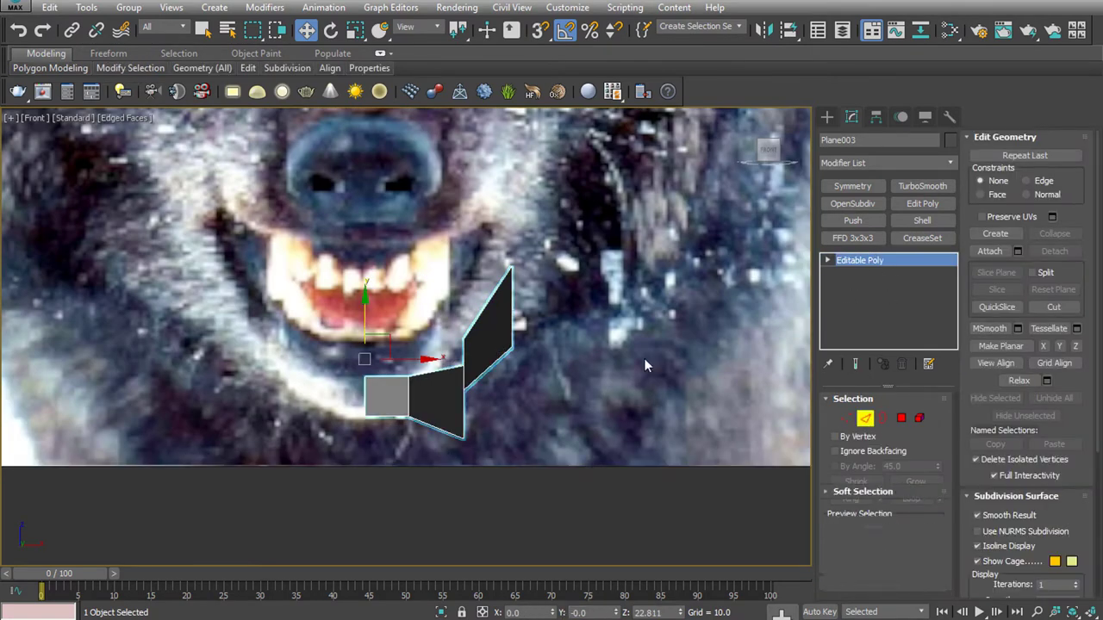
{"action": "left_click", "coordinate": [510, 327]}
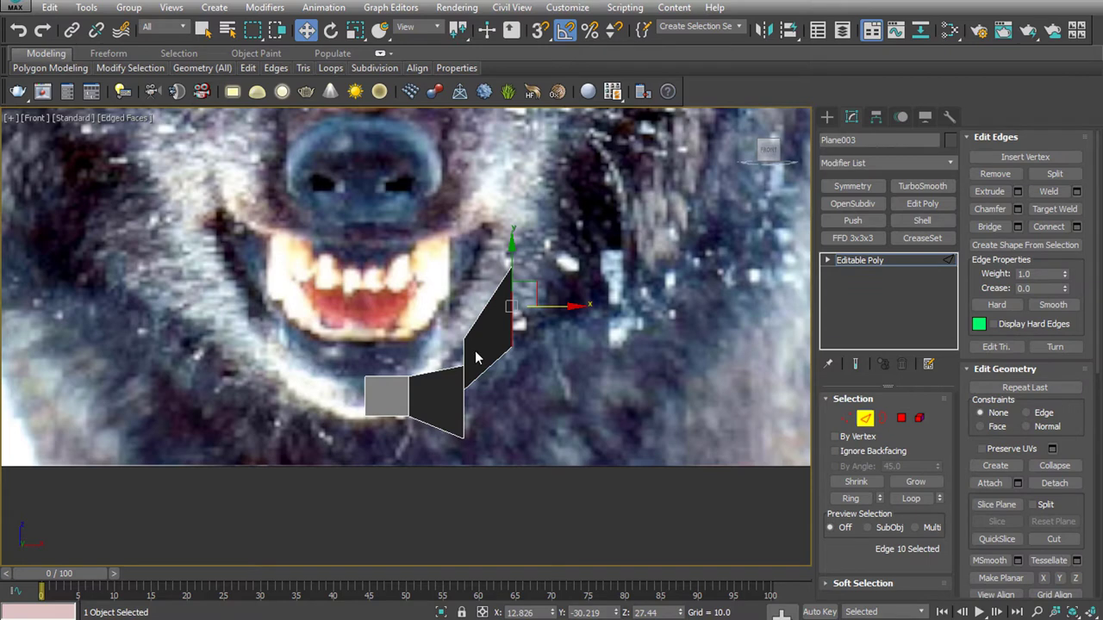
{"action": "middle_click_drag", "start_coordinate": [487, 364], "coordinate": [474, 370], "text": "alt"}
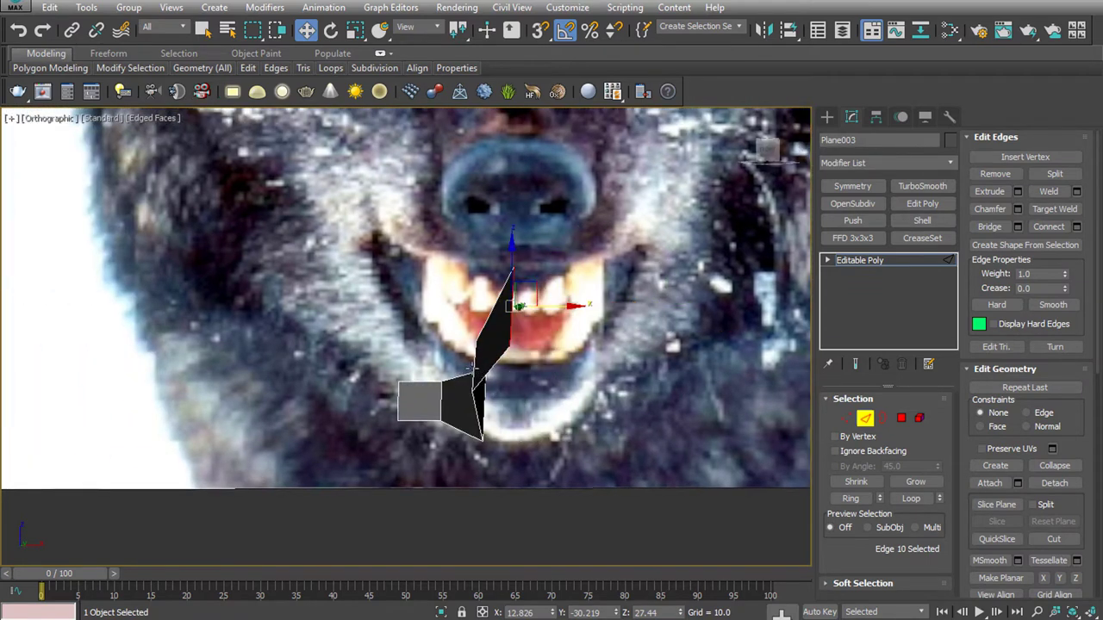
{"action": "left_click", "coordinate": [474, 370]}
{"action": "key", "text": "p"}
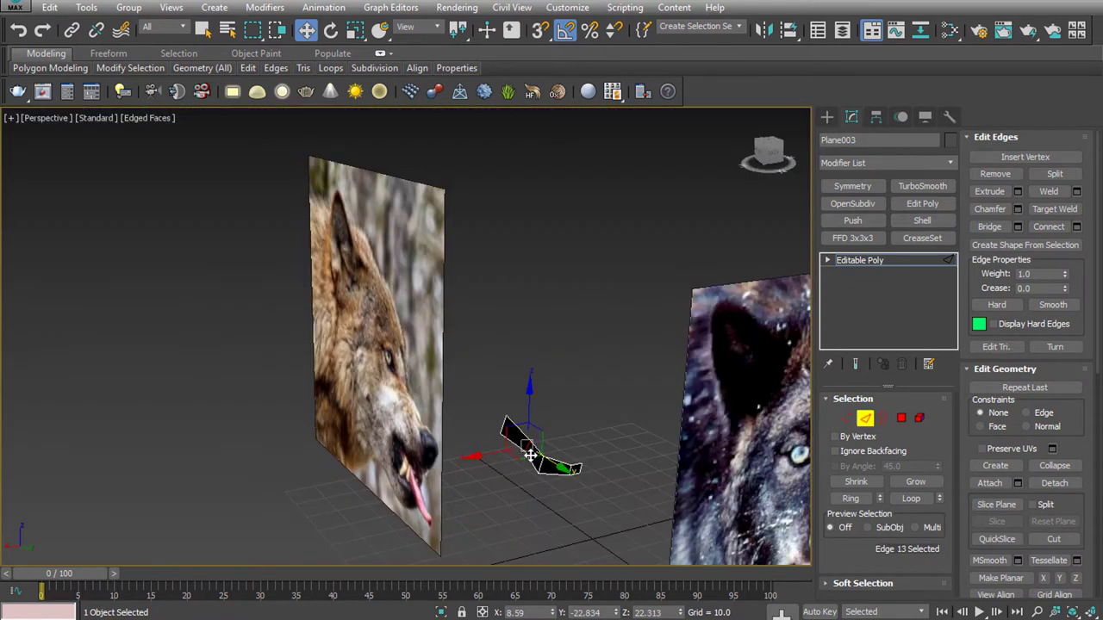
{"action": "key", "text": "l"}
{"action": "key", "text": "f"}
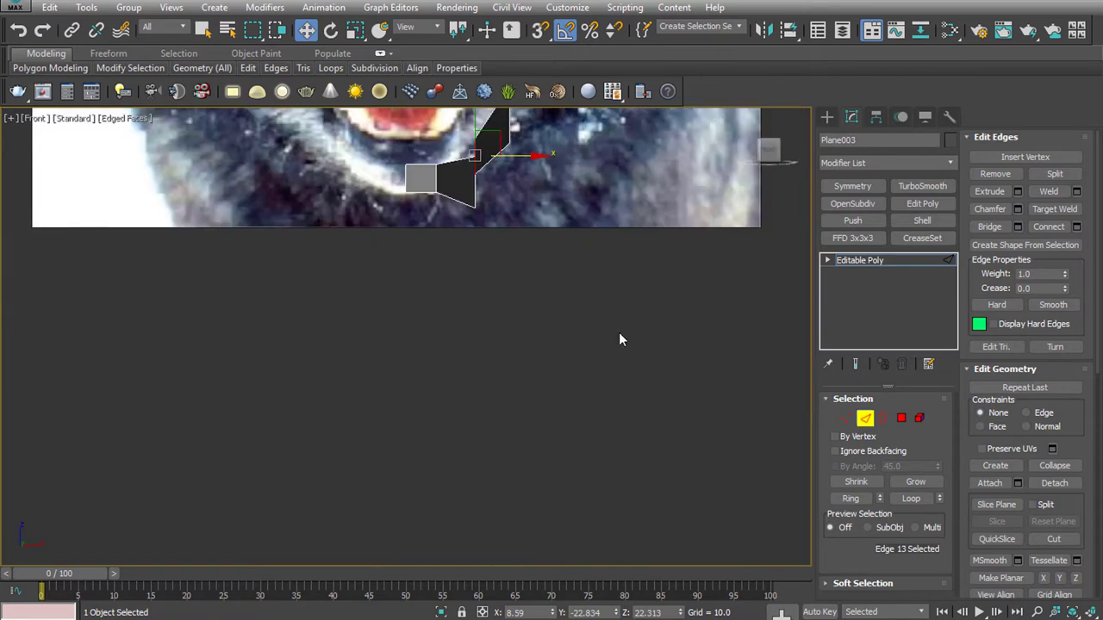
{"action": "middle_click_drag", "start_coordinate": [579, 247], "coordinate": [595, 402]}
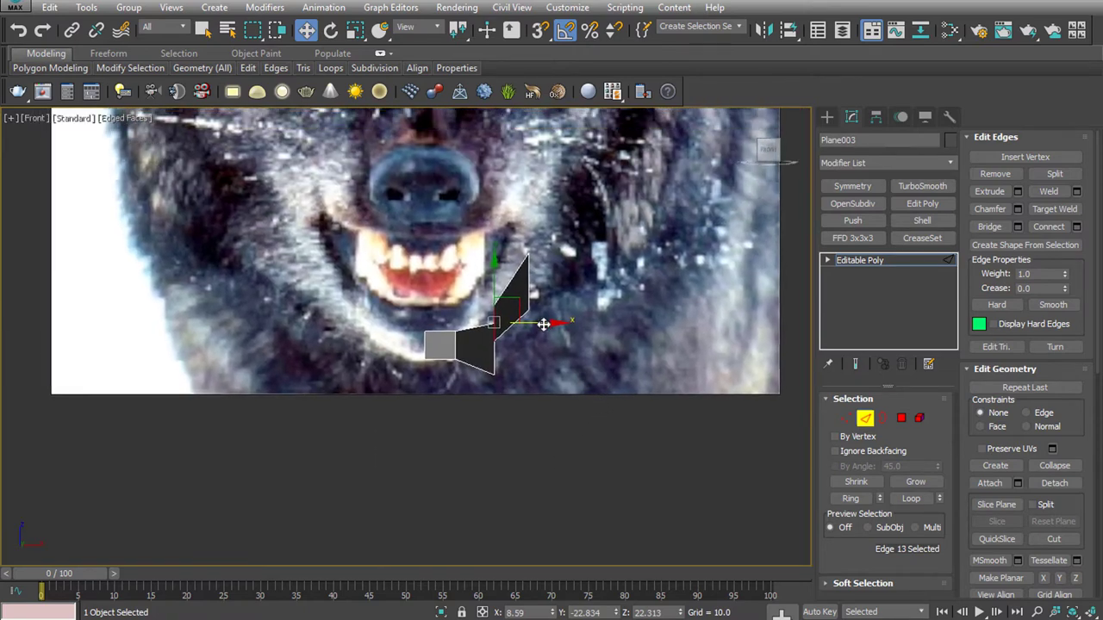
Shift the slanted segment's lower edge and the top end edge left toward the mouth corner
{"action": "left_click", "coordinate": [494, 343]}
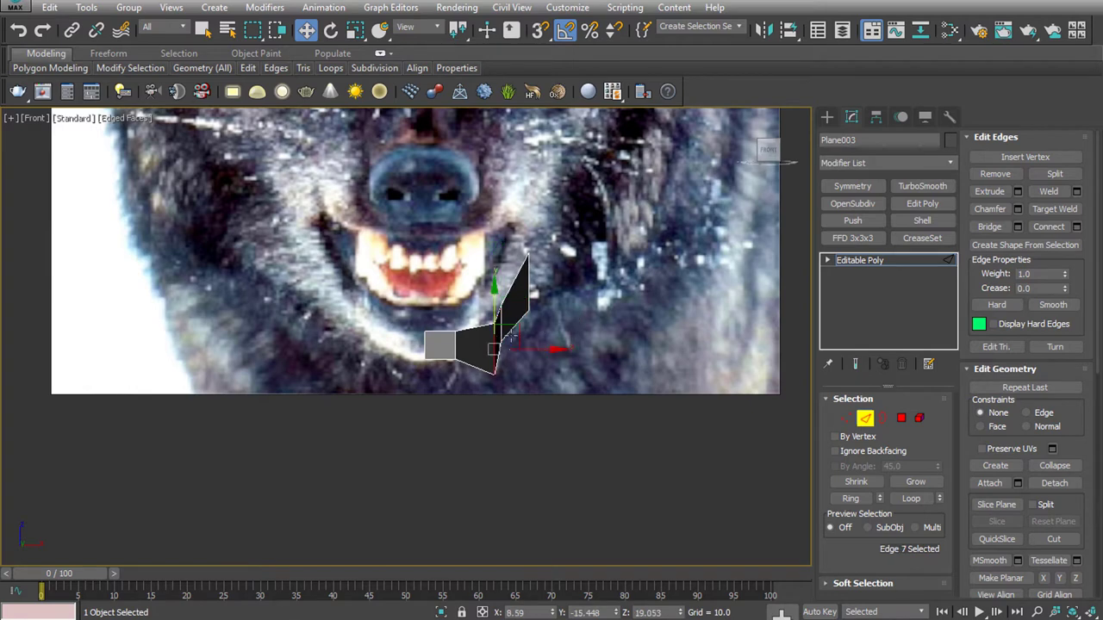
{"action": "left_click_drag", "start_coordinate": [535, 349], "coordinate": [516, 342]}
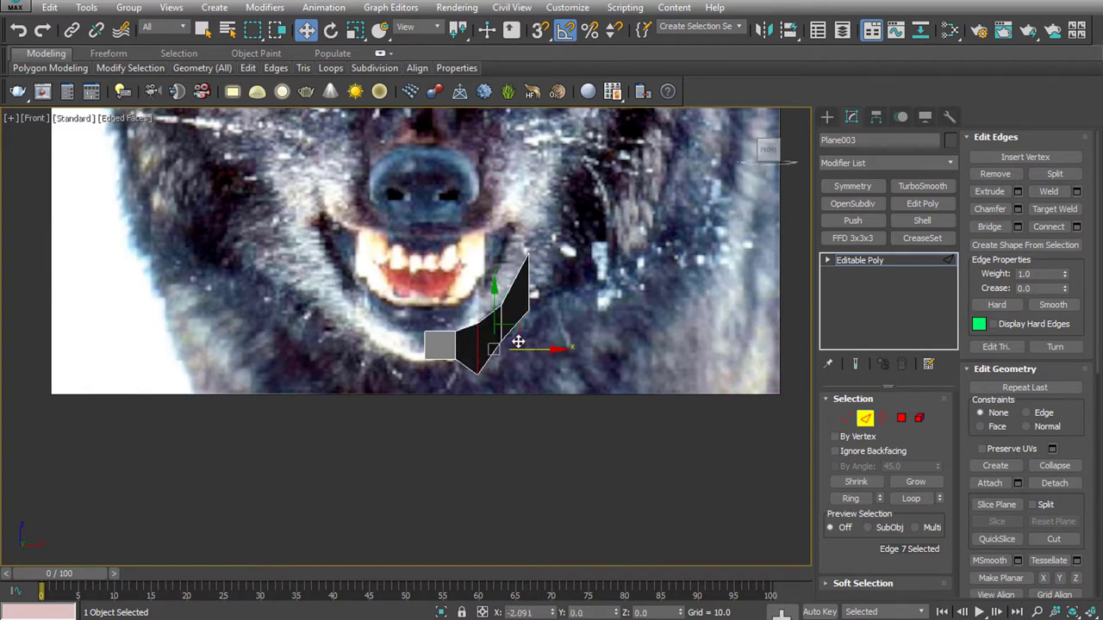
{"action": "left_click", "coordinate": [500, 320]}
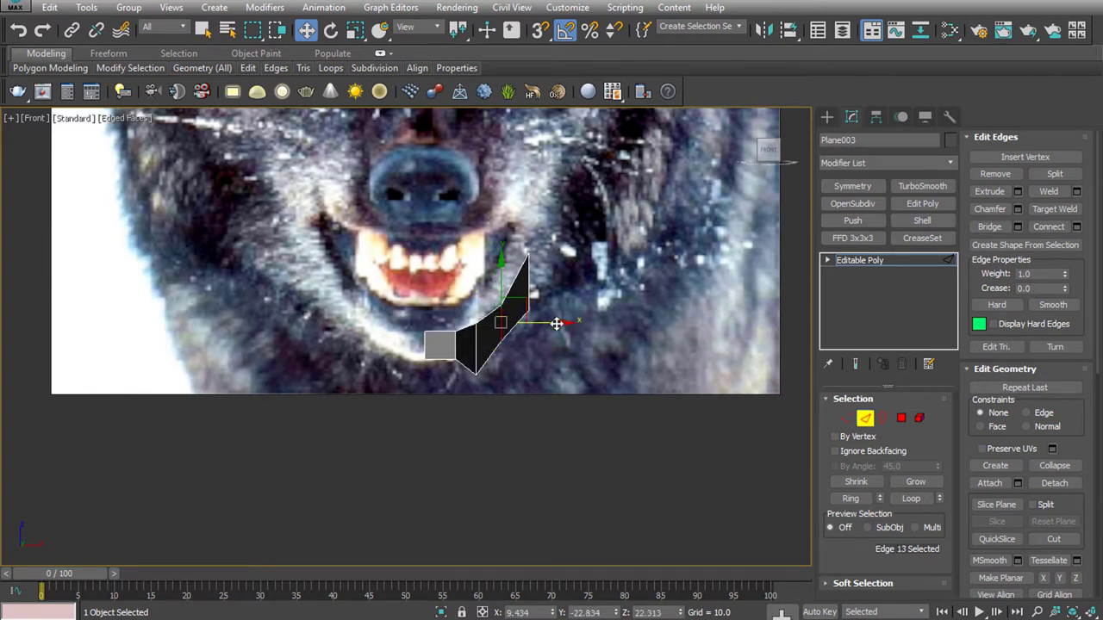
{"action": "left_click", "coordinate": [526, 275]}
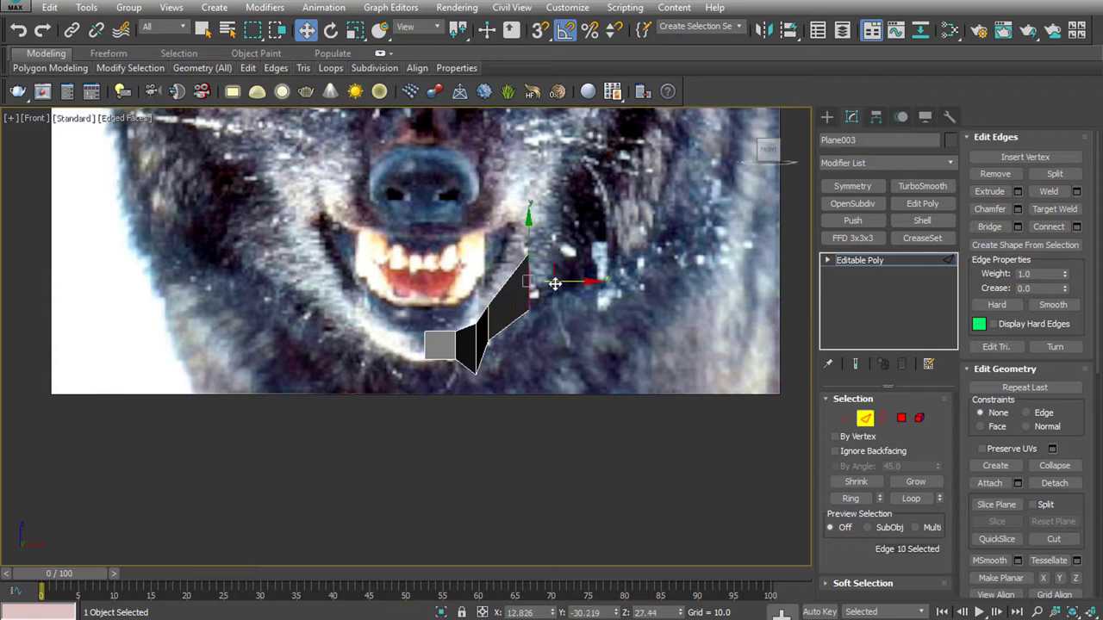
{"action": "left_click_drag", "start_coordinate": [546, 278], "coordinate": [530, 279]}
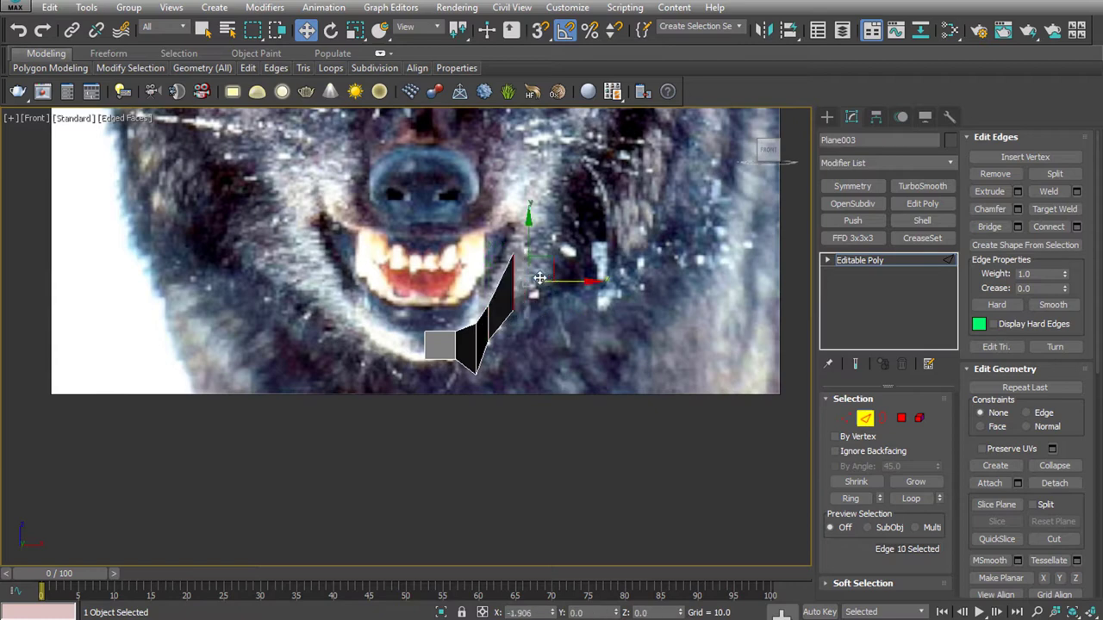
Raise the strip's bottom vertex along the jaw and nudge its top vertex upward
{"action": "left_click", "coordinate": [846, 418]}
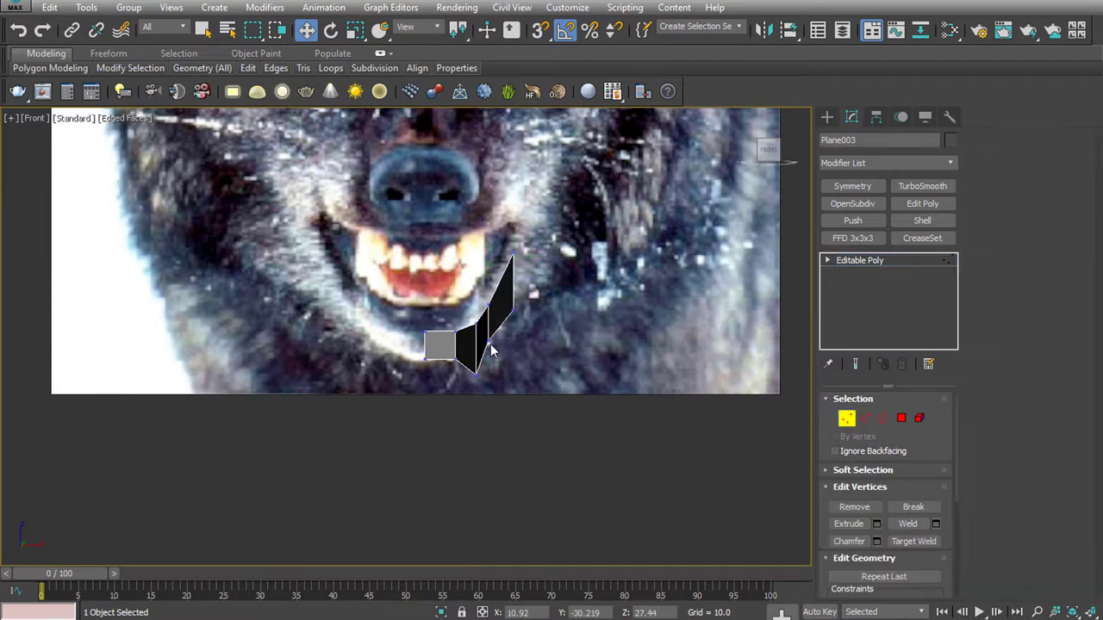
{"action": "left_click", "coordinate": [474, 374]}
{"action": "left_click_drag", "start_coordinate": [471, 340], "coordinate": [484, 308]}
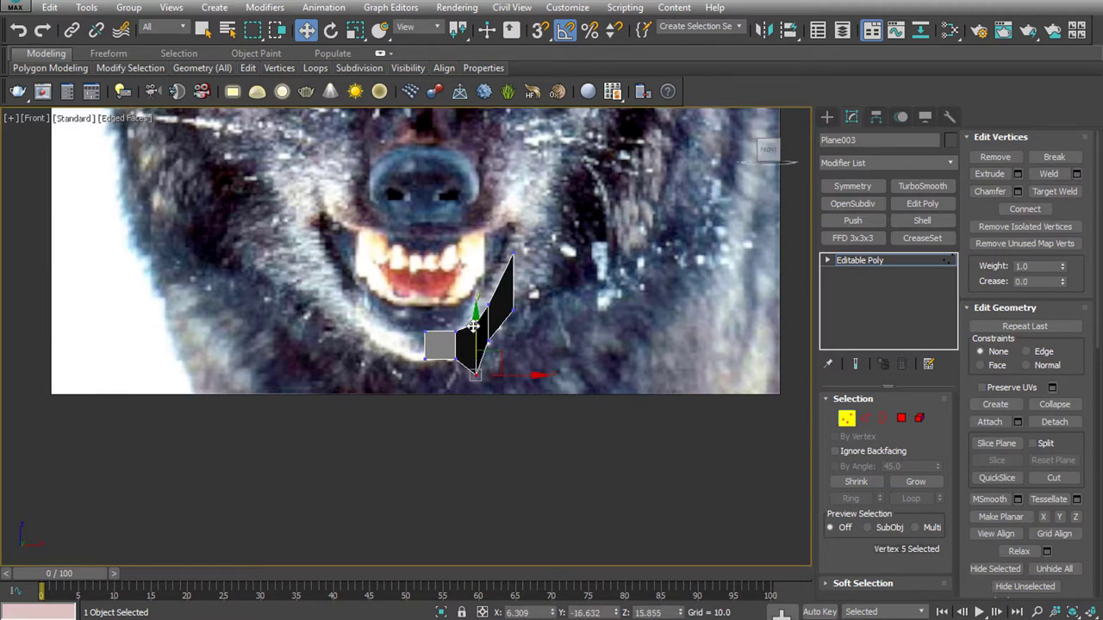
{"action": "left_click", "coordinate": [513, 253]}
{"action": "left_click_drag", "start_coordinate": [548, 250], "coordinate": [537, 241]}
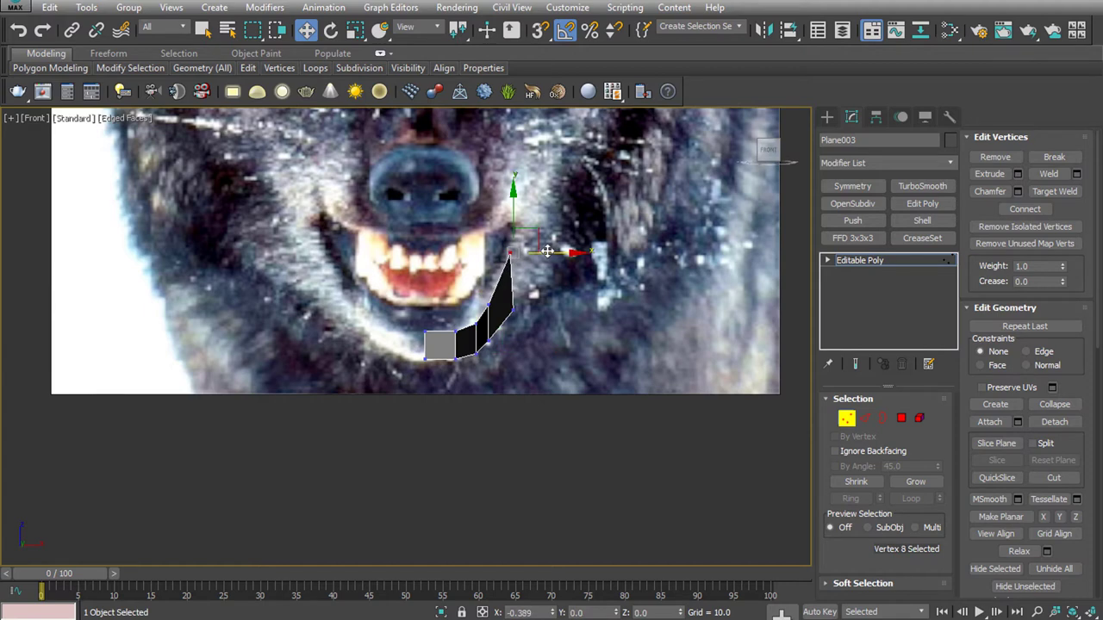
{"action": "key", "text": "ctrl+z"}
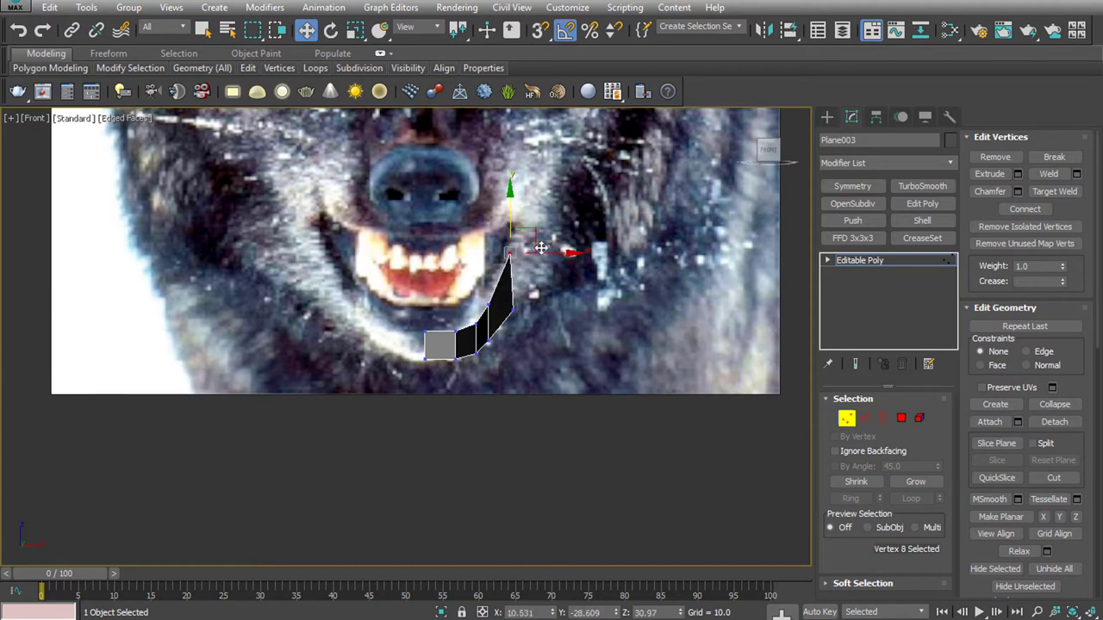
{"action": "left_click_drag", "start_coordinate": [513, 214], "coordinate": [513, 209]}
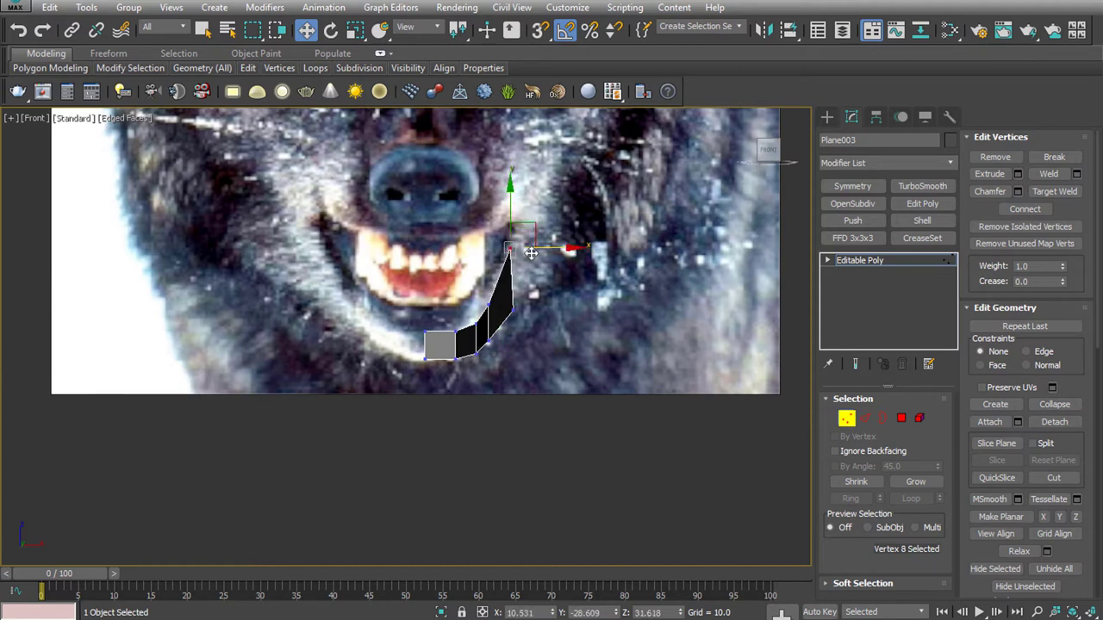
{"action": "left_click", "coordinate": [491, 305]}
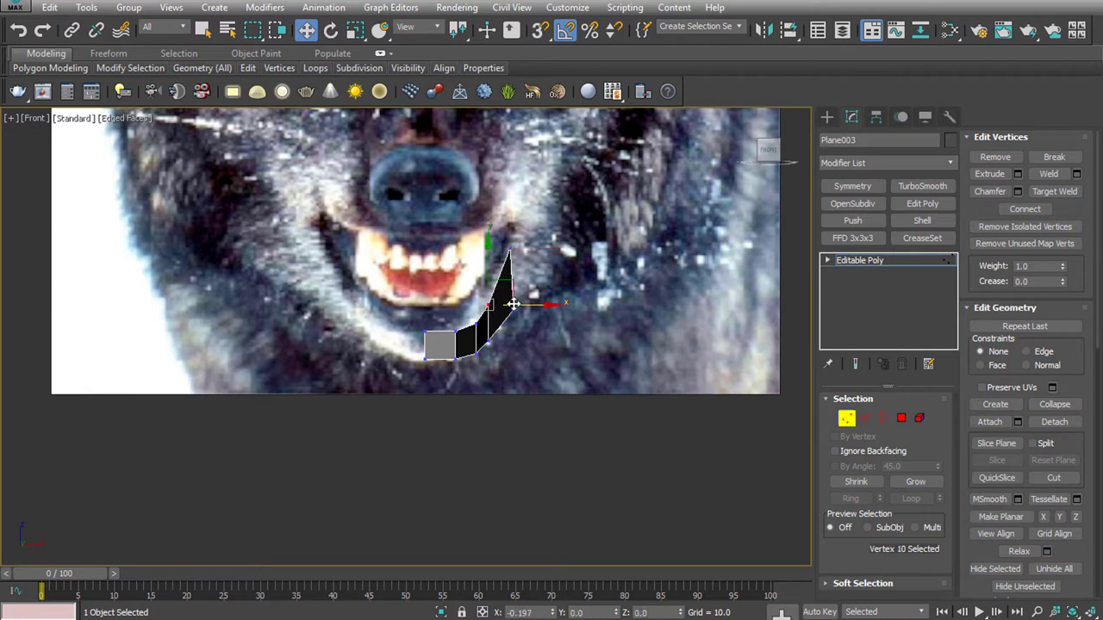
{"action": "left_click", "coordinate": [475, 324]}
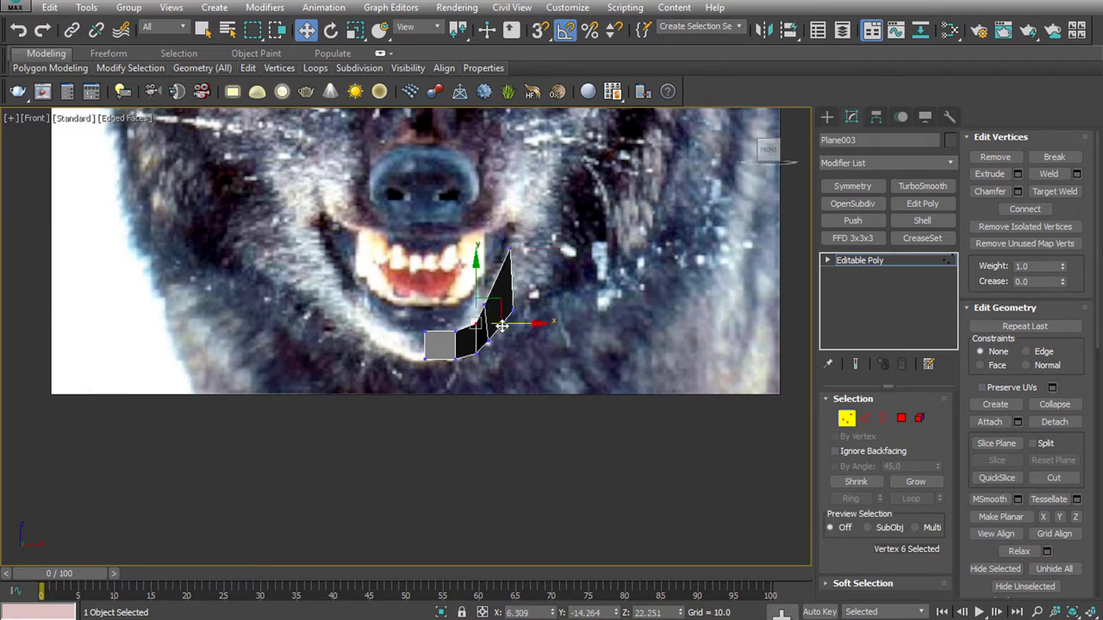
{"action": "left_click", "coordinate": [865, 418]}
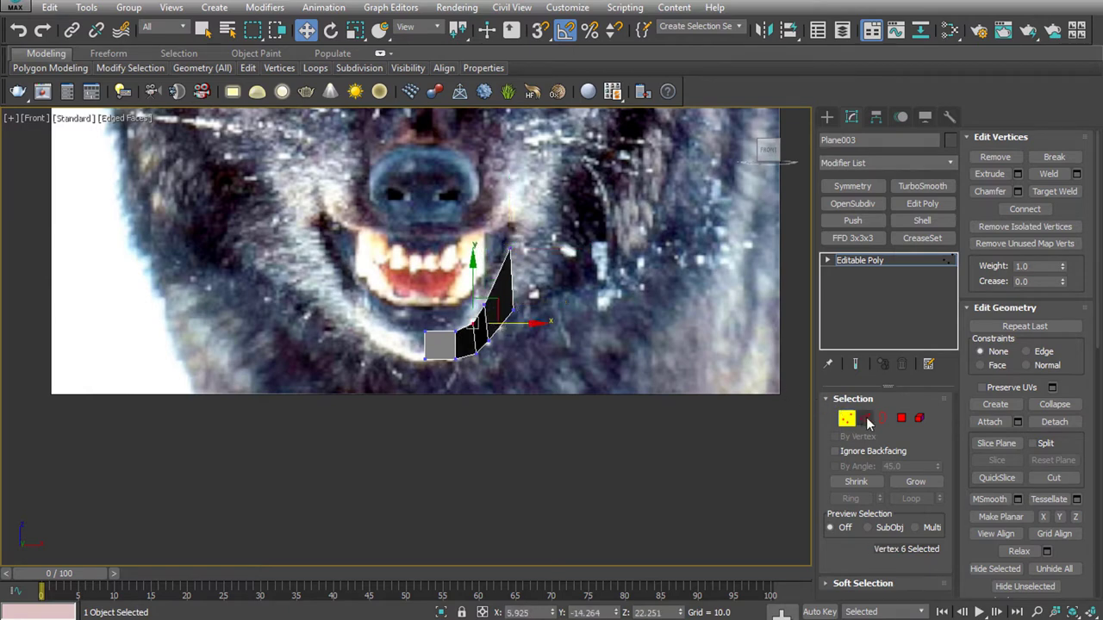
{"action": "left_click", "coordinate": [426, 348]}
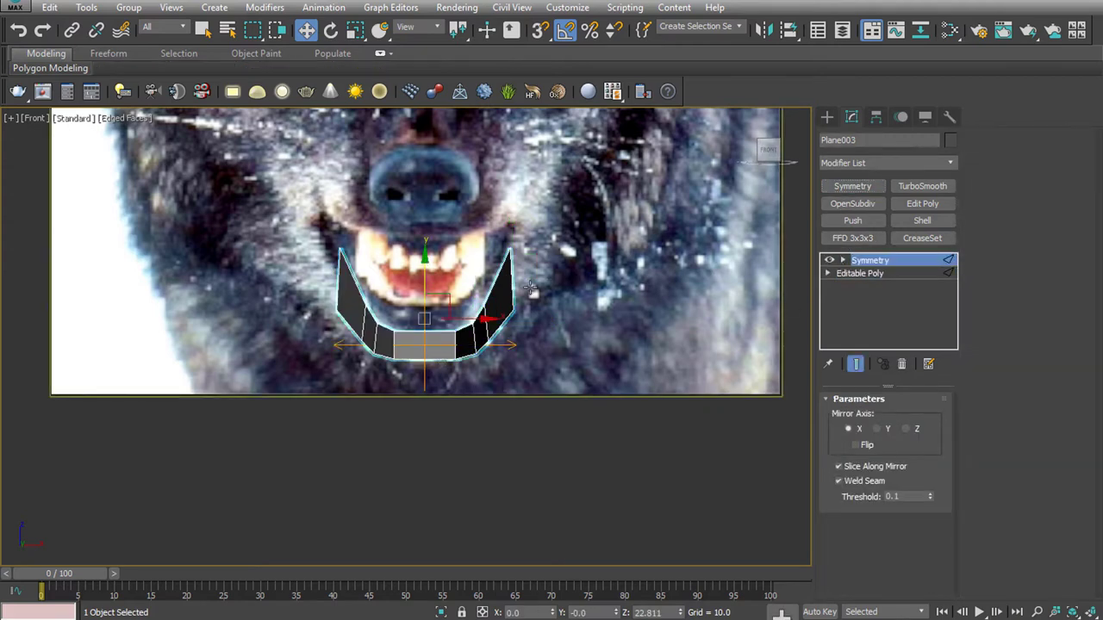
Frame the wolf's face in the front view and enter sub-object editing with the mirrored half shown
{"action": "mouse_move", "coordinate": [755, 291]}
{"action": "middle_mouse_down", "text": "alt"}
{"action": "mouse_move", "coordinate": [578, 369]}
{"action": "mouse_move", "coordinate": [566, 317]}
{"action": "middle_mouse_up", "text": "alt"}
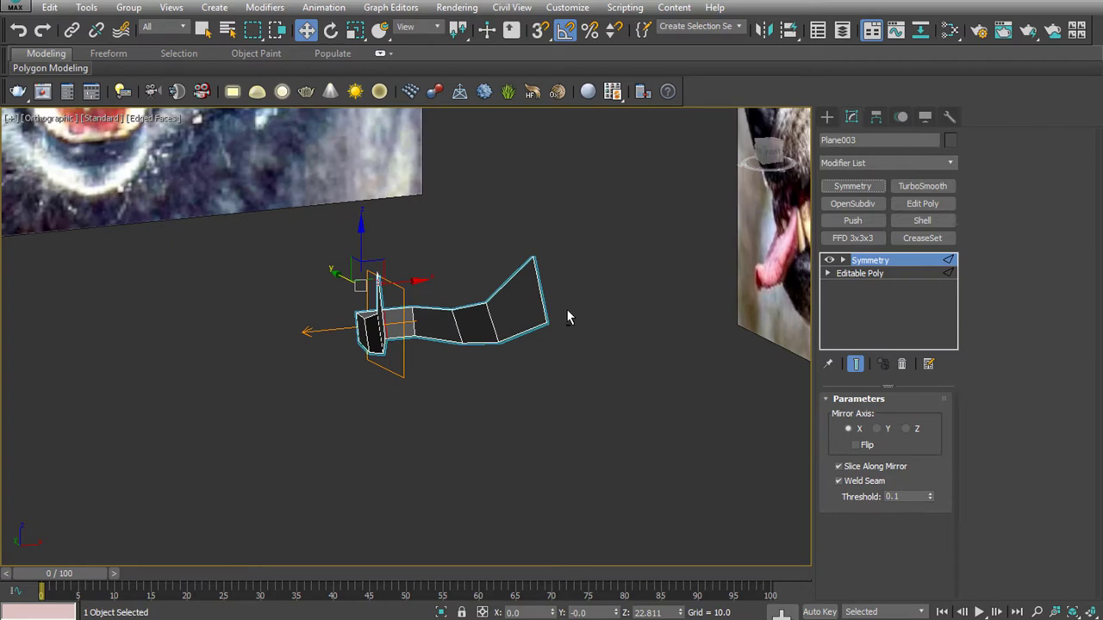
{"action": "key", "text": "f"}
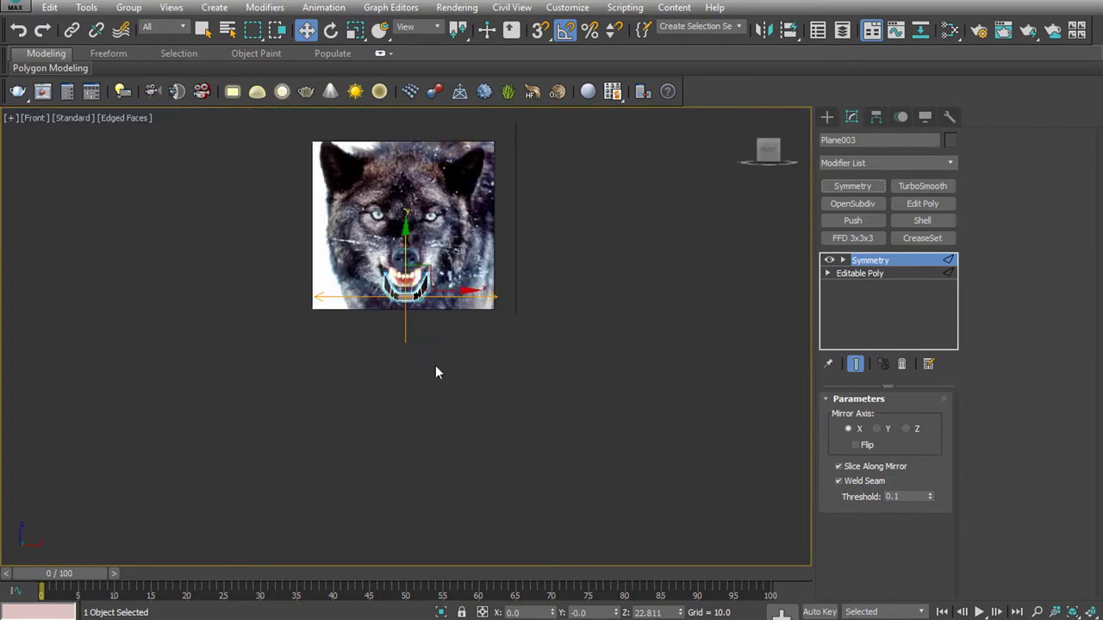
{"action": "middle_click_drag", "start_coordinate": [436, 372], "coordinate": [463, 388]}
{"action": "scroll", "coordinate": [463, 384], "scroll_direction": "up", "scroll_amount": 5}
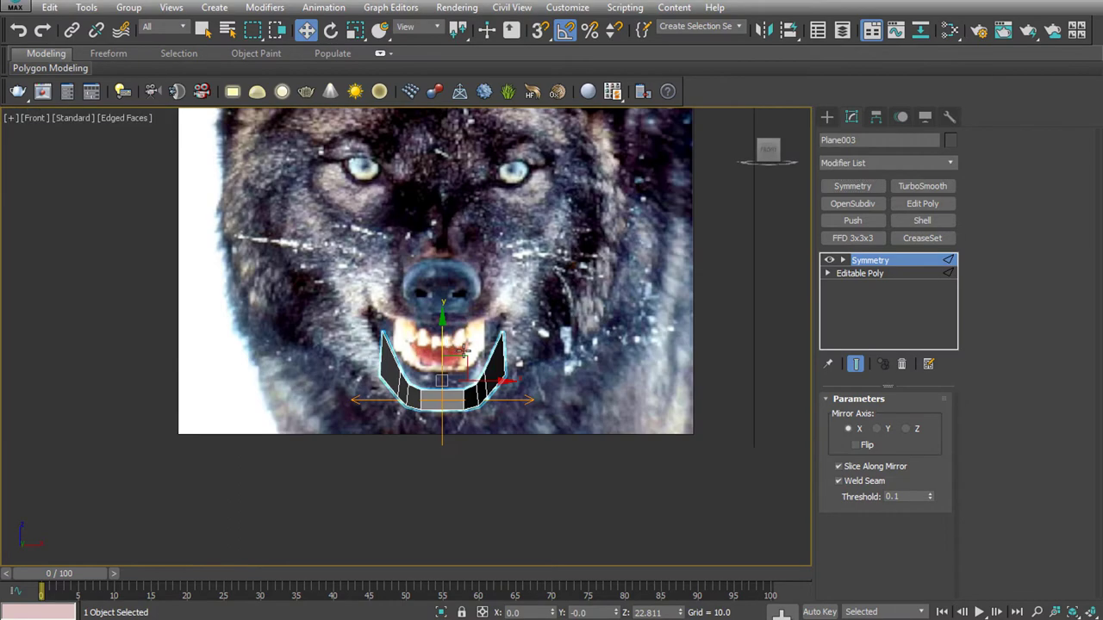
{"action": "left_click", "coordinate": [827, 273]}
{"action": "left_click", "coordinate": [855, 286]}
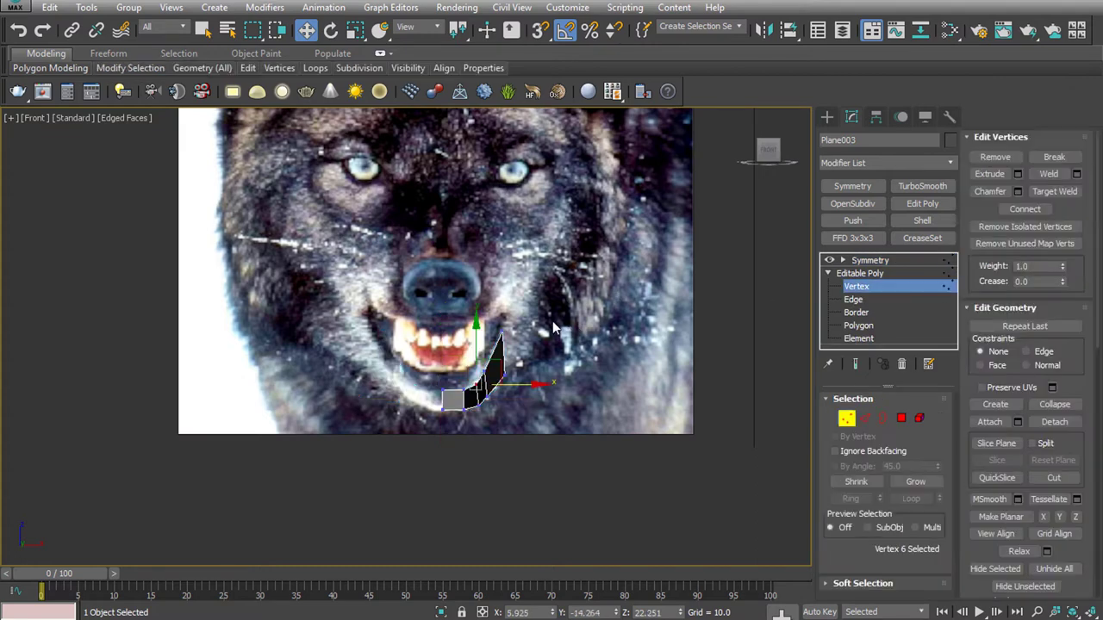
{"action": "left_click", "coordinate": [857, 364]}
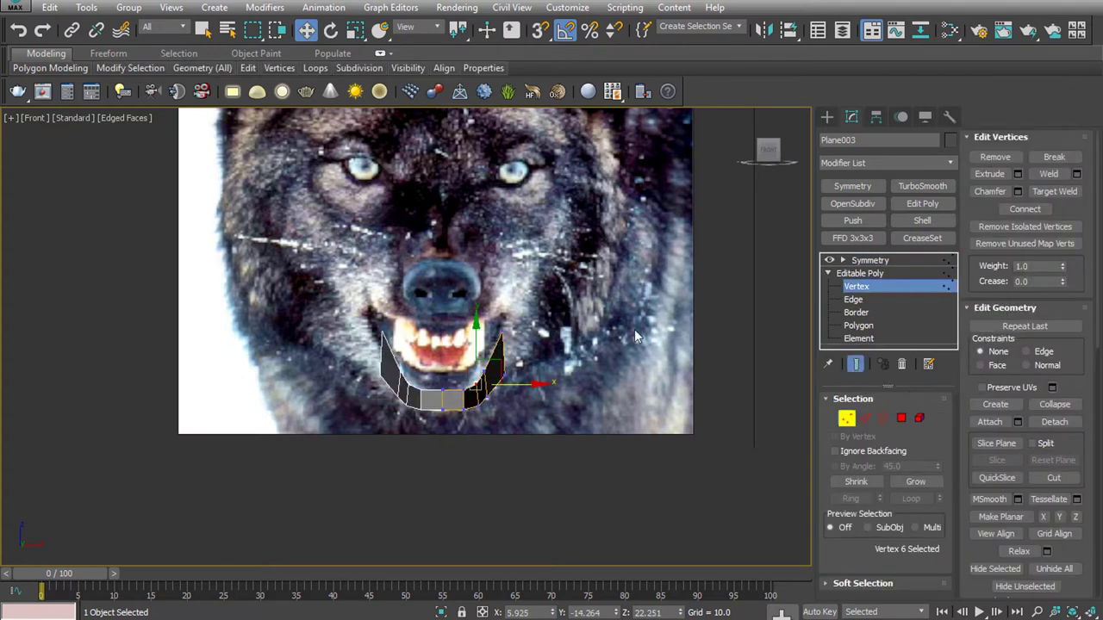
{"action": "left_click", "coordinate": [862, 419]}
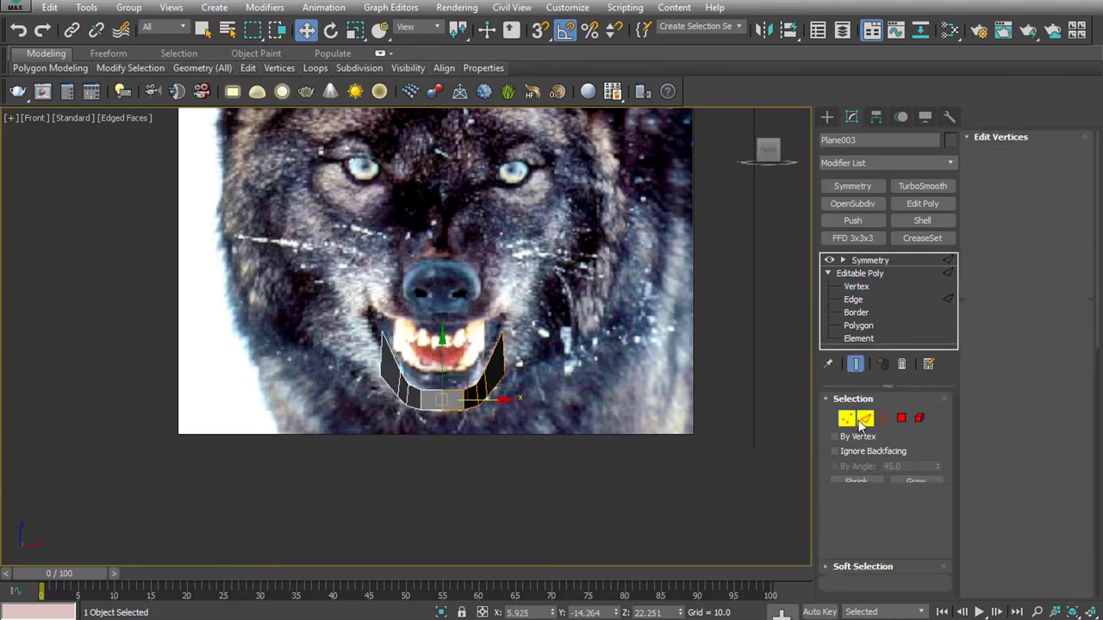
In the side view, pull the strip's end edge back and extend a new polygon forward from its top edge
{"action": "key", "text": "l"}
{"action": "left_click", "coordinate": [687, 323]}
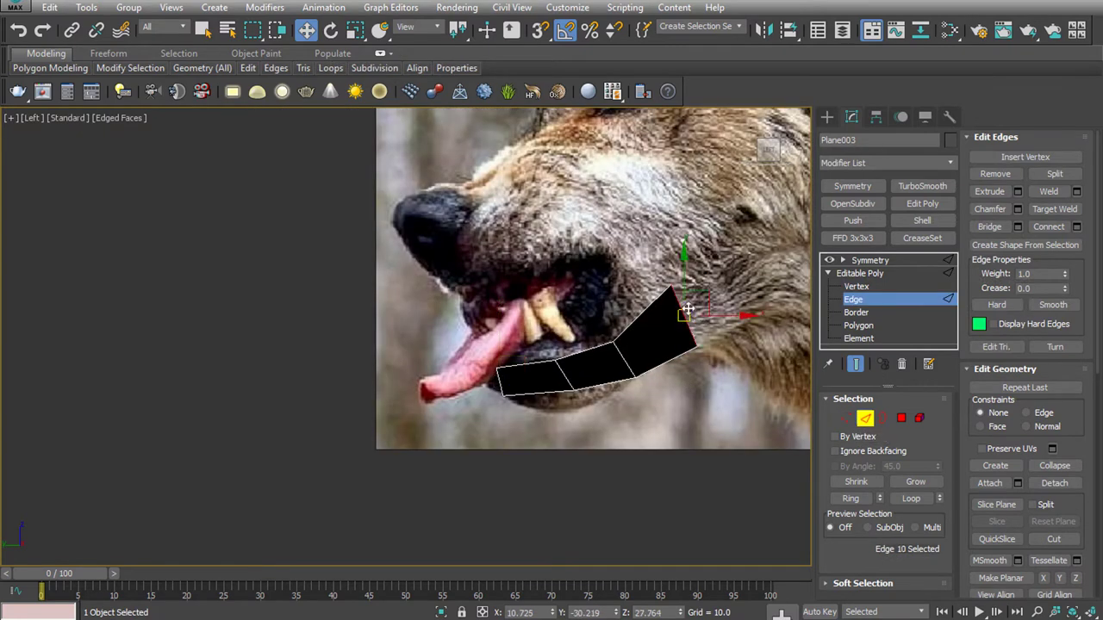
{"action": "left_click_drag", "start_coordinate": [704, 293], "coordinate": [745, 274]}
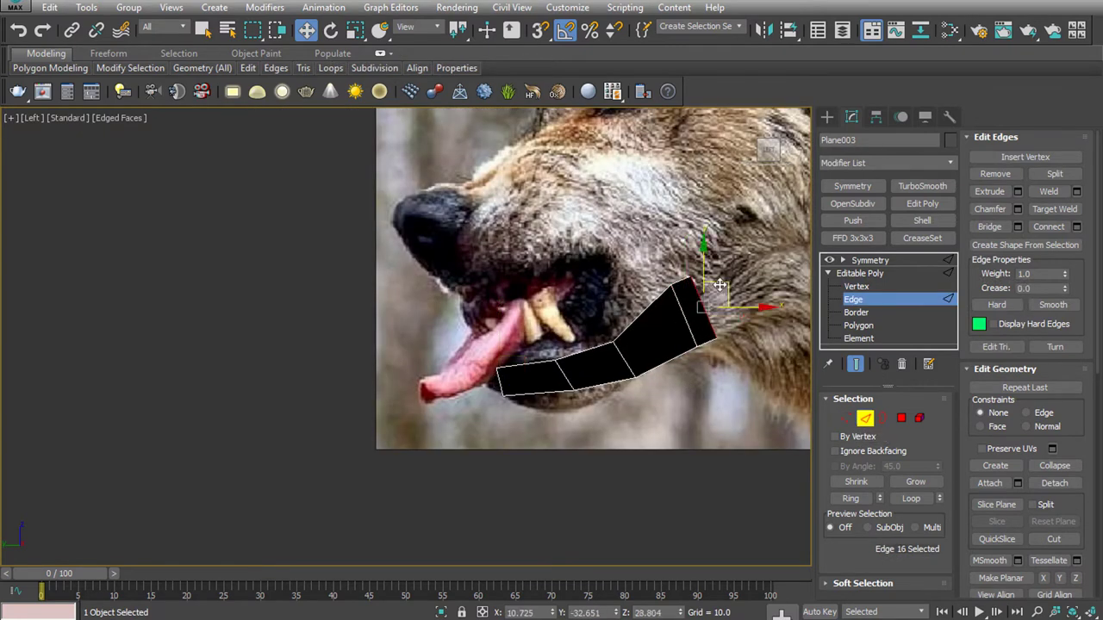
{"action": "left_click", "coordinate": [678, 279]}
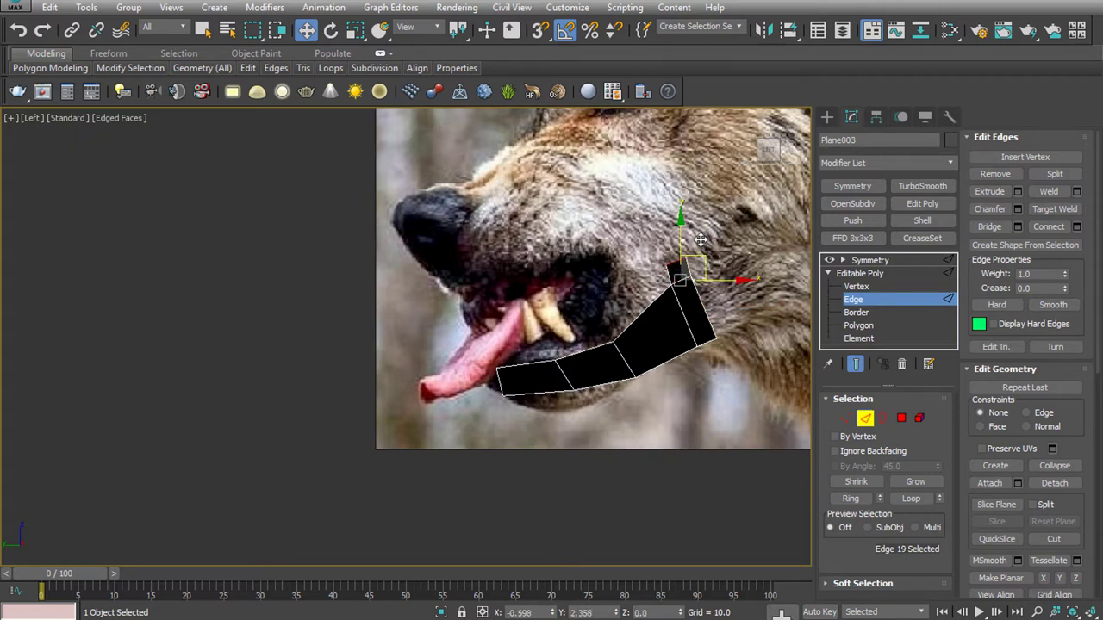
{"action": "left_click_drag", "start_coordinate": [678, 277], "coordinate": [655, 279], "text": "shift"}
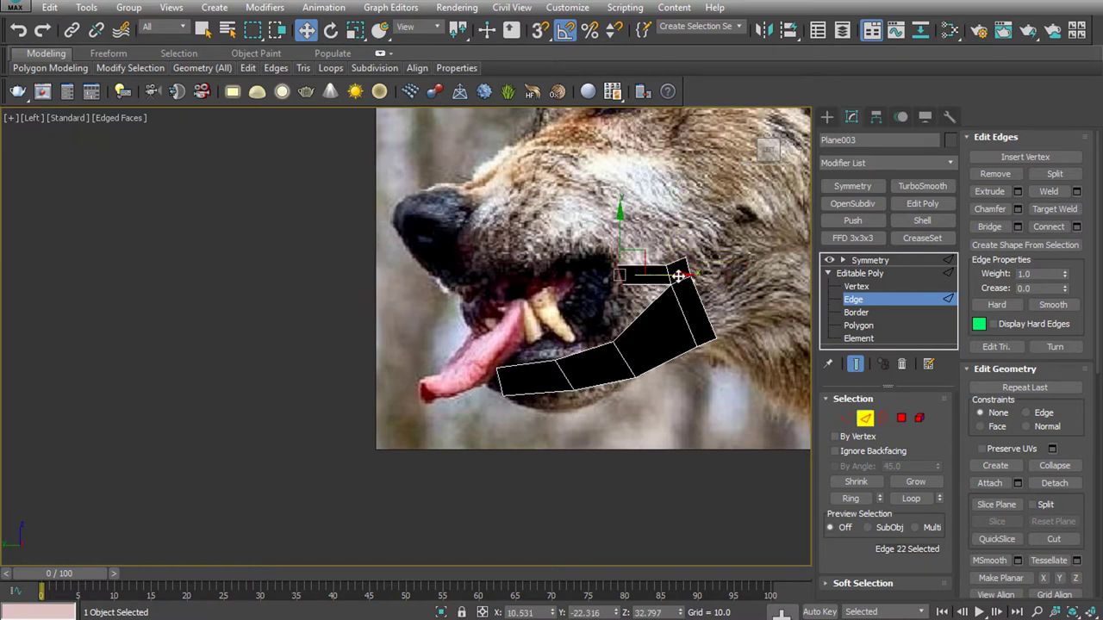
Detach a clone of the lower jaw strip's three polygons as an element of the same mesh
{"action": "left_click", "coordinate": [901, 418]}
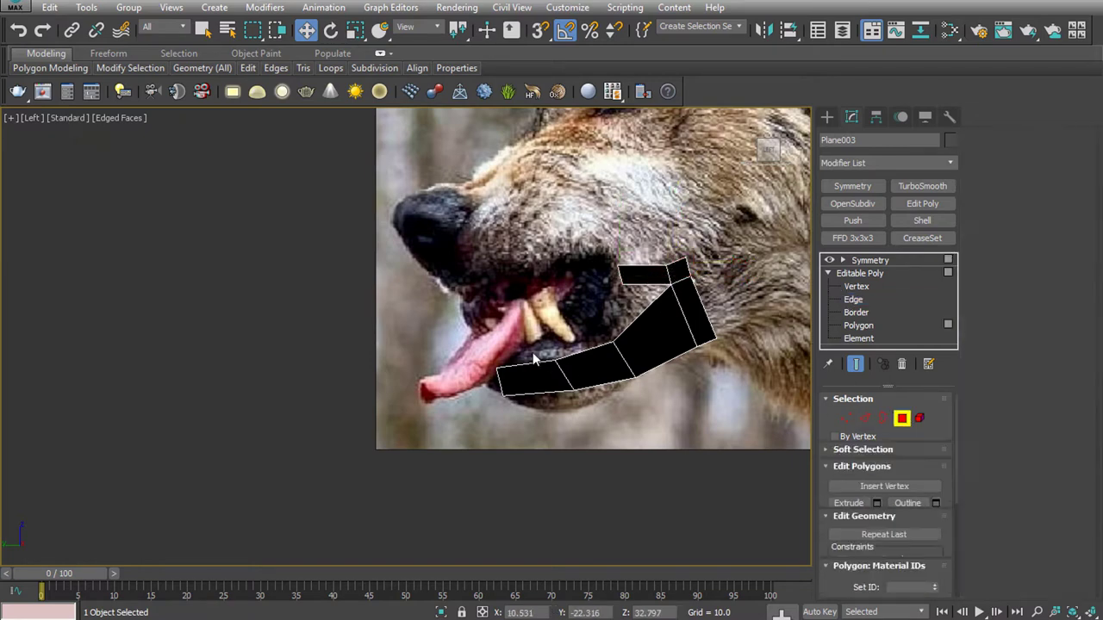
{"action": "left_click_drag", "start_coordinate": [589, 405], "coordinate": [590, 406]}
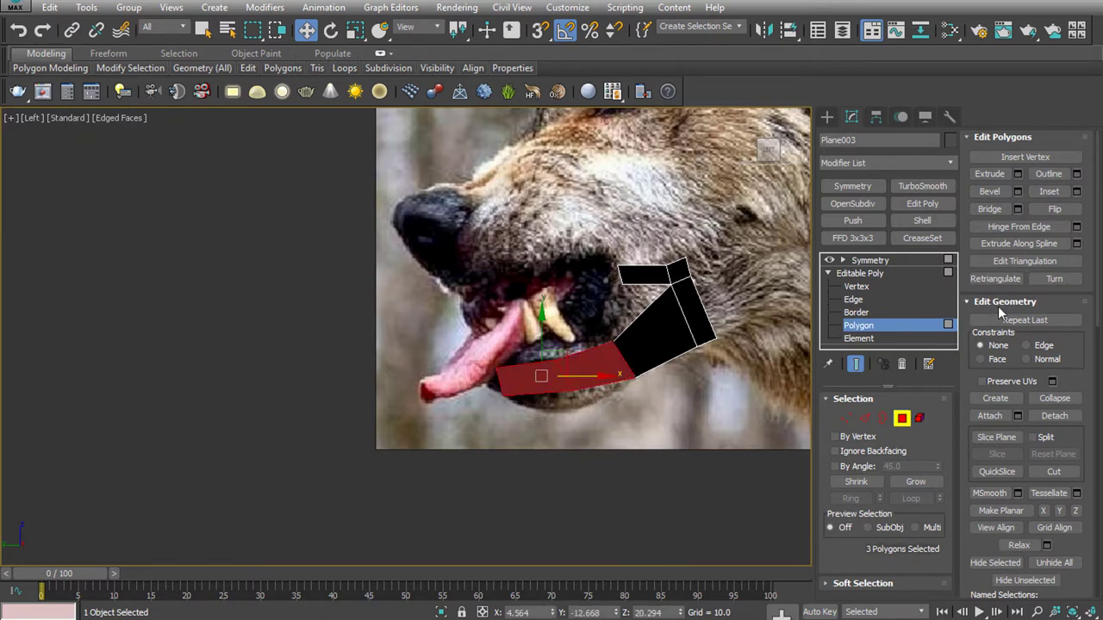
{"action": "left_click", "coordinate": [1054, 417]}
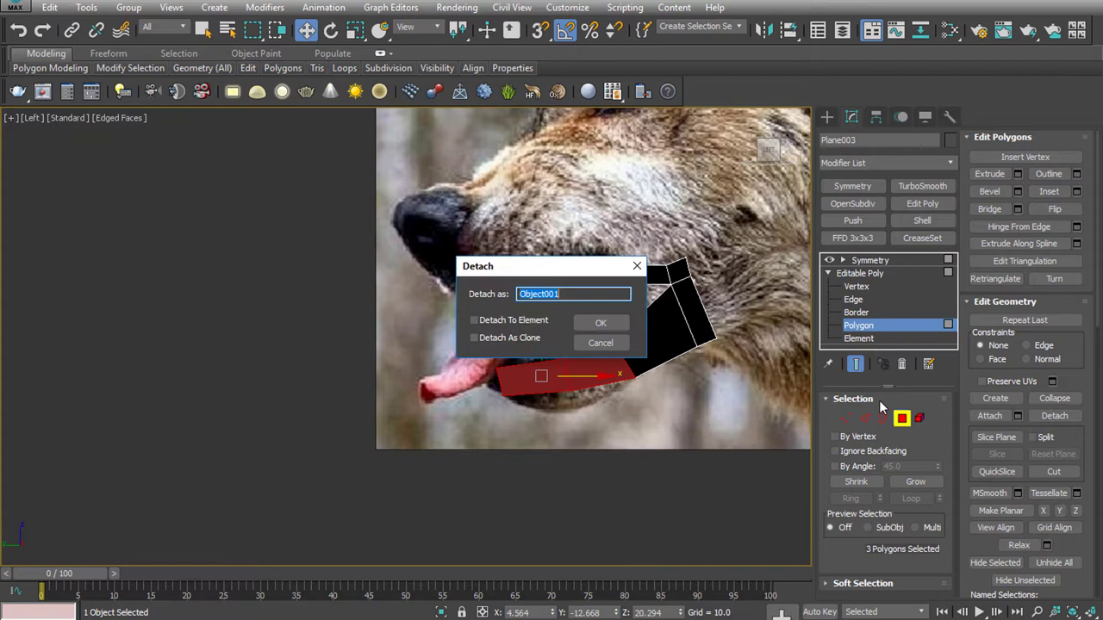
{"action": "left_click", "coordinate": [507, 320]}
{"action": "left_click", "coordinate": [534, 340]}
{"action": "left_click", "coordinate": [601, 323]}
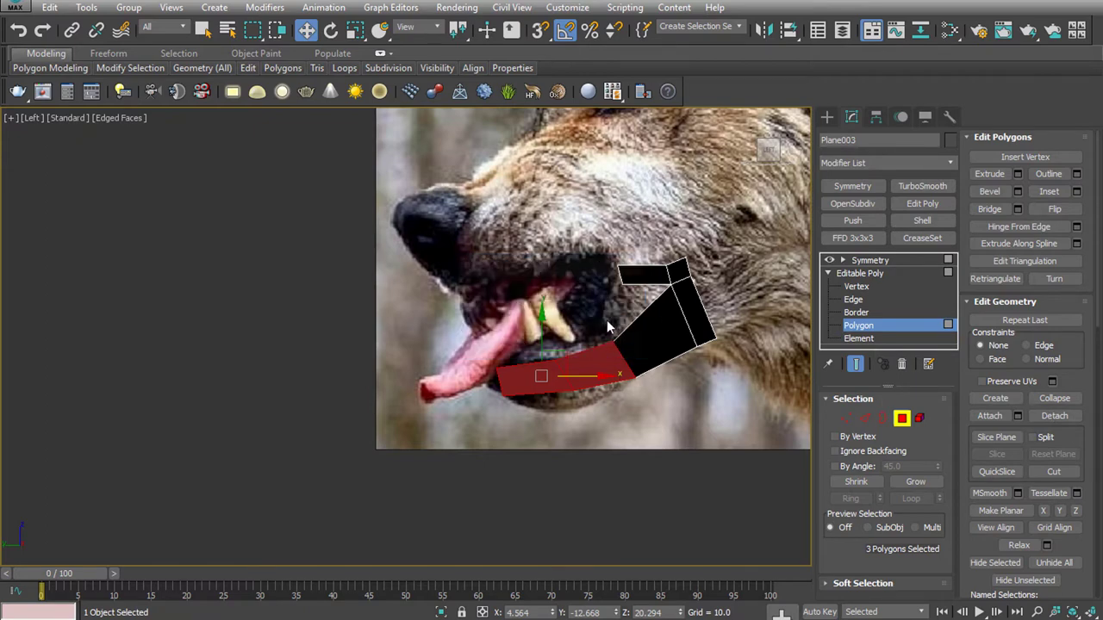
Move the copied strip up and rotate it to follow the wolf's upper lip
{"action": "left_click_drag", "start_coordinate": [551, 353], "coordinate": [527, 262]}
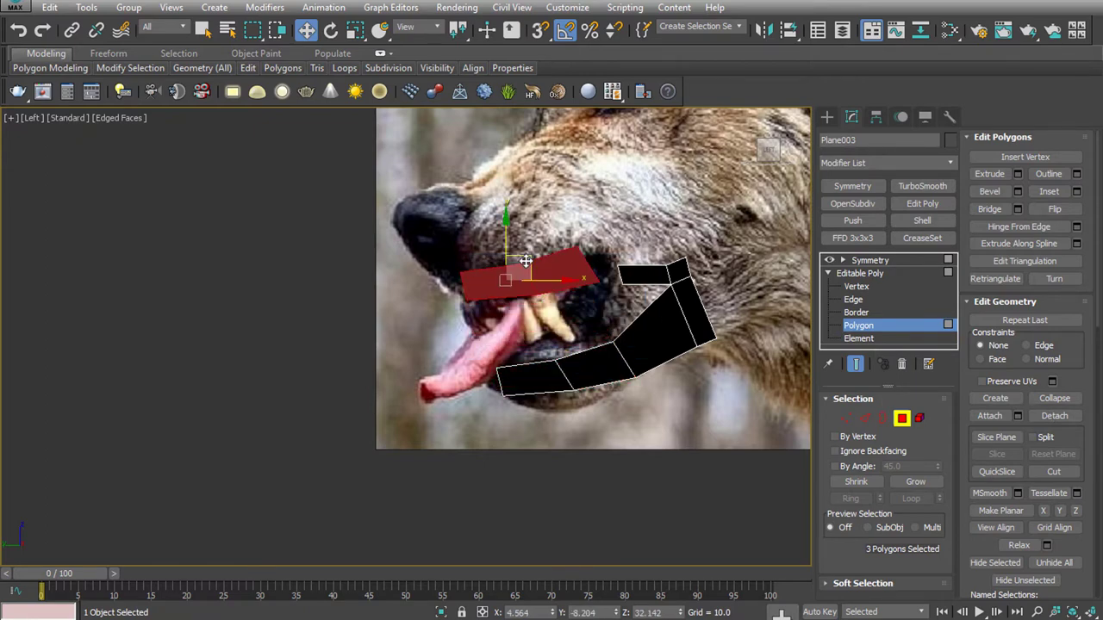
{"action": "key", "text": "f"}
{"action": "left_click_drag", "start_coordinate": [480, 303], "coordinate": [474, 261]}
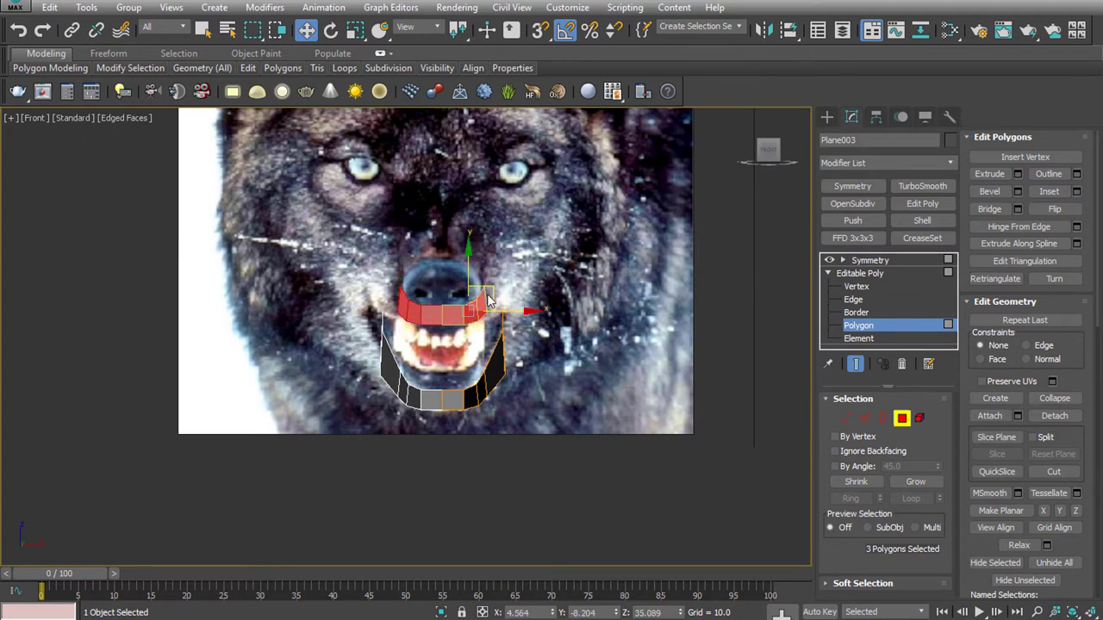
{"action": "key", "text": "e"}
{"action": "left_click_drag", "start_coordinate": [464, 302], "coordinate": [472, 288]}
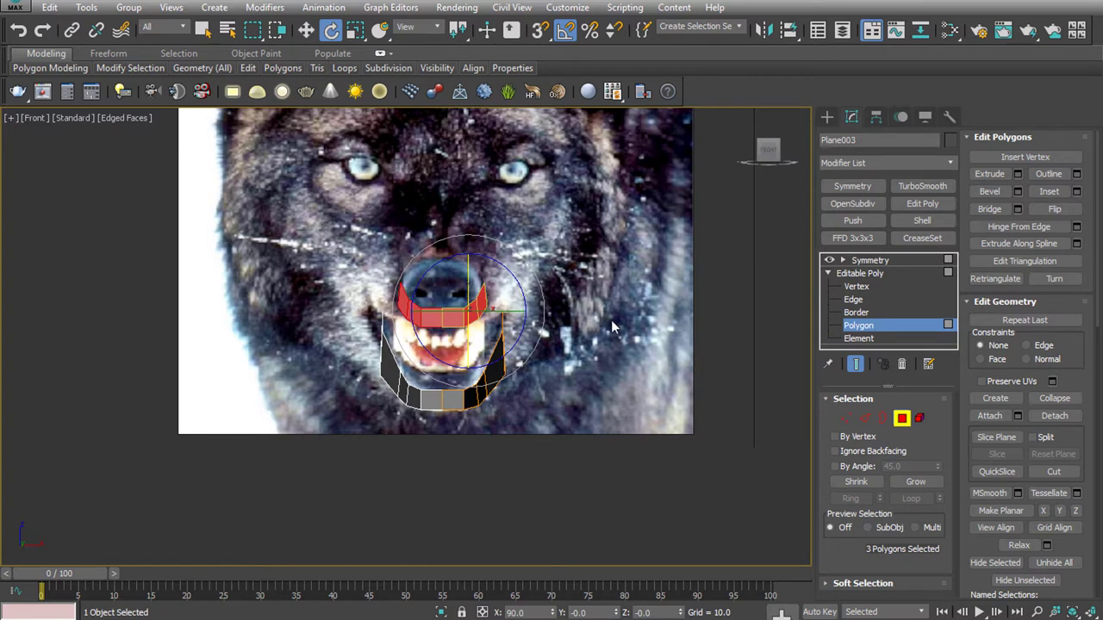
{"action": "key", "text": "l"}
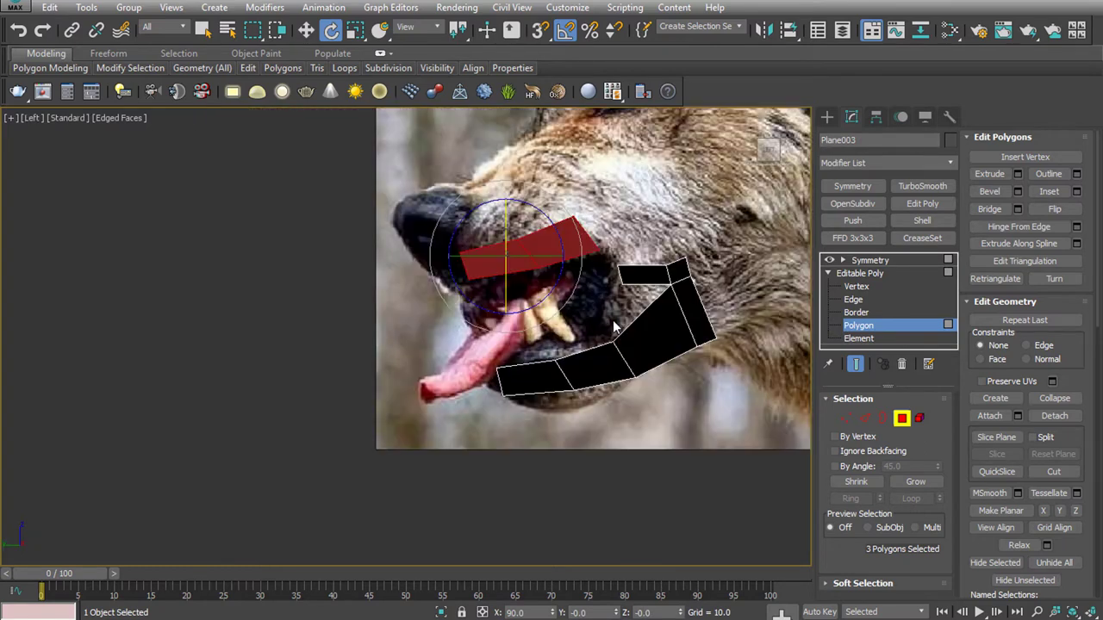
{"action": "left_click", "coordinate": [865, 418]}
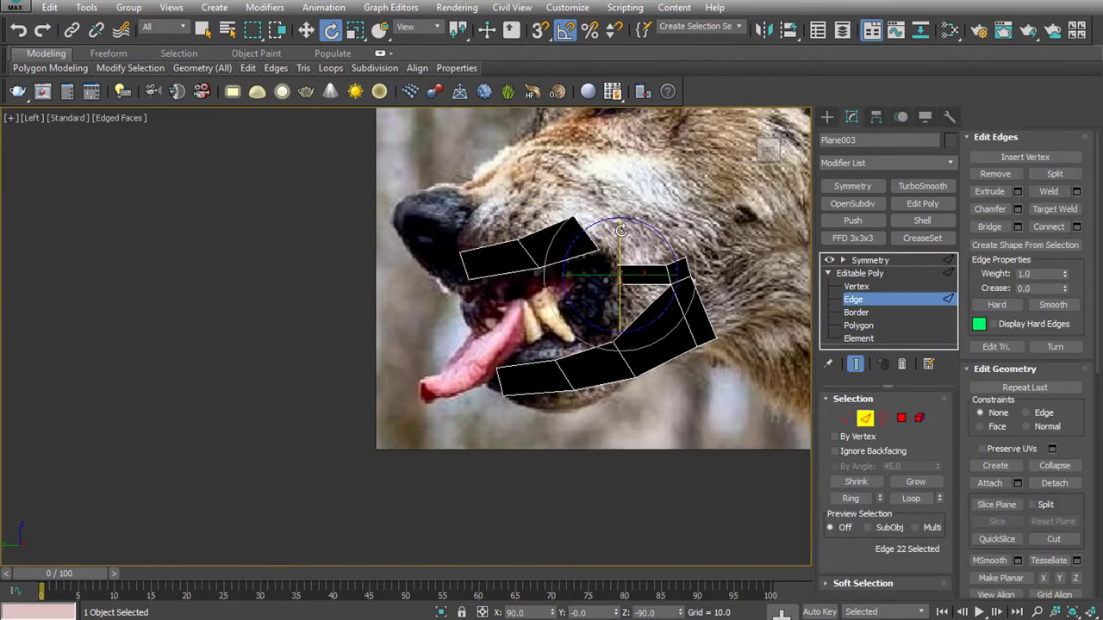
Extend the upper lip strip back twice and bridge it to the rear strip's facing edge
{"action": "key", "text": "w"}
{"action": "left_click", "coordinate": [608, 230]}
{"action": "left_click", "coordinate": [594, 237]}
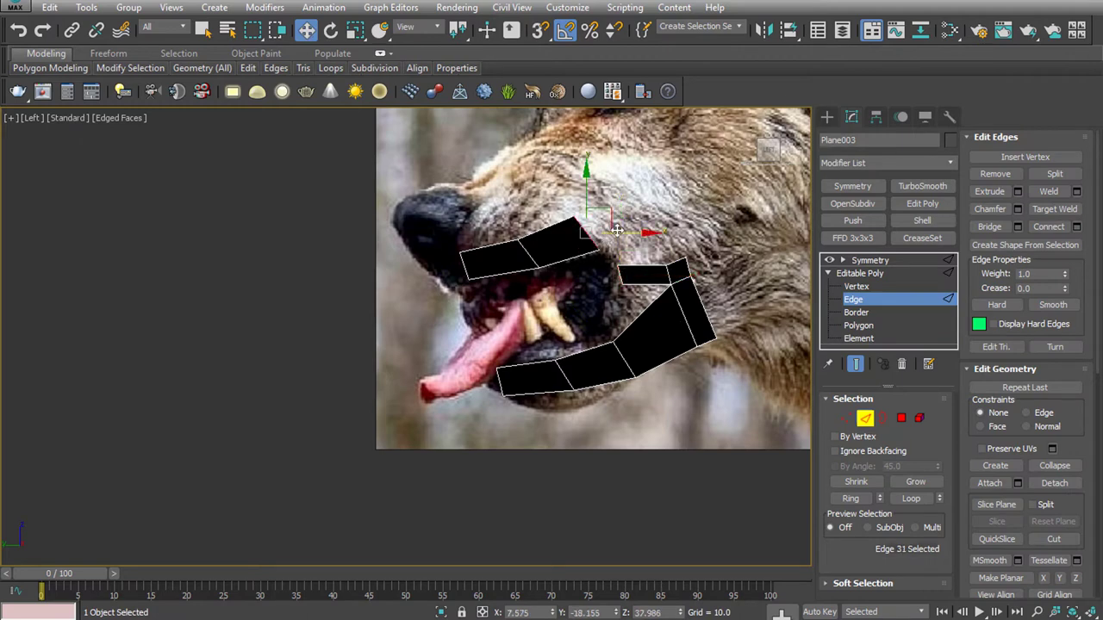
{"action": "left_click_drag", "start_coordinate": [603, 217], "coordinate": [641, 206], "text": "shift"}
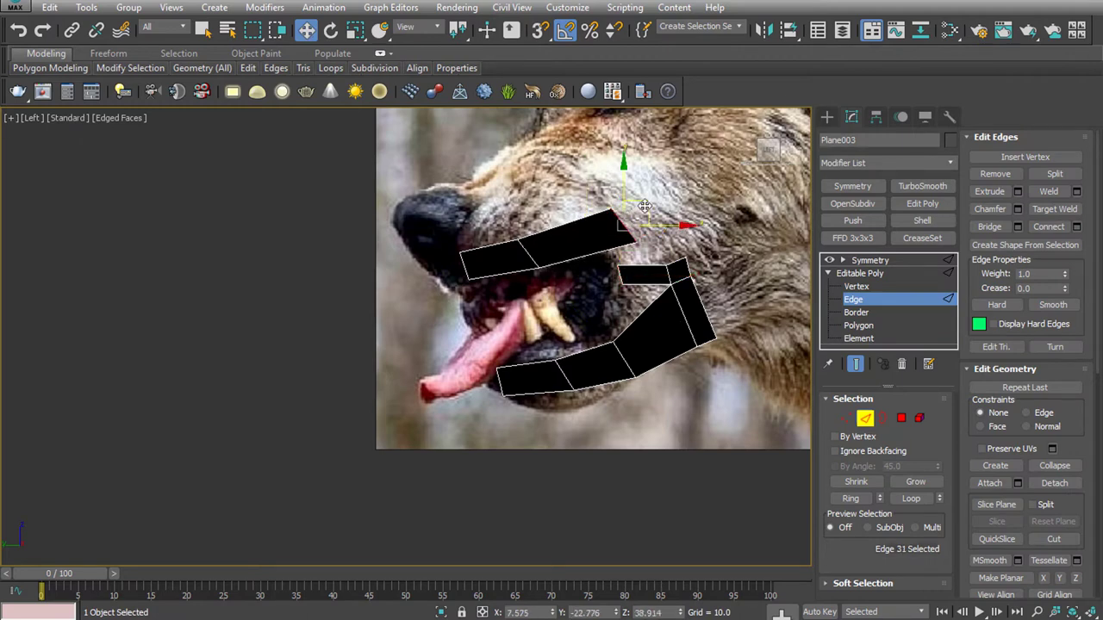
{"action": "left_click", "coordinate": [647, 208]}
{"action": "left_click_drag", "start_coordinate": [647, 209], "coordinate": [712, 198]}
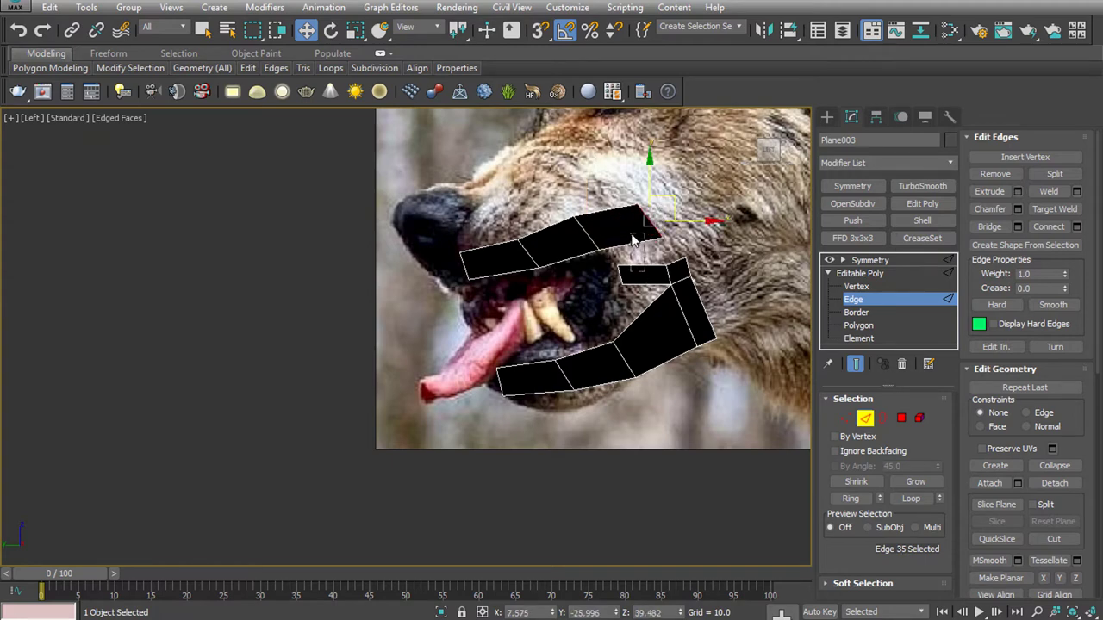
{"action": "left_click", "coordinate": [644, 275], "text": "ctrl"}
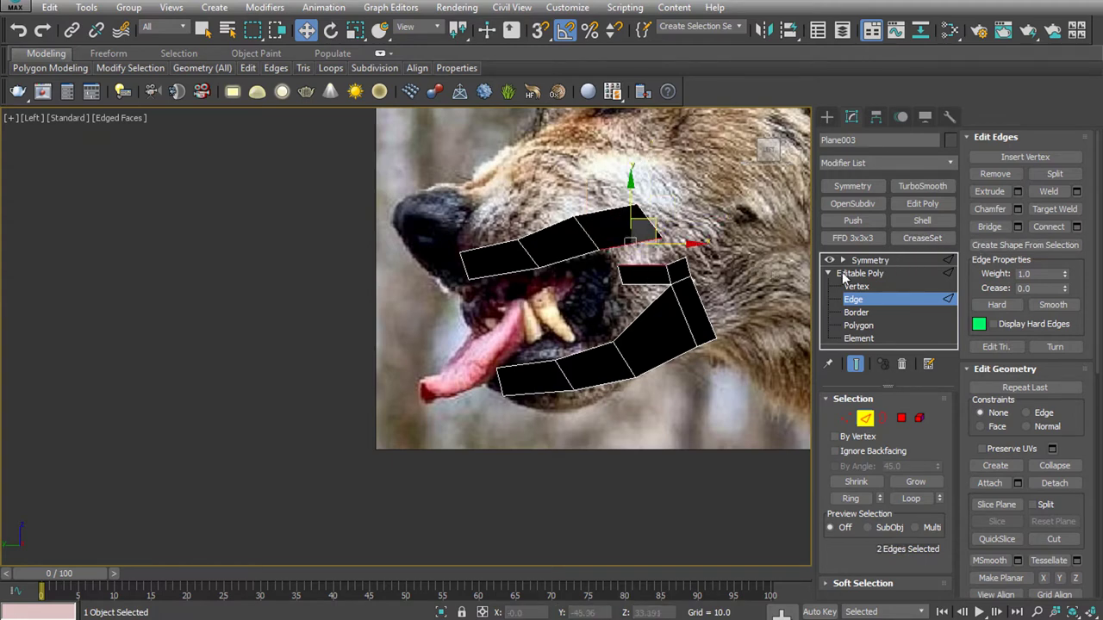
{"action": "left_click", "coordinate": [992, 226]}
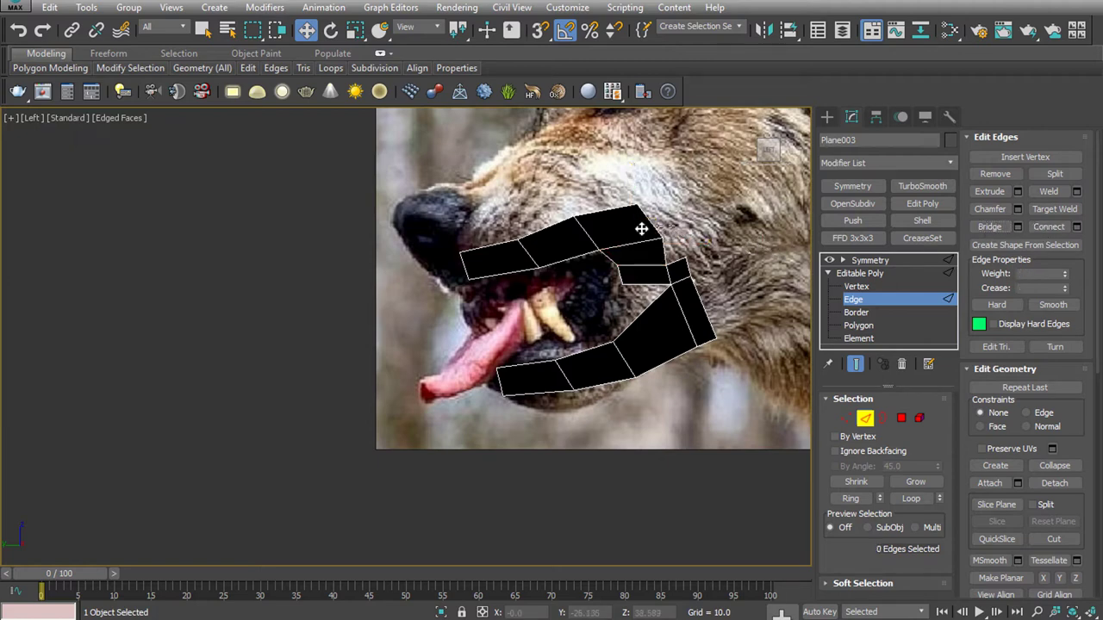
Extrude another edge back from the upper strip and bridge it to the matching rear-strip edge
{"action": "left_click", "coordinate": [642, 231]}
{"action": "left_click_drag", "start_coordinate": [693, 223], "coordinate": [719, 222], "text": "shift"}
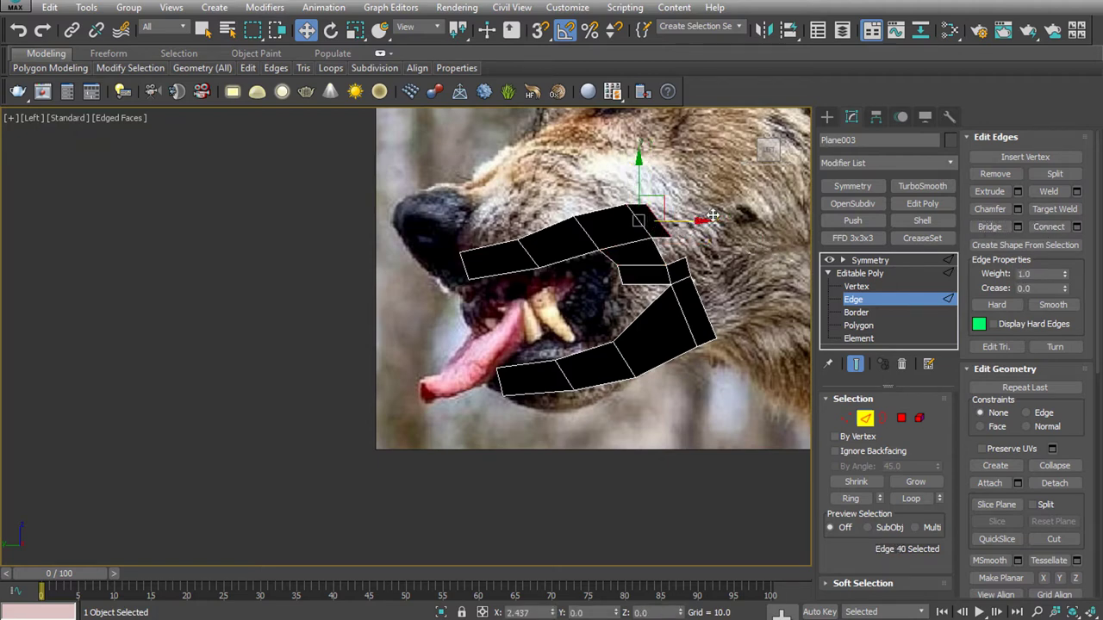
{"action": "left_click", "coordinate": [679, 261]}
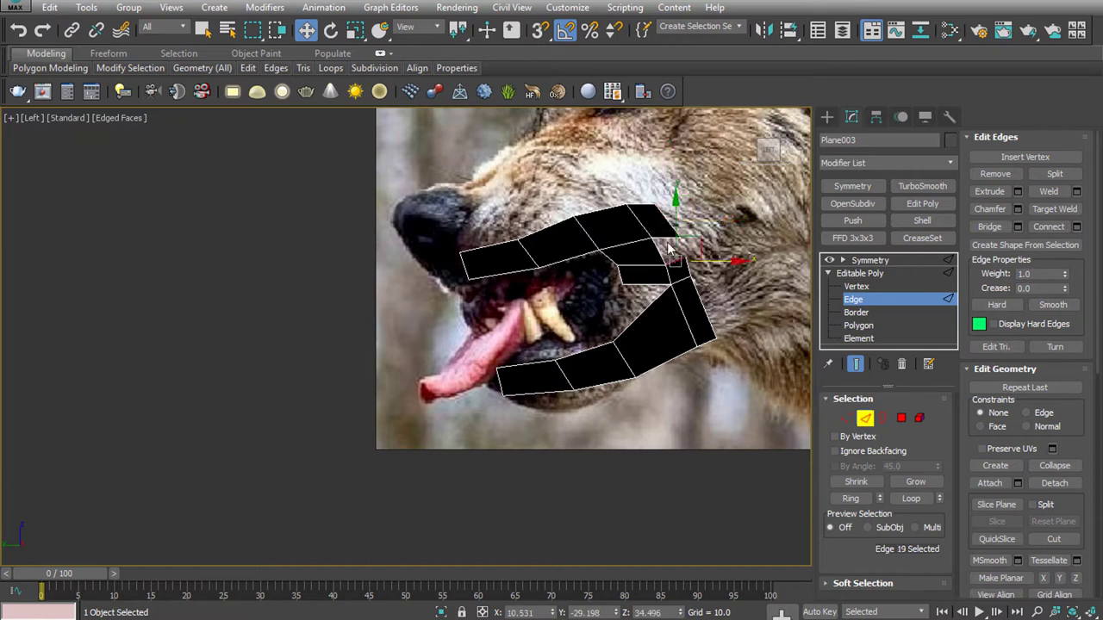
{"action": "left_click", "coordinate": [689, 225], "text": "ctrl"}
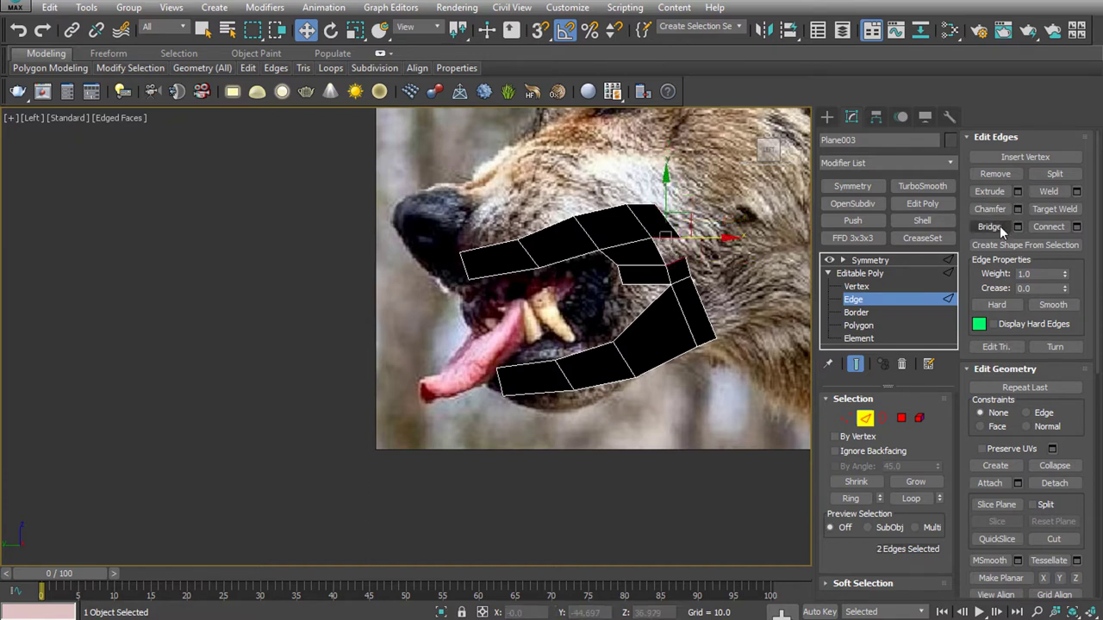
{"action": "left_click", "coordinate": [719, 286]}
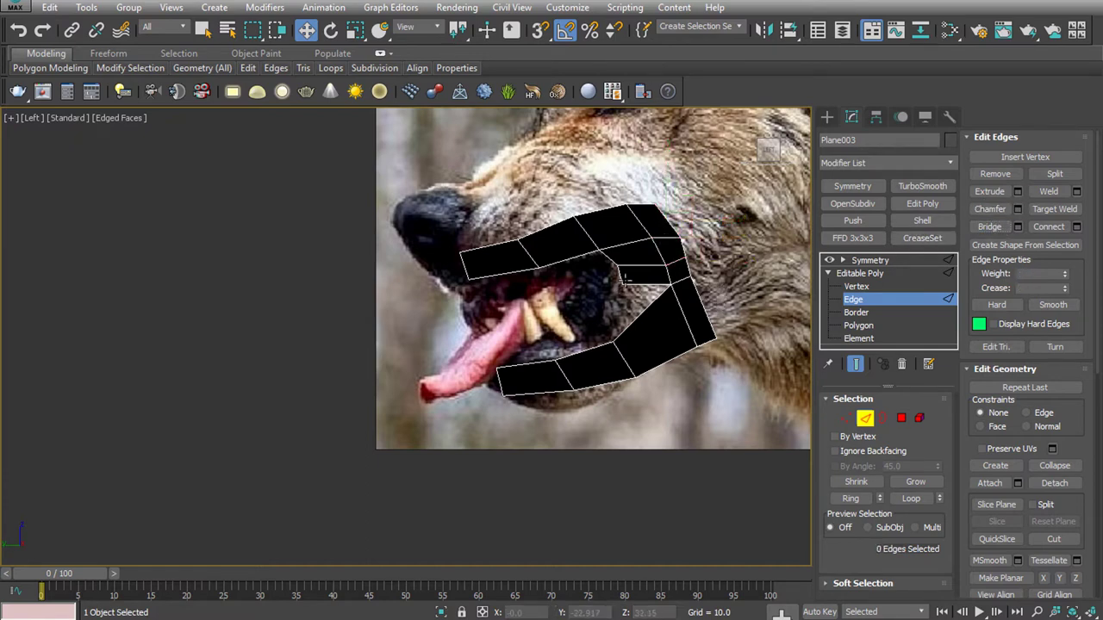
{"action": "left_click", "coordinate": [846, 418]}
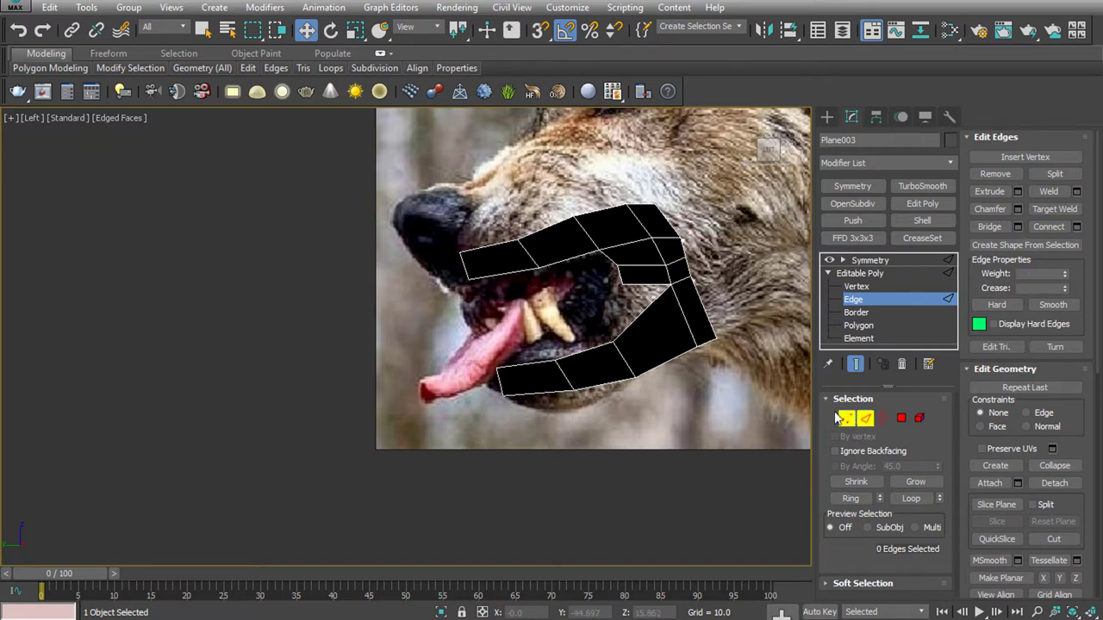
{"action": "left_click", "coordinate": [721, 274]}
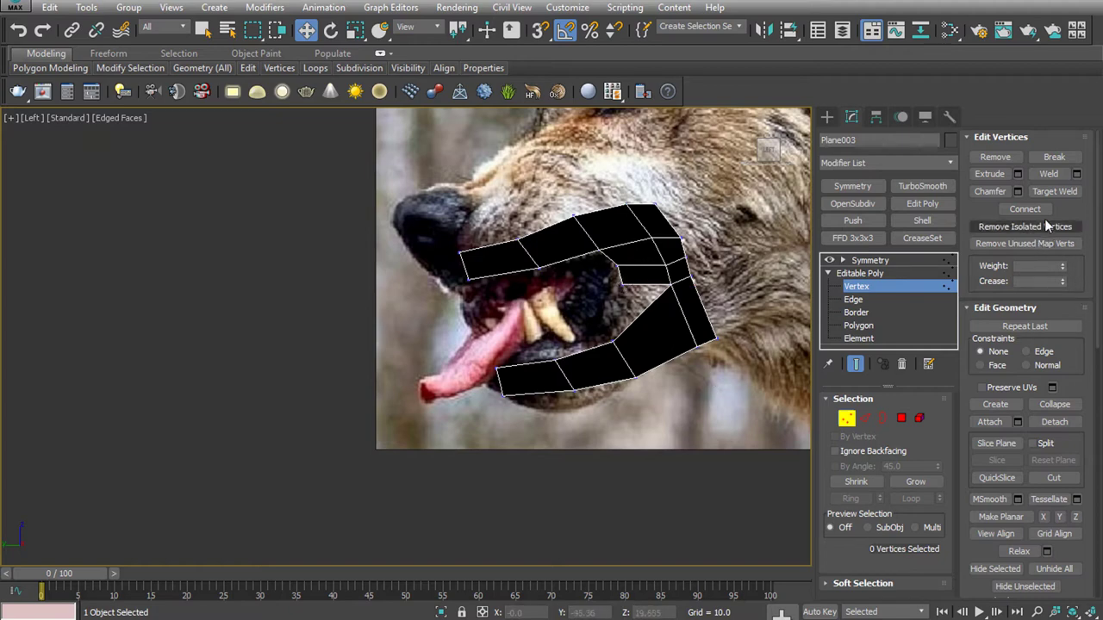
Insert a Swift Loop through the rear strip and collapse its two new corner vertices into one
{"action": "left_click", "coordinate": [248, 69]}
{"action": "middle_click_drag", "start_coordinate": [351, 278], "coordinate": [228, 353]}
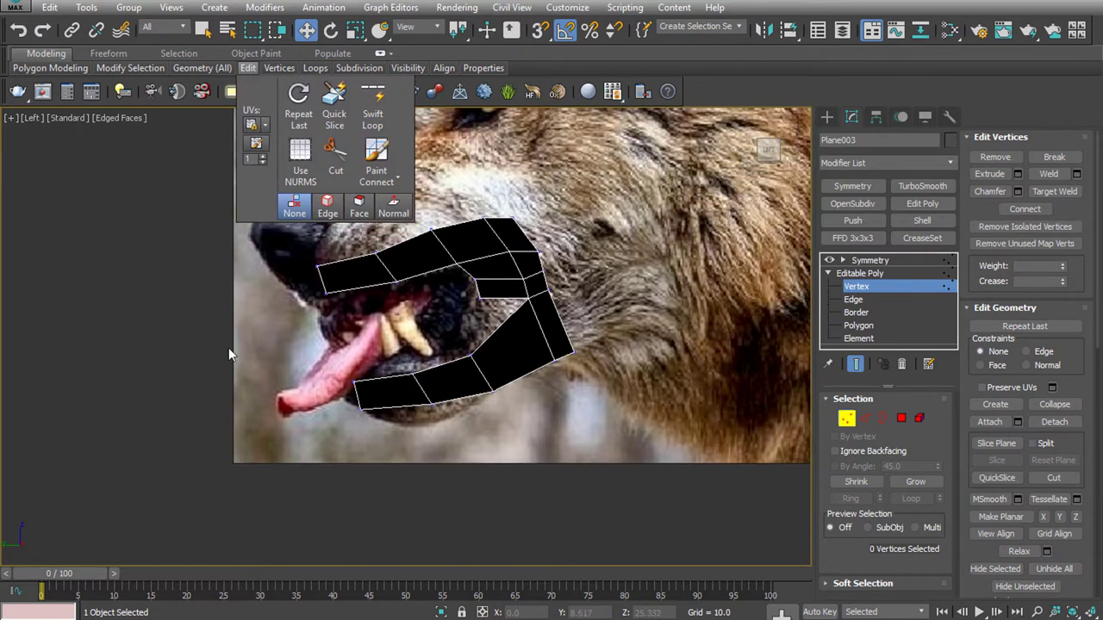
{"action": "left_click", "coordinate": [372, 102]}
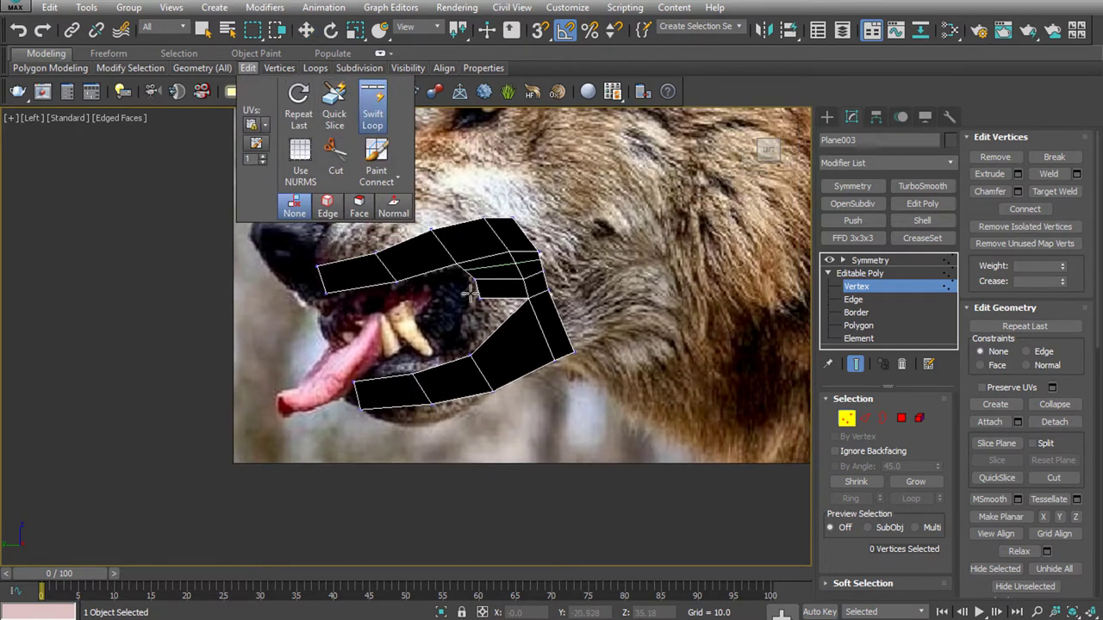
{"action": "left_click", "coordinate": [523, 372]}
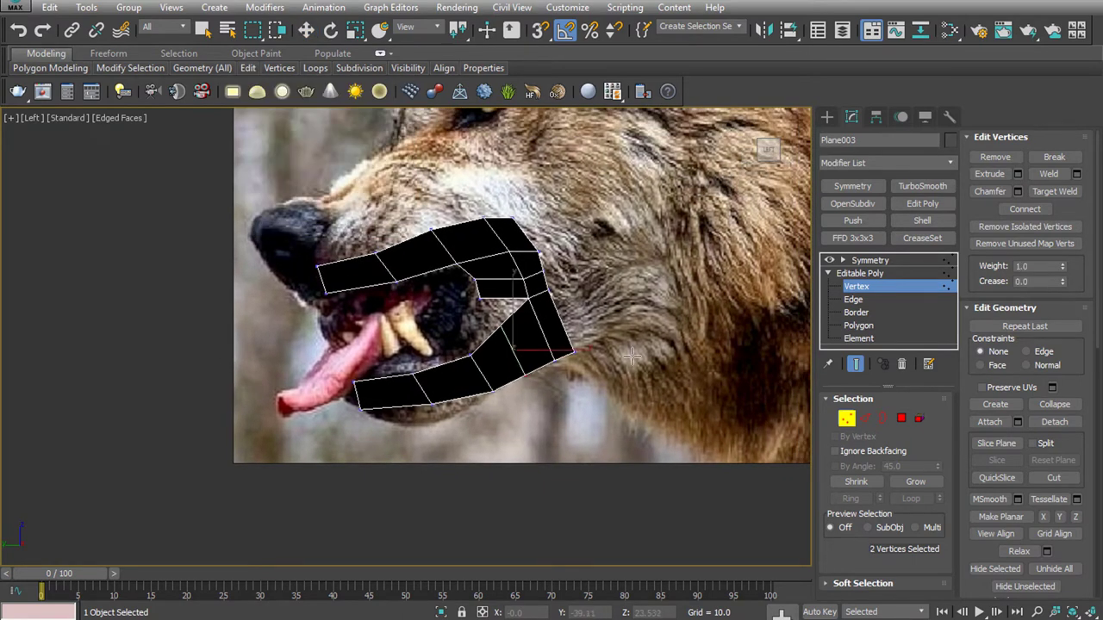
{"action": "right_click", "coordinate": [686, 353]}
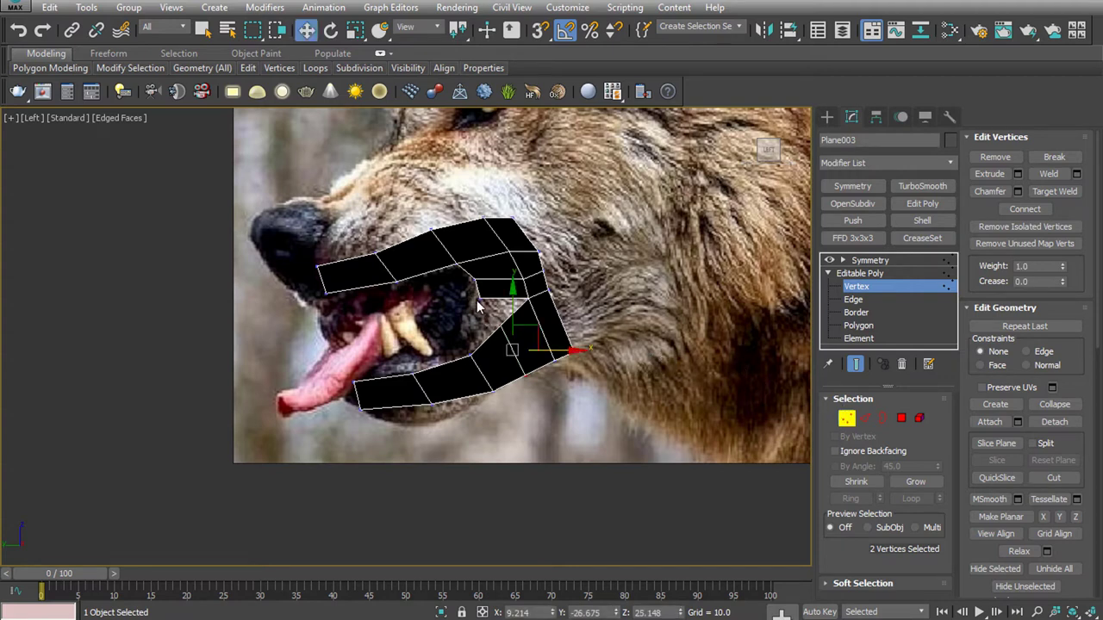
{"action": "left_click_drag", "start_coordinate": [508, 336], "coordinate": [485, 298]}
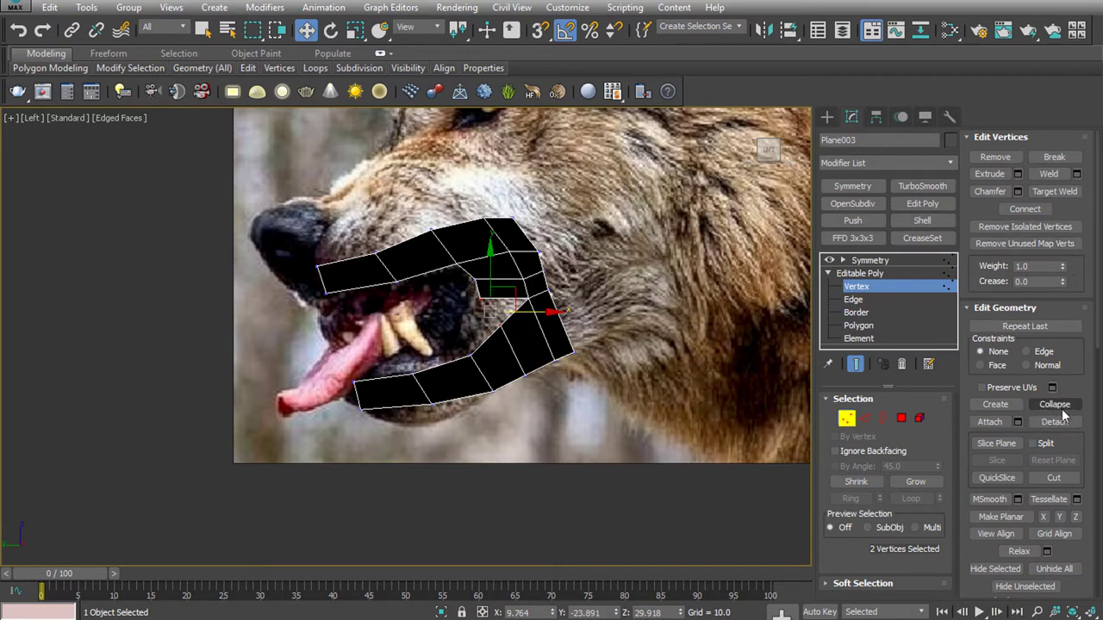
{"action": "left_click", "coordinate": [1059, 406]}
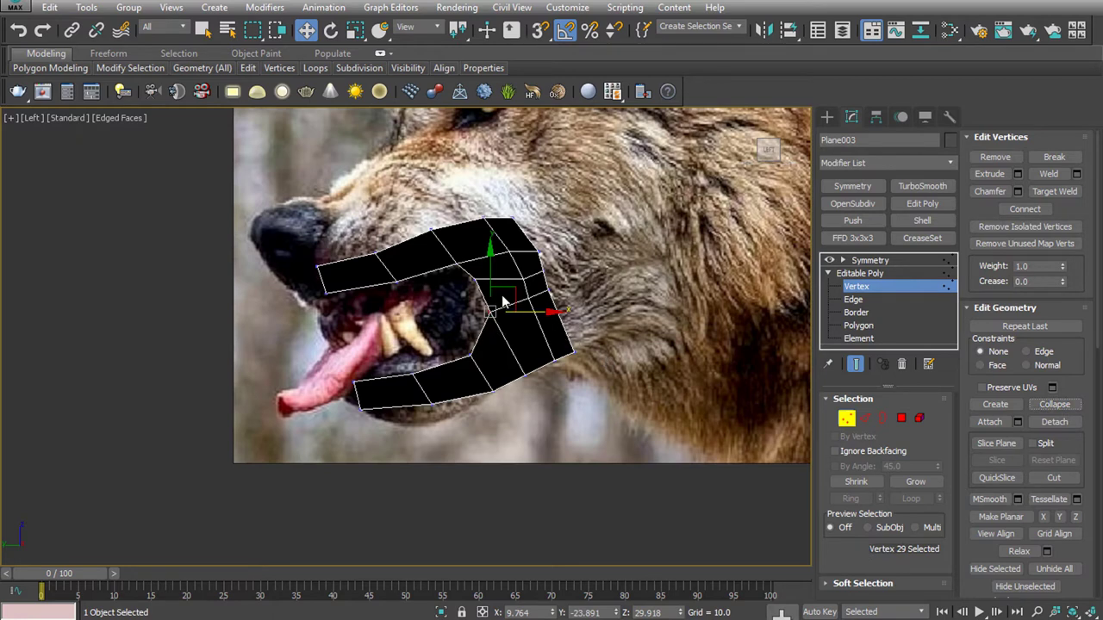
{"action": "left_click_drag", "start_coordinate": [504, 302], "coordinate": [518, 296]}
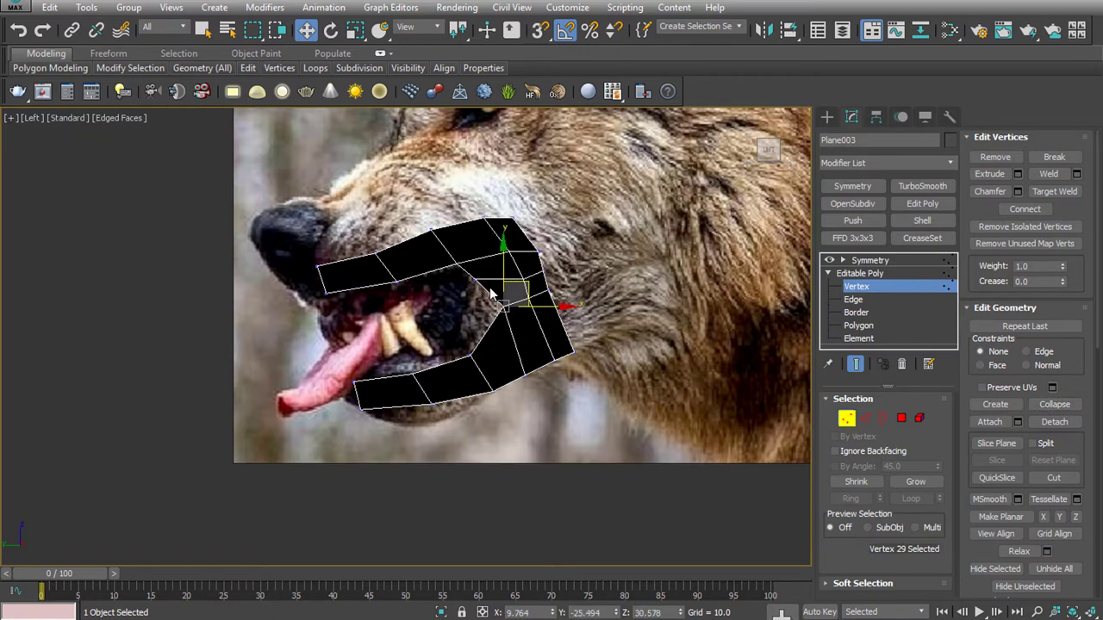
{"action": "left_click", "coordinate": [489, 273]}
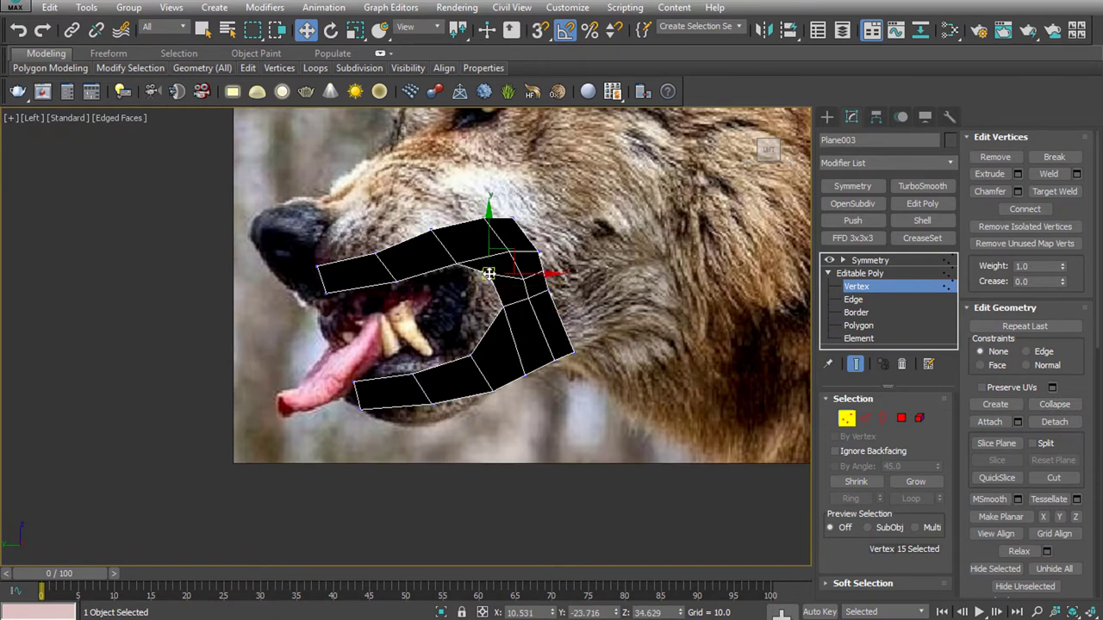
In the front view, select the vertices at the strip's right corner for moving
{"action": "key", "text": "q"}
{"action": "key", "text": "f"}
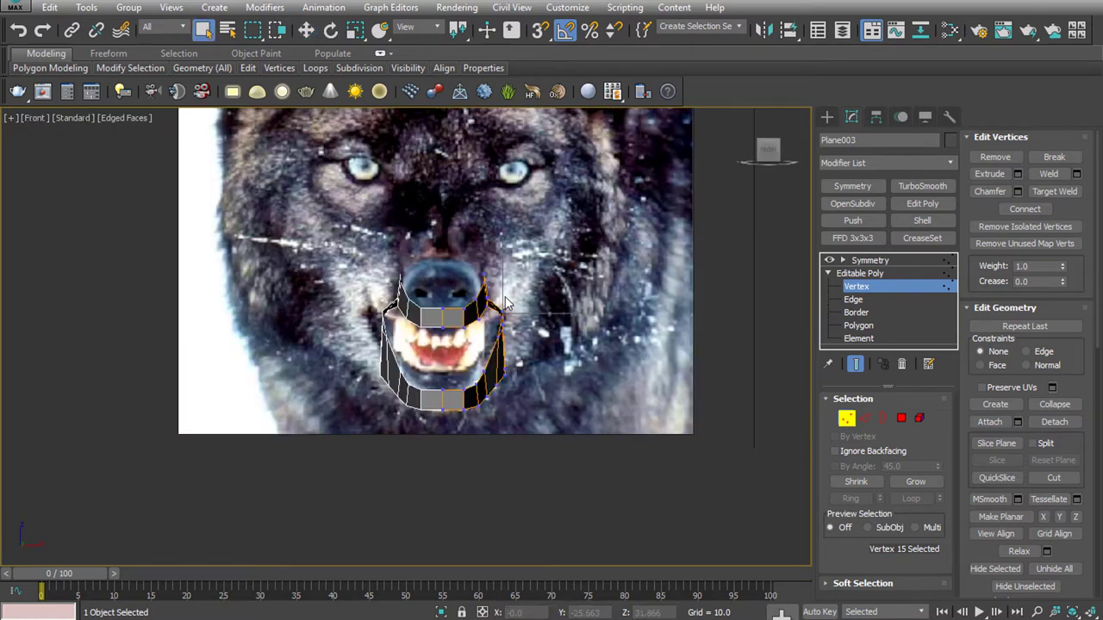
{"action": "scroll", "coordinate": [502, 325], "scroll_direction": "up", "scroll_amount": 3}
{"action": "scroll", "coordinate": [503, 325], "scroll_direction": "up", "scroll_amount": 3}
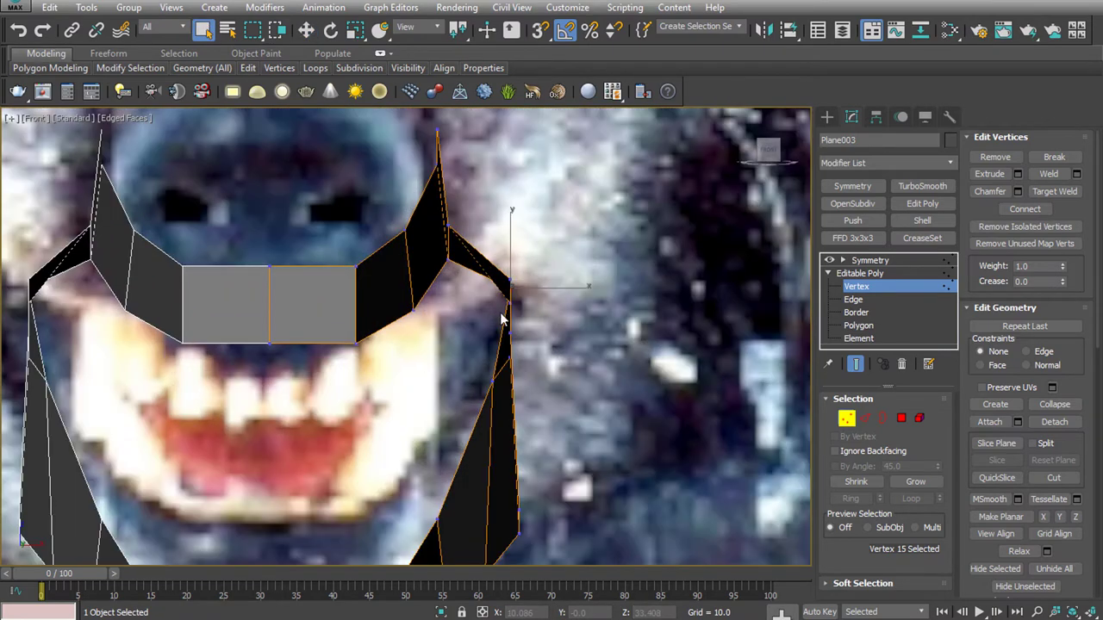
{"action": "mouse_move", "coordinate": [520, 278]}
{"action": "left_mouse_down"}
{"action": "mouse_move", "coordinate": [501, 310]}
{"action": "mouse_move", "coordinate": [531, 327]}
{"action": "left_mouse_up"}
{"action": "key", "text": "w"}
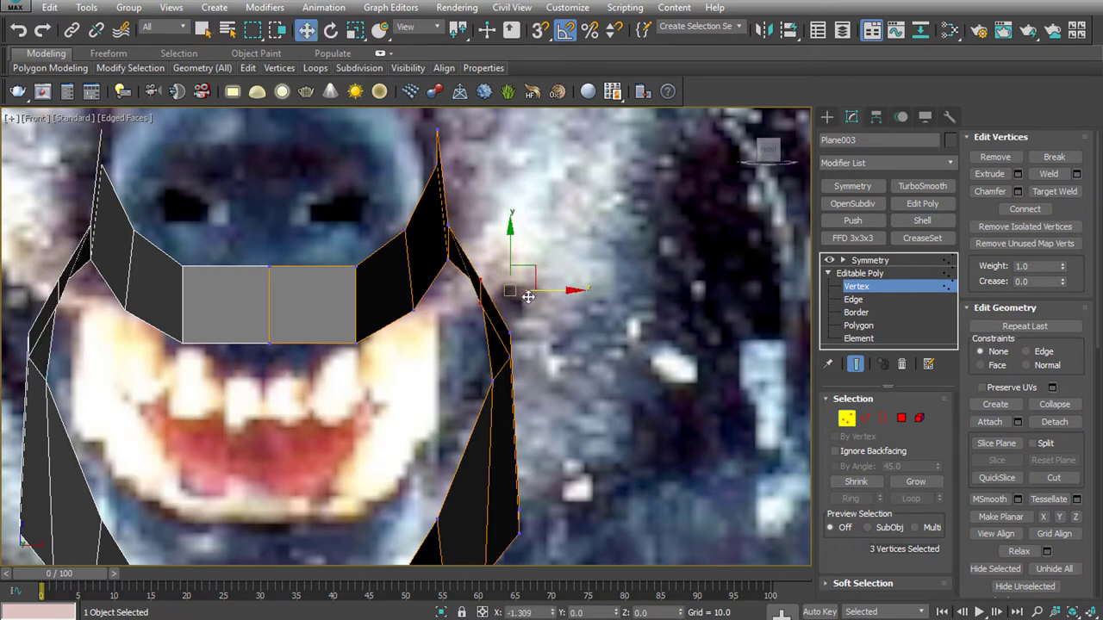
{"action": "left_click", "coordinate": [509, 343]}
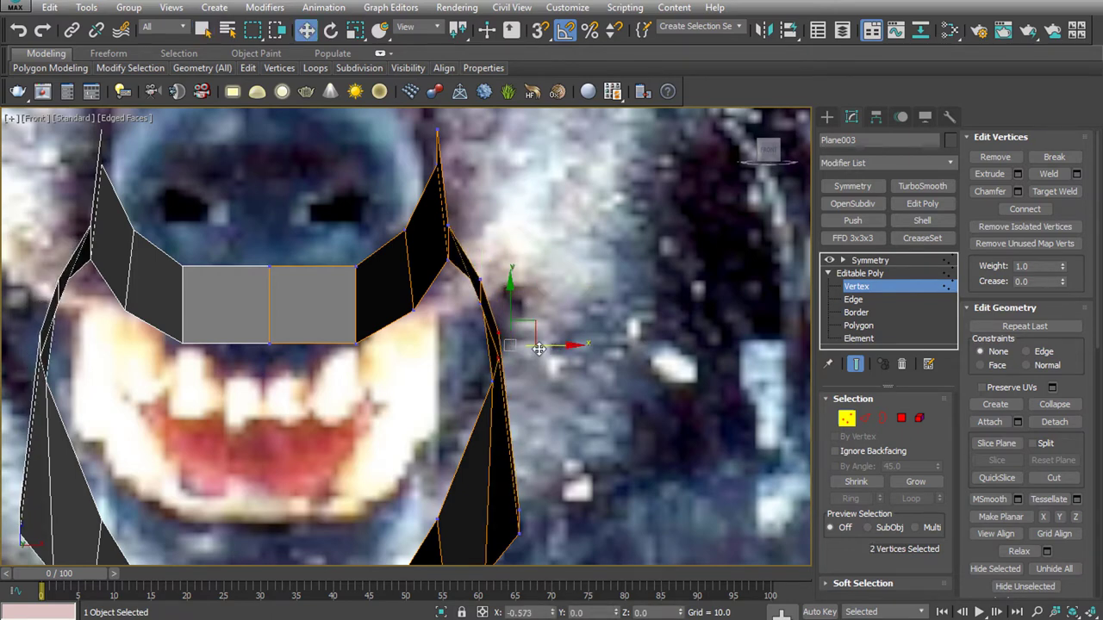
Pull the right-side and lower-right jaw vertices outward to match the mouth outline
{"action": "scroll", "coordinate": [539, 347], "scroll_direction": "down", "scroll_amount": 4}
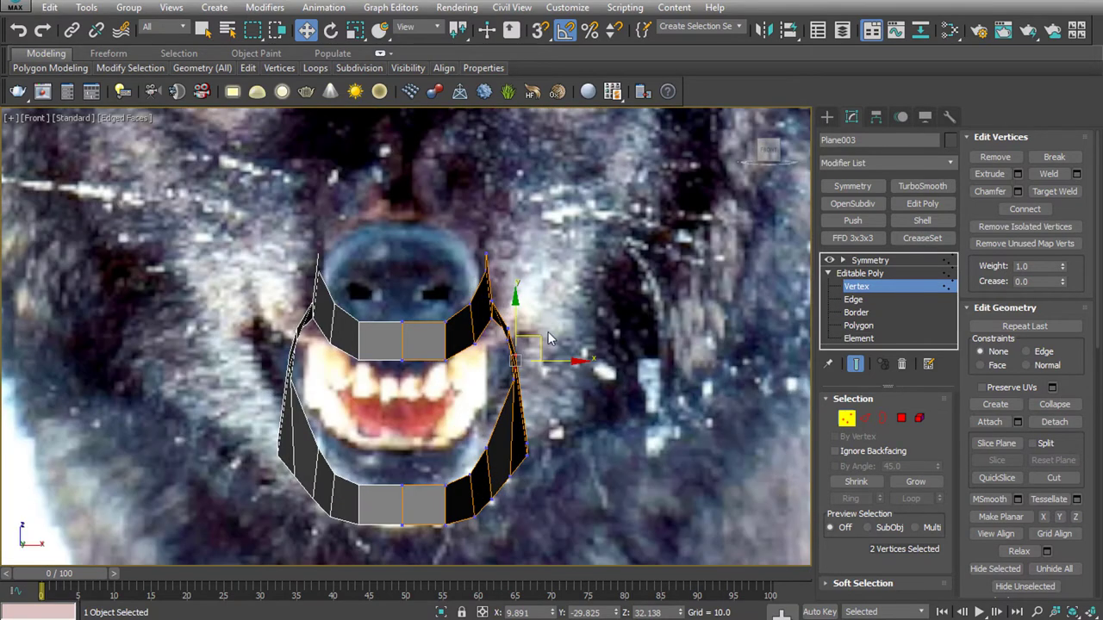
{"action": "mouse_move", "coordinate": [503, 395]}
{"action": "left_mouse_down"}
{"action": "mouse_move", "coordinate": [527, 310]}
{"action": "mouse_move", "coordinate": [553, 323]}
{"action": "left_mouse_up"}
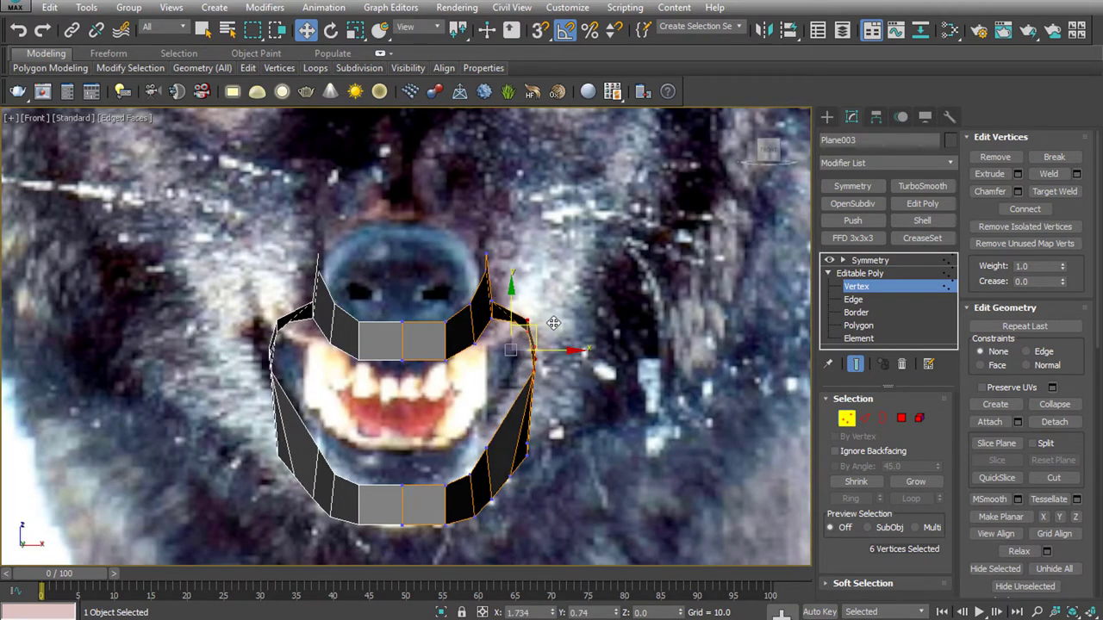
{"action": "left_click_drag", "start_coordinate": [430, 498], "coordinate": [431, 493]}
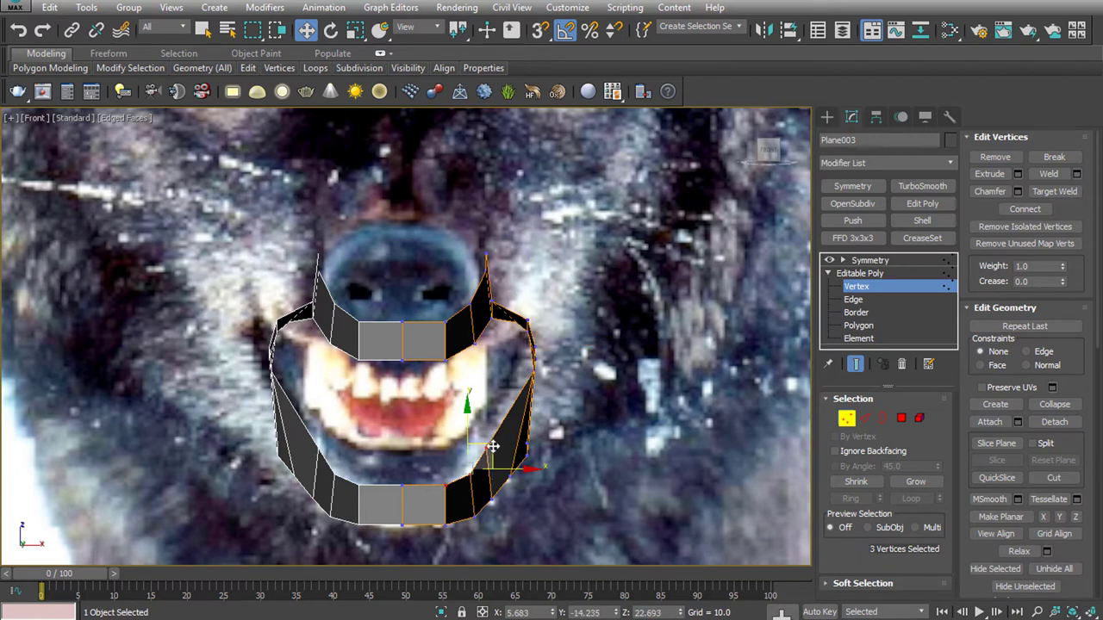
{"action": "left_click_drag", "start_coordinate": [492, 446], "coordinate": [492, 439]}
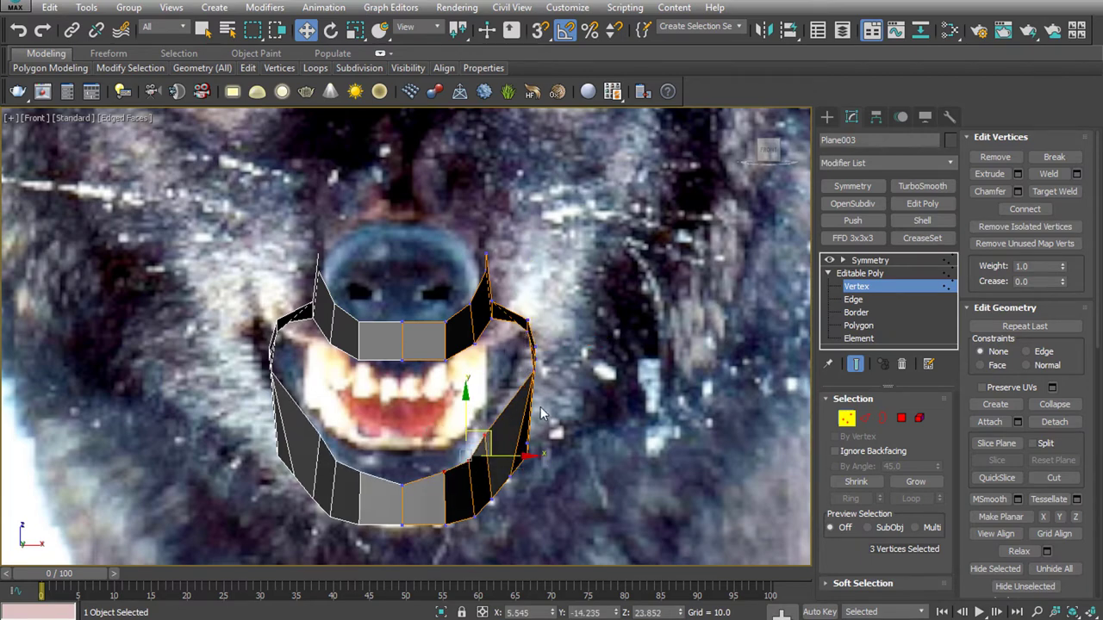
{"action": "scroll", "coordinate": [555, 396], "scroll_direction": "down", "scroll_amount": 2}
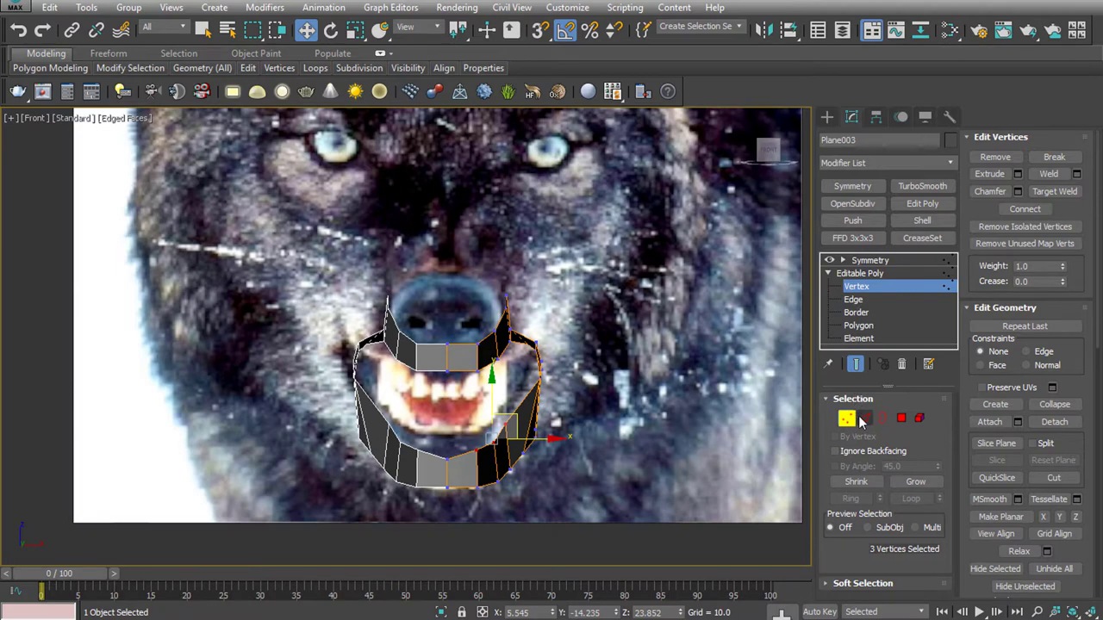
{"action": "left_click", "coordinate": [865, 417]}
In the side view, extrude a new polygon back from the upper strip's back edge
{"action": "key", "text": "l"}
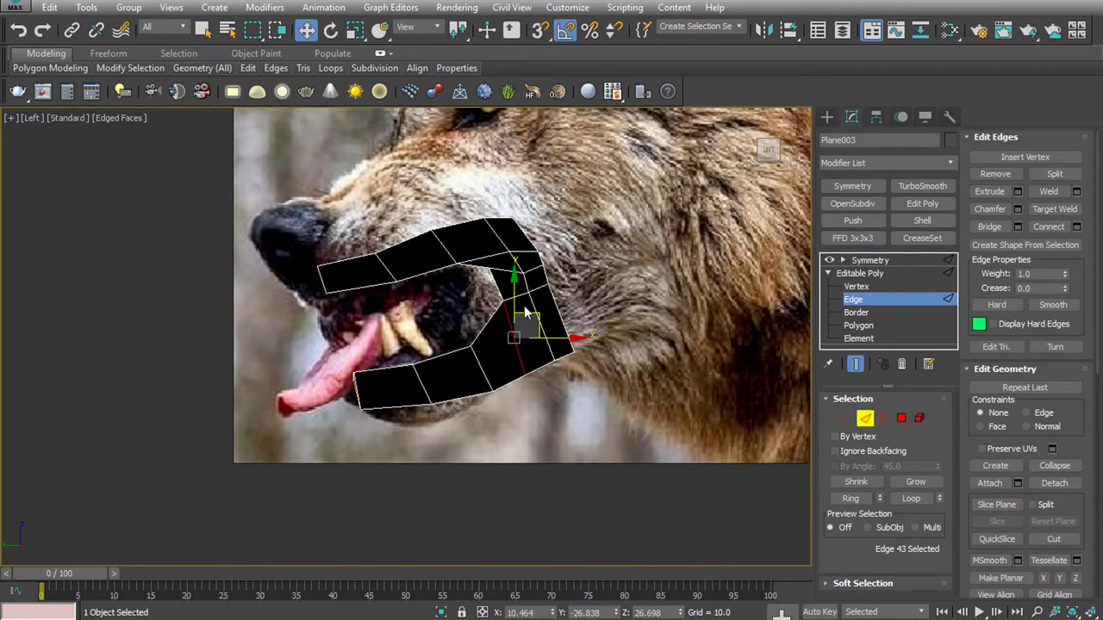
{"action": "left_click", "coordinate": [529, 230]}
{"action": "left_click", "coordinate": [543, 239]}
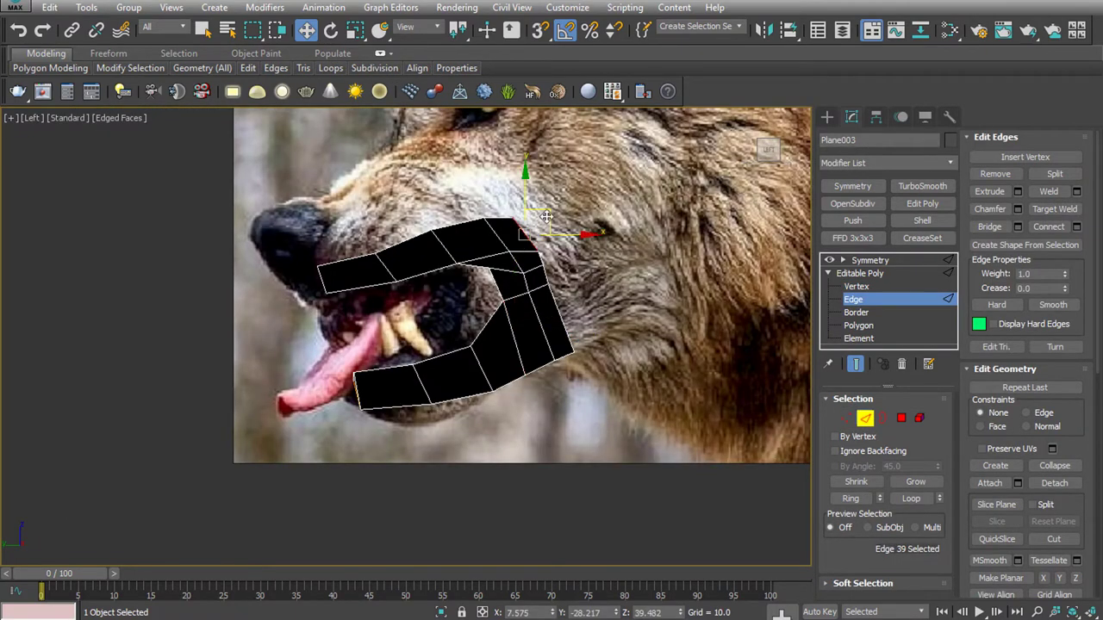
{"action": "mouse_move", "coordinate": [558, 220]}
{"action": "left_mouse_down", "text": "shift"}
{"action": "mouse_move", "coordinate": [586, 183]}
{"action": "mouse_move", "coordinate": [594, 226]}
{"action": "left_mouse_up", "text": "shift"}
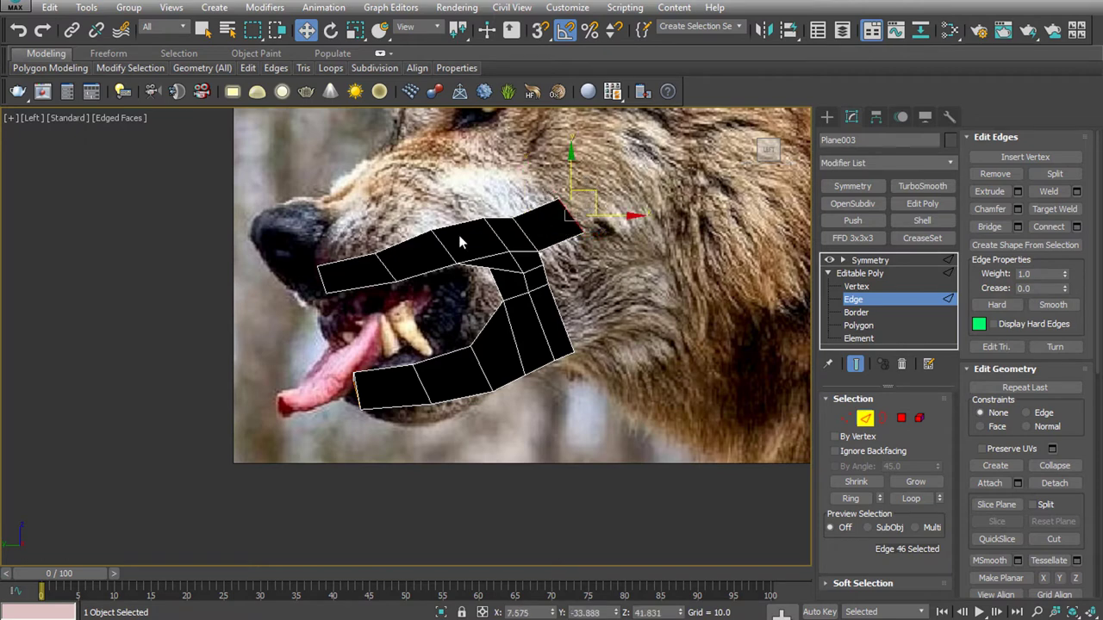
Select the strip's top rear edges and extrude them upward beside the nose in the front view
{"action": "left_click", "coordinate": [353, 257]}
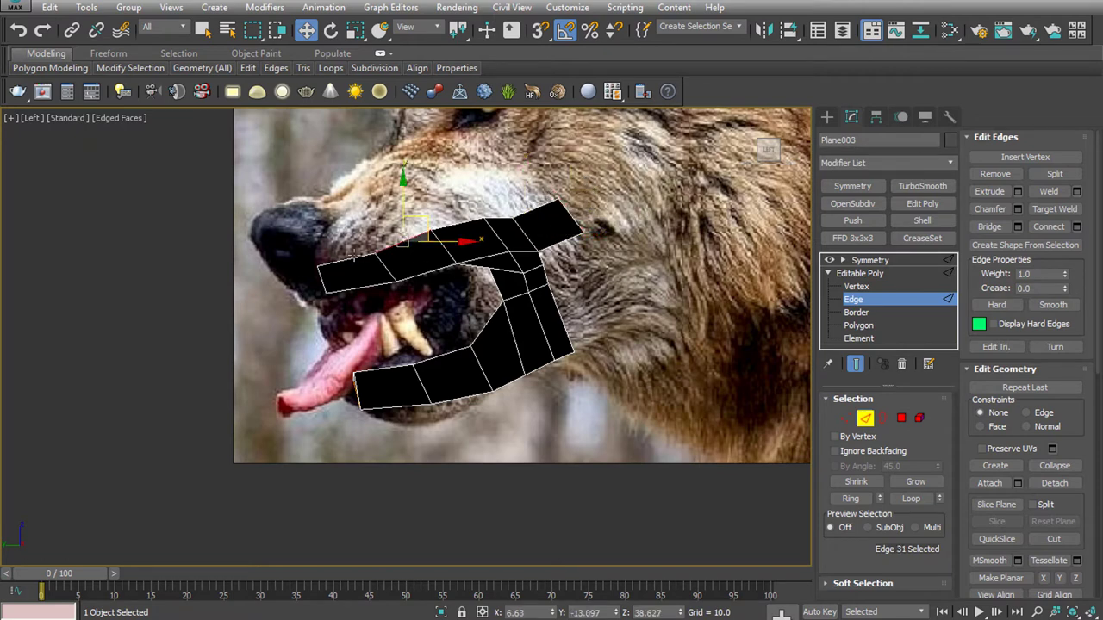
{"action": "double_click", "coordinate": [463, 223]}
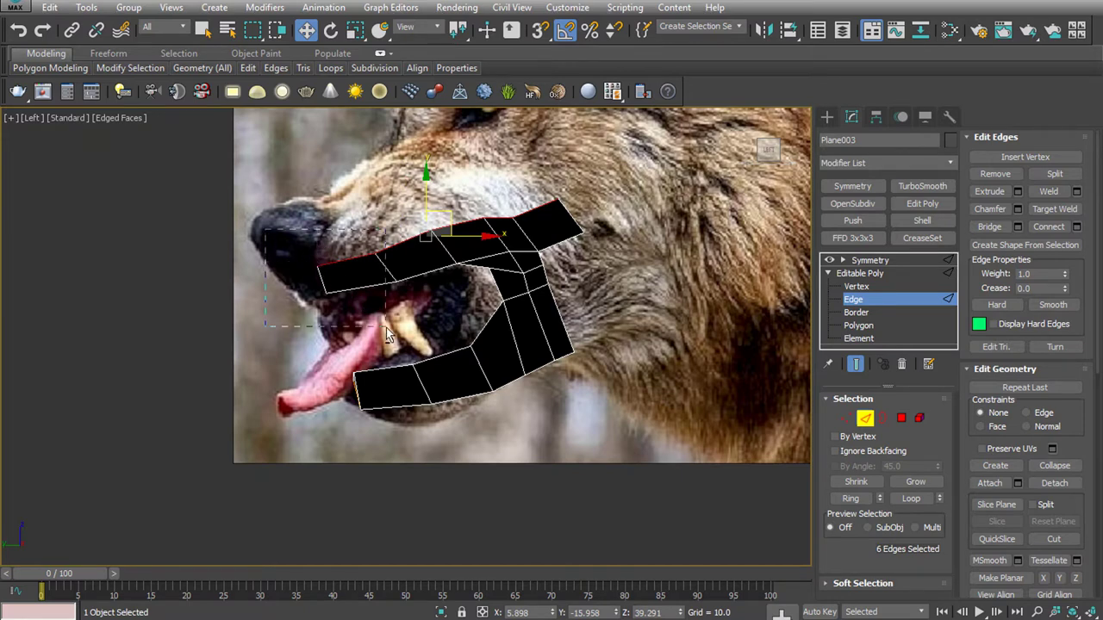
{"action": "left_click_drag", "start_coordinate": [318, 270], "coordinate": [440, 322], "text": "alt"}
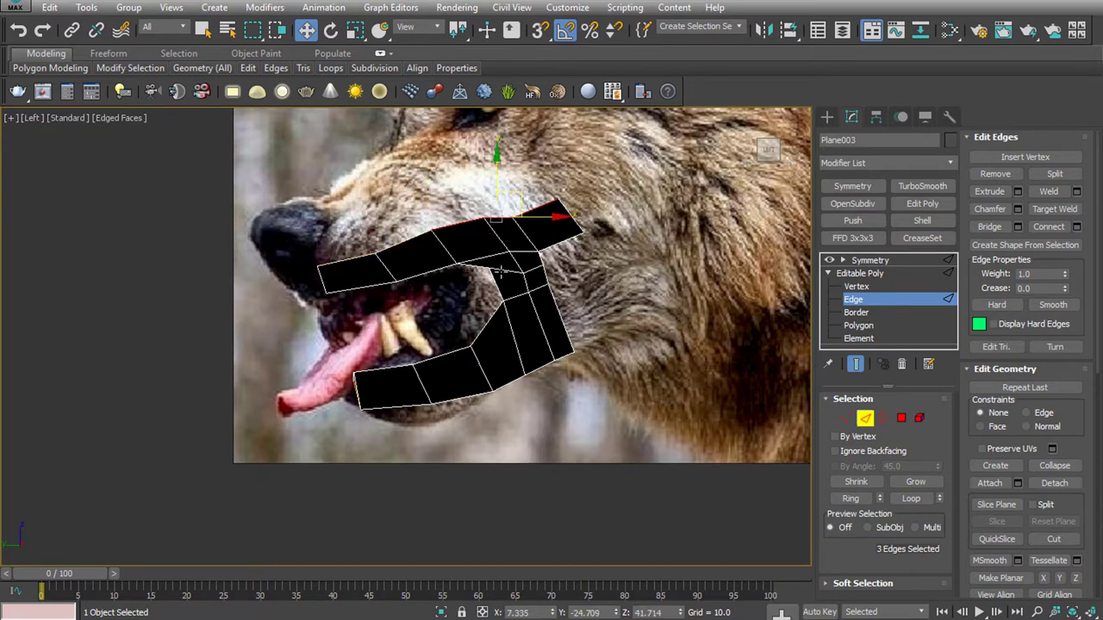
{"action": "key", "text": "f"}
{"action": "left_click_drag", "start_coordinate": [525, 272], "coordinate": [512, 254], "text": "shift"}
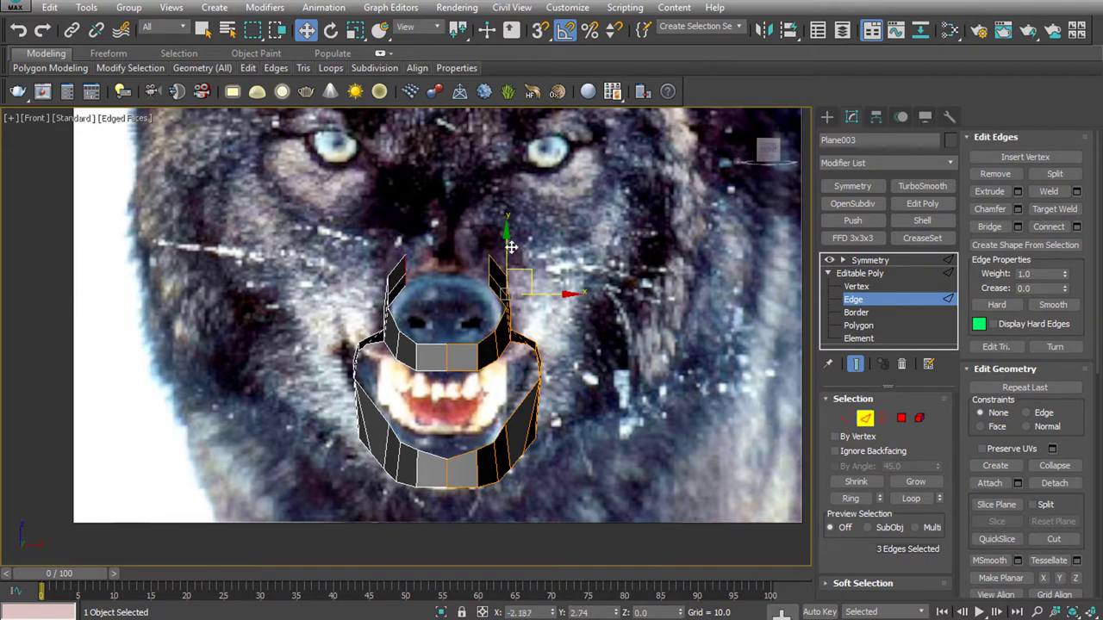
Push the side polygons of the upper ring outward on X
{"action": "left_click", "coordinate": [901, 418]}
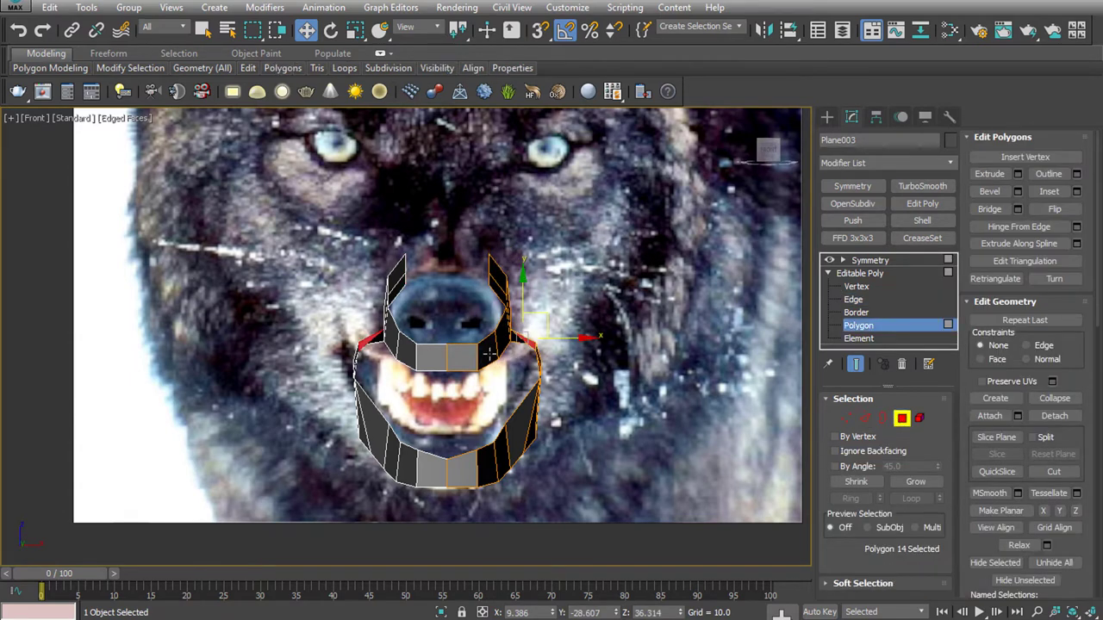
{"action": "left_click", "coordinate": [483, 355]}
{"action": "left_click", "coordinate": [494, 346], "text": "shift"}
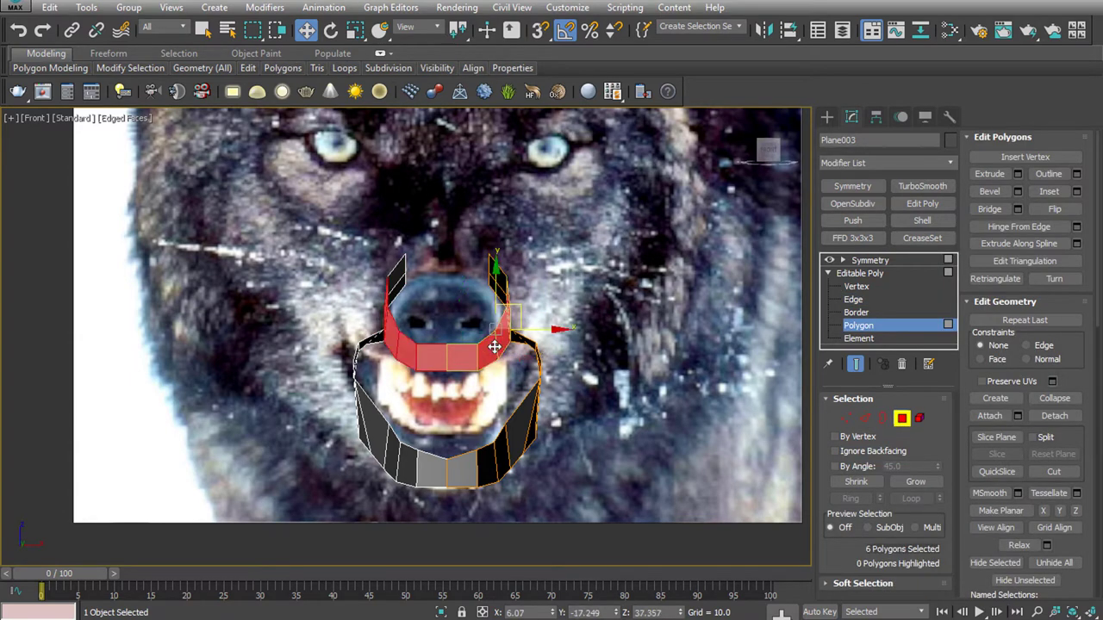
{"action": "left_click", "coordinate": [478, 379], "text": "alt"}
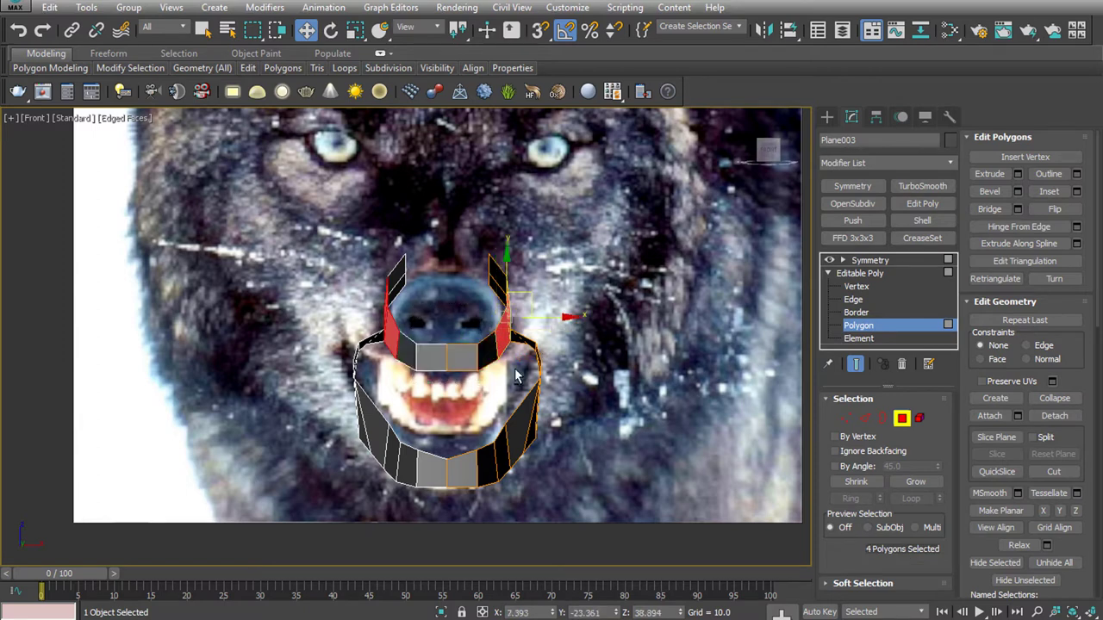
{"action": "left_click_drag", "start_coordinate": [553, 319], "coordinate": [562, 319]}
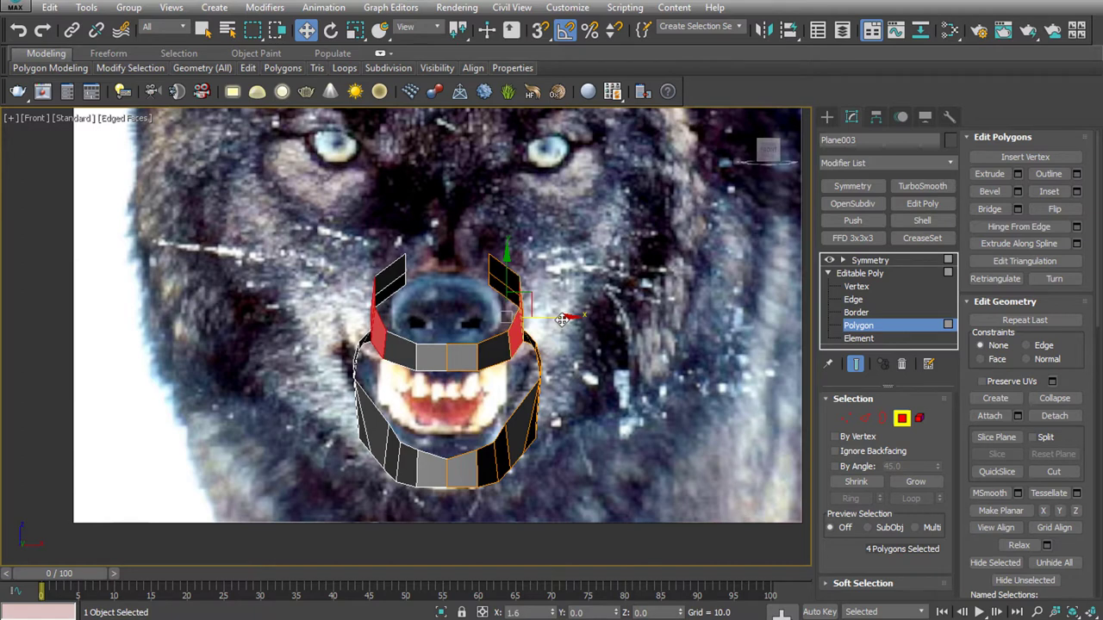
Join the top edges across the nose bridge by zeroing X, then extrude the top edge toward the forehead
{"action": "left_click", "coordinate": [862, 416]}
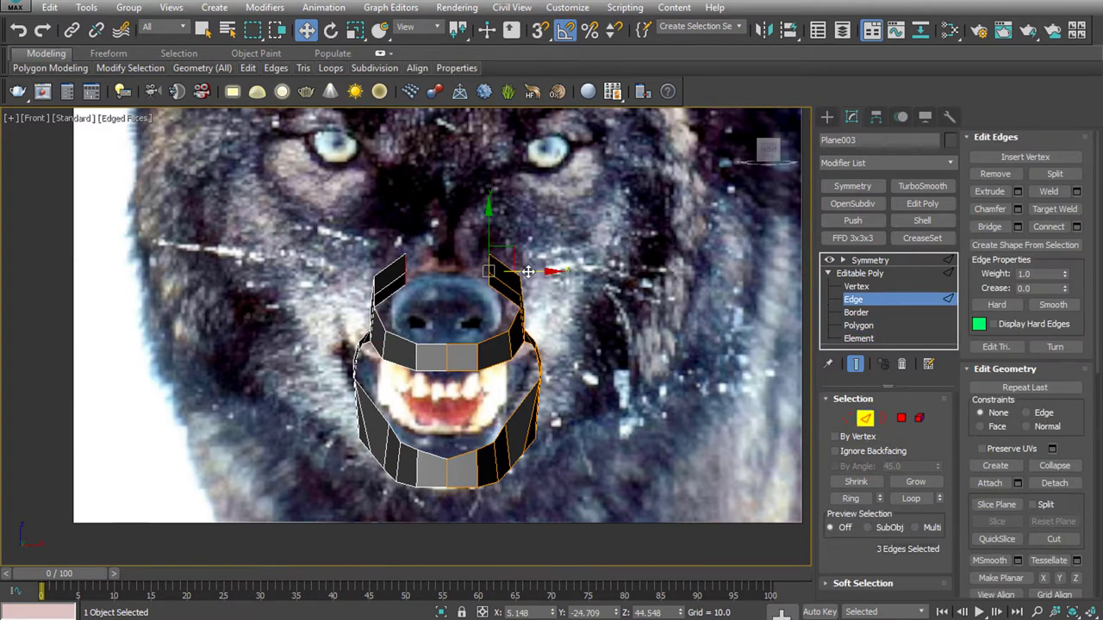
{"action": "mouse_move", "coordinate": [552, 272]}
{"action": "left_mouse_down"}
{"action": "mouse_move", "coordinate": [562, 272]}
{"action": "mouse_move", "coordinate": [524, 251]}
{"action": "mouse_move", "coordinate": [510, 215]}
{"action": "mouse_move", "coordinate": [479, 214]}
{"action": "left_mouse_up"}
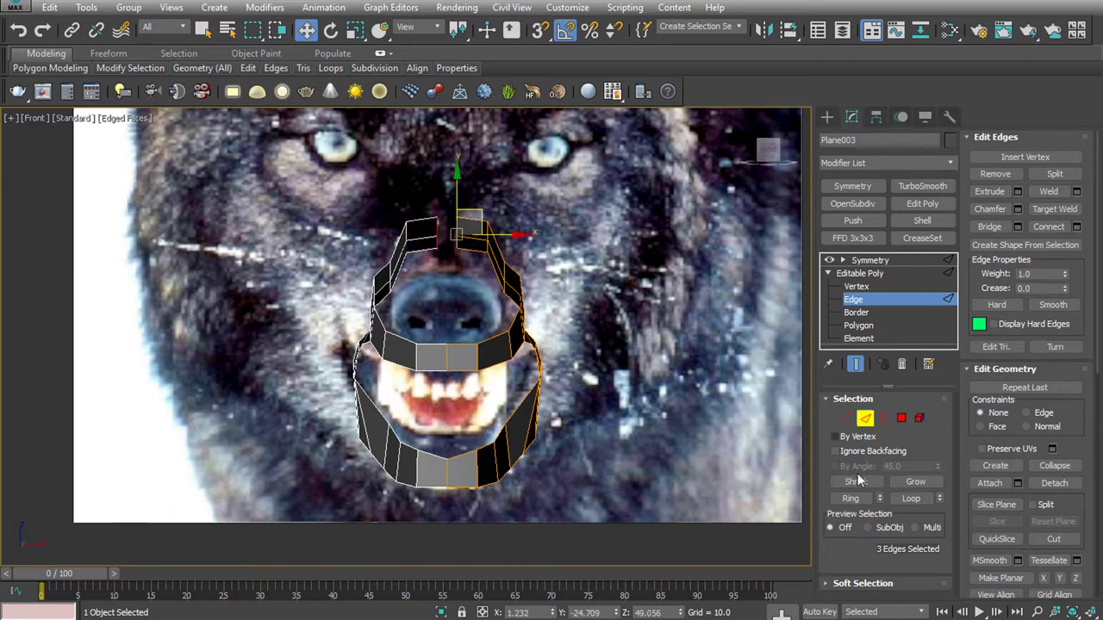
{"action": "right_click", "coordinate": [551, 613]}
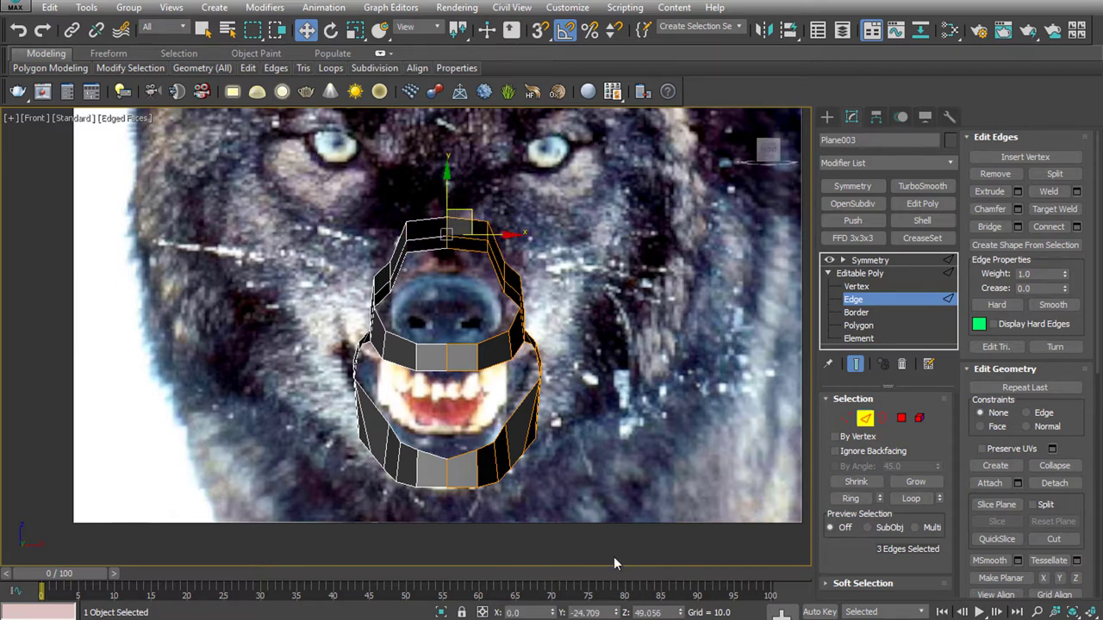
{"action": "left_click", "coordinate": [634, 350]}
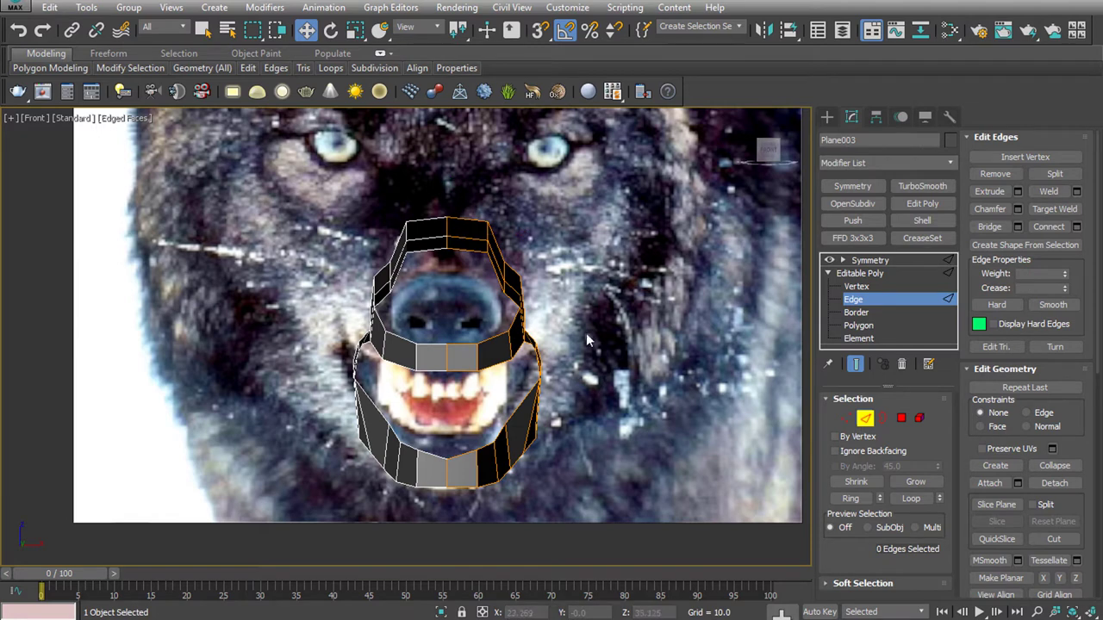
{"action": "left_click", "coordinate": [468, 252]}
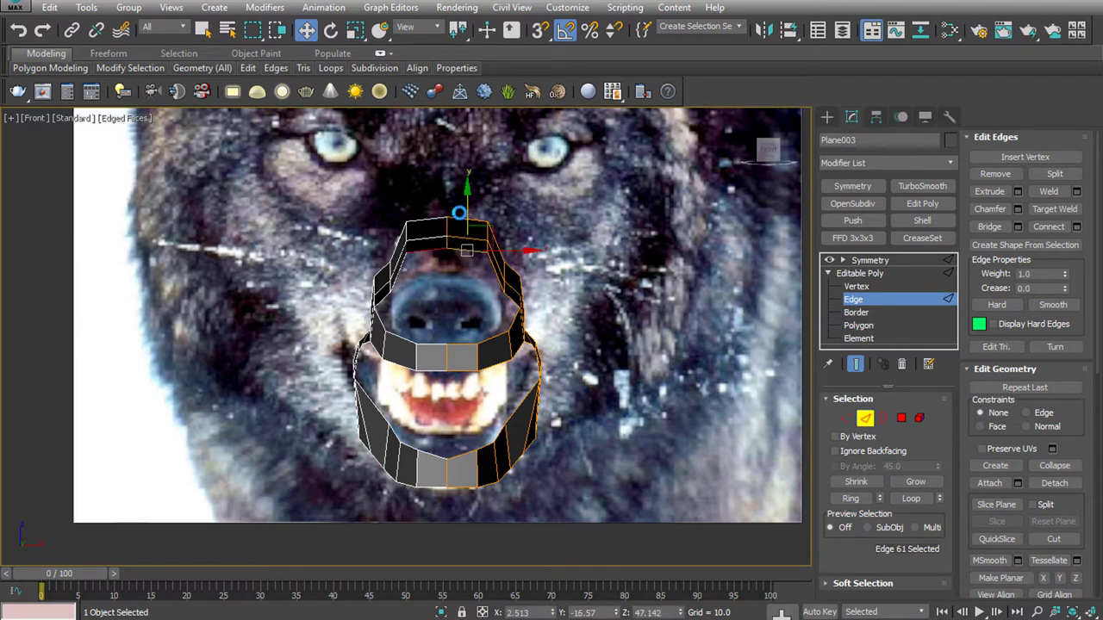
{"action": "left_click_drag", "start_coordinate": [468, 219], "coordinate": [465, 227]}
{"action": "left_click", "coordinate": [461, 220]}
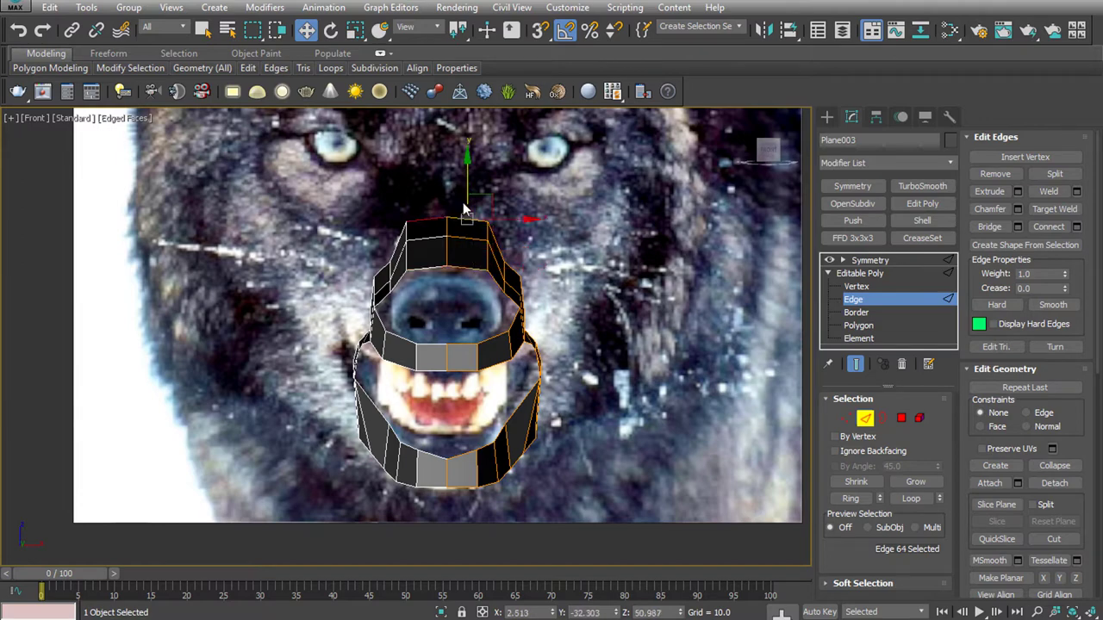
{"action": "left_click_drag", "start_coordinate": [467, 184], "coordinate": [470, 143], "text": "shift"}
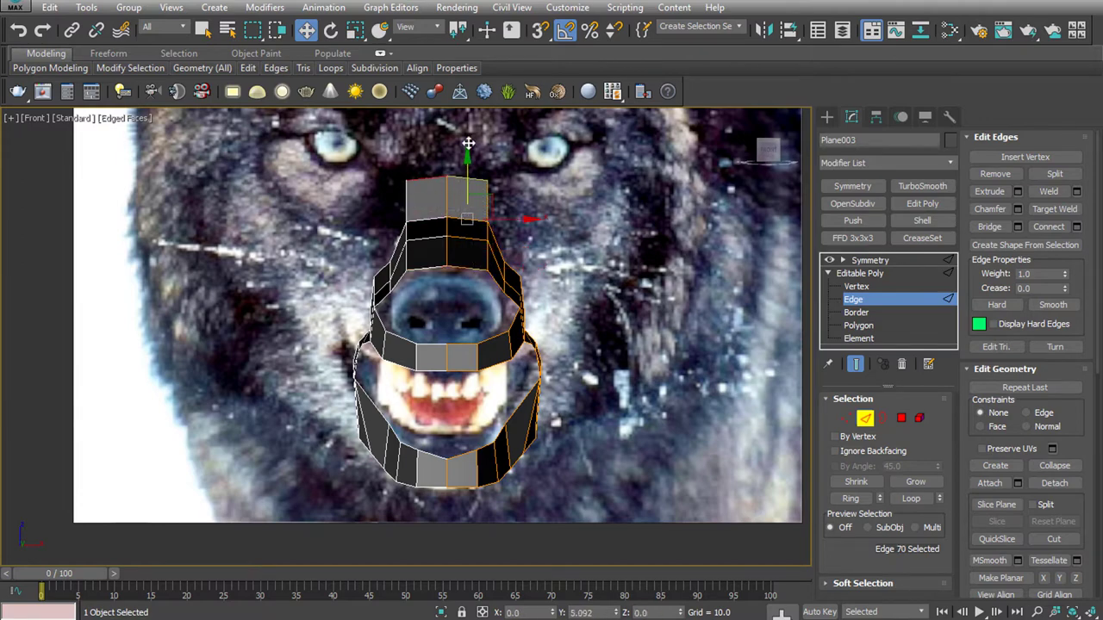
In the side view, raise the strip's top polygons over the nose bridge
{"action": "key", "text": "l"}
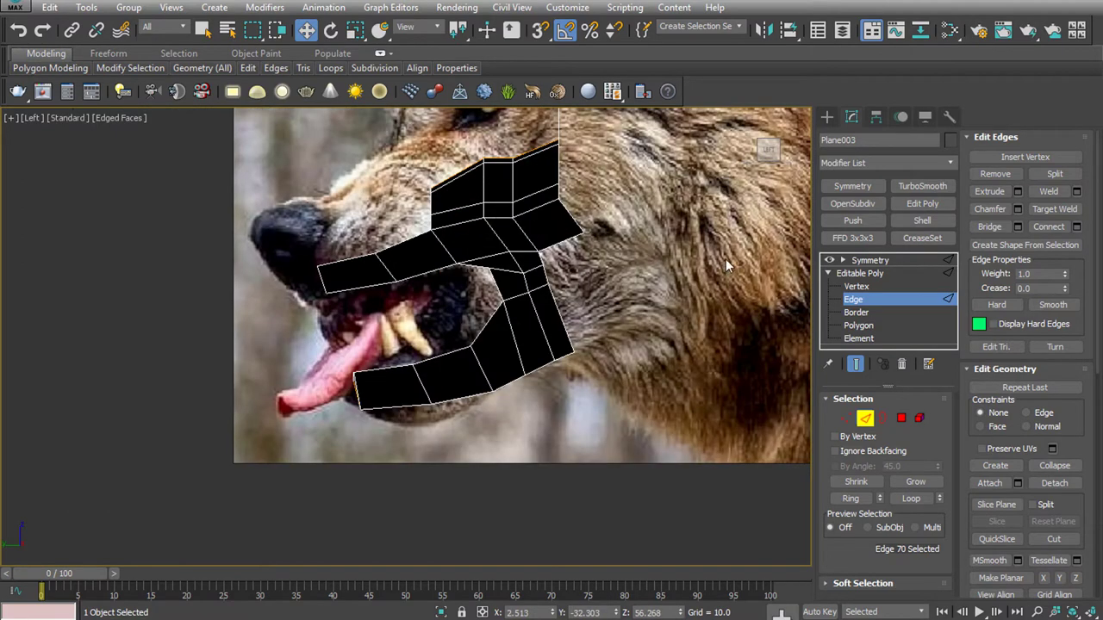
{"action": "mouse_move", "coordinate": [726, 259]}
{"action": "middle_mouse_down"}
{"action": "mouse_move", "coordinate": [635, 328]}
{"action": "mouse_move", "coordinate": [629, 381]}
{"action": "middle_mouse_up"}
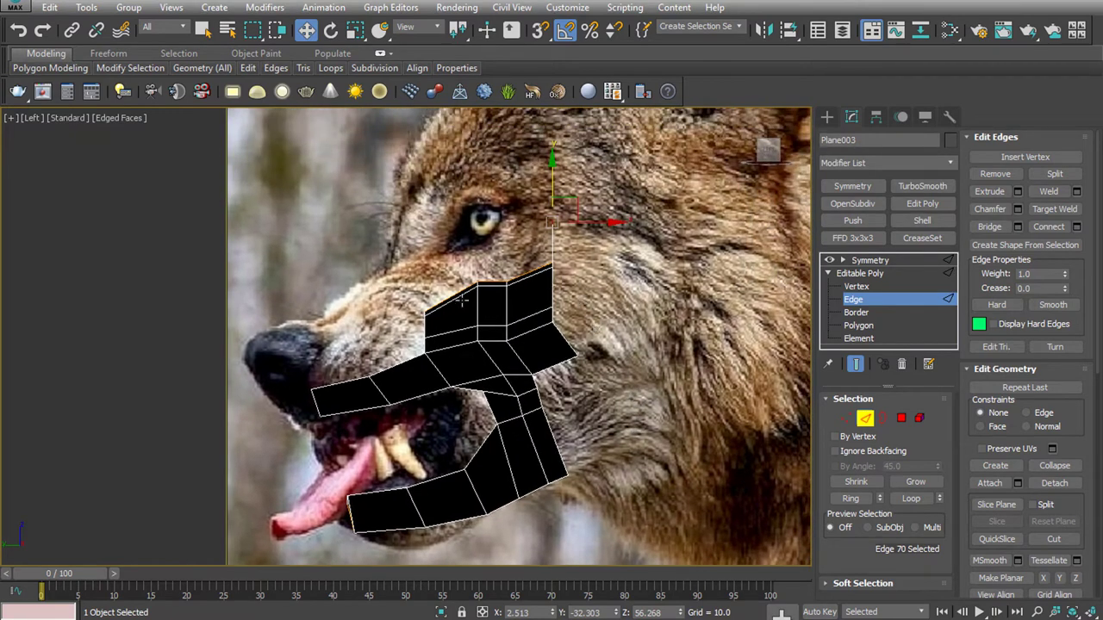
{"action": "left_click", "coordinate": [902, 418]}
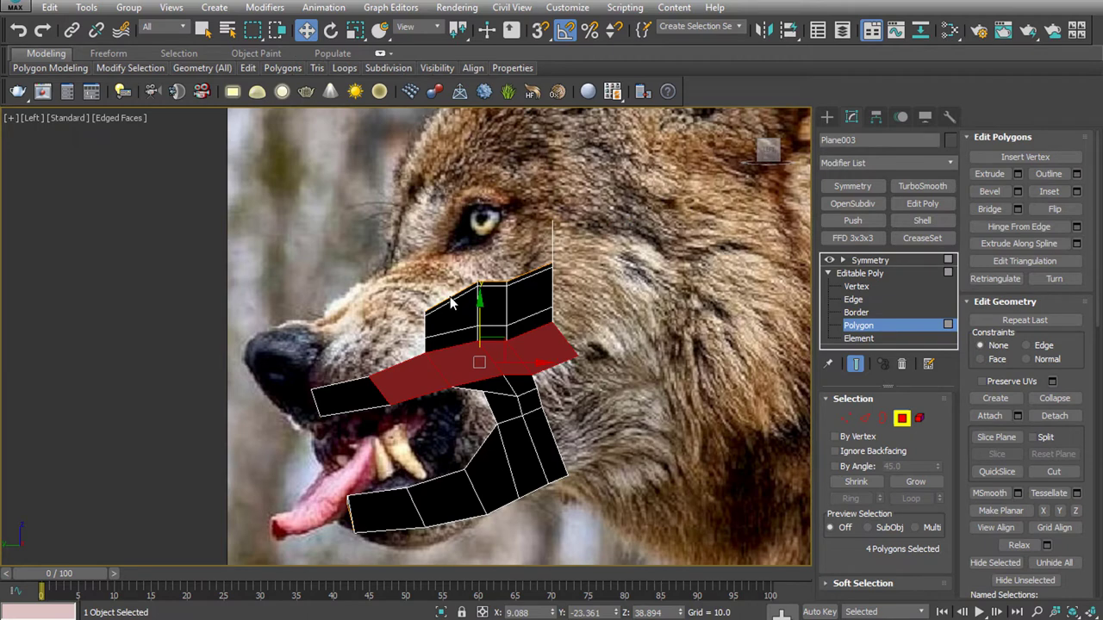
{"action": "left_click", "coordinate": [450, 300]}
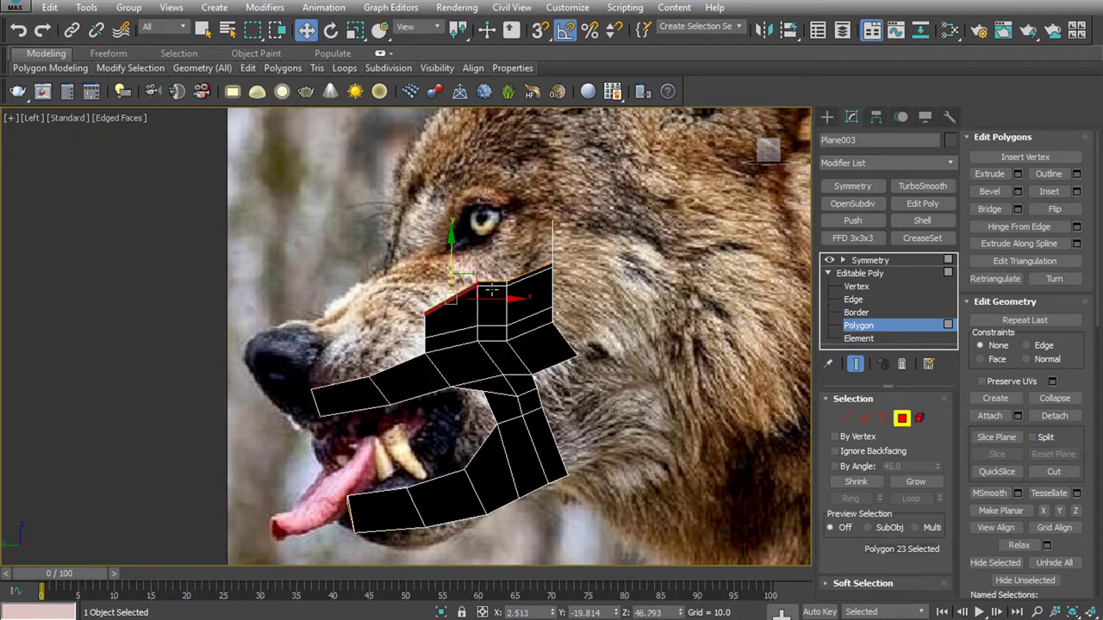
{"action": "left_click", "coordinate": [495, 284]}
{"action": "mouse_move", "coordinate": [496, 283]}
{"action": "left_mouse_down"}
{"action": "mouse_move", "coordinate": [484, 258]}
{"action": "mouse_move", "coordinate": [459, 258]}
{"action": "left_mouse_up"}
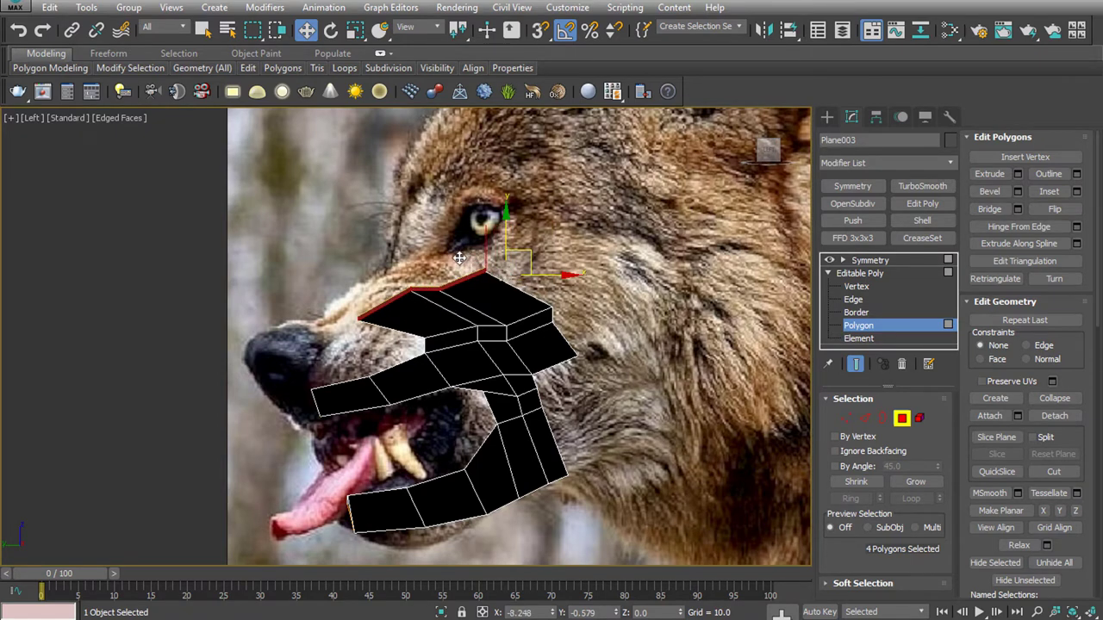
Reshape the upper edge vertices and move the front vertices up onto the nose bridge
{"action": "left_click", "coordinate": [846, 418]}
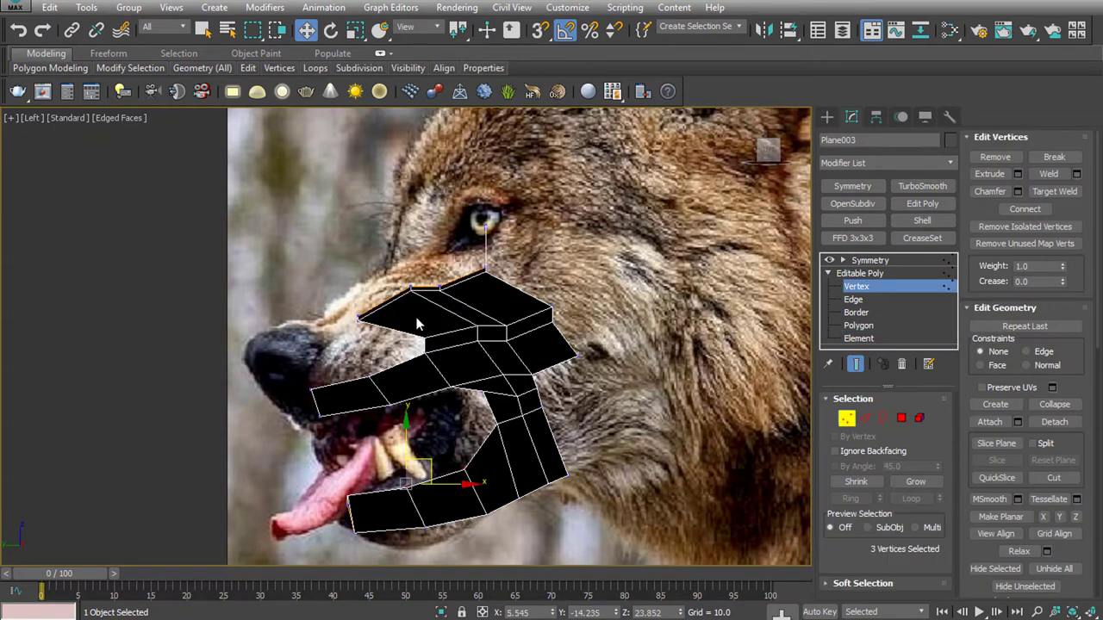
{"action": "left_click", "coordinate": [422, 335]}
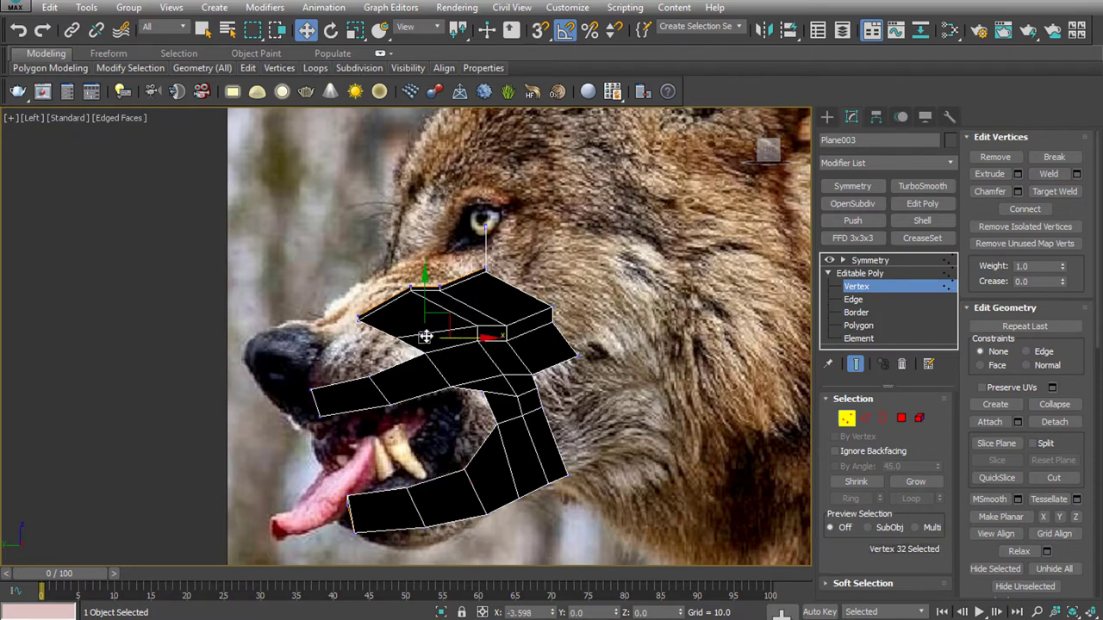
{"action": "mouse_move", "coordinate": [422, 336]}
{"action": "left_mouse_down"}
{"action": "mouse_move", "coordinate": [448, 299]}
{"action": "mouse_move", "coordinate": [431, 277]}
{"action": "mouse_move", "coordinate": [410, 289]}
{"action": "left_mouse_up"}
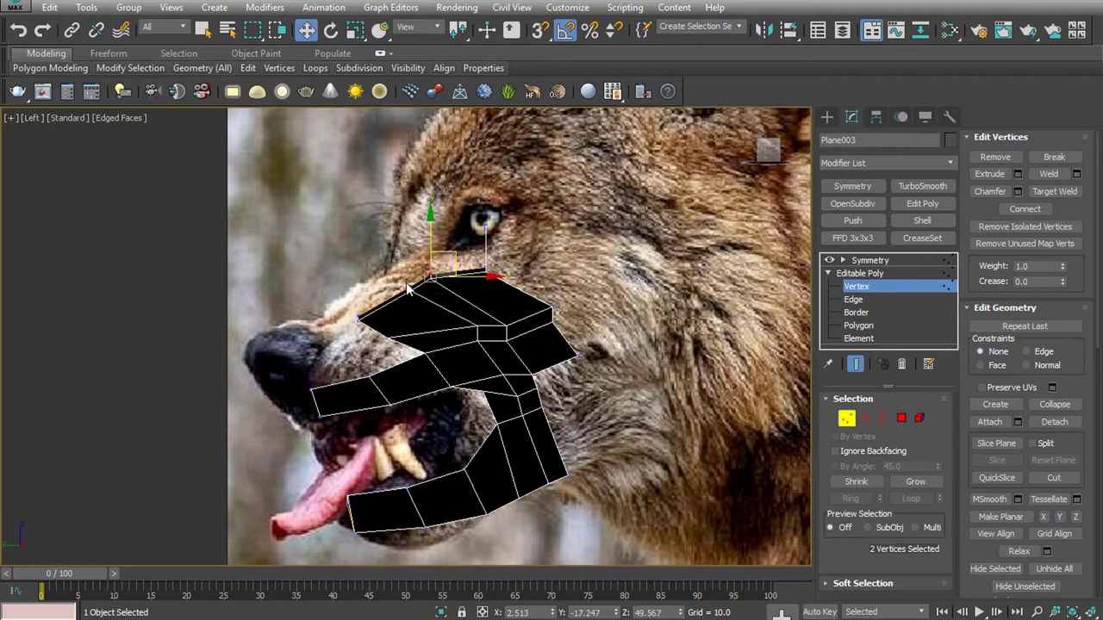
{"action": "left_click", "coordinate": [356, 326]}
{"action": "left_click", "coordinate": [431, 349]}
{"action": "left_click_drag", "start_coordinate": [436, 332], "coordinate": [430, 338]}
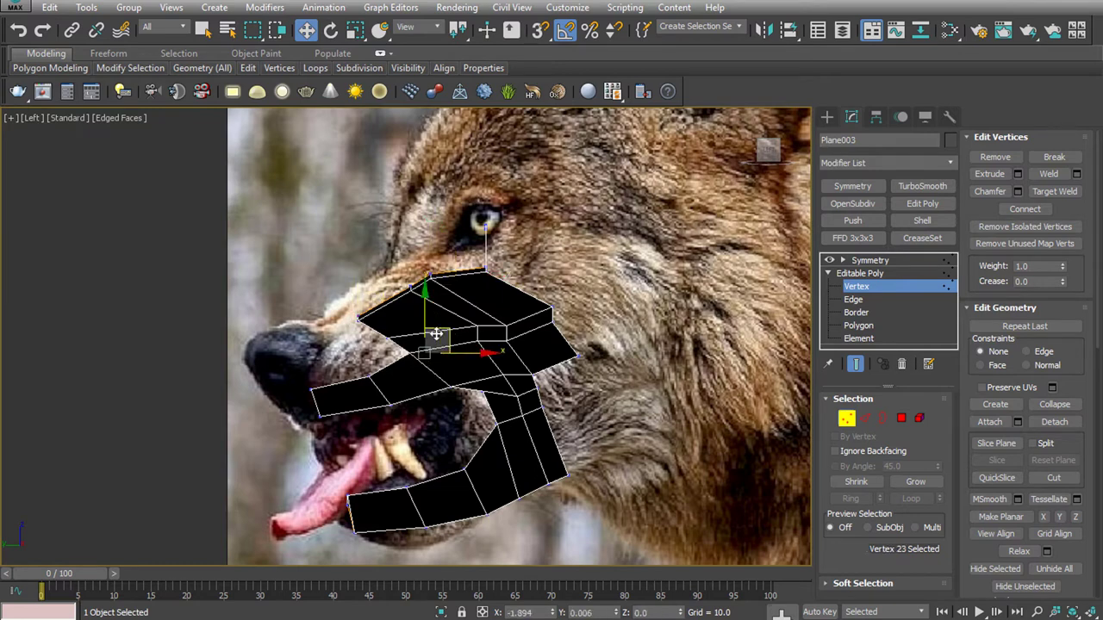
{"action": "left_click", "coordinate": [357, 319]}
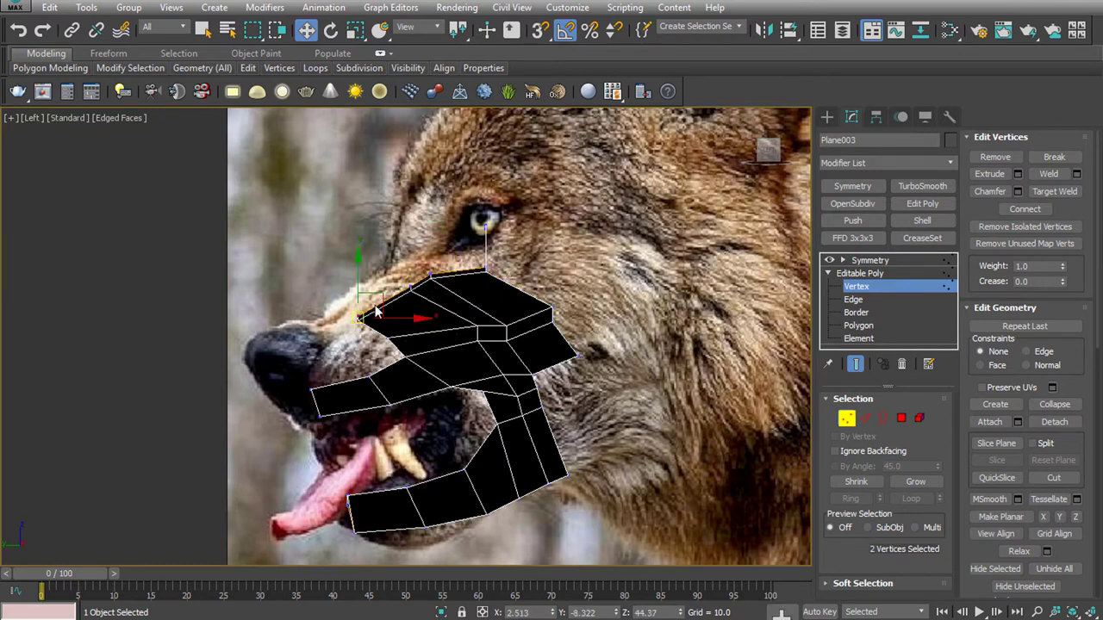
{"action": "mouse_move", "coordinate": [379, 301]}
{"action": "left_mouse_down"}
{"action": "mouse_move", "coordinate": [368, 280]}
{"action": "mouse_move", "coordinate": [424, 284]}
{"action": "mouse_move", "coordinate": [414, 253]}
{"action": "mouse_move", "coordinate": [476, 253]}
{"action": "mouse_move", "coordinate": [423, 241]}
{"action": "left_mouse_up"}
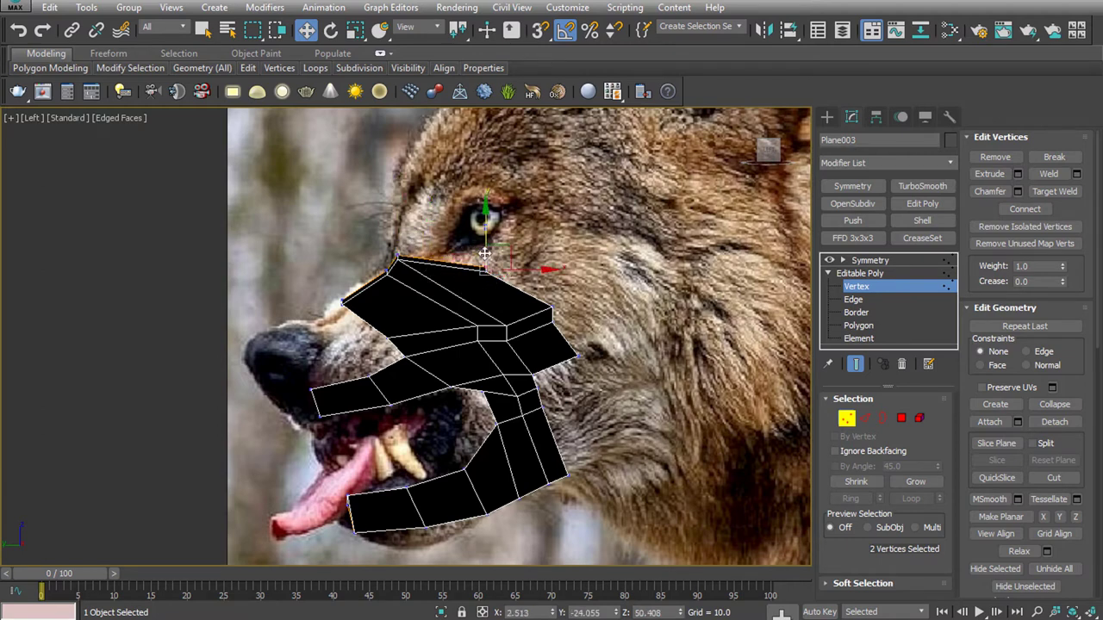
Pull the back vertices up toward the eye and shift the snout-front vertices slightly forward
{"action": "left_click", "coordinate": [485, 266]}
{"action": "mouse_move", "coordinate": [503, 244]}
{"action": "left_mouse_down"}
{"action": "mouse_move", "coordinate": [463, 231]}
{"action": "mouse_move", "coordinate": [440, 141]}
{"action": "left_mouse_up"}
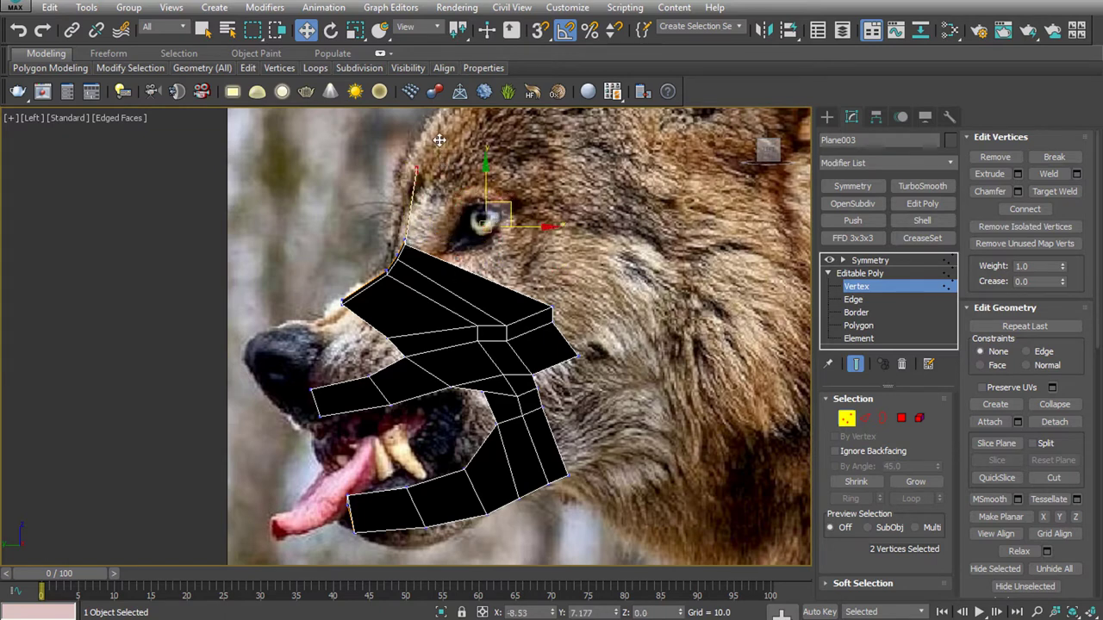
{"action": "left_click", "coordinate": [398, 252]}
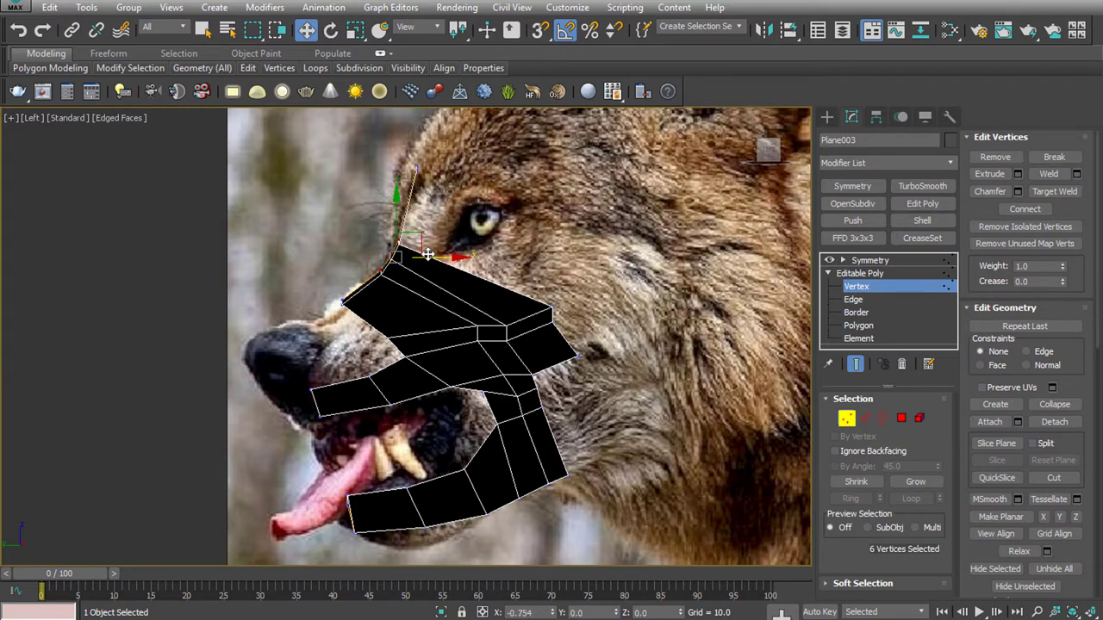
{"action": "left_click", "coordinate": [341, 304]}
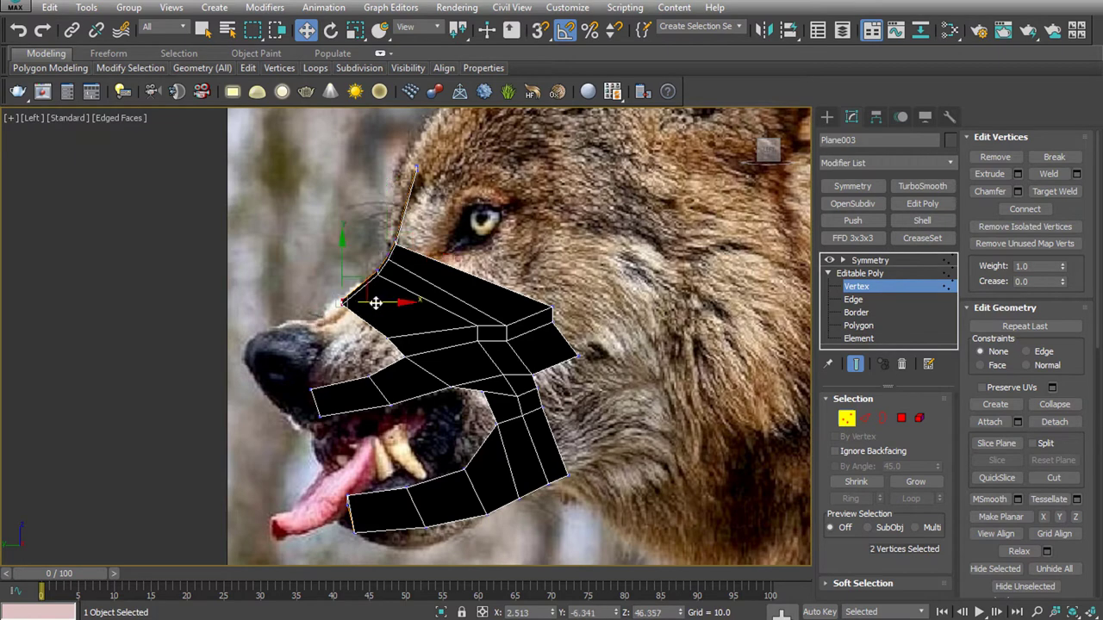
{"action": "left_click_drag", "start_coordinate": [376, 302], "coordinate": [370, 303]}
{"action": "left_click", "coordinate": [356, 345]}
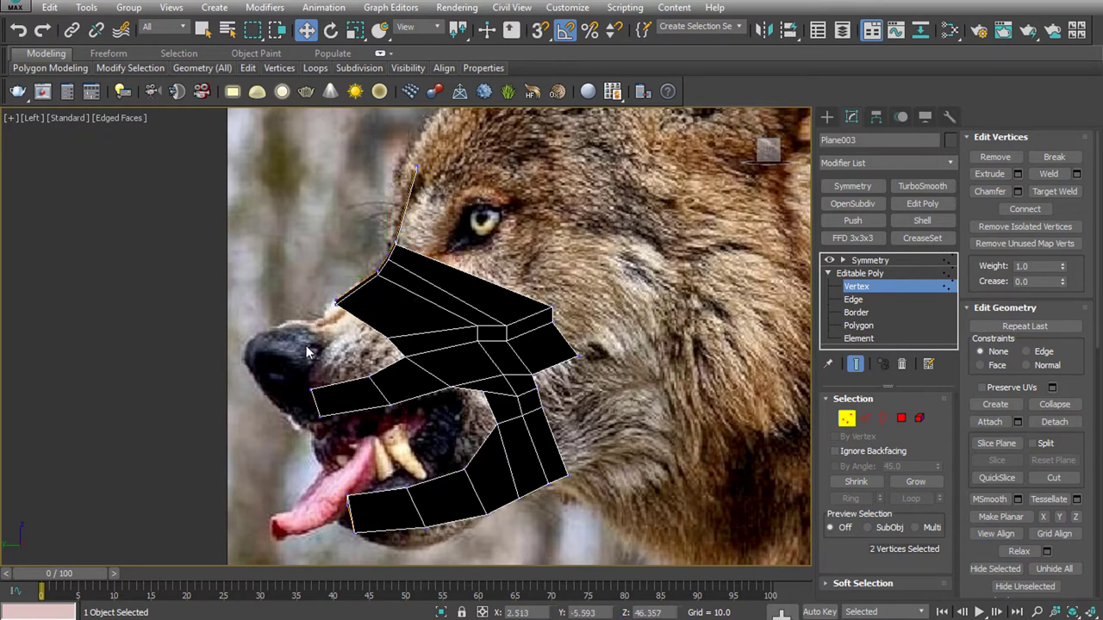
{"action": "key", "text": "f"}
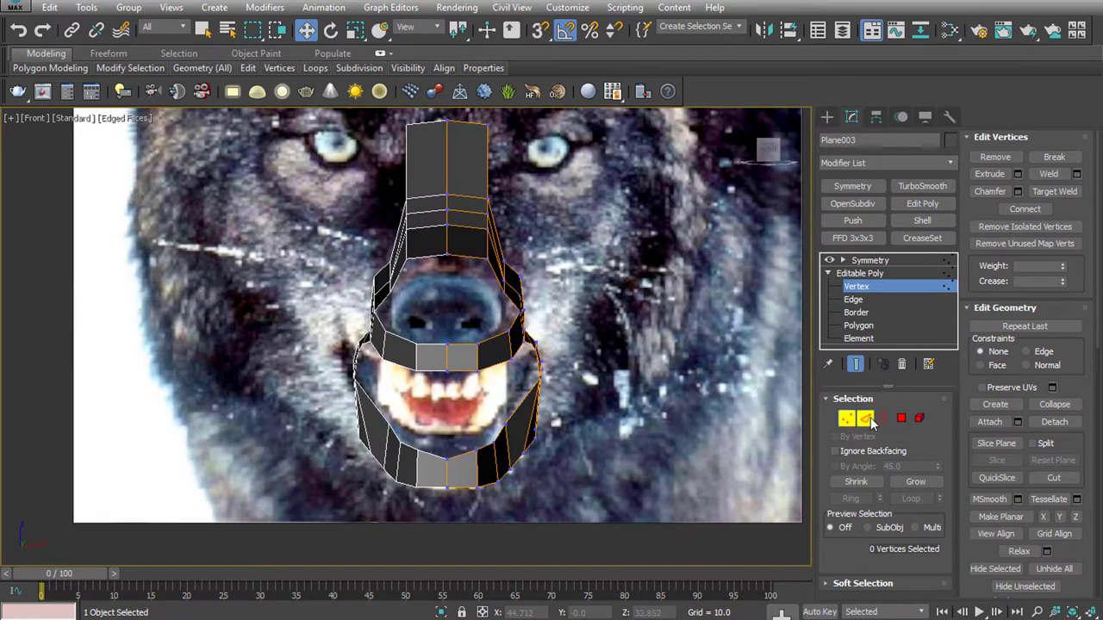
Move the nose strip's two front edges down onto the nose in the side view
{"action": "left_click", "coordinate": [865, 418]}
{"action": "left_click", "coordinate": [483, 260]}
{"action": "left_click", "coordinate": [496, 274], "text": "ctrl"}
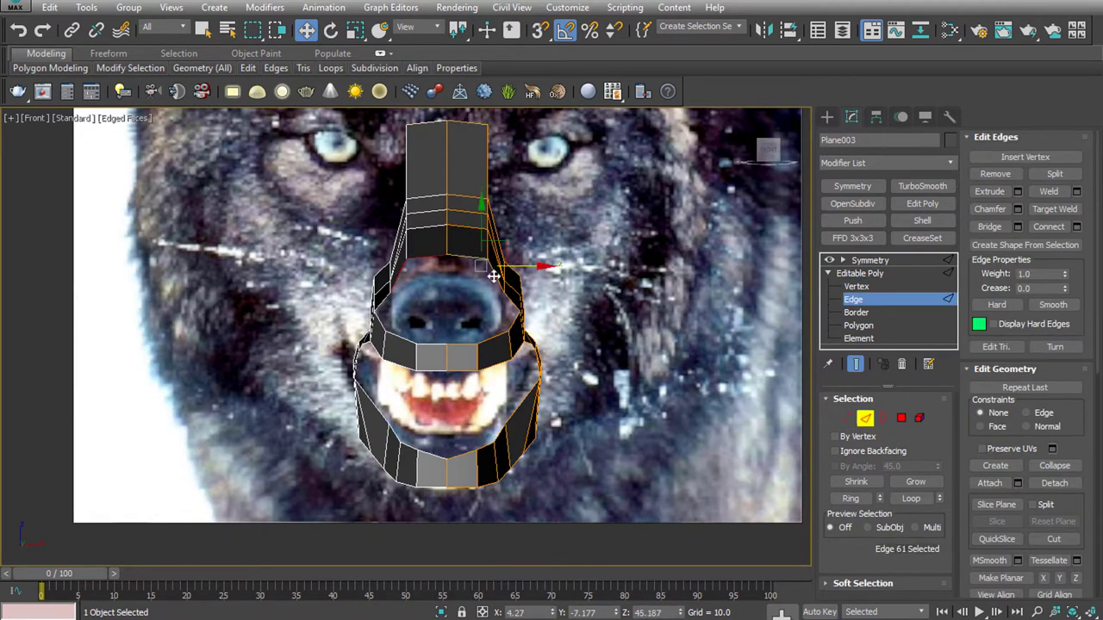
{"action": "key", "text": "l"}
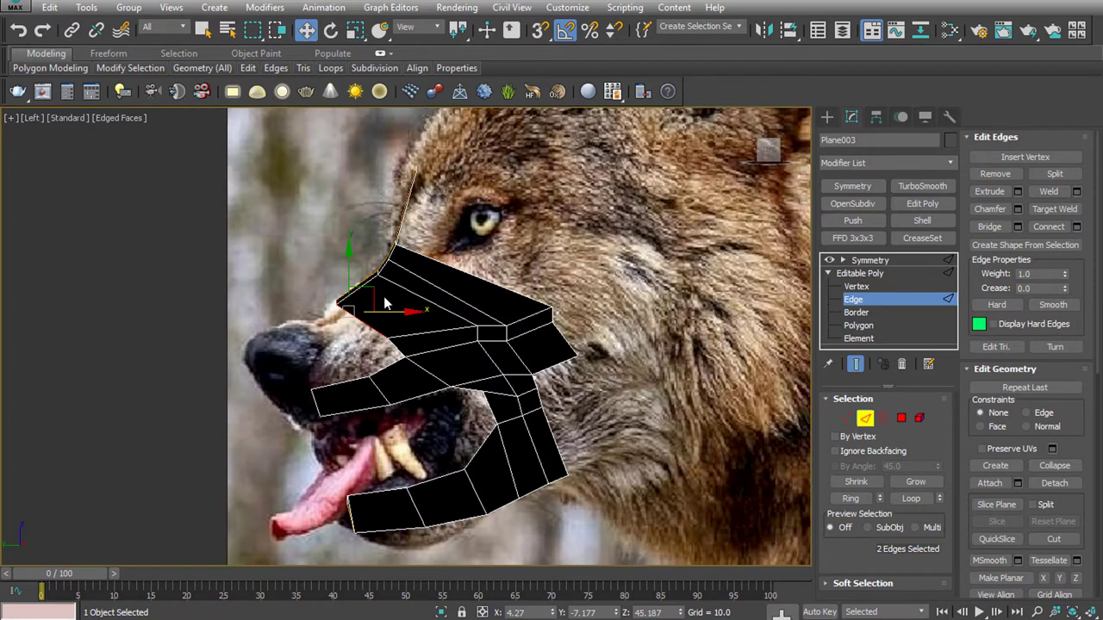
{"action": "left_click_drag", "start_coordinate": [364, 290], "coordinate": [354, 322]}
{"action": "double_click", "coordinate": [358, 324]}
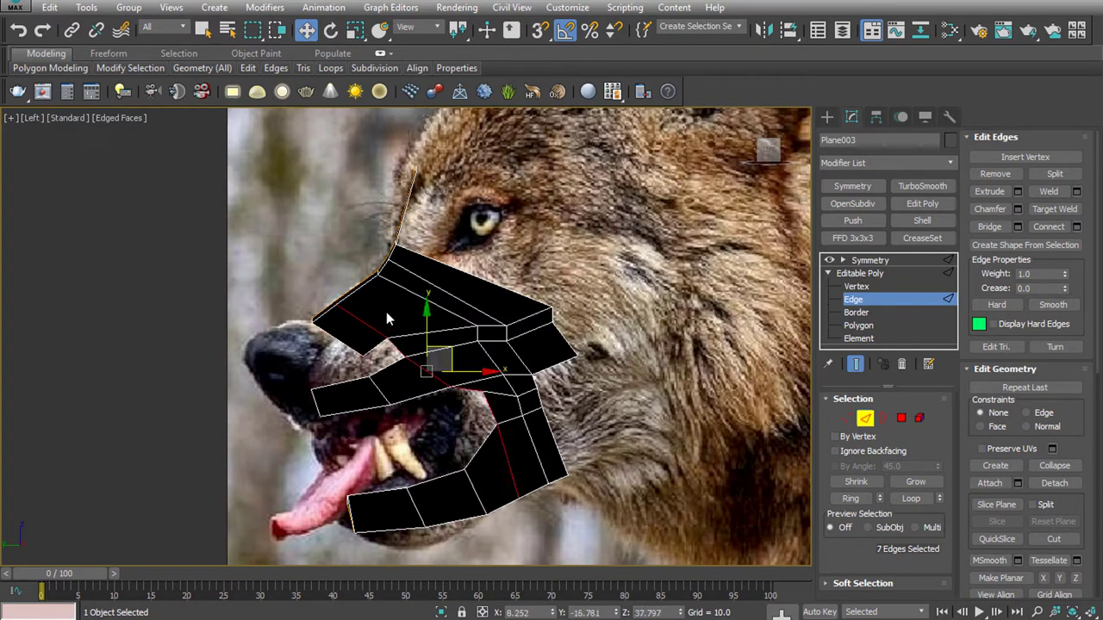
{"action": "key", "text": "ctrl+z"}
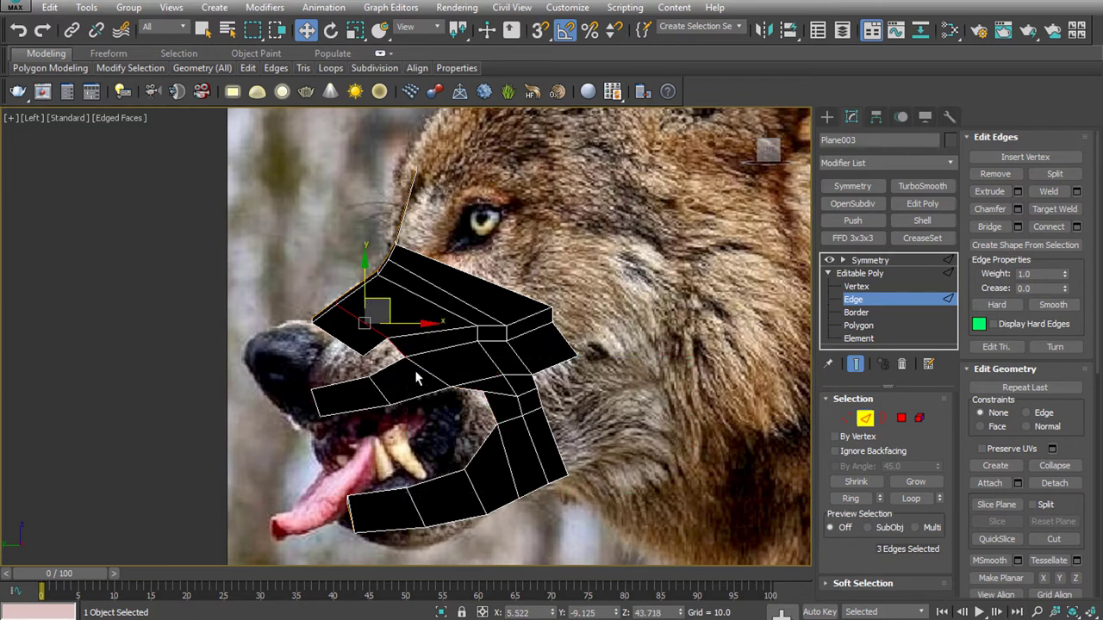
{"action": "left_click_drag", "start_coordinate": [423, 350], "coordinate": [377, 384], "text": "alt"}
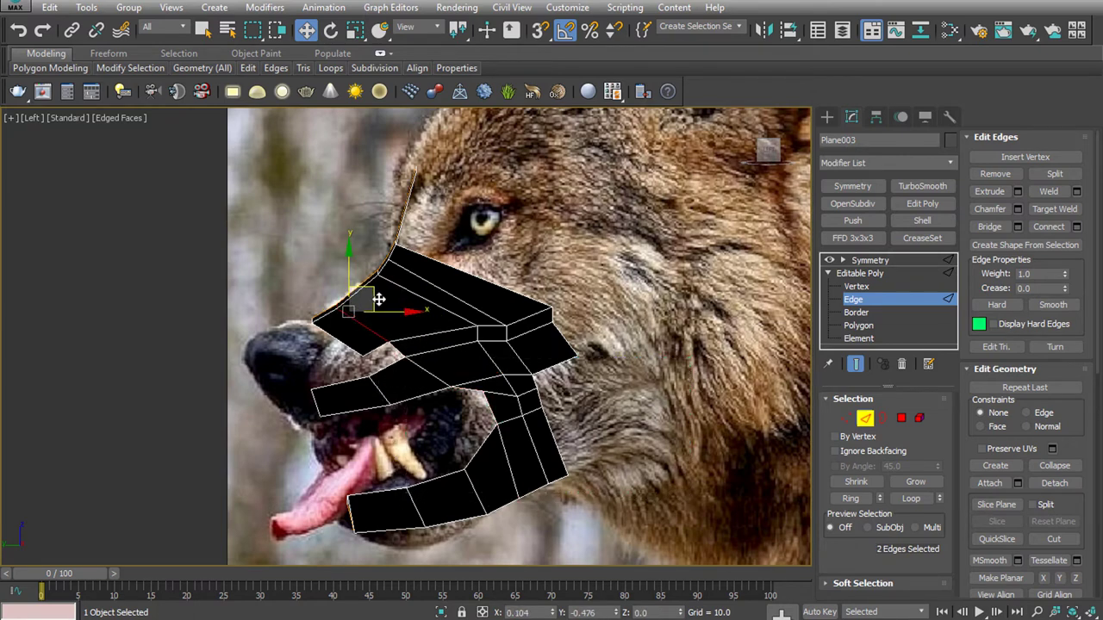
Bridge the two gaps between the nose strip and the strip below at the snout front
{"action": "left_click", "coordinate": [387, 372]}
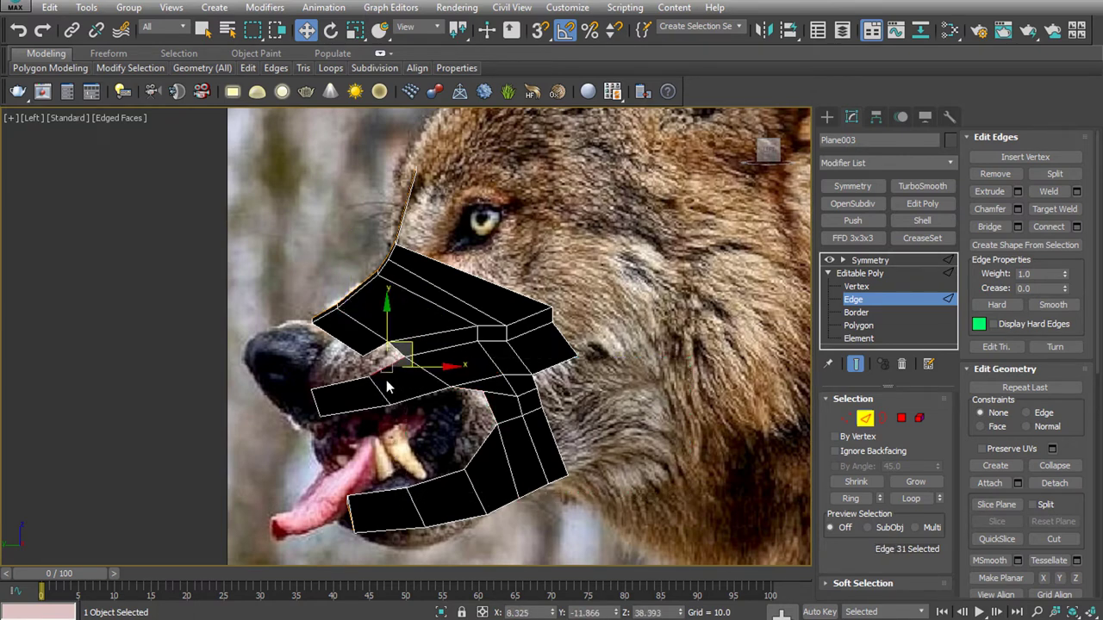
{"action": "left_click", "coordinate": [376, 349], "text": "ctrl"}
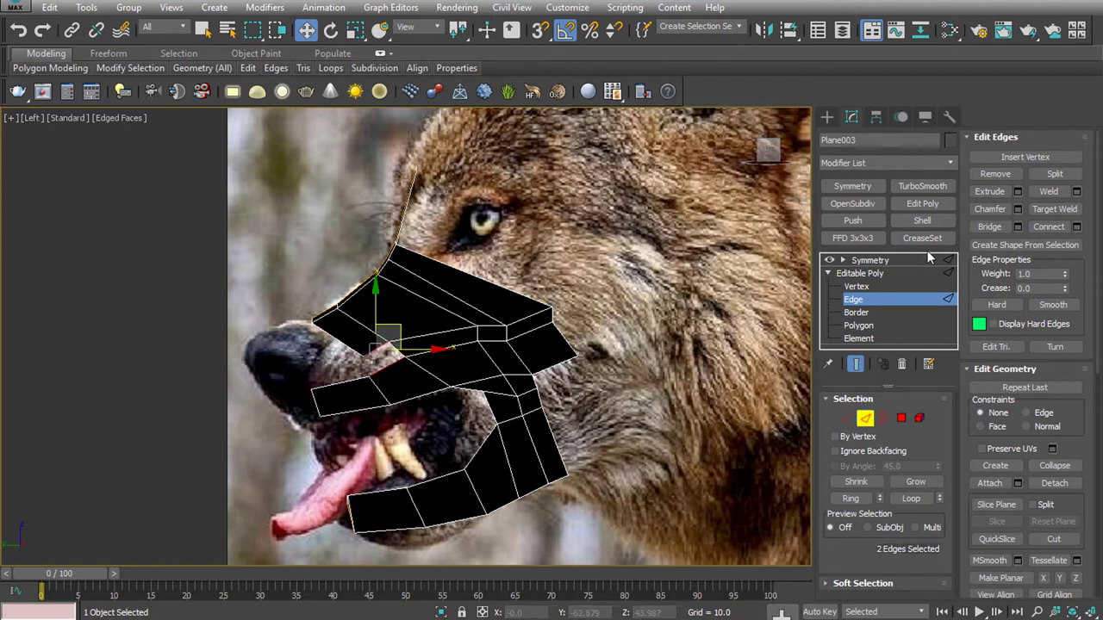
{"action": "left_click", "coordinate": [989, 226]}
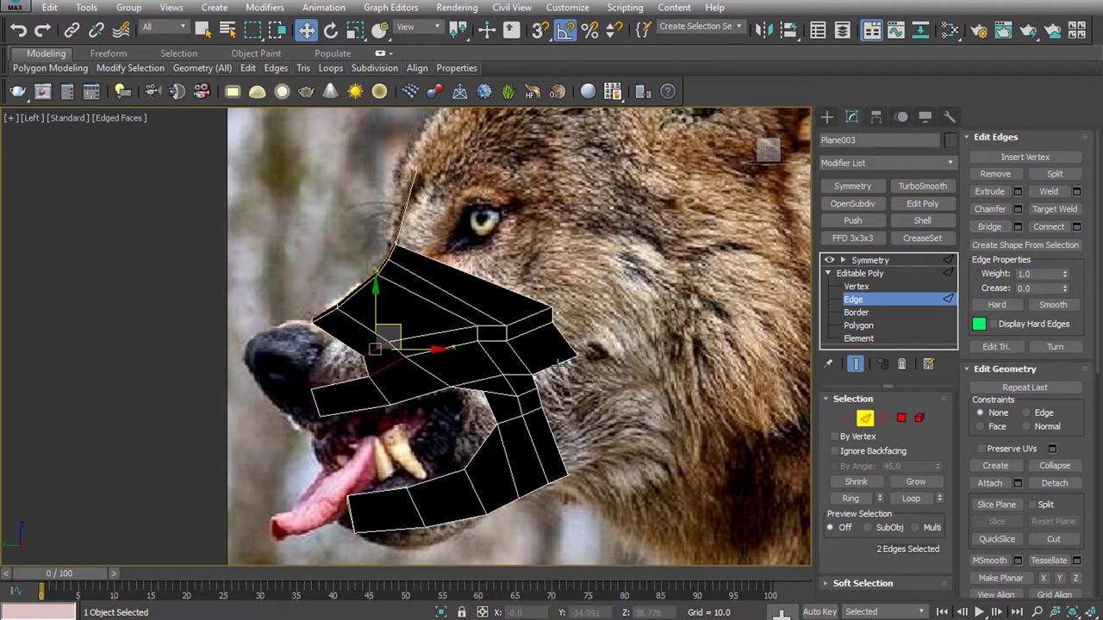
{"action": "left_click", "coordinate": [339, 338]}
{"action": "left_click", "coordinate": [333, 385], "text": "ctrl"}
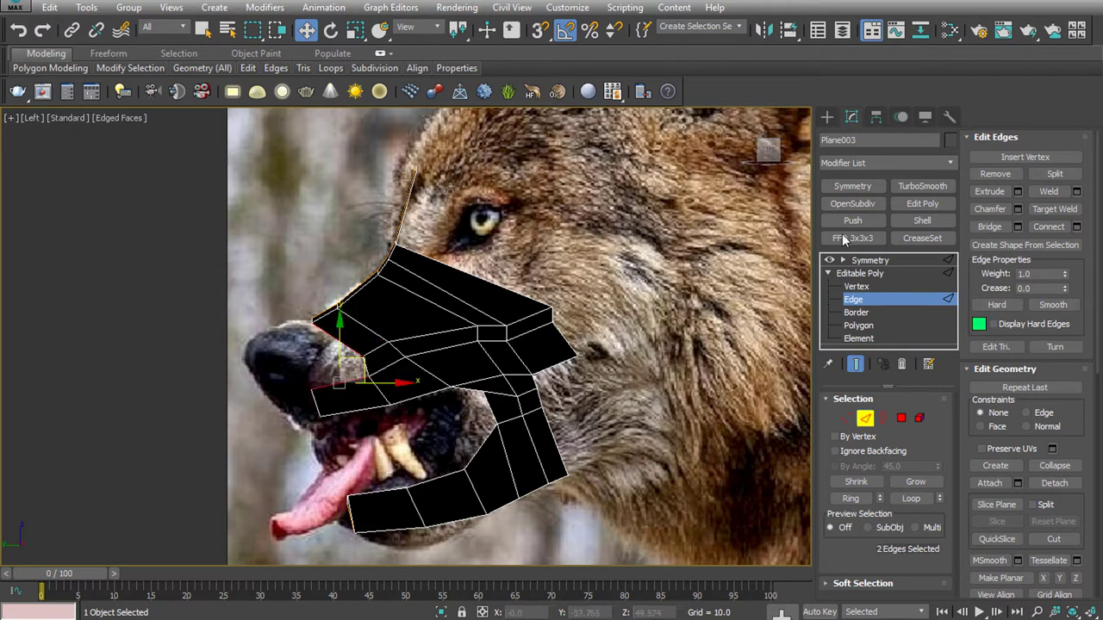
{"action": "left_click", "coordinate": [987, 227]}
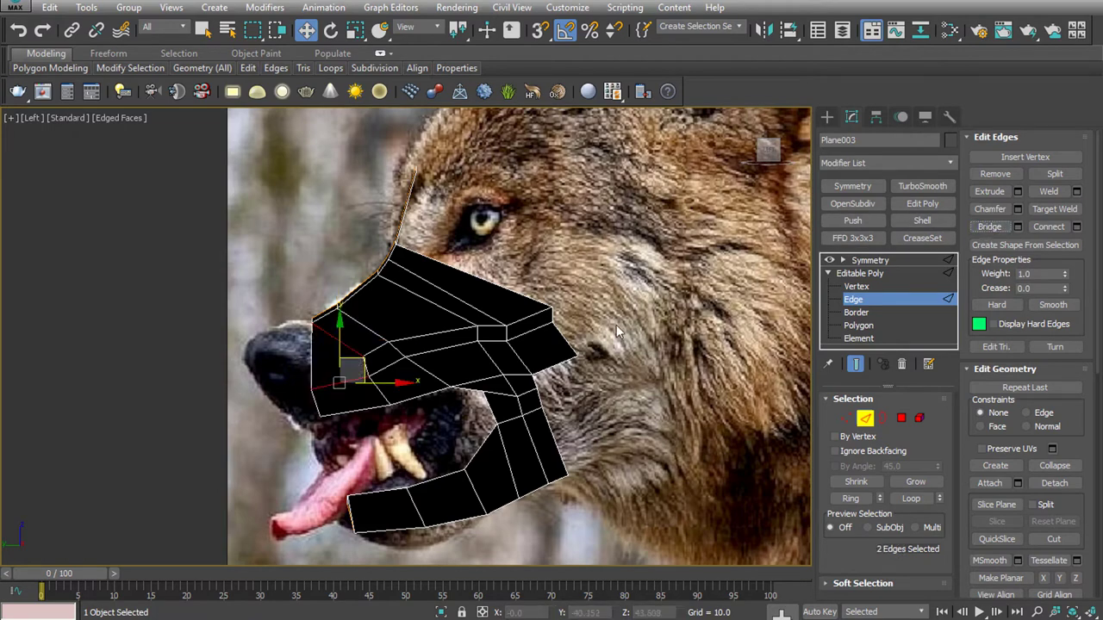
Lower the centre edge across the nose slightly in the front view, then pick Swift Loop
{"action": "key", "text": "f"}
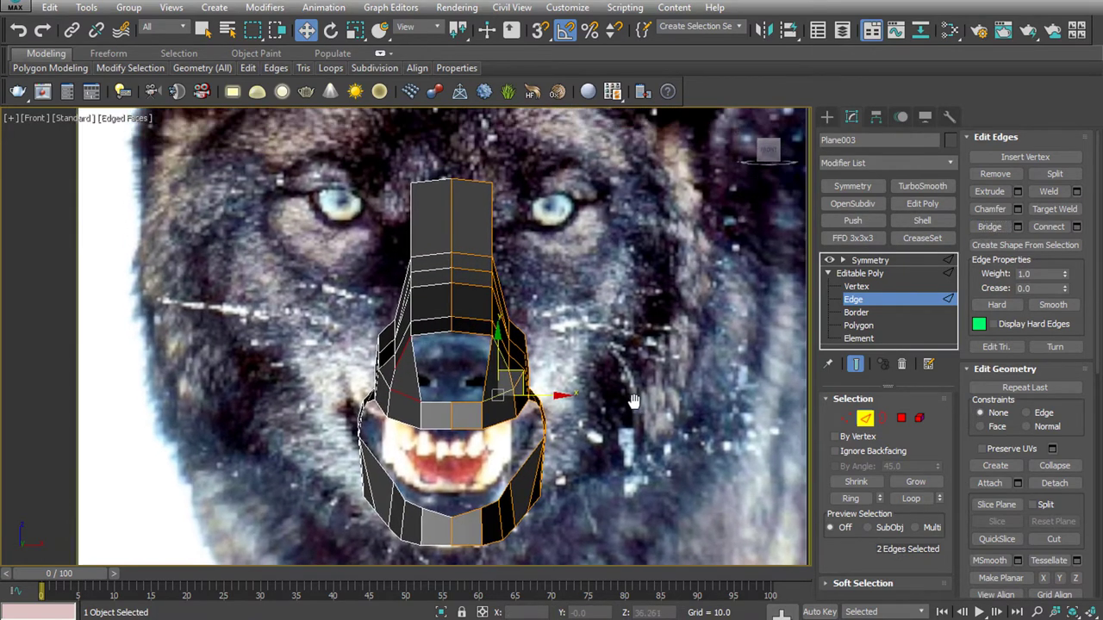
{"action": "middle_click_drag", "start_coordinate": [629, 332], "coordinate": [645, 351]}
{"action": "left_click", "coordinate": [600, 358]}
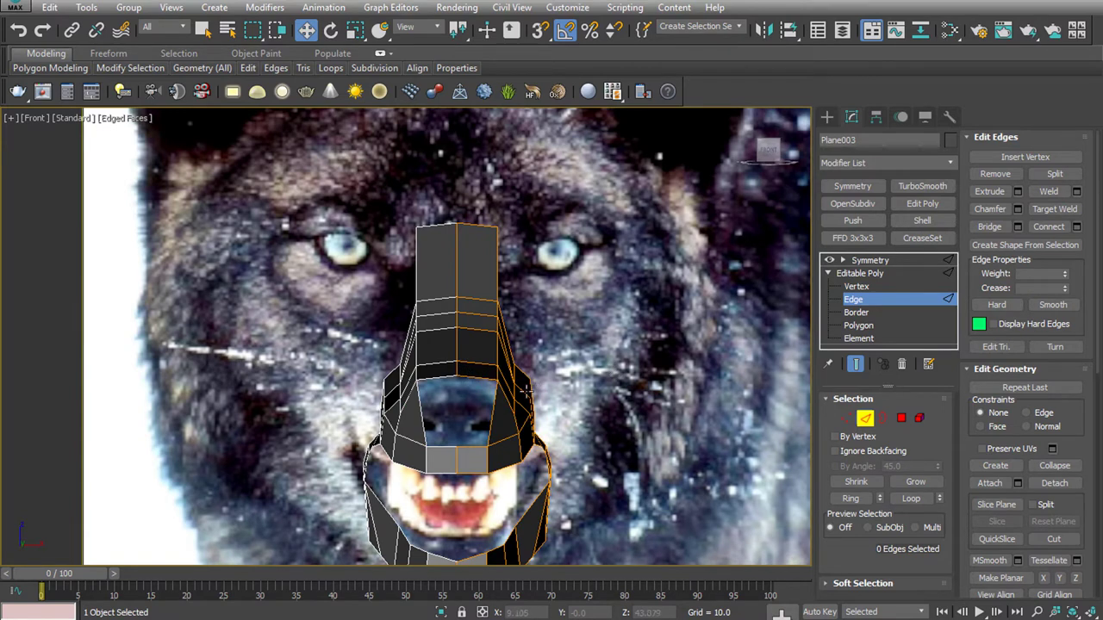
{"action": "left_click", "coordinate": [525, 418]}
{"action": "key", "text": "alt+l"}
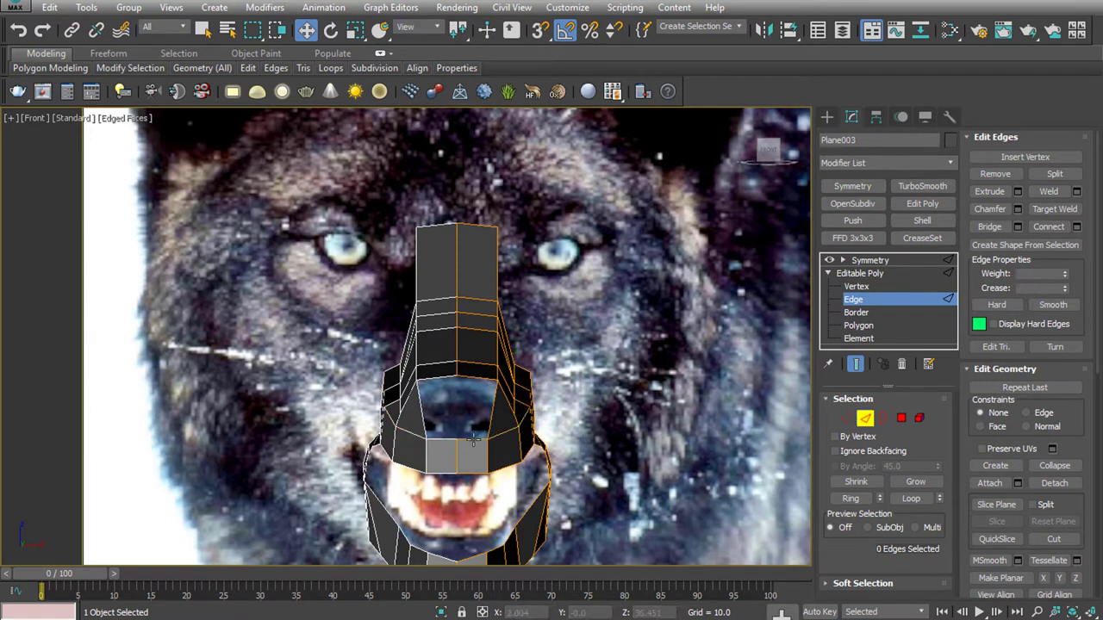
{"action": "left_click", "coordinate": [472, 408]}
{"action": "left_click_drag", "start_coordinate": [472, 408], "coordinate": [495, 415]}
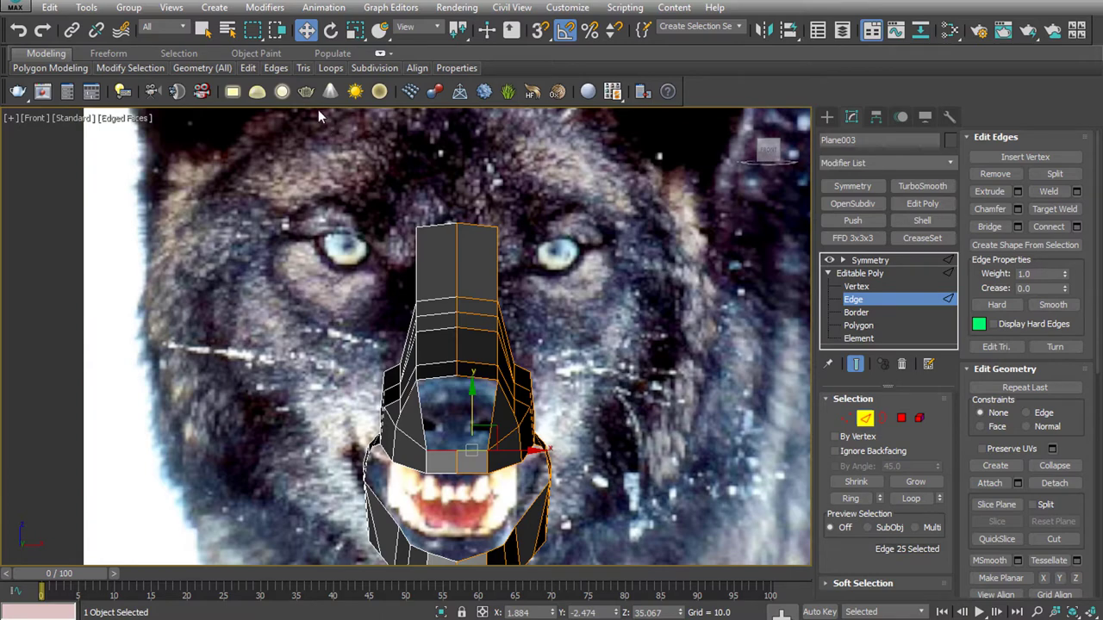
{"action": "left_click", "coordinate": [249, 68]}
{"action": "left_click", "coordinate": [372, 108]}
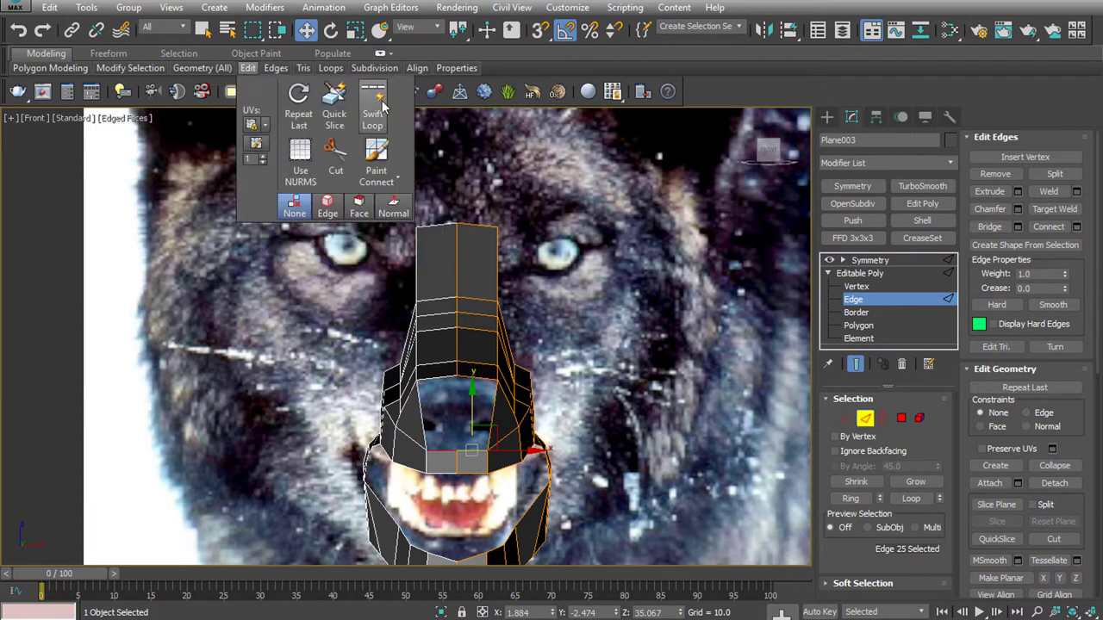
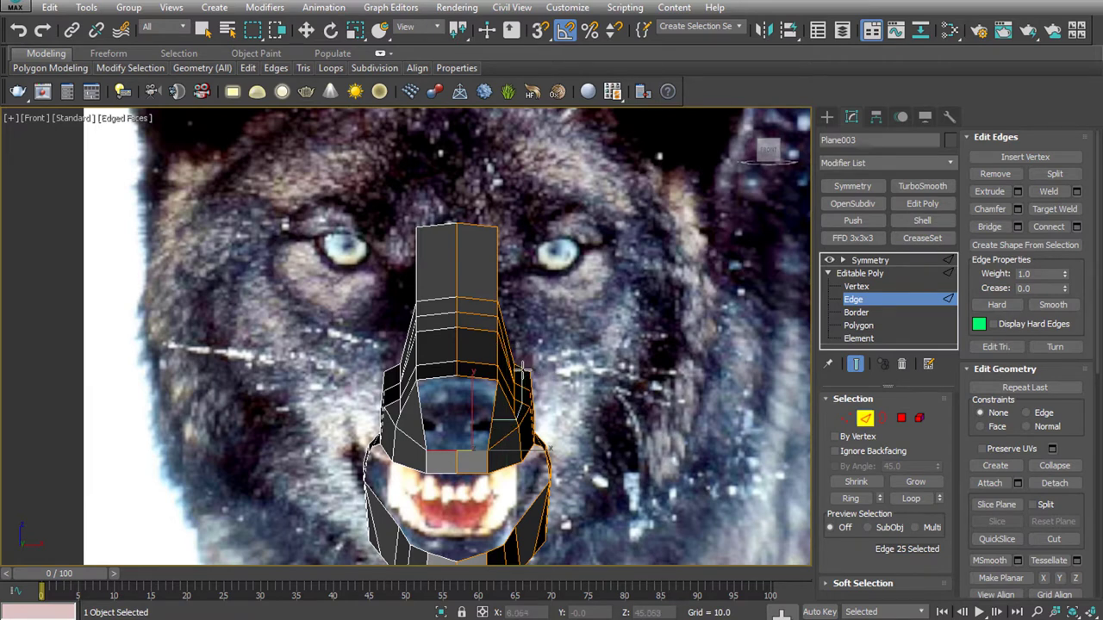
Add a Swift Loop across the muzzle and push its nose-side vertex to match the nose
{"action": "left_click", "coordinate": [522, 367]}
{"action": "key", "text": "w"}
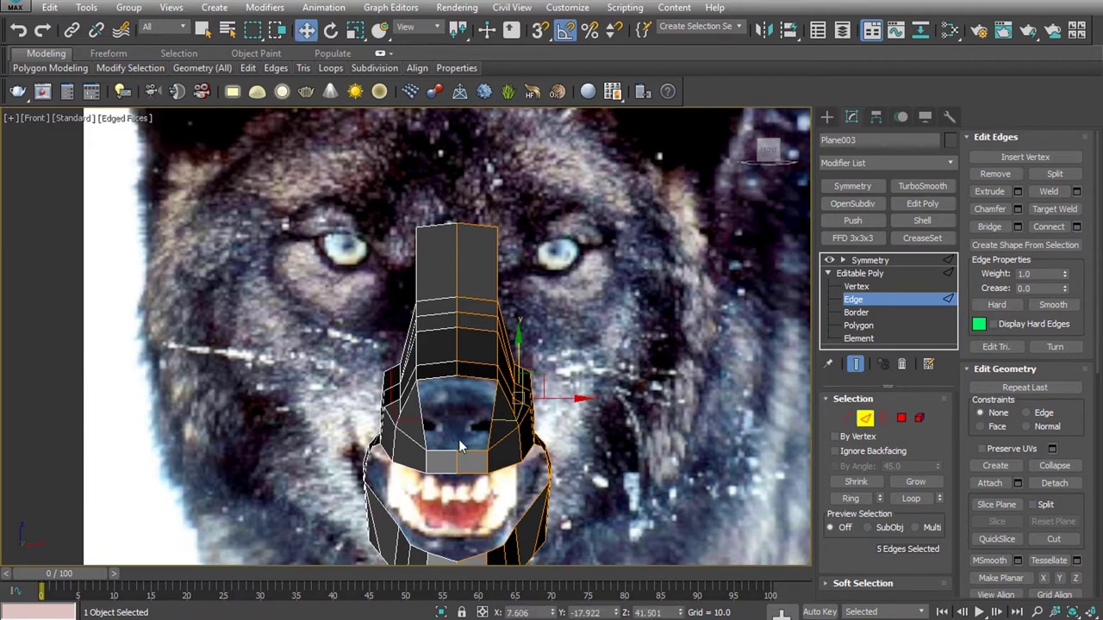
{"action": "key", "text": "1"}
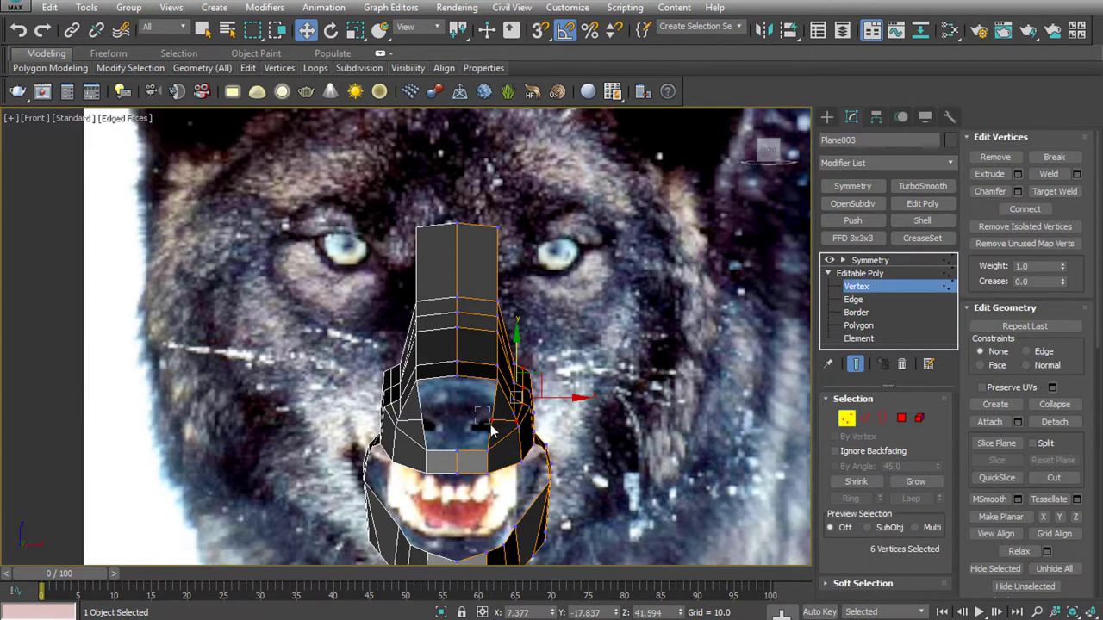
{"action": "left_click", "coordinate": [491, 420]}
{"action": "mouse_move", "coordinate": [551, 419]}
{"action": "left_mouse_down"}
{"action": "mouse_move", "coordinate": [566, 417]}
{"action": "mouse_move", "coordinate": [527, 401]}
{"action": "left_mouse_up"}
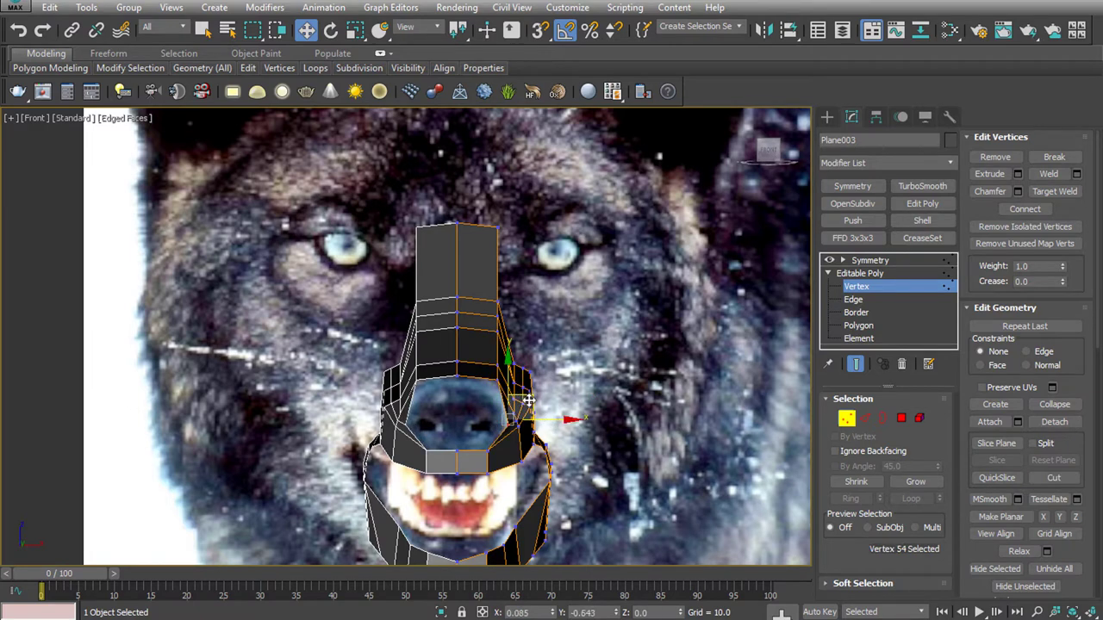
Select the pair of edges beside the nose on the new loop
{"action": "left_click", "coordinate": [865, 419]}
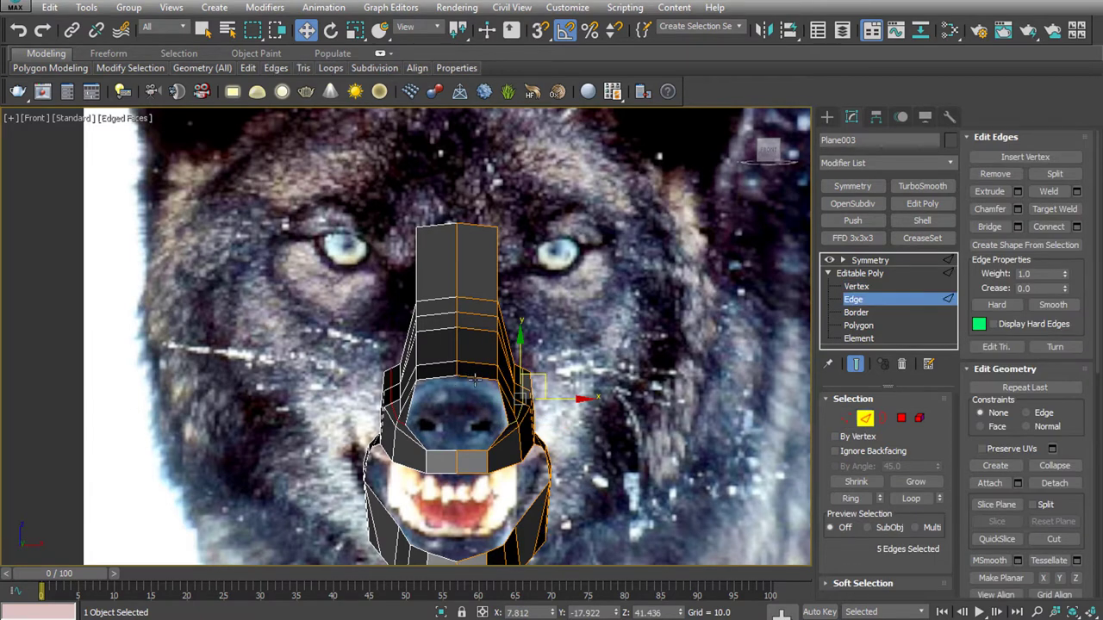
{"action": "left_click", "coordinate": [474, 380]}
{"action": "left_click", "coordinate": [500, 417]}
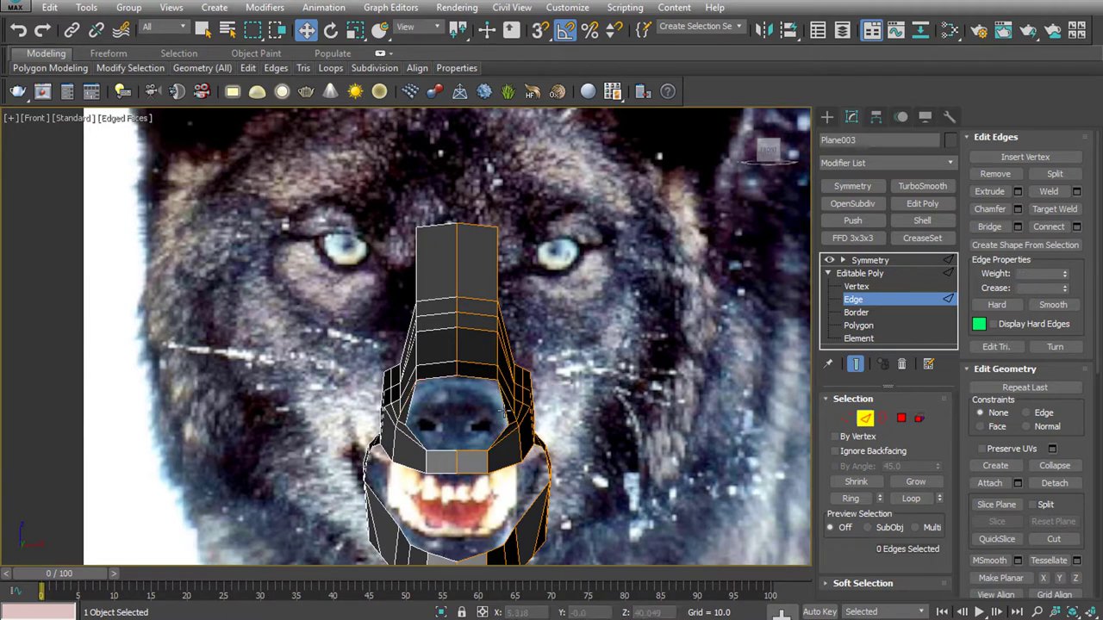
{"action": "left_click", "coordinate": [501, 428], "text": "ctrl"}
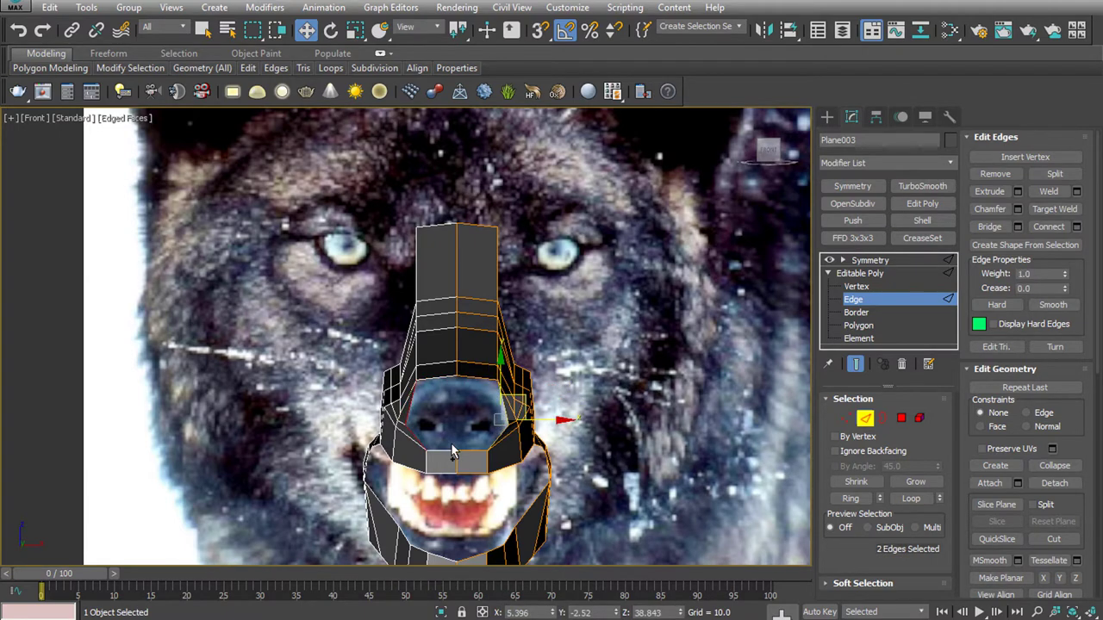
In Left view, pull the snout-front vertex back to follow the side photo's snout profile
{"action": "key", "text": "l"}
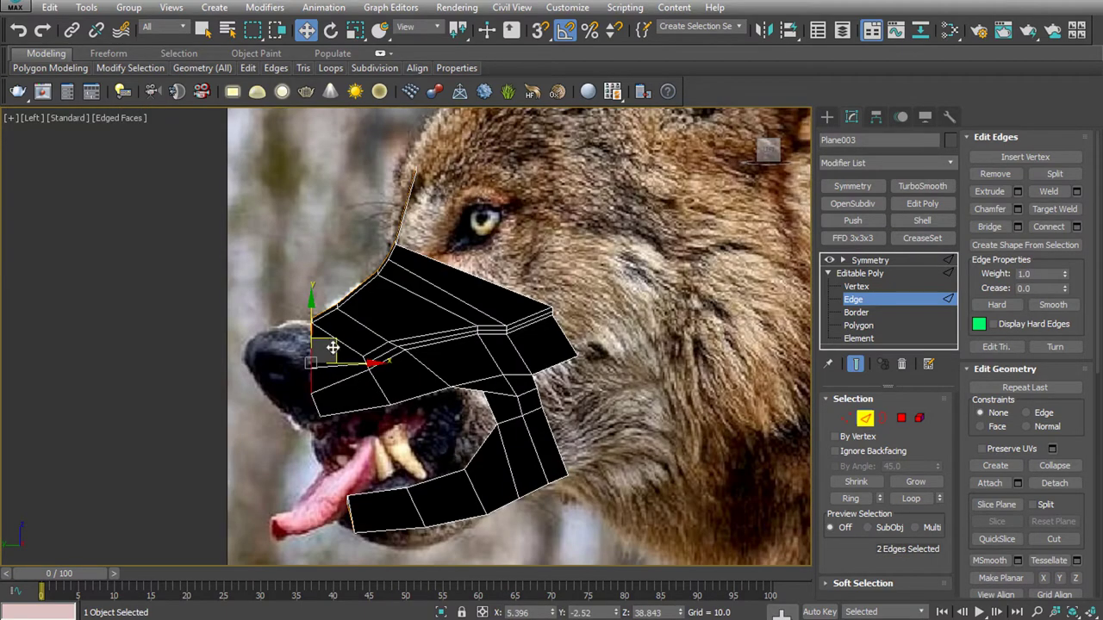
{"action": "left_click", "coordinate": [845, 419]}
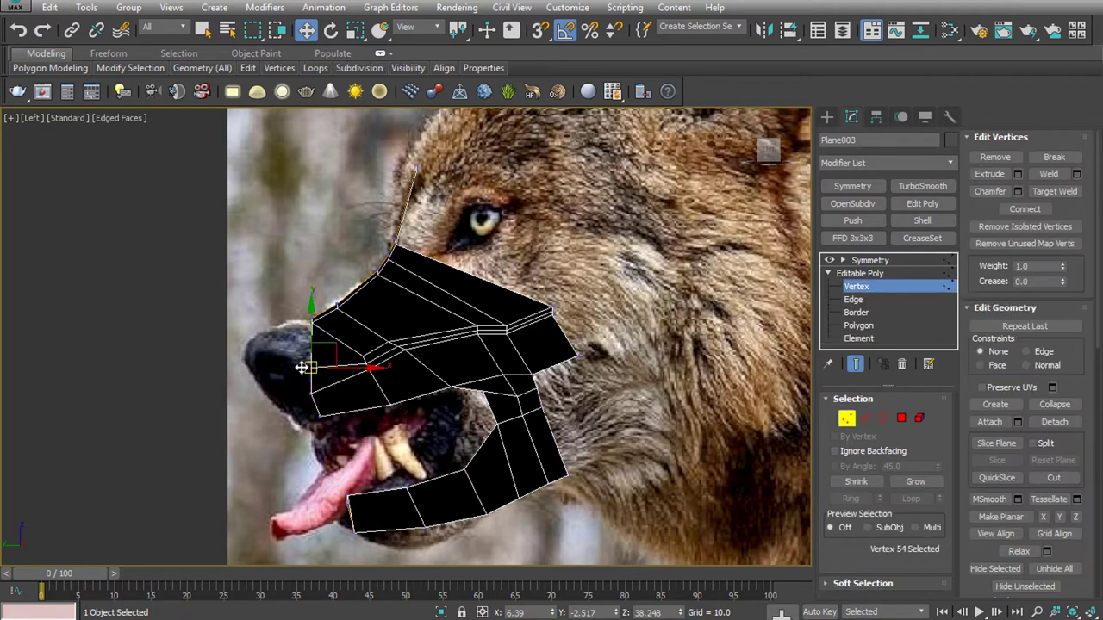
{"action": "left_click_drag", "start_coordinate": [301, 368], "coordinate": [352, 382]}
{"action": "left_click_drag", "start_coordinate": [280, 336], "coordinate": [351, 384]}
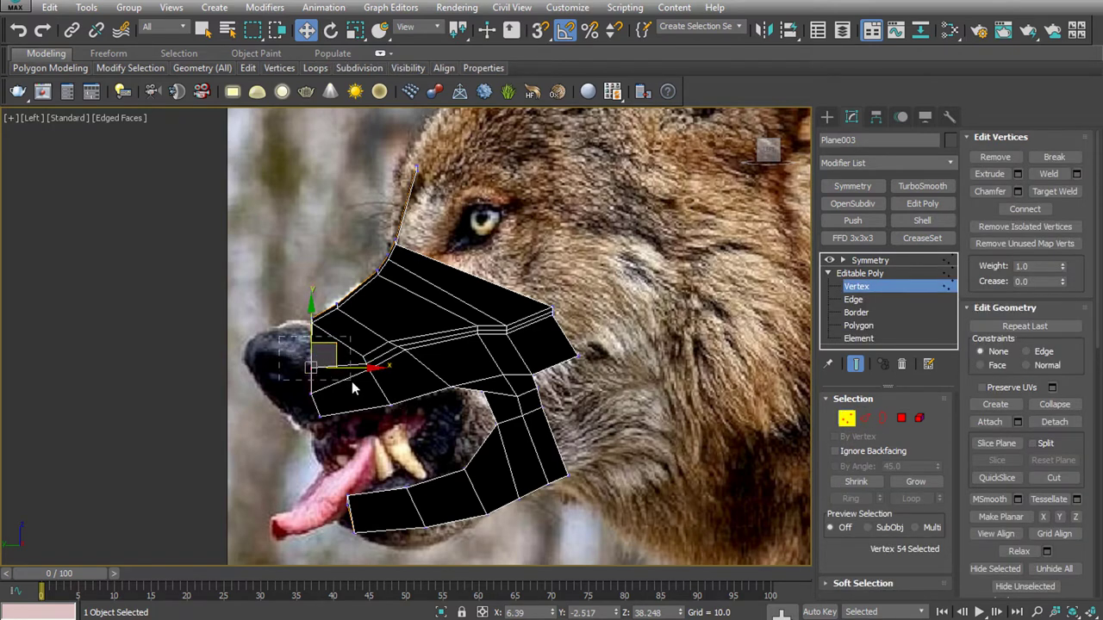
{"action": "scroll", "coordinate": [312, 370], "scroll_direction": "up", "scroll_amount": 2}
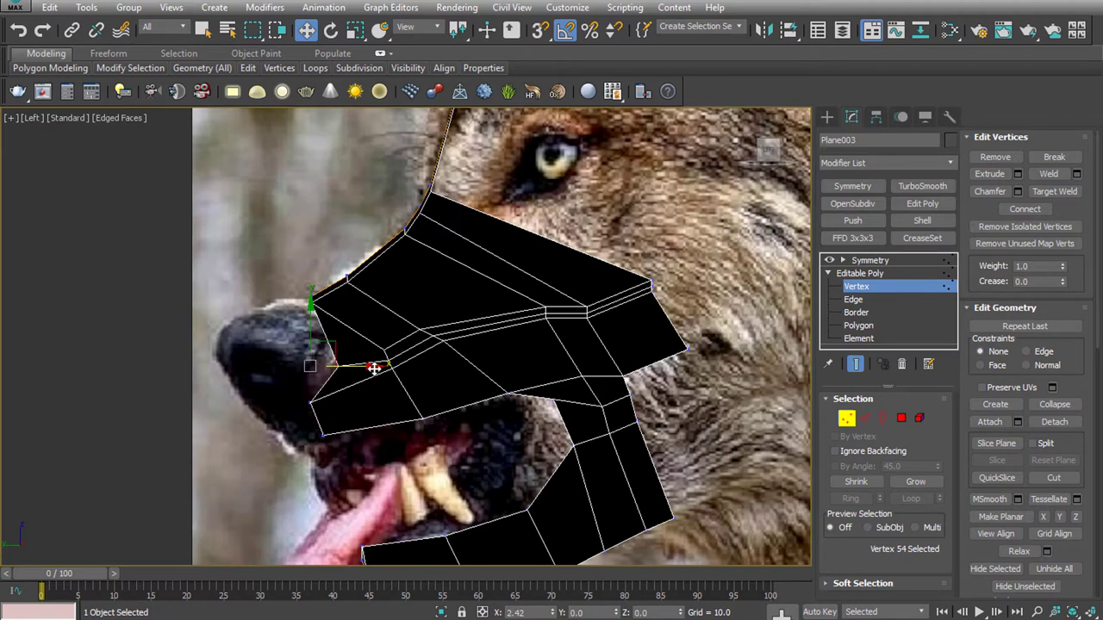
{"action": "left_click_drag", "start_coordinate": [369, 367], "coordinate": [391, 366]}
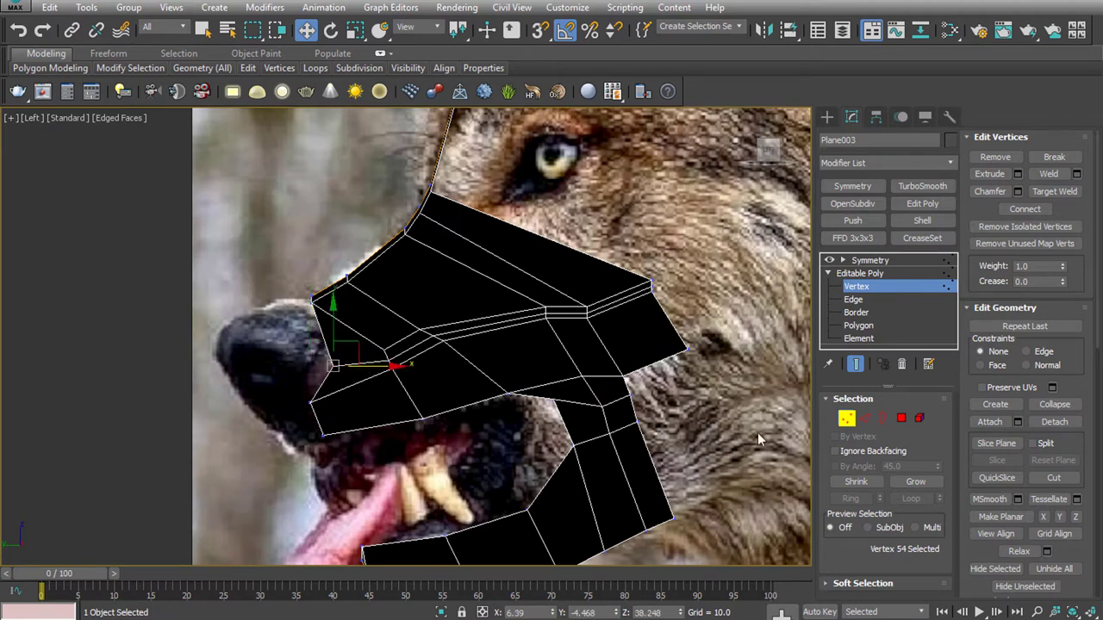
{"action": "left_click", "coordinate": [868, 418]}
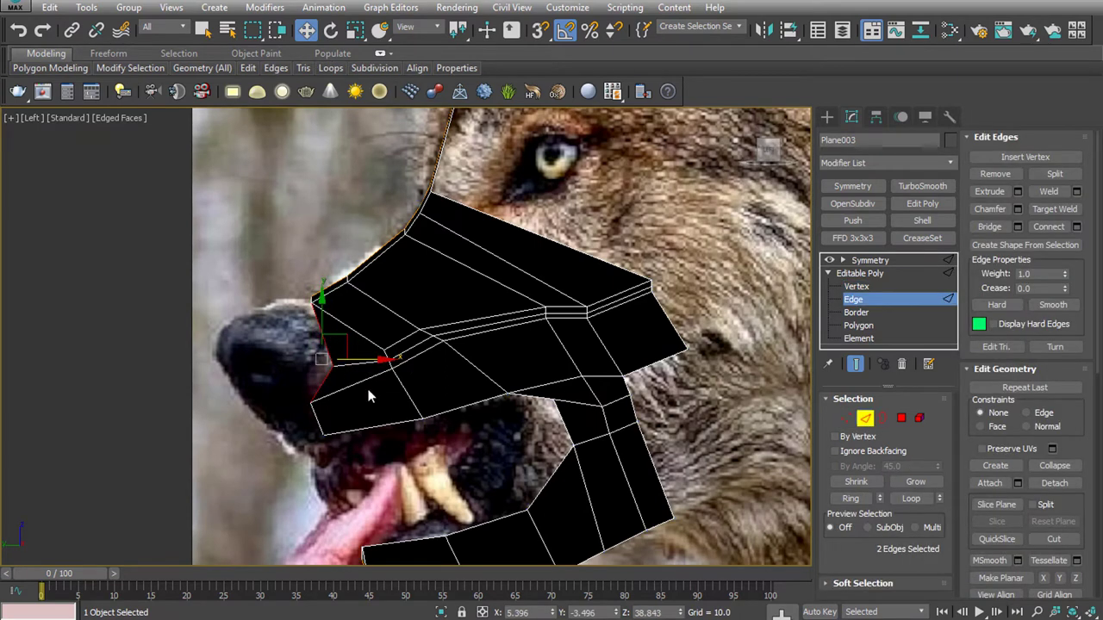
{"action": "key", "text": "f"}
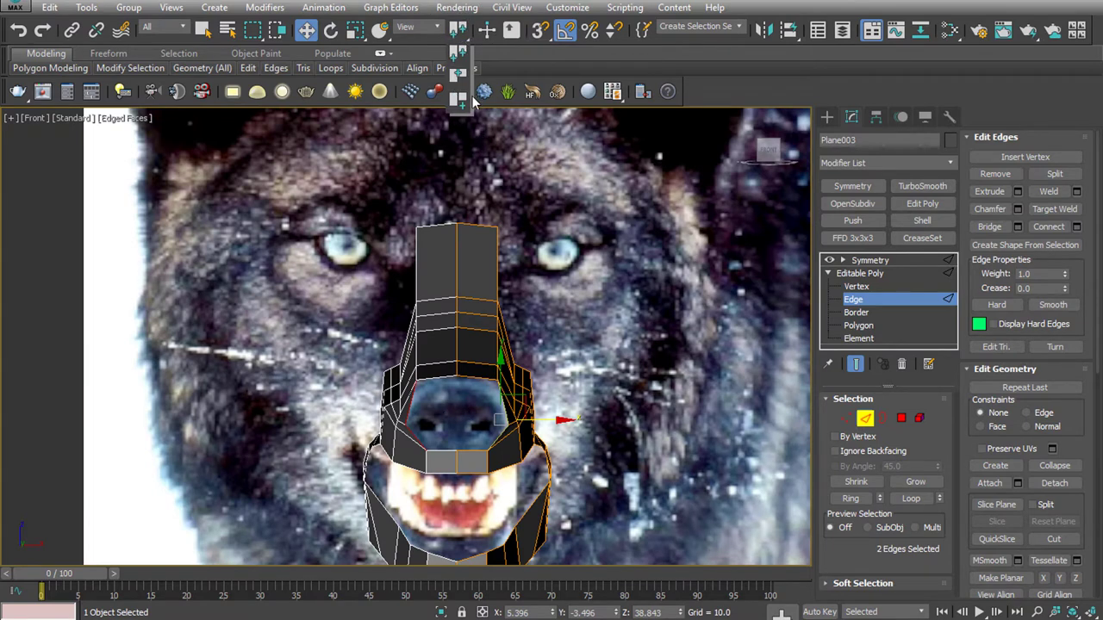
Select the three nose edges and set the pivot to Use Selection Center
{"action": "left_click_drag", "start_coordinate": [463, 32], "coordinate": [460, 103]}
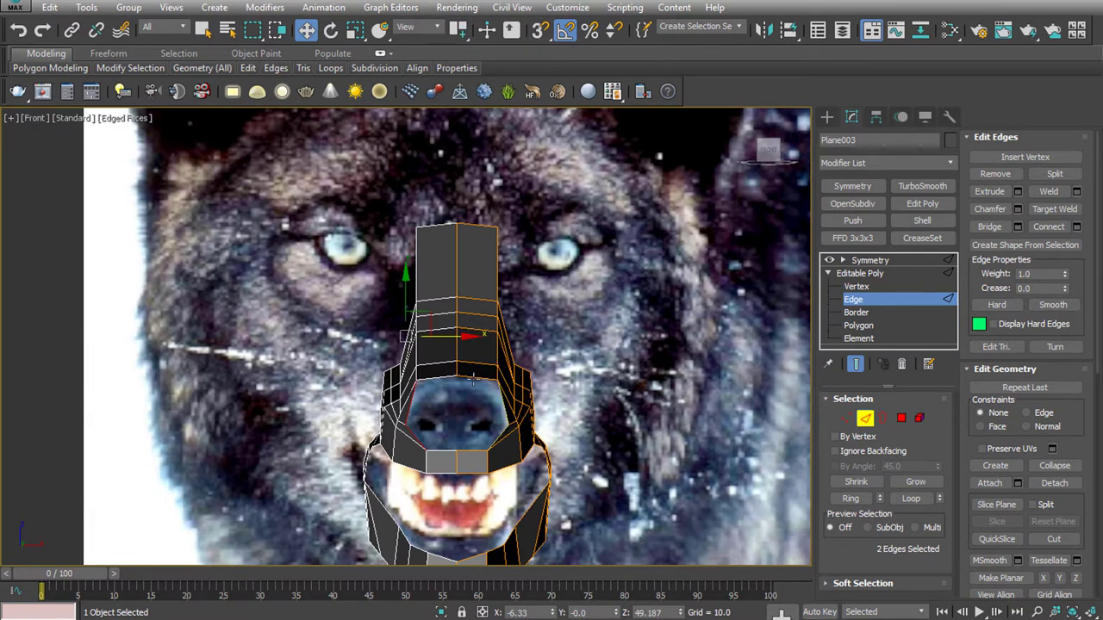
{"action": "left_click", "coordinate": [473, 379]}
{"action": "left_click", "coordinate": [498, 398], "text": "ctrl"}
{"action": "left_click", "coordinate": [498, 425], "text": "ctrl"}
{"action": "left_click_drag", "start_coordinate": [461, 38], "coordinate": [459, 82]}
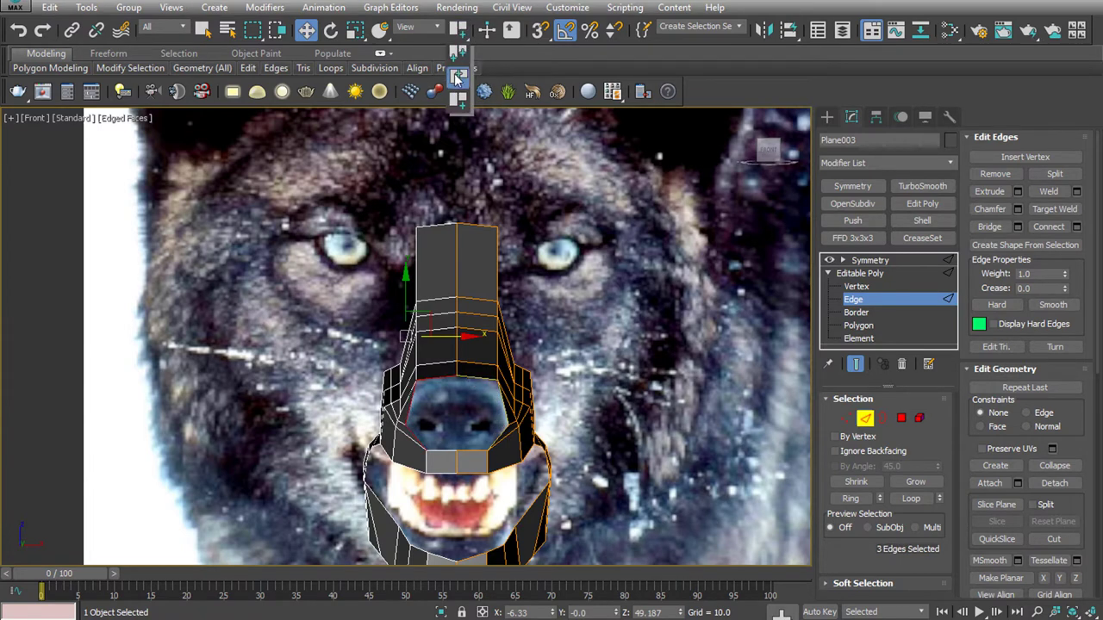
{"action": "left_click_drag", "start_coordinate": [458, 30], "coordinate": [457, 43]}
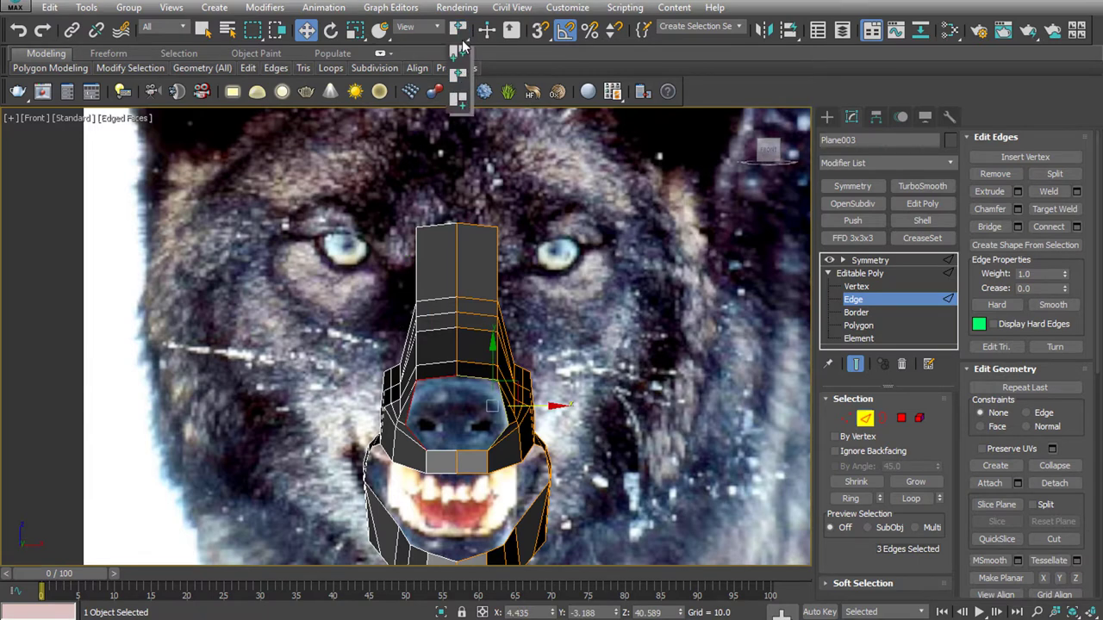
{"action": "left_click", "coordinate": [456, 68]}
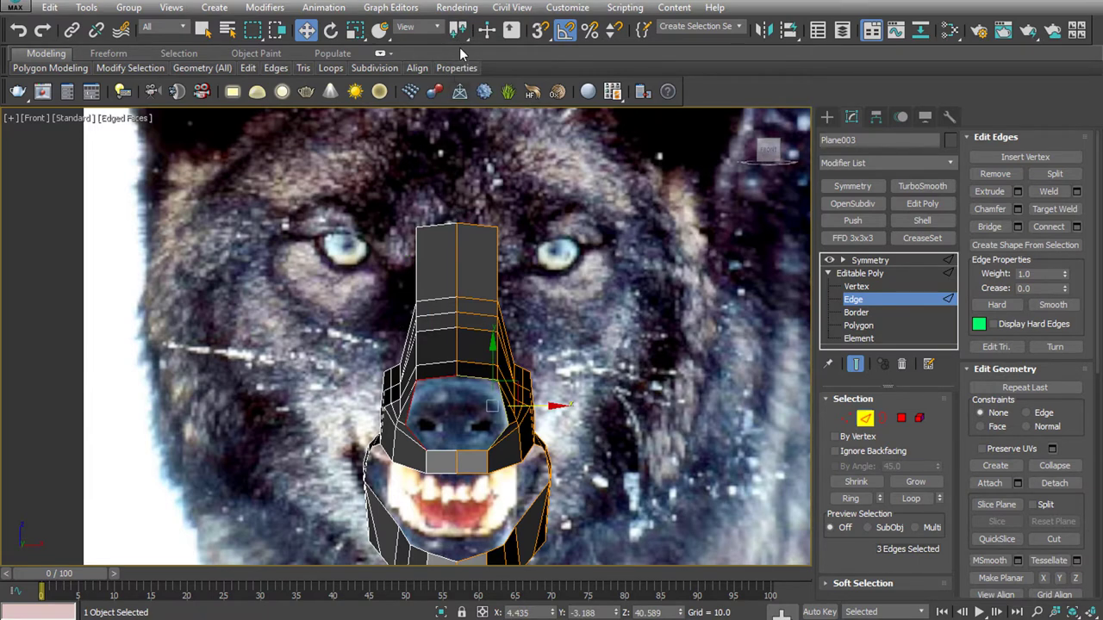
{"action": "mouse_move", "coordinate": [458, 35]}
{"action": "left_mouse_down"}
{"action": "mouse_move", "coordinate": [469, 78]}
{"action": "mouse_move", "coordinate": [460, 97]}
{"action": "left_mouse_up"}
{"action": "left_click_drag", "start_coordinate": [462, 45], "coordinate": [463, 62]}
Scale the nose edges to about 72% and lower them onto the photo's nose
{"action": "key", "text": "r"}
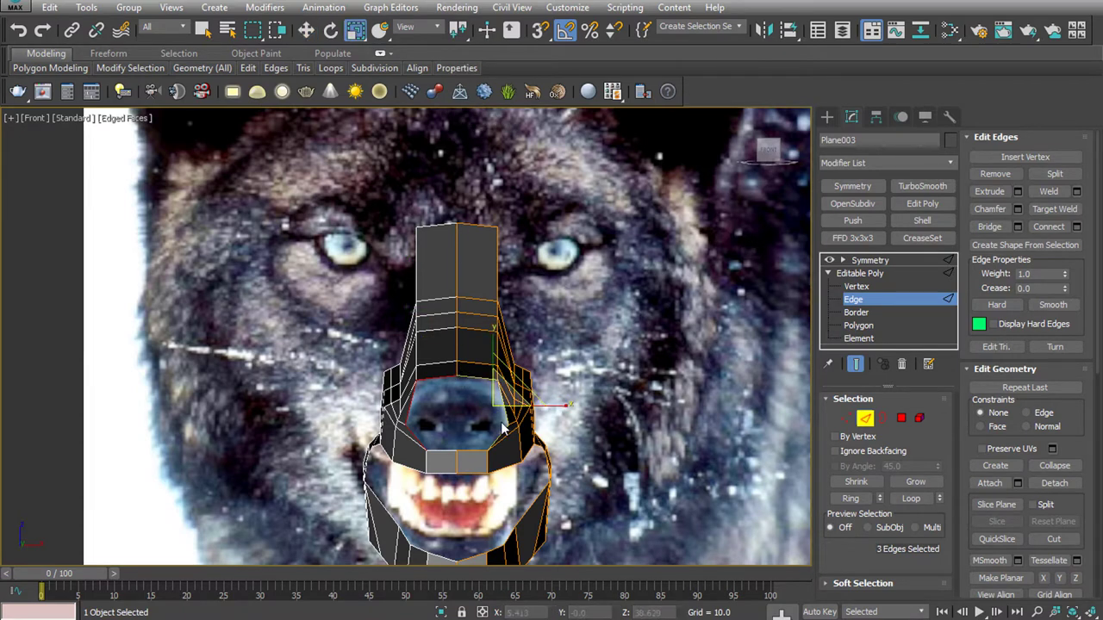
{"action": "left_click_drag", "start_coordinate": [515, 381], "coordinate": [491, 405]}
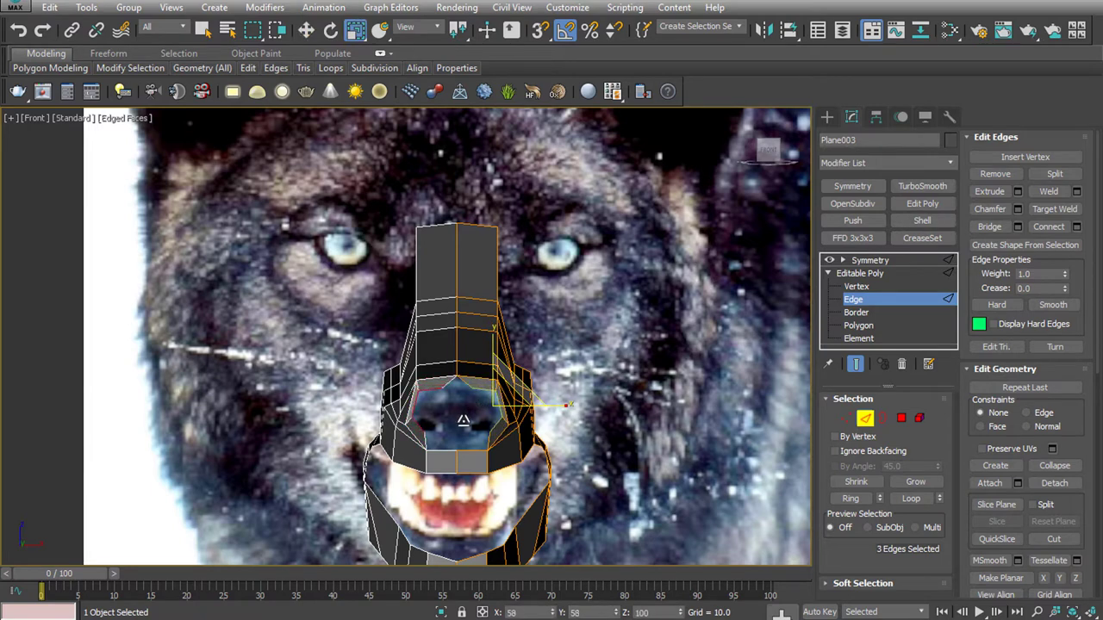
{"action": "key", "text": "e"}
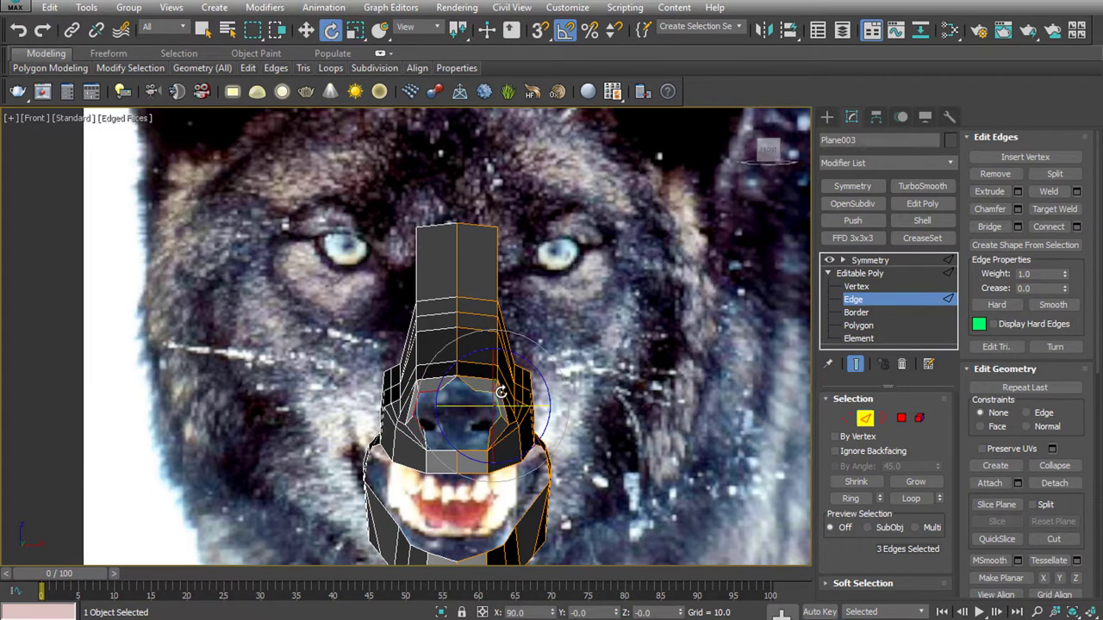
{"action": "key", "text": "w"}
{"action": "left_click_drag", "start_coordinate": [513, 393], "coordinate": [463, 449]}
{"action": "key", "text": "r"}
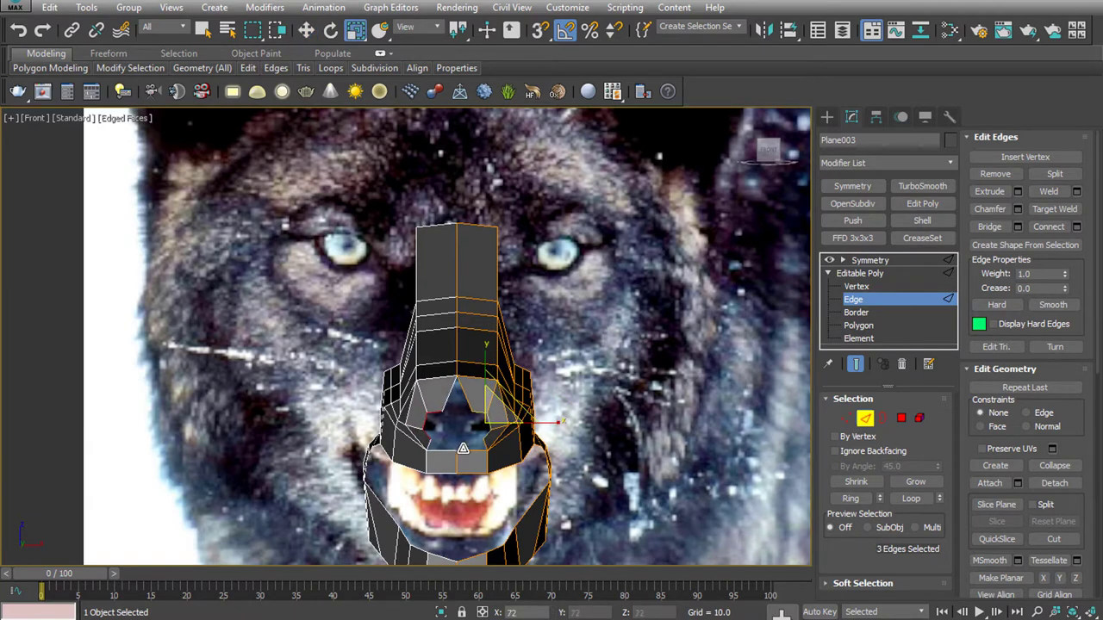
{"action": "key", "text": "e"}
{"action": "key", "text": "w"}
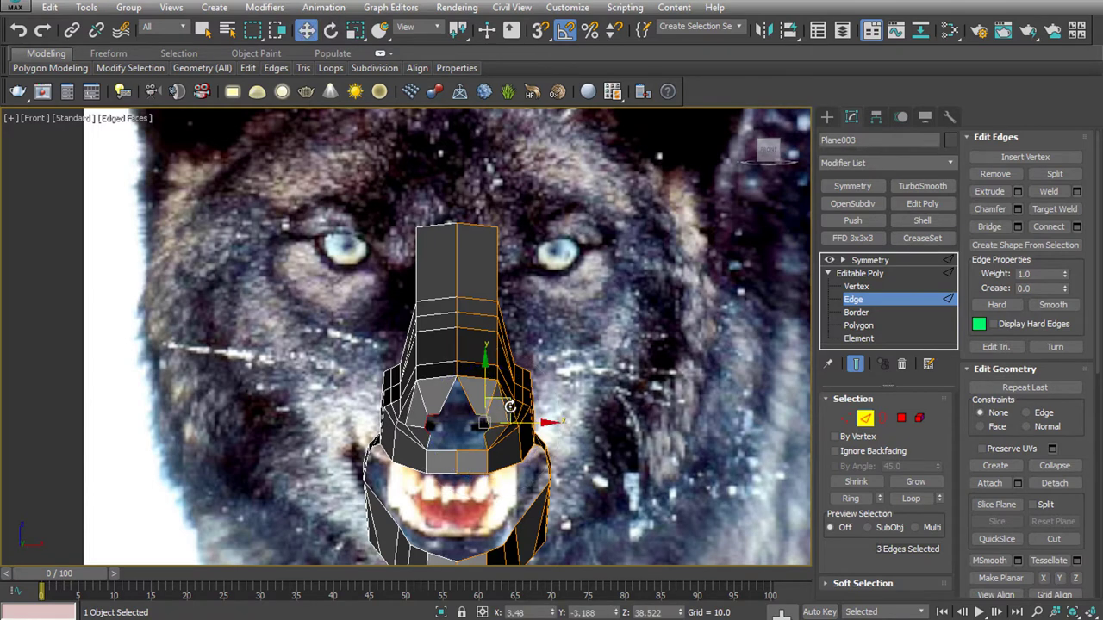
{"action": "left_click_drag", "start_coordinate": [510, 406], "coordinate": [514, 410]}
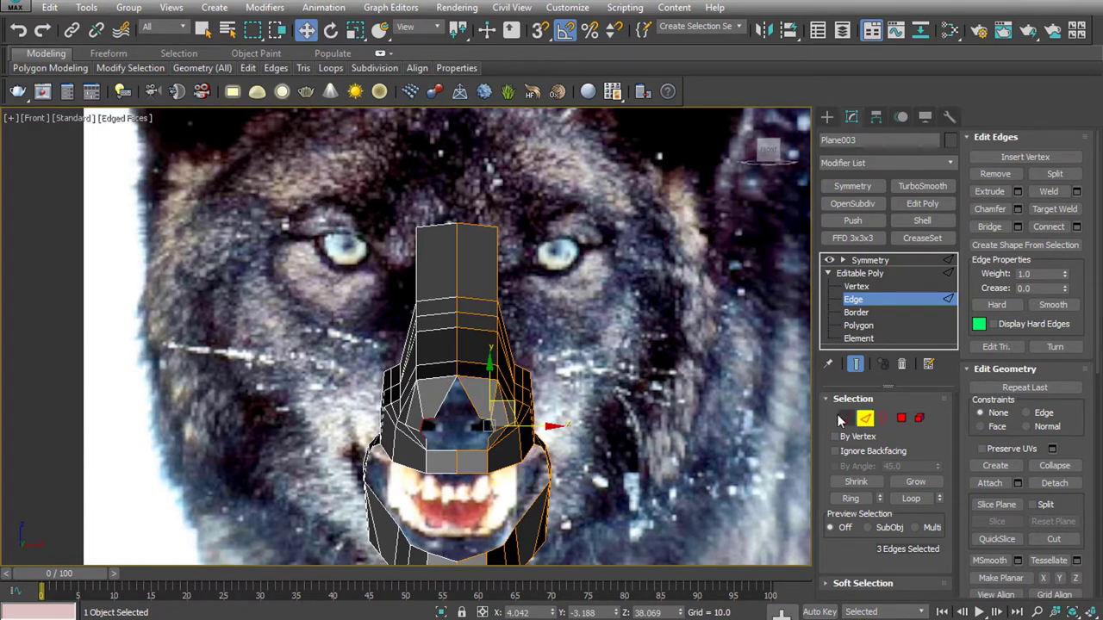
Nudge the lower nose-ring vertex slightly left, then deselect it
{"action": "left_click", "coordinate": [842, 420]}
{"action": "left_click", "coordinate": [480, 420]}
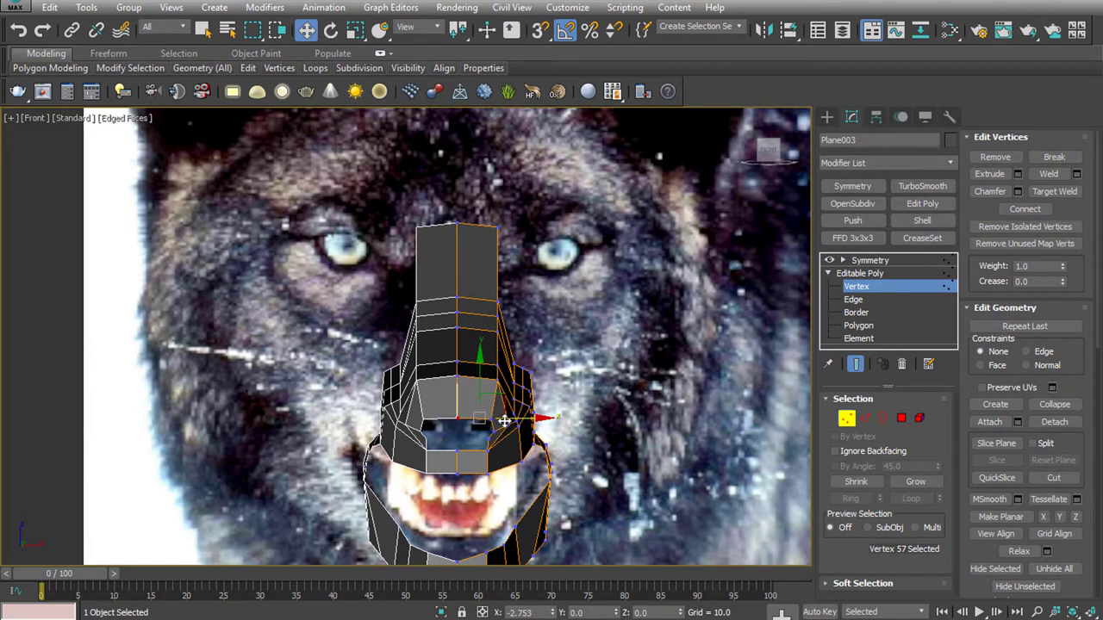
{"action": "left_click_drag", "start_coordinate": [503, 421], "coordinate": [501, 421]}
{"action": "left_click", "coordinate": [541, 445]}
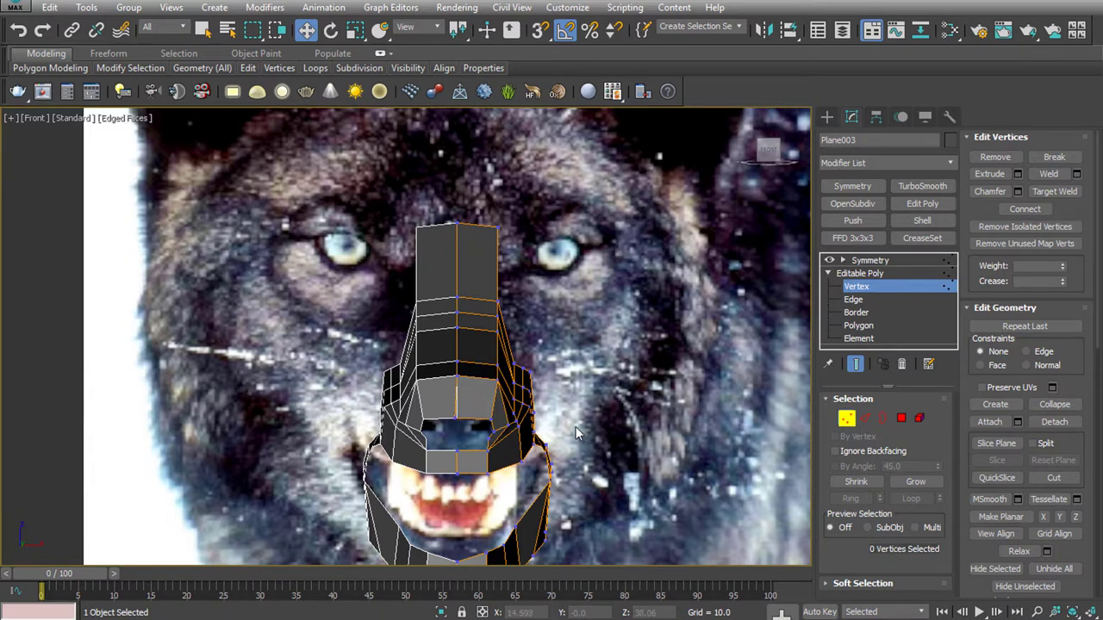
Insert a new vertical edge loop on the wolf head mesh
{"action": "left_click", "coordinate": [248, 71]}
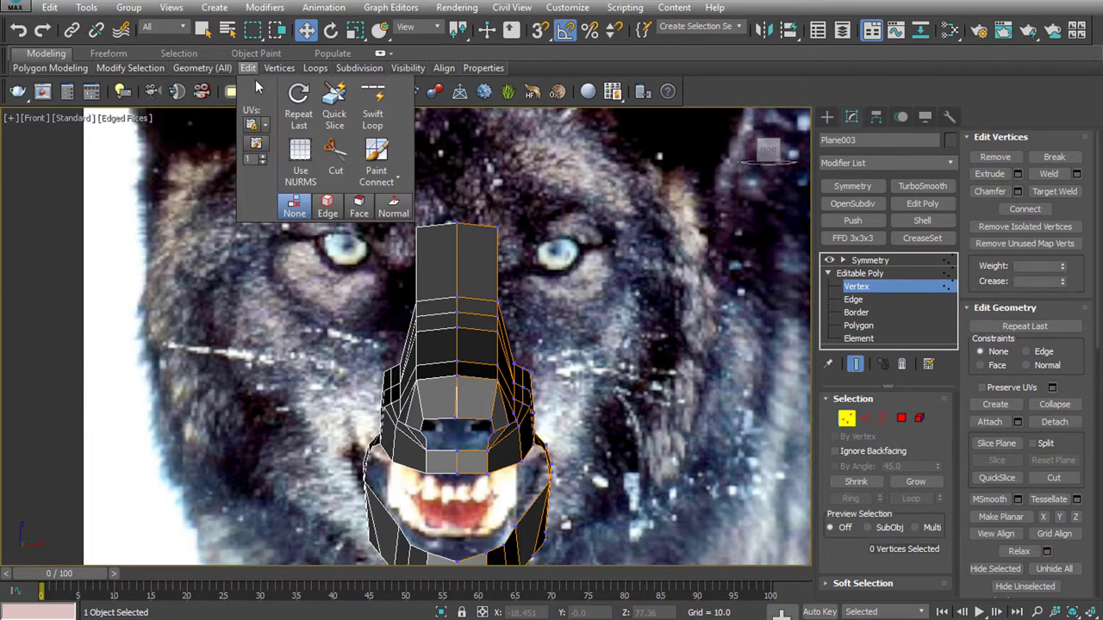
{"action": "left_click", "coordinate": [372, 103]}
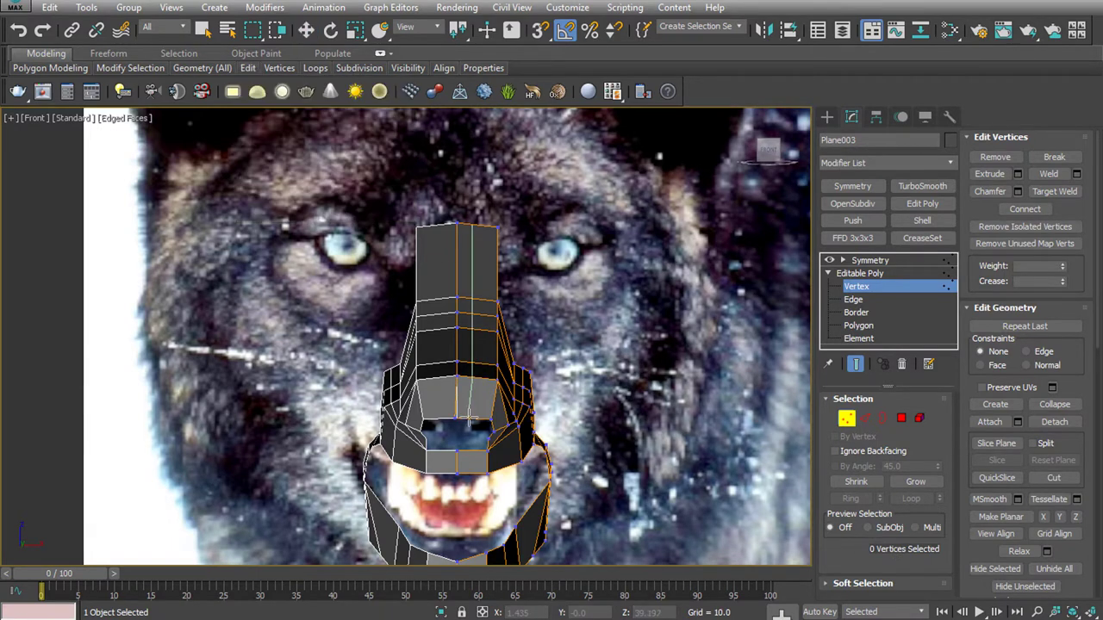
{"action": "left_click", "coordinate": [473, 414]}
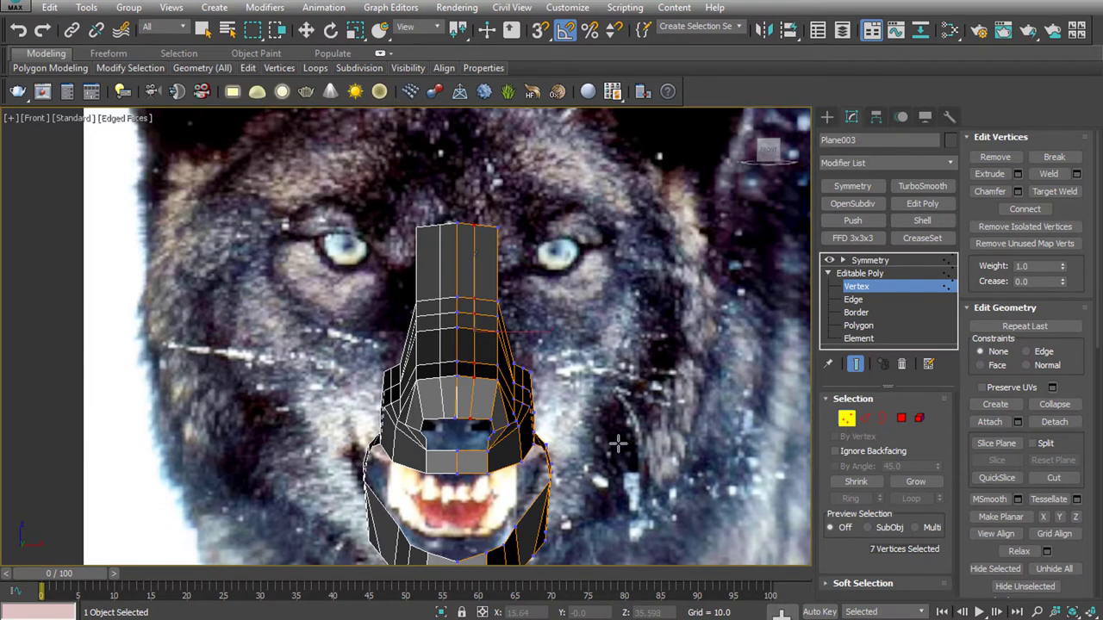
Select and clear edges in Edge mode, then turn on Bridge in Edit Edges
{"action": "left_click", "coordinate": [865, 418]}
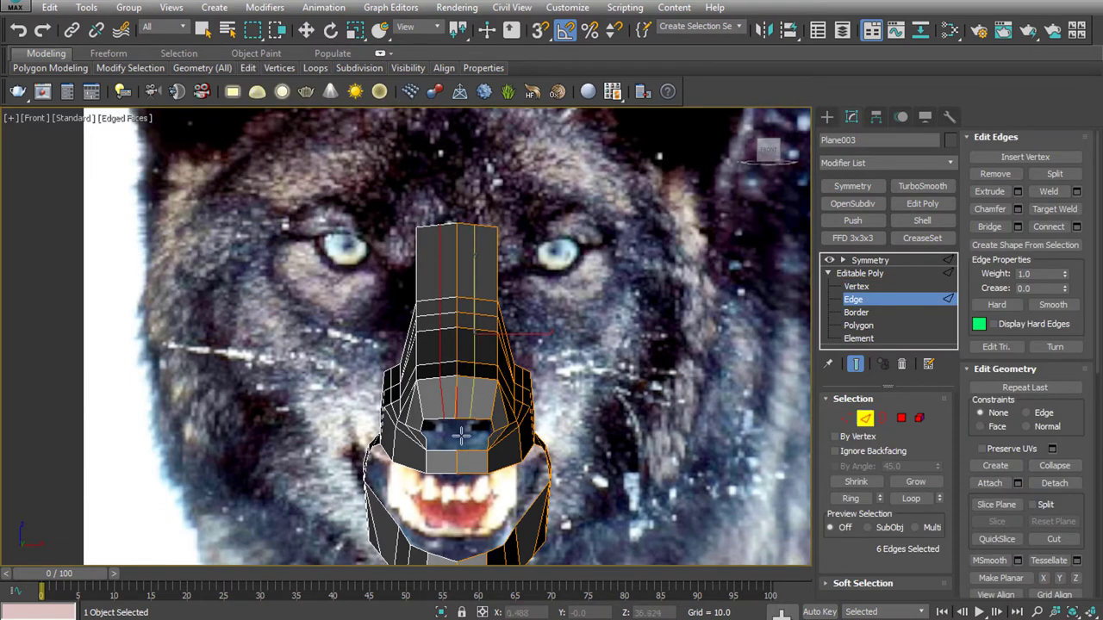
{"action": "key", "text": "w"}
{"action": "left_click", "coordinate": [462, 422]}
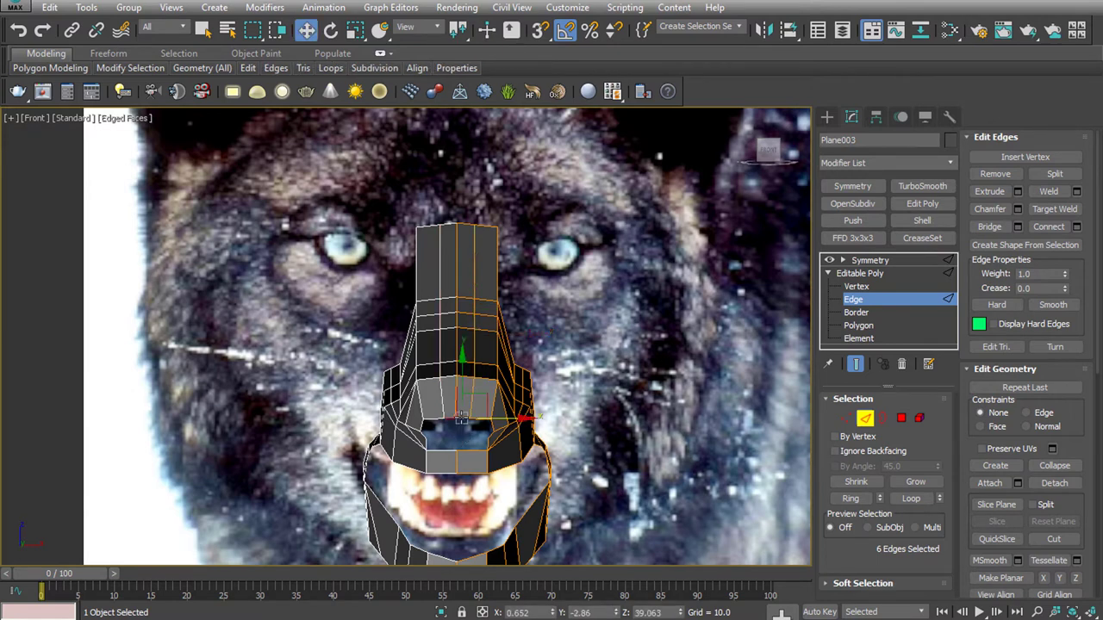
{"action": "left_click", "coordinate": [463, 379]}
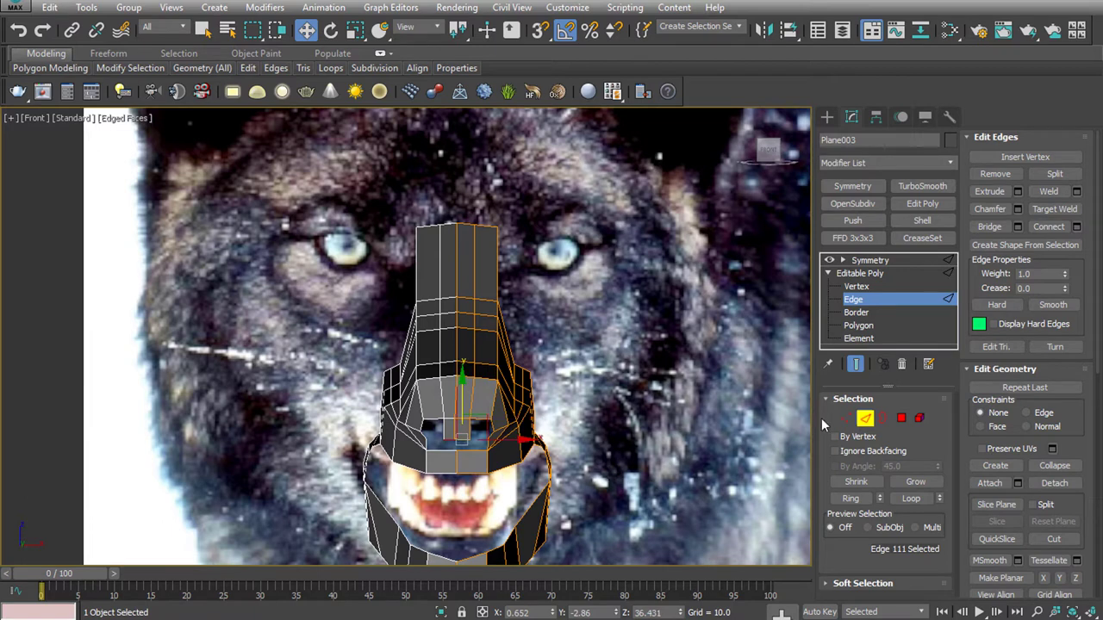
{"action": "left_click", "coordinate": [676, 457]}
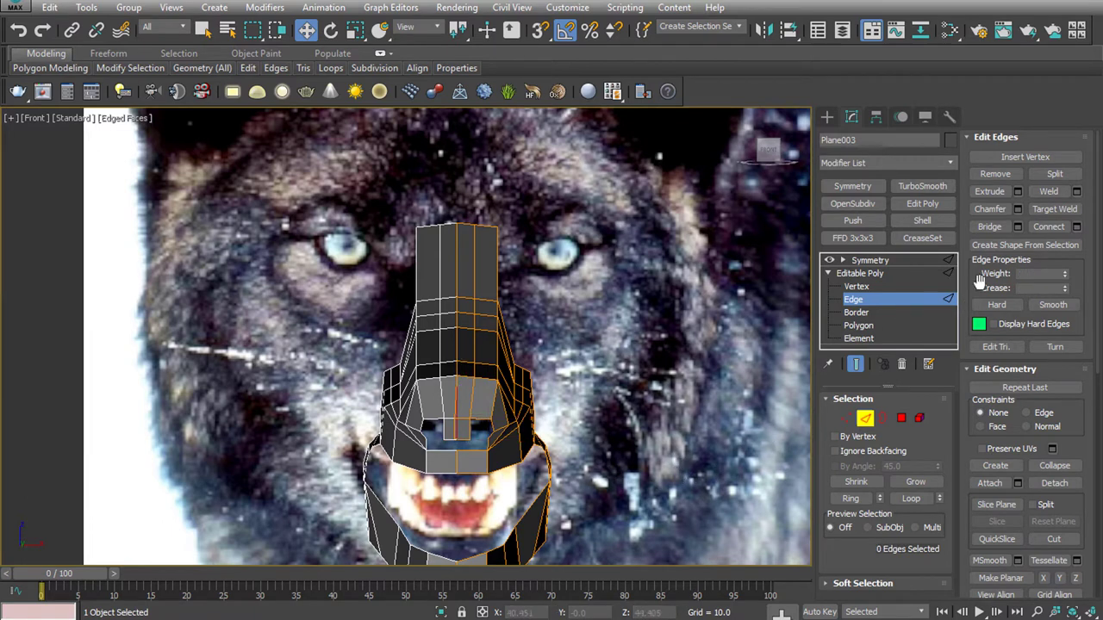
{"action": "left_click", "coordinate": [990, 228]}
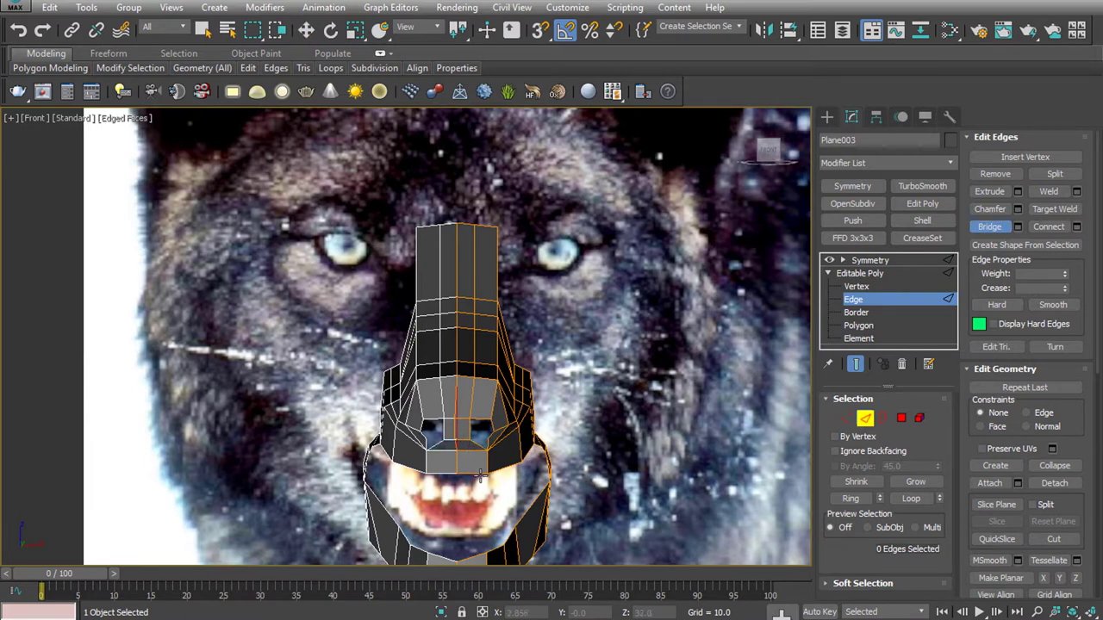
Target Weld the eye-corner vertex to its neighbour and raise the vertex between the eyes
{"action": "scroll", "coordinate": [485, 444], "scroll_direction": "up", "scroll_amount": 5}
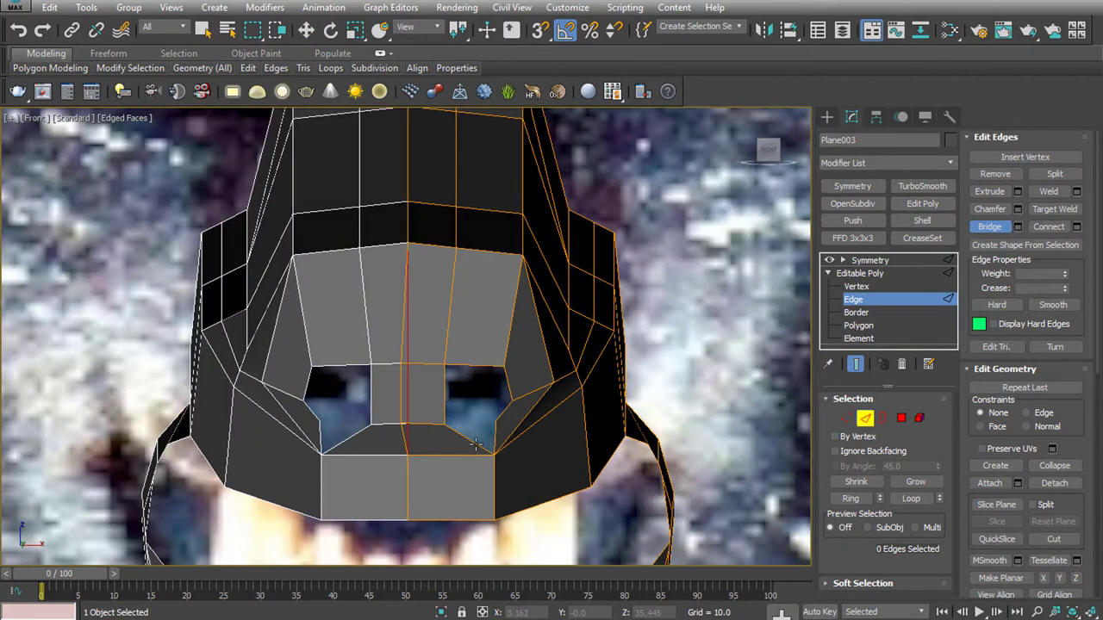
{"action": "left_click", "coordinate": [846, 418]}
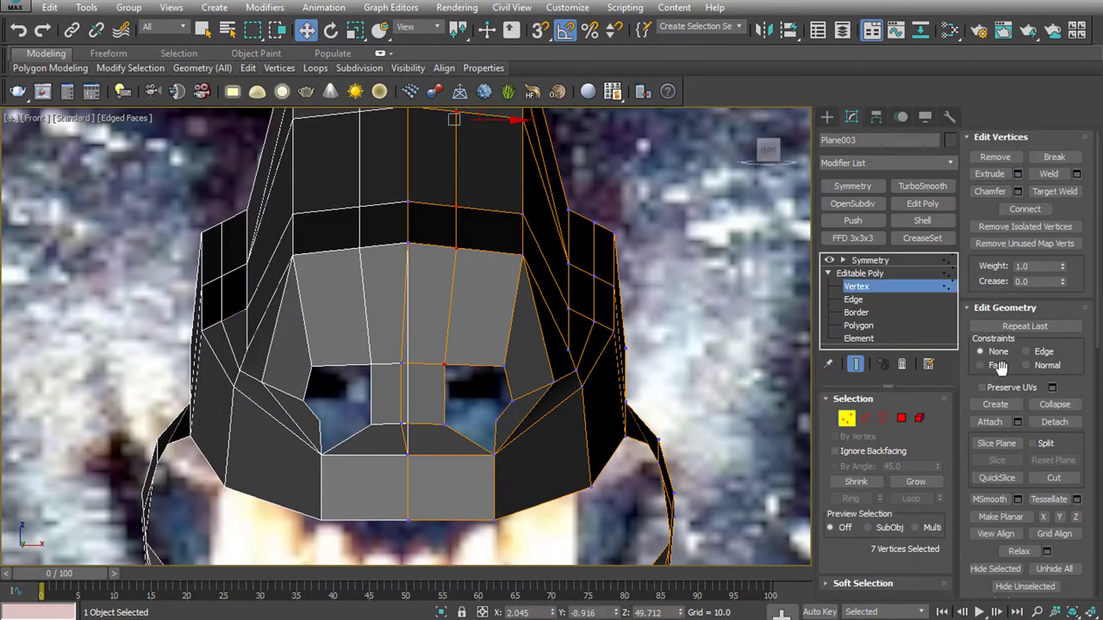
{"action": "left_click", "coordinate": [1047, 191]}
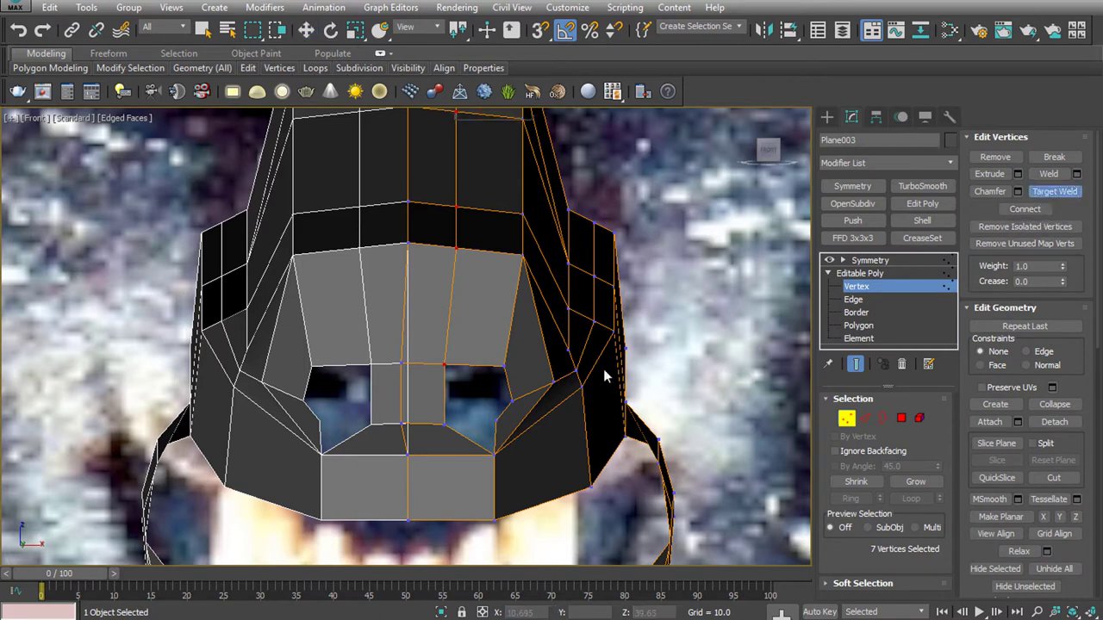
{"action": "left_click", "coordinate": [444, 424]}
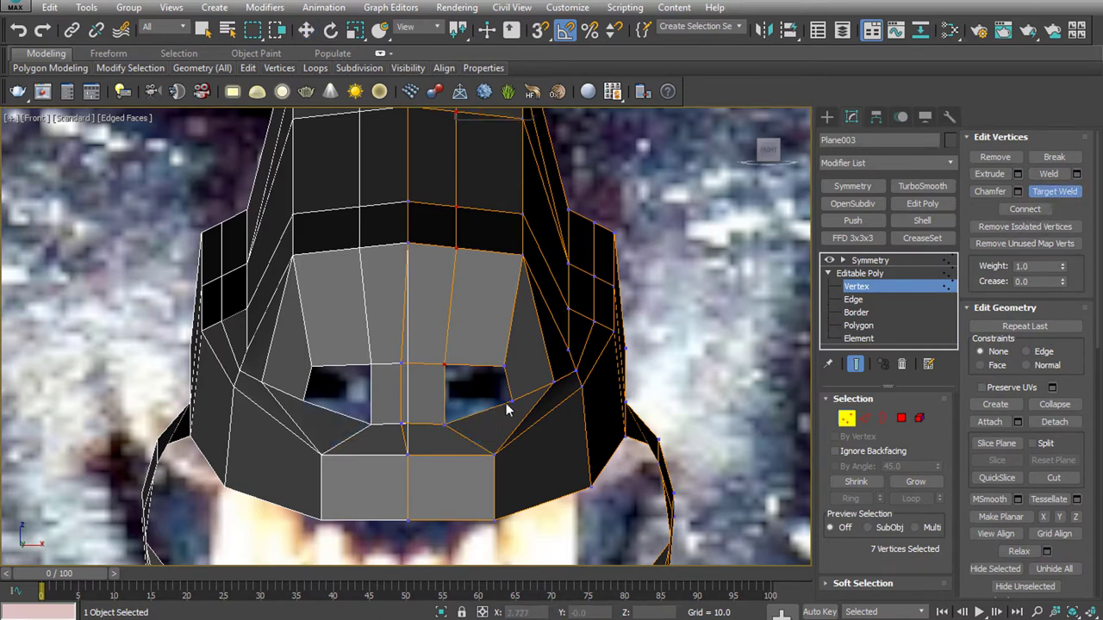
{"action": "key", "text": "w"}
{"action": "left_click", "coordinate": [445, 425]}
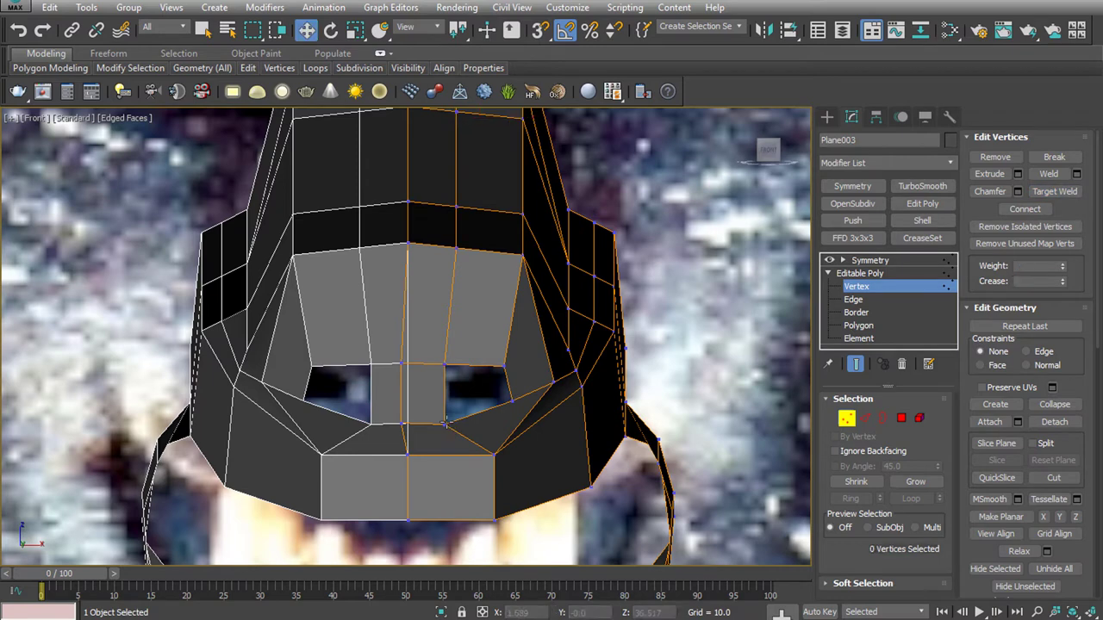
{"action": "left_click", "coordinate": [445, 424]}
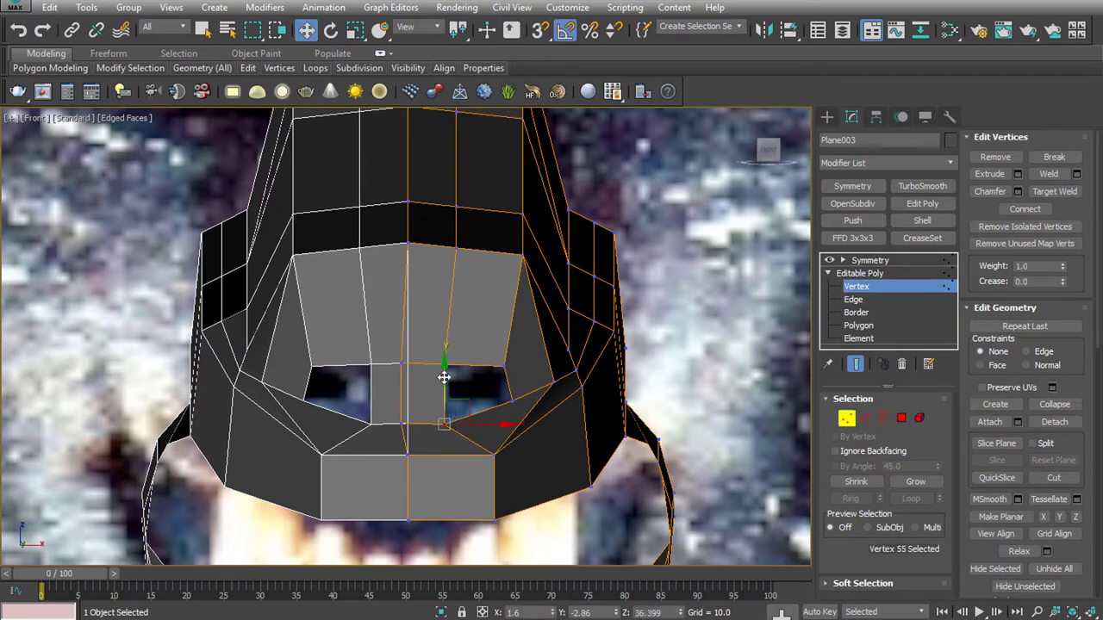
{"action": "left_click_drag", "start_coordinate": [445, 374], "coordinate": [444, 368]}
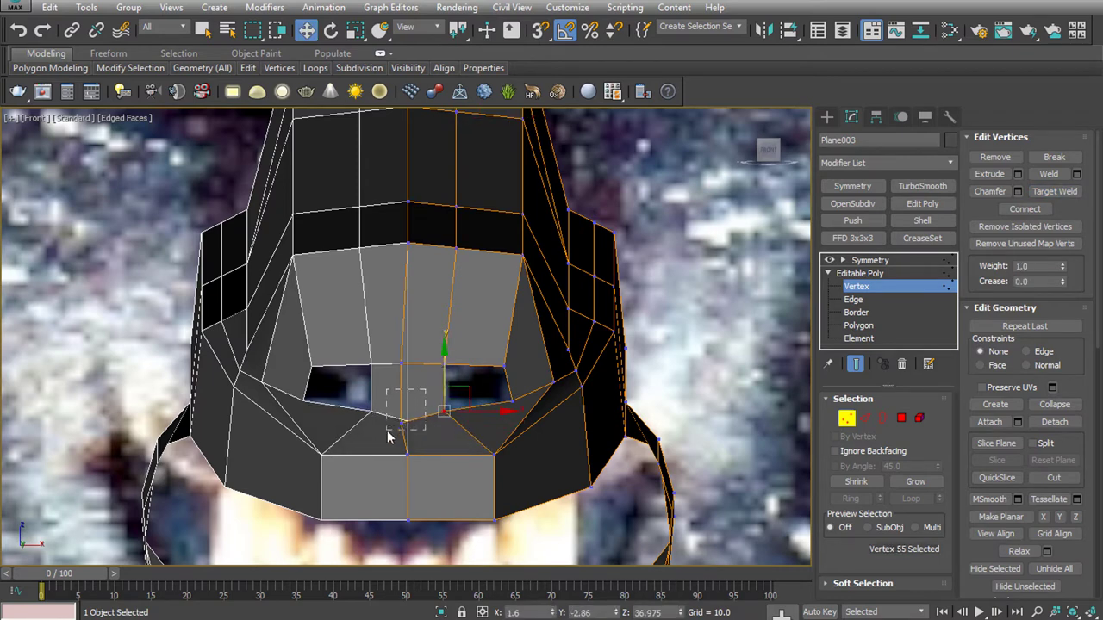
Select the edge loop along the eye openings and Shift-drag it forward to the nose tip
{"action": "left_click_drag", "start_coordinate": [384, 352], "coordinate": [417, 443]}
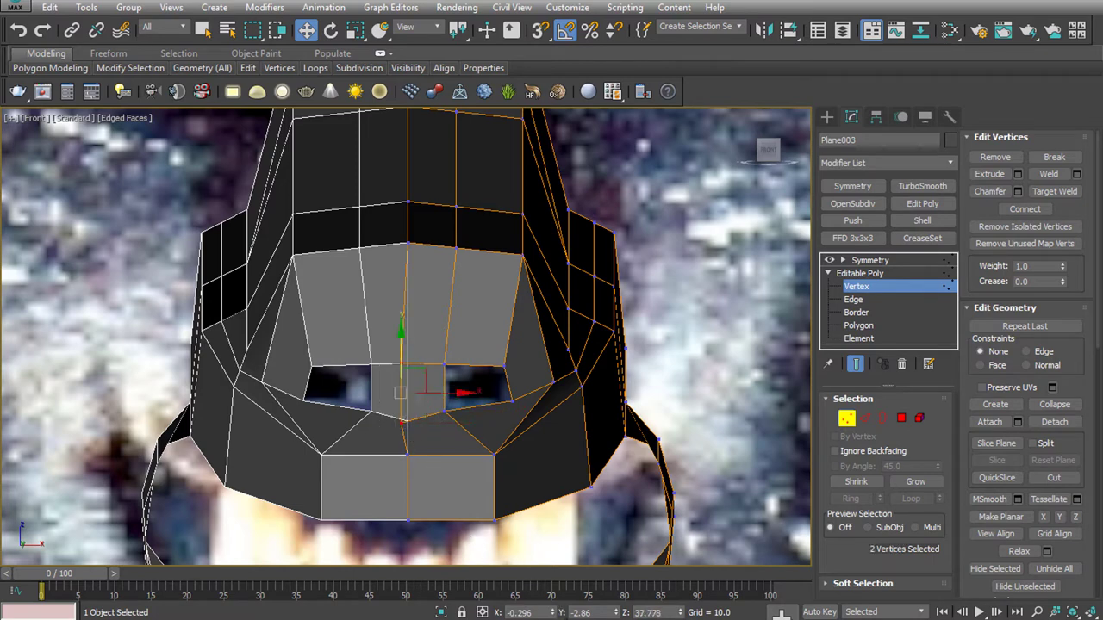
{"action": "key", "text": "ctrl+d"}
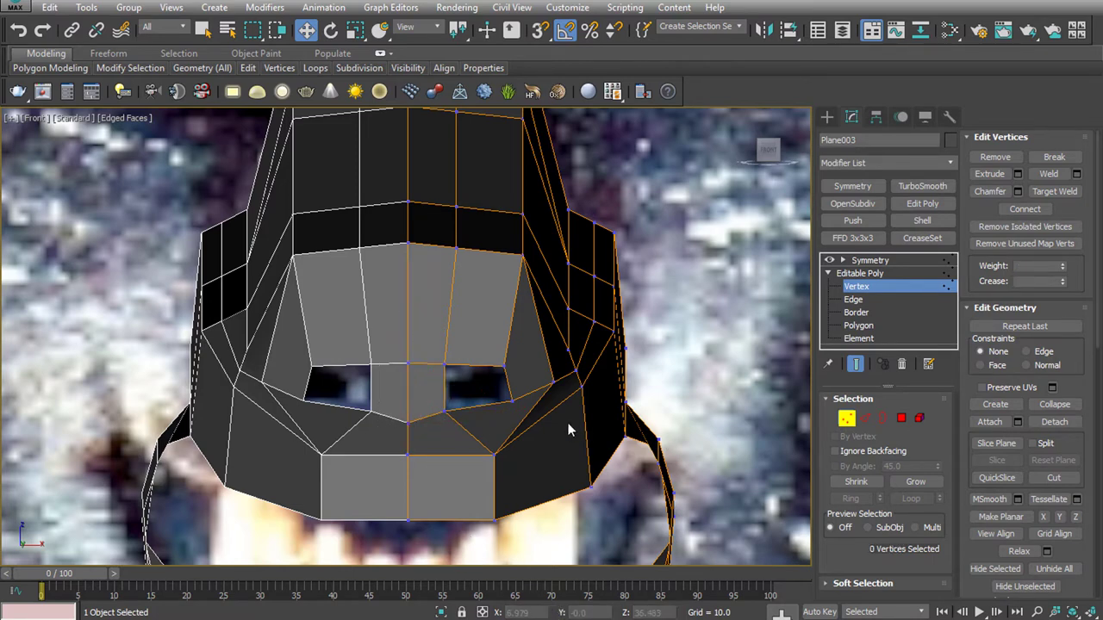
{"action": "key", "text": "l"}
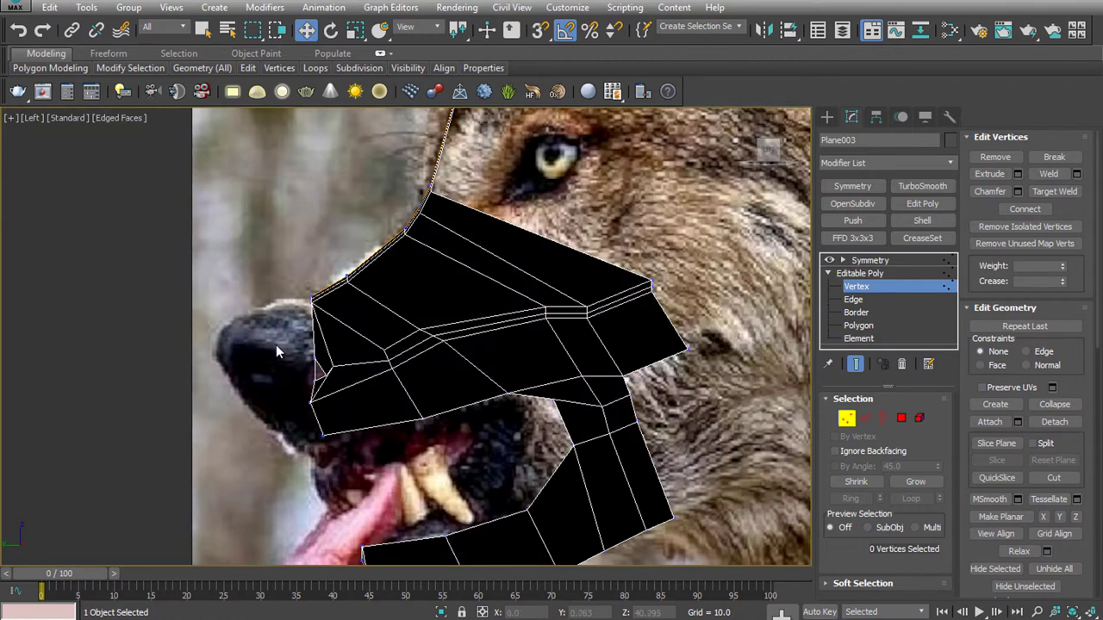
{"action": "key", "text": "f"}
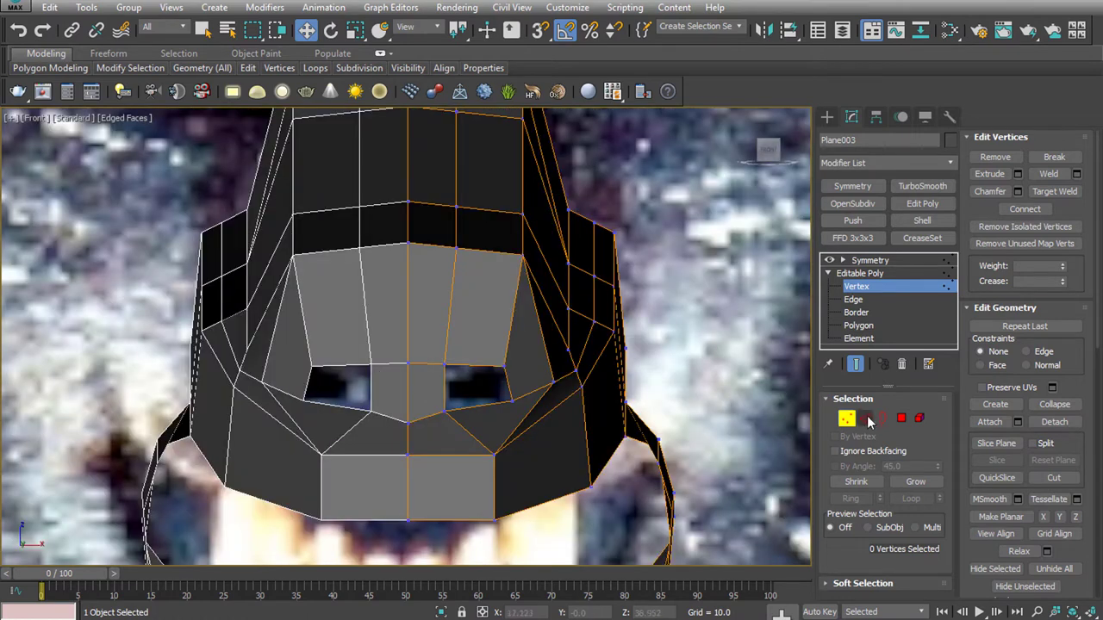
{"action": "key", "text": "2"}
{"action": "double_click", "coordinate": [480, 366]}
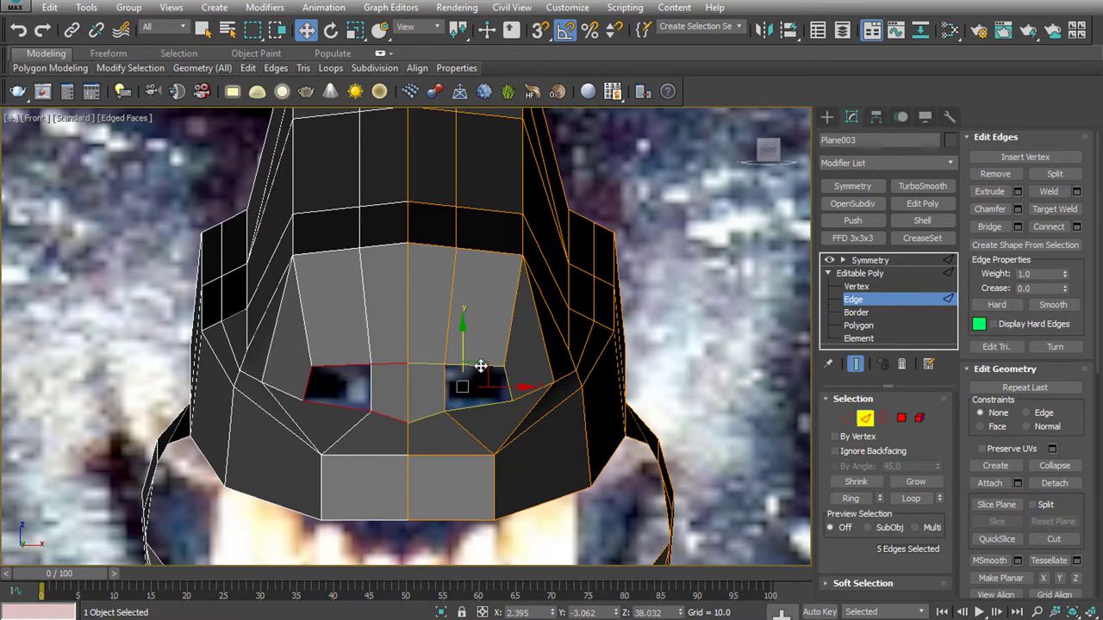
{"action": "key", "text": "l"}
{"action": "left_click_drag", "start_coordinate": [344, 345], "coordinate": [173, 354], "text": "shift"}
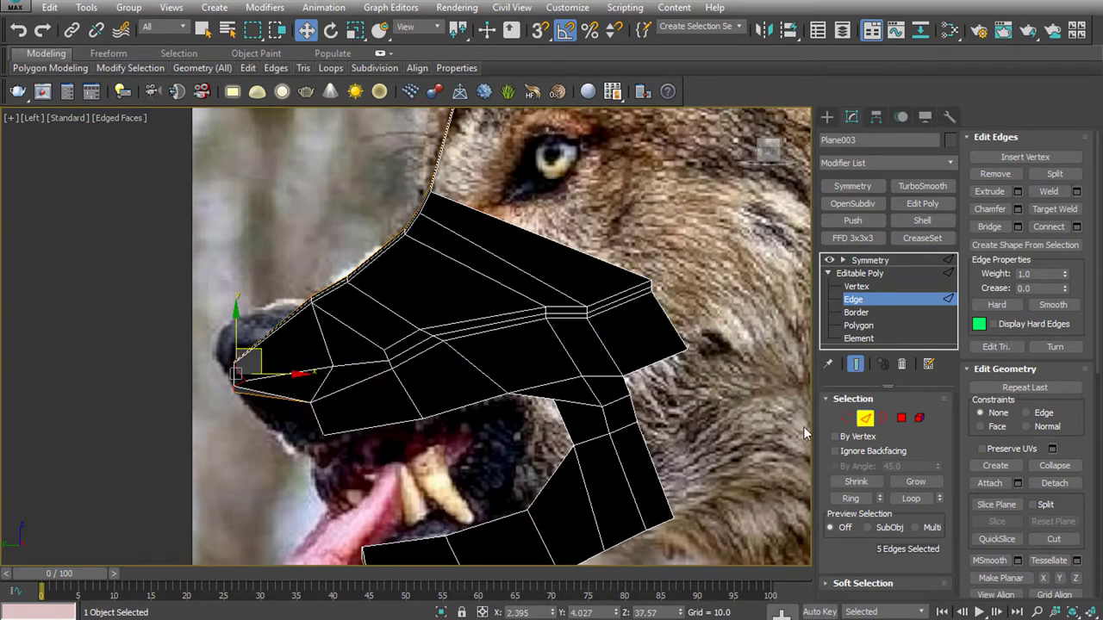
Move the nose-base, lower-jaw and upper-muzzle vertices forward to match the side photo
{"action": "key", "text": "1"}
{"action": "left_click_drag", "start_coordinate": [295, 389], "coordinate": [325, 405]}
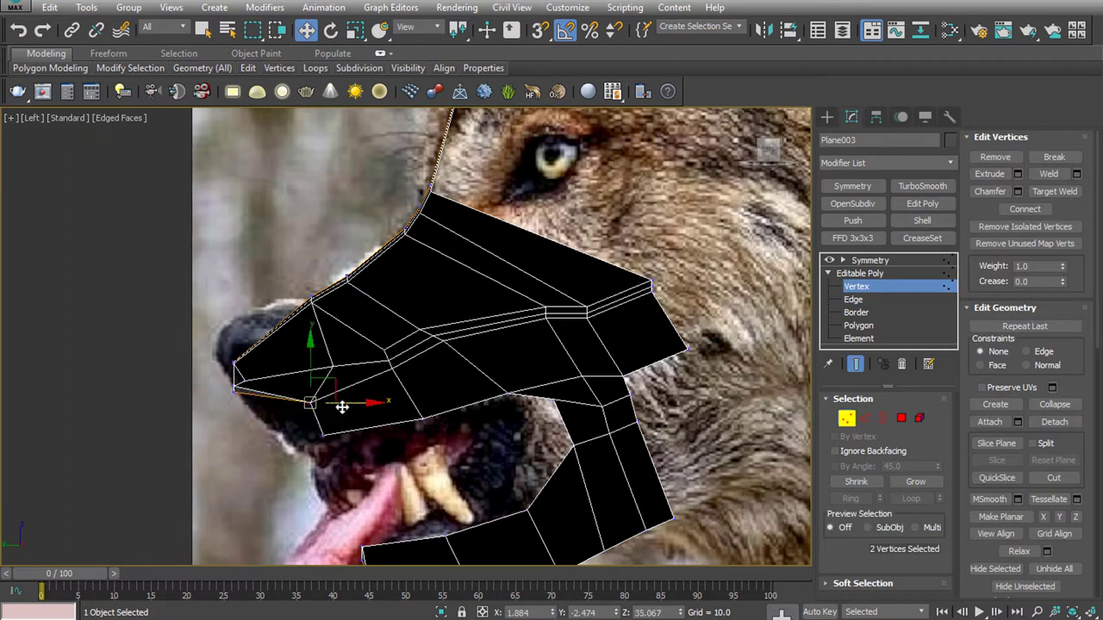
{"action": "left_click_drag", "start_coordinate": [325, 405], "coordinate": [269, 403]}
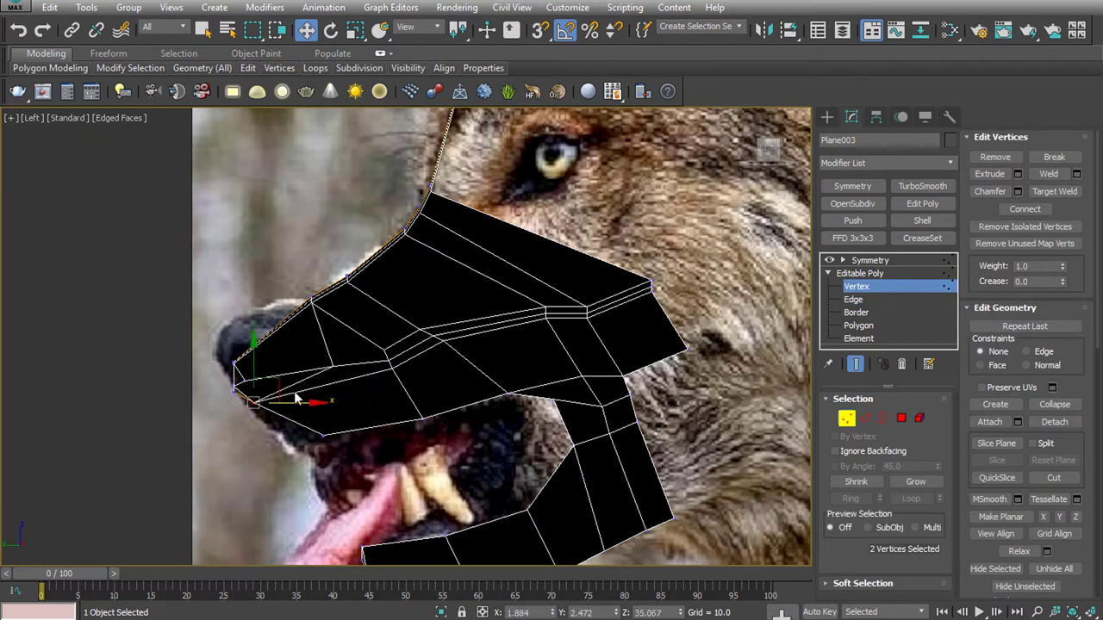
{"action": "left_click", "coordinate": [326, 433]}
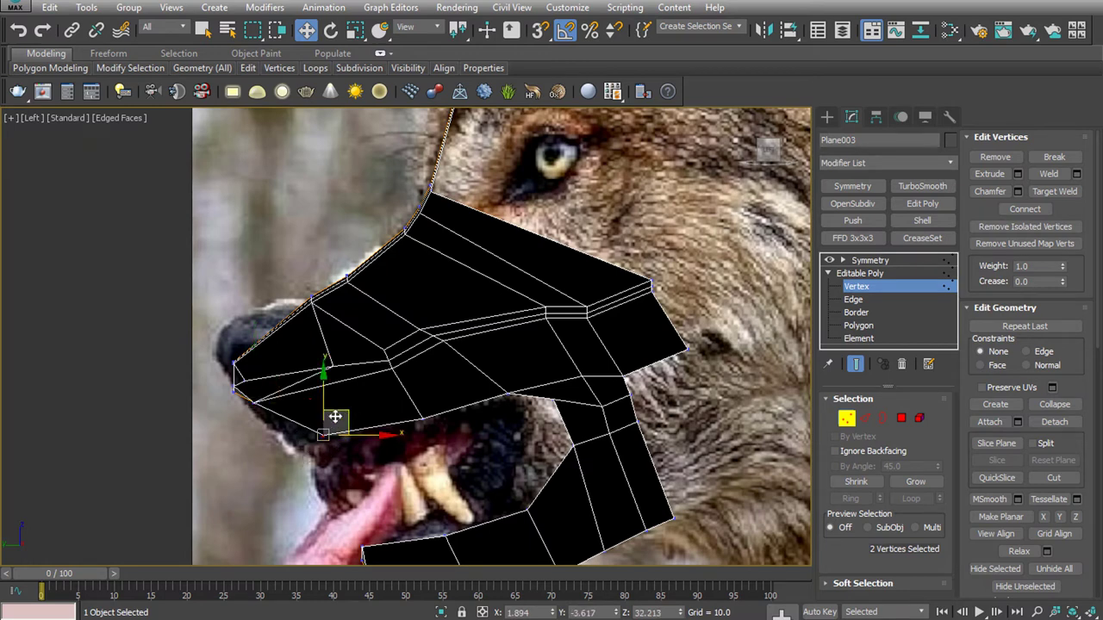
{"action": "left_click_drag", "start_coordinate": [337, 419], "coordinate": [295, 432]}
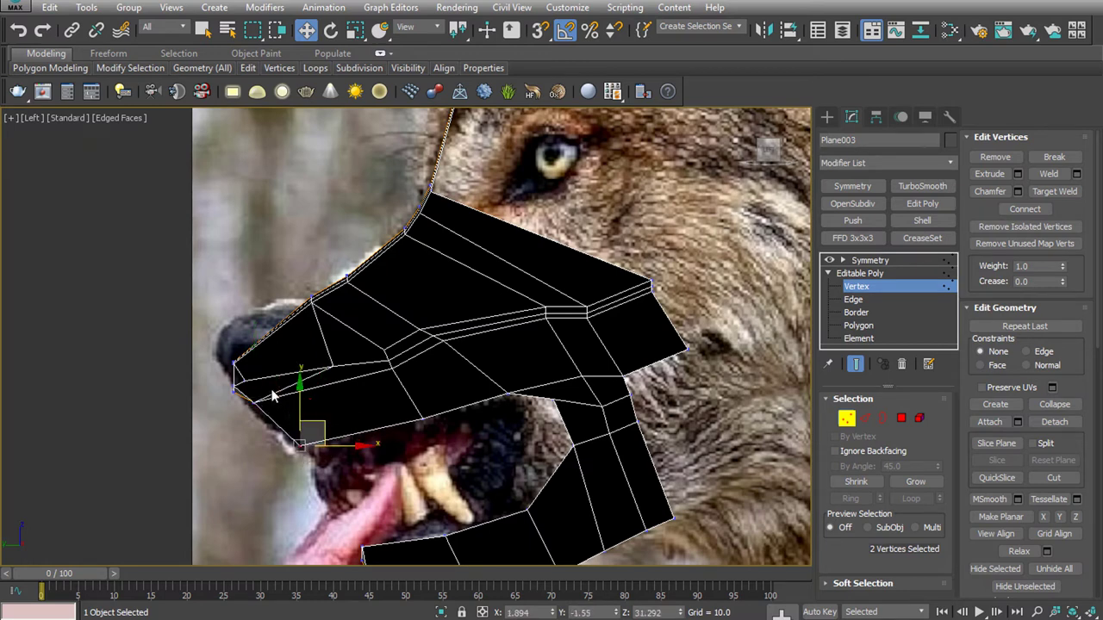
{"action": "left_click", "coordinate": [312, 299]}
{"action": "mouse_move", "coordinate": [336, 278]}
{"action": "left_mouse_down"}
{"action": "mouse_move", "coordinate": [308, 274]}
{"action": "mouse_move", "coordinate": [303, 295]}
{"action": "left_mouse_up"}
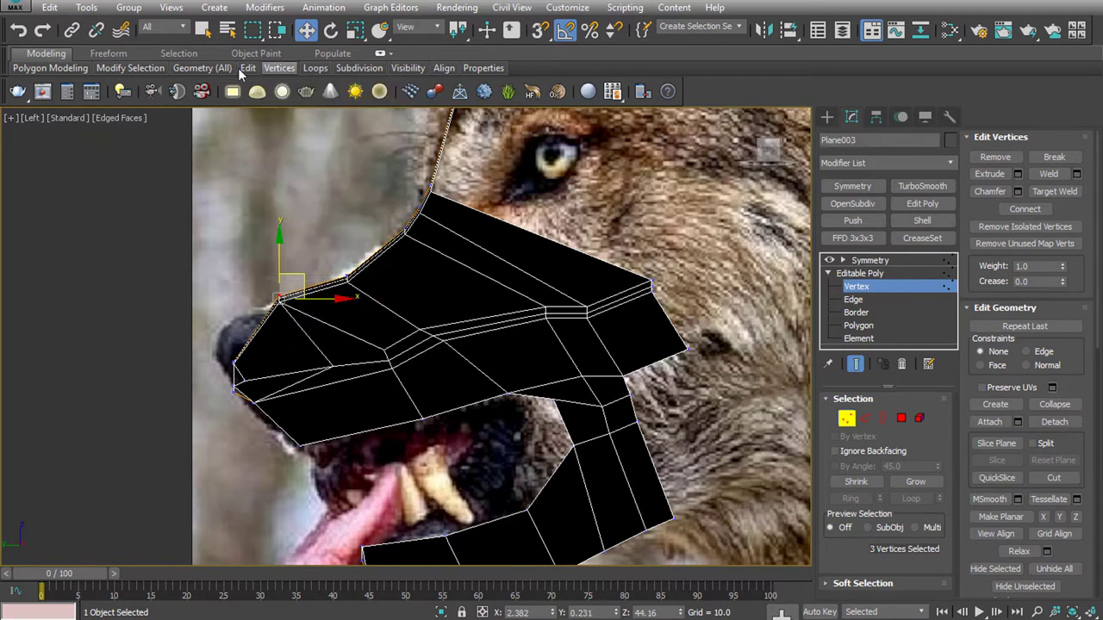
Add a Swift Loop near the muzzle front, fit its vertices, and raise the between-eyes vertex
{"action": "left_click", "coordinate": [372, 108]}
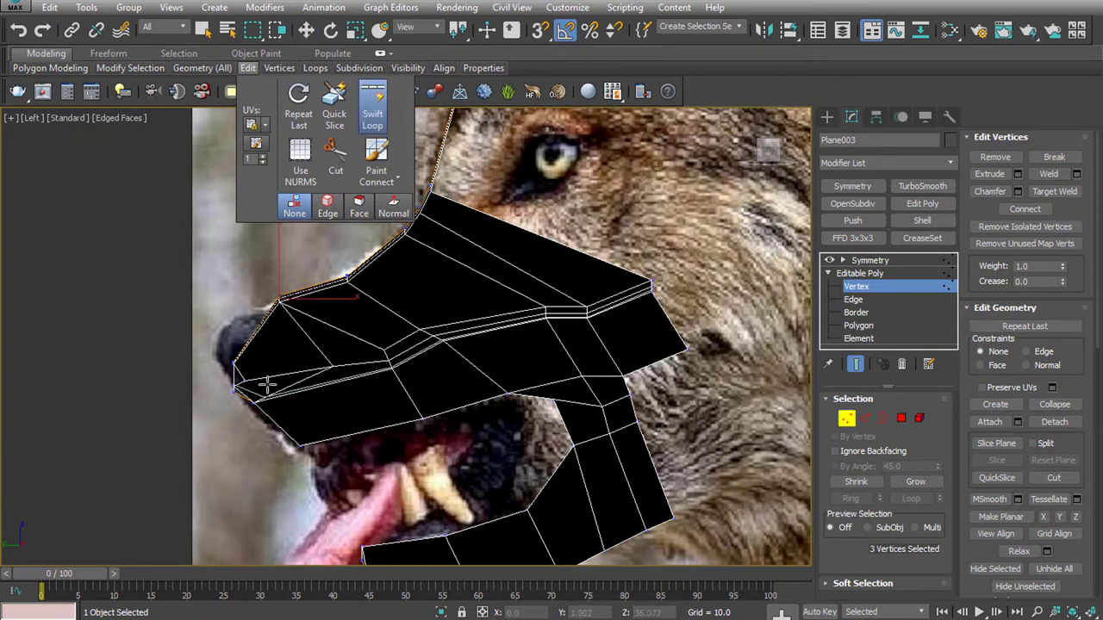
{"action": "left_click", "coordinate": [288, 369]}
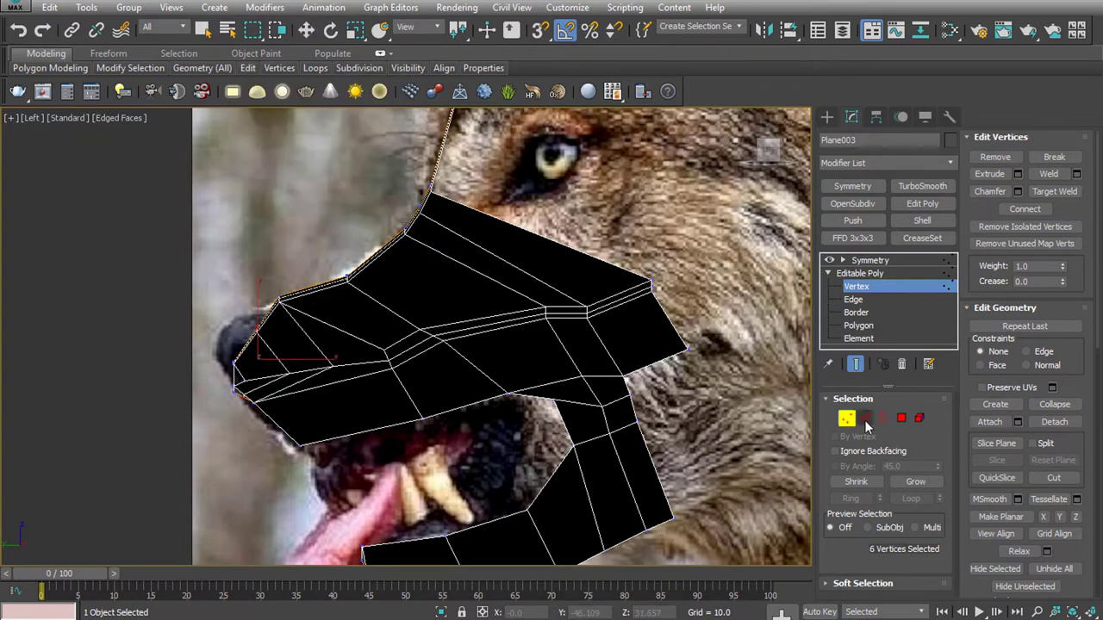
{"action": "key", "text": "2"}
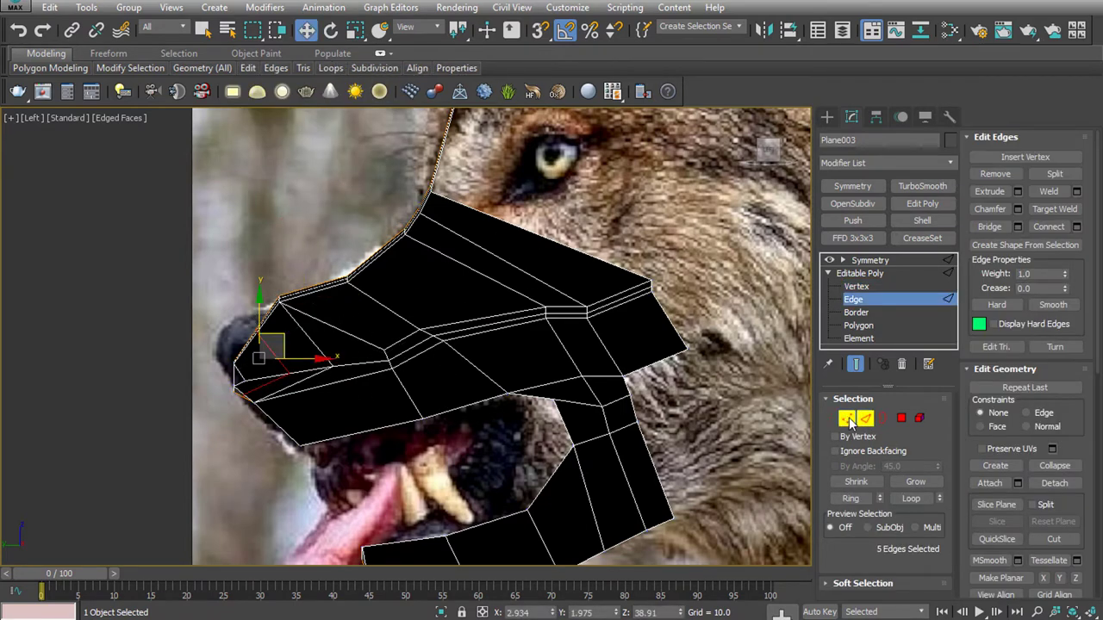
{"action": "left_click", "coordinate": [847, 418]}
{"action": "mouse_move", "coordinate": [280, 349]}
{"action": "left_mouse_down"}
{"action": "mouse_move", "coordinate": [283, 310]}
{"action": "mouse_move", "coordinate": [249, 317]}
{"action": "left_mouse_up"}
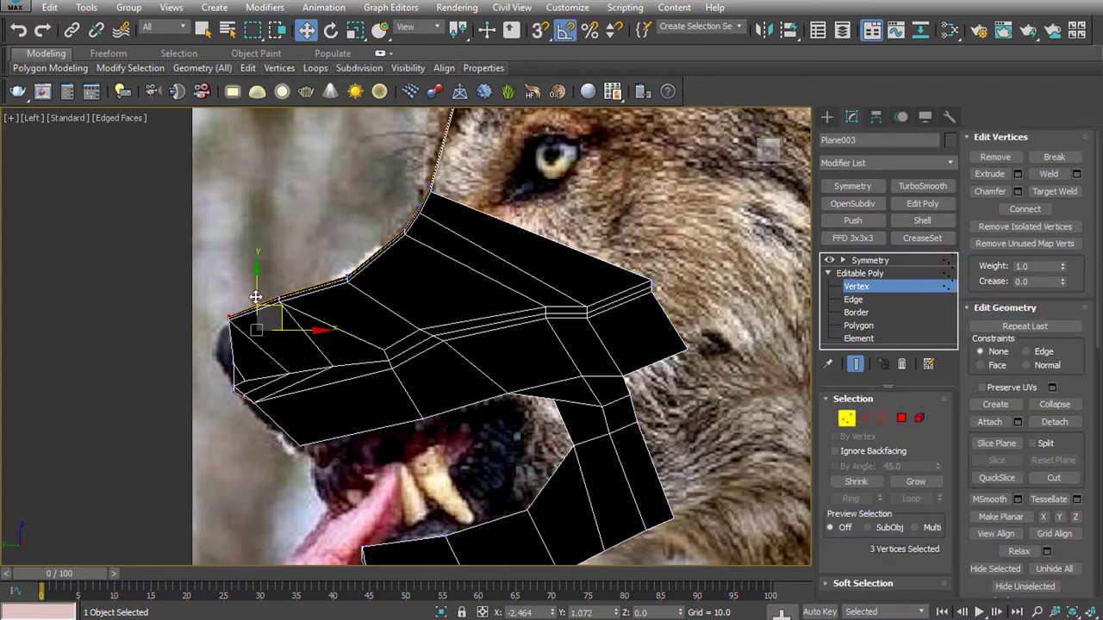
{"action": "left_click_drag", "start_coordinate": [259, 377], "coordinate": [252, 380]}
{"action": "left_click", "coordinate": [241, 372]}
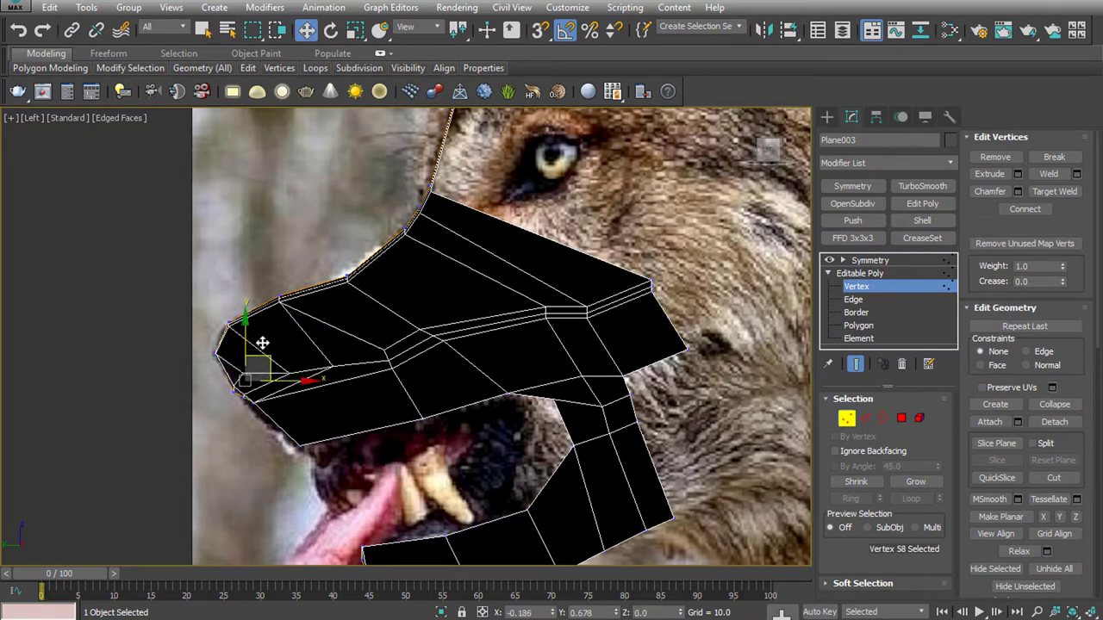
{"action": "key", "text": "f"}
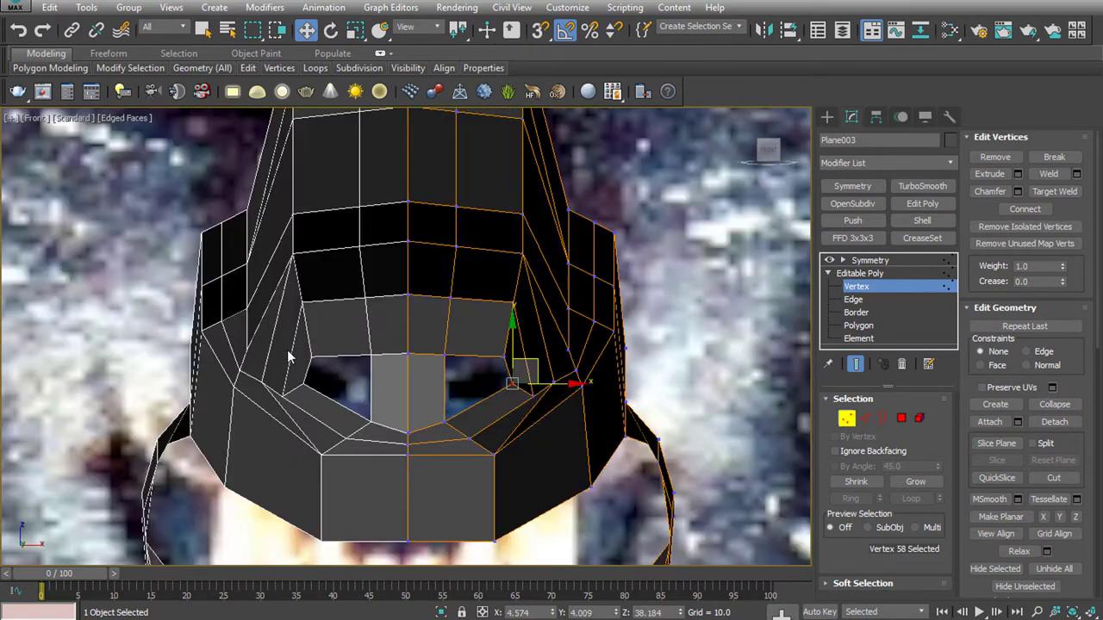
{"action": "left_click_drag", "start_coordinate": [436, 435], "coordinate": [436, 435]}
{"action": "left_click_drag", "start_coordinate": [449, 395], "coordinate": [449, 369]}
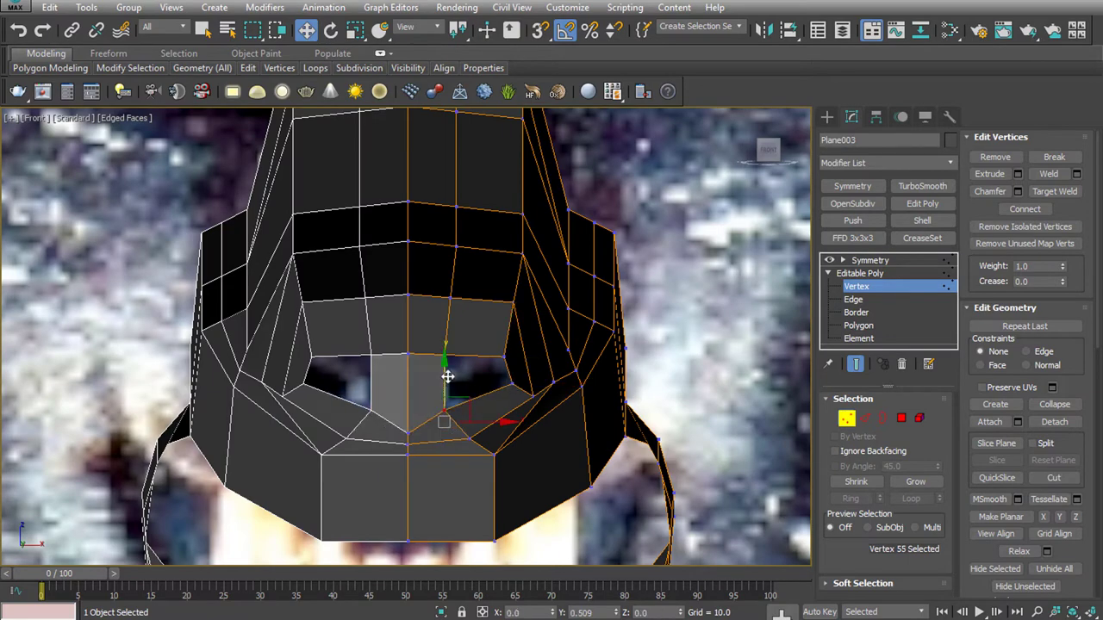
Inspect the wolf mesh in Perspective view, then return to Front view
{"action": "key", "text": "p"}
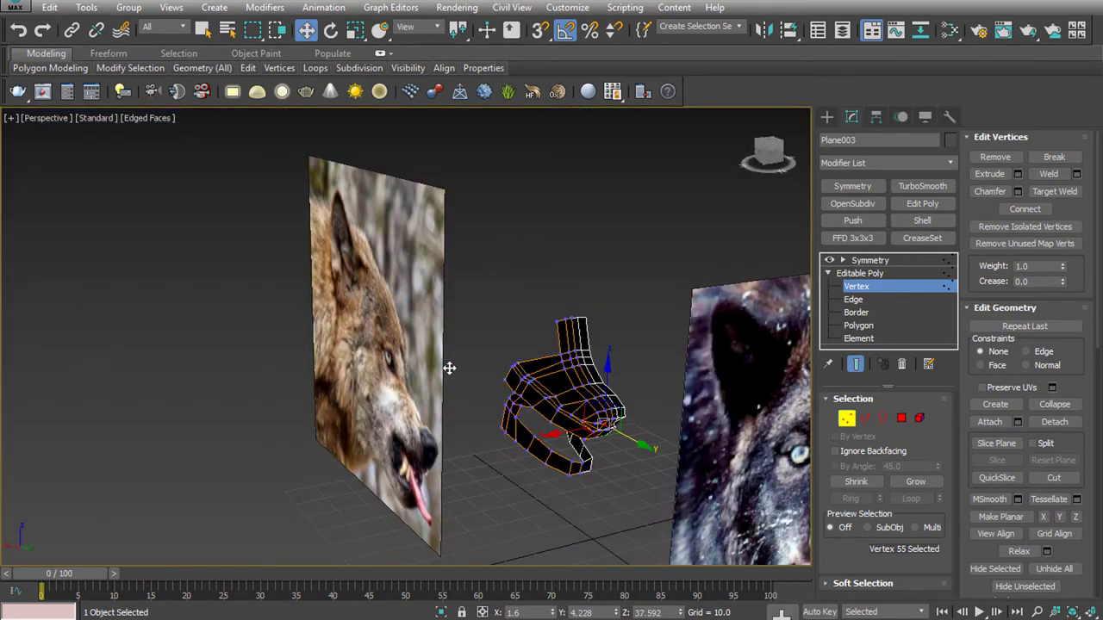
{"action": "scroll", "coordinate": [450, 367], "scroll_direction": "down", "scroll_amount": 5}
{"action": "scroll", "coordinate": [452, 387], "scroll_direction": "up", "scroll_amount": 3}
{"action": "scroll", "coordinate": [454, 412], "scroll_direction": "up", "scroll_amount": 3}
{"action": "mouse_move", "coordinate": [454, 412]}
{"action": "middle_mouse_down", "text": "alt"}
{"action": "mouse_move", "coordinate": [278, 413]}
{"action": "mouse_move", "coordinate": [251, 457]}
{"action": "mouse_move", "coordinate": [288, 443]}
{"action": "mouse_move", "coordinate": [334, 399]}
{"action": "mouse_move", "coordinate": [371, 404]}
{"action": "mouse_move", "coordinate": [293, 414]}
{"action": "mouse_move", "coordinate": [333, 389]}
{"action": "mouse_move", "coordinate": [336, 403]}
{"action": "mouse_move", "coordinate": [380, 391]}
{"action": "mouse_move", "coordinate": [371, 403]}
{"action": "middle_mouse_up", "text": "alt"}
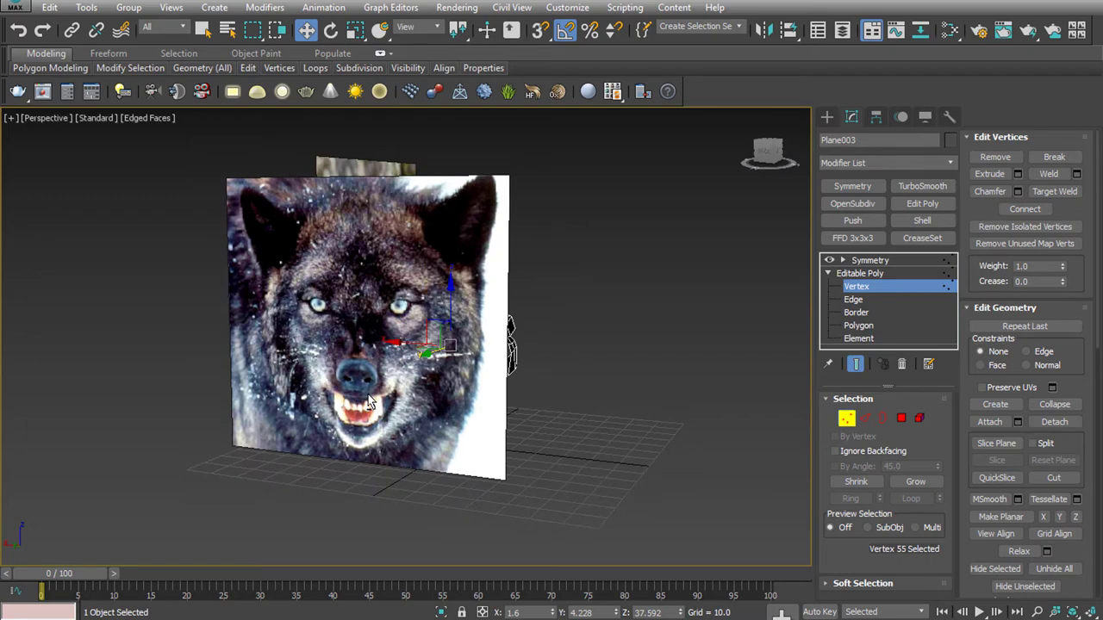
{"action": "key", "text": "f"}
{"action": "scroll", "coordinate": [405, 418], "scroll_direction": "down", "scroll_amount": 5}
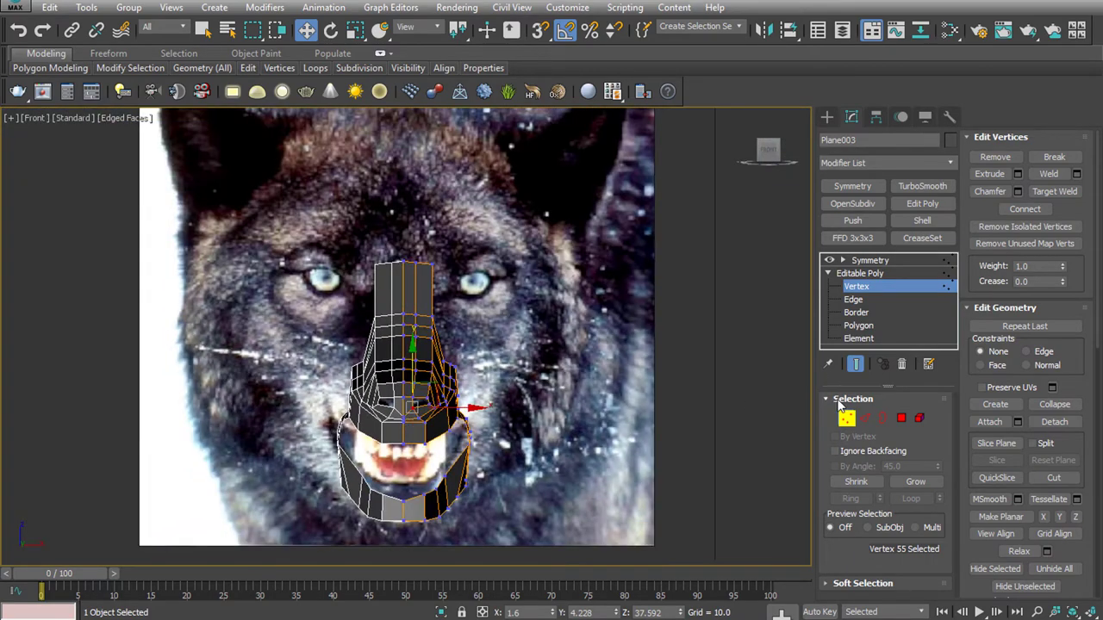
In Edge mode and Left view, select the two rear edges of the lower jaw
{"action": "left_click", "coordinate": [865, 417]}
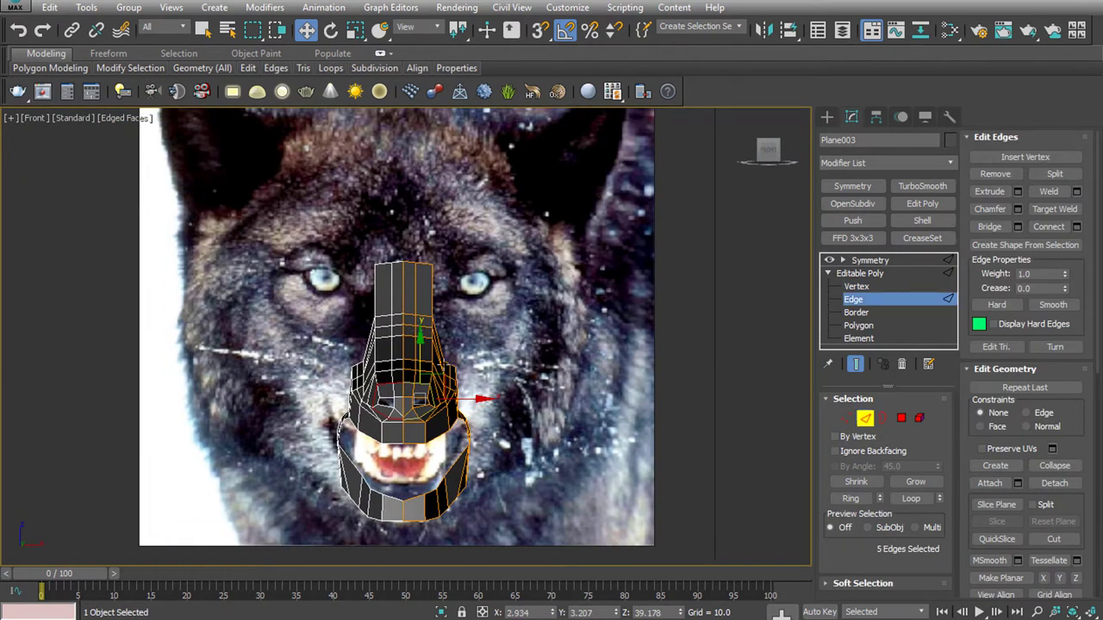
{"action": "left_click", "coordinate": [454, 369], "text": "ctrl"}
{"action": "left_click", "coordinate": [523, 377]}
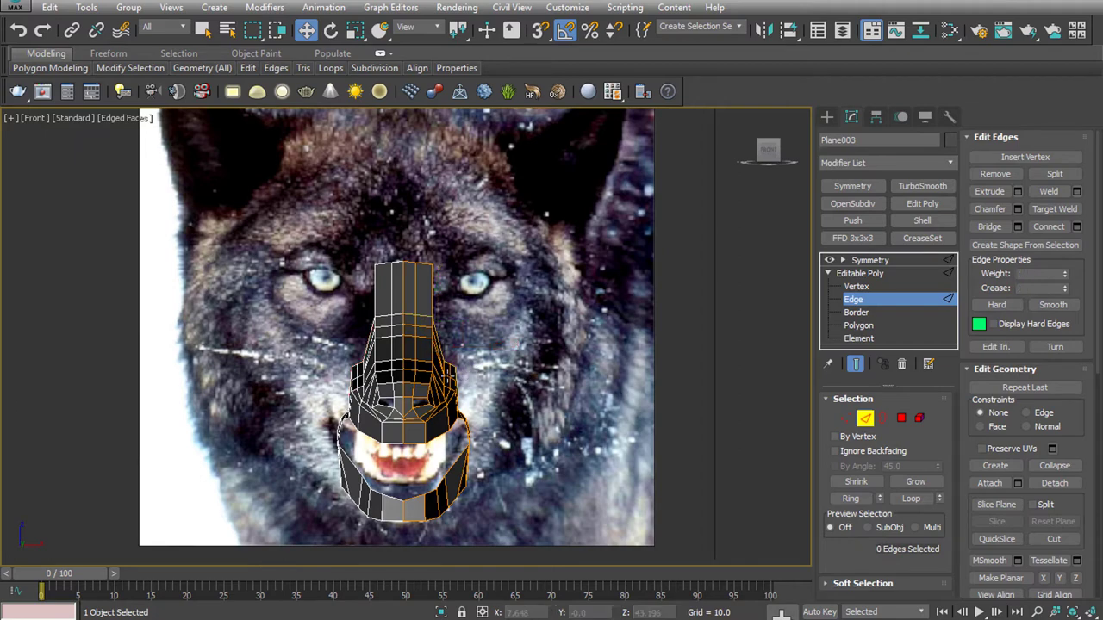
{"action": "key", "text": "l"}
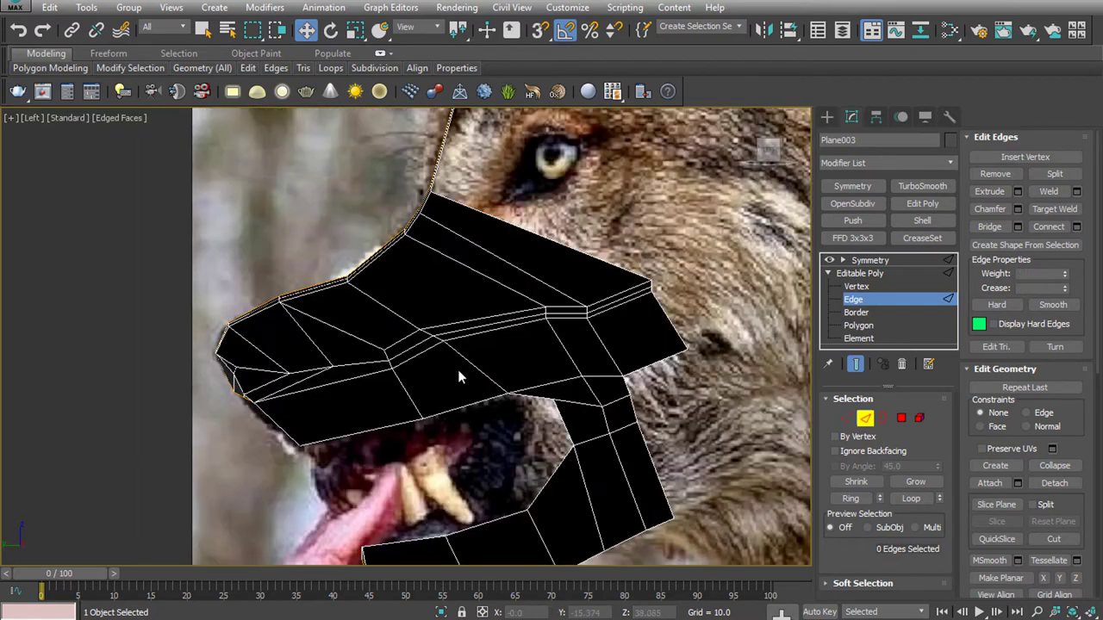
{"action": "scroll", "coordinate": [528, 387], "scroll_direction": "down", "scroll_amount": 5}
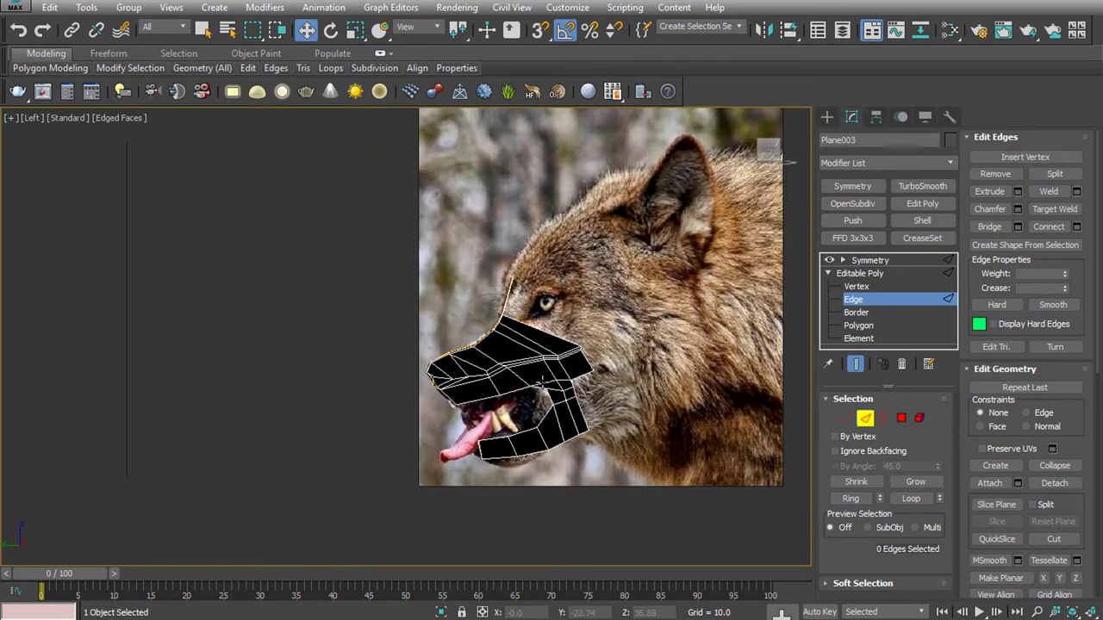
{"action": "left_click", "coordinate": [583, 403]}
{"action": "left_click", "coordinate": [572, 389], "text": "ctrl"}
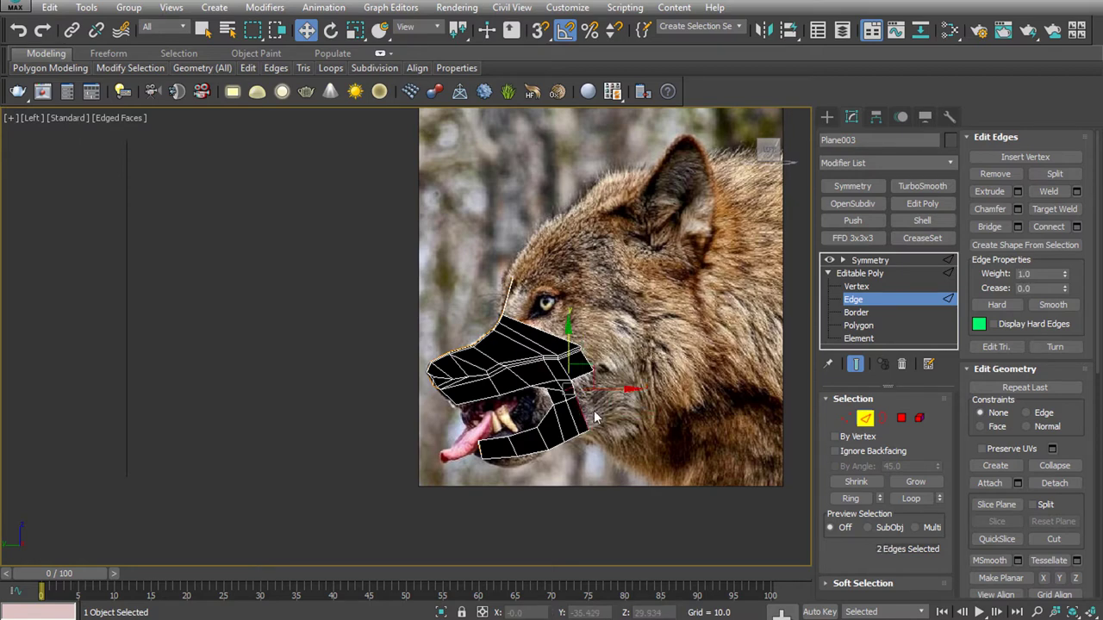
{"action": "left_click", "coordinate": [594, 417]}
{"action": "scroll", "coordinate": [594, 417], "scroll_direction": "up", "scroll_amount": 5}
{"action": "left_click", "coordinate": [566, 411]}
{"action": "left_click", "coordinate": [549, 353], "text": "ctrl"}
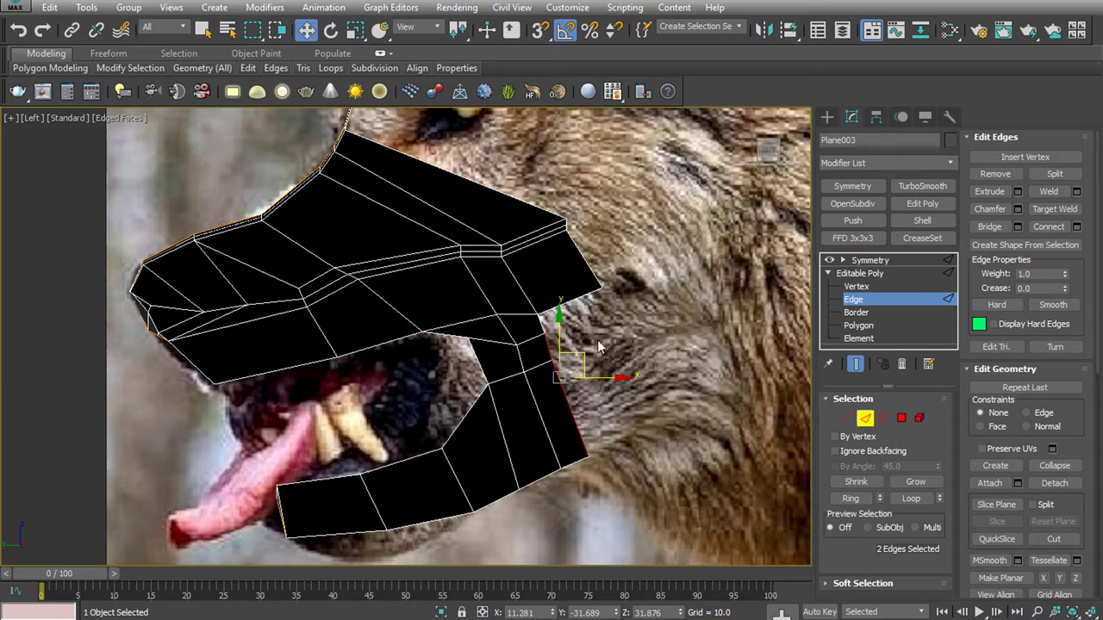
Shift-drag the rear jaw edges backward, then outward into cheek polygons on both sides
{"action": "left_click_drag", "start_coordinate": [577, 353], "coordinate": [651, 334], "text": "shift"}
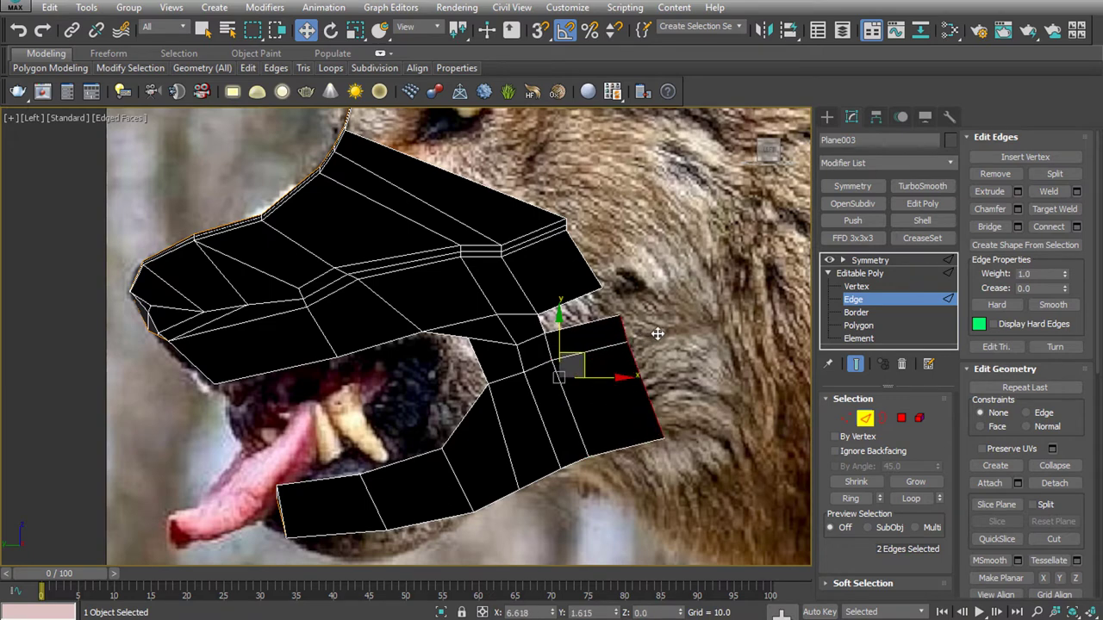
{"action": "key", "text": "f"}
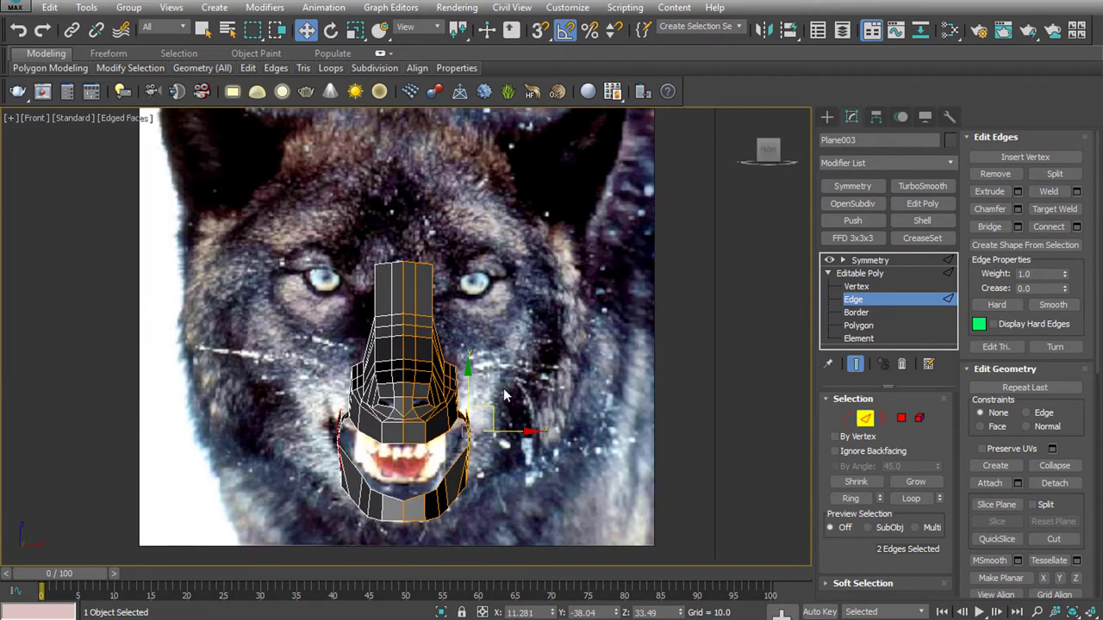
{"action": "left_click_drag", "start_coordinate": [489, 408], "coordinate": [498, 448], "text": "shift"}
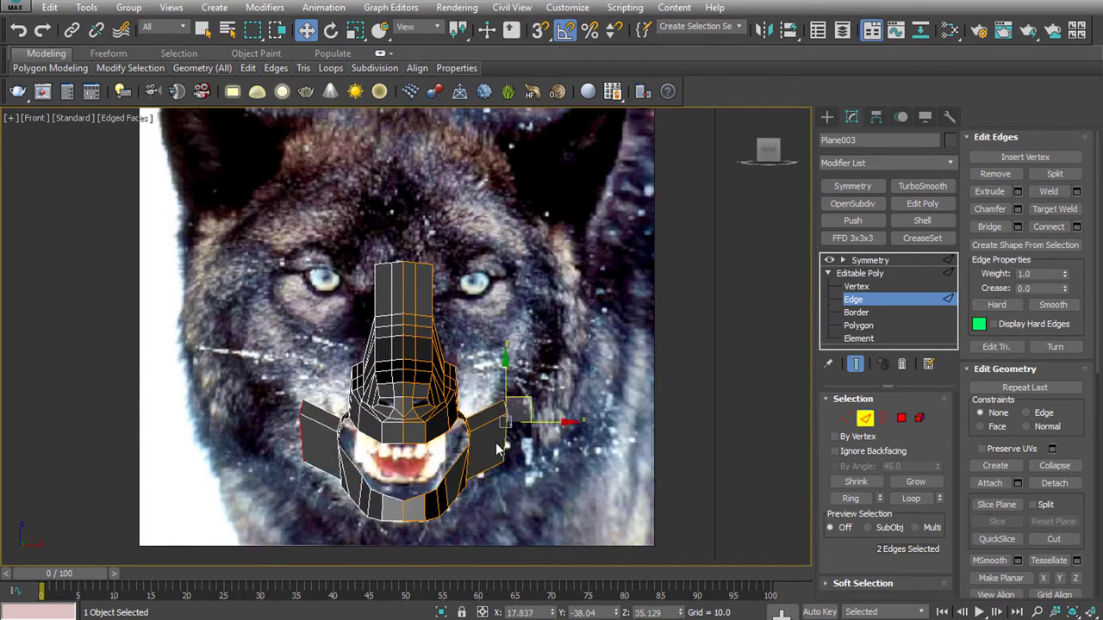
Select the cheek edge loop minus its upper diagonal edges and move it to reshape both cheeks
{"action": "key", "text": "l"}
{"action": "double_click", "coordinate": [572, 405]}
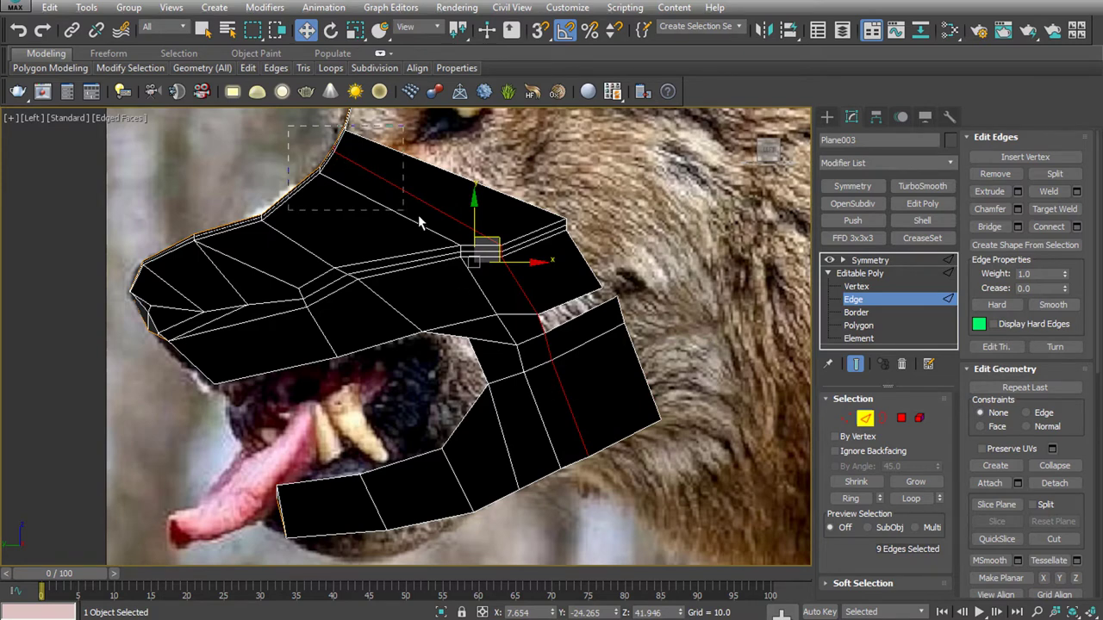
{"action": "left_click_drag", "start_coordinate": [418, 214], "coordinate": [470, 272], "text": "alt"}
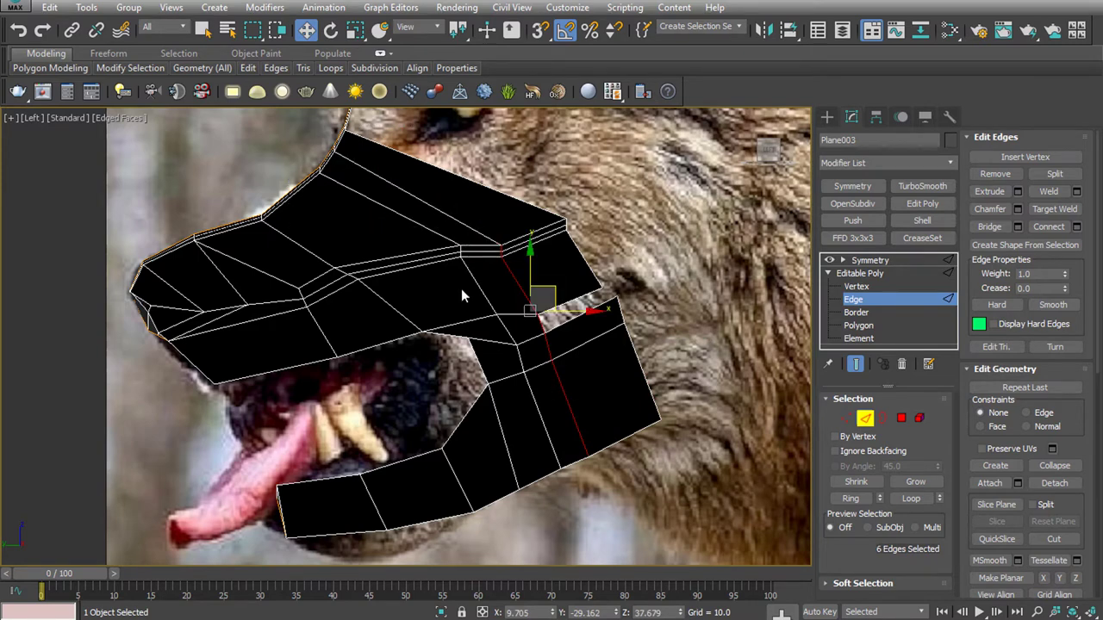
{"action": "key", "text": "f"}
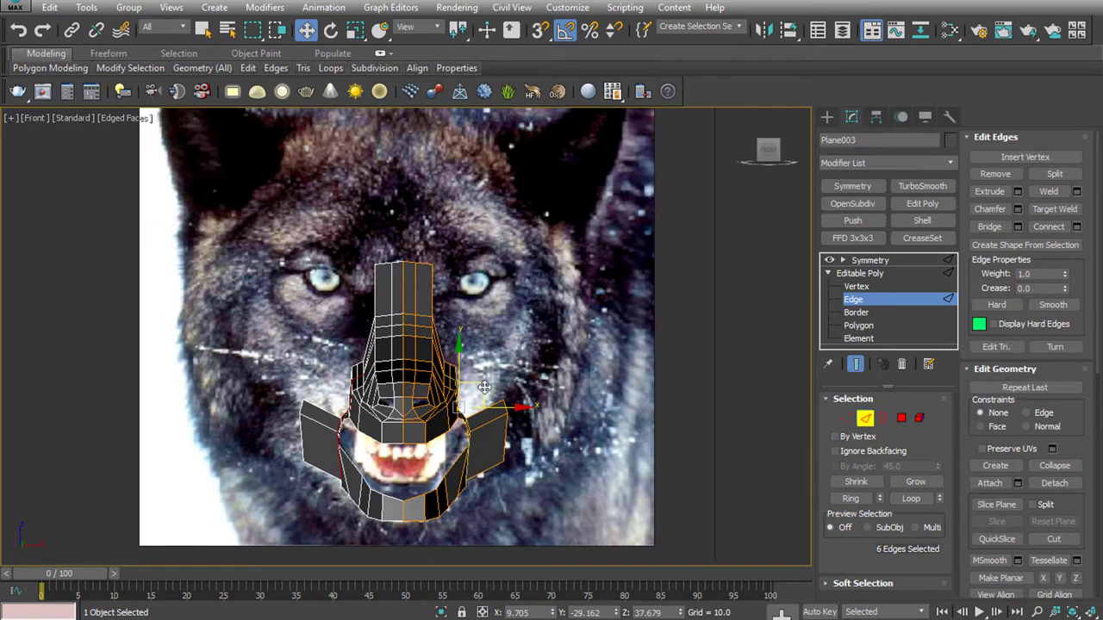
{"action": "left_click_drag", "start_coordinate": [487, 387], "coordinate": [498, 384]}
{"action": "left_click", "coordinate": [982, 136]}
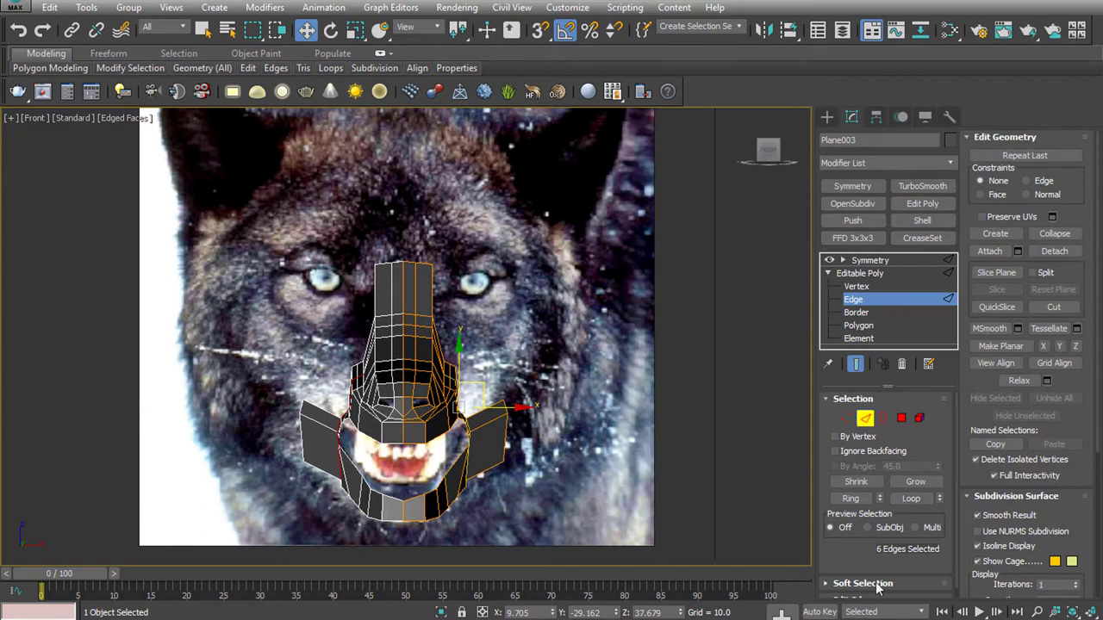
Push the cheek edges outward with Soft Selection at Falloff 5, then turn Soft Selection off
{"action": "left_click", "coordinate": [870, 584]}
{"action": "left_click", "coordinate": [1009, 158]}
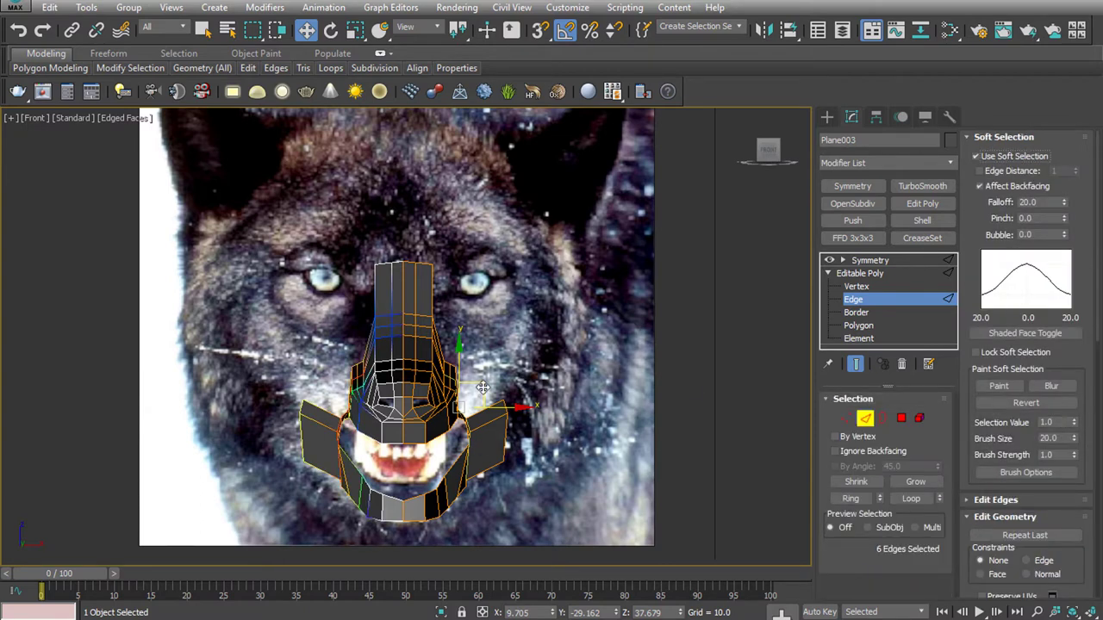
{"action": "left_click_drag", "start_coordinate": [498, 385], "coordinate": [518, 393]}
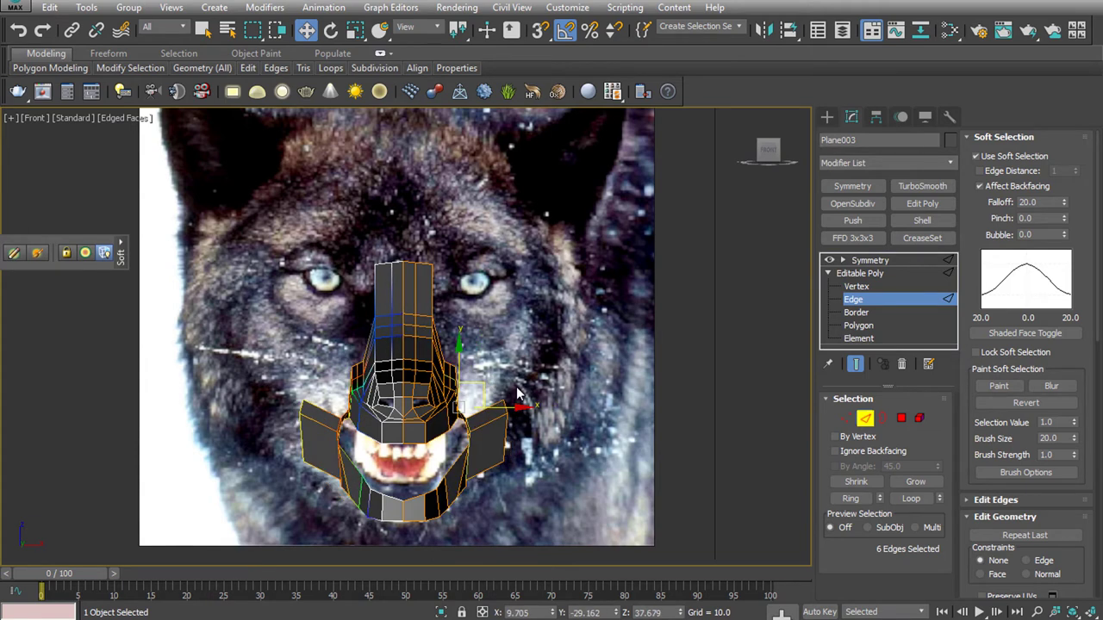
{"action": "double_click", "coordinate": [1034, 201]}
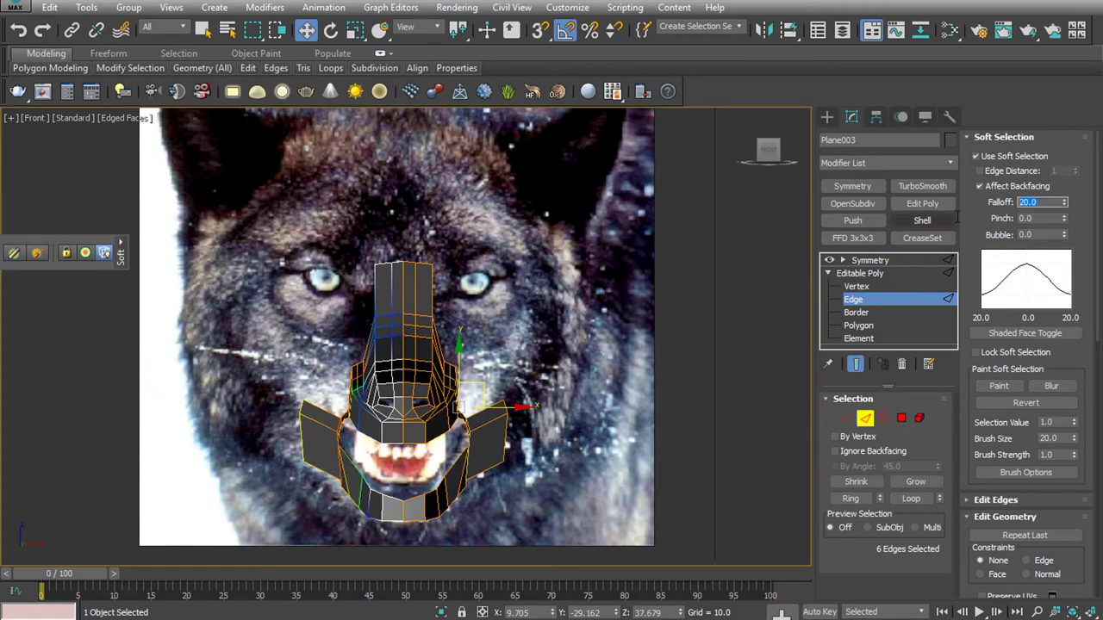
{"action": "type", "text": "5"}
{"action": "key", "text": "Return"}
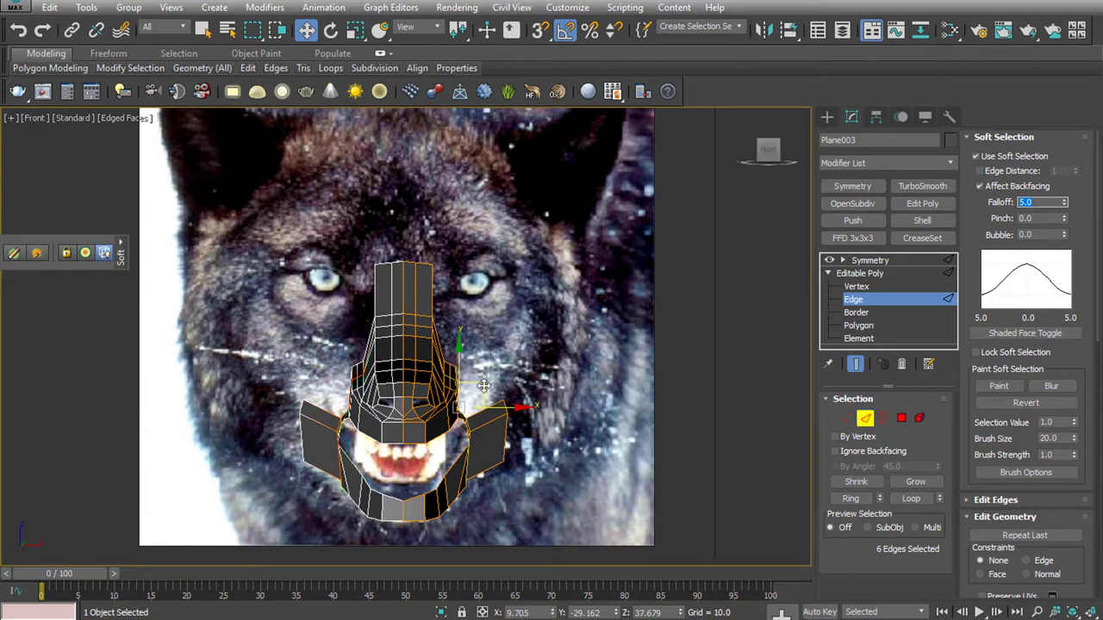
{"action": "mouse_move", "coordinate": [484, 386]}
{"action": "left_mouse_down"}
{"action": "mouse_move", "coordinate": [500, 383]}
{"action": "mouse_move", "coordinate": [491, 412]}
{"action": "left_mouse_up"}
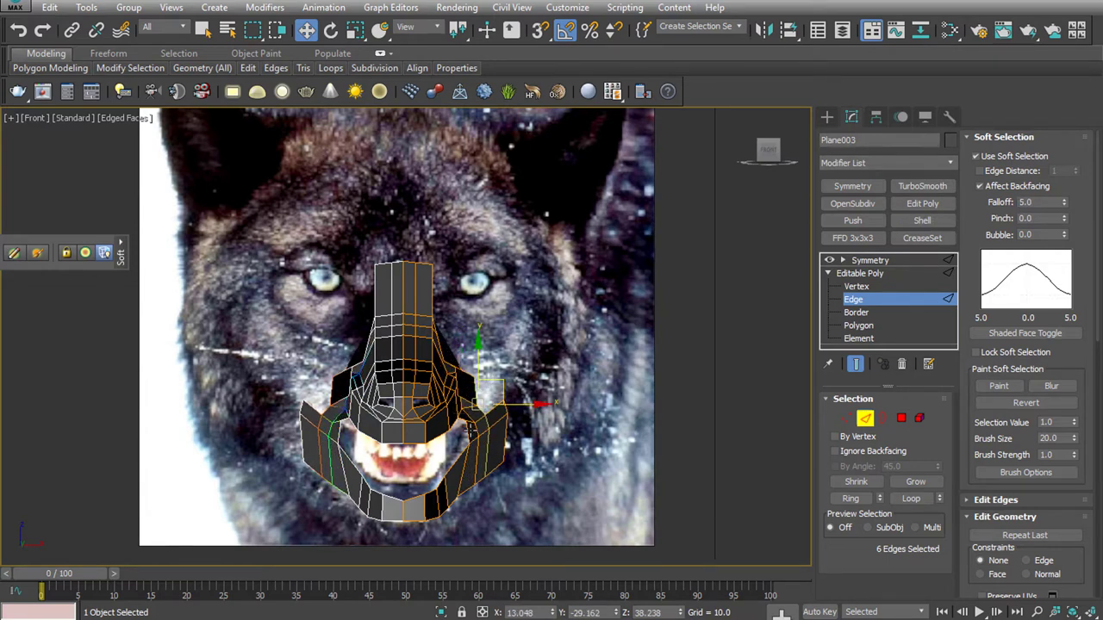
{"action": "left_click", "coordinate": [491, 433]}
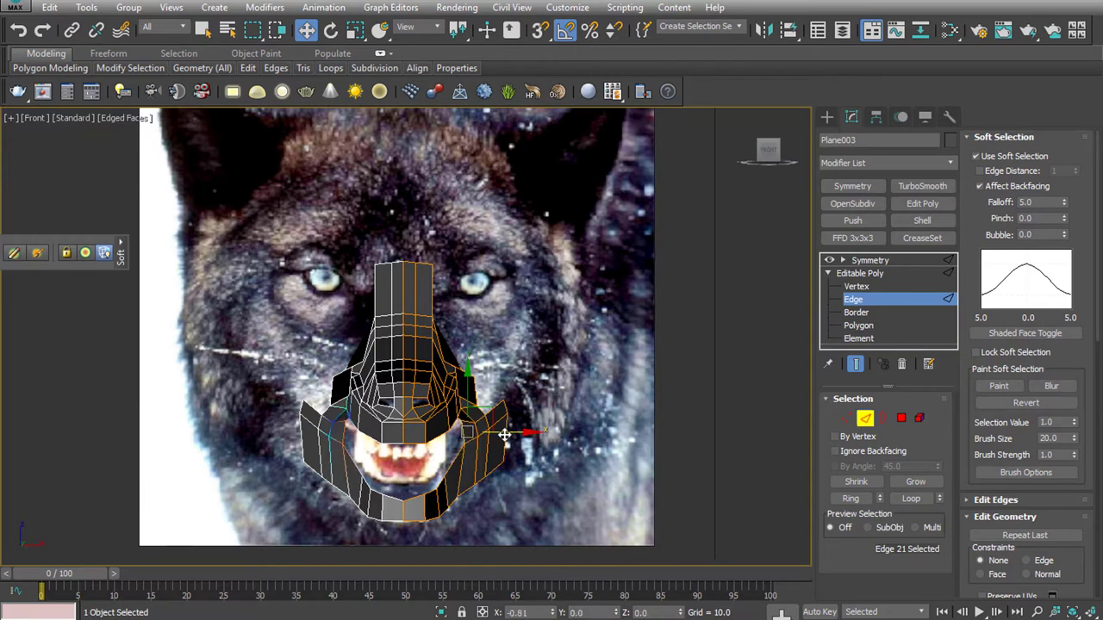
{"action": "left_click", "coordinate": [615, 363]}
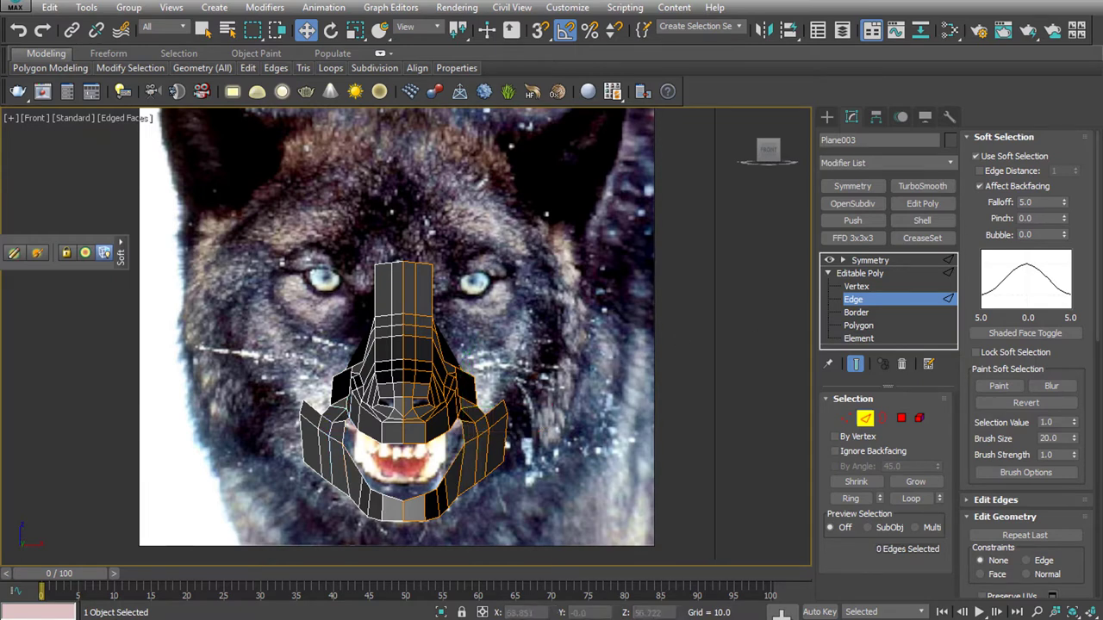
{"action": "left_click", "coordinate": [993, 157]}
{"action": "left_click", "coordinate": [979, 138]}
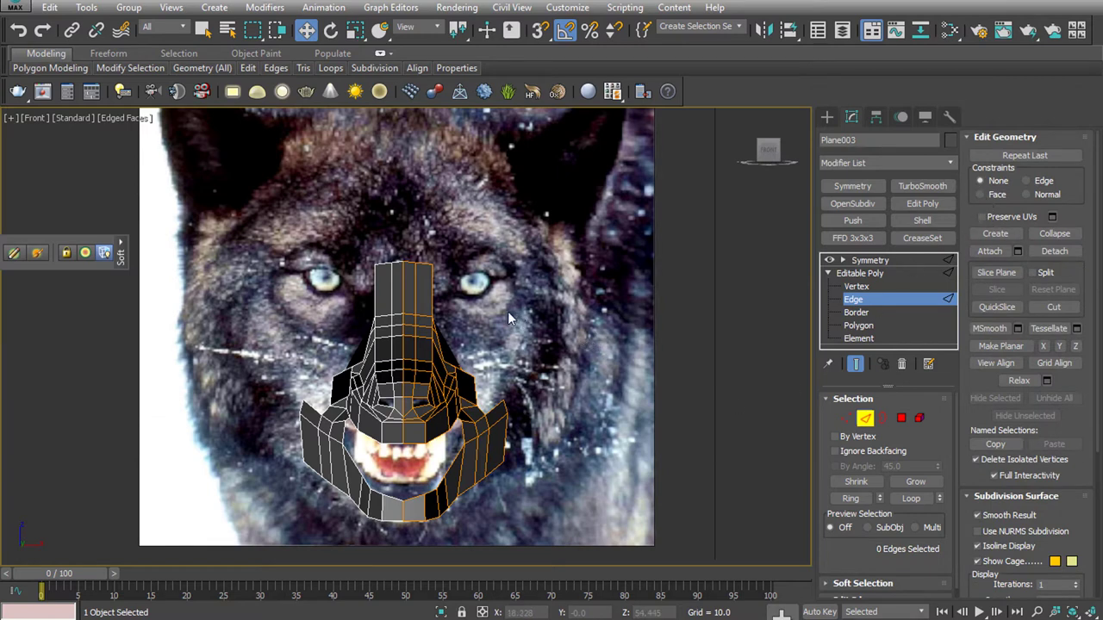
Orbit and zoom around the wolf head in Perspective view, back at Edge level
{"action": "left_click", "coordinate": [826, 116]}
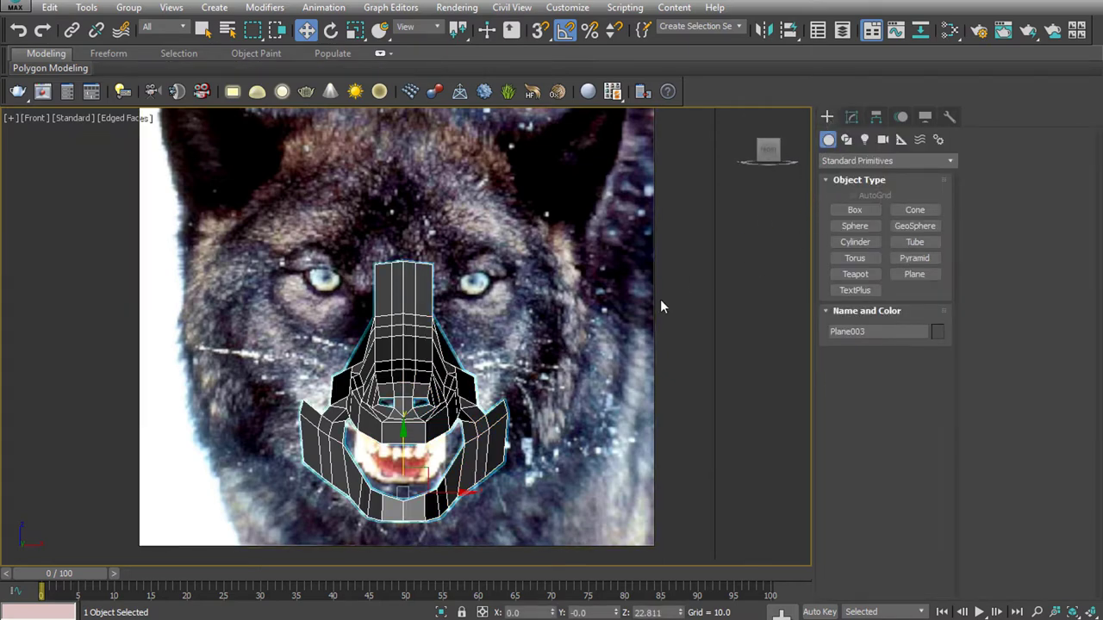
{"action": "key", "text": "p"}
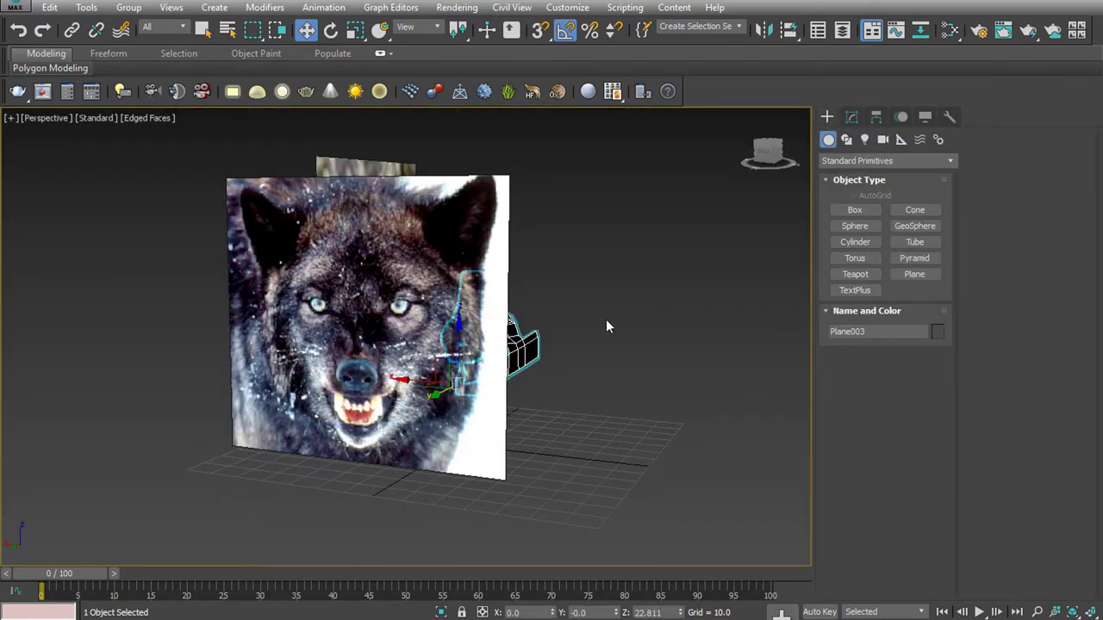
{"action": "mouse_move", "coordinate": [606, 320]}
{"action": "middle_mouse_down", "text": "alt"}
{"action": "mouse_move", "coordinate": [532, 406]}
{"action": "mouse_move", "coordinate": [583, 386]}
{"action": "mouse_move", "coordinate": [629, 388]}
{"action": "mouse_move", "coordinate": [572, 336]}
{"action": "mouse_move", "coordinate": [528, 335]}
{"action": "mouse_move", "coordinate": [524, 397]}
{"action": "mouse_move", "coordinate": [510, 334]}
{"action": "middle_mouse_up", "text": "alt"}
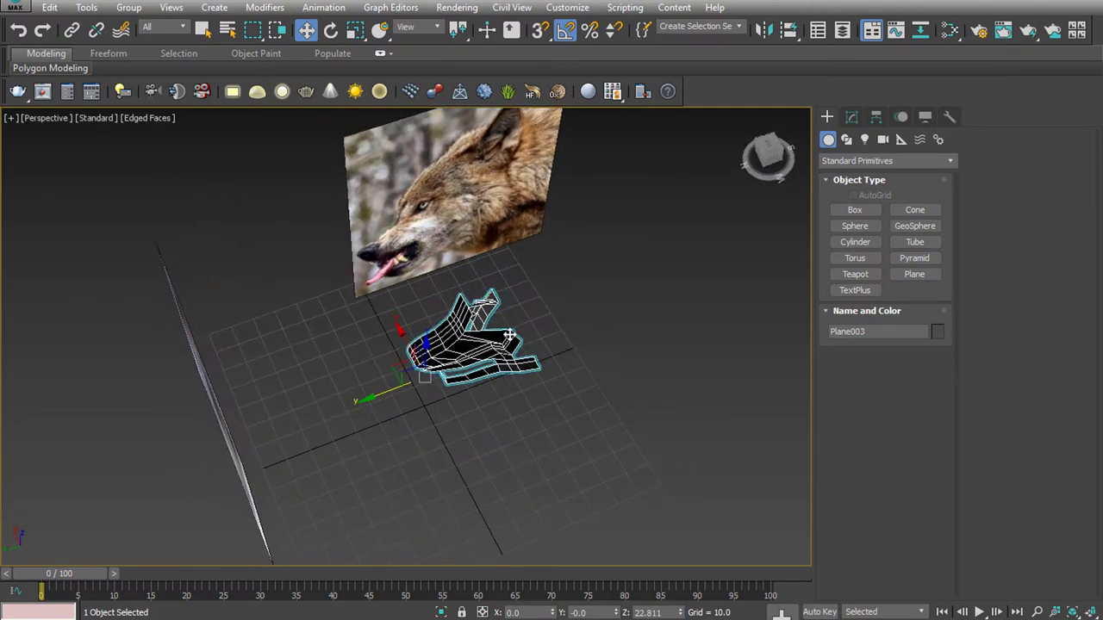
{"action": "scroll", "coordinate": [510, 340], "scroll_direction": "up", "scroll_amount": 5}
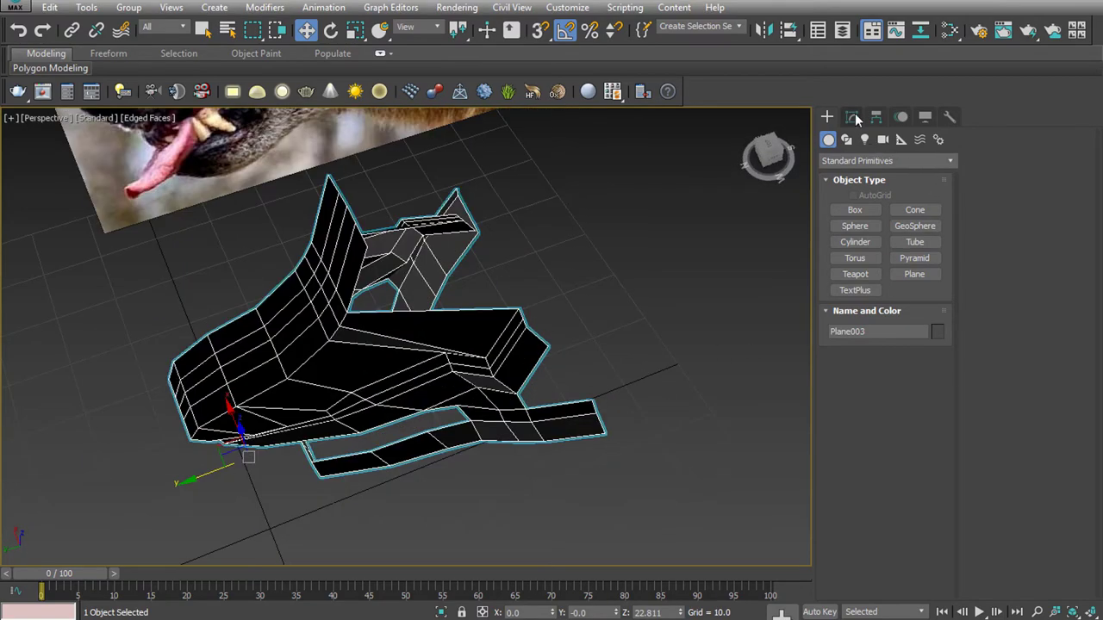
{"action": "left_click", "coordinate": [854, 118]}
{"action": "left_click", "coordinate": [852, 299]}
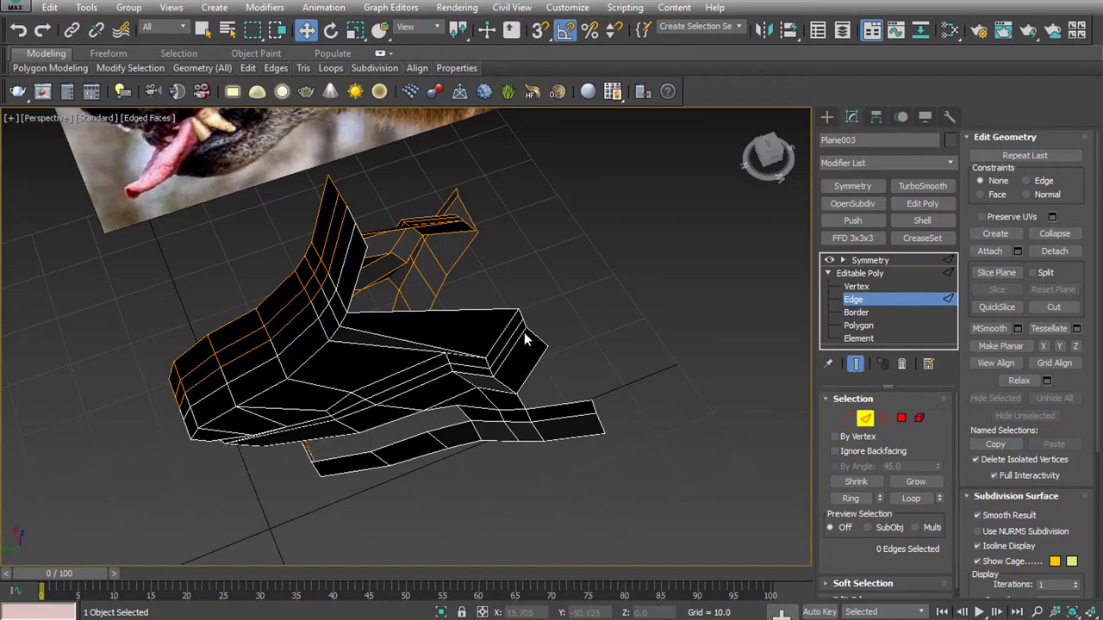
{"action": "mouse_move", "coordinate": [472, 227]}
{"action": "middle_mouse_down", "text": "alt"}
{"action": "mouse_move", "coordinate": [609, 302]}
{"action": "mouse_move", "coordinate": [502, 273]}
{"action": "mouse_move", "coordinate": [518, 294]}
{"action": "mouse_move", "coordinate": [532, 291]}
{"action": "mouse_move", "coordinate": [544, 250]}
{"action": "mouse_move", "coordinate": [493, 253]}
{"action": "middle_mouse_up", "text": "alt"}
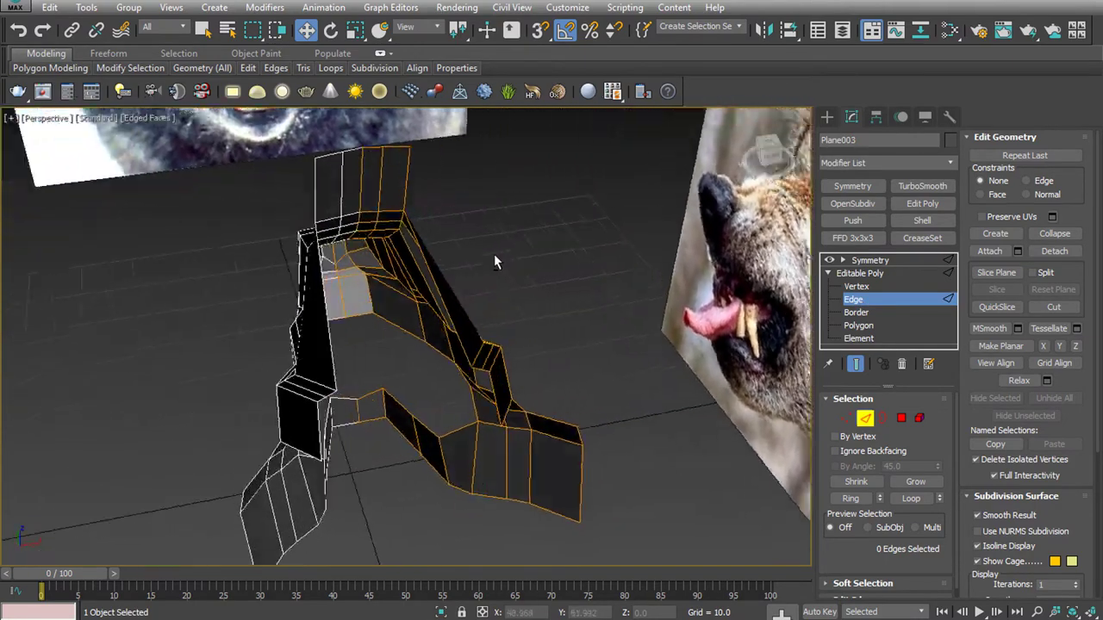
Try an edge-loop selection on the brow, then undo and clear it
{"action": "double_click", "coordinate": [488, 385]}
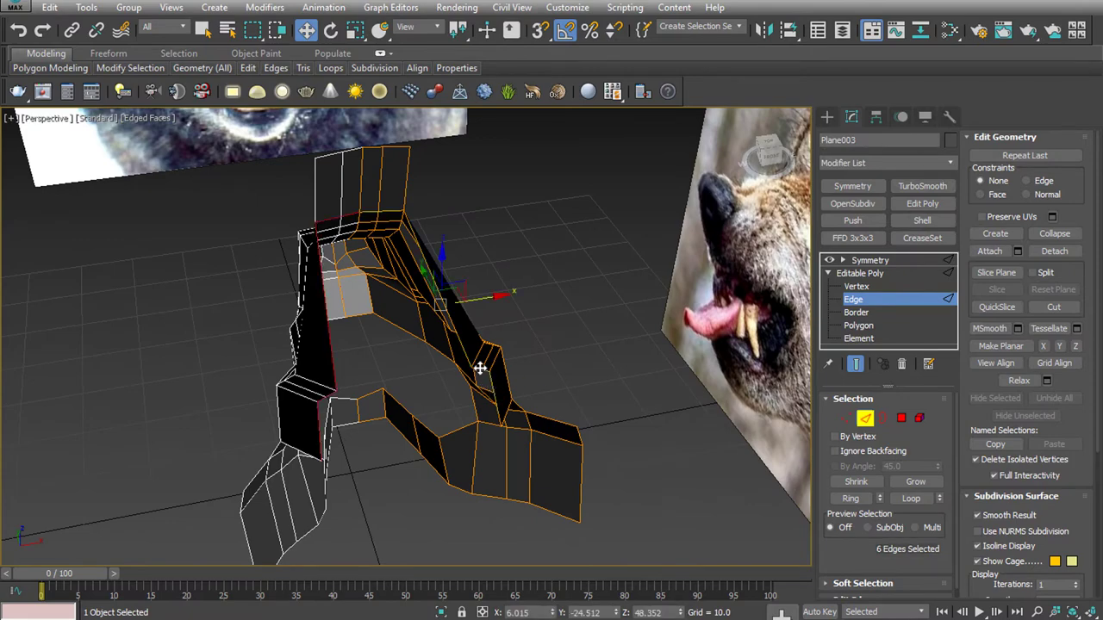
{"action": "mouse_move", "coordinate": [513, 394]}
{"action": "middle_mouse_down", "text": "alt"}
{"action": "mouse_move", "coordinate": [418, 414]}
{"action": "mouse_move", "coordinate": [250, 404]}
{"action": "mouse_move", "coordinate": [212, 345]}
{"action": "mouse_move", "coordinate": [239, 324]}
{"action": "middle_mouse_up", "text": "alt"}
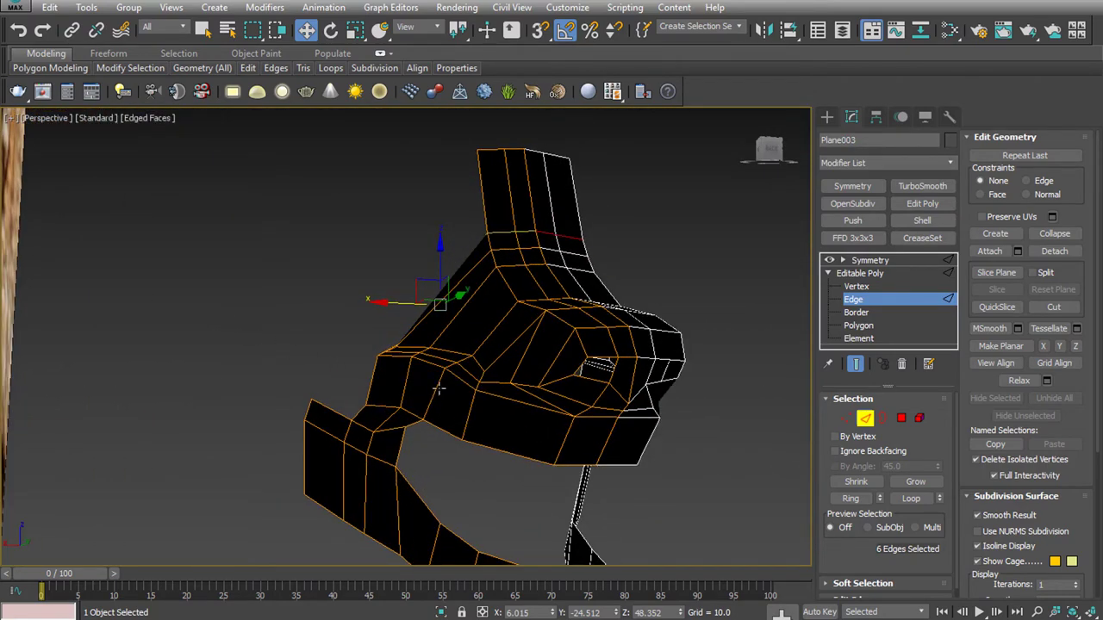
{"action": "left_click", "coordinate": [443, 360], "text": "ctrl"}
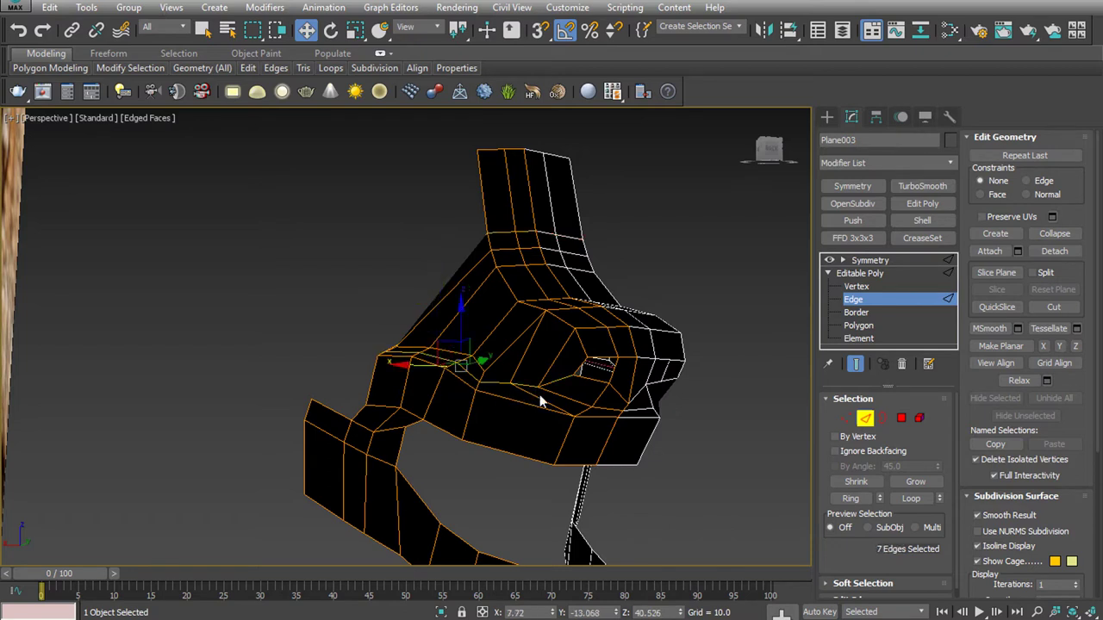
{"action": "key", "text": "ctrl+z"}
{"action": "key", "text": "ctrl+z"}
{"action": "key", "text": "ctrl+z"}
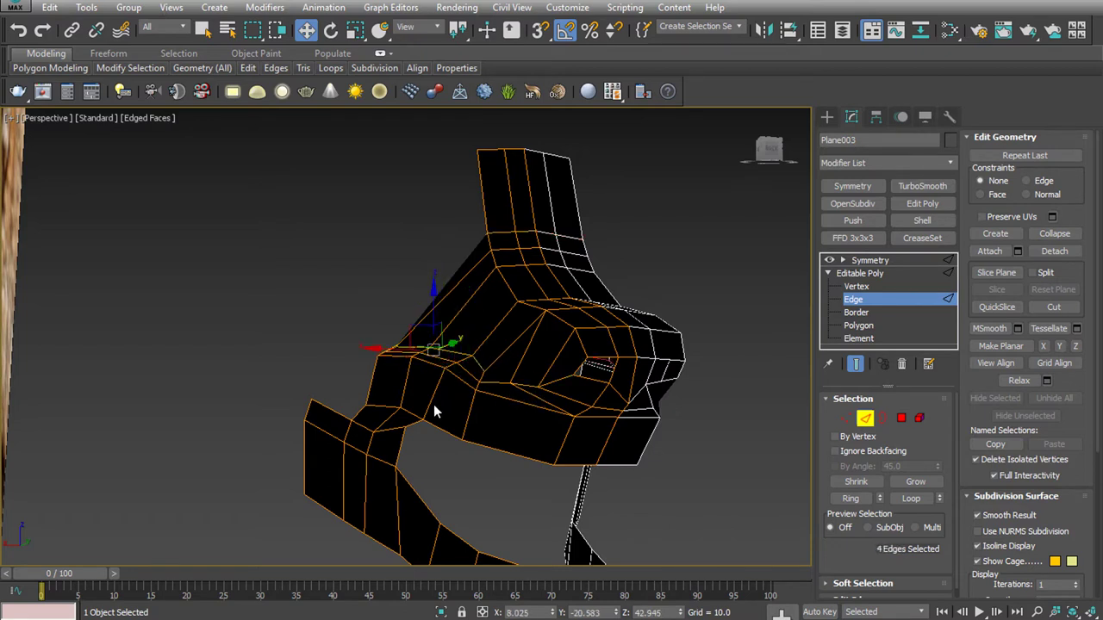
{"action": "right_click", "coordinate": [458, 402]}
{"action": "left_click", "coordinate": [767, 329]}
Select four brow edges above the eye and move them upward
{"action": "mouse_move", "coordinate": [567, 355]}
{"action": "middle_mouse_down", "text": "alt"}
{"action": "mouse_move", "coordinate": [537, 404]}
{"action": "mouse_move", "coordinate": [555, 398]}
{"action": "mouse_move", "coordinate": [484, 382]}
{"action": "middle_mouse_up", "text": "alt"}
{"action": "left_click", "coordinate": [451, 371]}
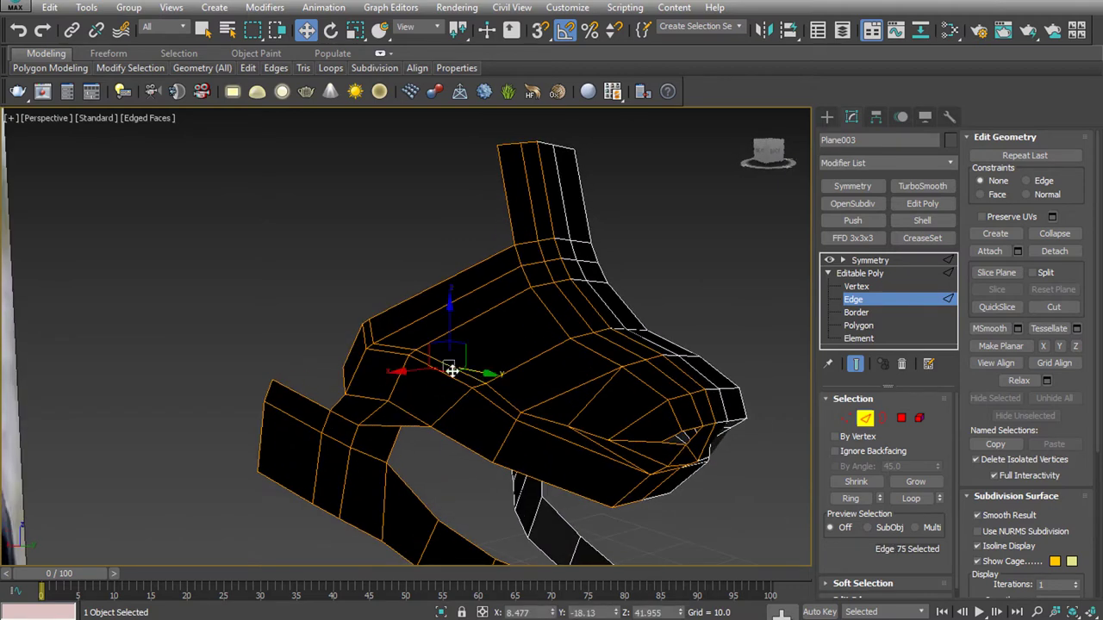
{"action": "left_click", "coordinate": [389, 345], "text": "ctrl"}
{"action": "left_click", "coordinate": [373, 330], "text": "ctrl"}
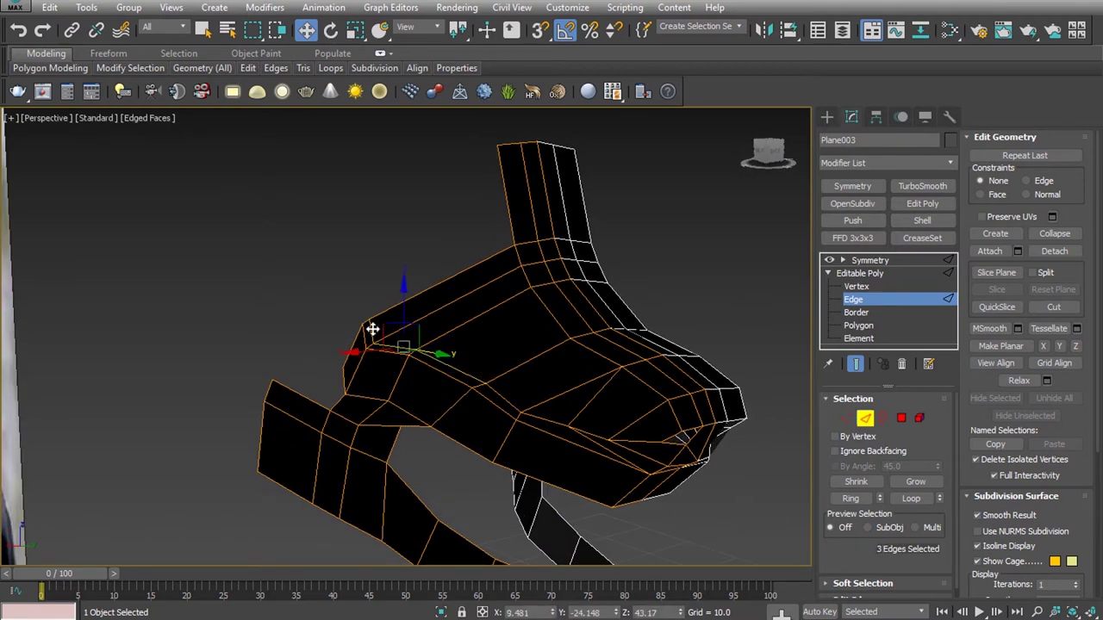
{"action": "left_click", "coordinate": [497, 397], "text": "ctrl"}
{"action": "left_click_drag", "start_coordinate": [531, 412], "coordinate": [480, 396]}
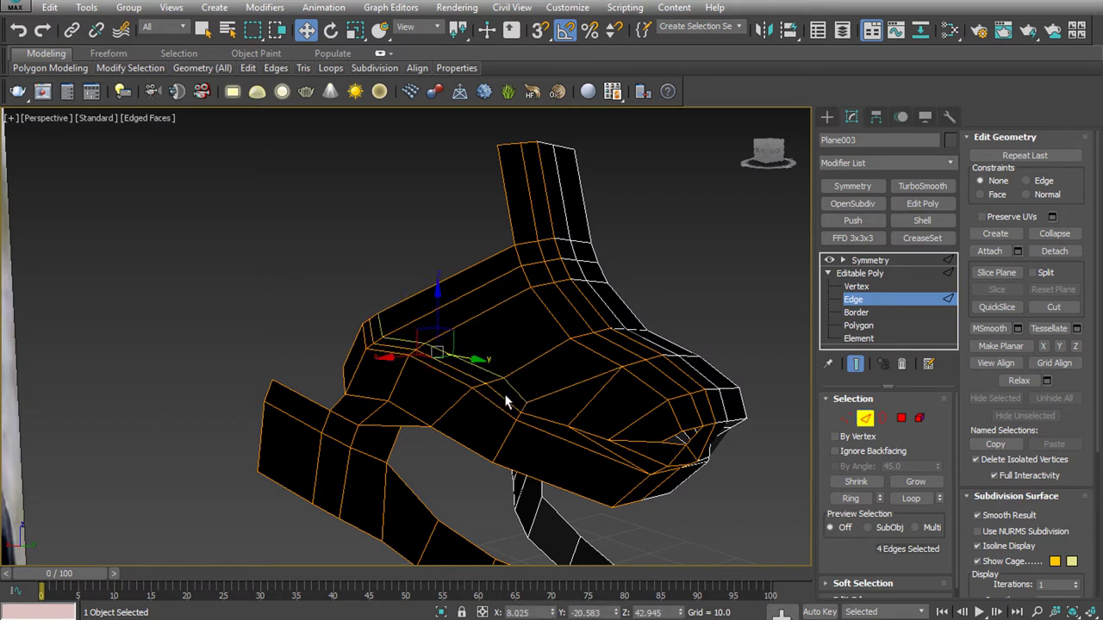
Add four more edges along the brow to the selection
{"action": "left_click", "coordinate": [496, 389], "text": "ctrl"}
{"action": "left_click", "coordinate": [462, 372], "text": "ctrl"}
{"action": "left_click", "coordinate": [405, 347], "text": "ctrl"}
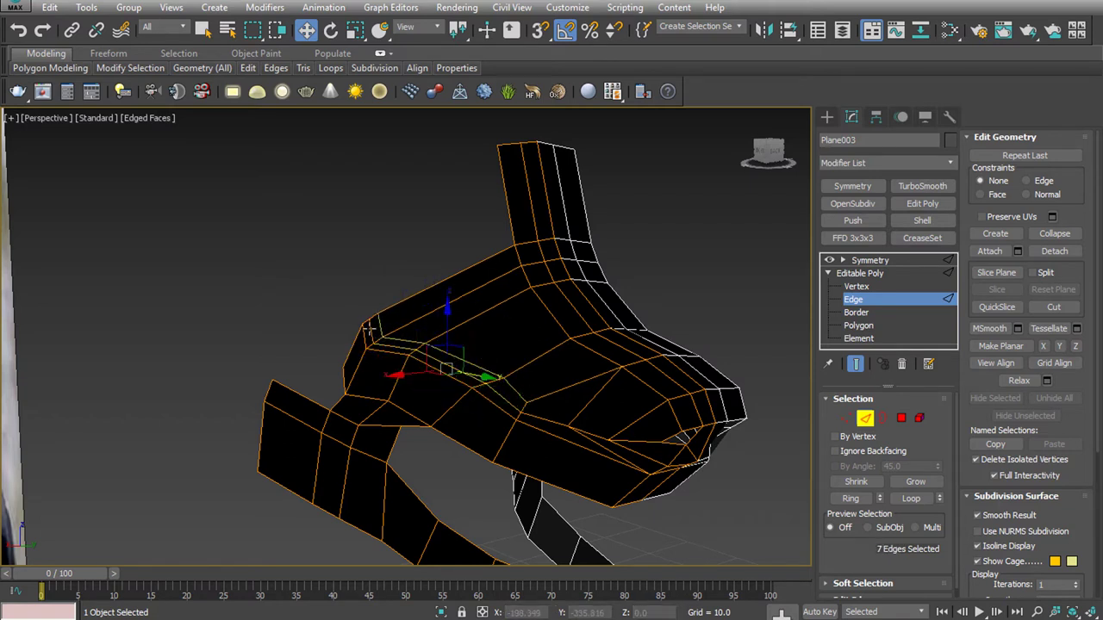
{"action": "left_click", "coordinate": [369, 330], "text": "ctrl"}
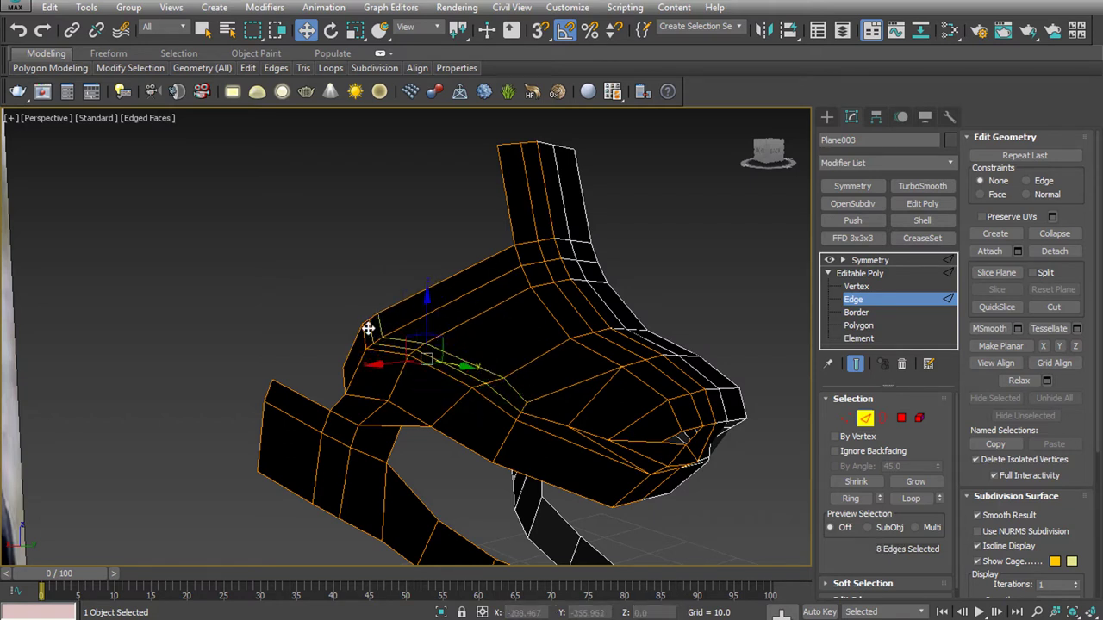
Select the brow edge loop, trim it, and apply Loops > Set Flow
{"action": "left_click", "coordinate": [327, 69]}
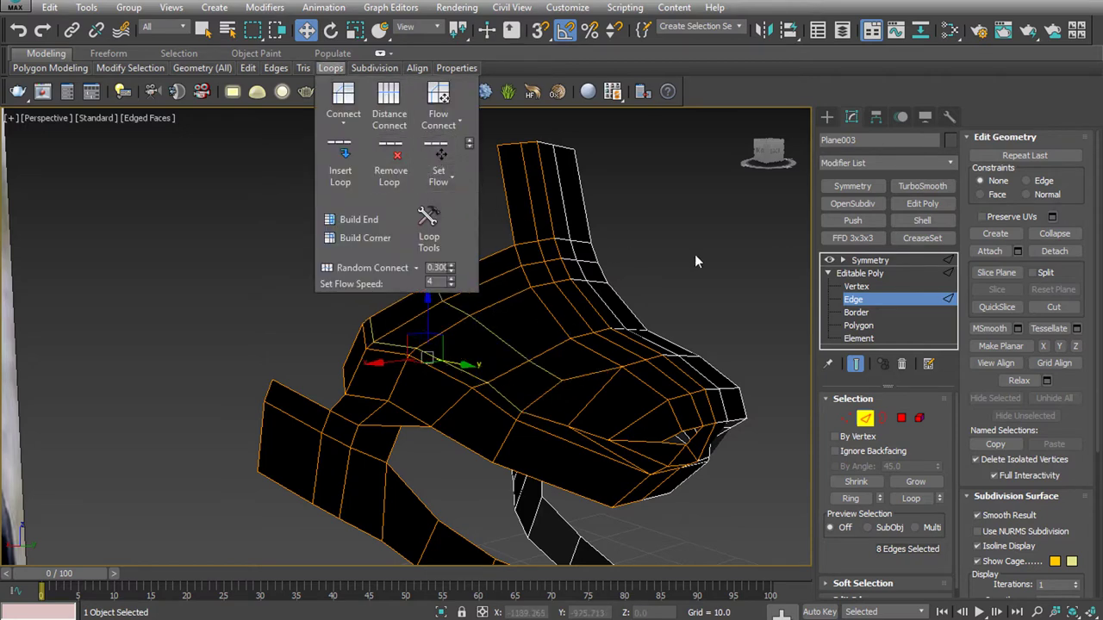
{"action": "left_click", "coordinate": [679, 272]}
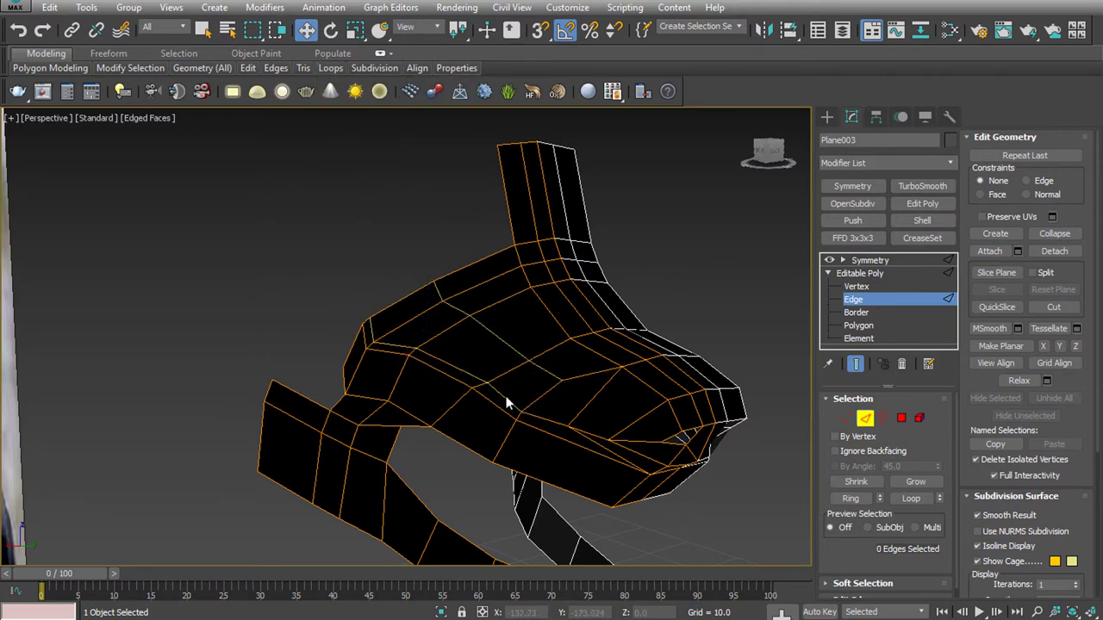
{"action": "double_click", "coordinate": [506, 401]}
{"action": "left_click_drag", "start_coordinate": [573, 455], "coordinate": [568, 435], "text": "alt"}
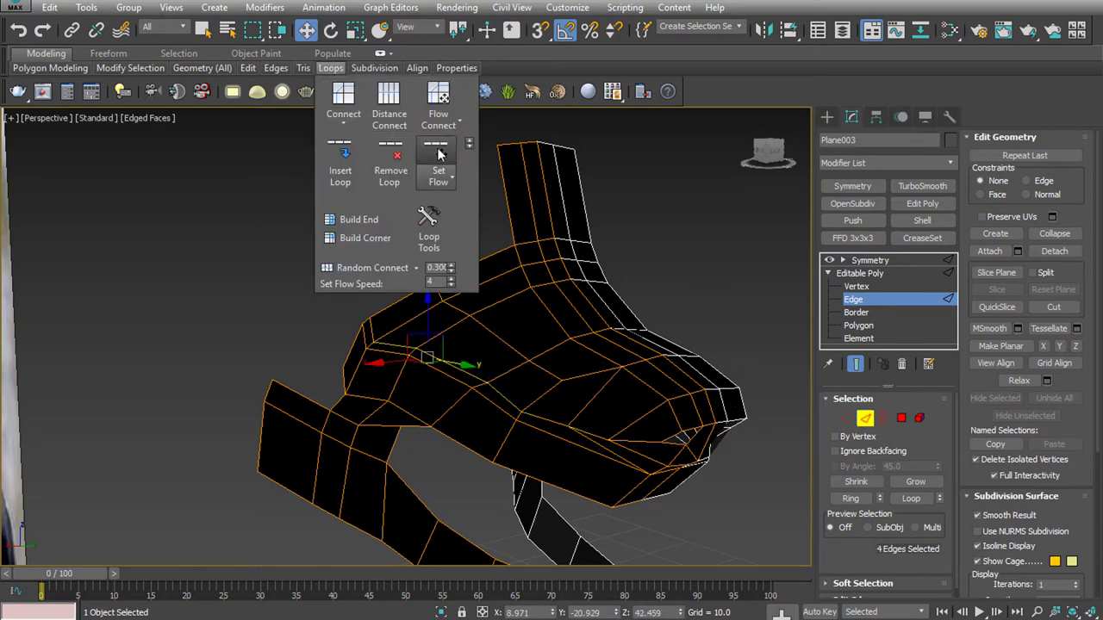
{"action": "left_click", "coordinate": [696, 233]}
Select a single edge beside the eye ring and slide it sideways along X
{"action": "mouse_move", "coordinate": [512, 333]}
{"action": "middle_mouse_down", "text": "alt"}
{"action": "mouse_move", "coordinate": [432, 310]}
{"action": "mouse_move", "coordinate": [450, 329]}
{"action": "middle_mouse_up", "text": "alt"}
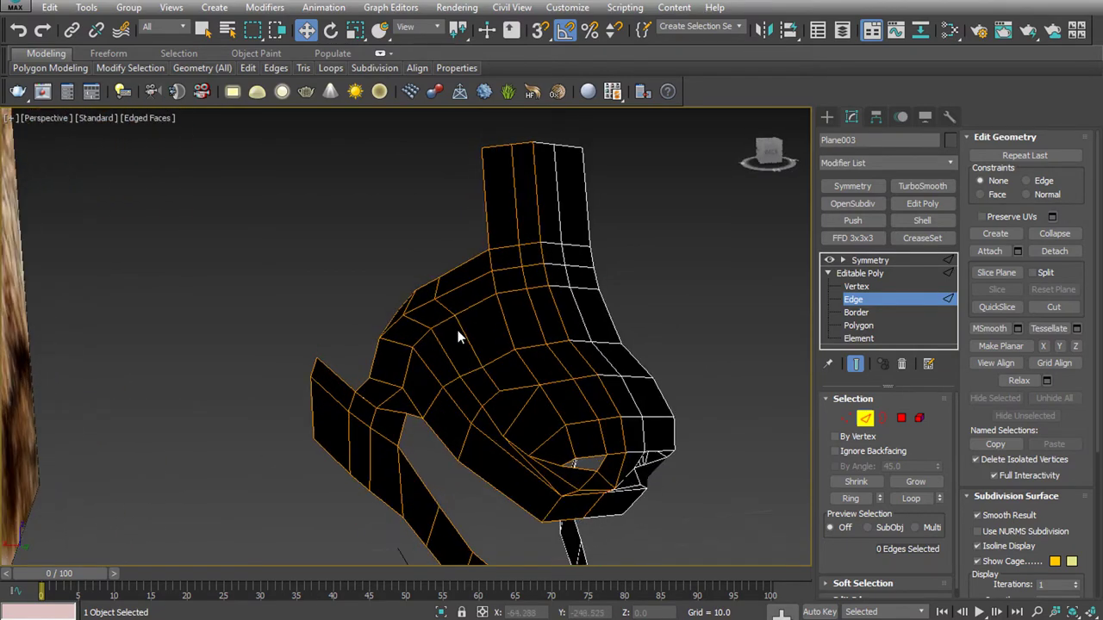
{"action": "left_click", "coordinate": [450, 341]}
{"action": "double_click", "coordinate": [462, 355]}
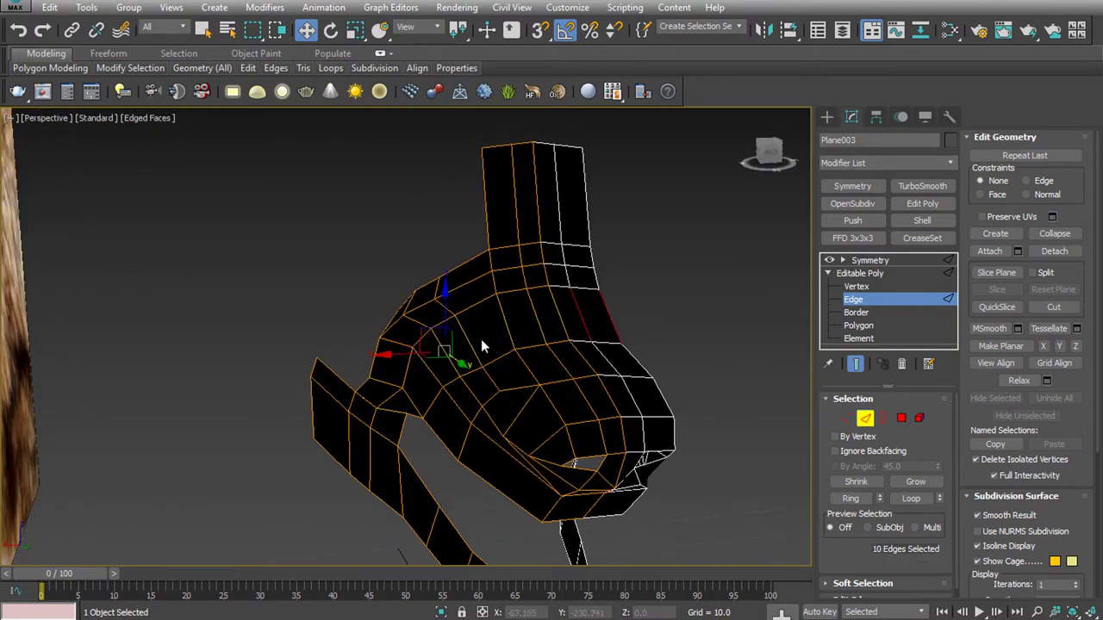
{"action": "left_click", "coordinate": [425, 342]}
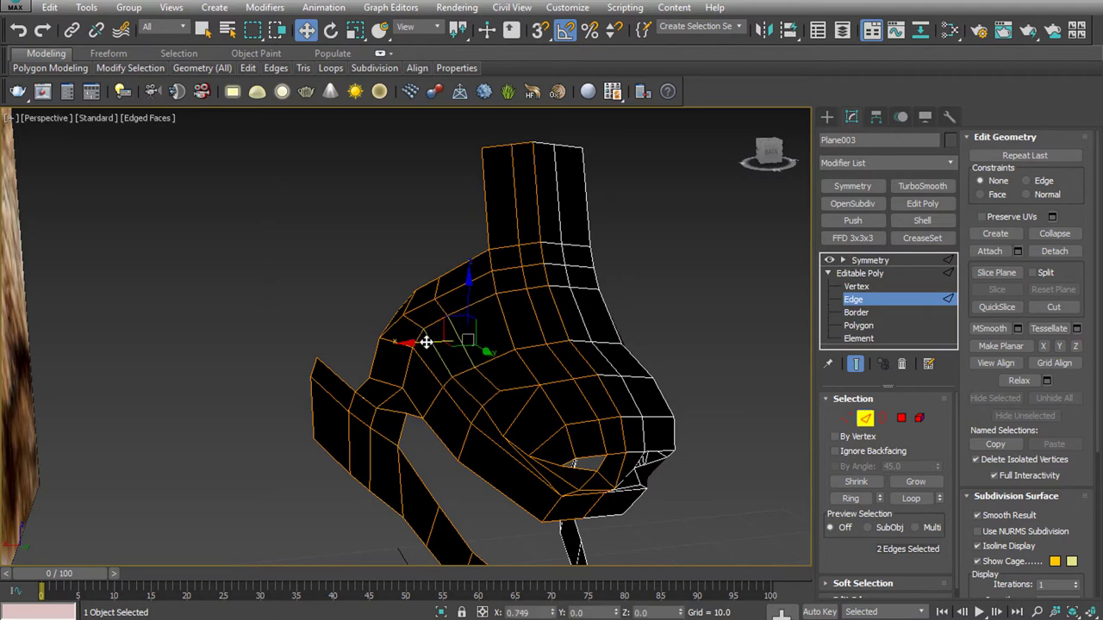
{"action": "mouse_move", "coordinate": [451, 364]}
{"action": "middle_mouse_down", "text": "alt"}
{"action": "mouse_move", "coordinate": [396, 264]}
{"action": "mouse_move", "coordinate": [396, 282]}
{"action": "mouse_move", "coordinate": [437, 290]}
{"action": "mouse_move", "coordinate": [426, 323]}
{"action": "middle_mouse_up", "text": "alt"}
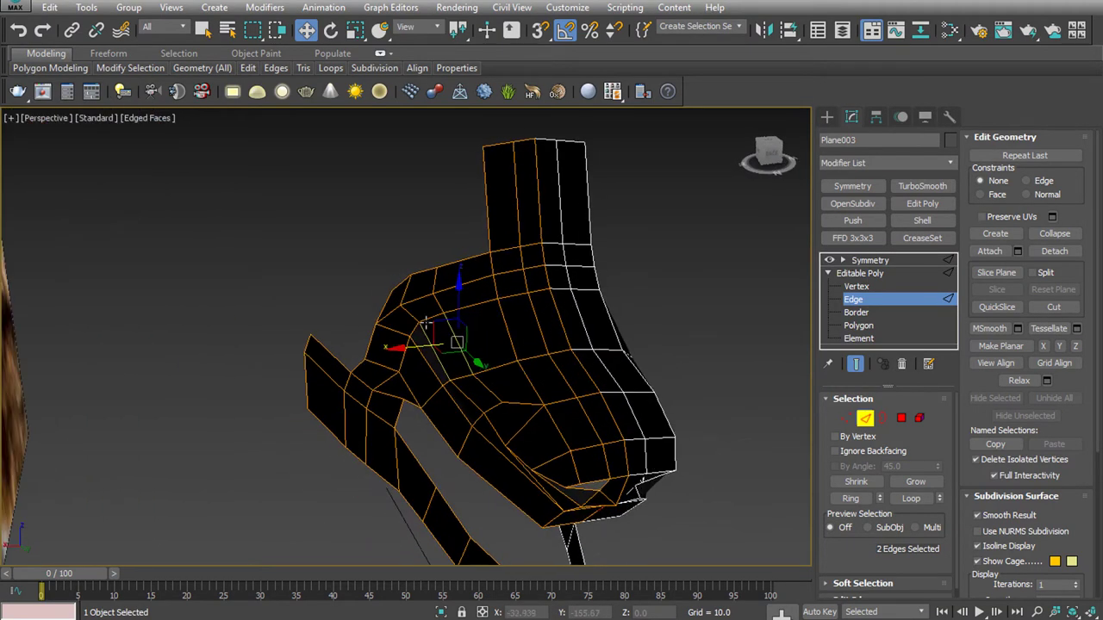
{"action": "left_click", "coordinate": [418, 360]}
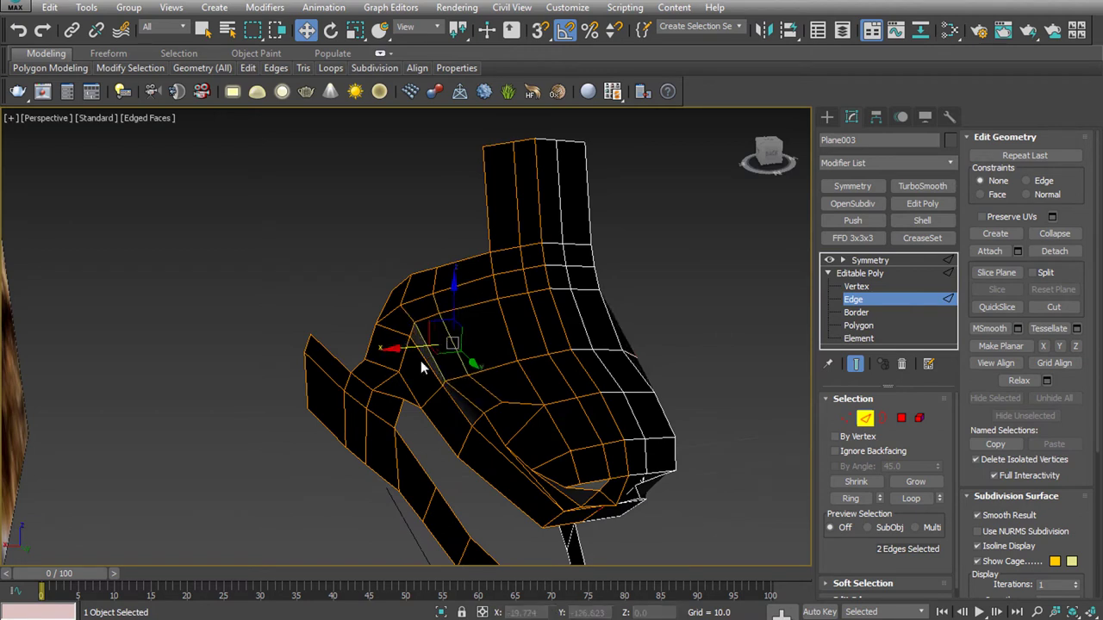
{"action": "left_click_drag", "start_coordinate": [411, 361], "coordinate": [381, 363]}
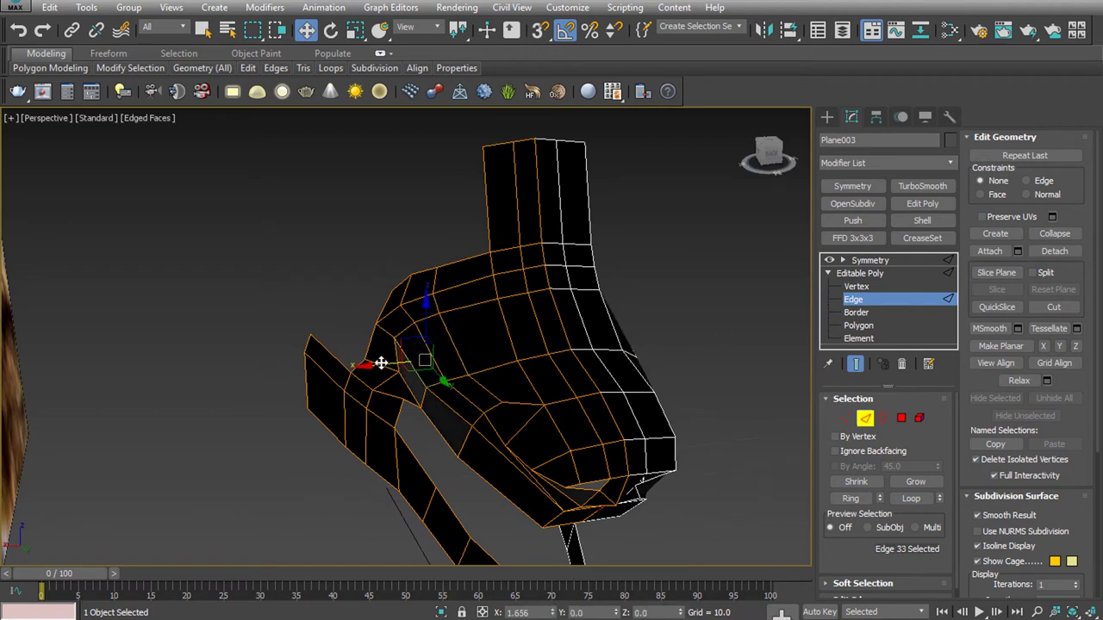
{"action": "mouse_move", "coordinate": [482, 245]}
{"action": "middle_mouse_down", "text": "alt"}
{"action": "mouse_move", "coordinate": [505, 251]}
{"action": "mouse_move", "coordinate": [510, 272]}
{"action": "middle_mouse_up", "text": "alt"}
In Left view, pull the forehead outline vertex to match the side photo
{"action": "key", "text": "l"}
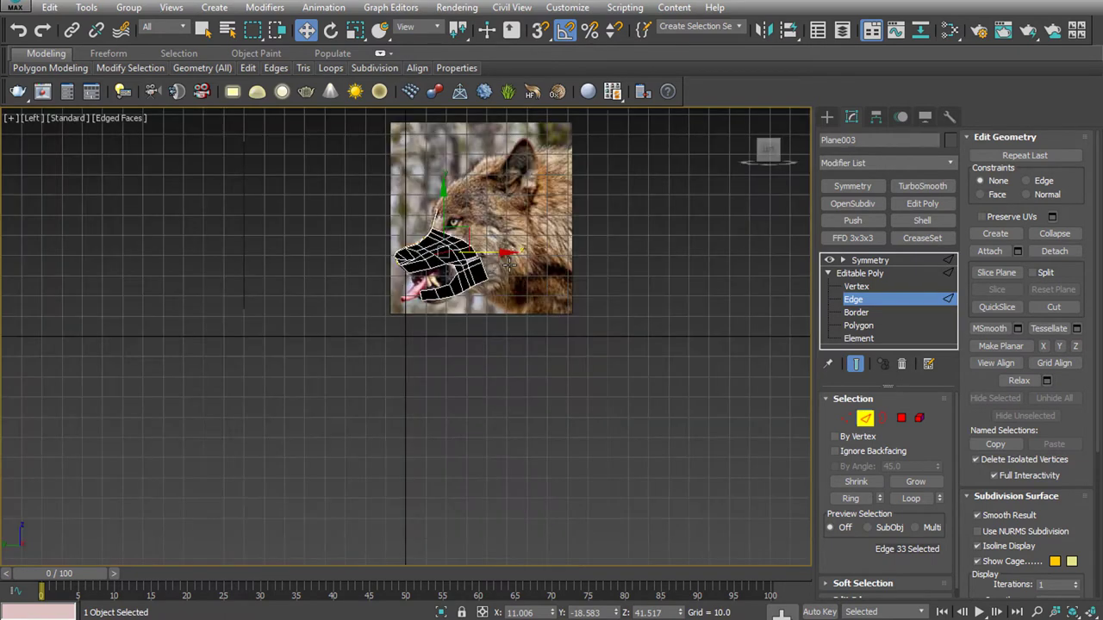
{"action": "scroll", "coordinate": [476, 260], "scroll_direction": "up", "scroll_amount": 5}
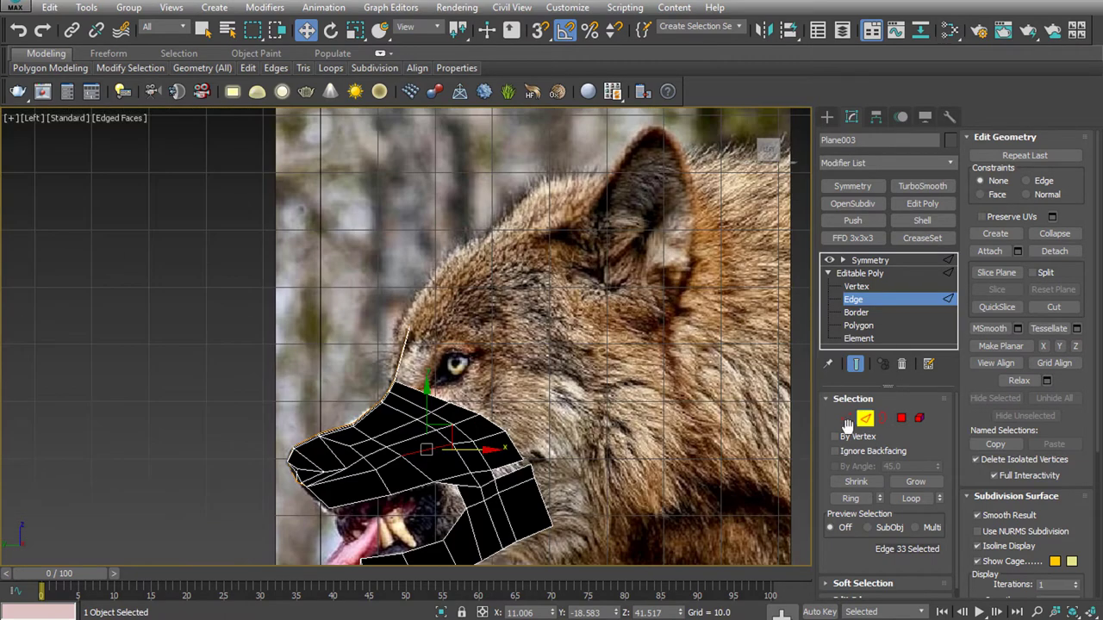
{"action": "key", "text": "1"}
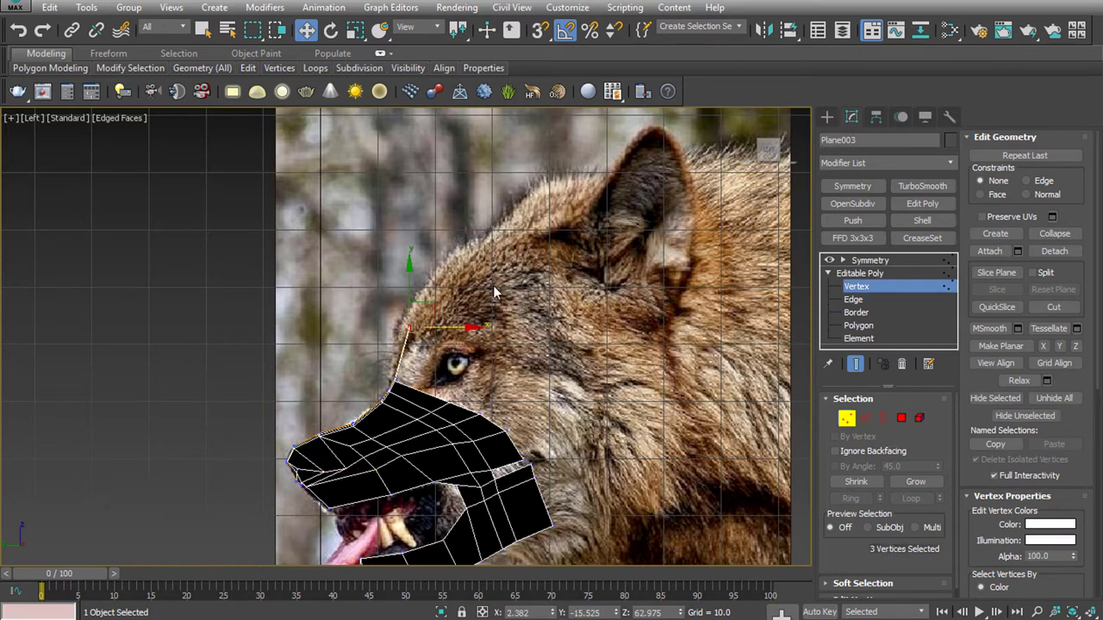
{"action": "left_click_drag", "start_coordinate": [429, 305], "coordinate": [420, 303]}
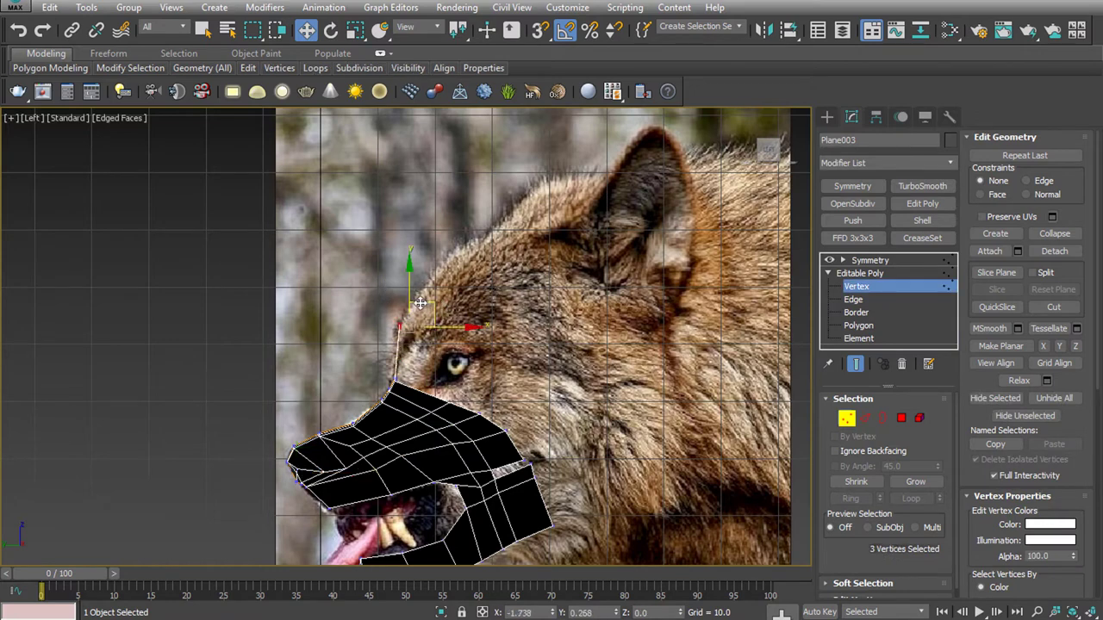
Extend the two top outline edges back over the forehead, then select the strip's end edge
{"action": "left_click", "coordinate": [865, 418]}
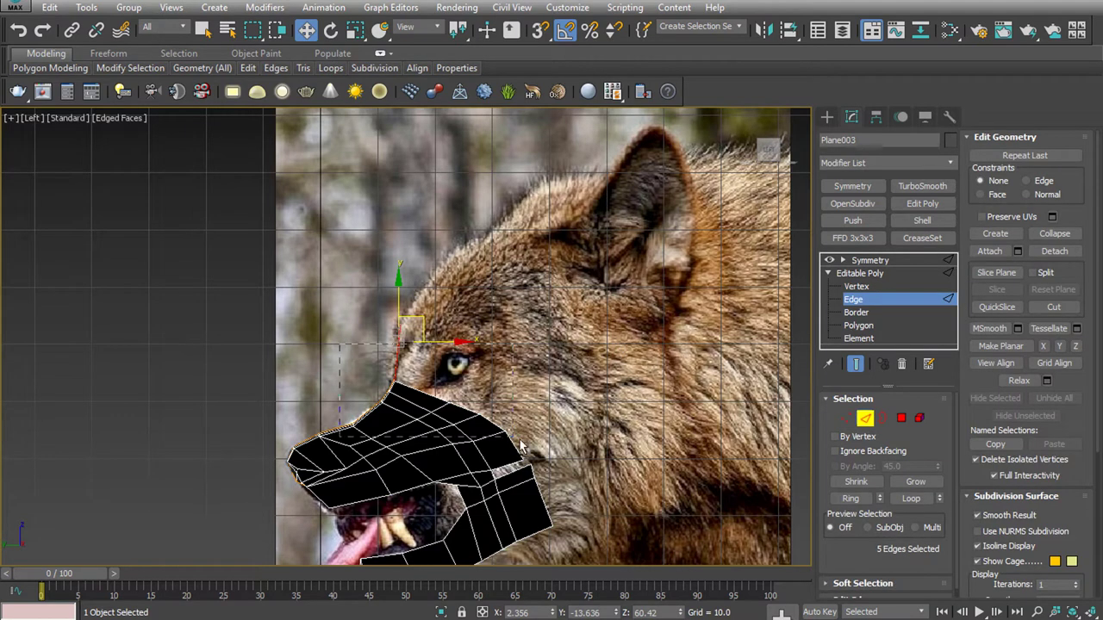
{"action": "mouse_move", "coordinate": [344, 353]}
{"action": "left_mouse_down"}
{"action": "mouse_move", "coordinate": [424, 315]}
{"action": "mouse_move", "coordinate": [474, 236]}
{"action": "mouse_move", "coordinate": [630, 159]}
{"action": "mouse_move", "coordinate": [650, 177]}
{"action": "left_mouse_up"}
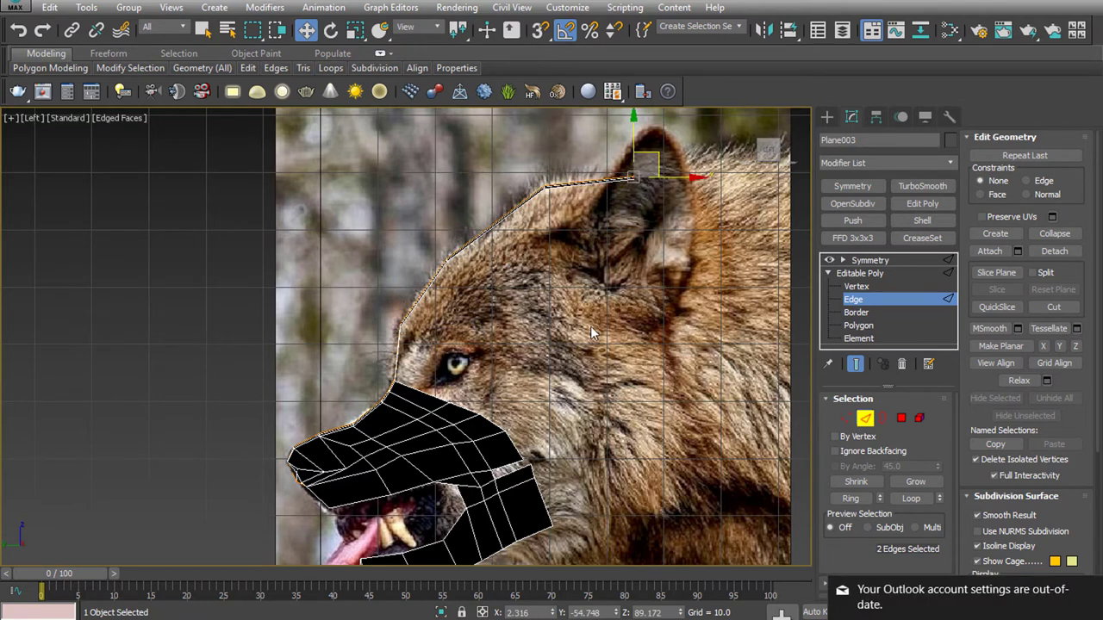
{"action": "key", "text": "p"}
{"action": "middle_click_drag", "start_coordinate": [609, 373], "coordinate": [591, 424], "text": "alt"}
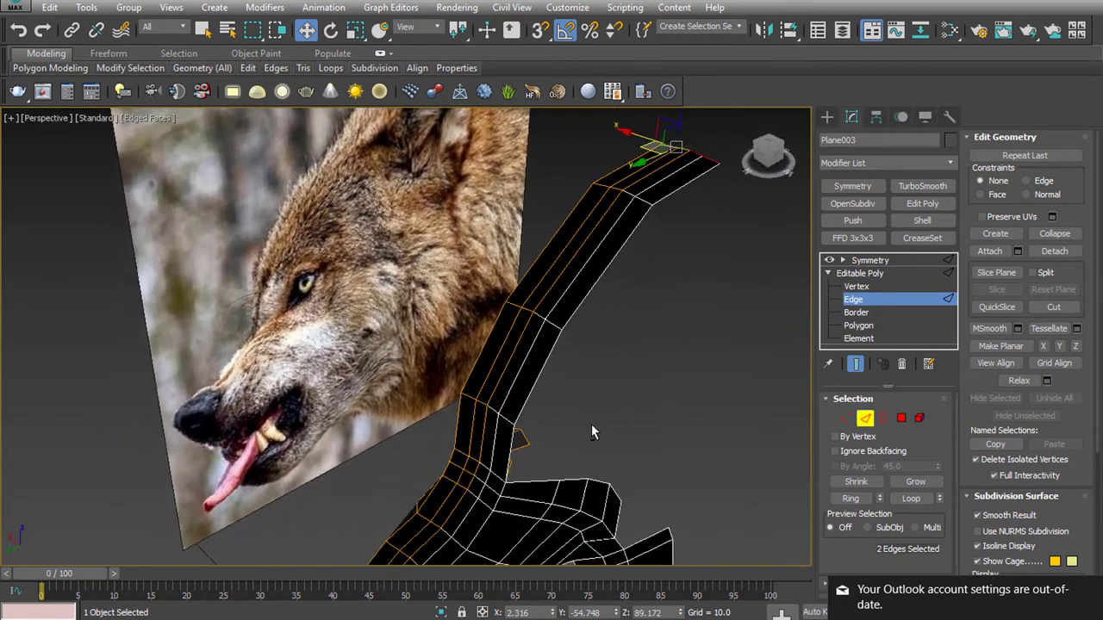
{"action": "left_click", "coordinate": [674, 220]}
{"action": "left_click_drag", "start_coordinate": [691, 179], "coordinate": [688, 209]}
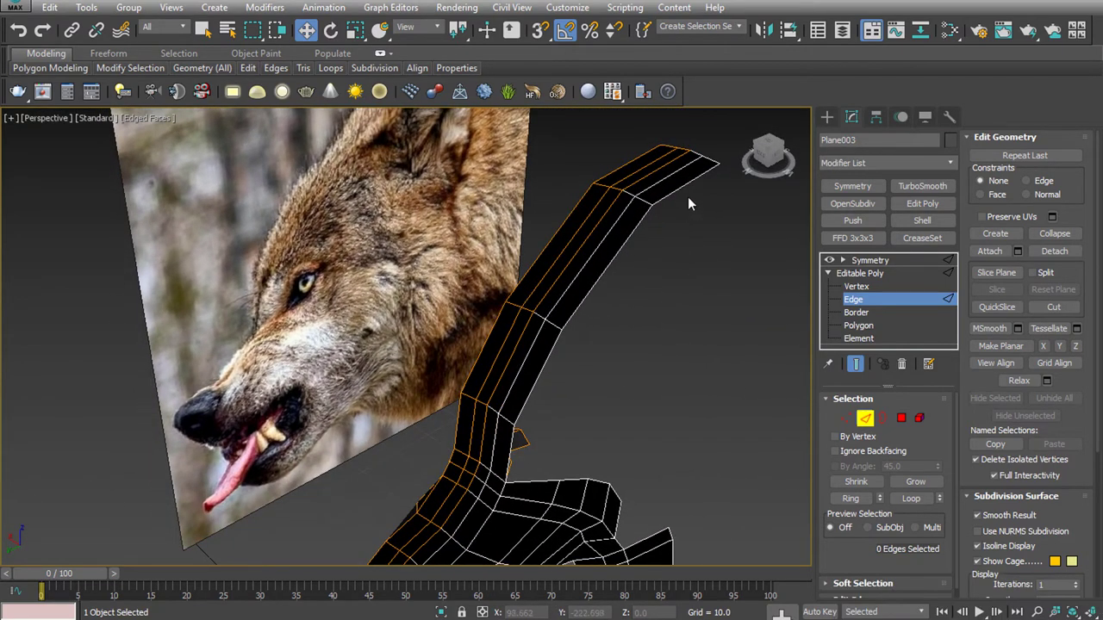
{"action": "left_click_drag", "start_coordinate": [617, 170], "coordinate": [618, 170]}
In Front view, extend the forehead strip's top edge outward and check its vertices
{"action": "key", "text": "f"}
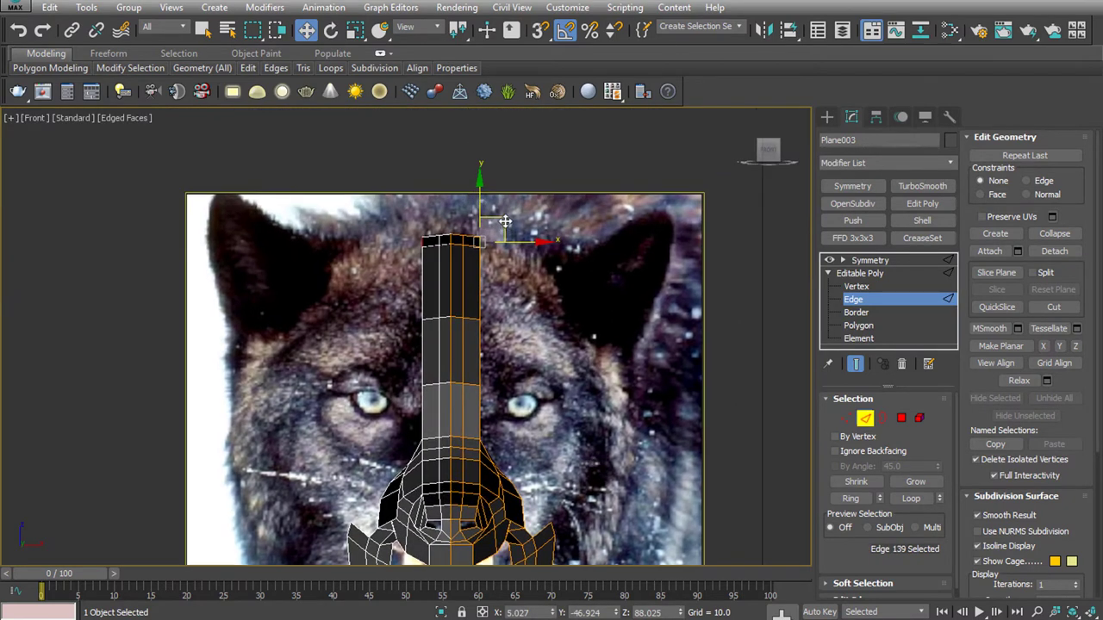
{"action": "left_click_drag", "start_coordinate": [492, 231], "coordinate": [525, 267], "text": "shift"}
{"action": "left_click", "coordinate": [478, 361]}
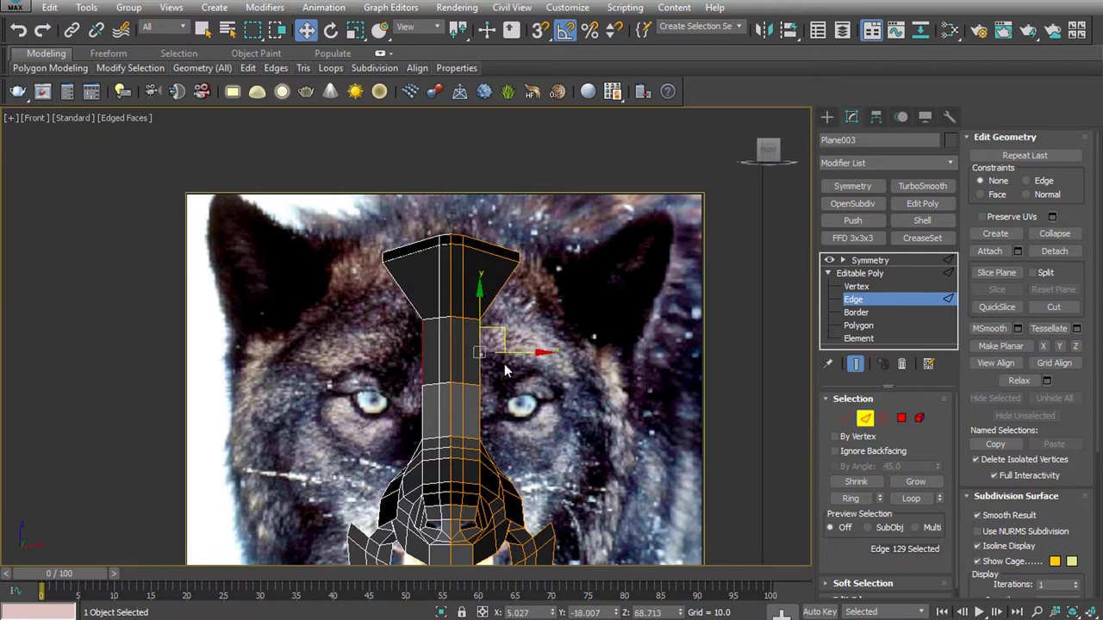
{"action": "left_click", "coordinate": [845, 418]}
{"action": "left_click", "coordinate": [492, 319]}
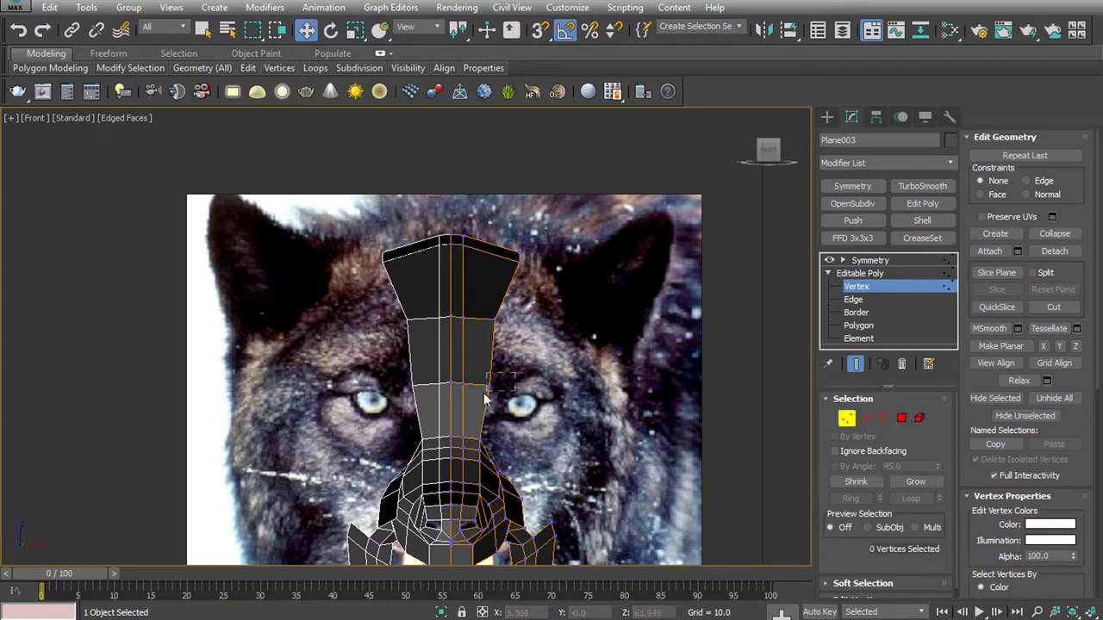
{"action": "left_click", "coordinate": [488, 385]}
{"action": "left_click", "coordinate": [654, 314]}
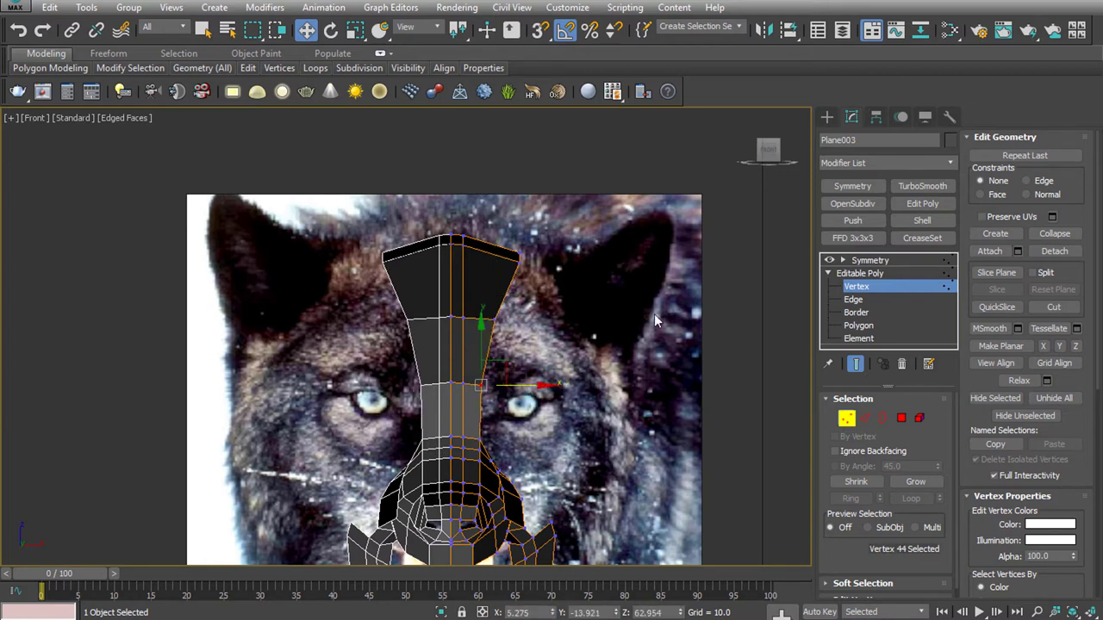
Frame the head in Left view and open Create > Standard Primitives
{"action": "key", "text": "l"}
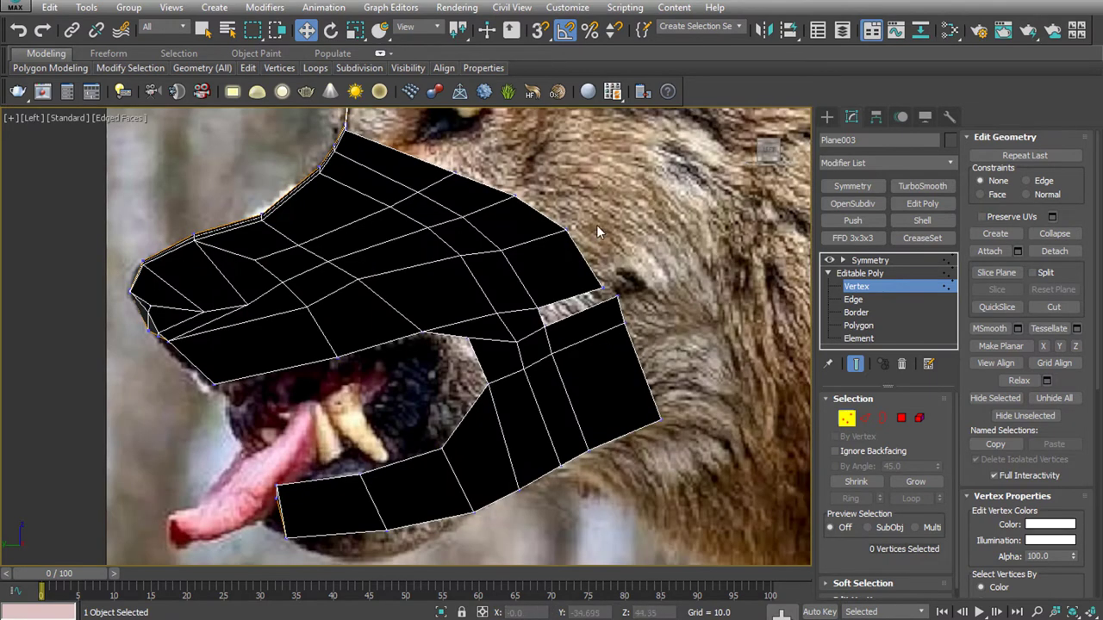
{"action": "middle_click_drag", "start_coordinate": [600, 329], "coordinate": [613, 424]}
{"action": "middle_click_drag", "start_coordinate": [609, 323], "coordinate": [609, 373]}
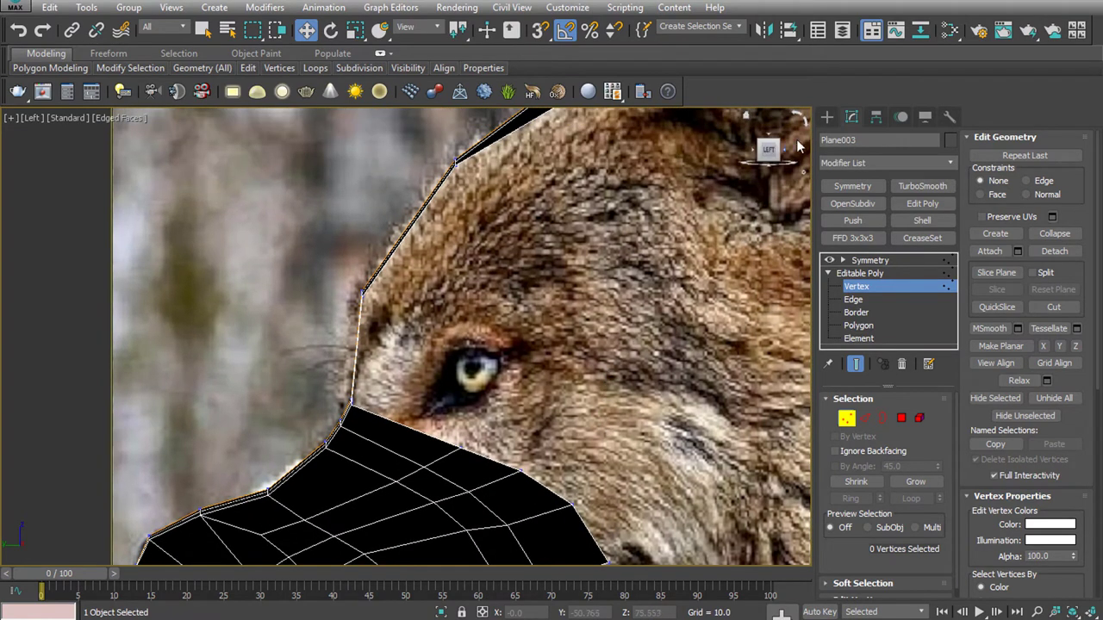
{"action": "left_click", "coordinate": [825, 115]}
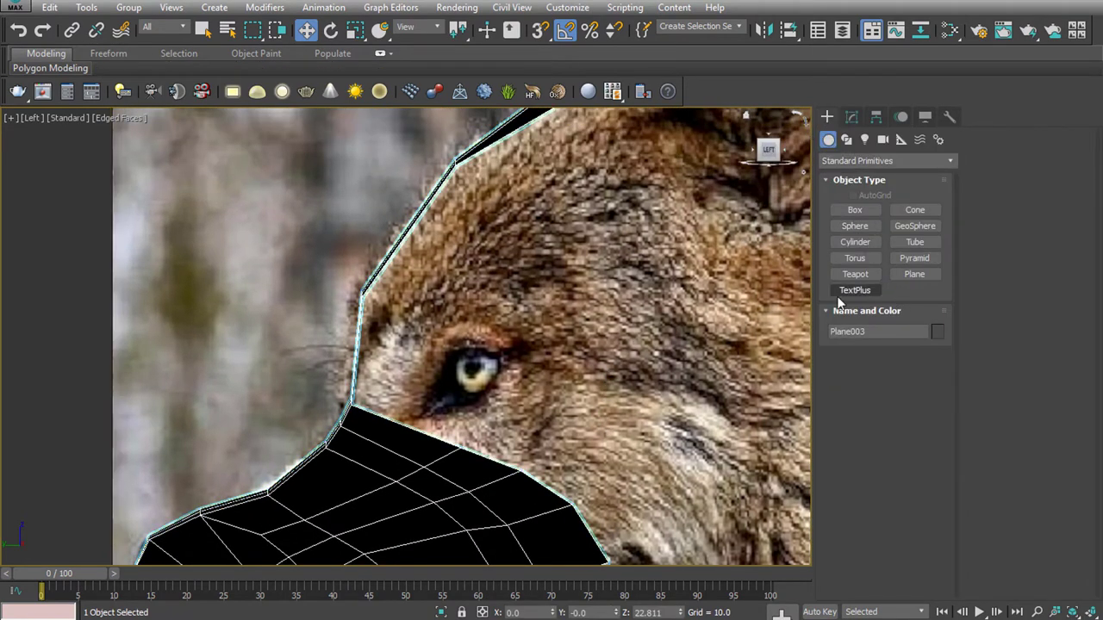
Draw a cylinder centred on the wolf's eye in Front view
{"action": "key", "text": "f"}
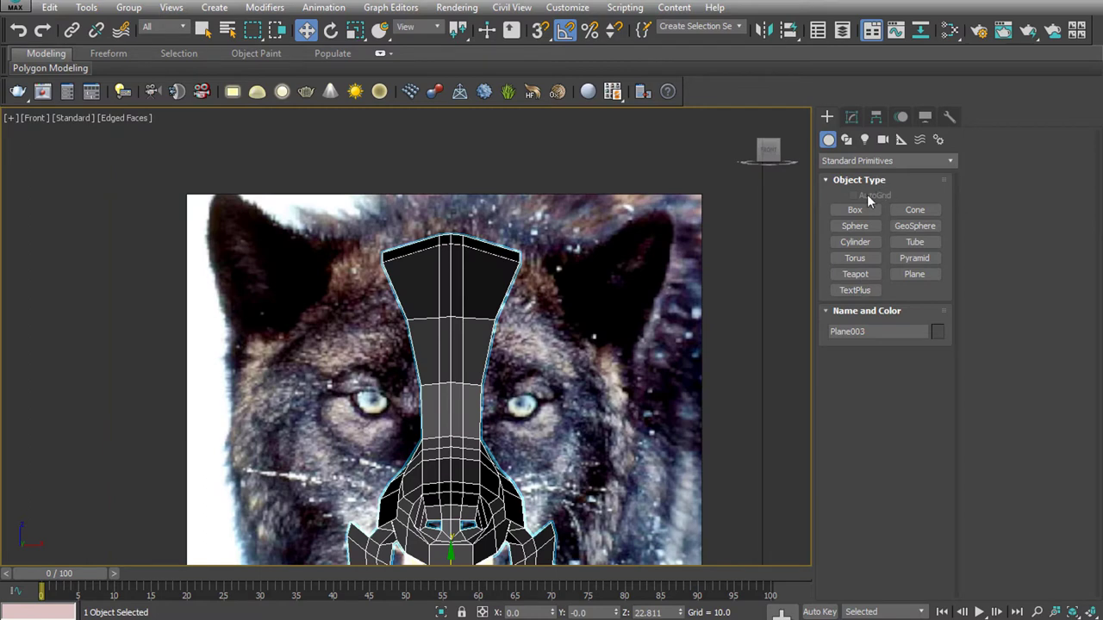
{"action": "left_click", "coordinate": [855, 242]}
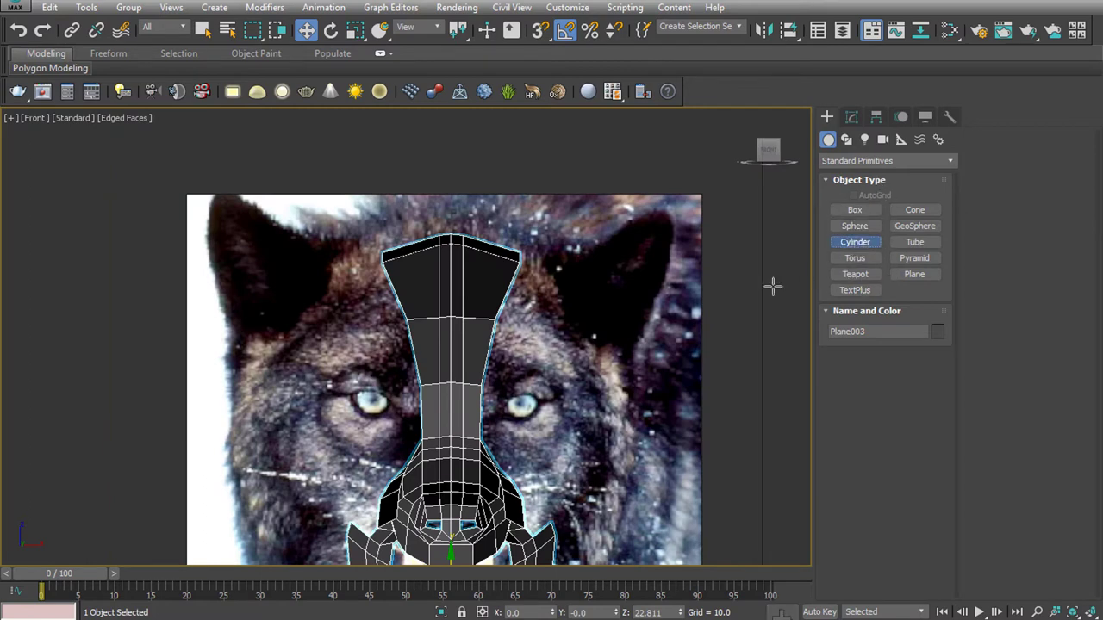
{"action": "left_click_drag", "start_coordinate": [521, 404], "coordinate": [533, 401]}
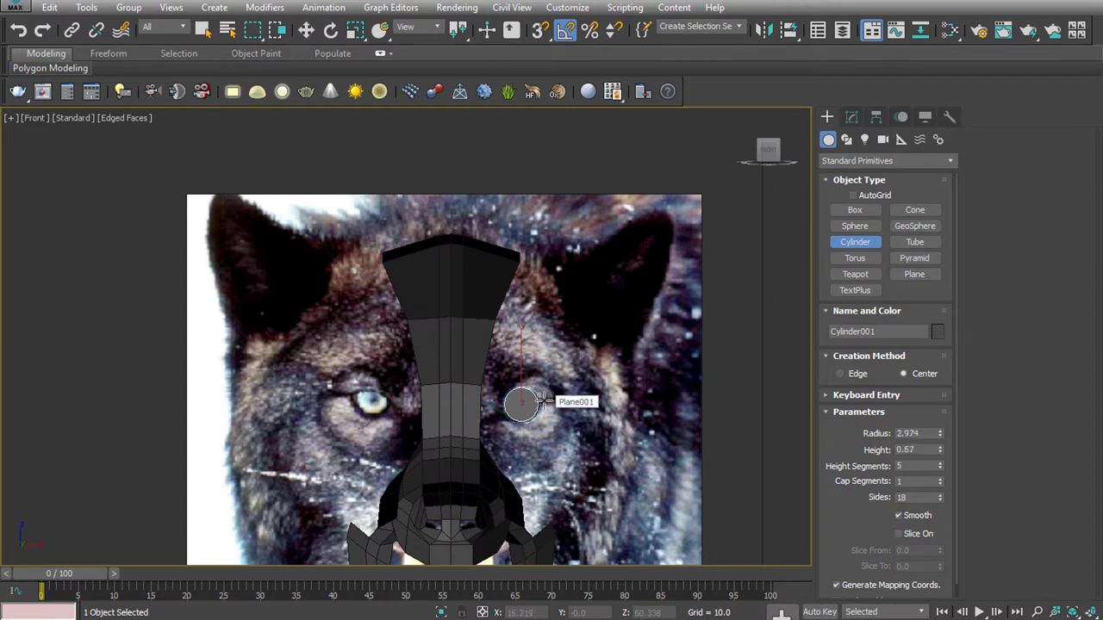
{"action": "key", "text": "p"}
{"action": "scroll", "coordinate": [568, 396], "scroll_direction": "down", "scroll_amount": 3}
{"action": "scroll", "coordinate": [569, 396], "scroll_direction": "down", "scroll_amount": 3}
{"action": "mouse_move", "coordinate": [568, 396]}
{"action": "middle_mouse_down", "text": "alt"}
{"action": "mouse_move", "coordinate": [601, 428]}
{"action": "mouse_move", "coordinate": [537, 401]}
{"action": "middle_mouse_up", "text": "alt"}
{"action": "scroll", "coordinate": [537, 401], "scroll_direction": "up", "scroll_amount": 3}
{"action": "scroll", "coordinate": [517, 405], "scroll_direction": "up", "scroll_amount": 3}
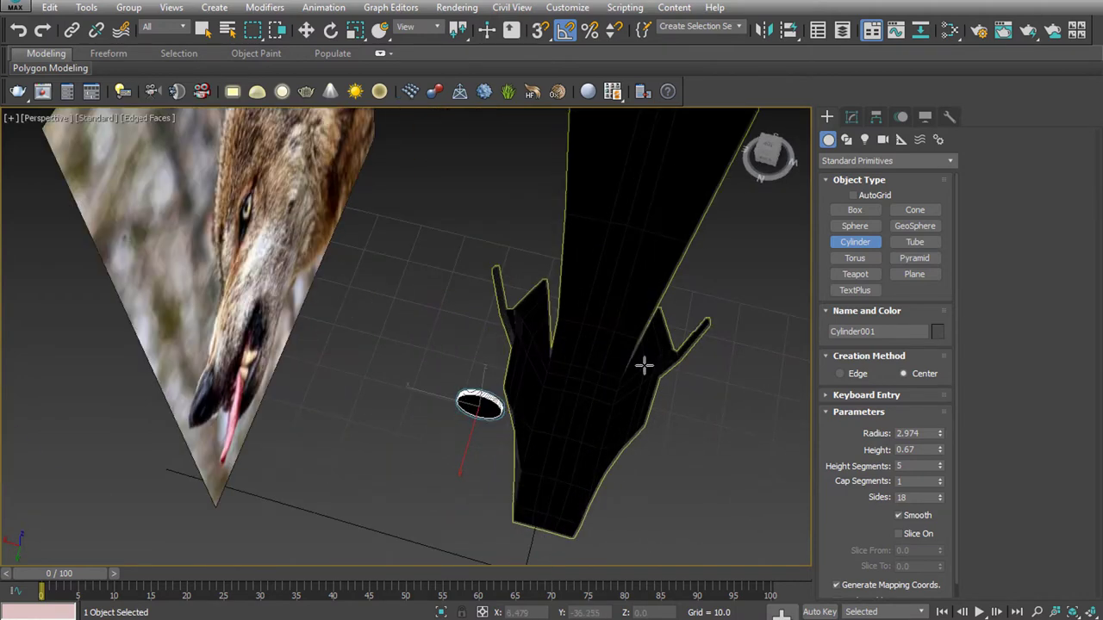
Give the cylinder 8 sides and 1 height segment
{"action": "left_click", "coordinate": [852, 118]}
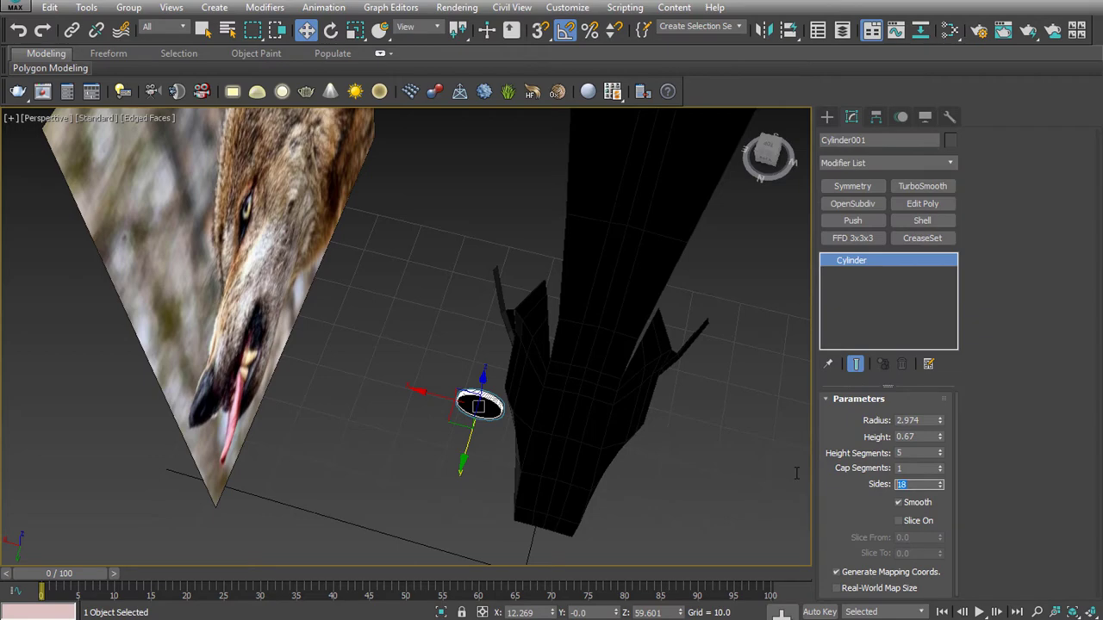
{"action": "type", "text": "8"}
{"action": "double_click", "coordinate": [909, 453]}
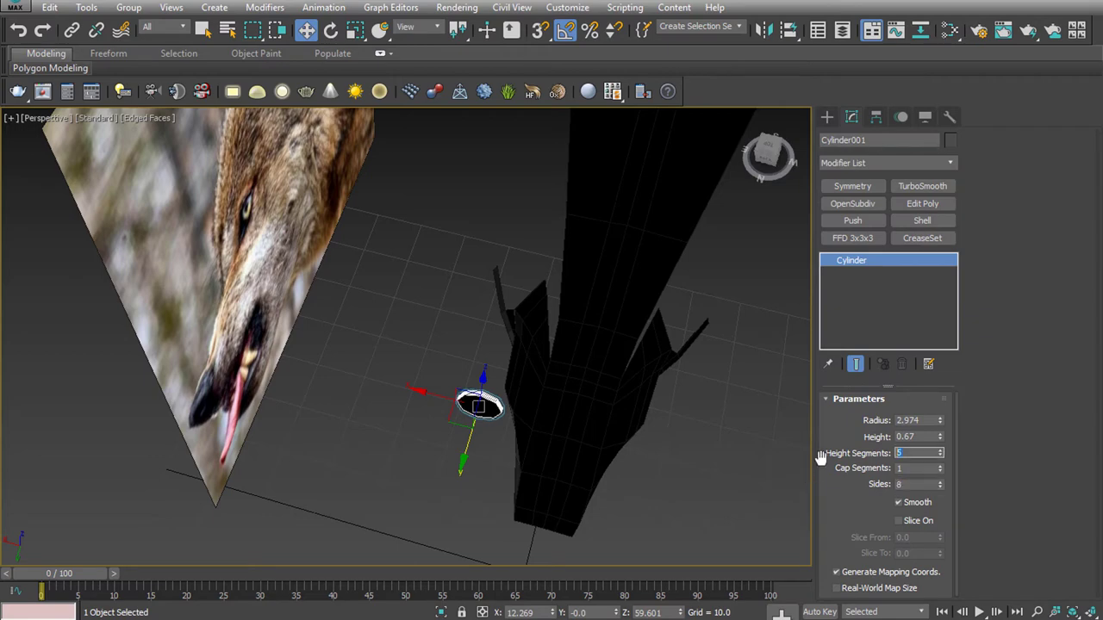
{"action": "type", "text": "1"}
{"action": "key", "text": "Return"}
{"action": "scroll", "coordinate": [482, 394], "scroll_direction": "up", "scroll_amount": 5}
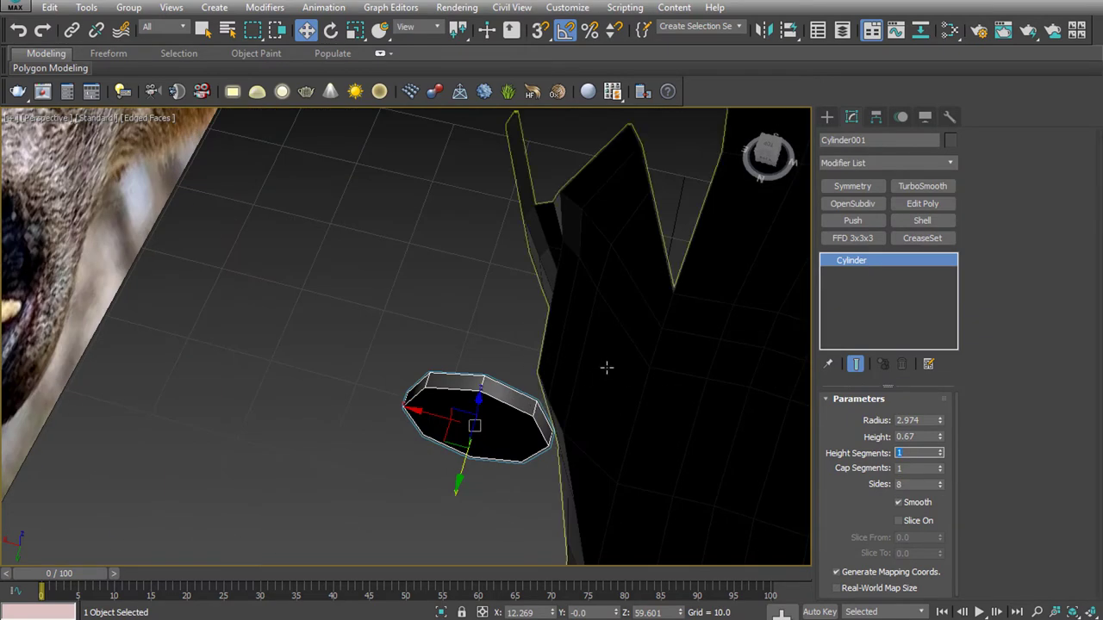
Convert the cylinder to Editable Poly and select a side face
{"action": "right_click", "coordinate": [868, 262]}
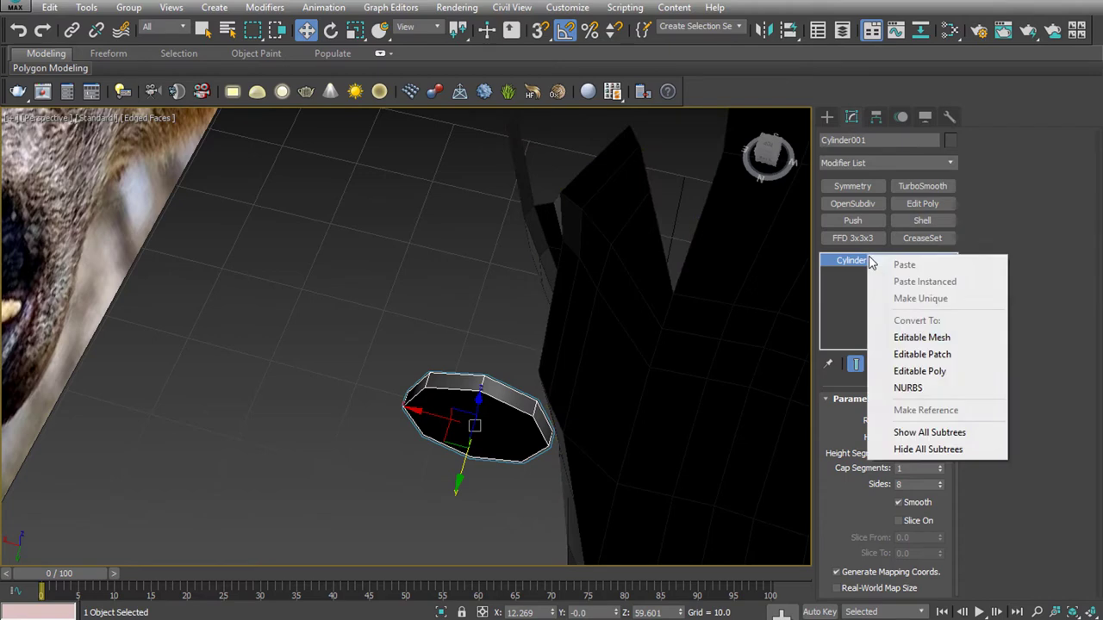
{"action": "left_click", "coordinate": [913, 372]}
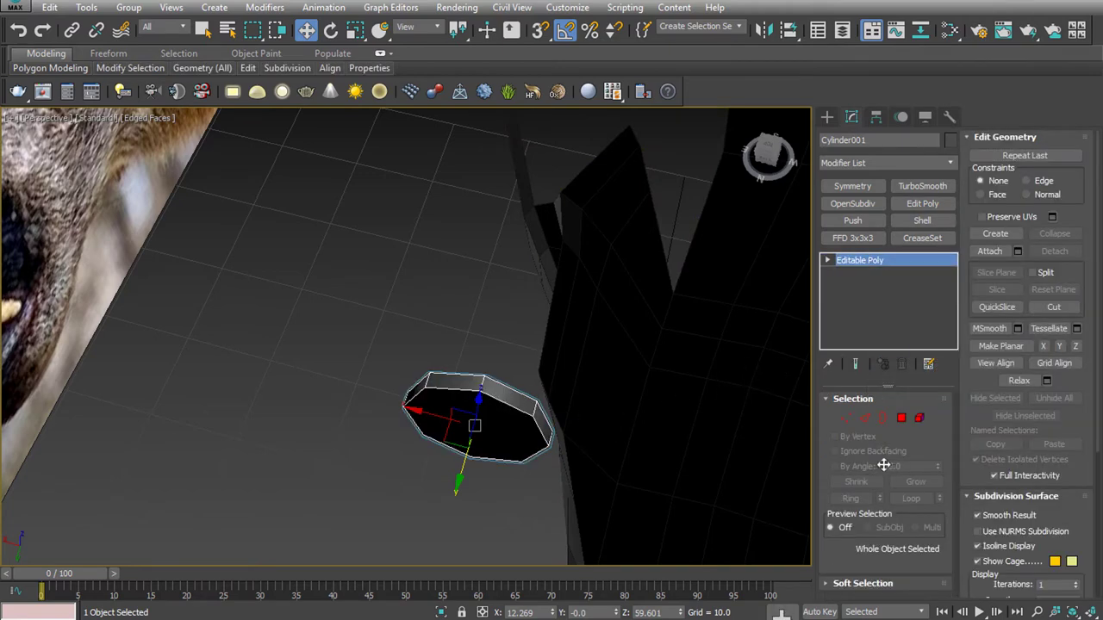
{"action": "left_click", "coordinate": [902, 418]}
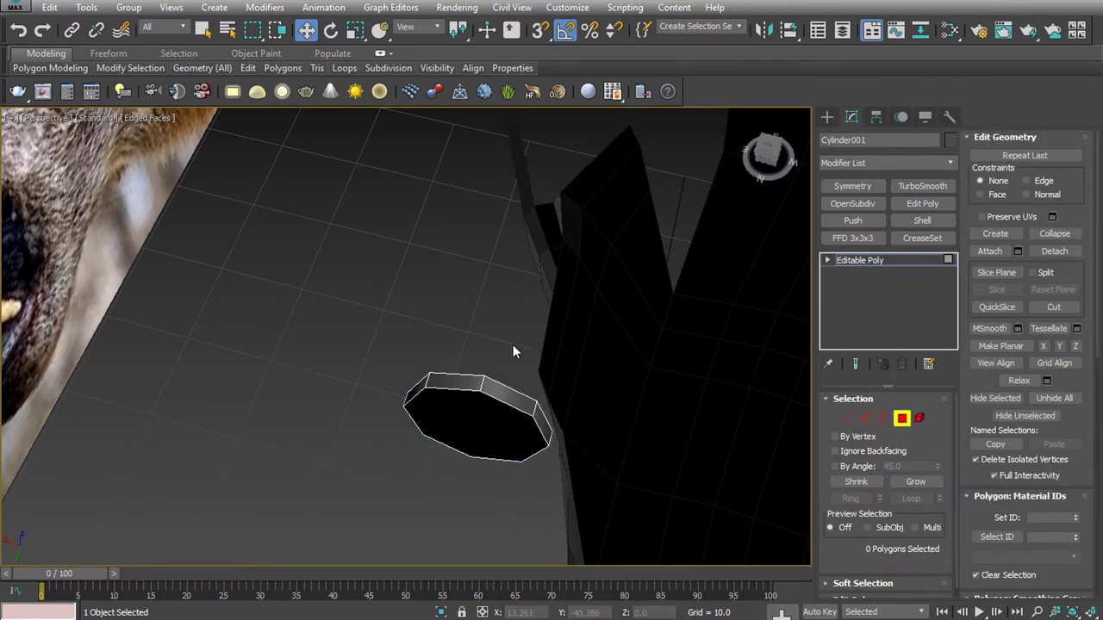
{"action": "left_click", "coordinate": [495, 401]}
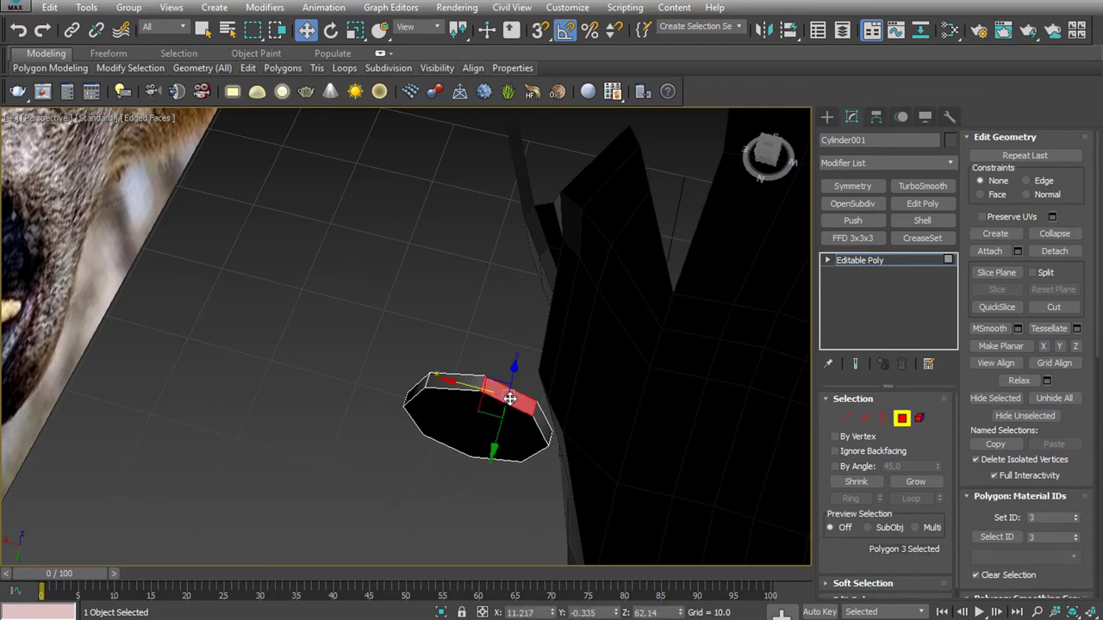
Delete the cylinder's side faces and top cap
{"action": "left_click", "coordinate": [449, 392], "text": "shift"}
{"action": "key", "text": "Delete"}
{"action": "left_click", "coordinate": [487, 385]}
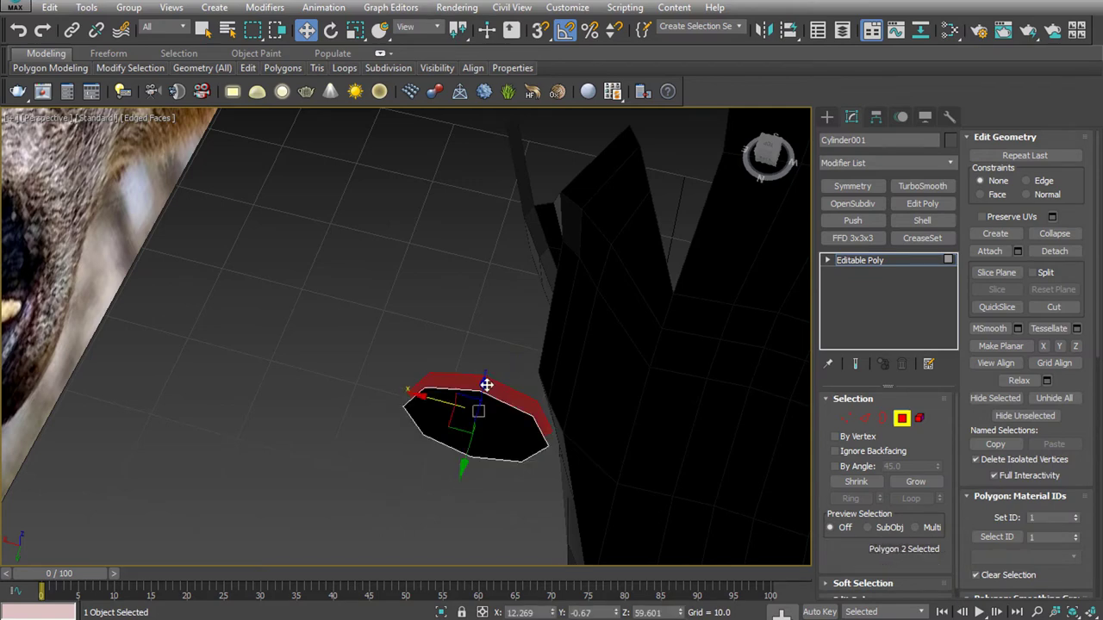
{"action": "key", "text": "Delete"}
Select the rim edge loop and scale it flat into an eye shape in Front view
{"action": "left_click", "coordinate": [865, 418]}
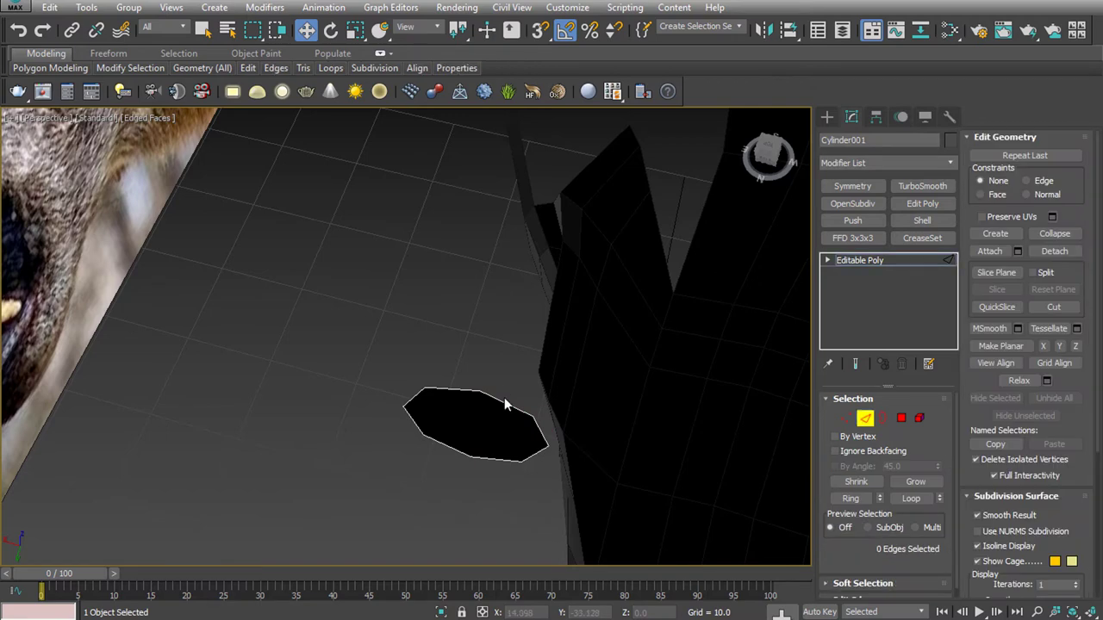
{"action": "left_click", "coordinate": [505, 401]}
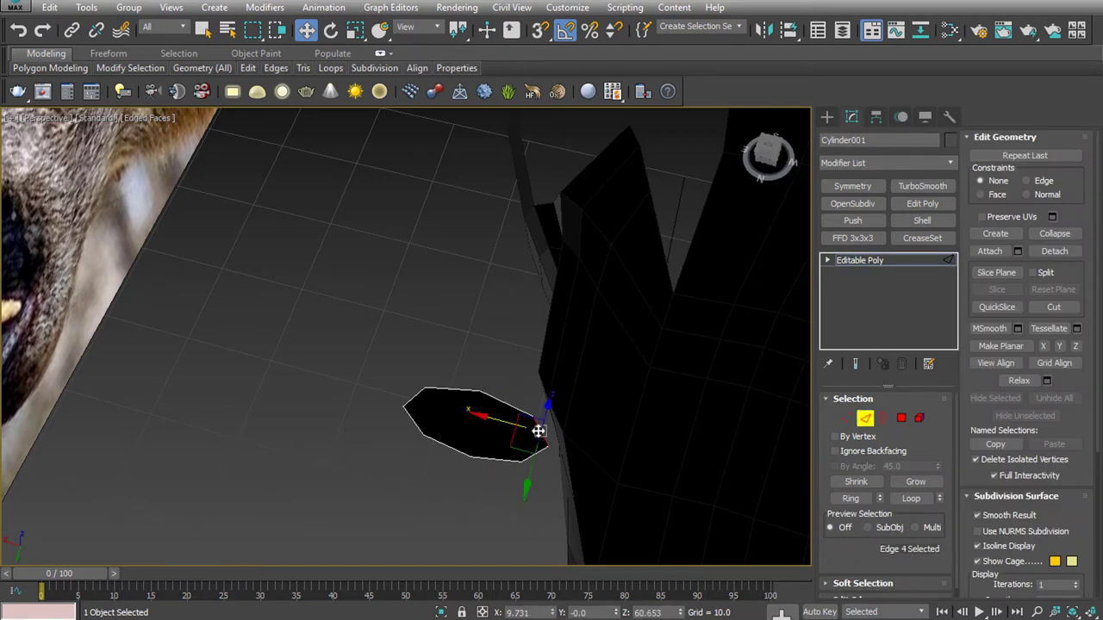
{"action": "key", "text": "alt+l"}
{"action": "key", "text": "f"}
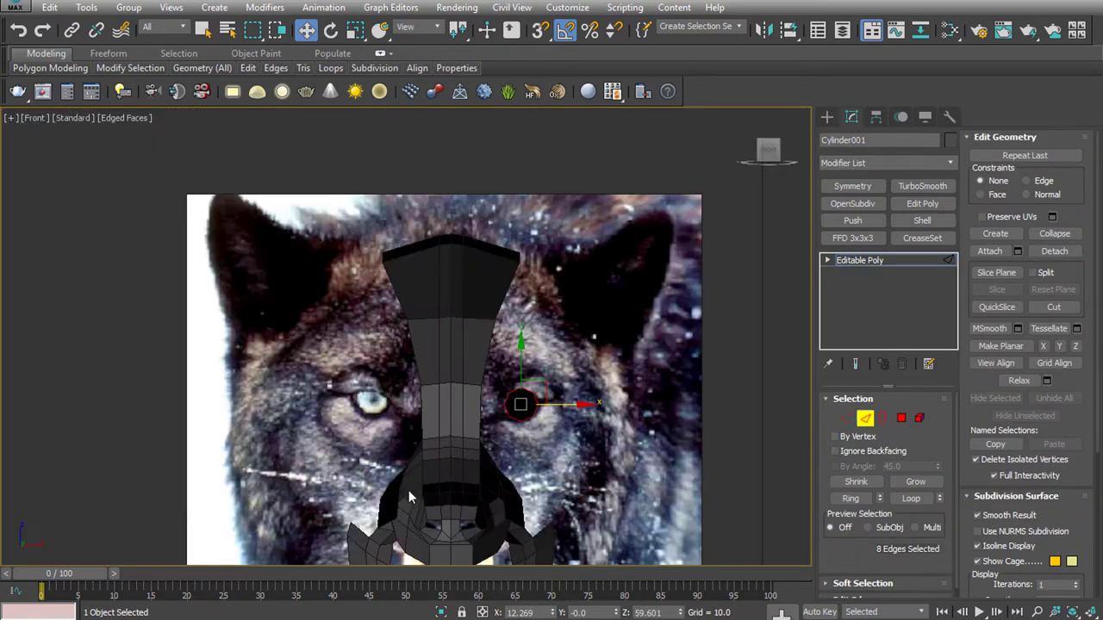
{"action": "scroll", "coordinate": [530, 426], "scroll_direction": "up", "scroll_amount": 4}
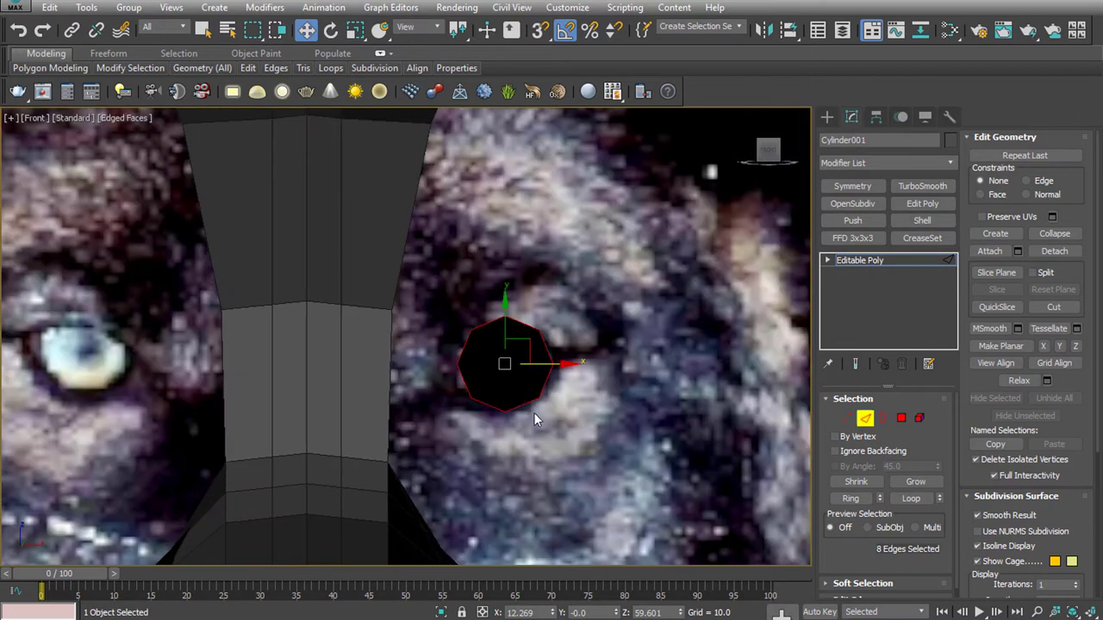
{"action": "key", "text": "r"}
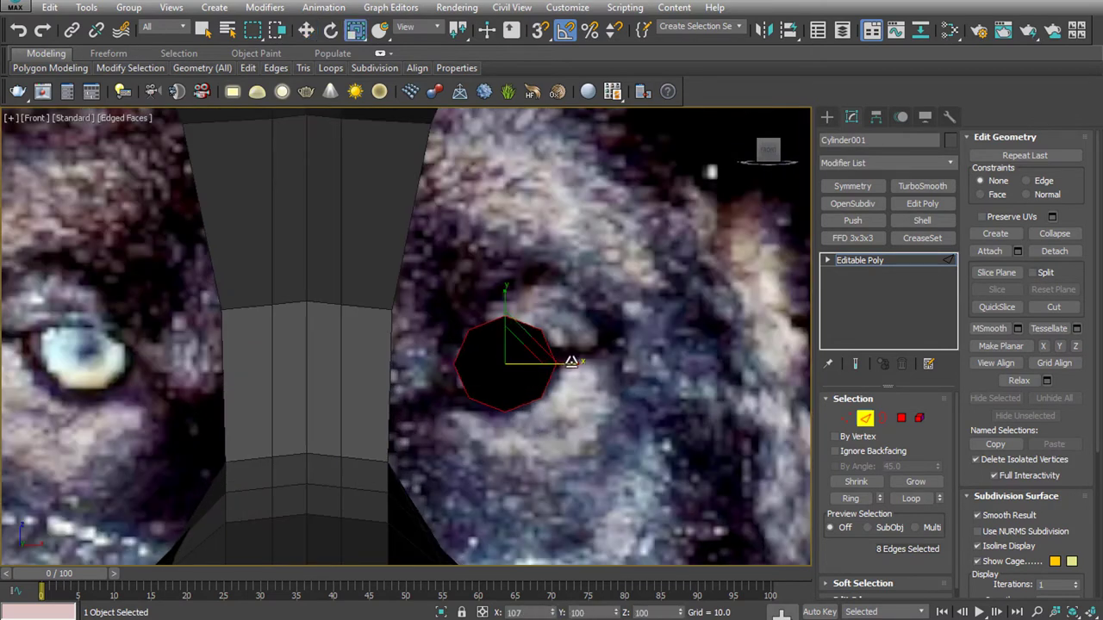
{"action": "left_click_drag", "start_coordinate": [505, 290], "coordinate": [506, 317]}
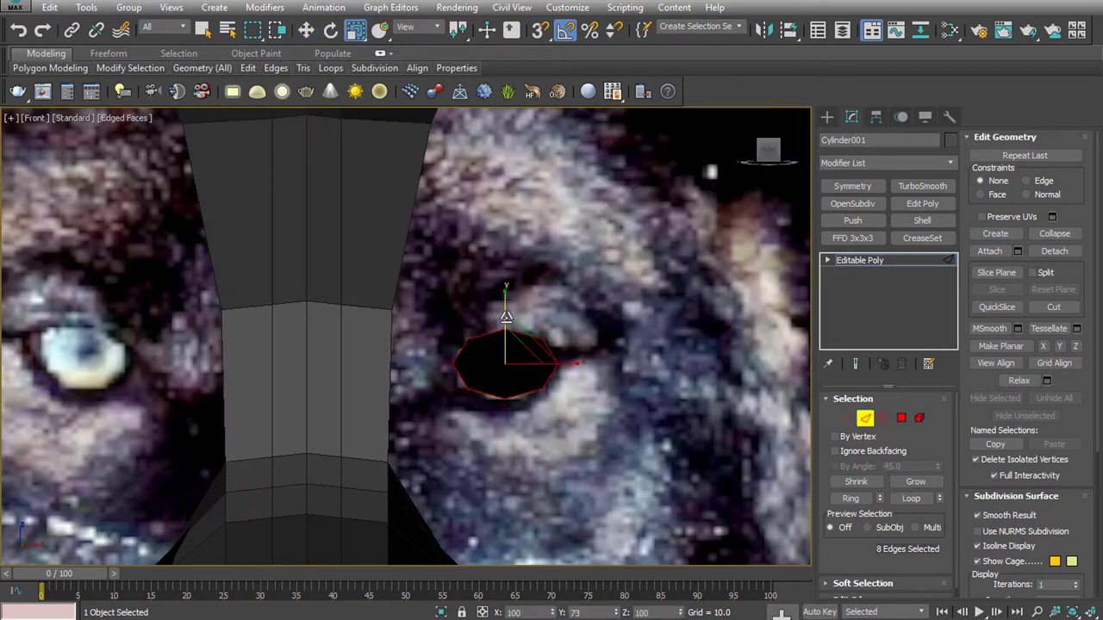
Tilt the rim loop to the eye's angle and Shift-scale it outward into an outer ring
{"action": "key", "text": "e"}
{"action": "key", "text": "w"}
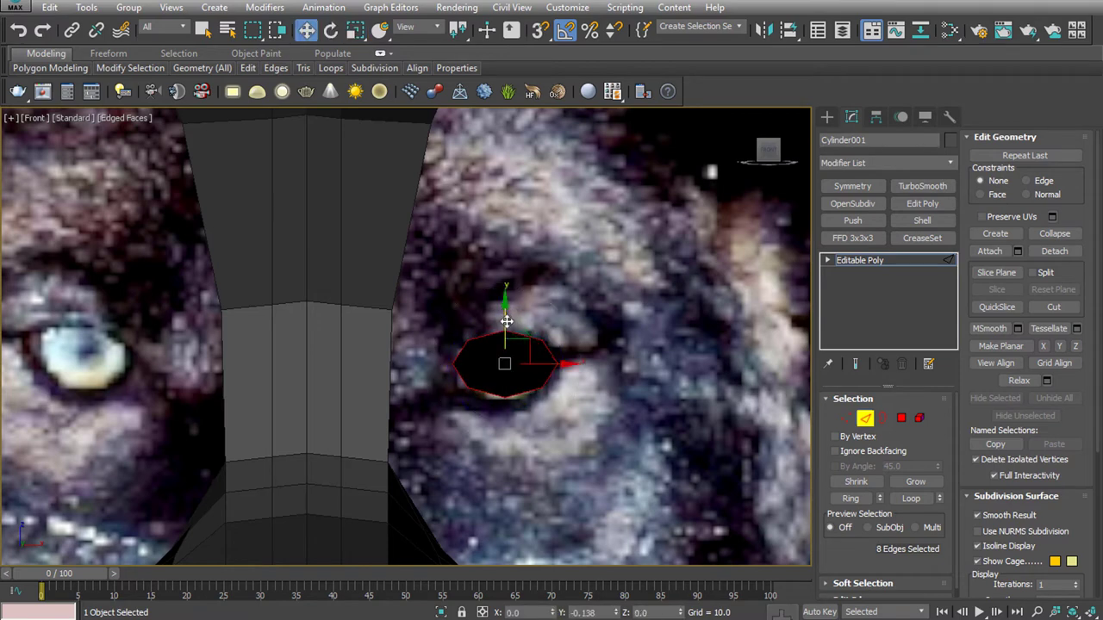
{"action": "key", "text": "t"}
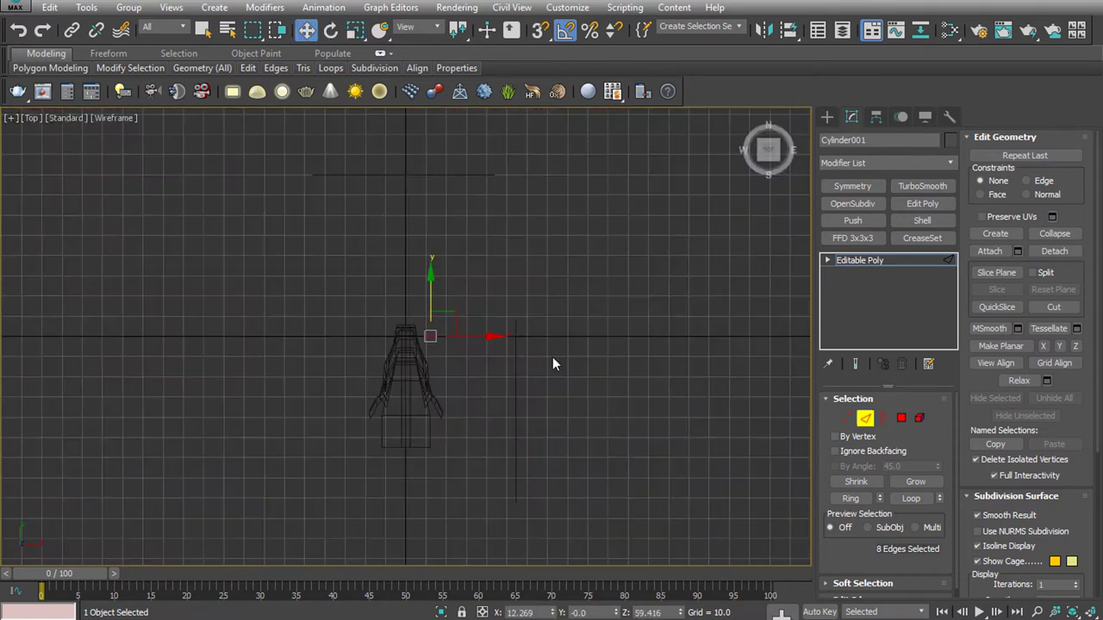
{"action": "key", "text": "f"}
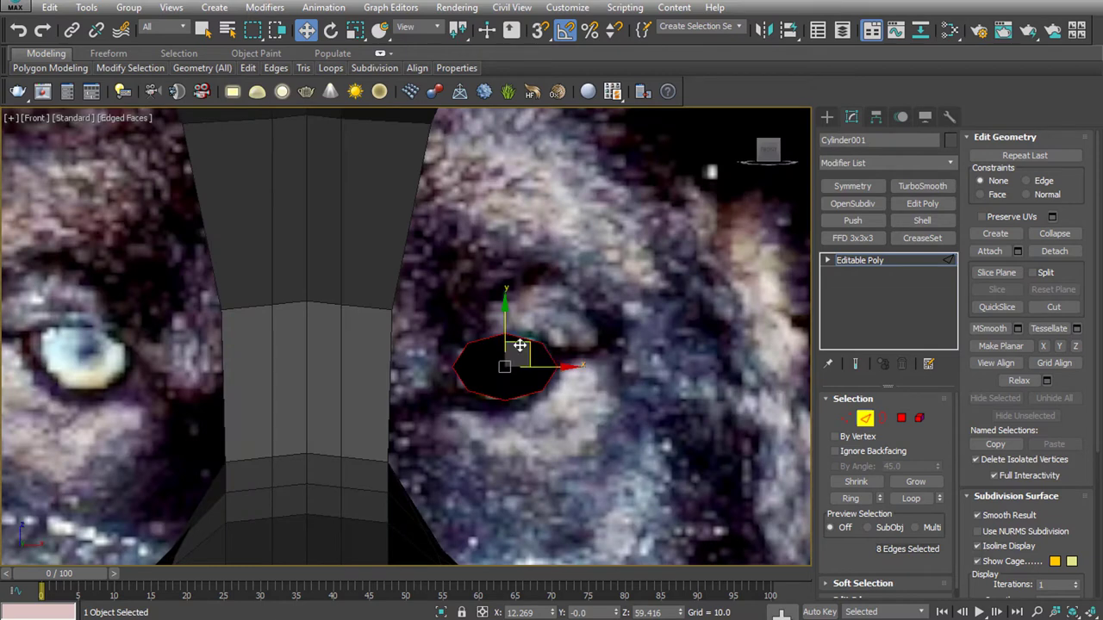
{"action": "key", "text": "e"}
{"action": "left_click_drag", "start_coordinate": [537, 313], "coordinate": [540, 309]}
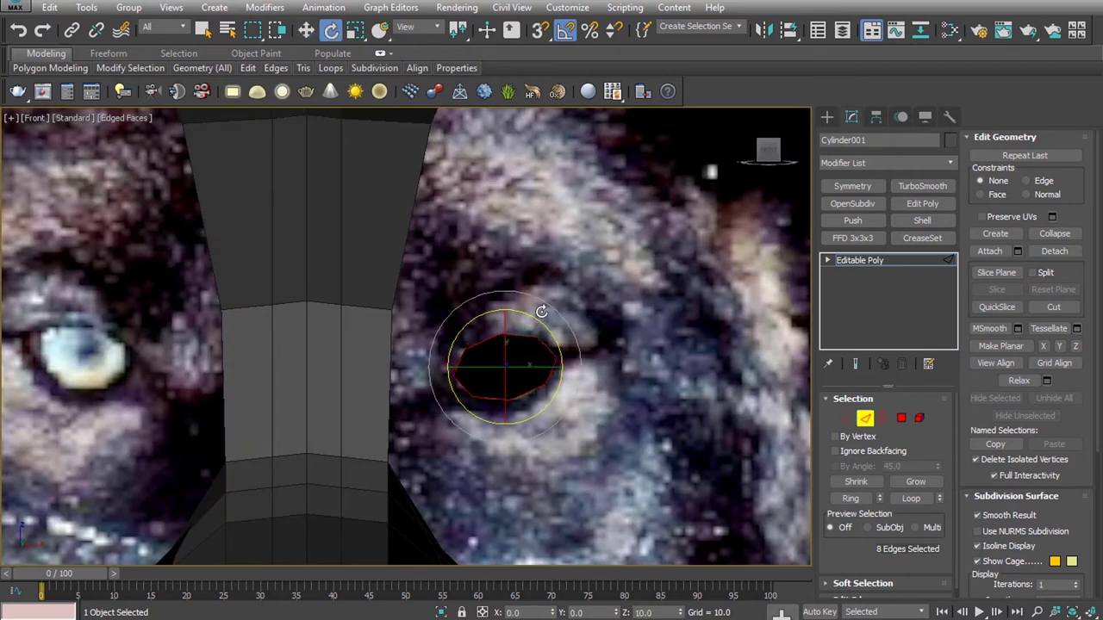
{"action": "key", "text": "w"}
{"action": "key", "text": "e"}
{"action": "key", "text": "r"}
{"action": "left_click_drag", "start_coordinate": [524, 347], "coordinate": [560, 335]}
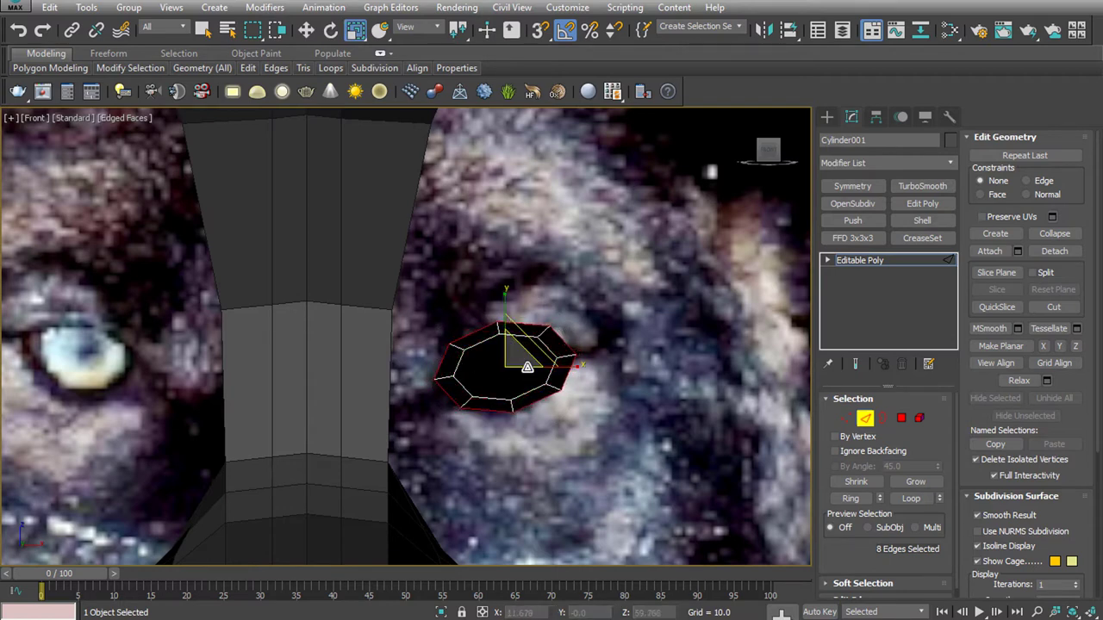
Delete the eye ring's centre face to open the eye
{"action": "left_click", "coordinate": [480, 369]}
{"action": "left_click", "coordinate": [901, 419]}
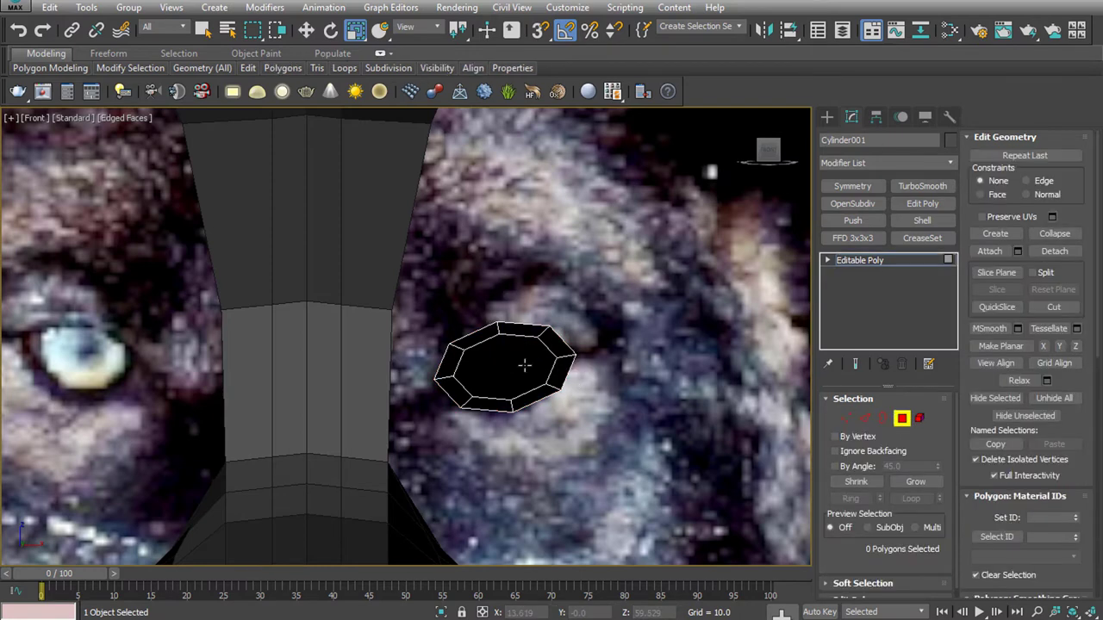
{"action": "left_click", "coordinate": [517, 362]}
{"action": "key", "text": "Delete"}
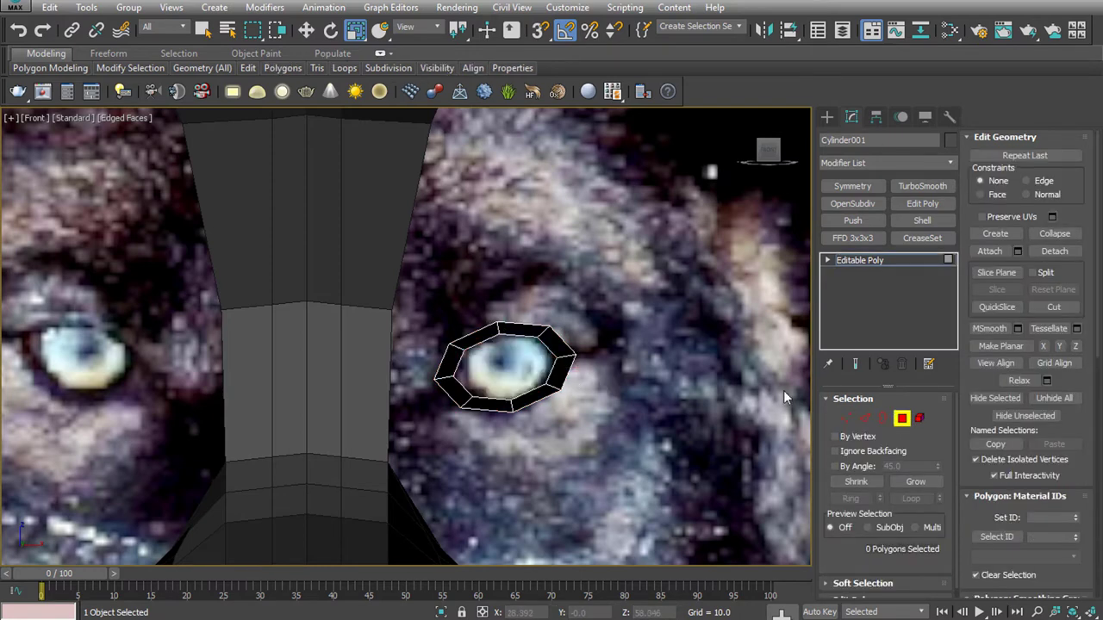
Pull one ring face down-left over the eye corner, then switch to Edge level
{"action": "left_click", "coordinate": [446, 377]}
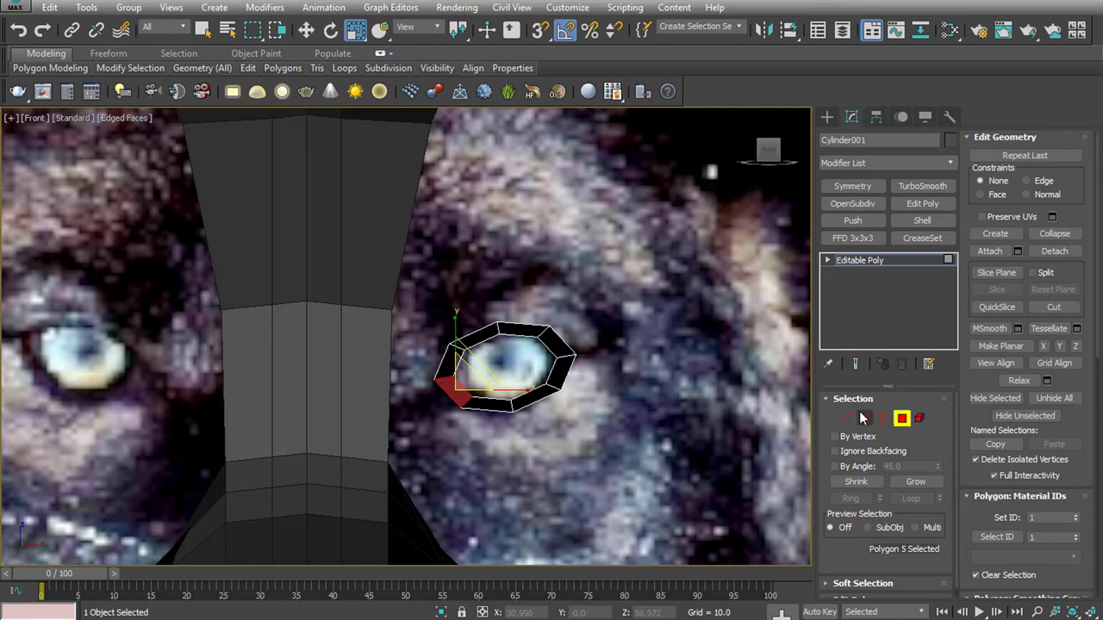
{"action": "left_click", "coordinate": [865, 419]}
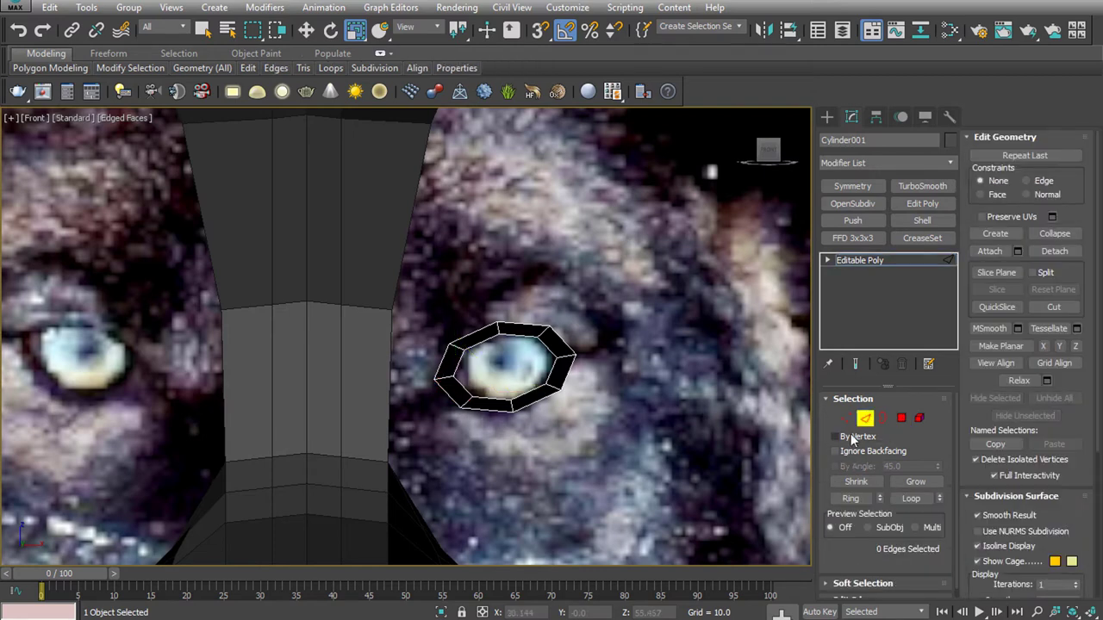
{"action": "left_click", "coordinate": [901, 419]}
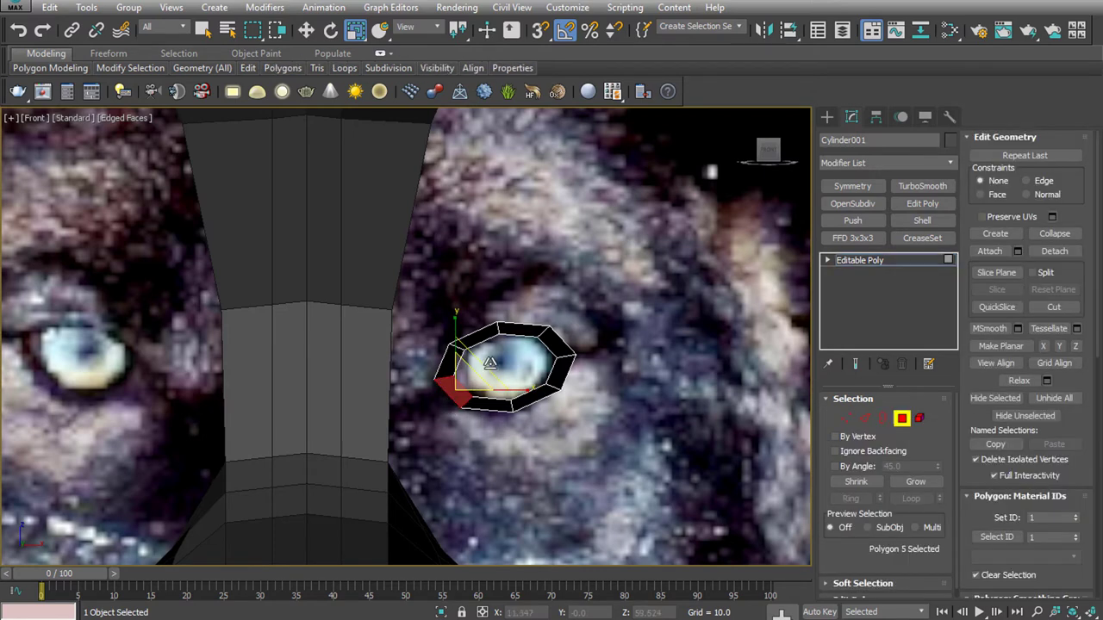
{"action": "key", "text": "w"}
{"action": "mouse_move", "coordinate": [479, 376]}
{"action": "left_mouse_down"}
{"action": "mouse_move", "coordinate": [462, 387]}
{"action": "mouse_move", "coordinate": [470, 394]}
{"action": "left_mouse_up"}
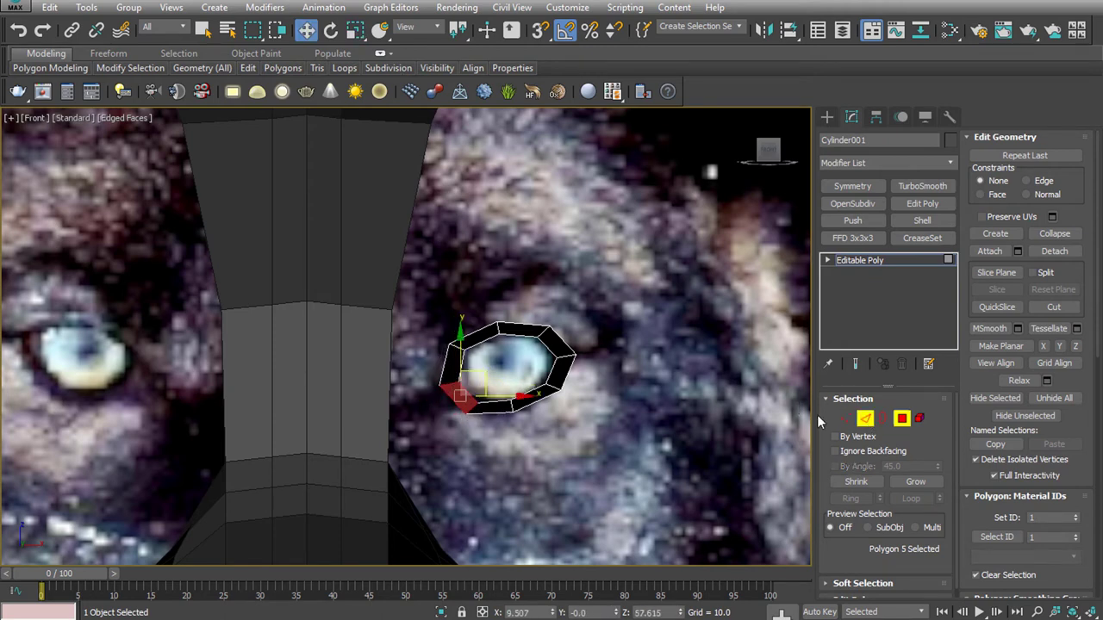
{"action": "left_click", "coordinate": [865, 418]}
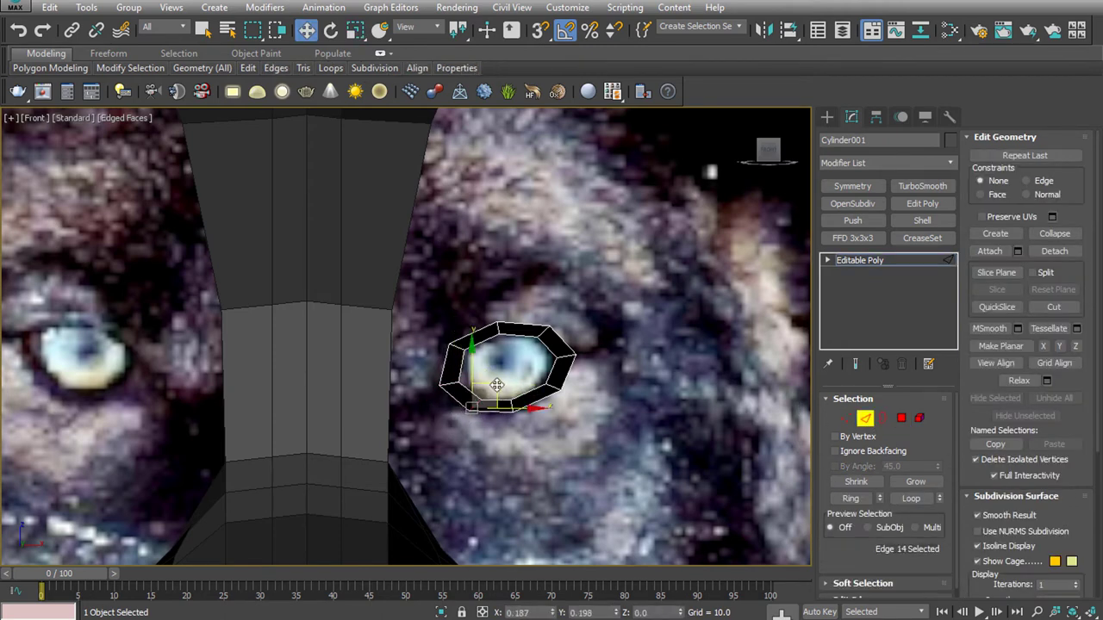
In Left view, select the eye ring's edges, move them onto the eye and rotate to match
{"action": "scroll", "coordinate": [387, 385], "scroll_direction": "down", "scroll_amount": 3}
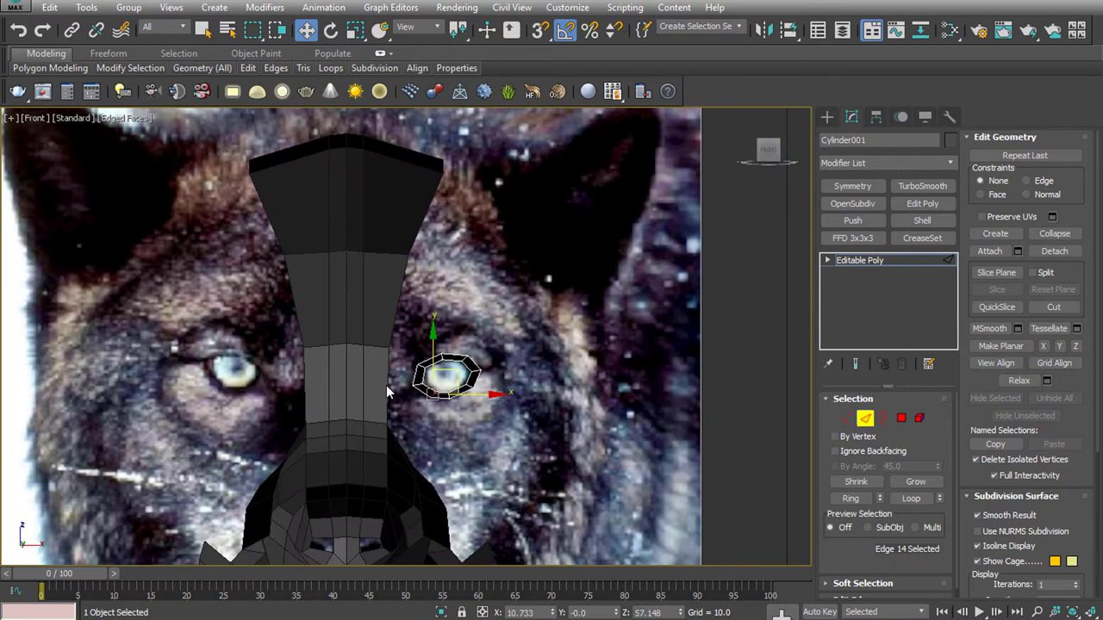
{"action": "left_click", "coordinate": [258, 393]}
{"action": "key", "text": "l"}
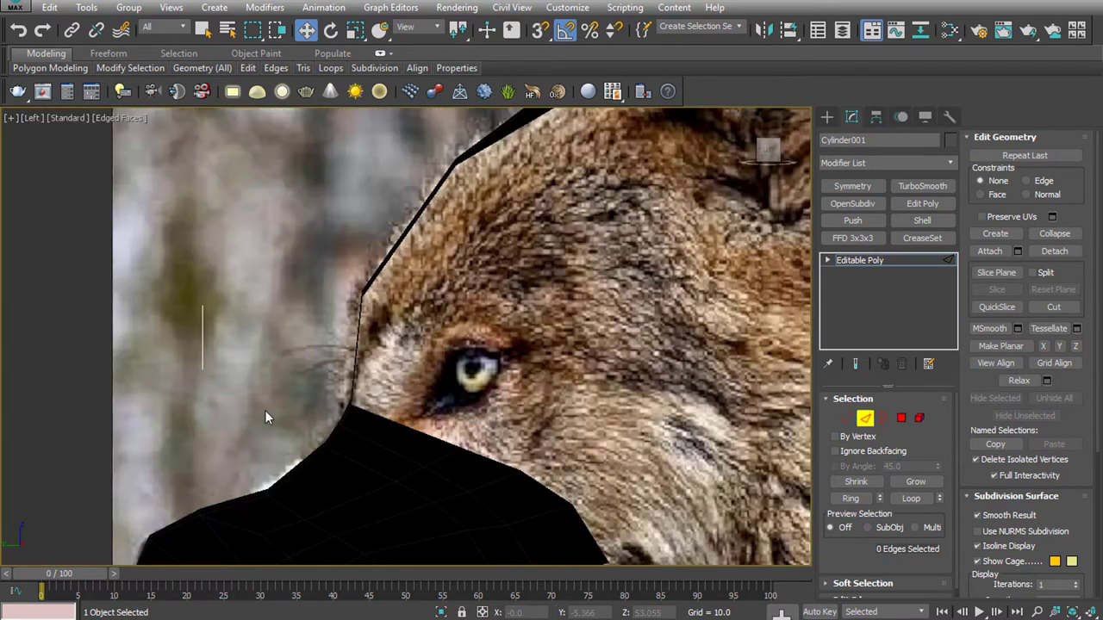
{"action": "scroll", "coordinate": [595, 383], "scroll_direction": "down", "scroll_amount": 2}
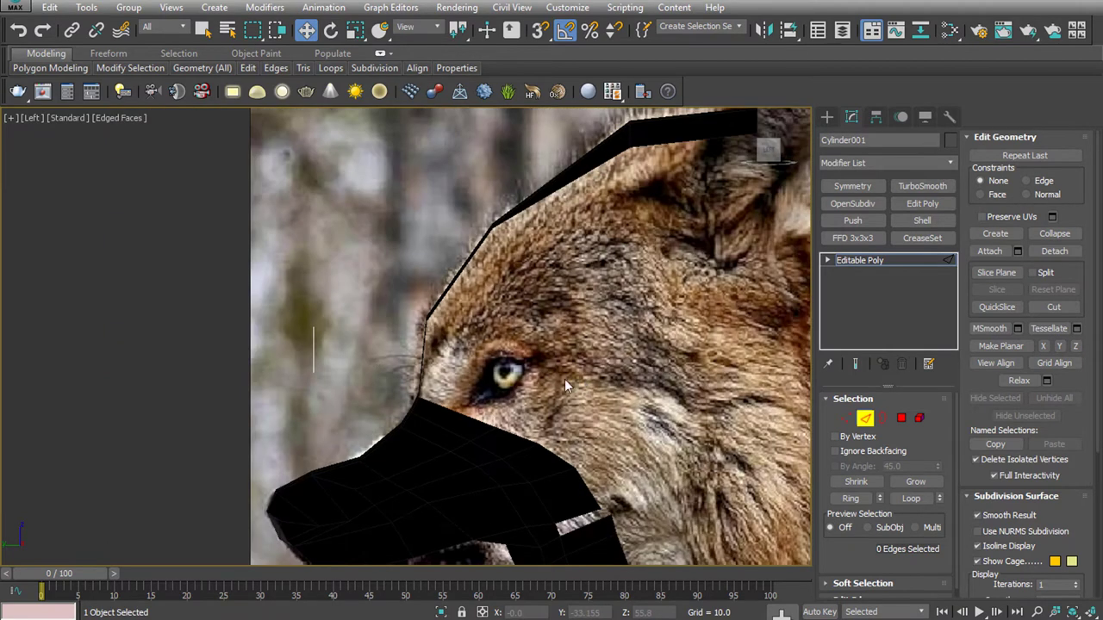
{"action": "left_click_drag", "start_coordinate": [228, 272], "coordinate": [357, 389]}
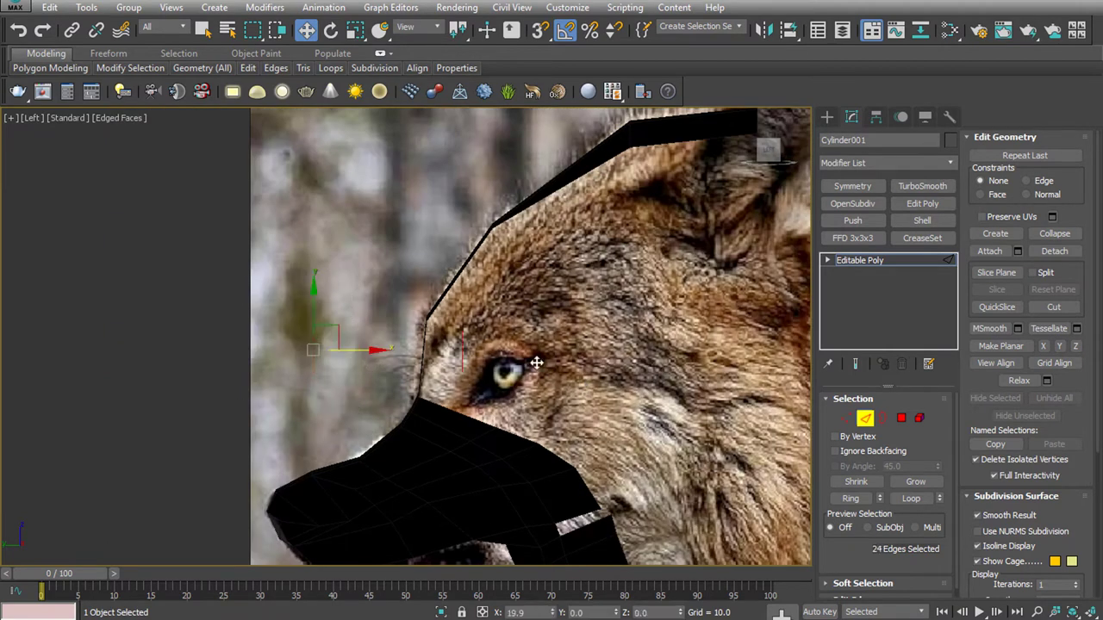
{"action": "left_click_drag", "start_coordinate": [546, 362], "coordinate": [514, 347]}
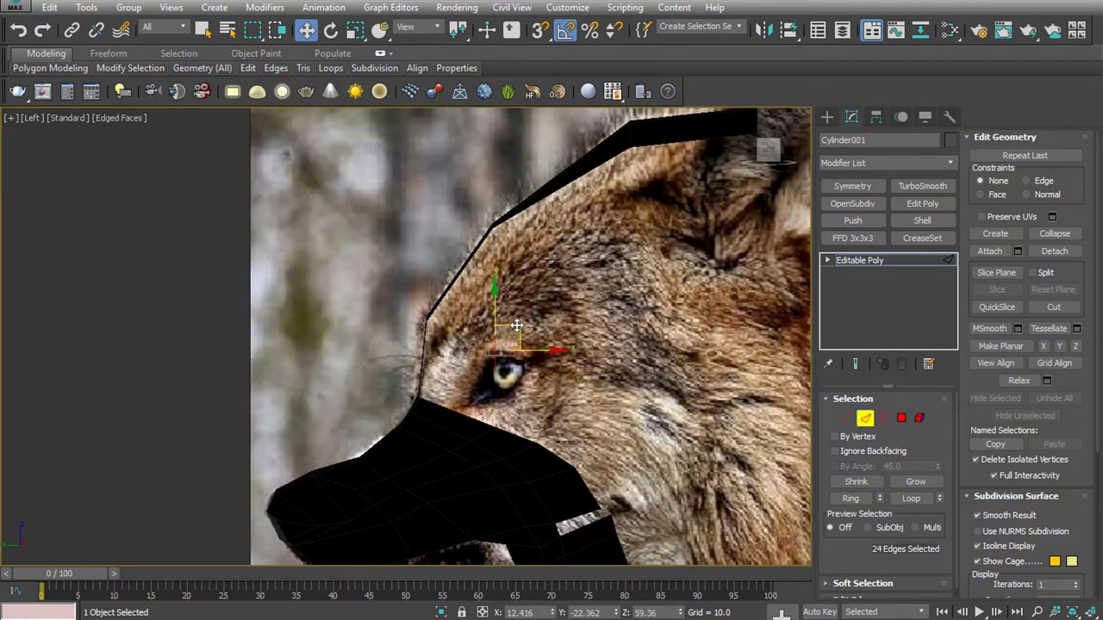
{"action": "scroll", "coordinate": [511, 384], "scroll_direction": "up", "scroll_amount": 6}
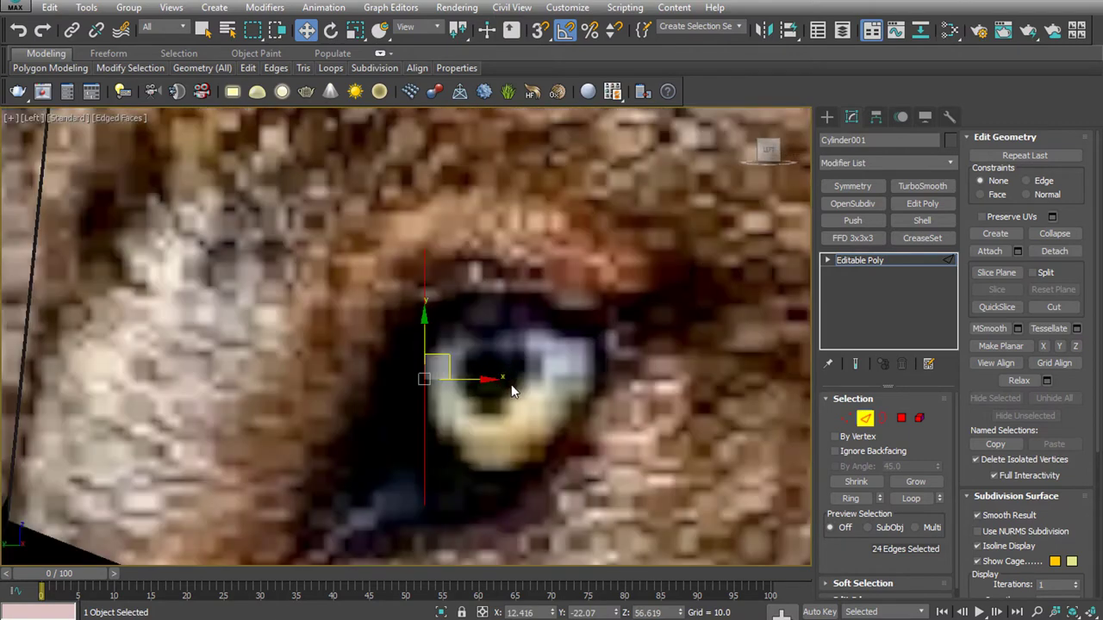
{"action": "scroll", "coordinate": [510, 384], "scroll_direction": "down", "scroll_amount": 4}
{"action": "key", "text": "e"}
{"action": "mouse_move", "coordinate": [510, 383]}
{"action": "left_mouse_down"}
{"action": "mouse_move", "coordinate": [524, 373]}
{"action": "mouse_move", "coordinate": [532, 387]}
{"action": "left_mouse_up"}
{"action": "key", "text": "w"}
{"action": "key", "text": "e"}
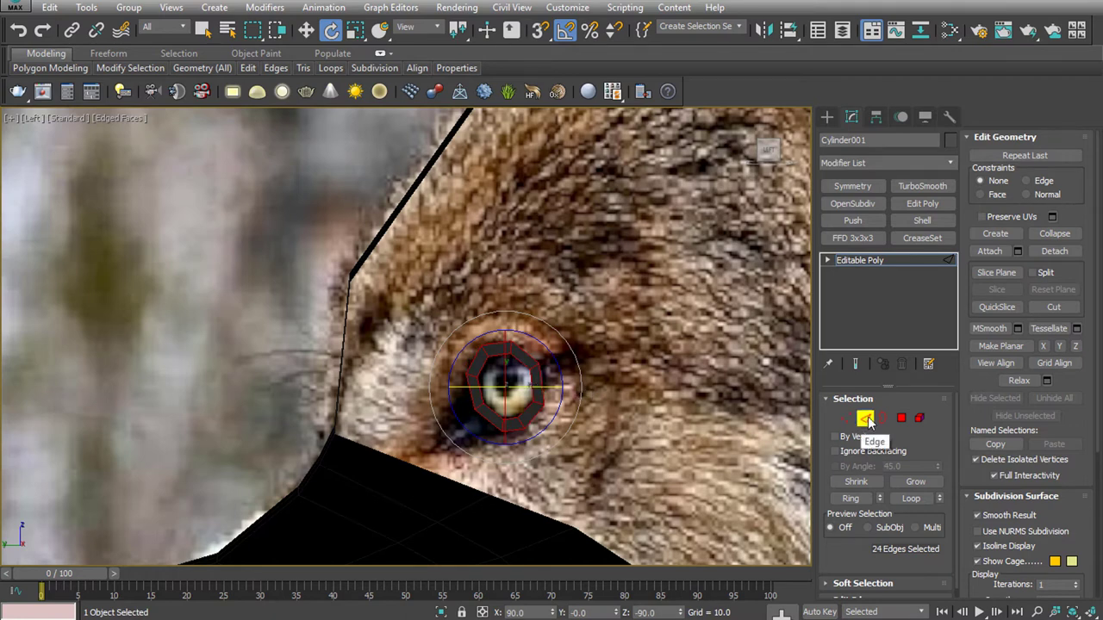
In Front view, raise the ring, scale it in X to fit, and nudge it up
{"action": "key", "text": "f"}
{"action": "key", "text": "w"}
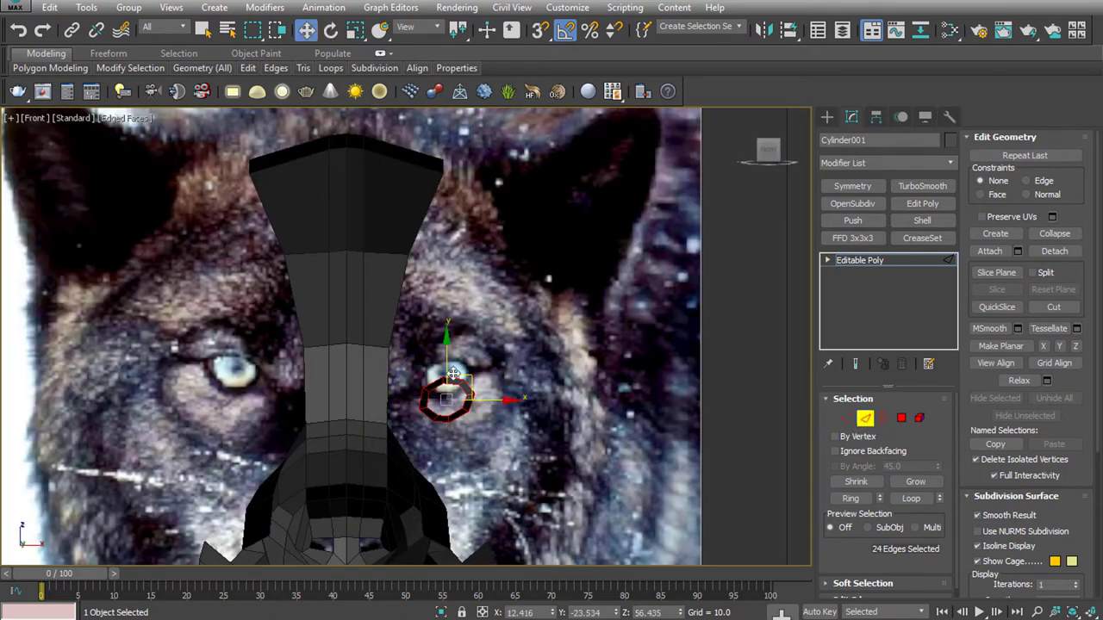
{"action": "left_click_drag", "start_coordinate": [453, 373], "coordinate": [461, 360]}
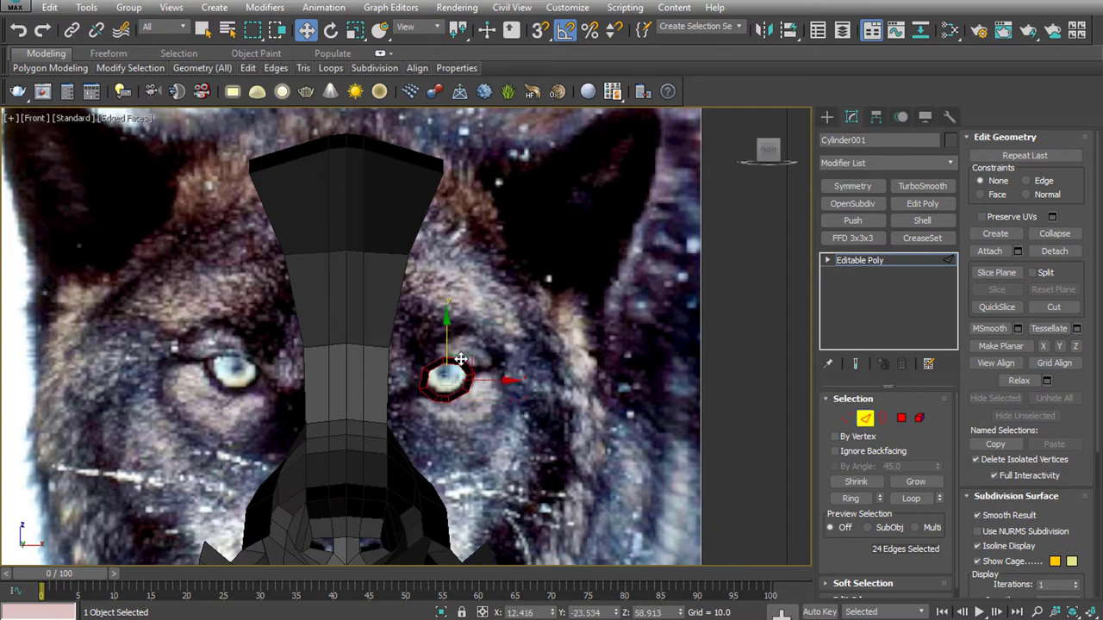
{"action": "key", "text": "r"}
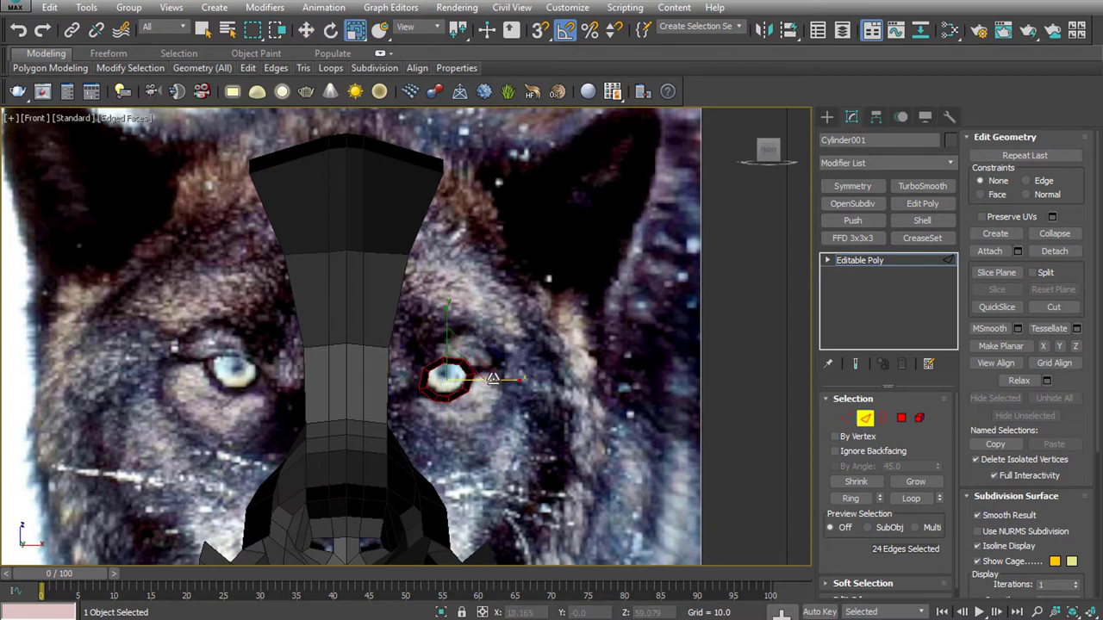
{"action": "left_click_drag", "start_coordinate": [492, 379], "coordinate": [496, 379]}
{"action": "key", "text": "w"}
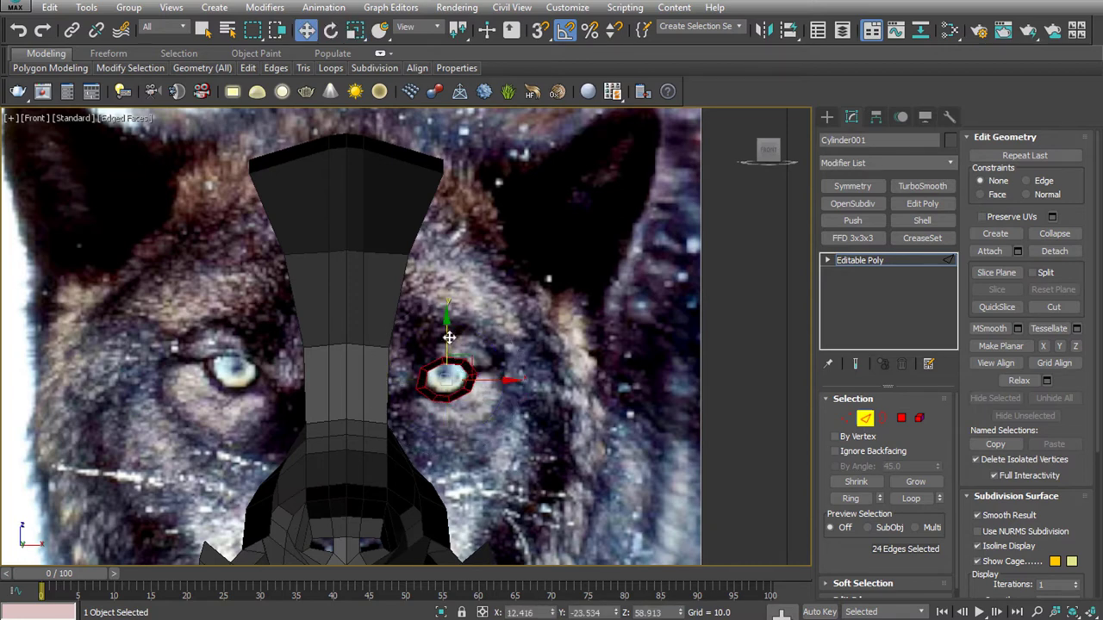
{"action": "left_click_drag", "start_coordinate": [448, 334], "coordinate": [448, 331]}
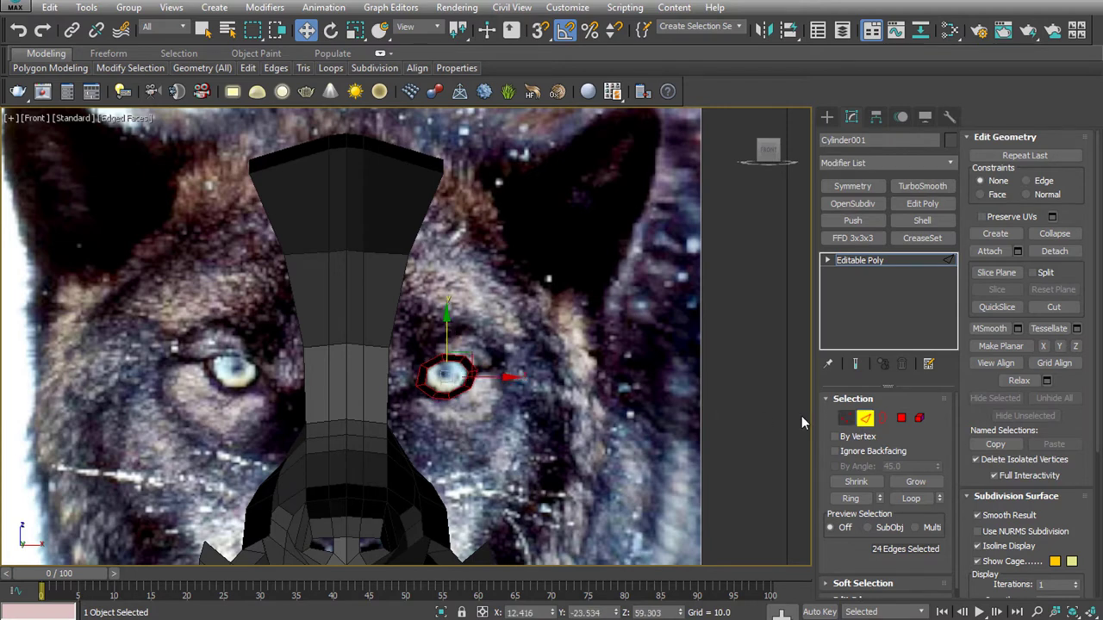
{"action": "left_click", "coordinate": [412, 422]}
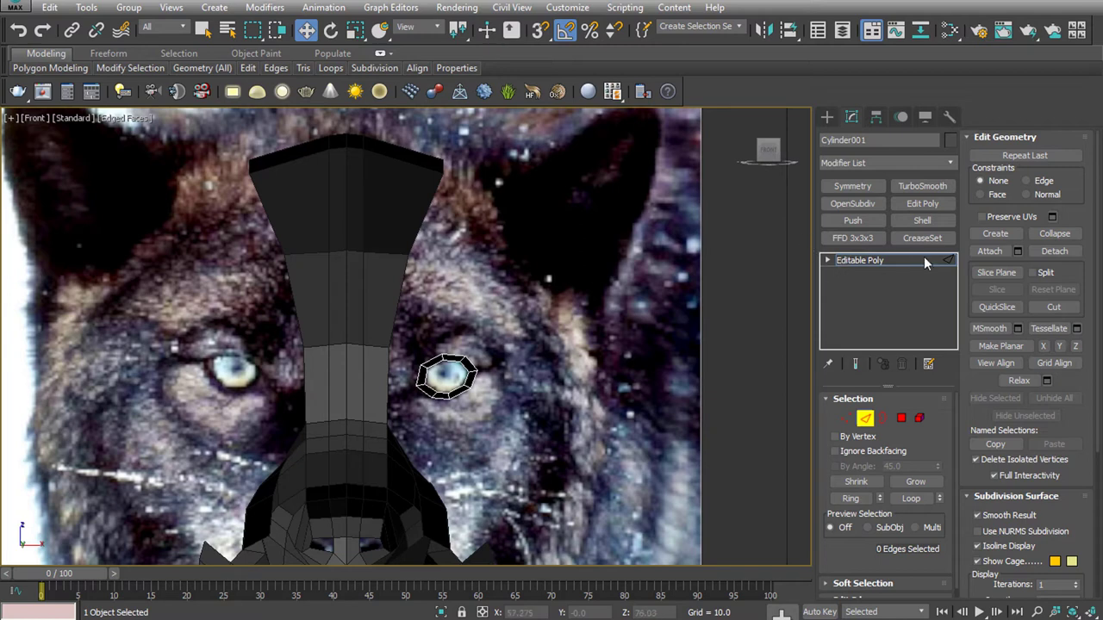
Select the head mesh Plane003 and cut its Symmetry modifier
{"action": "left_click", "coordinate": [991, 250]}
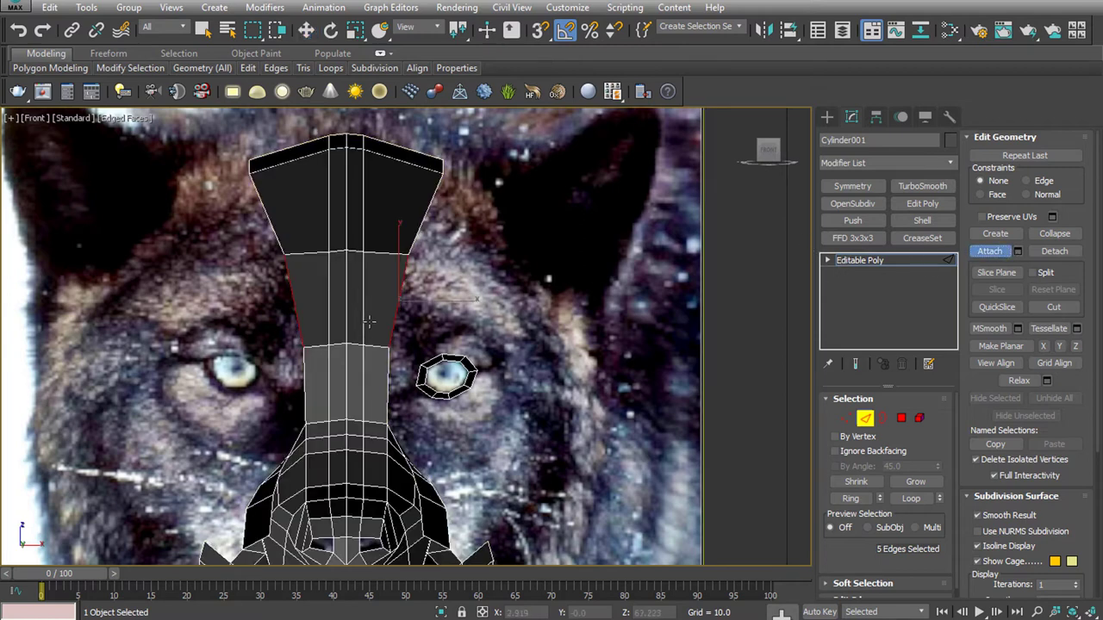
{"action": "left_click", "coordinate": [827, 260]}
{"action": "left_click", "coordinate": [853, 286]}
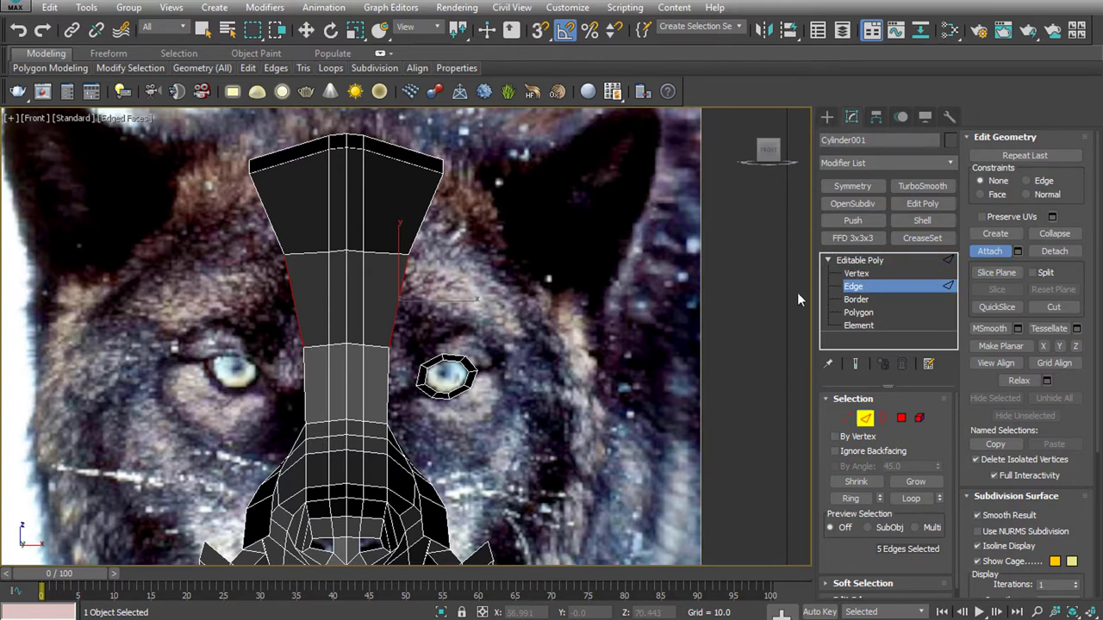
{"action": "left_click", "coordinate": [853, 287]}
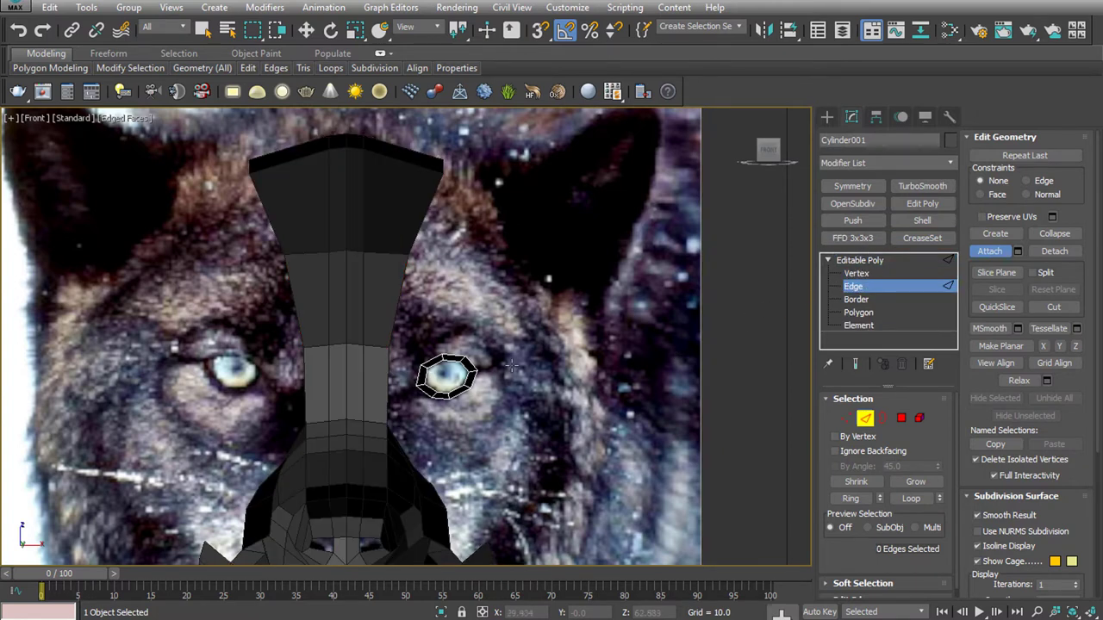
{"action": "left_click", "coordinate": [353, 229]}
{"action": "left_click", "coordinate": [852, 186]}
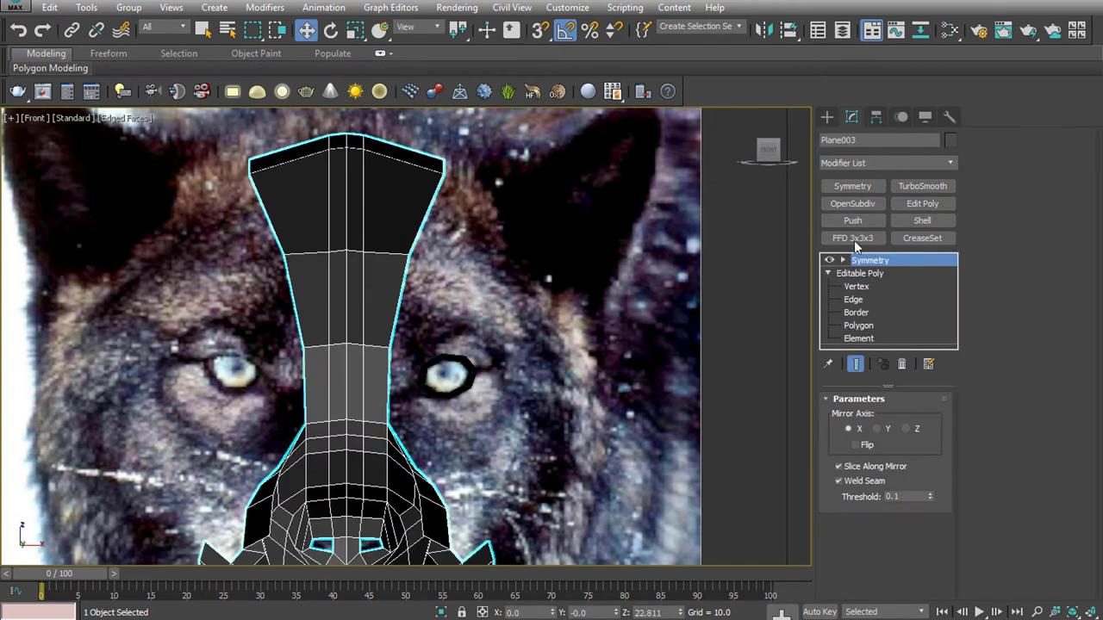
{"action": "right_click", "coordinate": [875, 260]}
{"action": "left_click", "coordinate": [888, 308]}
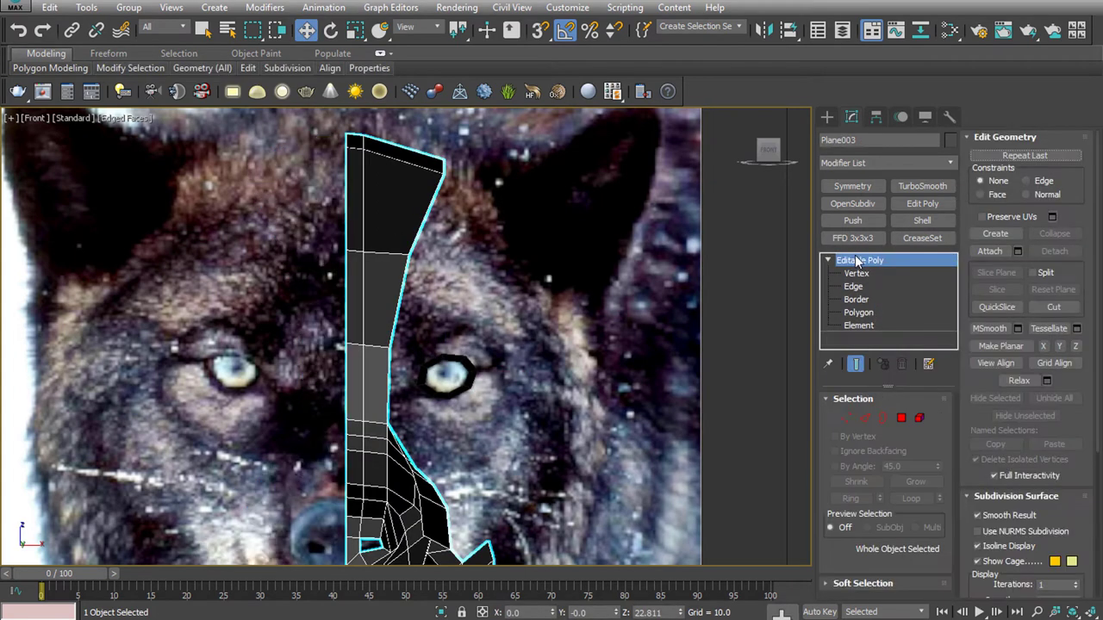
Attach the eye cylinder to Plane003 and paste the Symmetry modifier back
{"action": "left_click", "coordinate": [989, 250]}
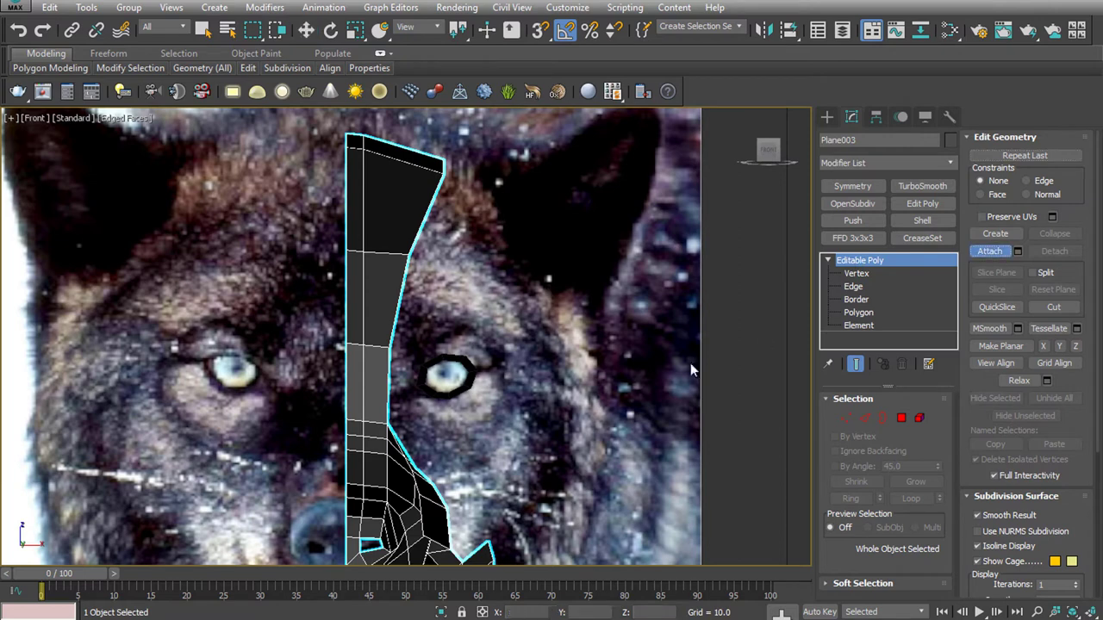
{"action": "left_click", "coordinate": [477, 387]}
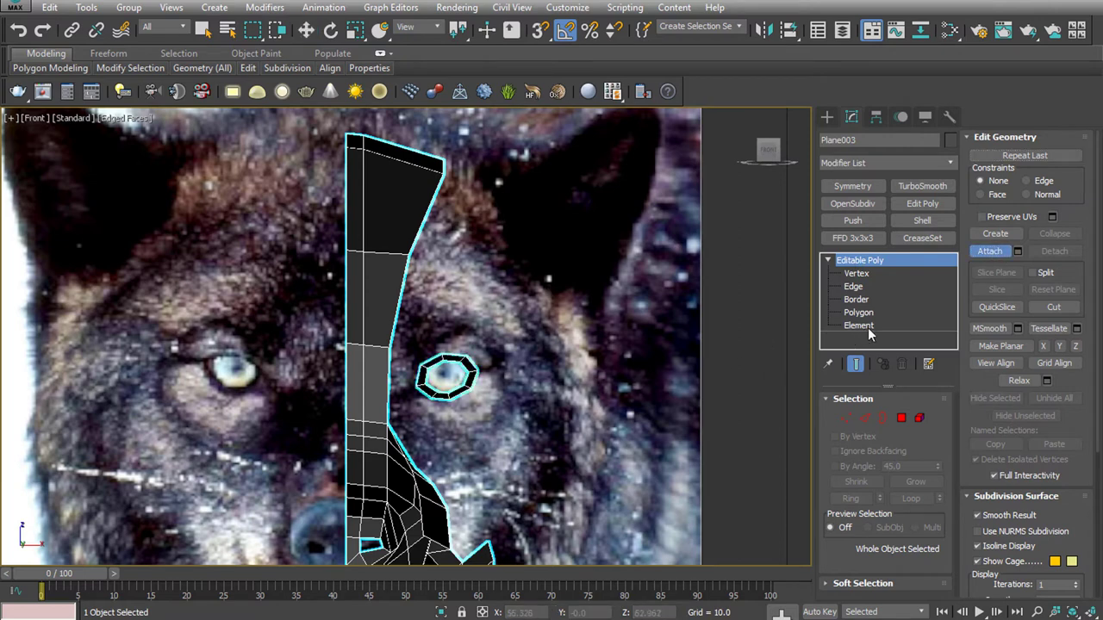
{"action": "right_click", "coordinate": [857, 267]}
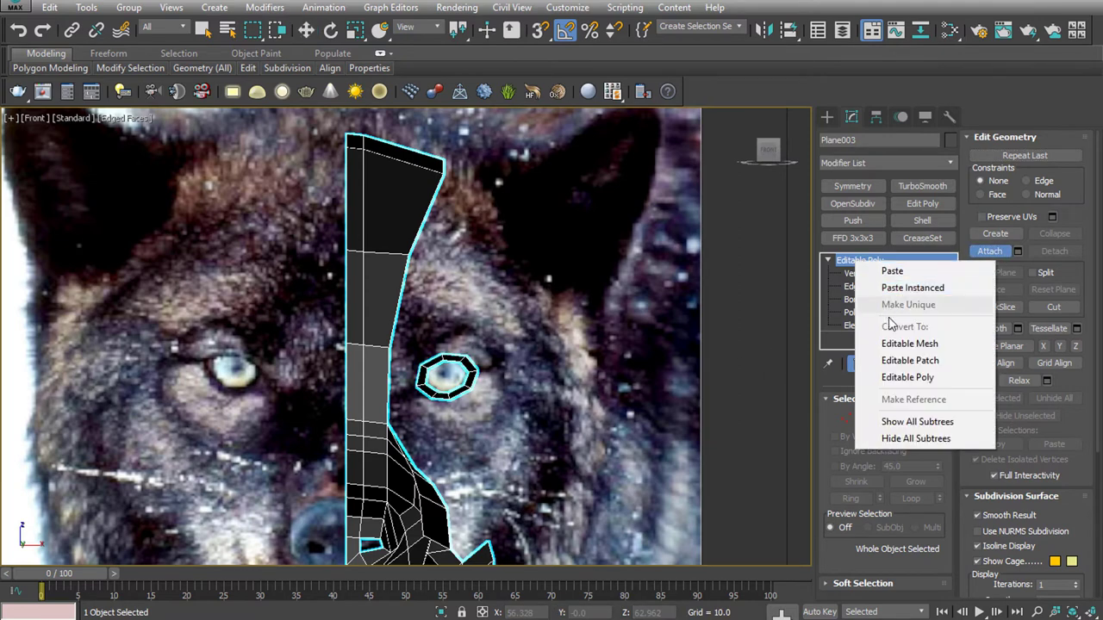
{"action": "left_click", "coordinate": [892, 269]}
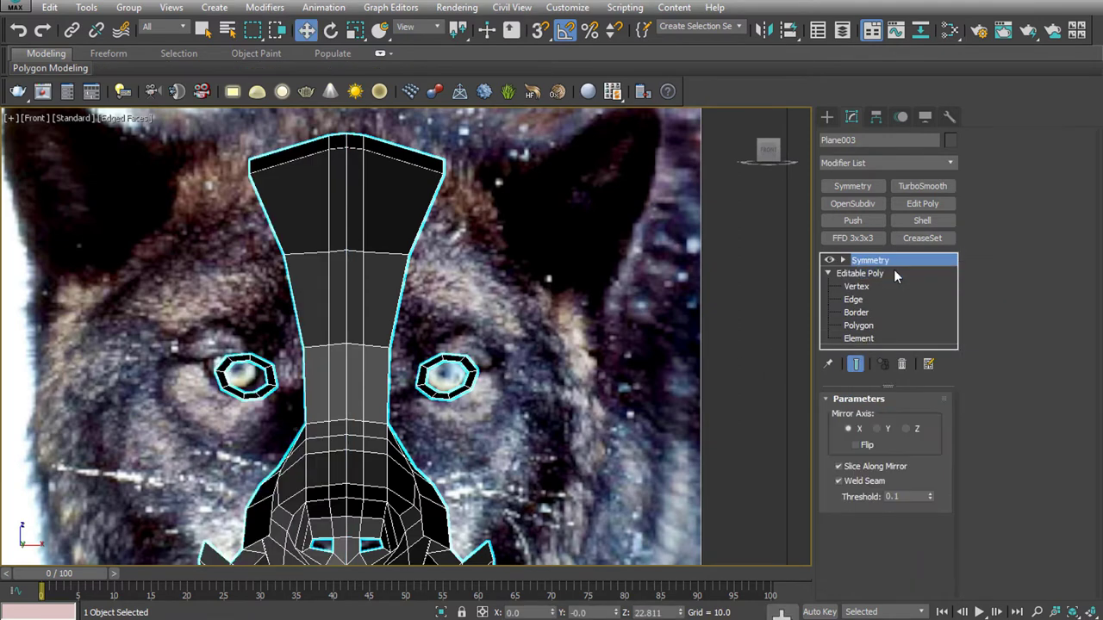
Select the edge loop running between the eyes and expose the edge editing options
{"action": "left_click", "coordinate": [853, 299]}
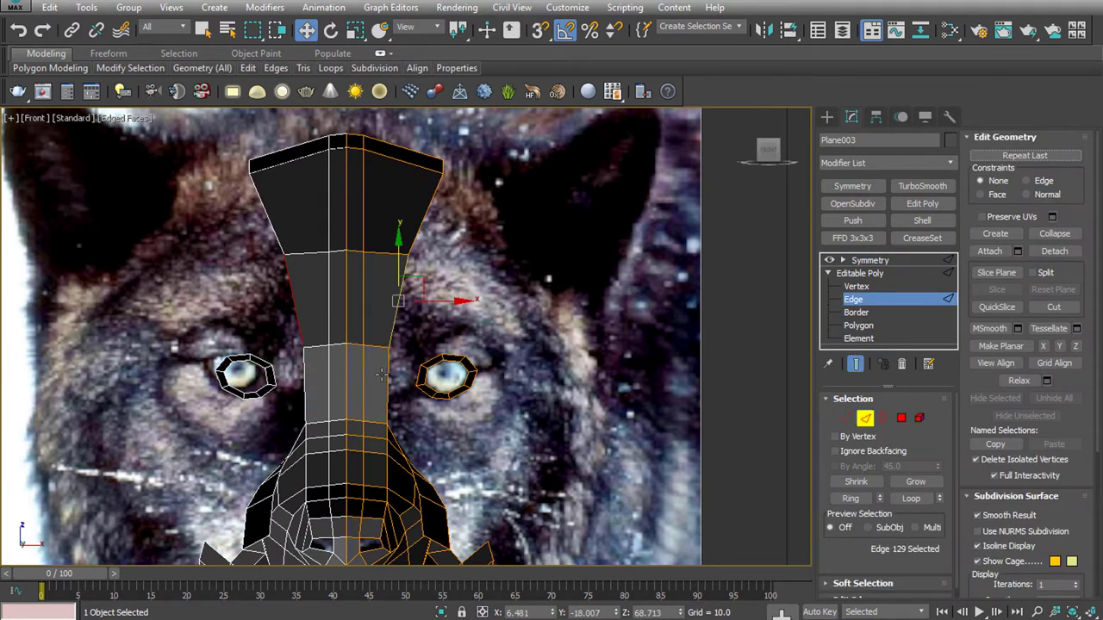
{"action": "double_click", "coordinate": [317, 387]}
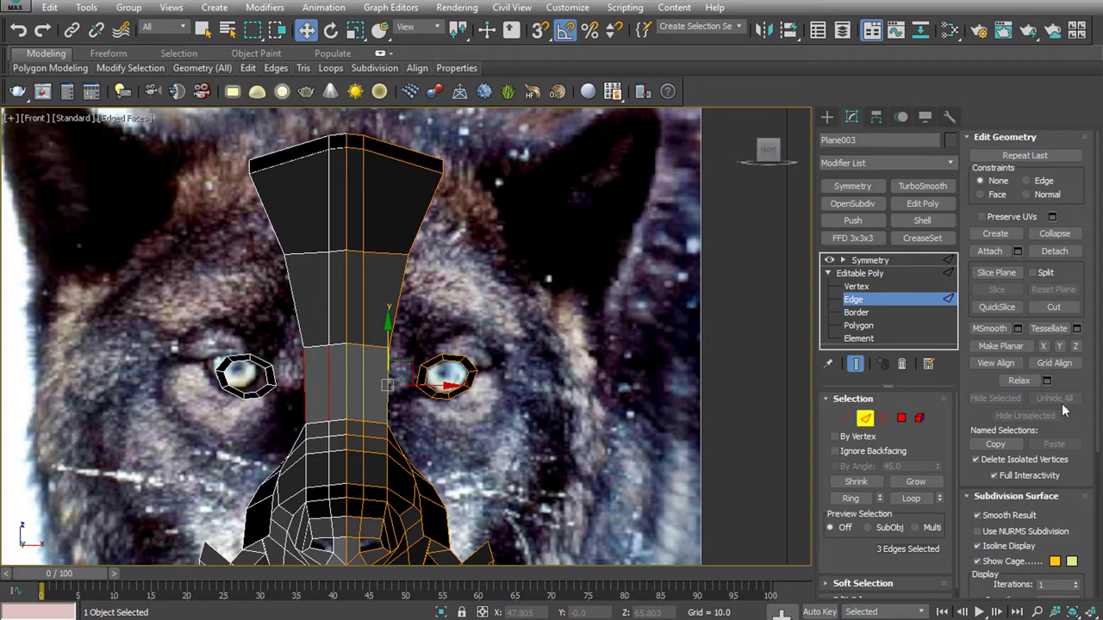
{"action": "left_click_drag", "start_coordinate": [1077, 393], "coordinate": [1073, 197]}
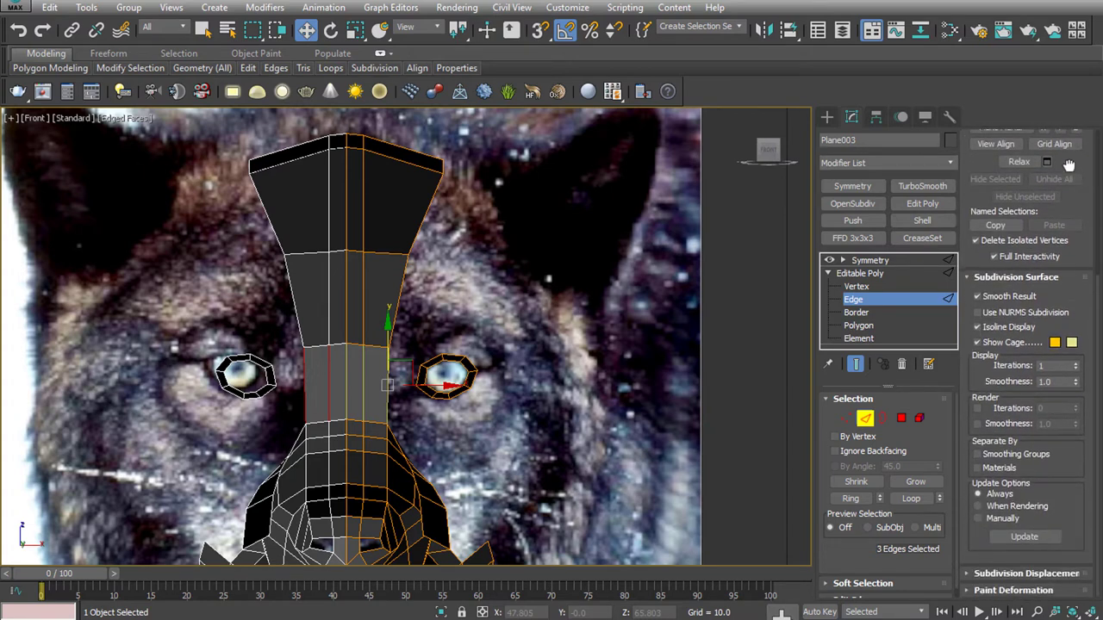
{"action": "mouse_move", "coordinate": [1068, 164]}
{"action": "left_mouse_down"}
{"action": "mouse_move", "coordinate": [1053, 500]}
{"action": "mouse_move", "coordinate": [1043, 257]}
{"action": "left_mouse_up"}
{"action": "left_click", "coordinate": [1012, 275]}
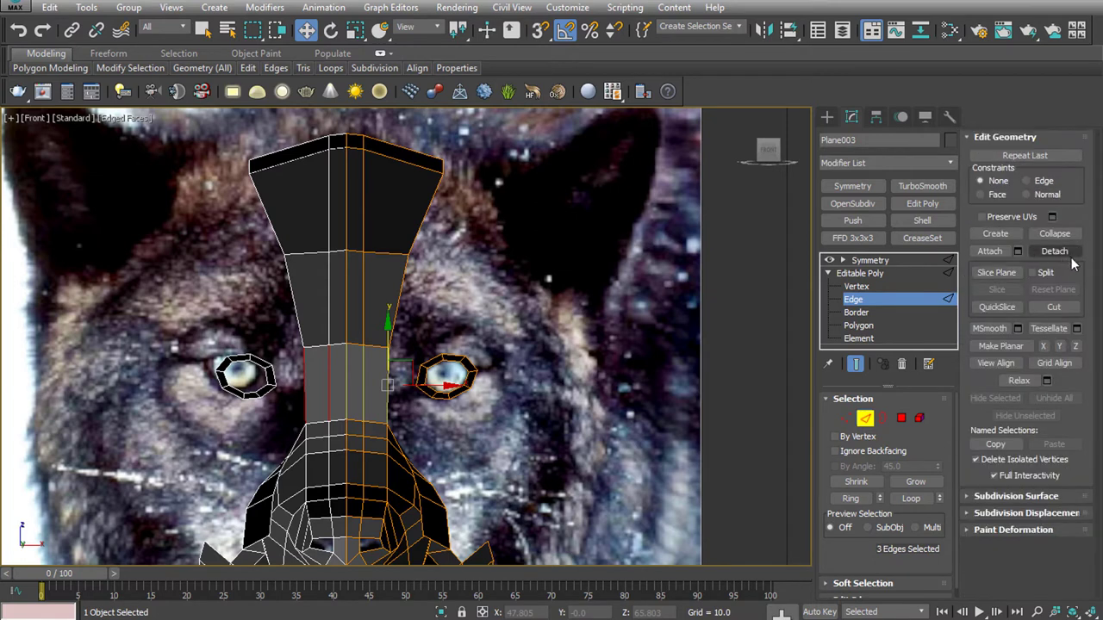
{"action": "scroll", "coordinate": [890, 582], "scroll_direction": "down", "scroll_amount": 1}
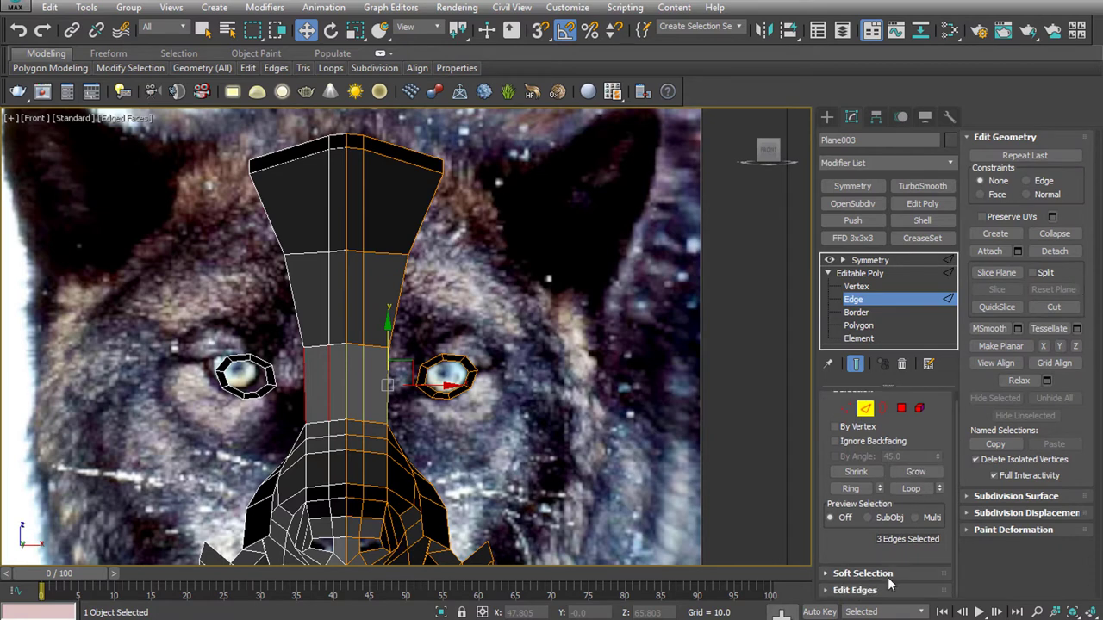
{"action": "left_click", "coordinate": [890, 589]}
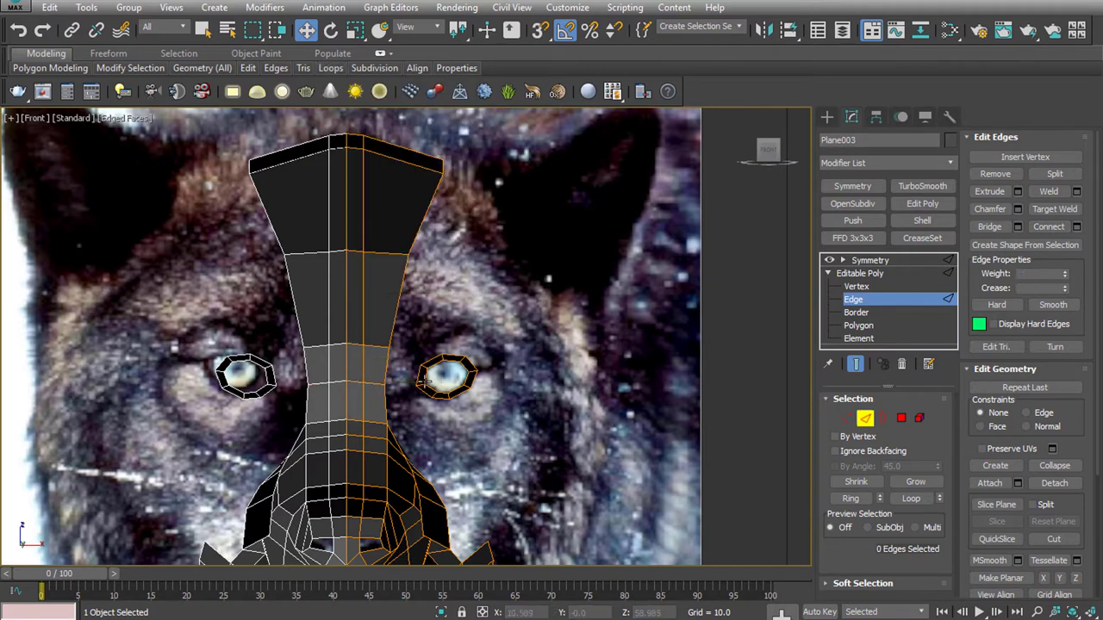
Trial-bridge an edge beside the eye ring, undo it, and inspect the gap in Perspective
{"action": "left_click_drag", "start_coordinate": [378, 365], "coordinate": [421, 379]}
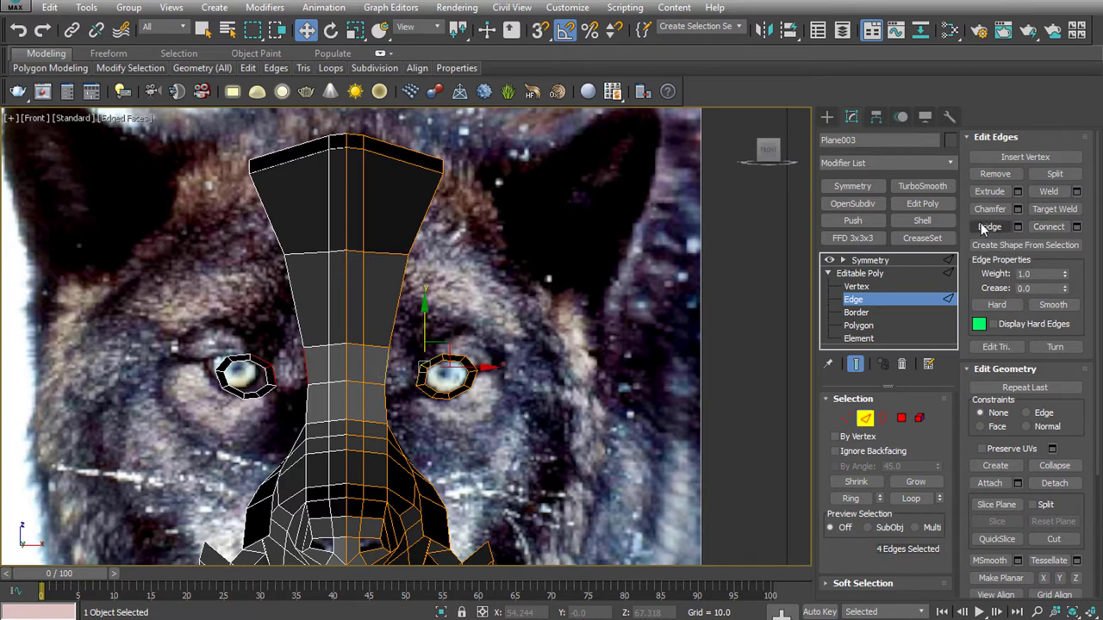
{"action": "left_click", "coordinate": [419, 431]}
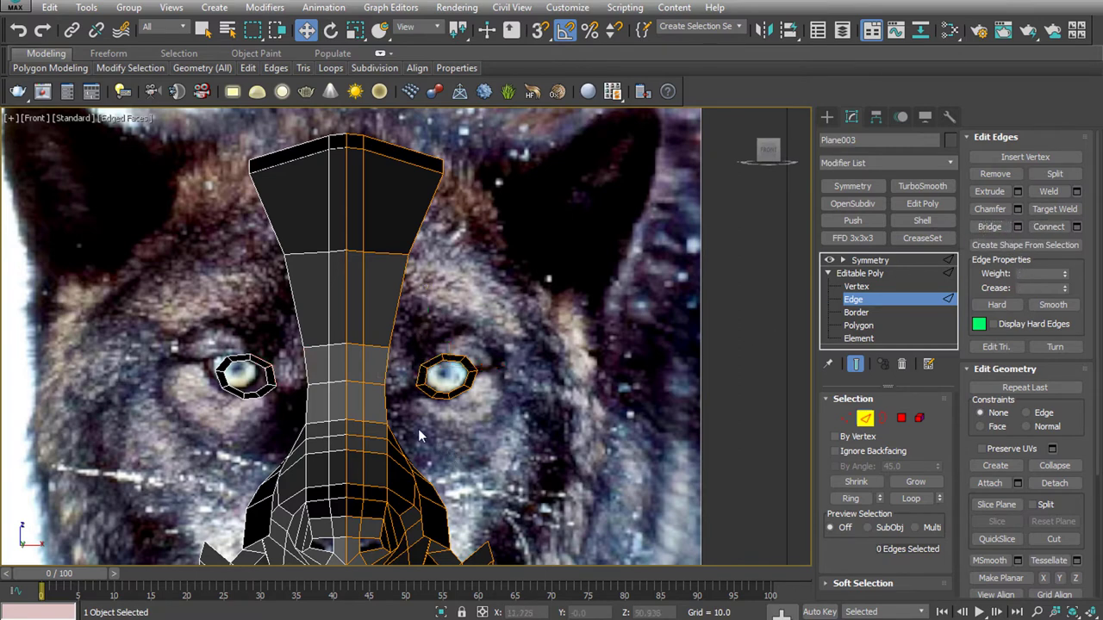
{"action": "left_click", "coordinate": [387, 373]}
{"action": "left_click", "coordinate": [420, 382], "text": "ctrl"}
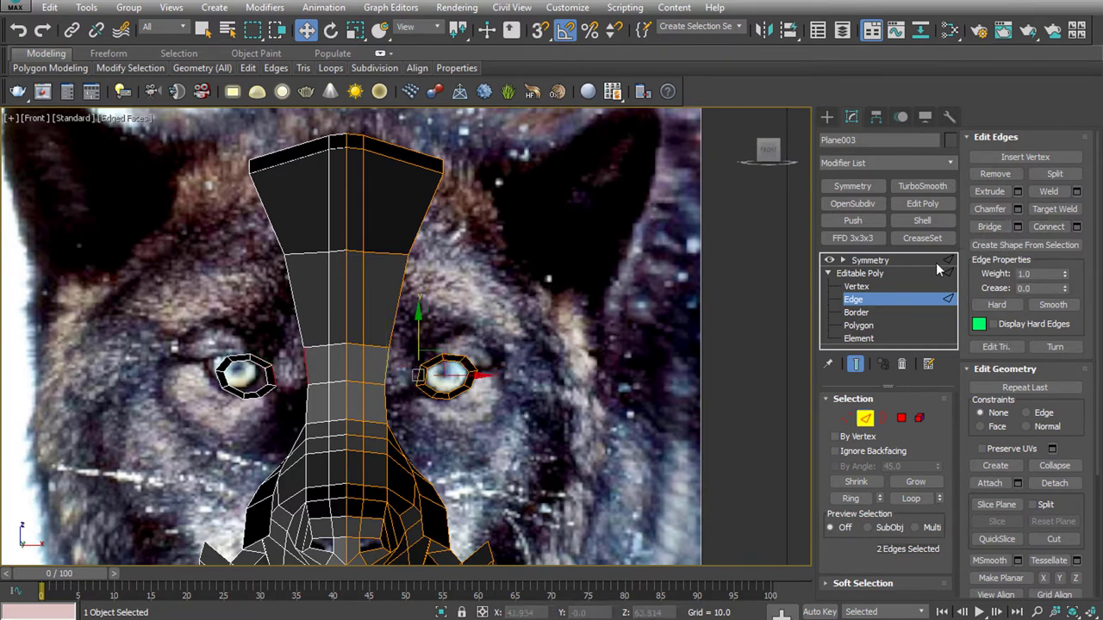
{"action": "left_click", "coordinate": [990, 228]}
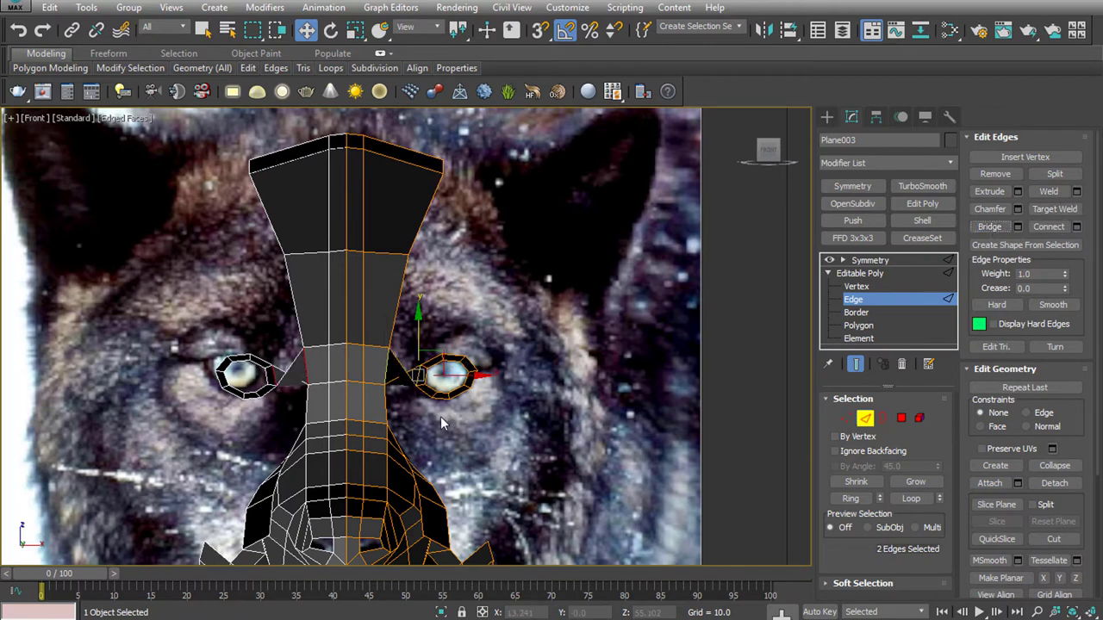
{"action": "key", "text": "ctrl+z"}
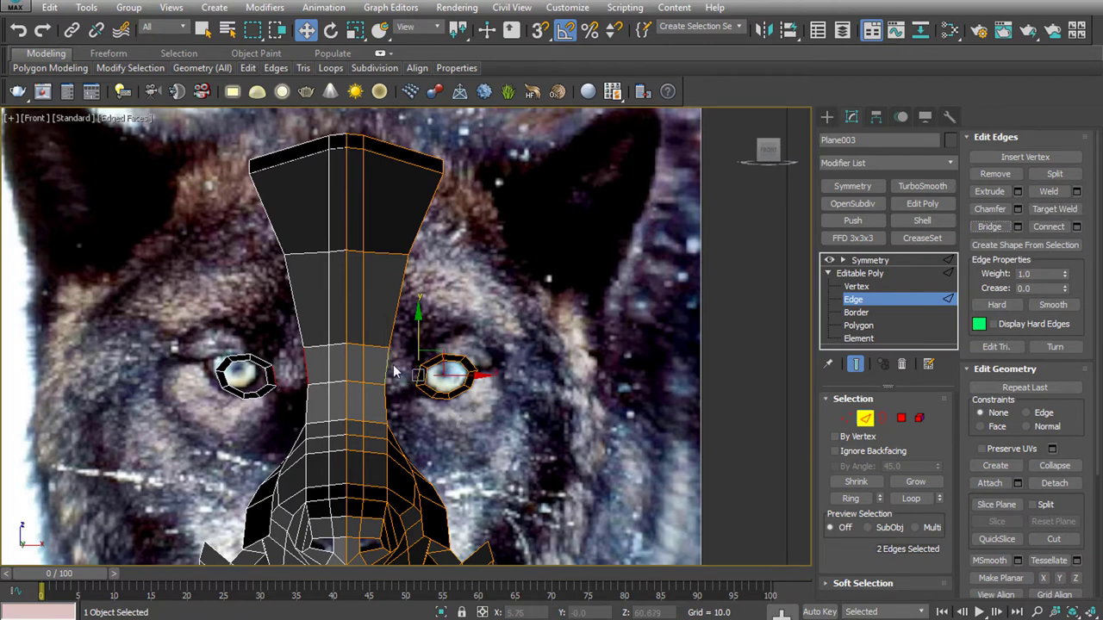
{"action": "key", "text": "p"}
{"action": "mouse_move", "coordinate": [506, 362]}
{"action": "middle_mouse_down", "text": "alt"}
{"action": "mouse_move", "coordinate": [497, 345]}
{"action": "mouse_move", "coordinate": [500, 382]}
{"action": "middle_mouse_up", "text": "alt"}
Select the nose strip's polygons and flip their normals
{"action": "mouse_move", "coordinate": [603, 343]}
{"action": "middle_mouse_down", "text": "alt"}
{"action": "mouse_move", "coordinate": [610, 335]}
{"action": "mouse_move", "coordinate": [561, 423]}
{"action": "middle_mouse_up", "text": "alt"}
{"action": "scroll", "coordinate": [561, 413], "scroll_direction": "down", "scroll_amount": 5}
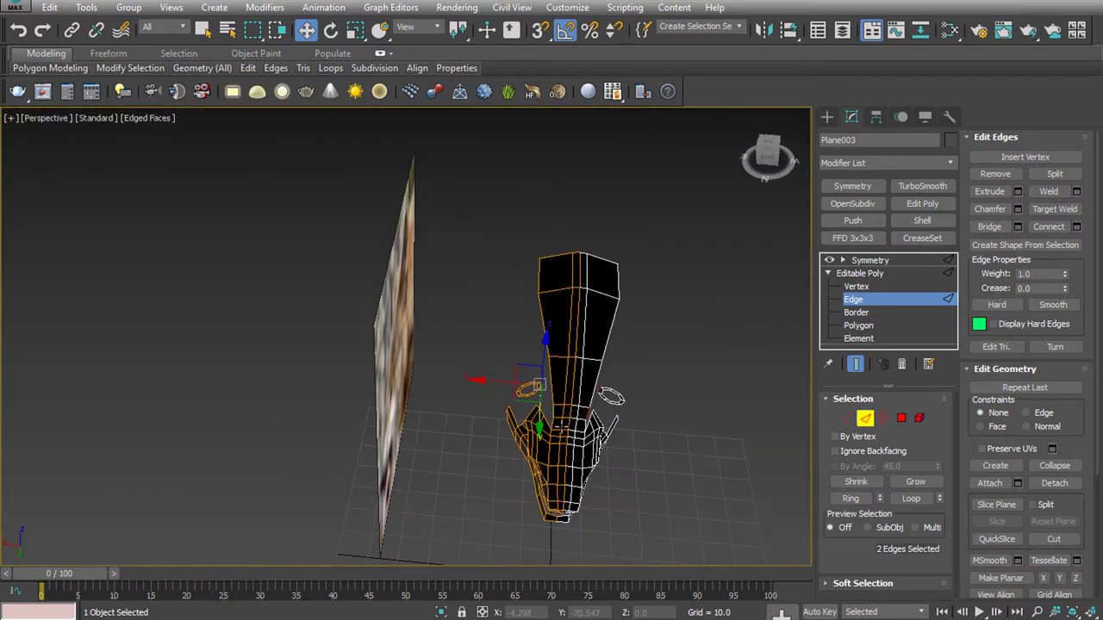
{"action": "left_click", "coordinate": [901, 418]}
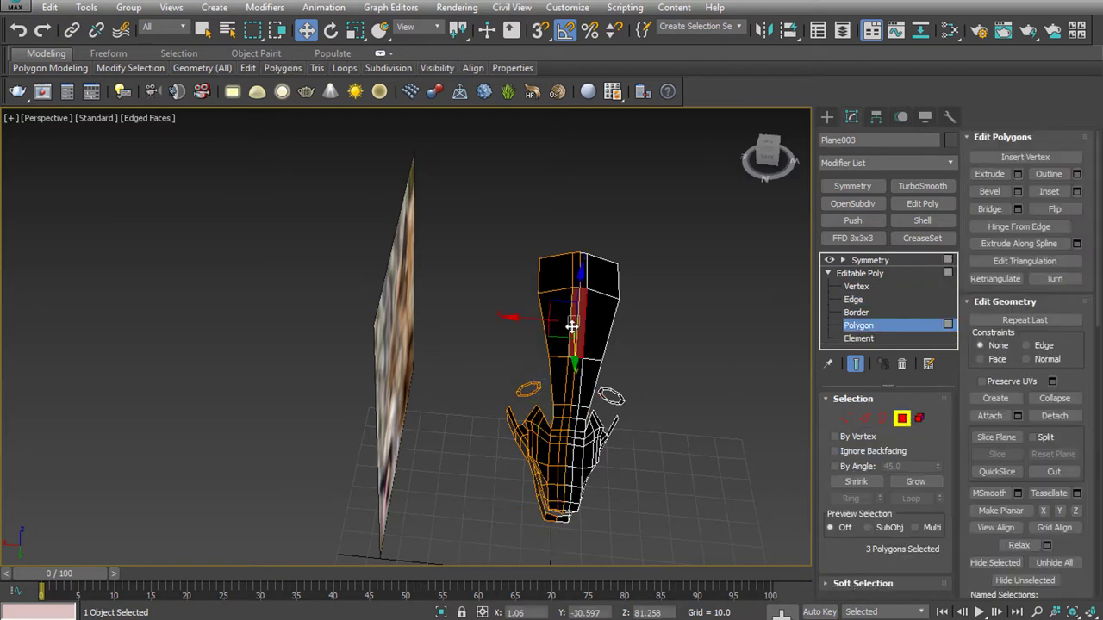
{"action": "left_click", "coordinate": [566, 337]}
{"action": "middle_click_drag", "start_coordinate": [585, 431], "coordinate": [624, 407], "text": "alt"}
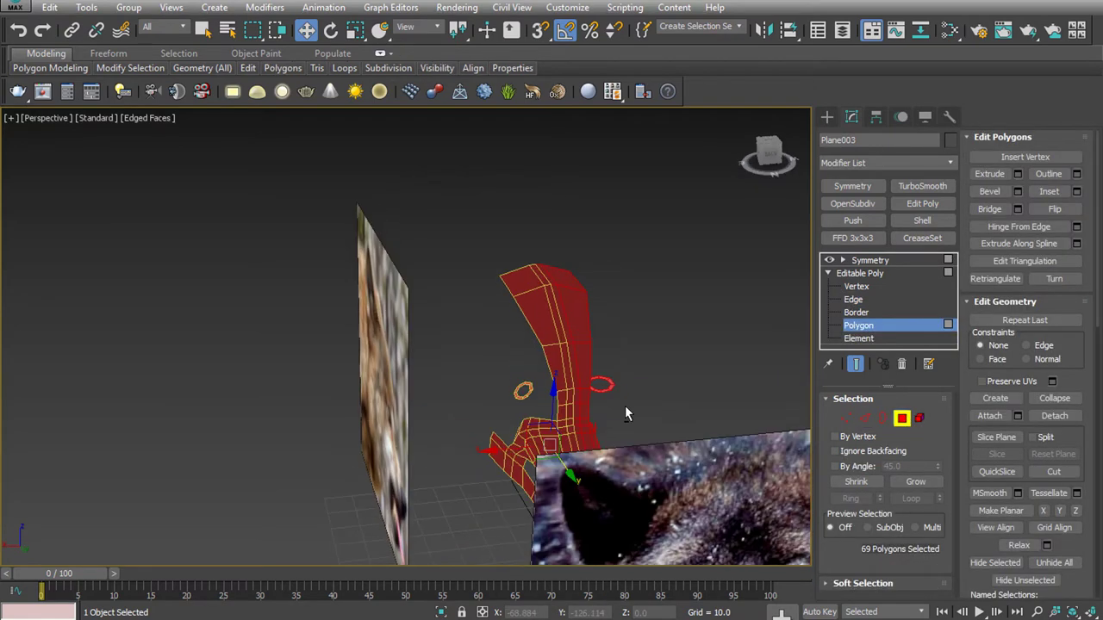
{"action": "left_click", "coordinate": [536, 402], "text": "alt"}
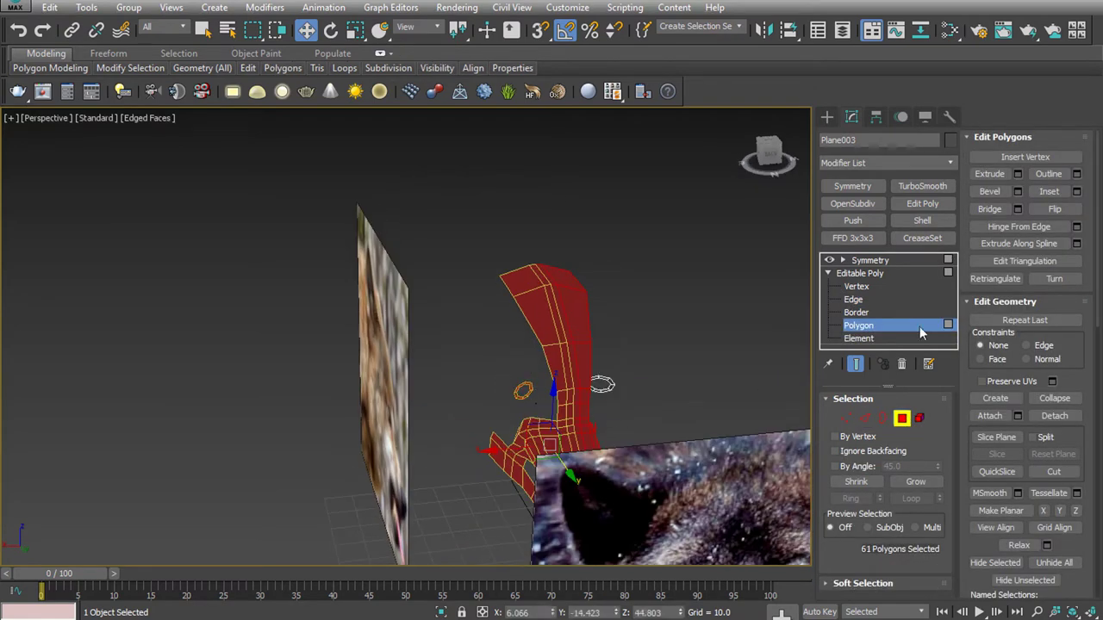
{"action": "left_click", "coordinate": [1053, 210]}
Return to Edge mode and select the two edges to bridge
{"action": "left_click", "coordinate": [443, 354]}
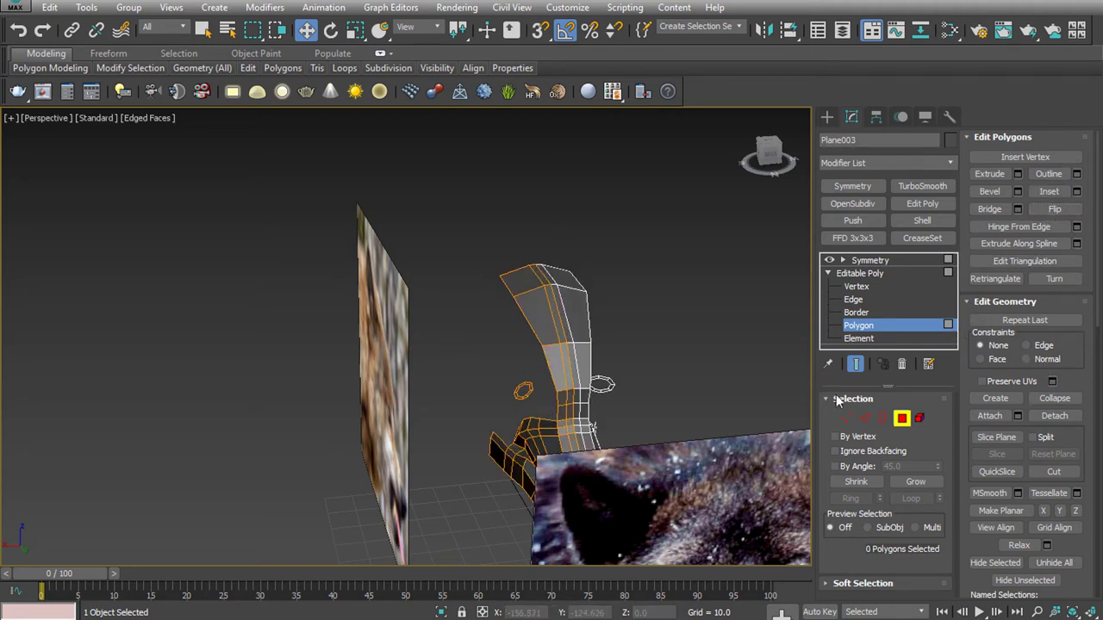
{"action": "left_click", "coordinate": [865, 418]}
{"action": "scroll", "coordinate": [536, 394], "scroll_direction": "up", "scroll_amount": 4}
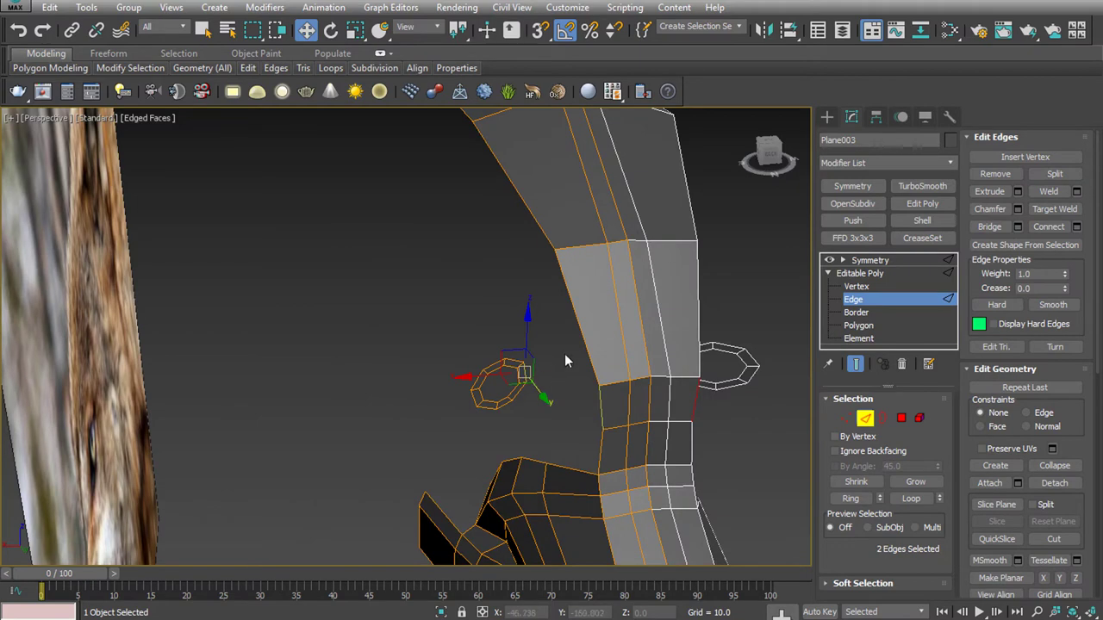
Bridge the selected pair, then bridge the eye ring's top edge to the outer forehead edge
{"action": "left_click", "coordinate": [989, 226]}
{"action": "key", "text": "f"}
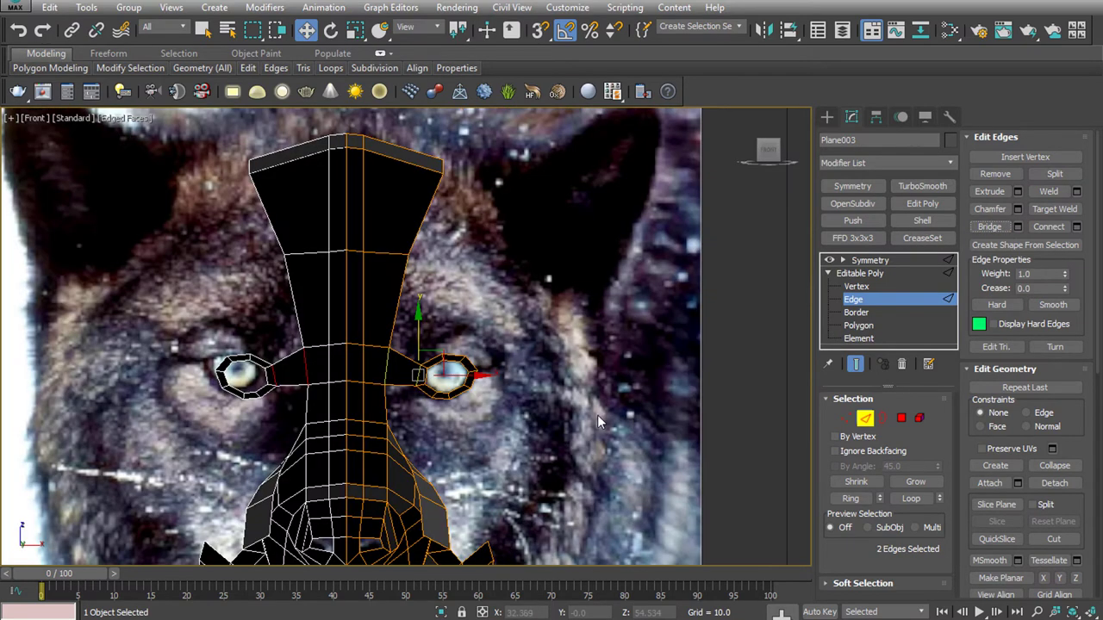
{"action": "middle_click_drag", "start_coordinate": [369, 454], "coordinate": [419, 472]}
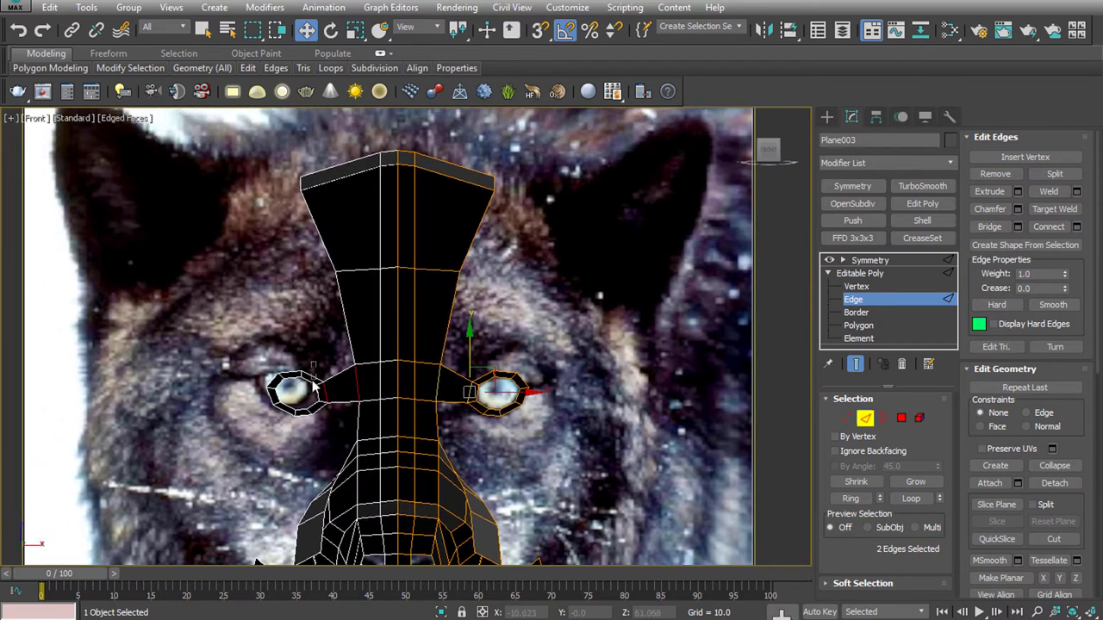
{"action": "left_click", "coordinate": [321, 372]}
{"action": "left_click", "coordinate": [351, 351]}
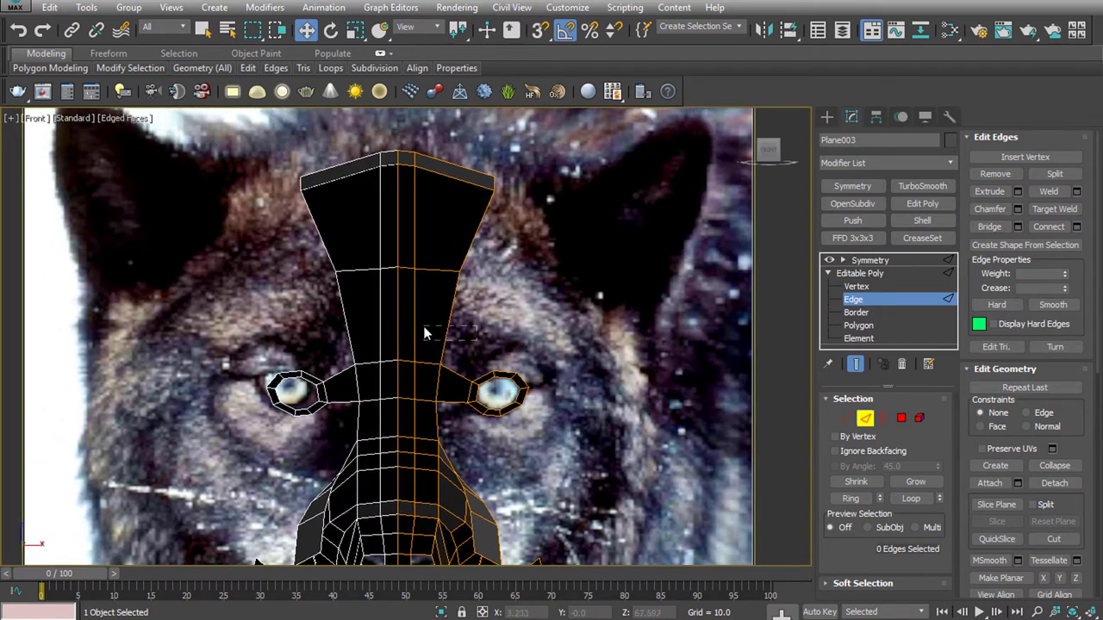
{"action": "left_click", "coordinate": [484, 376], "text": "ctrl"}
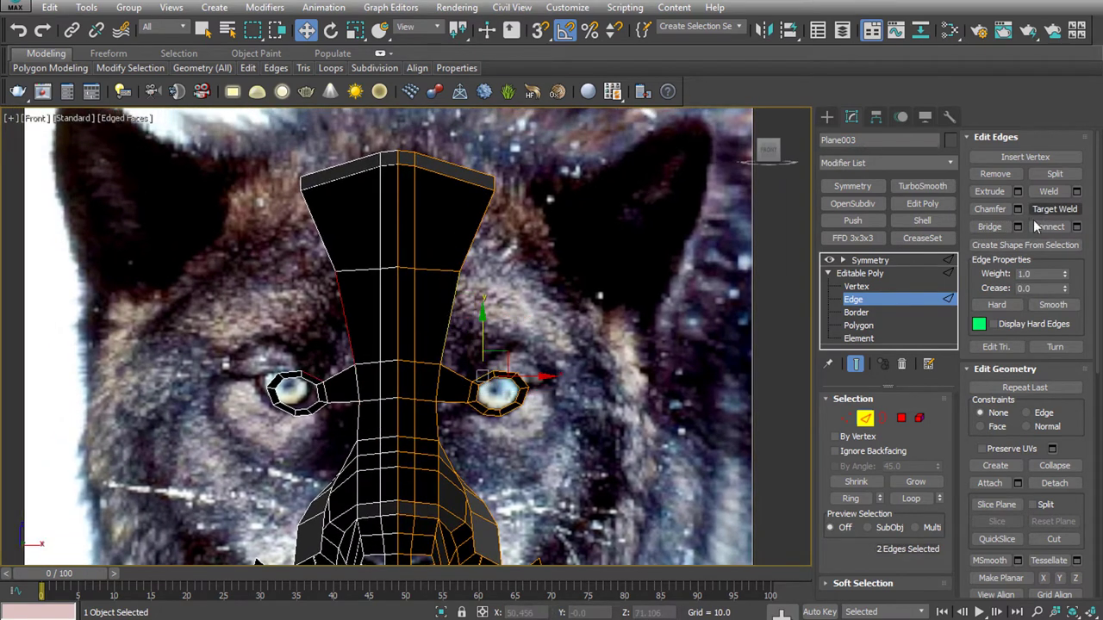
{"action": "left_click", "coordinate": [1000, 228]}
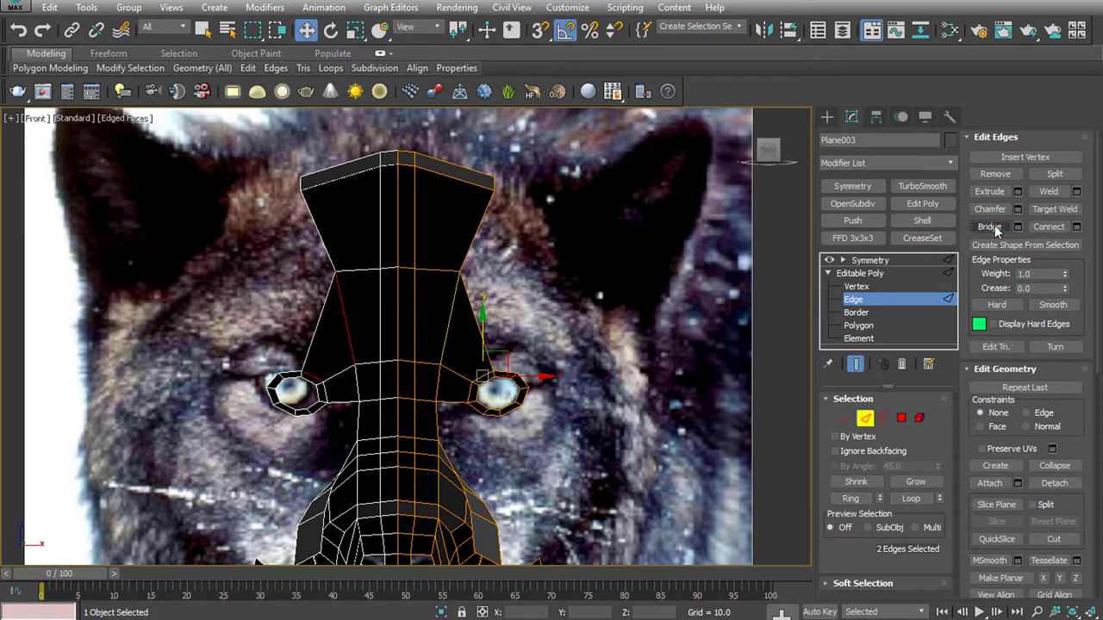
Bridge the edge below the right eye to the neighbouring nose edge
{"action": "left_click", "coordinate": [470, 411]}
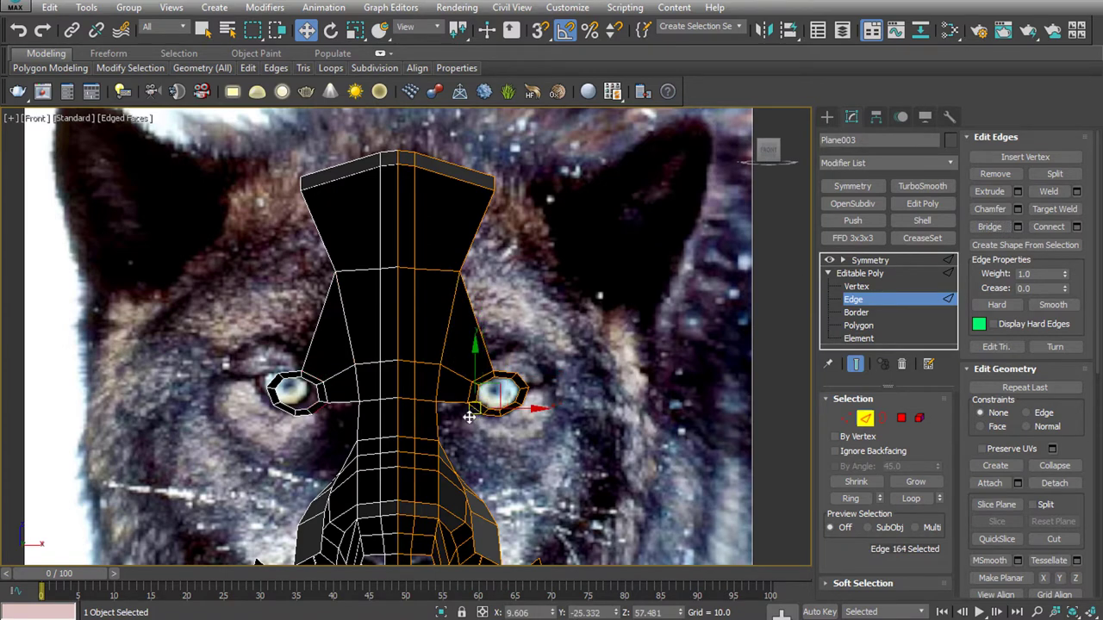
{"action": "left_click", "coordinate": [437, 418], "text": "ctrl"}
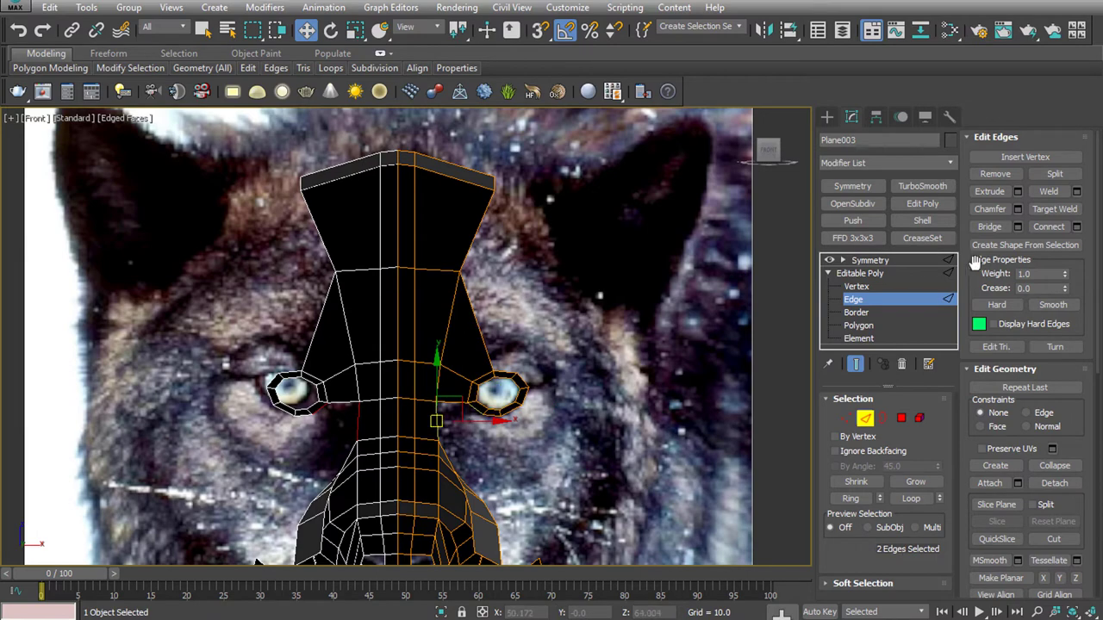
{"action": "left_click", "coordinate": [995, 226]}
{"action": "left_click", "coordinate": [473, 467]}
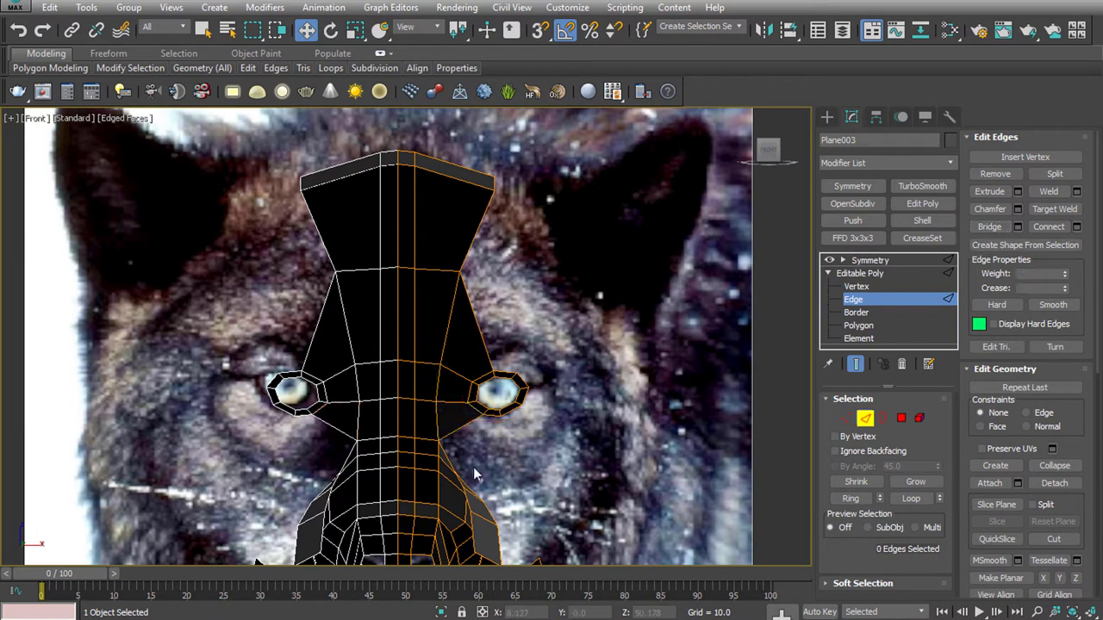
Bridge two of the eye ring's bottom edges to the muzzle edges below, in Perspective
{"action": "key", "text": "p"}
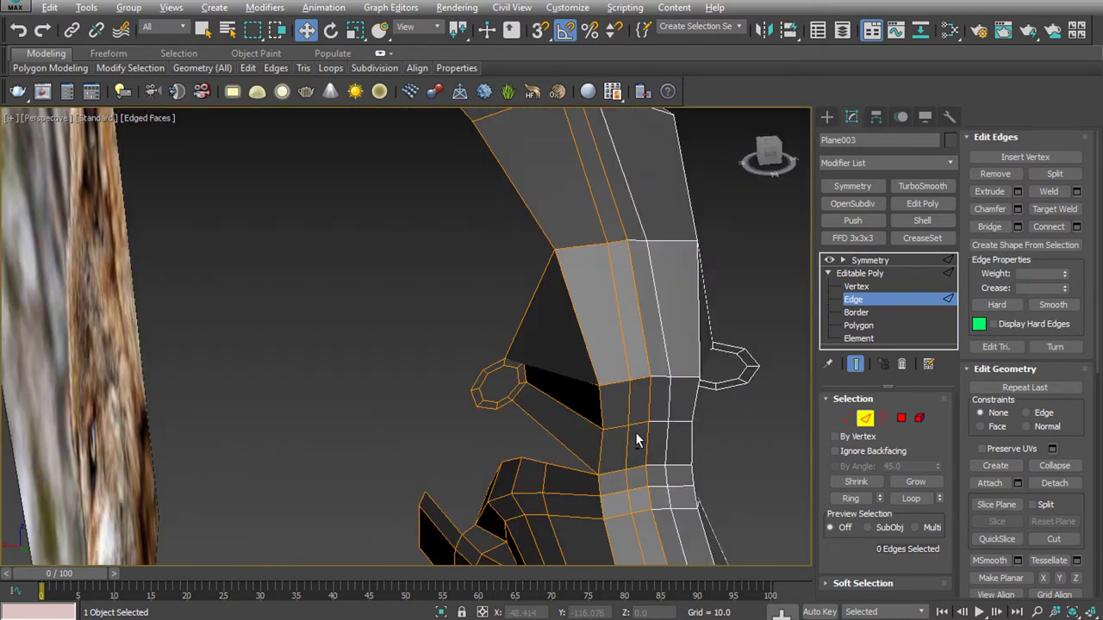
{"action": "mouse_move", "coordinate": [635, 431]}
{"action": "middle_mouse_down", "text": "alt"}
{"action": "mouse_move", "coordinate": [577, 439]}
{"action": "mouse_move", "coordinate": [626, 399]}
{"action": "mouse_move", "coordinate": [633, 425]}
{"action": "mouse_move", "coordinate": [651, 432]}
{"action": "mouse_move", "coordinate": [642, 437]}
{"action": "middle_mouse_up", "text": "alt"}
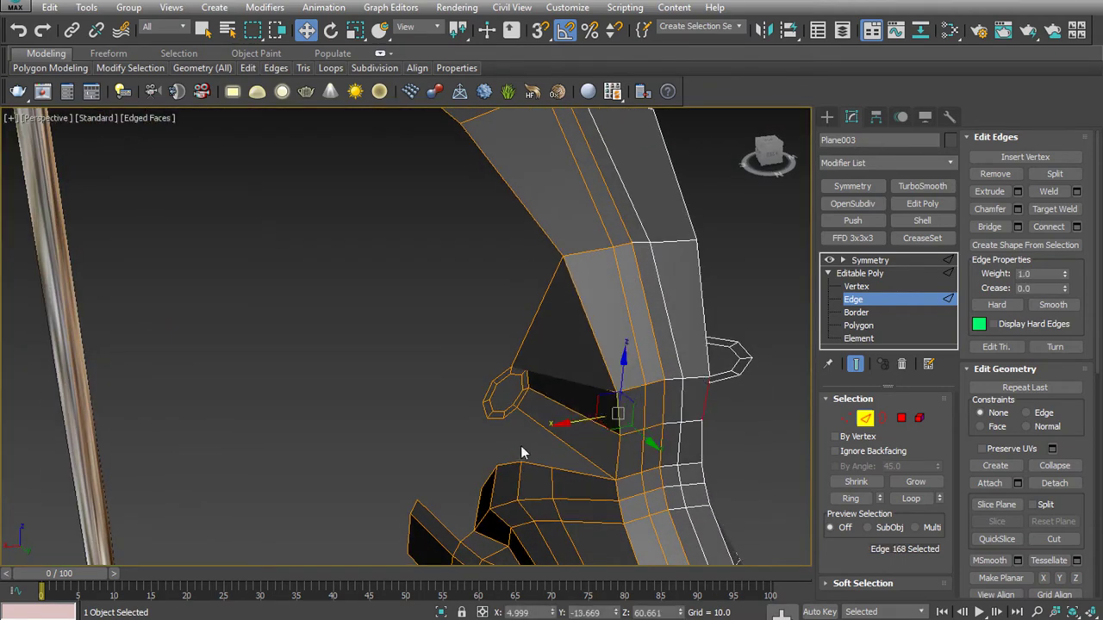
{"action": "left_click", "coordinate": [564, 470]}
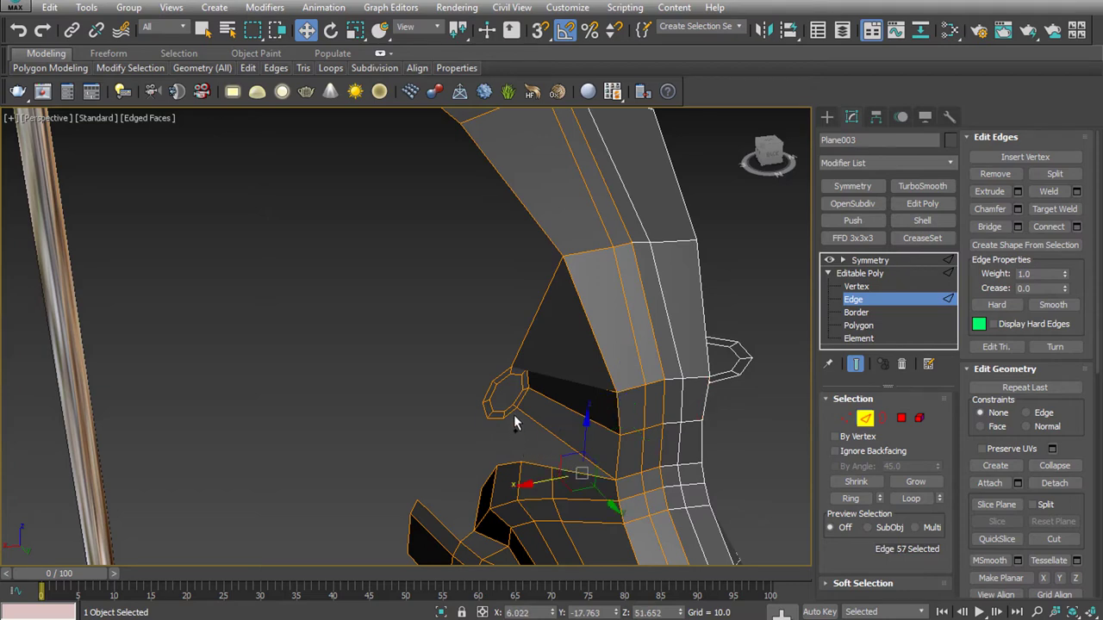
{"action": "left_click", "coordinate": [514, 415]}
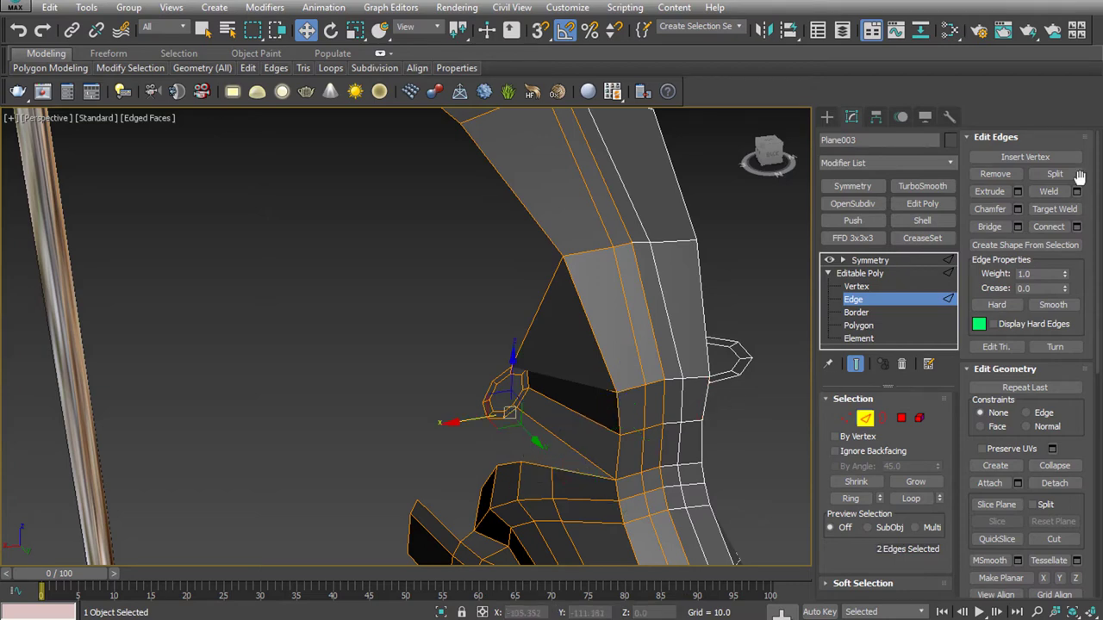
{"action": "left_click", "coordinate": [989, 227]}
{"action": "left_click", "coordinate": [522, 466]}
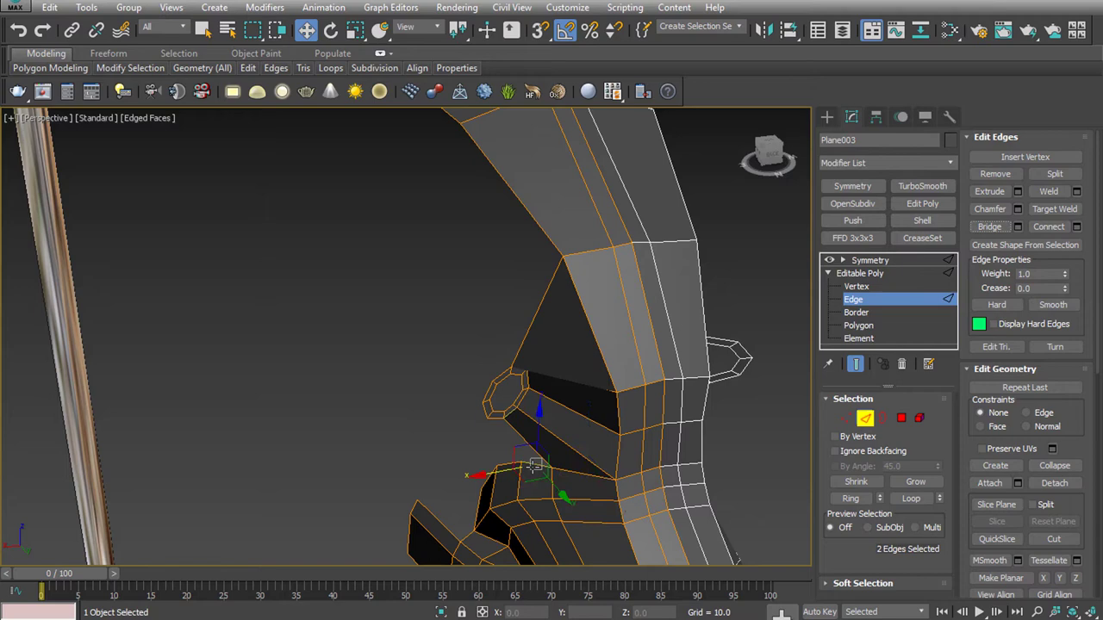
{"action": "left_click", "coordinate": [492, 432], "text": "ctrl"}
{"action": "left_click", "coordinate": [989, 226]}
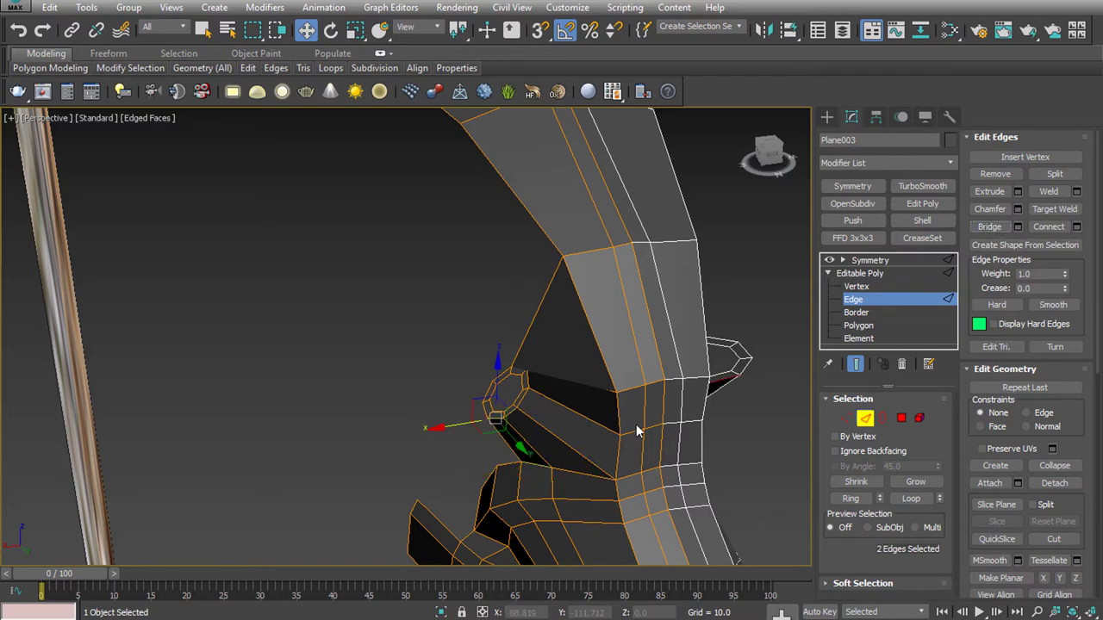
{"action": "left_click", "coordinate": [449, 340]}
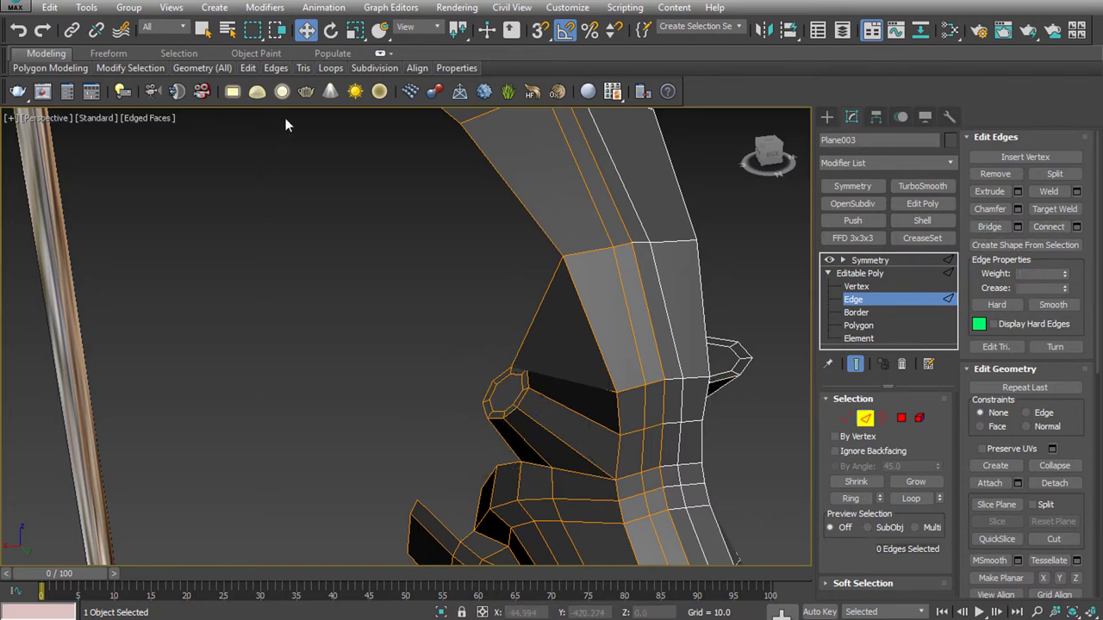
{"action": "mouse_move", "coordinate": [248, 68]}
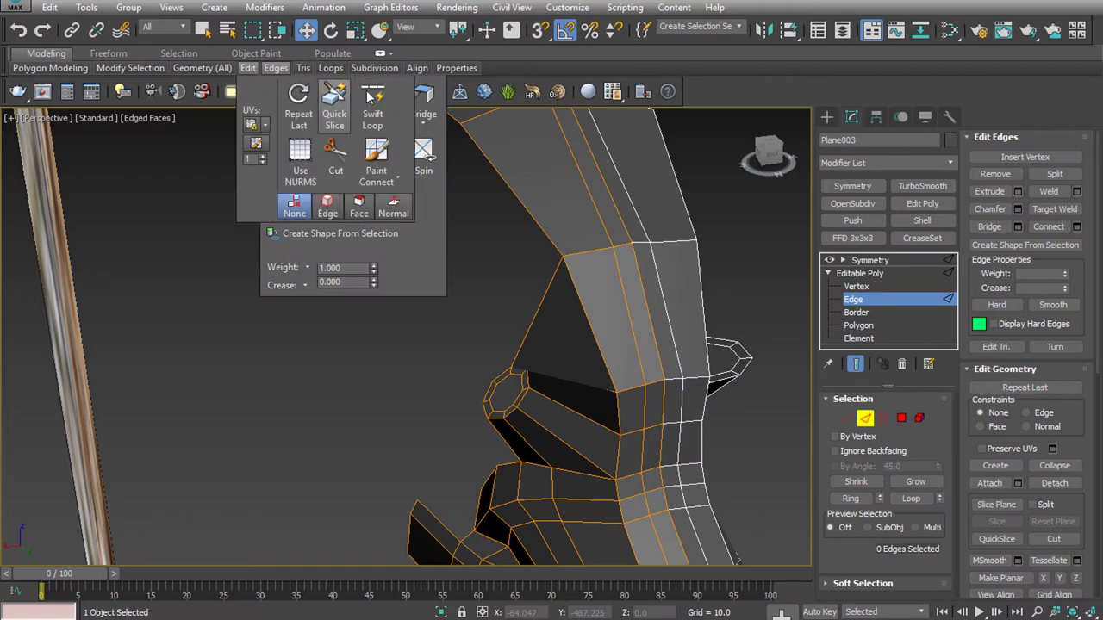
Cut a new edge loop through the nose area with Swift Loop
{"action": "left_click", "coordinate": [371, 99]}
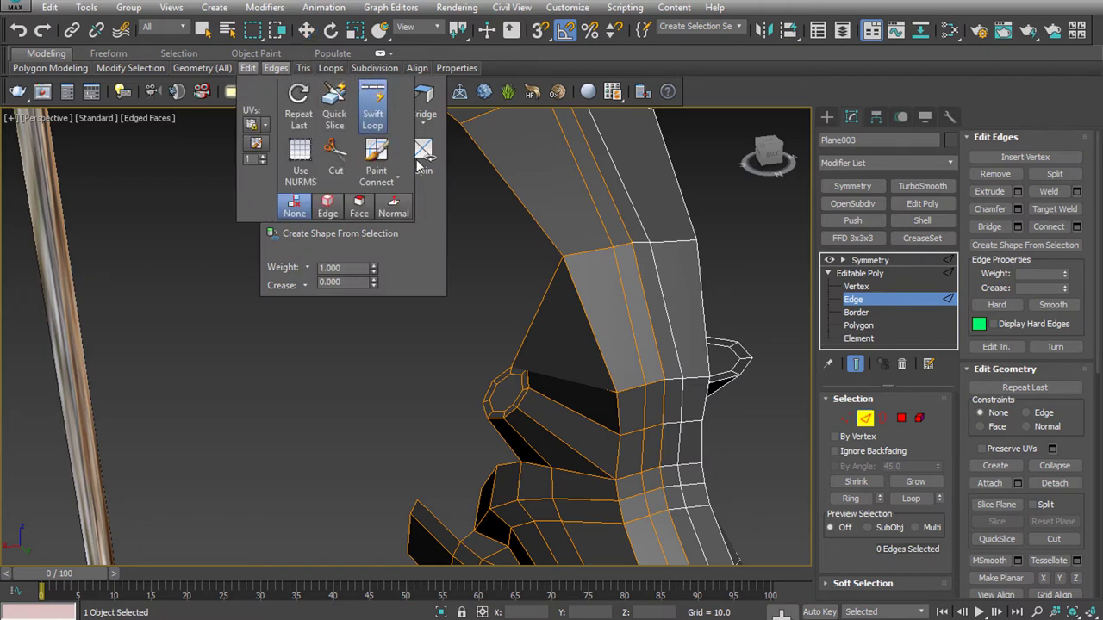
{"action": "left_click", "coordinate": [509, 441]}
{"action": "key", "text": "w"}
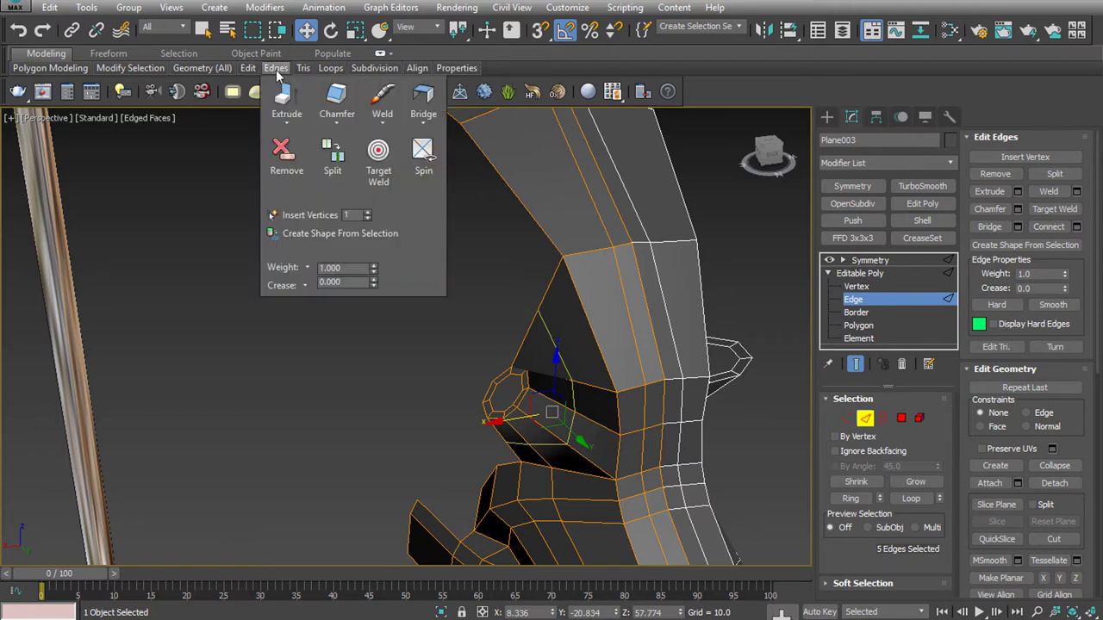
{"action": "mouse_move", "coordinate": [330, 68]}
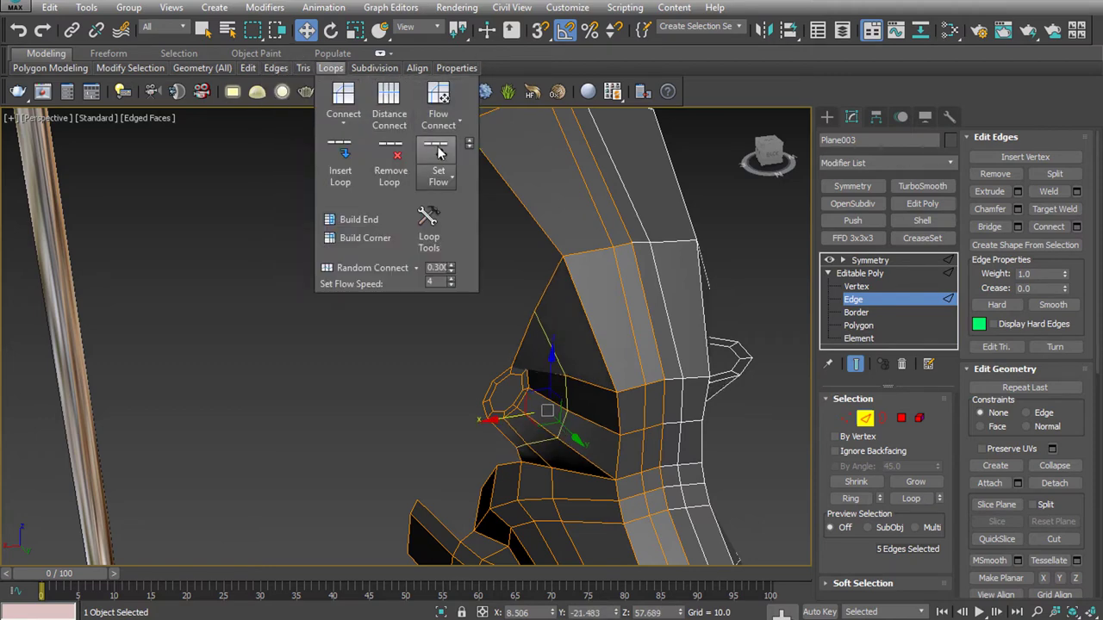
Slide the two edges beside the eye ring to the right
{"action": "mouse_move", "coordinate": [529, 442]}
{"action": "middle_mouse_down", "text": "alt"}
{"action": "mouse_move", "coordinate": [549, 410]}
{"action": "mouse_move", "coordinate": [488, 430]}
{"action": "middle_mouse_up", "text": "alt"}
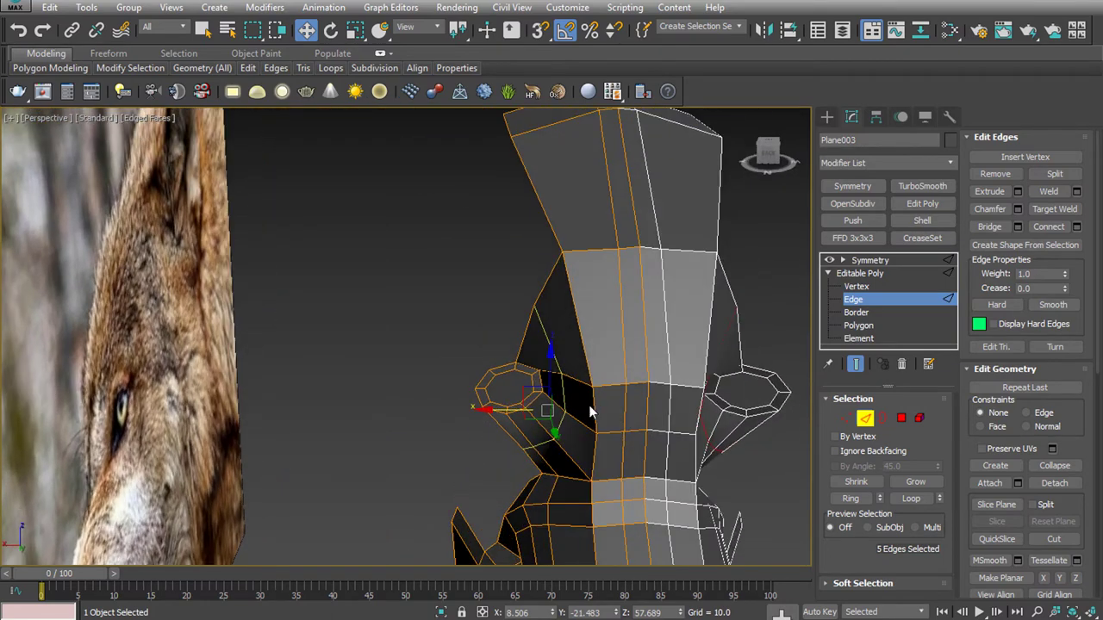
{"action": "left_click", "coordinate": [591, 413]}
{"action": "left_click", "coordinate": [591, 452], "text": "ctrl"}
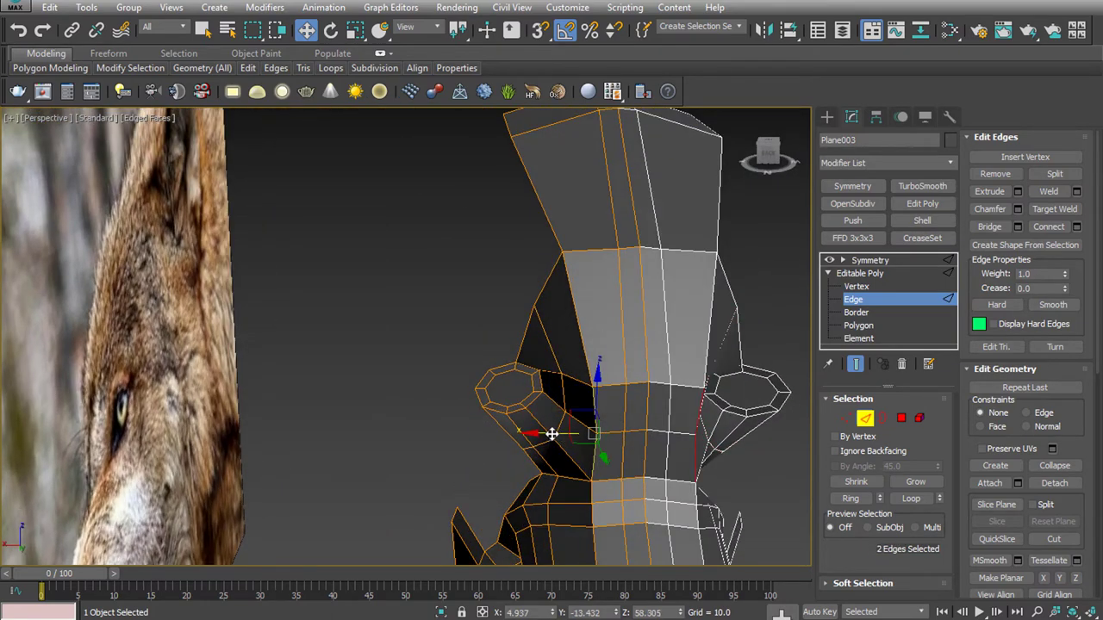
{"action": "mouse_move", "coordinate": [551, 433]}
{"action": "left_mouse_down"}
{"action": "mouse_move", "coordinate": [603, 454]}
{"action": "mouse_move", "coordinate": [604, 443]}
{"action": "left_mouse_up"}
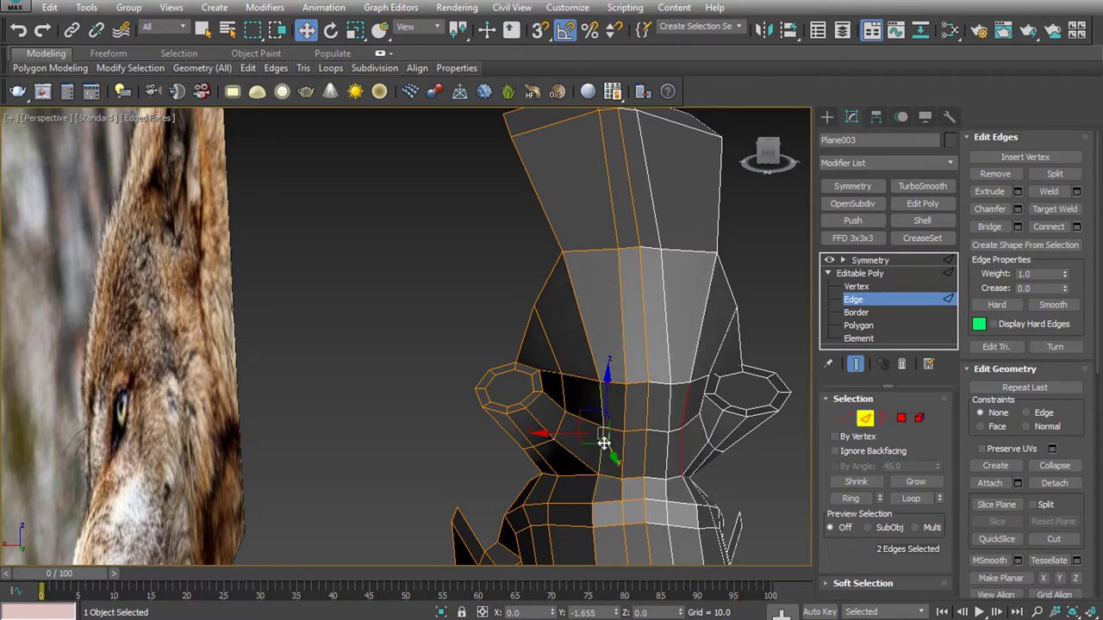
{"action": "left_click", "coordinate": [625, 405]}
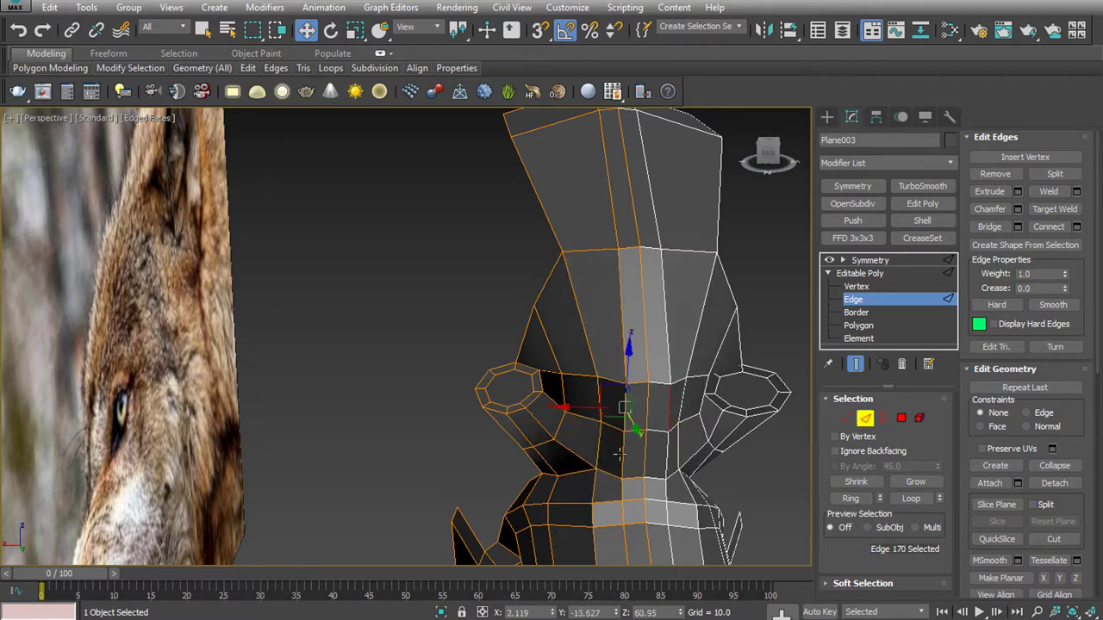
{"action": "left_click", "coordinate": [619, 454], "text": "ctrl"}
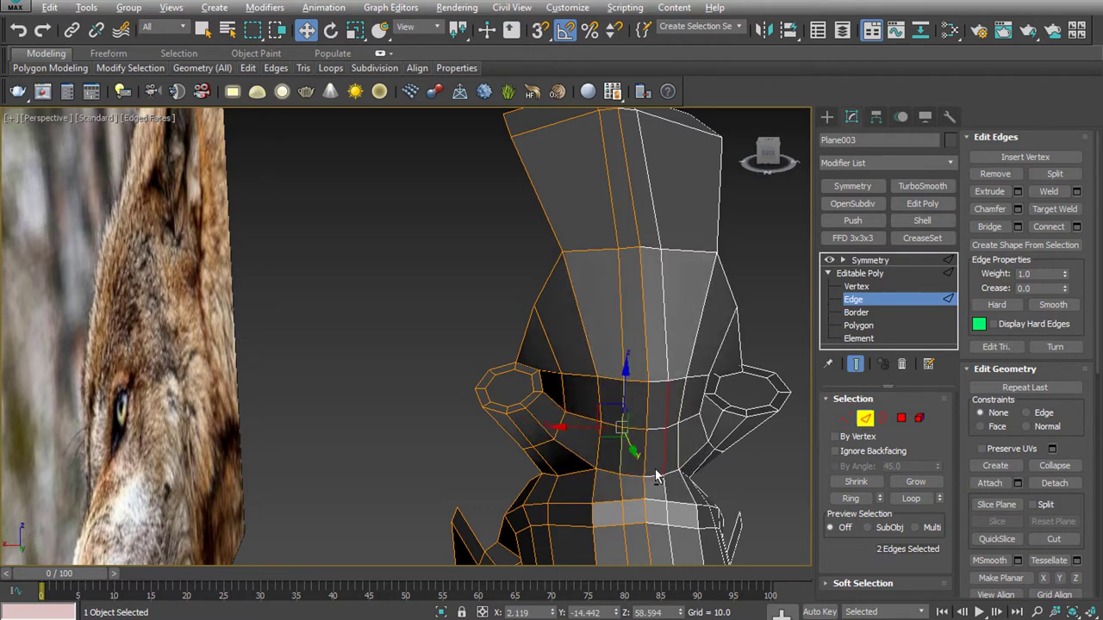
Pull the edge above the eye opening up and outward to shape the brow
{"action": "mouse_move", "coordinate": [655, 476]}
{"action": "middle_mouse_down", "text": "alt"}
{"action": "mouse_move", "coordinate": [740, 401]}
{"action": "mouse_move", "coordinate": [746, 424]}
{"action": "mouse_move", "coordinate": [703, 446]}
{"action": "mouse_move", "coordinate": [586, 422]}
{"action": "middle_mouse_up", "text": "alt"}
{"action": "left_click", "coordinate": [569, 419]}
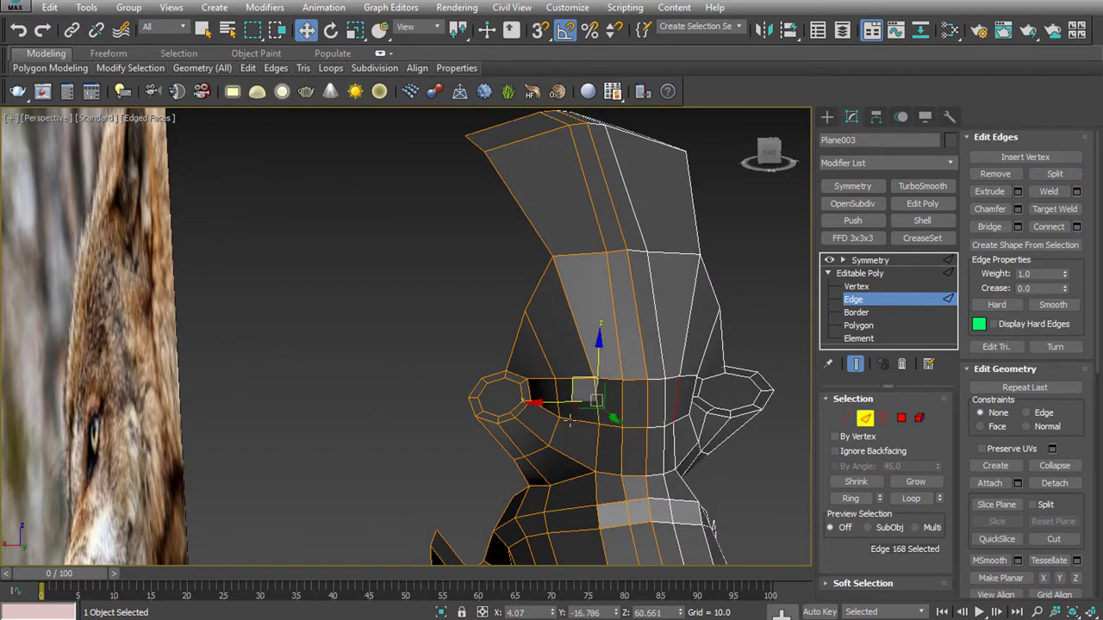
{"action": "left_click", "coordinate": [544, 400]}
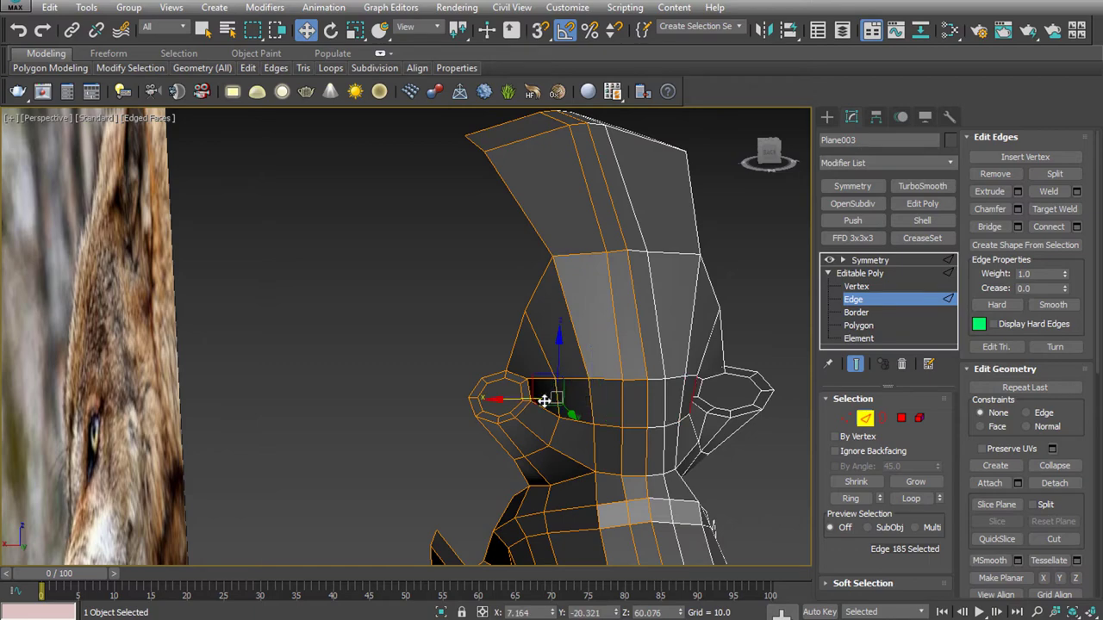
{"action": "mouse_move", "coordinate": [544, 400]}
{"action": "middle_mouse_down", "text": "alt"}
{"action": "mouse_move", "coordinate": [526, 491]}
{"action": "mouse_move", "coordinate": [538, 417]}
{"action": "mouse_move", "coordinate": [533, 463]}
{"action": "mouse_move", "coordinate": [540, 431]}
{"action": "mouse_move", "coordinate": [560, 450]}
{"action": "mouse_move", "coordinate": [516, 359]}
{"action": "middle_mouse_up", "text": "alt"}
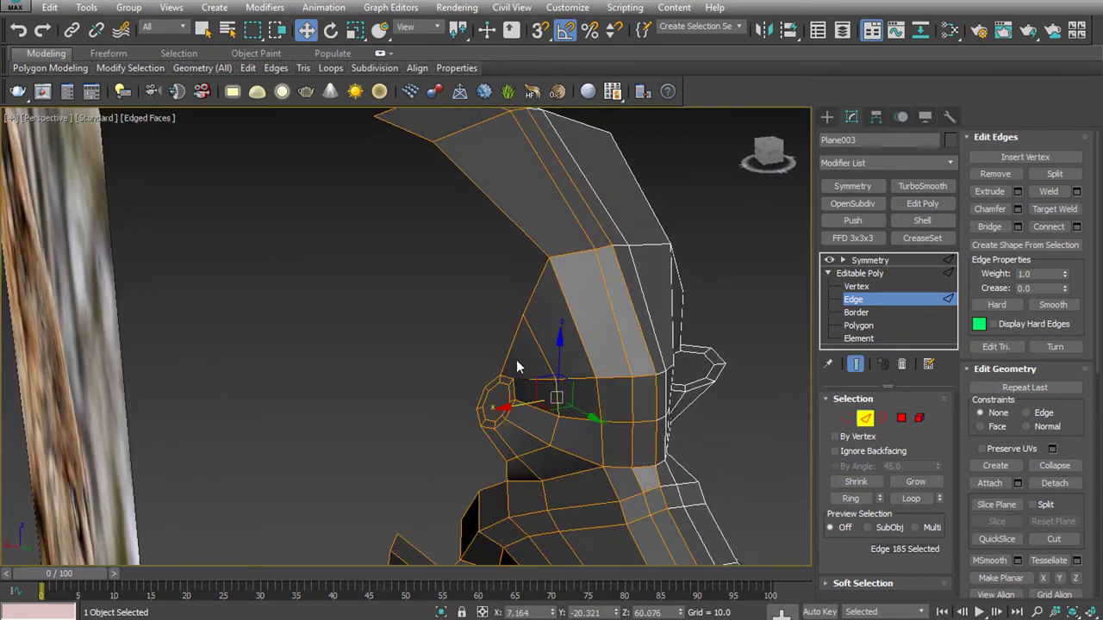
{"action": "left_click", "coordinate": [533, 293]}
{"action": "left_click_drag", "start_coordinate": [562, 298], "coordinate": [543, 290]}
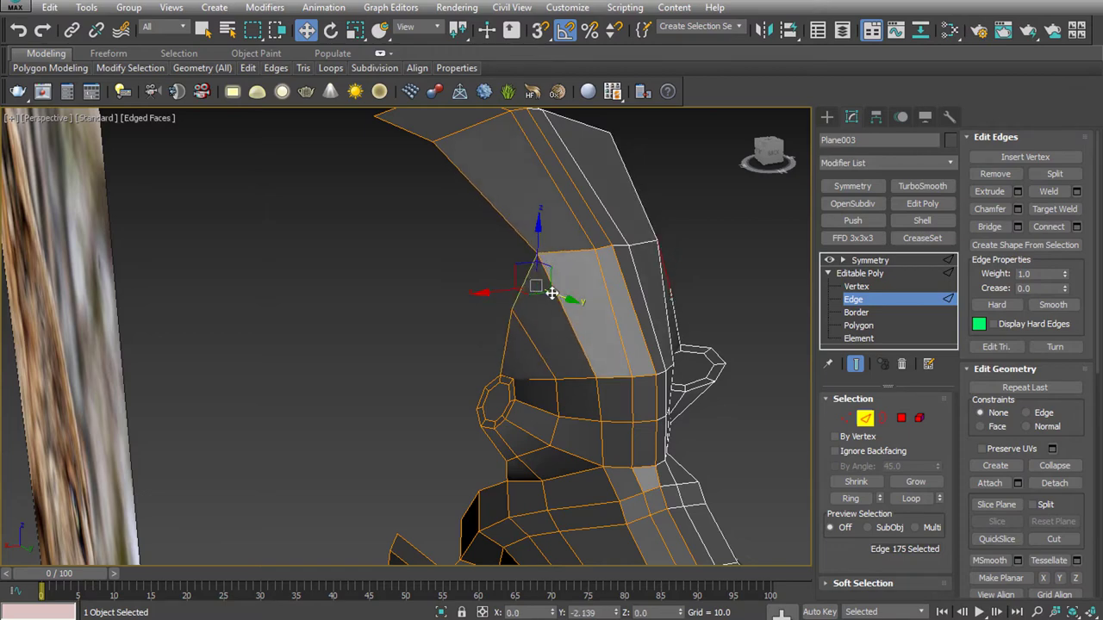
Select the eight-polygon ring of faces around the eye in Polygon mode
{"action": "mouse_move", "coordinate": [581, 352]}
{"action": "middle_mouse_down", "text": "alt"}
{"action": "mouse_move", "coordinate": [491, 359]}
{"action": "mouse_move", "coordinate": [533, 331]}
{"action": "middle_mouse_up", "text": "alt"}
{"action": "left_click", "coordinate": [907, 417]}
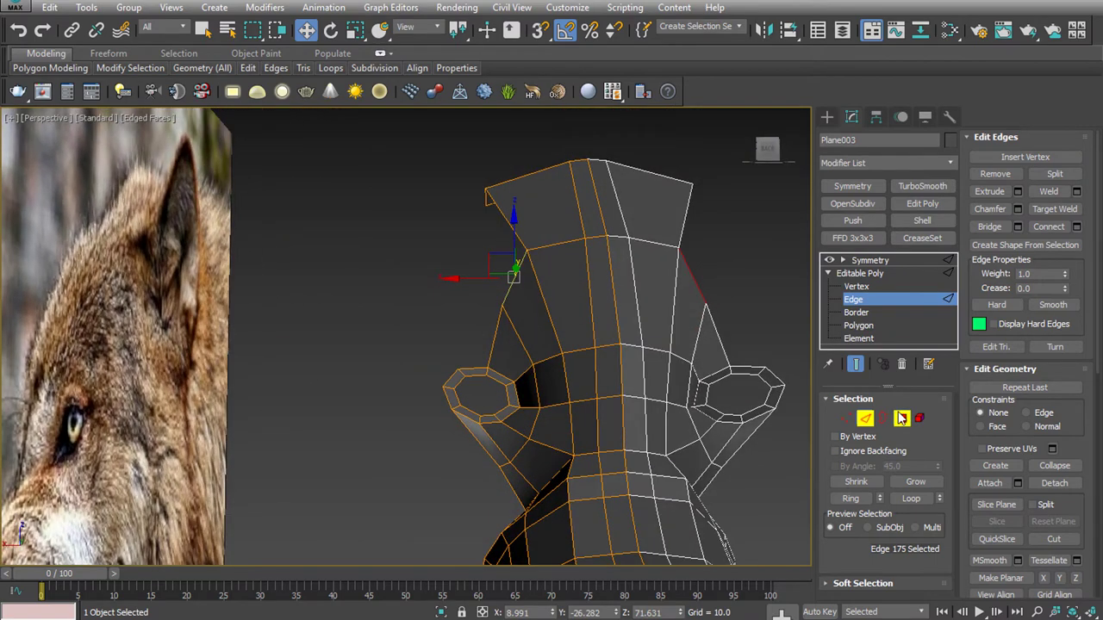
{"action": "left_click", "coordinate": [473, 373]}
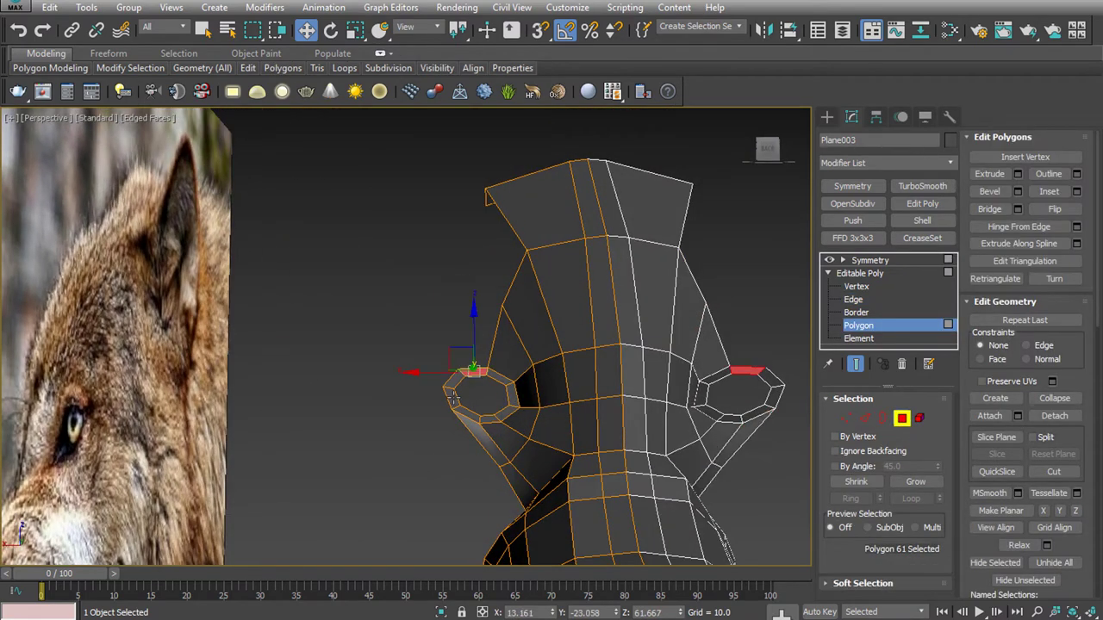
{"action": "left_click", "coordinate": [452, 387], "text": "shift"}
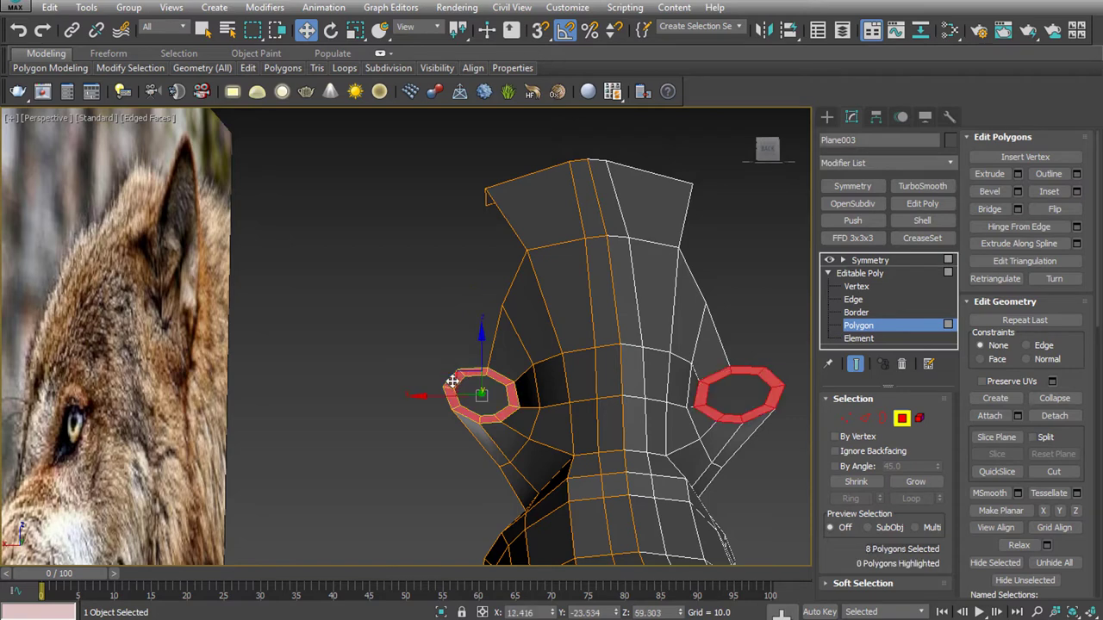
Rotate the eye-ring polygons in Perspective and Left views to match the photo eyes' tilt, then deselect
{"action": "key", "text": "e"}
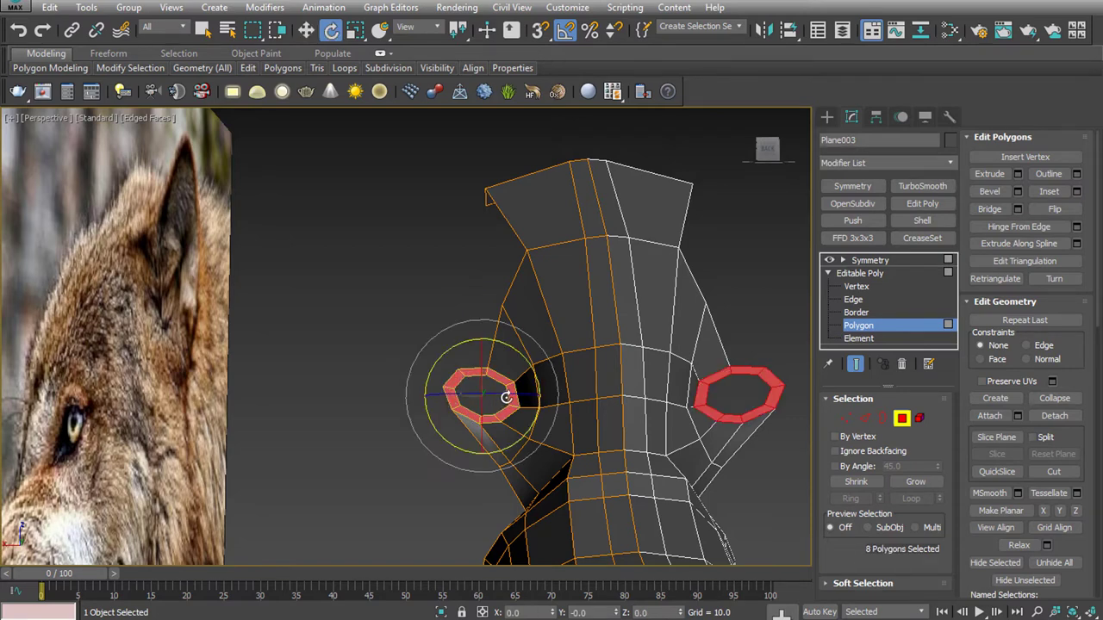
{"action": "left_click_drag", "start_coordinate": [505, 394], "coordinate": [462, 388]}
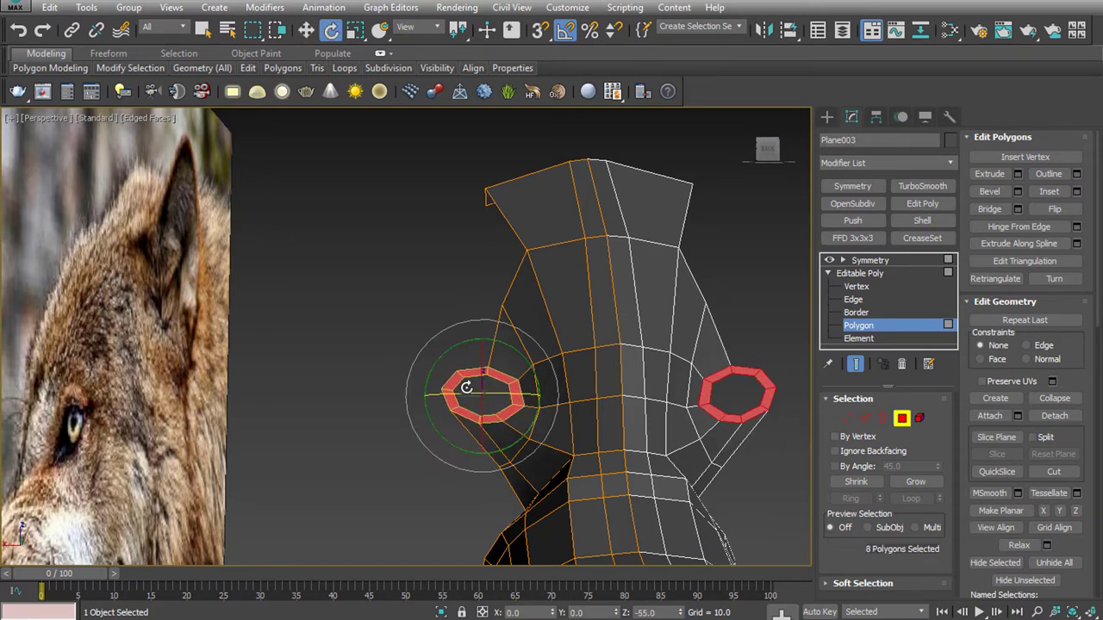
{"action": "middle_click_drag", "start_coordinate": [466, 388], "coordinate": [517, 494], "text": "alt"}
{"action": "key", "text": "l"}
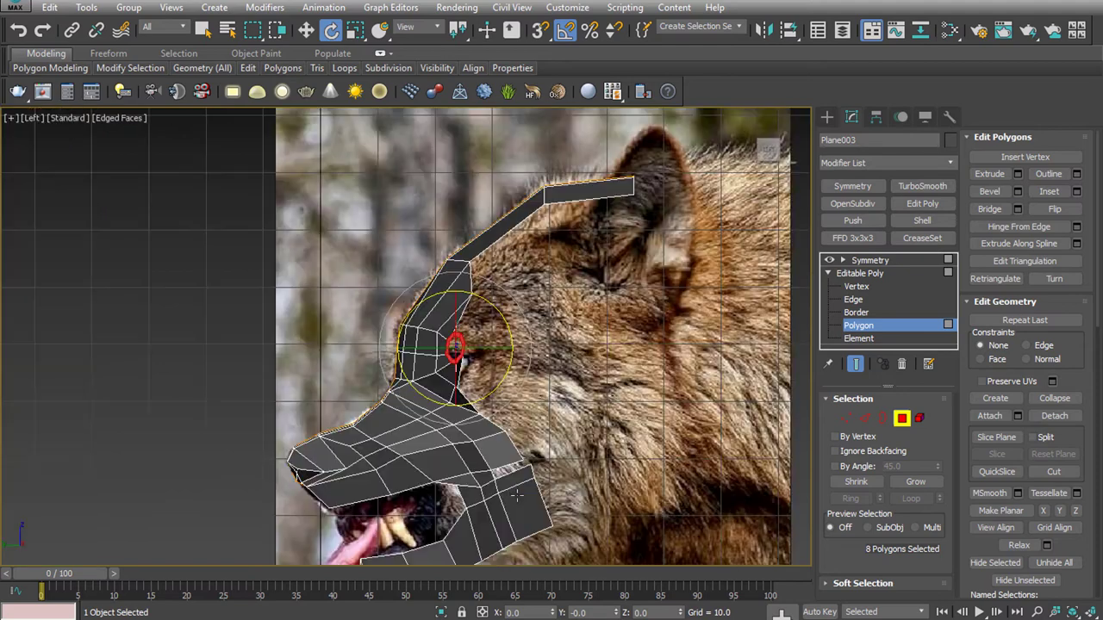
{"action": "scroll", "coordinate": [508, 392], "scroll_direction": "up", "scroll_amount": 4}
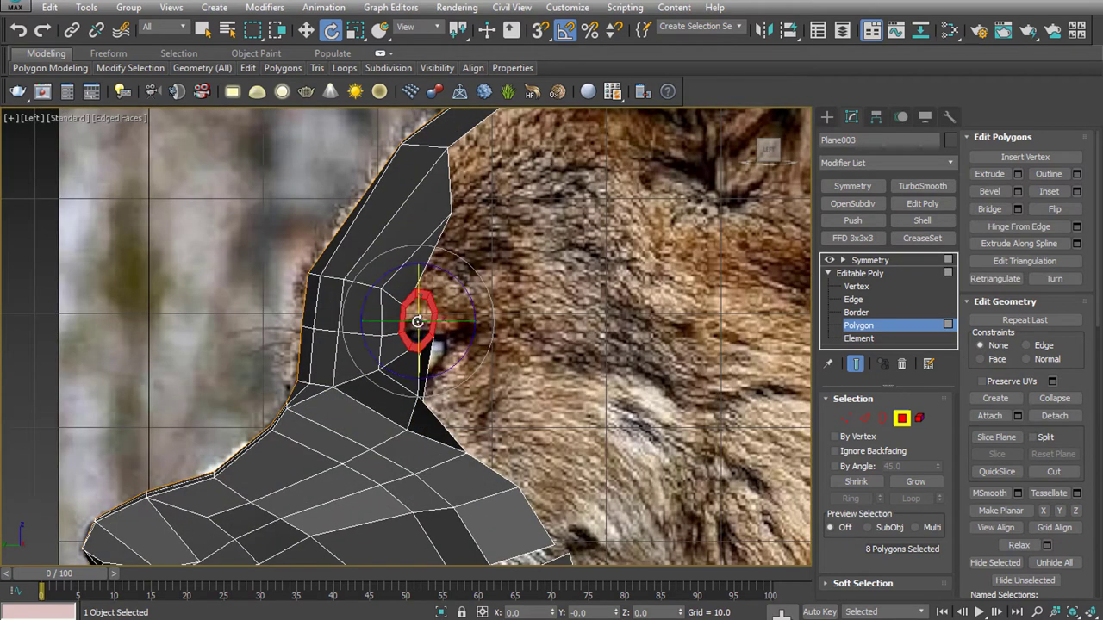
{"action": "left_click_drag", "start_coordinate": [402, 320], "coordinate": [399, 323]}
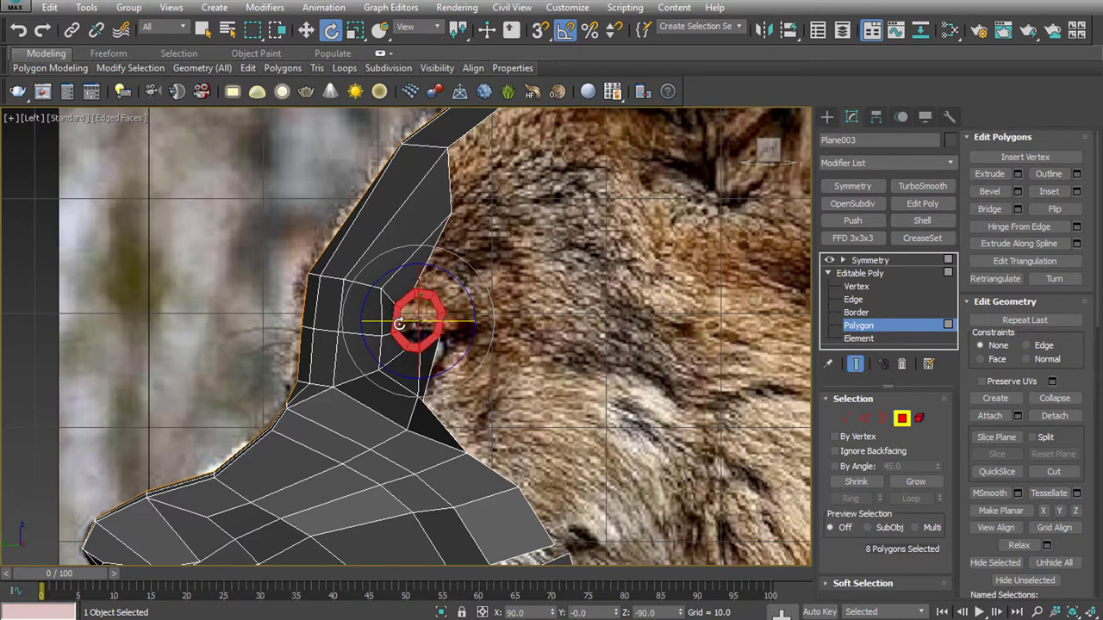
{"action": "key", "text": "f"}
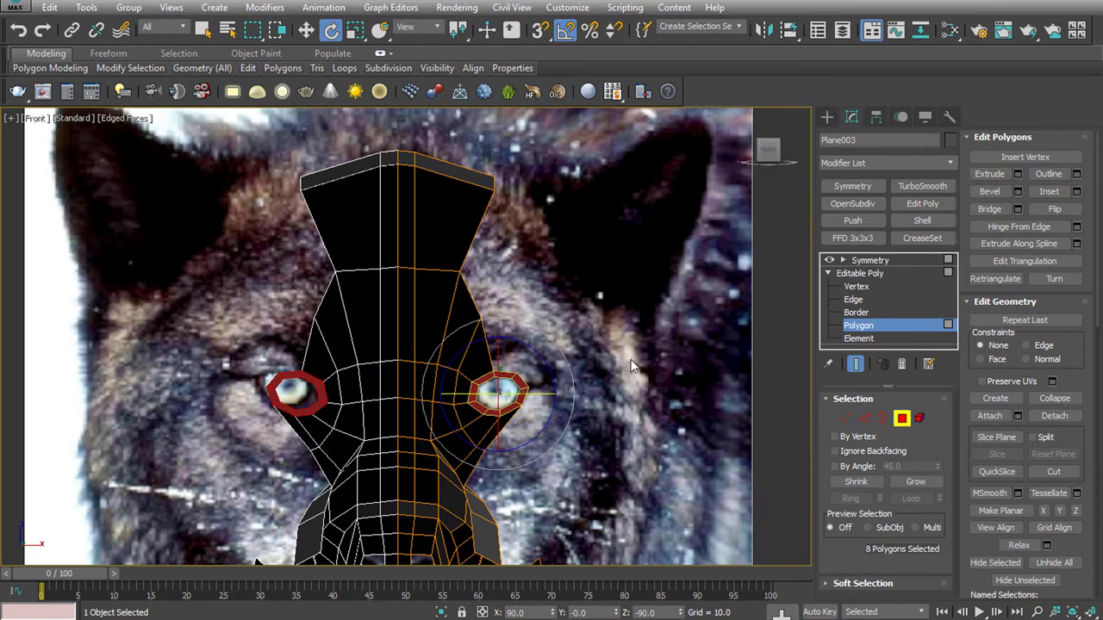
{"action": "left_click", "coordinate": [576, 370]}
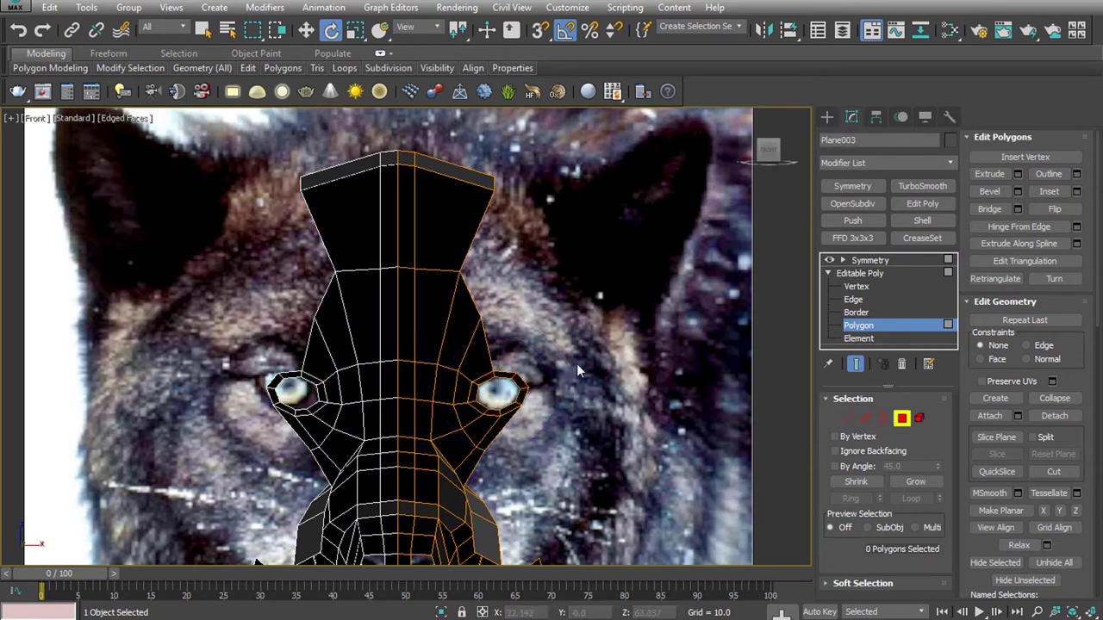
Push the forehead's side and top-corner edges outward toward the ears
{"action": "left_click", "coordinate": [865, 418]}
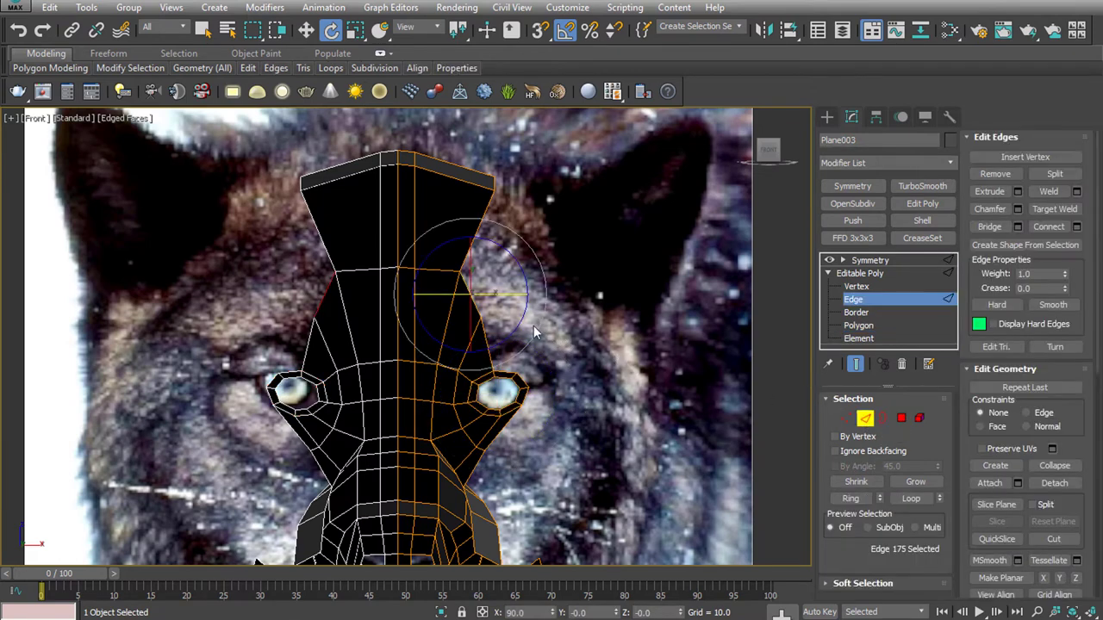
{"action": "left_click", "coordinate": [504, 349]}
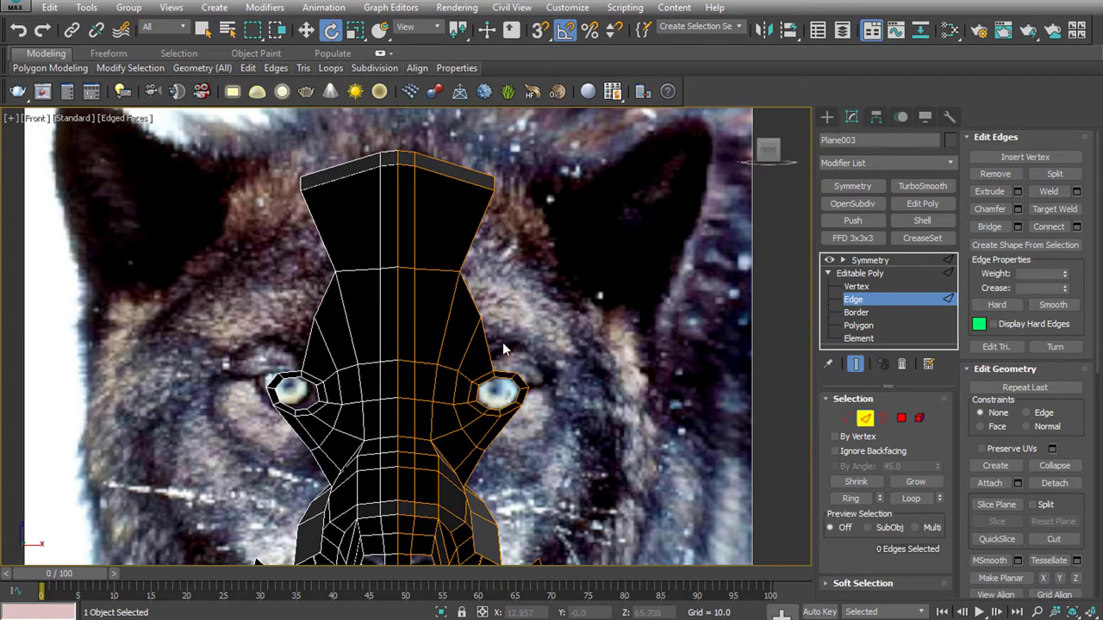
{"action": "left_click", "coordinate": [452, 304]}
{"action": "left_click", "coordinate": [473, 226], "text": "ctrl"}
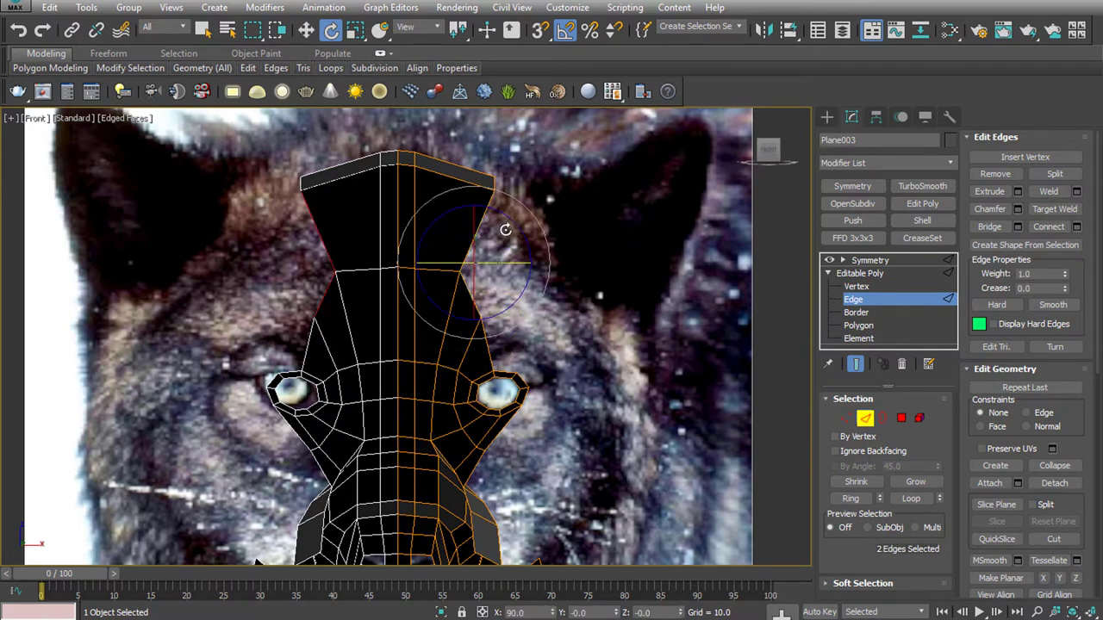
{"action": "key", "text": "w"}
{"action": "left_click_drag", "start_coordinate": [501, 243], "coordinate": [536, 238]}
{"action": "key", "text": "ctrl+z"}
{"action": "left_click", "coordinate": [495, 178], "text": "ctrl"}
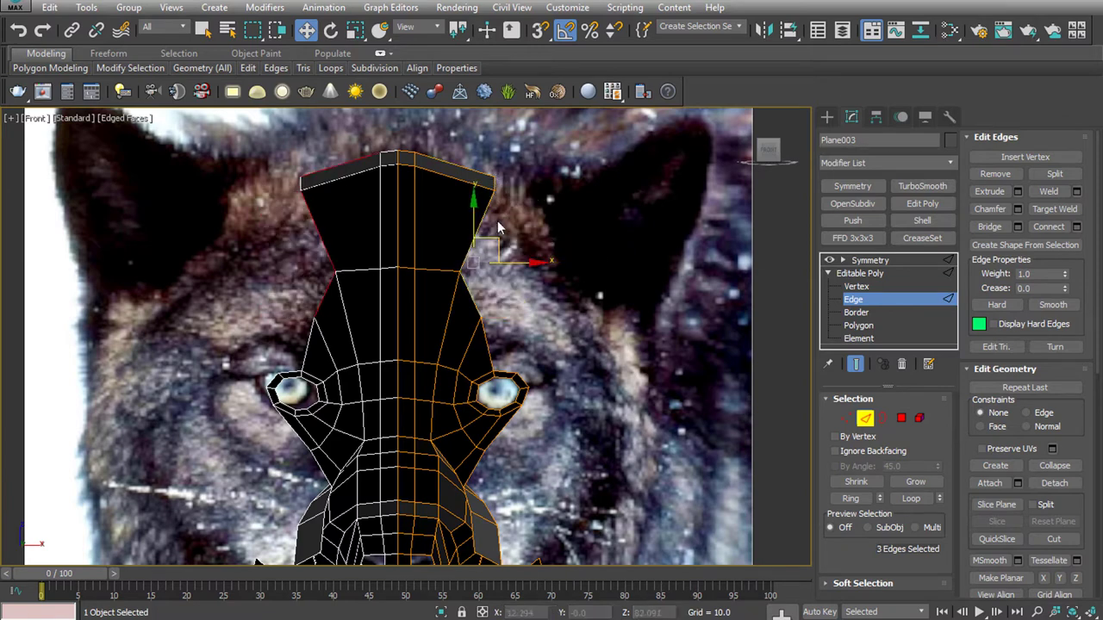
{"action": "left_click", "coordinate": [490, 183], "text": "alt"}
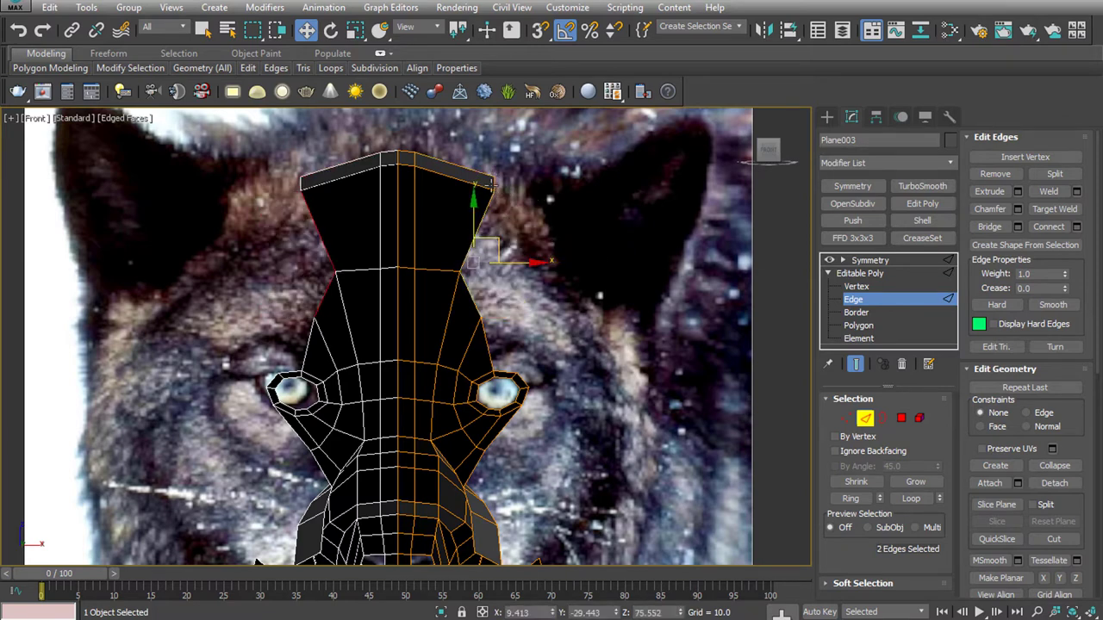
{"action": "left_click", "coordinate": [493, 182], "text": "ctrl"}
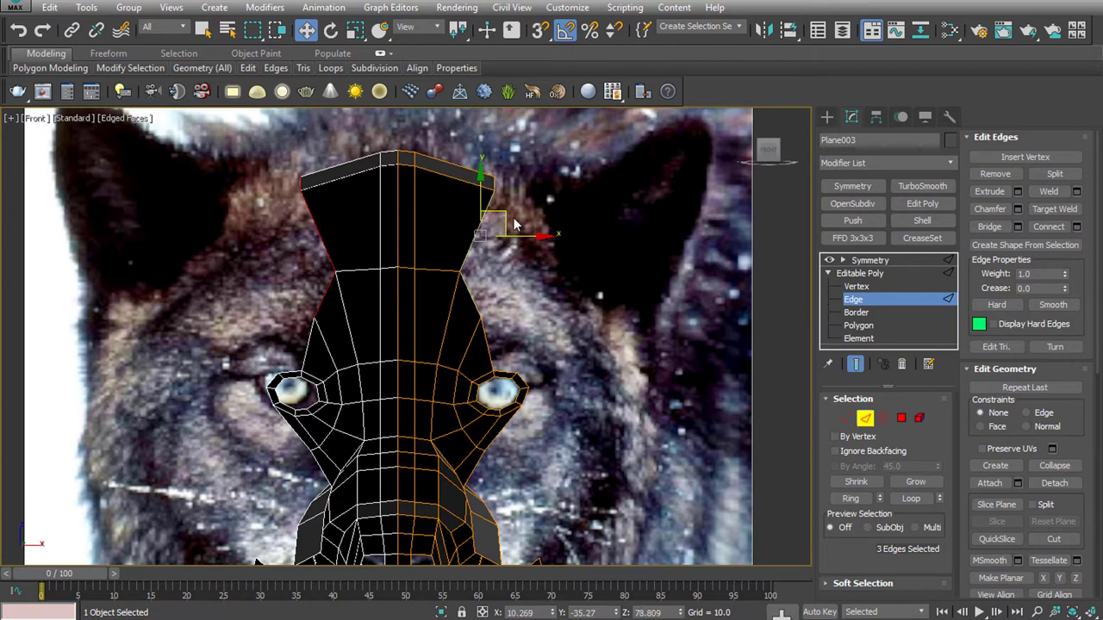
{"action": "left_click_drag", "start_coordinate": [515, 226], "coordinate": [591, 189], "text": "shift"}
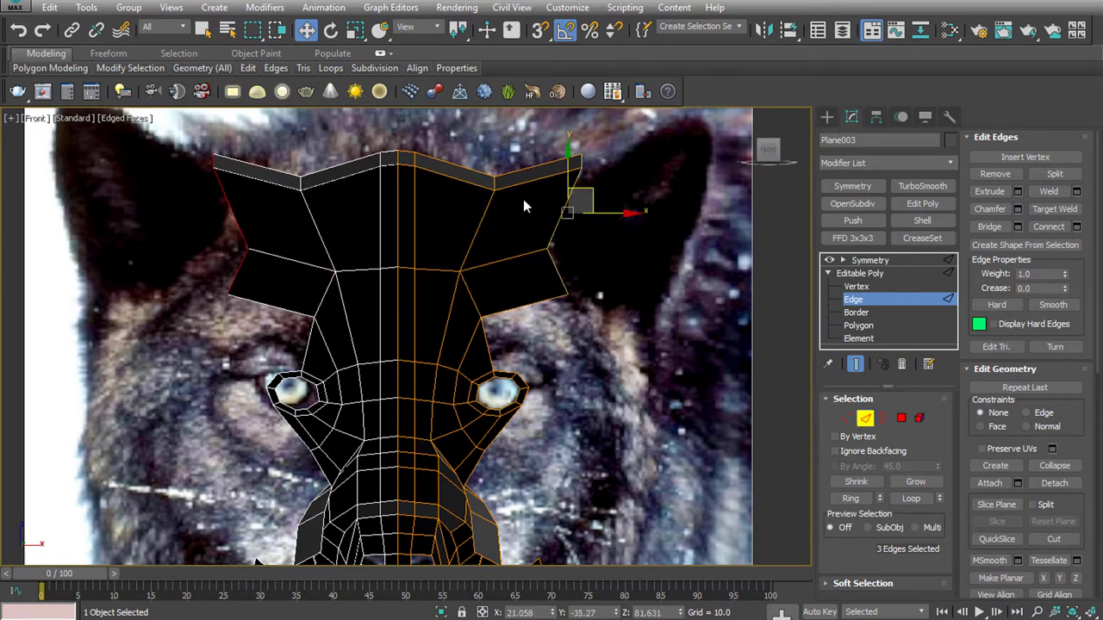
Reshape the forehead's top border: raise it, pull its corner inward, and even out its edges
{"action": "left_click", "coordinate": [488, 185]}
{"action": "left_click_drag", "start_coordinate": [494, 177], "coordinate": [496, 133]}
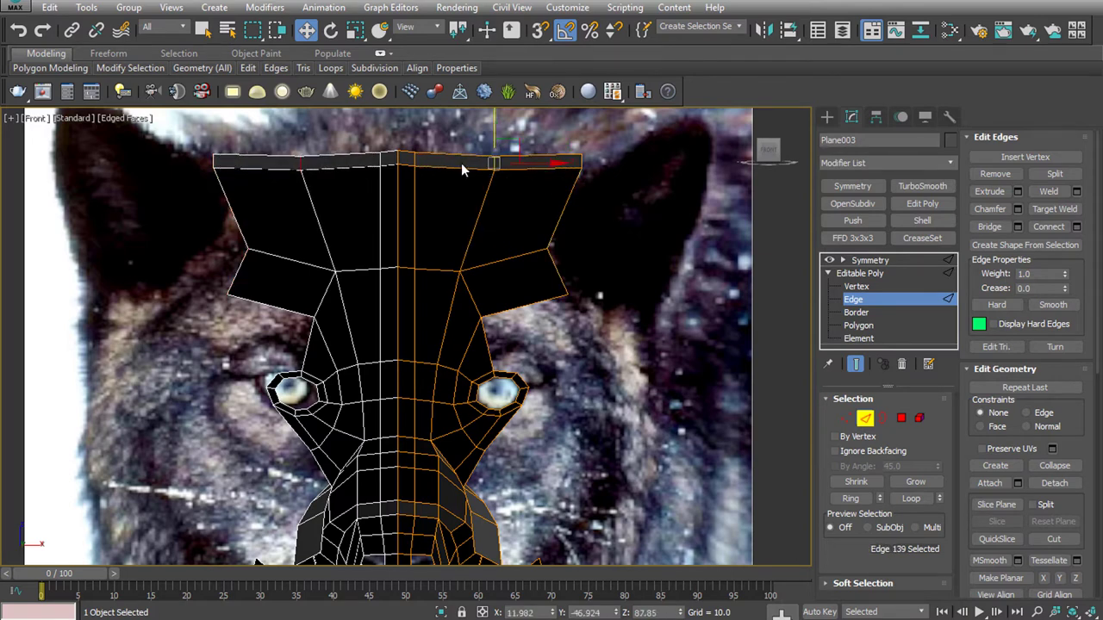
{"action": "left_click", "coordinate": [568, 166]}
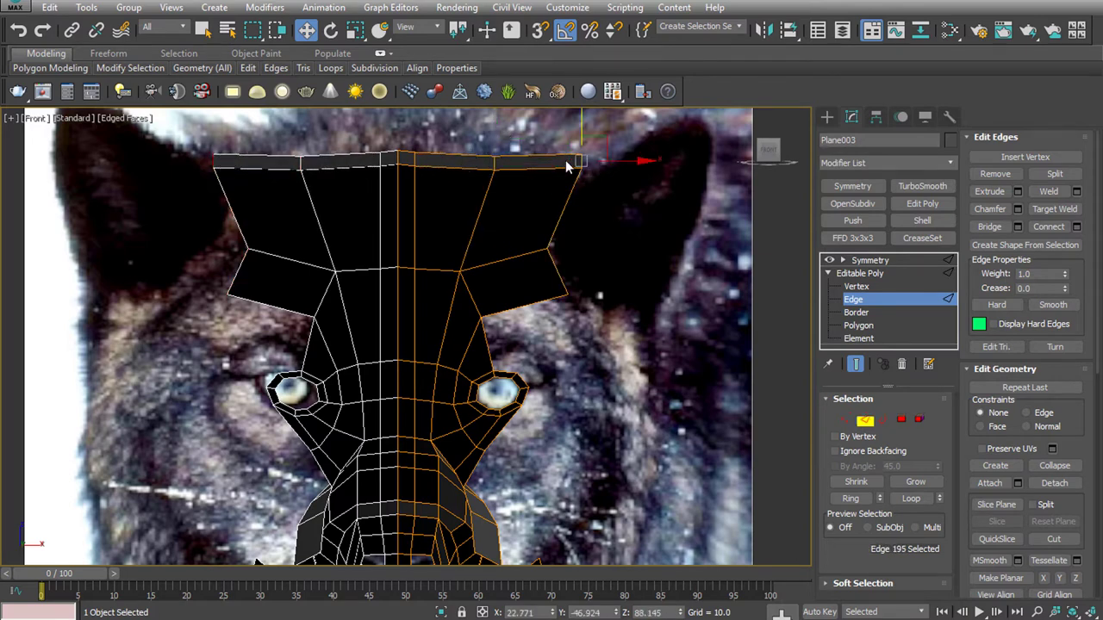
{"action": "left_click_drag", "start_coordinate": [593, 148], "coordinate": [541, 182]}
{"action": "left_click", "coordinate": [495, 165]}
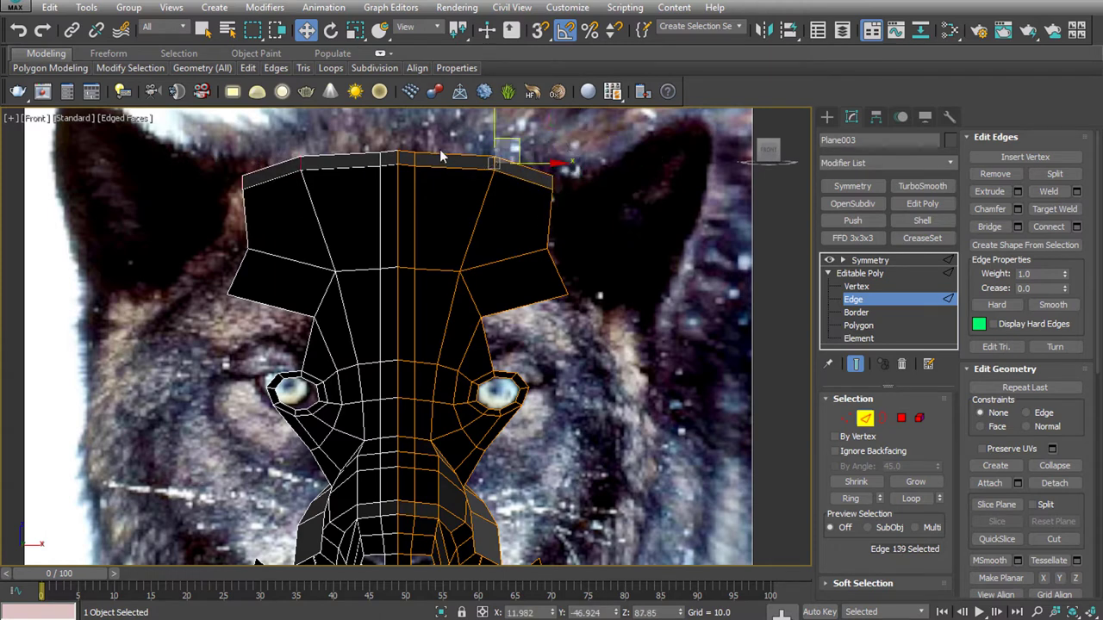
{"action": "left_click", "coordinate": [416, 158]}
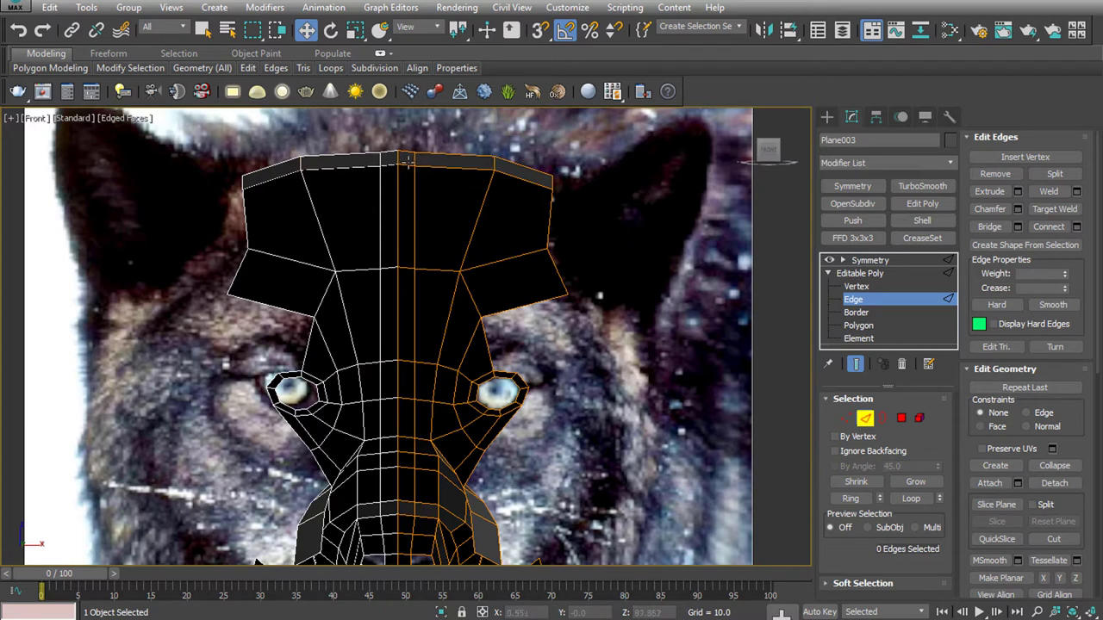
{"action": "left_click", "coordinate": [415, 159]}
{"action": "left_click_drag", "start_coordinate": [448, 142], "coordinate": [474, 145]}
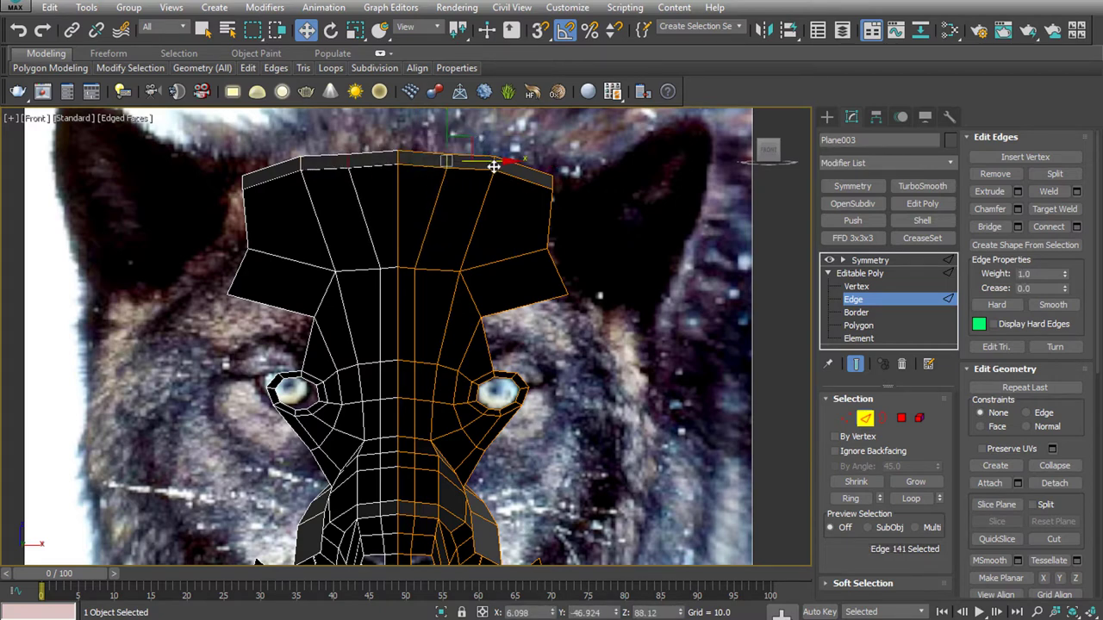
{"action": "left_click", "coordinate": [494, 164]}
{"action": "left_click", "coordinate": [544, 181], "text": "ctrl"}
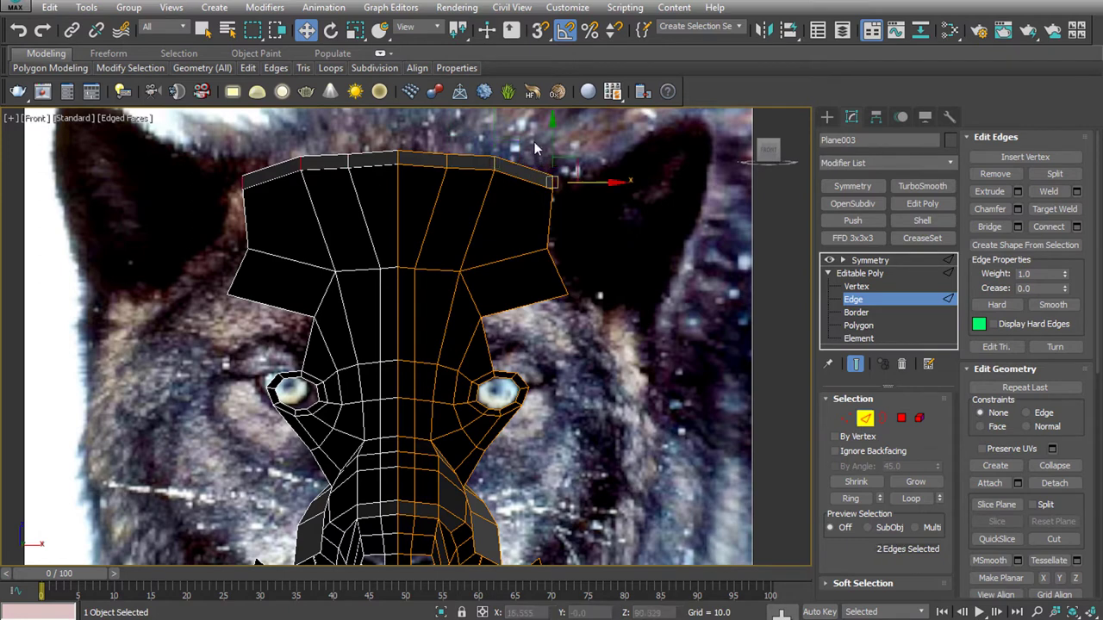
{"action": "left_click_drag", "start_coordinate": [550, 137], "coordinate": [551, 149]}
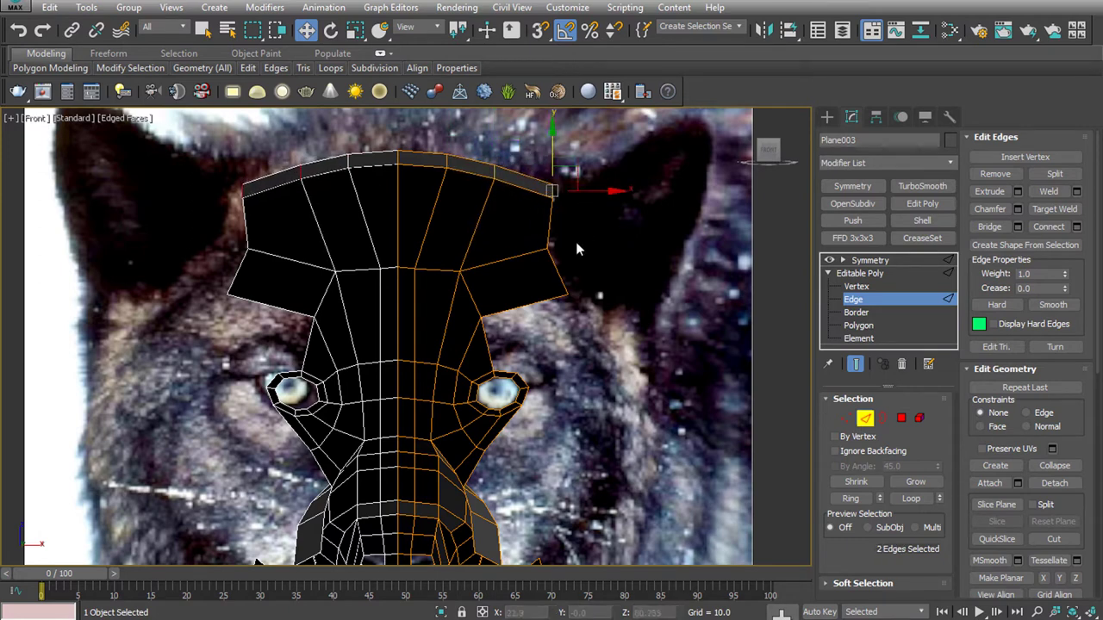
Move the forehead's outer side edge further outward
{"action": "left_click", "coordinate": [548, 287]}
{"action": "left_click_drag", "start_coordinate": [574, 242], "coordinate": [590, 246]}
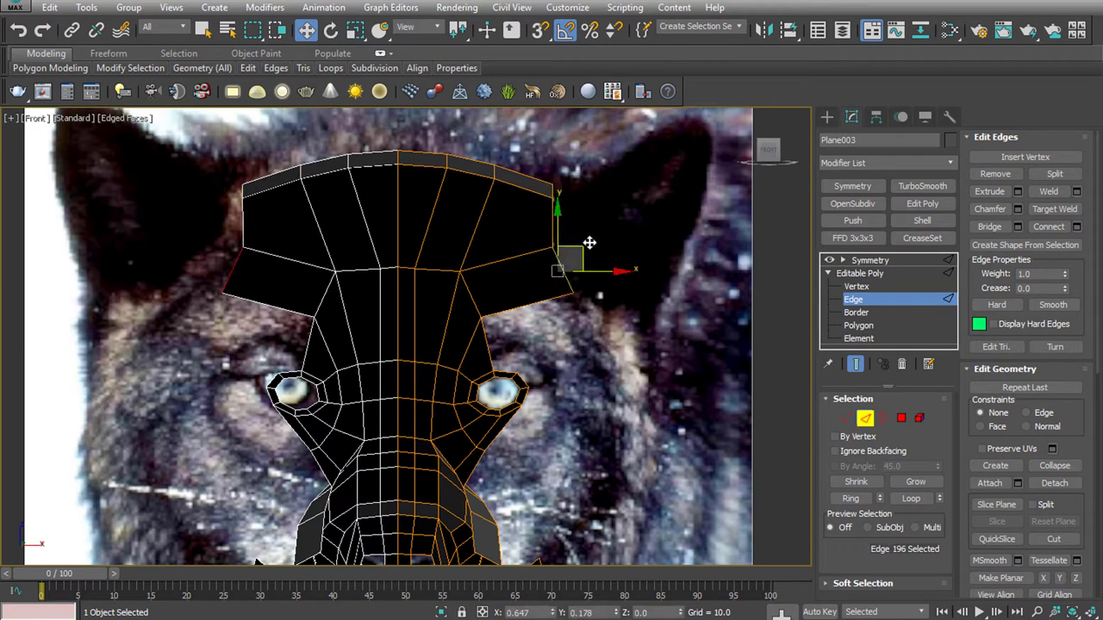
{"action": "left_click", "coordinate": [549, 339]}
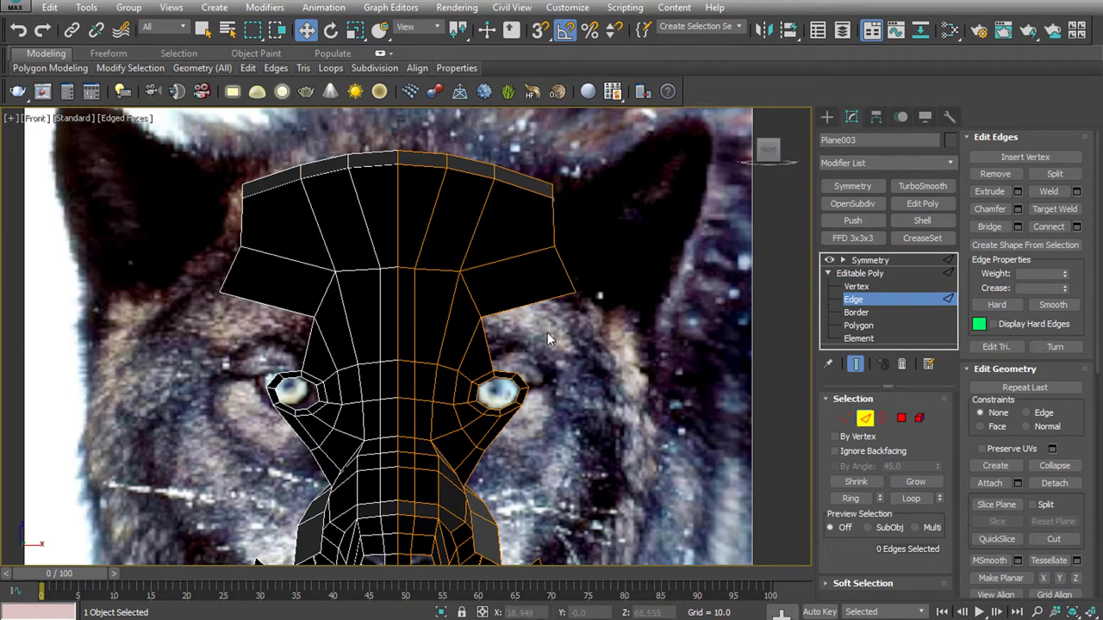
{"action": "left_click", "coordinate": [844, 418]}
Pull the four top-right forehead vertices back toward the ear in the Left view
{"action": "key", "text": "1"}
{"action": "left_click", "coordinate": [573, 293]}
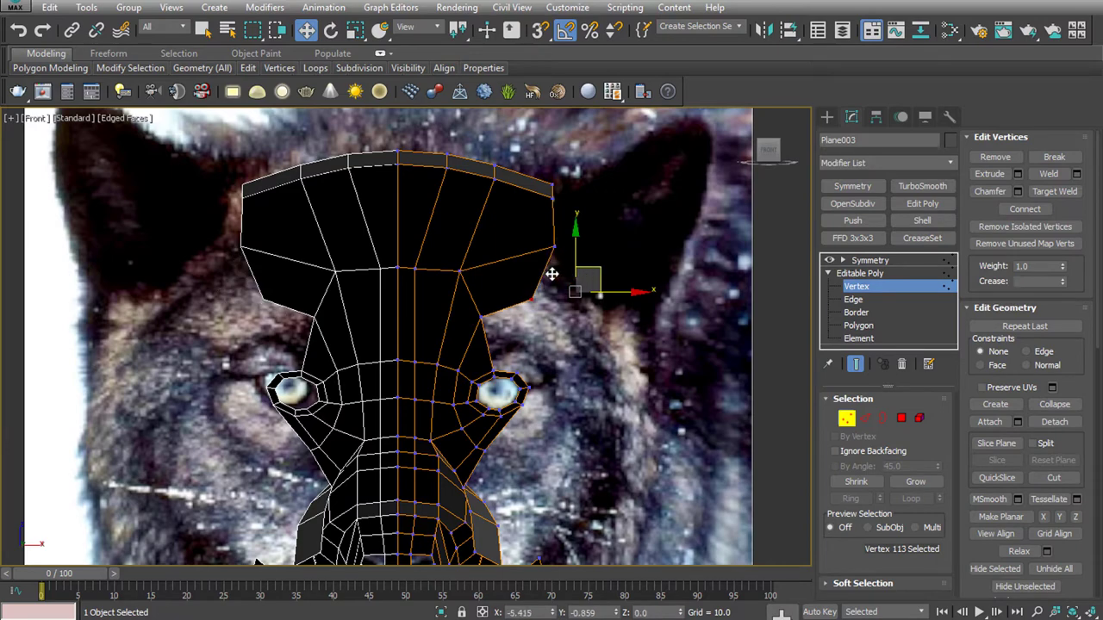
{"action": "left_click", "coordinate": [636, 375]}
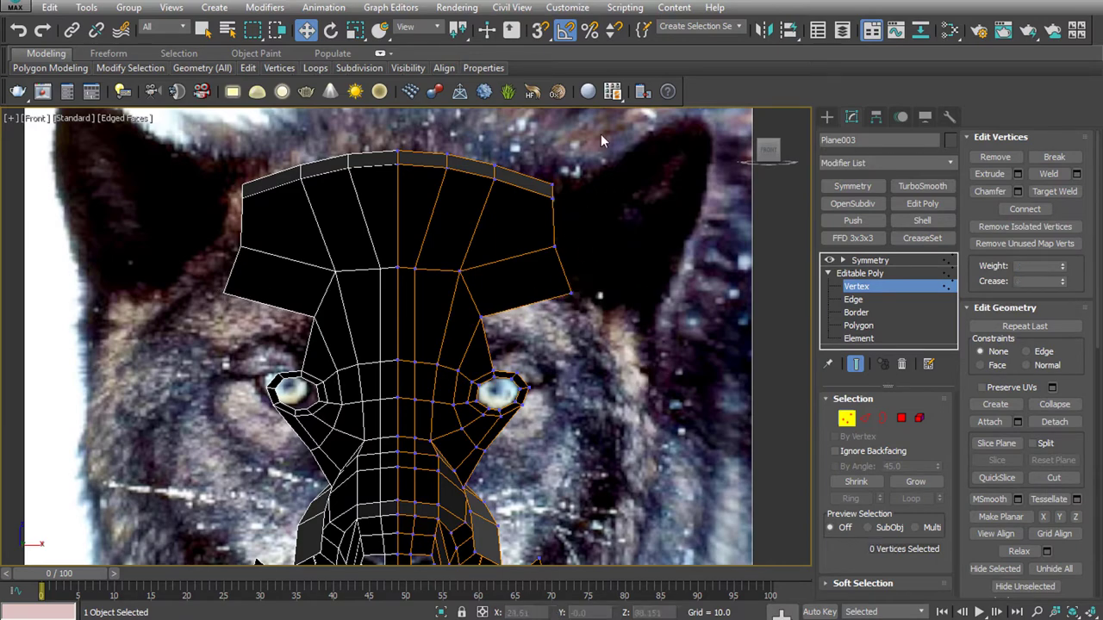
{"action": "left_click_drag", "start_coordinate": [534, 302], "coordinate": [529, 321]}
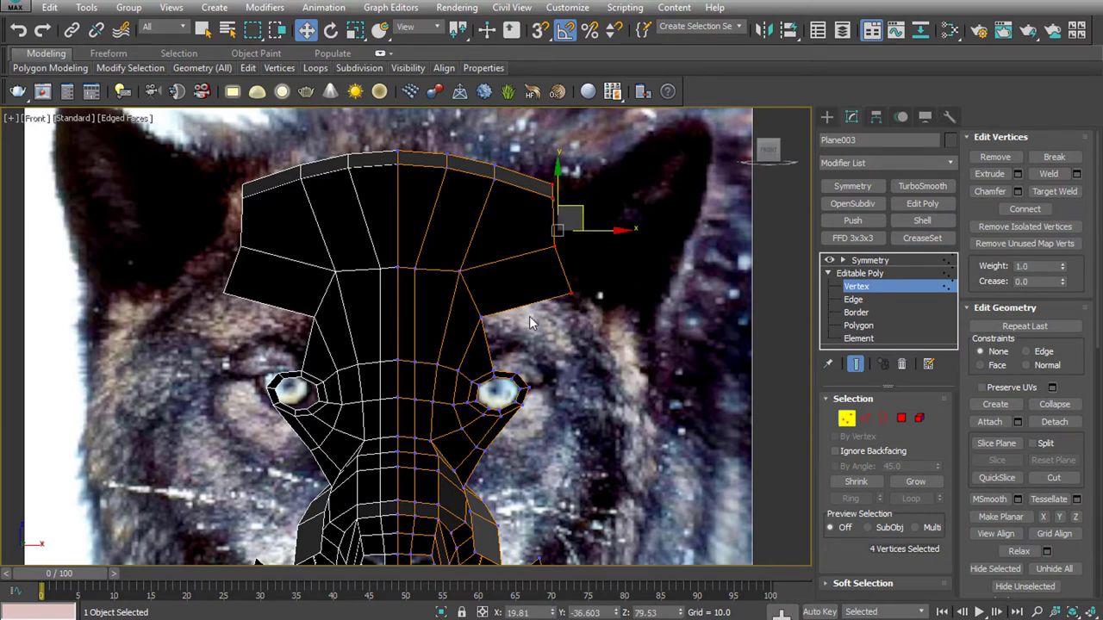
{"action": "key", "text": "l"}
{"action": "scroll", "coordinate": [584, 249], "scroll_direction": "down", "scroll_amount": 3}
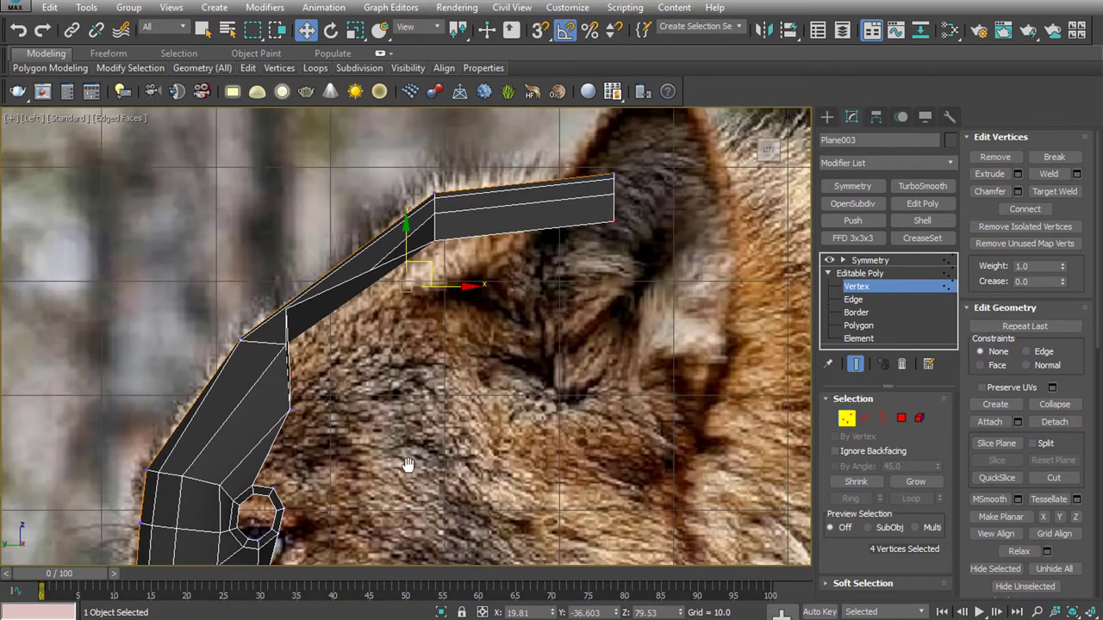
{"action": "scroll", "coordinate": [448, 348], "scroll_direction": "down", "scroll_amount": 2}
{"action": "left_click_drag", "start_coordinate": [412, 332], "coordinate": [465, 342]}
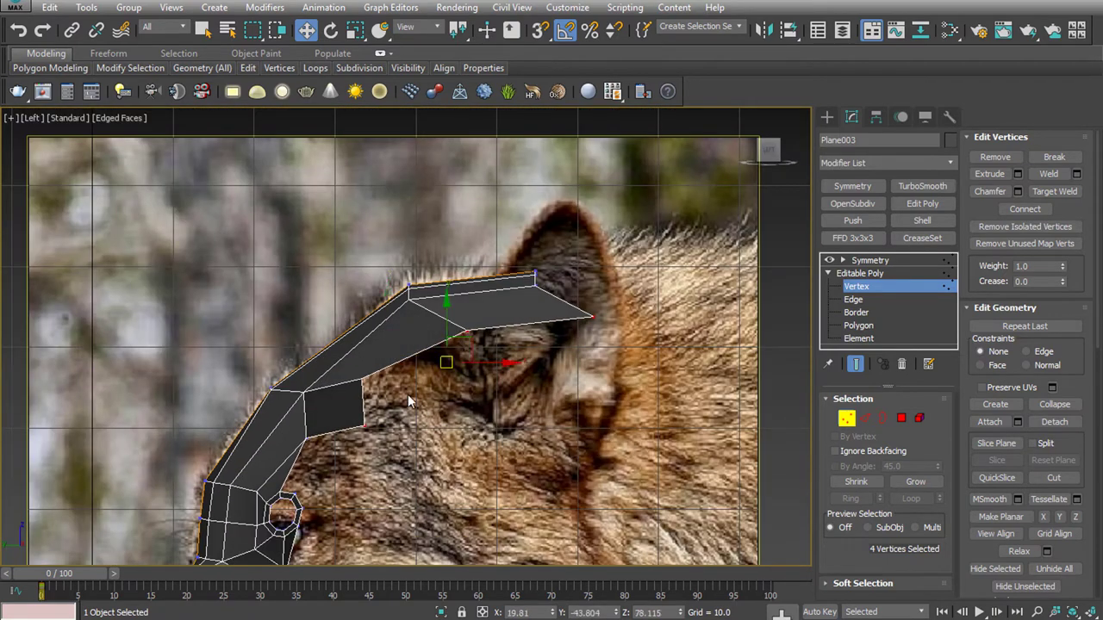
Move the forehead tip vertex onto the wolf's ear in the side view
{"action": "mouse_move", "coordinate": [407, 394]}
{"action": "left_mouse_down"}
{"action": "mouse_move", "coordinate": [333, 475]}
{"action": "mouse_move", "coordinate": [361, 449]}
{"action": "mouse_move", "coordinate": [476, 405]}
{"action": "left_mouse_up"}
{"action": "left_click", "coordinate": [381, 405]}
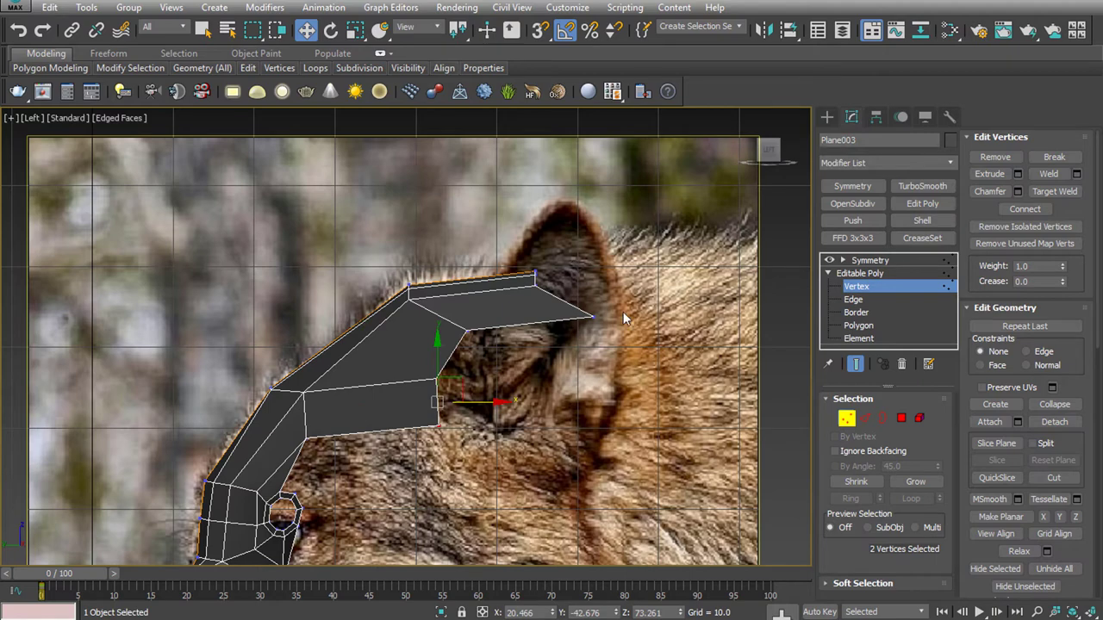
{"action": "left_click_drag", "start_coordinate": [593, 317], "coordinate": [570, 319]}
{"action": "middle_click_drag", "start_coordinate": [478, 485], "coordinate": [603, 361]}
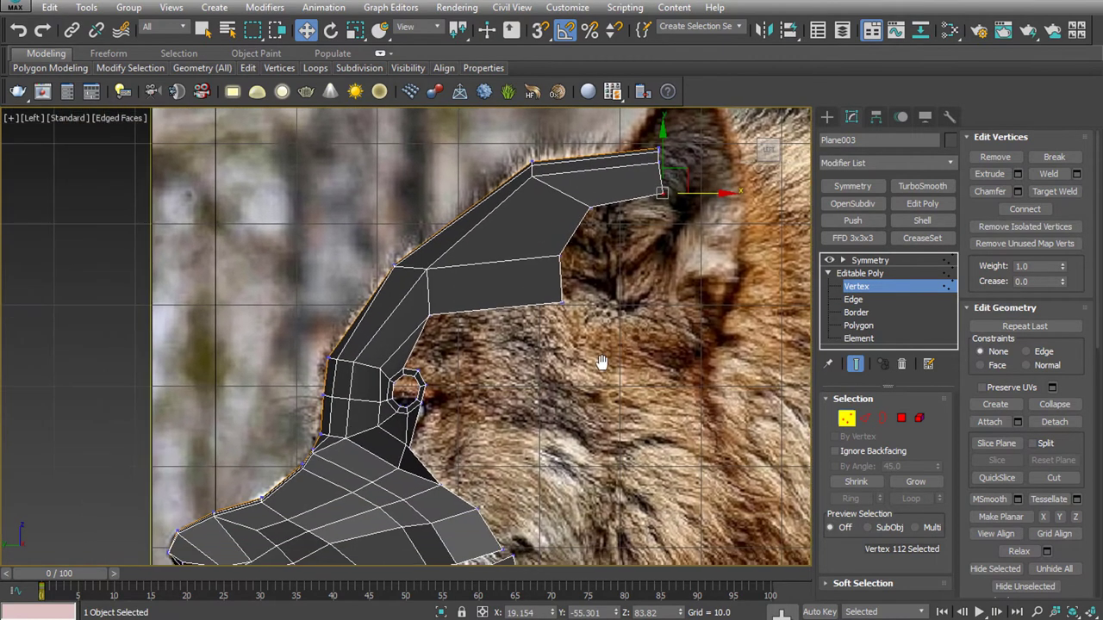
{"action": "left_click", "coordinate": [866, 421]}
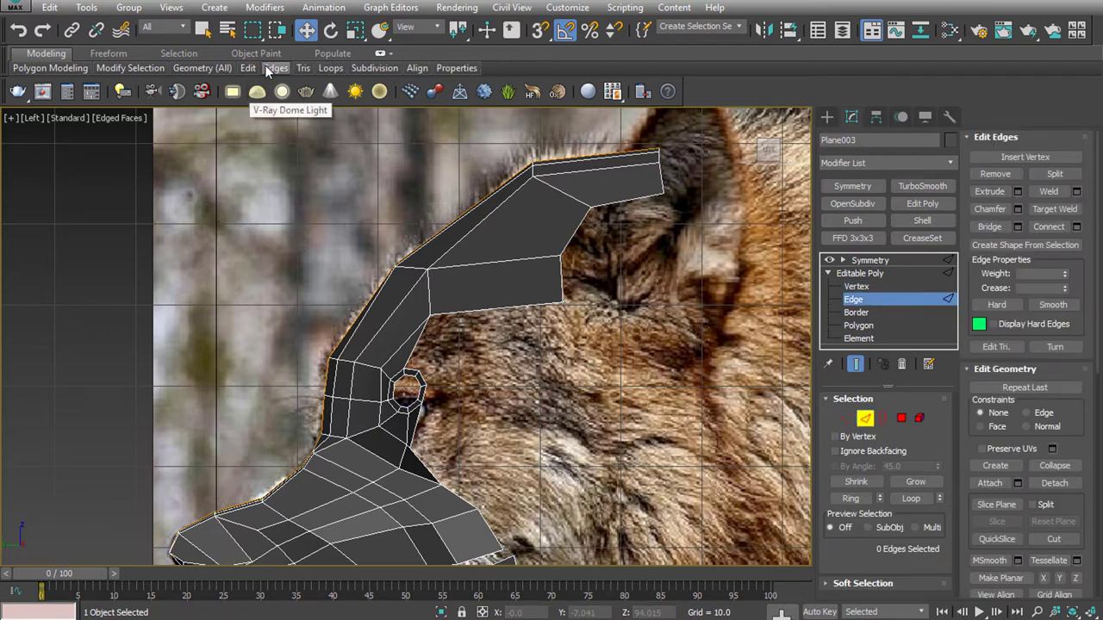
{"action": "left_click", "coordinate": [372, 107]}
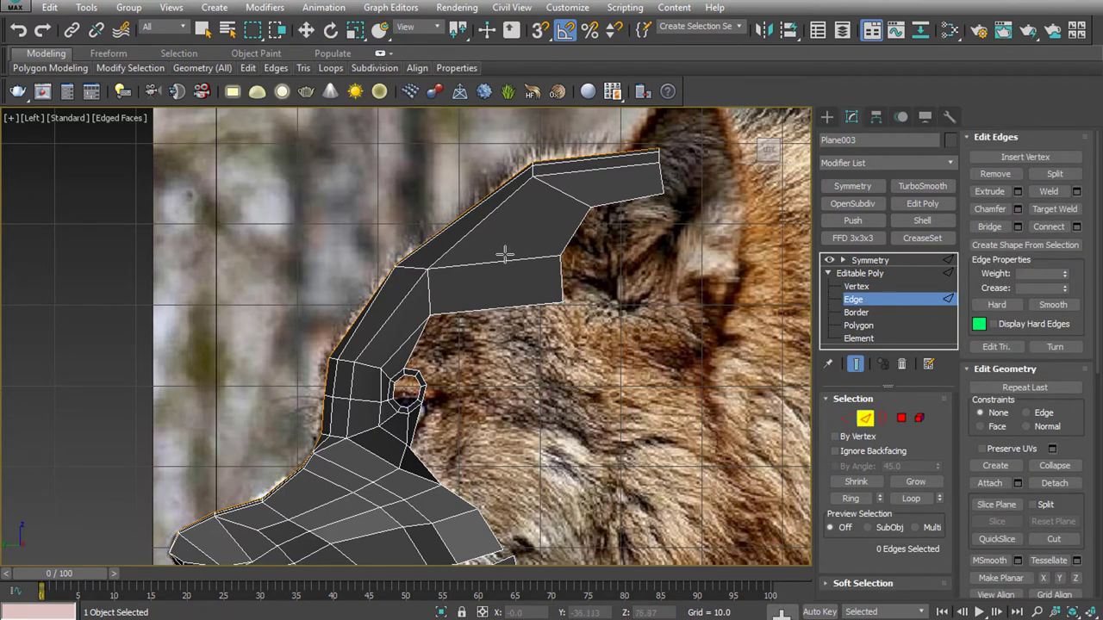
Add a Flow Connect edge loop across the forehead's three-edge loop
{"action": "key", "text": "p"}
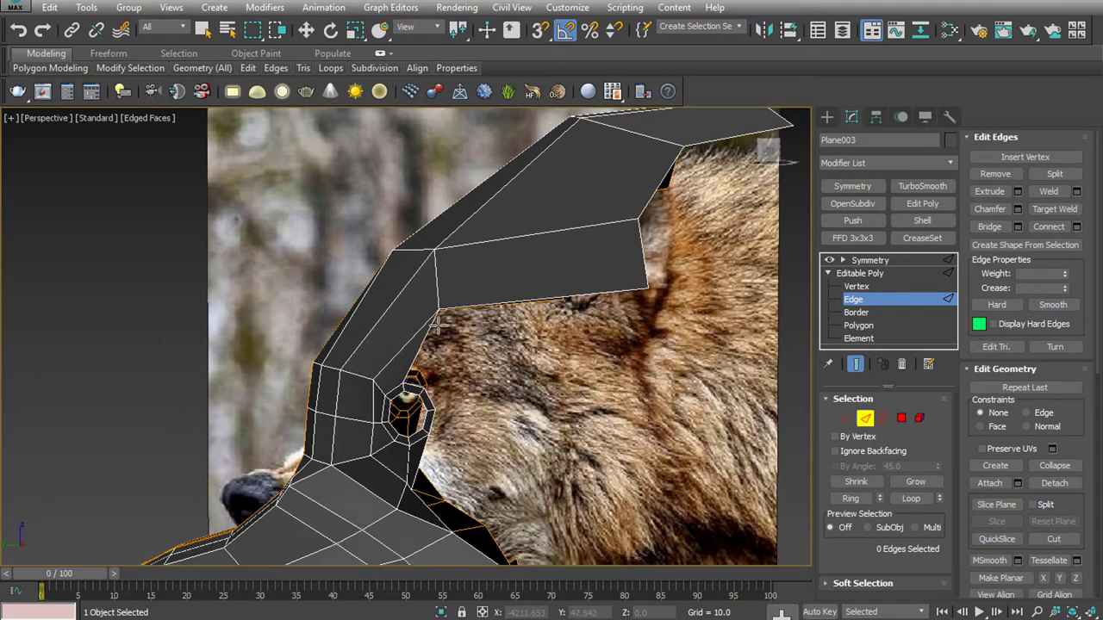
{"action": "mouse_move", "coordinate": [483, 323]}
{"action": "middle_mouse_down", "text": "alt"}
{"action": "mouse_move", "coordinate": [544, 374]}
{"action": "mouse_move", "coordinate": [604, 342]}
{"action": "middle_mouse_up", "text": "alt"}
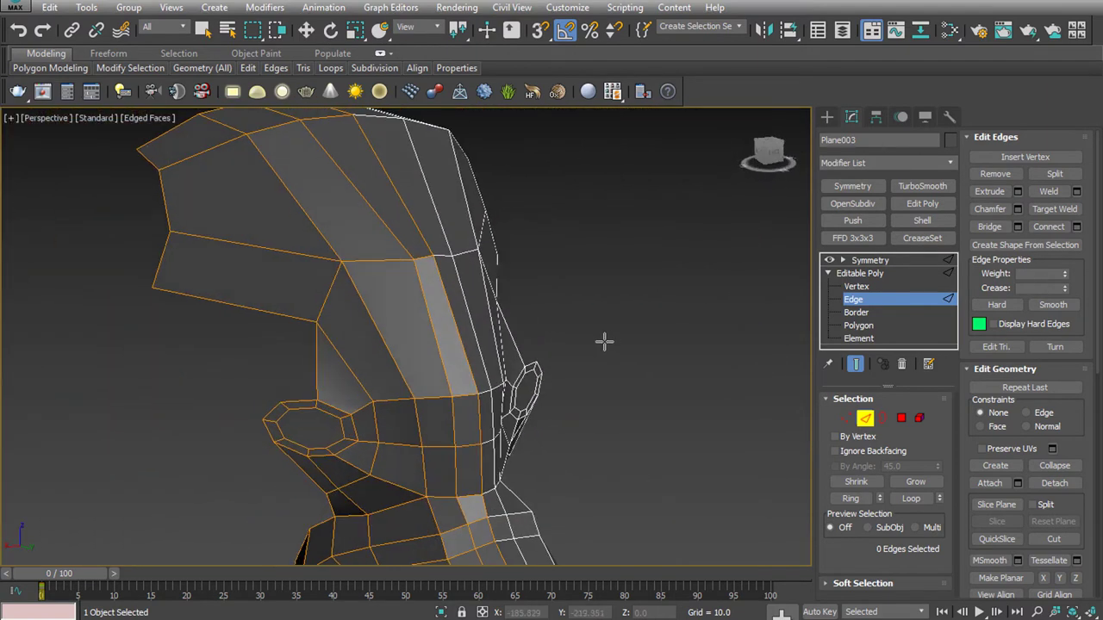
{"action": "double_click", "coordinate": [231, 299]}
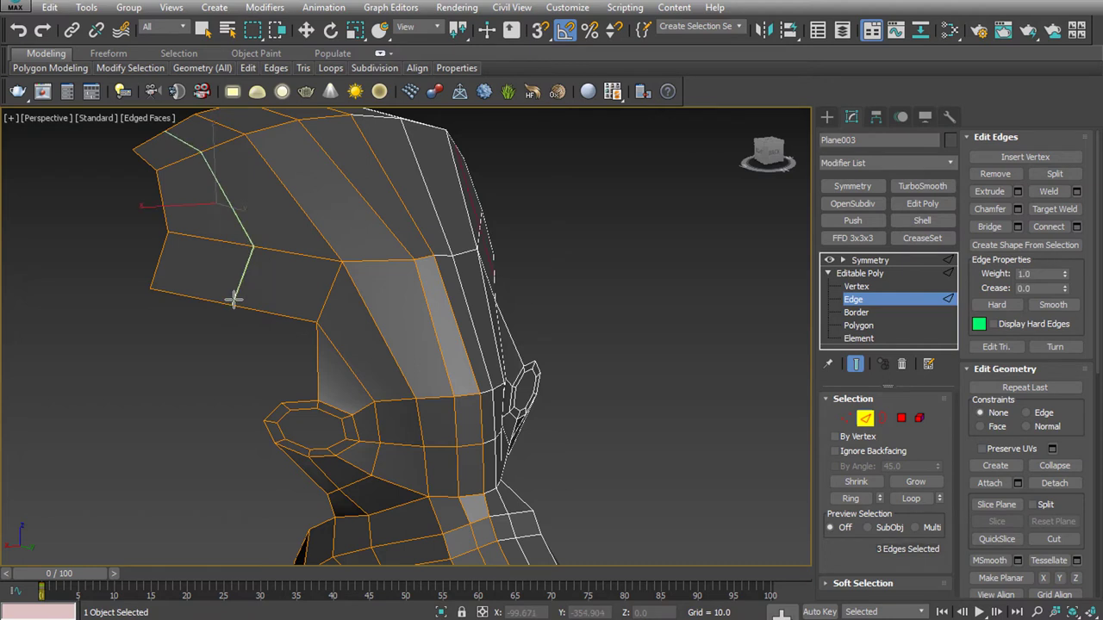
{"action": "left_click", "coordinate": [330, 67]}
{"action": "left_click", "coordinate": [455, 126]}
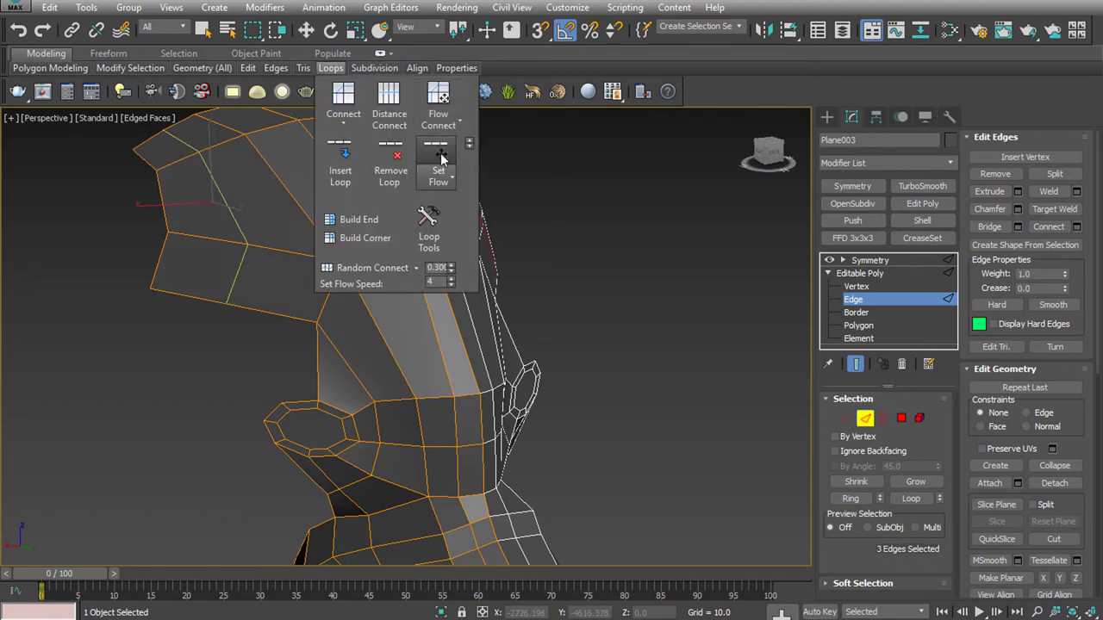
Bridge the two edges on either side of the gap beneath it with a polygon
{"action": "left_click", "coordinate": [290, 385]}
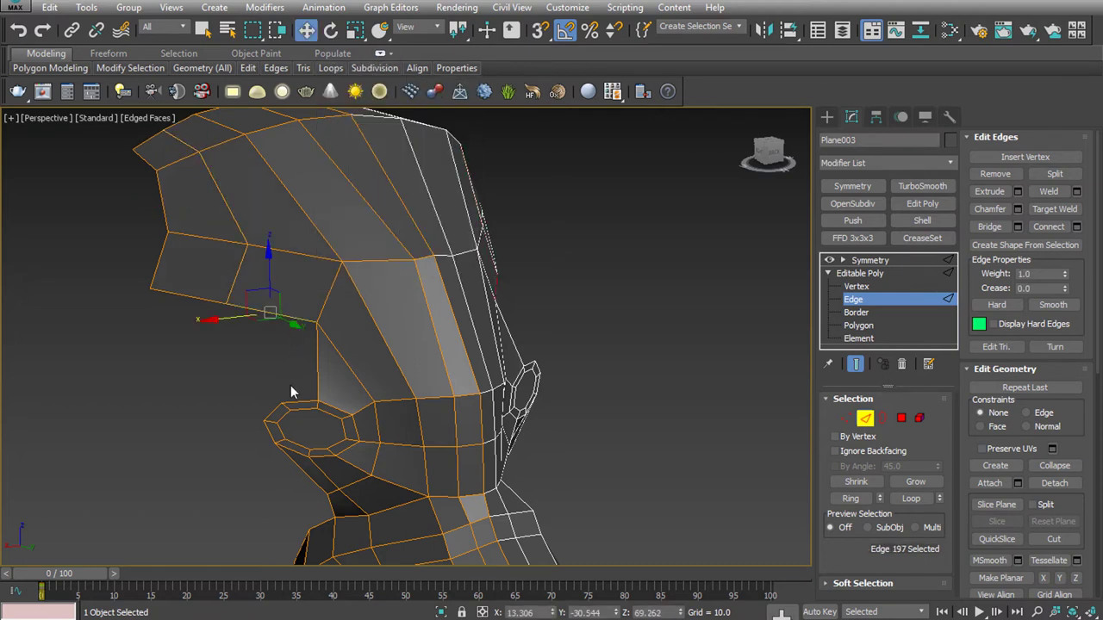
{"action": "key", "text": "w"}
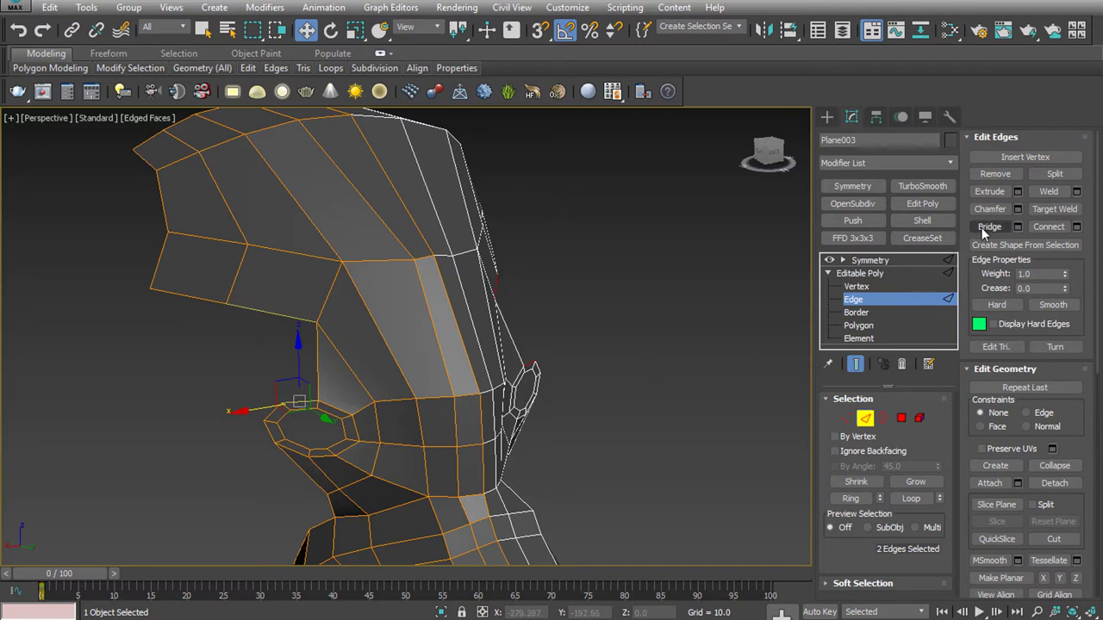
{"action": "left_click", "coordinate": [989, 227]}
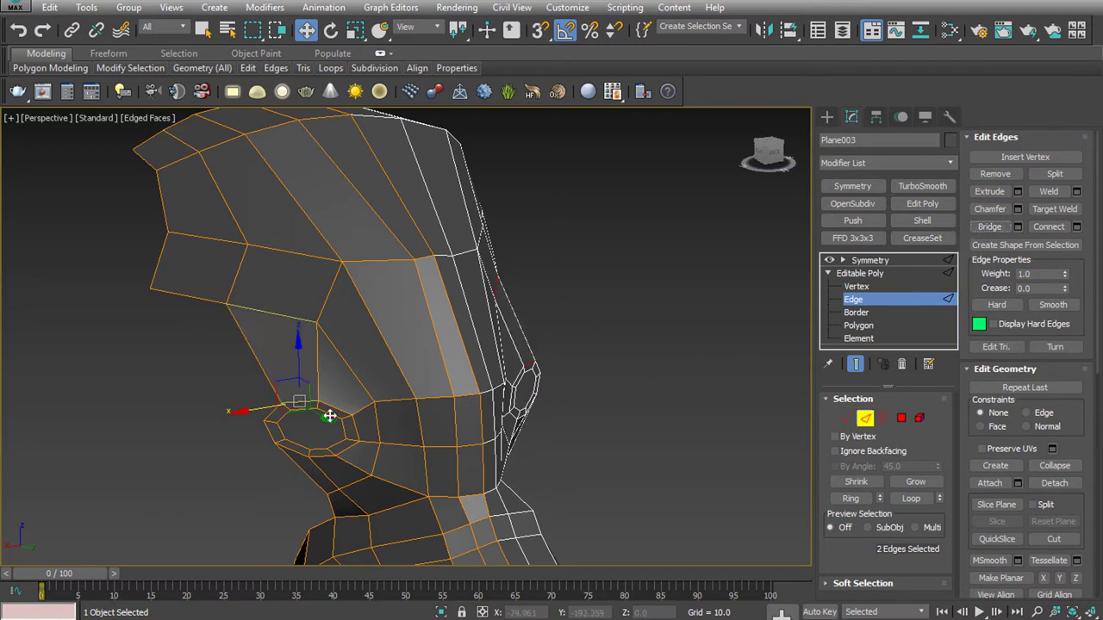
{"action": "left_click", "coordinate": [184, 295]}
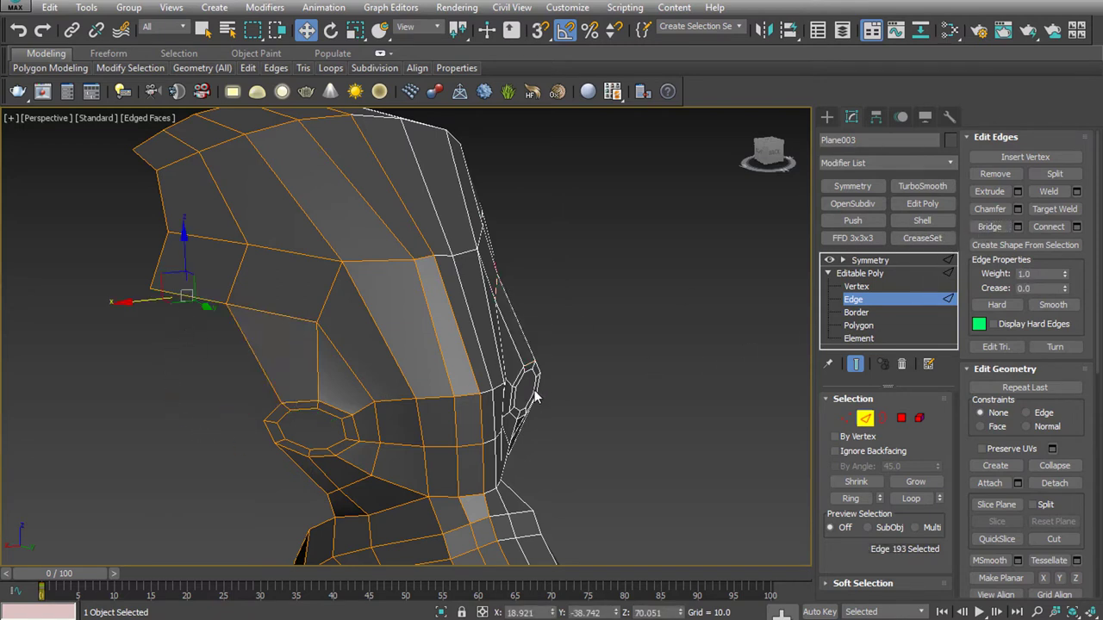
{"action": "key", "text": "l"}
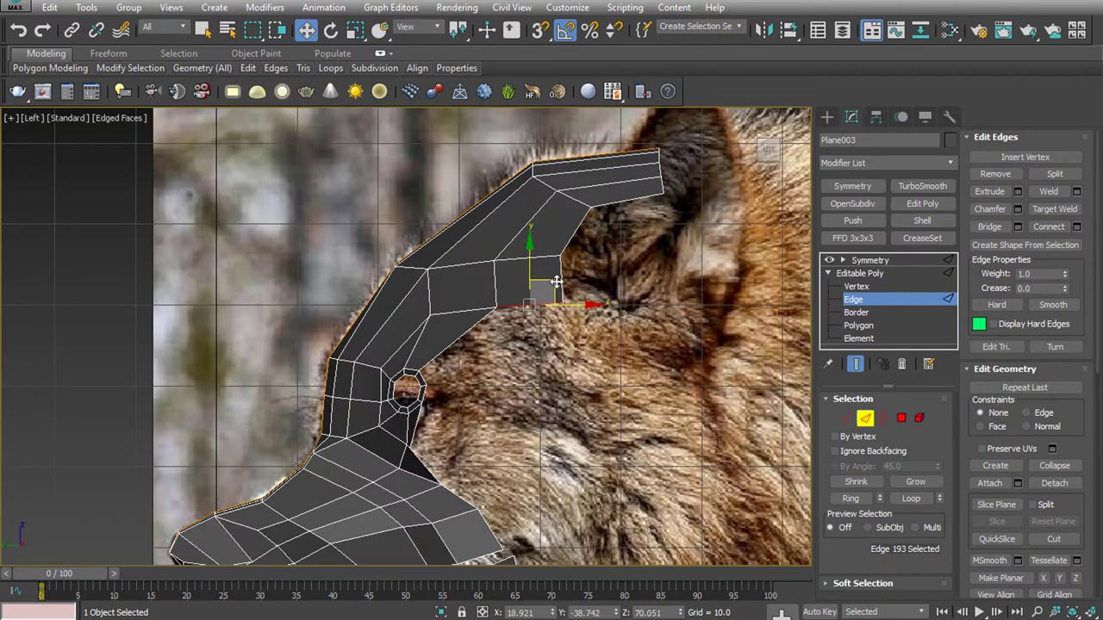
Shift-drag the forehead's rear edge down the cheek in Left view to extrude a polygon strip
{"action": "left_click_drag", "start_coordinate": [555, 283], "coordinate": [578, 381], "text": "shift"}
{"action": "middle_click_drag", "start_coordinate": [577, 380], "coordinate": [531, 244]}
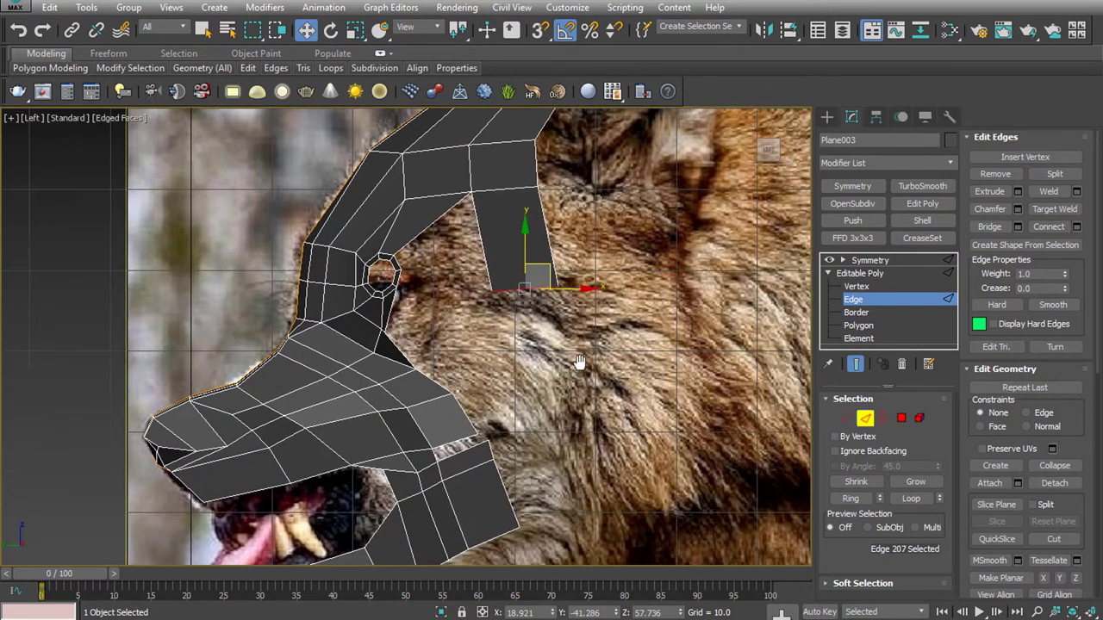
{"action": "mouse_move", "coordinate": [532, 244]}
{"action": "left_mouse_down", "text": "shift"}
{"action": "mouse_move", "coordinate": [554, 349]}
{"action": "mouse_move", "coordinate": [559, 476]}
{"action": "left_mouse_up", "text": "shift"}
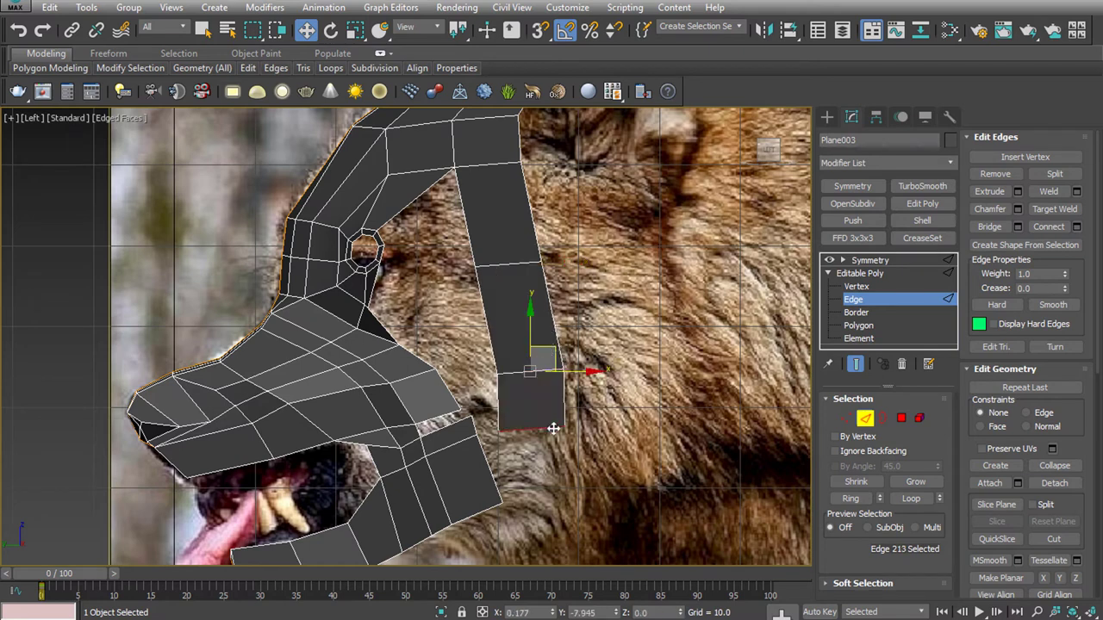
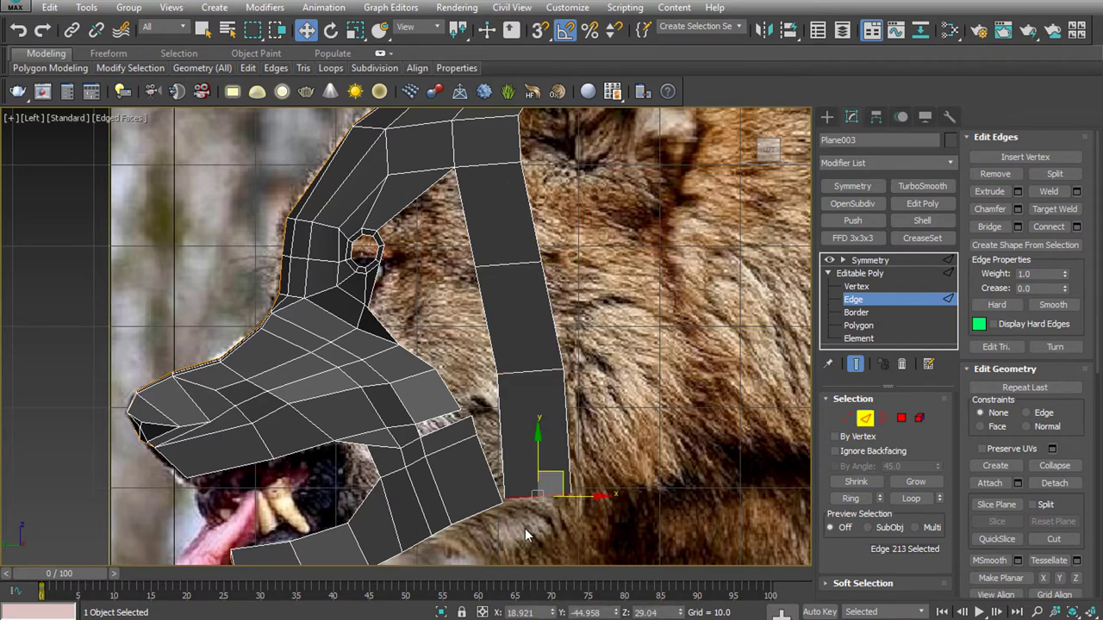
In the Front view, pull the neck strip's side edges outward around the wolf's face
{"action": "key", "text": "f"}
{"action": "scroll", "coordinate": [527, 535], "scroll_direction": "down", "scroll_amount": 5}
{"action": "middle_click_drag", "start_coordinate": [647, 379], "coordinate": [591, 284]}
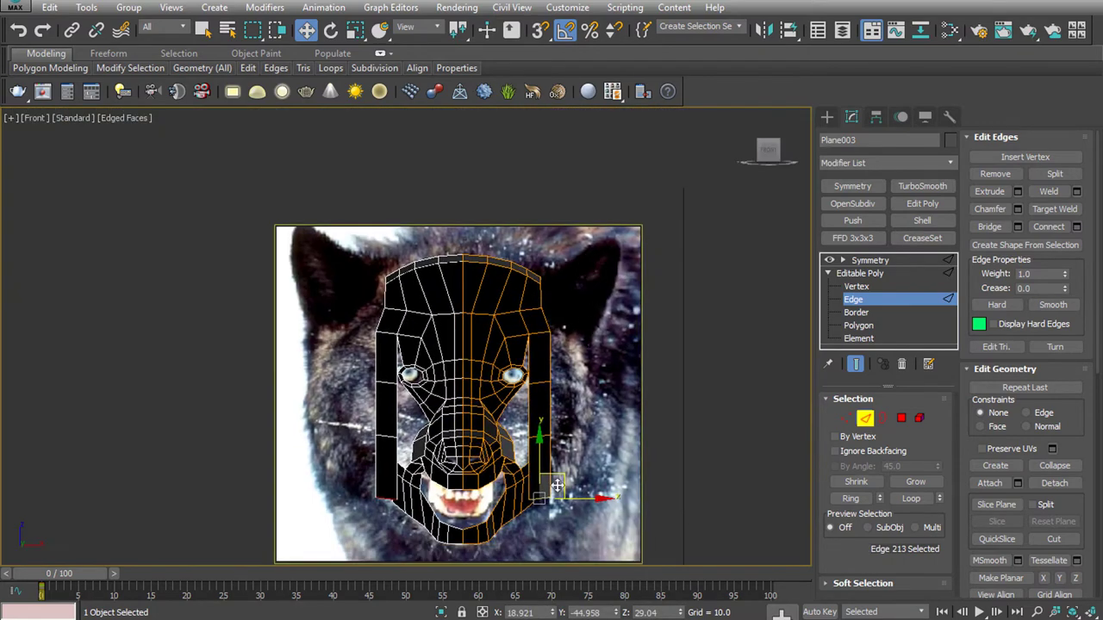
{"action": "left_click_drag", "start_coordinate": [550, 388], "coordinate": [538, 381]}
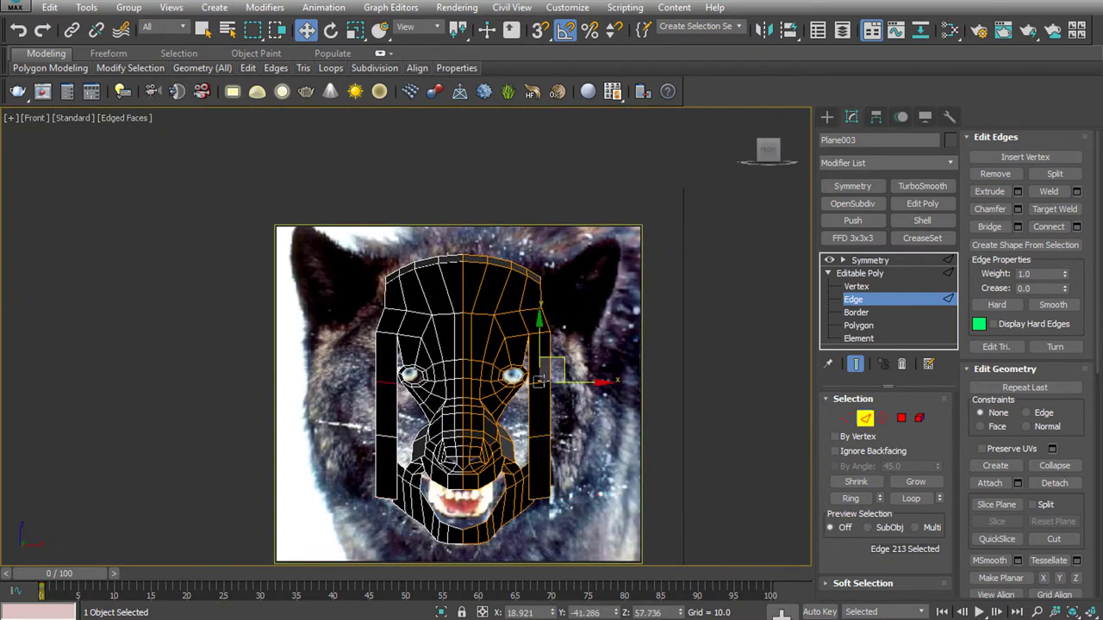
{"action": "left_click", "coordinate": [538, 435], "text": "ctrl"}
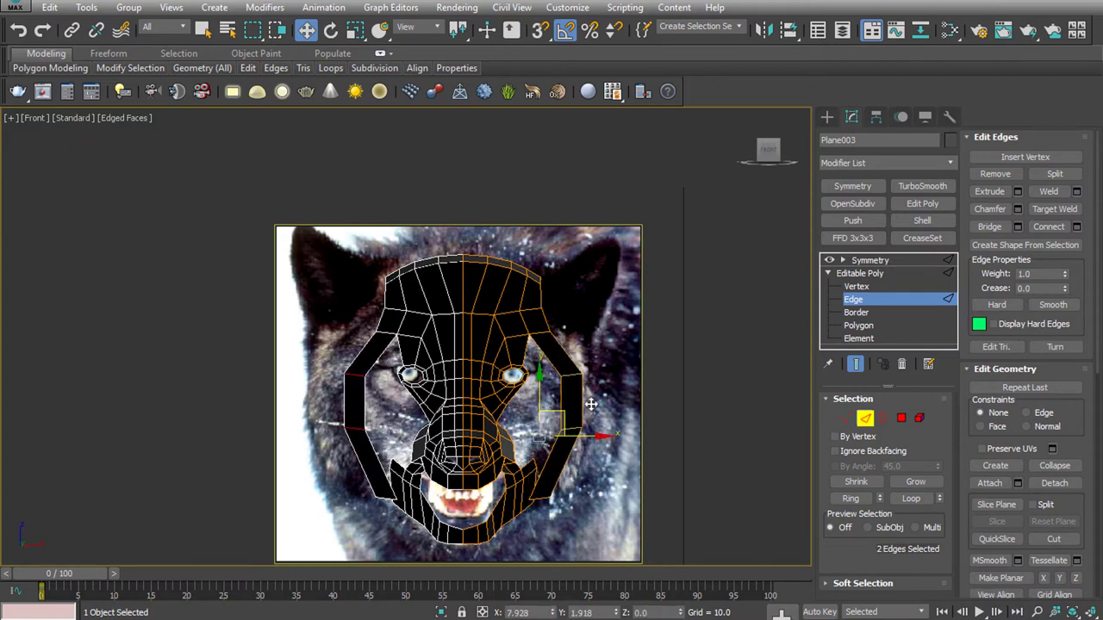
{"action": "left_click_drag", "start_coordinate": [558, 414], "coordinate": [541, 334]}
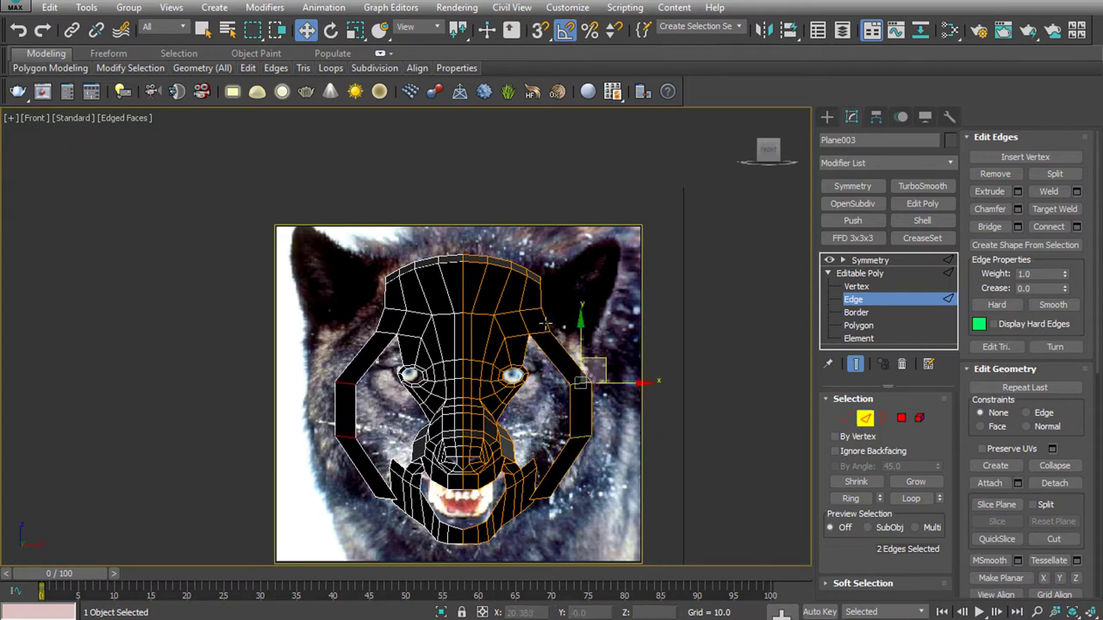
Move the strip's side vertices so they follow the head outline in the photo
{"action": "key", "text": "1"}
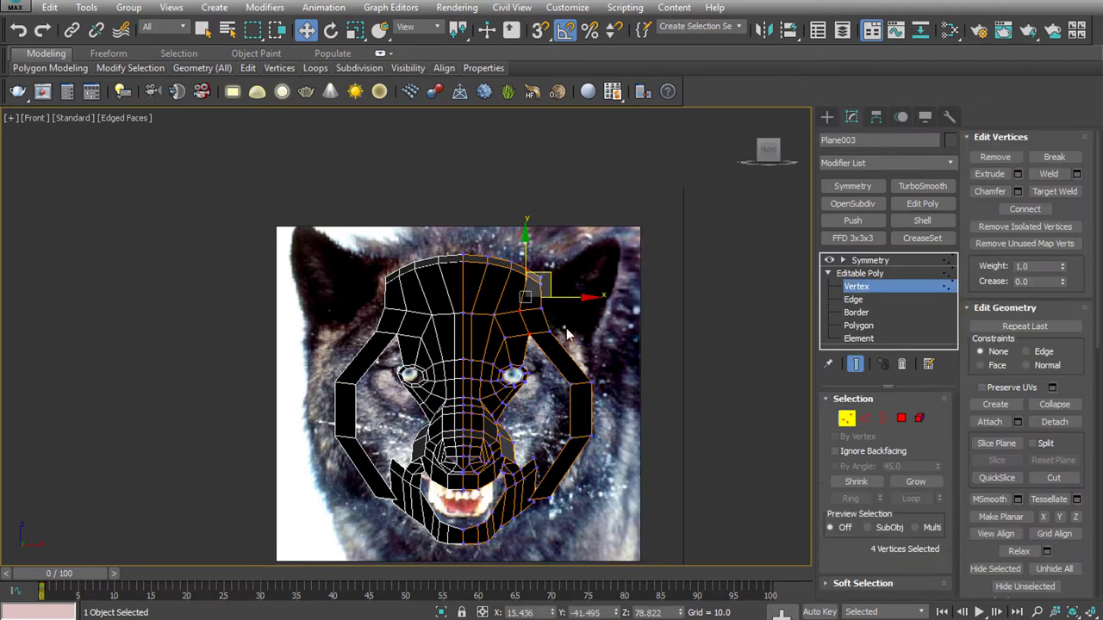
{"action": "left_click", "coordinate": [549, 330]}
{"action": "left_click", "coordinate": [564, 384], "text": "ctrl"}
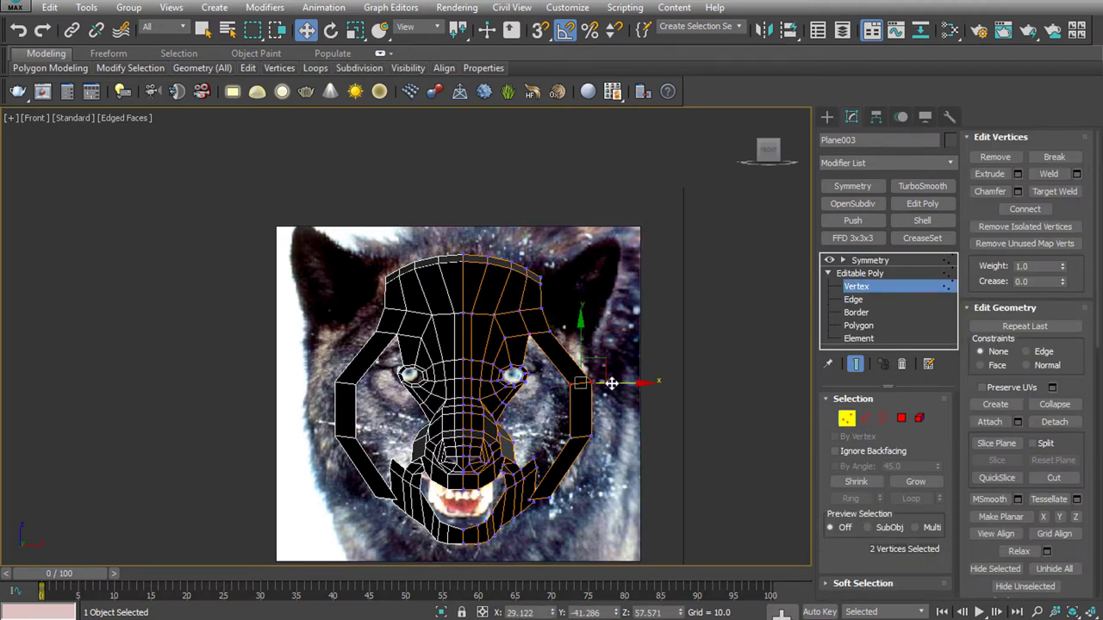
{"action": "mouse_move", "coordinate": [598, 386]}
{"action": "left_mouse_down"}
{"action": "mouse_move", "coordinate": [583, 442]}
{"action": "mouse_move", "coordinate": [597, 439]}
{"action": "left_mouse_up"}
{"action": "left_click", "coordinate": [580, 441]}
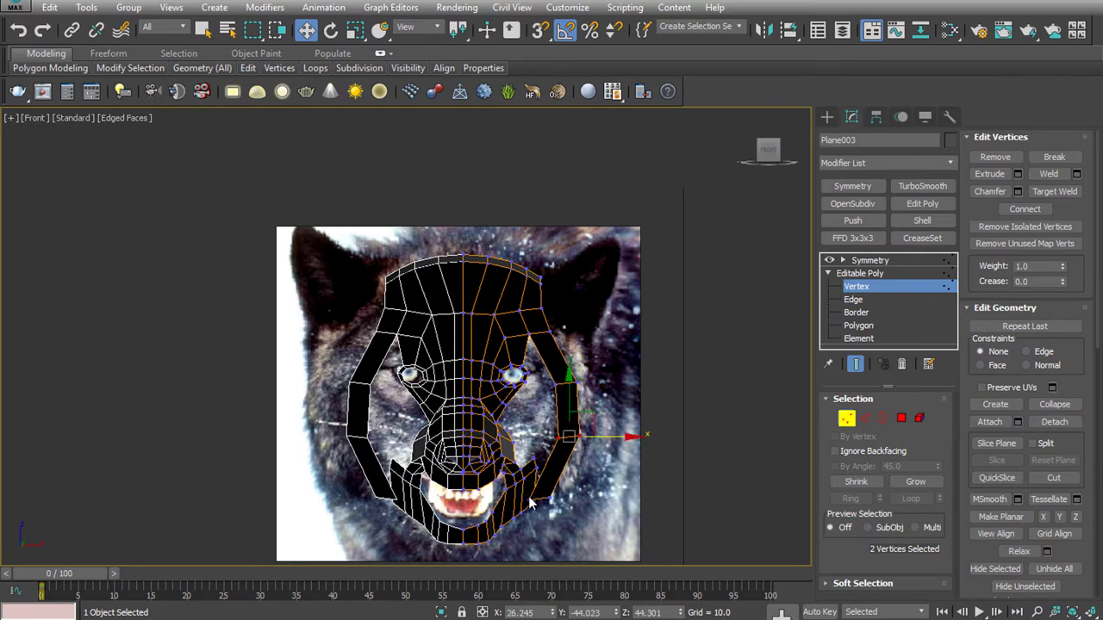
{"action": "scroll", "coordinate": [530, 504], "scroll_direction": "up", "scroll_amount": 3}
{"action": "scroll", "coordinate": [510, 478], "scroll_direction": "up", "scroll_amount": 3}
Move the two bottom vertices of the neck strip up and to the right
{"action": "left_click_drag", "start_coordinate": [529, 497], "coordinate": [552, 460]}
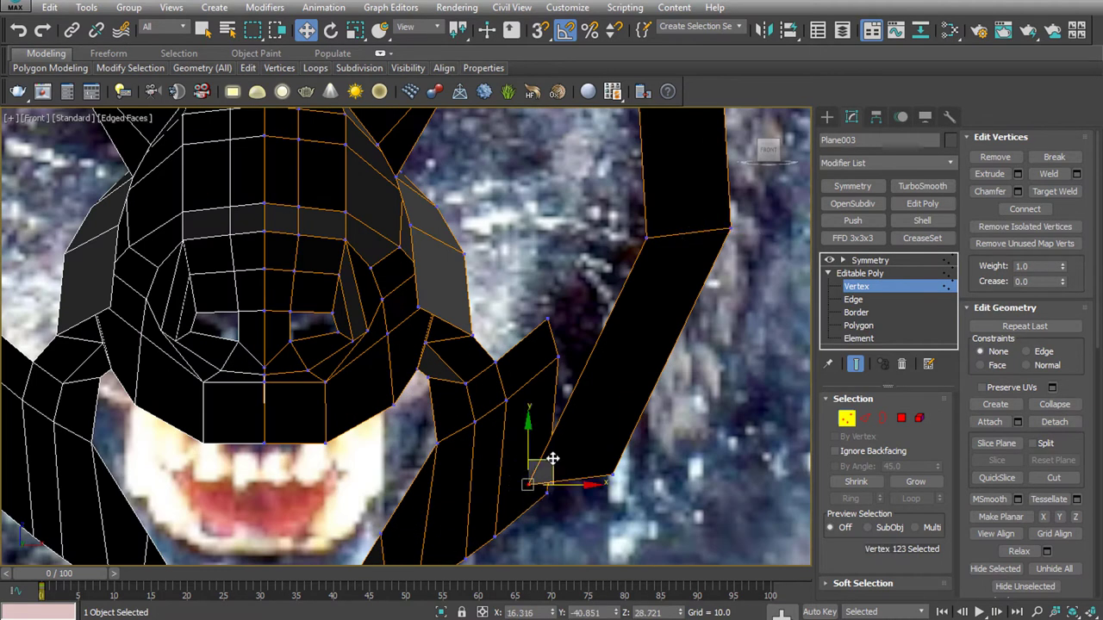
{"action": "left_click", "coordinate": [566, 472]}
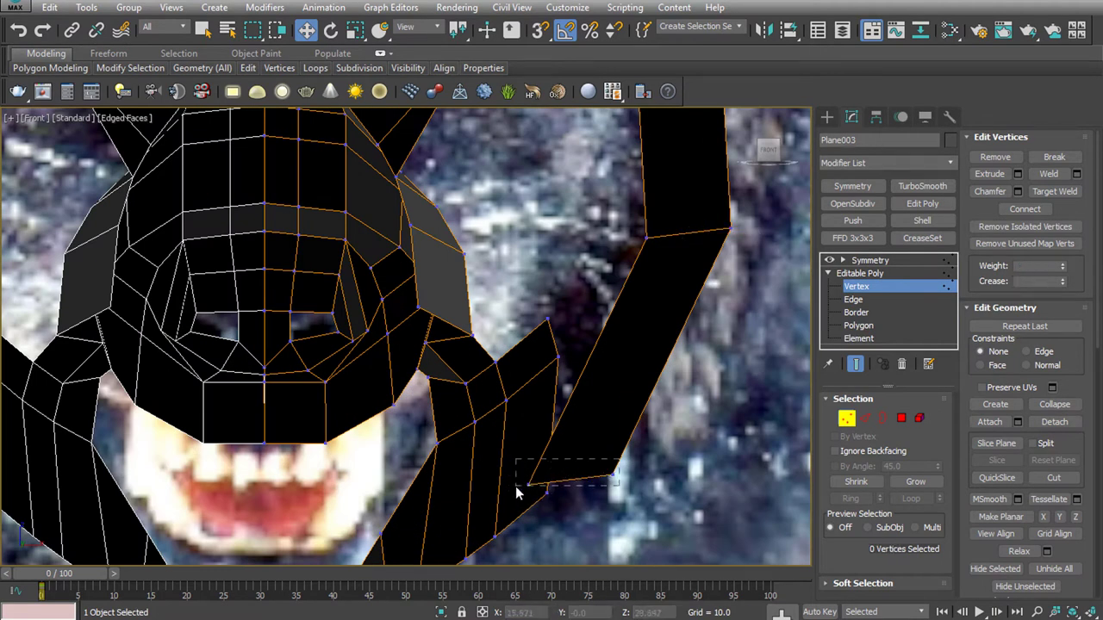
{"action": "left_click_drag", "start_coordinate": [517, 493], "coordinate": [517, 491]}
{"action": "left_click_drag", "start_coordinate": [588, 457], "coordinate": [617, 449]}
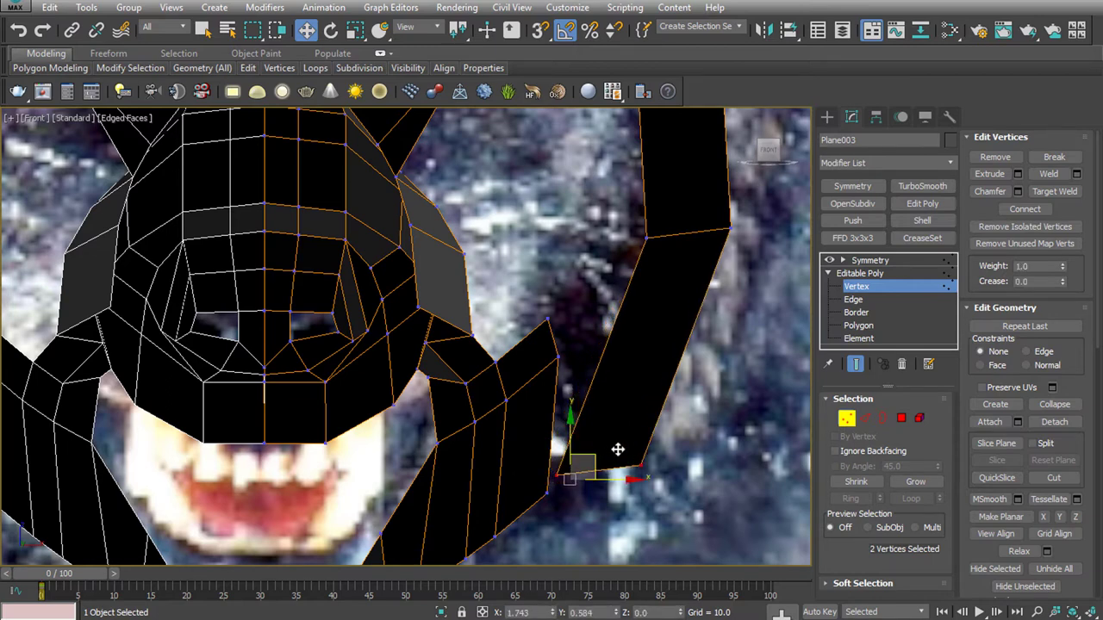
Target Weld the strip's lower-left corner vertex onto its neighbouring jaw vertex
{"action": "left_click", "coordinate": [579, 478]}
{"action": "left_click", "coordinate": [552, 495]}
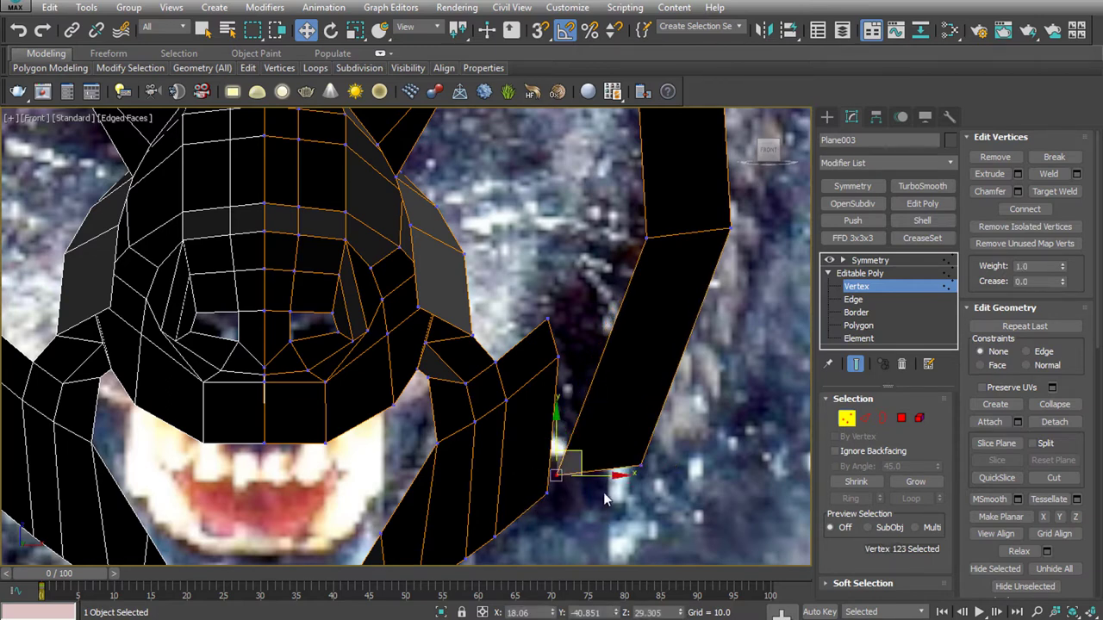
{"action": "left_click", "coordinate": [603, 491]}
{"action": "left_click", "coordinate": [1051, 195]}
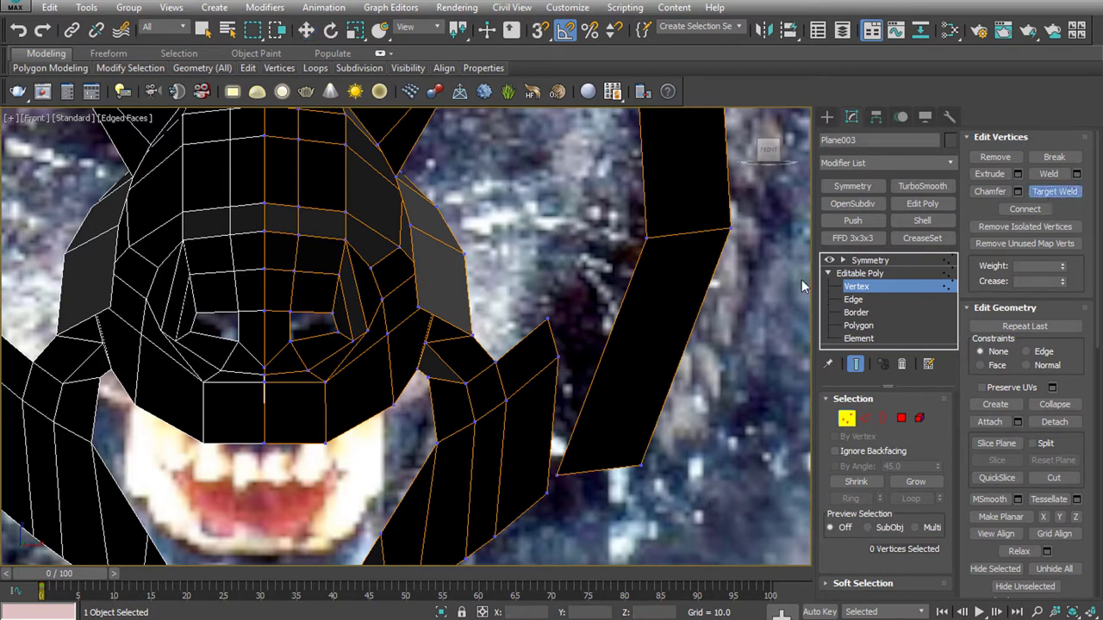
{"action": "left_click", "coordinate": [550, 491]}
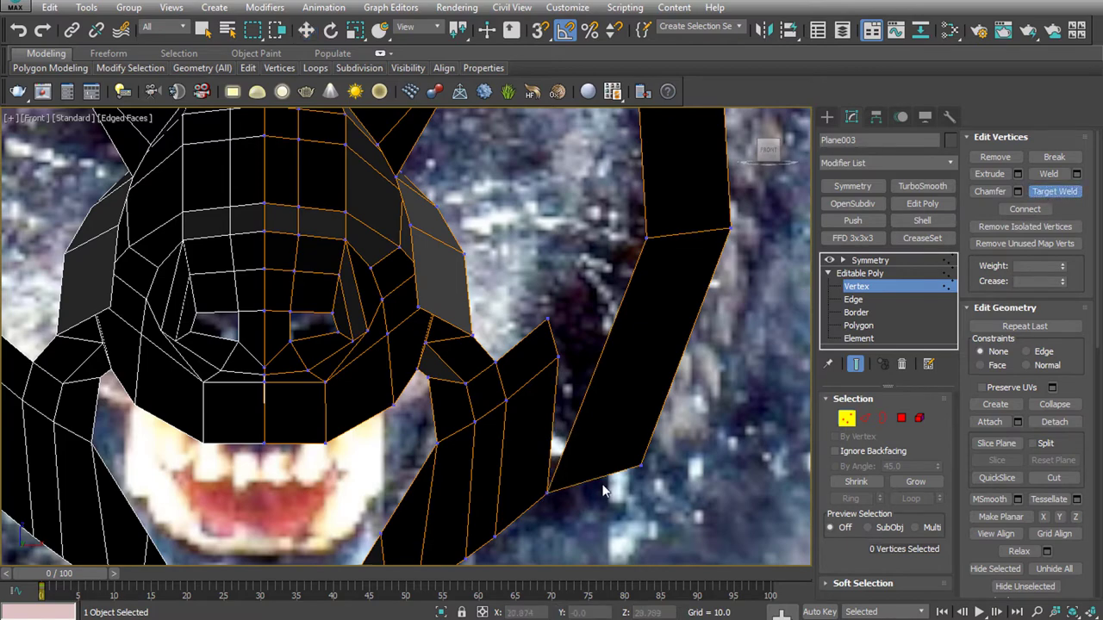
{"action": "key", "text": "l"}
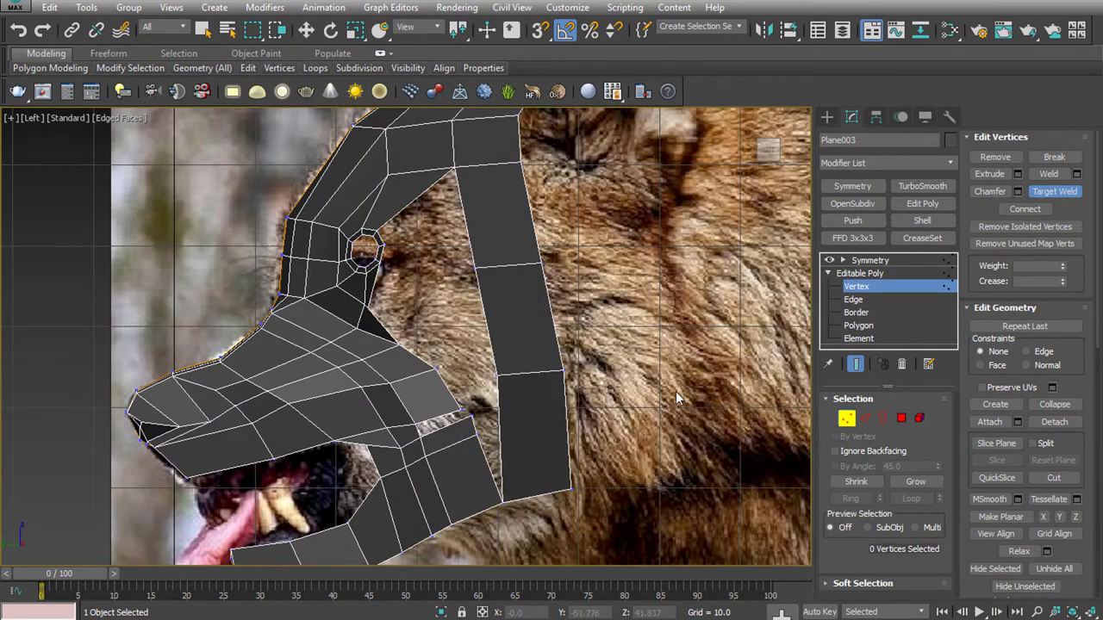
{"action": "key", "text": "w"}
{"action": "scroll", "coordinate": [554, 416], "scroll_direction": "down", "scroll_amount": 2}
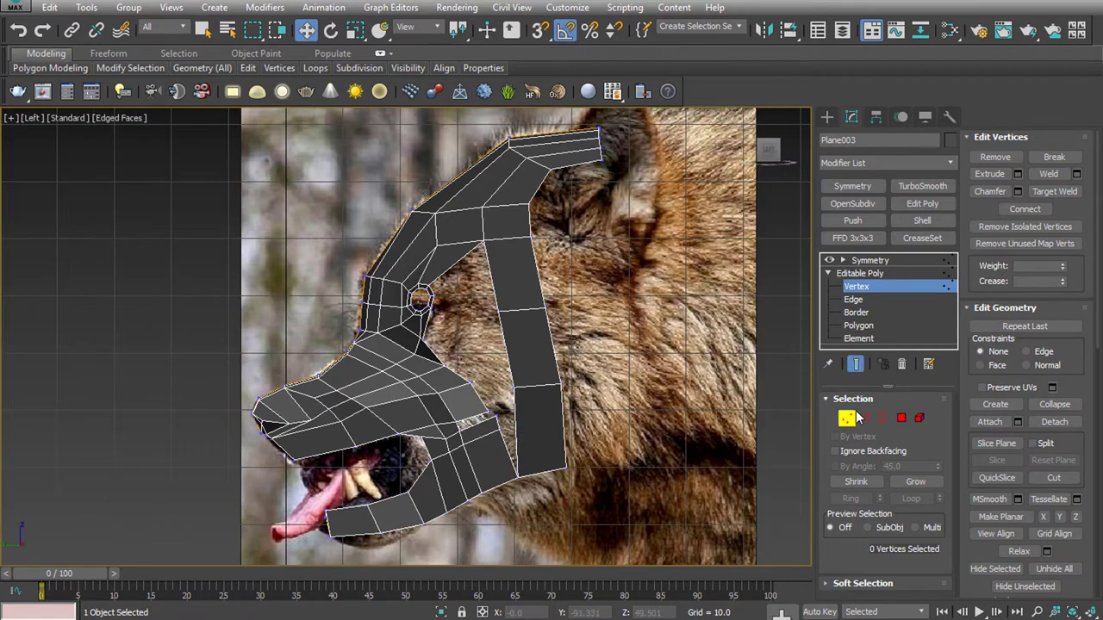
{"action": "left_click", "coordinate": [901, 418]}
{"action": "left_click", "coordinate": [444, 257]}
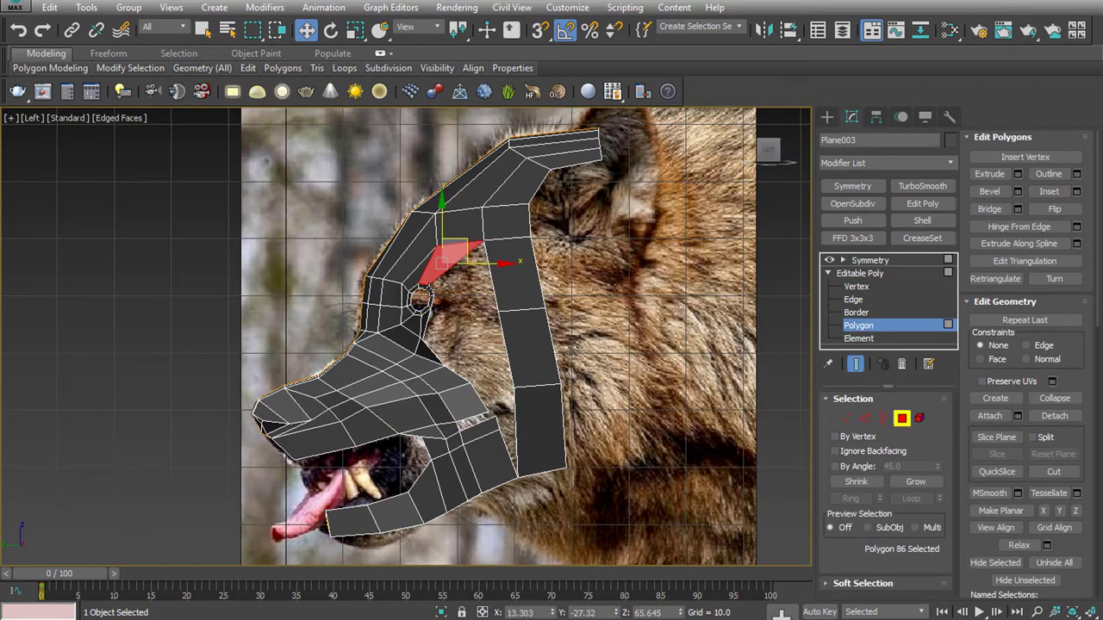
{"action": "left_click_drag", "start_coordinate": [424, 290], "coordinate": [403, 317]}
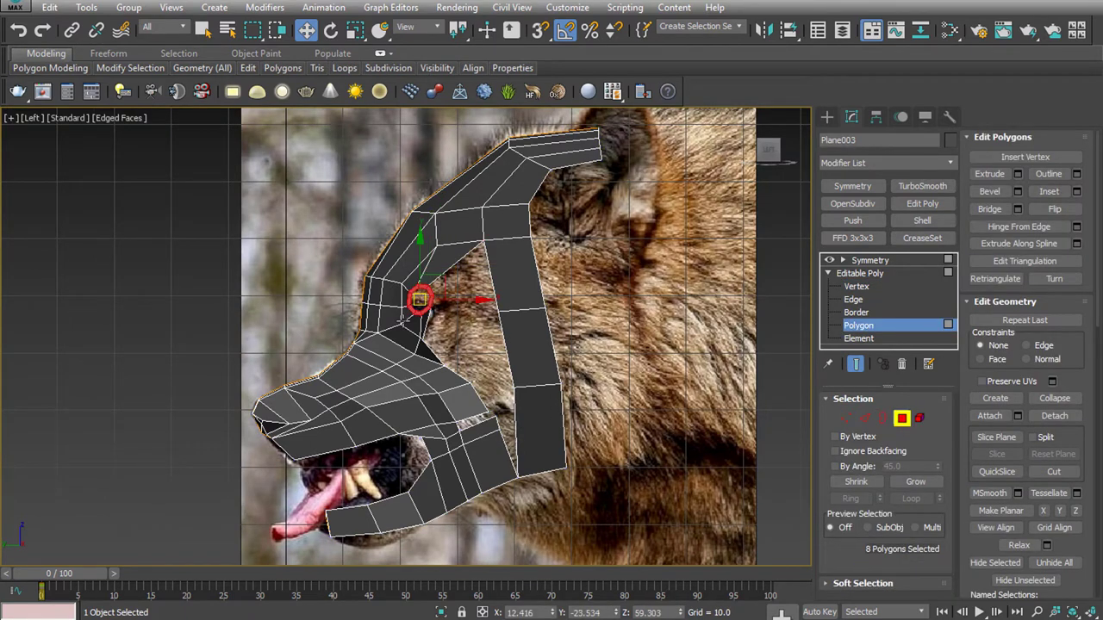
{"action": "key", "text": "e"}
{"action": "key", "text": "r"}
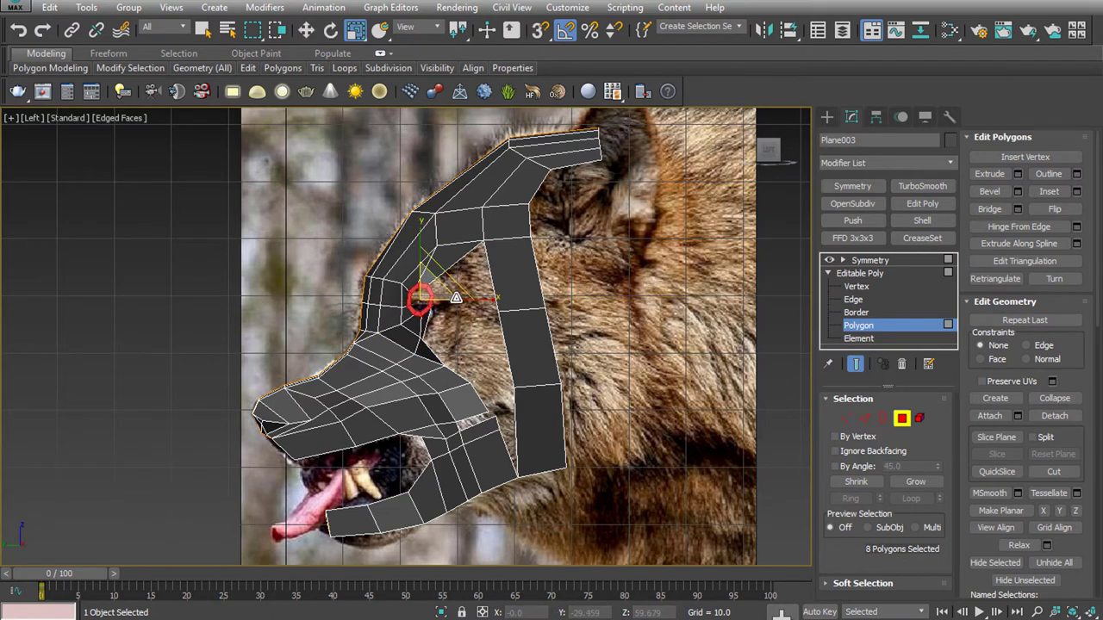
{"action": "left_click_drag", "start_coordinate": [456, 298], "coordinate": [488, 303]}
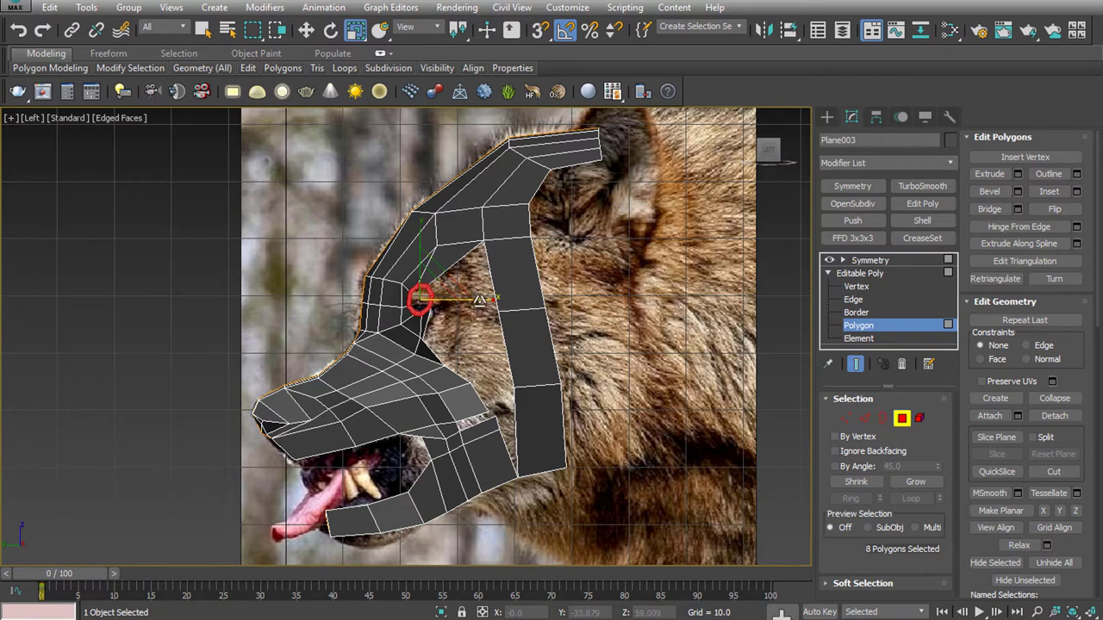
{"action": "key", "text": "e"}
{"action": "key", "text": "w"}
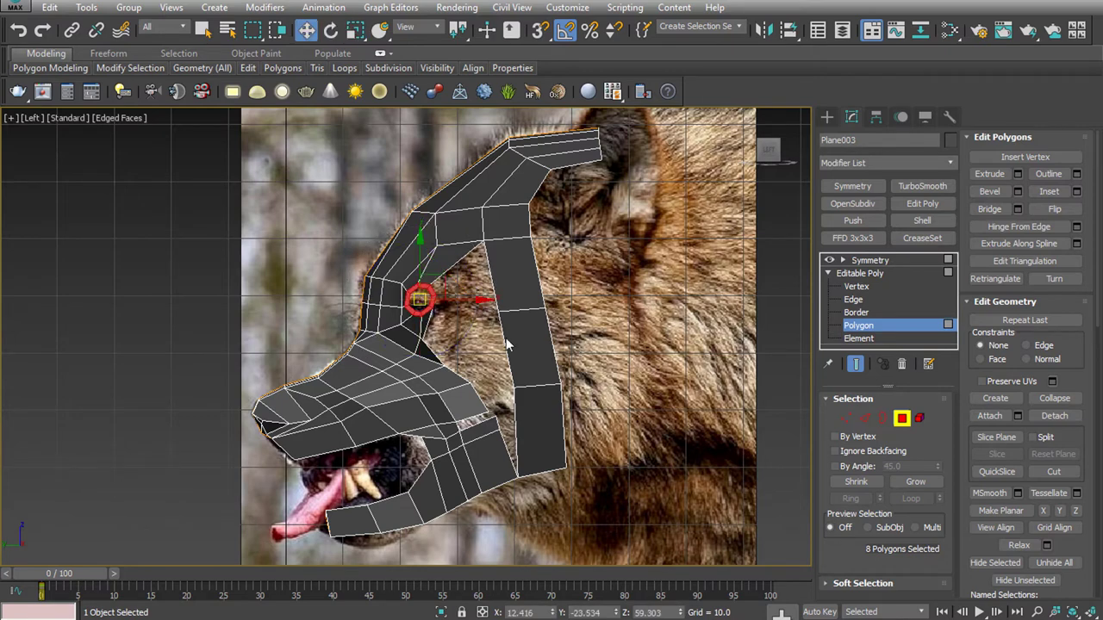
{"action": "left_click", "coordinate": [621, 349]}
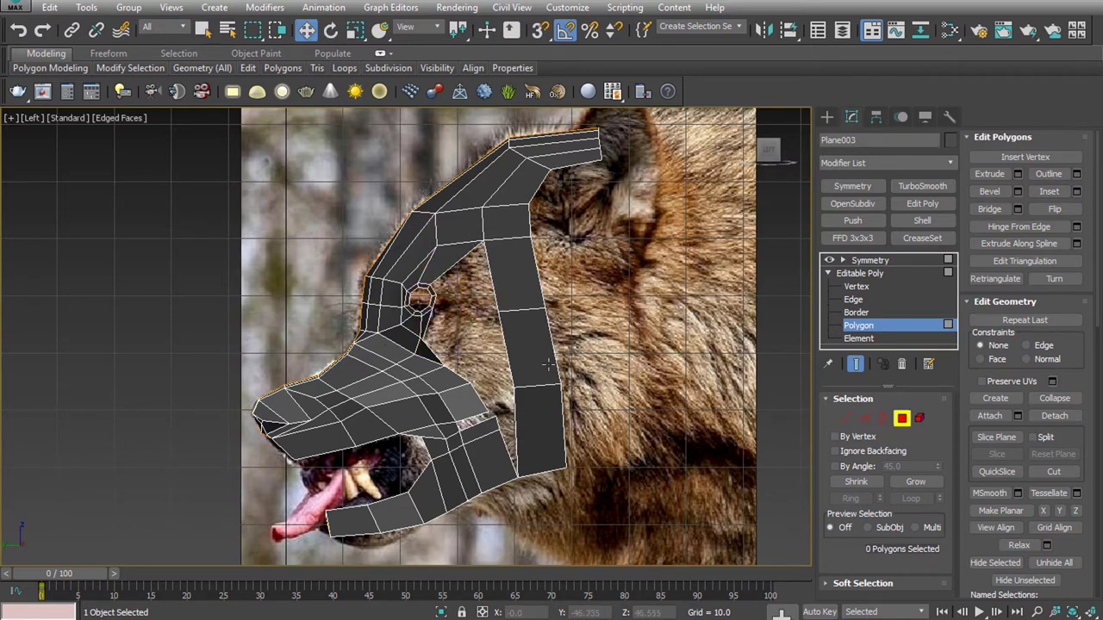
{"action": "left_click", "coordinate": [519, 274]}
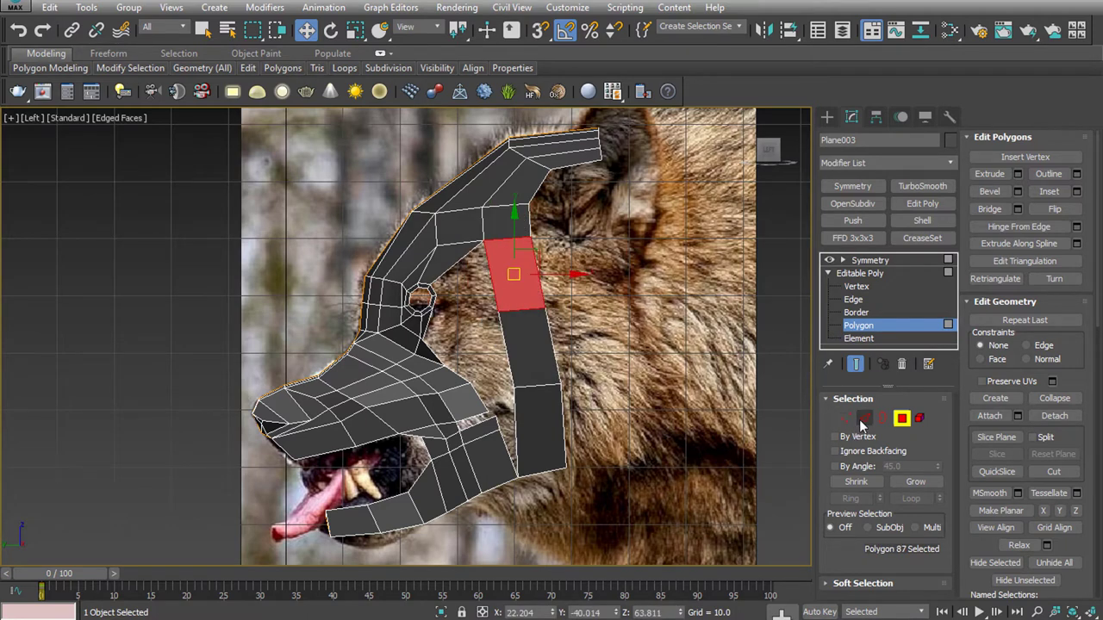
{"action": "left_click", "coordinate": [863, 418]}
Connect the neck strip's two vertical edges, then bridge the gap between eye and neck strip
{"action": "left_click", "coordinate": [489, 278]}
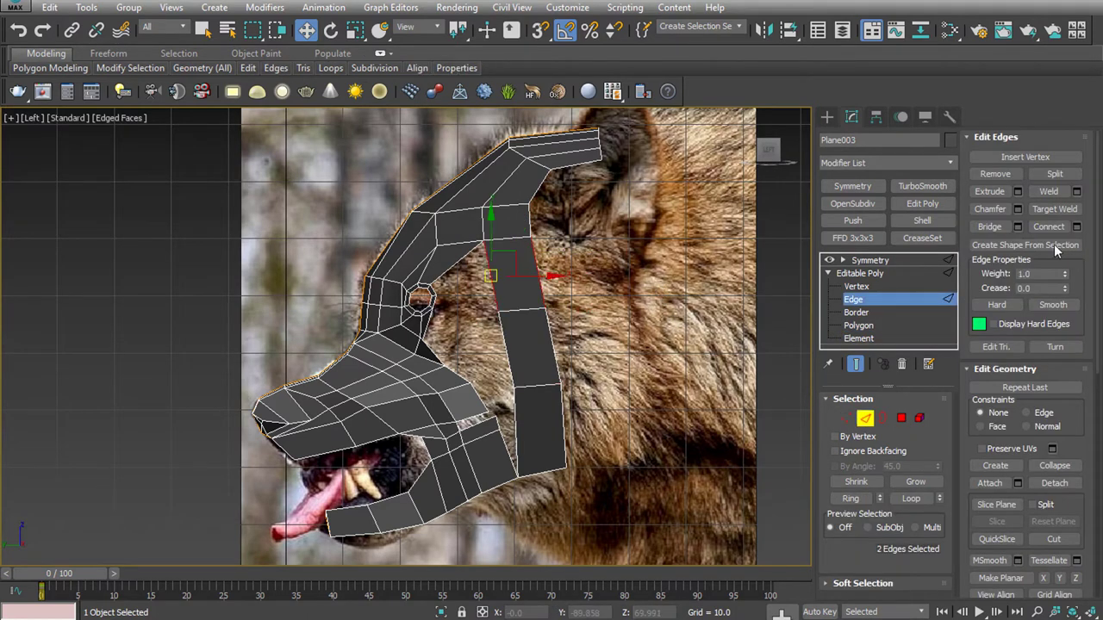
{"action": "left_click", "coordinate": [1052, 225]}
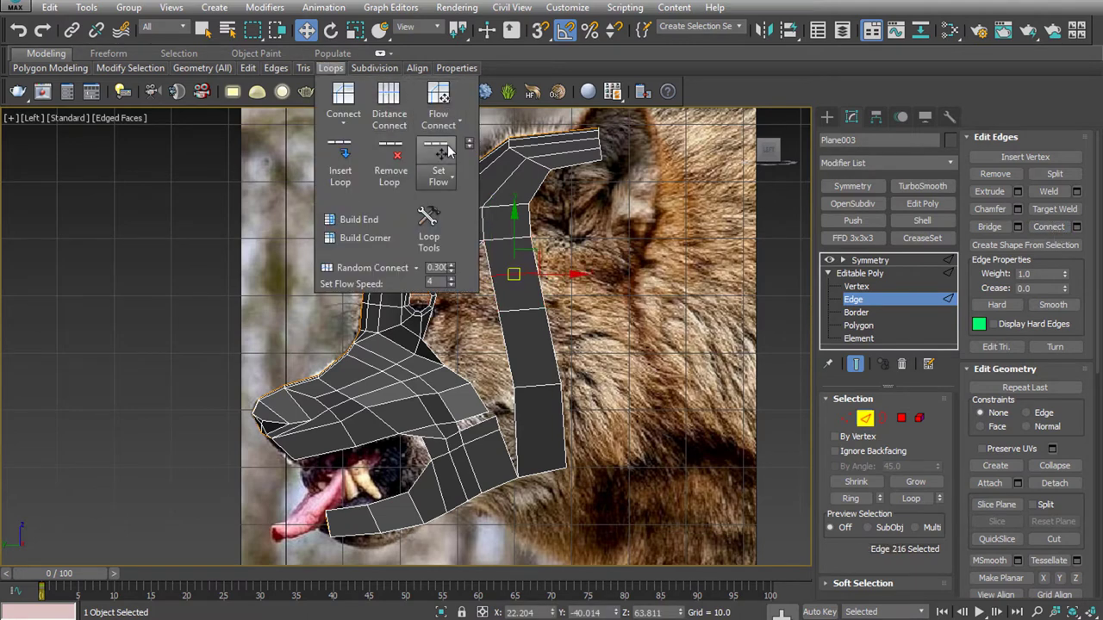
{"action": "left_click", "coordinate": [682, 259]}
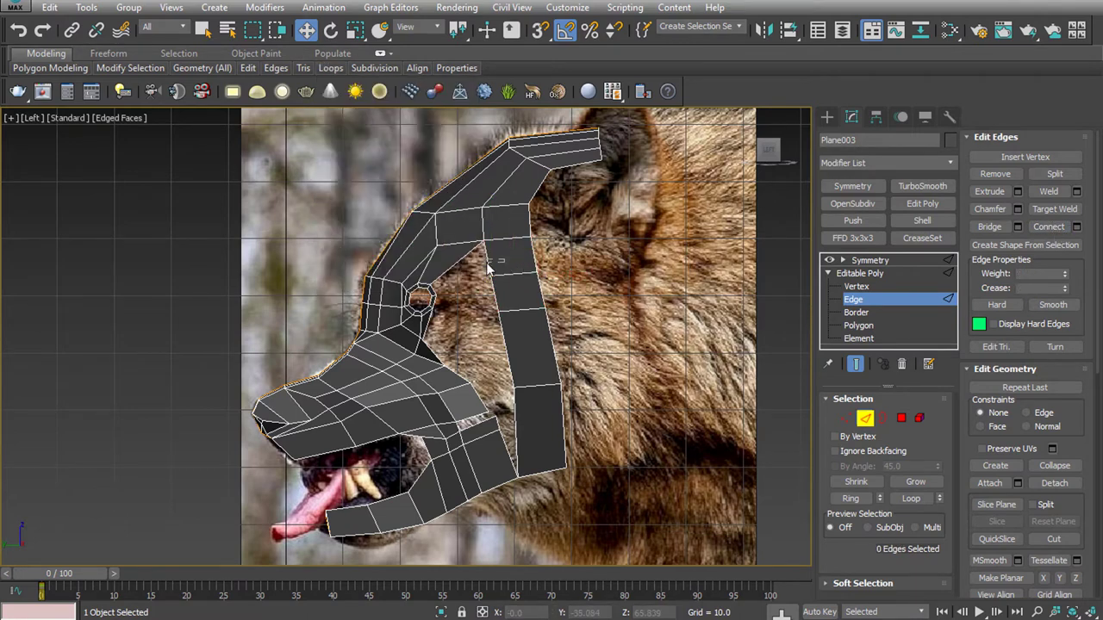
{"action": "left_click", "coordinate": [431, 290]}
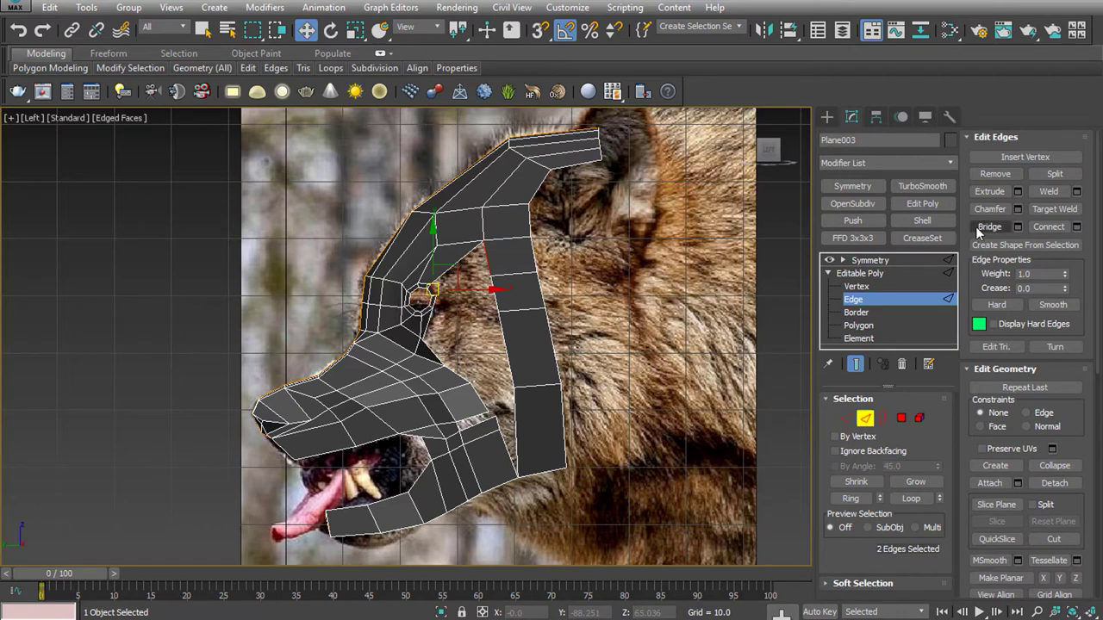
{"action": "left_click", "coordinate": [979, 228]}
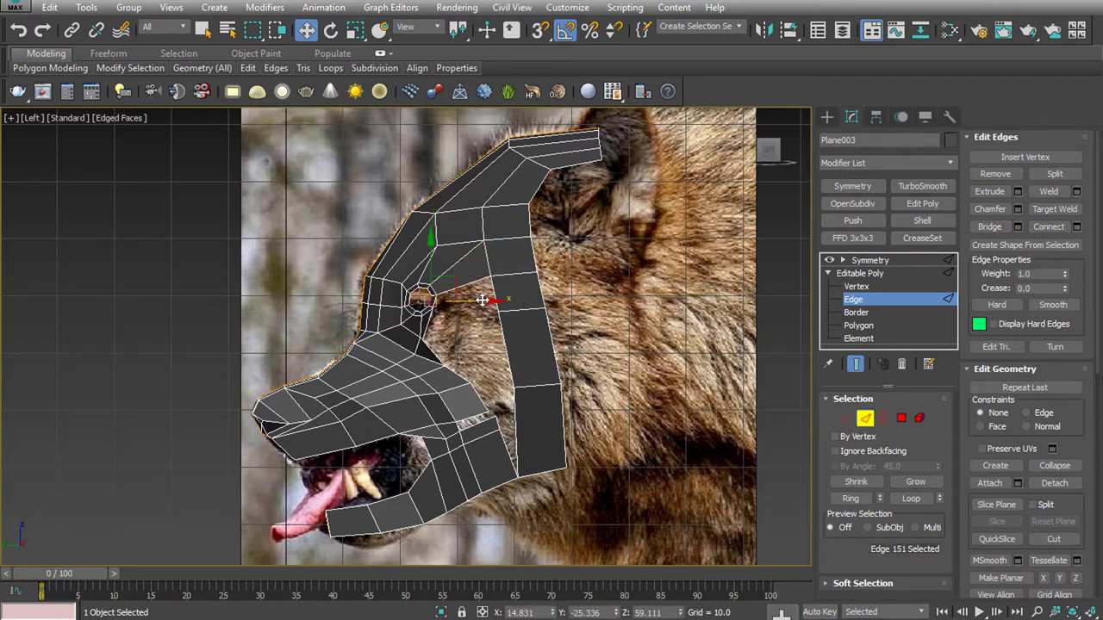
{"action": "left_click", "coordinate": [439, 308]}
Bridge the edge pair under the eye ring, then select the edges down the cheek
{"action": "left_click", "coordinate": [433, 300]}
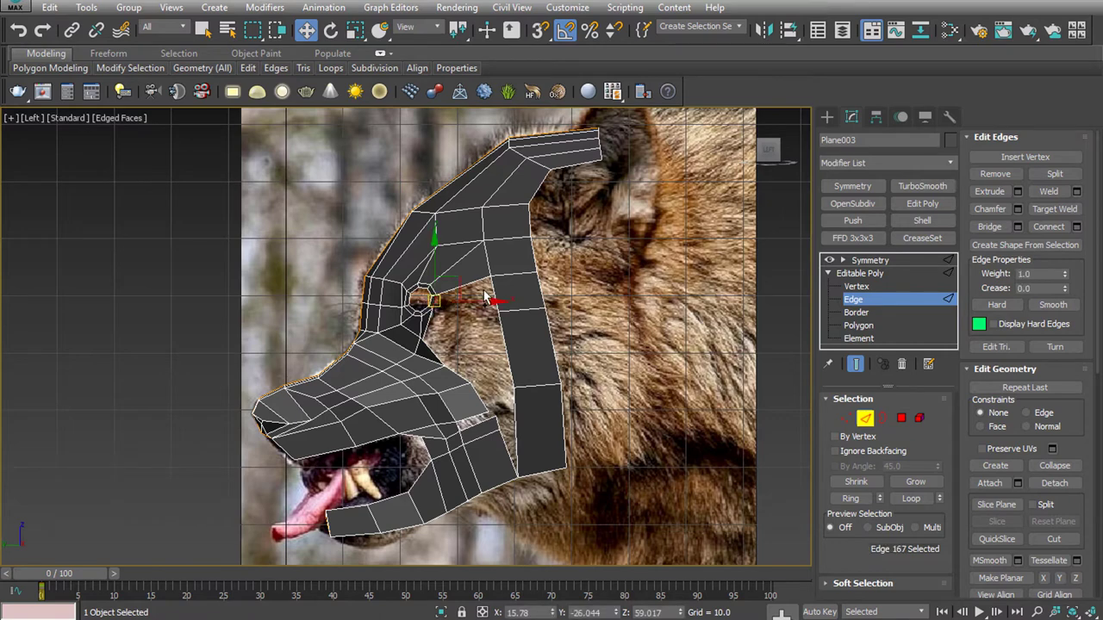
{"action": "left_click", "coordinate": [989, 226]}
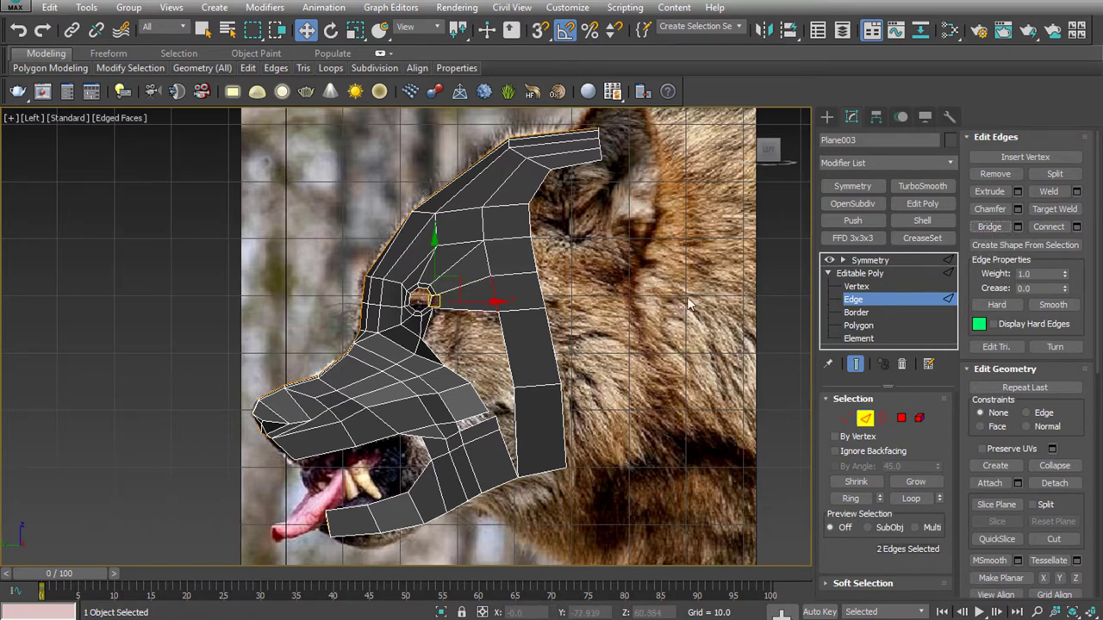
{"action": "left_click", "coordinate": [431, 327]}
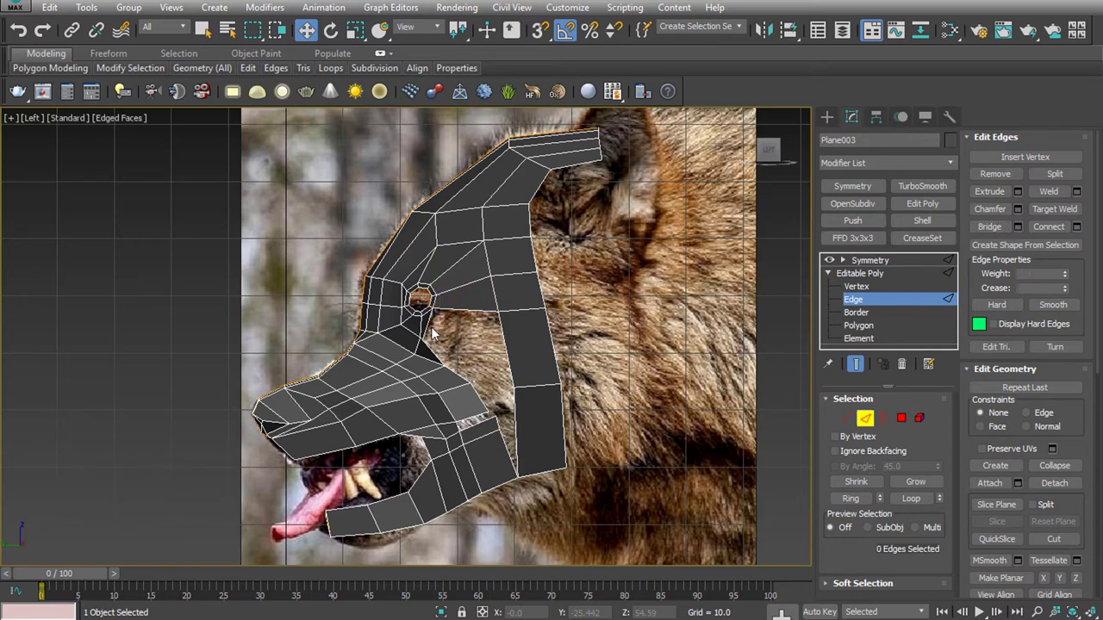
{"action": "left_click", "coordinate": [457, 380]}
{"action": "scroll", "coordinate": [456, 381], "scroll_direction": "up", "scroll_amount": 4}
{"action": "scroll", "coordinate": [526, 388], "scroll_direction": "down", "scroll_amount": 3}
{"action": "scroll", "coordinate": [526, 388], "scroll_direction": "down", "scroll_amount": 2}
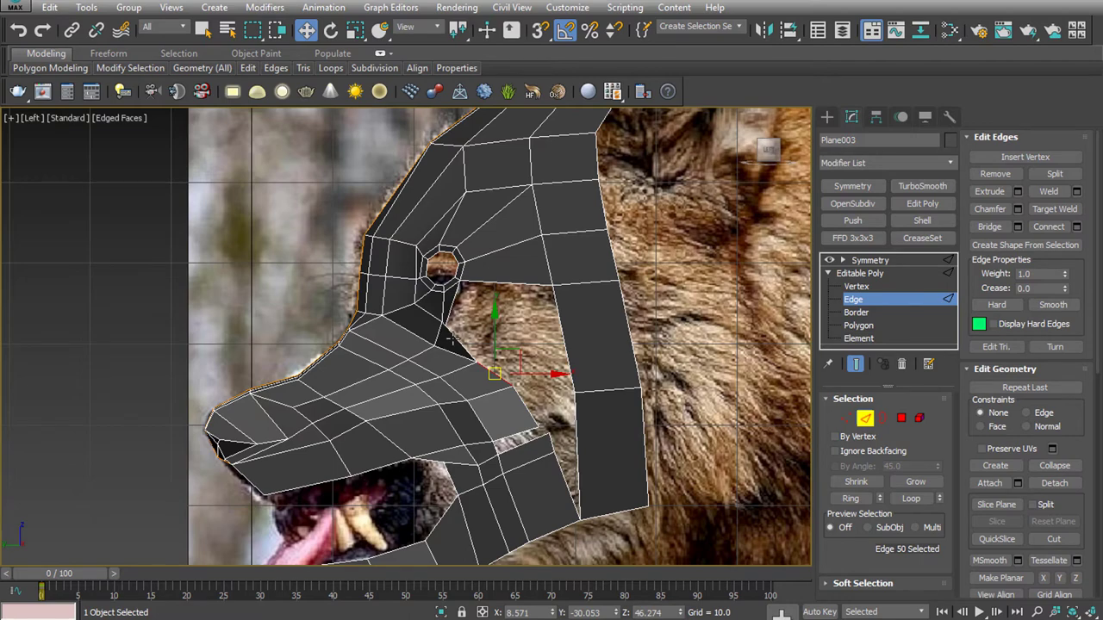
In Perspective, select the edge loop under the eye and move it outward to reshape the cheek
{"action": "key", "text": "p"}
{"action": "middle_click_drag", "start_coordinate": [463, 381], "coordinate": [524, 382], "text": "alt"}
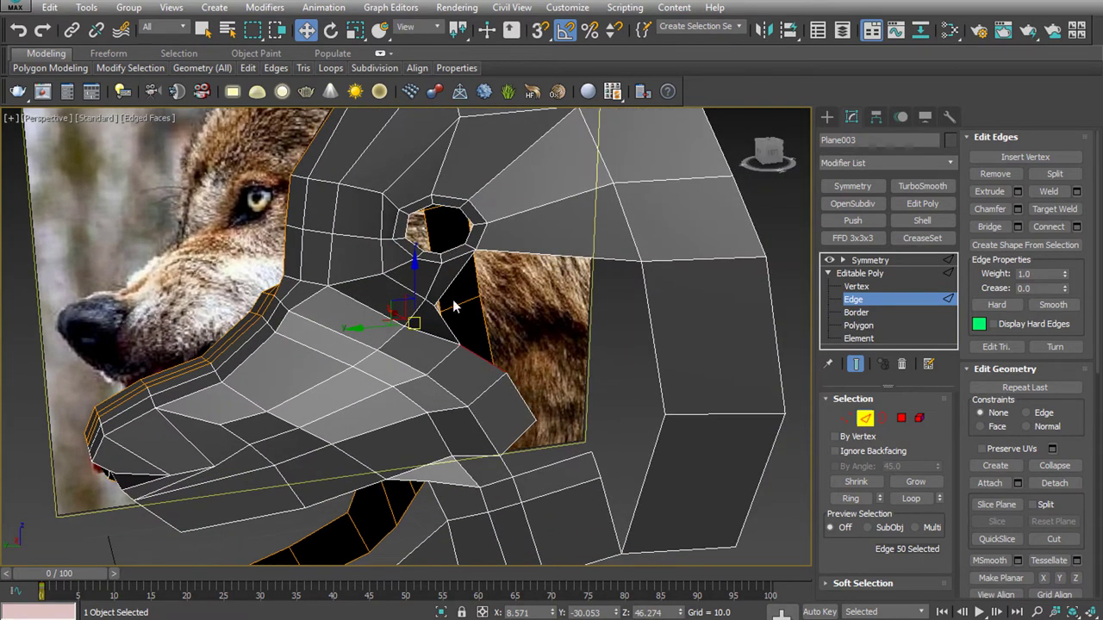
{"action": "mouse_move", "coordinate": [356, 328]}
{"action": "middle_mouse_down", "text": "alt"}
{"action": "mouse_move", "coordinate": [411, 356]}
{"action": "mouse_move", "coordinate": [518, 366]}
{"action": "middle_mouse_up", "text": "alt"}
{"action": "left_click", "coordinate": [353, 340]}
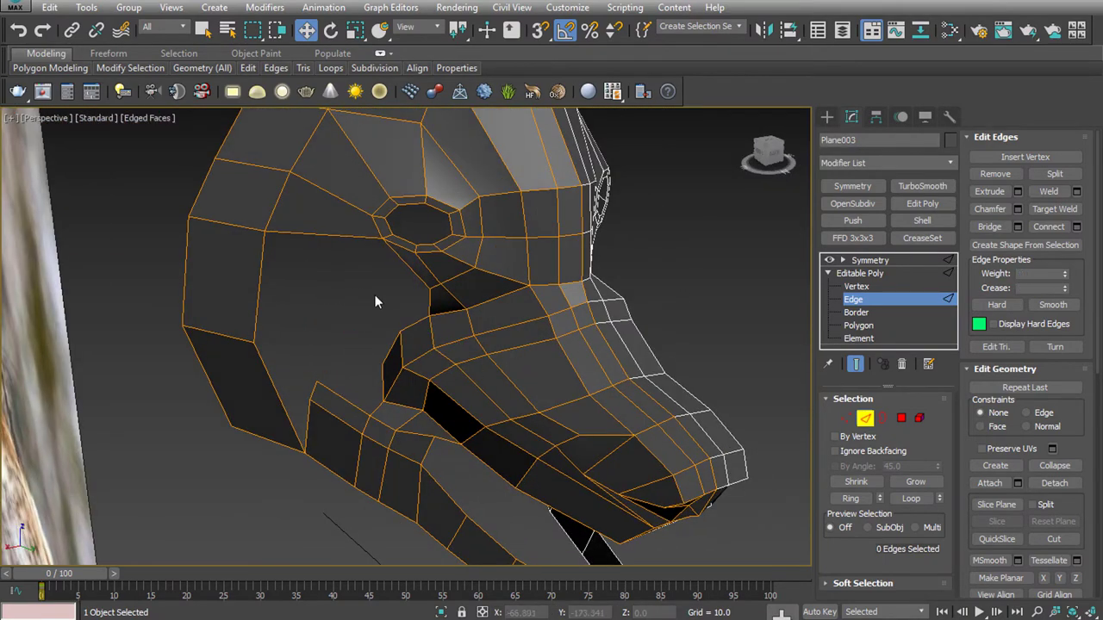
{"action": "mouse_move", "coordinate": [374, 295]}
{"action": "middle_mouse_down", "text": "alt"}
{"action": "mouse_move", "coordinate": [362, 387]}
{"action": "mouse_move", "coordinate": [414, 326]}
{"action": "middle_mouse_up", "text": "alt"}
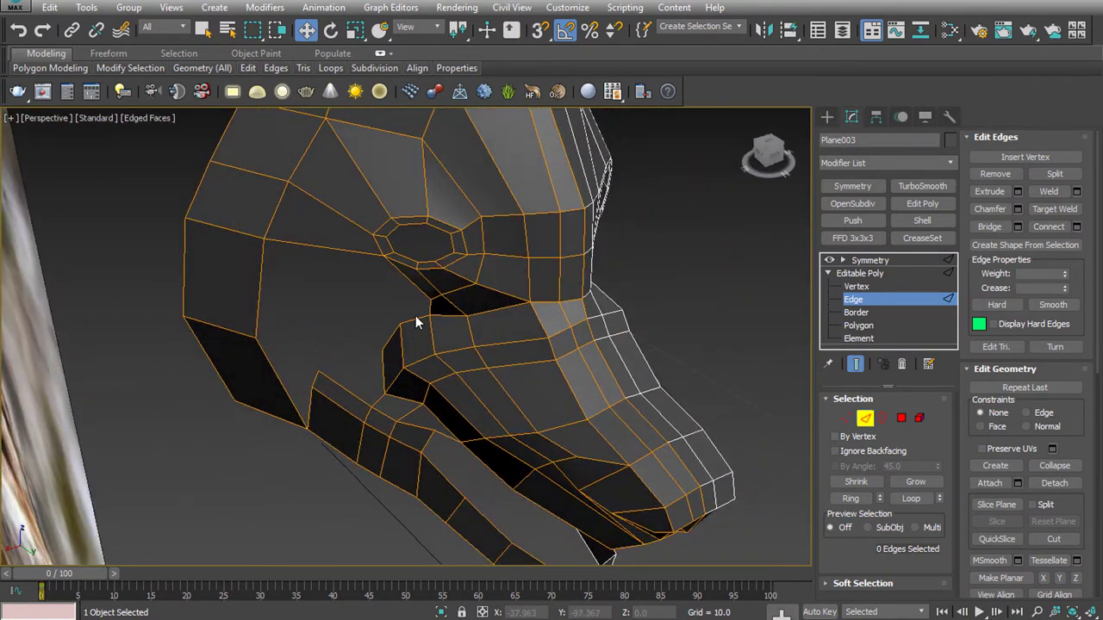
{"action": "double_click", "coordinate": [415, 315]}
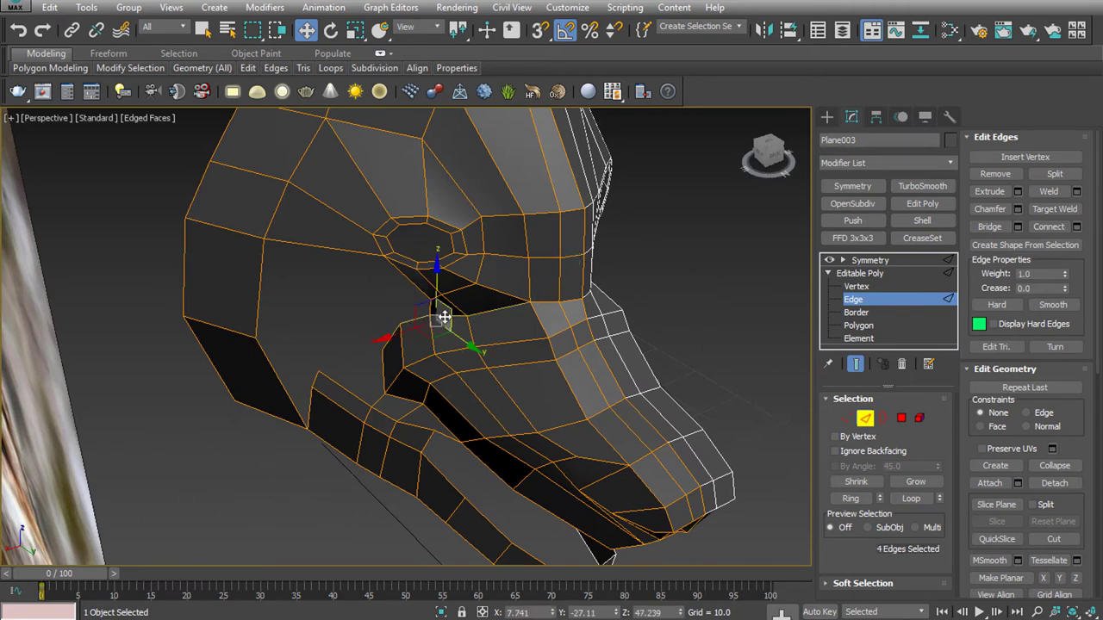
{"action": "mouse_move", "coordinate": [445, 315]}
{"action": "middle_mouse_down", "text": "alt"}
{"action": "mouse_move", "coordinate": [439, 362]}
{"action": "mouse_move", "coordinate": [430, 337]}
{"action": "middle_mouse_up", "text": "alt"}
{"action": "left_click_drag", "start_coordinate": [416, 348], "coordinate": [412, 351]}
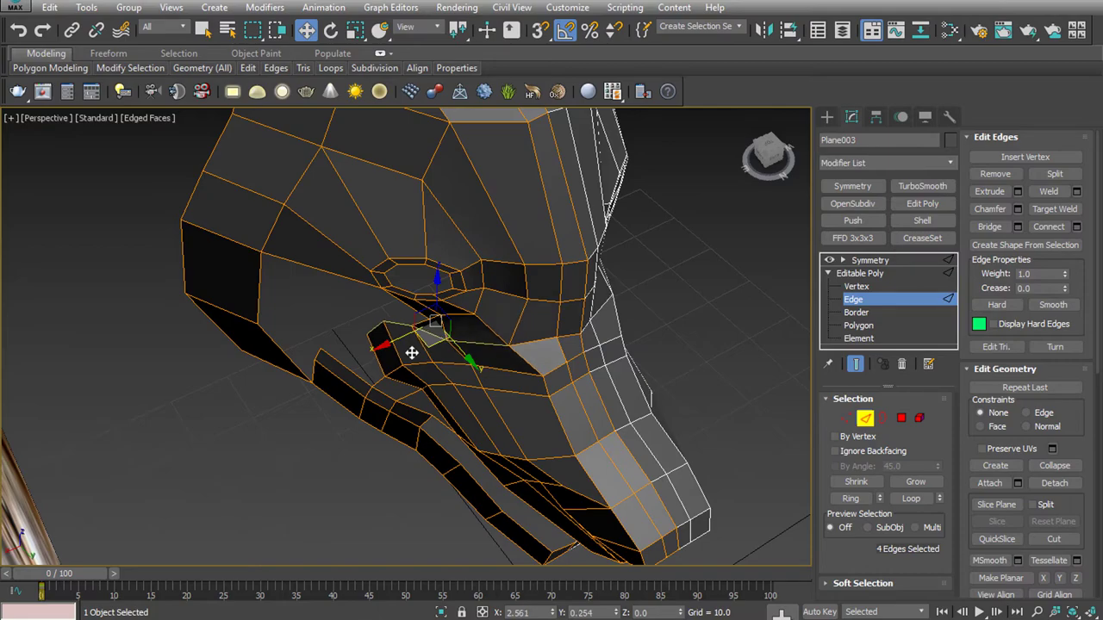
{"action": "mouse_move", "coordinate": [412, 351]}
{"action": "middle_mouse_down", "text": "alt"}
{"action": "mouse_move", "coordinate": [573, 273]}
{"action": "mouse_move", "coordinate": [574, 306]}
{"action": "mouse_move", "coordinate": [394, 401]}
{"action": "middle_mouse_up", "text": "alt"}
{"action": "mouse_move", "coordinate": [414, 348]}
{"action": "left_mouse_down"}
{"action": "mouse_move", "coordinate": [412, 359]}
{"action": "mouse_move", "coordinate": [447, 330]}
{"action": "mouse_move", "coordinate": [429, 327]}
{"action": "left_mouse_up"}
{"action": "left_click", "coordinate": [441, 303]}
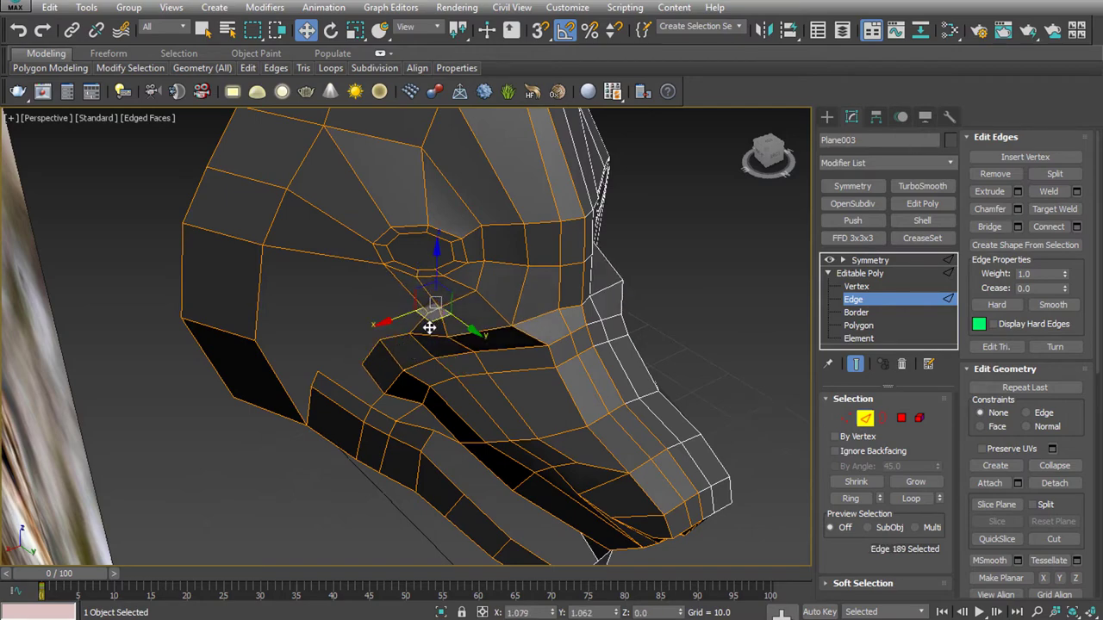
{"action": "mouse_move", "coordinate": [452, 343]}
{"action": "middle_mouse_down", "text": "alt"}
{"action": "mouse_move", "coordinate": [387, 313]}
{"action": "mouse_move", "coordinate": [374, 341]}
{"action": "mouse_move", "coordinate": [797, 347]}
{"action": "middle_mouse_up", "text": "alt"}
Move the vertex beside the cheek up and outward
{"action": "left_click", "coordinate": [846, 417]}
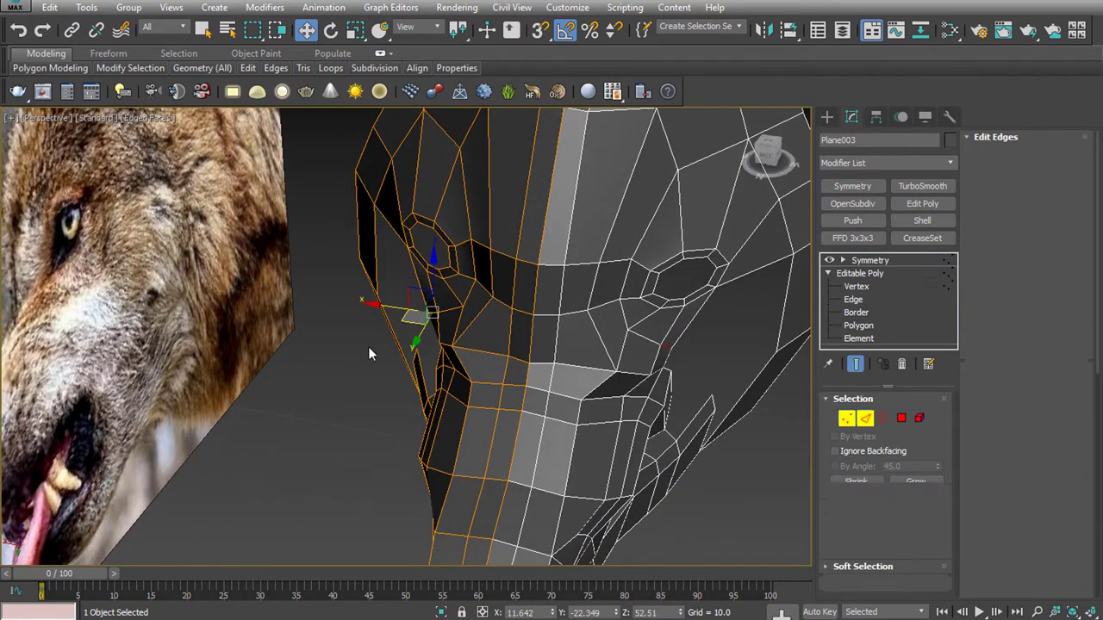
{"action": "left_click", "coordinate": [447, 349]}
{"action": "left_click_drag", "start_coordinate": [427, 356], "coordinate": [444, 370]}
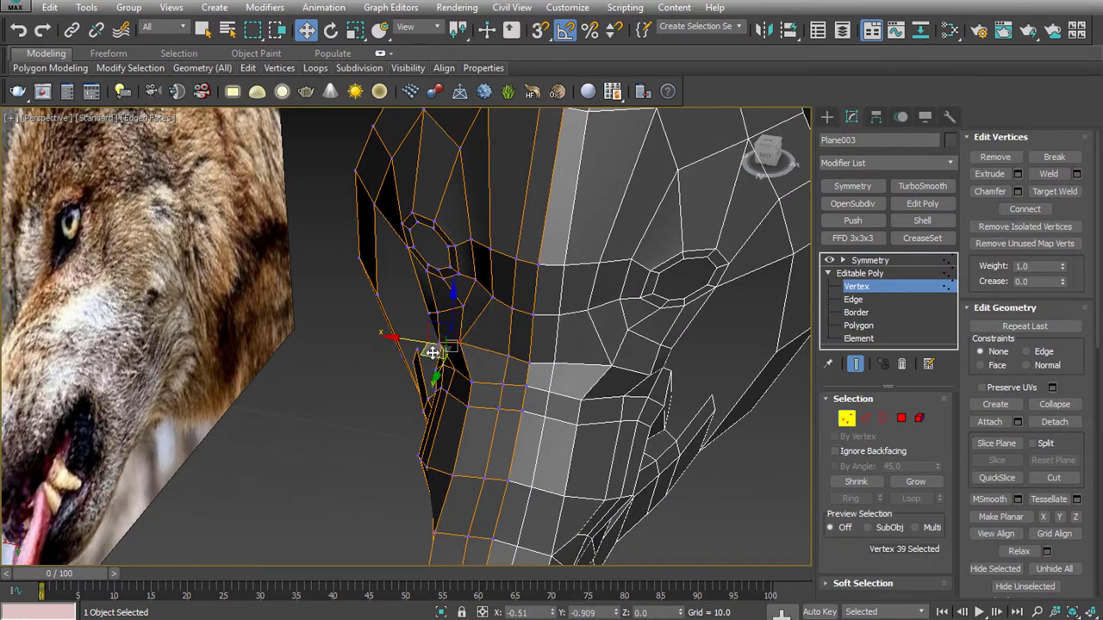
{"action": "middle_click_drag", "start_coordinate": [444, 369], "coordinate": [558, 377], "text": "alt"}
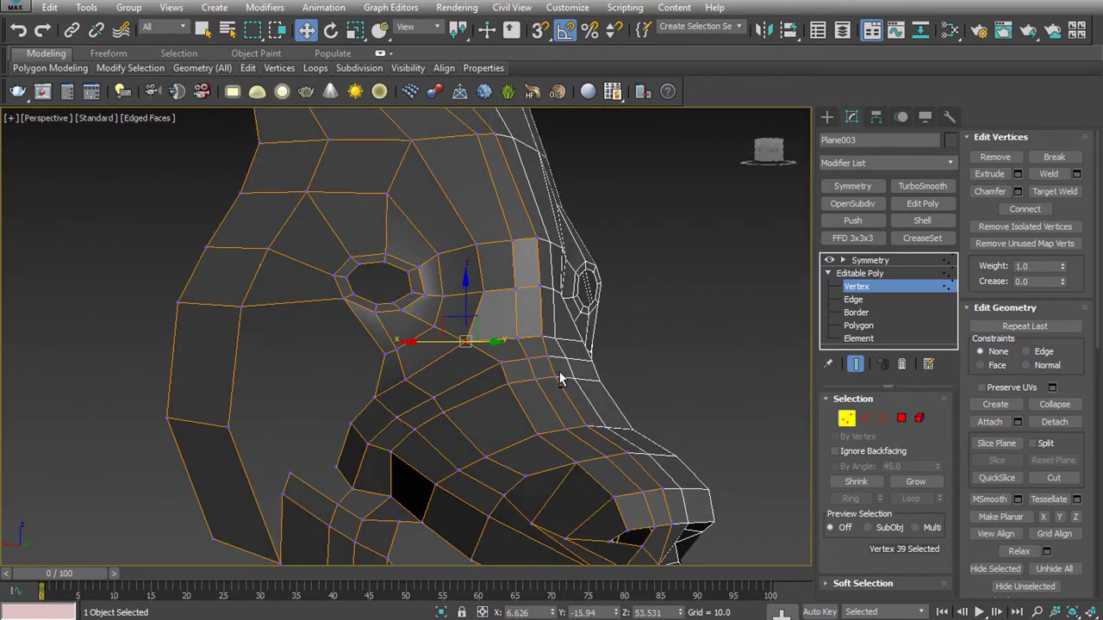
Bridge the two edges across the side gap with a new polygon
{"action": "left_click", "coordinate": [864, 418]}
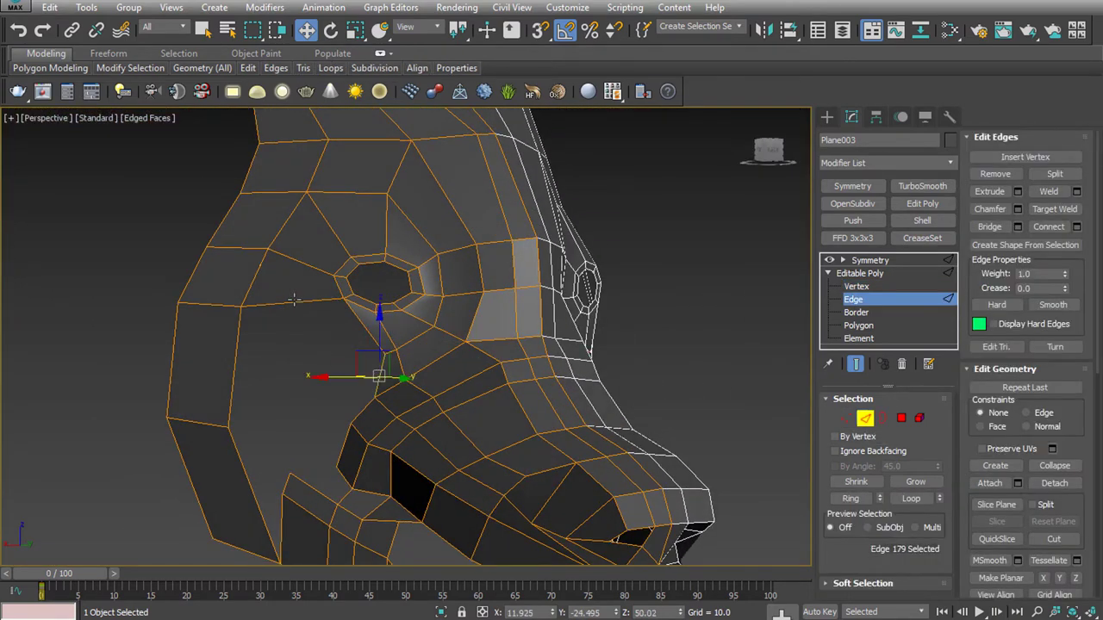
{"action": "left_click", "coordinate": [298, 301], "text": "ctrl"}
{"action": "left_click", "coordinate": [989, 227]}
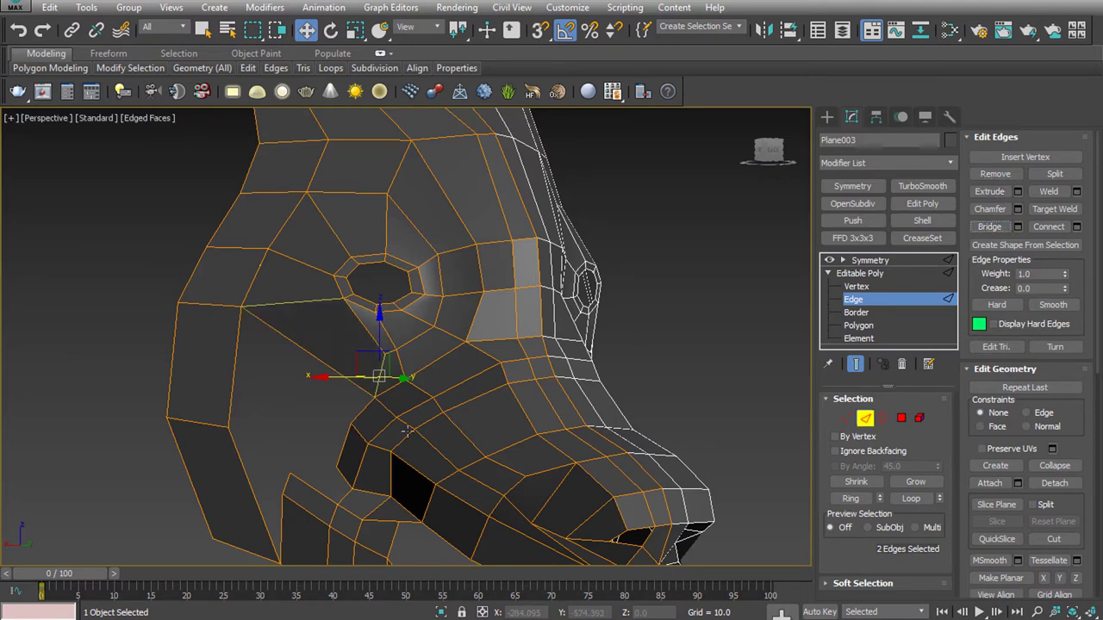
{"action": "left_click", "coordinate": [341, 422]}
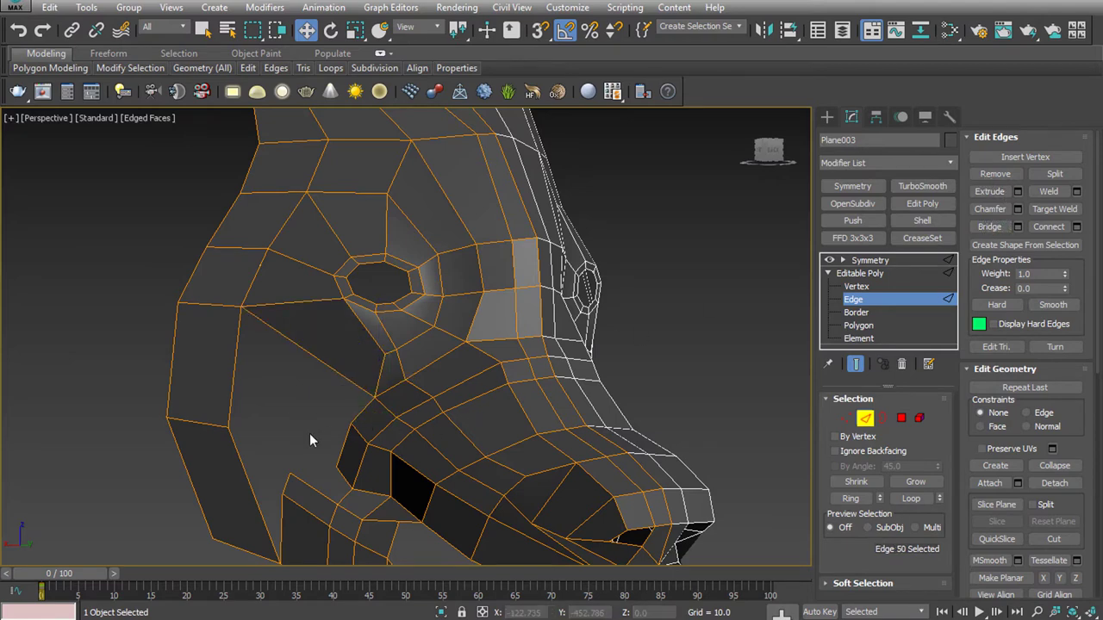
{"action": "middle_click_drag", "start_coordinate": [325, 444], "coordinate": [348, 359], "text": "alt"}
Bridge the two mouth-corner edges to close the gap there
{"action": "left_click", "coordinate": [372, 347]}
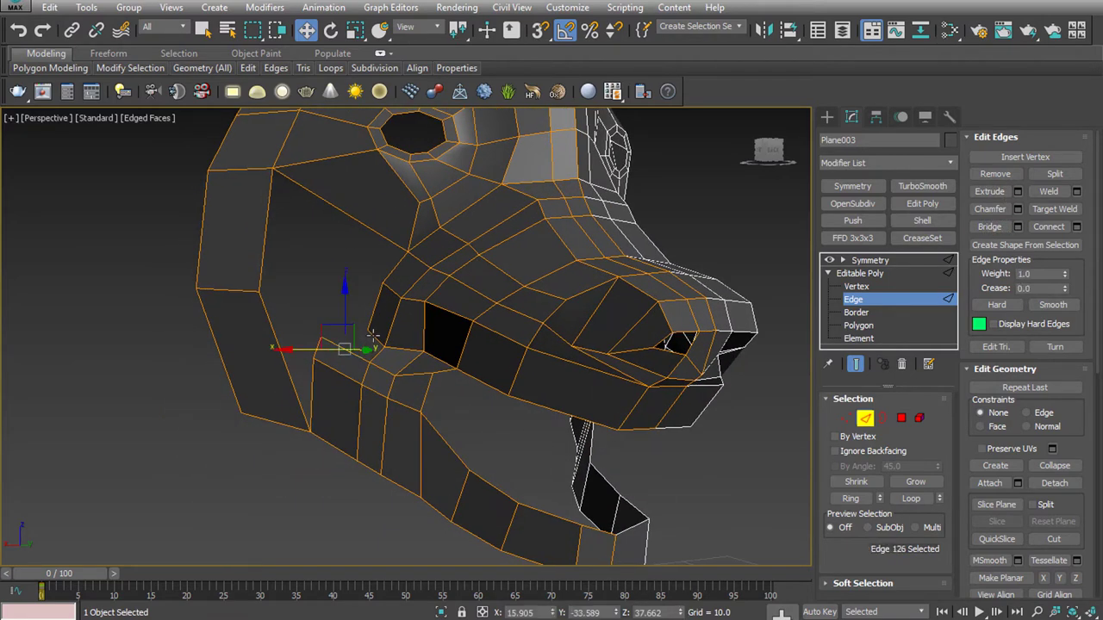
{"action": "left_click", "coordinate": [377, 332], "text": "ctrl"}
{"action": "left_click", "coordinate": [996, 227]}
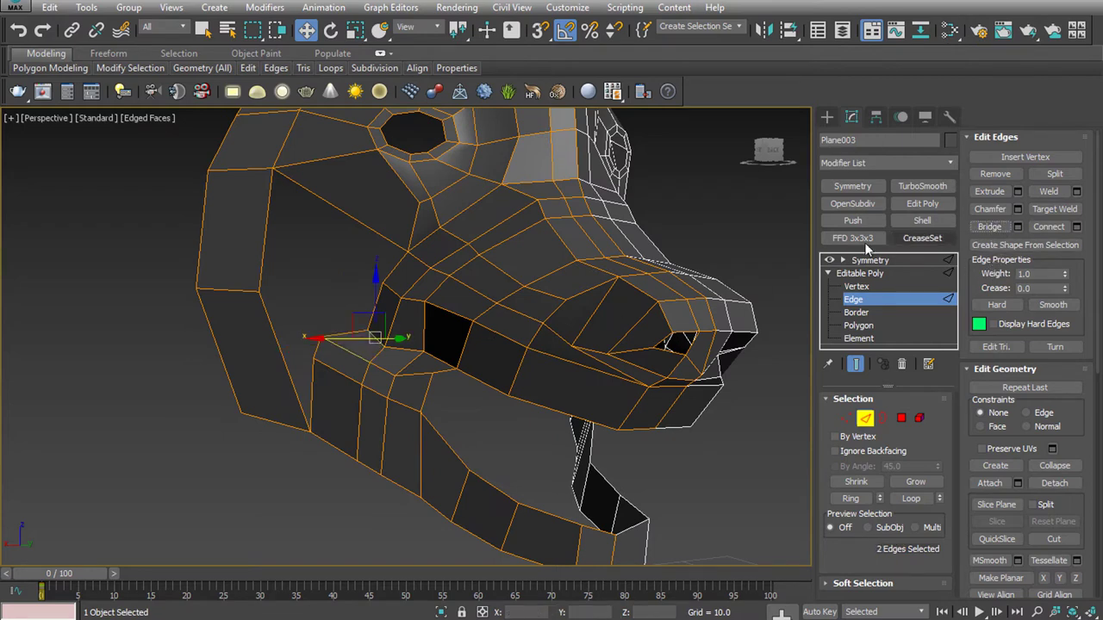
{"action": "left_click", "coordinate": [325, 284]}
Move the cheek edge left and up and lower an edge on the lower cheek
{"action": "left_click", "coordinate": [379, 299]}
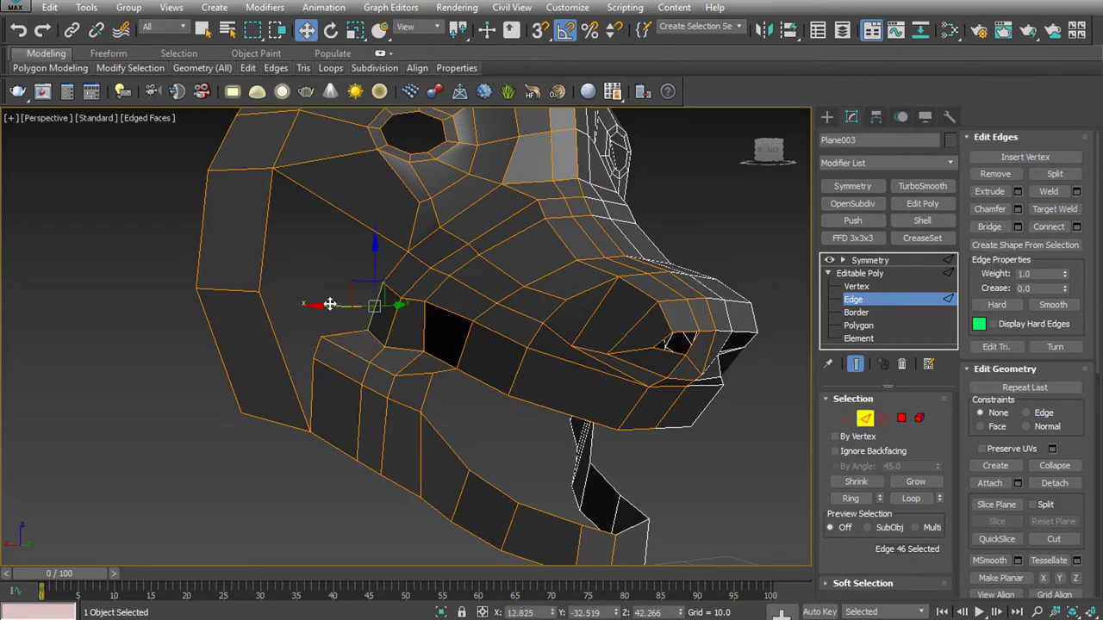
{"action": "mouse_move", "coordinate": [375, 342]}
{"action": "middle_mouse_down", "text": "alt"}
{"action": "mouse_move", "coordinate": [373, 415]}
{"action": "mouse_move", "coordinate": [360, 357]}
{"action": "middle_mouse_up", "text": "alt"}
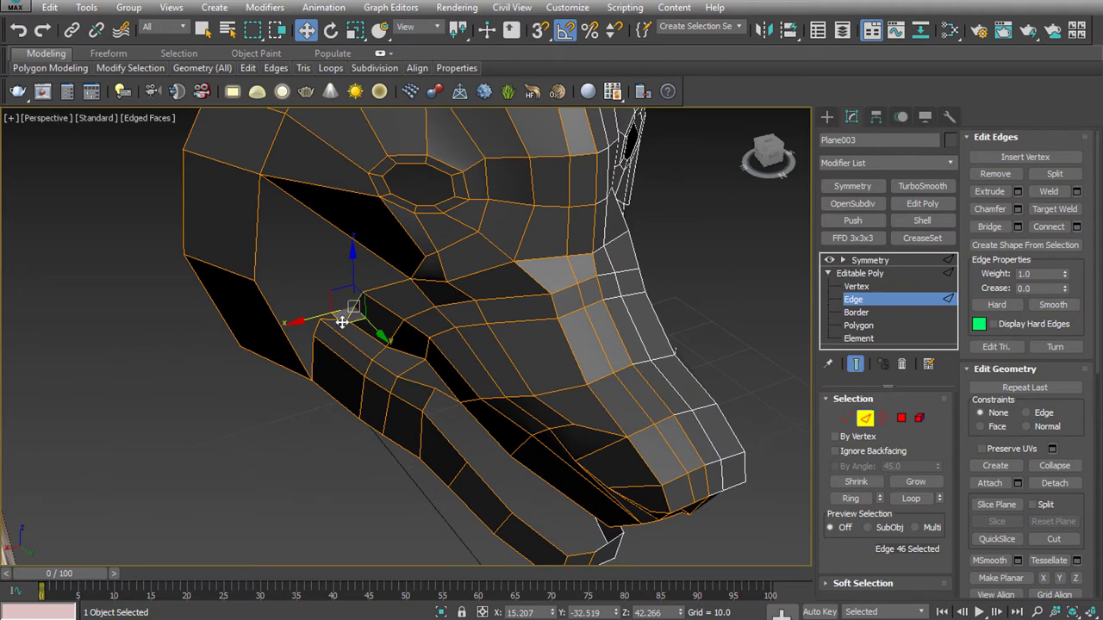
{"action": "left_click_drag", "start_coordinate": [342, 322], "coordinate": [321, 314]}
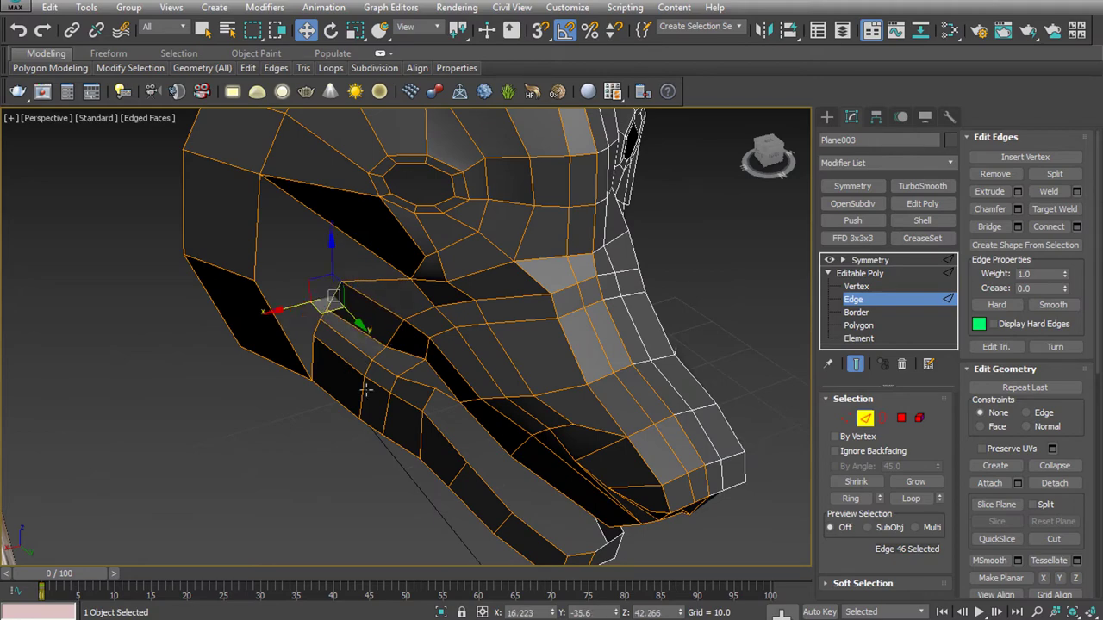
{"action": "mouse_move", "coordinate": [365, 390]}
{"action": "middle_mouse_down", "text": "alt"}
{"action": "mouse_move", "coordinate": [404, 340]}
{"action": "mouse_move", "coordinate": [436, 335]}
{"action": "middle_mouse_up", "text": "alt"}
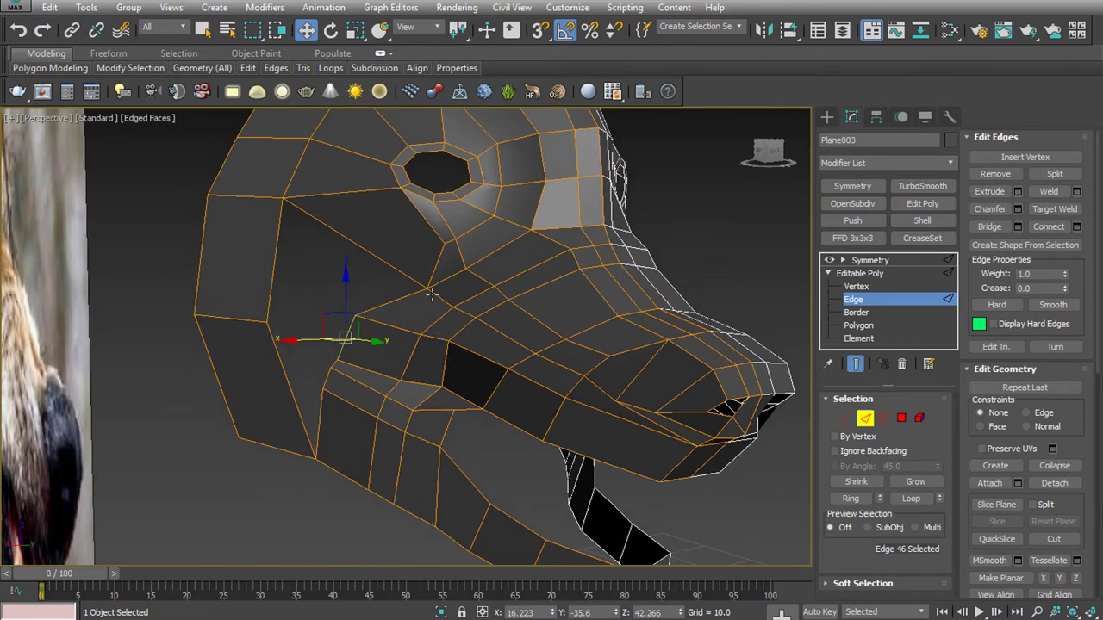
{"action": "left_click", "coordinate": [365, 249]}
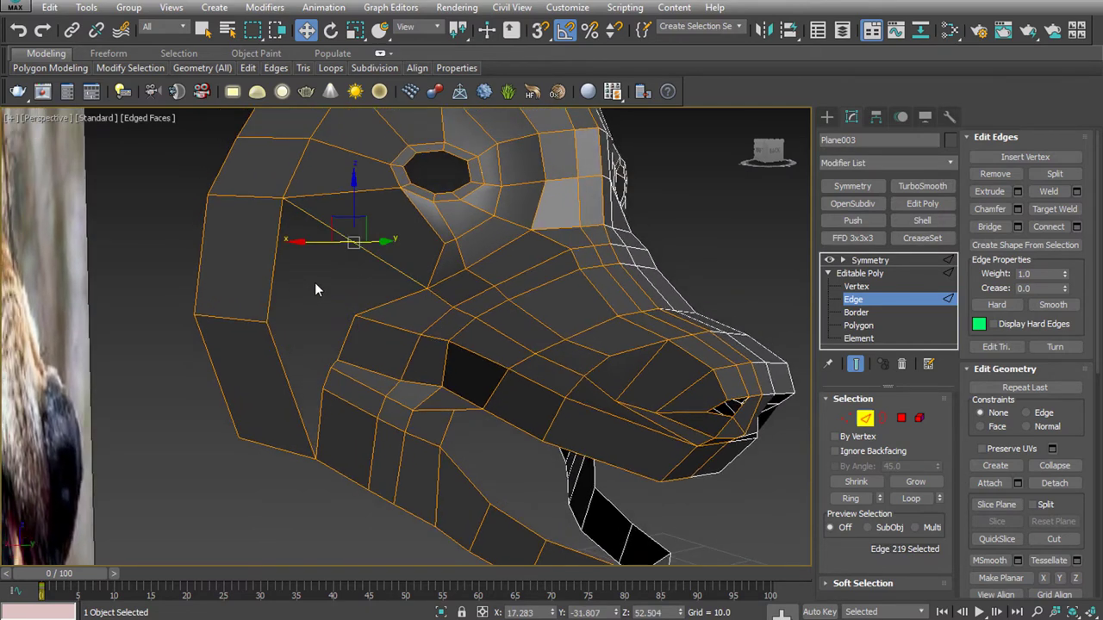
{"action": "left_click", "coordinate": [327, 382]}
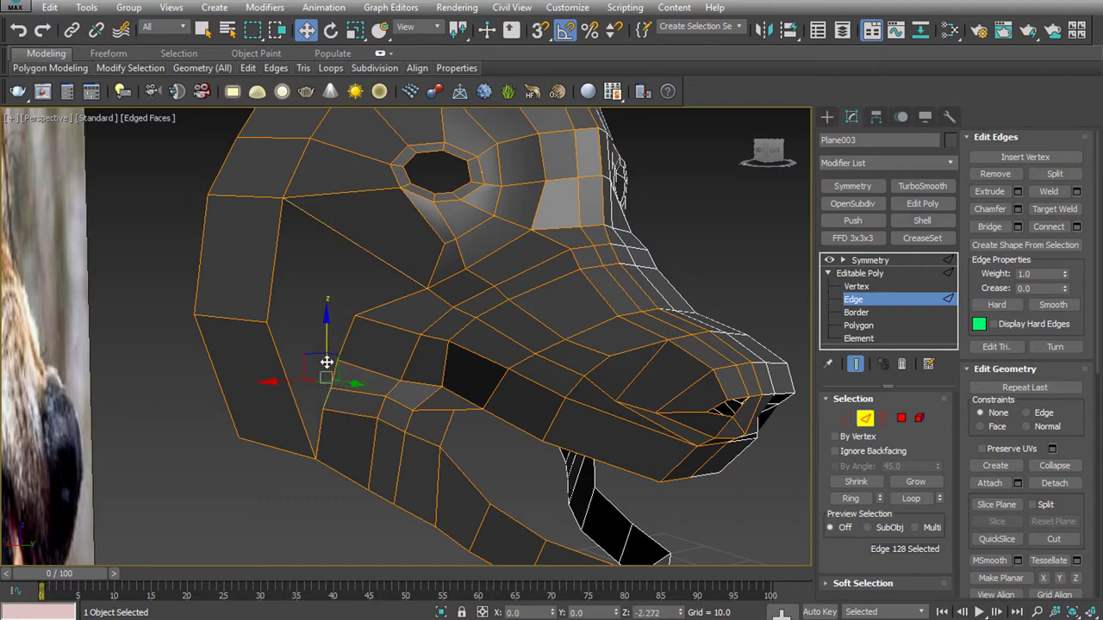
{"action": "left_click_drag", "start_coordinate": [326, 363], "coordinate": [327, 383]}
{"action": "left_click", "coordinate": [327, 285]}
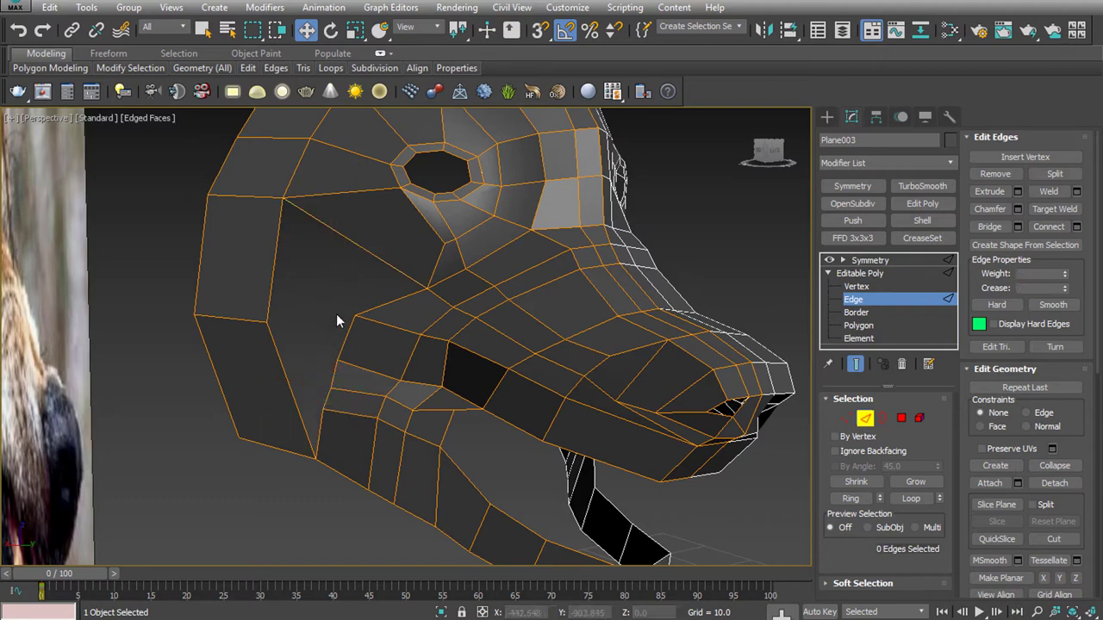
Nudge the jaw edge, then select the edges across the back of the cheek
{"action": "mouse_move", "coordinate": [458, 388]}
{"action": "middle_mouse_down", "text": "alt"}
{"action": "mouse_move", "coordinate": [492, 278]}
{"action": "mouse_move", "coordinate": [456, 345]}
{"action": "mouse_move", "coordinate": [463, 536]}
{"action": "middle_mouse_up", "text": "alt"}
{"action": "left_click", "coordinate": [469, 520]}
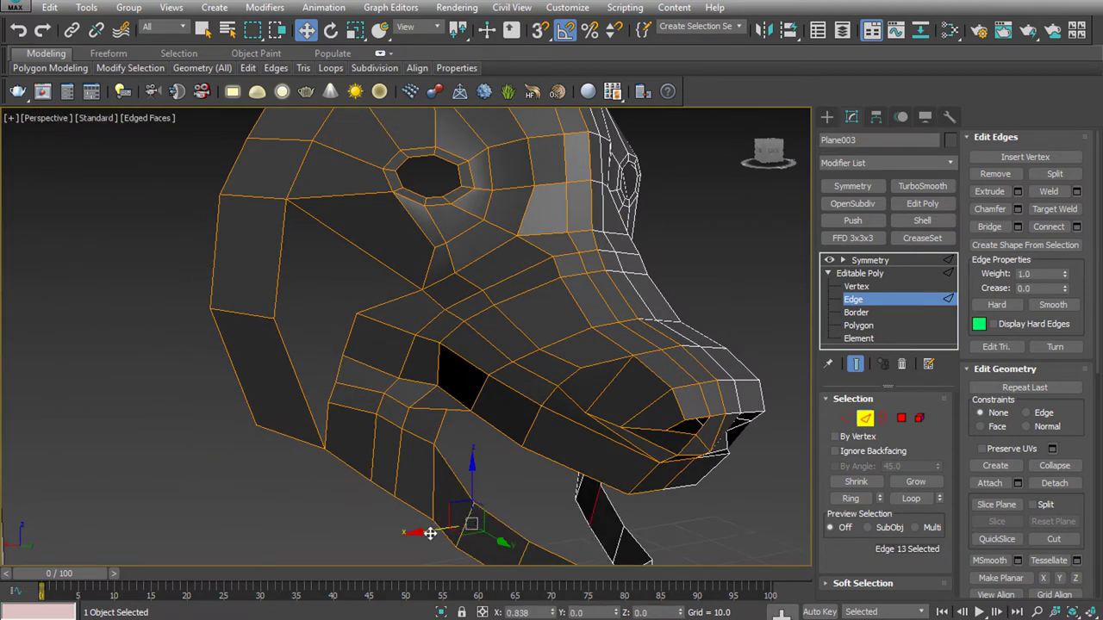
{"action": "left_click_drag", "start_coordinate": [429, 533], "coordinate": [429, 401]}
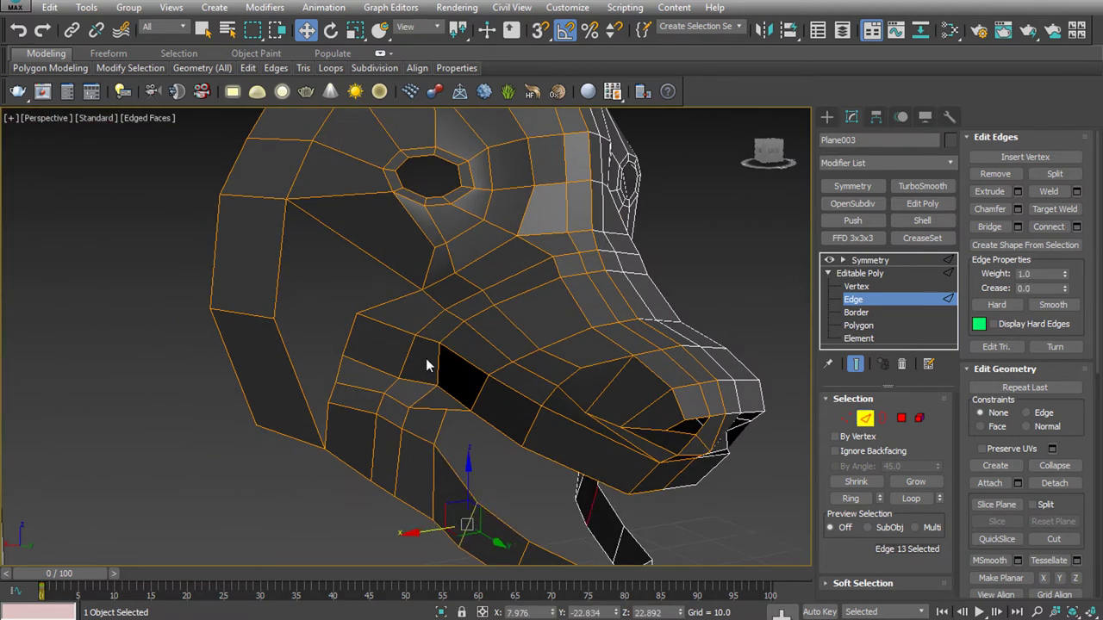
{"action": "mouse_move", "coordinate": [426, 359]}
{"action": "middle_mouse_down", "text": "alt"}
{"action": "mouse_move", "coordinate": [413, 258]}
{"action": "mouse_move", "coordinate": [450, 401]}
{"action": "middle_mouse_up", "text": "alt"}
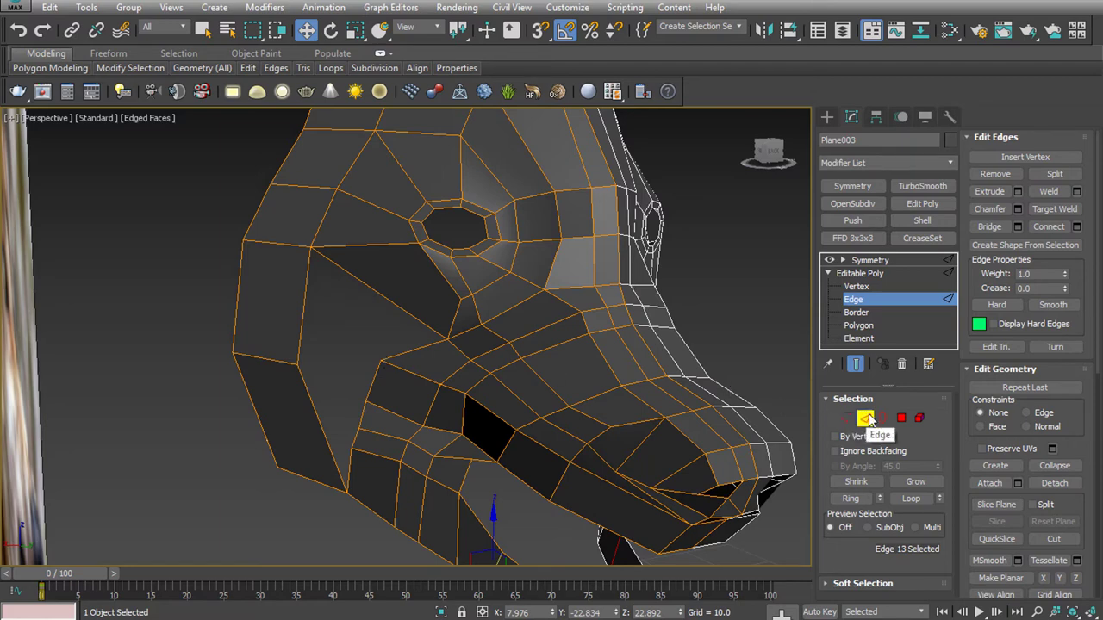
{"action": "left_click", "coordinate": [297, 324]}
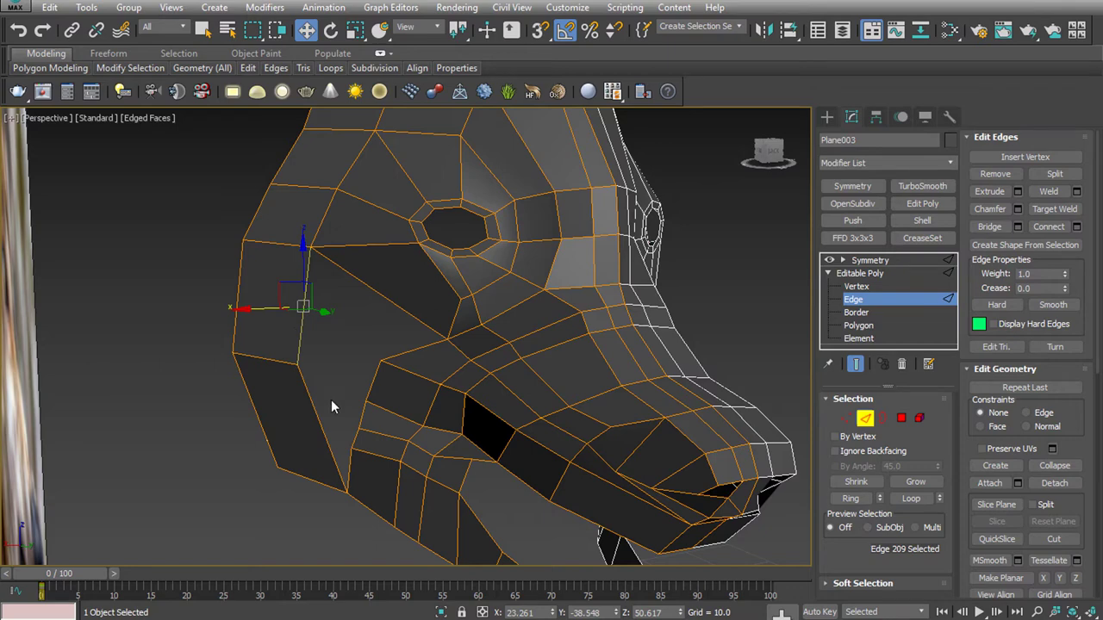
{"action": "left_click_drag", "start_coordinate": [151, 411], "coordinate": [154, 410]}
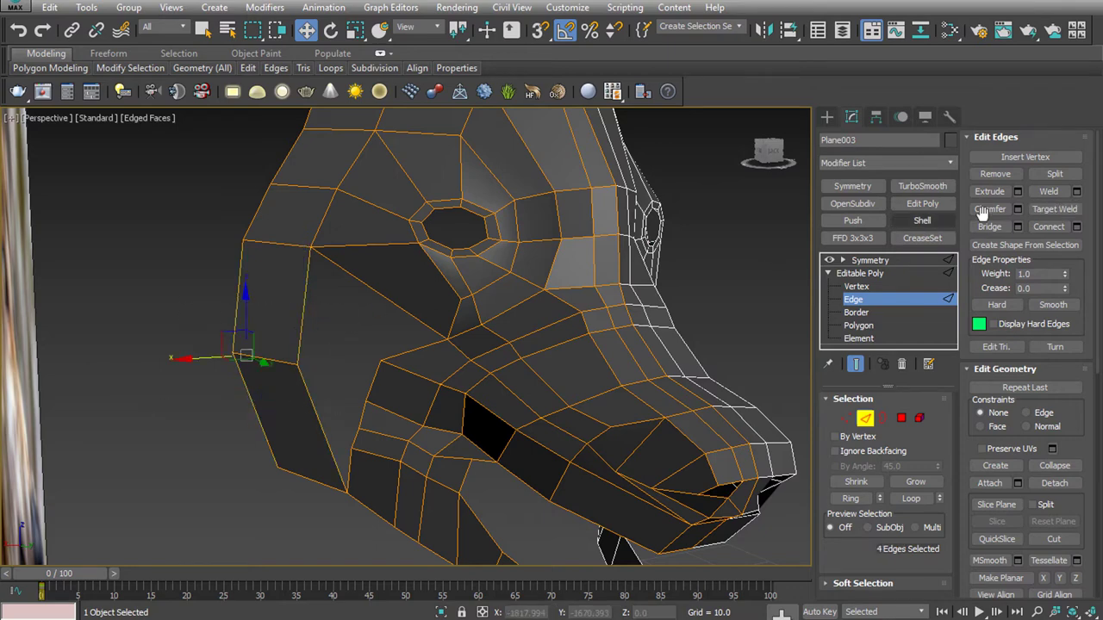
Connect the selected back-cheek edges and apply Loops > Set Flow to smooth them
{"action": "left_click", "coordinate": [1046, 226]}
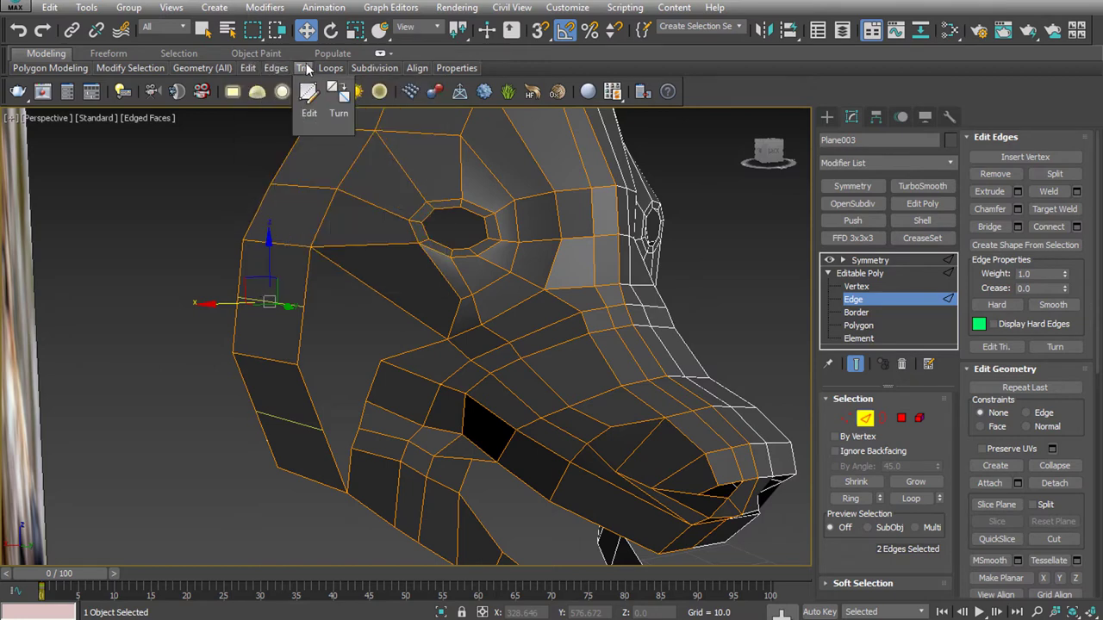
{"action": "mouse_move", "coordinate": [330, 68]}
{"action": "left_click", "coordinate": [440, 155]}
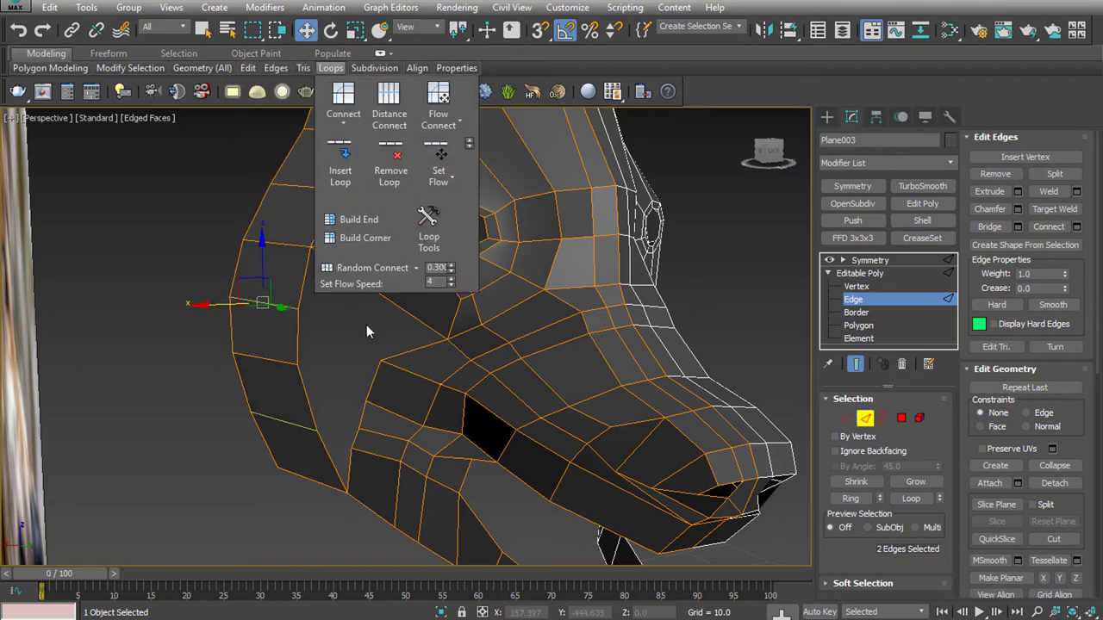
{"action": "left_click", "coordinate": [411, 348]}
Bridge the edge pairs bordering the cheek gap below the eye
{"action": "left_click", "coordinate": [309, 282]}
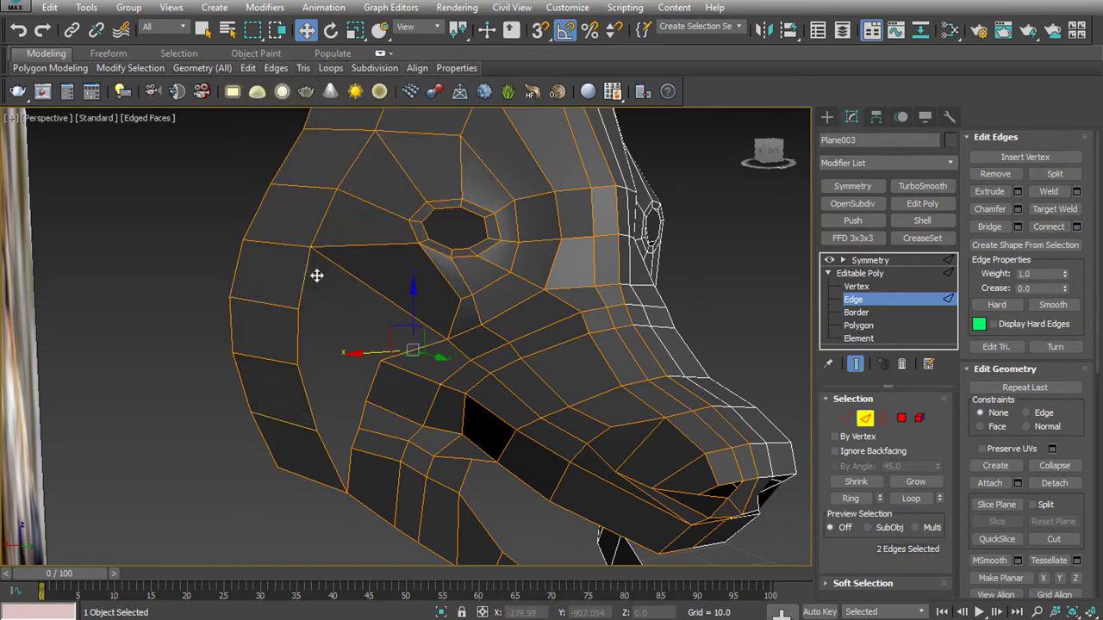
{"action": "left_click", "coordinate": [989, 227]}
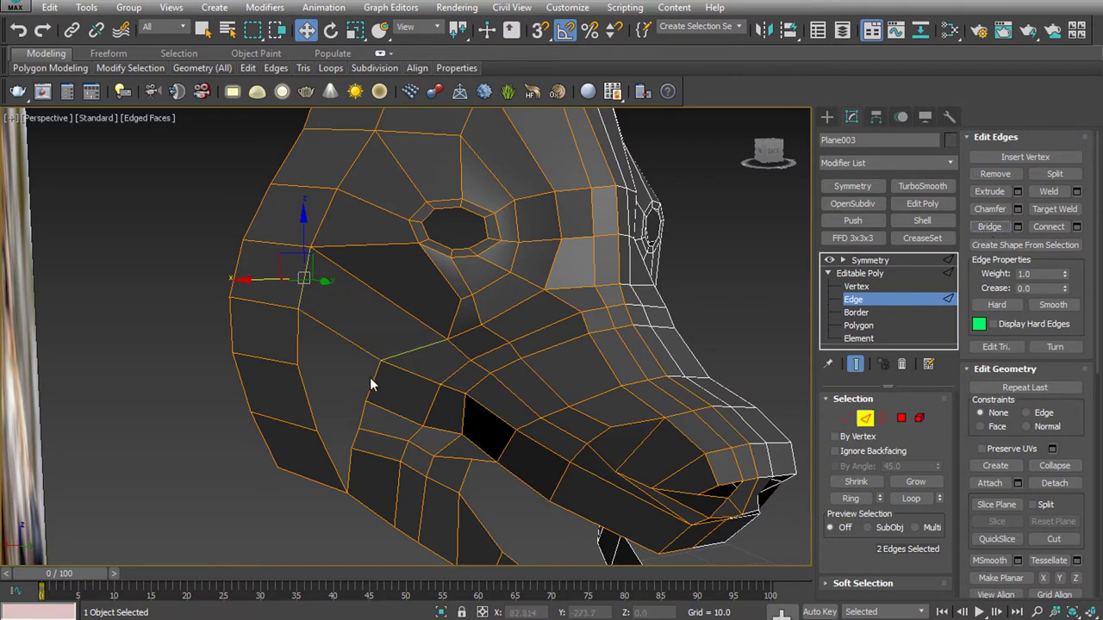
{"action": "left_click", "coordinate": [370, 377]}
{"action": "left_click", "coordinate": [494, 350], "text": "ctrl"}
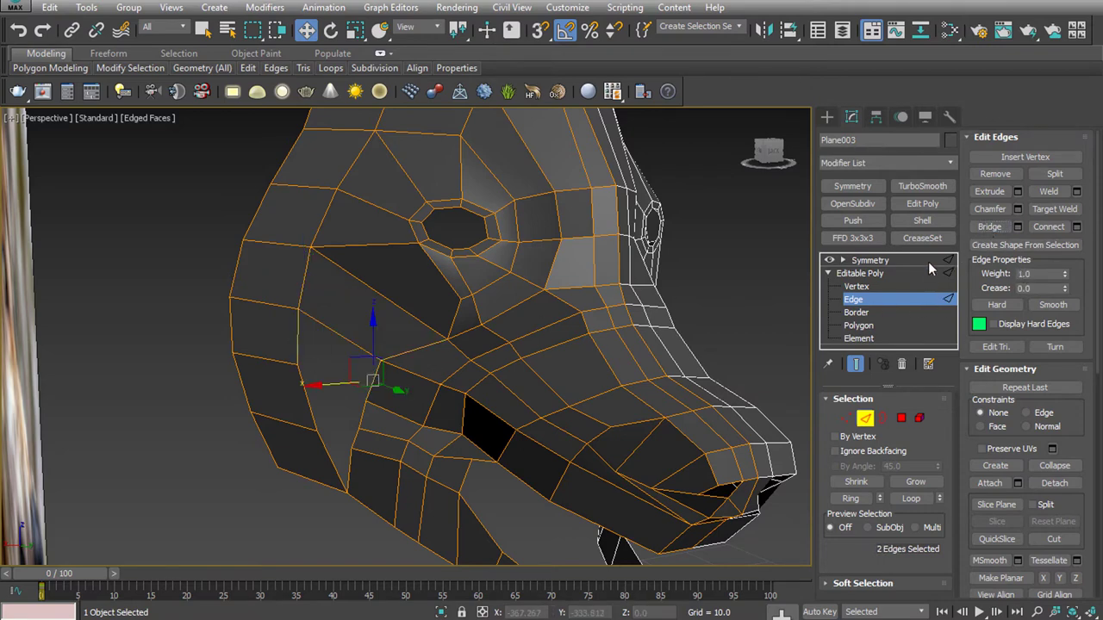
{"action": "left_click", "coordinate": [339, 434]}
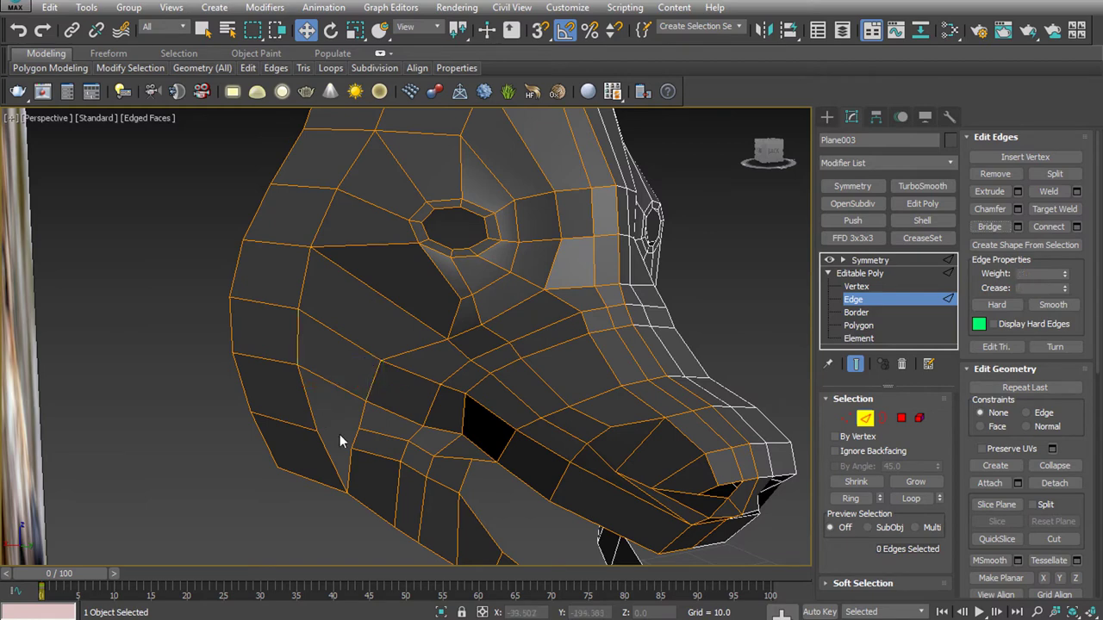
Reposition the lower cheek vertex near the jaw
{"action": "key", "text": "1"}
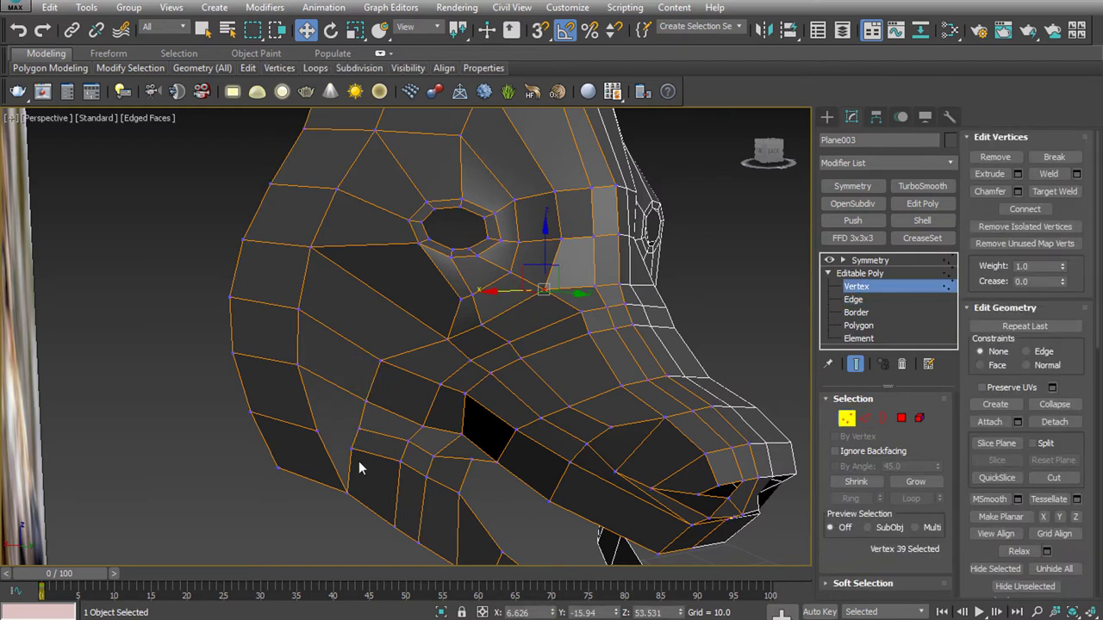
{"action": "left_click", "coordinate": [369, 457]}
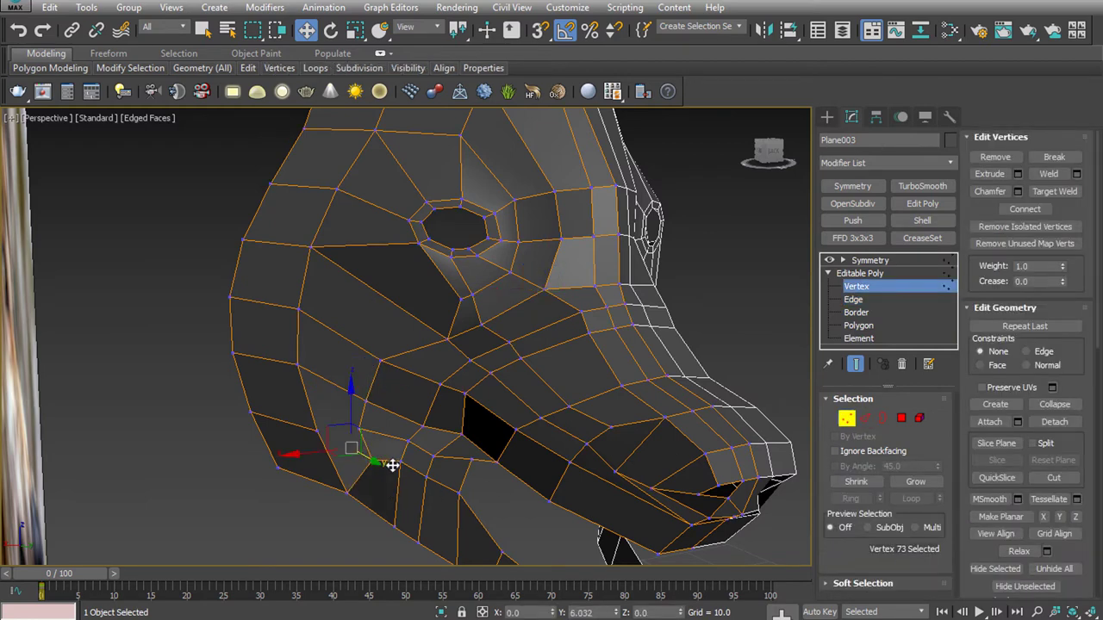
{"action": "middle_click_drag", "start_coordinate": [367, 470], "coordinate": [315, 456], "text": "alt"}
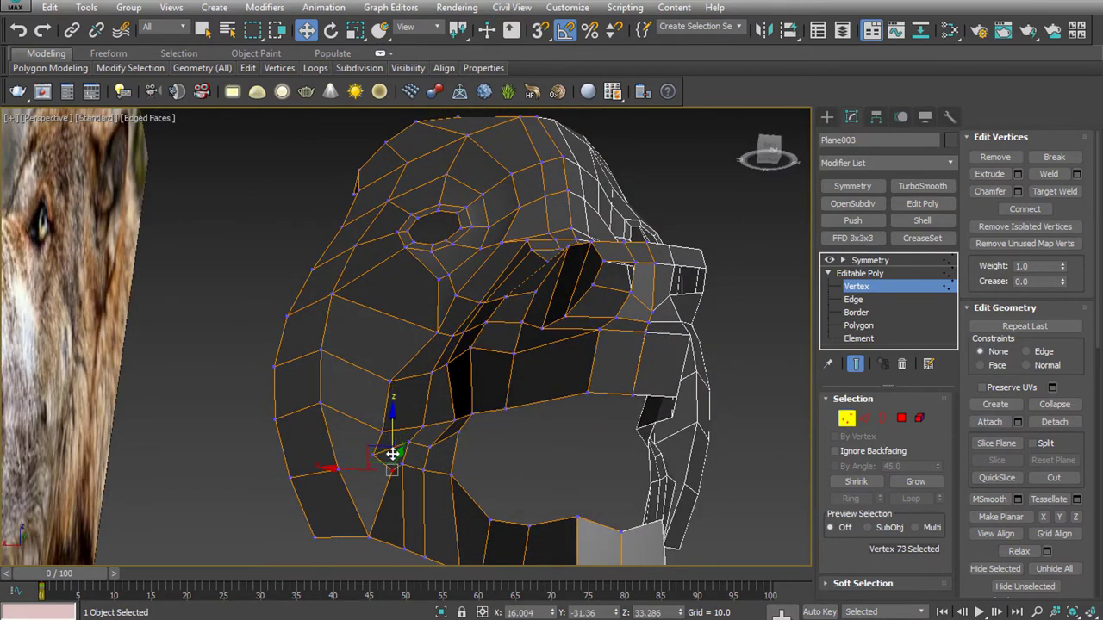
{"action": "mouse_move", "coordinate": [394, 455]}
{"action": "middle_mouse_down", "text": "alt"}
{"action": "mouse_move", "coordinate": [394, 551]}
{"action": "mouse_move", "coordinate": [414, 484]}
{"action": "middle_mouse_up", "text": "alt"}
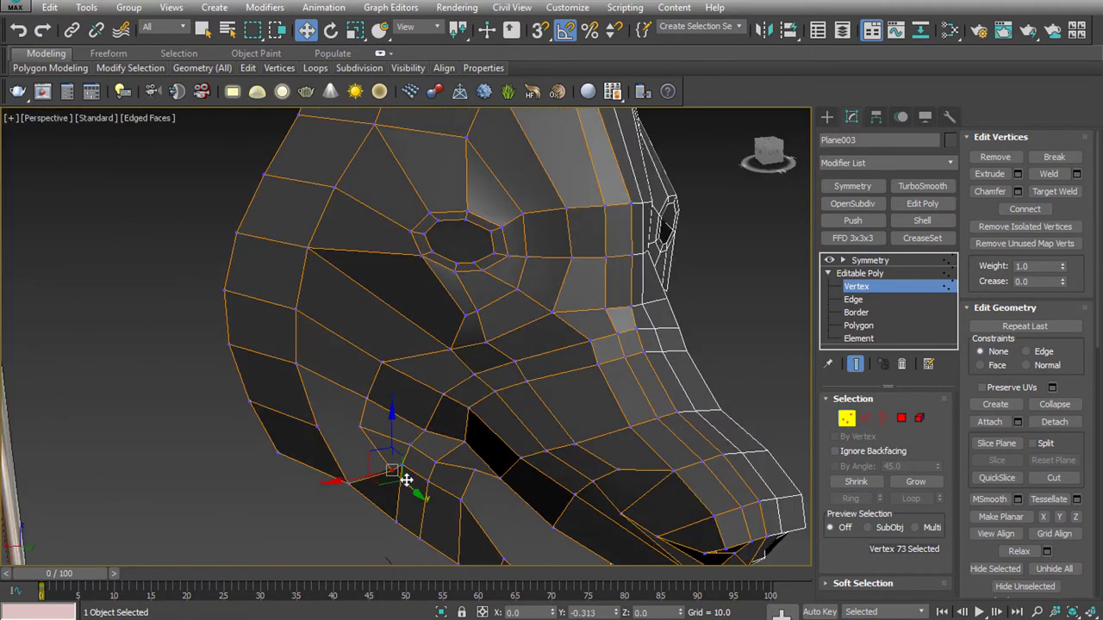
{"action": "left_click_drag", "start_coordinate": [406, 480], "coordinate": [583, 458]}
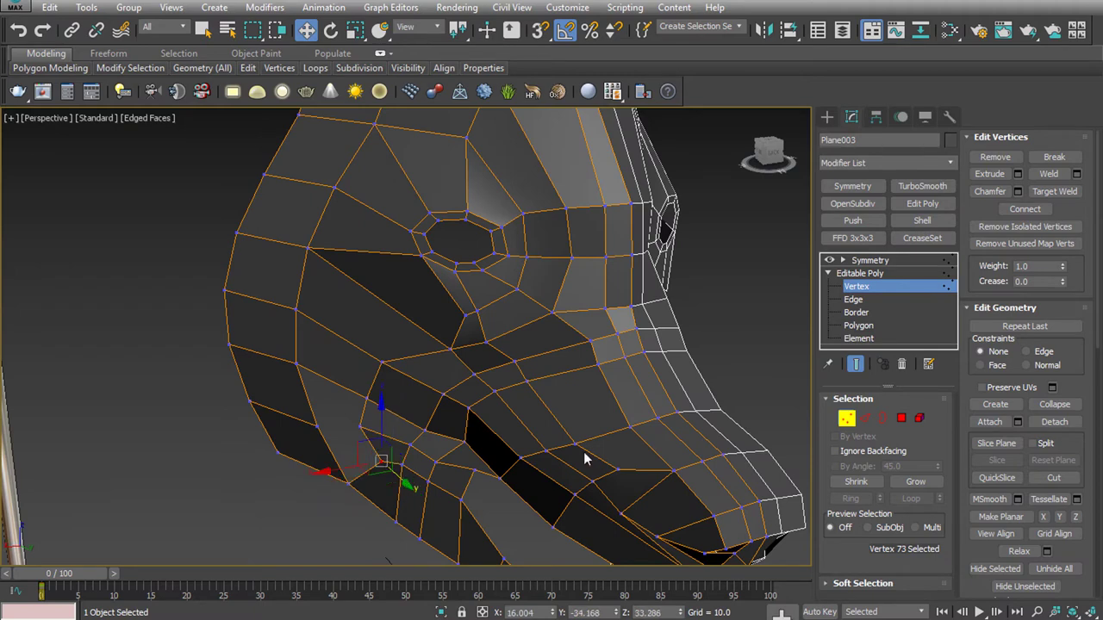
Bridge the last remaining opening in the cheek
{"action": "left_click", "coordinate": [865, 418]}
{"action": "left_click", "coordinate": [376, 451]}
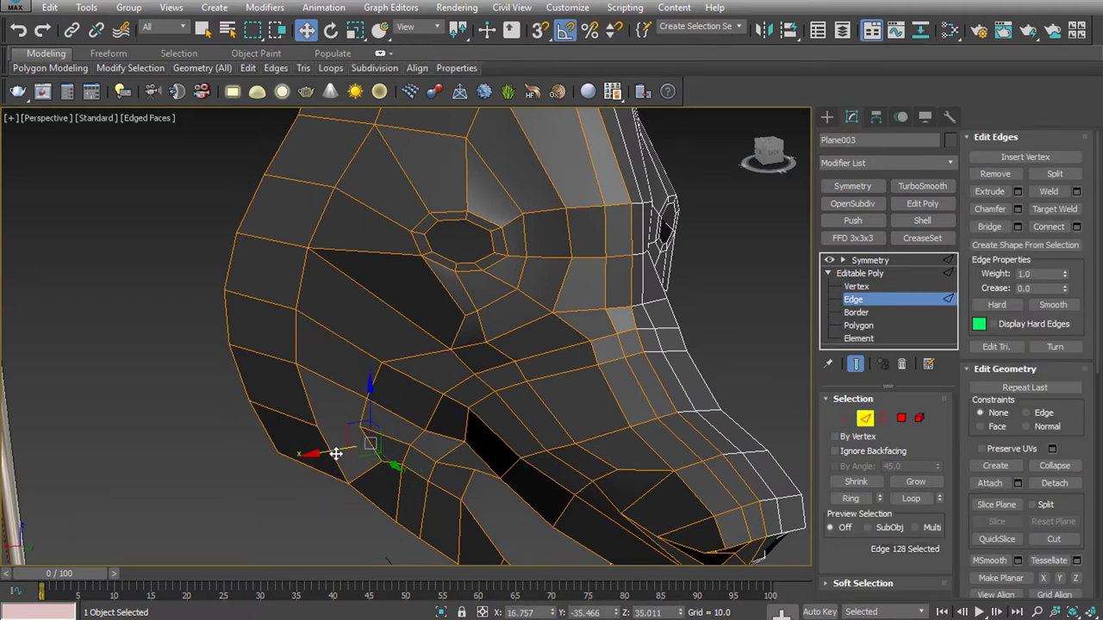
{"action": "left_click", "coordinate": [989, 227]}
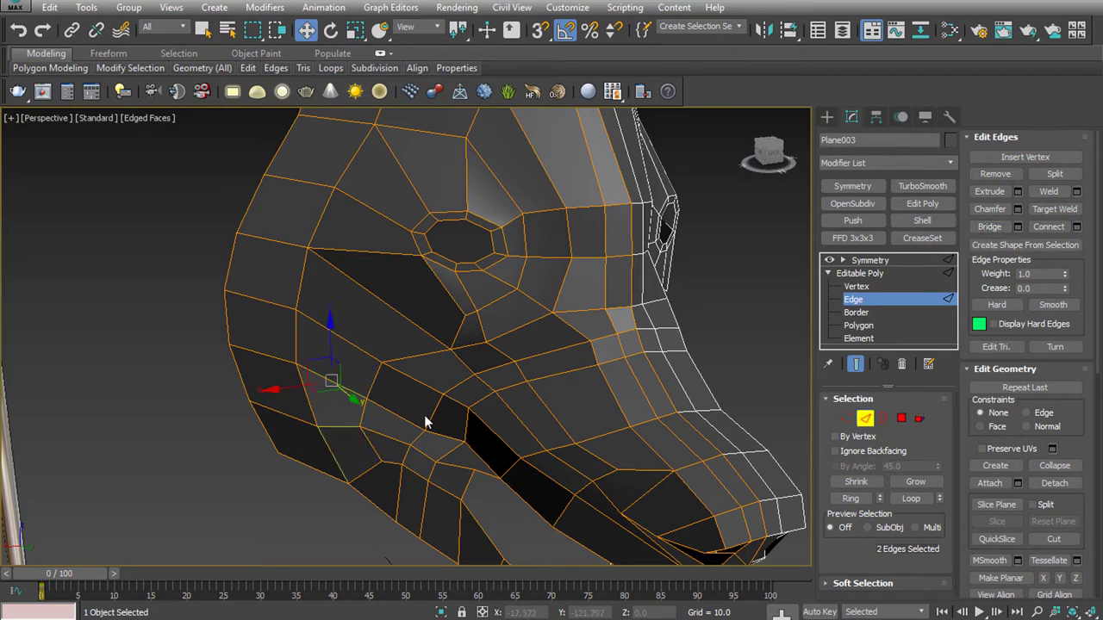
Isolate the wolf head and side-view photo, then orbit to the side and select the head
{"action": "scroll", "coordinate": [623, 379], "scroll_direction": "down", "scroll_amount": 10}
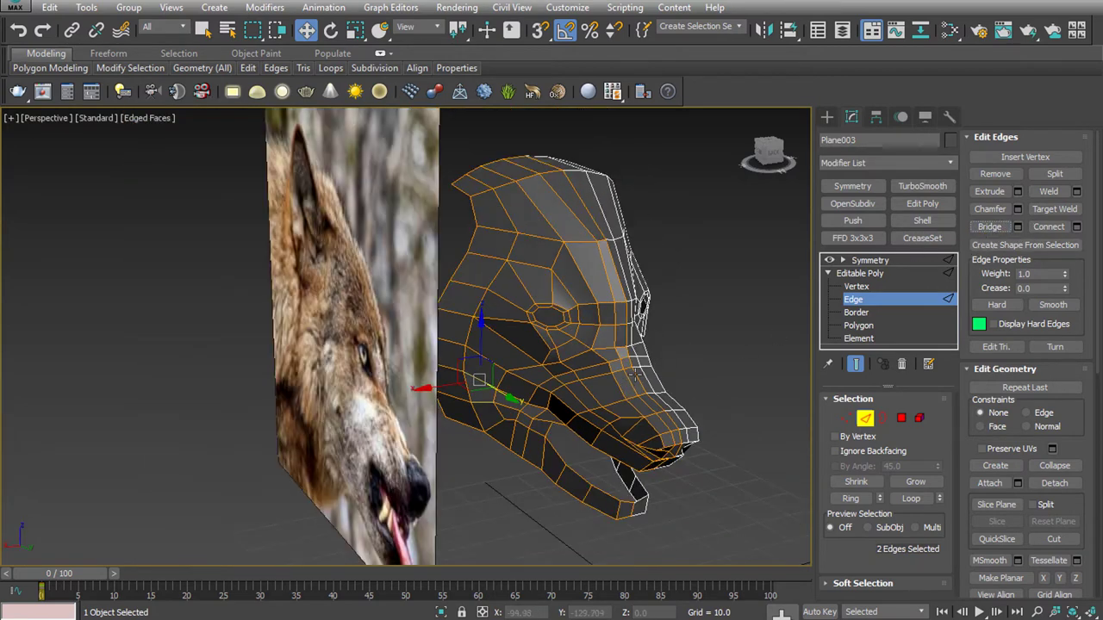
{"action": "middle_click_drag", "start_coordinate": [623, 379], "coordinate": [600, 318], "text": "alt"}
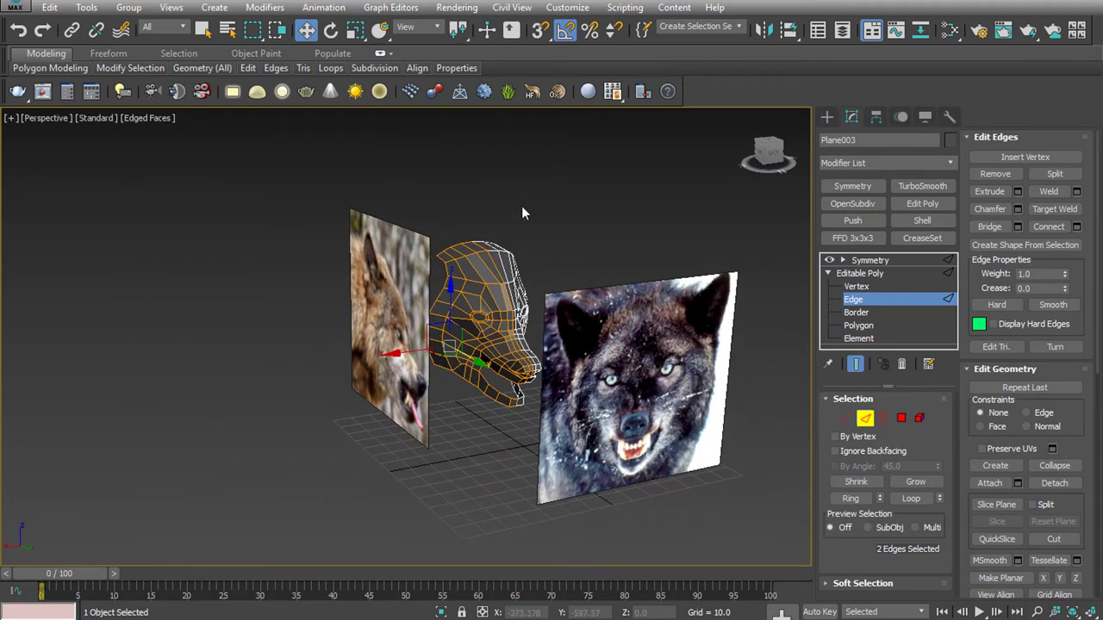
{"action": "left_click", "coordinate": [865, 418]}
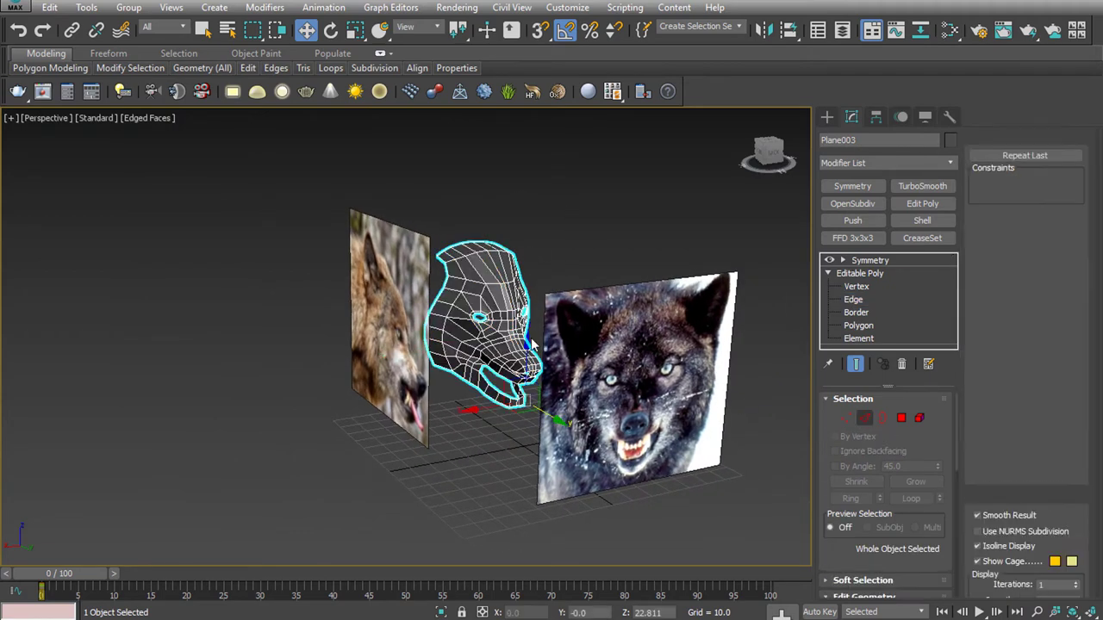
{"action": "left_click_drag", "start_coordinate": [364, 312], "coordinate": [377, 320]}
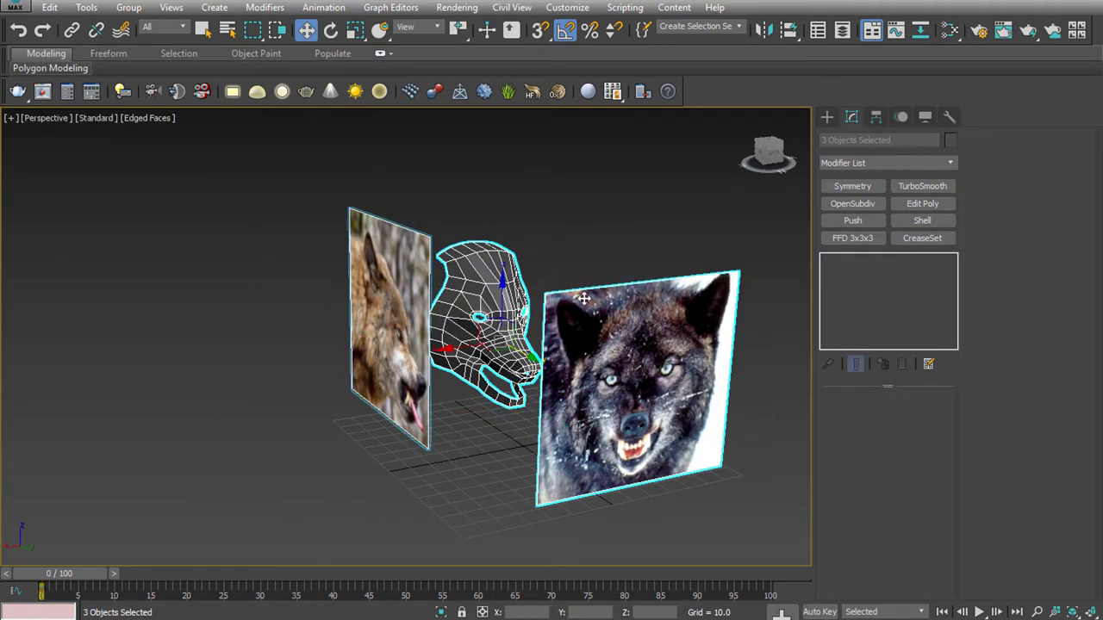
{"action": "left_click_drag", "start_coordinate": [470, 343], "coordinate": [466, 349]}
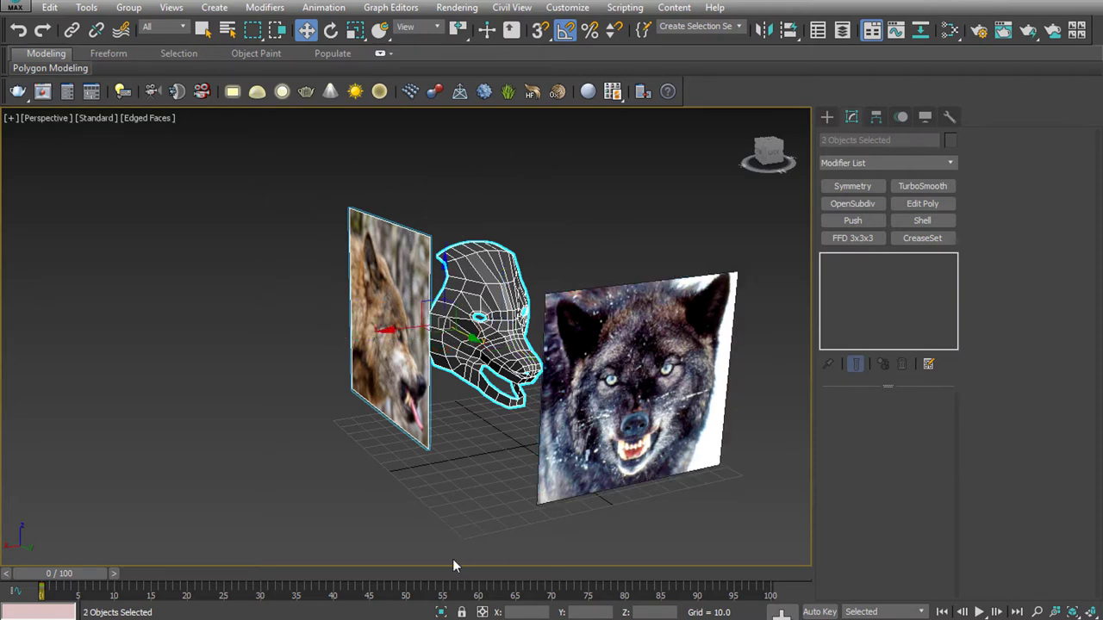
{"action": "left_click", "coordinate": [442, 612]}
{"action": "left_click", "coordinate": [555, 438]}
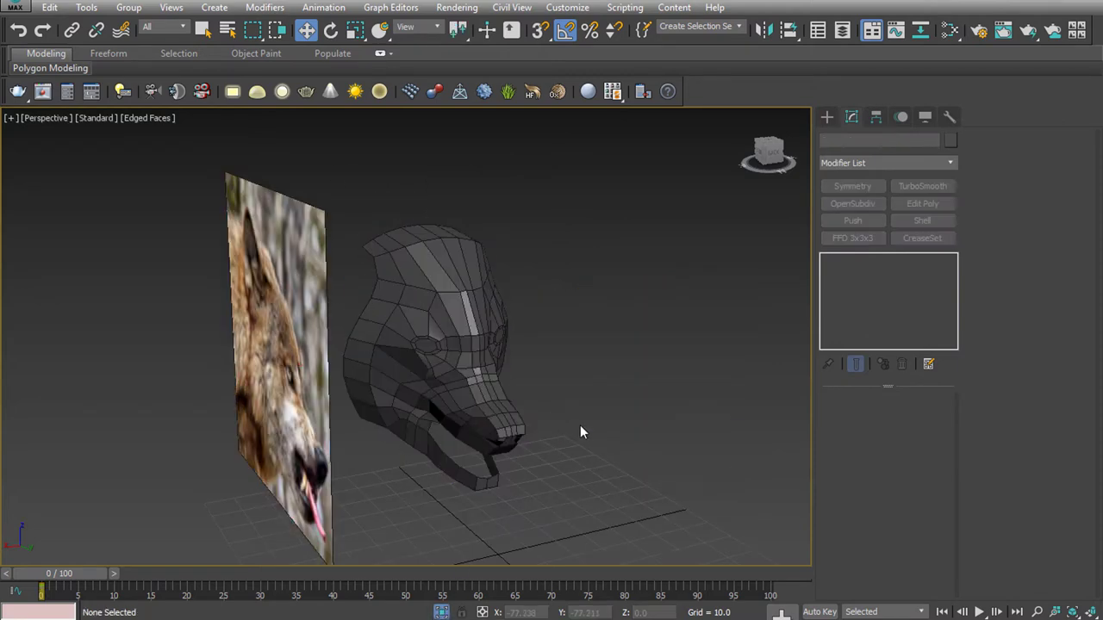
{"action": "mouse_move", "coordinate": [580, 425]}
{"action": "middle_mouse_down", "text": "alt"}
{"action": "mouse_move", "coordinate": [464, 412]}
{"action": "mouse_move", "coordinate": [537, 406]}
{"action": "mouse_move", "coordinate": [527, 418]}
{"action": "mouse_move", "coordinate": [434, 395]}
{"action": "mouse_move", "coordinate": [508, 375]}
{"action": "mouse_move", "coordinate": [538, 383]}
{"action": "mouse_move", "coordinate": [506, 412]}
{"action": "middle_mouse_up", "text": "alt"}
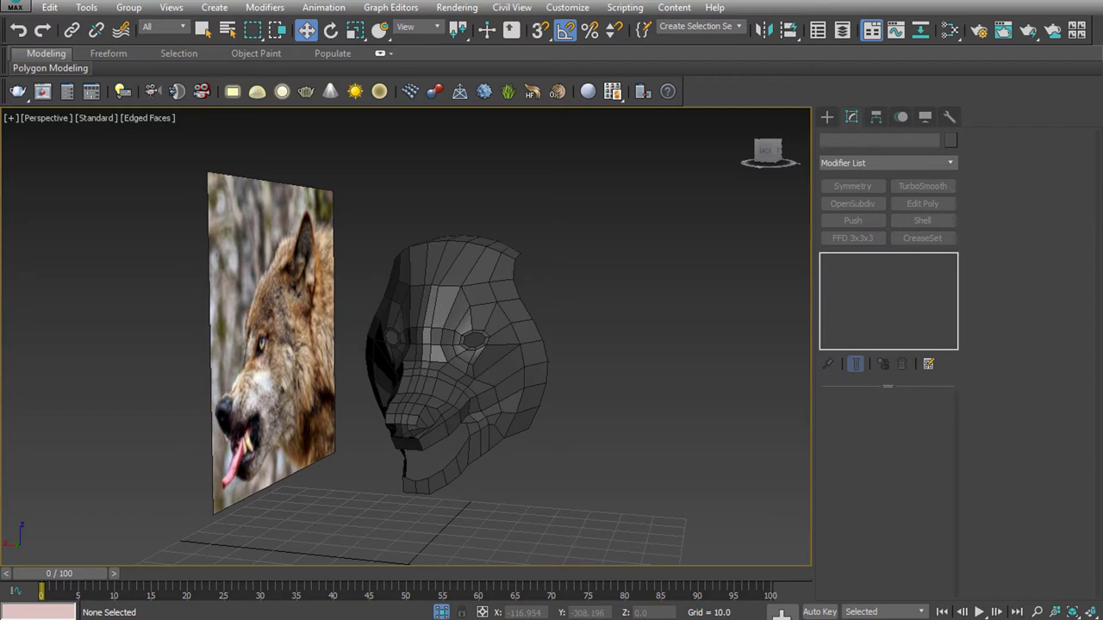
{"action": "left_click", "coordinate": [496, 407]}
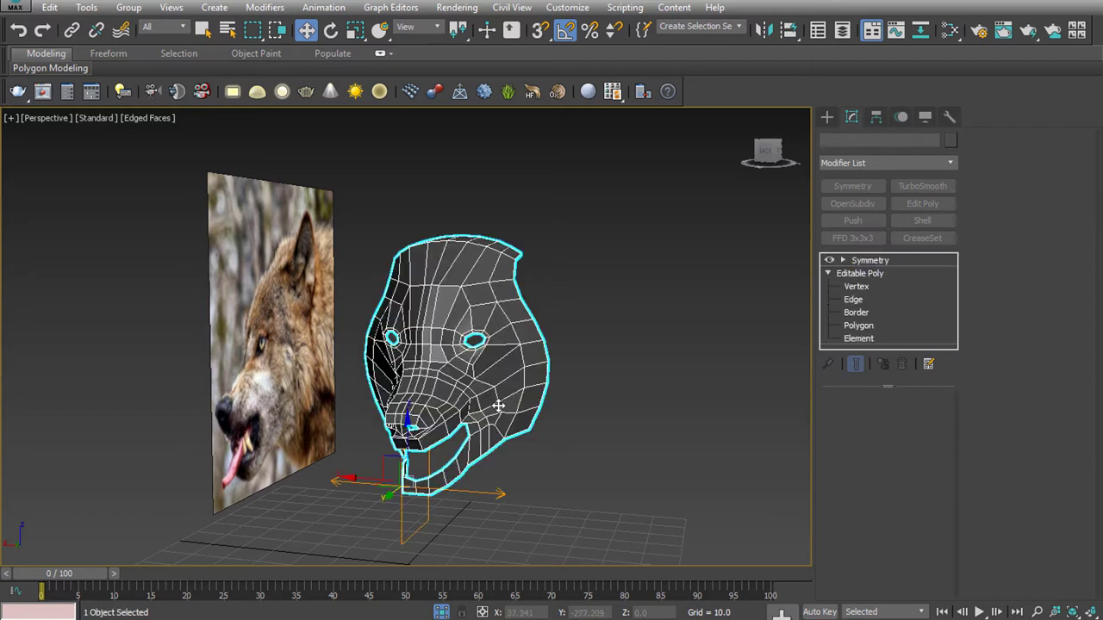
Collapse the existing Symmetry modifier into the editable poly, confirming the warning
{"action": "left_click", "coordinate": [862, 303]}
{"action": "middle_click_drag", "start_coordinate": [553, 386], "coordinate": [579, 382], "text": "alt"}
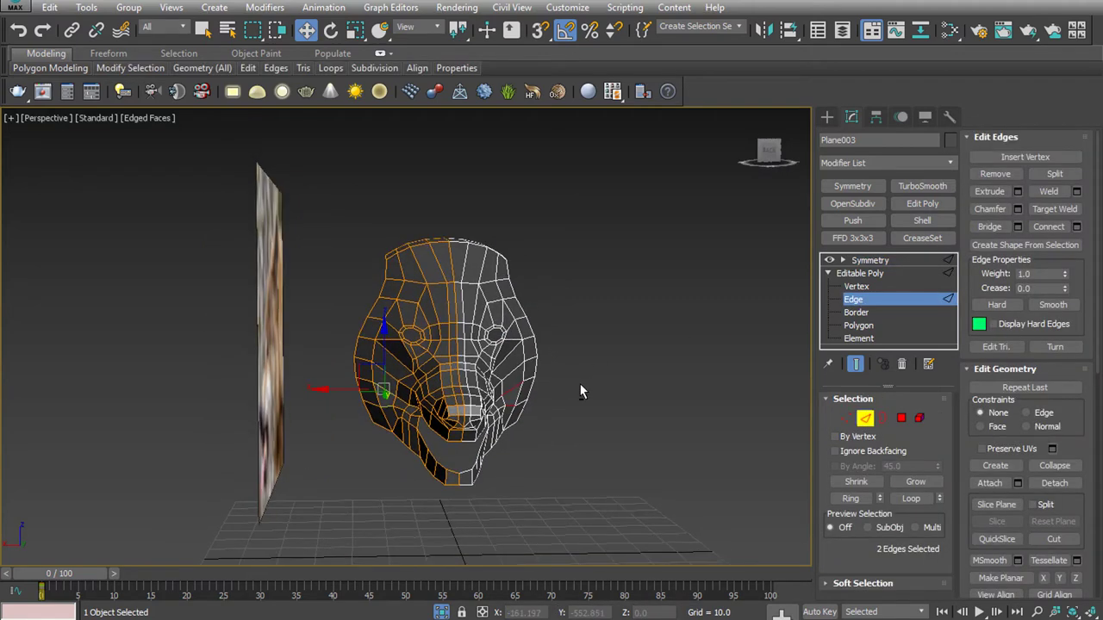
{"action": "left_click", "coordinate": [870, 261]}
{"action": "right_click", "coordinate": [870, 260]}
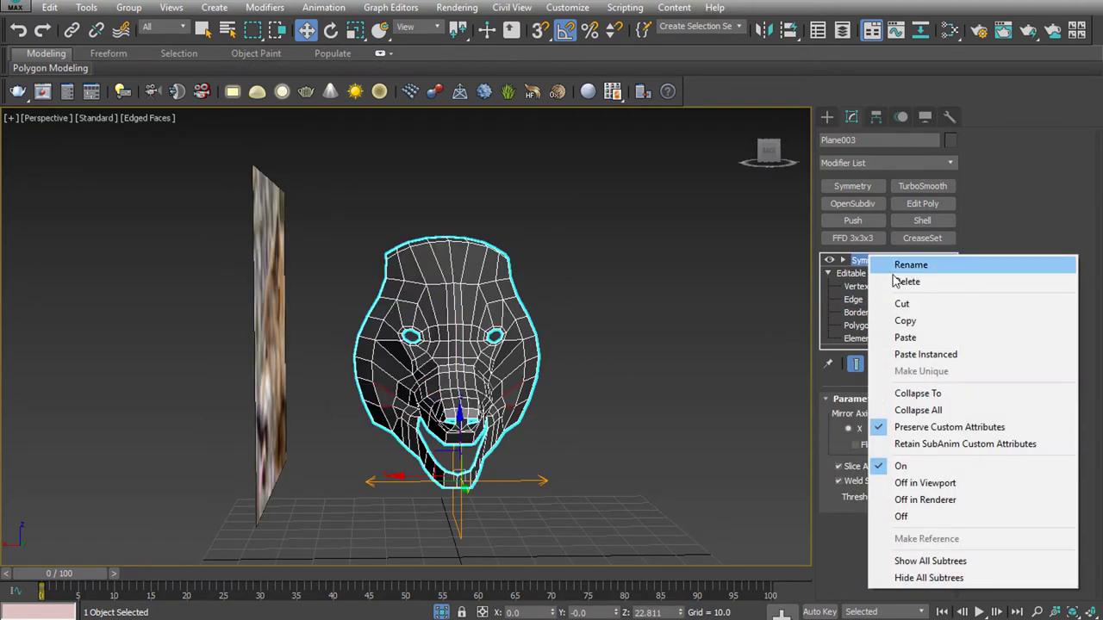
{"action": "left_click", "coordinate": [937, 393]}
{"action": "left_click", "coordinate": [644, 373]}
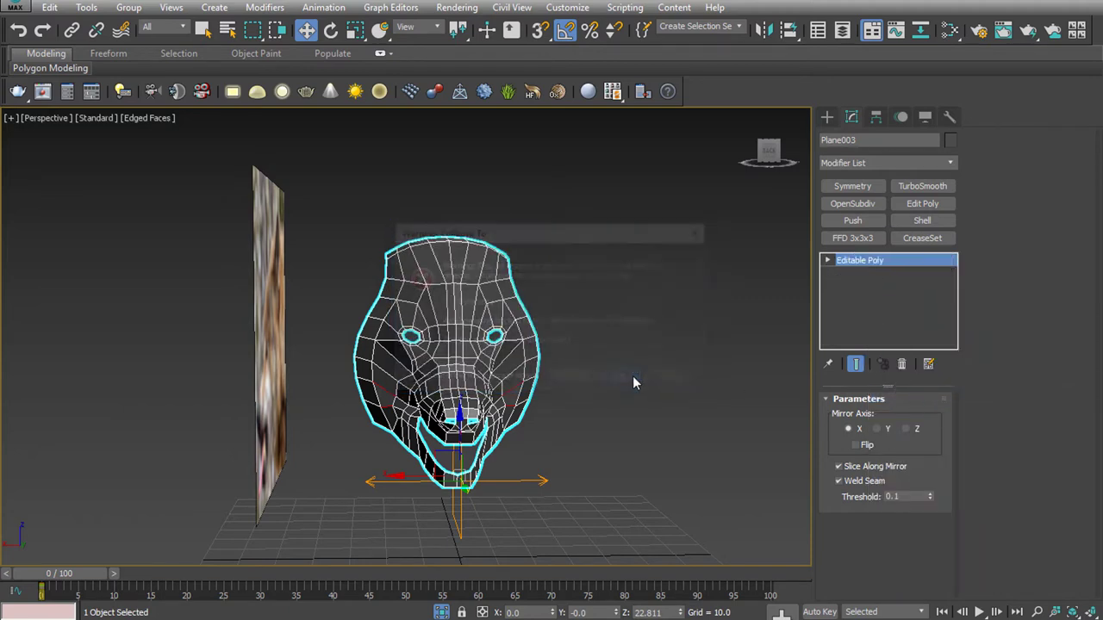
In the Front view, delete the vertices of the head's left half
{"action": "key", "text": "f"}
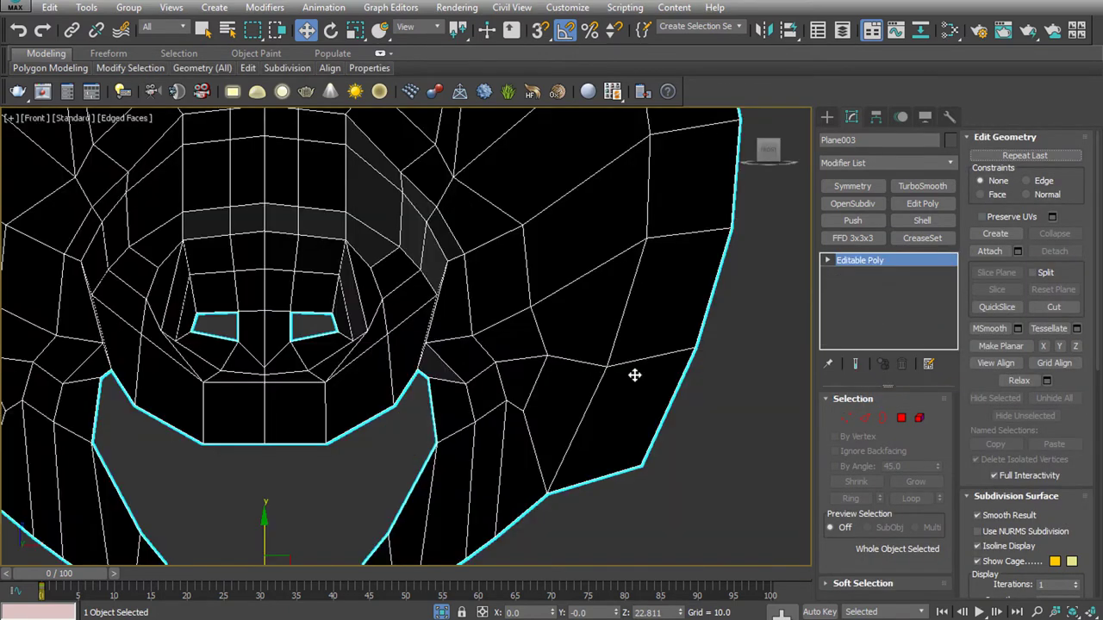
{"action": "left_click", "coordinate": [846, 420]}
{"action": "scroll", "coordinate": [569, 372], "scroll_direction": "down", "scroll_amount": 6}
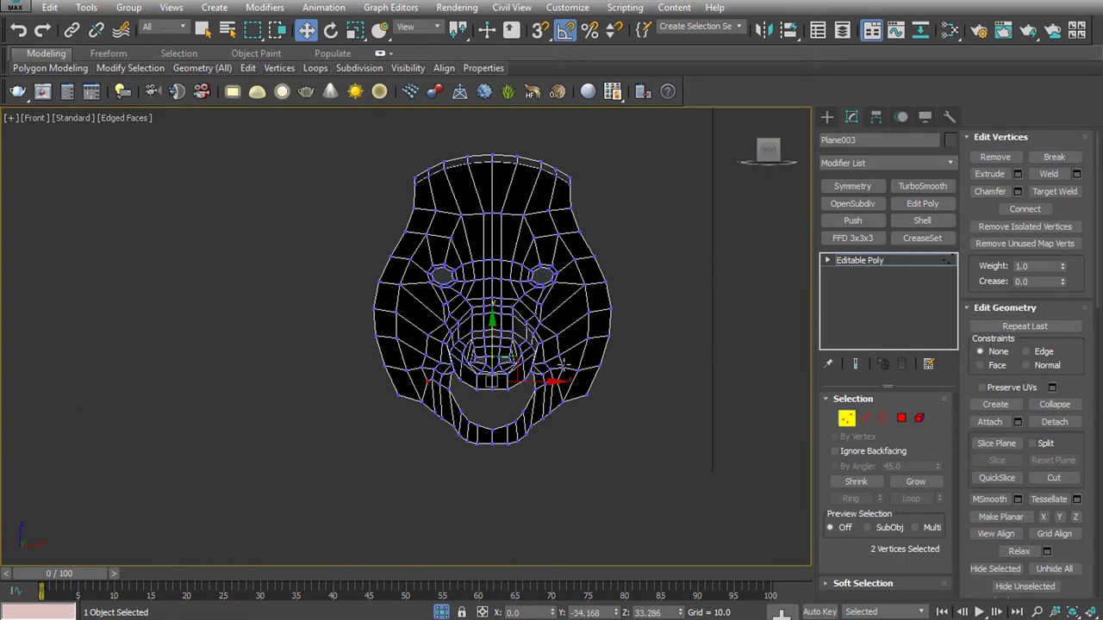
{"action": "left_click_drag", "start_coordinate": [523, 434], "coordinate": [522, 434]}
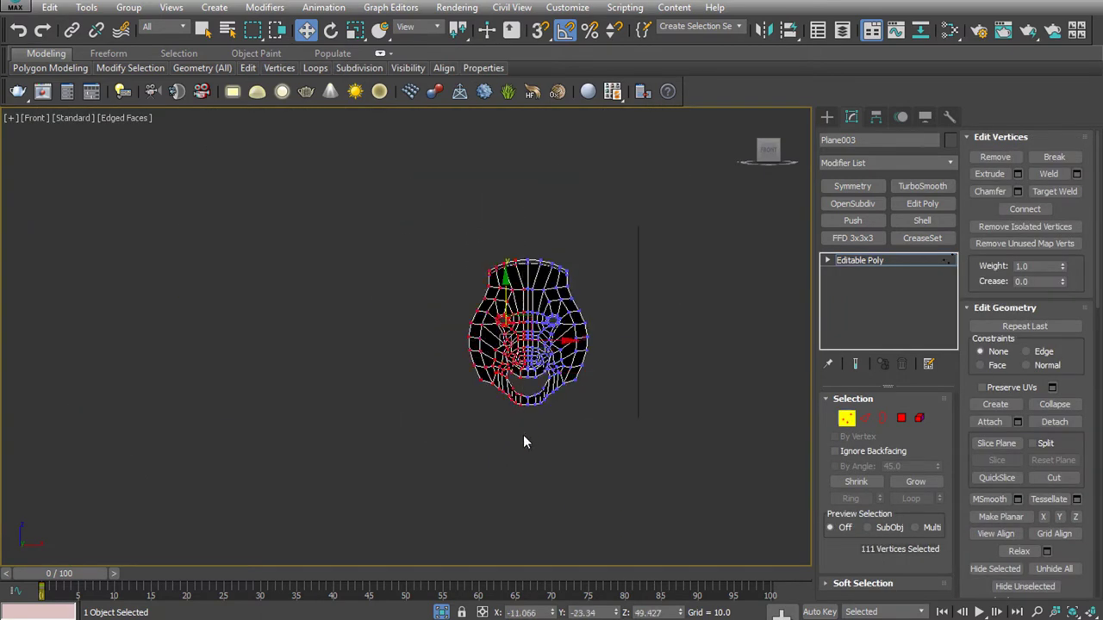
{"action": "key", "text": "Delete"}
{"action": "scroll", "coordinate": [527, 387], "scroll_direction": "up", "scroll_amount": 5}
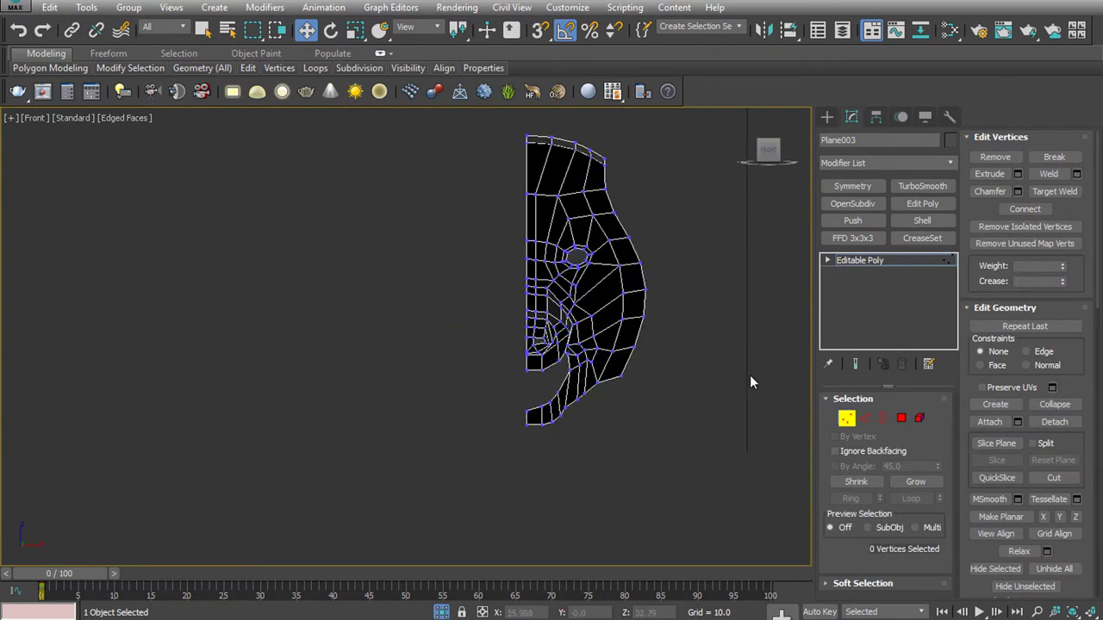
Add a new Symmetry modifier to mirror the half head across X
{"action": "left_click", "coordinate": [865, 418]}
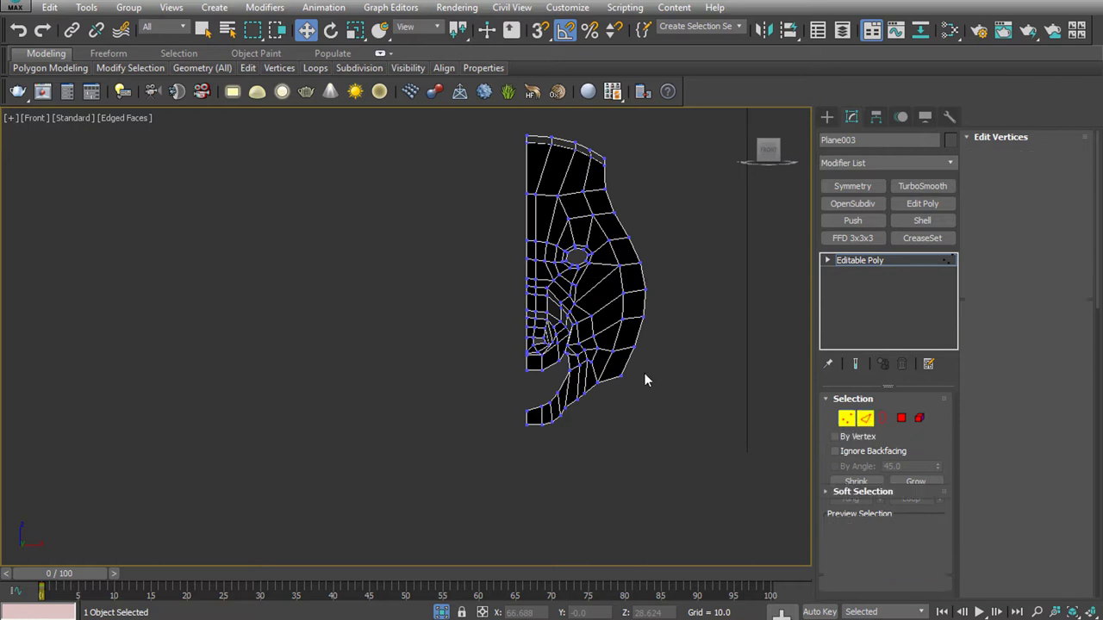
{"action": "left_click", "coordinate": [526, 366]}
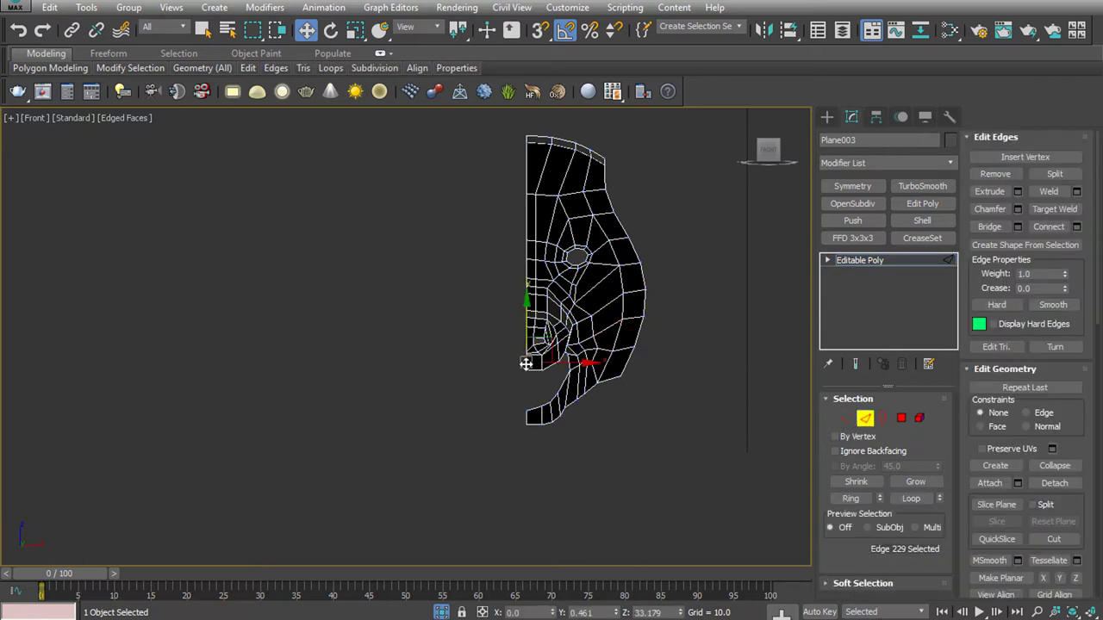
{"action": "left_click", "coordinate": [863, 185]}
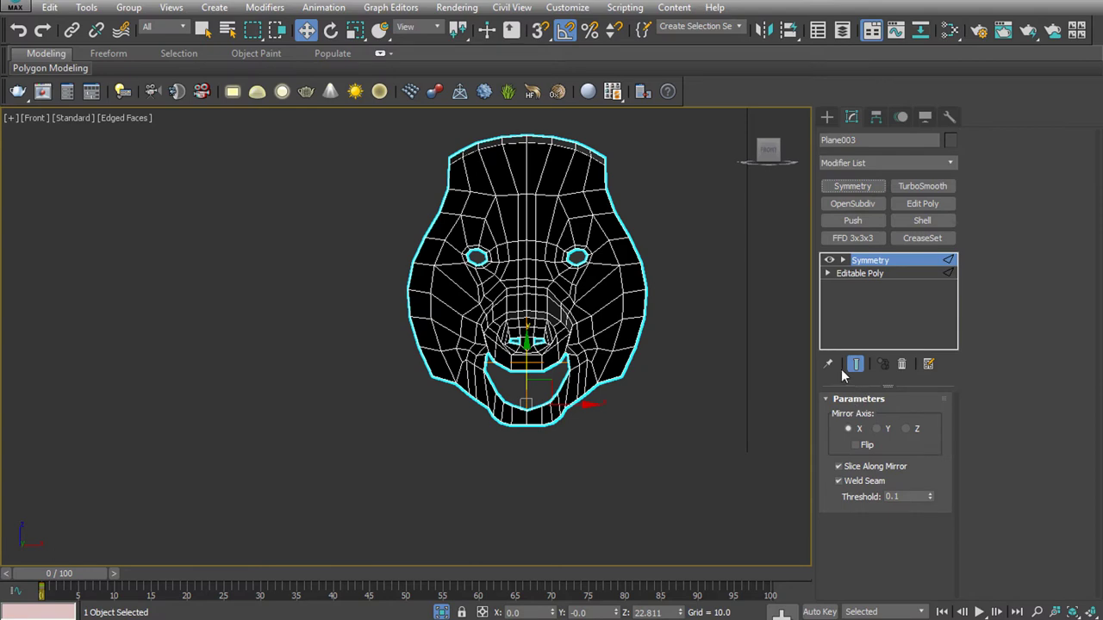
Turn on Show End Result at Edge level to preview the full mirrored head
{"action": "key", "text": "p"}
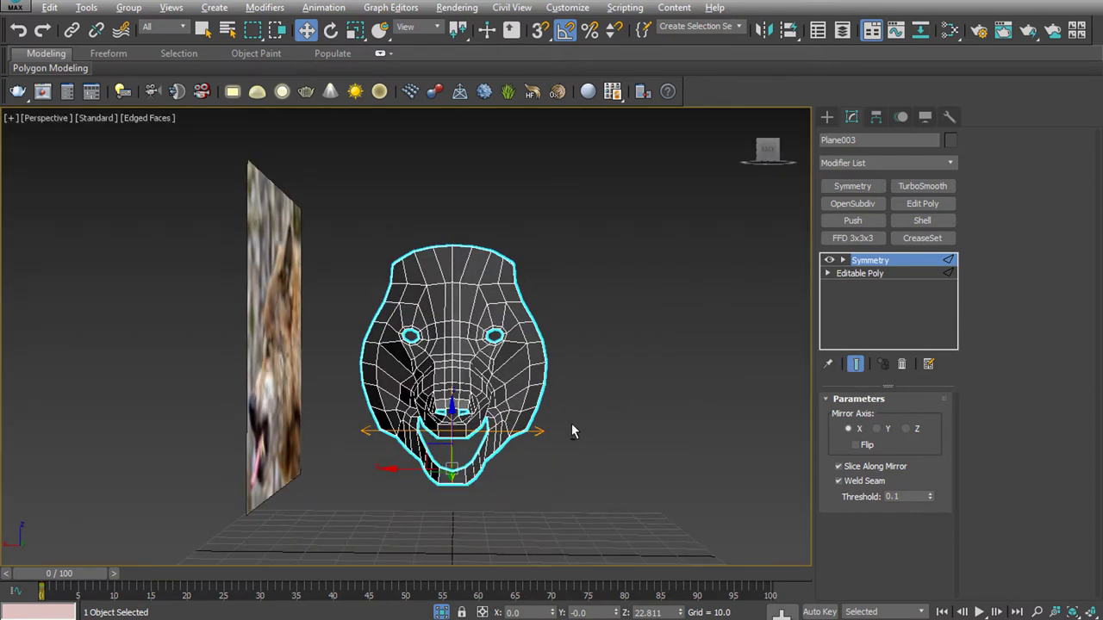
{"action": "middle_click_drag", "start_coordinate": [571, 429], "coordinate": [527, 425], "text": "alt"}
{"action": "scroll", "coordinate": [527, 425], "scroll_direction": "up", "scroll_amount": 5}
{"action": "scroll", "coordinate": [750, 362], "scroll_direction": "down", "scroll_amount": 5}
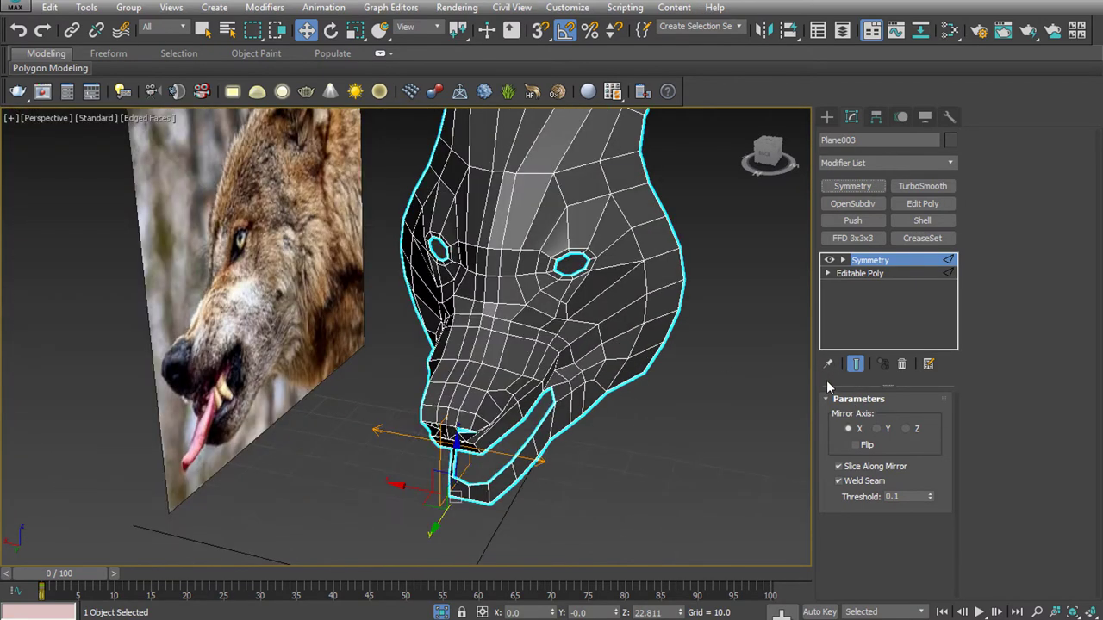
{"action": "left_click", "coordinate": [827, 273]}
{"action": "left_click", "coordinate": [864, 301]}
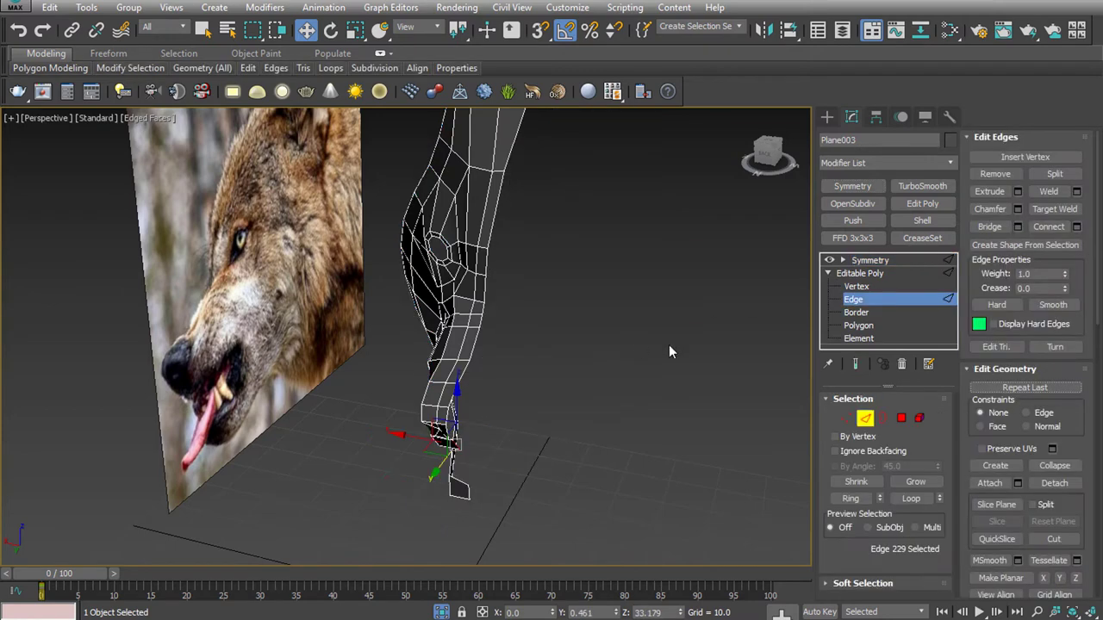
{"action": "left_click", "coordinate": [855, 363]}
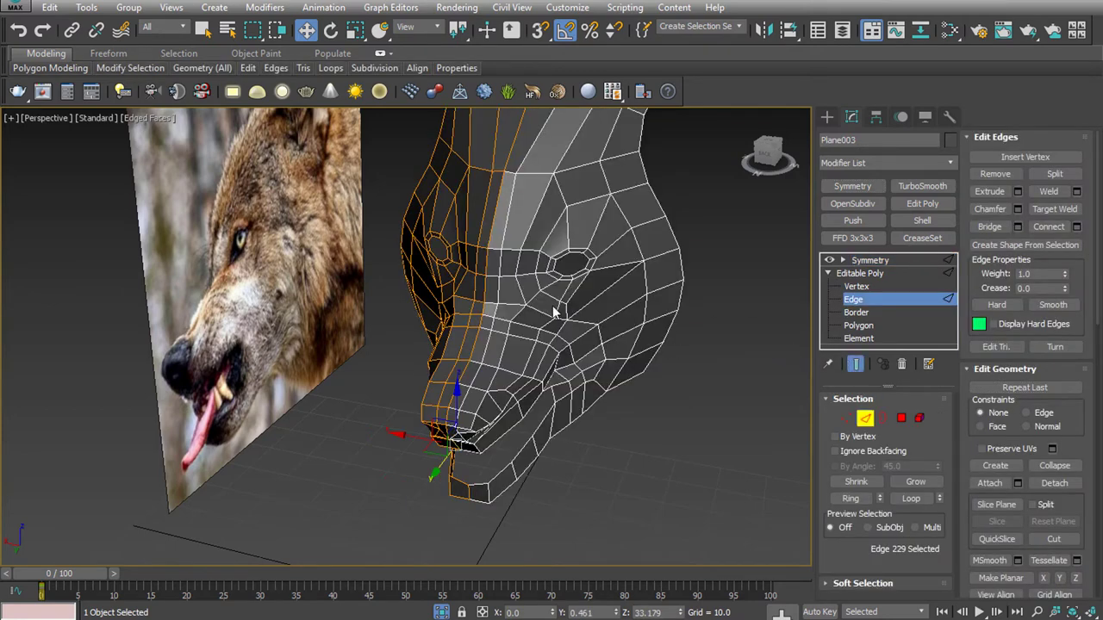
{"action": "middle_click_drag", "start_coordinate": [570, 320], "coordinate": [604, 323], "text": "alt"}
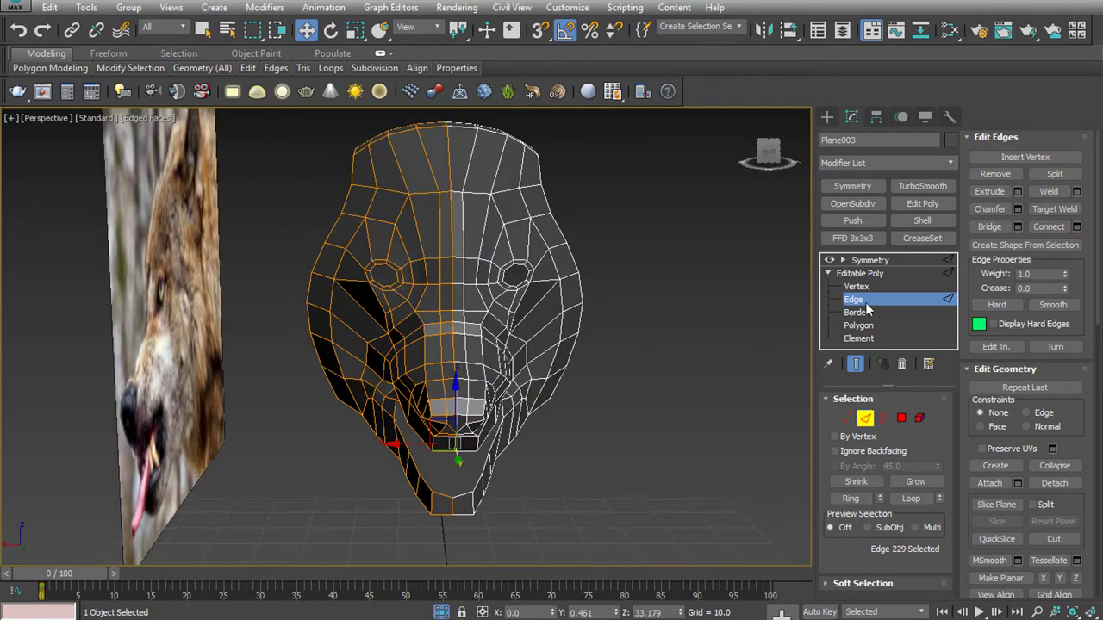
Collapse the Symmetry modifier into the Editable Poly and confirm with Yes
{"action": "left_click", "coordinate": [862, 273]}
{"action": "left_click", "coordinate": [864, 259]}
{"action": "right_click", "coordinate": [864, 259]}
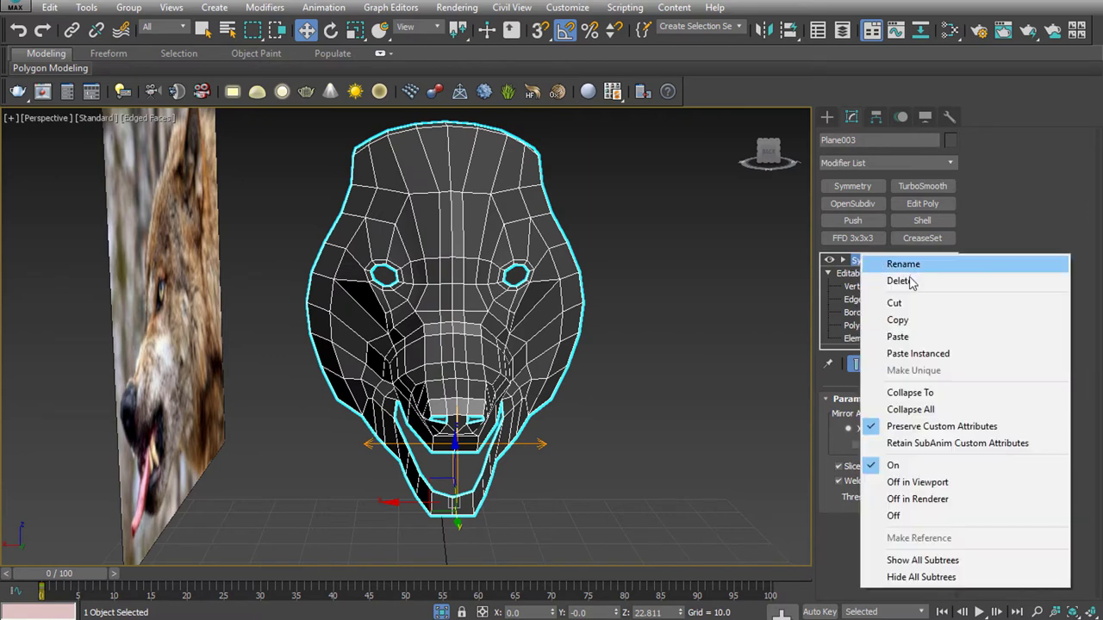
{"action": "left_click", "coordinate": [911, 392]}
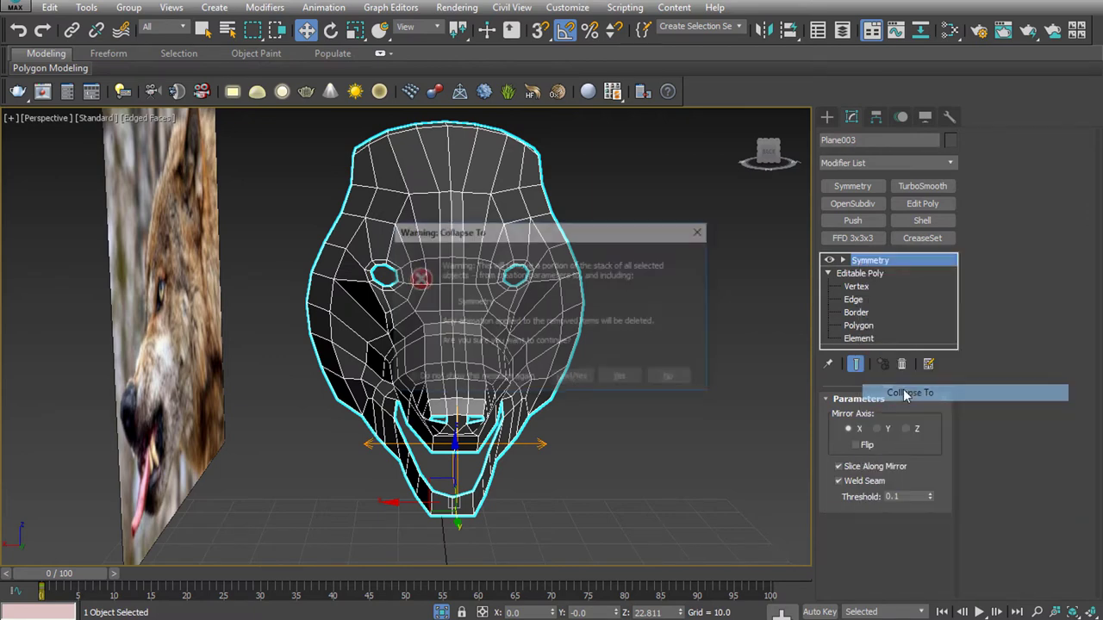
{"action": "left_click", "coordinate": [636, 375]}
{"action": "middle_click_drag", "start_coordinate": [618, 384], "coordinate": [613, 360], "text": "alt"}
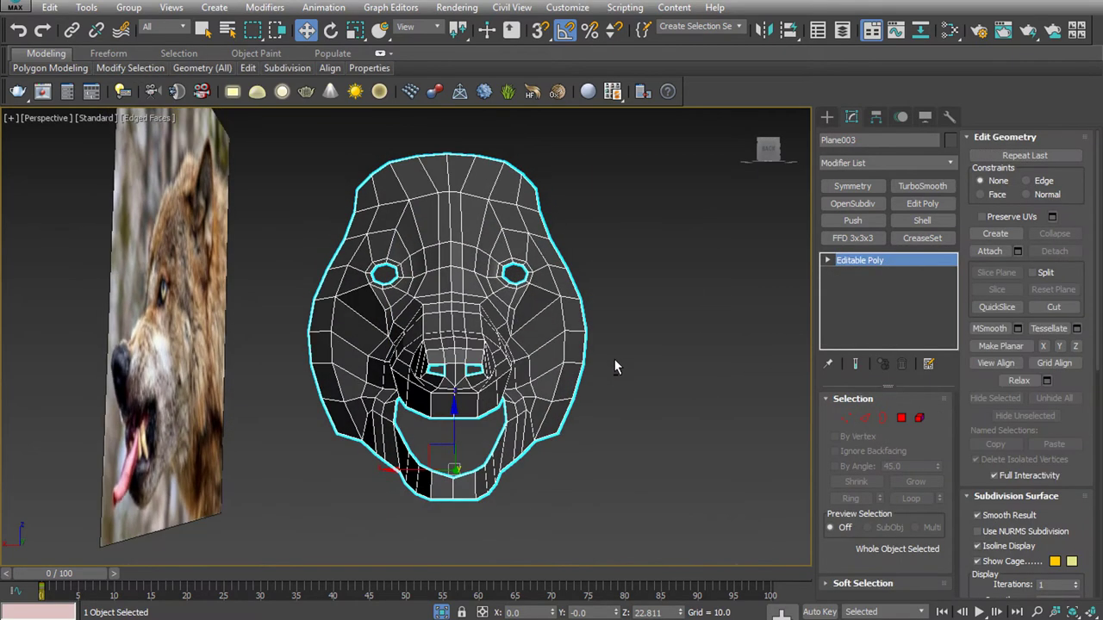
Delete the head's left-half vertices in Front view, then undo back to the full head
{"action": "left_click", "coordinate": [847, 418]}
{"action": "left_click_drag", "start_coordinate": [289, 161], "coordinate": [368, 468]}
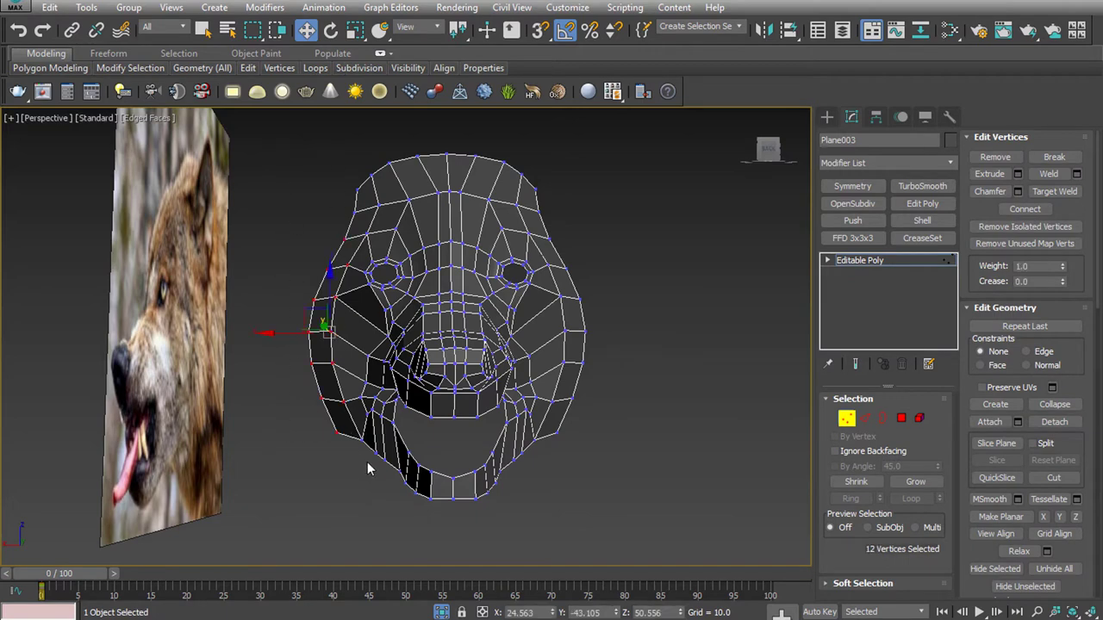
{"action": "key", "text": "f"}
{"action": "left_click_drag", "start_coordinate": [334, 133], "coordinate": [523, 447]}
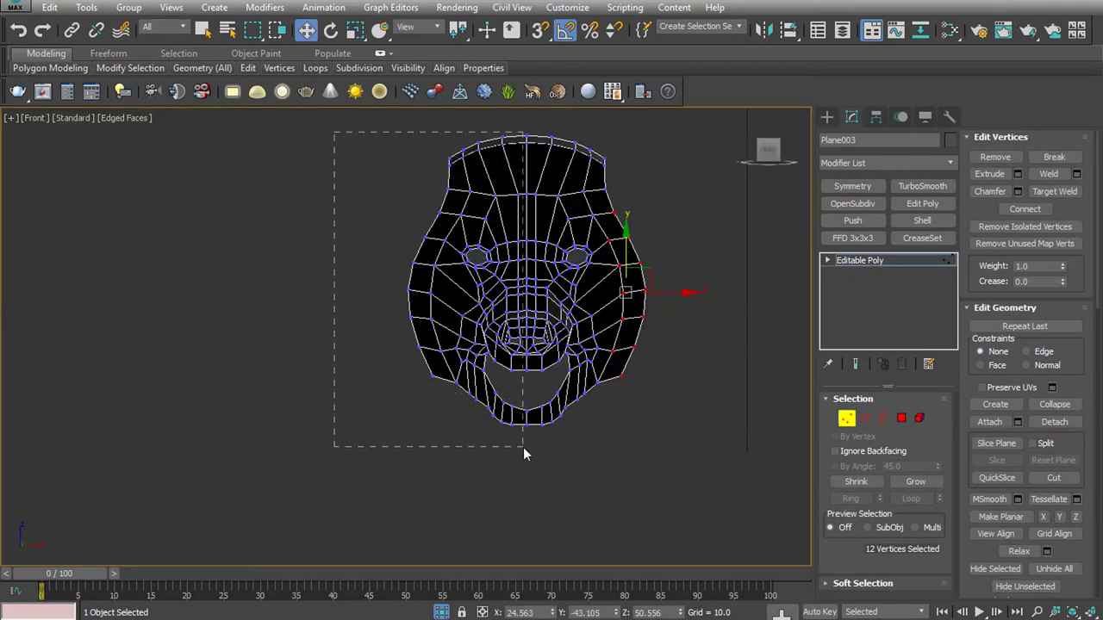
{"action": "key", "text": "Delete"}
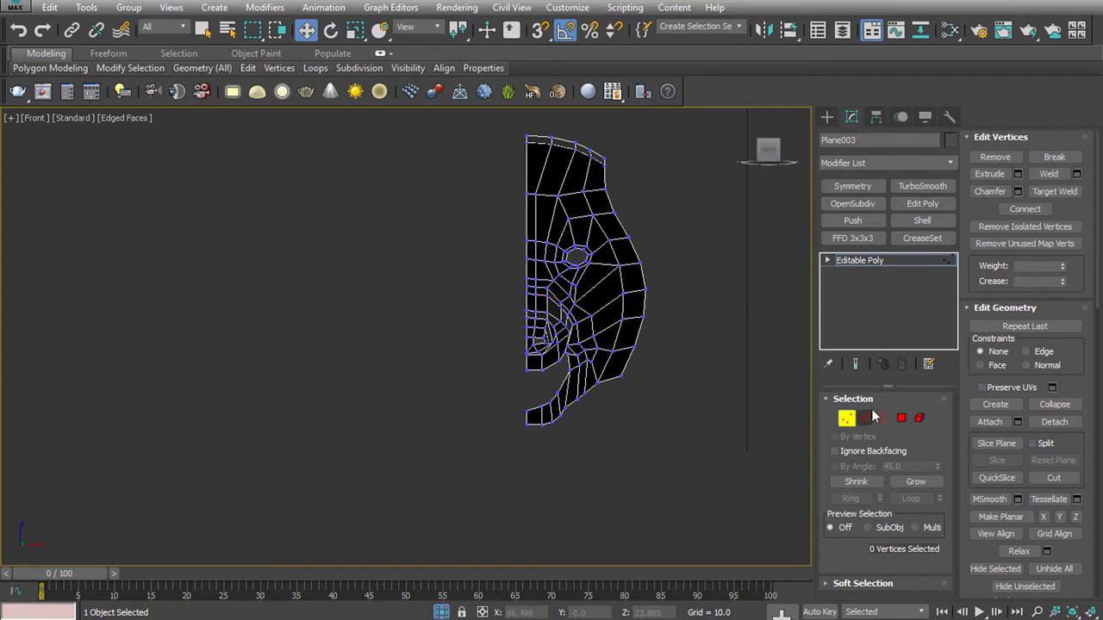
{"action": "left_click", "coordinate": [865, 417]}
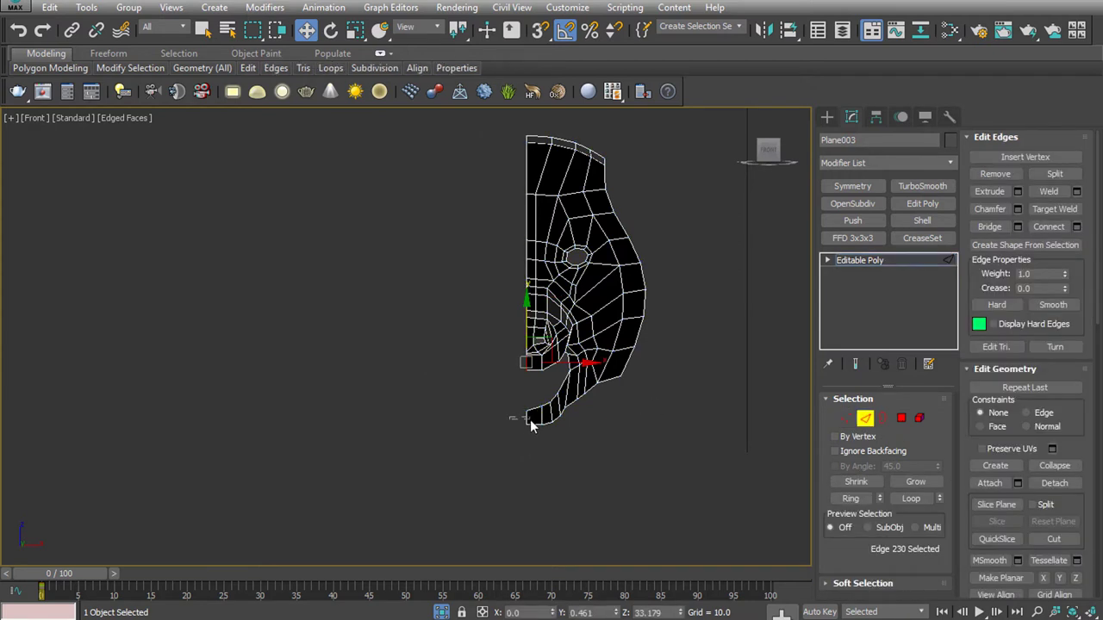
{"action": "left_click", "coordinate": [529, 421]}
{"action": "key", "text": "p"}
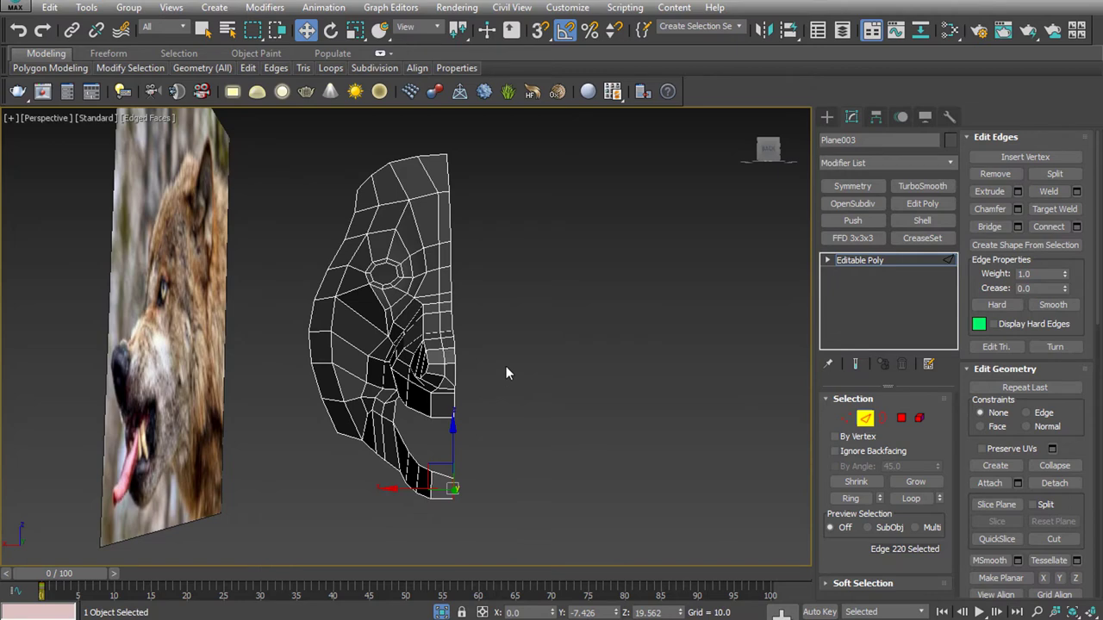
{"action": "key", "text": "ctrl+z"}
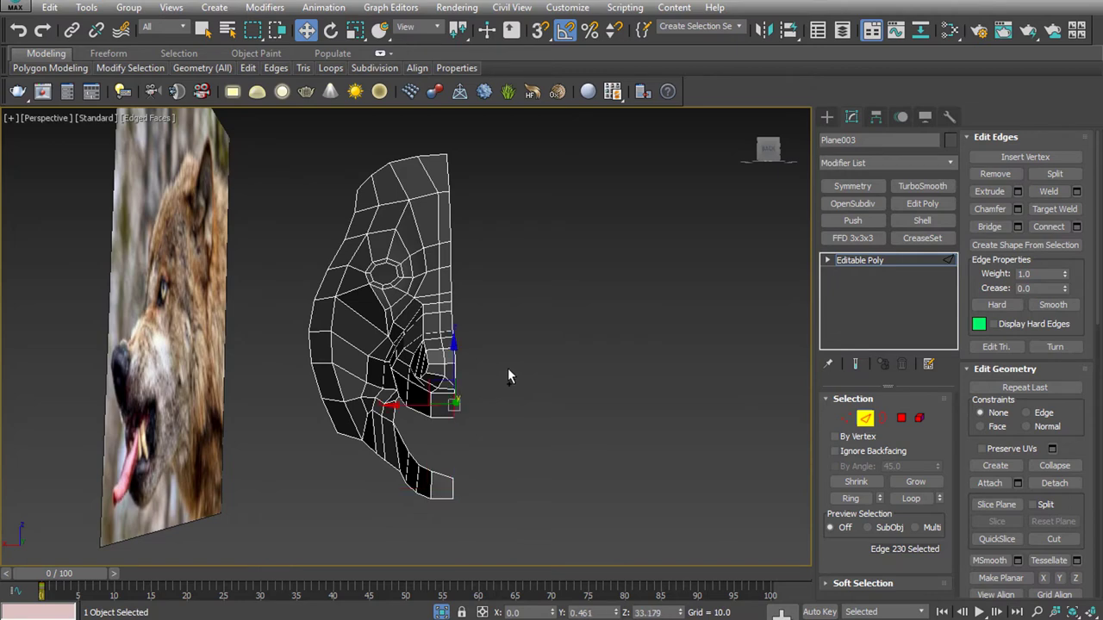
{"action": "key", "text": "ctrl+z"}
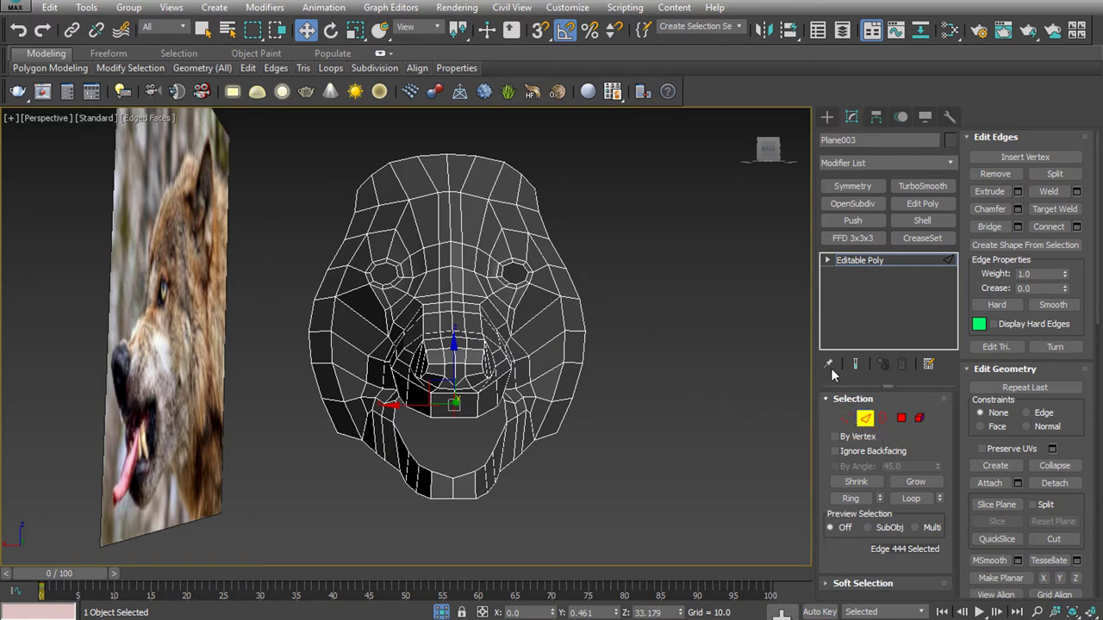
Box-select and delete the right-half vertices of the head in Front view
{"action": "left_click", "coordinate": [845, 418]}
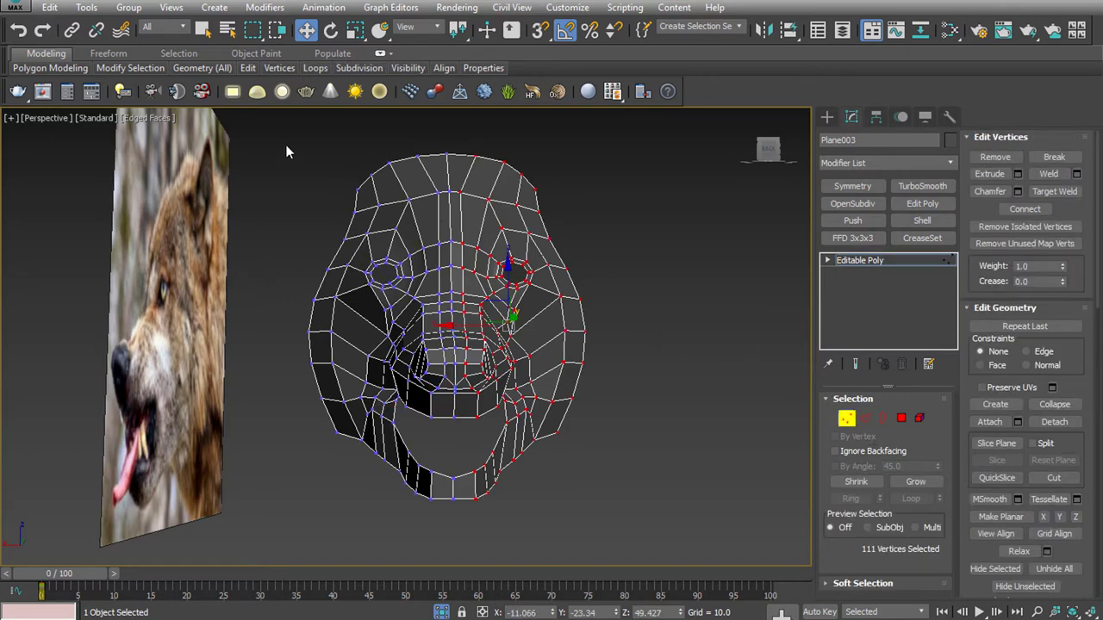
{"action": "left_click_drag", "start_coordinate": [277, 140], "coordinate": [444, 522]}
{"action": "key", "text": "f"}
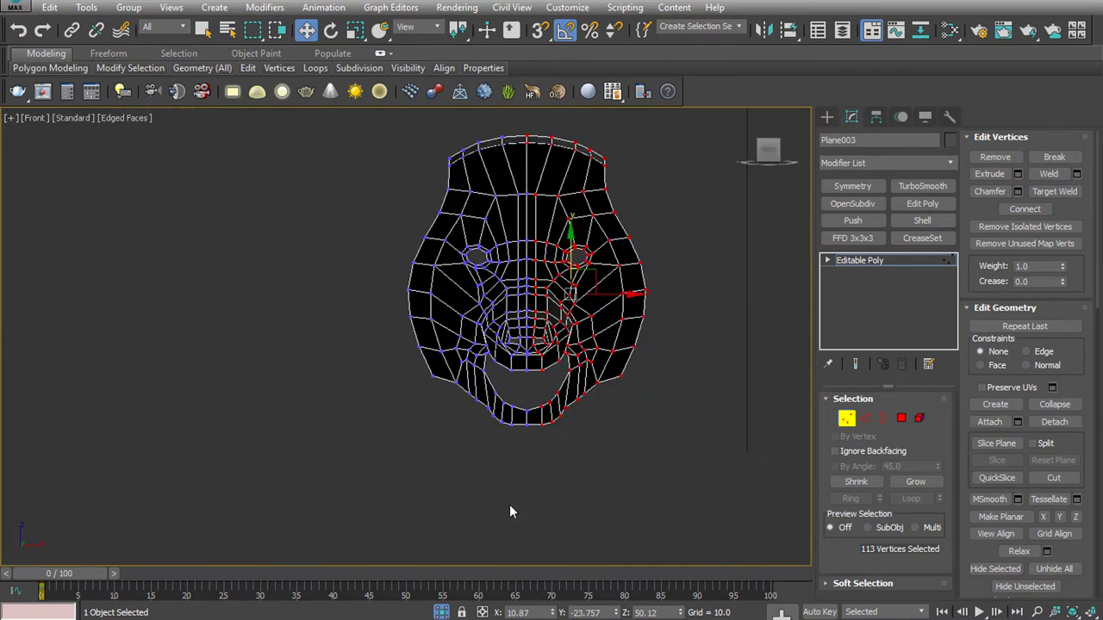
{"action": "left_click_drag", "start_coordinate": [661, 115], "coordinate": [535, 439]}
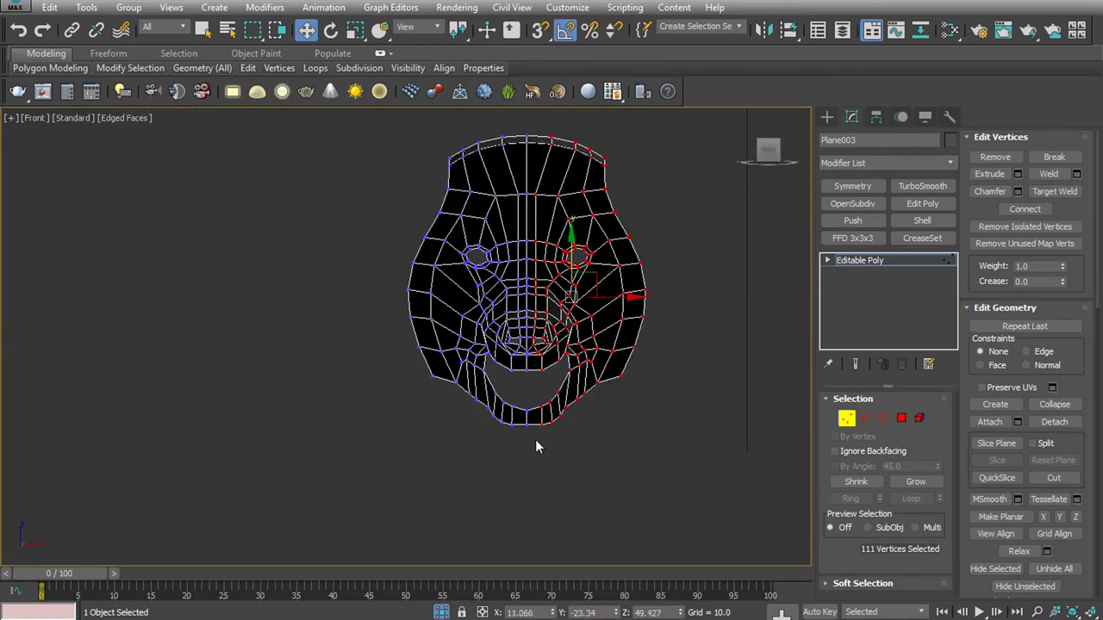
{"action": "key", "text": "Delete"}
Pick edges on the half head and add a new Symmetry modifier
{"action": "left_click", "coordinate": [866, 419]}
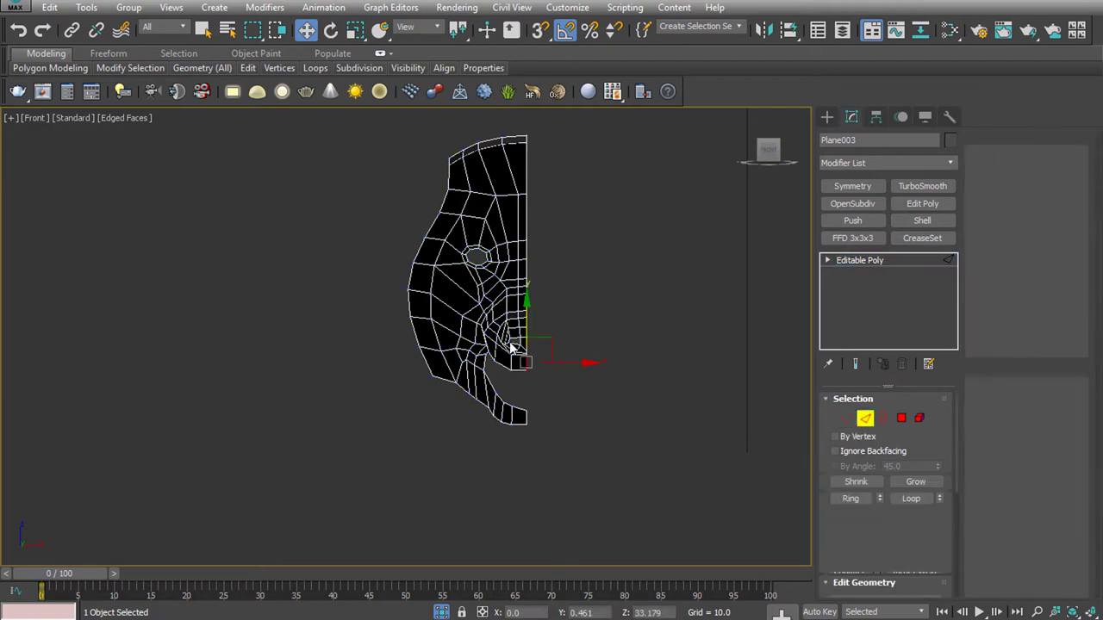
{"action": "left_click", "coordinate": [524, 261]}
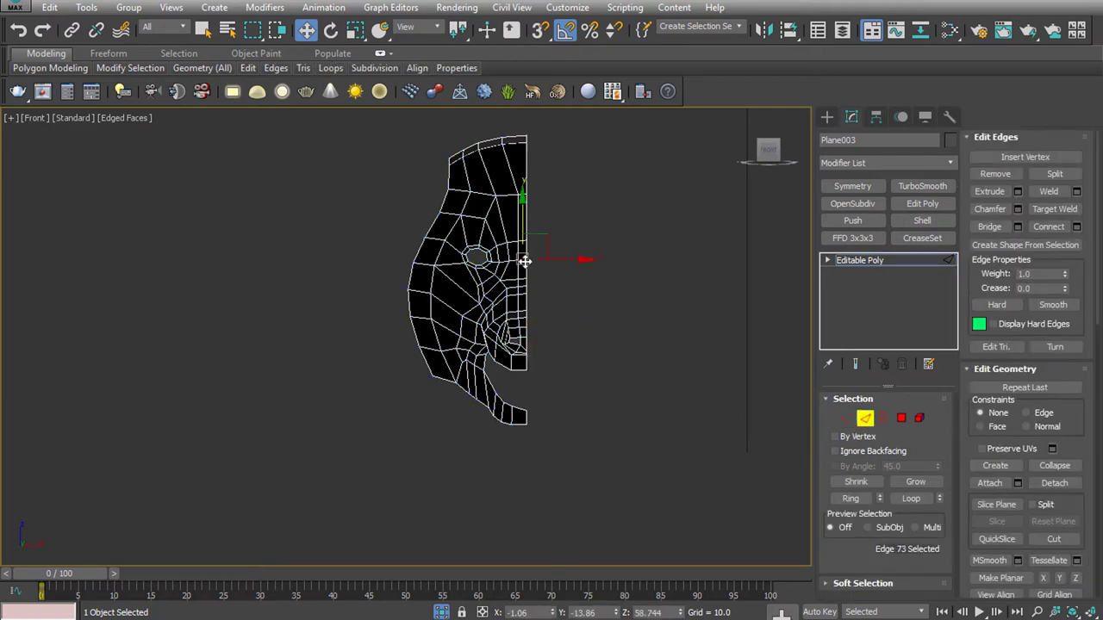
{"action": "left_click", "coordinate": [528, 267]}
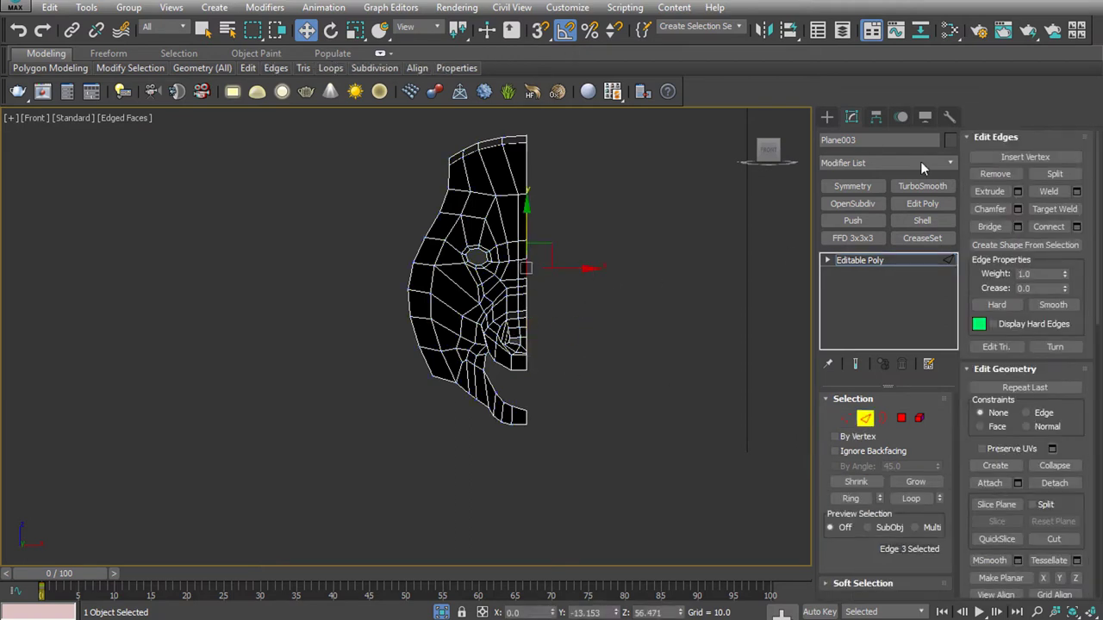
{"action": "left_click", "coordinate": [868, 187]}
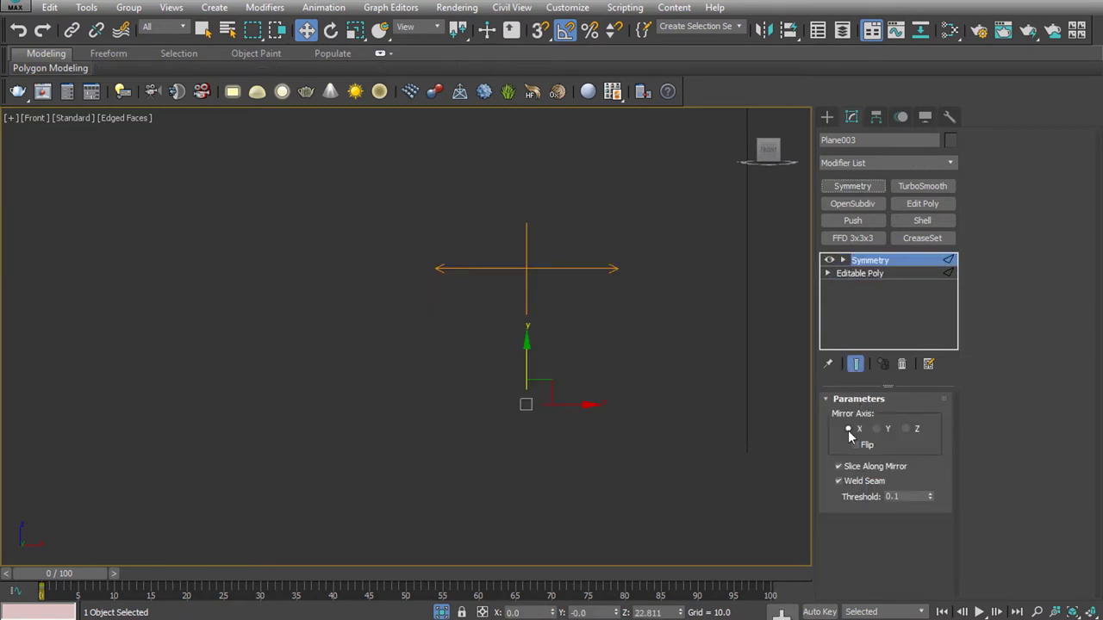
Flip the Symmetry mirror side and return to the Editable Poly's Edge level
{"action": "left_click", "coordinate": [856, 445]}
{"action": "left_click", "coordinate": [827, 273]}
{"action": "left_click", "coordinate": [853, 299]}
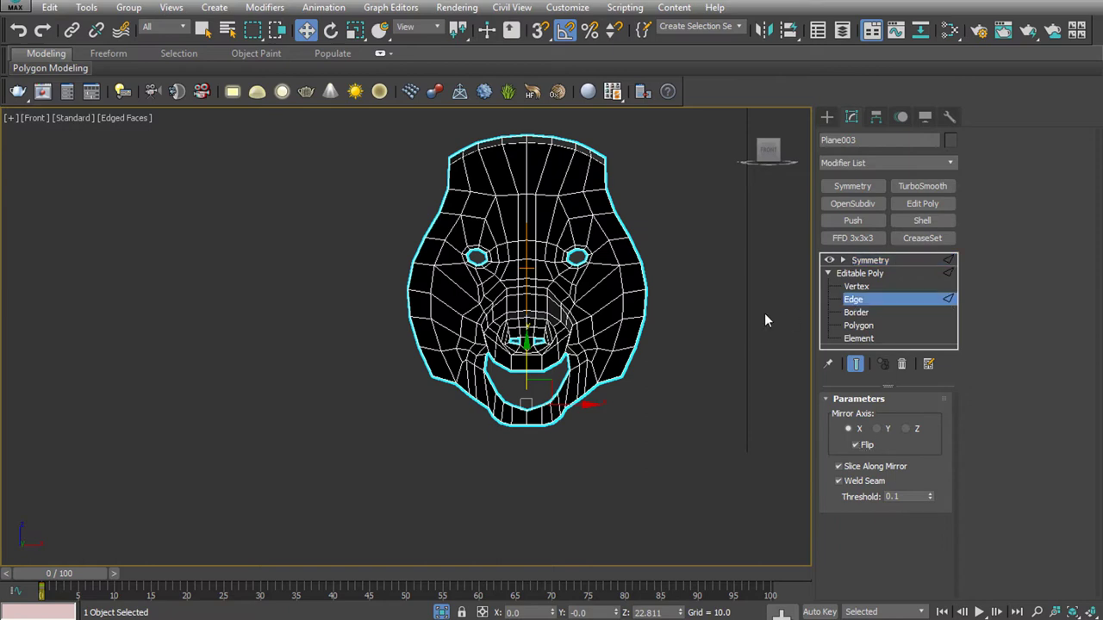
Orbit the perspective view around the jaw, selecting and then clearing lower-jaw edges
{"action": "key", "text": "p"}
{"action": "mouse_move", "coordinate": [698, 327]}
{"action": "middle_mouse_down", "text": "alt"}
{"action": "mouse_move", "coordinate": [485, 376]}
{"action": "mouse_move", "coordinate": [585, 379]}
{"action": "middle_mouse_up", "text": "alt"}
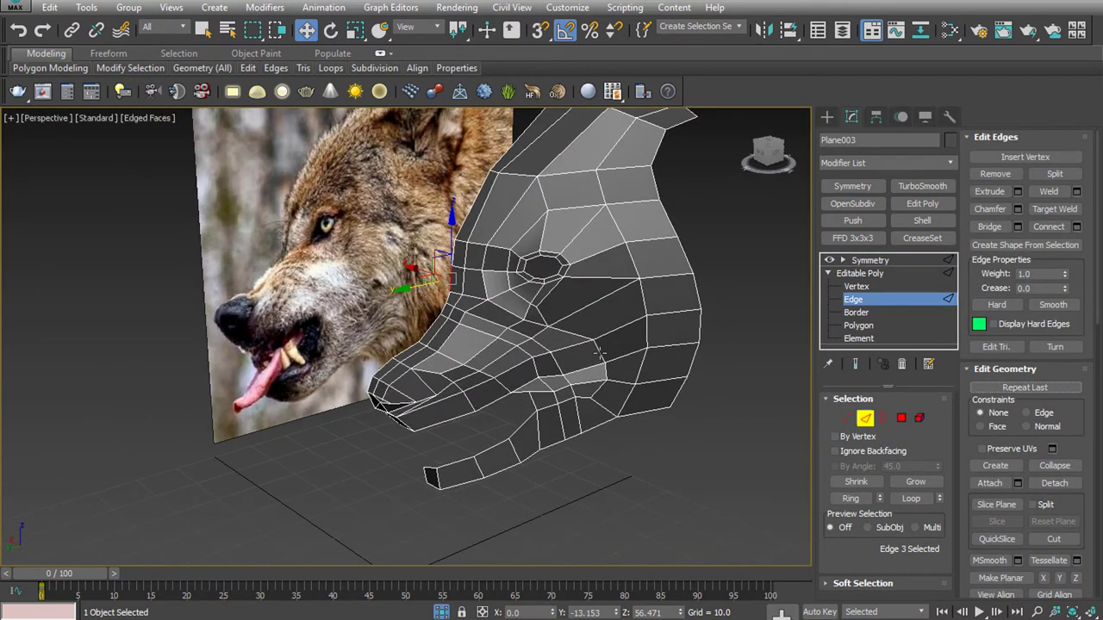
{"action": "left_click_drag", "start_coordinate": [598, 351], "coordinate": [562, 390]}
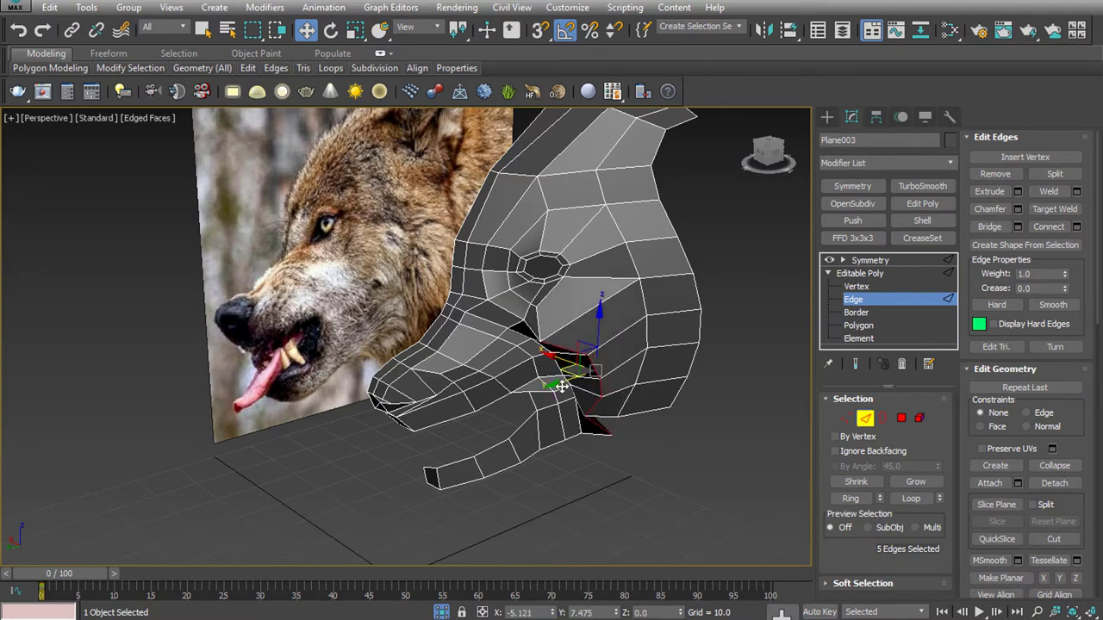
{"action": "mouse_move", "coordinate": [665, 361]}
{"action": "middle_mouse_down", "text": "alt"}
{"action": "mouse_move", "coordinate": [633, 275]}
{"action": "mouse_move", "coordinate": [527, 350]}
{"action": "mouse_move", "coordinate": [679, 418]}
{"action": "middle_mouse_up", "text": "alt"}
{"action": "left_click", "coordinate": [671, 423]}
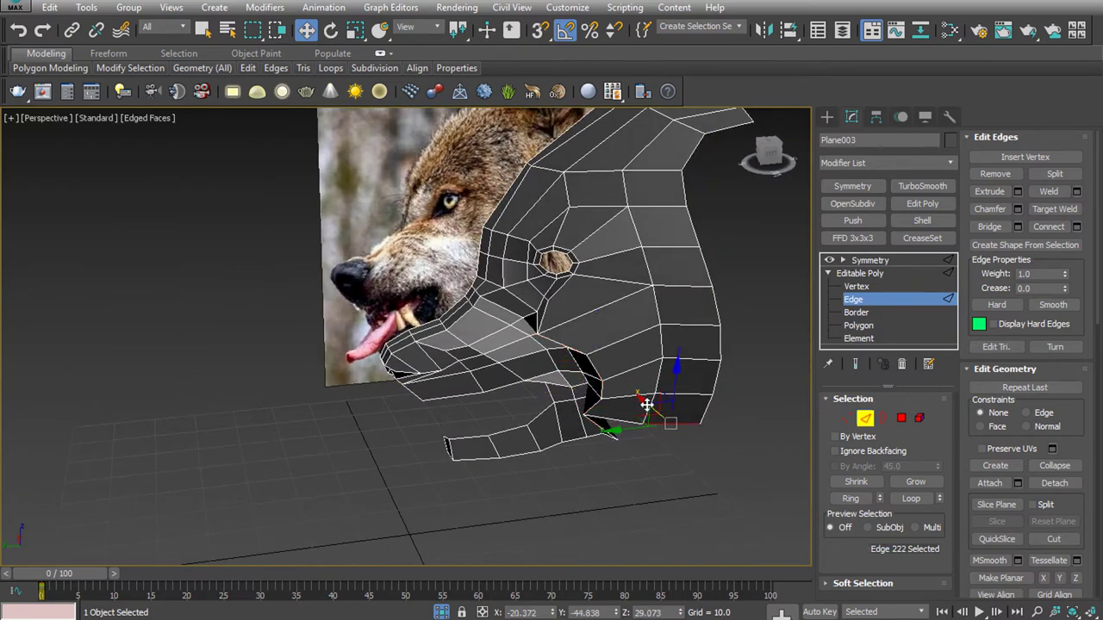
{"action": "mouse_move", "coordinate": [703, 453]}
{"action": "middle_mouse_down", "text": "alt"}
{"action": "mouse_move", "coordinate": [742, 383]}
{"action": "mouse_move", "coordinate": [761, 421]}
{"action": "mouse_move", "coordinate": [731, 424]}
{"action": "mouse_move", "coordinate": [736, 413]}
{"action": "mouse_move", "coordinate": [746, 429]}
{"action": "middle_mouse_up", "text": "alt"}
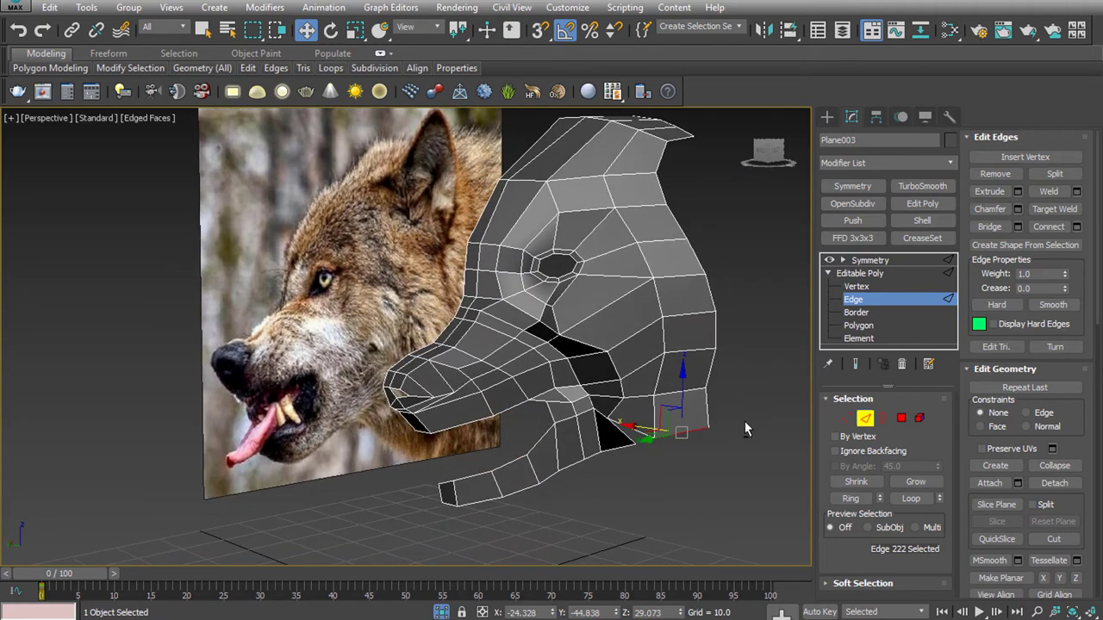
{"action": "middle_click_drag", "start_coordinate": [680, 445], "coordinate": [663, 456], "text": "alt"}
{"action": "left_click", "coordinate": [664, 455]}
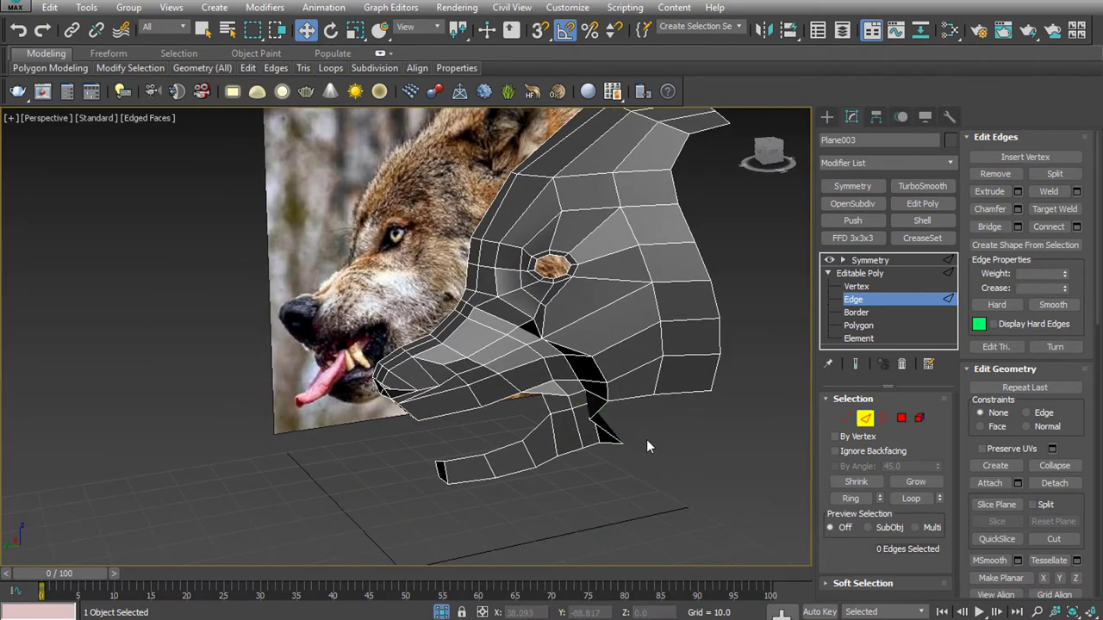
{"action": "mouse_move", "coordinate": [646, 435]}
{"action": "middle_mouse_down", "text": "alt"}
{"action": "mouse_move", "coordinate": [647, 421]}
{"action": "mouse_move", "coordinate": [696, 418]}
{"action": "middle_mouse_up", "text": "alt"}
Push the cheek edge loop outward, nudge the back-of-head loop, and select the rear jaw edges
{"action": "key", "text": "1"}
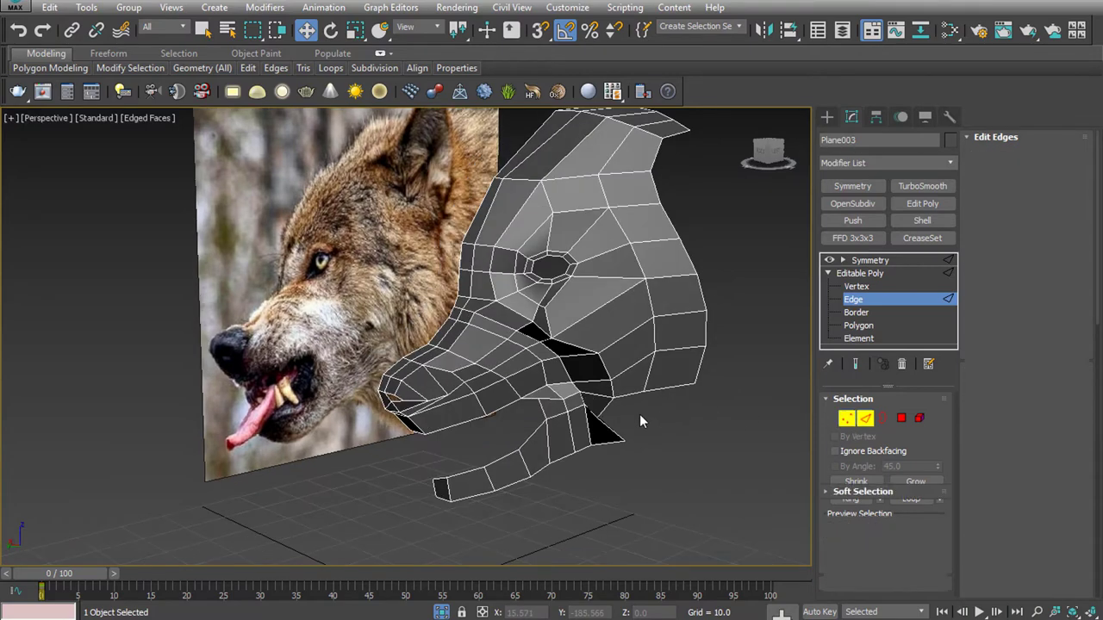
{"action": "left_click", "coordinate": [597, 406]}
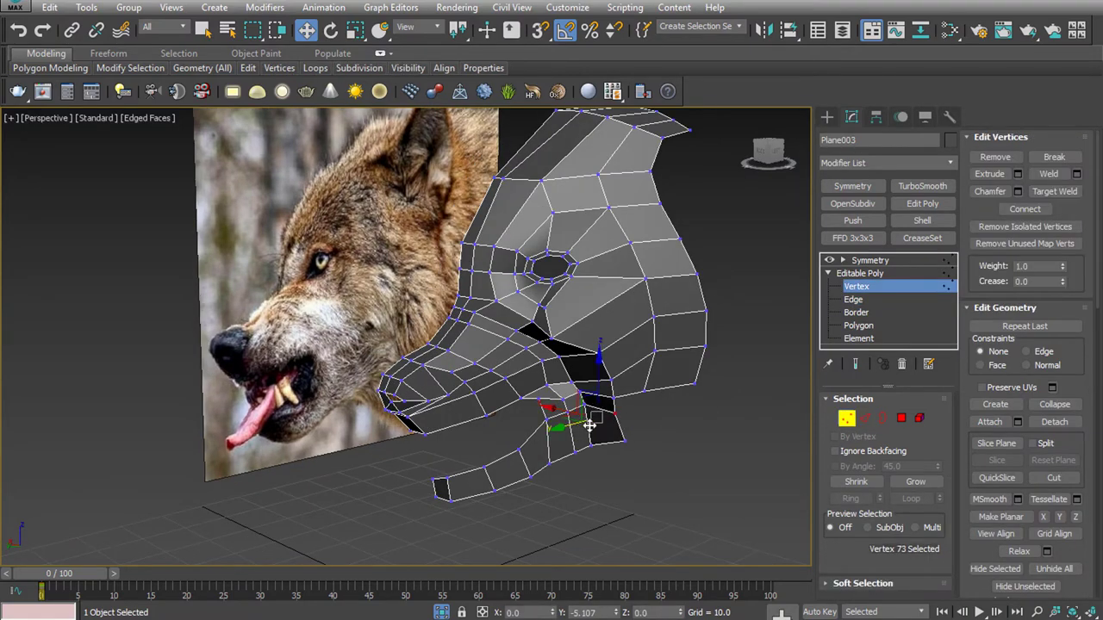
{"action": "mouse_move", "coordinate": [645, 442]}
{"action": "middle_mouse_down", "text": "alt"}
{"action": "mouse_move", "coordinate": [780, 406]}
{"action": "mouse_move", "coordinate": [756, 390]}
{"action": "middle_mouse_up", "text": "alt"}
{"action": "left_click", "coordinate": [865, 420]}
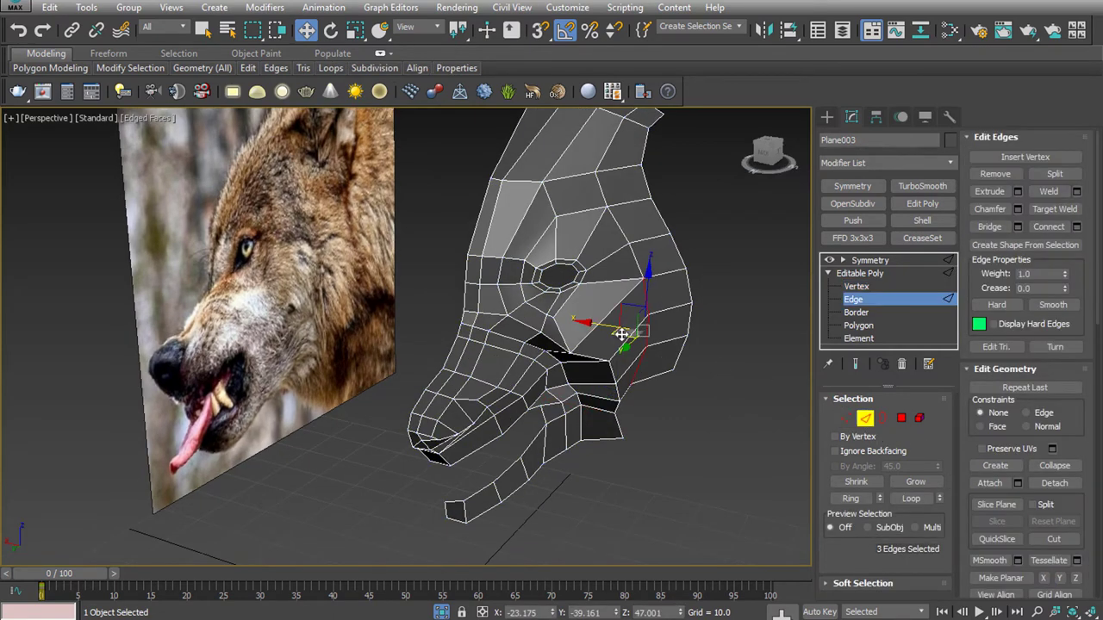
{"action": "double_click", "coordinate": [653, 362]}
{"action": "left_click_drag", "start_coordinate": [636, 359], "coordinate": [705, 316]}
{"action": "double_click", "coordinate": [690, 288]}
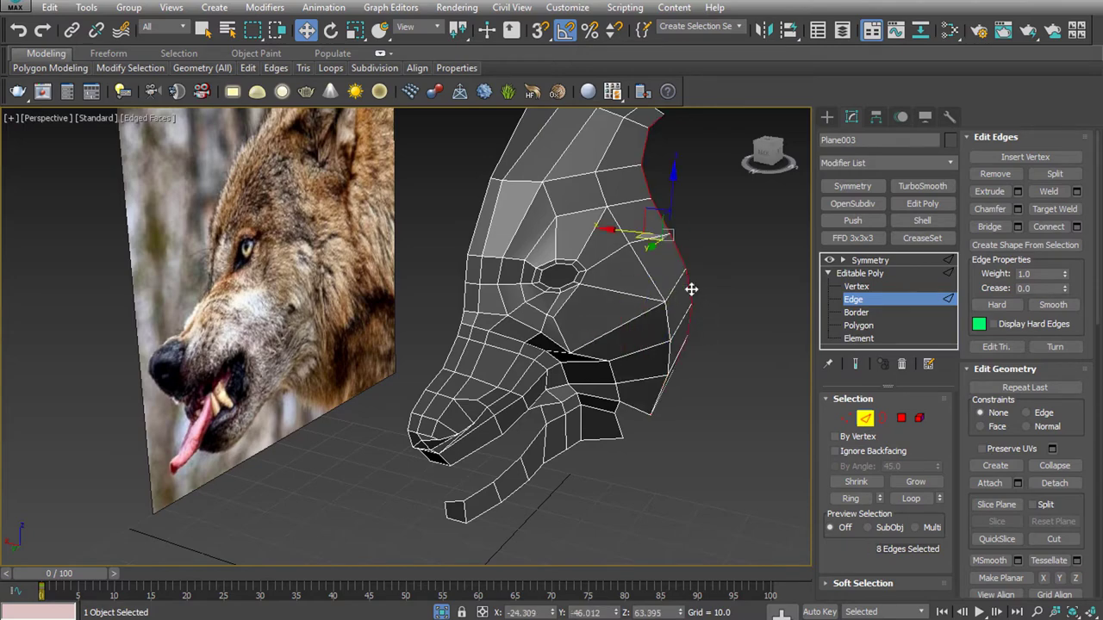
{"action": "left_click_drag", "start_coordinate": [620, 233], "coordinate": [634, 239]}
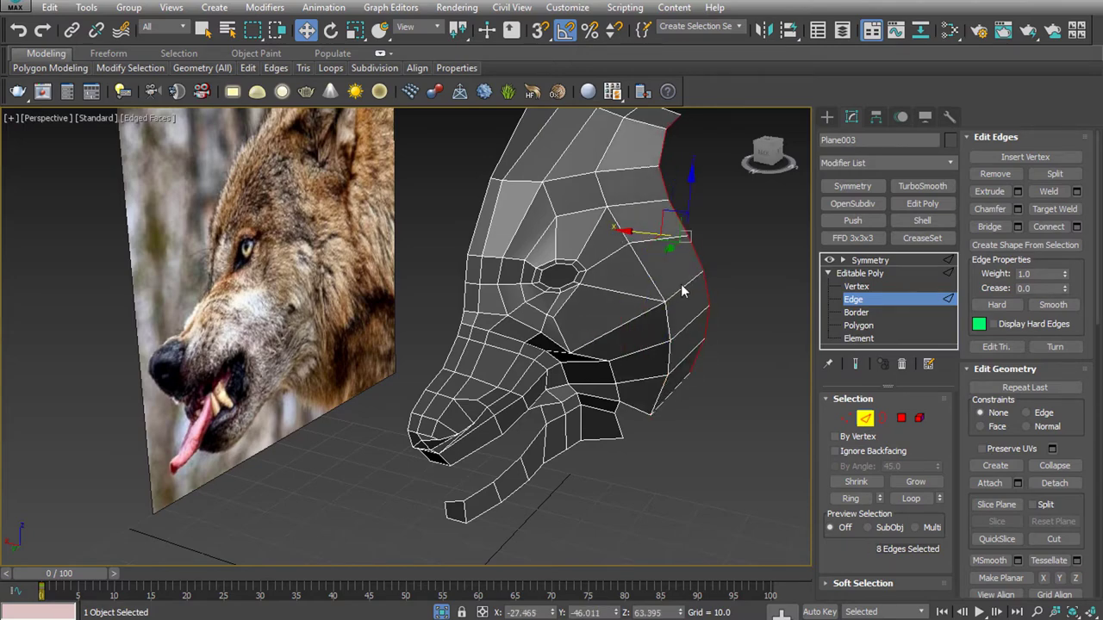
{"action": "mouse_move", "coordinate": [685, 291]}
{"action": "middle_mouse_down", "text": "alt"}
{"action": "mouse_move", "coordinate": [757, 291]}
{"action": "mouse_move", "coordinate": [746, 314]}
{"action": "middle_mouse_up", "text": "alt"}
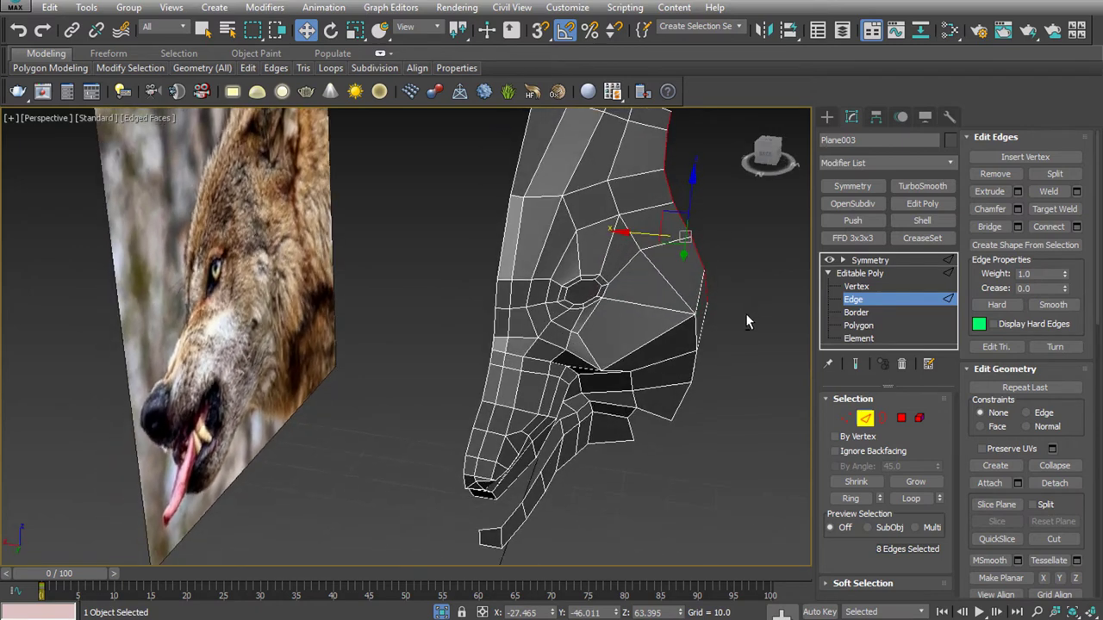
{"action": "double_click", "coordinate": [694, 328]}
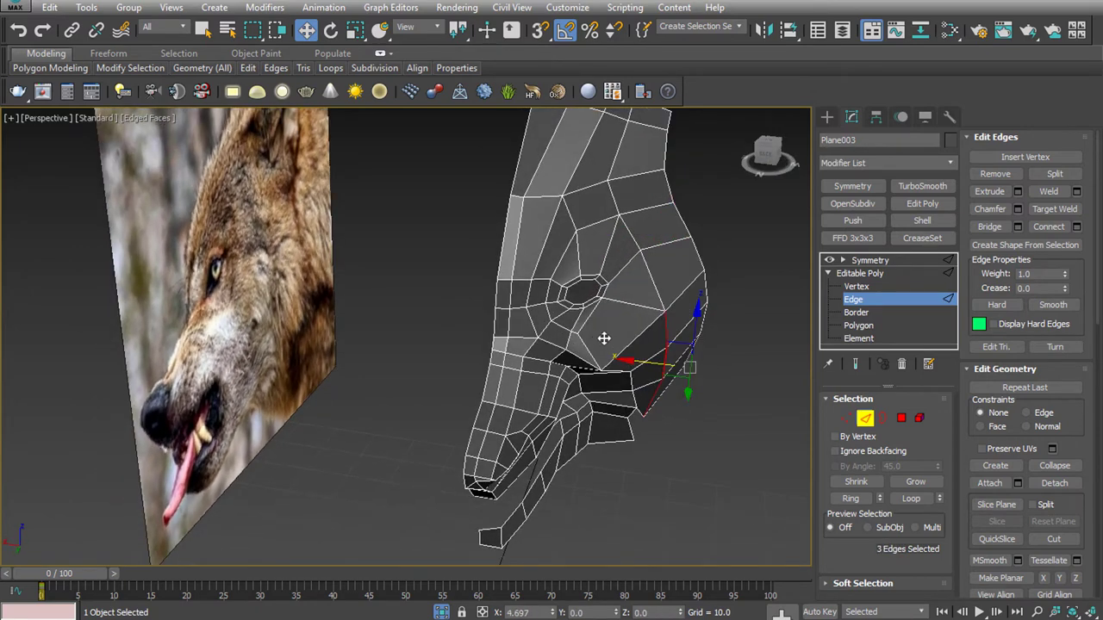
{"action": "mouse_move", "coordinate": [677, 393]}
{"action": "middle_mouse_down", "text": "alt"}
{"action": "mouse_move", "coordinate": [614, 382]}
{"action": "mouse_move", "coordinate": [844, 438]}
{"action": "middle_mouse_up", "text": "alt"}
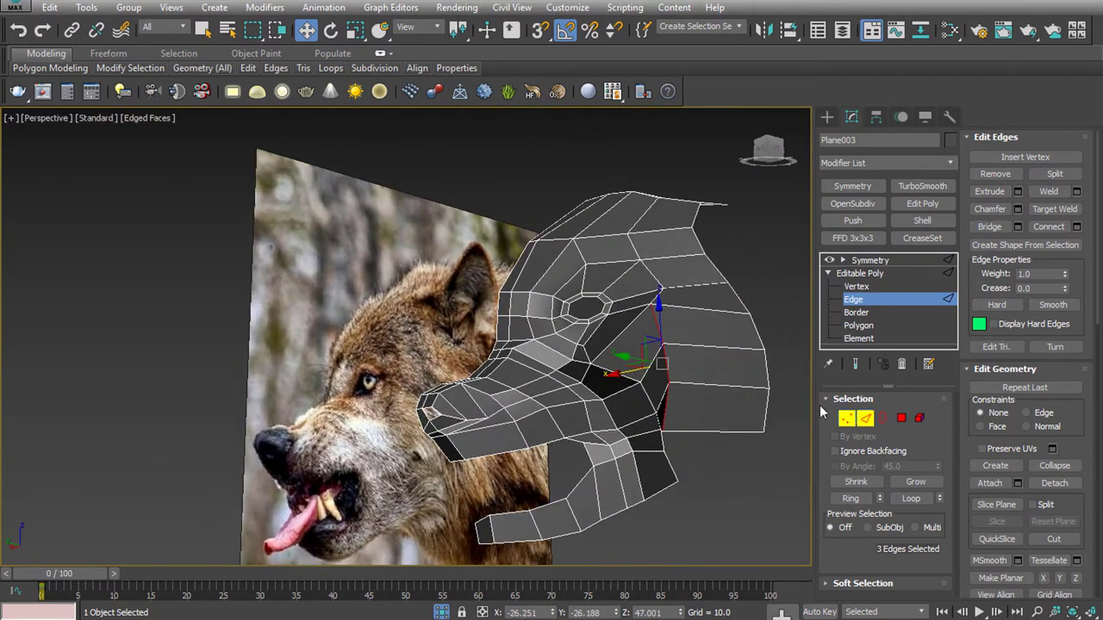
Move cheek and mouth-corner vertices to reshape the faces around the jaw
{"action": "key", "text": "1"}
{"action": "left_click", "coordinate": [577, 365]}
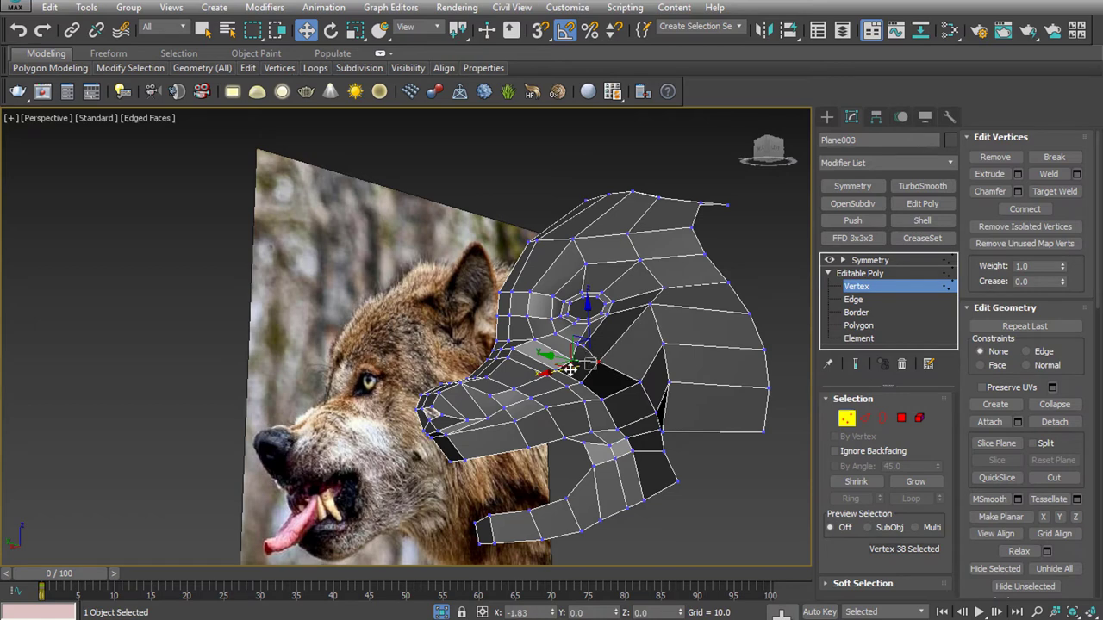
{"action": "left_click", "coordinate": [621, 385]}
{"action": "left_click_drag", "start_coordinate": [595, 392], "coordinate": [656, 405]}
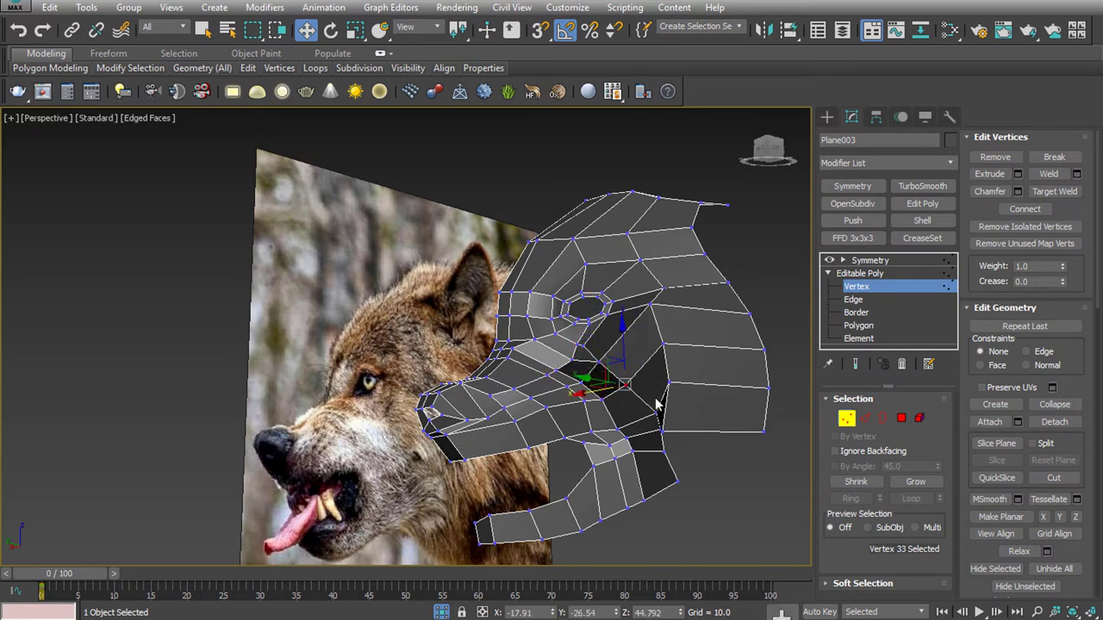
{"action": "left_click", "coordinate": [642, 423]}
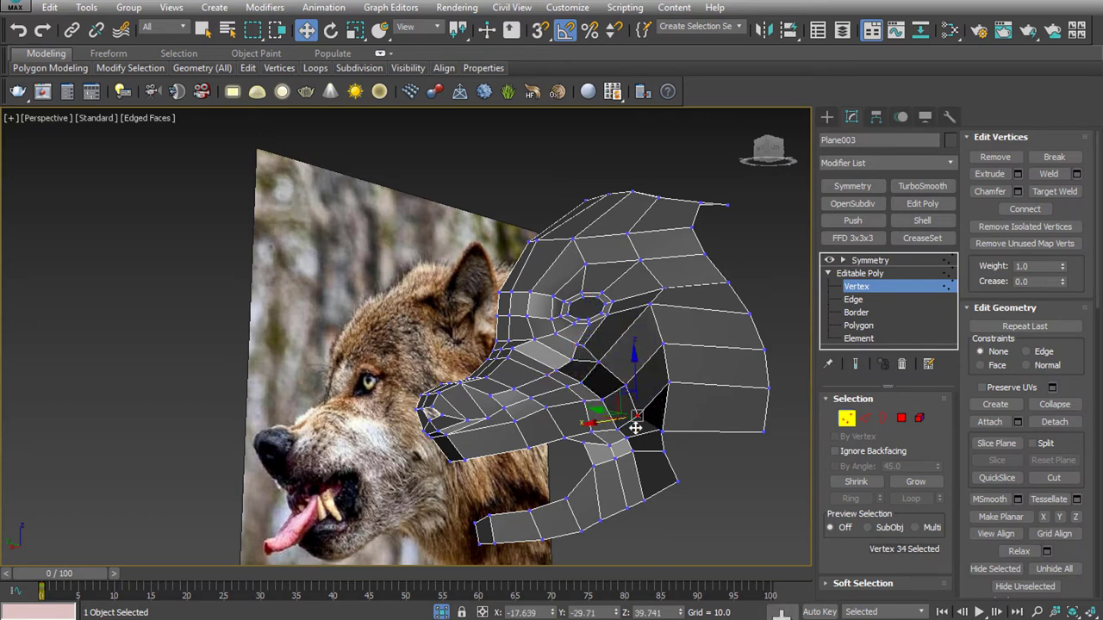
{"action": "mouse_move", "coordinate": [641, 423]}
{"action": "middle_mouse_down", "text": "alt"}
{"action": "mouse_move", "coordinate": [715, 374]}
{"action": "mouse_move", "coordinate": [704, 457]}
{"action": "mouse_move", "coordinate": [677, 494]}
{"action": "mouse_move", "coordinate": [700, 459]}
{"action": "middle_mouse_up", "text": "alt"}
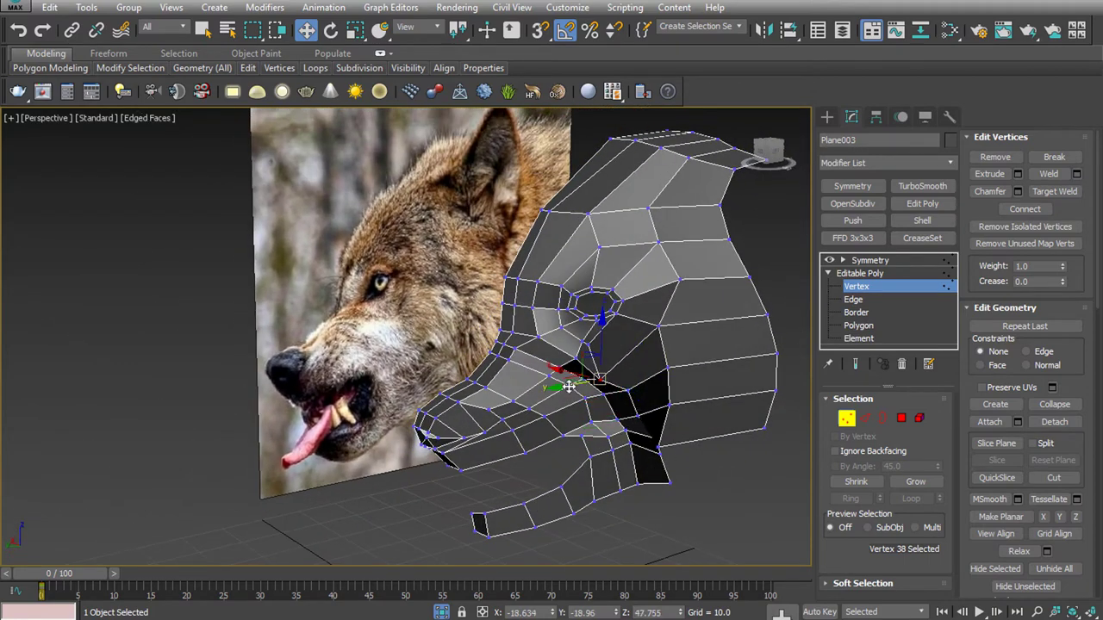
{"action": "left_click", "coordinate": [585, 383], "text": "ctrl"}
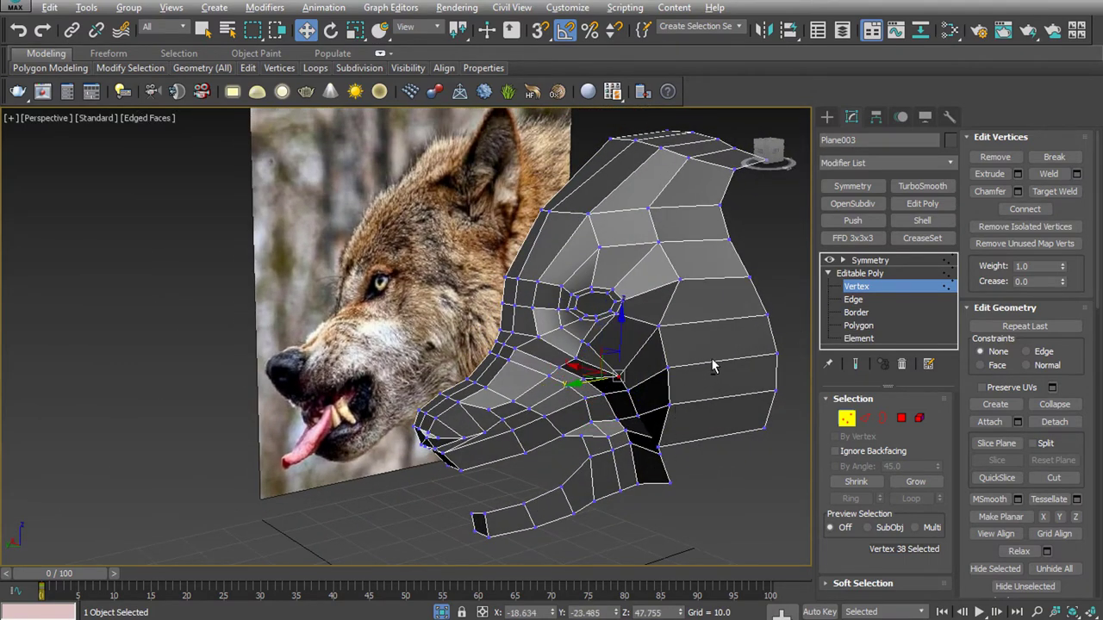
{"action": "mouse_move", "coordinate": [715, 367]}
{"action": "middle_mouse_down", "text": "alt"}
{"action": "mouse_move", "coordinate": [757, 303]}
{"action": "mouse_move", "coordinate": [706, 332]}
{"action": "middle_mouse_up", "text": "alt"}
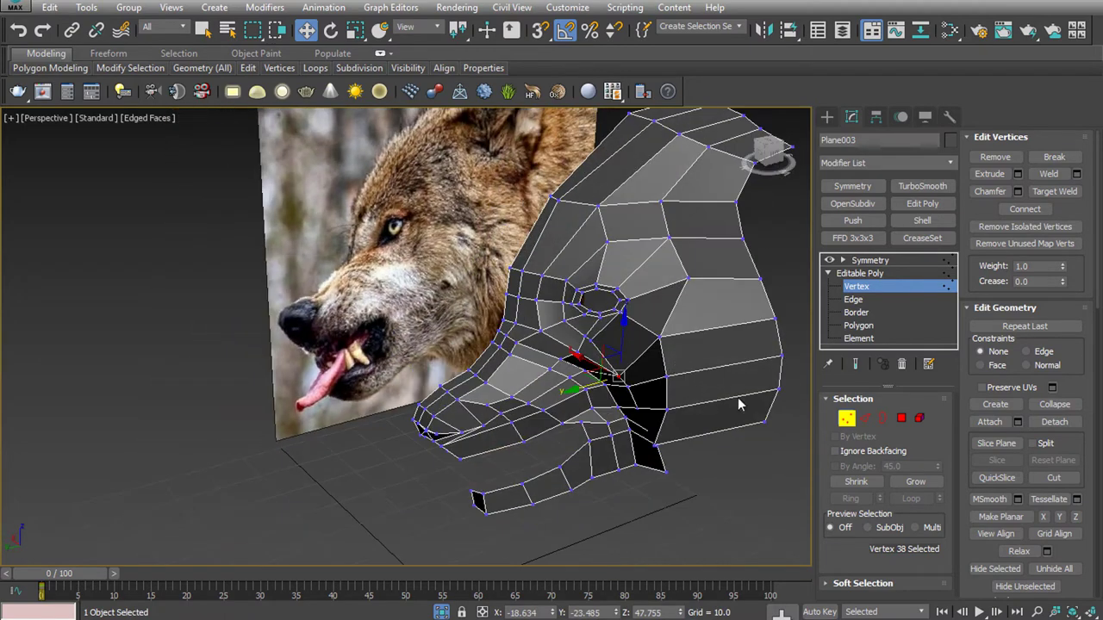
Shift the selected jaw edges back in depth and nudge an edge under the cheek
{"action": "left_click", "coordinate": [866, 418]}
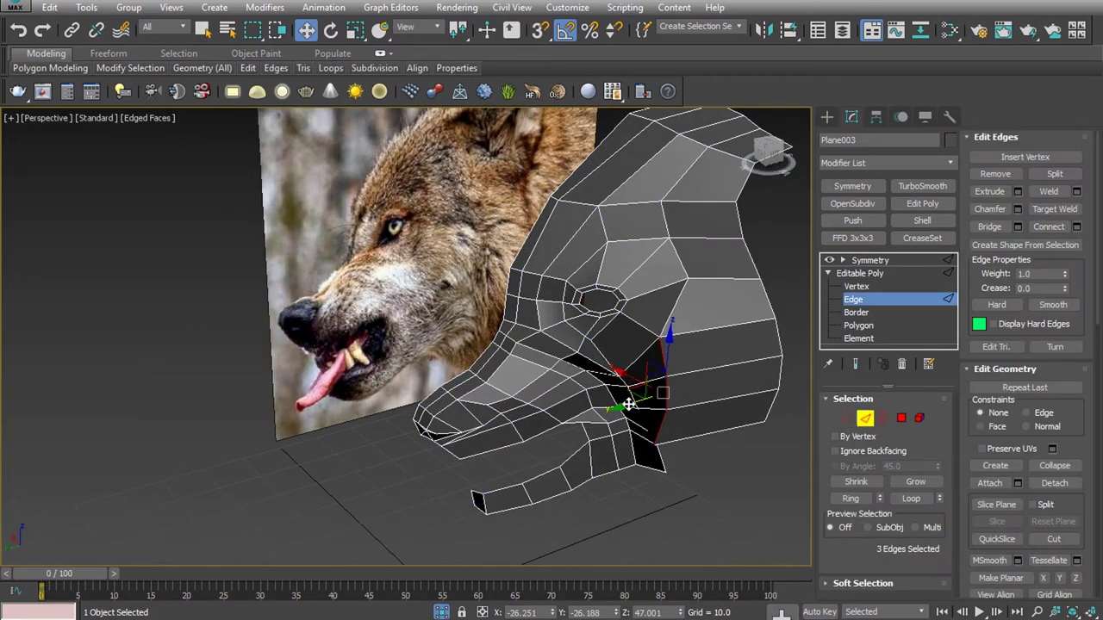
{"action": "left_click_drag", "start_coordinate": [627, 405], "coordinate": [645, 403]}
{"action": "middle_click_drag", "start_coordinate": [719, 383], "coordinate": [789, 363], "text": "alt"}
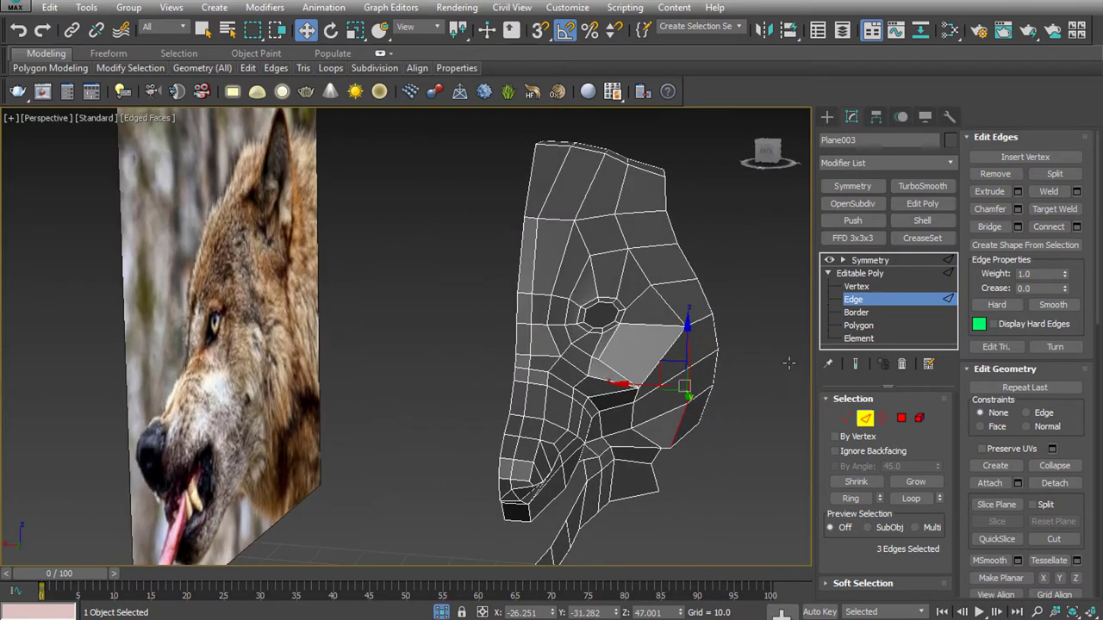
{"action": "left_click", "coordinate": [665, 416]}
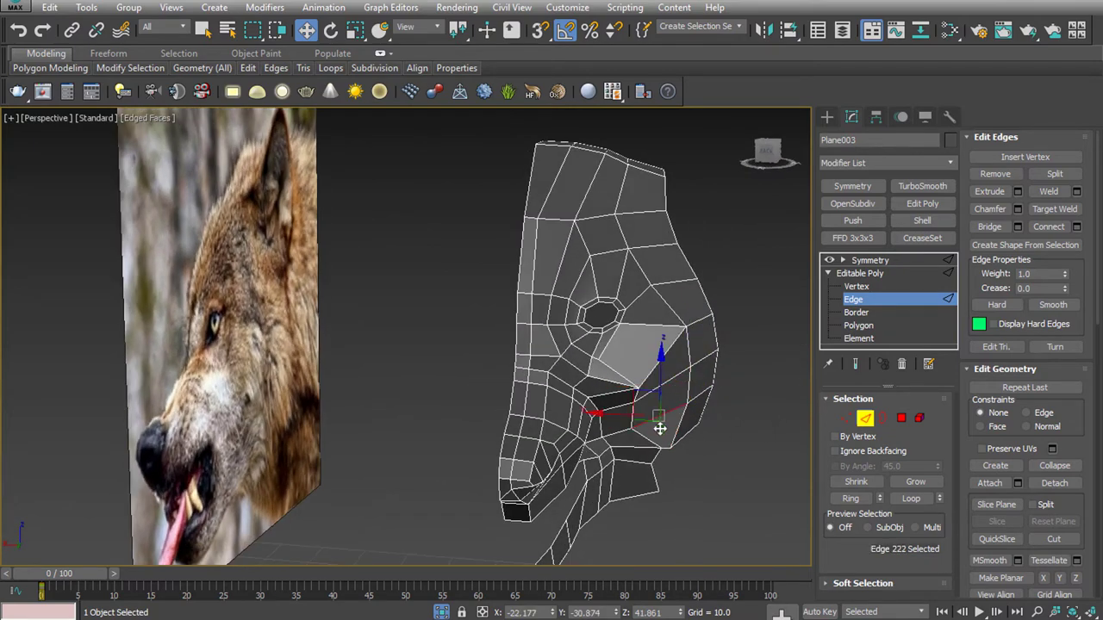
{"action": "middle_click_drag", "start_coordinate": [660, 431], "coordinate": [657, 467], "text": "alt"}
{"action": "left_click_drag", "start_coordinate": [656, 468], "coordinate": [658, 457]}
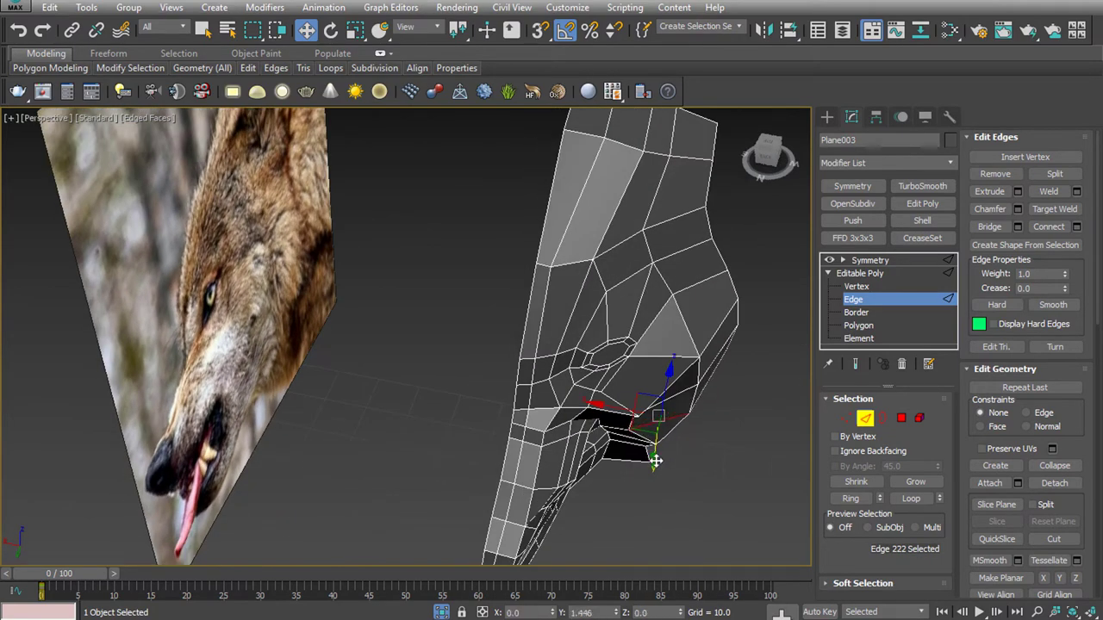
{"action": "left_click", "coordinate": [846, 417]}
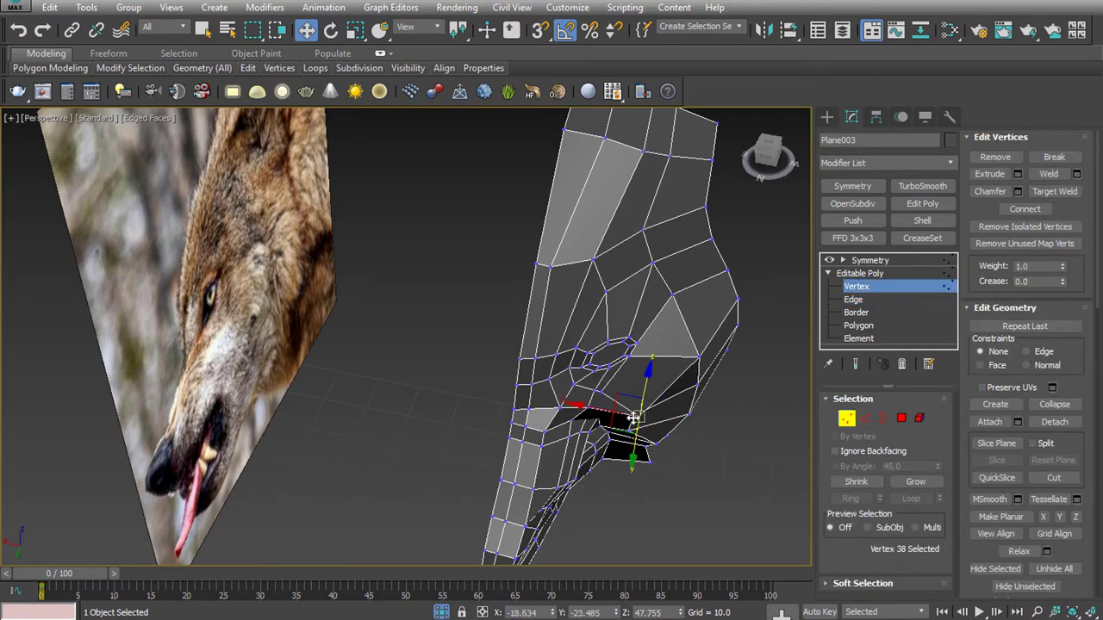
Preview the full mirrored head with Show End Result, then return to Edge level
{"action": "mouse_move", "coordinate": [635, 425]}
{"action": "middle_mouse_down", "text": "alt"}
{"action": "mouse_move", "coordinate": [709, 374]}
{"action": "mouse_move", "coordinate": [721, 327]}
{"action": "mouse_move", "coordinate": [641, 341]}
{"action": "mouse_move", "coordinate": [742, 284]}
{"action": "mouse_move", "coordinate": [752, 331]}
{"action": "mouse_move", "coordinate": [819, 343]}
{"action": "middle_mouse_up", "text": "alt"}
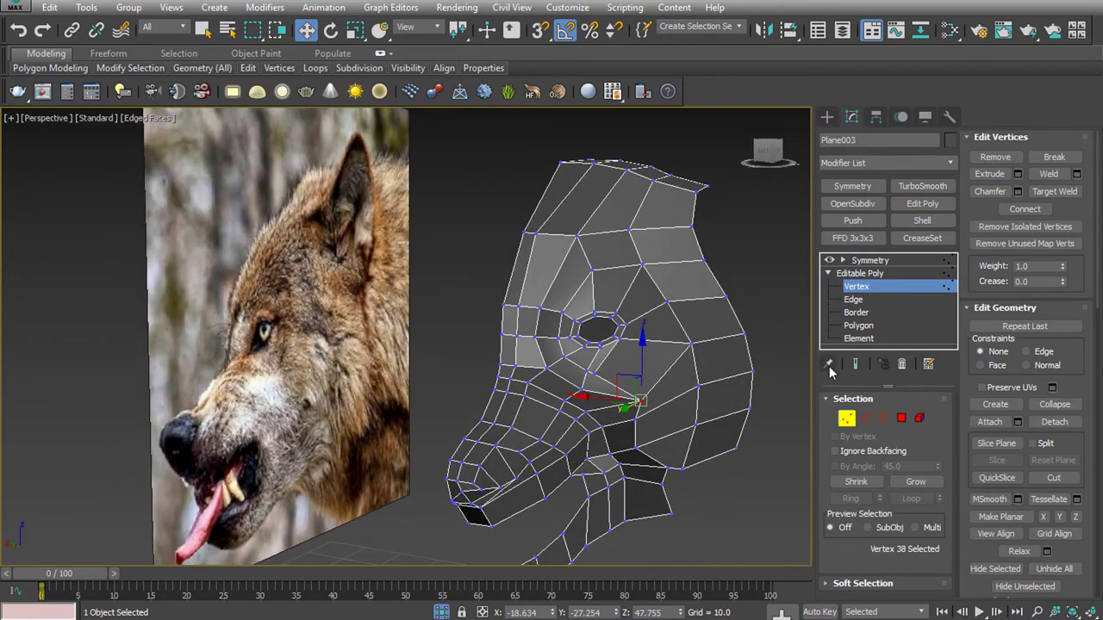
{"action": "left_click", "coordinate": [855, 364]}
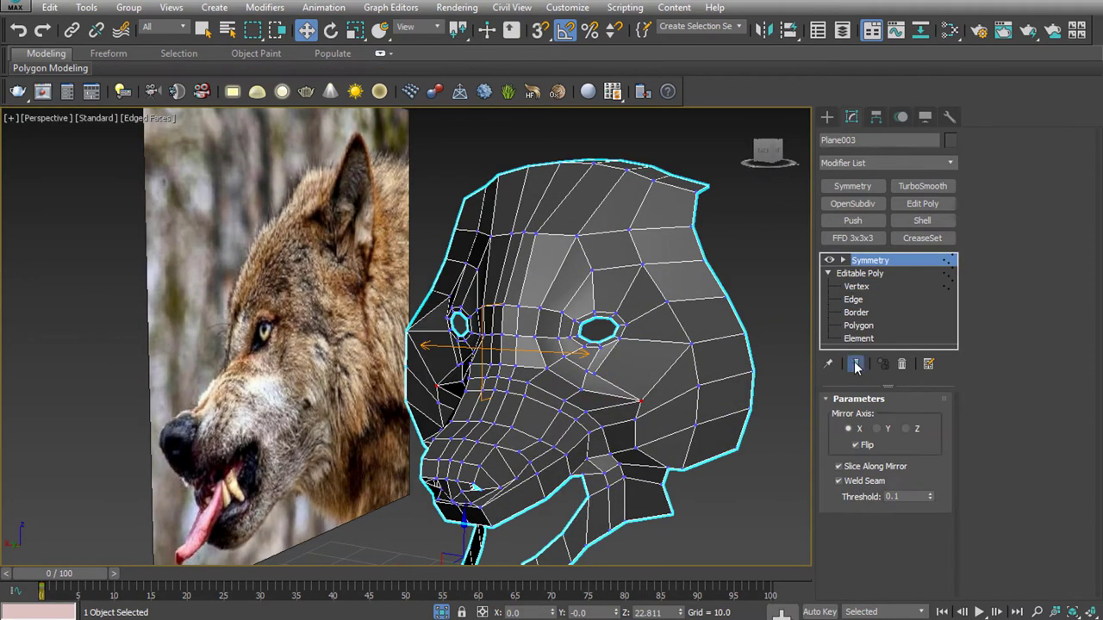
{"action": "scroll", "coordinate": [728, 396], "scroll_direction": "down", "scroll_amount": 3}
{"action": "mouse_move", "coordinate": [728, 396]}
{"action": "middle_mouse_down", "text": "alt"}
{"action": "mouse_move", "coordinate": [706, 400]}
{"action": "mouse_move", "coordinate": [740, 405]}
{"action": "mouse_move", "coordinate": [724, 407]}
{"action": "mouse_move", "coordinate": [664, 364]}
{"action": "mouse_move", "coordinate": [628, 377]}
{"action": "mouse_move", "coordinate": [669, 377]}
{"action": "middle_mouse_up", "text": "alt"}
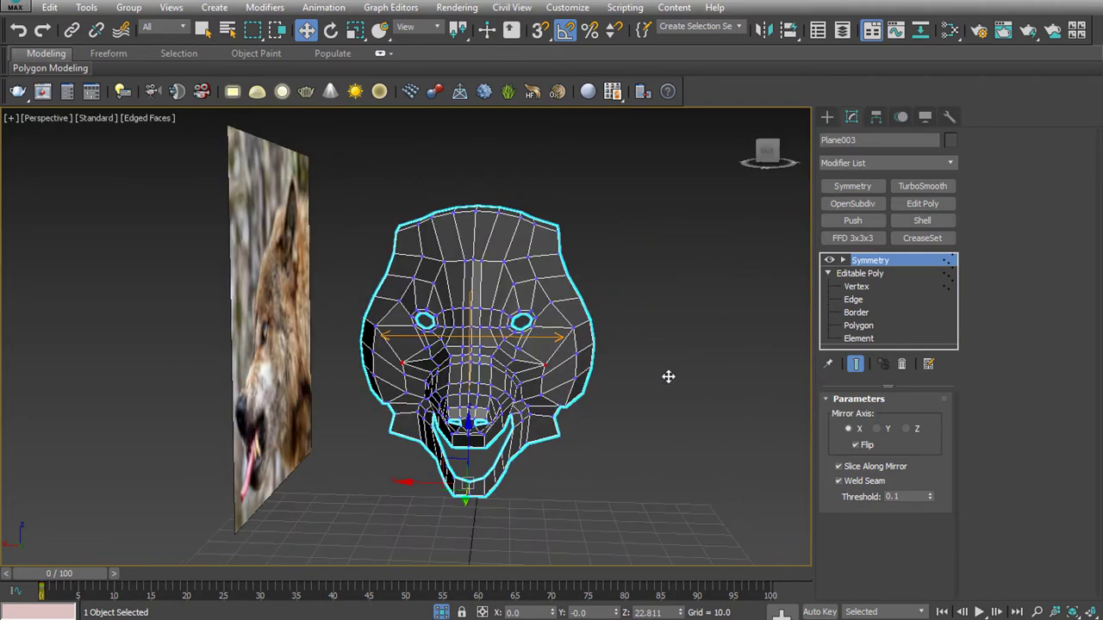
{"action": "left_click", "coordinate": [852, 299]}
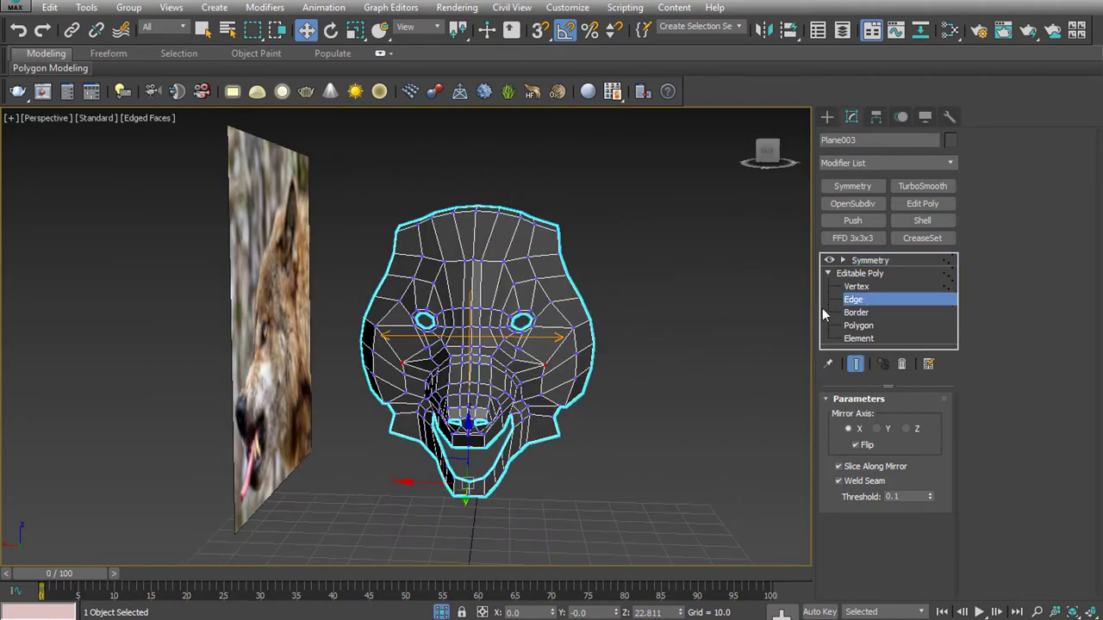
{"action": "left_click", "coordinate": [855, 364]}
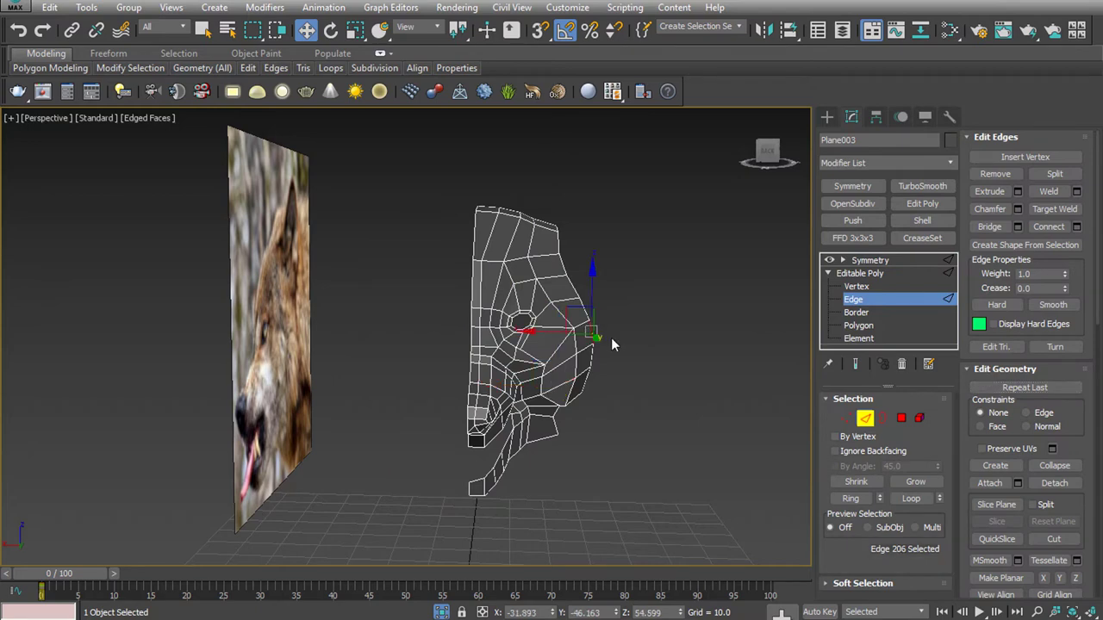
In Front view, bulge the head's outer border loop to match the photo and reshape its upper-left corner
{"action": "key", "text": "f"}
{"action": "middle_click_drag", "start_coordinate": [564, 358], "coordinate": [552, 373]}
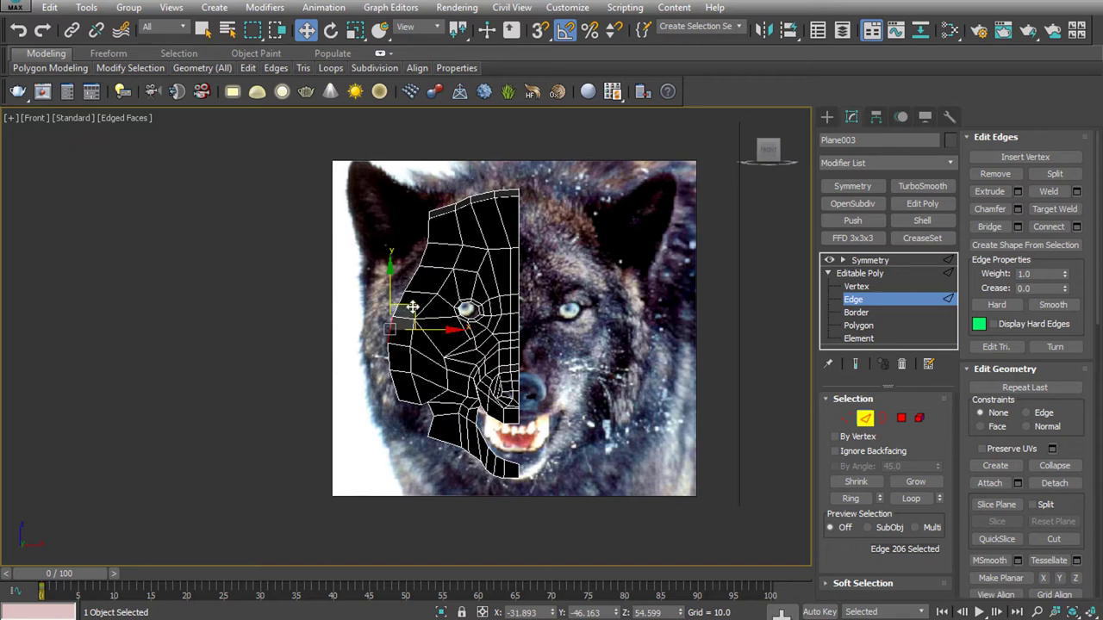
{"action": "double_click", "coordinate": [385, 364]}
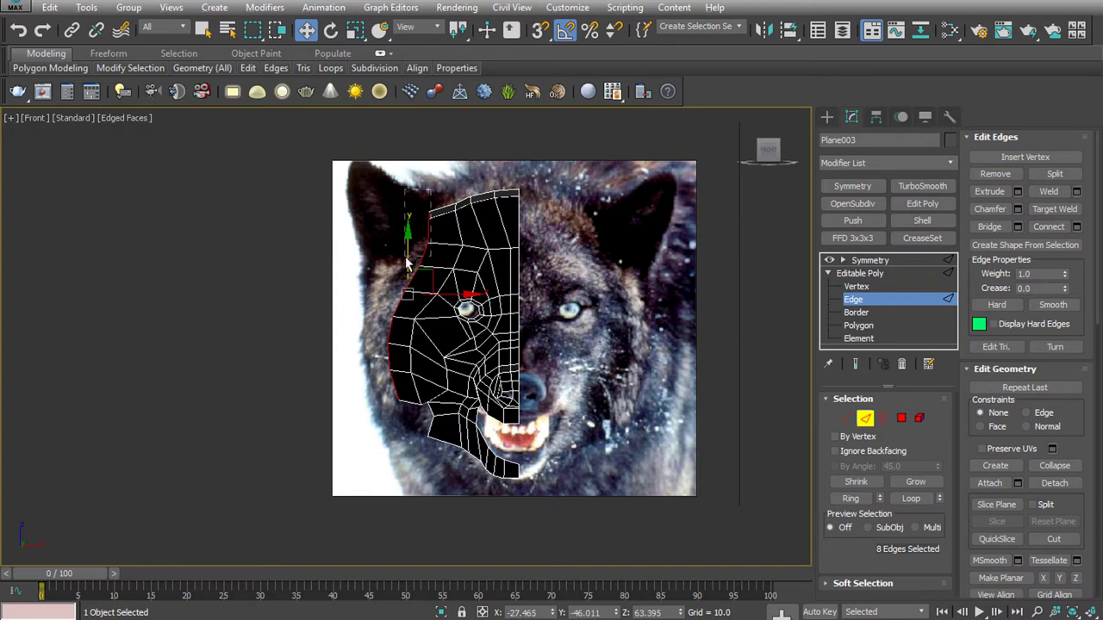
{"action": "mouse_move", "coordinate": [414, 246]}
{"action": "left_mouse_down"}
{"action": "mouse_move", "coordinate": [422, 335]}
{"action": "mouse_move", "coordinate": [398, 330]}
{"action": "left_mouse_up"}
{"action": "left_click", "coordinate": [382, 283]}
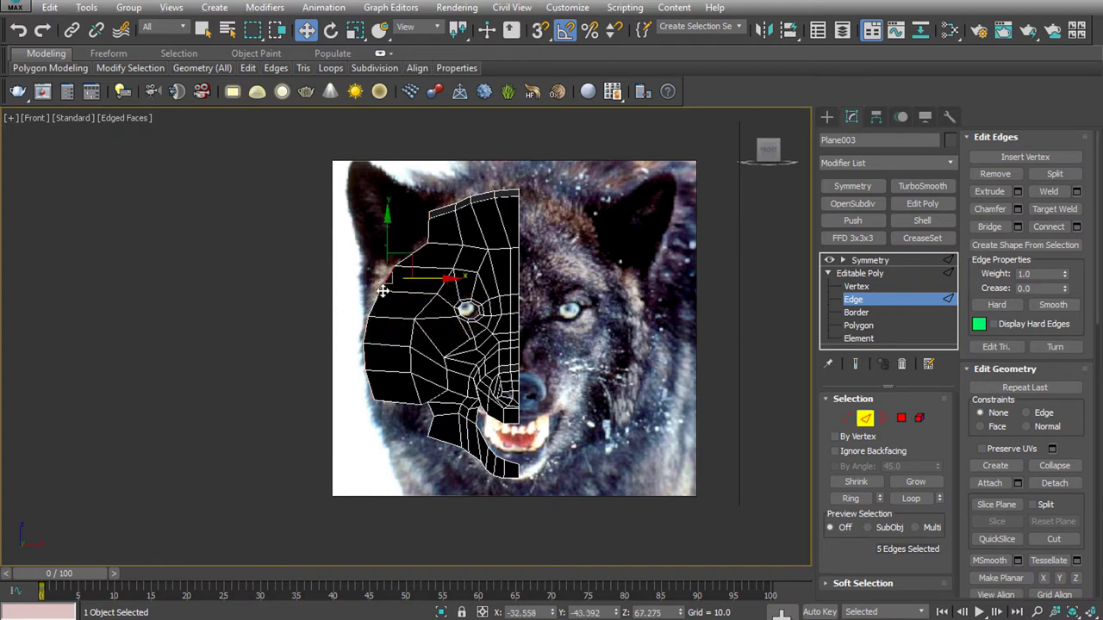
{"action": "left_click_drag", "start_coordinate": [418, 283], "coordinate": [383, 274]}
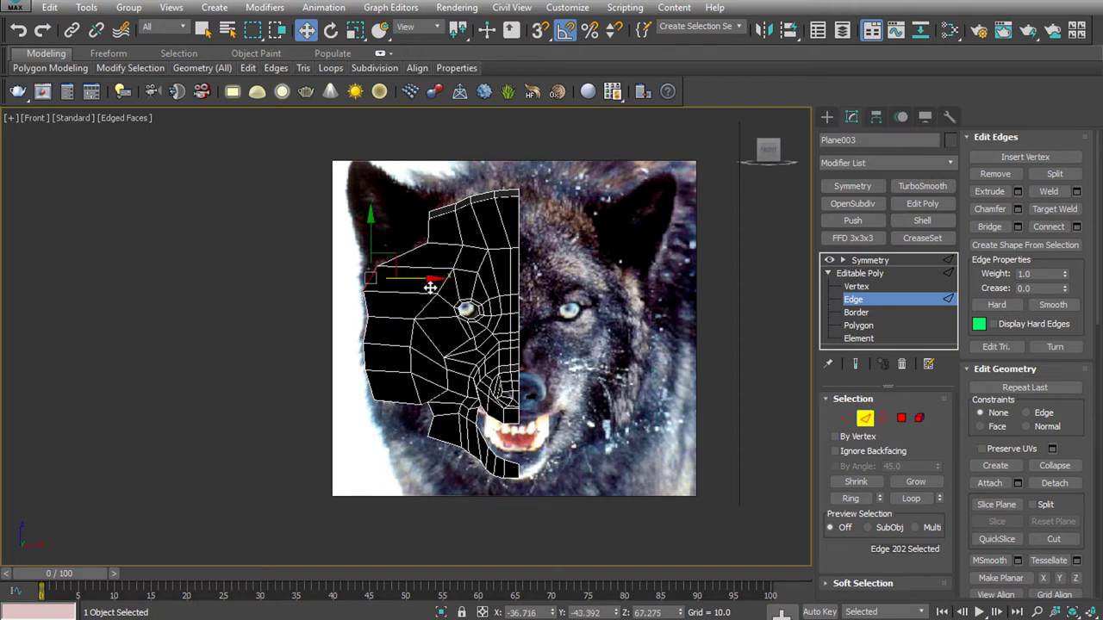
{"action": "left_click", "coordinate": [431, 423]}
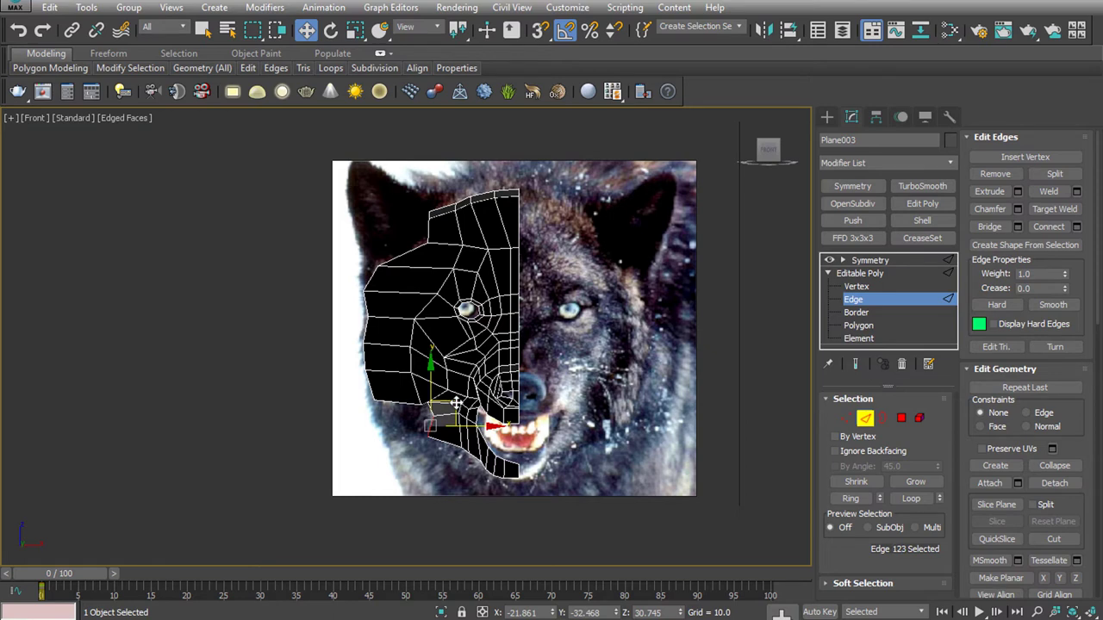
Bridge two lower-jaw edges, then shift-drag the bottom edge to start a new strip
{"action": "scroll", "coordinate": [455, 405], "scroll_direction": "up", "scroll_amount": 2}
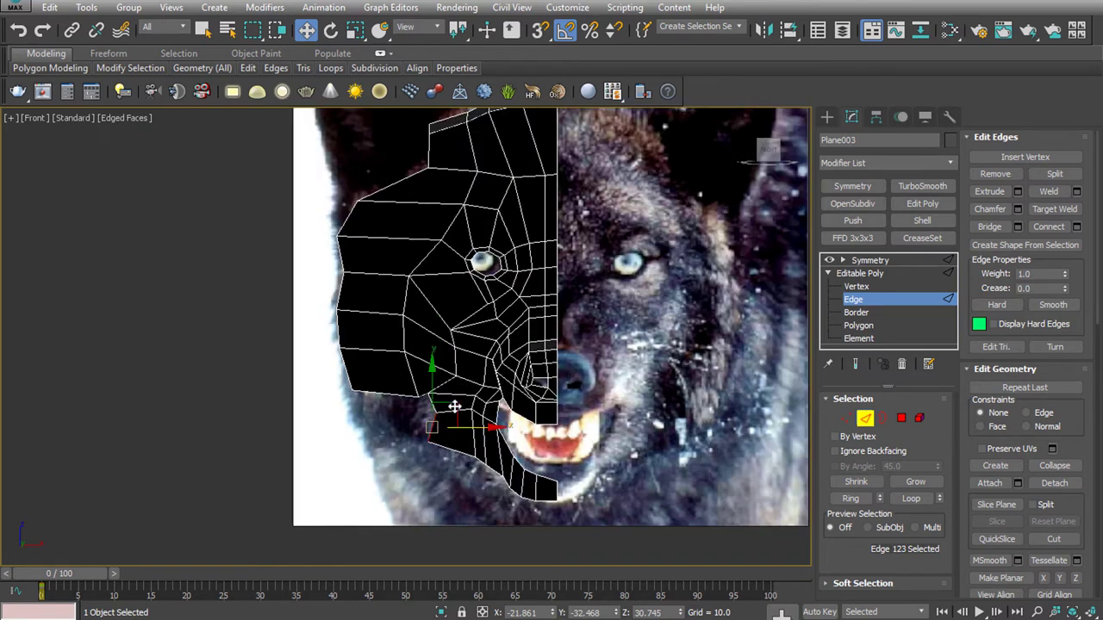
{"action": "left_click", "coordinate": [438, 411]}
{"action": "left_click_drag", "start_coordinate": [438, 411], "coordinate": [437, 411]}
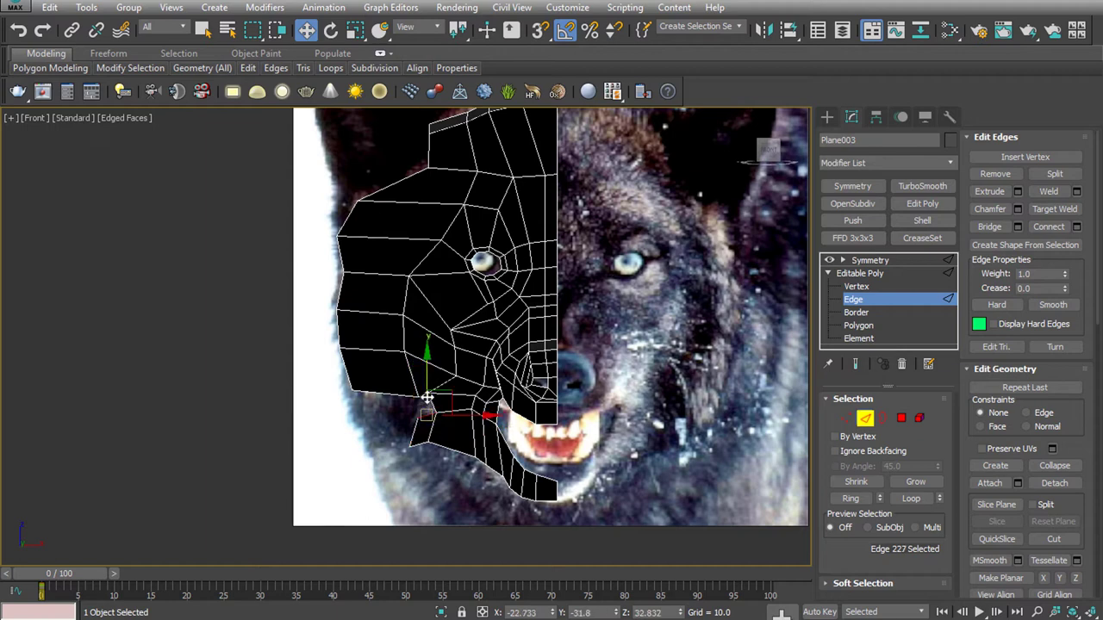
{"action": "left_click", "coordinate": [426, 396], "text": "ctrl"}
{"action": "left_click", "coordinate": [989, 227]}
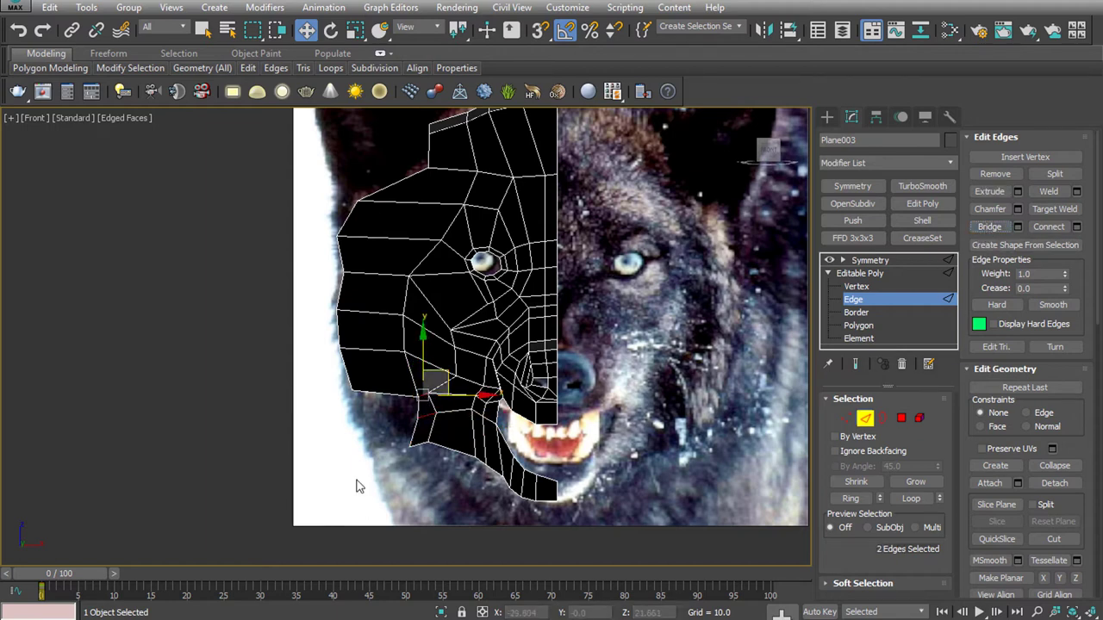
{"action": "left_click", "coordinate": [410, 439]}
{"action": "left_click_drag", "start_coordinate": [423, 431], "coordinate": [403, 435]}
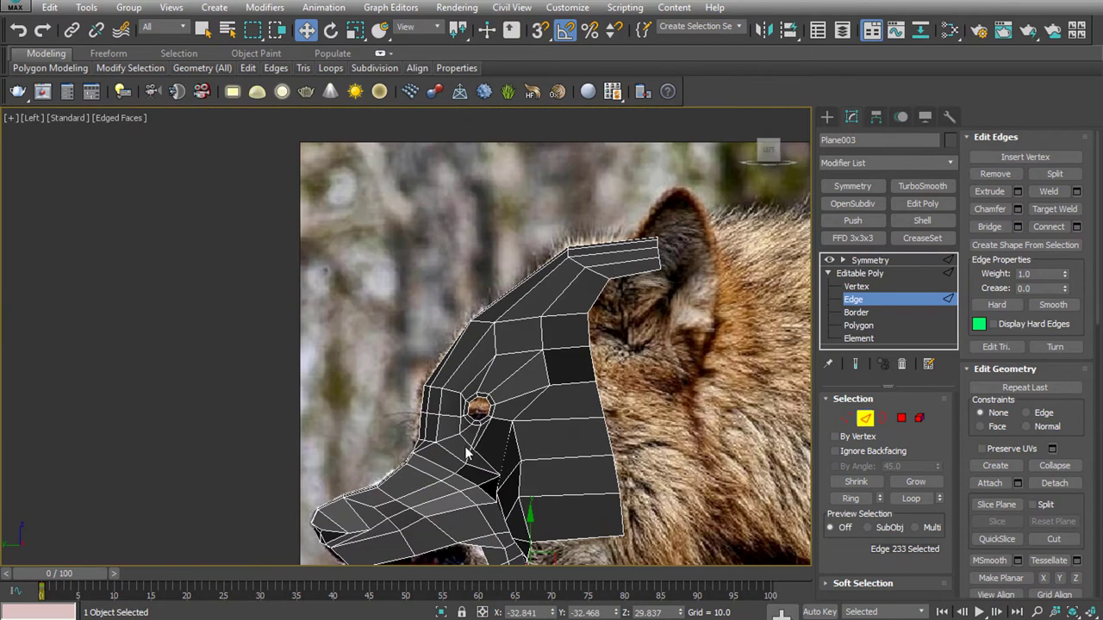
Stretch the new strip back under the neck and position its end edge and vertex
{"action": "scroll", "coordinate": [509, 461], "scroll_direction": "up", "scroll_amount": 5}
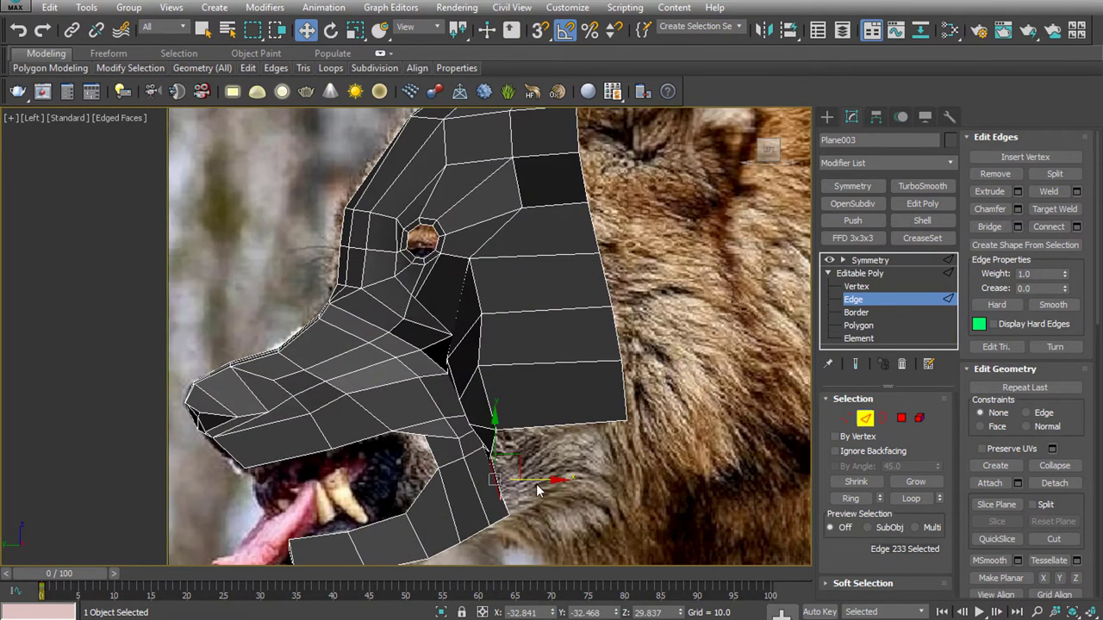
{"action": "left_click_drag", "start_coordinate": [616, 468], "coordinate": [622, 469], "text": "shift"}
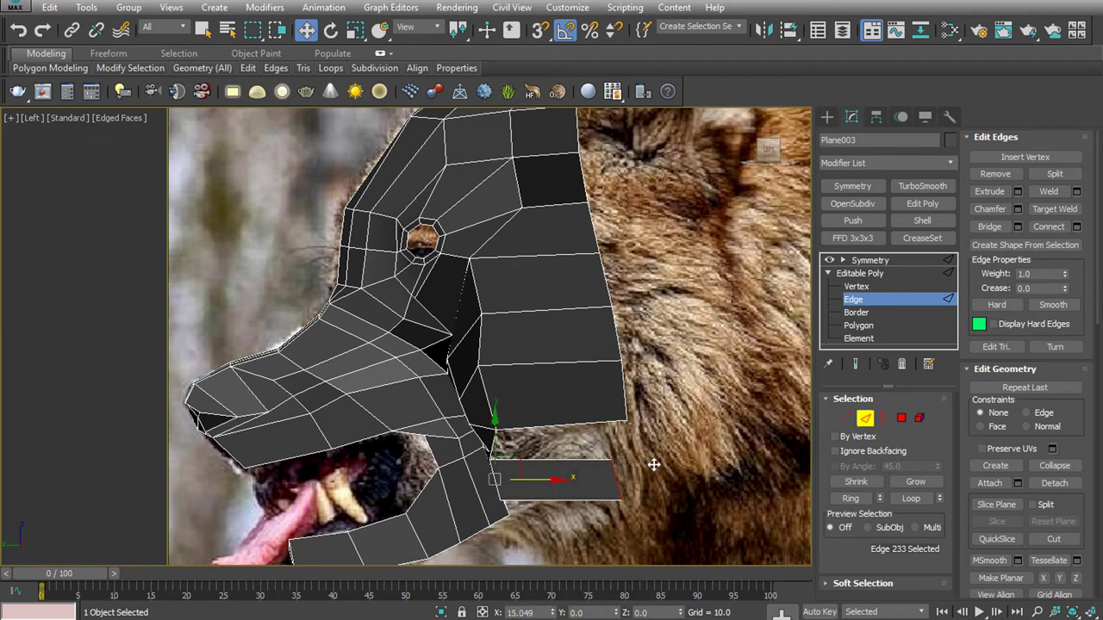
{"action": "left_click_drag", "start_coordinate": [555, 479], "coordinate": [553, 476]}
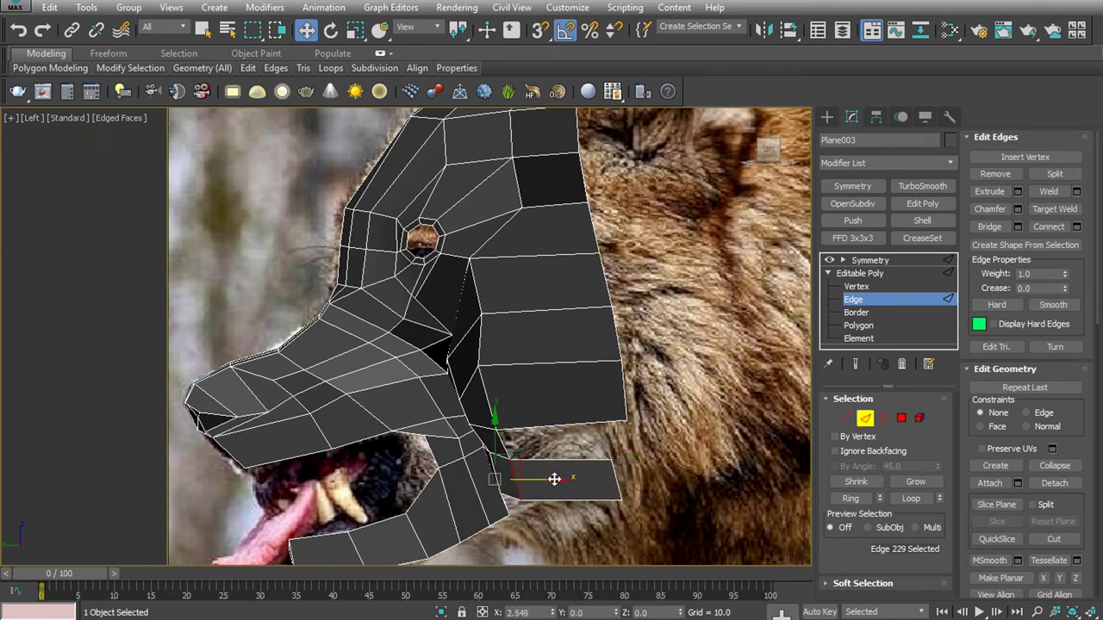
{"action": "left_click", "coordinate": [622, 473]}
{"action": "left_click_drag", "start_coordinate": [618, 435], "coordinate": [617, 422]}
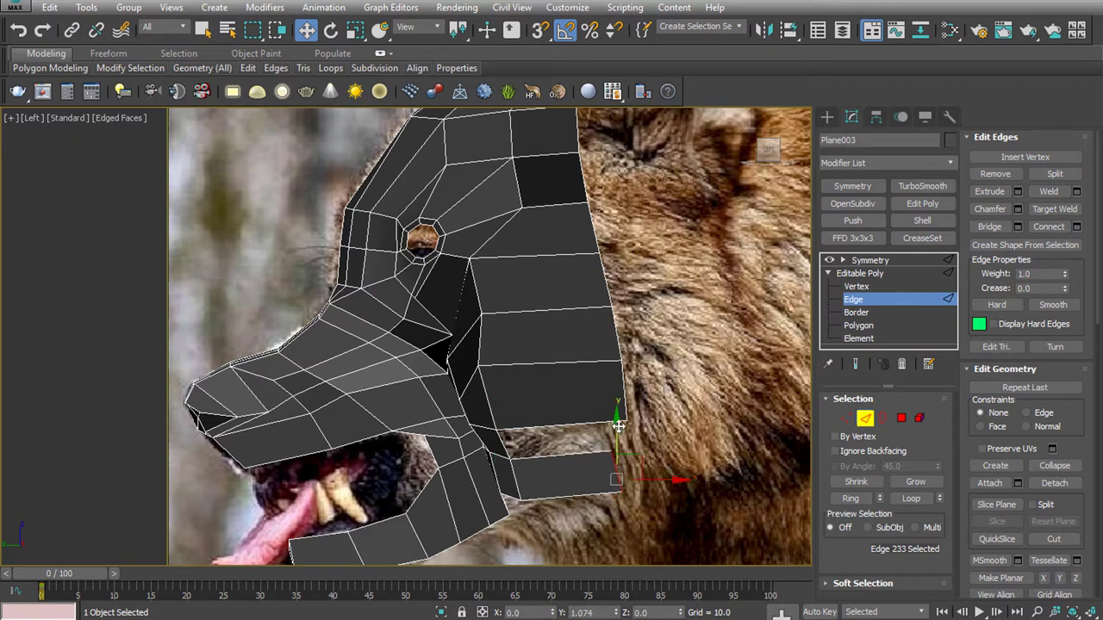
{"action": "left_click", "coordinate": [846, 418]}
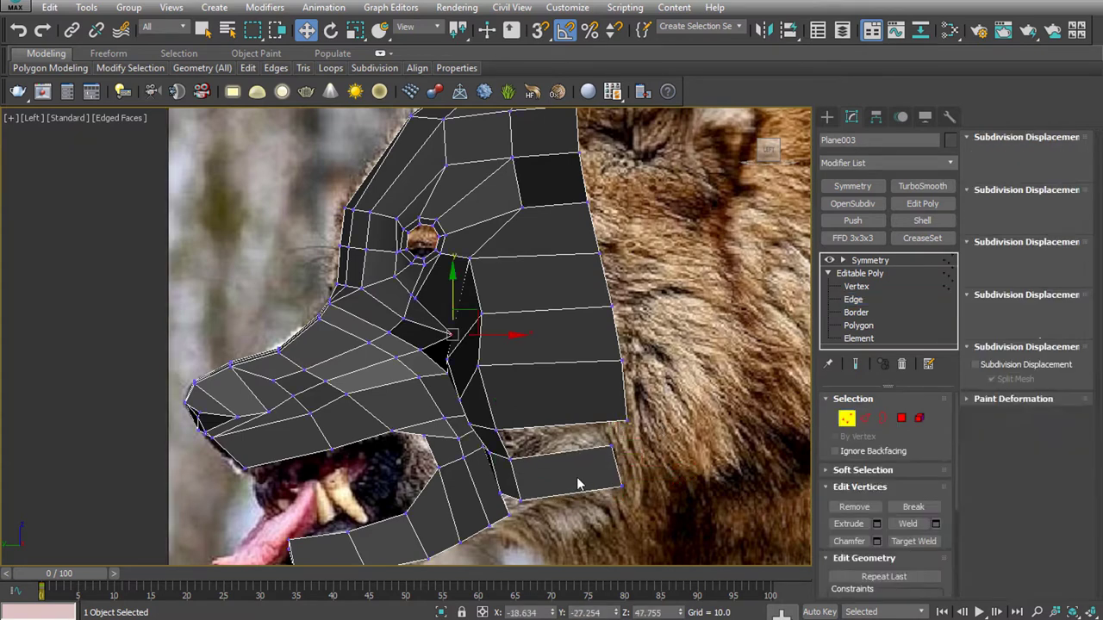
{"action": "left_click", "coordinate": [620, 425]}
{"action": "left_click_drag", "start_coordinate": [650, 420], "coordinate": [656, 430]}
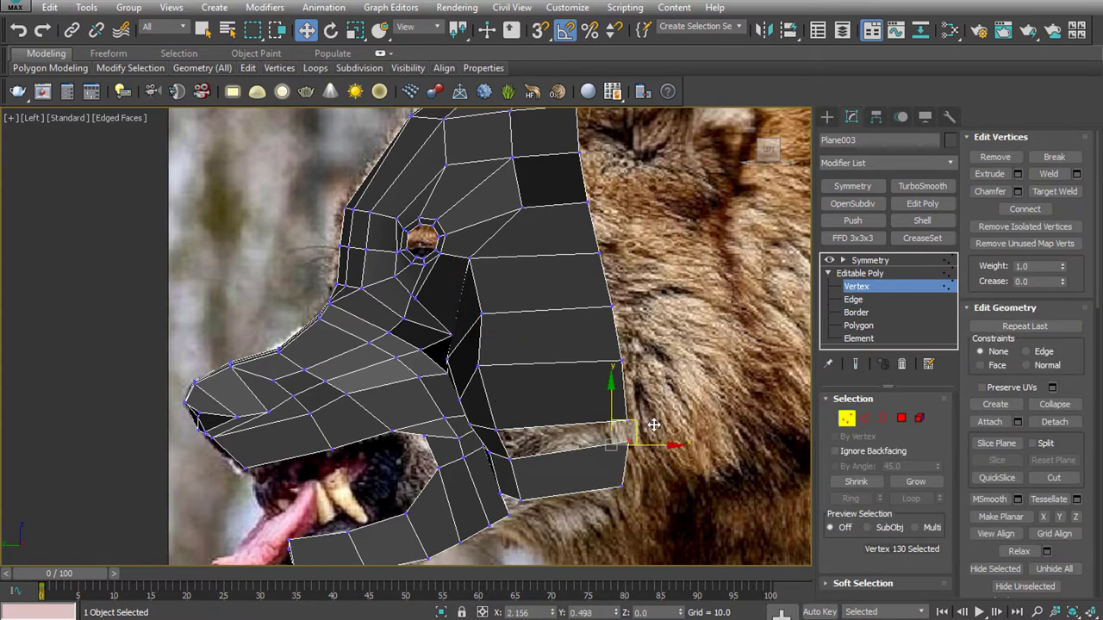
Bridge the strip to the facing head edge and raise the lower neck border edge
{"action": "left_click", "coordinate": [864, 418]}
{"action": "left_click", "coordinate": [570, 425], "text": "ctrl"}
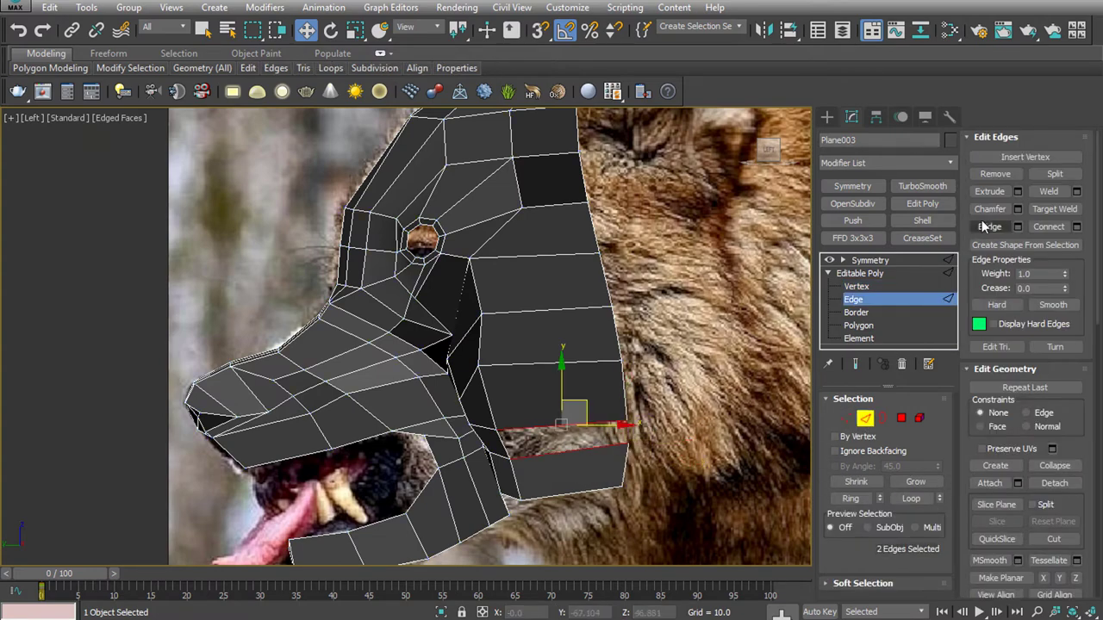
{"action": "left_click", "coordinate": [989, 227]}
{"action": "scroll", "coordinate": [749, 373], "scroll_direction": "down", "scroll_amount": 5}
{"action": "scroll", "coordinate": [699, 400], "scroll_direction": "up", "scroll_amount": 3}
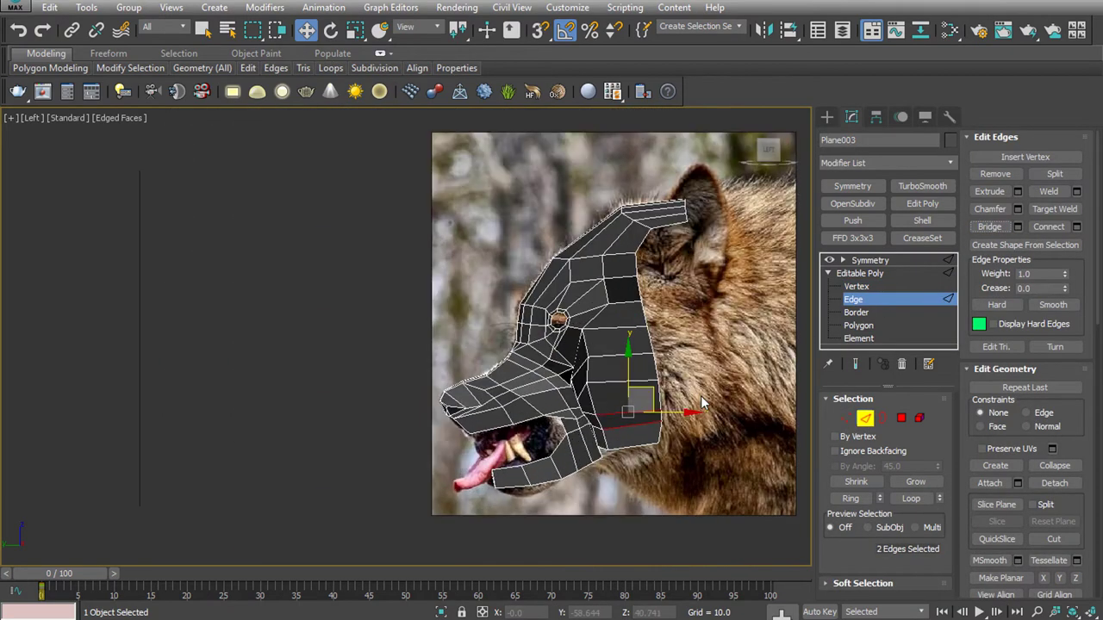
{"action": "middle_click_drag", "start_coordinate": [704, 352], "coordinate": [650, 322]}
{"action": "scroll", "coordinate": [576, 437], "scroll_direction": "up", "scroll_amount": 2}
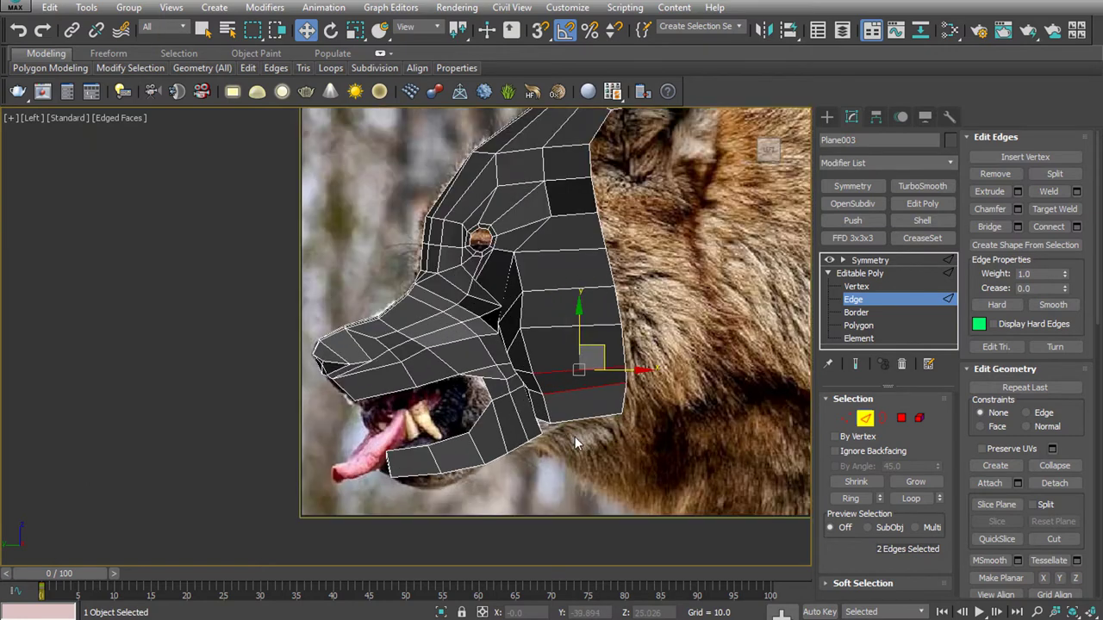
{"action": "left_click", "coordinate": [579, 423]}
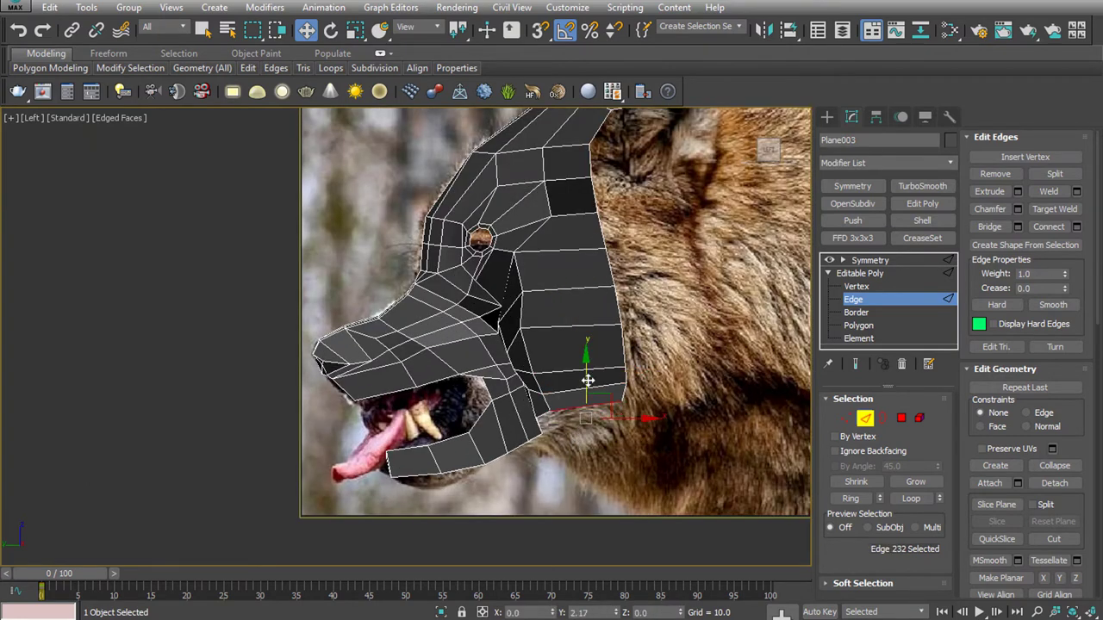
{"action": "left_click_drag", "start_coordinate": [588, 381], "coordinate": [586, 383]}
Loop-select the jaw-bottom border in side view, keeping six jaw edges selected
{"action": "key", "text": "p"}
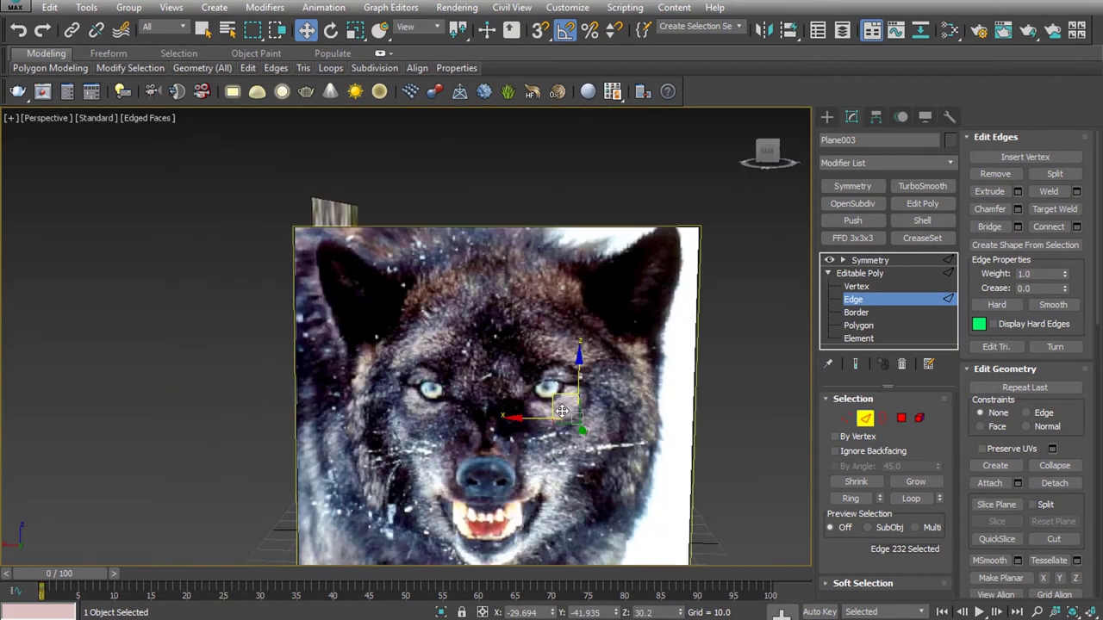
{"action": "mouse_move", "coordinate": [487, 488]}
{"action": "middle_mouse_down", "text": "alt"}
{"action": "mouse_move", "coordinate": [520, 494]}
{"action": "mouse_move", "coordinate": [516, 471]}
{"action": "mouse_move", "coordinate": [584, 398]}
{"action": "middle_mouse_up", "text": "alt"}
{"action": "scroll", "coordinate": [584, 398], "scroll_direction": "up", "scroll_amount": 4}
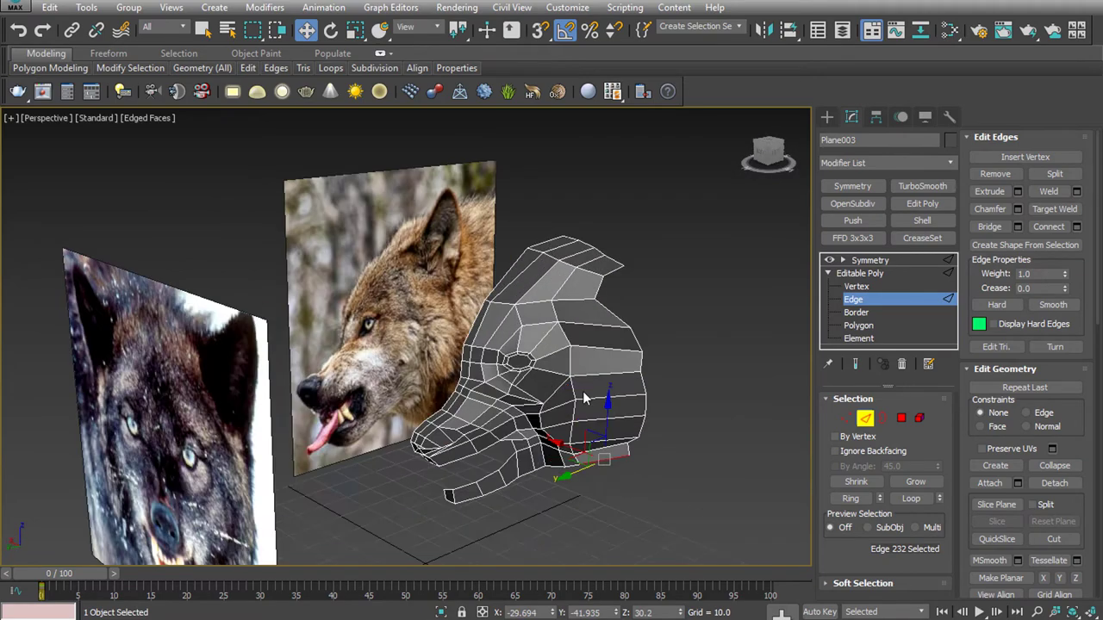
{"action": "double_click", "coordinate": [635, 365]}
{"action": "mouse_move", "coordinate": [674, 448]}
{"action": "middle_mouse_down", "text": "alt"}
{"action": "mouse_move", "coordinate": [647, 332]}
{"action": "mouse_move", "coordinate": [632, 372]}
{"action": "middle_mouse_up", "text": "alt"}
{"action": "key", "text": "l"}
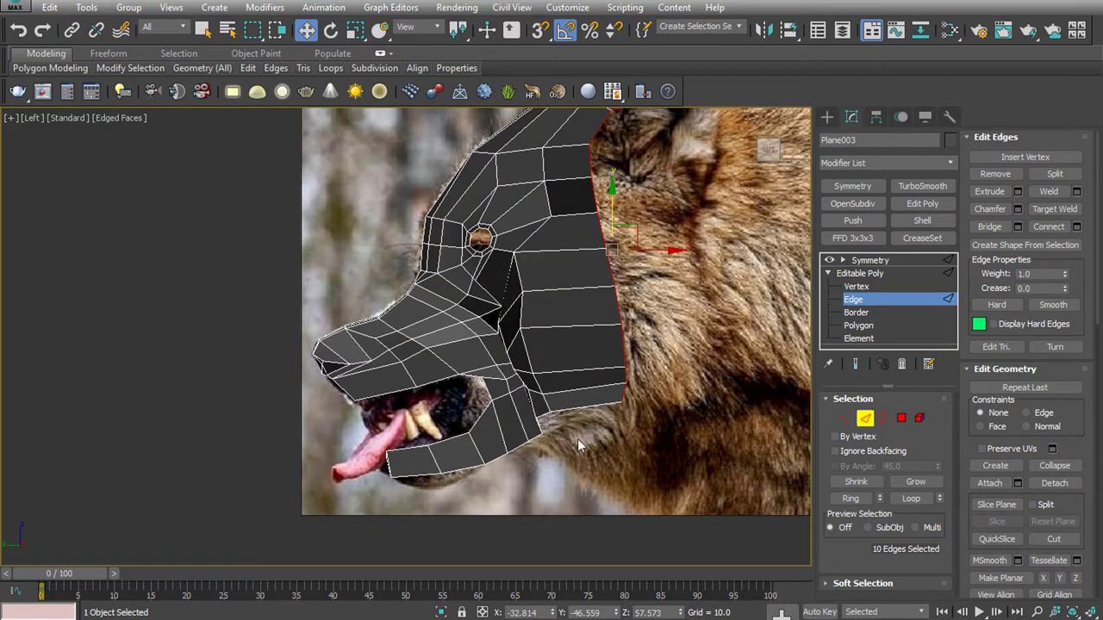
{"action": "double_click", "coordinate": [448, 471]}
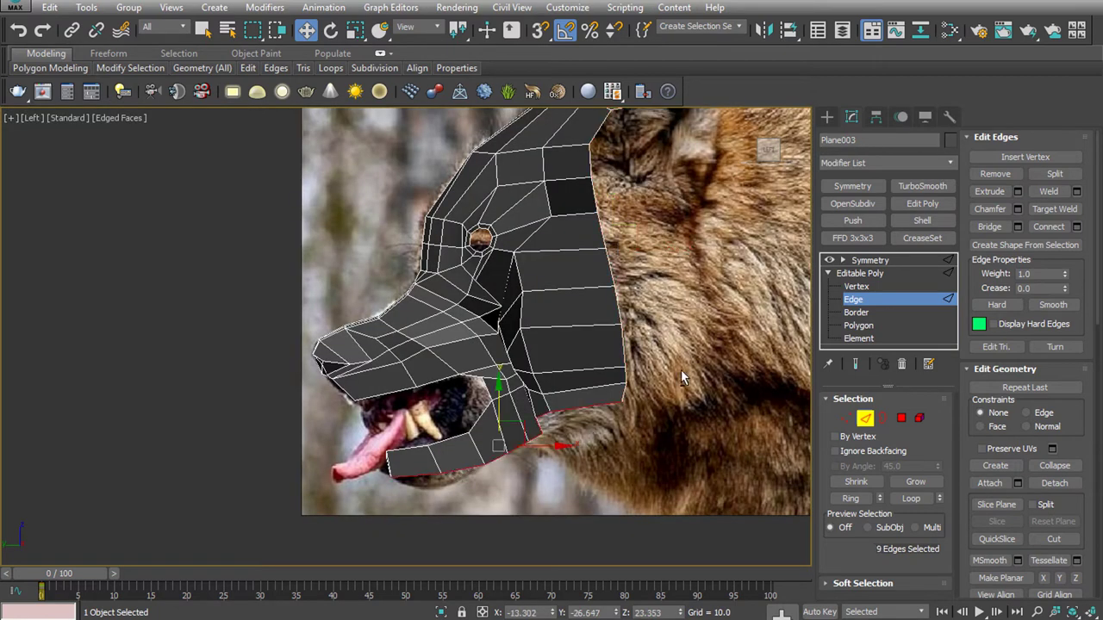
{"action": "left_click", "coordinate": [537, 419], "text": "alt"}
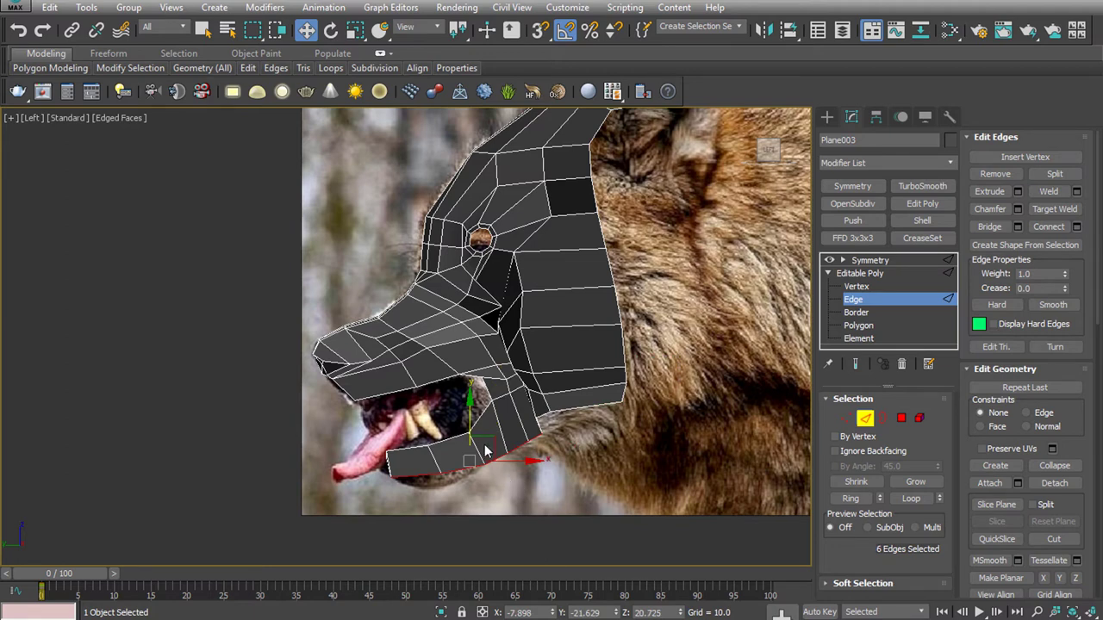
Box-select four chin edges, move them up, zero their X position and flatten them along X
{"action": "key", "text": "f"}
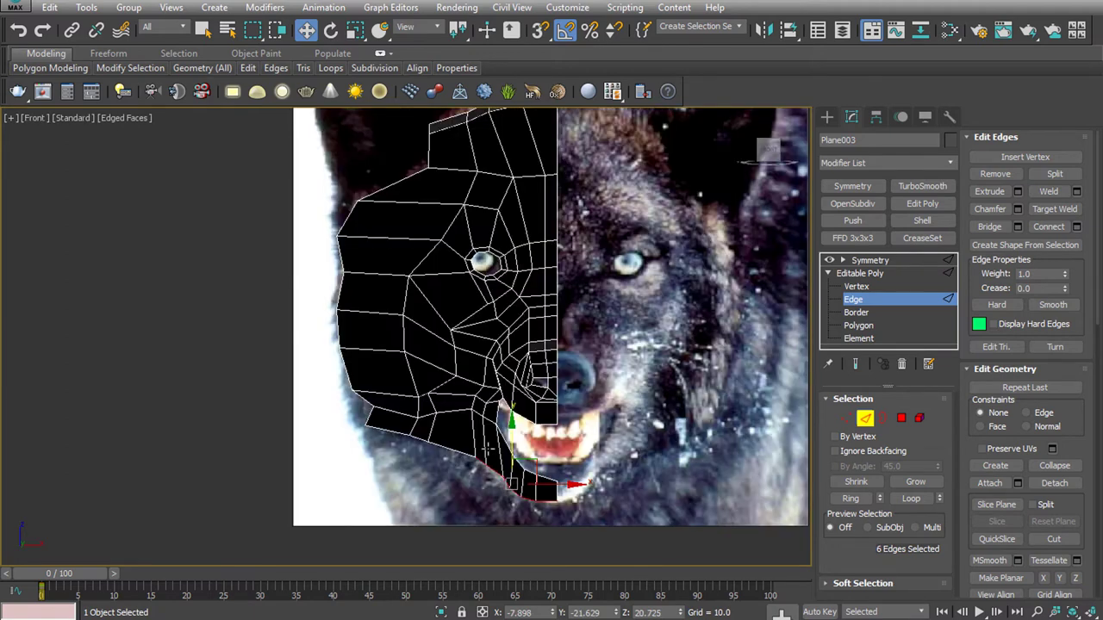
{"action": "key", "text": "p"}
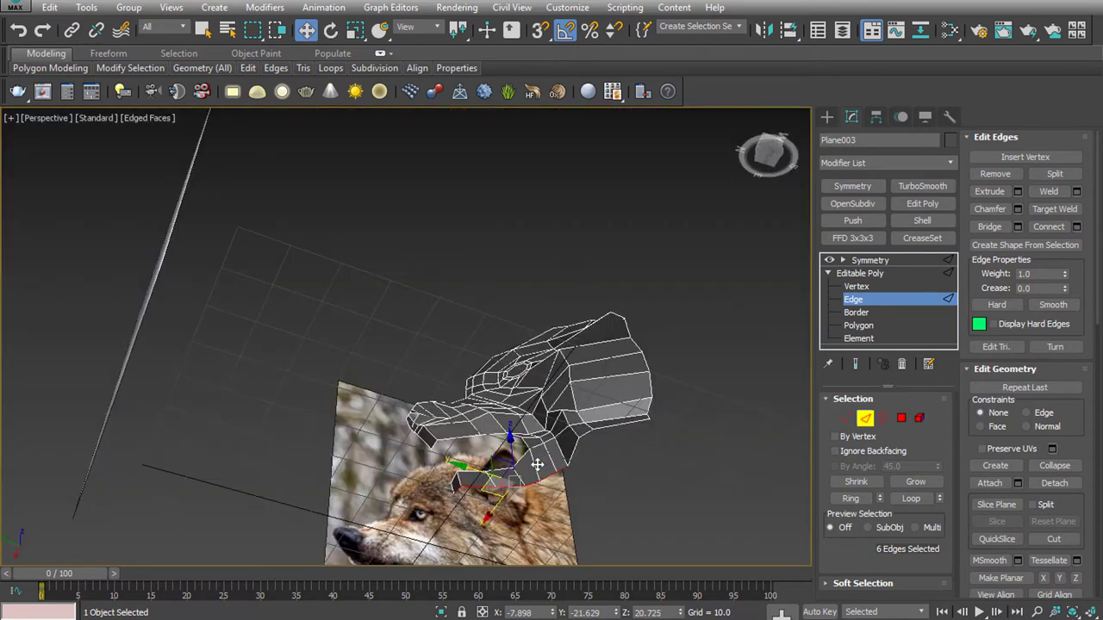
{"action": "mouse_move", "coordinate": [537, 465]}
{"action": "middle_mouse_down", "text": "alt"}
{"action": "mouse_move", "coordinate": [559, 404]}
{"action": "mouse_move", "coordinate": [601, 451]}
{"action": "middle_mouse_up", "text": "alt"}
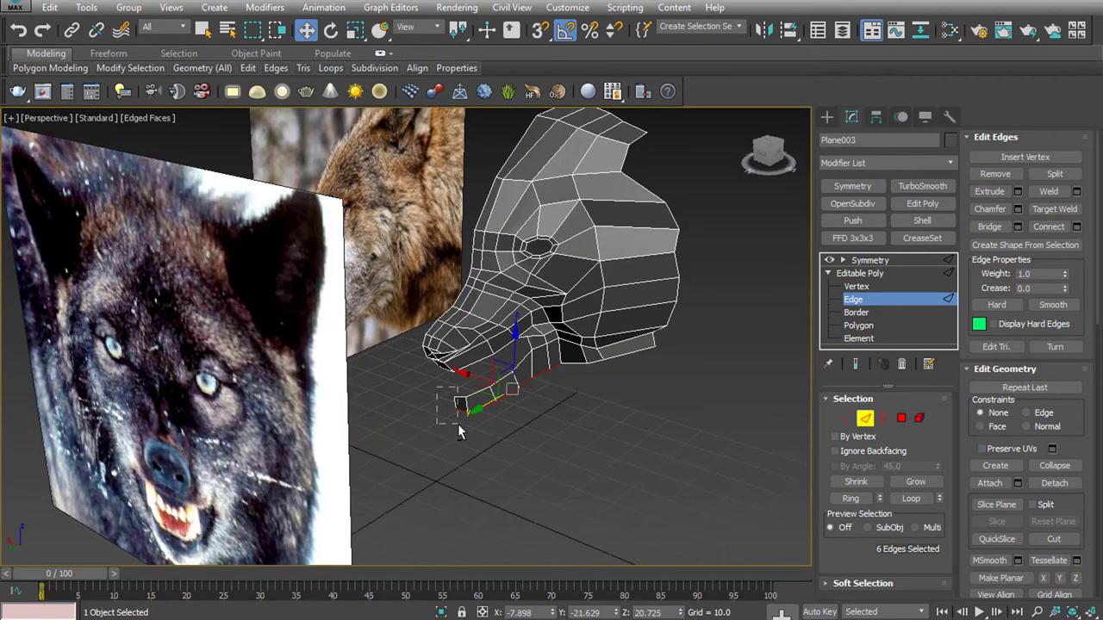
{"action": "left_click_drag", "start_coordinate": [436, 387], "coordinate": [471, 425]}
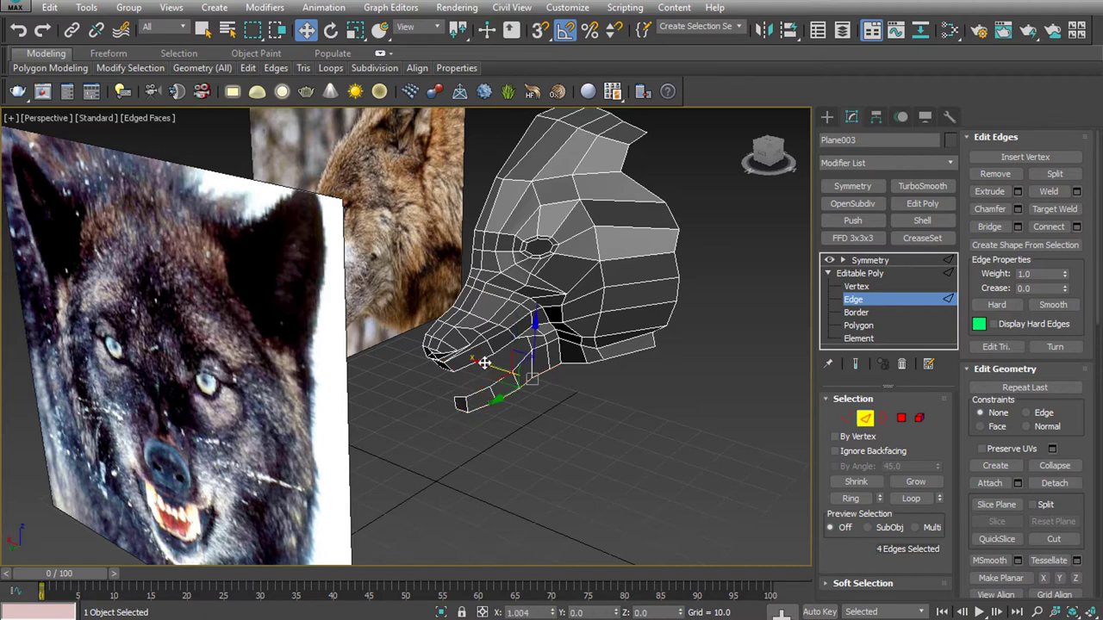
{"action": "left_click_drag", "start_coordinate": [475, 360], "coordinate": [462, 348]}
{"action": "mouse_move", "coordinate": [481, 463]}
{"action": "middle_mouse_down", "text": "alt"}
{"action": "mouse_move", "coordinate": [537, 497]}
{"action": "mouse_move", "coordinate": [574, 491]}
{"action": "mouse_move", "coordinate": [638, 559]}
{"action": "middle_mouse_up", "text": "alt"}
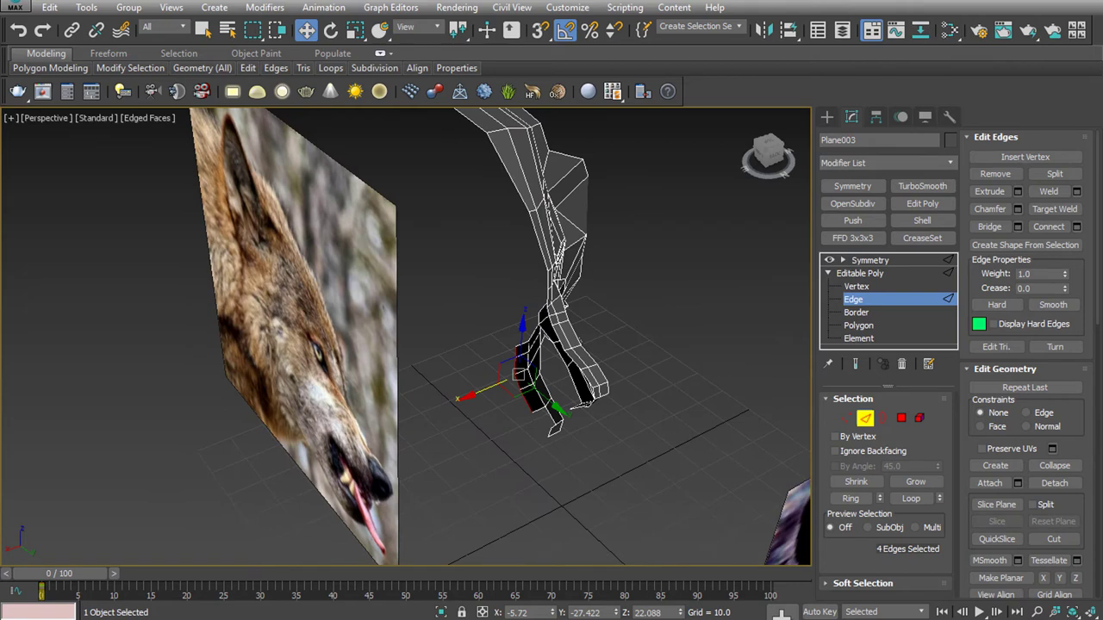
{"action": "right_click", "coordinate": [558, 614]}
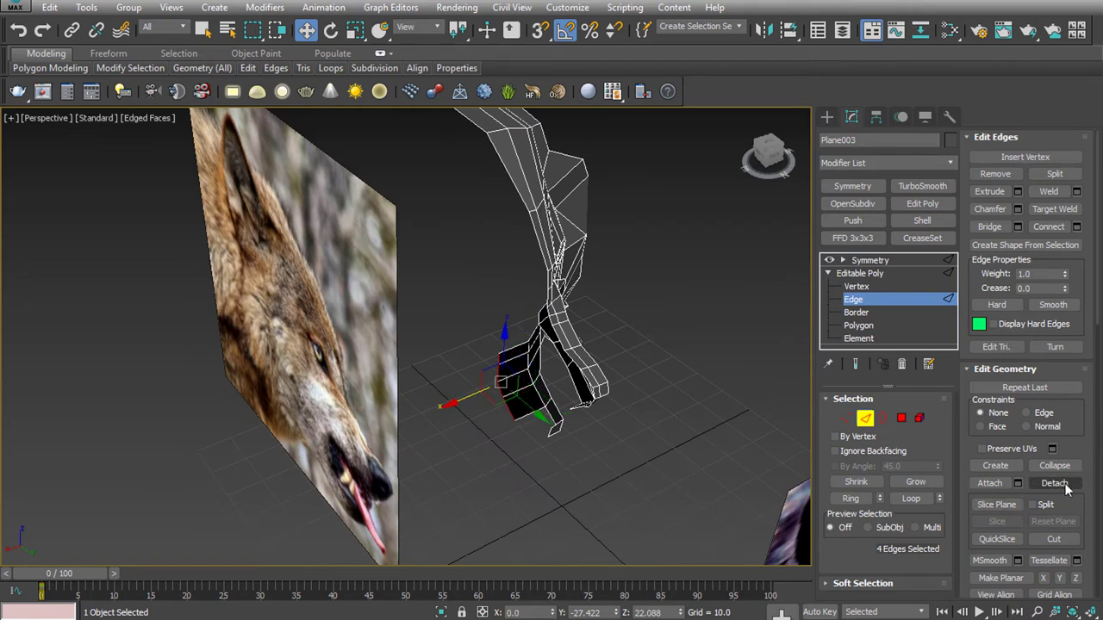
{"action": "scroll", "coordinate": [1068, 504], "scroll_direction": "down", "scroll_amount": 5}
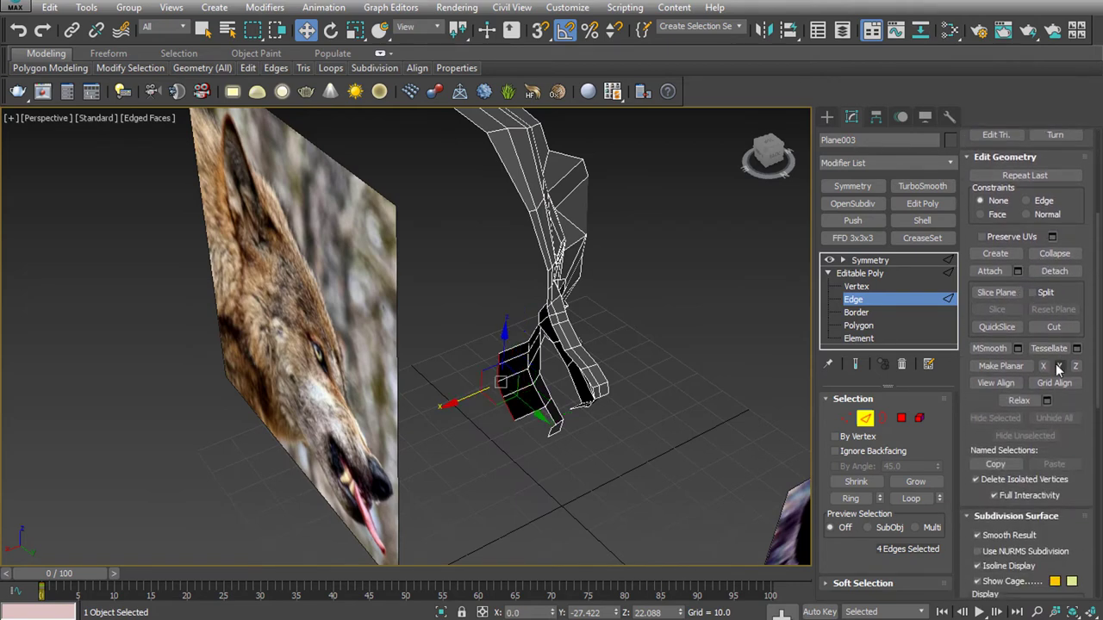
{"action": "left_click", "coordinate": [1060, 368]}
{"action": "left_click", "coordinate": [1045, 367]}
{"action": "scroll", "coordinate": [512, 427], "scroll_direction": "up", "scroll_amount": 5}
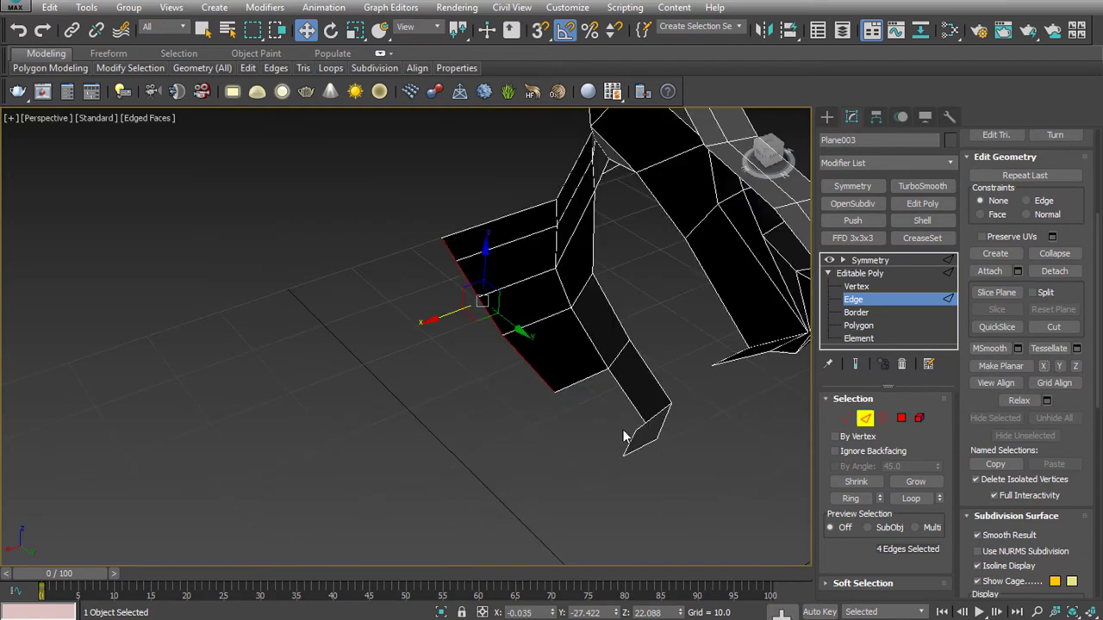
Select two edges on the mesh, then pull back to see the whole wolf head
{"action": "mouse_move", "coordinate": [625, 436]}
{"action": "middle_mouse_down", "text": "alt"}
{"action": "mouse_move", "coordinate": [647, 352]}
{"action": "mouse_move", "coordinate": [647, 243]}
{"action": "middle_mouse_up", "text": "alt"}
{"action": "left_click", "coordinate": [633, 199]}
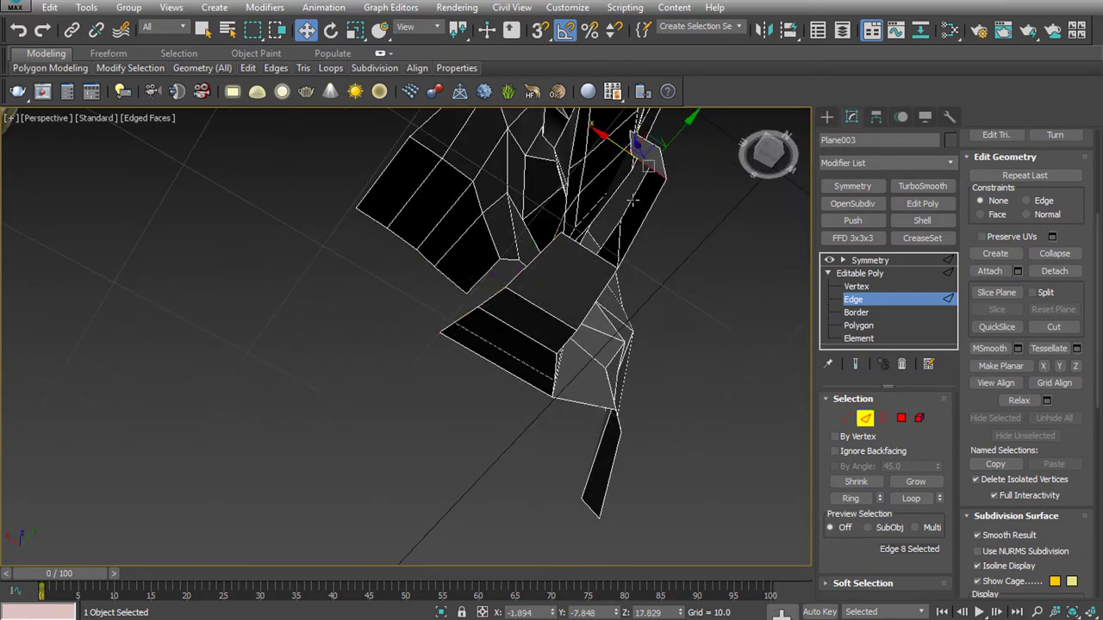
{"action": "left_click", "coordinate": [594, 248], "text": "ctrl"}
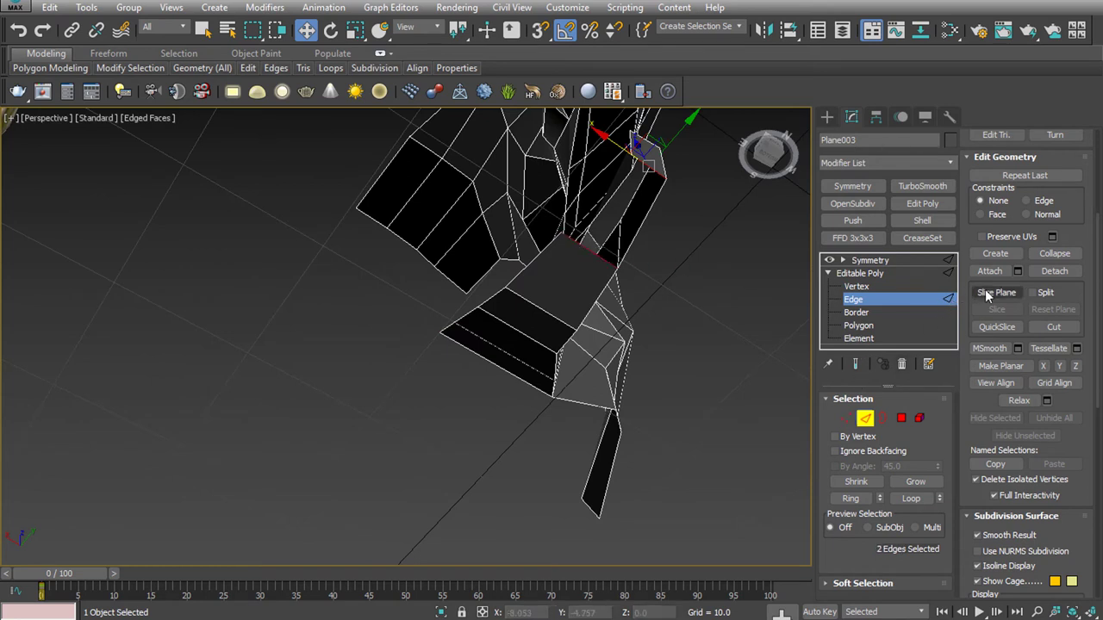
{"action": "left_click_drag", "start_coordinate": [1062, 312], "coordinate": [1062, 522]}
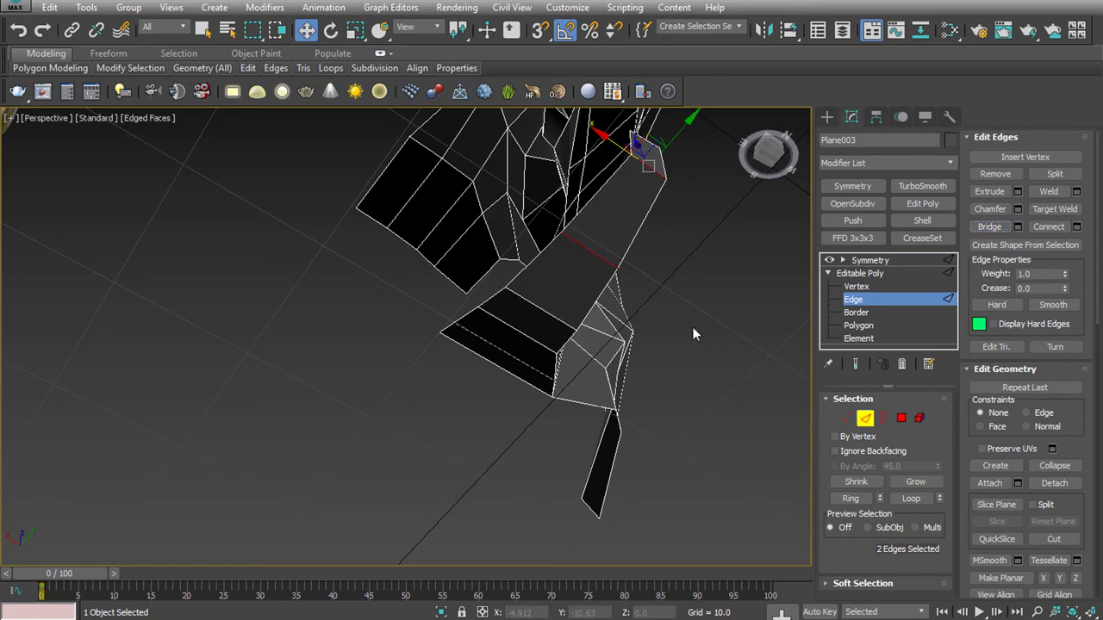
{"action": "middle_click_drag", "start_coordinate": [692, 326], "coordinate": [573, 457], "text": "alt"}
{"action": "scroll", "coordinate": [667, 298], "scroll_direction": "up", "scroll_amount": 5}
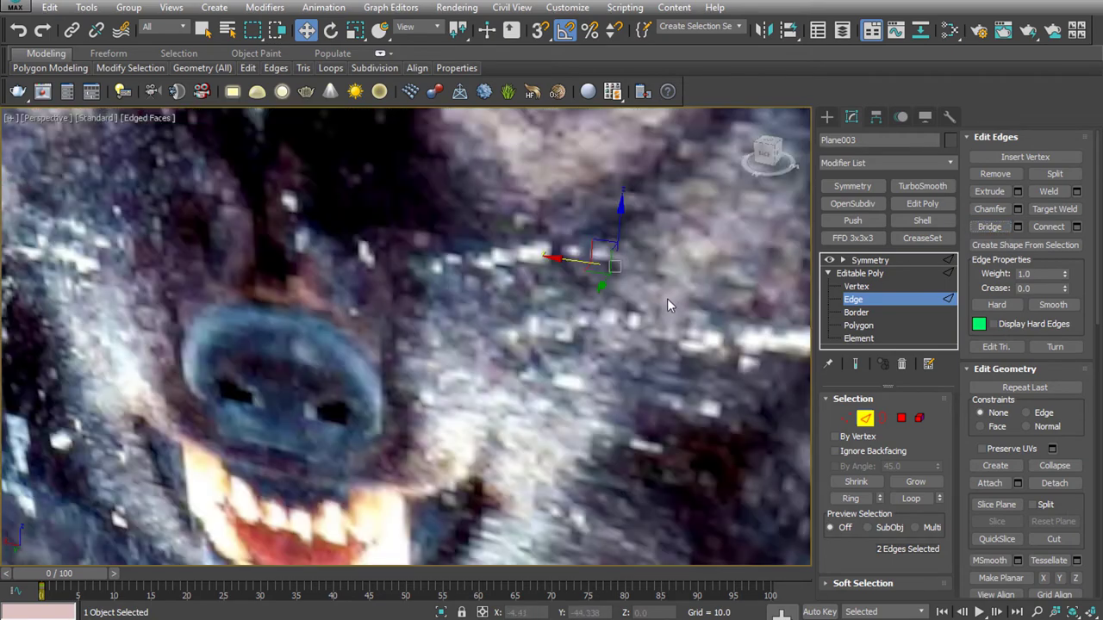
{"action": "scroll", "coordinate": [667, 298], "scroll_direction": "down", "scroll_amount": 5}
{"action": "mouse_move", "coordinate": [665, 312]}
{"action": "middle_mouse_down", "text": "alt"}
{"action": "mouse_move", "coordinate": [382, 438]}
{"action": "mouse_move", "coordinate": [457, 476]}
{"action": "mouse_move", "coordinate": [392, 405]}
{"action": "middle_mouse_up", "text": "alt"}
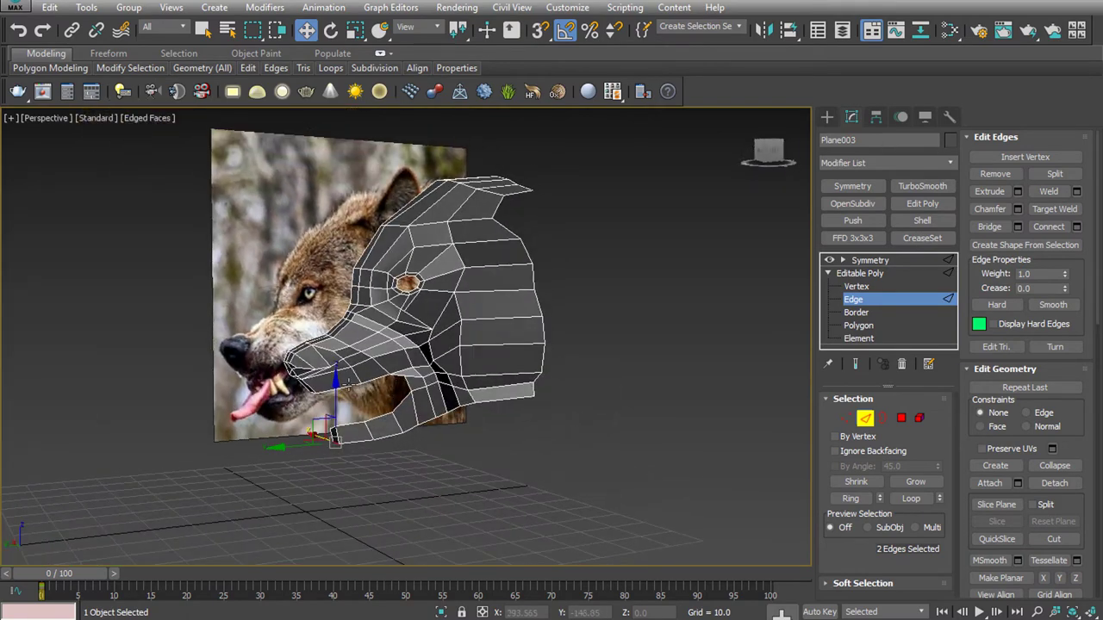
Try the jaw and lower-jaw edge loops, then clear them and reselect two jaw edges
{"action": "double_click", "coordinate": [347, 385]}
{"action": "scroll", "coordinate": [350, 407], "scroll_direction": "up", "scroll_amount": 5}
{"action": "scroll", "coordinate": [350, 399], "scroll_direction": "down", "scroll_amount": 3}
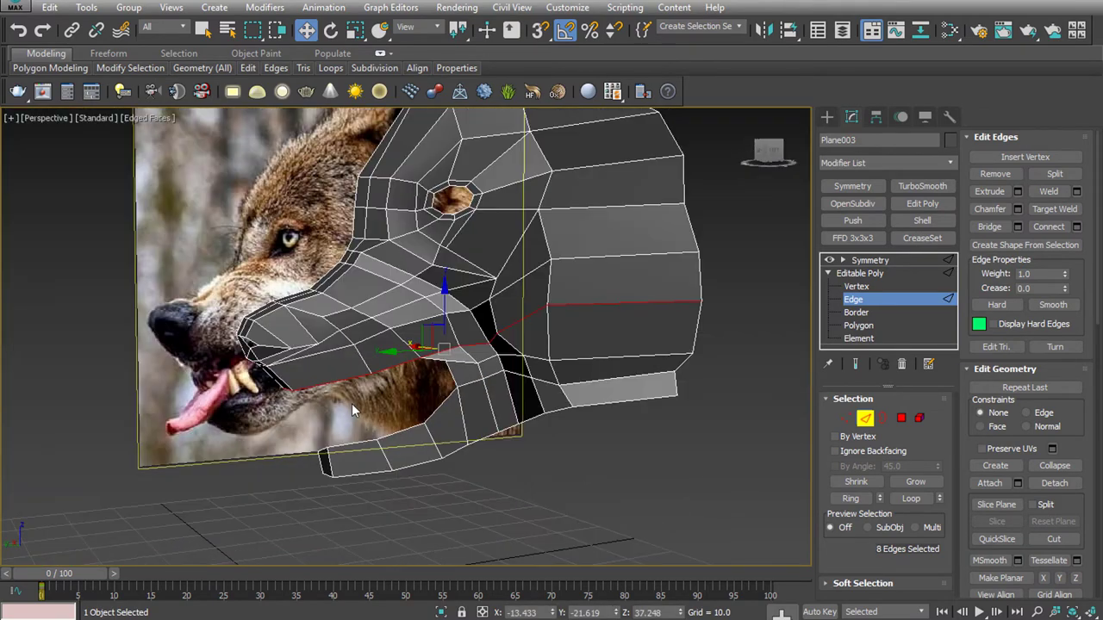
{"action": "middle_click_drag", "start_coordinate": [350, 399], "coordinate": [408, 418], "text": "alt"}
{"action": "scroll", "coordinate": [399, 415], "scroll_direction": "up", "scroll_amount": 3}
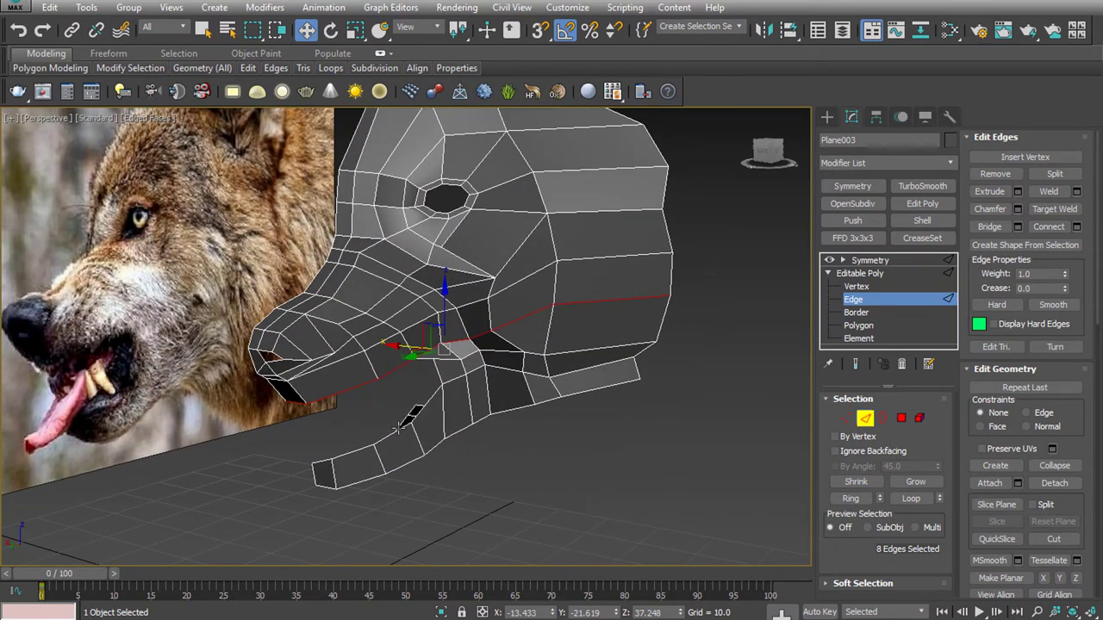
{"action": "double_click", "coordinate": [396, 429]}
{"action": "left_click", "coordinate": [511, 491]}
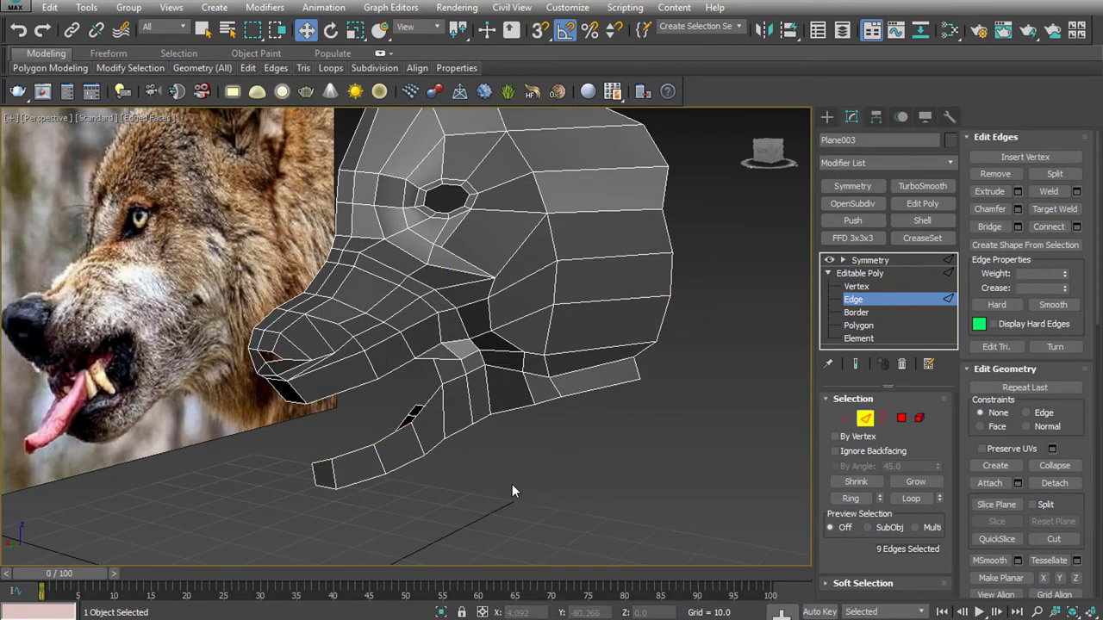
{"action": "left_click", "coordinate": [356, 386]}
{"action": "left_click", "coordinate": [328, 401], "text": "ctrl"}
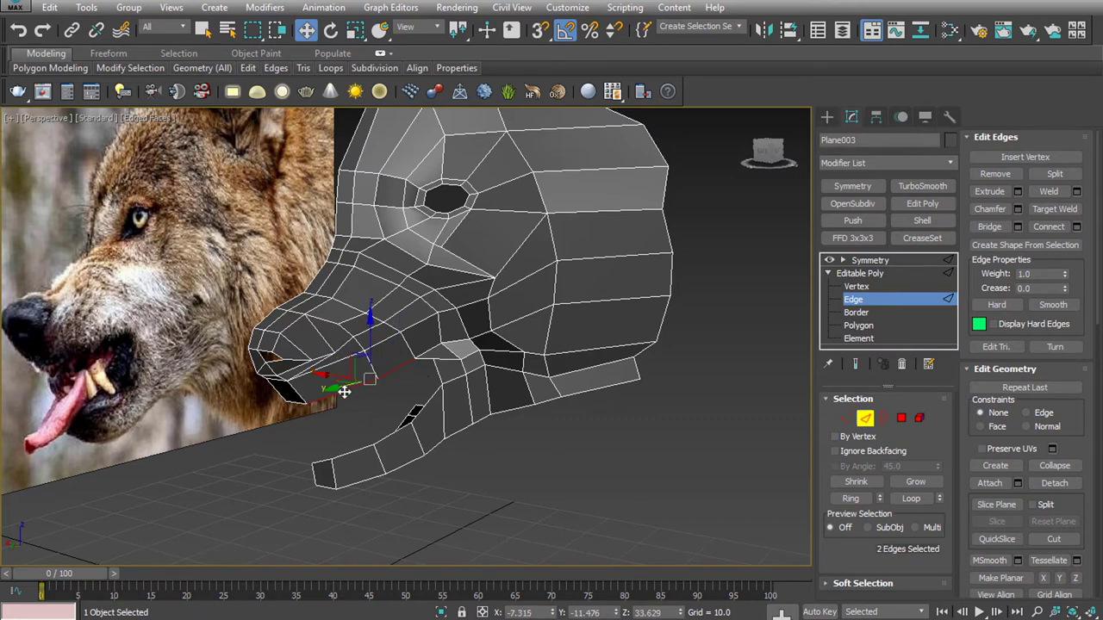
Build the edge selection along the lower jaw, cheek and mouth corner, removing unwanted edges
{"action": "left_click", "coordinate": [395, 369]}
{"action": "left_click", "coordinate": [432, 353], "text": "ctrl"}
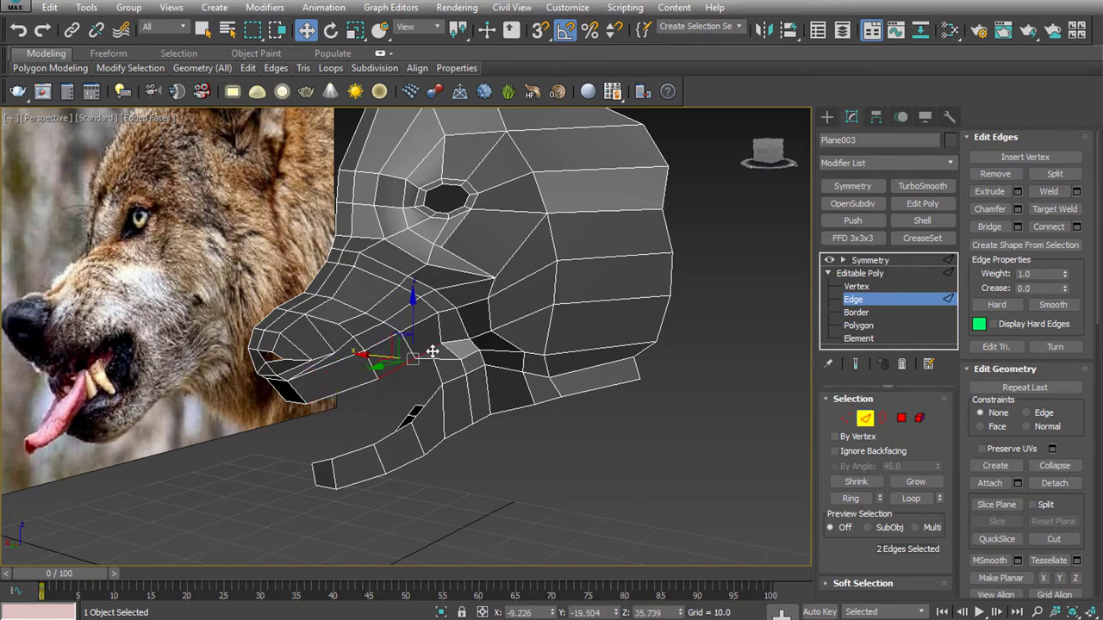
{"action": "left_click", "coordinate": [440, 390], "text": "ctrl"}
{"action": "left_click", "coordinate": [425, 401], "text": "ctrl"}
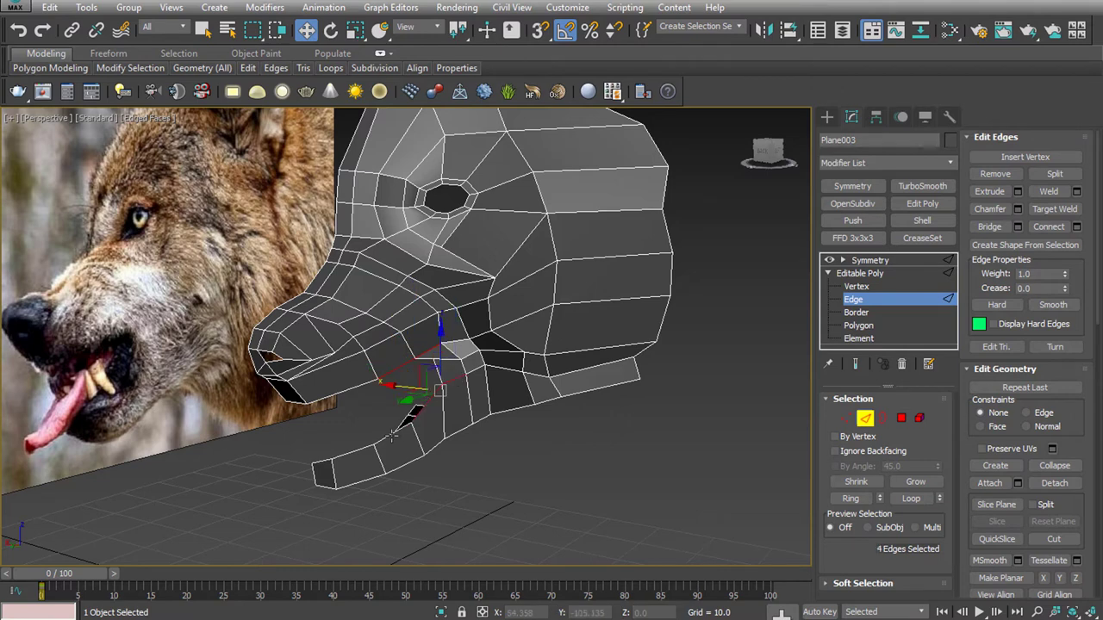
{"action": "left_click", "coordinate": [384, 438], "text": "ctrl"}
{"action": "left_click", "coordinate": [376, 401], "text": "alt"}
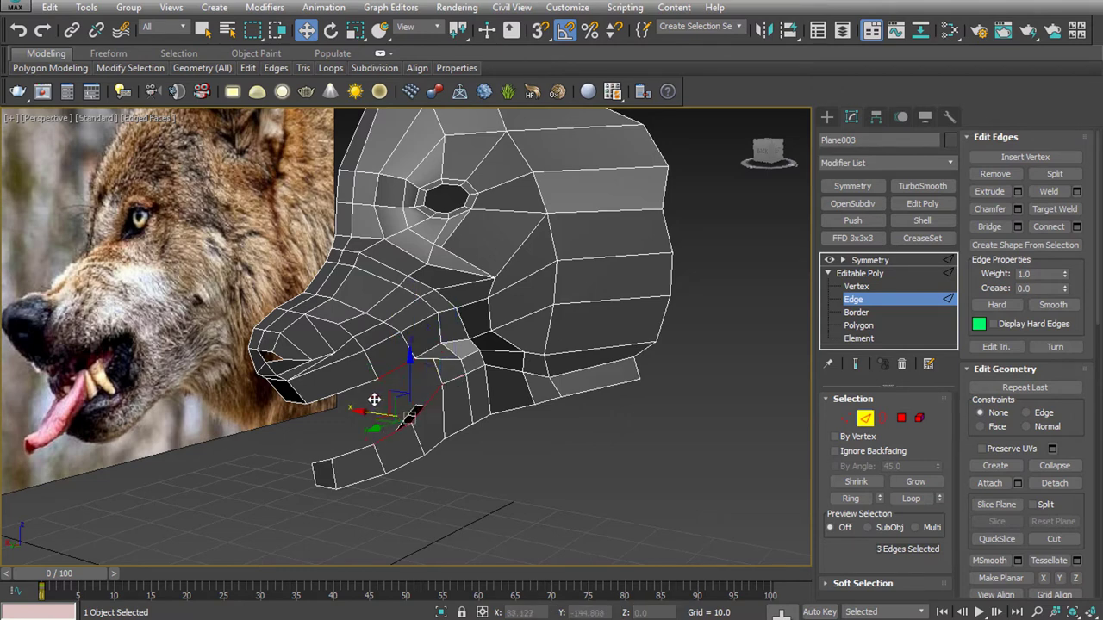
{"action": "left_click", "coordinate": [414, 409], "text": "alt"}
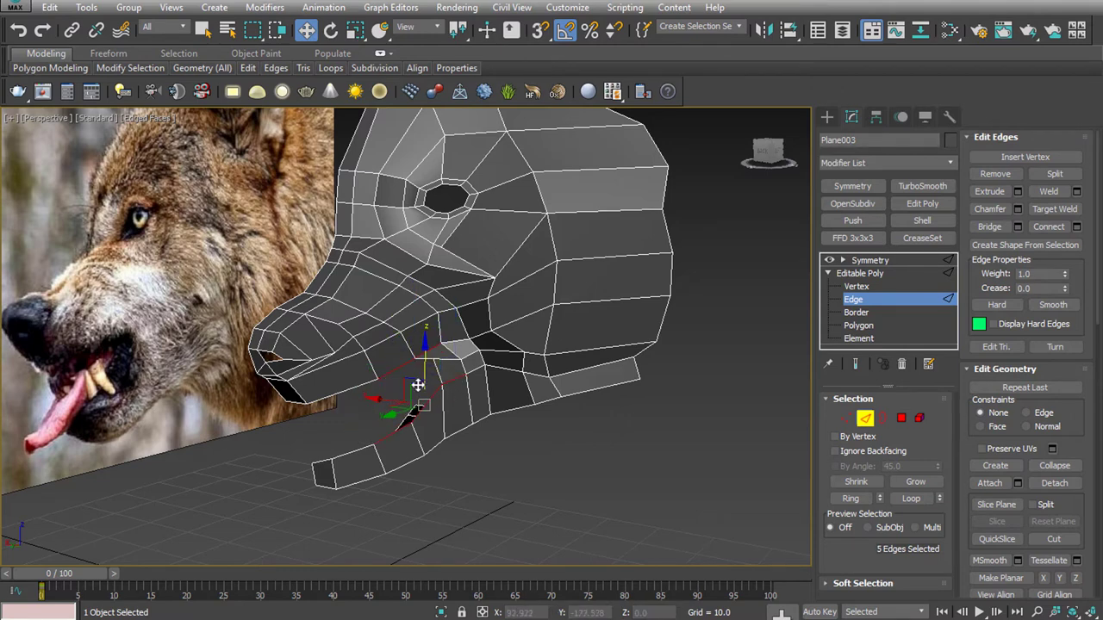
{"action": "left_click", "coordinate": [463, 367], "text": "ctrl"}
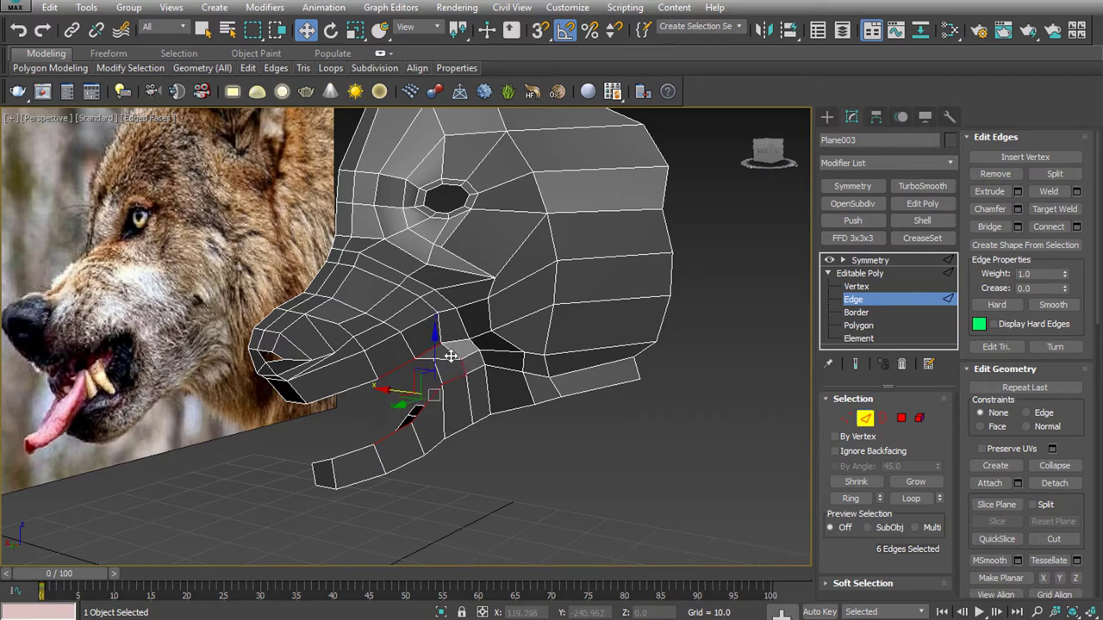
{"action": "left_click", "coordinate": [417, 371], "text": "ctrl"}
{"action": "left_click", "coordinate": [356, 369]}
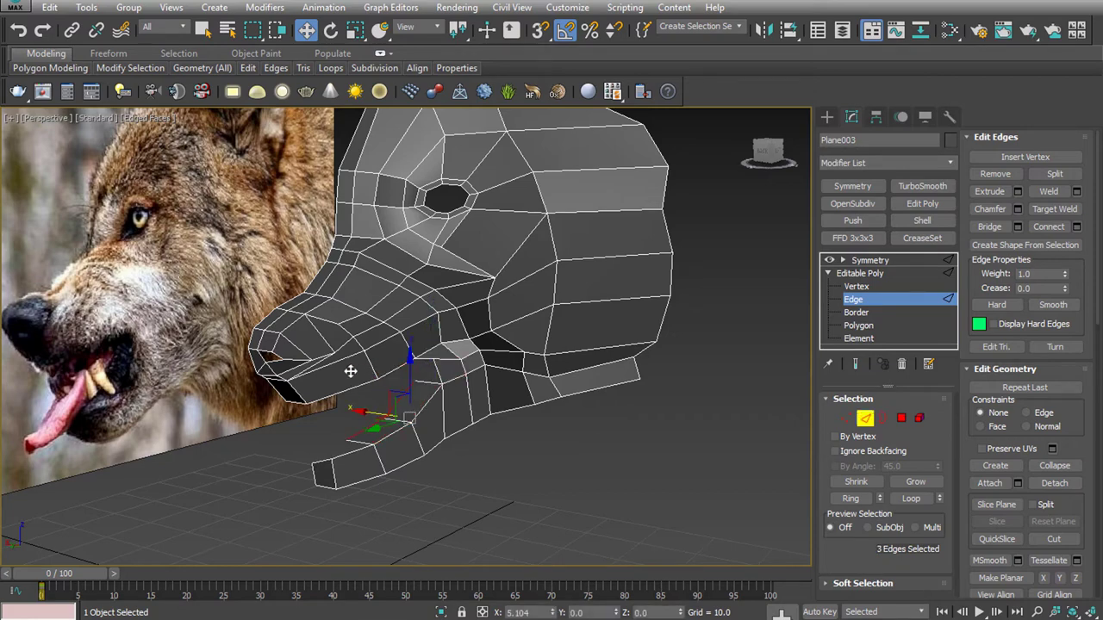
{"action": "left_click", "coordinate": [386, 386], "text": "ctrl"}
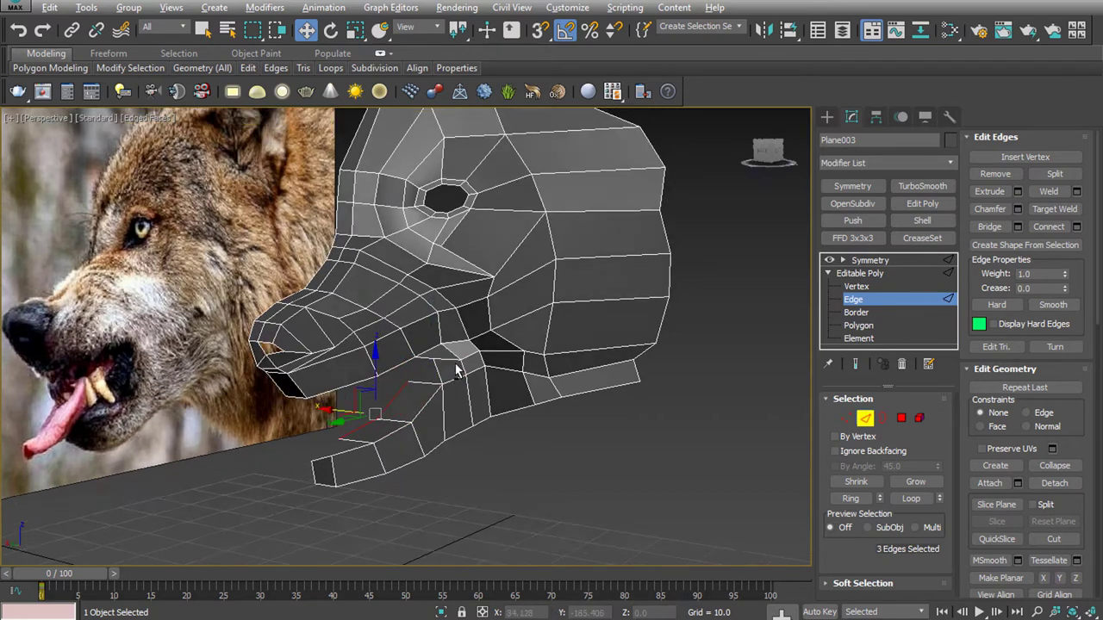
{"action": "middle_click_drag", "start_coordinate": [457, 371], "coordinate": [439, 385], "text": "alt"}
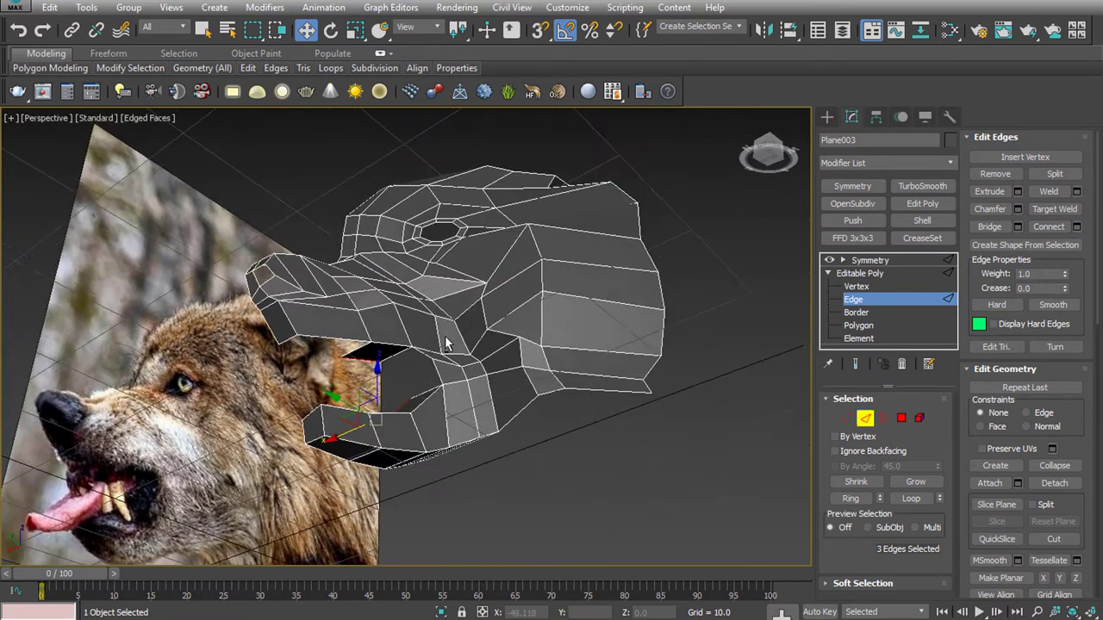
Reselect the lower mouth-corner edges, set their X position to 0 and apply Make Planar X
{"action": "key", "text": "ctrl+z"}
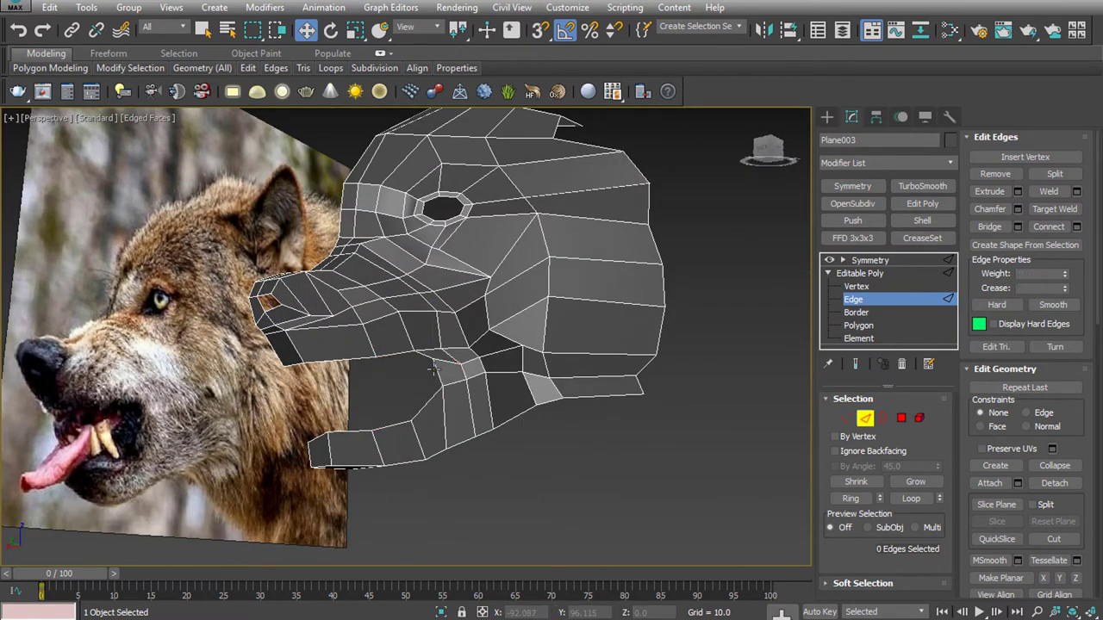
{"action": "left_click", "coordinate": [426, 360]}
{"action": "left_click", "coordinate": [419, 362], "text": "ctrl"}
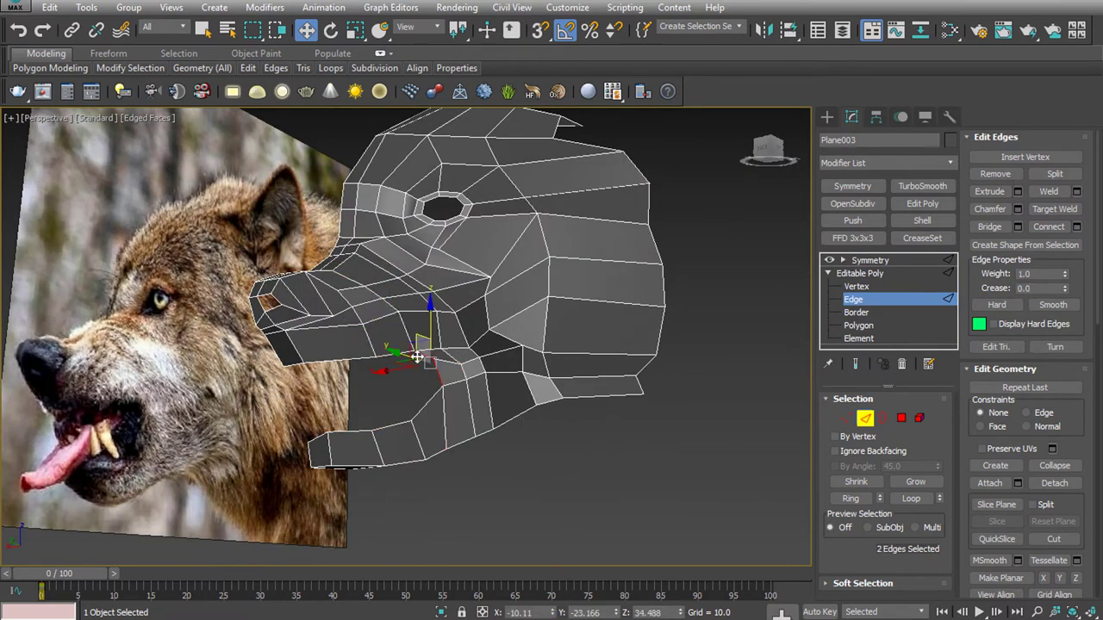
{"action": "left_click", "coordinate": [424, 410], "text": "ctrl"}
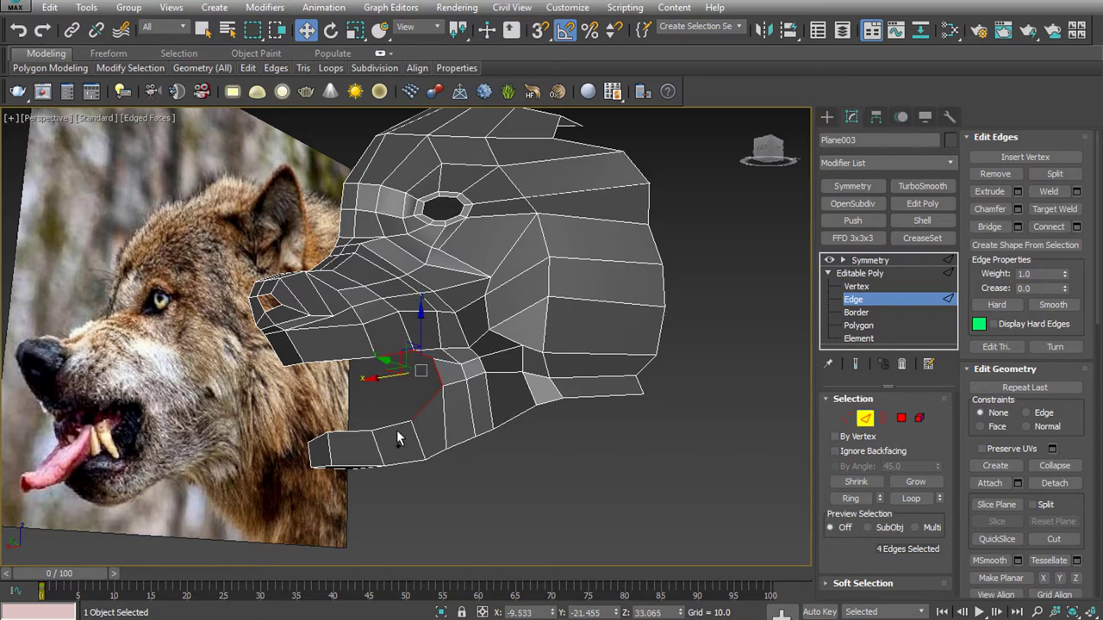
{"action": "left_click", "coordinate": [398, 422], "text": "ctrl"}
{"action": "middle_click_drag", "start_coordinate": [395, 446], "coordinate": [386, 425], "text": "alt"}
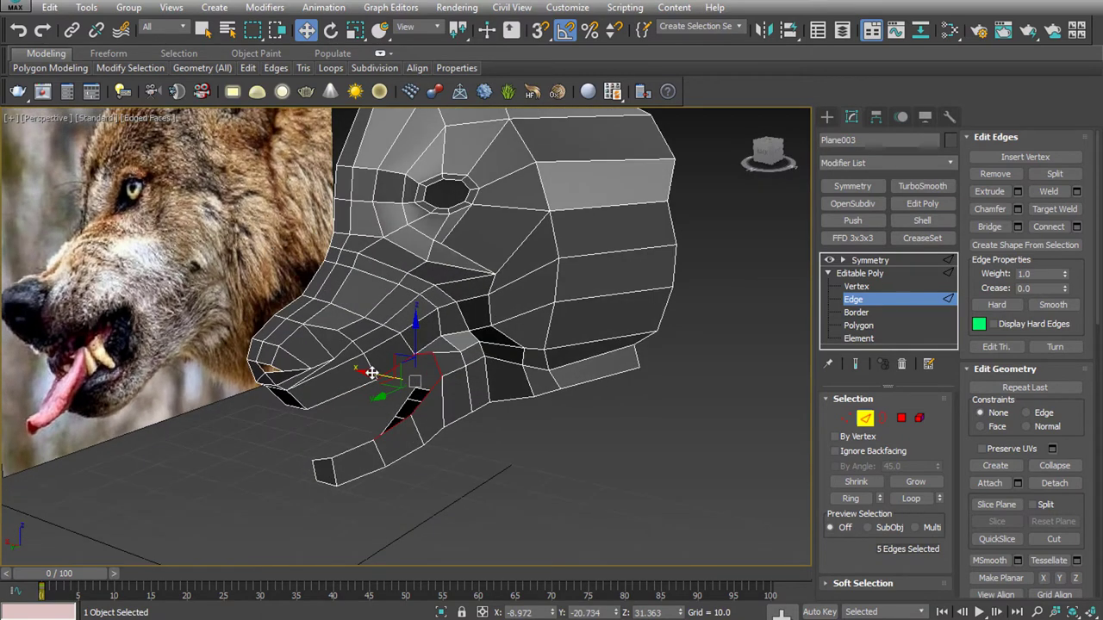
{"action": "left_click_drag", "start_coordinate": [372, 373], "coordinate": [345, 369]}
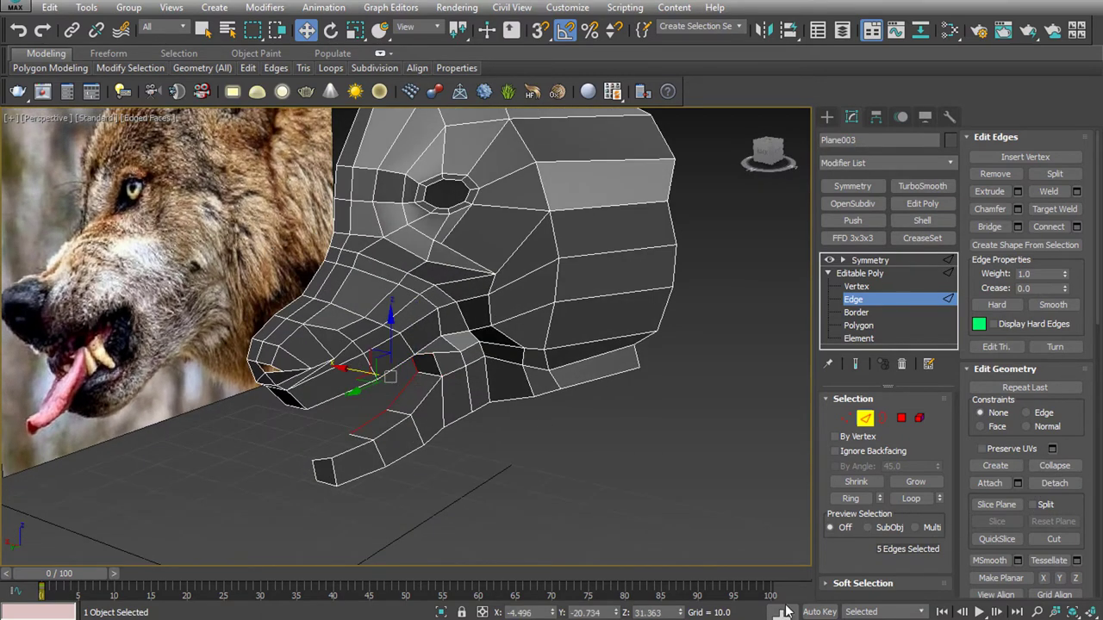
{"action": "right_click", "coordinate": [552, 613]}
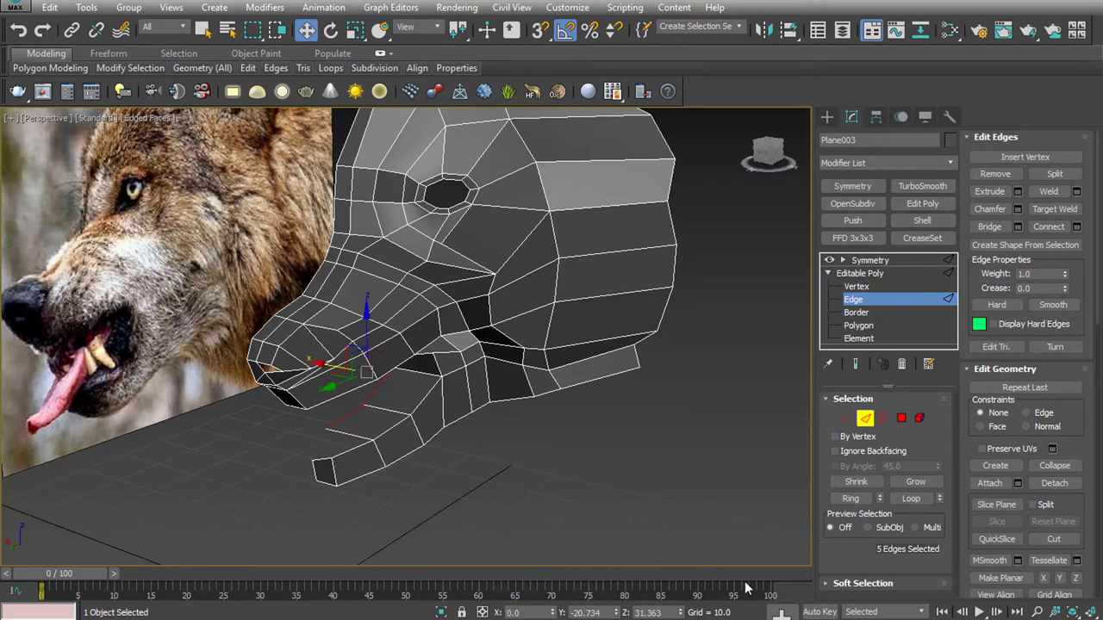
{"action": "left_click_drag", "start_coordinate": [1072, 444], "coordinate": [1082, 279]}
{"action": "left_click", "coordinate": [1045, 414]}
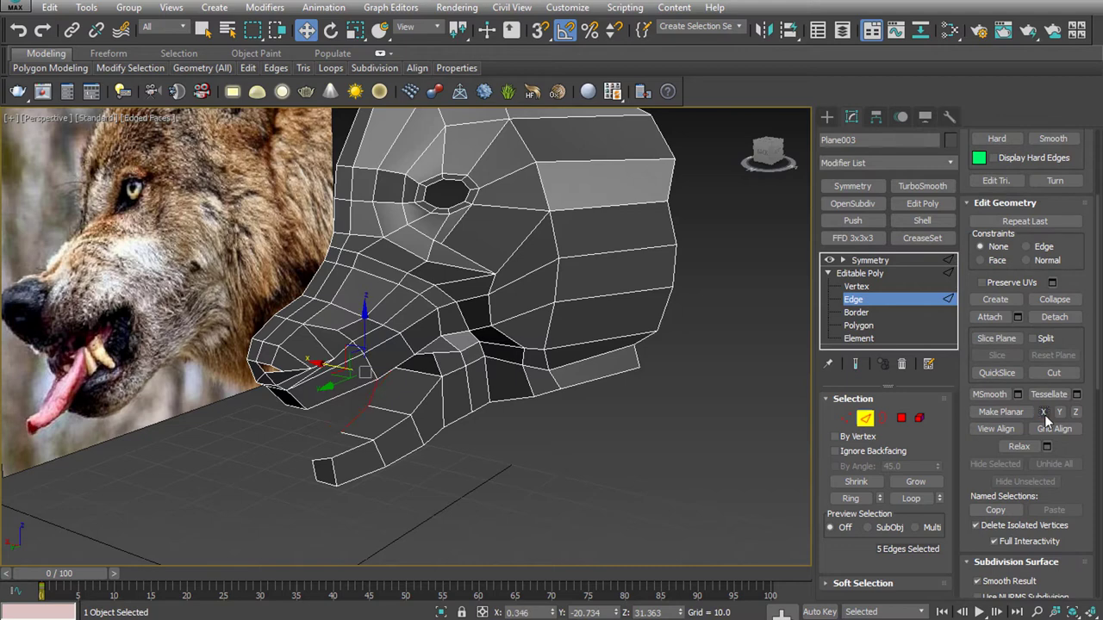
Select two edges at the snout tip and view the head from underneath
{"action": "left_click", "coordinate": [331, 458]}
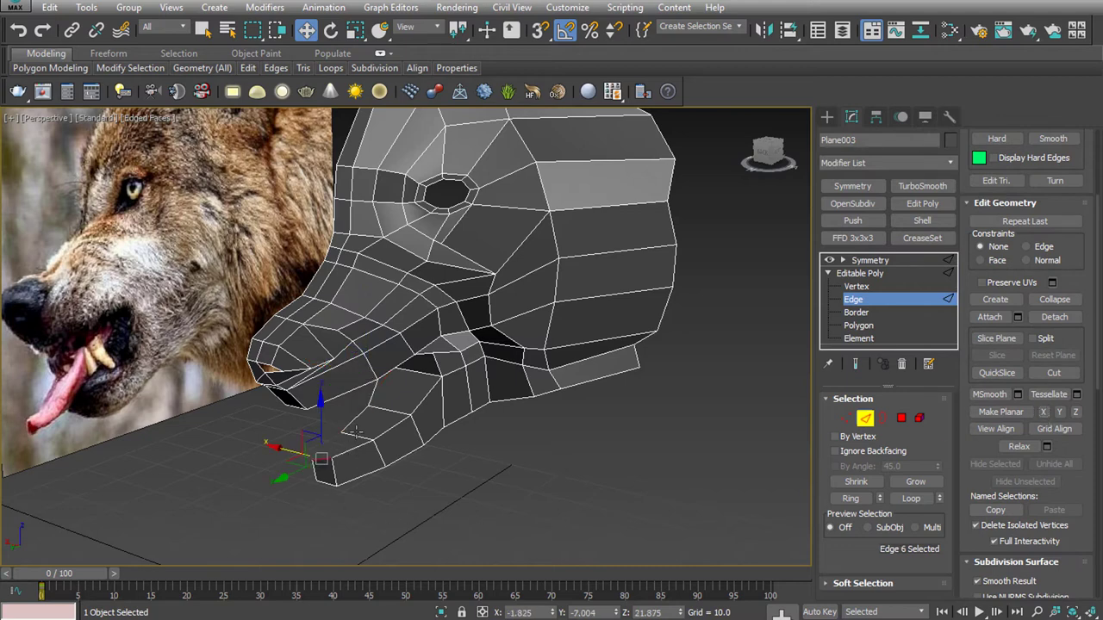
{"action": "left_click", "coordinate": [356, 435], "text": "ctrl"}
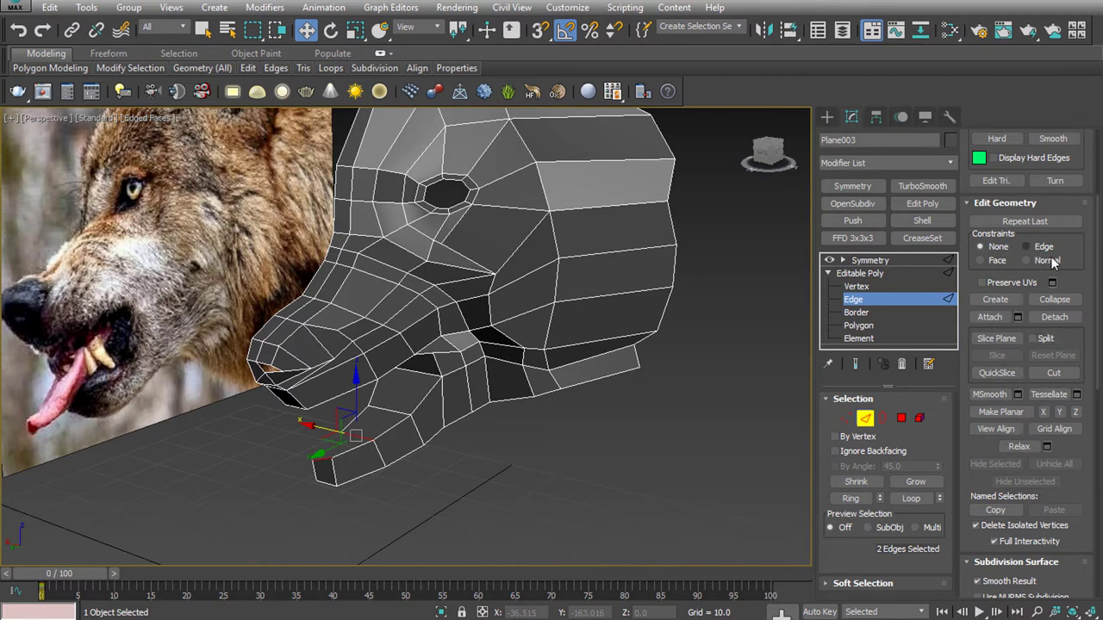
{"action": "left_click_drag", "start_coordinate": [1057, 291], "coordinate": [1062, 435]}
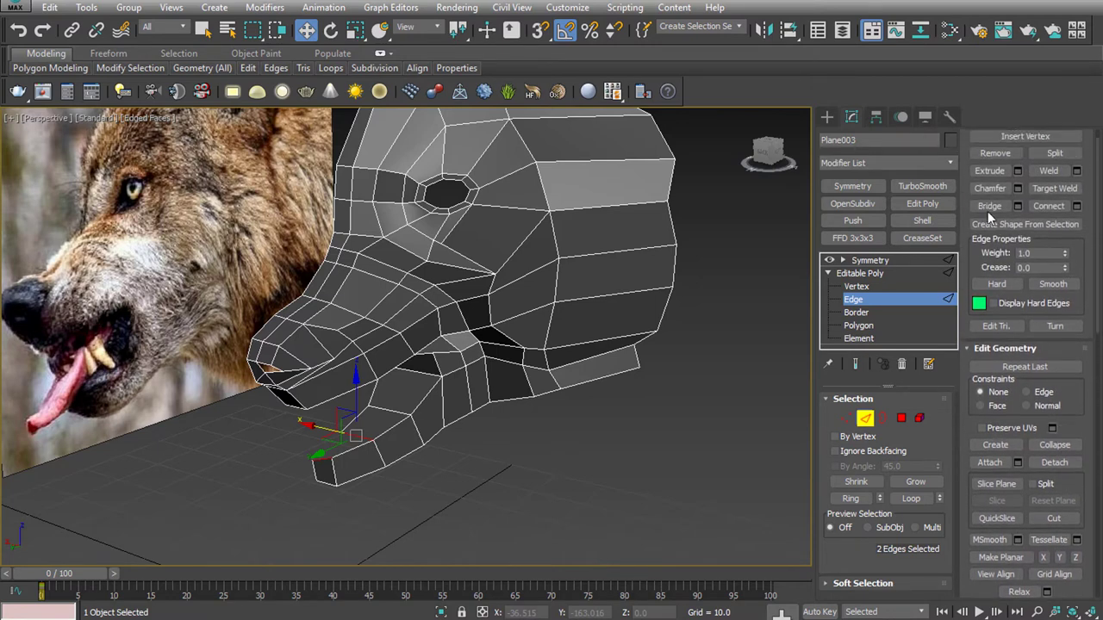
{"action": "middle_click_drag", "start_coordinate": [456, 345], "coordinate": [467, 244], "text": "alt"}
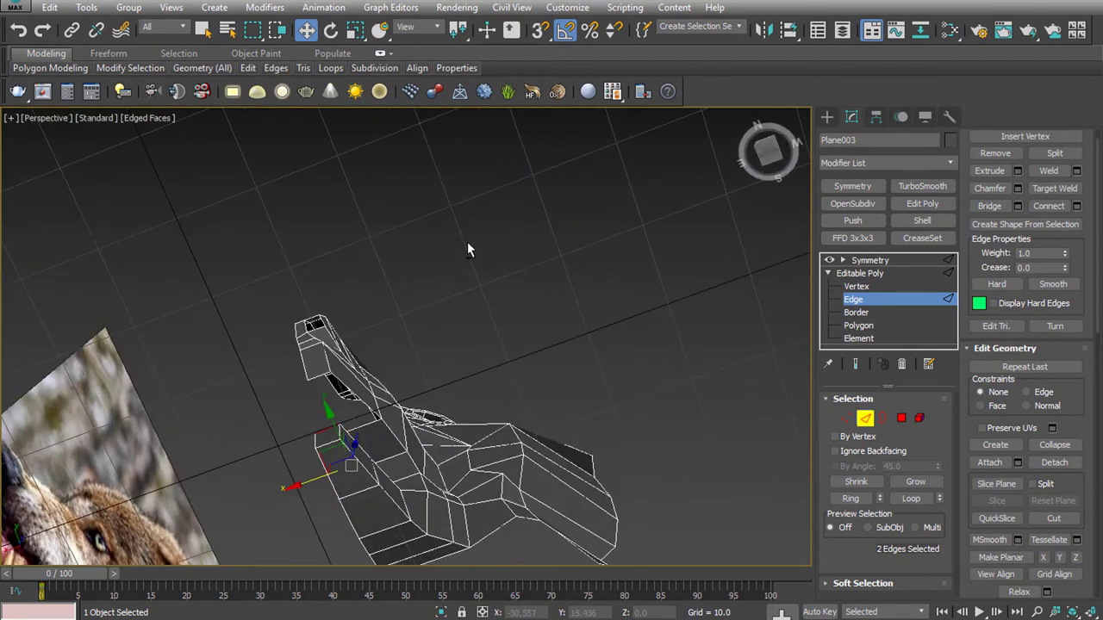
Bridge two opposite edges on the head's underside with a new face
{"action": "left_click", "coordinate": [327, 369]}
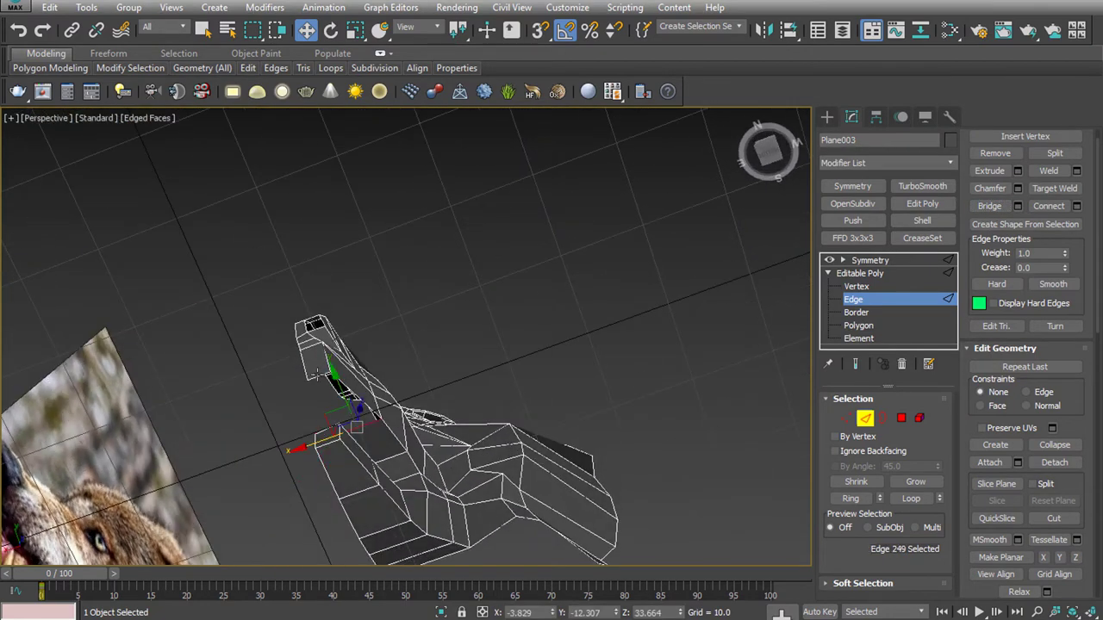
{"action": "left_click", "coordinate": [317, 373], "text": "ctrl"}
{"action": "left_click", "coordinate": [975, 207]}
{"action": "mouse_move", "coordinate": [345, 551]}
{"action": "middle_mouse_down", "text": "alt"}
{"action": "mouse_move", "coordinate": [399, 518]}
{"action": "mouse_move", "coordinate": [476, 435]}
{"action": "mouse_move", "coordinate": [510, 423]}
{"action": "middle_mouse_up", "text": "alt"}
{"action": "scroll", "coordinate": [535, 415], "scroll_direction": "down", "scroll_amount": 3}
{"action": "scroll", "coordinate": [535, 414], "scroll_direction": "up", "scroll_amount": 2}
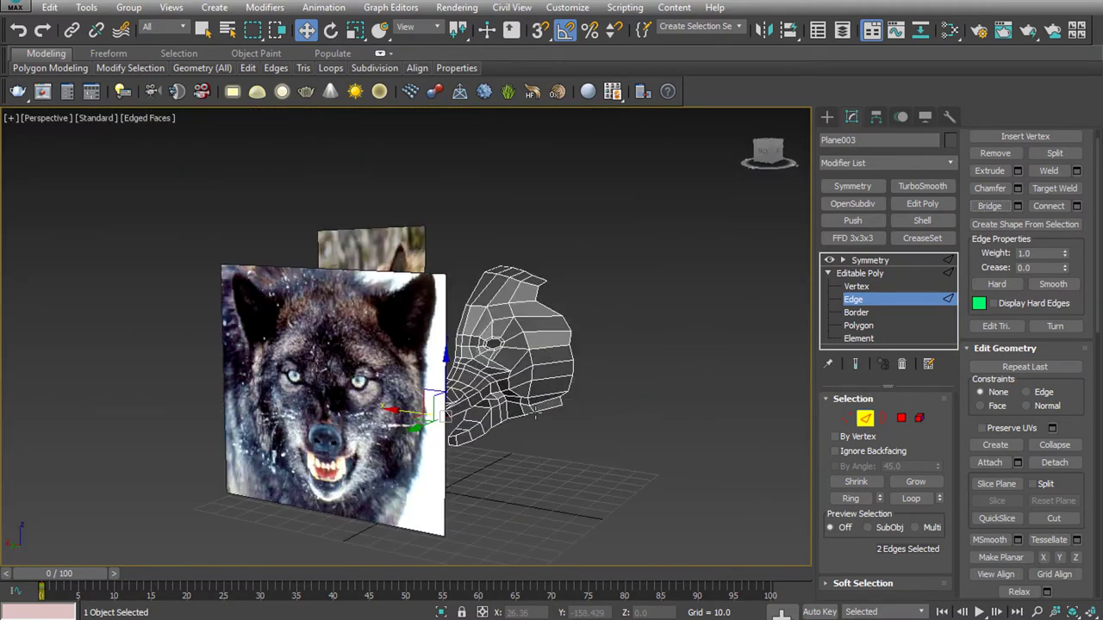
{"action": "scroll", "coordinate": [535, 414], "scroll_direction": "up", "scroll_amount": 1}
{"action": "mouse_move", "coordinate": [528, 415]}
{"action": "middle_mouse_down", "text": "alt"}
{"action": "mouse_move", "coordinate": [494, 463]}
{"action": "mouse_move", "coordinate": [453, 450]}
{"action": "mouse_move", "coordinate": [423, 462]}
{"action": "middle_mouse_up", "text": "alt"}
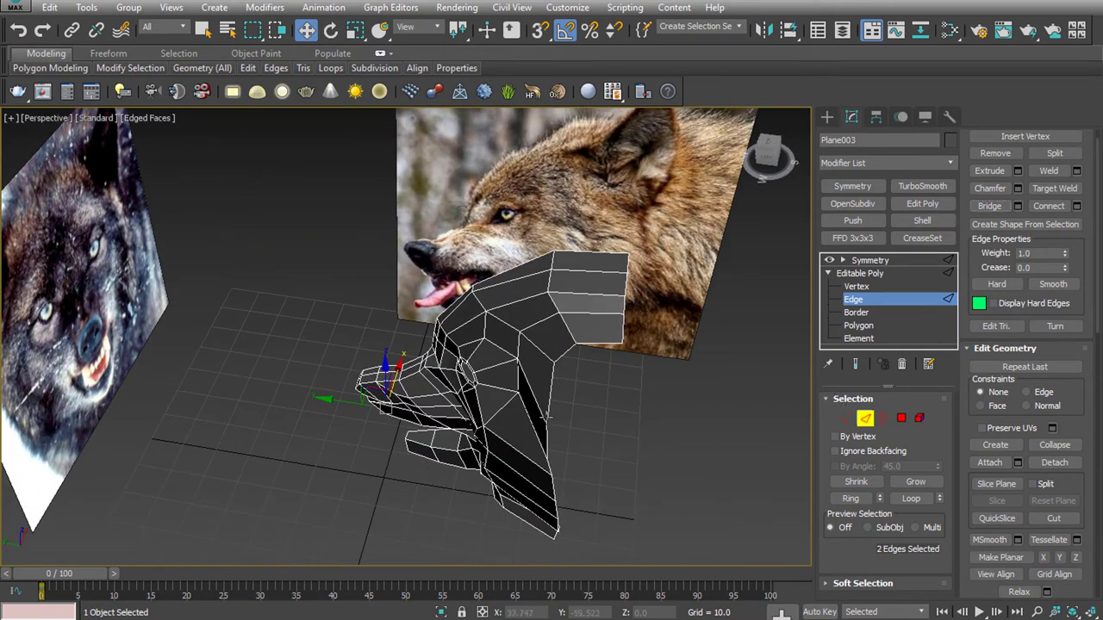
Shift a neck edge sideways to reshape the neck, check the border loop, then enter Expert Mode
{"action": "left_click", "coordinate": [515, 382]}
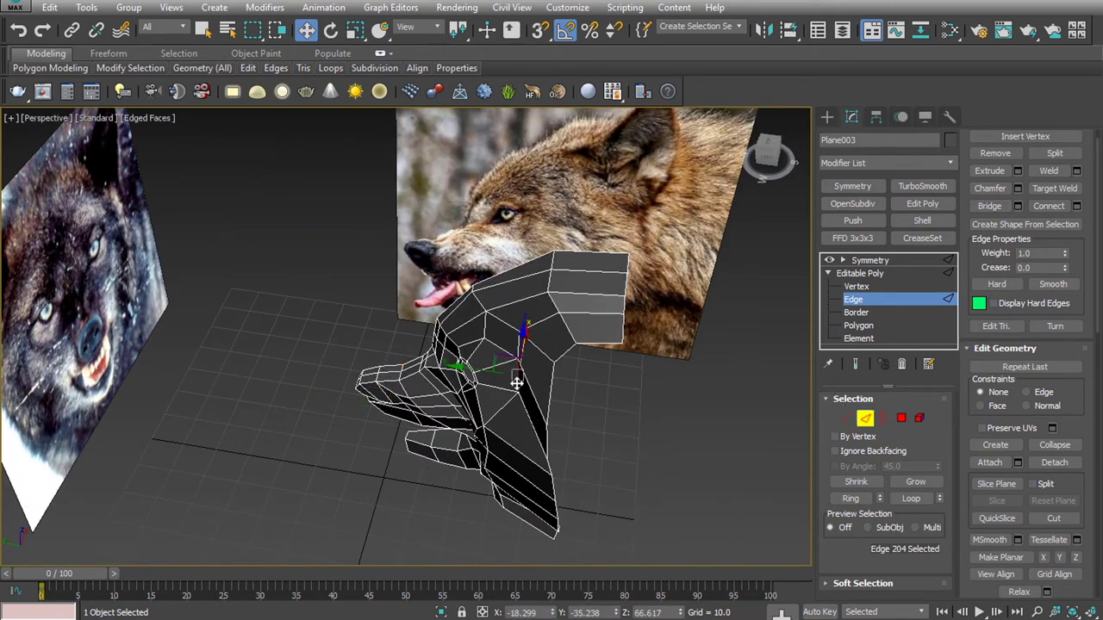
{"action": "left_click_drag", "start_coordinate": [480, 376], "coordinate": [443, 366]}
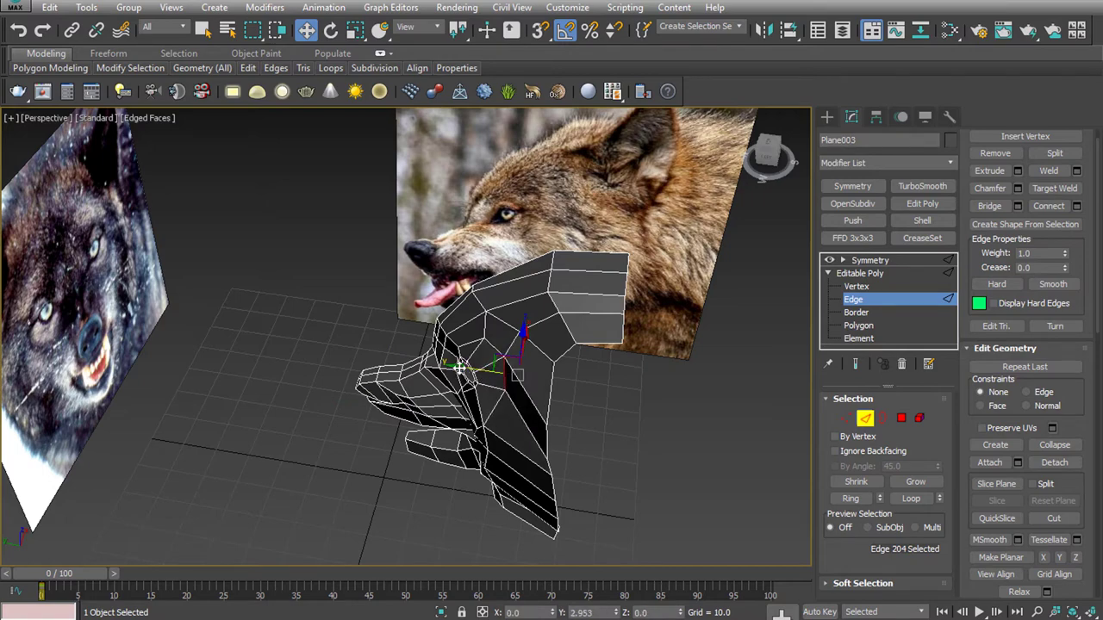
{"action": "mouse_move", "coordinate": [443, 365]}
{"action": "middle_mouse_down", "text": "alt"}
{"action": "mouse_move", "coordinate": [554, 369]}
{"action": "mouse_move", "coordinate": [653, 342]}
{"action": "mouse_move", "coordinate": [645, 389]}
{"action": "mouse_move", "coordinate": [619, 383]}
{"action": "middle_mouse_up", "text": "alt"}
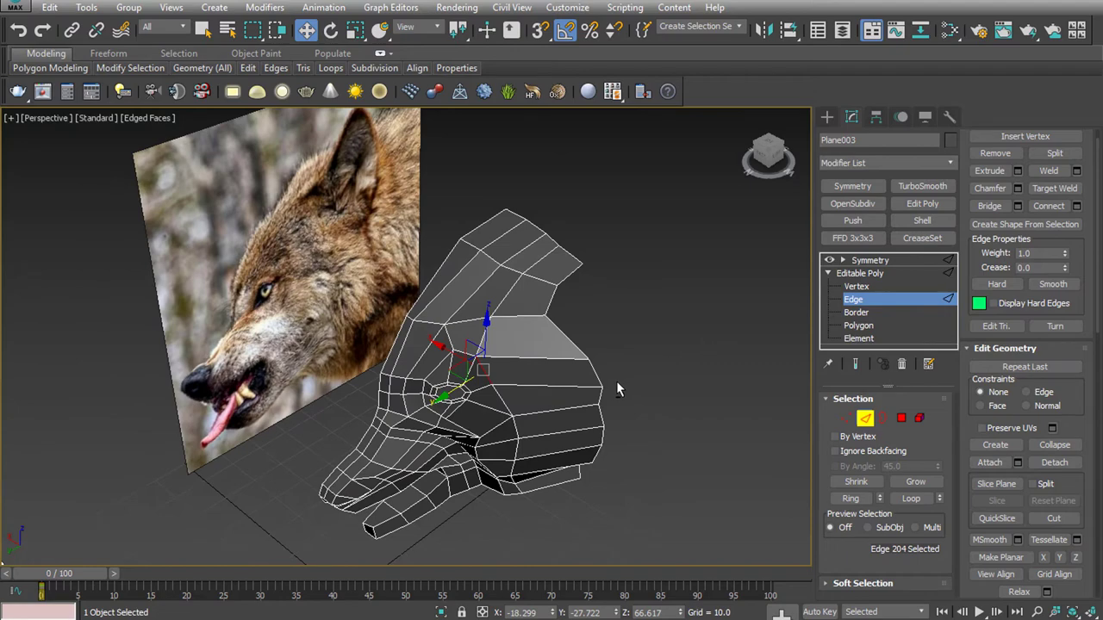
{"action": "double_click", "coordinate": [600, 422]}
{"action": "mouse_move", "coordinate": [640, 457]}
{"action": "middle_mouse_down", "text": "alt"}
{"action": "mouse_move", "coordinate": [646, 360]}
{"action": "mouse_move", "coordinate": [628, 382]}
{"action": "middle_mouse_up", "text": "alt"}
{"action": "left_click", "coordinate": [628, 382]}
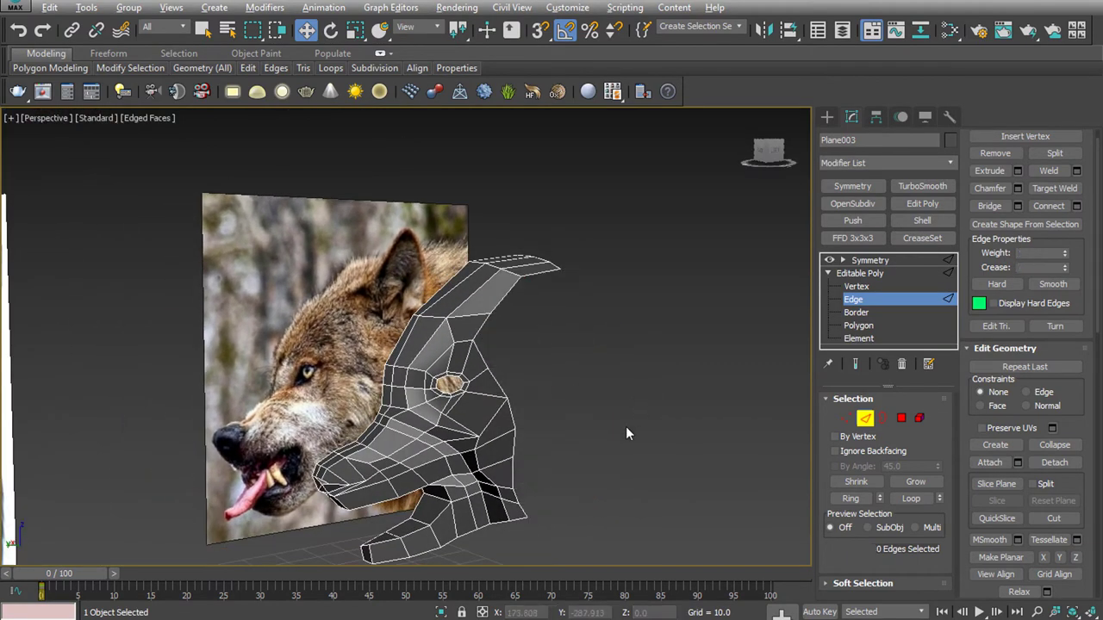
{"action": "mouse_move", "coordinate": [626, 426]}
{"action": "middle_mouse_down", "text": "alt"}
{"action": "mouse_move", "coordinate": [672, 393]}
{"action": "mouse_move", "coordinate": [679, 424]}
{"action": "mouse_move", "coordinate": [651, 424]}
{"action": "mouse_move", "coordinate": [655, 405]}
{"action": "mouse_move", "coordinate": [669, 413]}
{"action": "mouse_move", "coordinate": [627, 449]}
{"action": "mouse_move", "coordinate": [647, 422]}
{"action": "mouse_move", "coordinate": [547, 399]}
{"action": "mouse_move", "coordinate": [581, 375]}
{"action": "middle_mouse_up", "text": "alt"}
{"action": "scroll", "coordinate": [660, 430], "scroll_direction": "down", "scroll_amount": 5}
{"action": "scroll", "coordinate": [655, 442], "scroll_direction": "up", "scroll_amount": 3}
{"action": "key", "text": "ctrl+x"}
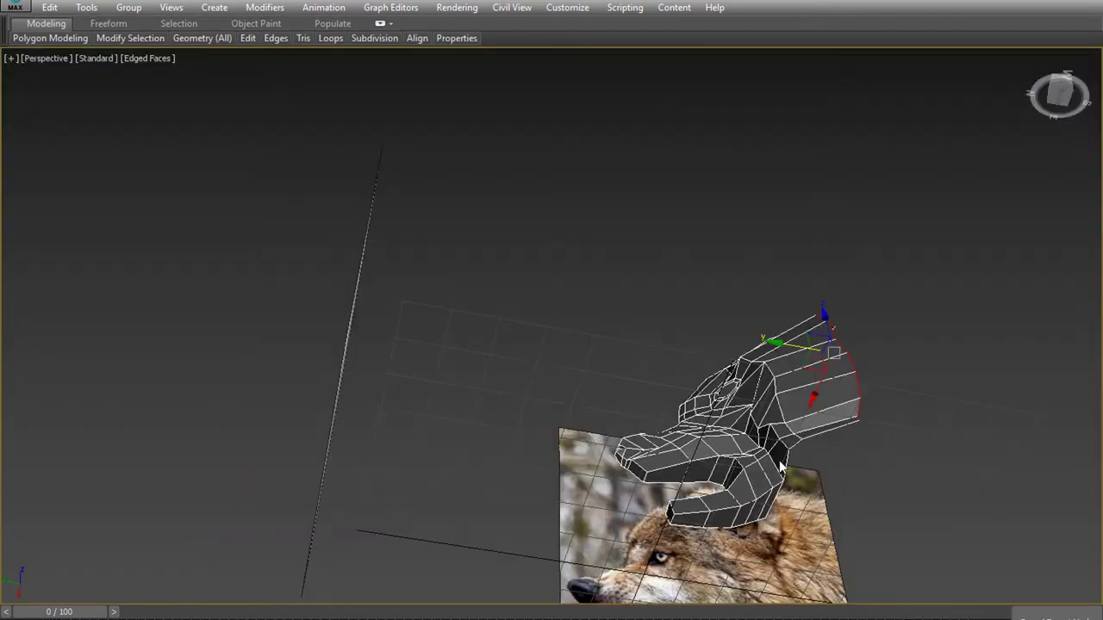
Exit Expert Mode and select a side neck edge plus the edge above it
{"action": "key", "text": "ctrl+x"}
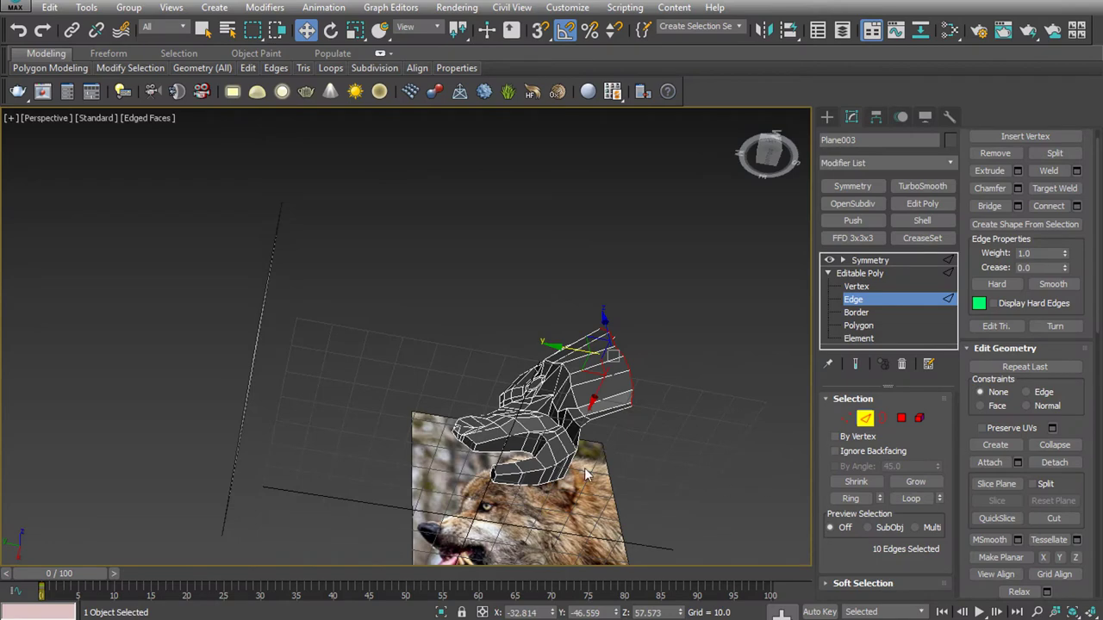
{"action": "mouse_move", "coordinate": [586, 474]}
{"action": "middle_mouse_down", "text": "alt"}
{"action": "mouse_move", "coordinate": [665, 460]}
{"action": "mouse_move", "coordinate": [653, 418]}
{"action": "mouse_move", "coordinate": [651, 434]}
{"action": "middle_mouse_up", "text": "alt"}
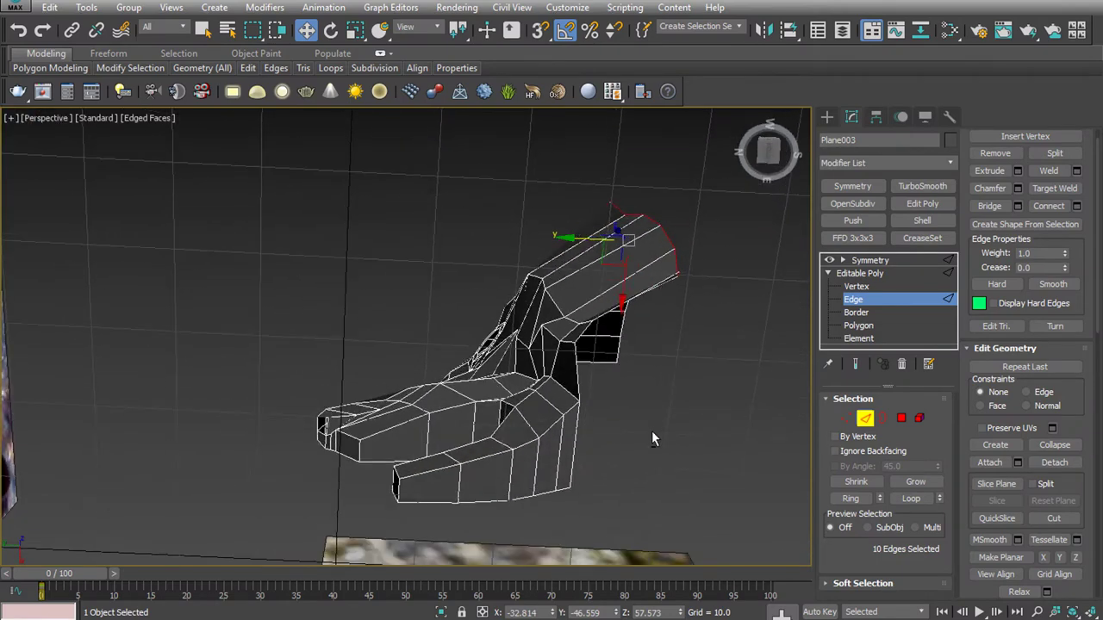
{"action": "left_click", "coordinate": [575, 442]}
{"action": "left_click", "coordinate": [580, 377], "text": "ctrl"}
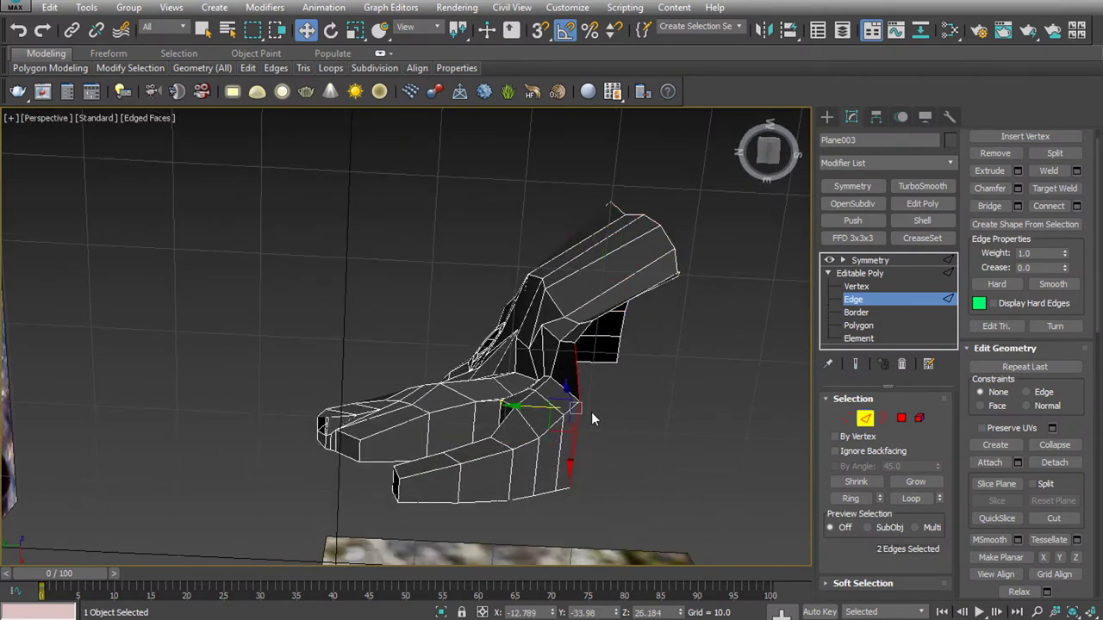
In Left view, lower the two neck edges and Shift-drag them down and back into a new strip
{"action": "key", "text": "l"}
{"action": "middle_click_drag", "start_coordinate": [586, 556], "coordinate": [517, 487]}
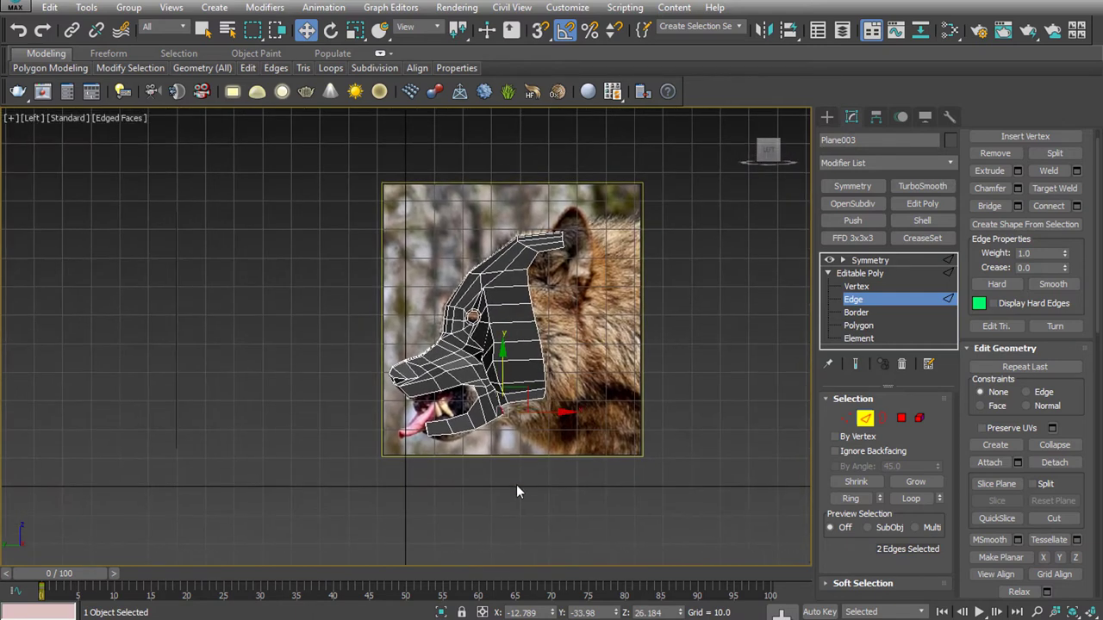
{"action": "scroll", "coordinate": [516, 491], "scroll_direction": "up", "scroll_amount": 4}
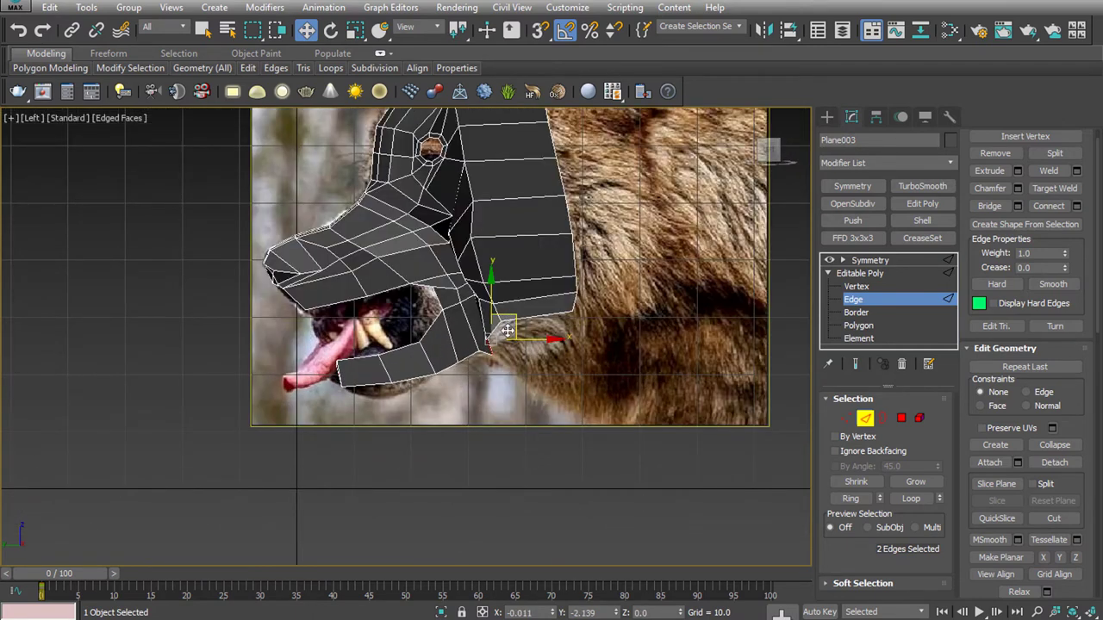
{"action": "left_click_drag", "start_coordinate": [507, 330], "coordinate": [509, 347]}
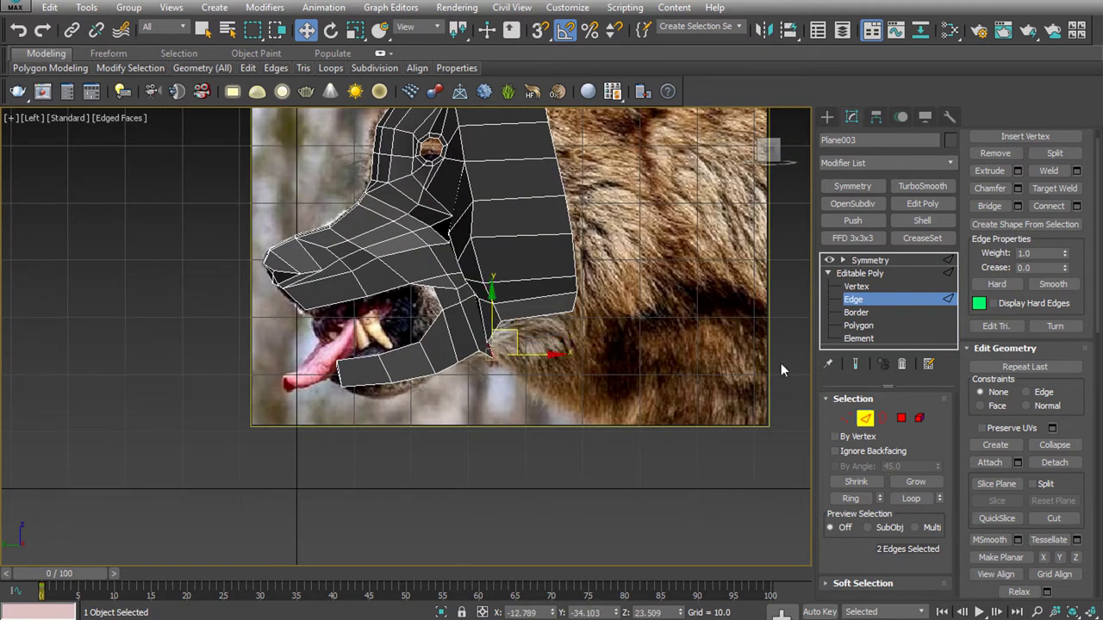
{"action": "left_click", "coordinate": [843, 418]}
{"action": "scroll", "coordinate": [476, 344], "scroll_direction": "up", "scroll_amount": 2}
{"action": "left_click", "coordinate": [506, 337]}
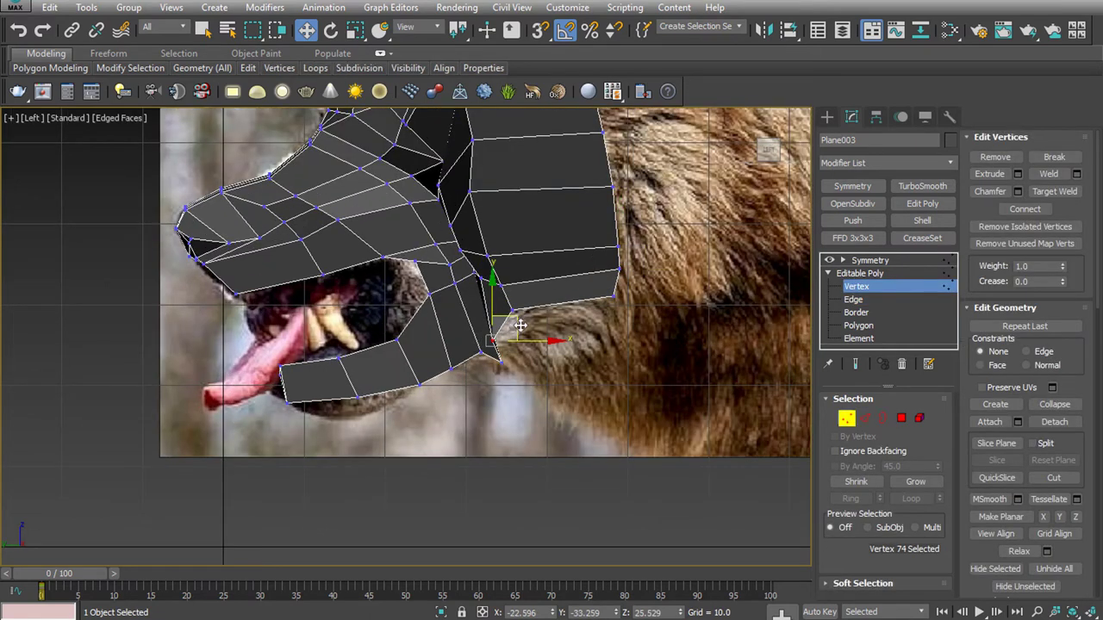
{"action": "left_click", "coordinate": [865, 418]}
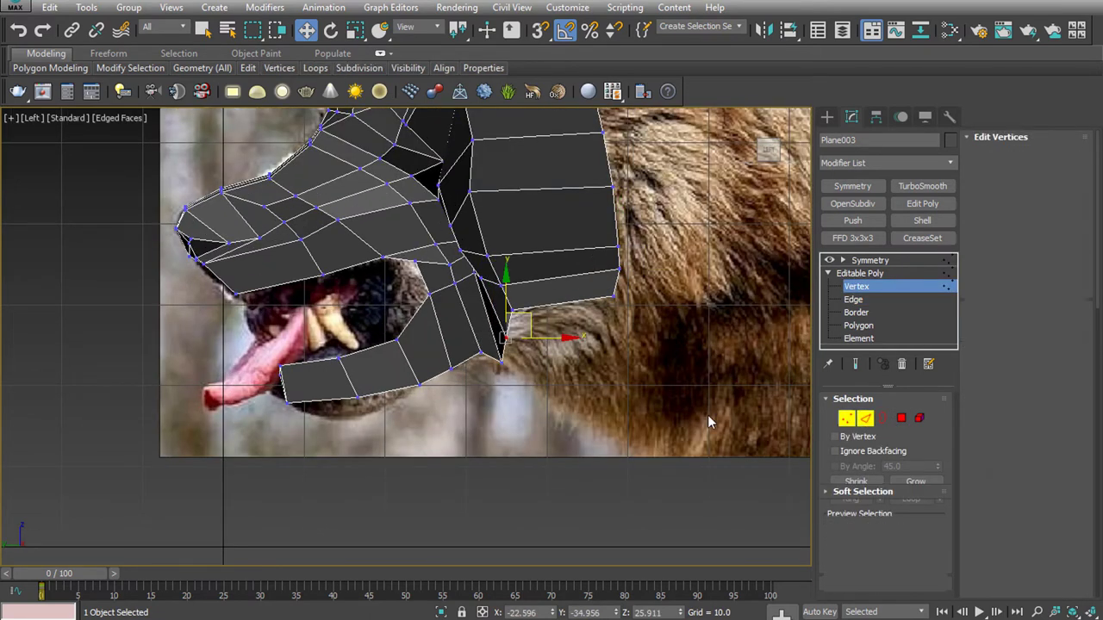
{"action": "left_click_drag", "start_coordinate": [542, 340], "coordinate": [672, 448], "text": "shift"}
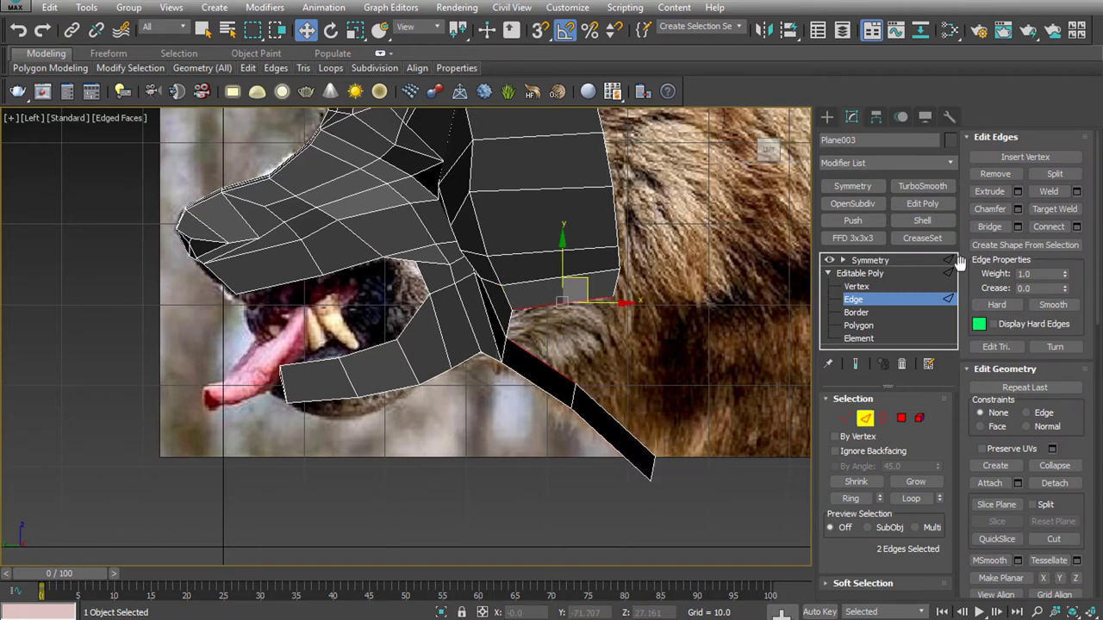
{"action": "key", "text": "p"}
{"action": "scroll", "coordinate": [662, 370], "scroll_direction": "down", "scroll_amount": 5}
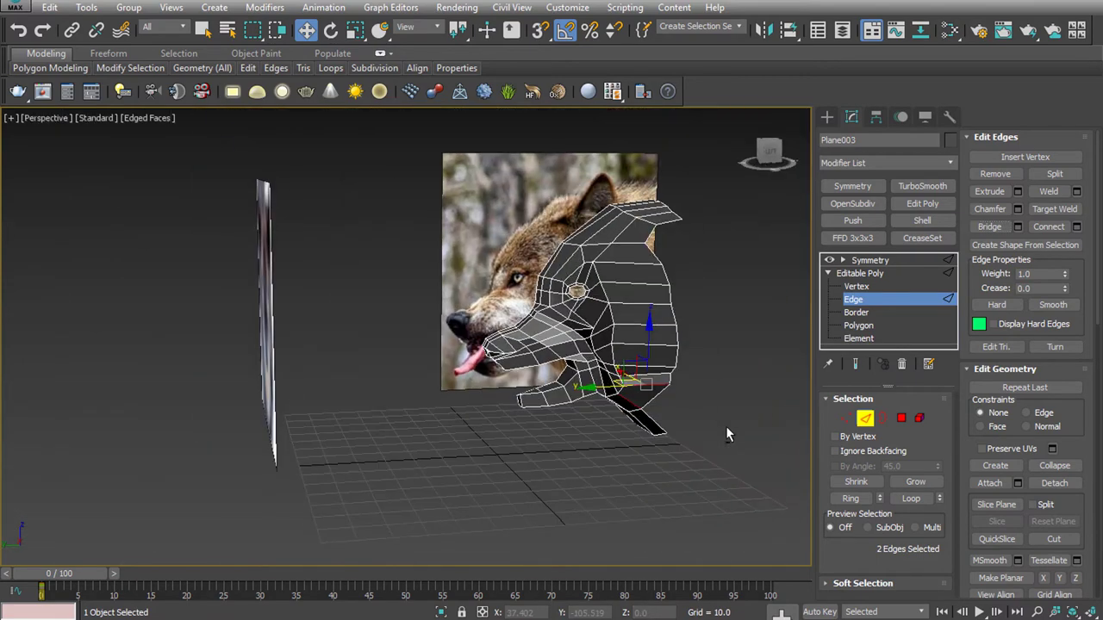
Select the open border loop and, in Front view, pull the left outline edges onto the photo
{"action": "middle_click_drag", "start_coordinate": [652, 409], "coordinate": [719, 328], "text": "alt"}
{"action": "double_click", "coordinate": [688, 327]}
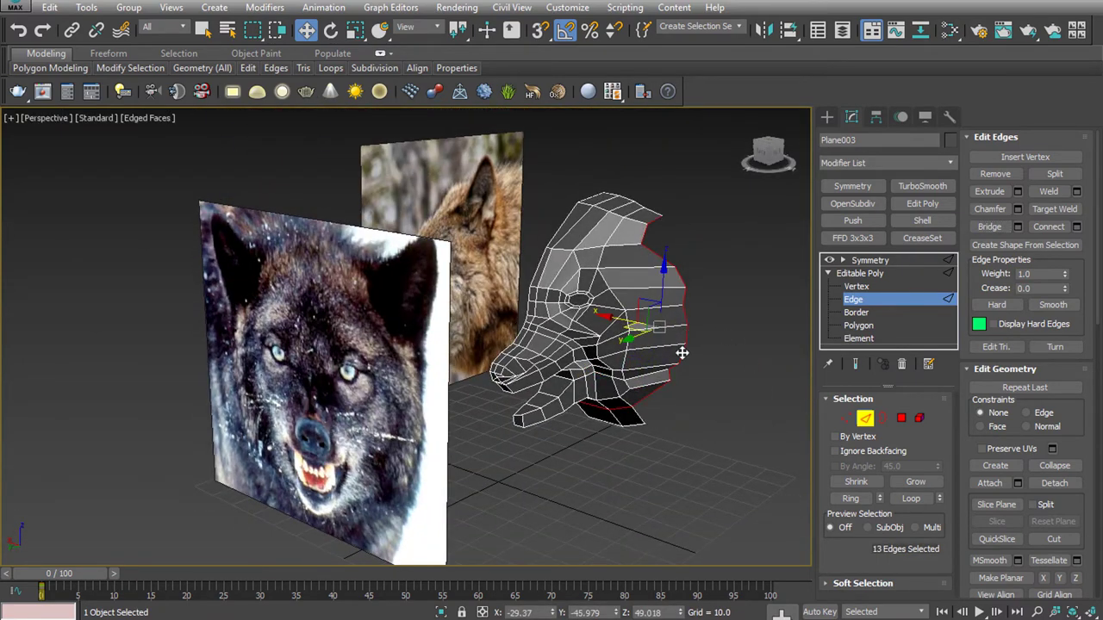
{"action": "key", "text": "f"}
{"action": "left_click_drag", "start_coordinate": [349, 231], "coordinate": [406, 221]}
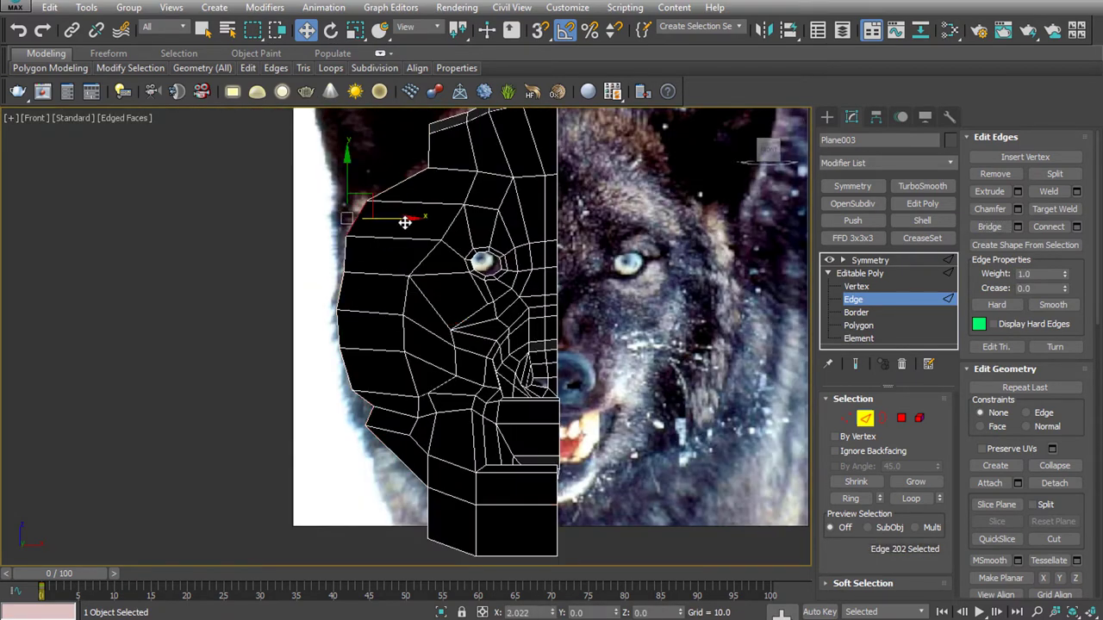
{"action": "left_click", "coordinate": [345, 289]}
{"action": "left_click_drag", "start_coordinate": [387, 293], "coordinate": [401, 293]}
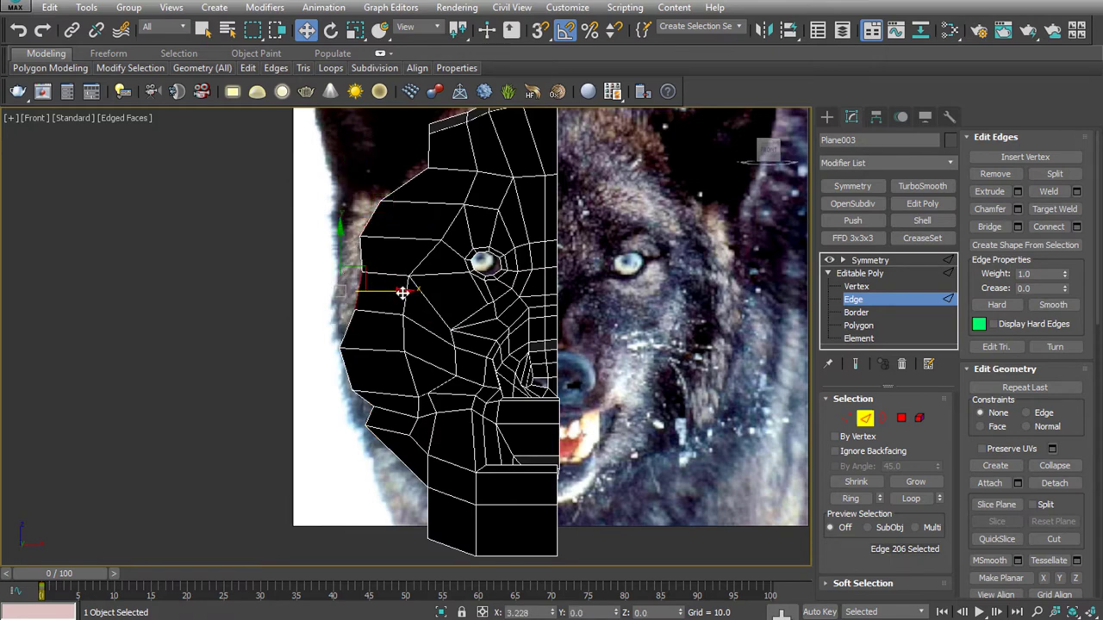
{"action": "left_click", "coordinate": [367, 368]}
{"action": "left_click_drag", "start_coordinate": [367, 368], "coordinate": [404, 364]}
{"action": "left_click", "coordinate": [404, 428]}
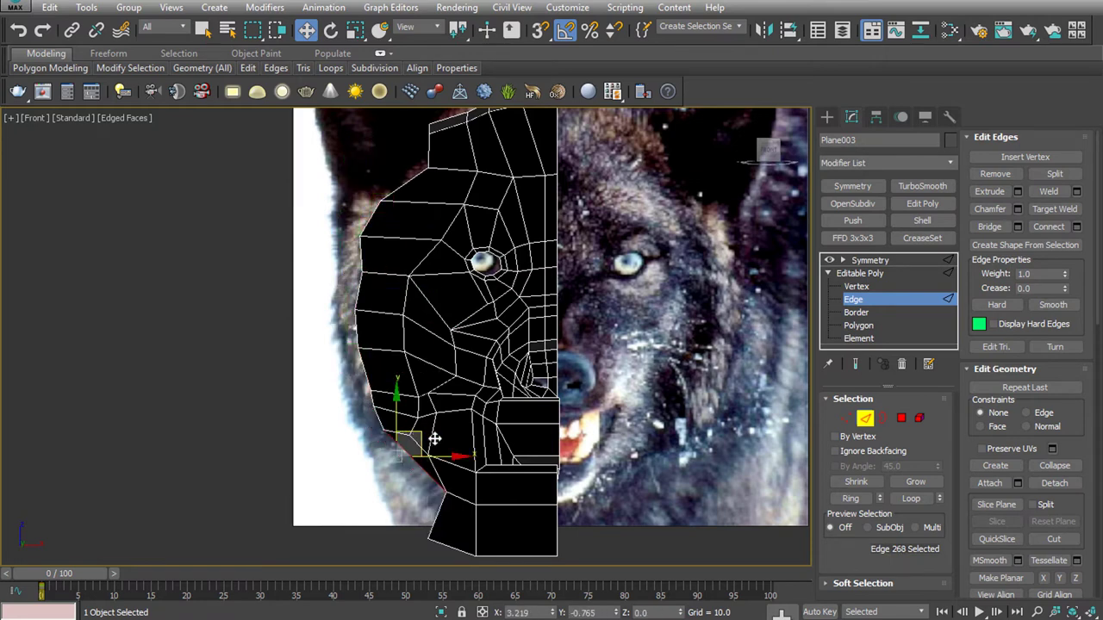
{"action": "left_click_drag", "start_coordinate": [404, 428], "coordinate": [431, 444]}
Move the bottom-left vertices down and right to follow the photo's neck outline
{"action": "key", "text": "1"}
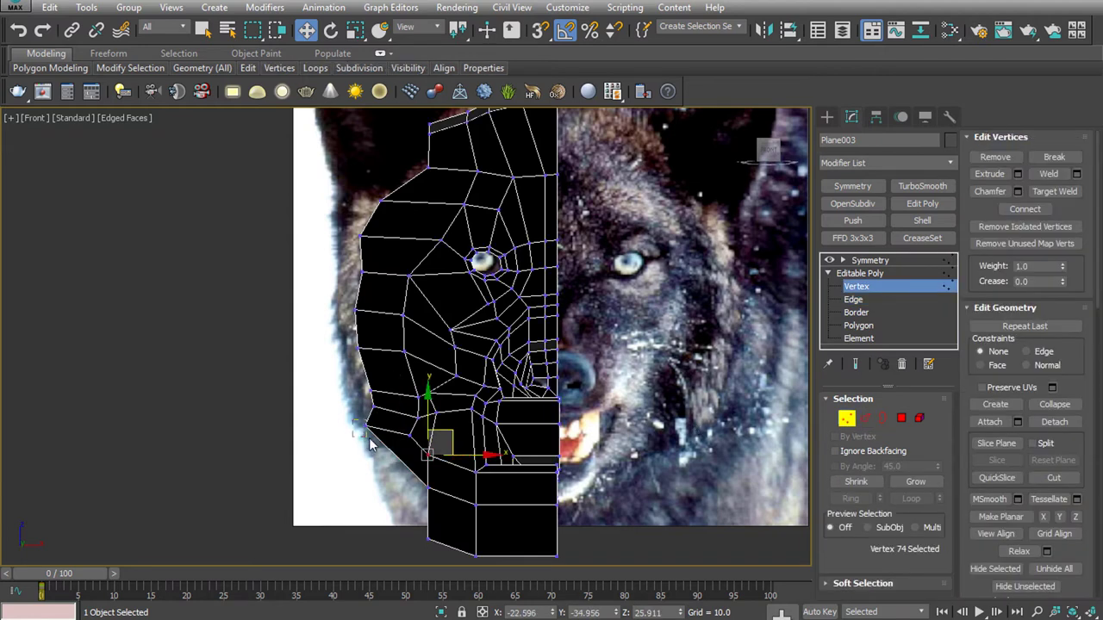
{"action": "left_click_drag", "start_coordinate": [412, 515], "coordinate": [448, 564]}
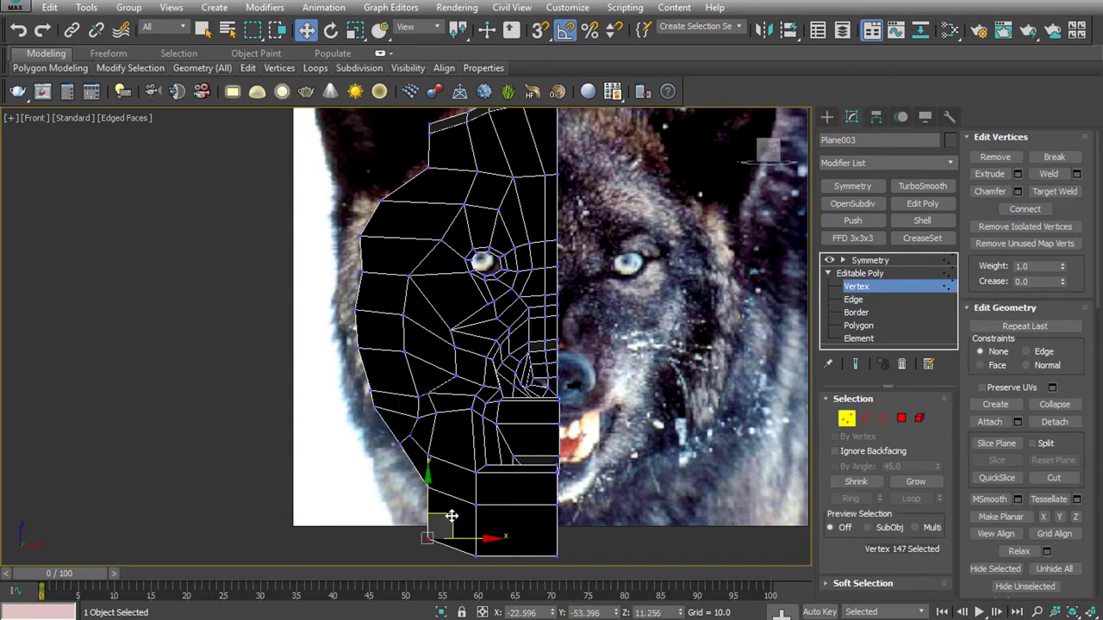
{"action": "left_click_drag", "start_coordinate": [451, 519], "coordinate": [473, 541]}
{"action": "left_click", "coordinate": [429, 485]}
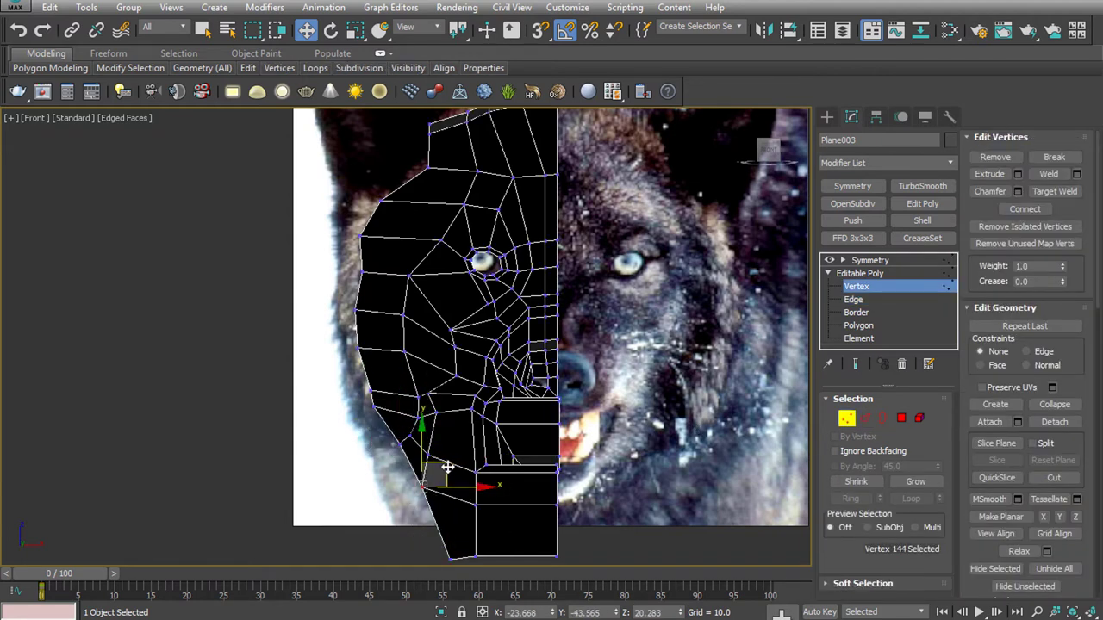
{"action": "key", "text": "p"}
{"action": "mouse_move", "coordinate": [447, 467]}
{"action": "middle_mouse_down", "text": "alt"}
{"action": "mouse_move", "coordinate": [561, 471]}
{"action": "mouse_move", "coordinate": [927, 370]}
{"action": "middle_mouse_up", "text": "alt"}
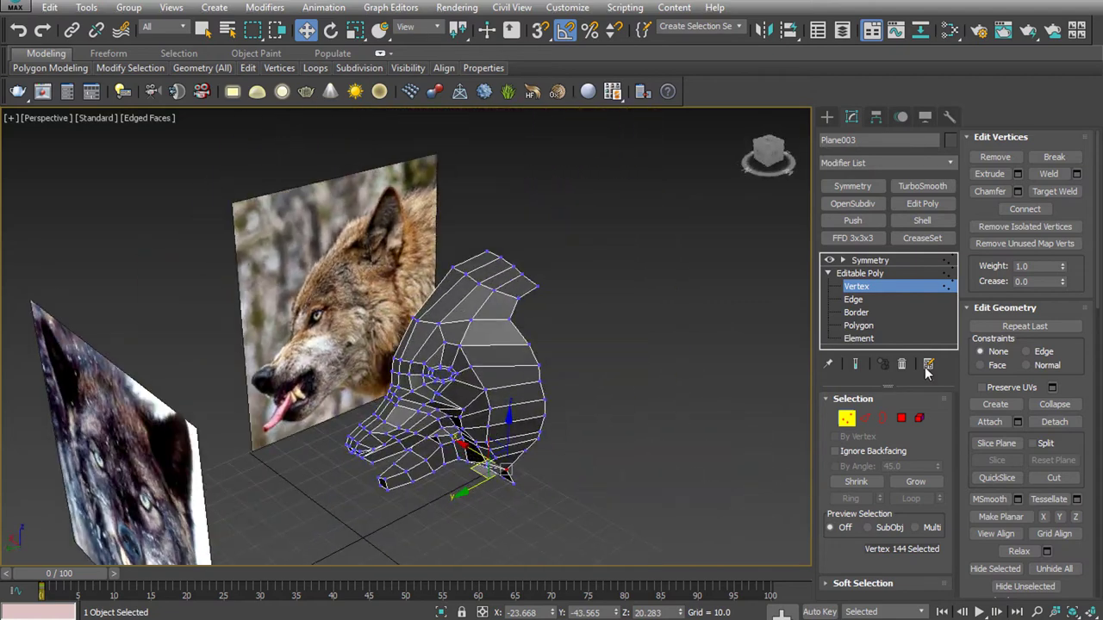
{"action": "left_click", "coordinate": [862, 417]}
{"action": "scroll", "coordinate": [522, 305], "scroll_direction": "down", "scroll_amount": 3}
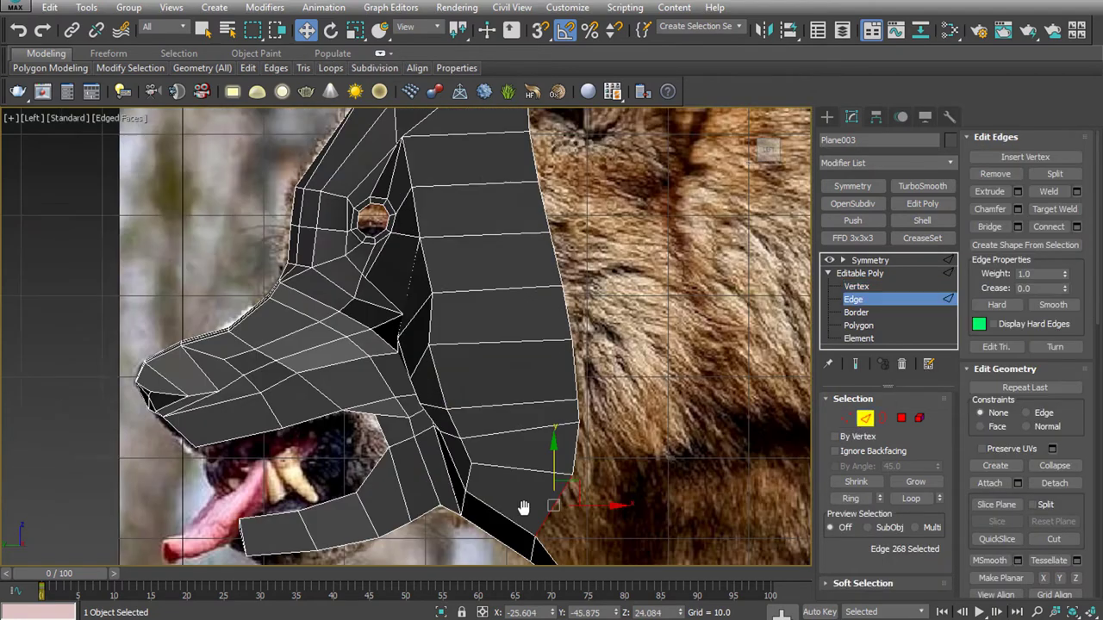
{"action": "scroll", "coordinate": [597, 372], "scroll_direction": "up", "scroll_amount": 5}
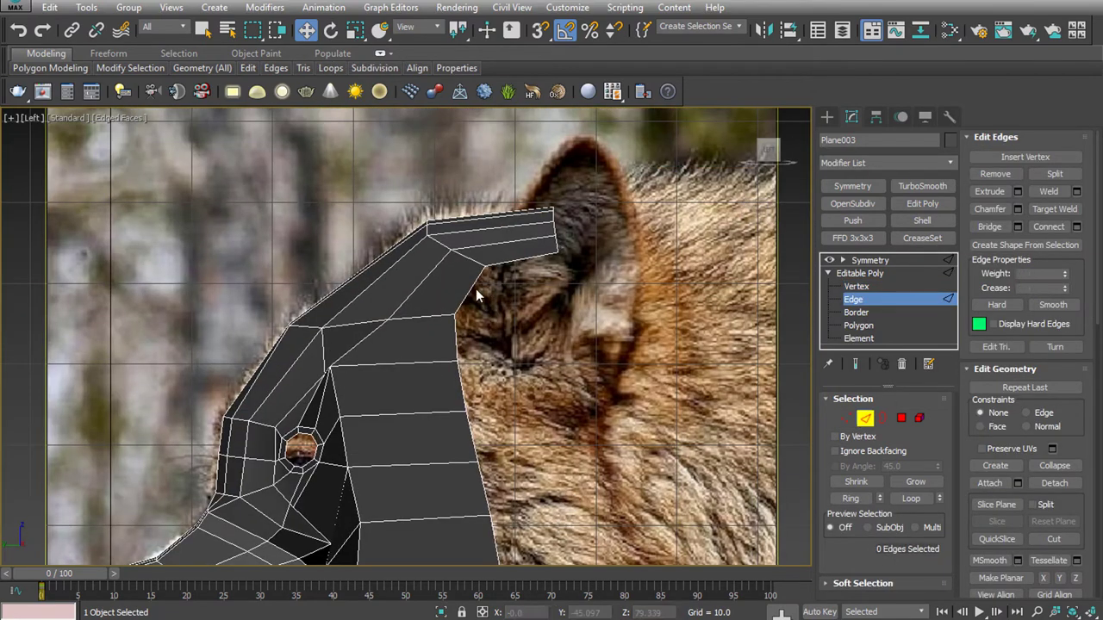
{"action": "key", "text": "f"}
{"action": "scroll", "coordinate": [621, 436], "scroll_direction": "down", "scroll_amount": 1}
Select polygons around the eye, then edges along the top of the head
{"action": "left_click", "coordinate": [901, 418]}
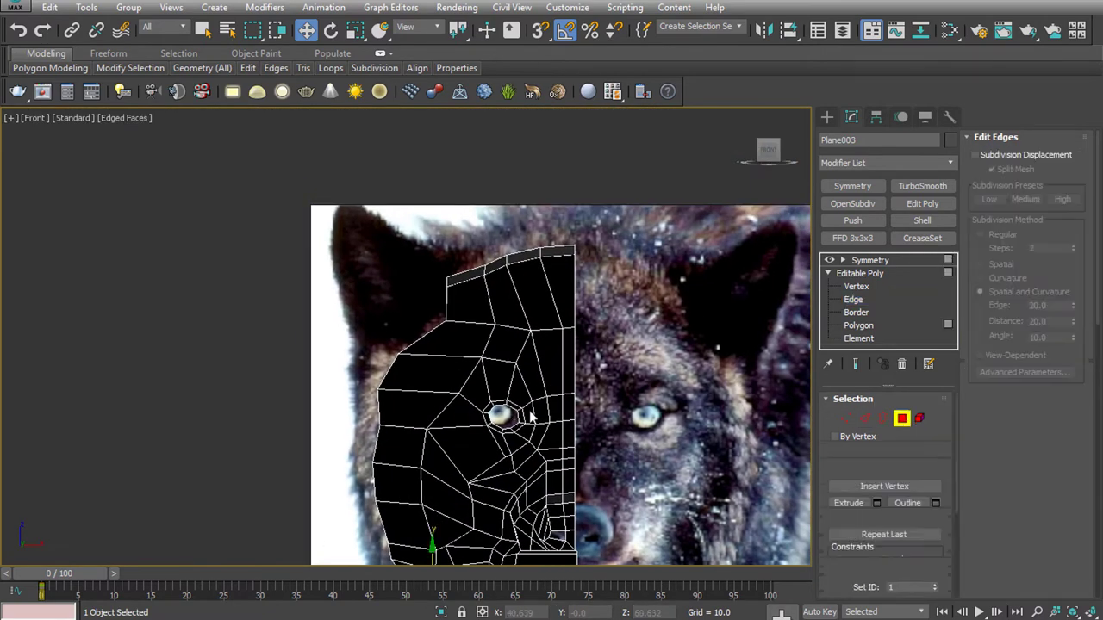
{"action": "left_click", "coordinate": [509, 405]}
{"action": "left_click", "coordinate": [536, 416], "text": "shift"}
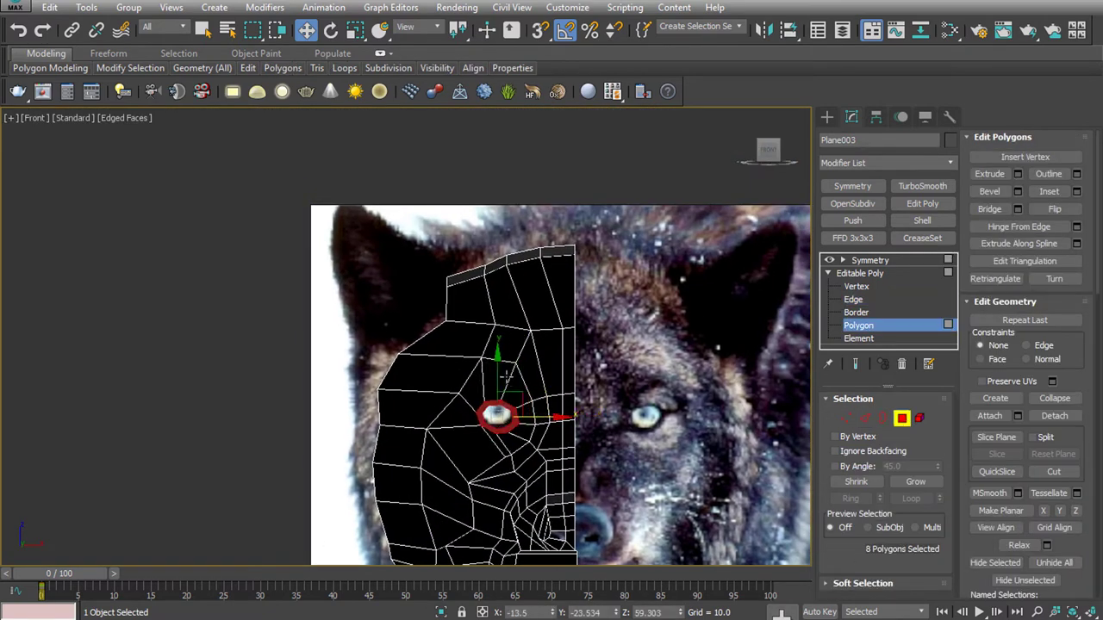
{"action": "left_click", "coordinate": [499, 373]}
{"action": "left_click", "coordinate": [865, 418]}
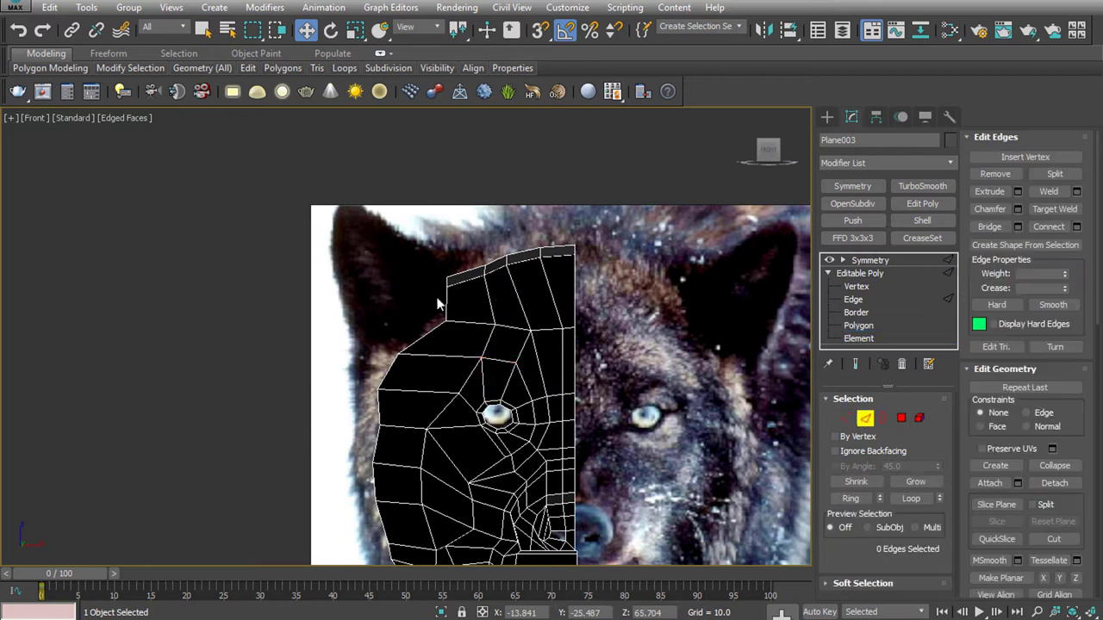
{"action": "left_click", "coordinate": [468, 266]}
{"action": "left_click", "coordinate": [447, 282]}
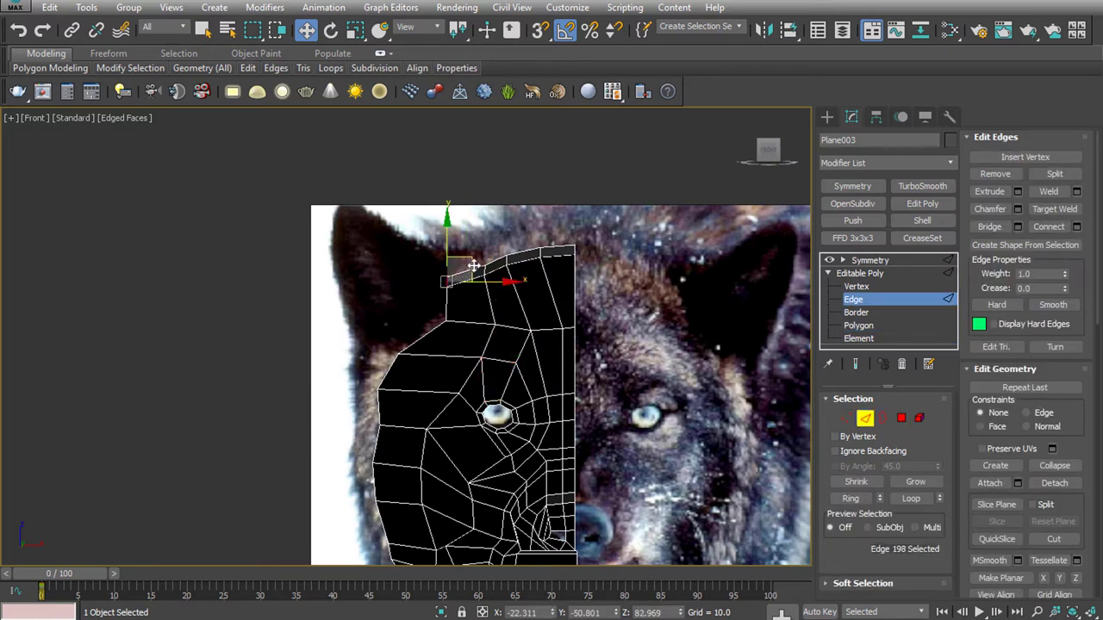
Rotate the top-of-head polygon to tilt the base of the ear
{"action": "left_click", "coordinate": [901, 418]}
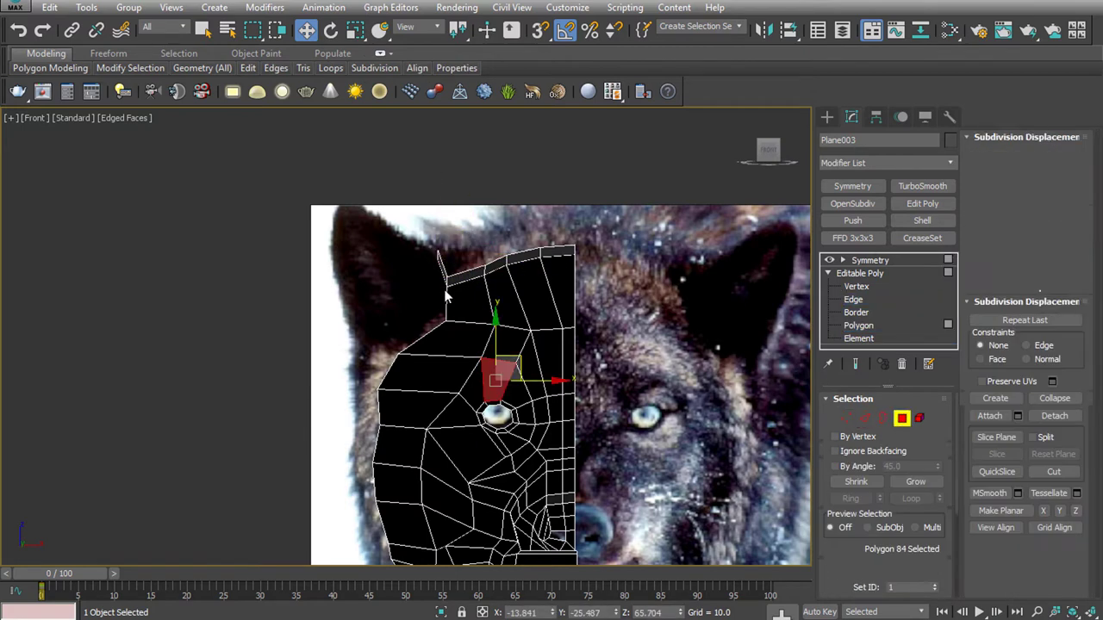
{"action": "left_click", "coordinate": [457, 271]}
{"action": "key", "text": "e"}
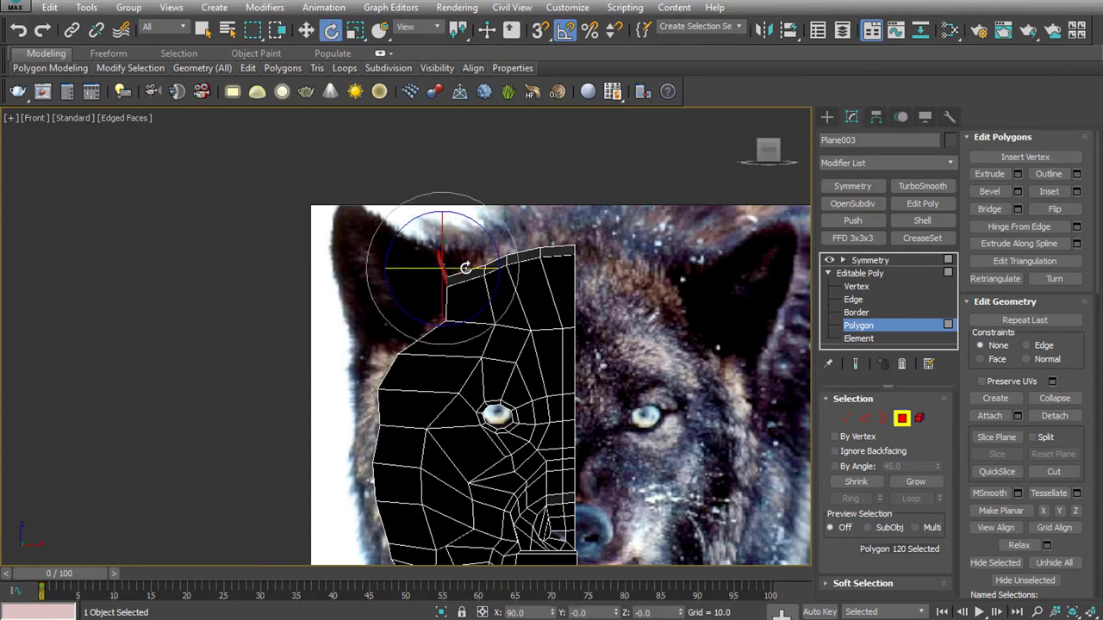
{"action": "left_click_drag", "start_coordinate": [469, 267], "coordinate": [488, 267]}
{"action": "left_click", "coordinate": [865, 418]}
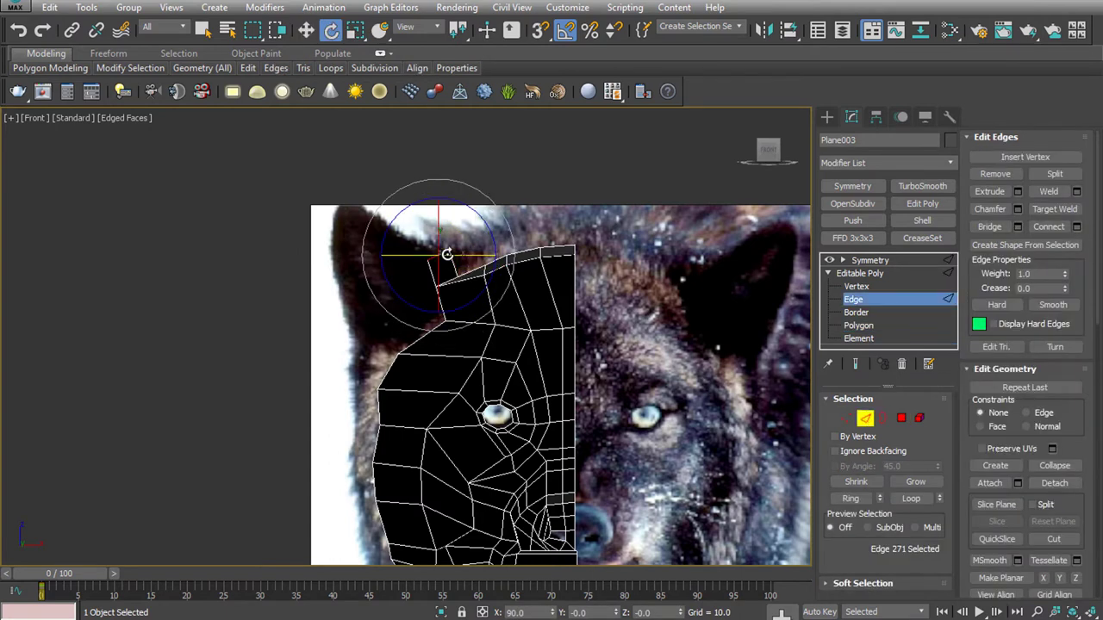
{"action": "key", "text": "w"}
Shift-drag the head's top edge upward to extrude the start of the ear outline
{"action": "left_click", "coordinate": [436, 291]}
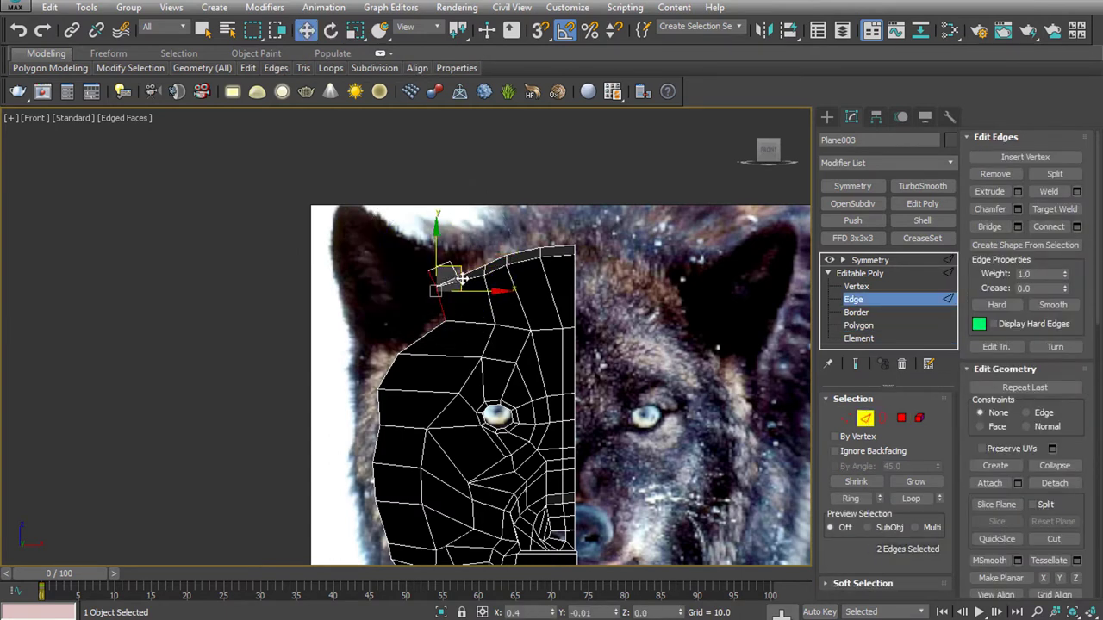
{"action": "left_click", "coordinate": [465, 258]}
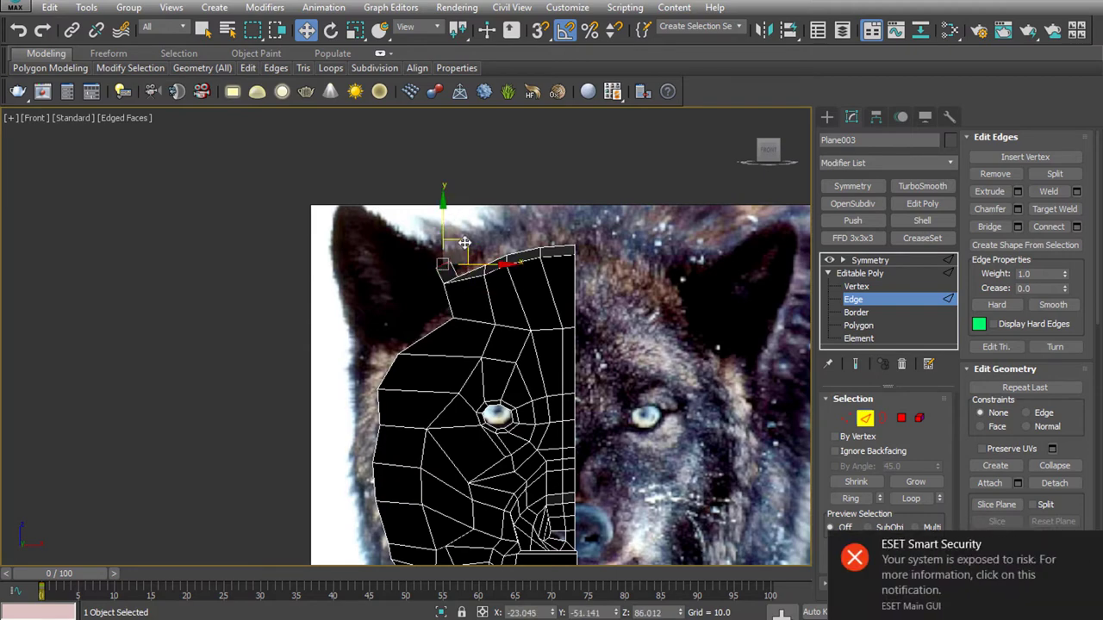
{"action": "scroll", "coordinate": [426, 293], "scroll_direction": "up", "scroll_amount": 5}
{"action": "scroll", "coordinate": [427, 294], "scroll_direction": "down", "scroll_amount": 6}
{"action": "scroll", "coordinate": [426, 294], "scroll_direction": "up", "scroll_amount": 1}
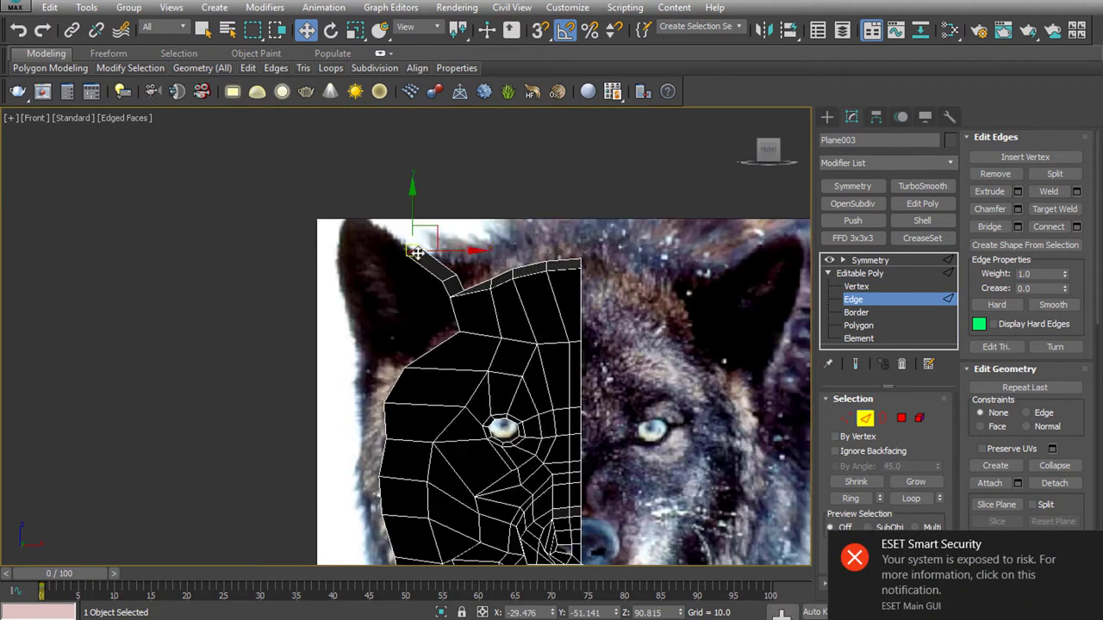
{"action": "left_click_drag", "start_coordinate": [435, 224], "coordinate": [338, 168]}
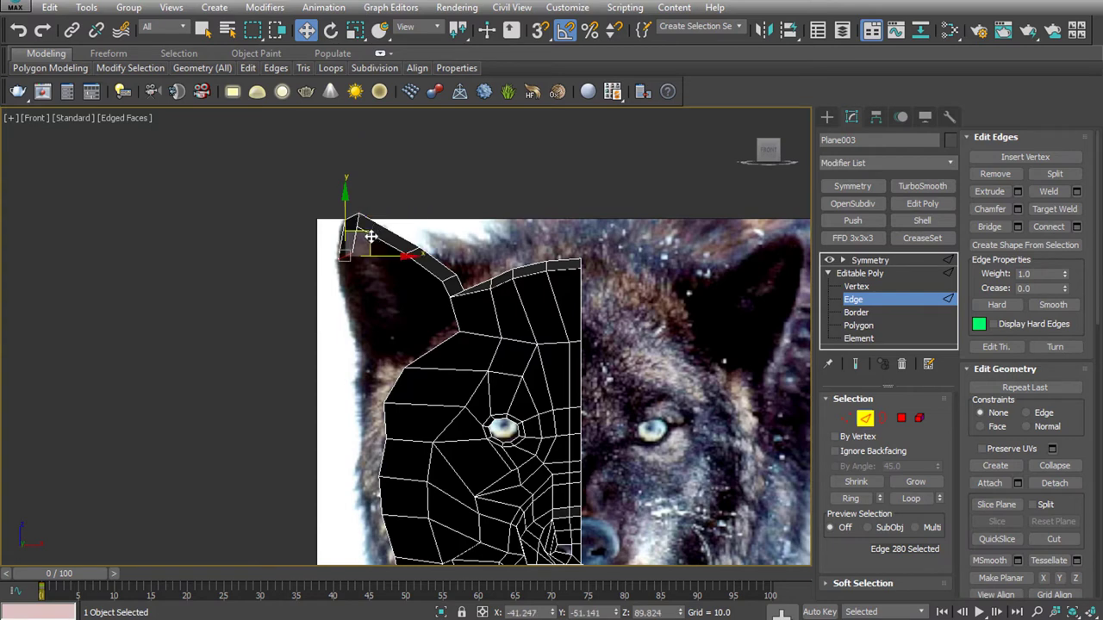
{"action": "key", "text": "e"}
{"action": "key", "text": "w"}
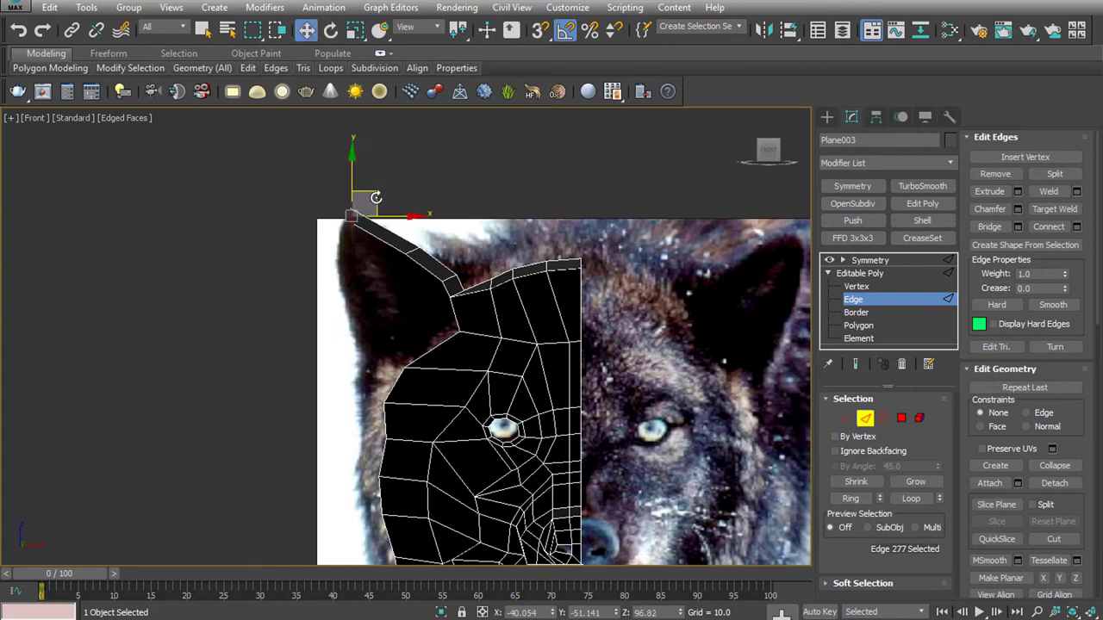
{"action": "key", "text": "e"}
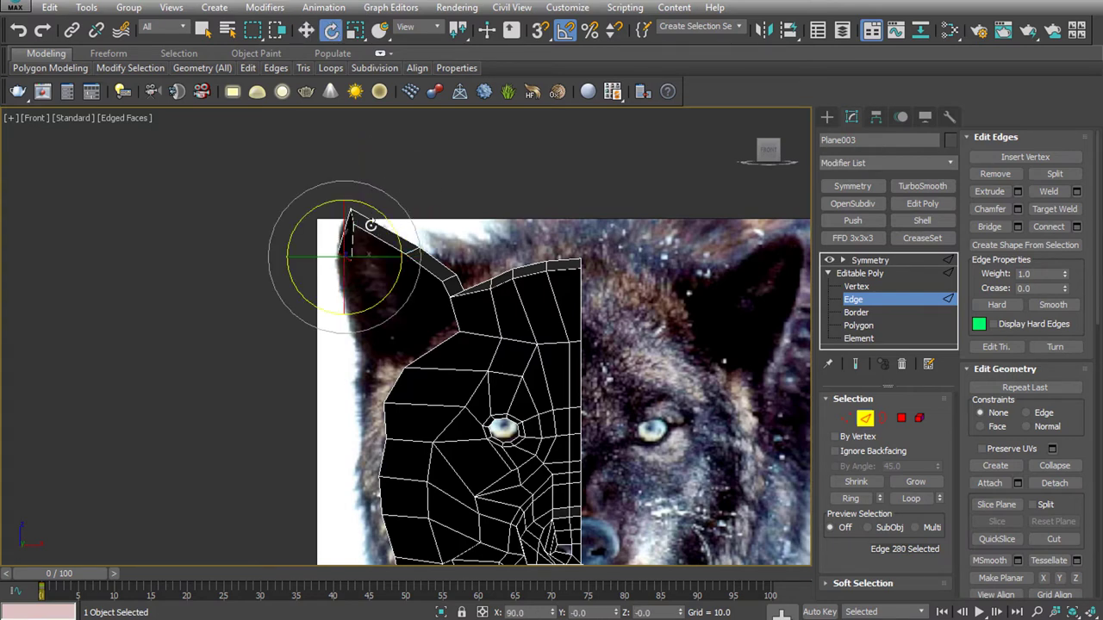
{"action": "key", "text": "w"}
Extrude the ear-tip edge down along the ear's outer side, then undo the last action
{"action": "left_click", "coordinate": [379, 317]}
{"action": "key", "text": "e"}
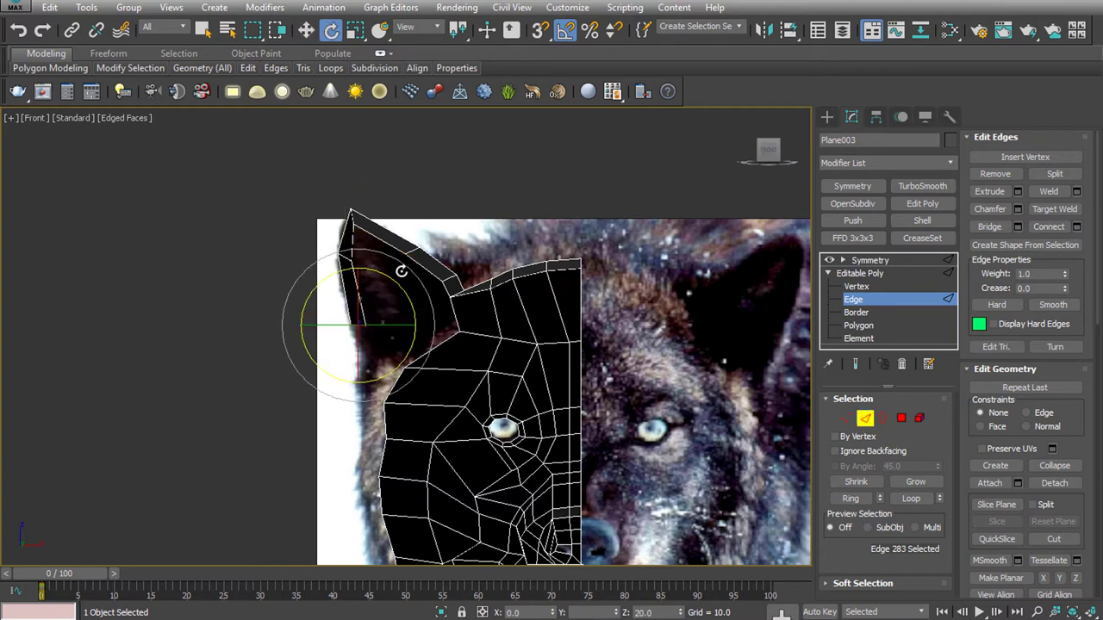
{"action": "key", "text": "w"}
{"action": "left_click_drag", "start_coordinate": [373, 305], "coordinate": [396, 351], "text": "shift"}
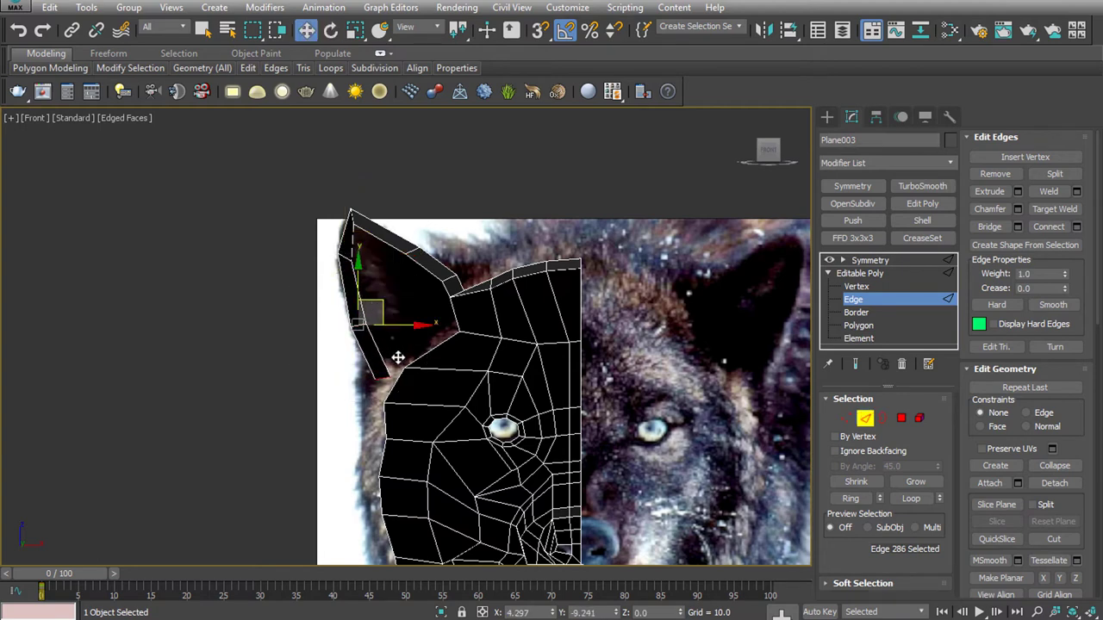
{"action": "key", "text": "ctrl+z"}
In Left view, select the ear strip edges and shift them onto the photo's ear
{"action": "key", "text": "l"}
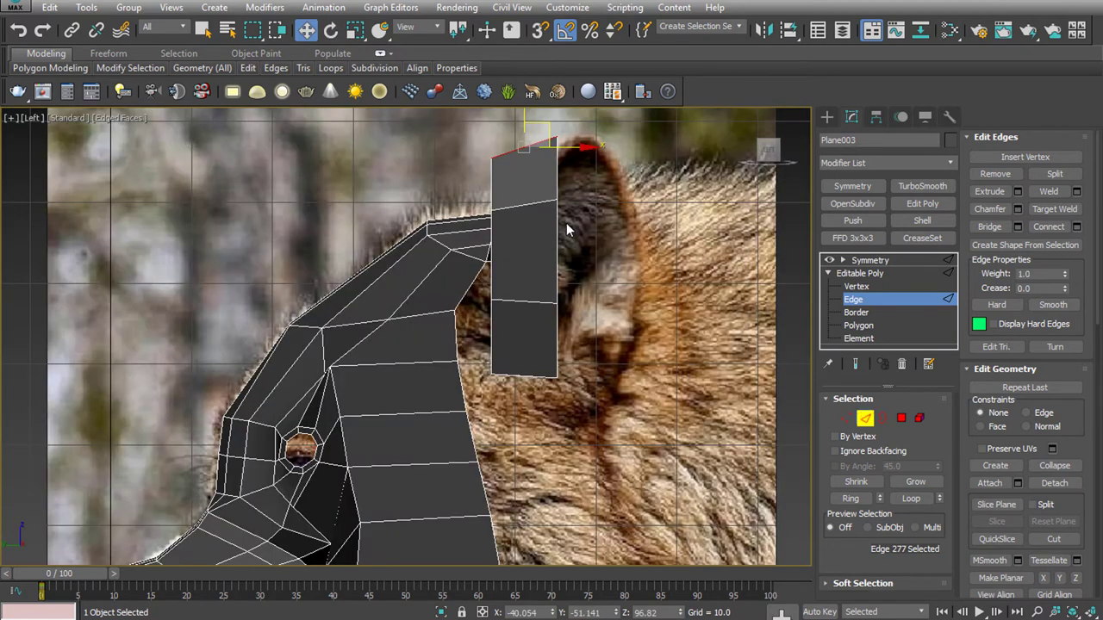
{"action": "left_click", "coordinate": [582, 227]}
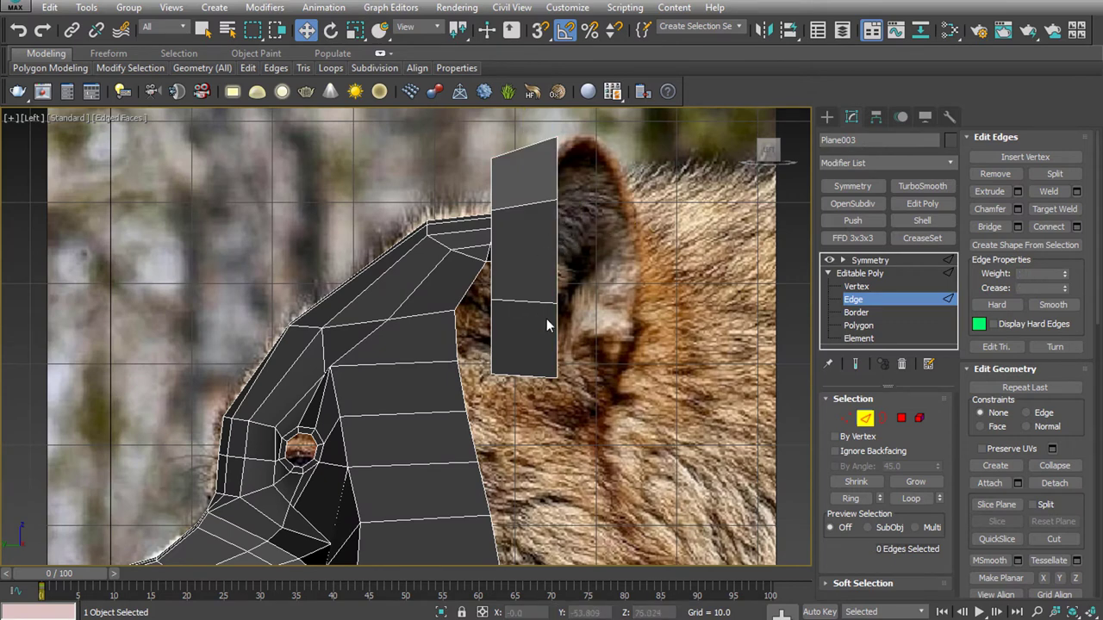
{"action": "left_click_drag", "start_coordinate": [498, 347], "coordinate": [482, 157]}
{"action": "mouse_move", "coordinate": [534, 240]}
{"action": "left_mouse_down"}
{"action": "mouse_move", "coordinate": [600, 238]}
{"action": "mouse_move", "coordinate": [591, 242]}
{"action": "left_mouse_up"}
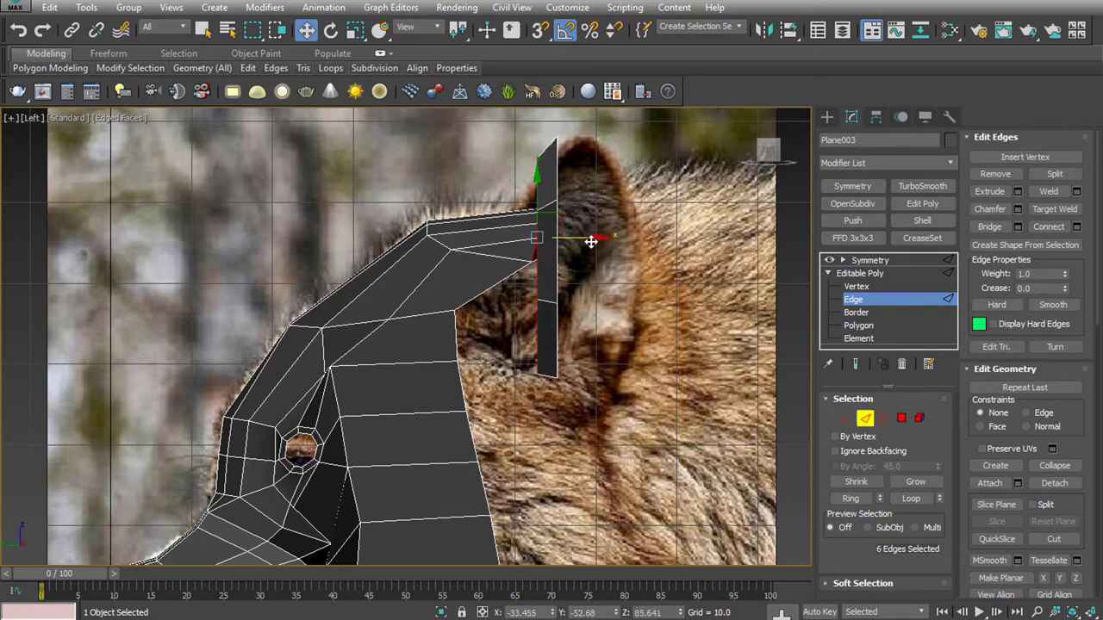
{"action": "key", "text": "ctrl+z"}
{"action": "key", "text": "ctrl+z"}
{"action": "key", "text": "ctrl+z"}
{"action": "key", "text": "ctrl+z"}
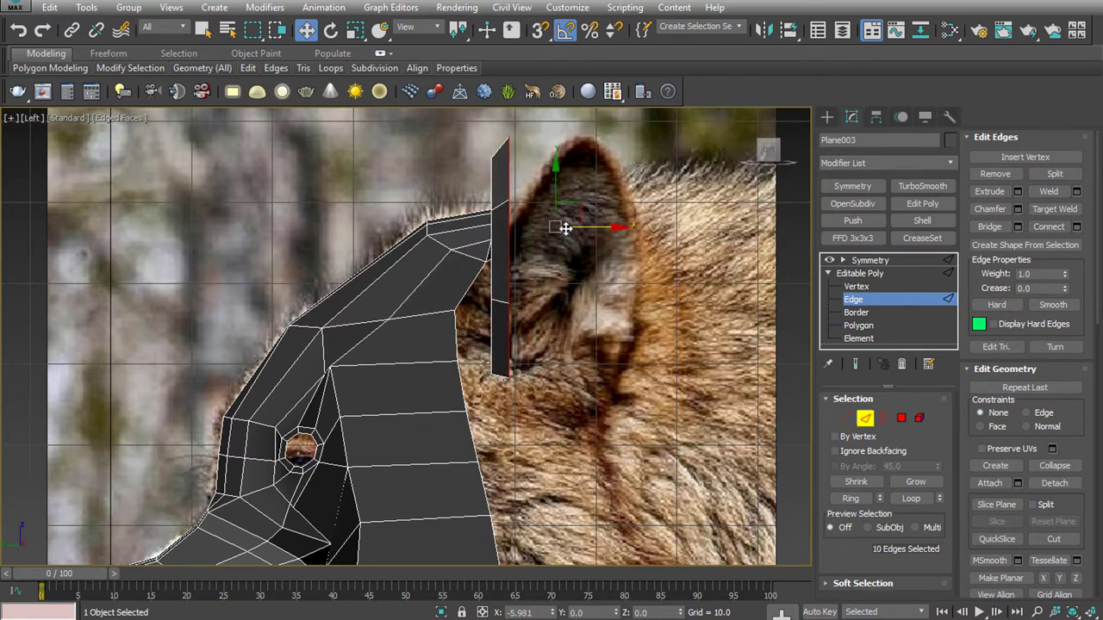
{"action": "left_click_drag", "start_coordinate": [565, 227], "coordinate": [558, 228]}
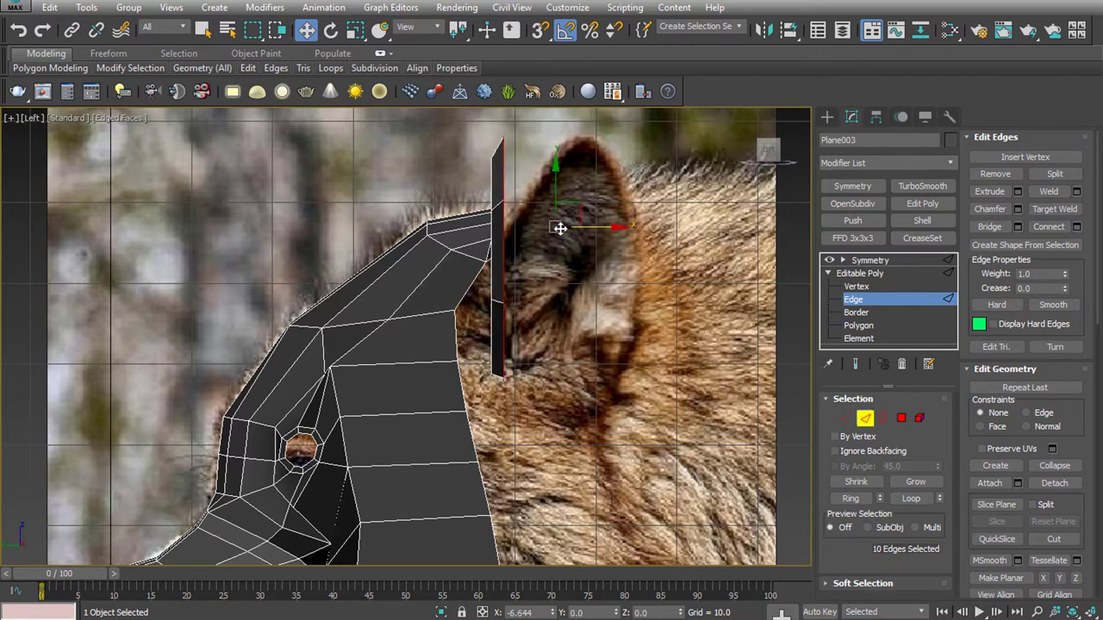
With Soft Selection at Falloff 10, pull the lower ear polygons to the ear's rear edge
{"action": "left_click", "coordinate": [901, 419]}
{"action": "left_click", "coordinate": [887, 584]}
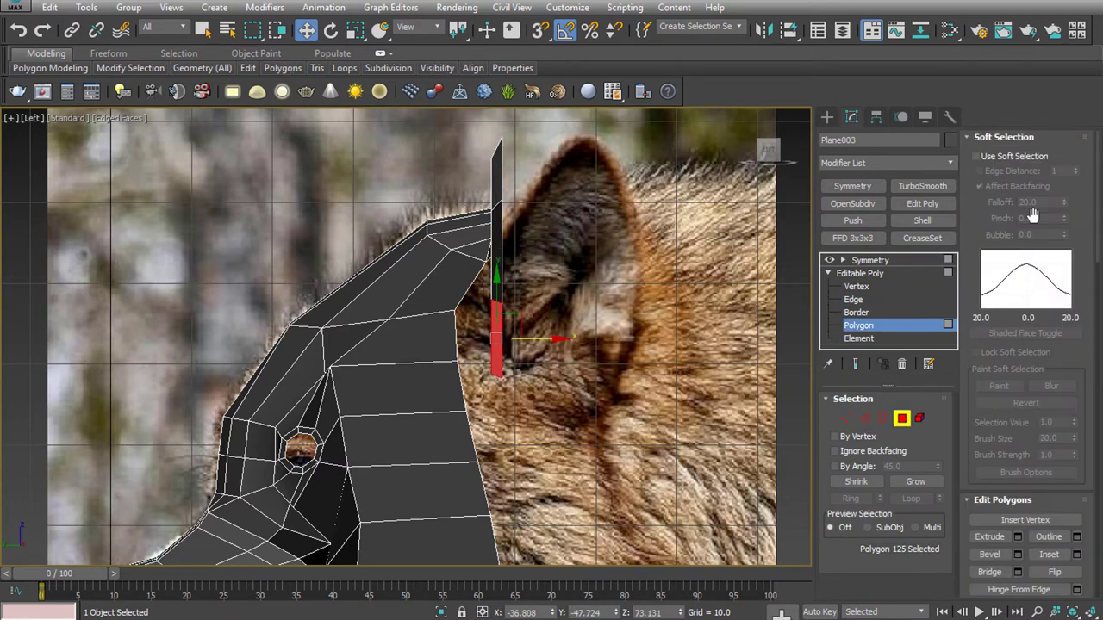
{"action": "left_click", "coordinate": [1008, 156]}
{"action": "mouse_move", "coordinate": [548, 338]}
{"action": "left_mouse_down"}
{"action": "mouse_move", "coordinate": [618, 349]}
{"action": "mouse_move", "coordinate": [577, 342]}
{"action": "left_mouse_up"}
{"action": "left_click", "coordinate": [976, 156]}
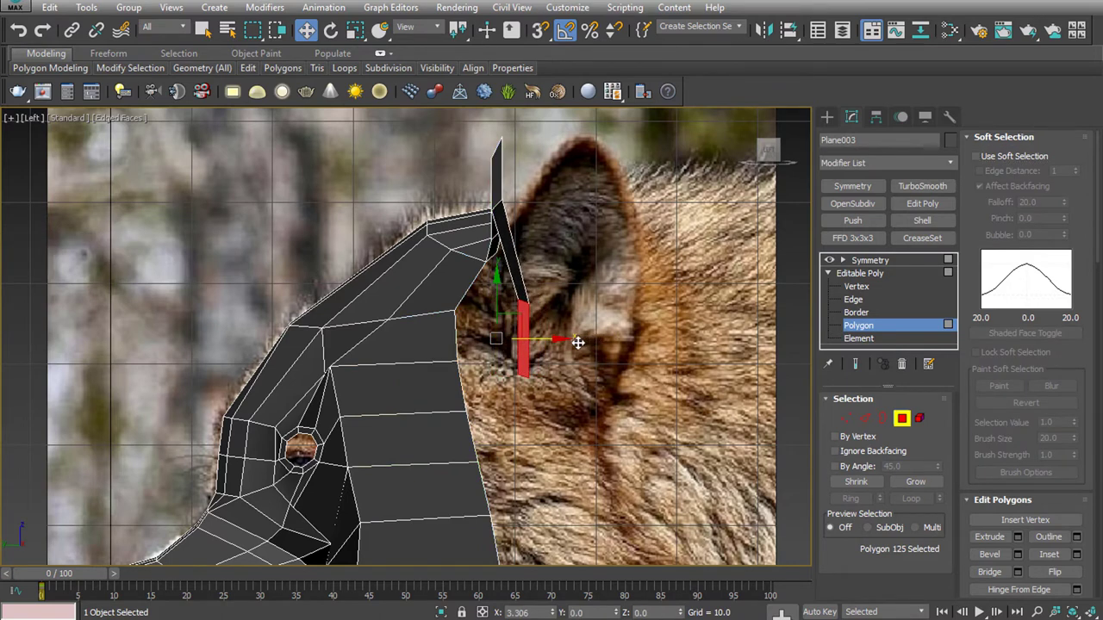
{"action": "left_click", "coordinate": [982, 156]}
{"action": "type", "text": "1"}
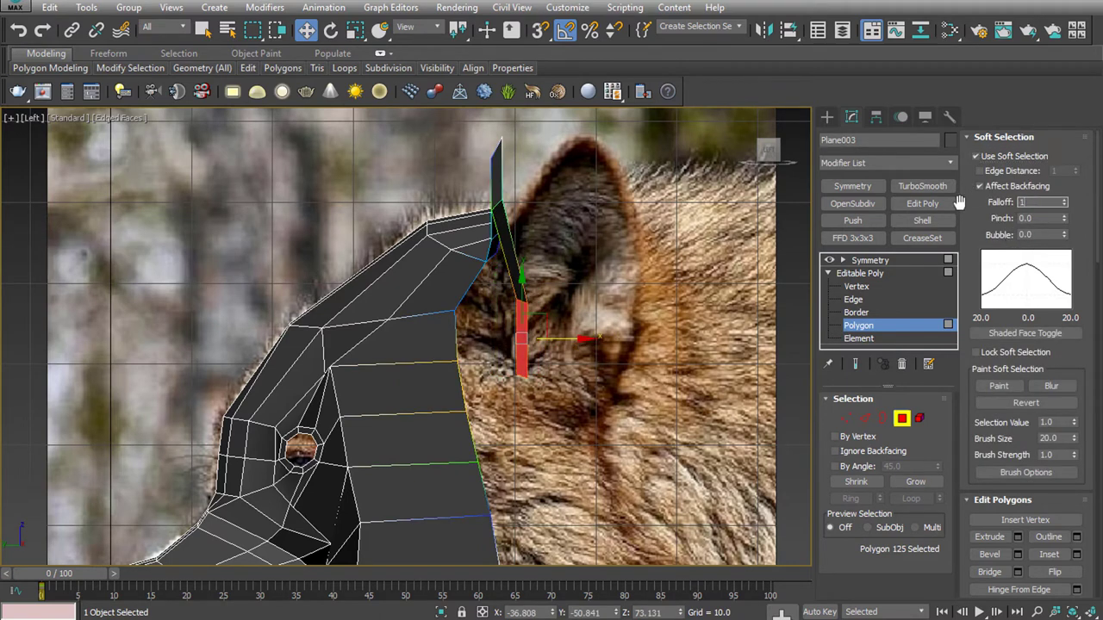
{"action": "type", "text": "0"}
{"action": "key", "text": "Return"}
{"action": "left_click_drag", "start_coordinate": [584, 339], "coordinate": [693, 341]}
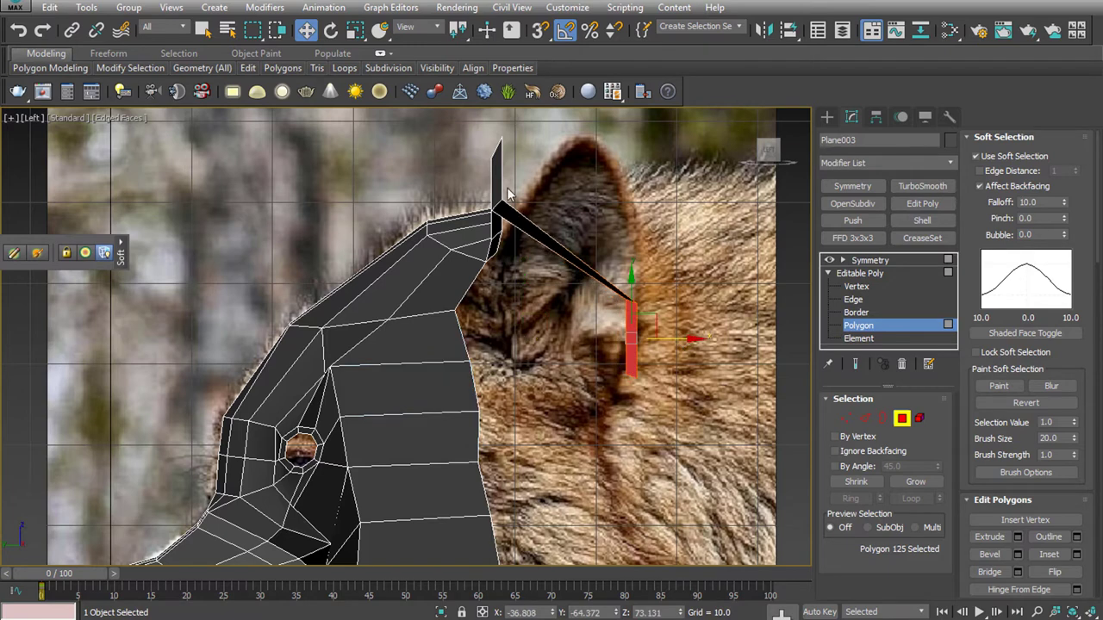
Raise the ear top and place the ear tip vertex at the photo ear's peak
{"action": "left_click", "coordinate": [521, 217]}
{"action": "left_click", "coordinate": [865, 417]}
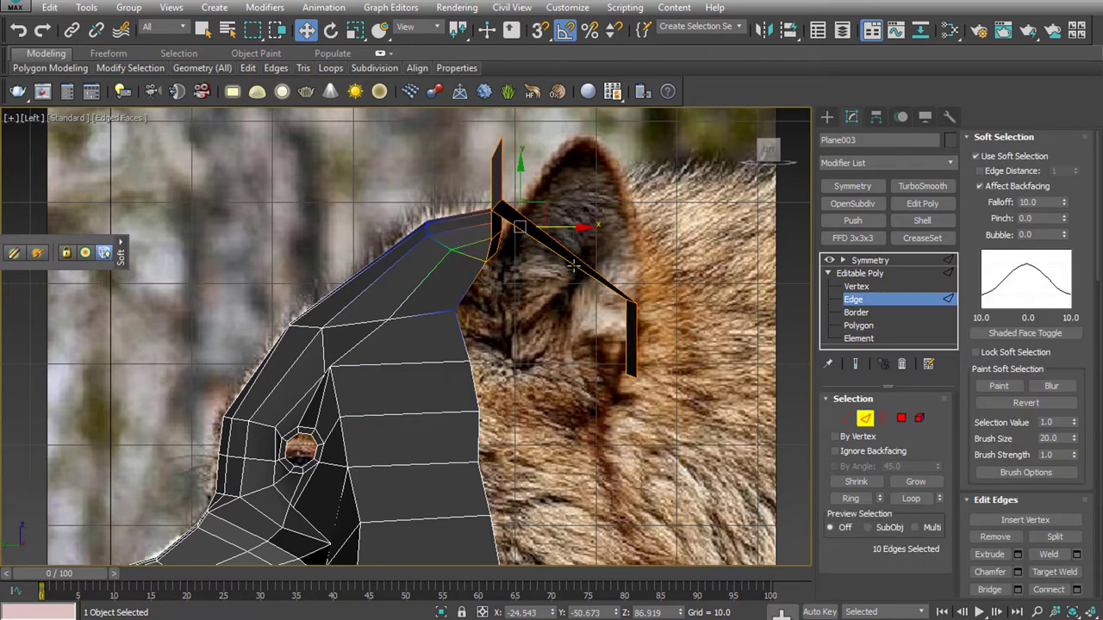
{"action": "left_click_drag", "start_coordinate": [573, 263], "coordinate": [659, 211]}
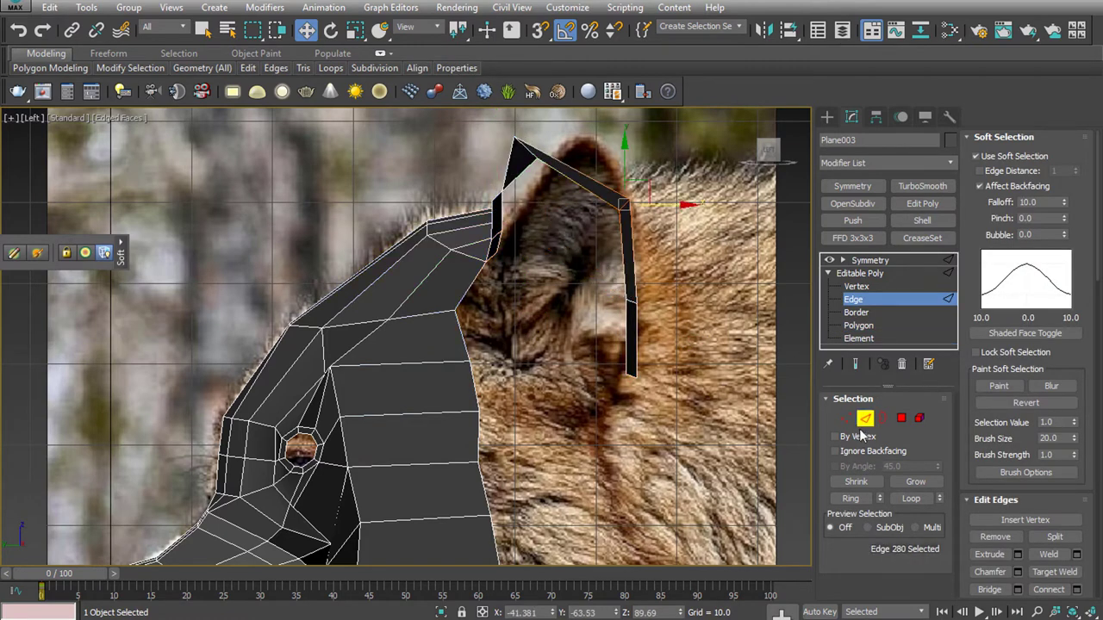
{"action": "left_click", "coordinate": [847, 417]}
{"action": "left_click_drag", "start_coordinate": [515, 140], "coordinate": [585, 137]}
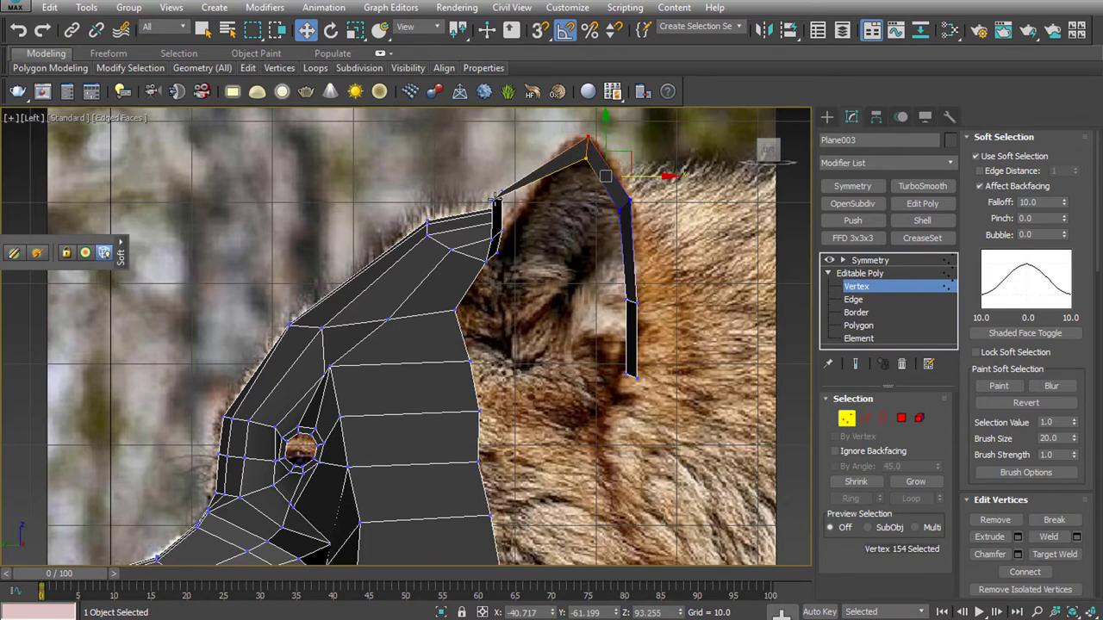
{"action": "left_click_drag", "start_coordinate": [495, 200], "coordinate": [539, 183]}
Move the ear base vertices along the outline, lowering the front end to the head top
{"action": "left_click", "coordinate": [503, 231]}
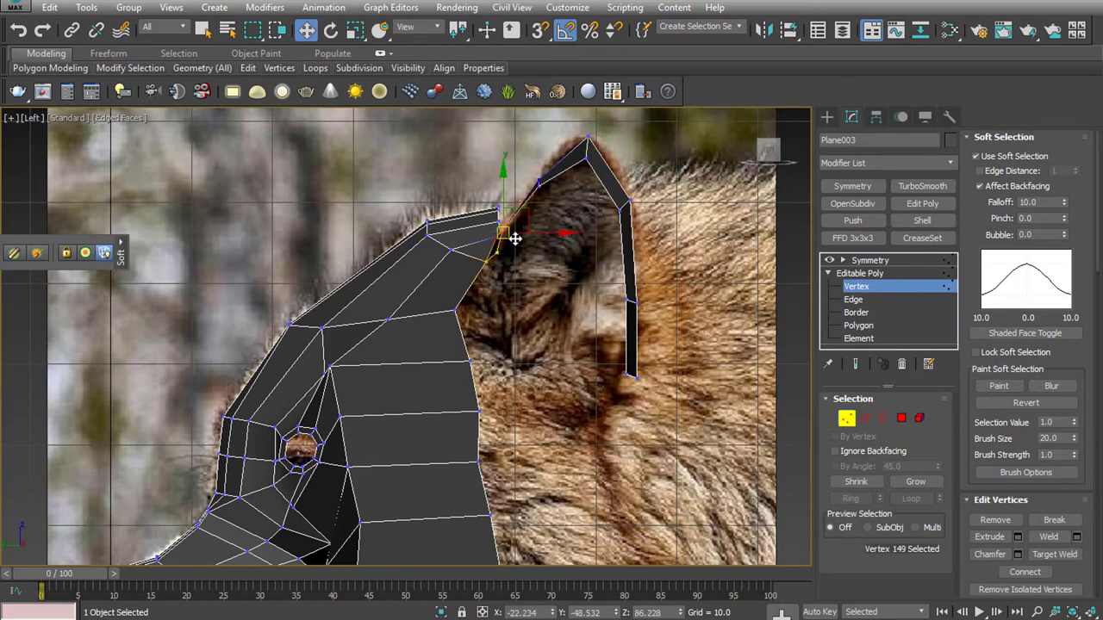
{"action": "left_click_drag", "start_coordinate": [515, 238], "coordinate": [549, 233]}
{"action": "left_click", "coordinate": [538, 183], "text": "ctrl"}
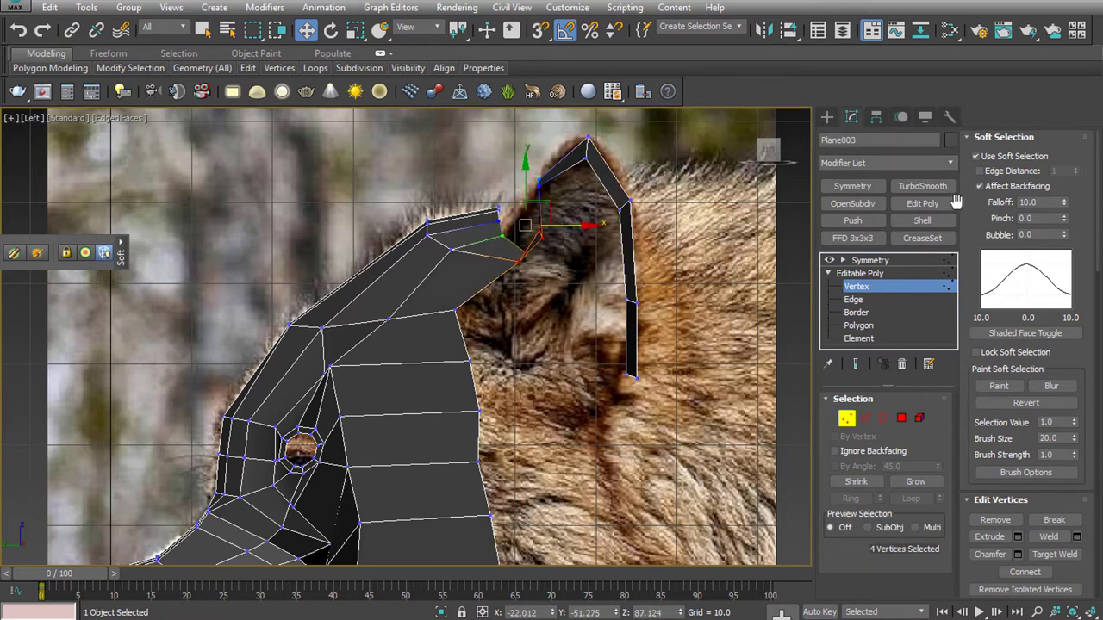
{"action": "left_click", "coordinate": [1003, 157]}
{"action": "left_click_drag", "start_coordinate": [547, 207], "coordinate": [536, 219]}
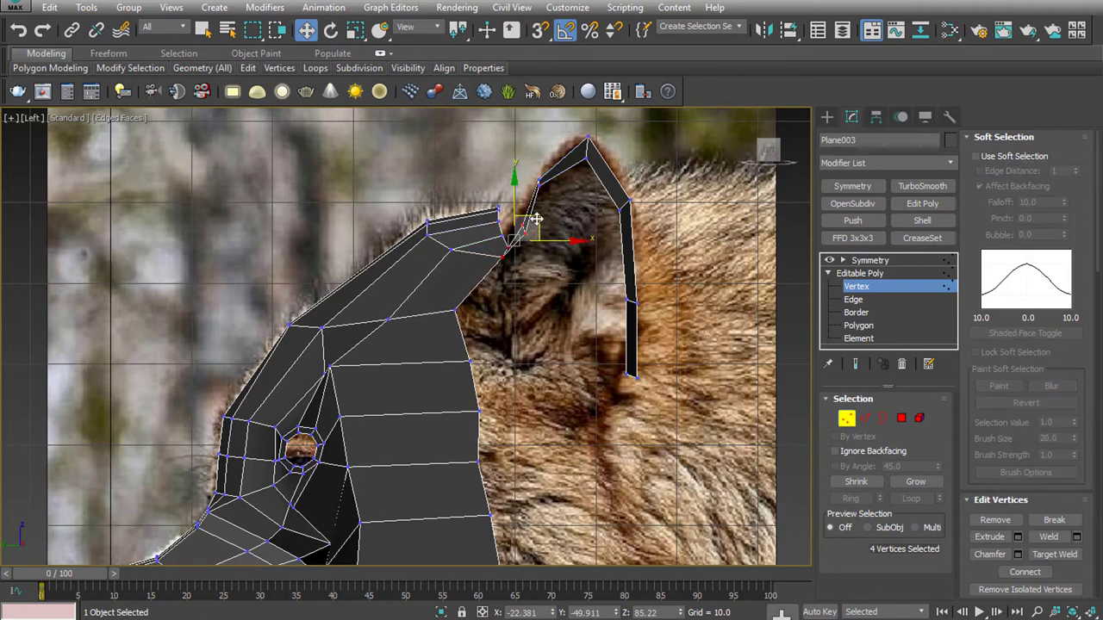
{"action": "left_click", "coordinate": [976, 157]}
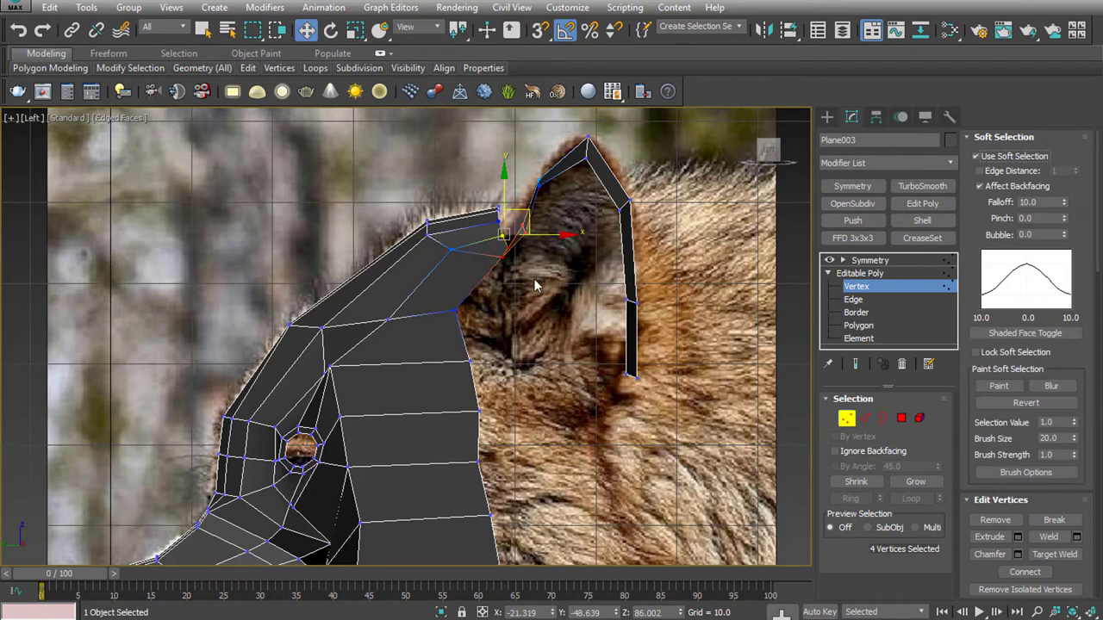
{"action": "left_click", "coordinate": [994, 159]}
{"action": "left_click", "coordinate": [663, 375]}
{"action": "key", "text": "2"}
{"action": "left_click", "coordinate": [632, 370]}
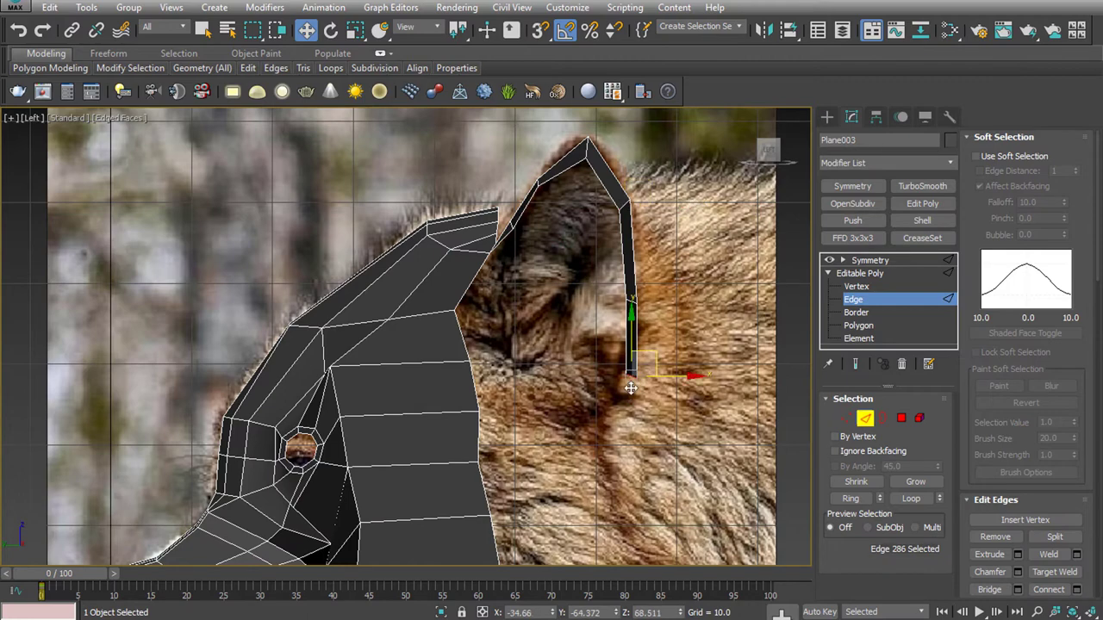
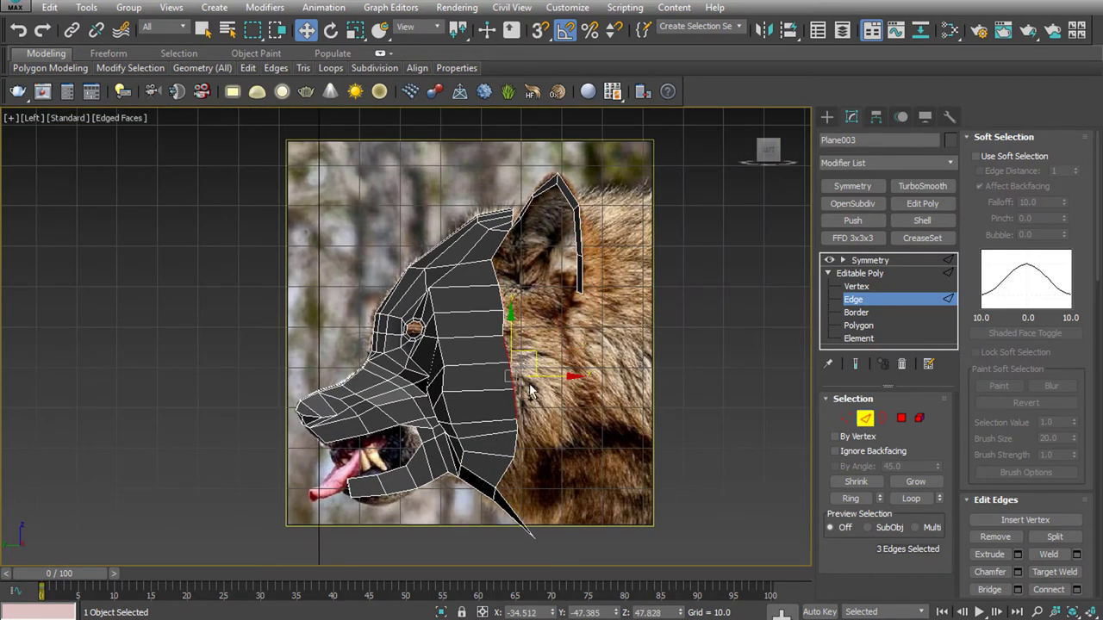
Extrude a new strip of polygons backward from the head's rear edges
{"action": "left_click_drag", "start_coordinate": [531, 349], "coordinate": [597, 346], "text": "shift"}
{"action": "key", "text": "e"}
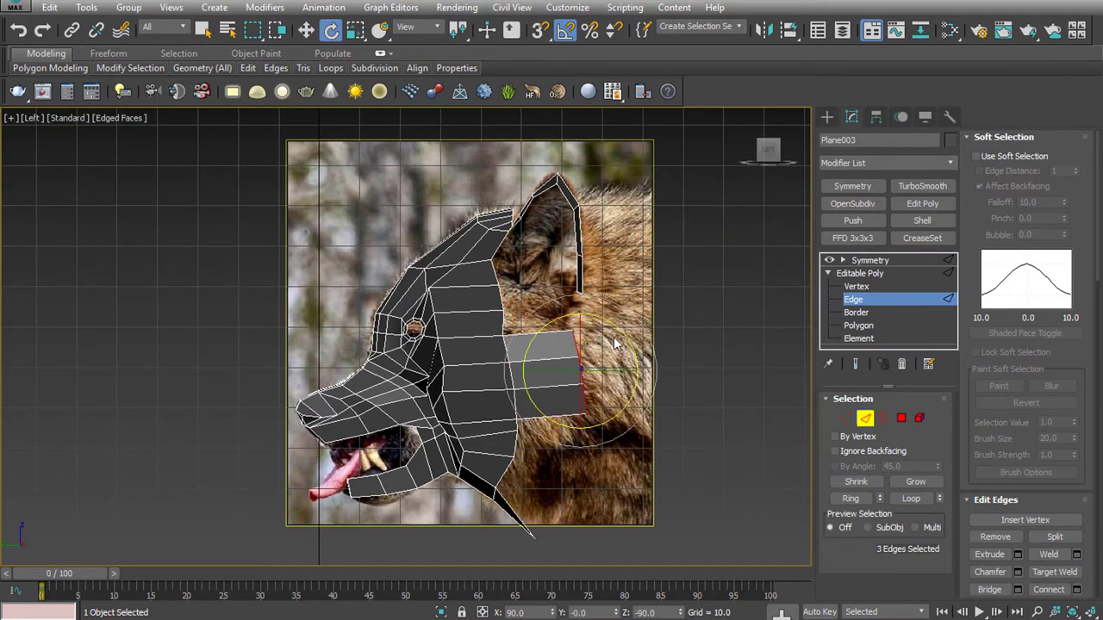
{"action": "key", "text": "f"}
{"action": "key", "text": "w"}
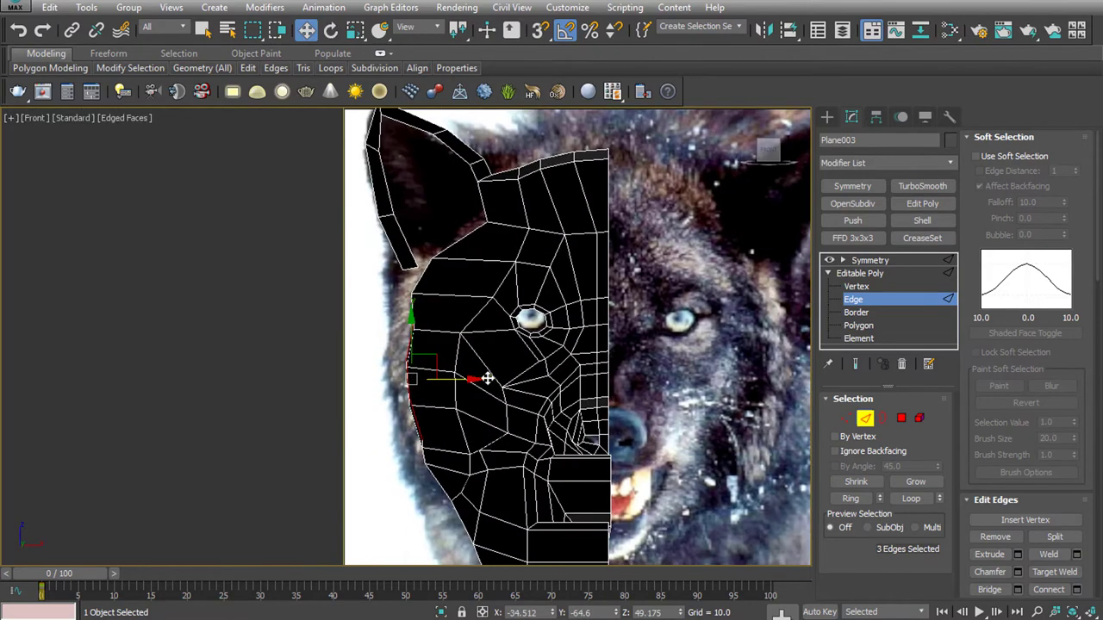
{"action": "key", "text": "l"}
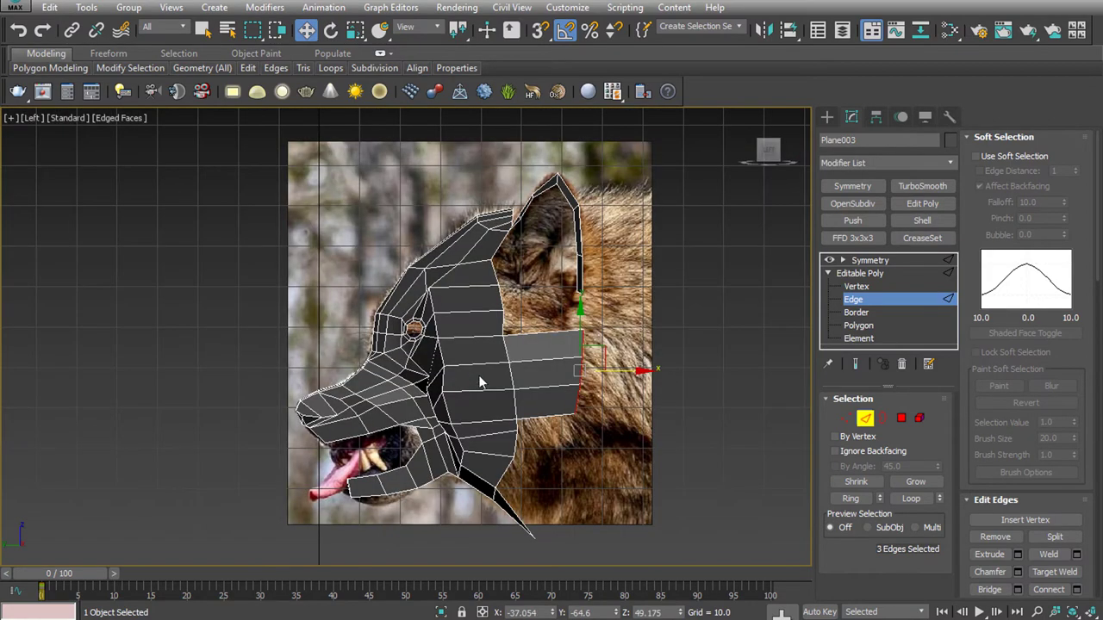
{"action": "scroll", "coordinate": [611, 318], "scroll_direction": "up", "scroll_amount": 4}
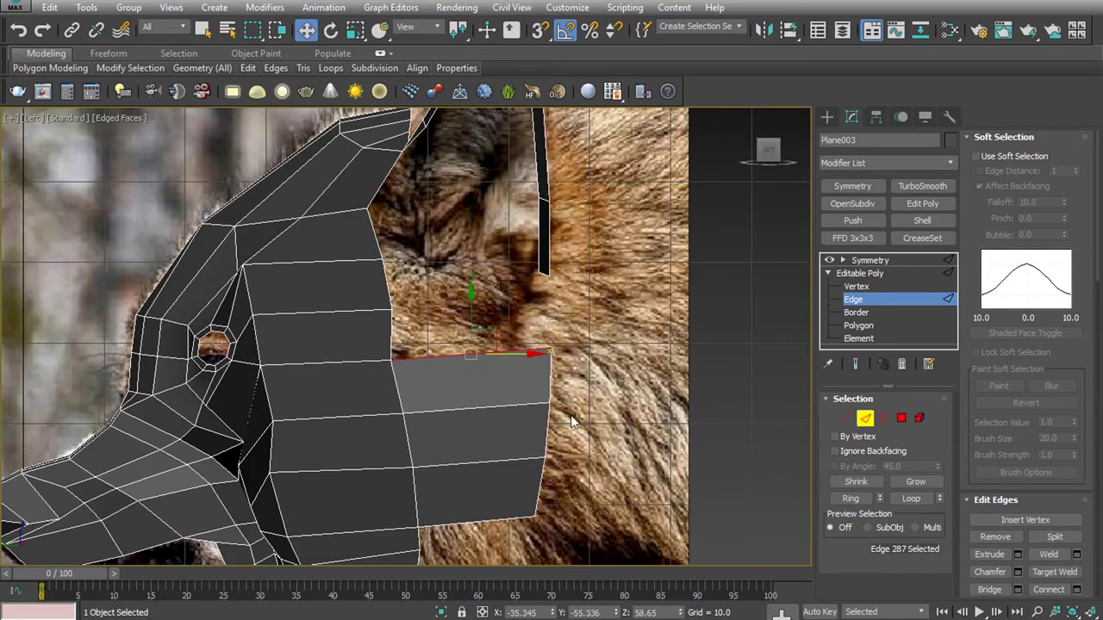
Split the new strip with a connecting edge ring and bridge the first edge pair
{"action": "key", "text": "alt+r"}
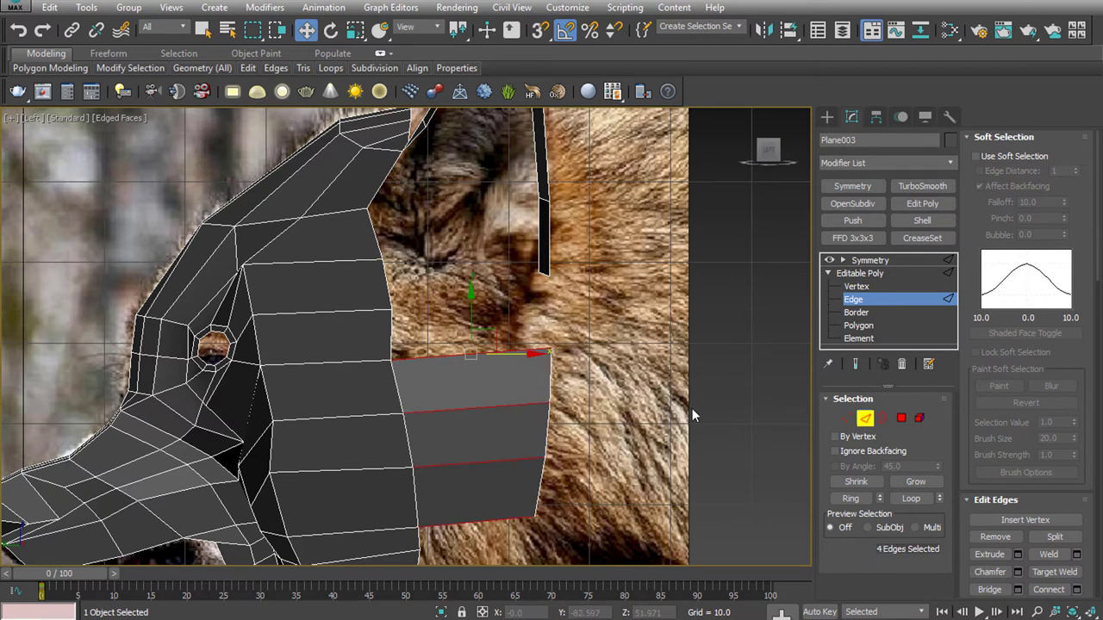
{"action": "left_click", "coordinate": [1000, 137]}
{"action": "key", "text": "ctrl+shift+e"}
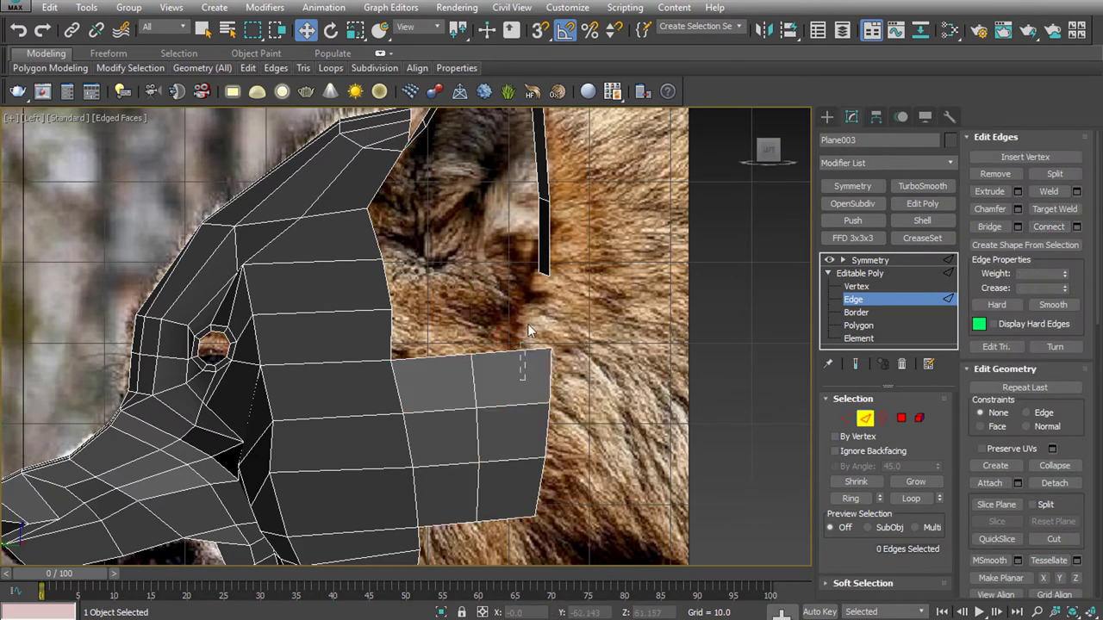
{"action": "left_click", "coordinate": [989, 226]}
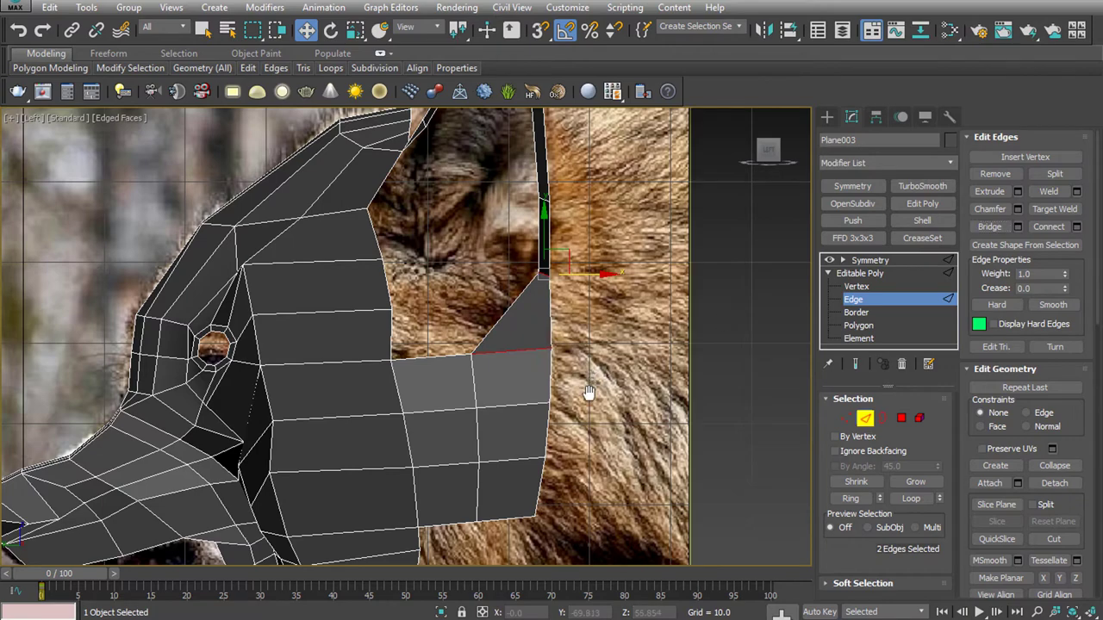
Shift the ear-base edge slightly left and bridge the gap between the two ear edges
{"action": "key", "text": "f"}
{"action": "scroll", "coordinate": [512, 228], "scroll_direction": "down", "scroll_amount": 3}
{"action": "middle_click_drag", "start_coordinate": [512, 228], "coordinate": [515, 330]}
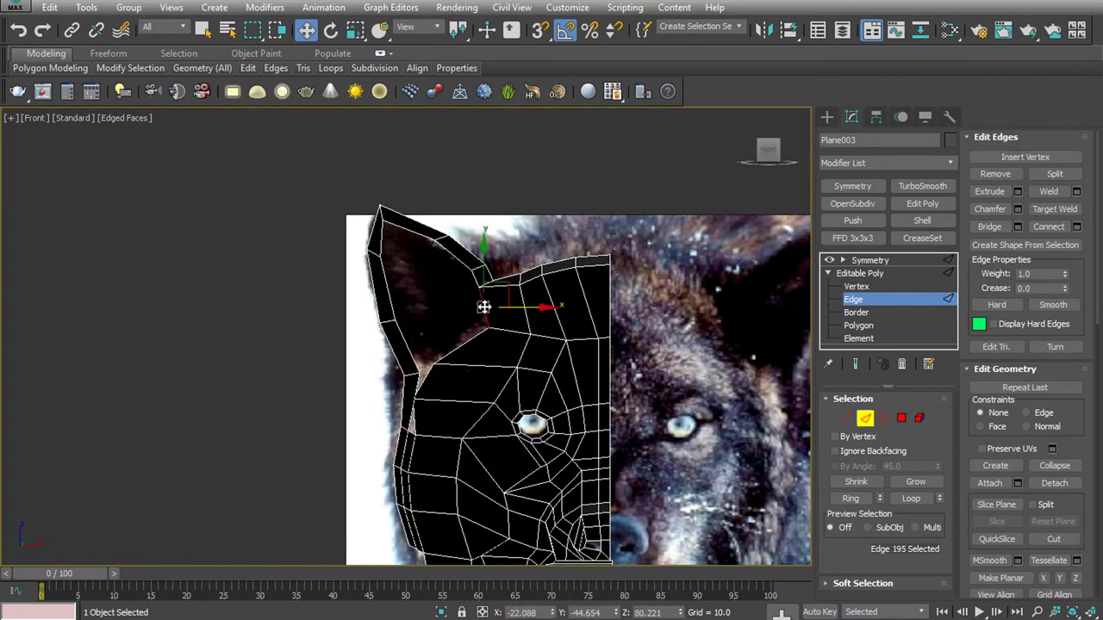
{"action": "scroll", "coordinate": [423, 366], "scroll_direction": "up", "scroll_amount": 2}
{"action": "left_click", "coordinate": [415, 370]}
{"action": "left_click_drag", "start_coordinate": [415, 371], "coordinate": [392, 371]}
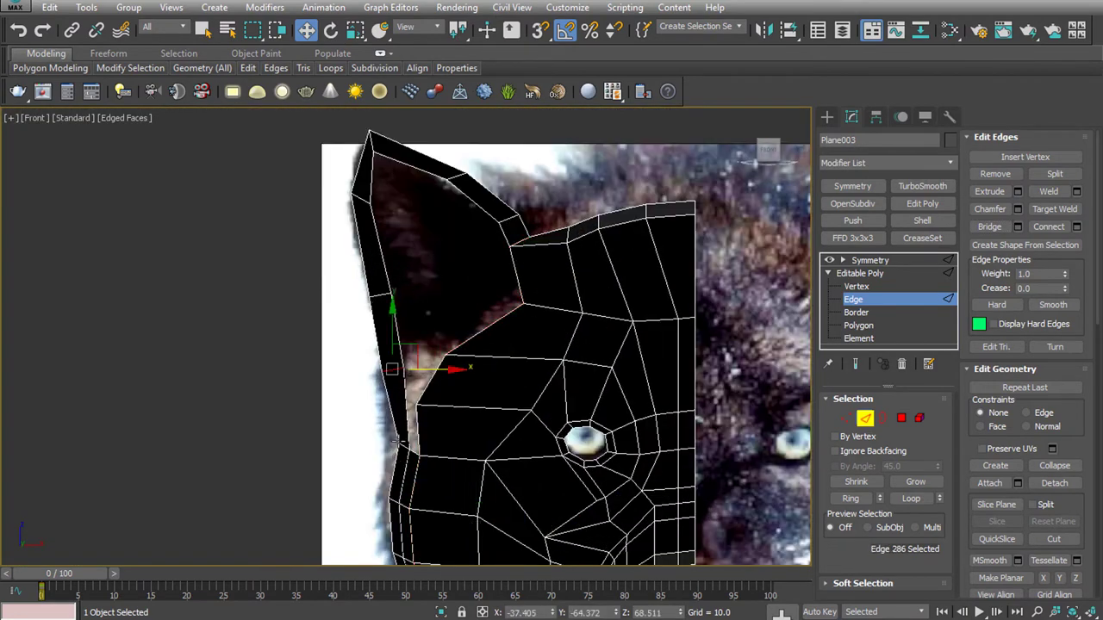
{"action": "left_click", "coordinate": [845, 418]}
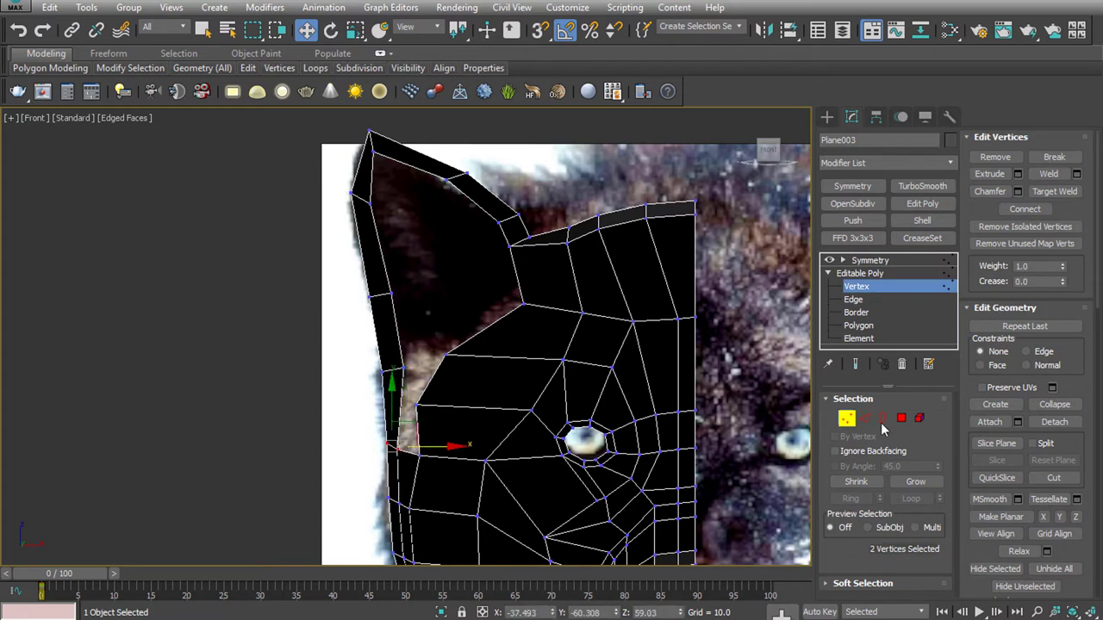
{"action": "key", "text": "2"}
{"action": "key", "text": "l"}
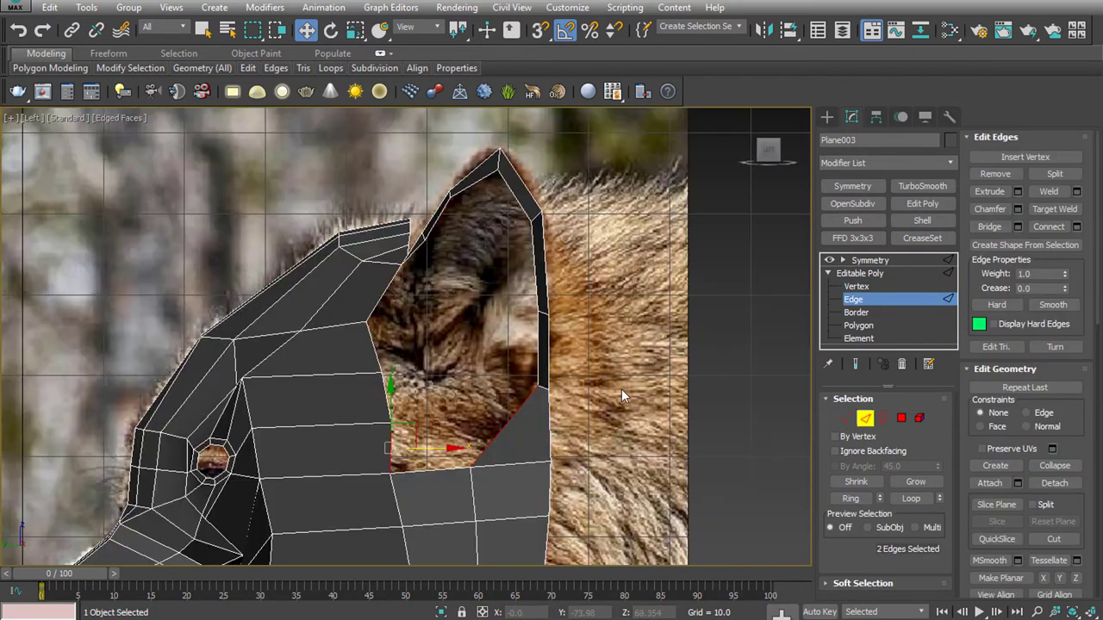
{"action": "left_click", "coordinate": [988, 229]}
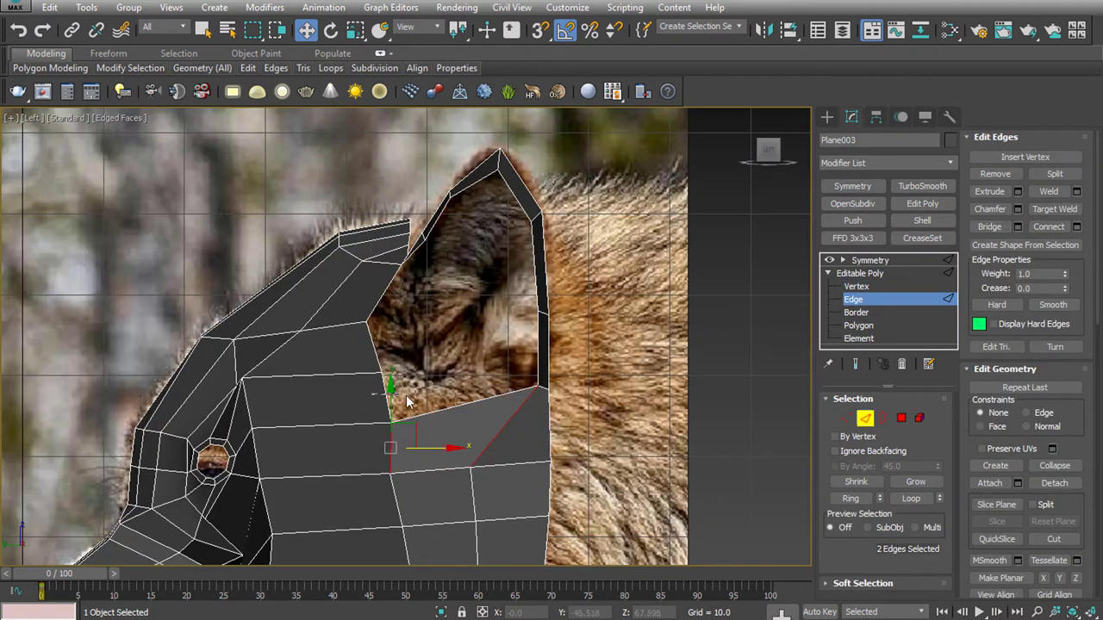
{"action": "left_click", "coordinate": [500, 389]}
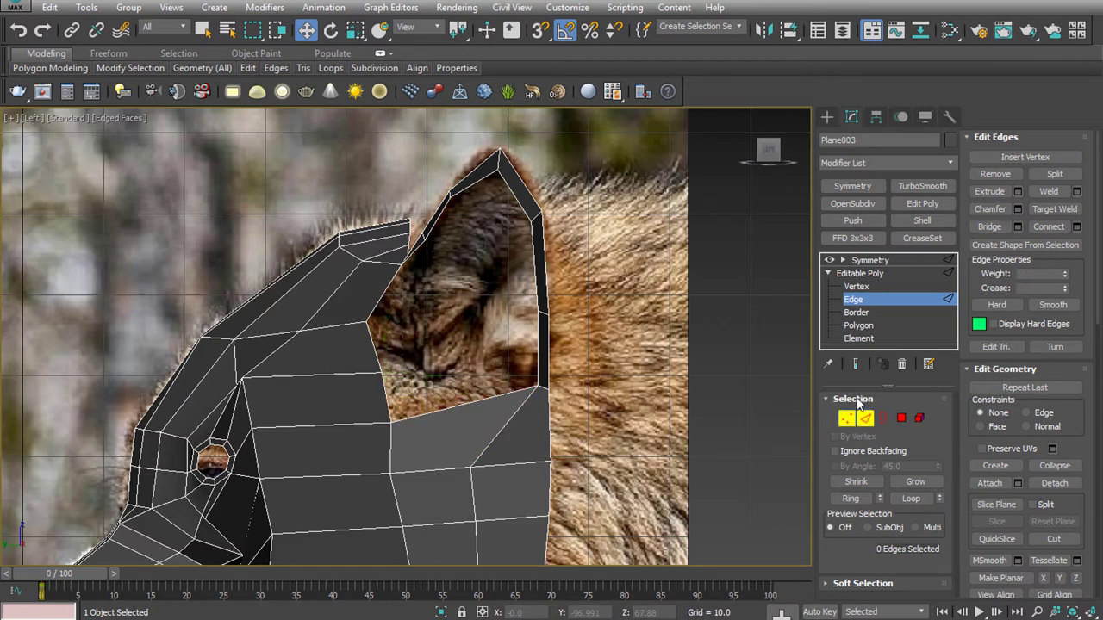
Cut a new edge across the polygon below the ear
{"action": "key", "text": "1"}
{"action": "left_click", "coordinate": [1054, 478]}
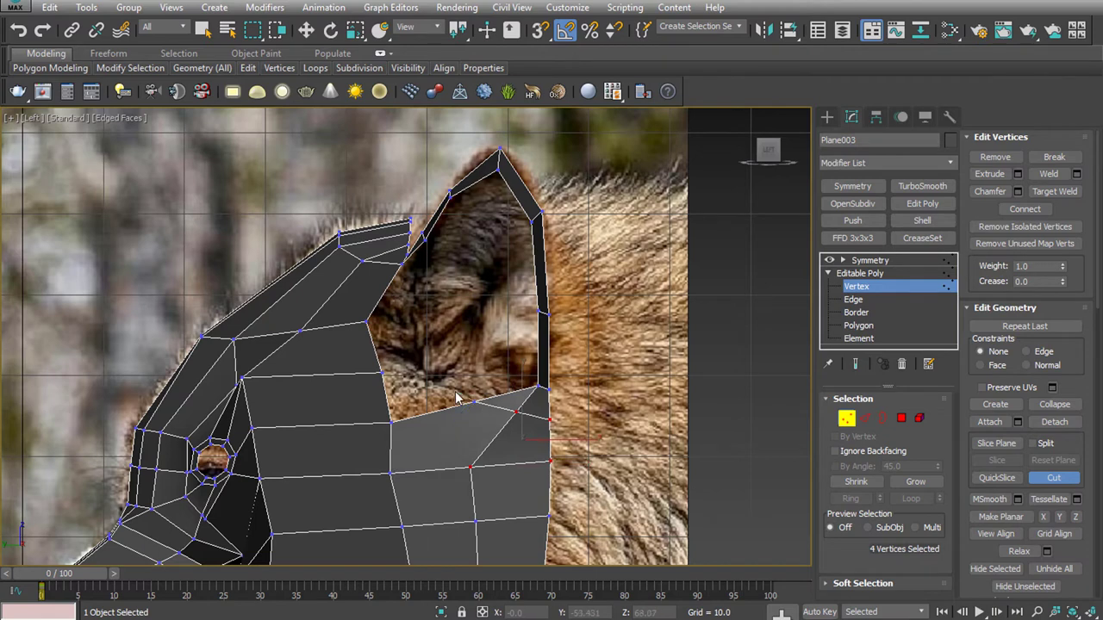
{"action": "left_click", "coordinate": [470, 467]}
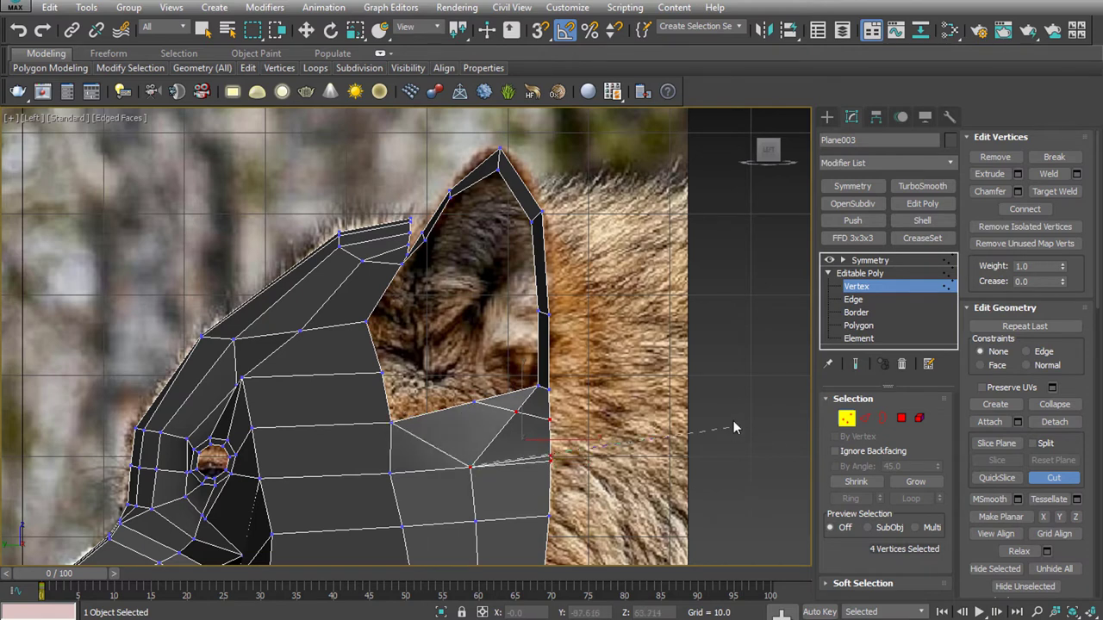
{"action": "key", "text": "2"}
{"action": "left_click", "coordinate": [464, 421]}
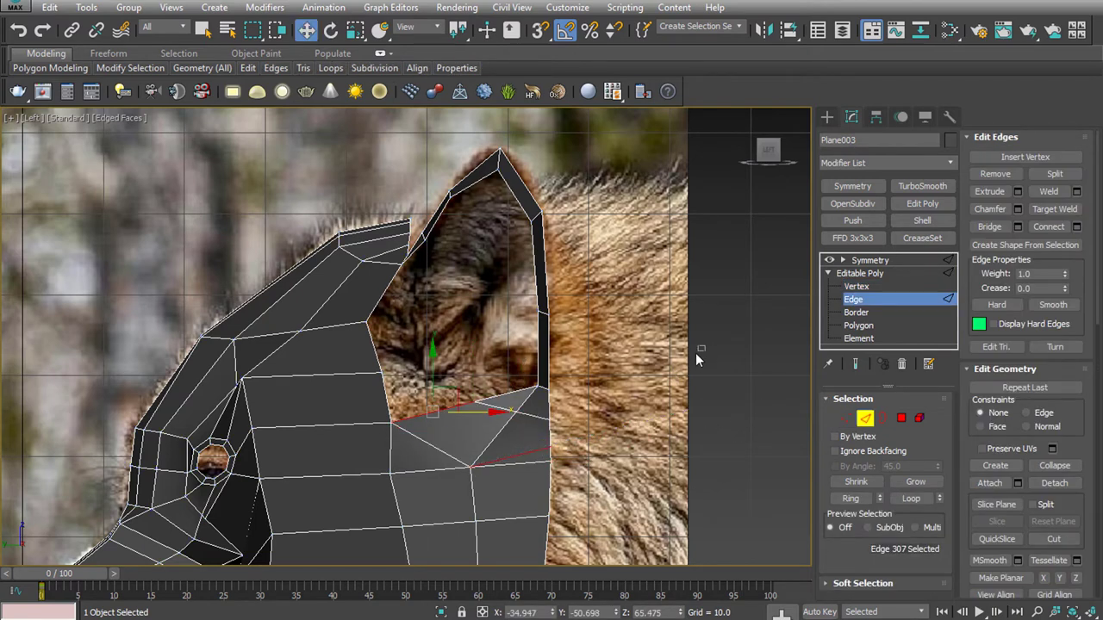
Target Weld the loose vertex up to the ear's corner
{"action": "key", "text": "1"}
{"action": "left_click", "coordinate": [1055, 191]}
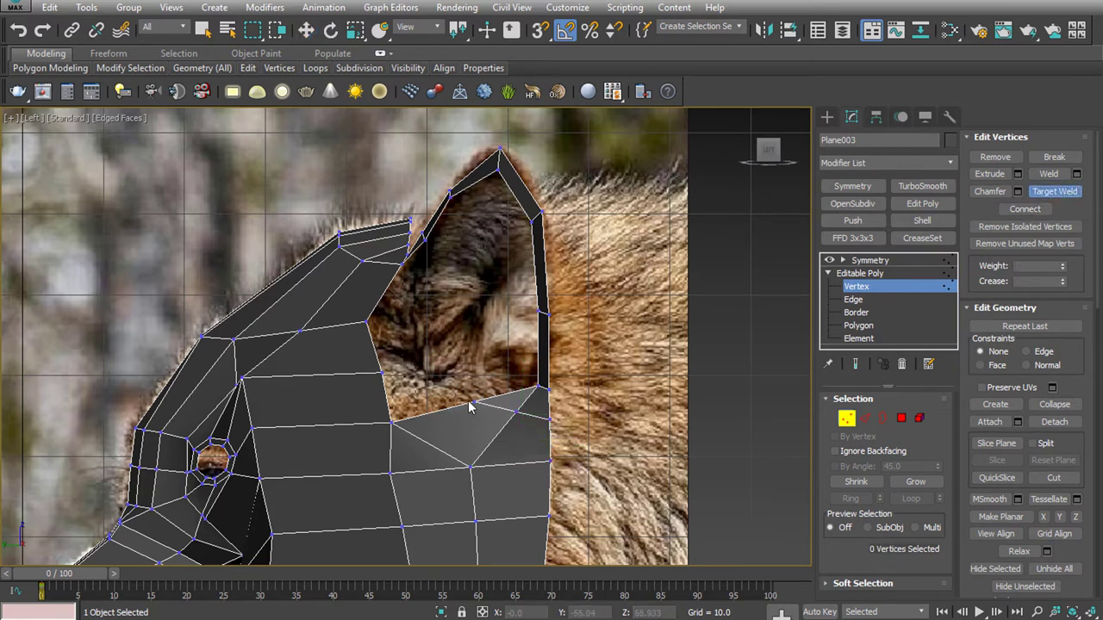
{"action": "left_click", "coordinate": [379, 372]}
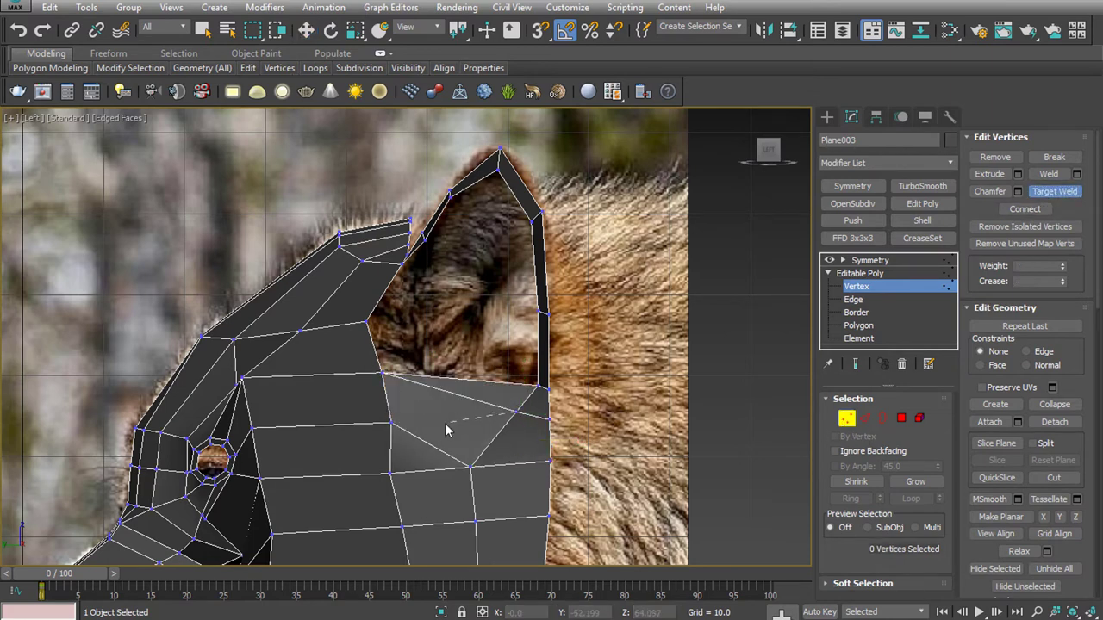
{"action": "right_click", "coordinate": [547, 412]}
Cut another edge toward the back of the head, remove it, and select the ear's bottom edges
{"action": "left_click", "coordinate": [1053, 478]}
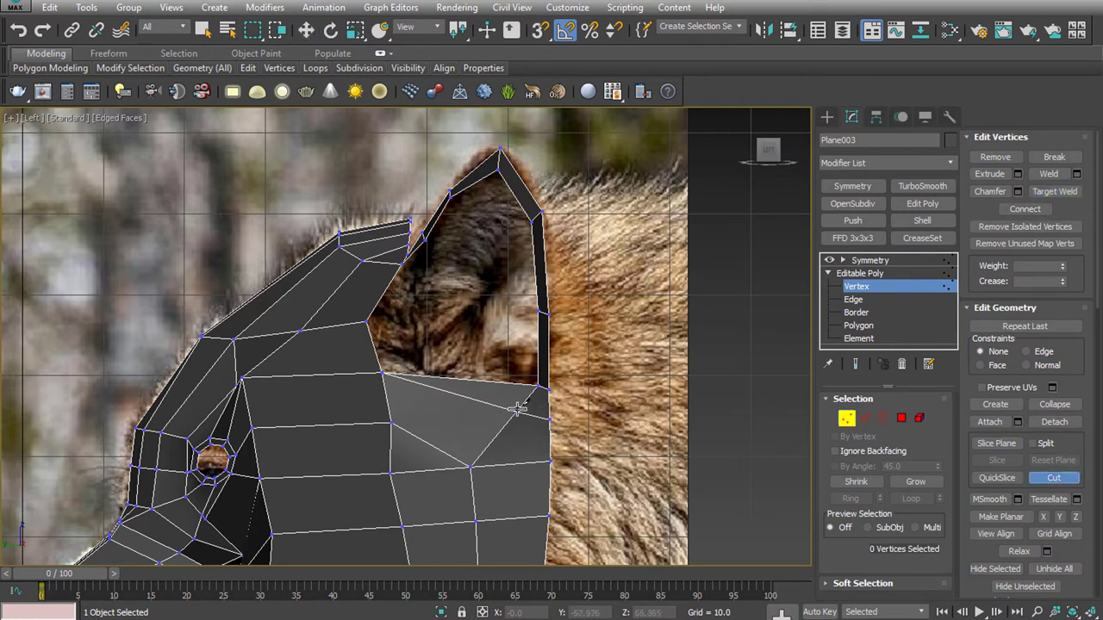
{"action": "left_click", "coordinate": [392, 422]}
{"action": "left_click", "coordinate": [502, 428]}
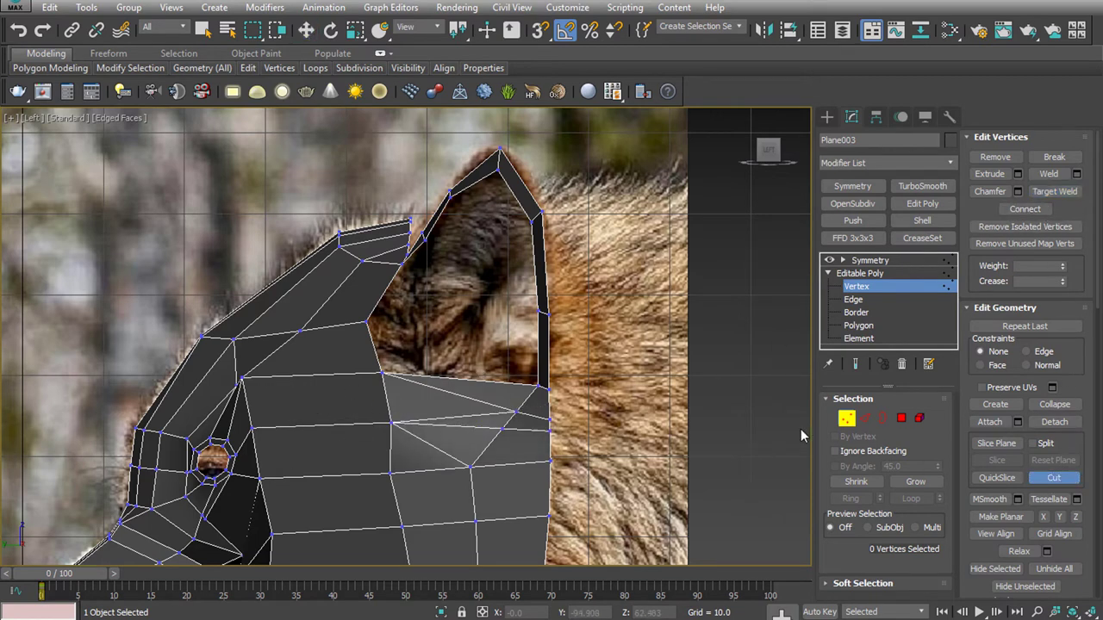
{"action": "left_click", "coordinate": [864, 419]}
{"action": "left_click", "coordinate": [442, 450]}
{"action": "left_click", "coordinate": [993, 175]}
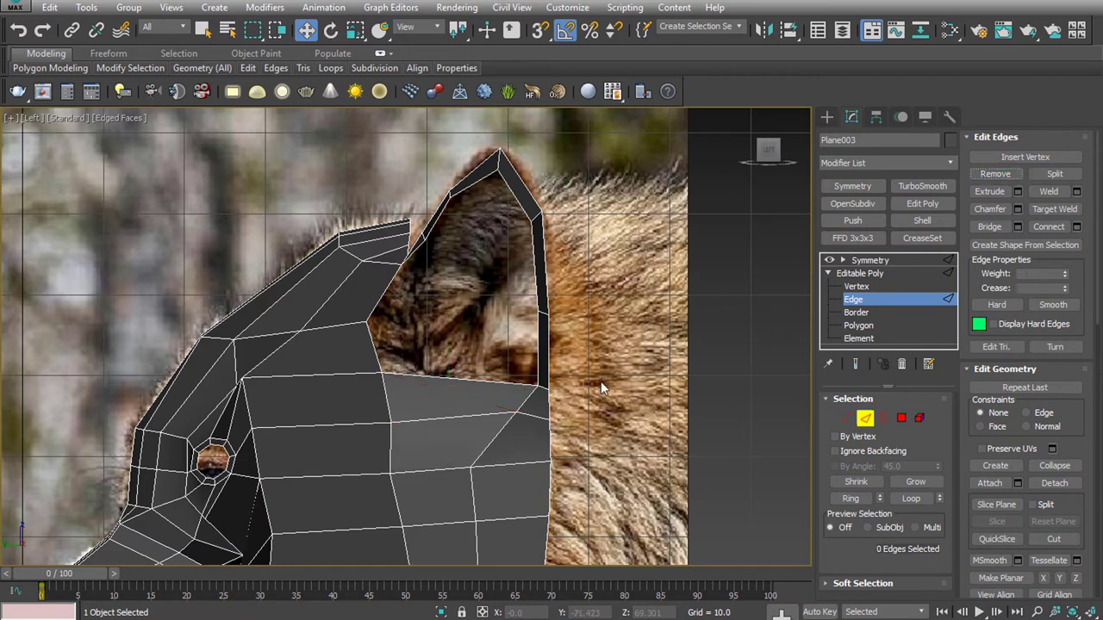
{"action": "left_click", "coordinate": [534, 299]}
{"action": "left_click", "coordinate": [484, 381]}
Shrink the ear-hole border and move it up and to the right
{"action": "key", "text": "3"}
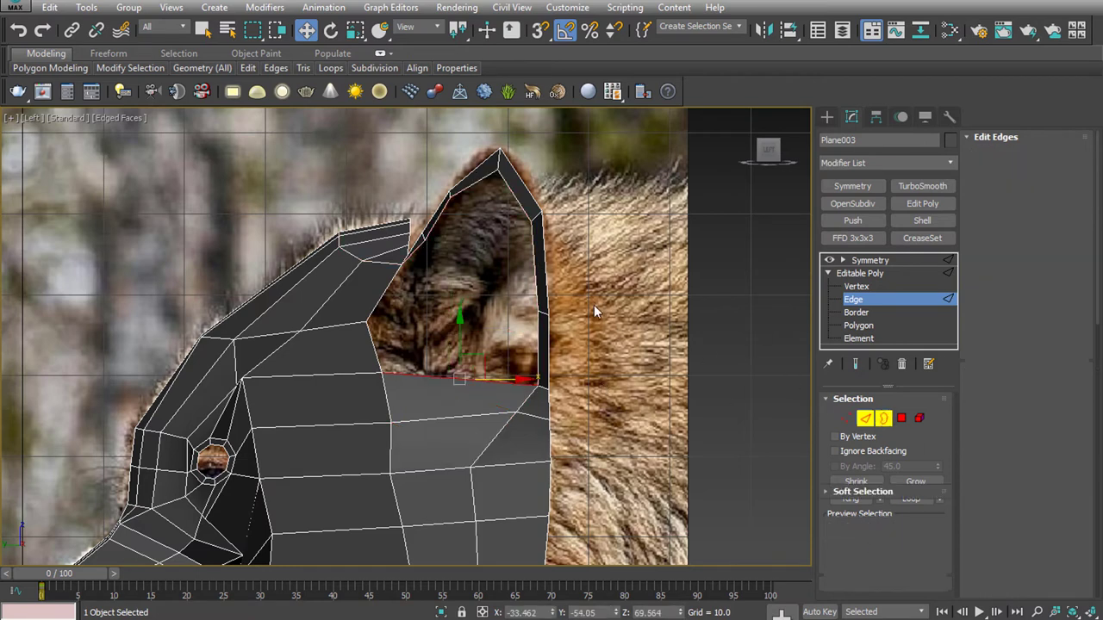
{"action": "left_click", "coordinate": [536, 276]}
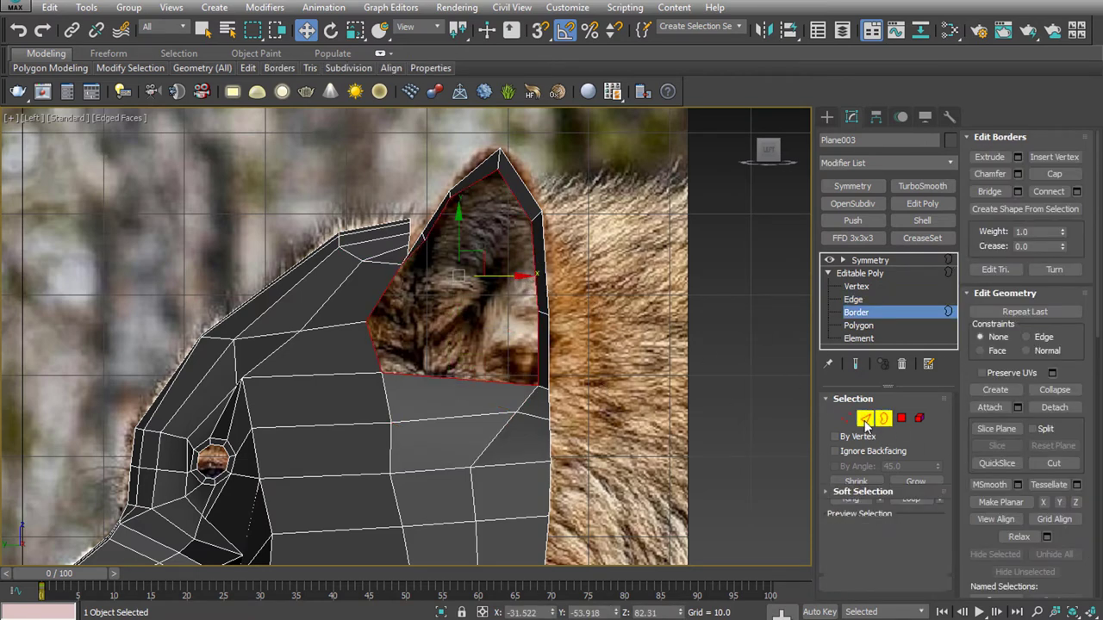
{"action": "left_click", "coordinate": [865, 418]}
{"action": "key", "text": "r"}
{"action": "left_click_drag", "start_coordinate": [469, 258], "coordinate": [435, 302]}
{"action": "key", "text": "w"}
{"action": "key", "text": "r"}
{"action": "key", "text": "w"}
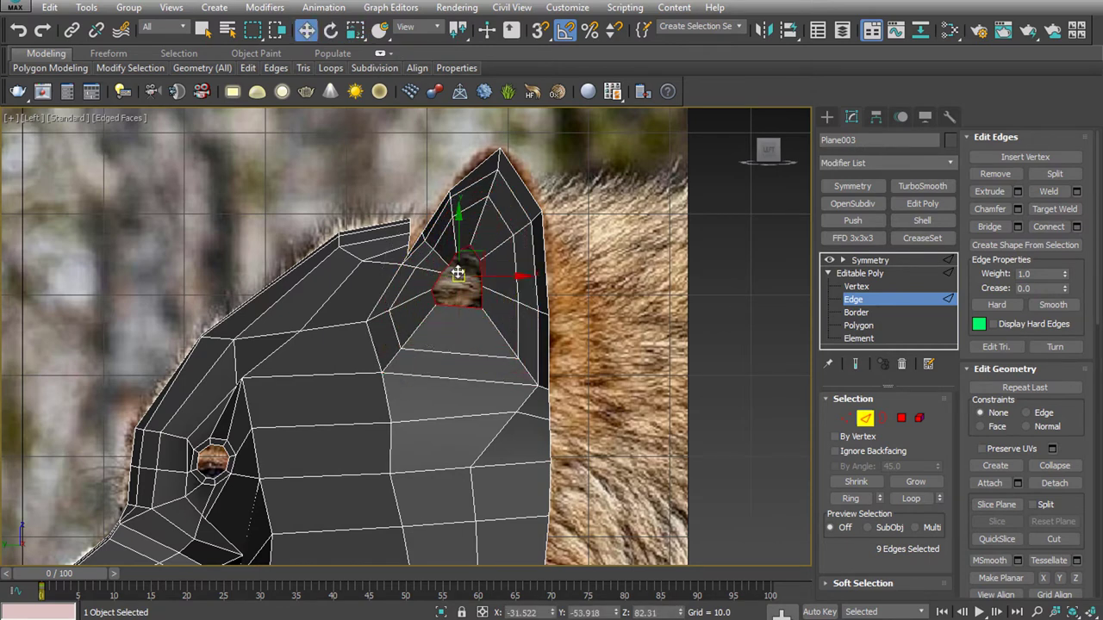
{"action": "left_click_drag", "start_coordinate": [482, 245], "coordinate": [529, 285]}
Reselect the ear-hole edge loop as an open border in the front view
{"action": "key", "text": "f"}
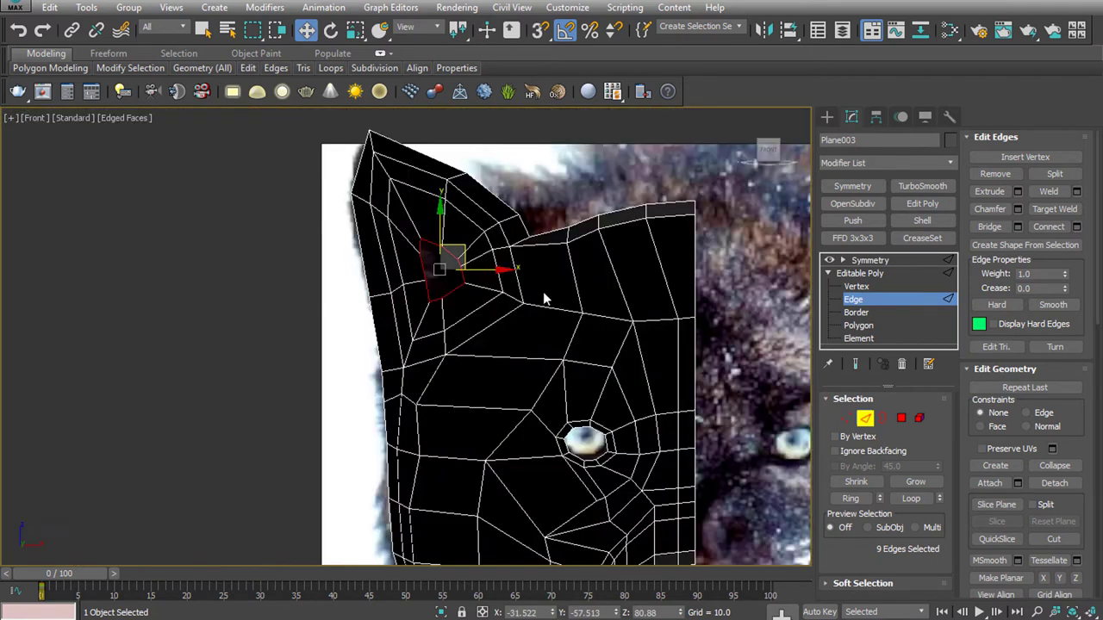
{"action": "left_click", "coordinate": [472, 300]}
{"action": "left_click", "coordinate": [138, 118]}
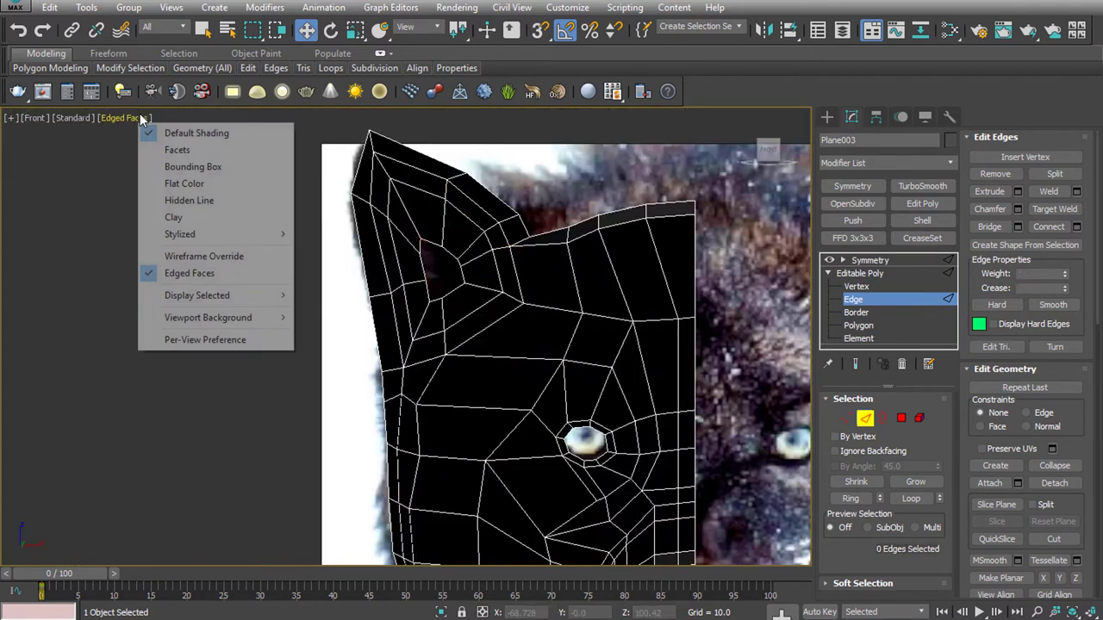
{"action": "left_click", "coordinate": [452, 286]}
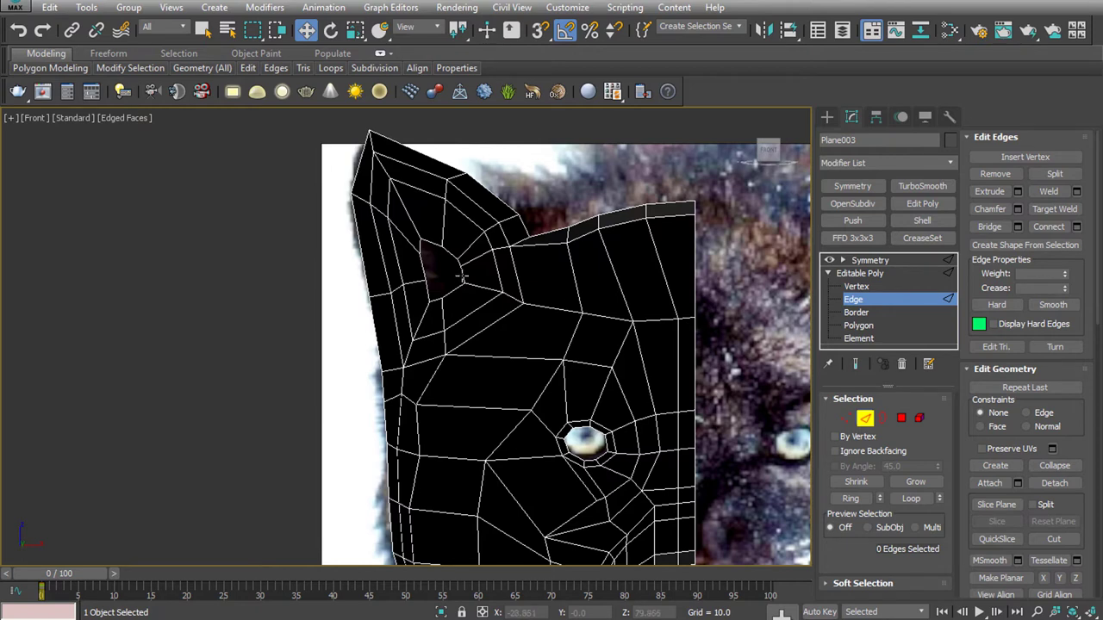
{"action": "double_click", "coordinate": [461, 275]}
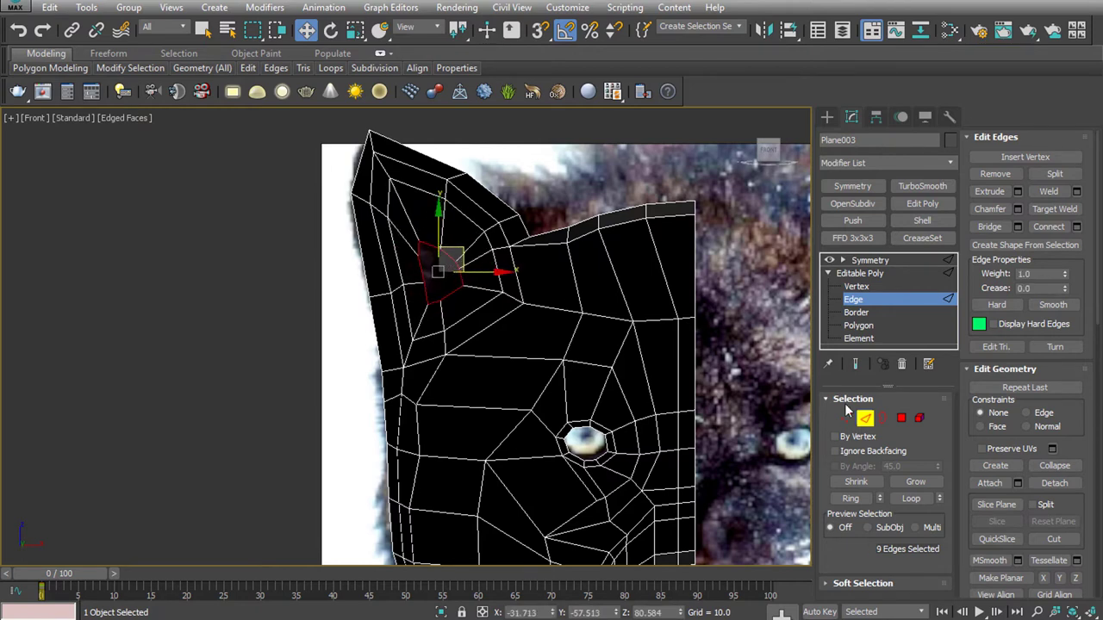
{"action": "left_click", "coordinate": [884, 420]}
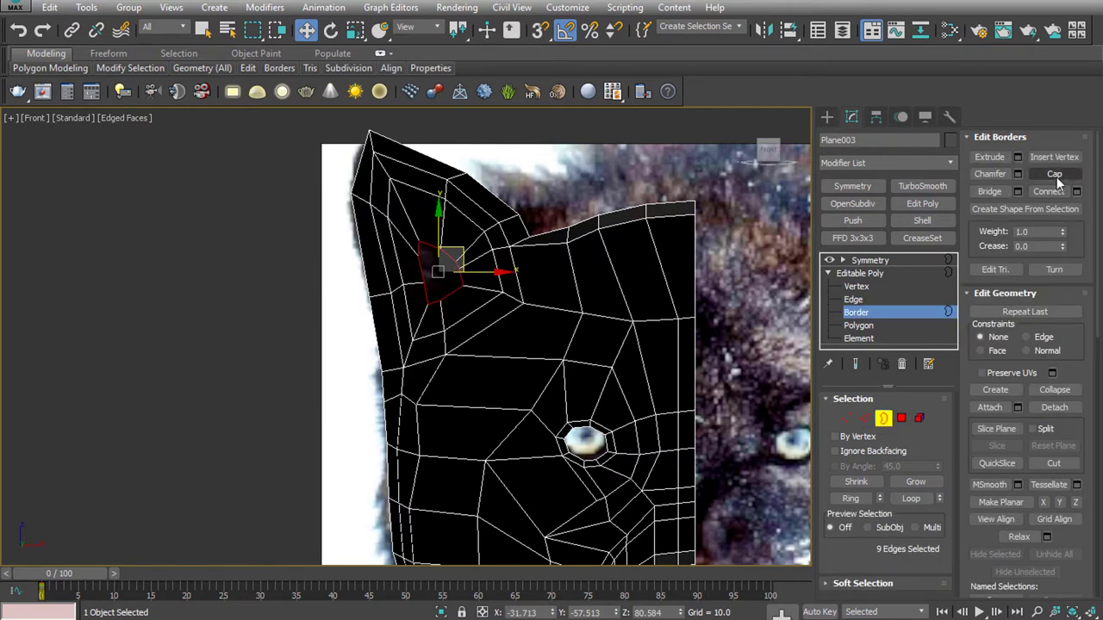
Cap the ear hole with a polygon and push it inward to form a recessed cavity
{"action": "key", "text": "p"}
{"action": "scroll", "coordinate": [560, 375], "scroll_direction": "down", "scroll_amount": 3}
{"action": "mouse_move", "coordinate": [534, 375]}
{"action": "middle_mouse_down", "text": "alt"}
{"action": "mouse_move", "coordinate": [472, 375]}
{"action": "mouse_move", "coordinate": [529, 345]}
{"action": "mouse_move", "coordinate": [495, 285]}
{"action": "middle_mouse_up", "text": "alt"}
{"action": "key", "text": "alt+p"}
{"action": "key", "text": "4"}
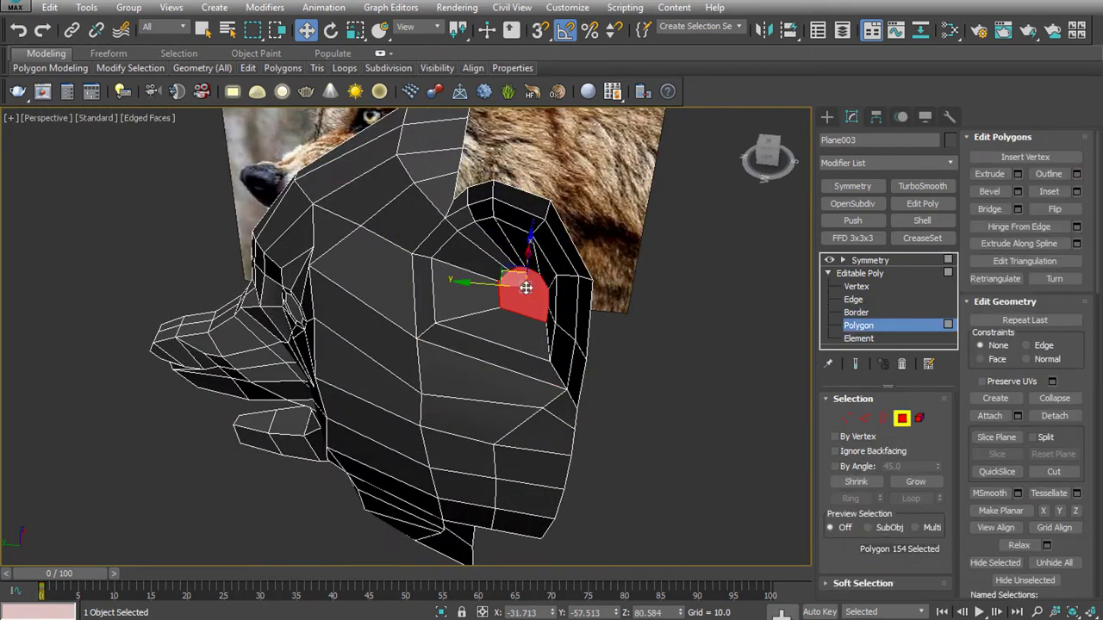
{"action": "left_click_drag", "start_coordinate": [500, 284], "coordinate": [555, 254]}
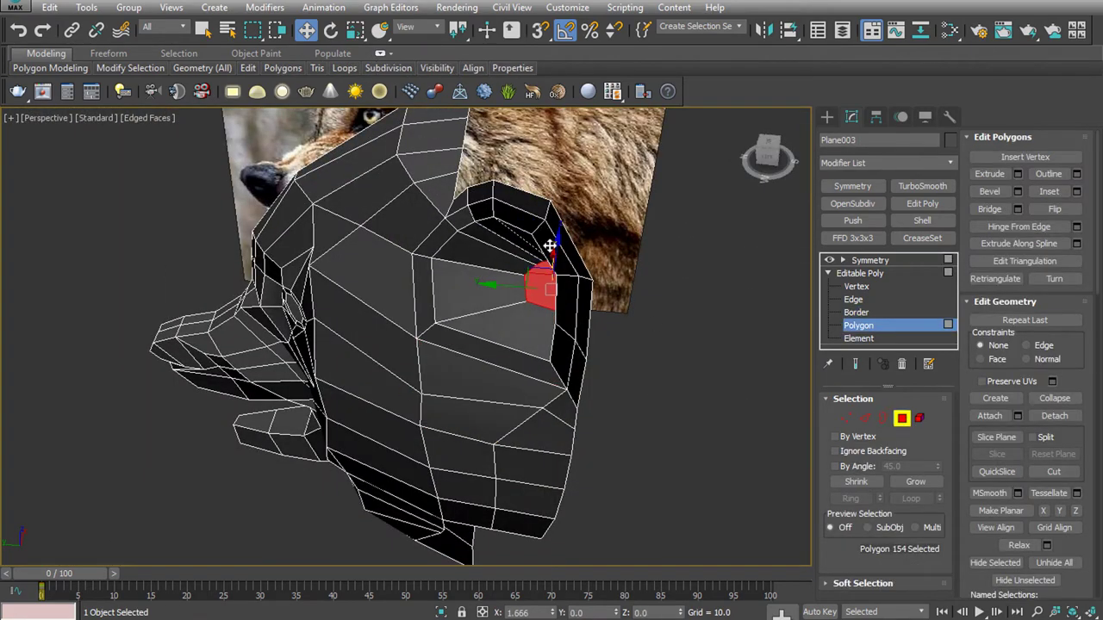
{"action": "key", "text": "3"}
{"action": "left_click", "coordinate": [557, 314]}
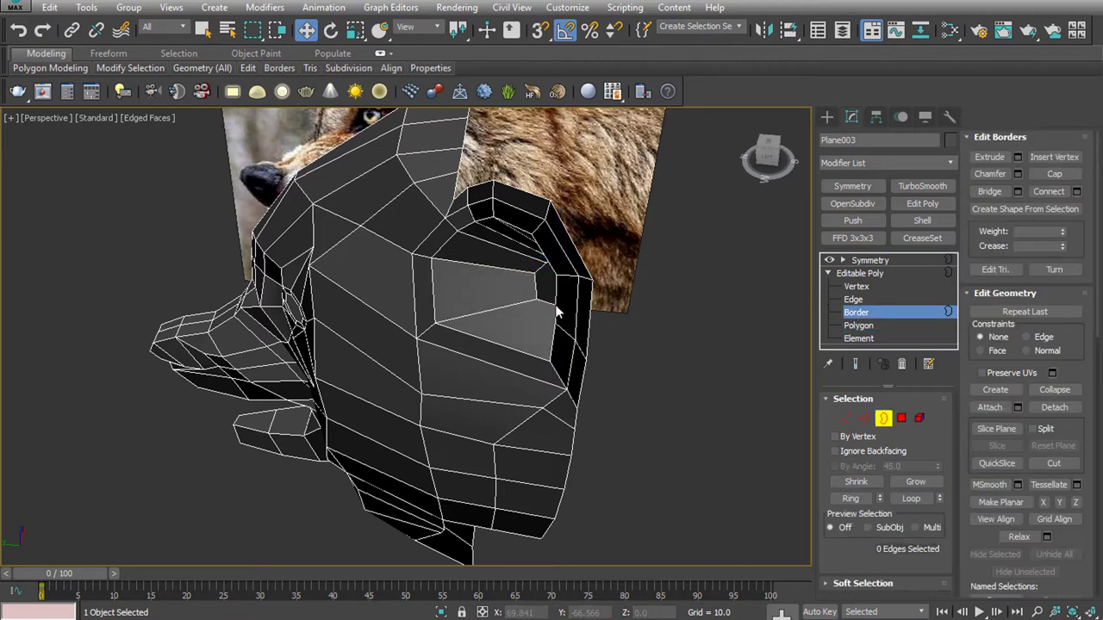
{"action": "left_click", "coordinate": [883, 420]}
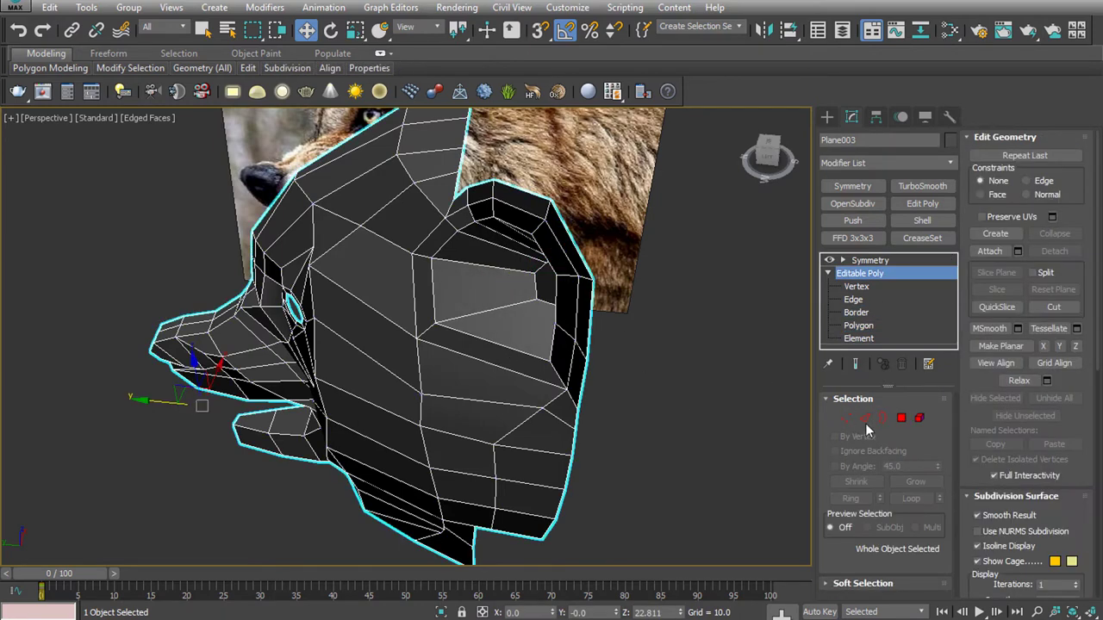
{"action": "left_click", "coordinate": [865, 420]}
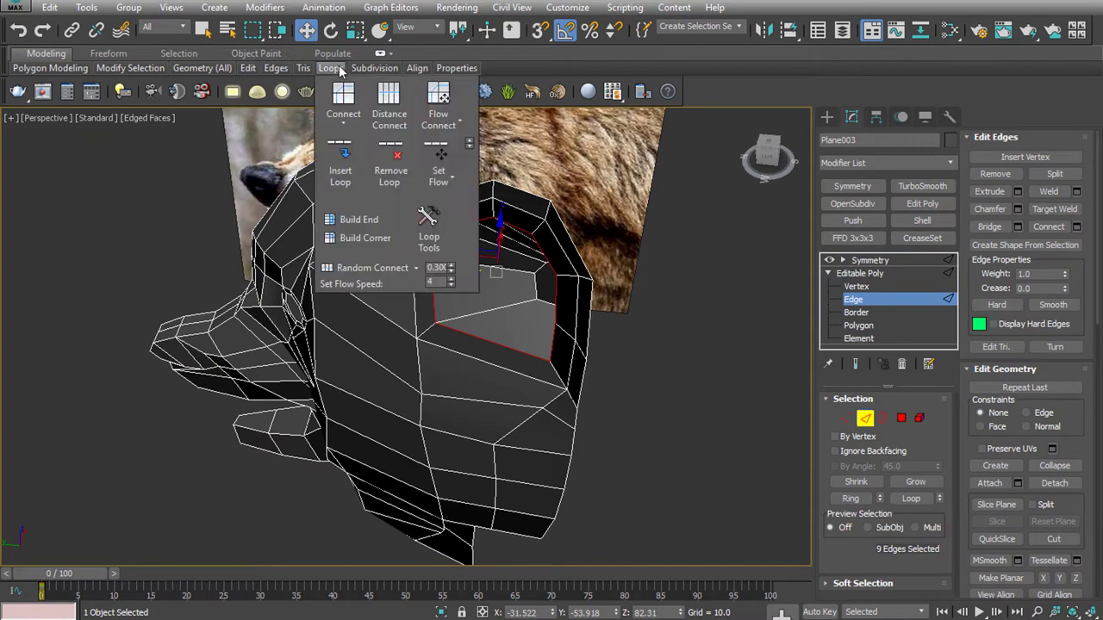
Add connecting edges across the selected ear edges with Loops > Connect
{"action": "left_click", "coordinate": [442, 93]}
{"action": "left_click", "coordinate": [870, 259]}
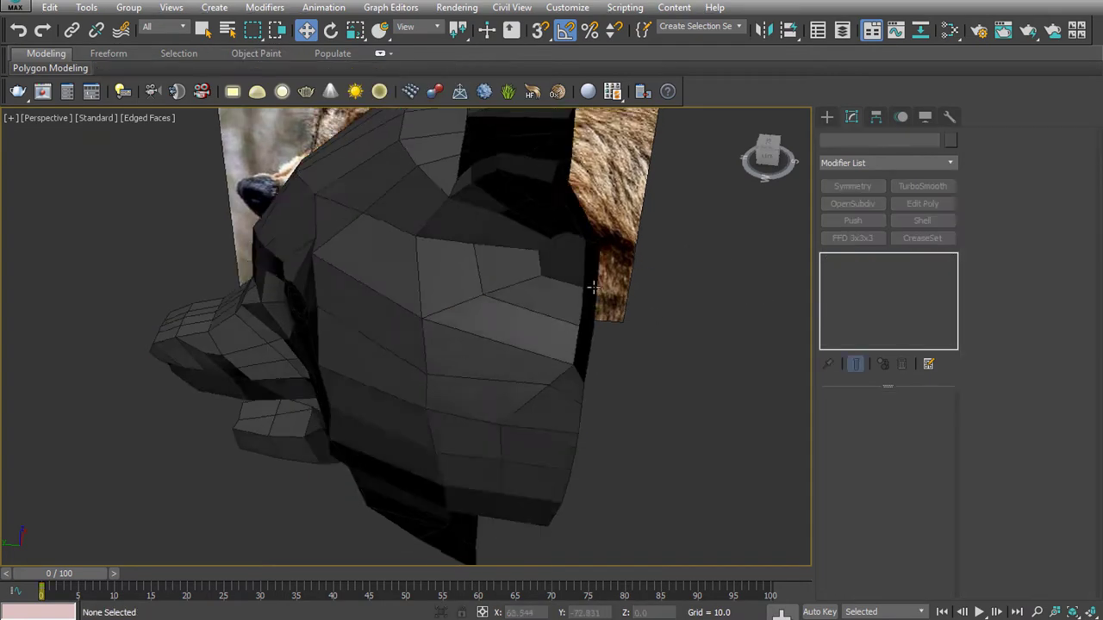
{"action": "middle_click_drag", "start_coordinate": [517, 345], "coordinate": [612, 340], "text": "alt"}
{"action": "left_click", "coordinate": [728, 309]}
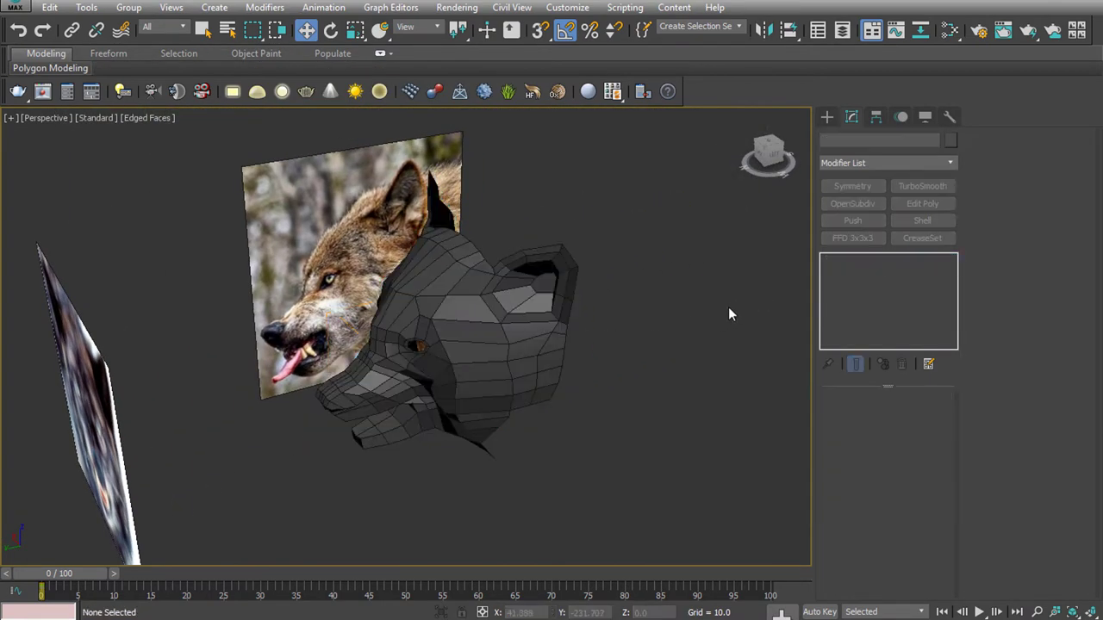
{"action": "mouse_move", "coordinate": [728, 309]}
{"action": "middle_mouse_down", "text": "alt"}
{"action": "mouse_move", "coordinate": [597, 340]}
{"action": "mouse_move", "coordinate": [545, 306]}
{"action": "mouse_move", "coordinate": [542, 249]}
{"action": "mouse_move", "coordinate": [462, 274]}
{"action": "mouse_move", "coordinate": [774, 314]}
{"action": "middle_mouse_up", "text": "alt"}
{"action": "scroll", "coordinate": [542, 249], "scroll_direction": "up", "scroll_amount": 5}
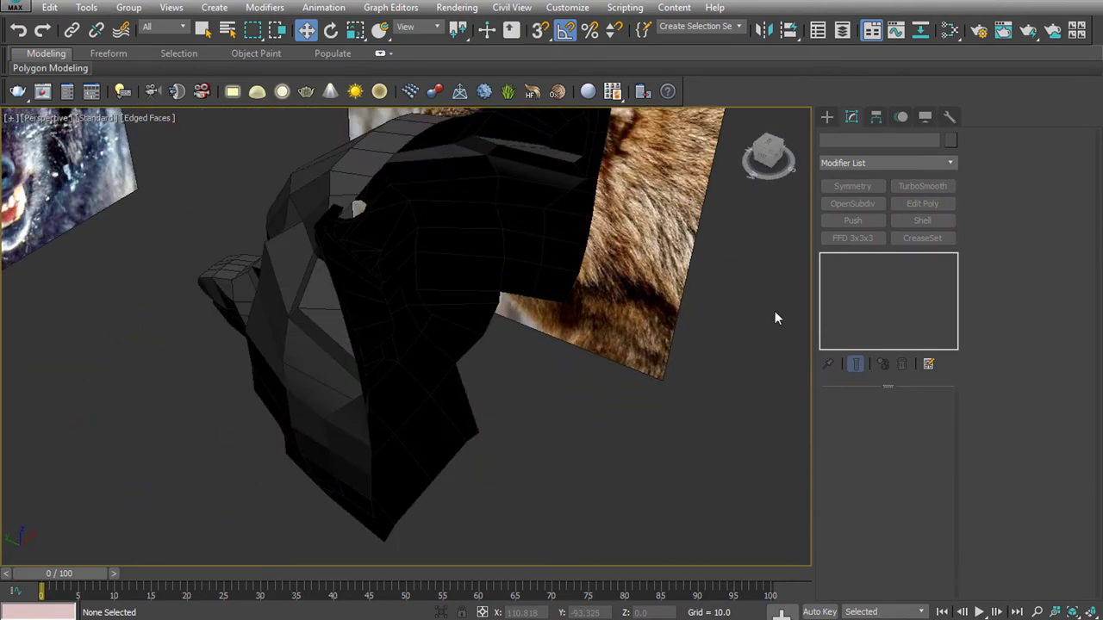
{"action": "left_click", "coordinate": [394, 347]}
{"action": "middle_click_drag", "start_coordinate": [394, 347], "coordinate": [457, 325], "text": "alt"}
Select four edges along the ear's top rim and Shift-drag them into a new flap in Left view
{"action": "key", "text": "2"}
{"action": "middle_click_drag", "start_coordinate": [591, 247], "coordinate": [546, 227], "text": "alt"}
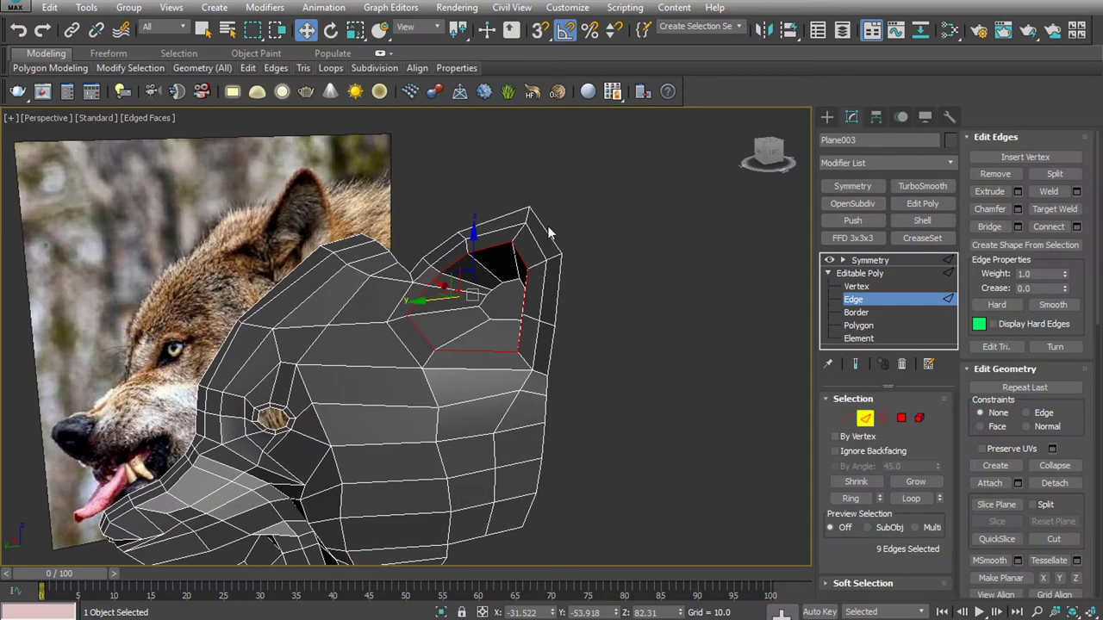
{"action": "left_click", "coordinate": [483, 234], "text": "ctrl"}
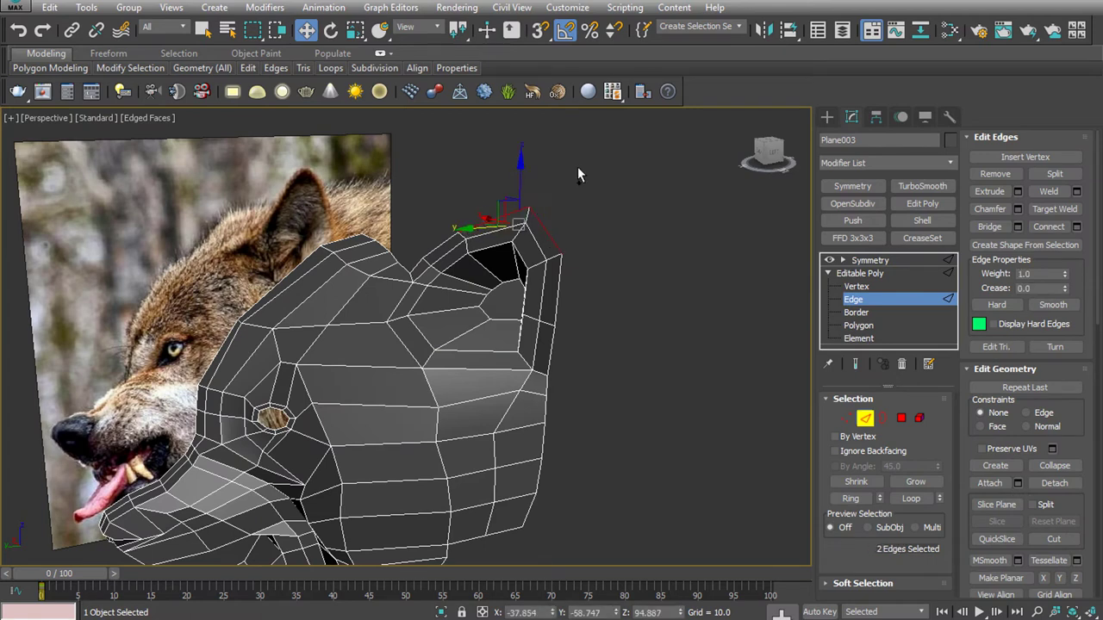
{"action": "left_click", "coordinate": [440, 252], "text": "ctrl"}
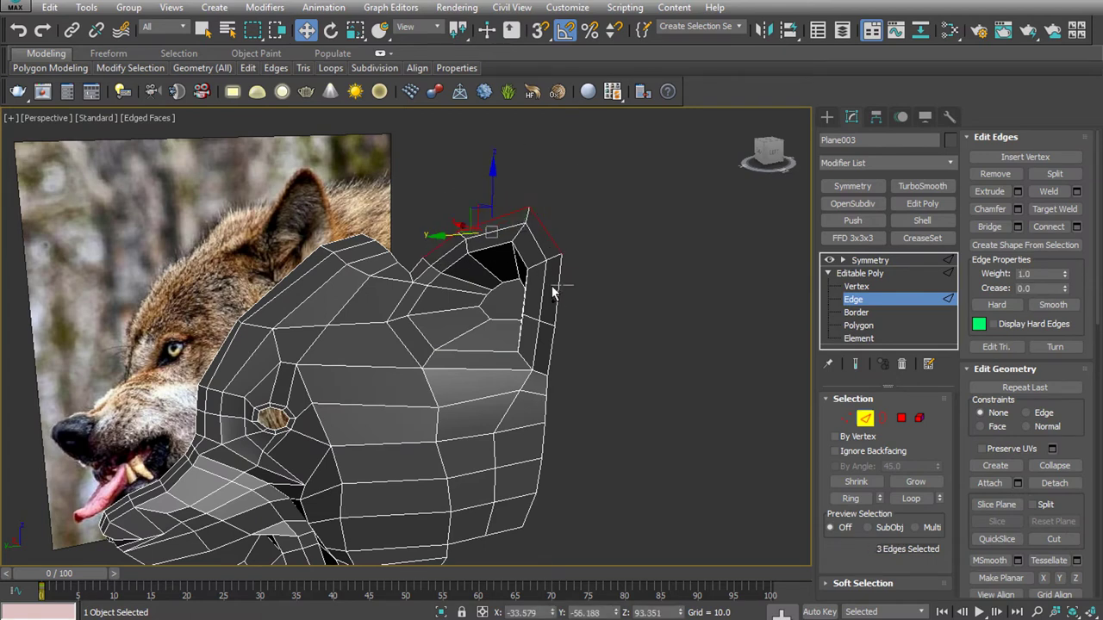
{"action": "key", "text": "l"}
{"action": "left_click", "coordinate": [539, 199], "text": "ctrl"}
{"action": "mouse_move", "coordinate": [541, 202]}
{"action": "left_mouse_down", "text": "shift"}
{"action": "mouse_move", "coordinate": [569, 239]}
{"action": "mouse_move", "coordinate": [570, 268]}
{"action": "left_mouse_up", "text": "shift"}
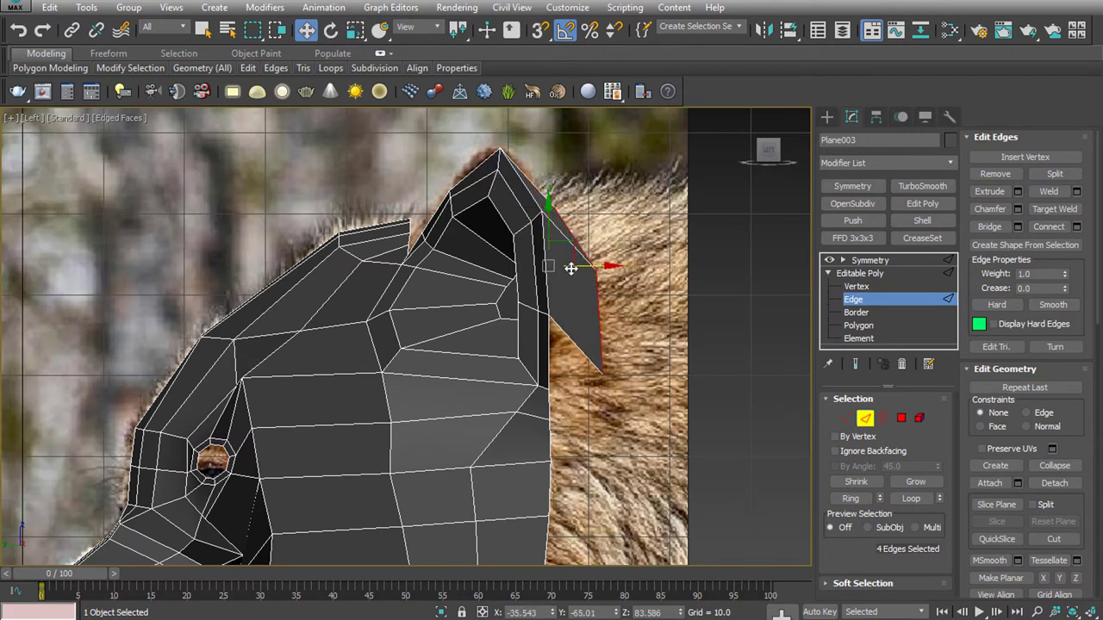
Pull the edges behind the ear downward and Bridge the gap with new faces
{"action": "key", "text": "f"}
{"action": "scroll", "coordinate": [394, 241], "scroll_direction": "up", "scroll_amount": 3}
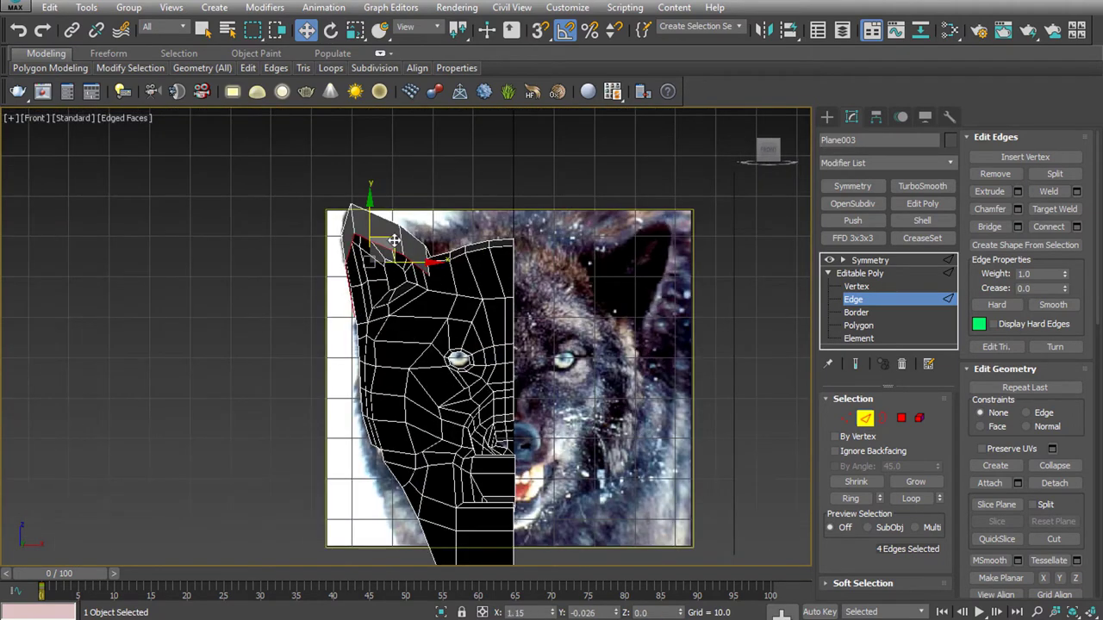
{"action": "key", "text": "p"}
{"action": "mouse_move", "coordinate": [429, 312]}
{"action": "middle_mouse_down", "text": "alt"}
{"action": "mouse_move", "coordinate": [408, 329]}
{"action": "mouse_move", "coordinate": [423, 376]}
{"action": "mouse_move", "coordinate": [598, 383]}
{"action": "mouse_move", "coordinate": [517, 273]}
{"action": "mouse_move", "coordinate": [620, 266]}
{"action": "mouse_move", "coordinate": [534, 231]}
{"action": "mouse_move", "coordinate": [577, 123]}
{"action": "mouse_move", "coordinate": [498, 224]}
{"action": "mouse_move", "coordinate": [496, 211]}
{"action": "mouse_move", "coordinate": [362, 275]}
{"action": "mouse_move", "coordinate": [527, 313]}
{"action": "mouse_move", "coordinate": [482, 215]}
{"action": "mouse_move", "coordinate": [546, 259]}
{"action": "middle_mouse_up", "text": "alt"}
{"action": "left_click", "coordinate": [517, 274]}
{"action": "left_click", "coordinate": [535, 231], "text": "ctrl"}
{"action": "left_click", "coordinate": [511, 280]}
{"action": "left_click", "coordinate": [846, 418]}
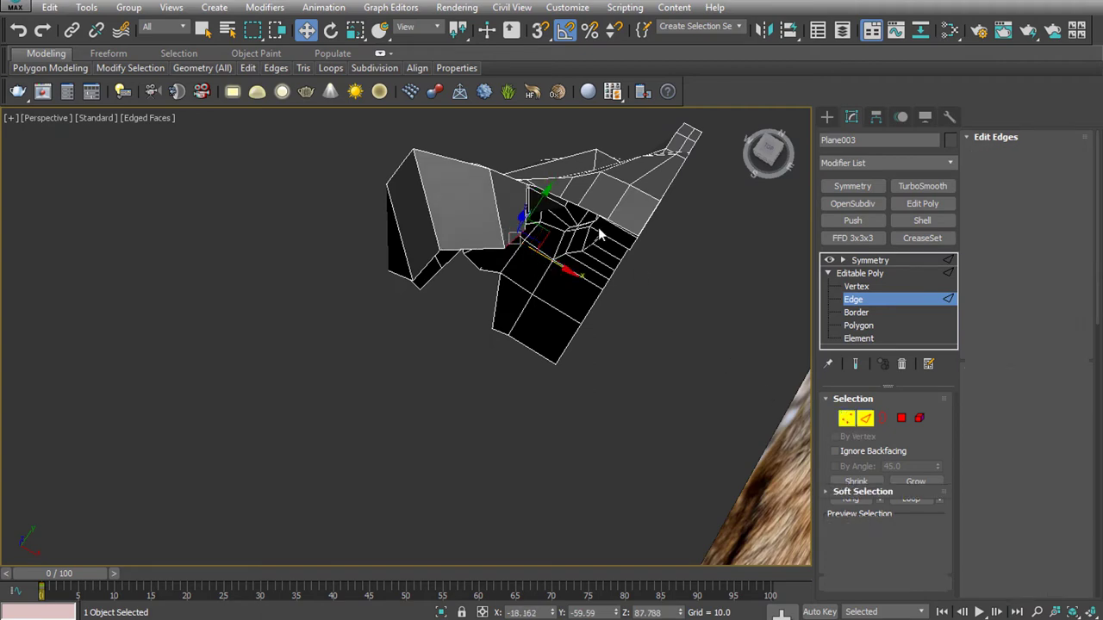
{"action": "mouse_move", "coordinate": [541, 203]}
{"action": "middle_mouse_down", "text": "alt"}
{"action": "mouse_move", "coordinate": [544, 158]}
{"action": "mouse_move", "coordinate": [531, 169]}
{"action": "mouse_move", "coordinate": [561, 305]}
{"action": "mouse_move", "coordinate": [502, 304]}
{"action": "middle_mouse_up", "text": "alt"}
{"action": "key", "text": "2"}
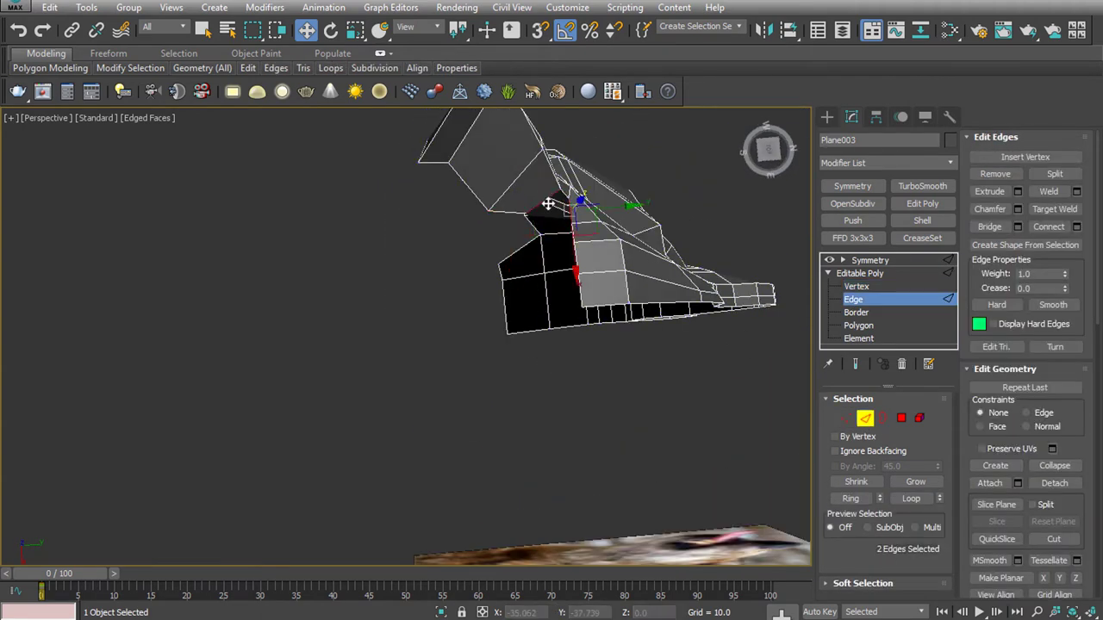
{"action": "mouse_move", "coordinate": [744, 334]}
{"action": "middle_mouse_down", "text": "alt"}
{"action": "mouse_move", "coordinate": [650, 242]}
{"action": "mouse_move", "coordinate": [694, 259]}
{"action": "middle_mouse_up", "text": "alt"}
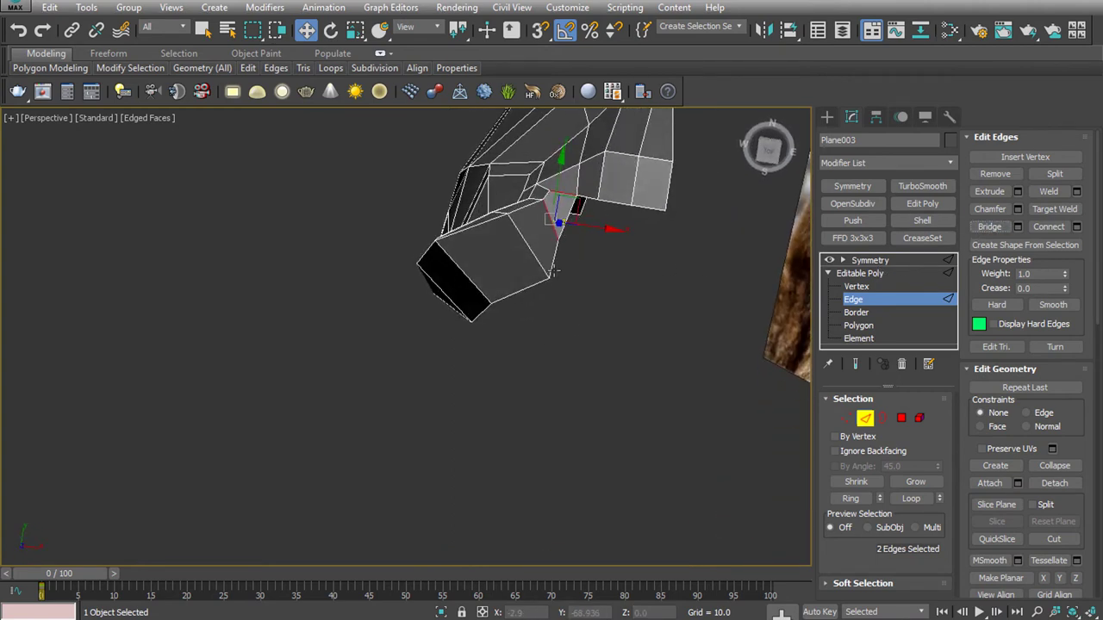
{"action": "left_click_drag", "start_coordinate": [633, 183], "coordinate": [633, 230]}
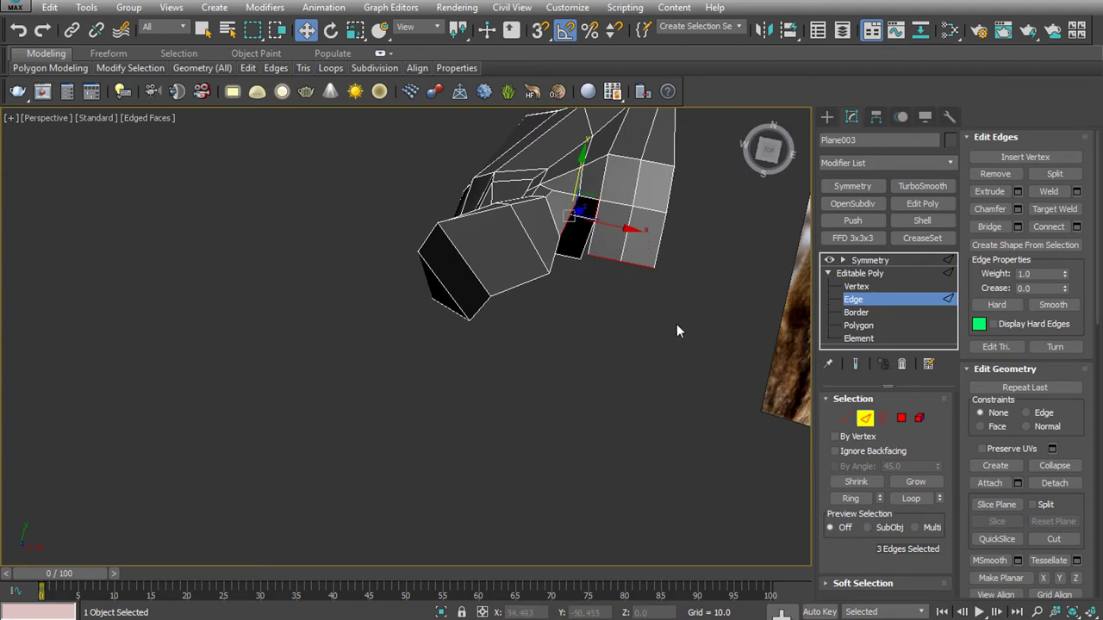
{"action": "left_click", "coordinate": [989, 226]}
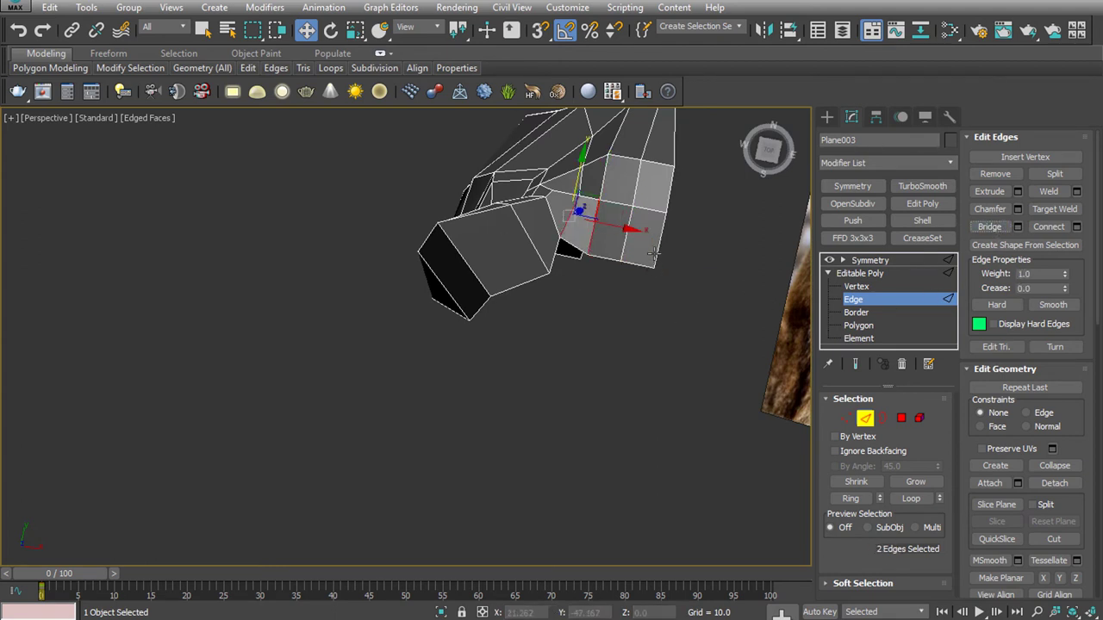
Raise the two edges on top of the head in the Front view
{"action": "key", "text": "f"}
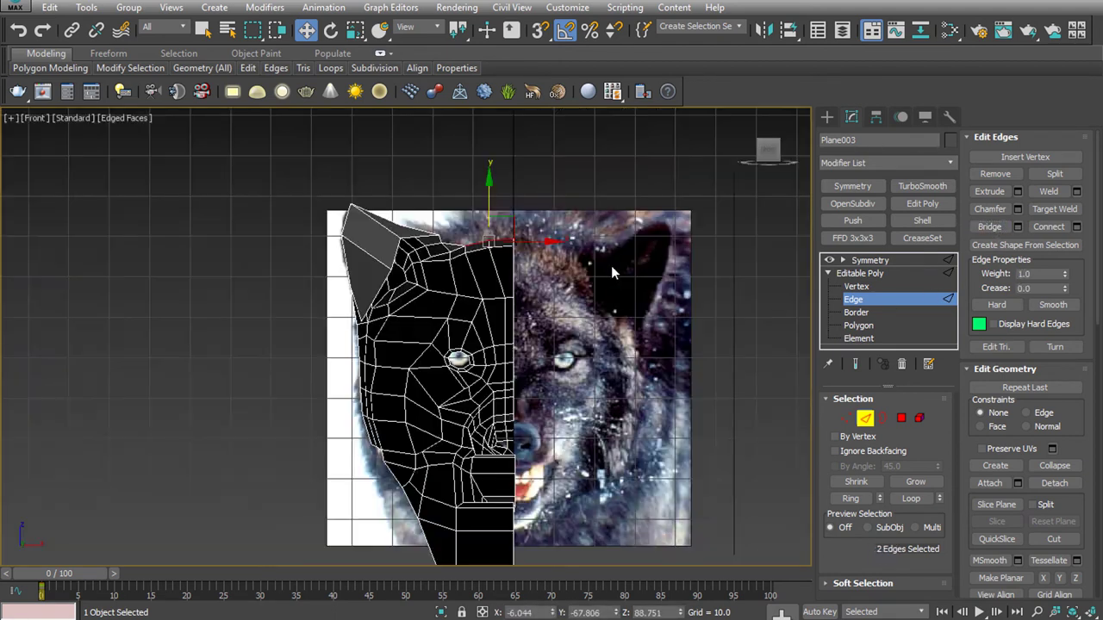
{"action": "scroll", "coordinate": [498, 228], "scroll_direction": "up", "scroll_amount": 3}
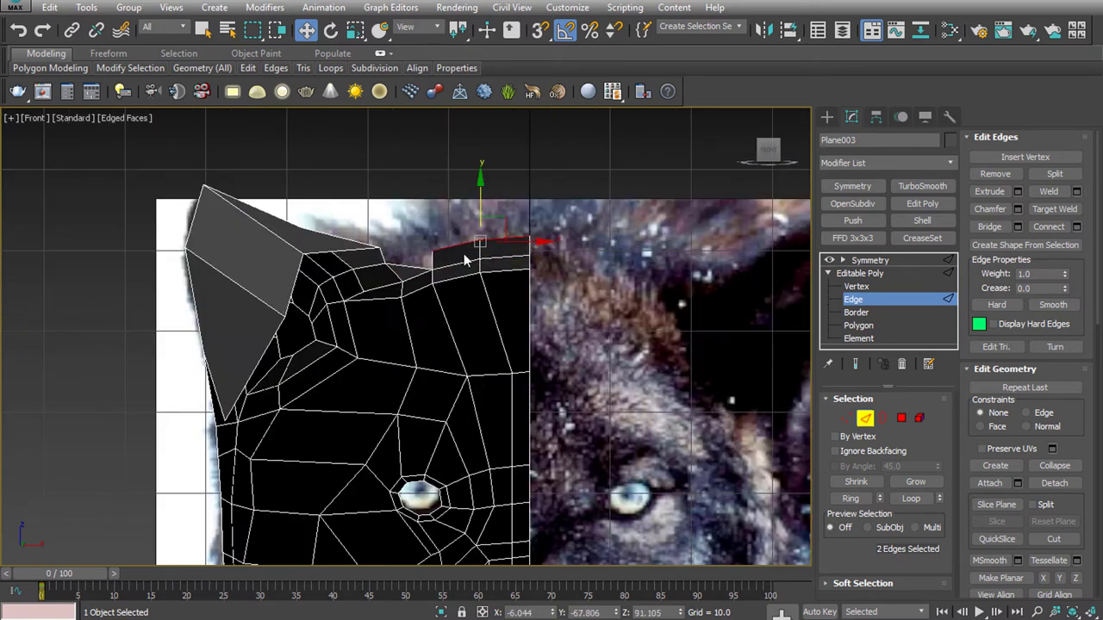
{"action": "left_click", "coordinate": [503, 259]}
{"action": "left_click", "coordinate": [503, 260]}
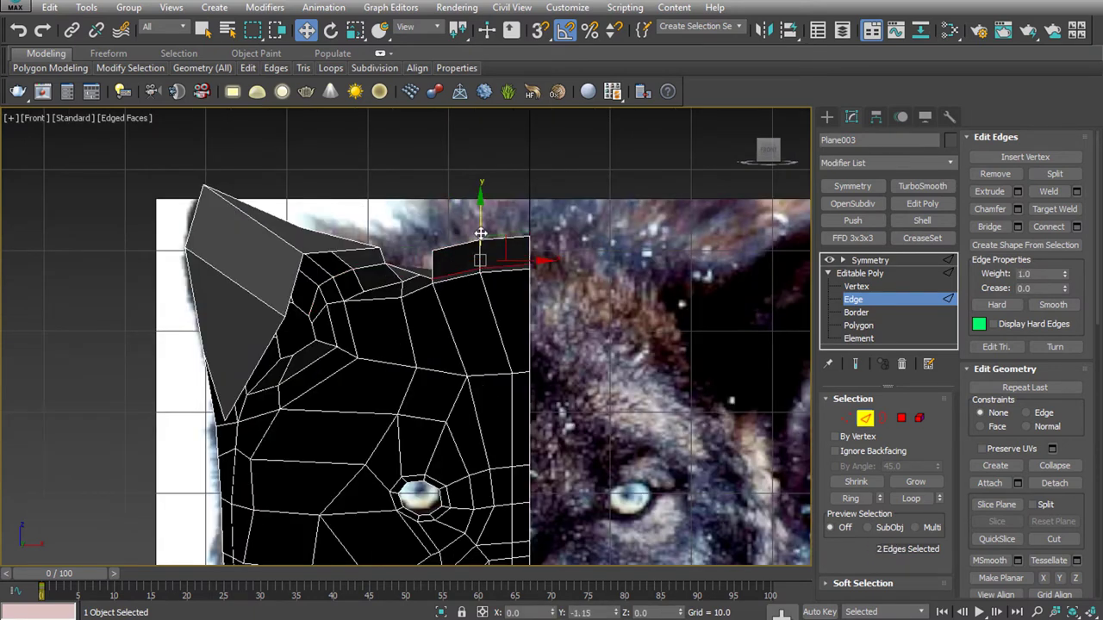
{"action": "mouse_move", "coordinate": [481, 237]}
{"action": "left_mouse_down"}
{"action": "mouse_move", "coordinate": [482, 208]}
{"action": "mouse_move", "coordinate": [472, 242]}
{"action": "left_mouse_up"}
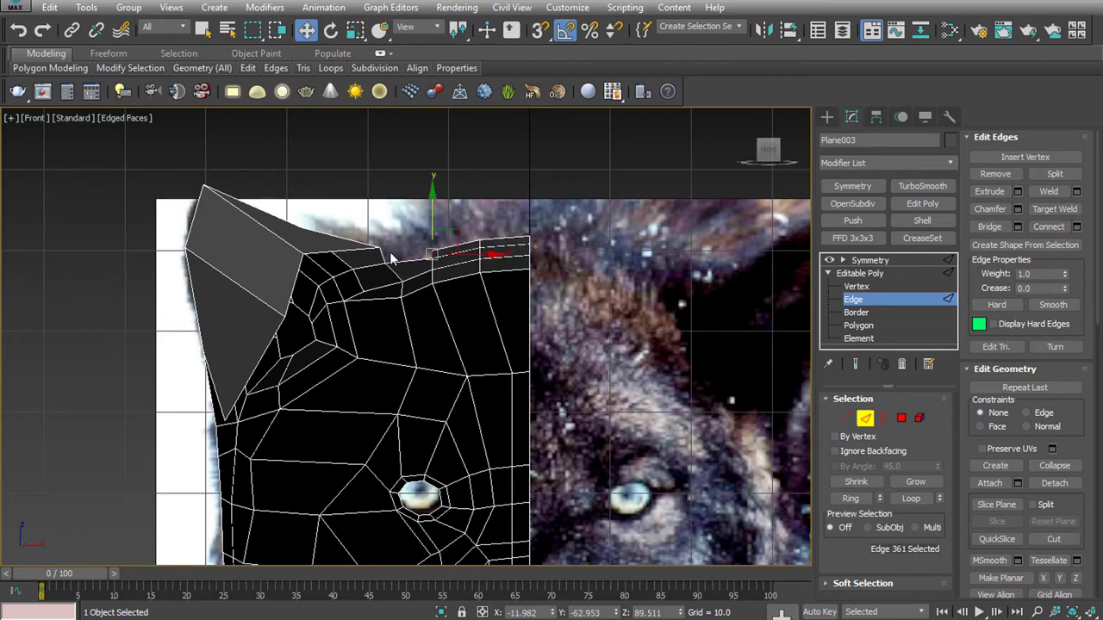
Nudge the ear's outer edge slightly upward in perspective
{"action": "key", "text": "p"}
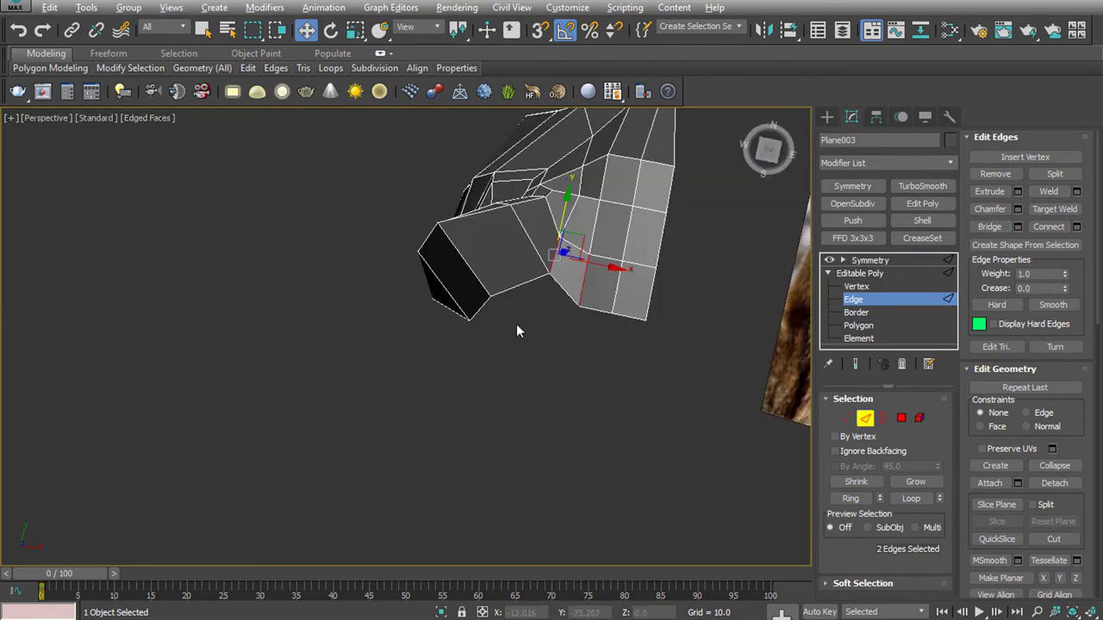
{"action": "mouse_move", "coordinate": [516, 324]}
{"action": "middle_mouse_down", "text": "alt"}
{"action": "mouse_move", "coordinate": [534, 293]}
{"action": "mouse_move", "coordinate": [663, 237]}
{"action": "mouse_move", "coordinate": [624, 238]}
{"action": "mouse_move", "coordinate": [574, 277]}
{"action": "middle_mouse_up", "text": "alt"}
{"action": "left_click", "coordinate": [529, 278]}
{"action": "scroll", "coordinate": [669, 233], "scroll_direction": "up", "scroll_amount": 5}
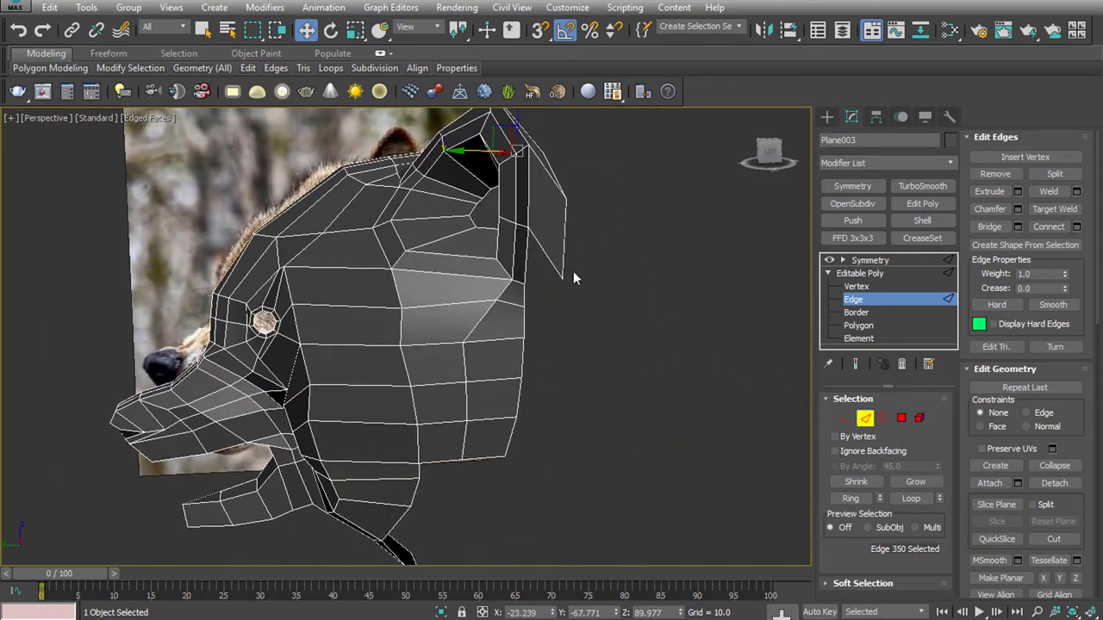
{"action": "left_click", "coordinate": [562, 249]}
{"action": "left_click_drag", "start_coordinate": [563, 189], "coordinate": [563, 184]}
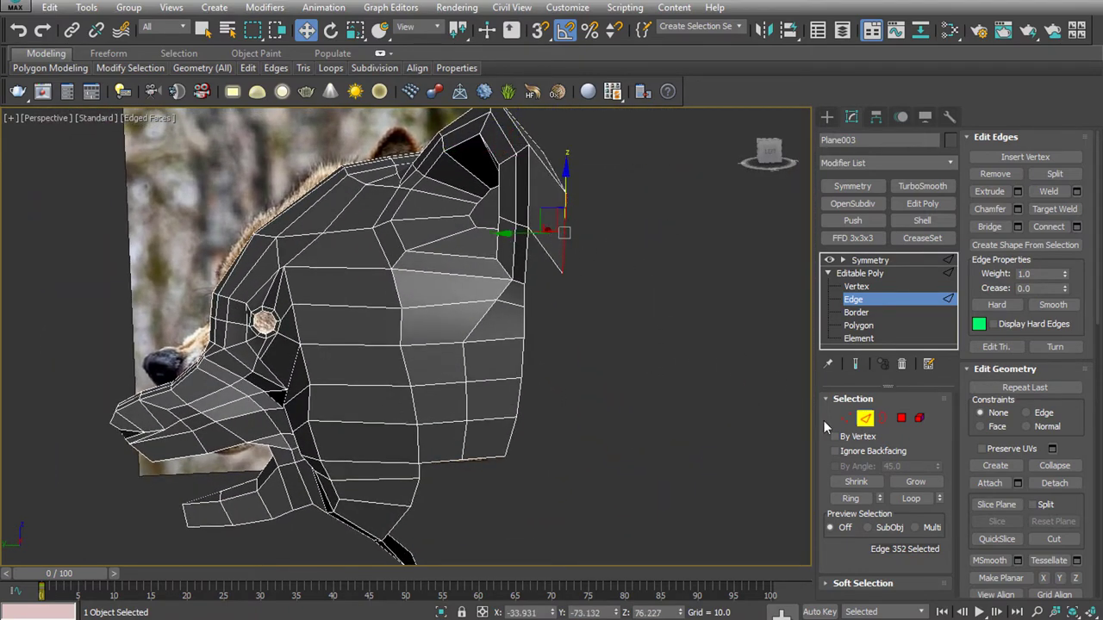
Shift the cheek's back boundary edges backward and select edges near the ear base
{"action": "double_click", "coordinate": [521, 392]}
{"action": "left_click_drag", "start_coordinate": [479, 398], "coordinate": [496, 394]}
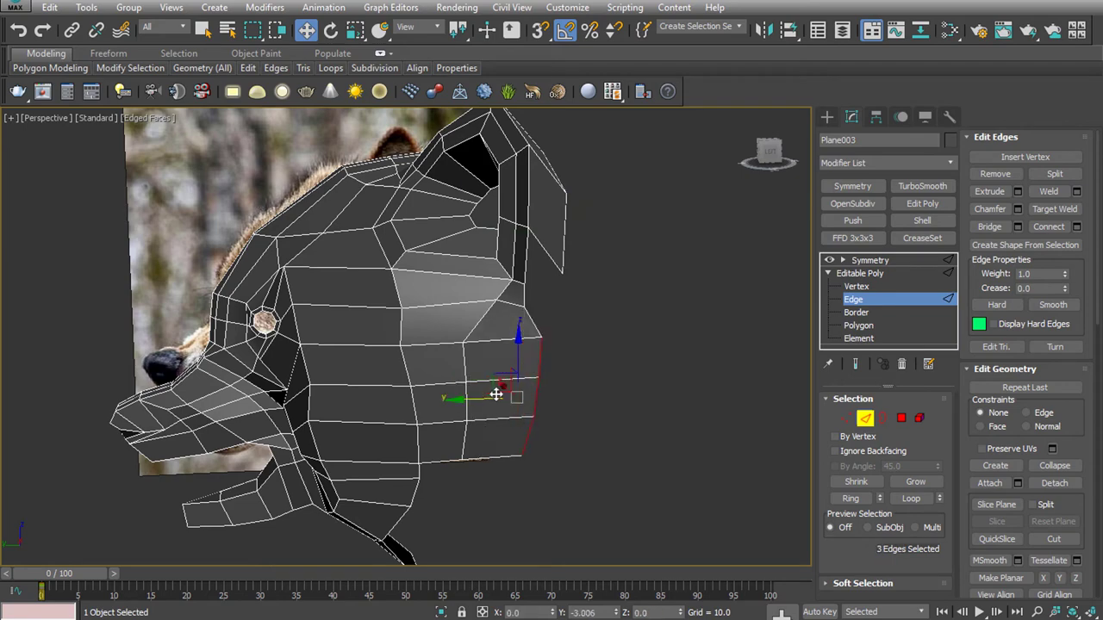
{"action": "left_click", "coordinate": [538, 344]}
{"action": "middle_click_drag", "start_coordinate": [538, 344], "coordinate": [548, 291], "text": "alt"}
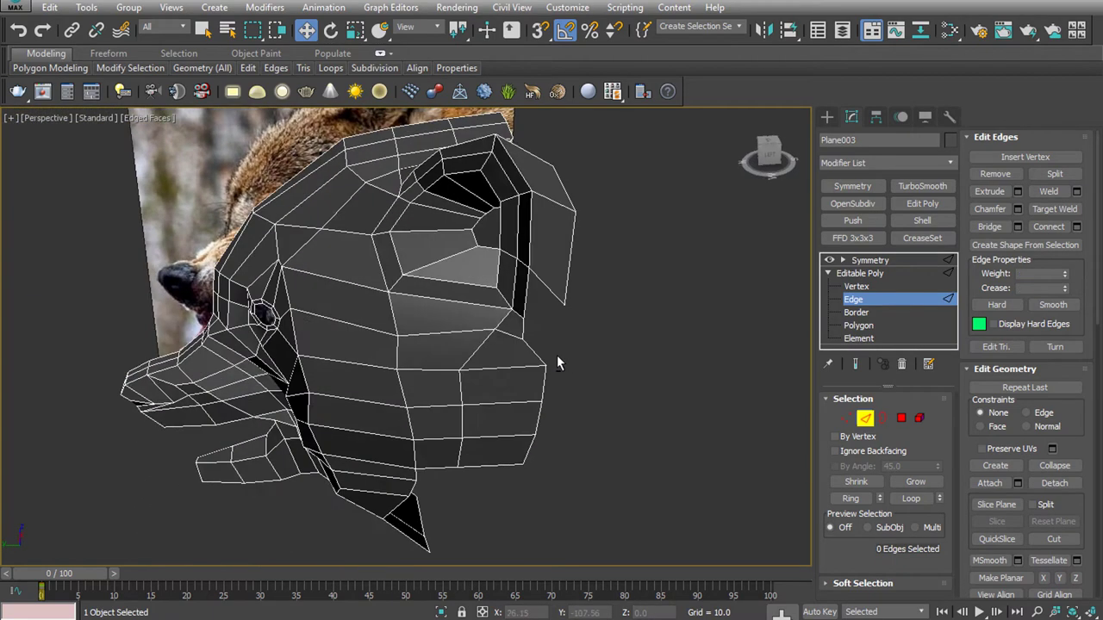
{"action": "left_click", "coordinate": [590, 357]}
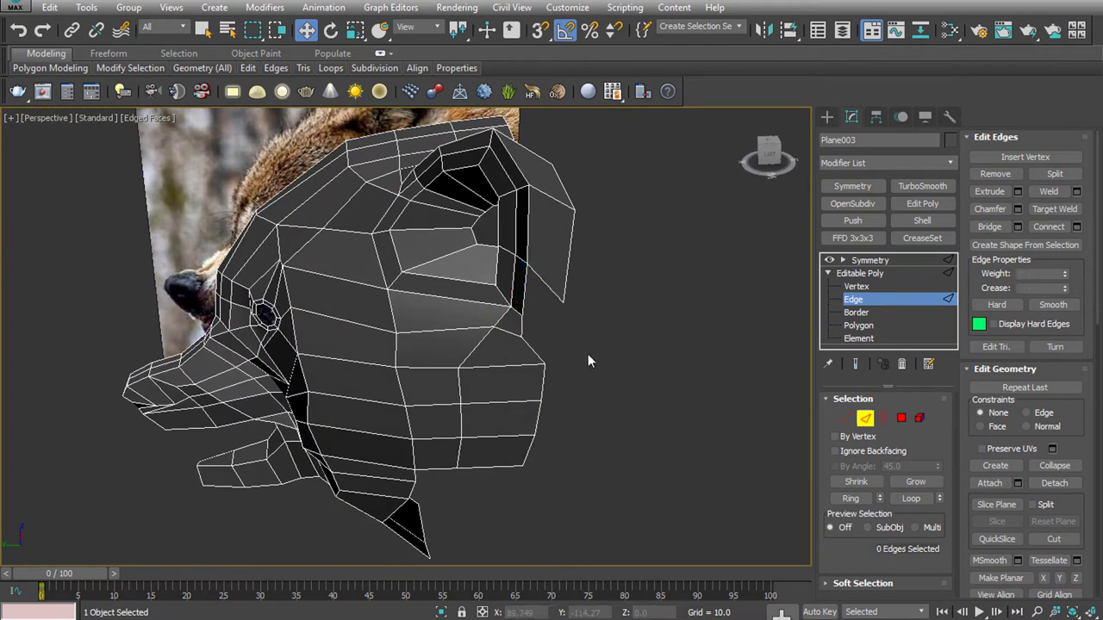
{"action": "left_click", "coordinate": [522, 319]}
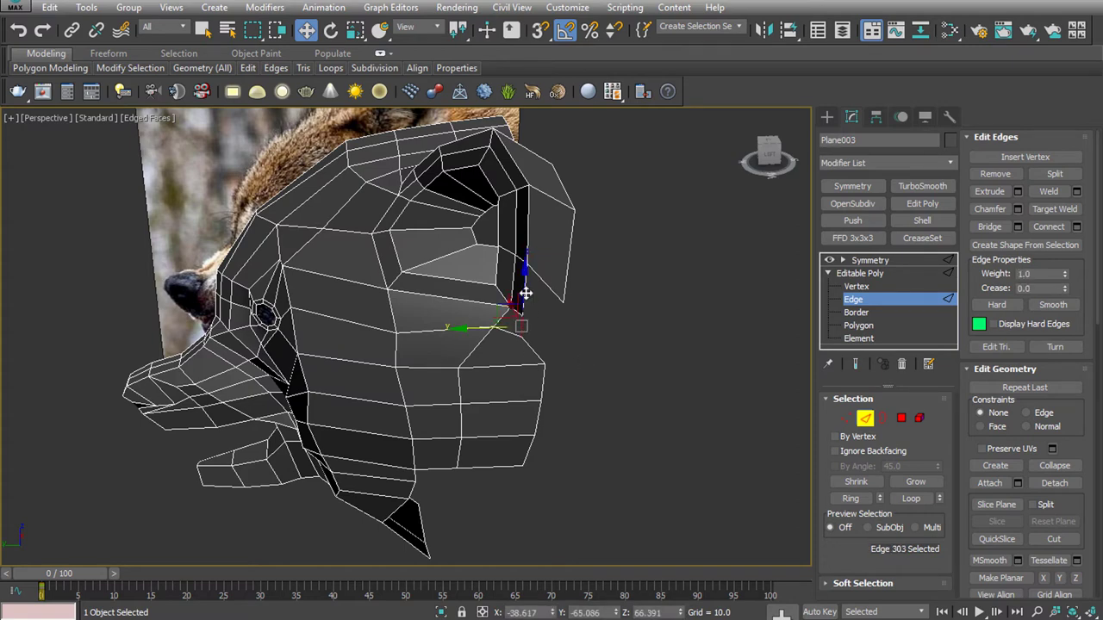
{"action": "left_click", "coordinate": [504, 286], "text": "ctrl"}
{"action": "left_click", "coordinate": [845, 418]}
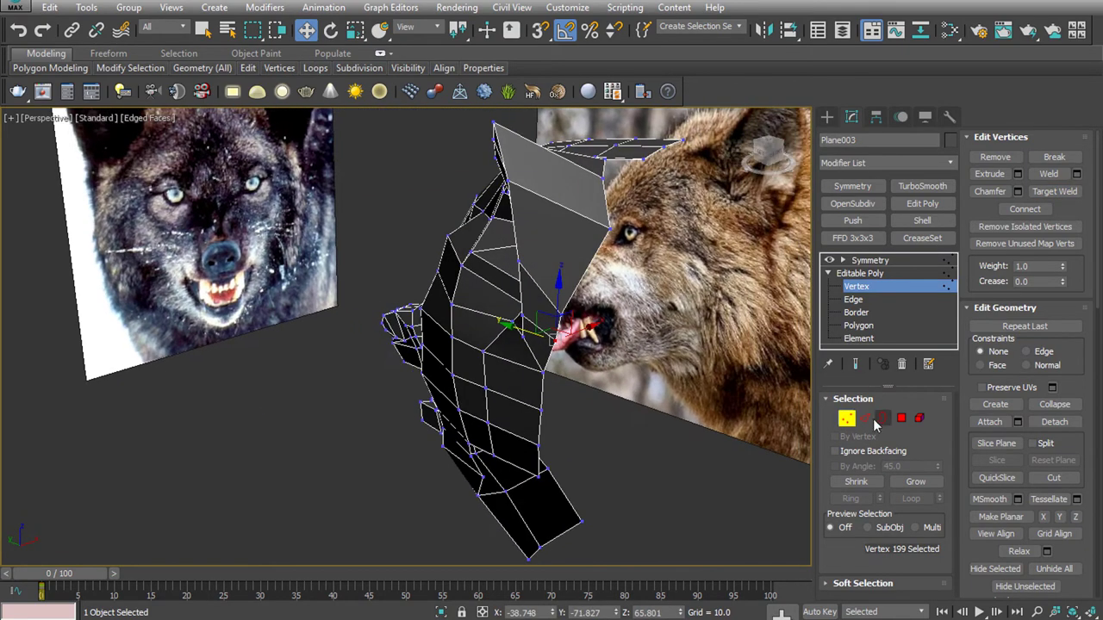
{"action": "left_click", "coordinate": [865, 418]}
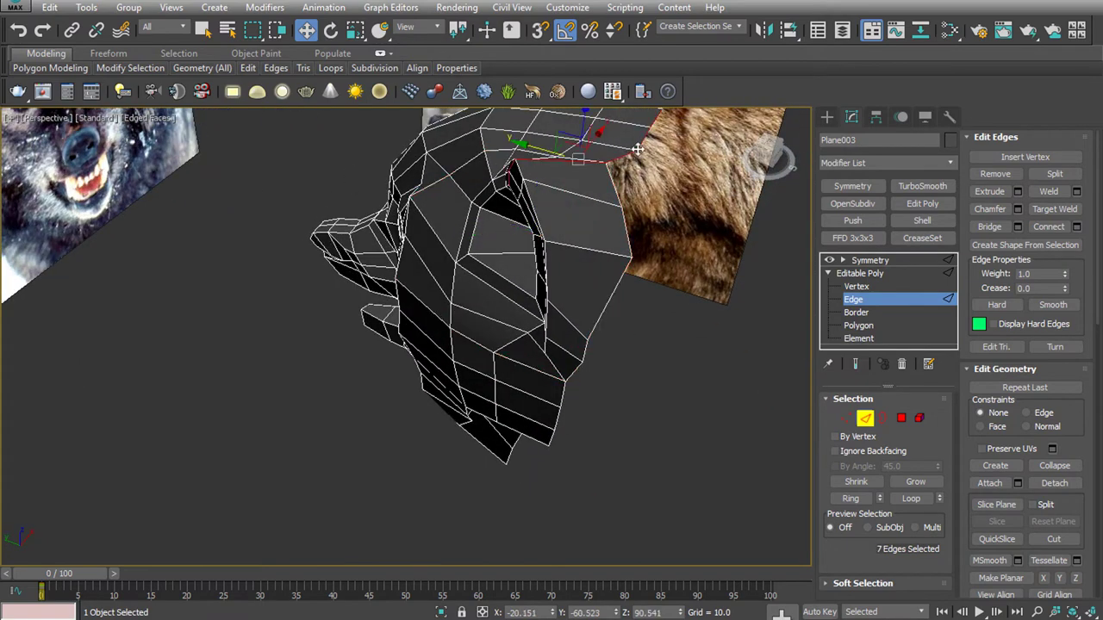
{"action": "left_click", "coordinate": [568, 398], "text": "ctrl"}
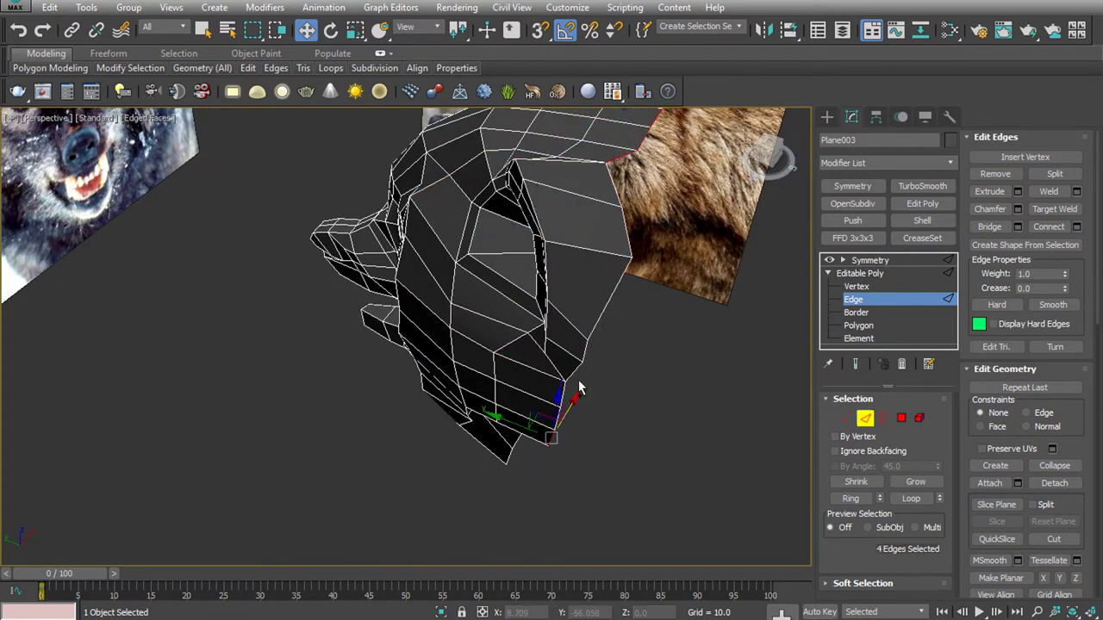
Box-select the rear edges of the head and move them back along X in Left view
{"action": "key", "text": "l"}
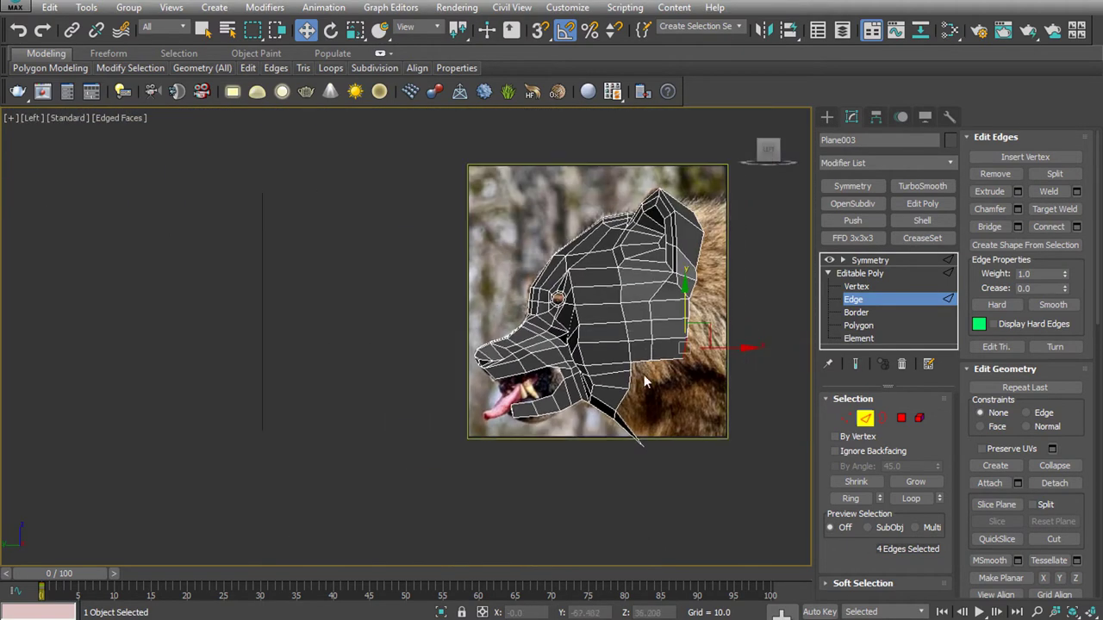
{"action": "scroll", "coordinate": [580, 301], "scroll_direction": "up", "scroll_amount": 2}
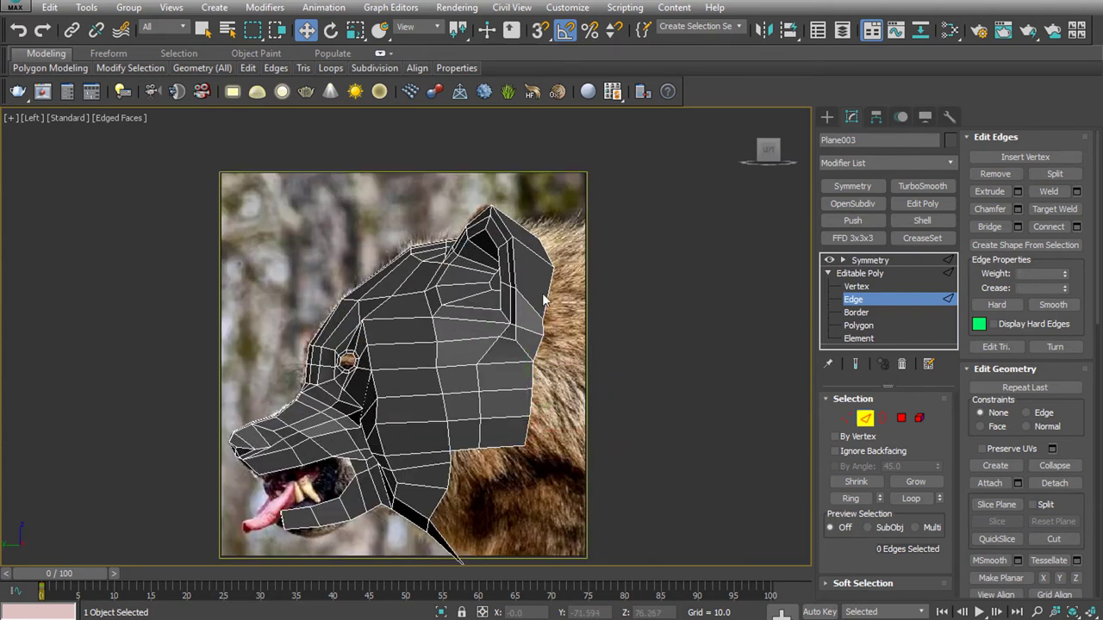
{"action": "double_click", "coordinate": [543, 299]}
{"action": "double_click", "coordinate": [542, 346]}
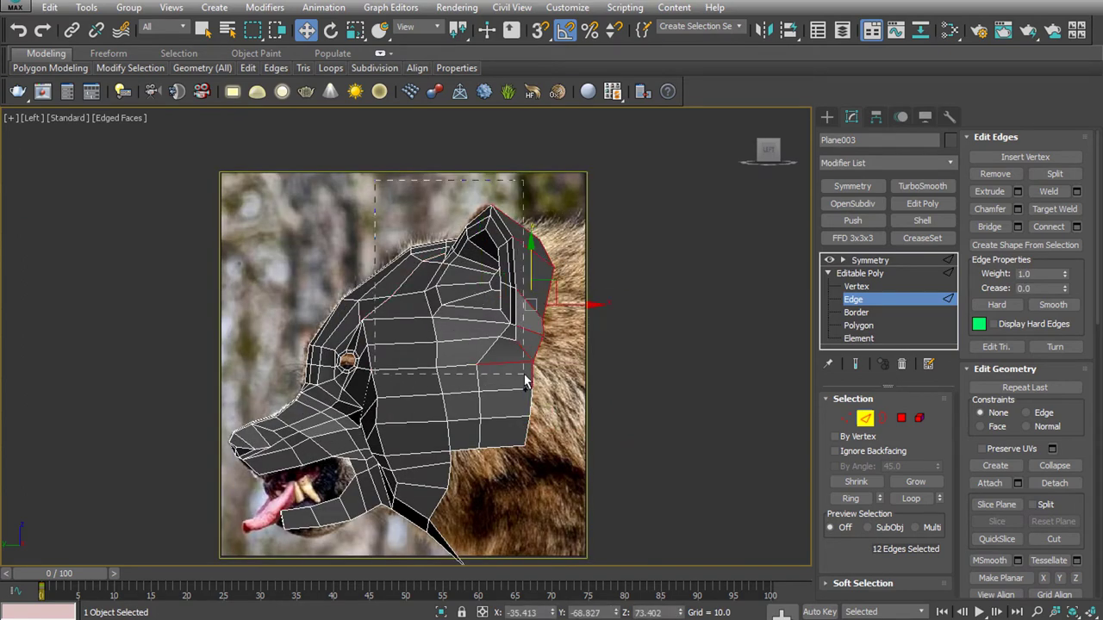
{"action": "left_click_drag", "start_coordinate": [526, 379], "coordinate": [560, 412]}
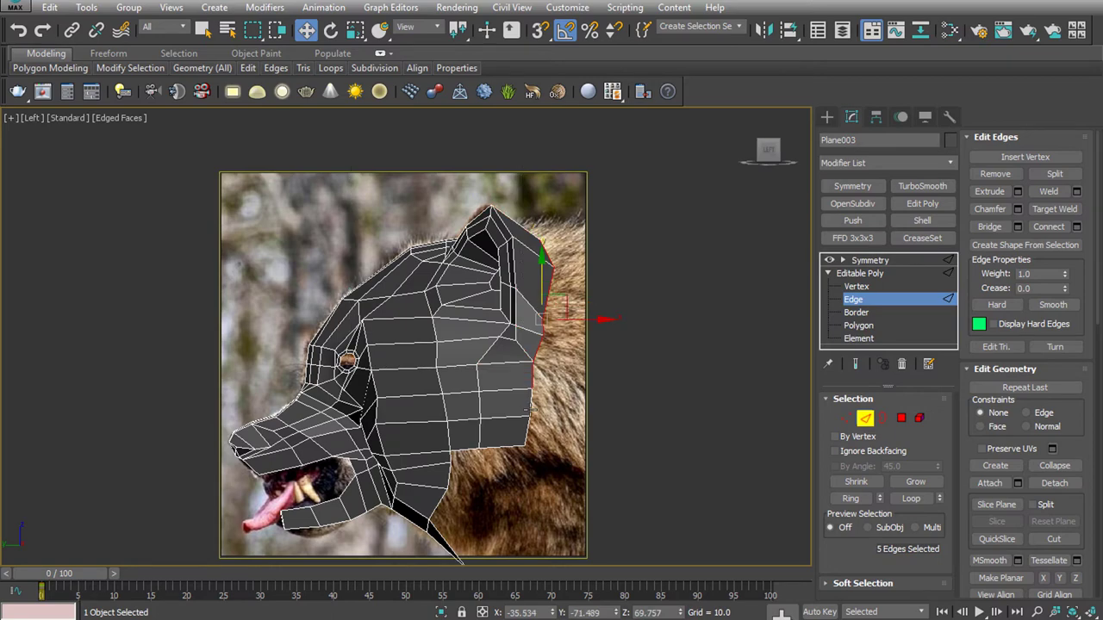
{"action": "mouse_move", "coordinate": [564, 327]}
{"action": "left_mouse_down"}
{"action": "mouse_move", "coordinate": [601, 330]}
{"action": "mouse_move", "coordinate": [616, 353]}
{"action": "left_mouse_up"}
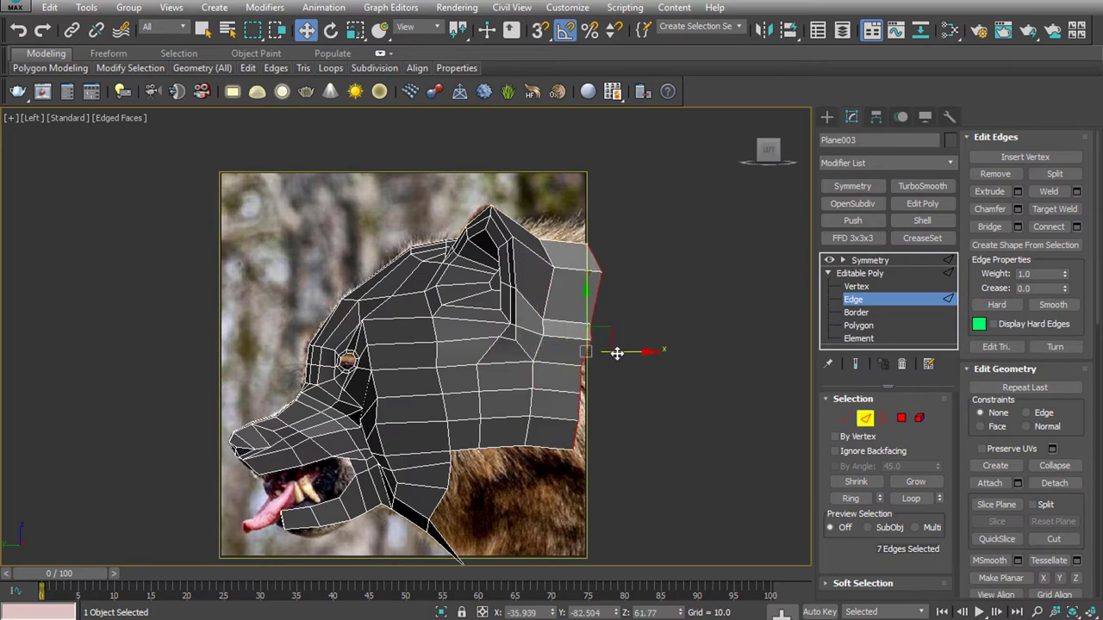
{"action": "middle_click_drag", "start_coordinate": [616, 352], "coordinate": [529, 394], "text": "alt"}
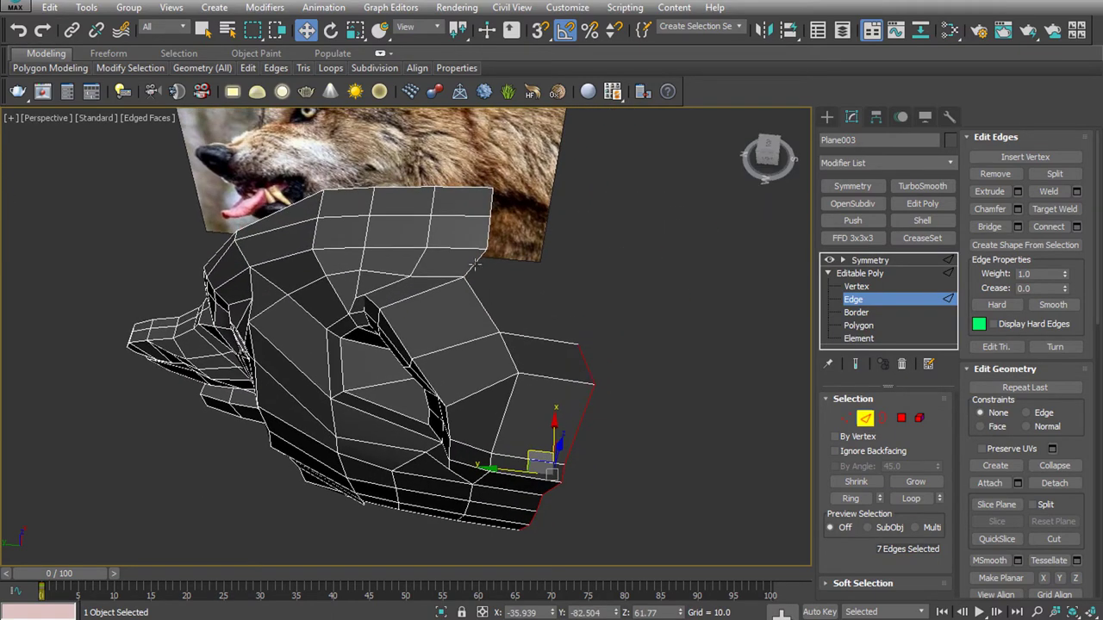
Extend the top back edges further backward and reselect edges on the extended section
{"action": "left_click", "coordinate": [495, 221]}
{"action": "key", "text": "l"}
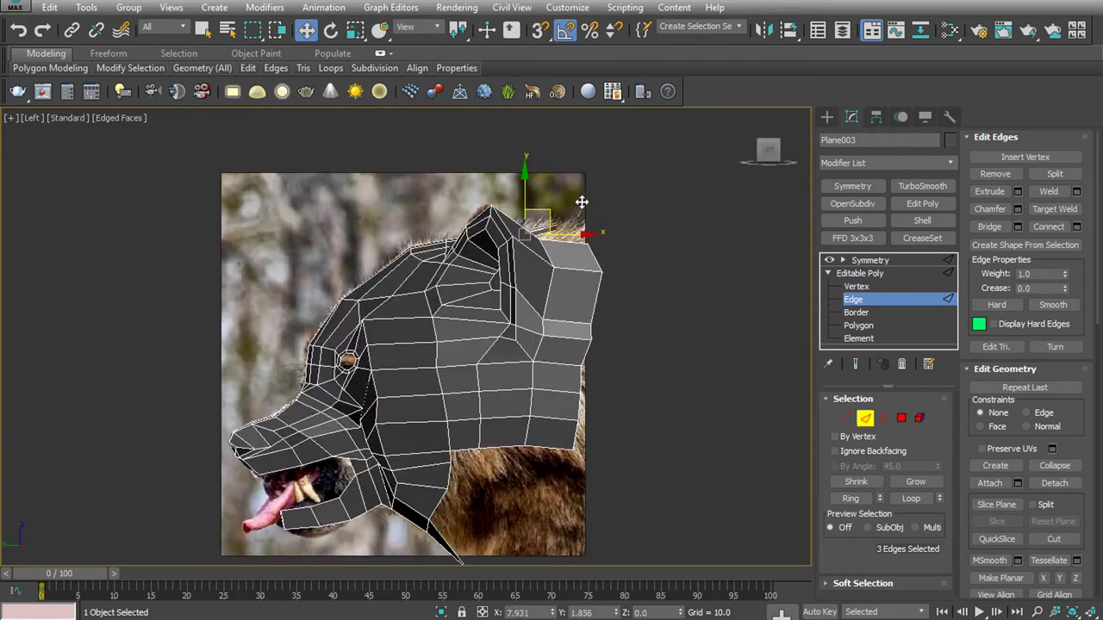
{"action": "left_click_drag", "start_coordinate": [537, 233], "coordinate": [591, 226]}
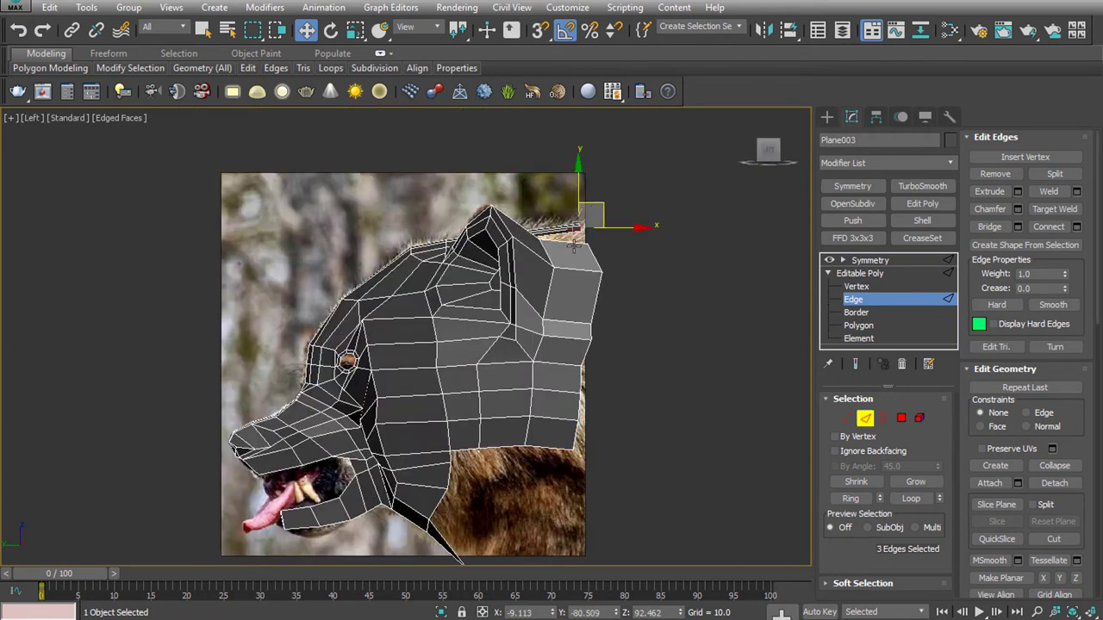
{"action": "key", "text": "p"}
{"action": "middle_click_drag", "start_coordinate": [630, 269], "coordinate": [627, 245], "text": "alt"}
{"action": "left_click", "coordinate": [614, 221], "text": "alt"}
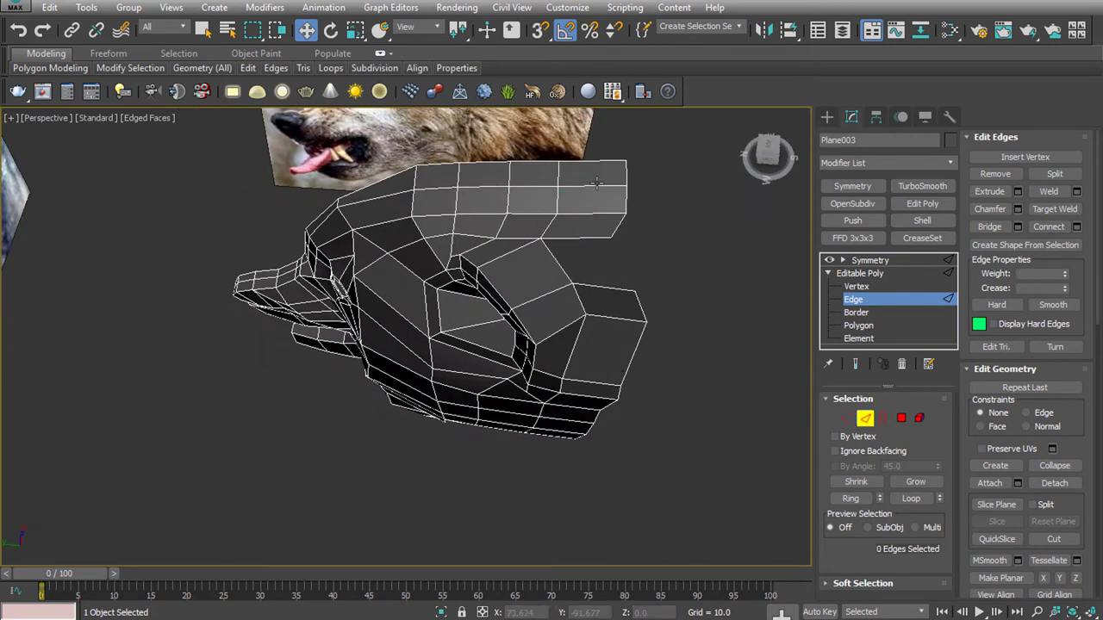
{"action": "mouse_move", "coordinate": [563, 212]}
{"action": "middle_mouse_down", "text": "alt"}
{"action": "mouse_move", "coordinate": [548, 157]}
{"action": "mouse_move", "coordinate": [498, 138]}
{"action": "middle_mouse_up", "text": "alt"}
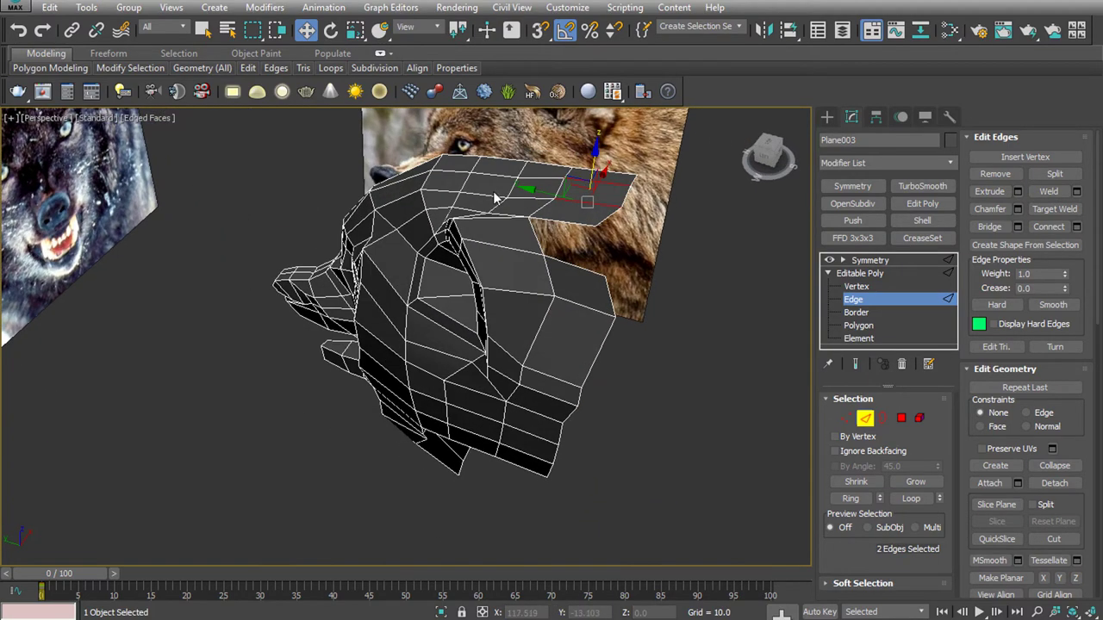
{"action": "left_click", "coordinate": [553, 184]}
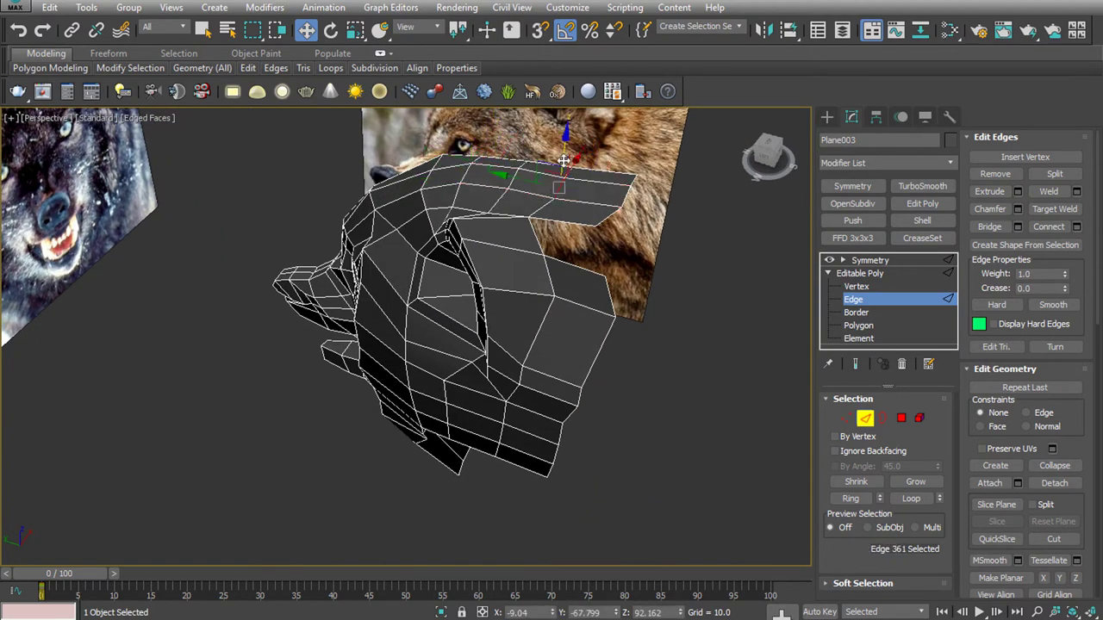
{"action": "left_click", "coordinate": [571, 258], "text": "ctrl"}
{"action": "mouse_move", "coordinate": [571, 258]}
{"action": "middle_mouse_down", "text": "alt"}
{"action": "mouse_move", "coordinate": [603, 385]}
{"action": "mouse_move", "coordinate": [748, 323]}
{"action": "middle_mouse_up", "text": "alt"}
Select the lower neck edges below the jaw and drag them downward
{"action": "key", "text": "f"}
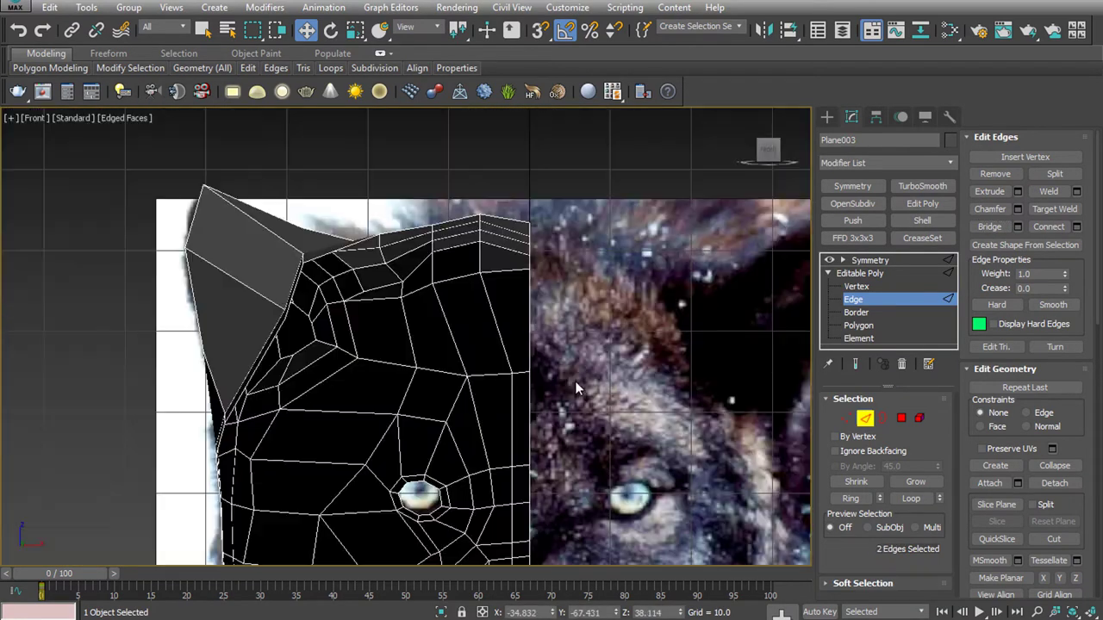
{"action": "scroll", "coordinate": [575, 381], "scroll_direction": "down", "scroll_amount": 5}
{"action": "scroll", "coordinate": [575, 381], "scroll_direction": "down", "scroll_amount": 1}
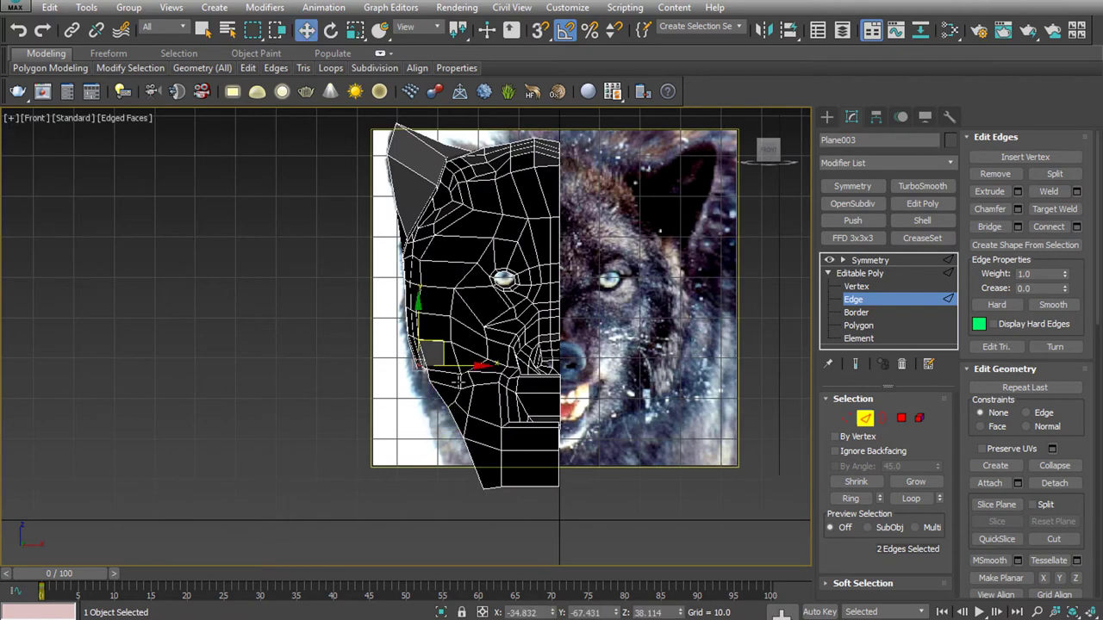
{"action": "left_click", "coordinate": [455, 396]}
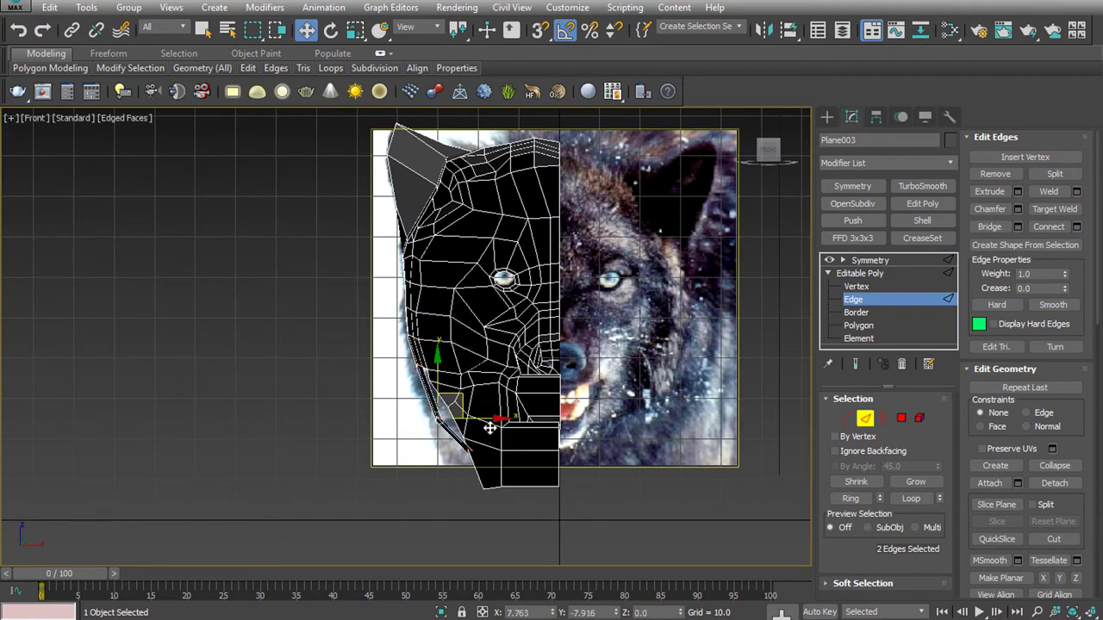
{"action": "key", "text": "p"}
{"action": "mouse_move", "coordinate": [497, 424]}
{"action": "middle_mouse_down", "text": "alt"}
{"action": "mouse_move", "coordinate": [492, 357]}
{"action": "mouse_move", "coordinate": [492, 382]}
{"action": "mouse_move", "coordinate": [508, 355]}
{"action": "mouse_move", "coordinate": [558, 354]}
{"action": "middle_mouse_up", "text": "alt"}
{"action": "scroll", "coordinate": [479, 355], "scroll_direction": "up", "scroll_amount": 3}
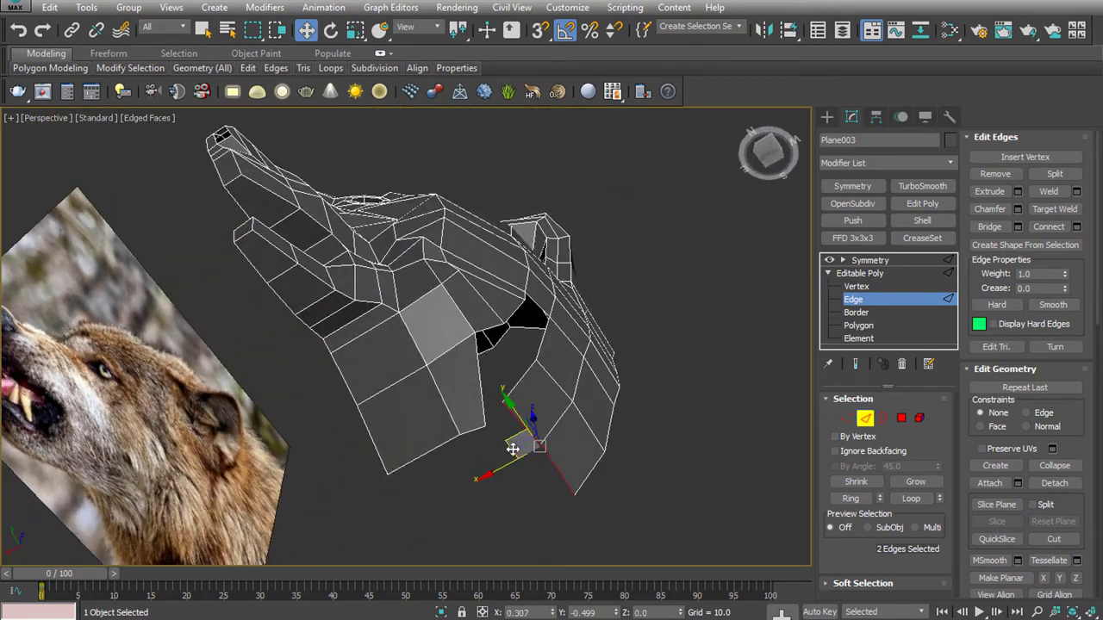
{"action": "key", "text": "f"}
{"action": "middle_click_drag", "start_coordinate": [511, 448], "coordinate": [508, 383]}
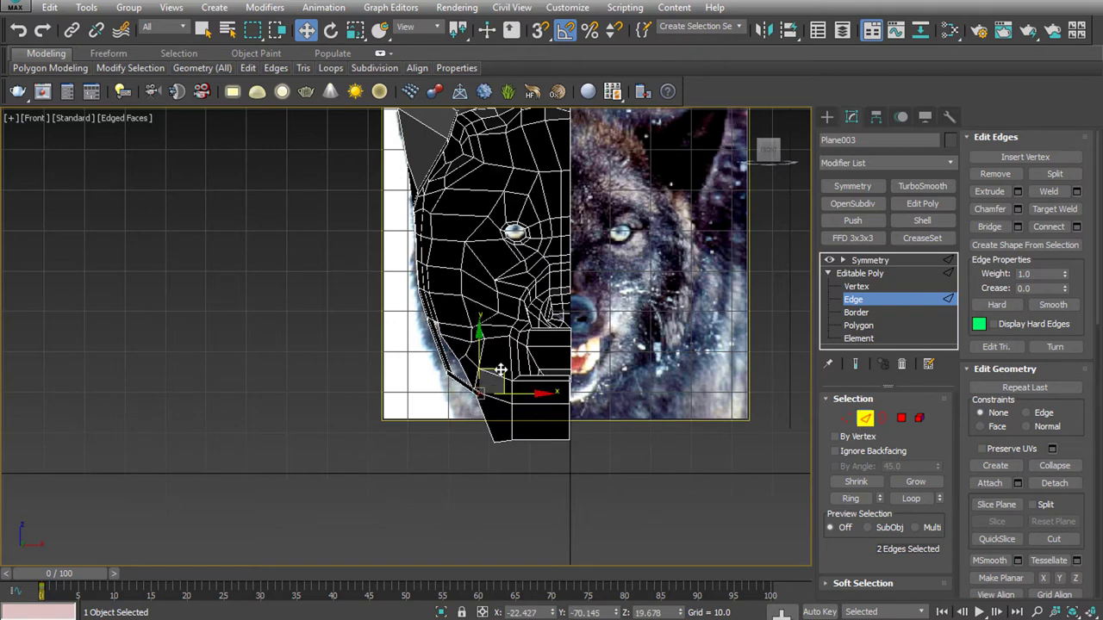
{"action": "scroll", "coordinate": [500, 369], "scroll_direction": "up", "scroll_amount": 5}
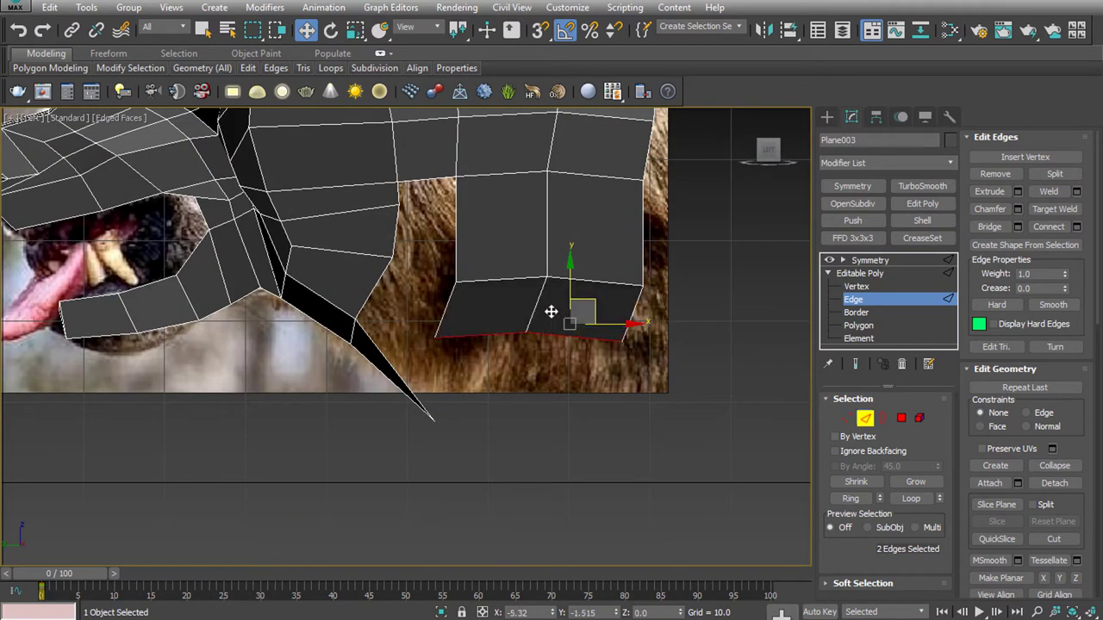
{"action": "left_click_drag", "start_coordinate": [584, 298], "coordinate": [574, 363]}
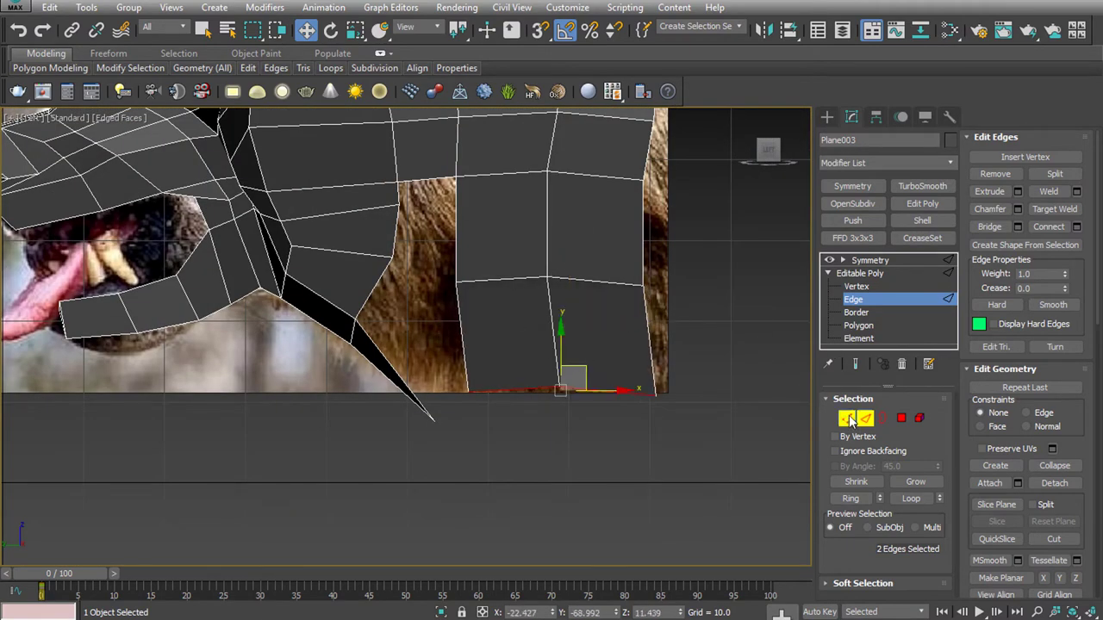
Bridge the edge pairs across both lower-neck holes to fill them with polygons
{"action": "left_click", "coordinate": [848, 419]}
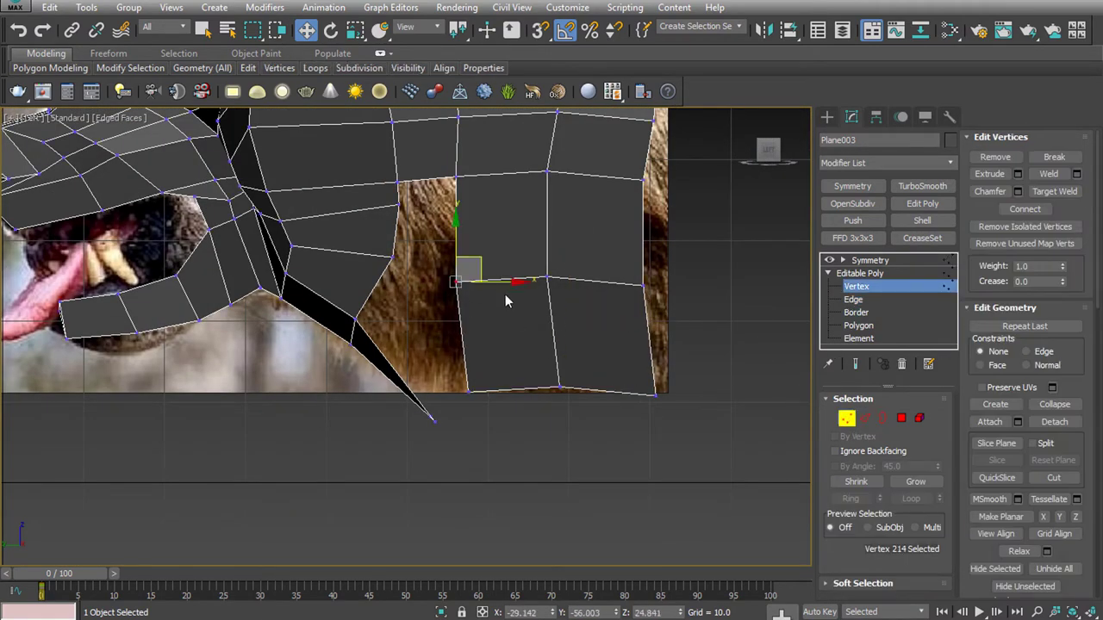
{"action": "left_click", "coordinate": [864, 418]}
{"action": "left_click_drag", "start_coordinate": [676, 221], "coordinate": [578, 246]}
{"action": "left_click", "coordinate": [332, 68]}
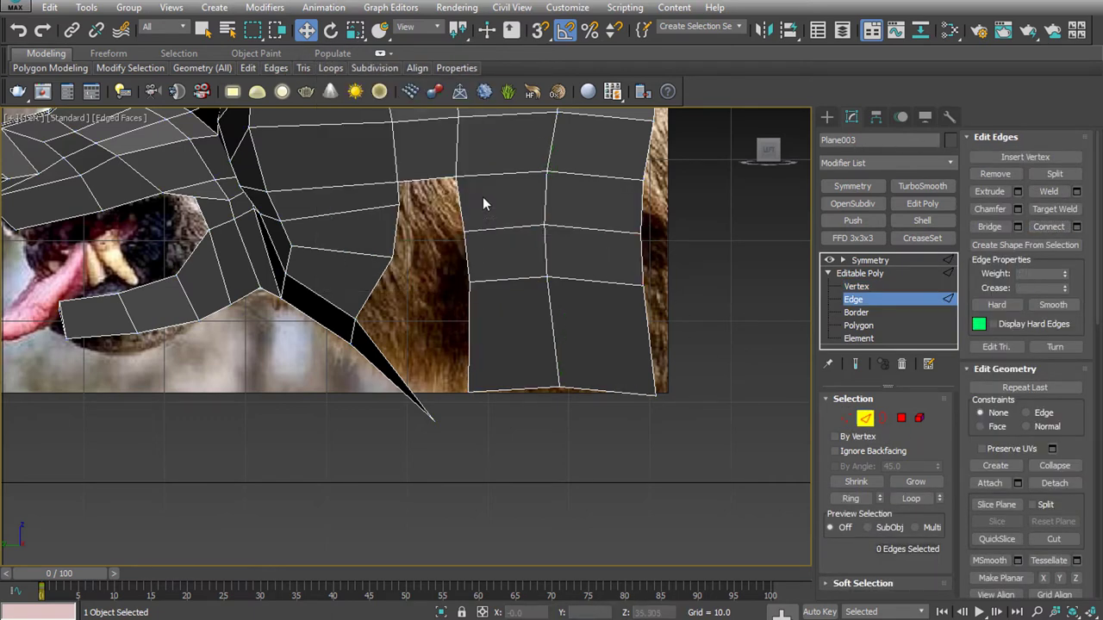
{"action": "left_click", "coordinate": [461, 202]}
{"action": "key", "text": "ctrl+shift+b"}
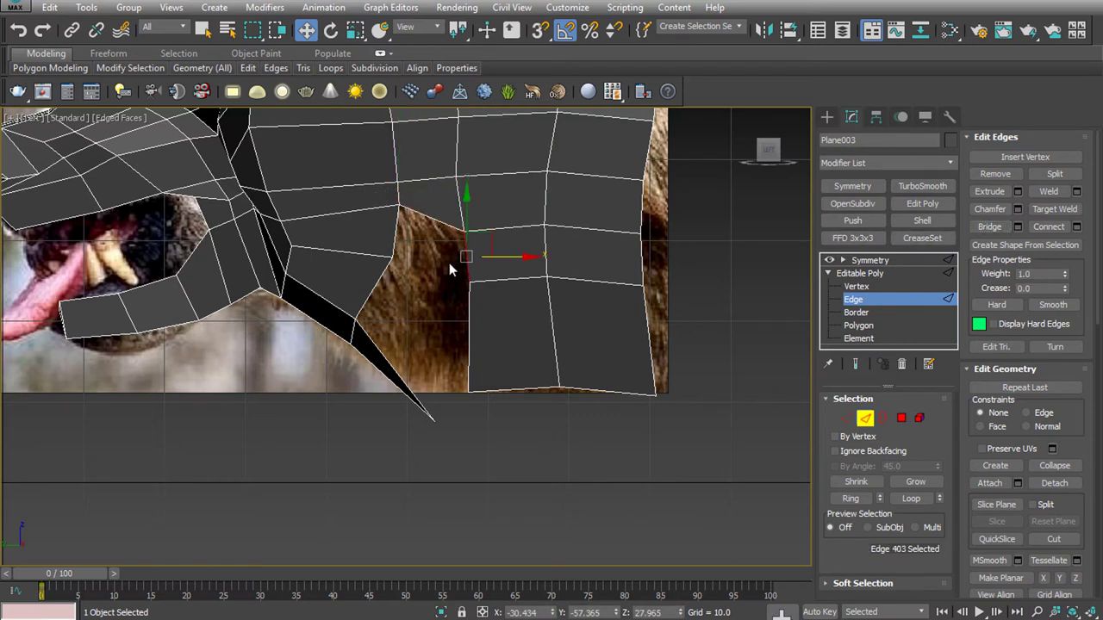
{"action": "left_click", "coordinate": [379, 357]}
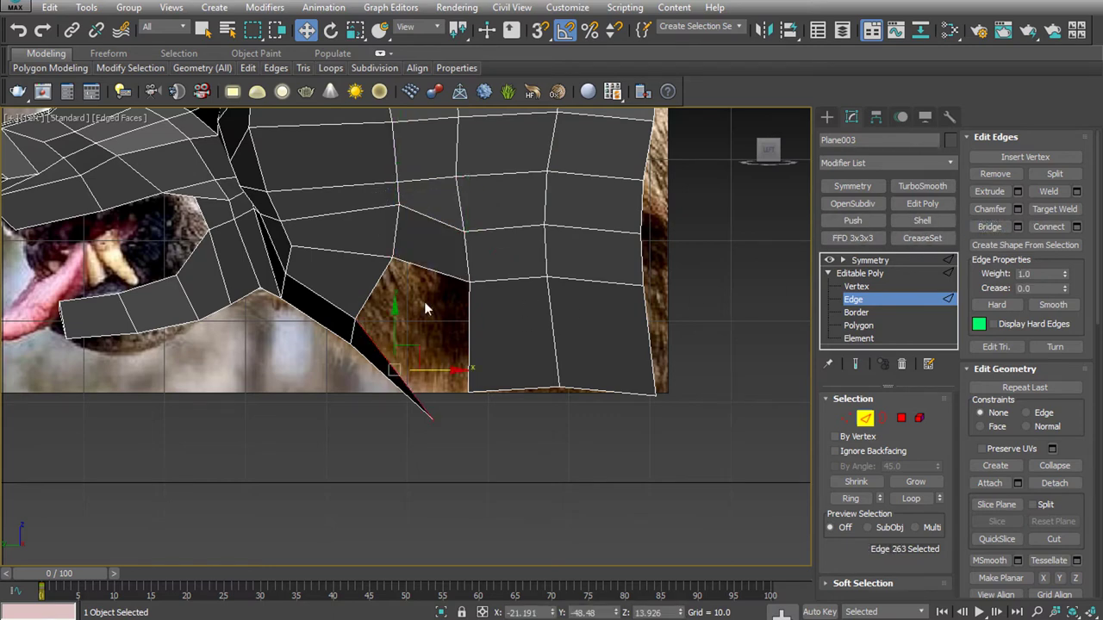
{"action": "left_click", "coordinate": [990, 227]}
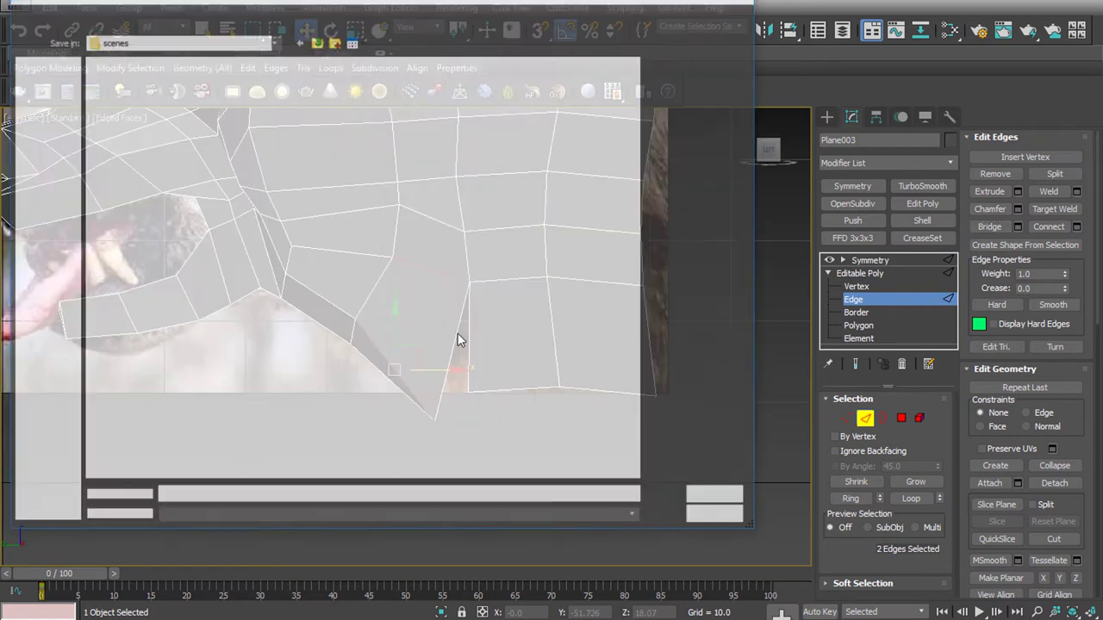
Save the scene as Wolf WERE
{"action": "key", "text": "ctrl+s"}
{"action": "type", "text": "Wolf WEREwol"}
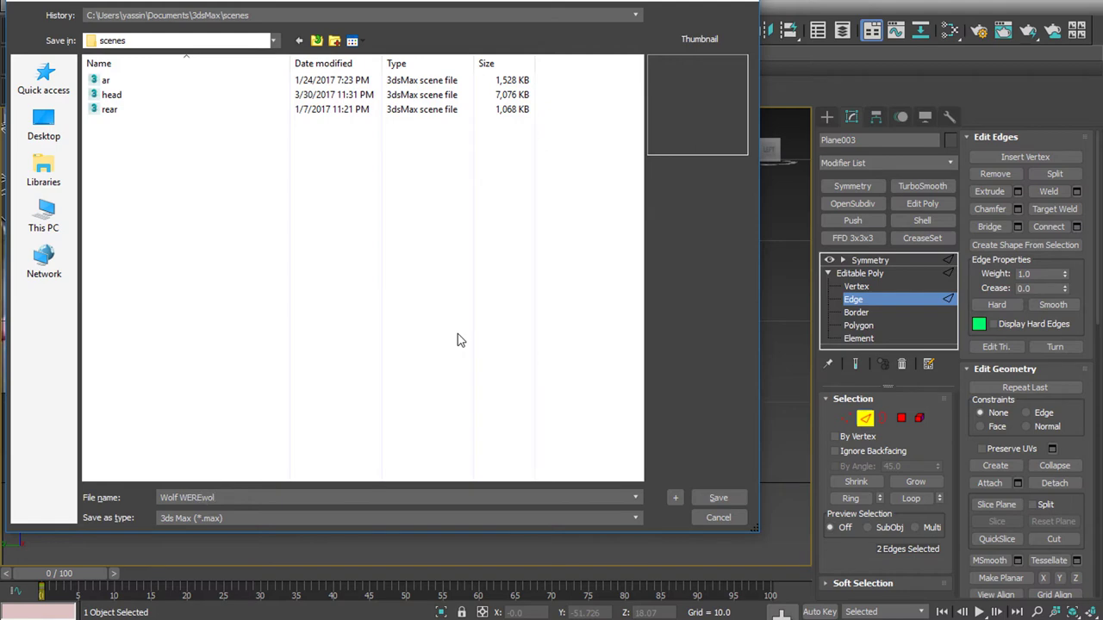
{"action": "type", "text": "f"}
{"action": "key", "text": "Return"}
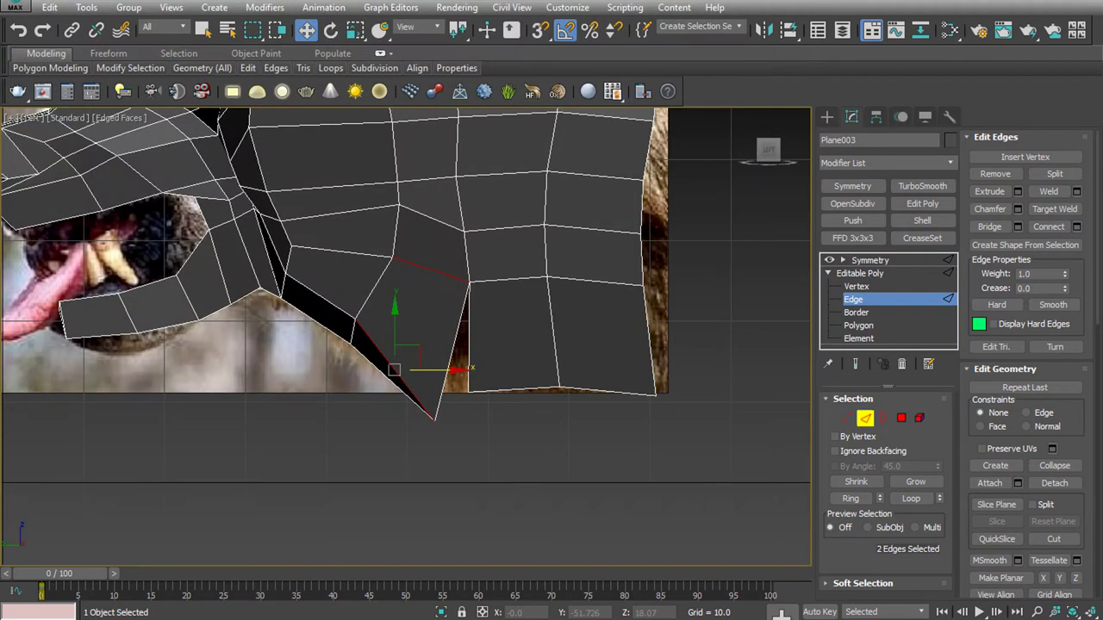
Target-weld the loose neck vertex onto its corner, then return to edge editing
{"action": "key", "text": "1"}
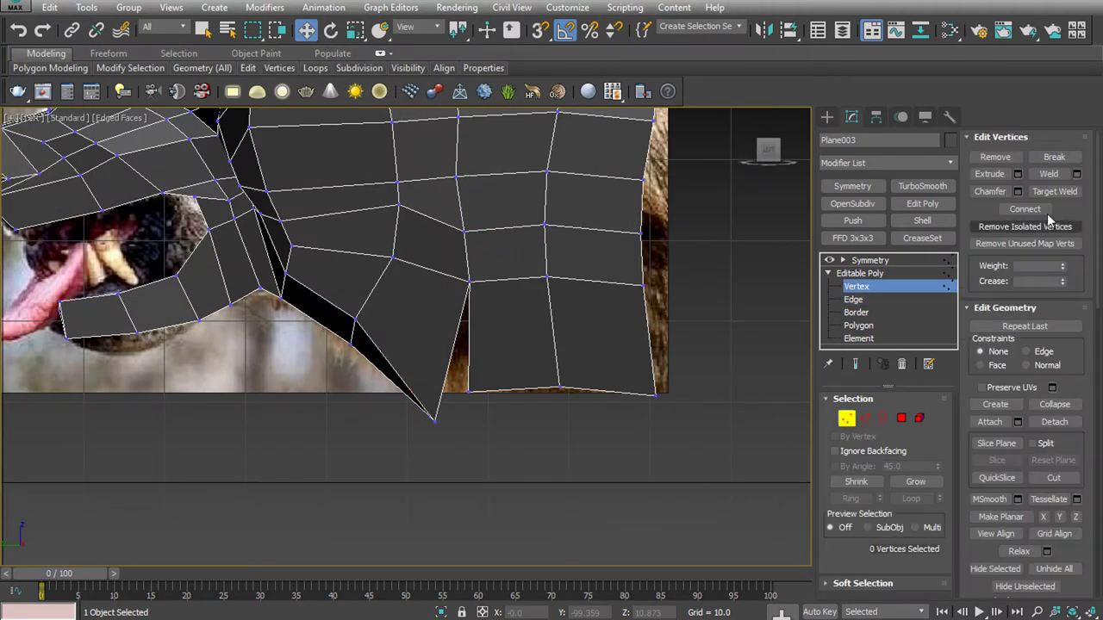
{"action": "left_click", "coordinate": [434, 419]}
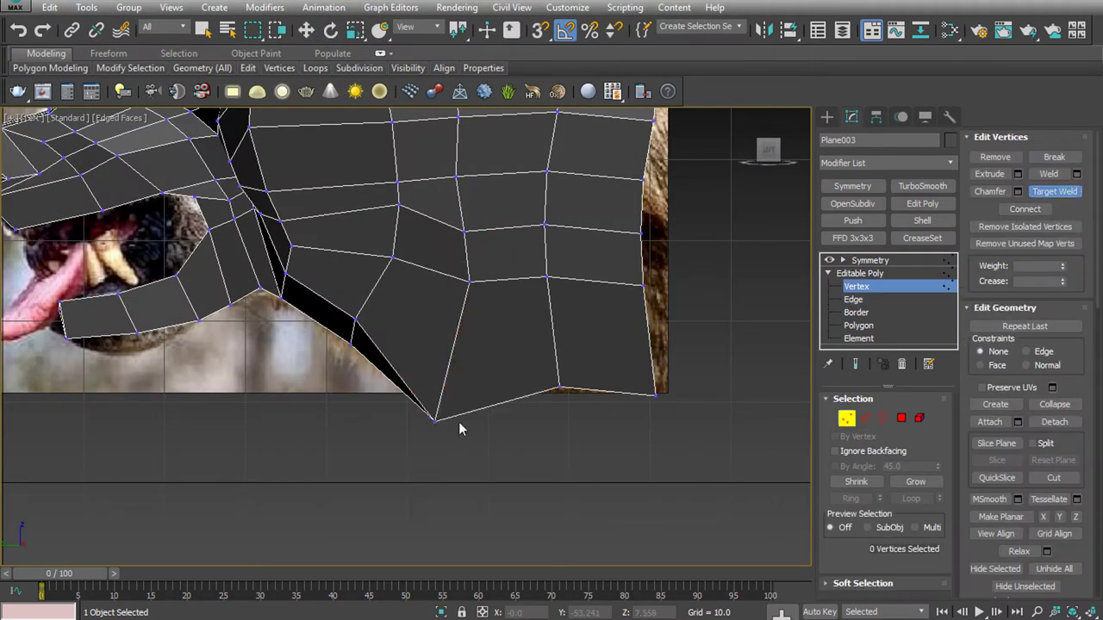
{"action": "key", "text": "w"}
{"action": "key", "text": "2"}
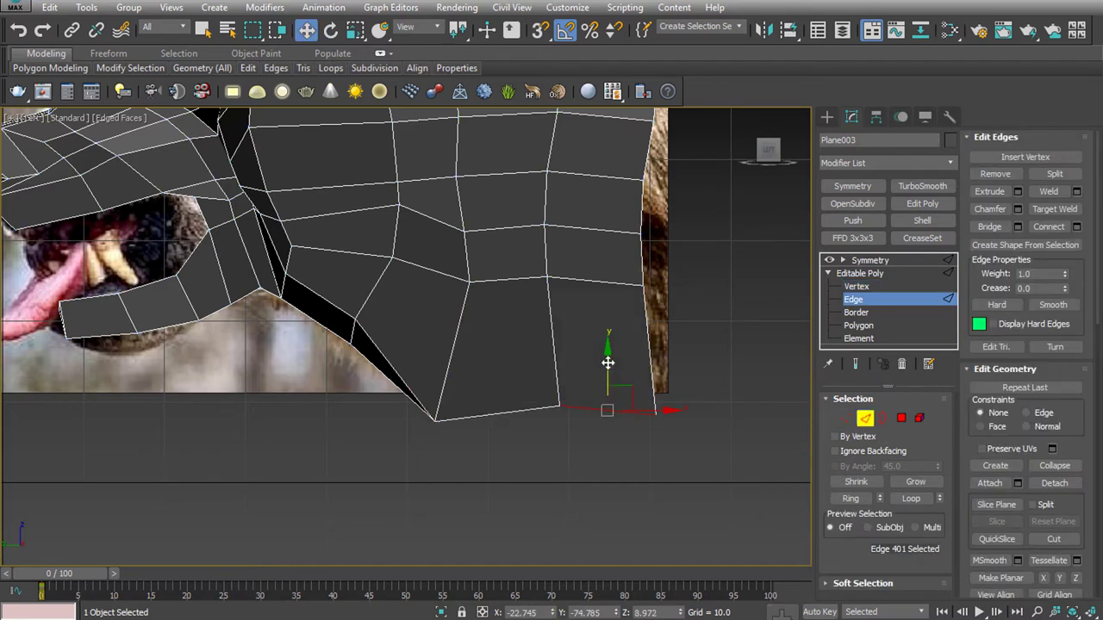
{"action": "scroll", "coordinate": [609, 427], "scroll_direction": "down", "scroll_amount": 5}
Select the Symmetry modifier to display the full mirrored wolf head
{"action": "key", "text": "f"}
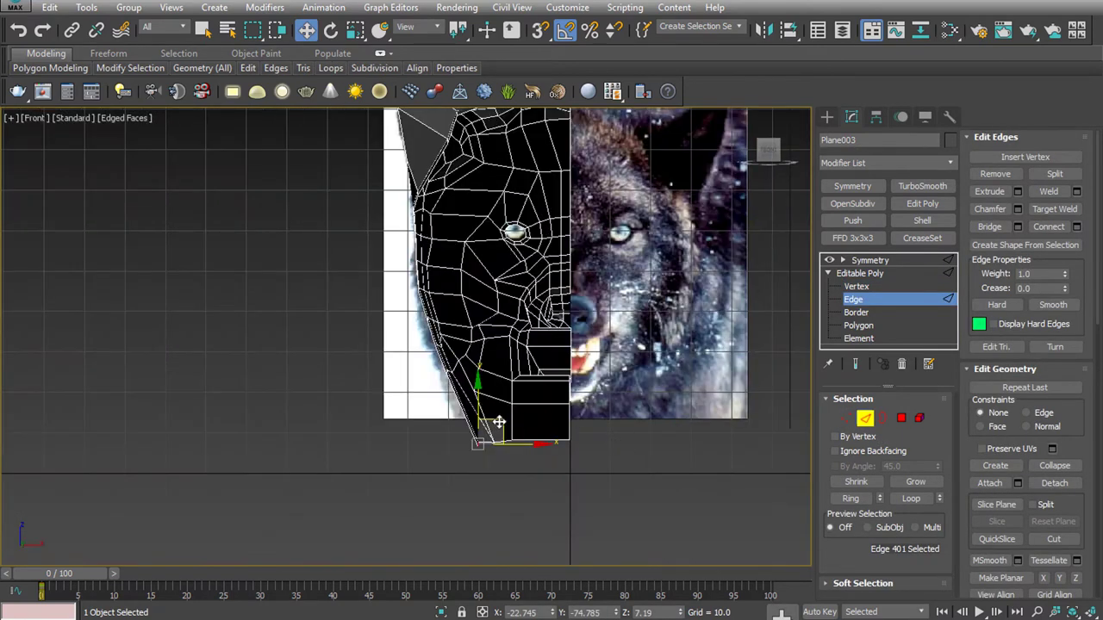
{"action": "scroll", "coordinate": [495, 426], "scroll_direction": "down", "scroll_amount": 3}
{"action": "scroll", "coordinate": [500, 426], "scroll_direction": "down", "scroll_amount": 1}
{"action": "left_click", "coordinate": [870, 260]}
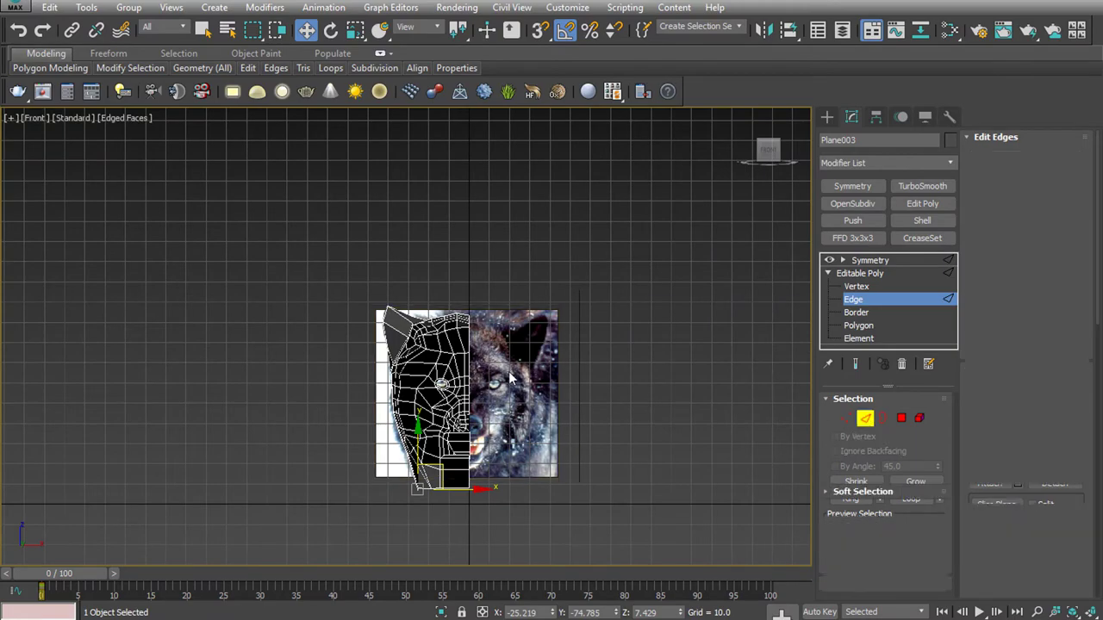
Isolate the head from the references and select two edges on the lower neck
{"action": "left_click", "coordinate": [440, 612]}
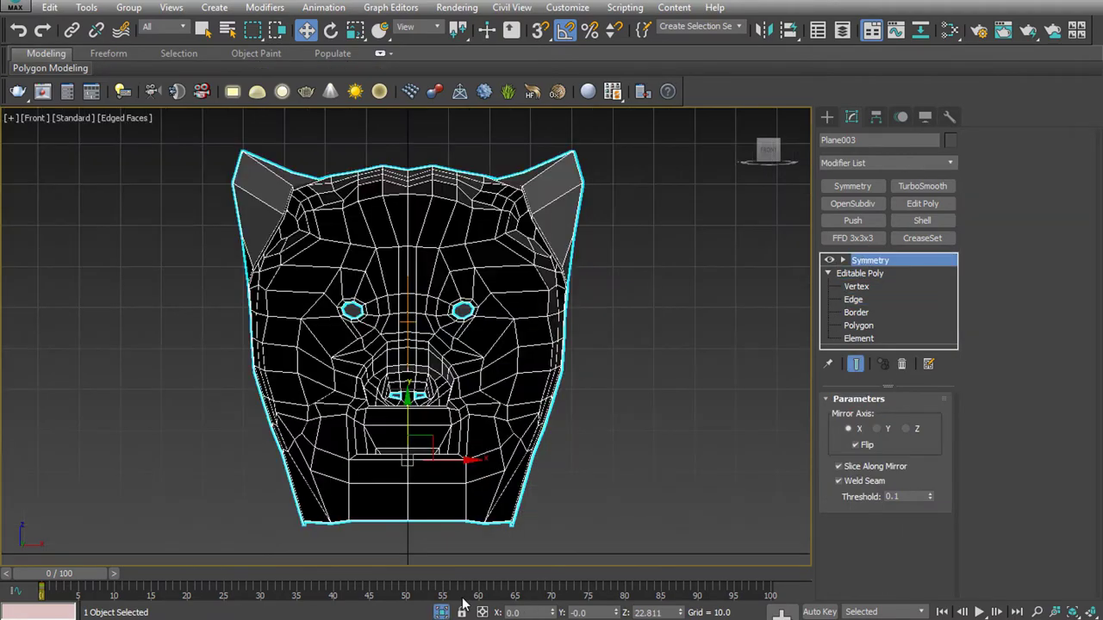
{"action": "key", "text": "p"}
{"action": "mouse_move", "coordinate": [517, 431]}
{"action": "middle_mouse_down", "text": "alt"}
{"action": "mouse_move", "coordinate": [575, 513]}
{"action": "mouse_move", "coordinate": [519, 480]}
{"action": "mouse_move", "coordinate": [490, 483]}
{"action": "mouse_move", "coordinate": [596, 471]}
{"action": "mouse_move", "coordinate": [518, 402]}
{"action": "mouse_move", "coordinate": [585, 405]}
{"action": "middle_mouse_up", "text": "alt"}
{"action": "left_click", "coordinate": [896, 299]}
{"action": "scroll", "coordinate": [425, 512], "scroll_direction": "up", "scroll_amount": 5}
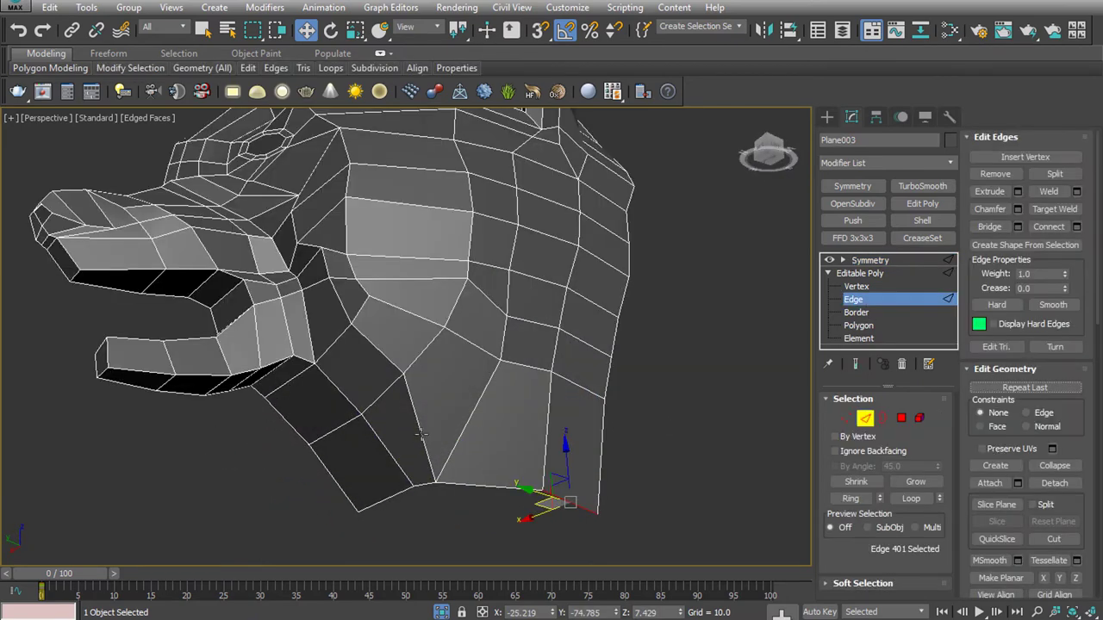
{"action": "left_click", "coordinate": [390, 413]}
{"action": "left_click", "coordinate": [400, 474], "text": "ctrl"}
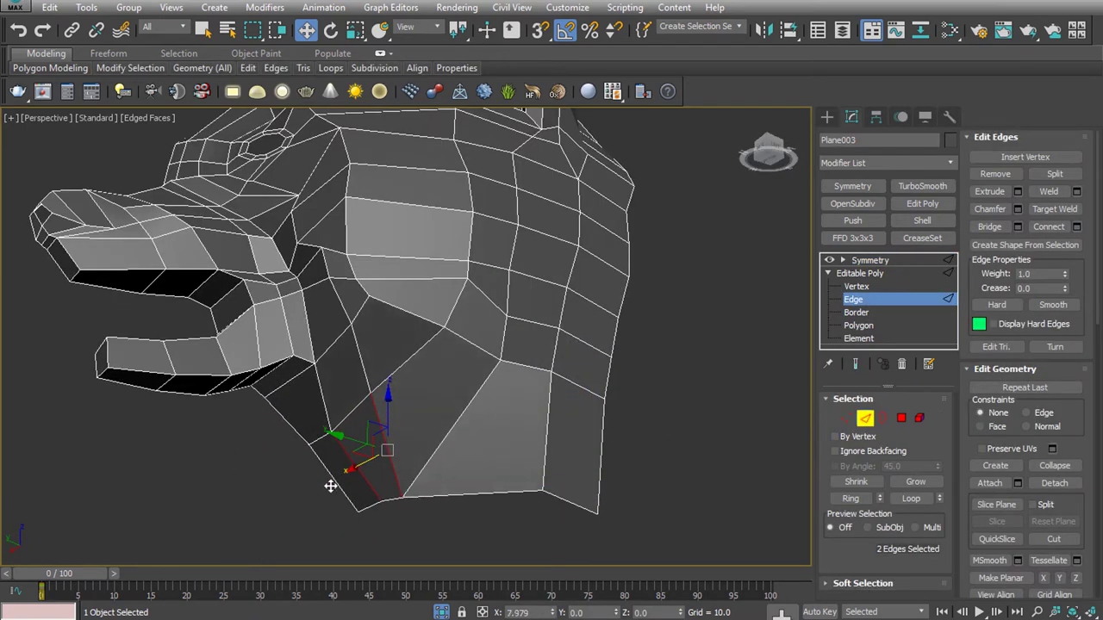
Select the edge at the back of the jaw underside and rotate it into place
{"action": "middle_click_drag", "start_coordinate": [322, 488], "coordinate": [434, 500], "text": "alt"}
{"action": "left_click", "coordinate": [469, 372]}
{"action": "left_click", "coordinate": [469, 372]}
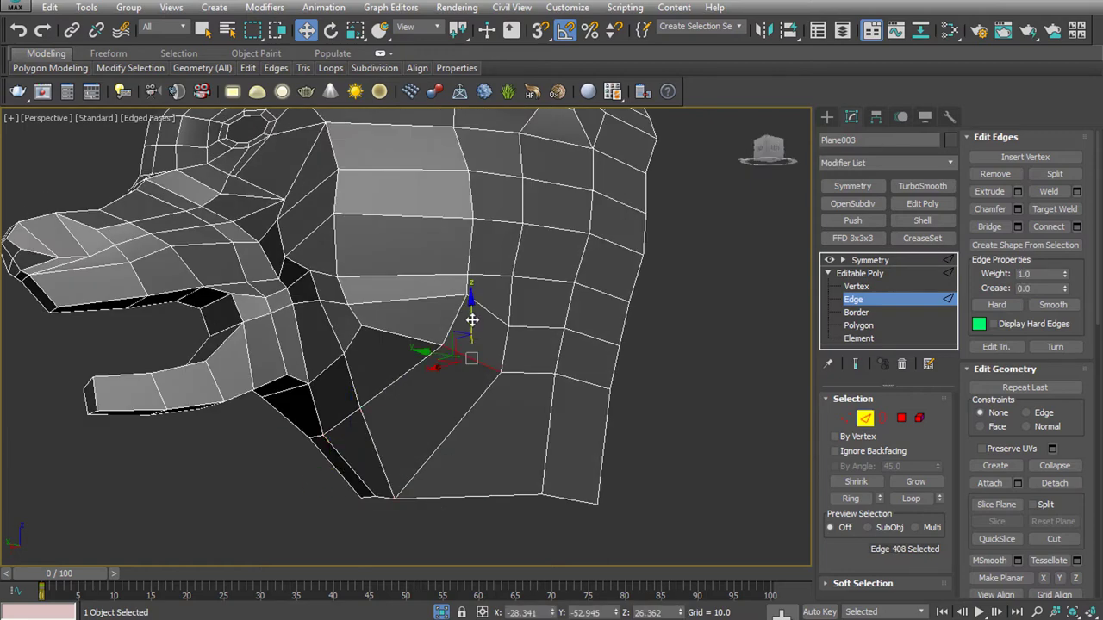
{"action": "middle_click_drag", "start_coordinate": [470, 373], "coordinate": [568, 449], "text": "alt"}
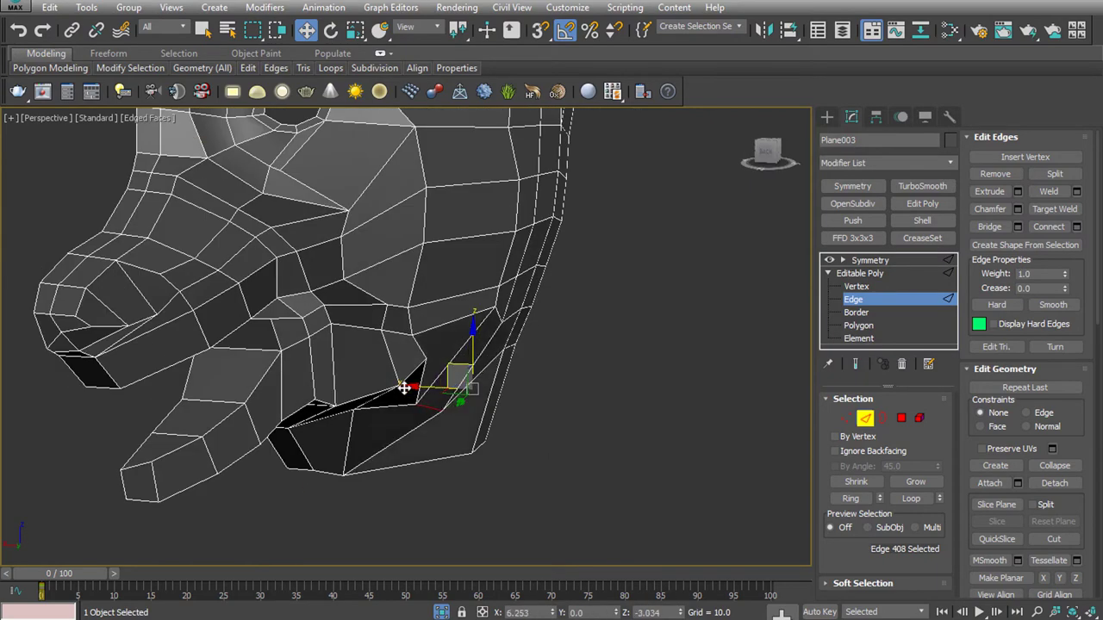
{"action": "mouse_move", "coordinate": [405, 387]}
{"action": "middle_mouse_down", "text": "alt"}
{"action": "mouse_move", "coordinate": [549, 335]}
{"action": "mouse_move", "coordinate": [373, 308]}
{"action": "mouse_move", "coordinate": [364, 288]}
{"action": "middle_mouse_up", "text": "alt"}
{"action": "left_click", "coordinate": [373, 307]}
{"action": "key", "text": "e"}
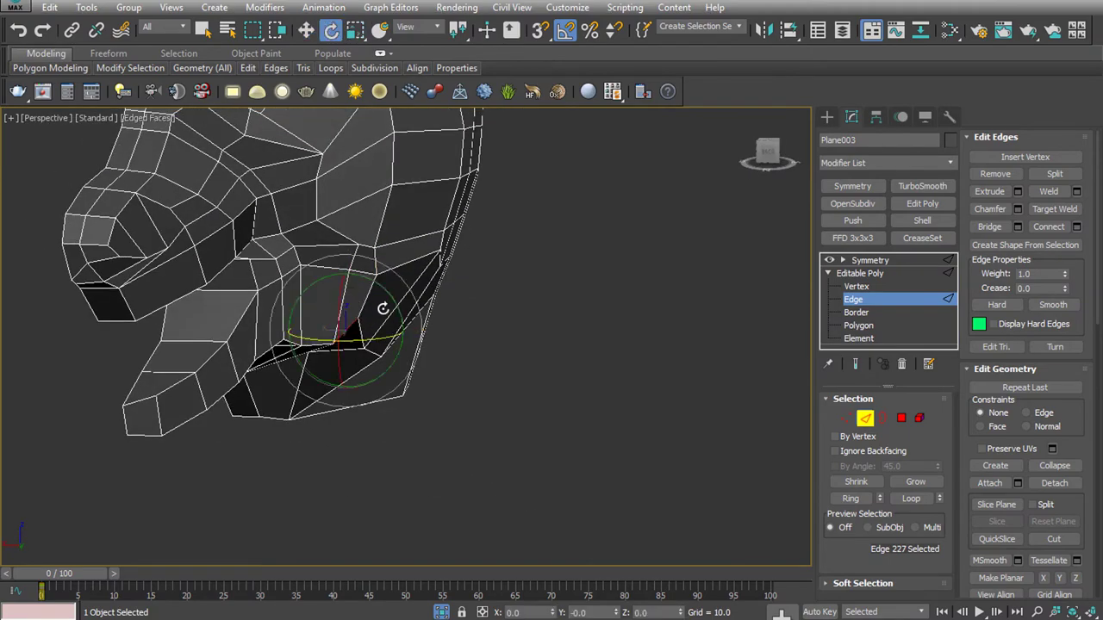
{"action": "mouse_move", "coordinate": [448, 352]}
{"action": "middle_mouse_down", "text": "alt"}
{"action": "mouse_move", "coordinate": [431, 308]}
{"action": "mouse_move", "coordinate": [479, 340]}
{"action": "mouse_move", "coordinate": [483, 310]}
{"action": "middle_mouse_up", "text": "alt"}
{"action": "scroll", "coordinate": [431, 308], "scroll_direction": "down", "scroll_amount": 3}
Add TurboSmooth to the wolf head with Iterations set to 2
{"action": "left_click", "coordinate": [859, 273]}
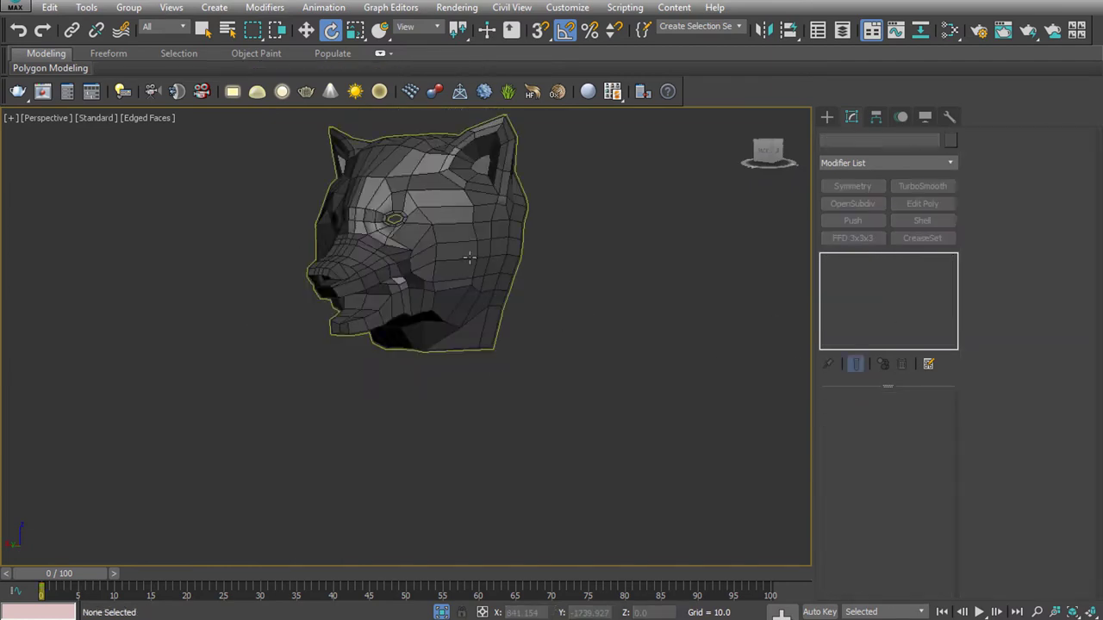
{"action": "left_click", "coordinate": [922, 186]}
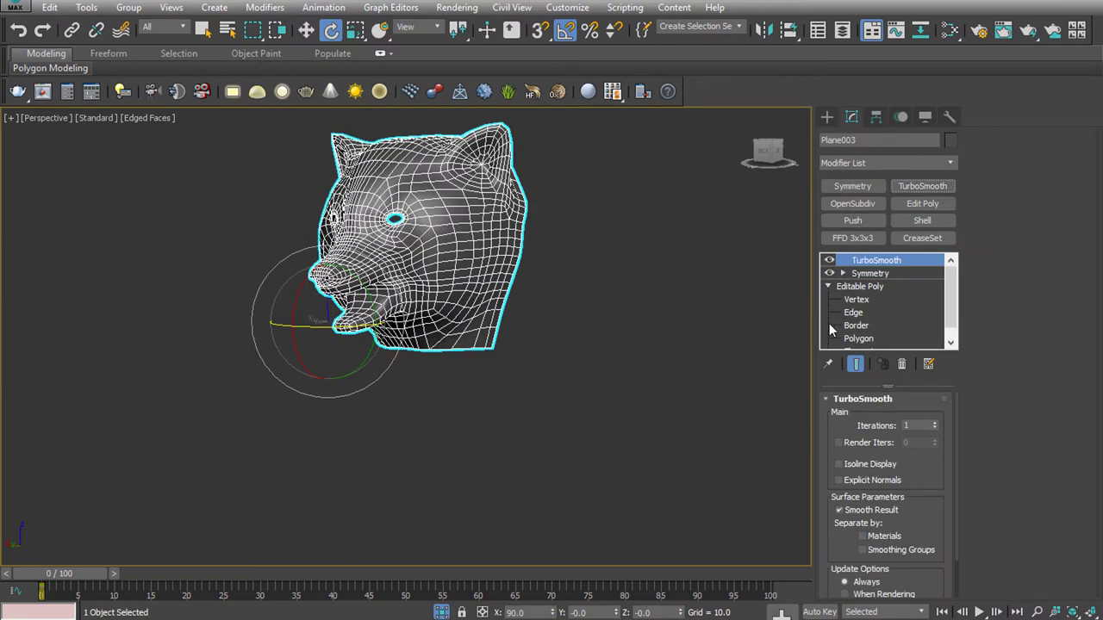
{"action": "left_click", "coordinate": [935, 423]}
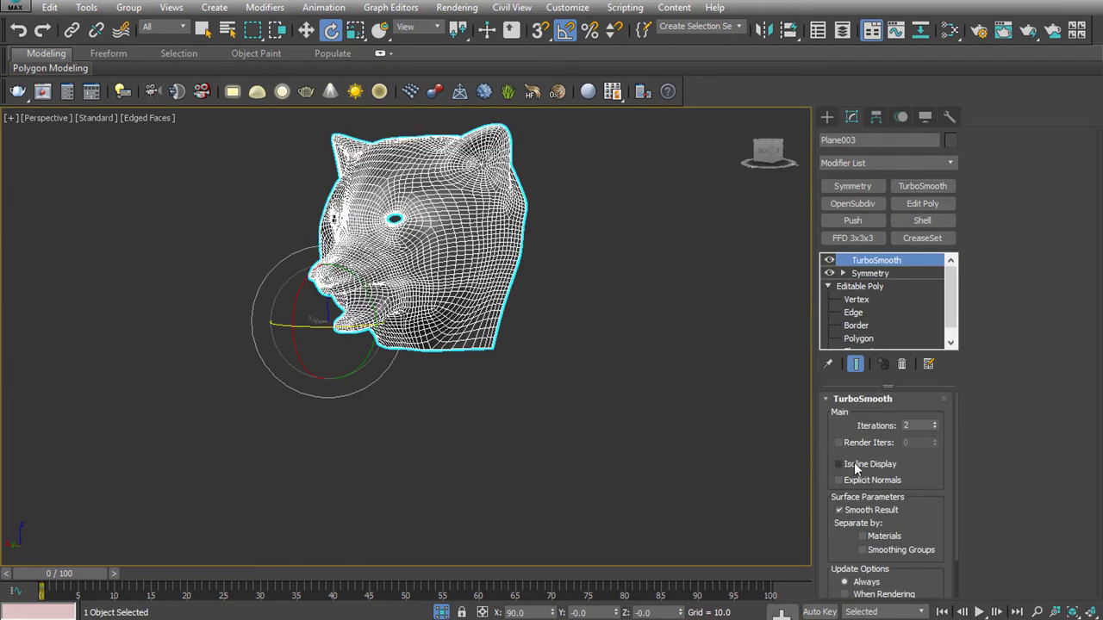
{"action": "left_click", "coordinate": [609, 356]}
{"action": "mouse_move", "coordinate": [609, 357]}
{"action": "middle_mouse_down", "text": "alt"}
{"action": "mouse_move", "coordinate": [618, 350]}
{"action": "mouse_move", "coordinate": [547, 319]}
{"action": "mouse_move", "coordinate": [690, 402]}
{"action": "mouse_move", "coordinate": [620, 411]}
{"action": "mouse_move", "coordinate": [667, 404]}
{"action": "mouse_move", "coordinate": [527, 394]}
{"action": "mouse_move", "coordinate": [498, 429]}
{"action": "mouse_move", "coordinate": [541, 405]}
{"action": "mouse_move", "coordinate": [553, 377]}
{"action": "middle_mouse_up", "text": "alt"}
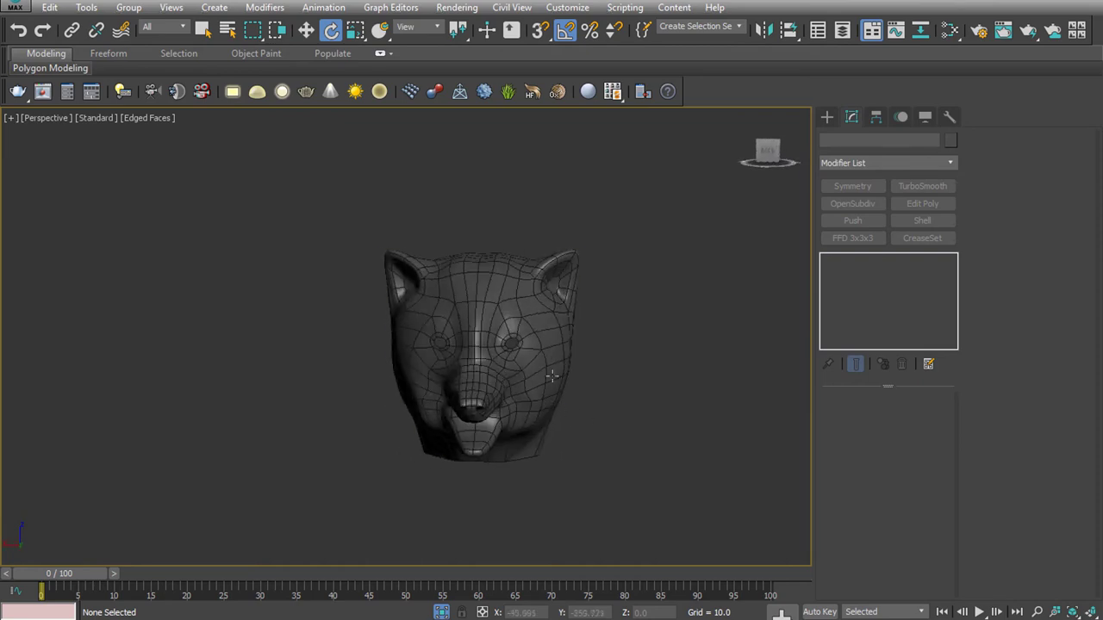
In the Left view, move a vertex under the neck down and right
{"action": "key", "text": "f"}
{"action": "scroll", "coordinate": [590, 372], "scroll_direction": "down", "scroll_amount": 5}
{"action": "key", "text": "l"}
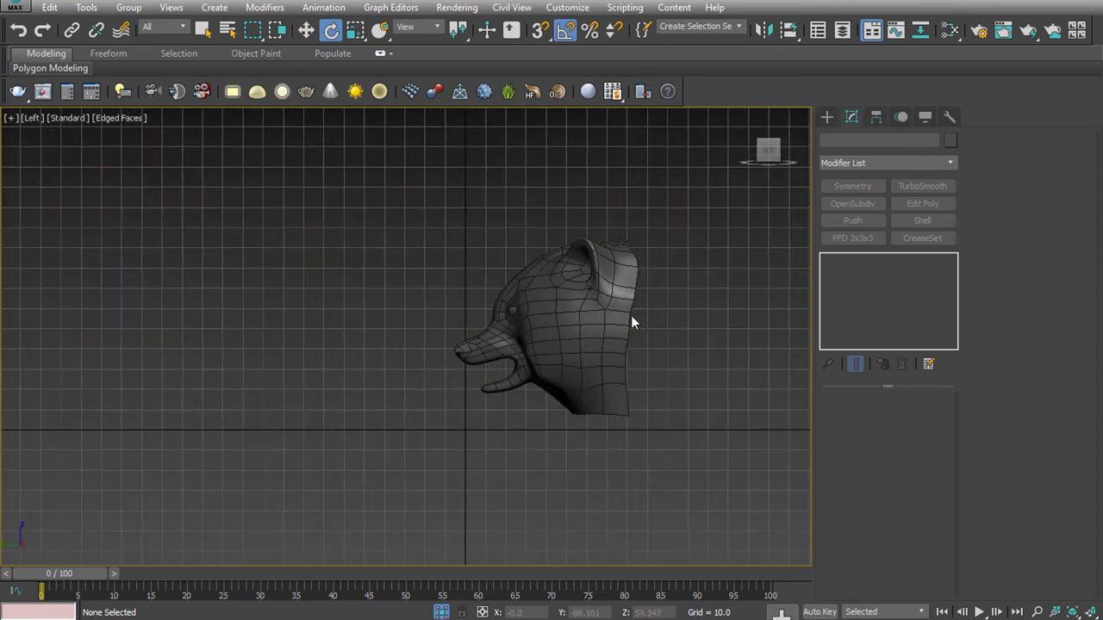
{"action": "left_click", "coordinate": [632, 322]}
{"action": "scroll", "coordinate": [632, 322], "scroll_direction": "up", "scroll_amount": 3}
{"action": "left_click", "coordinate": [858, 299]}
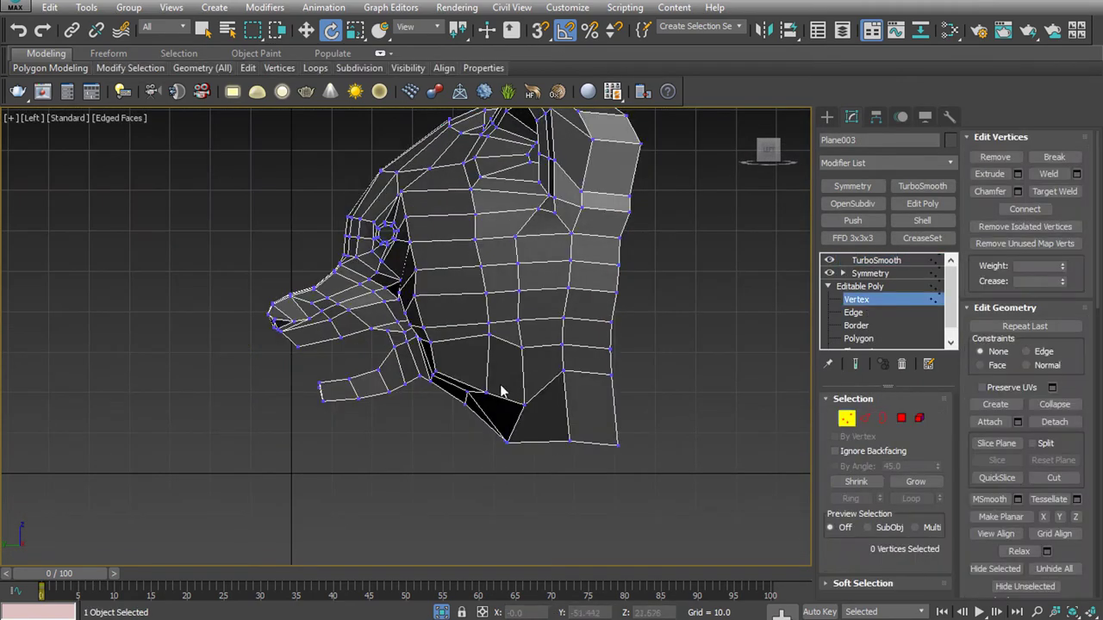
{"action": "left_click", "coordinate": [493, 388]}
{"action": "key", "text": "w"}
{"action": "left_click_drag", "start_coordinate": [509, 418], "coordinate": [541, 435]}
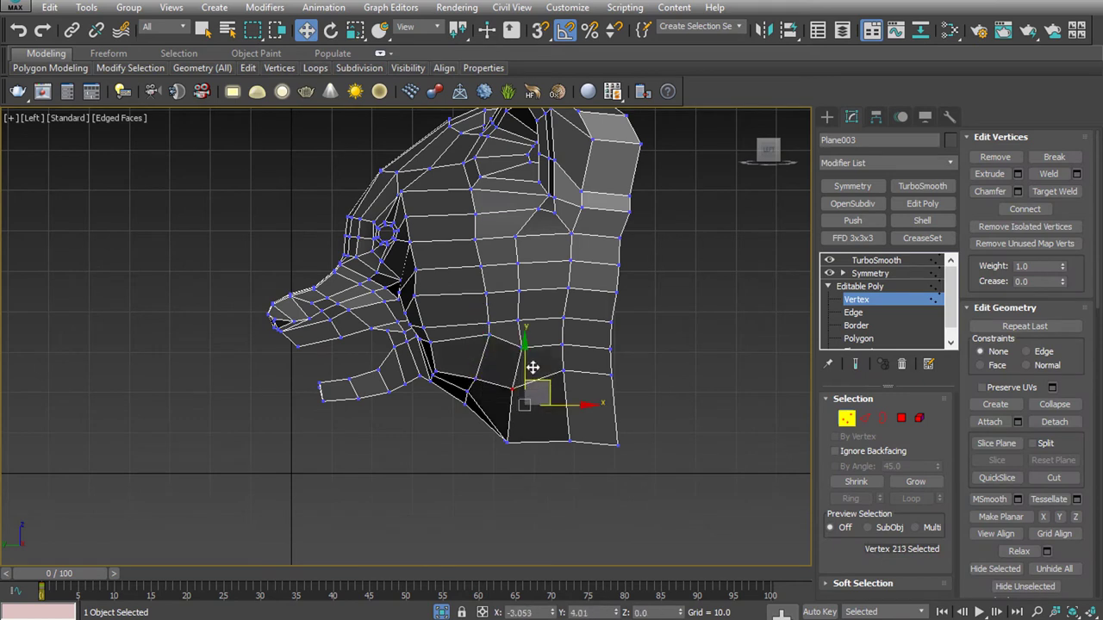
Move the vertices along the jaw's underside and neck bottom into a cleaner profile
{"action": "left_click_drag", "start_coordinate": [532, 367], "coordinate": [461, 381]}
{"action": "left_click_drag", "start_coordinate": [514, 462], "coordinate": [527, 462]}
{"action": "left_click_drag", "start_coordinate": [523, 417], "coordinate": [535, 441]}
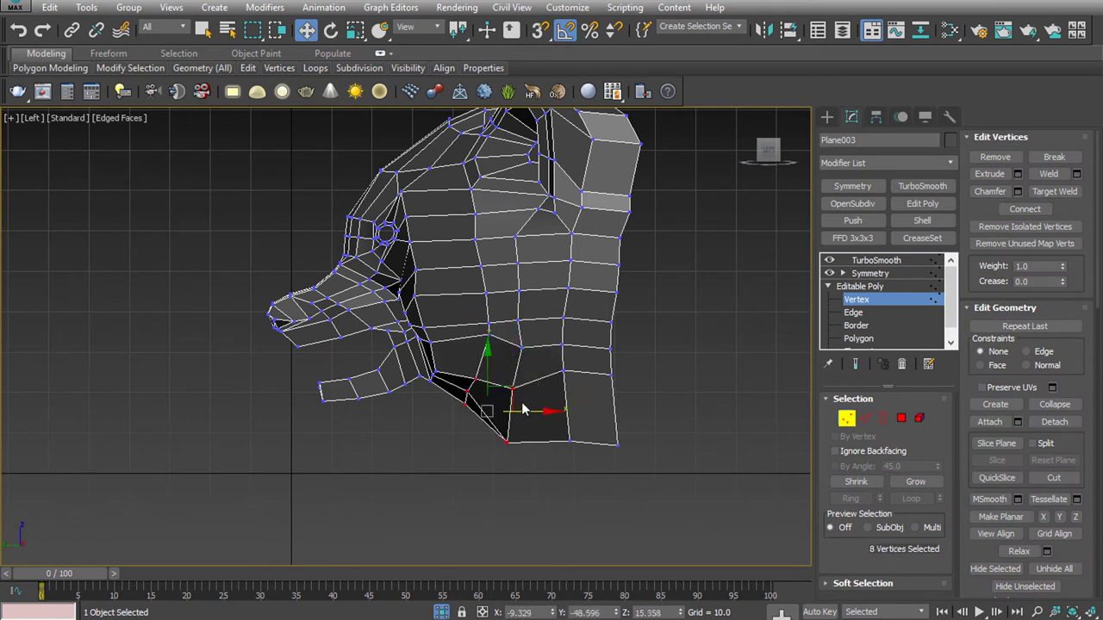
{"action": "left_click", "coordinate": [551, 364], "text": "ctrl"}
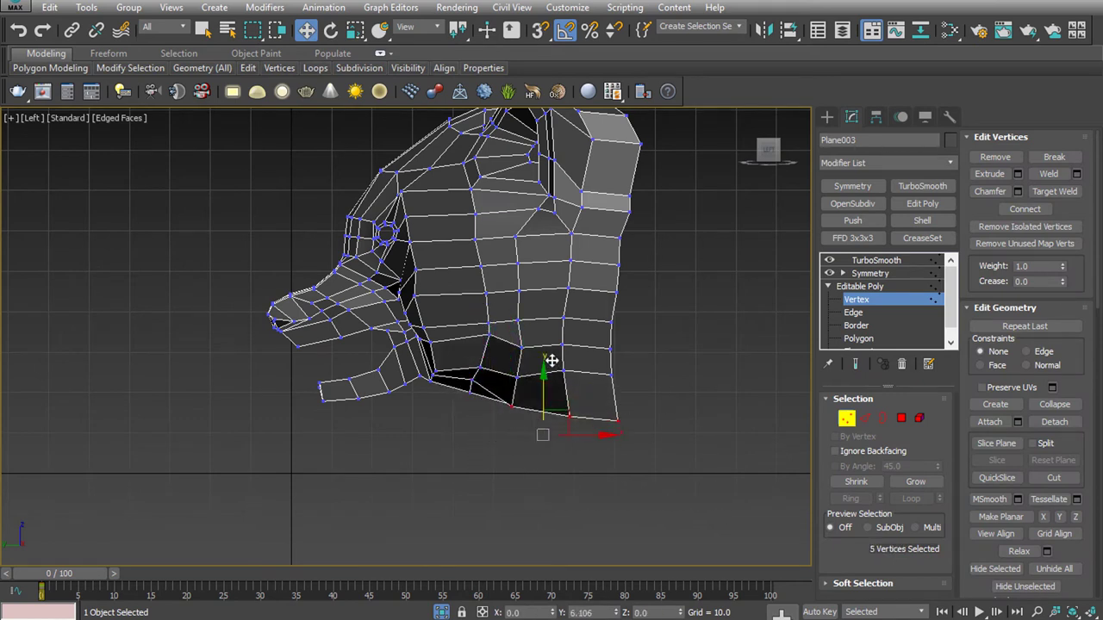
{"action": "scroll", "coordinate": [546, 351], "scroll_direction": "down", "scroll_amount": 2}
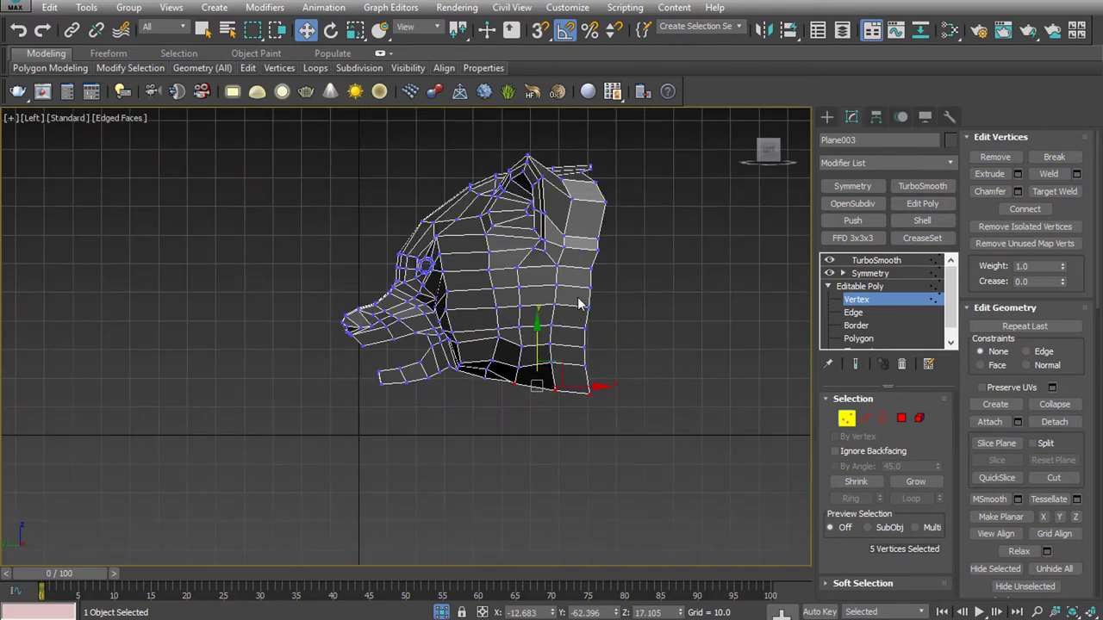
Switch the viewport to the Back view and turn on Show End Result
{"action": "key", "text": "f"}
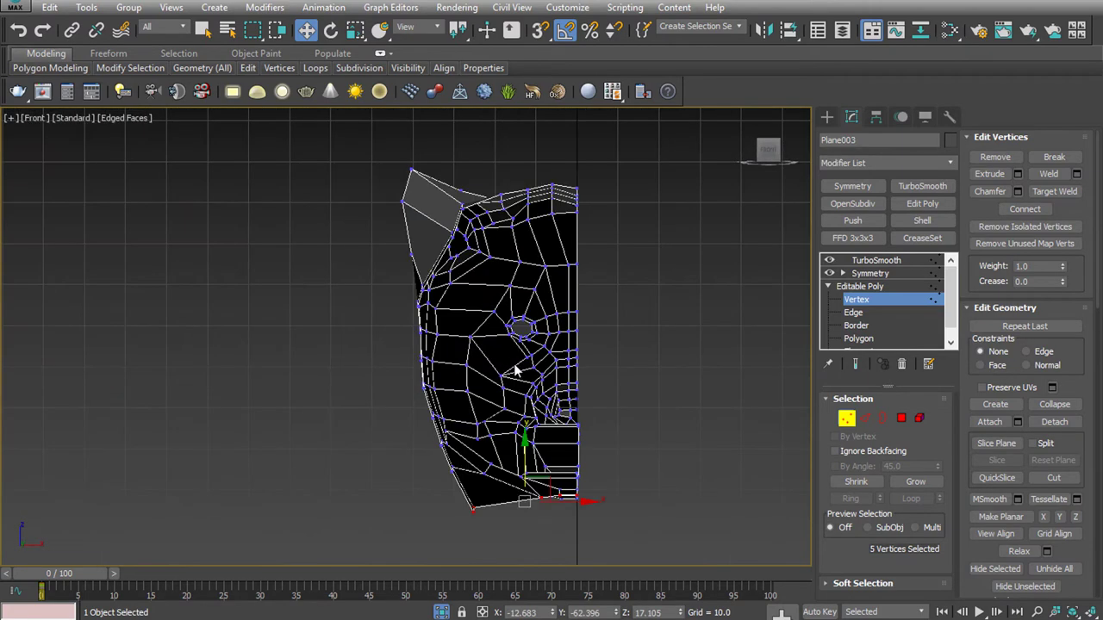
{"action": "left_click", "coordinate": [35, 118]}
{"action": "left_click", "coordinate": [90, 254]}
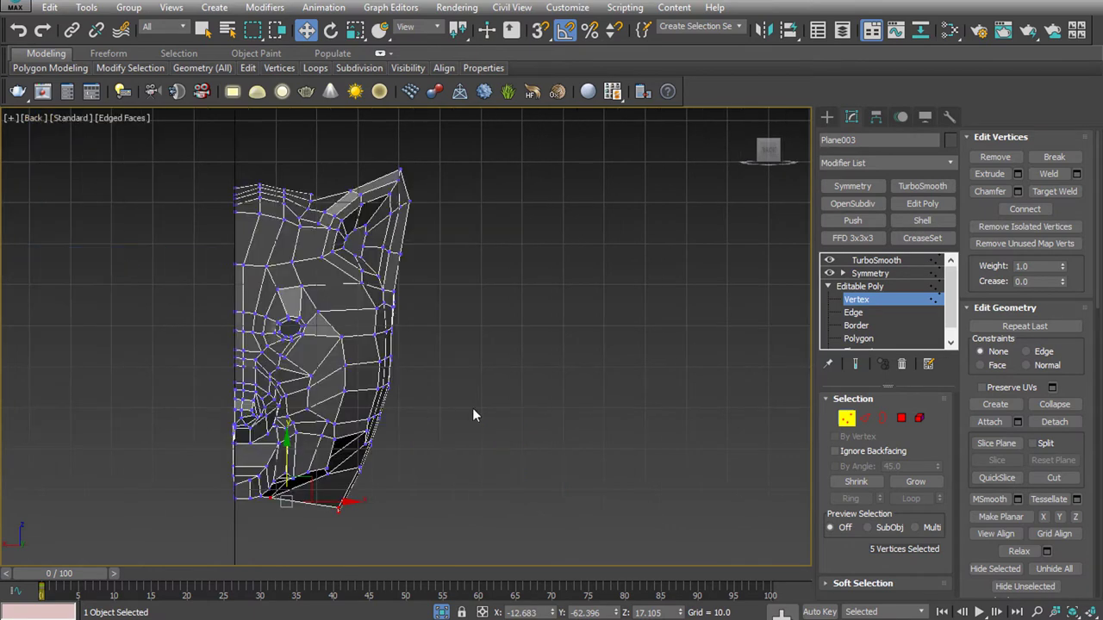
{"action": "middle_click_drag", "start_coordinate": [456, 343], "coordinate": [616, 344]}
{"action": "left_click", "coordinate": [855, 364]}
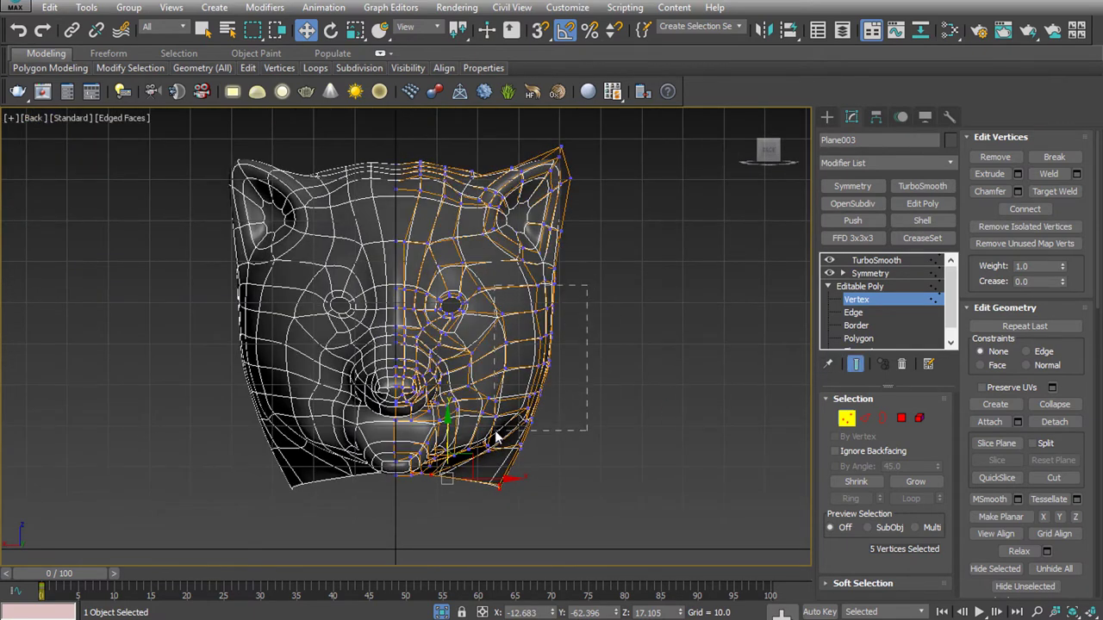
Move the wolf reference photo plane behind the head in the Left view
{"action": "left_click_drag", "start_coordinate": [496, 438], "coordinate": [496, 439]}
{"action": "key", "text": "alt+x"}
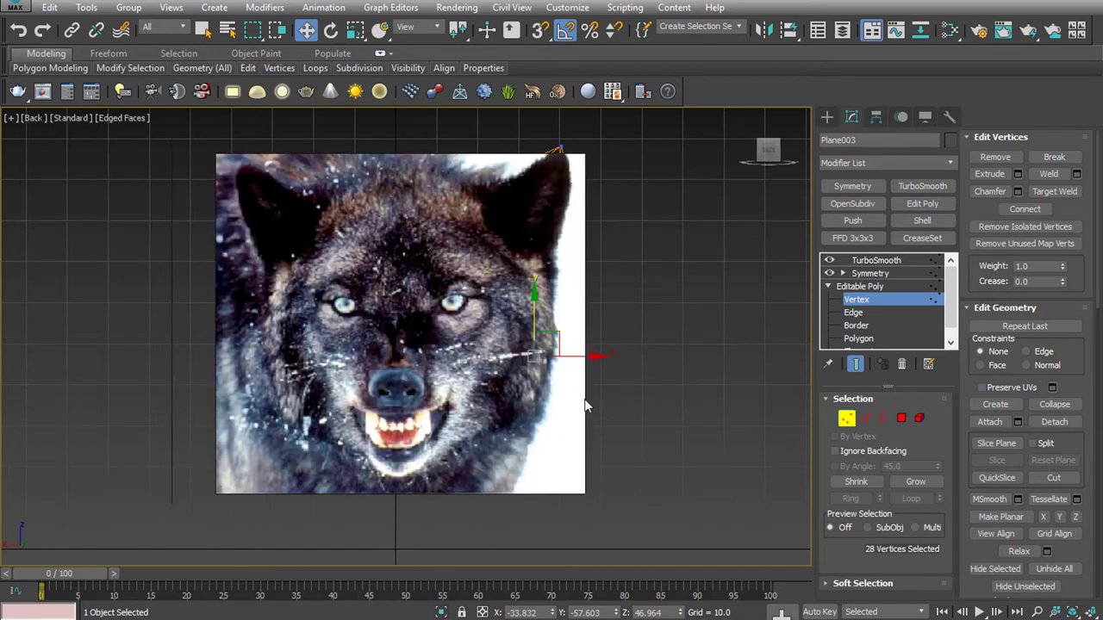
{"action": "left_click", "coordinate": [578, 222]}
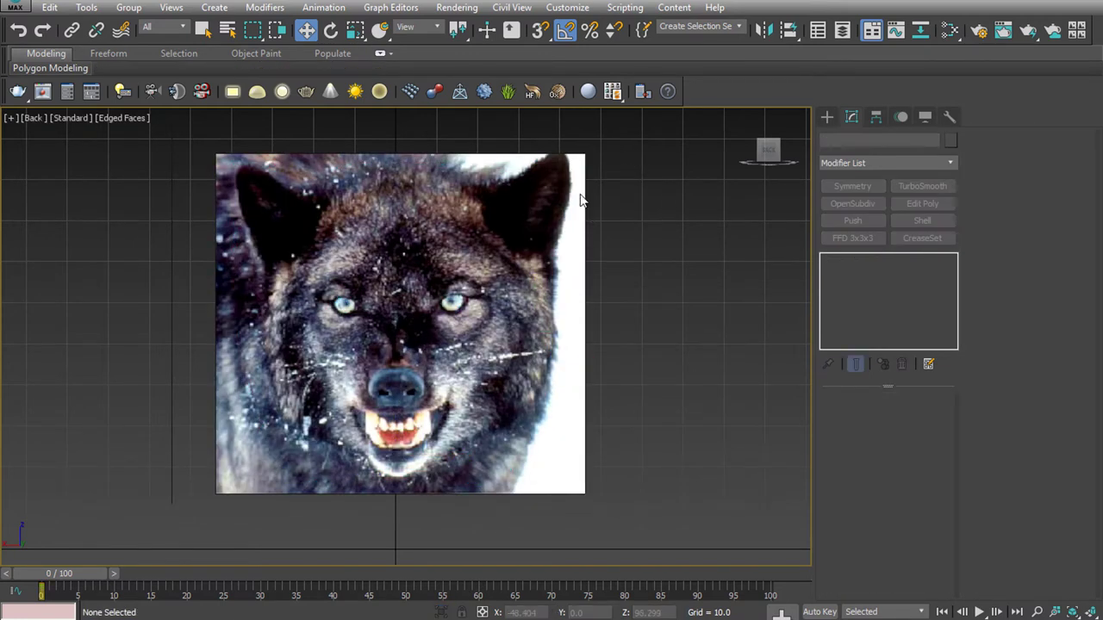
{"action": "key", "text": "l"}
{"action": "left_click_drag", "start_coordinate": [172, 278], "coordinate": [688, 276]}
Return to the Back view and select vertices on the right jaw and cheek
{"action": "left_click", "coordinate": [35, 118]}
{"action": "left_click", "coordinate": [98, 251]}
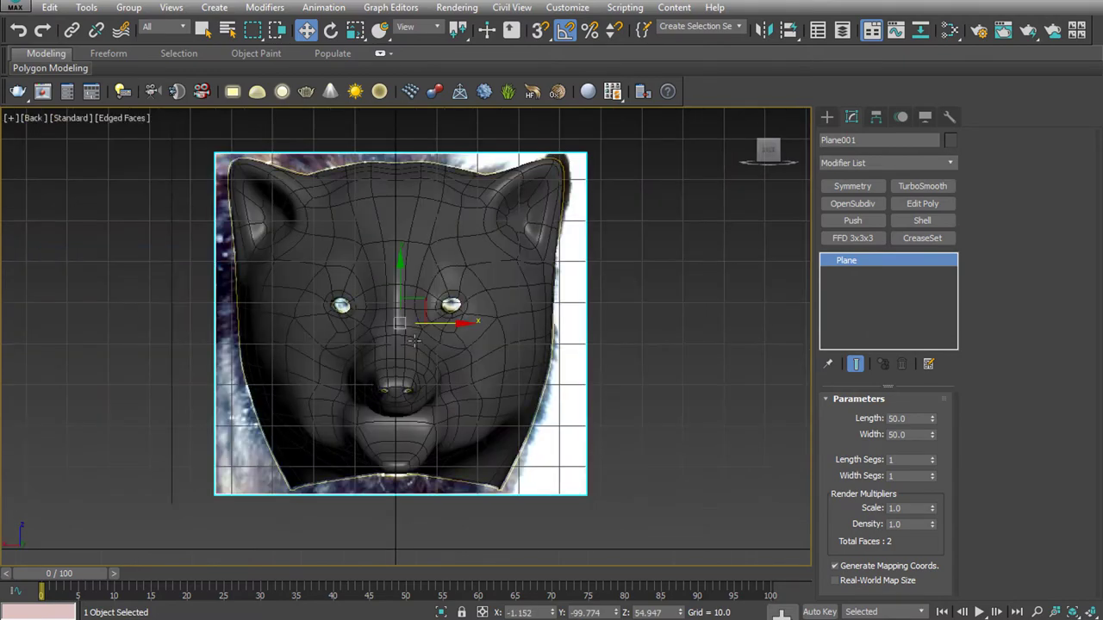
{"action": "left_click", "coordinate": [412, 338]}
{"action": "left_click", "coordinate": [855, 299]}
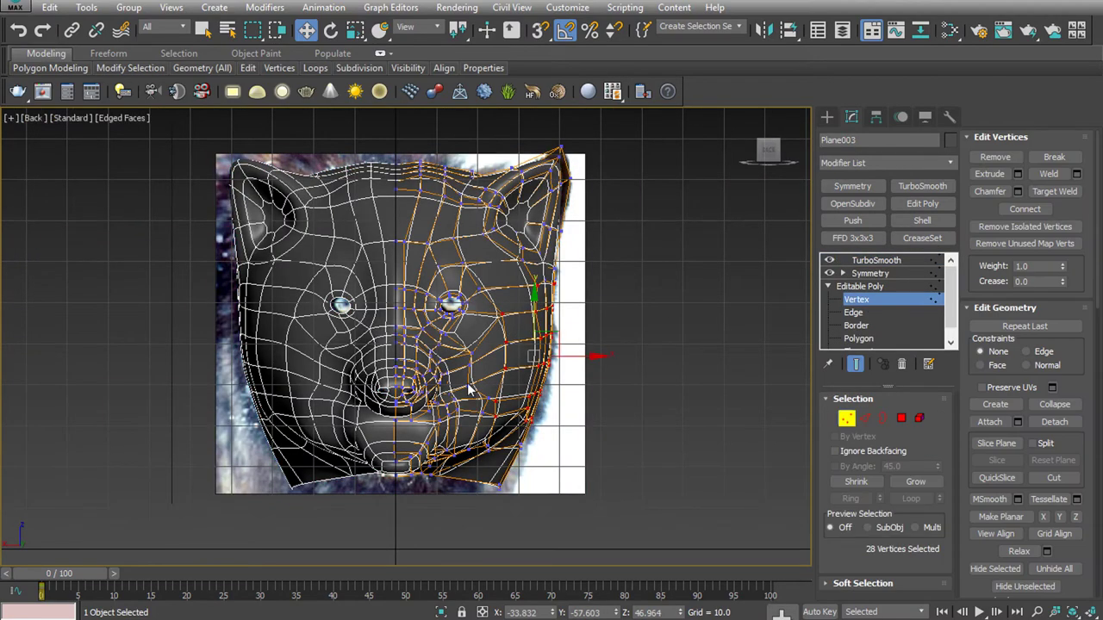
{"action": "scroll", "coordinate": [470, 389], "scroll_direction": "up", "scroll_amount": 4}
{"action": "scroll", "coordinate": [479, 396], "scroll_direction": "down", "scroll_amount": 3}
{"action": "scroll", "coordinate": [543, 362], "scroll_direction": "up", "scroll_amount": 2}
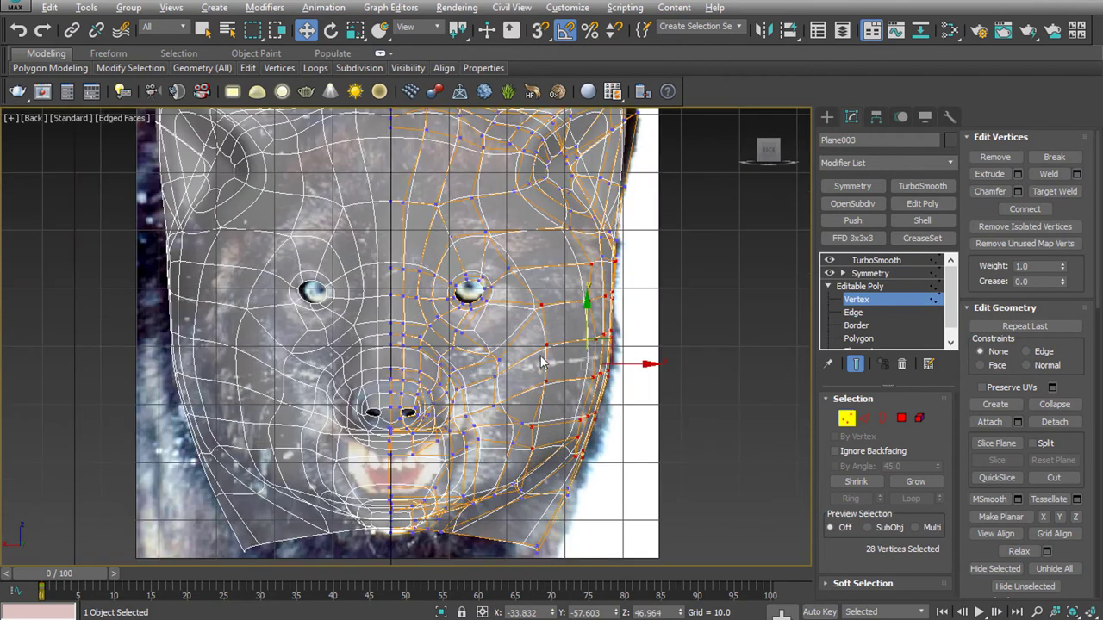
{"action": "left_click_drag", "start_coordinate": [525, 468], "coordinate": [569, 467]}
{"action": "left_click", "coordinate": [591, 339]}
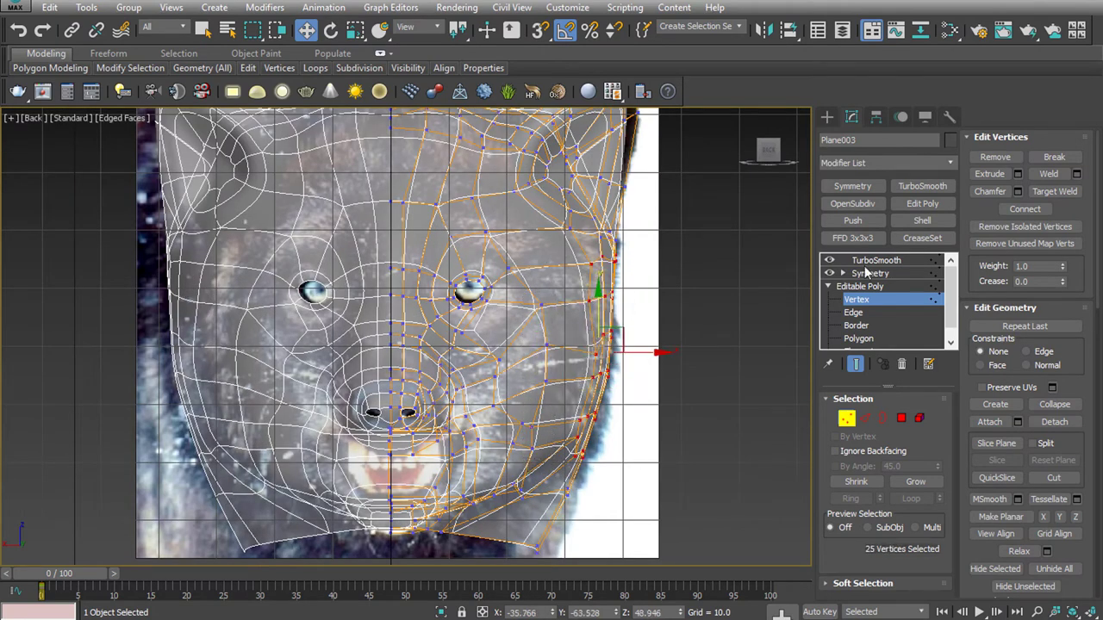
Turn on Soft Selection and pull the right jaw side in toward the photo outline
{"action": "left_click", "coordinate": [864, 583]}
{"action": "left_click", "coordinate": [998, 159]}
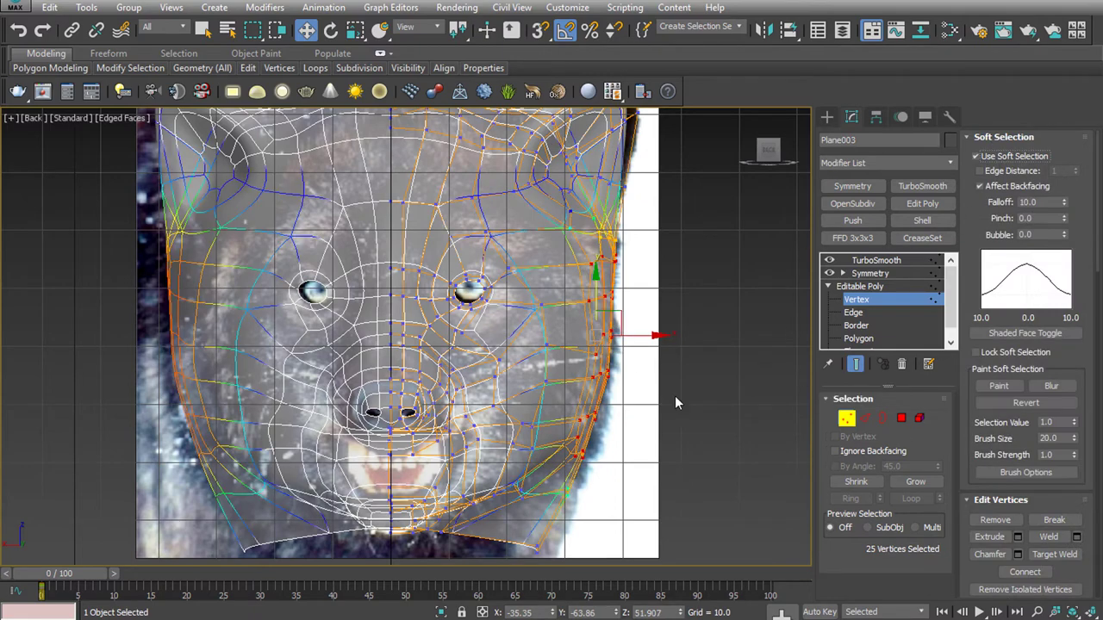
{"action": "left_click_drag", "start_coordinate": [655, 336], "coordinate": [633, 336]}
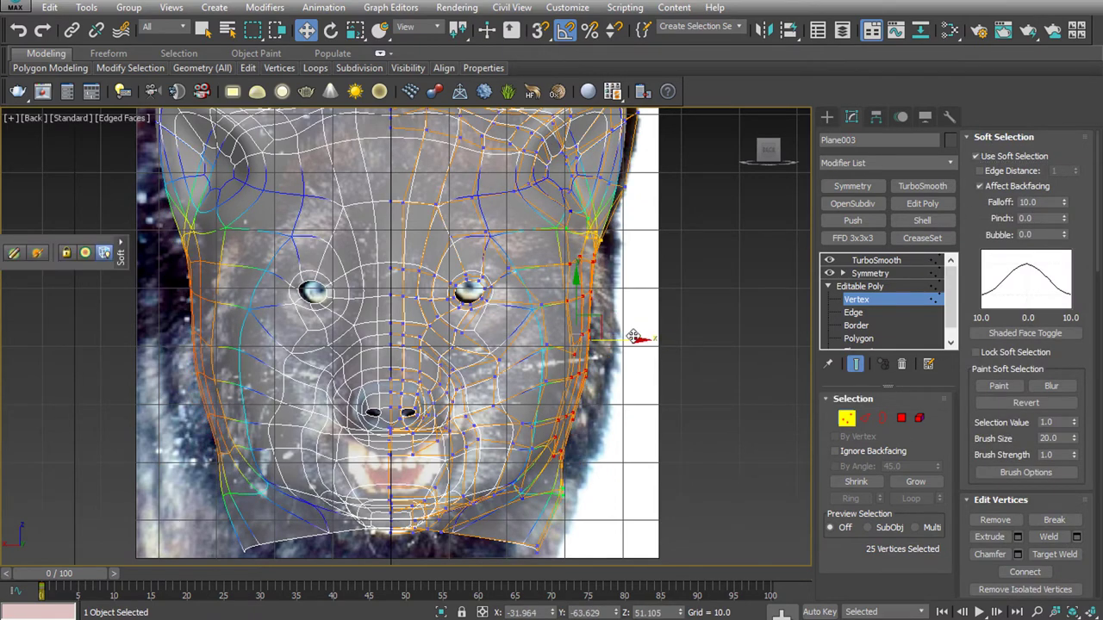
{"action": "key", "text": "alt+x"}
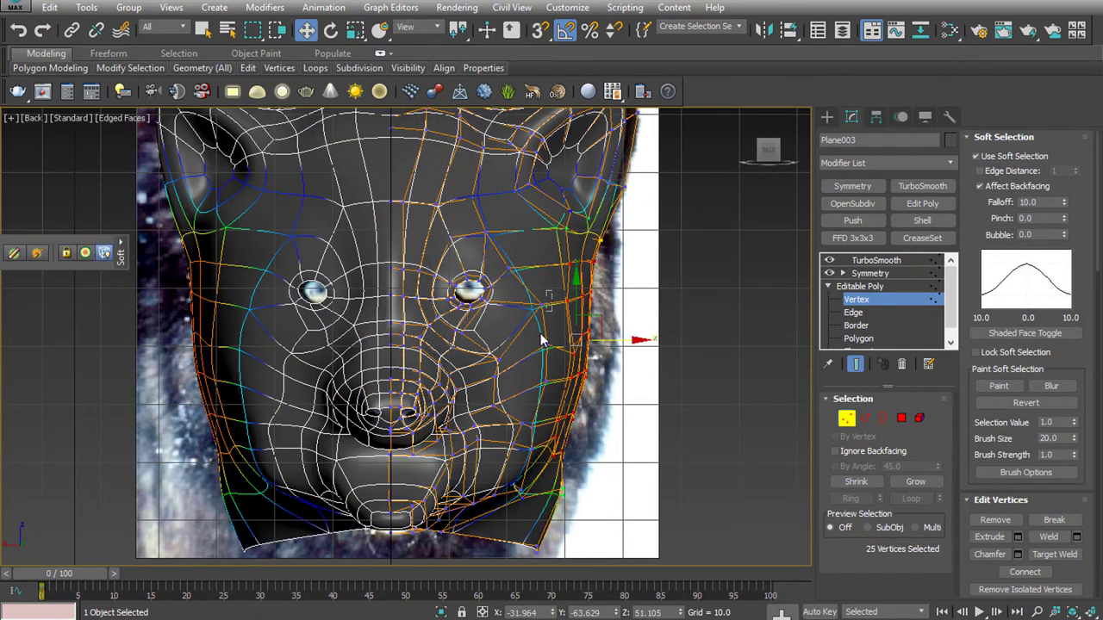
With Soft Selection falloff 20, shift the vertices beside the right eye, then disable it
{"action": "left_click", "coordinate": [519, 352]}
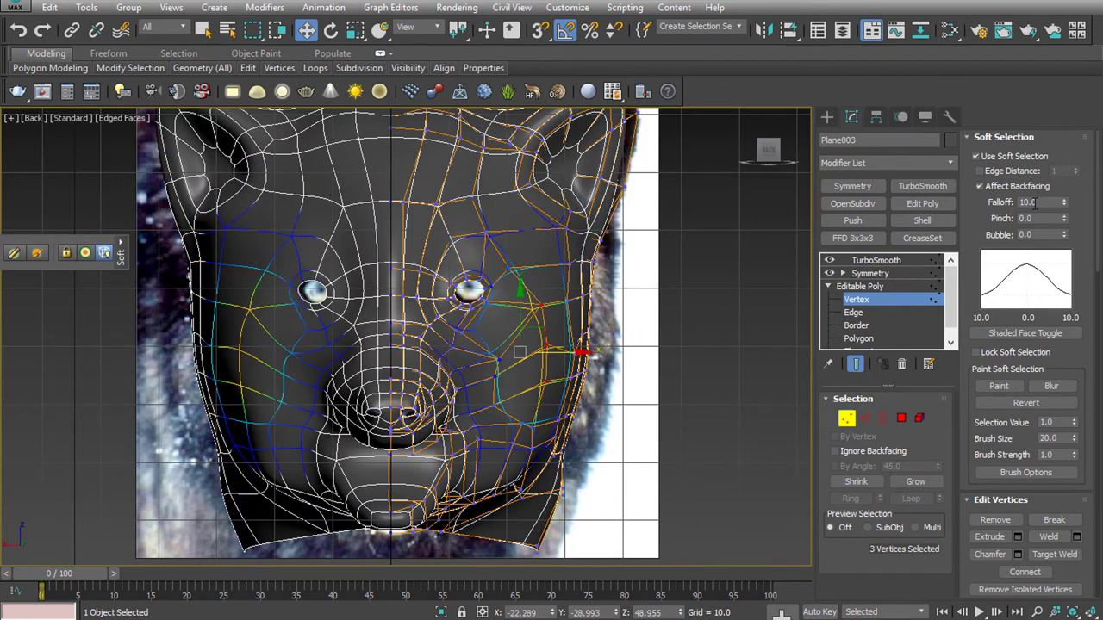
{"action": "type", "text": "20"}
{"action": "key", "text": "Return"}
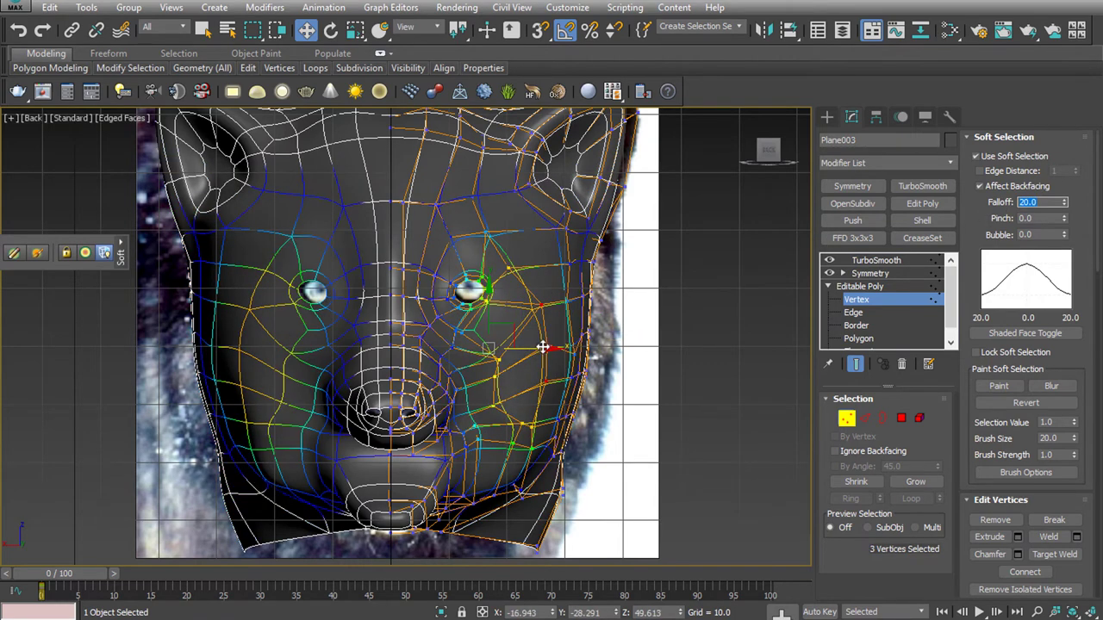
{"action": "left_click_drag", "start_coordinate": [519, 352], "coordinate": [535, 343]}
{"action": "left_click", "coordinate": [976, 156]}
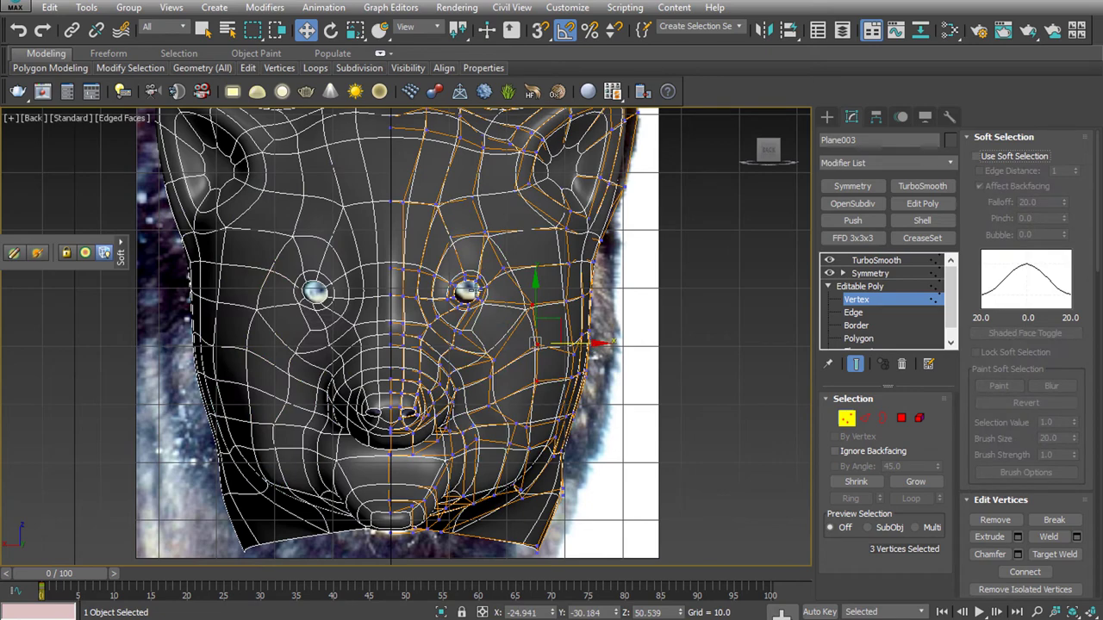
Move the eye rim vertices up and left, then select two lower-rim vertices
{"action": "scroll", "coordinate": [504, 269], "scroll_direction": "up", "scroll_amount": 6}
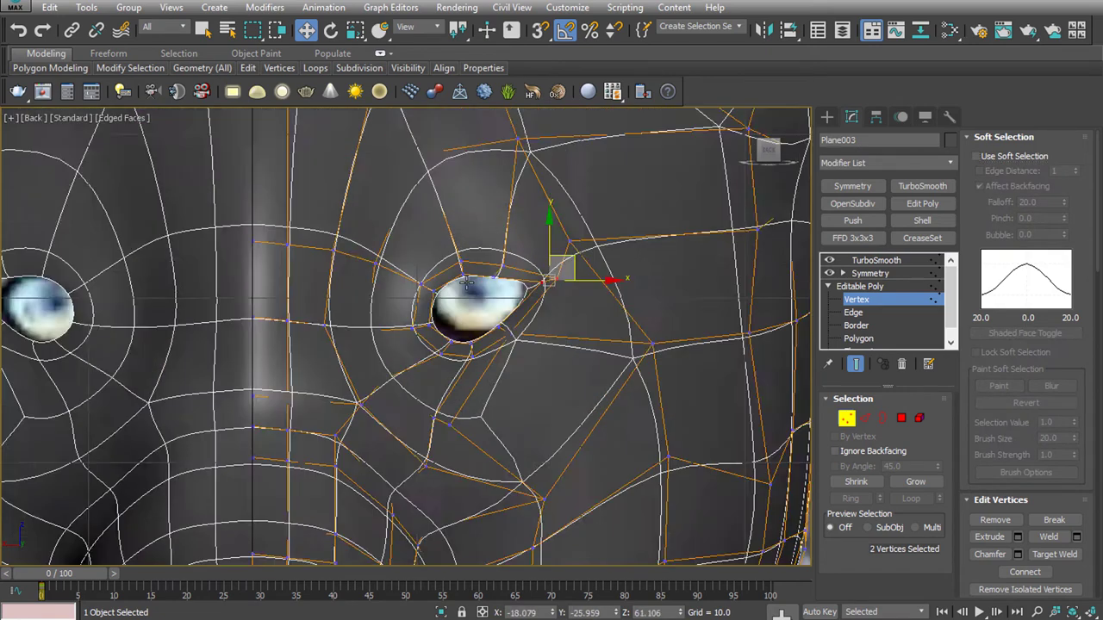
{"action": "scroll", "coordinate": [525, 245], "scroll_direction": "up", "scroll_amount": 3}
{"action": "left_click_drag", "start_coordinate": [534, 224], "coordinate": [482, 216]}
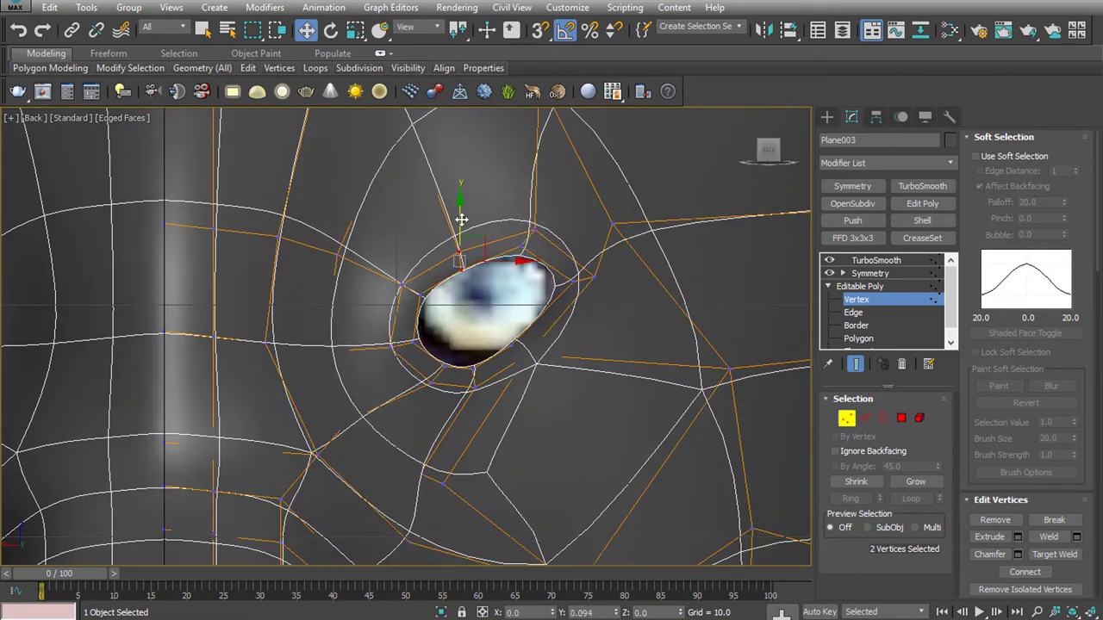
{"action": "left_click", "coordinate": [475, 320]}
{"action": "mouse_move", "coordinate": [534, 357]}
{"action": "left_mouse_down"}
{"action": "mouse_move", "coordinate": [510, 325]}
{"action": "mouse_move", "coordinate": [570, 330]}
{"action": "left_mouse_up"}
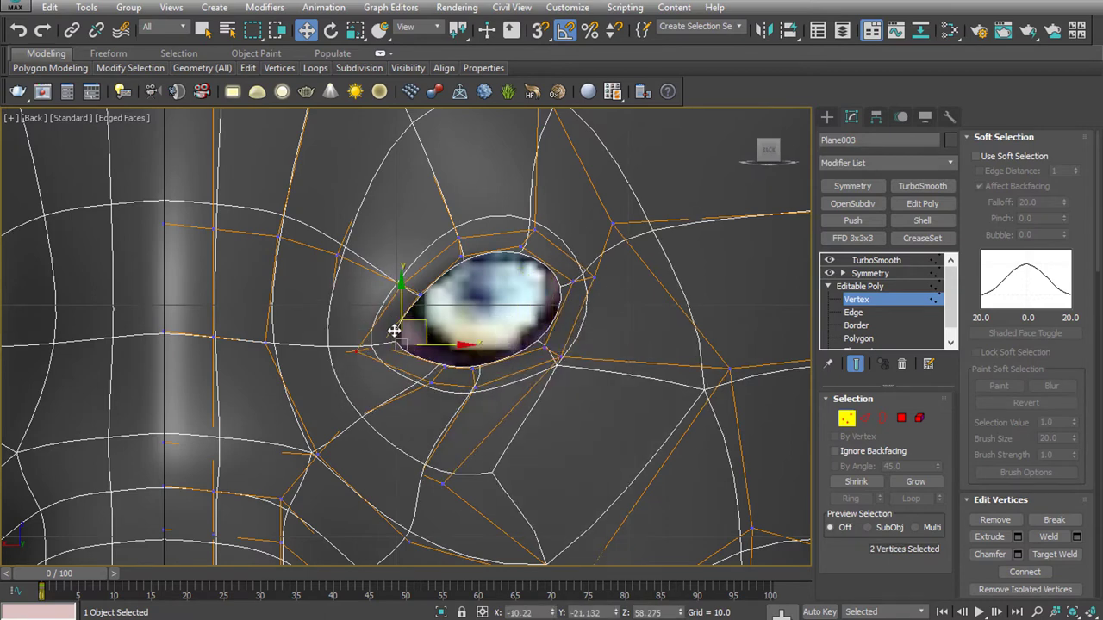
{"action": "scroll", "coordinate": [463, 366], "scroll_direction": "down", "scroll_amount": 8}
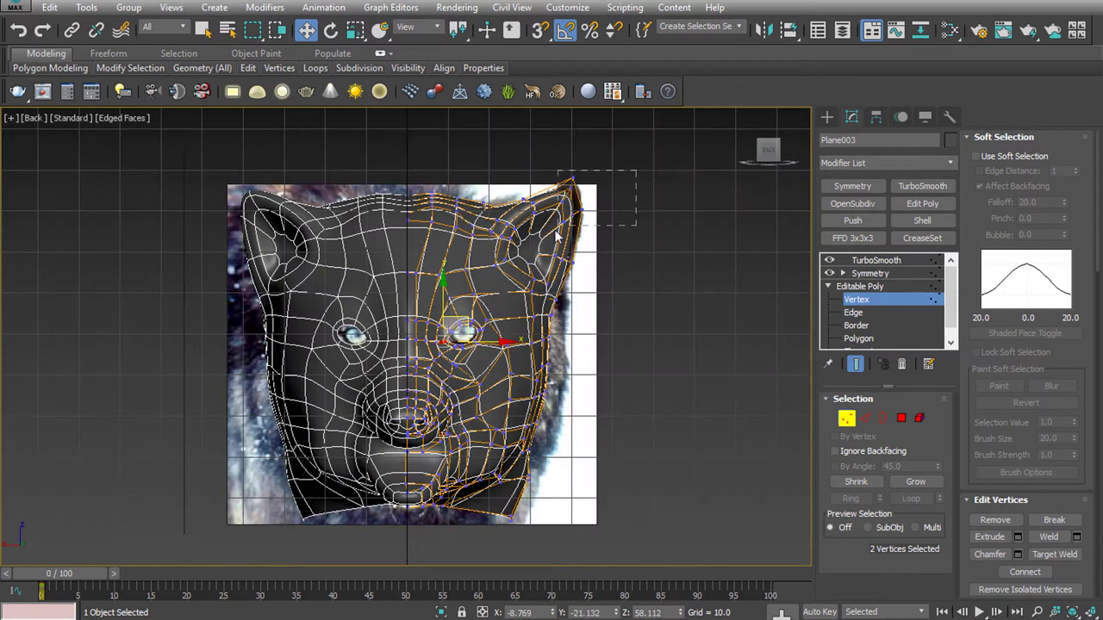
Soft-select the vertices beside the nose with falloff 10 and move them down
{"action": "left_click_drag", "start_coordinate": [556, 229], "coordinate": [566, 211]}
{"action": "left_click", "coordinate": [975, 156]}
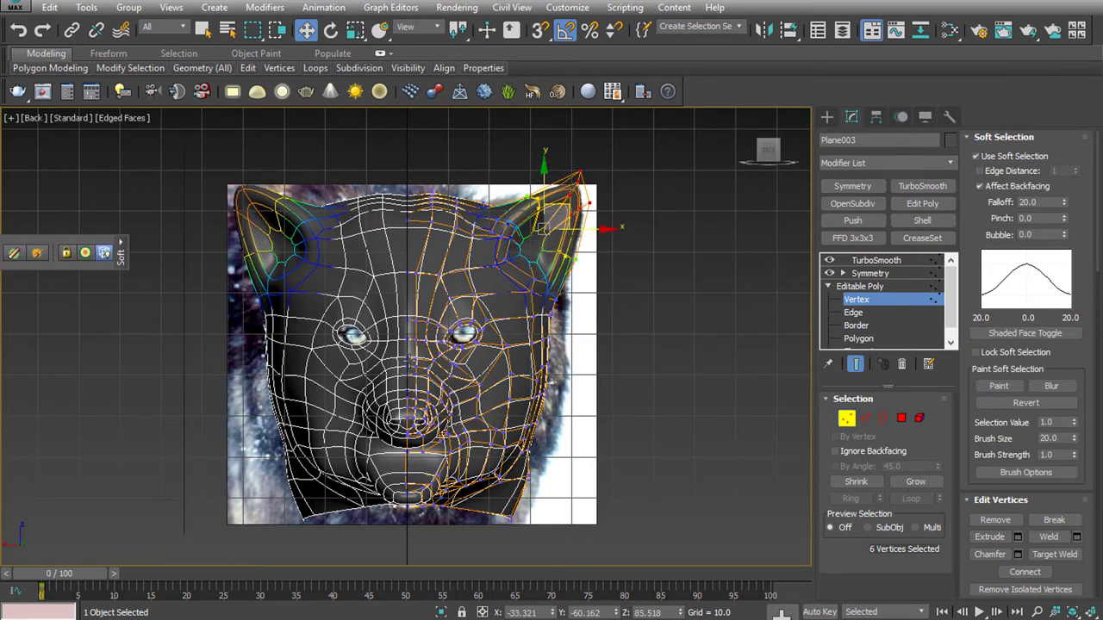
{"action": "scroll", "coordinate": [426, 434], "scroll_direction": "up", "scroll_amount": 3}
{"action": "key", "text": "alt+x"}
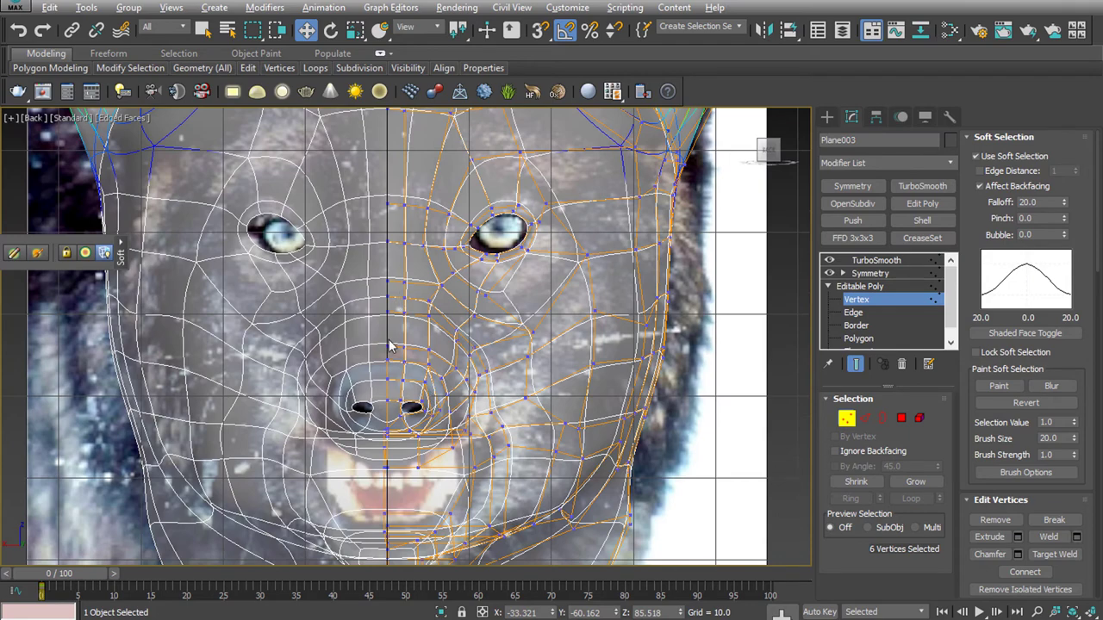
{"action": "middle_click_drag", "start_coordinate": [388, 347], "coordinate": [409, 252]}
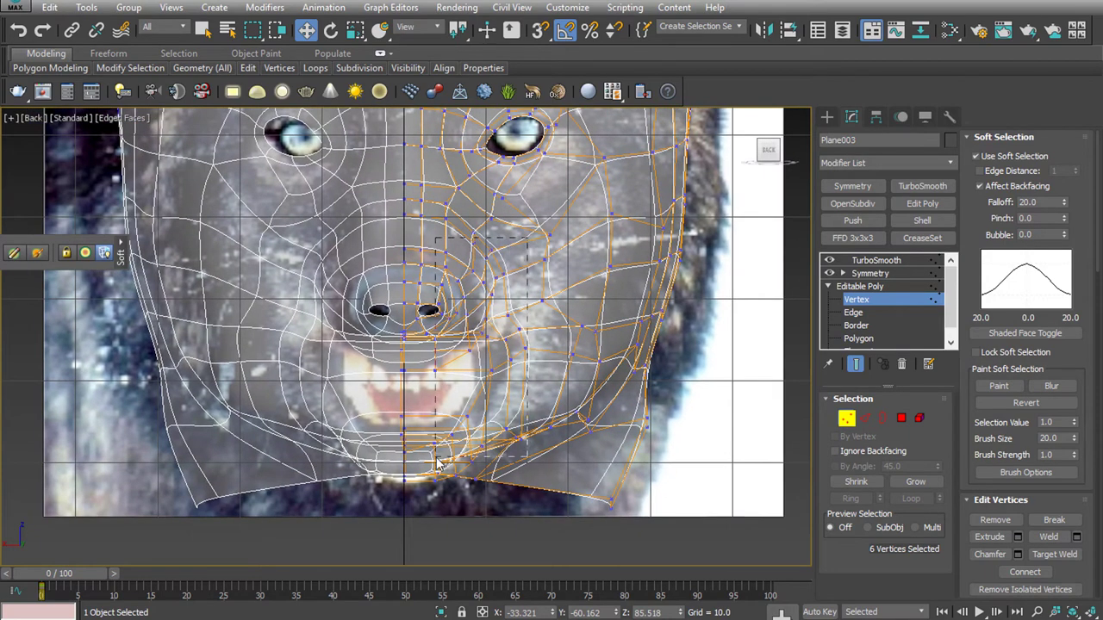
{"action": "left_click_drag", "start_coordinate": [457, 466], "coordinate": [459, 468]}
{"action": "left_click_drag", "start_coordinate": [495, 259], "coordinate": [623, 360], "text": "ctrl"}
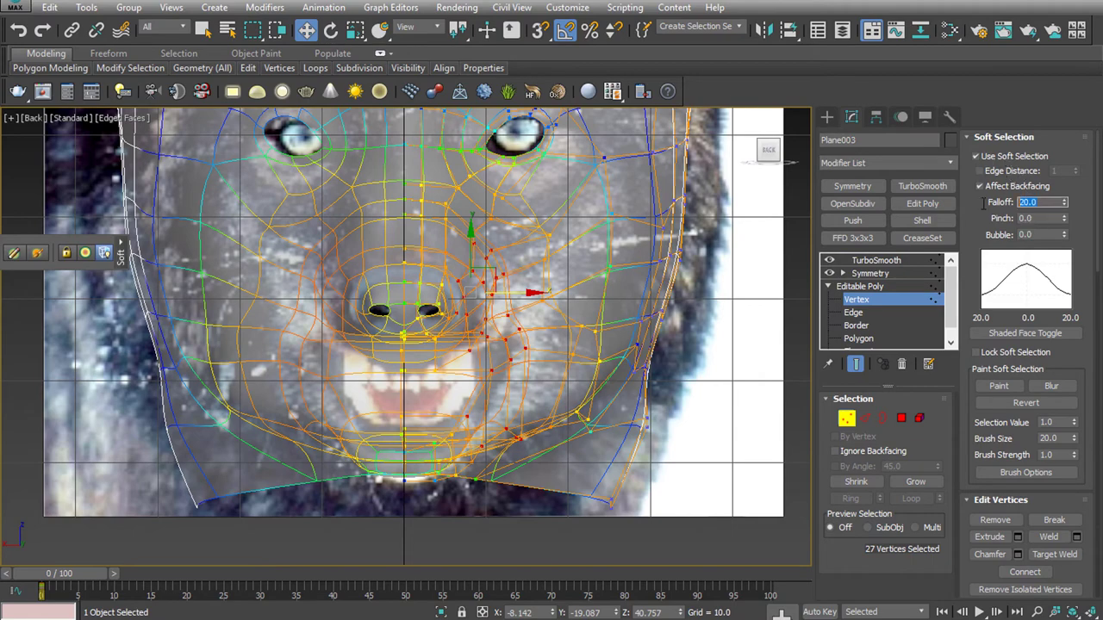
{"action": "type", "text": "10"}
{"action": "key", "text": "Return"}
{"action": "left_click_drag", "start_coordinate": [535, 295], "coordinate": [540, 318]}
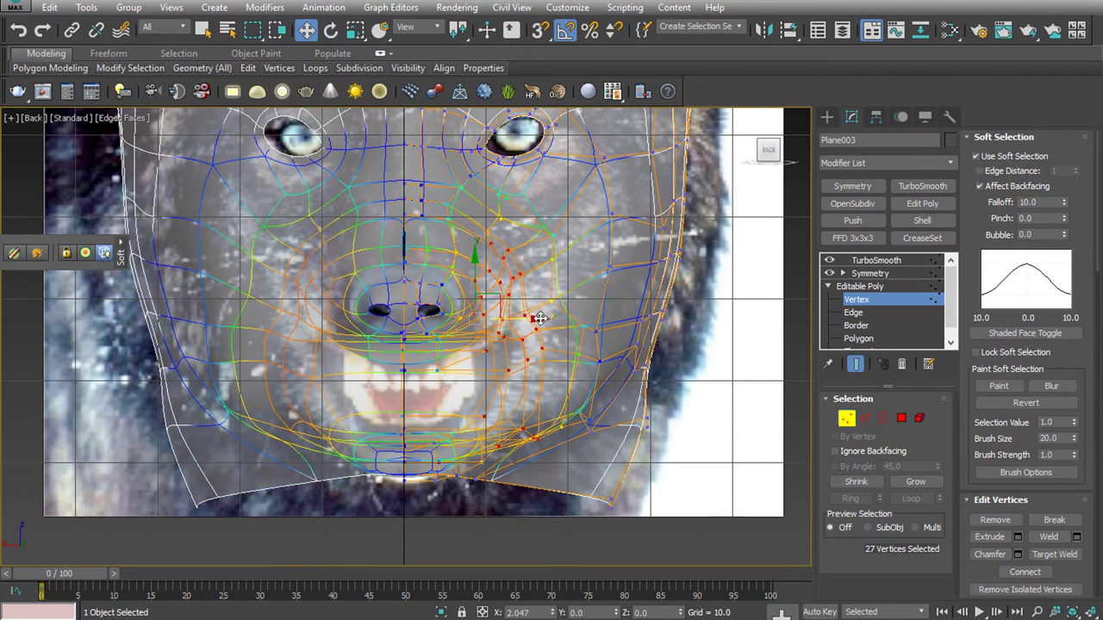
In Polygon mode, move the lip polygon and pull the mouth-corner polygons inward
{"action": "key", "text": "4"}
{"action": "key", "text": "alt+x"}
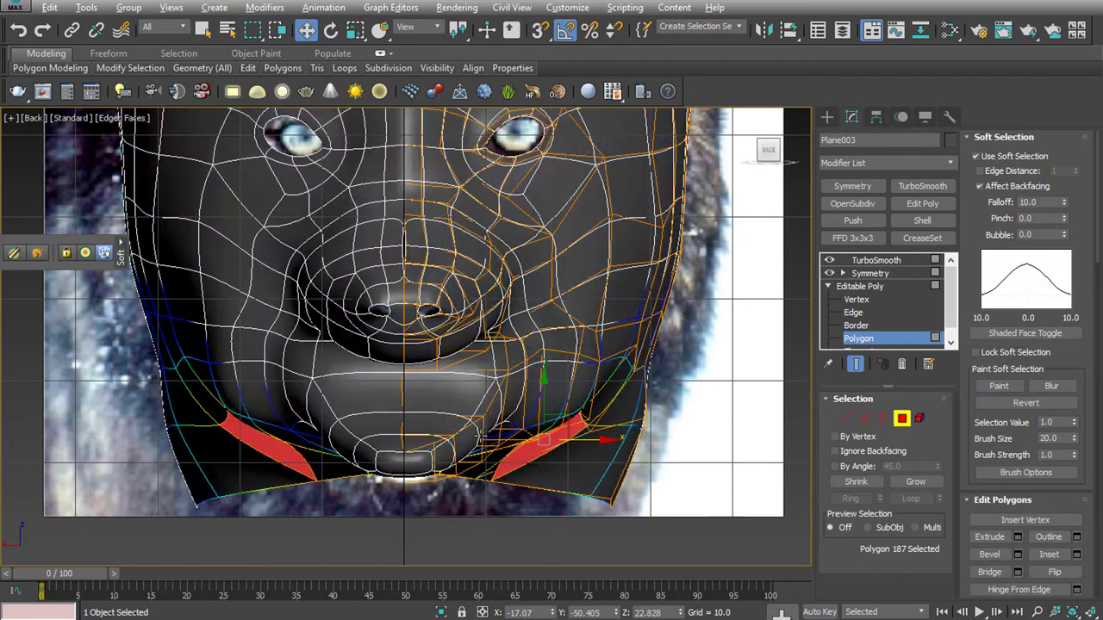
{"action": "left_click", "coordinate": [429, 428]}
{"action": "left_click_drag", "start_coordinate": [435, 387], "coordinate": [437, 423]}
{"action": "left_click", "coordinate": [474, 457]}
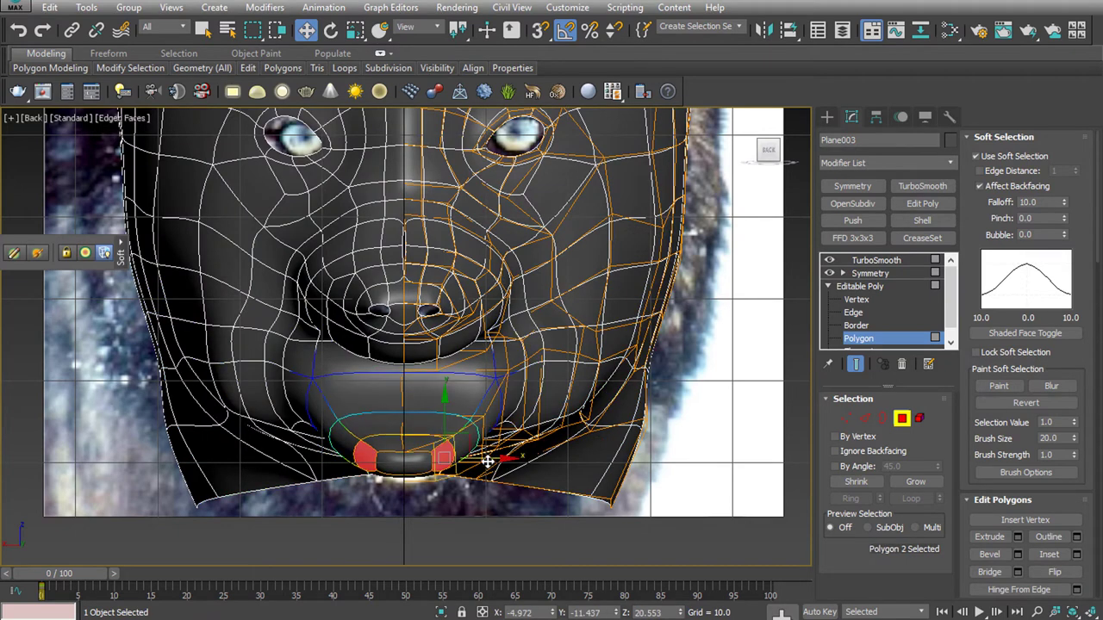
{"action": "mouse_move", "coordinate": [534, 457]}
{"action": "left_mouse_down"}
{"action": "mouse_move", "coordinate": [500, 456]}
{"action": "mouse_move", "coordinate": [517, 457]}
{"action": "left_mouse_up"}
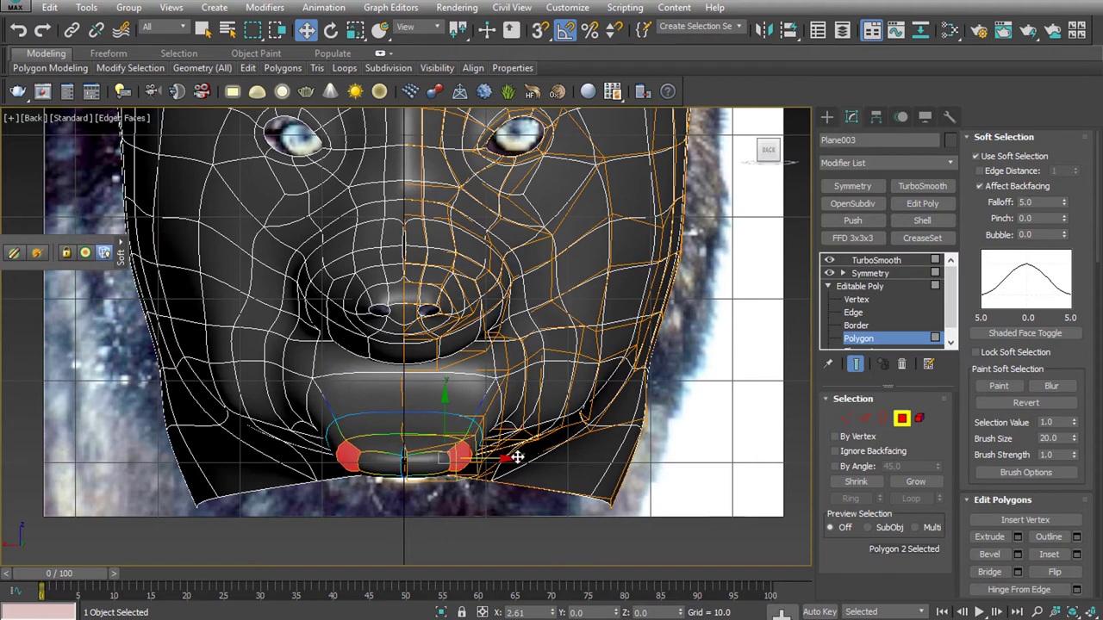
Select the vertical centre edge loop and turn off Use Soft Selection
{"action": "left_click", "coordinate": [864, 418]}
{"action": "double_click", "coordinate": [406, 465]}
{"action": "left_click", "coordinate": [1000, 157]}
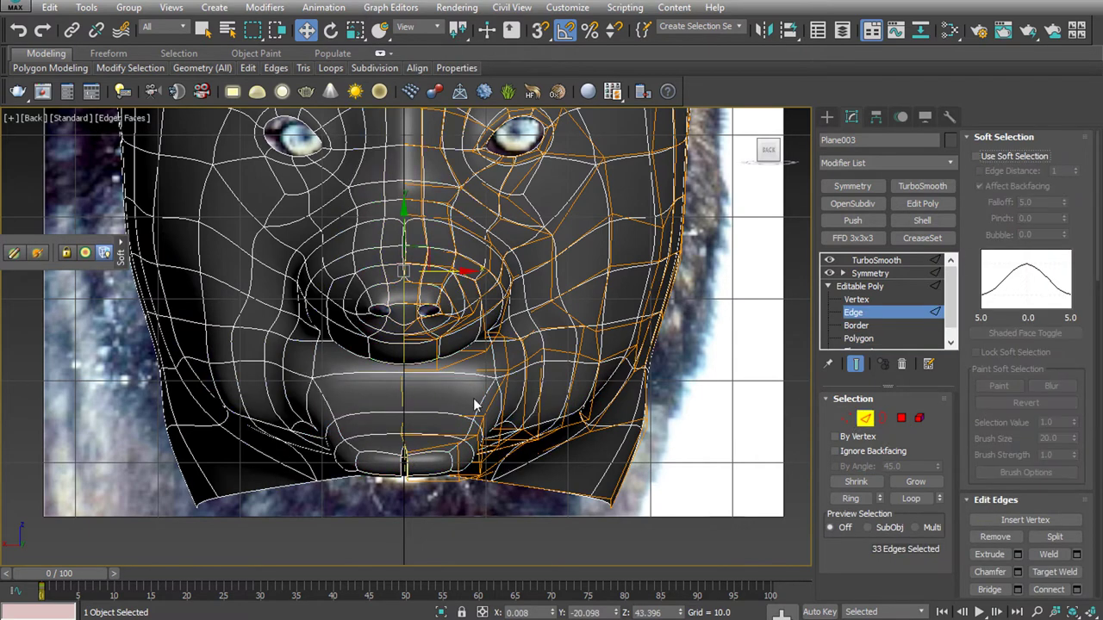
{"action": "scroll", "coordinate": [1050, 517], "scroll_direction": "down", "scroll_amount": 3}
{"action": "scroll", "coordinate": [1050, 456], "scroll_direction": "down", "scroll_amount": 3}
{"action": "scroll", "coordinate": [1049, 397], "scroll_direction": "down", "scroll_amount": 3}
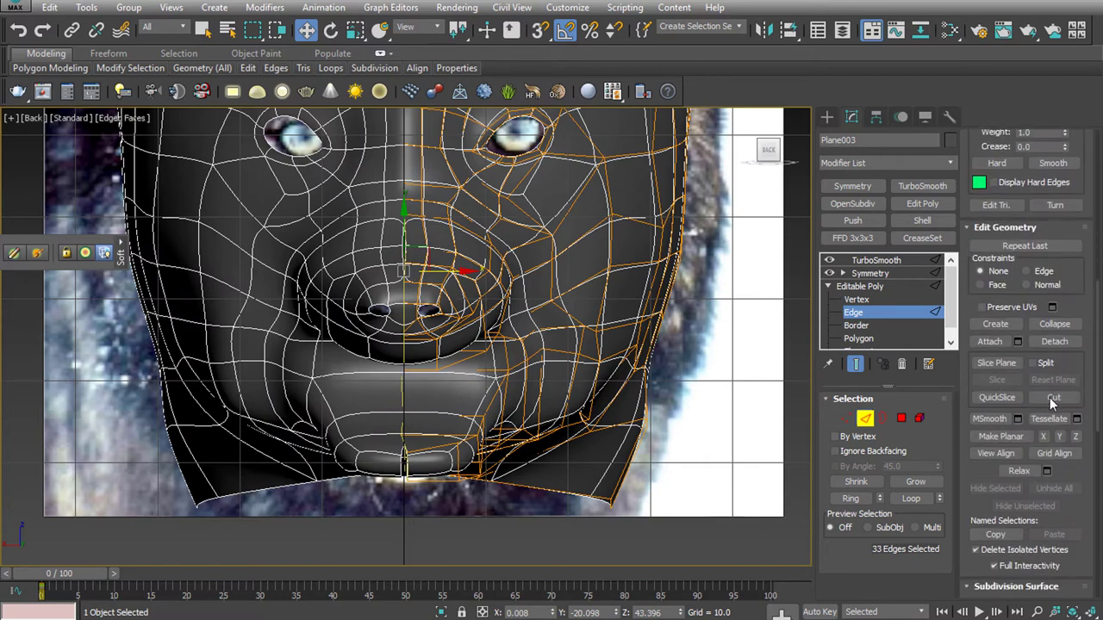
{"action": "left_click", "coordinate": [900, 418]}
In Perspective view, select the lip polygons along the muzzle side and move them down
{"action": "key", "text": "p"}
{"action": "middle_click_drag", "start_coordinate": [514, 469], "coordinate": [457, 300], "text": "alt"}
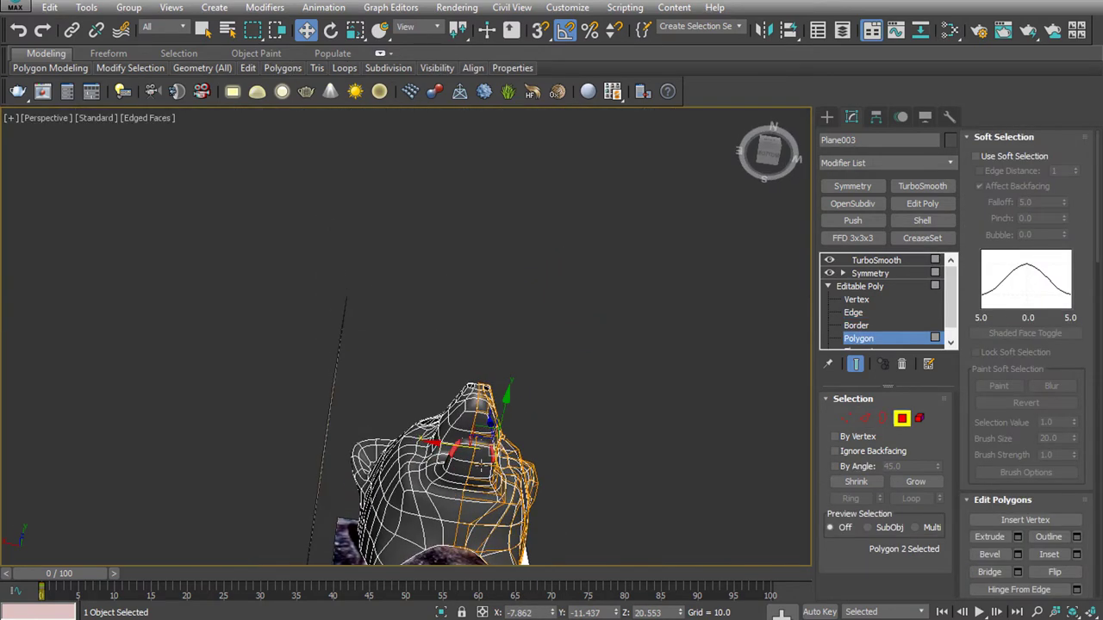
{"action": "scroll", "coordinate": [457, 300], "scroll_direction": "up", "scroll_amount": 5}
{"action": "left_click", "coordinate": [454, 340], "text": "ctrl"}
{"action": "left_click", "coordinate": [442, 401], "text": "ctrl"}
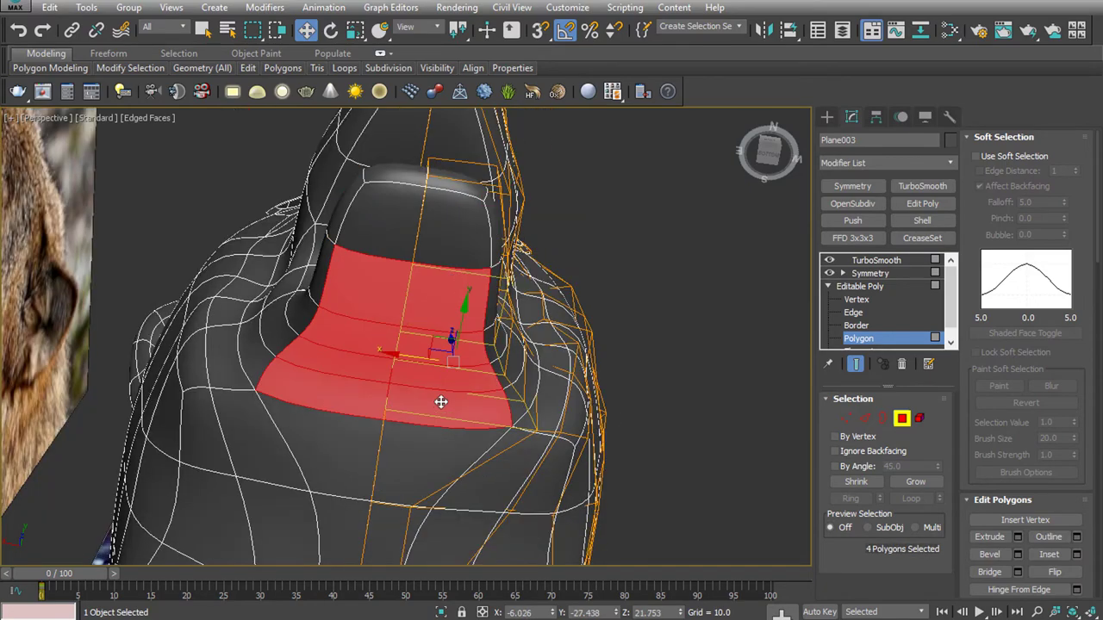
{"action": "middle_click_drag", "start_coordinate": [443, 402], "coordinate": [451, 317], "text": "alt"}
{"action": "scroll", "coordinate": [450, 317], "scroll_direction": "down", "scroll_amount": 3}
{"action": "left_click_drag", "start_coordinate": [451, 317], "coordinate": [455, 355]}
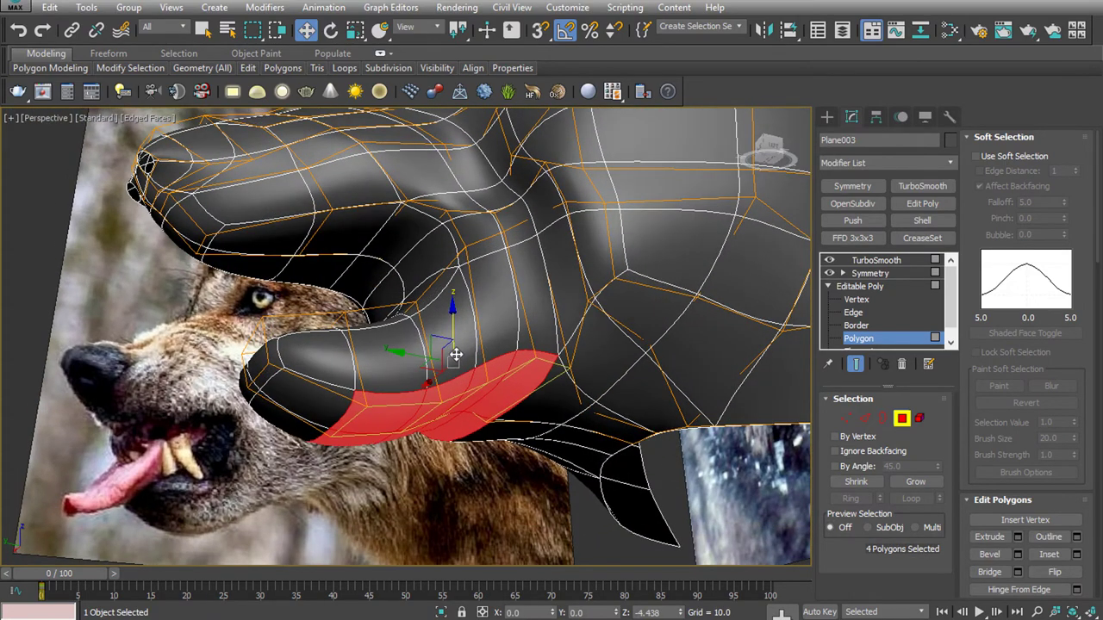
{"action": "key", "text": "ctrl+z"}
{"action": "left_click", "coordinate": [561, 385], "text": "ctrl"}
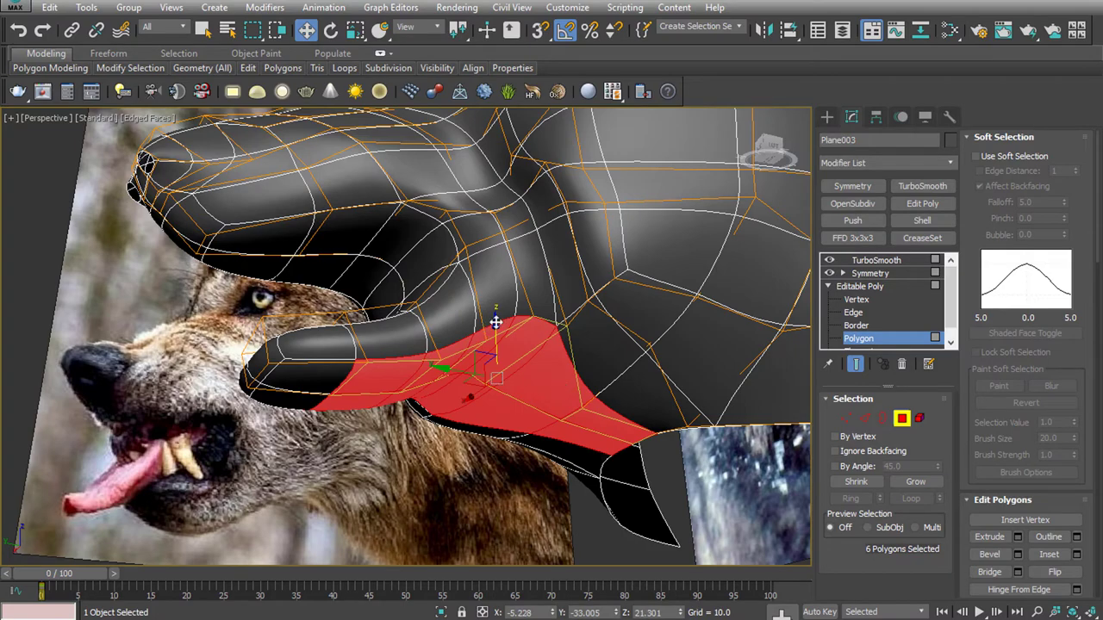
{"action": "left_click_drag", "start_coordinate": [495, 322], "coordinate": [502, 365]}
Step back through earlier views of the head and leave polygon editing
{"action": "key", "text": "shift+z"}
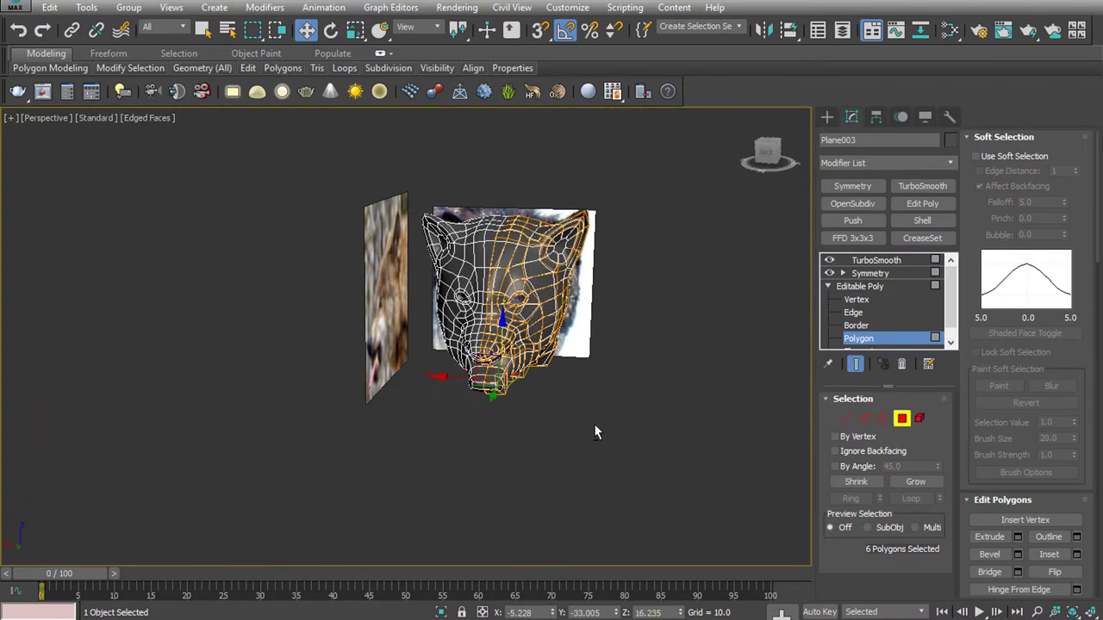
{"action": "key", "text": "shift+z"}
{"action": "key", "text": "shift+z"}
{"action": "key", "text": "shift+z"}
{"action": "key", "text": "shift+z"}
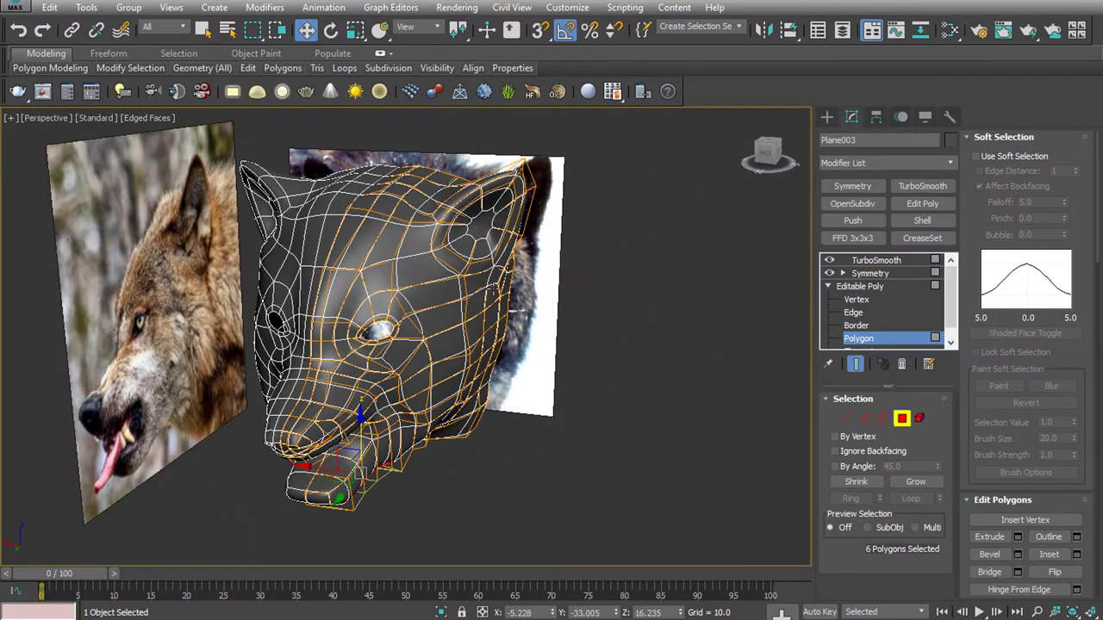
{"action": "left_click", "coordinate": [859, 338]}
{"action": "left_click", "coordinate": [603, 484]}
{"action": "key", "text": "shift+z"}
{"action": "key", "text": "shift+z"}
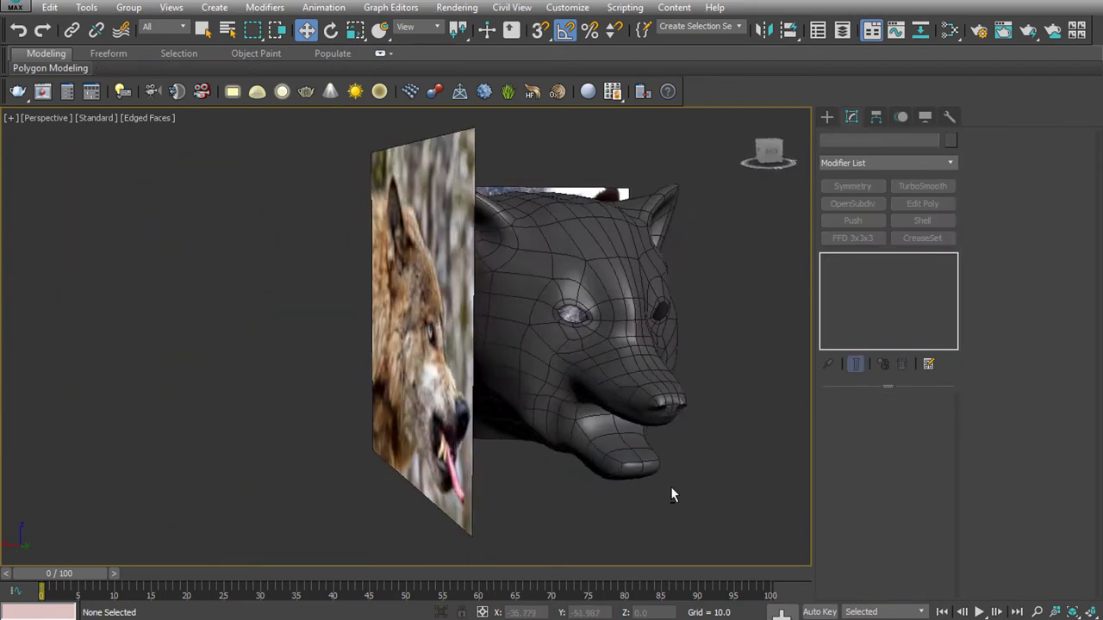
{"action": "key", "text": "shift+z"}
{"action": "key", "text": "shift+z"}
Reposition the mouth-corner vertices to tighten the crease where lips meet cheek
{"action": "key", "text": "shift+z"}
{"action": "key", "text": "shift+z"}
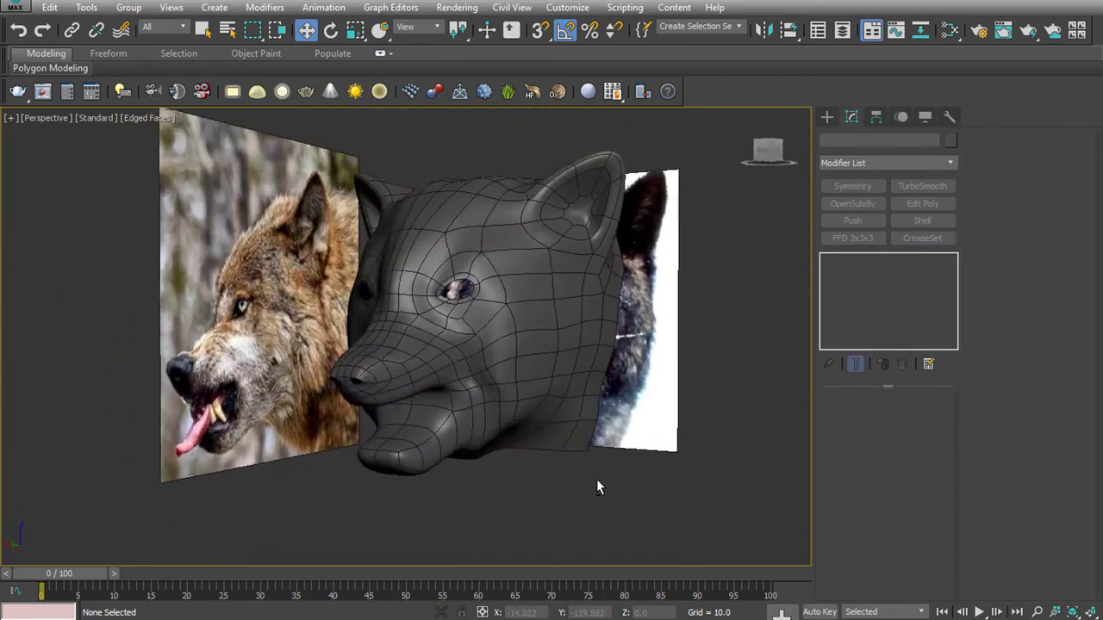
{"action": "key", "text": "shift+z"}
{"action": "key", "text": "ctrl+z"}
{"action": "left_click", "coordinate": [853, 312]}
{"action": "key", "text": "shift+z"}
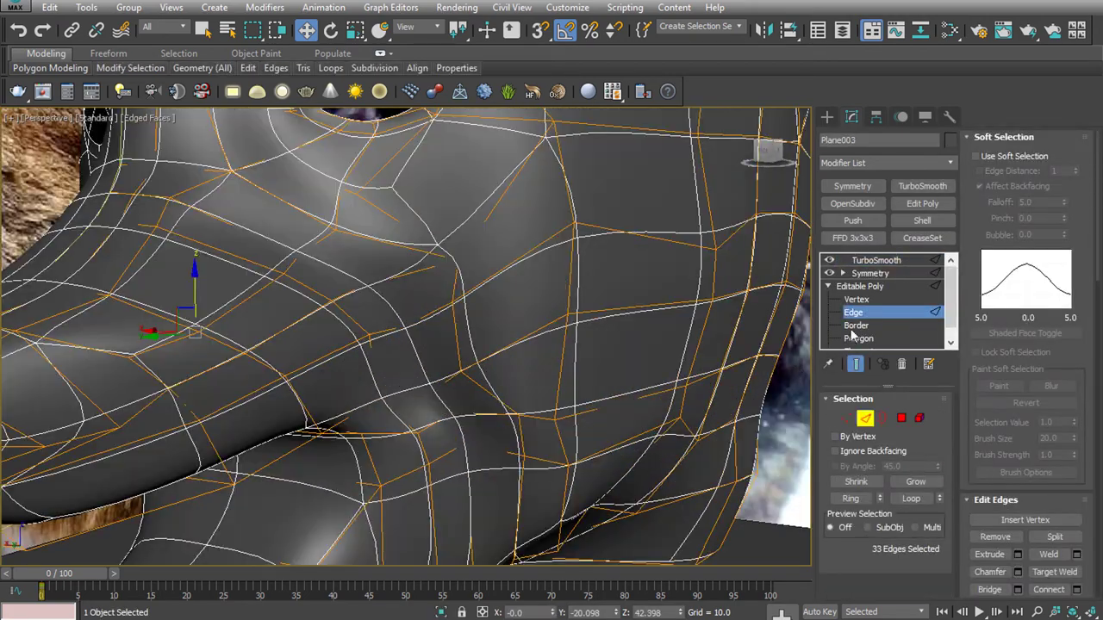
{"action": "left_click", "coordinate": [856, 299]}
{"action": "left_click", "coordinate": [455, 374]}
{"action": "scroll", "coordinate": [433, 389], "scroll_direction": "up", "scroll_amount": 2}
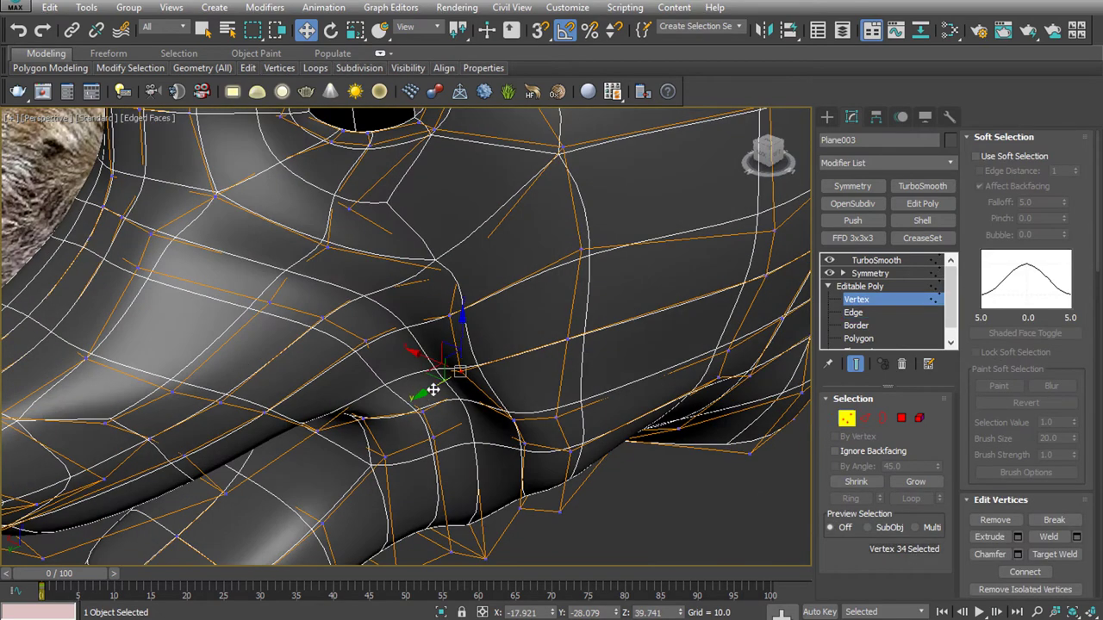
{"action": "mouse_move", "coordinate": [434, 389]}
{"action": "left_mouse_down"}
{"action": "mouse_move", "coordinate": [447, 319]}
{"action": "mouse_move", "coordinate": [554, 412]}
{"action": "left_mouse_up"}
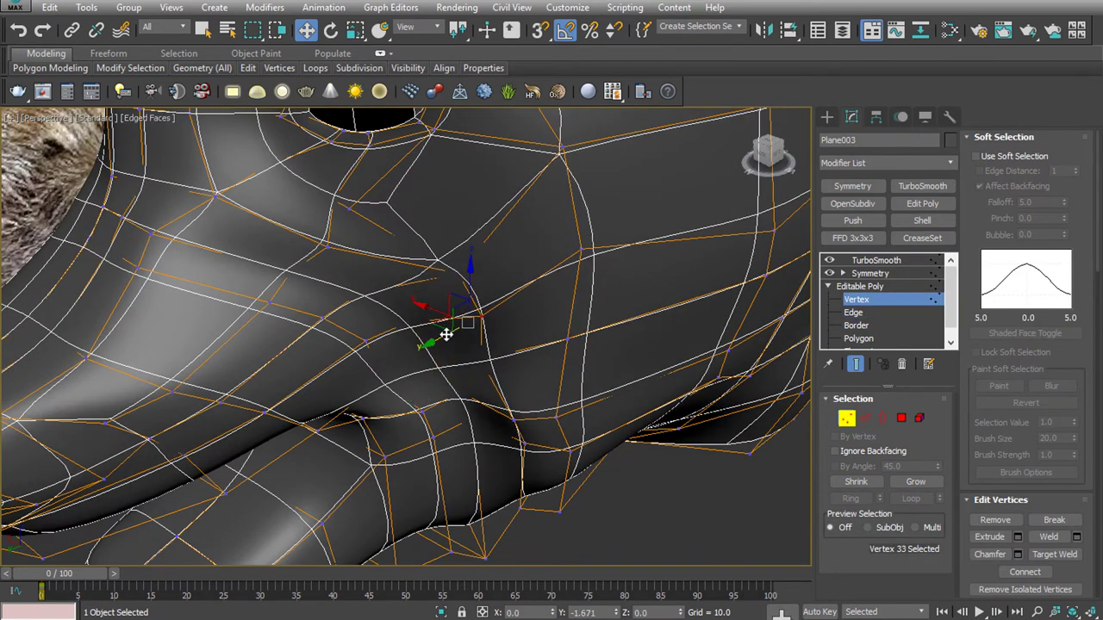
{"action": "left_click_drag", "start_coordinate": [456, 349], "coordinate": [475, 350]}
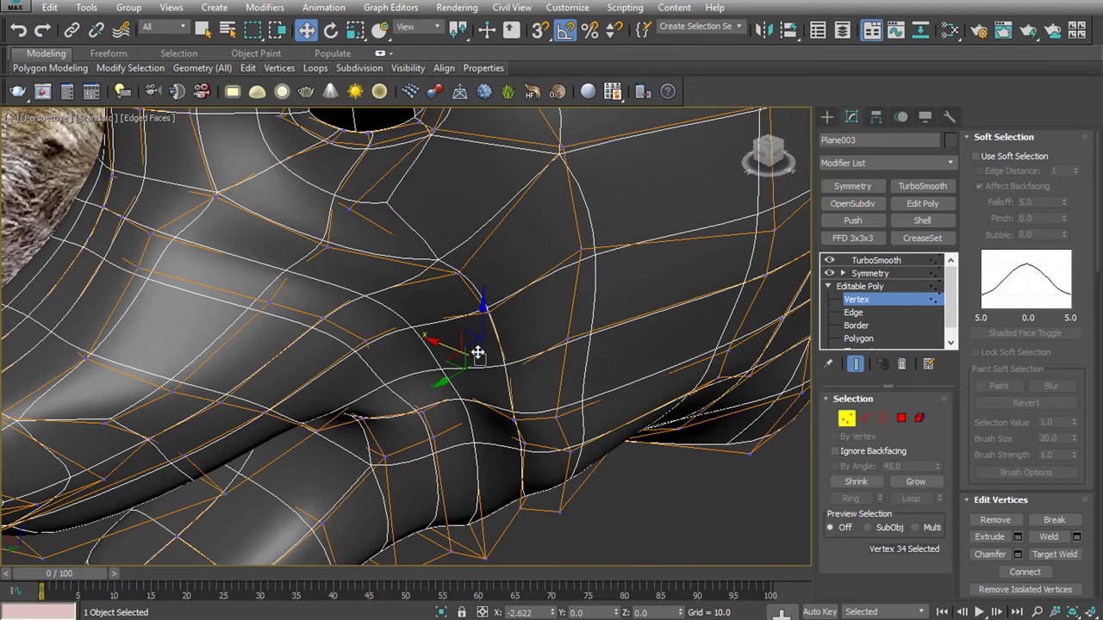
{"action": "left_click", "coordinate": [522, 422]}
{"action": "left_click_drag", "start_coordinate": [534, 423], "coordinate": [548, 426]}
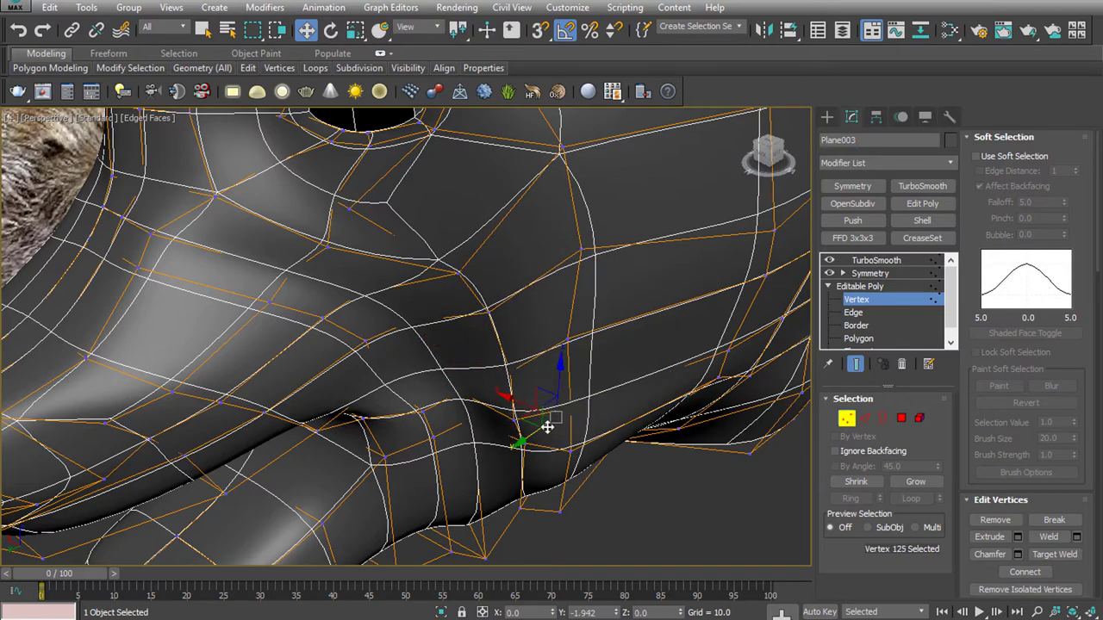
Check the head from a frontal view and reselect the wolf head mesh
{"action": "left_click", "coordinate": [545, 334]}
{"action": "scroll", "coordinate": [586, 436], "scroll_direction": "down", "scroll_amount": 5}
{"action": "scroll", "coordinate": [622, 393], "scroll_direction": "down", "scroll_amount": 5}
{"action": "mouse_move", "coordinate": [622, 393]}
{"action": "middle_mouse_down", "text": "alt"}
{"action": "mouse_move", "coordinate": [610, 474]}
{"action": "mouse_move", "coordinate": [528, 420]}
{"action": "mouse_move", "coordinate": [483, 371]}
{"action": "middle_mouse_up", "text": "alt"}
{"action": "left_click", "coordinate": [610, 474]}
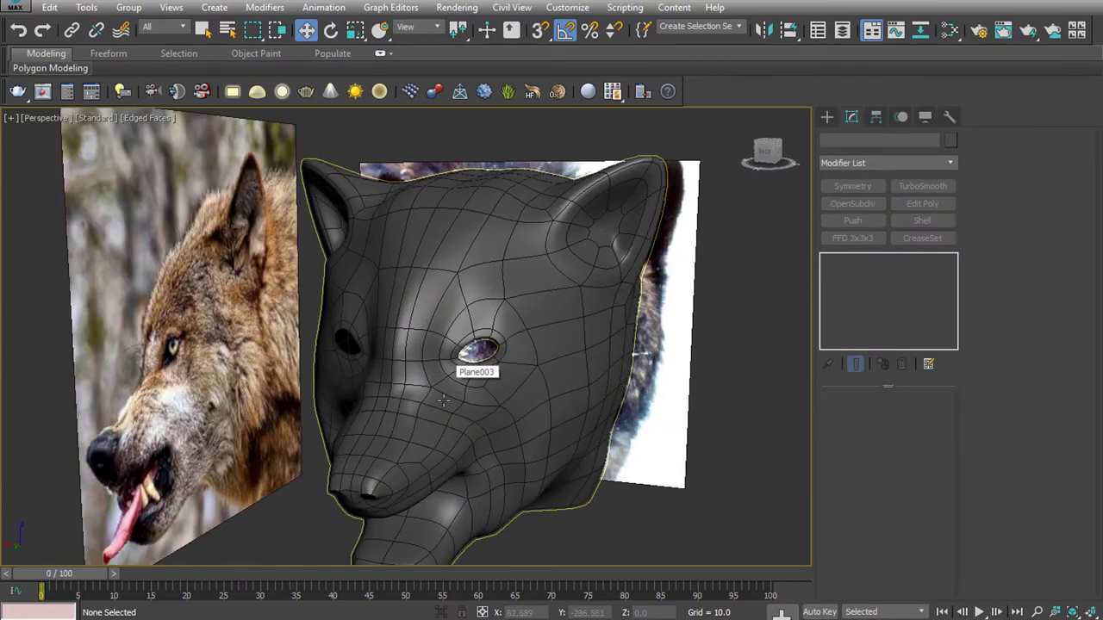
{"action": "left_click", "coordinate": [483, 362]}
Select the nostril border and scale it down to shrink the opening
{"action": "left_click", "coordinate": [868, 310]}
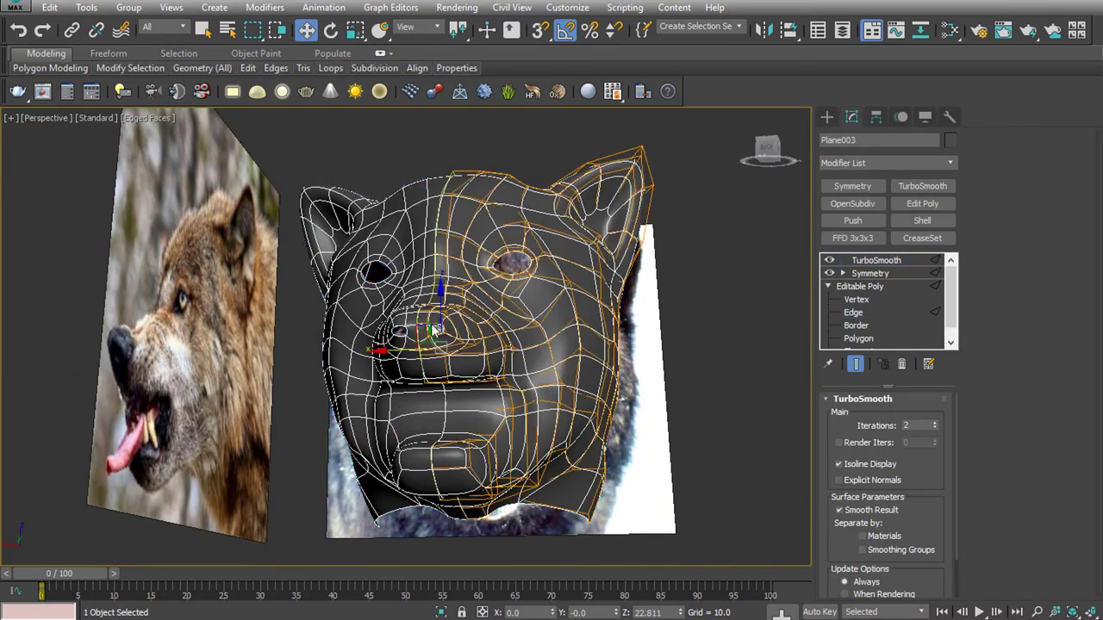
{"action": "scroll", "coordinate": [441, 325], "scroll_direction": "up", "scroll_amount": 5}
{"action": "left_click", "coordinate": [883, 418]}
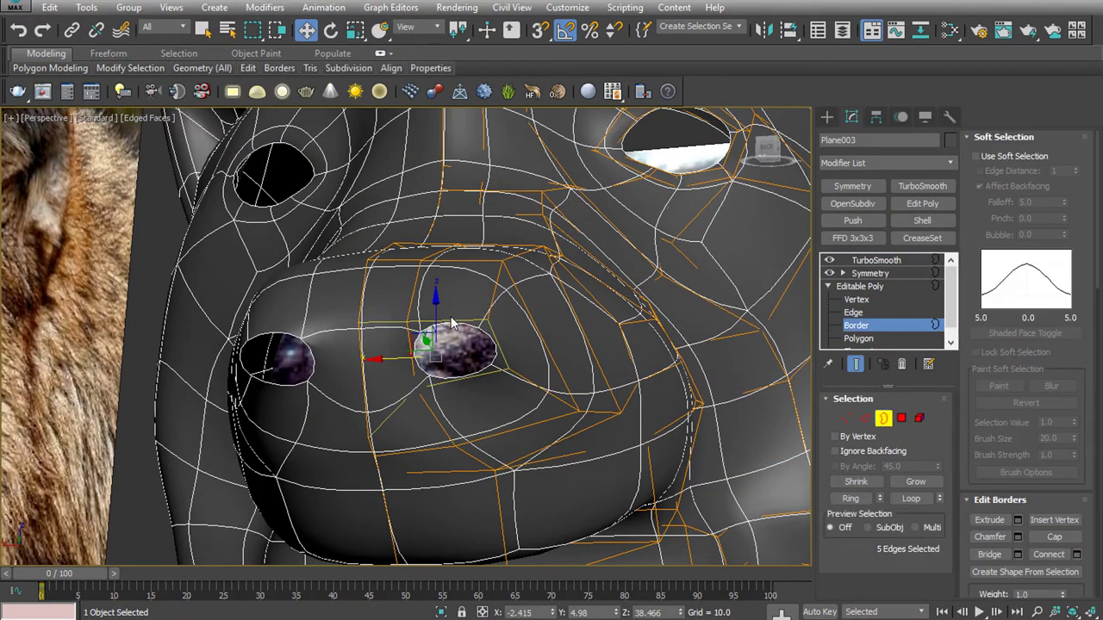
{"action": "left_click", "coordinate": [487, 366]}
{"action": "key", "text": "r"}
{"action": "scroll", "coordinate": [498, 382], "scroll_direction": "down", "scroll_amount": 3}
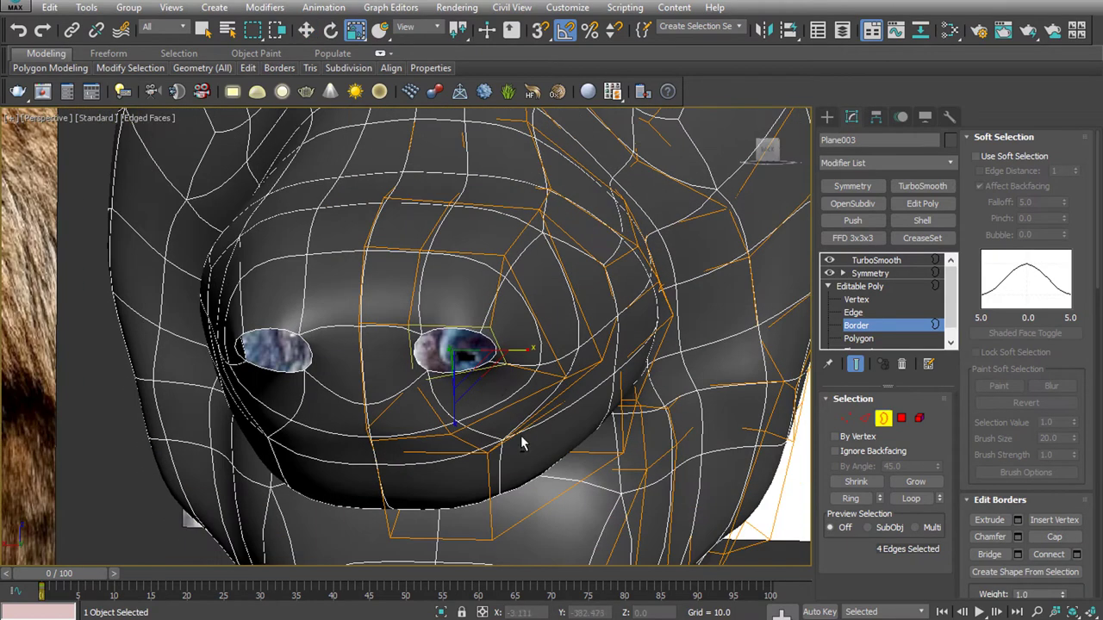
{"action": "key", "text": "w"}
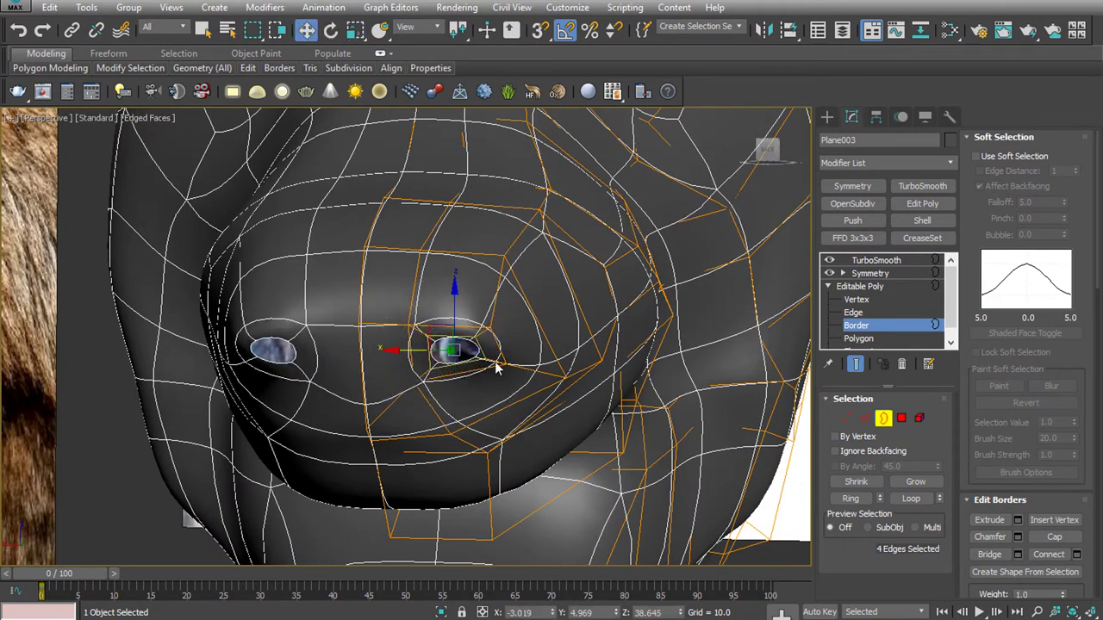
Orbit around the head to an angled view and reselect the wolf head mesh
{"action": "middle_click_drag", "start_coordinate": [447, 402], "coordinate": [442, 344], "text": "alt"}
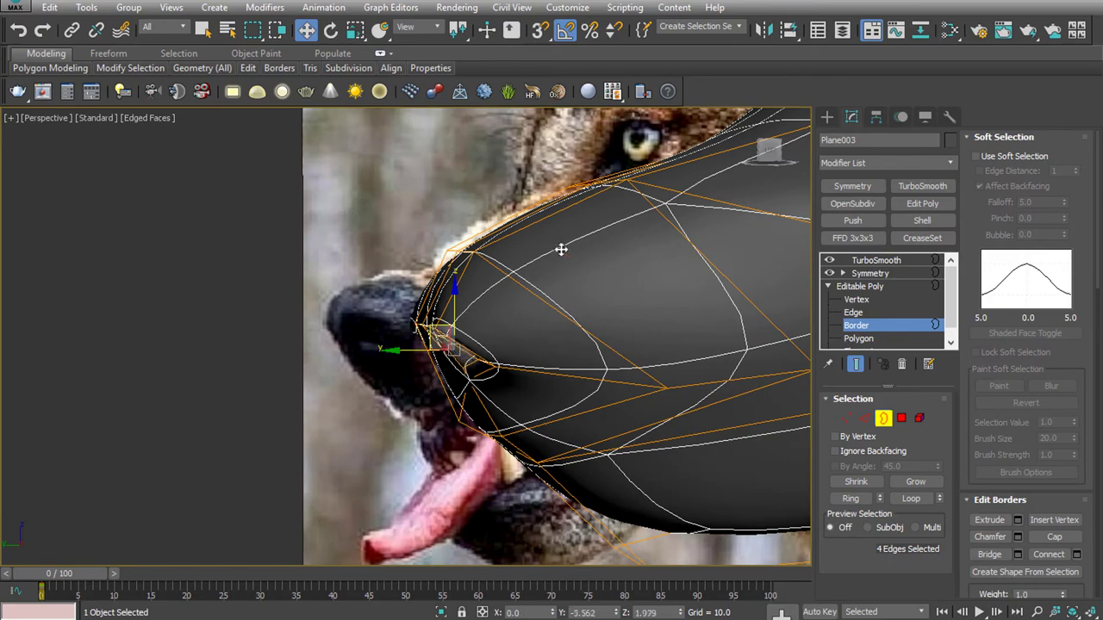
{"action": "mouse_move", "coordinate": [467, 386]}
{"action": "middle_mouse_down", "text": "alt"}
{"action": "mouse_move", "coordinate": [585, 335]}
{"action": "mouse_move", "coordinate": [671, 354]}
{"action": "mouse_move", "coordinate": [559, 368]}
{"action": "middle_mouse_up", "text": "alt"}
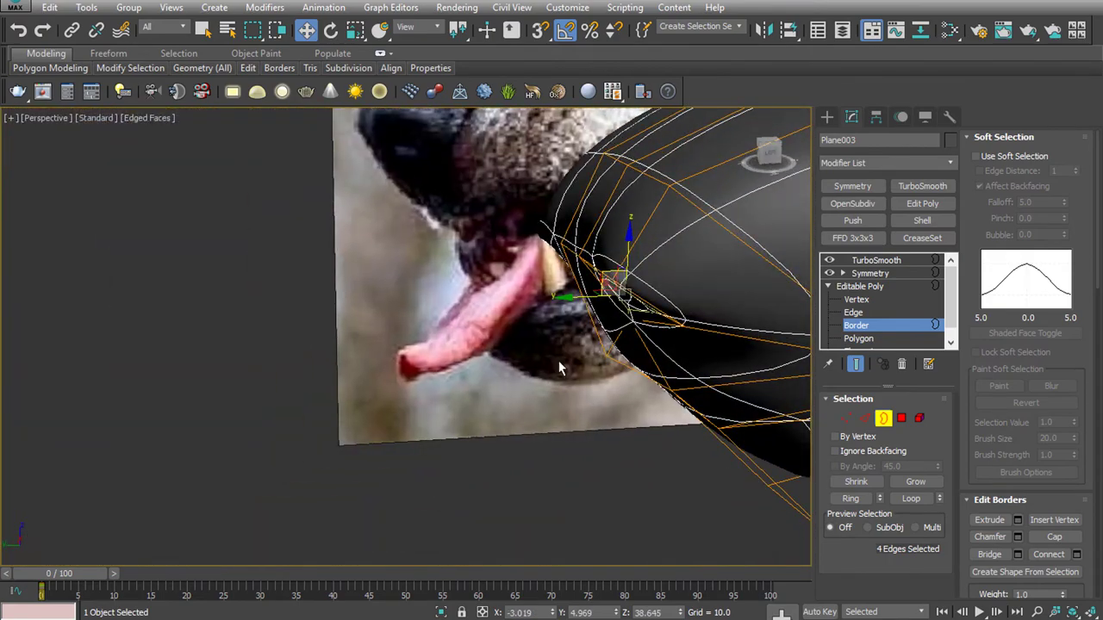
{"action": "key", "text": "shift+z"}
{"action": "key", "text": "shift+z"}
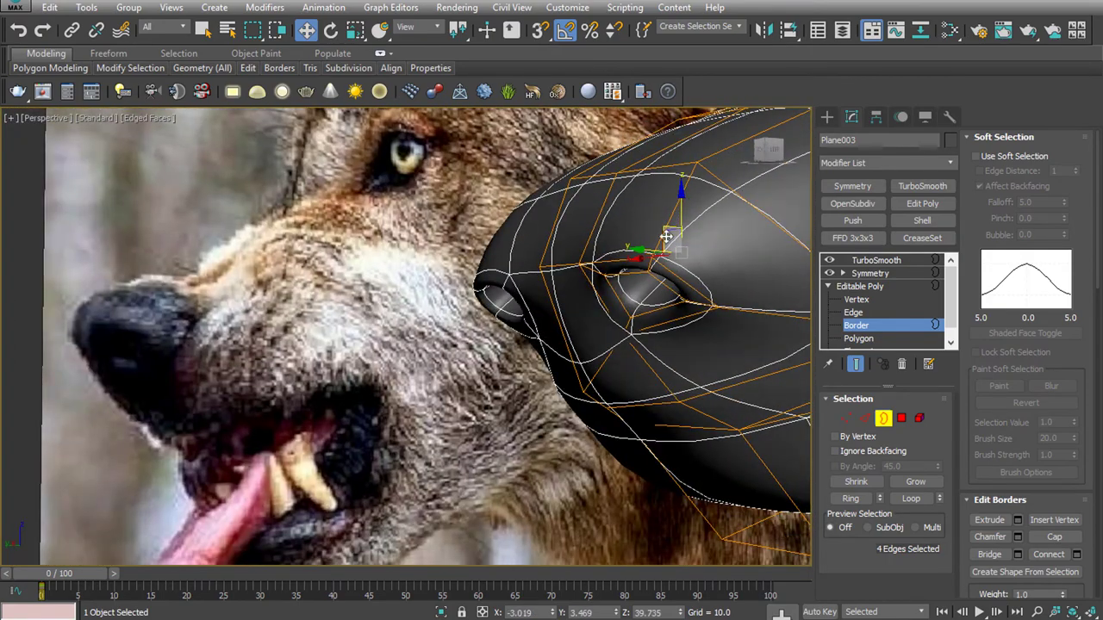
{"action": "left_click", "coordinate": [463, 431]}
{"action": "key", "text": "shift+z"}
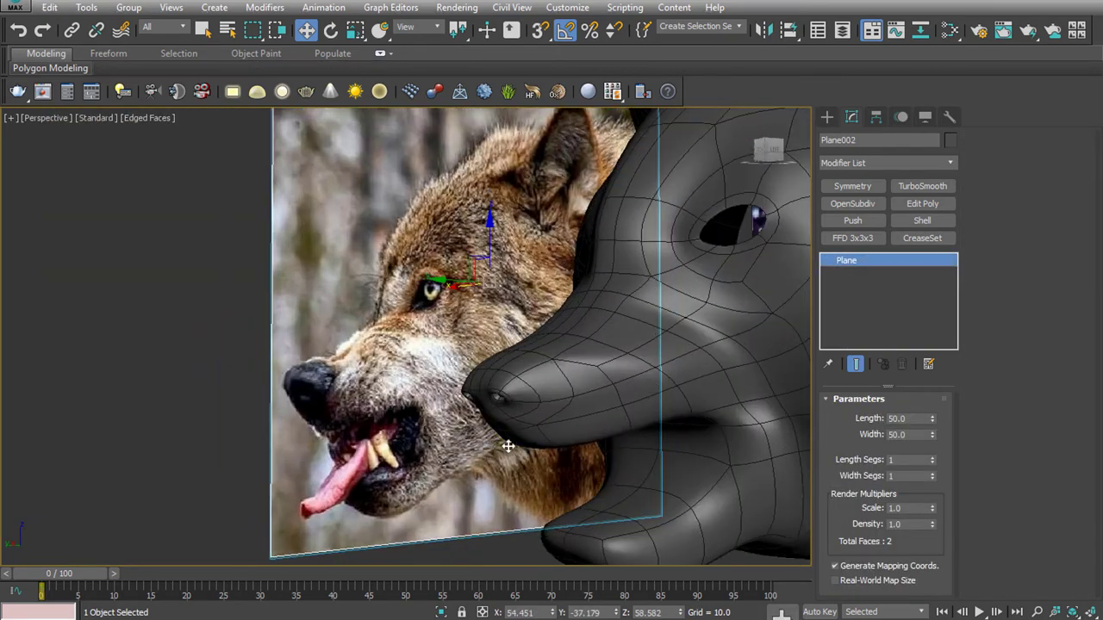
{"action": "mouse_move", "coordinate": [505, 443]}
{"action": "middle_mouse_down", "text": "alt"}
{"action": "mouse_move", "coordinate": [386, 437]}
{"action": "mouse_move", "coordinate": [439, 441]}
{"action": "mouse_move", "coordinate": [457, 398]}
{"action": "mouse_move", "coordinate": [423, 415]}
{"action": "mouse_move", "coordinate": [460, 357]}
{"action": "mouse_move", "coordinate": [697, 352]}
{"action": "middle_mouse_up", "text": "alt"}
{"action": "left_click", "coordinate": [406, 403]}
Show only the unsmoothed half cage in vertex mode, with soft selection settings collapsed
{"action": "key", "text": "4"}
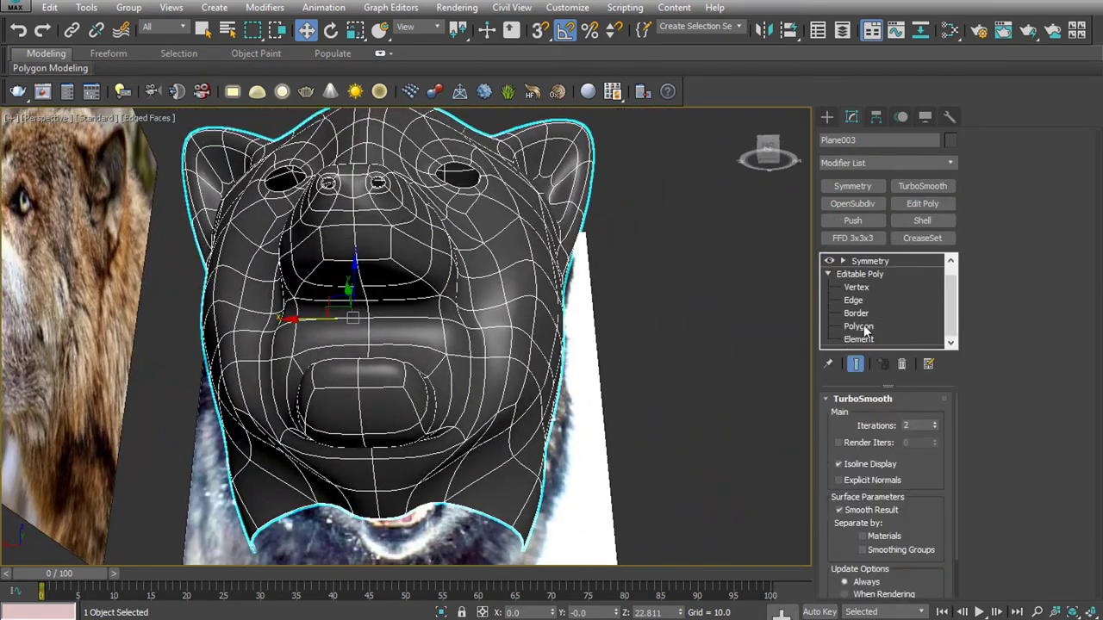
{"action": "left_click", "coordinate": [855, 365]}
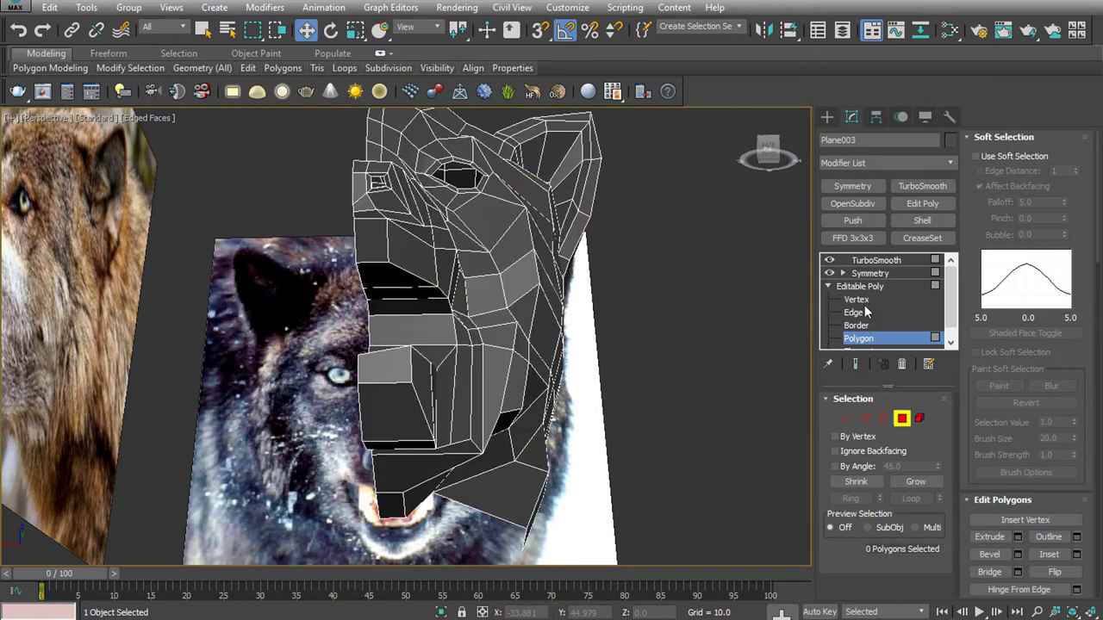
{"action": "left_click", "coordinate": [870, 299]}
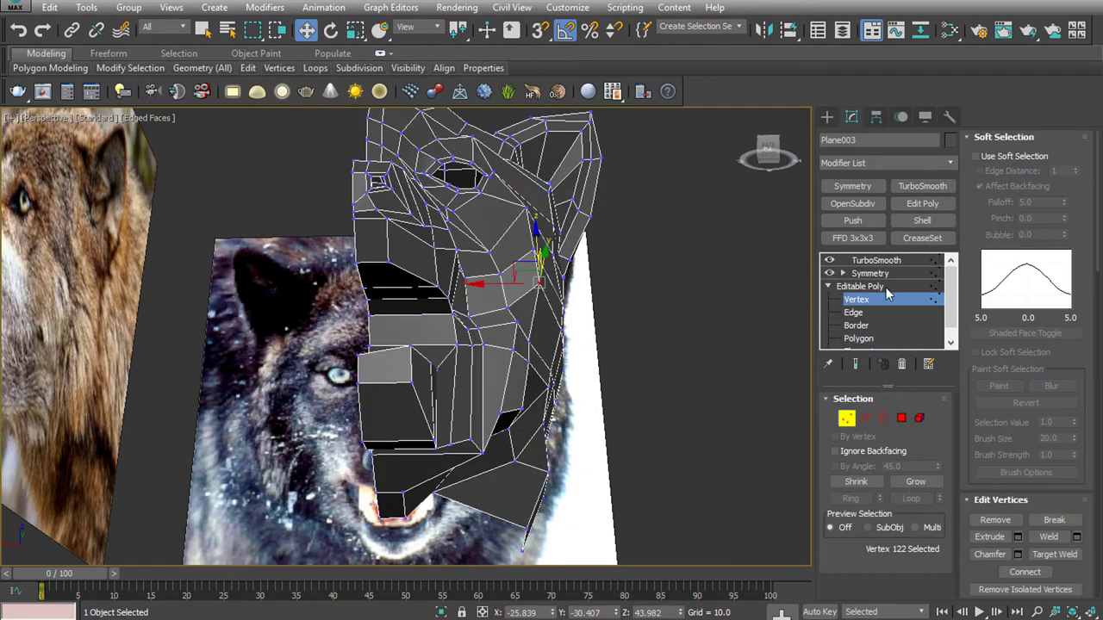
{"action": "left_click", "coordinate": [1008, 138]}
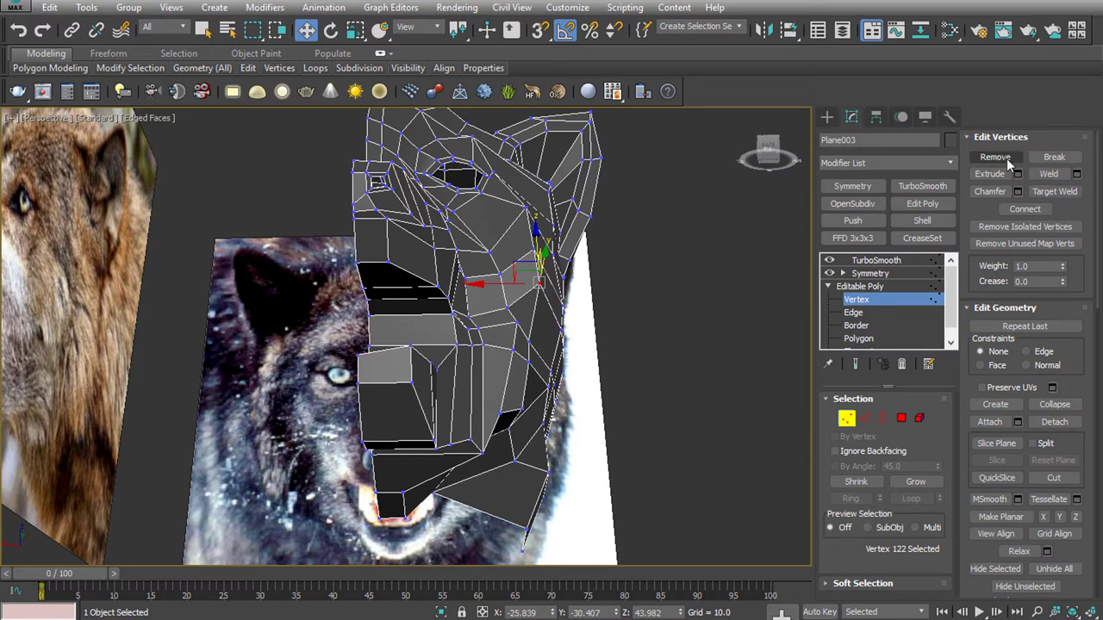
{"action": "scroll", "coordinate": [1052, 462], "scroll_direction": "down", "scroll_amount": 5}
{"action": "scroll", "coordinate": [1047, 431], "scroll_direction": "down", "scroll_amount": 2}
{"action": "scroll", "coordinate": [1038, 371], "scroll_direction": "up", "scroll_amount": 5}
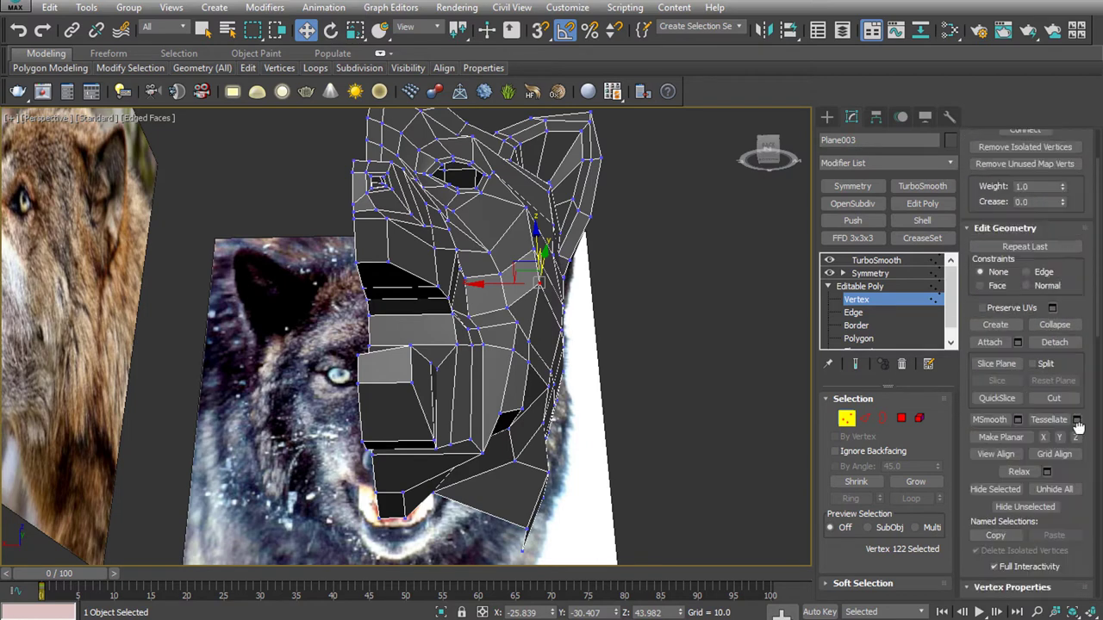
{"action": "scroll", "coordinate": [1031, 332], "scroll_direction": "up", "scroll_amount": 2}
Activate the Cut tool and orbit to look up under the jaw
{"action": "left_click", "coordinate": [1056, 479]}
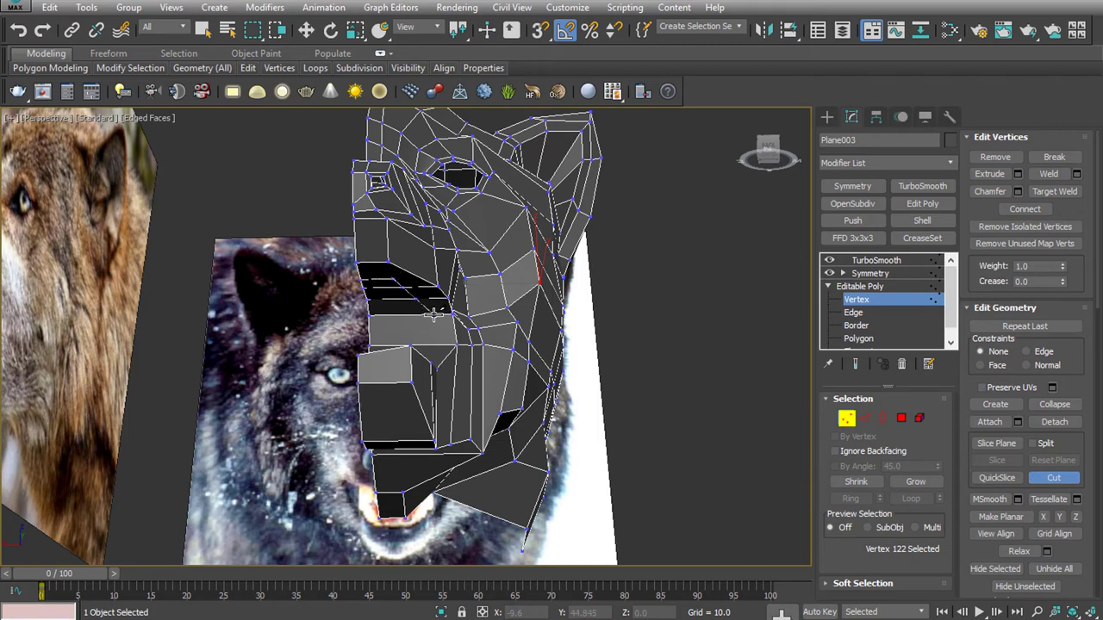
{"action": "middle_click_drag", "start_coordinate": [448, 368], "coordinate": [427, 400], "text": "alt"}
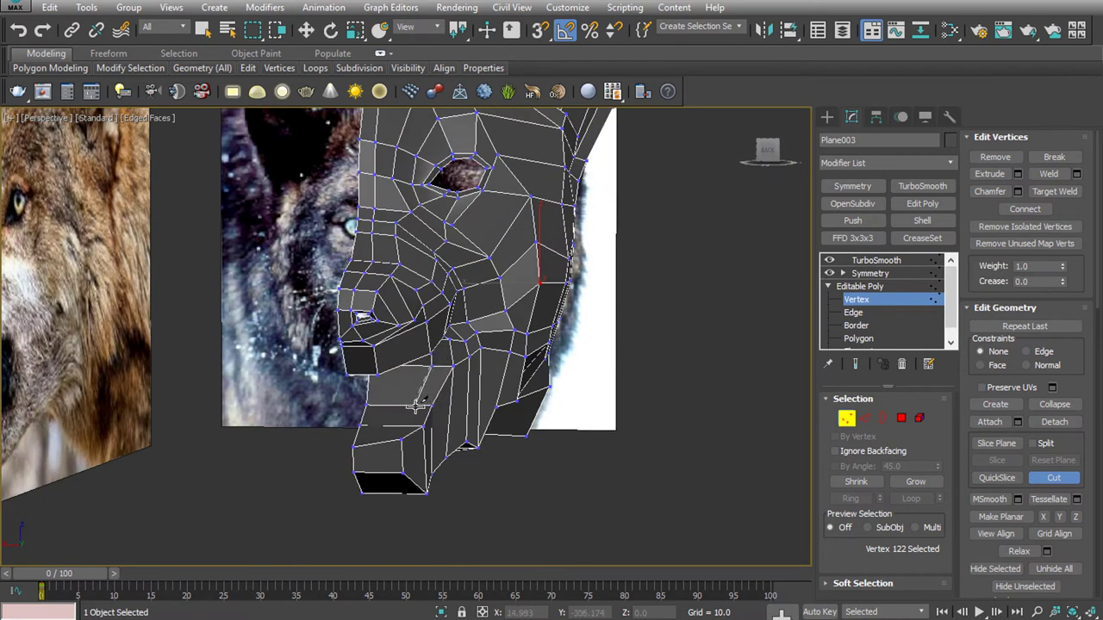
{"action": "middle_click_drag", "start_coordinate": [400, 454], "coordinate": [408, 467], "text": "alt"}
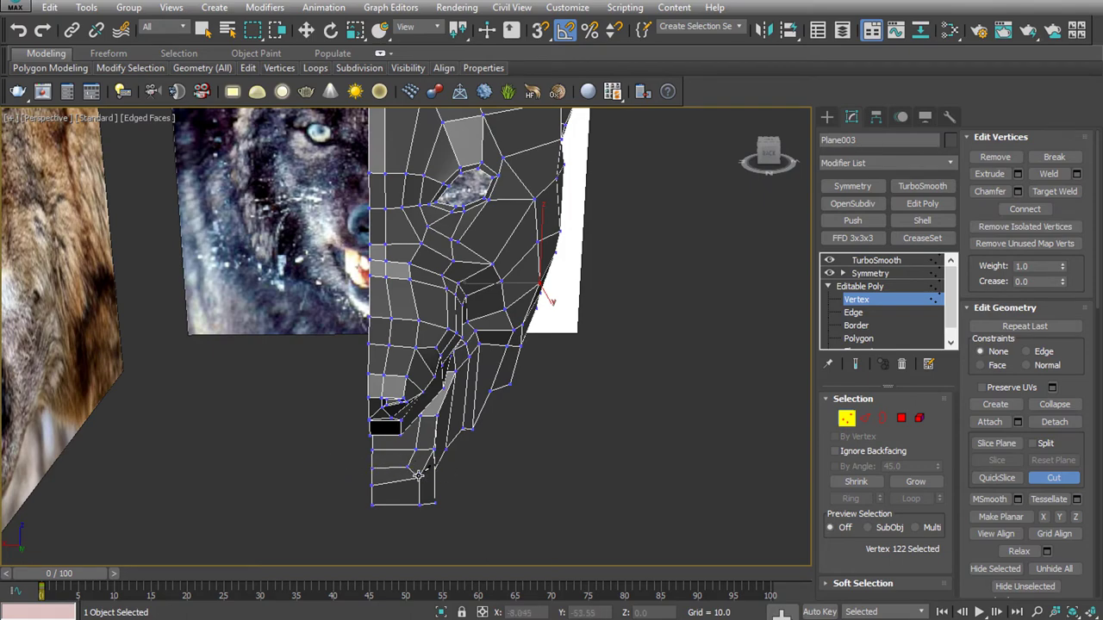
{"action": "middle_click_drag", "start_coordinate": [461, 483], "coordinate": [419, 177], "text": "alt"}
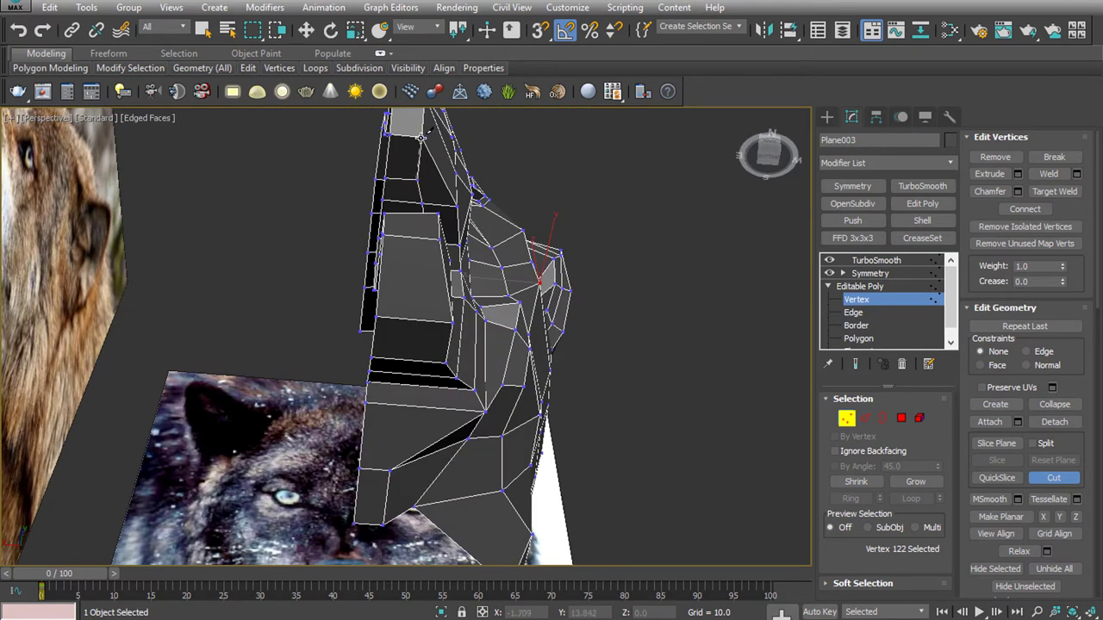
From a side view, select a polygon on the mouth rim
{"action": "key", "text": "w"}
{"action": "left_click", "coordinate": [865, 418]}
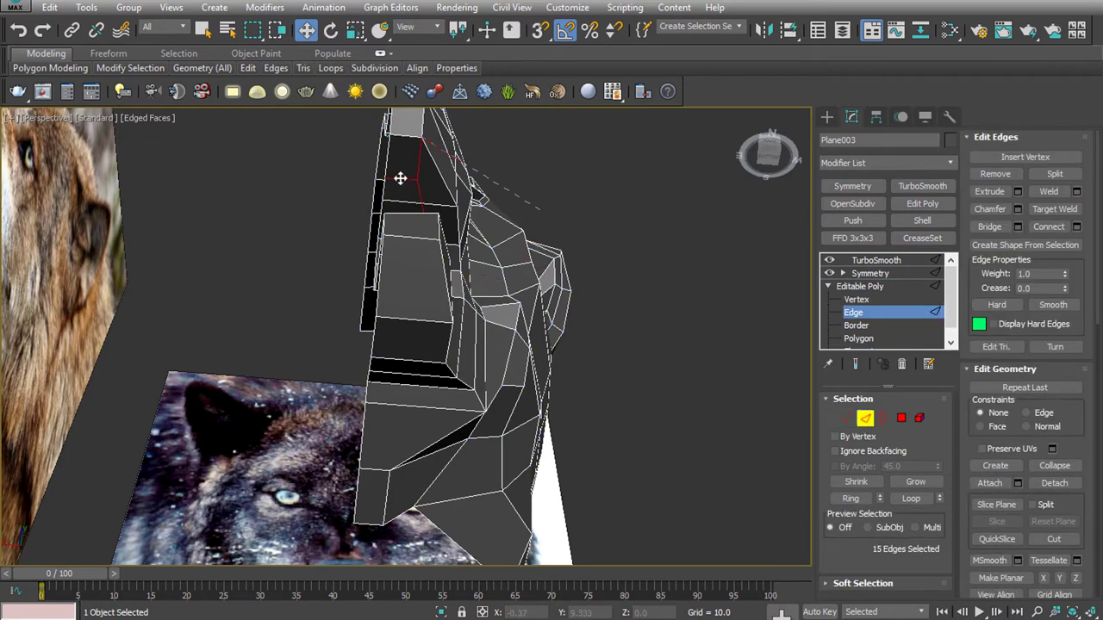
{"action": "left_click", "coordinate": [398, 180]}
{"action": "key", "text": "shift+z"}
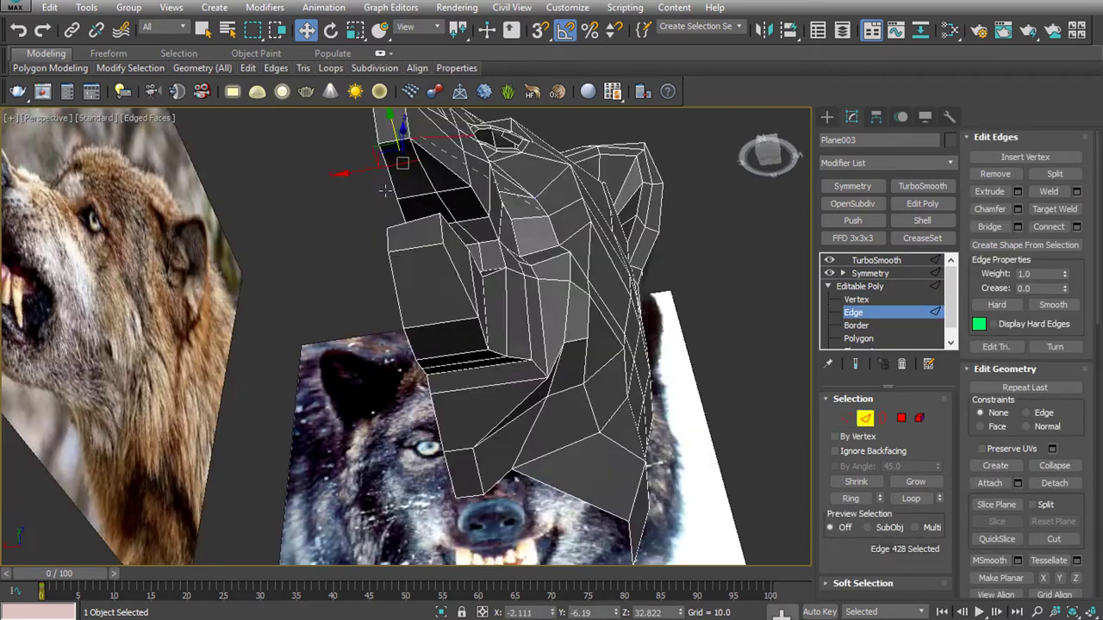
{"action": "key", "text": "shift+z"}
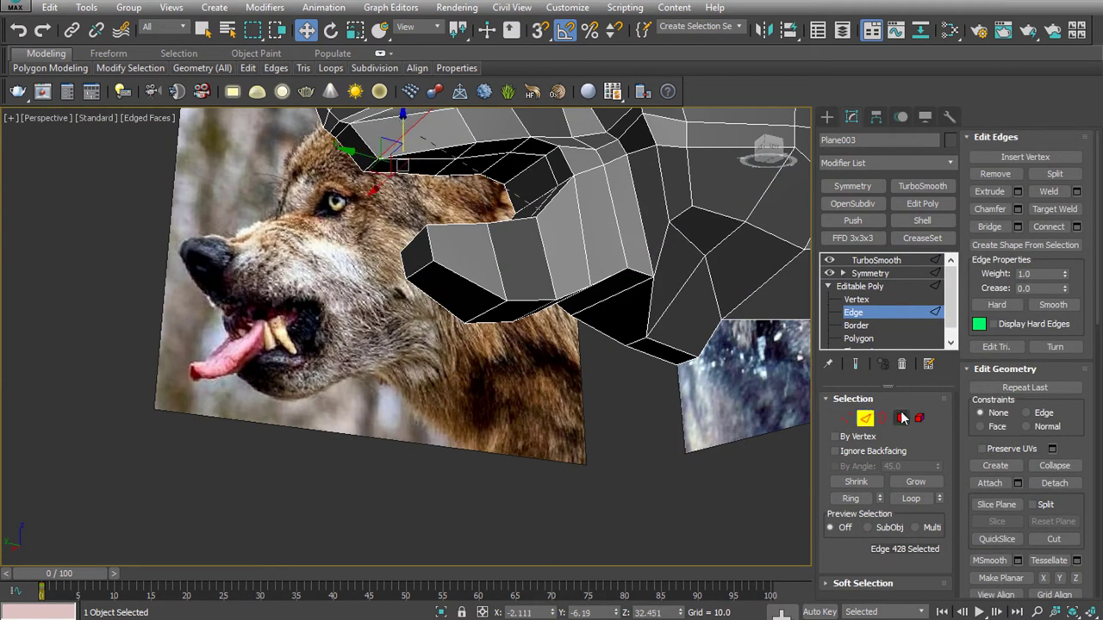
{"action": "left_click", "coordinate": [901, 418]}
{"action": "left_click", "coordinate": [438, 168]}
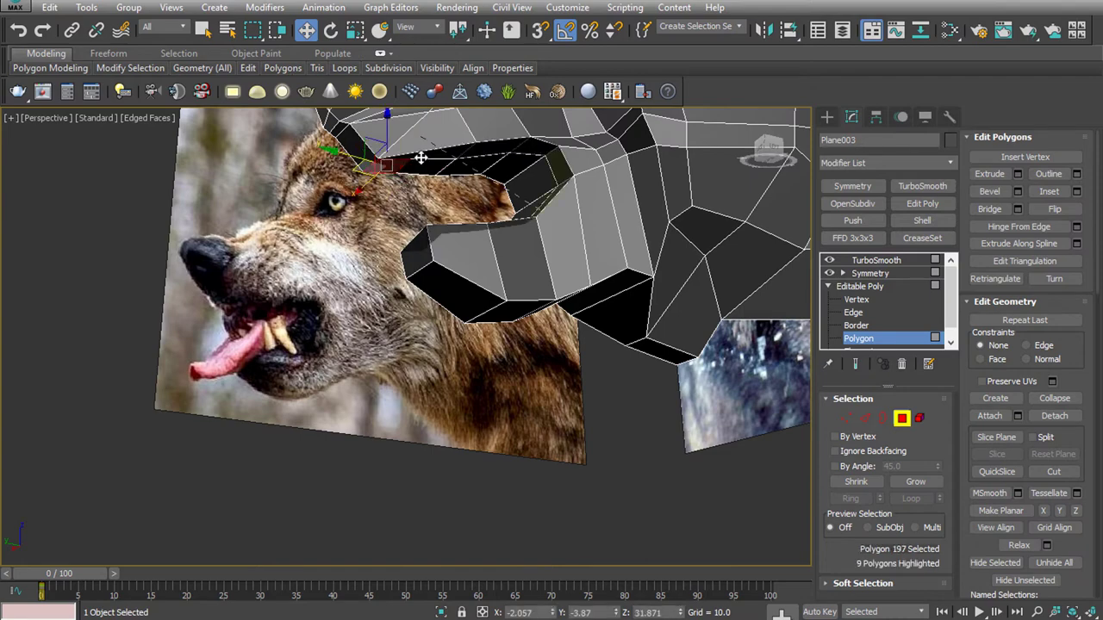
Grow the selection to the 9-polygon mouth loop and extrude it
{"action": "left_click", "coordinate": [465, 177], "text": "shift"}
{"action": "mouse_move", "coordinate": [465, 176]}
{"action": "middle_mouse_down", "text": "alt"}
{"action": "mouse_move", "coordinate": [502, 370]}
{"action": "mouse_move", "coordinate": [435, 331]}
{"action": "middle_mouse_up", "text": "alt"}
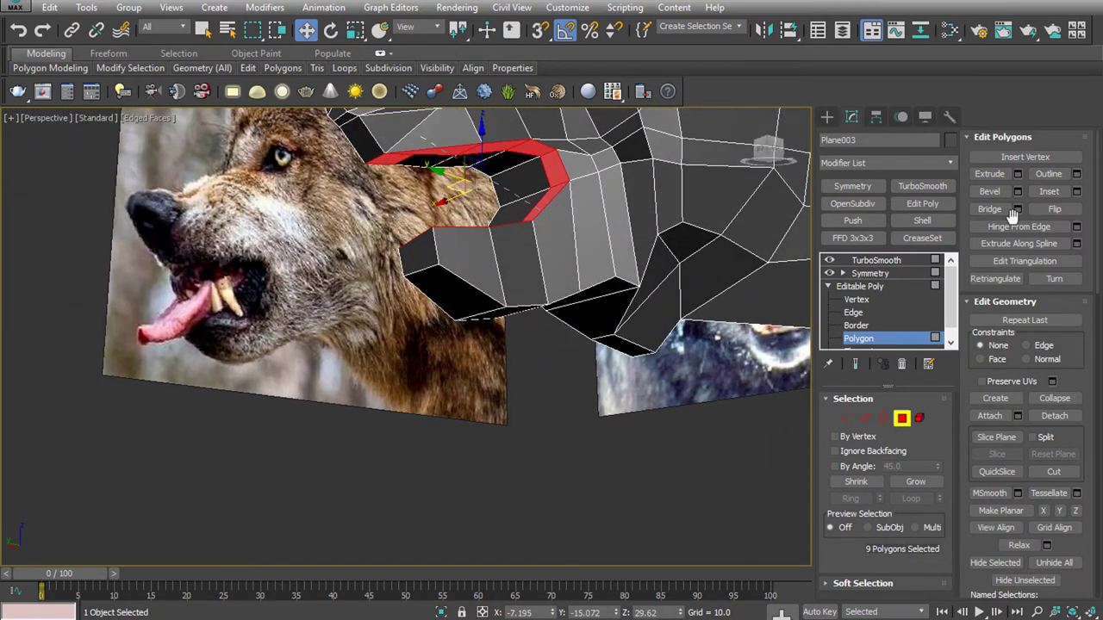
{"action": "left_click", "coordinate": [1017, 174]}
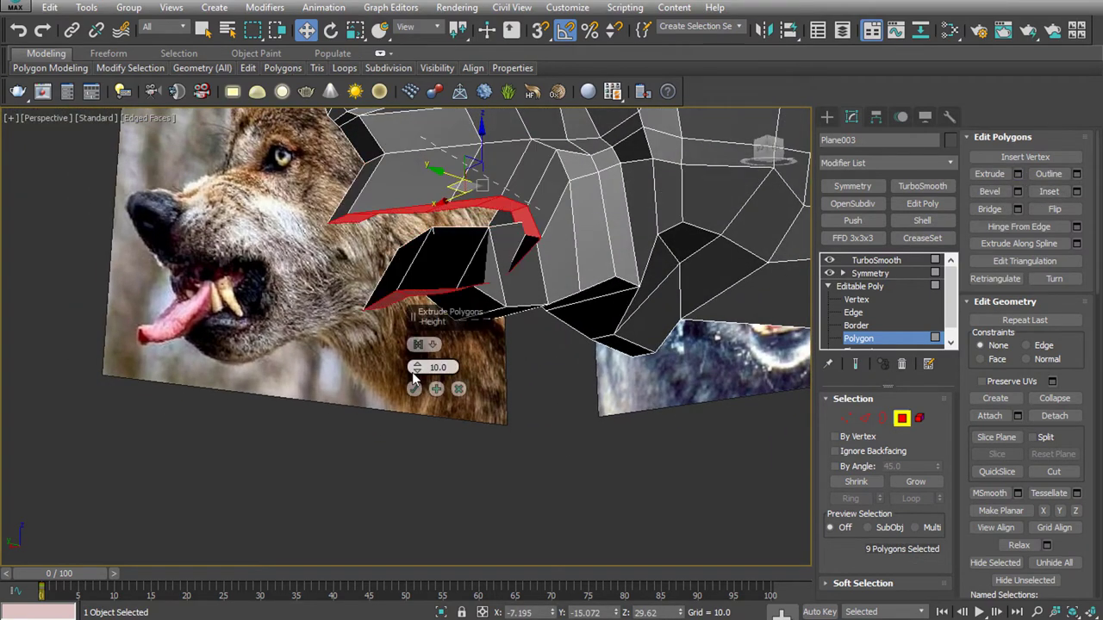
{"action": "left_click_drag", "start_coordinate": [415, 370], "coordinate": [467, 423]}
{"action": "left_click", "coordinate": [459, 388]}
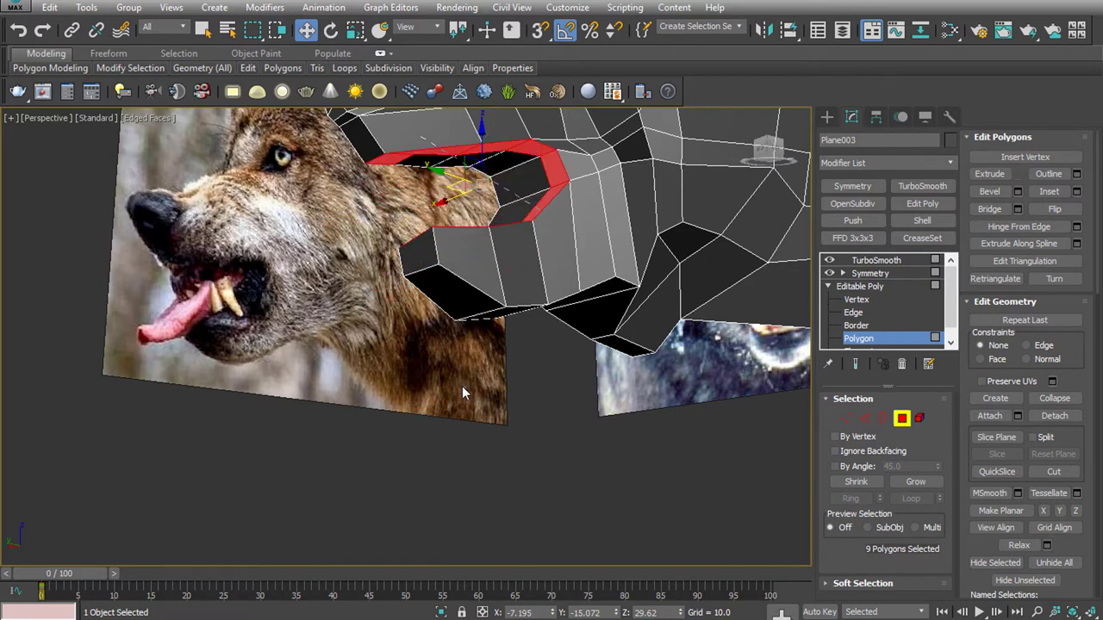
{"action": "mouse_move", "coordinate": [504, 294]}
{"action": "middle_mouse_down", "text": "alt"}
{"action": "mouse_move", "coordinate": [559, 316]}
{"action": "mouse_move", "coordinate": [522, 292]}
{"action": "middle_mouse_up", "text": "alt"}
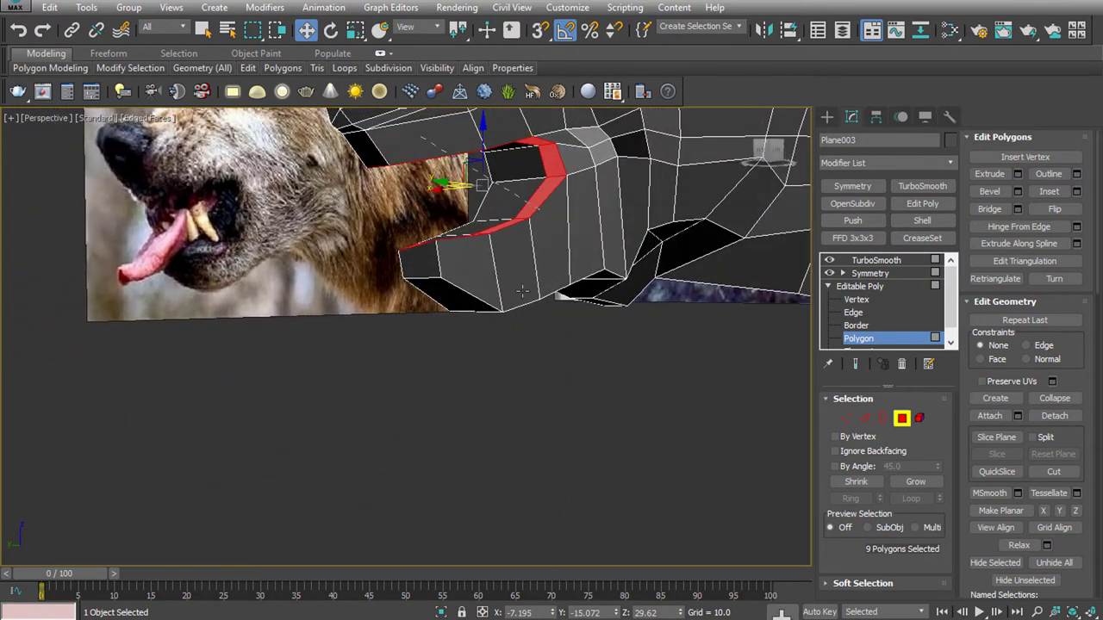
{"action": "left_click", "coordinate": [1017, 191]}
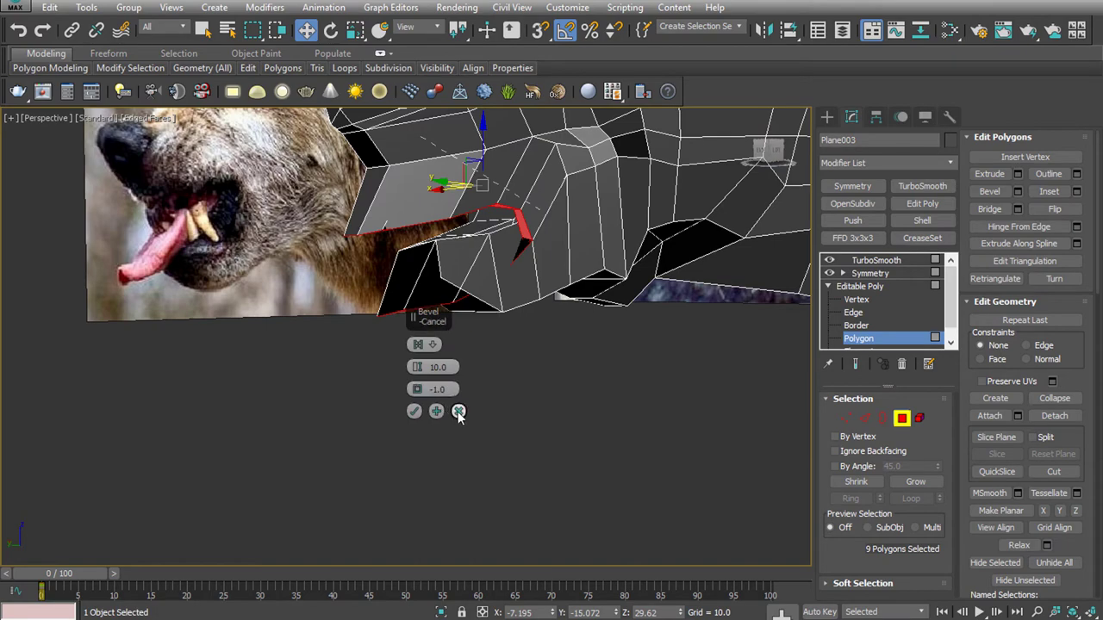
{"action": "left_click", "coordinate": [456, 412]}
Extrude the four upper-lip polygons inward
{"action": "left_click_drag", "start_coordinate": [609, 298], "coordinate": [589, 163], "text": "alt"}
{"action": "middle_click_drag", "start_coordinate": [585, 211], "coordinate": [620, 176], "text": "alt"}
{"action": "left_click", "coordinate": [988, 173]}
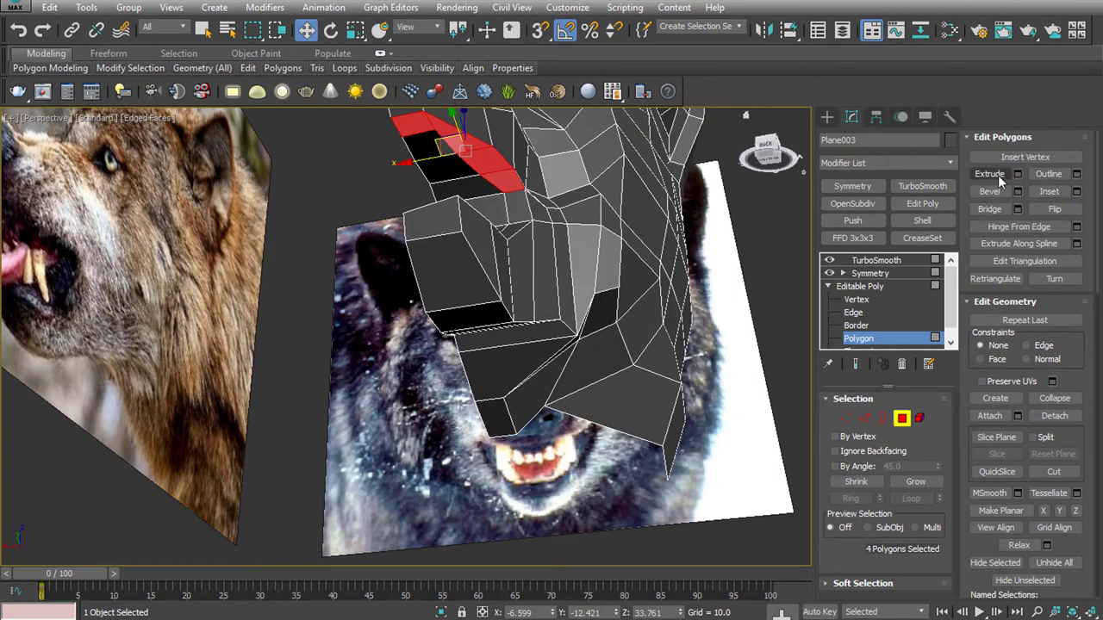
{"action": "mouse_move", "coordinate": [542, 162]}
{"action": "left_mouse_down"}
{"action": "mouse_move", "coordinate": [610, 177]}
{"action": "mouse_move", "coordinate": [637, 149]}
{"action": "left_mouse_up"}
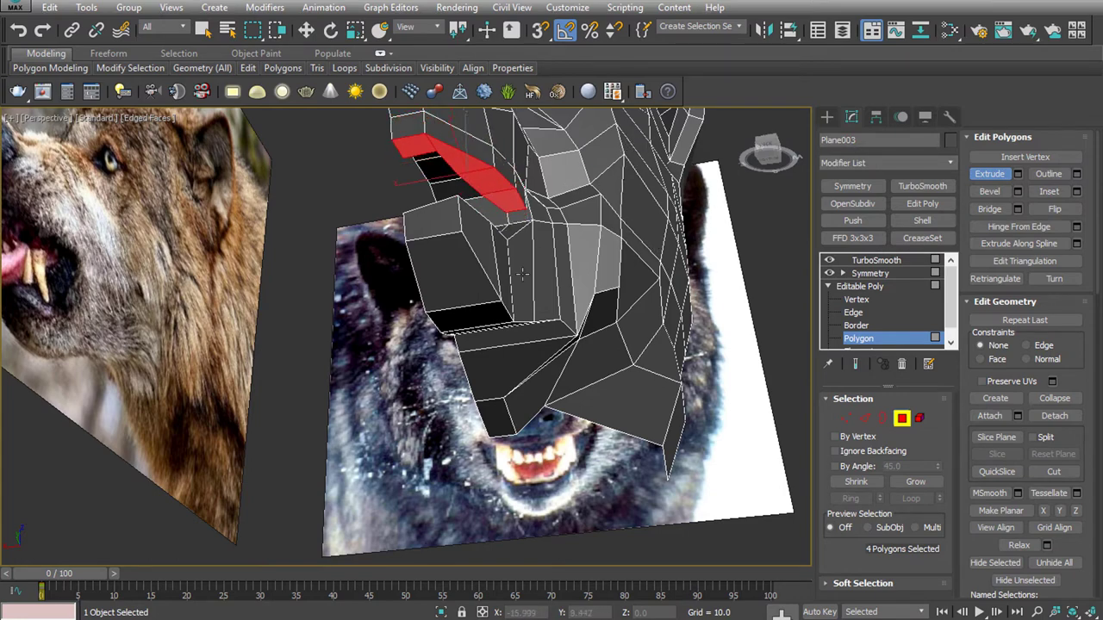
{"action": "middle_click_drag", "start_coordinate": [522, 274], "coordinate": [455, 337], "text": "alt"}
Select an edge at the mouth corner, ready to move it
{"action": "left_click", "coordinate": [864, 419]}
{"action": "mouse_move", "coordinate": [552, 344]}
{"action": "middle_mouse_down", "text": "alt"}
{"action": "mouse_move", "coordinate": [517, 284]}
{"action": "mouse_move", "coordinate": [482, 258]}
{"action": "middle_mouse_up", "text": "alt"}
{"action": "left_click", "coordinate": [533, 155]}
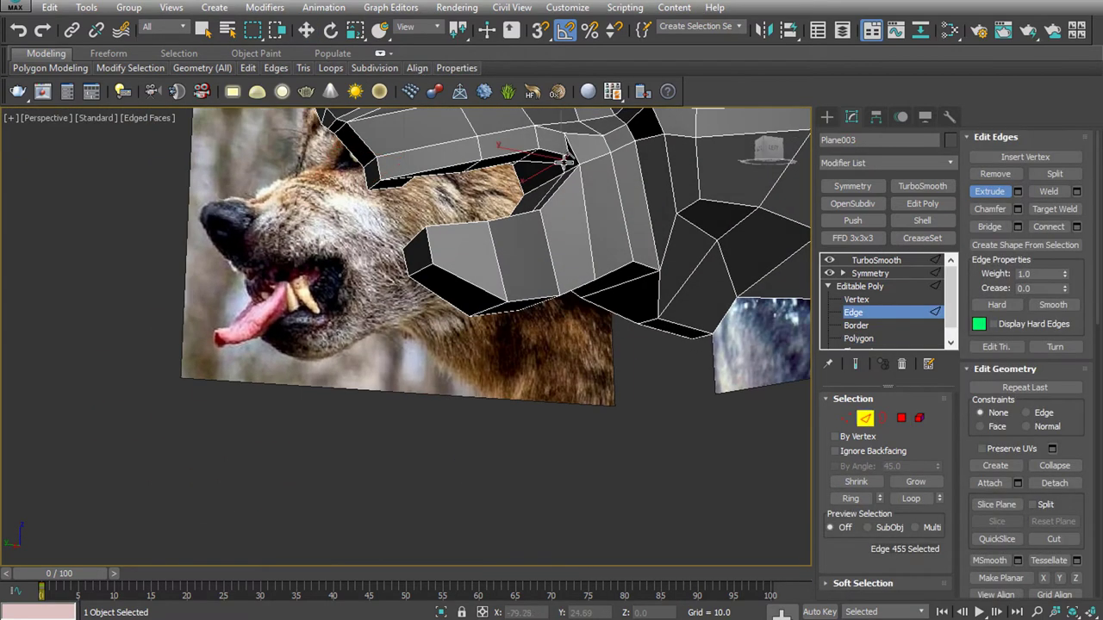
{"action": "key", "text": "w"}
{"action": "middle_click_drag", "start_coordinate": [513, 153], "coordinate": [465, 215], "text": "alt"}
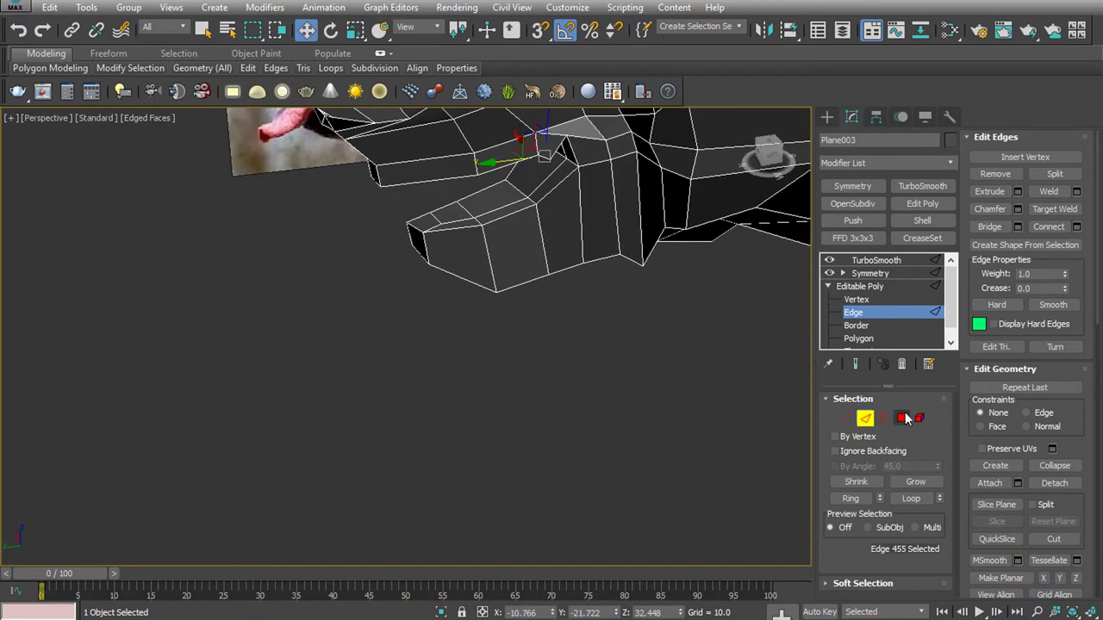
Clone the lower-lip polygons into the same mesh and extrude the lower-lip strip inward
{"action": "left_click", "coordinate": [901, 418]}
{"action": "left_click", "coordinate": [541, 191], "text": "ctrl"}
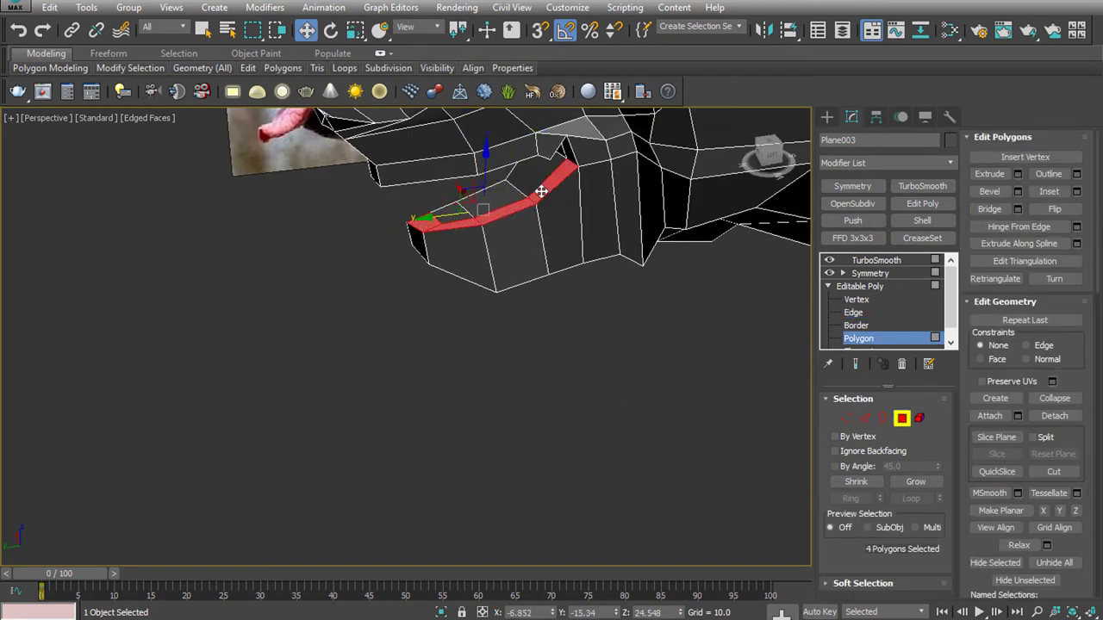
{"action": "left_click_drag", "start_coordinate": [463, 167], "coordinate": [463, 160], "text": "shift"}
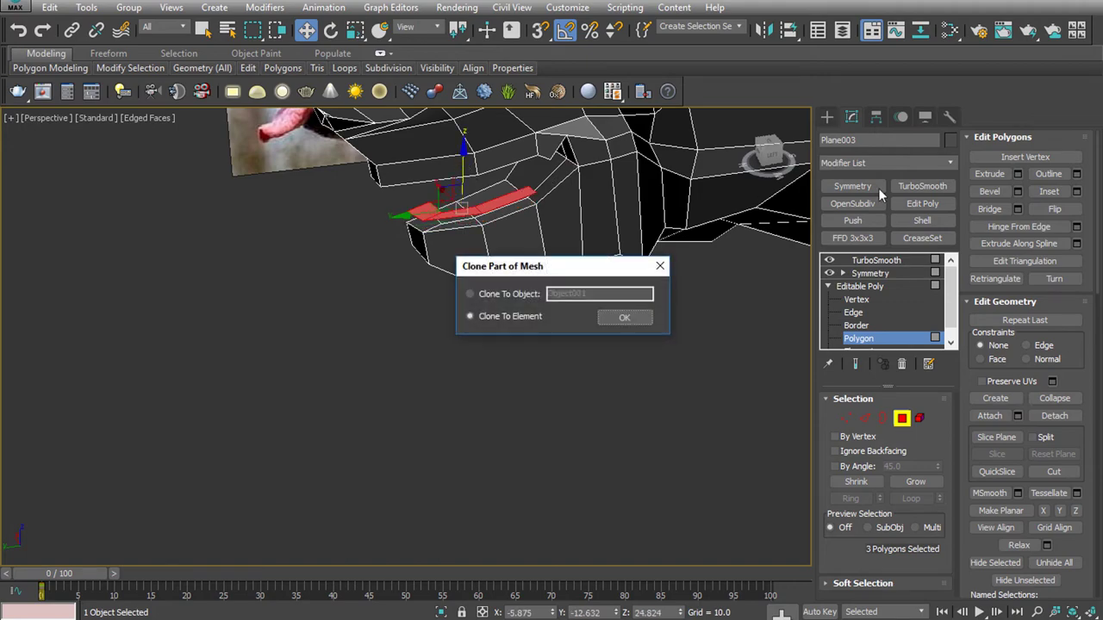
{"action": "left_click", "coordinate": [661, 268]}
{"action": "left_click", "coordinate": [987, 174]}
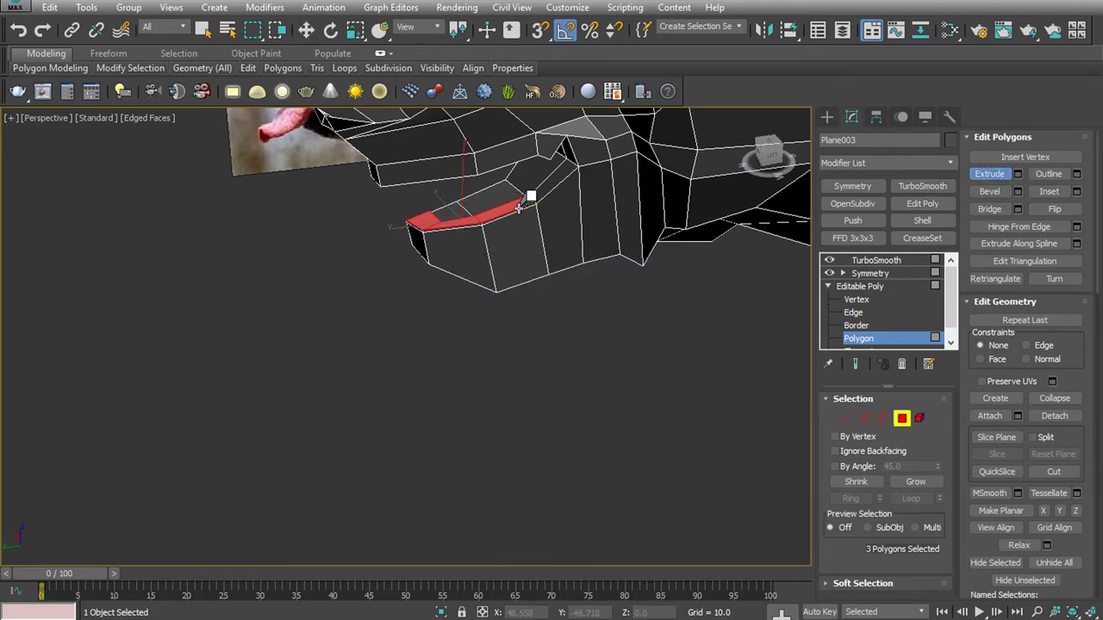
{"action": "left_click_drag", "start_coordinate": [518, 208], "coordinate": [606, 185]}
{"action": "scroll", "coordinate": [581, 190], "scroll_direction": "up", "scroll_amount": 3}
{"action": "mouse_move", "coordinate": [580, 190]}
{"action": "middle_mouse_down"}
{"action": "mouse_move", "coordinate": [568, 307]}
{"action": "mouse_move", "coordinate": [517, 327]}
{"action": "middle_mouse_up"}
{"action": "left_click", "coordinate": [536, 293], "text": "ctrl"}
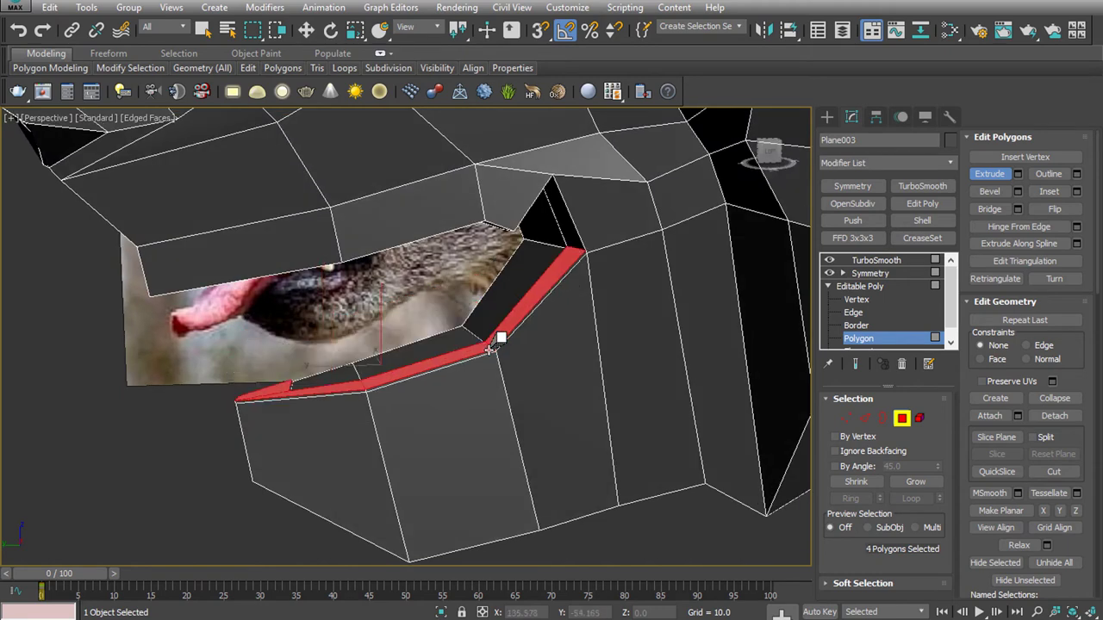
{"action": "left_click_drag", "start_coordinate": [490, 348], "coordinate": [551, 321]}
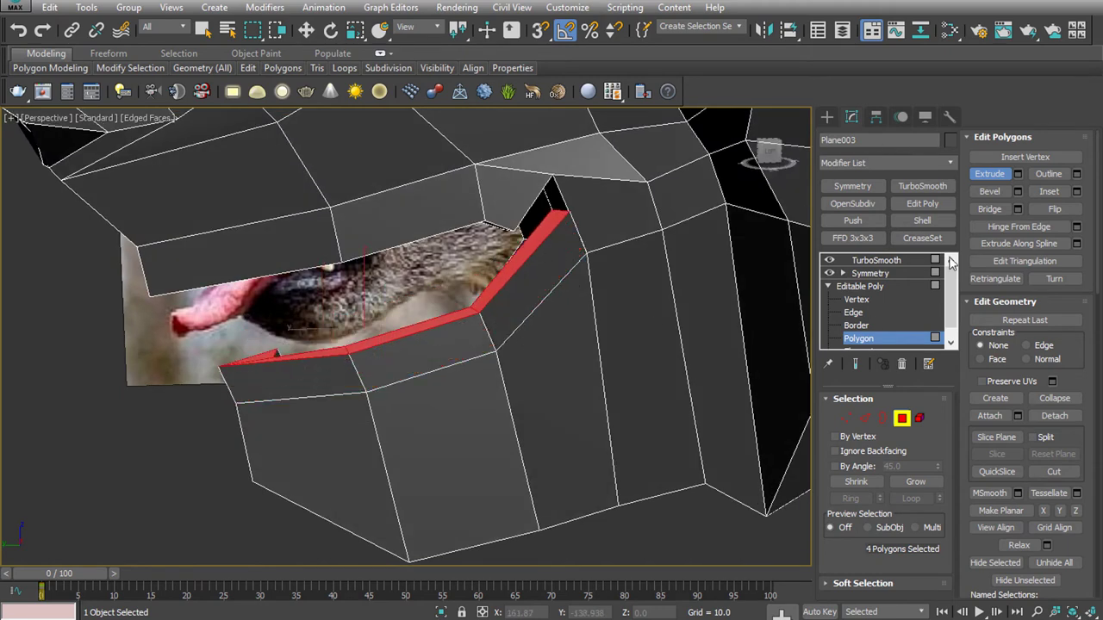
Pull the mouth-corner edge down toward the lip
{"action": "left_click", "coordinate": [887, 312]}
{"action": "key", "text": "w"}
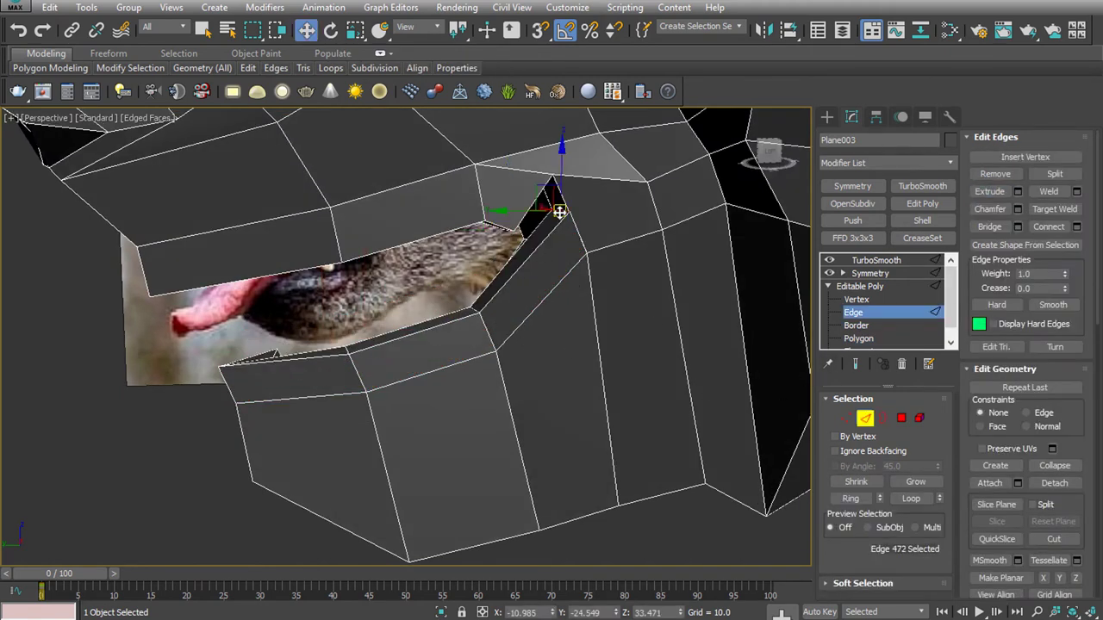
{"action": "left_click", "coordinate": [556, 207]}
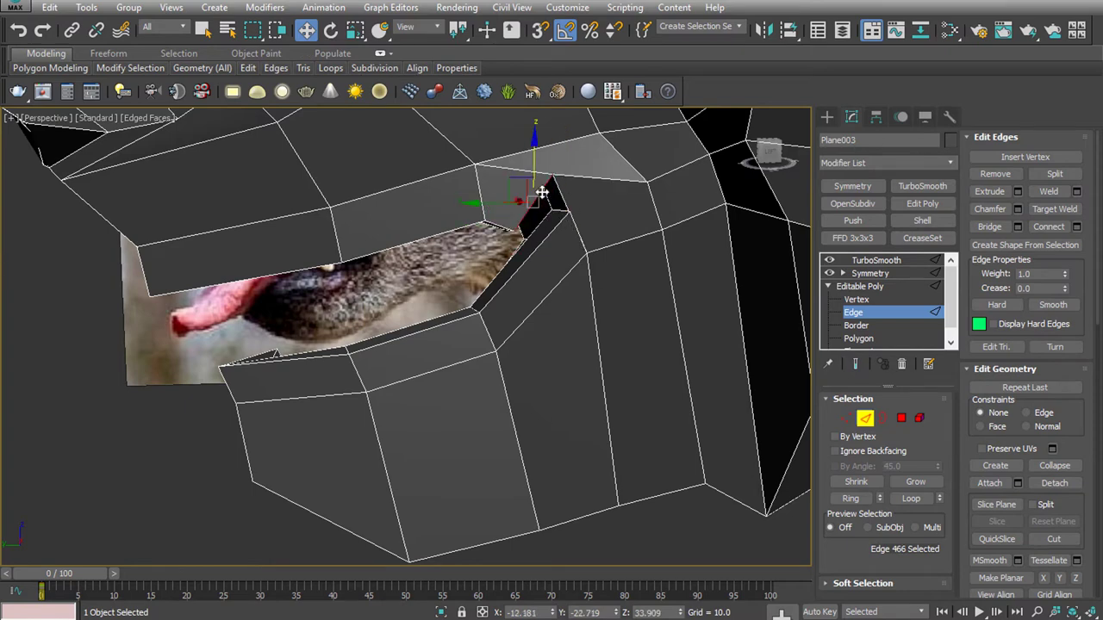
{"action": "left_click_drag", "start_coordinate": [545, 198], "coordinate": [562, 255]}
Bridge the two facing corner polygons and exit polygon editing
{"action": "key", "text": "4"}
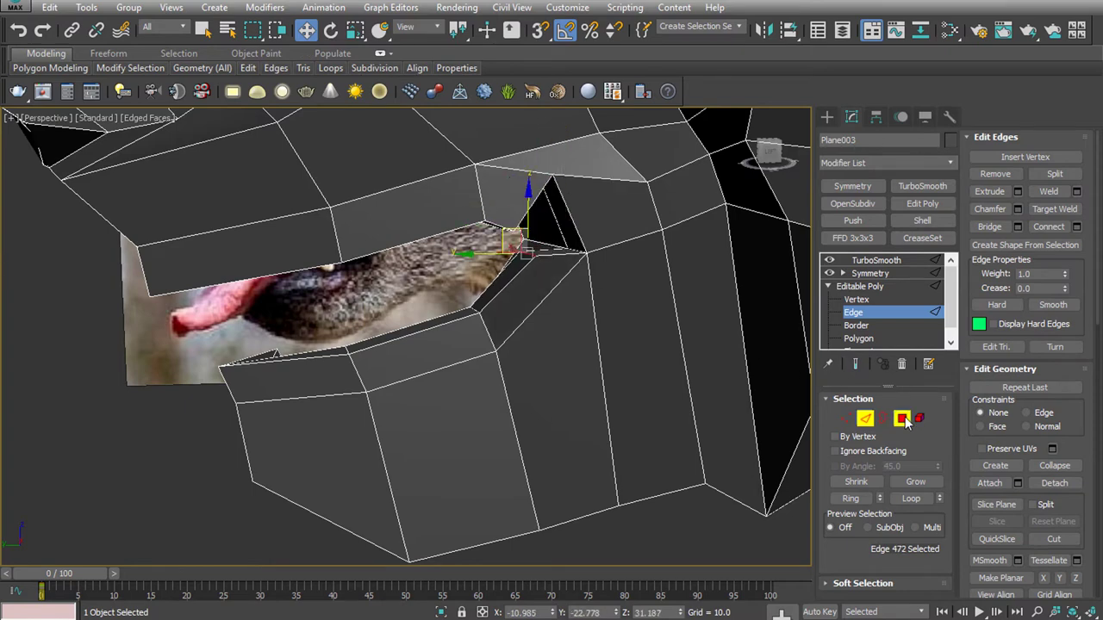
{"action": "left_click", "coordinate": [562, 258]}
{"action": "middle_click_drag", "start_coordinate": [563, 258], "coordinate": [524, 207], "text": "alt"}
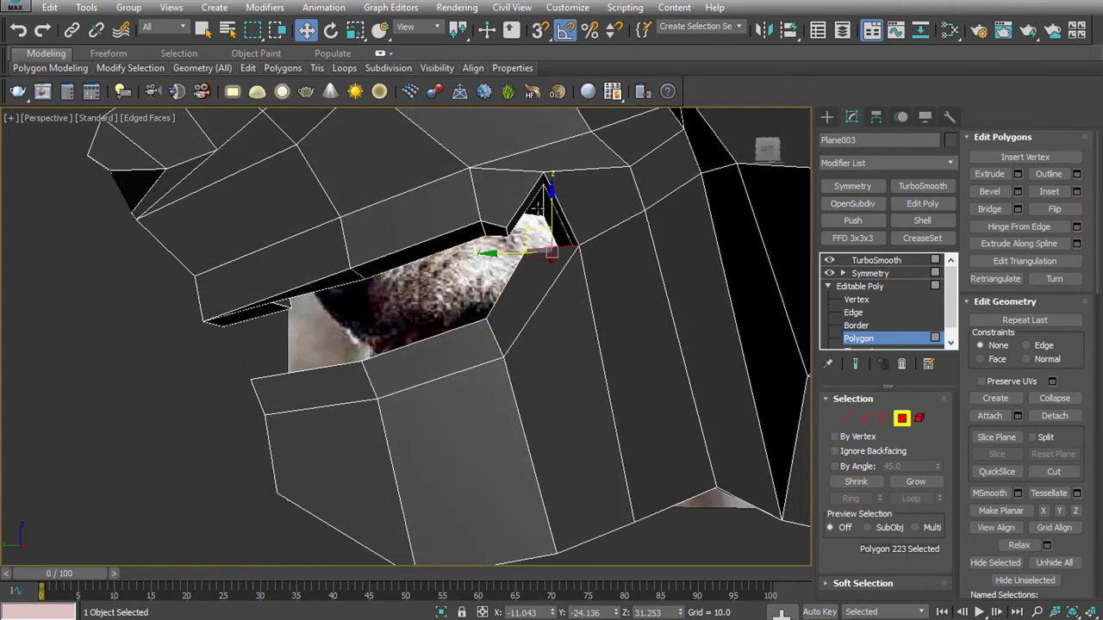
{"action": "left_click", "coordinate": [989, 209]}
{"action": "scroll", "coordinate": [622, 357], "scroll_direction": "up", "scroll_amount": 3}
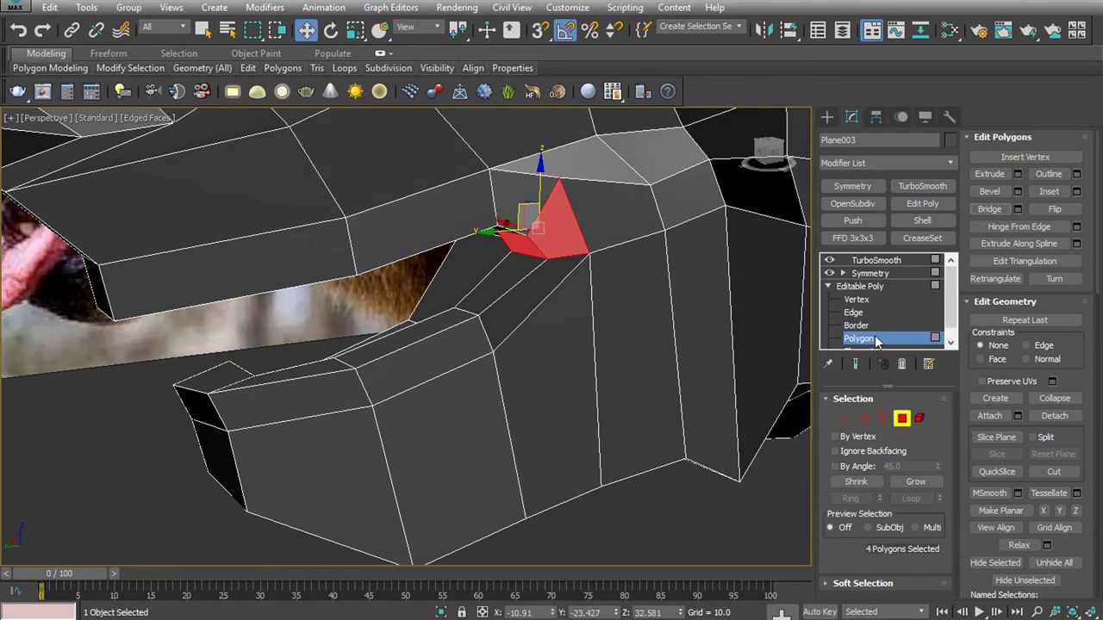
{"action": "key", "text": "6"}
{"action": "scroll", "coordinate": [694, 191], "scroll_direction": "up", "scroll_amount": 5}
{"action": "scroll", "coordinate": [695, 190], "scroll_direction": "up", "scroll_amount": 2}
Select the small diamond polygon inside the mouth and collapse it
{"action": "scroll", "coordinate": [537, 298], "scroll_direction": "down", "scroll_amount": 5}
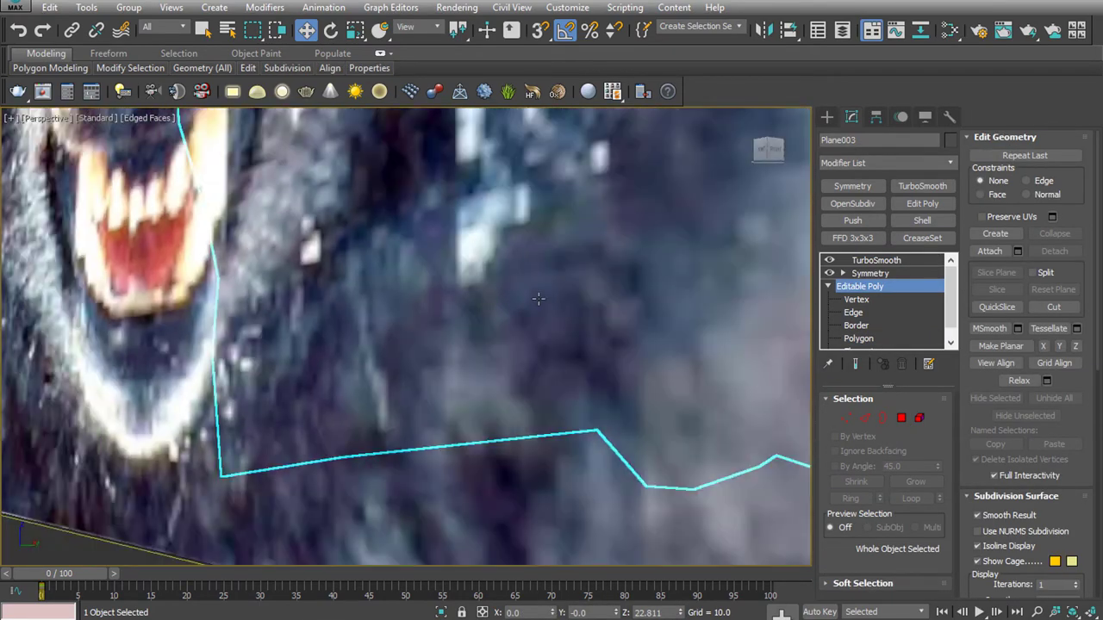
{"action": "mouse_move", "coordinate": [537, 299]}
{"action": "middle_mouse_down", "text": "alt"}
{"action": "mouse_move", "coordinate": [586, 293]}
{"action": "mouse_move", "coordinate": [557, 320]}
{"action": "middle_mouse_up", "text": "alt"}
{"action": "key", "text": "z"}
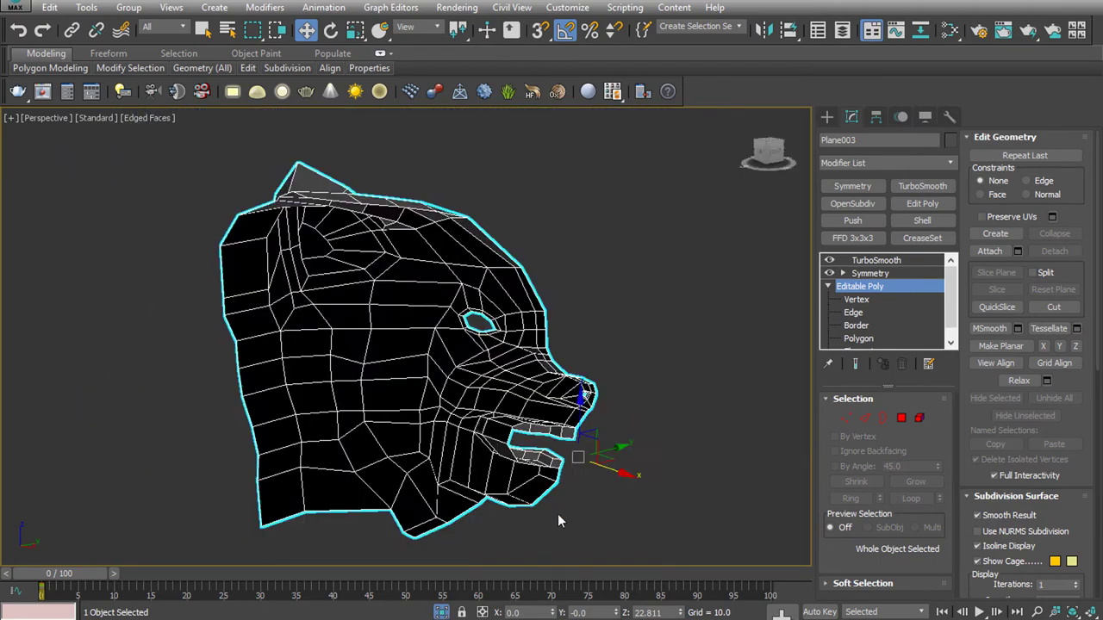
{"action": "mouse_move", "coordinate": [477, 386]}
{"action": "middle_mouse_down", "text": "alt"}
{"action": "mouse_move", "coordinate": [591, 402]}
{"action": "mouse_move", "coordinate": [487, 394]}
{"action": "mouse_move", "coordinate": [397, 420]}
{"action": "mouse_move", "coordinate": [316, 406]}
{"action": "mouse_move", "coordinate": [357, 460]}
{"action": "middle_mouse_up", "text": "alt"}
{"action": "scroll", "coordinate": [516, 414], "scroll_direction": "up", "scroll_amount": 5}
{"action": "left_click", "coordinate": [901, 418]}
{"action": "left_click", "coordinate": [591, 387]}
{"action": "left_click", "coordinate": [468, 315]}
{"action": "left_click", "coordinate": [465, 315], "text": "alt"}
{"action": "left_click", "coordinate": [466, 314]}
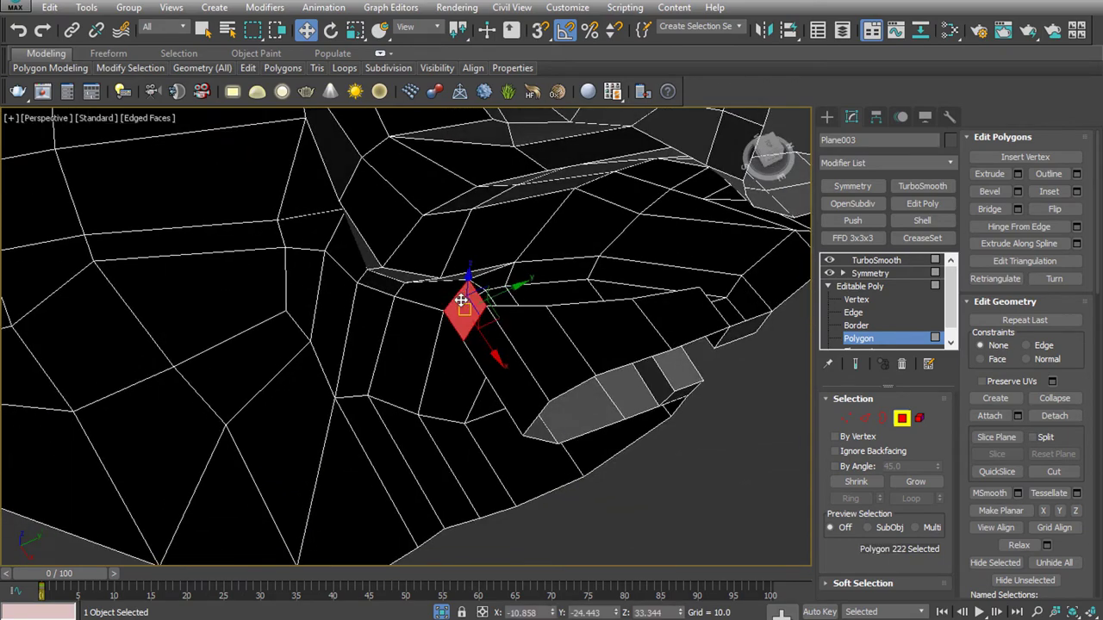
{"action": "key", "text": "ctrl+alt+c"}
Orbit around the smoothed wolf head to inspect the mouth
{"action": "scroll", "coordinate": [517, 348], "scroll_direction": "down", "scroll_amount": 5}
{"action": "scroll", "coordinate": [522, 273], "scroll_direction": "down", "scroll_amount": 4}
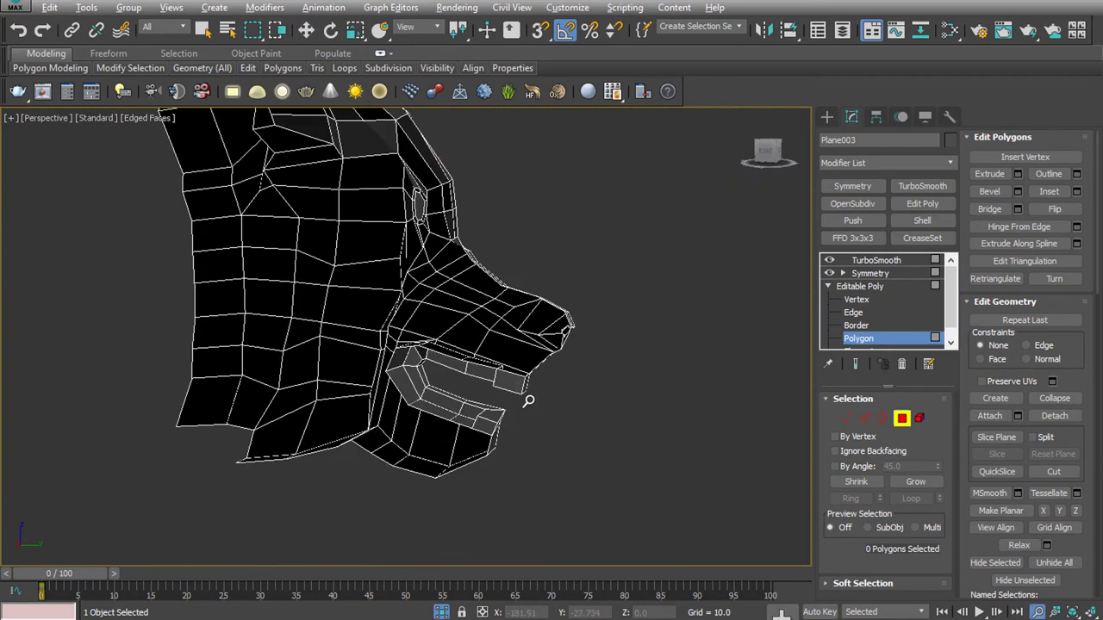
{"action": "middle_click_drag", "start_coordinate": [522, 273], "coordinate": [374, 357], "text": "alt"}
{"action": "left_click", "coordinate": [618, 393]}
{"action": "mouse_move", "coordinate": [619, 393]}
{"action": "middle_mouse_down", "text": "alt"}
{"action": "mouse_move", "coordinate": [307, 374]}
{"action": "mouse_move", "coordinate": [389, 339]}
{"action": "middle_mouse_up", "text": "alt"}
{"action": "scroll", "coordinate": [418, 382], "scroll_direction": "up", "scroll_amount": 3}
{"action": "middle_click_drag", "start_coordinate": [418, 383], "coordinate": [434, 387], "text": "alt"}
{"action": "scroll", "coordinate": [433, 387], "scroll_direction": "up", "scroll_amount": 5}
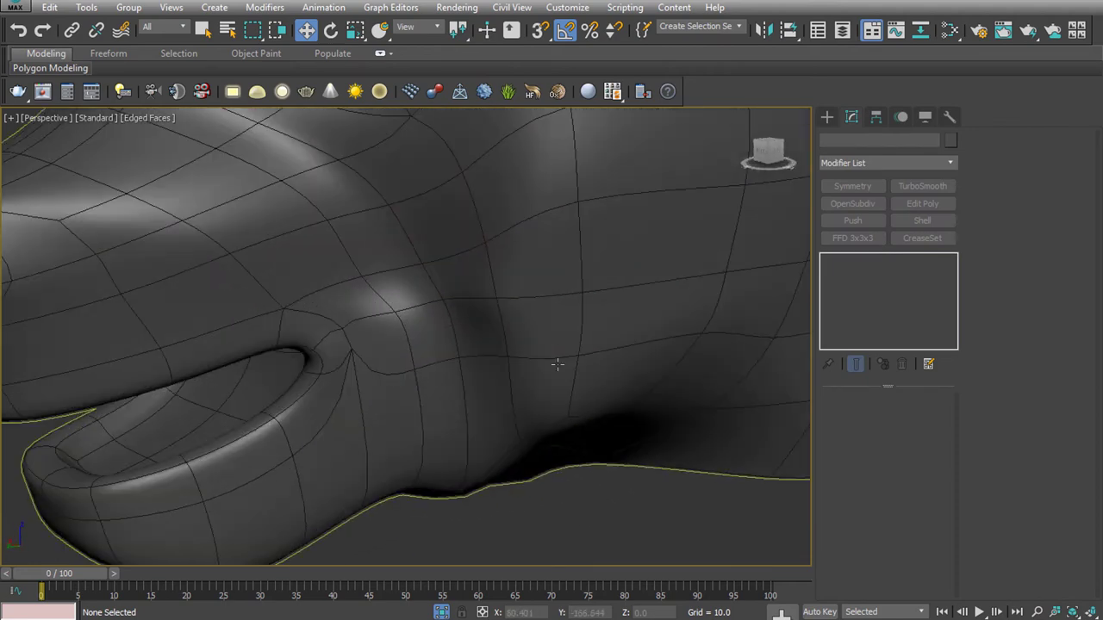
Reselect the head in vertex mode and judge the smooth shading without edged faces
{"action": "left_click", "coordinate": [560, 364]}
{"action": "left_click", "coordinate": [852, 312]}
{"action": "key", "text": "1"}
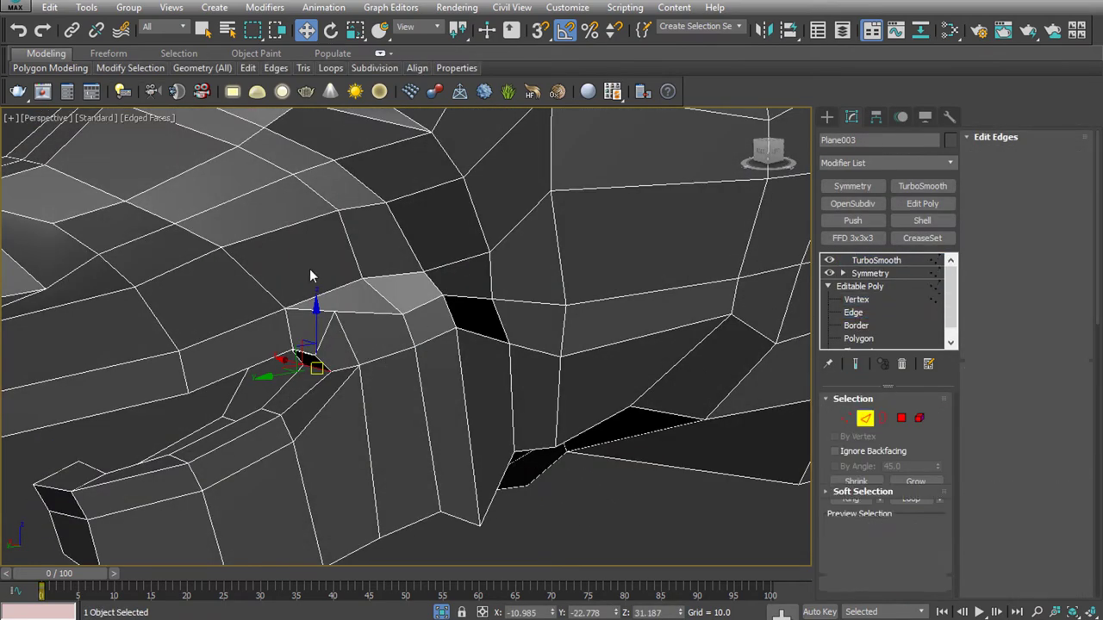
{"action": "mouse_move", "coordinate": [338, 298]}
{"action": "middle_mouse_down", "text": "alt"}
{"action": "mouse_move", "coordinate": [462, 276]}
{"action": "mouse_move", "coordinate": [485, 296]}
{"action": "mouse_move", "coordinate": [455, 300]}
{"action": "mouse_move", "coordinate": [482, 303]}
{"action": "middle_mouse_up", "text": "alt"}
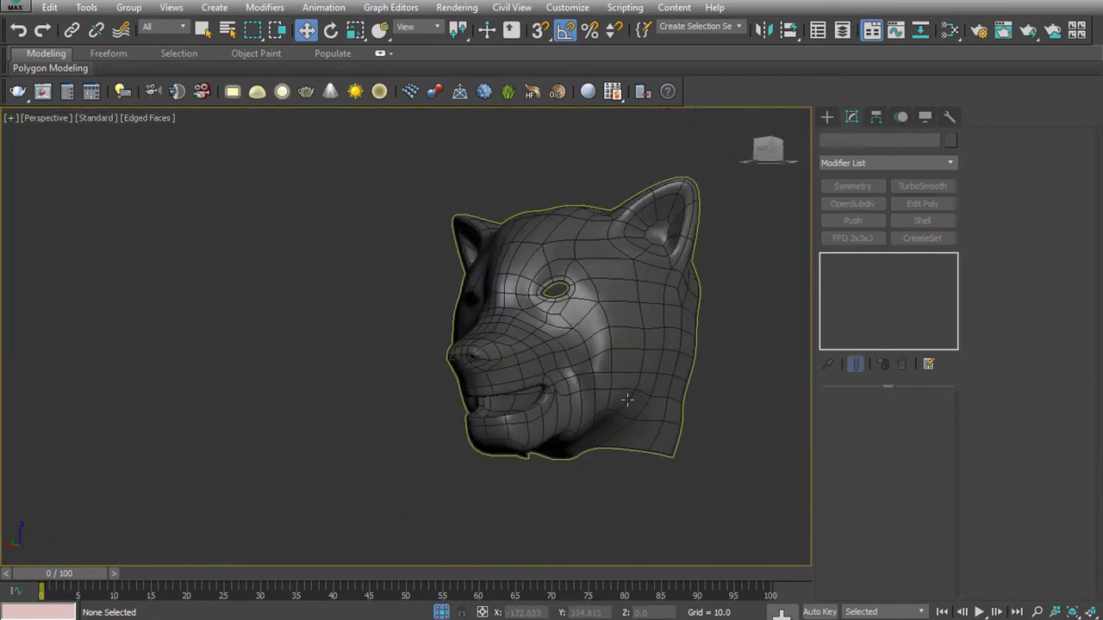
{"action": "mouse_move", "coordinate": [689, 448]}
{"action": "middle_mouse_down", "text": "alt"}
{"action": "mouse_move", "coordinate": [622, 392]}
{"action": "mouse_move", "coordinate": [627, 414]}
{"action": "mouse_move", "coordinate": [584, 409]}
{"action": "mouse_move", "coordinate": [568, 431]}
{"action": "mouse_move", "coordinate": [495, 362]}
{"action": "middle_mouse_up", "text": "alt"}
{"action": "key", "text": "F4"}
{"action": "scroll", "coordinate": [483, 434], "scroll_direction": "up", "scroll_amount": 3}
{"action": "scroll", "coordinate": [483, 439], "scroll_direction": "up", "scroll_amount": 2}
Turn edged faces back on and select the edge loop around the nostril hole
{"action": "left_click", "coordinate": [522, 367]}
{"action": "scroll", "coordinate": [522, 367], "scroll_direction": "down", "scroll_amount": 3}
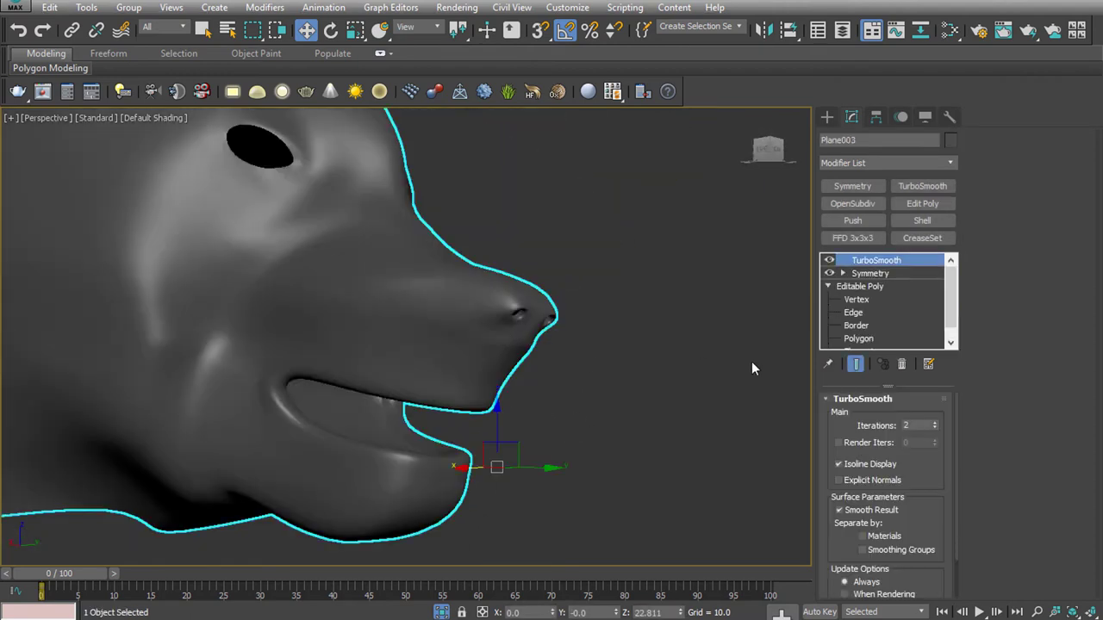
{"action": "left_click", "coordinate": [853, 312]}
{"action": "mouse_move", "coordinate": [488, 316]}
{"action": "middle_mouse_down", "text": "alt"}
{"action": "mouse_move", "coordinate": [265, 336]}
{"action": "mouse_move", "coordinate": [305, 332]}
{"action": "middle_mouse_up", "text": "alt"}
{"action": "key", "text": "F4"}
{"action": "double_click", "coordinate": [293, 329]}
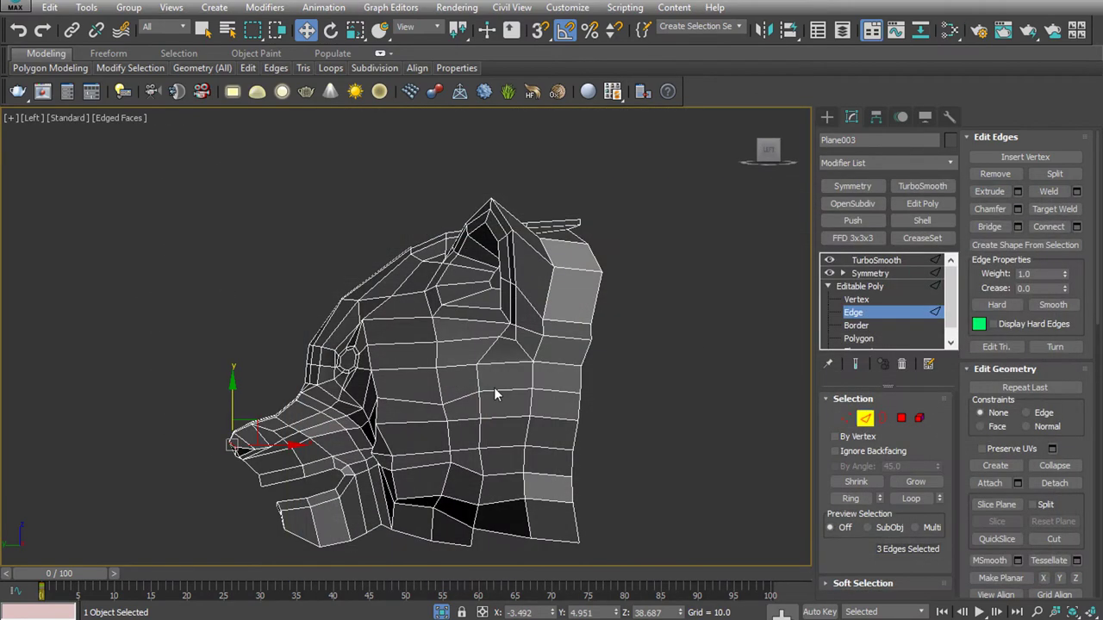
Select the four edges around the nostril hole and nudge them slightly inward
{"action": "middle_click_drag", "start_coordinate": [494, 394], "coordinate": [519, 428], "text": "alt"}
{"action": "scroll", "coordinate": [246, 461], "scroll_direction": "up", "scroll_amount": 5}
{"action": "left_click", "coordinate": [246, 460]}
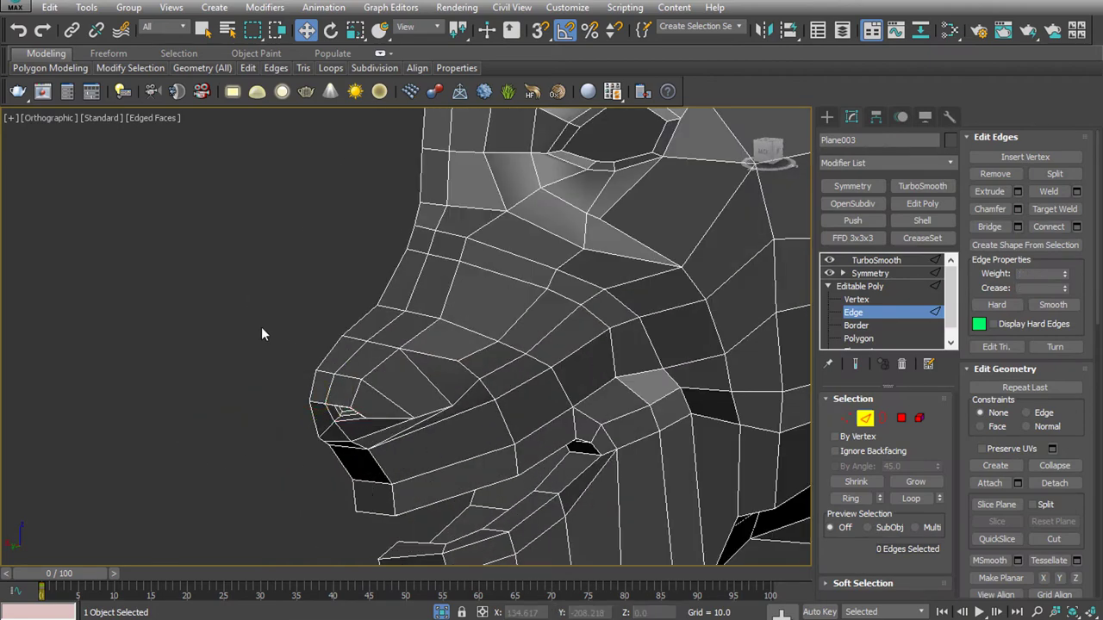
{"action": "middle_click_drag", "start_coordinate": [336, 403], "coordinate": [238, 353], "text": "alt"}
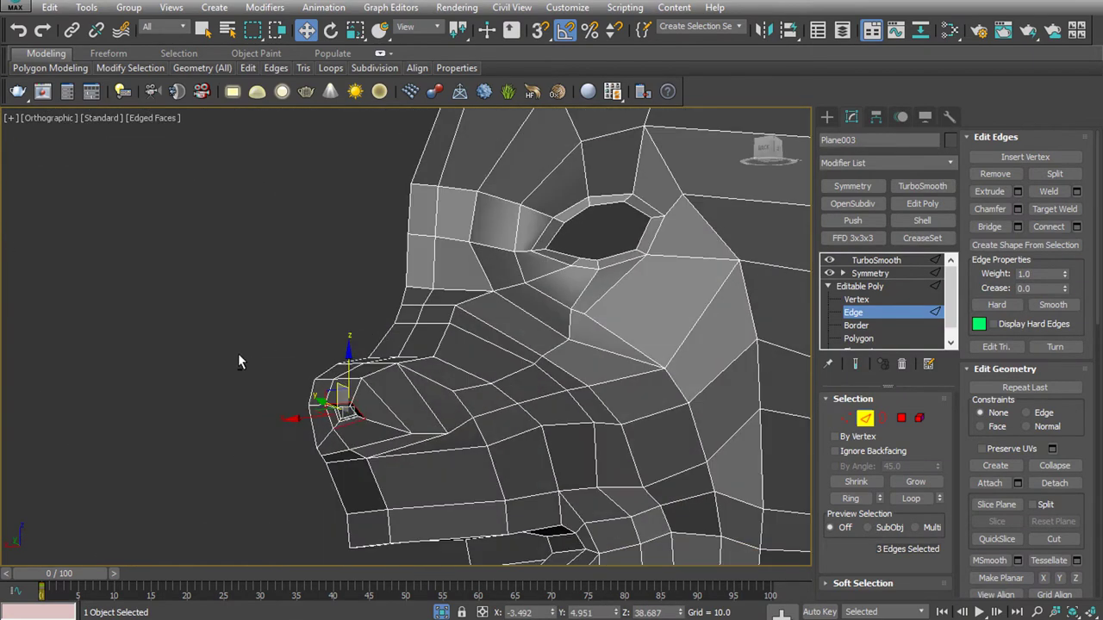
{"action": "scroll", "coordinate": [370, 423], "scroll_direction": "up", "scroll_amount": 5}
{"action": "double_click", "coordinate": [436, 387]}
{"action": "mouse_move", "coordinate": [436, 387]}
{"action": "middle_mouse_down", "text": "alt"}
{"action": "mouse_move", "coordinate": [418, 411]}
{"action": "mouse_move", "coordinate": [440, 360]}
{"action": "middle_mouse_up", "text": "alt"}
{"action": "left_click_drag", "start_coordinate": [441, 360], "coordinate": [438, 364]}
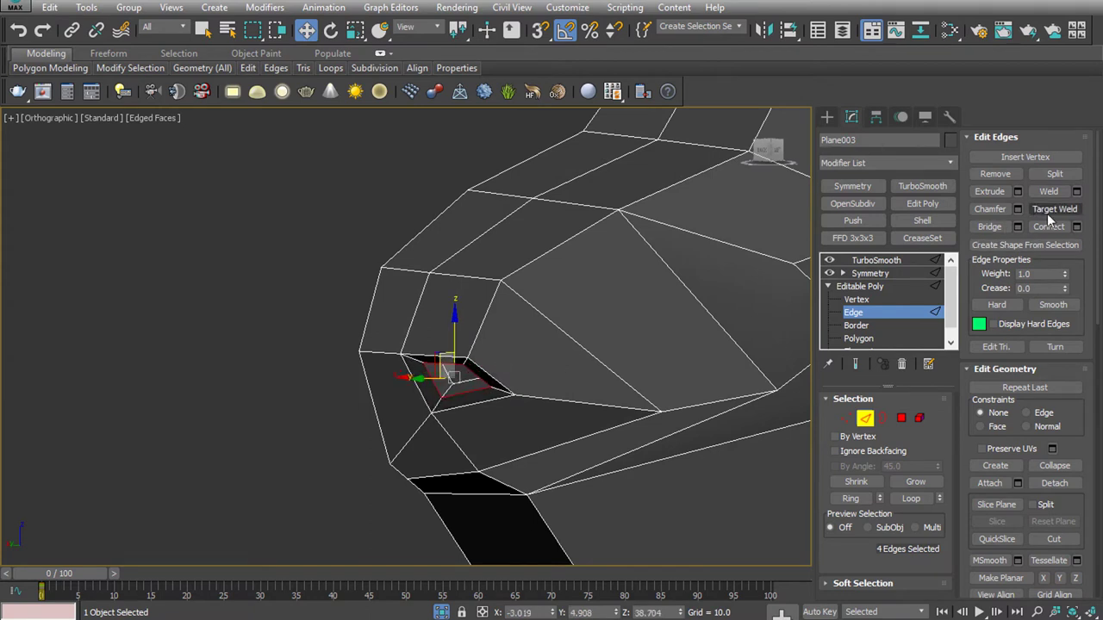
Cut a new edge across the nose starting from the nostril corner vertex
{"action": "left_click", "coordinate": [395, 472]}
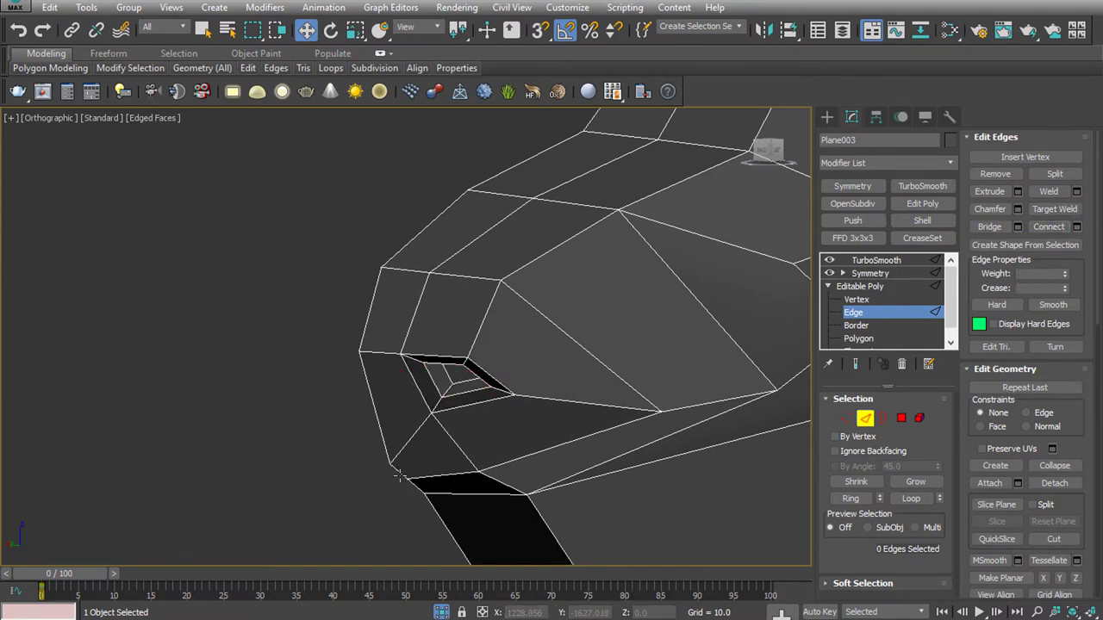
{"action": "left_click", "coordinate": [1054, 538]}
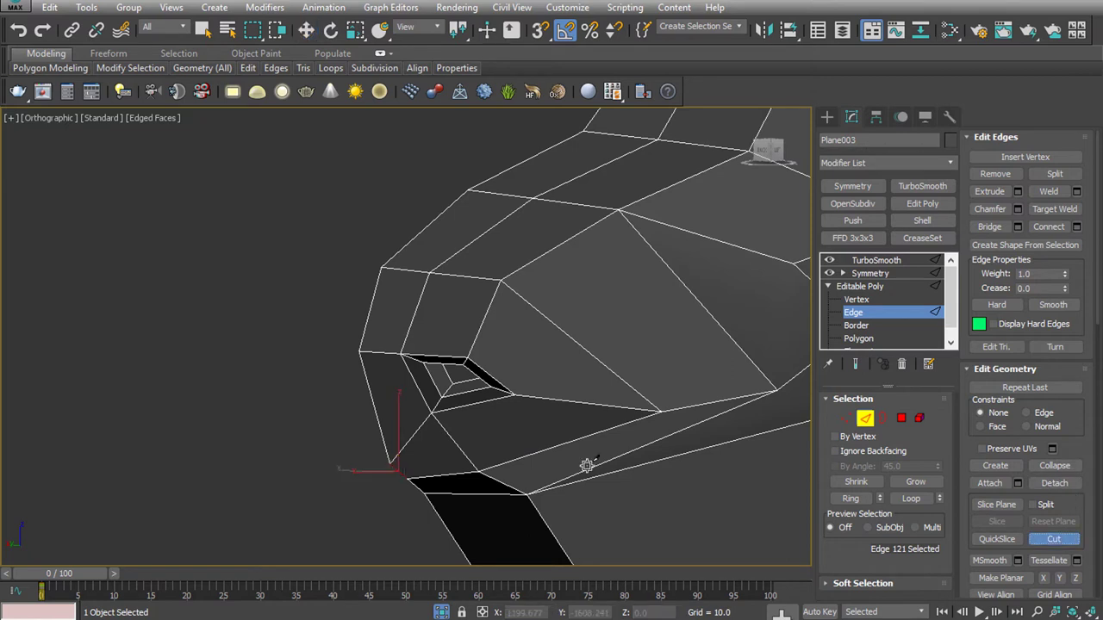
{"action": "left_click", "coordinate": [396, 471]}
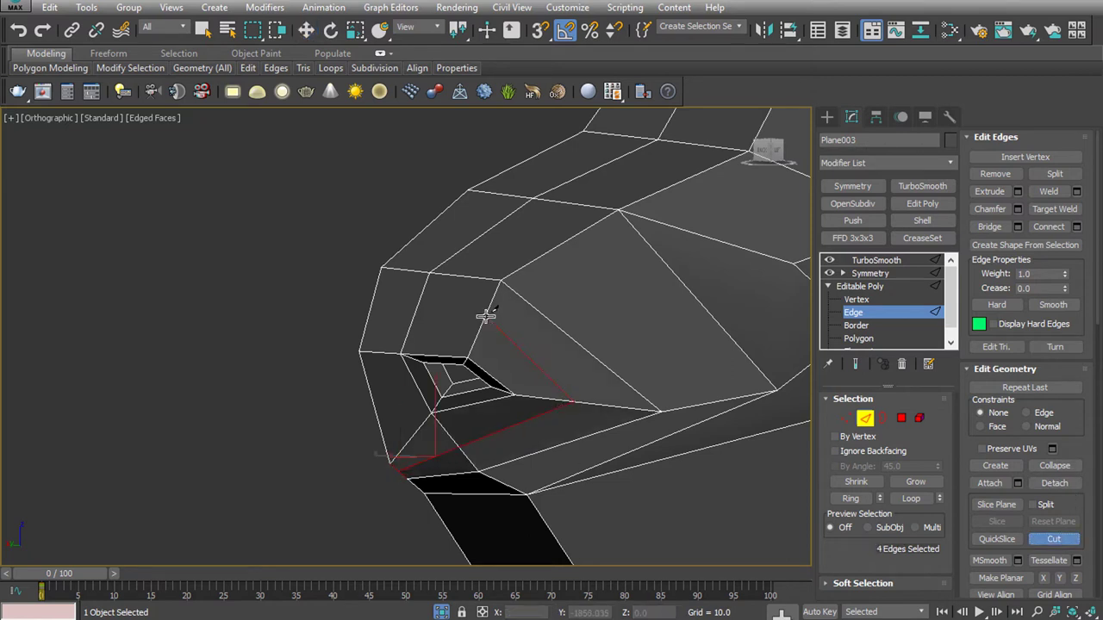
{"action": "right_click", "coordinate": [357, 317]}
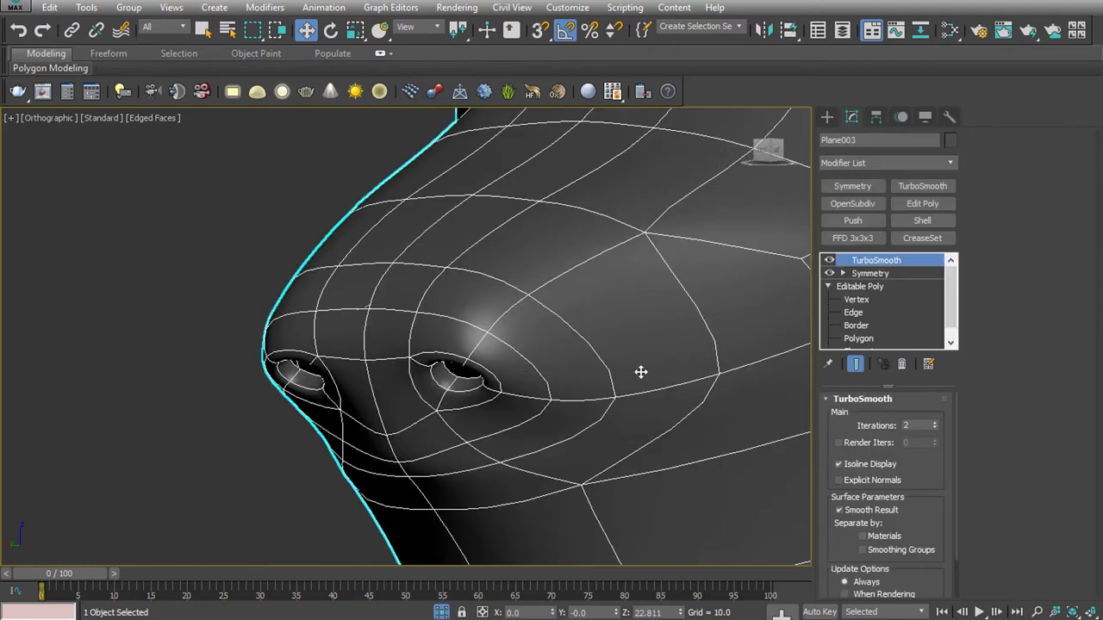
Push the left nose edge outward and check the nose shape
{"action": "left_click", "coordinate": [382, 307]}
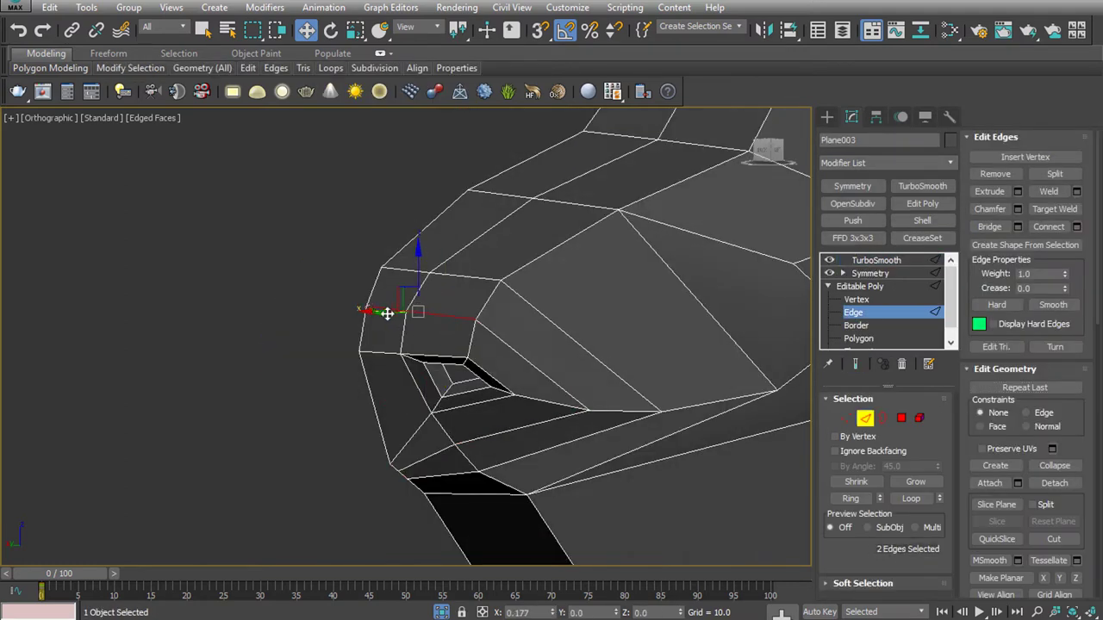
{"action": "left_click_drag", "start_coordinate": [386, 313], "coordinate": [373, 314]}
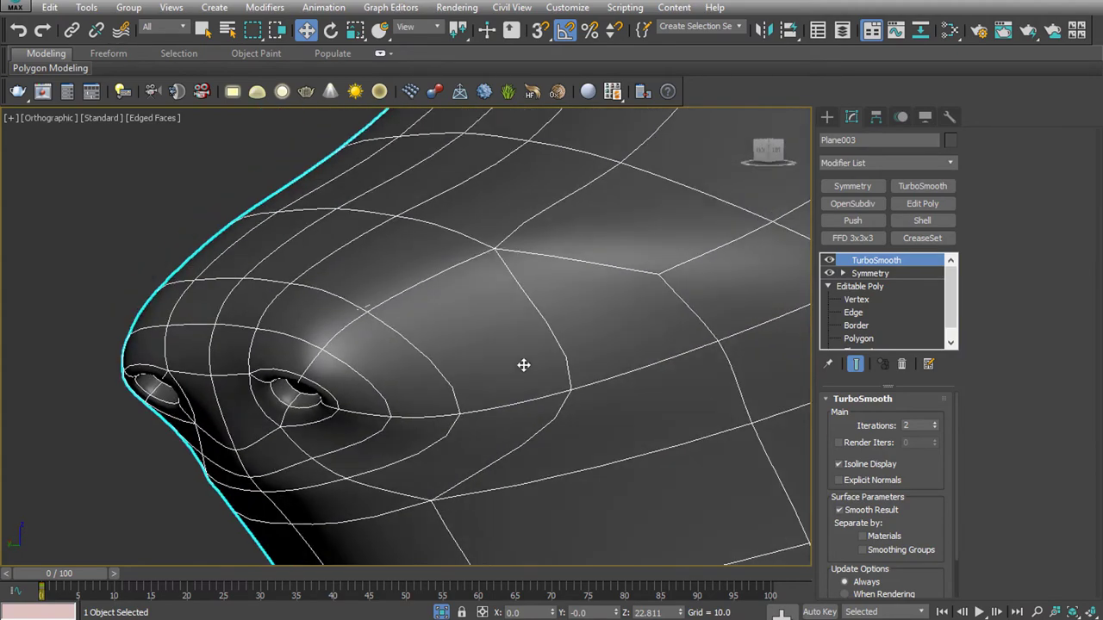
{"action": "mouse_move", "coordinate": [523, 364]}
{"action": "middle_mouse_down", "text": "alt"}
{"action": "mouse_move", "coordinate": [468, 313]}
{"action": "mouse_move", "coordinate": [474, 379]}
{"action": "mouse_move", "coordinate": [405, 383]}
{"action": "mouse_move", "coordinate": [448, 361]}
{"action": "mouse_move", "coordinate": [482, 371]}
{"action": "middle_mouse_up", "text": "alt"}
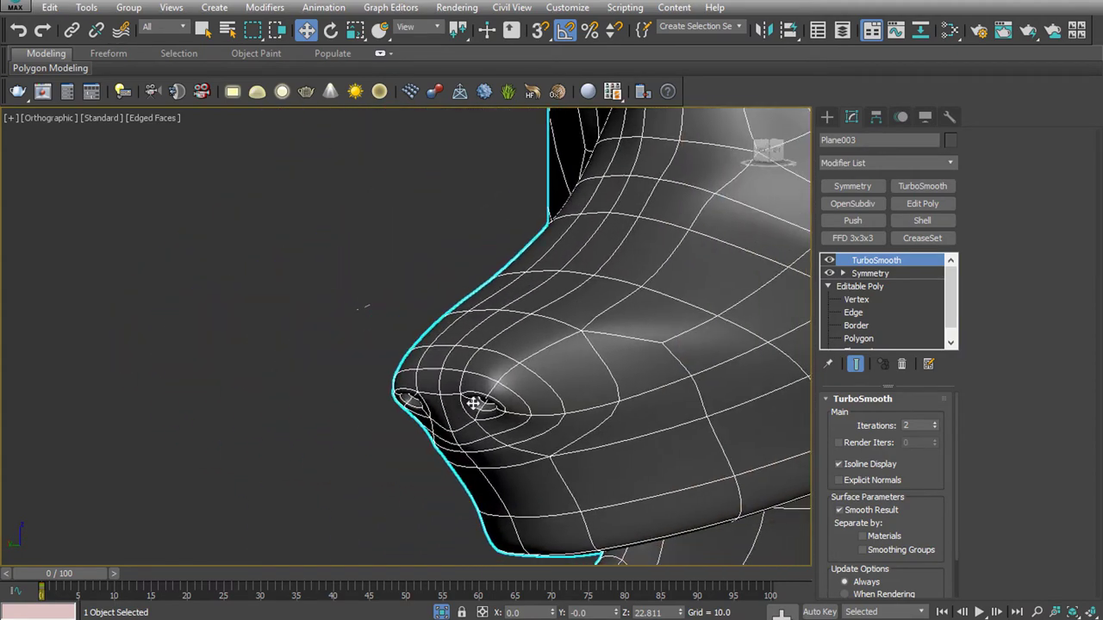
Select the nostril crease and nose-tip edges and move them to reshape the nose
{"action": "left_click", "coordinate": [853, 311]}
{"action": "left_click", "coordinate": [608, 408]}
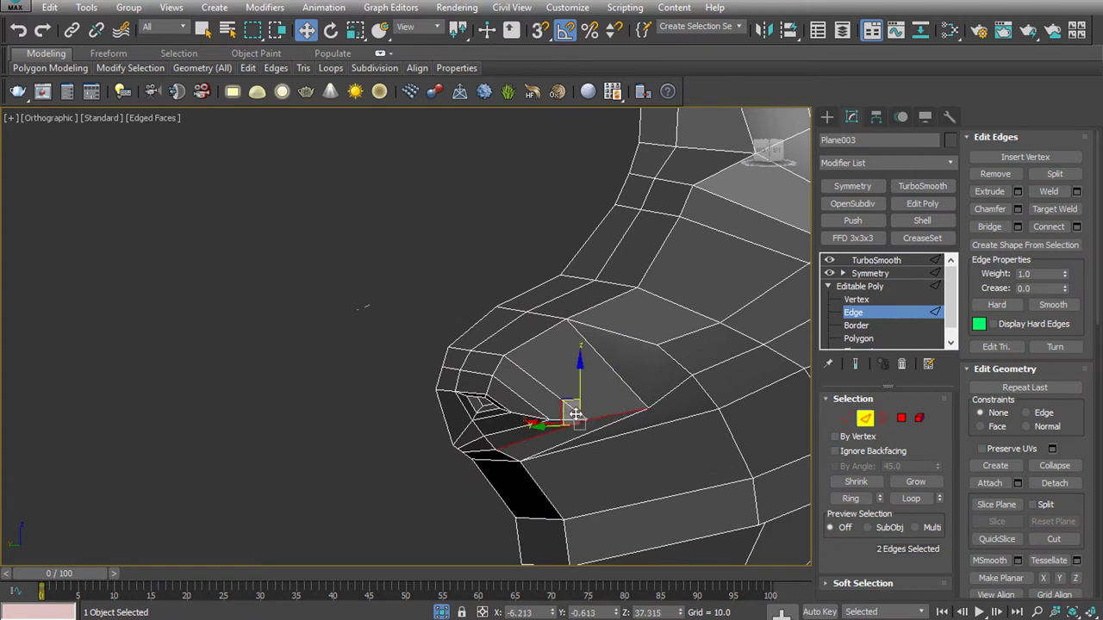
{"action": "left_click", "coordinate": [532, 419], "text": "ctrl"}
{"action": "left_click", "coordinate": [532, 417], "text": "ctrl"}
{"action": "middle_click_drag", "start_coordinate": [529, 416], "coordinate": [505, 418], "text": "alt"}
{"action": "mouse_move", "coordinate": [432, 386]}
{"action": "left_mouse_down"}
{"action": "mouse_move", "coordinate": [521, 427]}
{"action": "mouse_move", "coordinate": [509, 415]}
{"action": "left_mouse_up"}
{"action": "mouse_move", "coordinate": [561, 395]}
{"action": "middle_mouse_down", "text": "alt"}
{"action": "mouse_move", "coordinate": [493, 383]}
{"action": "mouse_move", "coordinate": [525, 528]}
{"action": "mouse_move", "coordinate": [791, 443]}
{"action": "middle_mouse_up", "text": "alt"}
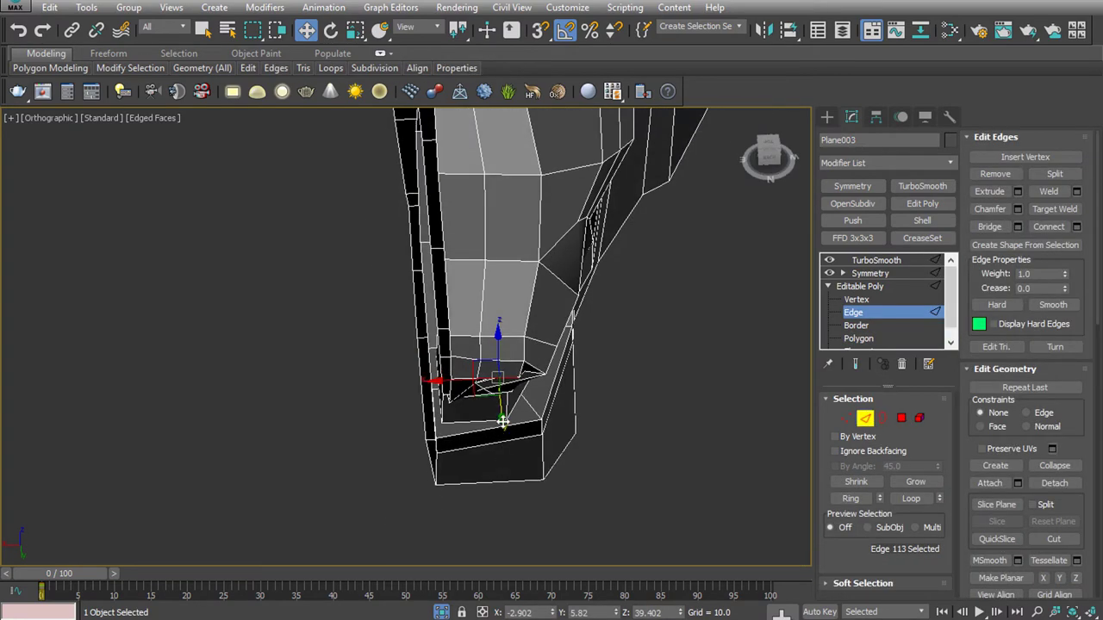
{"action": "mouse_move", "coordinate": [503, 421]}
{"action": "middle_mouse_down", "text": "alt"}
{"action": "mouse_move", "coordinate": [594, 347]}
{"action": "mouse_move", "coordinate": [492, 395]}
{"action": "middle_mouse_up", "text": "alt"}
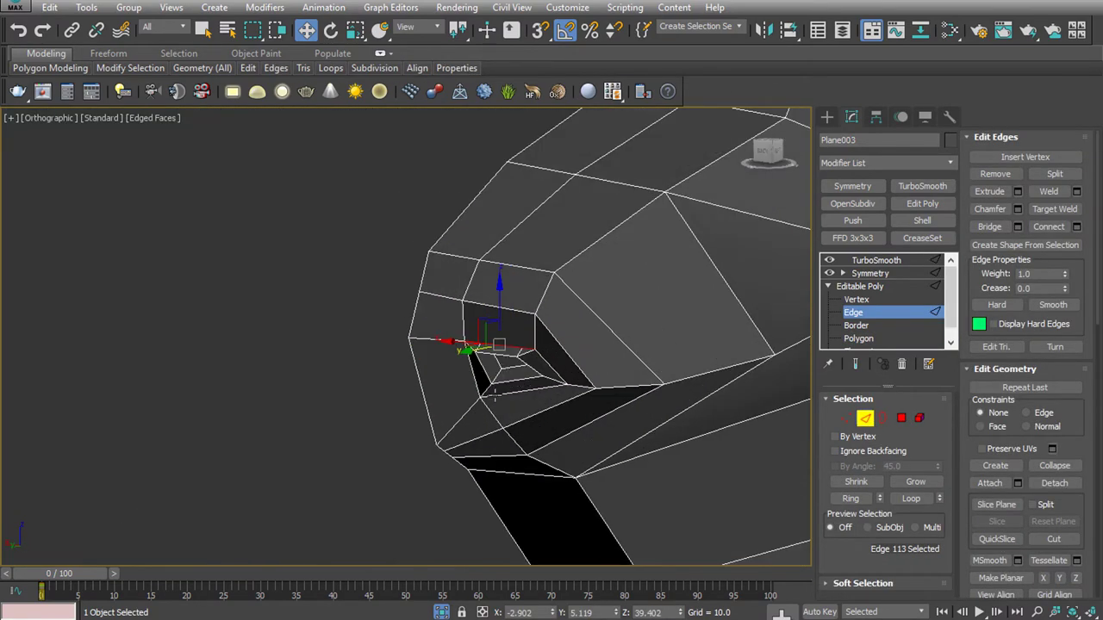
{"action": "middle_click_drag", "start_coordinate": [500, 349], "coordinate": [480, 332], "text": "alt"}
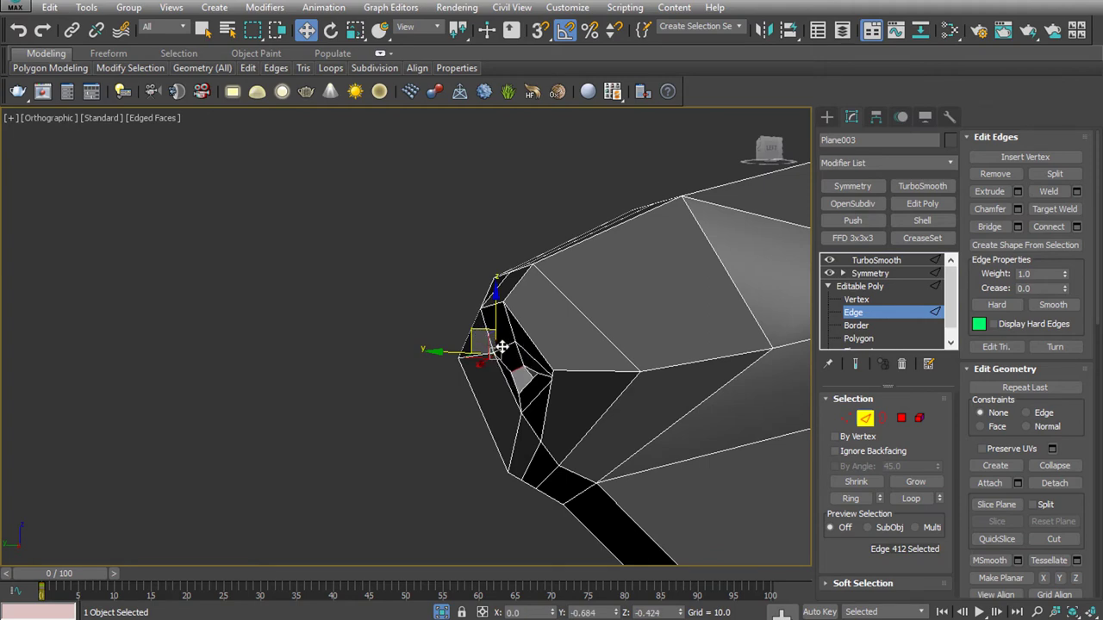
{"action": "left_click_drag", "start_coordinate": [501, 348], "coordinate": [473, 393]}
Adjust a vertex beside the nostril, then frame the whole smoothed head
{"action": "left_click", "coordinate": [845, 418]}
{"action": "left_click", "coordinate": [421, 355]}
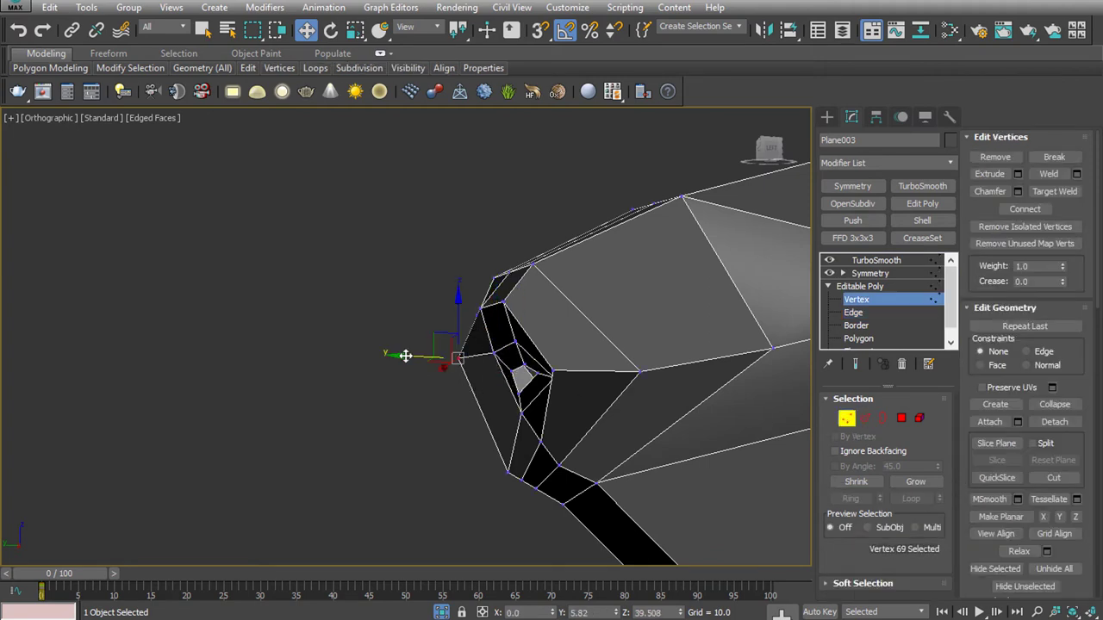
{"action": "left_click", "coordinate": [413, 397]}
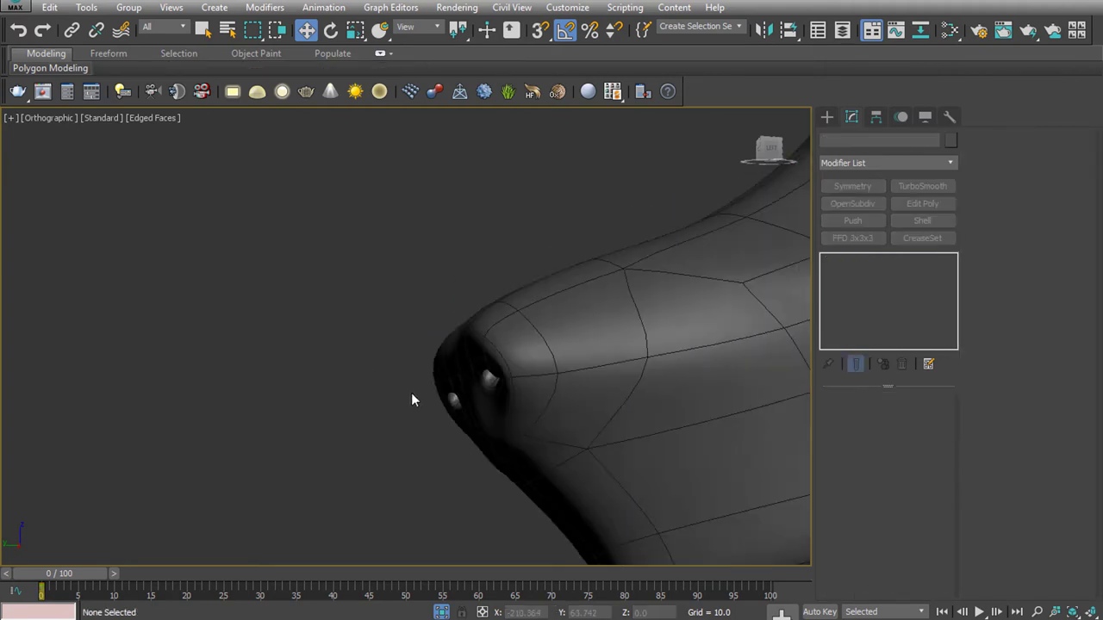
{"action": "mouse_move", "coordinate": [414, 397]}
{"action": "middle_mouse_down"}
{"action": "mouse_move", "coordinate": [517, 462]}
{"action": "mouse_move", "coordinate": [544, 501]}
{"action": "mouse_move", "coordinate": [481, 422]}
{"action": "middle_mouse_up"}
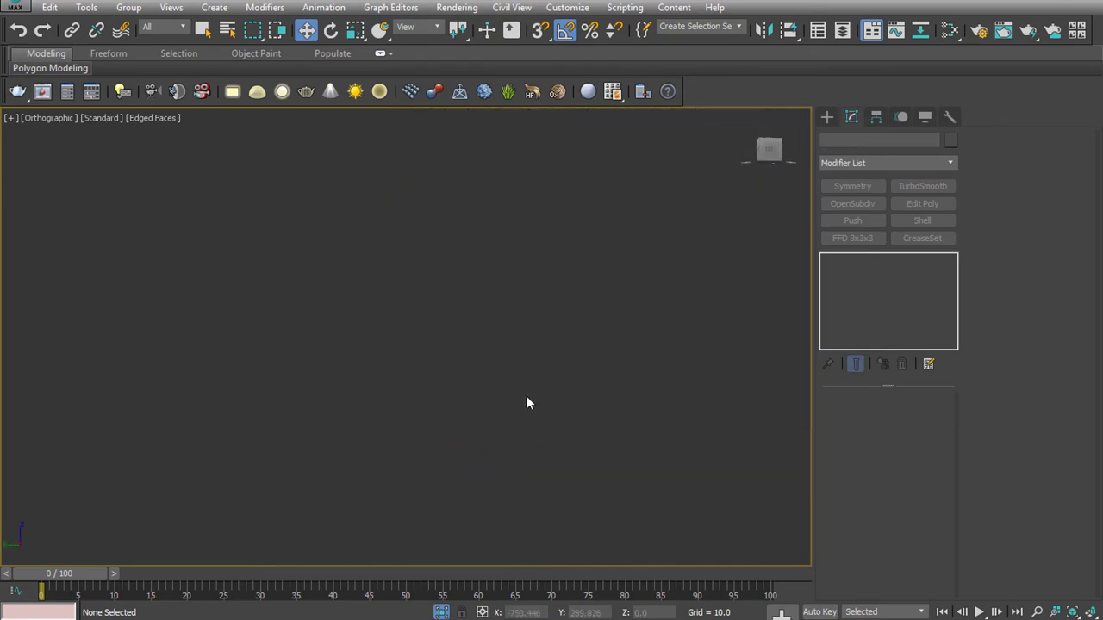
{"action": "key", "text": "z"}
{"action": "middle_click_drag", "start_coordinate": [284, 372], "coordinate": [334, 382], "text": "alt"}
{"action": "left_click", "coordinate": [557, 345]}
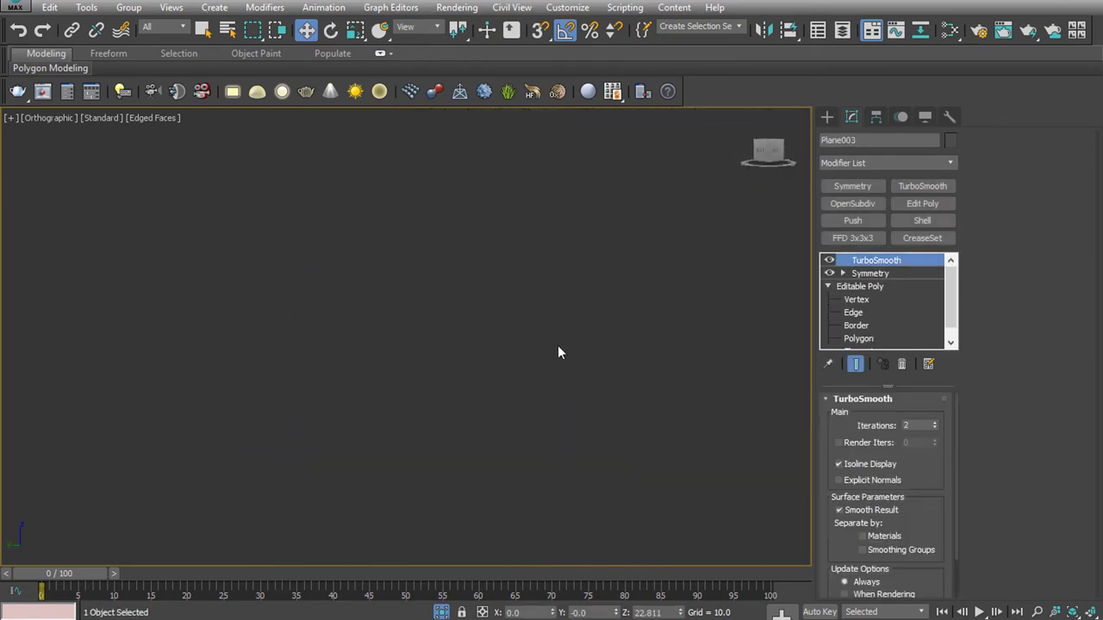
{"action": "mouse_move", "coordinate": [557, 345]}
{"action": "middle_mouse_down", "text": "alt"}
{"action": "mouse_move", "coordinate": [375, 392]}
{"action": "mouse_move", "coordinate": [397, 389]}
{"action": "mouse_move", "coordinate": [352, 380]}
{"action": "middle_mouse_up", "text": "alt"}
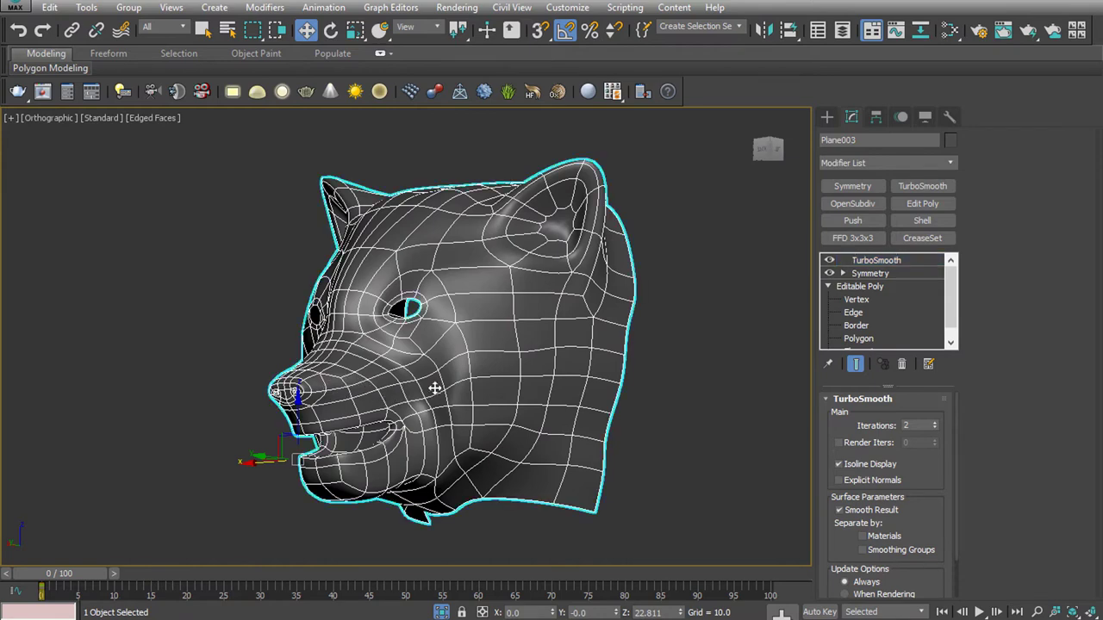
Select edges near the nose and try a Cut on the snout
{"action": "key", "text": "2"}
{"action": "left_click", "coordinate": [308, 388]}
{"action": "scroll", "coordinate": [302, 370], "scroll_direction": "up", "scroll_amount": 5}
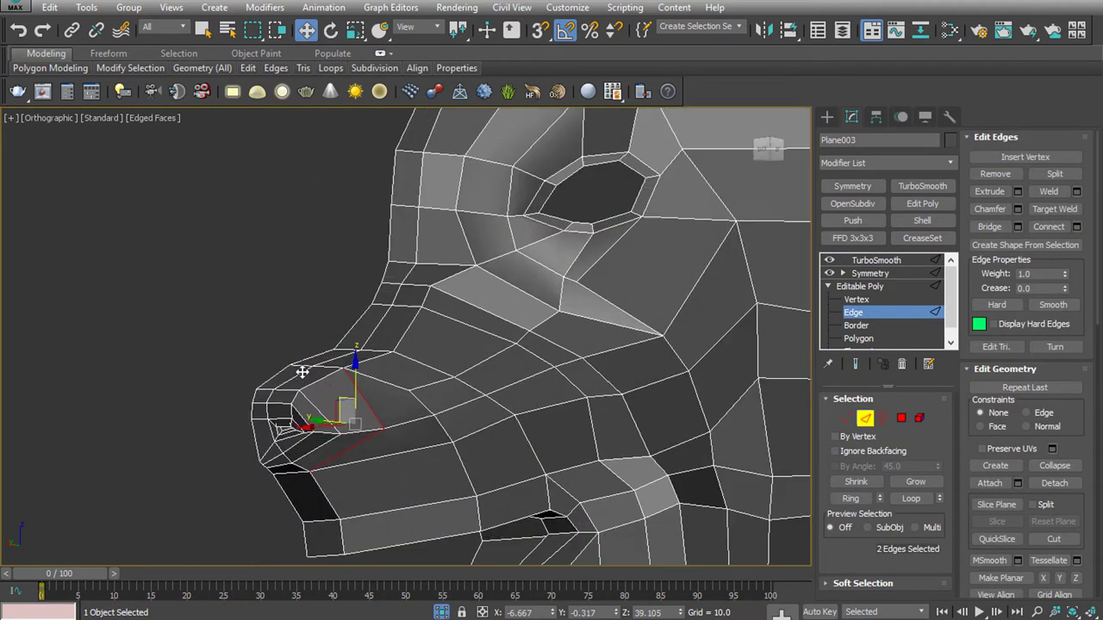
{"action": "middle_click_drag", "start_coordinate": [407, 420], "coordinate": [407, 439], "text": "alt"}
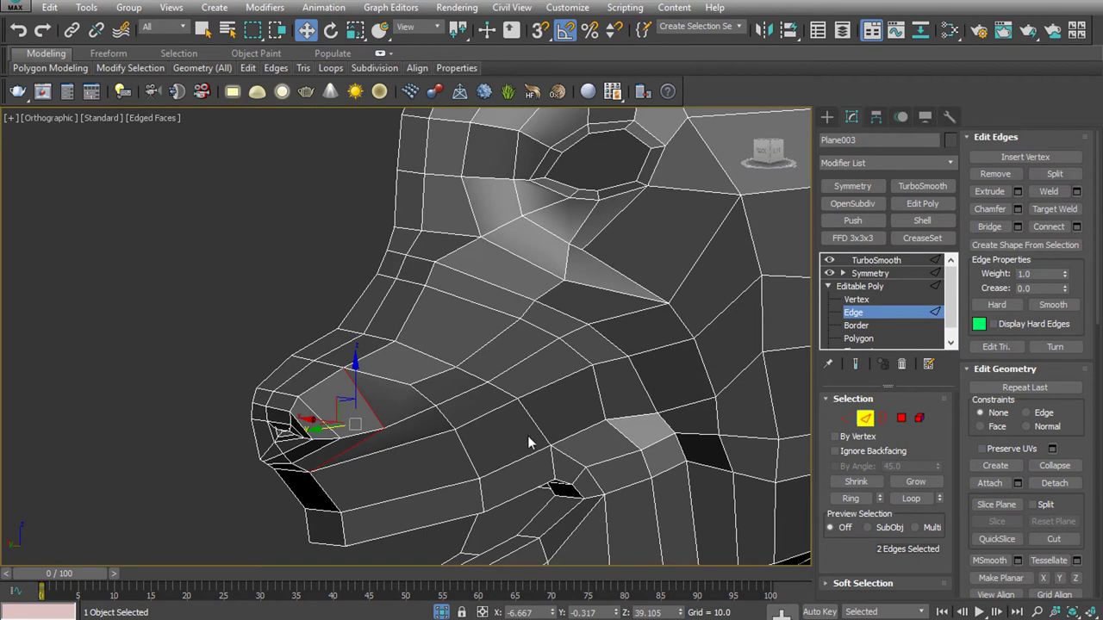
{"action": "key", "text": "1"}
{"action": "left_click", "coordinate": [1053, 477]}
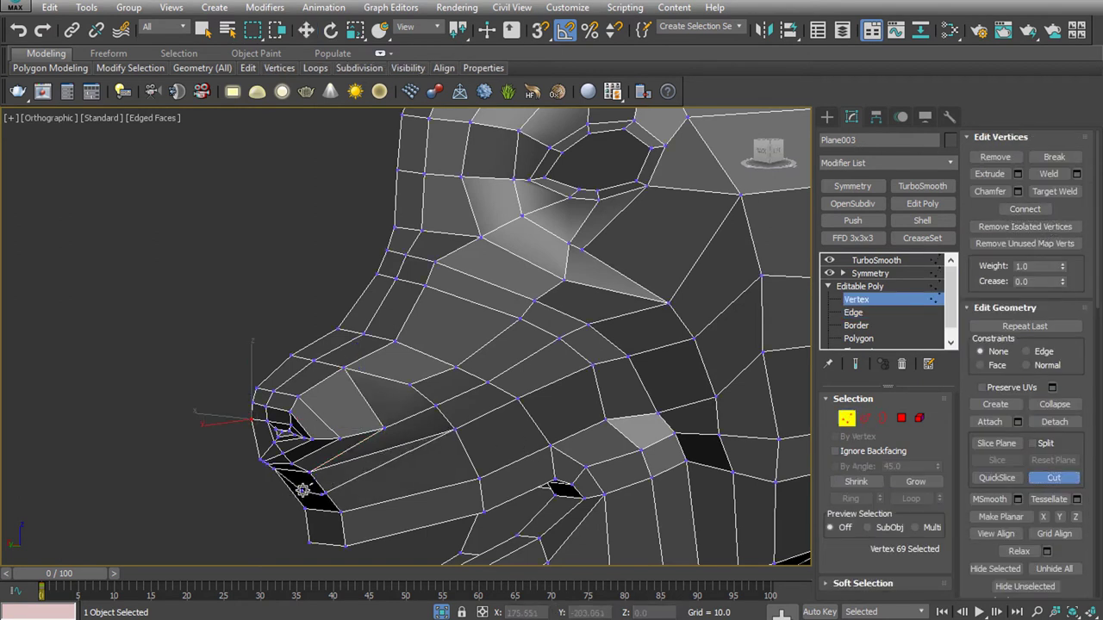
{"action": "left_click", "coordinate": [864, 417]}
Select the ring of snout edges and add new edges across the snout
{"action": "left_click", "coordinate": [357, 406]}
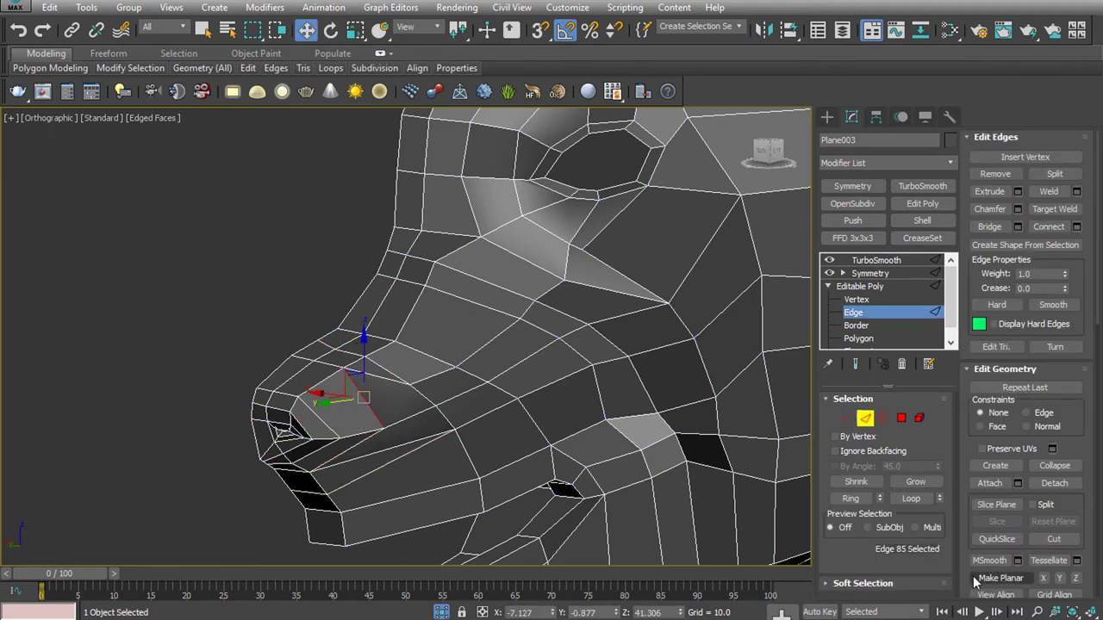
{"action": "left_click", "coordinate": [855, 499]}
{"action": "middle_click_drag", "start_coordinate": [307, 419], "coordinate": [522, 342], "text": "alt"}
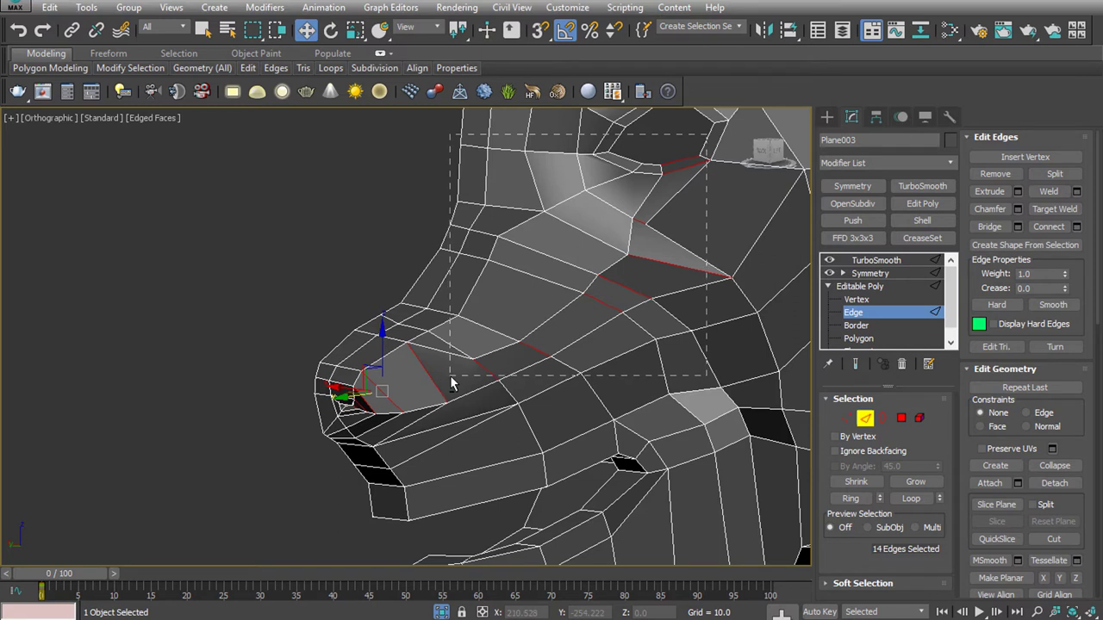
{"action": "left_click_drag", "start_coordinate": [452, 383], "coordinate": [451, 384], "text": "alt"}
{"action": "left_click", "coordinate": [1049, 226]}
{"action": "left_click", "coordinate": [847, 418]}
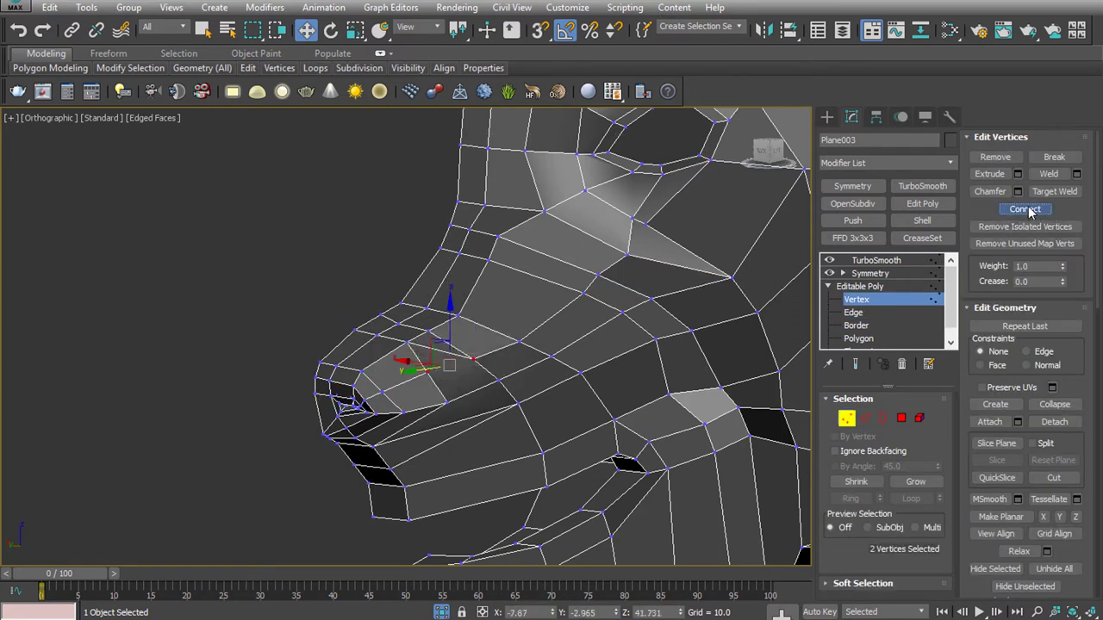
Select the edge loop along the side of the snout
{"action": "key", "text": "2"}
{"action": "left_click", "coordinate": [437, 349]}
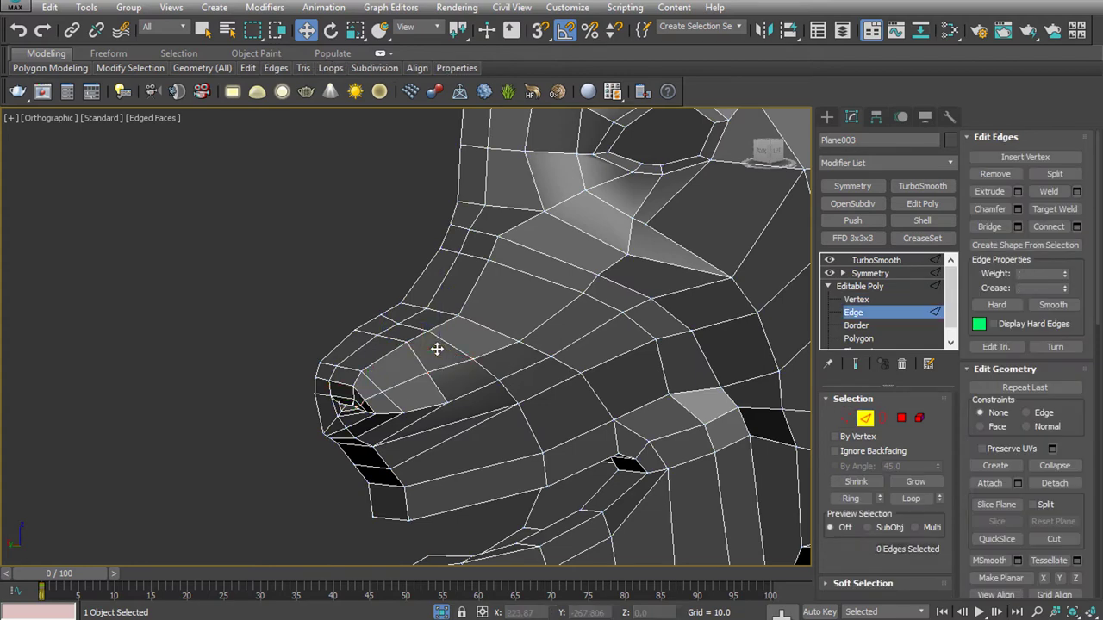
{"action": "left_click", "coordinate": [437, 429]}
{"action": "left_click", "coordinate": [438, 429], "text": "alt"}
{"action": "left_click", "coordinate": [846, 419]}
{"action": "key", "text": "2"}
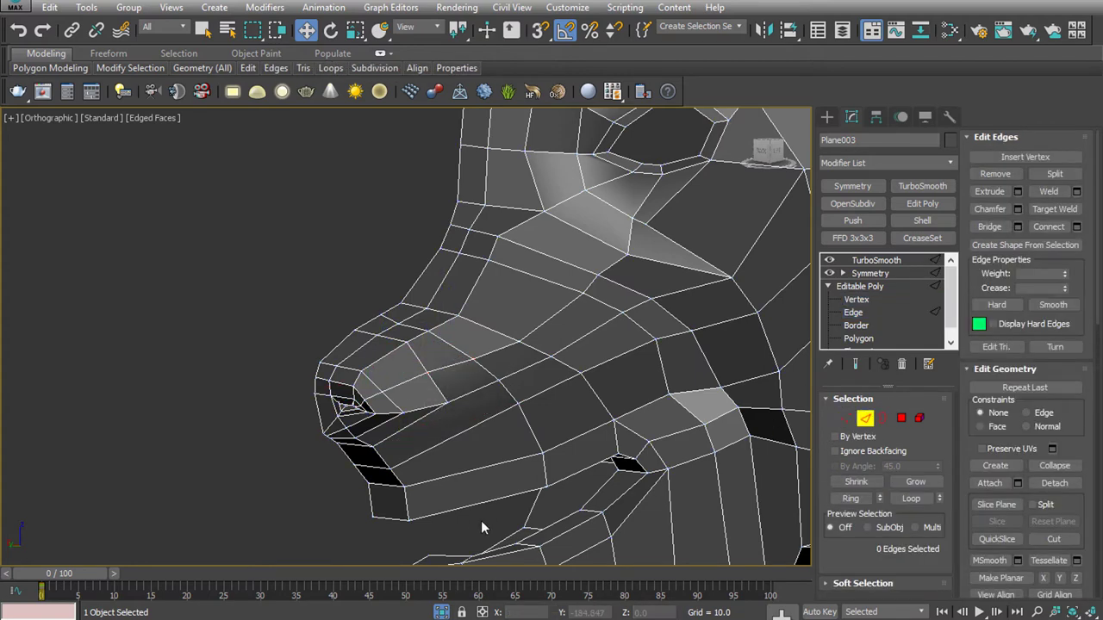
{"action": "mouse_move", "coordinate": [474, 468]}
{"action": "middle_mouse_down", "text": "alt"}
{"action": "mouse_move", "coordinate": [578, 393]}
{"action": "mouse_move", "coordinate": [567, 408]}
{"action": "mouse_move", "coordinate": [575, 346]}
{"action": "middle_mouse_up", "text": "alt"}
{"action": "double_click", "coordinate": [505, 459]}
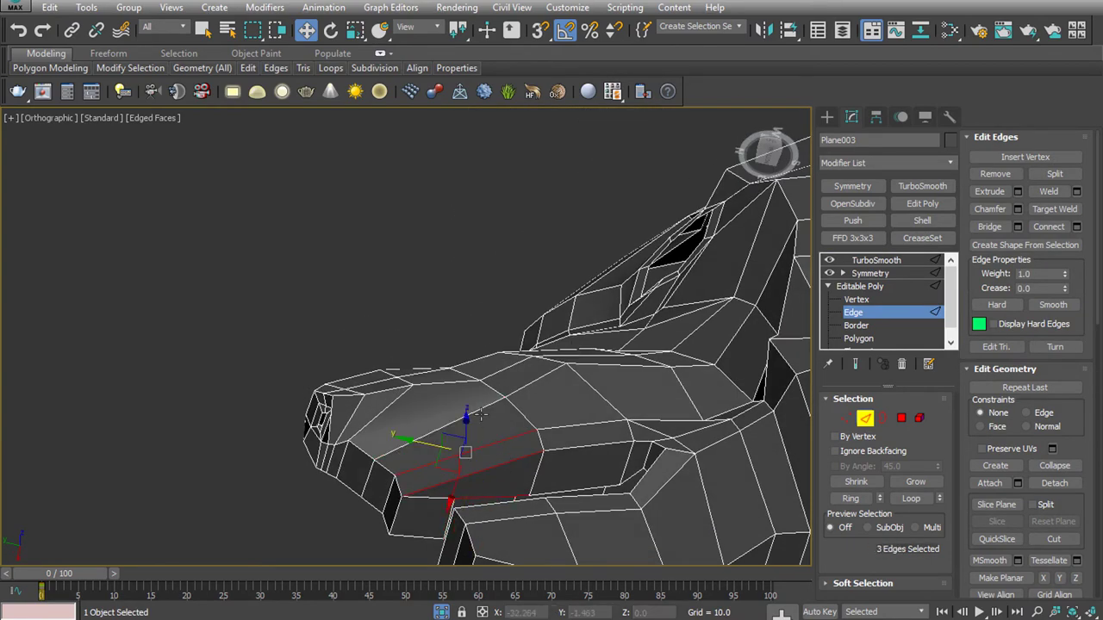
{"action": "middle_click_drag", "start_coordinate": [517, 475], "coordinate": [833, 405], "text": "alt"}
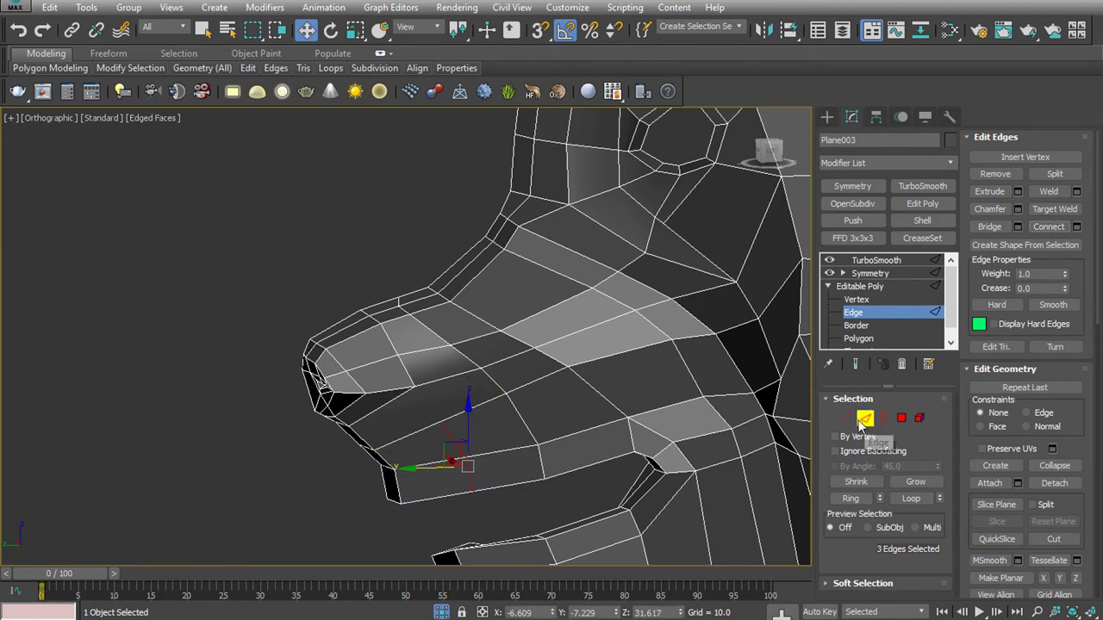
{"action": "left_click", "coordinate": [846, 418]}
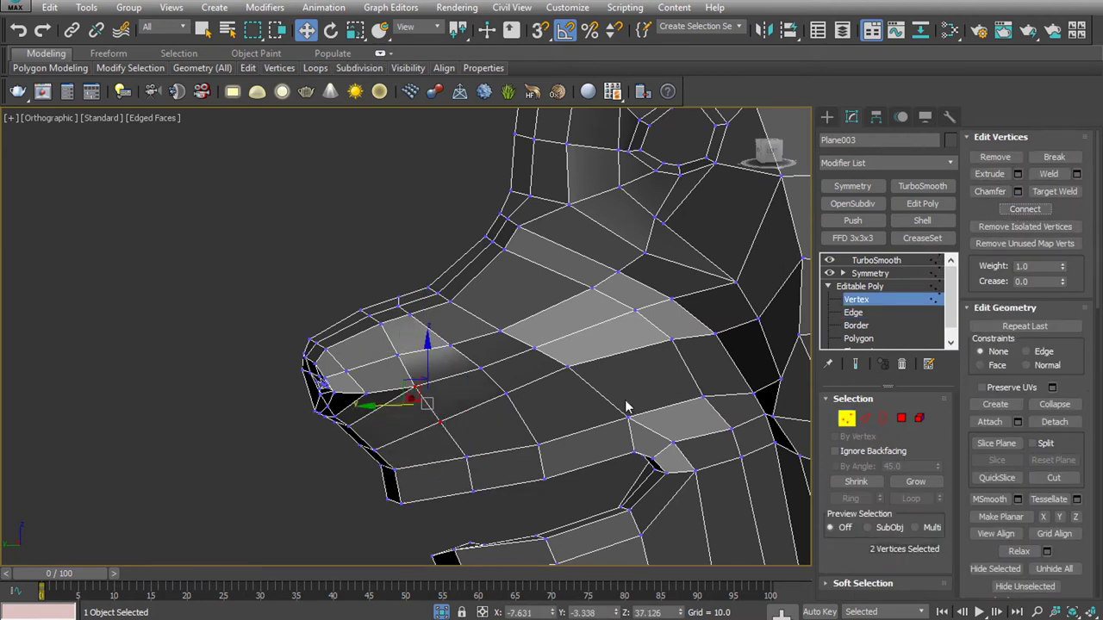
{"action": "mouse_move", "coordinate": [627, 407]}
{"action": "middle_mouse_down", "text": "alt"}
{"action": "mouse_move", "coordinate": [588, 423]}
{"action": "mouse_move", "coordinate": [415, 380]}
{"action": "middle_mouse_up", "text": "alt"}
{"action": "key", "text": "2"}
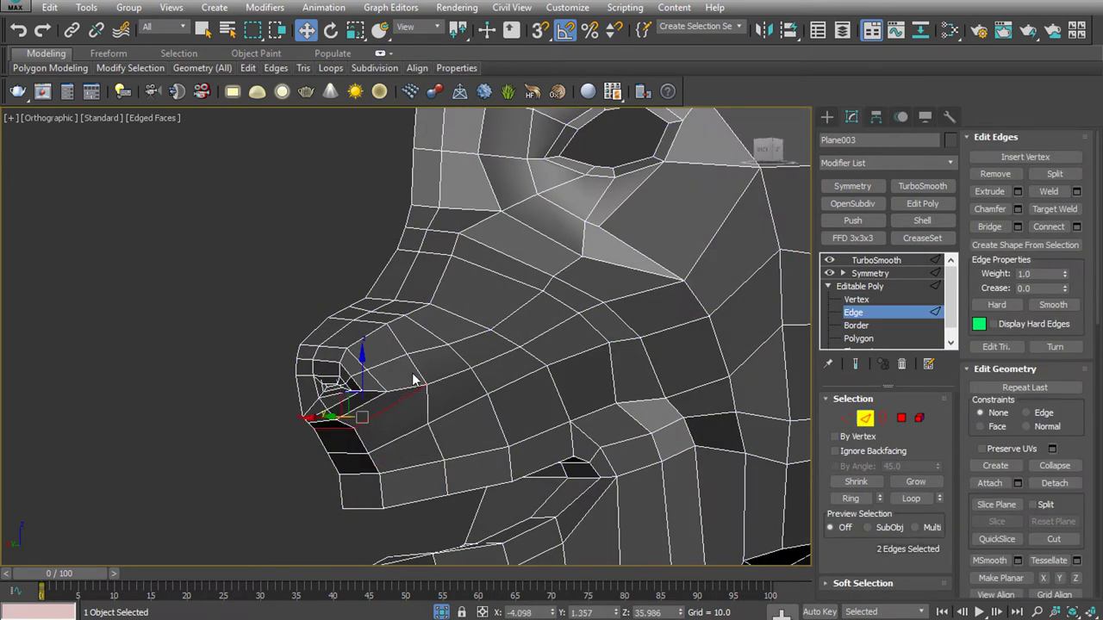
Extrude the nose edges with a shallow, narrow setting in the Extrude caddy
{"action": "left_click", "coordinate": [990, 191]}
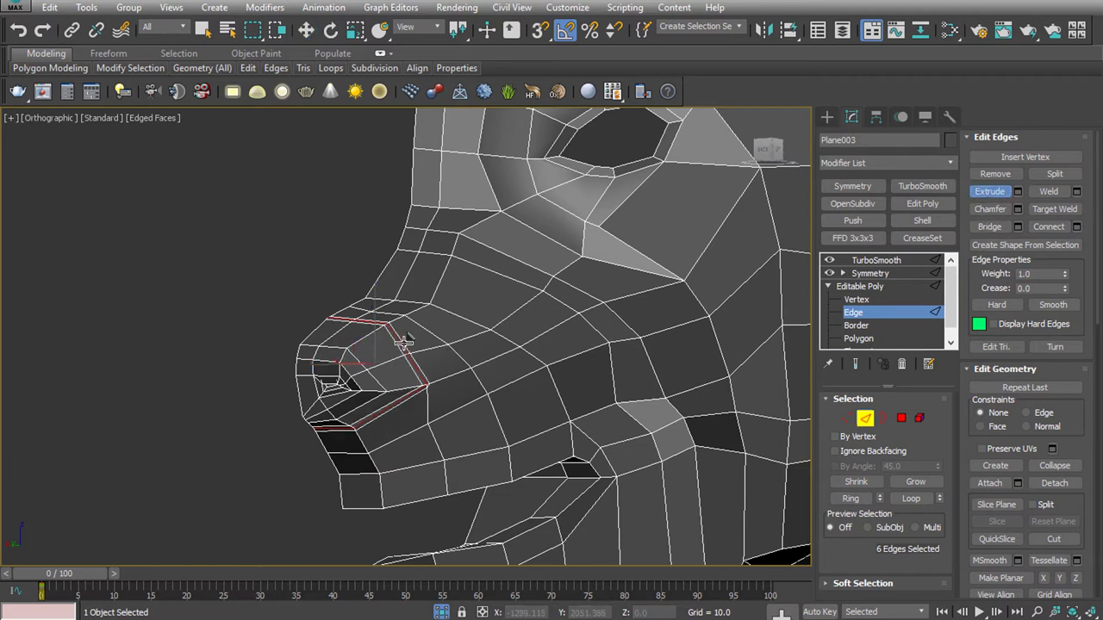
{"action": "left_click", "coordinate": [1017, 191]}
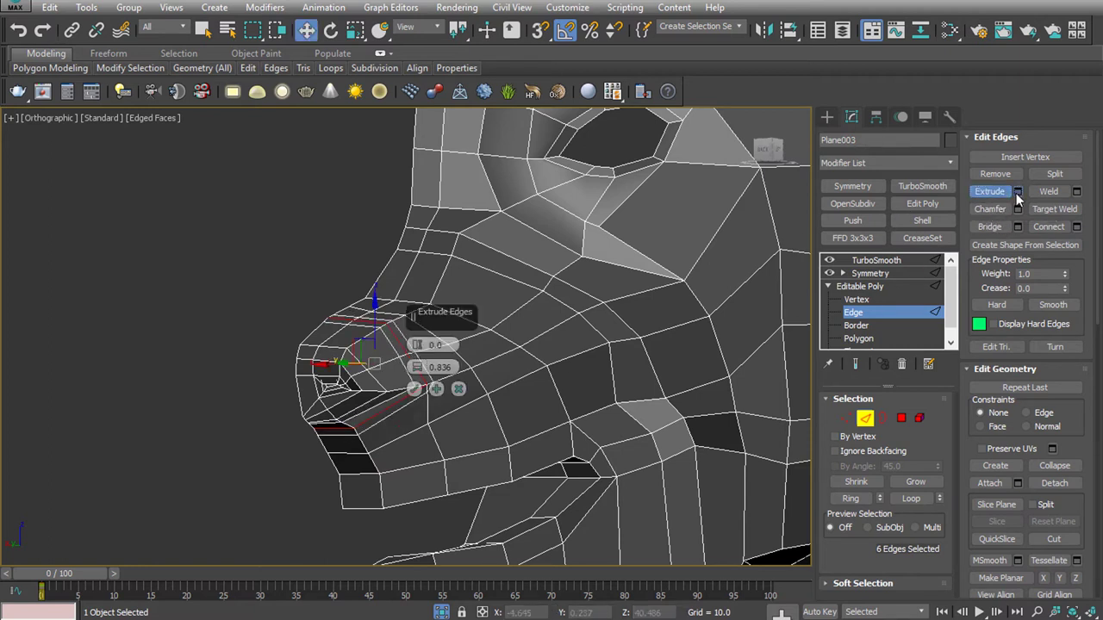
{"action": "left_click_drag", "start_coordinate": [417, 345], "coordinate": [415, 369]}
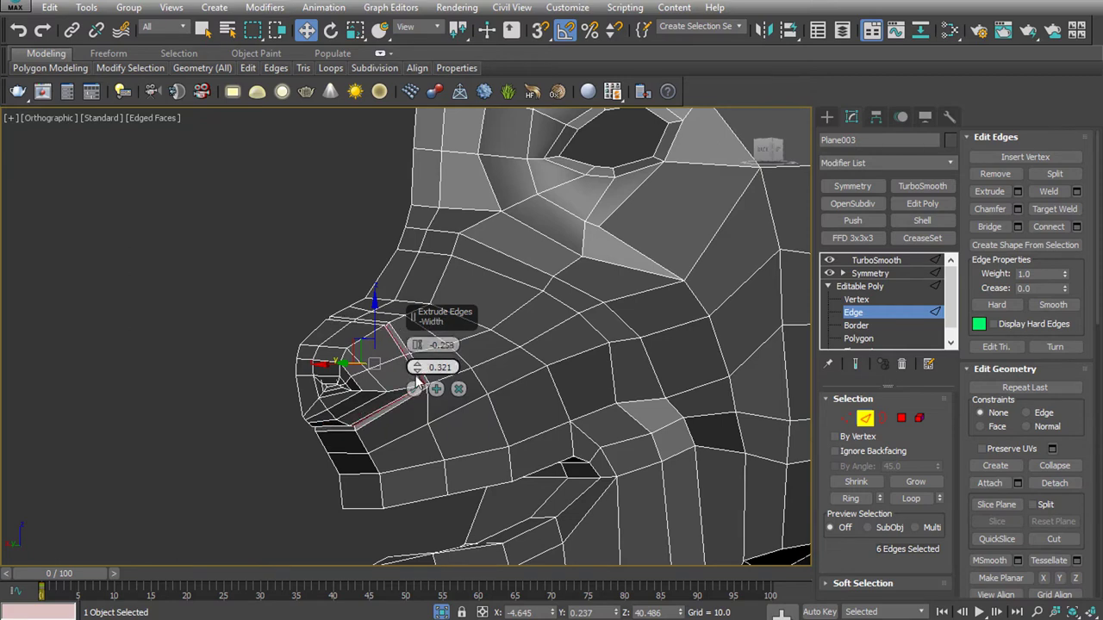
{"action": "left_click", "coordinate": [414, 388]}
Weld two nearby vertices on the head mesh near the nose
{"action": "left_click", "coordinate": [853, 312]}
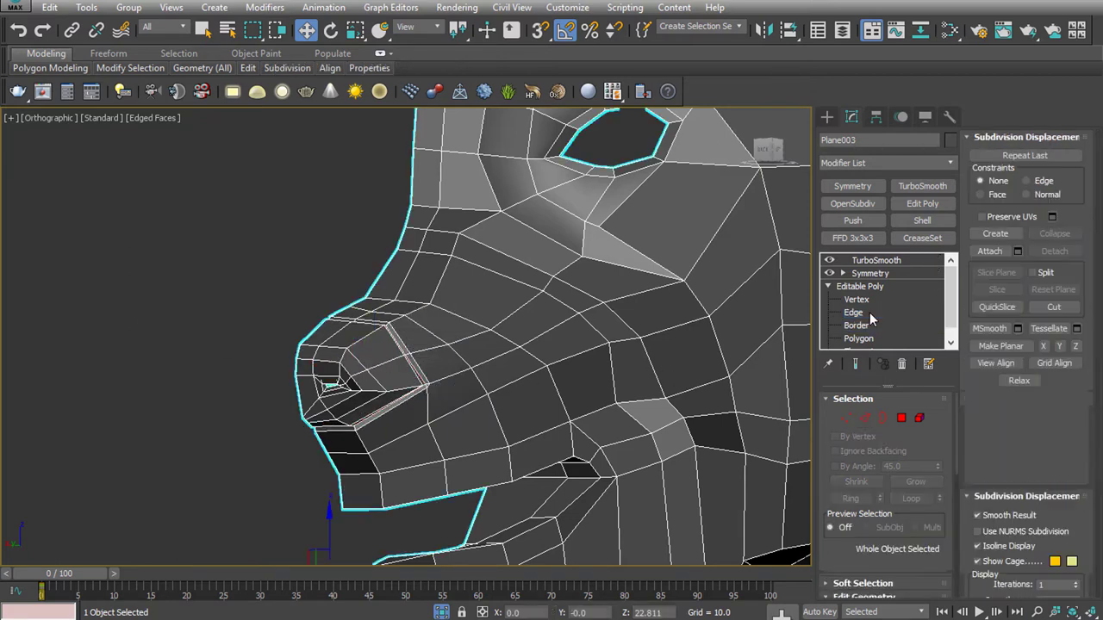
{"action": "left_click", "coordinate": [165, 332]}
{"action": "middle_click_drag", "start_coordinate": [164, 333], "coordinate": [424, 469], "text": "alt"}
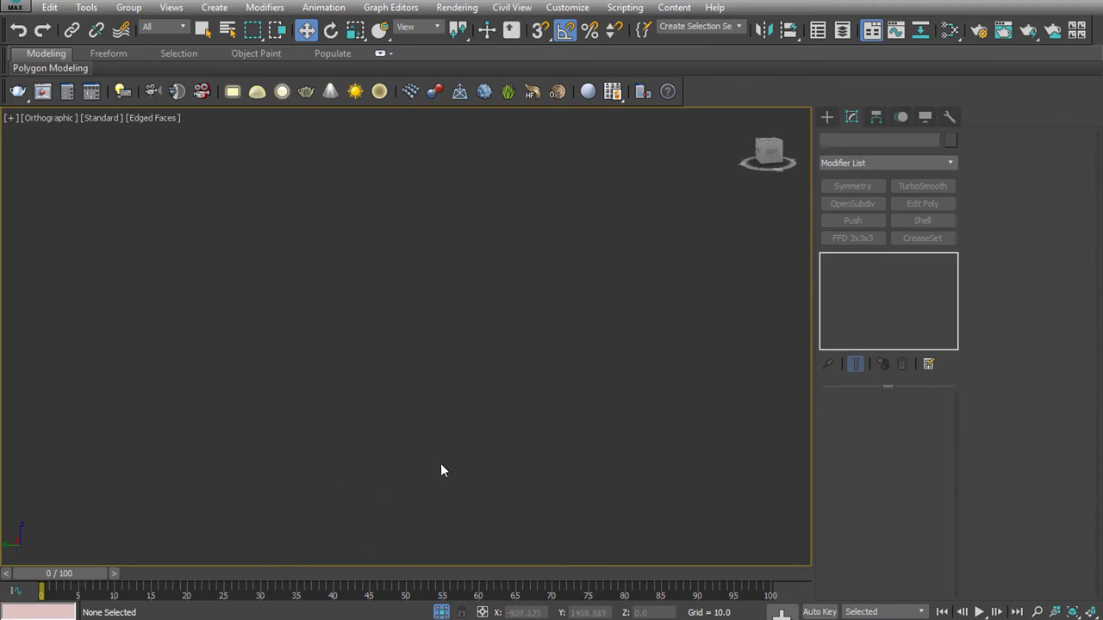
{"action": "key", "text": "z"}
{"action": "scroll", "coordinate": [340, 401], "scroll_direction": "up", "scroll_amount": 3}
{"action": "scroll", "coordinate": [448, 405], "scroll_direction": "up", "scroll_amount": 3}
{"action": "left_click", "coordinate": [603, 408]}
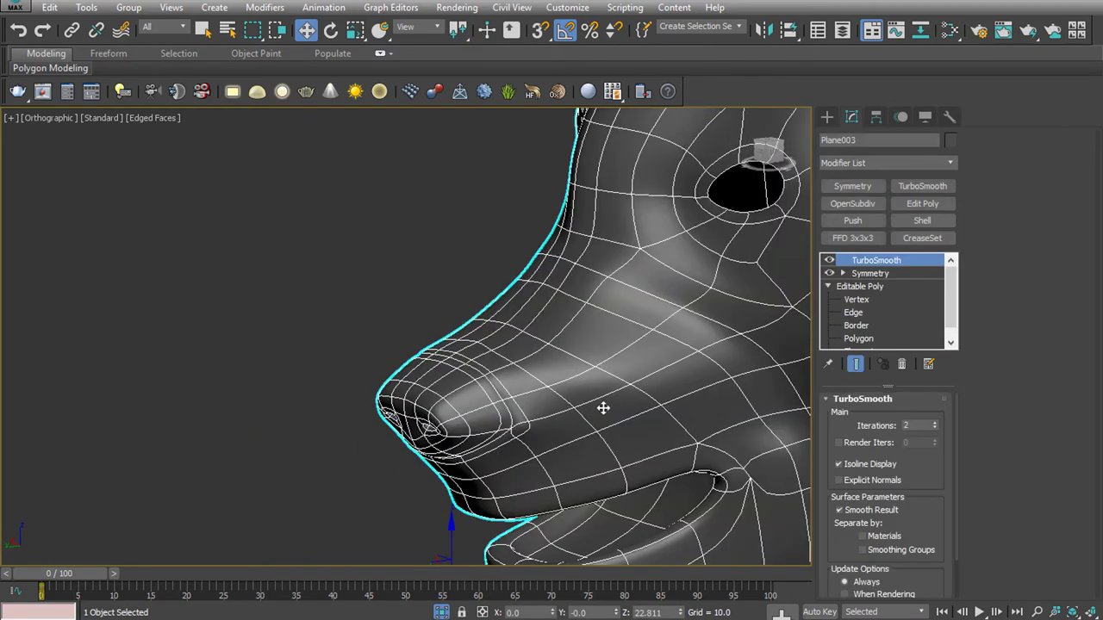
{"action": "left_click", "coordinate": [853, 301]}
{"action": "scroll", "coordinate": [508, 411], "scroll_direction": "up", "scroll_amount": 3}
{"action": "scroll", "coordinate": [508, 412], "scroll_direction": "up", "scroll_amount": 3}
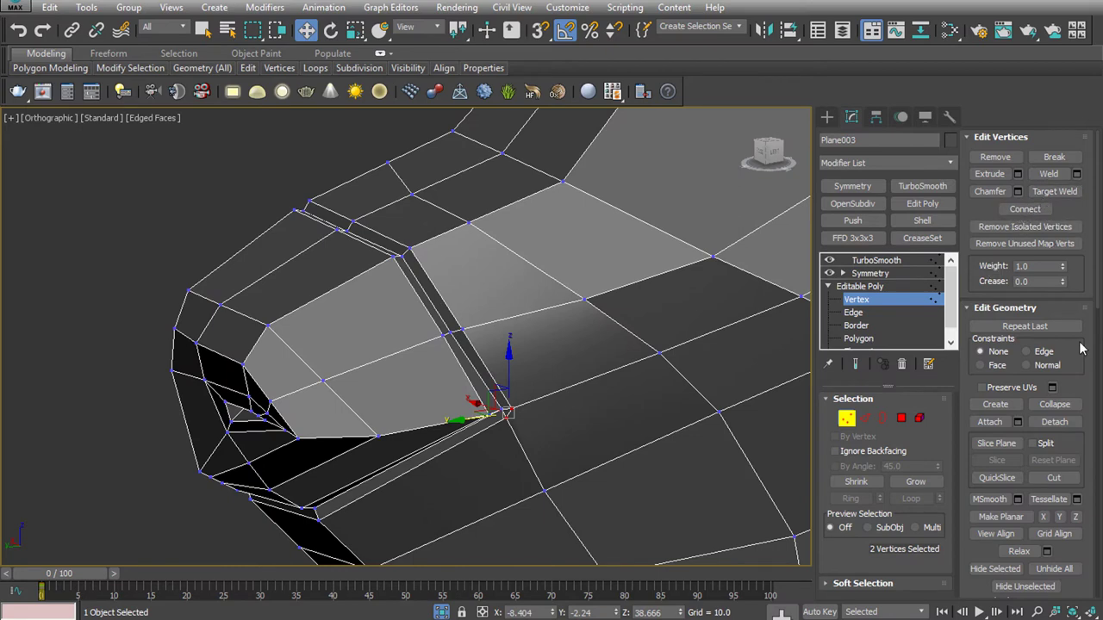
{"action": "left_click", "coordinate": [1067, 405]}
In Left view, raise three snout vertices toward the reference and enable Use Soft Selection
{"action": "key", "text": "l"}
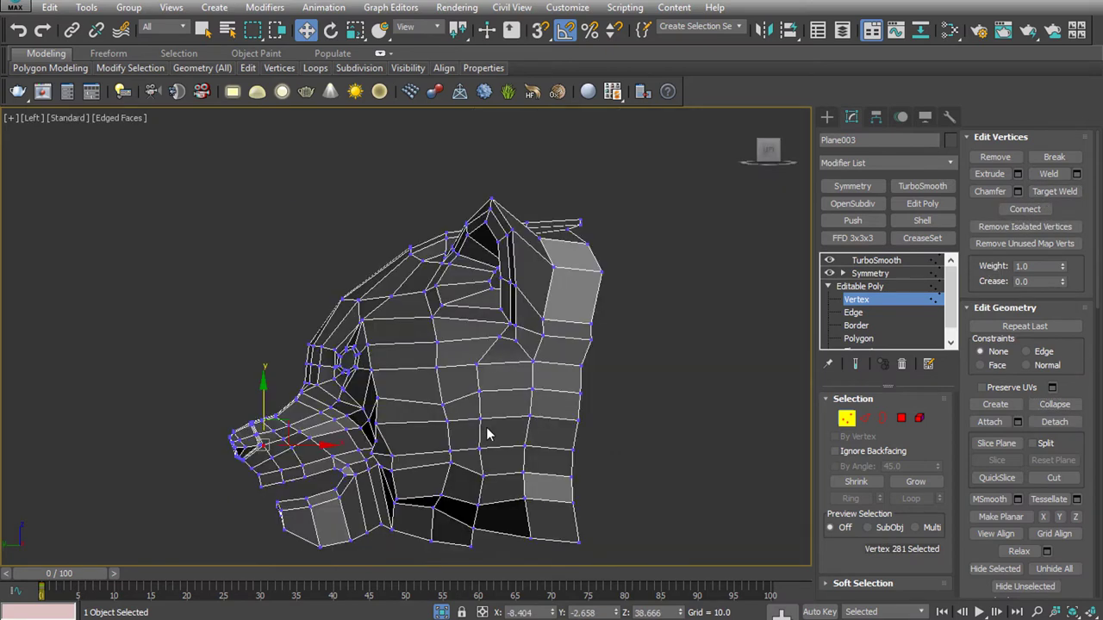
{"action": "scroll", "coordinate": [267, 465], "scroll_direction": "up", "scroll_amount": 3}
{"action": "scroll", "coordinate": [265, 452], "scroll_direction": "up", "scroll_amount": 3}
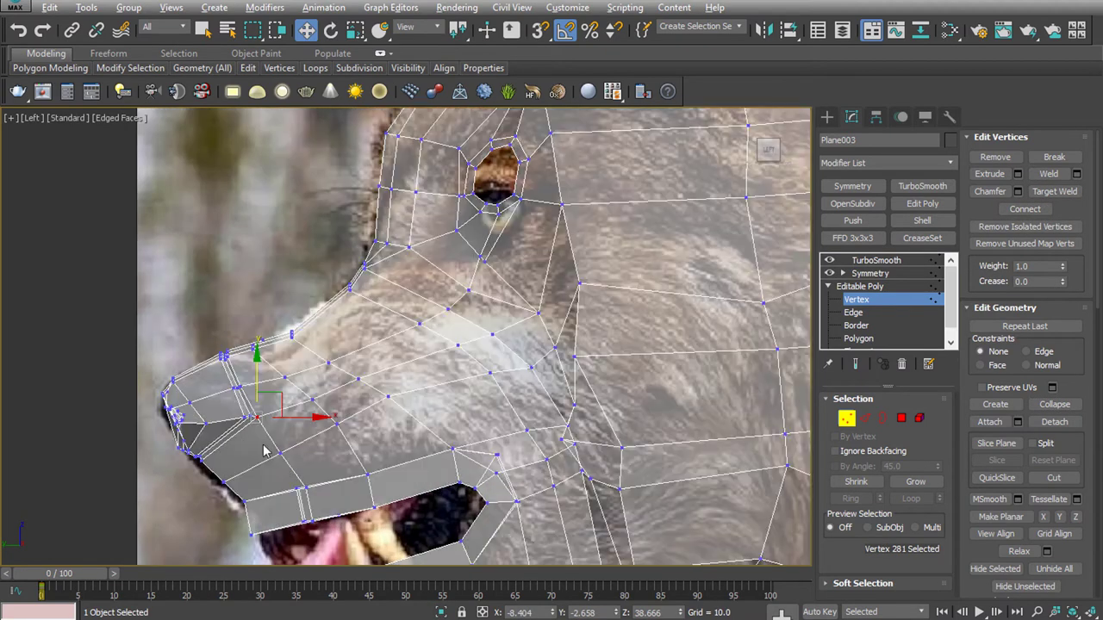
{"action": "scroll", "coordinate": [223, 426], "scroll_direction": "up", "scroll_amount": 3}
{"action": "left_click_drag", "start_coordinate": [325, 445], "coordinate": [325, 445]}
{"action": "mouse_move", "coordinate": [312, 396]}
{"action": "left_mouse_down"}
{"action": "mouse_move", "coordinate": [307, 308]}
{"action": "mouse_move", "coordinate": [294, 383]}
{"action": "left_mouse_up"}
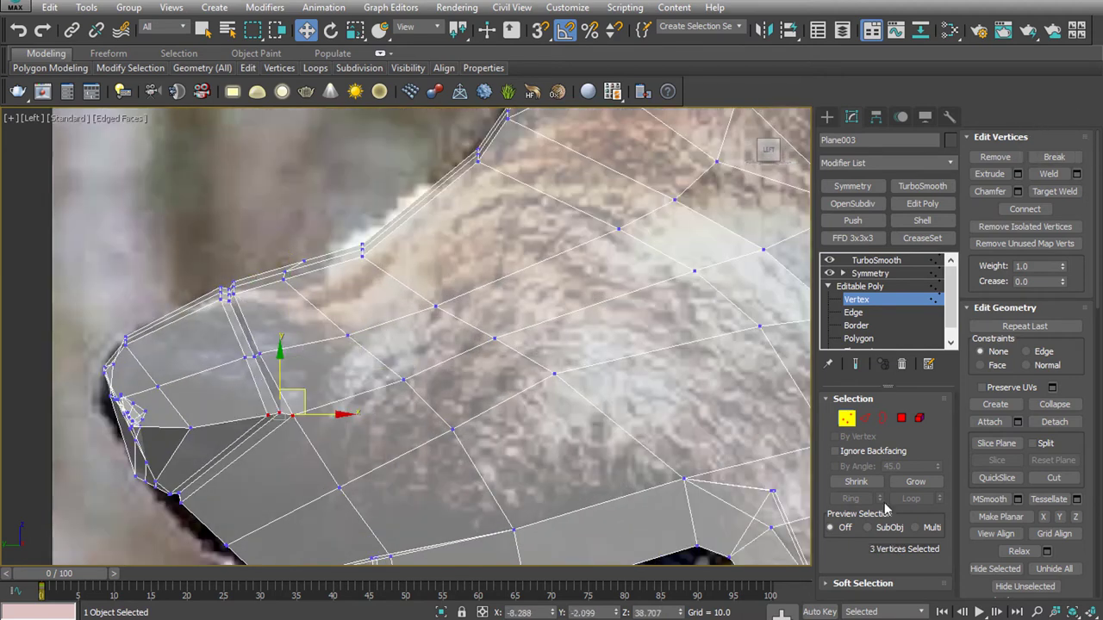
{"action": "left_click", "coordinate": [877, 583]}
{"action": "left_click", "coordinate": [1008, 156]}
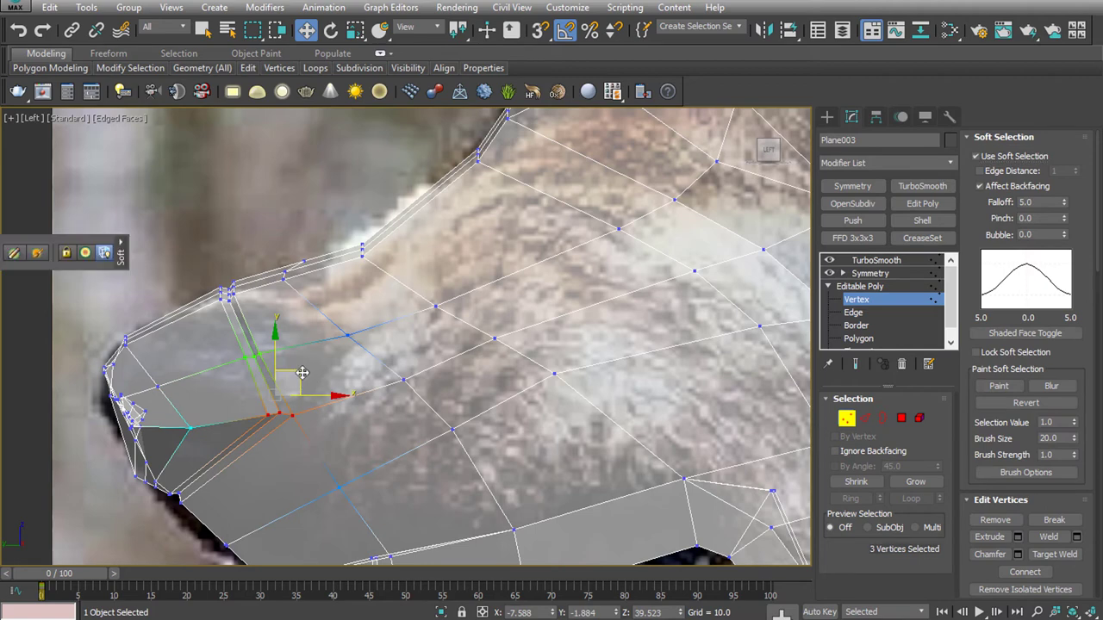
Undo the soft-selection lift and widen the soft selection falloff
{"action": "left_click_drag", "start_coordinate": [294, 384], "coordinate": [294, 326]}
{"action": "key", "text": "ctrl+z"}
{"action": "type", "text": "10"}
{"action": "key", "text": "Return"}
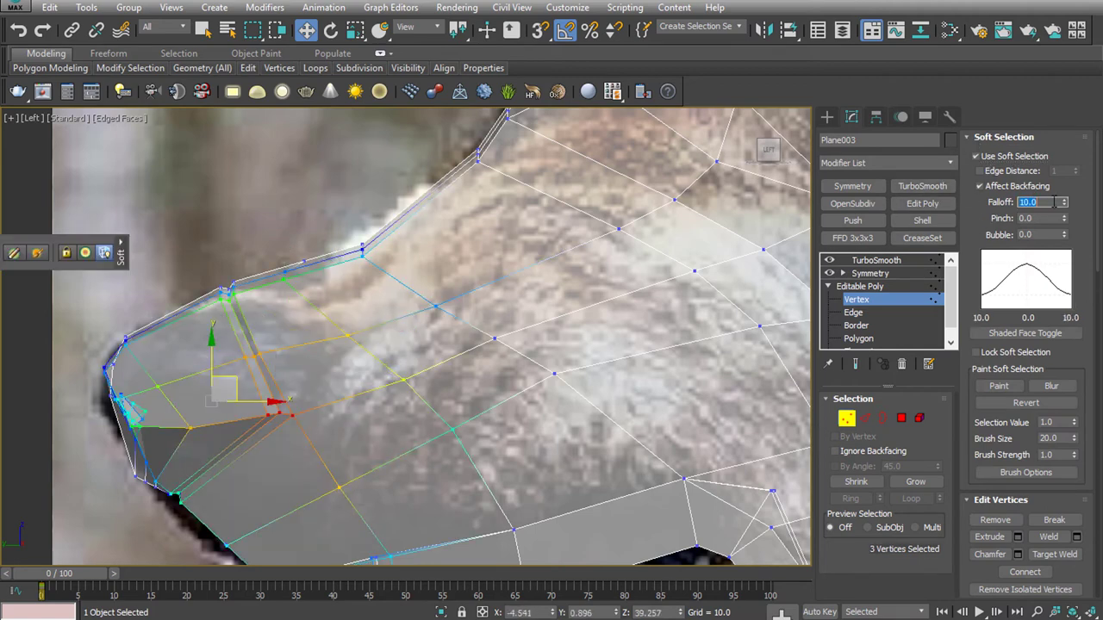
{"action": "type", "text": "7"}
{"action": "key", "text": "Return"}
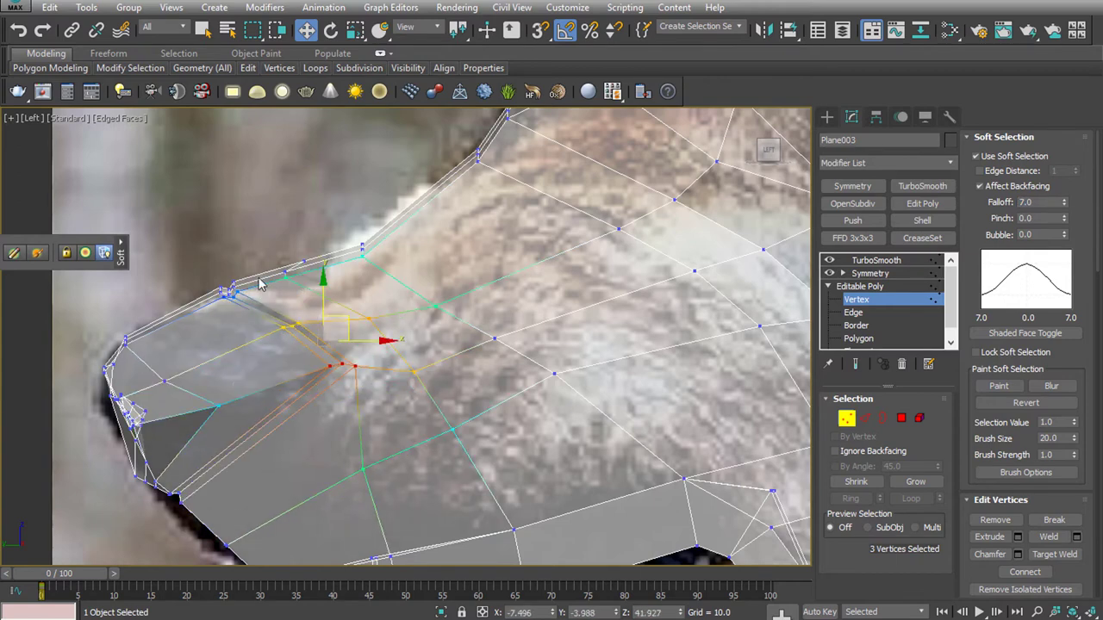
Try moving the nose-tip and upper snout vertices, then undo those changes
{"action": "left_click", "coordinate": [220, 296]}
{"action": "left_click_drag", "start_coordinate": [220, 296], "coordinate": [123, 365]}
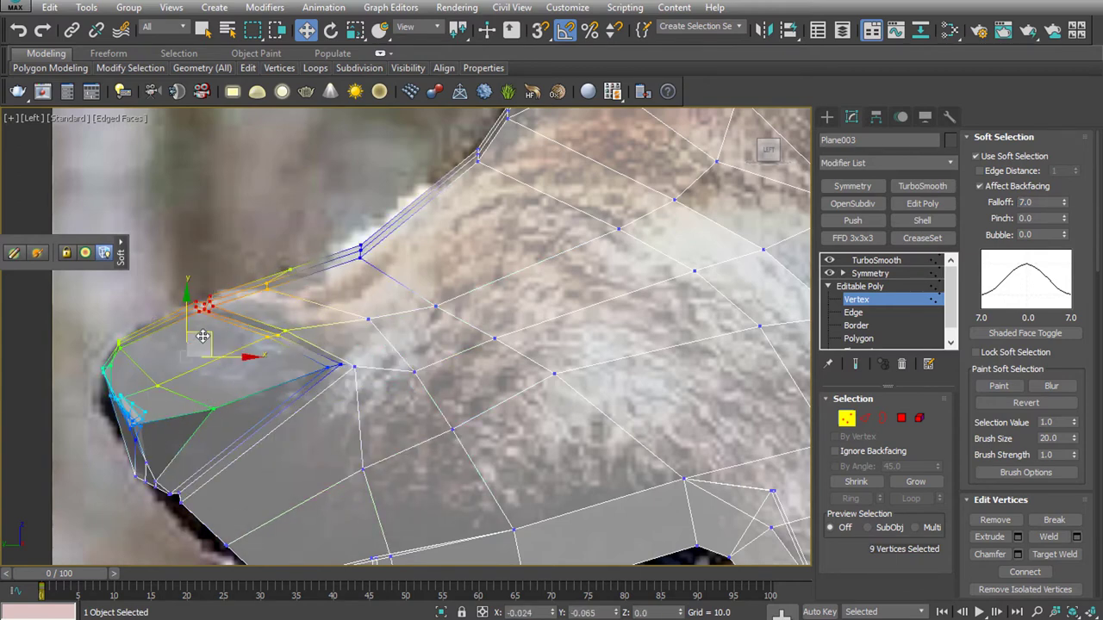
{"action": "left_click", "coordinate": [360, 250]}
{"action": "left_click_drag", "start_coordinate": [358, 258], "coordinate": [252, 314]}
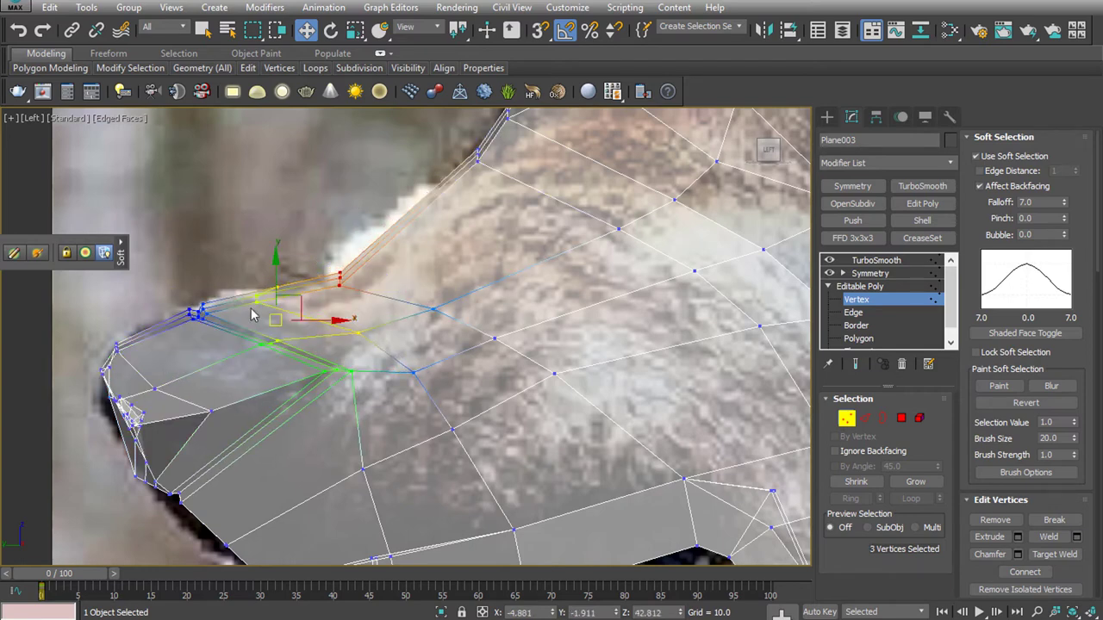
{"action": "key", "text": "ctrl+z"}
{"action": "key", "text": "ctrl+z"}
{"action": "key", "text": "ctrl+z"}
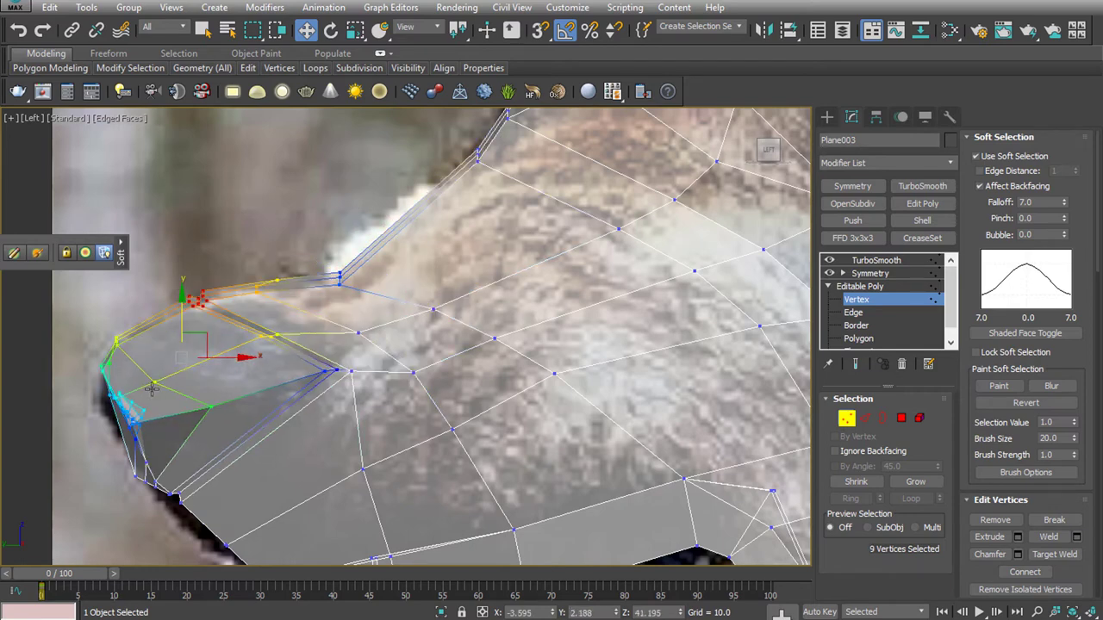
{"action": "key", "text": "ctrl+z"}
{"action": "key", "text": "ctrl+z"}
{"action": "key", "text": "ctrl+z"}
{"action": "key", "text": "ctrl+z"}
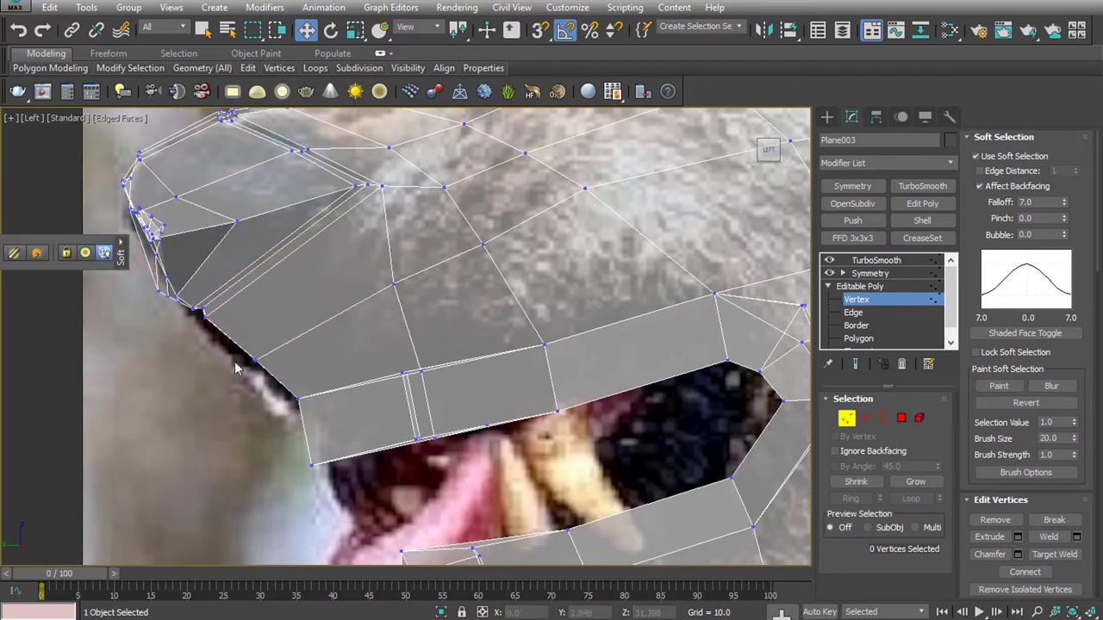
{"action": "key", "text": "ctrl+z"}
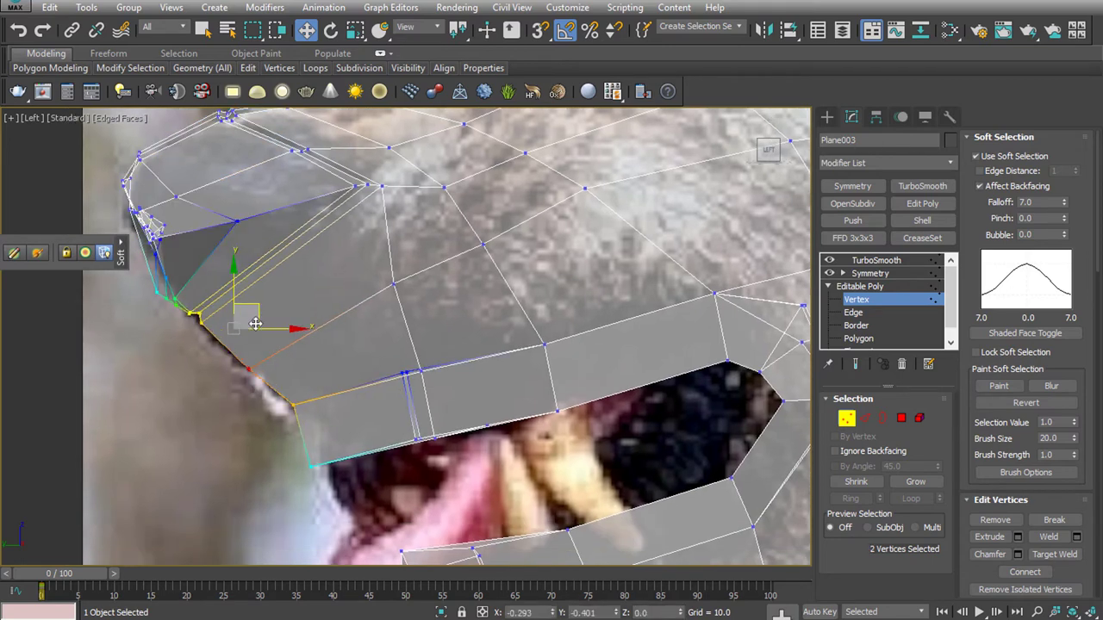
{"action": "key", "text": "ctrl+z"}
{"action": "key", "text": "ctrl+z"}
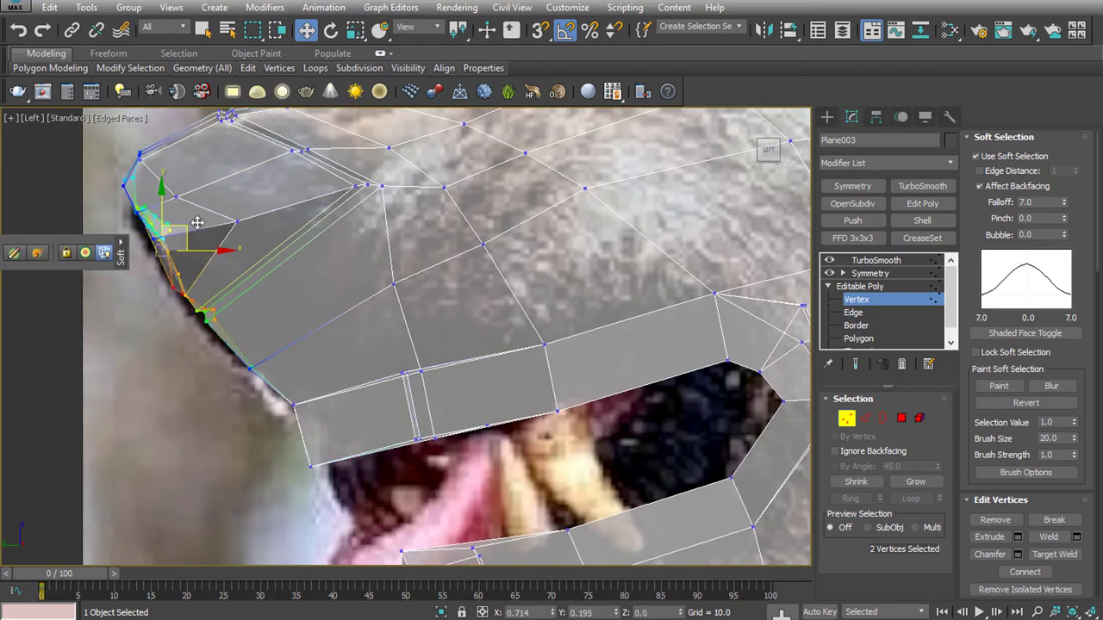
{"action": "key", "text": "ctrl+z"}
{"action": "key", "text": "ctrl+z"}
{"action": "key", "text": "ctrl+z"}
{"action": "key", "text": "ctrl+z"}
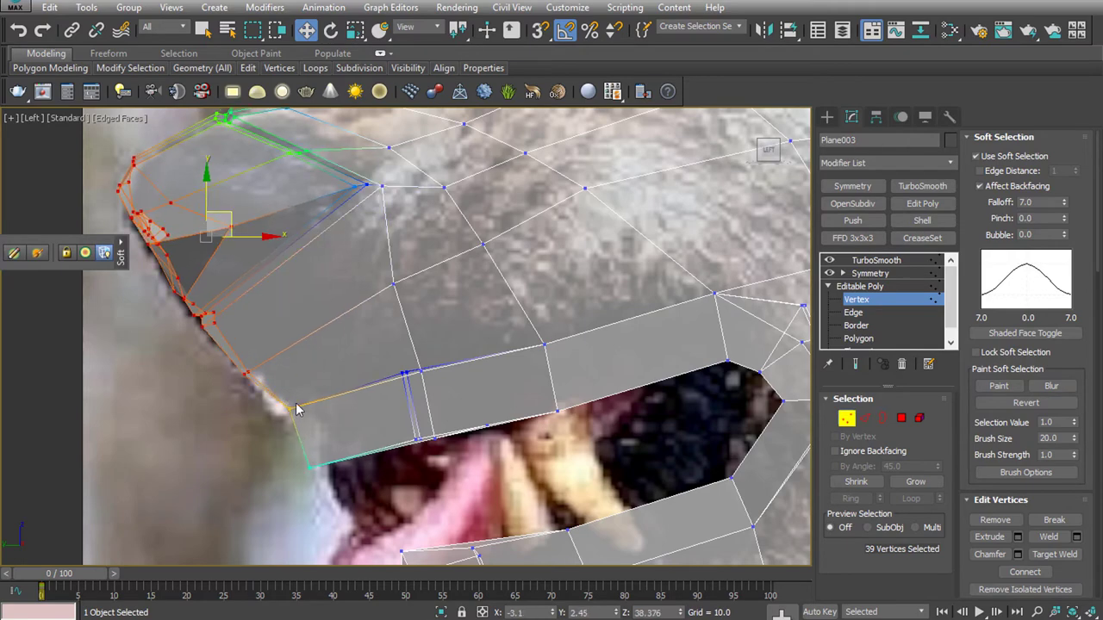
{"action": "scroll", "coordinate": [472, 263], "scroll_direction": "down", "scroll_amount": 5}
{"action": "key", "text": "ctrl+z"}
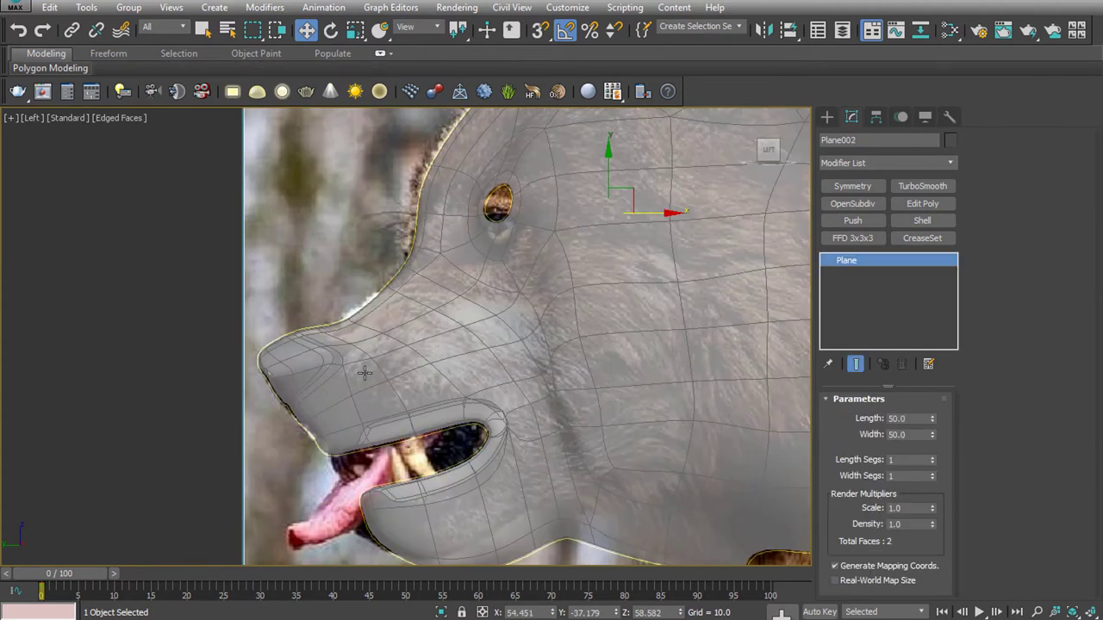
Return to Edge level with soft selection off and select snout edge loops
{"action": "left_click", "coordinate": [364, 372]}
{"action": "left_click", "coordinate": [857, 312]}
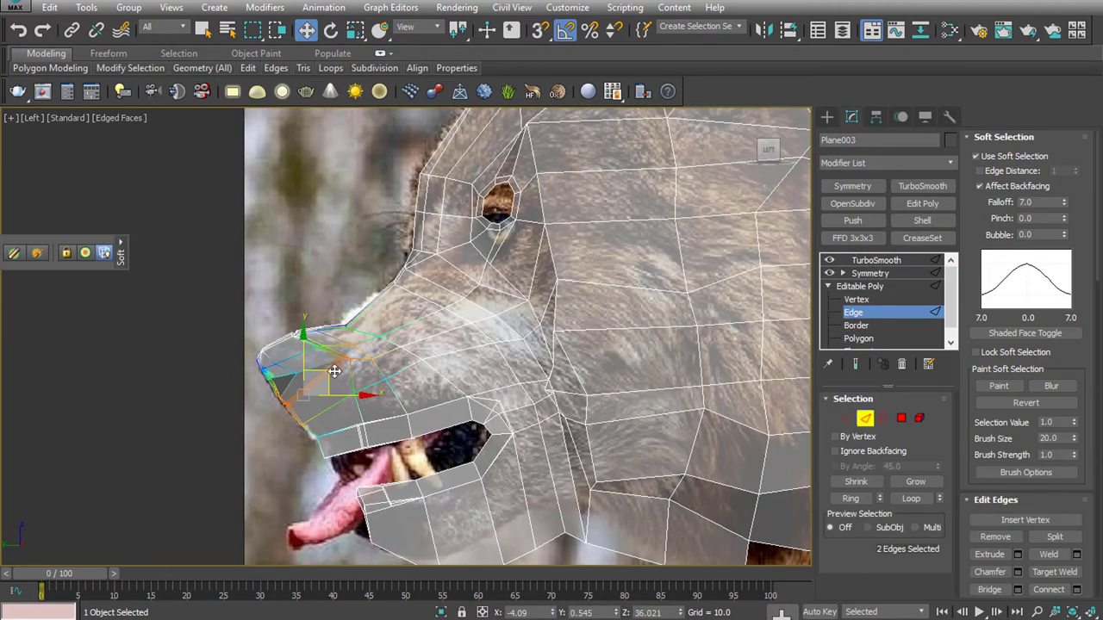
{"action": "left_click", "coordinate": [992, 158]}
{"action": "scroll", "coordinate": [328, 370], "scroll_direction": "up", "scroll_amount": 4}
{"action": "double_click", "coordinate": [347, 360]}
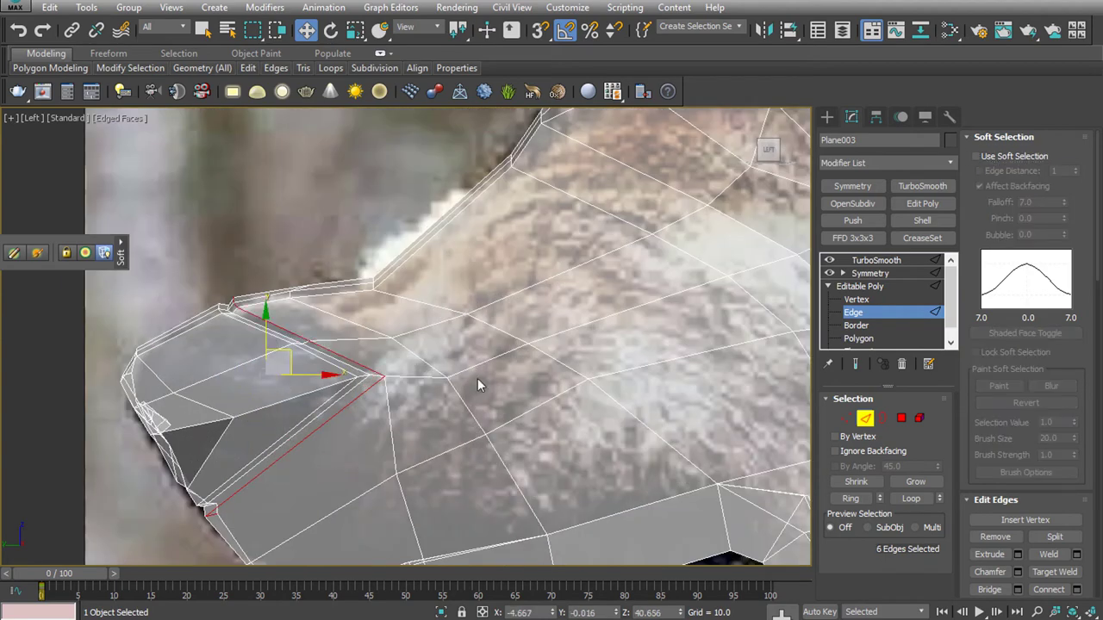
{"action": "double_click", "coordinate": [417, 356]}
{"action": "scroll", "coordinate": [630, 469], "scroll_direction": "down", "scroll_amount": 3}
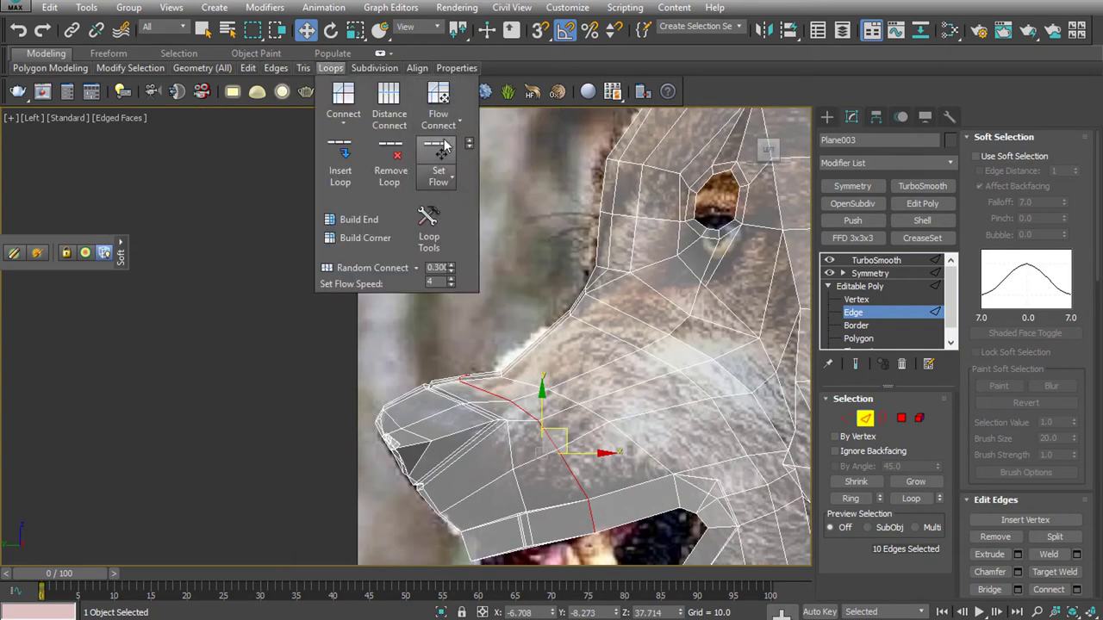
{"action": "left_click", "coordinate": [264, 394]}
Apply Set Flow to the edge rows along the snout, then select the lip loop
{"action": "scroll", "coordinate": [471, 416], "scroll_direction": "up", "scroll_amount": 2}
{"action": "left_click", "coordinate": [513, 426]}
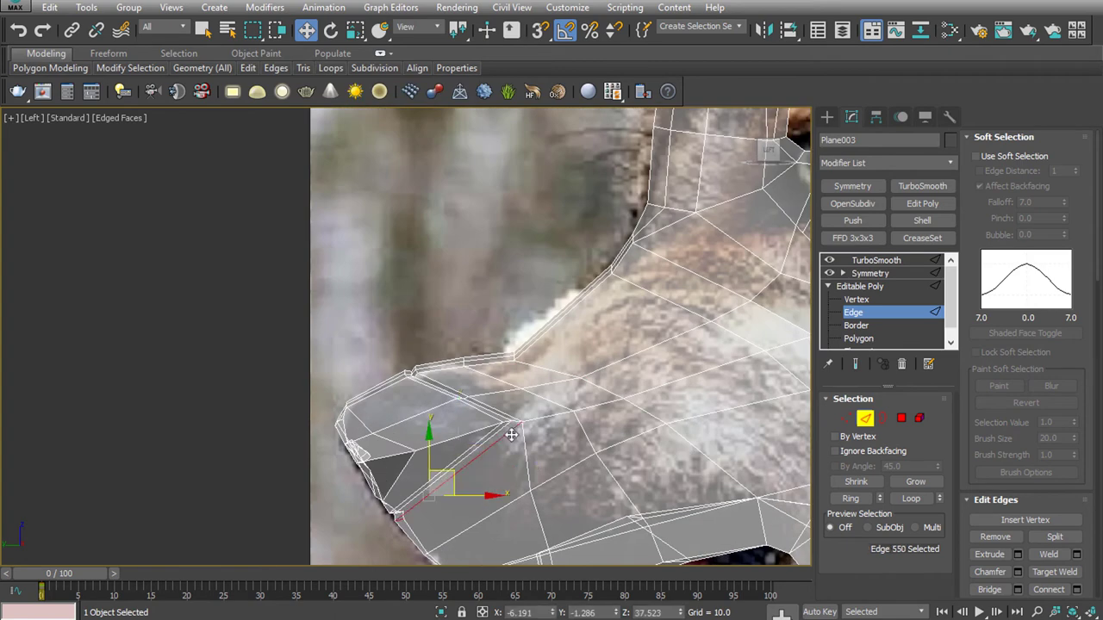
{"action": "double_click", "coordinate": [518, 428]}
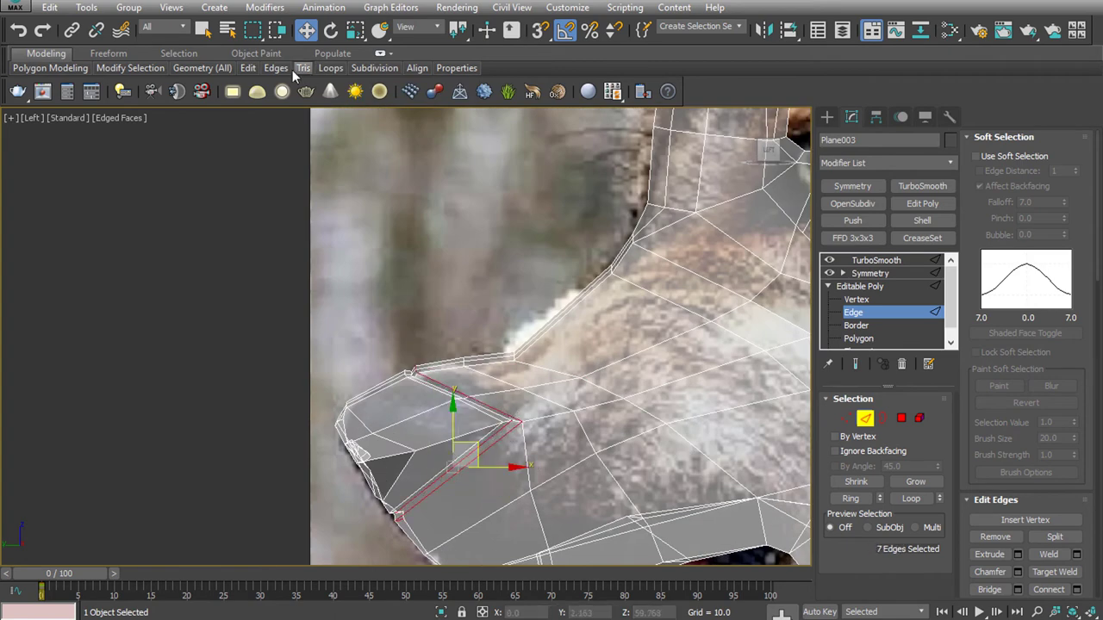
{"action": "mouse_move", "coordinate": [330, 68]}
{"action": "left_click", "coordinate": [437, 162]}
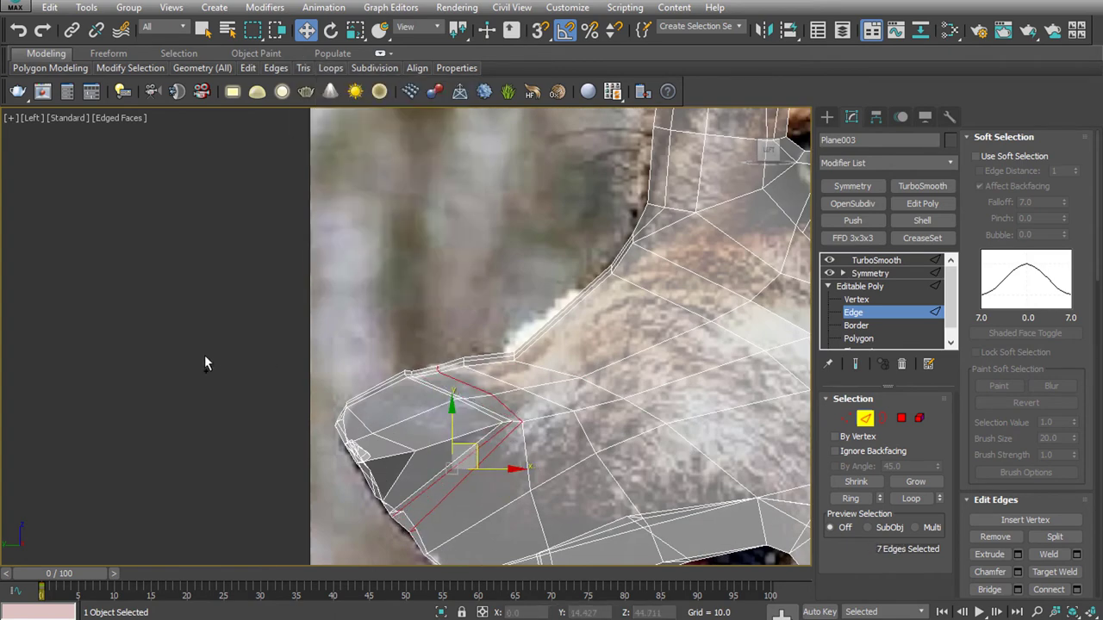
{"action": "double_click", "coordinate": [499, 414]}
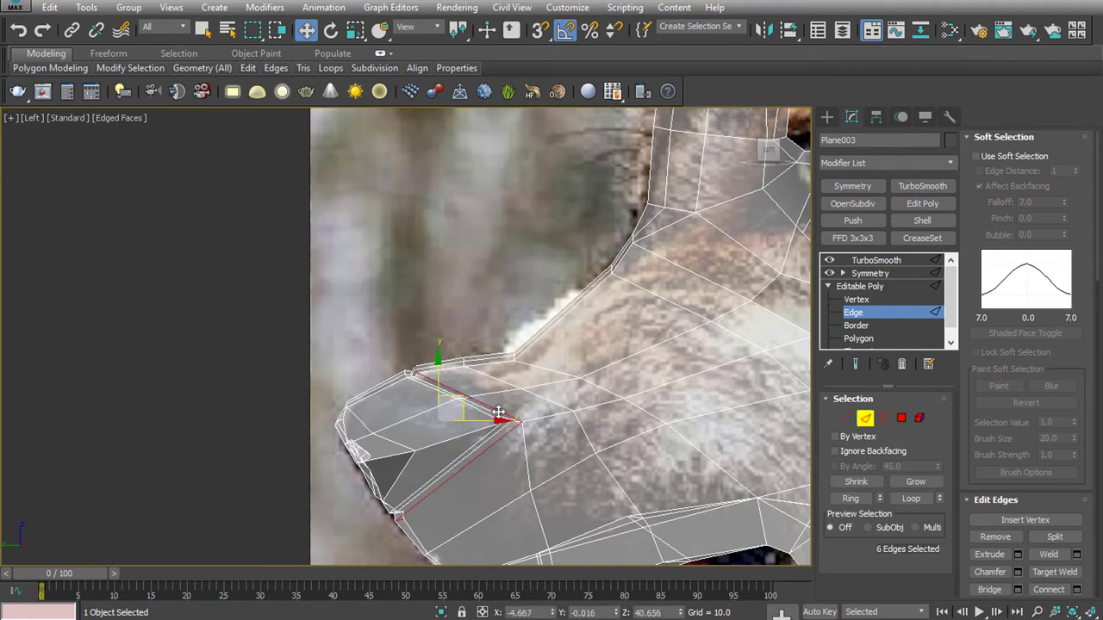
Frame the wolf reference image in Front view, then return to Perspective
{"action": "left_click", "coordinate": [860, 286]}
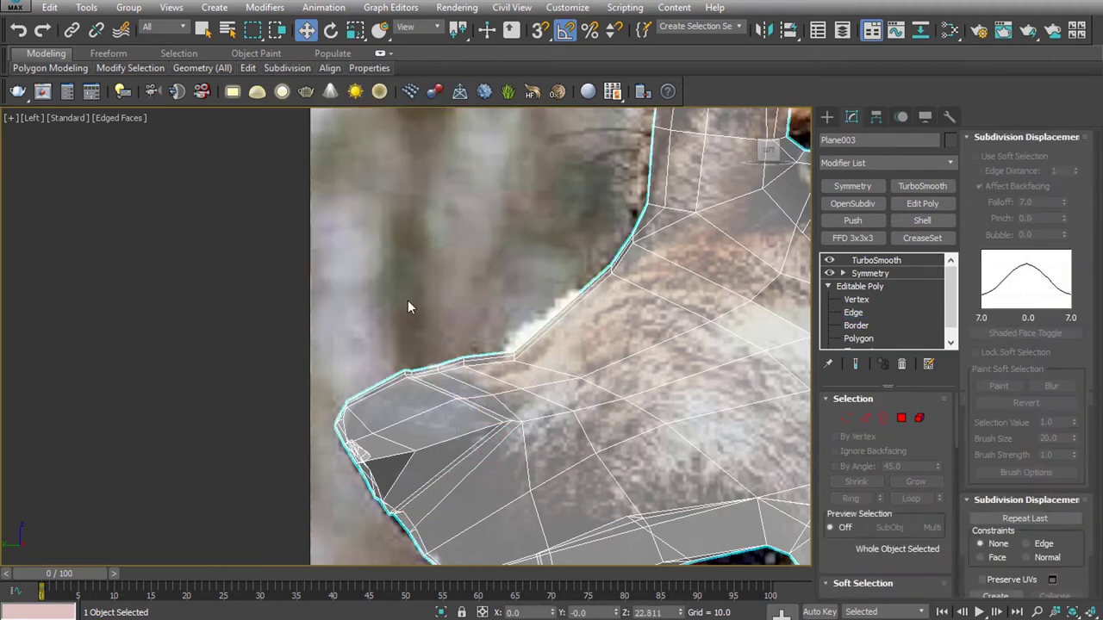
{"action": "left_click", "coordinate": [411, 304]}
{"action": "key", "text": "f"}
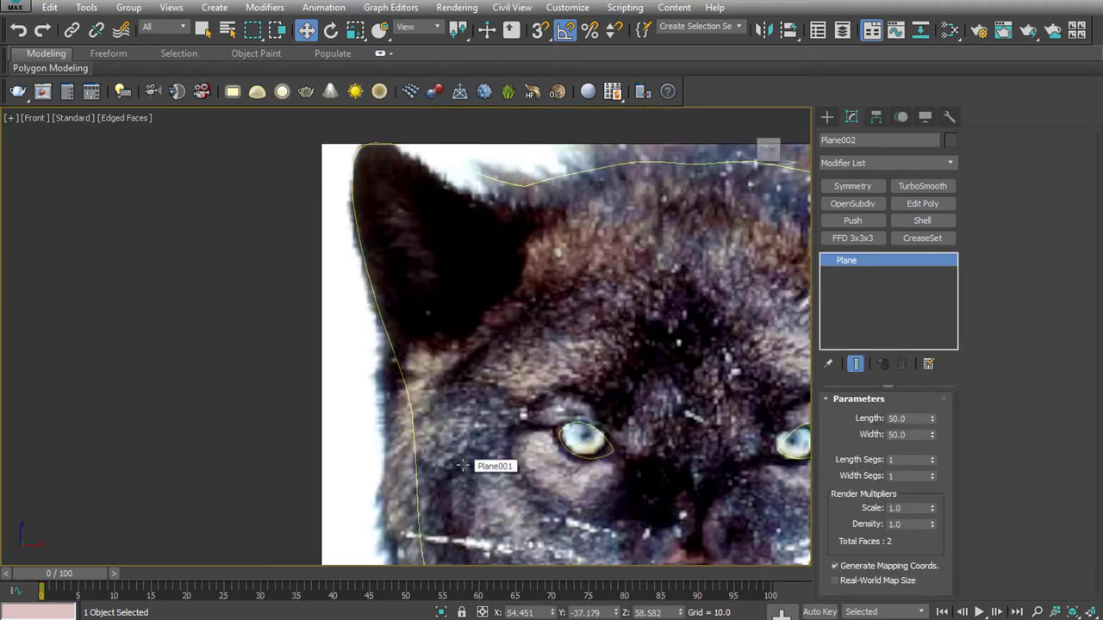
{"action": "key", "text": "z"}
{"action": "key", "text": "p"}
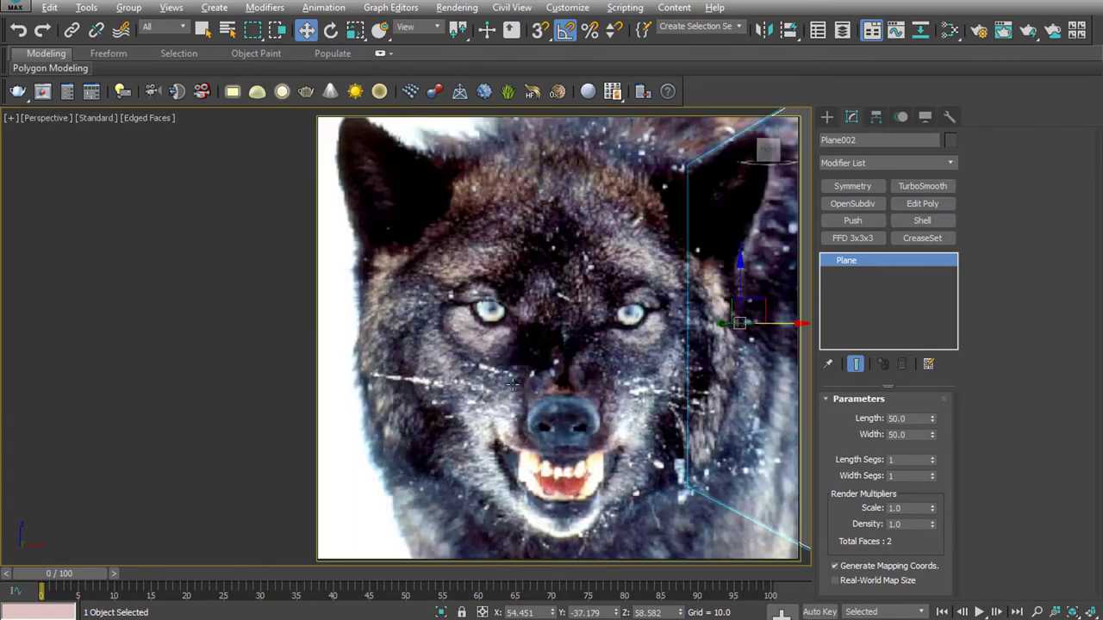
{"action": "middle_click_drag", "start_coordinate": [482, 369], "coordinate": [356, 339], "text": "alt"}
Select the wolf head mesh and face it in the viewport
{"action": "left_click", "coordinate": [508, 362]}
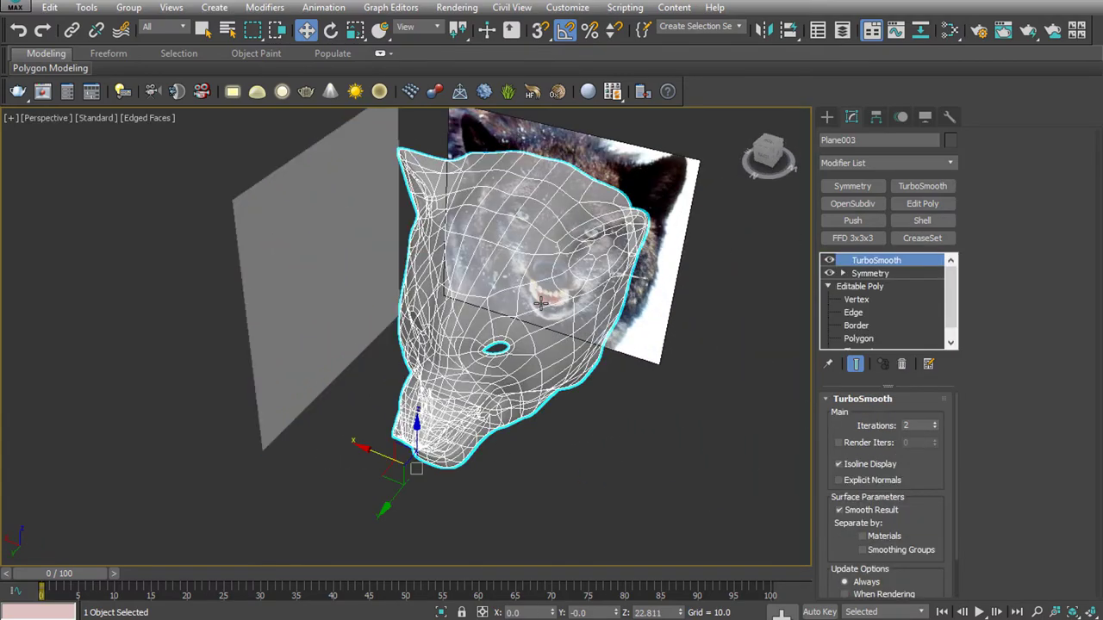
{"action": "mouse_move", "coordinate": [509, 362]}
{"action": "middle_mouse_down", "text": "alt"}
{"action": "mouse_move", "coordinate": [618, 333]}
{"action": "mouse_move", "coordinate": [741, 347]}
{"action": "middle_mouse_up", "text": "alt"}
{"action": "left_click", "coordinate": [853, 313]}
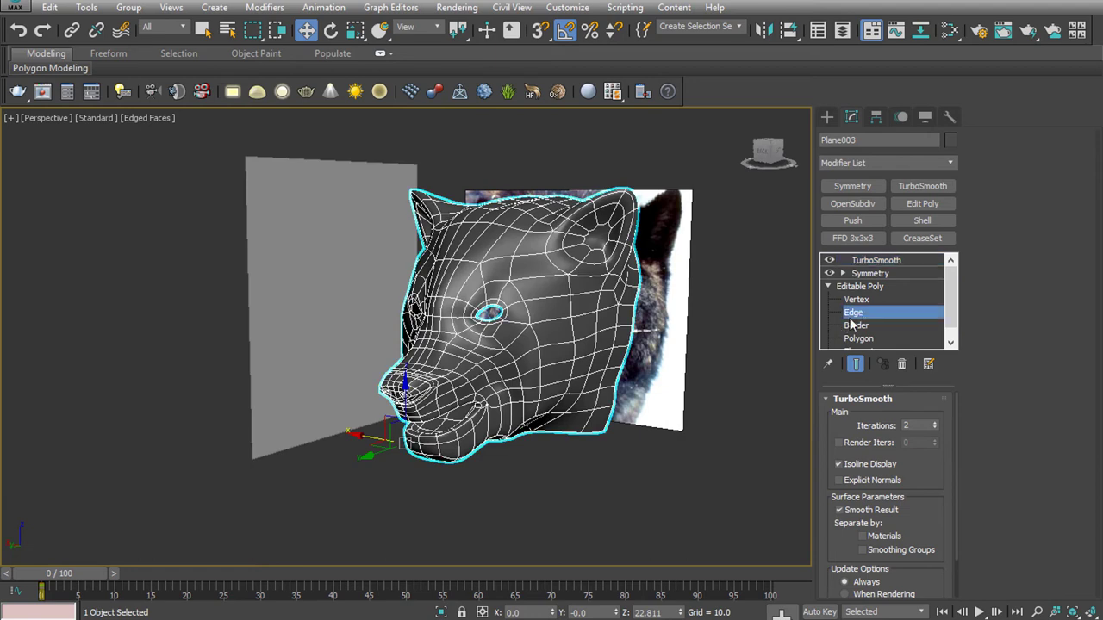
{"action": "left_click", "coordinate": [509, 463]}
{"action": "mouse_move", "coordinate": [548, 379]}
{"action": "middle_mouse_down", "text": "alt"}
{"action": "mouse_move", "coordinate": [551, 397]}
{"action": "mouse_move", "coordinate": [577, 381]}
{"action": "middle_mouse_up", "text": "alt"}
{"action": "left_click", "coordinate": [551, 397]}
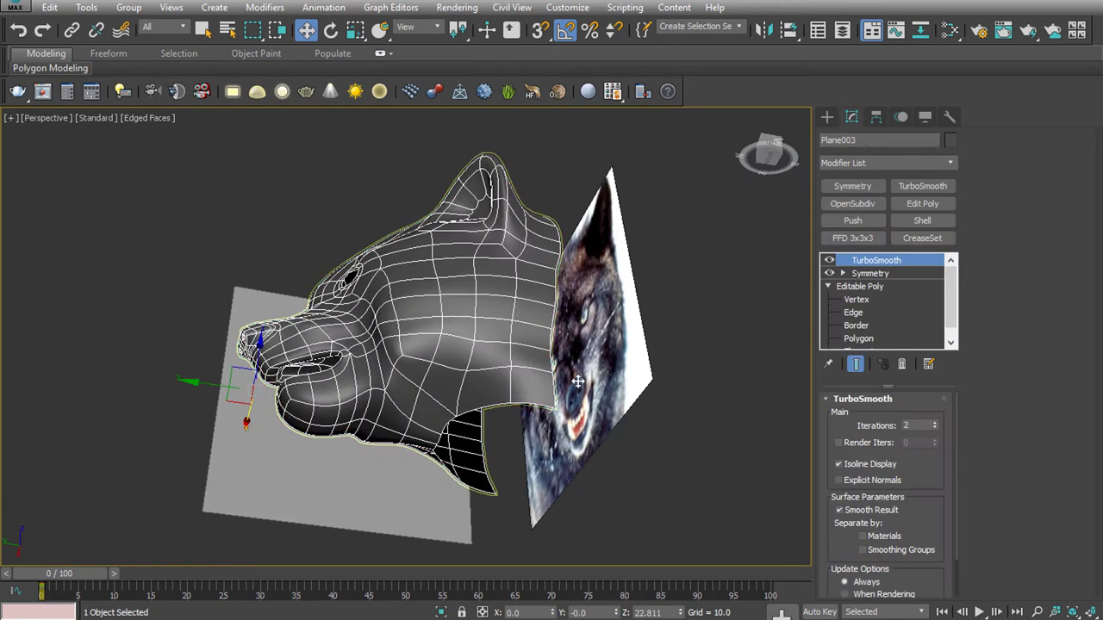
At Polygon level, rotate and lower the lower-jaw polygon, then view the mouth interior
{"action": "left_click", "coordinate": [858, 337]}
{"action": "left_click", "coordinate": [302, 427]}
{"action": "middle_click_drag", "start_coordinate": [302, 426], "coordinate": [338, 384], "text": "alt"}
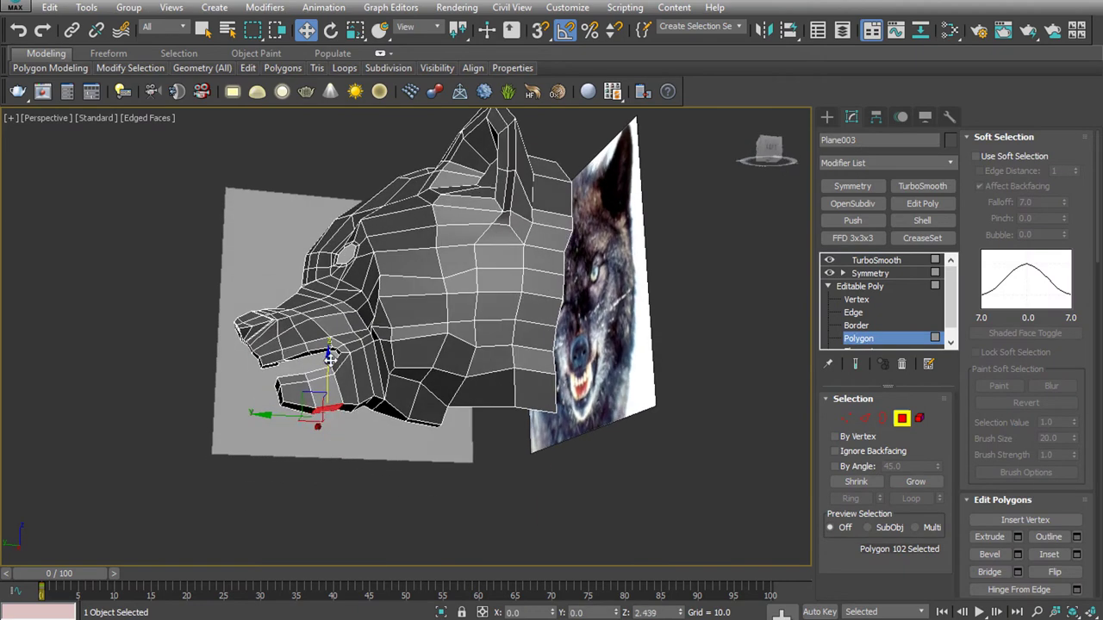
{"action": "key", "text": "e"}
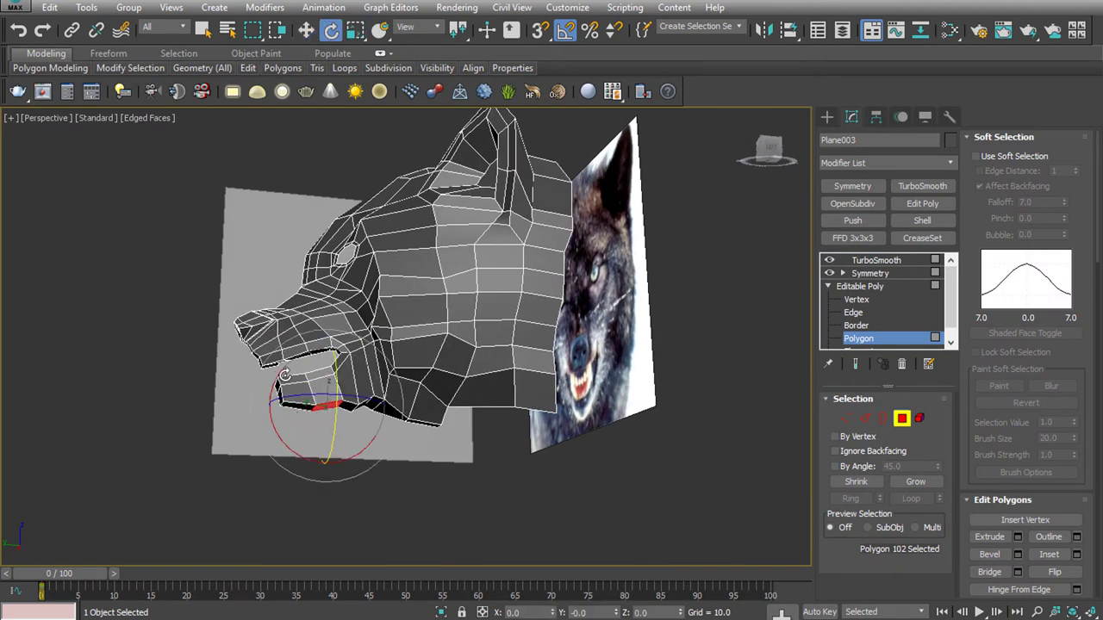
{"action": "key", "text": "w"}
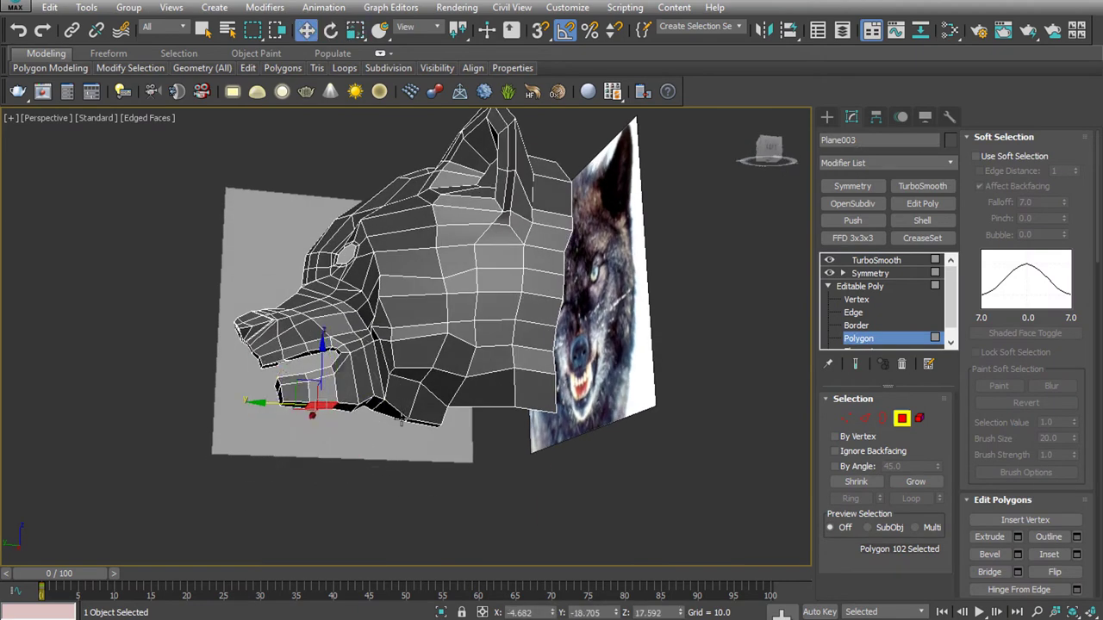
{"action": "key", "text": "2"}
{"action": "left_click", "coordinate": [351, 412]}
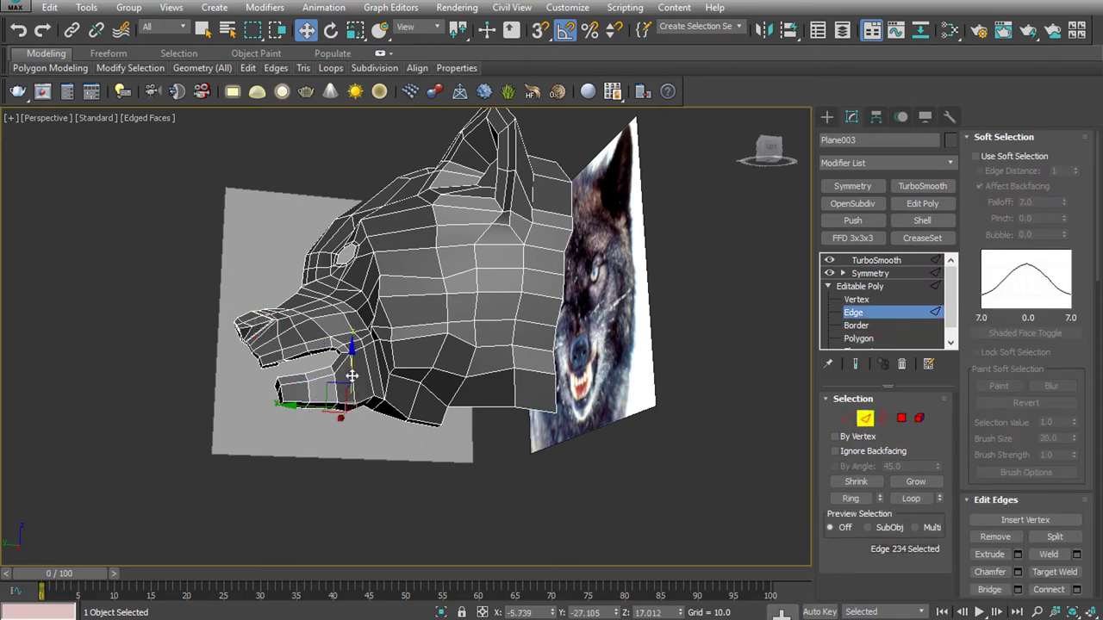
{"action": "left_click", "coordinate": [795, 353]}
{"action": "middle_click_drag", "start_coordinate": [409, 539], "coordinate": [463, 441], "text": "alt"}
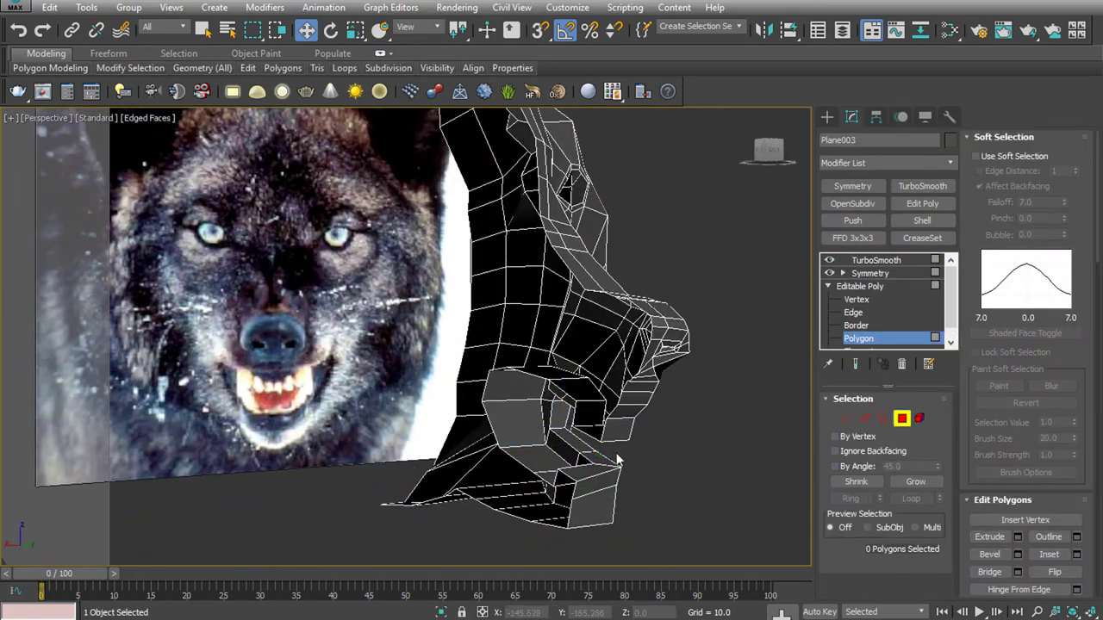
Detach the loop of inner mouth polygons as a separate object named Object001
{"action": "left_click", "coordinate": [568, 488], "text": "shift"}
{"action": "mouse_move", "coordinate": [744, 476]}
{"action": "middle_mouse_down", "text": "alt"}
{"action": "mouse_move", "coordinate": [680, 427]}
{"action": "mouse_move", "coordinate": [661, 383]}
{"action": "middle_mouse_up", "text": "alt"}
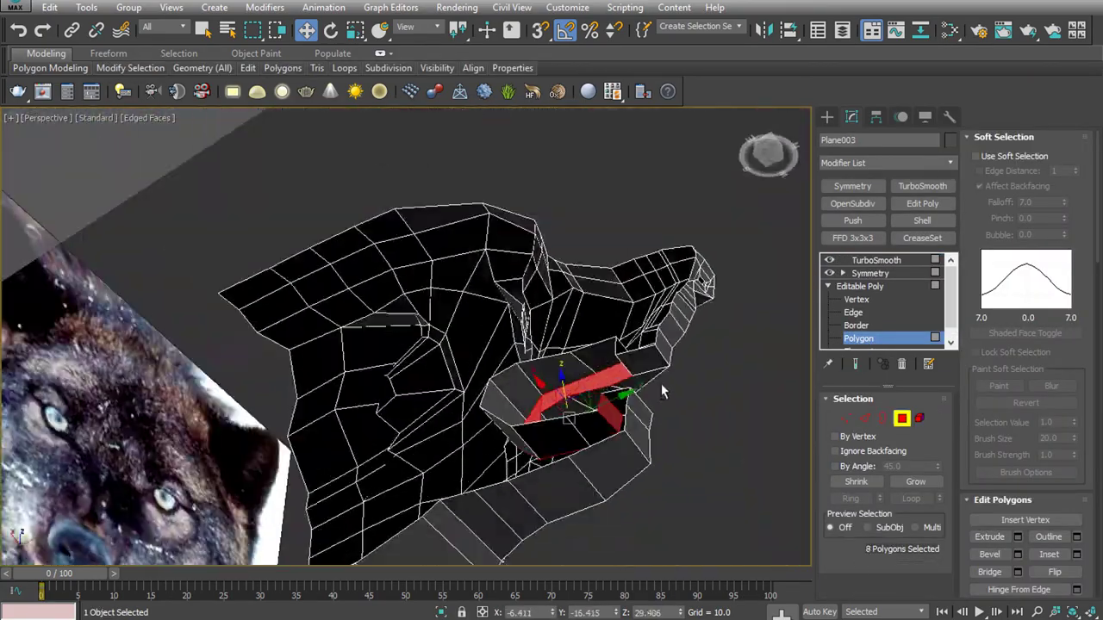
{"action": "left_click", "coordinate": [1054, 415]}
{"action": "left_click", "coordinate": [508, 339]}
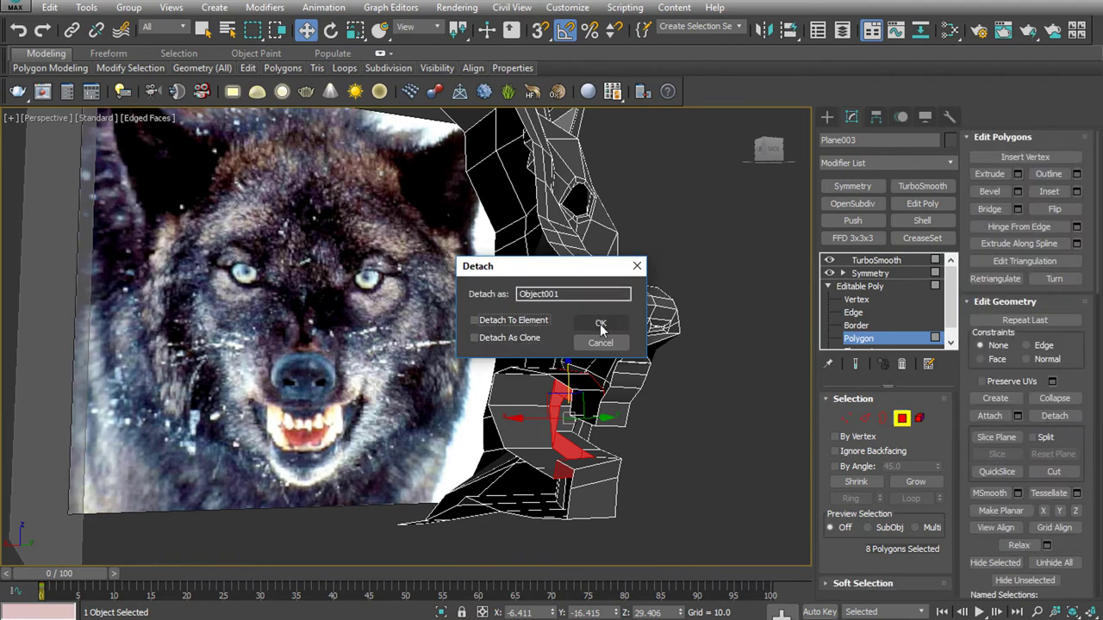
{"action": "left_click", "coordinate": [600, 323]}
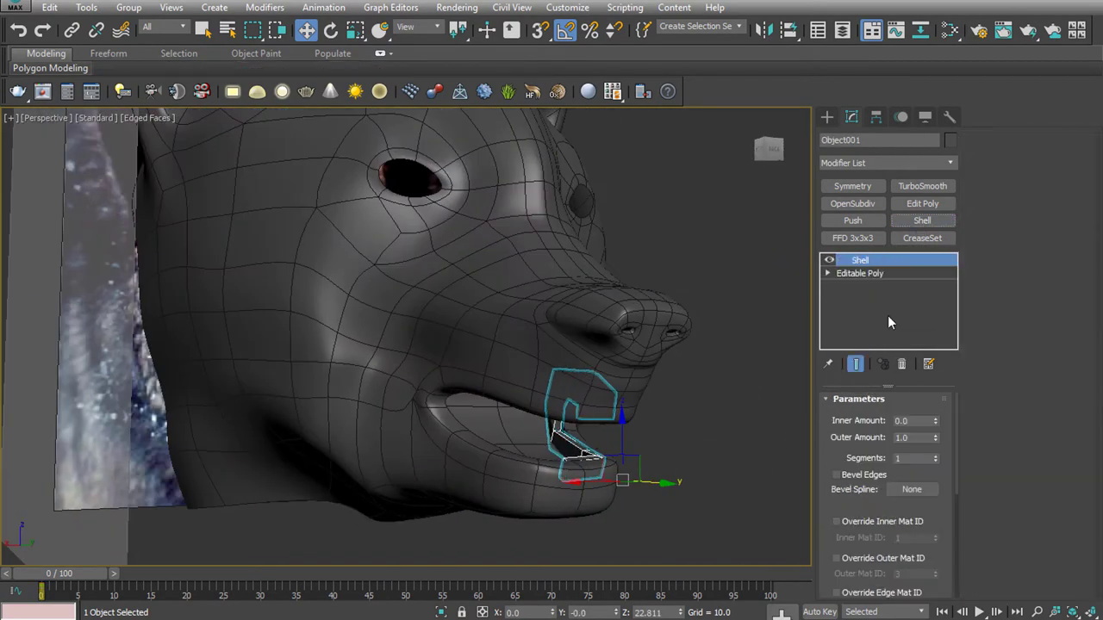
Give the gum piece a Shell with Outer Amount 3.01, then collapse it to Editable Poly
{"action": "left_click_drag", "start_coordinate": [934, 440], "coordinate": [936, 422]}
{"action": "key", "text": "alt+q"}
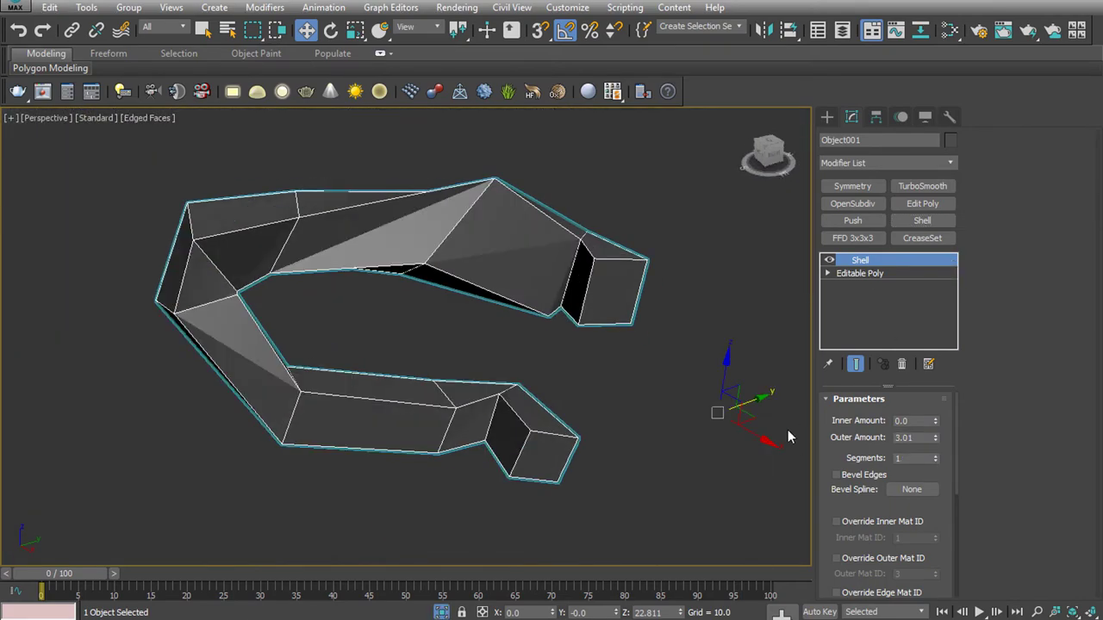
{"action": "mouse_move", "coordinate": [787, 429]}
{"action": "middle_mouse_down", "text": "alt"}
{"action": "mouse_move", "coordinate": [493, 306]}
{"action": "mouse_move", "coordinate": [937, 455]}
{"action": "middle_mouse_up", "text": "alt"}
{"action": "right_click", "coordinate": [859, 259]}
{"action": "left_click", "coordinate": [896, 508]}
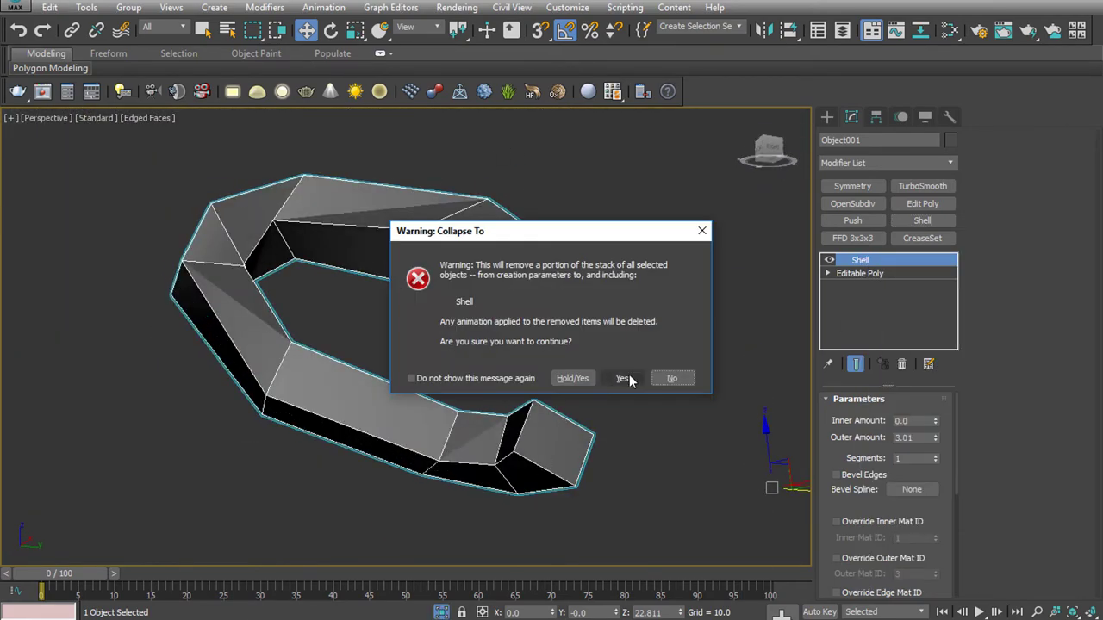
{"action": "left_click", "coordinate": [628, 446]}
{"action": "right_click", "coordinate": [844, 262]}
{"action": "left_click", "coordinate": [896, 496]}
Delete one half of the gum piece's polygons and check the cut side's vertices
{"action": "mouse_move", "coordinate": [670, 346]}
{"action": "middle_mouse_down", "text": "alt"}
{"action": "mouse_move", "coordinate": [737, 250]}
{"action": "mouse_move", "coordinate": [677, 185]}
{"action": "mouse_move", "coordinate": [361, 177]}
{"action": "mouse_move", "coordinate": [680, 317]}
{"action": "middle_mouse_up", "text": "alt"}
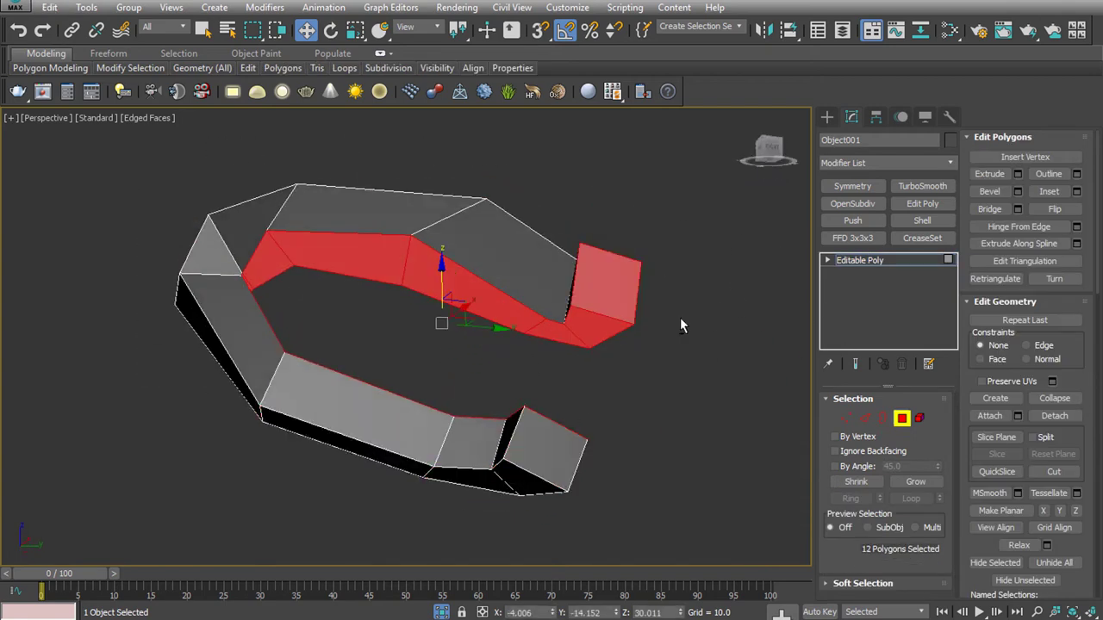
{"action": "key", "text": "Delete"}
{"action": "key", "text": "ctrl+z"}
{"action": "mouse_move", "coordinate": [514, 463]}
{"action": "middle_mouse_down", "text": "alt"}
{"action": "mouse_move", "coordinate": [529, 399]}
{"action": "mouse_move", "coordinate": [598, 324]}
{"action": "middle_mouse_up", "text": "alt"}
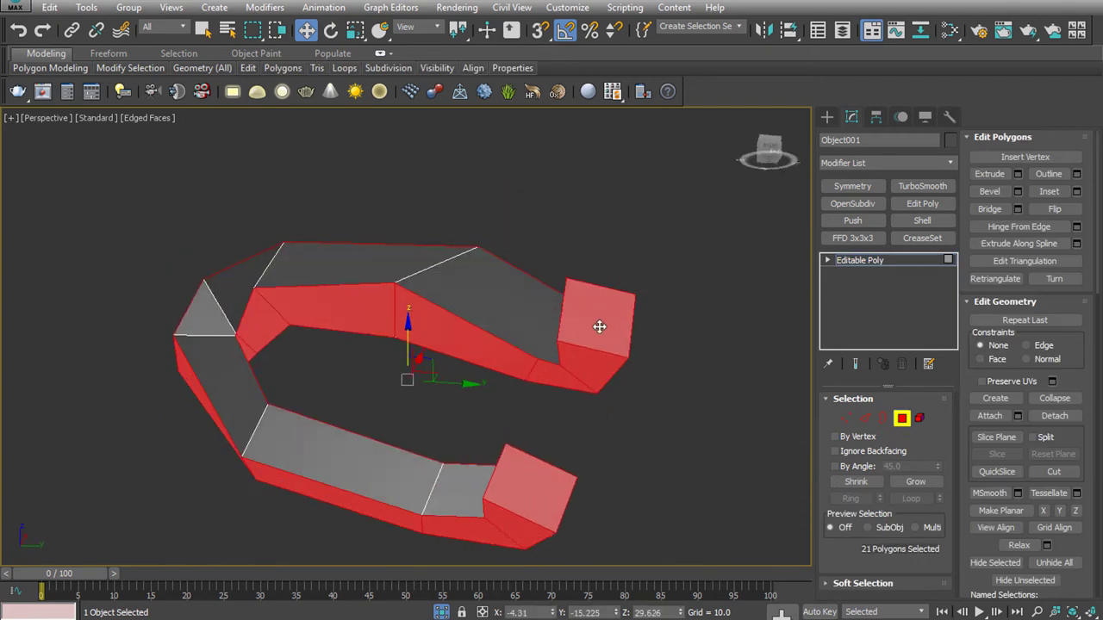
{"action": "mouse_move", "coordinate": [505, 529]}
{"action": "middle_mouse_down", "text": "alt"}
{"action": "mouse_move", "coordinate": [281, 364]}
{"action": "mouse_move", "coordinate": [362, 345]}
{"action": "mouse_move", "coordinate": [425, 384]}
{"action": "mouse_move", "coordinate": [430, 227]}
{"action": "middle_mouse_up", "text": "alt"}
{"action": "key", "text": "Delete"}
{"action": "key", "text": "1"}
{"action": "left_click_drag", "start_coordinate": [430, 227], "coordinate": [178, 282]}
{"action": "mouse_move", "coordinate": [203, 320]}
{"action": "middle_mouse_down", "text": "alt"}
{"action": "mouse_move", "coordinate": [329, 313]}
{"action": "mouse_move", "coordinate": [491, 342]}
{"action": "mouse_move", "coordinate": [340, 360]}
{"action": "middle_mouse_up", "text": "alt"}
{"action": "key", "text": "2"}
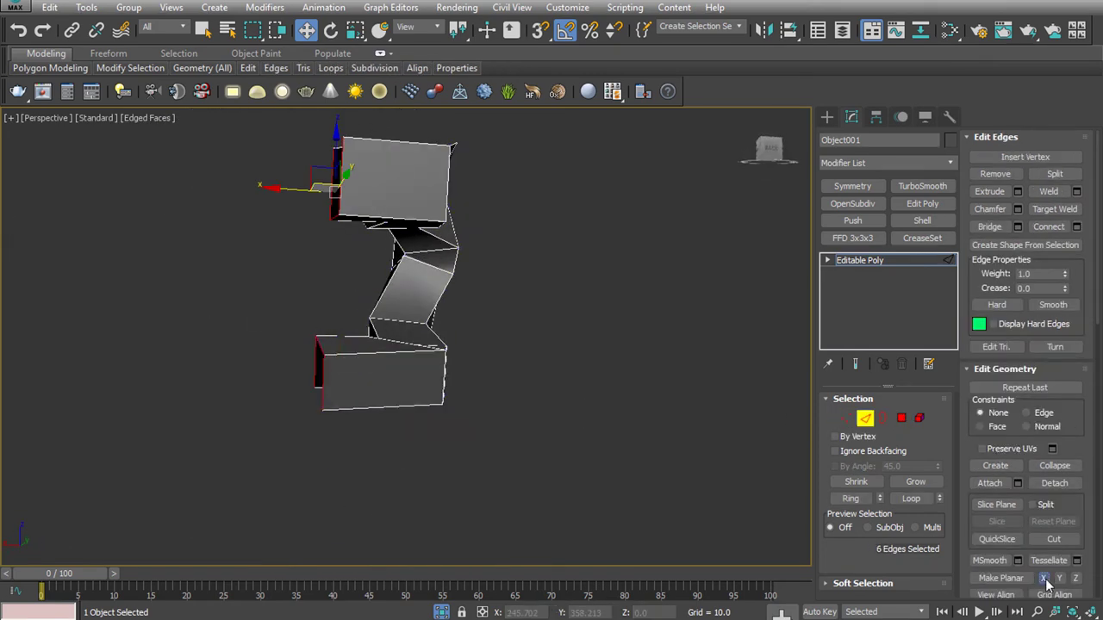
{"action": "mouse_move", "coordinate": [465, 465]}
{"action": "middle_mouse_down", "text": "alt"}
{"action": "mouse_move", "coordinate": [537, 474]}
{"action": "mouse_move", "coordinate": [621, 465]}
{"action": "middle_mouse_up", "text": "alt"}
Add a Symmetry modifier across X to mirror the half gum, and adjust its pivot
{"action": "left_click", "coordinate": [852, 186]}
{"action": "middle_click_drag", "start_coordinate": [761, 428], "coordinate": [741, 370], "text": "alt"}
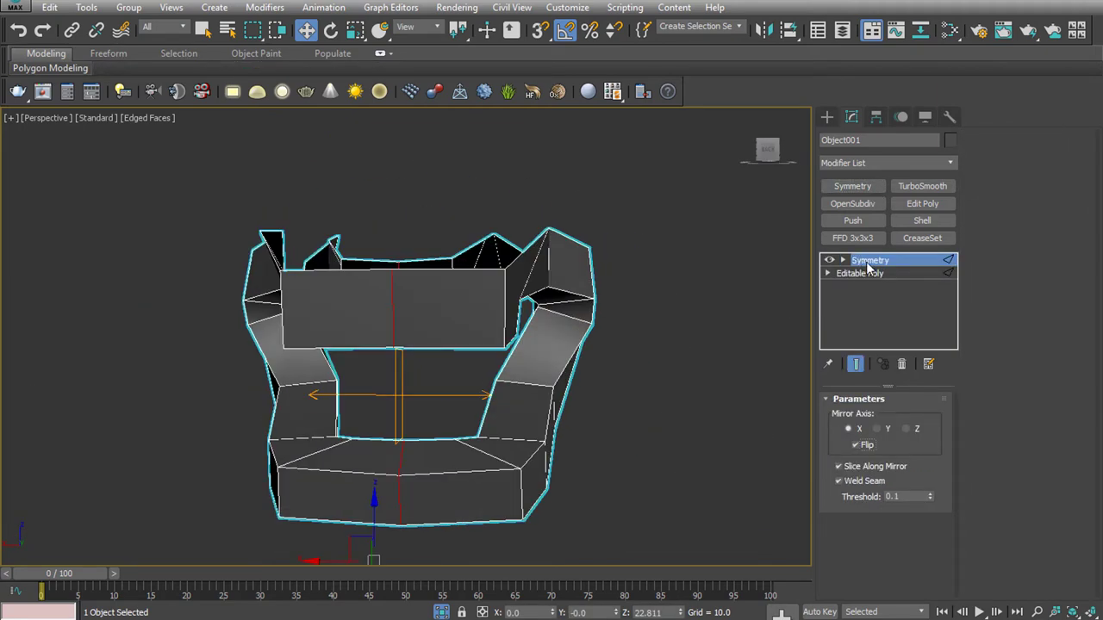
{"action": "left_click", "coordinate": [860, 273]}
{"action": "middle_click_drag", "start_coordinate": [448, 361], "coordinate": [551, 344], "text": "alt"}
{"action": "left_click", "coordinate": [875, 117]}
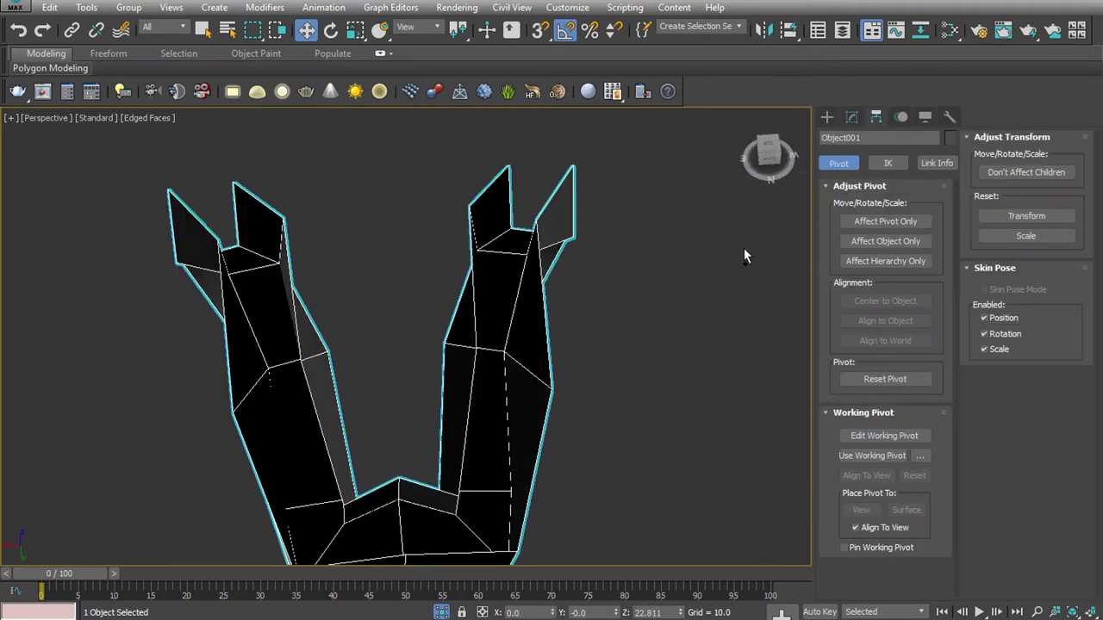
{"action": "left_click", "coordinate": [851, 116]}
Select a polygon loop and an end edge on the gum in Editable Poly
{"action": "left_click", "coordinate": [858, 324]}
{"action": "mouse_move", "coordinate": [712, 337]}
{"action": "middle_mouse_down", "text": "alt"}
{"action": "mouse_move", "coordinate": [651, 436]}
{"action": "mouse_move", "coordinate": [475, 347]}
{"action": "mouse_move", "coordinate": [387, 253]}
{"action": "mouse_move", "coordinate": [448, 231]}
{"action": "mouse_move", "coordinate": [630, 364]}
{"action": "mouse_move", "coordinate": [483, 362]}
{"action": "mouse_move", "coordinate": [517, 379]}
{"action": "middle_mouse_up", "text": "alt"}
{"action": "left_click", "coordinate": [370, 250]}
{"action": "left_click", "coordinate": [448, 231], "text": "shift"}
{"action": "left_click", "coordinate": [865, 418]}
{"action": "left_click", "coordinate": [417, 371]}
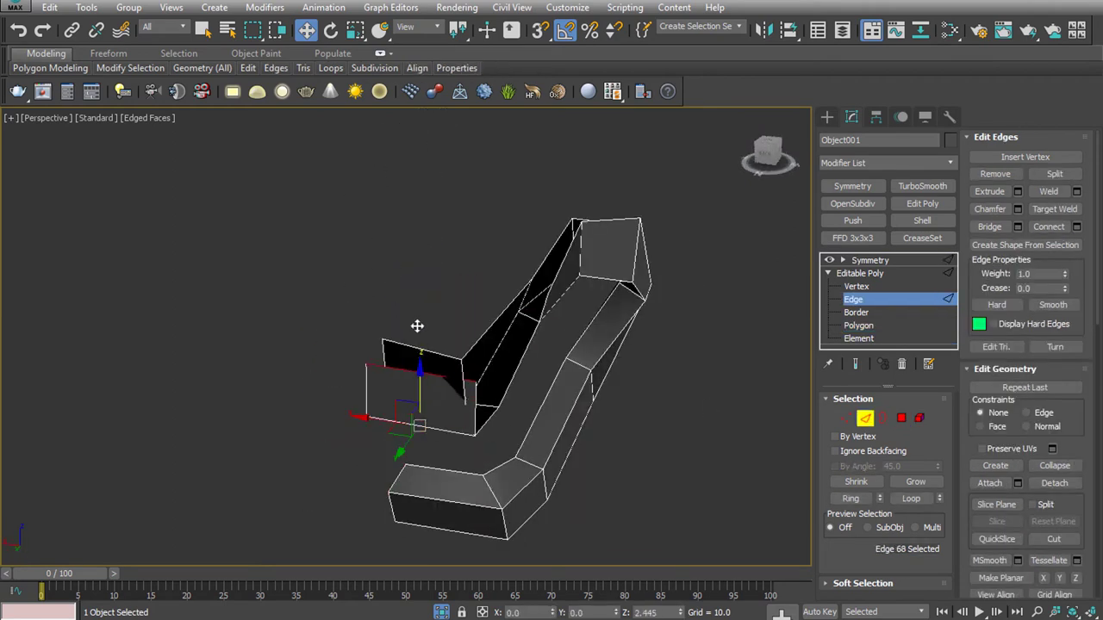
{"action": "scroll", "coordinate": [417, 326], "scroll_direction": "up", "scroll_amount": 3}
{"action": "mouse_move", "coordinate": [417, 325]}
{"action": "middle_mouse_down", "text": "alt"}
{"action": "mouse_move", "coordinate": [408, 430]}
{"action": "mouse_move", "coordinate": [396, 379]}
{"action": "mouse_move", "coordinate": [722, 265]}
{"action": "middle_mouse_up", "text": "alt"}
{"action": "left_click", "coordinate": [408, 437], "text": "ctrl"}
{"action": "key", "text": "ctrl+z"}
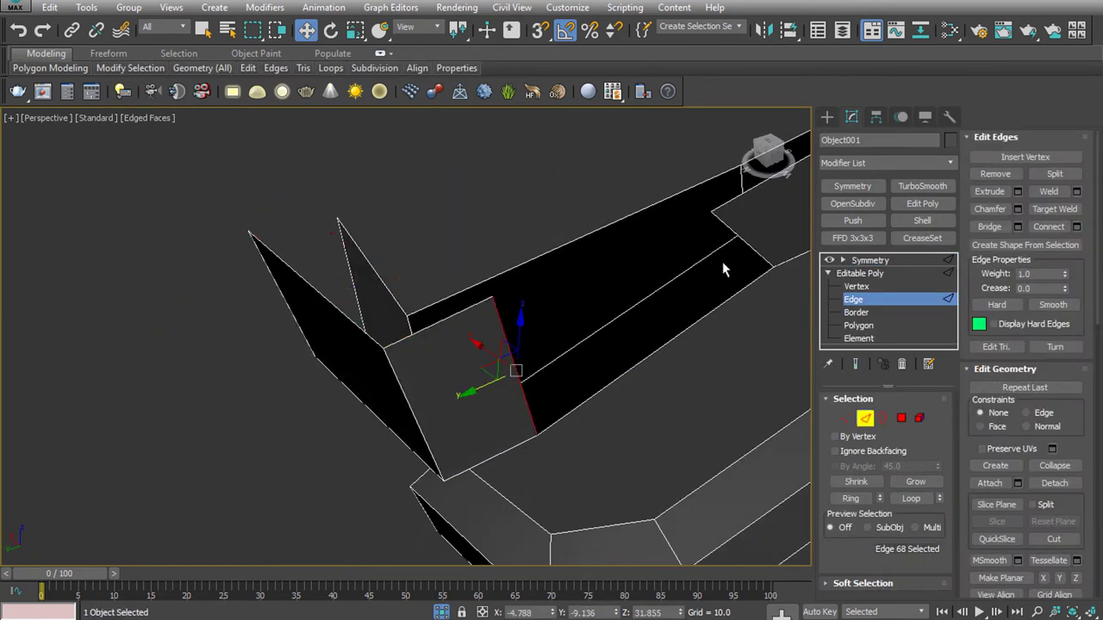
{"action": "scroll", "coordinate": [730, 314], "scroll_direction": "down", "scroll_amount": 2}
{"action": "scroll", "coordinate": [740, 364], "scroll_direction": "down", "scroll_amount": 8}
Add TurboSmooth above the Symmetry modifier to smooth the gum piece
{"action": "left_click", "coordinate": [870, 259]}
{"action": "left_click", "coordinate": [921, 186]}
{"action": "left_click", "coordinate": [665, 371]}
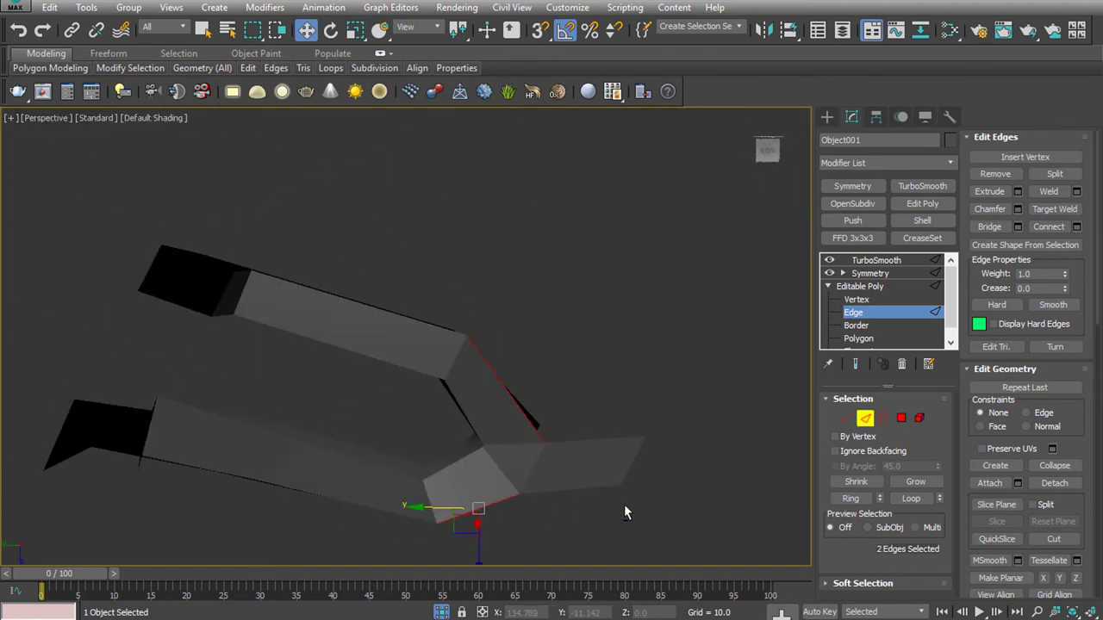
{"action": "key", "text": "r"}
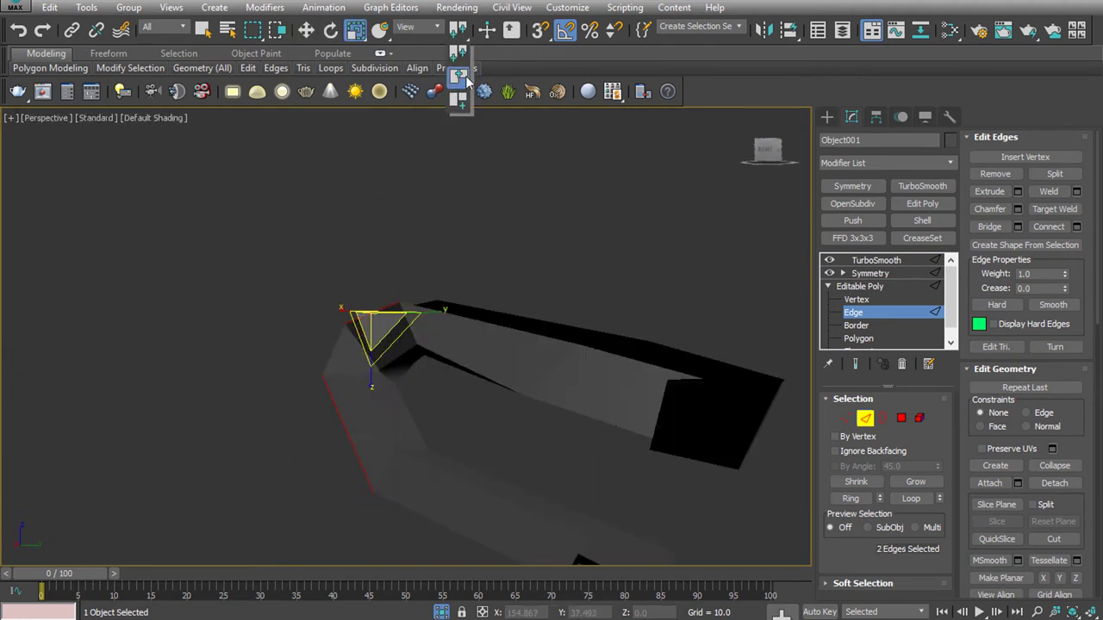
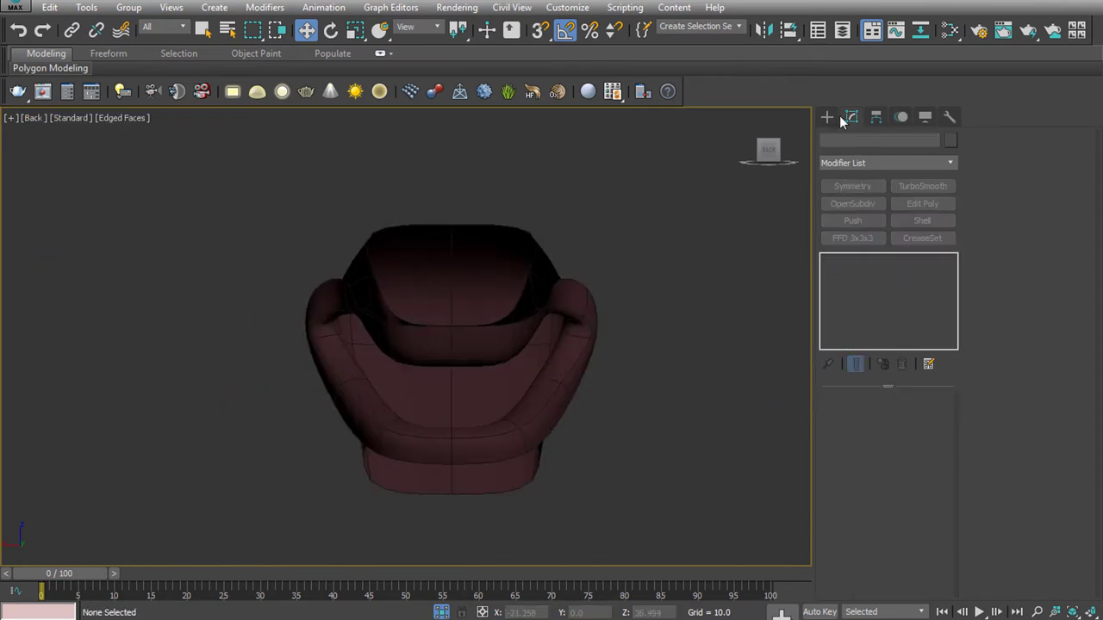
Create a small Plane primitive and switch to the Move tool
{"action": "left_click", "coordinate": [827, 117]}
{"action": "left_click", "coordinate": [914, 274]}
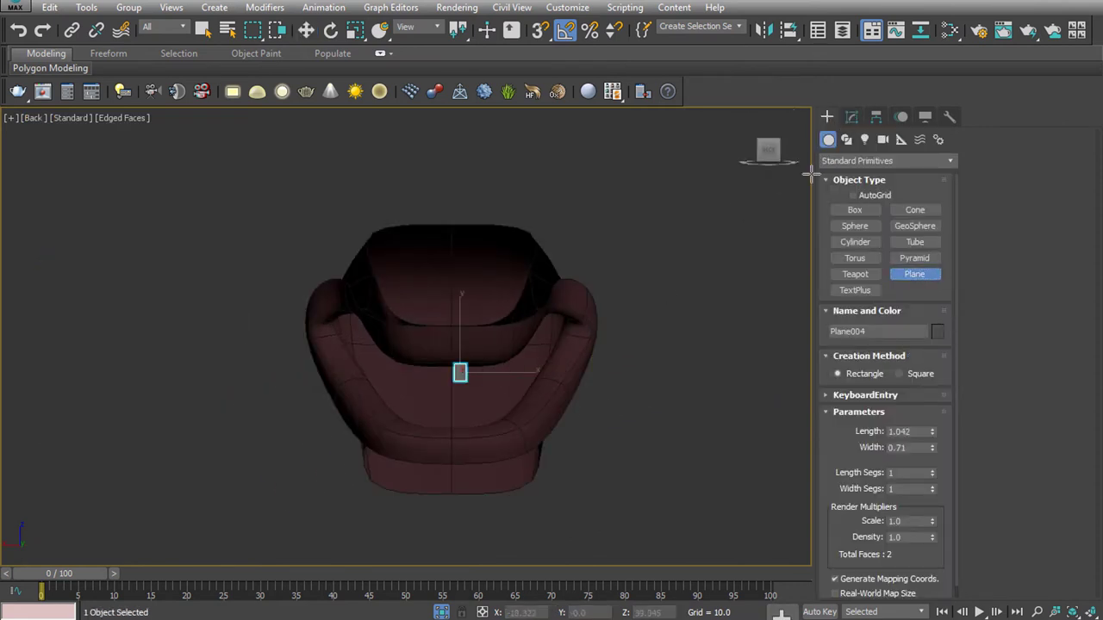
{"action": "left_click", "coordinate": [851, 116]}
{"action": "key", "text": "w"}
{"action": "scroll", "coordinate": [480, 313], "scroll_direction": "up", "scroll_amount": 3}
Shift-drag the plane to clone copies alongside it in a row
{"action": "left_click_drag", "start_coordinate": [481, 310], "coordinate": [546, 298], "text": "shift"}
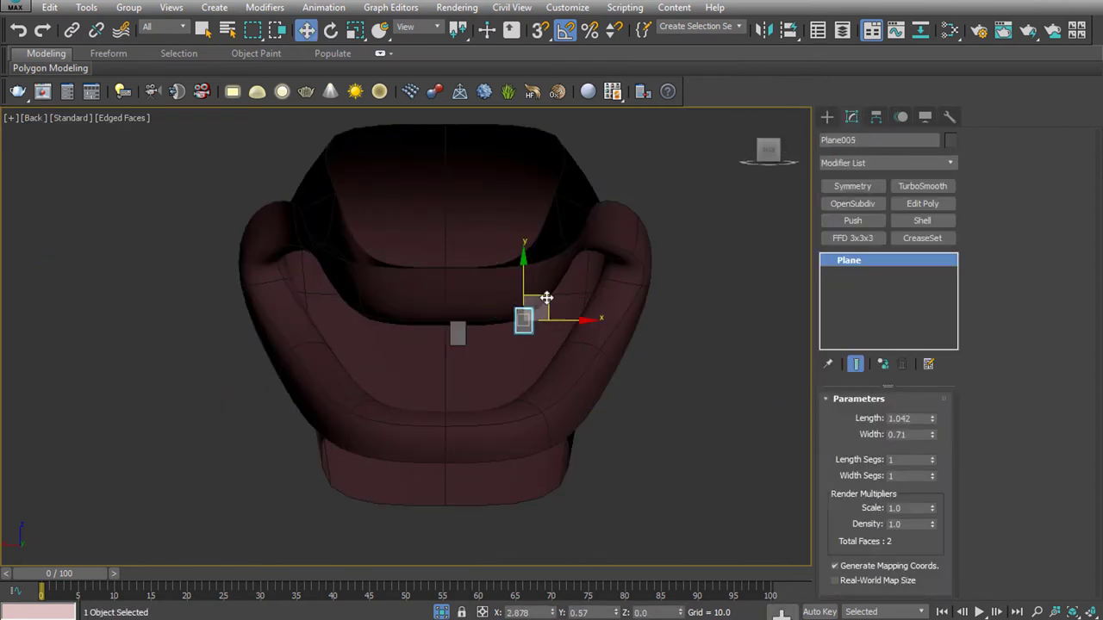
{"action": "left_click", "coordinate": [566, 382]}
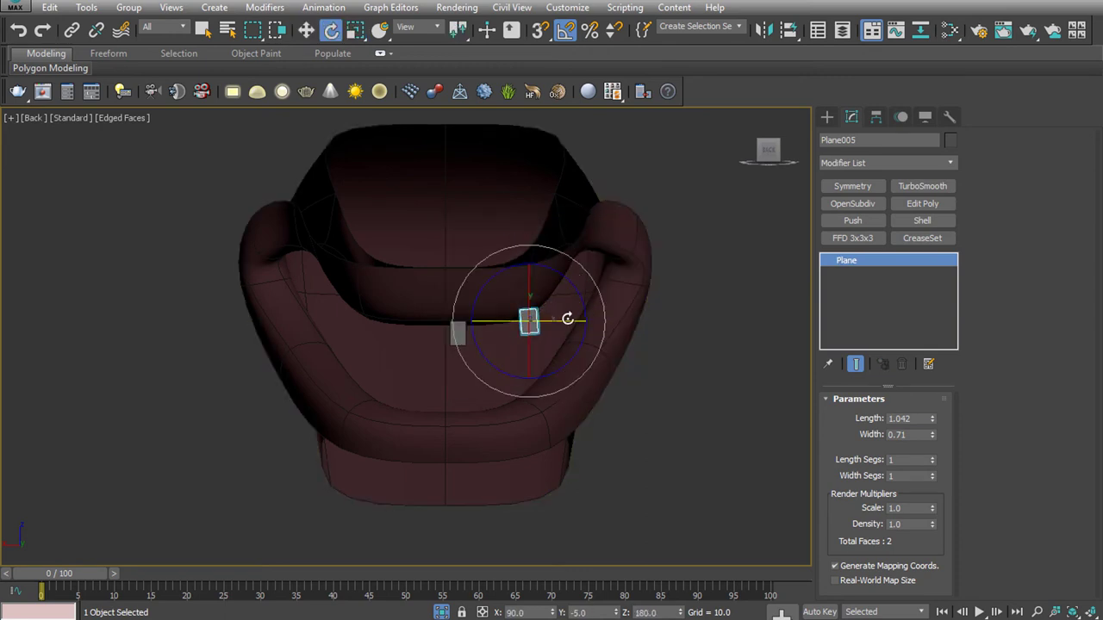
{"action": "key", "text": "w"}
{"action": "mouse_move", "coordinate": [552, 308]}
{"action": "left_mouse_down", "text": "shift"}
{"action": "mouse_move", "coordinate": [502, 312]}
{"action": "mouse_move", "coordinate": [528, 305]}
{"action": "left_mouse_up", "text": "shift"}
{"action": "key", "text": "Return"}
{"action": "left_click", "coordinate": [561, 375]}
Reselect the small plane and set the reference coordinate system to Local
{"action": "key", "text": "e"}
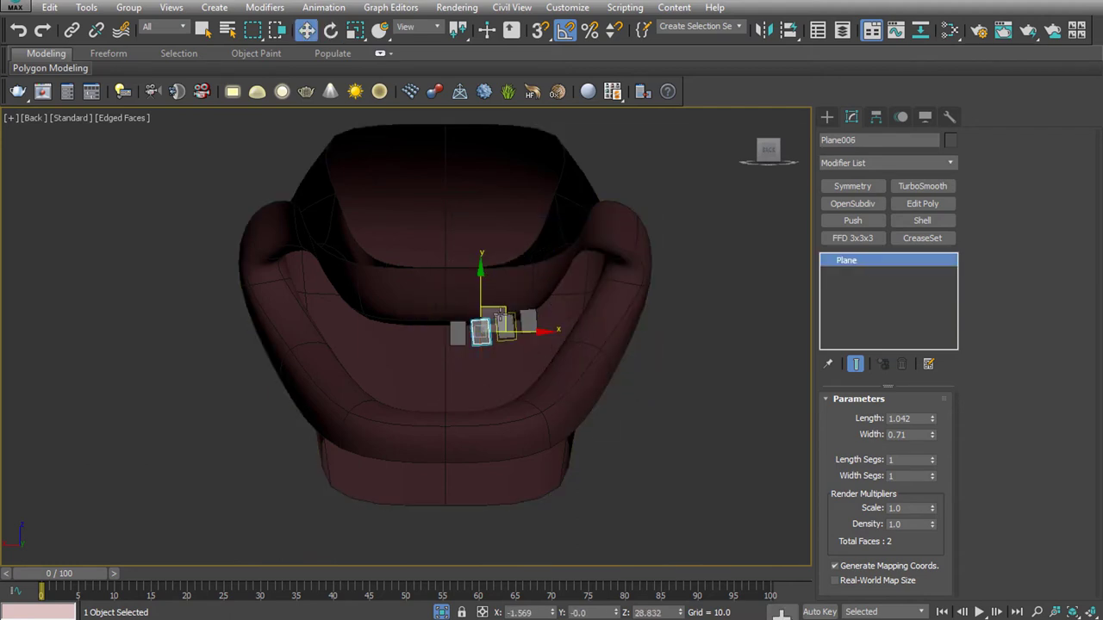
{"action": "left_click", "coordinate": [495, 349]}
{"action": "left_click", "coordinate": [480, 332]}
{"action": "scroll", "coordinate": [495, 328], "scroll_direction": "up", "scroll_amount": 3}
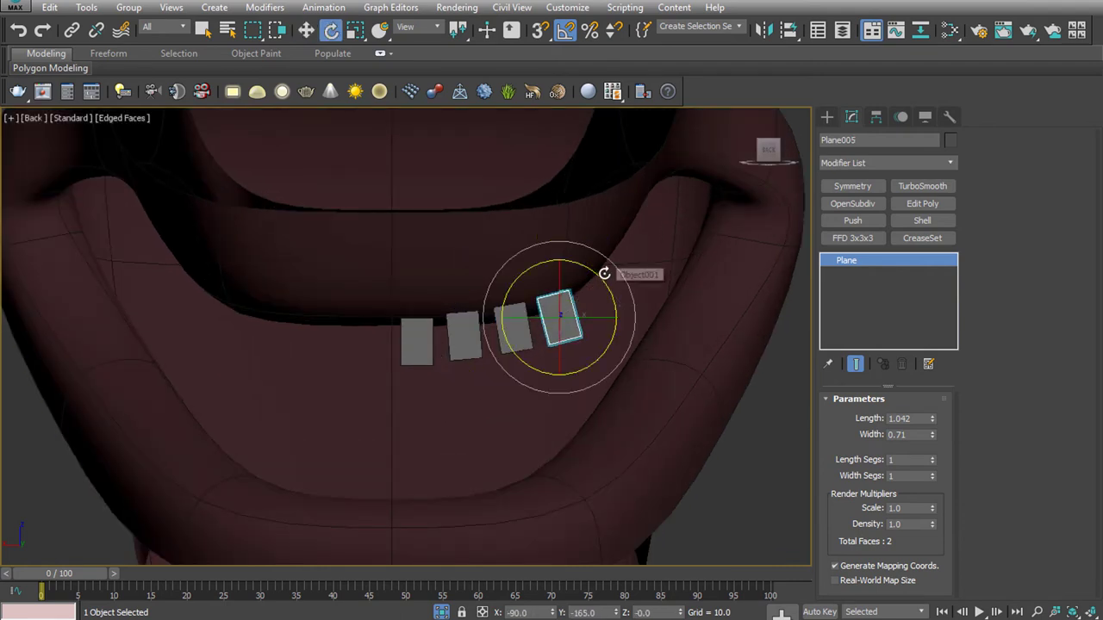
{"action": "key", "text": "r"}
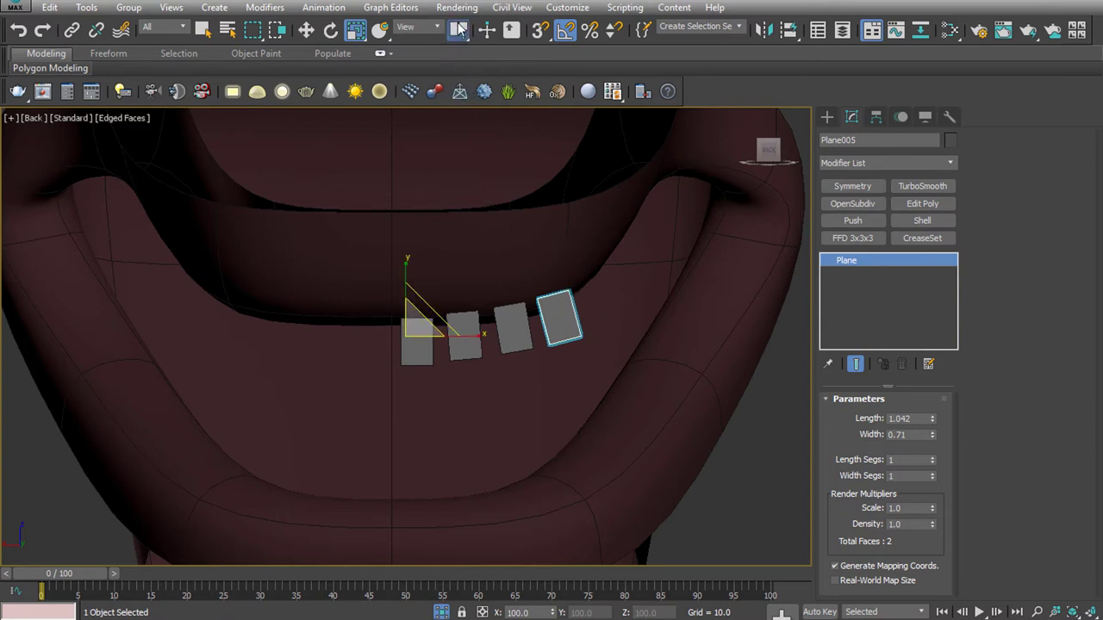
{"action": "left_click", "coordinate": [431, 32]}
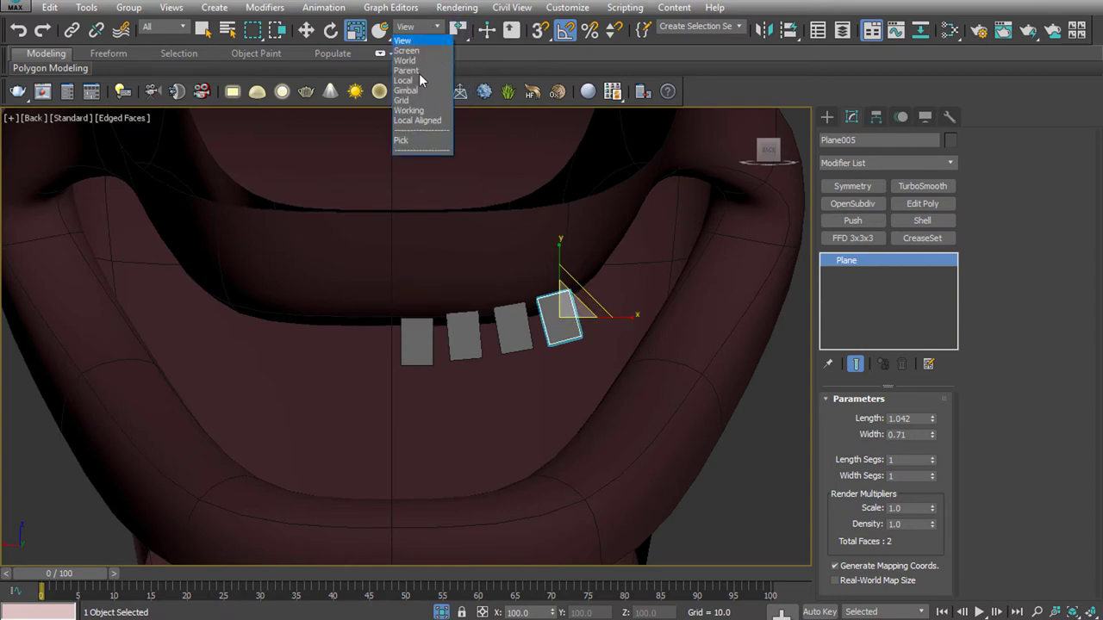
{"action": "left_click", "coordinate": [420, 80]}
{"action": "left_click", "coordinate": [418, 27]}
{"action": "left_click", "coordinate": [430, 119]}
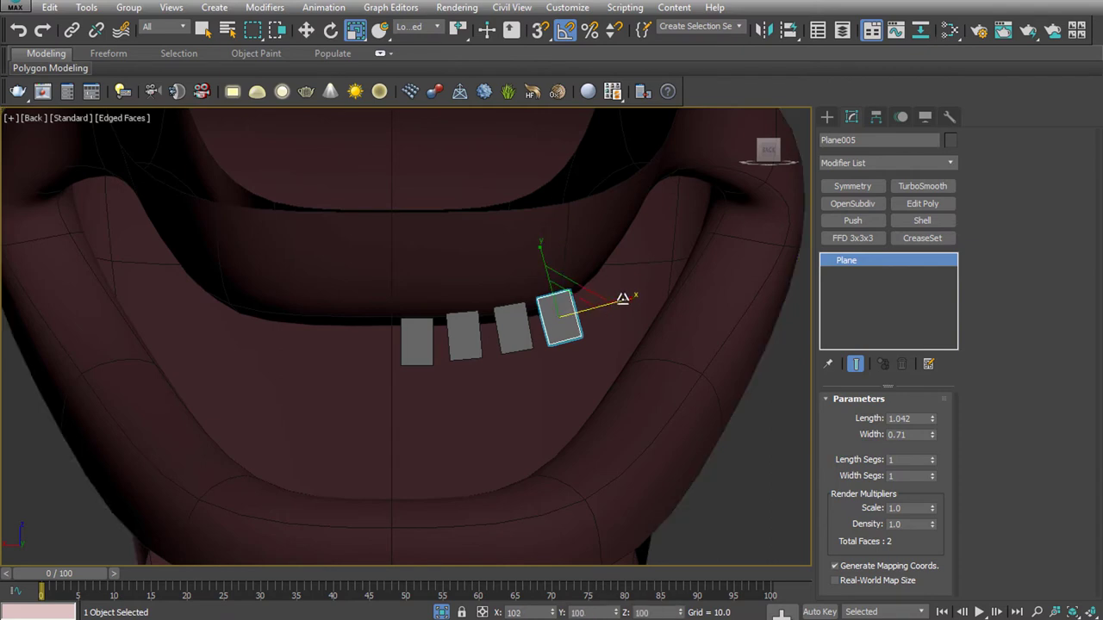
Turn the rightmost plane upright, stretch it to 280% on Y, and tilt it clockwise
{"action": "key", "text": "e"}
{"action": "left_click_drag", "start_coordinate": [620, 297], "coordinate": [608, 305]}
{"action": "key", "text": "r"}
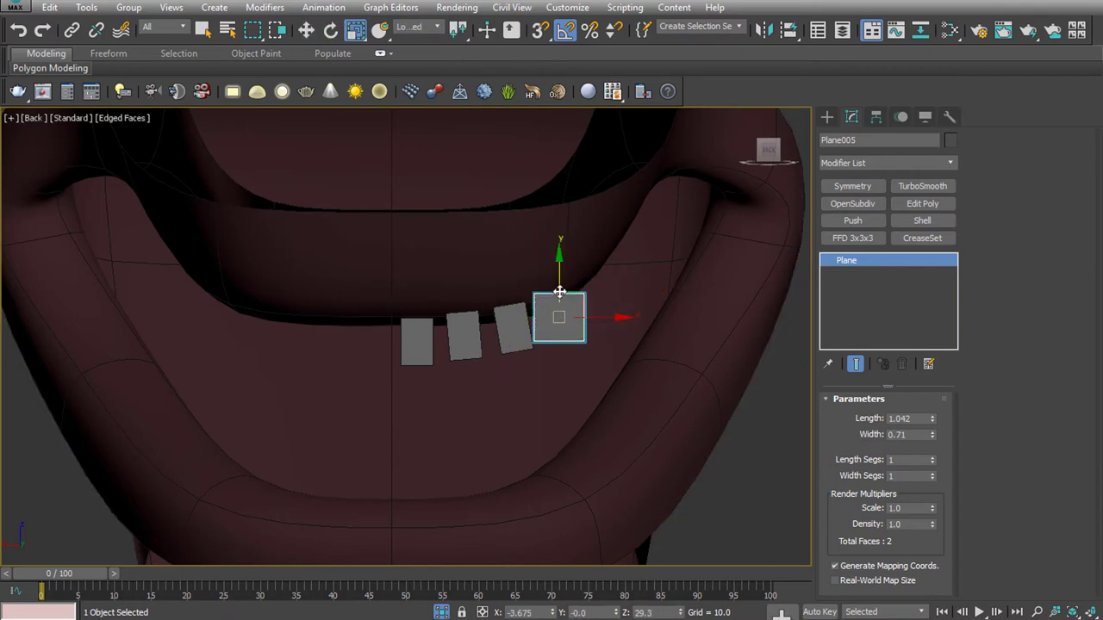
{"action": "left_click_drag", "start_coordinate": [561, 250], "coordinate": [558, 162]}
{"action": "key", "text": "e"}
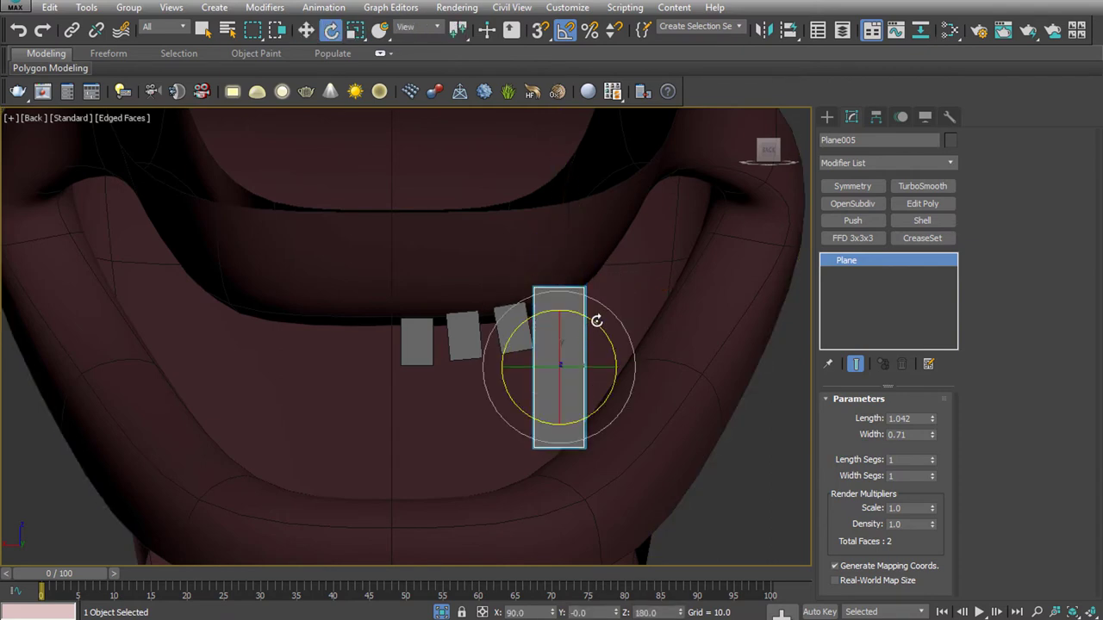
{"action": "left_click_drag", "start_coordinate": [598, 249], "coordinate": [629, 263]}
Convert the plane to Editable Poly and collapse the Soft Selection and Subdivision rollouts
{"action": "key", "text": "w"}
{"action": "right_click", "coordinate": [825, 263]}
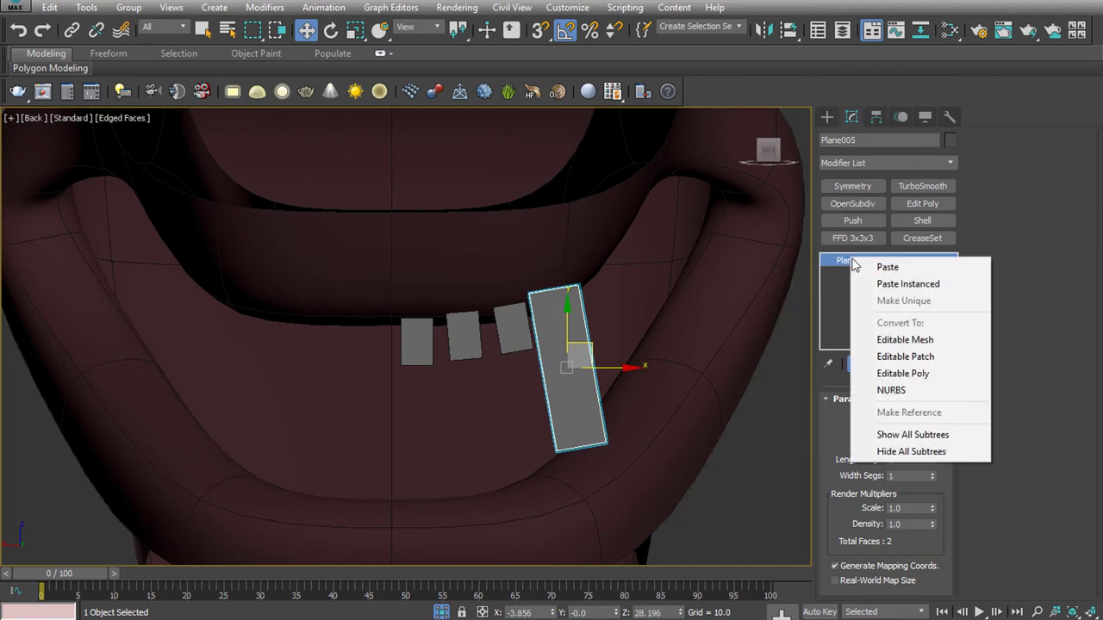
{"action": "left_click", "coordinate": [879, 375]}
{"action": "left_click", "coordinate": [865, 418]}
{"action": "left_click", "coordinate": [999, 137]}
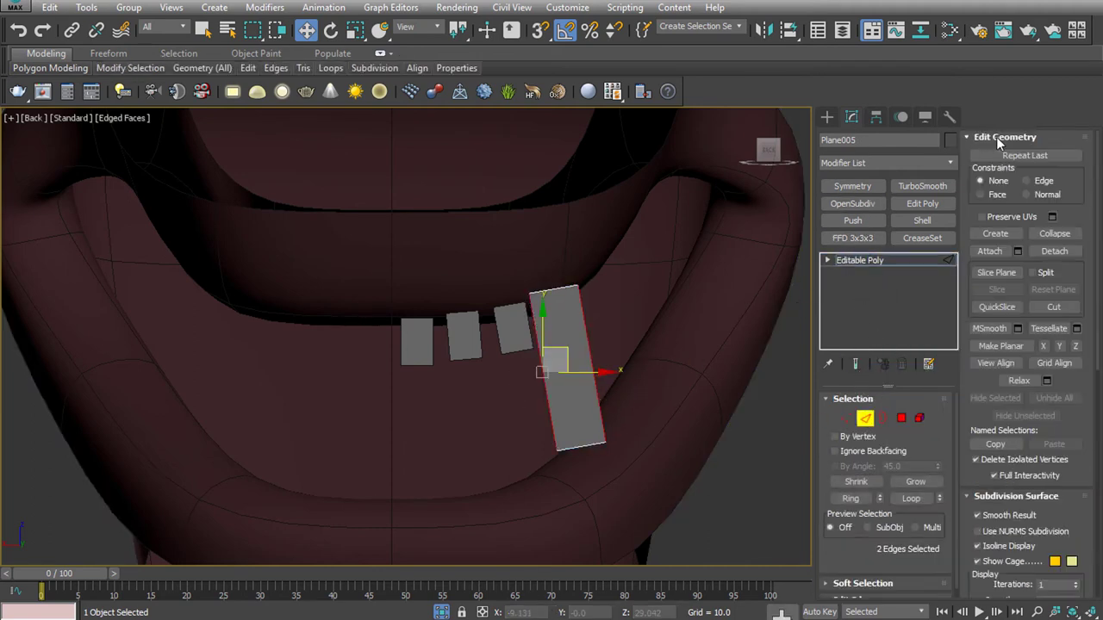
{"action": "scroll", "coordinate": [1019, 386], "scroll_direction": "down", "scroll_amount": 3}
{"action": "scroll", "coordinate": [982, 361], "scroll_direction": "down", "scroll_amount": 2}
{"action": "left_click", "coordinate": [978, 352]}
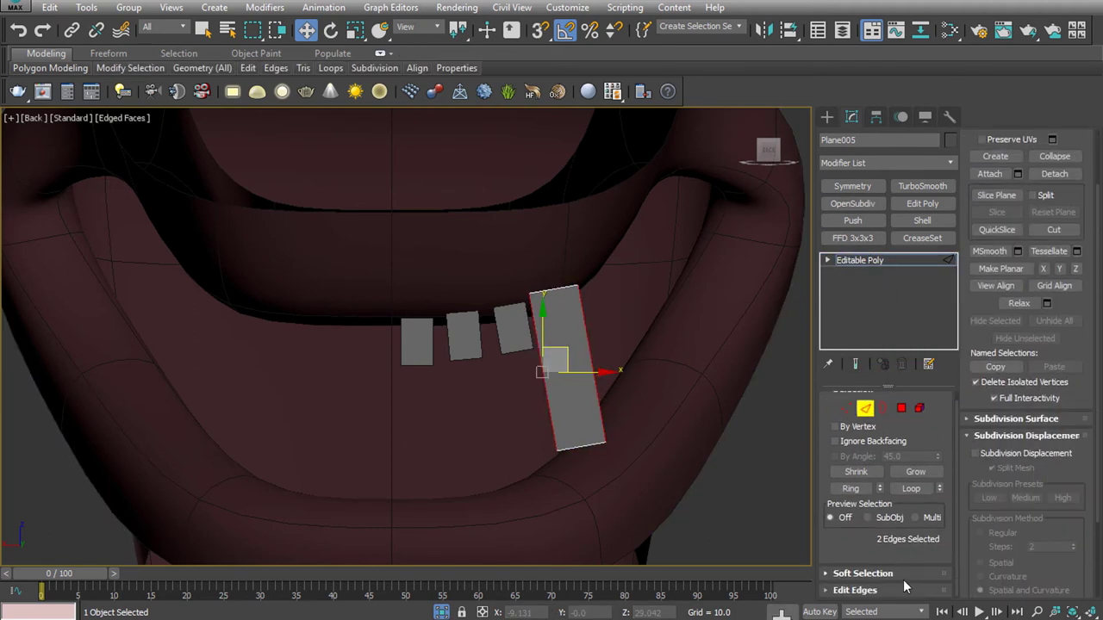
Move the tall plane's vertices together into a pointed tip
{"action": "key", "text": "1"}
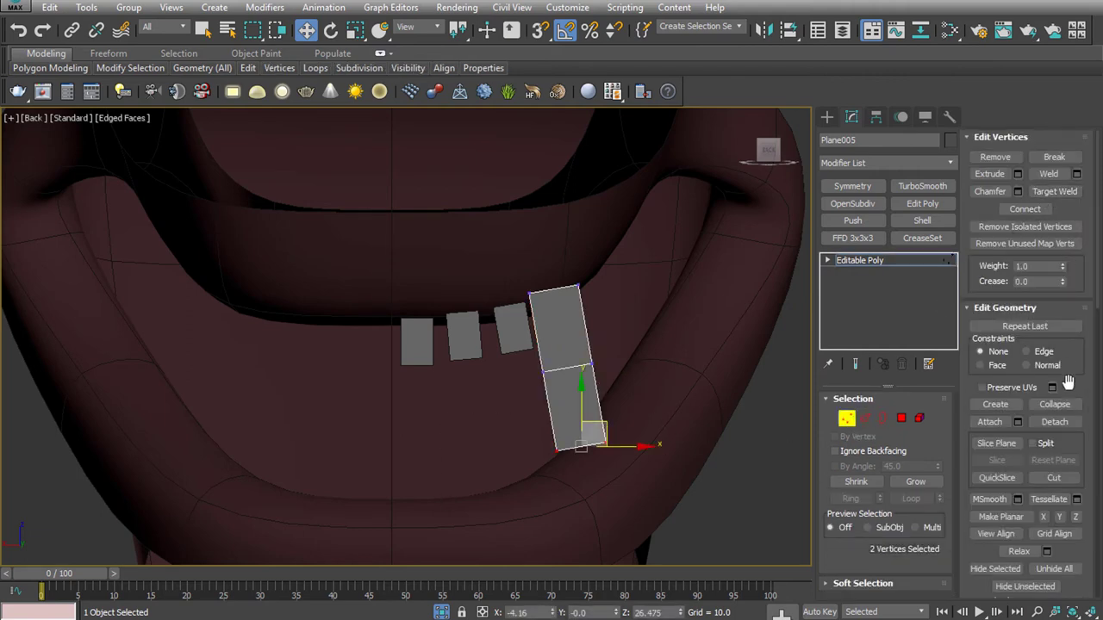
{"action": "key", "text": "2"}
{"action": "key", "text": "2"}
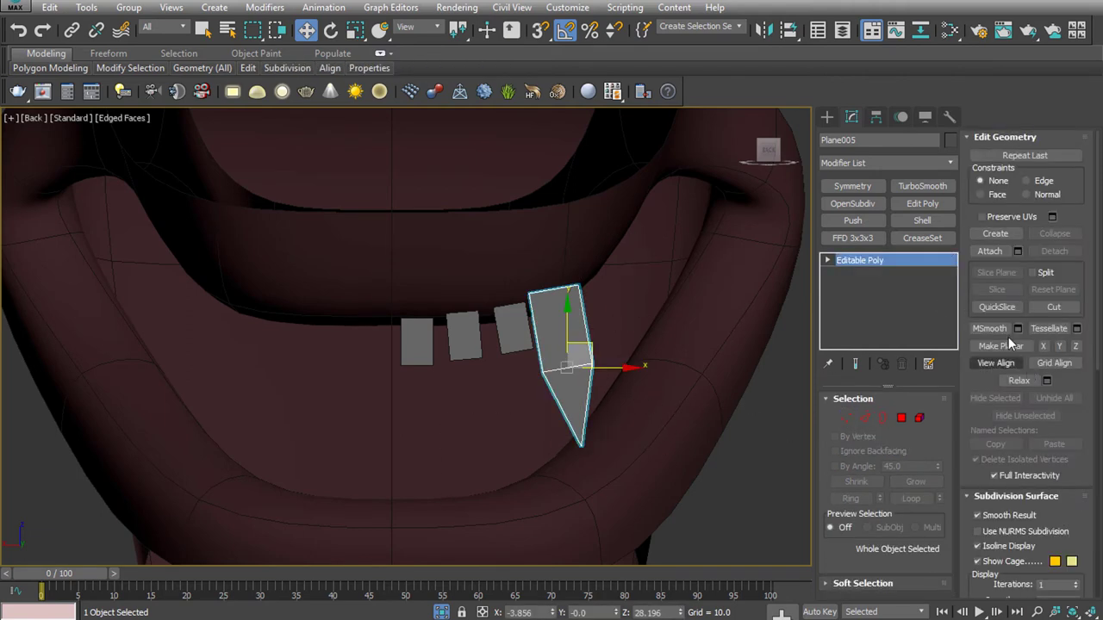
{"action": "key", "text": "4"}
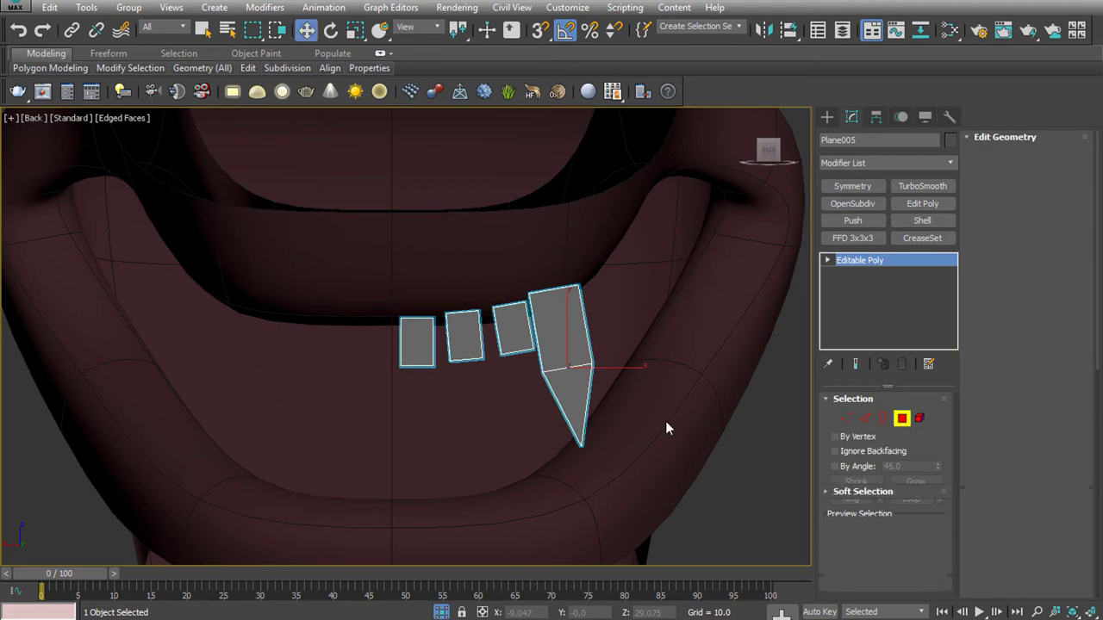
{"action": "key", "text": "w"}
{"action": "key", "text": "4"}
Add a Shell modifier and reduce its outer thickness
{"action": "left_click", "coordinate": [922, 220]}
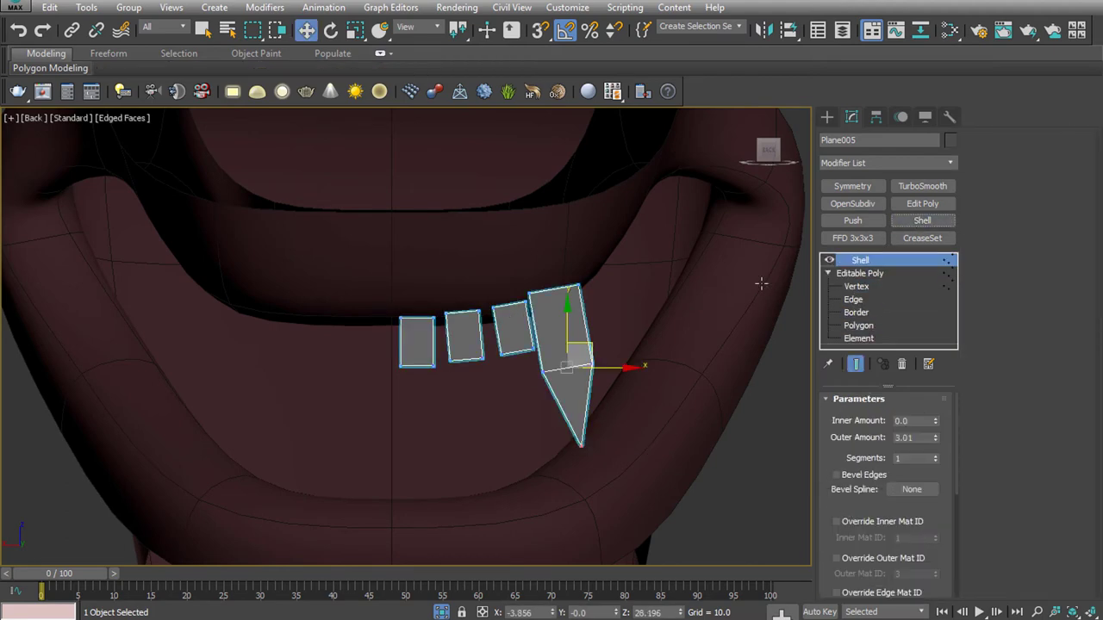
{"action": "key", "text": "p"}
{"action": "key", "text": "z"}
{"action": "left_click_drag", "start_coordinate": [935, 437], "coordinate": [962, 603]}
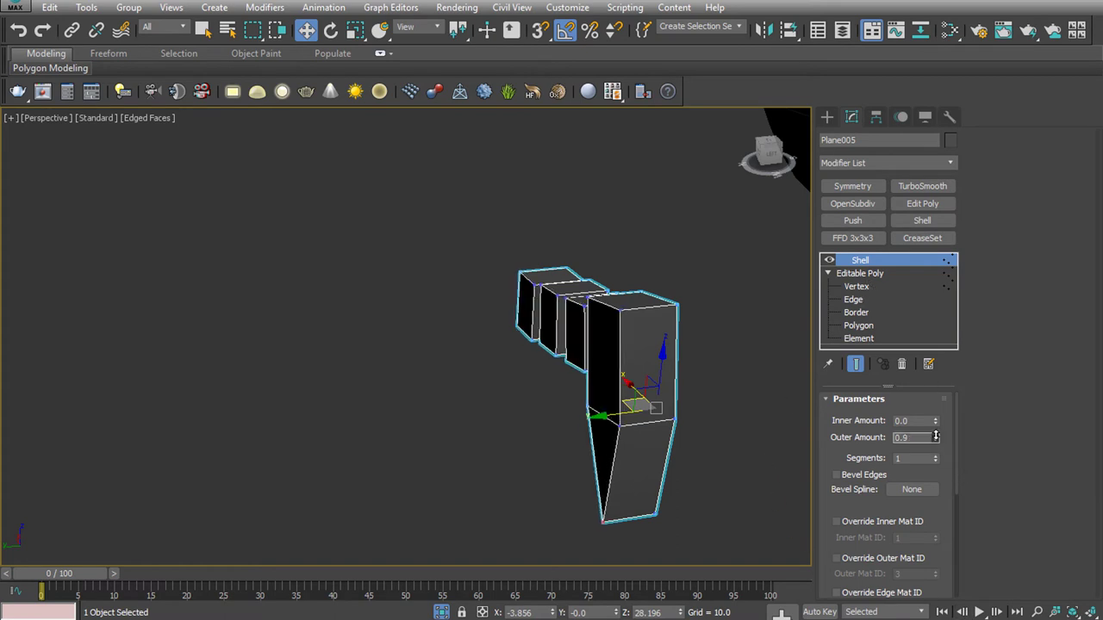
Try collapsing the Shell into the stack, then undo the collapse
{"action": "left_click", "coordinate": [859, 273]}
{"action": "right_click", "coordinate": [861, 260]}
{"action": "left_click", "coordinate": [857, 394]}
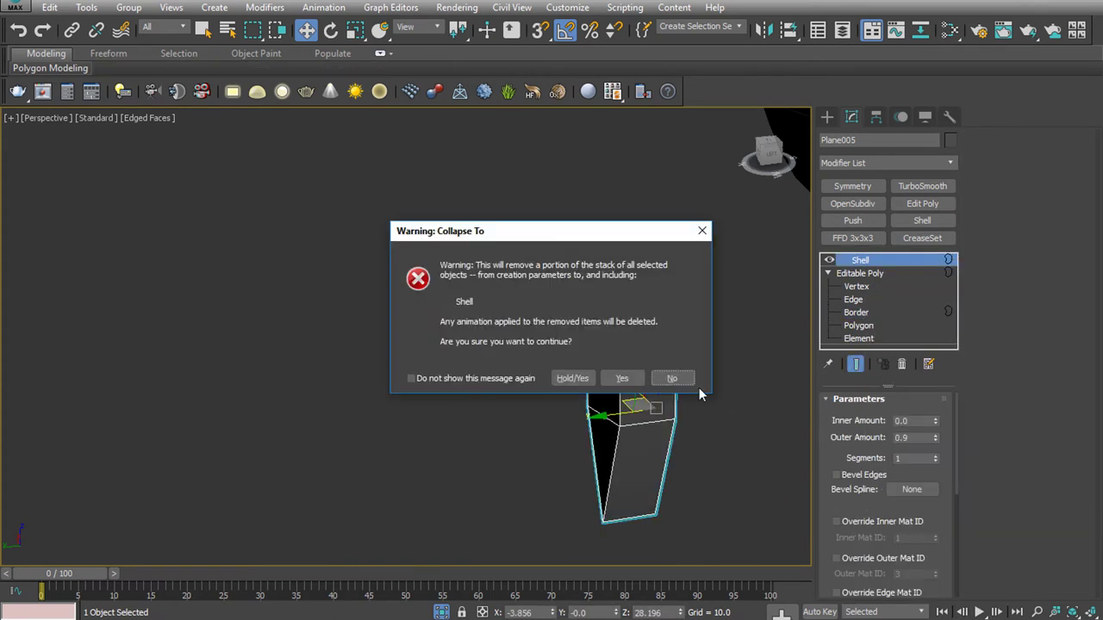
{"action": "key", "text": "Return"}
{"action": "key", "text": "ctrl+z"}
{"action": "key", "text": "ctrl+z"}
Select the planes' edges and extend them into new faces
{"action": "left_click", "coordinate": [853, 299]}
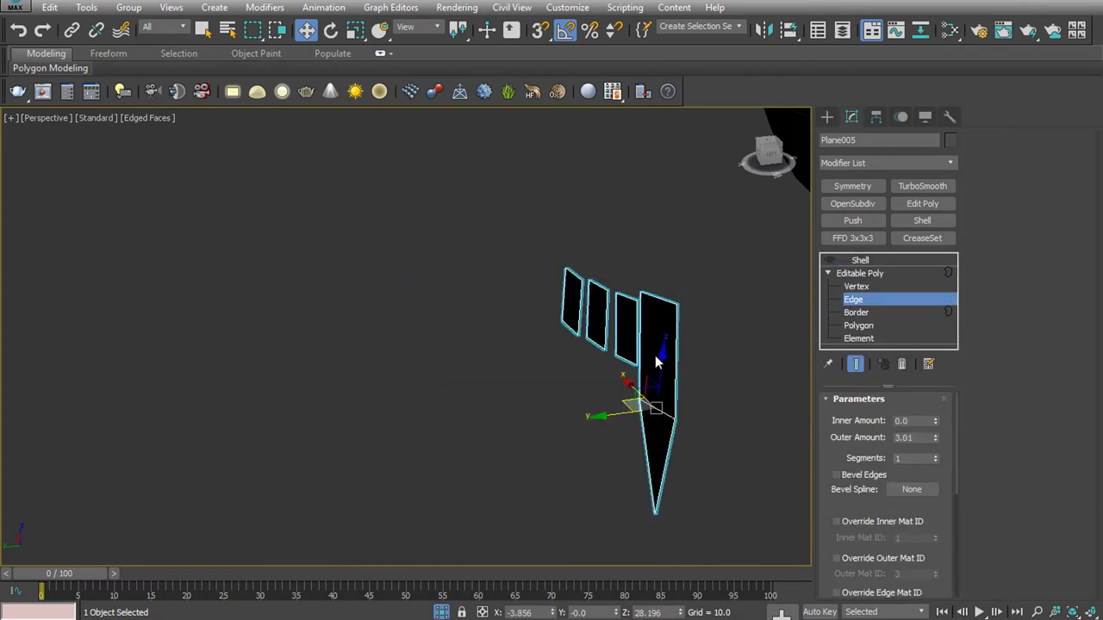
{"action": "left_click_drag", "start_coordinate": [577, 308], "coordinate": [579, 310]}
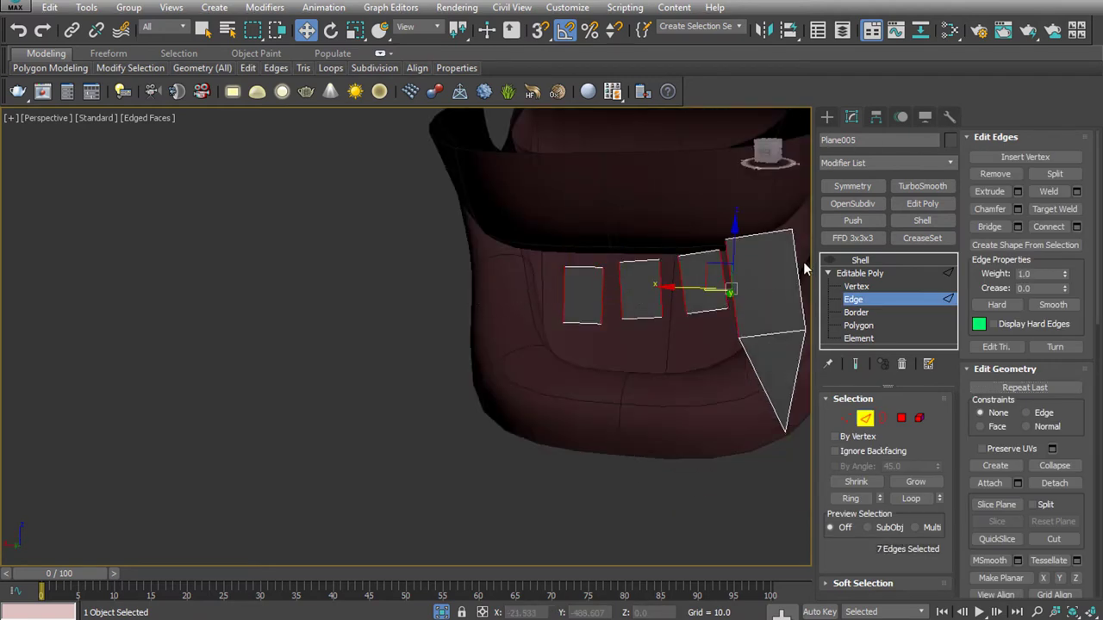
{"action": "middle_click_drag", "start_coordinate": [606, 374], "coordinate": [739, 316], "text": "alt"}
{"action": "left_click", "coordinate": [651, 299]}
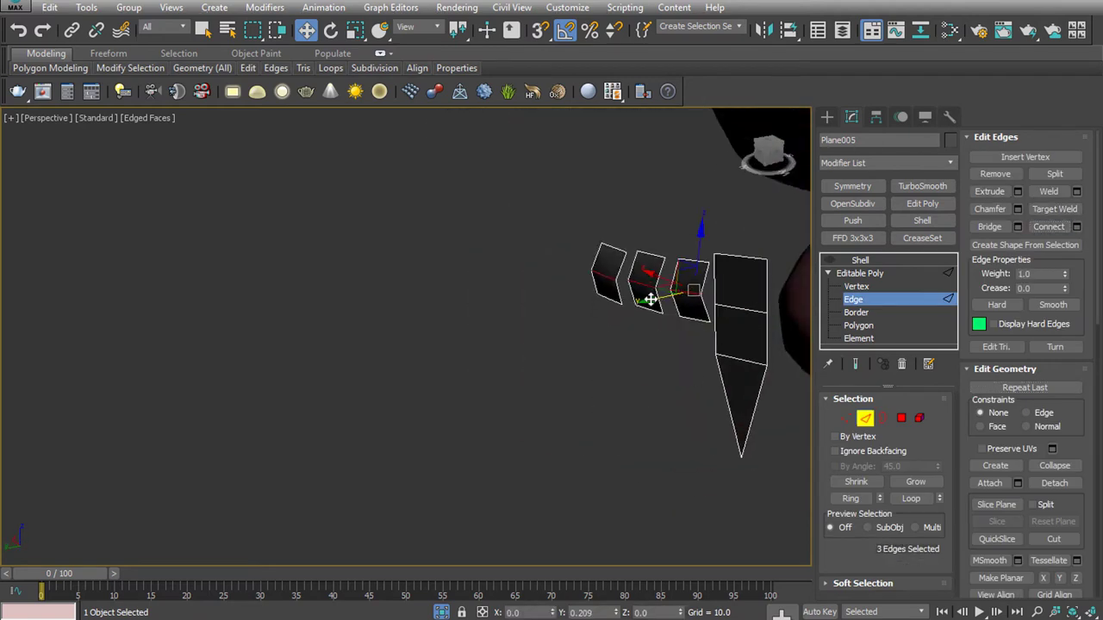
{"action": "left_click_drag", "start_coordinate": [744, 375], "coordinate": [696, 371], "text": "shift"}
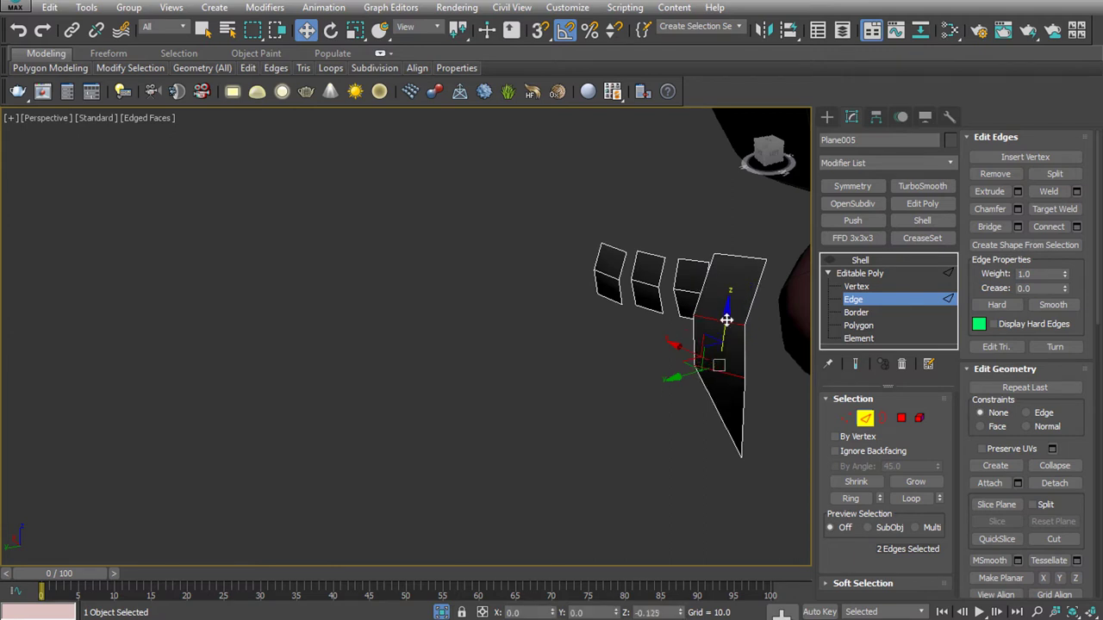
Set the Shell's Inner Amount to 0.14 and collapse the stack to an Editable Mesh
{"action": "left_click", "coordinate": [862, 260]}
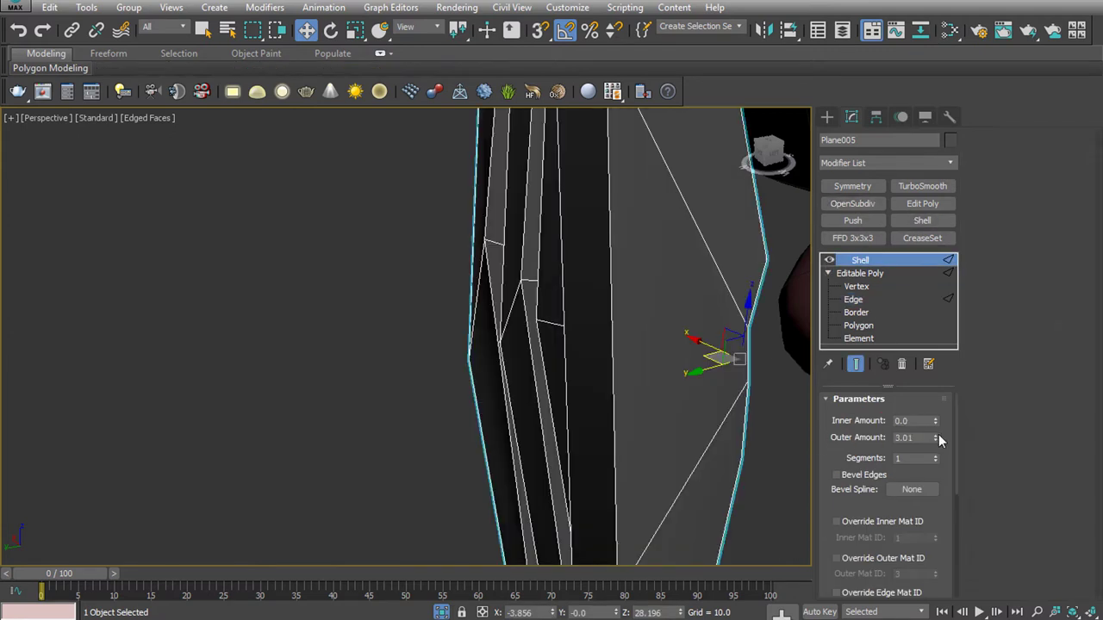
{"action": "mouse_move", "coordinate": [933, 424]}
{"action": "left_mouse_down"}
{"action": "mouse_move", "coordinate": [936, 404]}
{"action": "mouse_move", "coordinate": [934, 426]}
{"action": "left_mouse_up"}
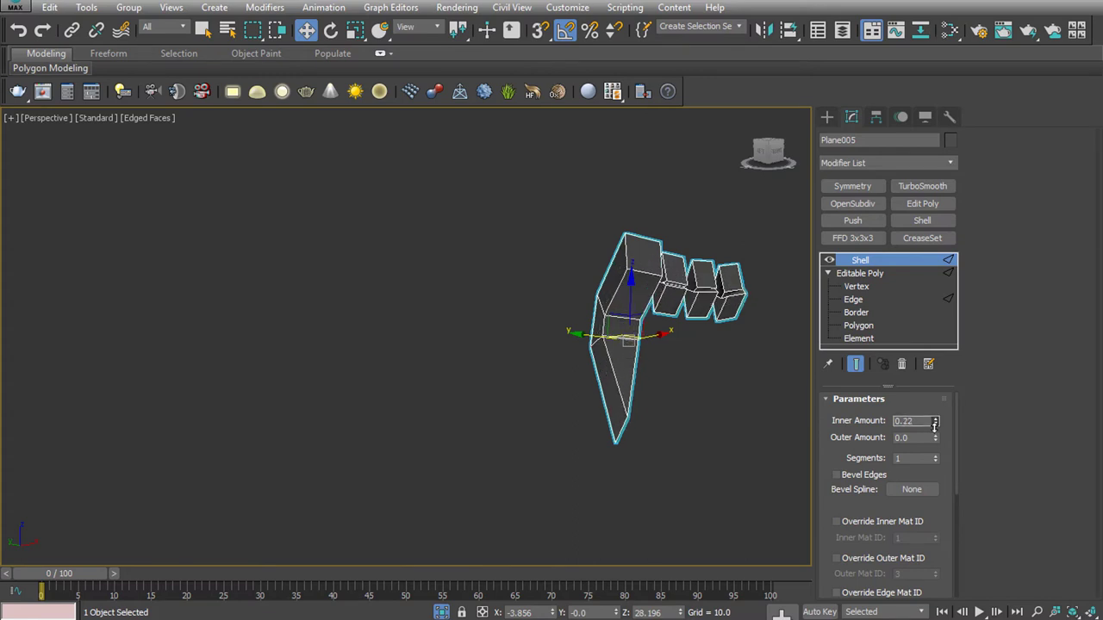
{"action": "key", "text": "alt+q"}
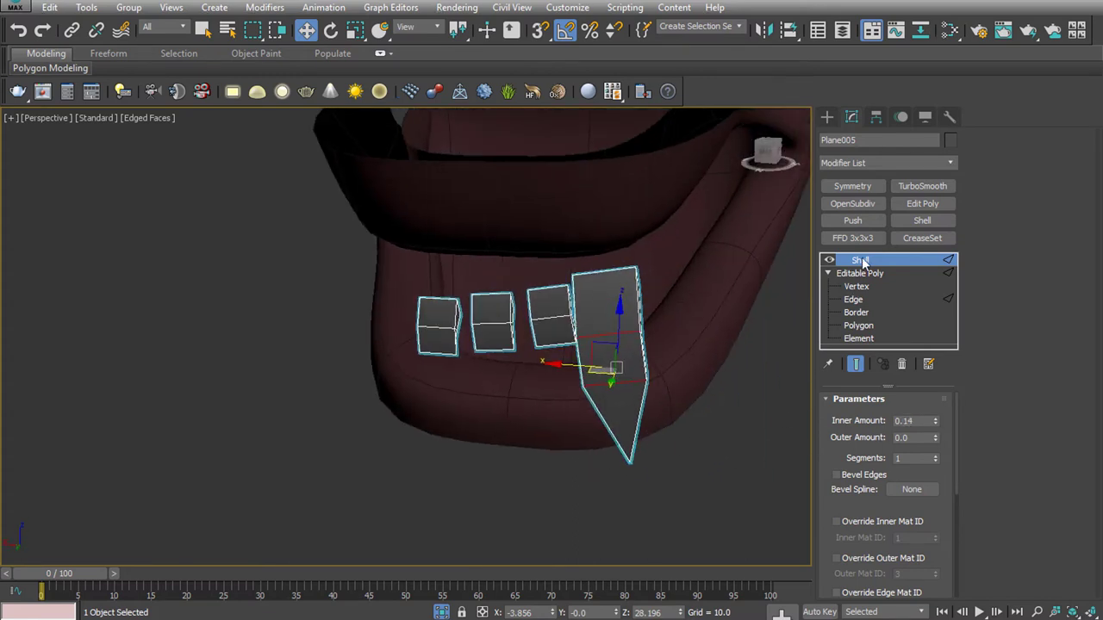
{"action": "right_click", "coordinate": [861, 259]}
{"action": "left_click", "coordinate": [902, 400]}
Confirm the collapse and switch to Element selection to inspect the pieces
{"action": "left_click", "coordinate": [624, 377]}
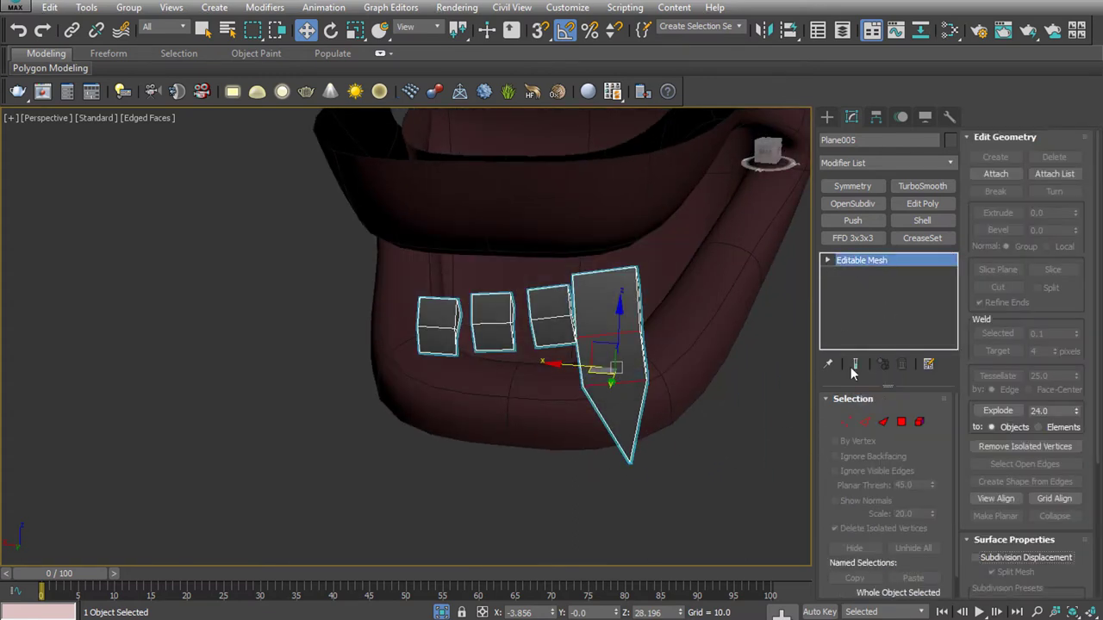
{"action": "key", "text": "5"}
{"action": "left_click", "coordinate": [603, 292]}
{"action": "middle_click_drag", "start_coordinate": [658, 365], "coordinate": [653, 380], "text": "alt"}
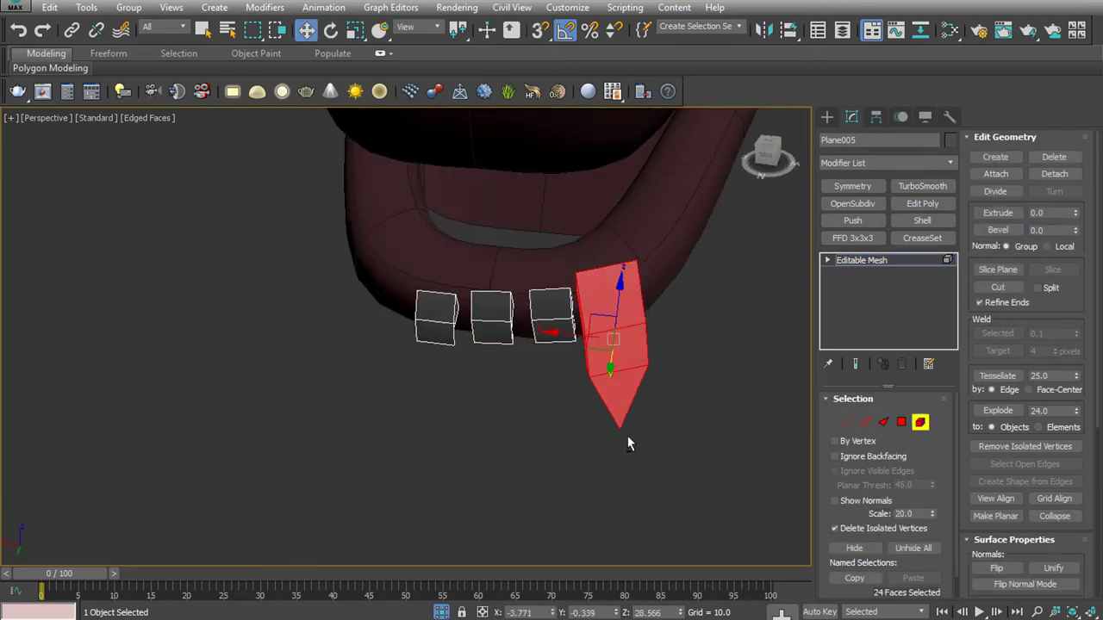
{"action": "middle_click_drag", "start_coordinate": [626, 443], "coordinate": [625, 489], "text": "alt"}
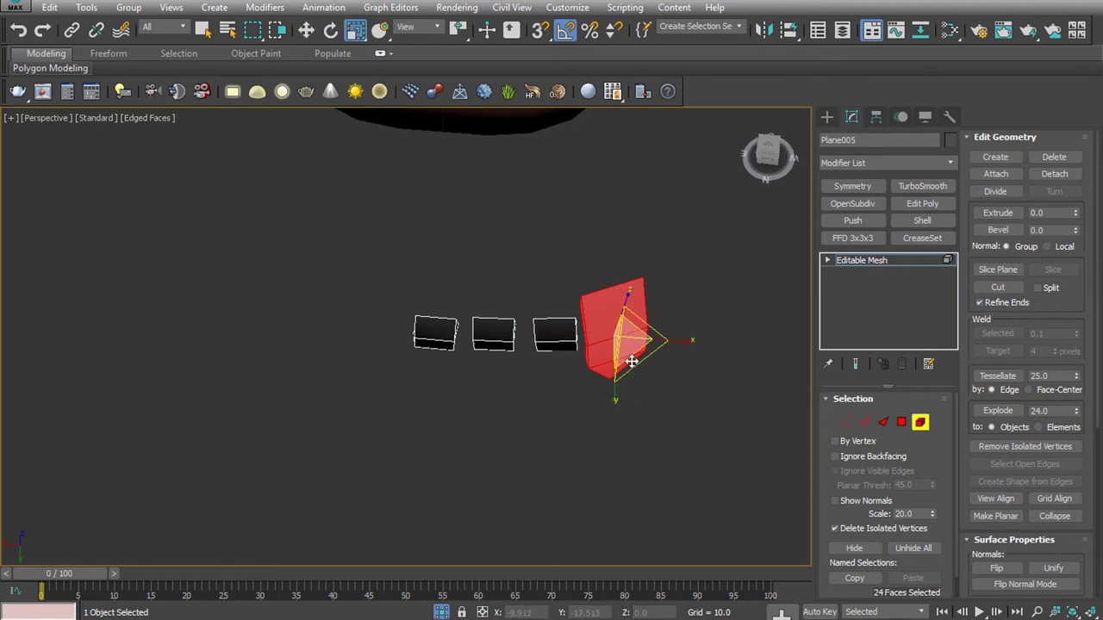
{"action": "mouse_move", "coordinate": [632, 363]}
{"action": "middle_mouse_down", "text": "alt"}
{"action": "mouse_move", "coordinate": [541, 362]}
{"action": "mouse_move", "coordinate": [505, 374]}
{"action": "mouse_move", "coordinate": [691, 261]}
{"action": "mouse_move", "coordinate": [581, 420]}
{"action": "middle_mouse_up", "text": "alt"}
Check the pieces in Local coordinates, return to View, and apply TurboSmooth
{"action": "left_click", "coordinate": [417, 26]}
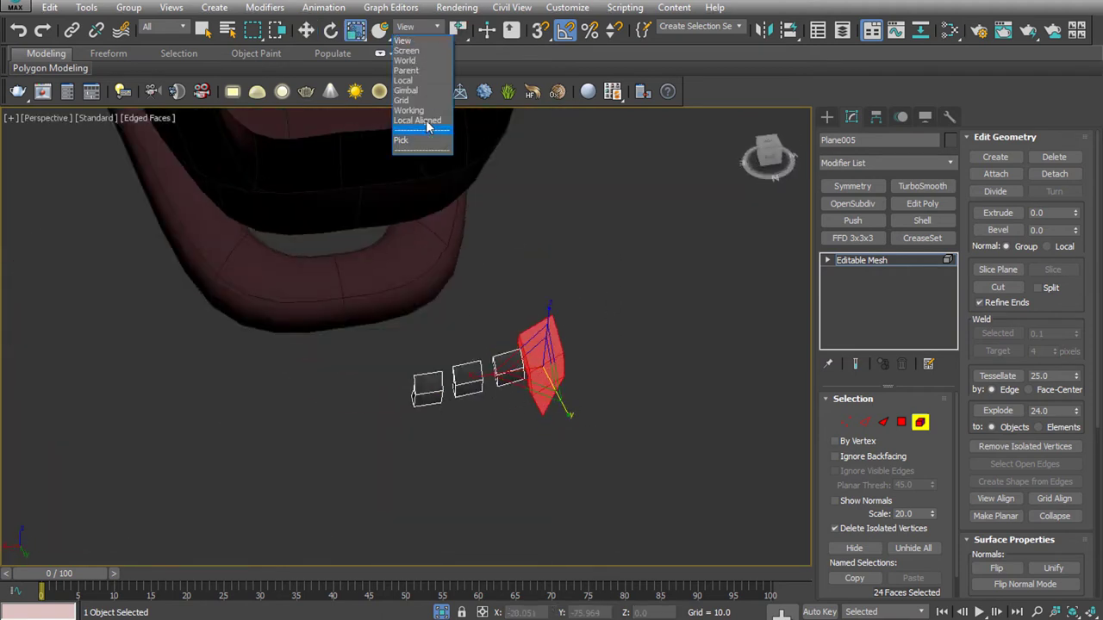
{"action": "left_click", "coordinate": [430, 125]}
{"action": "middle_click_drag", "start_coordinate": [448, 258], "coordinate": [515, 405], "text": "alt"}
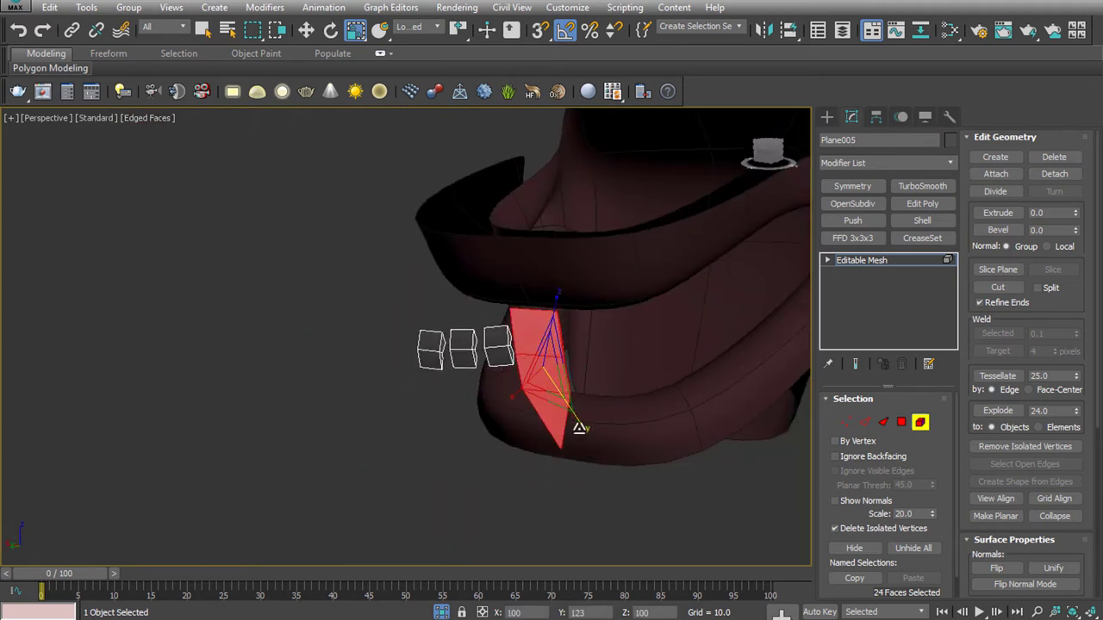
{"action": "middle_click_drag", "start_coordinate": [579, 428], "coordinate": [561, 392], "text": "alt"}
{"action": "left_click", "coordinate": [417, 27]}
{"action": "left_click", "coordinate": [413, 40]}
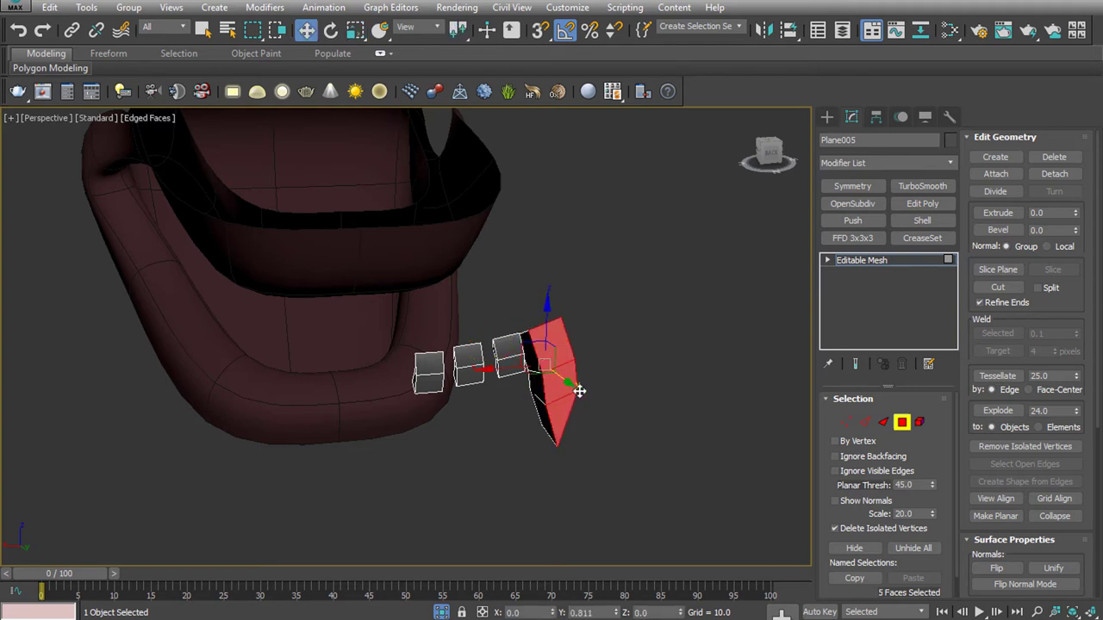
{"action": "middle_click_drag", "start_coordinate": [579, 391], "coordinate": [729, 351], "text": "alt"}
{"action": "left_click", "coordinate": [939, 188]}
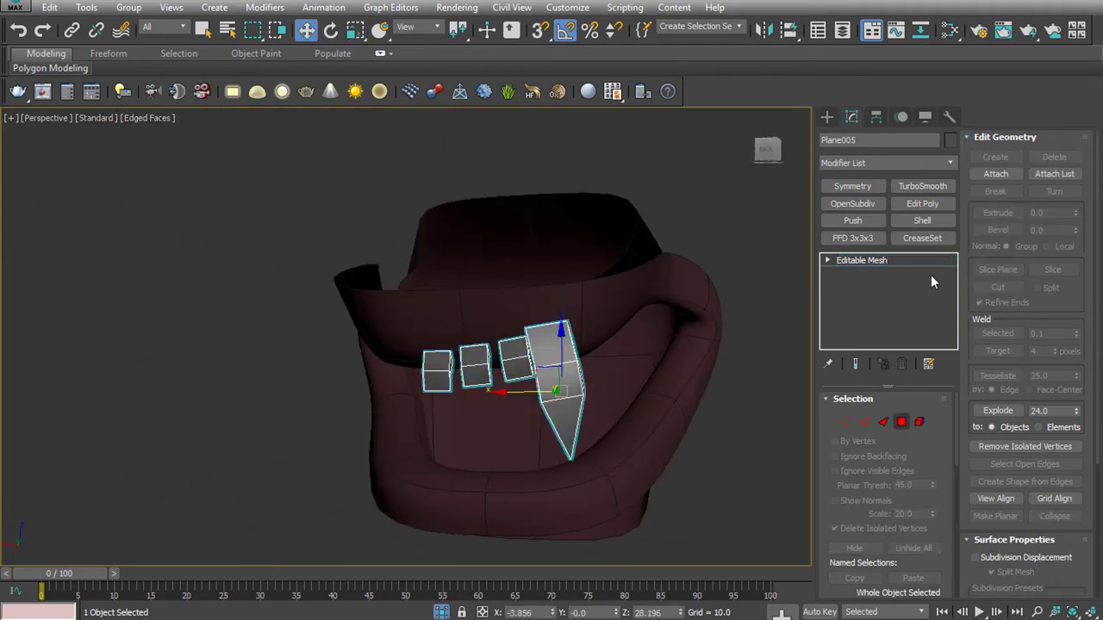
Delete the TurboSmooth modifier from the teeth's modifier stack
{"action": "left_click", "coordinate": [827, 273]}
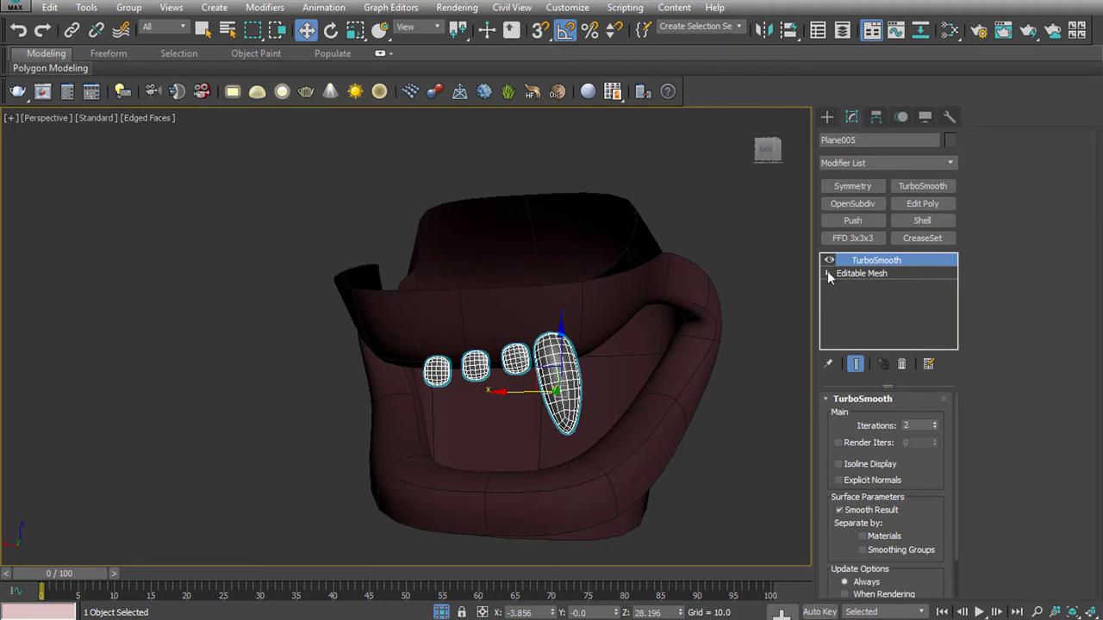
{"action": "left_click", "coordinate": [853, 299]}
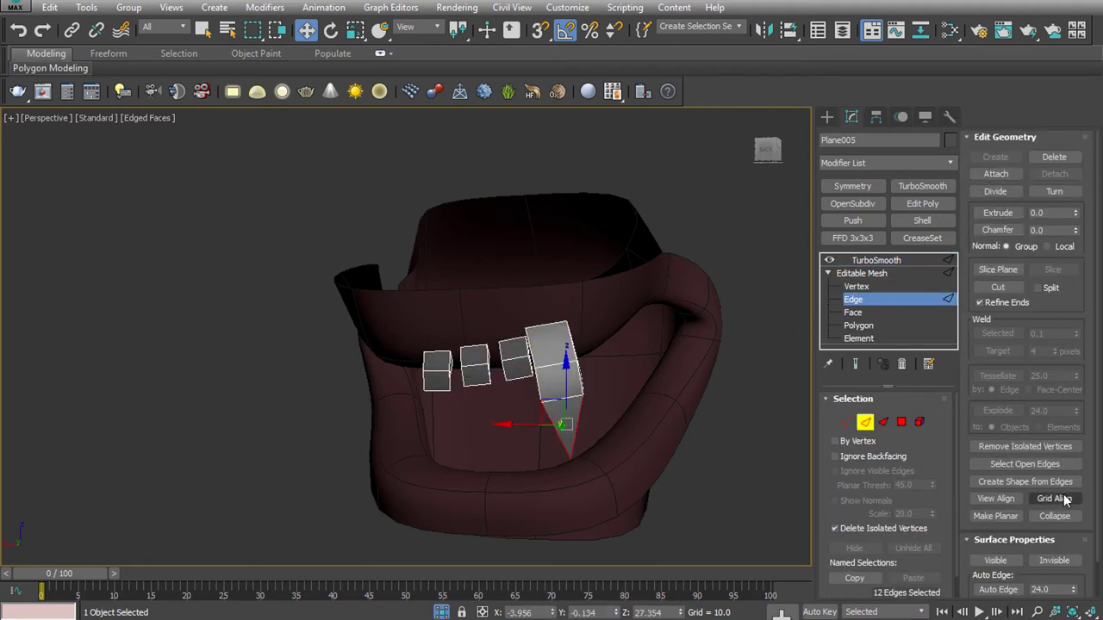
{"action": "scroll", "coordinate": [1062, 264], "scroll_direction": "down", "scroll_amount": 2}
{"action": "scroll", "coordinate": [1061, 236], "scroll_direction": "up", "scroll_amount": 2}
{"action": "right_click", "coordinate": [861, 273]}
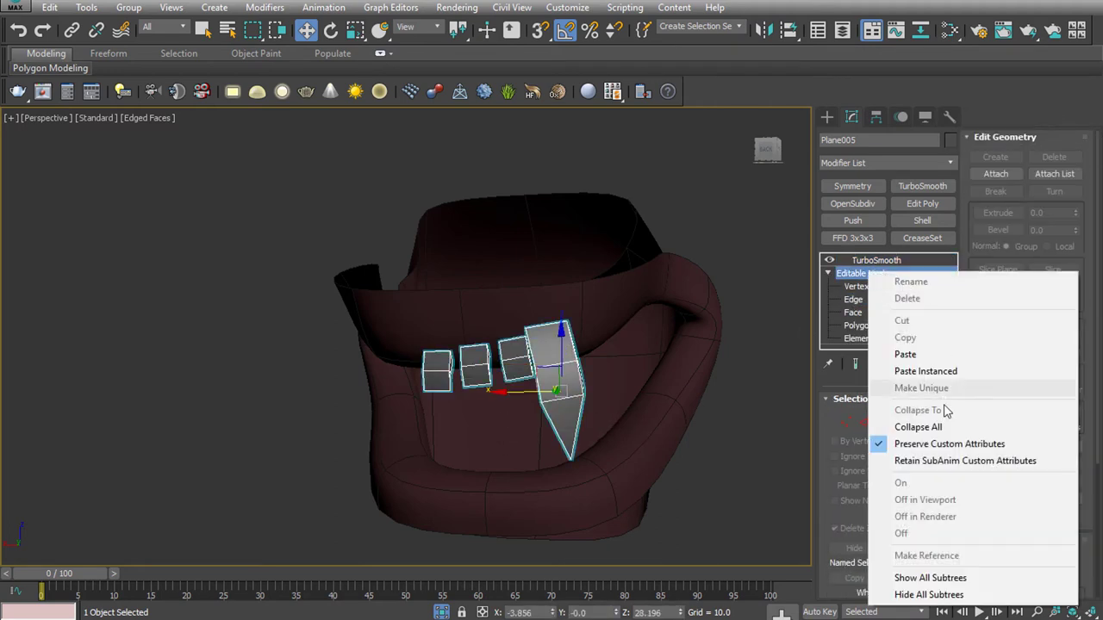
{"action": "left_click", "coordinate": [853, 281]}
{"action": "right_click", "coordinate": [840, 313]}
{"action": "left_click", "coordinate": [849, 312]}
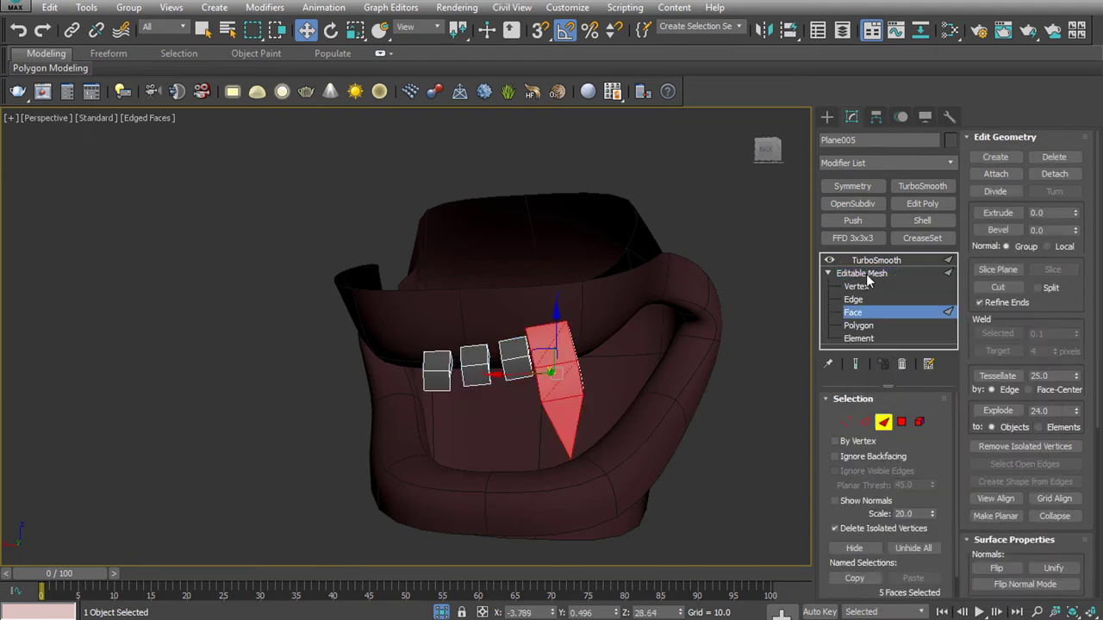
{"action": "right_click", "coordinate": [862, 273]}
{"action": "left_click", "coordinate": [848, 312]}
{"action": "right_click", "coordinate": [861, 261]}
{"action": "left_click", "coordinate": [897, 283]}
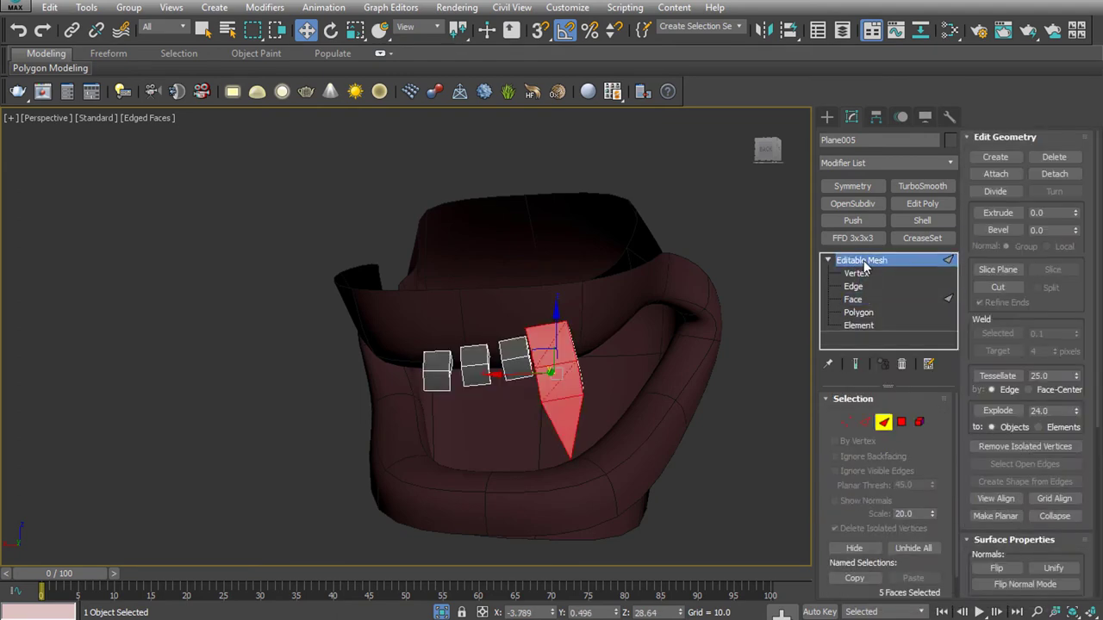
Convert the teeth to Editable Poly and re-add TurboSmooth with 3 iterations
{"action": "right_click", "coordinate": [861, 261]}
{"action": "left_click", "coordinate": [915, 376]}
{"action": "left_click", "coordinate": [922, 186]}
{"action": "left_click", "coordinate": [934, 422]}
{"action": "left_click", "coordinate": [934, 422]}
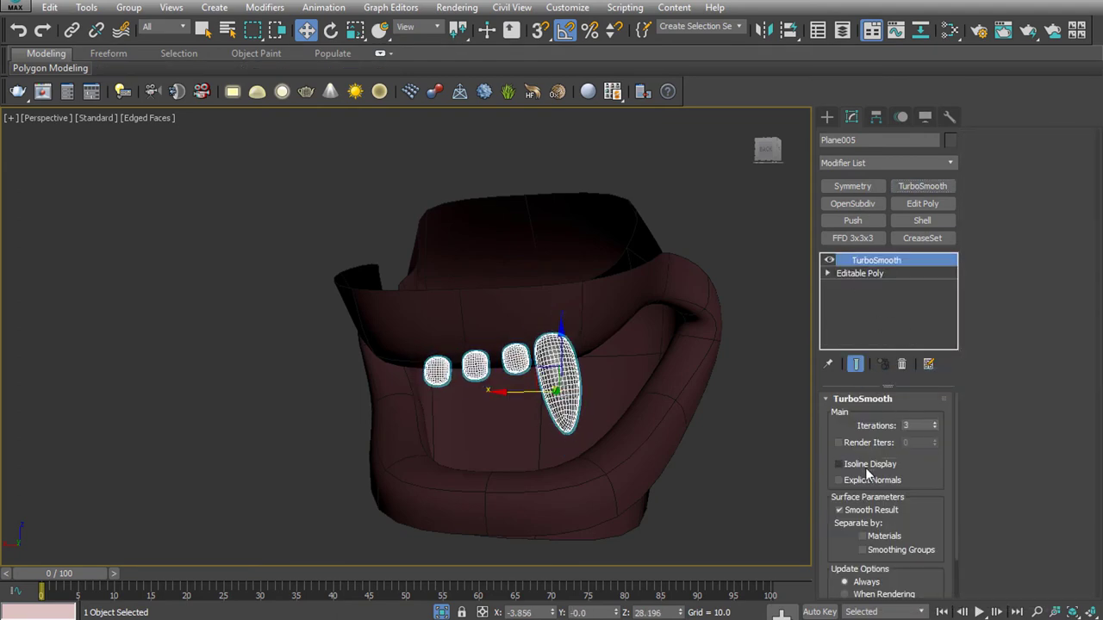
{"action": "left_click", "coordinate": [830, 272]}
{"action": "left_click", "coordinate": [853, 298]}
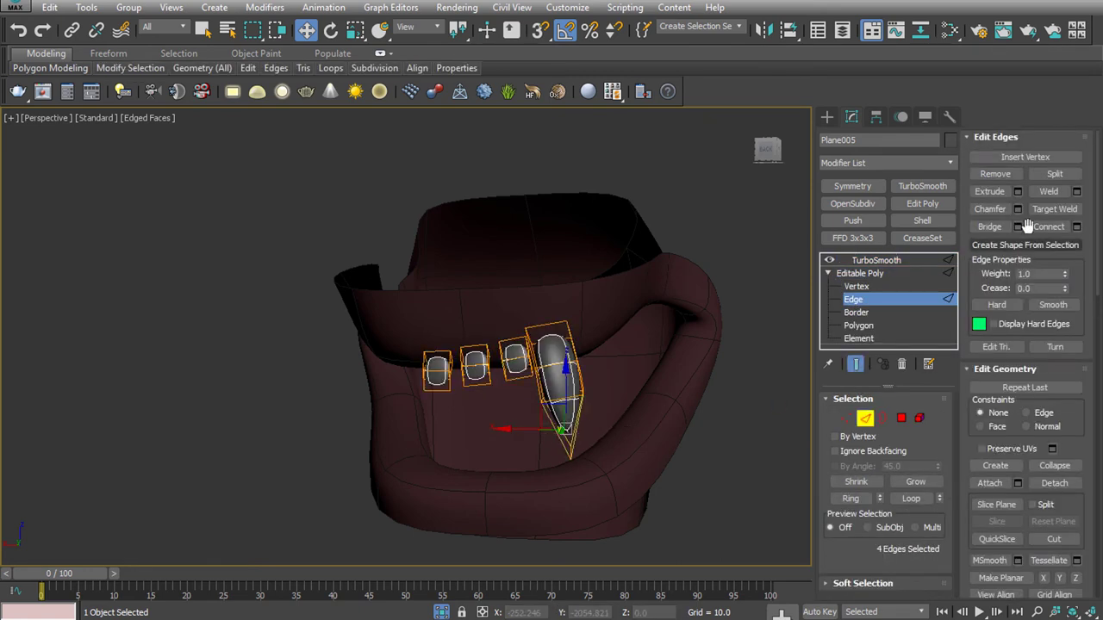
Isolate the teeth with the raw cage shown and select a polygon on the fang
{"action": "key", "text": "1"}
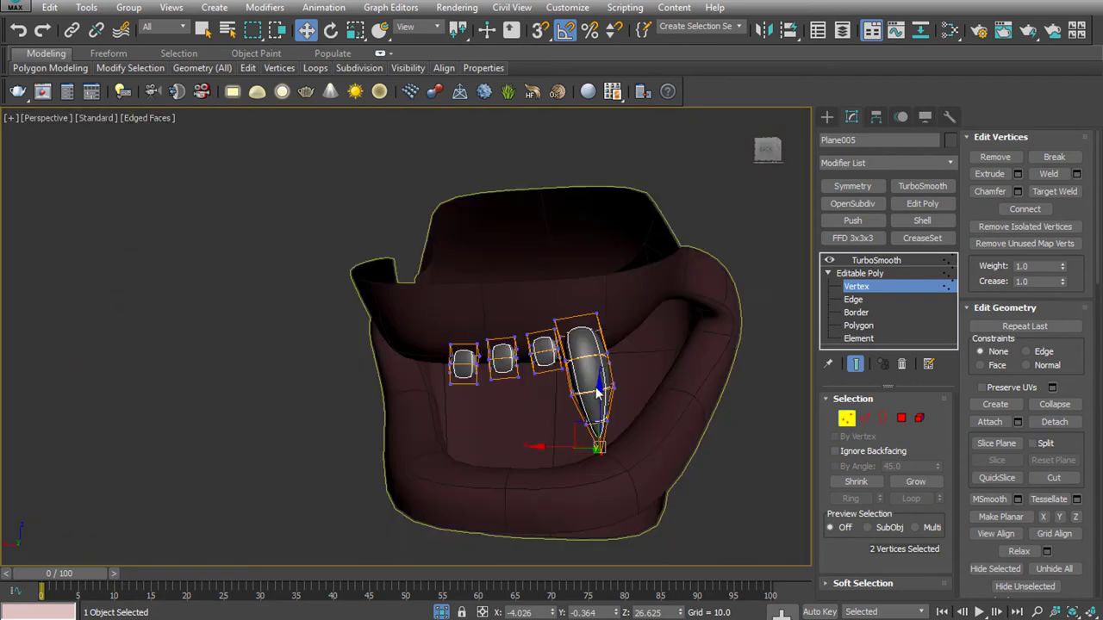
{"action": "key", "text": "4"}
{"action": "middle_click_drag", "start_coordinate": [682, 388], "coordinate": [546, 308], "text": "alt"}
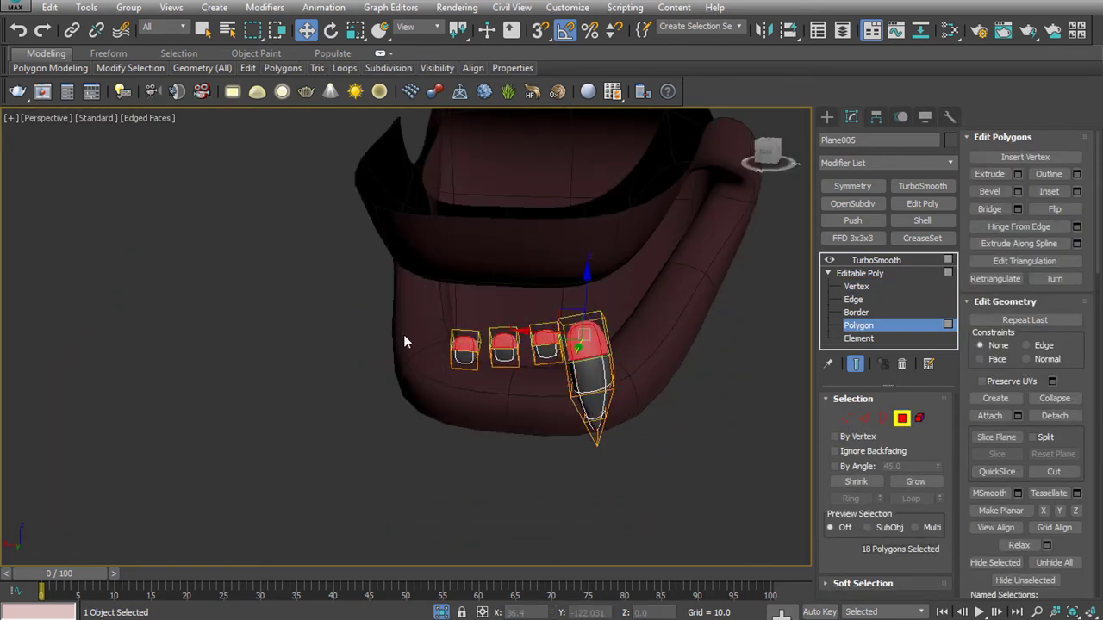
{"action": "key", "text": "alt+q"}
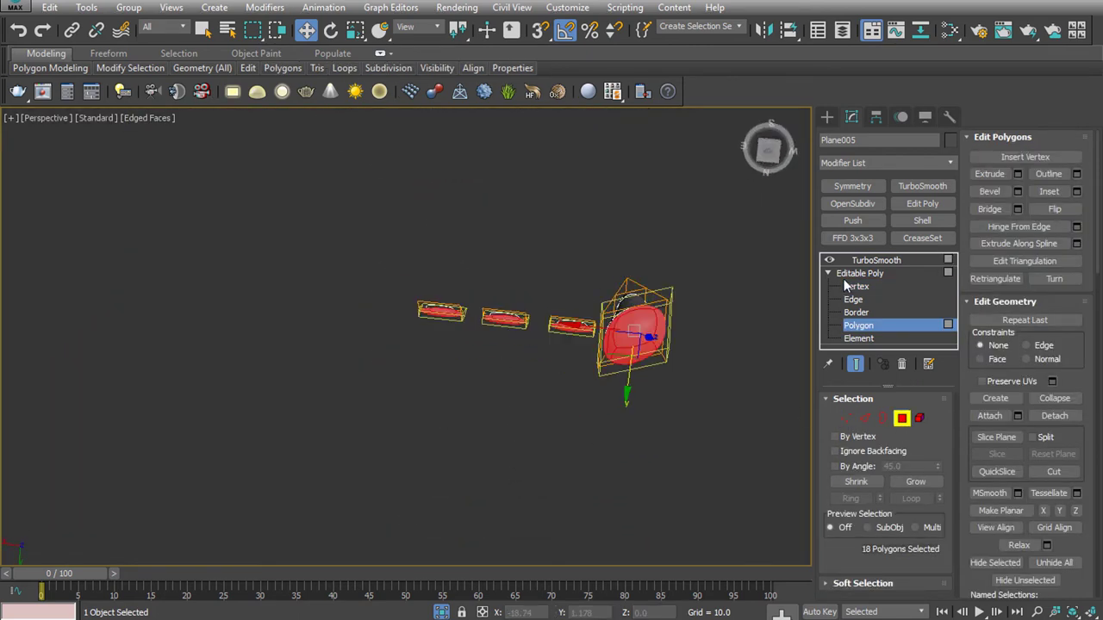
{"action": "left_click", "coordinate": [855, 363]}
{"action": "key", "text": "alt+q"}
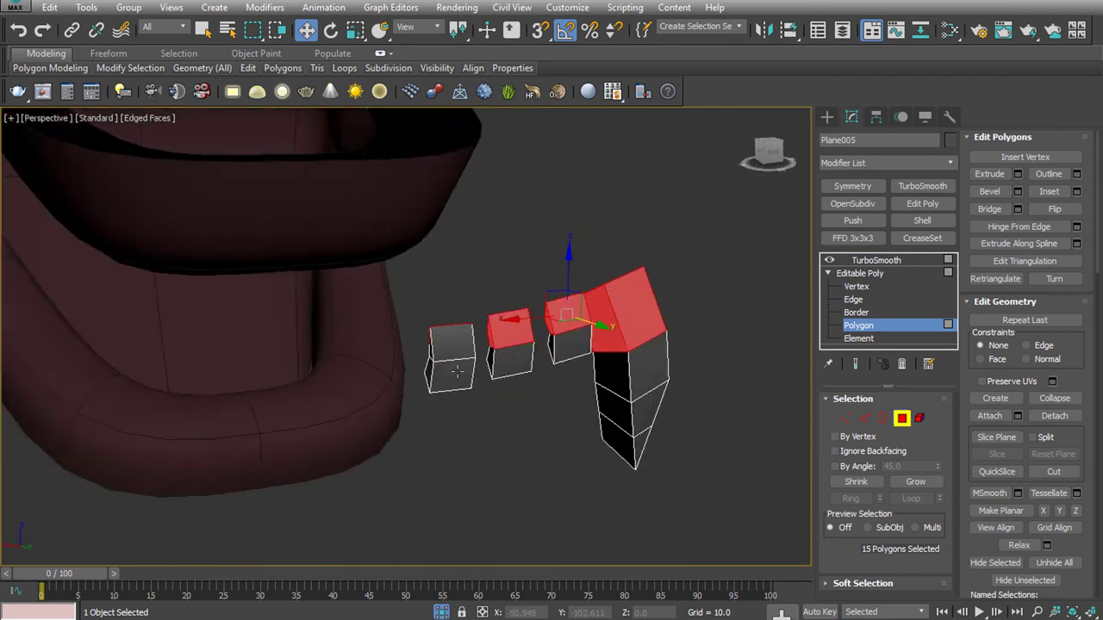
{"action": "middle_click_drag", "start_coordinate": [457, 370], "coordinate": [551, 284], "text": "alt"}
{"action": "left_click", "coordinate": [627, 297]}
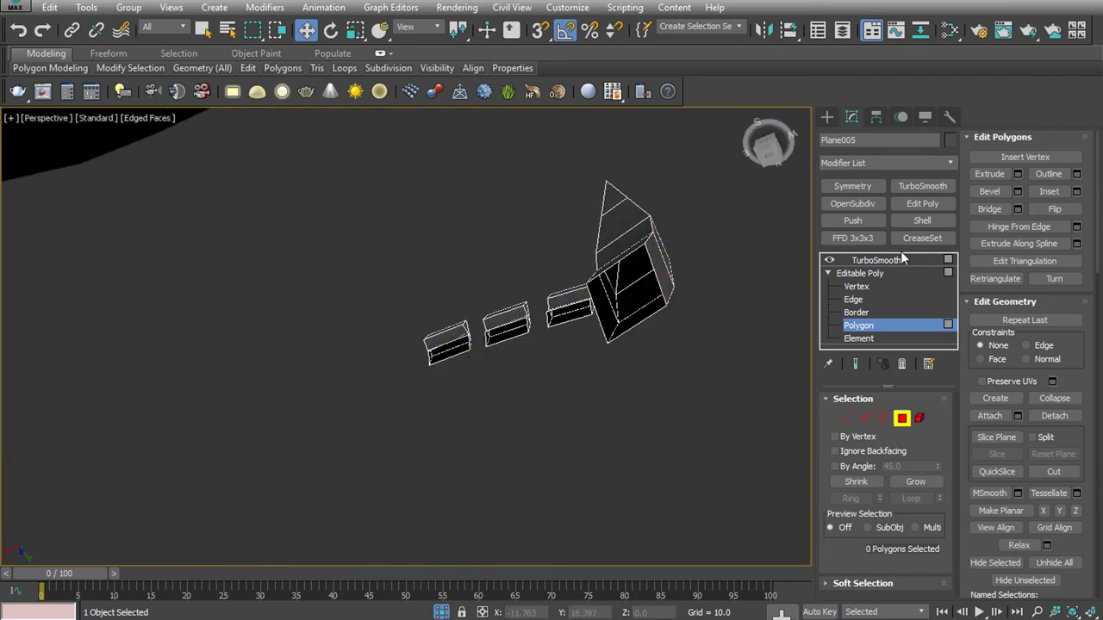
Reselect the teeth and pick two polygons on the fang's lower part
{"action": "left_click", "coordinate": [860, 273]}
{"action": "left_click", "coordinate": [762, 357]}
{"action": "middle_click_drag", "start_coordinate": [762, 358], "coordinate": [678, 254], "text": "alt"}
{"action": "scroll", "coordinate": [679, 253], "scroll_direction": "up", "scroll_amount": 3}
{"action": "left_click", "coordinate": [498, 370]}
{"action": "middle_click_drag", "start_coordinate": [498, 371], "coordinate": [451, 437], "text": "alt"}
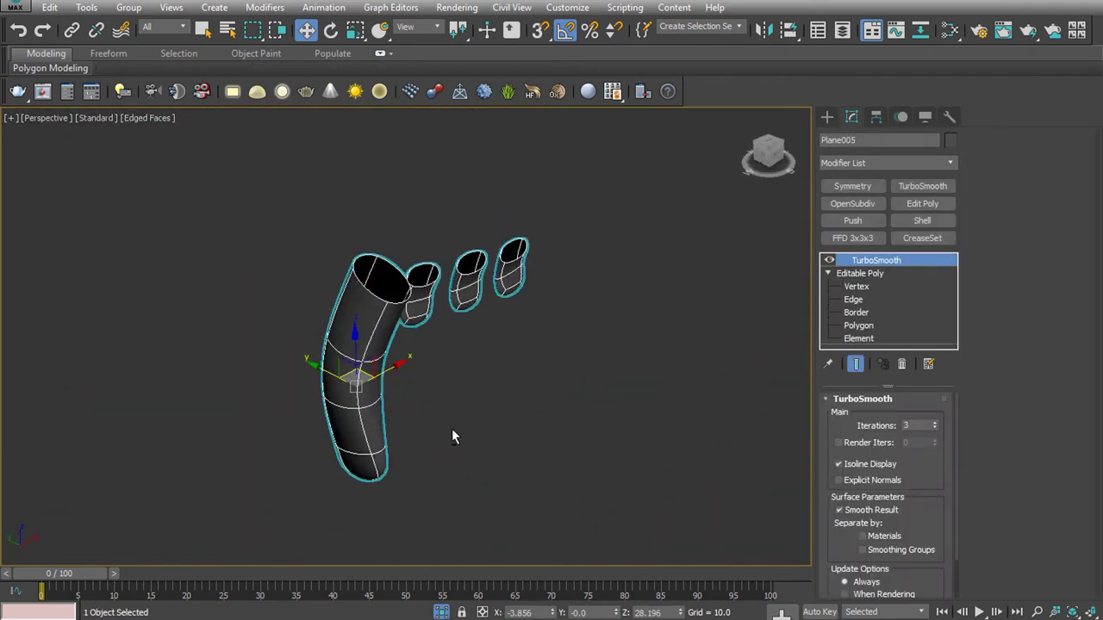
{"action": "left_click", "coordinate": [349, 418]}
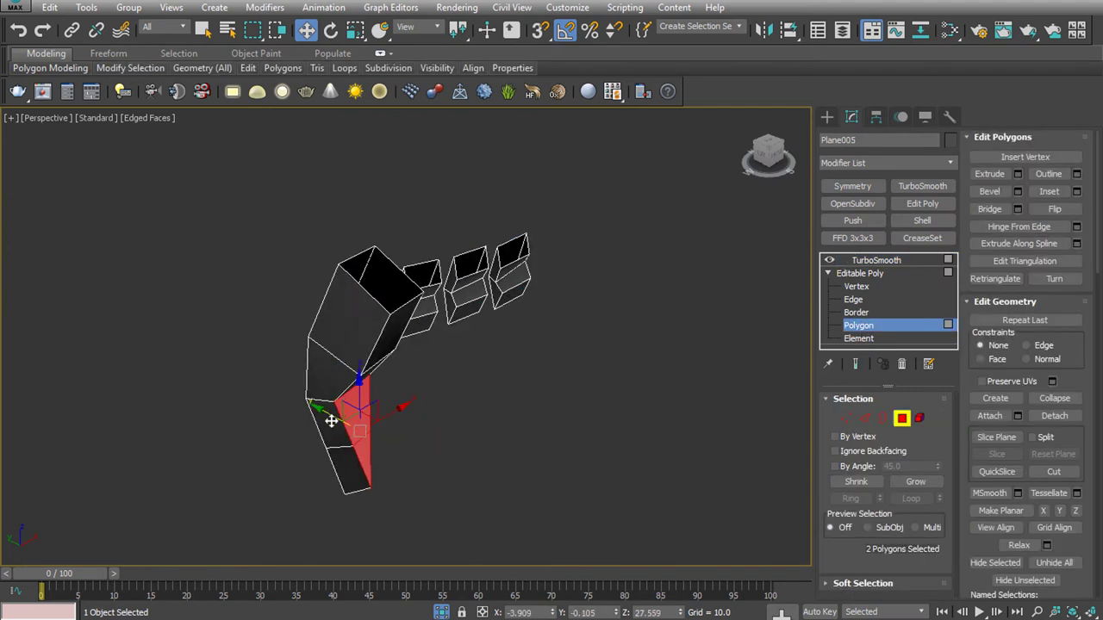
{"action": "left_click", "coordinate": [544, 389]}
{"action": "scroll", "coordinate": [587, 381], "scroll_direction": "down", "scroll_amount": 3}
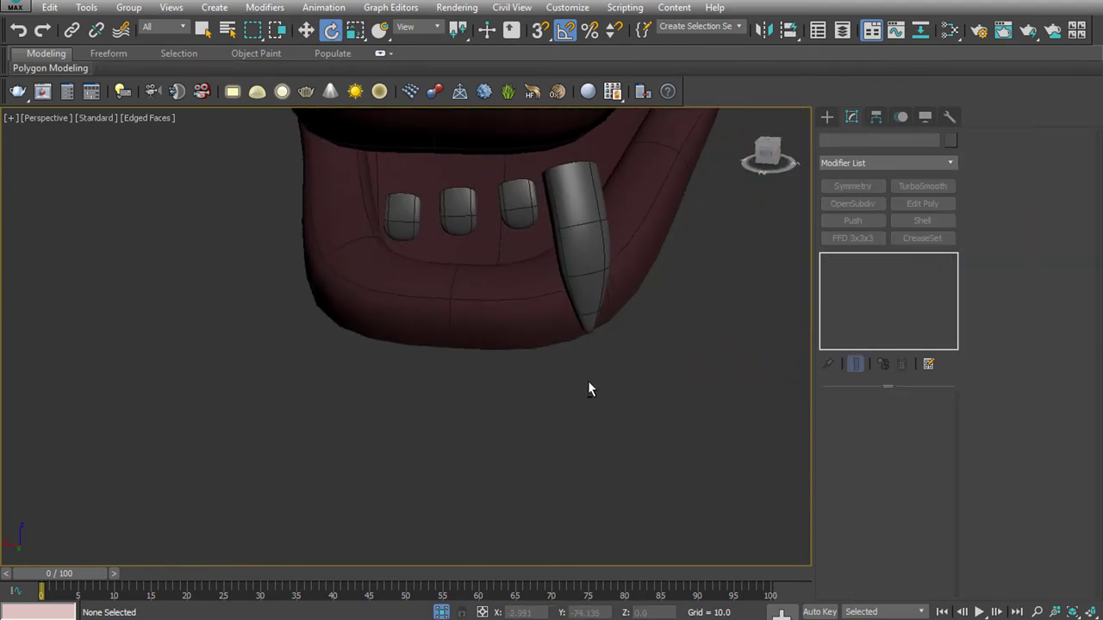
{"action": "middle_click_drag", "start_coordinate": [587, 381], "coordinate": [573, 361], "text": "alt"}
Select the small tooth elements together in Element mode
{"action": "key", "text": "f"}
{"action": "middle_click_drag", "start_coordinate": [584, 356], "coordinate": [456, 349], "text": "alt"}
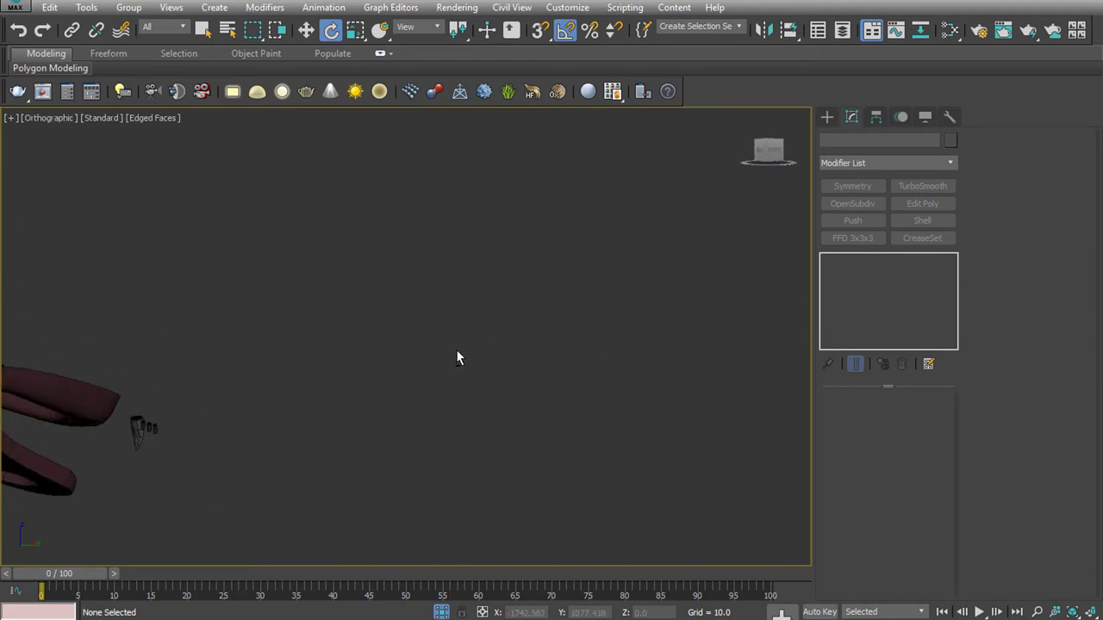
{"action": "key", "text": "p"}
{"action": "scroll", "coordinate": [210, 401], "scroll_direction": "up", "scroll_amount": 5}
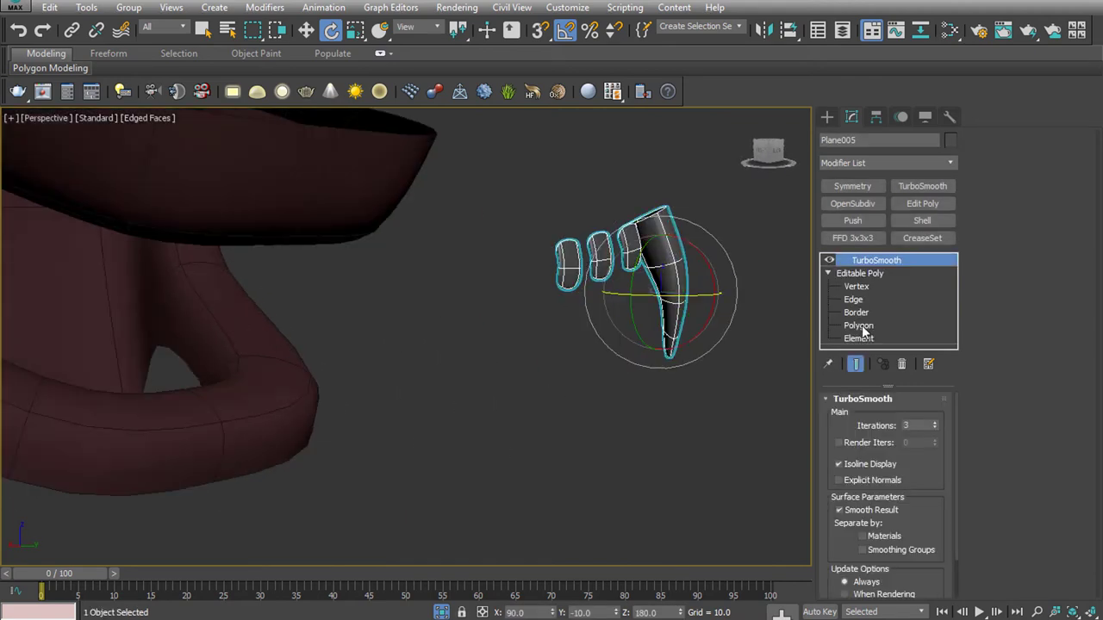
{"action": "left_click", "coordinate": [857, 339]}
{"action": "key", "text": "r"}
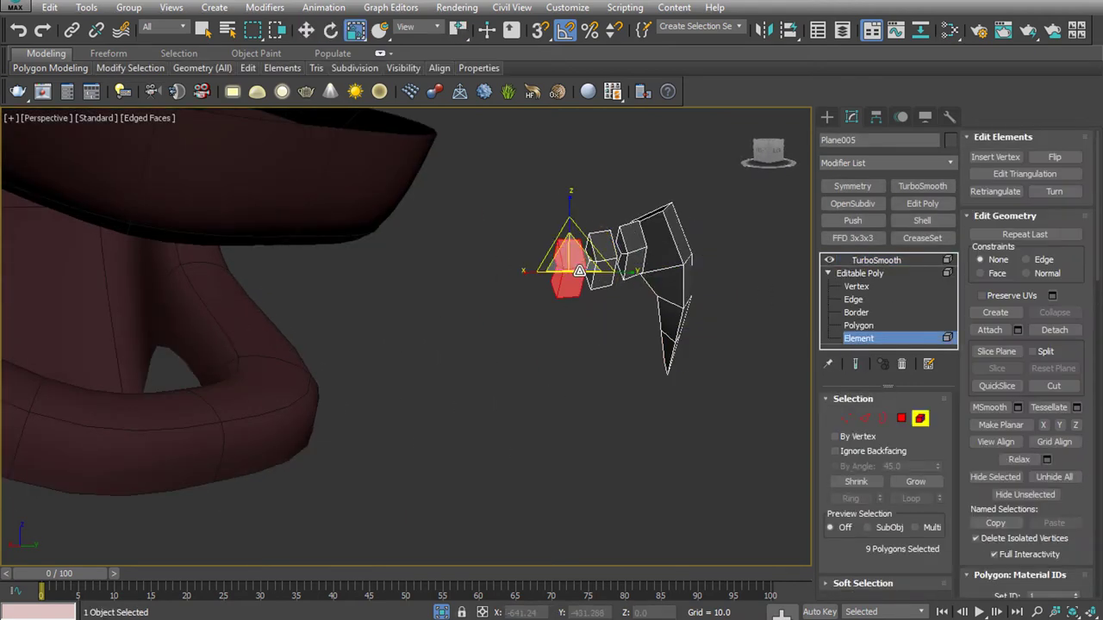
{"action": "middle_click_drag", "start_coordinate": [575, 266], "coordinate": [578, 272], "text": "alt"}
{"action": "left_click", "coordinate": [601, 256], "text": "ctrl"}
{"action": "left_click", "coordinate": [659, 207], "text": "ctrl"}
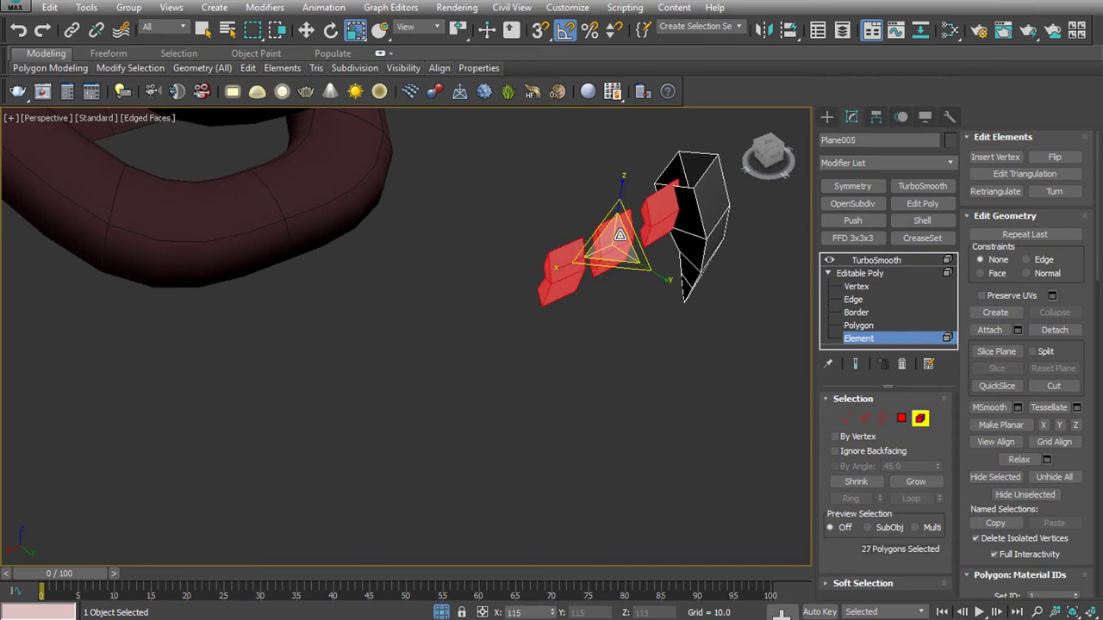
{"action": "key", "text": "w"}
{"action": "middle_click_drag", "start_coordinate": [616, 226], "coordinate": [547, 231], "text": "alt"}
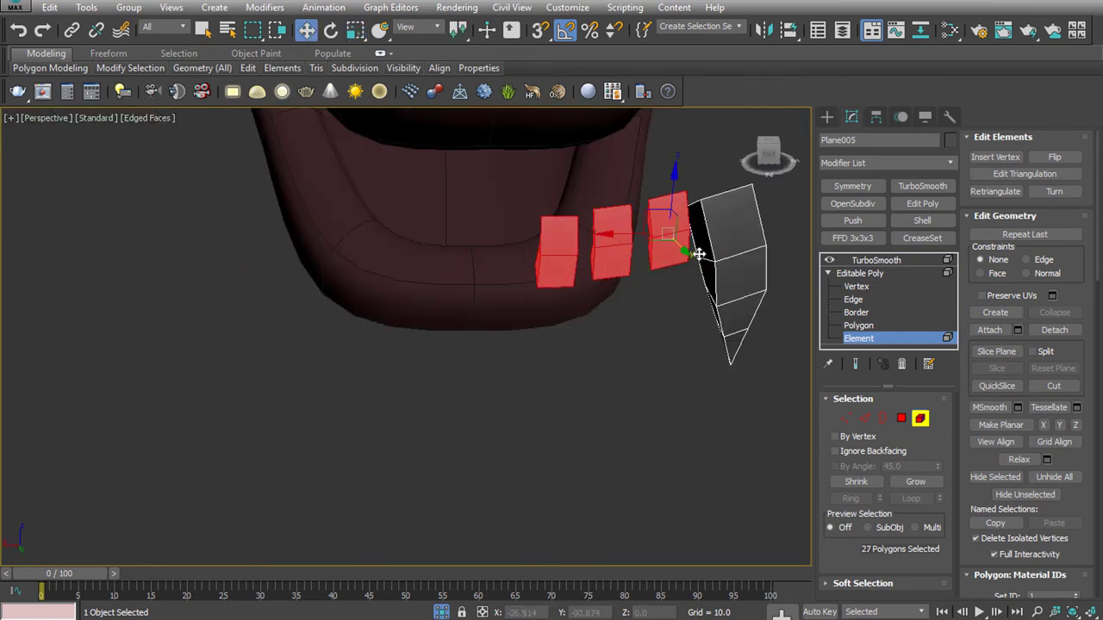
{"action": "key", "text": "ctrl+d"}
Test a Symmetry modifier on the teeth, undoing it both times
{"action": "left_click", "coordinate": [862, 261]}
{"action": "left_click", "coordinate": [853, 298]}
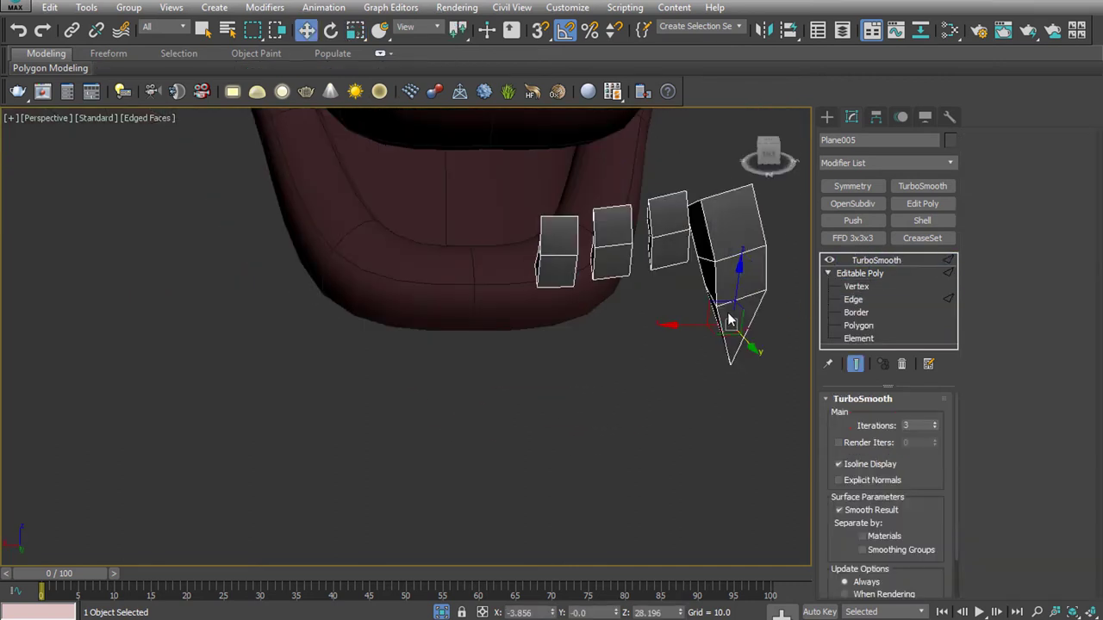
{"action": "left_click", "coordinate": [845, 186]}
{"action": "key", "text": "ctrl+z"}
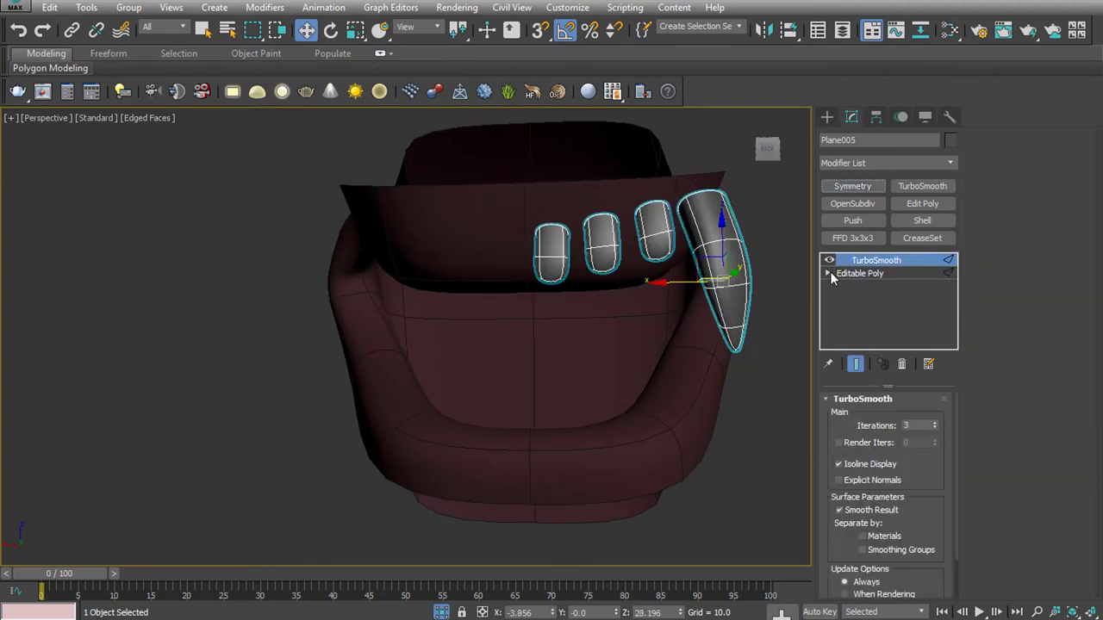
{"action": "left_click", "coordinate": [843, 187]}
{"action": "key", "text": "ctrl+z"}
Select the TurboSmooth layer and bring up the Reset XForm utility
{"action": "right_click", "coordinate": [858, 260]}
{"action": "left_click", "coordinate": [862, 276]}
{"action": "left_click", "coordinate": [949, 116]}
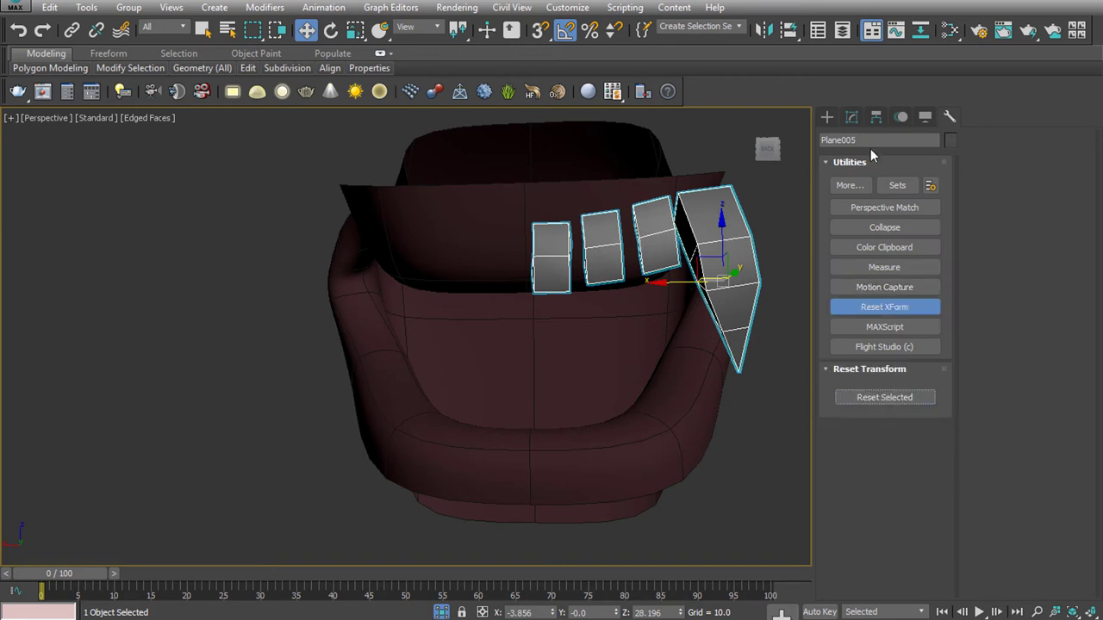
Reset the teeth's transform, collapse it into the mesh, and paste back Symmetry and TurboSmooth
{"action": "left_click", "coordinate": [827, 117]}
{"action": "left_click", "coordinate": [851, 117]}
{"action": "right_click", "coordinate": [861, 259]}
{"action": "left_click", "coordinate": [896, 393]}
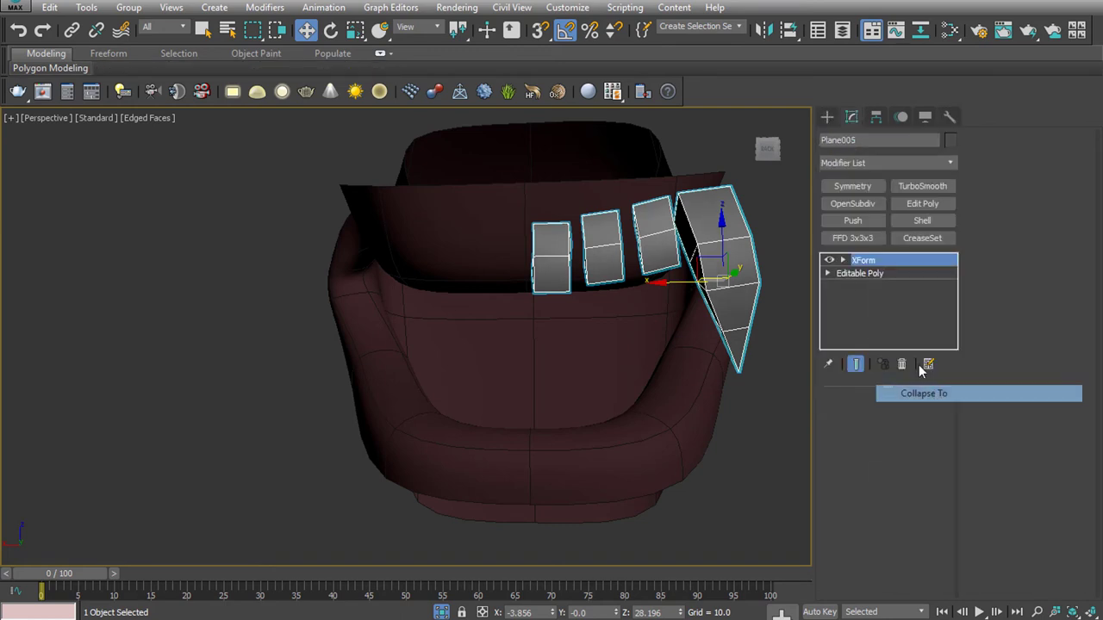
{"action": "right_click", "coordinate": [861, 260]}
{"action": "left_click", "coordinate": [904, 263]}
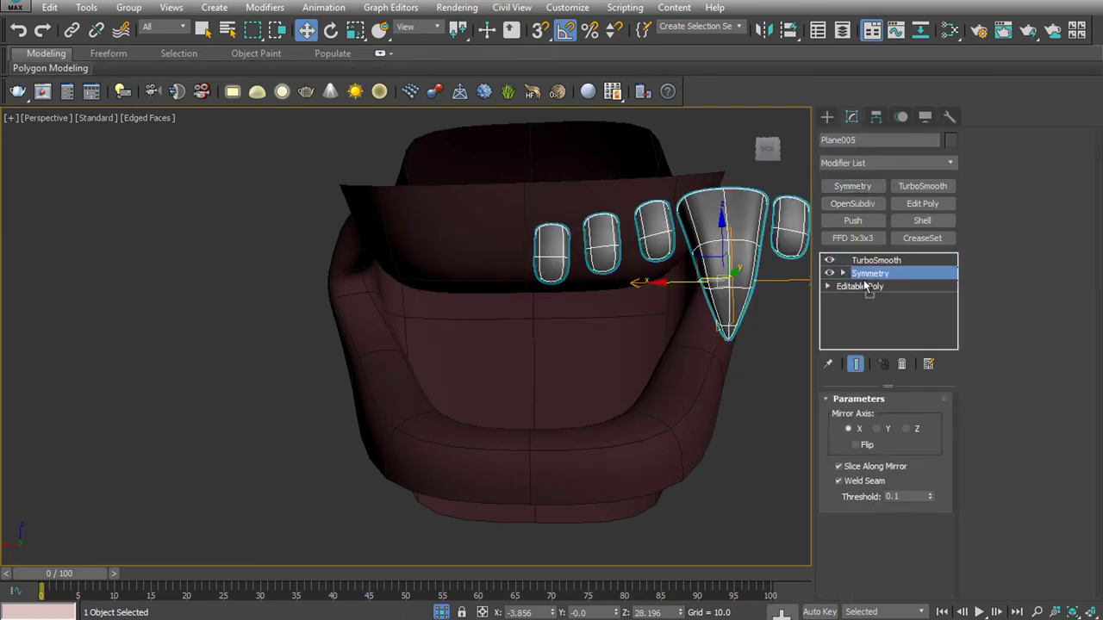
Centre and flip the Symmetry mirror plane on the mouth, showing the smoothed end result
{"action": "left_click", "coordinate": [843, 273]}
{"action": "left_click", "coordinate": [870, 286]}
{"action": "left_click", "coordinate": [856, 444]}
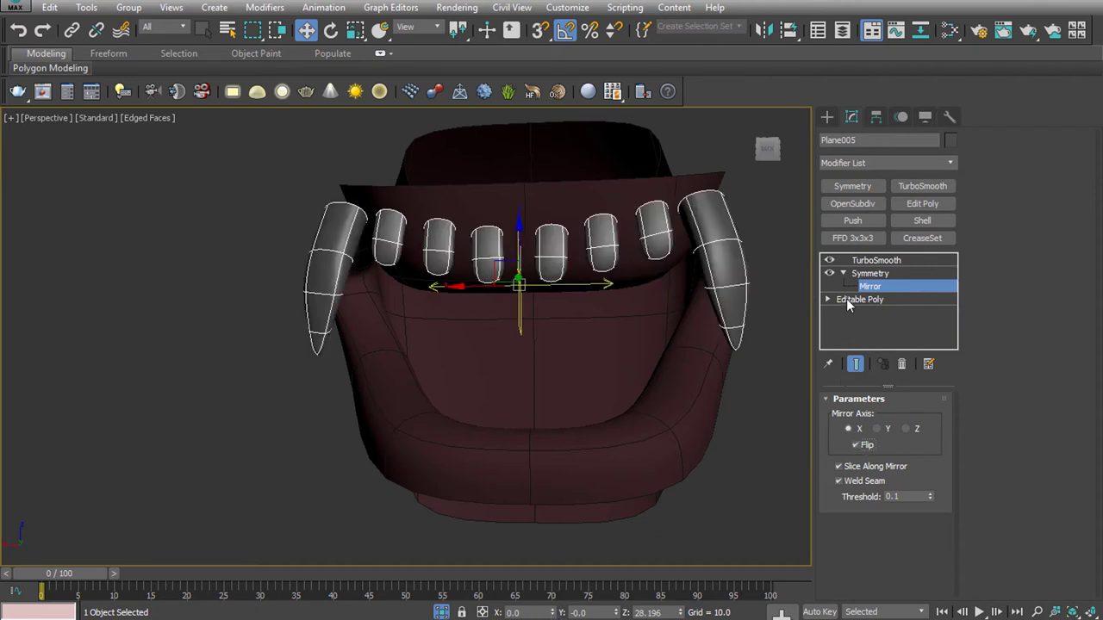
{"action": "left_click", "coordinate": [840, 300]}
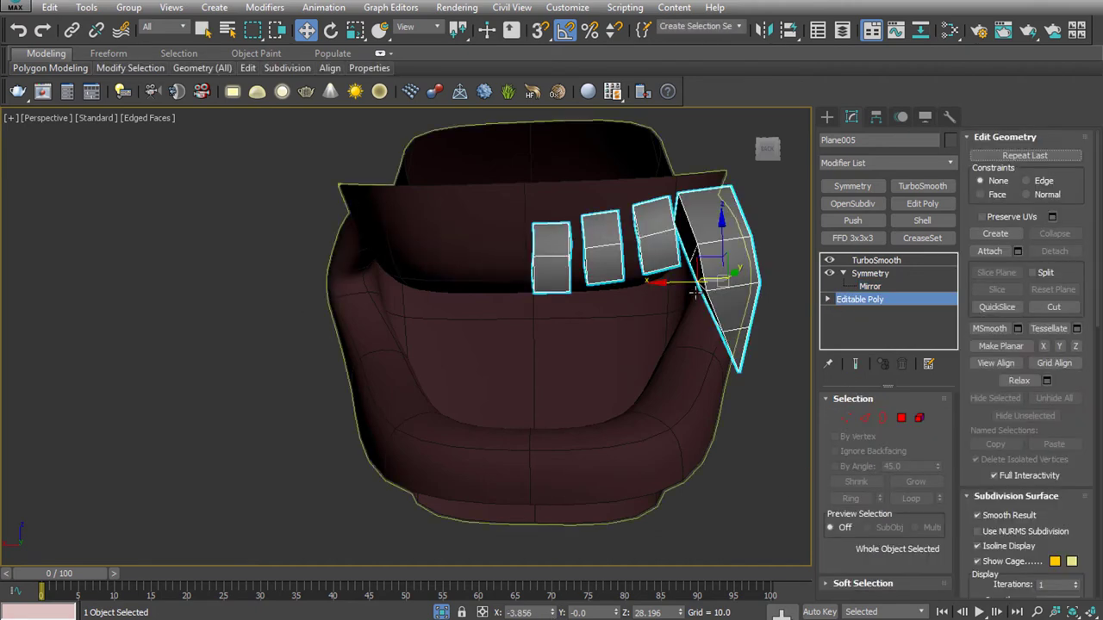
{"action": "left_click", "coordinate": [854, 364]}
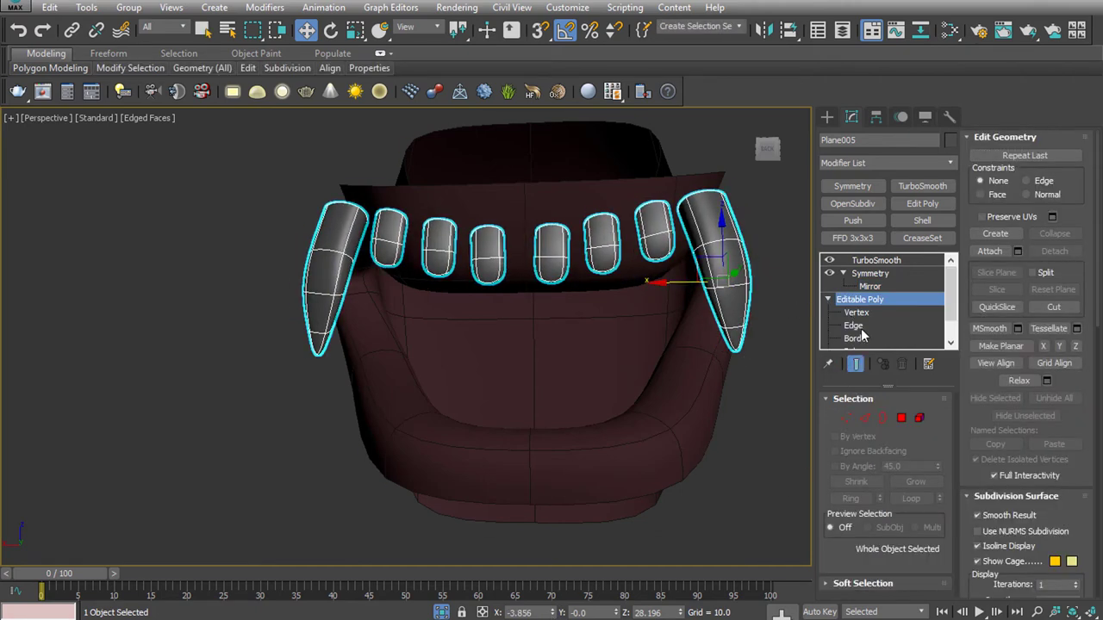
At Element level, spread the front tooth pair apart and slide both fangs inward
{"action": "key", "text": "5"}
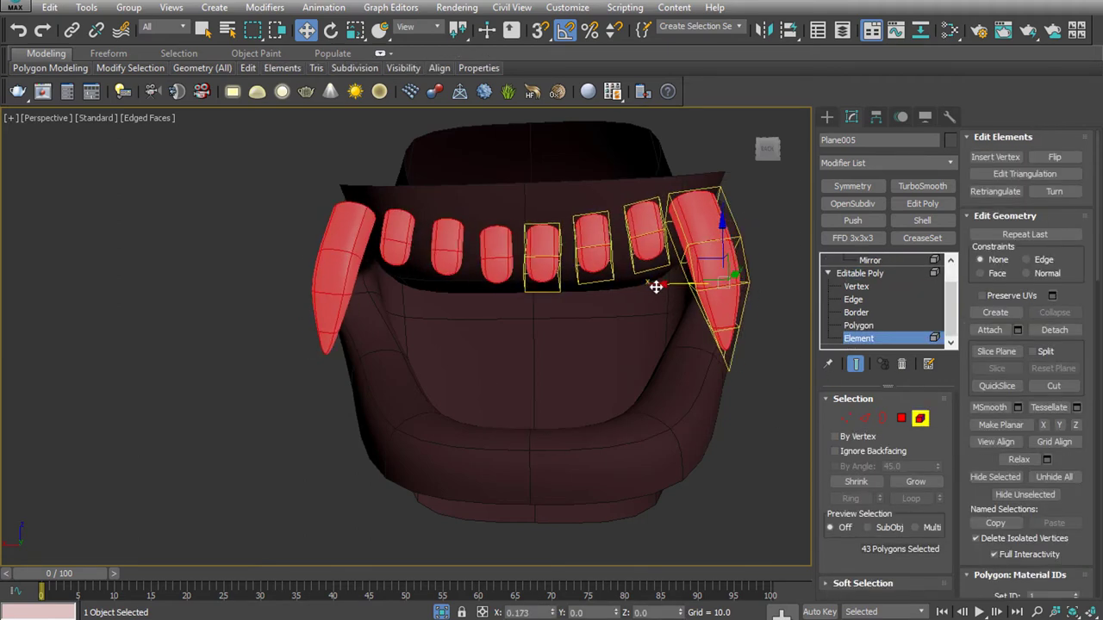
{"action": "left_click", "coordinate": [591, 246]}
{"action": "left_click_drag", "start_coordinate": [579, 250], "coordinate": [567, 241]}
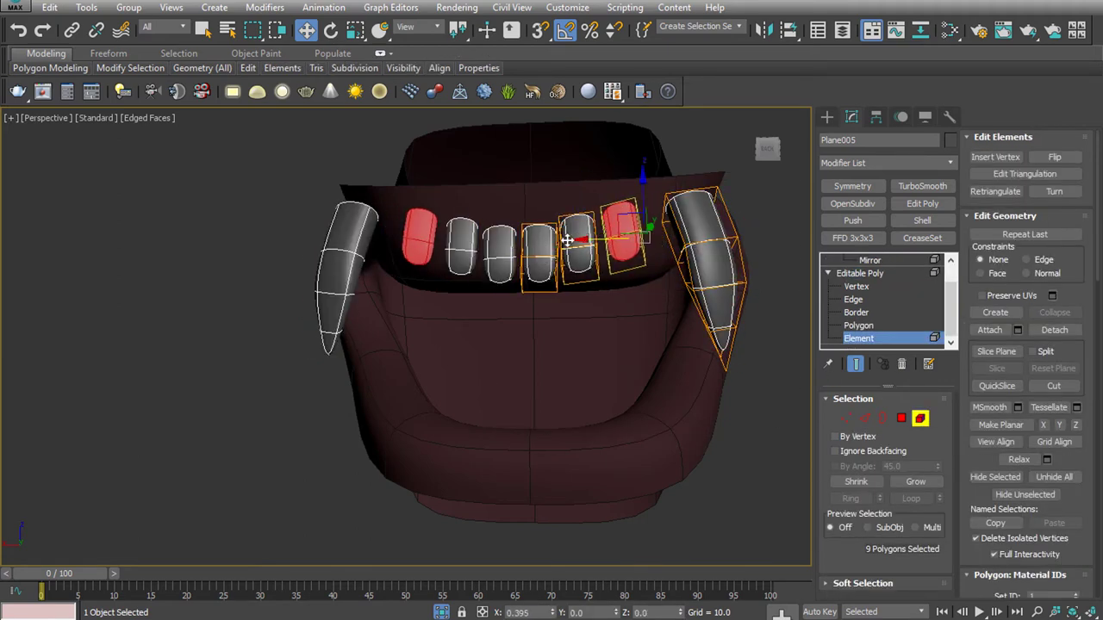
{"action": "left_click", "coordinate": [697, 256]}
{"action": "left_click_drag", "start_coordinate": [637, 284], "coordinate": [628, 284]}
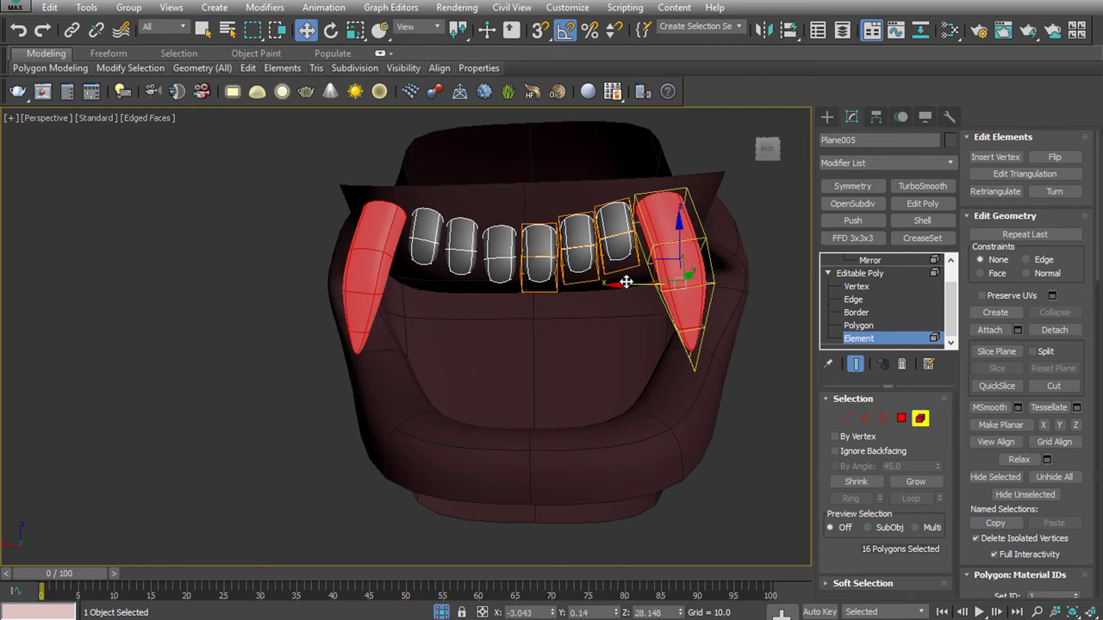
Check the fangs from the back, then tilt a fang to a new angle in the Left view
{"action": "key", "text": "f"}
{"action": "left_click", "coordinate": [66, 117]}
{"action": "left_click", "coordinate": [35, 117]}
{"action": "left_click", "coordinate": [74, 192]}
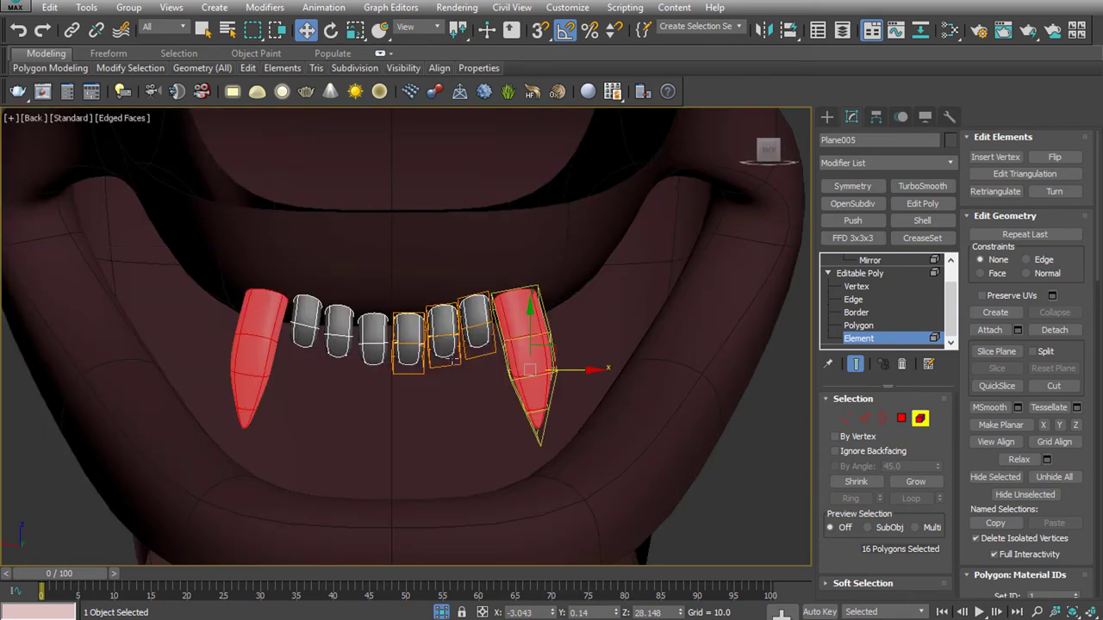
{"action": "middle_click_drag", "start_coordinate": [480, 451], "coordinate": [519, 440], "text": "alt"}
{"action": "key", "text": "l"}
{"action": "left_click", "coordinate": [859, 273]}
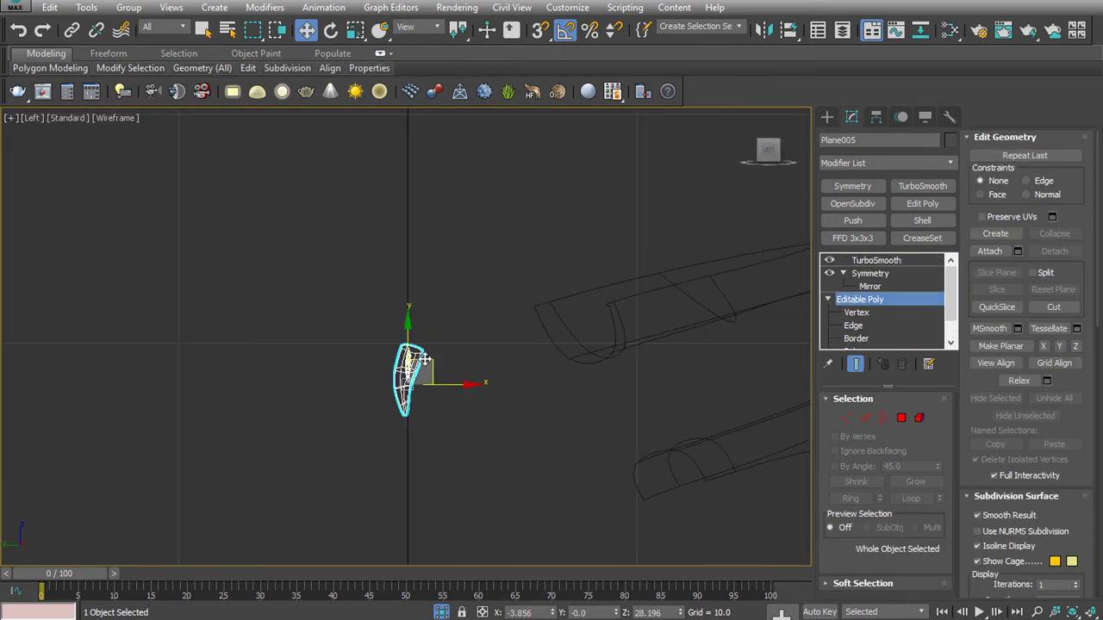
{"action": "key", "text": "e"}
{"action": "left_click_drag", "start_coordinate": [640, 357], "coordinate": [620, 360]}
{"action": "key", "text": "w"}
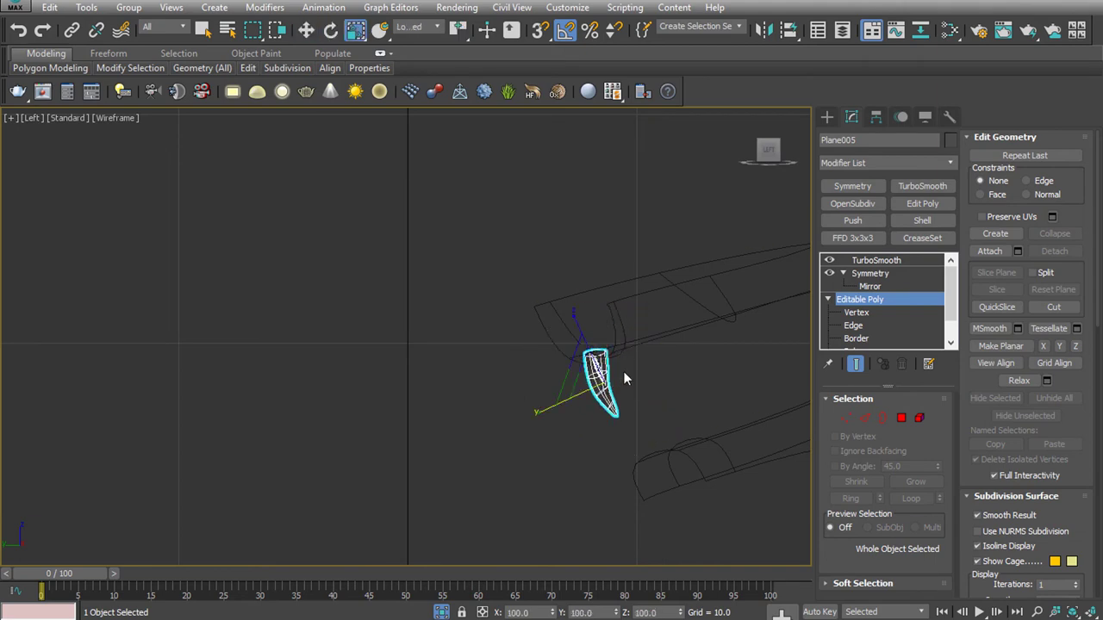
Frame the head, exit Element level, and orbit to view the head from below
{"action": "key", "text": "f"}
{"action": "key", "text": "5"}
{"action": "key", "text": "z"}
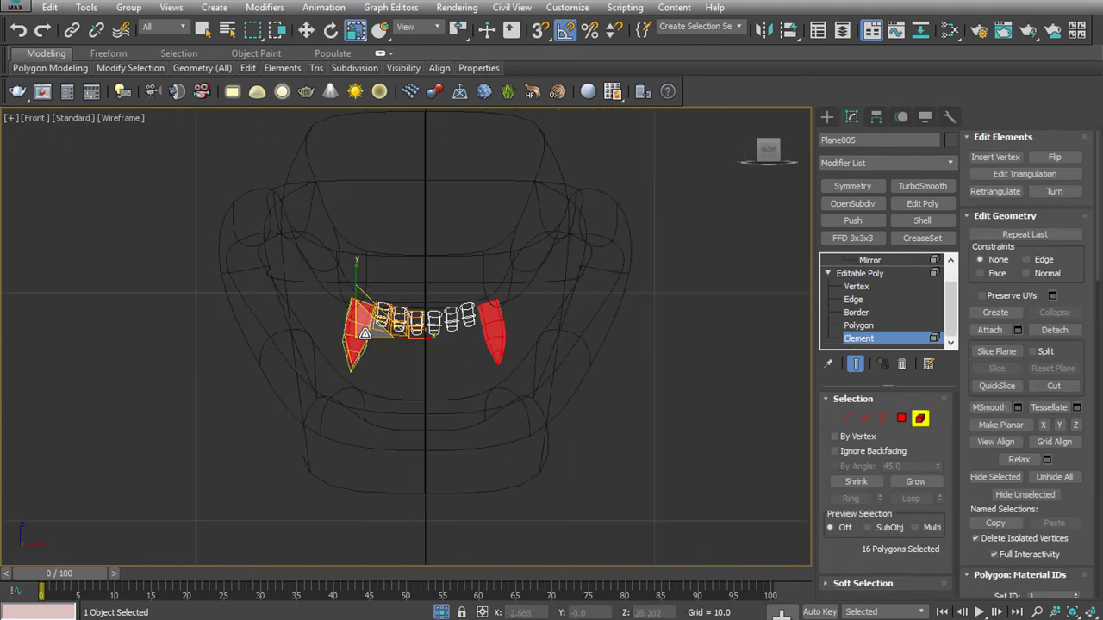
{"action": "left_click", "coordinate": [864, 336]}
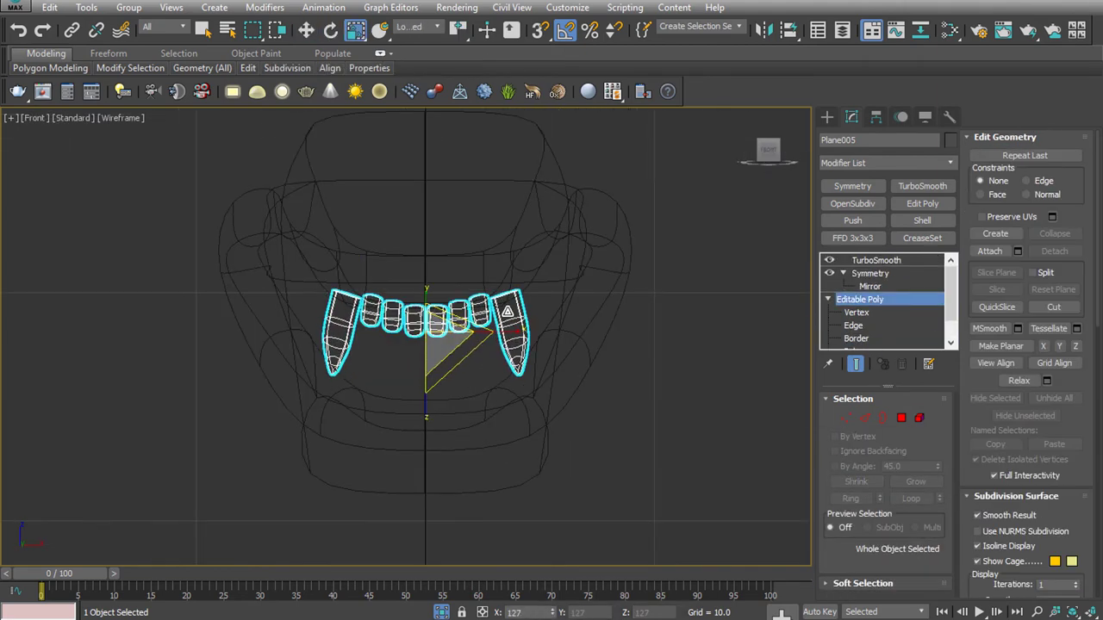
{"action": "key", "text": "l"}
{"action": "key", "text": "w"}
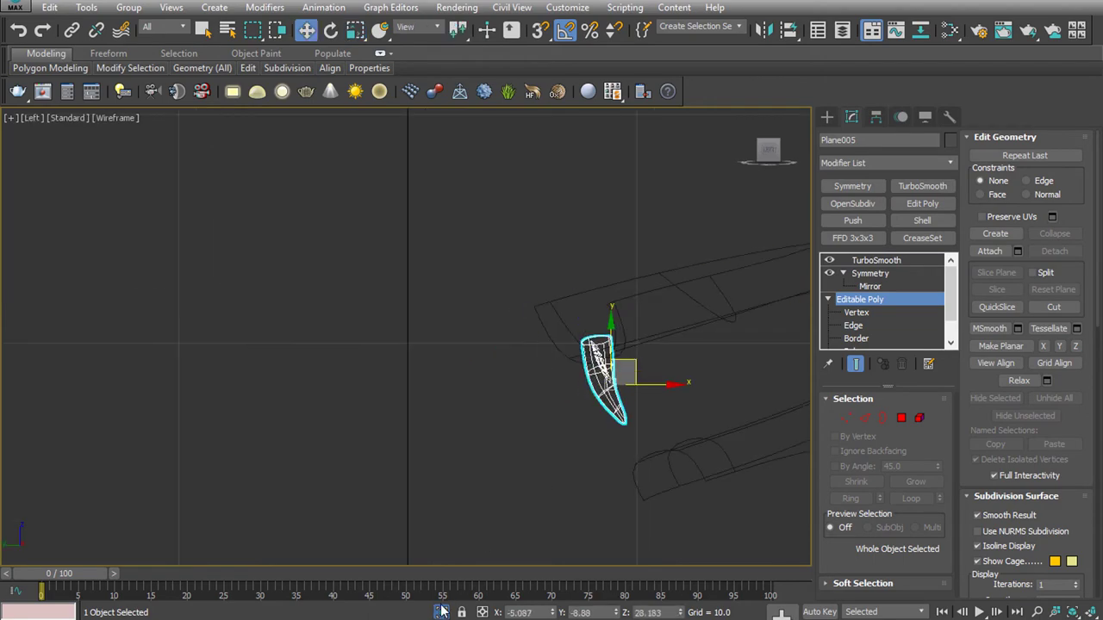
{"action": "middle_click_drag", "start_coordinate": [523, 460], "coordinate": [746, 468], "text": "alt"}
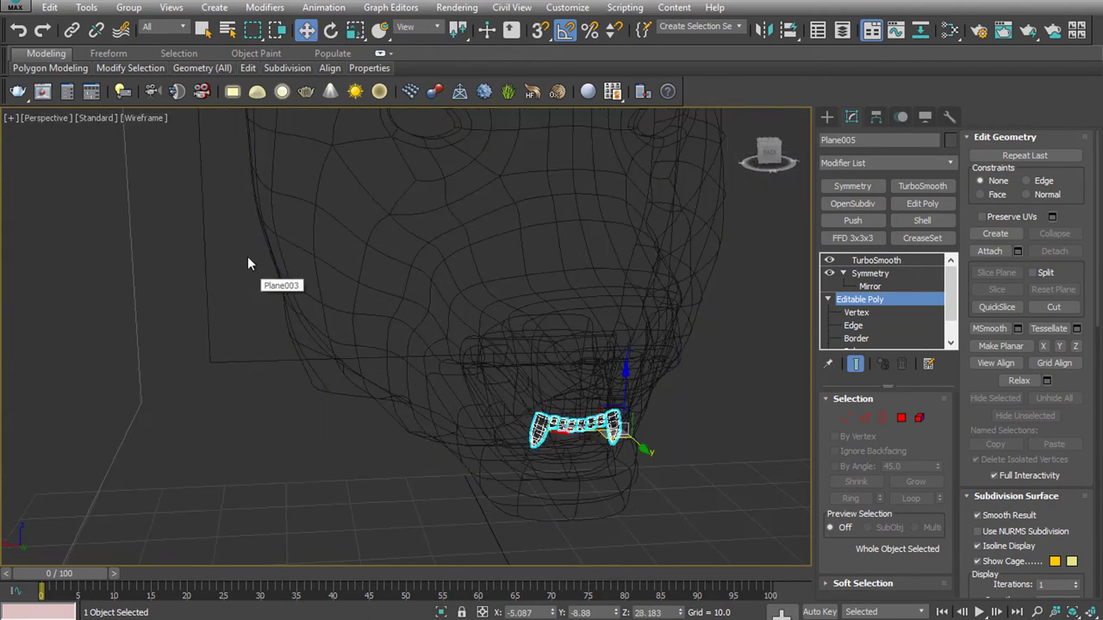
Orbit the shaded perspective view to face the wolf's mouth and fangs at Element level
{"action": "key", "text": "p"}
{"action": "key", "text": "F3"}
{"action": "middle_click_drag", "start_coordinate": [262, 200], "coordinate": [718, 322], "text": "alt"}
{"action": "scroll", "coordinate": [468, 348], "scroll_direction": "up", "scroll_amount": 3}
{"action": "middle_click_drag", "start_coordinate": [468, 349], "coordinate": [634, 356], "text": "alt"}
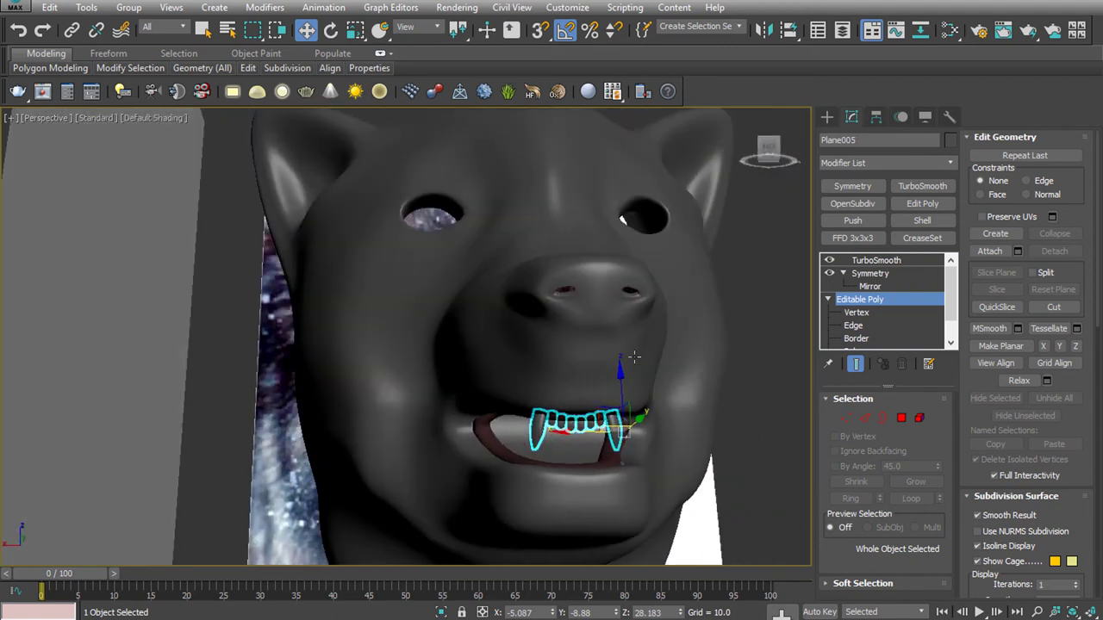
{"action": "key", "text": "5"}
{"action": "middle_click_drag", "start_coordinate": [517, 361], "coordinate": [603, 431], "text": "alt"}
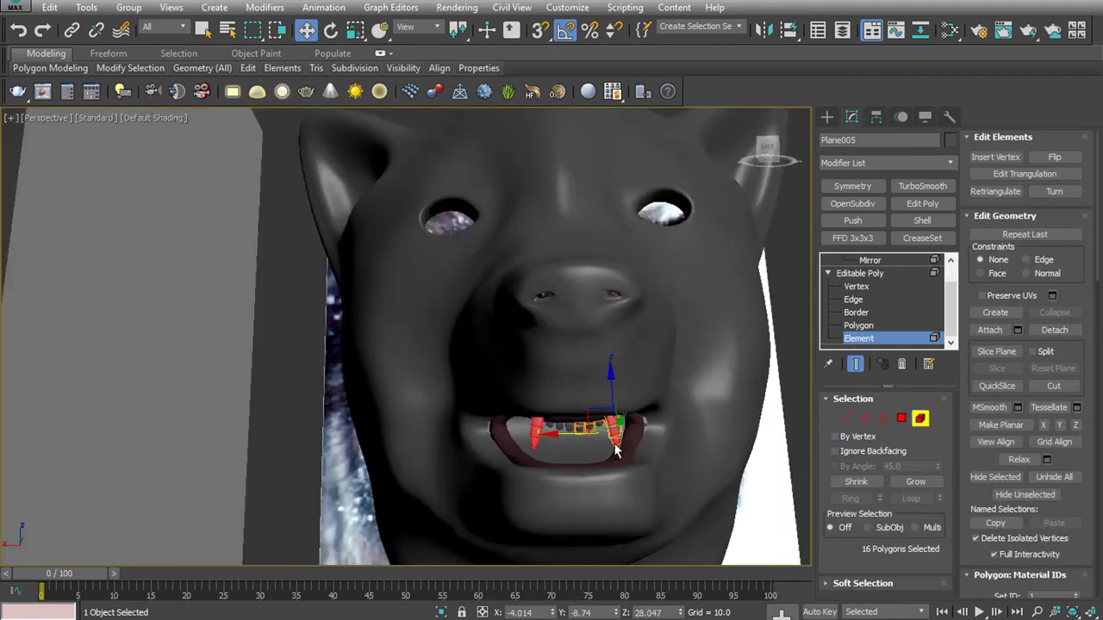
{"action": "scroll", "coordinate": [617, 476], "scroll_direction": "up", "scroll_amount": 3}
{"action": "scroll", "coordinate": [617, 475], "scroll_direction": "up", "scroll_amount": 2}
Re-angle a fang with the rotate tool, checking it from low side and frontal views
{"action": "key", "text": "e"}
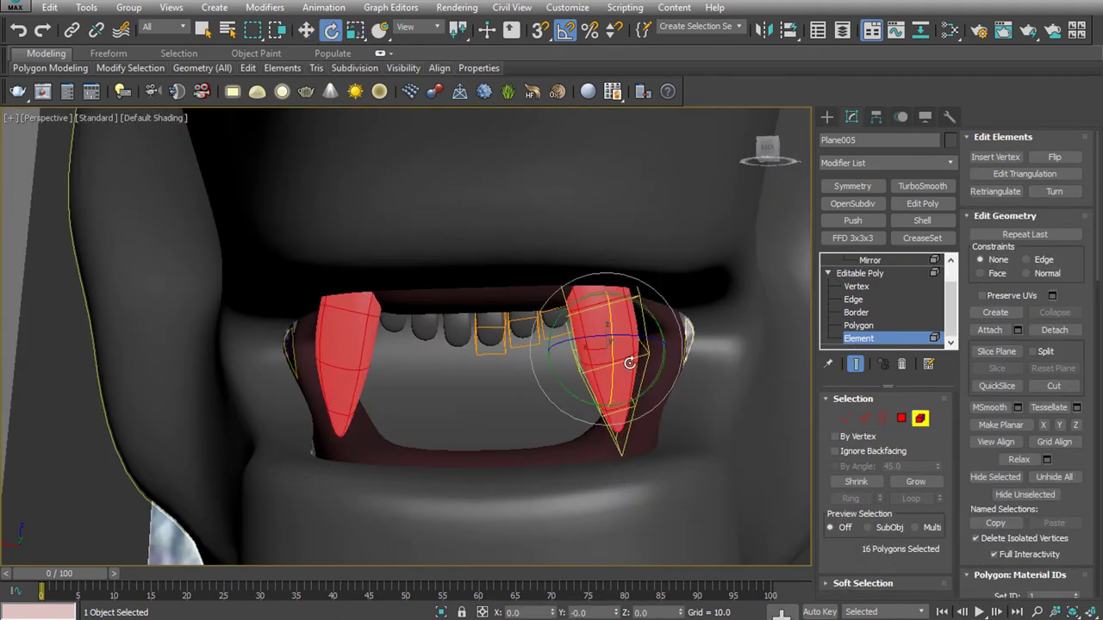
{"action": "key", "text": "w"}
{"action": "mouse_move", "coordinate": [618, 475]}
{"action": "middle_mouse_down", "text": "alt"}
{"action": "mouse_move", "coordinate": [669, 362]}
{"action": "mouse_move", "coordinate": [646, 327]}
{"action": "mouse_move", "coordinate": [381, 376]}
{"action": "mouse_move", "coordinate": [568, 359]}
{"action": "middle_mouse_up", "text": "alt"}
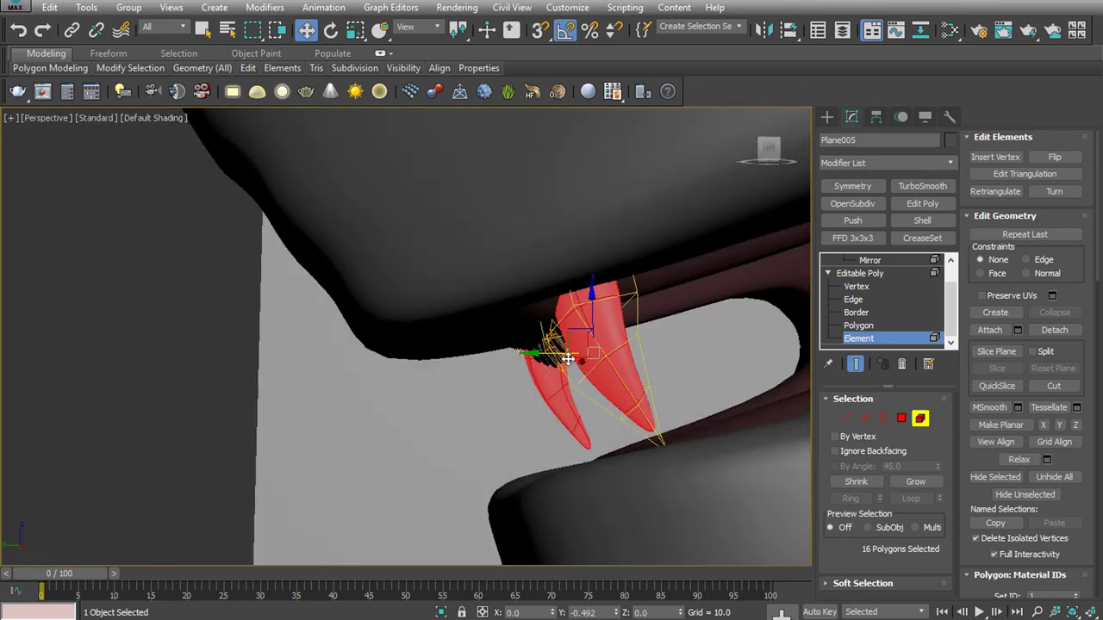
{"action": "middle_click_drag", "start_coordinate": [650, 216], "coordinate": [717, 325], "text": "alt"}
{"action": "key", "text": "e"}
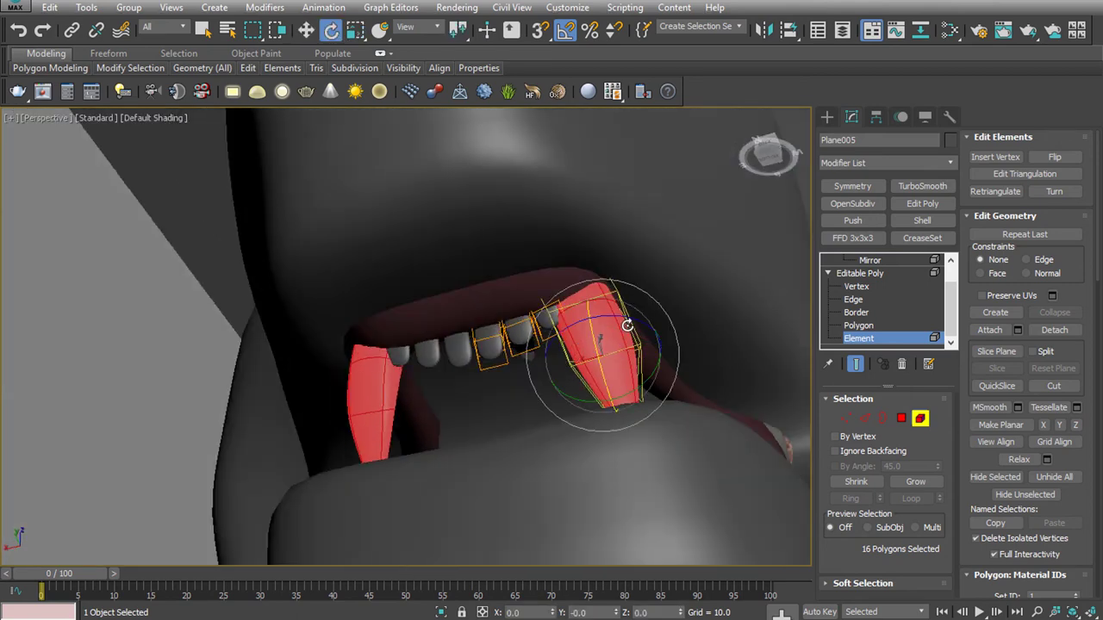
{"action": "key", "text": "w"}
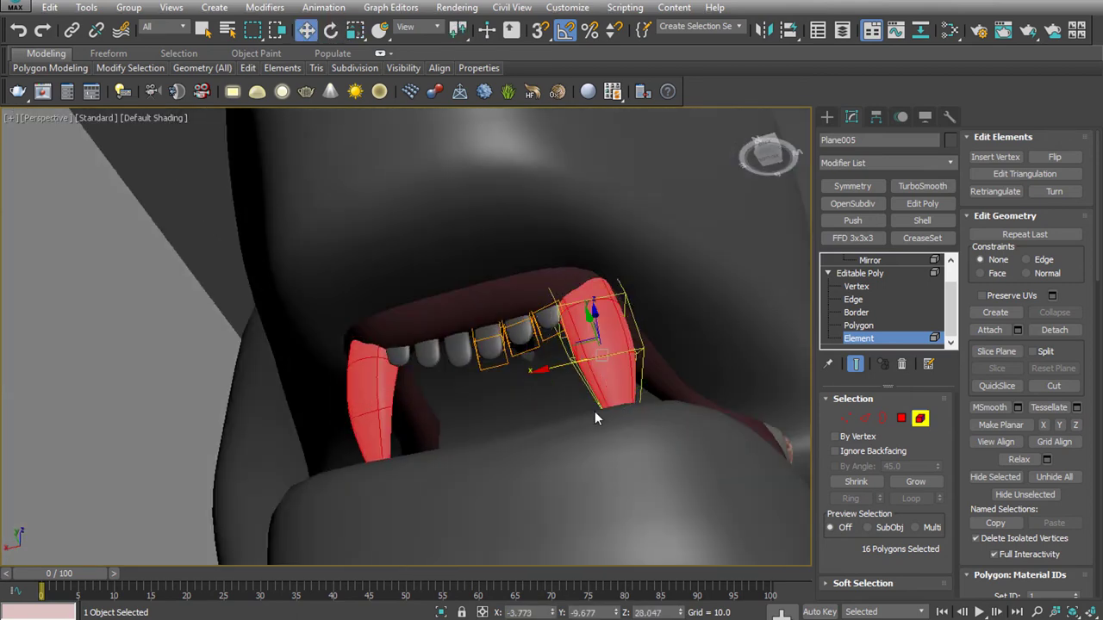
{"action": "middle_click_drag", "start_coordinate": [594, 411], "coordinate": [614, 475], "text": "alt"}
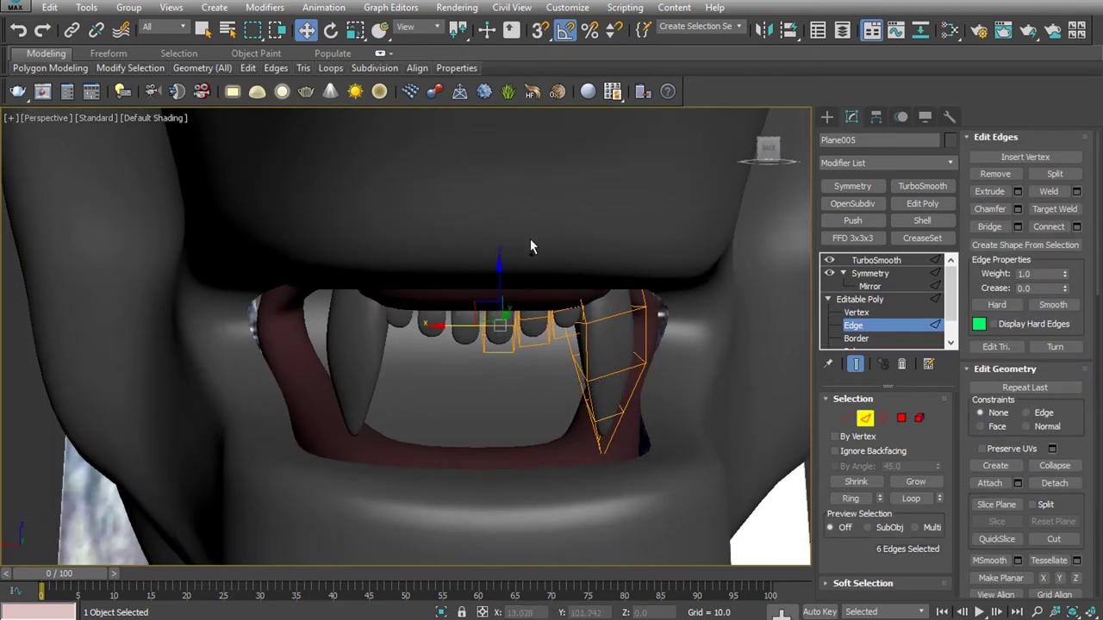
Select all the tooth elements and uniform-scale the row of teeth
{"action": "left_click", "coordinate": [682, 385]}
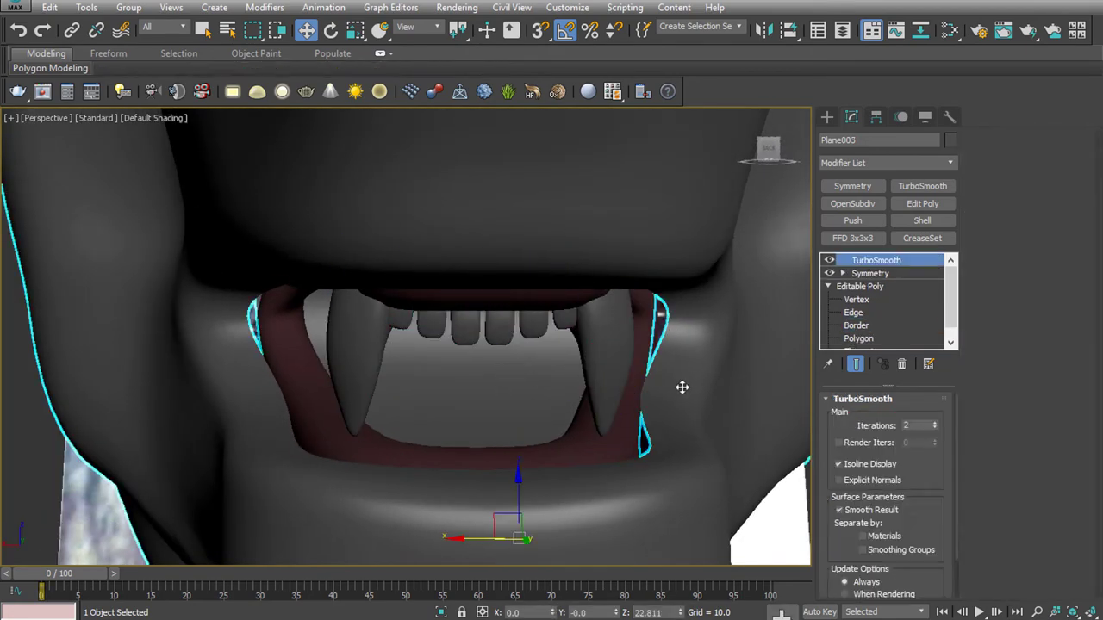
{"action": "mouse_move", "coordinate": [682, 385]}
{"action": "middle_mouse_down", "text": "alt"}
{"action": "mouse_move", "coordinate": [610, 429]}
{"action": "mouse_move", "coordinate": [709, 454]}
{"action": "mouse_move", "coordinate": [660, 453]}
{"action": "middle_mouse_up", "text": "alt"}
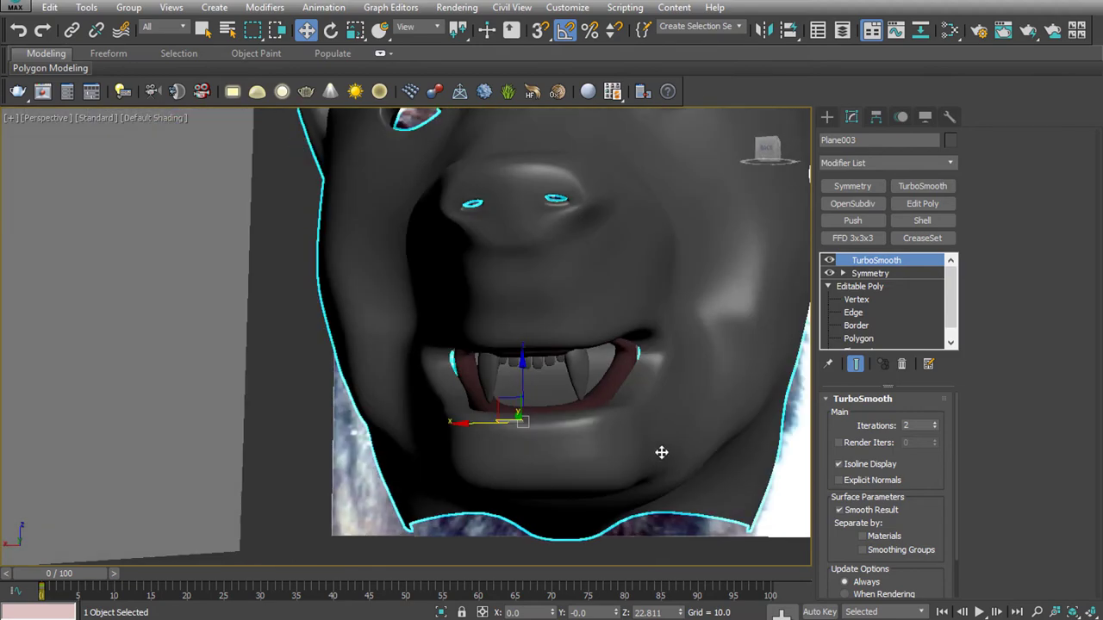
{"action": "left_click", "coordinate": [537, 369]}
{"action": "scroll", "coordinate": [857, 336], "scroll_direction": "down", "scroll_amount": 1}
{"action": "left_click", "coordinate": [858, 338]}
{"action": "key", "text": "e"}
{"action": "key", "text": "r"}
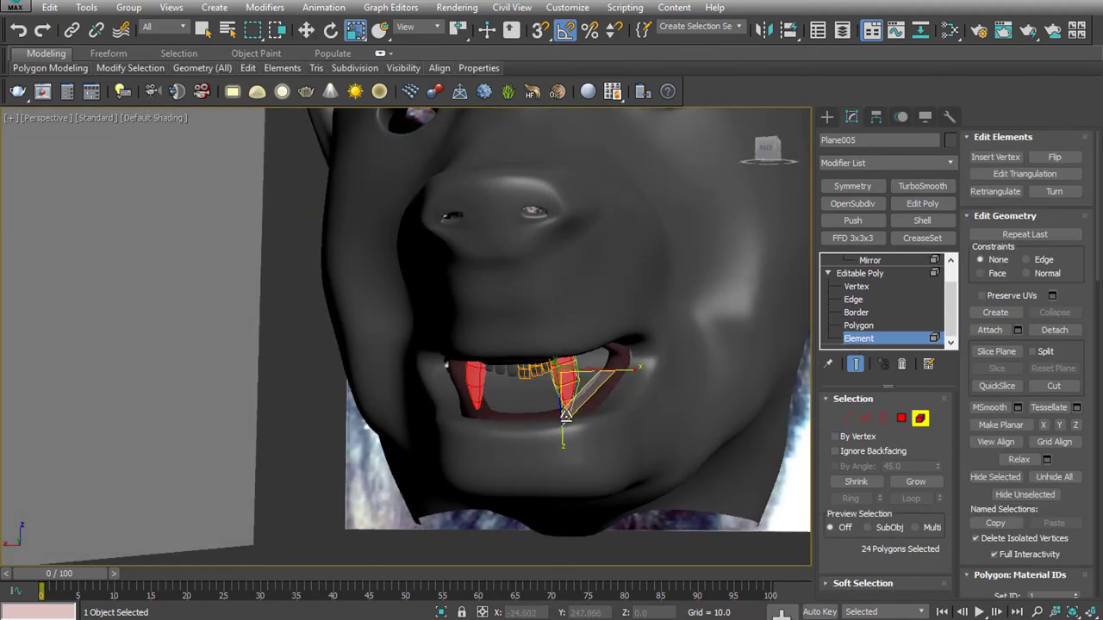
{"action": "left_click", "coordinate": [859, 273]}
{"action": "key", "text": "w"}
{"action": "mouse_move", "coordinate": [620, 379]}
{"action": "middle_mouse_down", "text": "alt"}
{"action": "mouse_move", "coordinate": [729, 357]}
{"action": "mouse_move", "coordinate": [520, 411]}
{"action": "mouse_move", "coordinate": [568, 405]}
{"action": "middle_mouse_up", "text": "alt"}
{"action": "scroll", "coordinate": [857, 327], "scroll_direction": "down", "scroll_amount": 1}
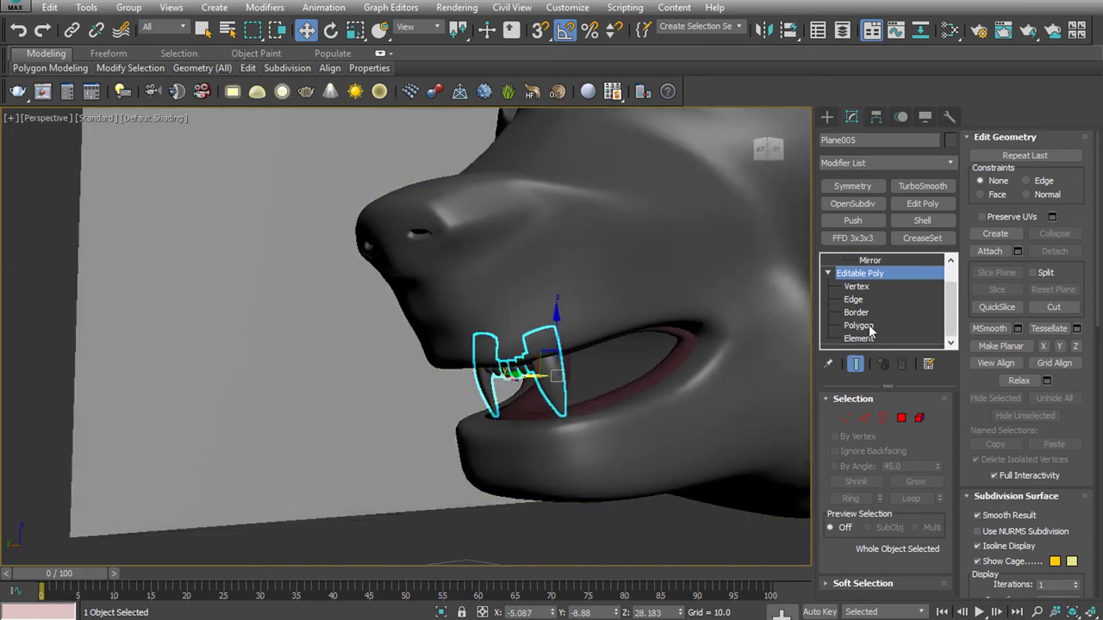
Shift-drag a tooth element sideways in the Left view and clone it within the mesh
{"action": "left_click", "coordinate": [857, 325]}
{"action": "mouse_move", "coordinate": [450, 418]}
{"action": "middle_mouse_down", "text": "alt"}
{"action": "mouse_move", "coordinate": [435, 382]}
{"action": "mouse_move", "coordinate": [652, 365]}
{"action": "mouse_move", "coordinate": [585, 374]}
{"action": "middle_mouse_up", "text": "alt"}
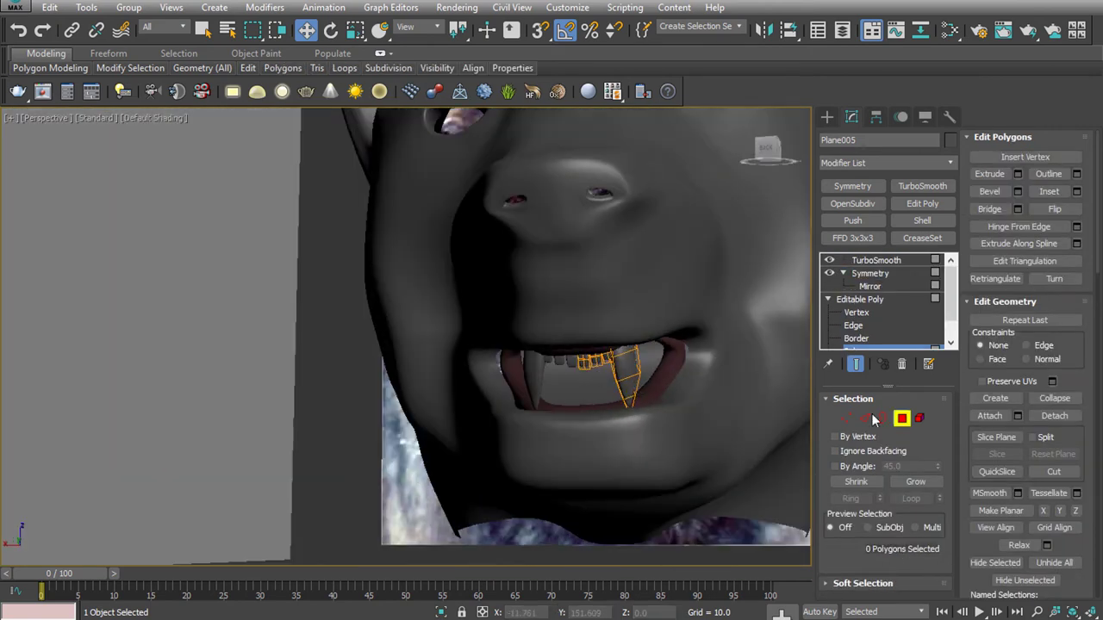
{"action": "key", "text": "5"}
{"action": "key", "text": "f"}
{"action": "key", "text": "l"}
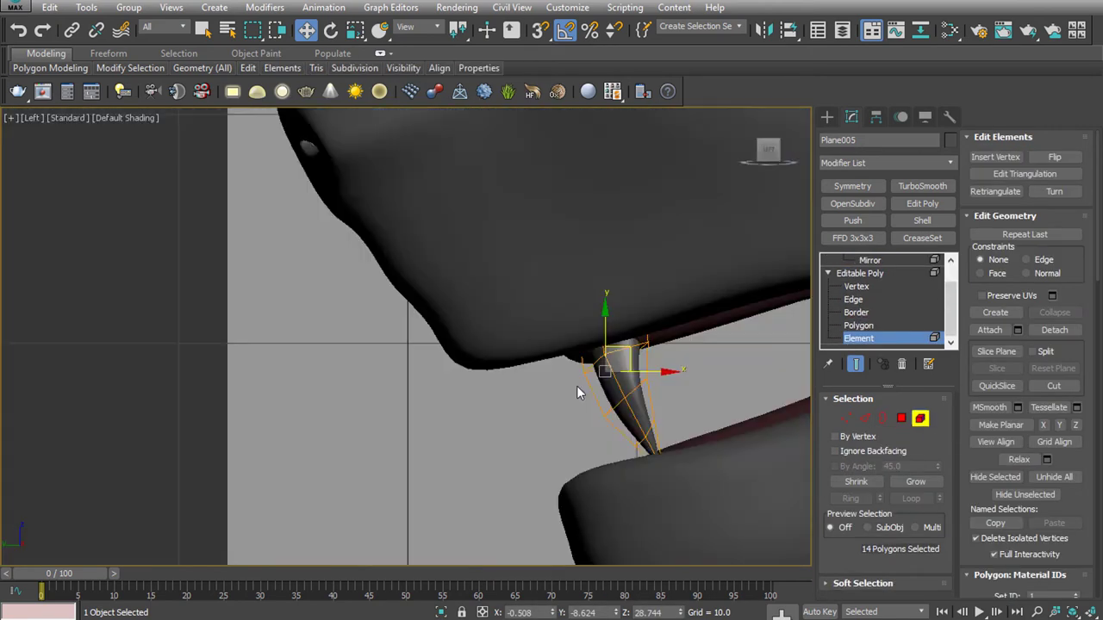
{"action": "left_click_drag", "start_coordinate": [620, 359], "coordinate": [708, 349], "text": "shift"}
{"action": "left_click", "coordinate": [620, 318]}
{"action": "scroll", "coordinate": [672, 344], "scroll_direction": "down", "scroll_amount": 5}
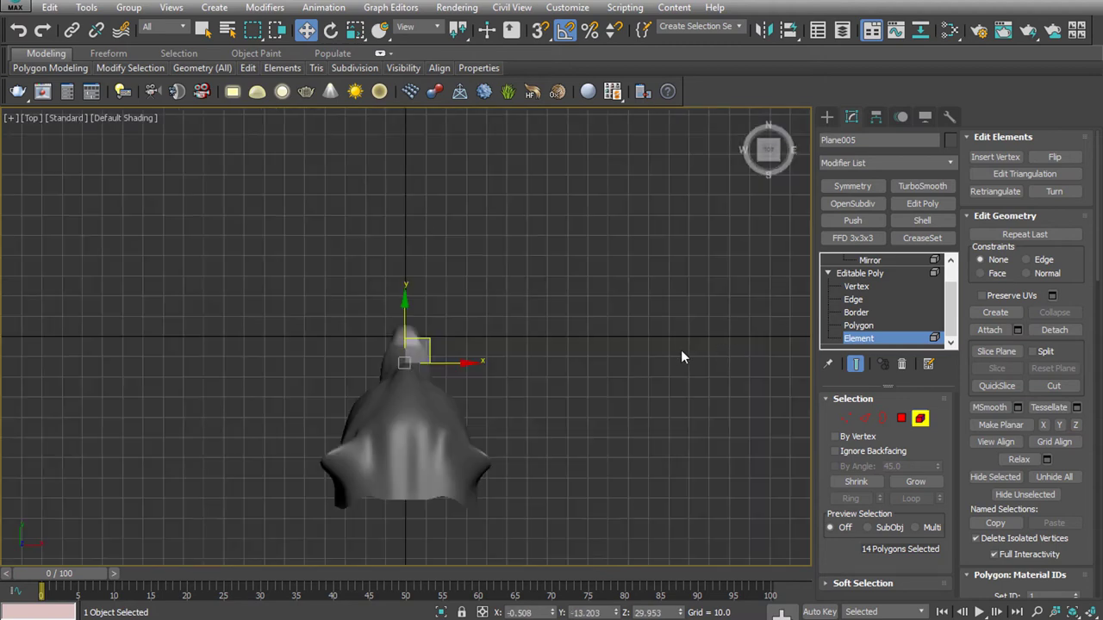
{"action": "key", "text": "p"}
{"action": "middle_click_drag", "start_coordinate": [506, 376], "coordinate": [703, 242], "text": "alt"}
{"action": "key", "text": "z"}
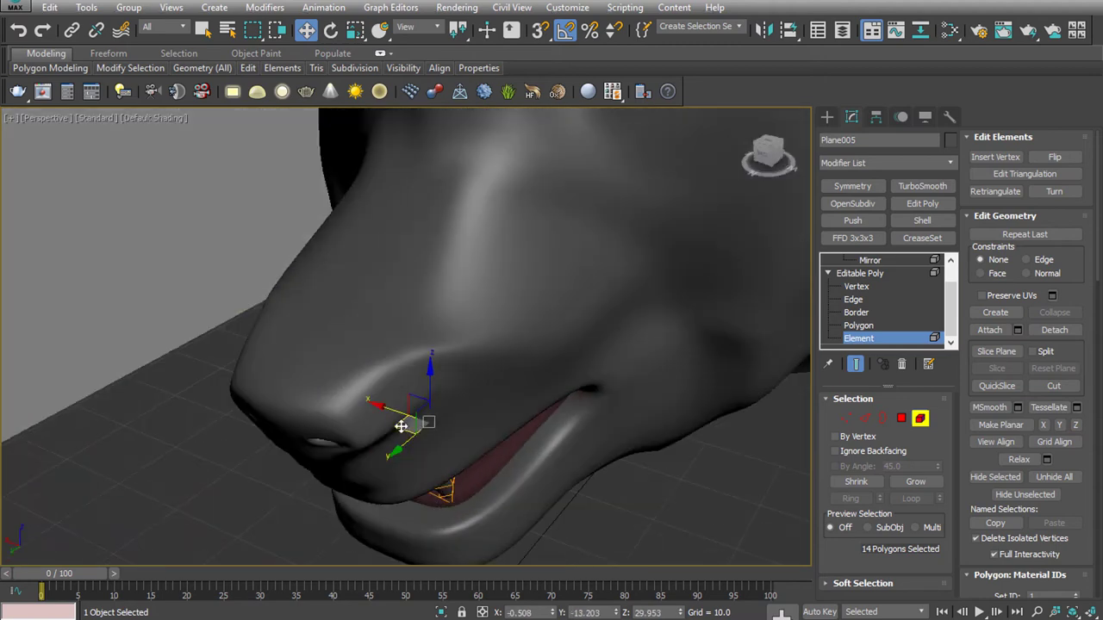
{"action": "mouse_move", "coordinate": [453, 468]}
{"action": "middle_mouse_down", "text": "alt"}
{"action": "mouse_move", "coordinate": [463, 460]}
{"action": "mouse_move", "coordinate": [481, 474]}
{"action": "mouse_move", "coordinate": [401, 453]}
{"action": "middle_mouse_up", "text": "alt"}
In Edge mode, pull the tooth's edge ring down to lengthen it
{"action": "key", "text": "r"}
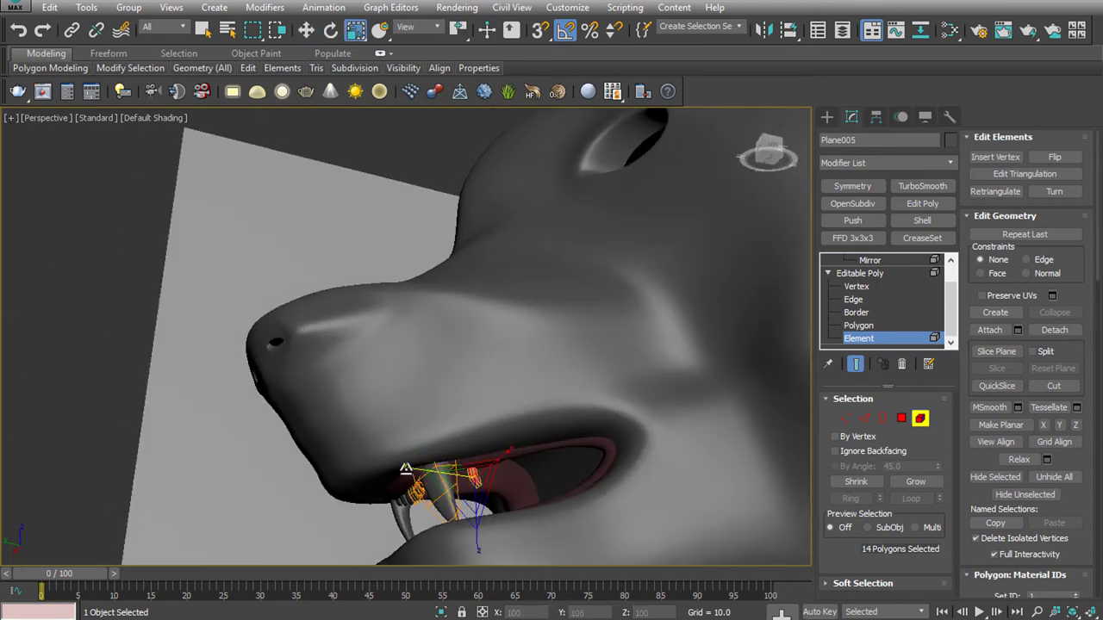
{"action": "key", "text": "z"}
{"action": "key", "text": "1"}
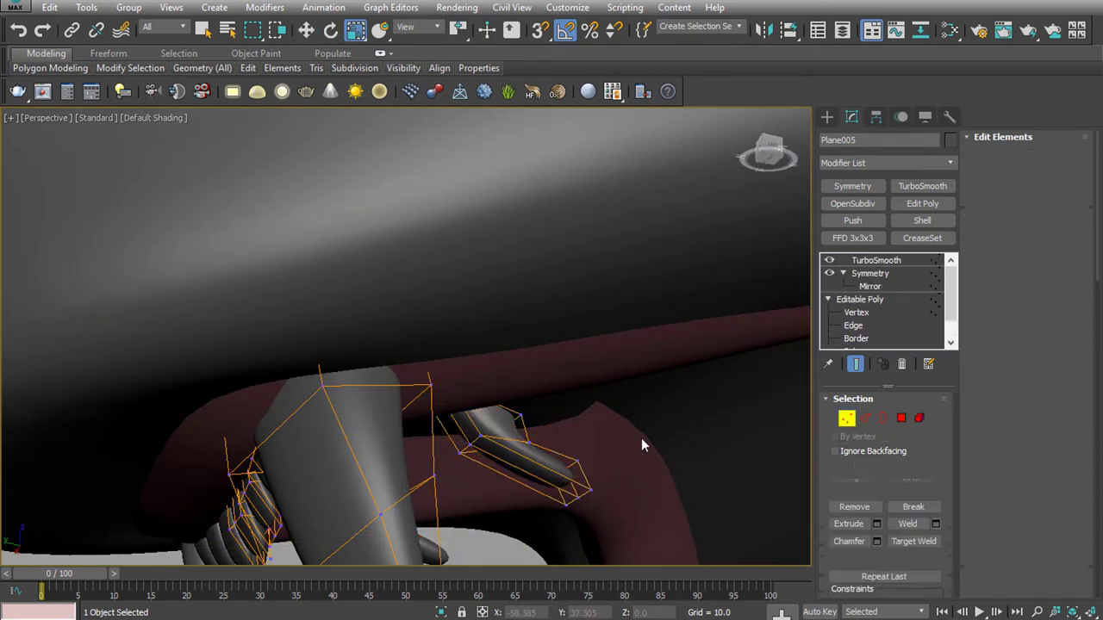
{"action": "key", "text": "2"}
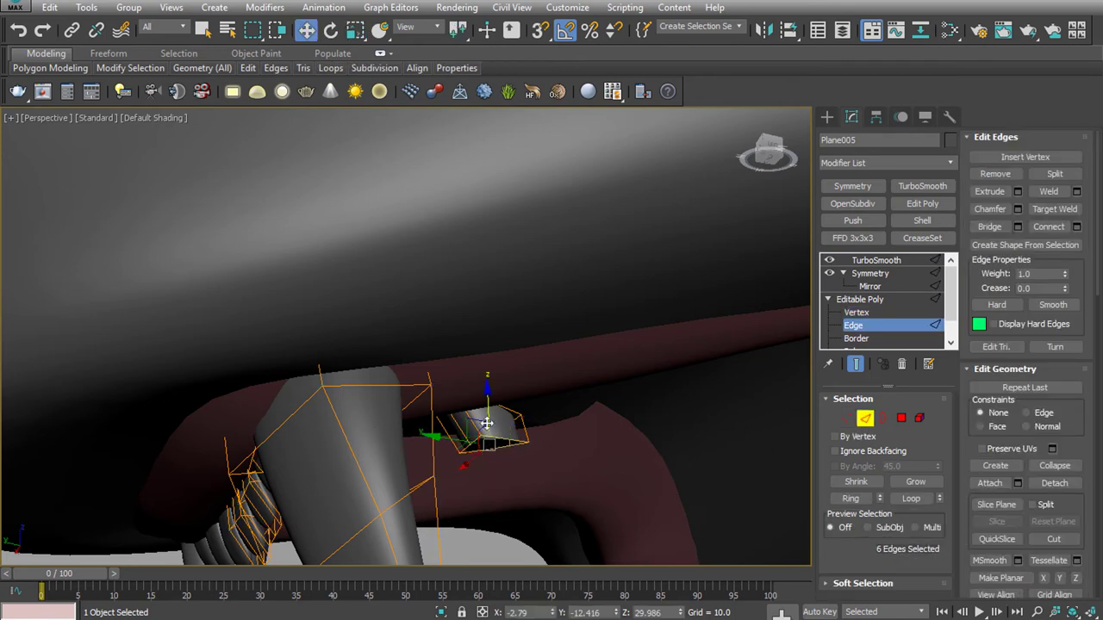
{"action": "left_click_drag", "start_coordinate": [487, 422], "coordinate": [492, 469]}
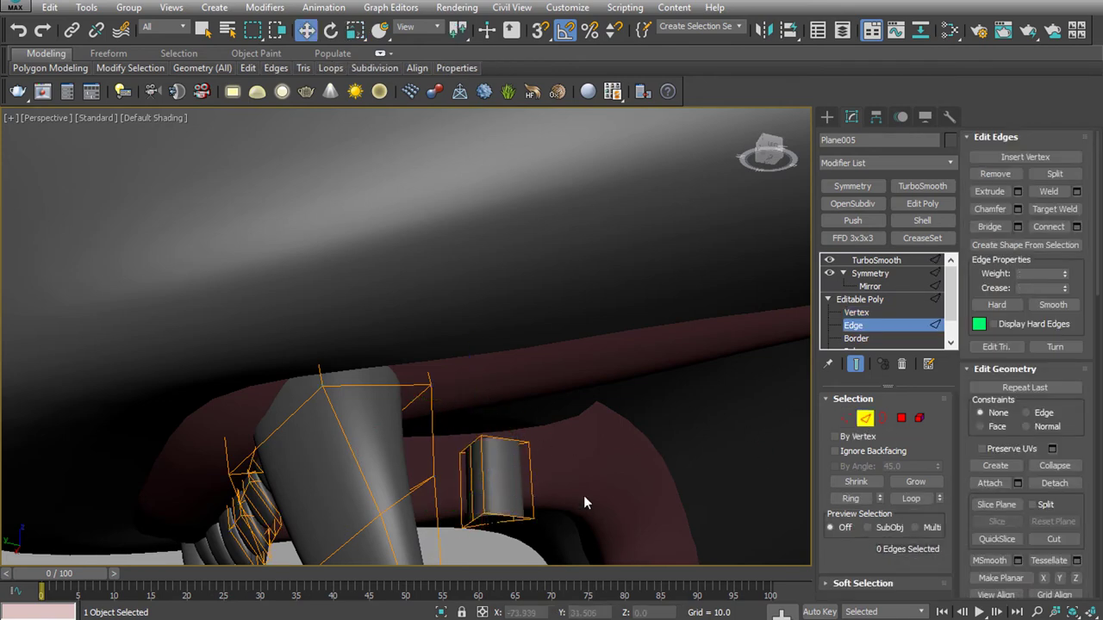
{"action": "key", "text": "z"}
Tilt the selected tooth polygons about 15 degrees in the side view
{"action": "key", "text": "4"}
{"action": "key", "text": "z"}
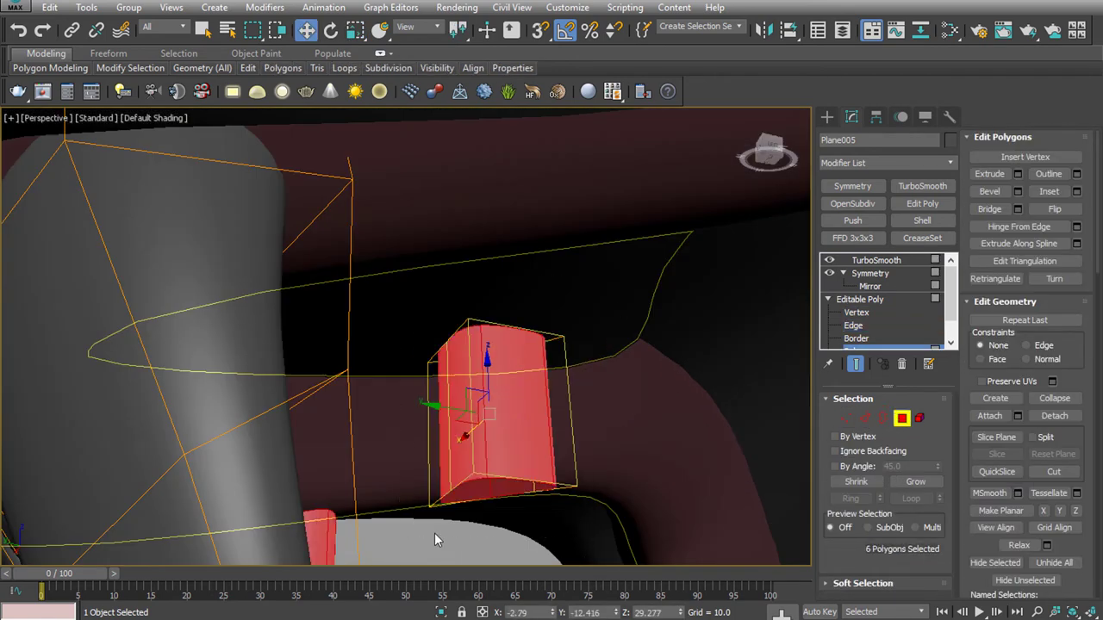
{"action": "key", "text": "shift+z"}
{"action": "key", "text": "shift+z"}
{"action": "key", "text": "shift+z"}
{"action": "key", "text": "shift+z"}
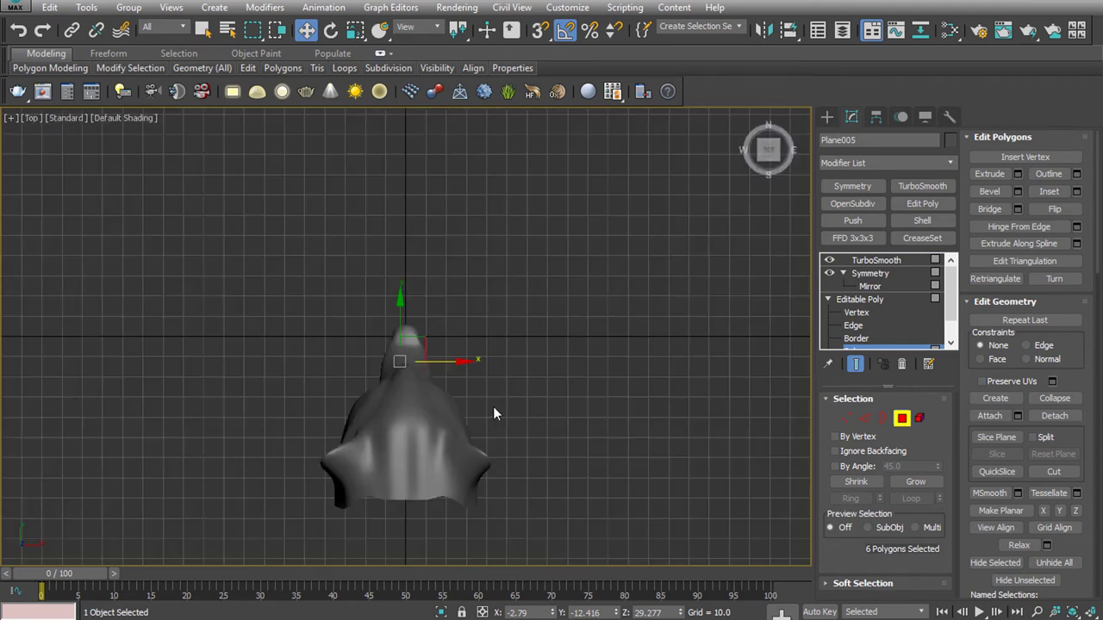
{"action": "key", "text": "shift+z"}
{"action": "key", "text": "e"}
{"action": "key", "text": "r"}
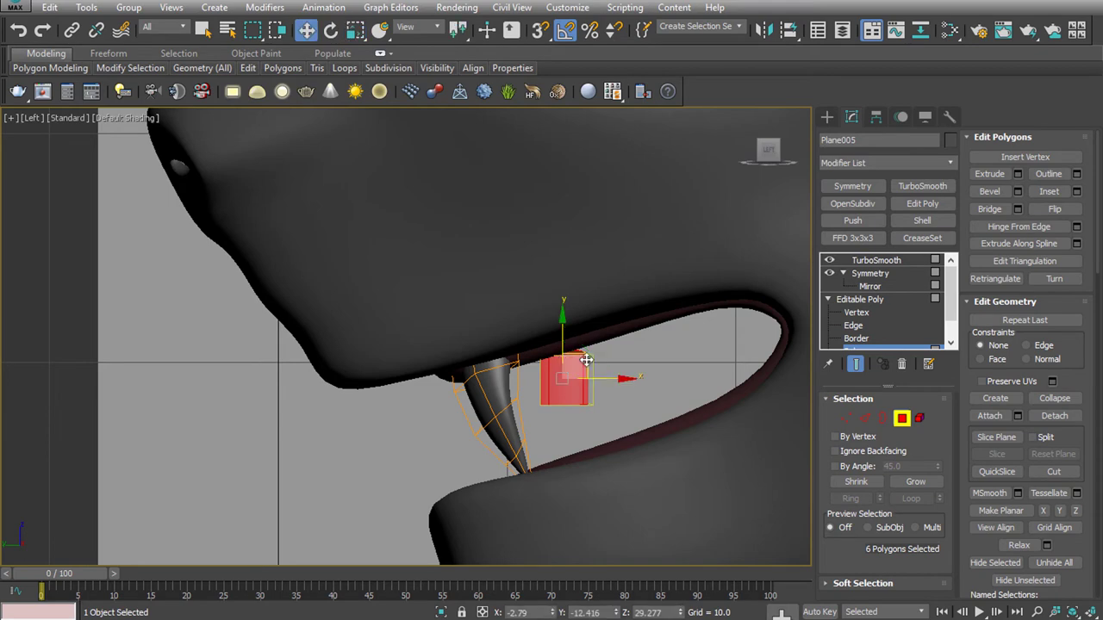
{"action": "key", "text": "e"}
{"action": "left_click_drag", "start_coordinate": [601, 338], "coordinate": [607, 323]}
Try pulling edges to reshape the tooth block, check the smoothed result, then undo it
{"action": "key", "text": "shift+z"}
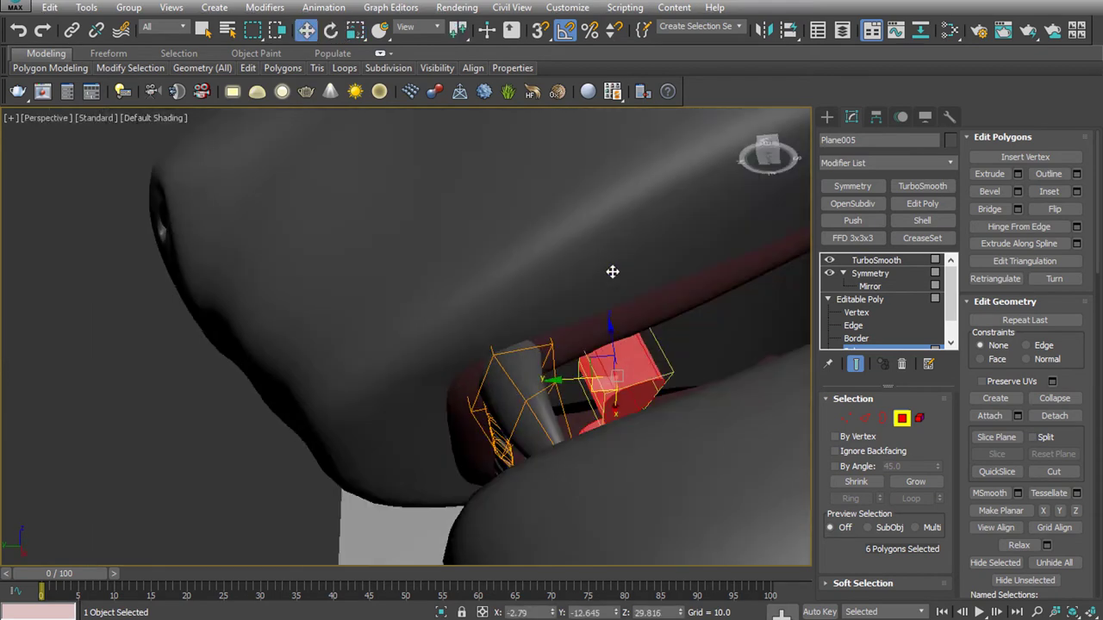
{"action": "key", "text": "shift+z"}
{"action": "key", "text": "2"}
{"action": "key", "text": "shift+z"}
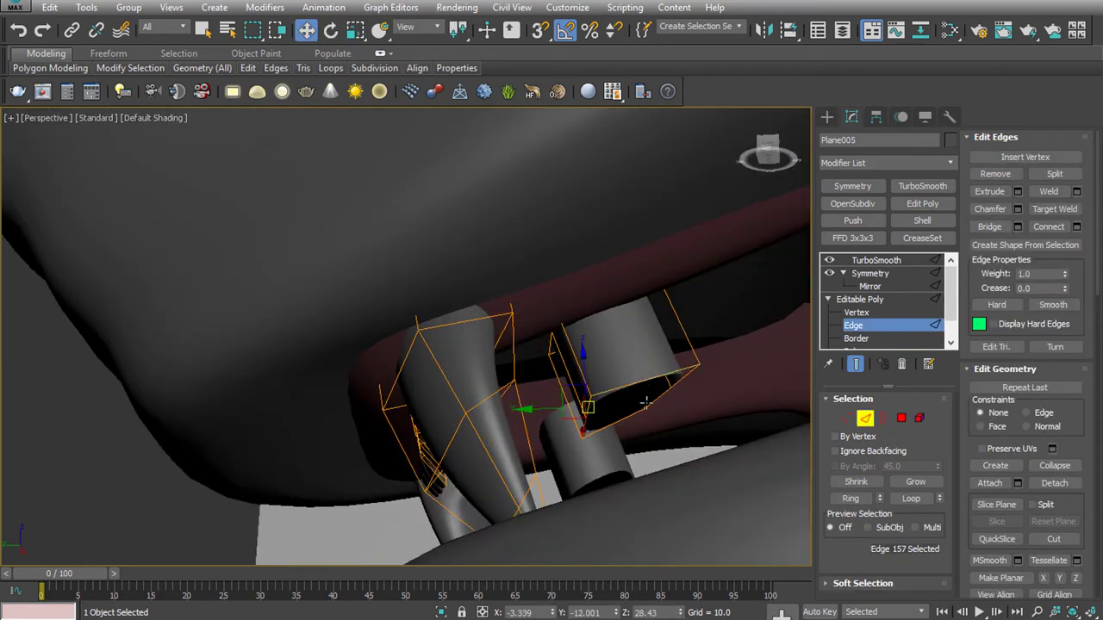
{"action": "left_click_drag", "start_coordinate": [680, 376], "coordinate": [586, 426]}
{"action": "left_click", "coordinate": [828, 274]}
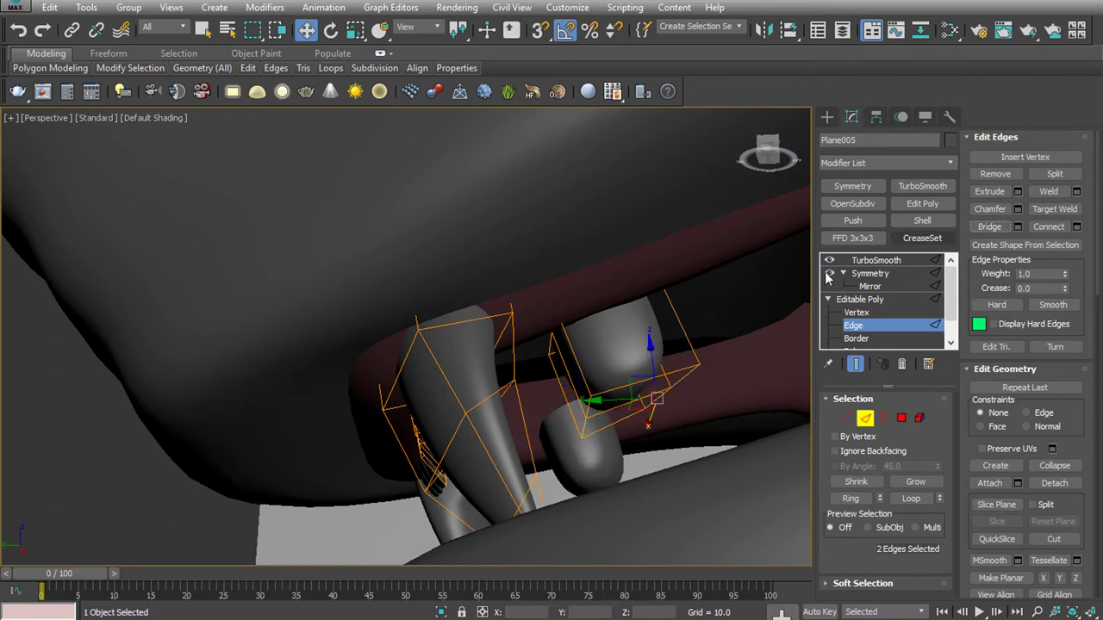
{"action": "key", "text": "ctrl+z"}
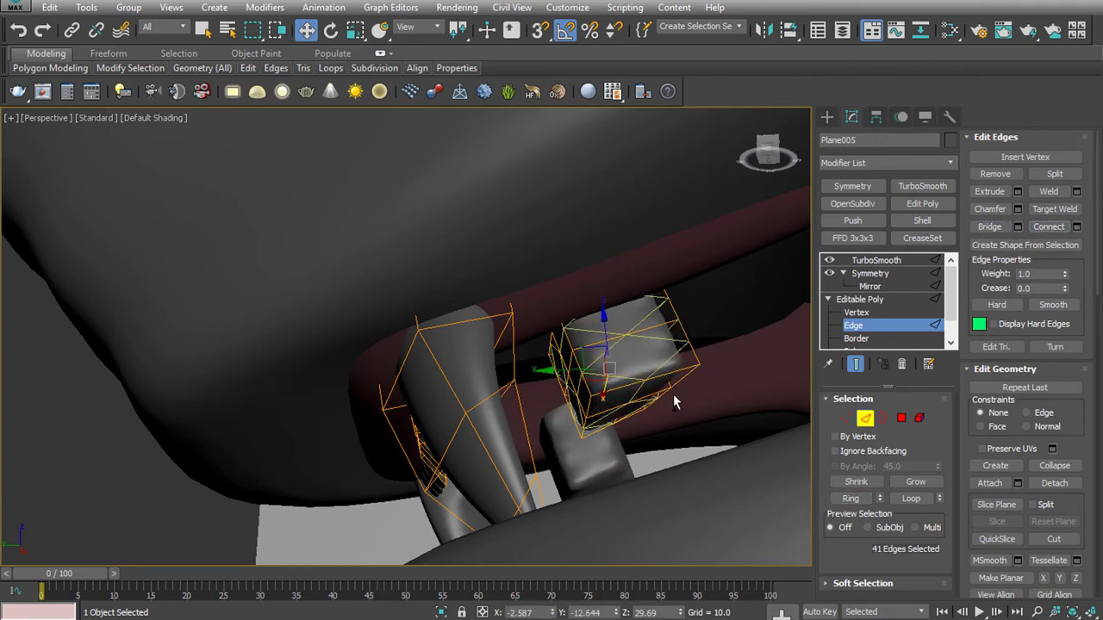
Add an edge loop across the tooth with Connect and raise it along Z
{"action": "mouse_move", "coordinate": [673, 393]}
{"action": "middle_mouse_down", "text": "alt"}
{"action": "mouse_move", "coordinate": [620, 347]}
{"action": "mouse_move", "coordinate": [595, 357]}
{"action": "middle_mouse_up", "text": "alt"}
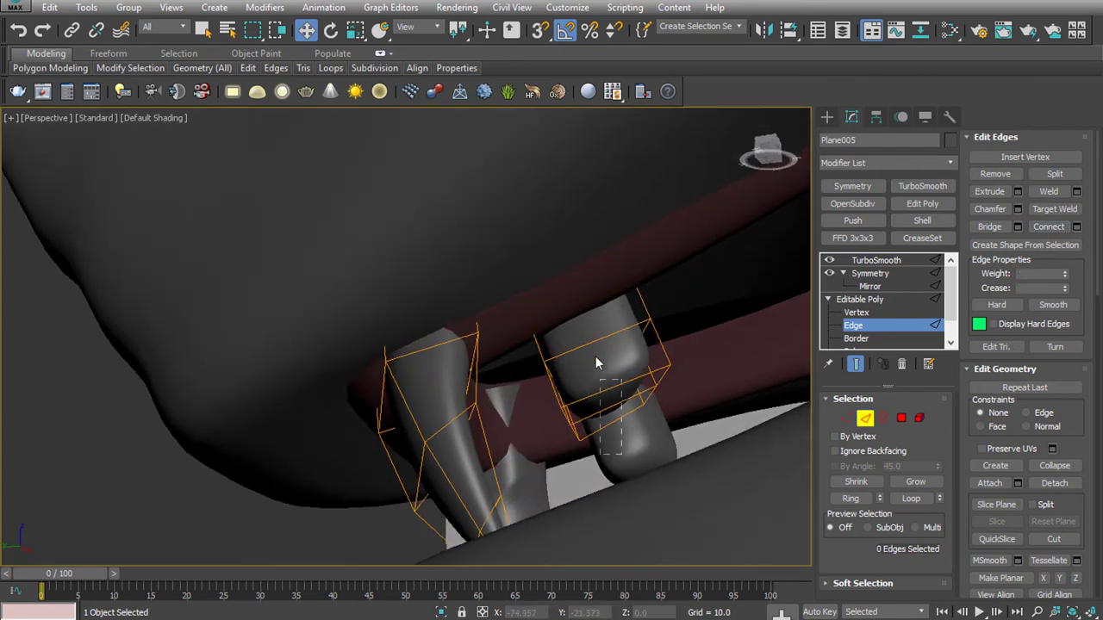
{"action": "left_click", "coordinate": [1044, 228]}
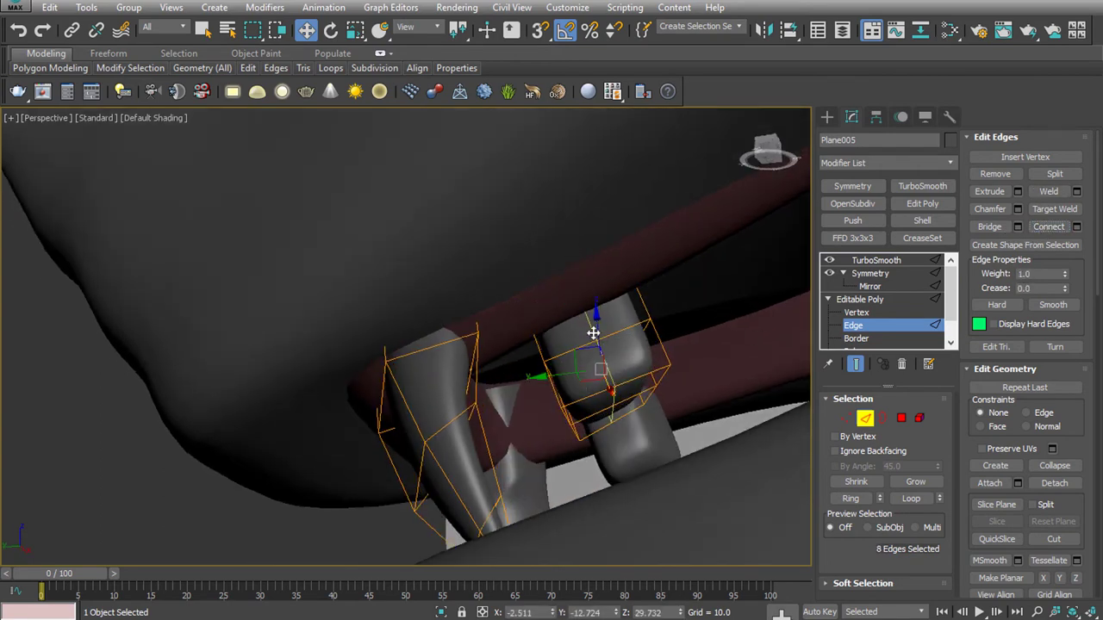
{"action": "left_click_drag", "start_coordinate": [594, 333], "coordinate": [584, 301]}
{"action": "middle_click_drag", "start_coordinate": [559, 353], "coordinate": [703, 450], "text": "alt"}
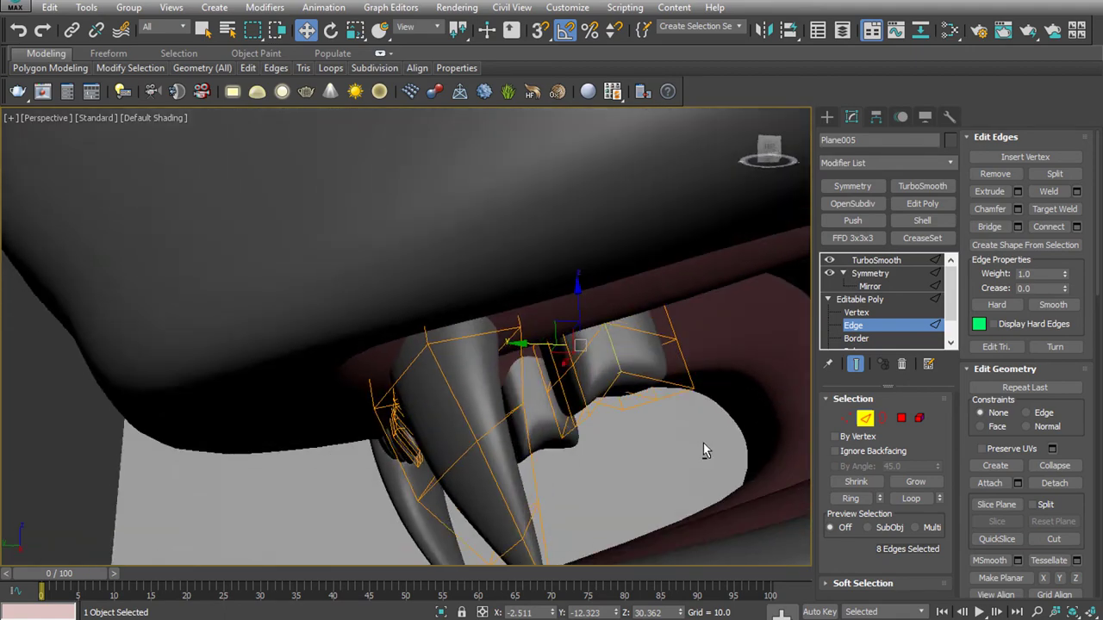
{"action": "left_click", "coordinate": [842, 418]}
{"action": "mouse_move", "coordinate": [624, 375]}
{"action": "middle_mouse_down", "text": "alt"}
{"action": "mouse_move", "coordinate": [551, 405]}
{"action": "mouse_move", "coordinate": [646, 397]}
{"action": "mouse_move", "coordinate": [534, 388]}
{"action": "middle_mouse_up", "text": "alt"}
{"action": "left_click", "coordinate": [858, 298]}
At Element level, Shift-drag the teeth and clone them as a new element in the same mesh
{"action": "left_click", "coordinate": [920, 418]}
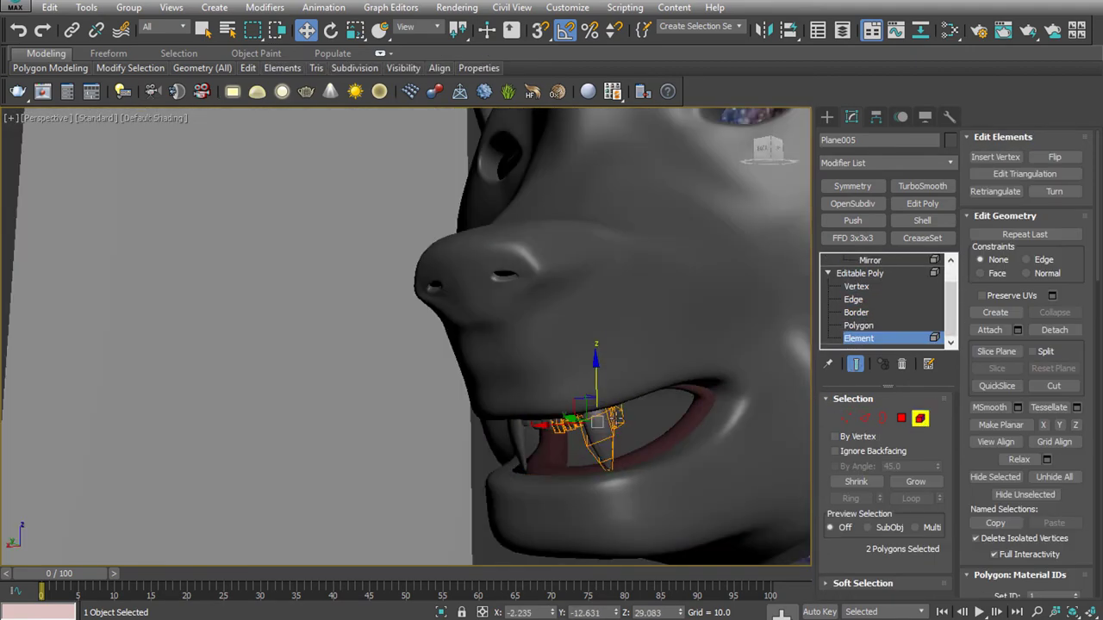
{"action": "mouse_move", "coordinate": [588, 413]}
{"action": "middle_mouse_down", "text": "alt"}
{"action": "mouse_move", "coordinate": [733, 396]}
{"action": "mouse_move", "coordinate": [574, 427]}
{"action": "middle_mouse_up", "text": "alt"}
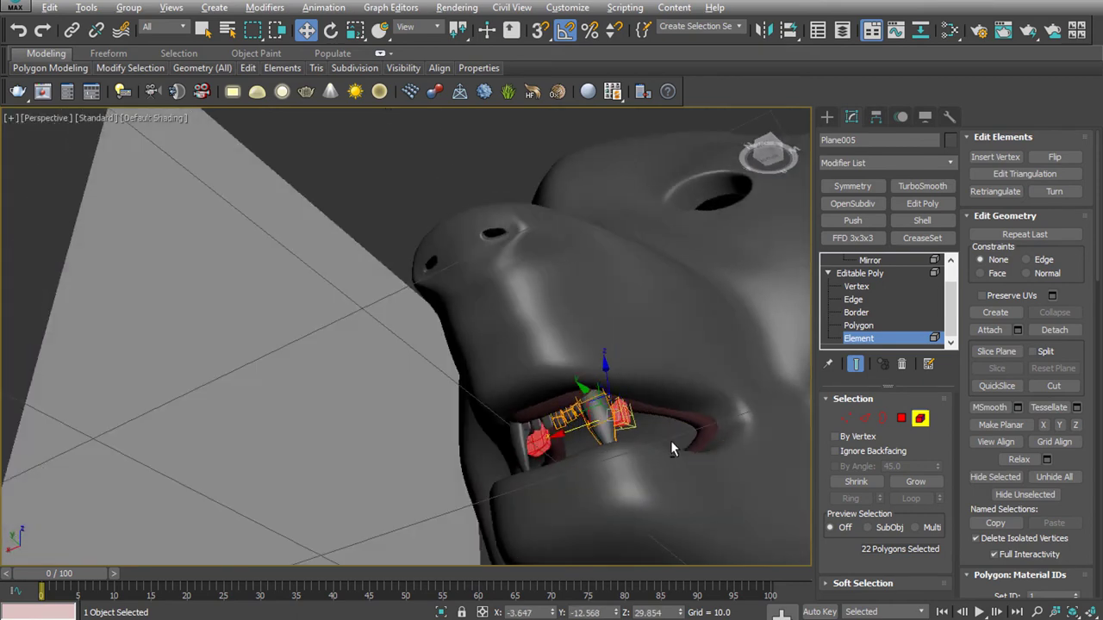
{"action": "middle_click_drag", "start_coordinate": [671, 449], "coordinate": [595, 394], "text": "alt"}
{"action": "left_click_drag", "start_coordinate": [629, 382], "coordinate": [669, 364], "text": "shift"}
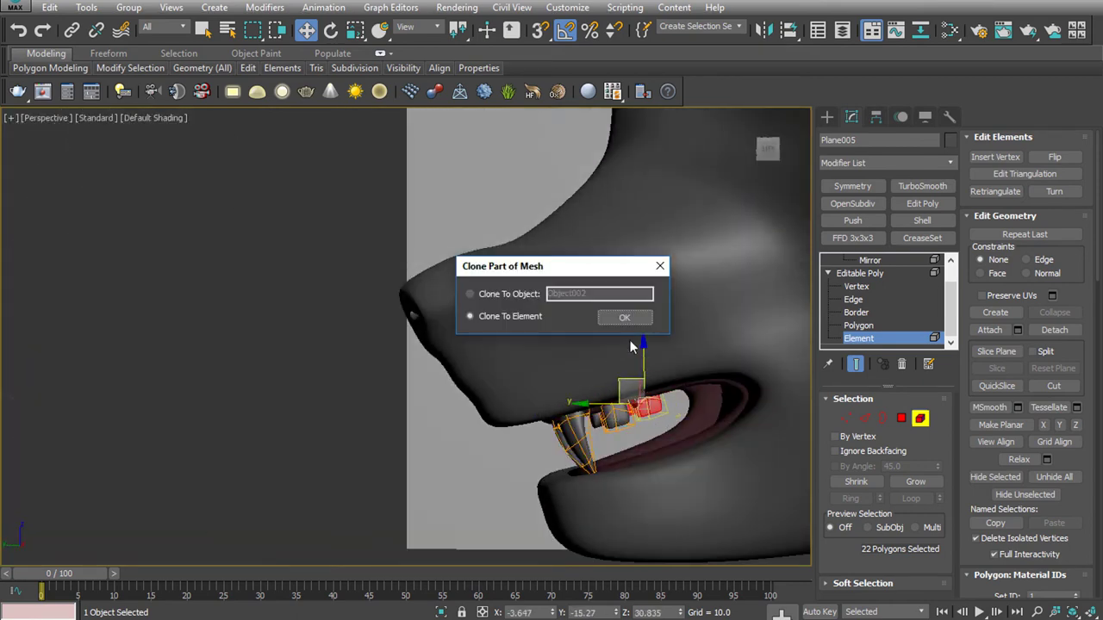
{"action": "key", "text": "Return"}
{"action": "mouse_move", "coordinate": [658, 371]}
{"action": "middle_mouse_down", "text": "alt"}
{"action": "mouse_move", "coordinate": [729, 318]}
{"action": "mouse_move", "coordinate": [638, 418]}
{"action": "mouse_move", "coordinate": [649, 452]}
{"action": "middle_mouse_up", "text": "alt"}
{"action": "left_click", "coordinate": [876, 259]}
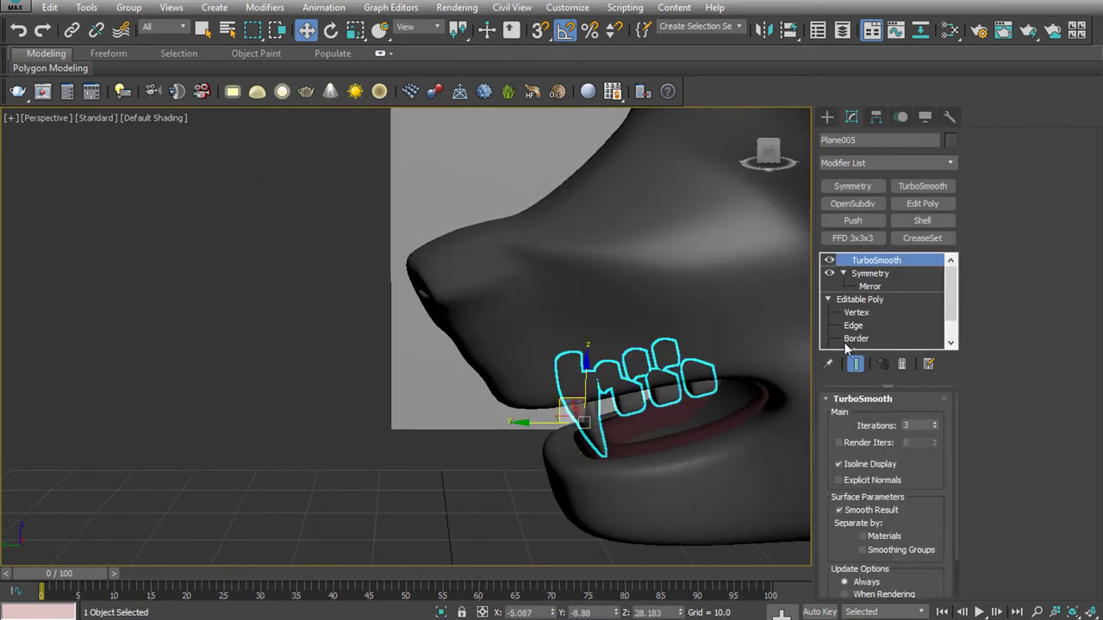
{"action": "left_click", "coordinate": [671, 393], "text": "ctrl"}
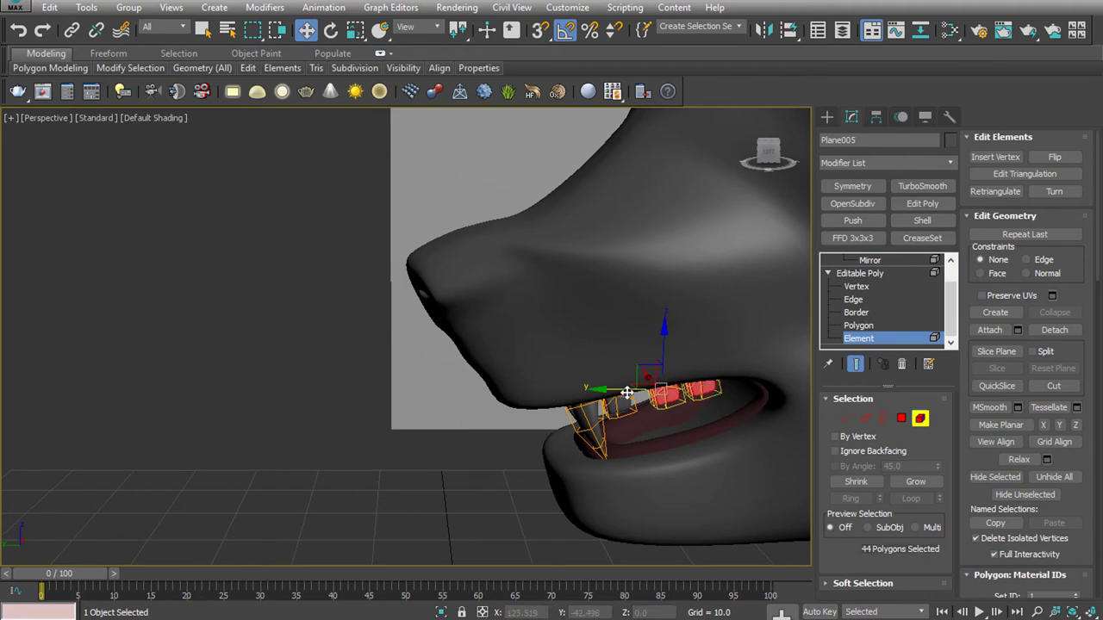
{"action": "left_click", "coordinate": [858, 338]}
{"action": "middle_click_drag", "start_coordinate": [694, 413], "coordinate": [732, 405], "text": "alt"}
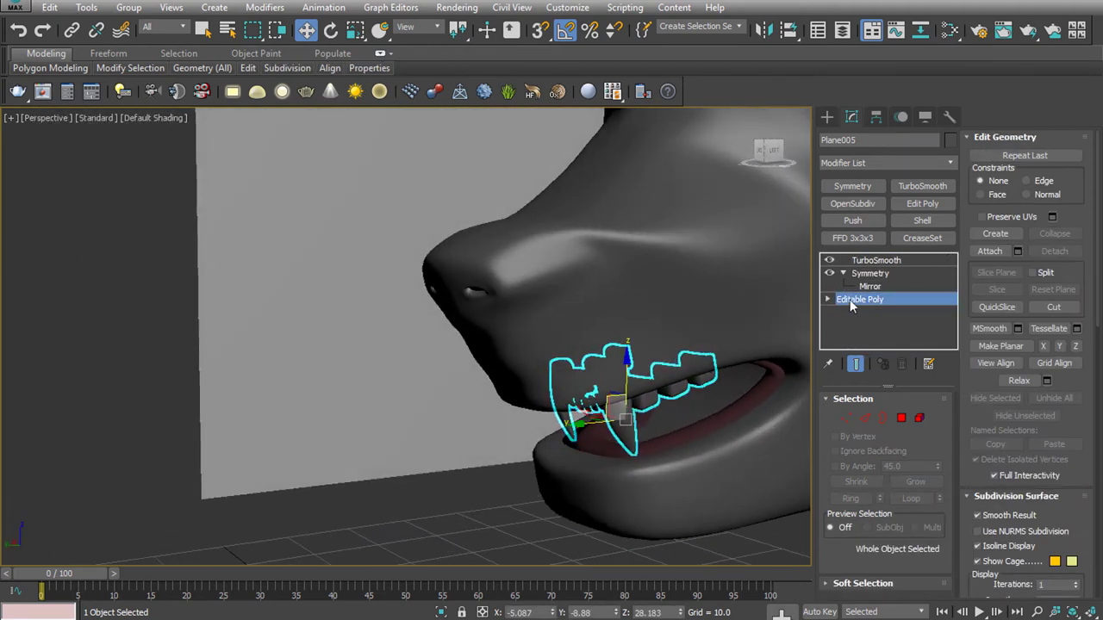
Collapse the modifier stack through Symmetry into one Editable Poly, confirming Yes
{"action": "key", "text": "5"}
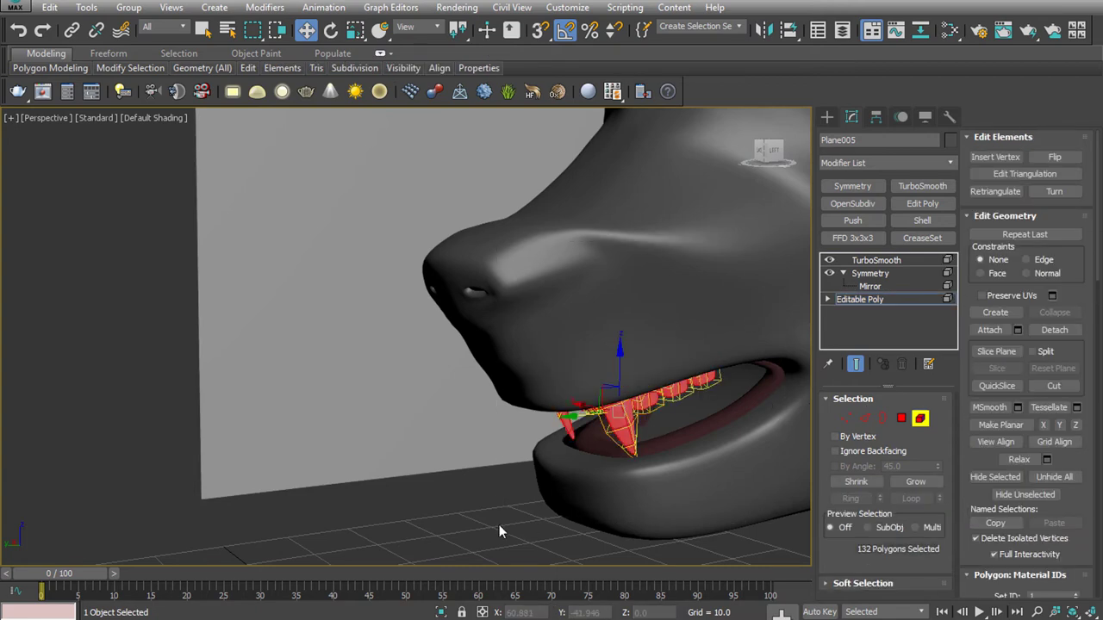
{"action": "right_click", "coordinate": [859, 273]}
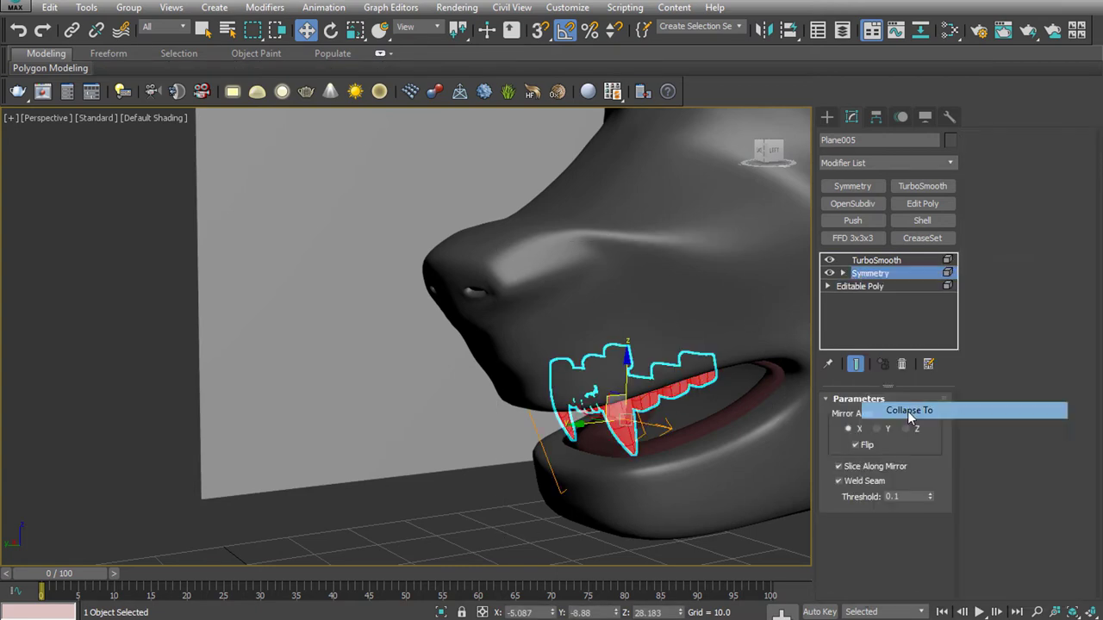
{"action": "right_click", "coordinate": [879, 260]}
{"action": "left_click", "coordinate": [930, 415]}
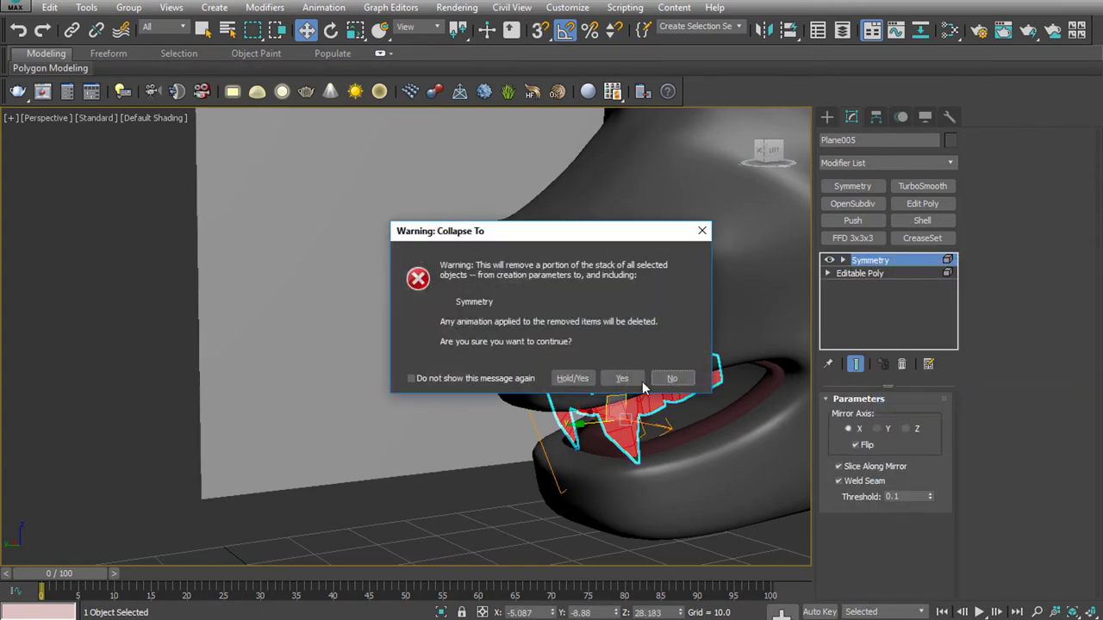
{"action": "left_click", "coordinate": [622, 377]}
Clone the teeth by rotating a copy 180° upside down in the front view
{"action": "key", "text": "e"}
{"action": "key", "text": "f"}
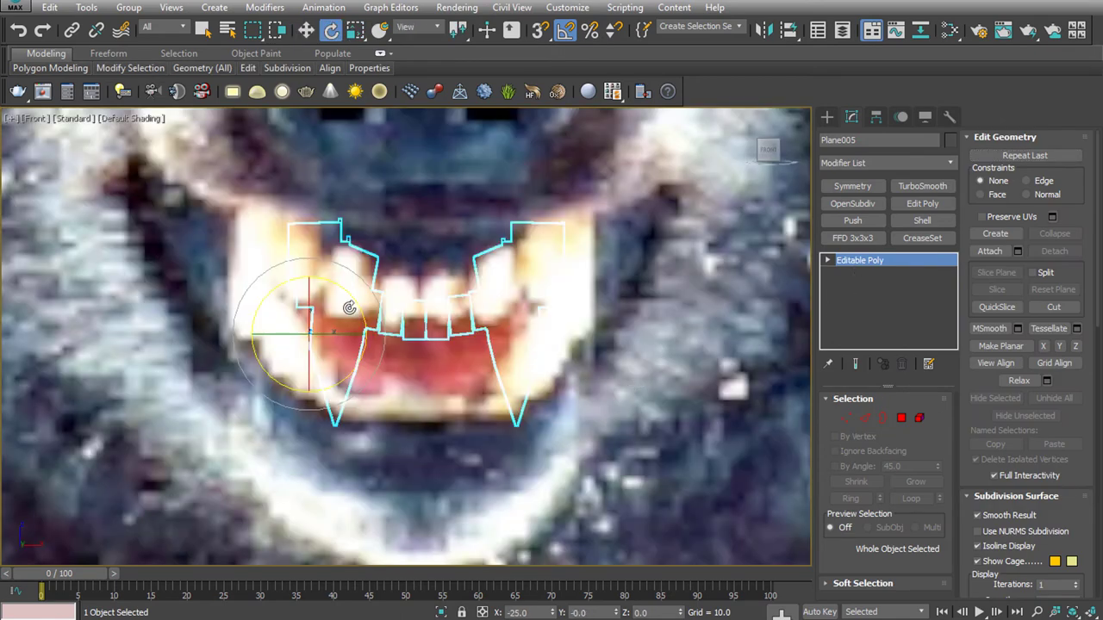
{"action": "left_click_drag", "start_coordinate": [458, 31], "coordinate": [465, 103]}
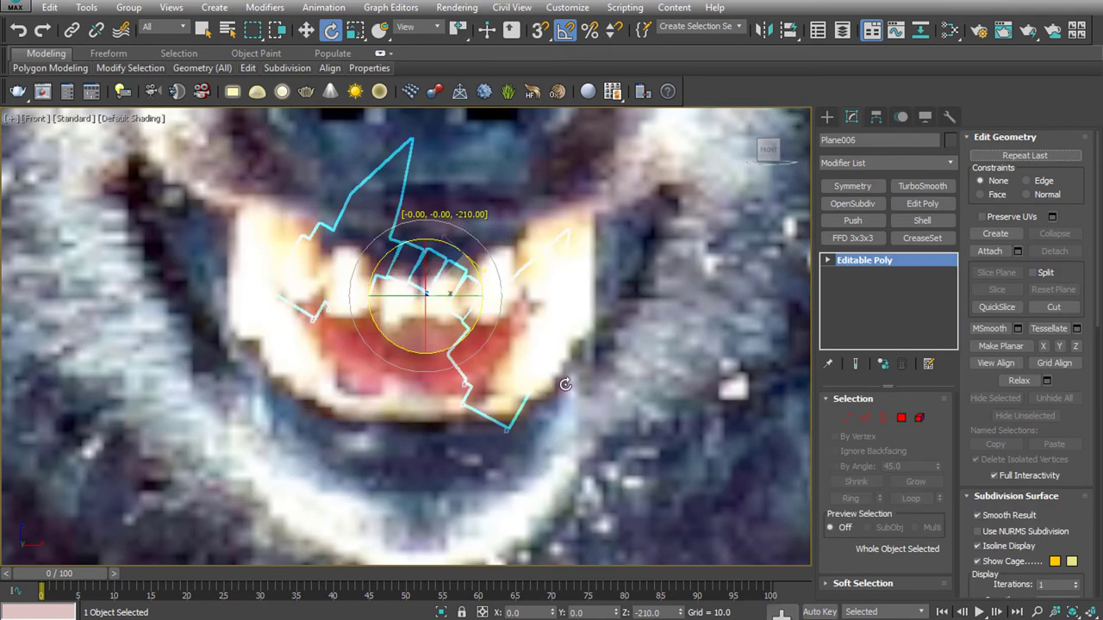
{"action": "left_click_drag", "start_coordinate": [465, 276], "coordinate": [549, 372], "text": "shift"}
{"action": "left_click", "coordinate": [609, 381]}
{"action": "key", "text": "w"}
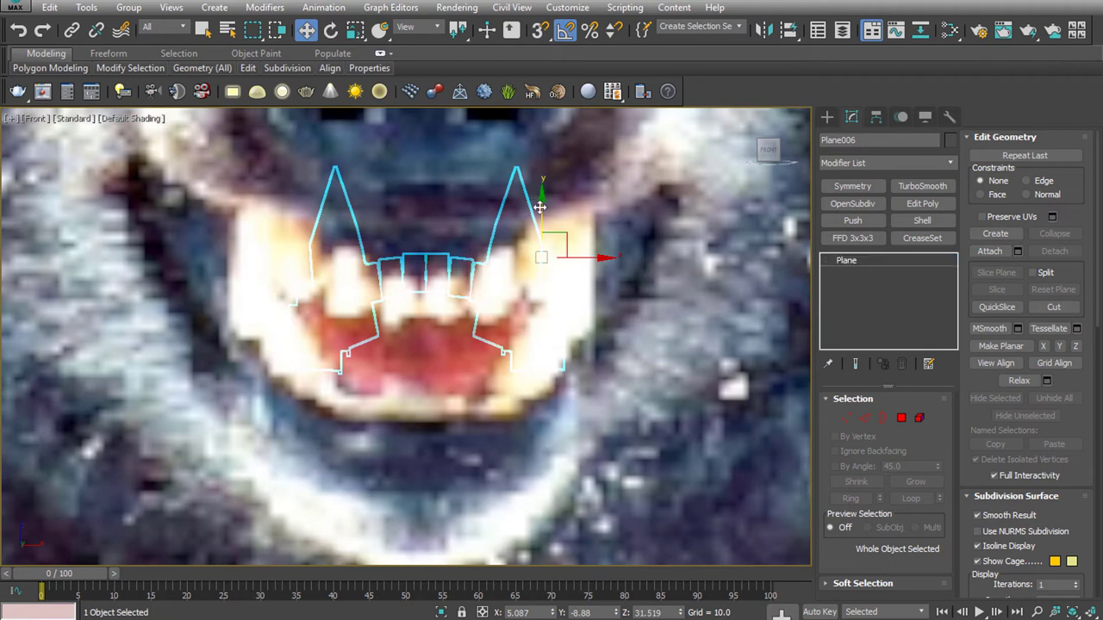
Tilt the flipped teeth copy to follow the jaw and move it down into the lower jaw
{"action": "left_click", "coordinate": [526, 283]}
{"action": "key", "text": "l"}
{"action": "left_click", "coordinate": [551, 372]}
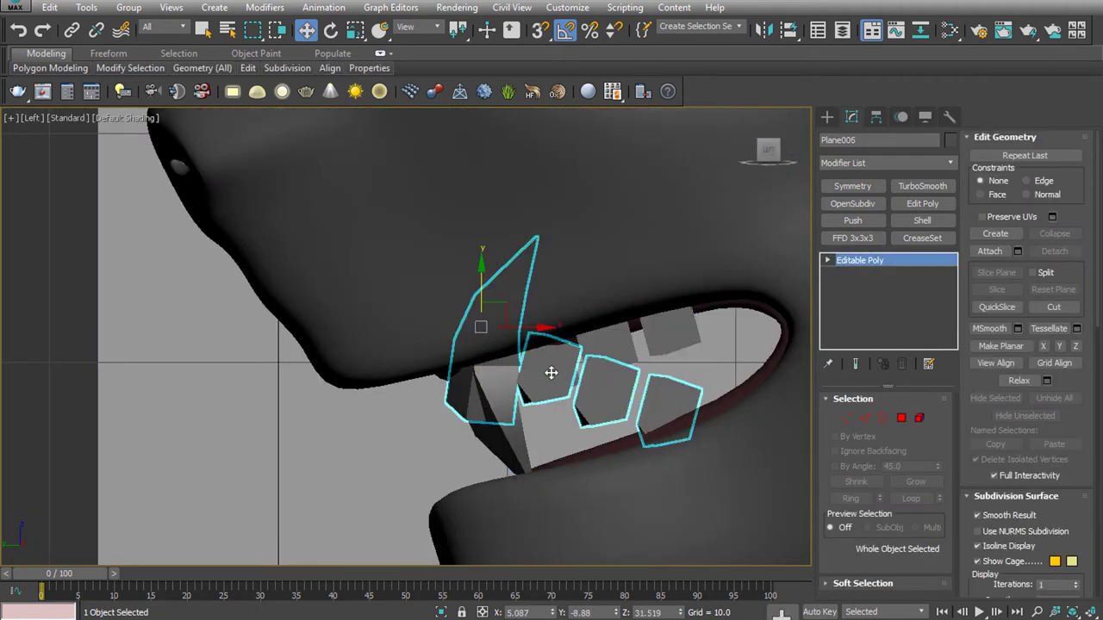
{"action": "key", "text": "e"}
{"action": "left_click_drag", "start_coordinate": [552, 372], "coordinate": [613, 373]}
{"action": "key", "text": "w"}
{"action": "mouse_move", "coordinate": [541, 354]}
{"action": "left_mouse_down"}
{"action": "mouse_move", "coordinate": [491, 403]}
{"action": "mouse_move", "coordinate": [492, 429]}
{"action": "left_mouse_up"}
Scale the lower teeth to fit the jaw, position them, and narrow them along X
{"action": "key", "text": "t"}
{"action": "key", "text": "r"}
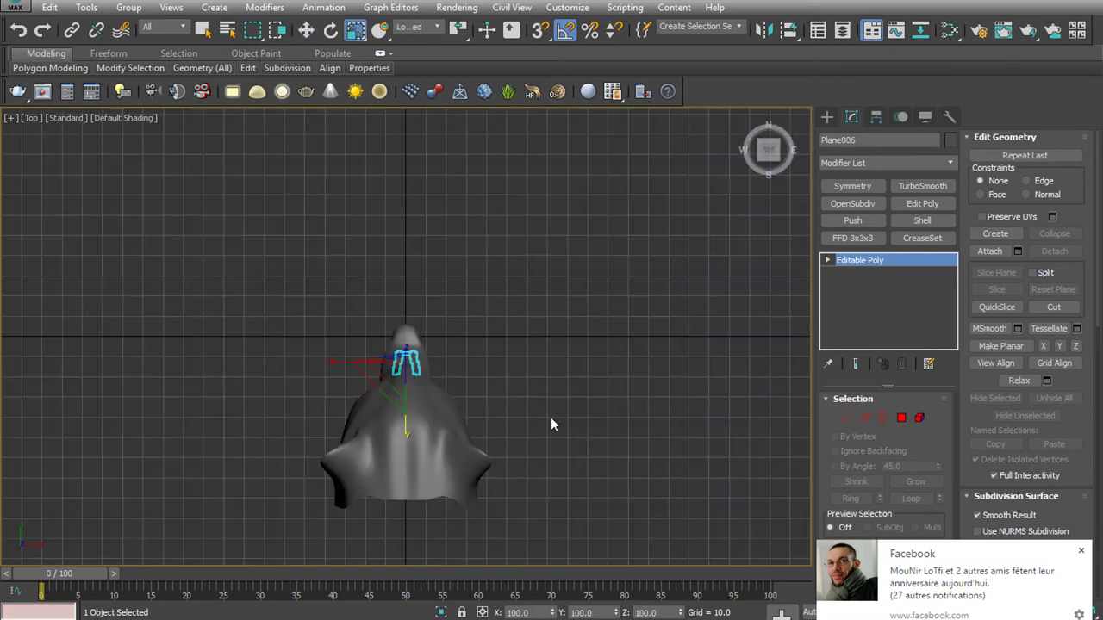
{"action": "key", "text": "l"}
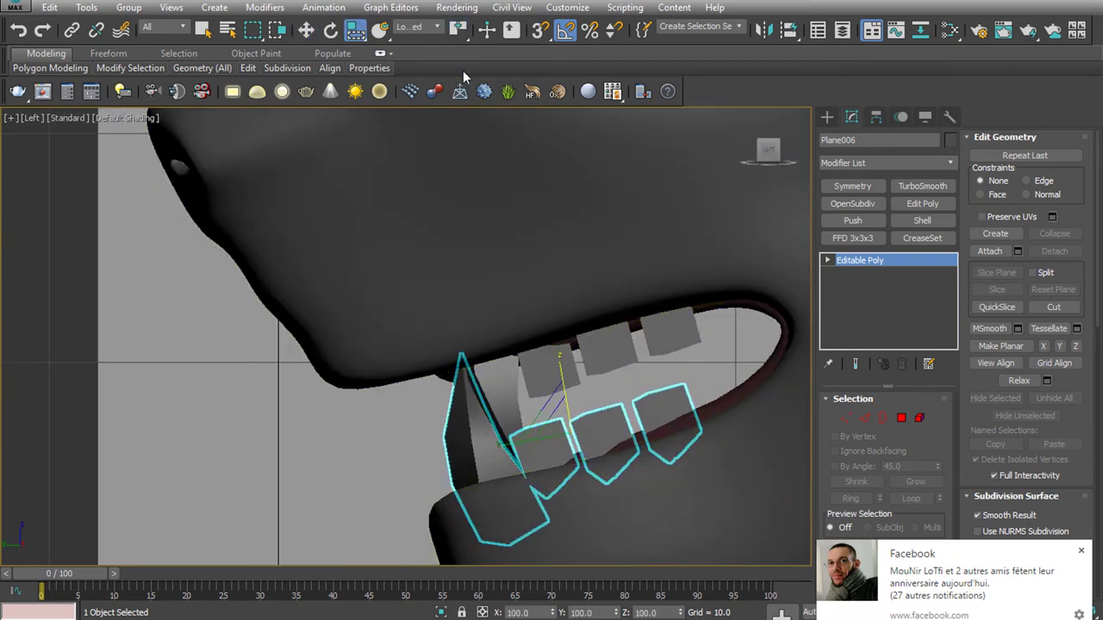
{"action": "left_click_drag", "start_coordinate": [560, 369], "coordinate": [566, 381]}
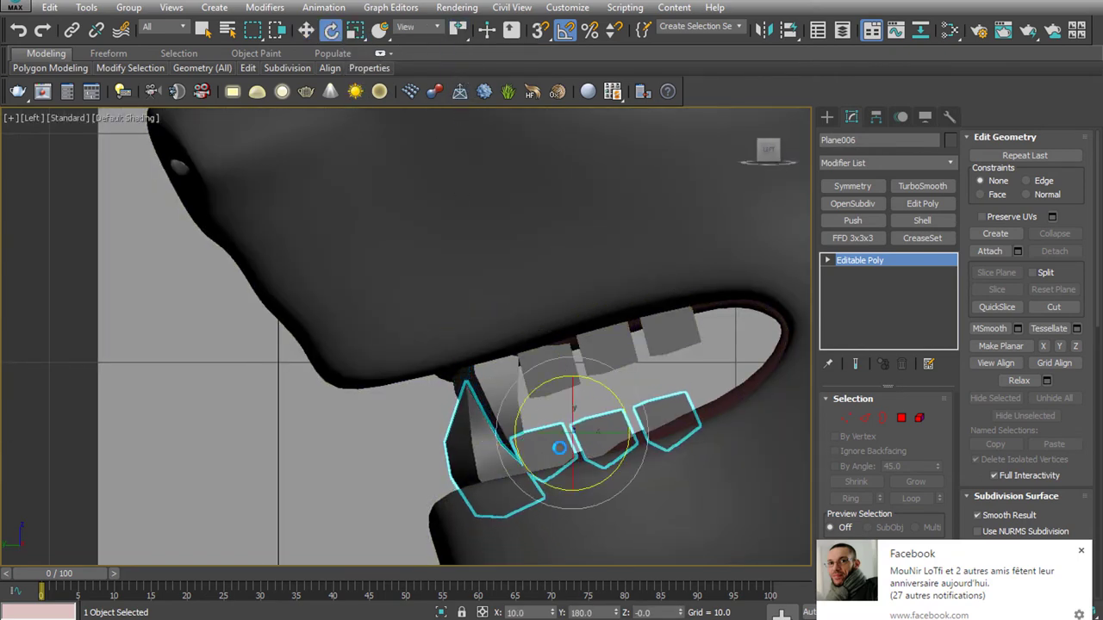
{"action": "key", "text": "w"}
{"action": "left_click_drag", "start_coordinate": [516, 457], "coordinate": [537, 461]}
{"action": "middle_click_drag", "start_coordinate": [406, 427], "coordinate": [592, 441], "text": "alt"}
{"action": "key", "text": "r"}
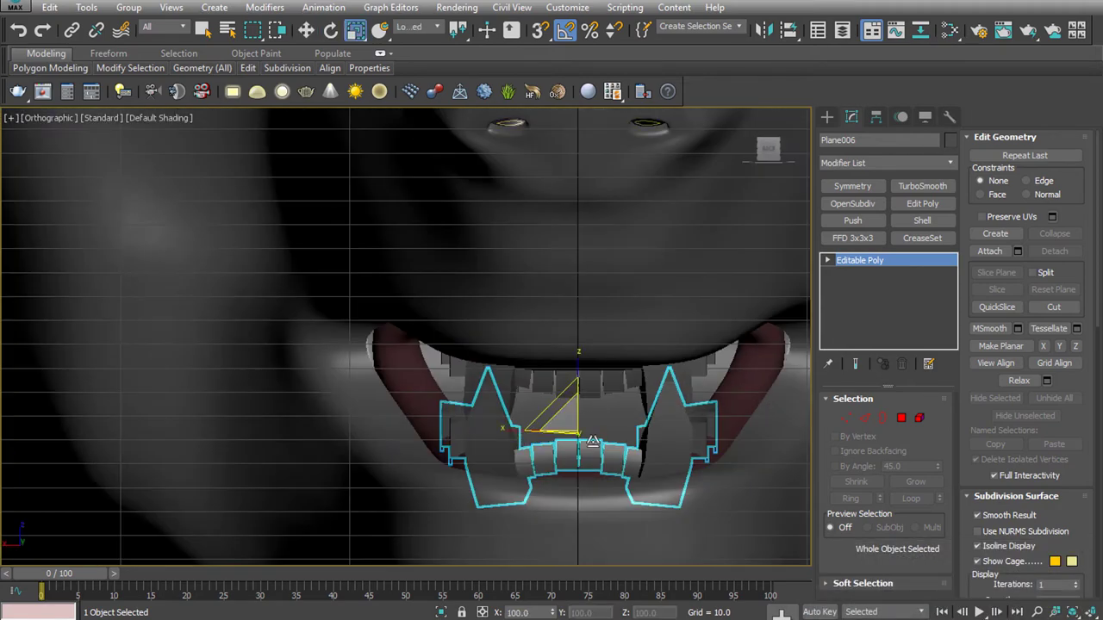
{"action": "mouse_move", "coordinate": [631, 453]}
{"action": "left_mouse_down"}
{"action": "mouse_move", "coordinate": [522, 433]}
{"action": "mouse_move", "coordinate": [551, 435]}
{"action": "left_mouse_up"}
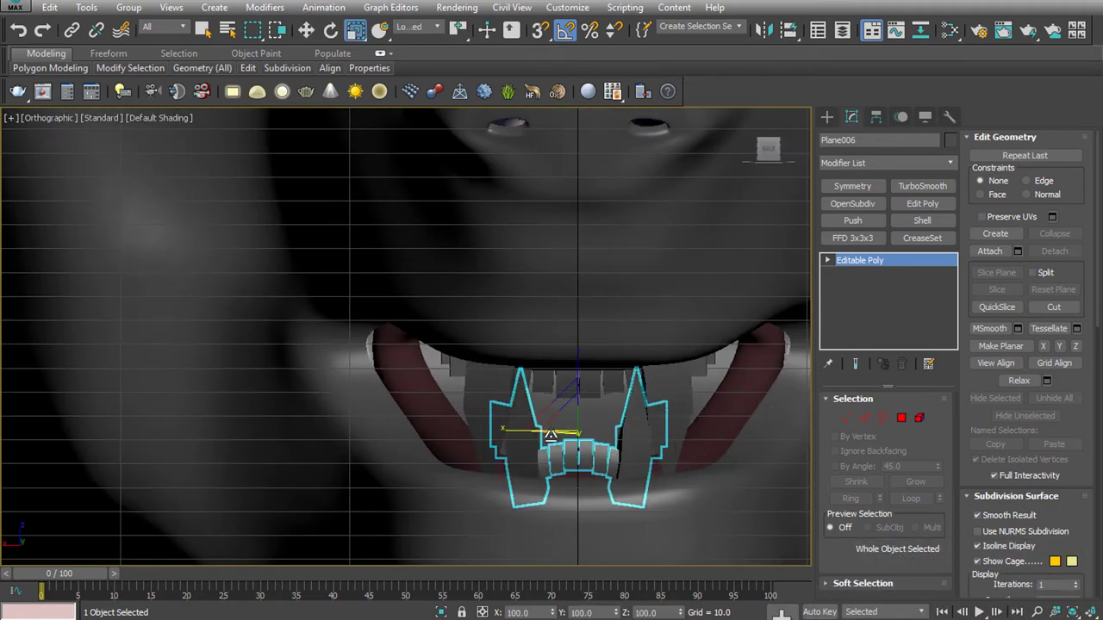
Select a single lower fang element and tilt it
{"action": "key", "text": "5"}
{"action": "mouse_move", "coordinate": [740, 466]}
{"action": "middle_mouse_down", "text": "alt"}
{"action": "mouse_move", "coordinate": [709, 477]}
{"action": "mouse_move", "coordinate": [654, 465]}
{"action": "middle_mouse_up", "text": "alt"}
{"action": "key", "text": "w"}
{"action": "left_click", "coordinate": [708, 477]}
{"action": "left_click", "coordinate": [672, 457]}
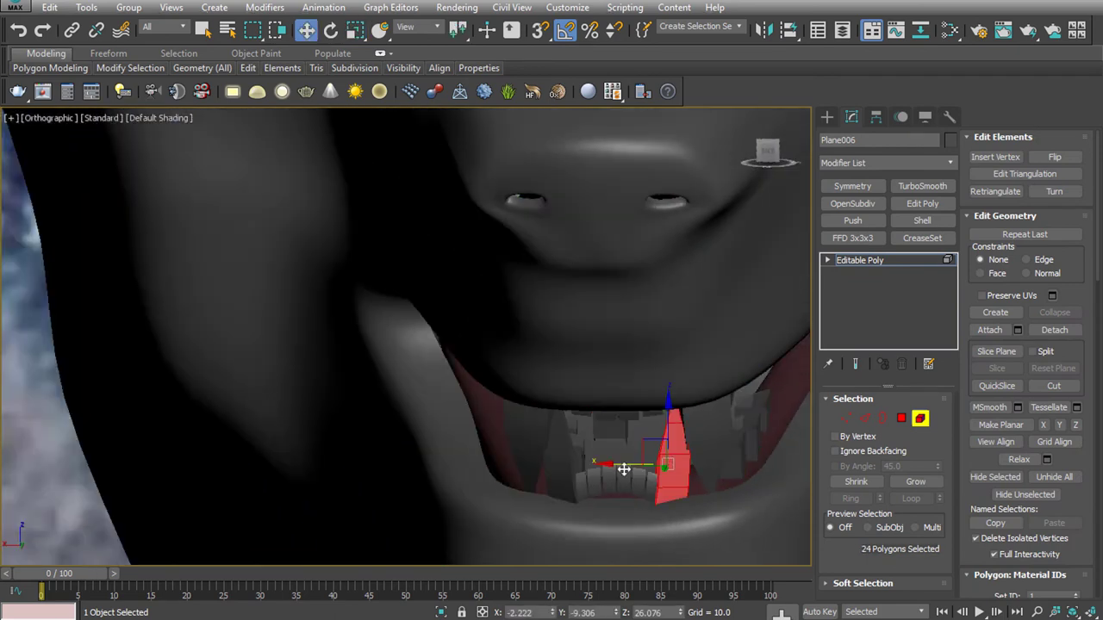
{"action": "key", "text": "e"}
{"action": "left_click_drag", "start_coordinate": [714, 437], "coordinate": [705, 474]}
{"action": "key", "text": "w"}
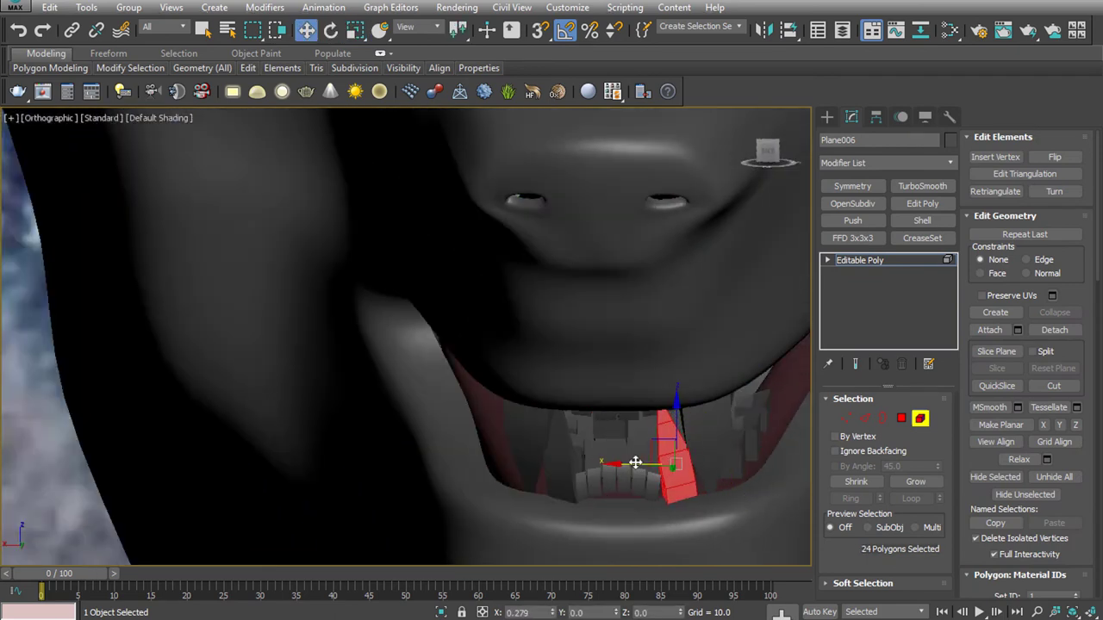
Add a Symmetry modifier to mirror the lower teeth across the centre and adjust its mirror plane
{"action": "middle_click_drag", "start_coordinate": [634, 462], "coordinate": [334, 283], "text": "alt"}
{"action": "left_click", "coordinate": [612, 527]}
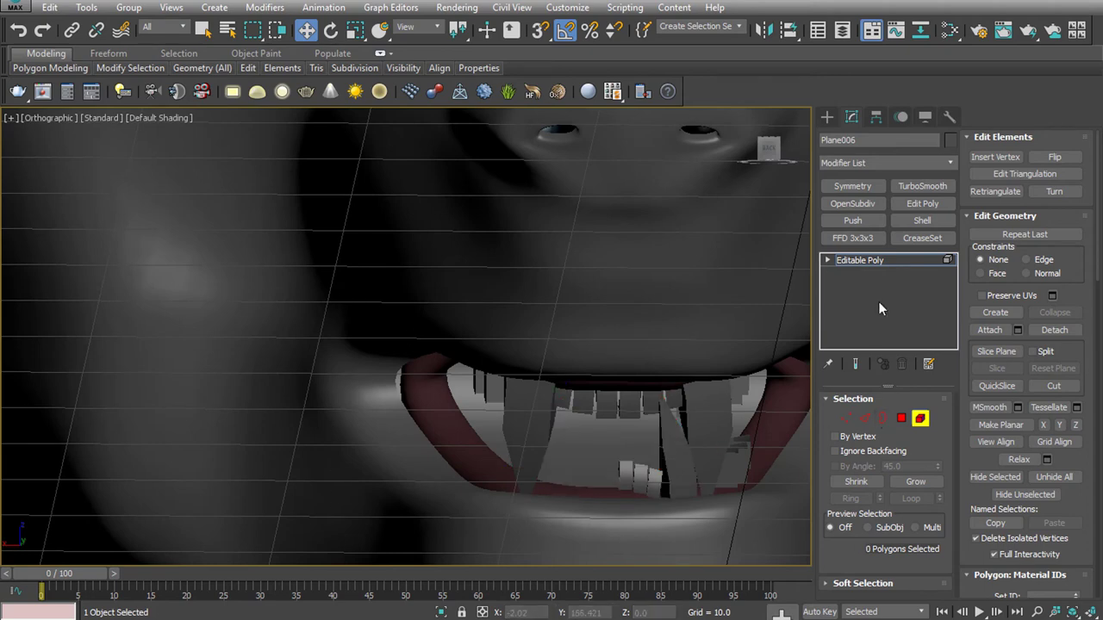
{"action": "left_click", "coordinate": [852, 186]}
{"action": "left_click", "coordinate": [843, 260]}
{"action": "left_click", "coordinate": [869, 273]}
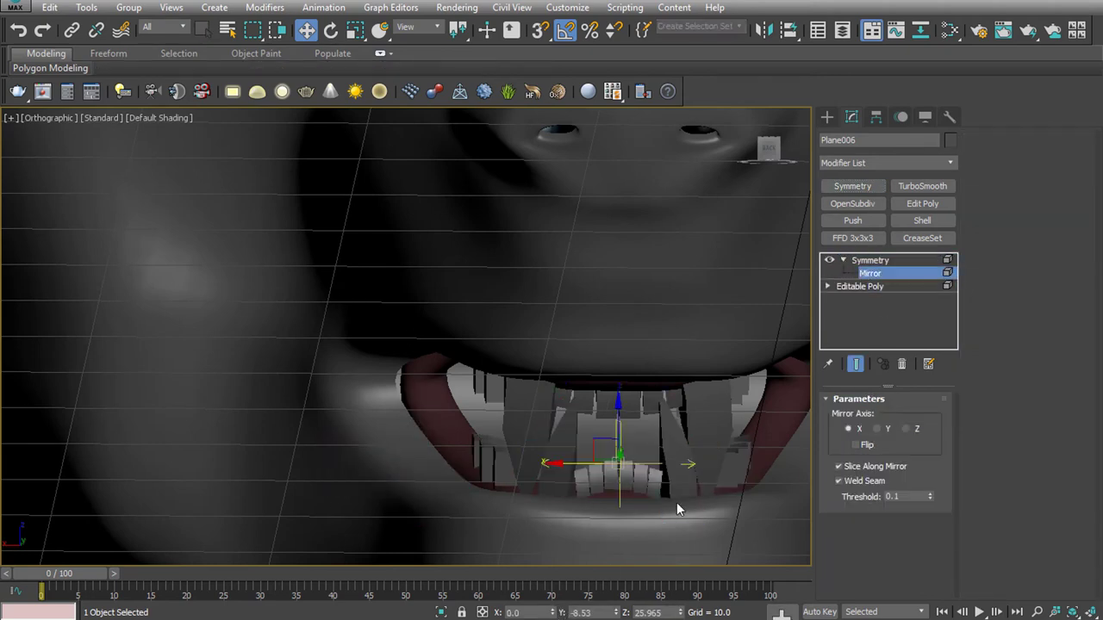
Select the head mesh's vertices around the jaw and along the mouth
{"action": "mouse_move", "coordinate": [676, 502]}
{"action": "middle_mouse_down", "text": "alt"}
{"action": "mouse_move", "coordinate": [659, 519]}
{"action": "mouse_move", "coordinate": [684, 526]}
{"action": "mouse_move", "coordinate": [591, 530]}
{"action": "middle_mouse_up", "text": "alt"}
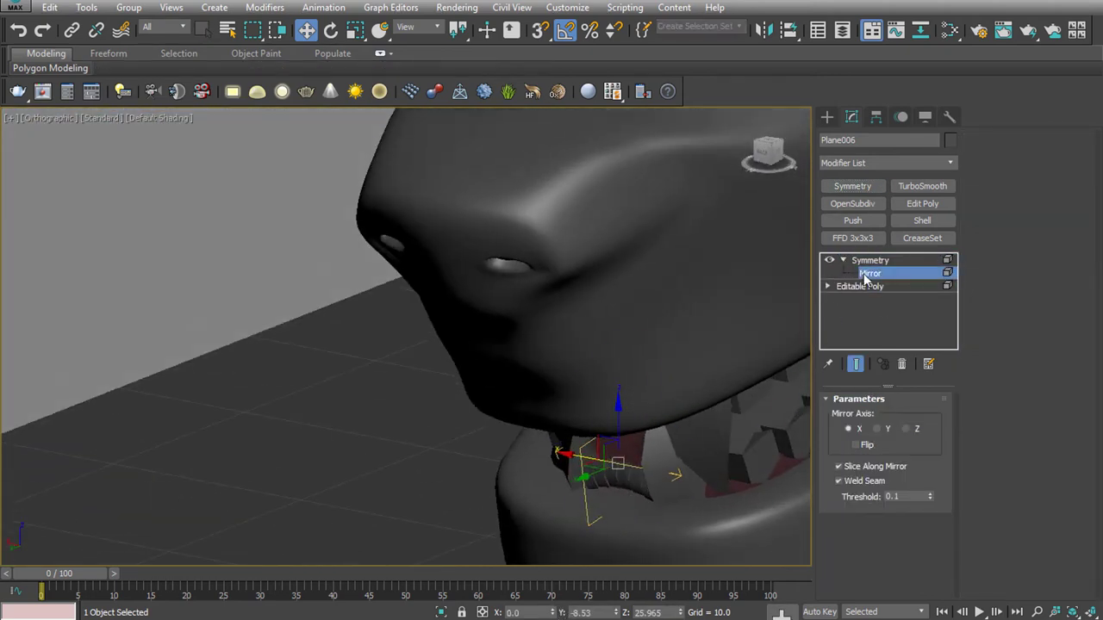
{"action": "left_click", "coordinate": [731, 488]}
{"action": "left_click", "coordinate": [857, 300]}
{"action": "mouse_move", "coordinate": [755, 506]}
{"action": "middle_mouse_down", "text": "alt"}
{"action": "mouse_move", "coordinate": [485, 304]}
{"action": "mouse_move", "coordinate": [430, 279]}
{"action": "middle_mouse_up", "text": "alt"}
{"action": "left_click_drag", "start_coordinate": [323, 200], "coordinate": [669, 545]}
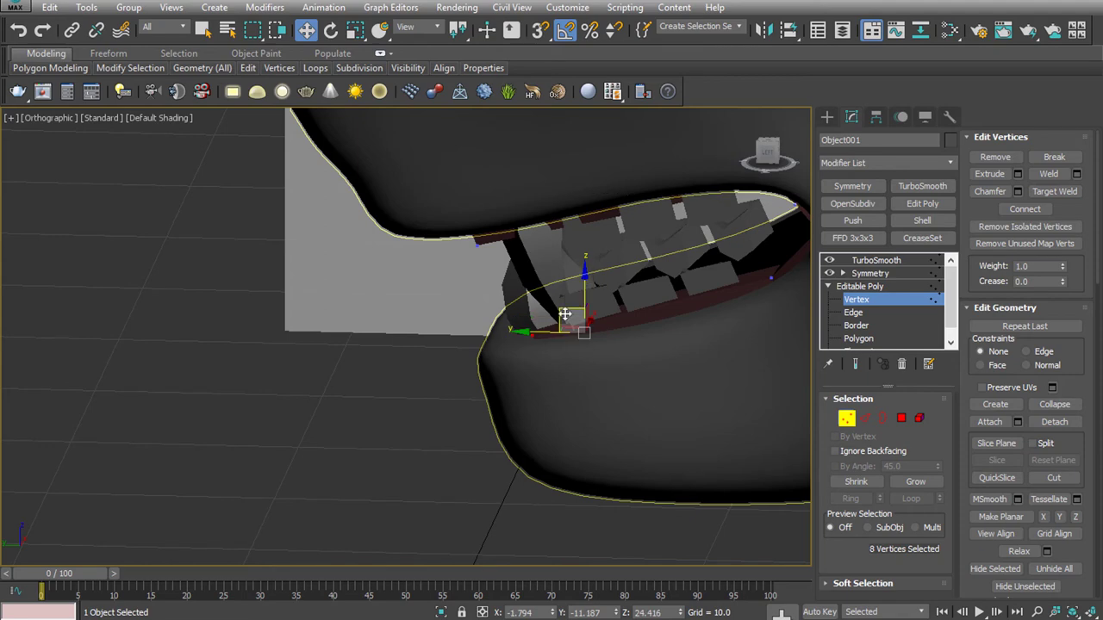
{"action": "key", "text": "1"}
Select the mouth interior's vertices, then deselect all and check the viewport display options
{"action": "left_click", "coordinate": [516, 332]}
{"action": "key", "text": "1"}
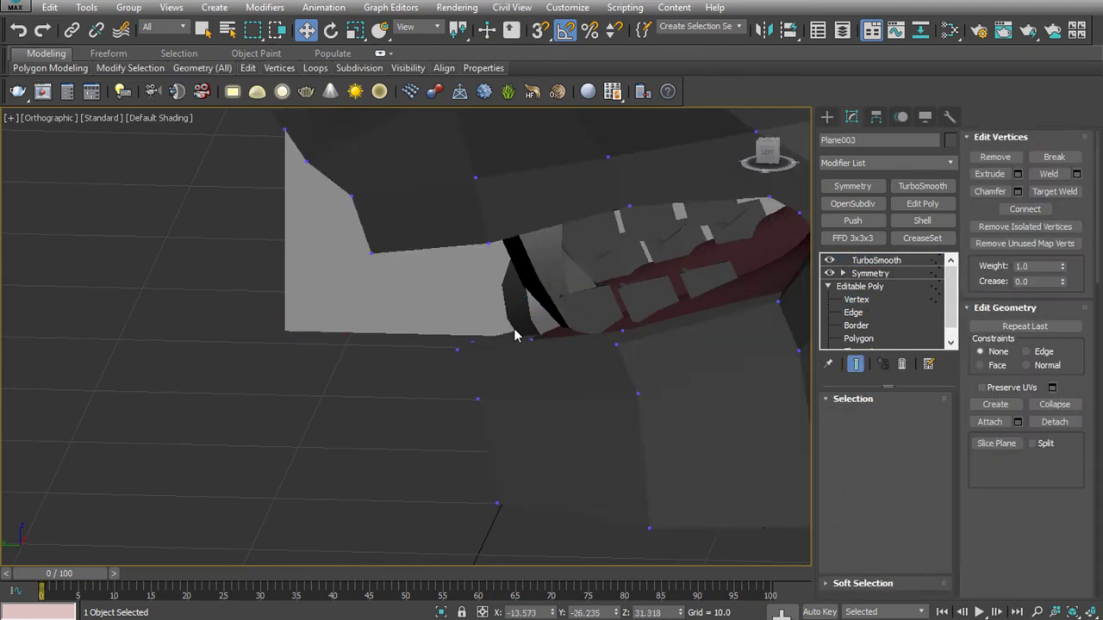
{"action": "left_click_drag", "start_coordinate": [323, 231], "coordinate": [710, 563]}
{"action": "mouse_move", "coordinate": [529, 420]}
{"action": "middle_mouse_down", "text": "alt"}
{"action": "mouse_move", "coordinate": [354, 418]}
{"action": "mouse_move", "coordinate": [628, 394]}
{"action": "mouse_move", "coordinate": [666, 379]}
{"action": "middle_mouse_up", "text": "alt"}
{"action": "left_click", "coordinate": [355, 419]}
{"action": "left_click", "coordinate": [159, 117]}
{"action": "left_click", "coordinate": [166, 129]}
Select the upper teeth elements in perspective view and move them
{"action": "key", "text": "p"}
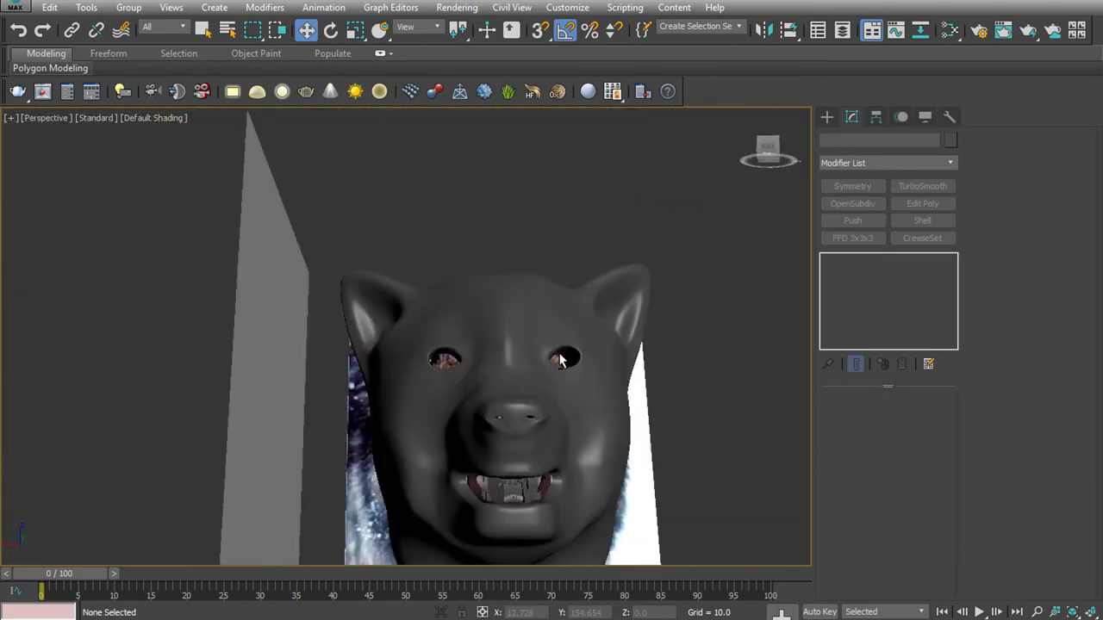
{"action": "mouse_move", "coordinate": [664, 212]}
{"action": "middle_mouse_down", "text": "alt"}
{"action": "mouse_move", "coordinate": [694, 234]}
{"action": "mouse_move", "coordinate": [600, 239]}
{"action": "mouse_move", "coordinate": [645, 246]}
{"action": "mouse_move", "coordinate": [551, 414]}
{"action": "middle_mouse_up", "text": "alt"}
{"action": "left_click", "coordinate": [552, 414]}
{"action": "scroll", "coordinate": [551, 414], "scroll_direction": "up", "scroll_amount": 5}
{"action": "key", "text": "5"}
{"action": "left_click", "coordinate": [534, 396]}
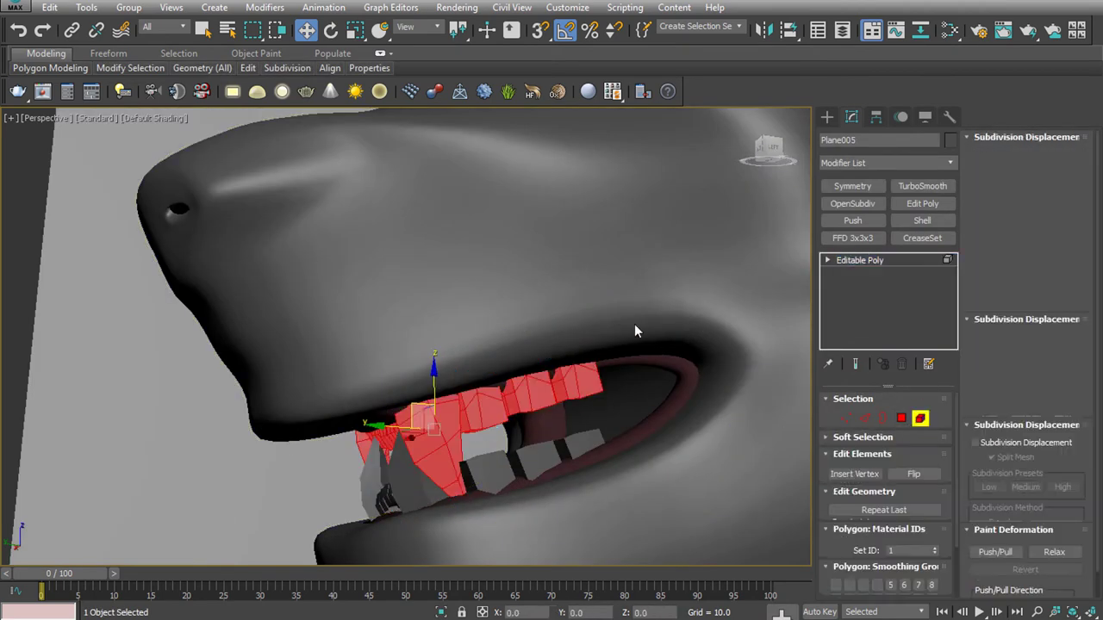
{"action": "left_click_drag", "start_coordinate": [634, 324], "coordinate": [481, 428]}
Move the upper teeth into place and enlarge them to 110% in the side view
{"action": "middle_click_drag", "start_coordinate": [624, 385], "coordinate": [653, 278], "text": "alt"}
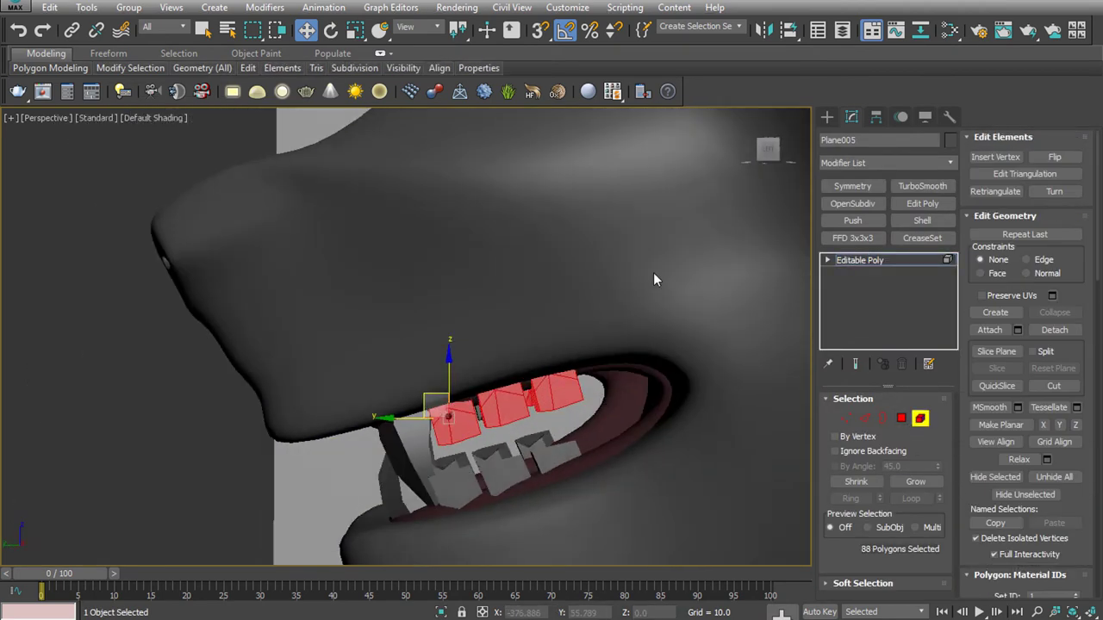
{"action": "left_click_drag", "start_coordinate": [524, 418], "coordinate": [522, 405]}
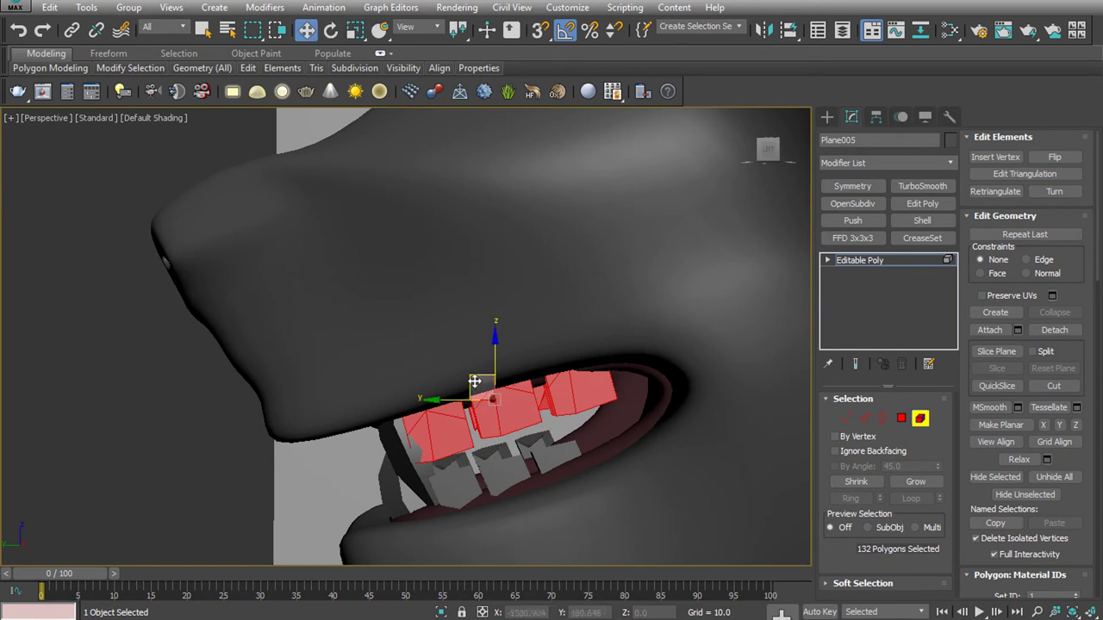
{"action": "key", "text": "t"}
{"action": "key", "text": "l"}
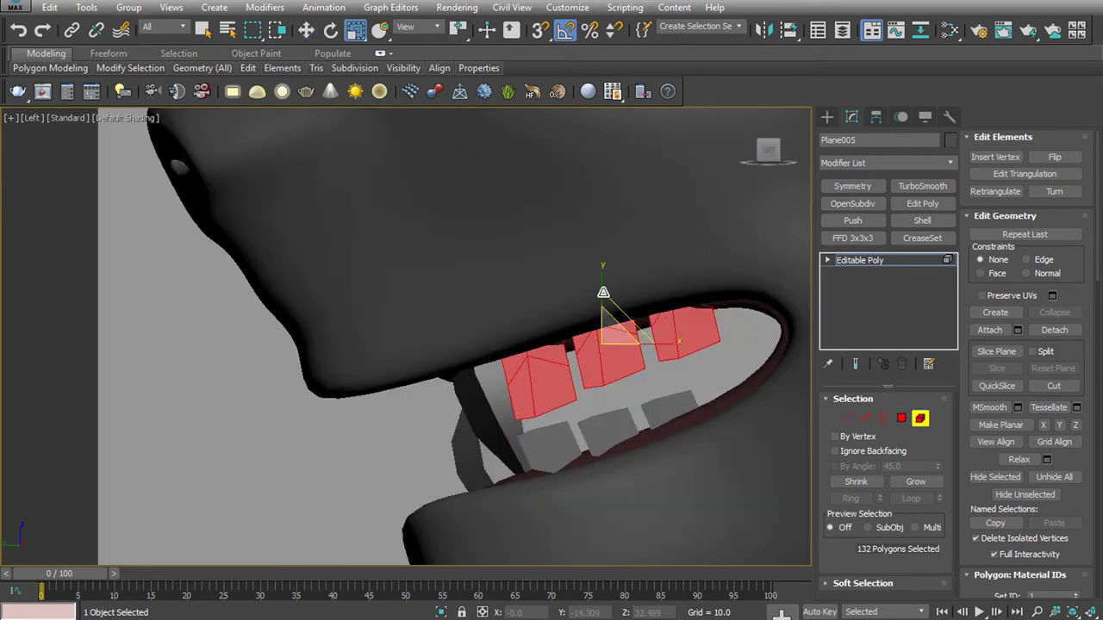
{"action": "key", "text": "r"}
{"action": "left_click_drag", "start_coordinate": [627, 343], "coordinate": [630, 335]}
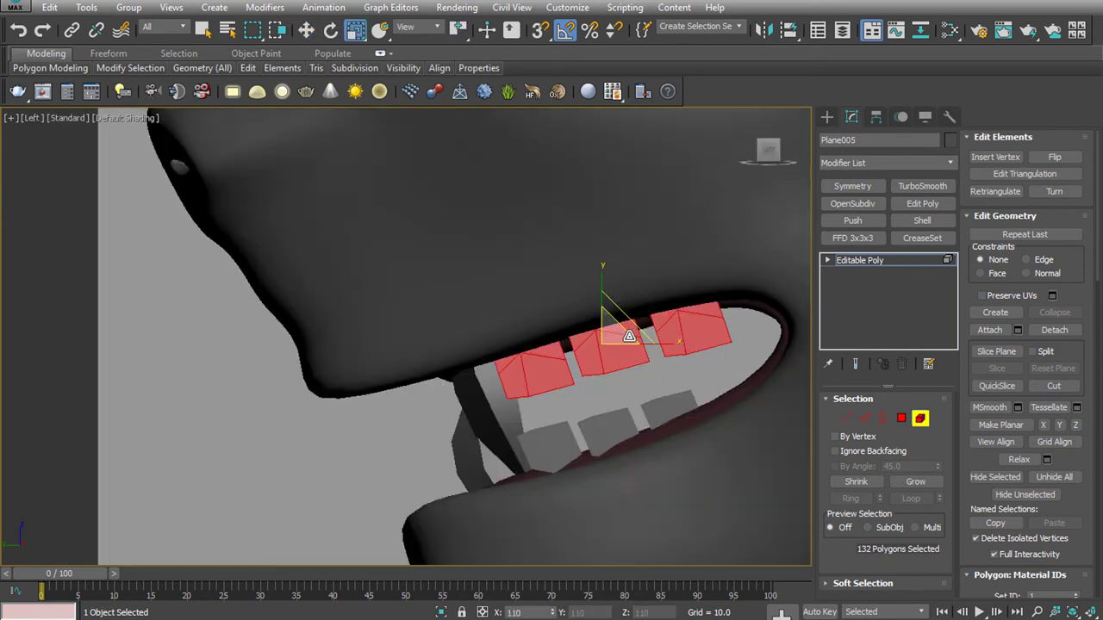
Select Plane006's lower teeth polygons to scale and move them
{"action": "left_click", "coordinate": [725, 414]}
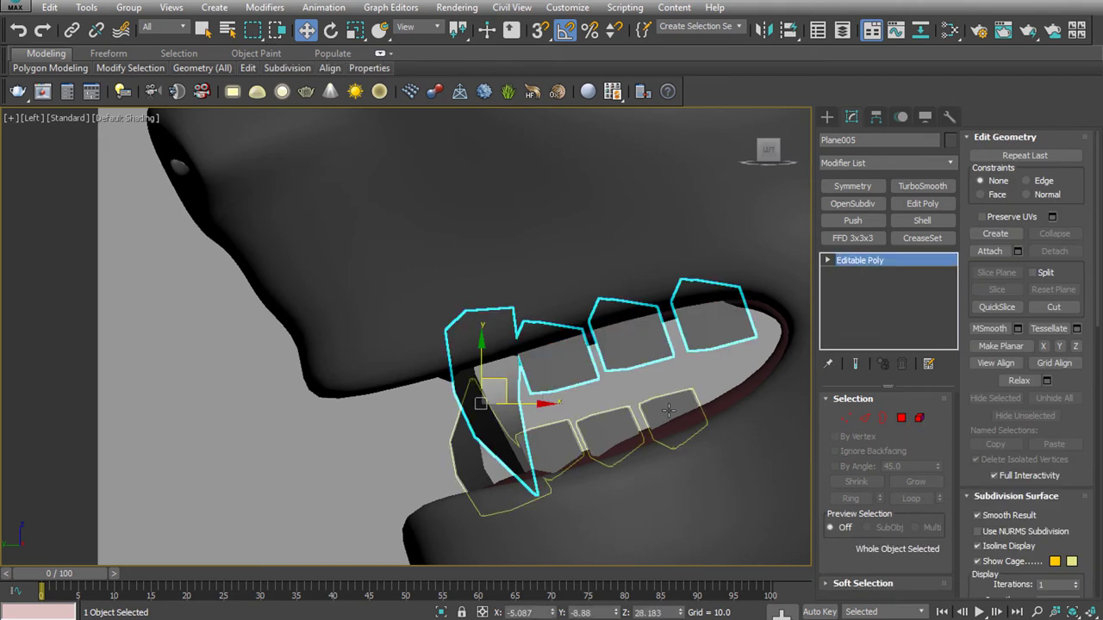
{"action": "left_click_drag", "start_coordinate": [561, 463], "coordinate": [560, 462]}
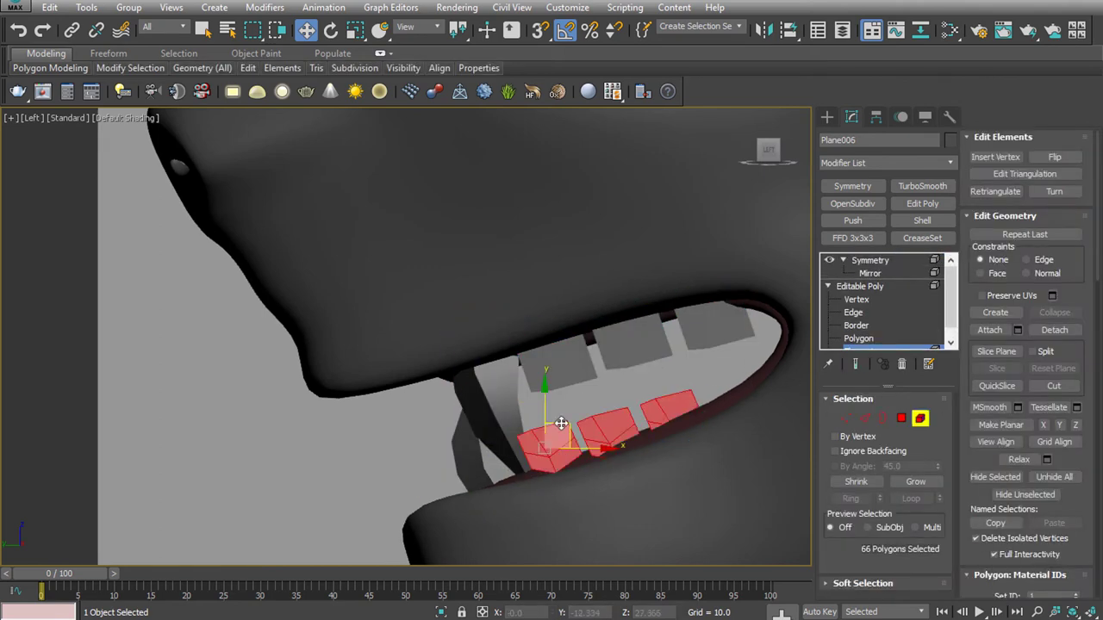
{"action": "key", "text": "r"}
{"action": "key", "text": "w"}
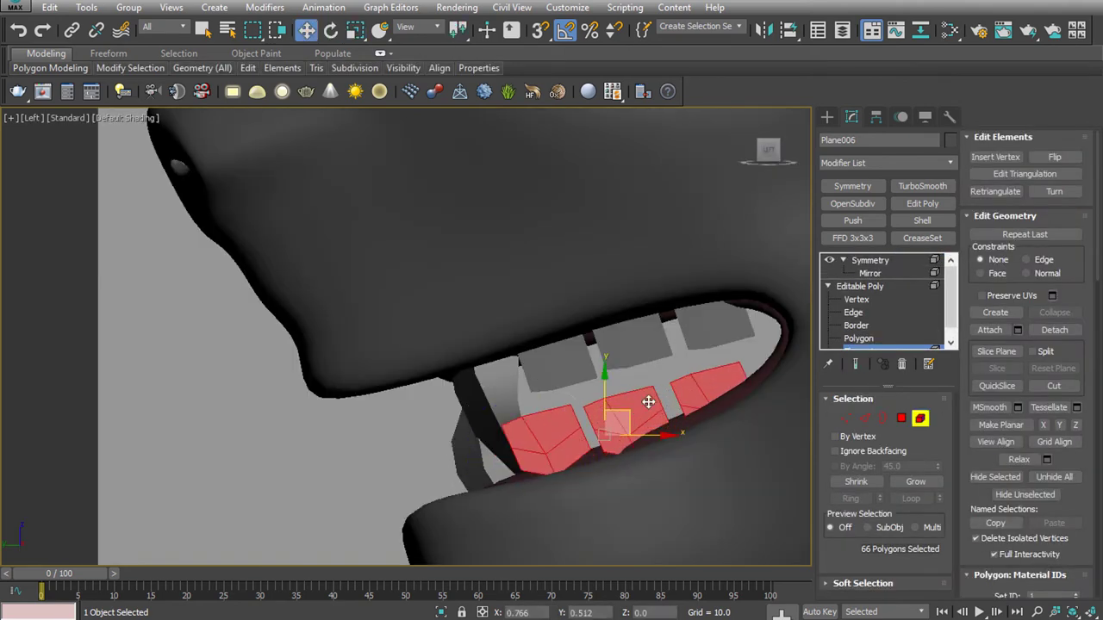
{"action": "scroll", "coordinate": [669, 399], "scroll_direction": "down", "scroll_amount": 5}
{"action": "key", "text": "5"}
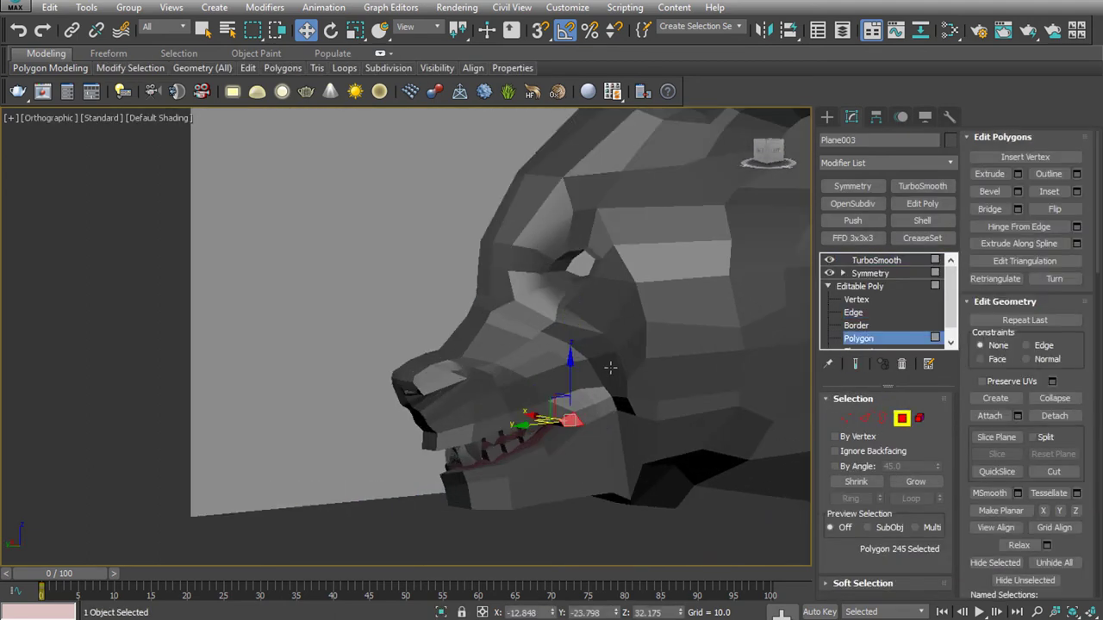
Relax the polygon loops across the muzzle and around the eye on Plane003 twice
{"action": "left_click", "coordinate": [621, 404], "text": "shift"}
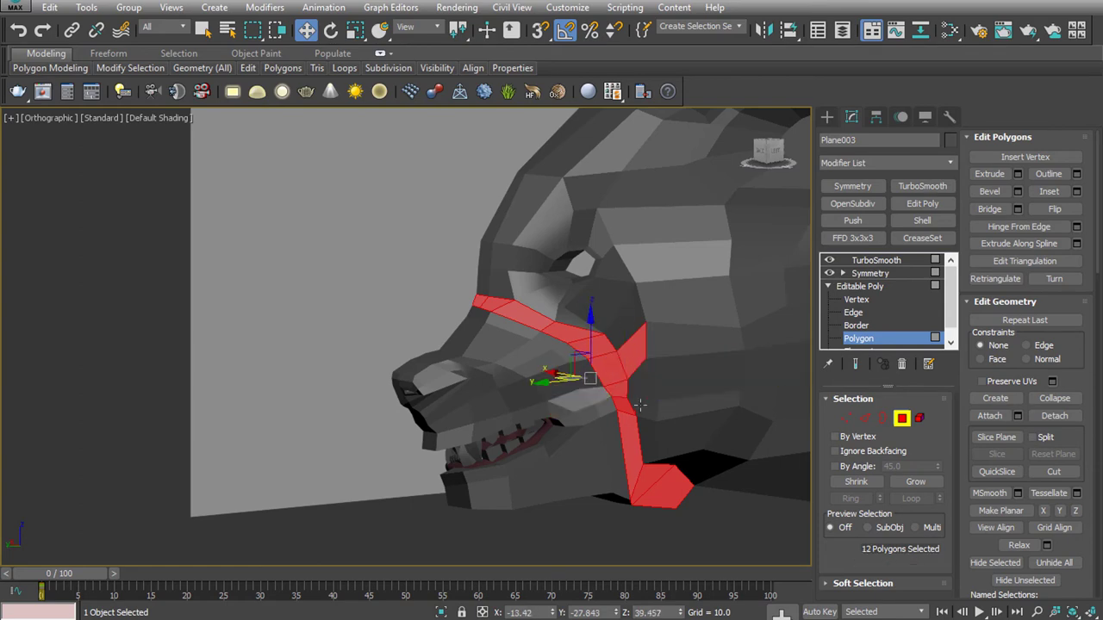
{"action": "left_click", "coordinate": [641, 412], "text": "shift"}
{"action": "scroll", "coordinate": [1096, 434], "scroll_direction": "down", "scroll_amount": 5}
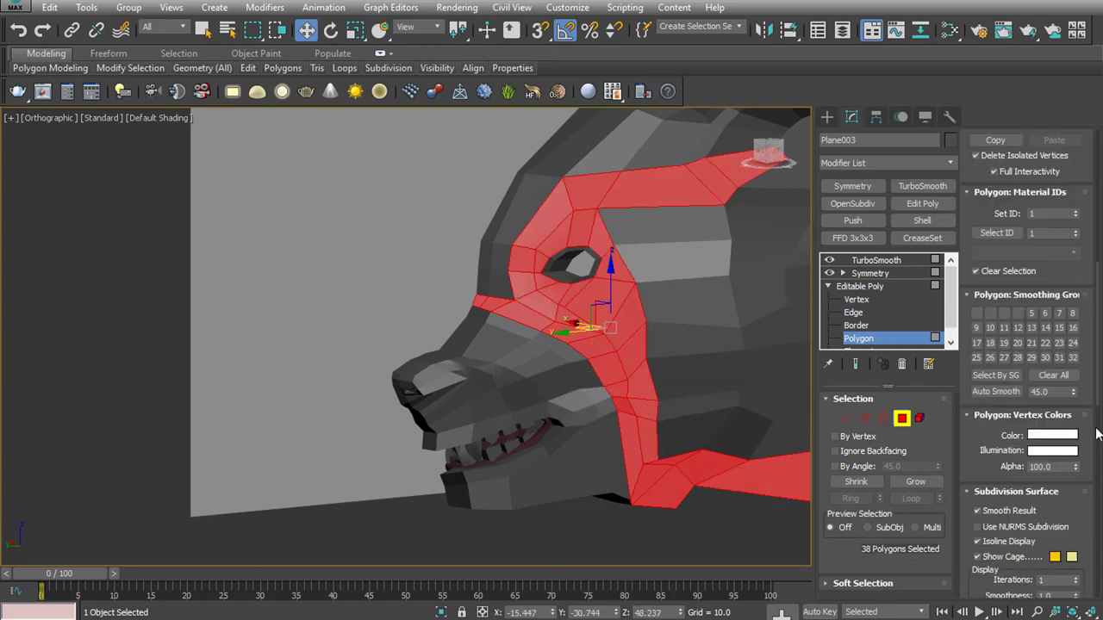
{"action": "scroll", "coordinate": [1013, 380], "scroll_direction": "up", "scroll_amount": 5}
{"action": "left_click", "coordinate": [1020, 393]}
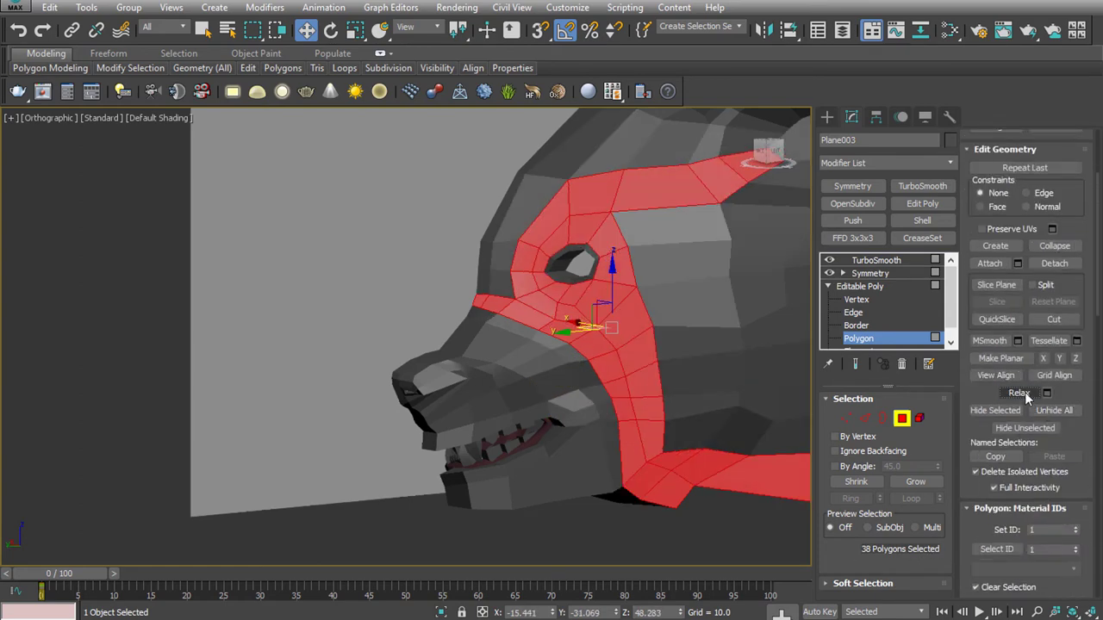
{"action": "left_click", "coordinate": [1019, 393]}
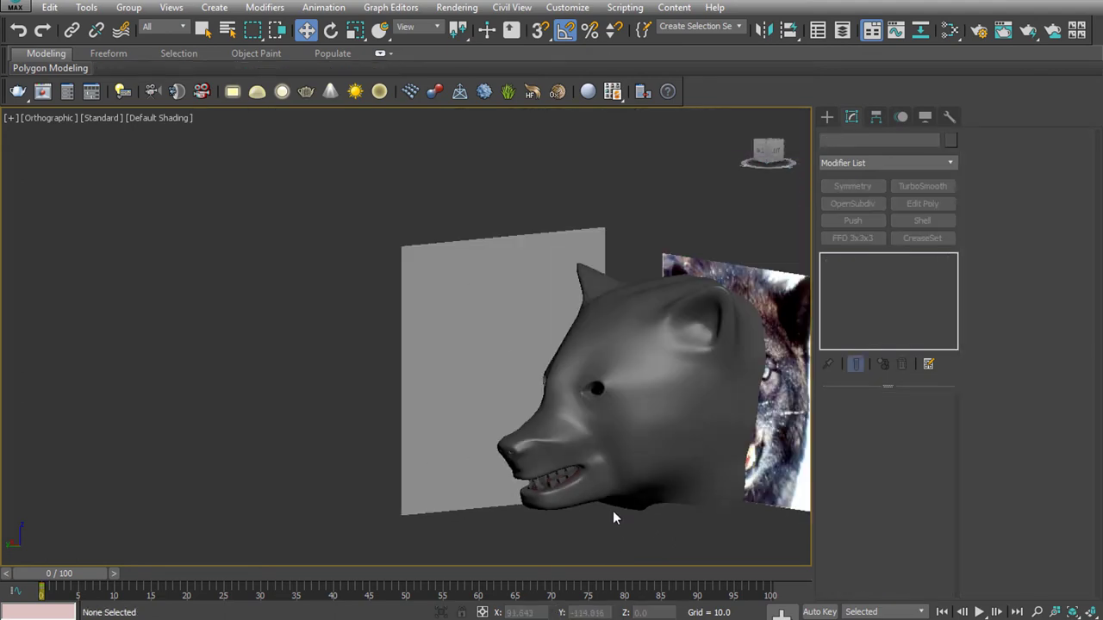
Add a TurboSmooth modifier to the lower teeth object Plane006
{"action": "mouse_move", "coordinate": [691, 520]}
{"action": "middle_mouse_down", "text": "alt"}
{"action": "mouse_move", "coordinate": [712, 565]}
{"action": "mouse_move", "coordinate": [689, 556]}
{"action": "mouse_move", "coordinate": [730, 563]}
{"action": "mouse_move", "coordinate": [595, 581]}
{"action": "mouse_move", "coordinate": [637, 490]}
{"action": "middle_mouse_up", "text": "alt"}
{"action": "left_click", "coordinate": [600, 474]}
{"action": "scroll", "coordinate": [601, 474], "scroll_direction": "up", "scroll_amount": 4}
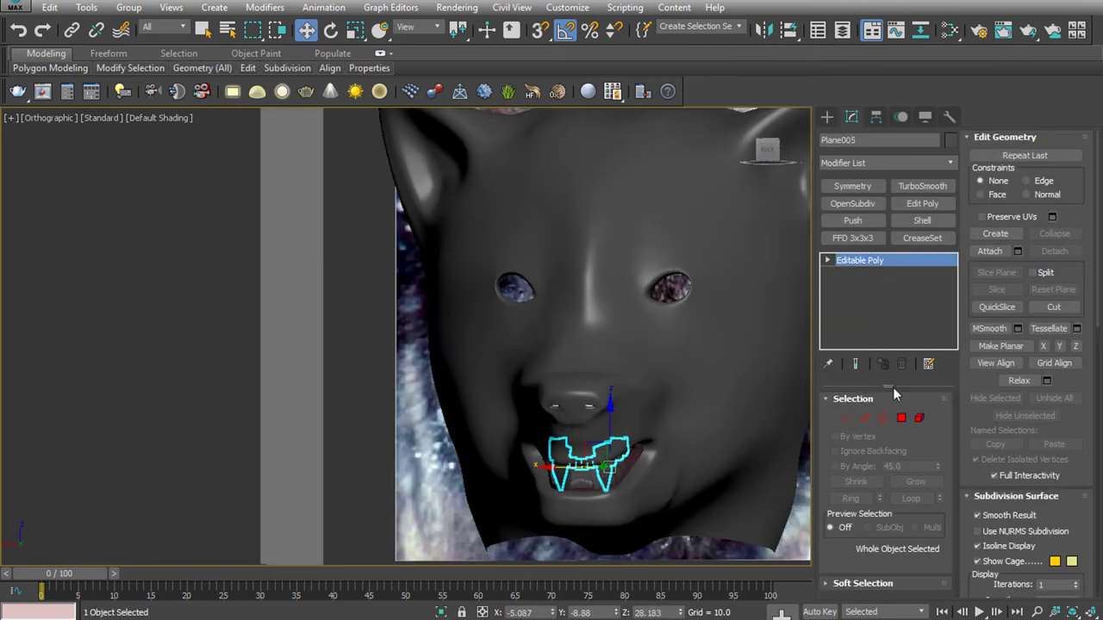
{"action": "left_click", "coordinate": [573, 489]}
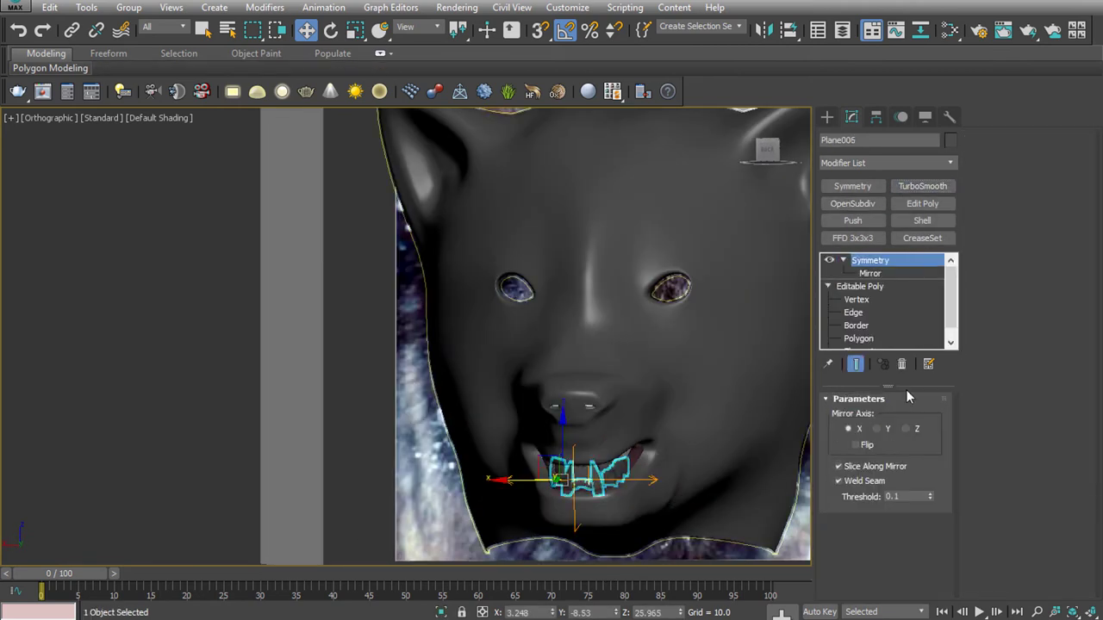
{"action": "left_click", "coordinate": [902, 191]}
{"action": "left_click", "coordinate": [224, 414]}
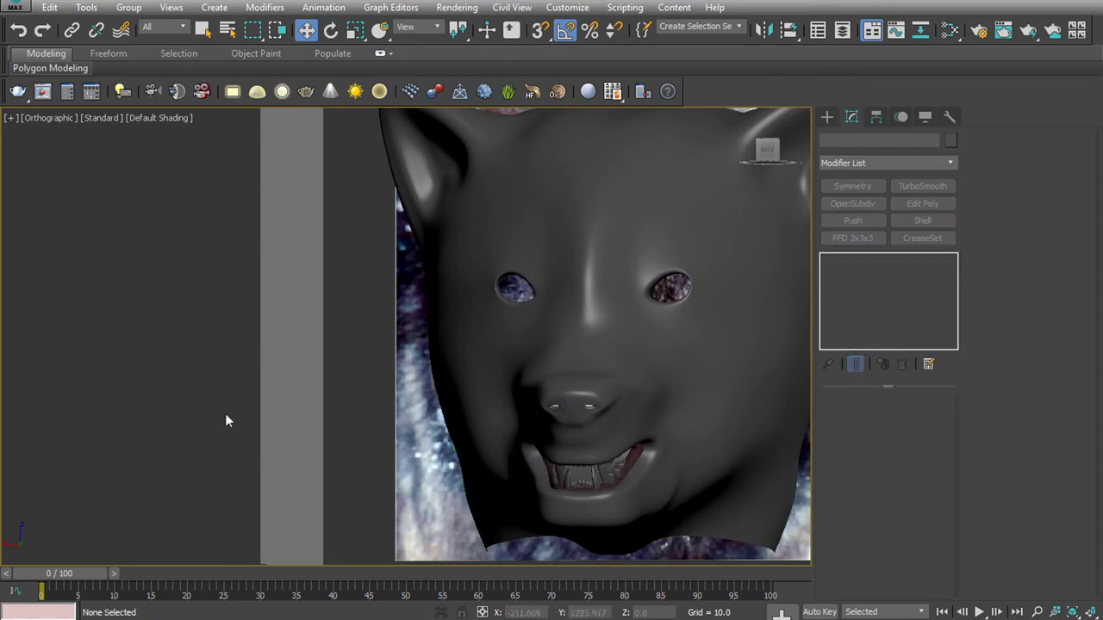
Select a polygon strip near the brow of the wolf head
{"action": "scroll", "coordinate": [622, 472], "scroll_direction": "down", "scroll_amount": 2}
{"action": "mouse_move", "coordinate": [708, 416]}
{"action": "middle_mouse_down", "text": "alt"}
{"action": "mouse_move", "coordinate": [689, 460]}
{"action": "mouse_move", "coordinate": [562, 422]}
{"action": "mouse_move", "coordinate": [440, 507]}
{"action": "mouse_move", "coordinate": [527, 490]}
{"action": "mouse_move", "coordinate": [798, 503]}
{"action": "middle_mouse_up", "text": "alt"}
{"action": "left_click", "coordinate": [534, 284]}
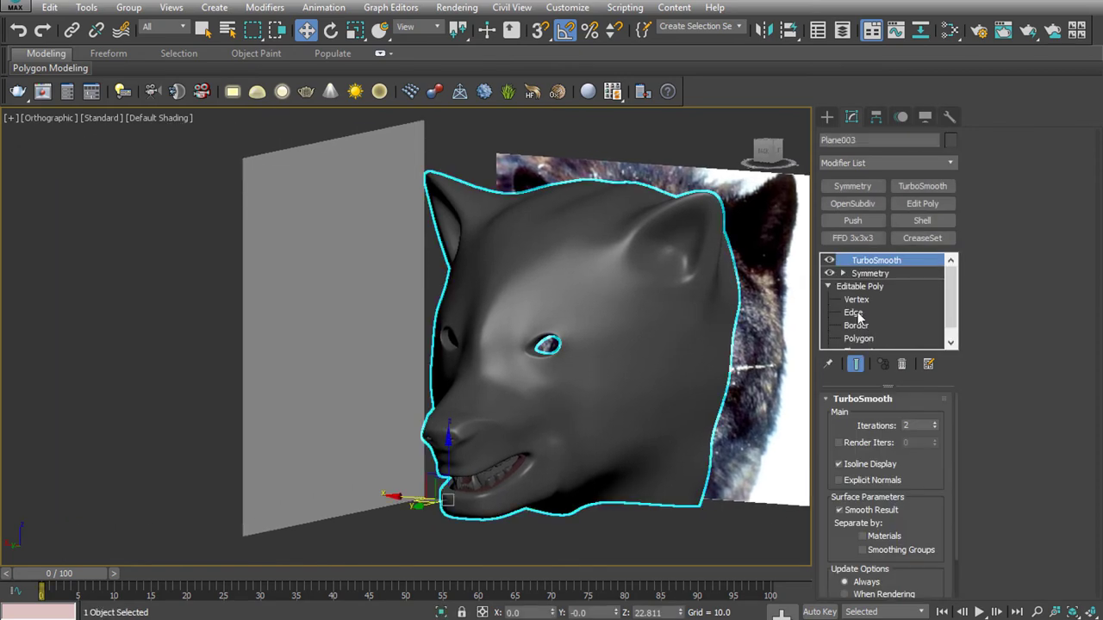
{"action": "left_click", "coordinate": [858, 338]}
{"action": "left_click", "coordinate": [488, 303]}
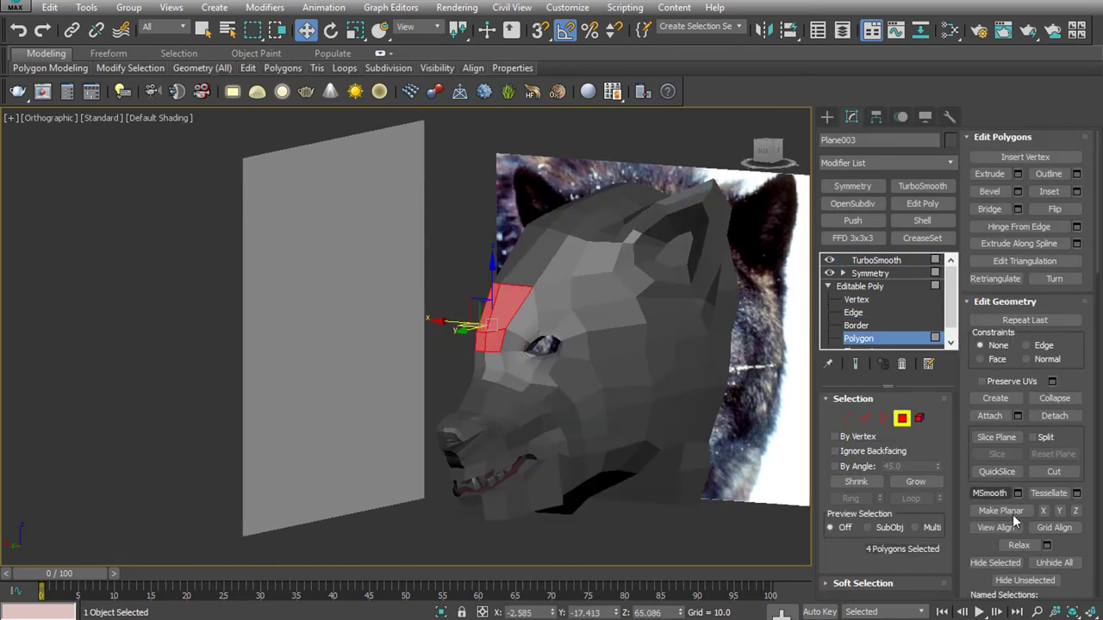
Select an edge at the brow of the wolf head from a side view, then clear it
{"action": "left_click", "coordinate": [858, 338]}
{"action": "left_click", "coordinate": [698, 528]}
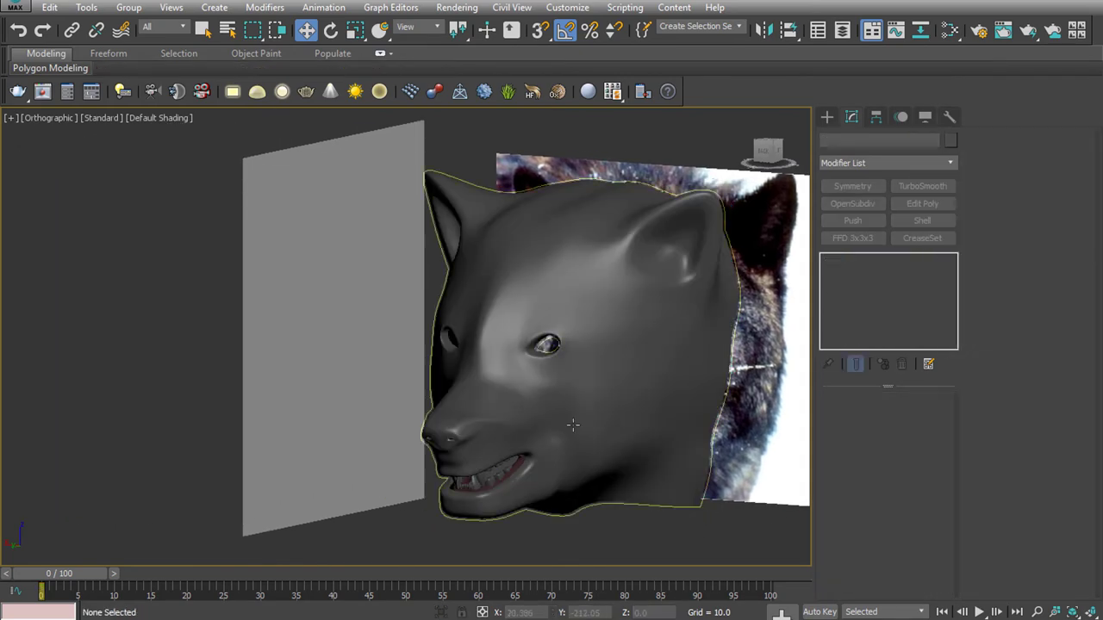
{"action": "left_click", "coordinate": [680, 483]}
{"action": "left_click", "coordinate": [874, 312]}
{"action": "left_click", "coordinate": [478, 320]}
{"action": "mouse_move", "coordinate": [477, 321]}
{"action": "middle_mouse_down", "text": "alt"}
{"action": "mouse_move", "coordinate": [517, 318]}
{"action": "mouse_move", "coordinate": [463, 267]}
{"action": "middle_mouse_up", "text": "alt"}
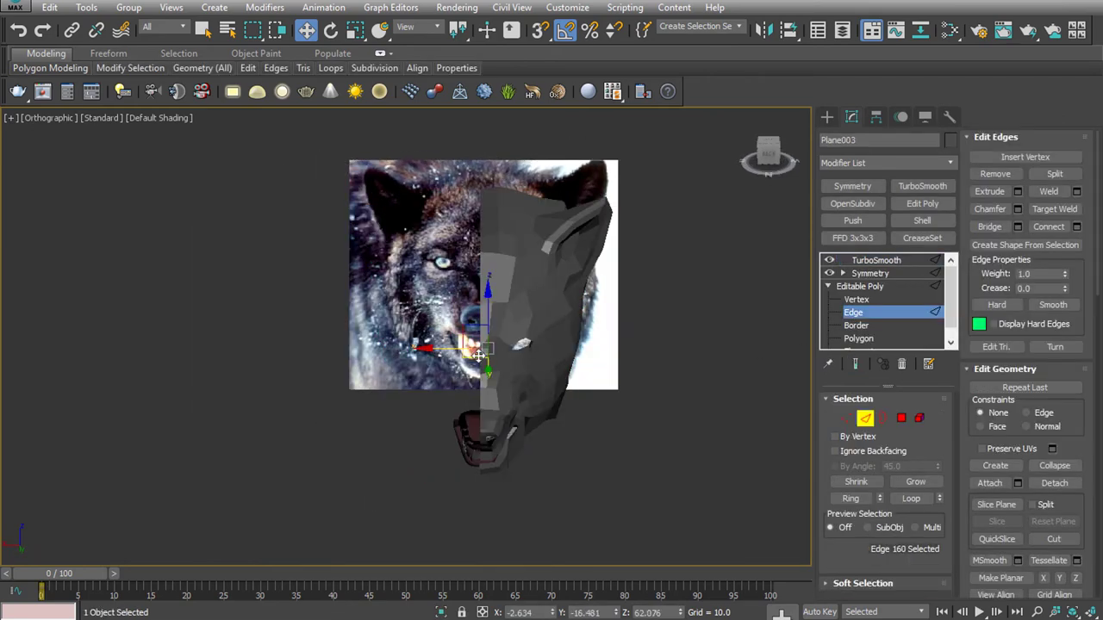
{"action": "scroll", "coordinate": [469, 355], "scroll_direction": "up", "scroll_amount": 2}
{"action": "left_click", "coordinate": [465, 357]}
{"action": "scroll", "coordinate": [461, 359], "scroll_direction": "up", "scroll_amount": 2}
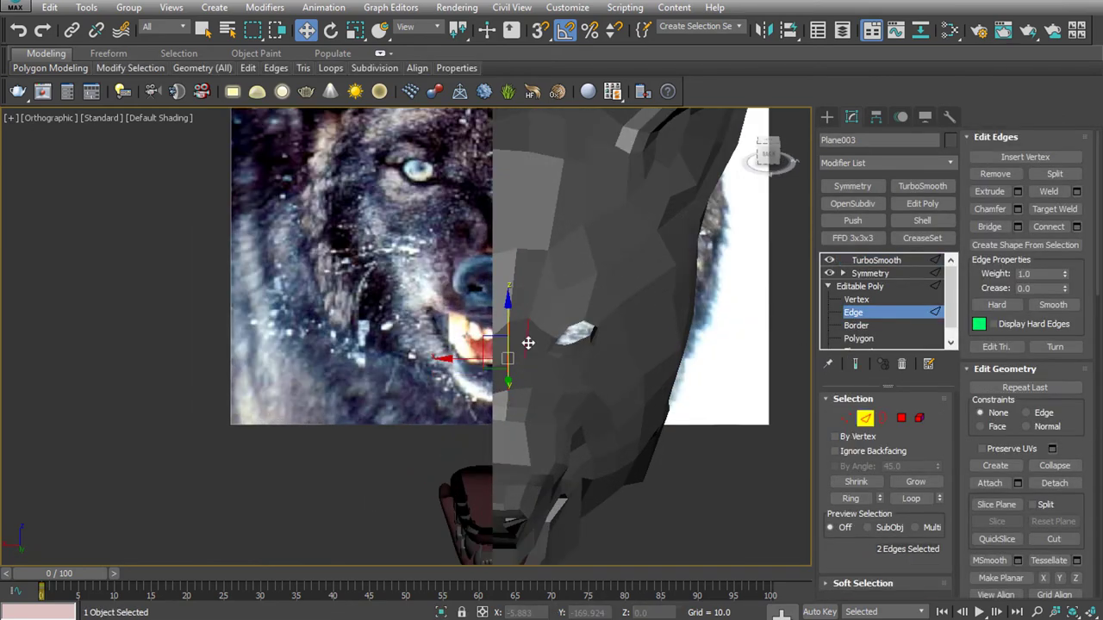
Select and adjust the brow vertices of the wolf head, then exit sub-object mode
{"action": "middle_click_drag", "start_coordinate": [562, 390], "coordinate": [410, 361], "text": "alt"}
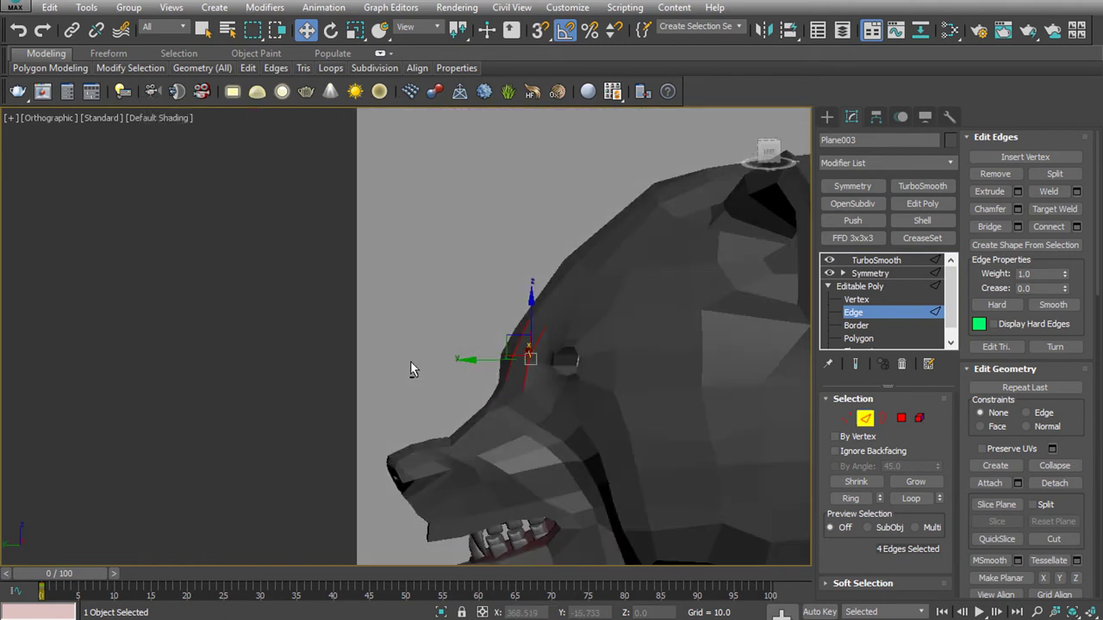
{"action": "key", "text": "1"}
{"action": "left_click_drag", "start_coordinate": [427, 329], "coordinate": [500, 365]}
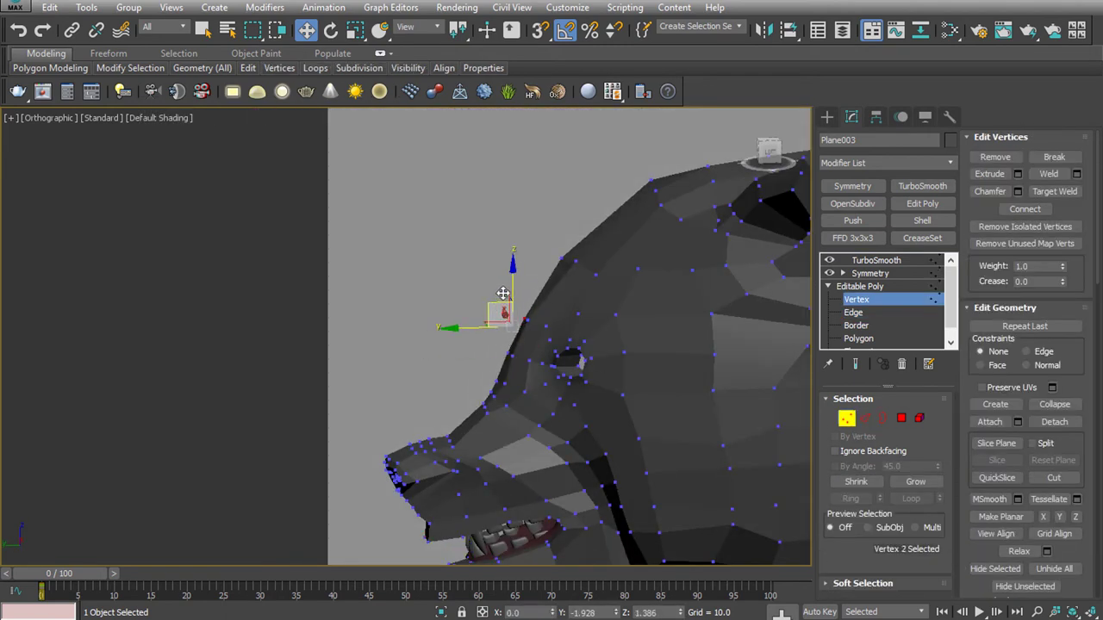
{"action": "left_click", "coordinate": [860, 286]}
{"action": "left_click", "coordinate": [215, 336]}
Switch to Front view and zoom out to centre the wolf reference photo
{"action": "scroll", "coordinate": [210, 349], "scroll_direction": "down", "scroll_amount": 3}
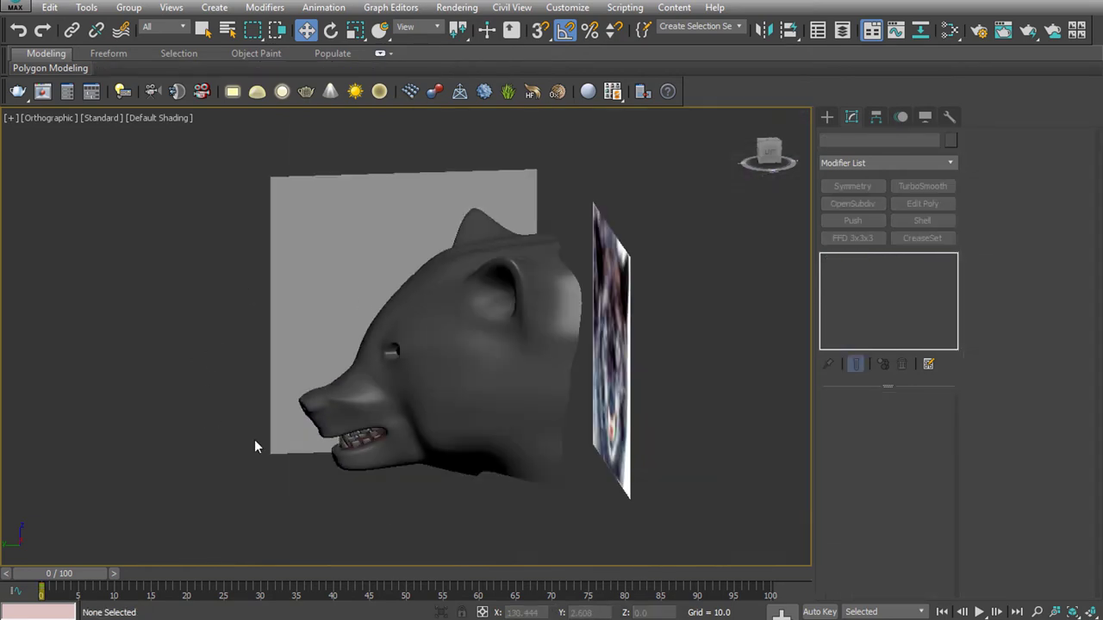
{"action": "scroll", "coordinate": [259, 444], "scroll_direction": "down", "scroll_amount": 3}
{"action": "key", "text": "f"}
{"action": "scroll", "coordinate": [650, 448], "scroll_direction": "up", "scroll_amount": 3}
{"action": "scroll", "coordinate": [630, 426], "scroll_direction": "up", "scroll_amount": 8}
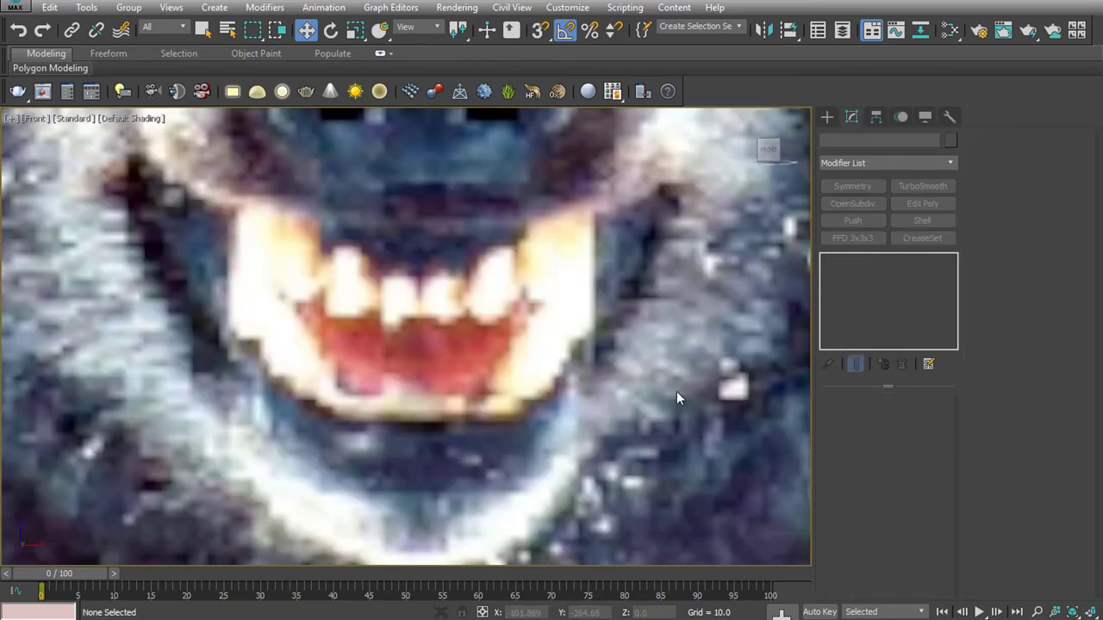
{"action": "scroll", "coordinate": [676, 391], "scroll_direction": "down", "scroll_amount": 10}
{"action": "middle_click_drag", "start_coordinate": [450, 406], "coordinate": [321, 428]}
Switch to Back view and select the polygon ring around the wolf head's eye
{"action": "left_click", "coordinate": [34, 117]}
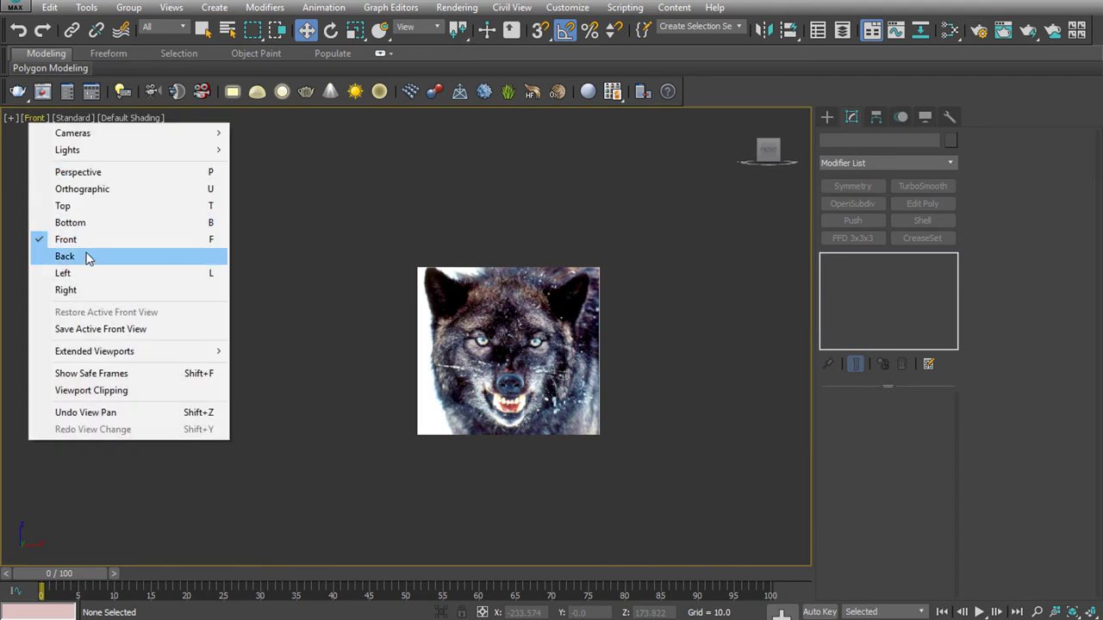
{"action": "left_click", "coordinate": [65, 256]}
{"action": "scroll", "coordinate": [198, 345], "scroll_direction": "up", "scroll_amount": 3}
{"action": "left_click", "coordinate": [405, 362]}
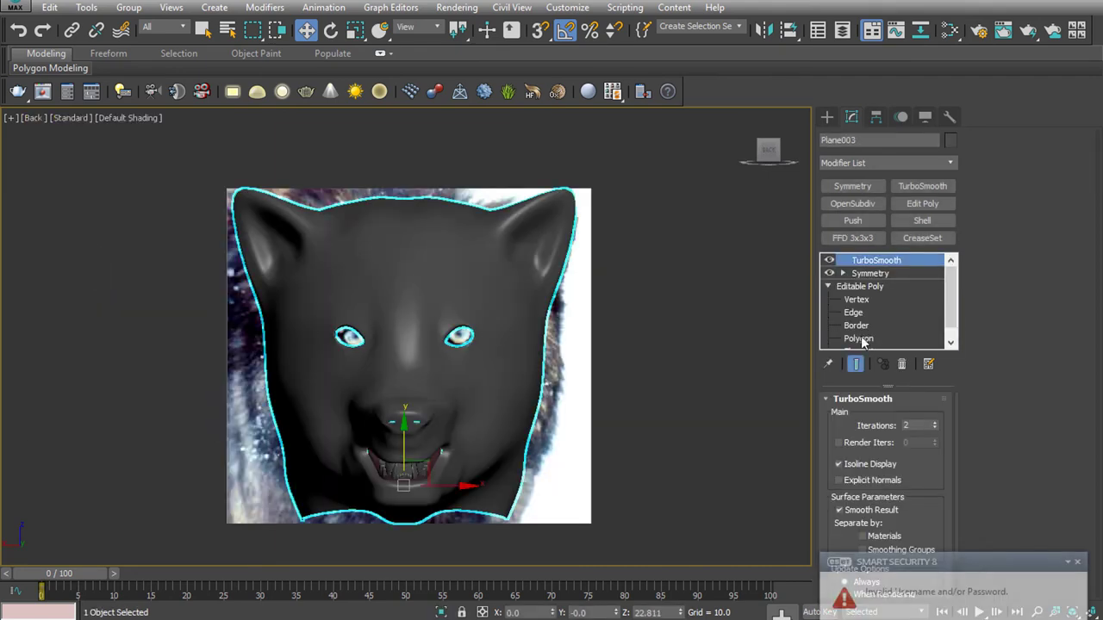
{"action": "left_click", "coordinate": [858, 338]}
{"action": "scroll", "coordinate": [482, 336], "scroll_direction": "up", "scroll_amount": 5}
{"action": "left_click", "coordinate": [482, 296]}
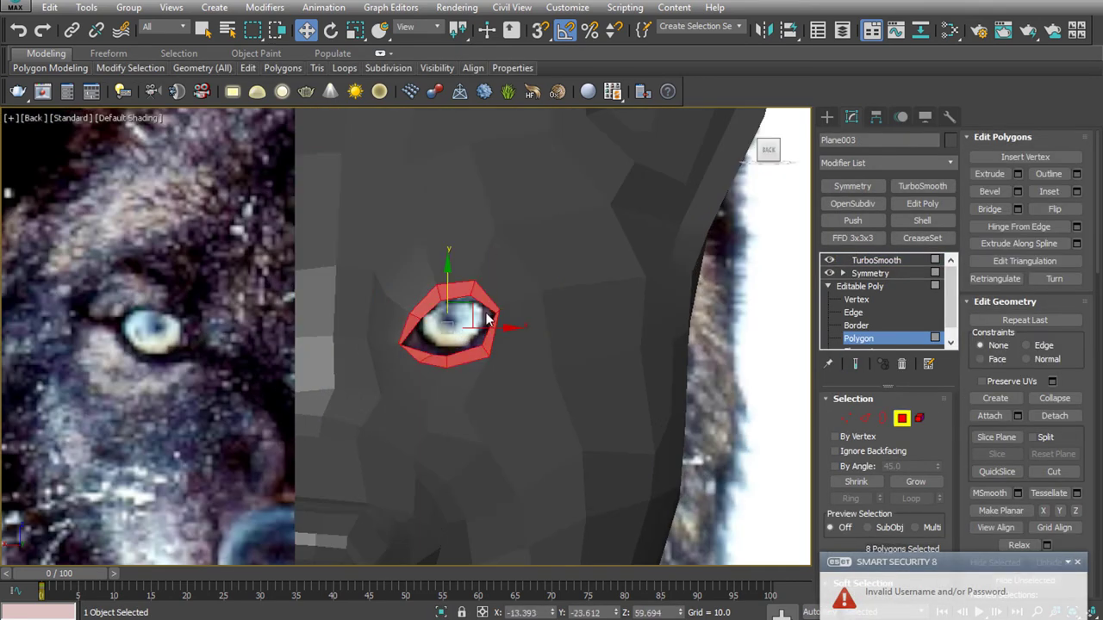
Trial-scale the eye polygon ring larger, undo it, and switch to Edge level
{"action": "key", "text": "r"}
{"action": "key", "text": "t"}
{"action": "left_click", "coordinate": [45, 118]}
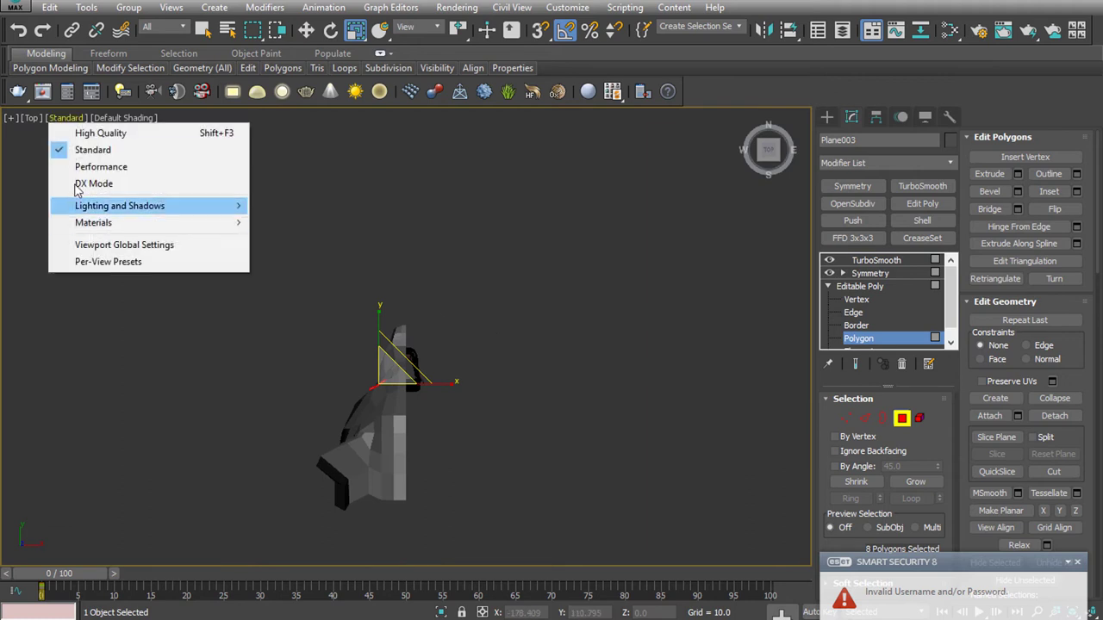
{"action": "left_click", "coordinate": [28, 118]}
{"action": "left_click", "coordinate": [39, 219]}
{"action": "mouse_move", "coordinate": [474, 308]}
{"action": "left_mouse_down"}
{"action": "mouse_move", "coordinate": [497, 299]}
{"action": "mouse_move", "coordinate": [478, 303]}
{"action": "left_mouse_up"}
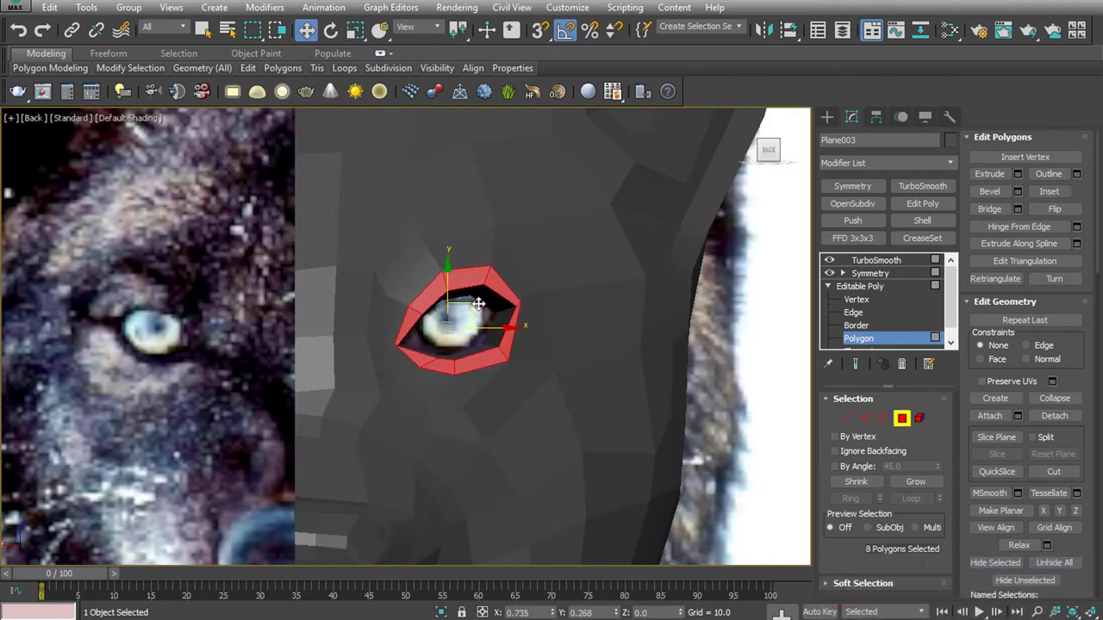
{"action": "key", "text": "ctrl+z"}
{"action": "key", "text": "ctrl+z"}
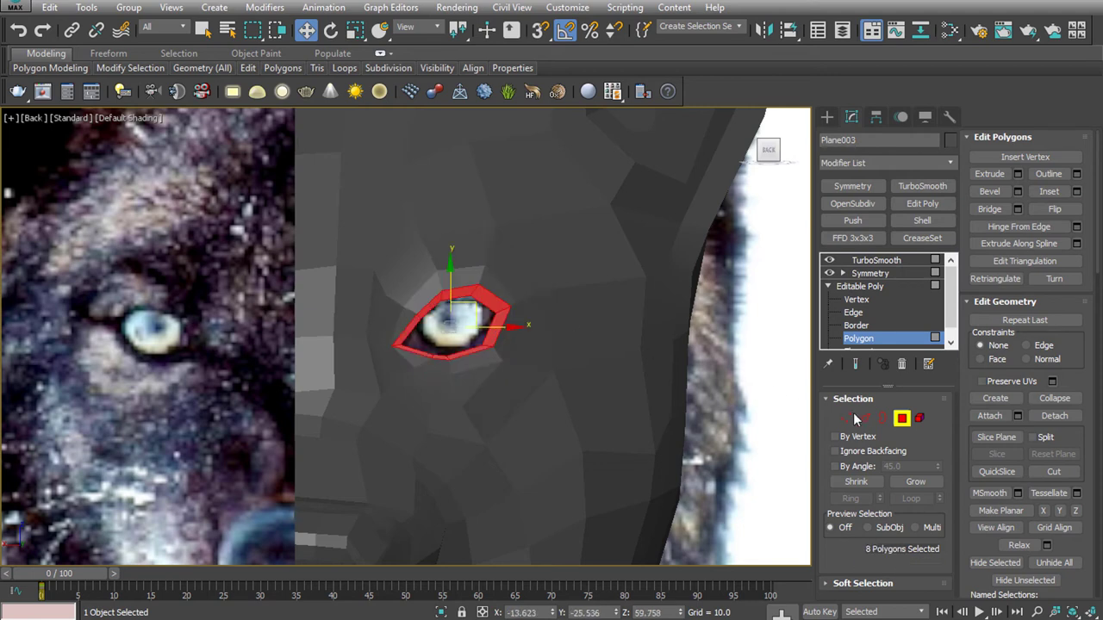
{"action": "left_click", "coordinate": [859, 417]}
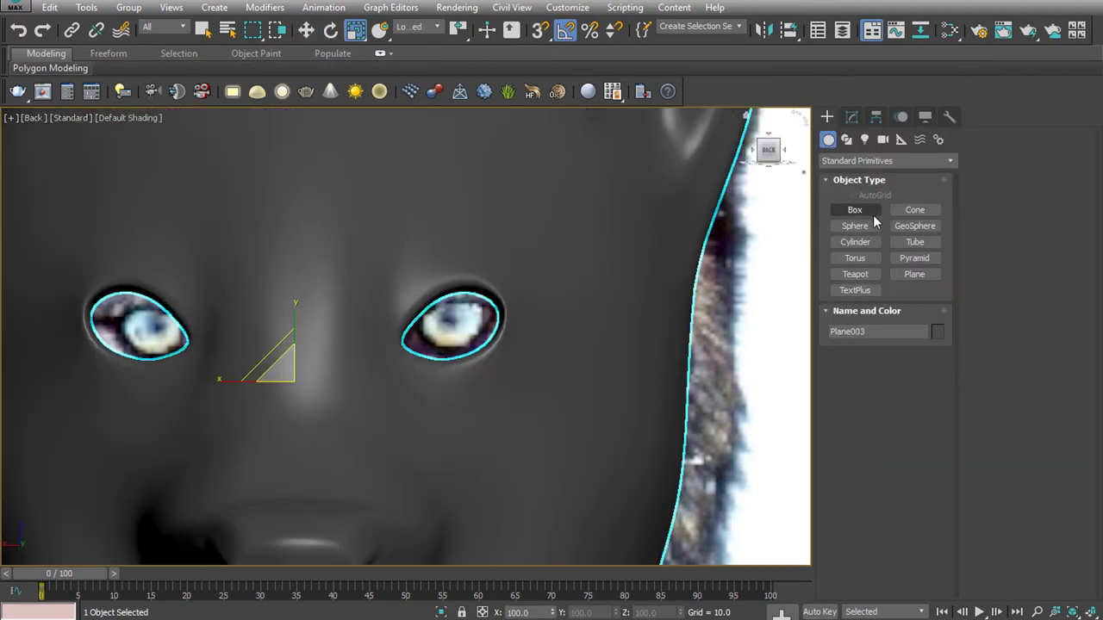
Create a sphere over the wolf's right eye and move it onto the eye socket
{"action": "left_click", "coordinate": [855, 225]}
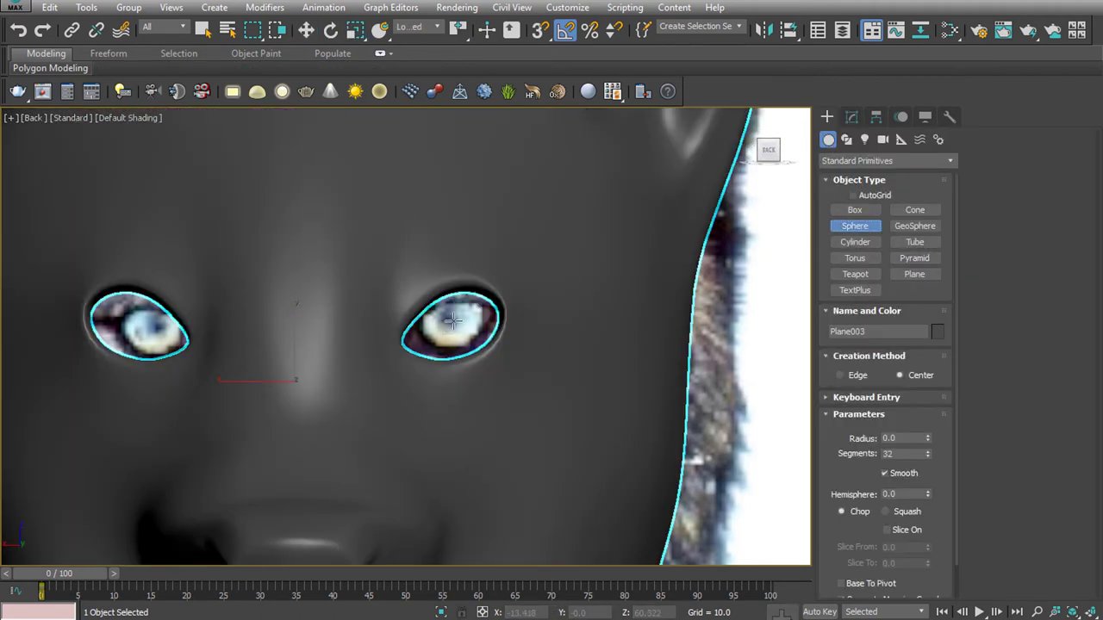
{"action": "left_click_drag", "start_coordinate": [452, 320], "coordinate": [505, 291]}
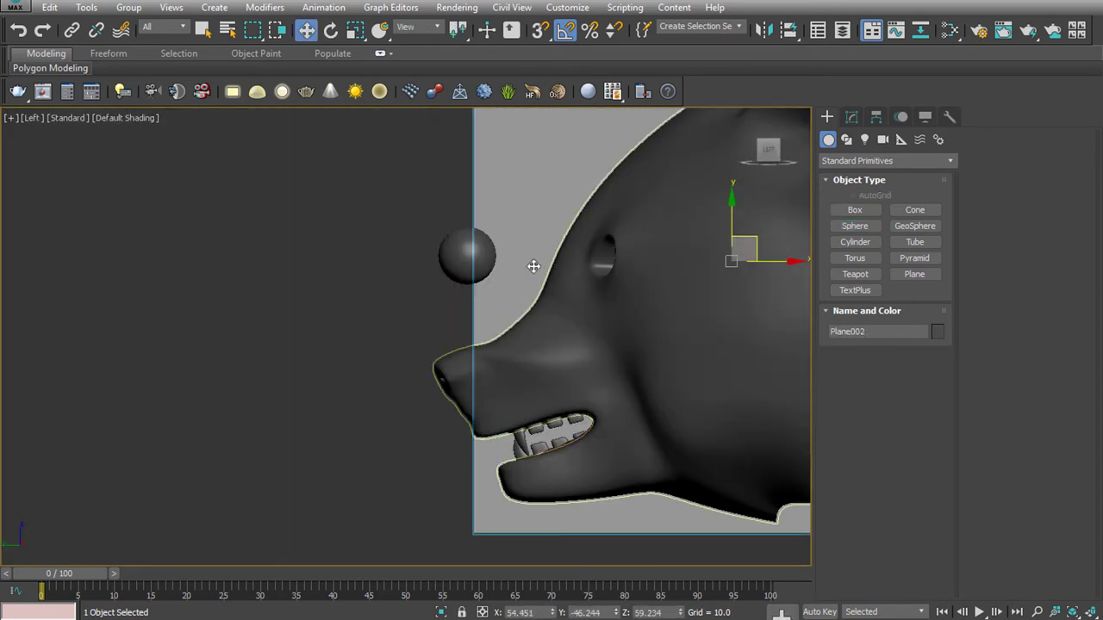
{"action": "left_click", "coordinate": [467, 255]}
{"action": "left_click_drag", "start_coordinate": [504, 251], "coordinate": [649, 251]}
Nudge Sphere001 into the socket, checking it from the Front, Back and underneath views
{"action": "scroll", "coordinate": [658, 250], "scroll_direction": "up", "scroll_amount": 5}
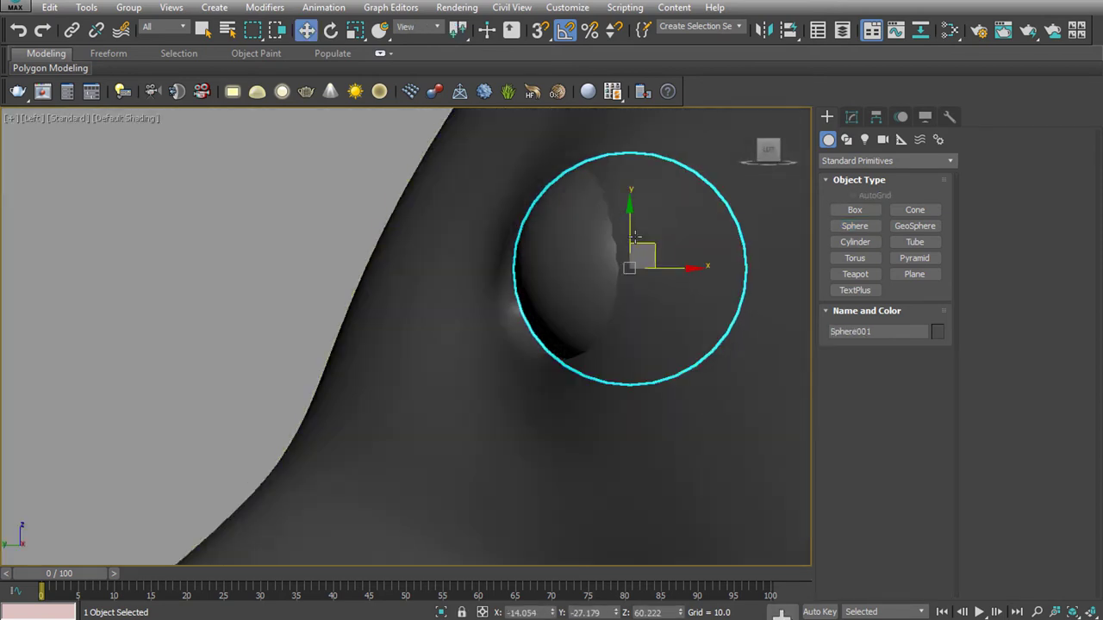
{"action": "key", "text": "f"}
{"action": "scroll", "coordinate": [555, 349], "scroll_direction": "up", "scroll_amount": 10}
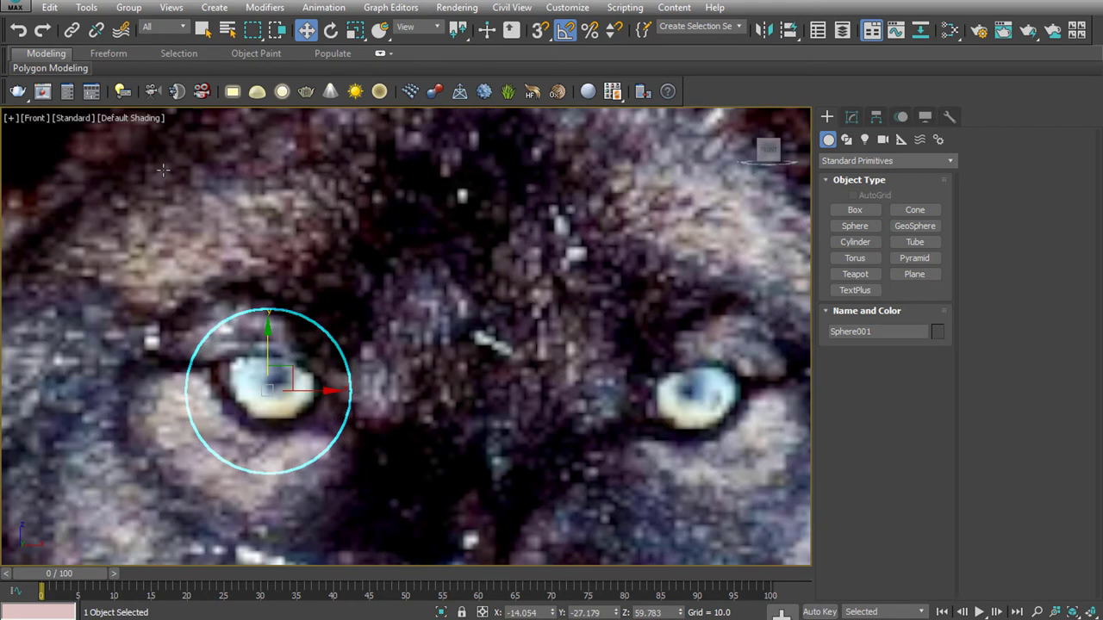
{"action": "left_click", "coordinate": [49, 118]}
{"action": "left_click", "coordinate": [76, 254]}
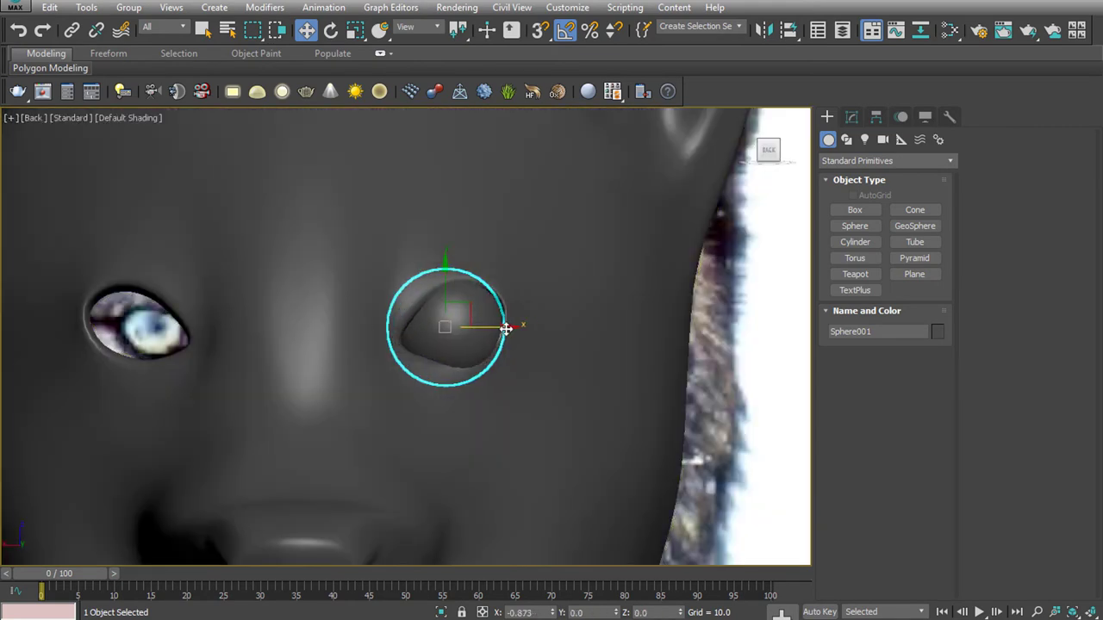
{"action": "scroll", "coordinate": [566, 374], "scroll_direction": "down", "scroll_amount": 3}
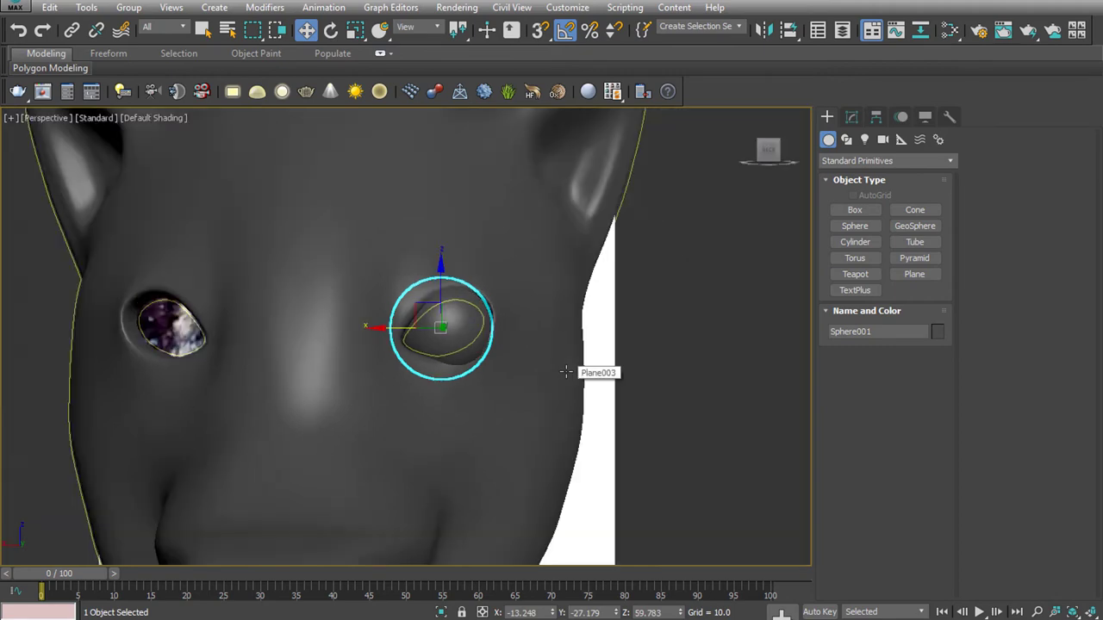
{"action": "scroll", "coordinate": [643, 362], "scroll_direction": "down", "scroll_amount": 4}
{"action": "middle_click_drag", "start_coordinate": [642, 361], "coordinate": [537, 369], "text": "alt"}
{"action": "left_click", "coordinate": [537, 369]}
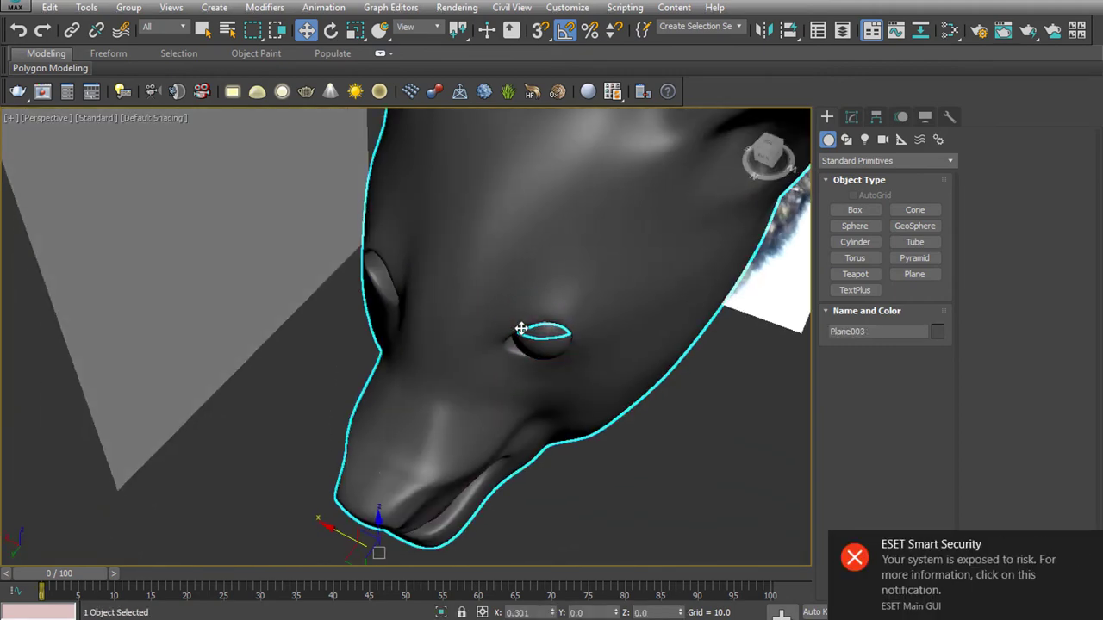
{"action": "left_click_drag", "start_coordinate": [518, 335], "coordinate": [516, 332]}
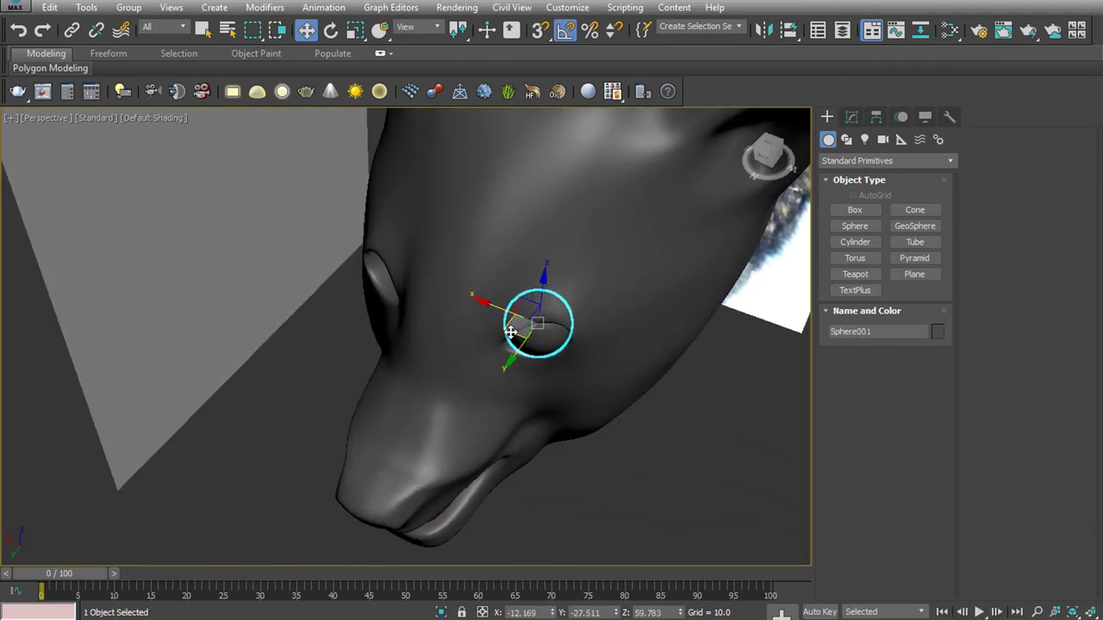
{"action": "key", "text": "F4"}
{"action": "middle_click_drag", "start_coordinate": [516, 327], "coordinate": [527, 321], "text": "alt"}
{"action": "scroll", "coordinate": [454, 336], "scroll_direction": "up", "scroll_amount": 5}
{"action": "middle_click_drag", "start_coordinate": [456, 336], "coordinate": [463, 328], "text": "alt"}
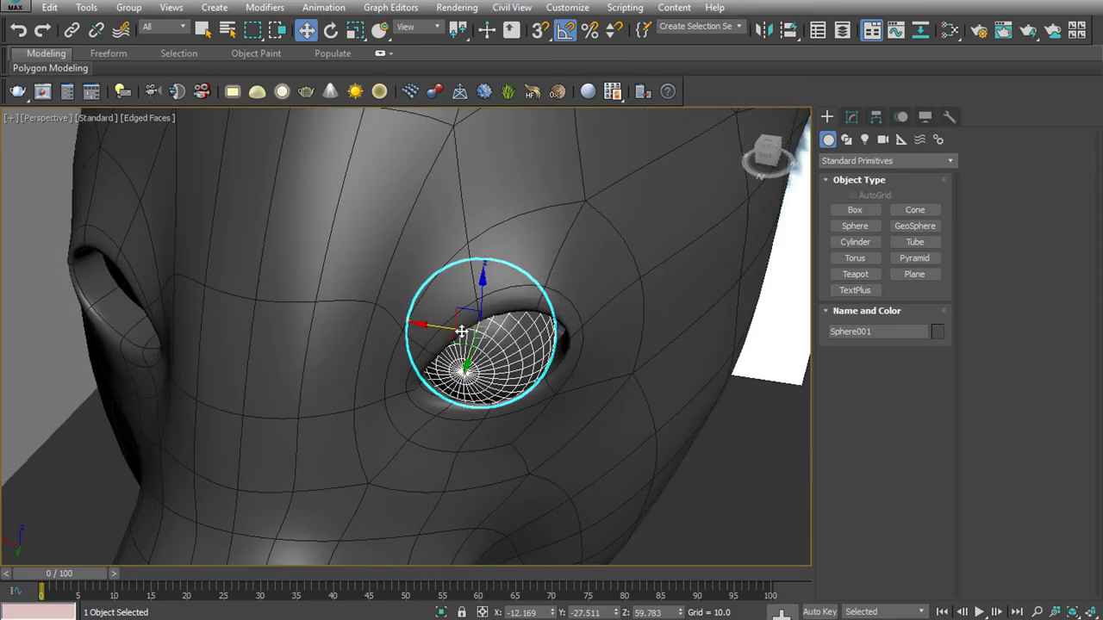
{"action": "left_click_drag", "start_coordinate": [462, 328], "coordinate": [472, 323]}
Select the wolf head mesh Plane003 and enter Edge sub-object level
{"action": "left_click", "coordinate": [620, 345]}
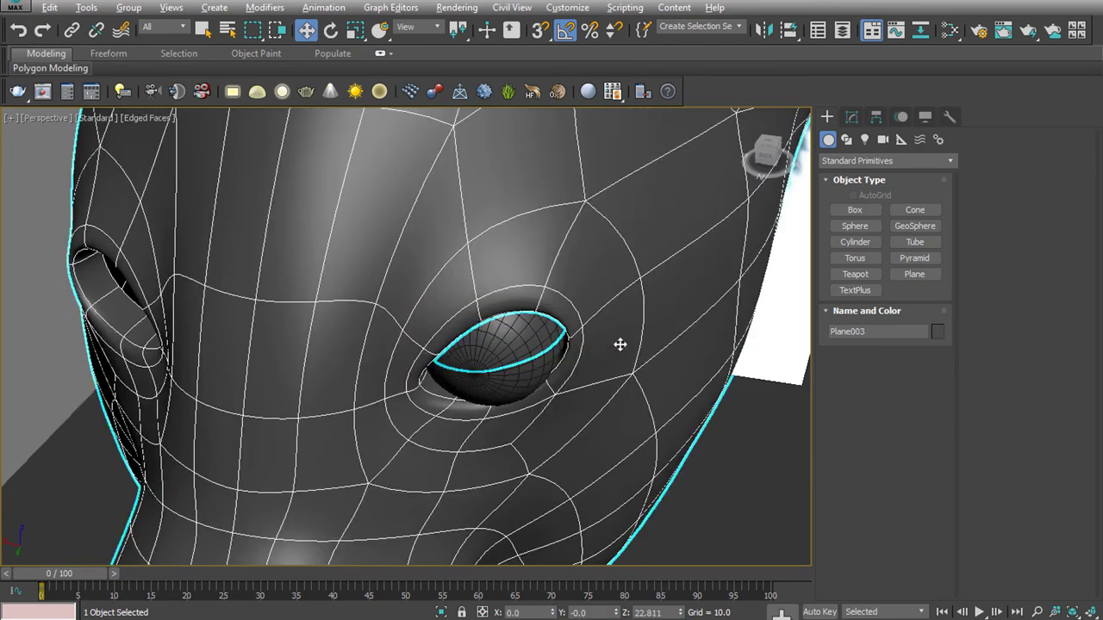
{"action": "mouse_move", "coordinate": [620, 345]}
{"action": "middle_mouse_down", "text": "alt"}
{"action": "mouse_move", "coordinate": [647, 296]}
{"action": "mouse_move", "coordinate": [664, 332]}
{"action": "mouse_move", "coordinate": [597, 298]}
{"action": "middle_mouse_up", "text": "alt"}
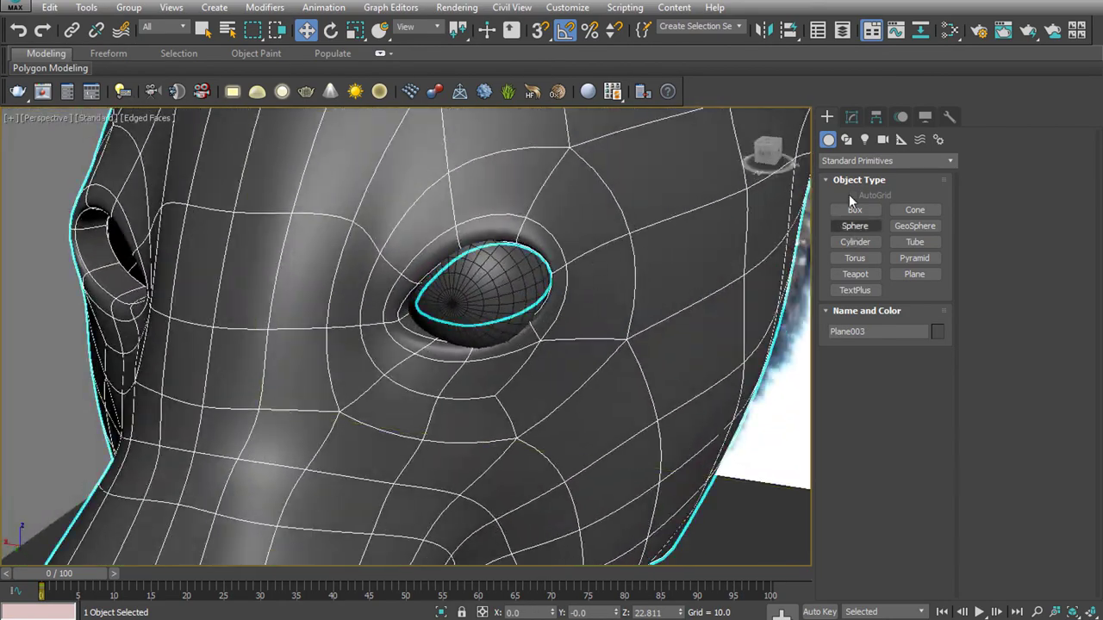
{"action": "left_click", "coordinate": [851, 116]}
{"action": "left_click", "coordinate": [855, 313]}
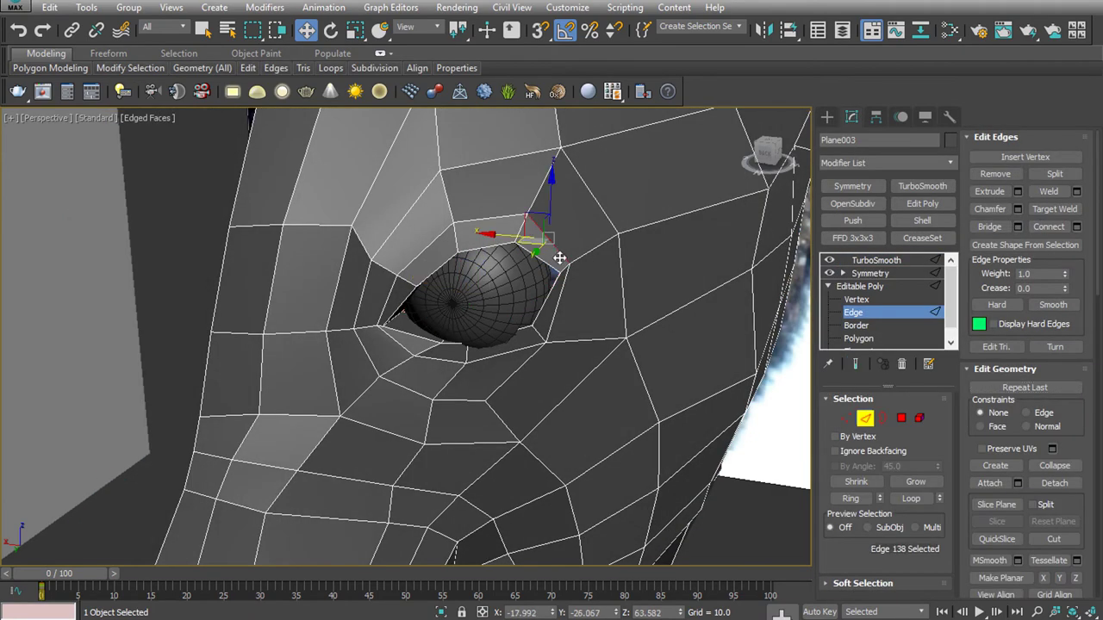
Select the eye-rim edges and slide them to wrap around the eyeball
{"action": "right_click", "coordinate": [562, 295]}
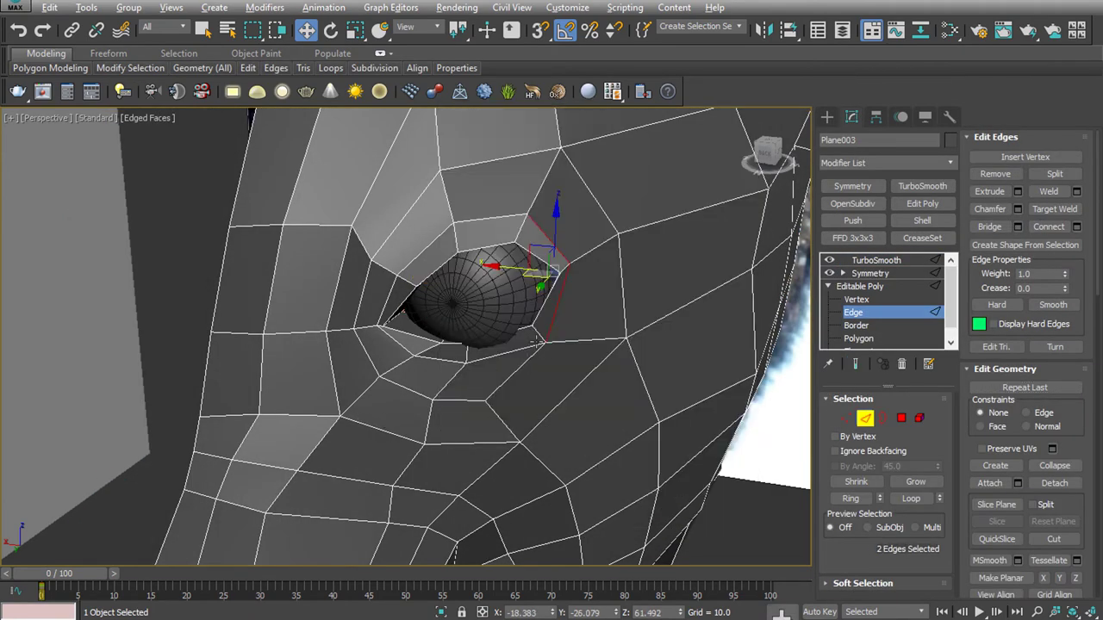
{"action": "middle_click_drag", "start_coordinate": [534, 342], "coordinate": [465, 353], "text": "alt"}
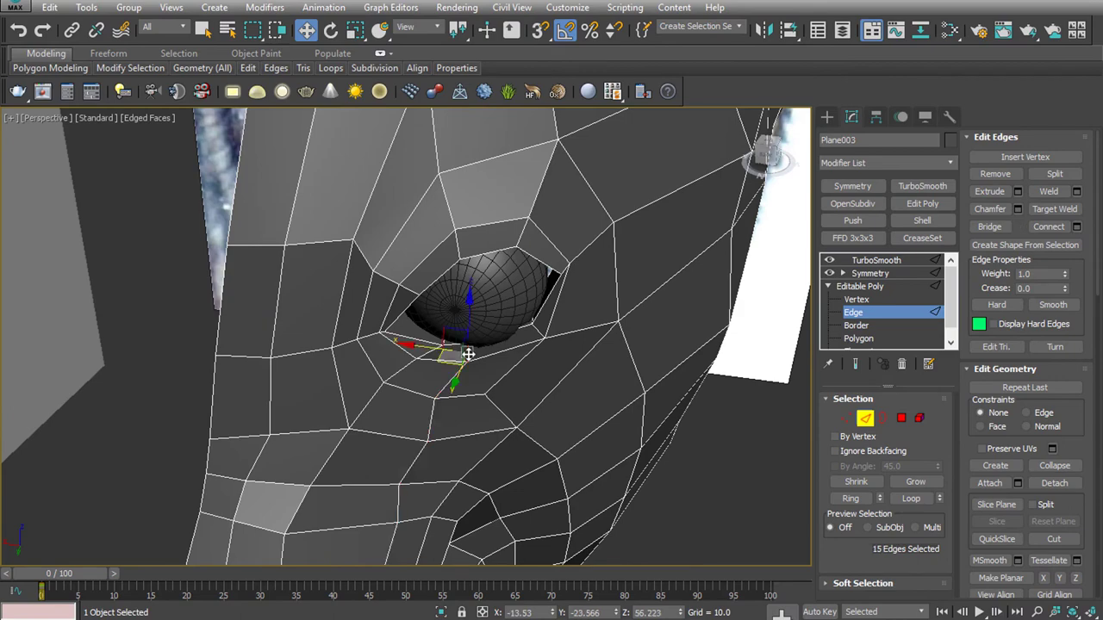
{"action": "left_click", "coordinate": [461, 257], "text": "ctrl"}
{"action": "mouse_move", "coordinate": [460, 258]}
{"action": "middle_mouse_down", "text": "alt"}
{"action": "mouse_move", "coordinate": [475, 179]}
{"action": "mouse_move", "coordinate": [459, 262]}
{"action": "mouse_move", "coordinate": [416, 254]}
{"action": "middle_mouse_up", "text": "alt"}
{"action": "left_click_drag", "start_coordinate": [409, 248], "coordinate": [396, 249]}
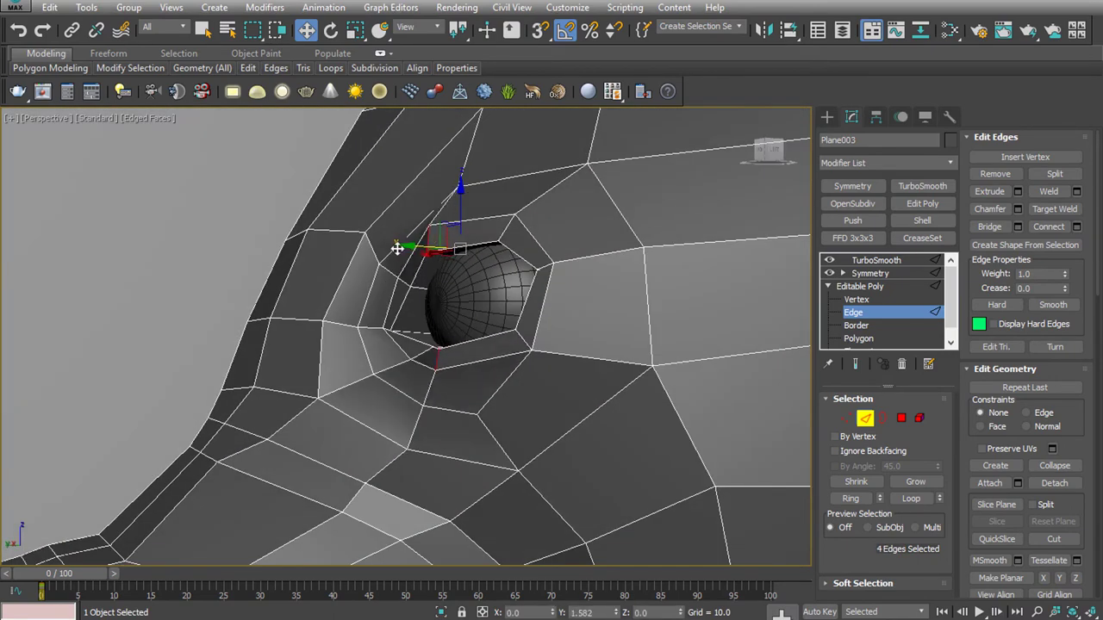
{"action": "middle_click_drag", "start_coordinate": [433, 313], "coordinate": [490, 340], "text": "alt"}
{"action": "left_click_drag", "start_coordinate": [399, 247], "coordinate": [481, 299]}
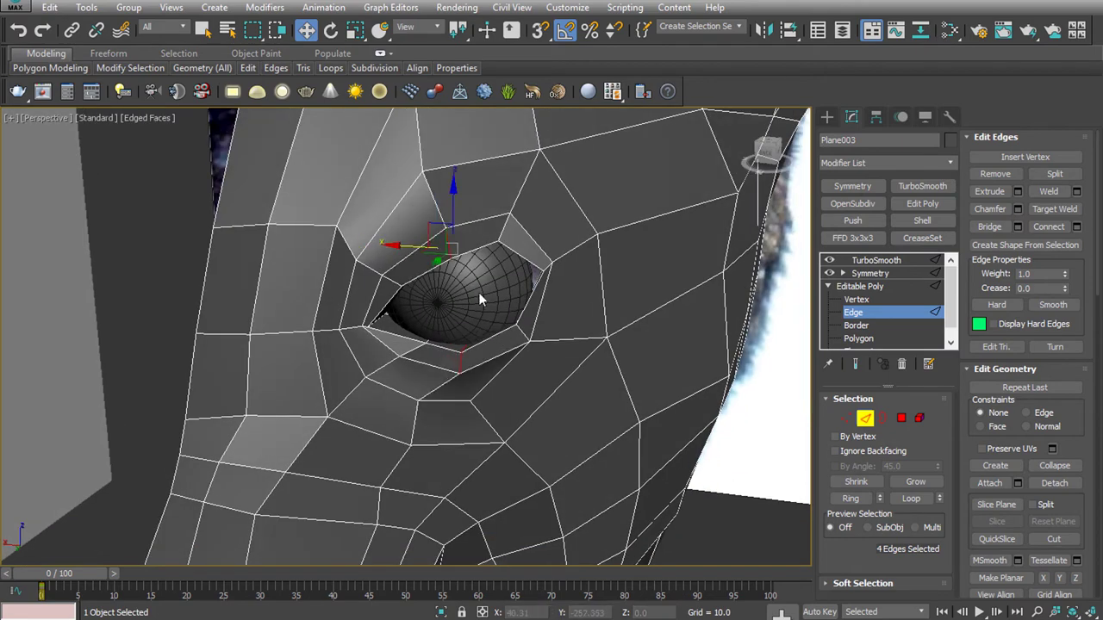
Exit Edge mode, reselect Sphere001 and inspect the eye fit from both sides
{"action": "left_click", "coordinate": [853, 315]}
{"action": "left_click", "coordinate": [500, 305]}
{"action": "middle_click_drag", "start_coordinate": [487, 307], "coordinate": [404, 285], "text": "alt"}
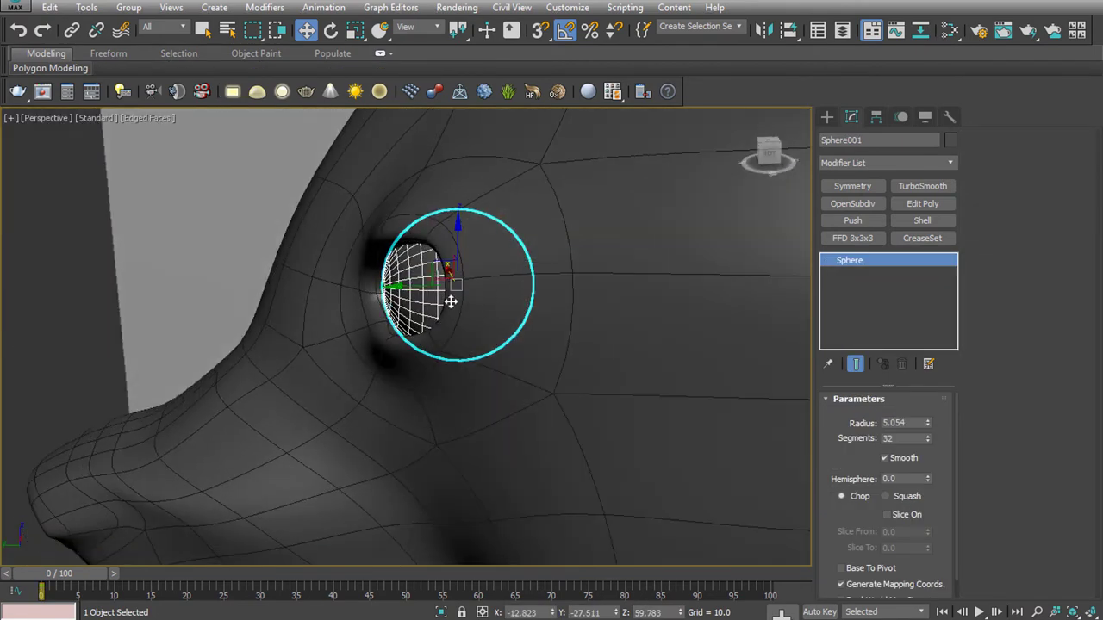
{"action": "mouse_move", "coordinate": [532, 301]}
{"action": "middle_mouse_down", "text": "alt"}
{"action": "mouse_move", "coordinate": [690, 275]}
{"action": "mouse_move", "coordinate": [706, 284]}
{"action": "middle_mouse_up", "text": "alt"}
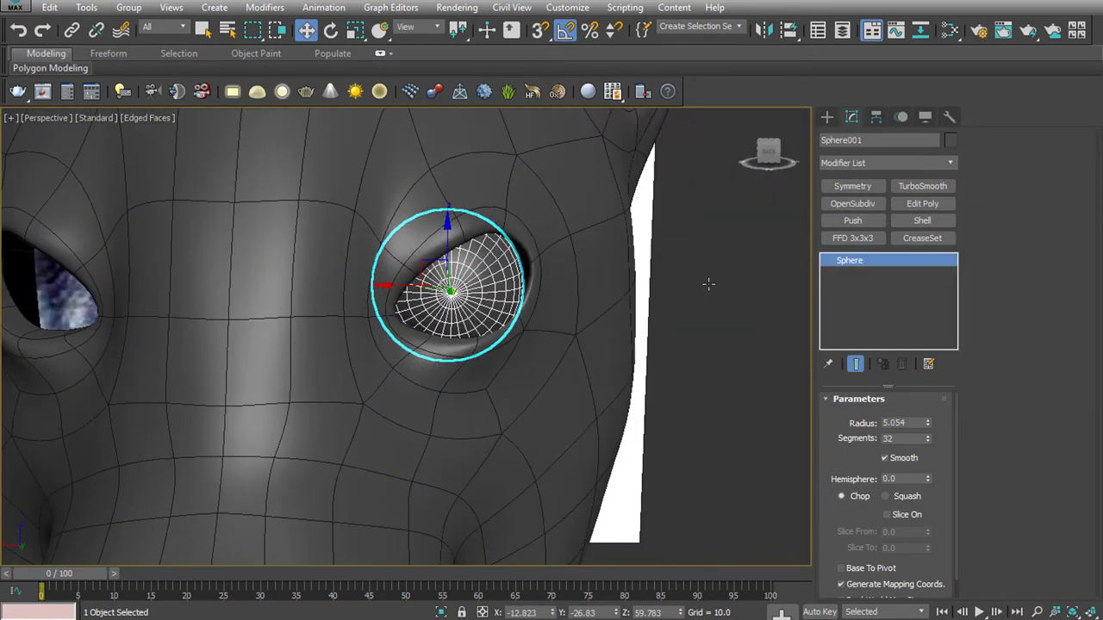
{"action": "scroll", "coordinate": [521, 255], "scroll_direction": "up", "scroll_amount": 2}
{"action": "key", "text": "ctrl+z"}
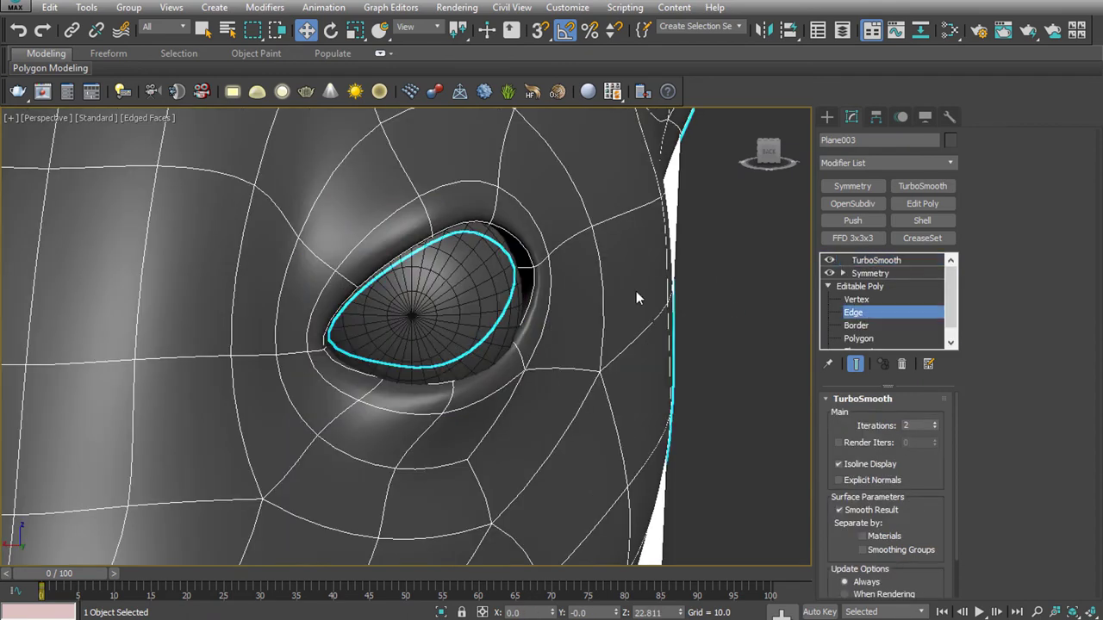
{"action": "left_click", "coordinate": [846, 418]}
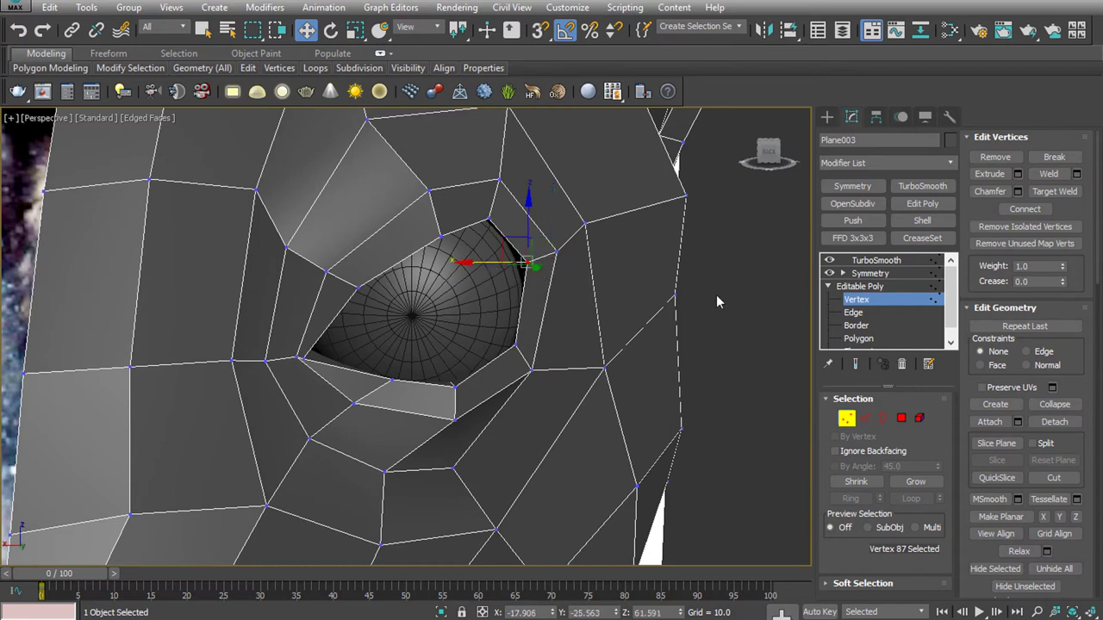
{"action": "key", "text": "ctrl+z"}
{"action": "scroll", "coordinate": [712, 337], "scroll_direction": "down", "scroll_amount": 4}
{"action": "scroll", "coordinate": [713, 336], "scroll_direction": "down", "scroll_amount": 3}
Add a Symmetry modifier to Sphere001 to mirror the eyeball into the other socket
{"action": "left_click", "coordinate": [676, 334]}
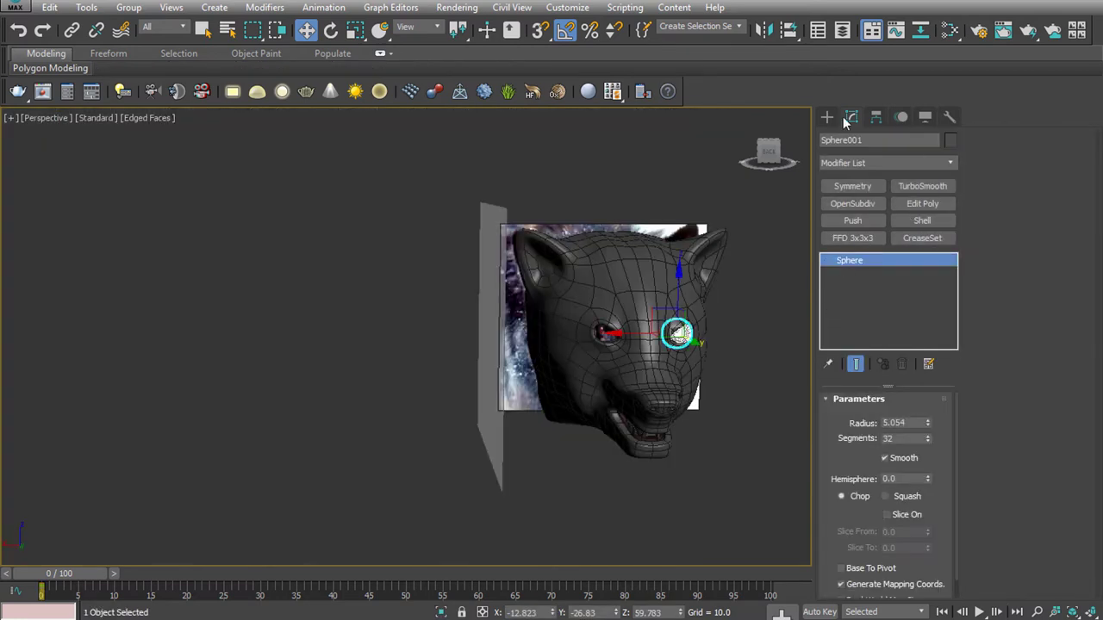
{"action": "left_click", "coordinate": [827, 116]}
{"action": "left_click", "coordinate": [851, 116]}
{"action": "left_click", "coordinate": [852, 186]}
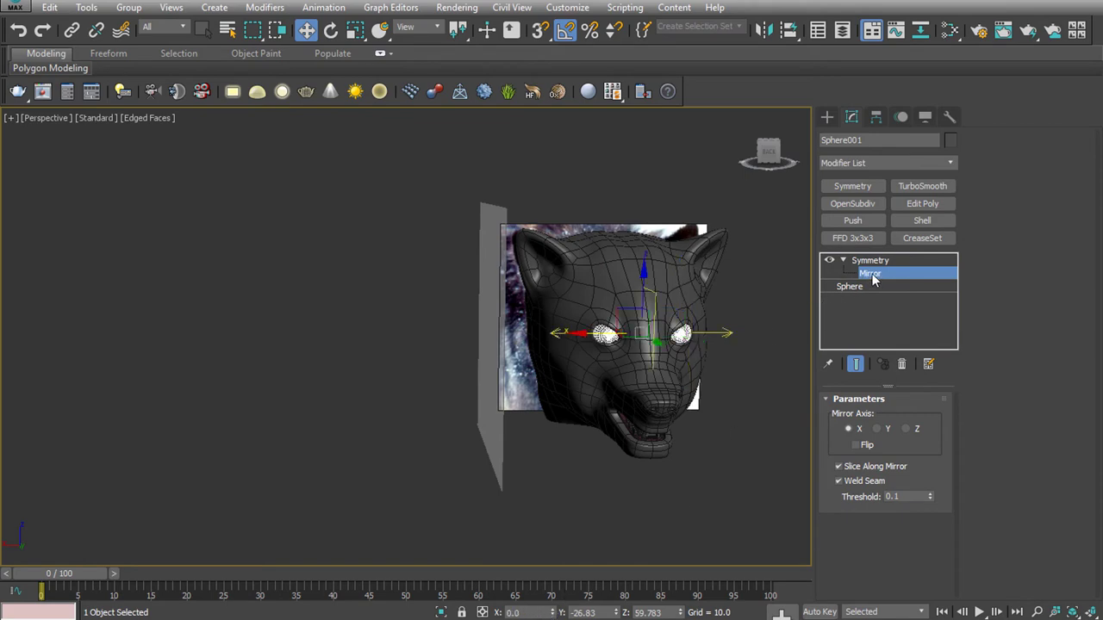
In Plane003 Polygon mode, select two snout polygons and shift them sideways along X
{"action": "left_click", "coordinate": [741, 418]}
{"action": "mouse_move", "coordinate": [741, 418]}
{"action": "middle_mouse_down", "text": "alt"}
{"action": "mouse_move", "coordinate": [523, 427]}
{"action": "mouse_move", "coordinate": [581, 417]}
{"action": "middle_mouse_up", "text": "alt"}
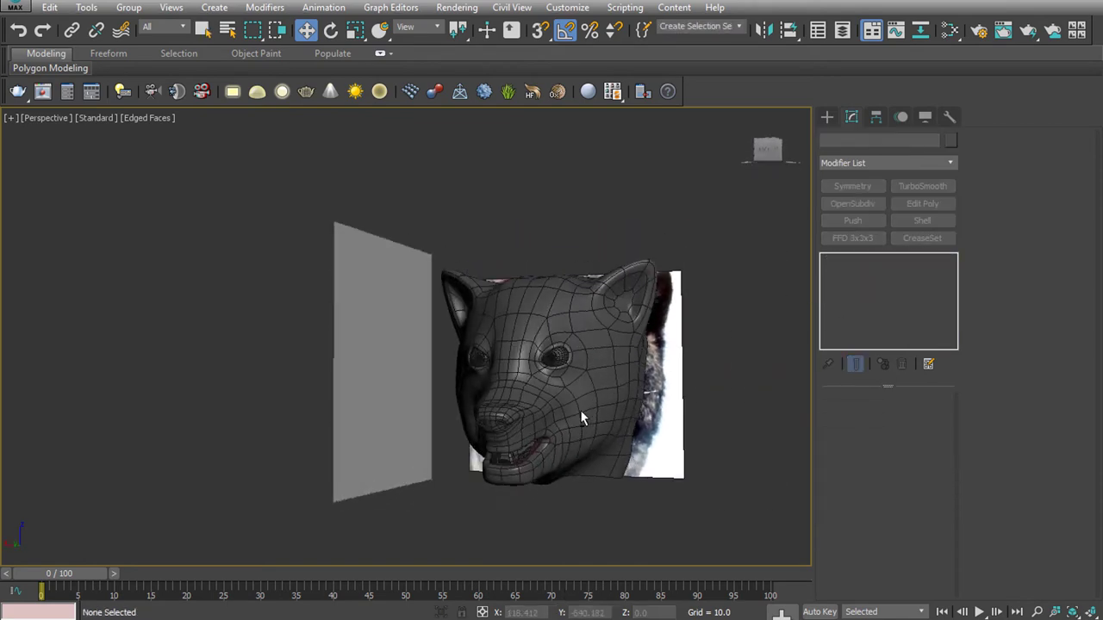
{"action": "left_click", "coordinate": [582, 417]}
{"action": "left_click", "coordinate": [857, 312]}
{"action": "key", "text": "z"}
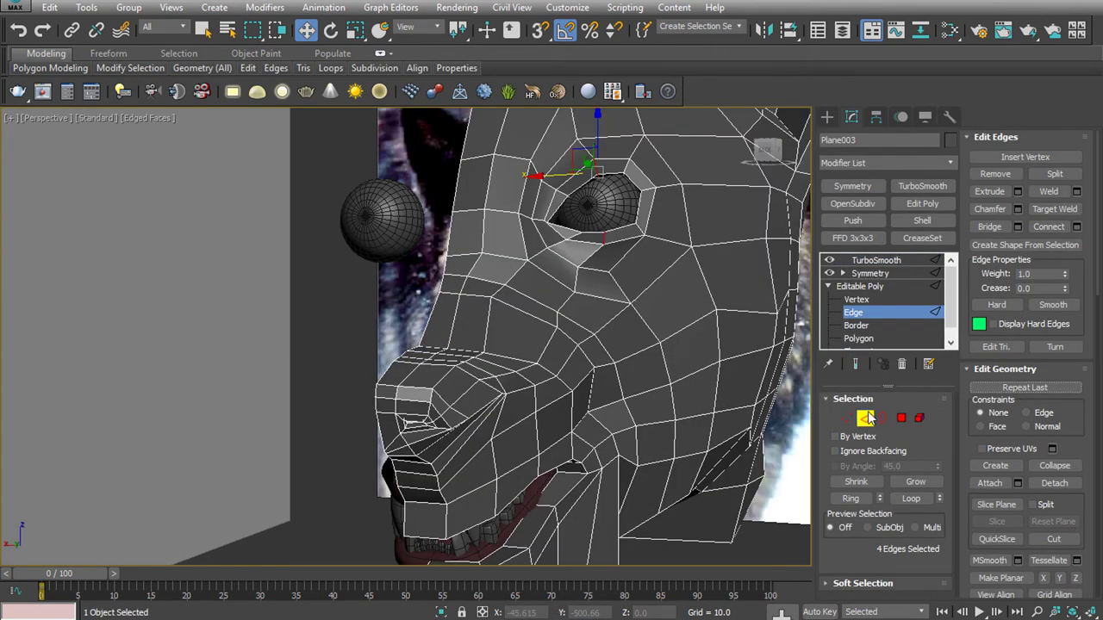
{"action": "key", "text": "4"}
{"action": "left_click", "coordinate": [535, 435]}
{"action": "left_click", "coordinate": [497, 464], "text": "ctrl"}
{"action": "left_click_drag", "start_coordinate": [479, 430], "coordinate": [494, 430]}
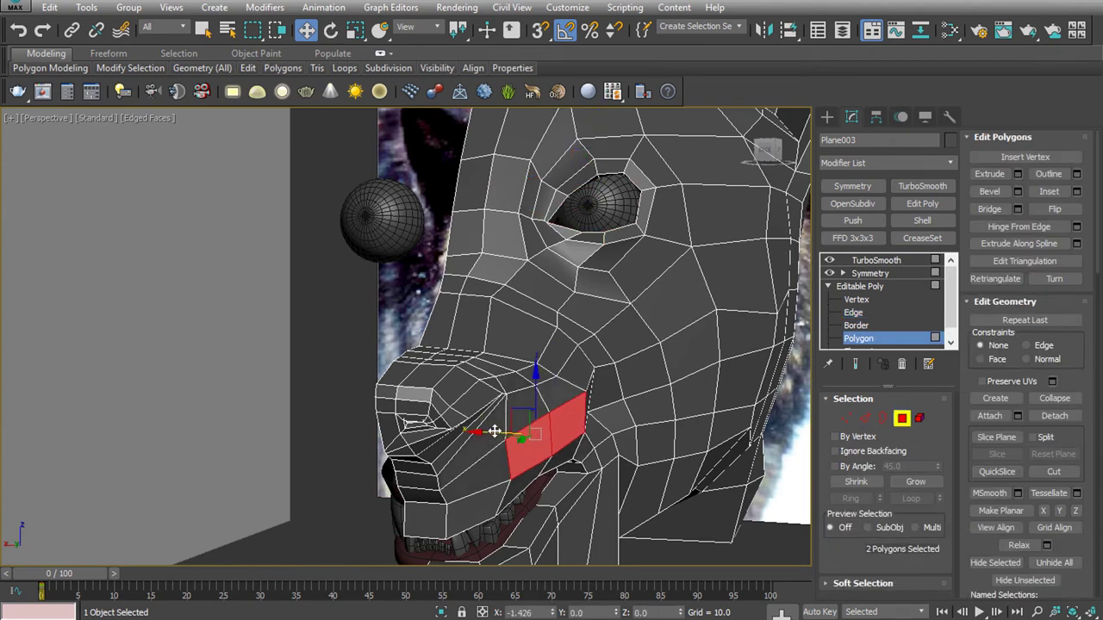
{"action": "key", "text": "4"}
{"action": "left_click", "coordinate": [762, 543]}
{"action": "key", "text": "z"}
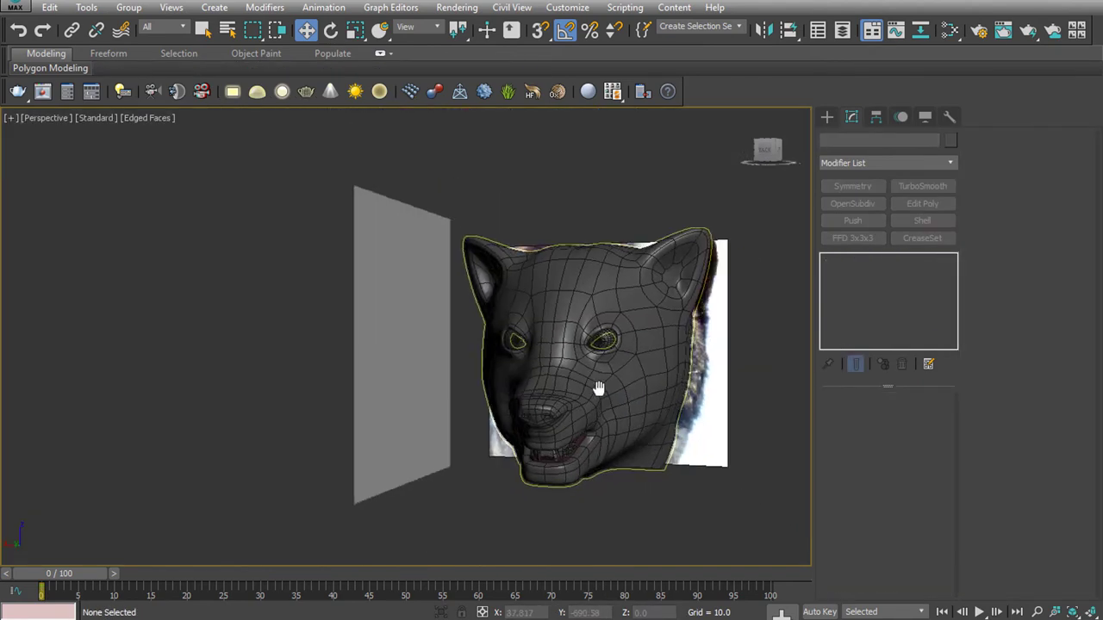
{"action": "middle_click_drag", "start_coordinate": [560, 370], "coordinate": [465, 371], "text": "alt"}
Frame the Plane002 reference in the Left view and check the head mesh against it
{"action": "key", "text": "l"}
{"action": "left_click", "coordinate": [431, 379]}
{"action": "key", "text": "z"}
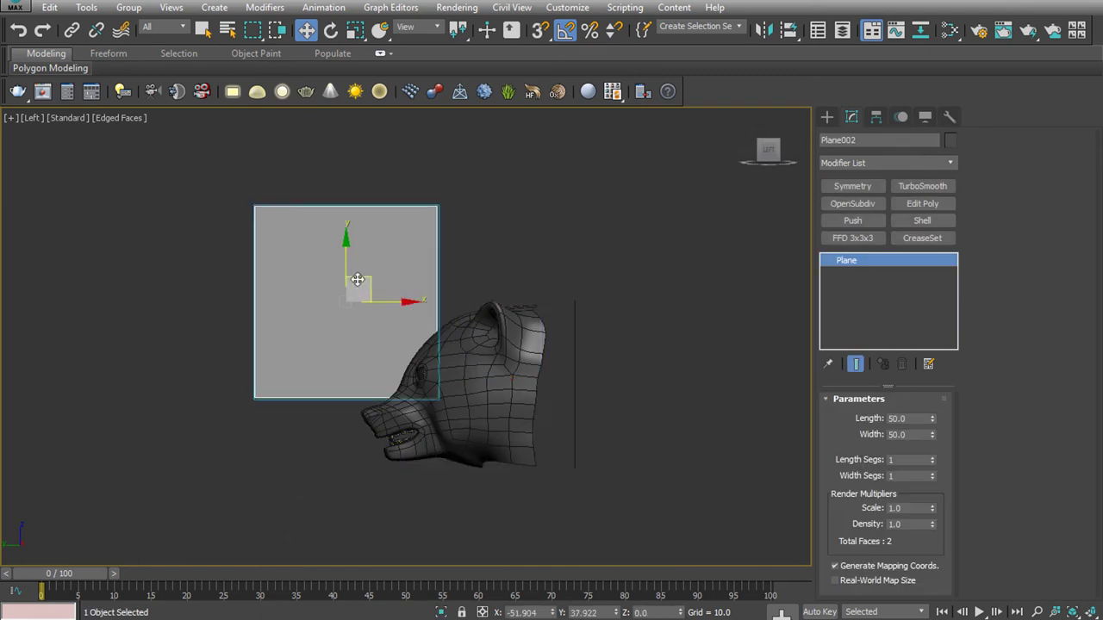
{"action": "scroll", "coordinate": [360, 368], "scroll_direction": "up", "scroll_amount": 3}
{"action": "scroll", "coordinate": [360, 368], "scroll_direction": "up", "scroll_amount": 3}
{"action": "left_click", "coordinate": [706, 249]}
{"action": "key", "text": "2"}
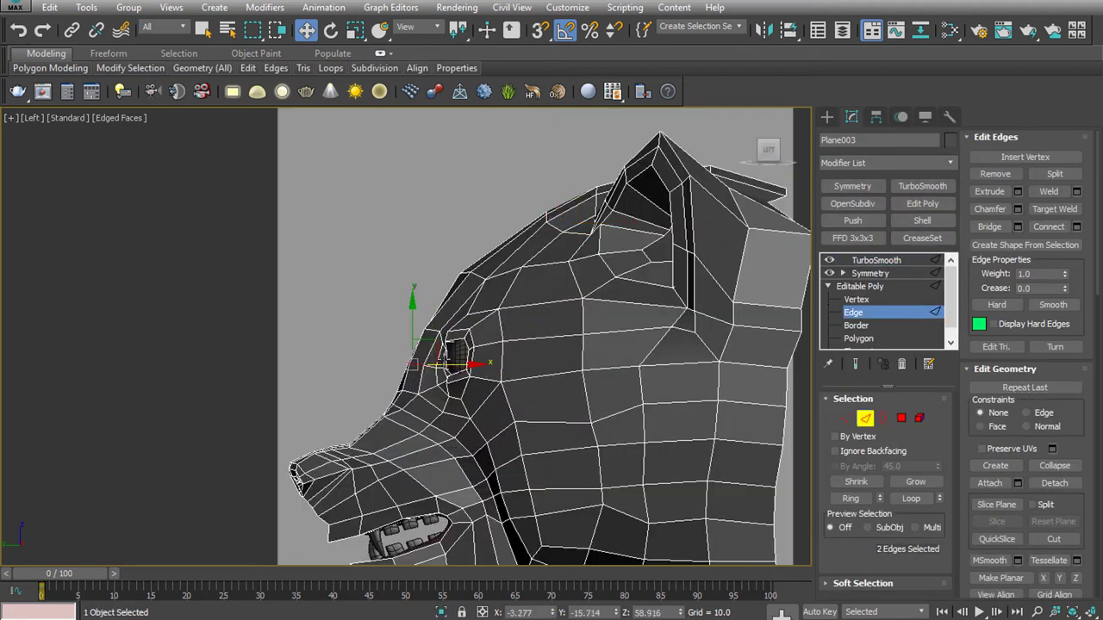
{"action": "left_click", "coordinate": [685, 365]}
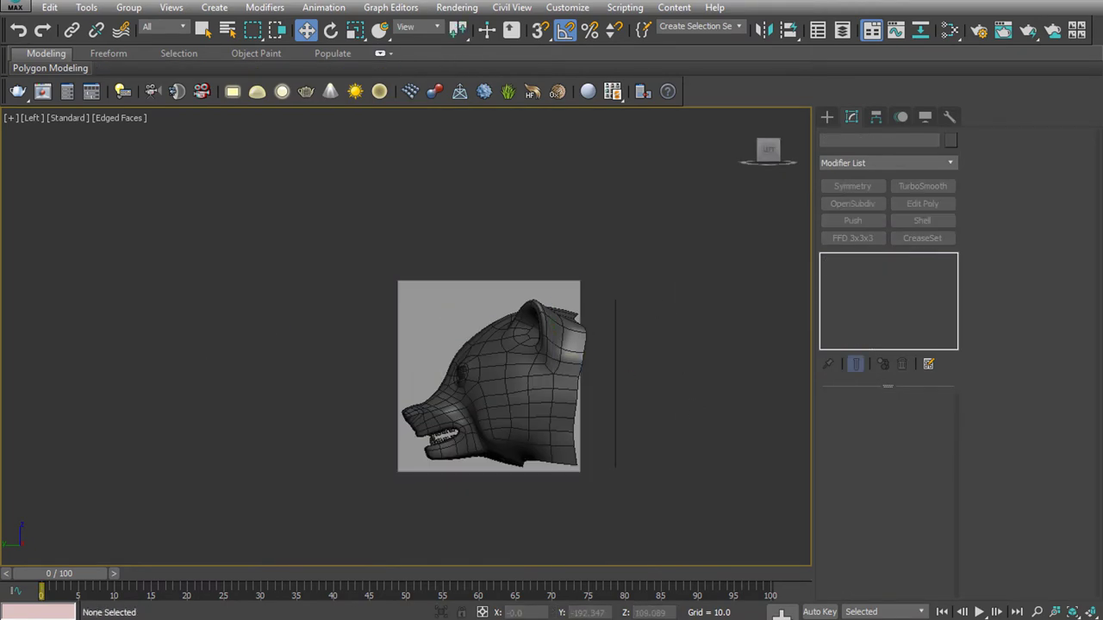
Set the picture plane width to 100 and rotate it sideways behind the head with angle snap
{"action": "left_click", "coordinate": [950, 31]}
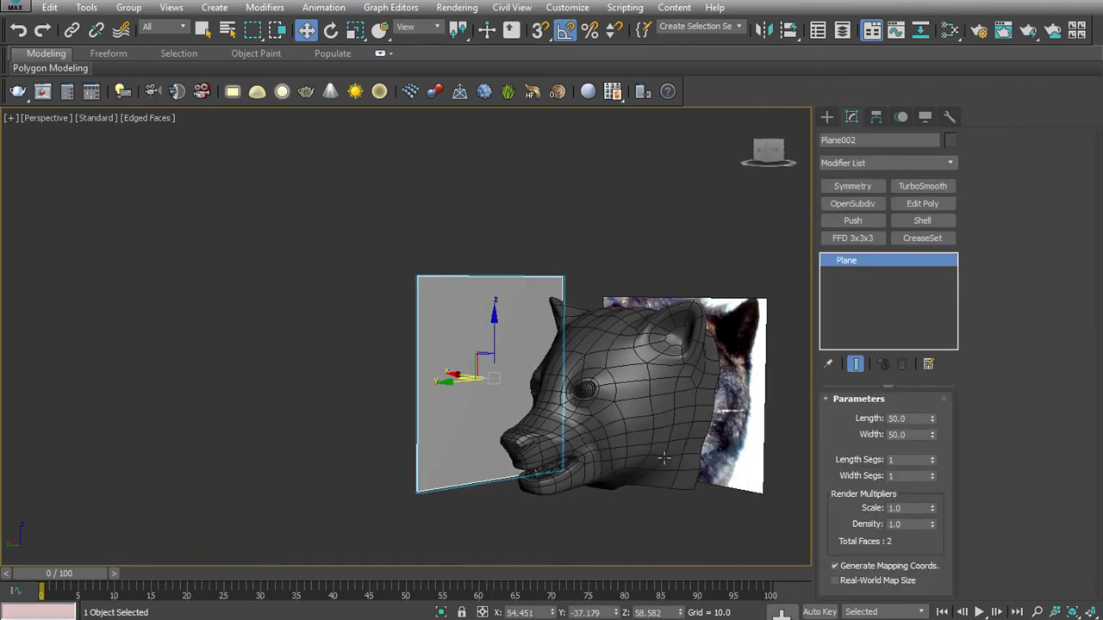
{"action": "type", "text": "100"}
{"action": "key", "text": "Return"}
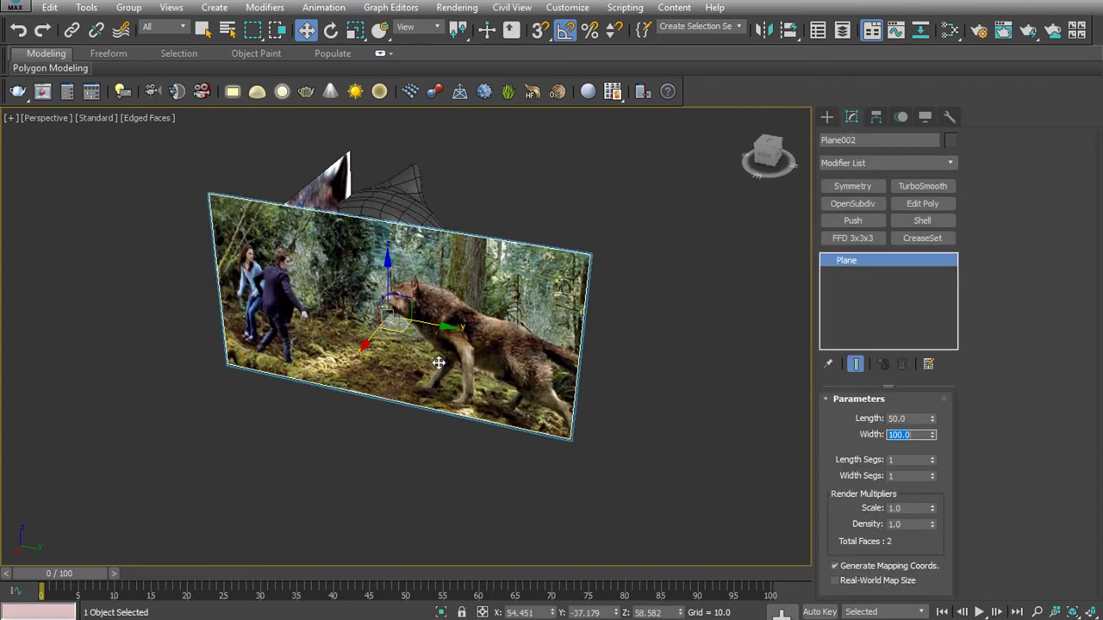
{"action": "key", "text": "l"}
{"action": "key", "text": "e"}
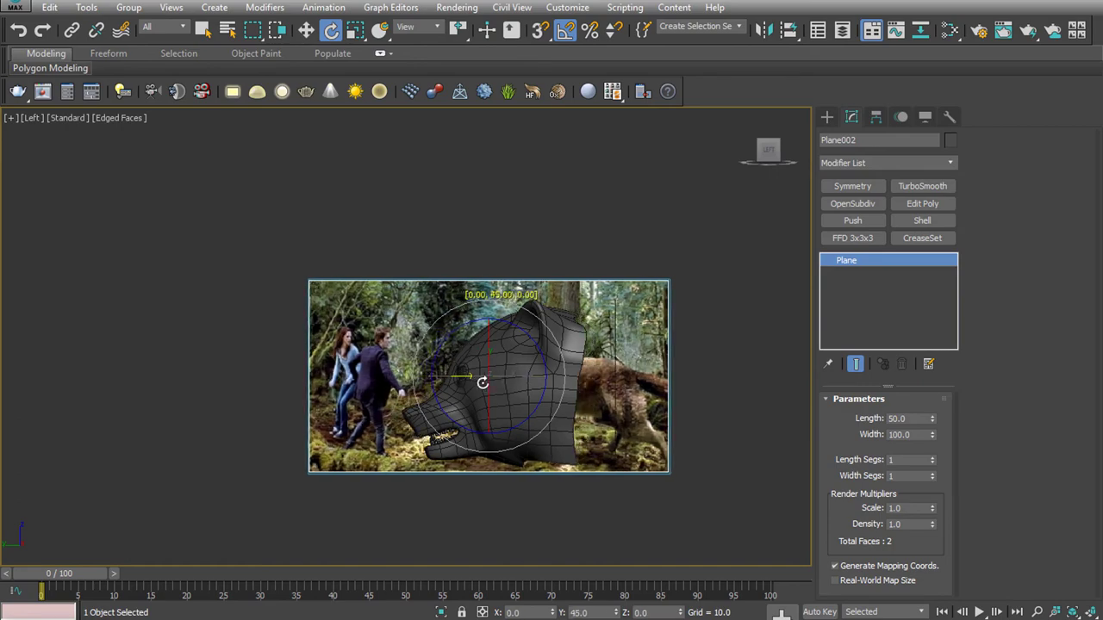
{"action": "mouse_move", "coordinate": [482, 370]}
{"action": "left_mouse_down"}
{"action": "mouse_move", "coordinate": [314, 367]}
{"action": "mouse_move", "coordinate": [521, 347]}
{"action": "mouse_move", "coordinate": [517, 386]}
{"action": "mouse_move", "coordinate": [635, 396]}
{"action": "left_mouse_up"}
{"action": "key", "text": "a"}
{"action": "key", "text": "r"}
{"action": "key", "text": "e"}
{"action": "key", "text": "w"}
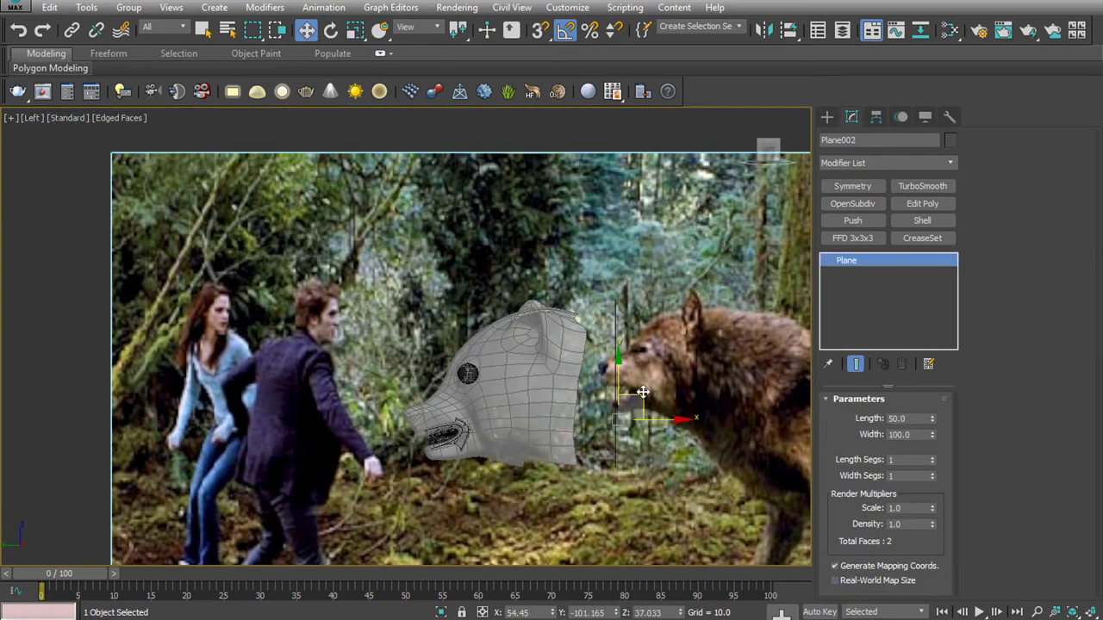
{"action": "key", "text": "e"}
{"action": "key", "text": "r"}
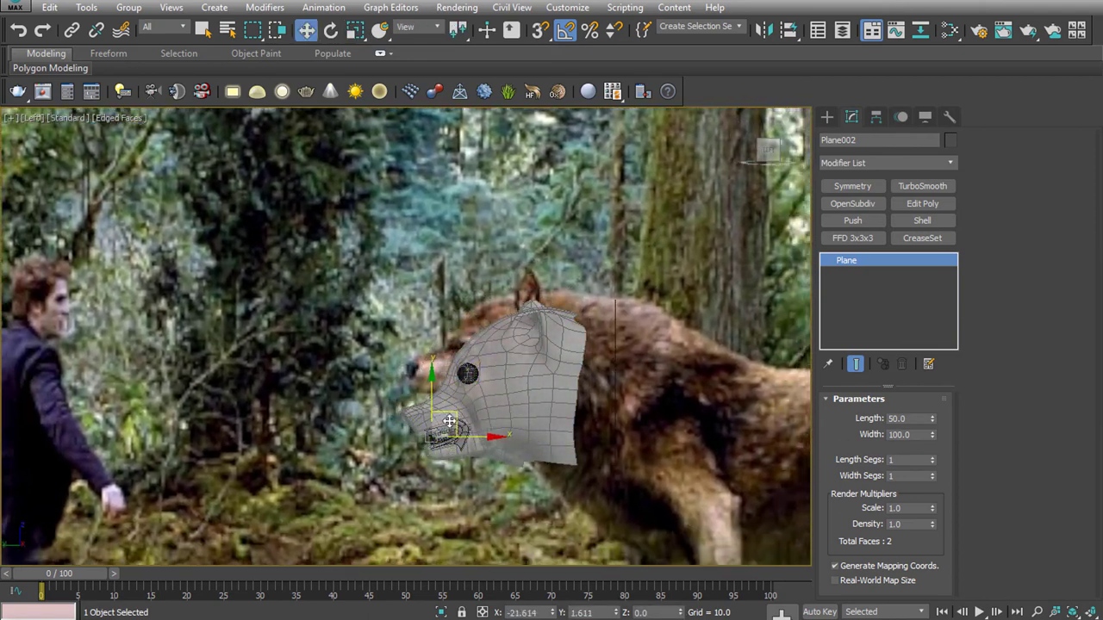
{"action": "key", "text": "w"}
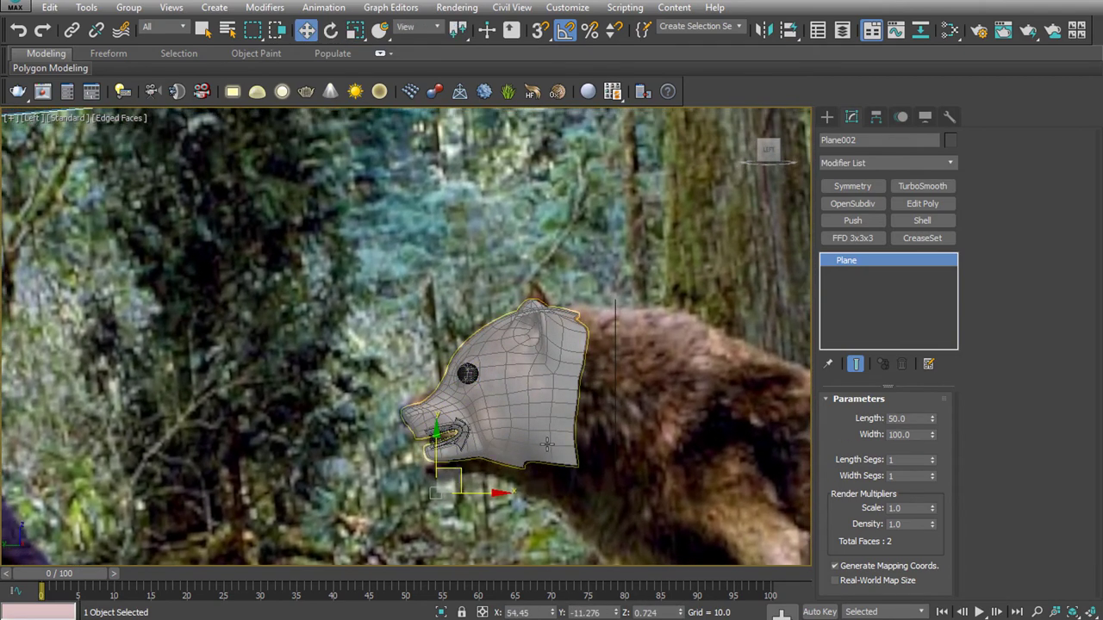
Scale and move the wolf head mesh into place, then tweak its vertices and edges
{"action": "left_click", "coordinate": [435, 431]}
{"action": "key", "text": "r"}
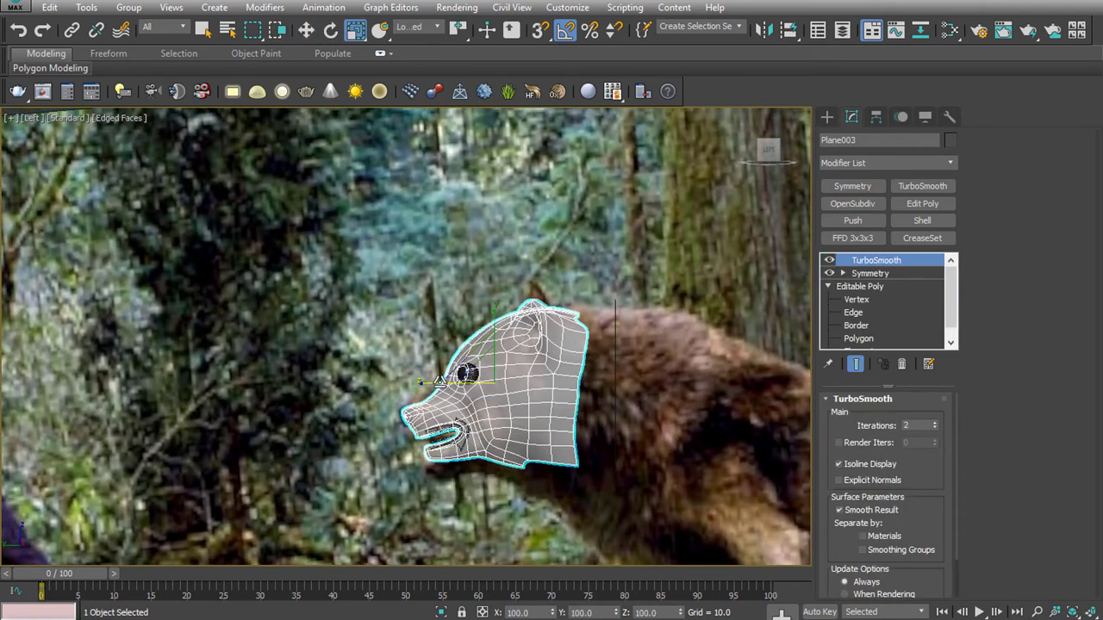
{"action": "key", "text": "ctrl+z"}
{"action": "key", "text": "w"}
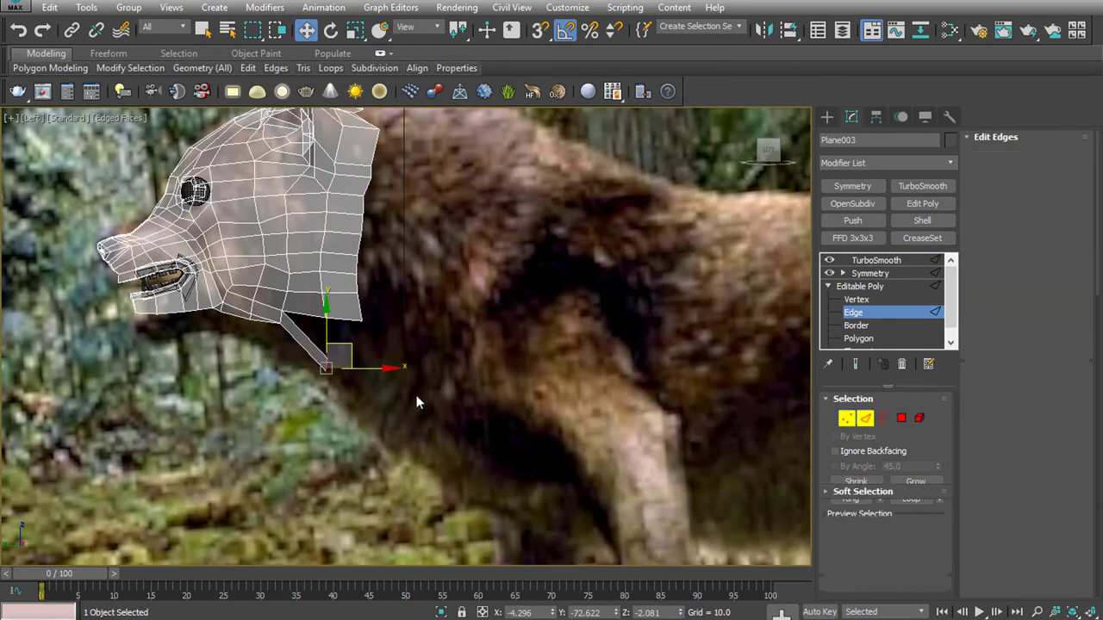
{"action": "key", "text": "1"}
{"action": "key", "text": "2"}
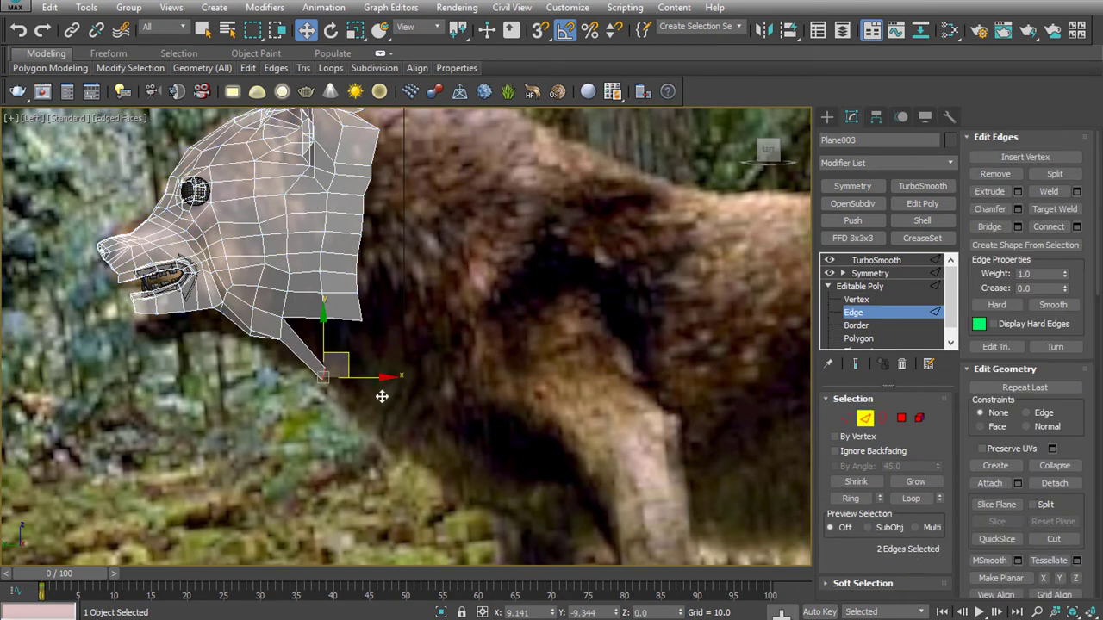
{"action": "scroll", "coordinate": [382, 345], "scroll_direction": "down", "scroll_amount": 5}
{"action": "scroll", "coordinate": [381, 282], "scroll_direction": "down", "scroll_amount": 3}
{"action": "scroll", "coordinate": [603, 310], "scroll_direction": "down", "scroll_amount": 2}
Shift-drag a copy of the background photo plane and tilt the copy
{"action": "left_click", "coordinate": [672, 345]}
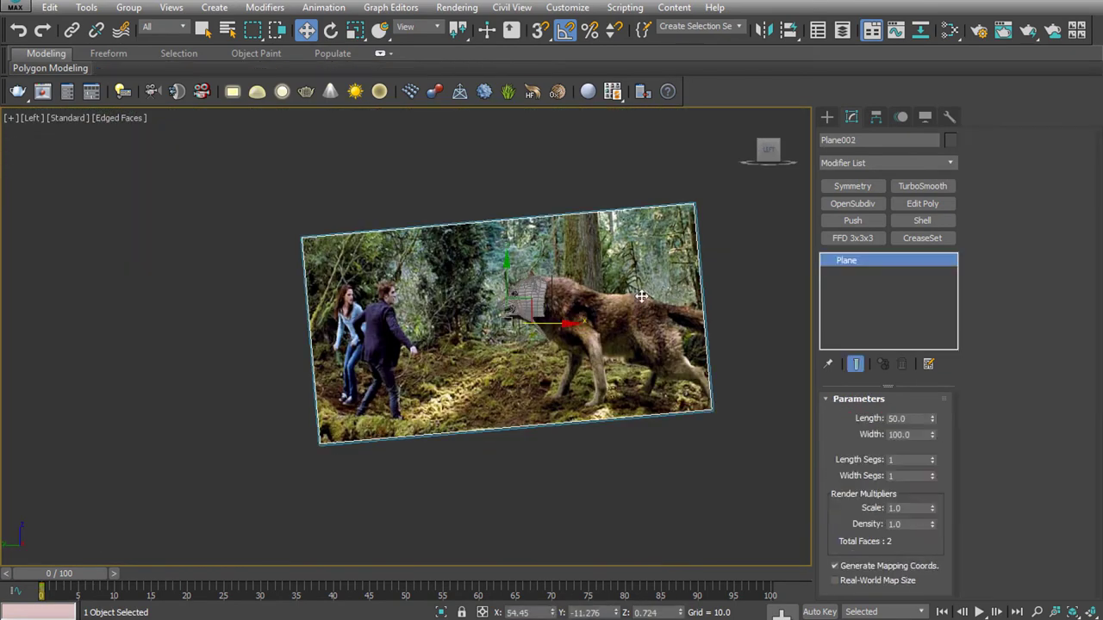
{"action": "left_click_drag", "start_coordinate": [603, 345], "coordinate": [216, 284], "text": "shift"}
{"action": "key", "text": "Return"}
{"action": "key", "text": "e"}
{"action": "left_click_drag", "start_coordinate": [517, 345], "coordinate": [516, 372]}
Wire the Map #4 sketch bitmap into Material #25 and assign it to the copied plane
{"action": "key", "text": "m"}
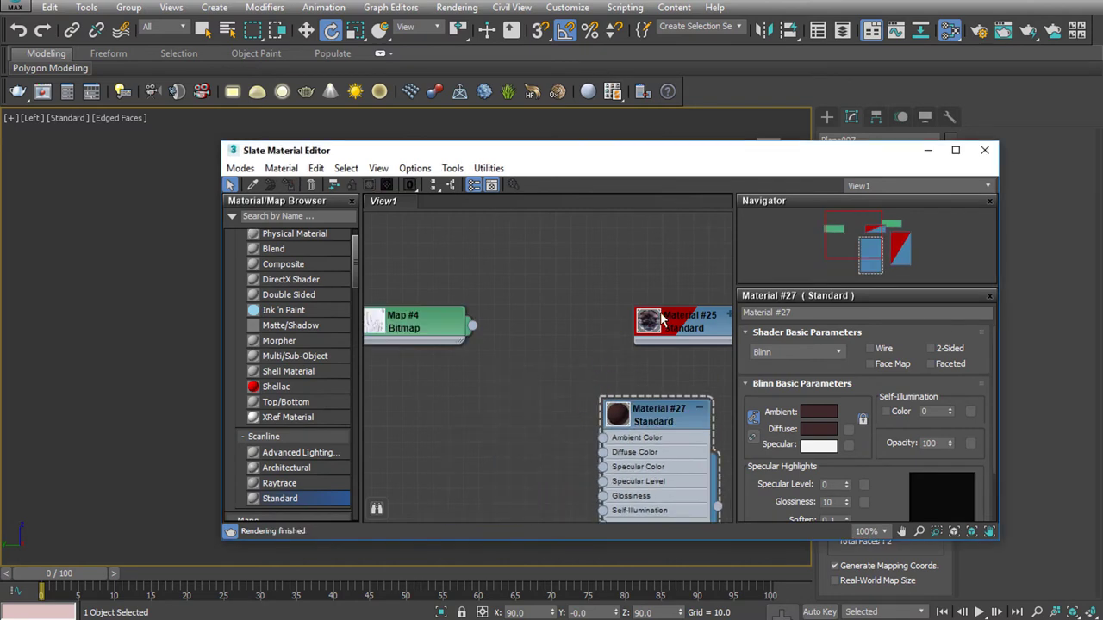
{"action": "left_click_drag", "start_coordinate": [472, 325], "coordinate": [577, 319]}
{"action": "left_click_drag", "start_coordinate": [517, 150], "coordinate": [774, 250]}
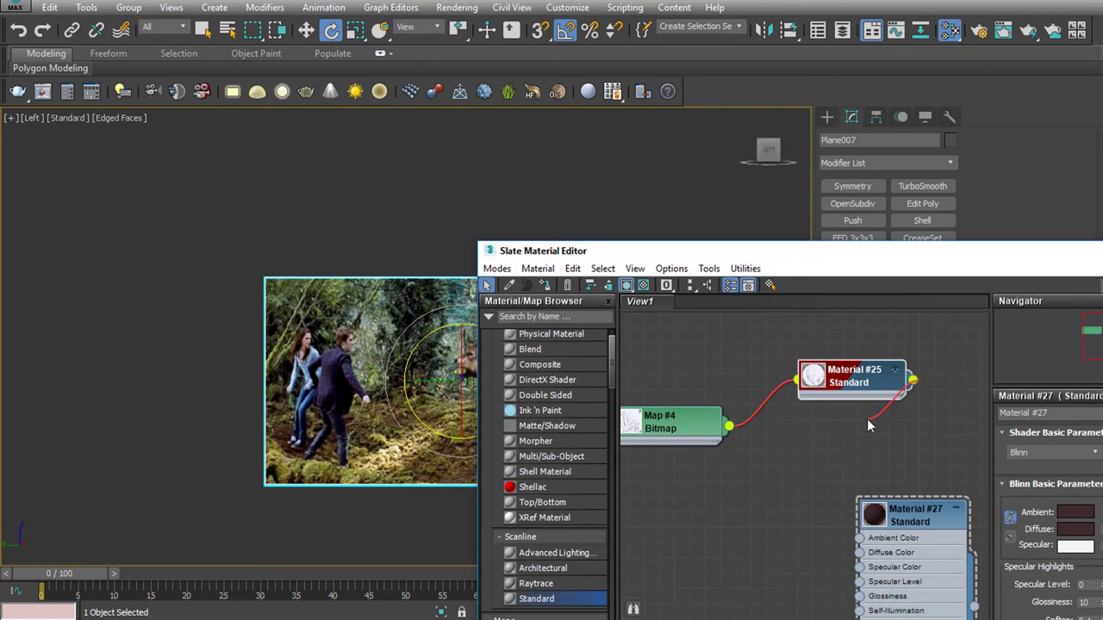
{"action": "left_click_drag", "start_coordinate": [936, 255], "coordinate": [845, 281]}
{"action": "key", "text": "m"}
Draw a new plane over the BACKLEG sketch
{"action": "left_click", "coordinate": [486, 241]}
{"action": "left_click", "coordinate": [827, 116]}
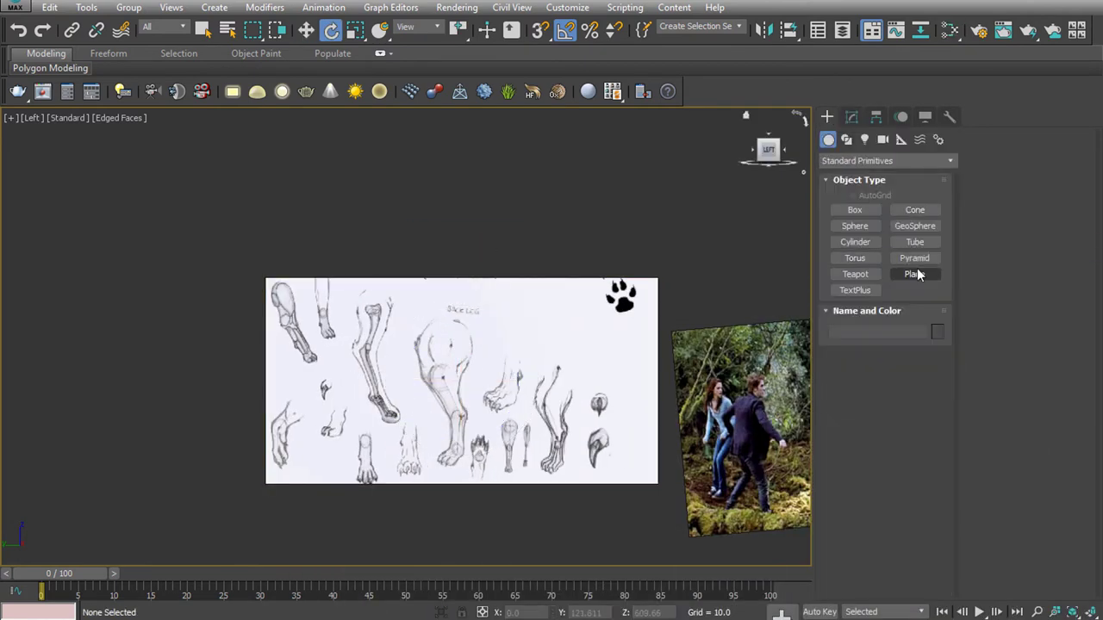
{"action": "left_click", "coordinate": [915, 274]}
{"action": "left_click_drag", "start_coordinate": [372, 300], "coordinate": [534, 472]}
Add a vertical centre edge to the plane and move vertices to round the thigh outline
{"action": "key", "text": "2"}
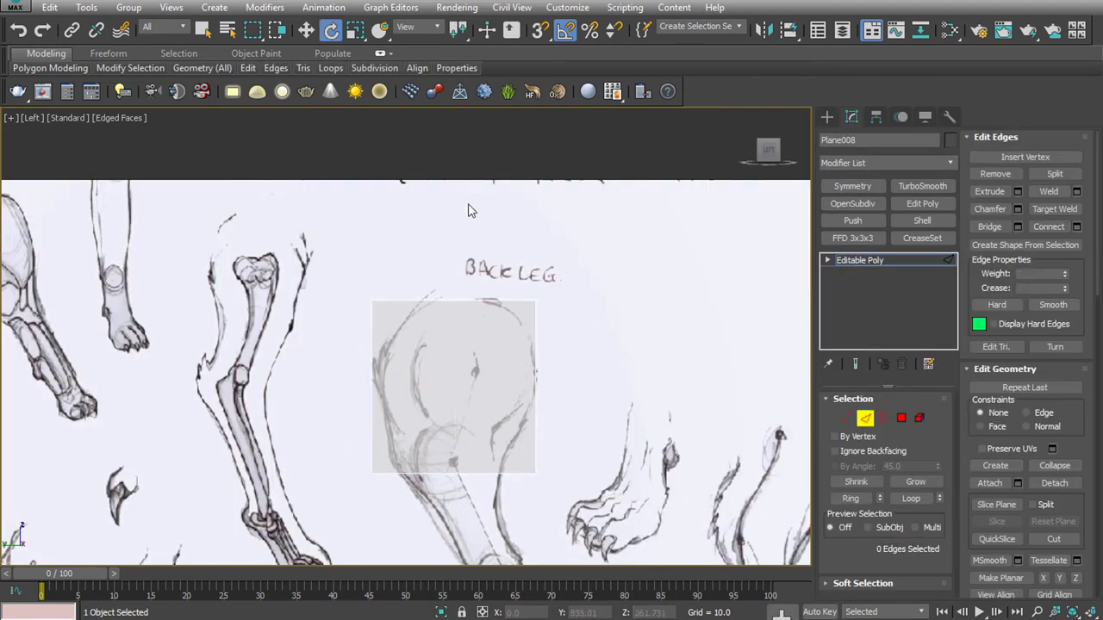
{"action": "key", "text": "ctrl+shift+e"}
{"action": "key", "text": "1"}
{"action": "key", "text": "w"}
{"action": "left_click_drag", "start_coordinate": [340, 261], "coordinate": [387, 320]}
{"action": "left_click_drag", "start_coordinate": [535, 342], "coordinate": [525, 320]}
{"action": "left_click_drag", "start_coordinate": [469, 280], "coordinate": [433, 318]}
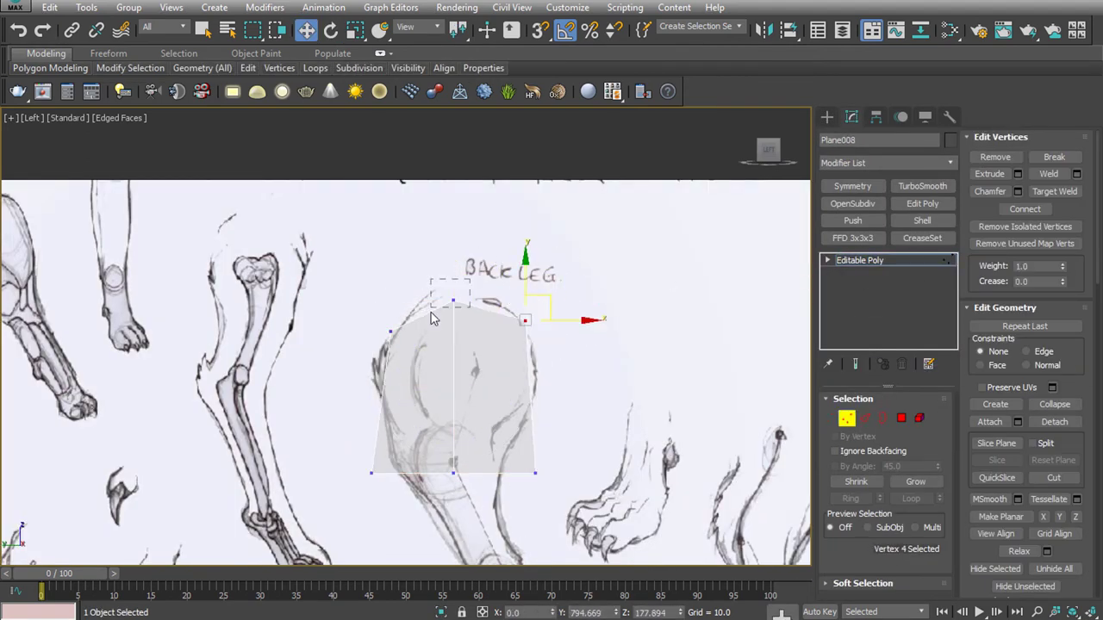
{"action": "mouse_move", "coordinate": [462, 460]}
{"action": "left_mouse_down"}
{"action": "mouse_move", "coordinate": [458, 392]}
{"action": "mouse_move", "coordinate": [404, 465]}
{"action": "left_mouse_up"}
Extend the bottom edges down the back leg toward the paw, then Shift-drag a copy of the leg
{"action": "key", "text": "2"}
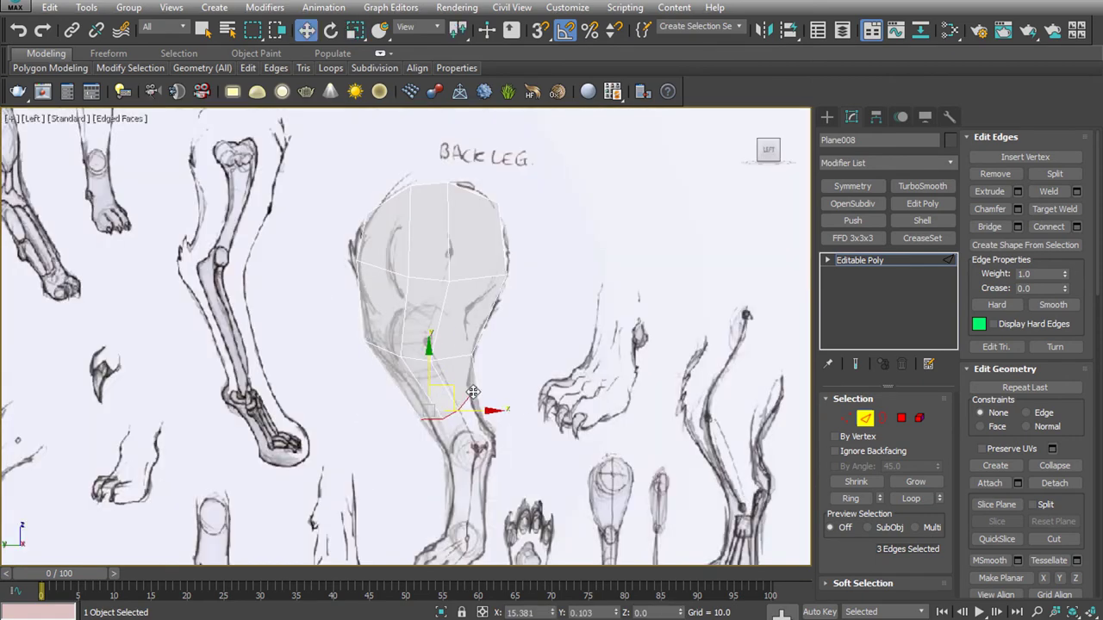
{"action": "left_click_drag", "start_coordinate": [473, 392], "coordinate": [474, 405]}
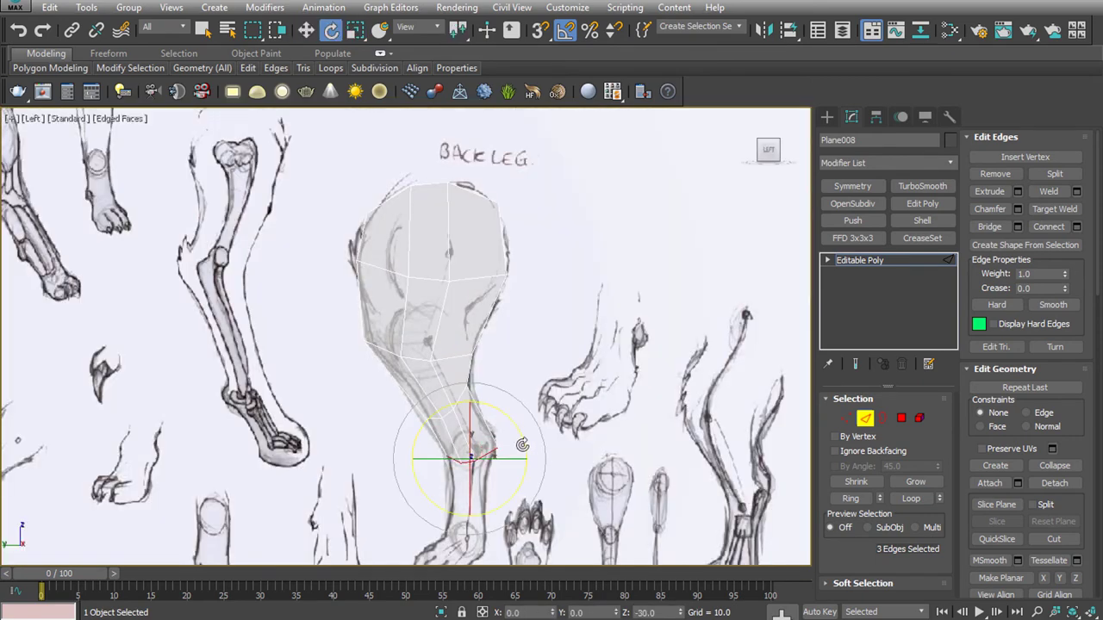
{"action": "middle_click_drag", "start_coordinate": [485, 529], "coordinate": [514, 406]}
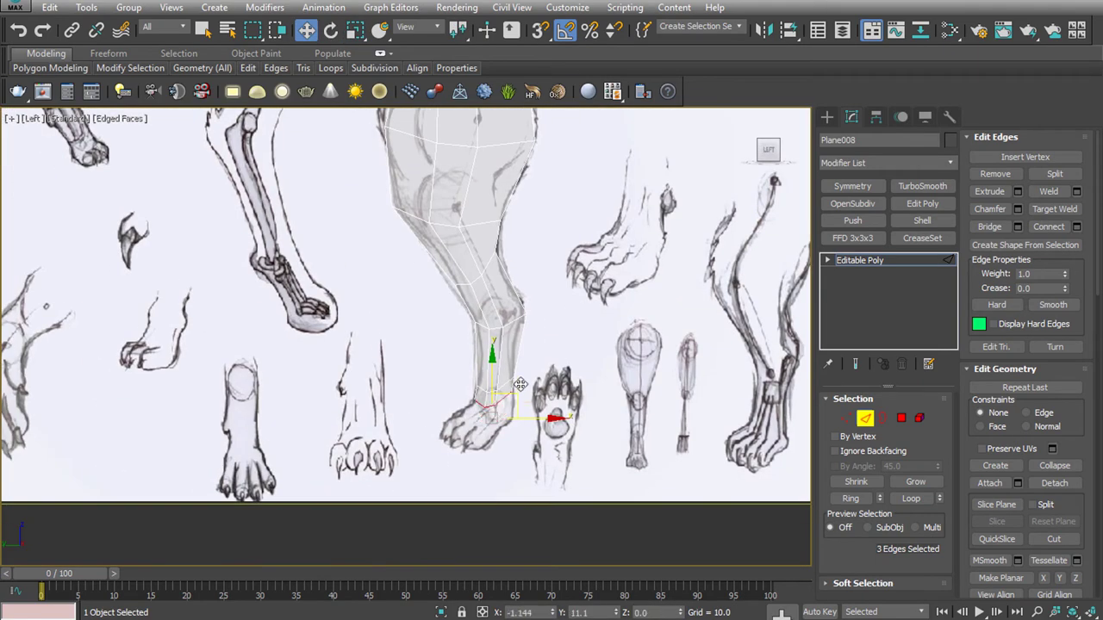
{"action": "scroll", "coordinate": [554, 320], "scroll_direction": "down", "scroll_amount": 2}
{"action": "left_click", "coordinate": [857, 259]}
{"action": "left_click_drag", "start_coordinate": [487, 212], "coordinate": [340, 155], "text": "shift"}
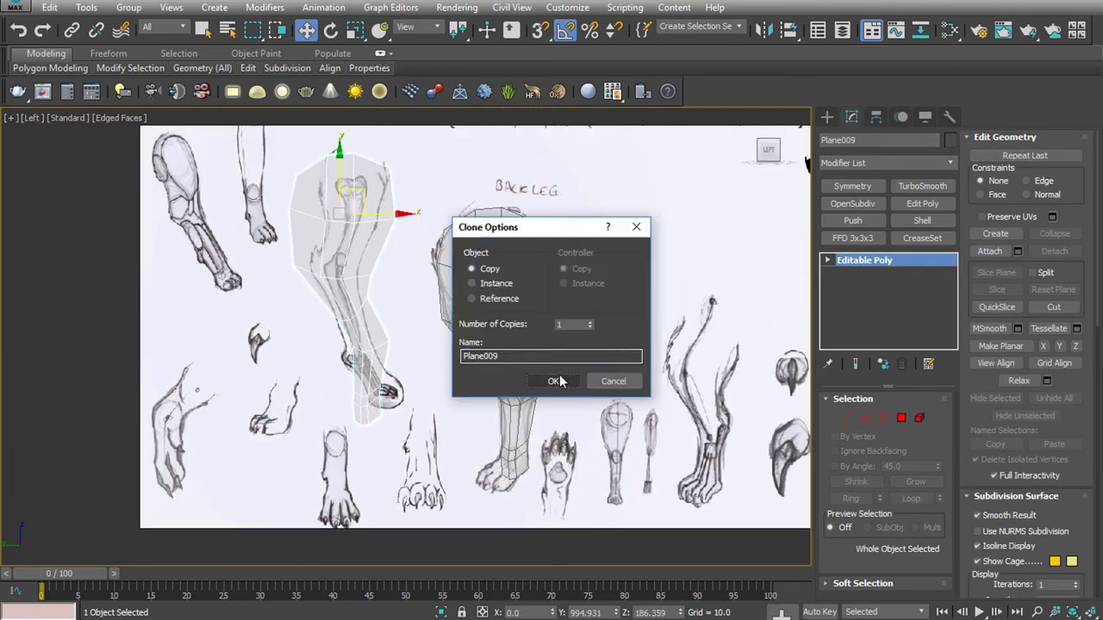
Confirm the Plane009 copy and move its knee, lower-leg and foot vertices onto the front leg sketch
{"action": "key", "text": "Return"}
{"action": "left_click", "coordinate": [857, 420]}
{"action": "left_click", "coordinate": [857, 420]}
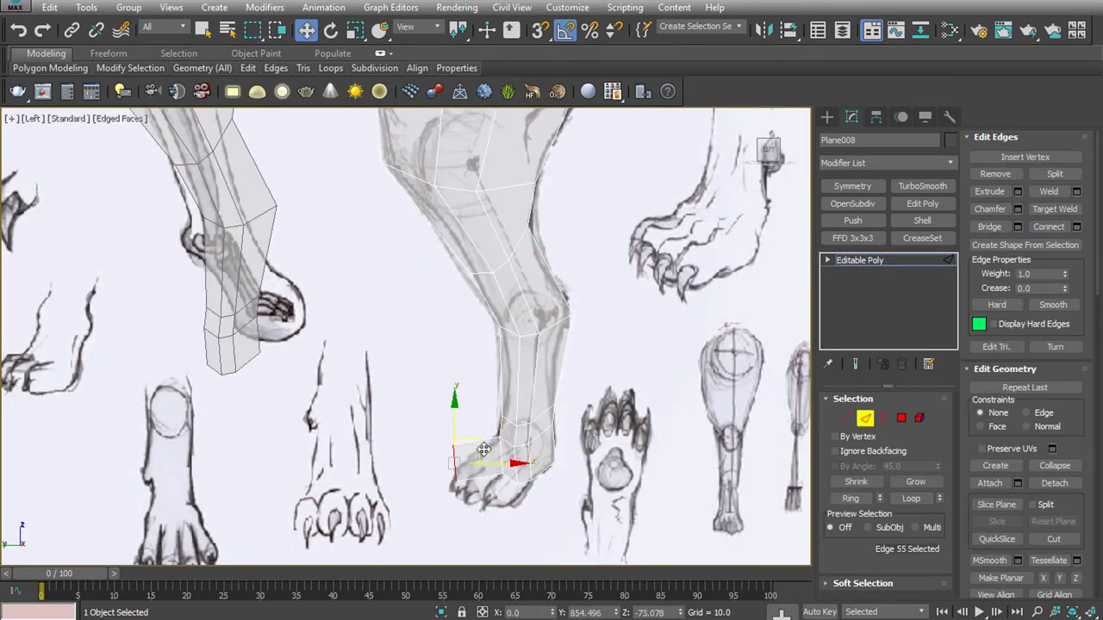
{"action": "scroll", "coordinate": [499, 418], "scroll_direction": "down", "scroll_amount": 3}
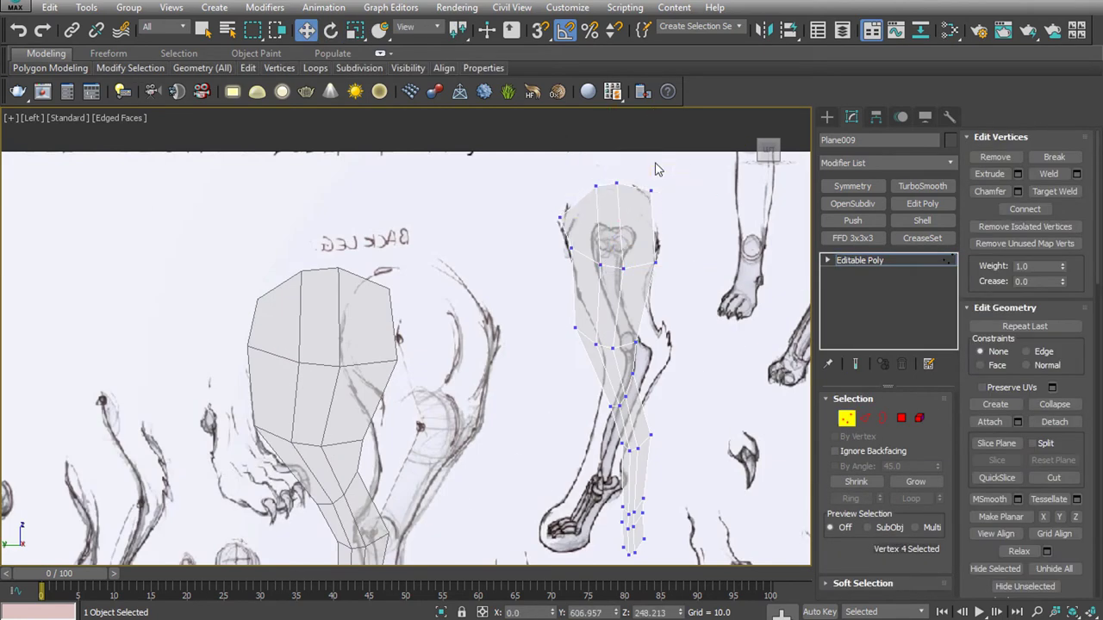
{"action": "left_click", "coordinate": [599, 345]}
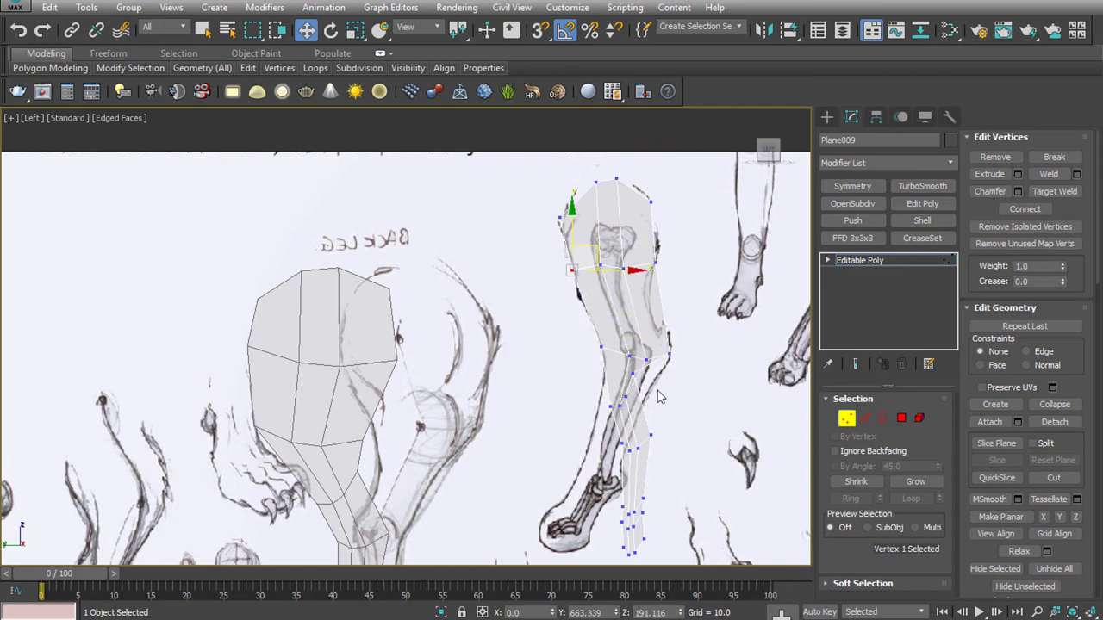
{"action": "mouse_move", "coordinate": [620, 398]}
{"action": "left_mouse_down"}
{"action": "mouse_move", "coordinate": [639, 407]}
{"action": "mouse_move", "coordinate": [590, 443]}
{"action": "left_mouse_up"}
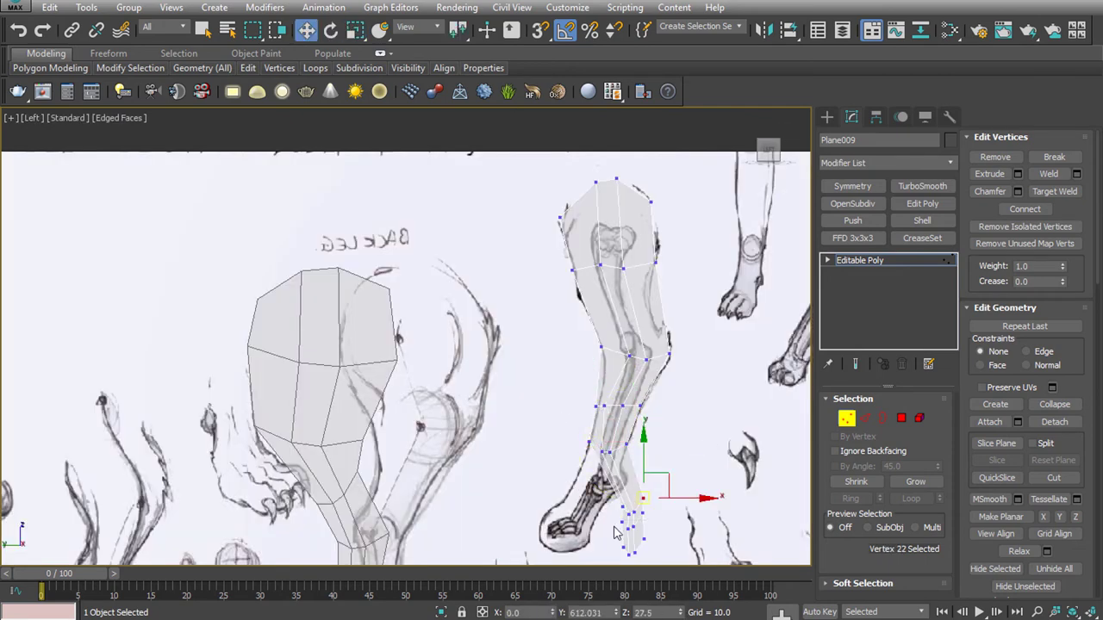
{"action": "left_click_drag", "start_coordinate": [636, 485], "coordinate": [593, 487]}
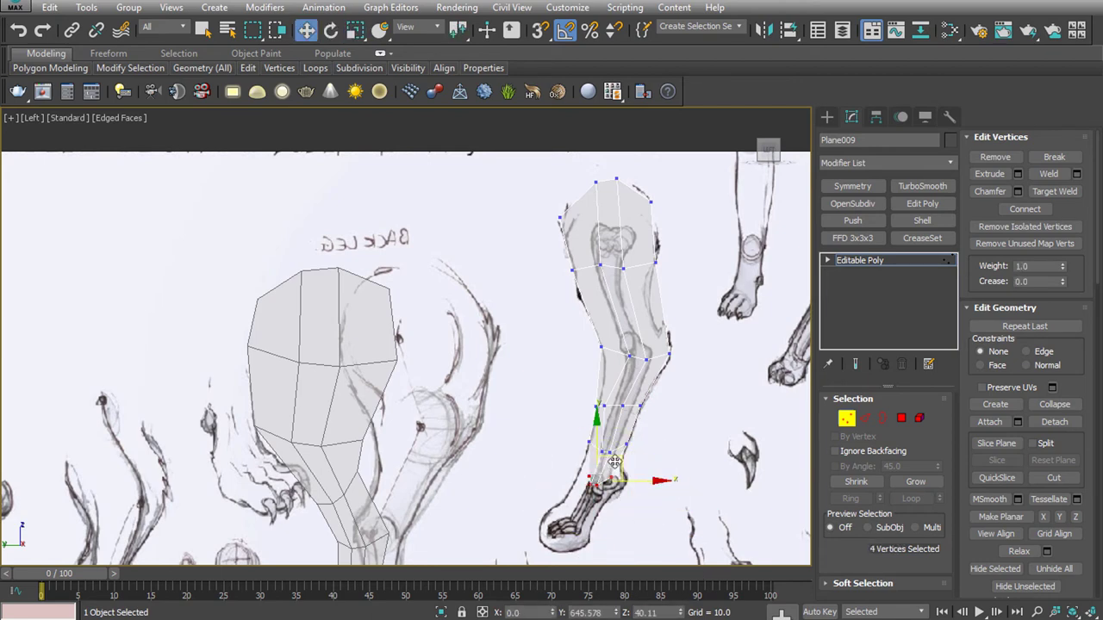
{"action": "key", "text": "2"}
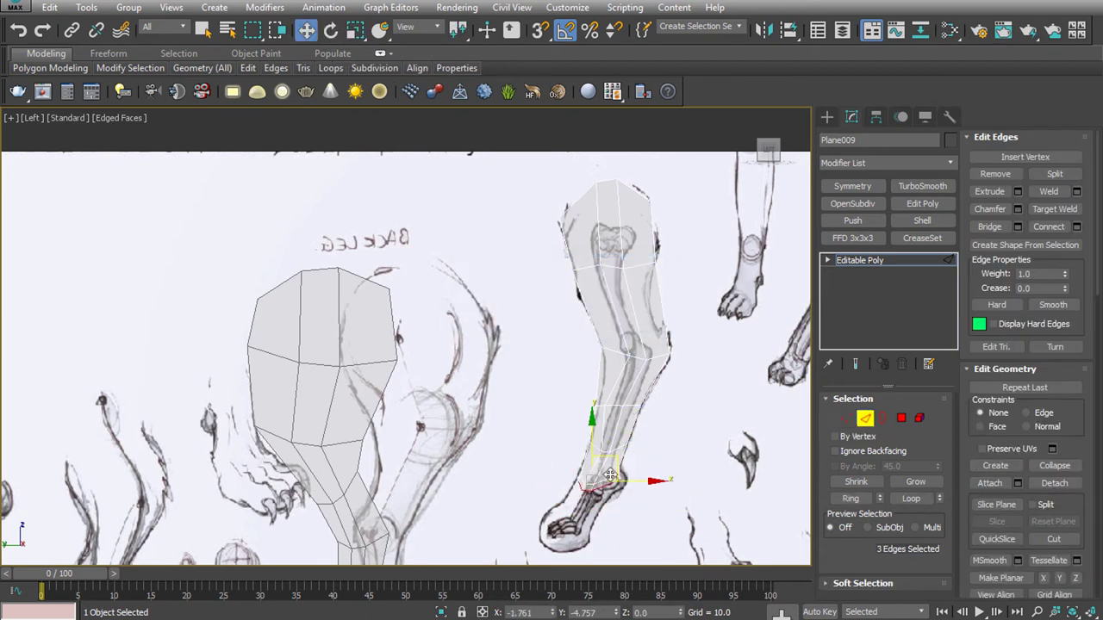
{"action": "left_click", "coordinate": [552, 534]}
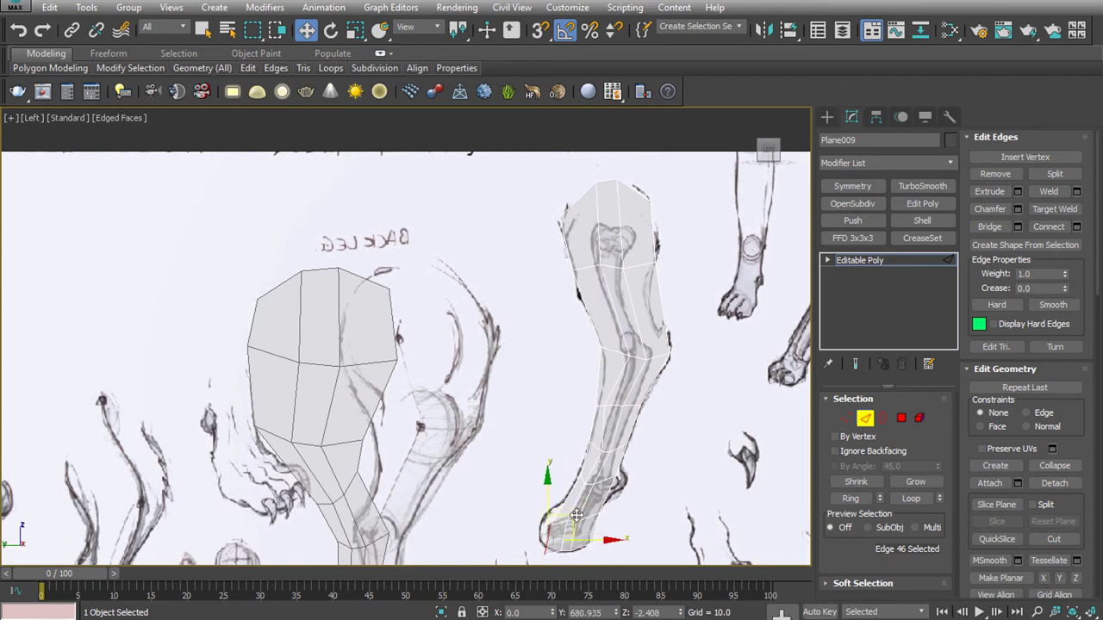
{"action": "scroll", "coordinate": [575, 516], "scroll_direction": "down", "scroll_amount": 3}
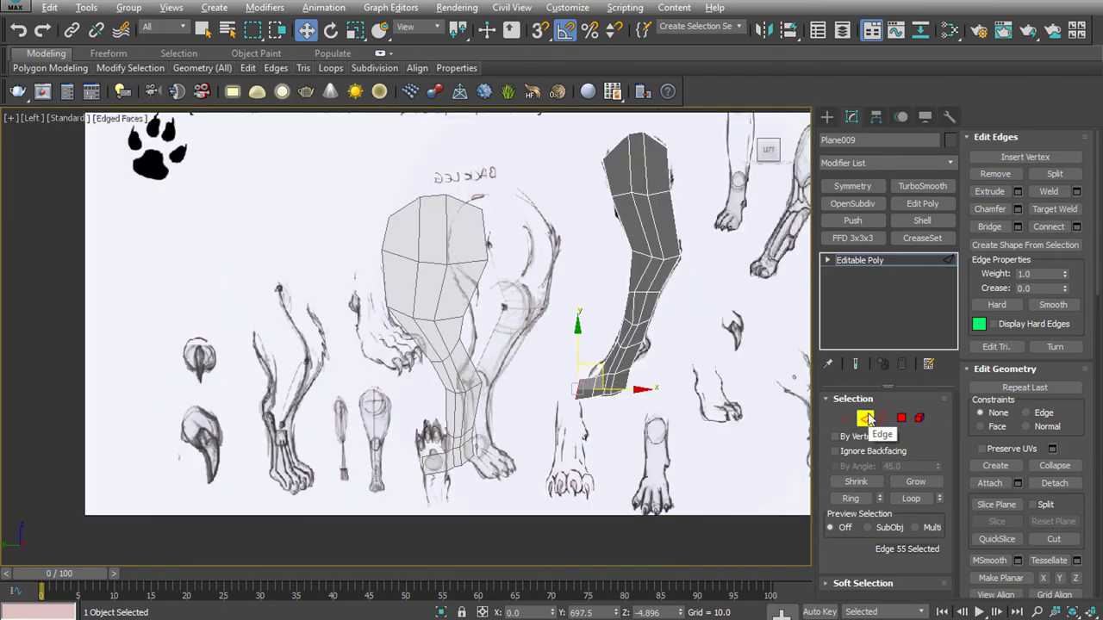
{"action": "left_click", "coordinate": [431, 246]}
Select the lower leg and paw vertices with Soft Selection turned on
{"action": "scroll", "coordinate": [430, 247], "scroll_direction": "down", "scroll_amount": 3}
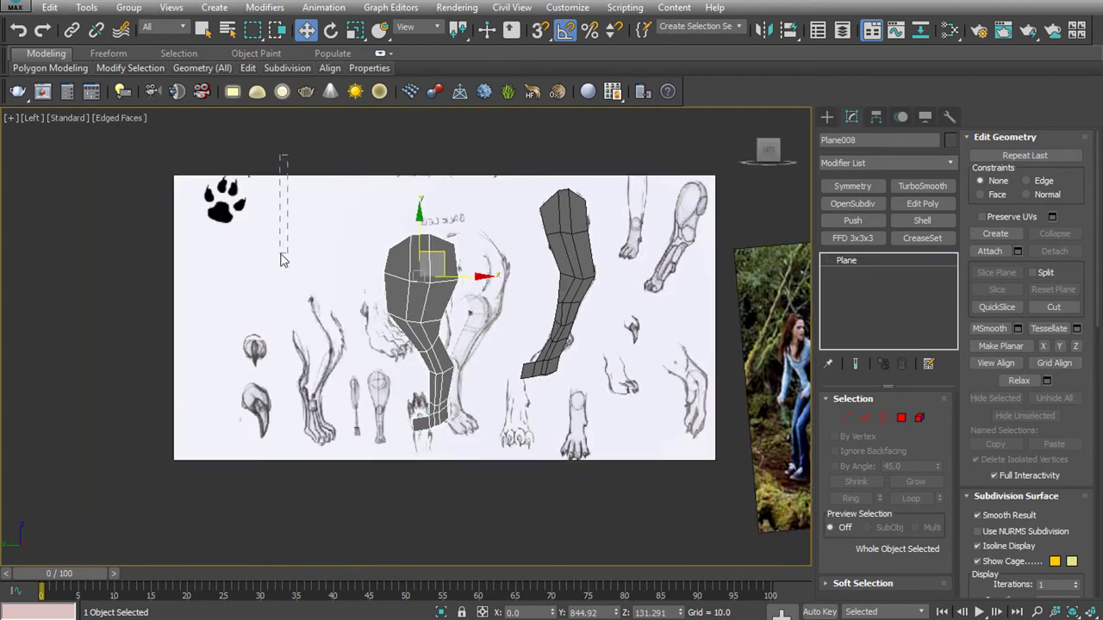
{"action": "key", "text": "f"}
{"action": "key", "text": "l"}
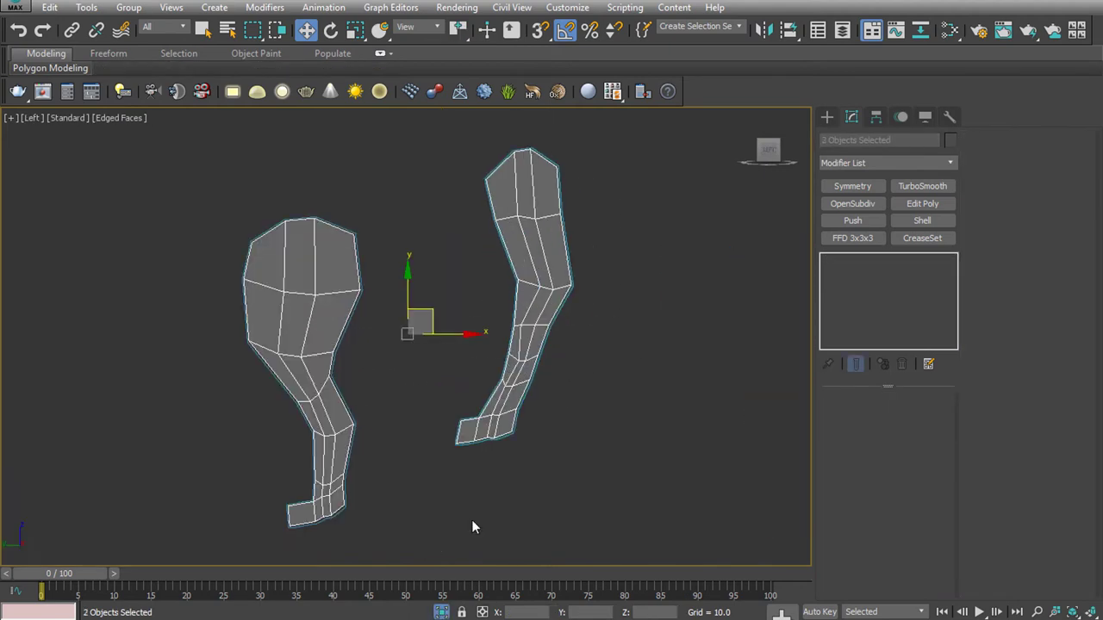
{"action": "middle_click_drag", "start_coordinate": [471, 519], "coordinate": [550, 488], "text": "alt"}
{"action": "key", "text": "f"}
{"action": "key", "text": "1"}
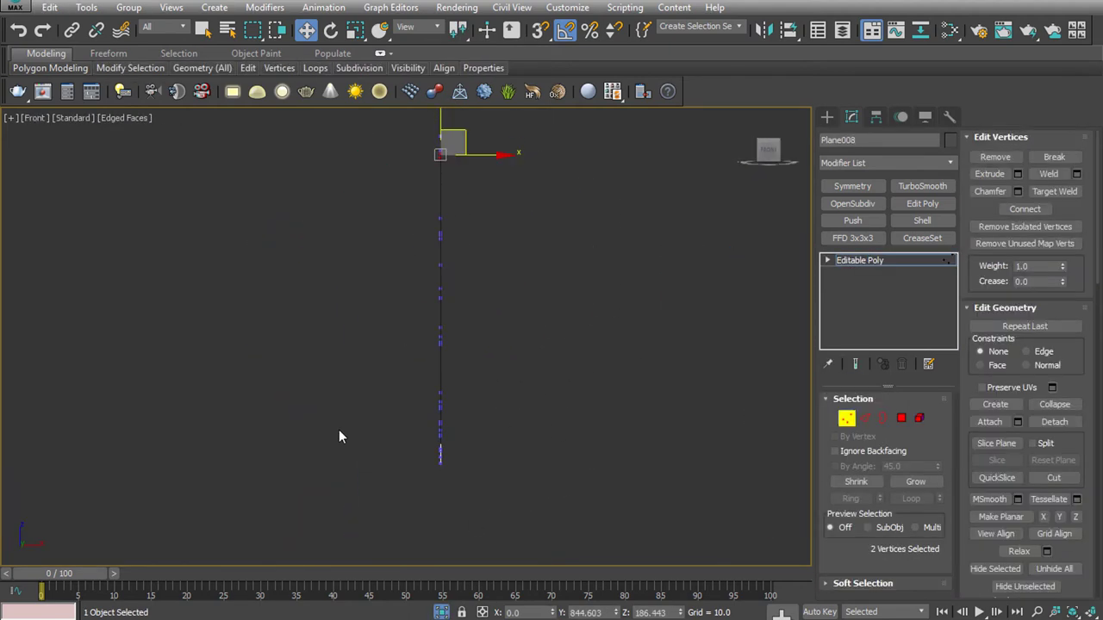
{"action": "left_click_drag", "start_coordinate": [339, 435], "coordinate": [500, 344]}
{"action": "left_click", "coordinate": [862, 583]}
{"action": "left_click", "coordinate": [976, 156]}
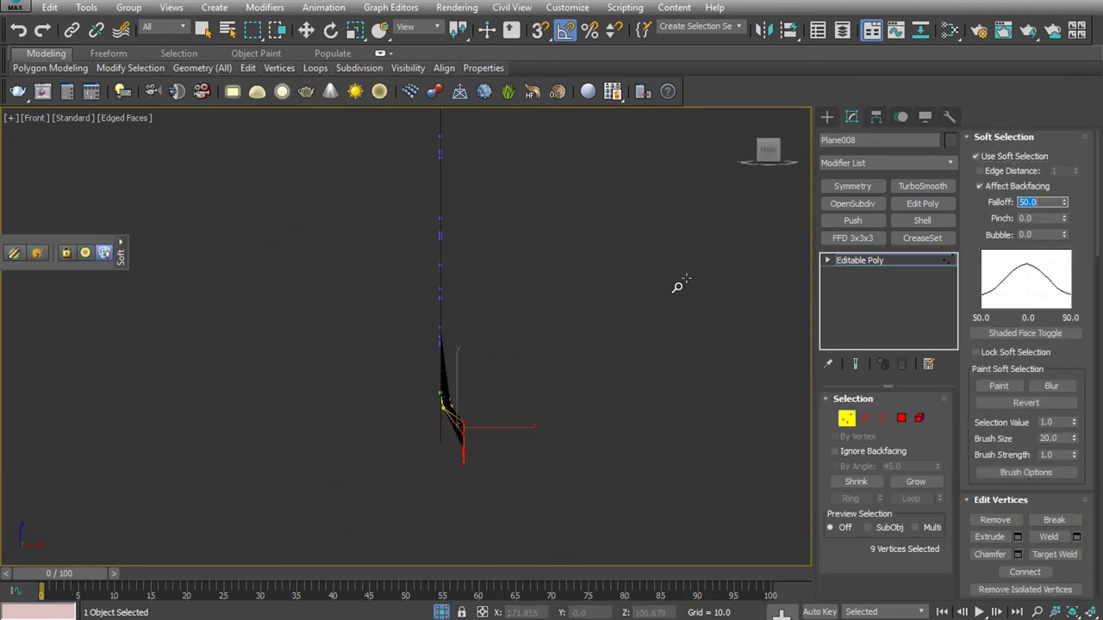
Try soft selection falloff values of 20, 50 and 80 while inspecting the leg in Perspective
{"action": "key", "text": "z"}
{"action": "key", "text": "w"}
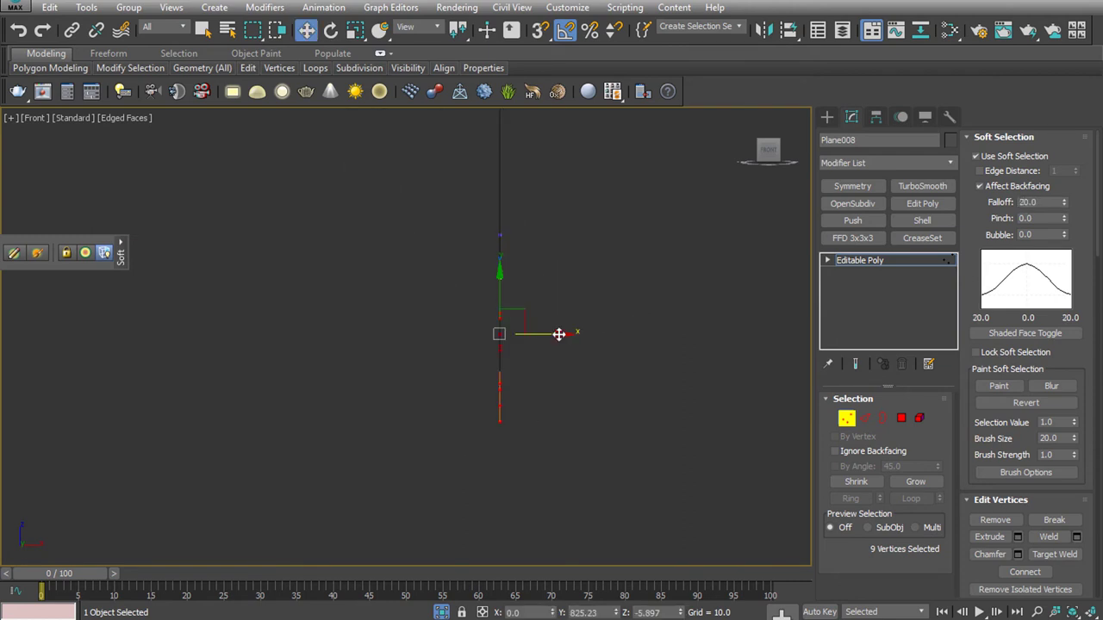
{"action": "double_click", "coordinate": [1034, 201]}
{"action": "type", "text": "20"}
{"action": "key", "text": "Return"}
{"action": "key", "text": "p"}
{"action": "middle_click_drag", "start_coordinate": [619, 337], "coordinate": [511, 301], "text": "alt"}
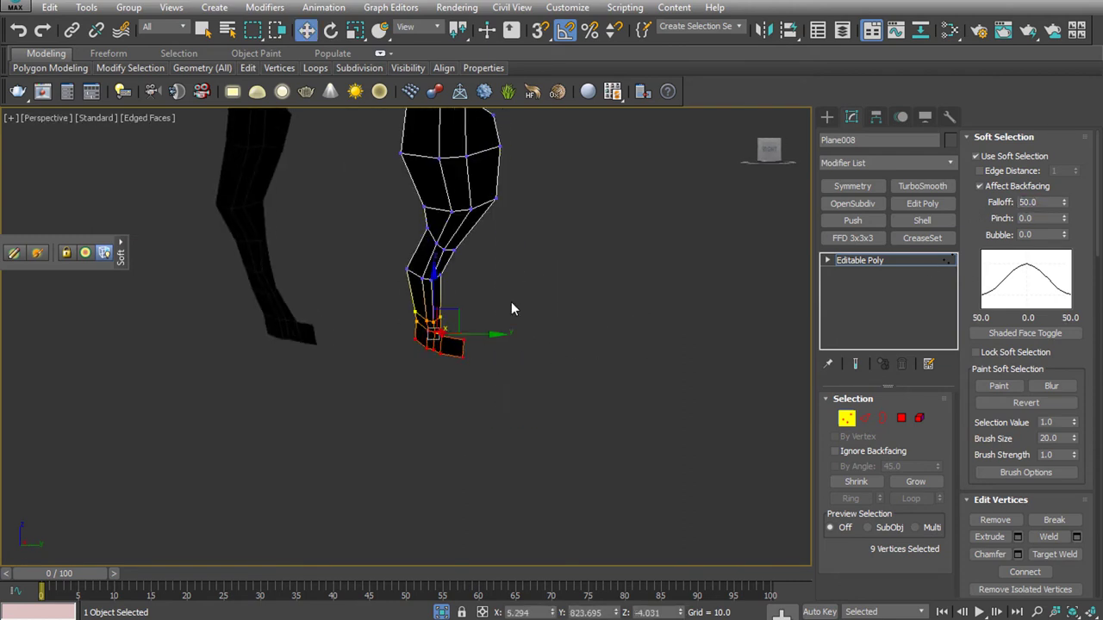
{"action": "middle_click_drag", "start_coordinate": [416, 309], "coordinate": [370, 331], "text": "alt"}
{"action": "key", "text": "Return"}
{"action": "middle_click_drag", "start_coordinate": [551, 396], "coordinate": [499, 412], "text": "alt"}
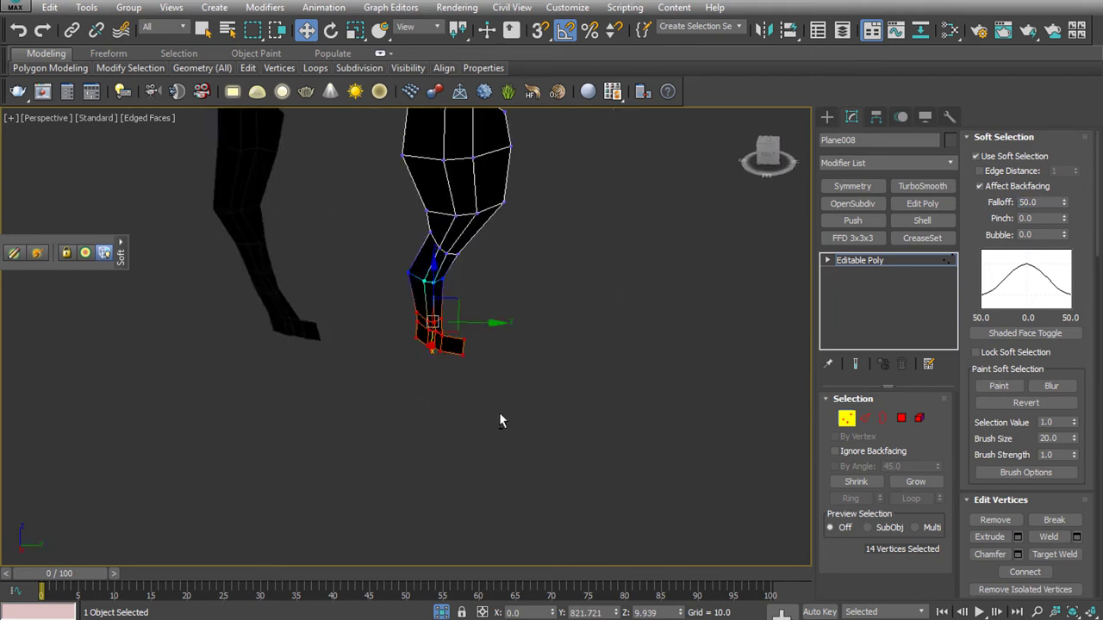
{"action": "type", "text": "80"}
{"action": "key", "text": "Return"}
{"action": "middle_click_drag", "start_coordinate": [480, 192], "coordinate": [505, 185], "text": "alt"}
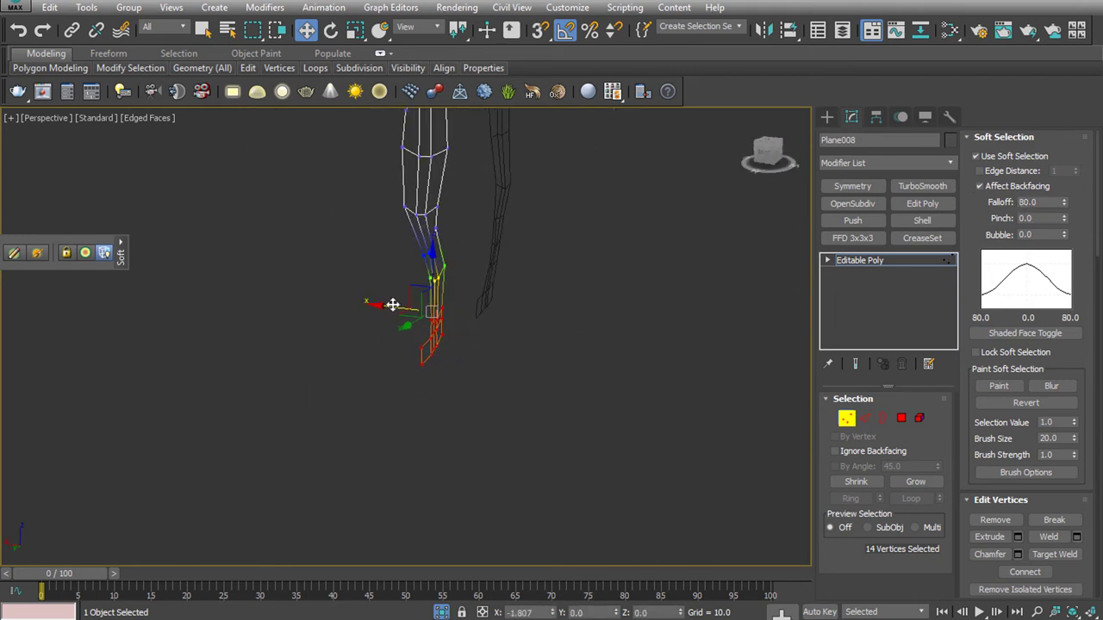
Exit vertex editing on both the back and front legs and select both leg meshes
{"action": "key", "text": "1"}
{"action": "left_click", "coordinate": [506, 185]}
{"action": "key", "text": "1"}
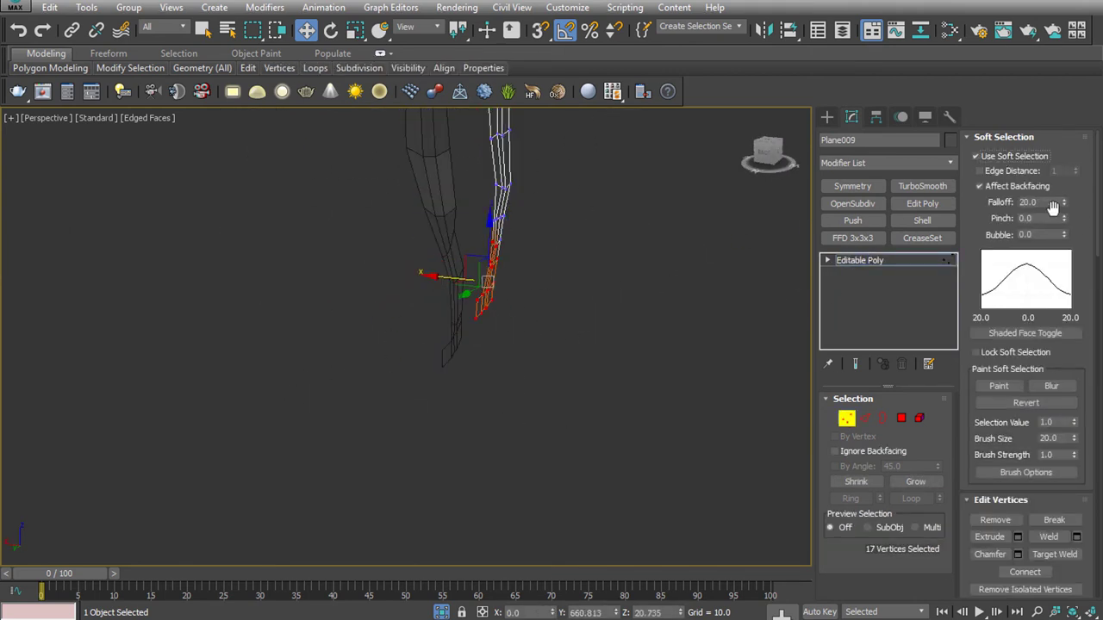
{"action": "key", "text": "1"}
{"action": "middle_click_drag", "start_coordinate": [585, 315], "coordinate": [585, 267], "text": "alt"}
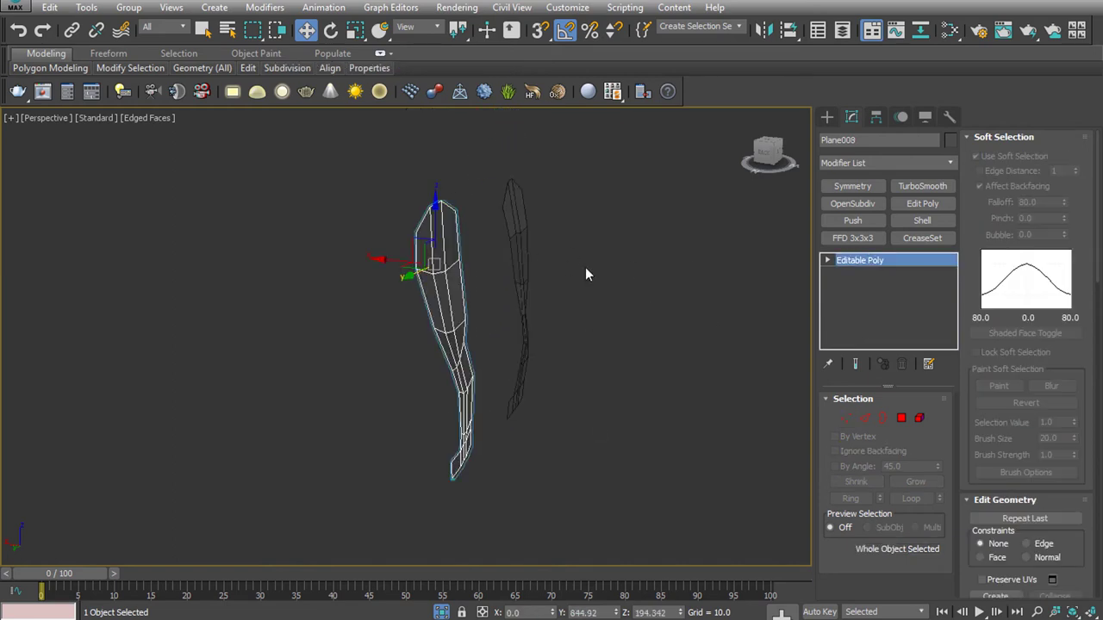
{"action": "key", "text": "ctrl+a"}
{"action": "key", "text": "l"}
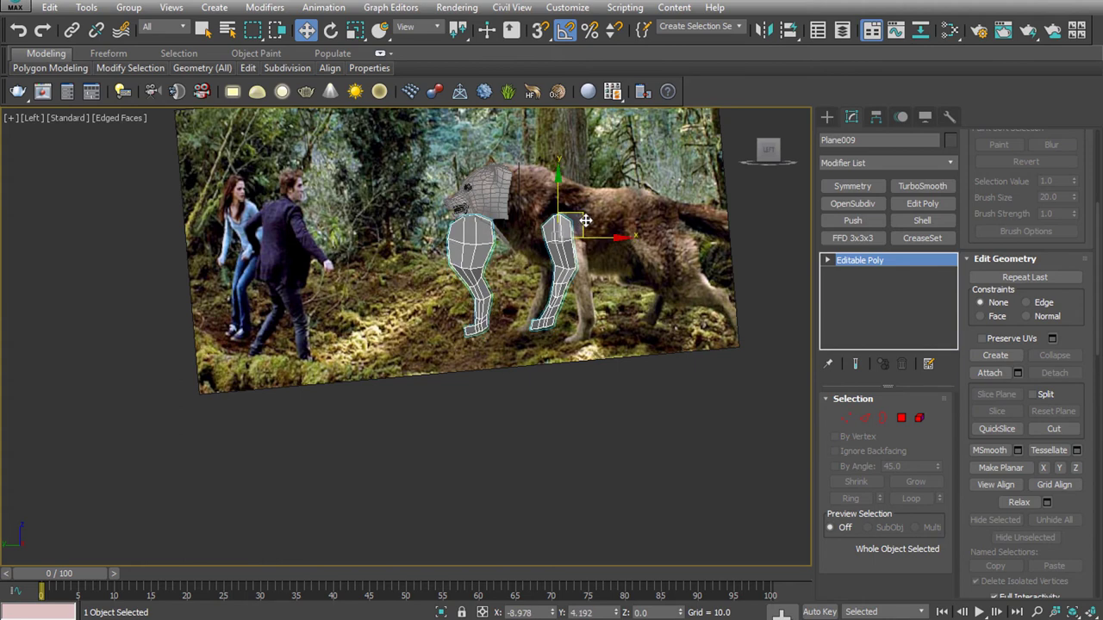
Move one leg along X to about 276.84 so it sits over the hind leg
{"action": "left_click_drag", "start_coordinate": [672, 265], "coordinate": [680, 267]}
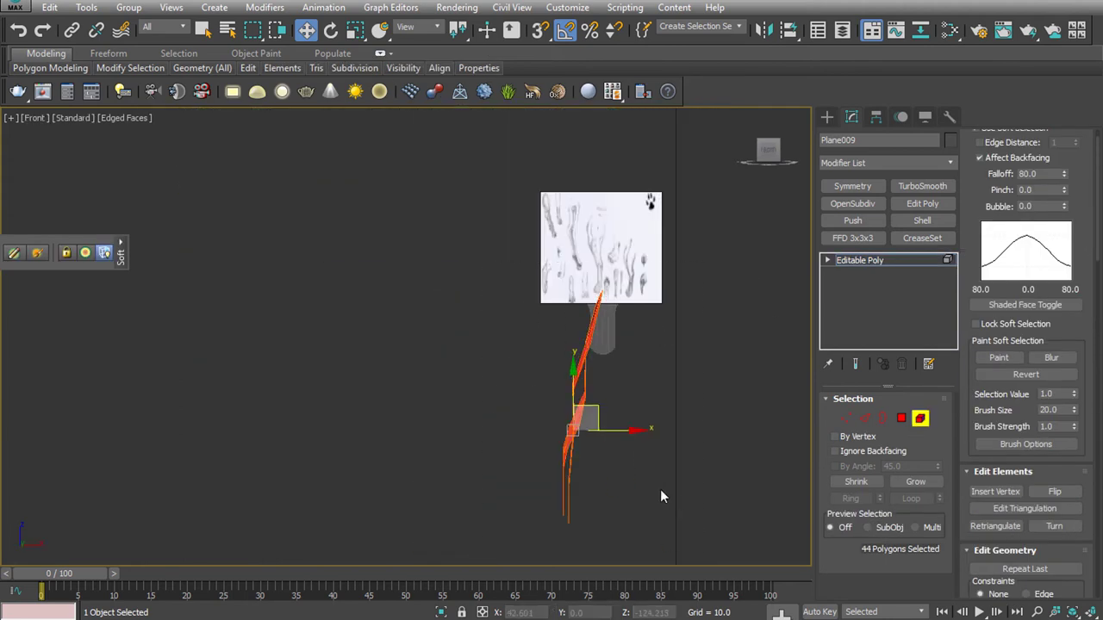
{"action": "middle_click_drag", "start_coordinate": [714, 500], "coordinate": [597, 425], "text": "alt"}
{"action": "key", "text": "1"}
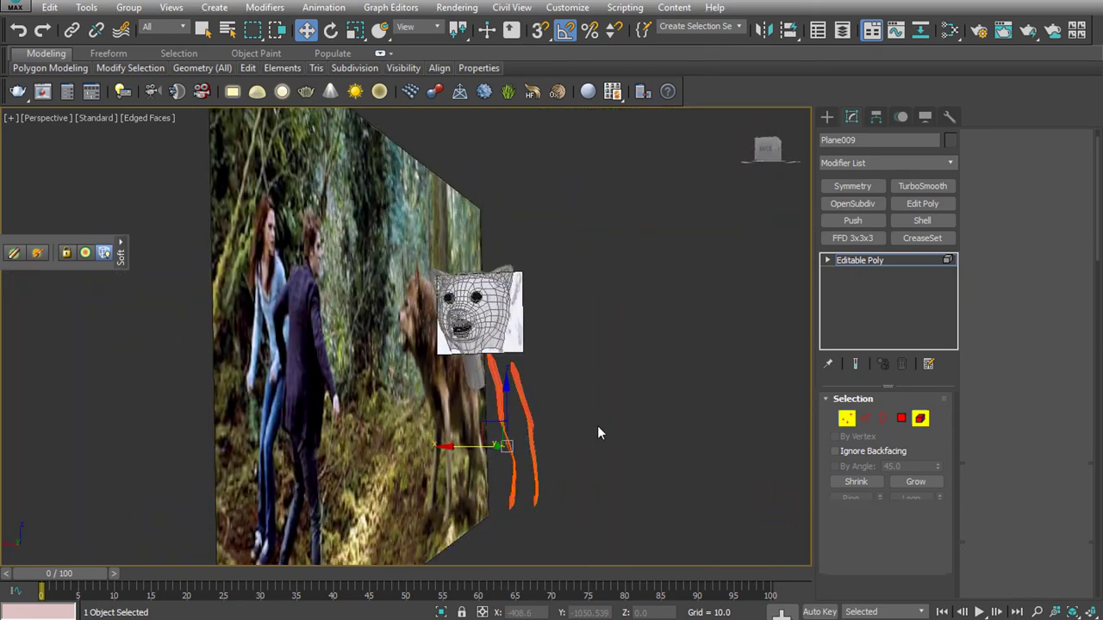
{"action": "scroll", "coordinate": [597, 425], "scroll_direction": "up", "scroll_amount": 5}
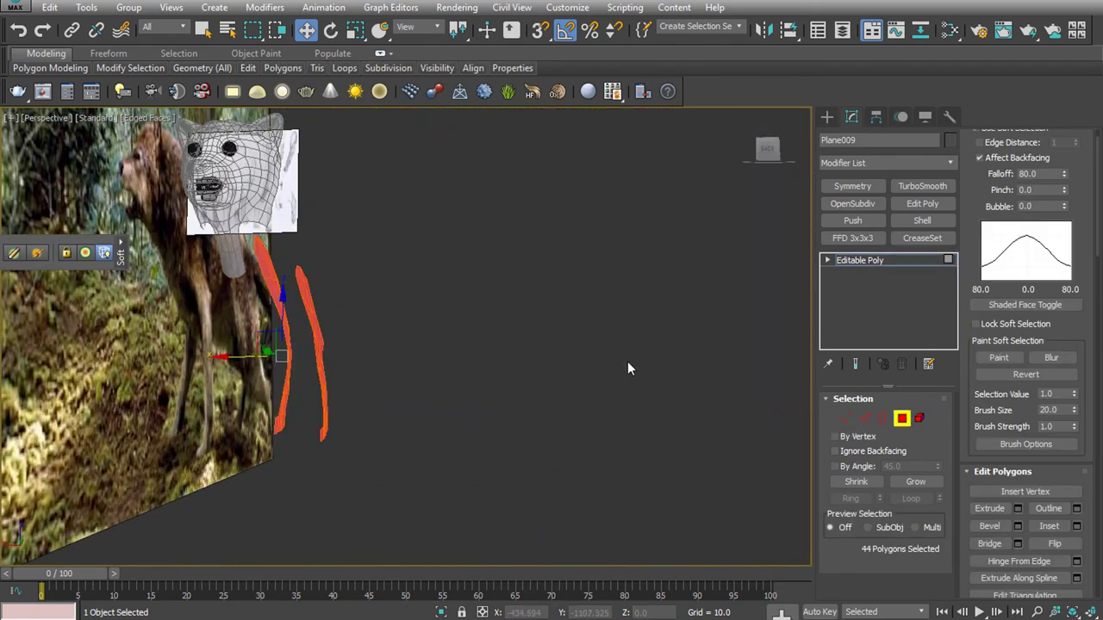
Add a Shell modifier with Inner Amount 21.15 and 2 segments to the legs
{"action": "left_click", "coordinate": [921, 221]}
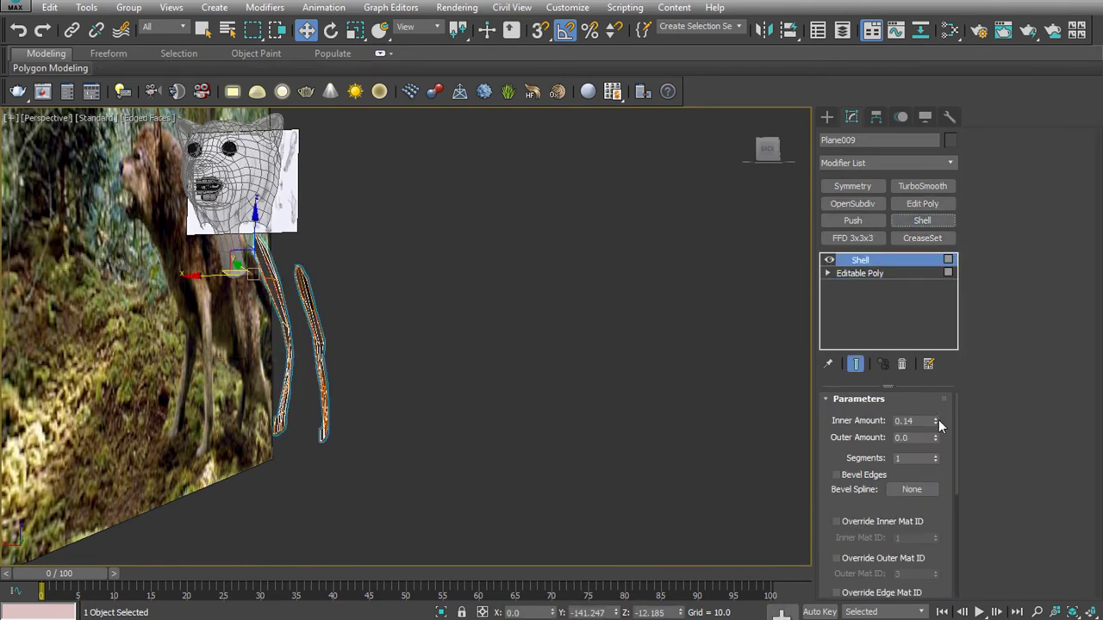
{"action": "left_click_drag", "start_coordinate": [947, 299], "coordinate": [946, 216]}
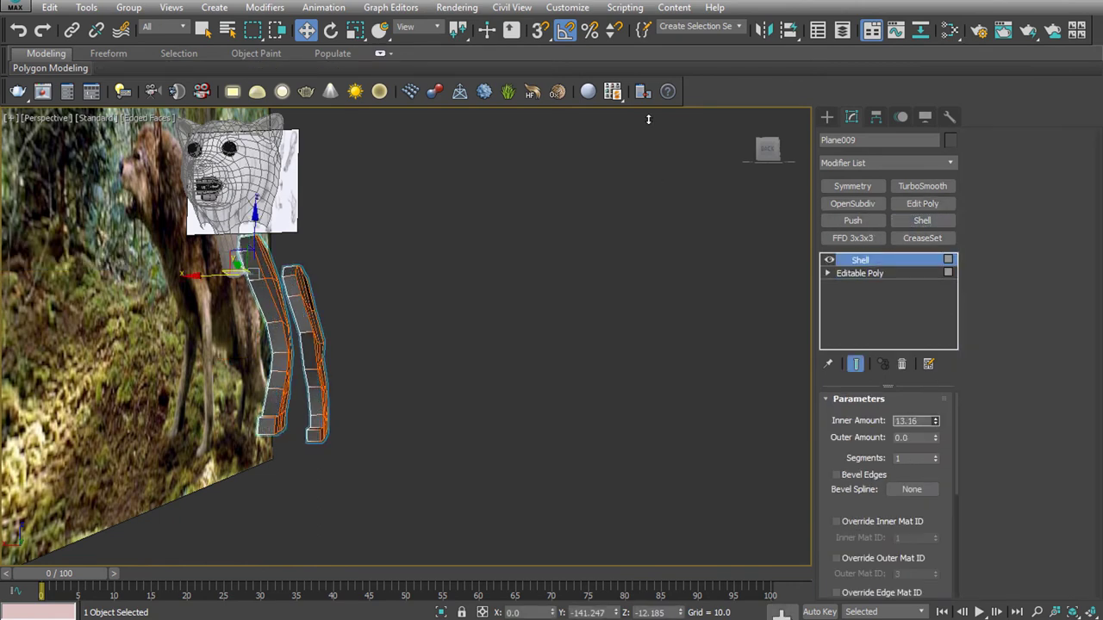
{"action": "left_click_drag", "start_coordinate": [648, 118], "coordinate": [522, 317]}
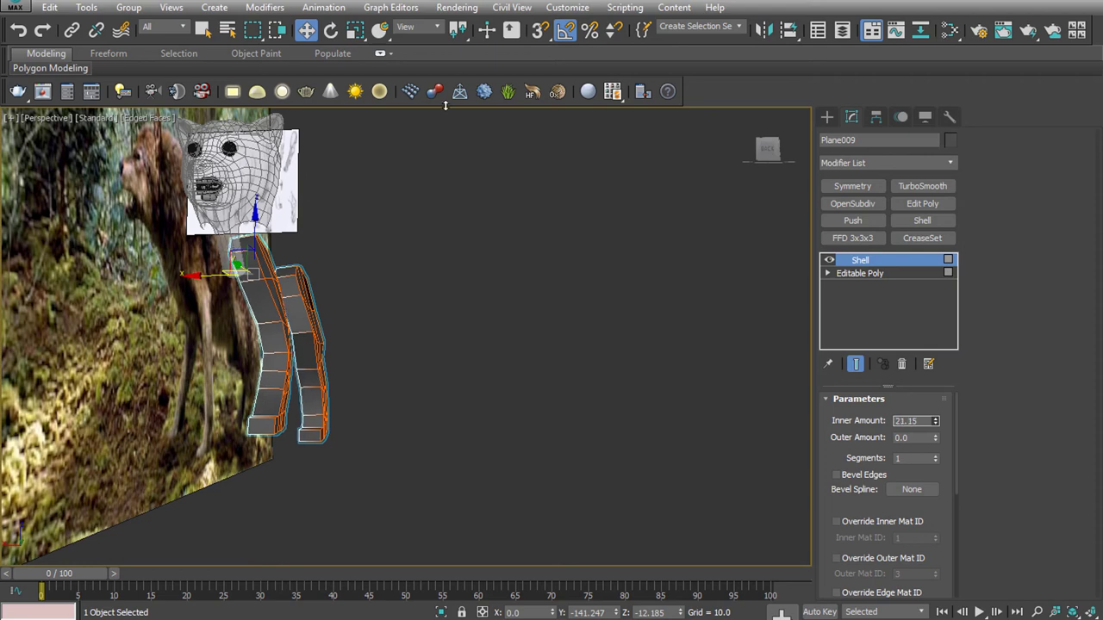
{"action": "key", "text": "f"}
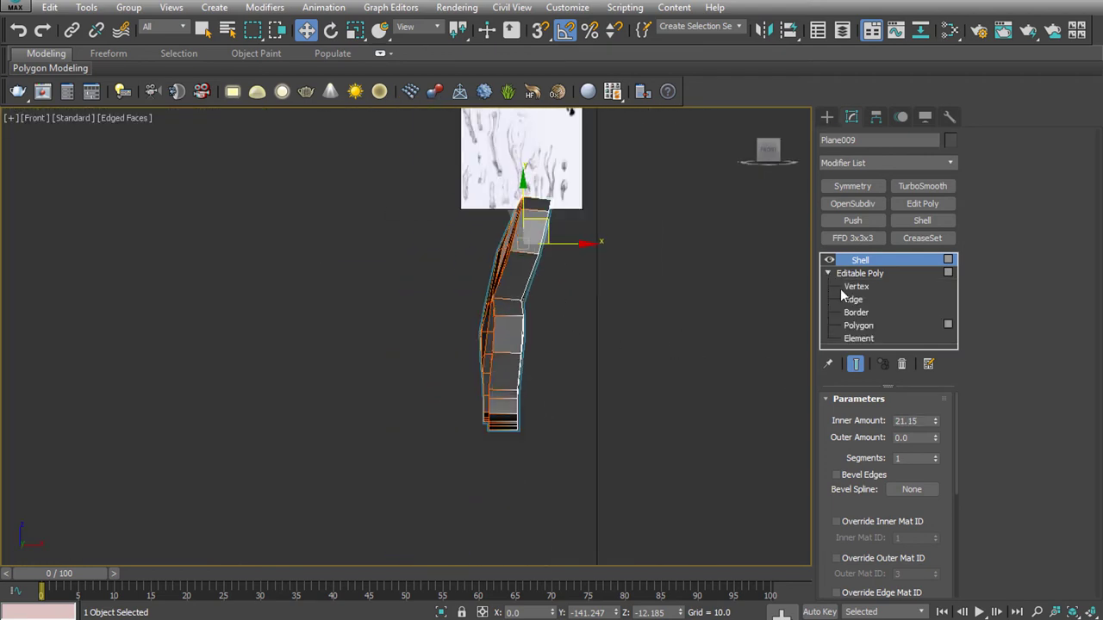
Collapse Plane009's modifier stack into an Editable Mesh and confirm
{"action": "right_click", "coordinate": [857, 264]}
{"action": "right_click", "coordinate": [851, 262]}
{"action": "right_click", "coordinate": [849, 263]}
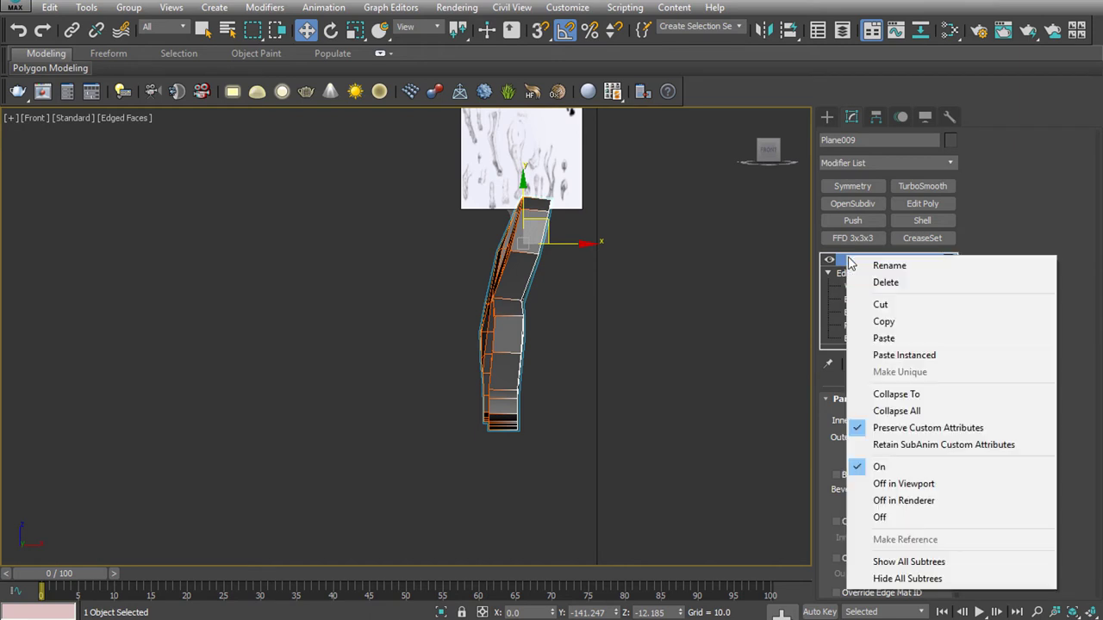
{"action": "left_click", "coordinate": [852, 269]}
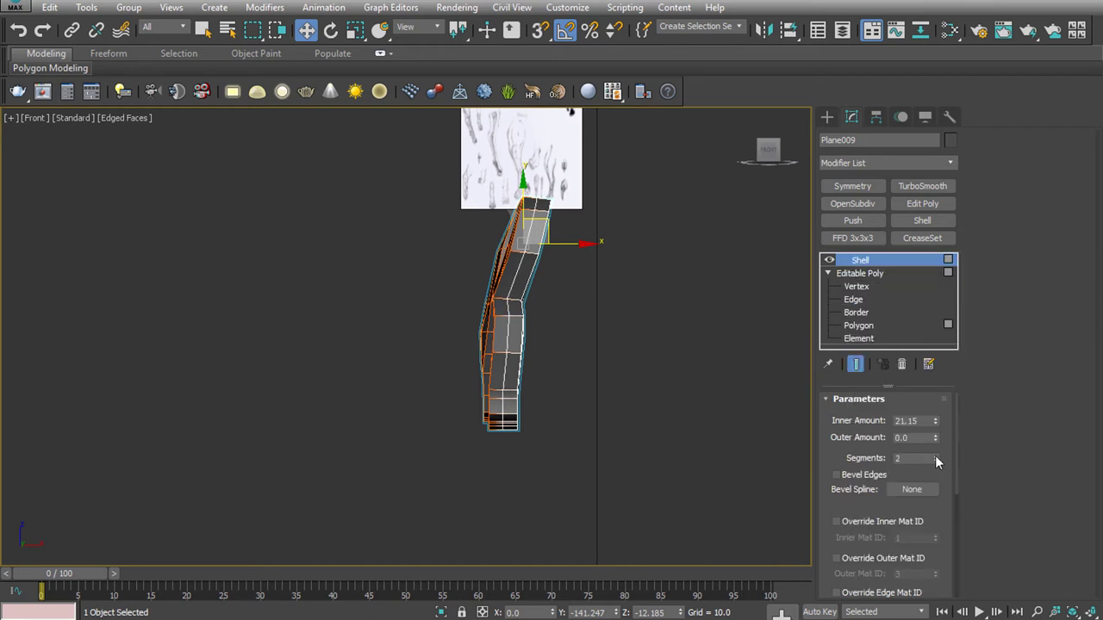
{"action": "right_click", "coordinate": [862, 258]}
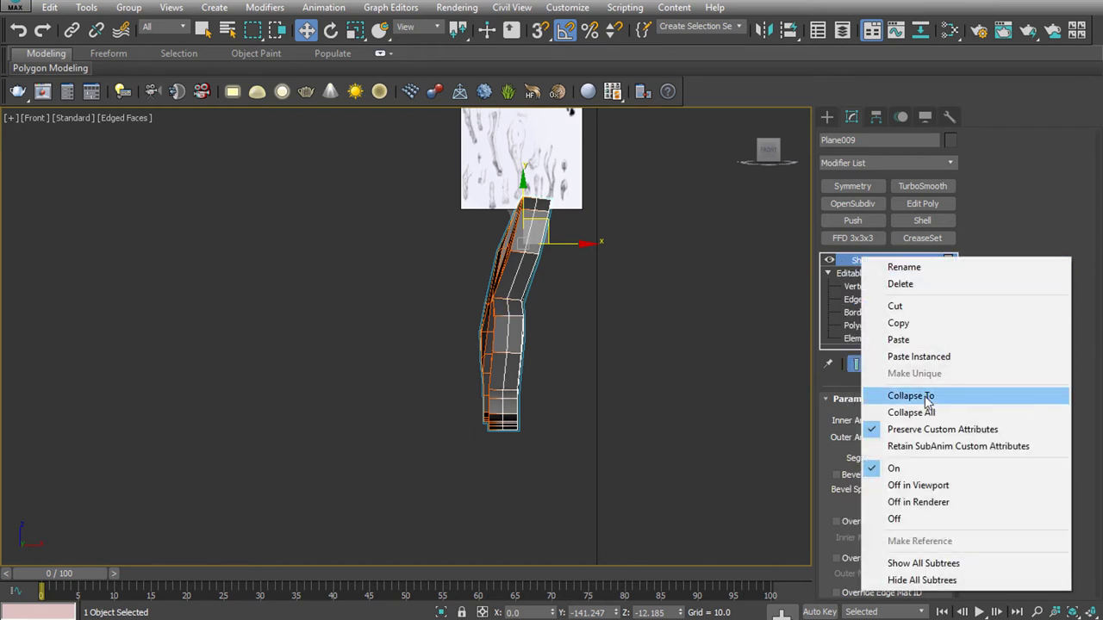
{"action": "left_click", "coordinate": [896, 394]}
{"action": "left_click", "coordinate": [641, 372]}
With Soft Selection on, scale the lower leg vertices to 68% width in X
{"action": "key", "text": "1"}
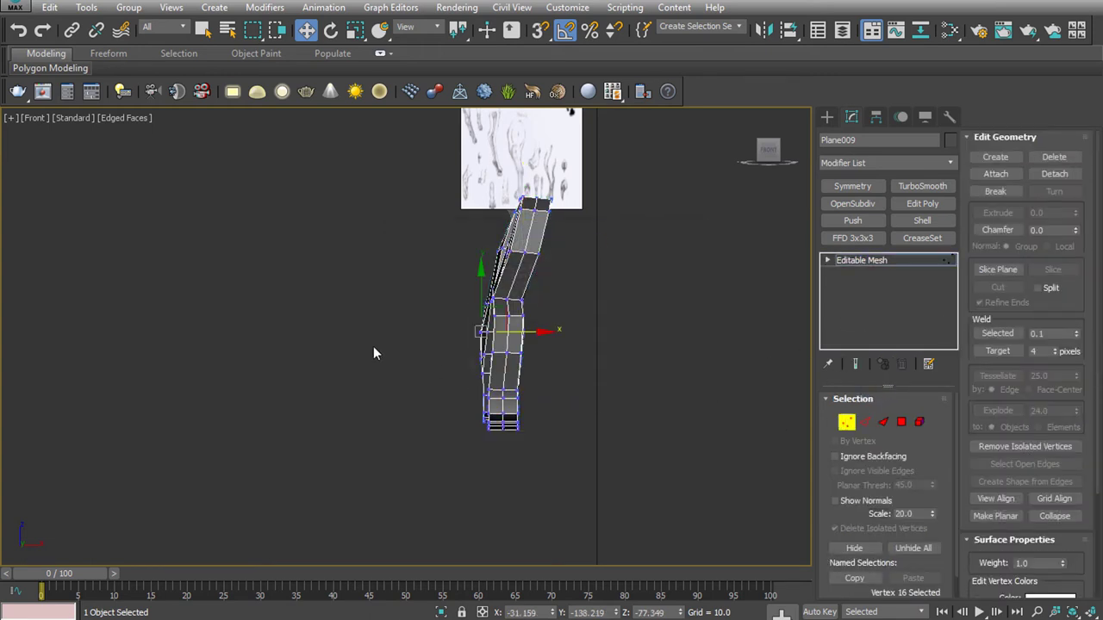
{"action": "scroll", "coordinate": [902, 551], "scroll_direction": "down", "scroll_amount": 1}
{"action": "left_click", "coordinate": [887, 593]}
{"action": "left_click", "coordinate": [976, 156]}
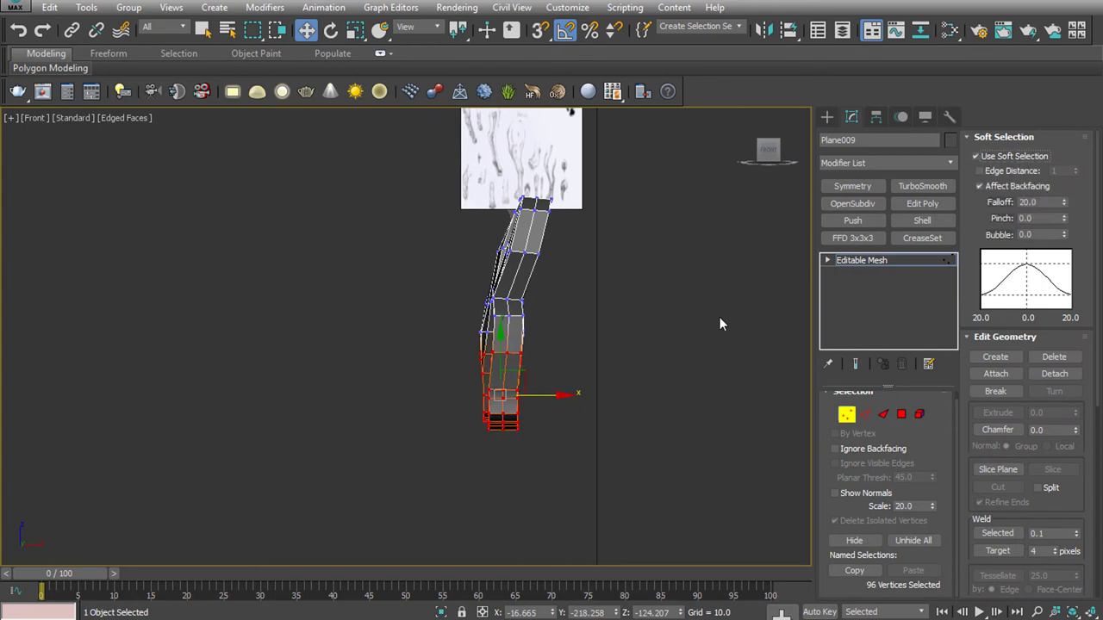
{"action": "key", "text": "r"}
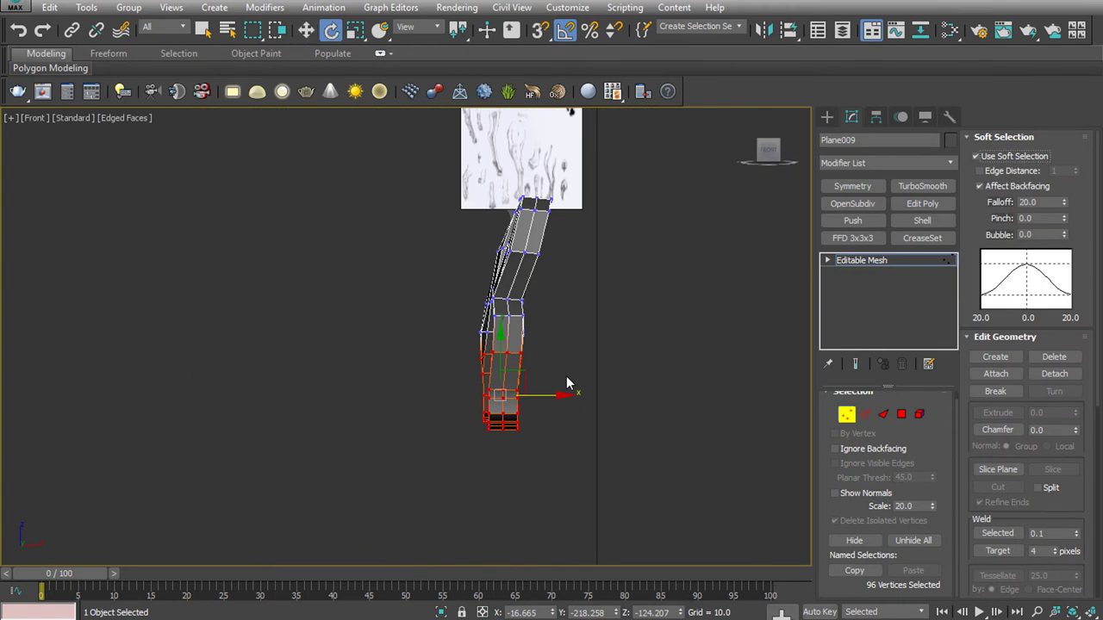
{"action": "left_click_drag", "start_coordinate": [559, 394], "coordinate": [532, 394]}
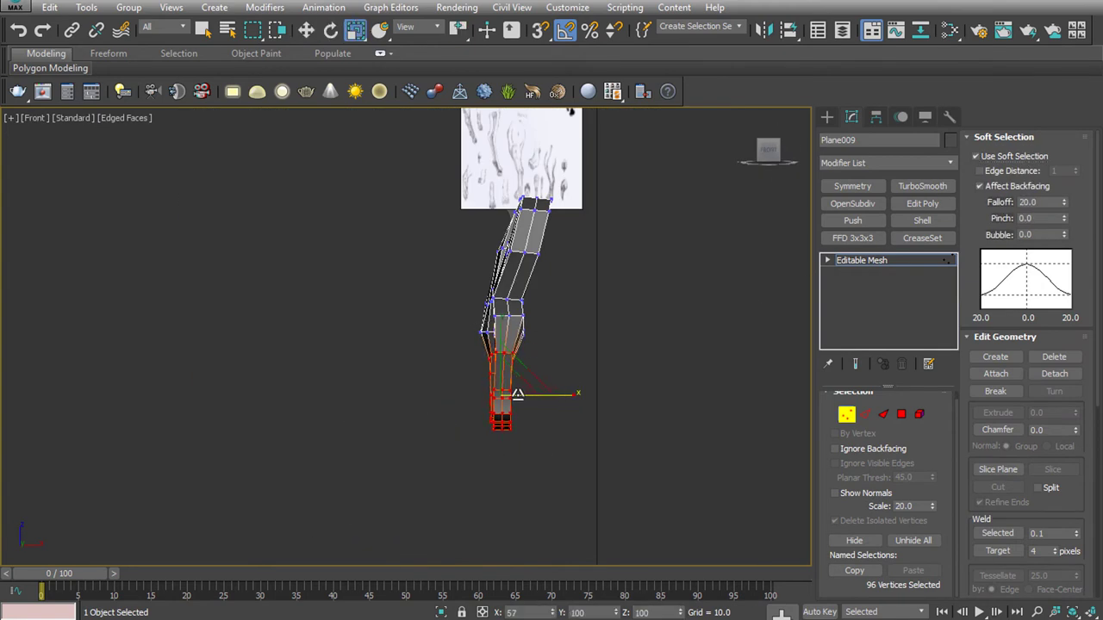
Nudge the thigh vertices outward to reshape the leg, then add TurboSmooth
{"action": "key", "text": "p"}
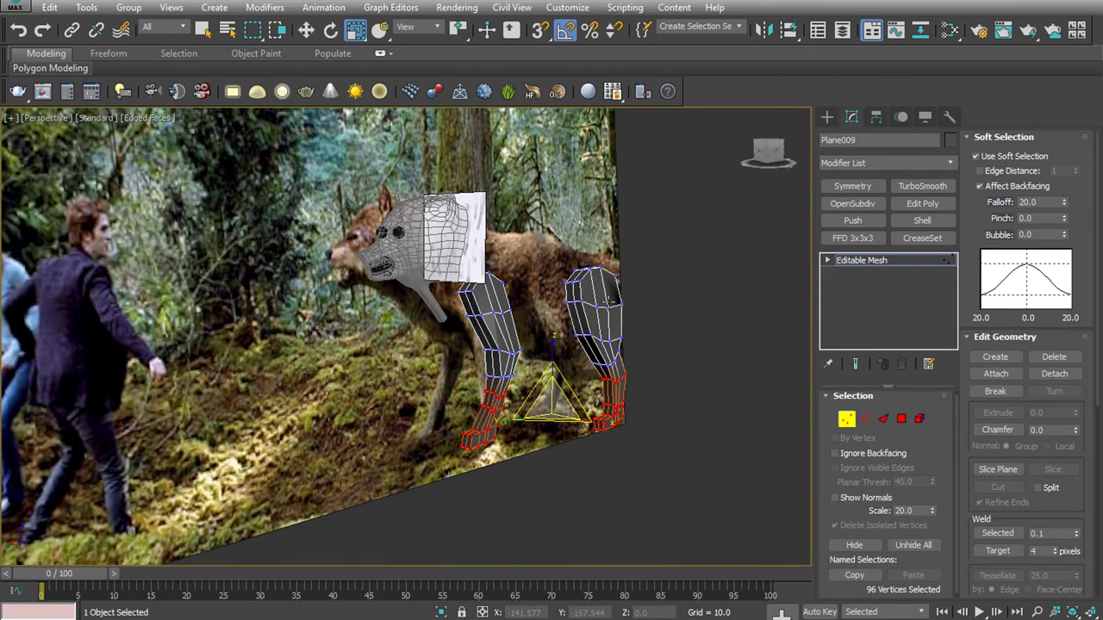
{"action": "mouse_move", "coordinate": [609, 299]}
{"action": "left_mouse_down"}
{"action": "mouse_move", "coordinate": [647, 321]}
{"action": "mouse_move", "coordinate": [660, 410]}
{"action": "left_mouse_up"}
{"action": "key", "text": "w"}
{"action": "scroll", "coordinate": [565, 303], "scroll_direction": "up", "scroll_amount": 4}
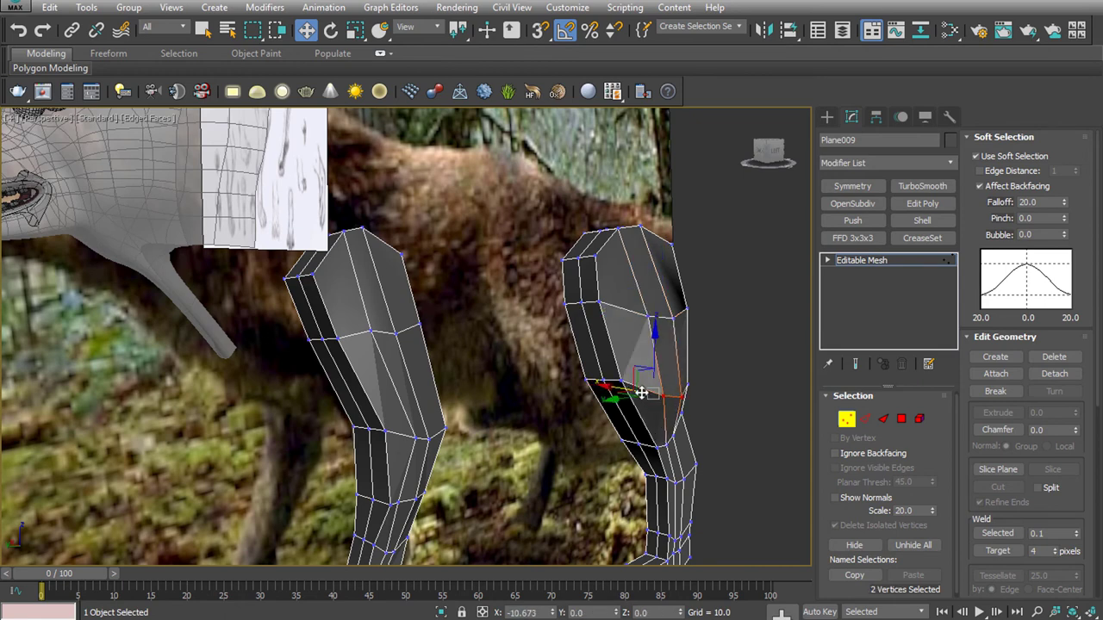
{"action": "left_click", "coordinate": [648, 316]}
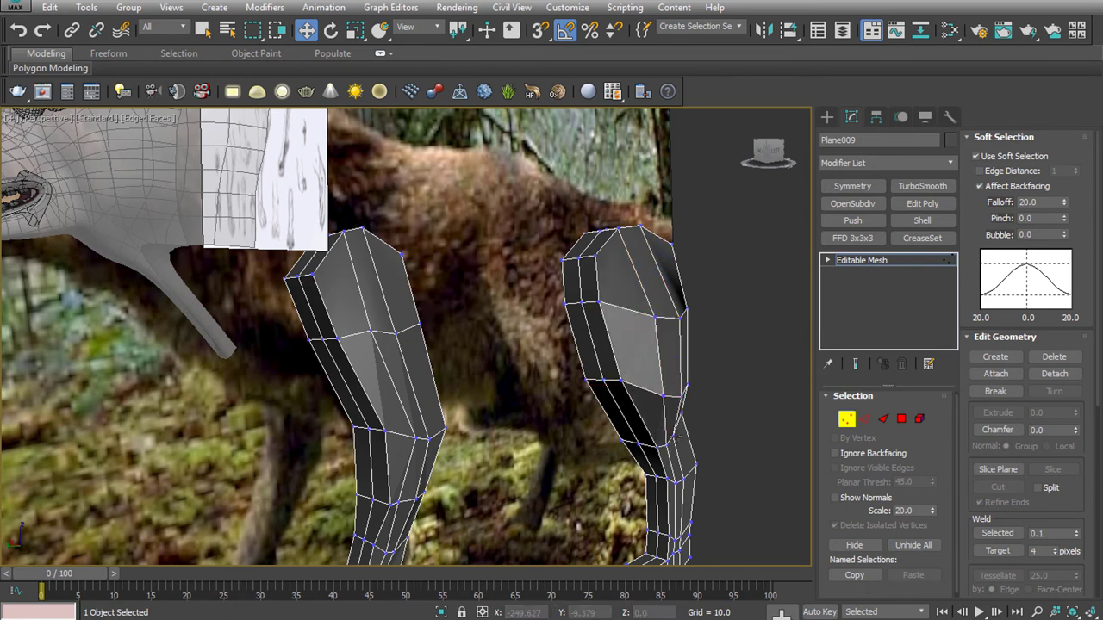
{"action": "left_click_drag", "start_coordinate": [689, 414], "coordinate": [643, 436]}
{"action": "middle_click_drag", "start_coordinate": [652, 437], "coordinate": [520, 412], "text": "alt"}
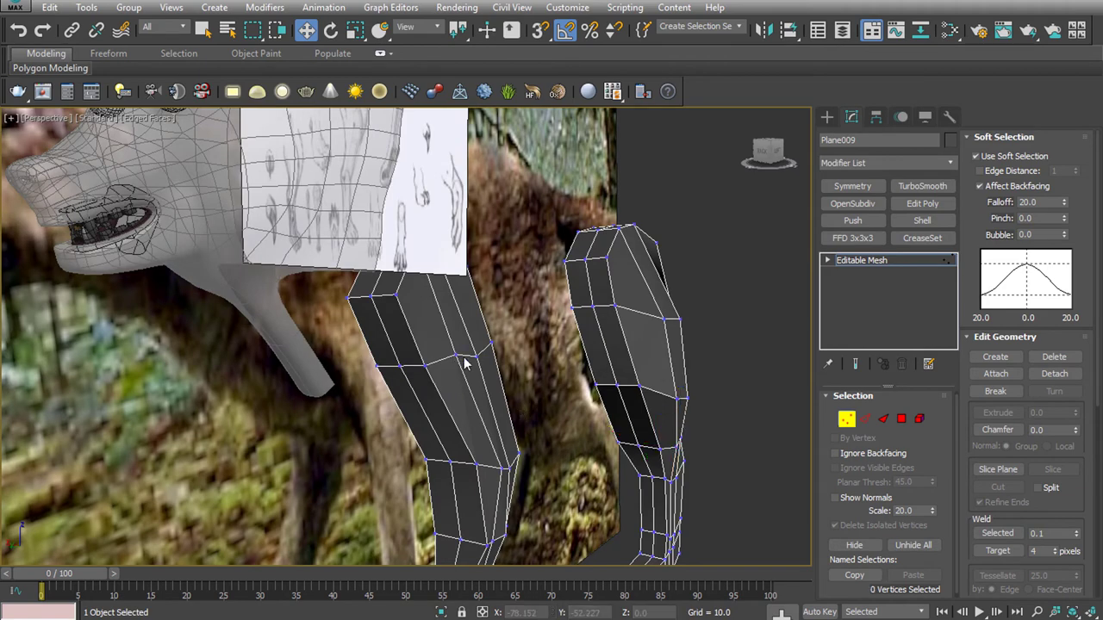
{"action": "left_click_drag", "start_coordinate": [431, 349], "coordinate": [442, 351]}
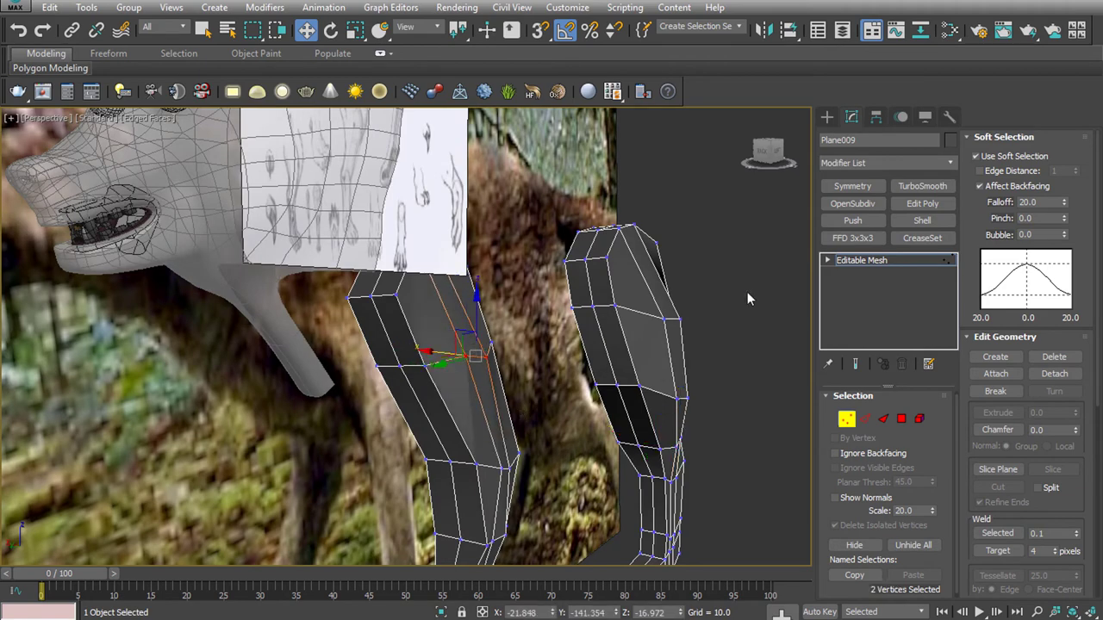
{"action": "left_click", "coordinate": [929, 188]}
{"action": "left_click", "coordinate": [935, 418]}
Set TurboSmooth to 3 iterations, move the Plane002 wolf photo left, and hide the head plane
{"action": "left_click", "coordinate": [935, 419]}
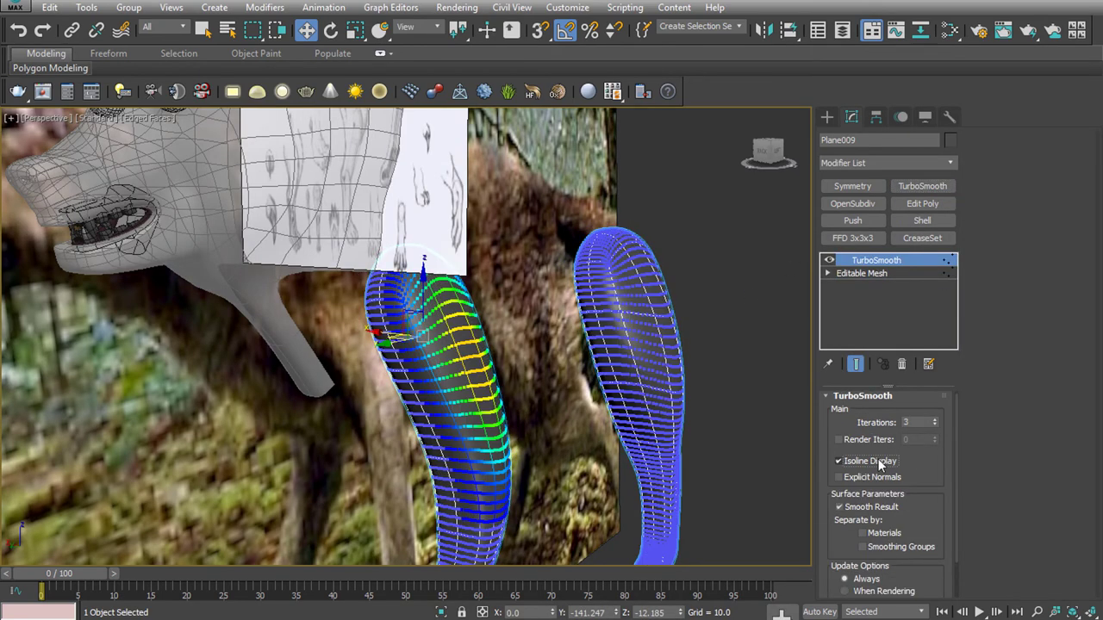
{"action": "scroll", "coordinate": [642, 402], "scroll_direction": "down", "scroll_amount": 3}
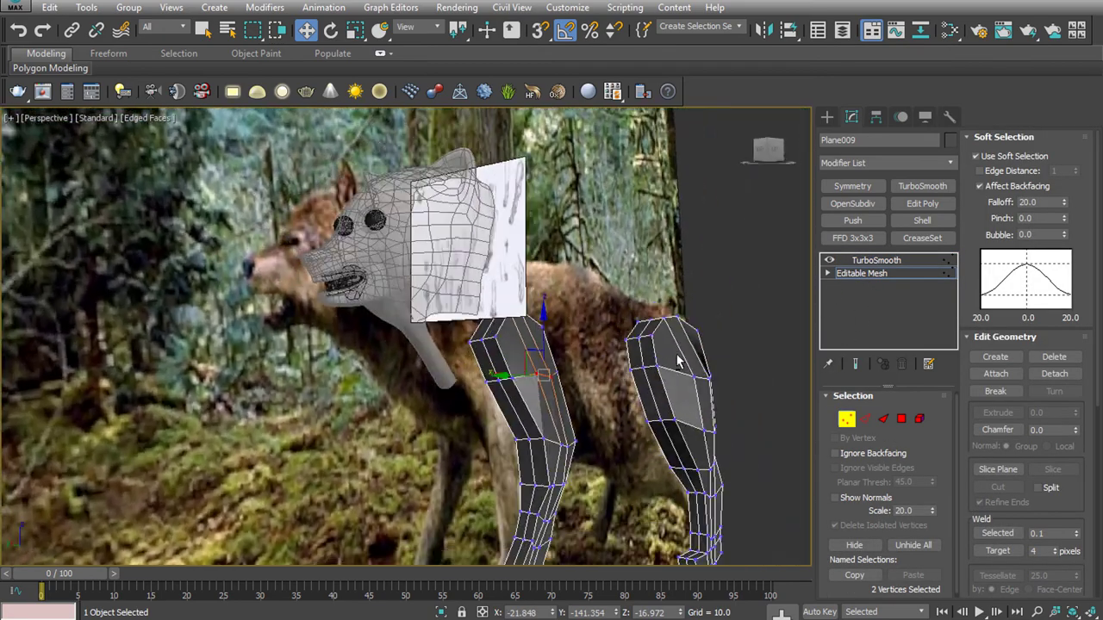
{"action": "middle_click_drag", "start_coordinate": [630, 364], "coordinate": [732, 328], "text": "alt"}
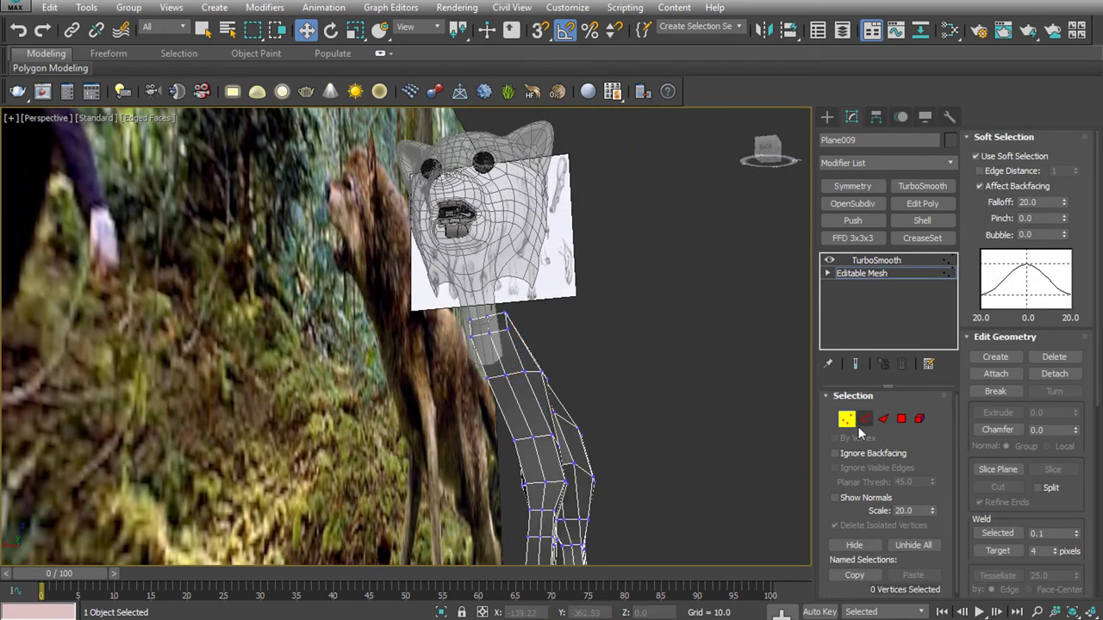
{"action": "left_click", "coordinate": [234, 333]}
{"action": "left_click_drag", "start_coordinate": [279, 288], "coordinate": [12, 298]}
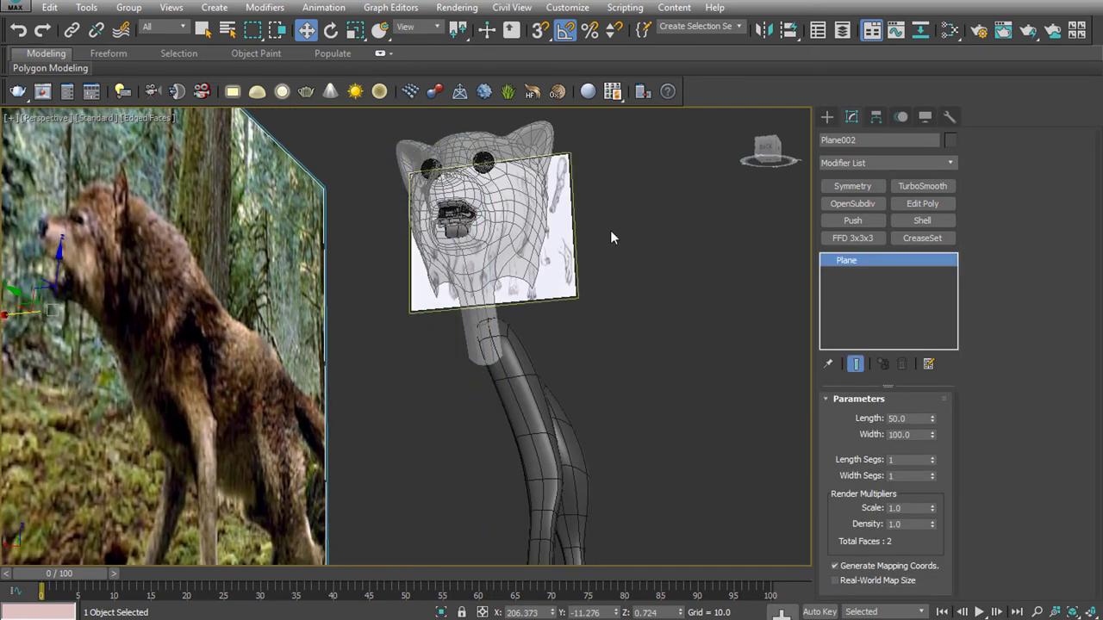
{"action": "left_click", "coordinate": [582, 262]}
{"action": "mouse_move", "coordinate": [582, 262]}
{"action": "middle_mouse_down", "text": "alt"}
{"action": "mouse_move", "coordinate": [437, 306]}
{"action": "mouse_move", "coordinate": [555, 379]}
{"action": "middle_mouse_up", "text": "alt"}
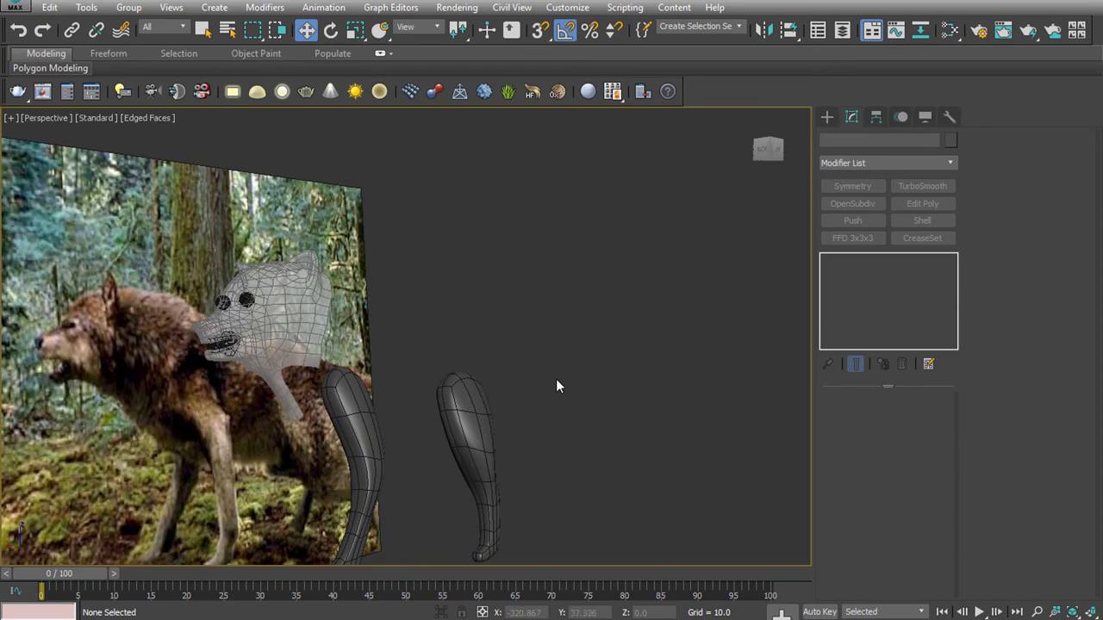
Select Plane009 at Edge level and uncheck Use Soft Selection
{"action": "left_click", "coordinate": [433, 421]}
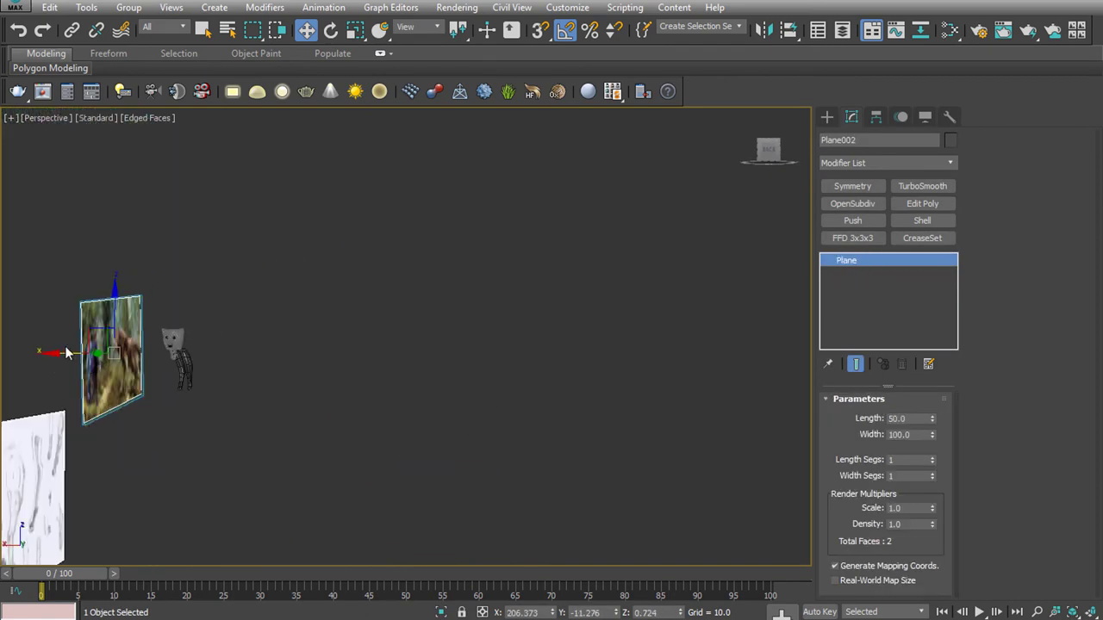
{"action": "mouse_move", "coordinate": [2, 323]}
{"action": "middle_mouse_down", "text": "alt"}
{"action": "mouse_move", "coordinate": [446, 441]}
{"action": "mouse_move", "coordinate": [561, 502]}
{"action": "mouse_move", "coordinate": [406, 480]}
{"action": "mouse_move", "coordinate": [551, 387]}
{"action": "middle_mouse_up", "text": "alt"}
{"action": "scroll", "coordinate": [405, 473], "scroll_direction": "up", "scroll_amount": 5}
{"action": "scroll", "coordinate": [558, 390], "scroll_direction": "down", "scroll_amount": 2}
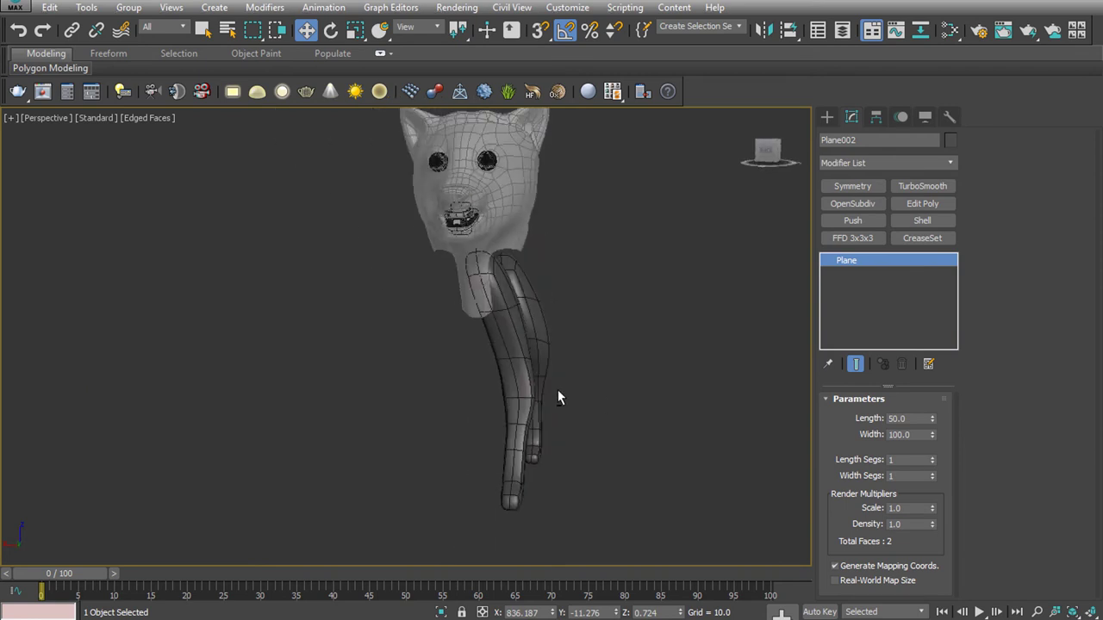
{"action": "left_click", "coordinate": [548, 317]}
{"action": "left_click", "coordinate": [853, 299]}
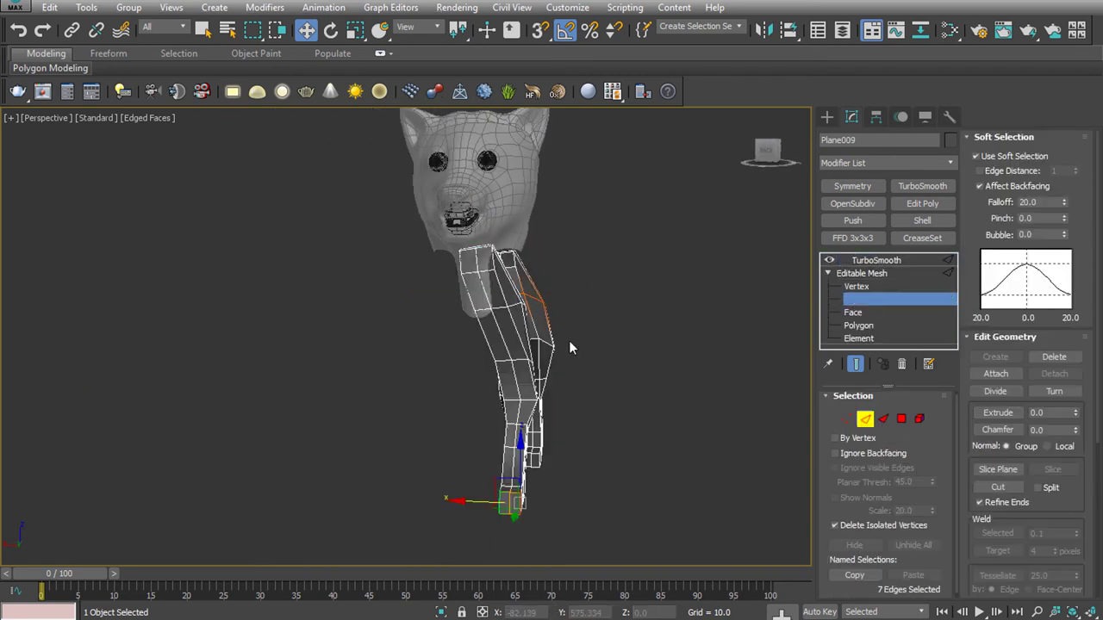
{"action": "left_click", "coordinate": [532, 353]}
{"action": "left_click", "coordinate": [1010, 157]}
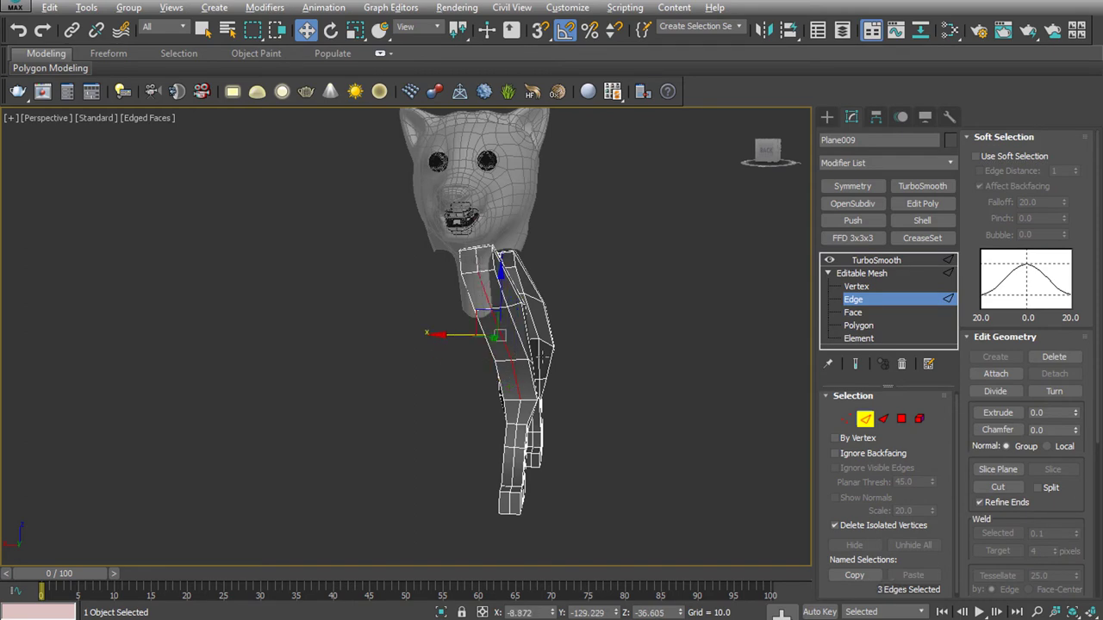
Select edges on both legs and bring up the base mesh's stack options
{"action": "middle_click_drag", "start_coordinate": [521, 412], "coordinate": [523, 414], "text": "alt"}
{"action": "left_click", "coordinate": [507, 461], "text": "ctrl"}
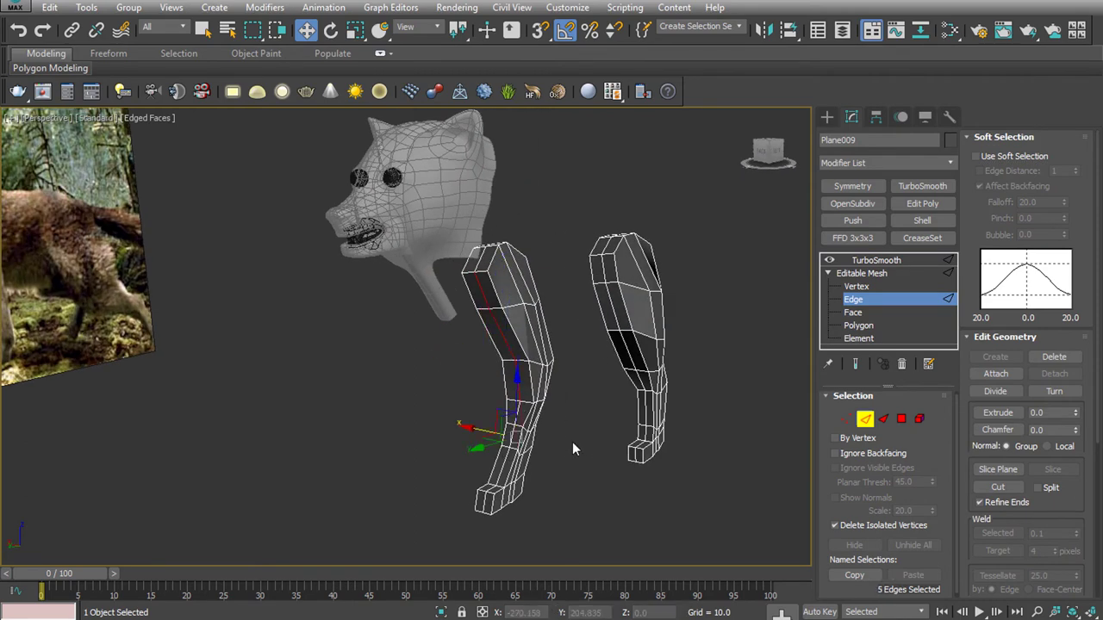
{"action": "left_click", "coordinate": [500, 461]}
{"action": "left_click", "coordinate": [827, 273]}
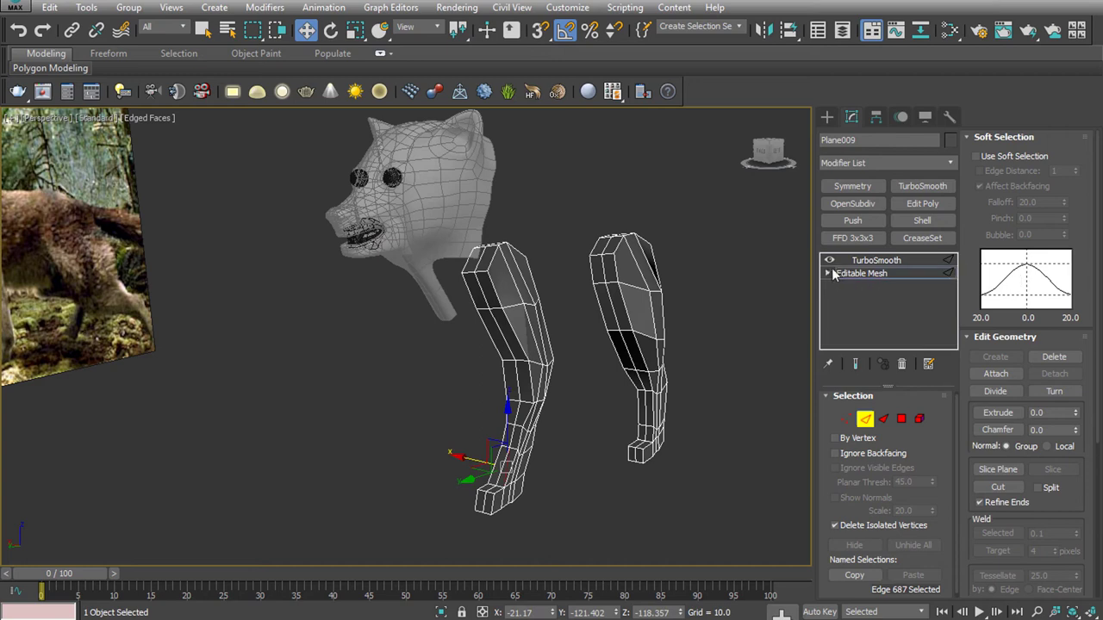
{"action": "left_click", "coordinate": [875, 260]}
Cut TurboSmooth and paste it back as an instance above Editable Poly
{"action": "right_click", "coordinate": [866, 261]}
{"action": "right_click", "coordinate": [859, 274]}
{"action": "right_click", "coordinate": [871, 261]}
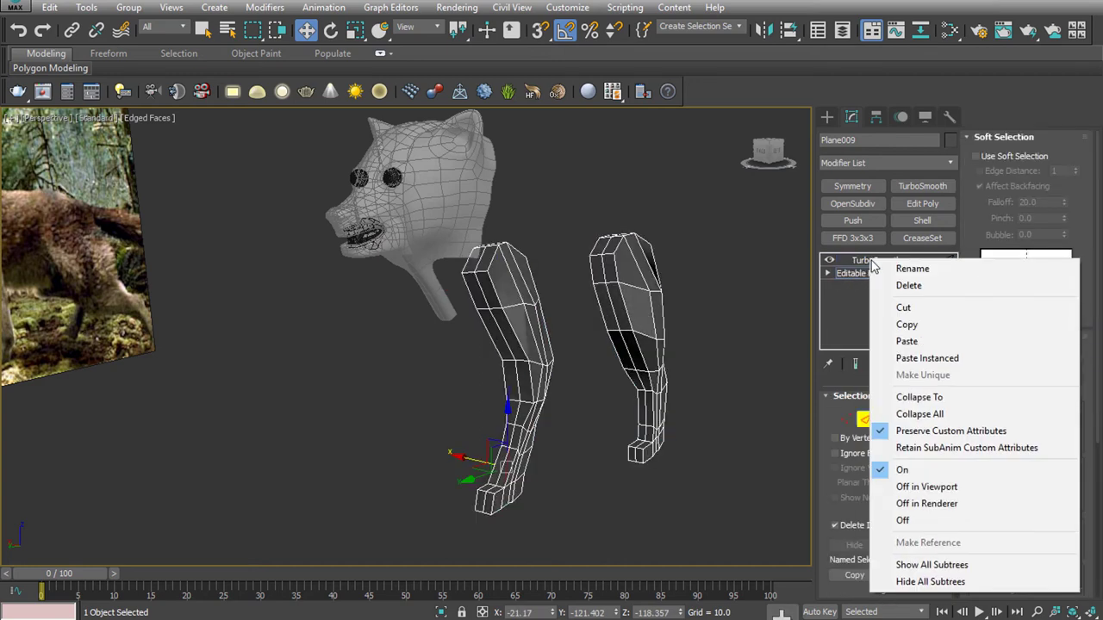
{"action": "left_click", "coordinate": [880, 283]}
{"action": "right_click", "coordinate": [875, 262]}
{"action": "left_click", "coordinate": [896, 384]}
{"action": "right_click", "coordinate": [853, 260]}
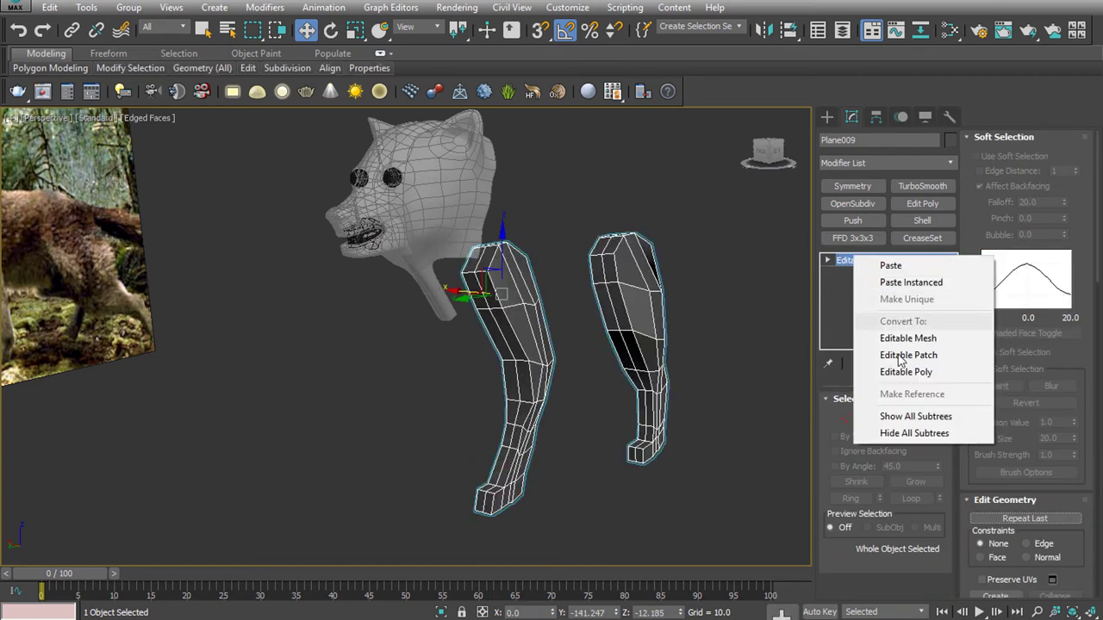
{"action": "left_click", "coordinate": [851, 262]}
{"action": "right_click", "coordinate": [851, 262]}
{"action": "left_click", "coordinate": [895, 282]}
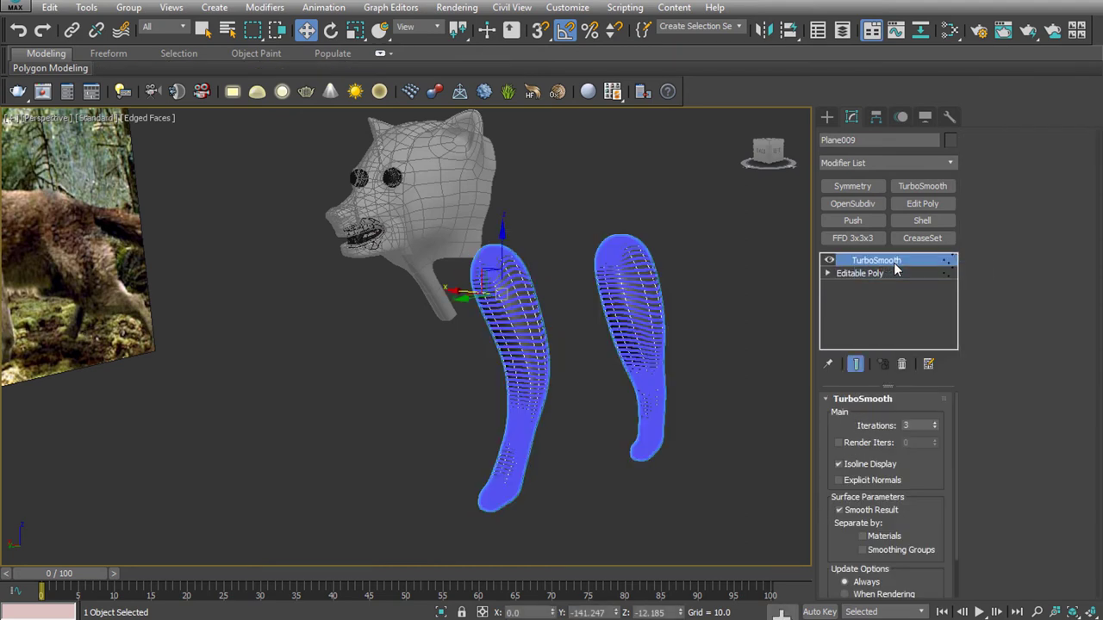
{"action": "left_click", "coordinate": [713, 323]}
{"action": "key", "text": "ctrl+z"}
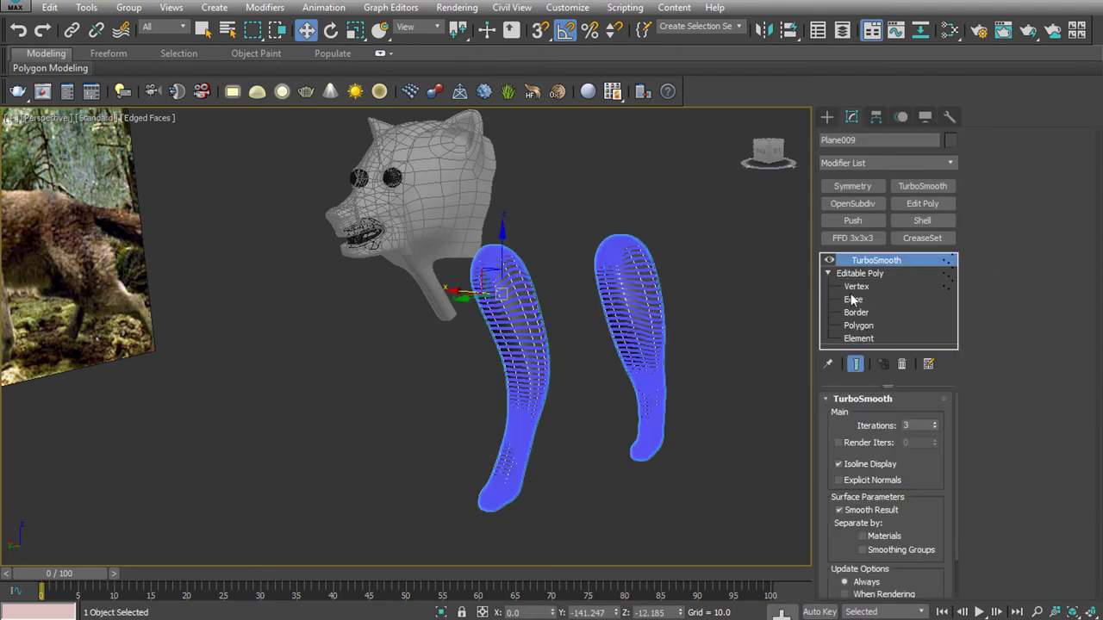
Select both legs' top polygons and slide them left in the Front view
{"action": "left_click", "coordinate": [852, 299]}
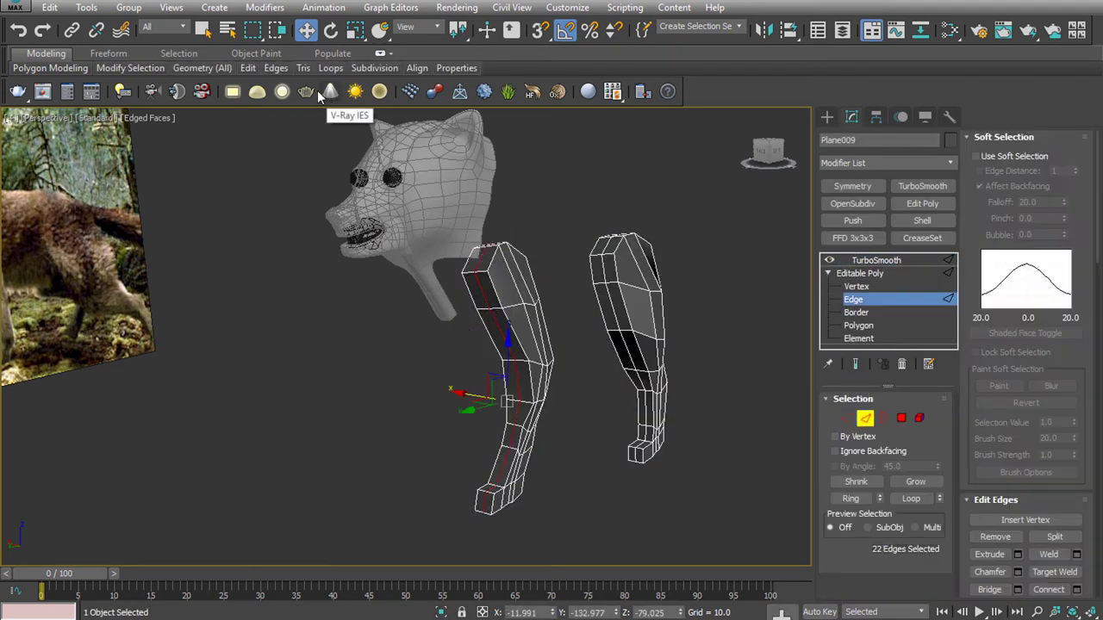
{"action": "left_click", "coordinate": [441, 155]}
{"action": "mouse_move", "coordinate": [331, 68]}
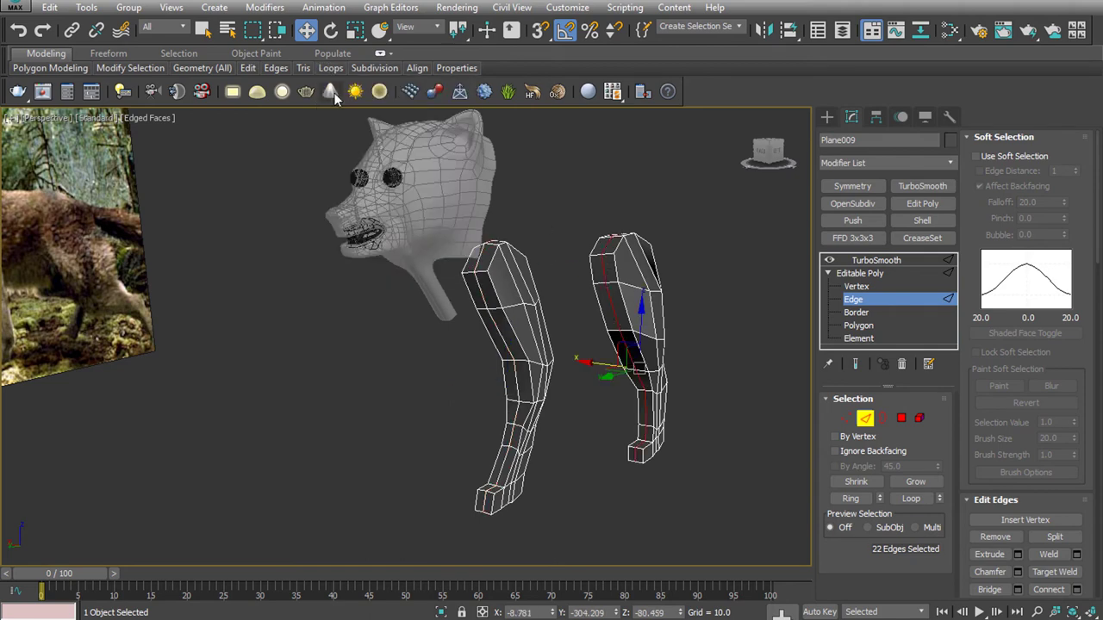
{"action": "left_click", "coordinate": [684, 257]}
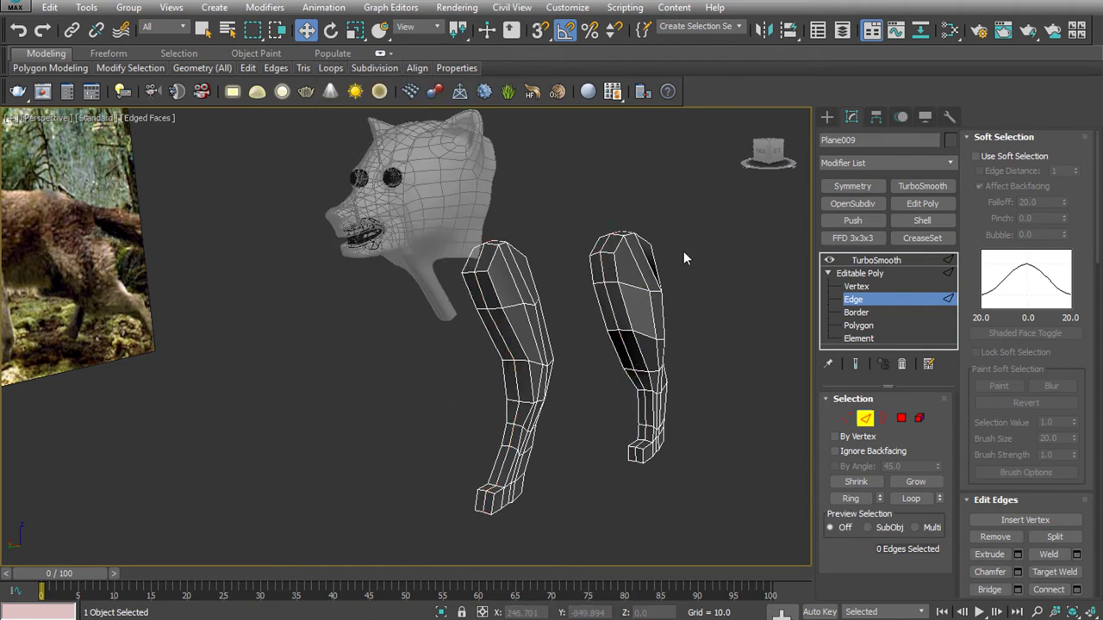
{"action": "left_click", "coordinate": [858, 325]}
{"action": "middle_click_drag", "start_coordinate": [506, 322], "coordinate": [603, 276], "text": "alt"}
{"action": "left_click", "coordinate": [625, 267]}
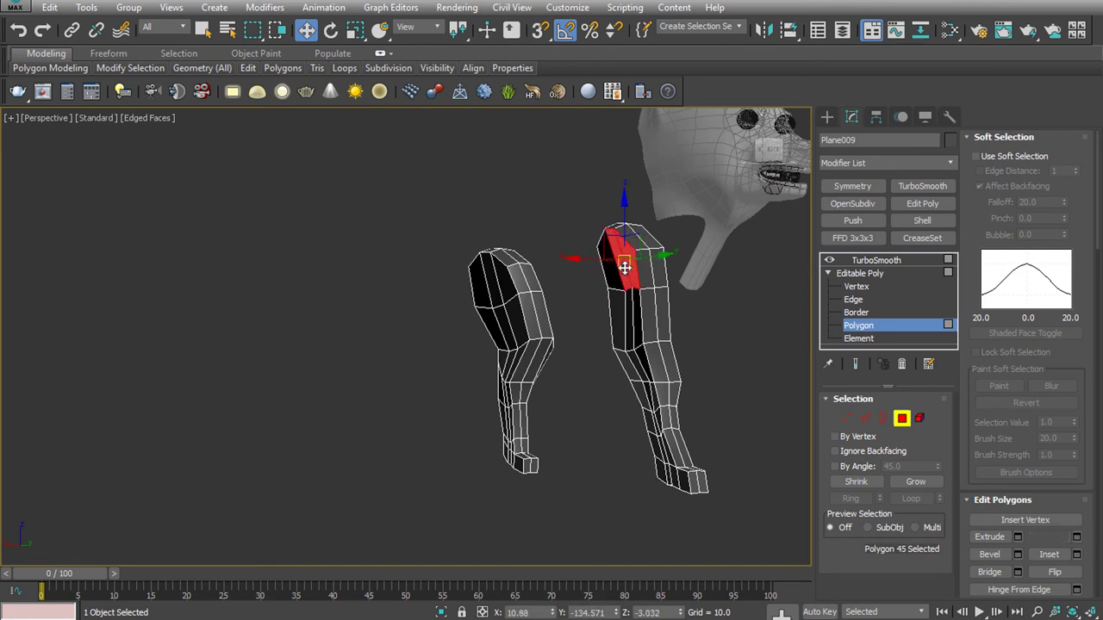
{"action": "left_click", "coordinate": [504, 284]}
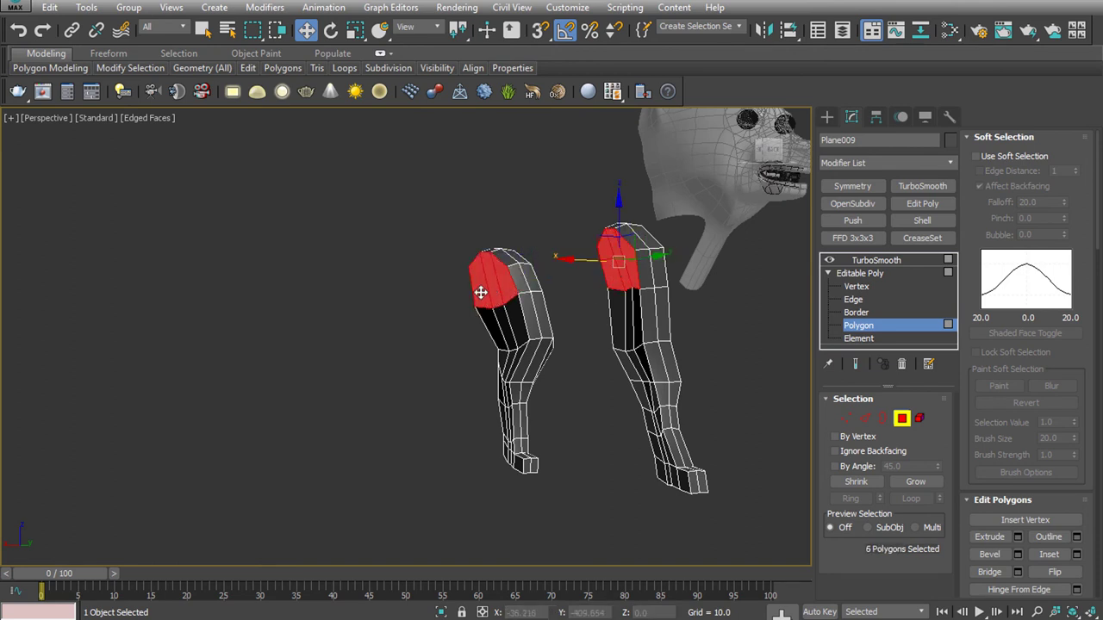
{"action": "key", "text": "f"}
{"action": "left_click_drag", "start_coordinate": [572, 306], "coordinate": [543, 310]}
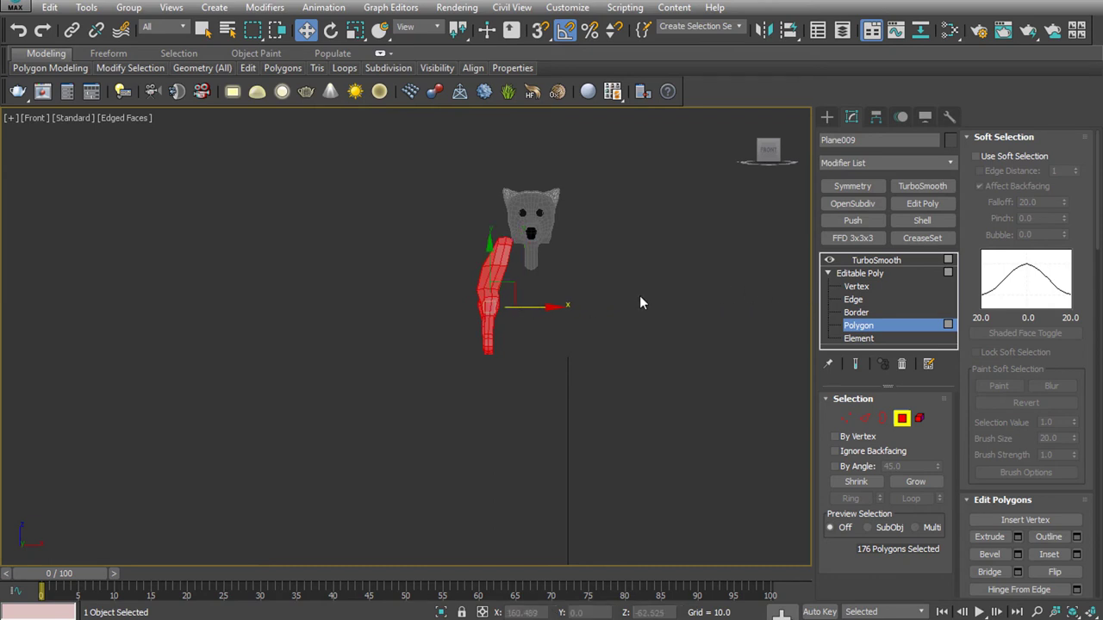
{"action": "scroll", "coordinate": [544, 292], "scroll_direction": "up", "scroll_amount": 3}
{"action": "key", "text": "l"}
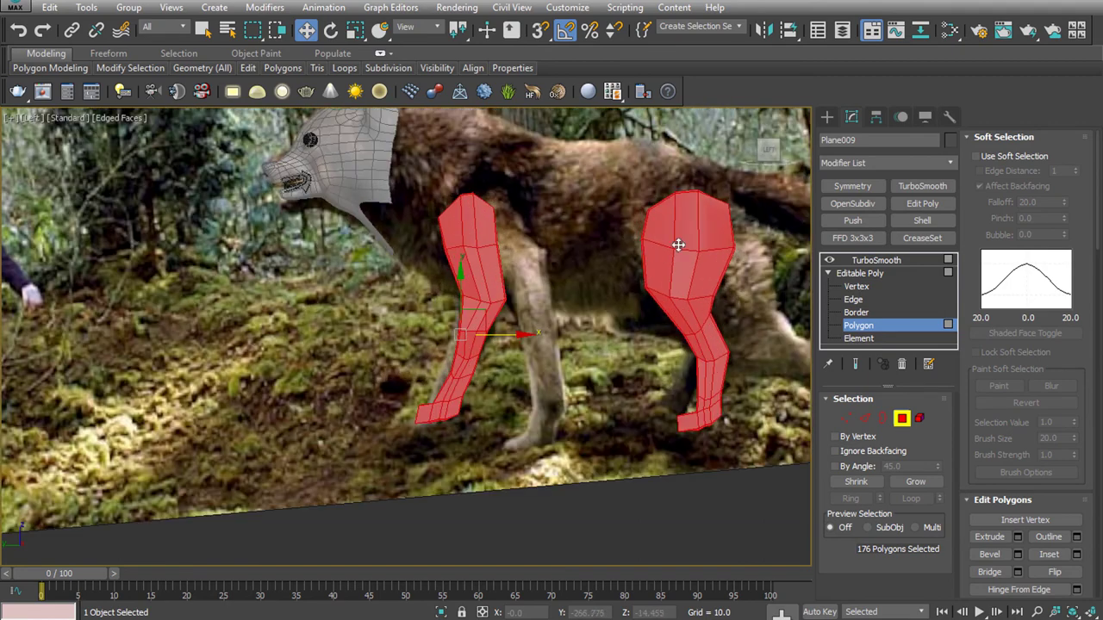
Reselect only the leg-top polygons and Bridge the two leg tops together
{"action": "left_click", "coordinate": [848, 299]}
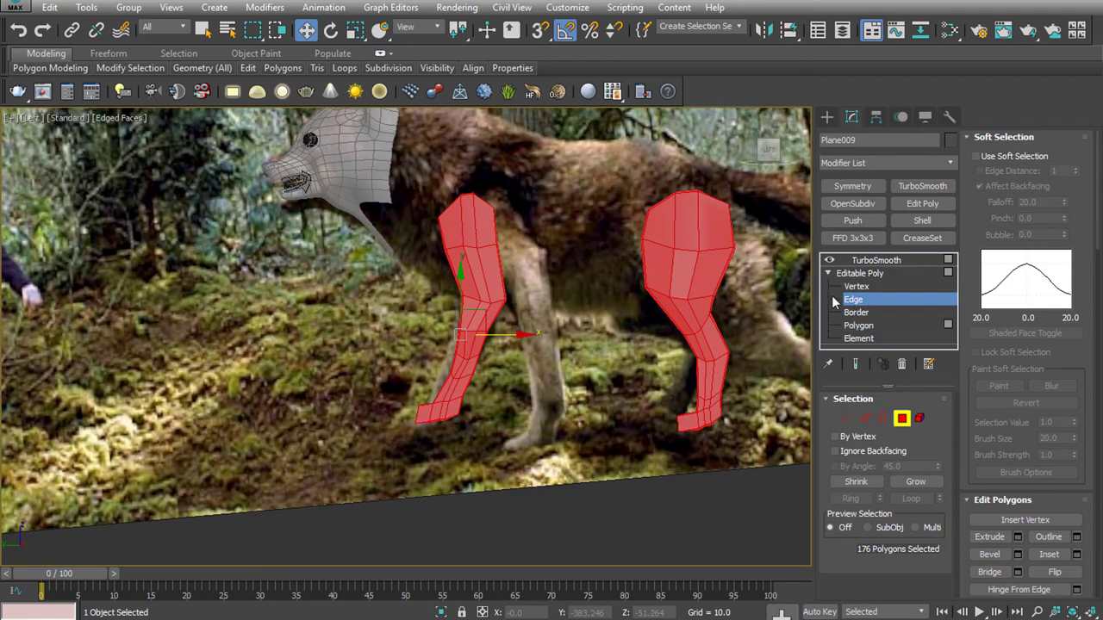
{"action": "key", "text": "p"}
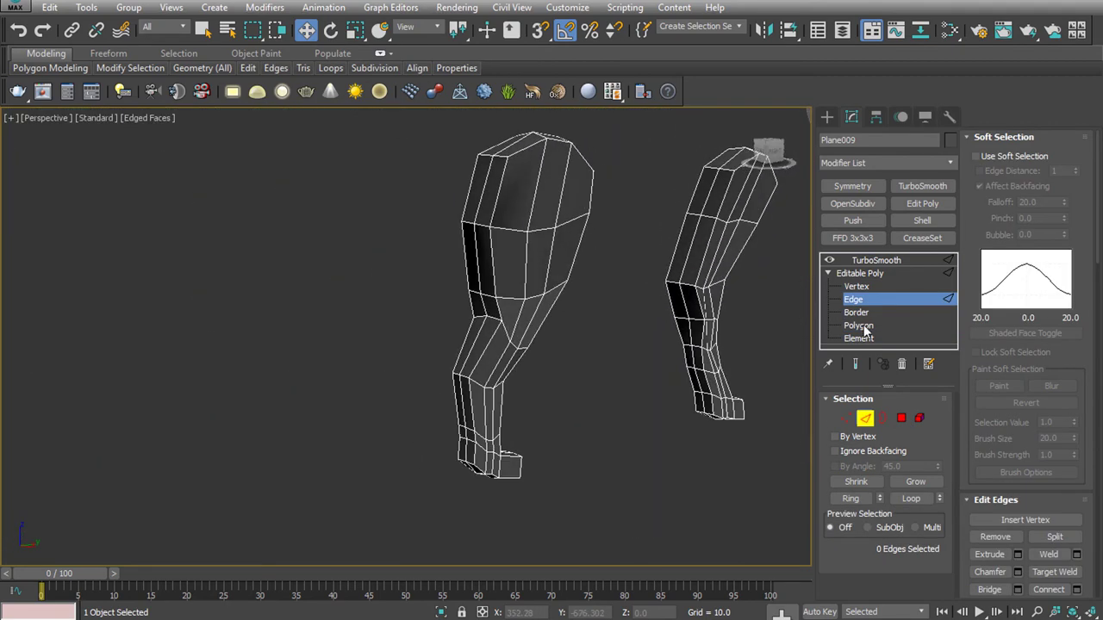
{"action": "left_click", "coordinate": [858, 325]}
{"action": "key", "text": "l"}
{"action": "left_click_drag", "start_coordinate": [458, 216], "coordinate": [490, 232]}
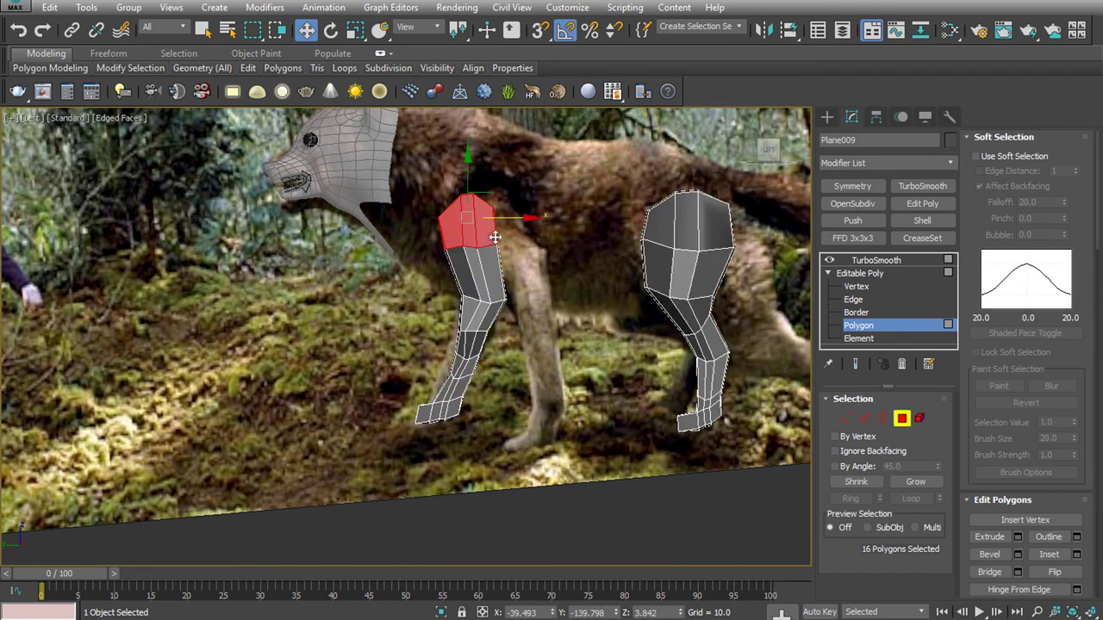
{"action": "left_click_drag", "start_coordinate": [741, 185], "coordinate": [581, 270]}
{"action": "key", "text": "p"}
{"action": "middle_click_drag", "start_coordinate": [593, 290], "coordinate": [523, 186], "text": "alt"}
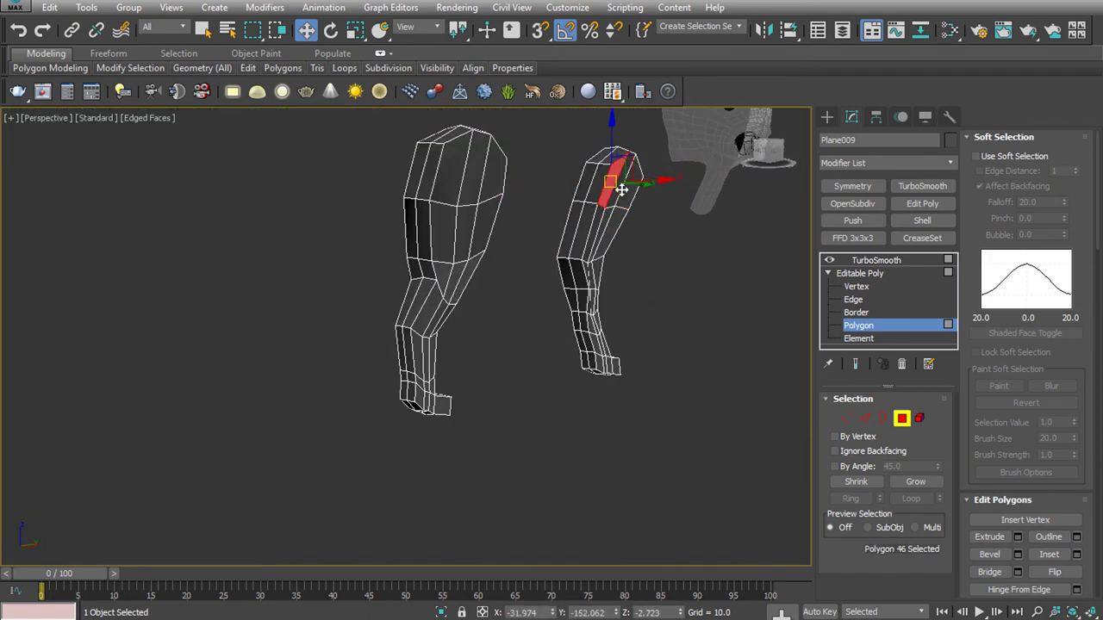
{"action": "key", "text": "2"}
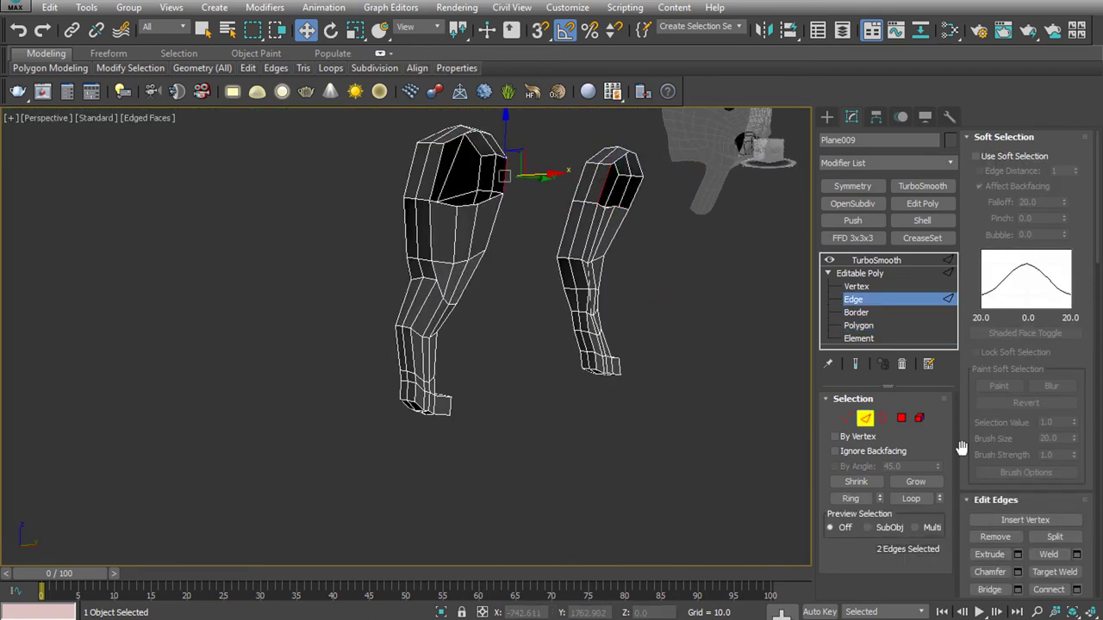
{"action": "left_click", "coordinate": [989, 589]}
Select two leg-top edges on the bridged span and review them in Left and Front views
{"action": "mouse_move", "coordinate": [647, 209]}
{"action": "middle_mouse_down", "text": "alt"}
{"action": "mouse_move", "coordinate": [762, 261]}
{"action": "mouse_move", "coordinate": [640, 237]}
{"action": "middle_mouse_up", "text": "alt"}
{"action": "left_click", "coordinate": [640, 237]}
{"action": "left_click", "coordinate": [384, 284], "text": "ctrl"}
{"action": "key", "text": "l"}
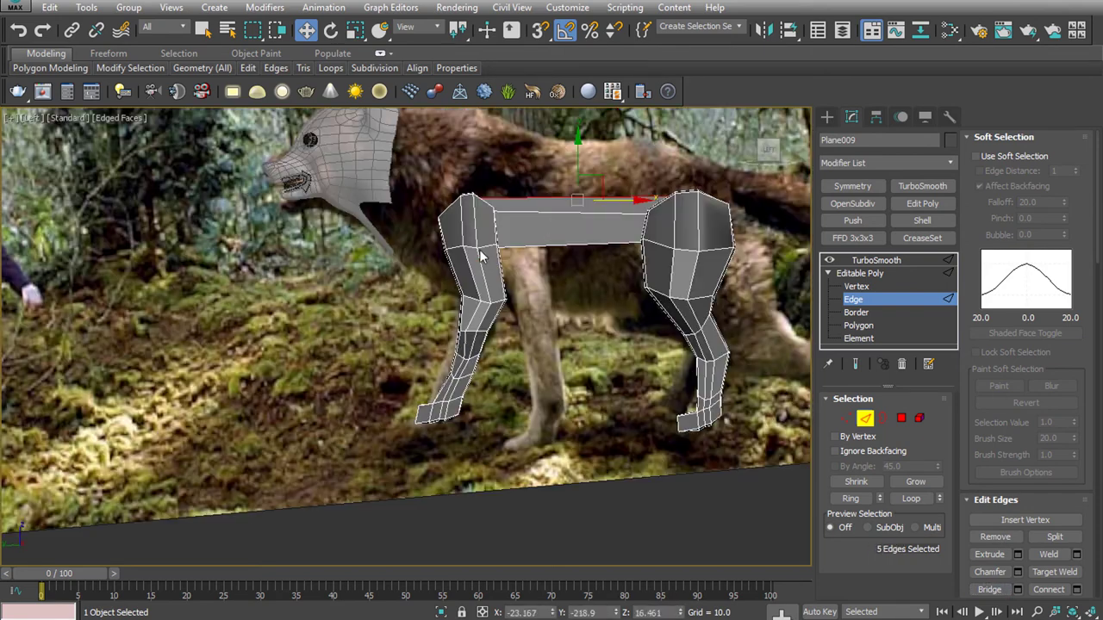
{"action": "key", "text": "e"}
{"action": "key", "text": "w"}
{"action": "key", "text": "f"}
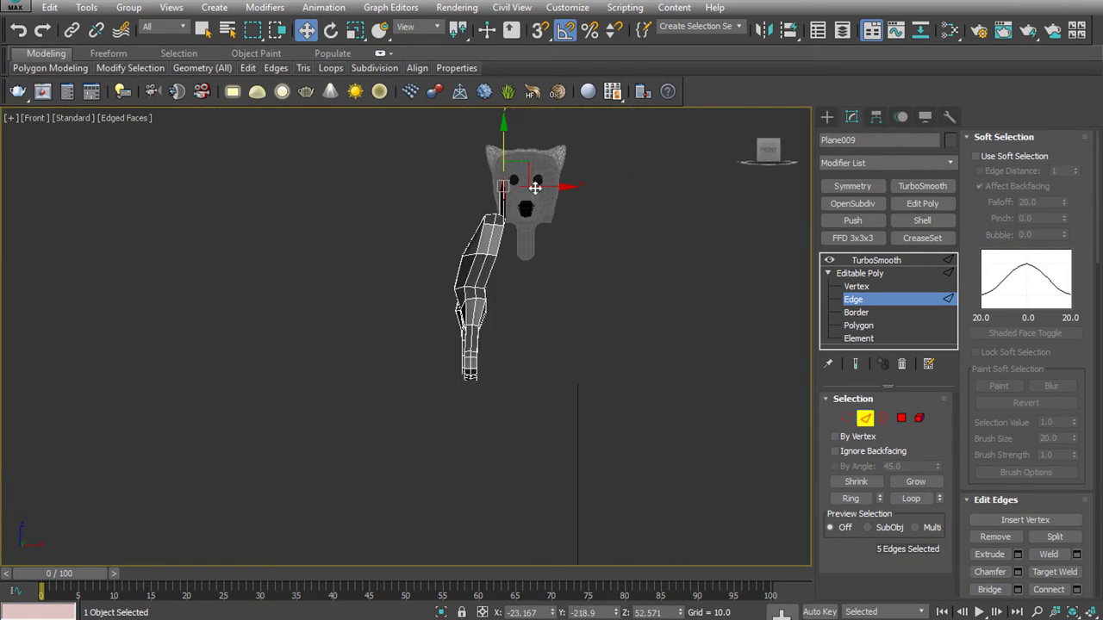
{"action": "scroll", "coordinate": [1085, 483], "scroll_direction": "down", "scroll_amount": 5}
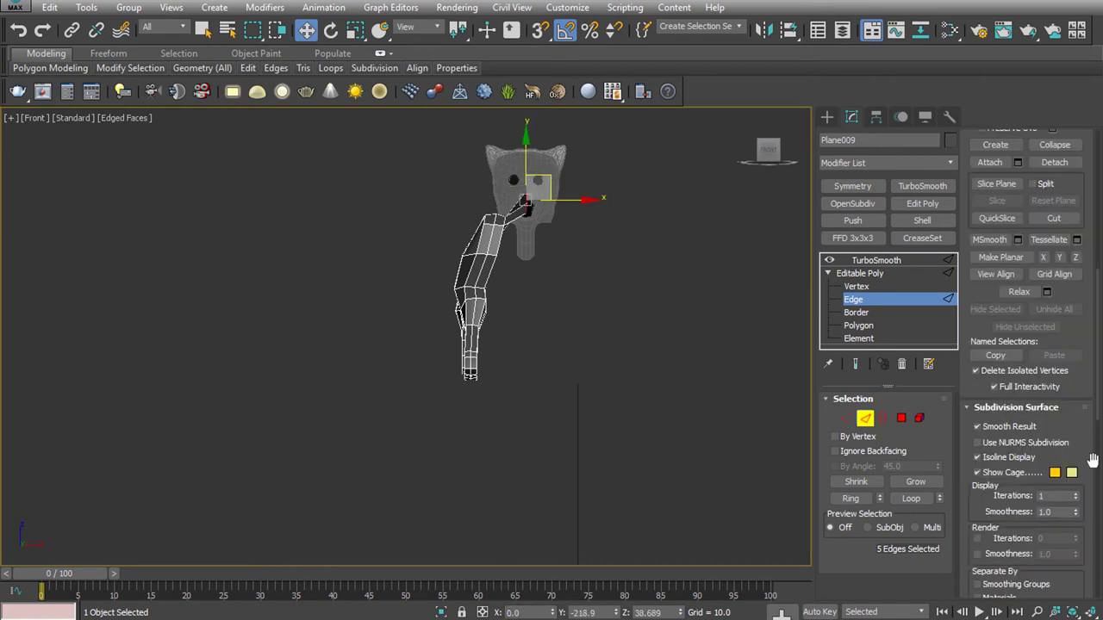
In the Slate Material Editor, delete the old bitmap node and expand Material #25's slots
{"action": "key", "text": "m"}
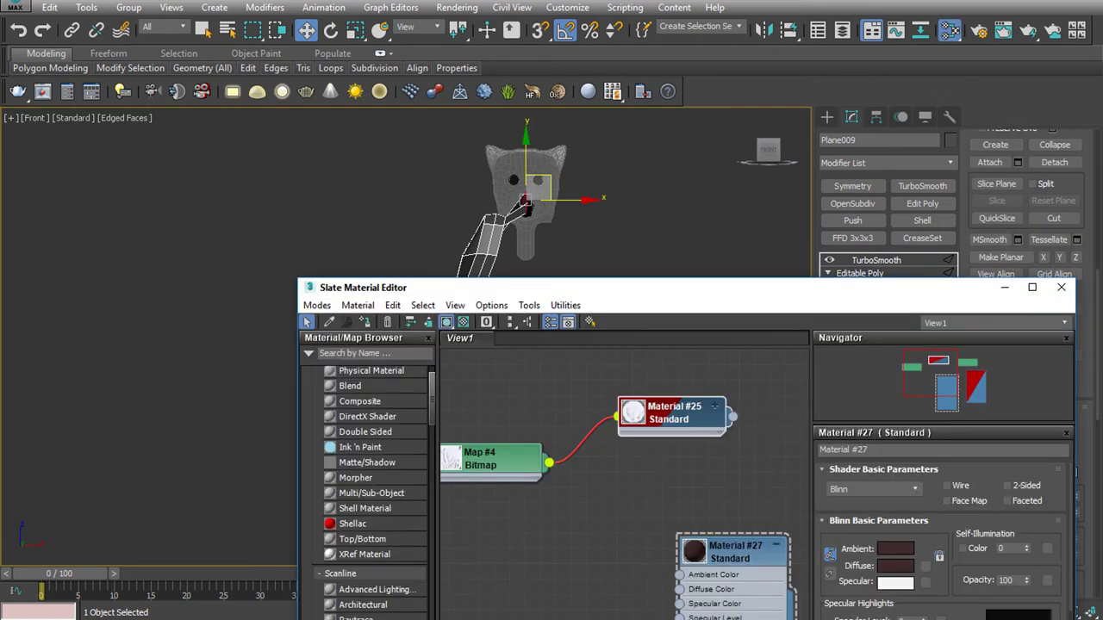
{"action": "left_click", "coordinate": [491, 458]}
{"action": "key", "text": "Delete"}
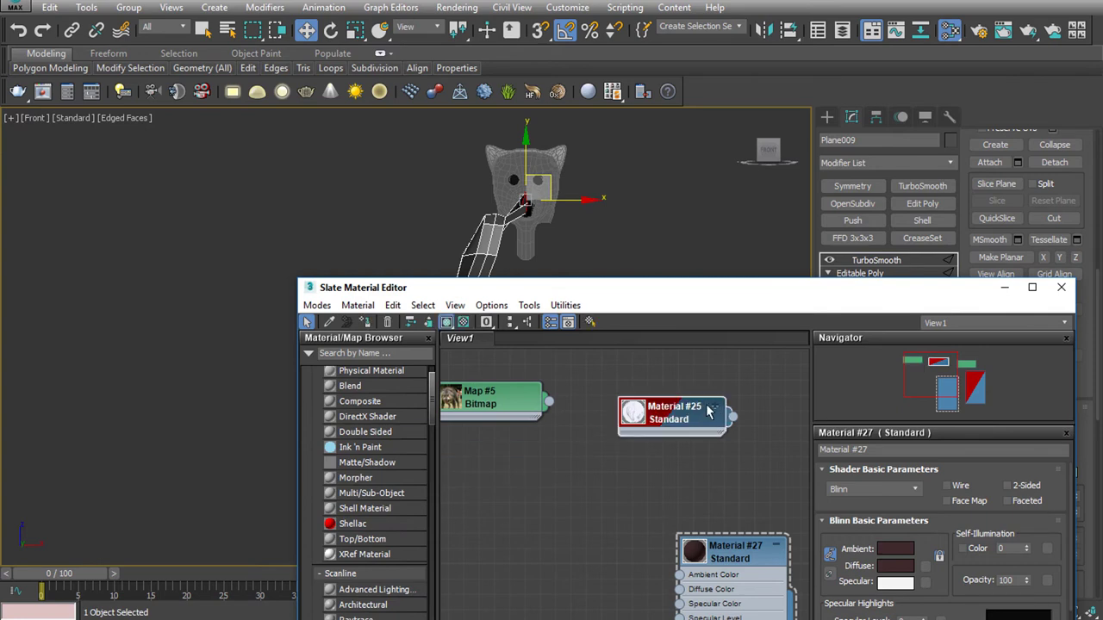
{"action": "left_click", "coordinate": [714, 405]}
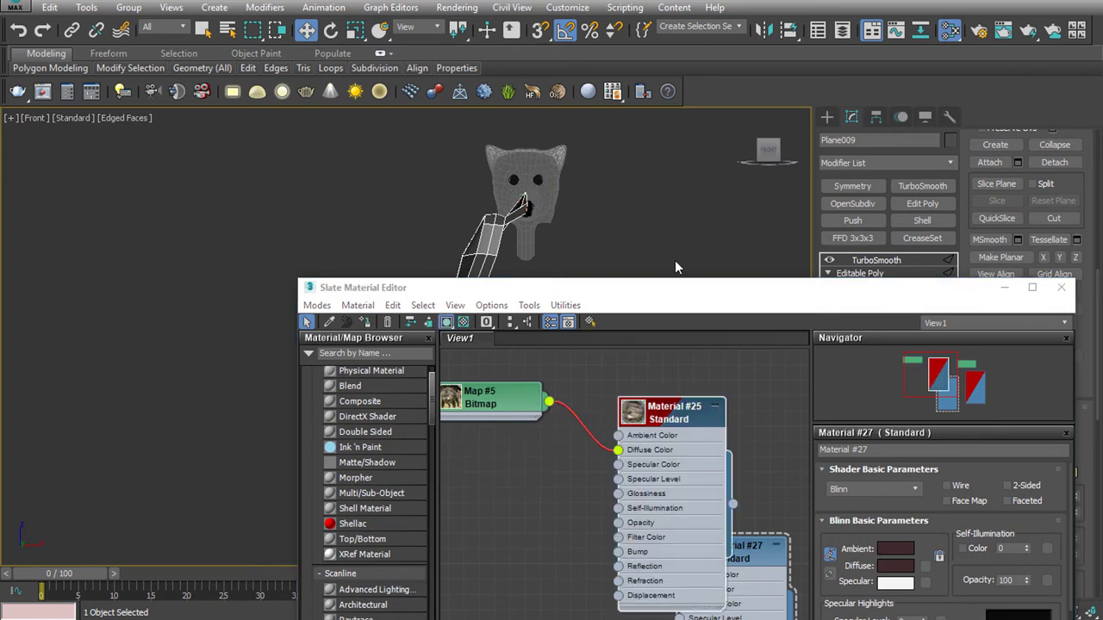
{"action": "left_click_drag", "start_coordinate": [750, 293], "coordinate": [528, 472]}
Create a new Plane in the Front viewport
{"action": "scroll", "coordinate": [1027, 259], "scroll_direction": "up", "scroll_amount": 5}
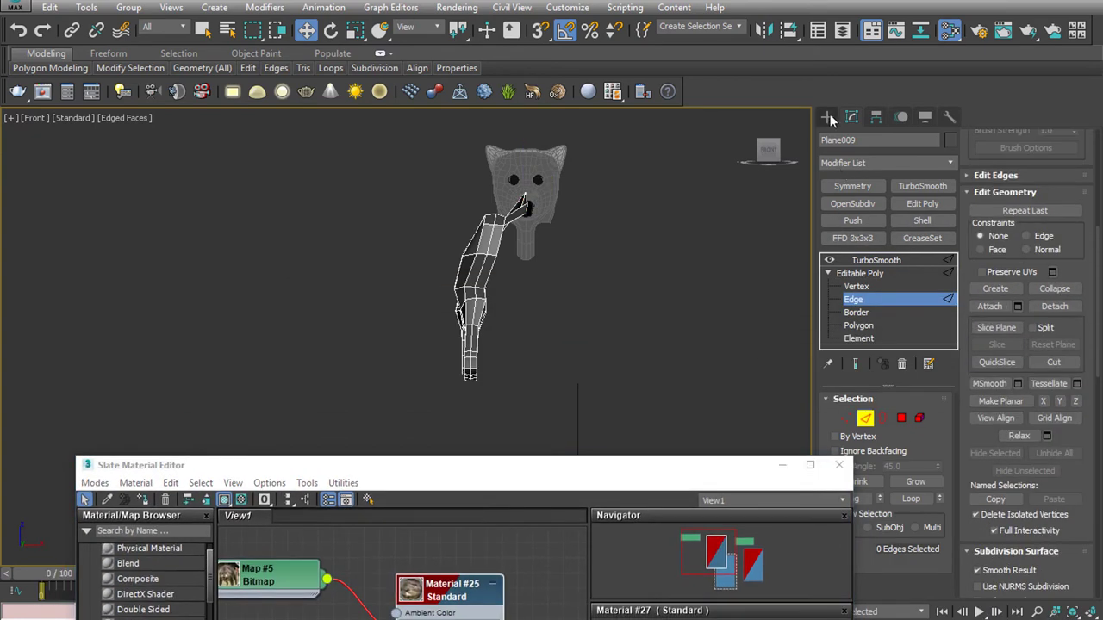
{"action": "left_click", "coordinate": [827, 117]}
{"action": "left_click", "coordinate": [914, 274]}
{"action": "left_click_drag", "start_coordinate": [392, 159], "coordinate": [644, 412]}
{"action": "right_click", "coordinate": [598, 261]}
{"action": "left_click", "coordinate": [851, 117]}
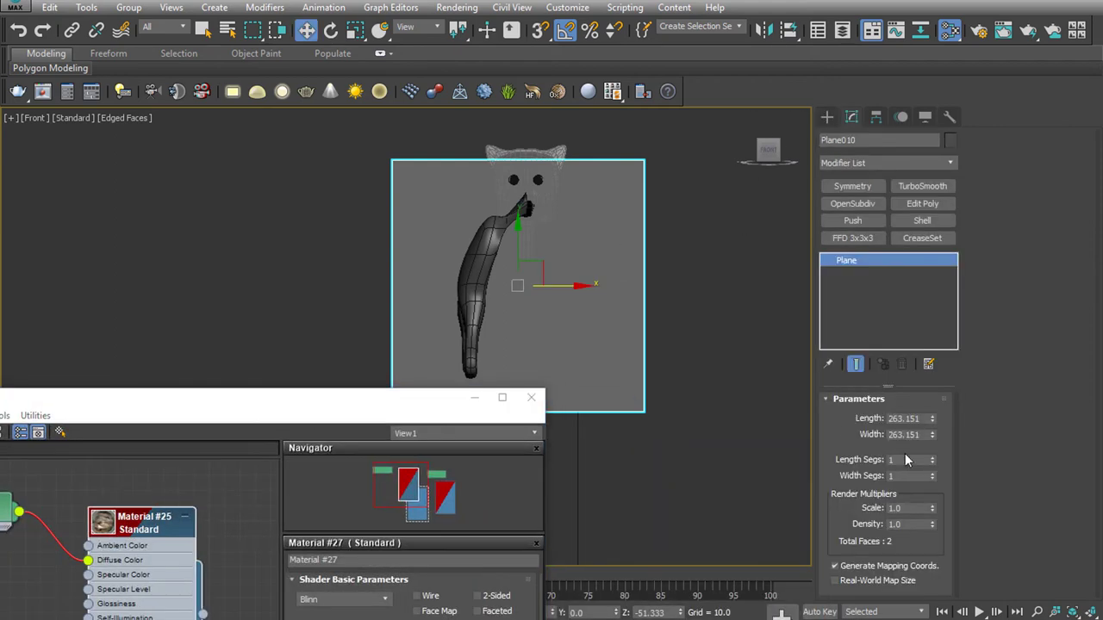
Apply the front wolf photo material to the new plane and position it behind the head
{"action": "left_click_drag", "start_coordinate": [412, 405], "coordinate": [836, 389]}
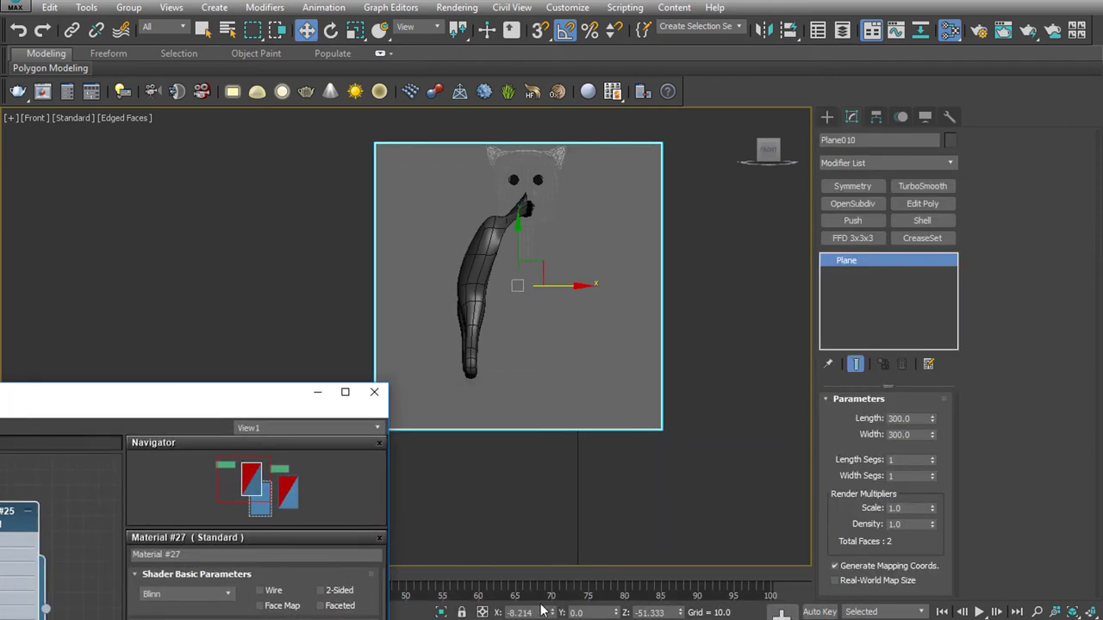
{"action": "left_click_drag", "start_coordinate": [625, 597], "coordinate": [632, 327]}
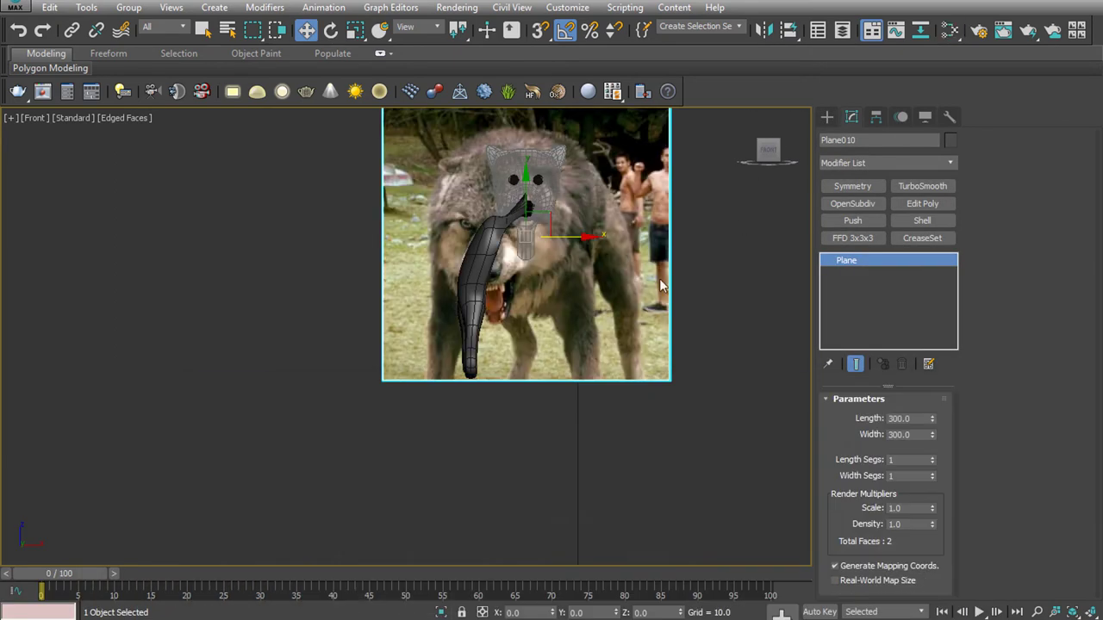
{"action": "mouse_move", "coordinate": [571, 241]}
{"action": "left_mouse_down"}
{"action": "mouse_move", "coordinate": [611, 241]}
{"action": "mouse_move", "coordinate": [594, 259]}
{"action": "left_mouse_up"}
{"action": "key", "text": "r"}
{"action": "key", "text": "w"}
{"action": "scroll", "coordinate": [585, 399], "scroll_direction": "up", "scroll_amount": 5}
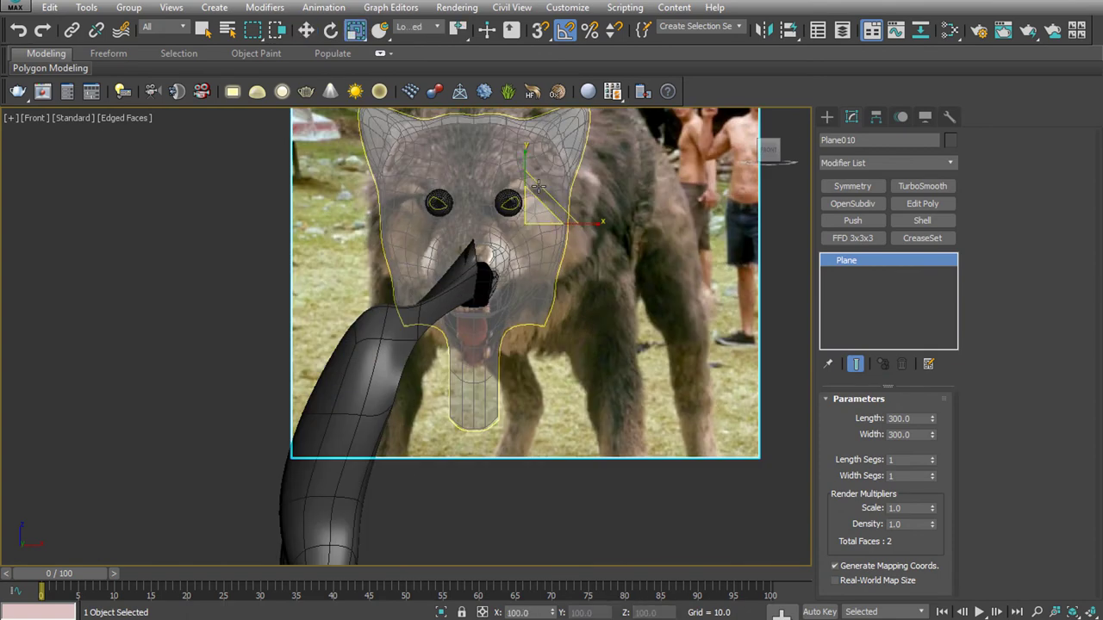
{"action": "scroll", "coordinate": [585, 399], "scroll_direction": "down", "scroll_amount": 2}
{"action": "left_click_drag", "start_coordinate": [626, 329], "coordinate": [550, 312]}
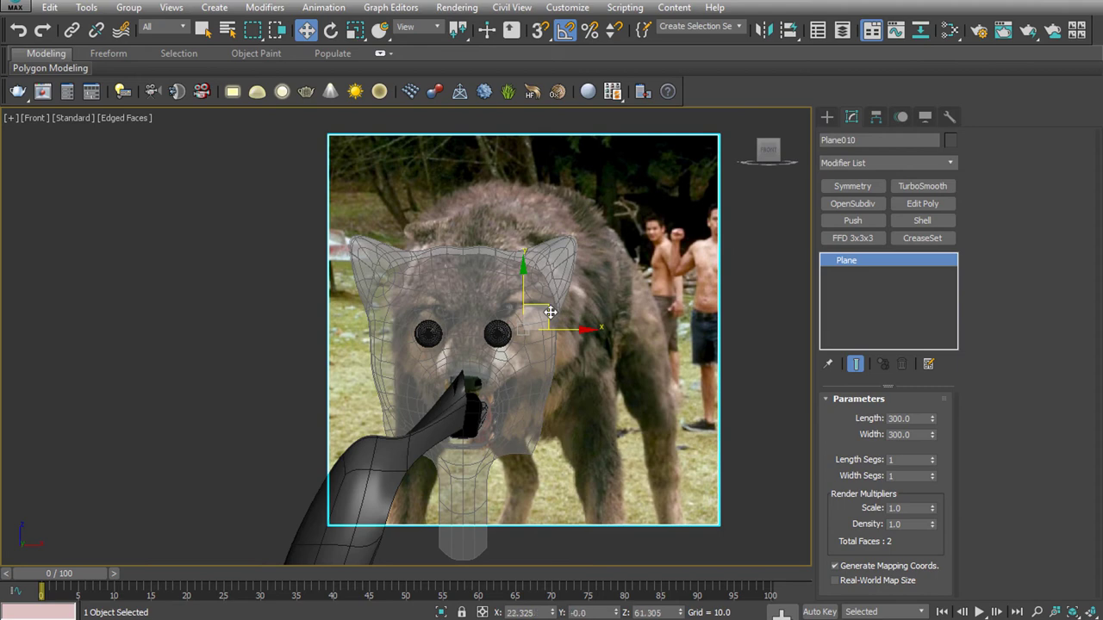
Move Plane009's smoothed leg mesh upward beside the front reference
{"action": "scroll", "coordinate": [551, 312], "scroll_direction": "down", "scroll_amount": 4}
{"action": "middle_click_drag", "start_coordinate": [581, 468], "coordinate": [583, 407]}
{"action": "left_click", "coordinate": [495, 387]}
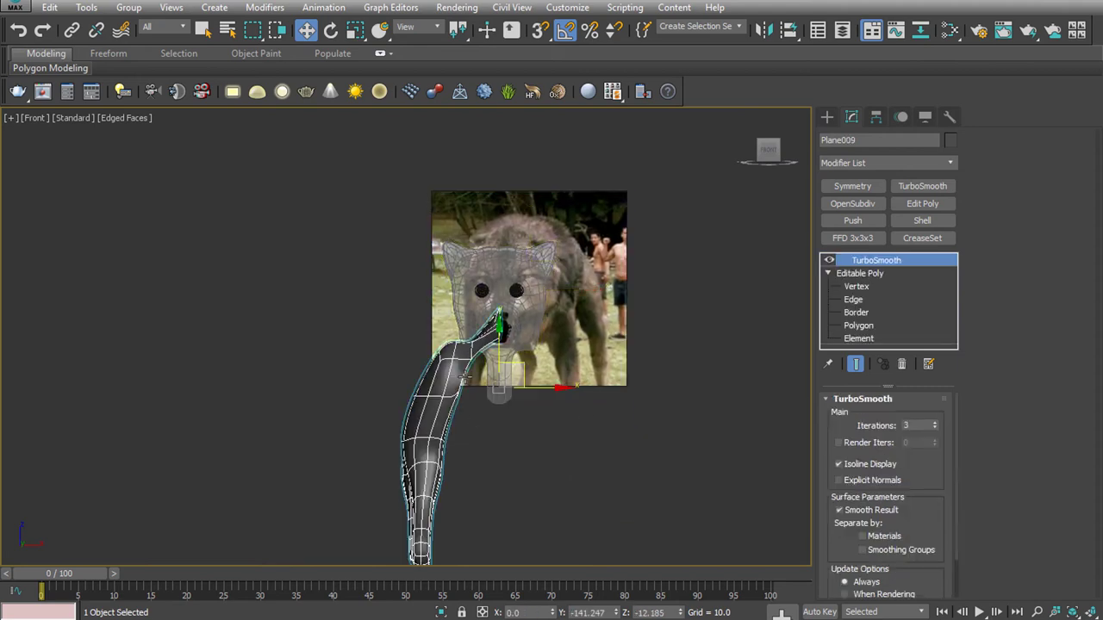
{"action": "key", "text": "e"}
{"action": "key", "text": "r"}
{"action": "key", "text": "w"}
{"action": "left_click_drag", "start_coordinate": [442, 389], "coordinate": [495, 280]}
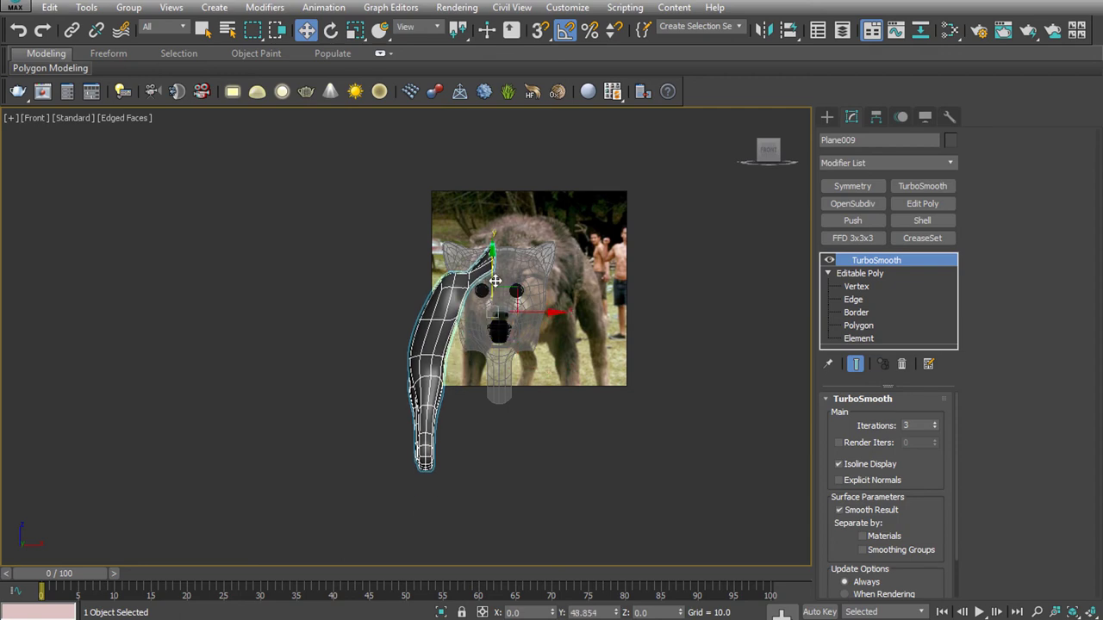
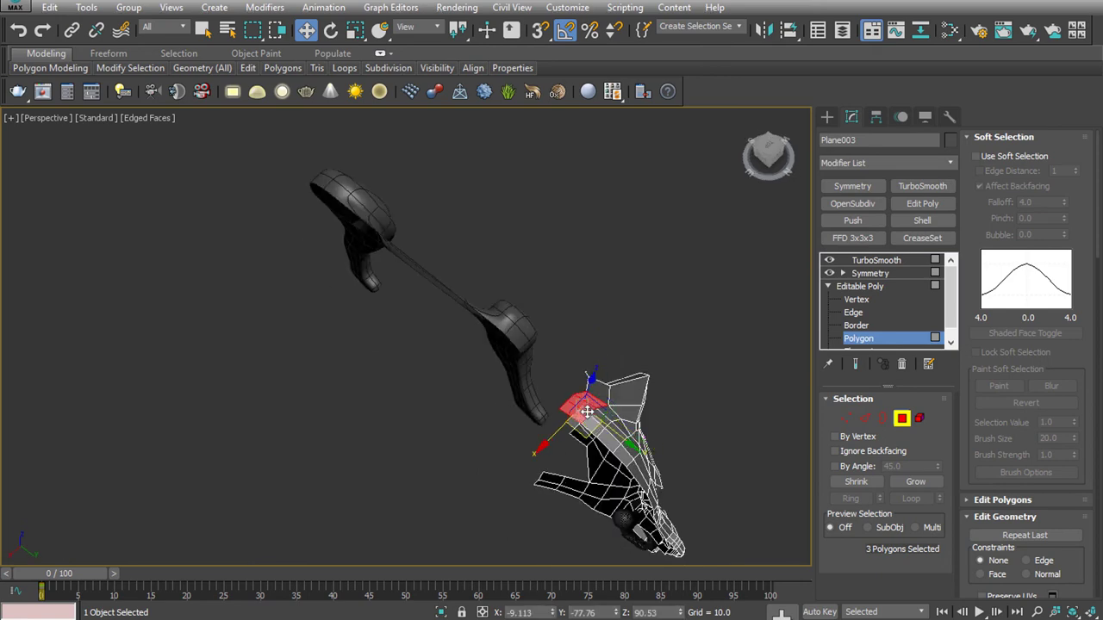
Pull Plane003's selected head edges back toward the body in the Left view
{"action": "left_click", "coordinate": [990, 140]}
{"action": "scroll", "coordinate": [1025, 345], "scroll_direction": "down", "scroll_amount": 5}
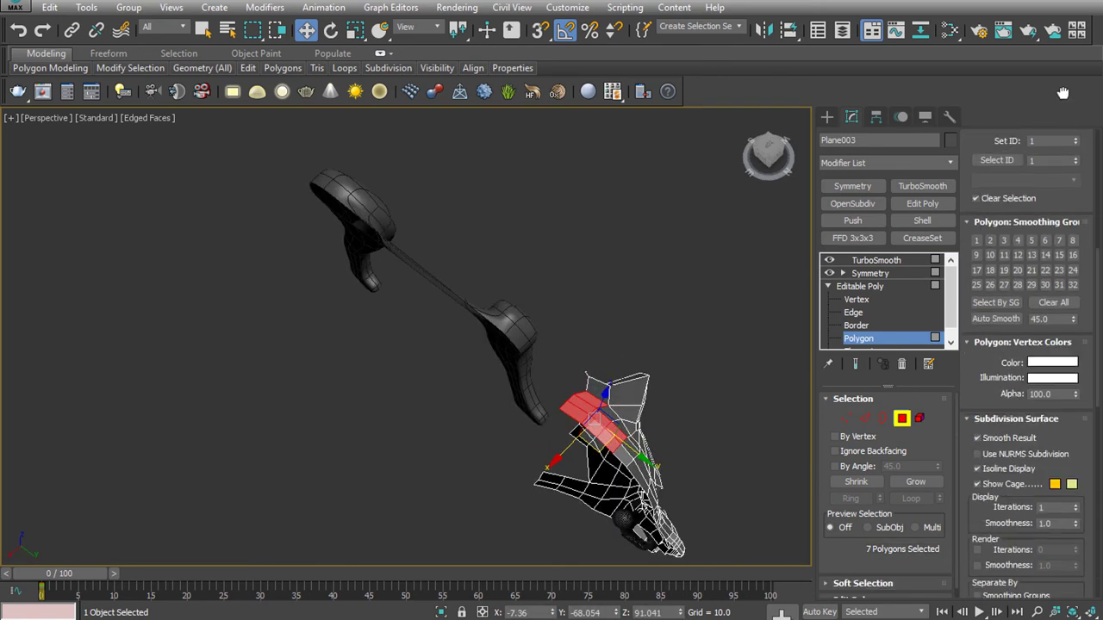
{"action": "scroll", "coordinate": [1025, 344], "scroll_direction": "down", "scroll_amount": 5}
{"action": "scroll", "coordinate": [1025, 345], "scroll_direction": "up", "scroll_amount": 3}
{"action": "scroll", "coordinate": [1029, 343], "scroll_direction": "up", "scroll_amount": 3}
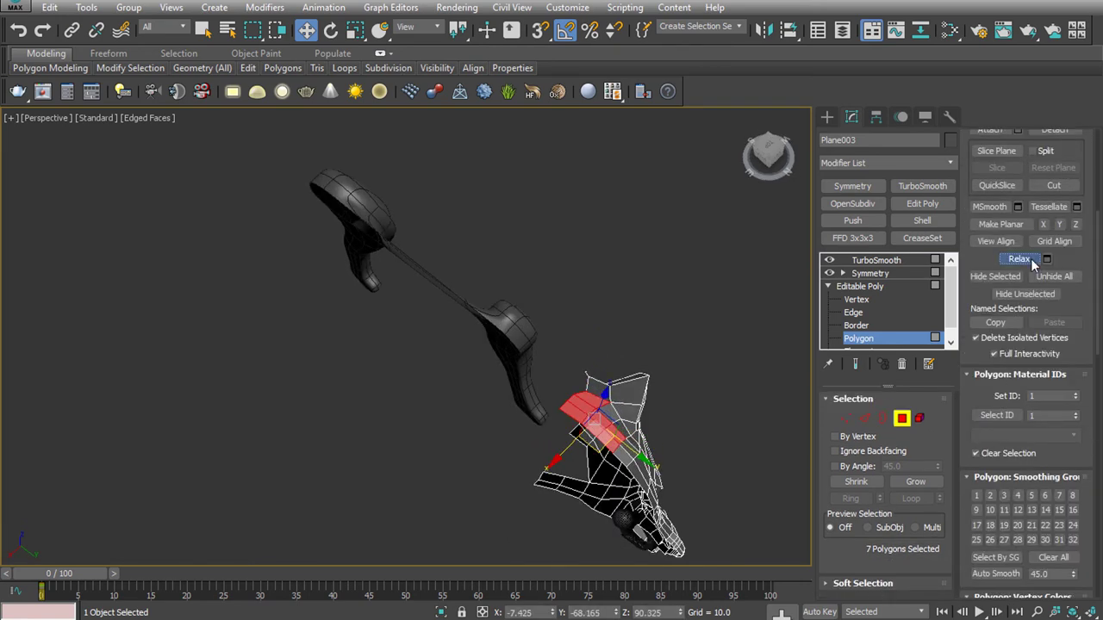
{"action": "left_click", "coordinate": [865, 418]}
{"action": "scroll", "coordinate": [569, 388], "scroll_direction": "up", "scroll_amount": 5}
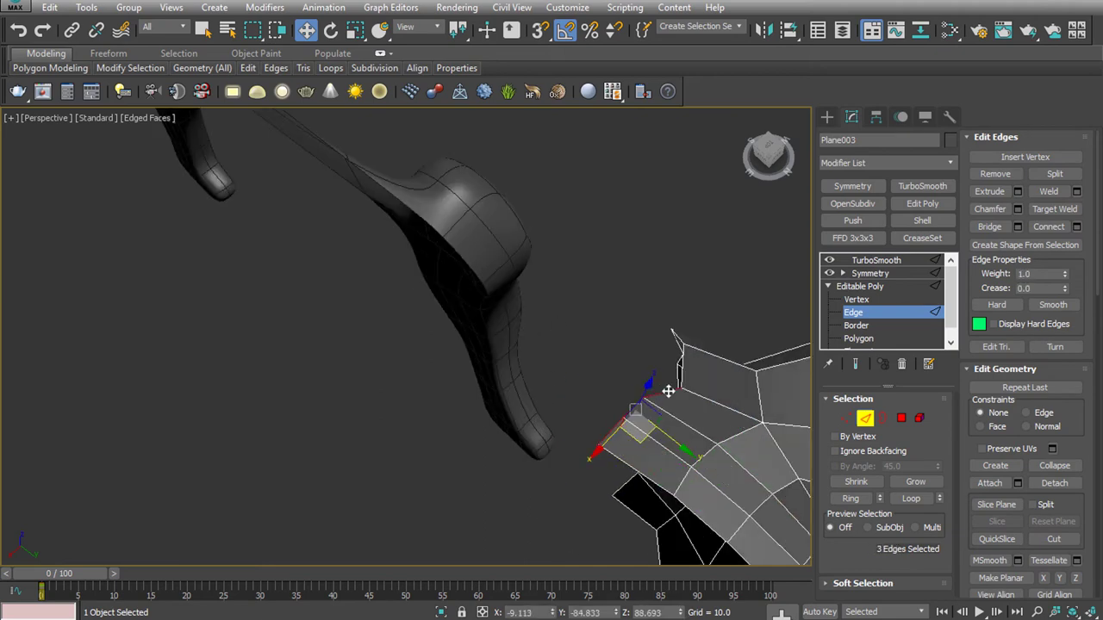
{"action": "key", "text": "l"}
{"action": "left_click_drag", "start_coordinate": [418, 210], "coordinate": [498, 253]}
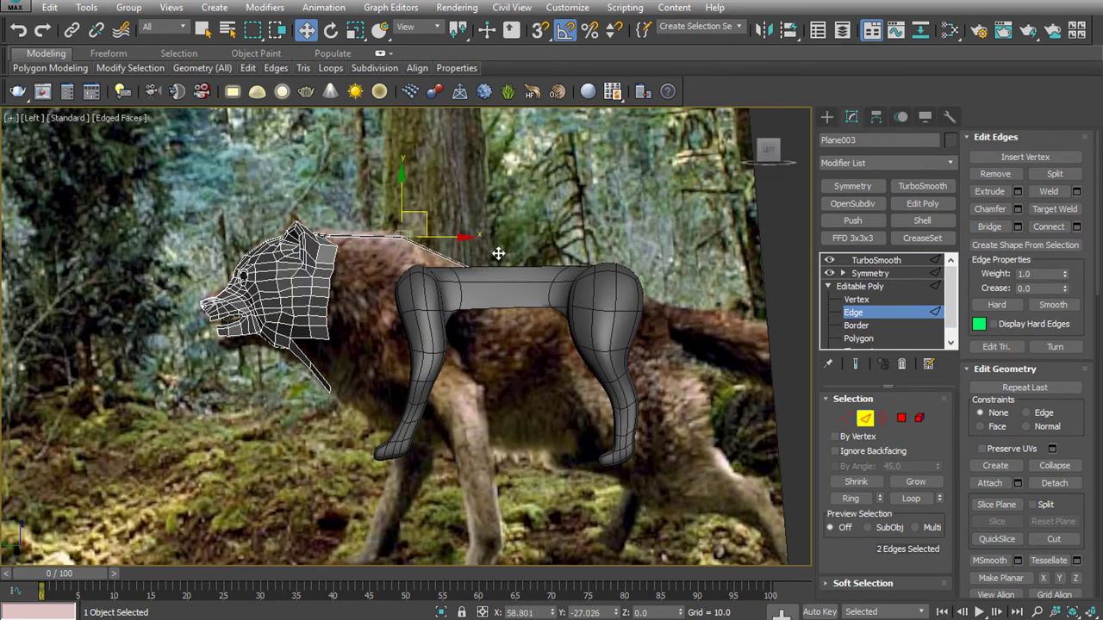
Add another head edge in the side view, then select the body mesh and show its edge cage
{"action": "key", "text": "f"}
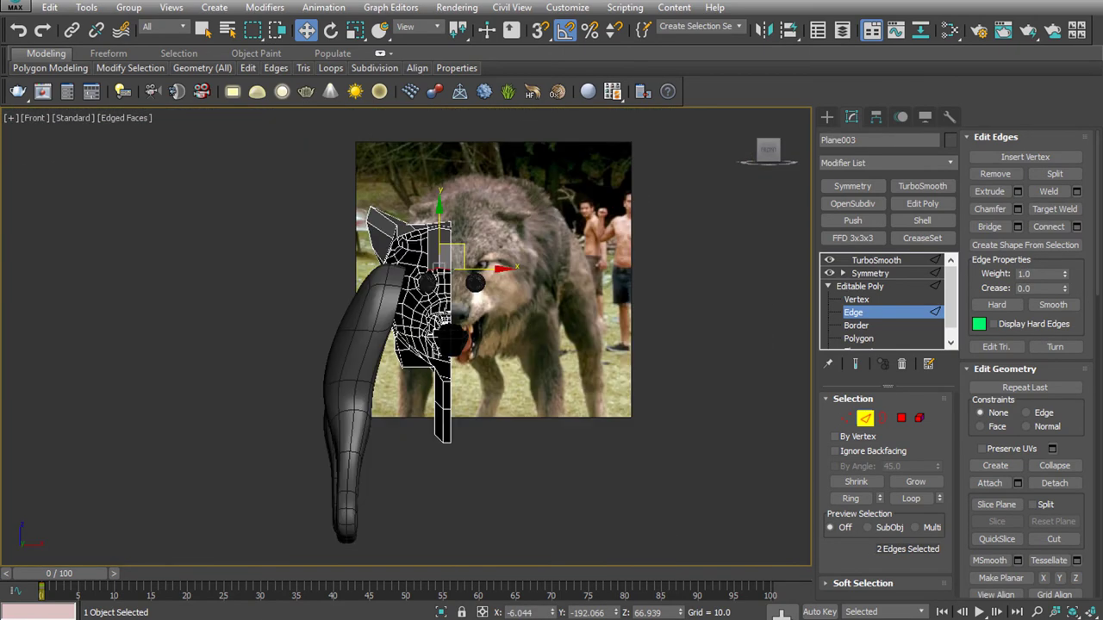
{"action": "key", "text": "l"}
{"action": "left_click", "coordinate": [423, 221], "text": "ctrl"}
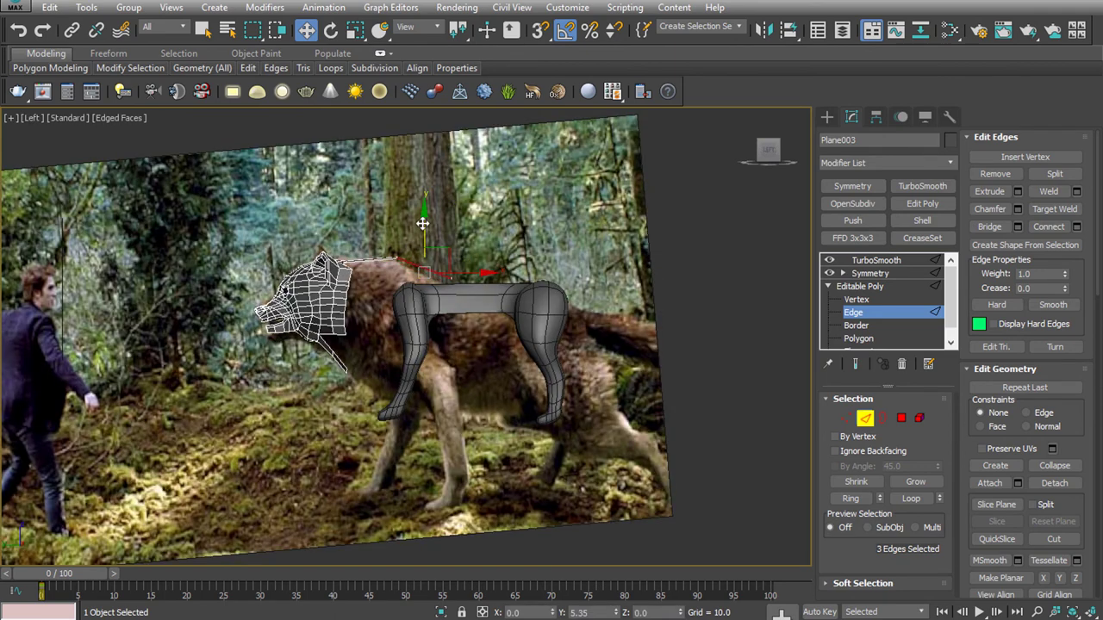
{"action": "key", "text": "f"}
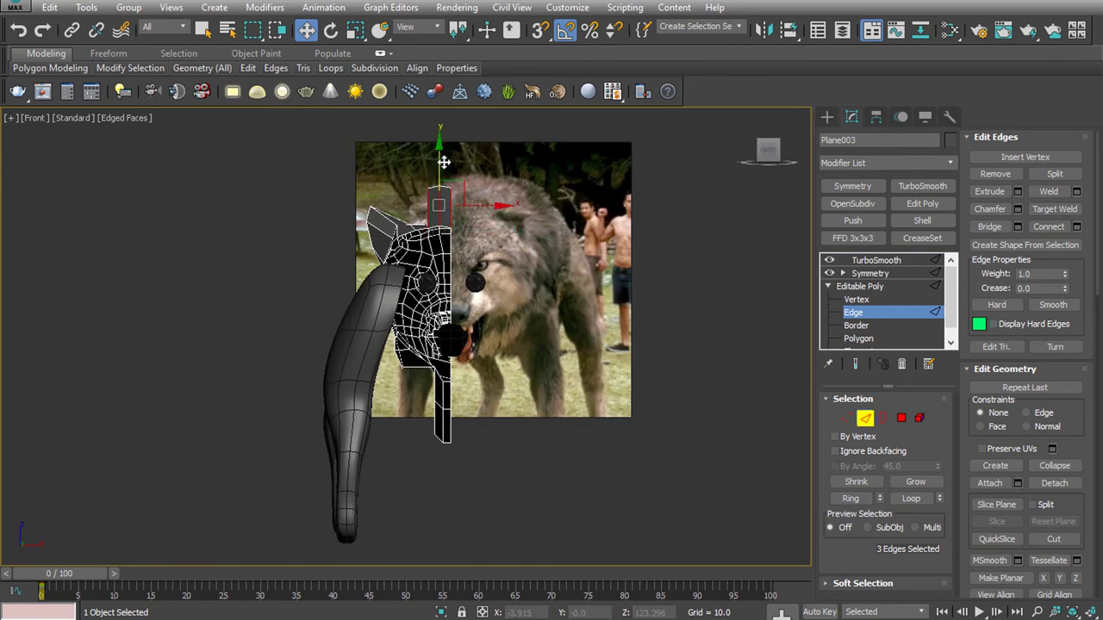
{"action": "key", "text": "l"}
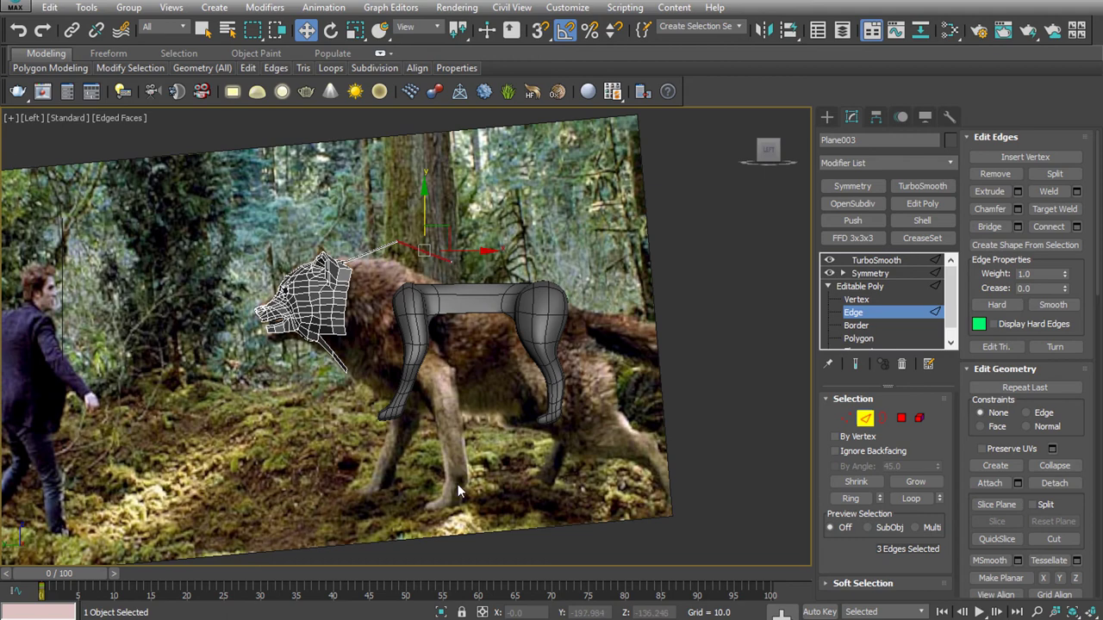
{"action": "left_click", "coordinate": [848, 312]}
{"action": "left_click", "coordinate": [548, 320]}
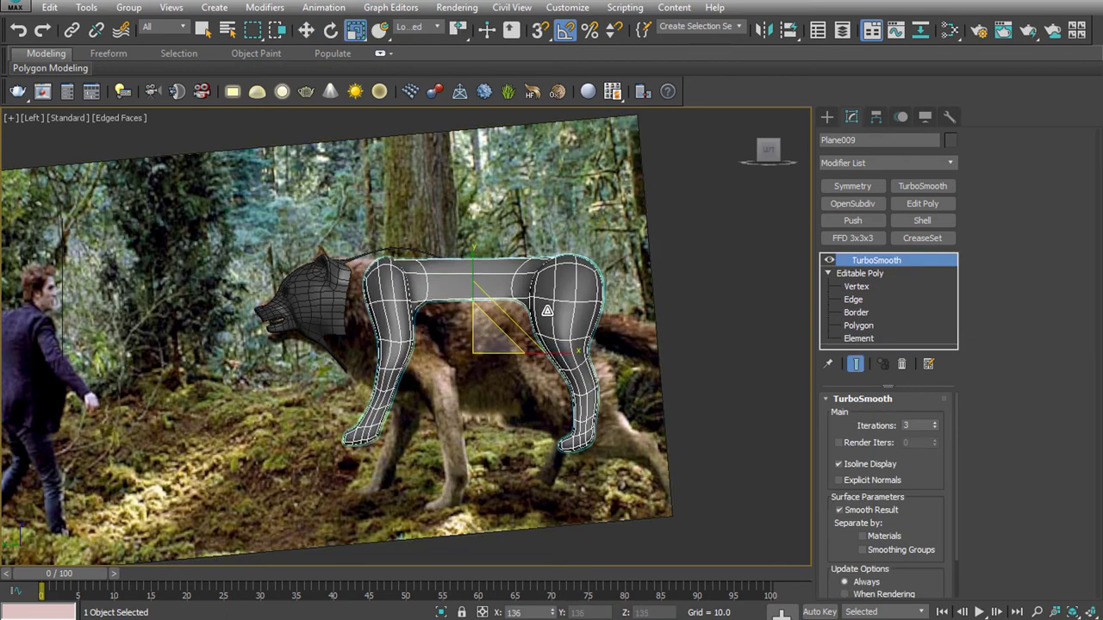
{"action": "key", "text": "2"}
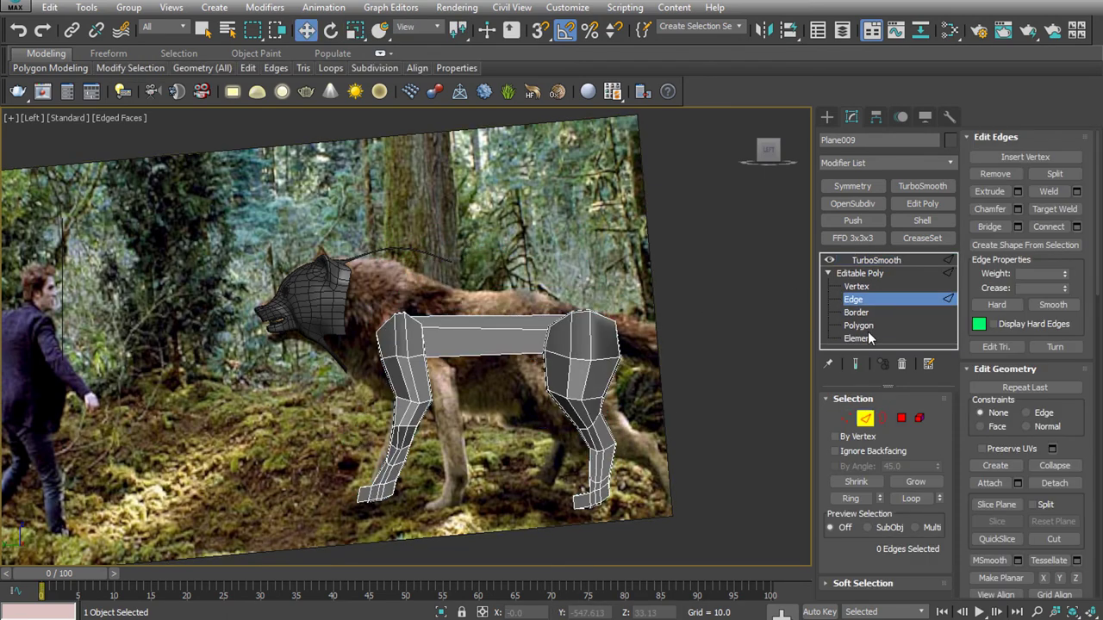
Select two neck edges on the head and drag them back along the spine
{"action": "left_click", "coordinate": [448, 262]}
{"action": "left_click", "coordinate": [310, 293]}
{"action": "left_click", "coordinate": [853, 312]}
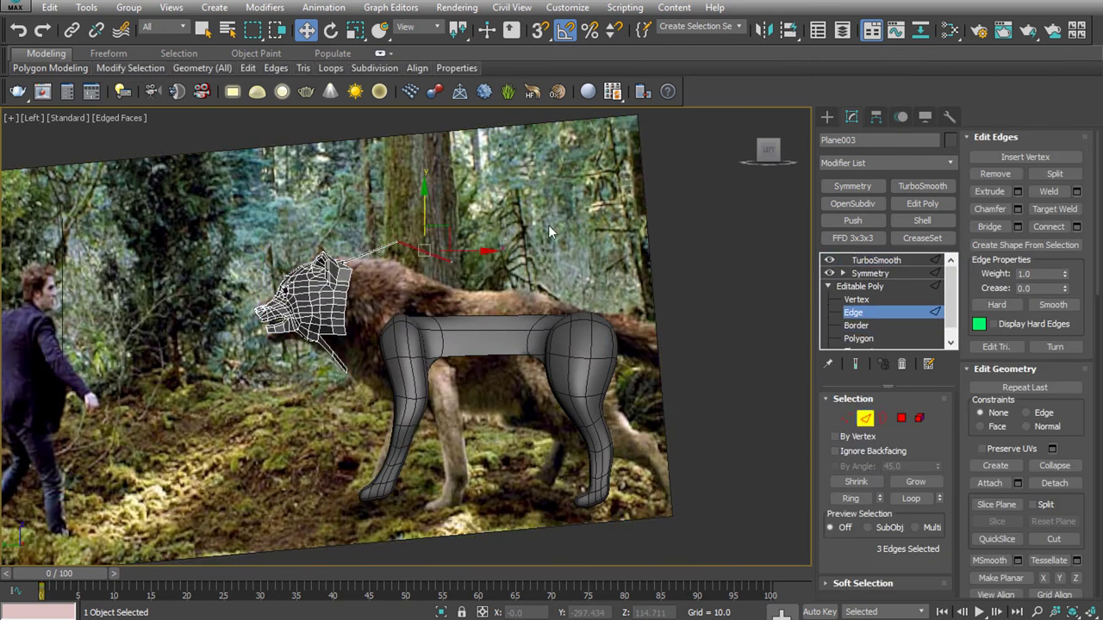
{"action": "left_click", "coordinate": [447, 254]}
{"action": "mouse_move", "coordinate": [464, 237]}
{"action": "left_mouse_down"}
{"action": "mouse_move", "coordinate": [503, 232]}
{"action": "mouse_move", "coordinate": [622, 266]}
{"action": "left_mouse_up"}
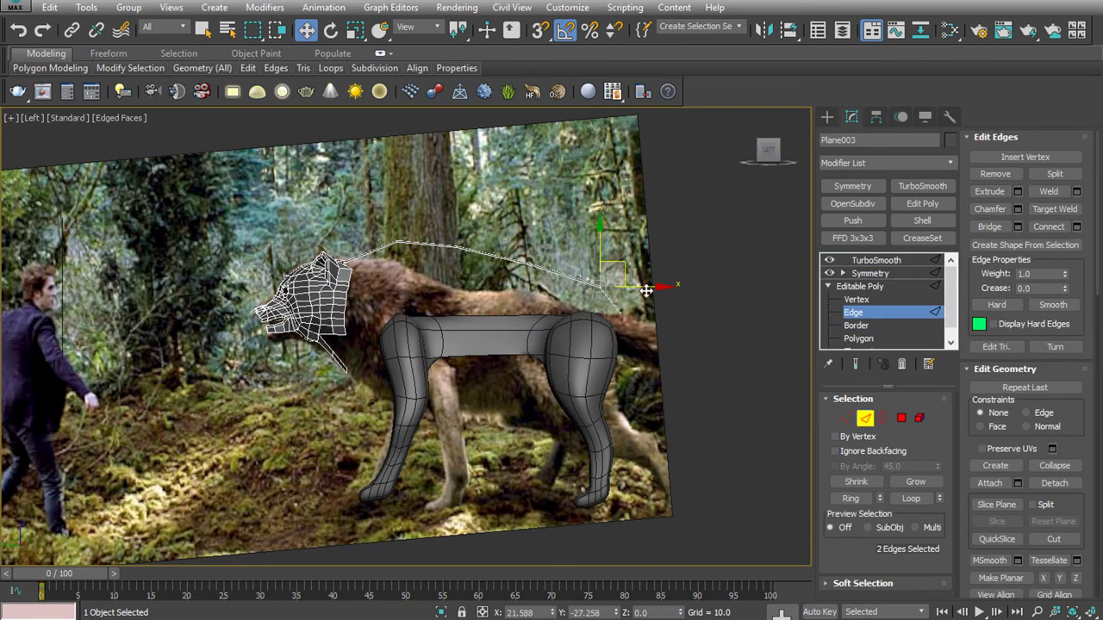
{"action": "left_click", "coordinate": [558, 273], "text": "ctrl"}
{"action": "left_click", "coordinate": [447, 244]}
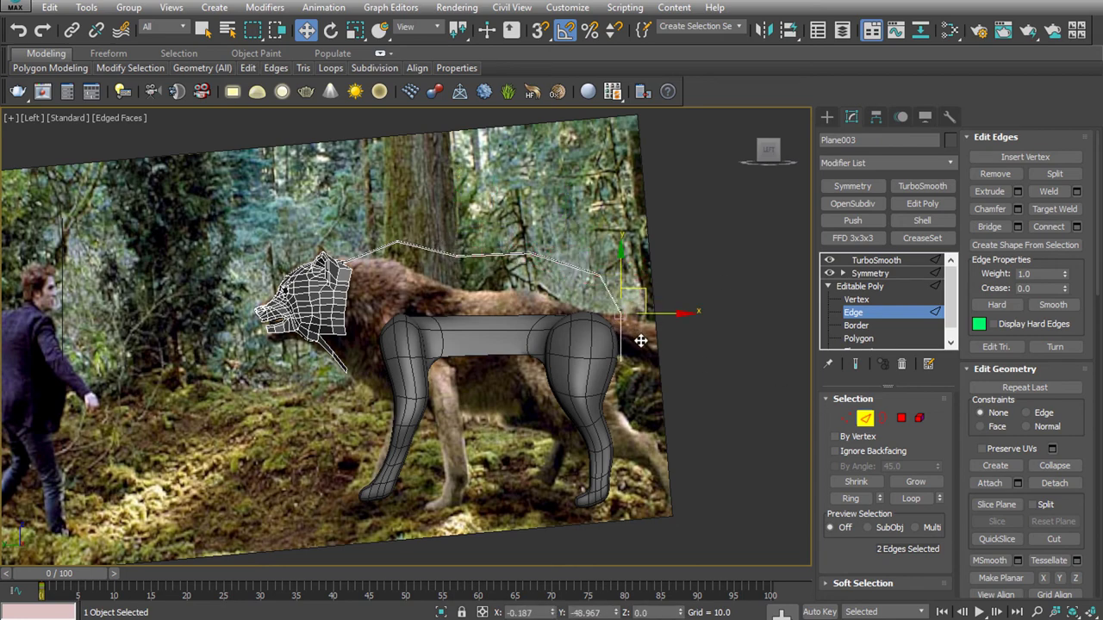
Delete the TurboSmooth modifier from Plane009's modifier stack
{"action": "key", "text": "2"}
{"action": "right_click", "coordinate": [866, 285]}
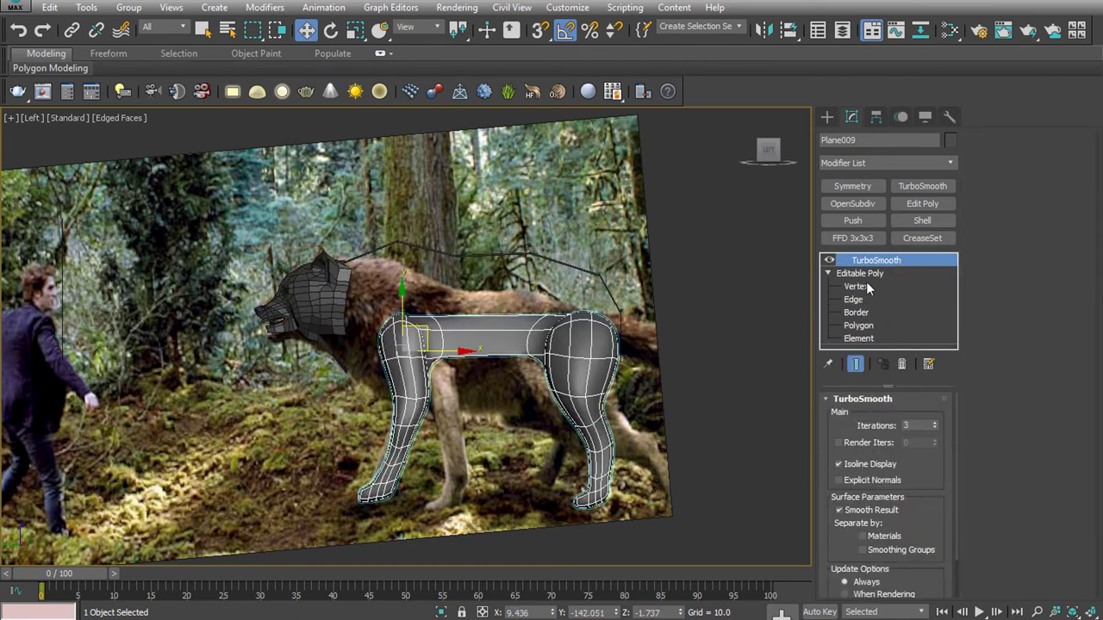
{"action": "right_click", "coordinate": [866, 283]}
{"action": "left_click", "coordinate": [896, 285]}
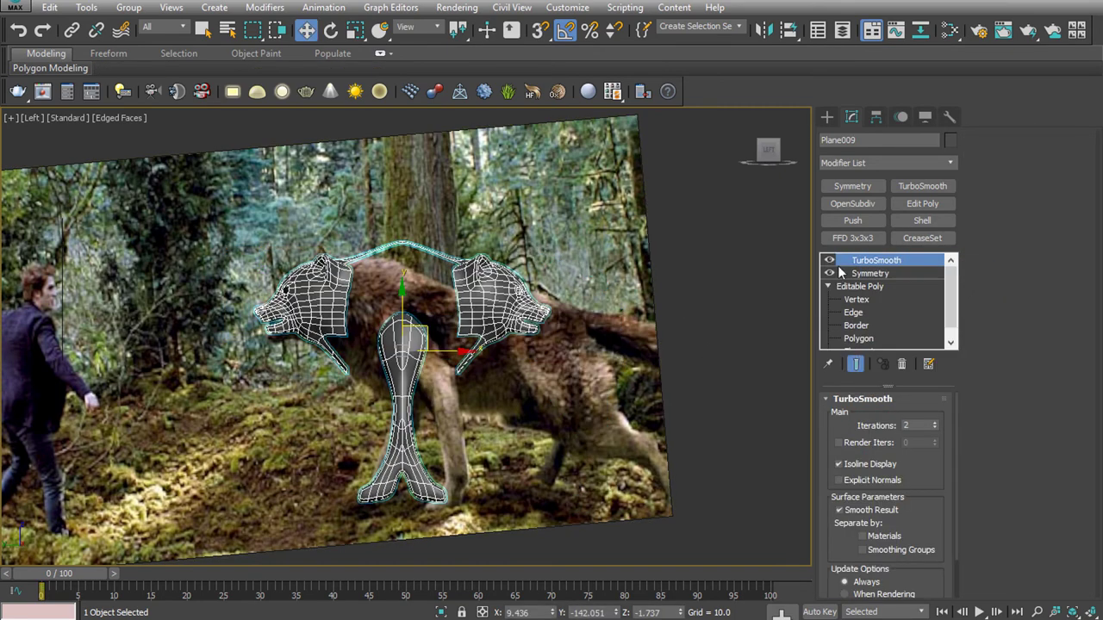
{"action": "left_click", "coordinate": [842, 273]}
{"action": "left_click", "coordinate": [870, 286]}
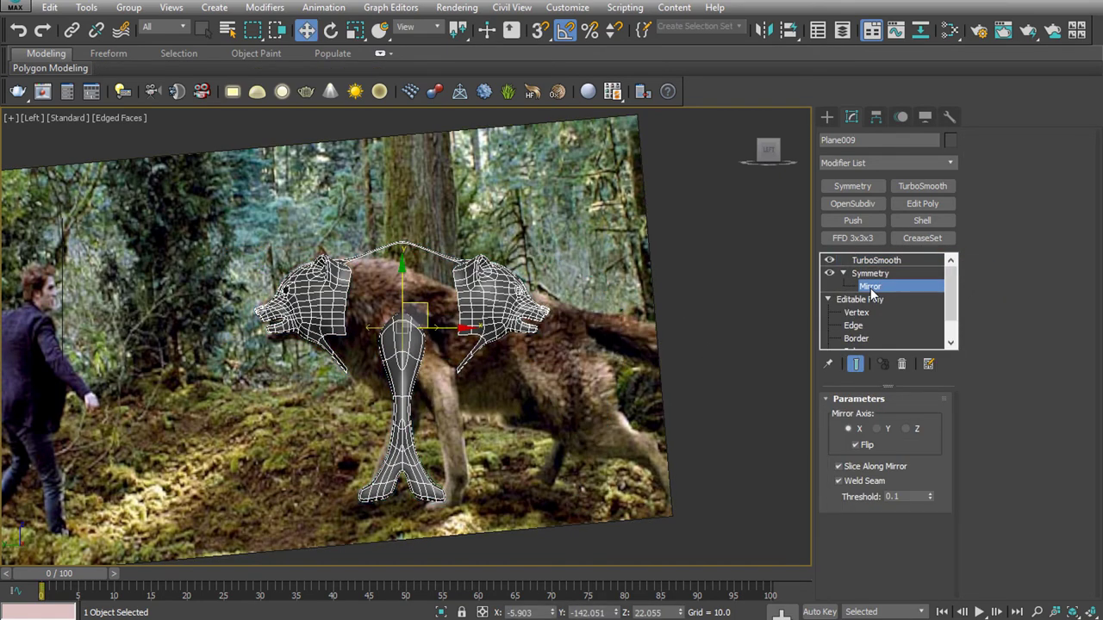
{"action": "left_click", "coordinate": [877, 428]}
{"action": "left_click", "coordinate": [905, 429]}
{"action": "left_click", "coordinate": [854, 325]}
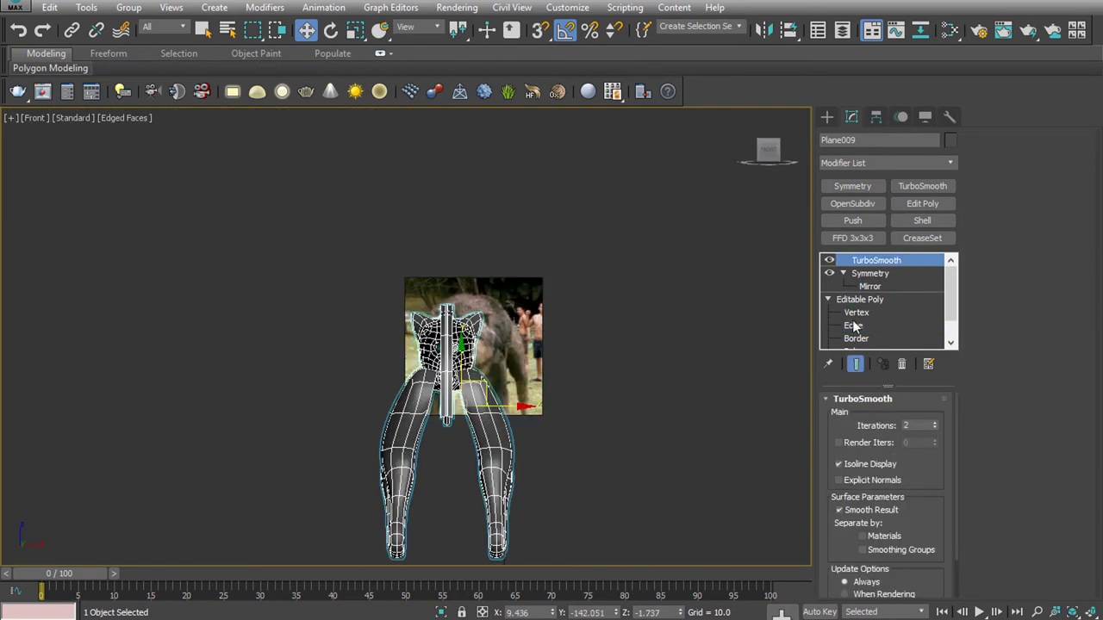
{"action": "left_click", "coordinate": [853, 326]}
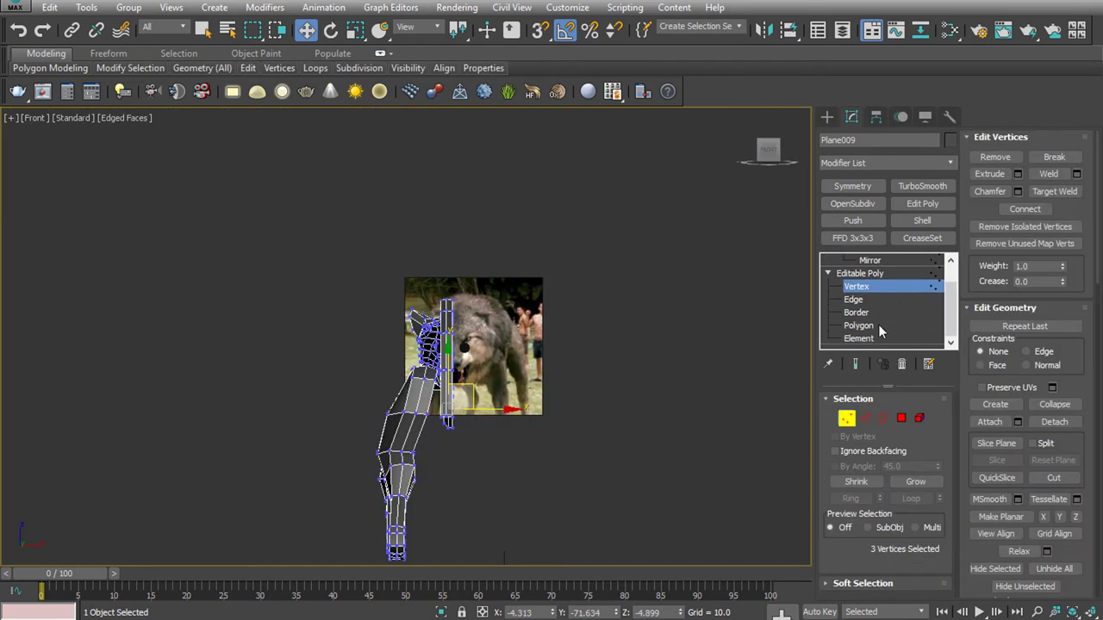
{"action": "left_click", "coordinate": [858, 337]}
{"action": "left_click", "coordinate": [401, 448]}
{"action": "left_click_drag", "start_coordinate": [444, 482], "coordinate": [445, 479]}
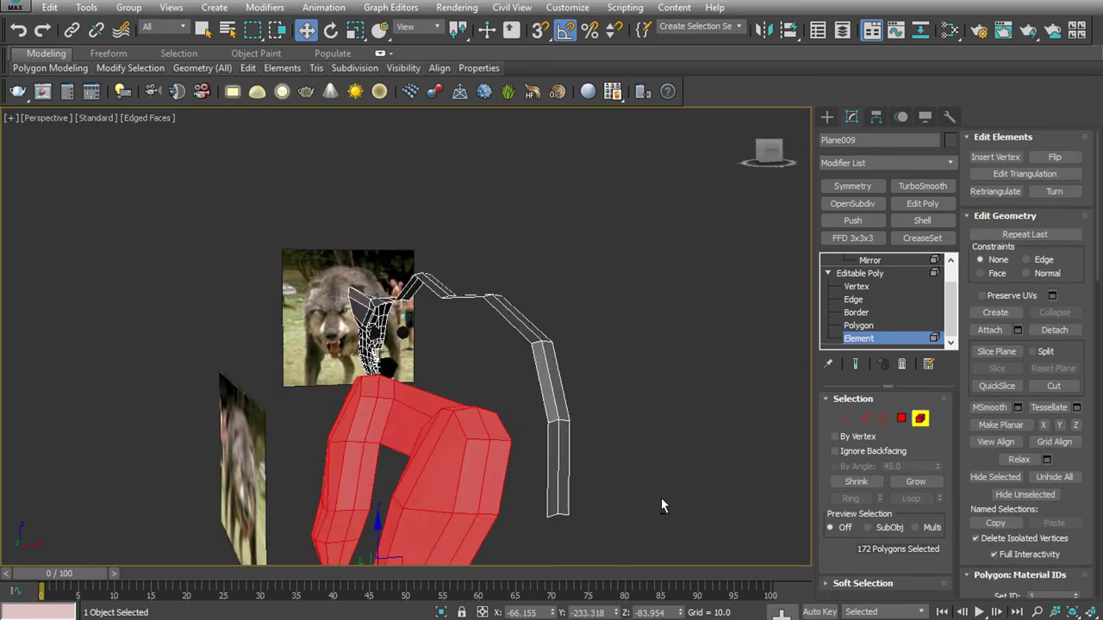
{"action": "key", "text": "p"}
{"action": "scroll", "coordinate": [660, 497], "scroll_direction": "up", "scroll_amount": 3}
{"action": "mouse_move", "coordinate": [629, 419]}
{"action": "middle_mouse_down", "text": "alt"}
{"action": "mouse_move", "coordinate": [482, 413]}
{"action": "mouse_move", "coordinate": [361, 477]}
{"action": "mouse_move", "coordinate": [347, 223]}
{"action": "middle_mouse_up", "text": "alt"}
{"action": "key", "text": "2"}
{"action": "scroll", "coordinate": [483, 414], "scroll_direction": "up", "scroll_amount": 5}
{"action": "left_click", "coordinate": [347, 223]}
{"action": "middle_click_drag", "start_coordinate": [307, 271], "coordinate": [284, 307], "text": "alt"}
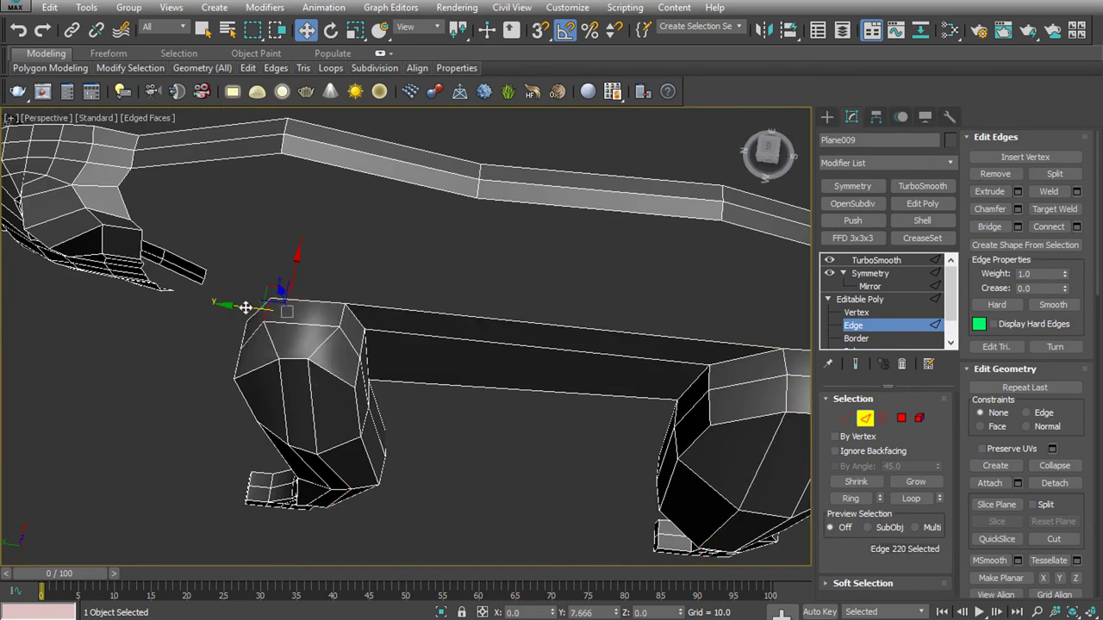
{"action": "left_click", "coordinate": [341, 170]}
{"action": "left_click", "coordinate": [330, 68]}
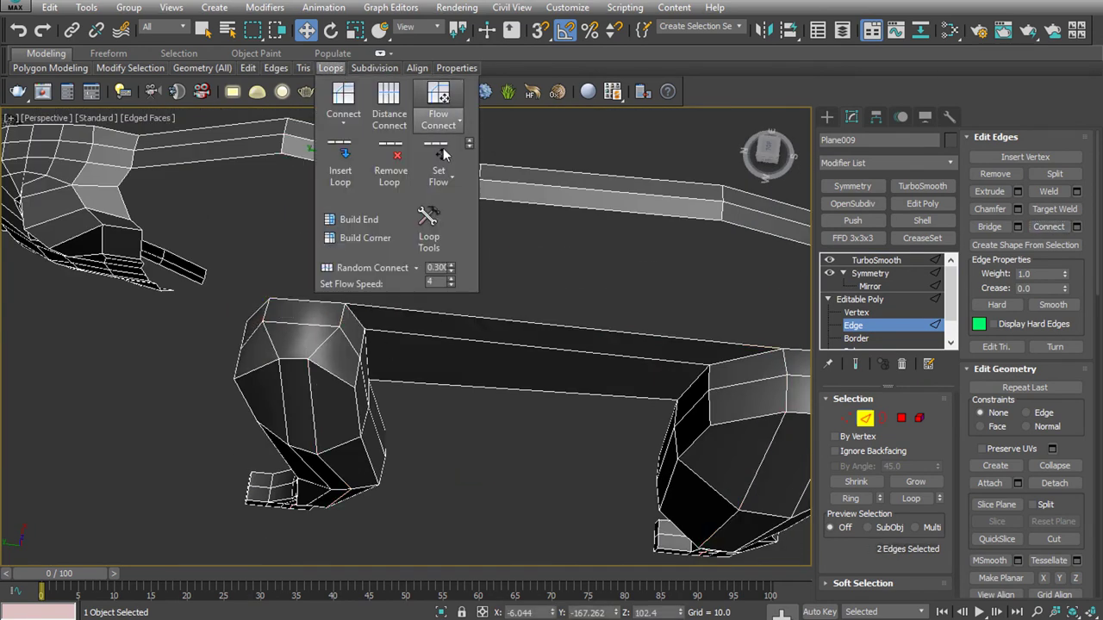
{"action": "left_click", "coordinate": [436, 164]}
{"action": "left_click", "coordinate": [316, 306]}
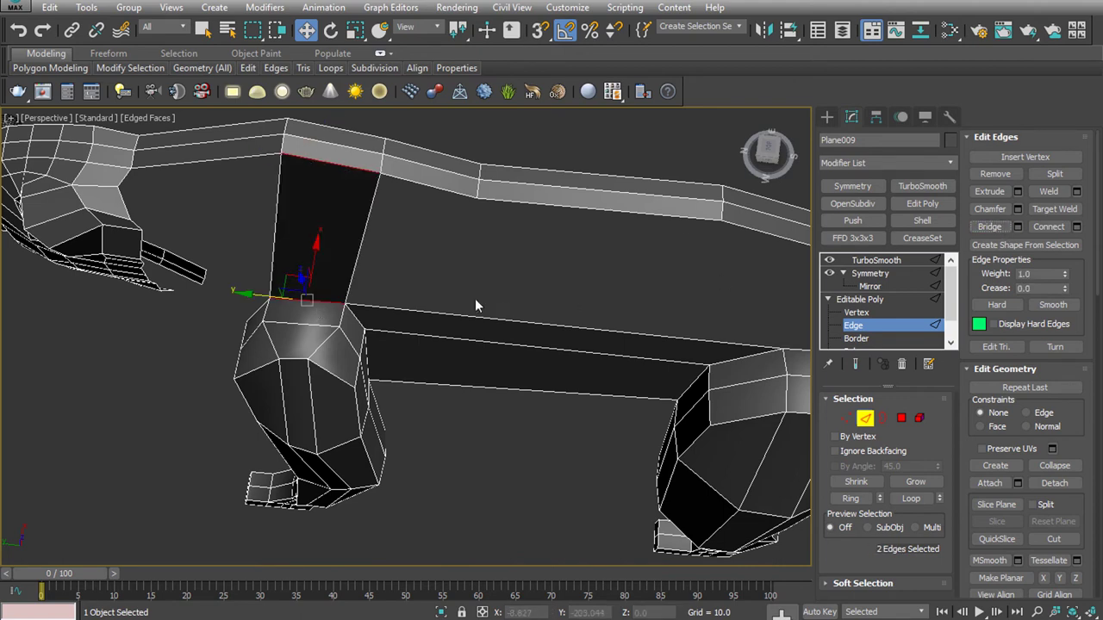
{"action": "key", "text": "ctrl+shift+e"}
{"action": "left_click_drag", "start_coordinate": [539, 327], "coordinate": [533, 372]}
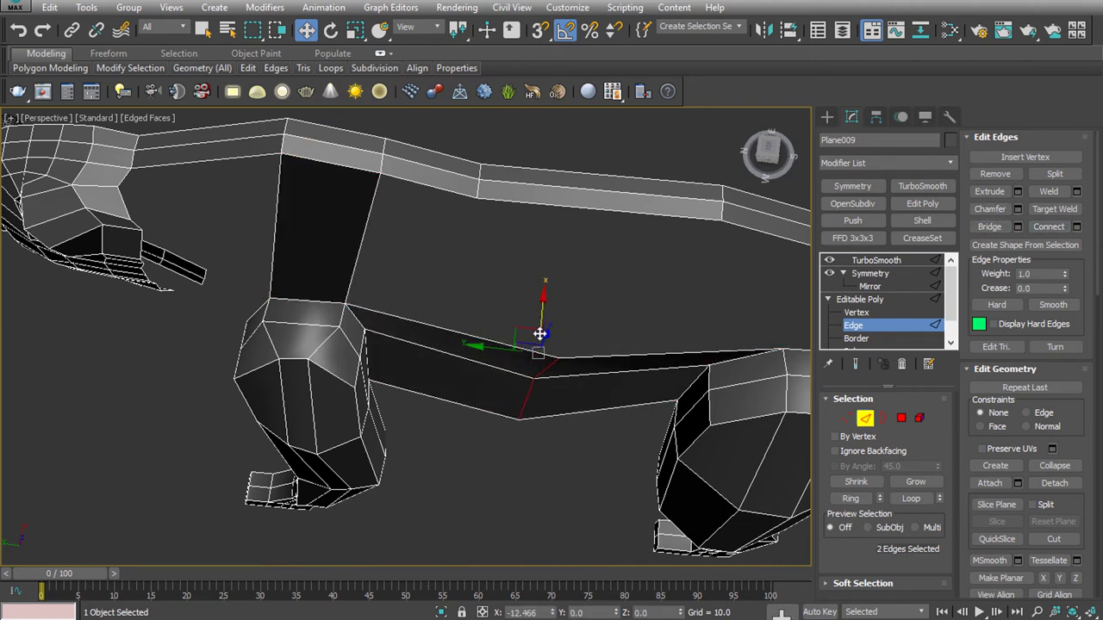
{"action": "left_click", "coordinate": [990, 226]}
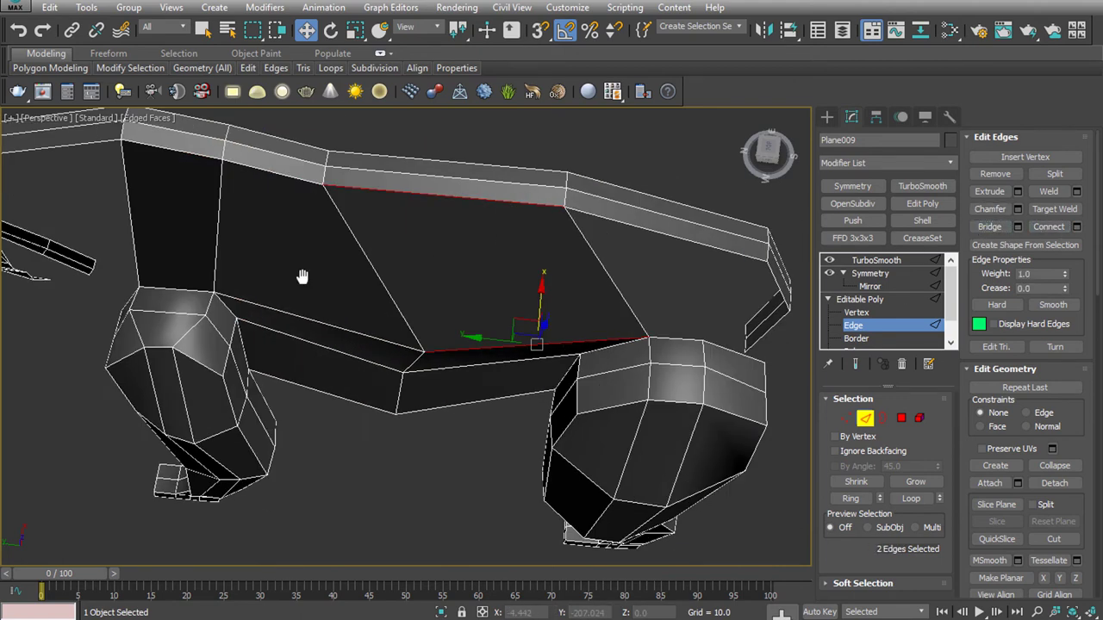
{"action": "mouse_move", "coordinate": [628, 359]}
{"action": "middle_mouse_down", "text": "alt"}
{"action": "mouse_move", "coordinate": [802, 284]}
{"action": "mouse_move", "coordinate": [500, 319]}
{"action": "mouse_move", "coordinate": [531, 323]}
{"action": "middle_mouse_up", "text": "alt"}
{"action": "key", "text": "alt+l"}
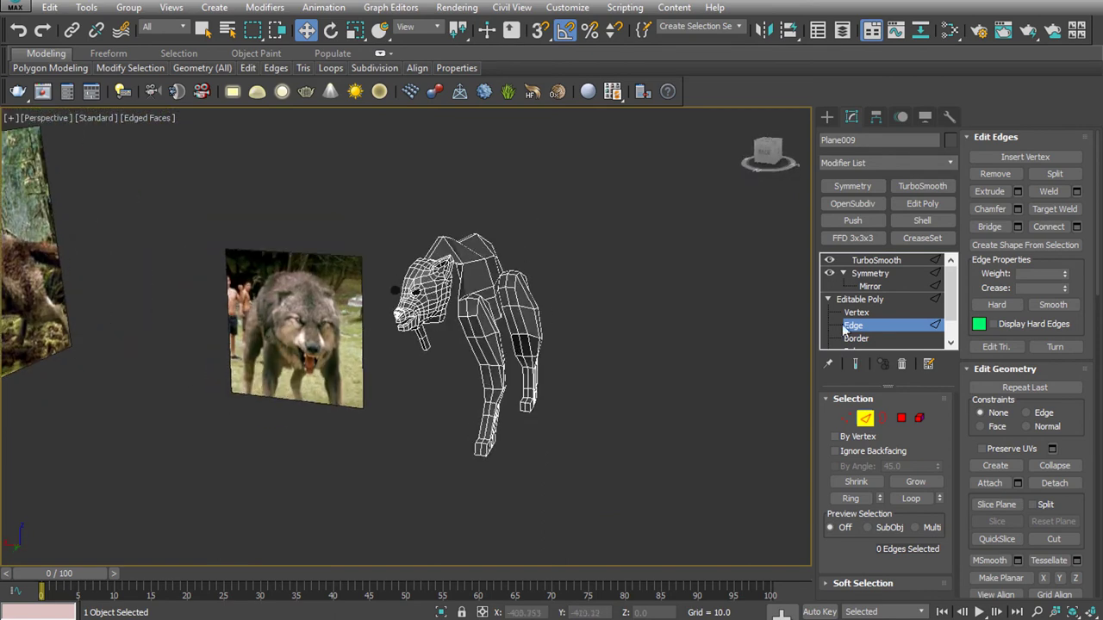
{"action": "key", "text": "4"}
{"action": "key", "text": "5"}
{"action": "left_click", "coordinate": [493, 396]}
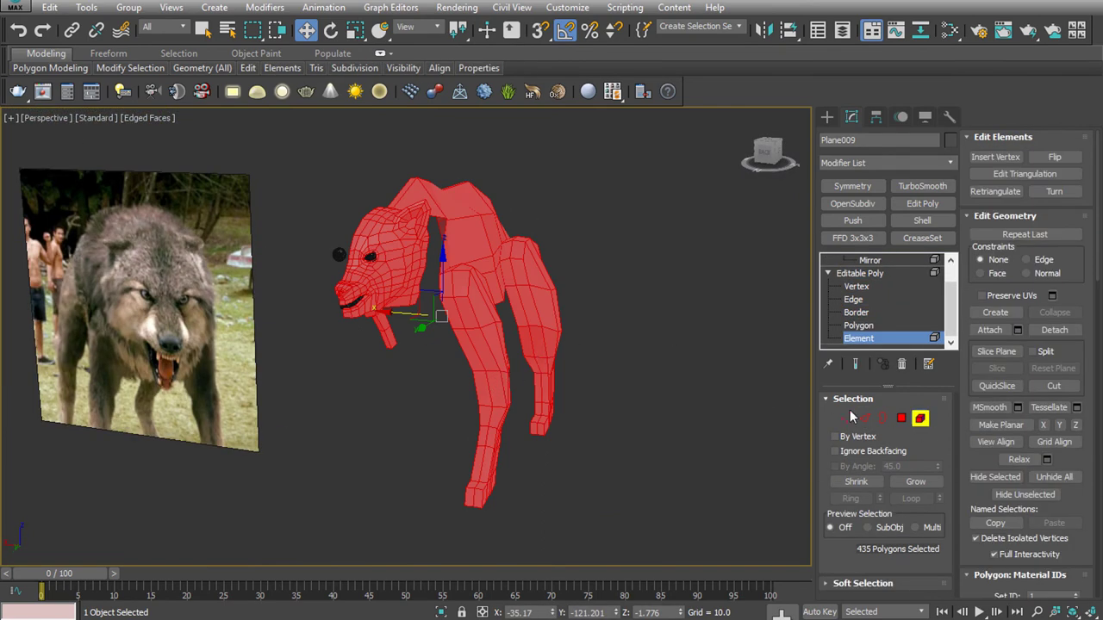
{"action": "left_click", "coordinate": [847, 418]}
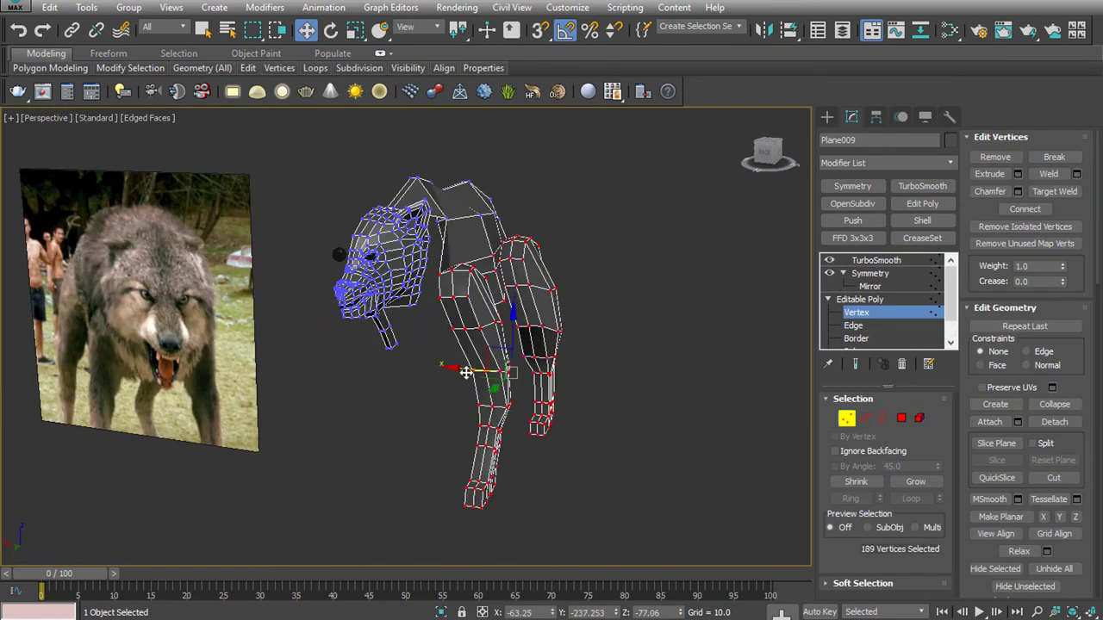
{"action": "left_click_drag", "start_coordinate": [465, 372], "coordinate": [482, 372]}
{"action": "key", "text": "l"}
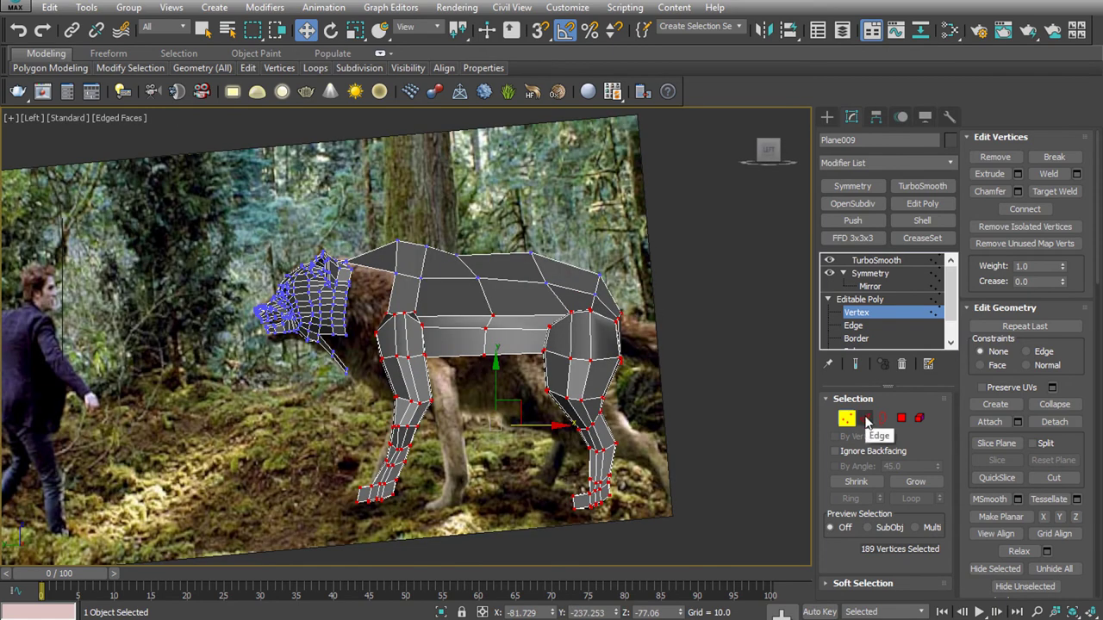
{"action": "left_click", "coordinate": [866, 420]}
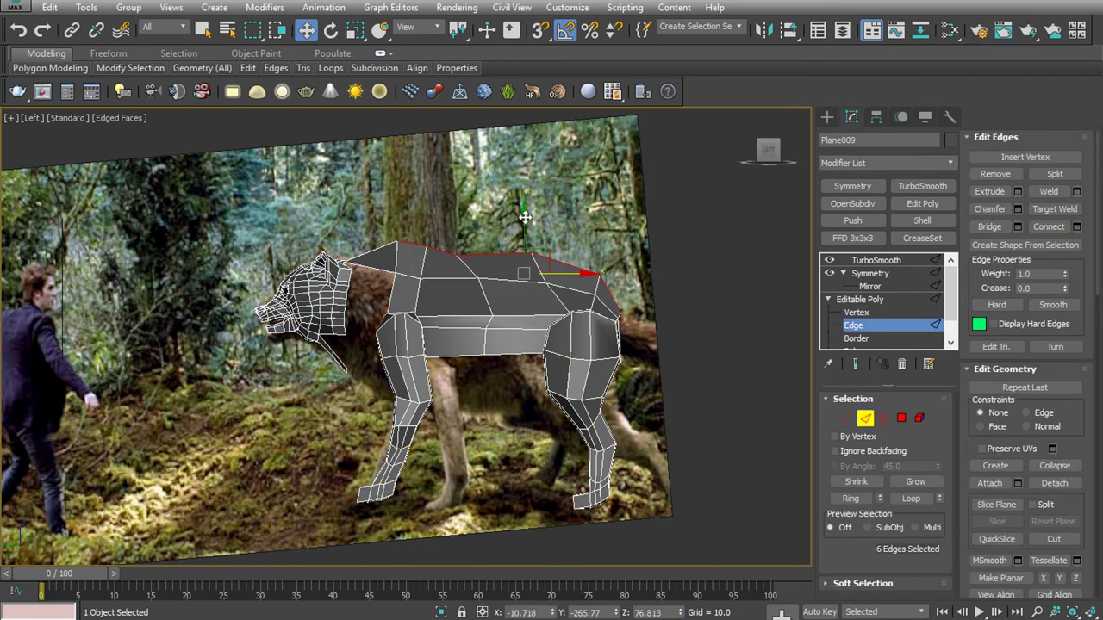
{"action": "left_click_drag", "start_coordinate": [361, 245], "coordinate": [233, 297], "text": "ctrl"}
{"action": "left_click_drag", "start_coordinate": [526, 221], "coordinate": [526, 233]}
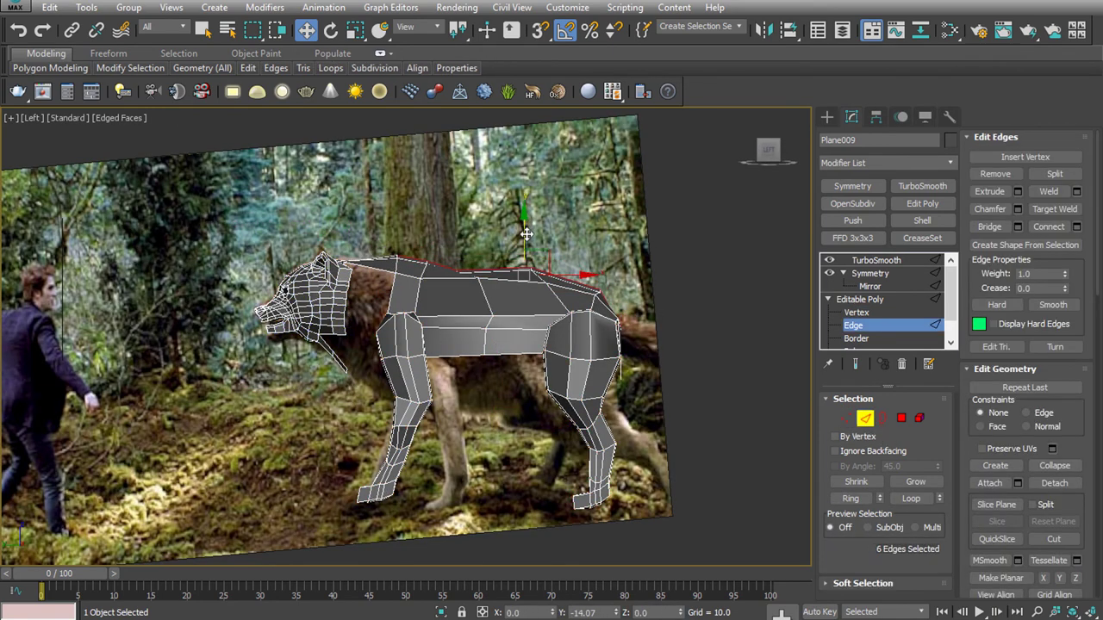
{"action": "key", "text": "p"}
{"action": "mouse_move", "coordinate": [389, 291]}
{"action": "middle_mouse_down", "text": "alt"}
{"action": "mouse_move", "coordinate": [613, 366]}
{"action": "mouse_move", "coordinate": [388, 293]}
{"action": "mouse_move", "coordinate": [415, 365]}
{"action": "middle_mouse_up", "text": "alt"}
{"action": "left_click", "coordinate": [614, 367]}
{"action": "left_click", "coordinate": [331, 67]}
{"action": "left_click", "coordinate": [337, 111]}
{"action": "double_click", "coordinate": [405, 279]}
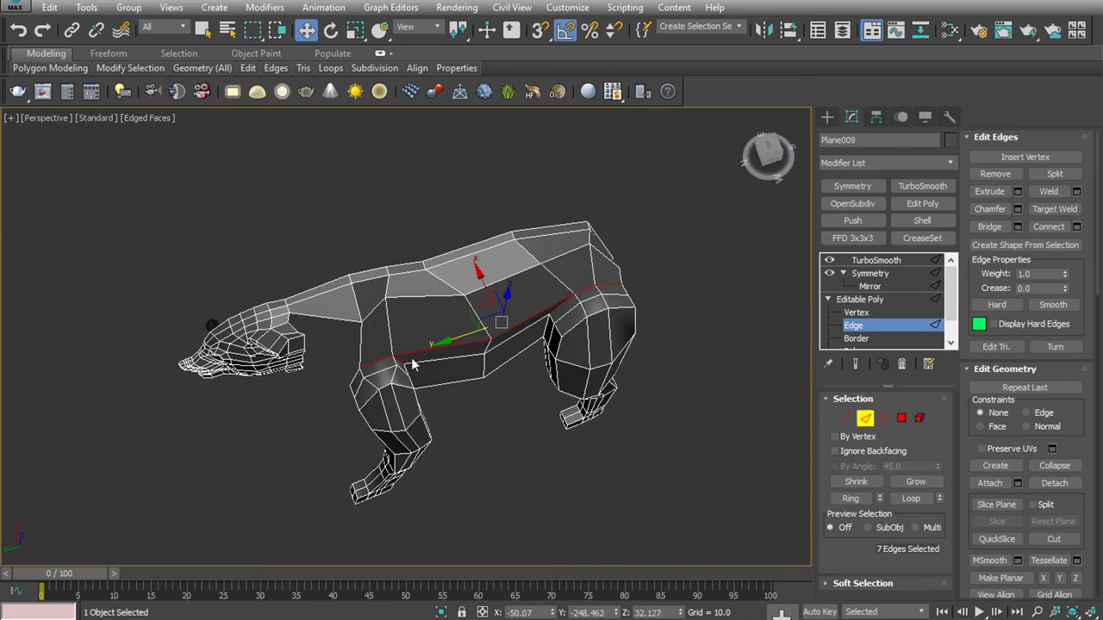
{"action": "left_click", "coordinate": [332, 67]}
{"action": "left_click", "coordinate": [620, 250]}
{"action": "middle_click_drag", "start_coordinate": [654, 296], "coordinate": [701, 238], "text": "alt"}
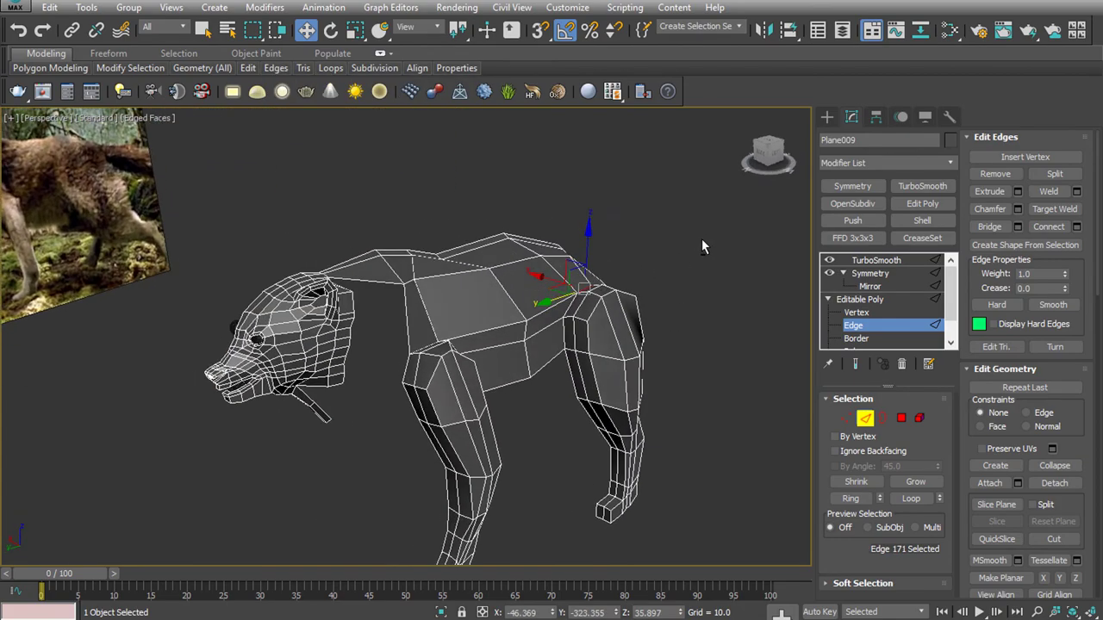
{"action": "scroll", "coordinate": [348, 368], "scroll_direction": "up", "scroll_amount": 5}
{"action": "scroll", "coordinate": [348, 368], "scroll_direction": "down", "scroll_amount": 4}
{"action": "left_click", "coordinate": [274, 412]}
{"action": "mouse_move", "coordinate": [265, 379]}
{"action": "middle_mouse_down", "text": "alt"}
{"action": "mouse_move", "coordinate": [361, 345]}
{"action": "mouse_move", "coordinate": [379, 379]}
{"action": "mouse_move", "coordinate": [165, 334]}
{"action": "mouse_move", "coordinate": [529, 289]}
{"action": "mouse_move", "coordinate": [487, 350]}
{"action": "mouse_move", "coordinate": [511, 349]}
{"action": "middle_mouse_up", "text": "alt"}
Inspect edge loops across the wolf's head, then clear the edge selection
{"action": "left_click", "coordinate": [379, 379]}
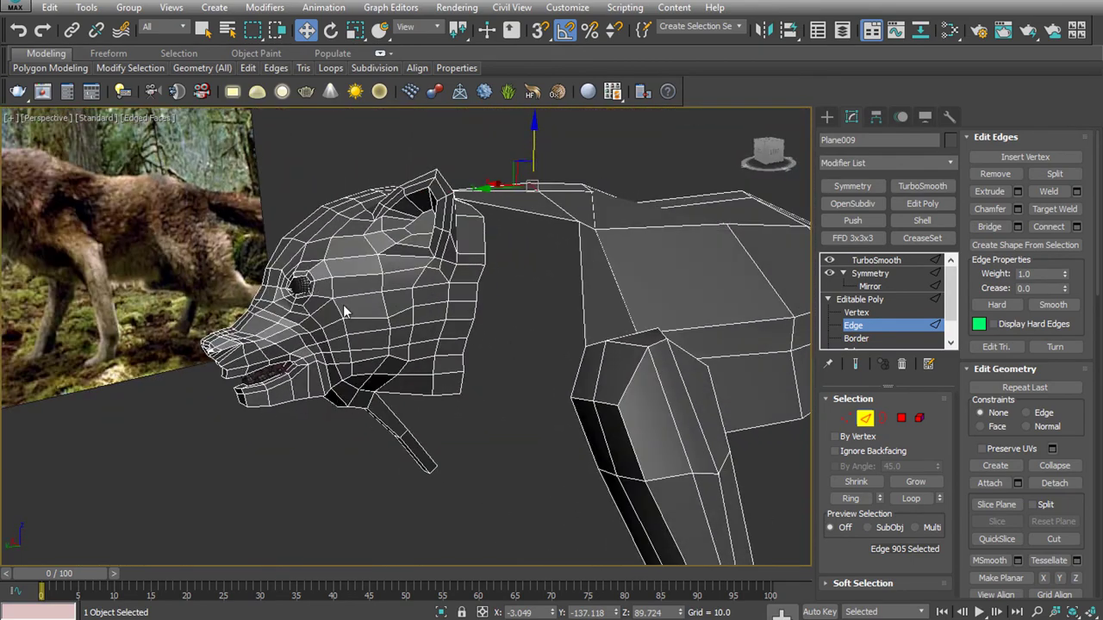
{"action": "double_click", "coordinate": [407, 306]}
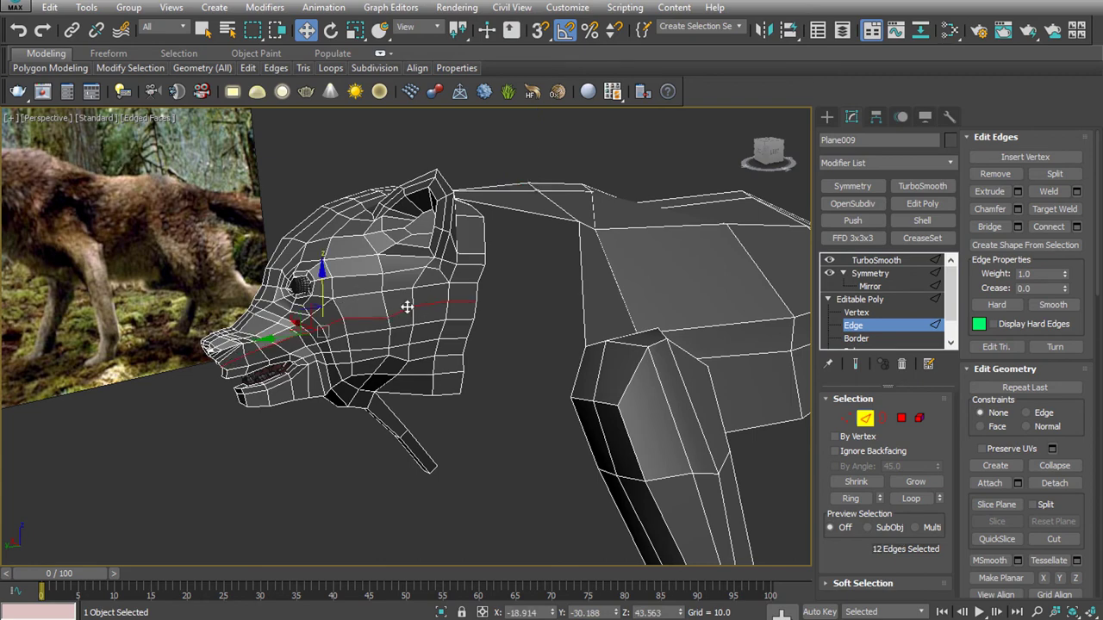
{"action": "scroll", "coordinate": [425, 344], "scroll_direction": "up", "scroll_amount": 3}
{"action": "double_click", "coordinate": [414, 347], "text": "alt"}
{"action": "scroll", "coordinate": [413, 348], "scroll_direction": "down", "scroll_amount": 2}
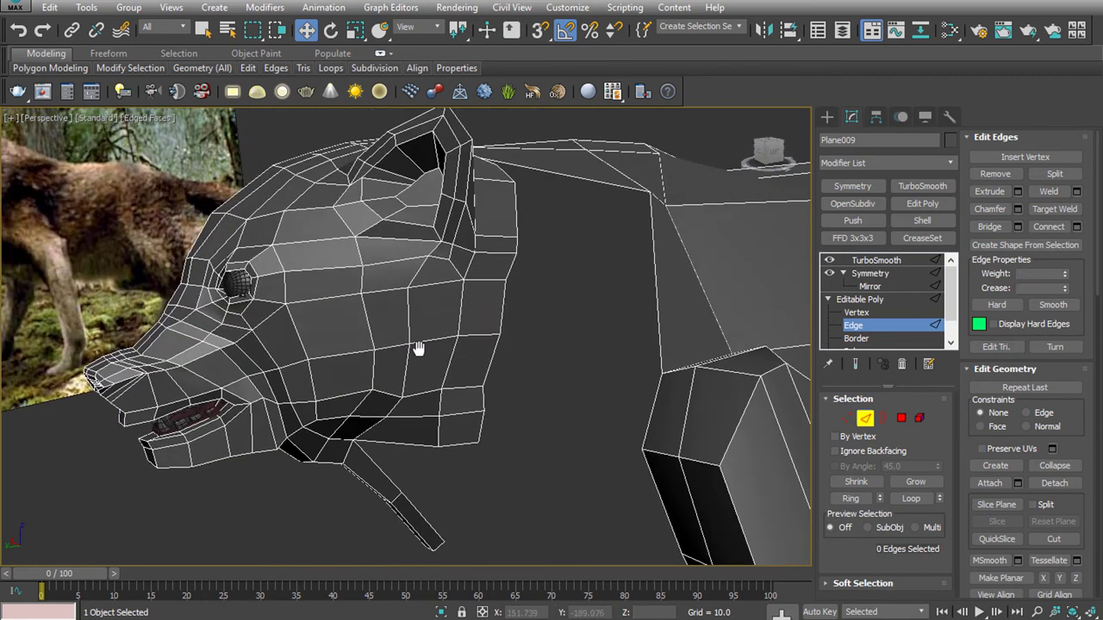
{"action": "middle_click_drag", "start_coordinate": [414, 347], "coordinate": [461, 312], "text": "alt"}
{"action": "left_click", "coordinate": [463, 326]}
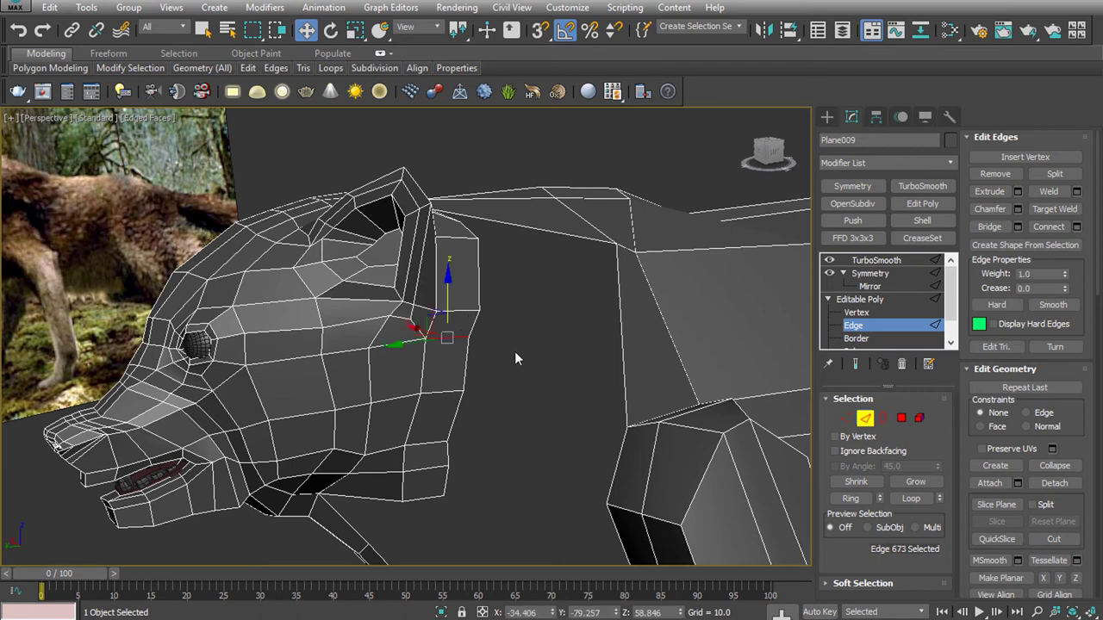
Target Weld the lower cheek vertex onto the one above and remove three cheek edges with Ctrl+Backspace
{"action": "key", "text": "1"}
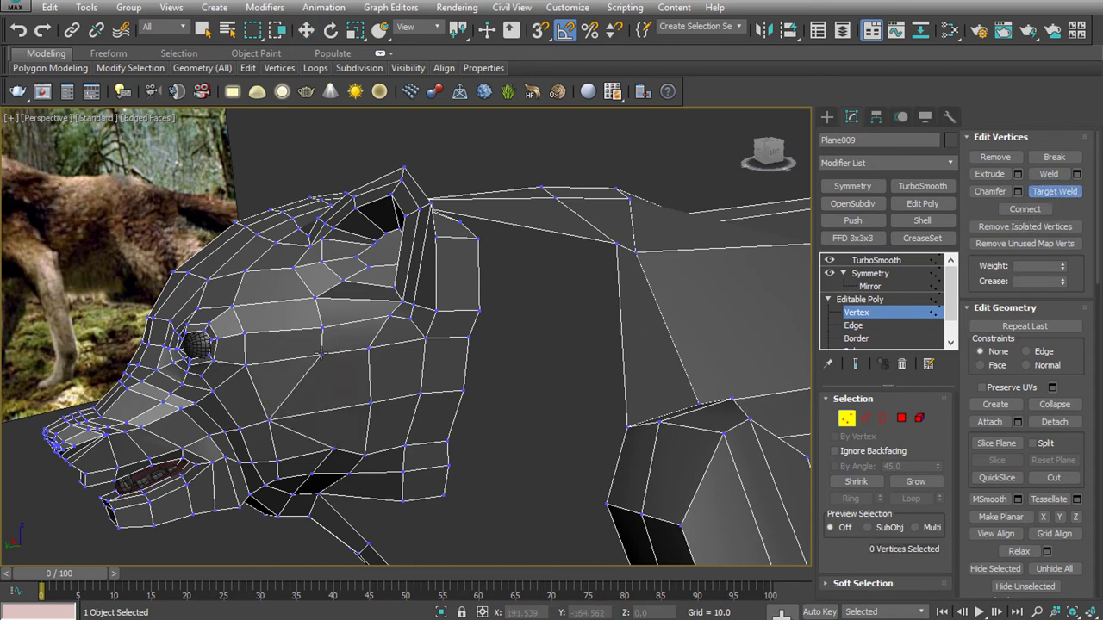
{"action": "left_click_drag", "start_coordinate": [322, 354], "coordinate": [322, 328]}
{"action": "key", "text": "2"}
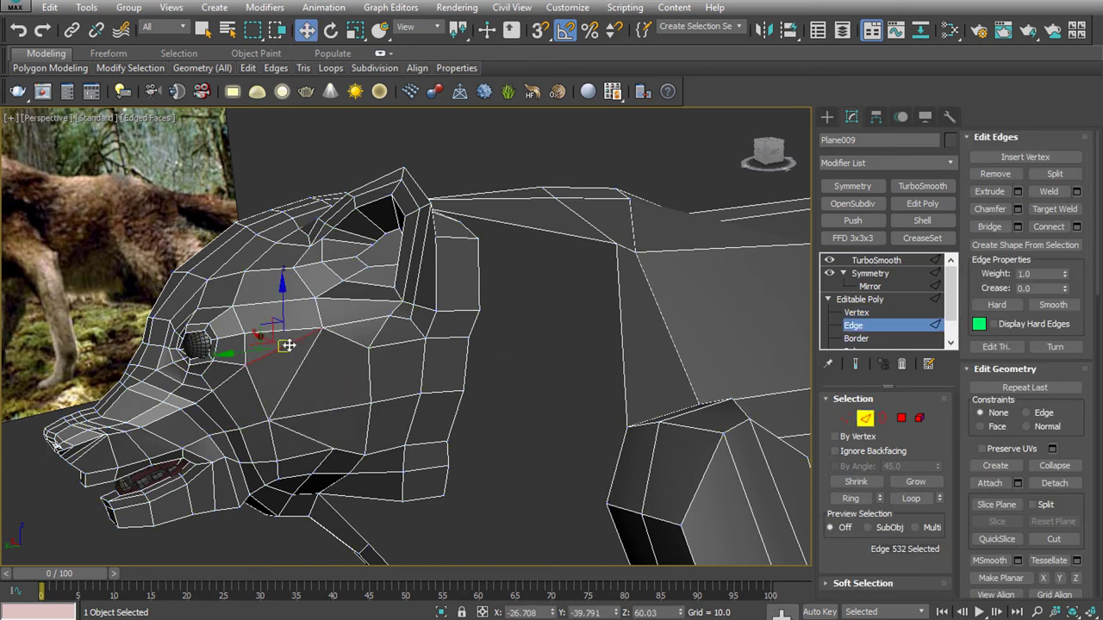
{"action": "key", "text": "BackSpace"}
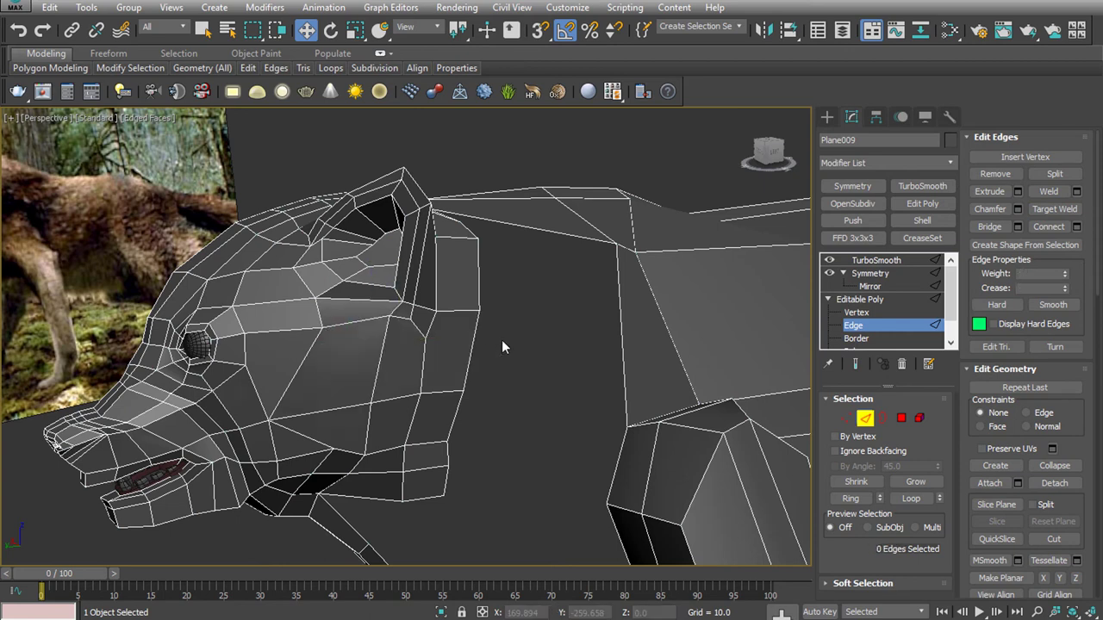
{"action": "key", "text": "1"}
{"action": "key", "text": "2"}
Select the cheek edge loop from the eye backward and cut new cheek edges
{"action": "double_click", "coordinate": [366, 318]}
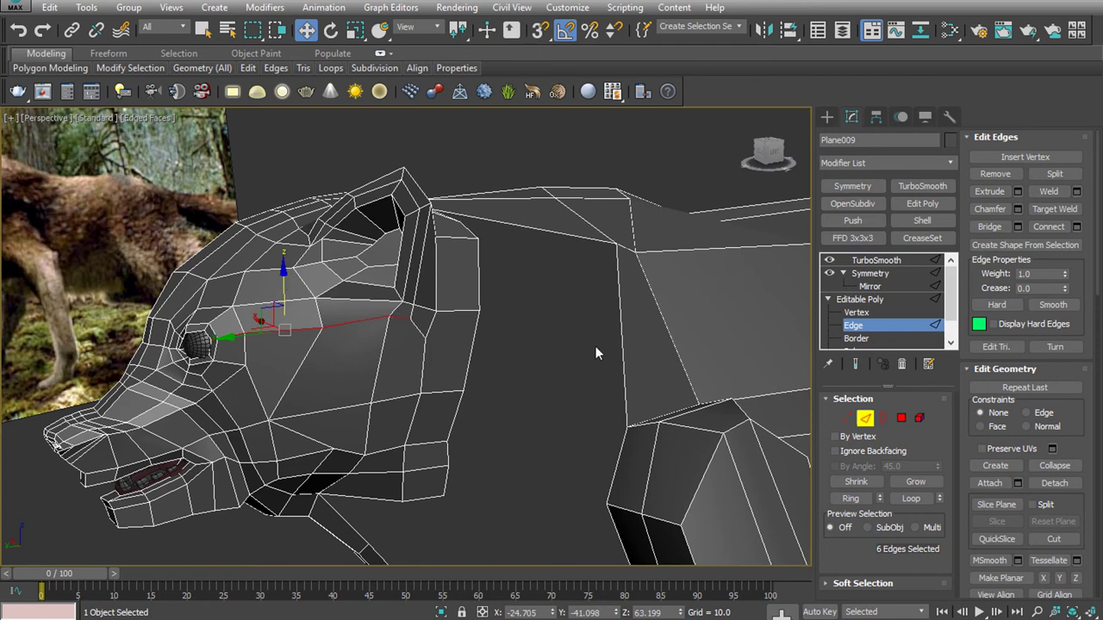
{"action": "key", "text": "1"}
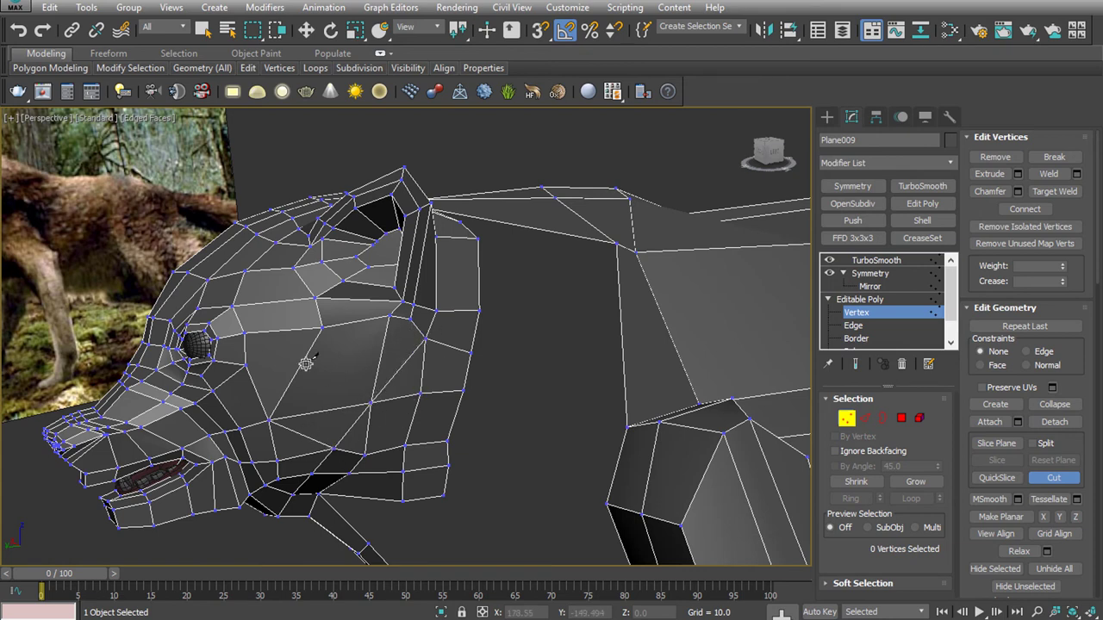
{"action": "key", "text": "2"}
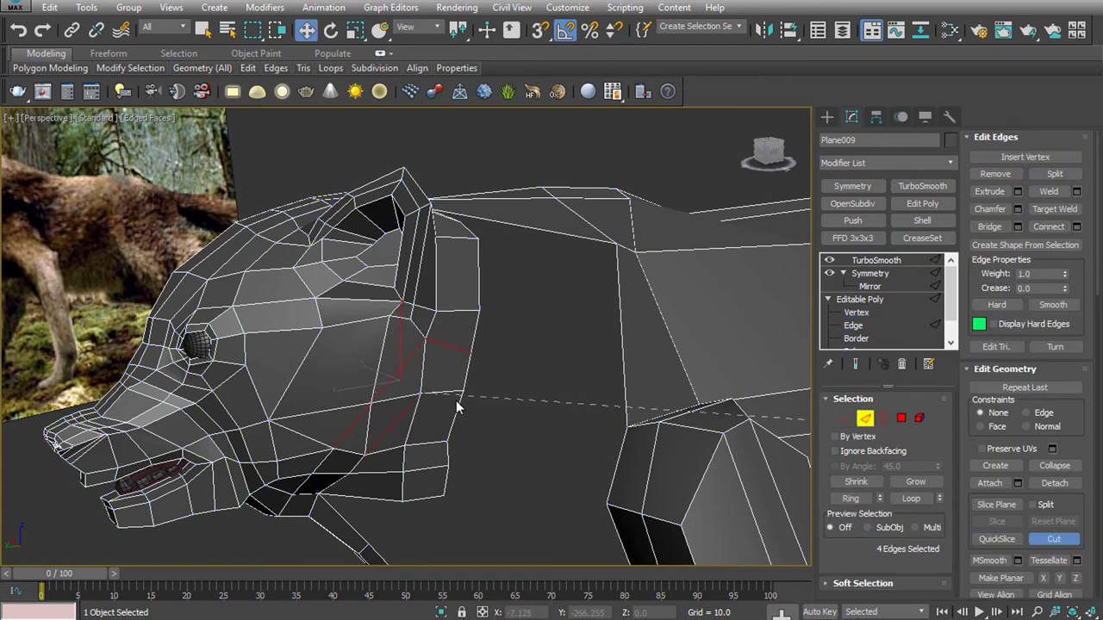
{"action": "left_click", "coordinate": [398, 315]}
{"action": "key", "text": "w"}
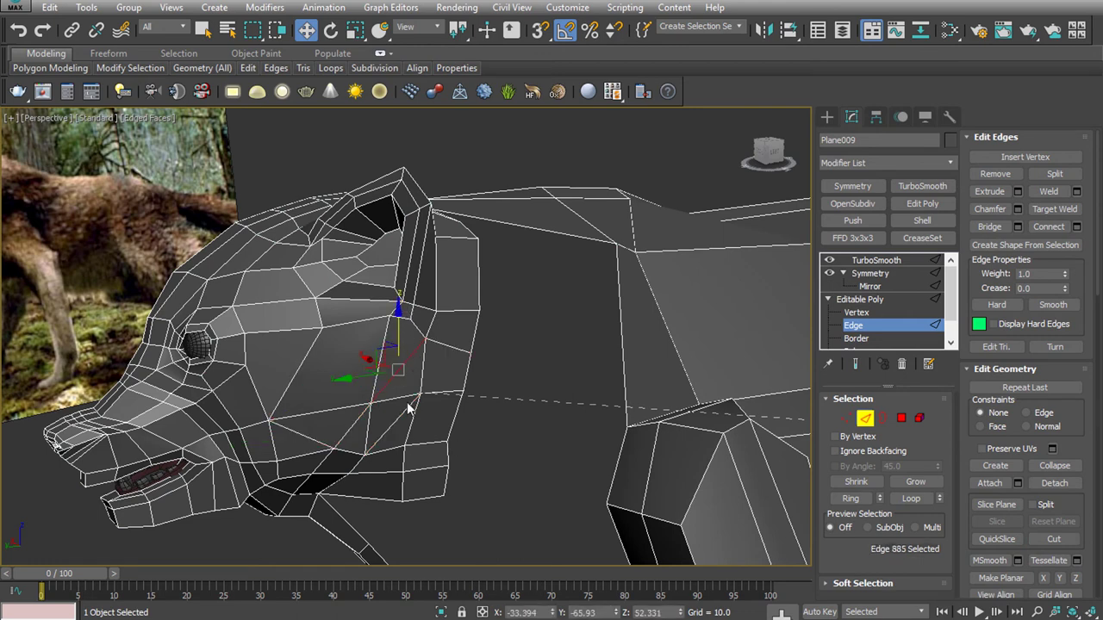
{"action": "left_click", "coordinate": [334, 388]}
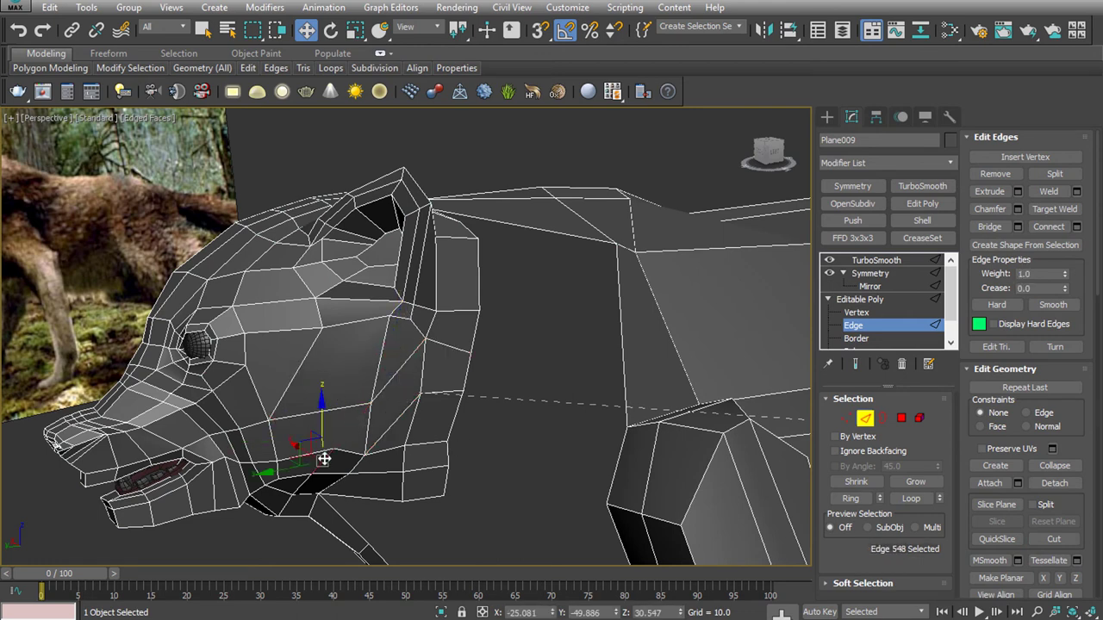
Select edges behind the jaw and near the neck, ending on a top neck edge
{"action": "left_click", "coordinate": [447, 389]}
{"action": "middle_click_drag", "start_coordinate": [446, 388], "coordinate": [478, 402], "text": "alt"}
{"action": "left_click", "coordinate": [471, 445]}
{"action": "middle_click_drag", "start_coordinate": [471, 444], "coordinate": [500, 486], "text": "alt"}
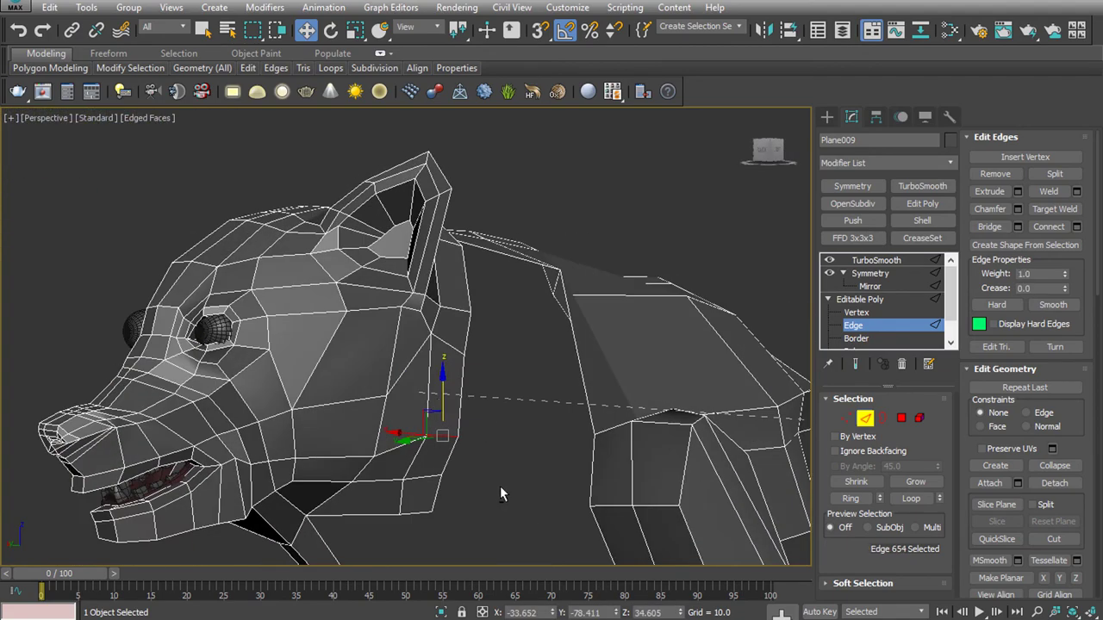
{"action": "mouse_move", "coordinate": [416, 402]}
{"action": "middle_mouse_down", "text": "alt"}
{"action": "mouse_move", "coordinate": [621, 338]}
{"action": "mouse_move", "coordinate": [527, 385]}
{"action": "mouse_move", "coordinate": [372, 377]}
{"action": "middle_mouse_up", "text": "alt"}
{"action": "left_click", "coordinate": [473, 289]}
Connect the two neck edges with a new vertical edge and slide it toward the head
{"action": "left_click", "coordinate": [345, 97]}
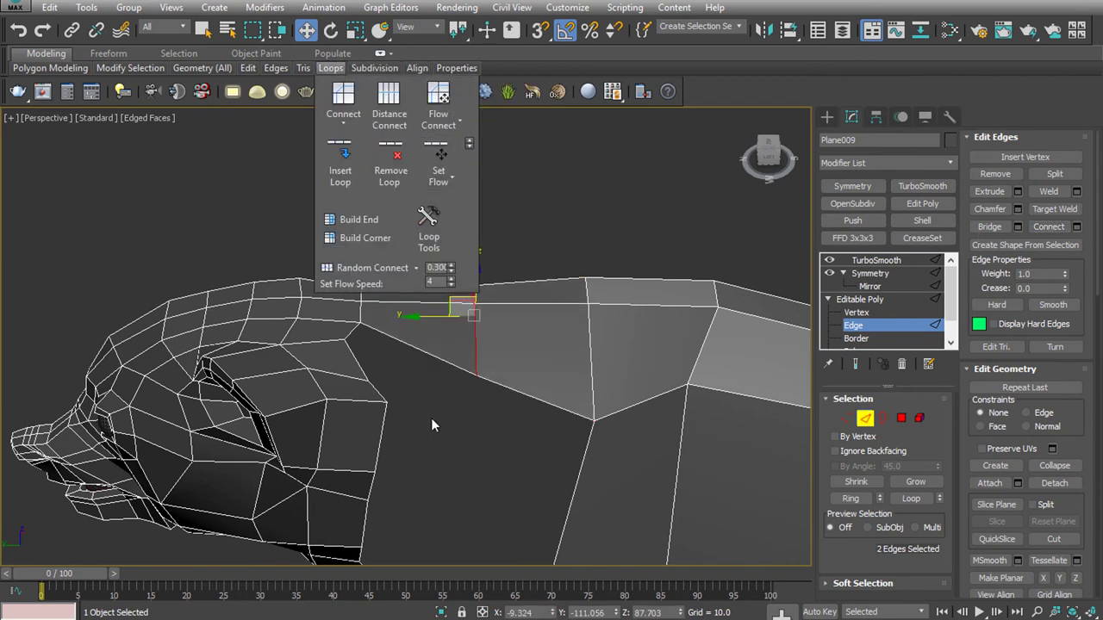
{"action": "left_click_drag", "start_coordinate": [345, 345], "coordinate": [431, 355]}
{"action": "mouse_move", "coordinate": [407, 460]}
{"action": "middle_mouse_down", "text": "alt"}
{"action": "mouse_move", "coordinate": [442, 362]}
{"action": "mouse_move", "coordinate": [544, 376]}
{"action": "middle_mouse_up", "text": "alt"}
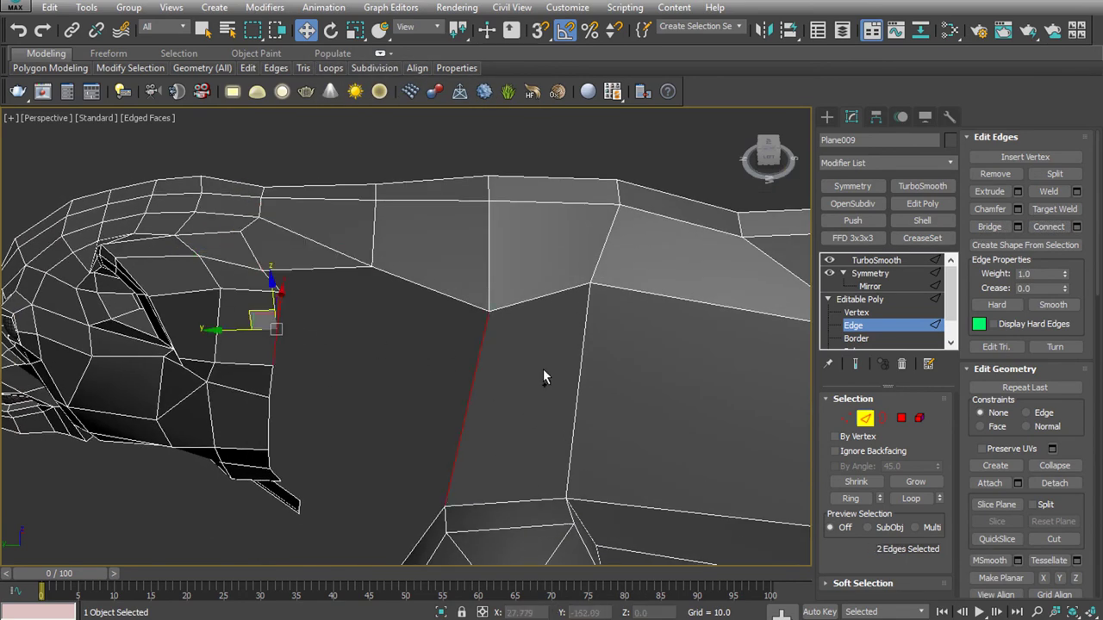
{"action": "left_click_drag", "start_coordinate": [396, 278], "coordinate": [299, 184]}
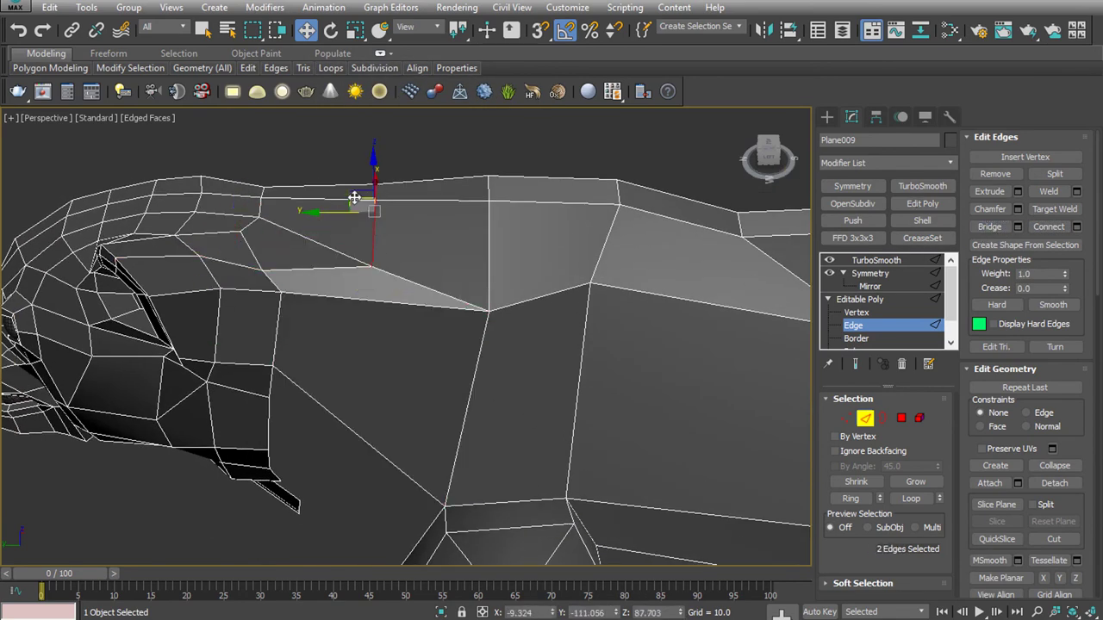
Select two edges behind the jaw in a close-up of the shoulder
{"action": "middle_click_drag", "start_coordinate": [532, 401], "coordinate": [456, 239], "text": "alt"}
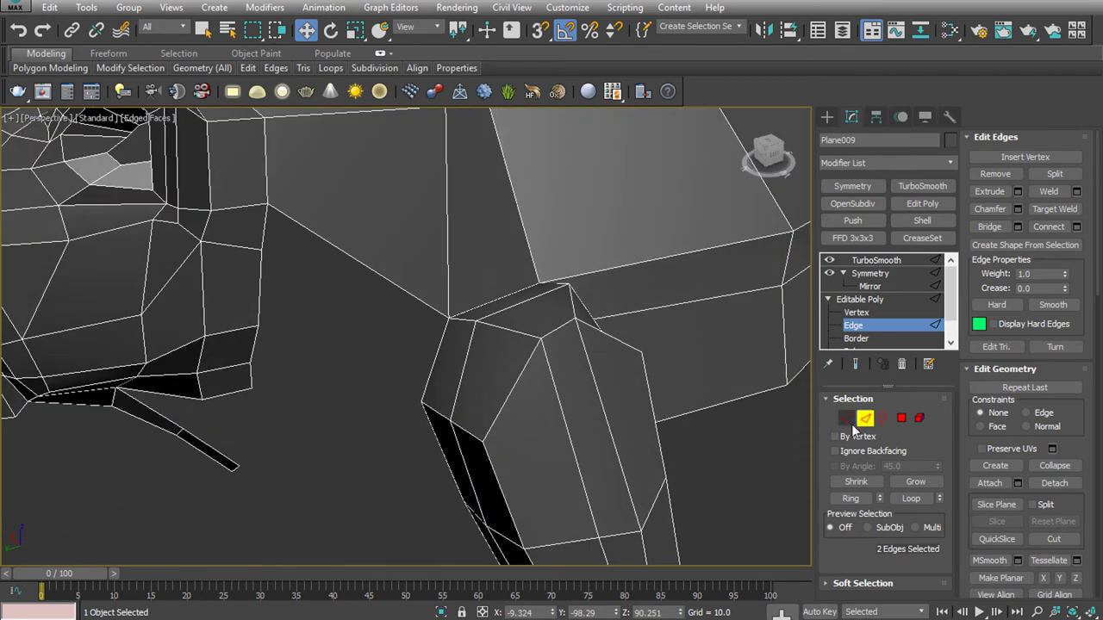
{"action": "left_click_drag", "start_coordinate": [196, 312], "coordinate": [206, 305]}
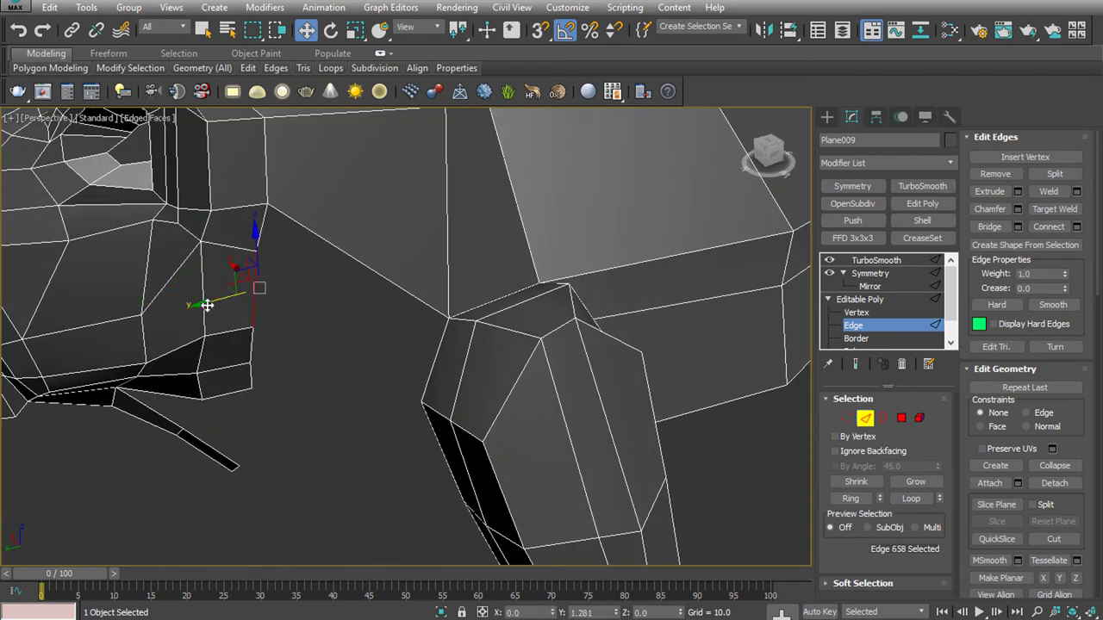
{"action": "left_click", "coordinate": [327, 242], "text": "ctrl"}
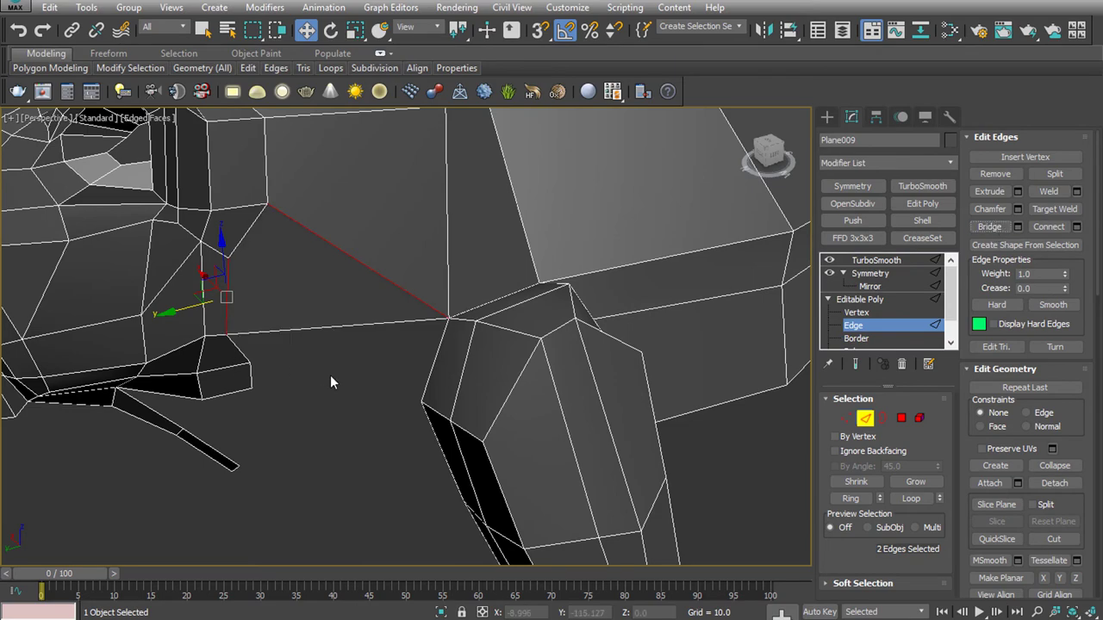
{"action": "middle_click_drag", "start_coordinate": [330, 375], "coordinate": [317, 442], "text": "alt"}
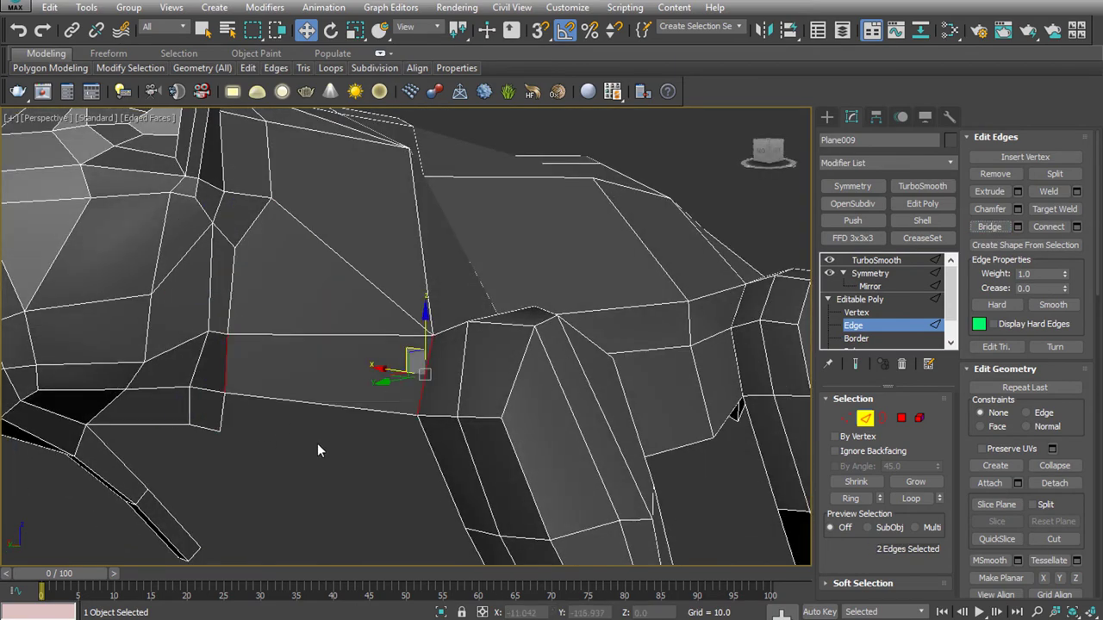
{"action": "scroll", "coordinate": [317, 443], "scroll_direction": "down", "scroll_amount": 10}
Select the belly edge loop and move it down, shifting it along X in the Front view
{"action": "middle_click_drag", "start_coordinate": [510, 391], "coordinate": [285, 517], "text": "alt"}
{"action": "left_click", "coordinate": [278, 517]}
{"action": "scroll", "coordinate": [330, 490], "scroll_direction": "up", "scroll_amount": 8}
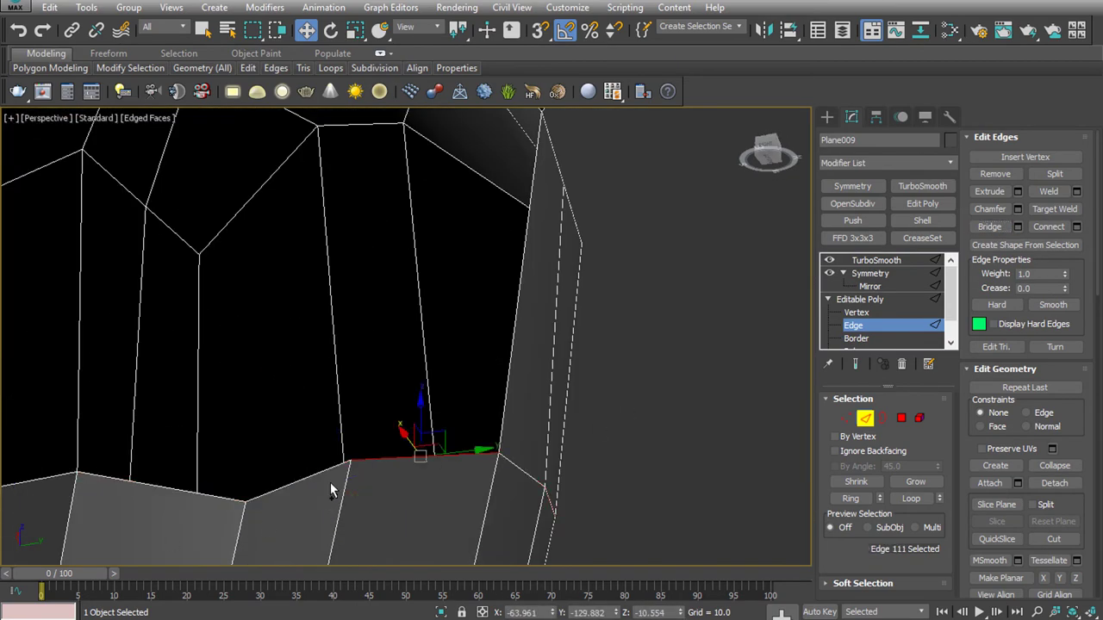
{"action": "double_click", "coordinate": [330, 470]}
{"action": "scroll", "coordinate": [330, 470], "scroll_direction": "down", "scroll_amount": 4}
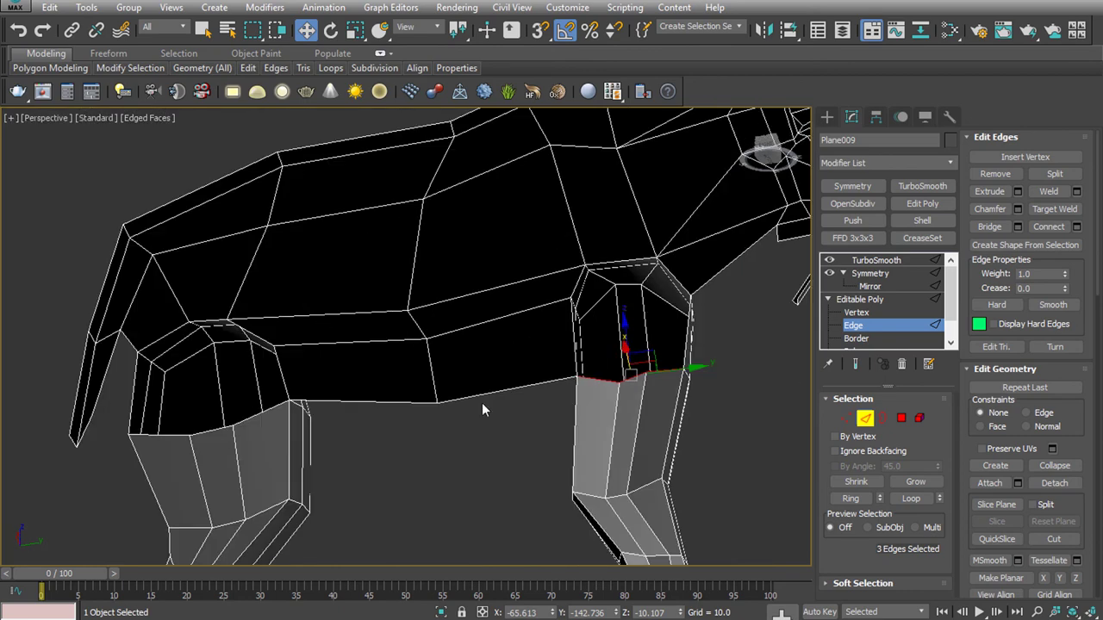
{"action": "left_click", "coordinate": [177, 438], "text": "ctrl"}
{"action": "key", "text": "f"}
{"action": "left_click_drag", "start_coordinate": [434, 409], "coordinate": [614, 567]}
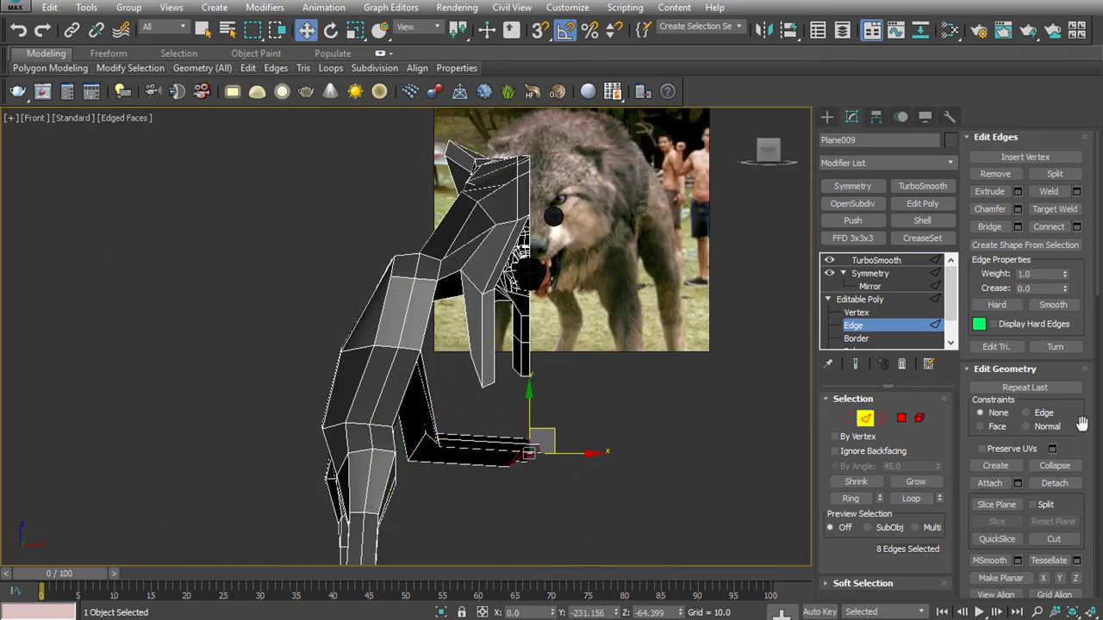
{"action": "scroll", "coordinate": [1076, 405], "scroll_direction": "down", "scroll_amount": 5}
{"action": "left_click", "coordinate": [1044, 335]}
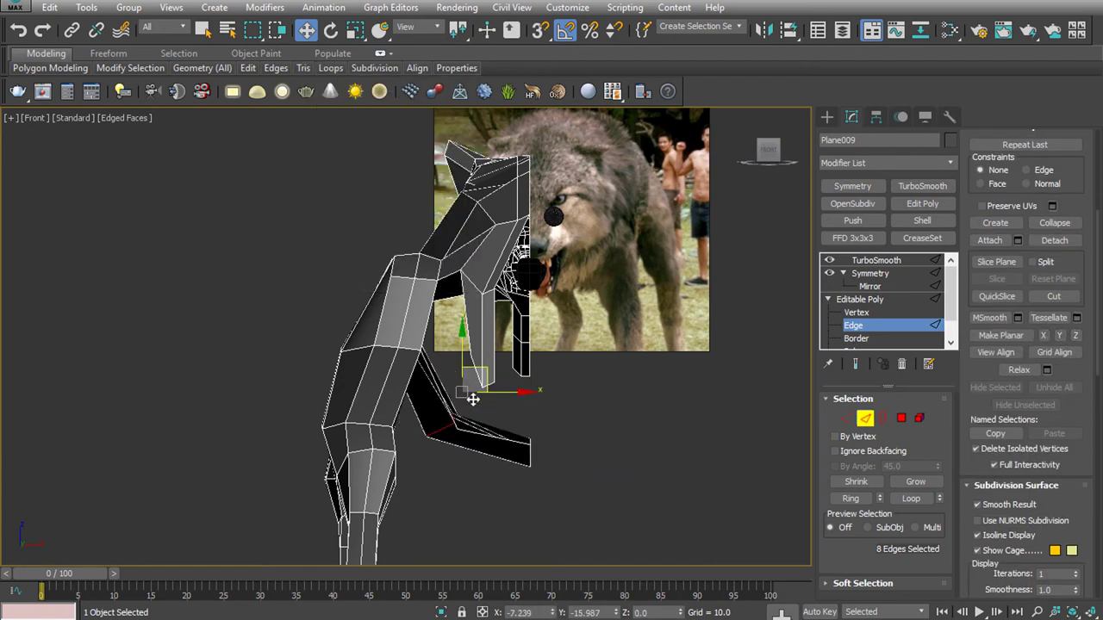
Return to Perspective view and box-select vertices across one side of the wolf
{"action": "key", "text": "p"}
{"action": "scroll", "coordinate": [403, 448], "scroll_direction": "up", "scroll_amount": 5}
{"action": "scroll", "coordinate": [402, 448], "scroll_direction": "down", "scroll_amount": 10}
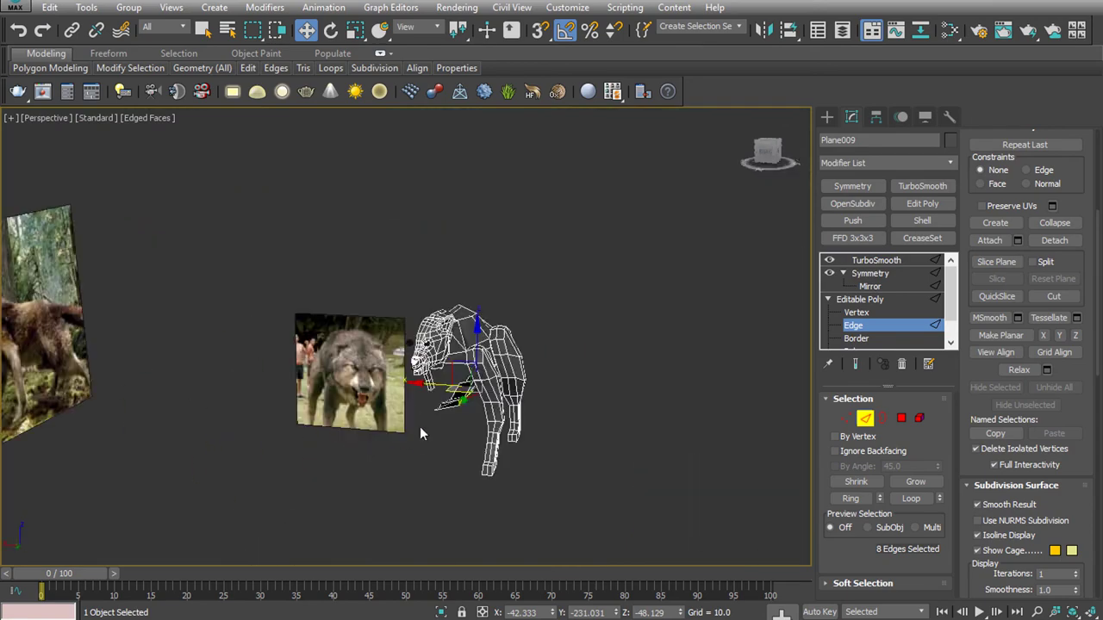
{"action": "mouse_move", "coordinate": [419, 427]}
{"action": "middle_mouse_down", "text": "alt"}
{"action": "mouse_move", "coordinate": [501, 389]}
{"action": "mouse_move", "coordinate": [551, 345]}
{"action": "middle_mouse_up", "text": "alt"}
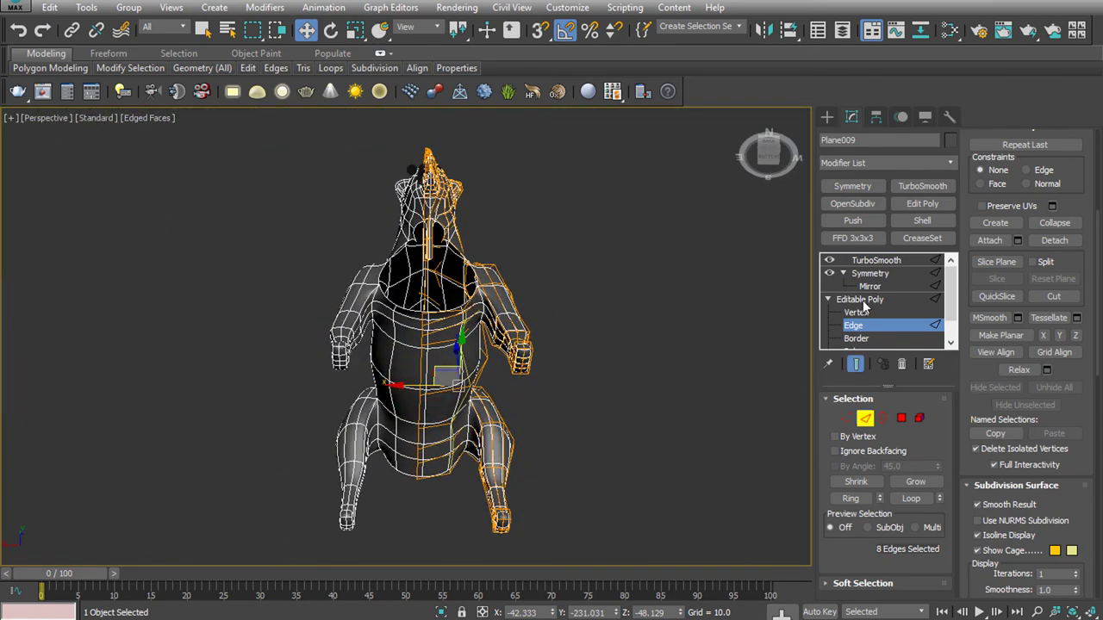
{"action": "key", "text": "1"}
{"action": "left_click_drag", "start_coordinate": [581, 248], "coordinate": [472, 474]}
{"action": "left_click_drag", "start_coordinate": [469, 584], "coordinate": [471, 585]}
{"action": "middle_click_drag", "start_coordinate": [542, 494], "coordinate": [592, 280], "text": "alt"}
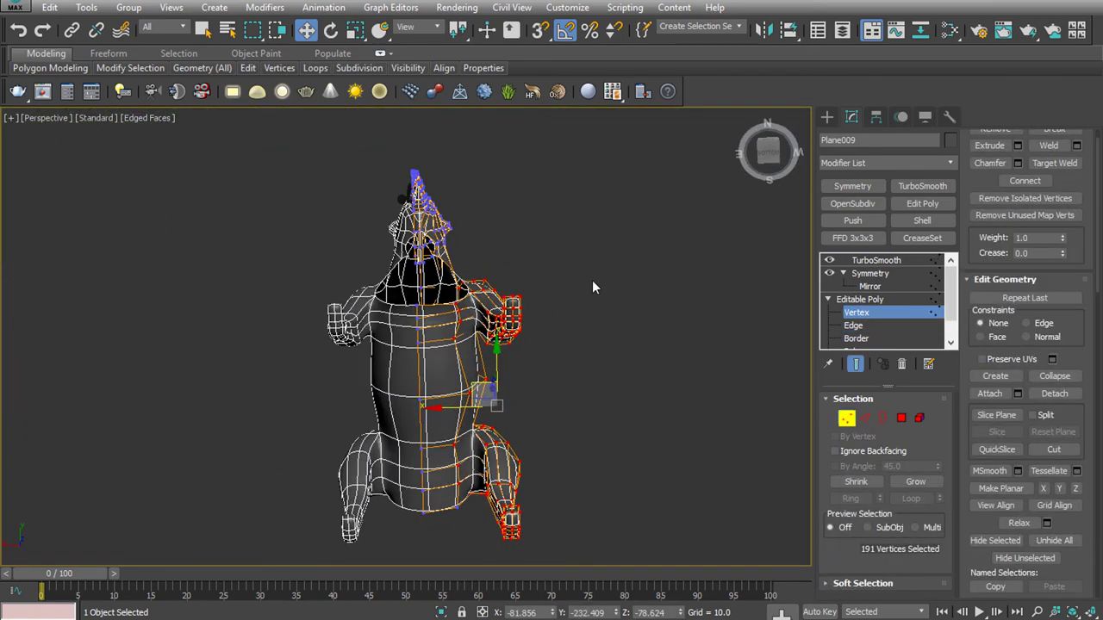
{"action": "middle_click_drag", "start_coordinate": [448, 480], "coordinate": [555, 419], "text": "alt"}
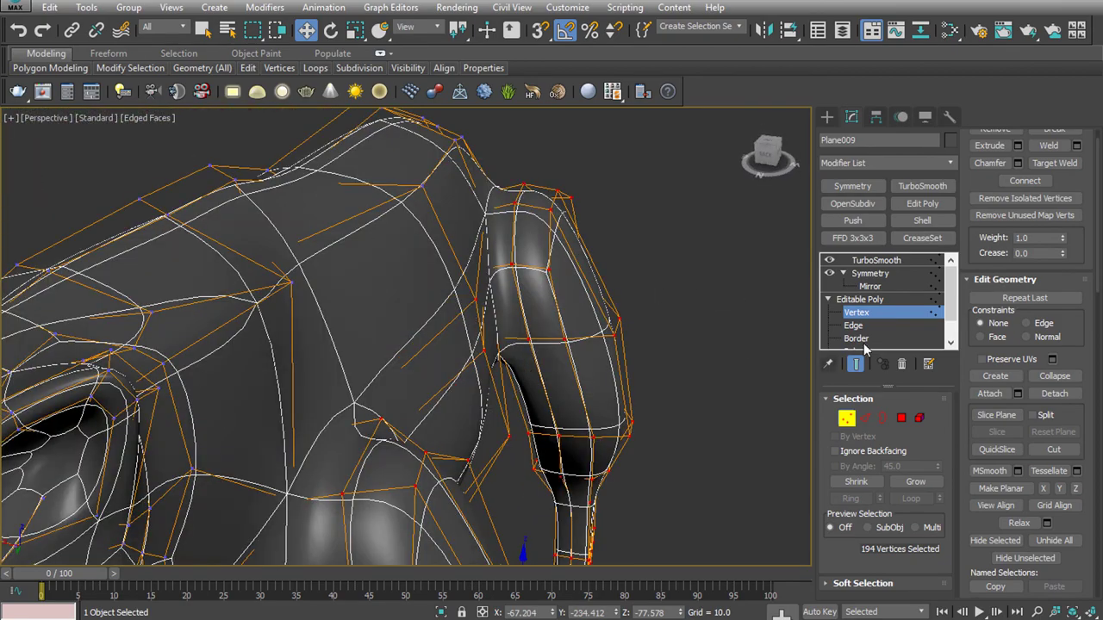
Show the unsmoothed base mesh and shrink the flank edge selection with the Loops tools
{"action": "key", "text": "2"}
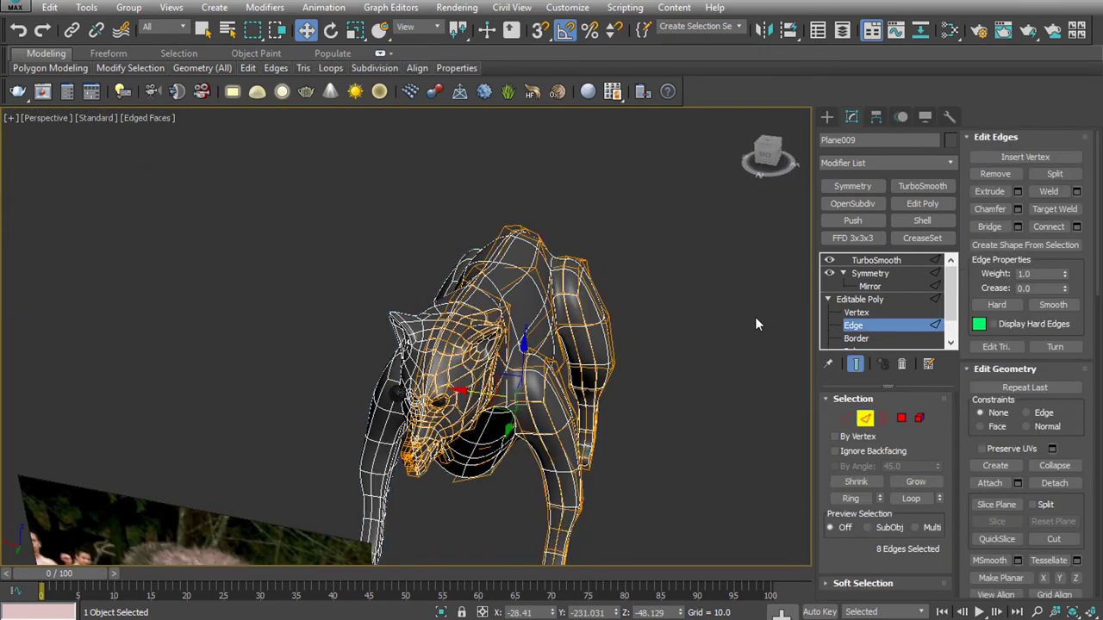
{"action": "left_click", "coordinate": [855, 364]}
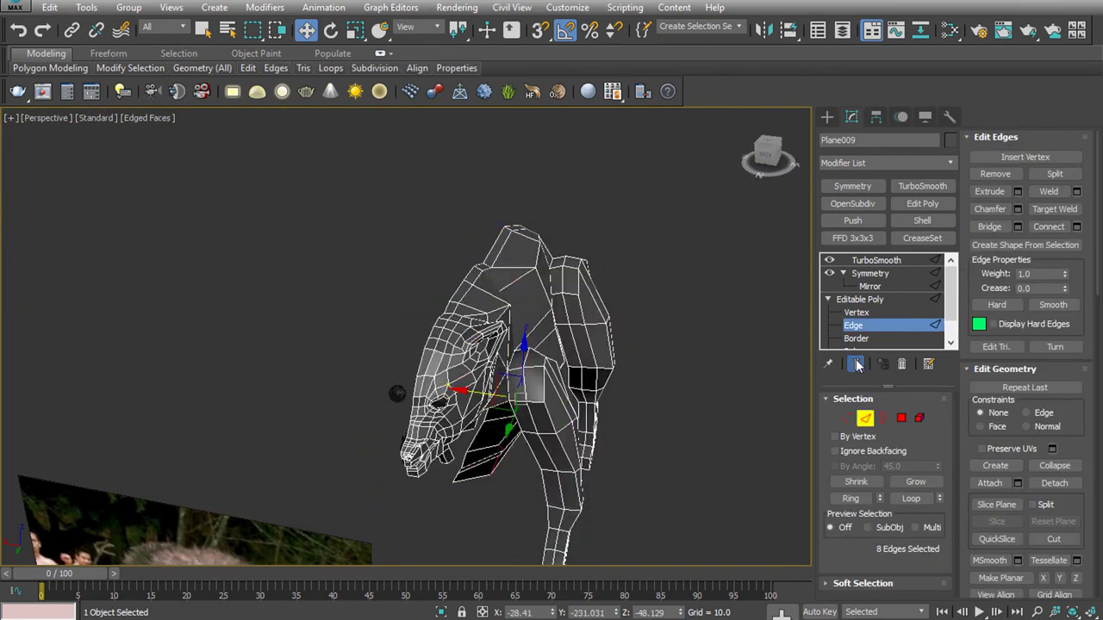
{"action": "left_click", "coordinate": [331, 67]}
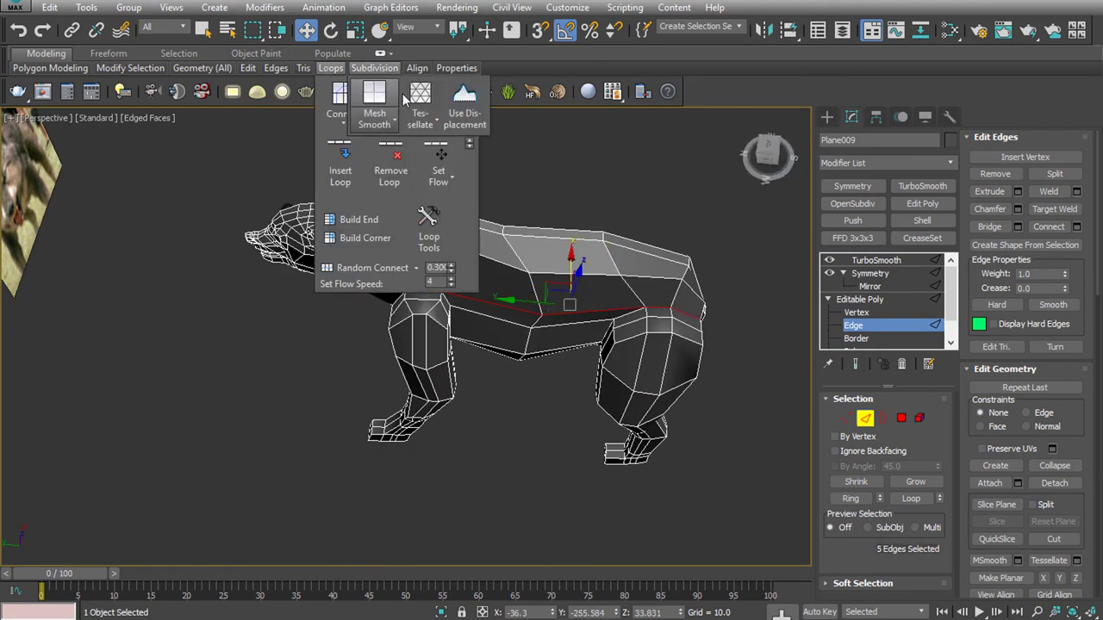
{"action": "left_click", "coordinate": [402, 93]}
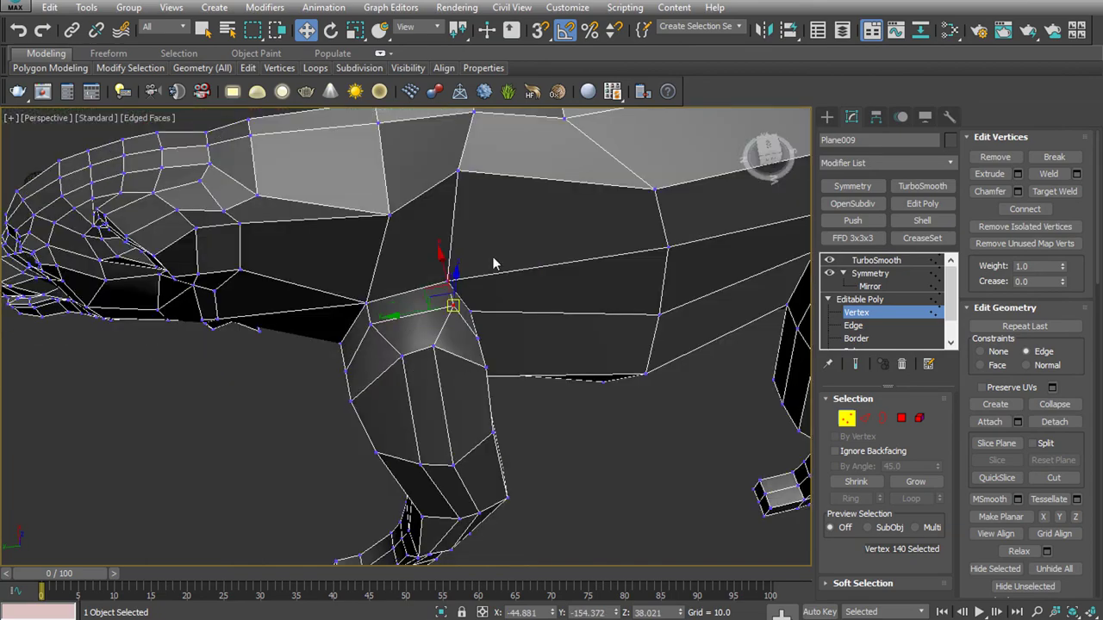
Pull a shoulder vertex to the left and select the neighbouring shoulder vertices
{"action": "mouse_move", "coordinate": [450, 231]}
{"action": "left_mouse_down"}
{"action": "mouse_move", "coordinate": [372, 252]}
{"action": "mouse_move", "coordinate": [365, 222]}
{"action": "mouse_move", "coordinate": [380, 183]}
{"action": "left_mouse_up"}
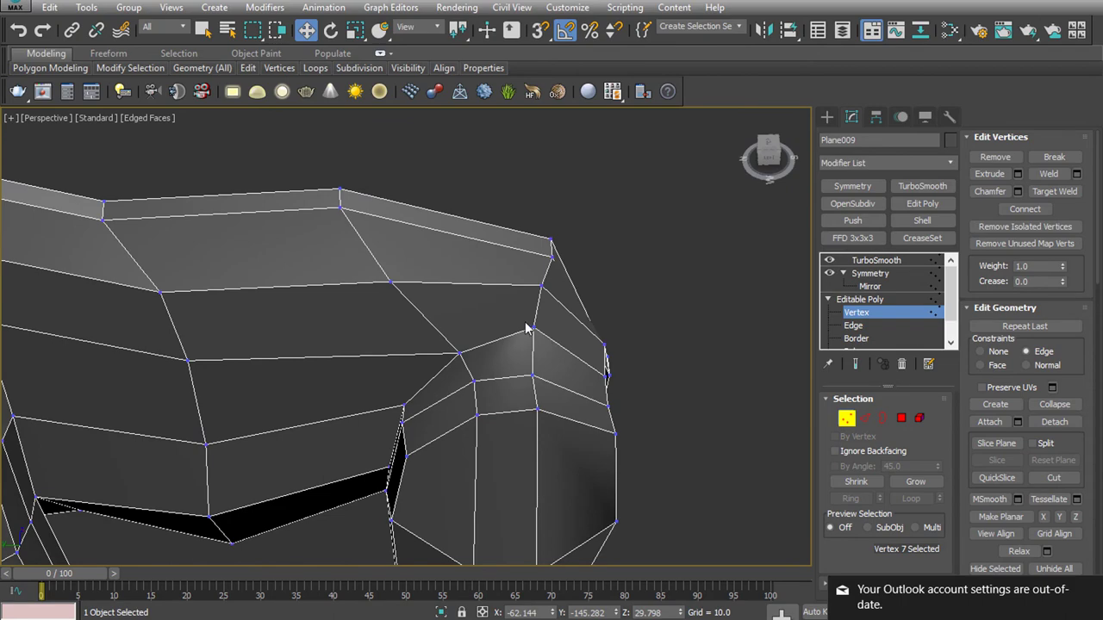
{"action": "left_click", "coordinate": [419, 354]}
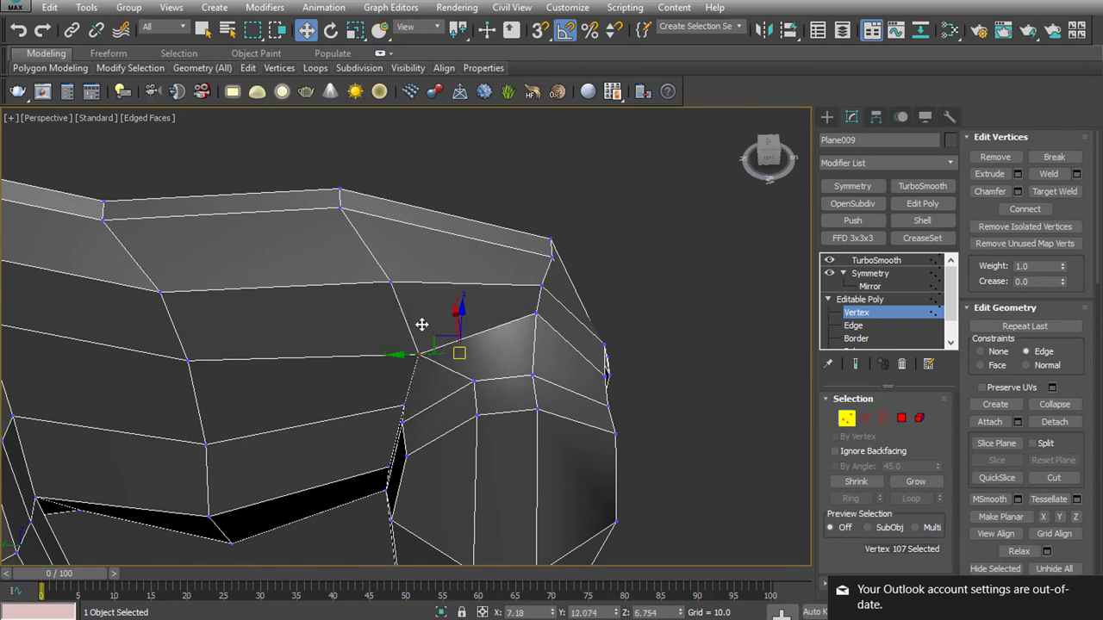
{"action": "left_click", "coordinate": [402, 420]}
{"action": "middle_click_drag", "start_coordinate": [444, 358], "coordinate": [445, 347]}
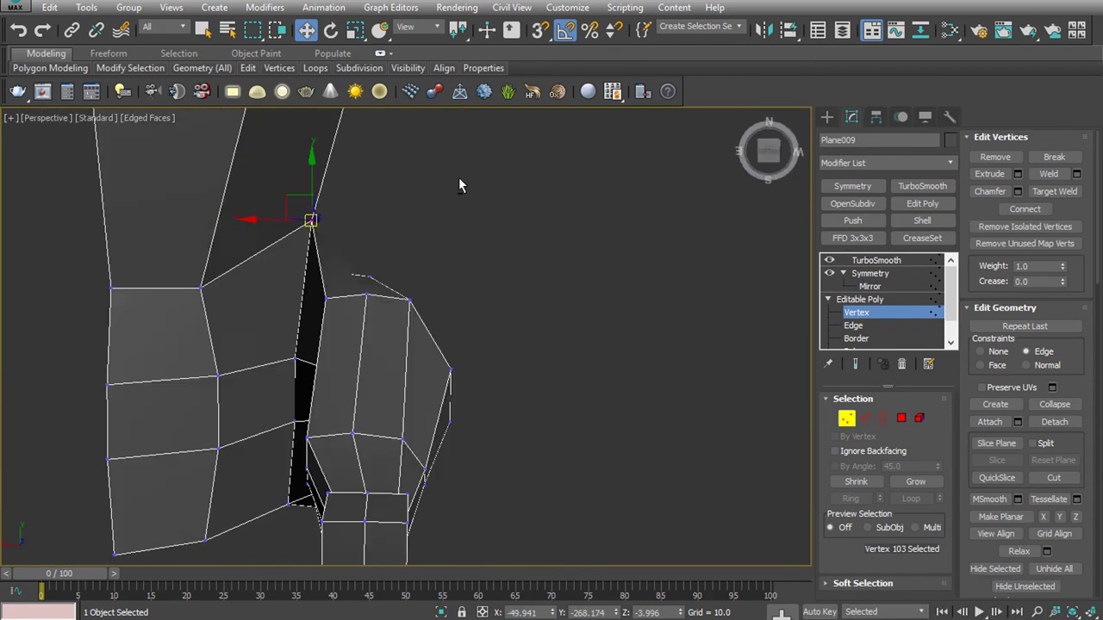
{"action": "scroll", "coordinate": [445, 347], "scroll_direction": "down", "scroll_amount": 5}
{"action": "left_click", "coordinate": [361, 274]}
{"action": "left_click", "coordinate": [350, 291]}
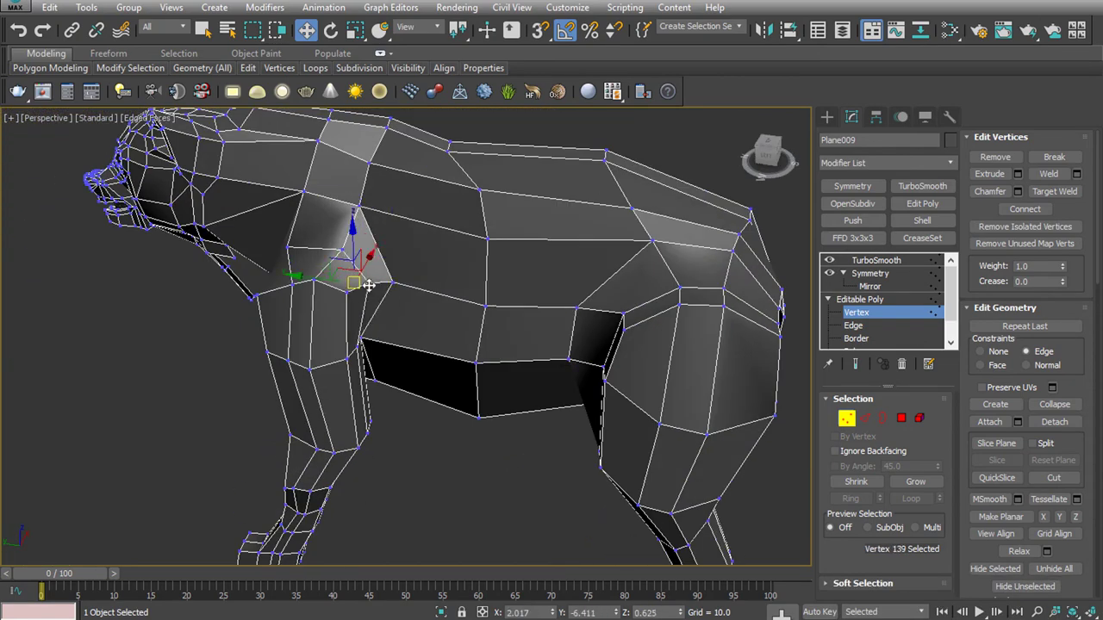
Raise the front shoulder vertices upward and outward where the foreleg meets the chest
{"action": "middle_click_drag", "start_coordinate": [394, 316], "coordinate": [383, 347], "text": "alt"}
{"action": "left_click", "coordinate": [296, 307]}
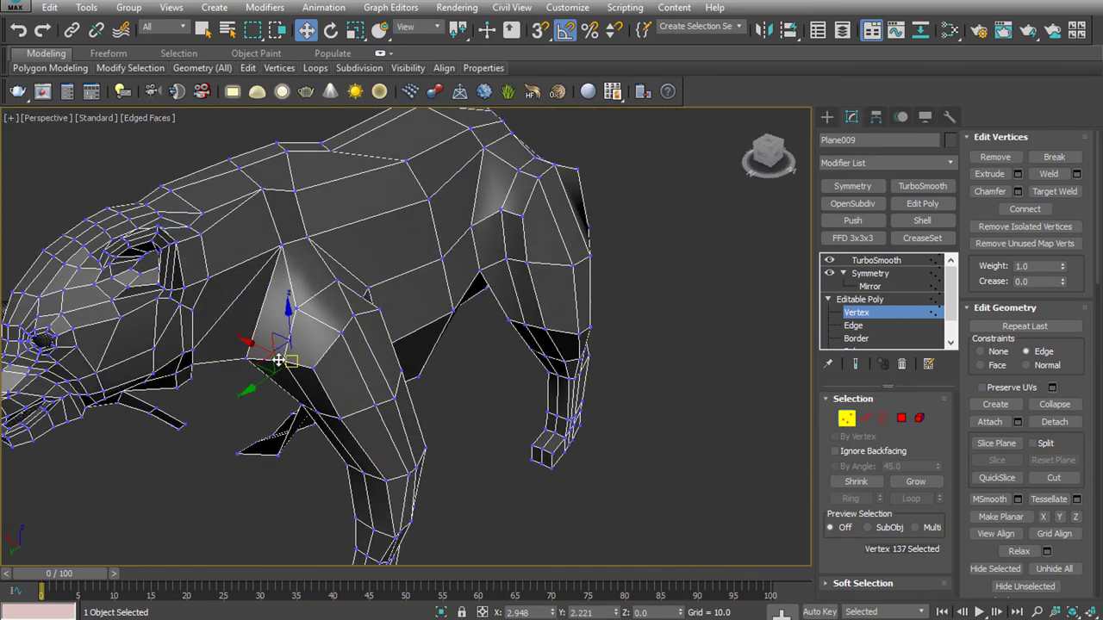
{"action": "mouse_move", "coordinate": [295, 308]}
{"action": "middle_mouse_down", "text": "alt"}
{"action": "mouse_move", "coordinate": [443, 229]}
{"action": "mouse_move", "coordinate": [136, 74]}
{"action": "middle_mouse_up", "text": "alt"}
{"action": "left_click_drag", "start_coordinate": [273, 359], "coordinate": [262, 233]}
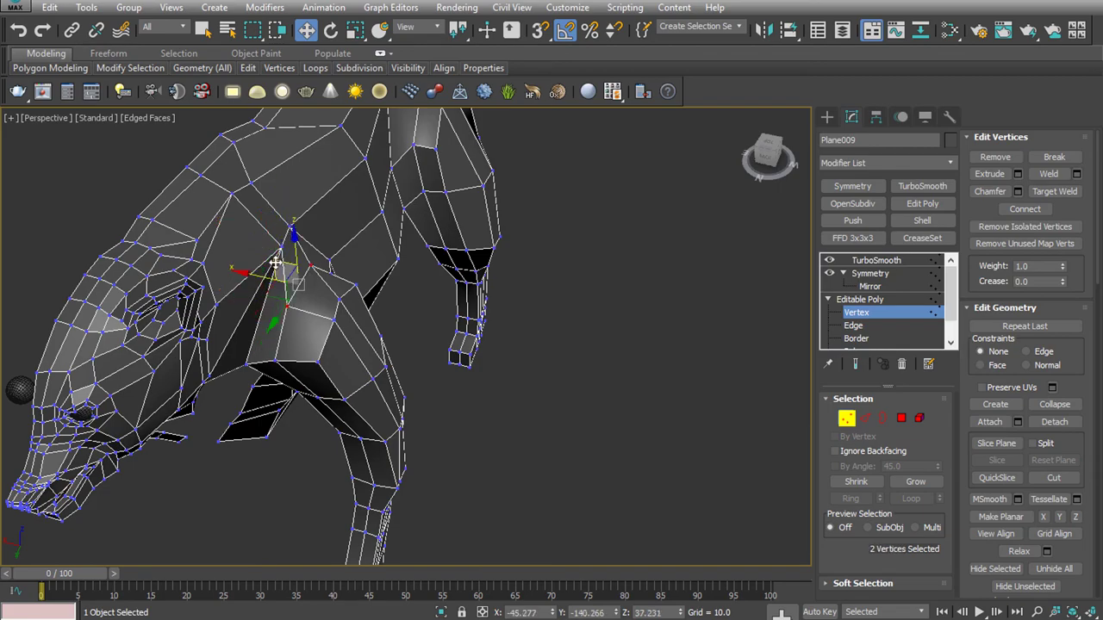
{"action": "left_click_drag", "start_coordinate": [276, 262], "coordinate": [287, 230]}
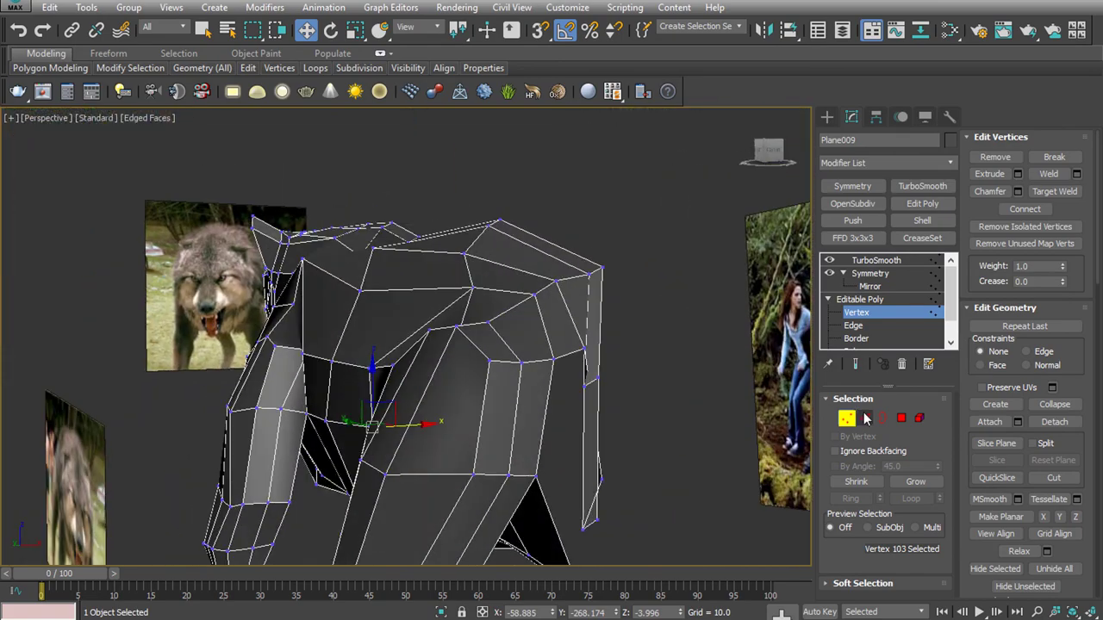
Display the TurboSmooth end result at 2 iterations on the whole wolf
{"action": "left_click", "coordinate": [866, 418]}
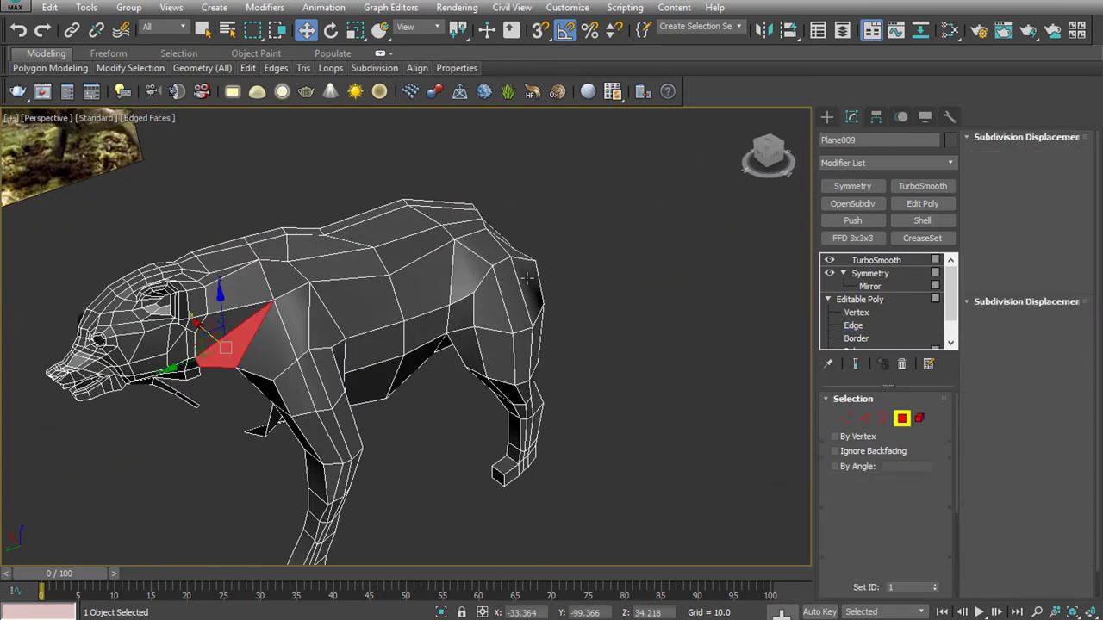
{"action": "scroll", "coordinate": [875, 330], "scroll_direction": "down", "scroll_amount": 2}
{"action": "left_click", "coordinate": [855, 362]}
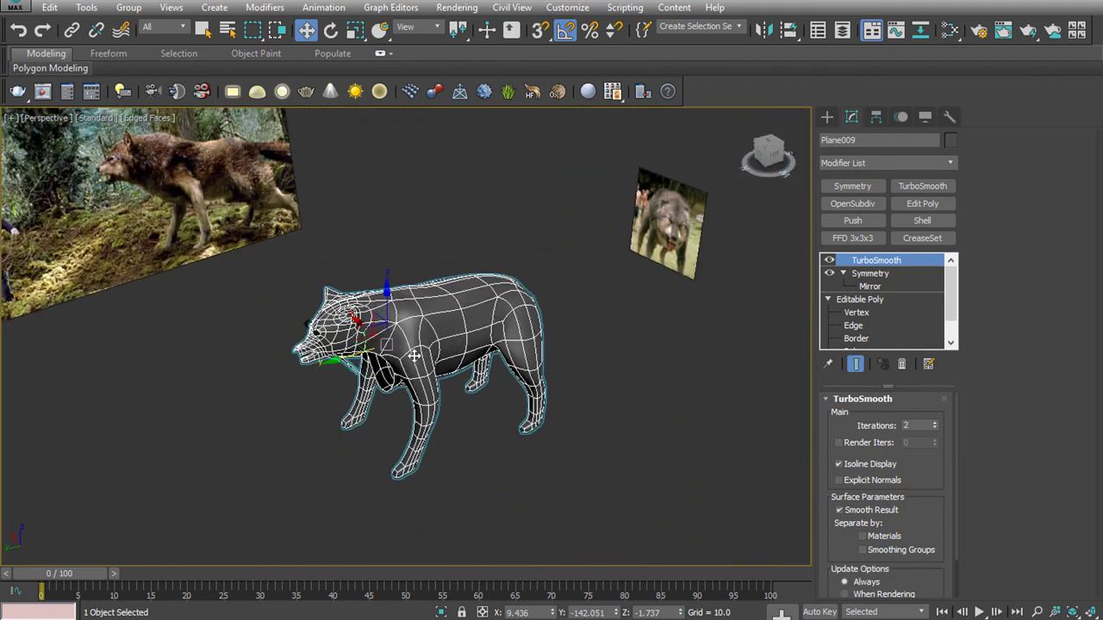
Select edges on the wolf's back and body with smoothing hidden to show the low-poly cage
{"action": "left_click", "coordinate": [508, 496]}
{"action": "mouse_move", "coordinate": [508, 495]}
{"action": "middle_mouse_down", "text": "alt"}
{"action": "mouse_move", "coordinate": [587, 496]}
{"action": "mouse_move", "coordinate": [590, 404]}
{"action": "mouse_move", "coordinate": [488, 419]}
{"action": "middle_mouse_up", "text": "alt"}
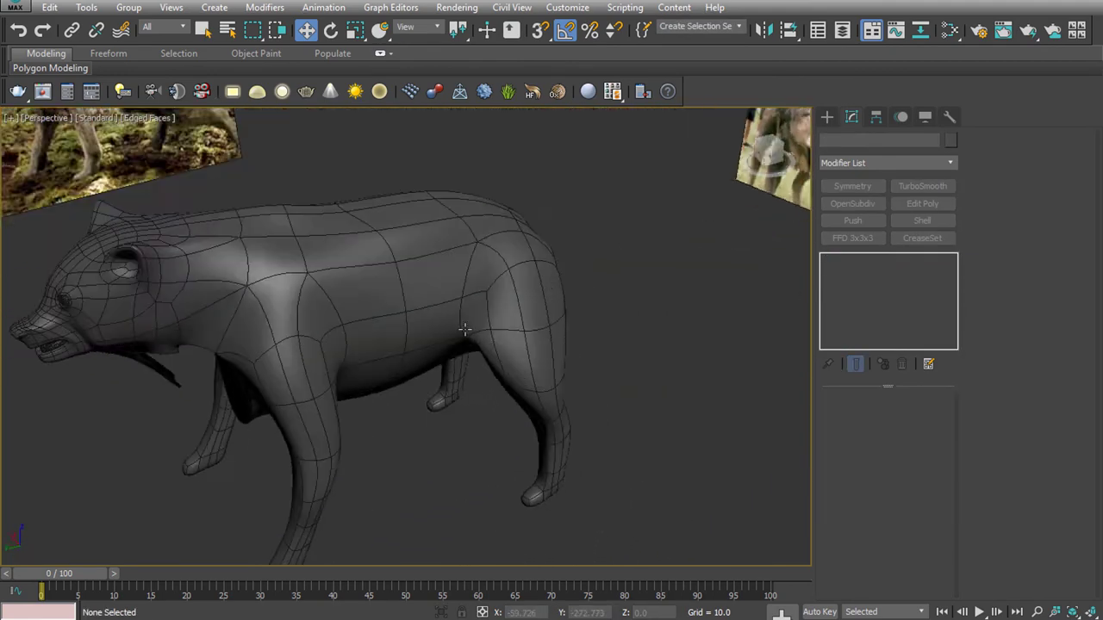
{"action": "left_click", "coordinate": [488, 419]}
{"action": "left_click", "coordinate": [853, 325]}
{"action": "double_click", "coordinate": [387, 297]}
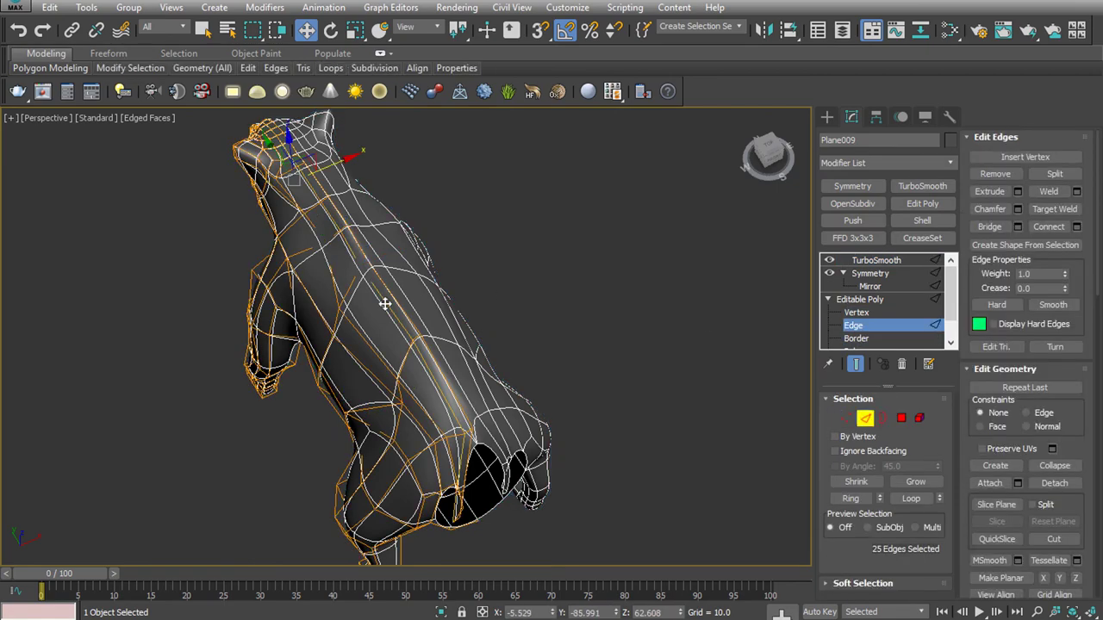
{"action": "middle_click_drag", "start_coordinate": [442, 426], "coordinate": [435, 461], "text": "alt"}
{"action": "left_click", "coordinate": [855, 364]}
{"action": "scroll", "coordinate": [385, 310], "scroll_direction": "up", "scroll_amount": 5}
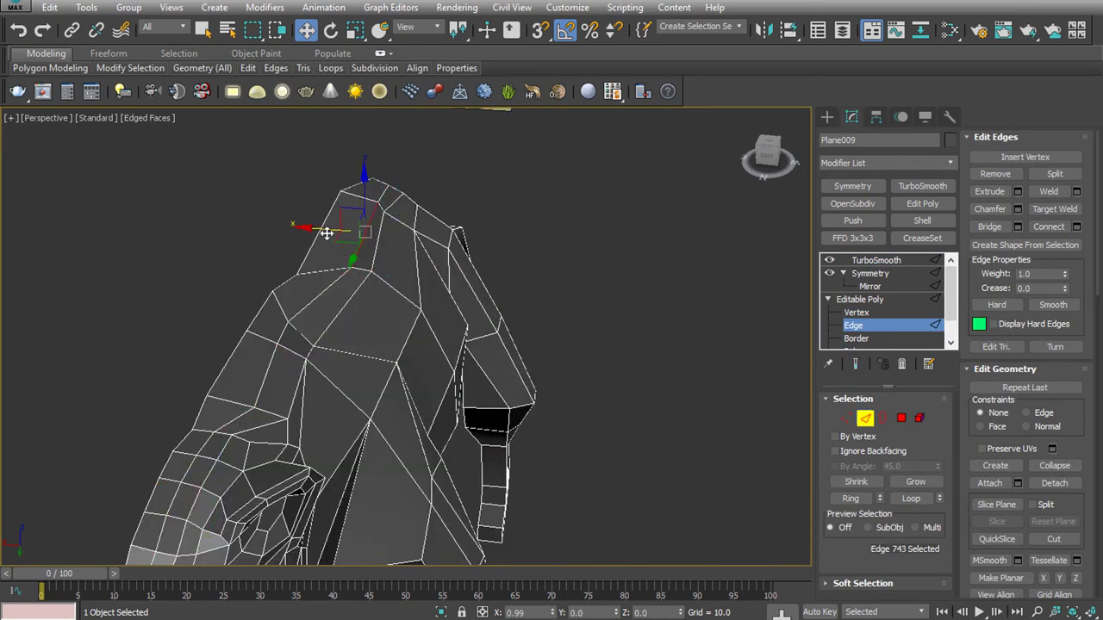
{"action": "mouse_move", "coordinate": [348, 183]}
{"action": "middle_mouse_down", "text": "alt"}
{"action": "mouse_move", "coordinate": [388, 310]}
{"action": "mouse_move", "coordinate": [455, 338]}
{"action": "middle_mouse_up", "text": "alt"}
{"action": "left_click", "coordinate": [455, 338]}
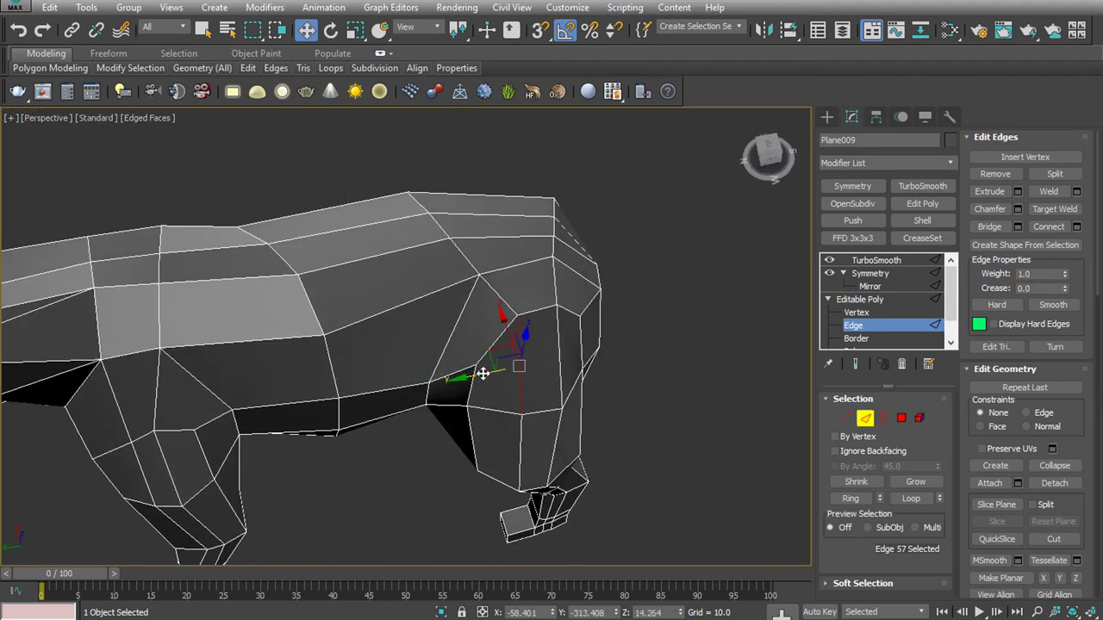
{"action": "scroll", "coordinate": [482, 373], "scroll_direction": "down", "scroll_amount": 3}
{"action": "middle_click_drag", "start_coordinate": [483, 372], "coordinate": [411, 396], "text": "alt"}
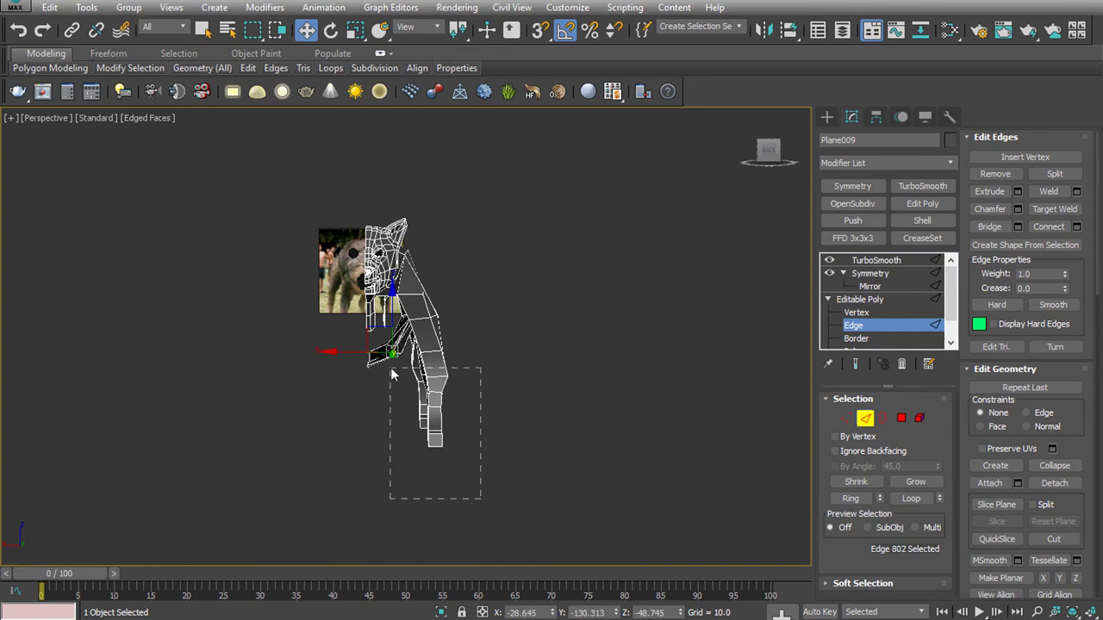
Enable Soft Selection with Falloff 50 and reshape the foreleg and lower-leg edge loops
{"action": "left_click_drag", "start_coordinate": [392, 358], "coordinate": [392, 360], "text": "alt"}
{"action": "left_click", "coordinate": [995, 137]}
{"action": "left_click", "coordinate": [862, 583]}
{"action": "left_click", "coordinate": [976, 156]}
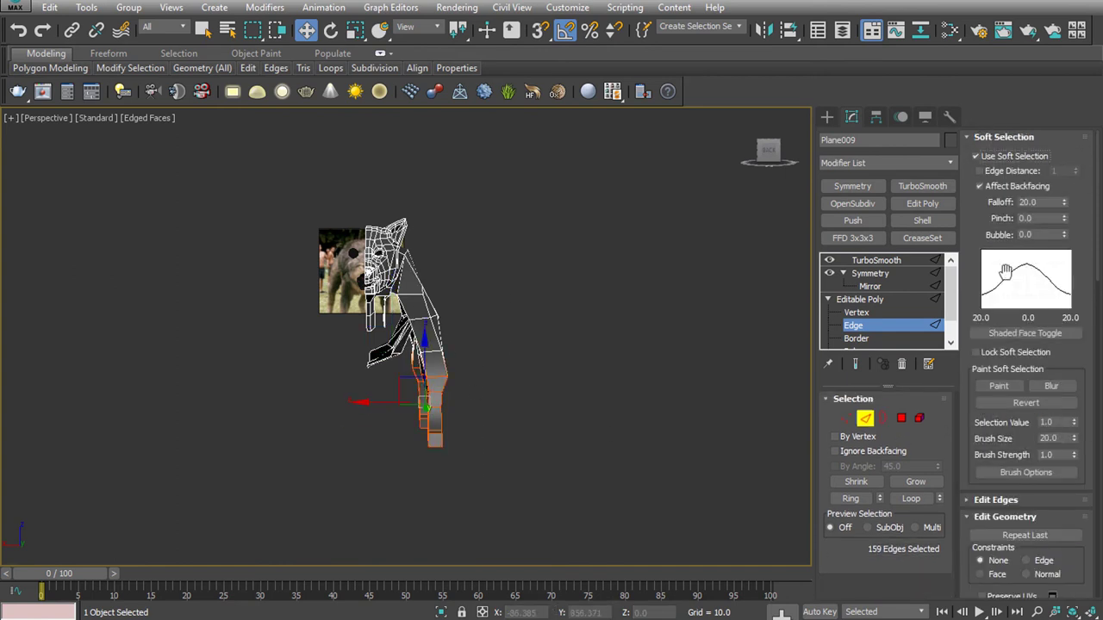
{"action": "key", "text": "Return"}
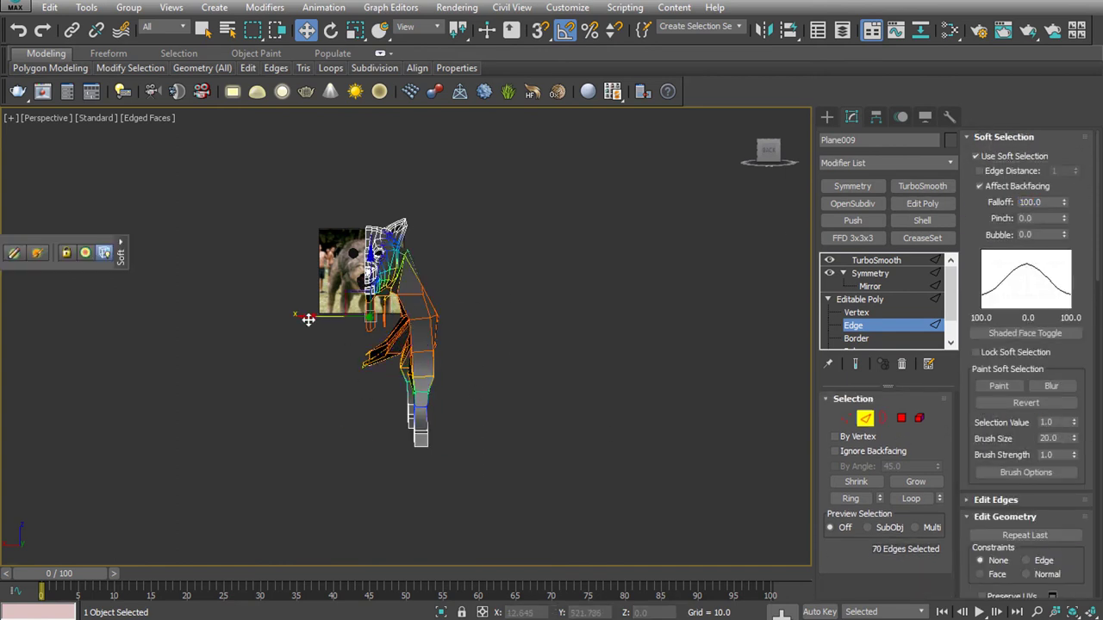
{"action": "key", "text": "Return"}
{"action": "middle_click_drag", "start_coordinate": [591, 352], "coordinate": [567, 351], "text": "alt"}
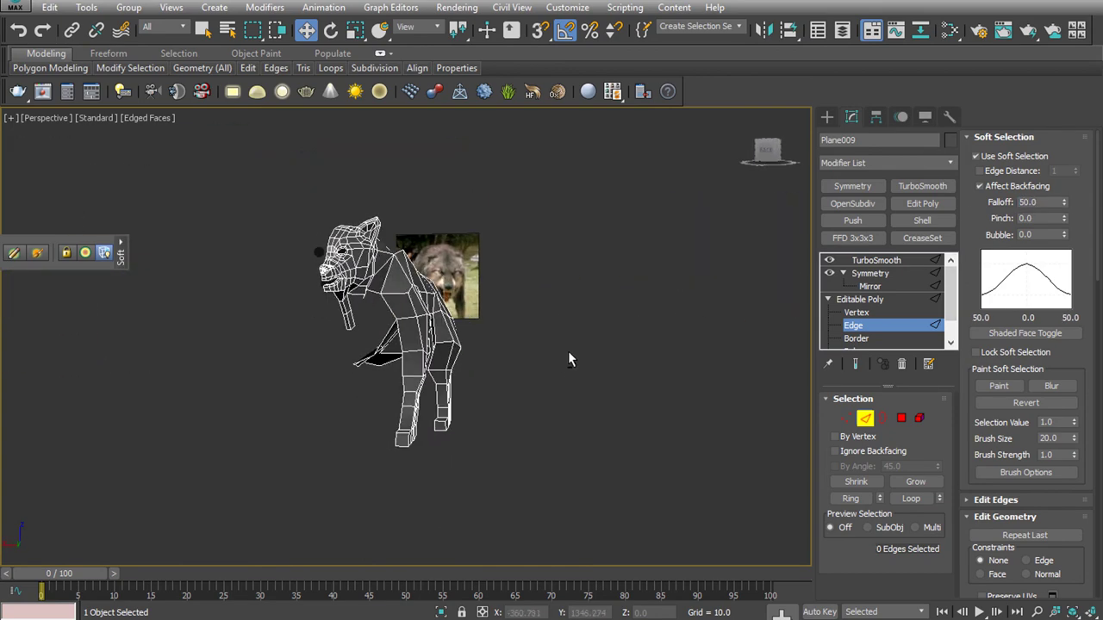
{"action": "scroll", "coordinate": [568, 351], "scroll_direction": "up", "scroll_amount": 3}
{"action": "double_click", "coordinate": [443, 345]}
{"action": "scroll", "coordinate": [443, 344], "scroll_direction": "up", "scroll_amount": 5}
{"action": "scroll", "coordinate": [420, 352], "scroll_direction": "down", "scroll_amount": 3}
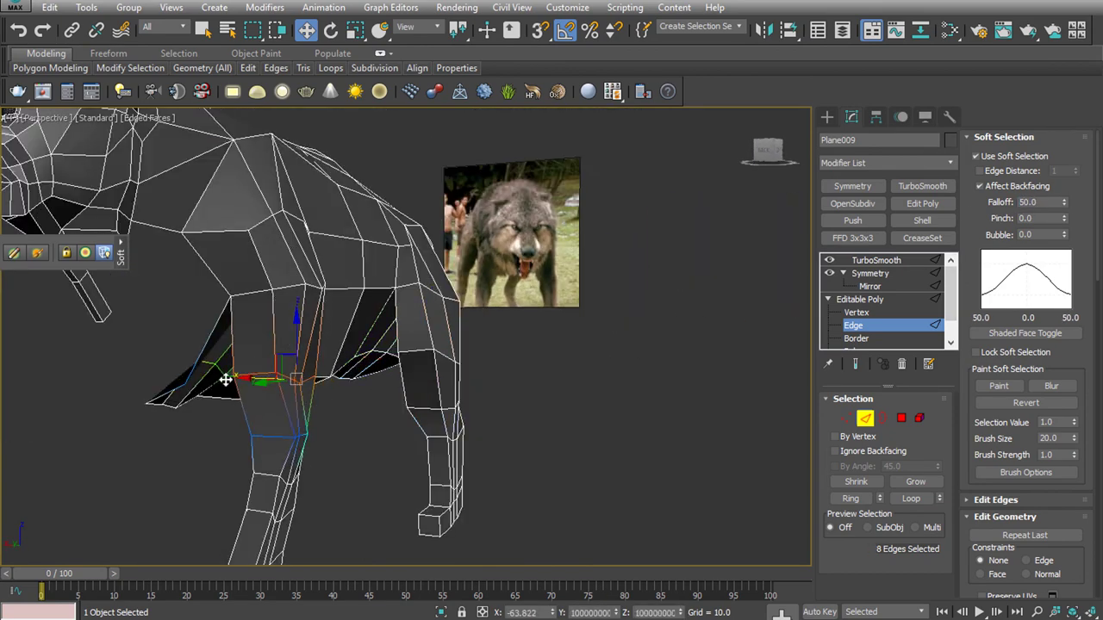
{"action": "middle_click_drag", "start_coordinate": [227, 377], "coordinate": [439, 267], "text": "alt"}
{"action": "double_click", "coordinate": [508, 429]}
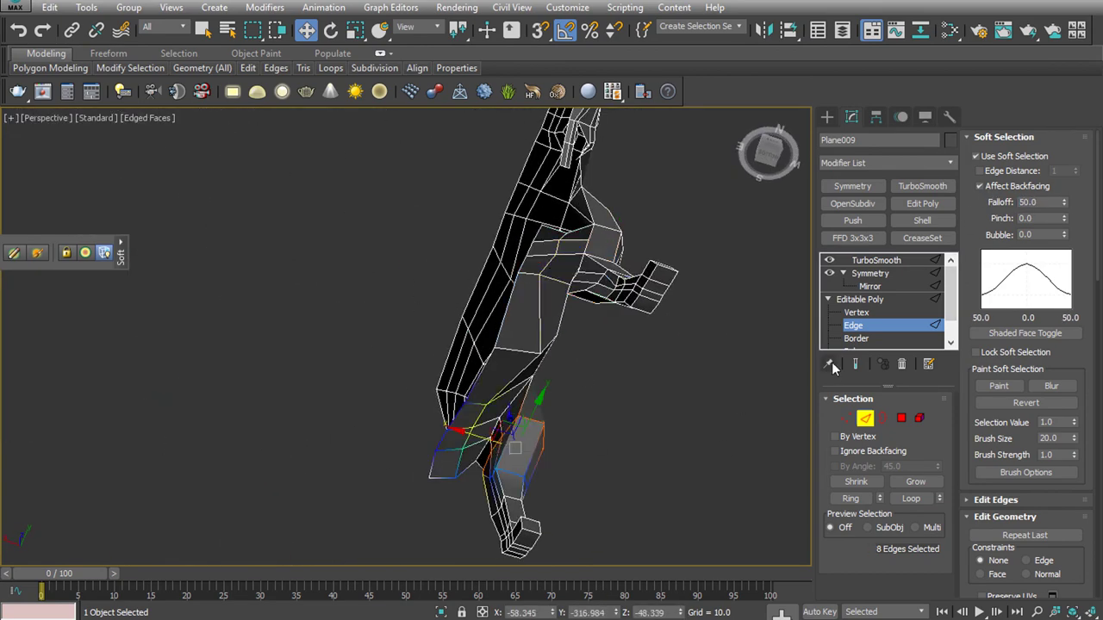
{"action": "scroll", "coordinate": [571, 444], "scroll_direction": "up", "scroll_amount": 4}
With soft selection off, select the extra leg edge loop at the knee and Remove Loop
{"action": "left_click", "coordinate": [455, 405]}
{"action": "left_click", "coordinate": [459, 426], "text": "ctrl"}
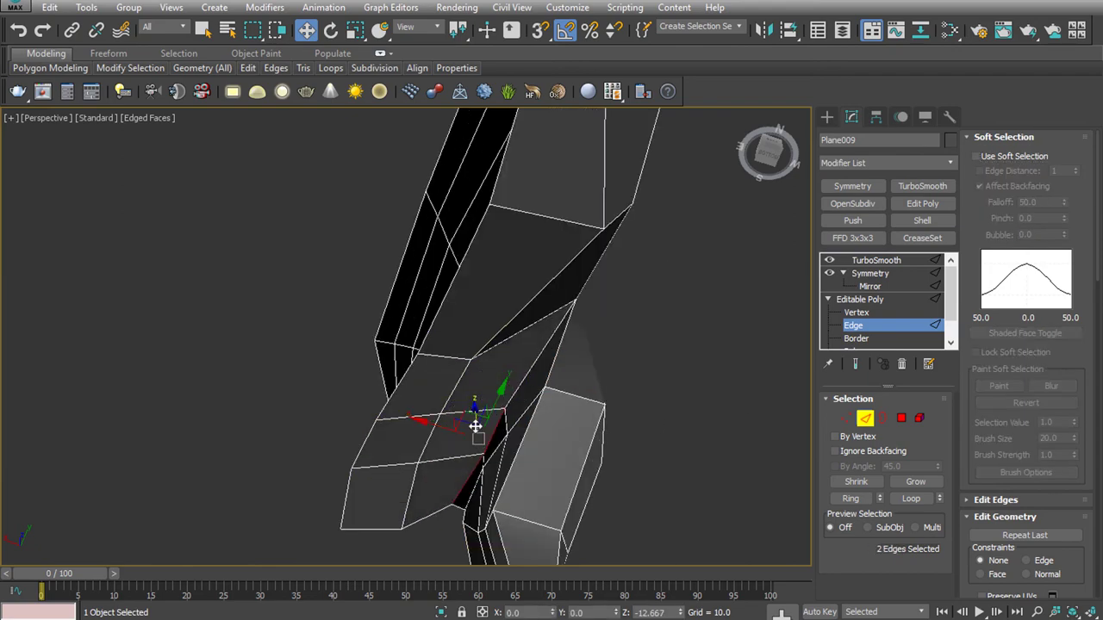
{"action": "mouse_move", "coordinate": [459, 425]}
{"action": "middle_mouse_down", "text": "alt"}
{"action": "mouse_move", "coordinate": [455, 405]}
{"action": "mouse_move", "coordinate": [644, 282]}
{"action": "middle_mouse_up", "text": "alt"}
{"action": "scroll", "coordinate": [356, 496], "scroll_direction": "up", "scroll_amount": 3}
{"action": "scroll", "coordinate": [504, 419], "scroll_direction": "down", "scroll_amount": 4}
{"action": "left_click", "coordinate": [645, 282]}
{"action": "scroll", "coordinate": [677, 321], "scroll_direction": "up", "scroll_amount": 4}
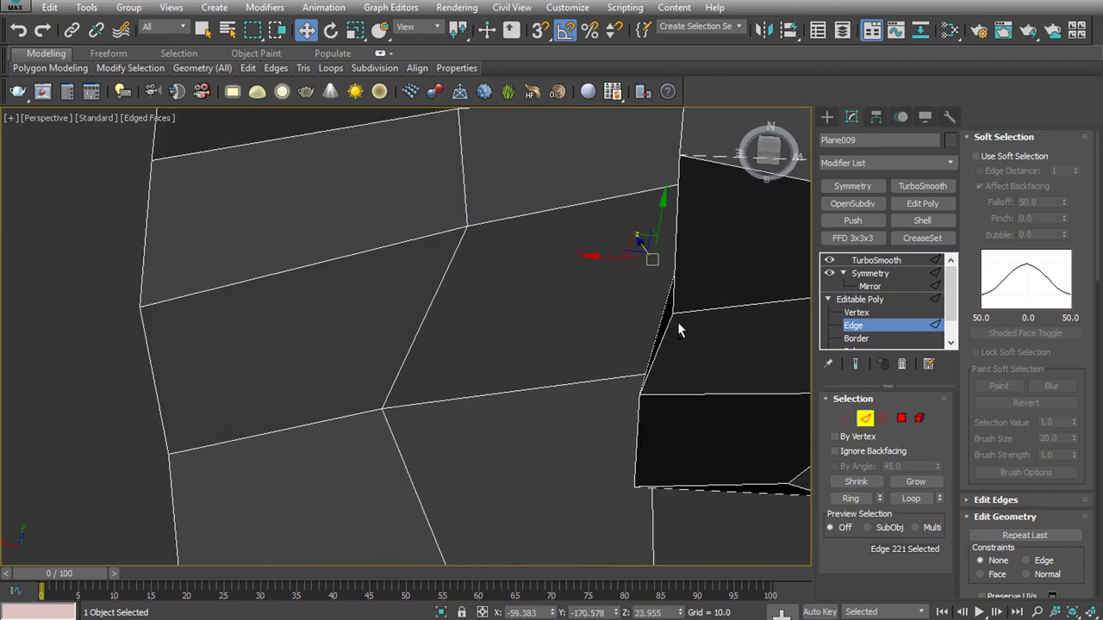
{"action": "mouse_move", "coordinate": [677, 321]}
{"action": "middle_mouse_down", "text": "alt"}
{"action": "mouse_move", "coordinate": [524, 316]}
{"action": "mouse_move", "coordinate": [438, 418]}
{"action": "mouse_move", "coordinate": [500, 365]}
{"action": "mouse_move", "coordinate": [486, 262]}
{"action": "middle_mouse_up", "text": "alt"}
{"action": "scroll", "coordinate": [517, 320], "scroll_direction": "down", "scroll_amount": 3}
{"action": "left_click", "coordinate": [439, 418], "text": "ctrl"}
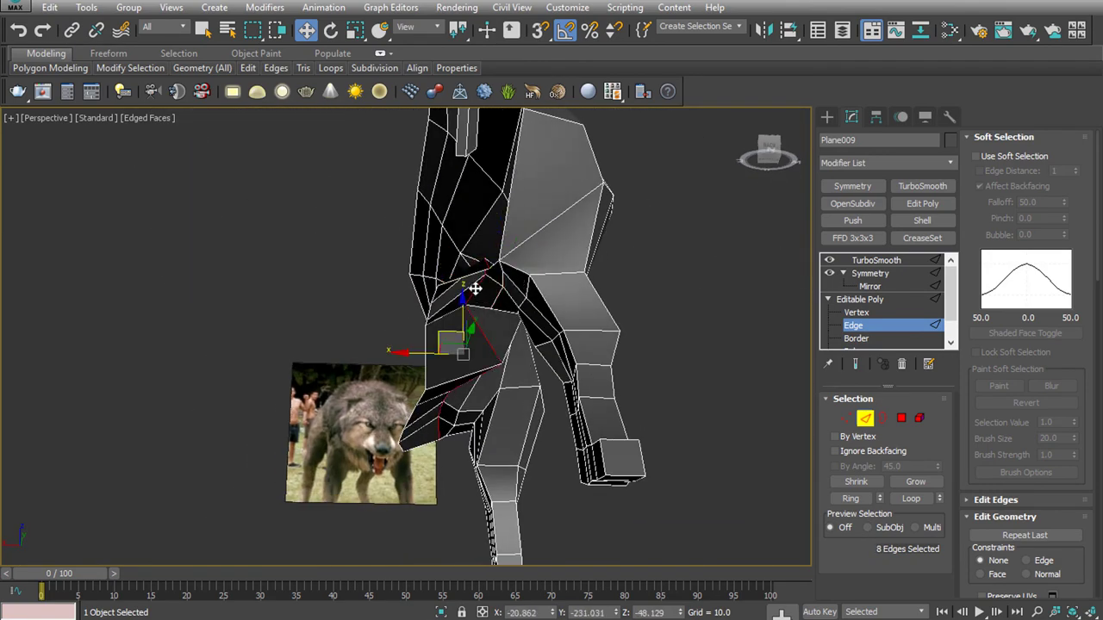
{"action": "left_click", "coordinate": [373, 163]}
Select an edge on the wolf's belly
{"action": "scroll", "coordinate": [669, 297], "scroll_direction": "up", "scroll_amount": 3}
{"action": "mouse_move", "coordinate": [670, 298]}
{"action": "middle_mouse_down", "text": "alt"}
{"action": "mouse_move", "coordinate": [605, 314]}
{"action": "mouse_move", "coordinate": [578, 367]}
{"action": "middle_mouse_up", "text": "alt"}
{"action": "scroll", "coordinate": [577, 367], "scroll_direction": "down", "scroll_amount": 3}
{"action": "scroll", "coordinate": [618, 345], "scroll_direction": "up", "scroll_amount": 5}
{"action": "left_click", "coordinate": [618, 340]}
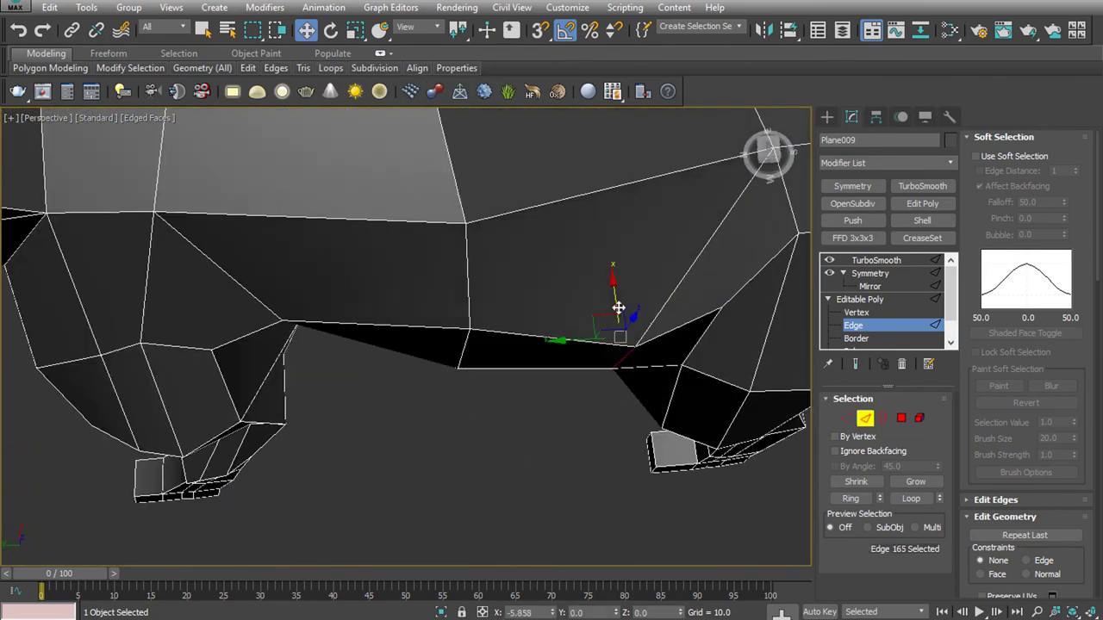
{"action": "scroll", "coordinate": [619, 308], "scroll_direction": "down", "scroll_amount": 5}
{"action": "scroll", "coordinate": [582, 421], "scroll_direction": "down", "scroll_amount": 5}
In Front view, select the vertices at the bottom of the foreleg
{"action": "middle_click_drag", "start_coordinate": [582, 421], "coordinate": [472, 350], "text": "alt"}
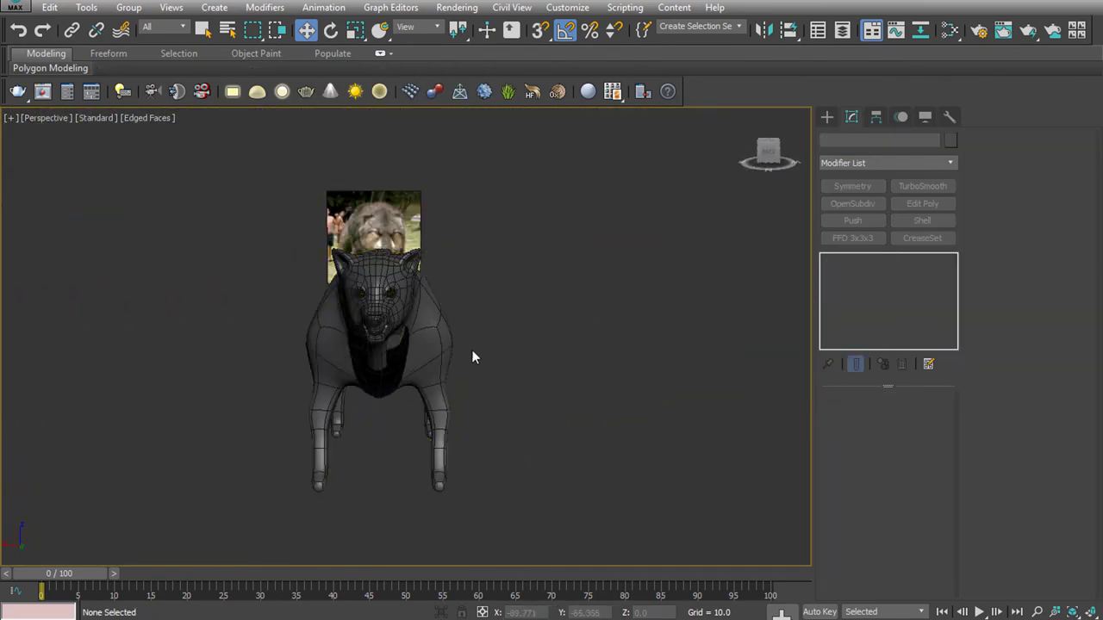
{"action": "left_click", "coordinate": [471, 350]}
{"action": "left_click", "coordinate": [857, 312]}
{"action": "key", "text": "f"}
{"action": "scroll", "coordinate": [431, 388], "scroll_direction": "up", "scroll_amount": 3}
{"action": "left_click_drag", "start_coordinate": [508, 344], "coordinate": [412, 532]}
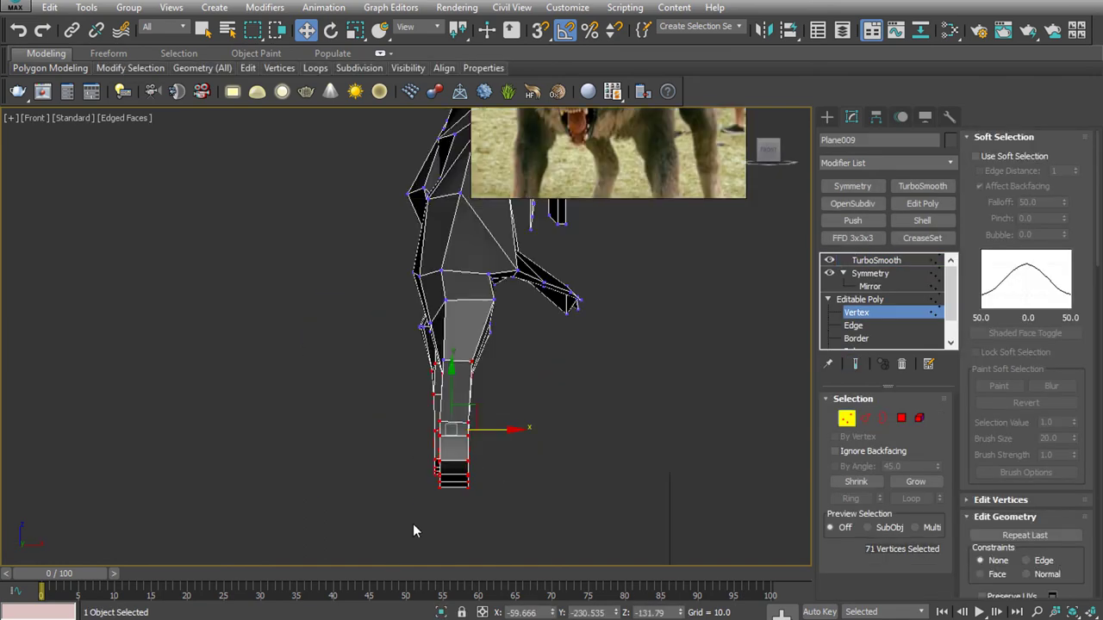
{"action": "left_click", "coordinate": [465, 488], "text": "ctrl"}
{"action": "scroll", "coordinate": [306, 300], "scroll_direction": "down", "scroll_amount": 2}
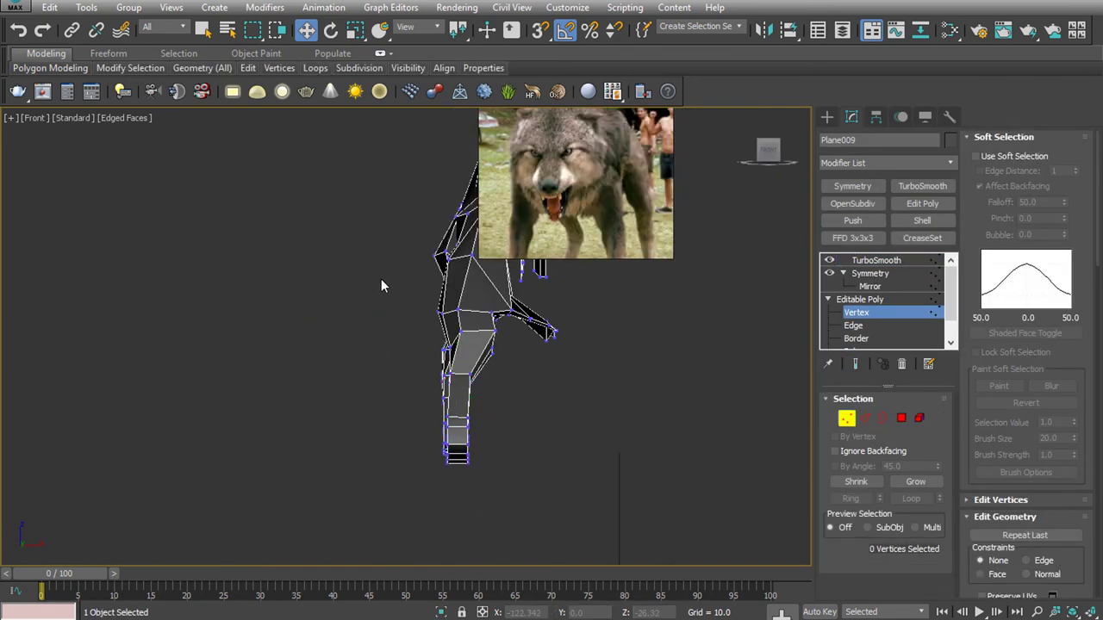
{"action": "scroll", "coordinate": [383, 286], "scroll_direction": "down", "scroll_amount": 3}
Shift the selected foreleg vertices slightly to the right
{"action": "left_click", "coordinate": [529, 344]}
{"action": "middle_click_drag", "start_coordinate": [482, 482], "coordinate": [483, 375]}
{"action": "left_click", "coordinate": [517, 414]}
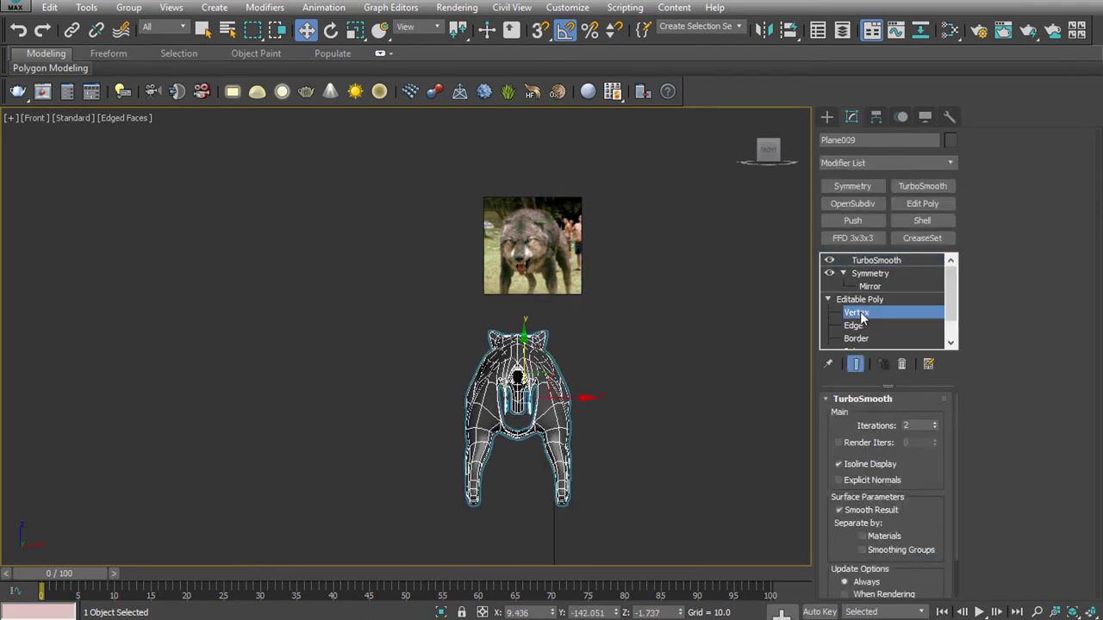
{"action": "left_click", "coordinate": [858, 313]}
{"action": "scroll", "coordinate": [452, 435], "scroll_direction": "up", "scroll_amount": 2}
{"action": "left_click_drag", "start_coordinate": [548, 476], "coordinate": [562, 475]}
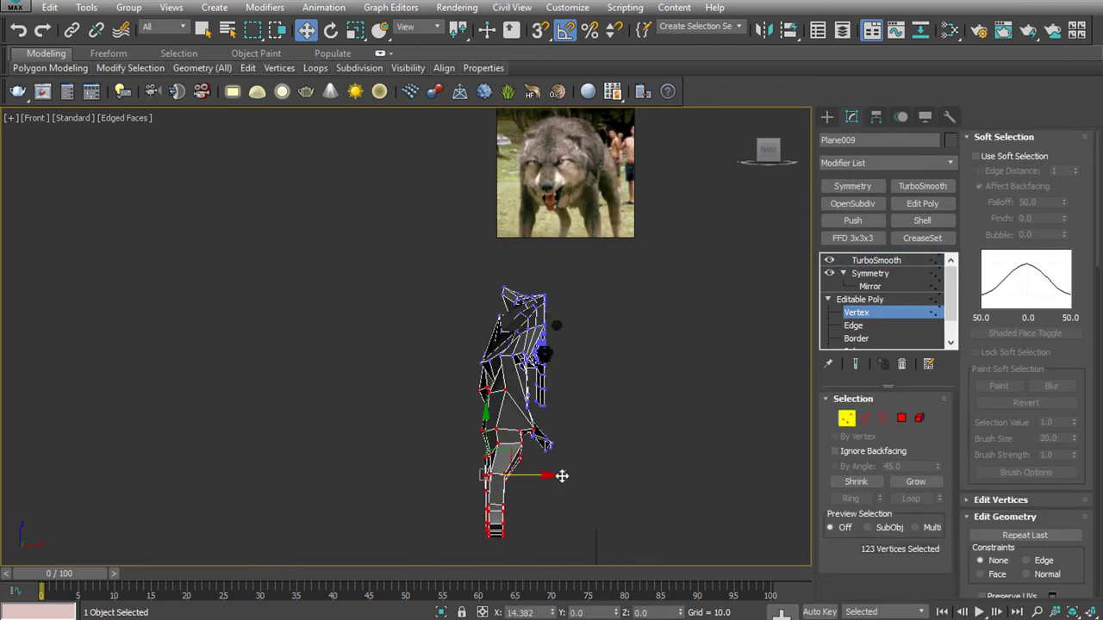
In Perspective view, select single chest vertices one by one to nudge them into shape
{"action": "left_click", "coordinate": [722, 361]}
{"action": "left_click", "coordinate": [566, 369]}
{"action": "left_click", "coordinate": [857, 313]}
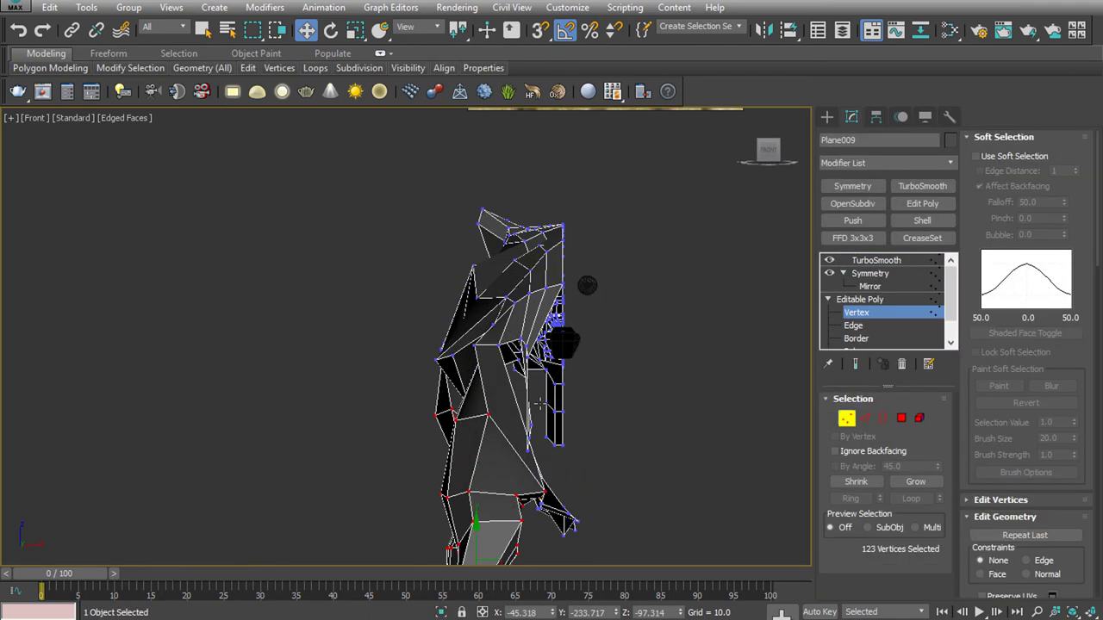
{"action": "key", "text": "p"}
{"action": "middle_click_drag", "start_coordinate": [751, 465], "coordinate": [560, 419], "text": "alt"}
{"action": "left_click", "coordinate": [597, 491]}
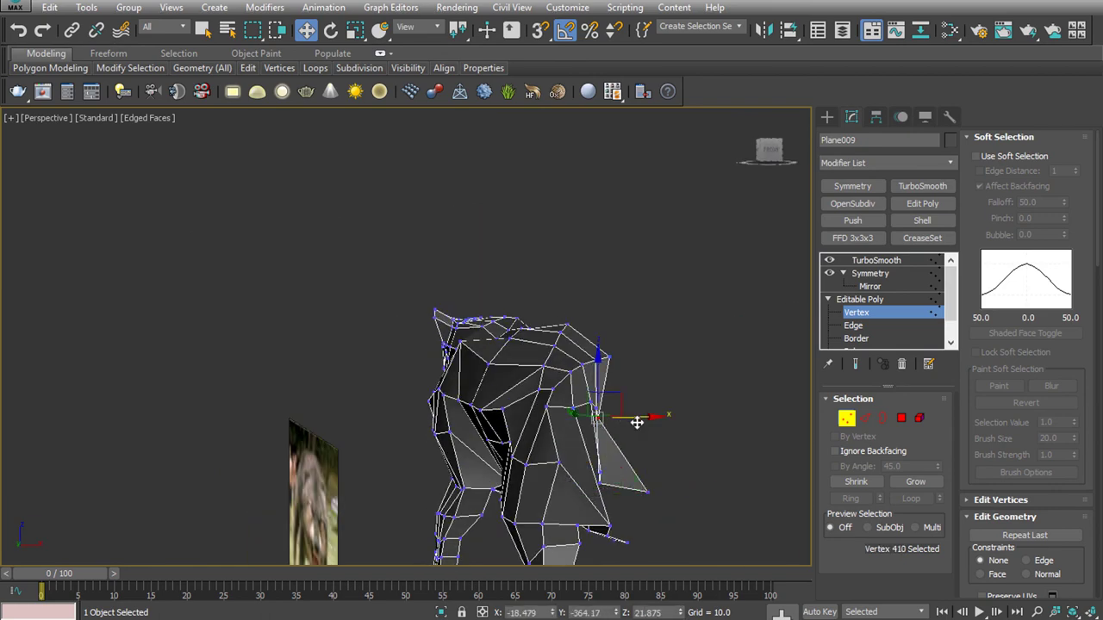
{"action": "middle_click_drag", "start_coordinate": [636, 421], "coordinate": [562, 454], "text": "alt"}
{"action": "left_click", "coordinate": [561, 454]}
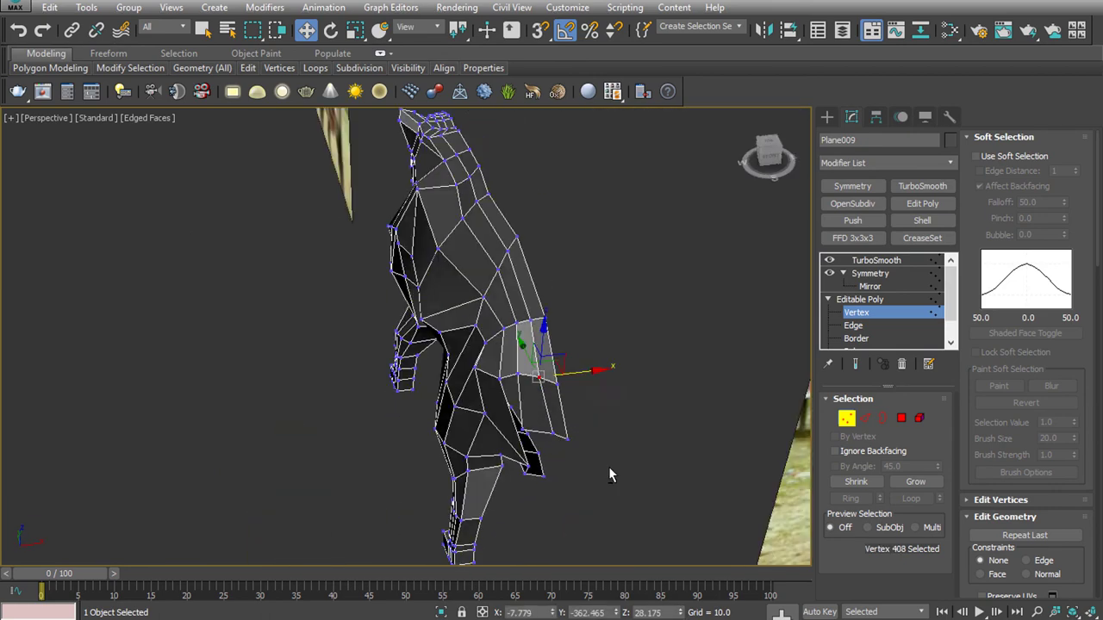
{"action": "mouse_move", "coordinate": [582, 379]}
{"action": "middle_mouse_down", "text": "alt"}
{"action": "mouse_move", "coordinate": [479, 398]}
{"action": "mouse_move", "coordinate": [401, 309]}
{"action": "middle_mouse_up", "text": "alt"}
{"action": "left_click", "coordinate": [865, 418]}
Clear the edge selection and pick an edge across the wolf's body
{"action": "left_click", "coordinate": [402, 309]}
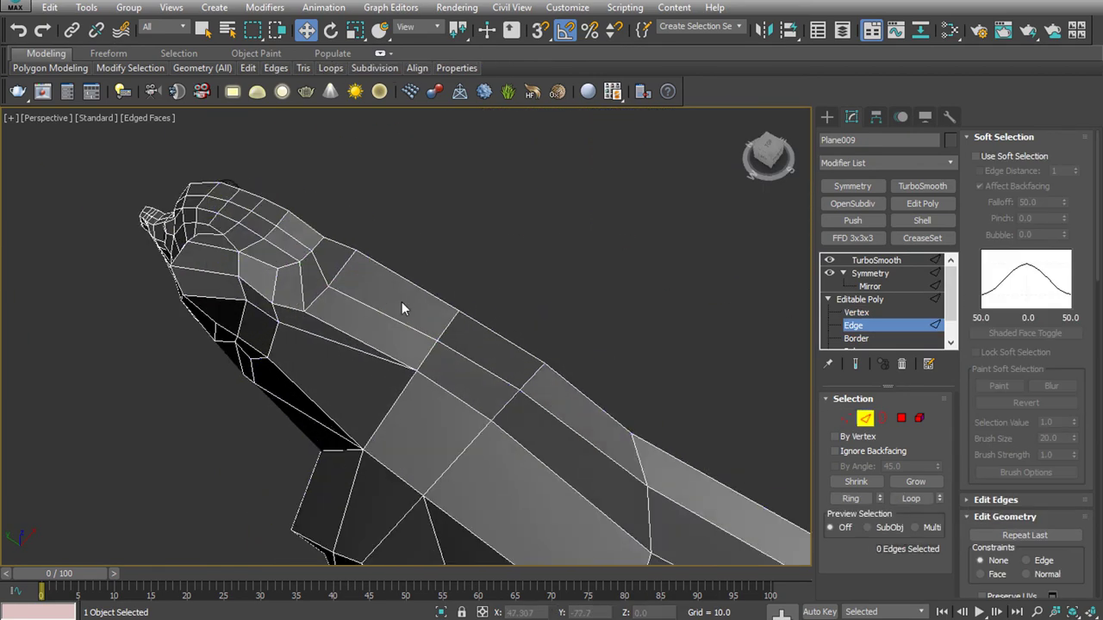
{"action": "scroll", "coordinate": [989, 200], "scroll_direction": "down", "scroll_amount": 5}
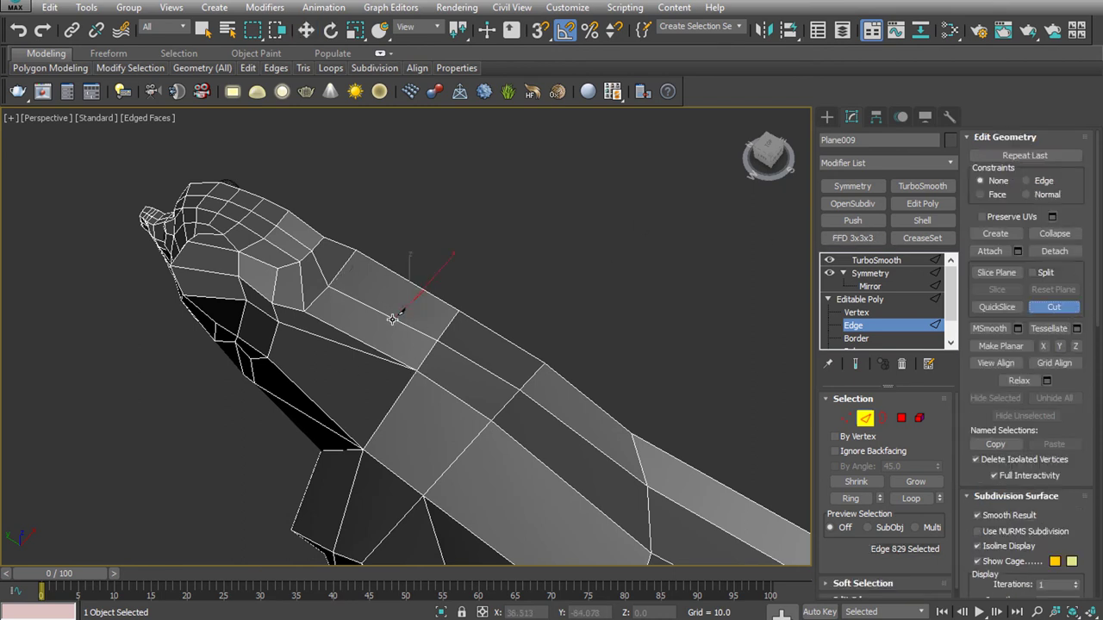
{"action": "left_click", "coordinate": [465, 367]}
{"action": "mouse_move", "coordinate": [473, 362]}
{"action": "middle_mouse_down", "text": "alt"}
{"action": "mouse_move", "coordinate": [451, 202]}
{"action": "mouse_move", "coordinate": [380, 323]}
{"action": "mouse_move", "coordinate": [392, 338]}
{"action": "middle_mouse_up", "text": "alt"}
{"action": "key", "text": "1"}
{"action": "scroll", "coordinate": [379, 327], "scroll_direction": "up", "scroll_amount": 4}
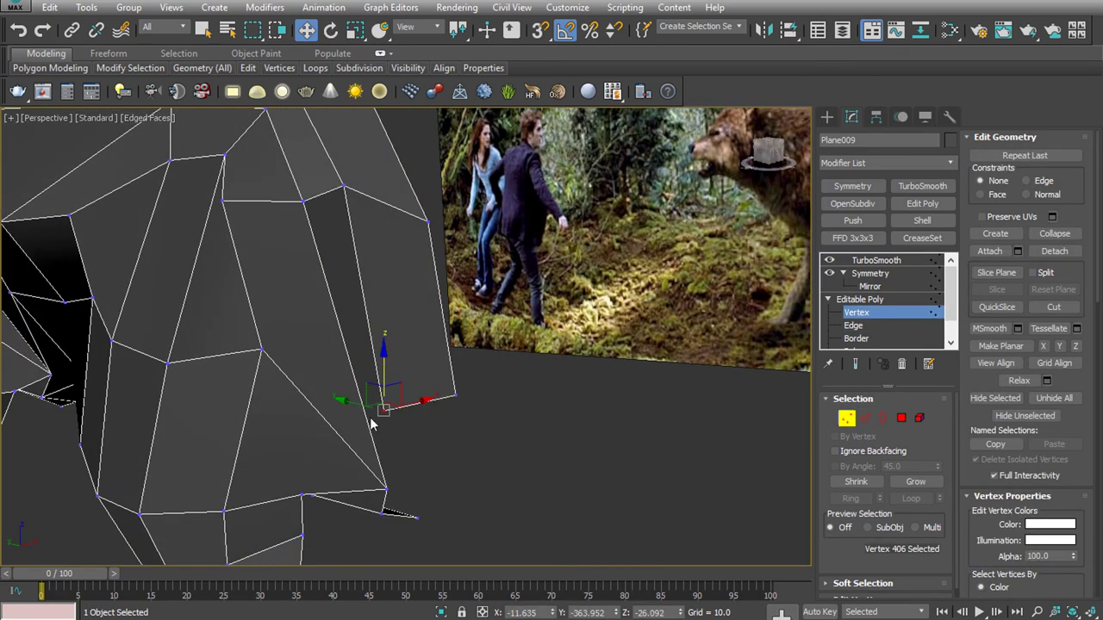
{"action": "key", "text": "2"}
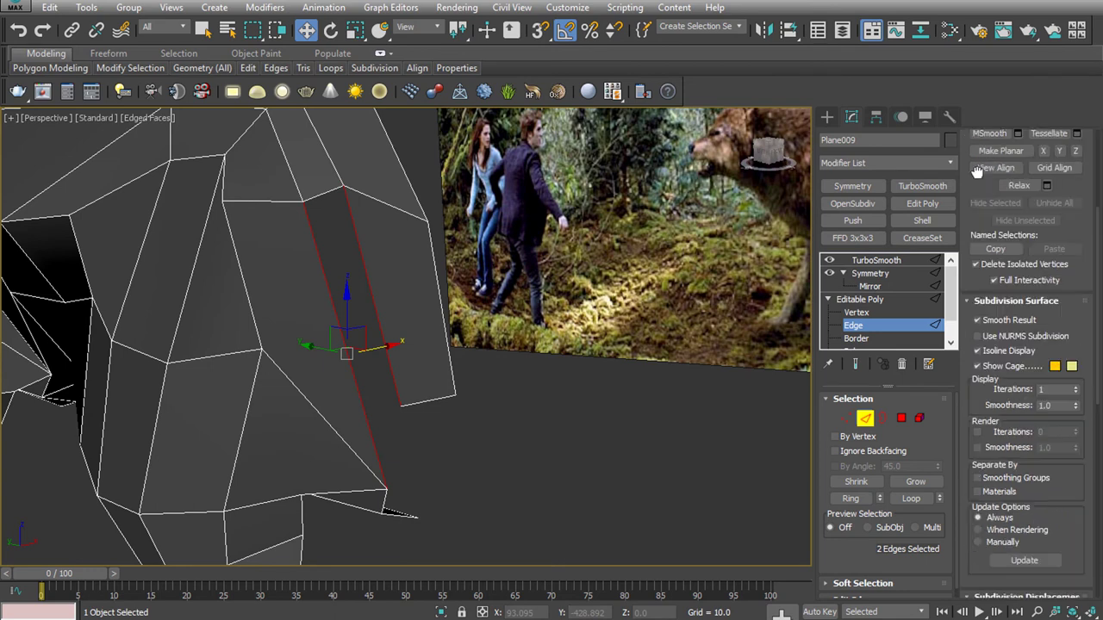
Select a jaw edge, then the vertices along the lower jaw to reshape under the mouth
{"action": "left_click", "coordinate": [451, 462]}
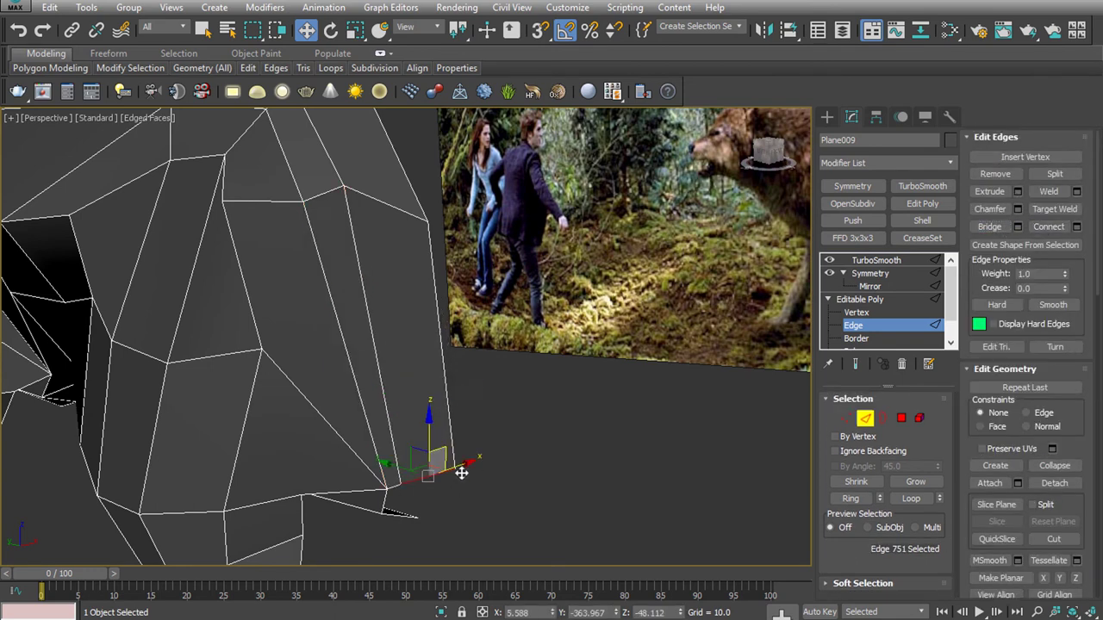
{"action": "middle_click_drag", "start_coordinate": [457, 470], "coordinate": [429, 449], "text": "alt"}
{"action": "key", "text": "1"}
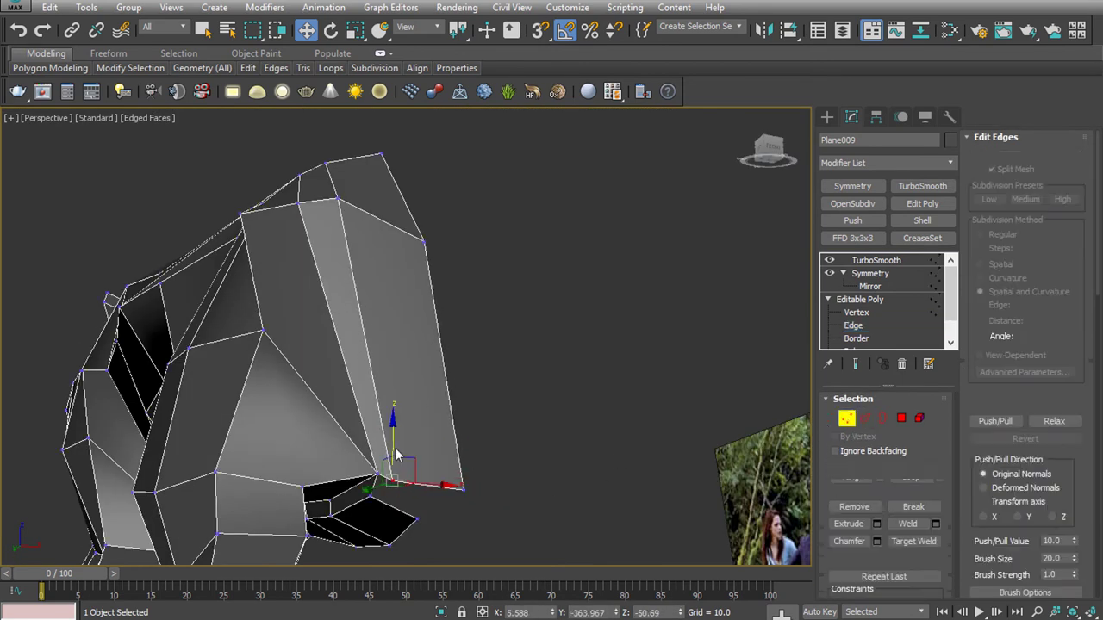
{"action": "scroll", "coordinate": [448, 504], "scroll_direction": "up", "scroll_amount": 3}
{"action": "left_click_drag", "start_coordinate": [350, 487], "coordinate": [381, 322]}
{"action": "middle_click_drag", "start_coordinate": [381, 322], "coordinate": [362, 450], "text": "alt"}
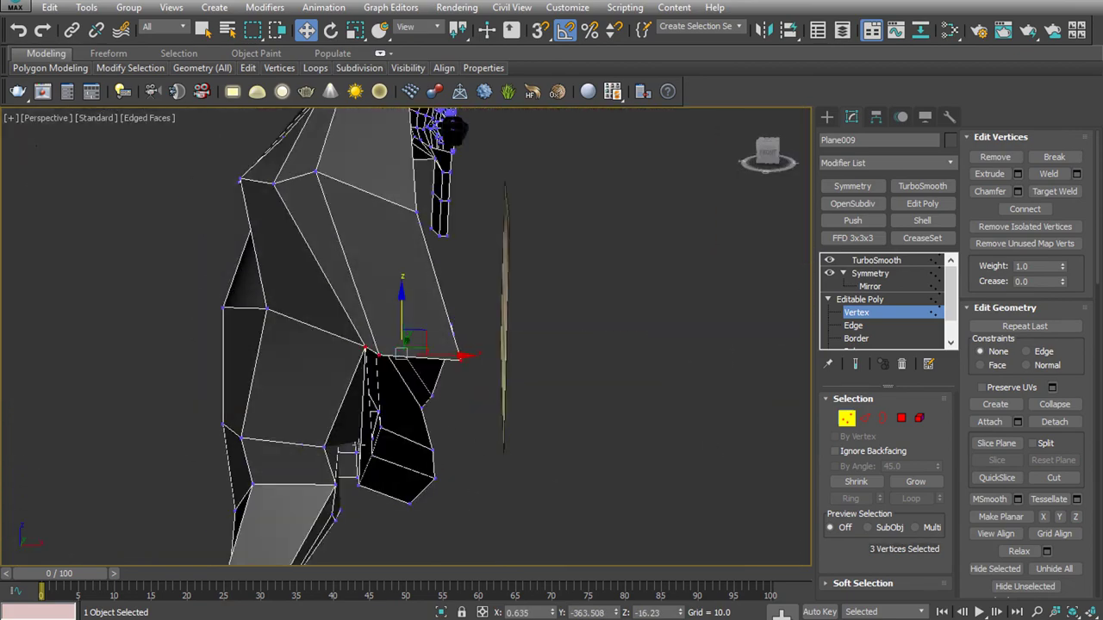
{"action": "scroll", "coordinate": [362, 451], "scroll_direction": "down", "scroll_amount": 5}
{"action": "middle_click_drag", "start_coordinate": [245, 435], "coordinate": [400, 513], "text": "alt"}
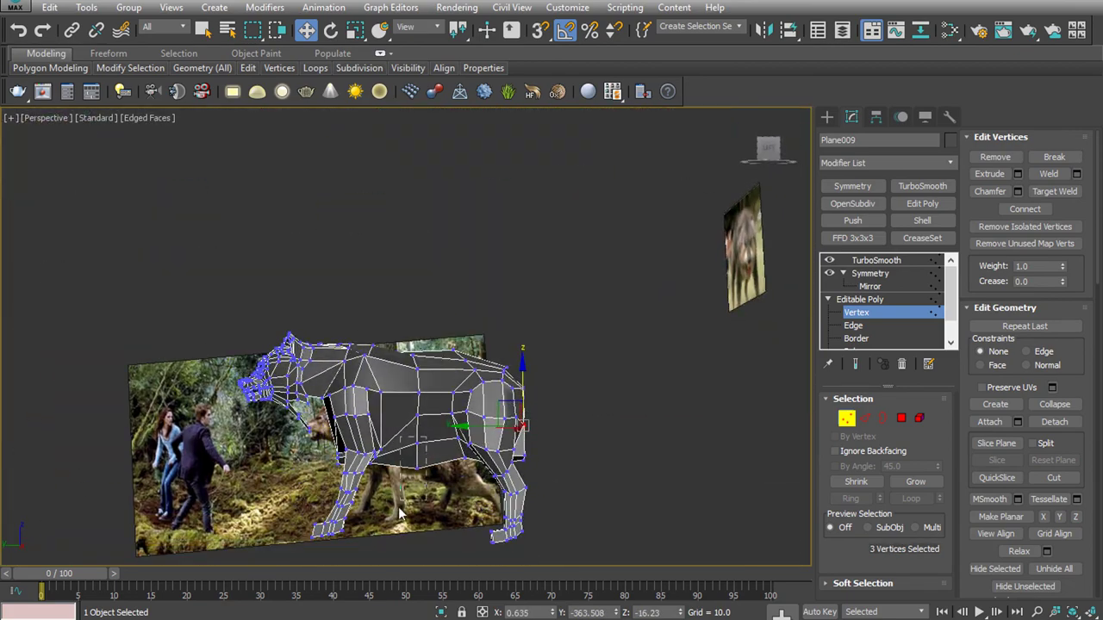
Adjust the vertices at the top of the front leg, checking them in Left view
{"action": "middle_click_drag", "start_coordinate": [417, 410], "coordinate": [485, 387], "text": "alt"}
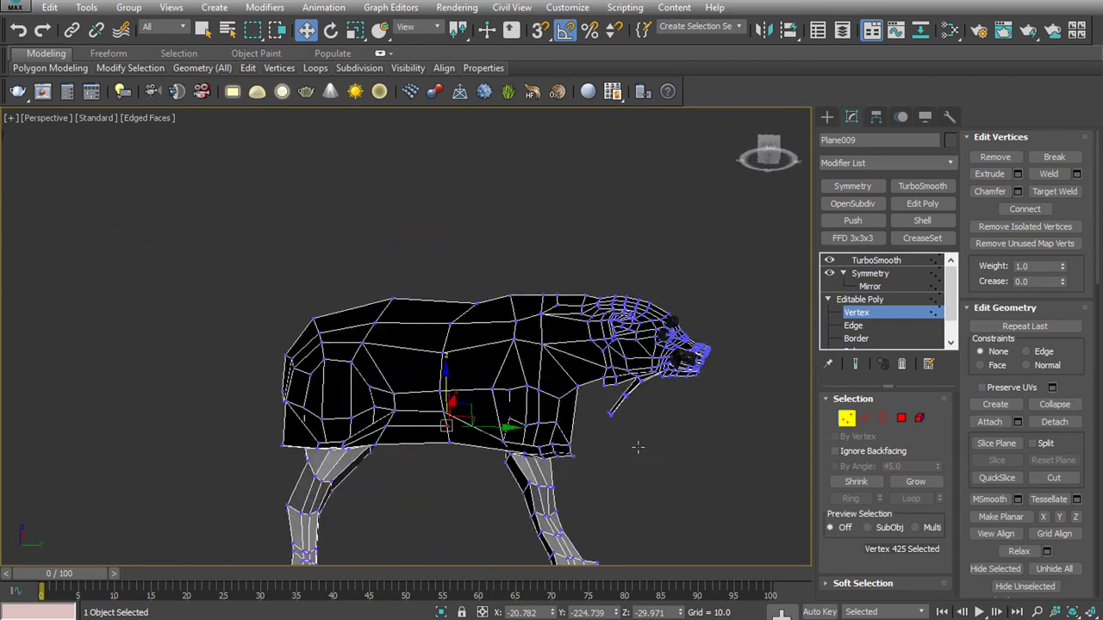
{"action": "left_click_drag", "start_coordinate": [485, 387], "coordinate": [532, 476]}
{"action": "middle_click_drag", "start_coordinate": [533, 476], "coordinate": [545, 363], "text": "alt"}
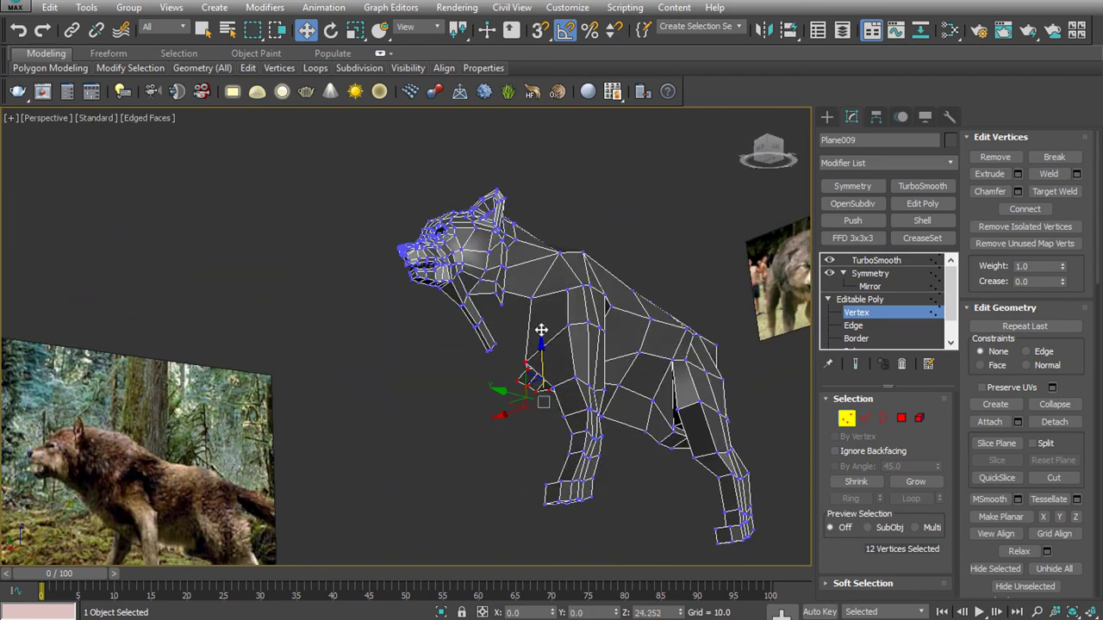
{"action": "key", "text": "l"}
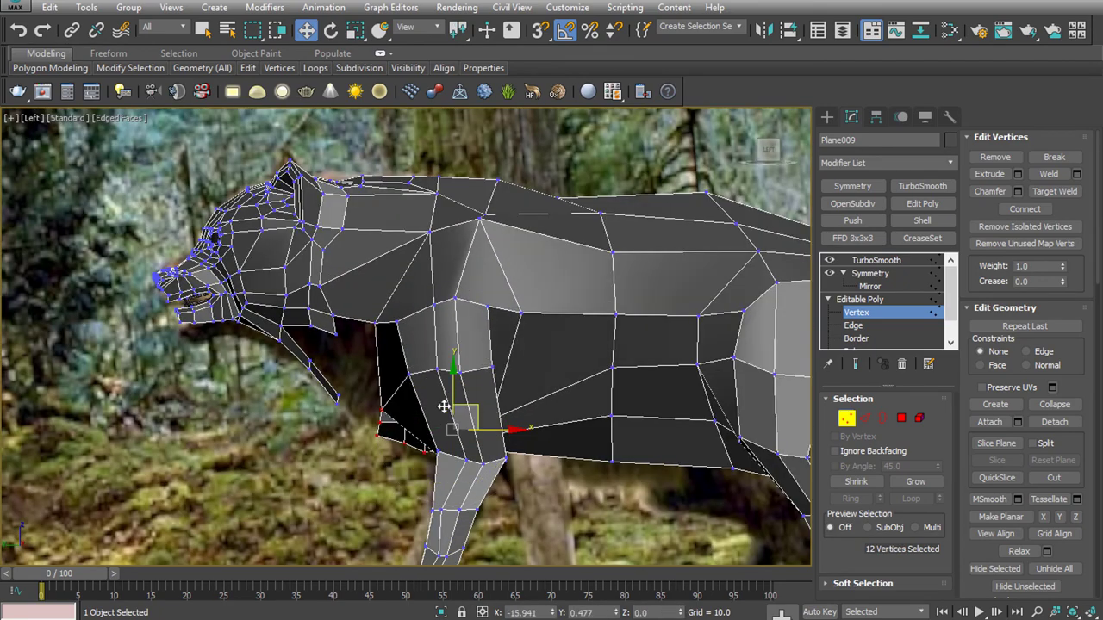
{"action": "key", "text": "p"}
{"action": "left_click", "coordinate": [338, 409]}
{"action": "scroll", "coordinate": [338, 409], "scroll_direction": "up", "scroll_amount": 5}
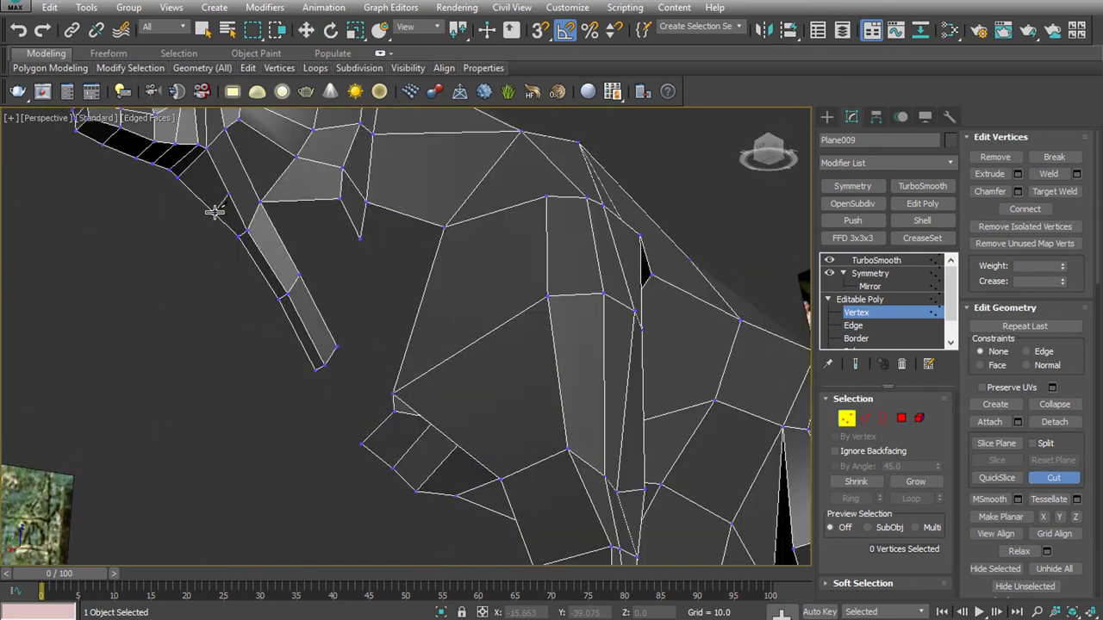
In Left view, pull the throat edge below the jaw up and back
{"action": "key", "text": "2"}
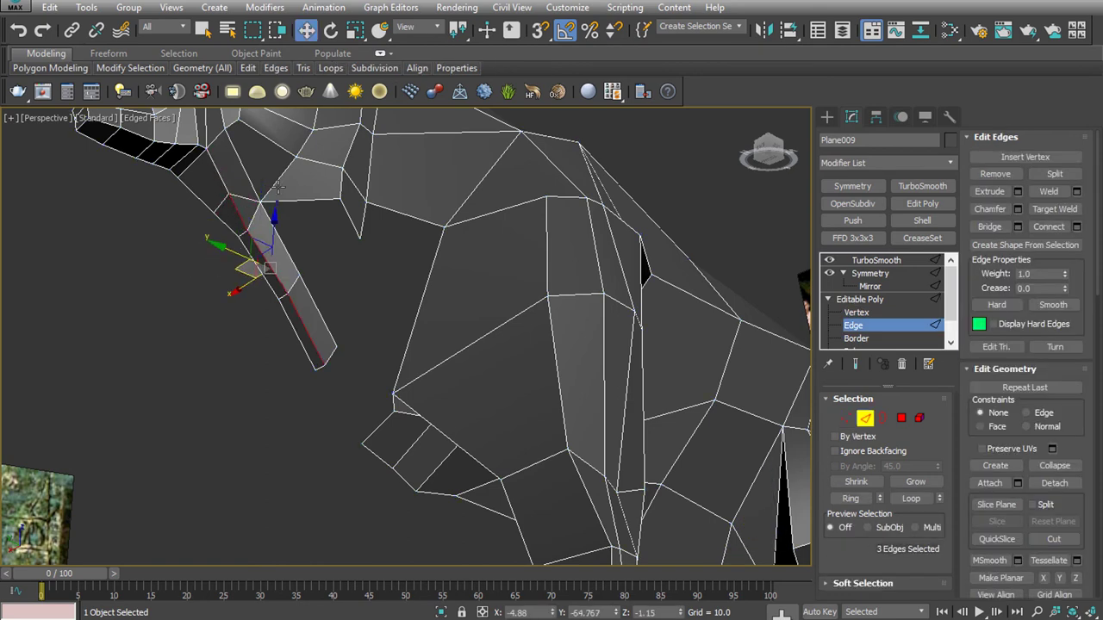
{"action": "middle_click_drag", "start_coordinate": [348, 359], "coordinate": [368, 395], "text": "alt"}
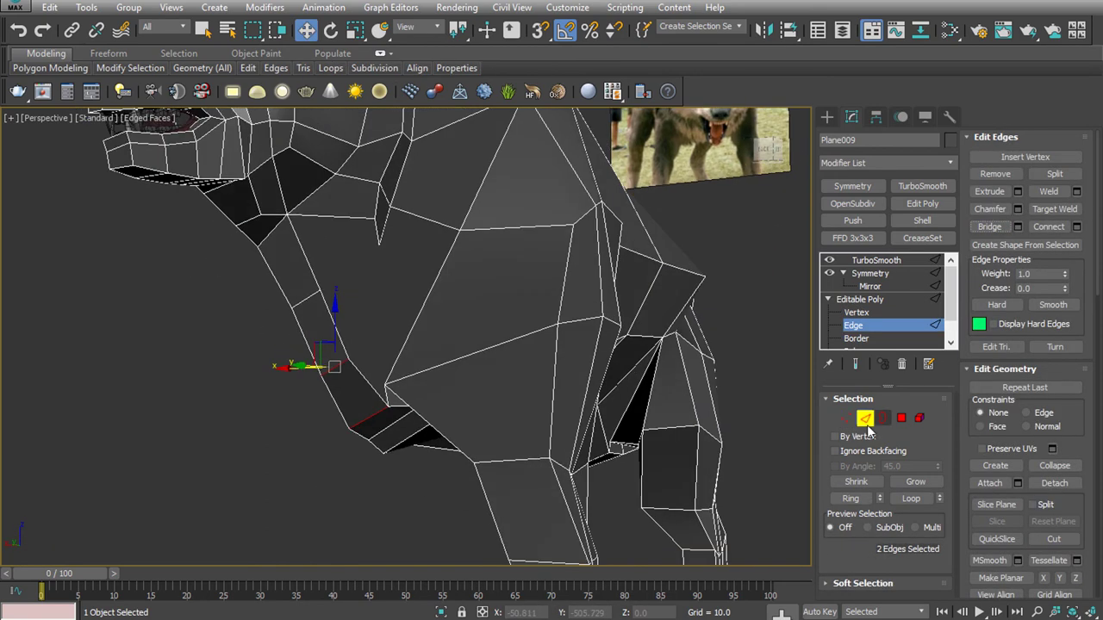
{"action": "key", "text": "1"}
{"action": "middle_click_drag", "start_coordinate": [397, 330], "coordinate": [341, 241], "text": "alt"}
{"action": "key", "text": "2"}
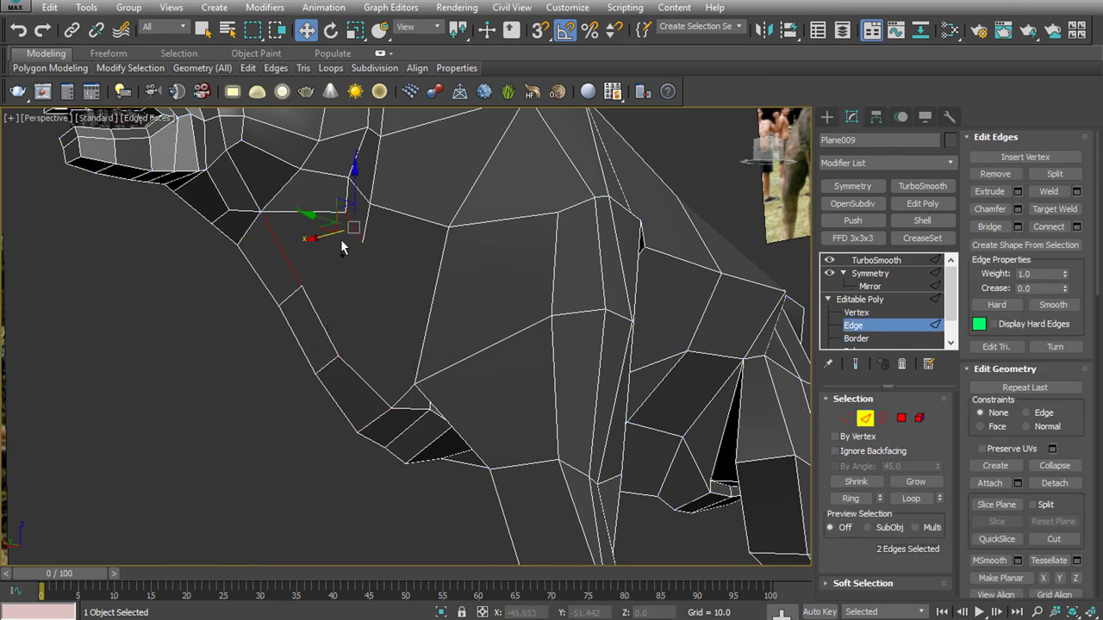
{"action": "key", "text": "l"}
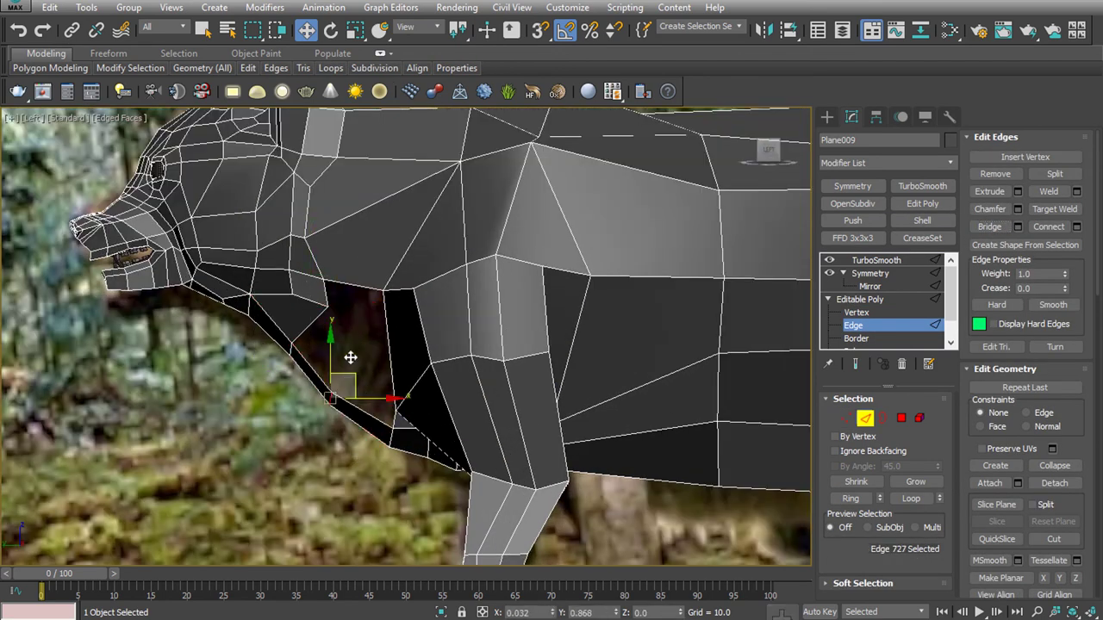
{"action": "left_click", "coordinate": [308, 343]}
{"action": "left_click_drag", "start_coordinate": [354, 354], "coordinate": [376, 340]}
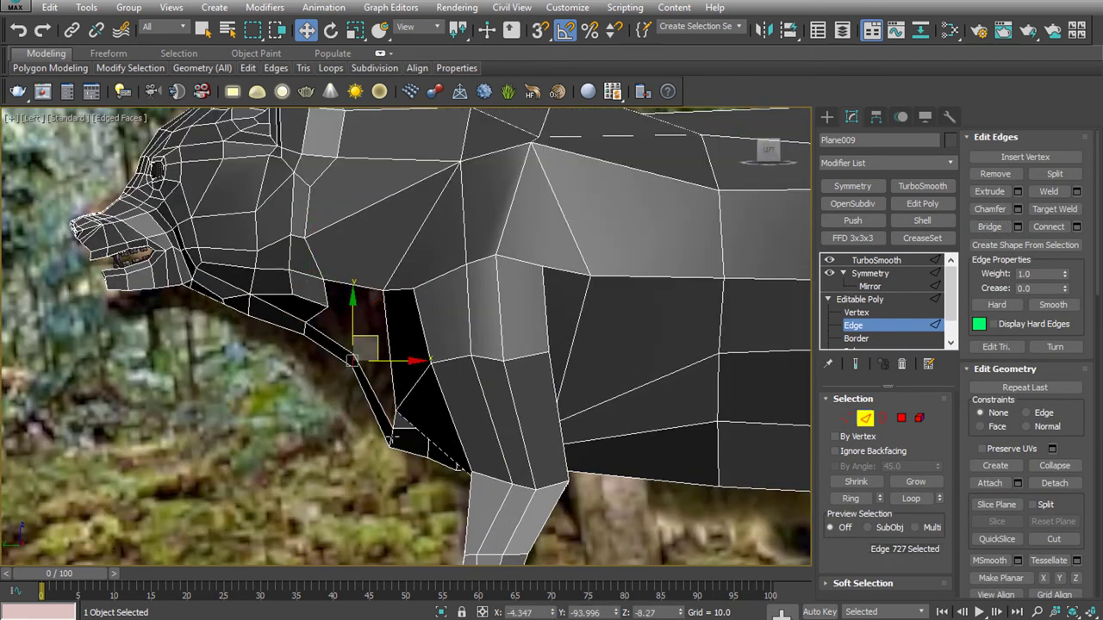
Clear the selection and deselect the wolf with Ctrl+D to preview the smoothed model
{"action": "key", "text": "p"}
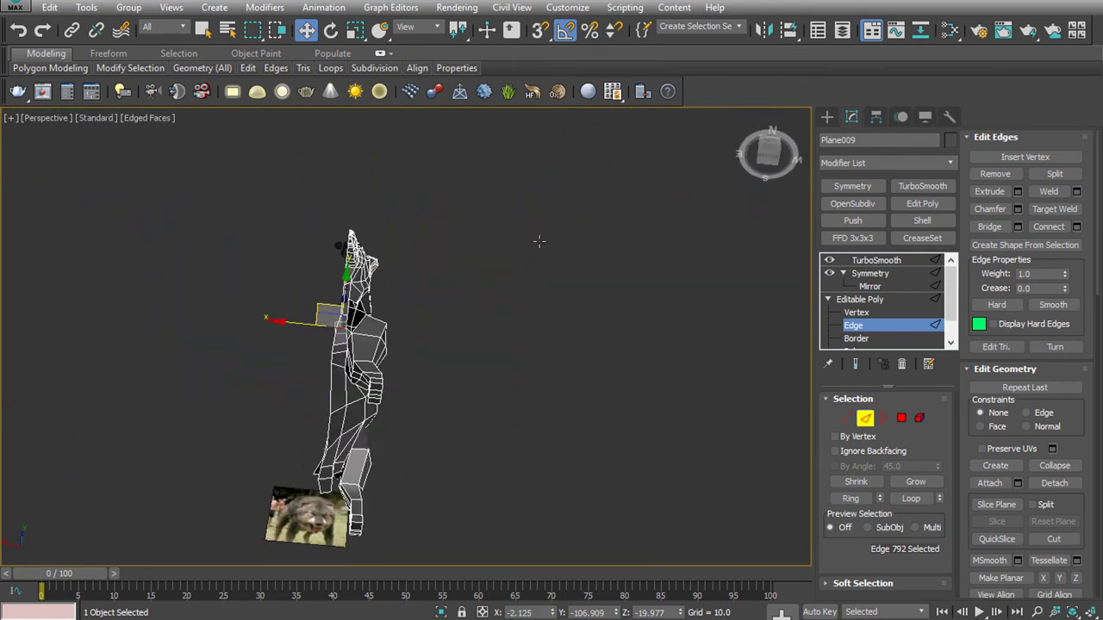
{"action": "mouse_move", "coordinate": [523, 330]}
{"action": "middle_mouse_down", "text": "alt"}
{"action": "mouse_move", "coordinate": [383, 338]}
{"action": "mouse_move", "coordinate": [414, 230]}
{"action": "mouse_move", "coordinate": [349, 273]}
{"action": "mouse_move", "coordinate": [357, 401]}
{"action": "middle_mouse_up", "text": "alt"}
{"action": "key", "text": "1"}
{"action": "key", "text": "2"}
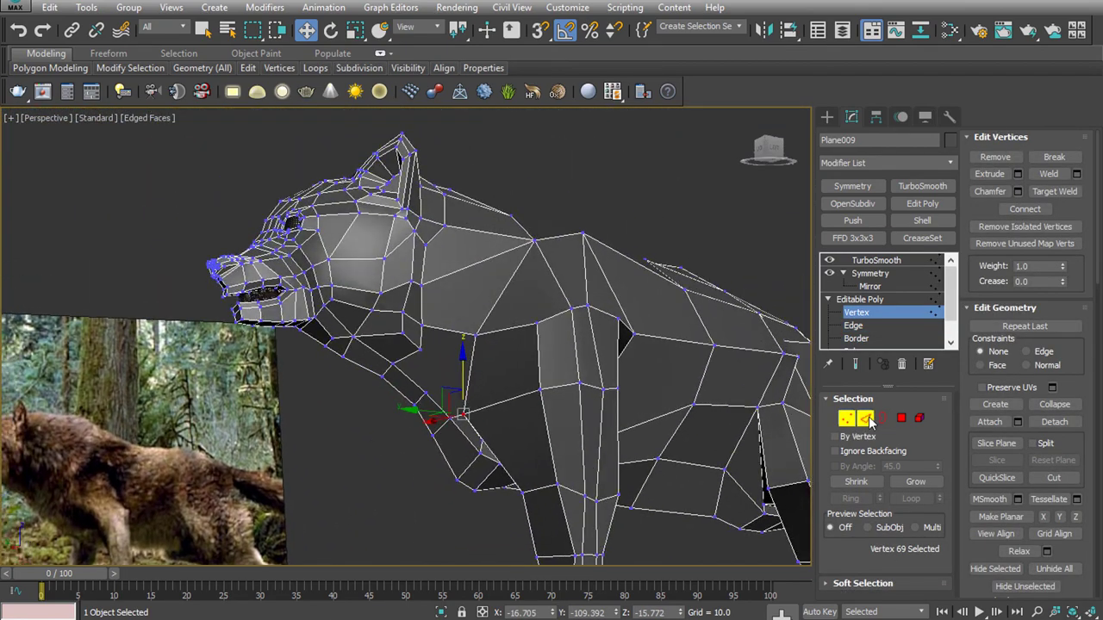
{"action": "scroll", "coordinate": [431, 394], "scroll_direction": "up", "scroll_amount": 4}
{"action": "left_click", "coordinate": [411, 411]}
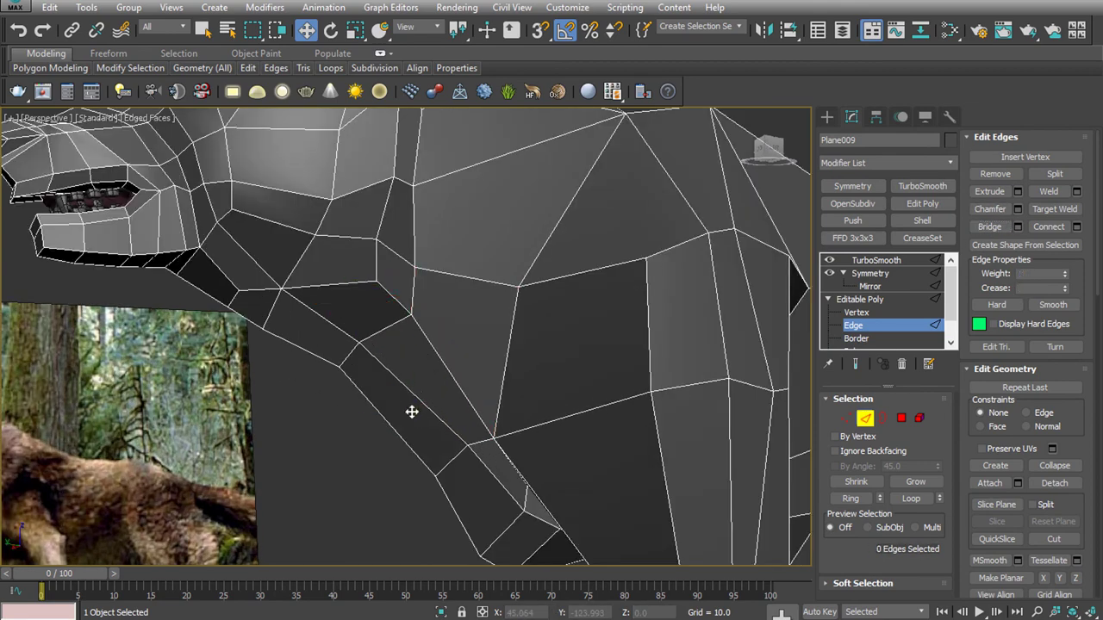
{"action": "key", "text": "ctrl+d"}
Reselect the wolf and pick several edges on its belly
{"action": "scroll", "coordinate": [485, 414], "scroll_direction": "down", "scroll_amount": 5}
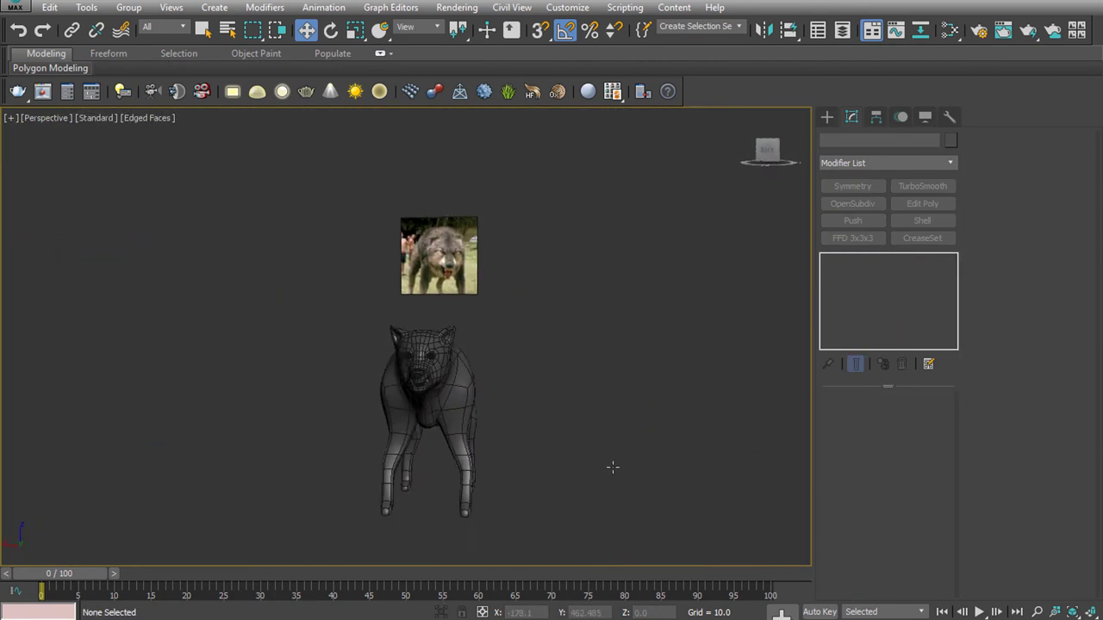
{"action": "mouse_move", "coordinate": [485, 414]}
{"action": "middle_mouse_down", "text": "alt"}
{"action": "mouse_move", "coordinate": [352, 494]}
{"action": "mouse_move", "coordinate": [318, 478]}
{"action": "mouse_move", "coordinate": [484, 447]}
{"action": "middle_mouse_up", "text": "alt"}
{"action": "scroll", "coordinate": [304, 490], "scroll_direction": "up", "scroll_amount": 3}
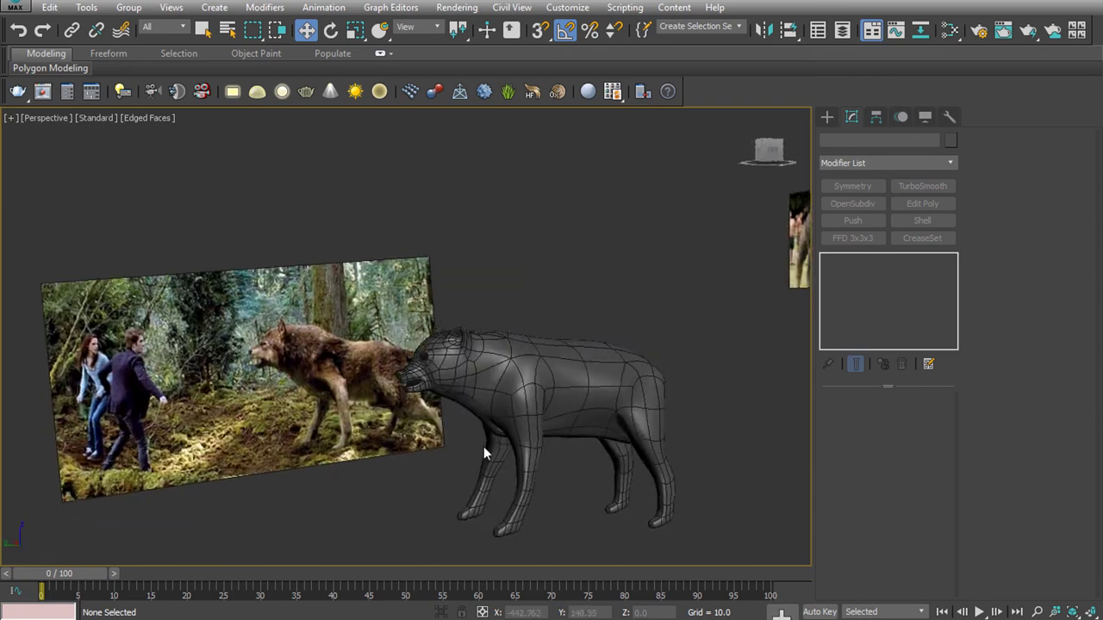
{"action": "left_click", "coordinate": [484, 446]}
{"action": "key", "text": "2"}
{"action": "left_click", "coordinate": [601, 422]}
{"action": "scroll", "coordinate": [601, 422], "scroll_direction": "up", "scroll_amount": 5}
{"action": "left_click", "coordinate": [552, 477]}
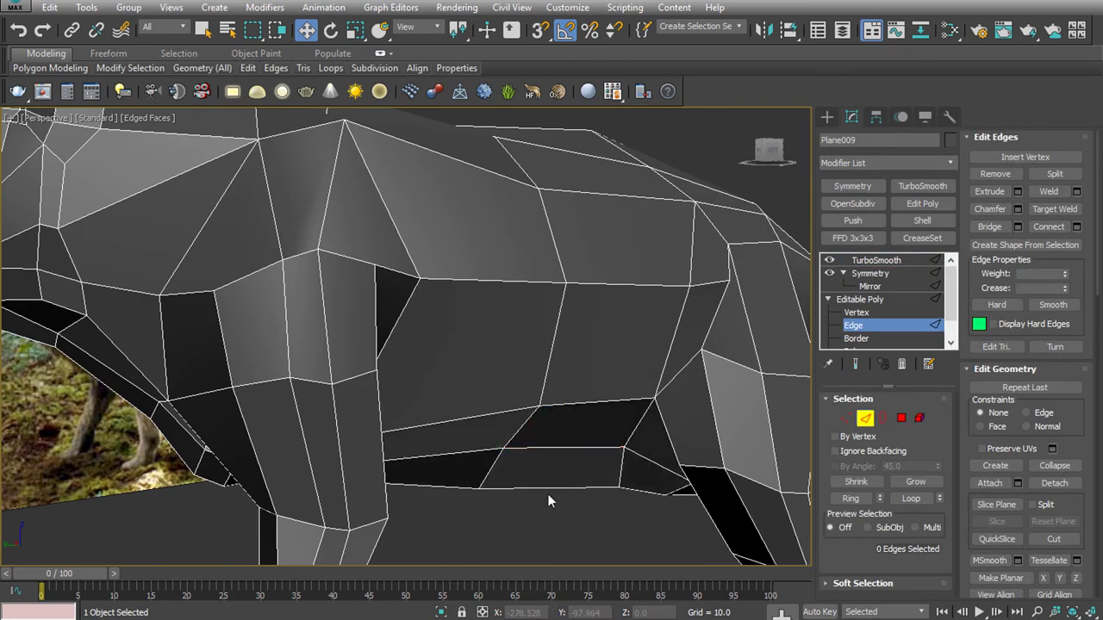
{"action": "left_click", "coordinate": [549, 488]}
{"action": "middle_click_drag", "start_coordinate": [549, 488], "coordinate": [603, 482], "text": "alt"}
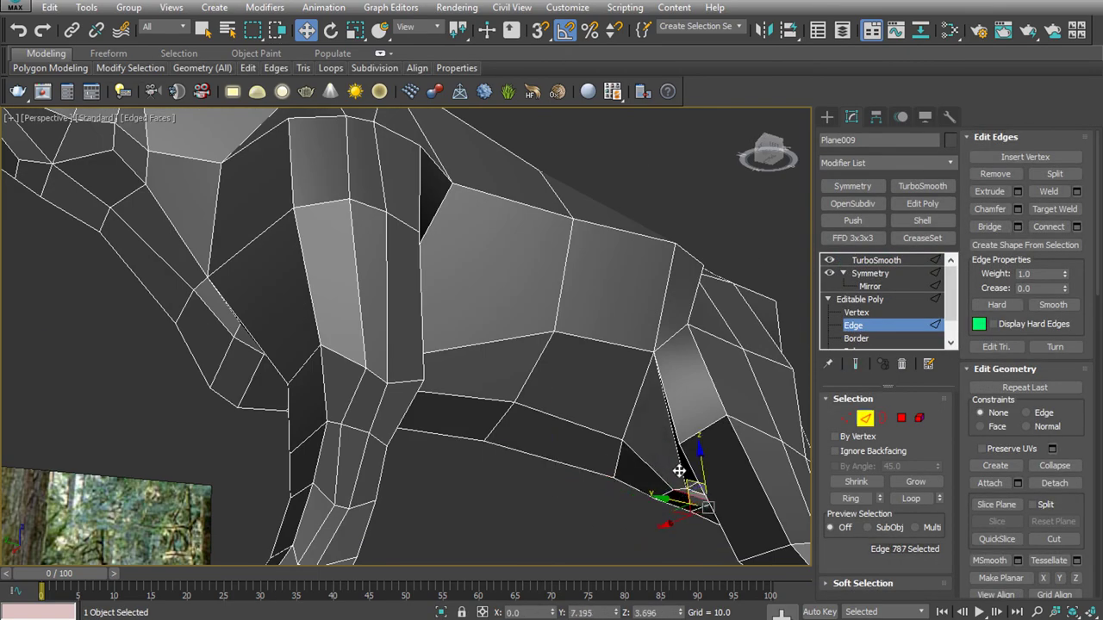
{"action": "scroll", "coordinate": [679, 470], "scroll_direction": "down", "scroll_amount": 5}
At Polygon level, select polygons on the wolf's leg
{"action": "middle_click_drag", "start_coordinate": [512, 470], "coordinate": [644, 345], "text": "alt"}
{"action": "key", "text": "4"}
{"action": "left_click", "coordinate": [645, 346]}
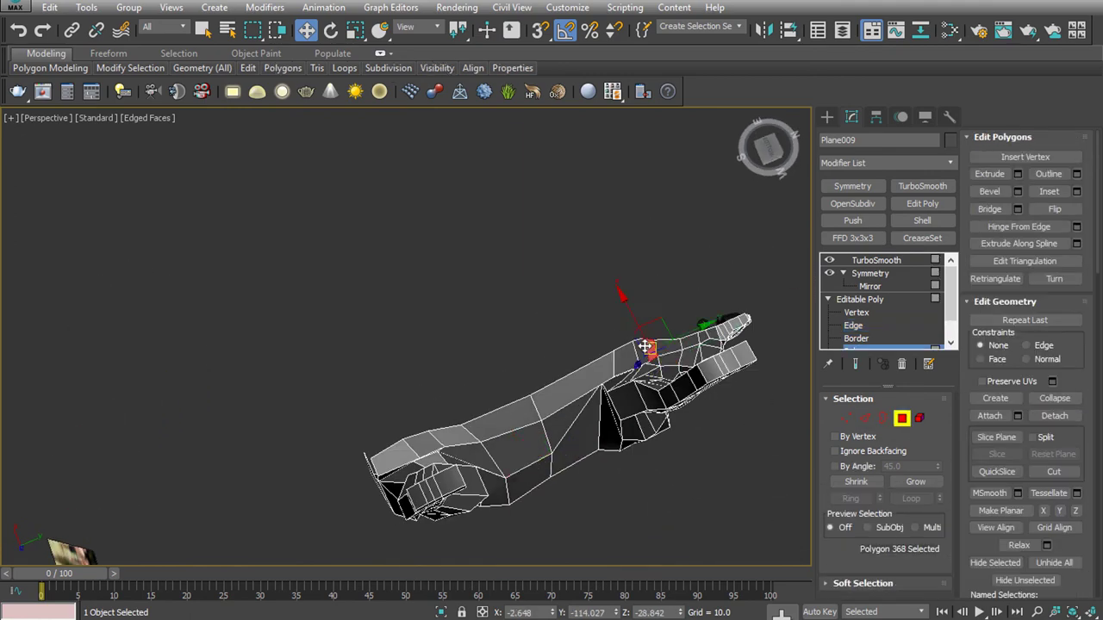
{"action": "left_click", "coordinate": [522, 416], "text": "ctrl"}
{"action": "scroll", "coordinate": [522, 416], "scroll_direction": "down", "scroll_amount": 4}
{"action": "mouse_move", "coordinate": [522, 416]}
{"action": "middle_mouse_down", "text": "alt"}
{"action": "mouse_move", "coordinate": [593, 320]}
{"action": "mouse_move", "coordinate": [654, 293]}
{"action": "middle_mouse_up", "text": "alt"}
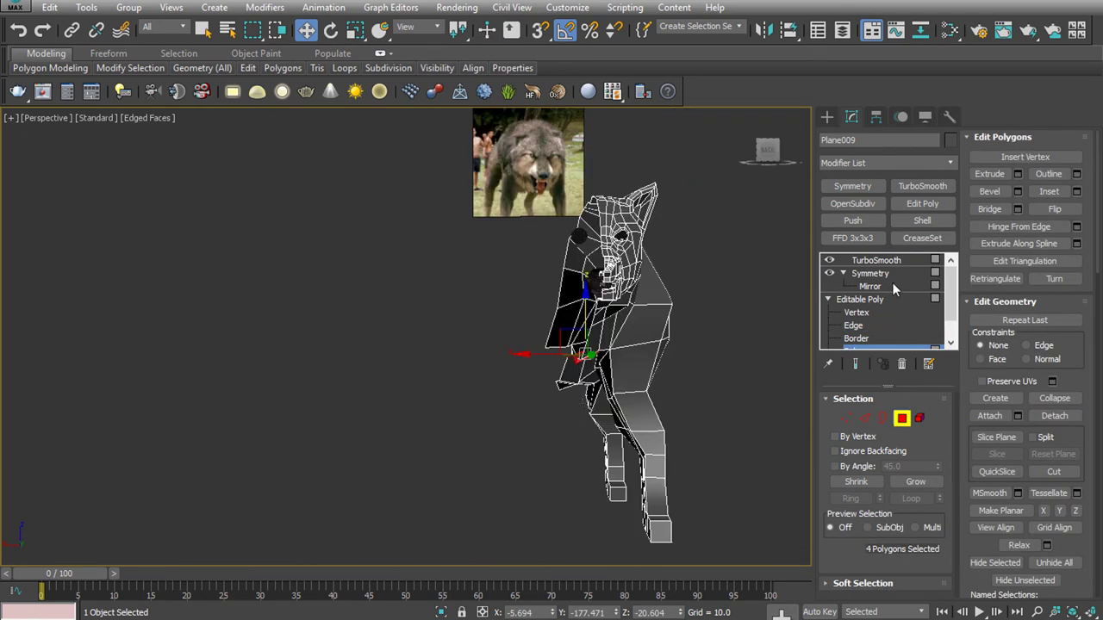
In Front view, lower the neck and back-topline vertices, using Rotate (E) on the selection
{"action": "left_click", "coordinate": [857, 312]}
{"action": "middle_click_drag", "start_coordinate": [664, 387], "coordinate": [687, 416], "text": "alt"}
{"action": "key", "text": "f"}
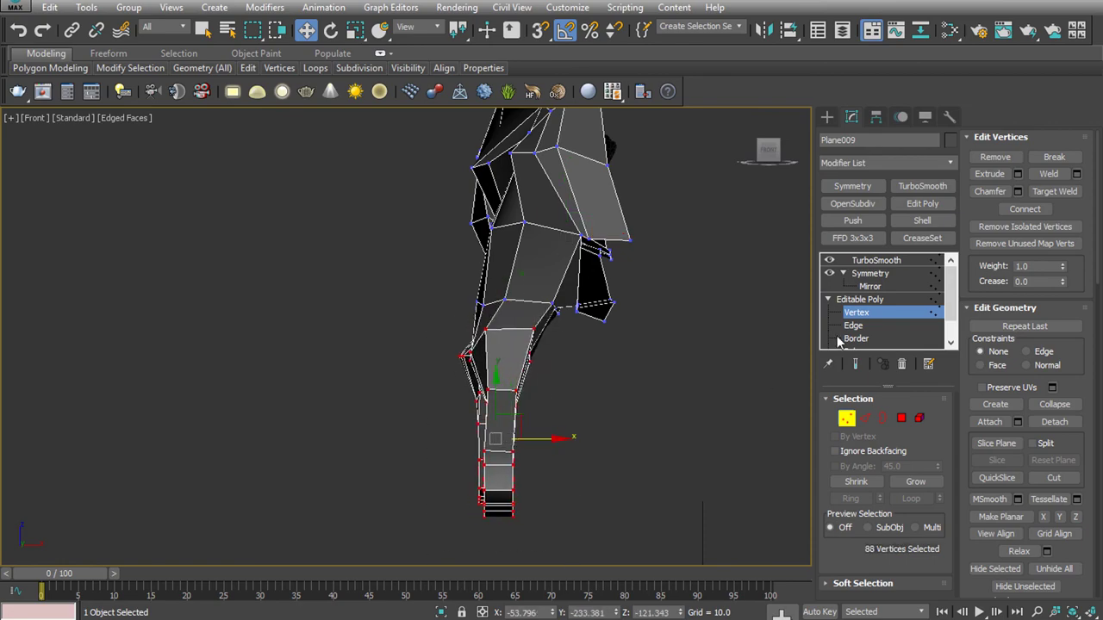
{"action": "scroll", "coordinate": [433, 419], "scroll_direction": "up", "scroll_amount": 2}
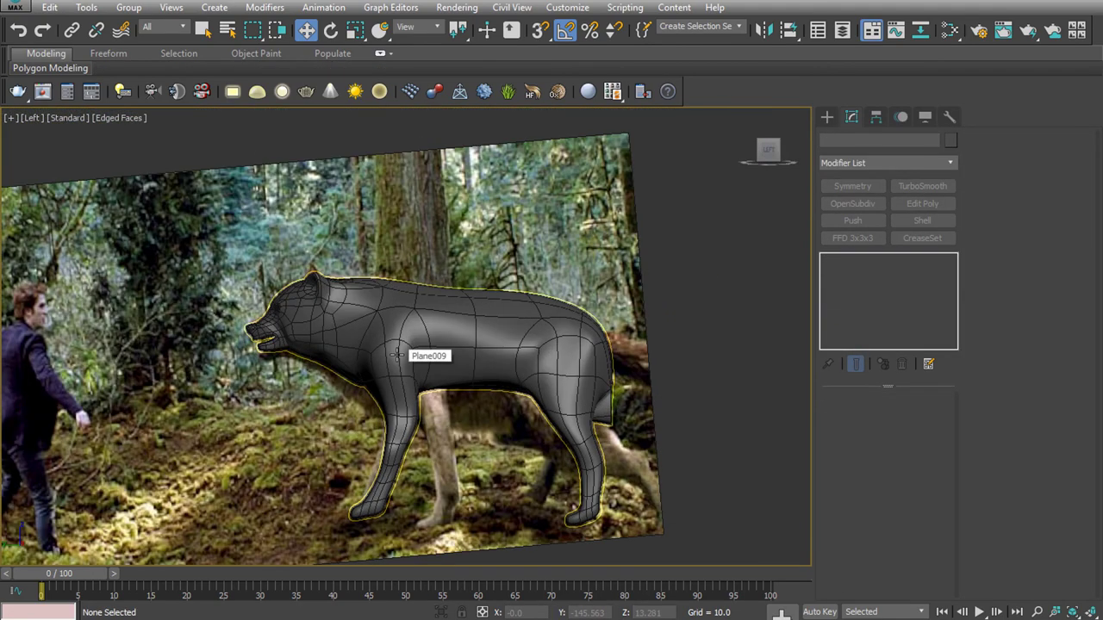
{"action": "left_click", "coordinate": [376, 342]}
{"action": "scroll", "coordinate": [384, 402], "scroll_direction": "up", "scroll_amount": 5}
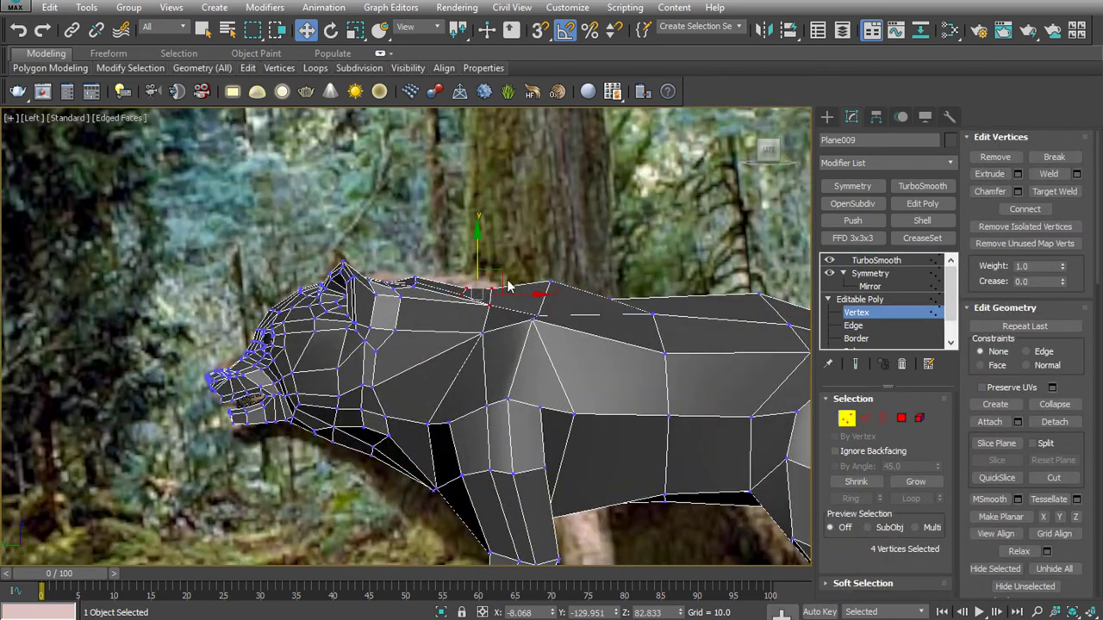
{"action": "key", "text": "e"}
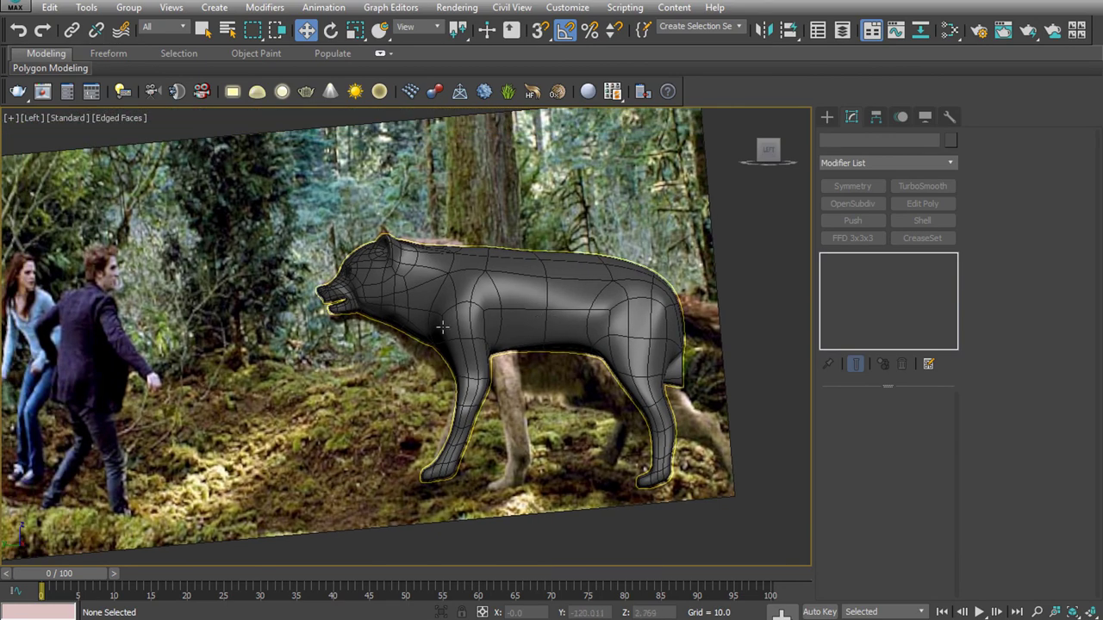
{"action": "left_click", "coordinate": [441, 327]}
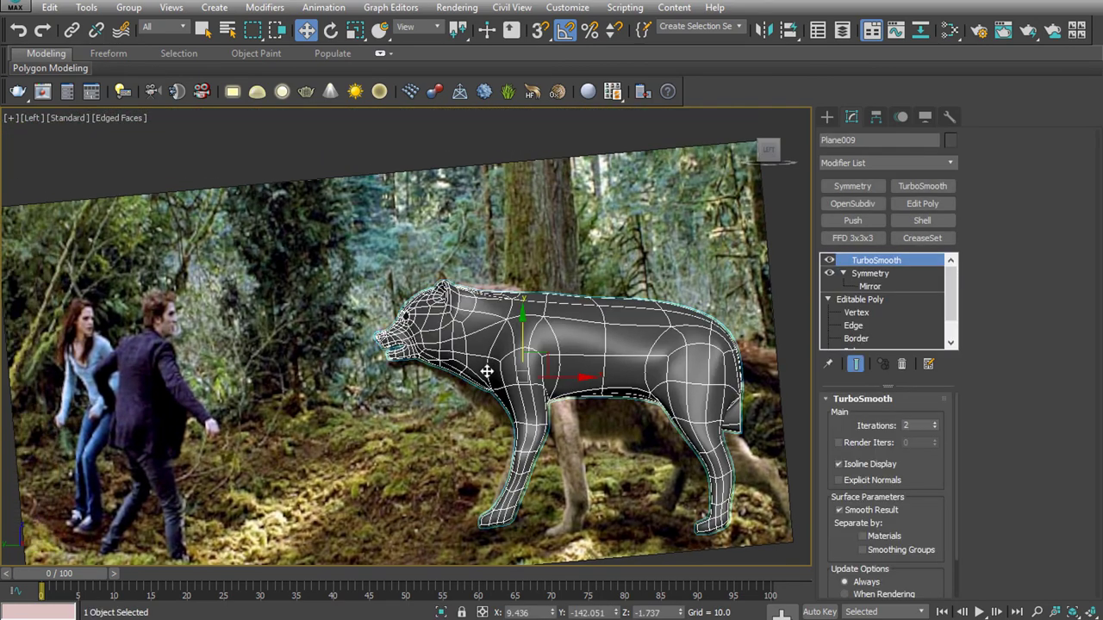
{"action": "middle_click_drag", "start_coordinate": [441, 326], "coordinate": [413, 327], "text": "alt"}
In the perspective view, select a pair of edges on the wolf's chest near the foreleg
{"action": "key", "text": "p"}
{"action": "left_click", "coordinate": [851, 327]}
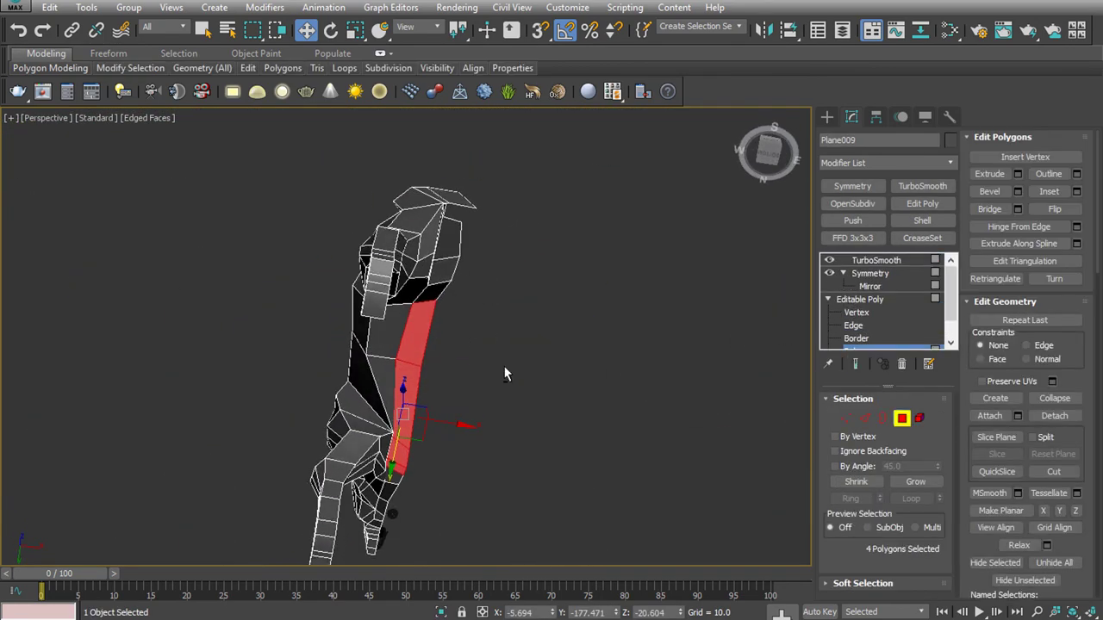
{"action": "mouse_move", "coordinate": [503, 365]}
{"action": "middle_mouse_down", "text": "alt"}
{"action": "mouse_move", "coordinate": [408, 462]}
{"action": "mouse_move", "coordinate": [499, 363]}
{"action": "mouse_move", "coordinate": [442, 319]}
{"action": "mouse_move", "coordinate": [413, 197]}
{"action": "mouse_move", "coordinate": [488, 337]}
{"action": "mouse_move", "coordinate": [456, 283]}
{"action": "mouse_move", "coordinate": [384, 256]}
{"action": "mouse_move", "coordinate": [224, 465]}
{"action": "middle_mouse_up", "text": "alt"}
{"action": "scroll", "coordinate": [413, 198], "scroll_direction": "up", "scroll_amount": 5}
{"action": "left_click", "coordinate": [468, 343]}
{"action": "key", "text": "2"}
{"action": "left_click", "coordinate": [250, 408]}
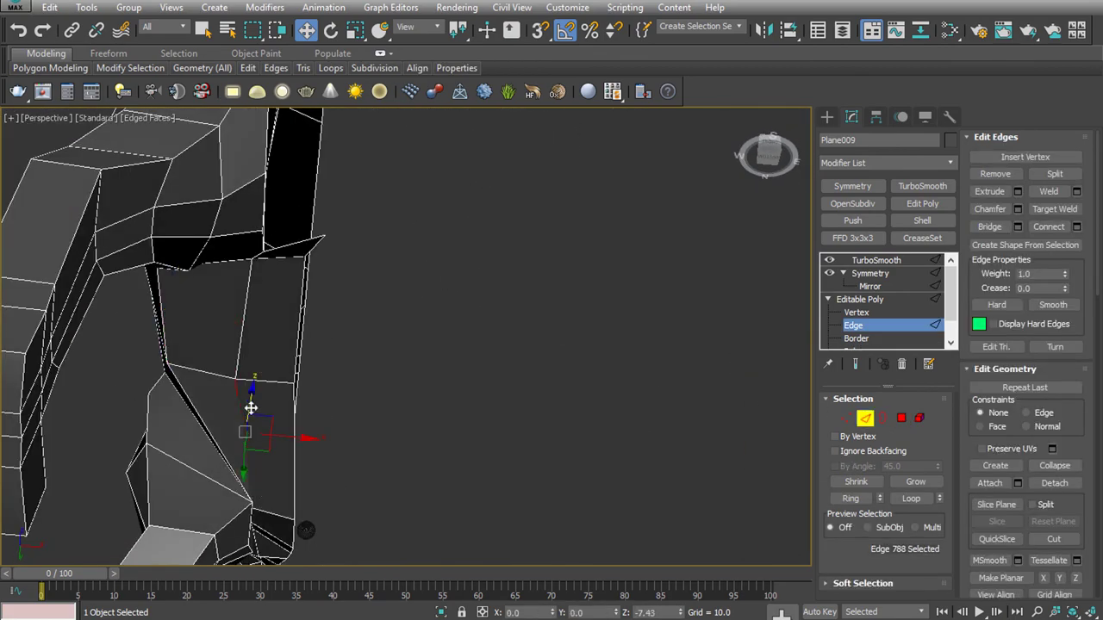
{"action": "scroll", "coordinate": [314, 451], "scroll_direction": "up", "scroll_amount": 4}
{"action": "mouse_move", "coordinate": [285, 509]}
{"action": "middle_mouse_down", "text": "alt"}
{"action": "mouse_move", "coordinate": [302, 500]}
{"action": "mouse_move", "coordinate": [258, 504]}
{"action": "middle_mouse_up", "text": "alt"}
{"action": "left_click", "coordinate": [293, 463]}
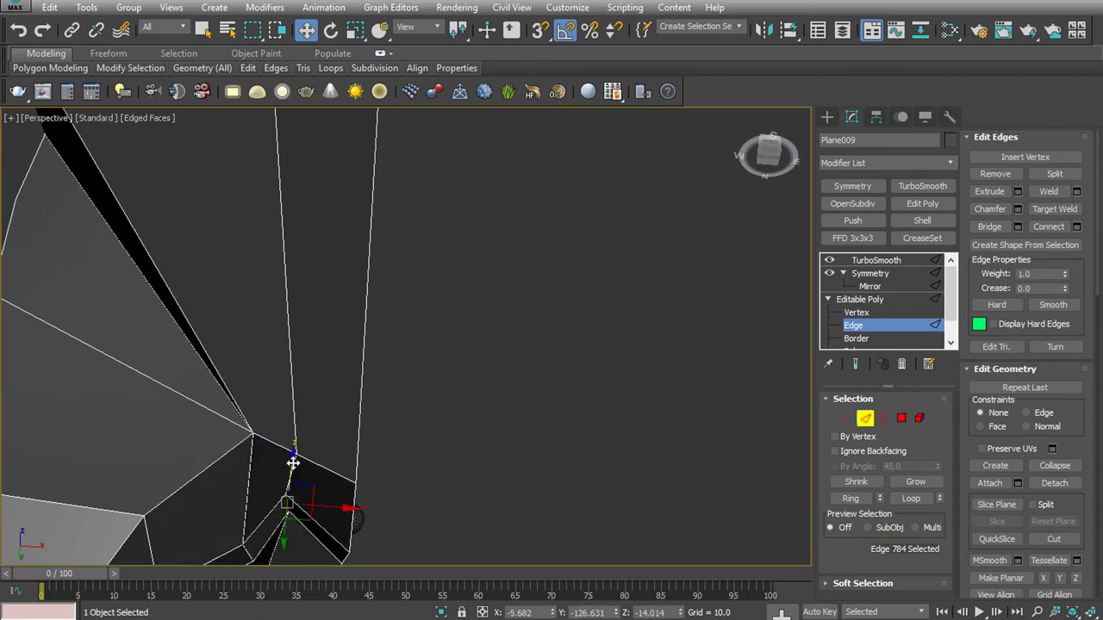
{"action": "scroll", "coordinate": [293, 462], "scroll_direction": "down", "scroll_amount": 5}
{"action": "mouse_move", "coordinate": [324, 484]}
{"action": "middle_mouse_down", "text": "alt"}
{"action": "mouse_move", "coordinate": [252, 384]}
{"action": "mouse_move", "coordinate": [146, 376]}
{"action": "middle_mouse_up", "text": "alt"}
{"action": "left_click", "coordinate": [252, 384], "text": "ctrl"}
{"action": "scroll", "coordinate": [253, 385], "scroll_direction": "down", "scroll_amount": 3}
{"action": "scroll", "coordinate": [146, 376], "scroll_direction": "up", "scroll_amount": 3}
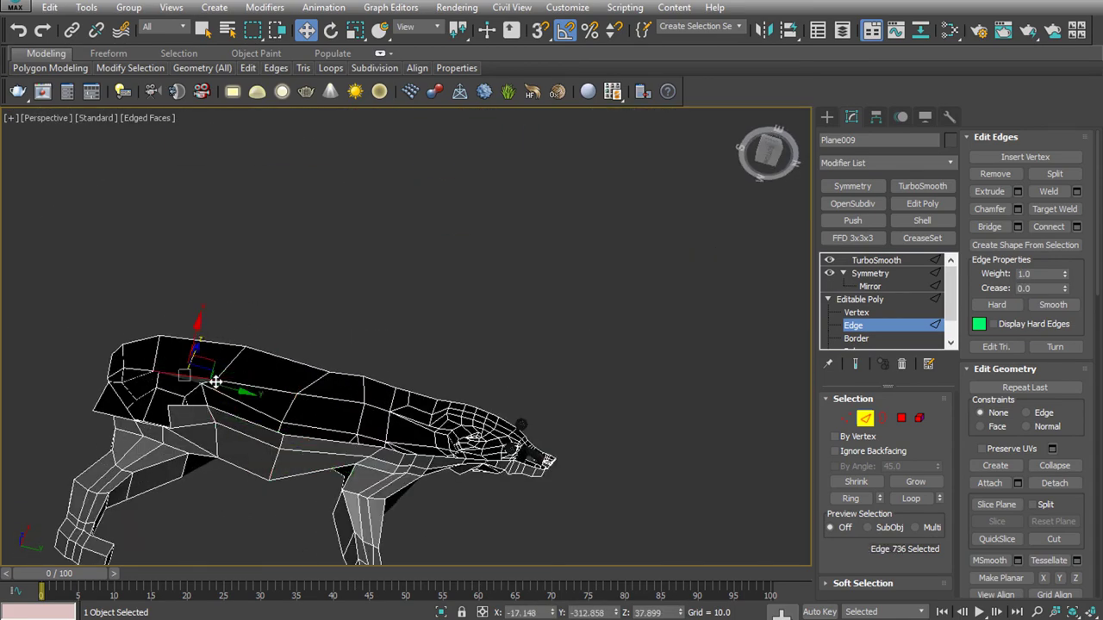
{"action": "mouse_move", "coordinate": [219, 383]}
{"action": "middle_mouse_down", "text": "alt"}
{"action": "mouse_move", "coordinate": [318, 395]}
{"action": "mouse_move", "coordinate": [370, 473]}
{"action": "middle_mouse_up", "text": "alt"}
Pick a vertex on the wolf's head at Vertex level, then return to Edge level
{"action": "key", "text": "1"}
{"action": "middle_click_drag", "start_coordinate": [308, 444], "coordinate": [338, 439], "text": "alt"}
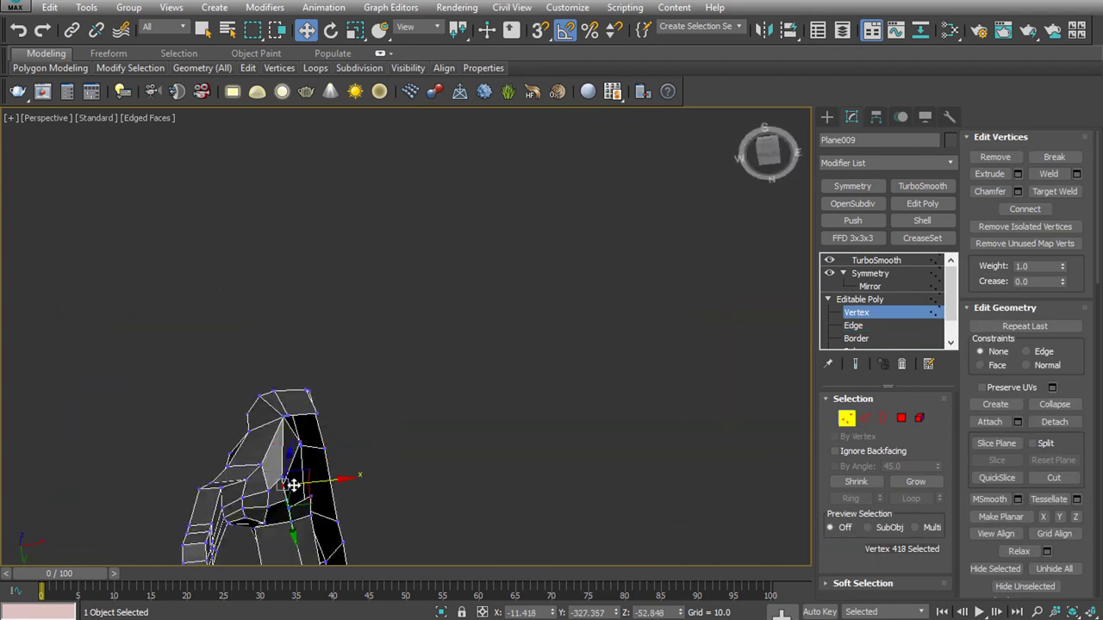
{"action": "mouse_move", "coordinate": [294, 485]}
{"action": "middle_mouse_down", "text": "alt"}
{"action": "mouse_move", "coordinate": [316, 460]}
{"action": "mouse_move", "coordinate": [302, 455]}
{"action": "mouse_move", "coordinate": [250, 521]}
{"action": "middle_mouse_up", "text": "alt"}
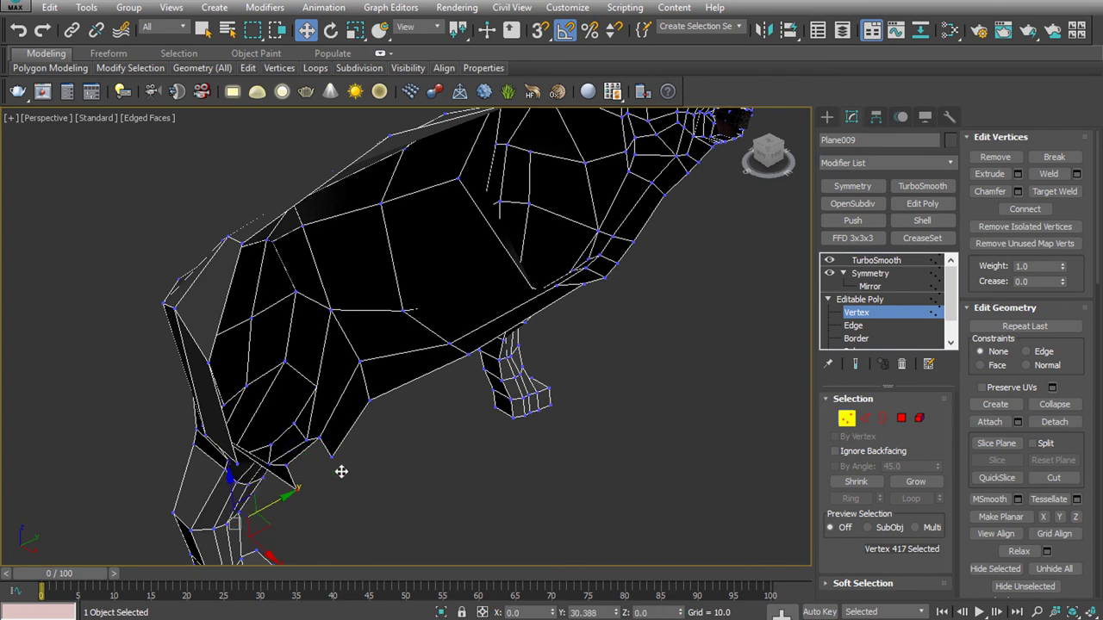
{"action": "key", "text": "2"}
{"action": "middle_click_drag", "start_coordinate": [454, 446], "coordinate": [763, 380], "text": "alt"}
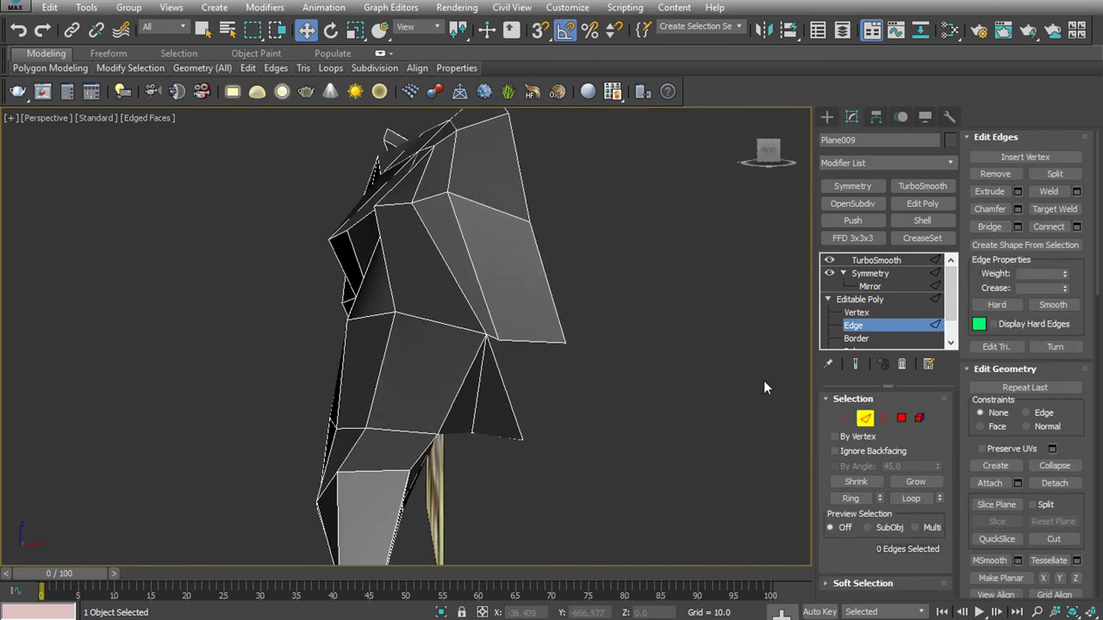
{"action": "left_click", "coordinate": [846, 418]}
{"action": "left_click", "coordinate": [492, 336]}
{"action": "scroll", "coordinate": [385, 368], "scroll_direction": "up", "scroll_amount": 3}
{"action": "scroll", "coordinate": [385, 368], "scroll_direction": "down", "scroll_amount": 3}
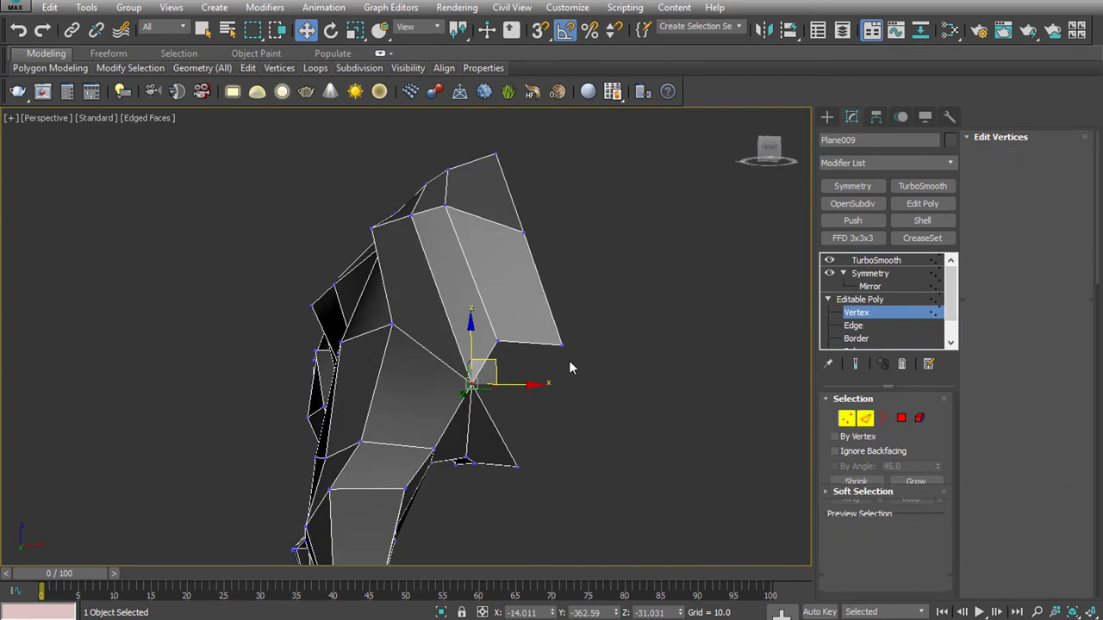
{"action": "key", "text": "2"}
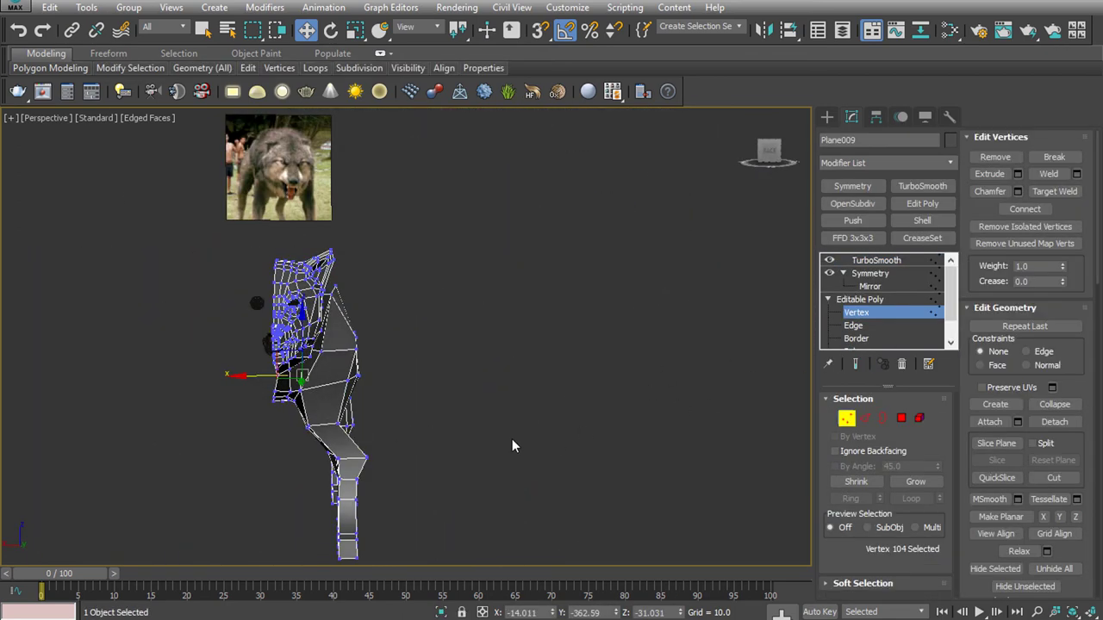
{"action": "key", "text": "2"}
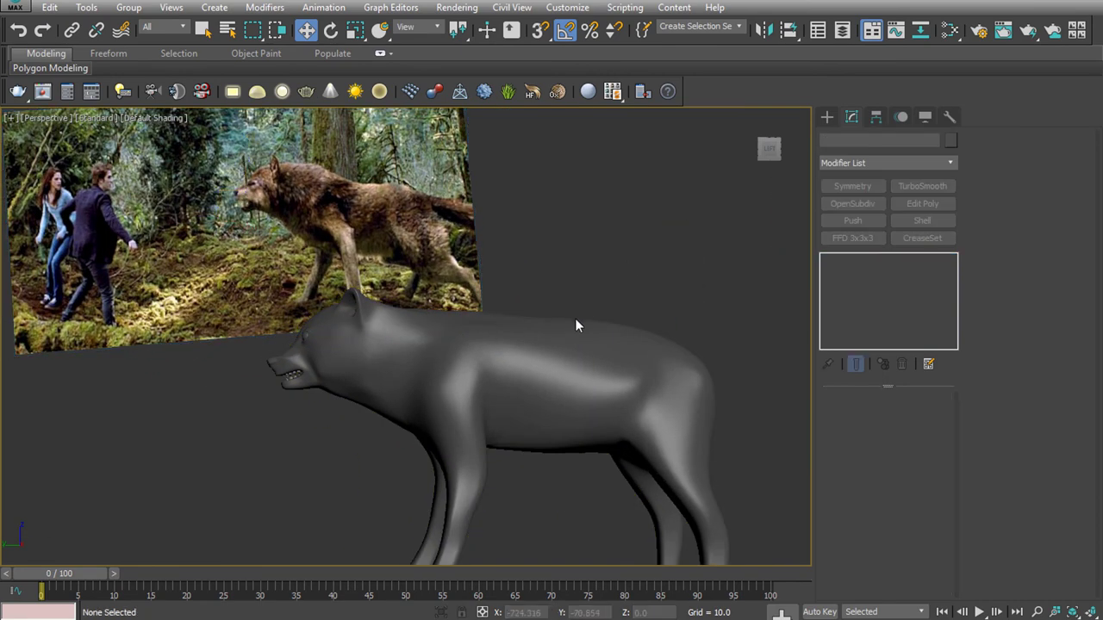
Rotate and move the soft-selected head vertices to tilt the wolf's head
{"action": "left_click", "coordinate": [575, 326]}
{"action": "key", "text": "1"}
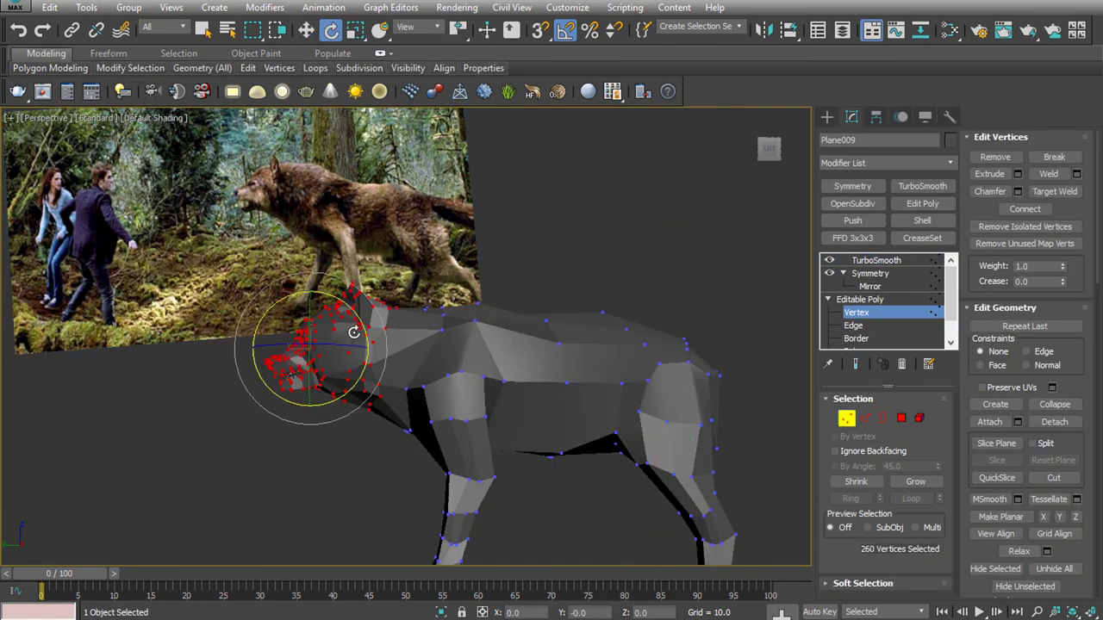
{"action": "scroll", "coordinate": [344, 327], "scroll_direction": "up", "scroll_amount": 3}
{"action": "scroll", "coordinate": [345, 328], "scroll_direction": "down", "scroll_amount": 5}
{"action": "scroll", "coordinate": [364, 359], "scroll_direction": "down", "scroll_amount": 4}
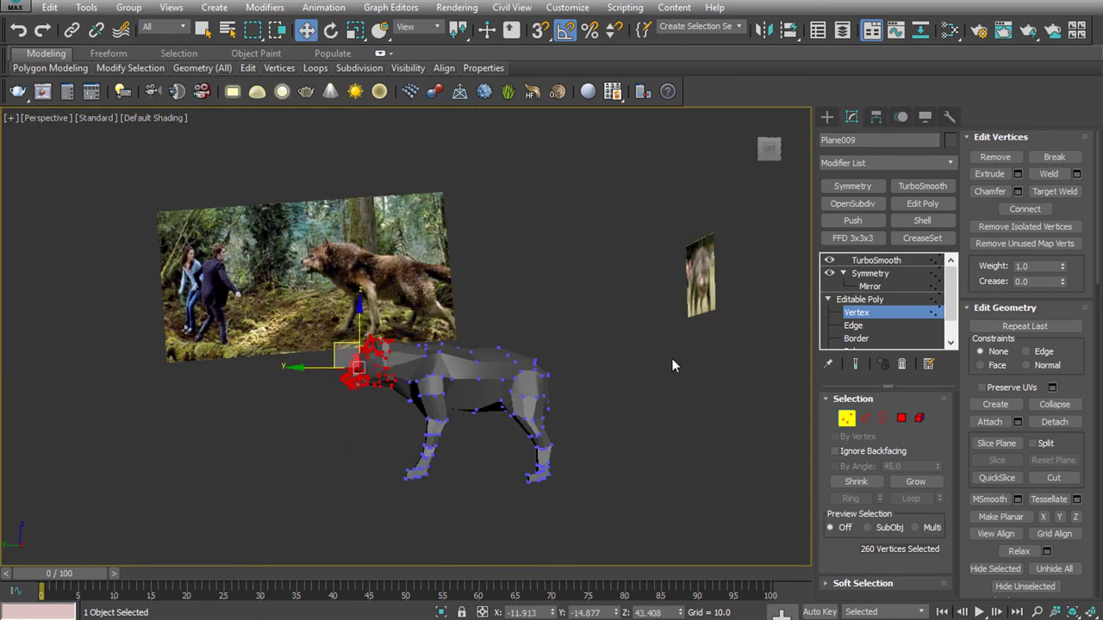
{"action": "left_click", "coordinate": [876, 260]}
{"action": "scroll", "coordinate": [471, 381], "scroll_direction": "up", "scroll_amount": 2}
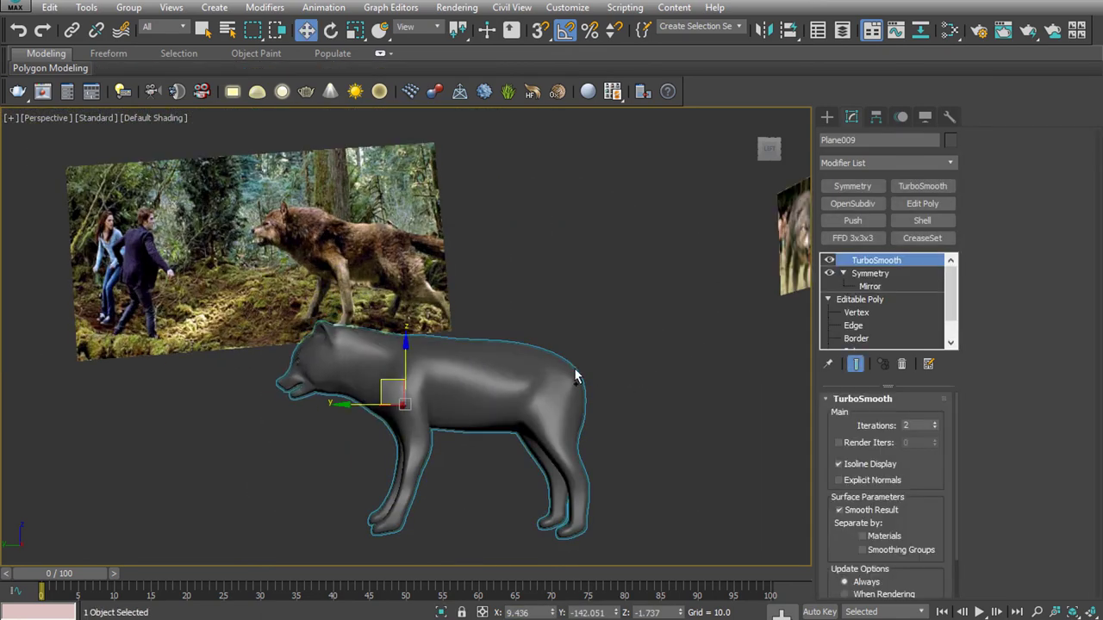
{"action": "key", "text": "1"}
{"action": "key", "text": "e"}
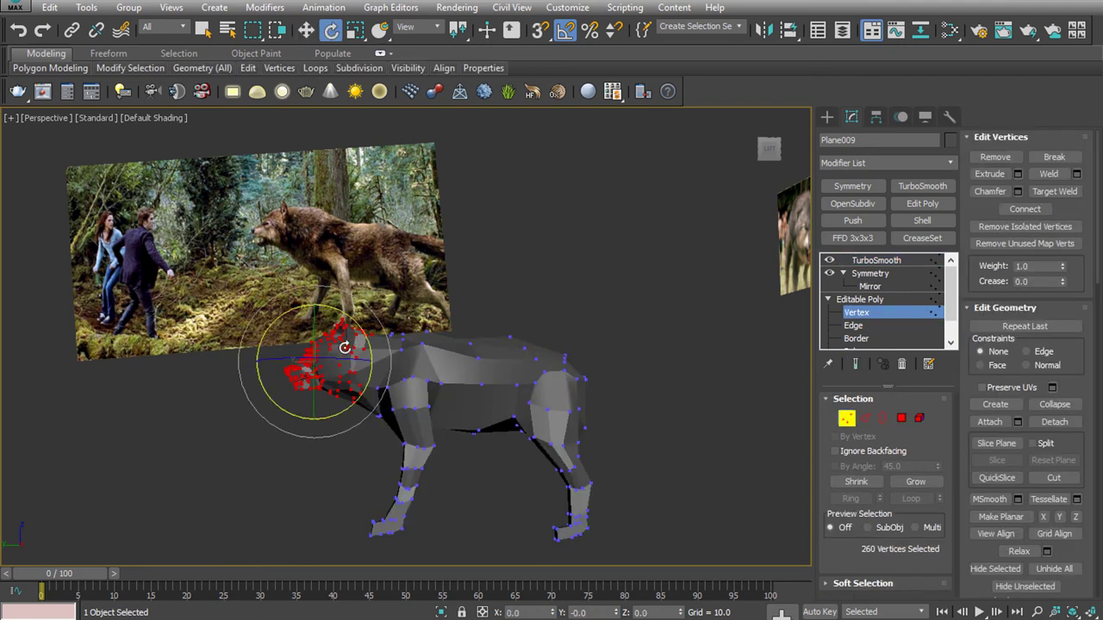
{"action": "key", "text": "w"}
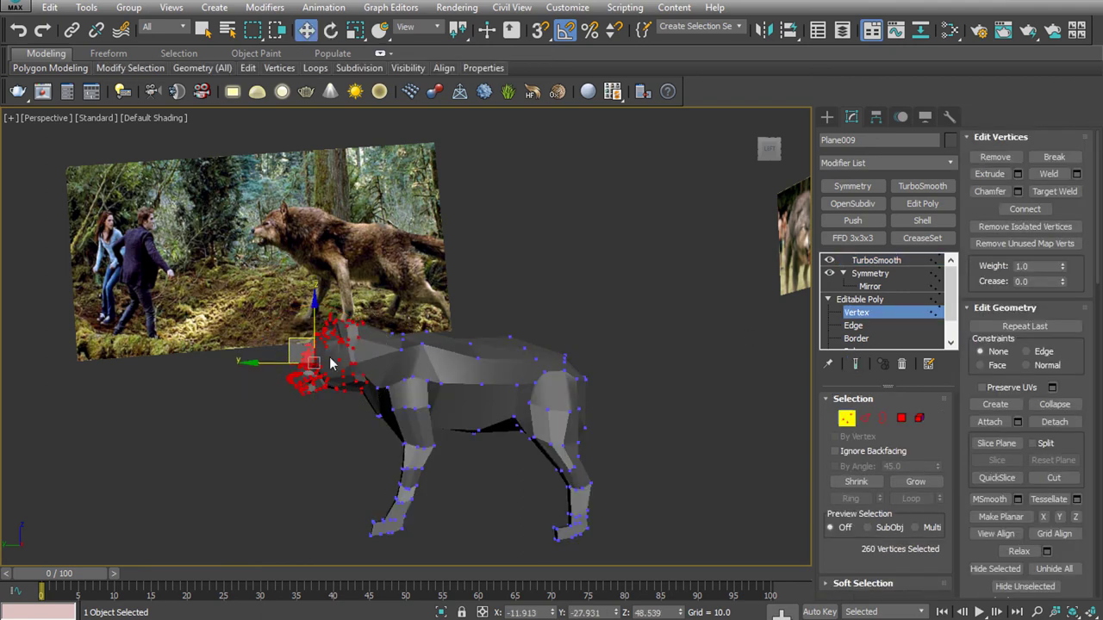
{"action": "scroll", "coordinate": [332, 364], "scroll_direction": "up", "scroll_amount": 3}
{"action": "key", "text": "2"}
Select the neck edge ring, minus one edge, and scale it with edged faces shown
{"action": "left_click", "coordinate": [855, 337]}
{"action": "left_click", "coordinate": [877, 260]}
{"action": "scroll", "coordinate": [633, 381], "scroll_direction": "down", "scroll_amount": 2}
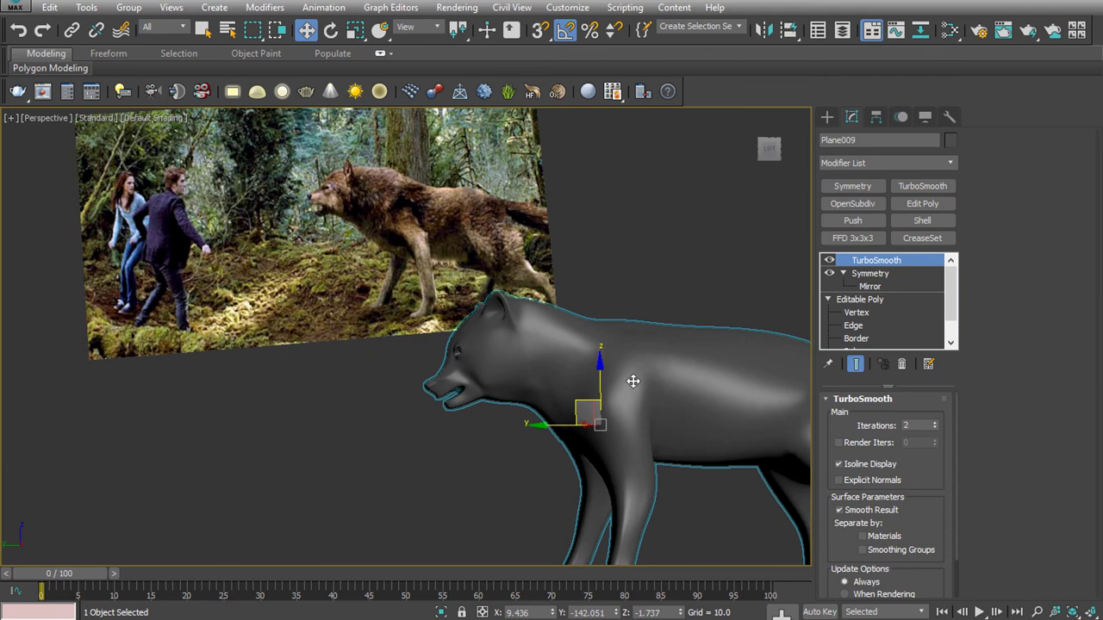
{"action": "left_click", "coordinate": [856, 327]}
{"action": "key", "text": "F4"}
{"action": "left_click", "coordinate": [851, 498]}
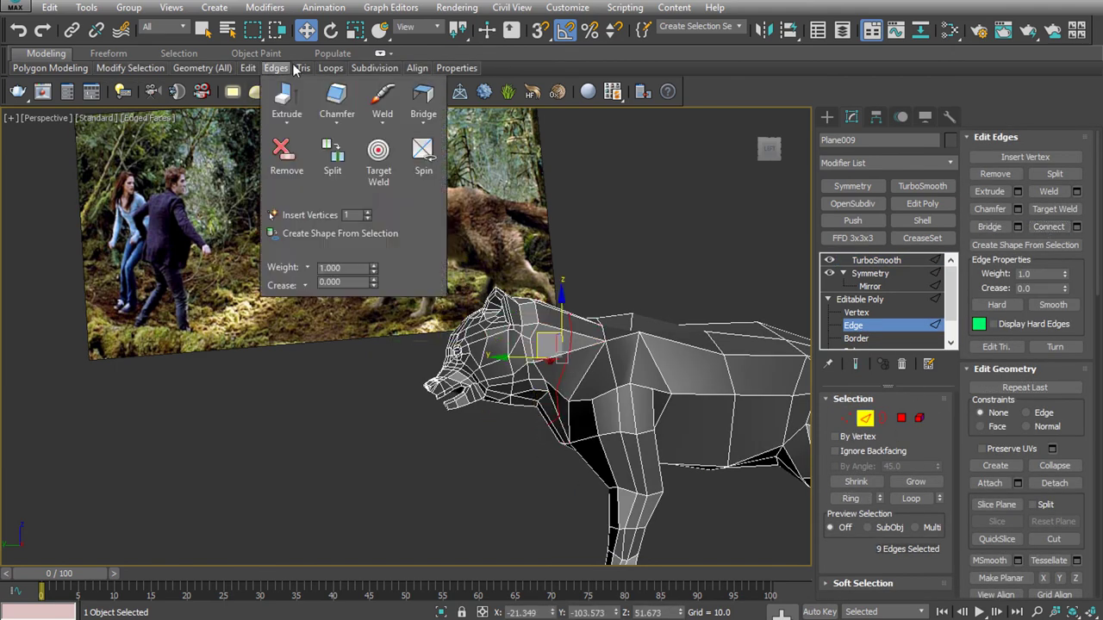
{"action": "left_click", "coordinate": [560, 317], "text": "alt"}
{"action": "key", "text": "t"}
{"action": "key", "text": "p"}
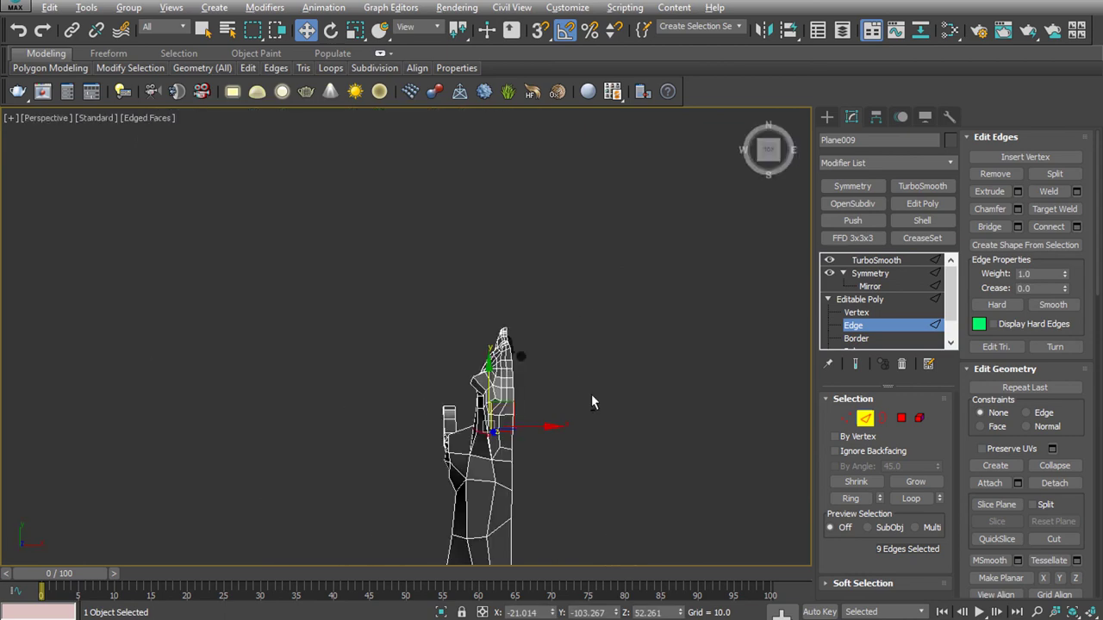
{"action": "key", "text": "r"}
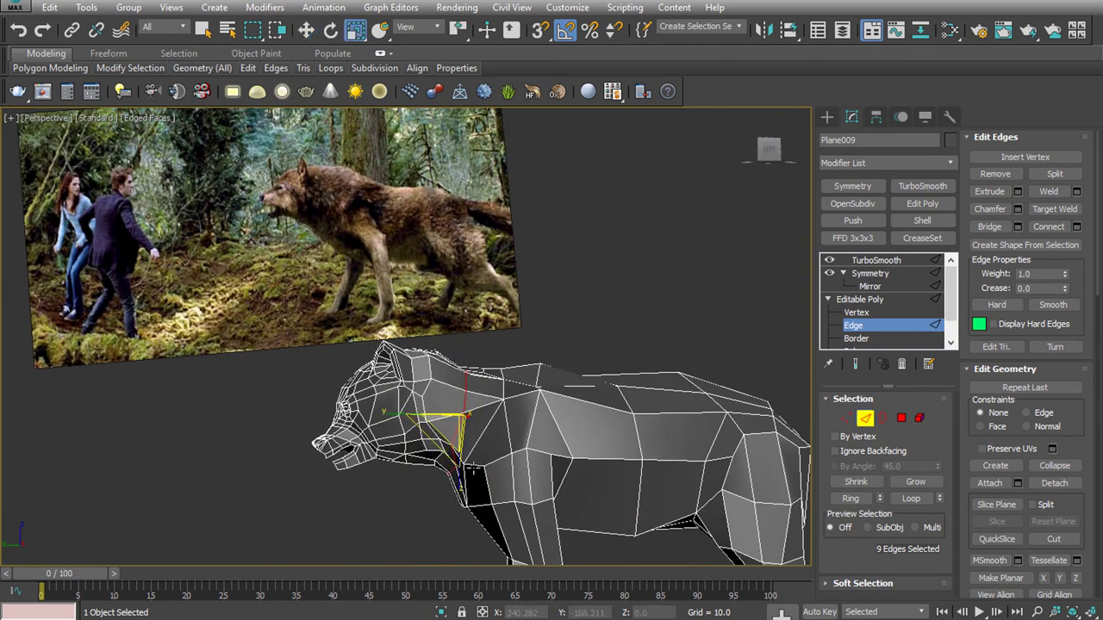
{"action": "left_click", "coordinate": [876, 261]}
{"action": "mouse_move", "coordinate": [482, 470]}
{"action": "middle_mouse_down", "text": "alt"}
{"action": "mouse_move", "coordinate": [658, 469]}
{"action": "mouse_move", "coordinate": [597, 265]}
{"action": "mouse_move", "coordinate": [458, 250]}
{"action": "middle_mouse_up", "text": "alt"}
{"action": "key", "text": "1"}
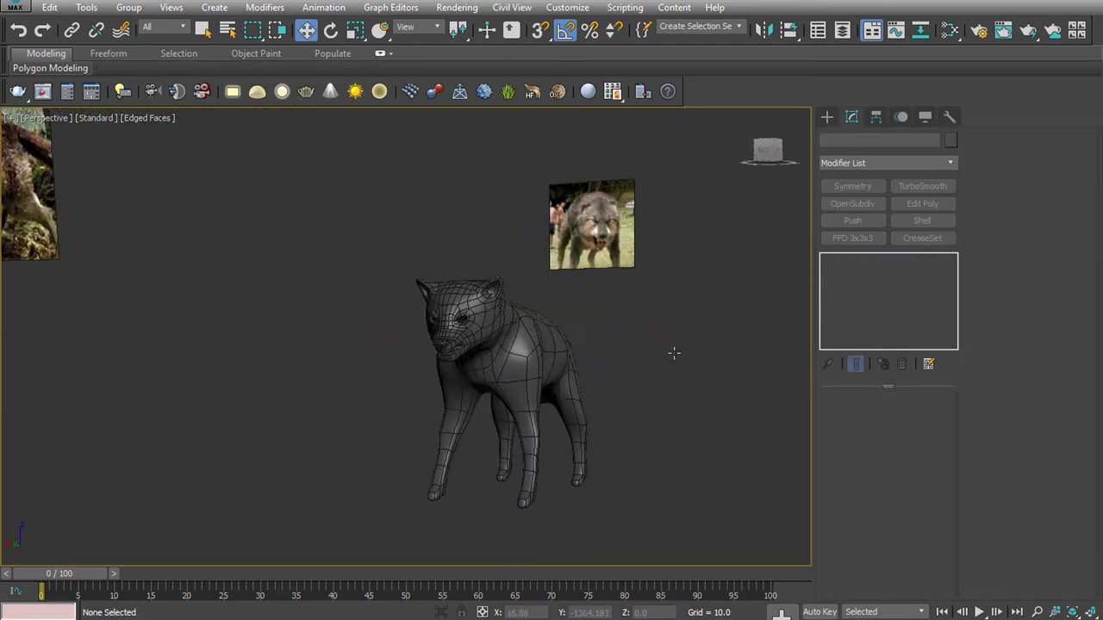
Inspect the smoothed wolf's open mouth and teeth, then select the wolf body
{"action": "mouse_move", "coordinate": [609, 361]}
{"action": "middle_mouse_down", "text": "alt"}
{"action": "mouse_move", "coordinate": [416, 349]}
{"action": "mouse_move", "coordinate": [494, 318]}
{"action": "mouse_move", "coordinate": [450, 394]}
{"action": "mouse_move", "coordinate": [496, 372]}
{"action": "middle_mouse_up", "text": "alt"}
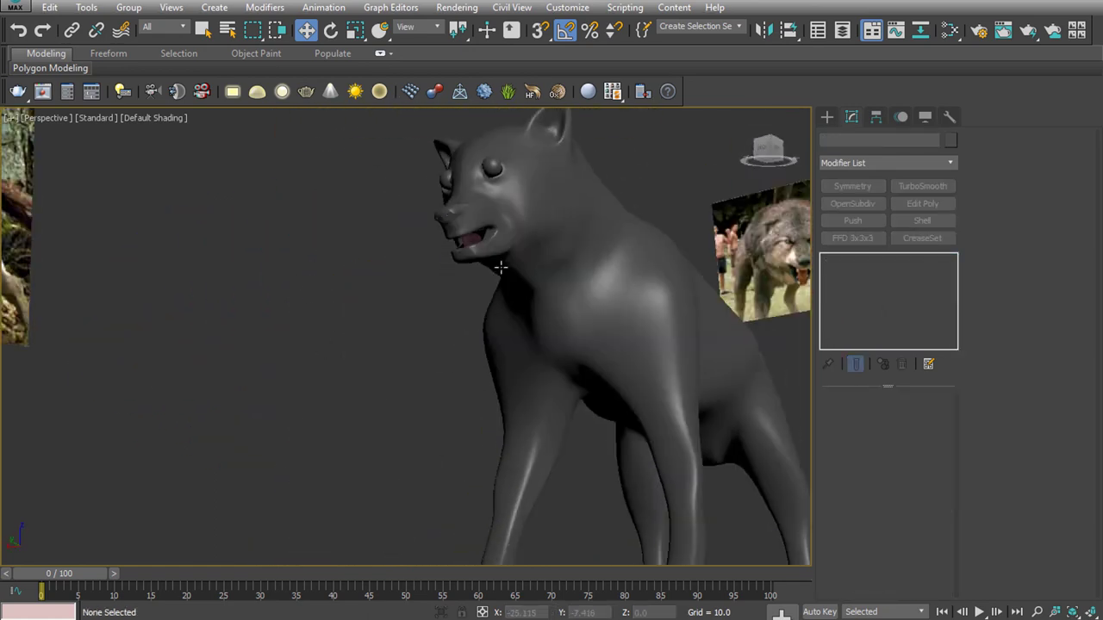
{"action": "scroll", "coordinate": [365, 162], "scroll_direction": "down", "scroll_amount": 2}
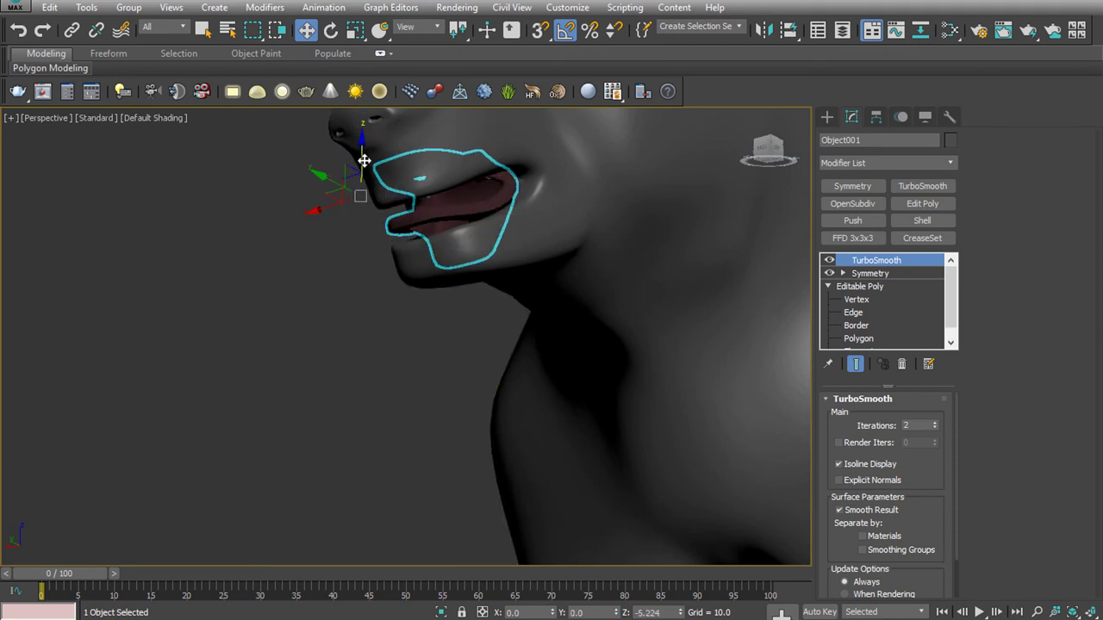
{"action": "scroll", "coordinate": [359, 222], "scroll_direction": "down", "scroll_amount": 2}
{"action": "left_click", "coordinate": [359, 221]}
{"action": "scroll", "coordinate": [376, 296], "scroll_direction": "down", "scroll_amount": 5}
{"action": "middle_click_drag", "start_coordinate": [365, 254], "coordinate": [484, 337], "text": "alt"}
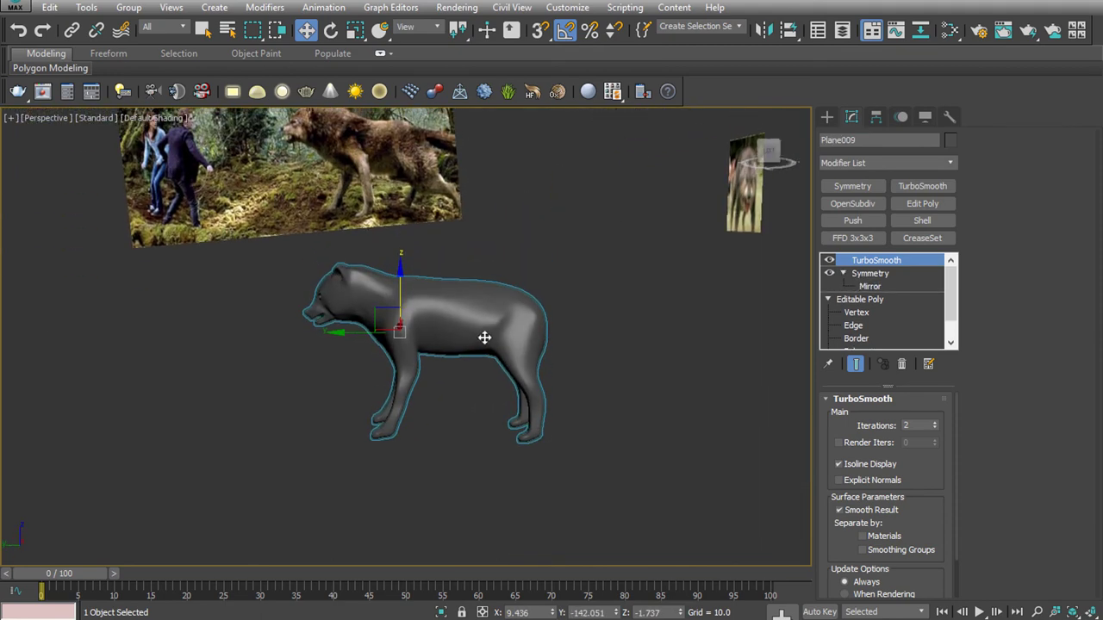
Box-select the rear-leg vertices, then view the wolf from the front at Vertex level
{"action": "key", "text": "1"}
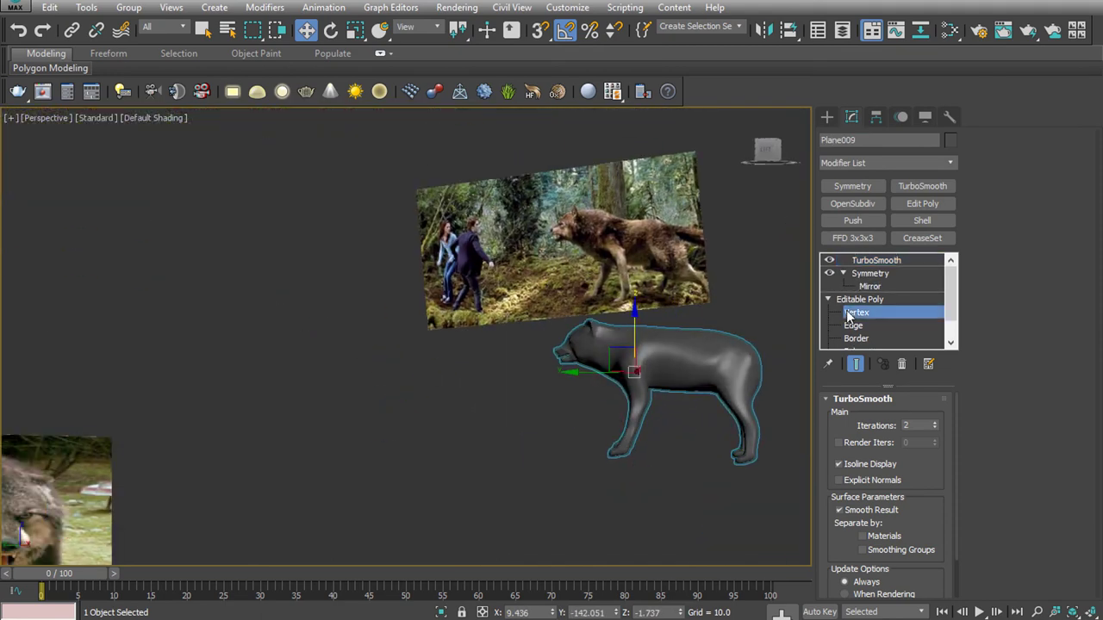
{"action": "left_click_drag", "start_coordinate": [782, 504], "coordinate": [685, 334]}
{"action": "key", "text": "1"}
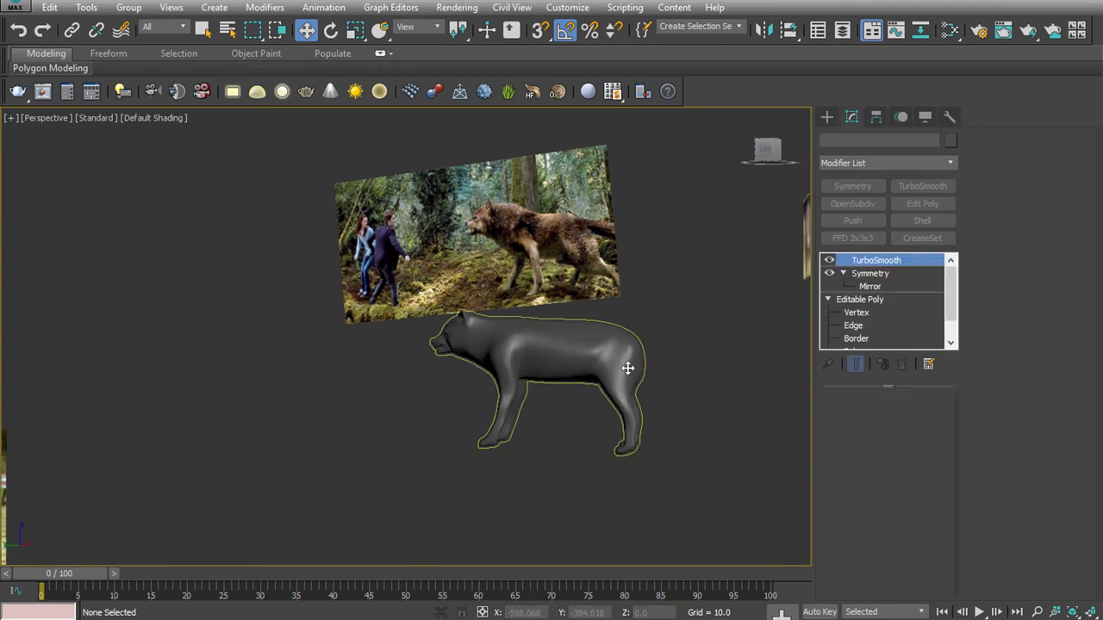
{"action": "left_click", "coordinate": [627, 367]}
{"action": "middle_click_drag", "start_coordinate": [627, 367], "coordinate": [744, 415], "text": "alt"}
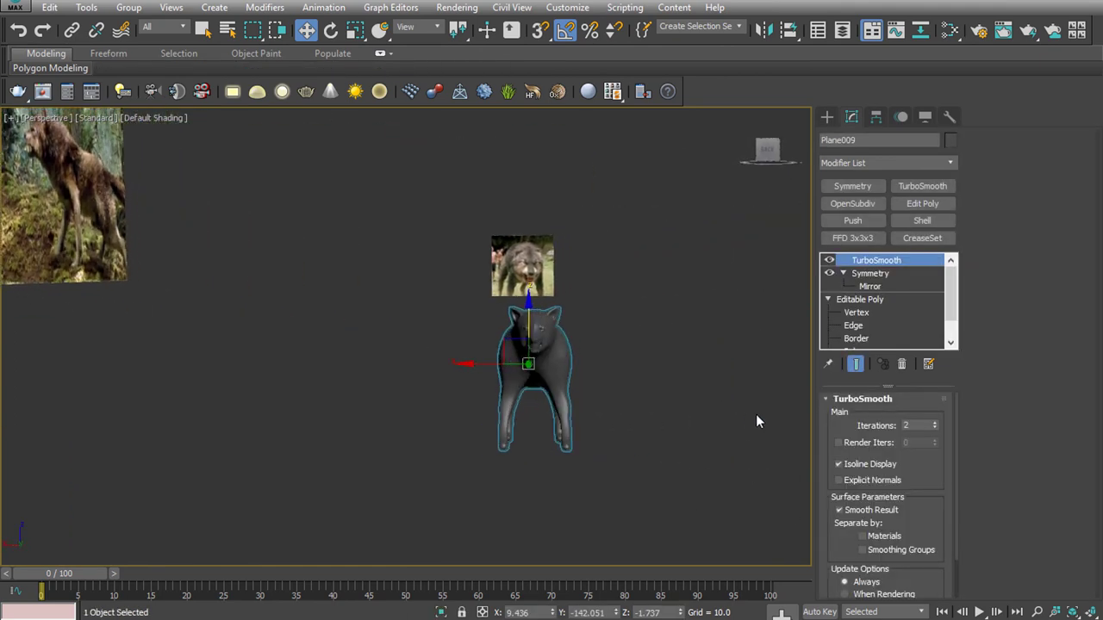
{"action": "scroll", "coordinate": [575, 374], "scroll_direction": "up", "scroll_amount": 10}
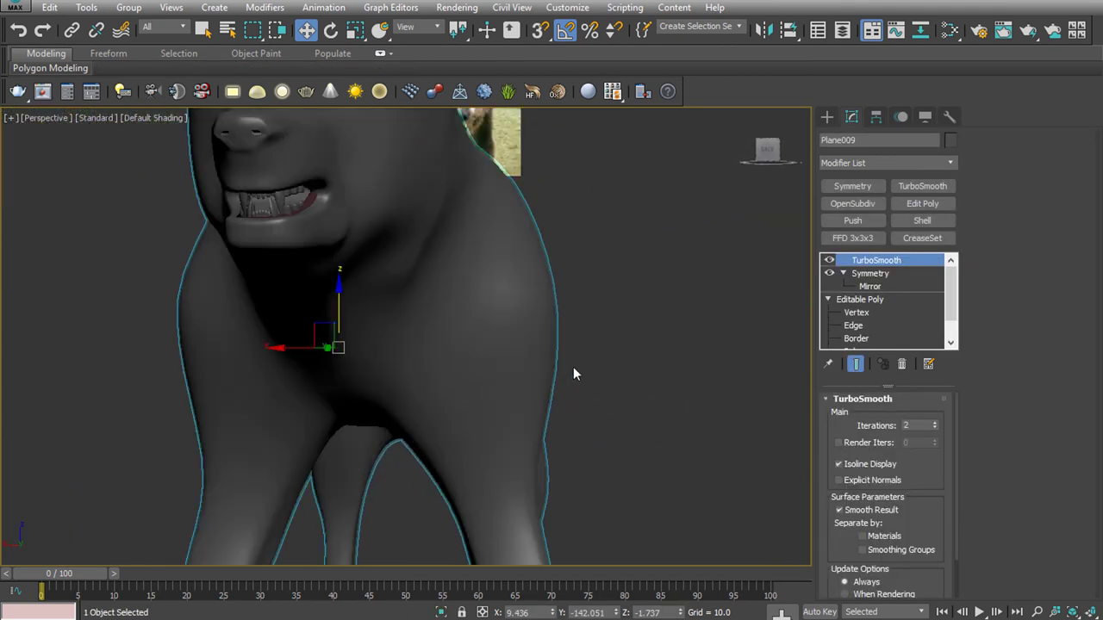
{"action": "left_click", "coordinate": [862, 313]}
Select the chest edges where the neck meets the foreleg and shift them along X
{"action": "scroll", "coordinate": [482, 354], "scroll_direction": "down", "scroll_amount": 3}
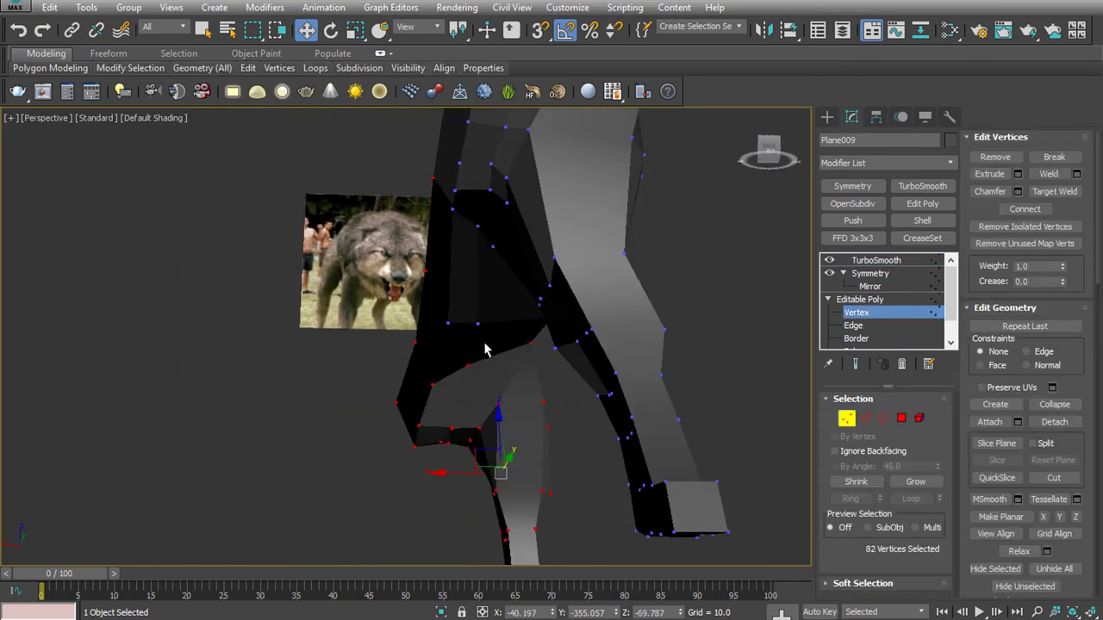
{"action": "mouse_move", "coordinate": [485, 349]}
{"action": "middle_mouse_down", "text": "alt"}
{"action": "mouse_move", "coordinate": [485, 362]}
{"action": "mouse_move", "coordinate": [486, 336]}
{"action": "middle_mouse_up", "text": "alt"}
{"action": "left_click", "coordinate": [866, 326]}
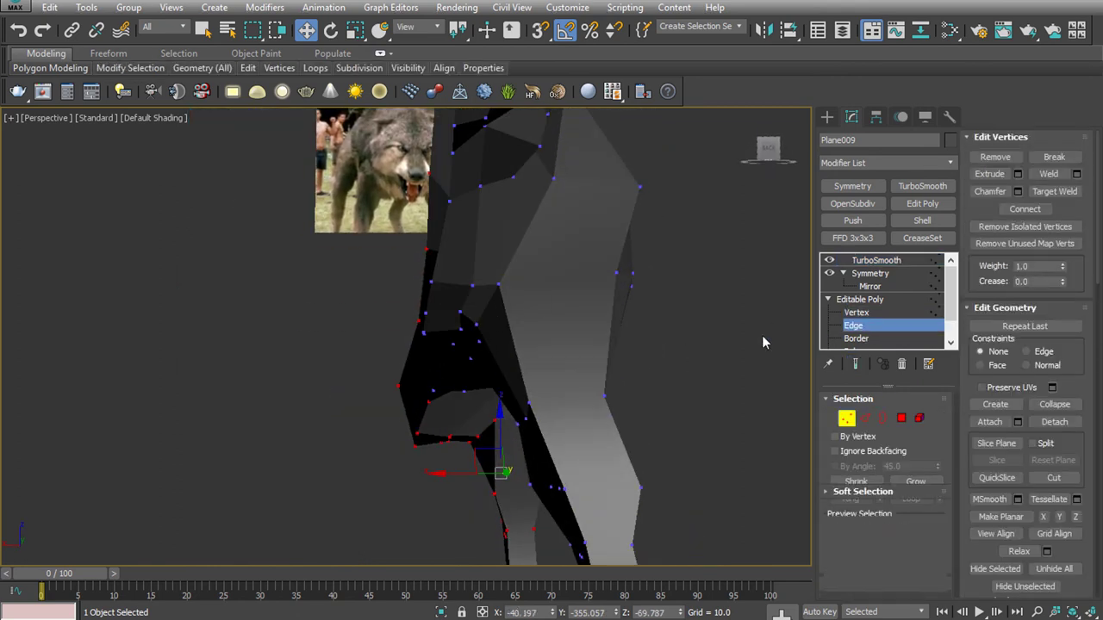
{"action": "key", "text": "F4"}
{"action": "left_click", "coordinate": [479, 331], "text": "ctrl"}
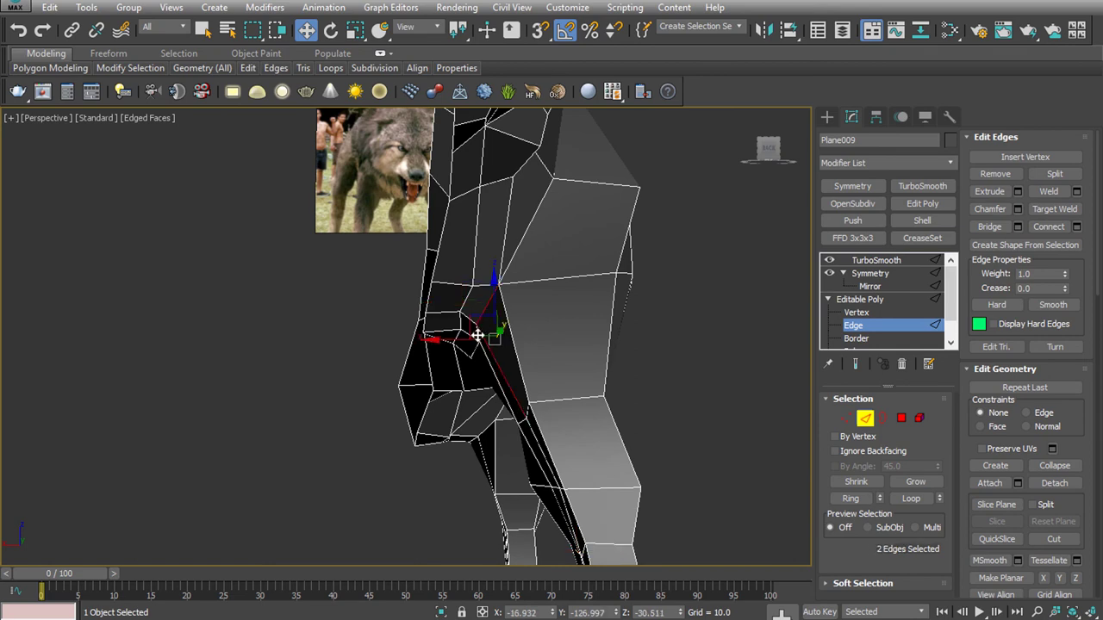
{"action": "middle_click_drag", "start_coordinate": [479, 331], "coordinate": [534, 310], "text": "alt"}
{"action": "scroll", "coordinate": [580, 290], "scroll_direction": "up", "scroll_amount": 3}
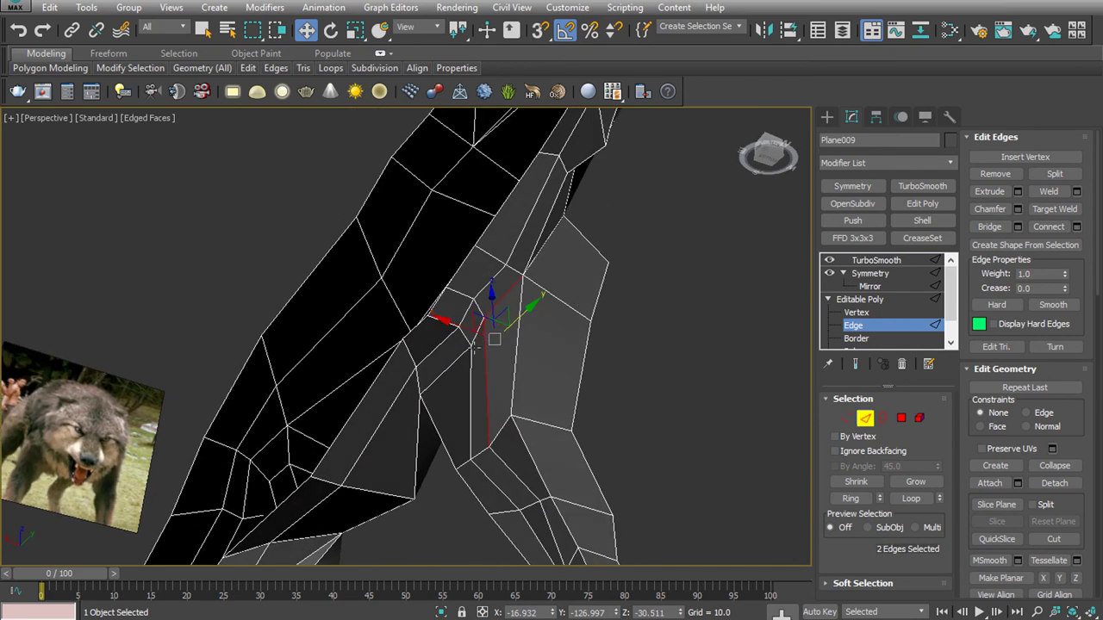
{"action": "key", "text": "ctrl+z"}
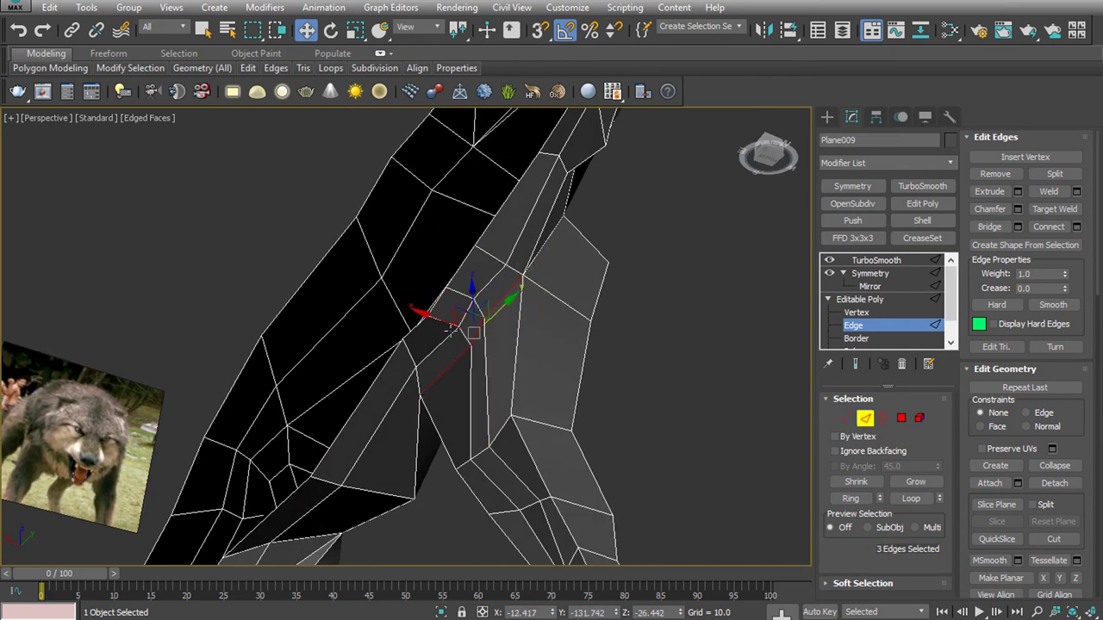
{"action": "left_click_drag", "start_coordinate": [436, 319], "coordinate": [482, 337]}
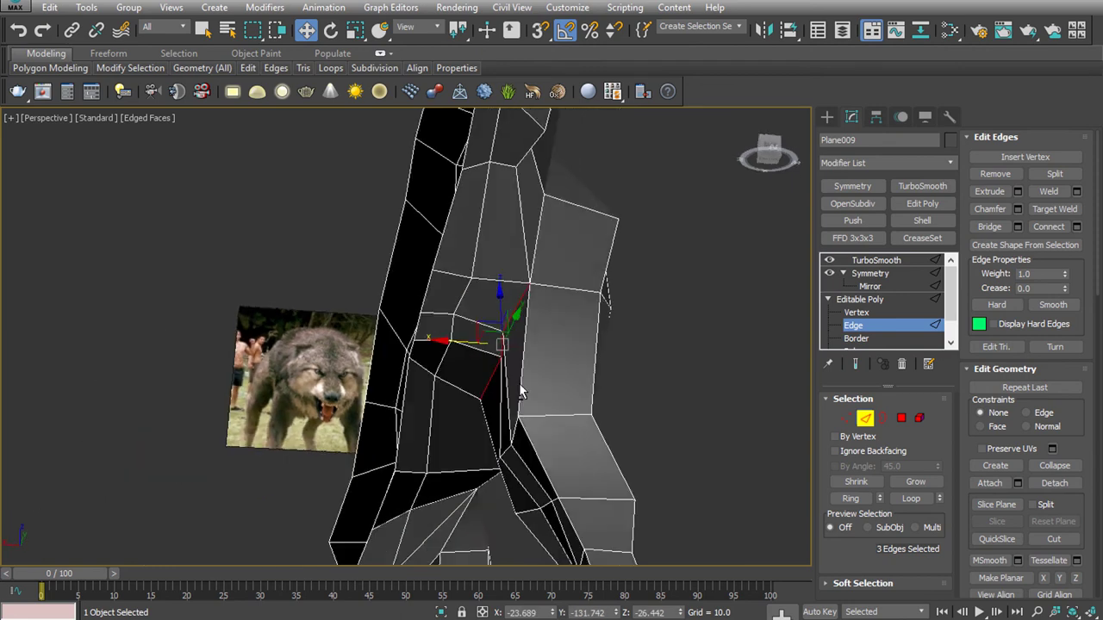
{"action": "middle_click_drag", "start_coordinate": [483, 338], "coordinate": [484, 433], "text": "alt"}
{"action": "left_click_drag", "start_coordinate": [460, 347], "coordinate": [472, 347]}
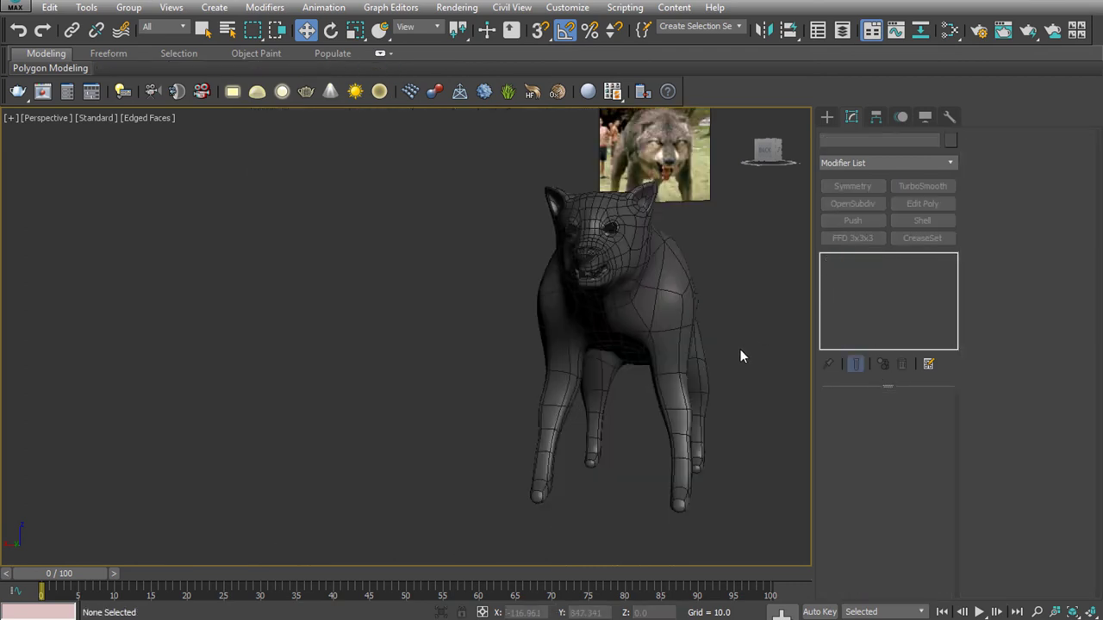
{"action": "scroll", "coordinate": [739, 351], "scroll_direction": "down", "scroll_amount": 5}
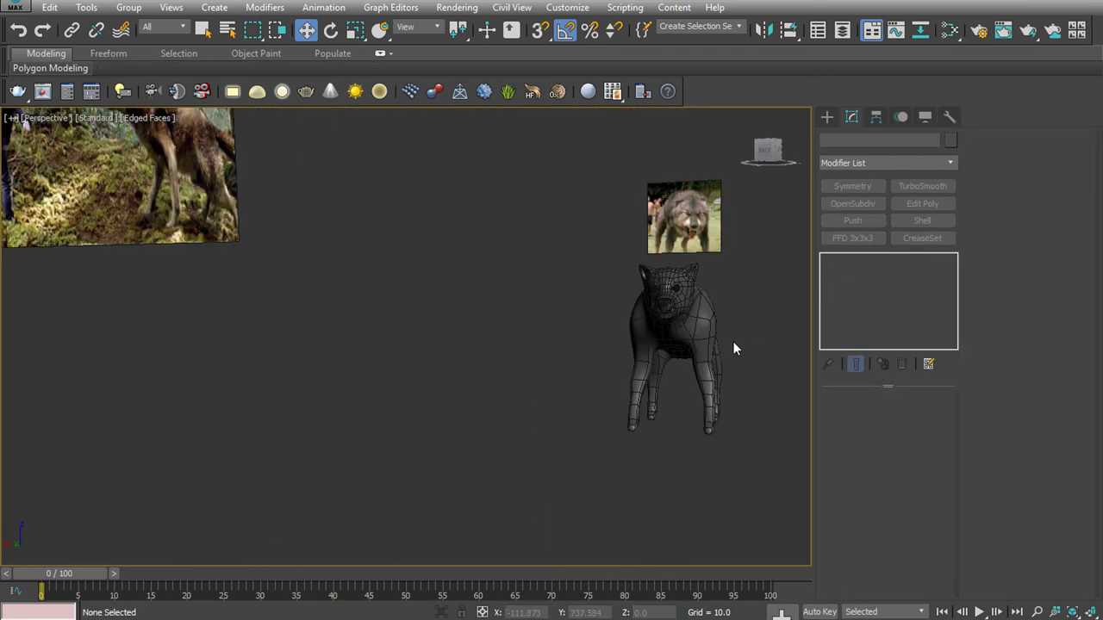
Inspect the smoothed wolf from the side, toggling the edged-faces wireframe off and on
{"action": "mouse_move", "coordinate": [733, 348]}
{"action": "middle_mouse_down", "text": "alt"}
{"action": "mouse_move", "coordinate": [611, 337]}
{"action": "mouse_move", "coordinate": [554, 381]}
{"action": "mouse_move", "coordinate": [522, 362]}
{"action": "mouse_move", "coordinate": [587, 350]}
{"action": "mouse_move", "coordinate": [601, 344]}
{"action": "mouse_move", "coordinate": [555, 347]}
{"action": "mouse_move", "coordinate": [623, 322]}
{"action": "mouse_move", "coordinate": [606, 342]}
{"action": "mouse_move", "coordinate": [500, 364]}
{"action": "mouse_move", "coordinate": [489, 377]}
{"action": "mouse_move", "coordinate": [470, 382]}
{"action": "mouse_move", "coordinate": [439, 364]}
{"action": "mouse_move", "coordinate": [543, 377]}
{"action": "middle_mouse_up", "text": "alt"}
{"action": "key", "text": "F4"}
{"action": "mouse_move", "coordinate": [591, 322]}
{"action": "middle_mouse_down", "text": "alt"}
{"action": "mouse_move", "coordinate": [565, 324]}
{"action": "mouse_move", "coordinate": [661, 309]}
{"action": "mouse_move", "coordinate": [682, 293]}
{"action": "mouse_move", "coordinate": [662, 291]}
{"action": "middle_mouse_up", "text": "alt"}
{"action": "scroll", "coordinate": [564, 324], "scroll_direction": "up", "scroll_amount": 5}
{"action": "scroll", "coordinate": [548, 344], "scroll_direction": "up", "scroll_amount": 3}
{"action": "key", "text": "F4"}
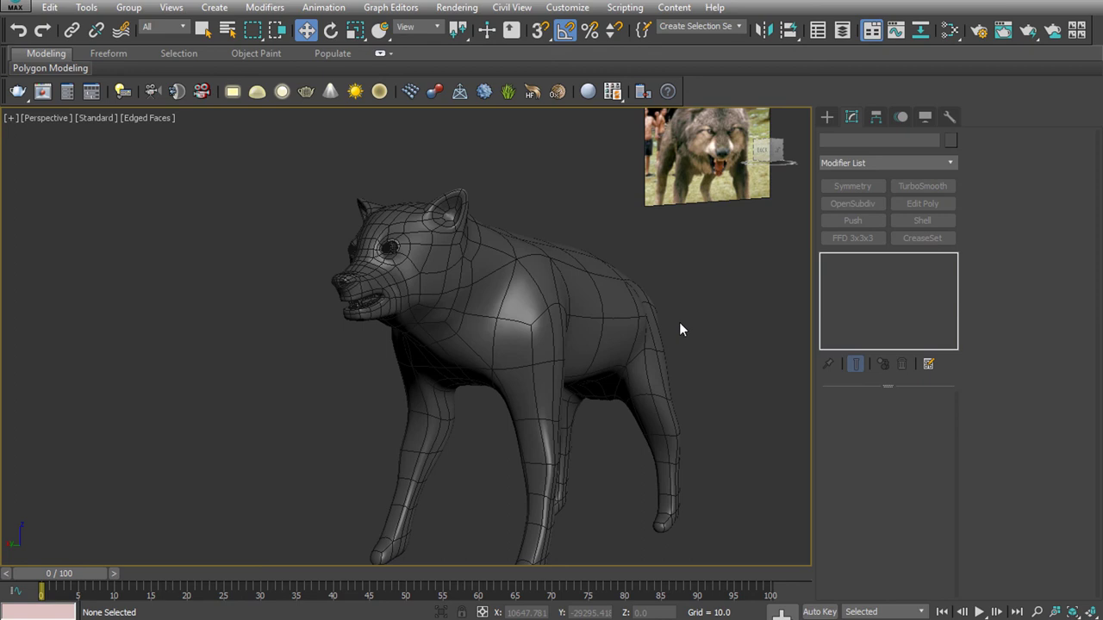
Apply Set Flow to the edge loop running down the leg and check the result
{"action": "left_click", "coordinate": [680, 323]}
{"action": "left_click", "coordinate": [839, 325]}
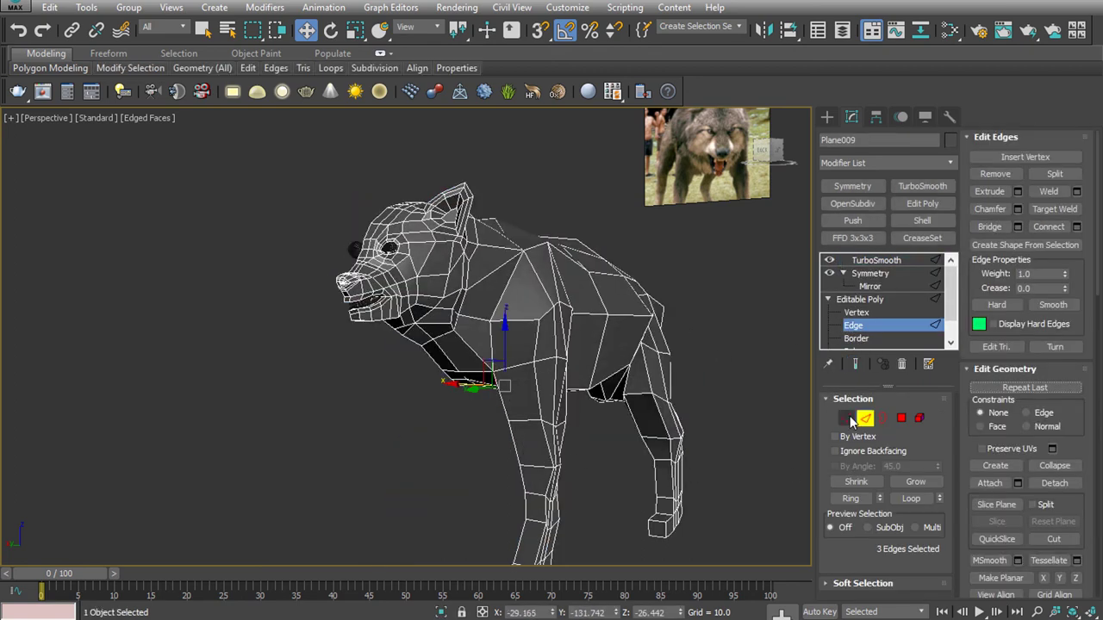
{"action": "left_click", "coordinate": [848, 418]}
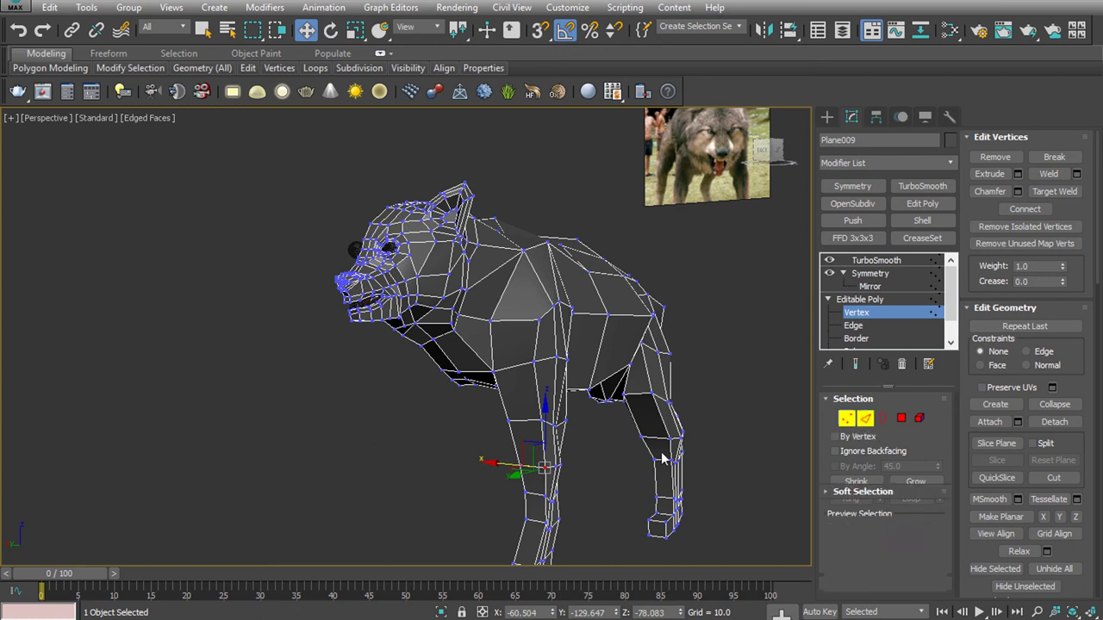
{"action": "key", "text": "2"}
{"action": "double_click", "coordinate": [558, 405]}
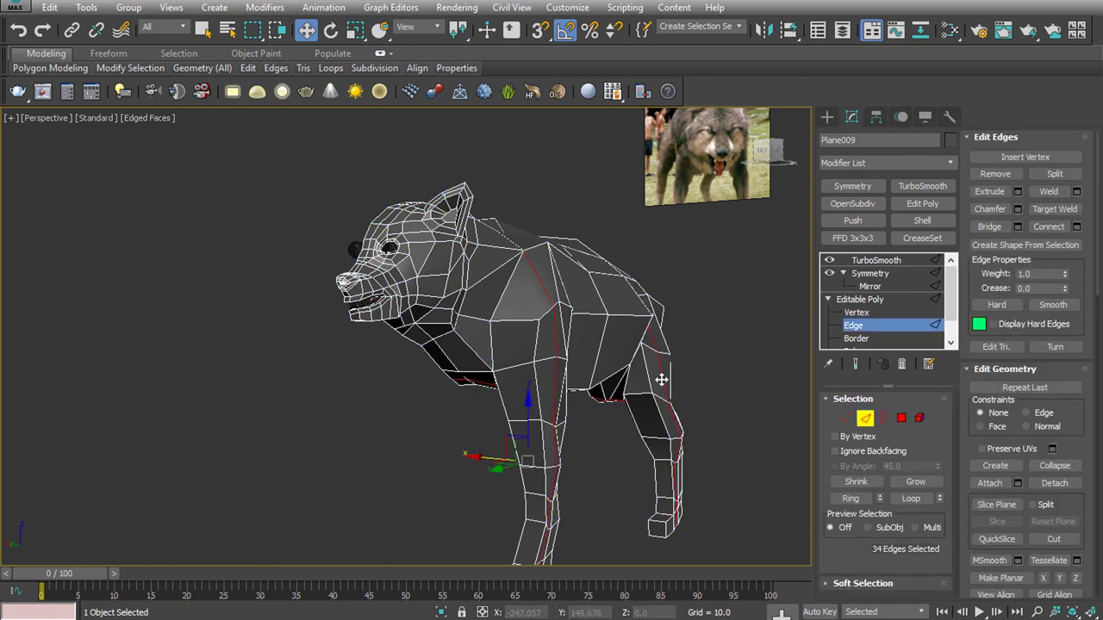
{"action": "mouse_move", "coordinate": [330, 68]}
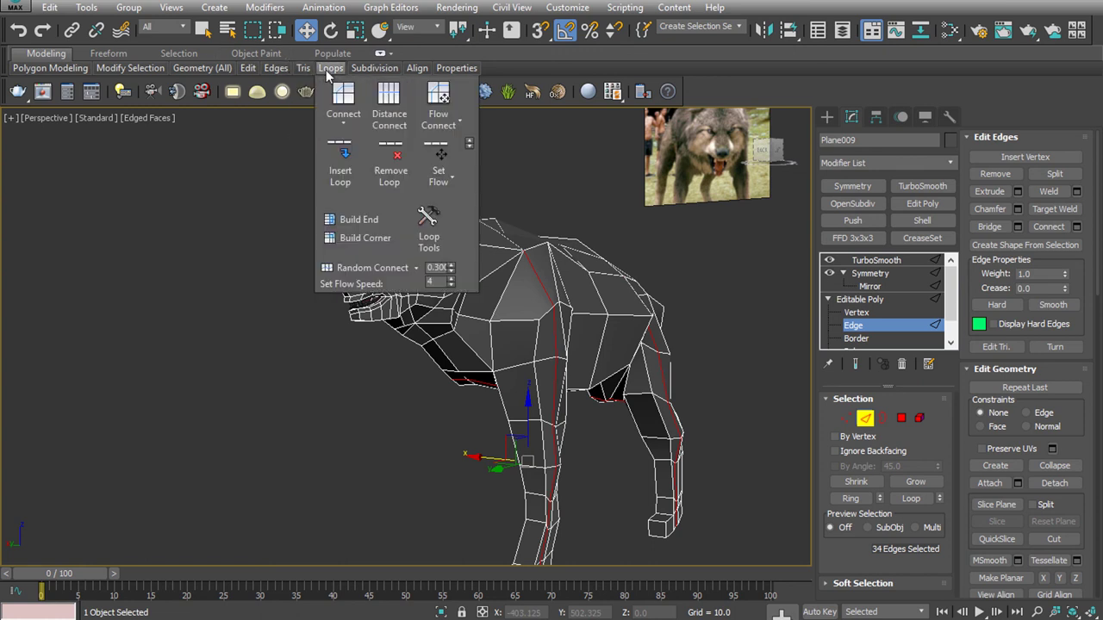
{"action": "left_click", "coordinate": [436, 150]}
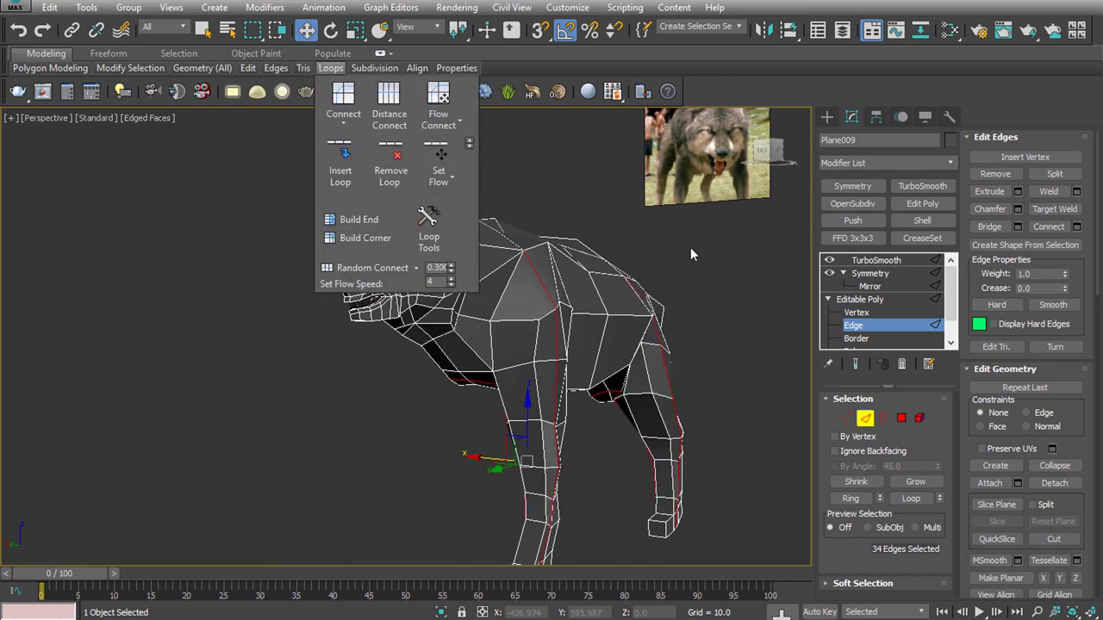
{"action": "left_click", "coordinate": [776, 324]}
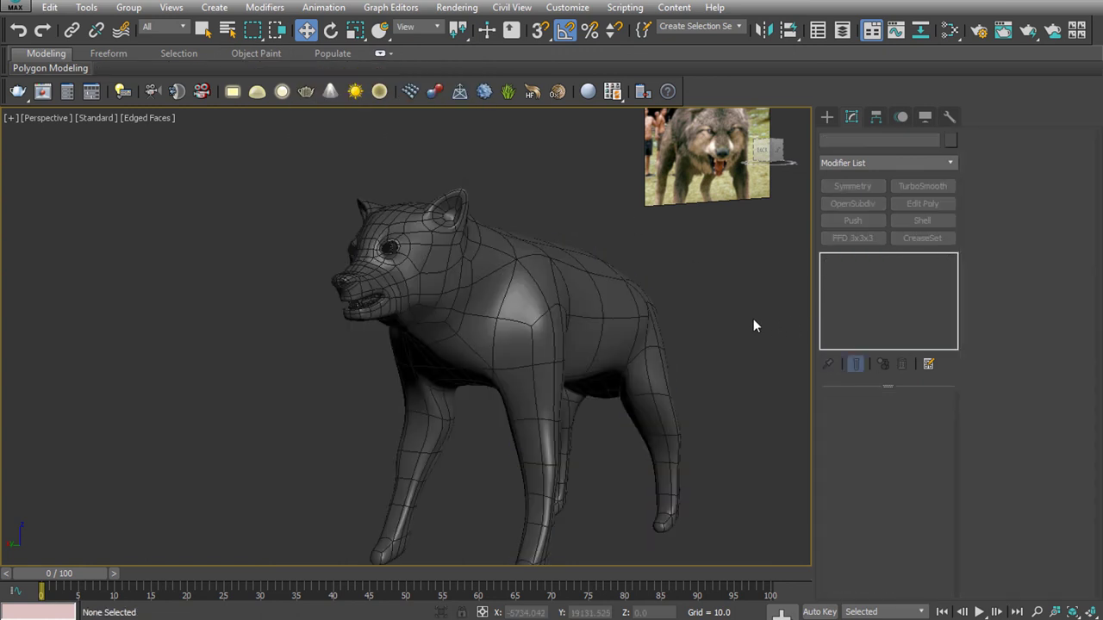
{"action": "mouse_move", "coordinate": [592, 482]}
{"action": "middle_mouse_down", "text": "alt"}
{"action": "mouse_move", "coordinate": [439, 458]}
{"action": "mouse_move", "coordinate": [497, 466]}
{"action": "mouse_move", "coordinate": [519, 503]}
{"action": "mouse_move", "coordinate": [559, 497]}
{"action": "mouse_move", "coordinate": [603, 463]}
{"action": "mouse_move", "coordinate": [593, 474]}
{"action": "middle_mouse_up", "text": "alt"}
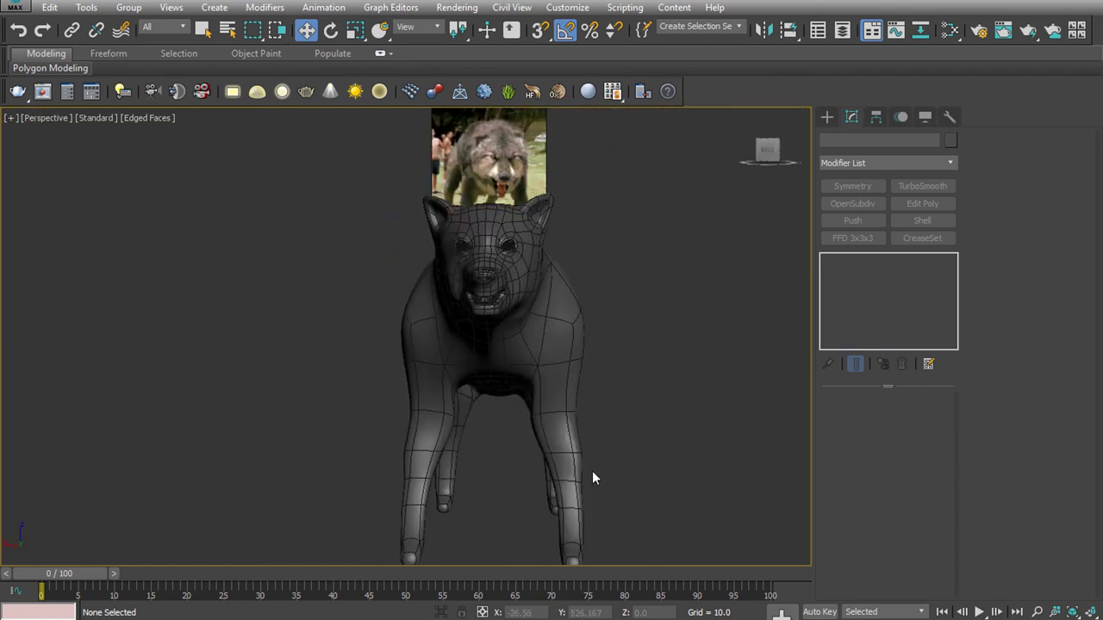
Try selecting the front-leg edge loop, then clear it and review the smoothed shape
{"action": "left_click", "coordinate": [571, 422]}
{"action": "key", "text": "2"}
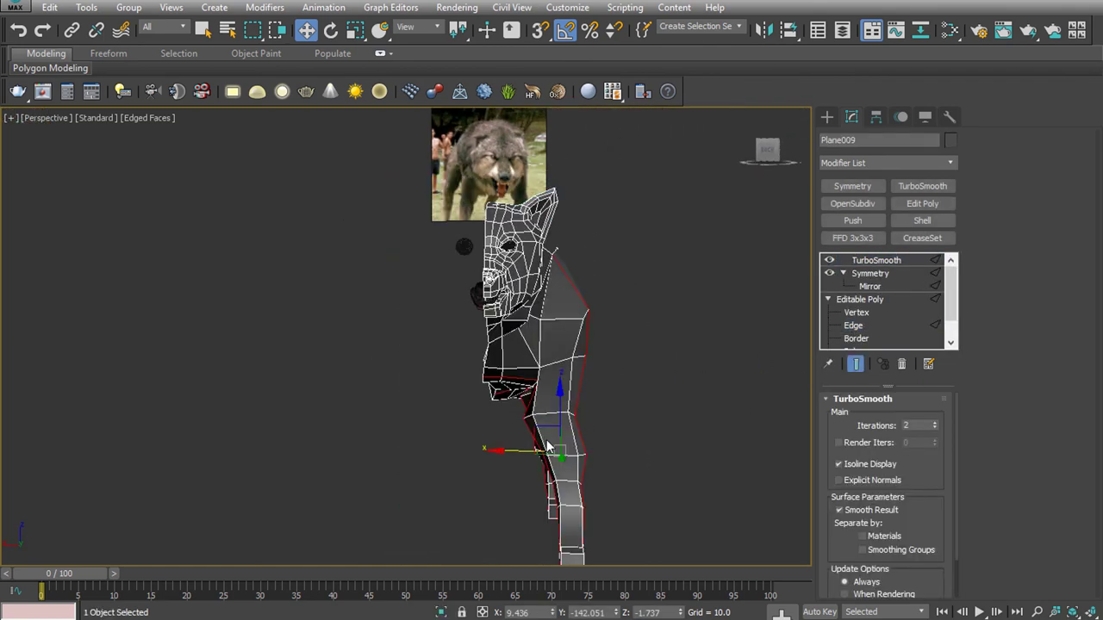
{"action": "middle_click_drag", "start_coordinate": [703, 376], "coordinate": [655, 379], "text": "alt"}
{"action": "mouse_move", "coordinate": [582, 442]}
{"action": "middle_mouse_down", "text": "alt"}
{"action": "mouse_move", "coordinate": [713, 420]}
{"action": "mouse_move", "coordinate": [664, 394]}
{"action": "mouse_move", "coordinate": [451, 423]}
{"action": "mouse_move", "coordinate": [472, 444]}
{"action": "mouse_move", "coordinate": [465, 389]}
{"action": "middle_mouse_up", "text": "alt"}
{"action": "double_click", "coordinate": [472, 377]}
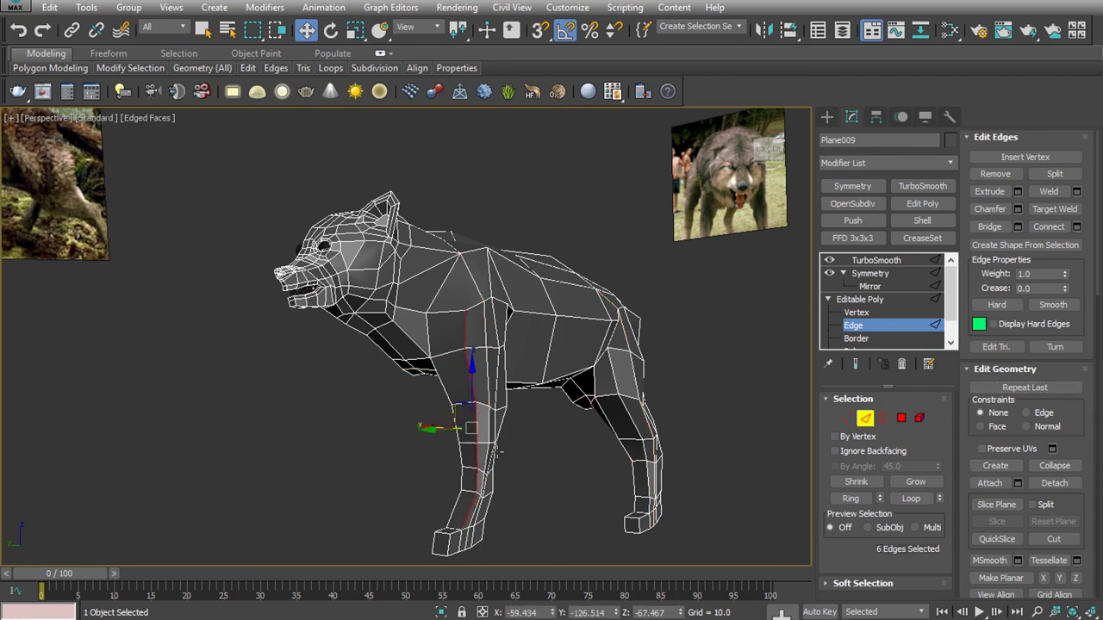
{"action": "left_click", "coordinate": [490, 390]}
{"action": "middle_click_drag", "start_coordinate": [484, 441], "coordinate": [457, 448], "text": "alt"}
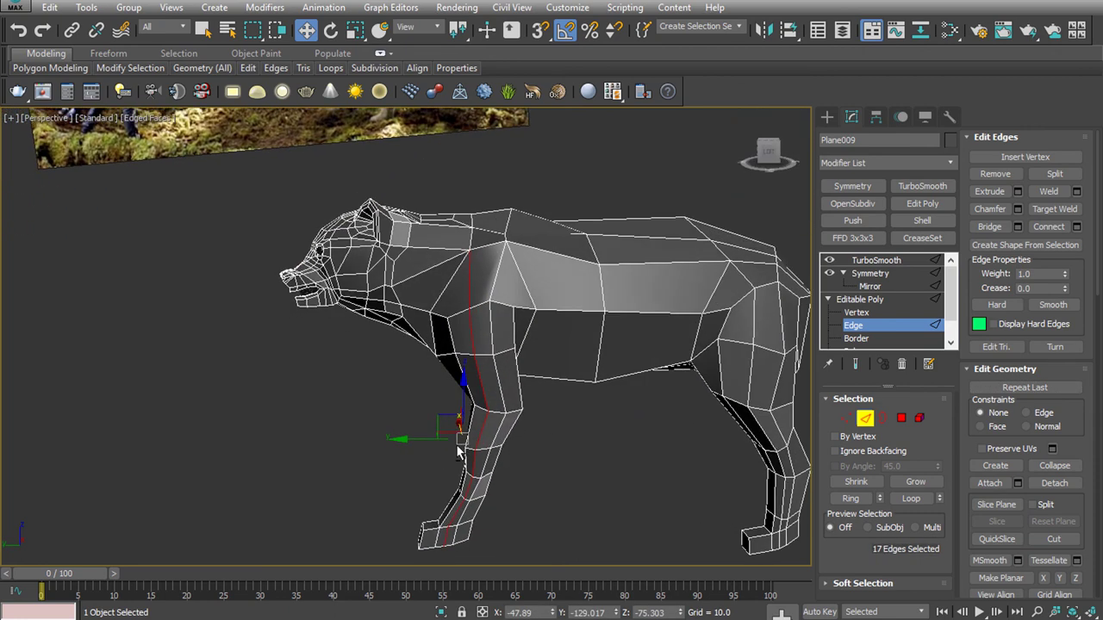
{"action": "mouse_move", "coordinate": [499, 391]}
{"action": "middle_mouse_down", "text": "alt"}
{"action": "mouse_move", "coordinate": [471, 359]}
{"action": "mouse_move", "coordinate": [463, 323]}
{"action": "mouse_move", "coordinate": [269, 356]}
{"action": "mouse_move", "coordinate": [274, 490]}
{"action": "mouse_move", "coordinate": [485, 515]}
{"action": "mouse_move", "coordinate": [530, 430]}
{"action": "middle_mouse_up", "text": "alt"}
{"action": "left_click", "coordinate": [529, 424]}
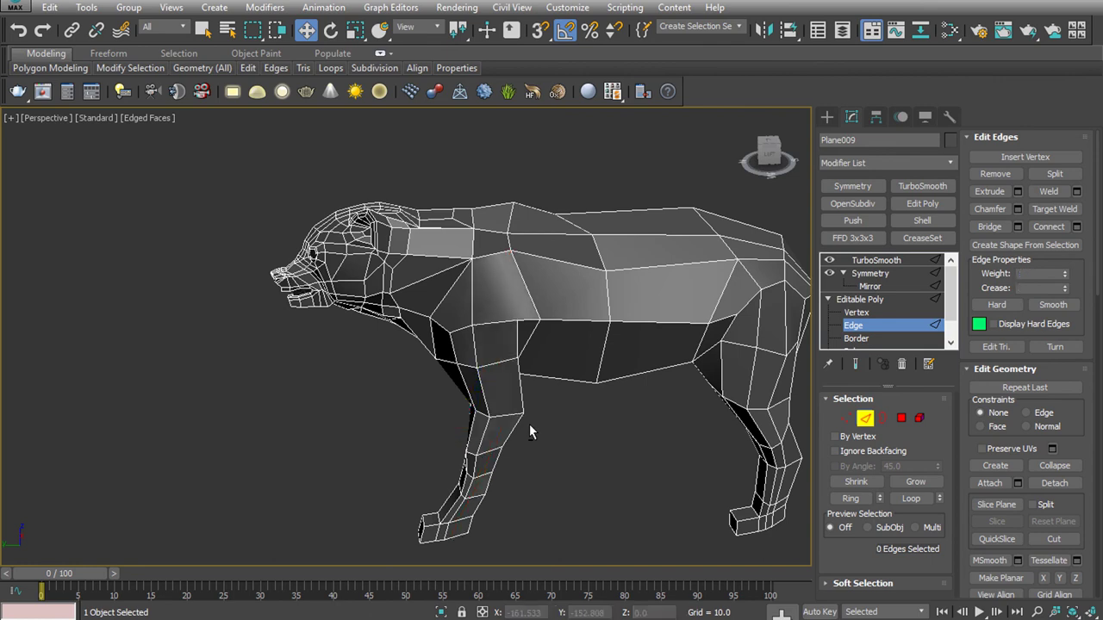
{"action": "middle_click_drag", "start_coordinate": [579, 380], "coordinate": [689, 349], "text": "alt"}
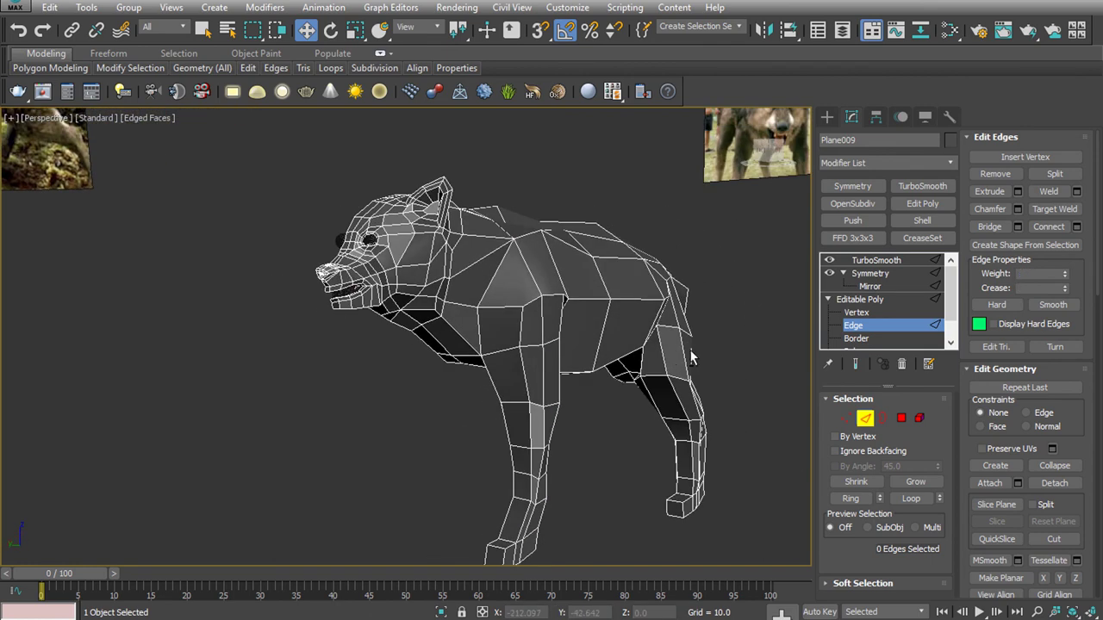
{"action": "left_click", "coordinate": [878, 327]}
{"action": "left_click", "coordinate": [765, 338]}
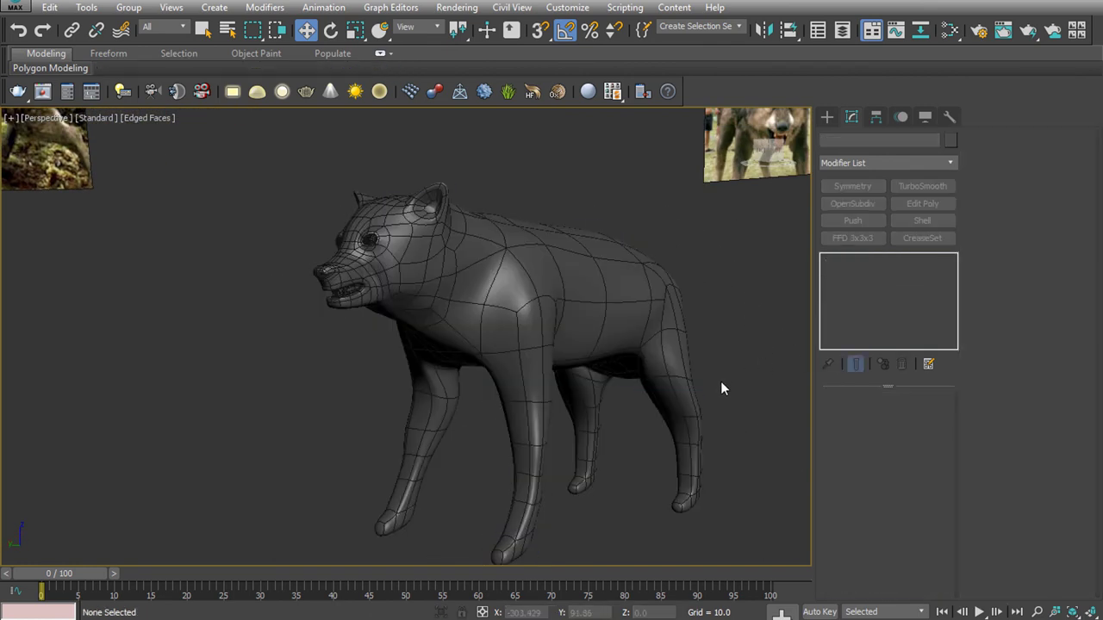
{"action": "left_click", "coordinate": [683, 384]}
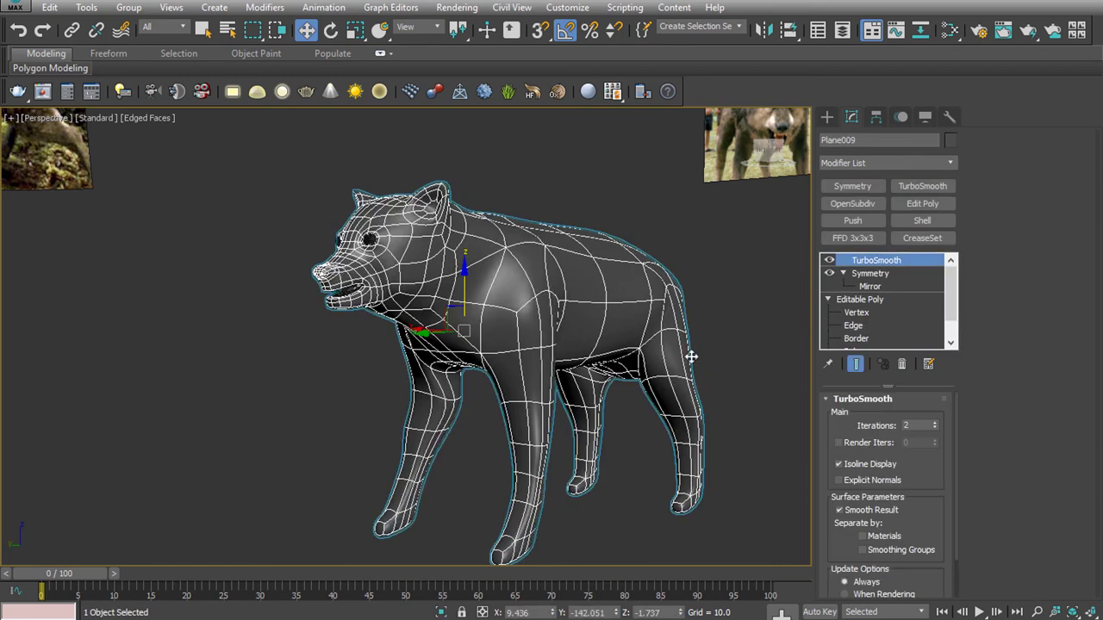
{"action": "left_click", "coordinate": [692, 353]}
{"action": "left_click", "coordinate": [608, 405]}
Select the front-leg edge loop and apply Loops > Set Flow
{"action": "left_click", "coordinate": [855, 327]}
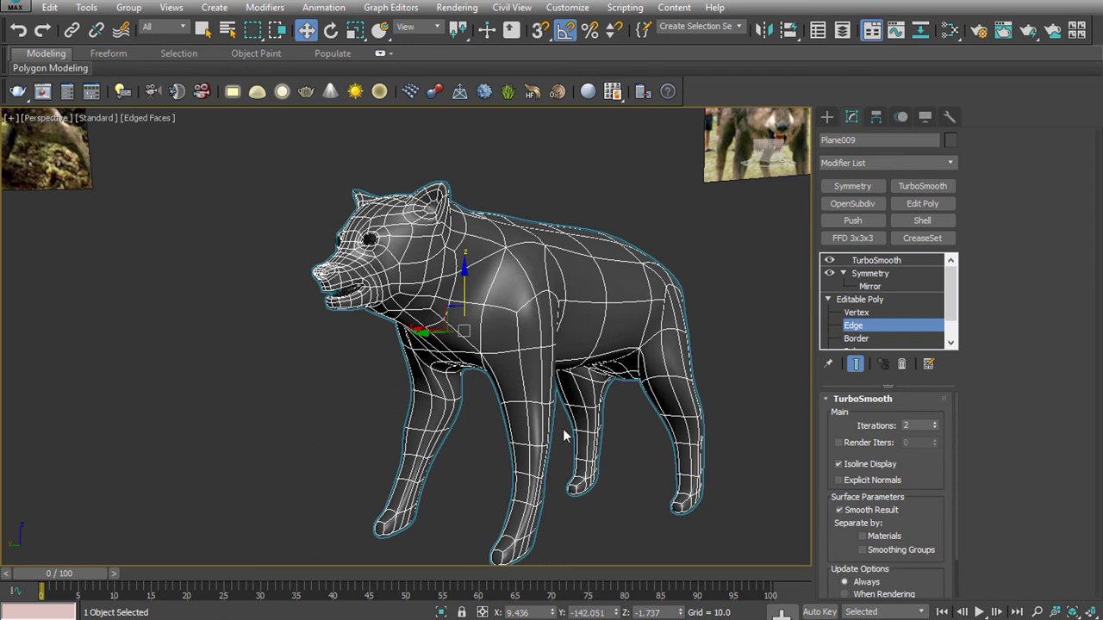
{"action": "left_click", "coordinate": [529, 438]}
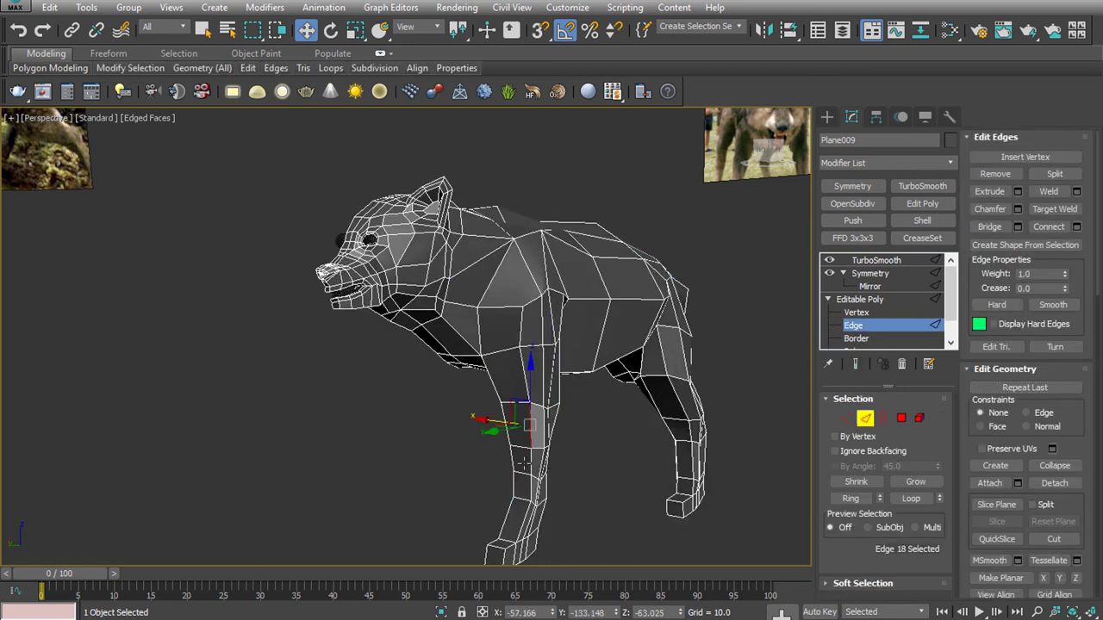
{"action": "double_click", "coordinate": [527, 466]}
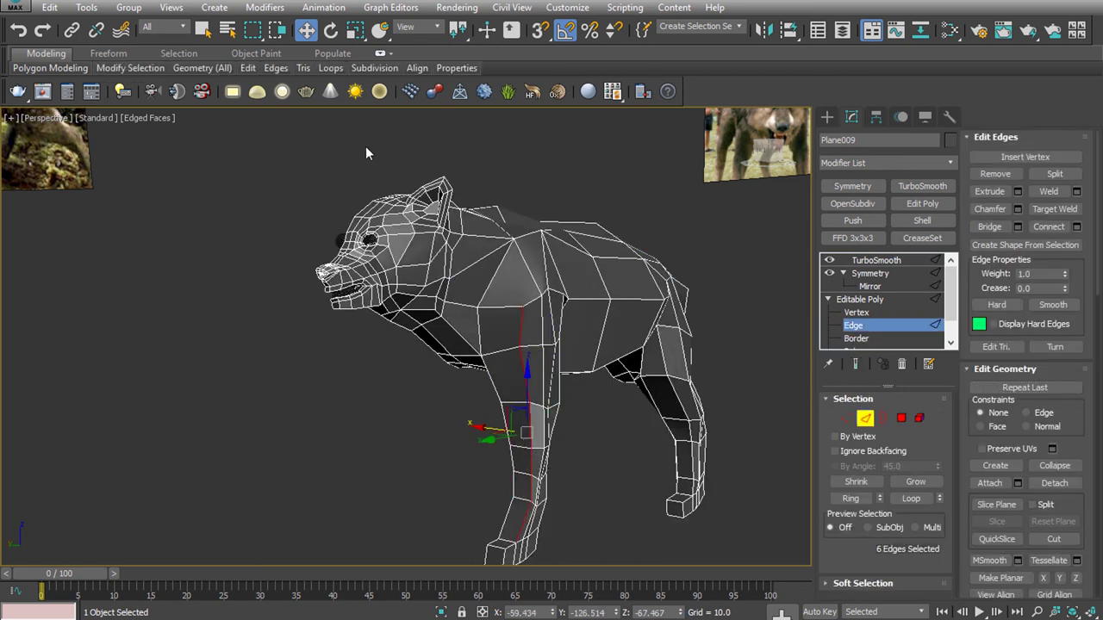
{"action": "left_click", "coordinate": [330, 69]}
{"action": "left_click", "coordinate": [440, 155]}
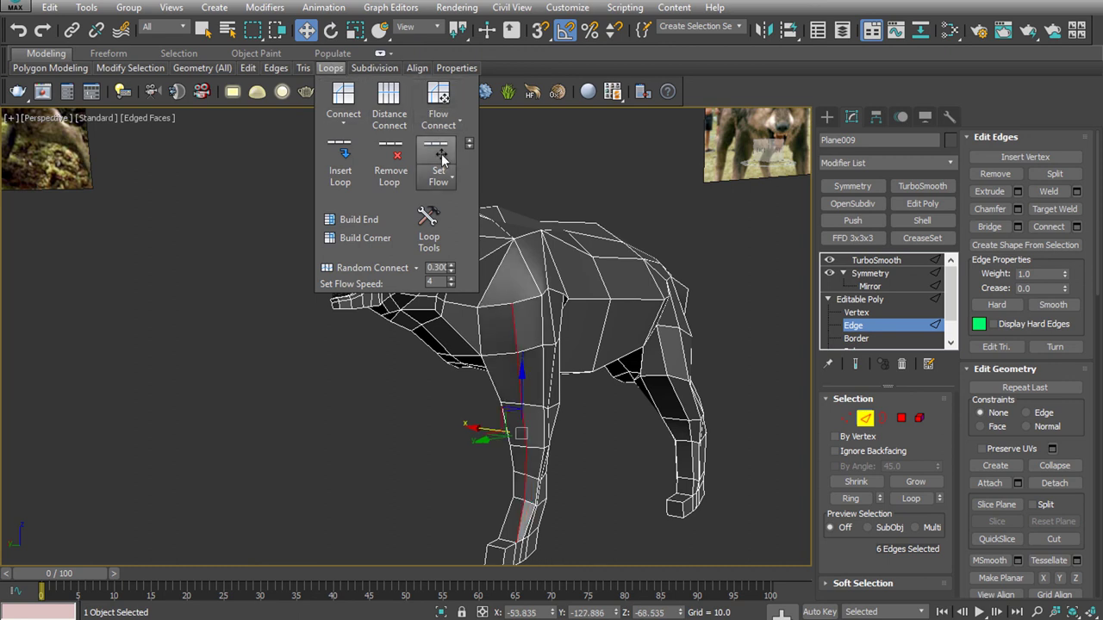
Apply Set Flow to the back-leg edge loop and review the smoothed legs
{"action": "left_click", "coordinate": [637, 435]}
{"action": "double_click", "coordinate": [681, 405]}
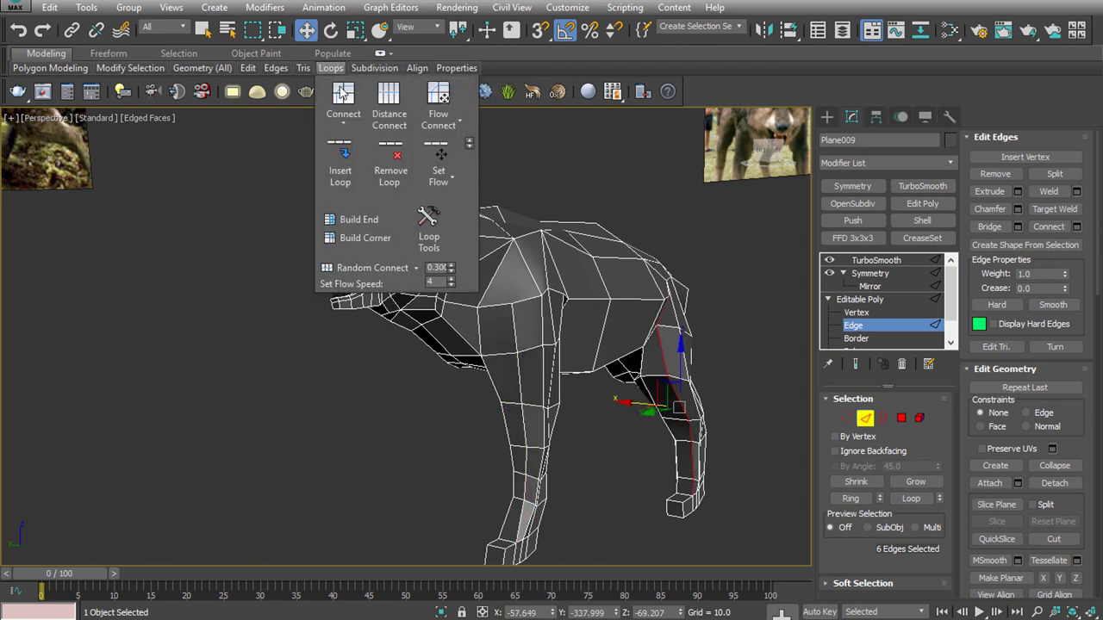
{"action": "left_click", "coordinate": [439, 155]}
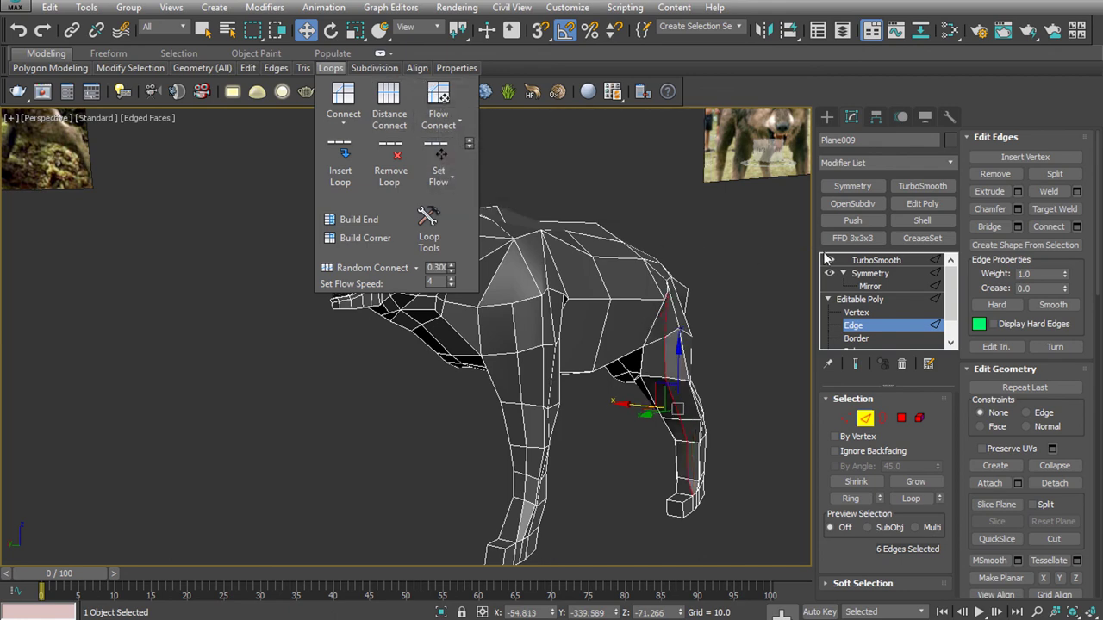
{"action": "key", "text": "2"}
{"action": "left_click", "coordinate": [781, 341]}
{"action": "mouse_move", "coordinate": [736, 370]}
{"action": "middle_mouse_down", "text": "alt"}
{"action": "mouse_move", "coordinate": [642, 390]}
{"action": "mouse_move", "coordinate": [525, 387]}
{"action": "mouse_move", "coordinate": [711, 391]}
{"action": "mouse_move", "coordinate": [568, 388]}
{"action": "middle_mouse_up", "text": "alt"}
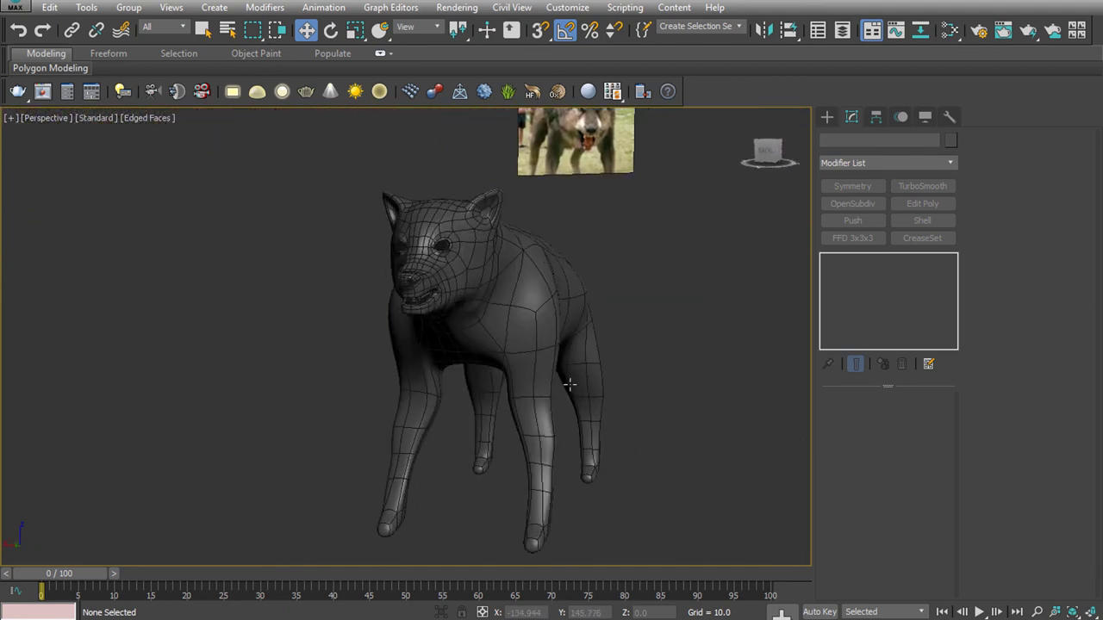
{"action": "left_click", "coordinate": [569, 388]}
{"action": "left_click", "coordinate": [853, 325]}
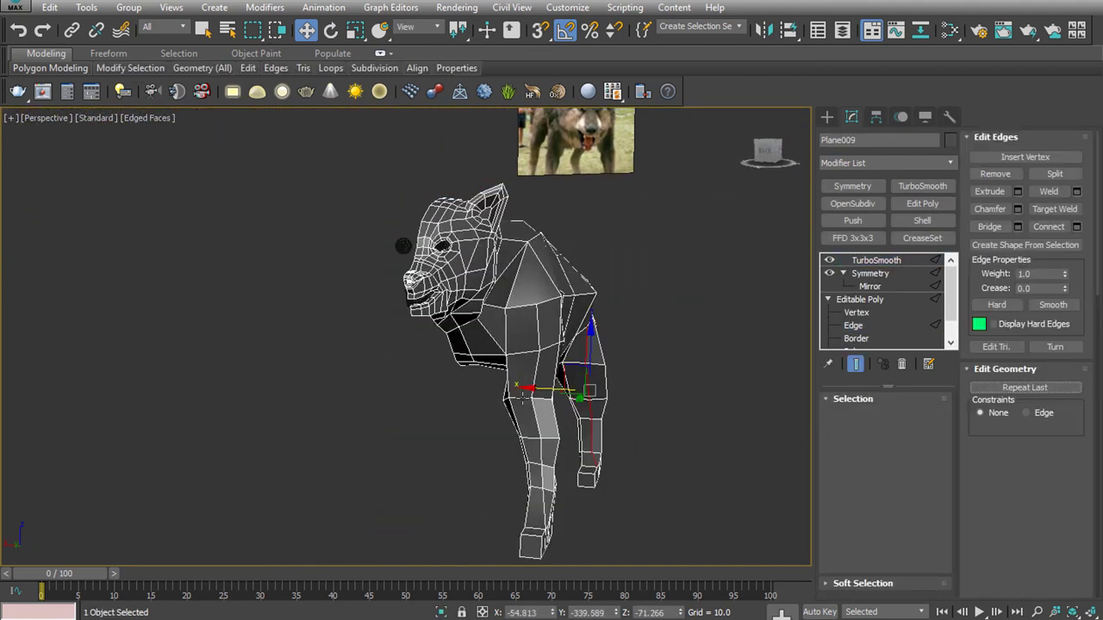
At Vertex level, select the vertex where the leg joins the body
{"action": "scroll", "coordinate": [513, 403], "scroll_direction": "up", "scroll_amount": 5}
{"action": "scroll", "coordinate": [506, 387], "scroll_direction": "down", "scroll_amount": 1}
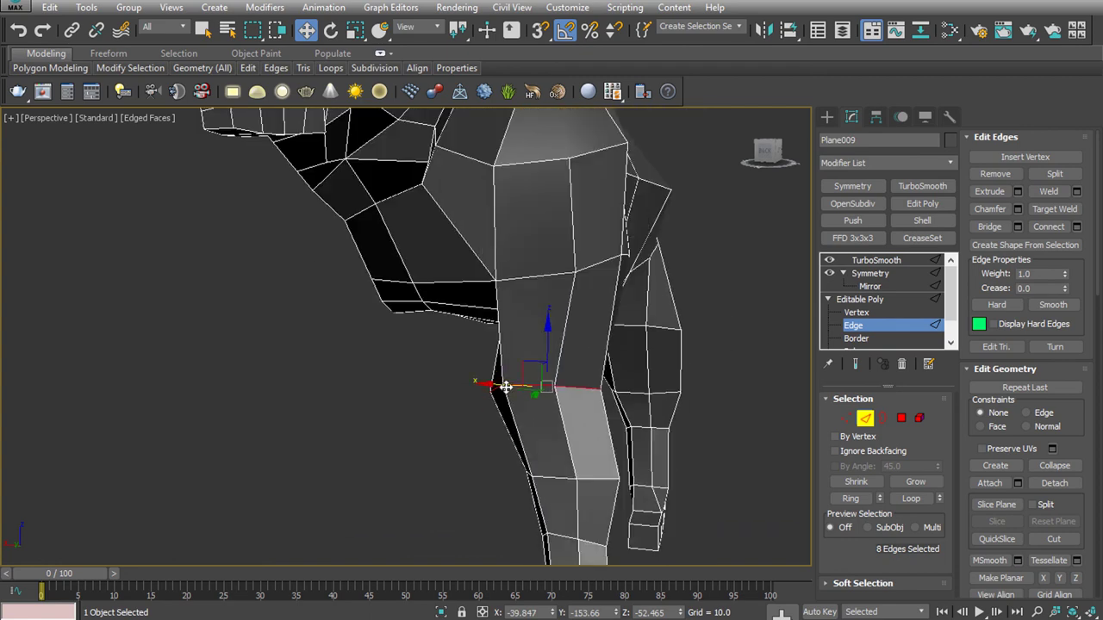
{"action": "left_click", "coordinate": [847, 419]}
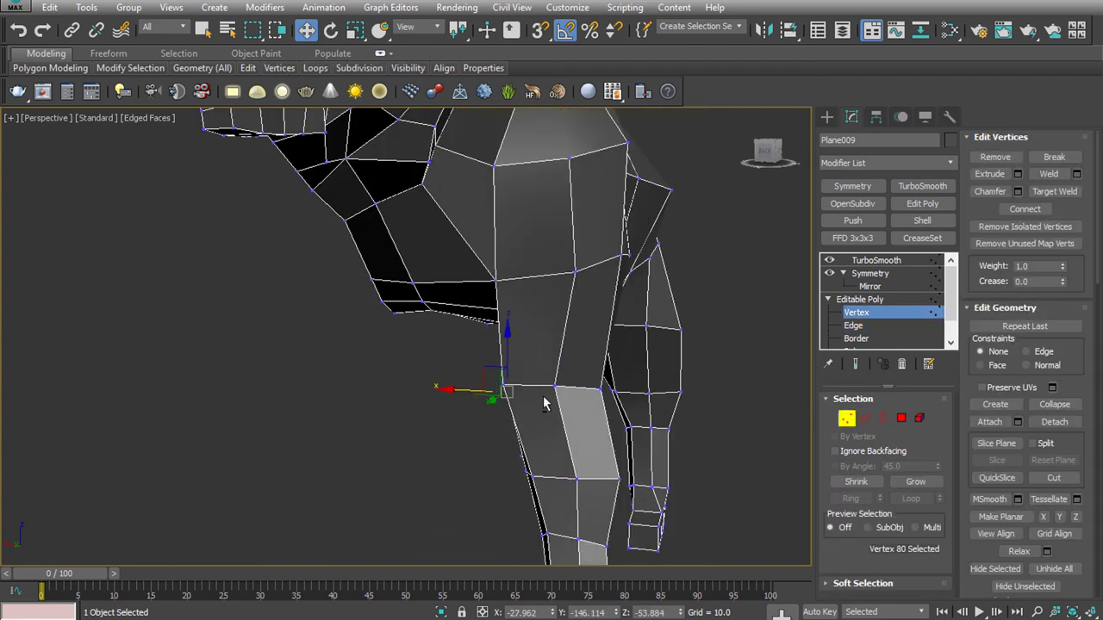
{"action": "mouse_move", "coordinate": [543, 403]}
{"action": "middle_mouse_down", "text": "alt"}
{"action": "mouse_move", "coordinate": [729, 365]}
{"action": "mouse_move", "coordinate": [724, 411]}
{"action": "middle_mouse_up", "text": "alt"}
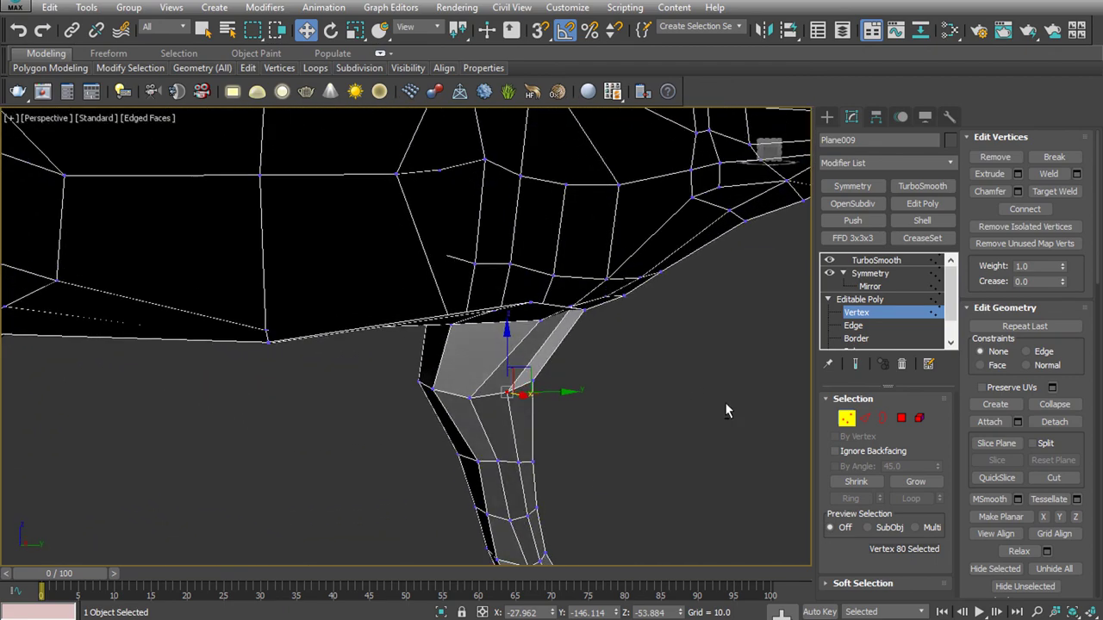
{"action": "left_click", "coordinate": [499, 461]}
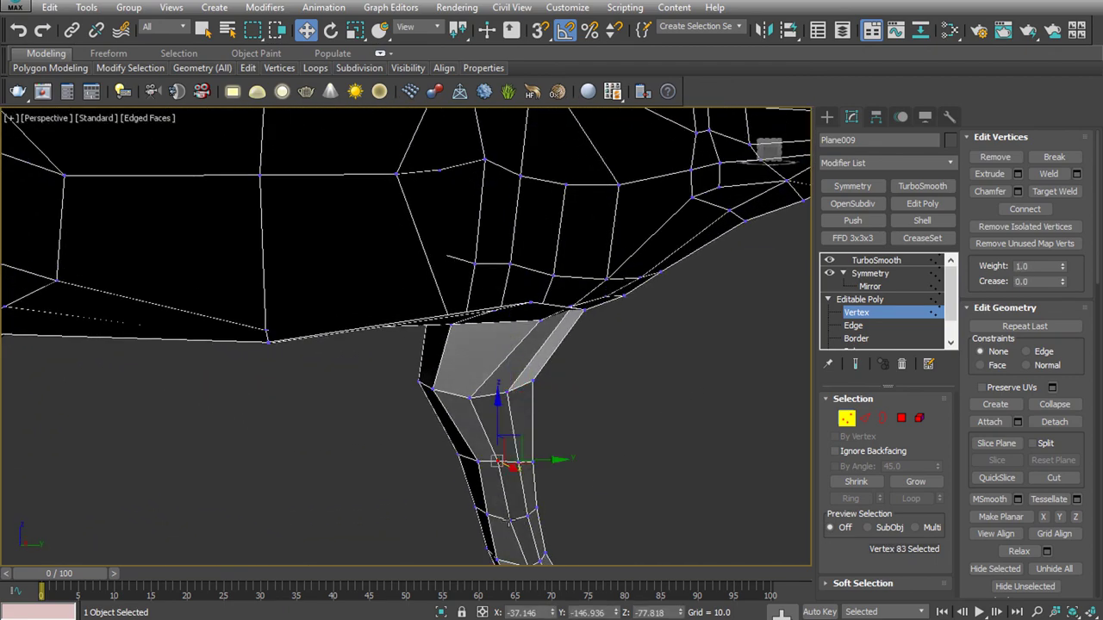
{"action": "middle_click_drag", "start_coordinate": [503, 489], "coordinate": [530, 515], "text": "alt"}
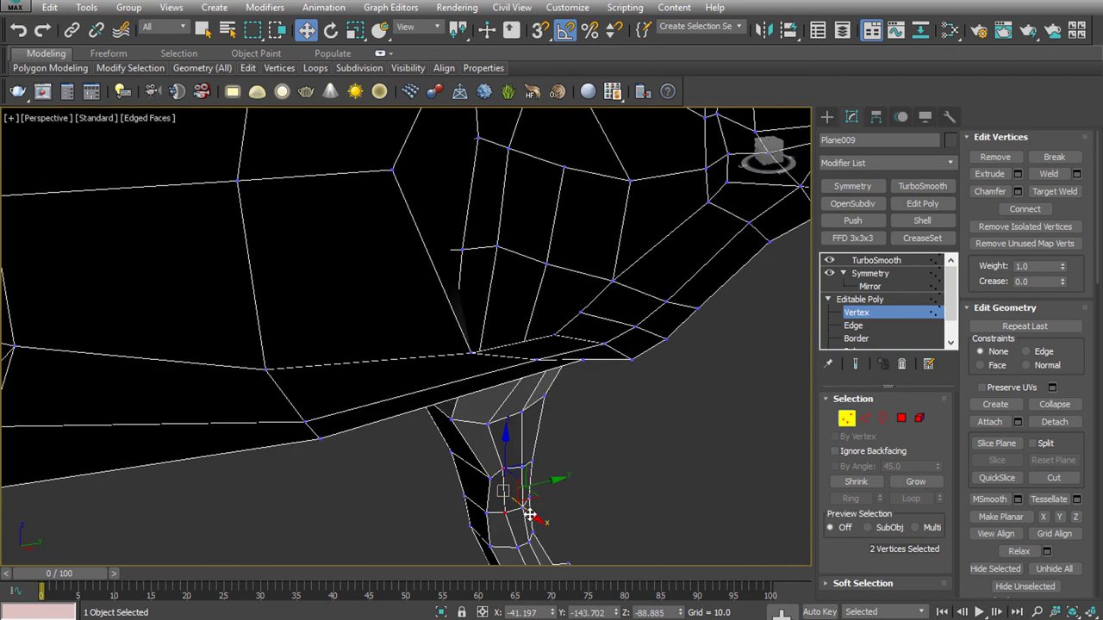
{"action": "left_click", "coordinate": [489, 423]}
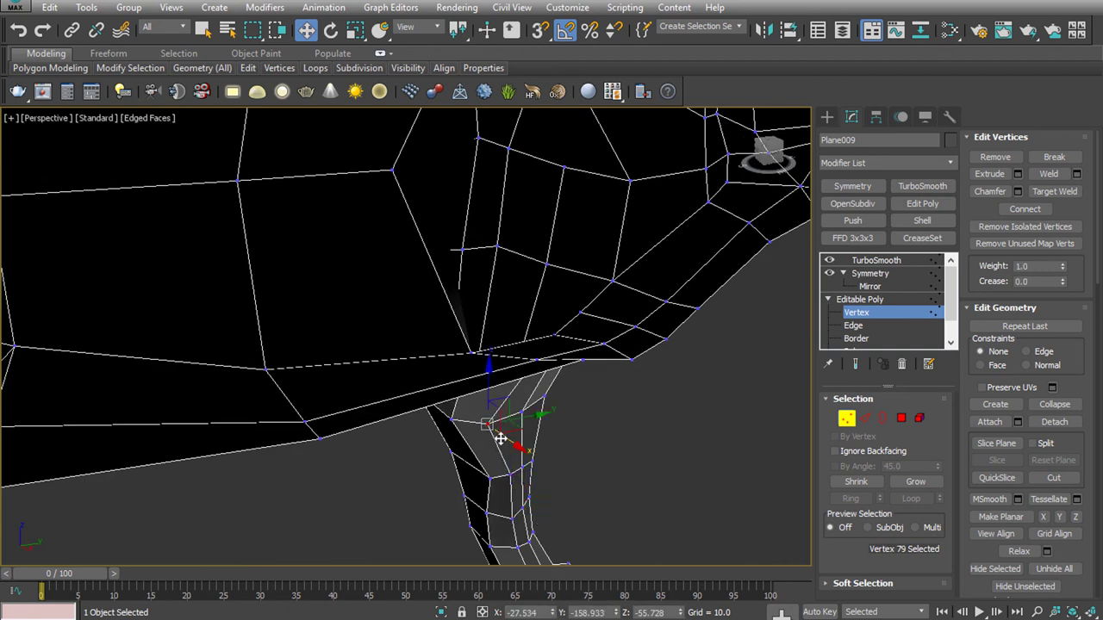
Check the smoothed legs from behind, then return to the wolf's Vertex level
{"action": "left_click", "coordinate": [905, 311]}
{"action": "left_click", "coordinate": [753, 378]}
{"action": "mouse_move", "coordinate": [455, 366]}
{"action": "middle_mouse_down", "text": "alt"}
{"action": "mouse_move", "coordinate": [402, 345]}
{"action": "mouse_move", "coordinate": [455, 345]}
{"action": "middle_mouse_up", "text": "alt"}
{"action": "left_click", "coordinate": [455, 345]}
{"action": "left_click", "coordinate": [855, 311]}
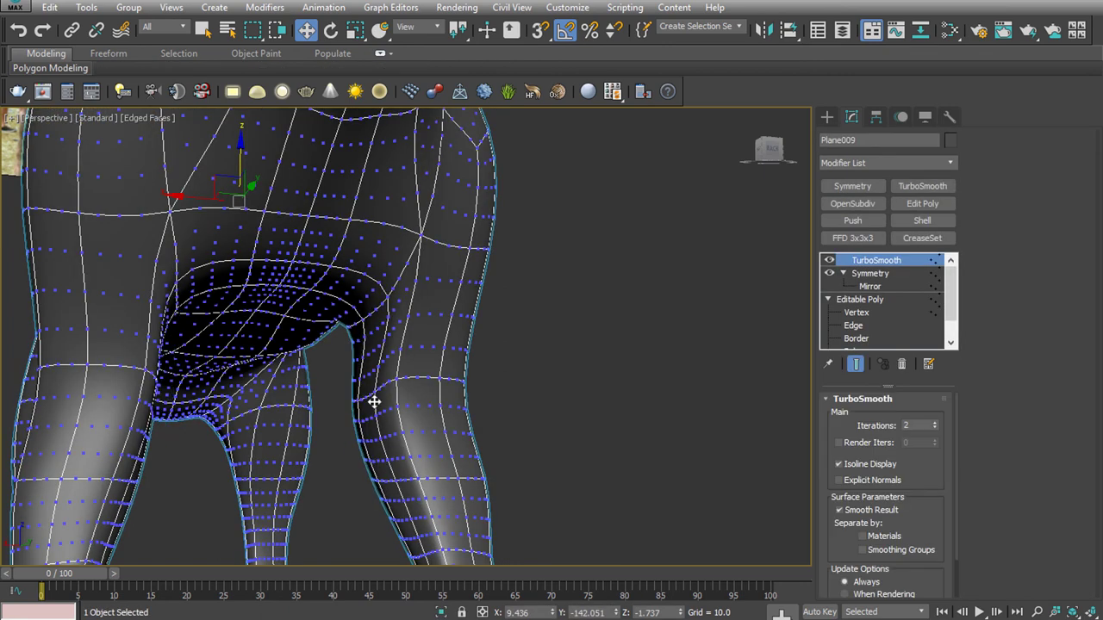
{"action": "scroll", "coordinate": [374, 396], "scroll_direction": "down", "scroll_amount": 5}
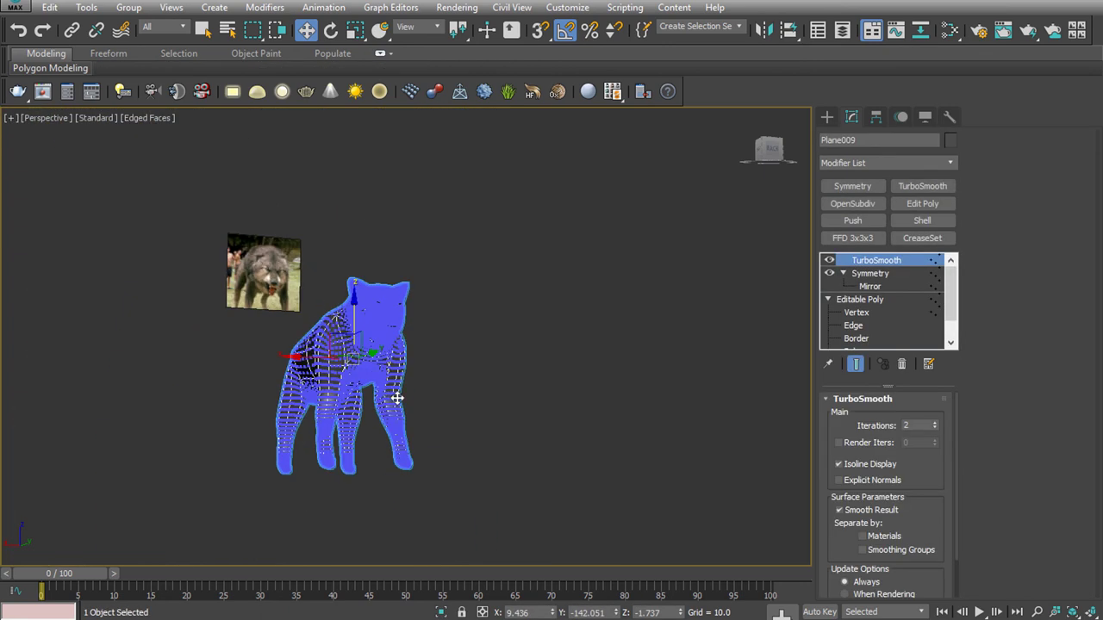
Turn off edged faces and review the smoothed wolf from the side and front
{"action": "left_click", "coordinate": [548, 345]}
{"action": "mouse_move", "coordinate": [532, 353]}
{"action": "middle_mouse_down", "text": "alt"}
{"action": "mouse_move", "coordinate": [441, 409]}
{"action": "mouse_move", "coordinate": [367, 427]}
{"action": "mouse_move", "coordinate": [351, 393]}
{"action": "mouse_move", "coordinate": [464, 420]}
{"action": "mouse_move", "coordinate": [426, 413]}
{"action": "mouse_move", "coordinate": [489, 368]}
{"action": "middle_mouse_up", "text": "alt"}
{"action": "scroll", "coordinate": [489, 368], "scroll_direction": "up", "scroll_amount": 3}
{"action": "scroll", "coordinate": [483, 336], "scroll_direction": "up", "scroll_amount": 4}
{"action": "key", "text": "F4"}
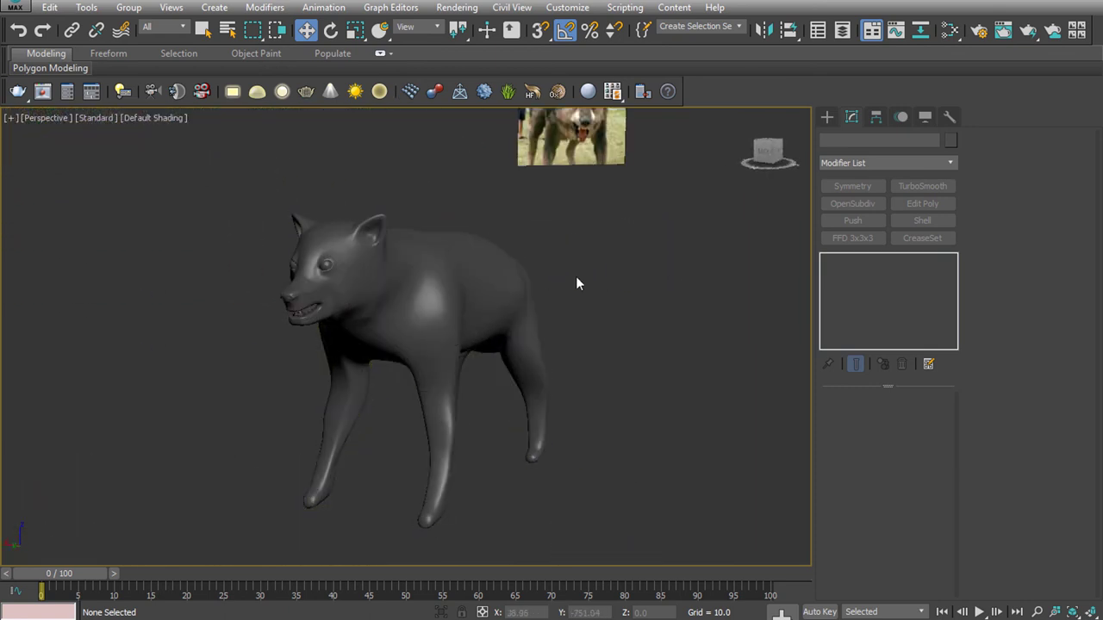
{"action": "middle_click_drag", "start_coordinate": [613, 309], "coordinate": [663, 335], "text": "alt"}
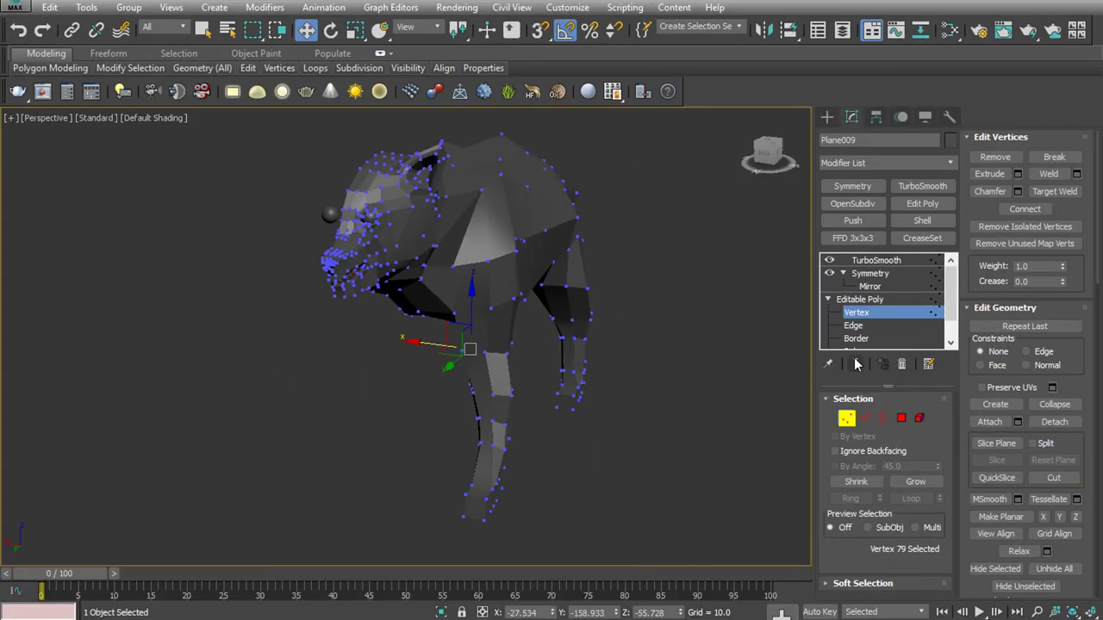
Collapse the wolf body's modifier stack into a single editable mesh
{"action": "left_click", "coordinate": [856, 312]}
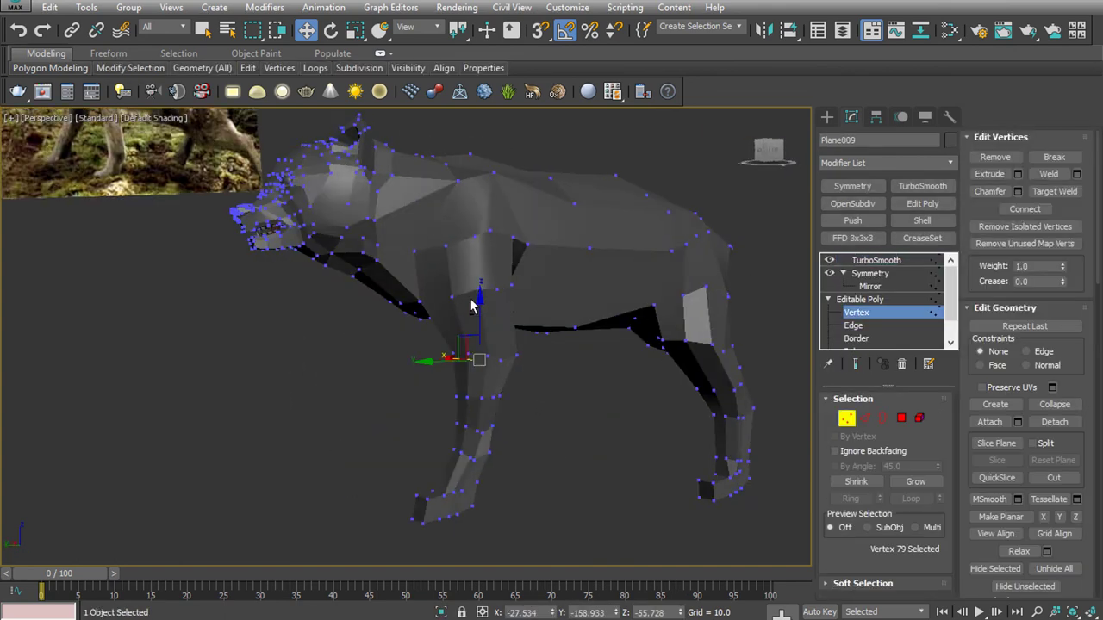
{"action": "right_click", "coordinate": [872, 258]}
{"action": "left_click", "coordinate": [913, 437]}
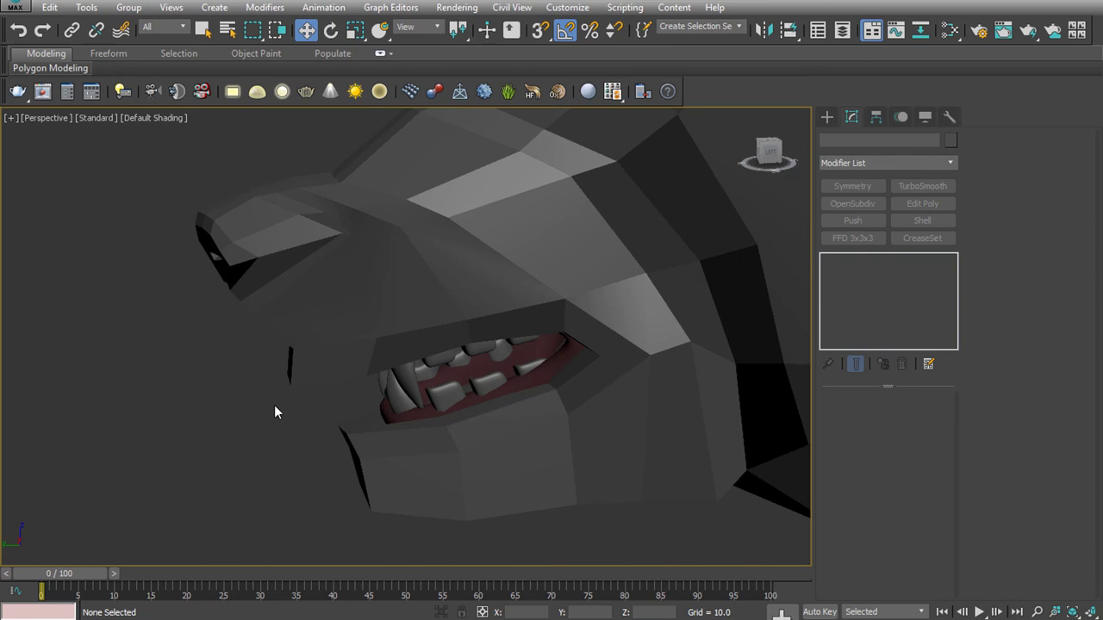
Delete TurboSmooth from the upper teeth, lower teeth and mouth part, and Symmetry from the eyes
{"action": "left_click", "coordinate": [448, 379]}
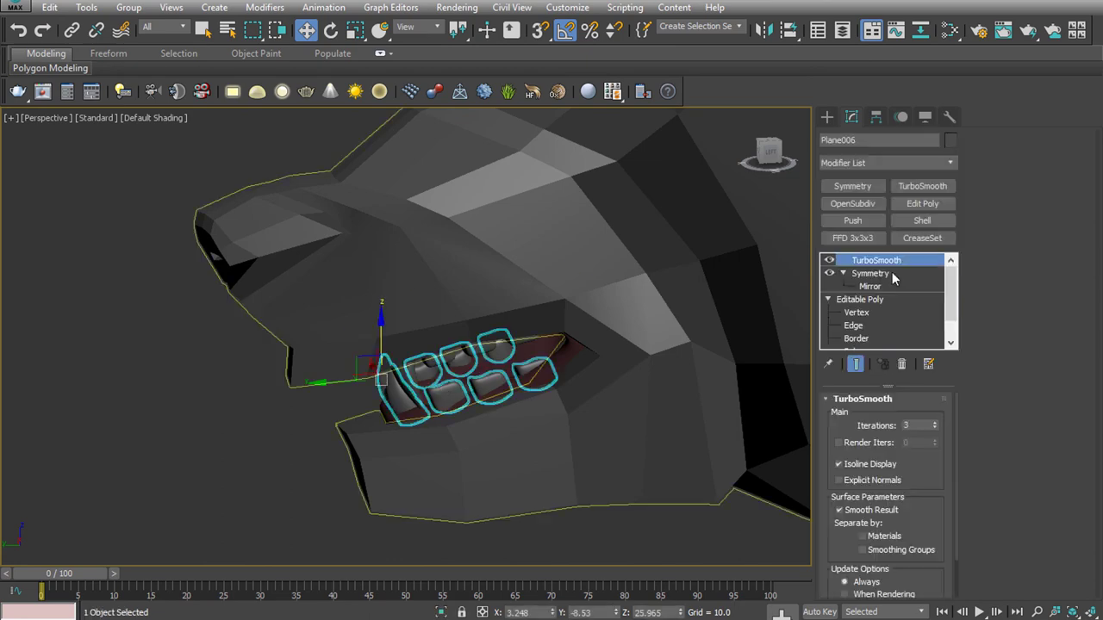
{"action": "right_click", "coordinate": [892, 275]}
{"action": "left_click", "coordinate": [916, 295]}
{"action": "middle_click_drag", "start_coordinate": [413, 345], "coordinate": [485, 343], "text": "alt"}
{"action": "right_click", "coordinate": [896, 259]}
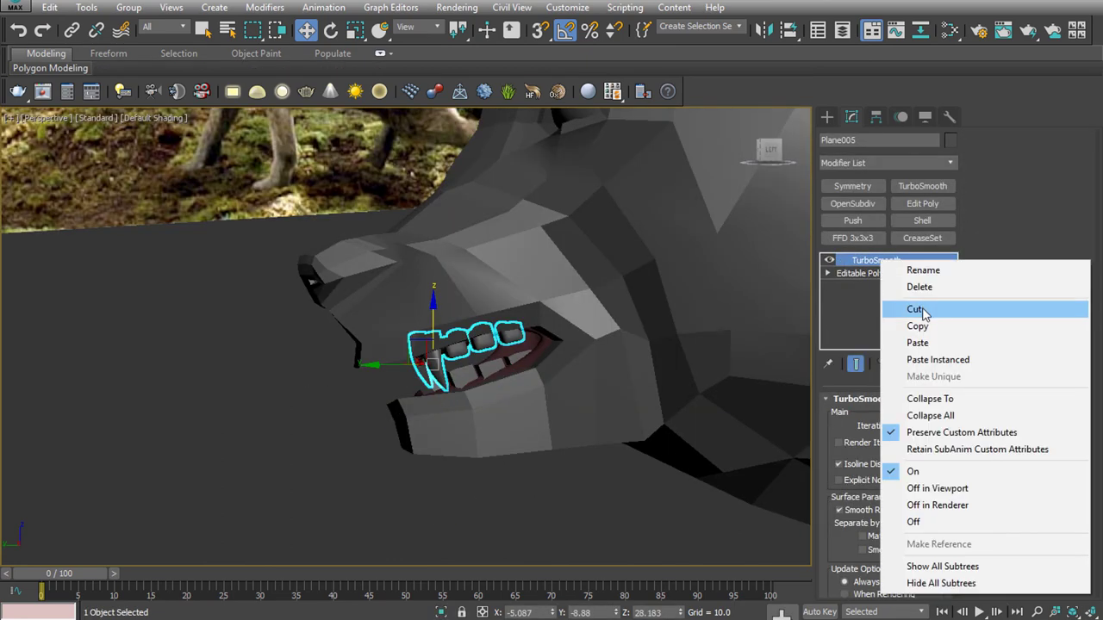
{"action": "left_click", "coordinate": [529, 344]}
{"action": "right_click", "coordinate": [866, 262]}
{"action": "left_click", "coordinate": [883, 297]}
{"action": "middle_click_drag", "start_coordinate": [668, 343], "coordinate": [560, 345], "text": "alt"}
{"action": "left_click", "coordinate": [470, 341]}
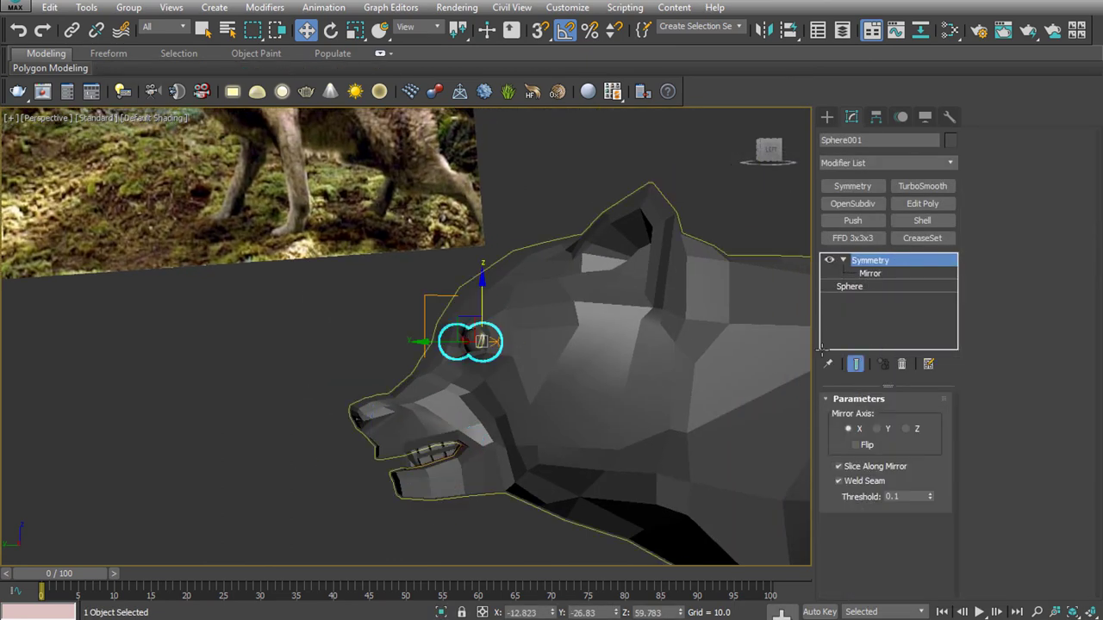
{"action": "right_click", "coordinate": [859, 260]}
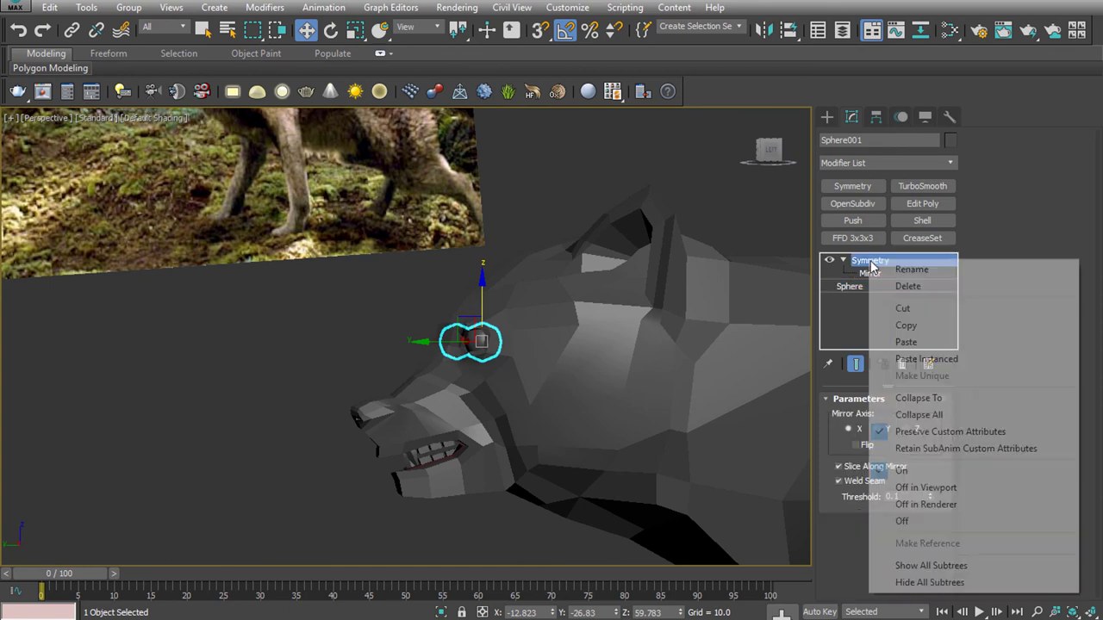
{"action": "left_click", "coordinate": [883, 285]}
Attach the teeth and eye parts to the wolf body Plane009
{"action": "left_click", "coordinate": [641, 415]}
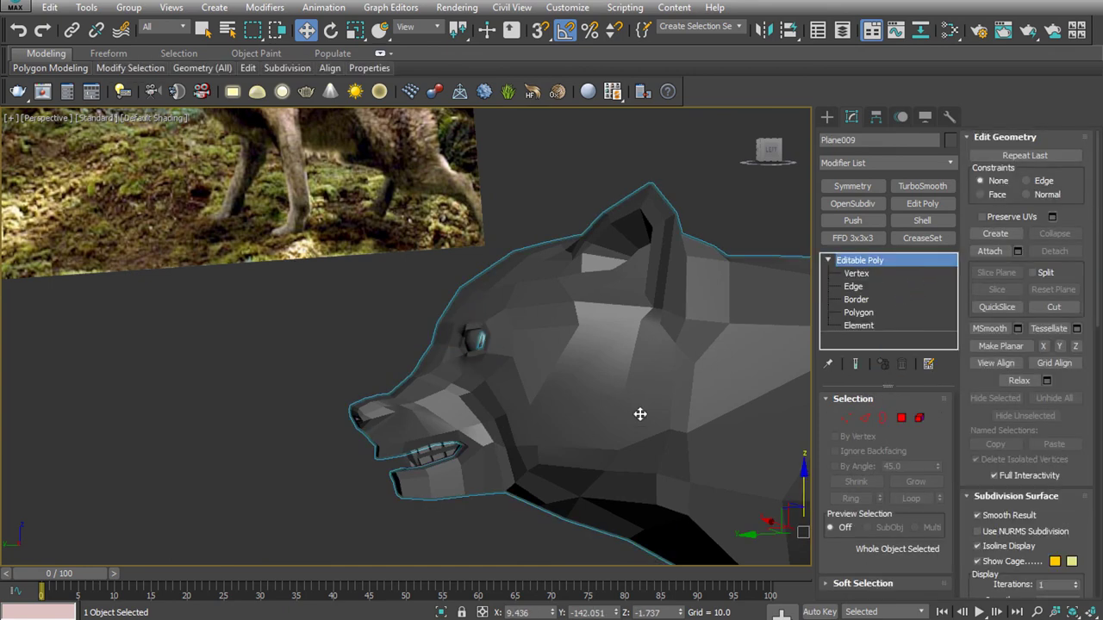
{"action": "left_click", "coordinate": [996, 252]}
{"action": "scroll", "coordinate": [418, 440], "scroll_direction": "up", "scroll_amount": 5}
{"action": "scroll", "coordinate": [672, 400], "scroll_direction": "down", "scroll_amount": 10}
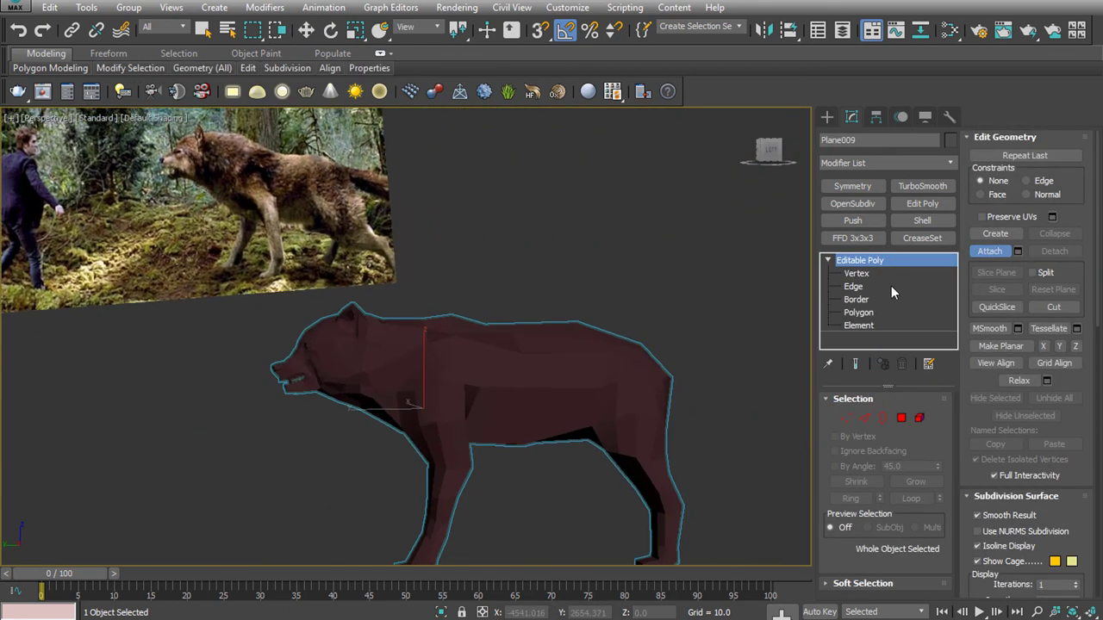
Select all of the wolf's head vertices in Vertex mode
{"action": "left_click", "coordinate": [856, 273]}
{"action": "key", "text": "w"}
{"action": "left_click_drag", "start_coordinate": [201, 266], "coordinate": [389, 446]}
{"action": "mouse_move", "coordinate": [517, 455]}
{"action": "middle_mouse_down", "text": "alt"}
{"action": "mouse_move", "coordinate": [451, 391]}
{"action": "mouse_move", "coordinate": [466, 405]}
{"action": "middle_mouse_up", "text": "alt"}
Set the wolf's object colour to black and show wireframe edges on the shaded mesh
{"action": "key", "text": "m"}
{"action": "left_click_drag", "start_coordinate": [556, 382], "coordinate": [479, 168]}
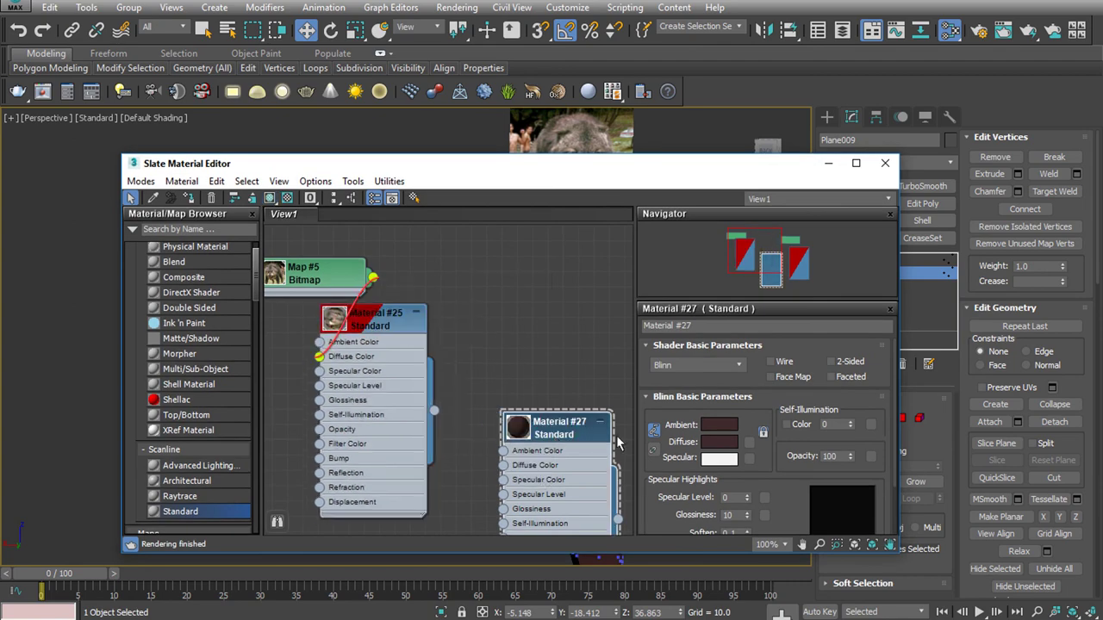
{"action": "left_click", "coordinate": [720, 424]}
{"action": "left_click", "coordinate": [612, 212]}
{"action": "left_click", "coordinate": [885, 163]}
{"action": "left_click", "coordinate": [950, 140]}
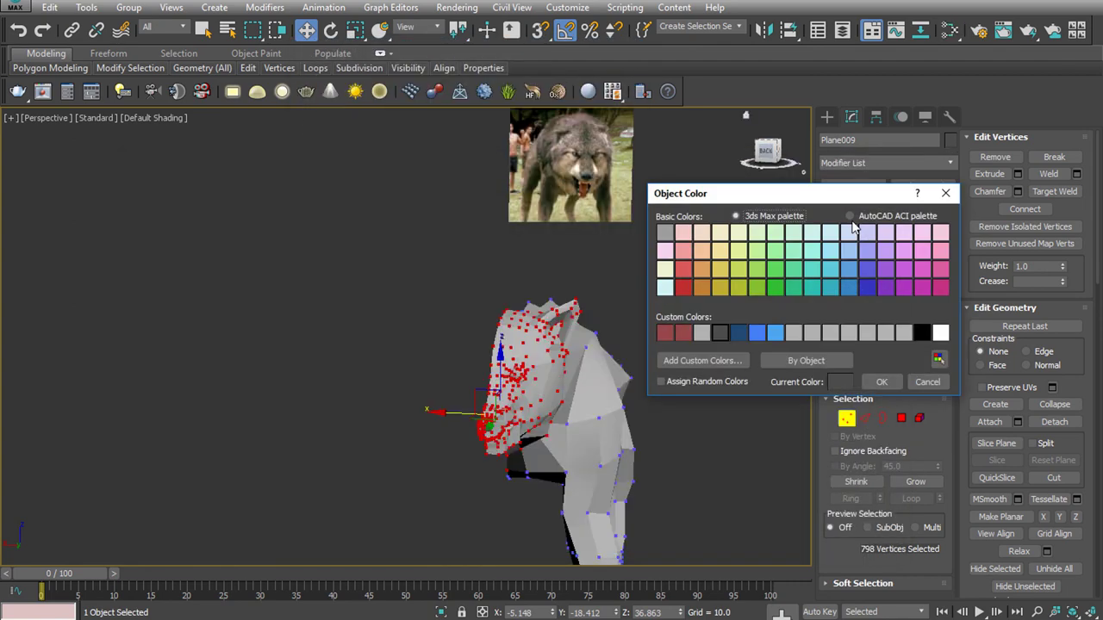
{"action": "left_click", "coordinate": [882, 382]}
{"action": "key", "text": "F4"}
{"action": "middle_click_drag", "start_coordinate": [482, 362], "coordinate": [419, 233], "text": "alt"}
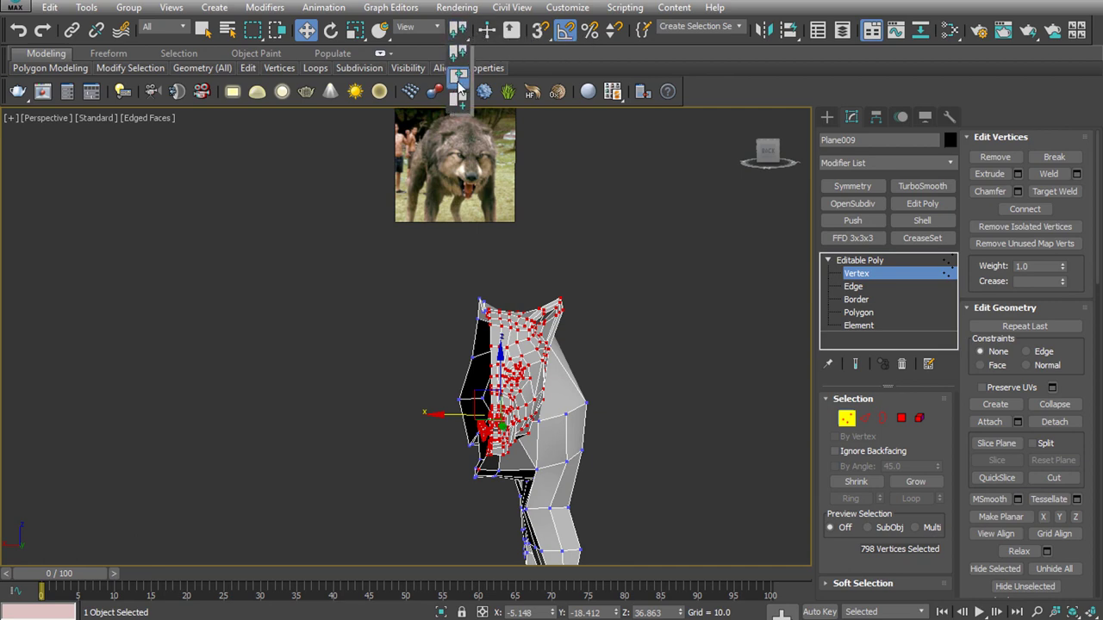
Scale up the selected head vertices around a different pivot centre
{"action": "left_click_drag", "start_coordinate": [458, 30], "coordinate": [457, 48]}
{"action": "key", "text": "r"}
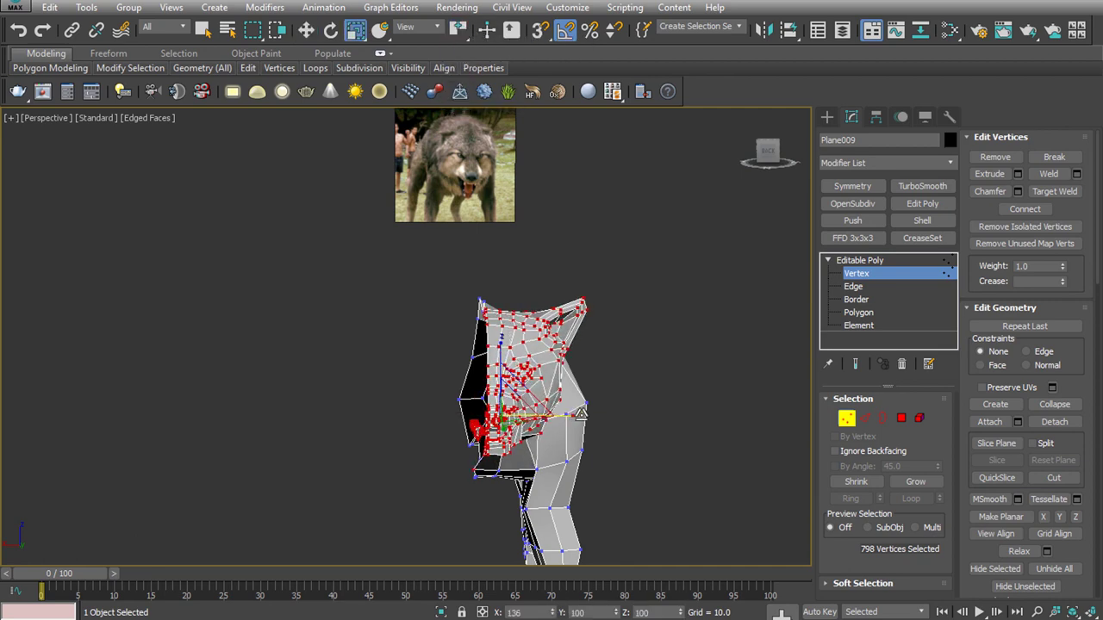
{"action": "middle_click_drag", "start_coordinate": [534, 405], "coordinate": [775, 374], "text": "alt"}
{"action": "right_click", "coordinate": [872, 273]}
Paste Symmetry and TurboSmooth back, then rotate and move the head vertices to reshape the head
{"action": "left_click", "coordinate": [896, 263]}
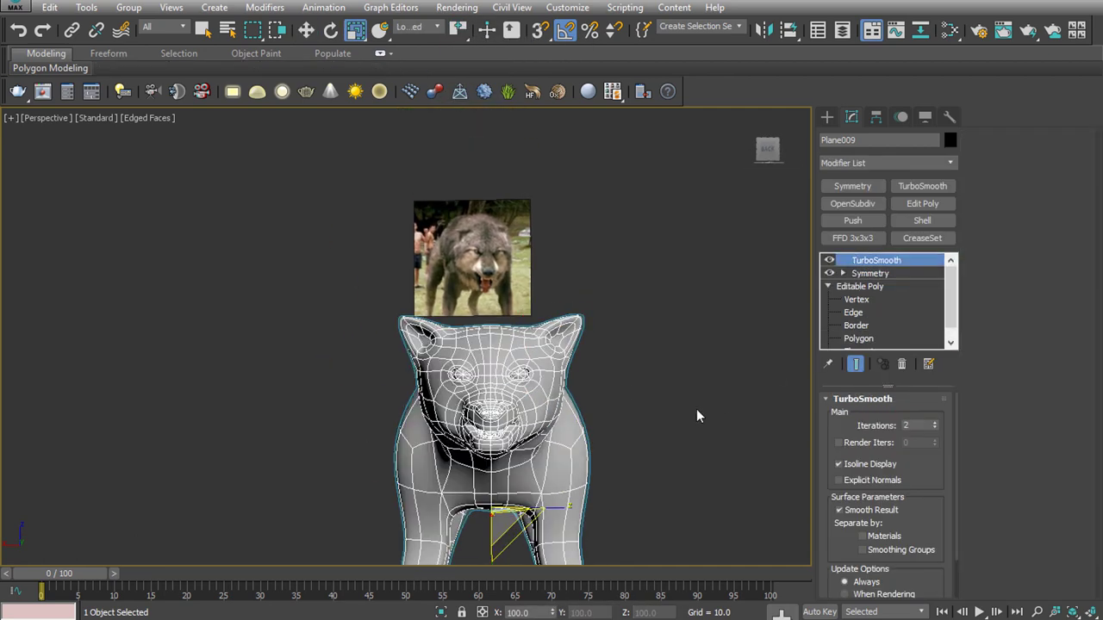
{"action": "mouse_move", "coordinate": [697, 413]}
{"action": "middle_mouse_down", "text": "alt"}
{"action": "mouse_move", "coordinate": [495, 423]}
{"action": "mouse_move", "coordinate": [698, 384]}
{"action": "middle_mouse_up", "text": "alt"}
{"action": "key", "text": "1"}
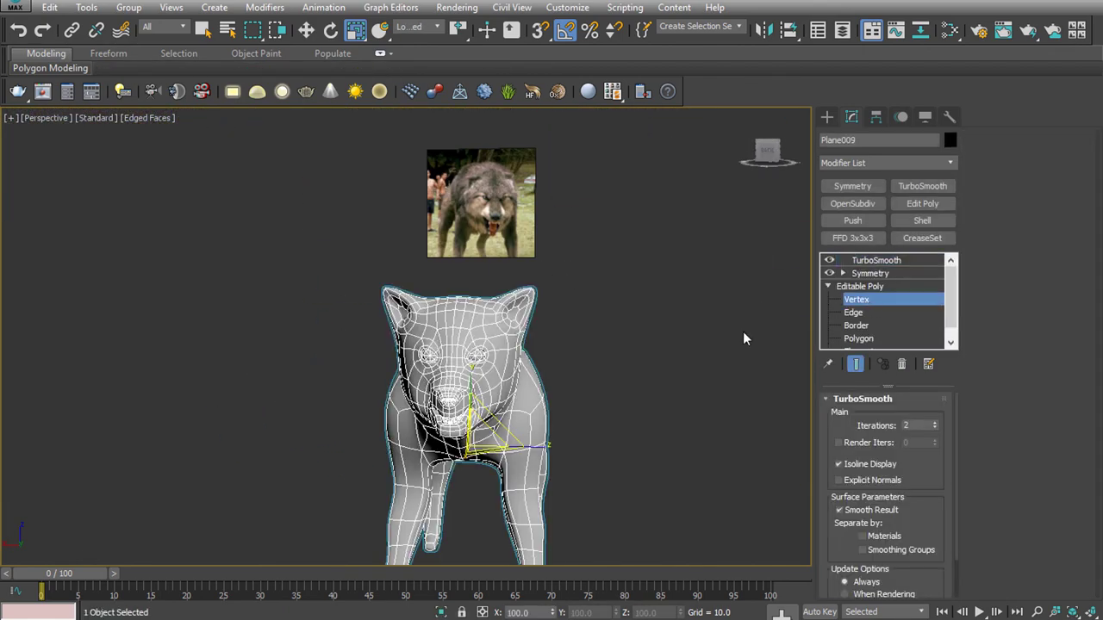
{"action": "key", "text": "f"}
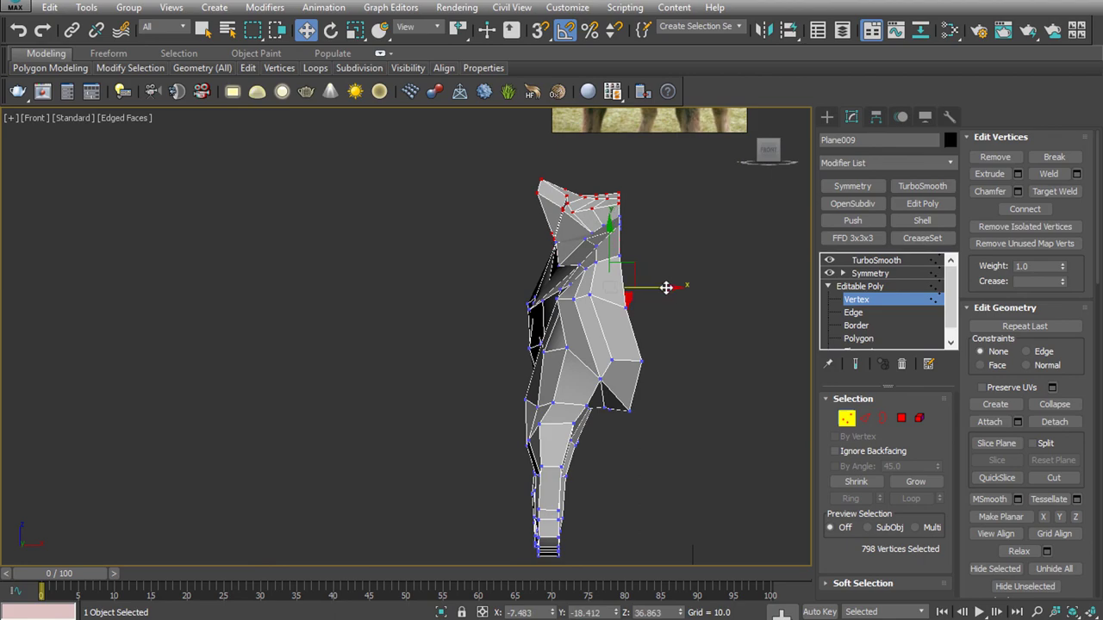
{"action": "key", "text": "p"}
{"action": "mouse_move", "coordinate": [666, 287]}
{"action": "middle_mouse_down", "text": "alt"}
{"action": "mouse_move", "coordinate": [525, 418]}
{"action": "mouse_move", "coordinate": [703, 361]}
{"action": "mouse_move", "coordinate": [665, 321]}
{"action": "mouse_move", "coordinate": [557, 402]}
{"action": "mouse_move", "coordinate": [475, 360]}
{"action": "middle_mouse_up", "text": "alt"}
{"action": "key", "text": "e"}
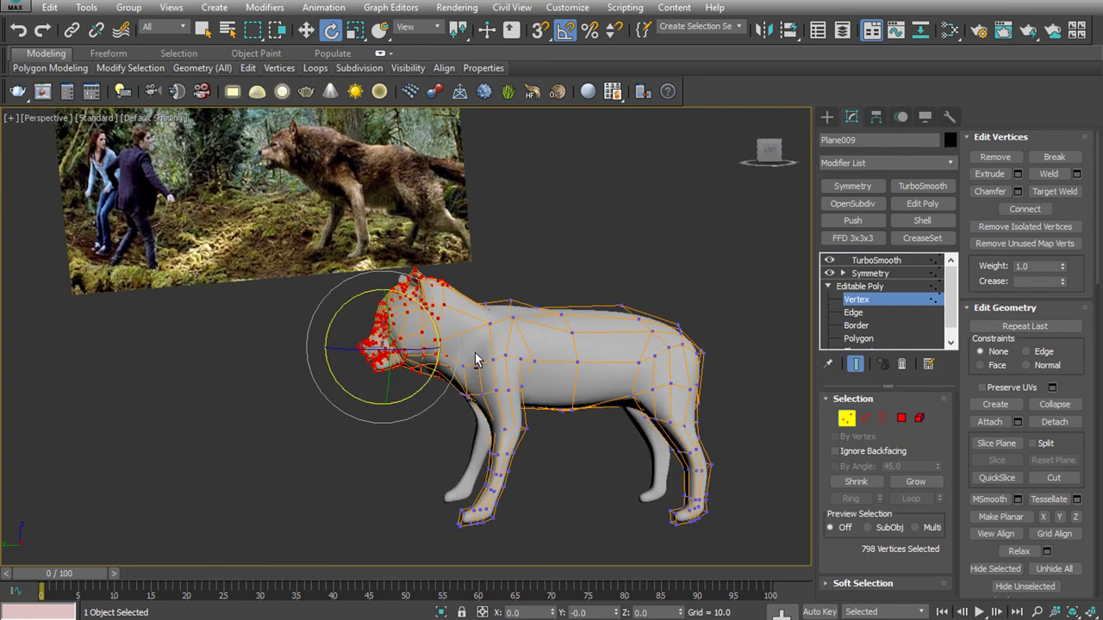
{"action": "key", "text": "w"}
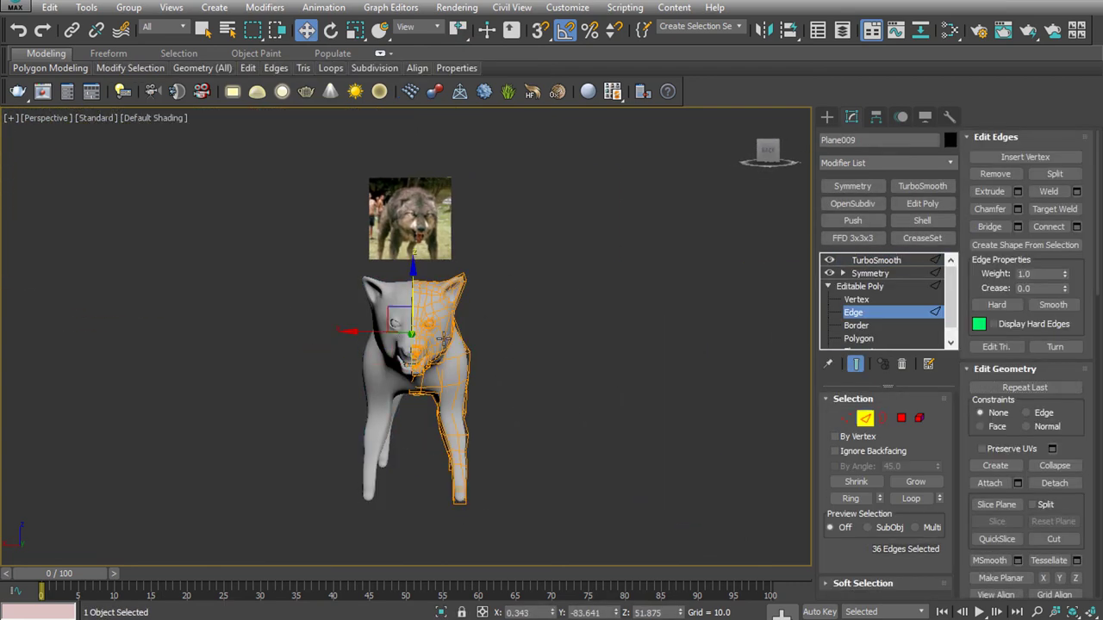
{"action": "key", "text": "f"}
{"action": "scroll", "coordinate": [625, 433], "scroll_direction": "up", "scroll_amount": 3}
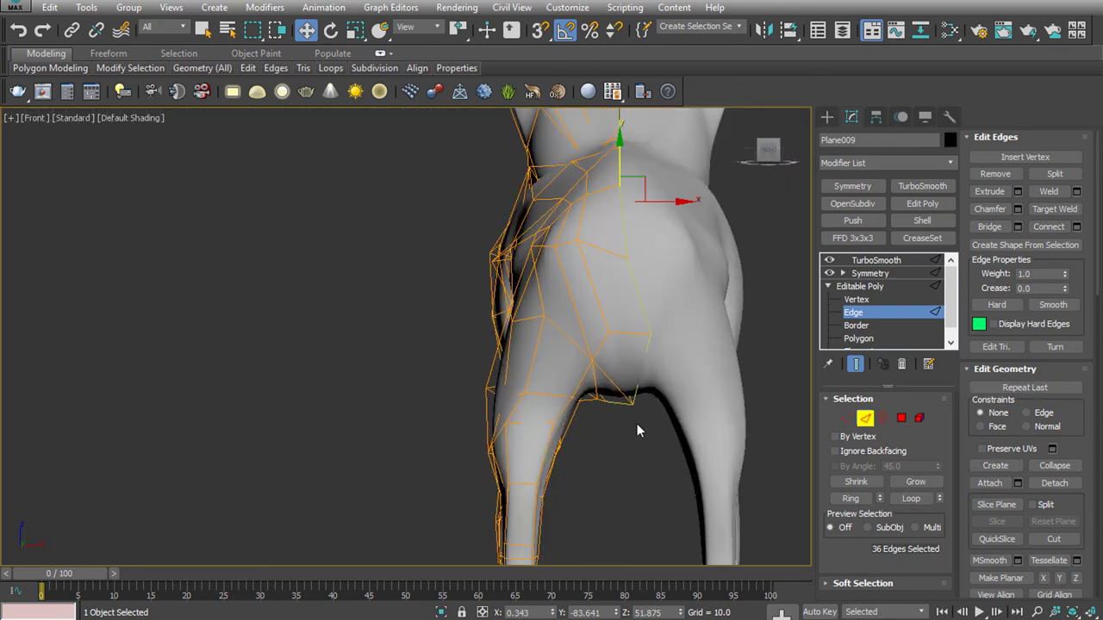
{"action": "key", "text": "p"}
{"action": "mouse_move", "coordinate": [635, 431]}
{"action": "middle_mouse_down", "text": "alt"}
{"action": "mouse_move", "coordinate": [506, 317]}
{"action": "mouse_move", "coordinate": [536, 413]}
{"action": "middle_mouse_up", "text": "alt"}
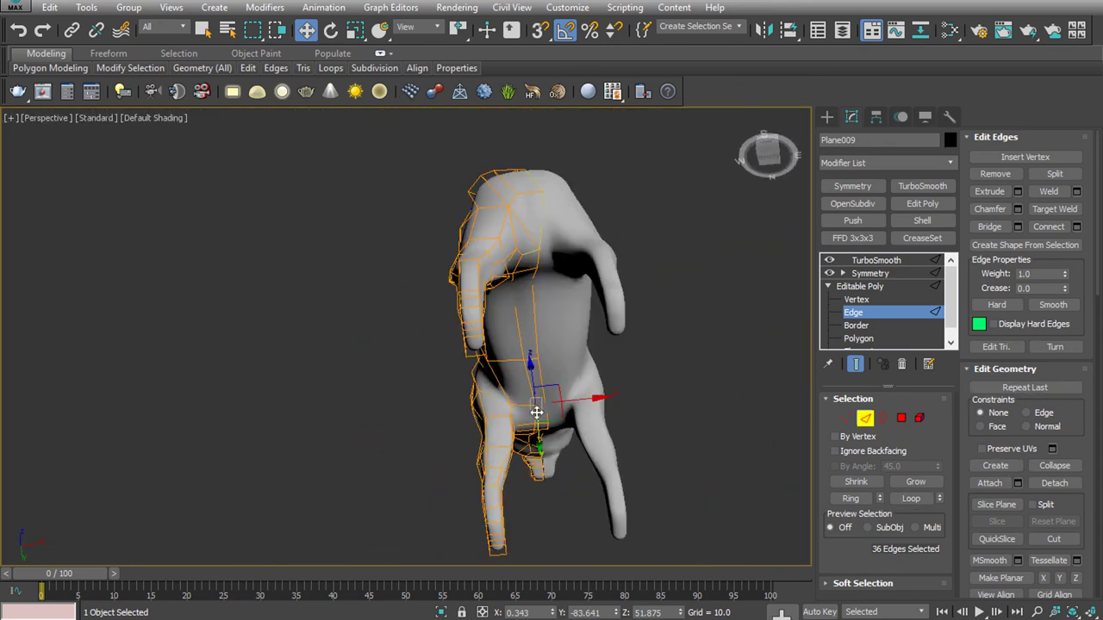
Select the centre-seam edge loops and Make Planar on X to flatten them
{"action": "double_click", "coordinate": [535, 350]}
{"action": "double_click", "coordinate": [494, 248], "text": "ctrl"}
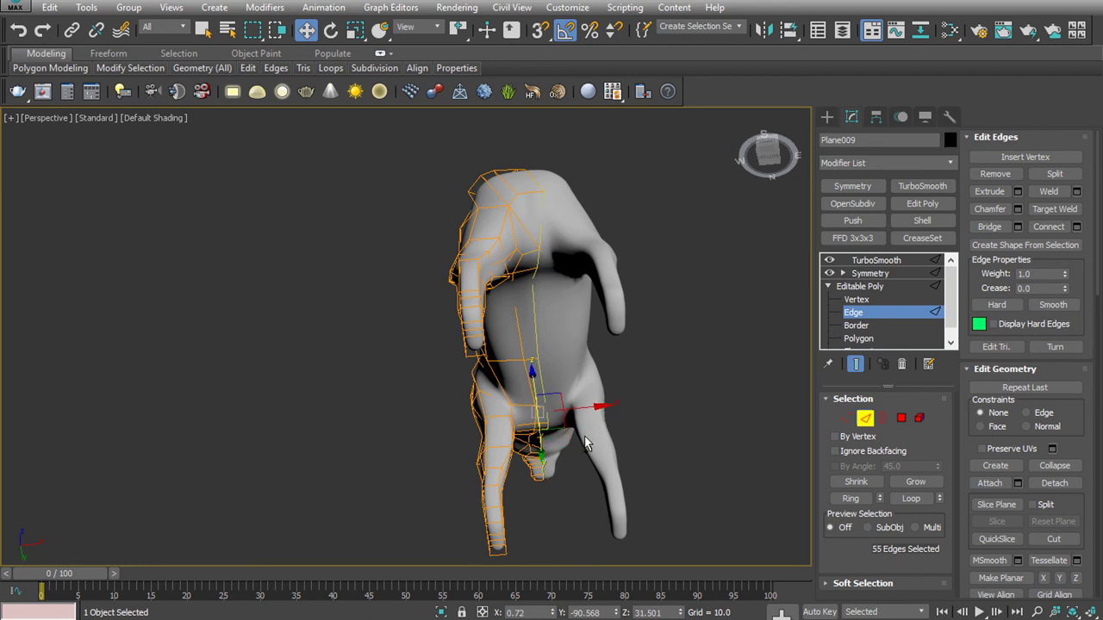
{"action": "middle_click_drag", "start_coordinate": [494, 248], "coordinate": [651, 449], "text": "alt"}
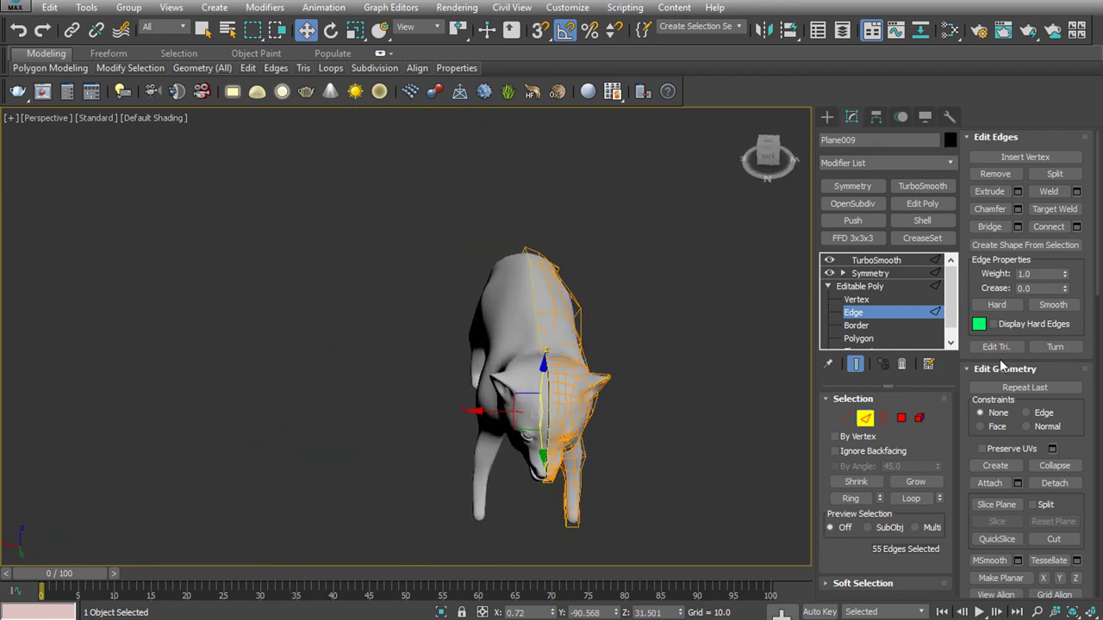
{"action": "left_click_drag", "start_coordinate": [1065, 443], "coordinate": [1065, 132]}
{"action": "left_click", "coordinate": [1074, 267]}
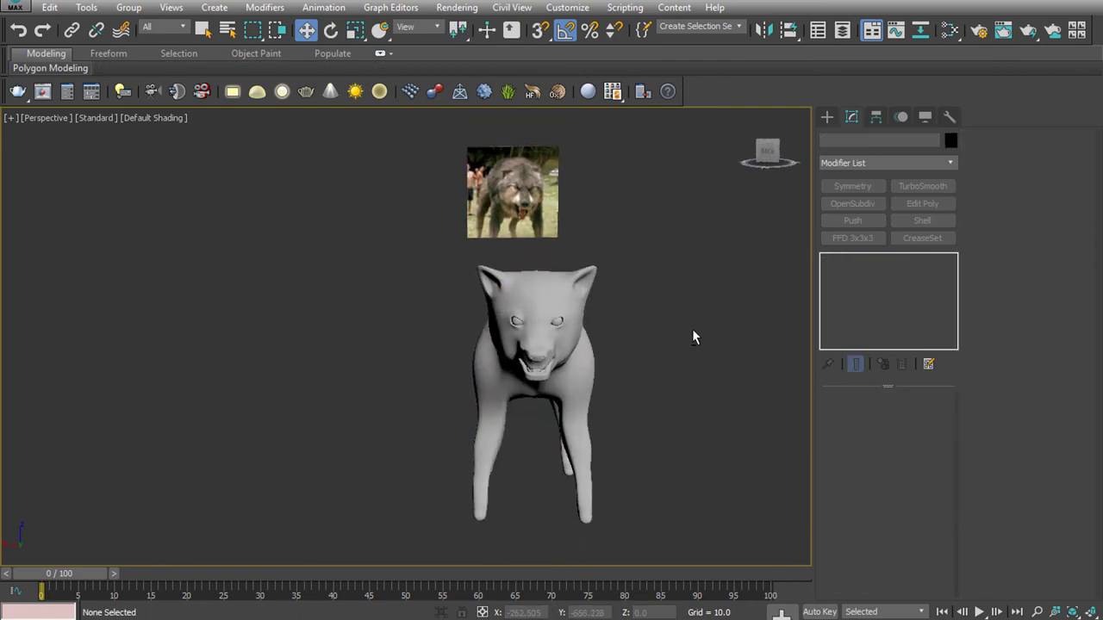
Remove the polygon on the wolf's rump to leave an opening for the tail
{"action": "mouse_move", "coordinate": [691, 329]}
{"action": "middle_mouse_down", "text": "alt"}
{"action": "mouse_move", "coordinate": [576, 355]}
{"action": "mouse_move", "coordinate": [633, 324]}
{"action": "mouse_move", "coordinate": [496, 339]}
{"action": "mouse_move", "coordinate": [598, 339]}
{"action": "mouse_move", "coordinate": [563, 387]}
{"action": "mouse_move", "coordinate": [425, 341]}
{"action": "middle_mouse_up", "text": "alt"}
{"action": "left_click", "coordinate": [598, 344]}
{"action": "key", "text": "4"}
{"action": "left_click", "coordinate": [560, 368]}
{"action": "left_click", "coordinate": [570, 390]}
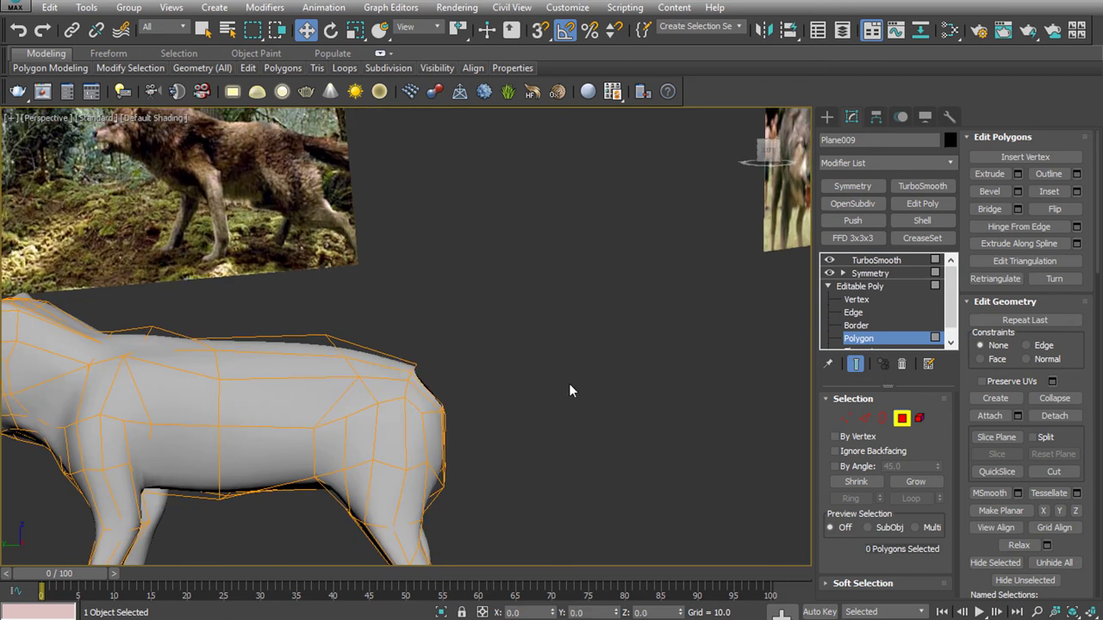
{"action": "left_click", "coordinate": [857, 316]}
{"action": "mouse_move", "coordinate": [498, 394]}
{"action": "middle_mouse_down", "text": "alt"}
{"action": "mouse_move", "coordinate": [423, 451]}
{"action": "mouse_move", "coordinate": [463, 322]}
{"action": "mouse_move", "coordinate": [405, 349]}
{"action": "middle_mouse_up", "text": "alt"}
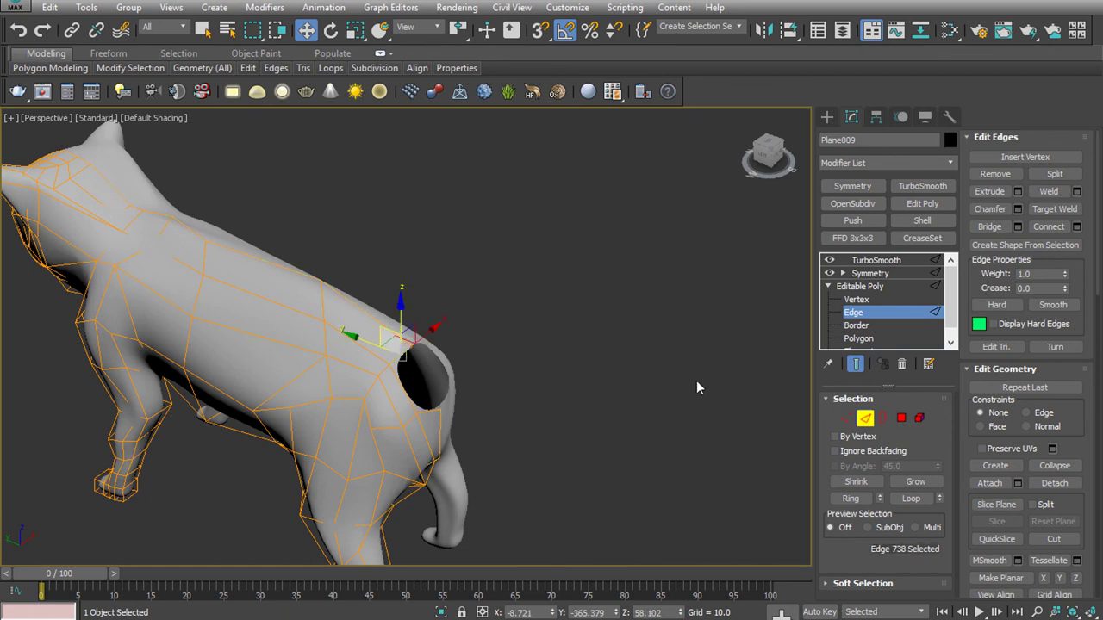
With Show End Result off, Shift-extrude a flap from the rear edges and extend it outward
{"action": "left_click", "coordinate": [864, 364]}
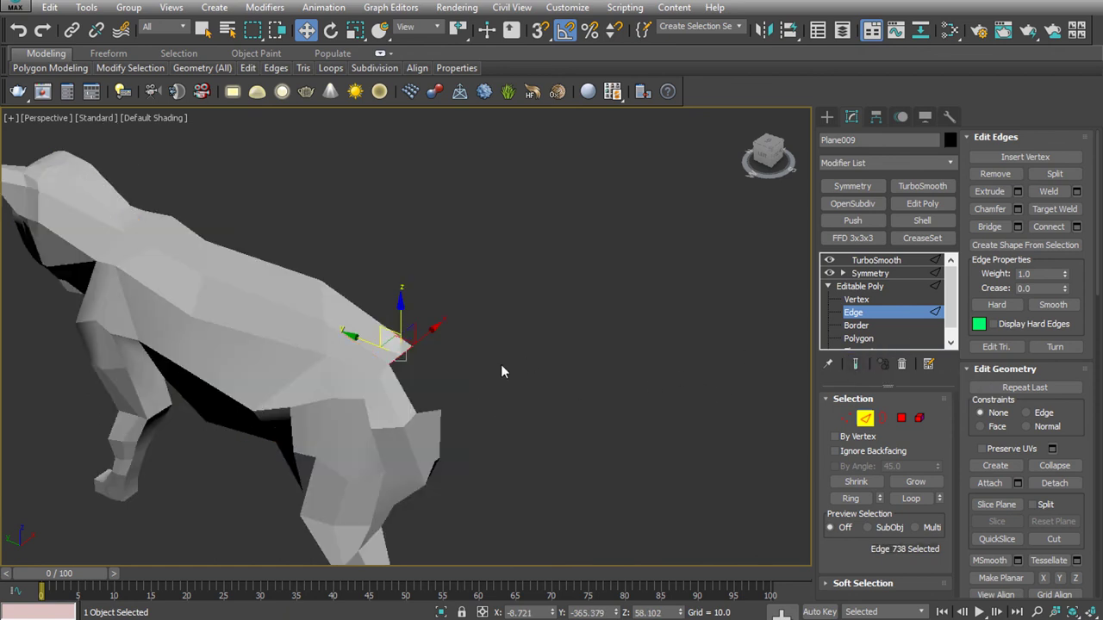
{"action": "left_click", "coordinate": [434, 413], "text": "ctrl"}
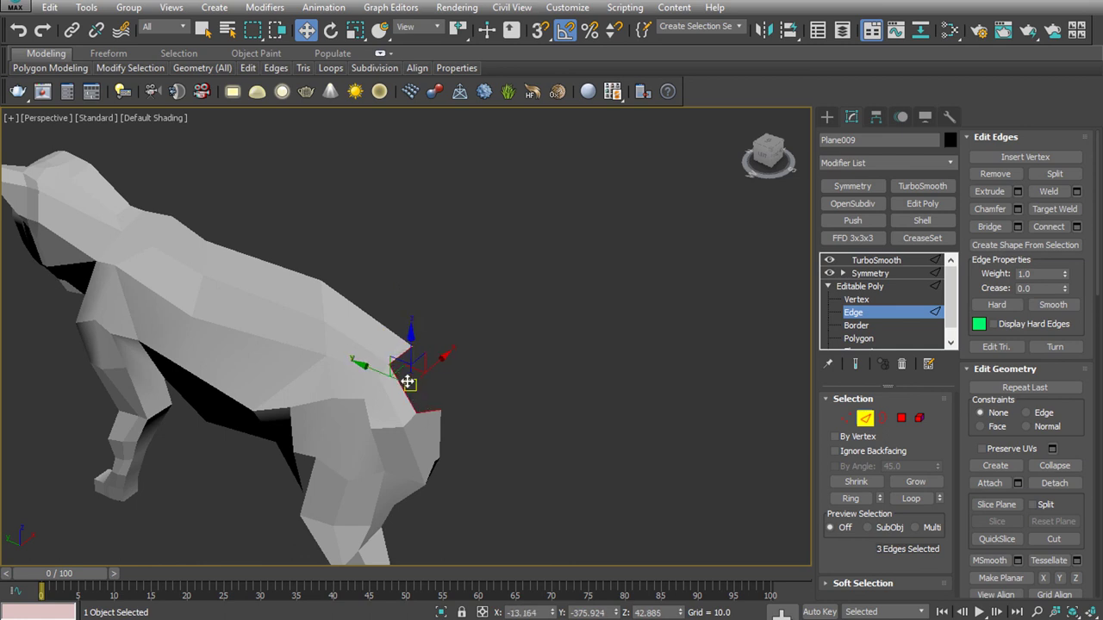
{"action": "left_click_drag", "start_coordinate": [406, 359], "coordinate": [476, 345], "text": "shift"}
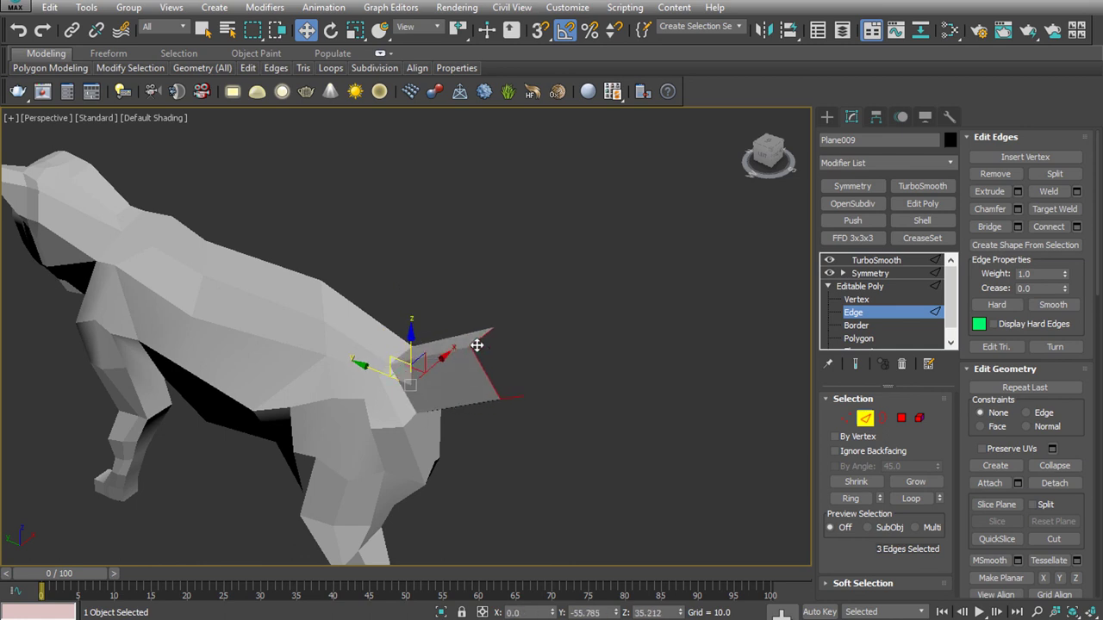
{"action": "middle_click_drag", "start_coordinate": [603, 393], "coordinate": [639, 350], "text": "alt"}
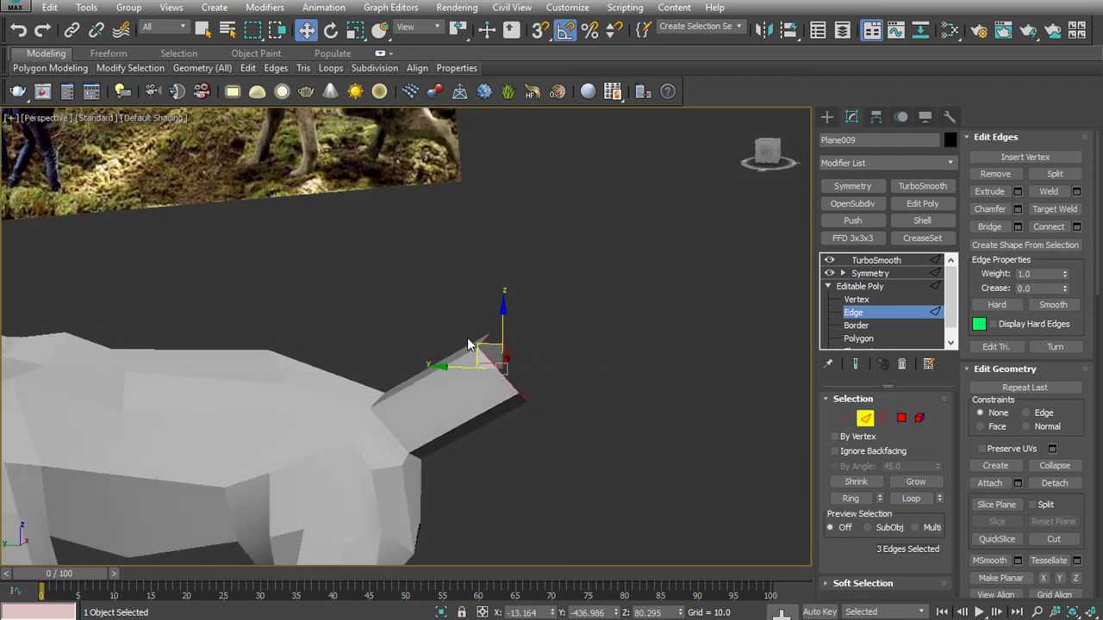
{"action": "left_click_drag", "start_coordinate": [490, 344], "coordinate": [442, 381]}
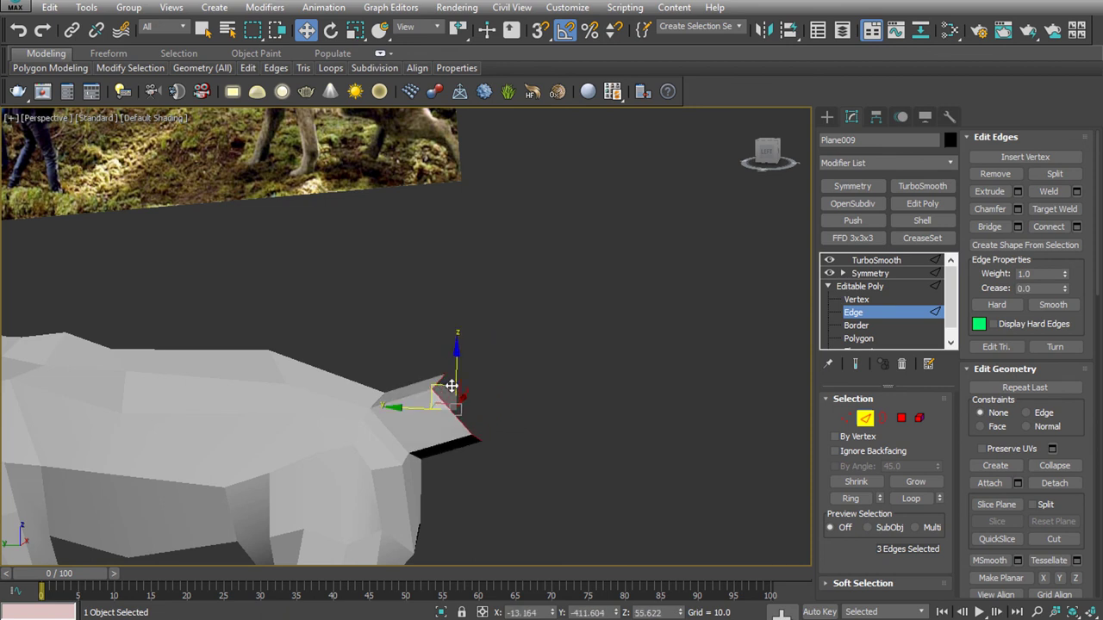
{"action": "key", "text": "e"}
{"action": "key", "text": "w"}
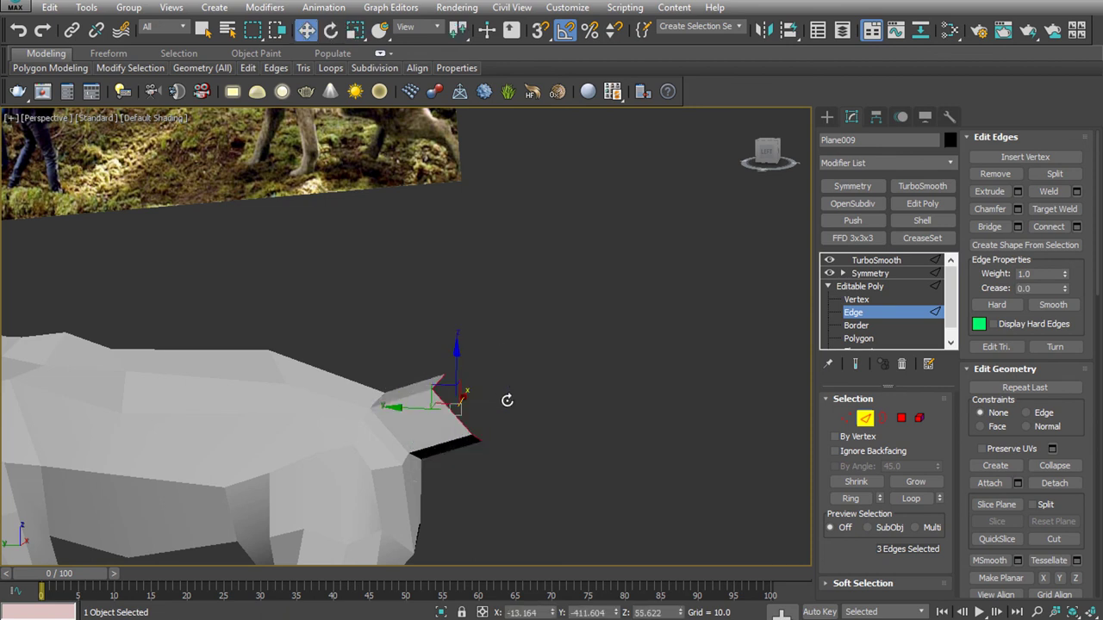
{"action": "left_click_drag", "start_coordinate": [451, 397], "coordinate": [549, 416]}
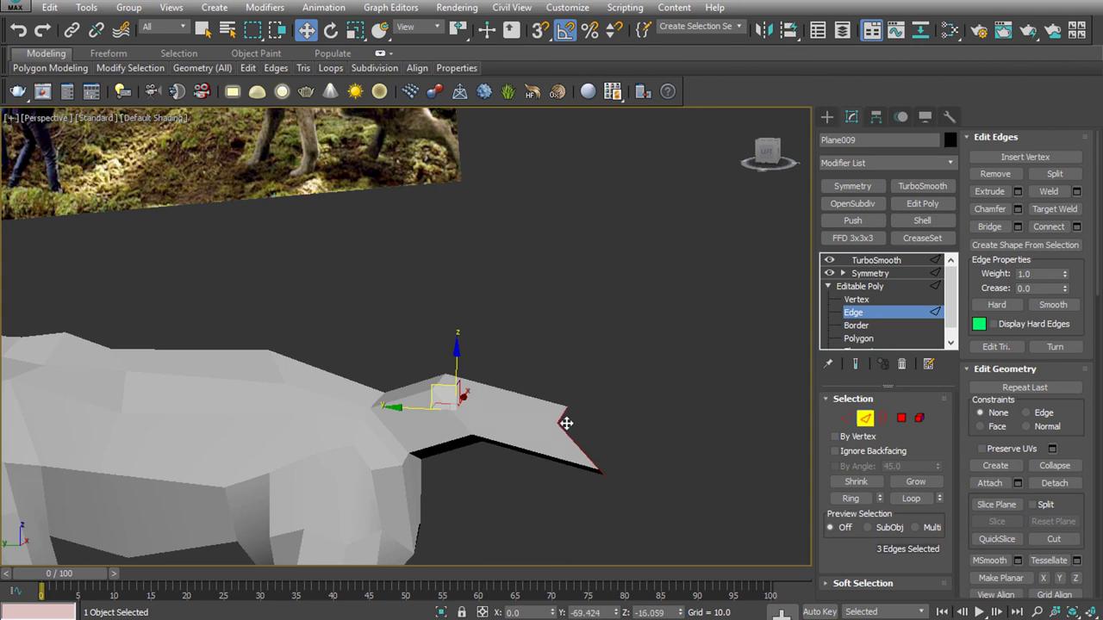
Rotate the tail's end and push its tip down and outward
{"action": "key", "text": "e"}
{"action": "left_click_drag", "start_coordinate": [614, 400], "coordinate": [635, 434]}
{"action": "key", "text": "w"}
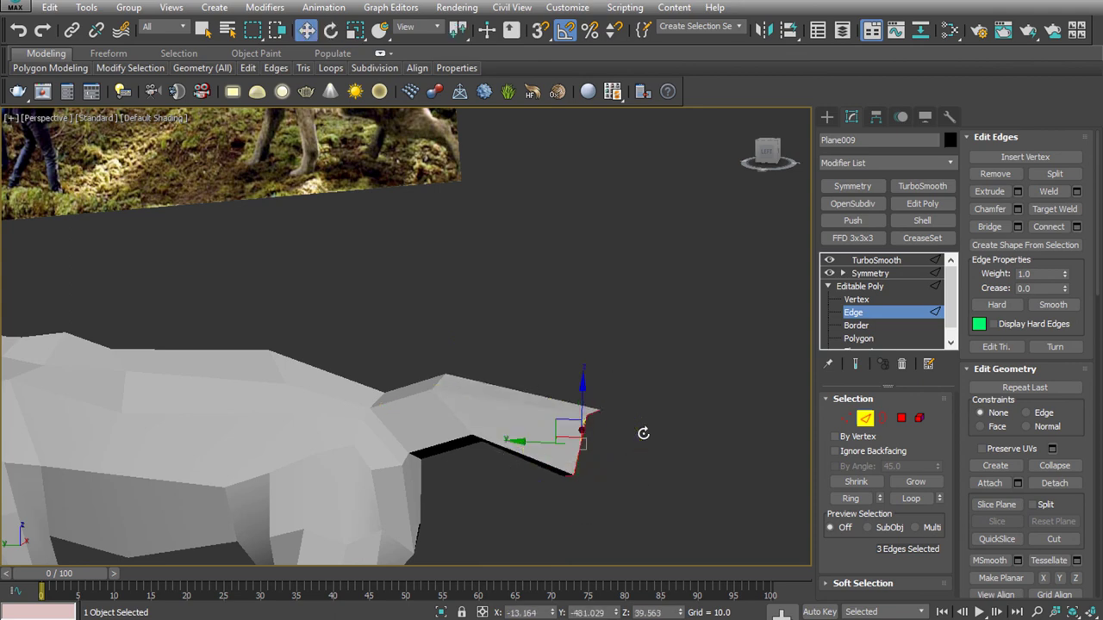
{"action": "left_click_drag", "start_coordinate": [554, 420], "coordinate": [663, 515]}
{"action": "key", "text": "r"}
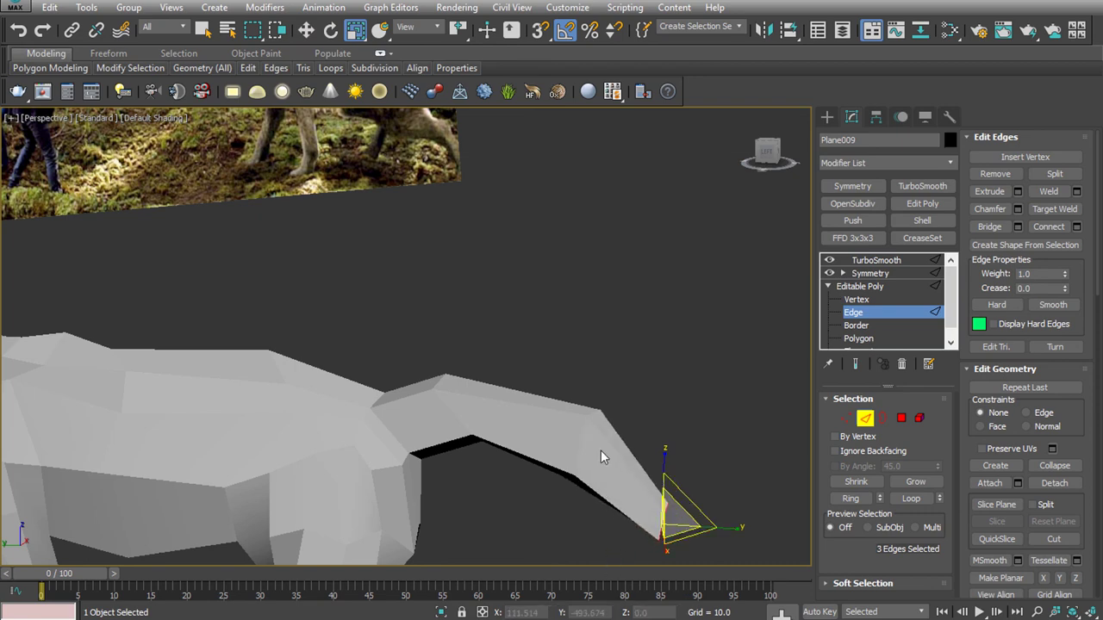
{"action": "key", "text": "F4"}
{"action": "mouse_move", "coordinate": [605, 456]}
{"action": "middle_mouse_down"}
{"action": "mouse_move", "coordinate": [591, 318]}
{"action": "mouse_move", "coordinate": [589, 331]}
{"action": "middle_mouse_up"}
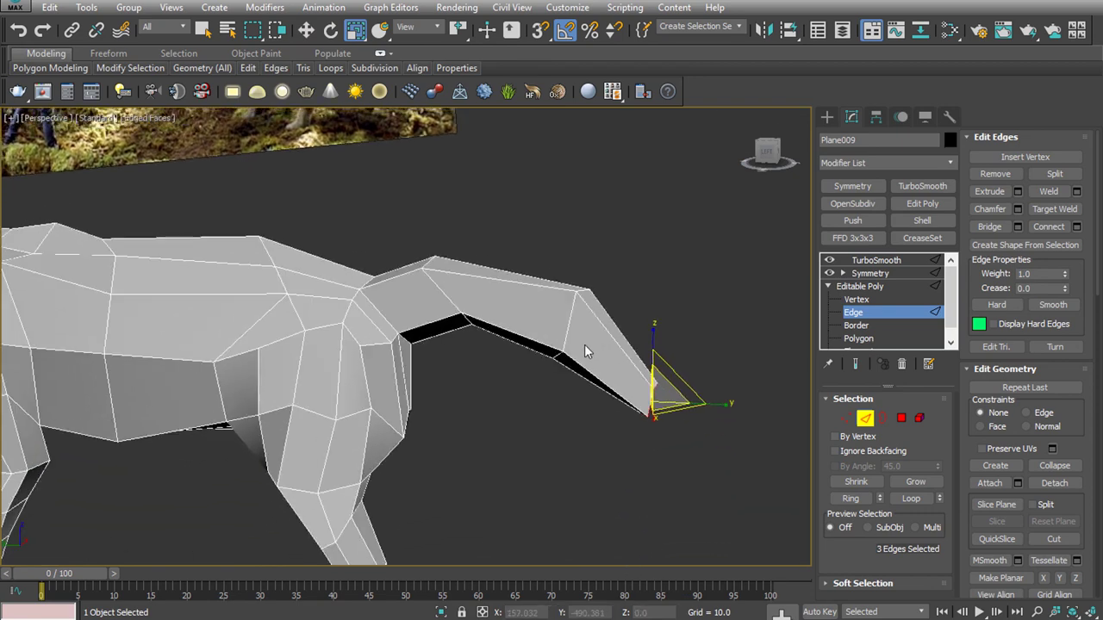
{"action": "scroll", "coordinate": [543, 367], "scroll_direction": "down", "scroll_amount": 3}
{"action": "scroll", "coordinate": [416, 514], "scroll_direction": "down", "scroll_amount": 3}
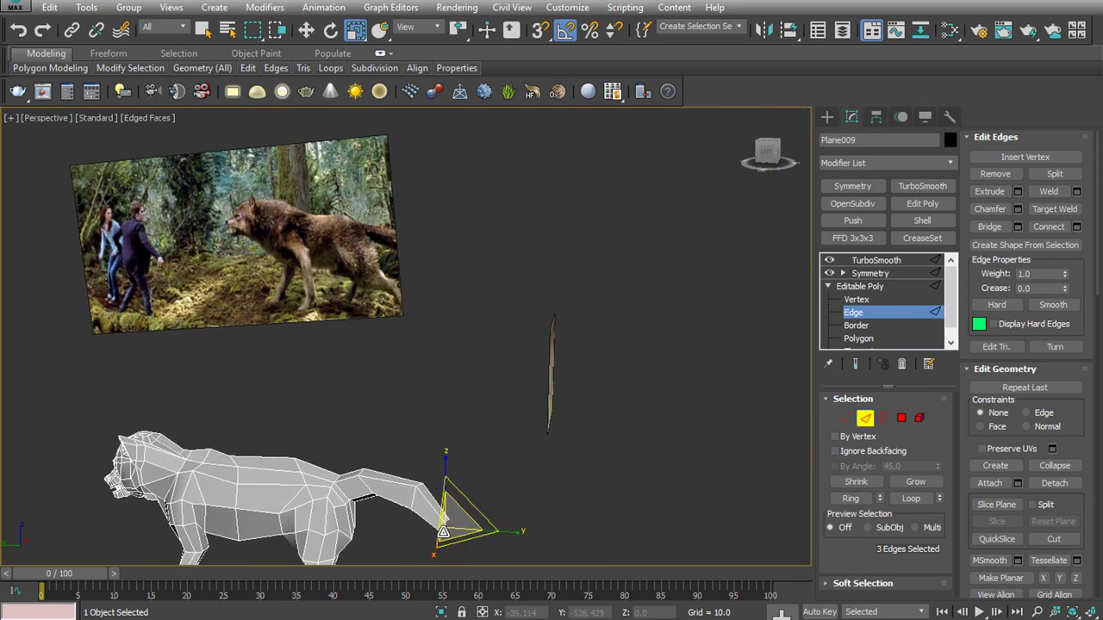
{"action": "scroll", "coordinate": [456, 517], "scroll_direction": "up", "scroll_amount": 2}
Select edges at the wolf's mouth, then turn Show End Result back on
{"action": "mouse_move", "coordinate": [456, 517]}
{"action": "middle_mouse_down", "text": "alt"}
{"action": "mouse_move", "coordinate": [468, 517]}
{"action": "mouse_move", "coordinate": [444, 487]}
{"action": "middle_mouse_up", "text": "alt"}
{"action": "scroll", "coordinate": [460, 504], "scroll_direction": "up", "scroll_amount": 3}
{"action": "left_click", "coordinate": [451, 488]}
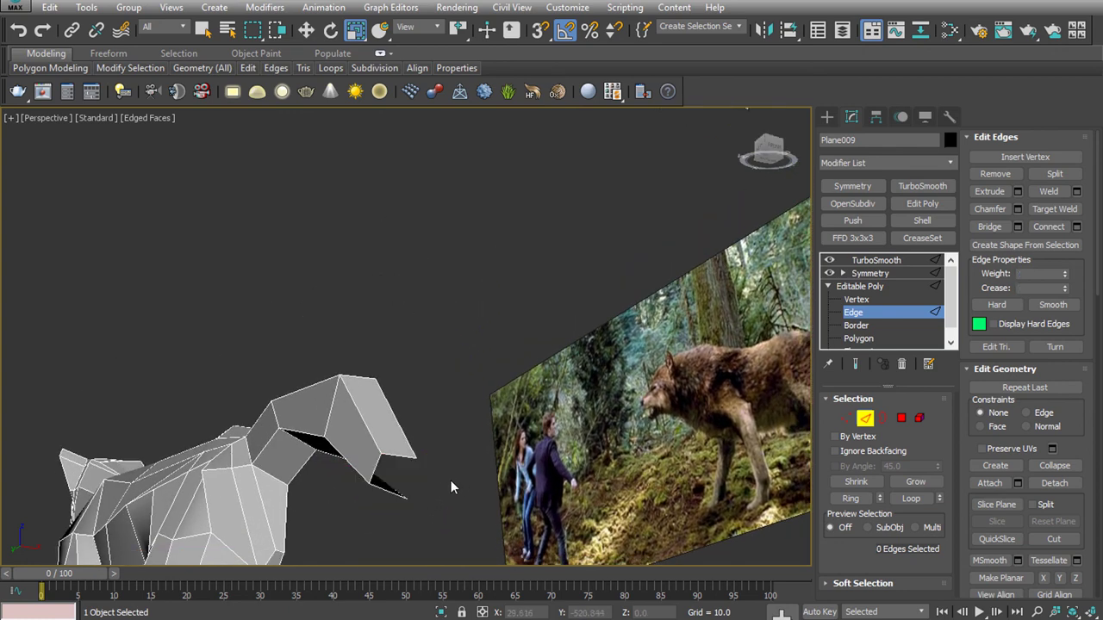
{"action": "left_click", "coordinate": [402, 457]}
{"action": "left_click", "coordinate": [393, 484], "text": "ctrl"}
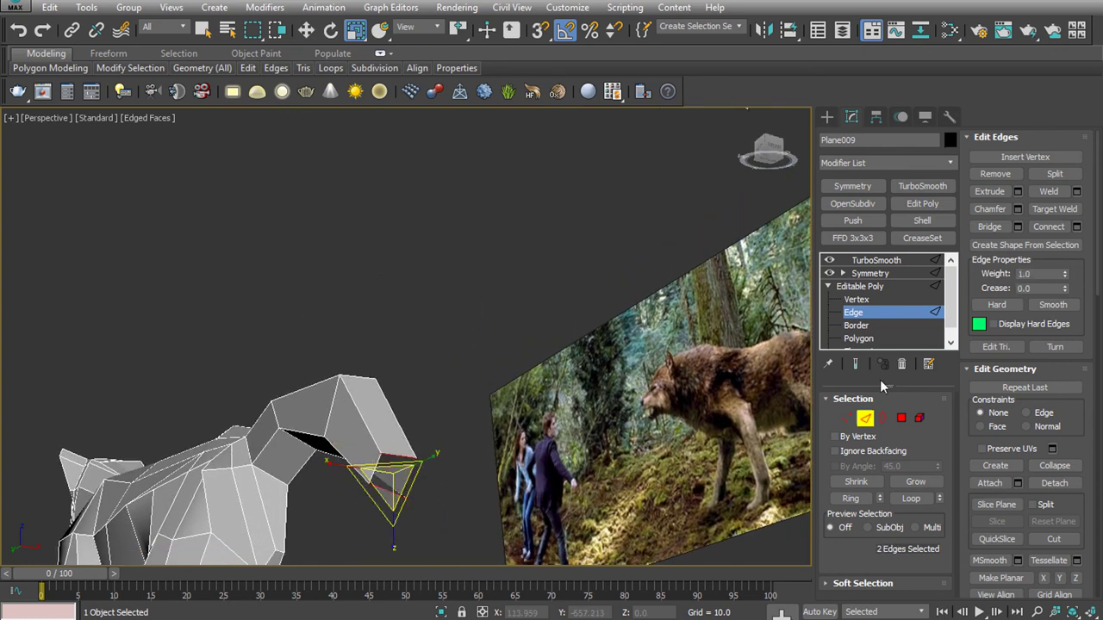
{"action": "key", "text": "w"}
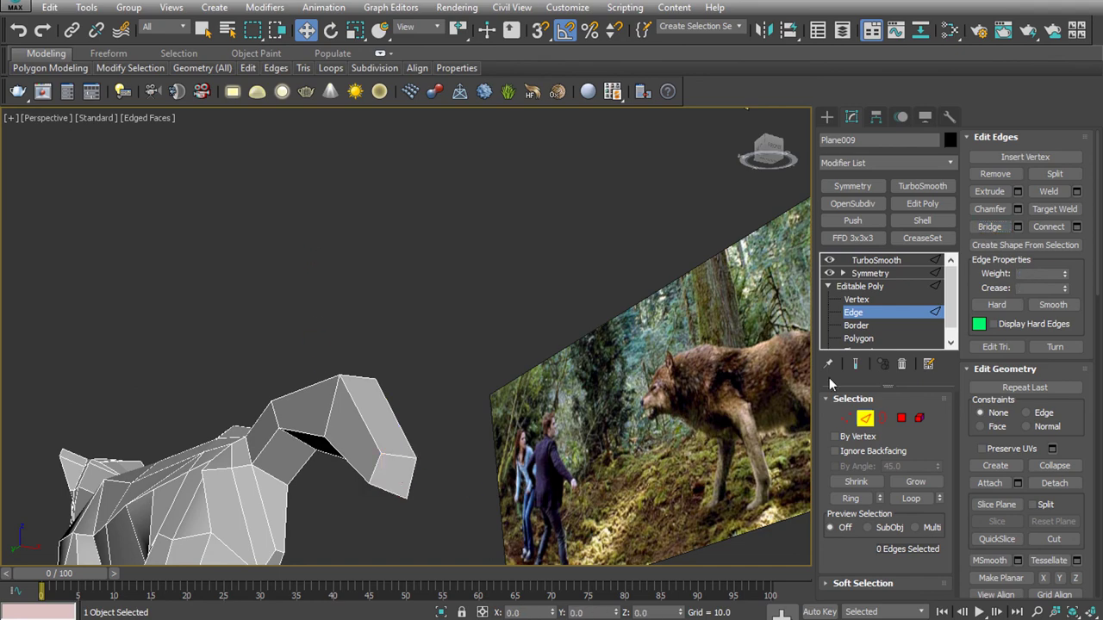
{"action": "left_click", "coordinate": [876, 260]}
{"action": "left_click", "coordinate": [357, 369]}
Select the tail-tip polygons with Show End Result on and nudge them outward
{"action": "mouse_move", "coordinate": [357, 370]}
{"action": "middle_mouse_down", "text": "alt"}
{"action": "mouse_move", "coordinate": [313, 450]}
{"action": "mouse_move", "coordinate": [405, 475]}
{"action": "mouse_move", "coordinate": [327, 259]}
{"action": "middle_mouse_up", "text": "alt"}
{"action": "scroll", "coordinate": [302, 345], "scroll_direction": "down", "scroll_amount": 2}
{"action": "scroll", "coordinate": [302, 344], "scroll_direction": "down", "scroll_amount": 3}
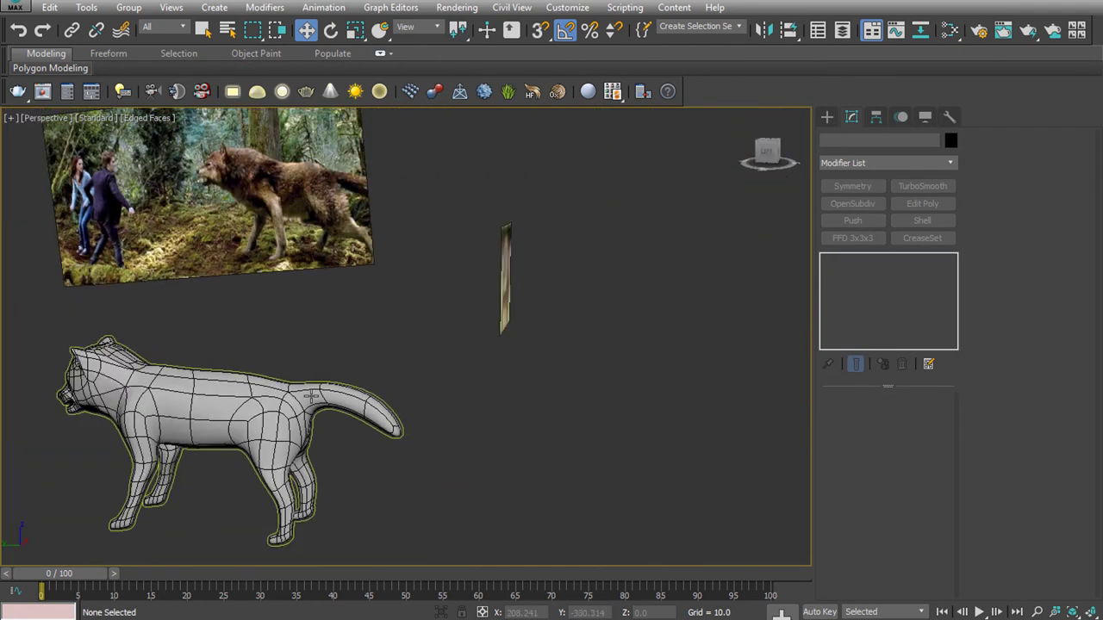
{"action": "scroll", "coordinate": [327, 424], "scroll_direction": "down", "scroll_amount": 1}
{"action": "middle_click_drag", "start_coordinate": [327, 424], "coordinate": [385, 527], "text": "alt"}
{"action": "left_click", "coordinate": [387, 458]}
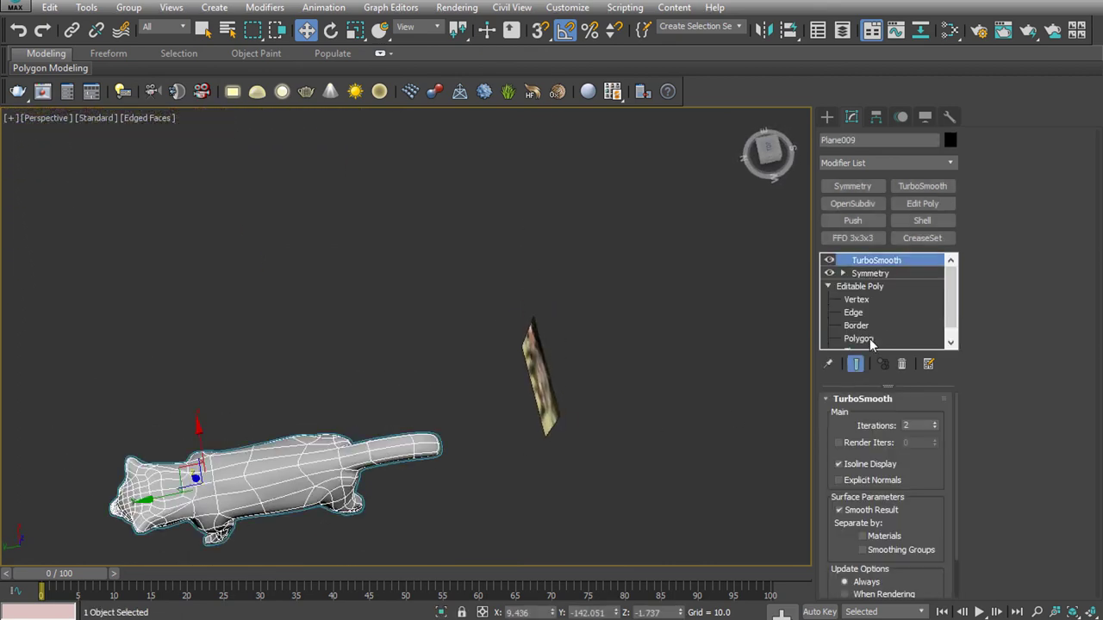
{"action": "left_click", "coordinate": [861, 339]}
{"action": "left_click", "coordinate": [418, 455]}
{"action": "scroll", "coordinate": [422, 448], "scroll_direction": "up", "scroll_amount": 5}
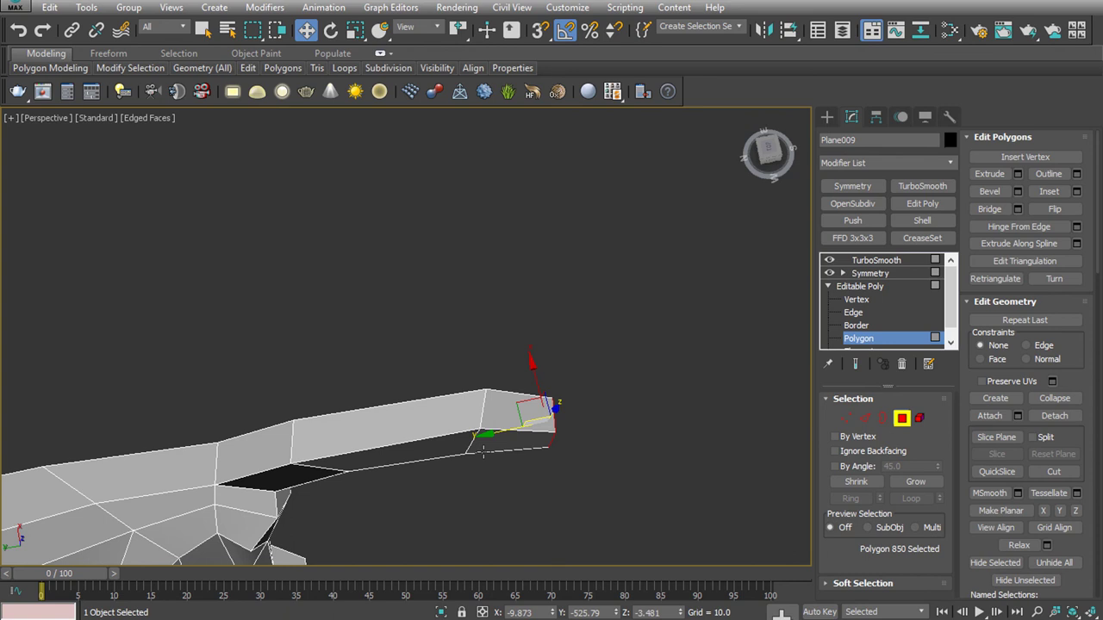
{"action": "left_click", "coordinate": [426, 440], "text": "ctrl"}
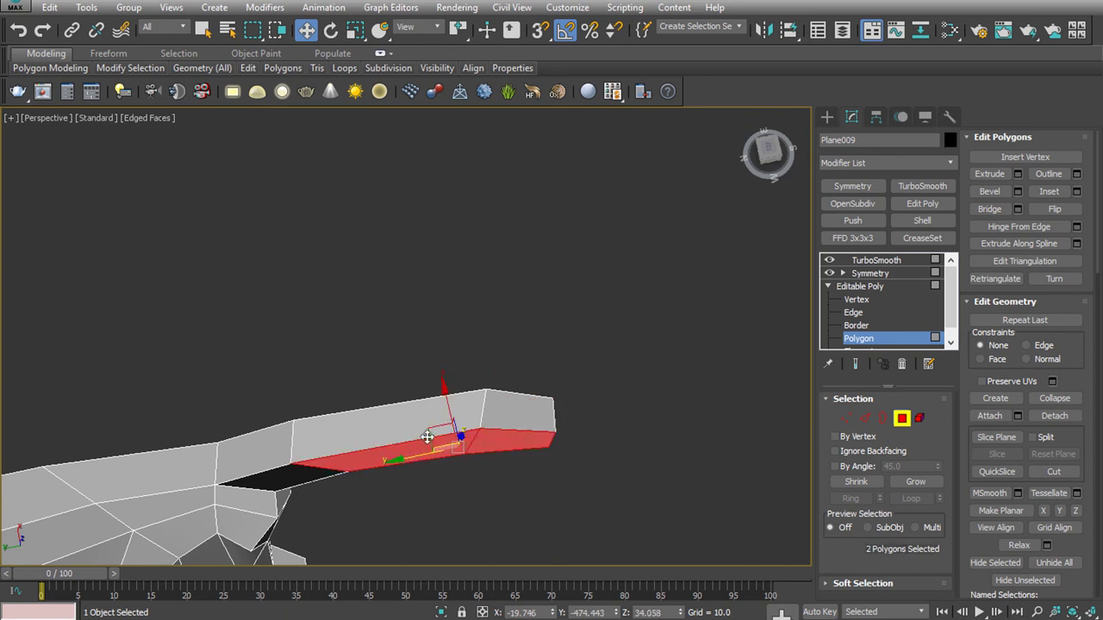
{"action": "left_click", "coordinate": [853, 364]}
{"action": "left_click_drag", "start_coordinate": [451, 409], "coordinate": [449, 394]}
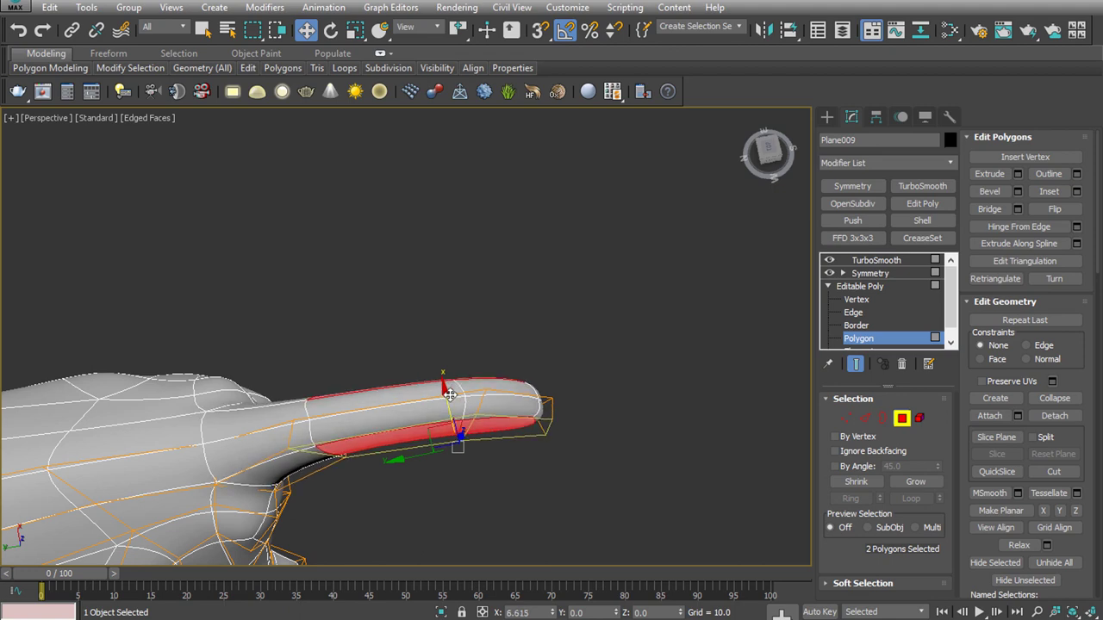
Rotate the tail tip downward and move it down and back into a drooping curve
{"action": "mouse_move", "coordinate": [526, 465]}
{"action": "middle_mouse_down", "text": "alt"}
{"action": "mouse_move", "coordinate": [523, 303]}
{"action": "mouse_move", "coordinate": [504, 348]}
{"action": "middle_mouse_up", "text": "alt"}
{"action": "left_click_drag", "start_coordinate": [566, 545], "coordinate": [605, 553]}
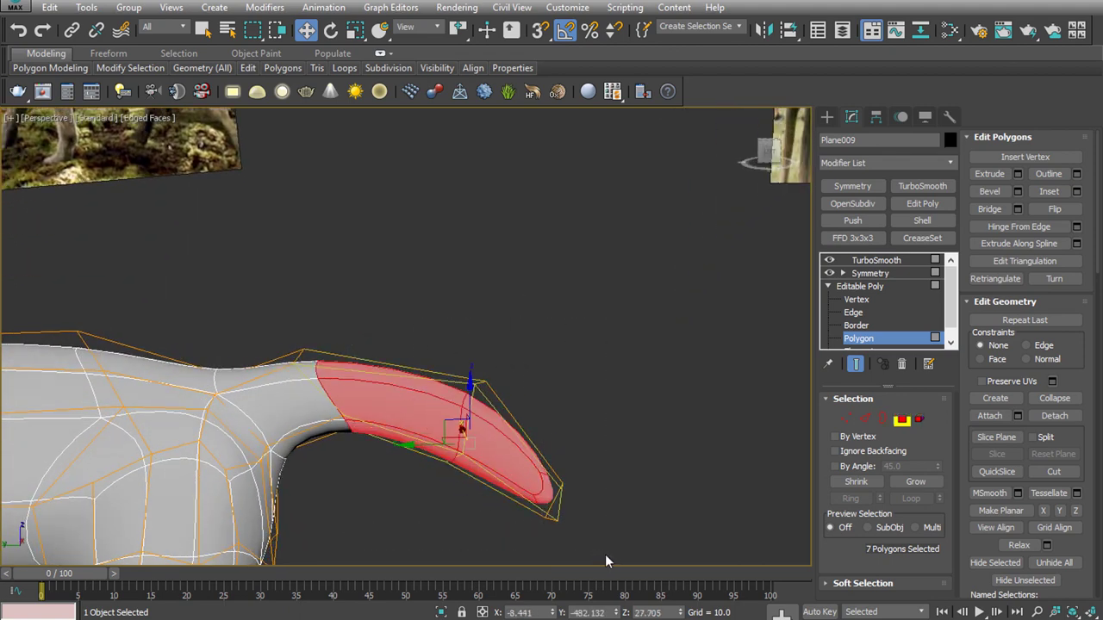
{"action": "key", "text": "e"}
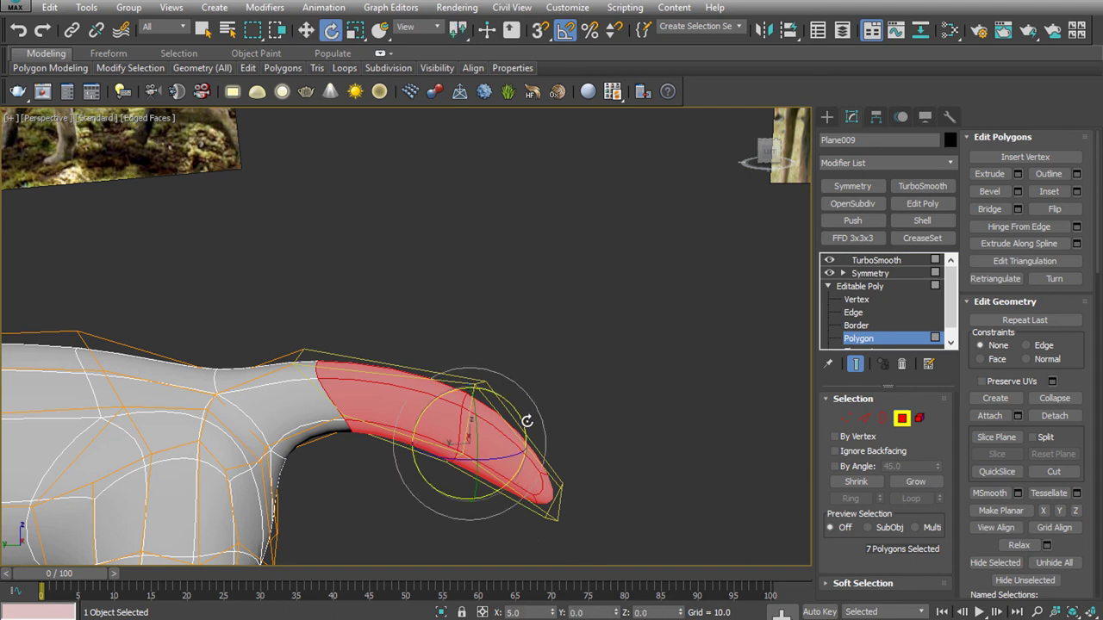
{"action": "left_click_drag", "start_coordinate": [526, 420], "coordinate": [528, 424]}
{"action": "key", "text": "w"}
{"action": "left_click_drag", "start_coordinate": [451, 424], "coordinate": [431, 508]}
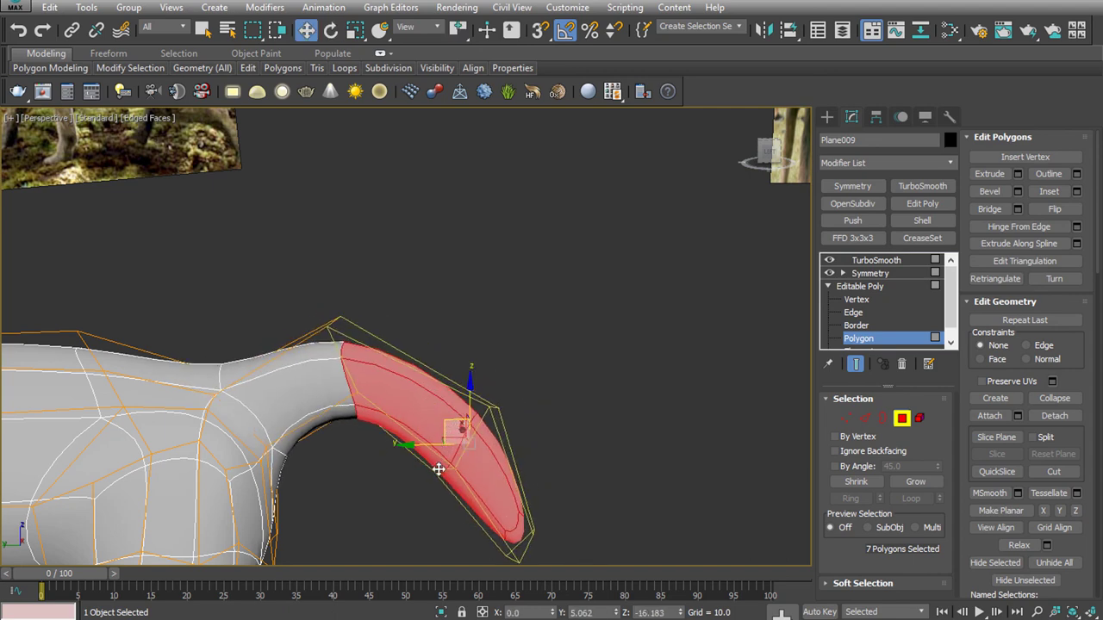
{"action": "scroll", "coordinate": [431, 507], "scroll_direction": "down", "scroll_amount": 5}
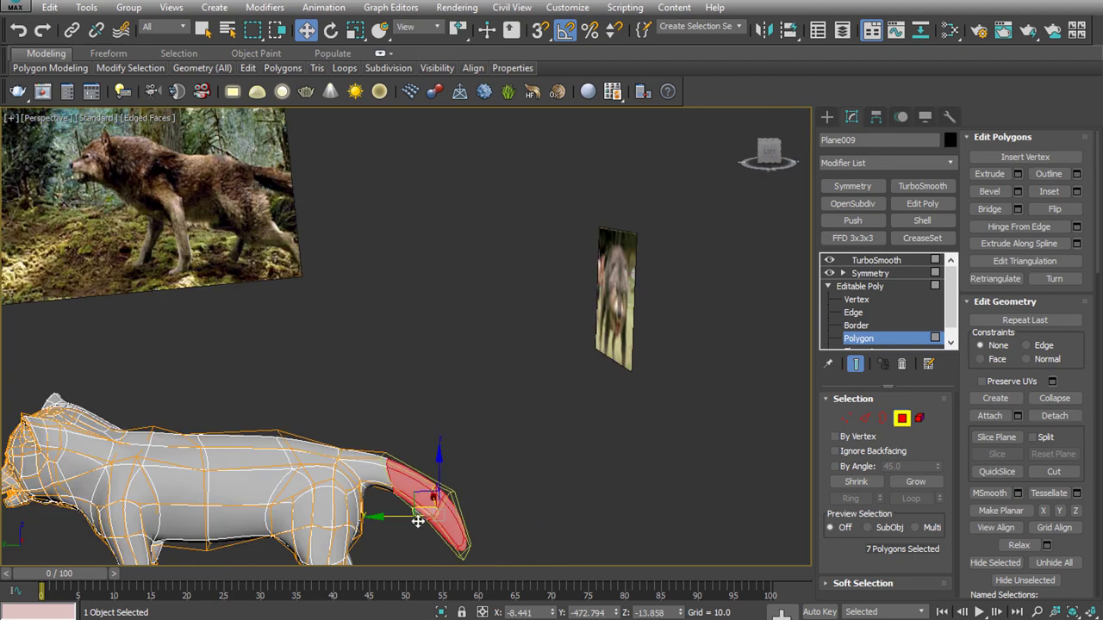
{"action": "middle_click_drag", "start_coordinate": [431, 507], "coordinate": [517, 424], "text": "alt"}
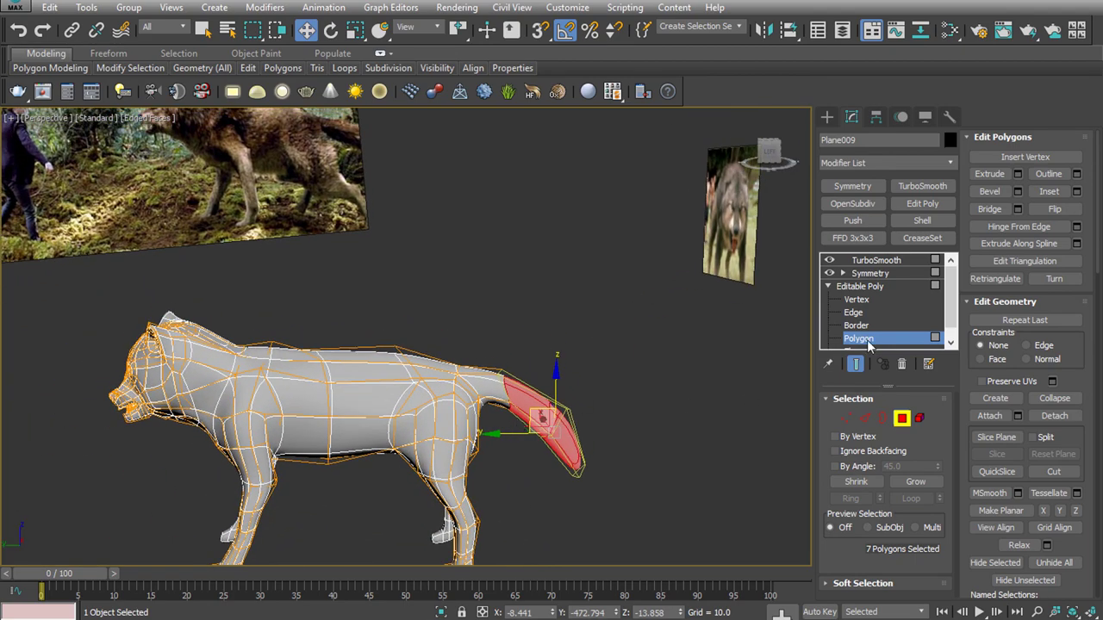
{"action": "left_click", "coordinate": [708, 439]}
{"action": "scroll", "coordinate": [542, 471], "scroll_direction": "down", "scroll_amount": 5}
{"action": "scroll", "coordinate": [542, 471], "scroll_direction": "up", "scroll_amount": 6}
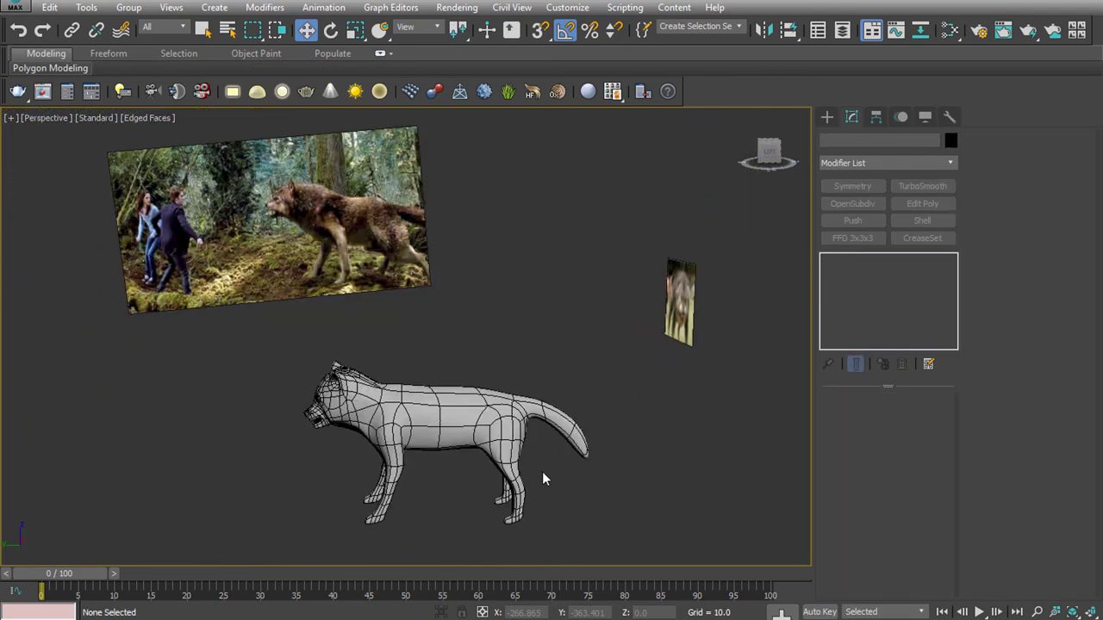
{"action": "mouse_move", "coordinate": [542, 471]}
{"action": "middle_mouse_down", "text": "alt"}
{"action": "mouse_move", "coordinate": [610, 460]}
{"action": "mouse_move", "coordinate": [558, 471]}
{"action": "middle_mouse_up", "text": "alt"}
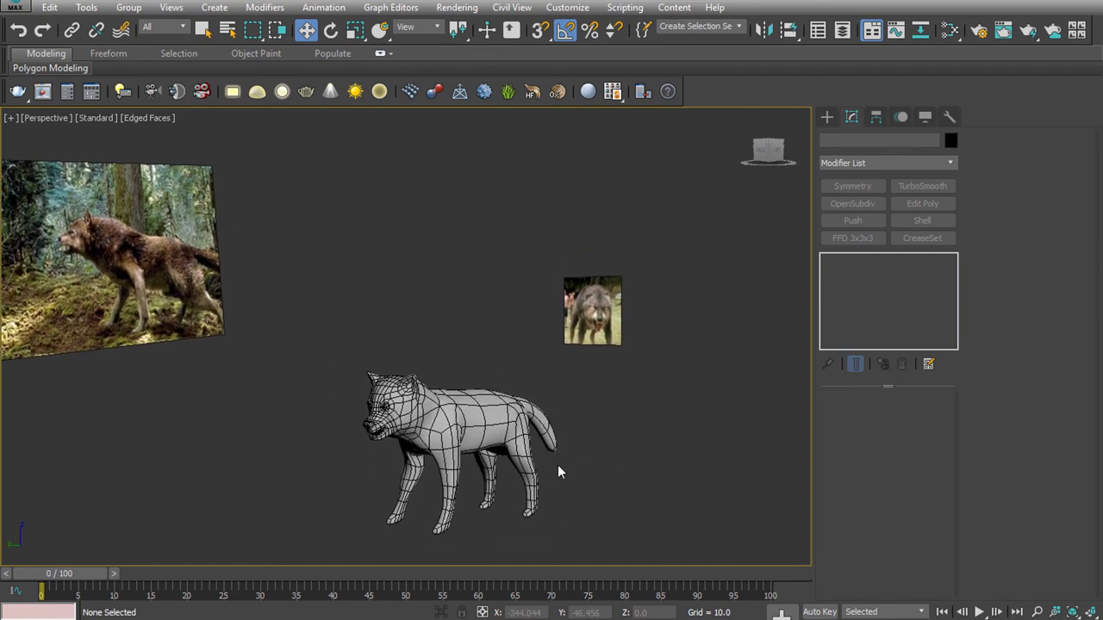